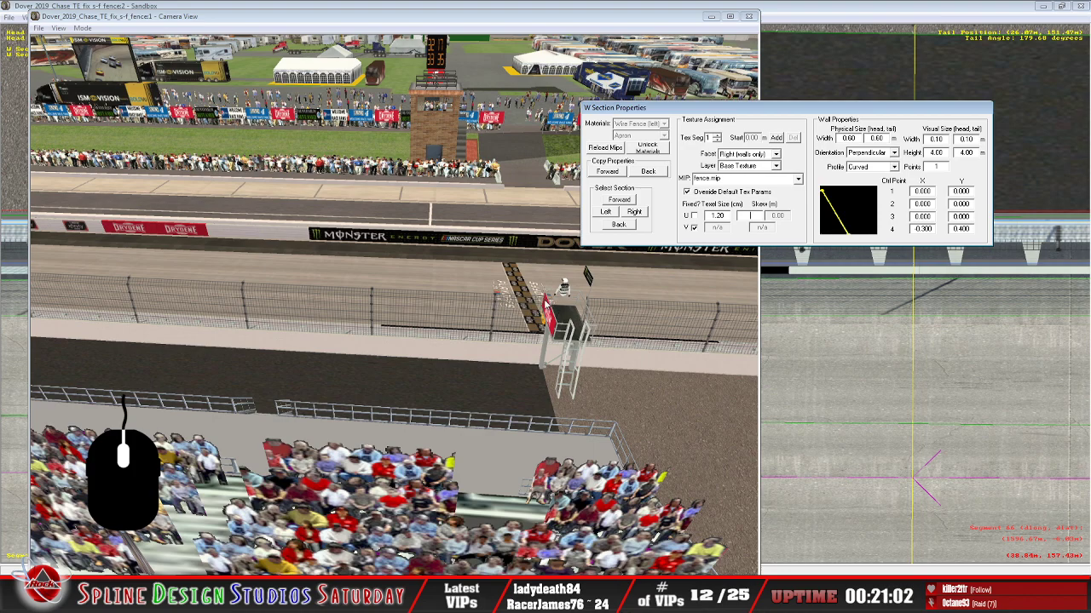
Try a U skew of 2 m and then 2.50 m on the wire fence section's fence.mip texture
click(743, 217)
text(1)
key(BackSpace)
text(2)
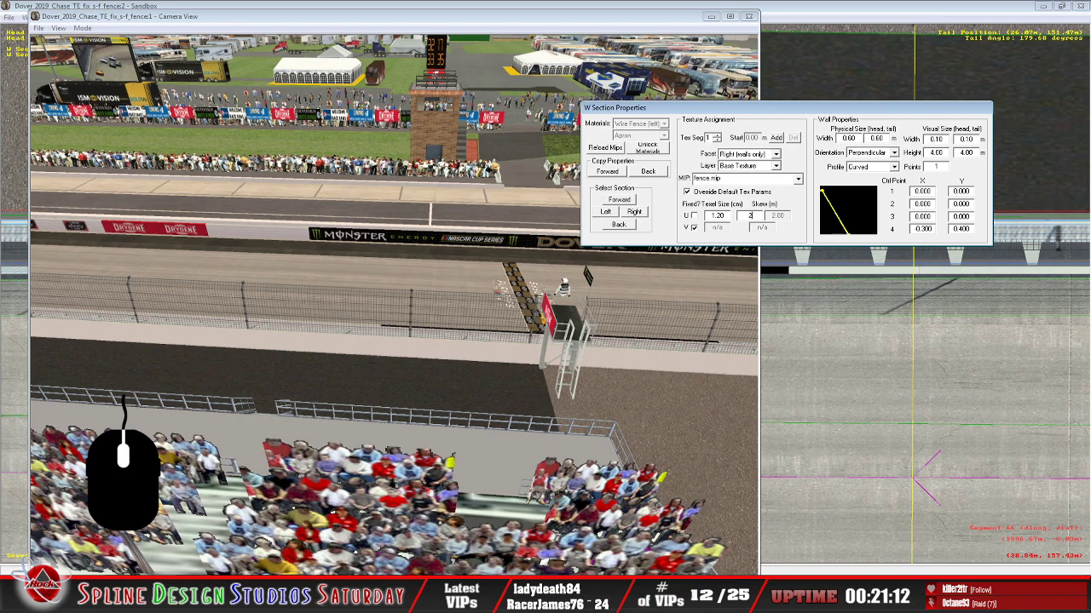
text(.50)
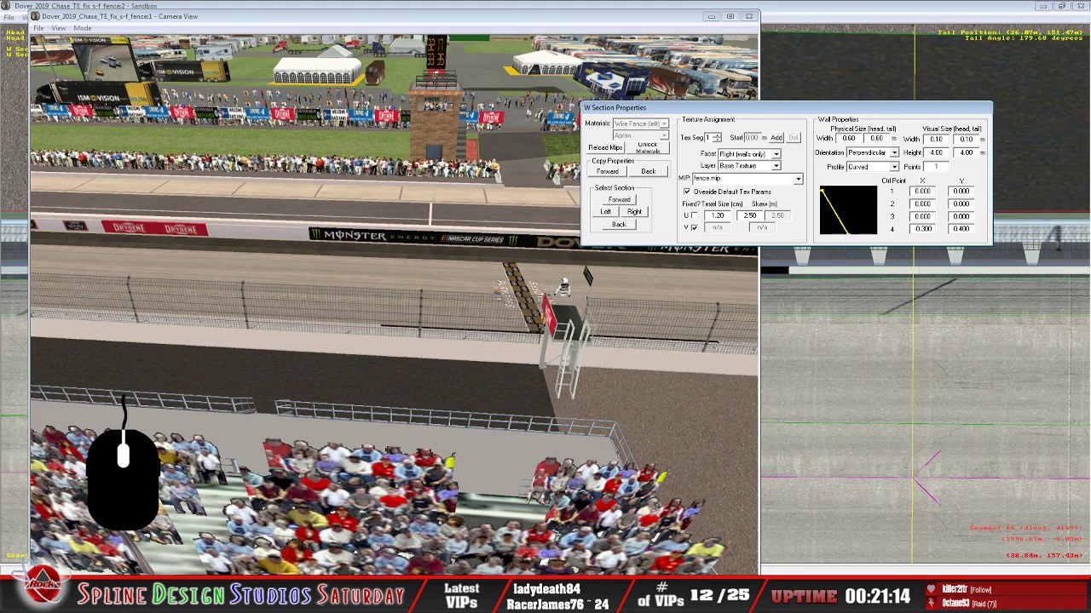
Set the fence texture's U skew back to 2 m
key(BackSpace)
key(BackSpace)
key(BackSpace)
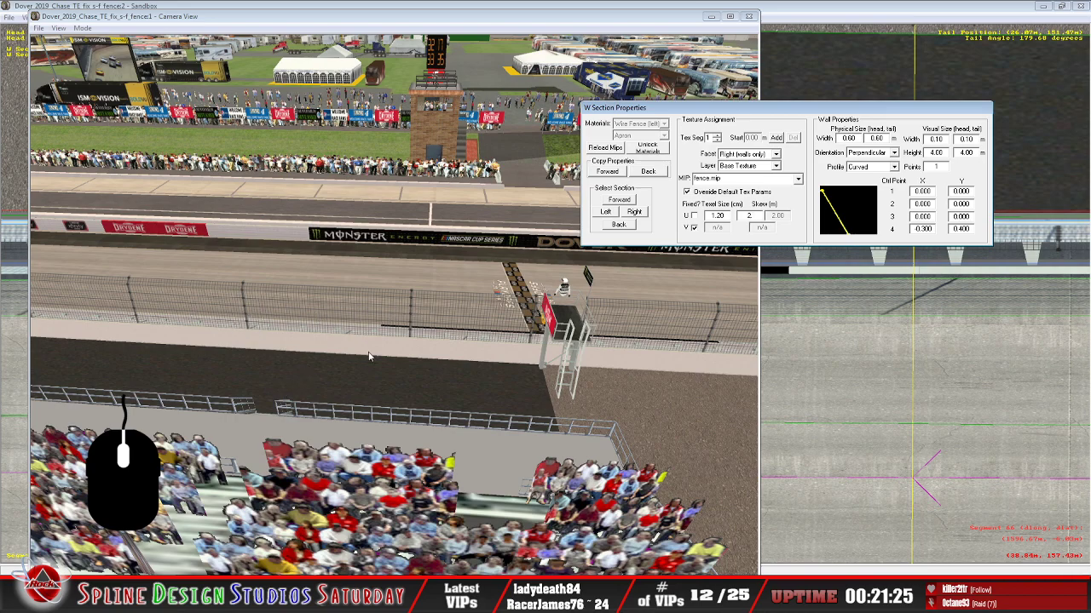
click(760, 216)
Switch to WinMip 2 and browse to the D:\NR2003 Track Edit\tracks folder for opening a file
click(486, 600)
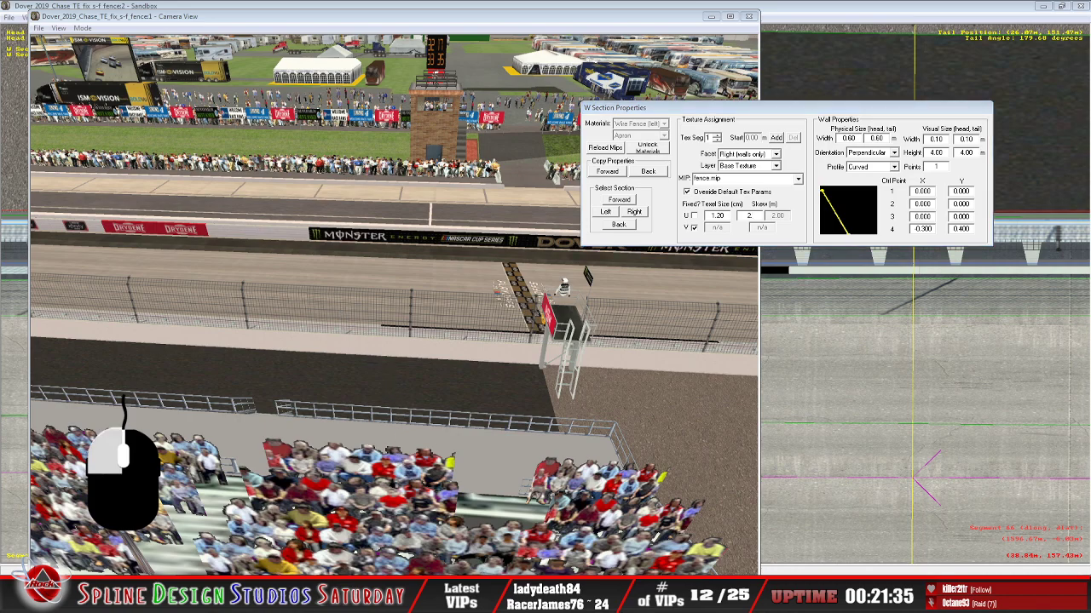
click(11, 32)
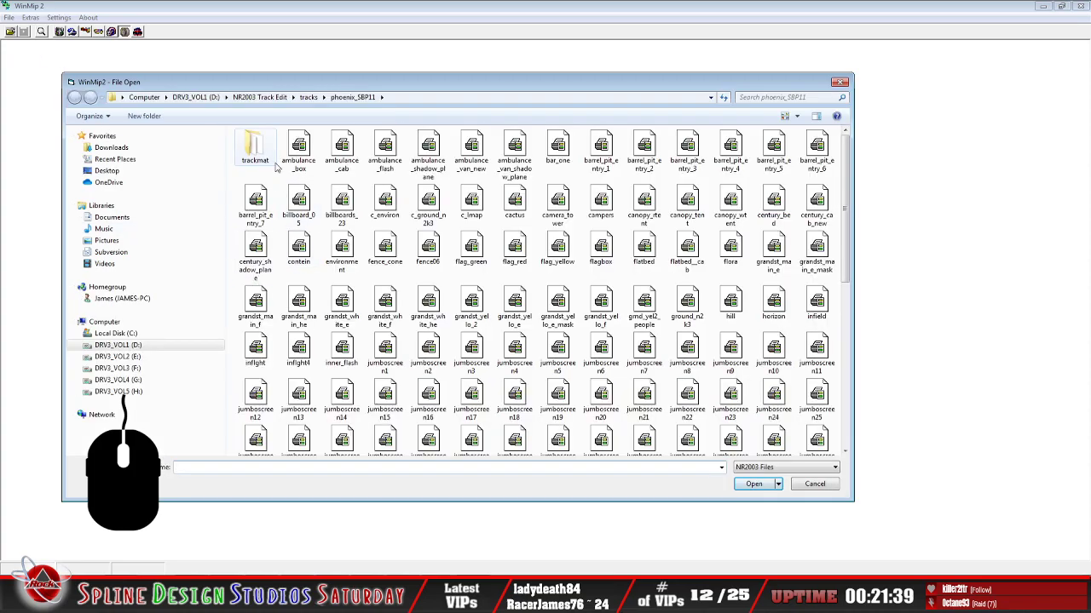
click(402, 97)
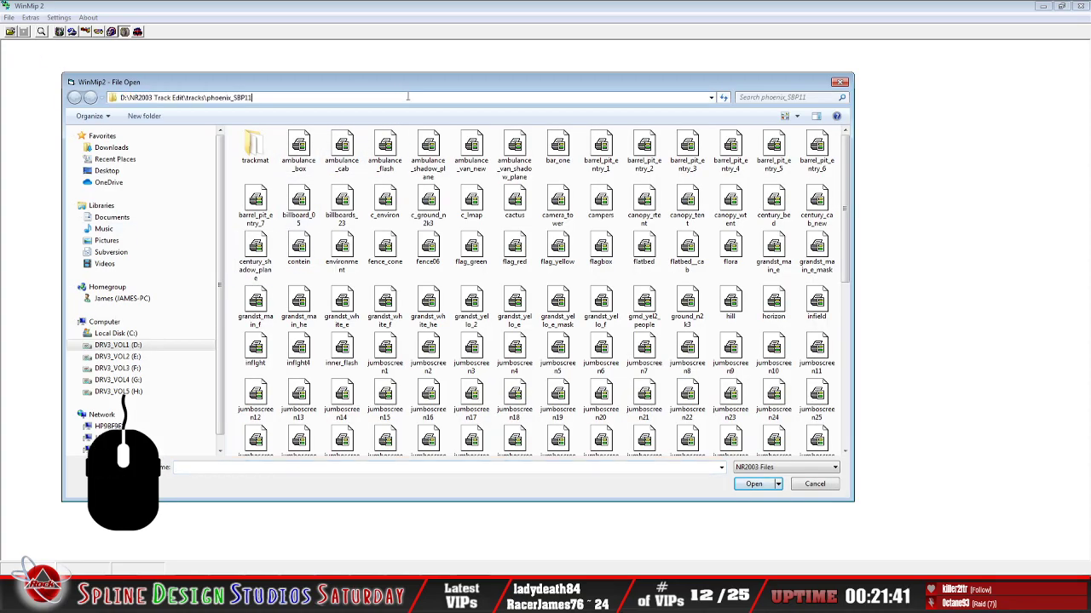
key(BackSpace)
key(BackSpace)
key(BackSpace)
key(BackSpace)
key(BackSpace)
key(BackSpace)
key(BackSpace)
key(BackSpace)
key(BackSpace)
key(BackSpace)
key(BackSpace)
key(BackSpace)
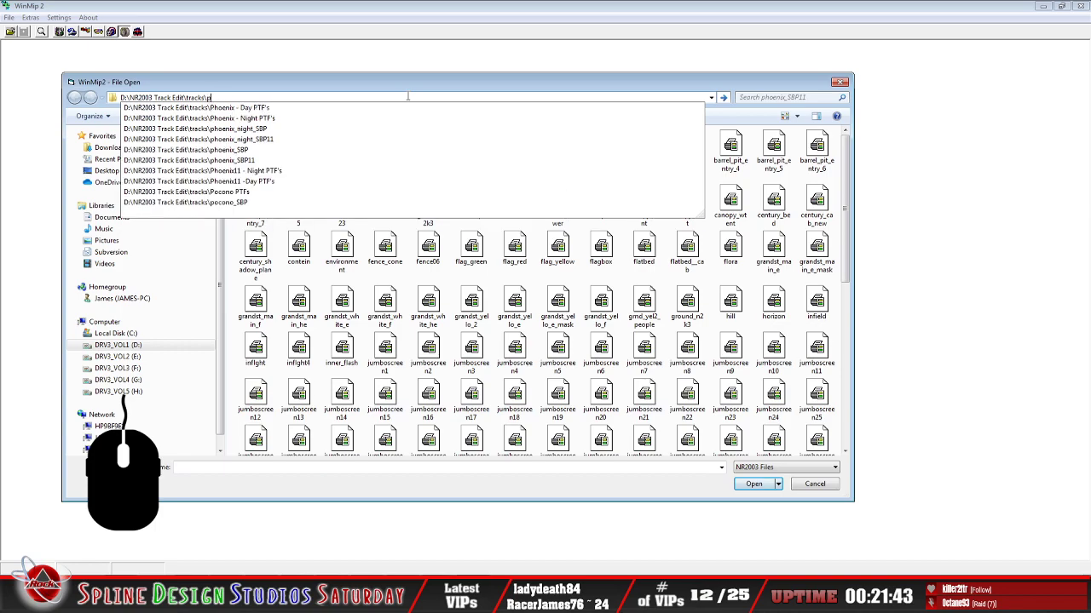
key(BackSpace)
key(Return)
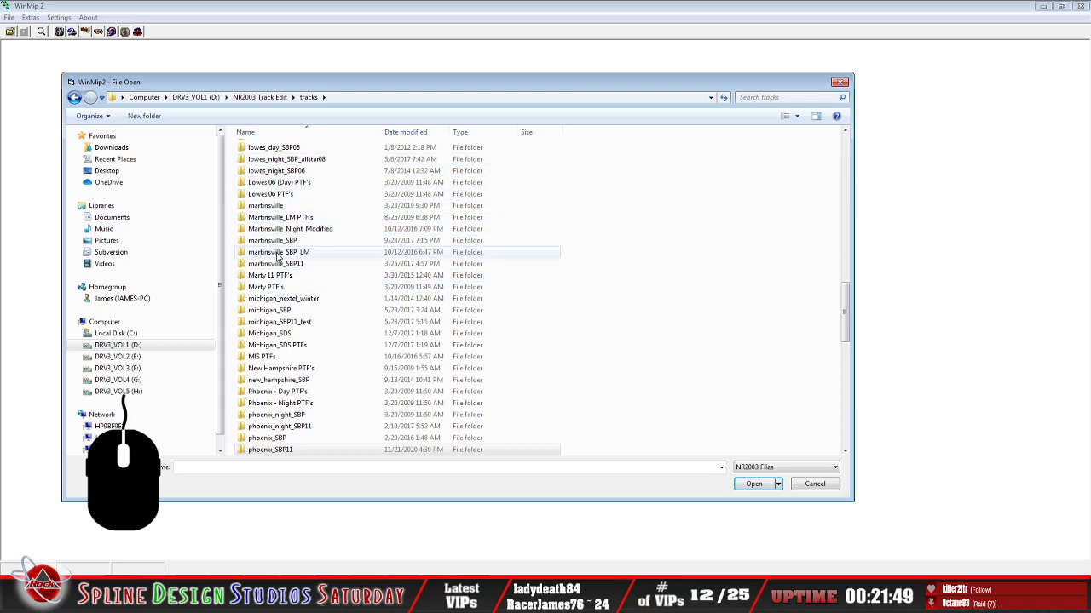
Go to the trackmat folder of Dover_2019_Chase_TE inside 2 Third-Party Tracks
drag(844, 304, 827, 134)
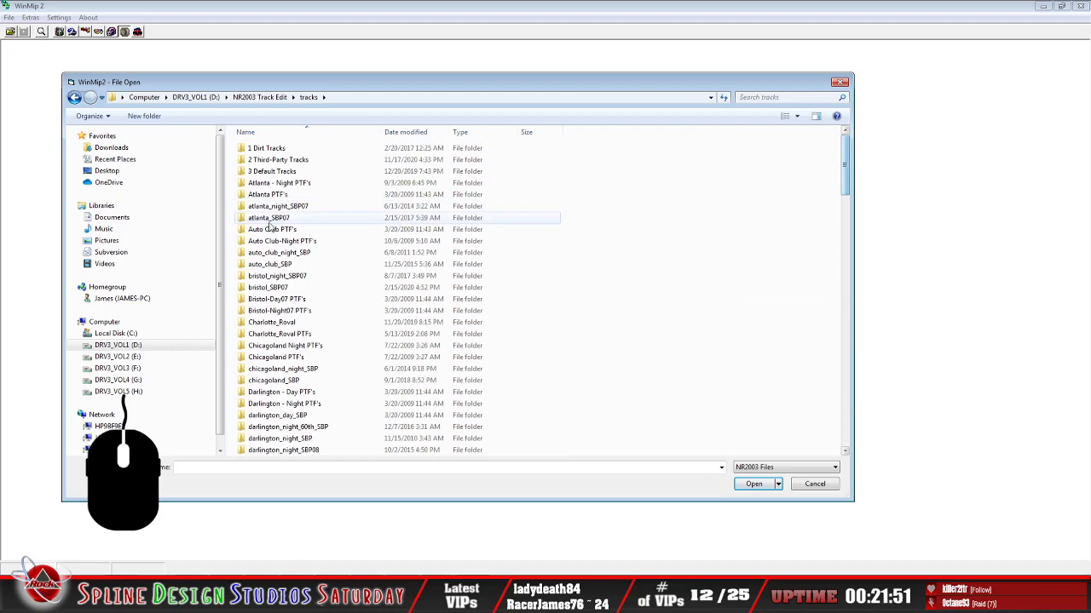
double_click(275, 160)
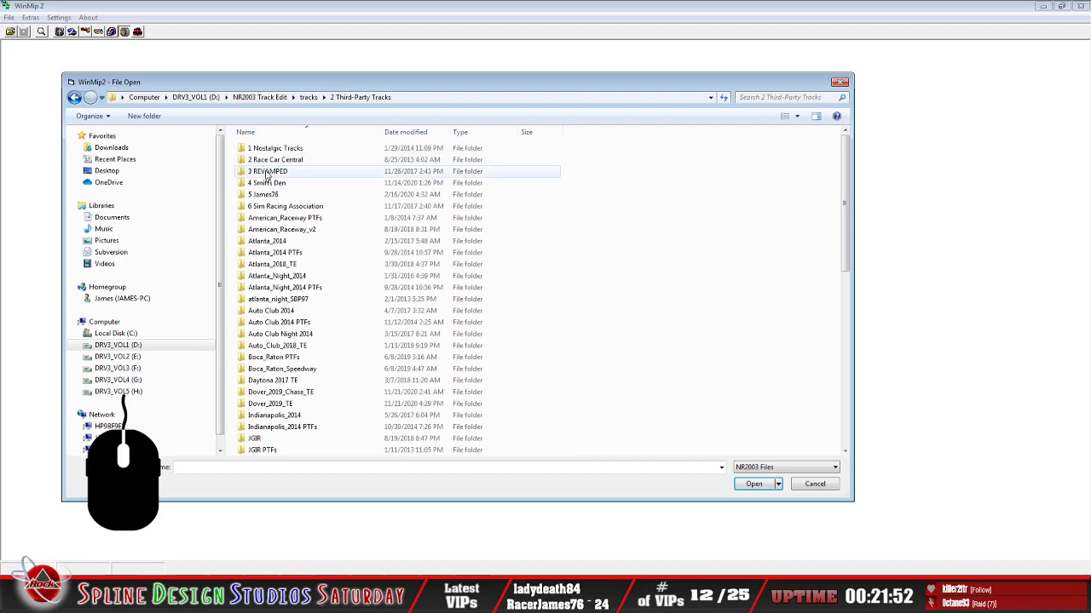
double_click(308, 391)
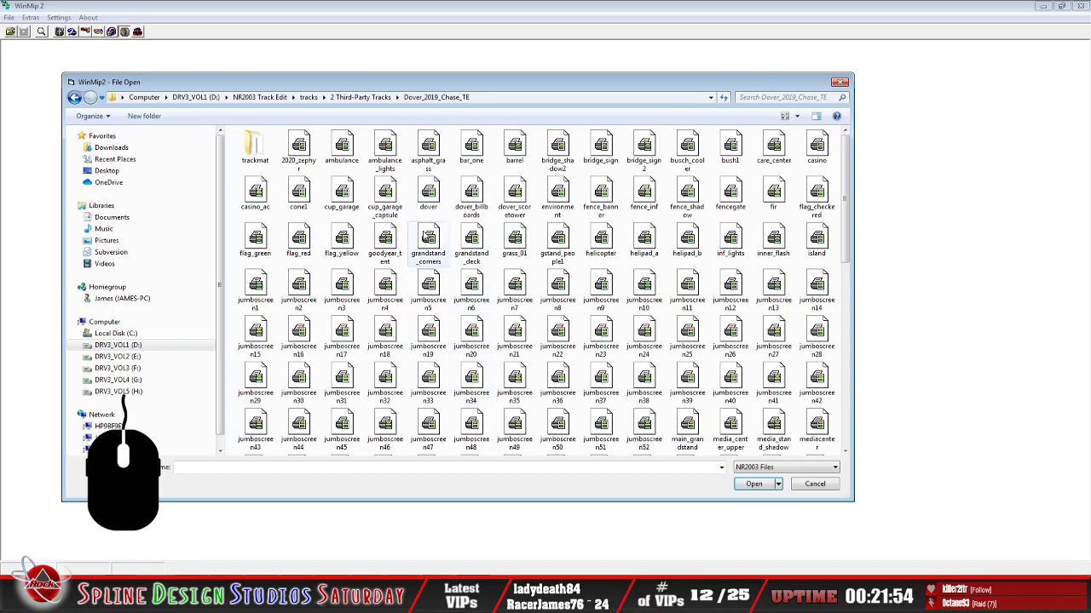
double_click(244, 155)
Find the fence texture among the trackmat files and open fence.mip
click(342, 351)
scroll(417, 390, down, 3)
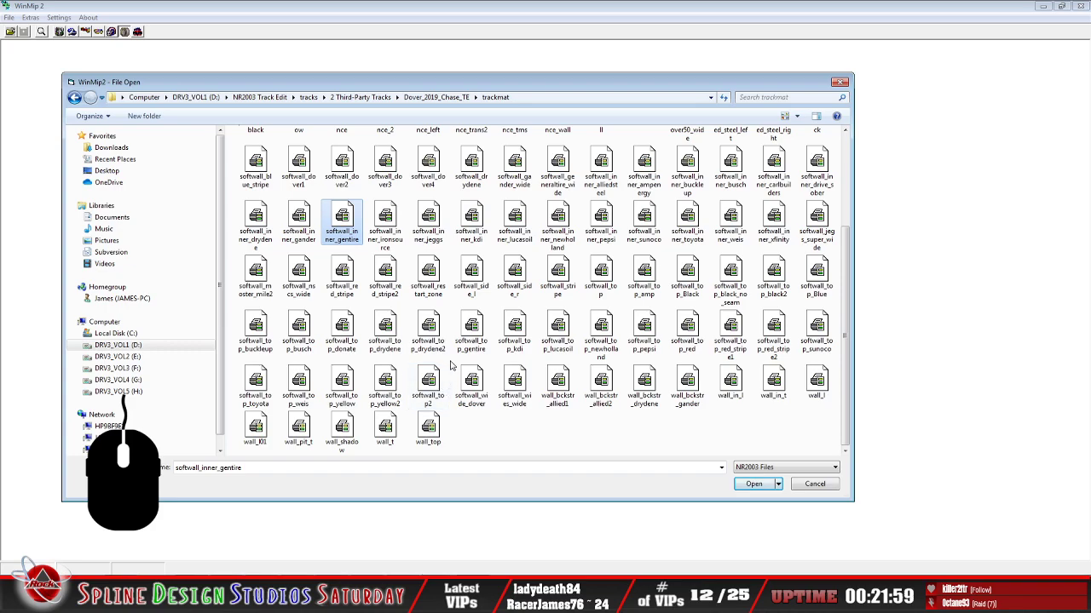
click(428, 334)
scroll(429, 337, up, 3)
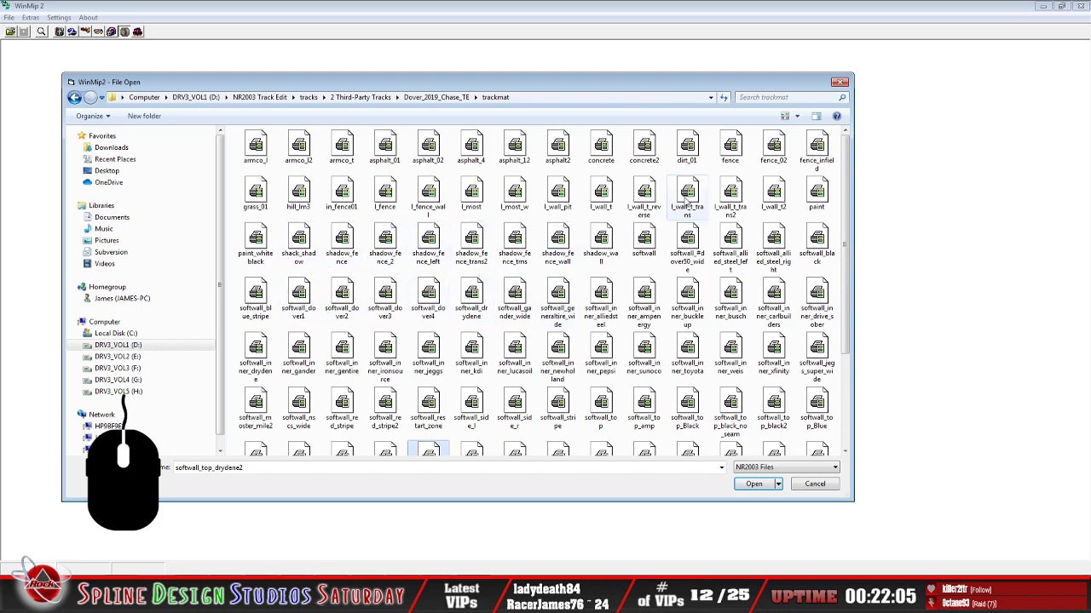
click(731, 152)
double_click(730, 152)
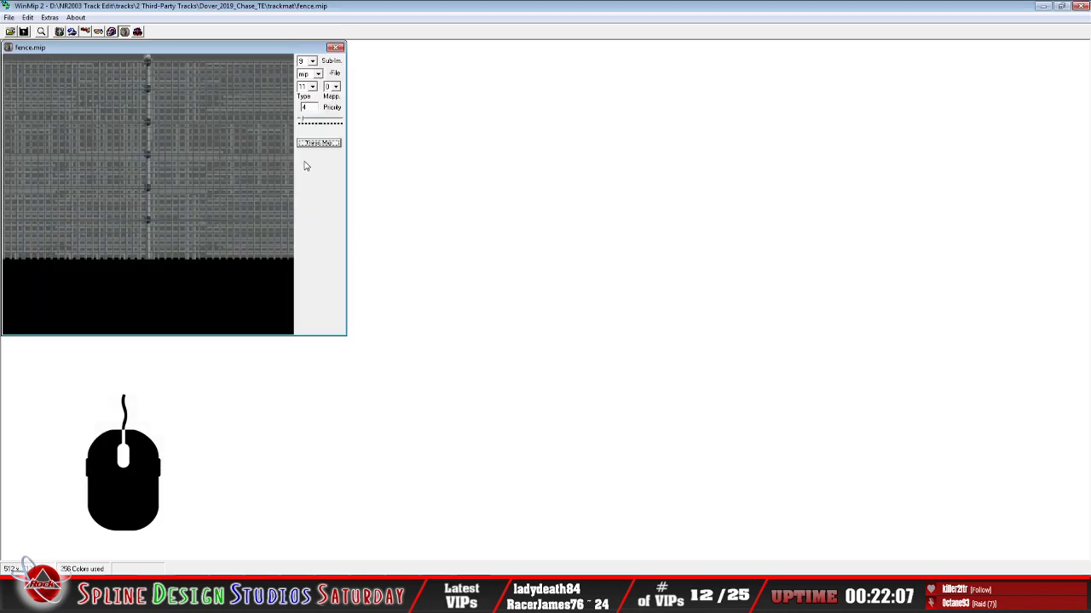
Examine the fence texture and its transparency map alongside the W Section Properties, and exit WinMip 2
drag(217, 51, 316, 86)
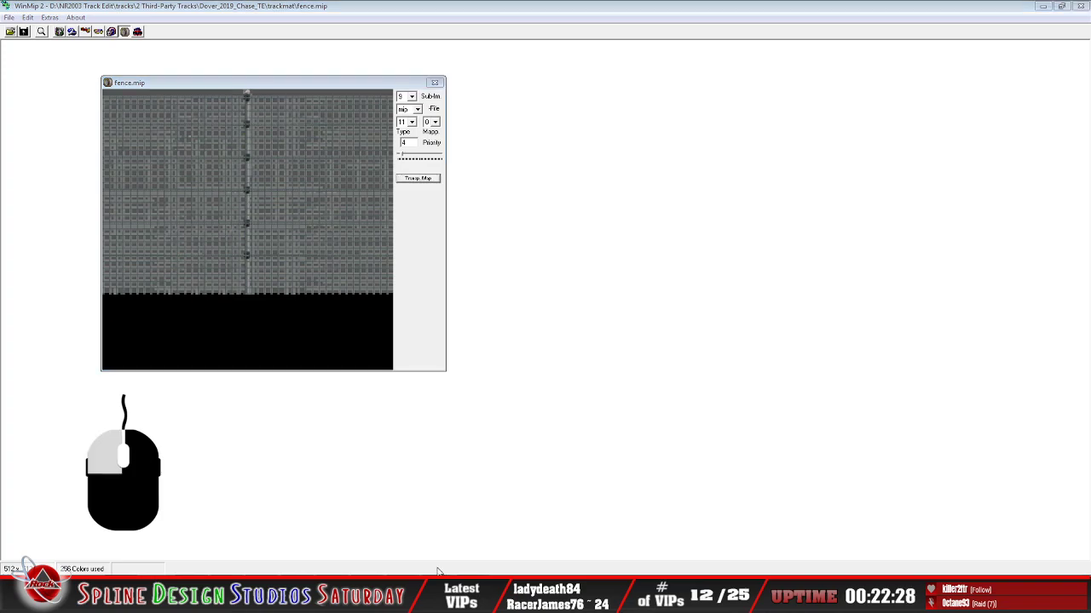
drag(711, 108, 514, 167)
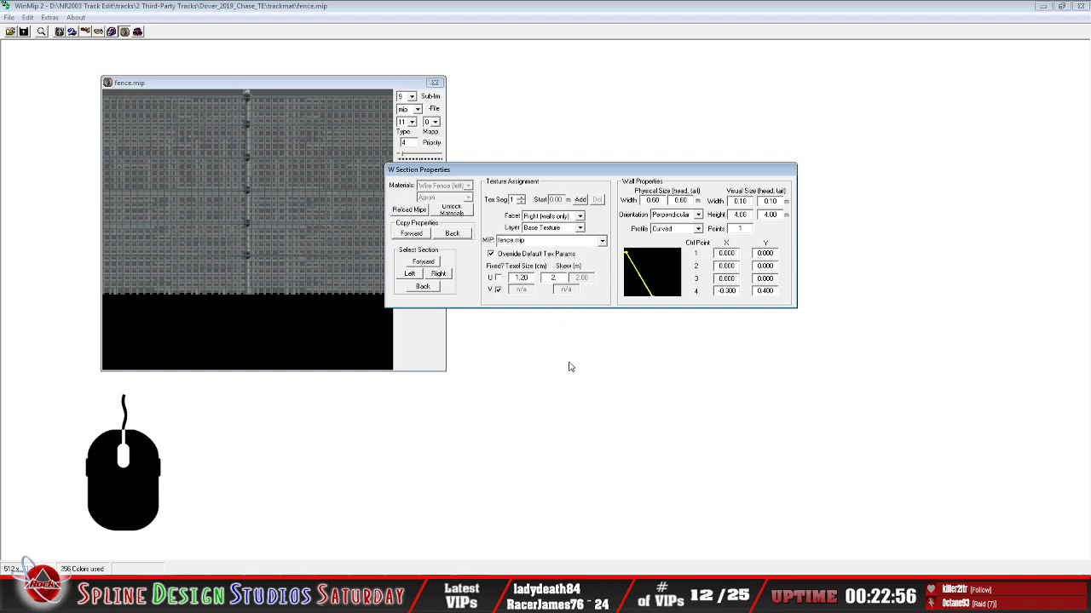
drag(492, 174, 614, 232)
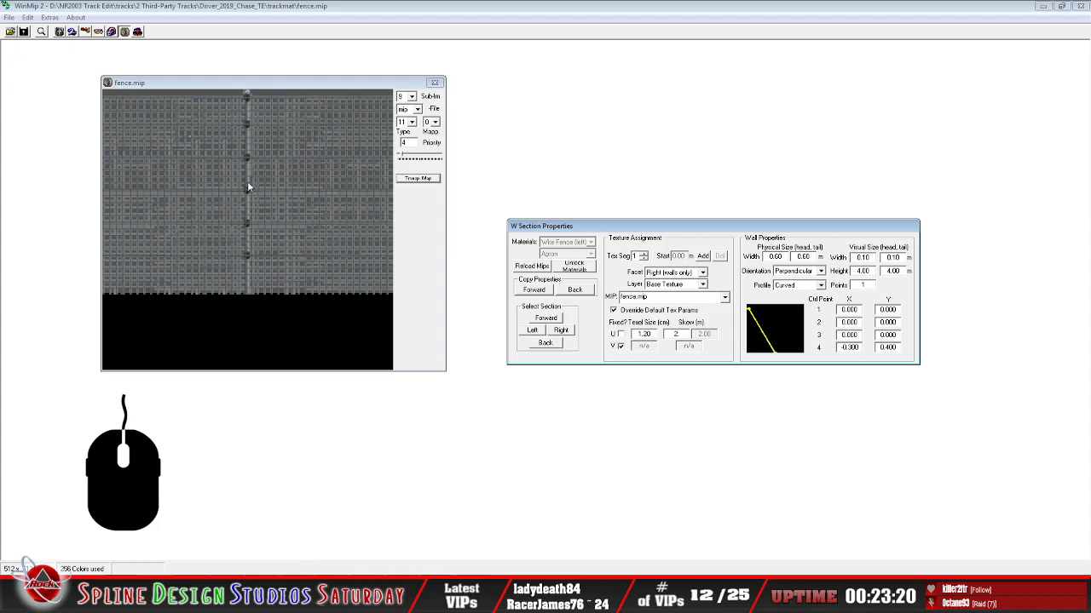
click(429, 178)
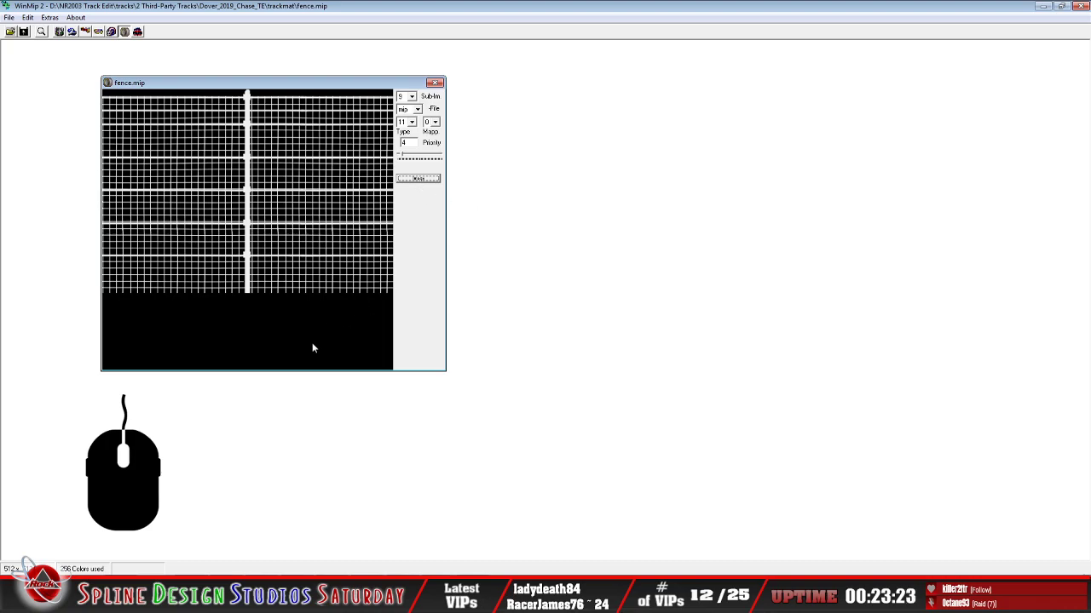
key(space)
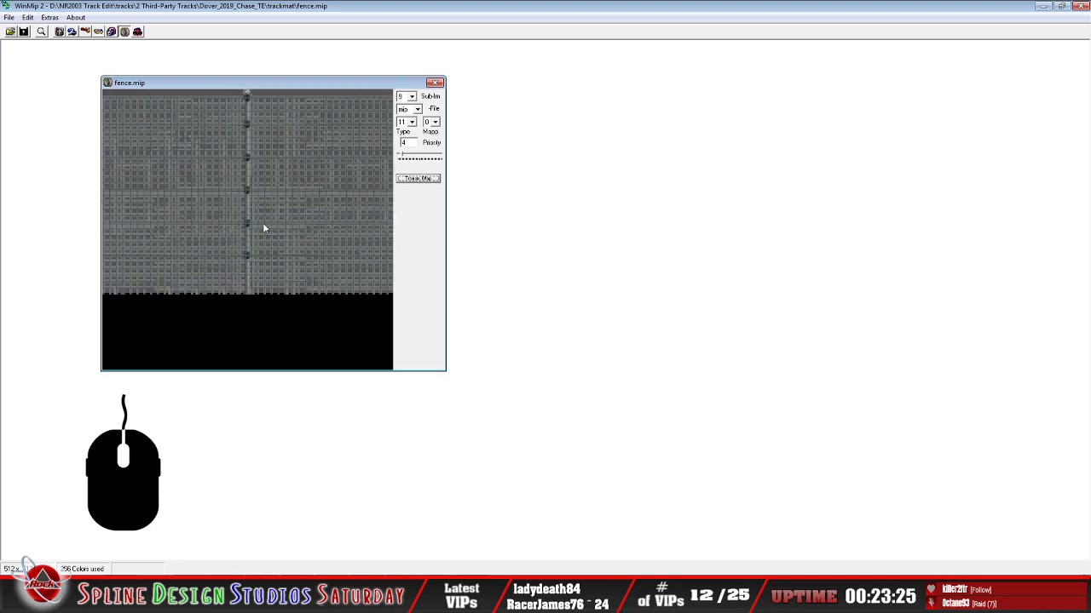
click(9, 18)
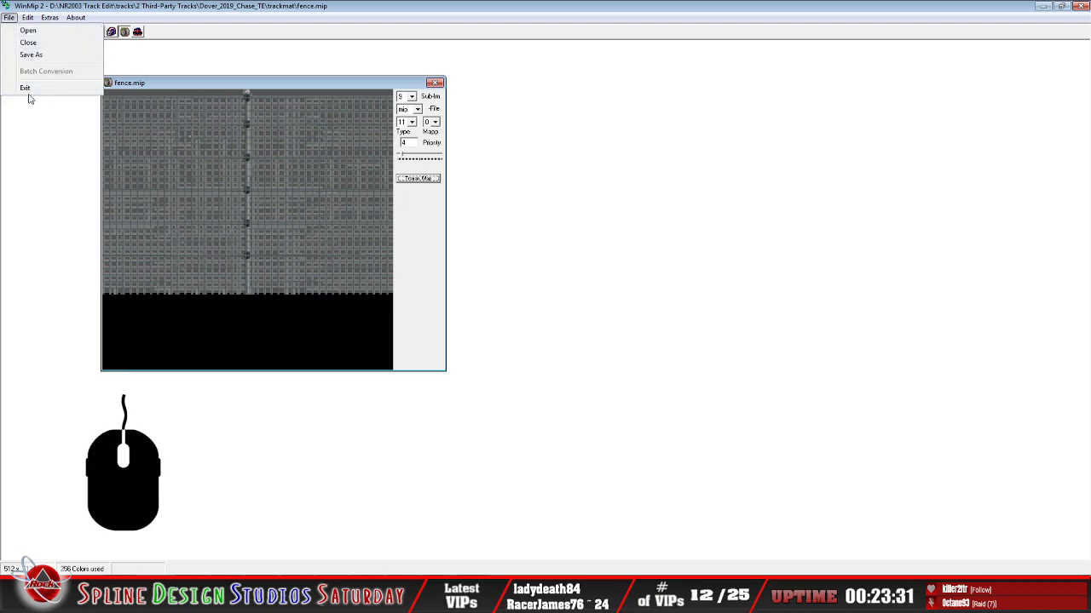
click(26, 87)
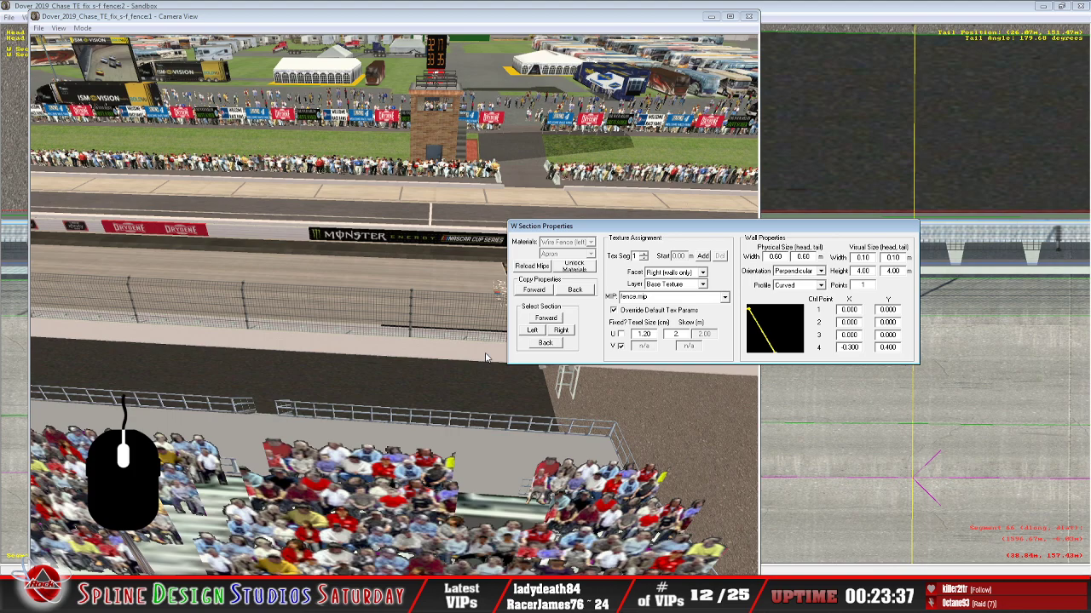
Clear the section properties off the camera view and bring the view close to the fence at the flag stand
drag(663, 230, 397, 88)
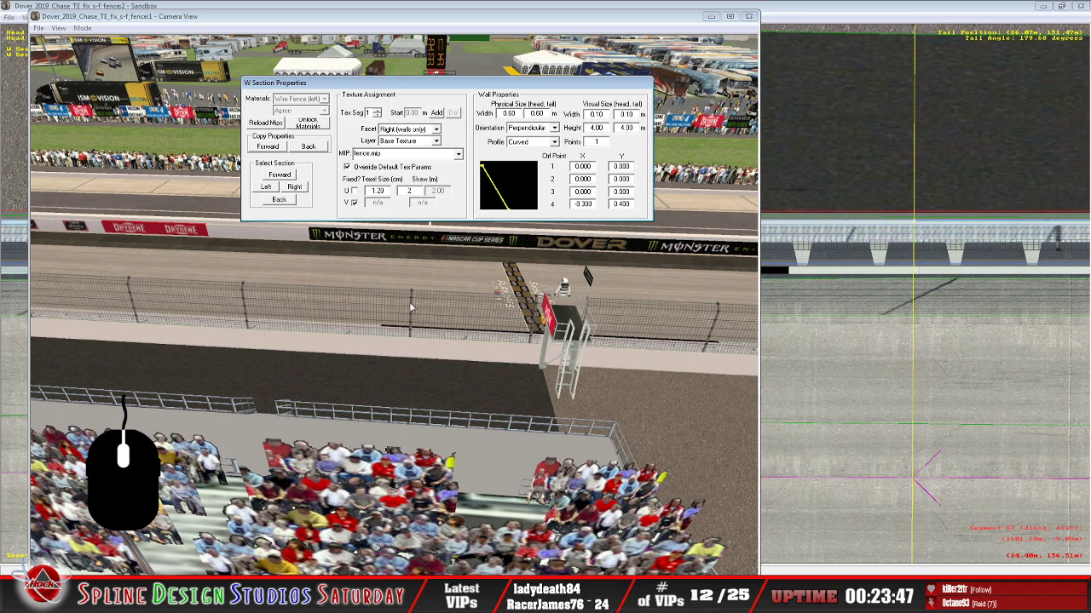
click(414, 191)
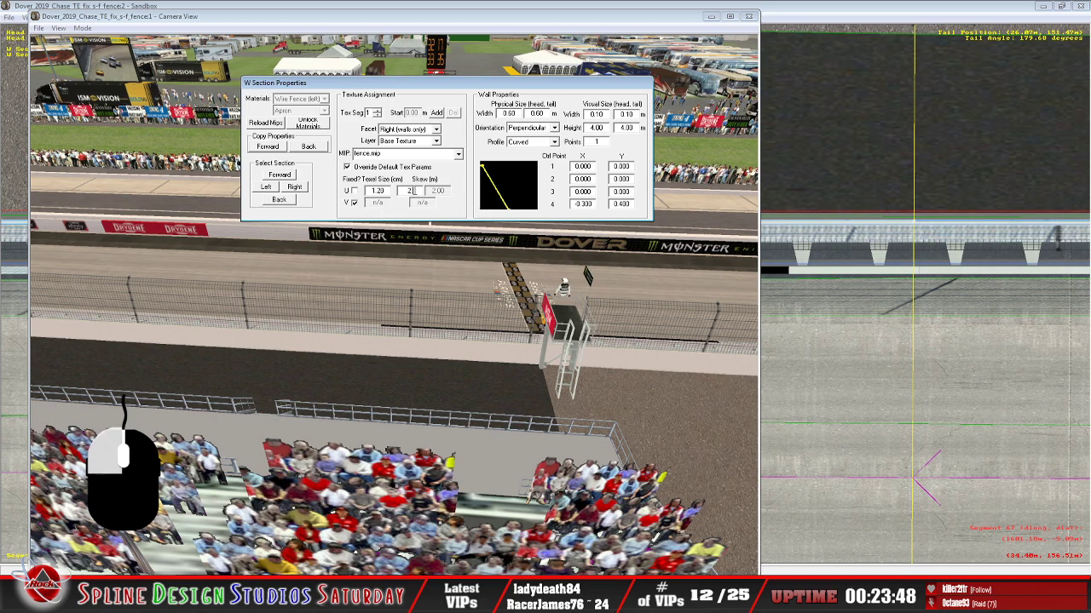
click(501, 405)
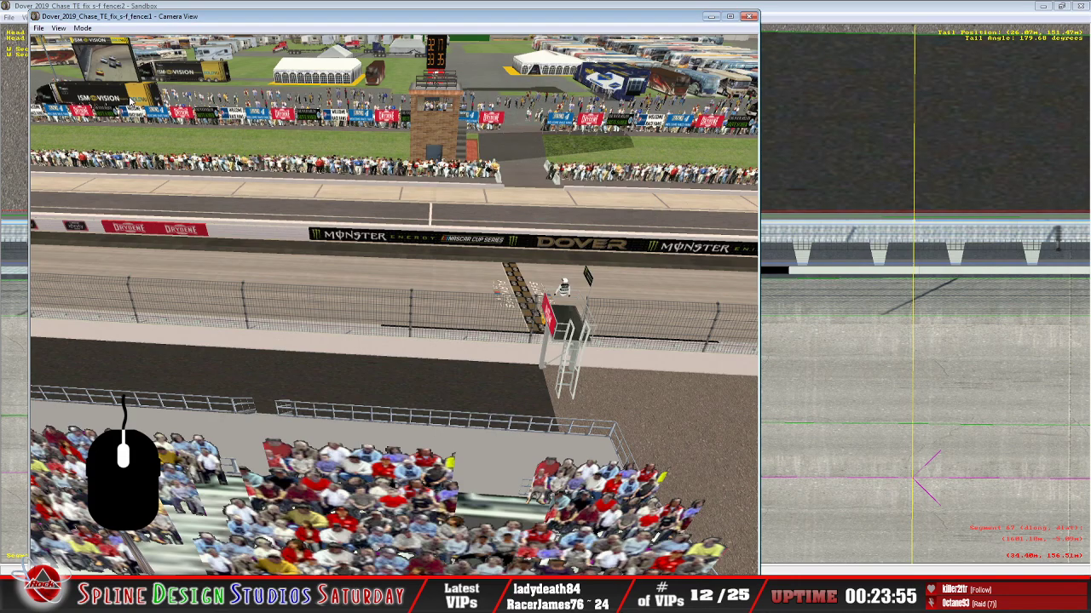
click(88, 29)
click(99, 52)
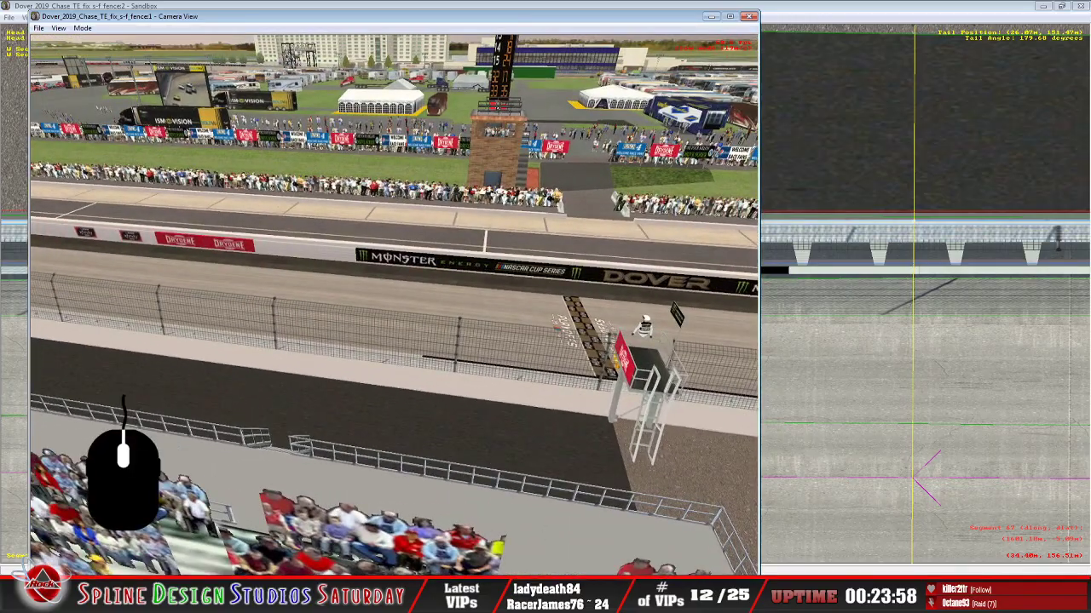
right_drag(394, 304, 558, 341)
drag(393, 304, 393, 298)
right_drag(394, 298, 477, 315)
drag(477, 315, 396, 340)
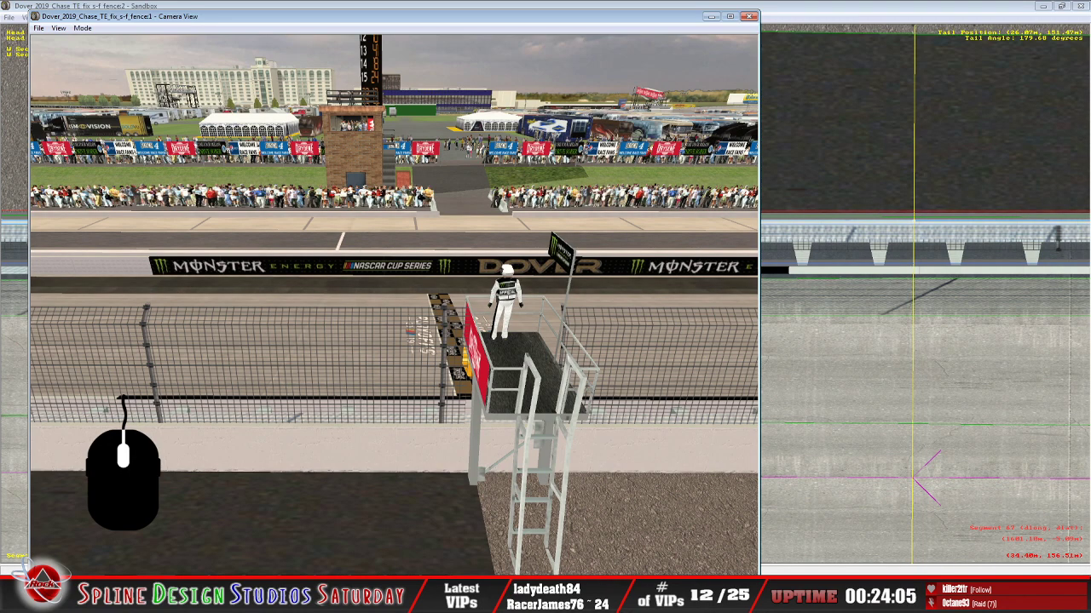
Reopen the W Section Properties and try U skews of 2, 2.5 and 2.4 m on the fence texture
key(w)
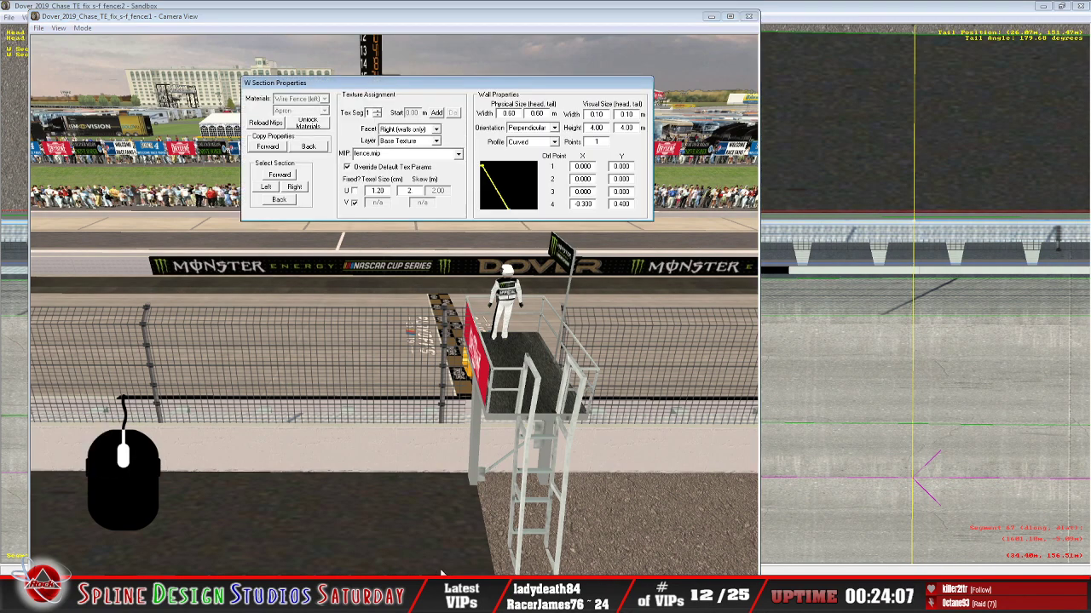
click(424, 192)
key(BackSpace)
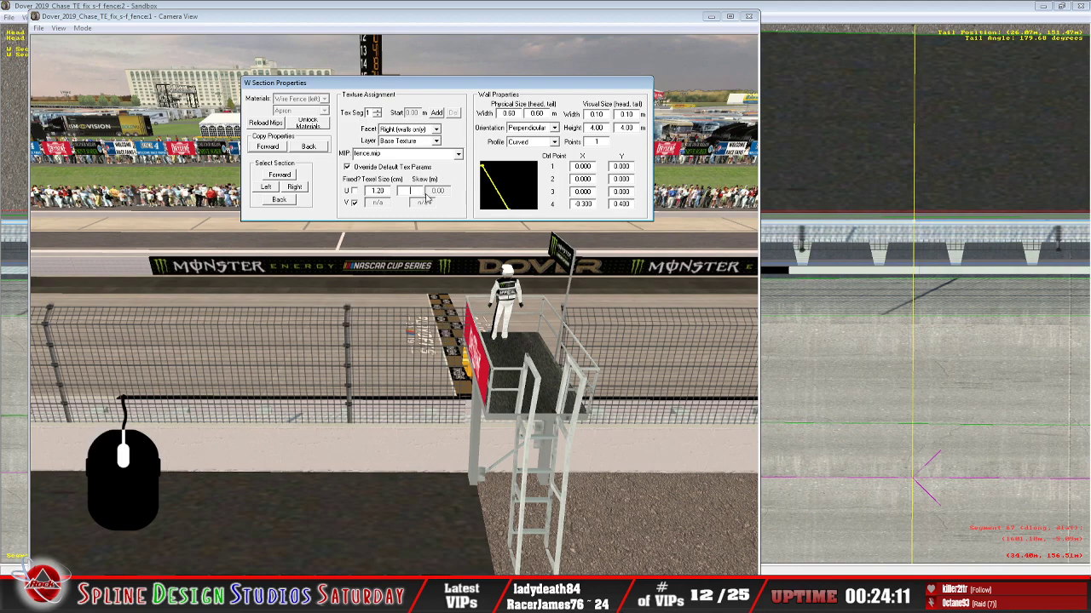
text(2)
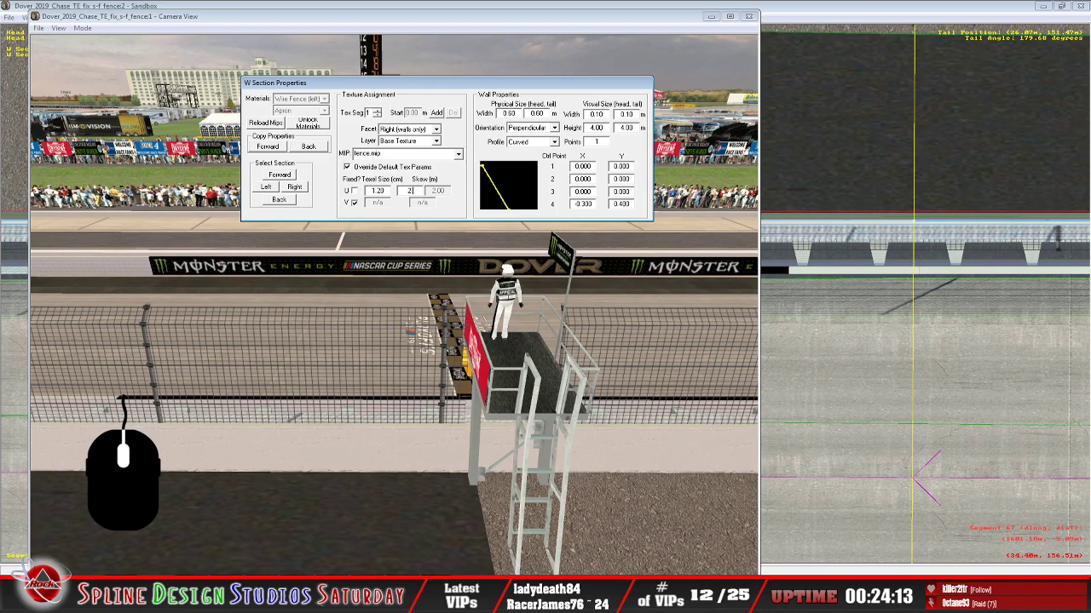
text(.5)
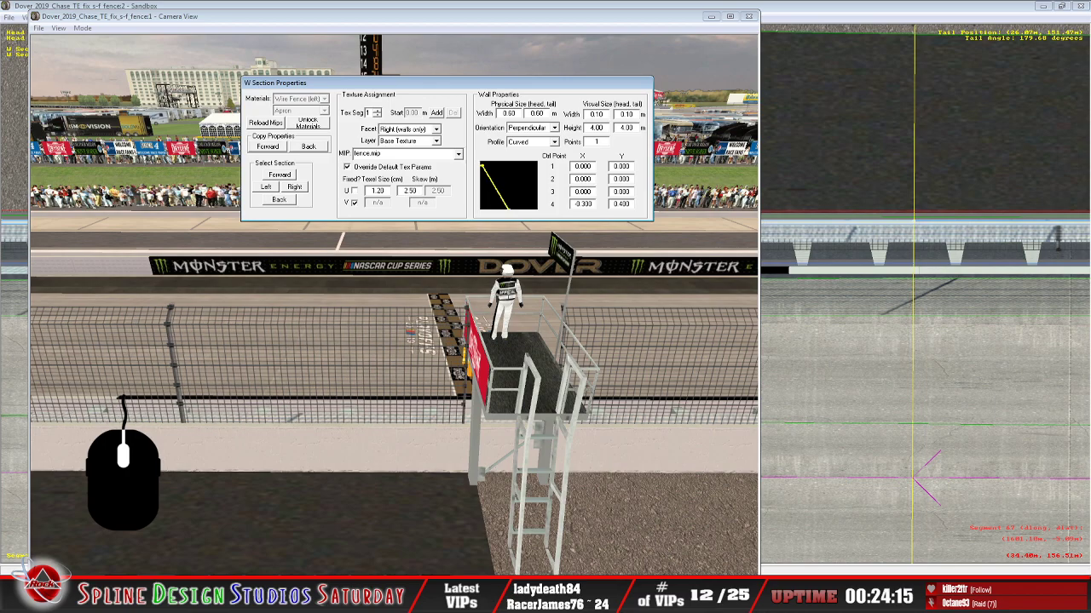
key(BackSpace)
key(BackSpace)
text(.4)
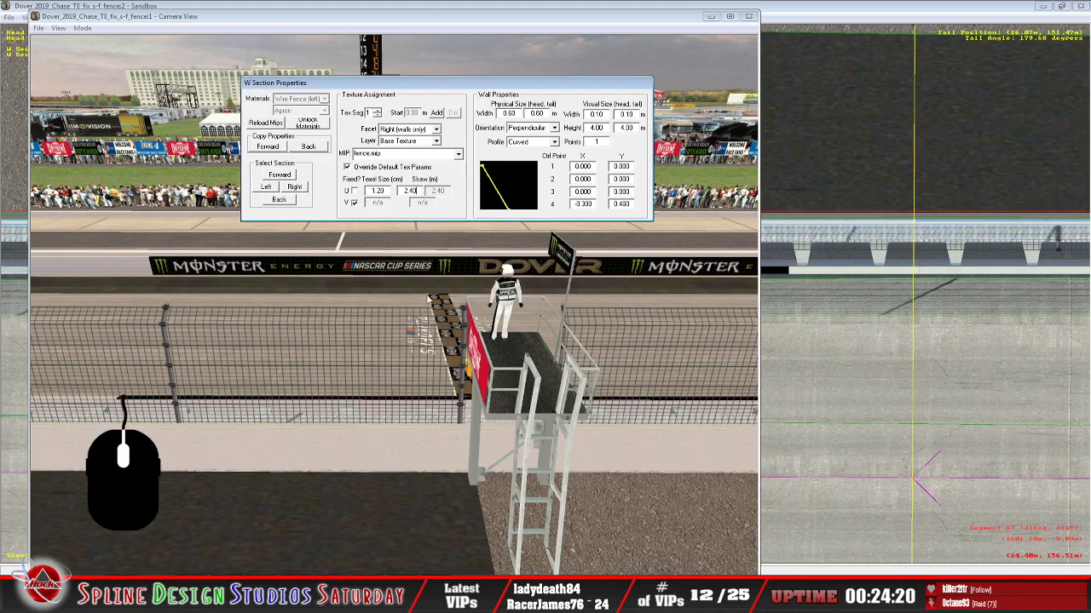
Clear the fence texture's U skew and set it to -3.2 m
key(BackSpace)
key(BackSpace)
key(BackSpace)
key(BackSpace)
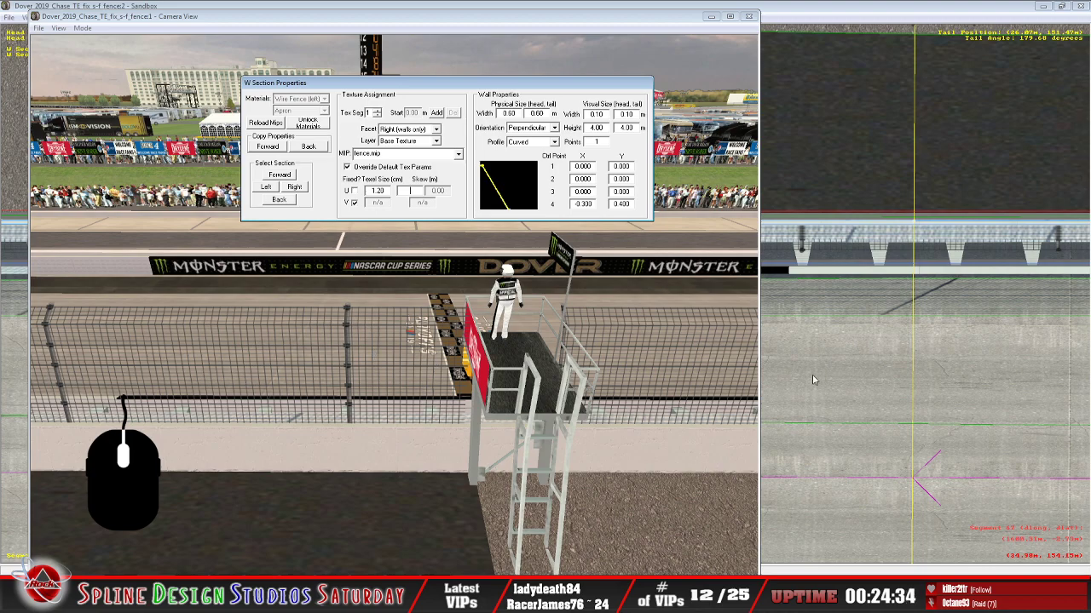
click(406, 254)
text(-)
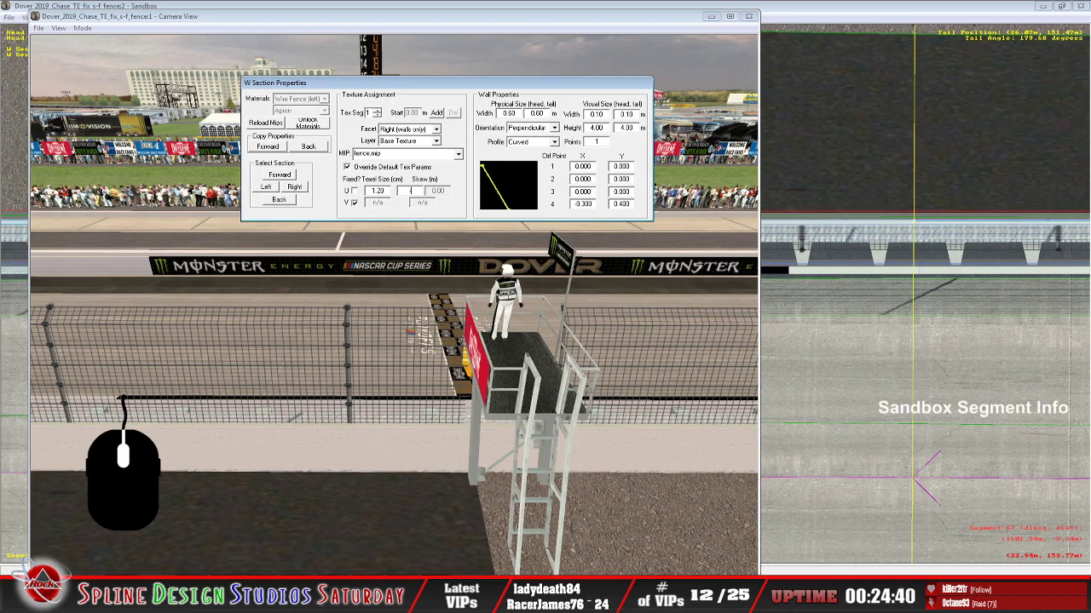
text(3)
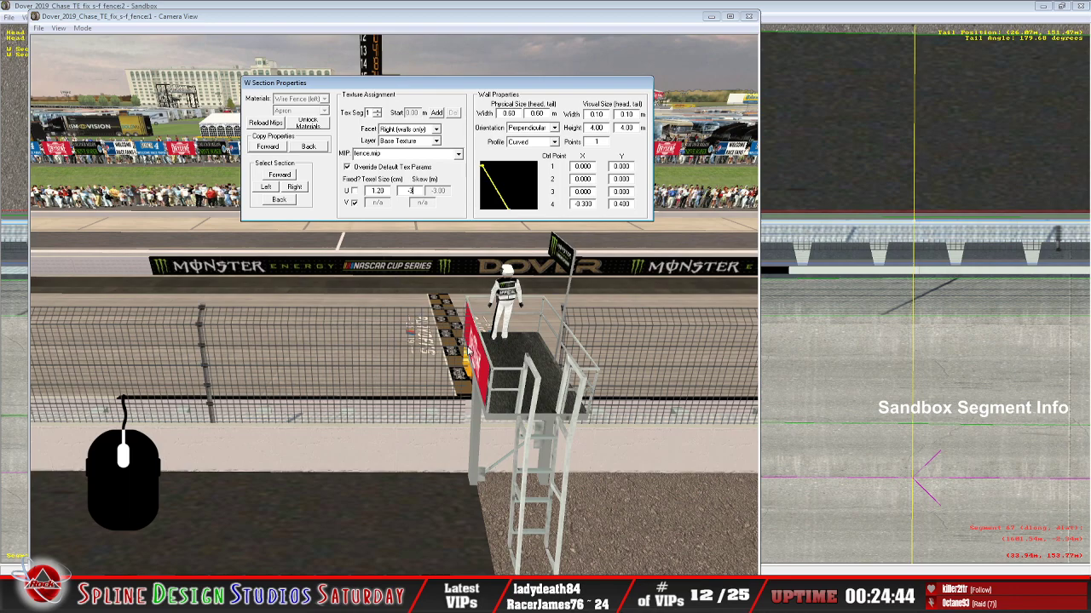
click(417, 191)
text(.2)
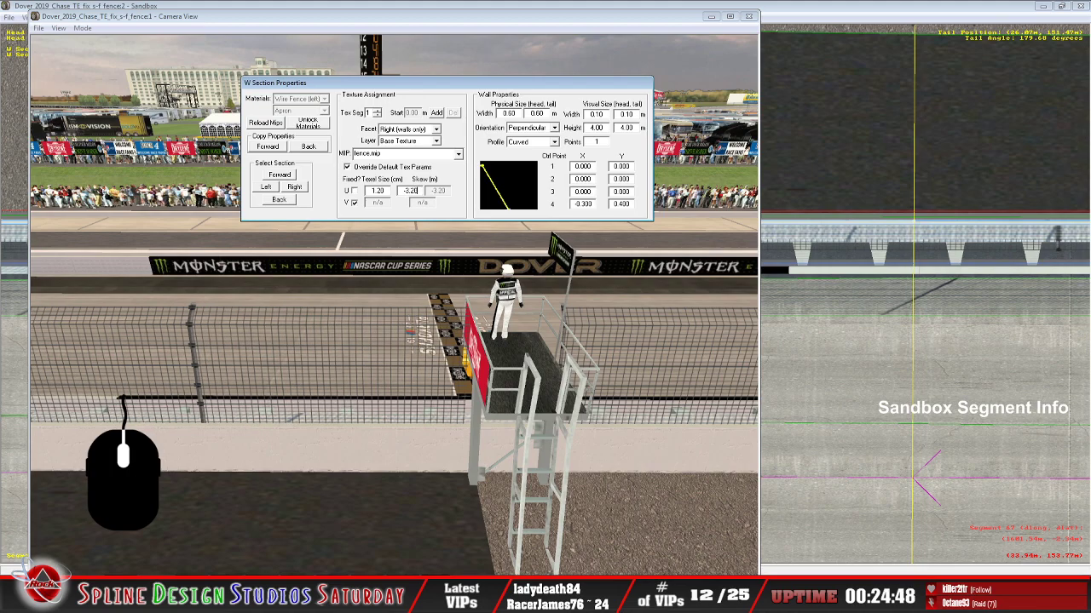
Try a U skew of -3.5 m on the fence texture, set it to -3.7 m instead, and close the section properties
key(BackSpace)
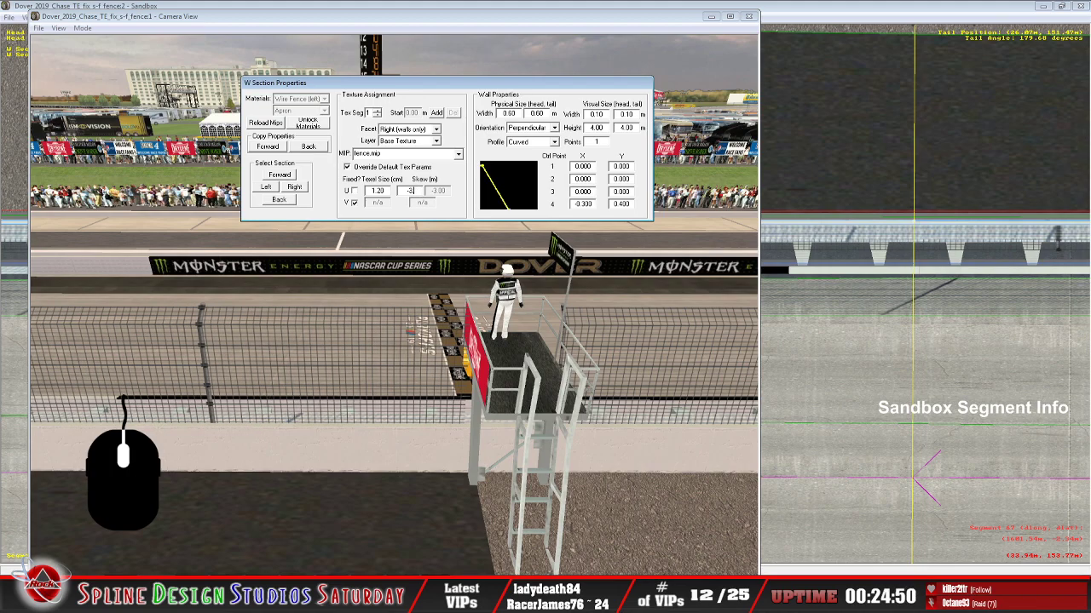
text(50)
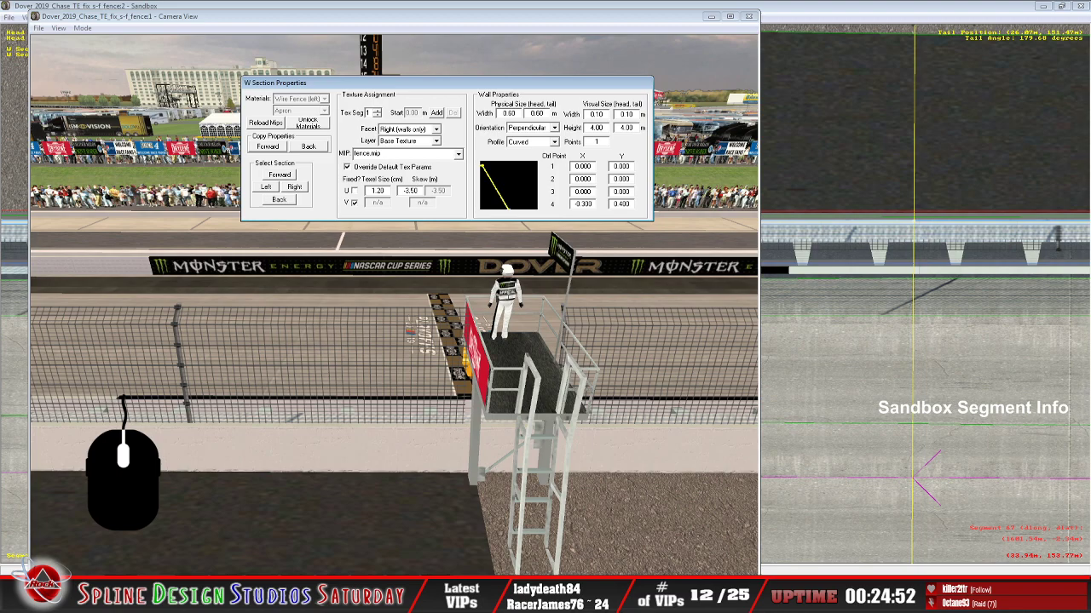
key(BackSpace)
key(BackSpace)
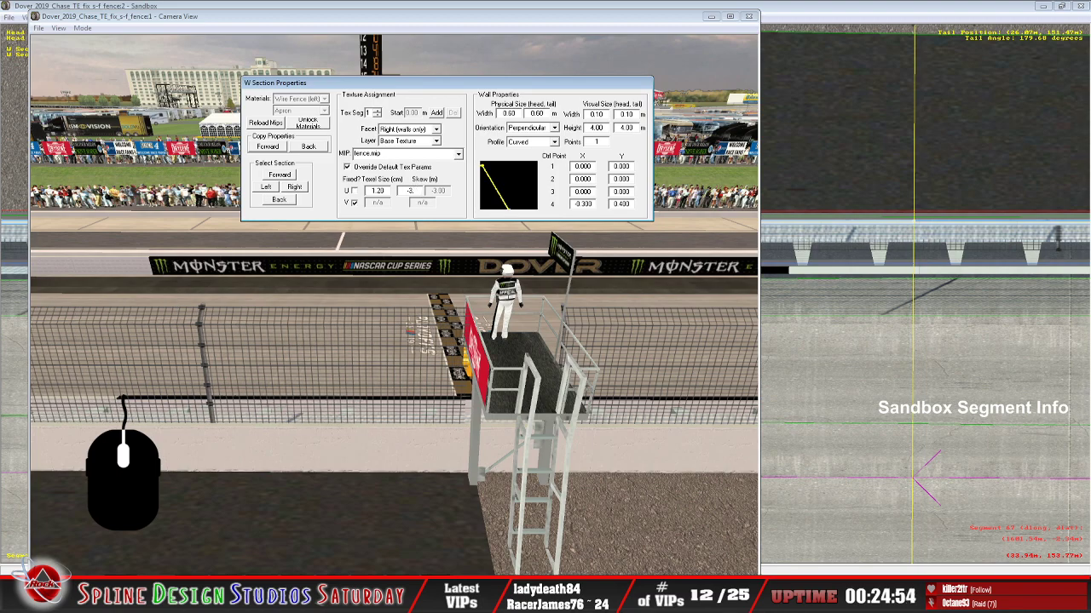
text(70)
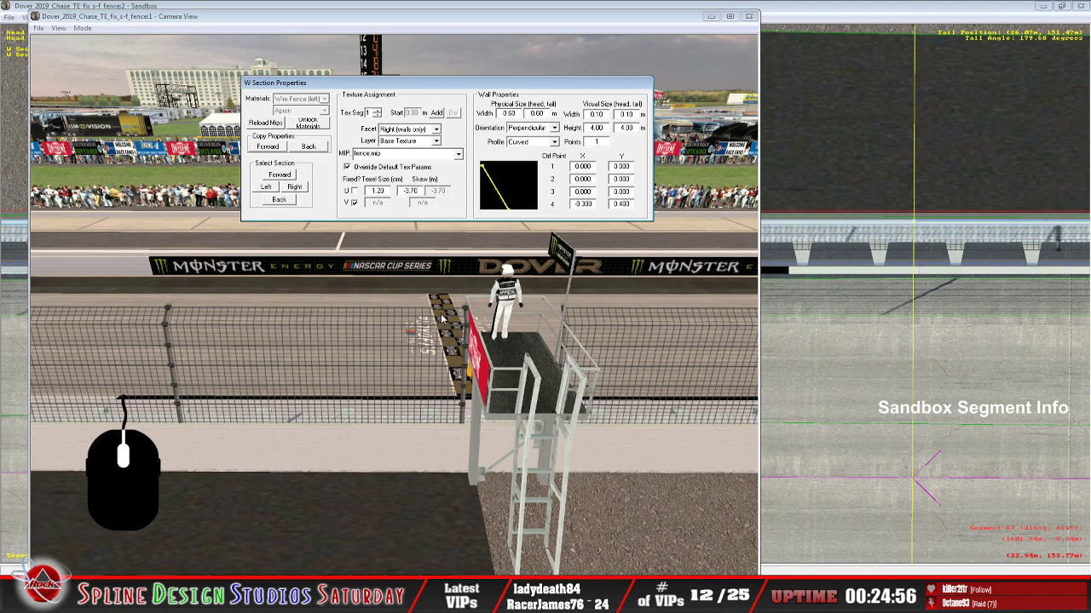
key(Escape)
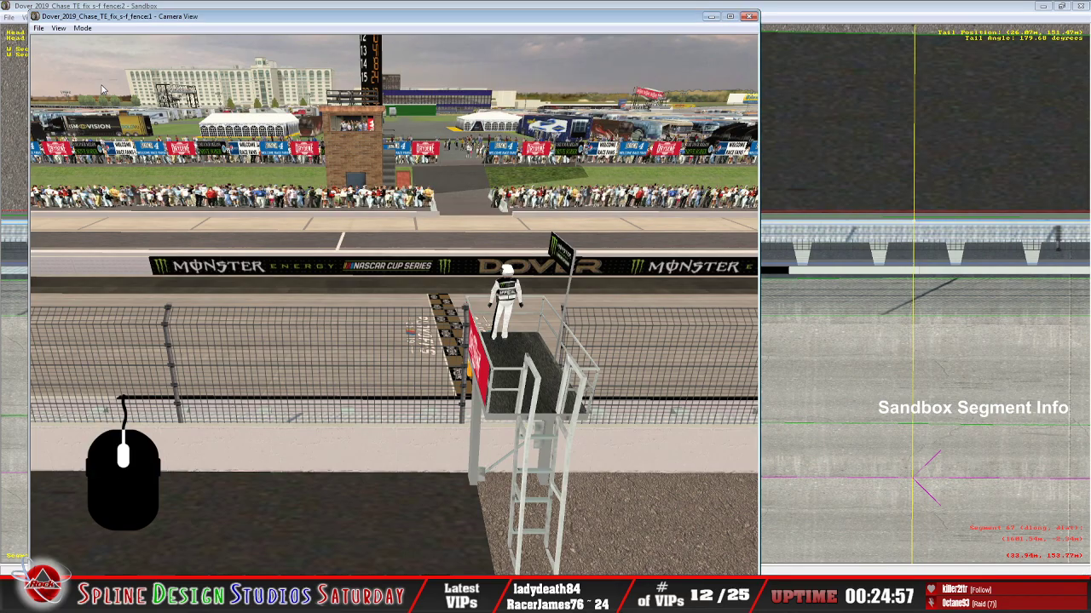
Pull the camera back above the grandstand to show the fence around the flag stand, and reopen the W Section Properties clear of the fence
click(81, 28)
click(107, 53)
drag(394, 305, 394, 397)
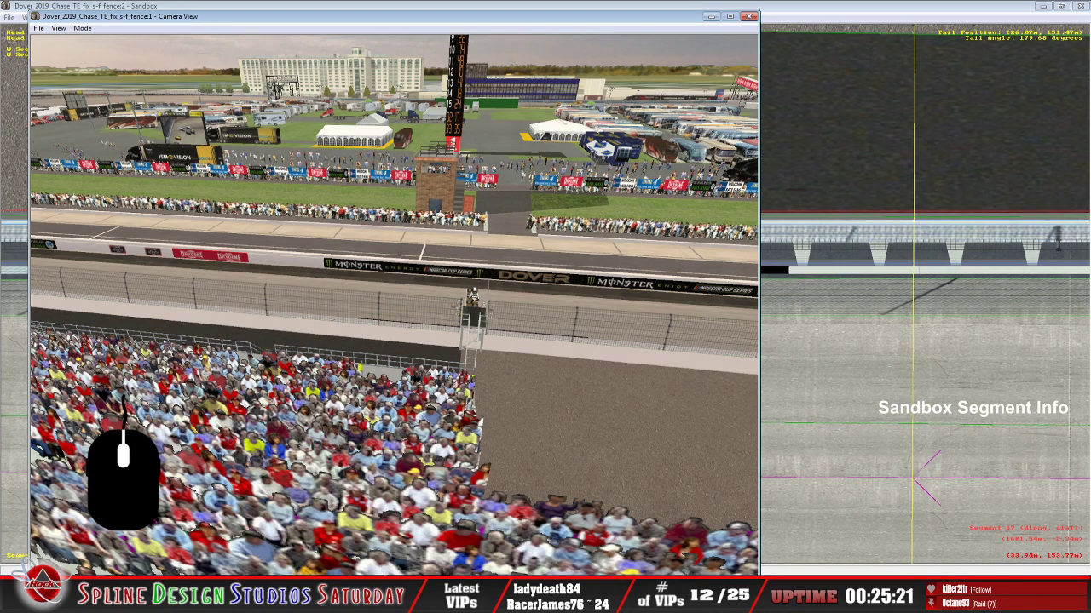
key(w)
drag(394, 91, 392, 64)
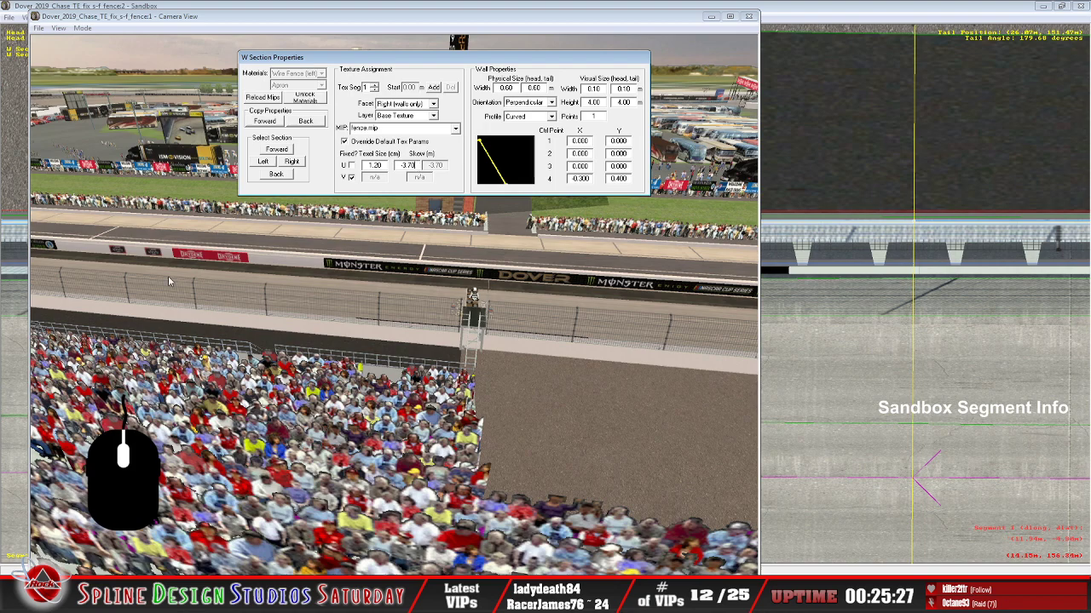
Try a U skew of 2.4 m on the fence texture and restore it to -3.7 m
key(BackSpace)
key(BackSpace)
key(BackSpace)
key(BackSpace)
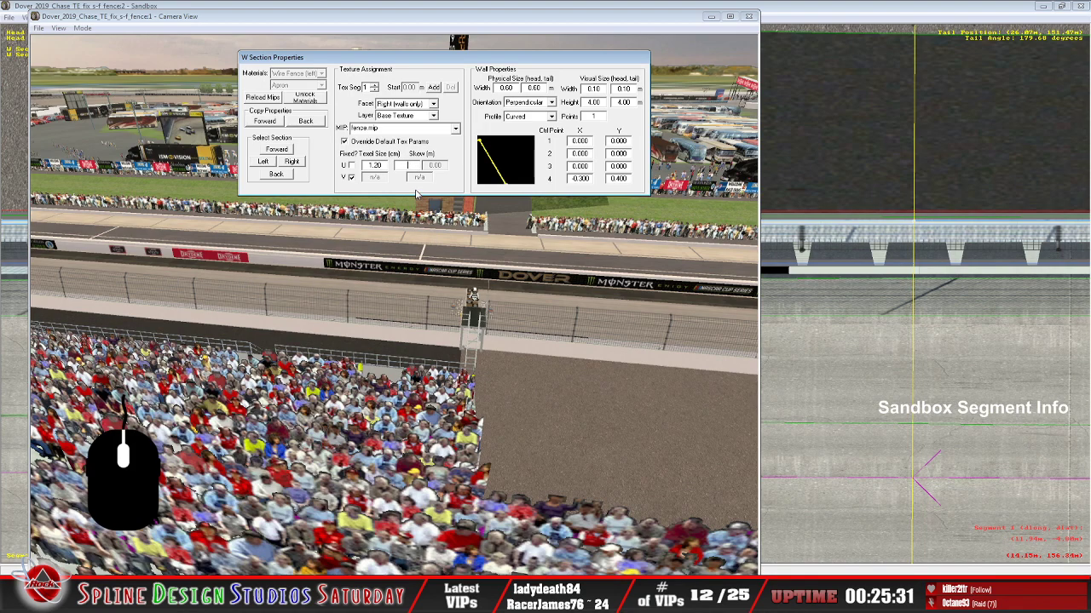
text(2.4)
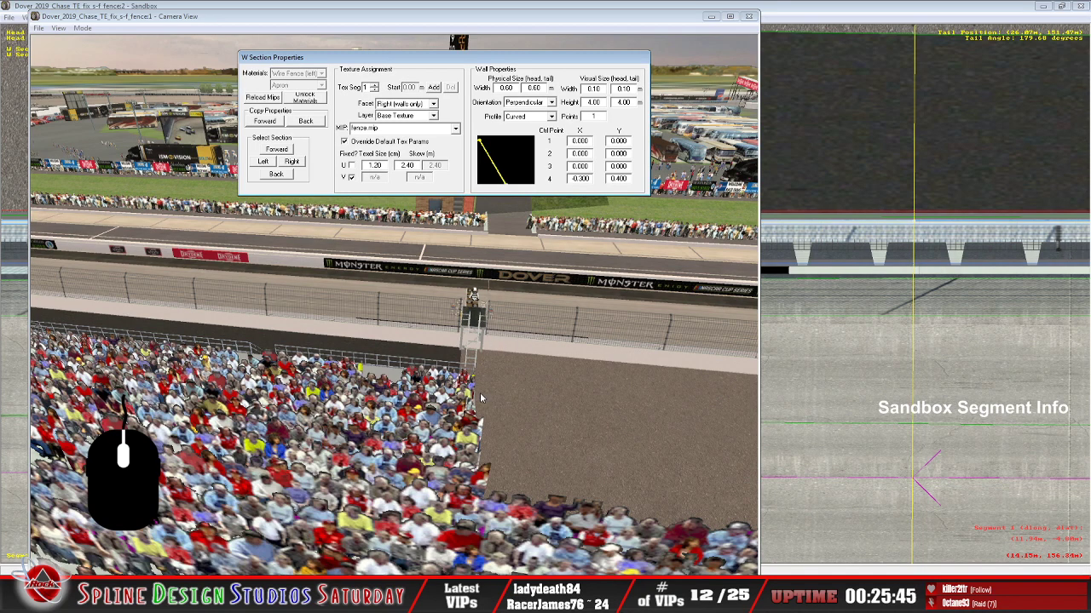
key(BackSpace)
key(BackSpace)
key(BackSpace)
key(BackSpace)
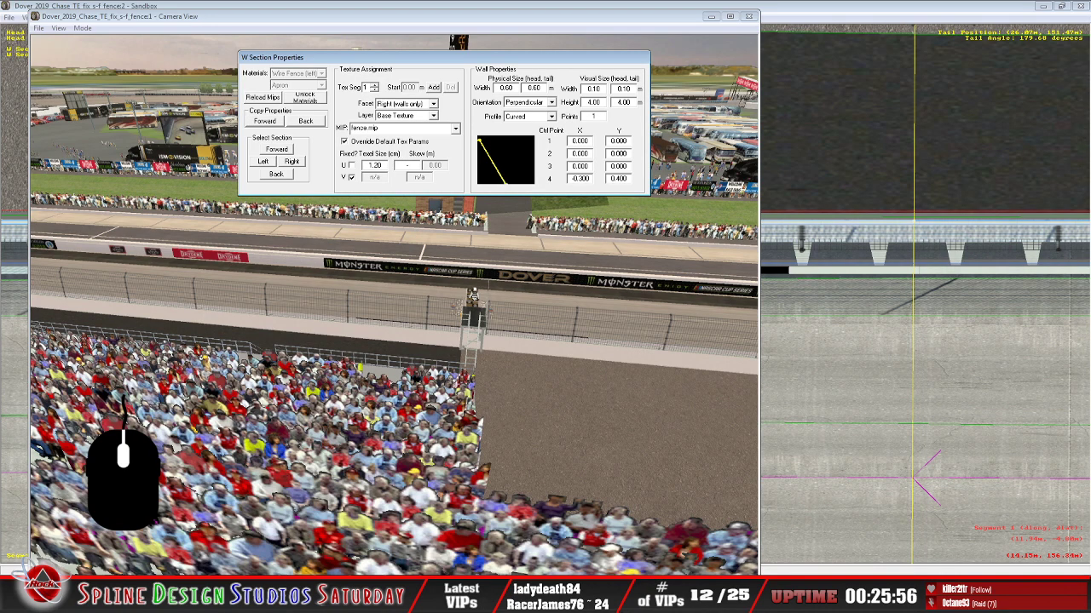
text(3)
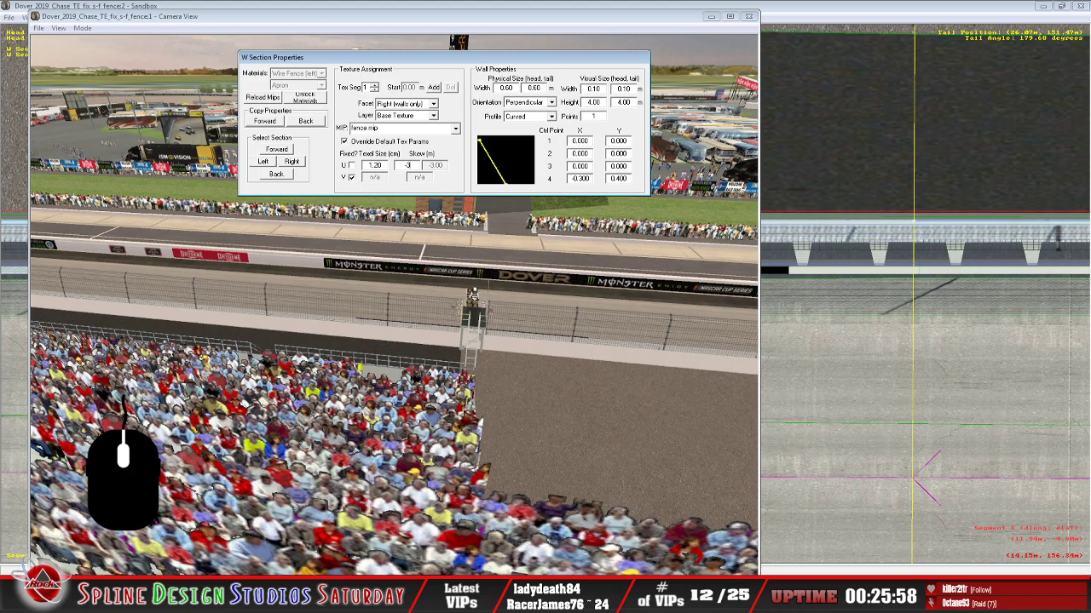
text(.7)
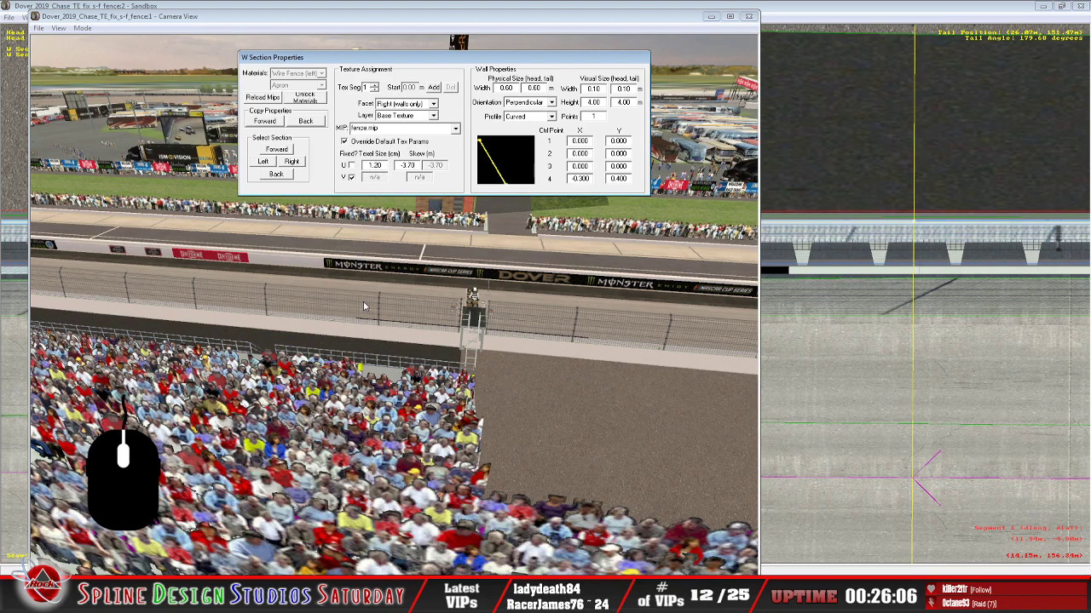
View the fence from the track side and show the Left (walls only) facet's texture settings in the W Section Properties
click(85, 29)
click(97, 53)
right_drag(394, 305, 213, 294)
drag(395, 305, 307, 305)
right_drag(307, 305, 333, 305)
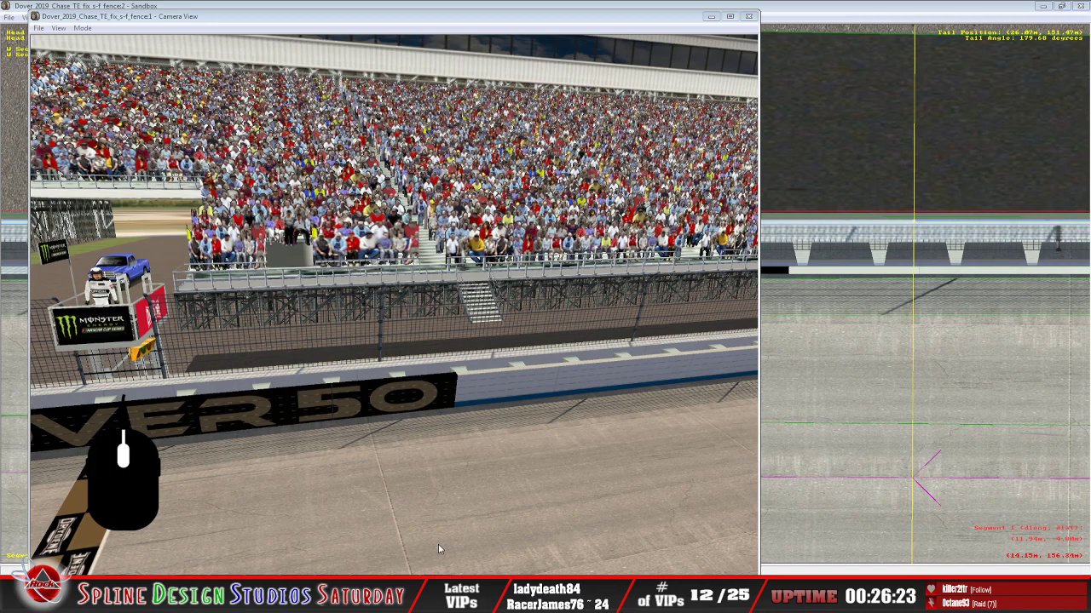
key(w)
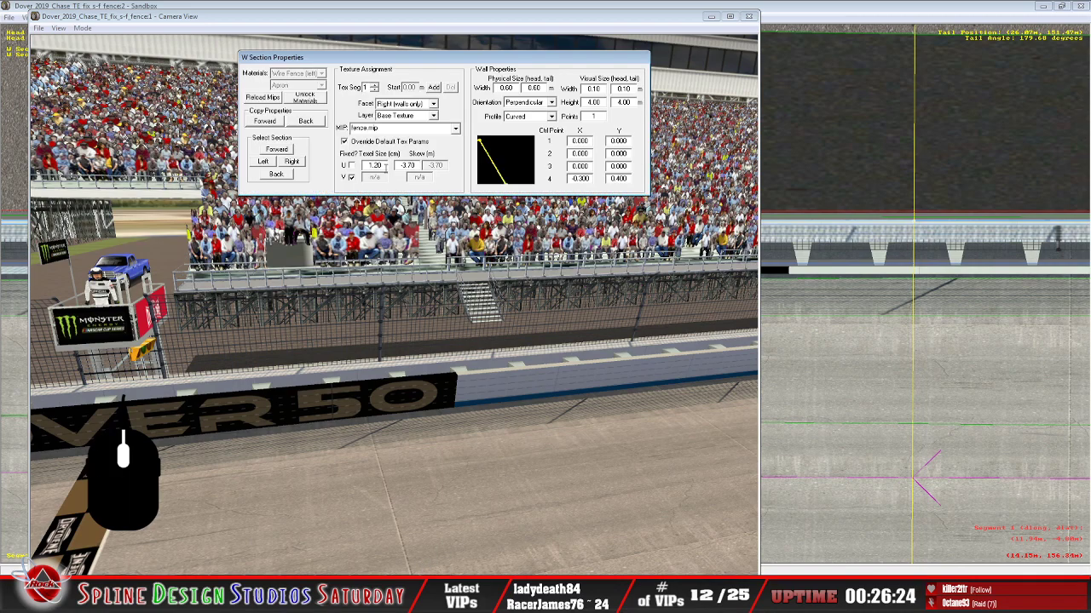
click(433, 104)
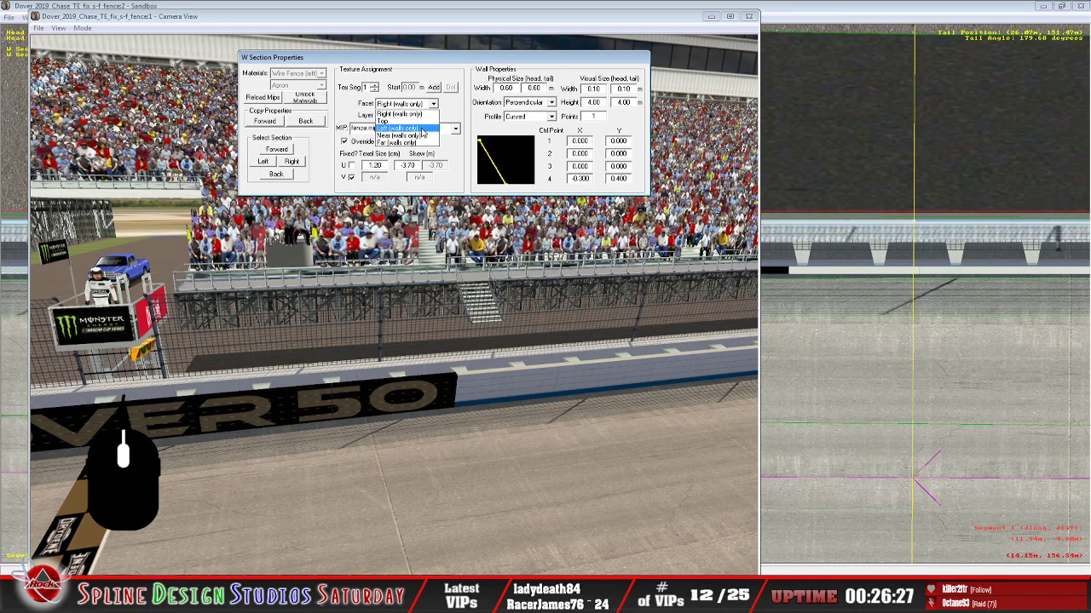
click(424, 129)
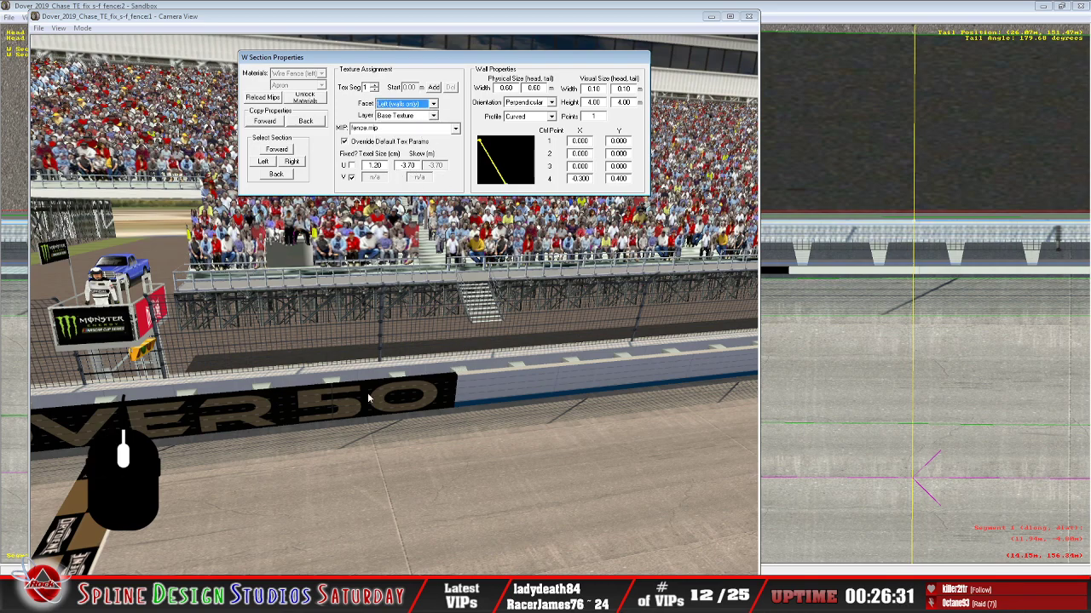
Examine the fence posts around the flag stand from the track side, both close up and from straight across the start-finish line
click(84, 29)
click(107, 53)
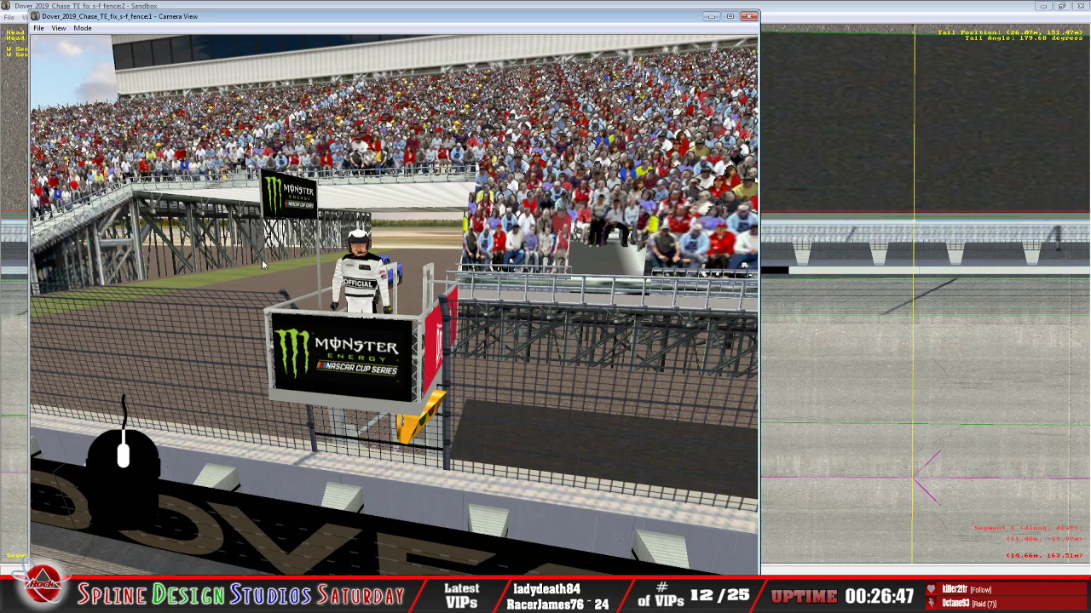
click(82, 28)
click(93, 54)
key(Down)
key(Up)
key(Down)
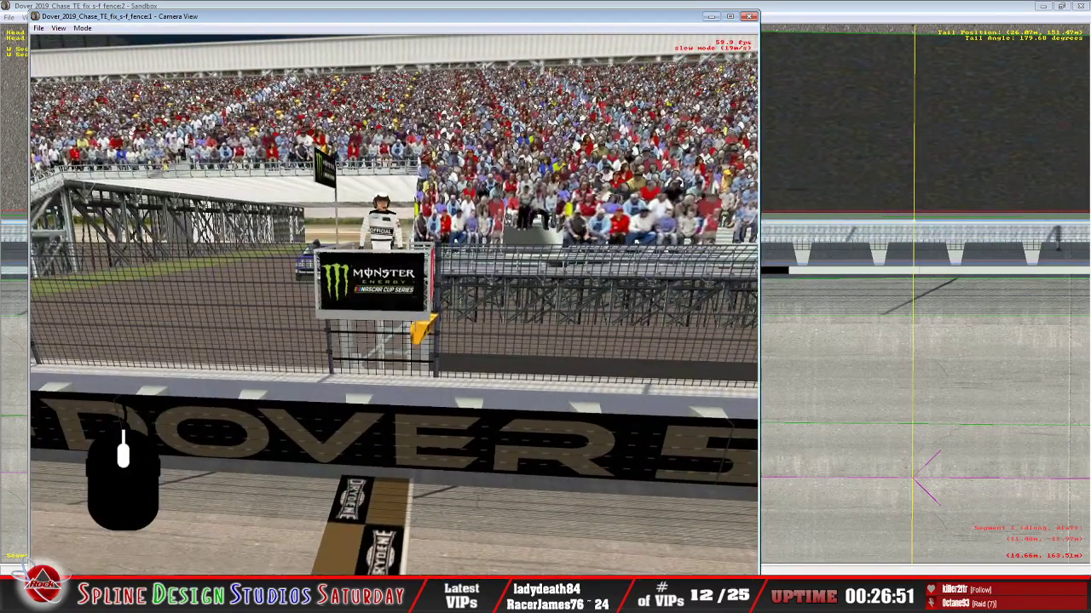
key(Escape)
Switch to the Dover_2019_Chase_TE folder in Windows Explorer, open its trackmat subfolder, and open the fence file with WinMip 2
click(68, 596)
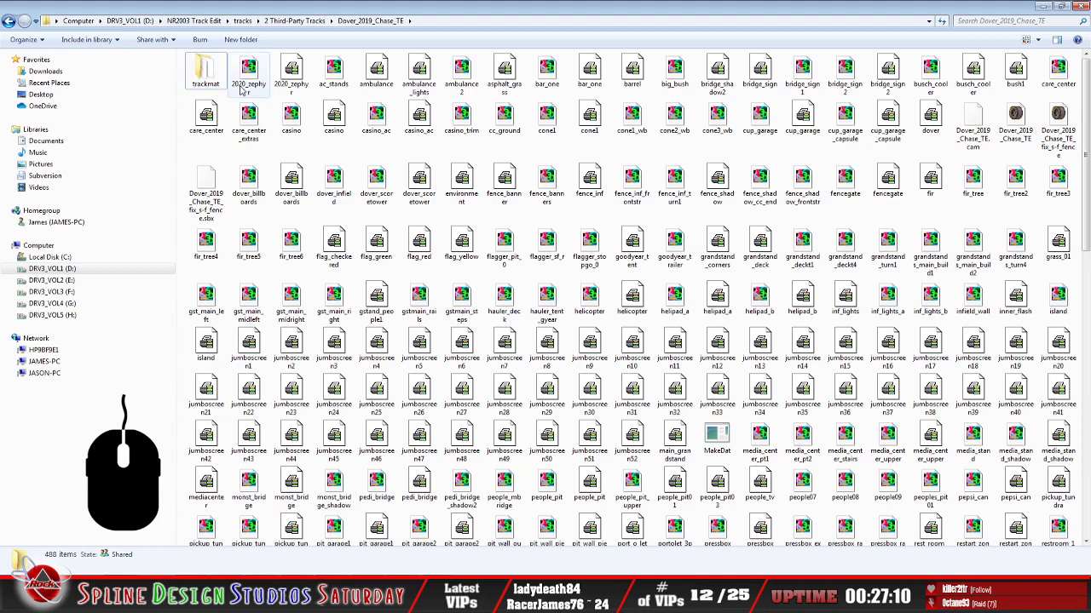
click(225, 81)
double_click(225, 81)
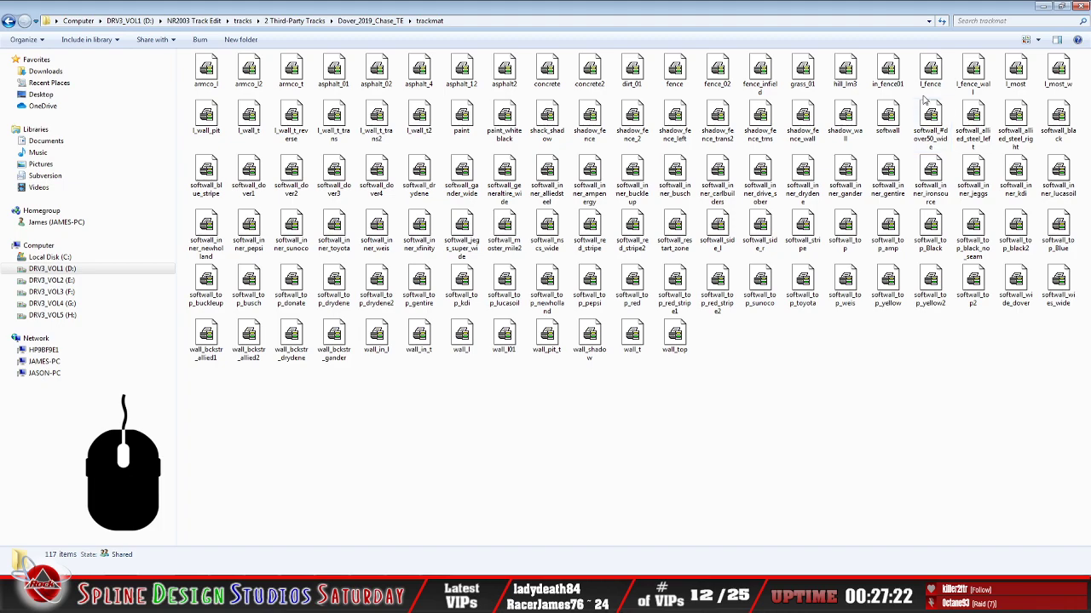
click(679, 79)
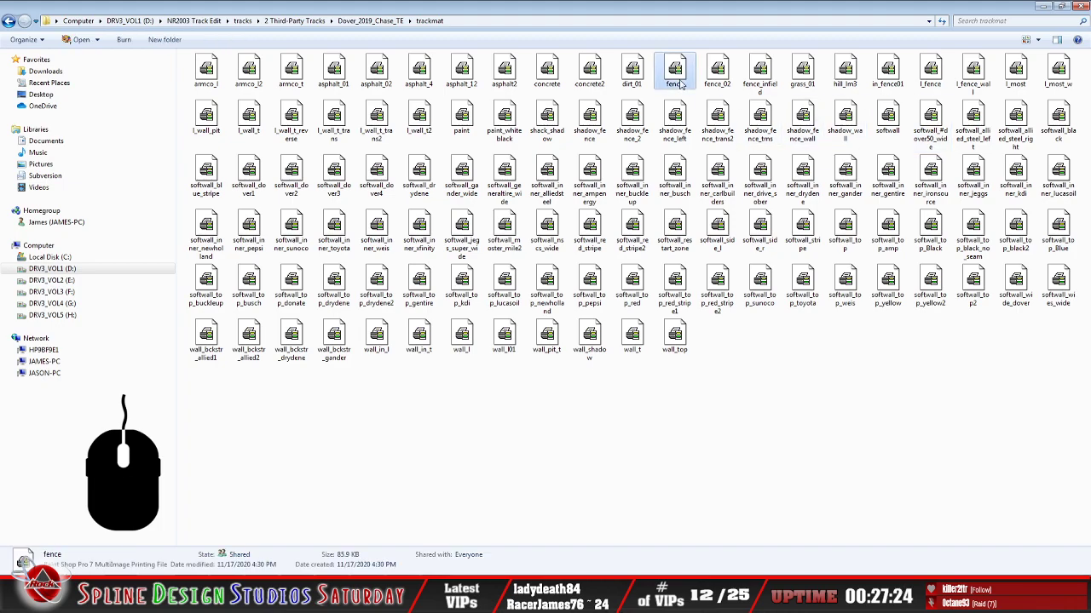
right_click(679, 80)
mouse_move(734, 140)
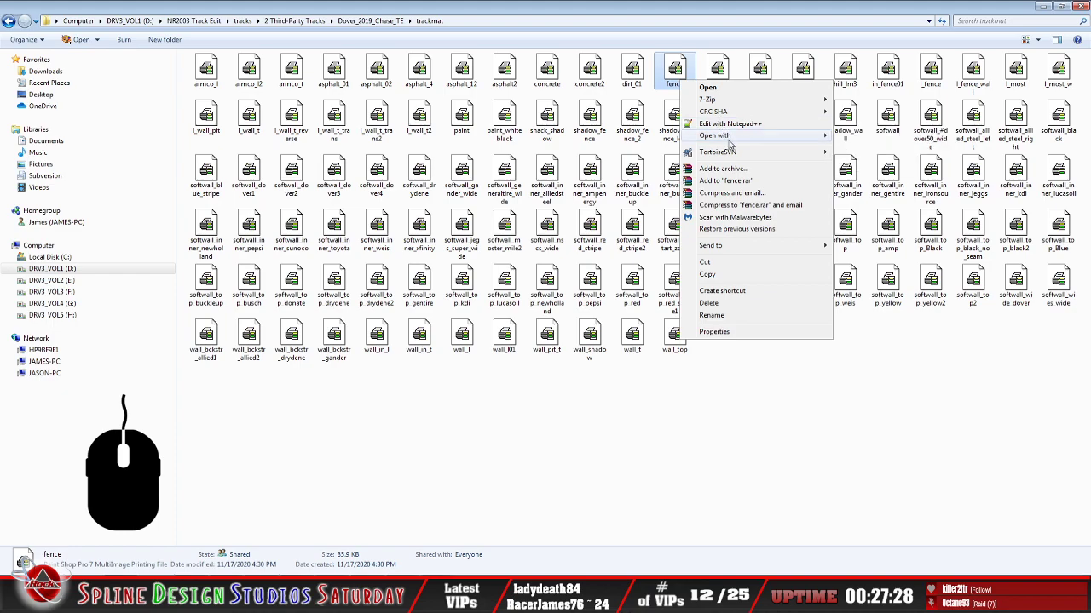
click(867, 148)
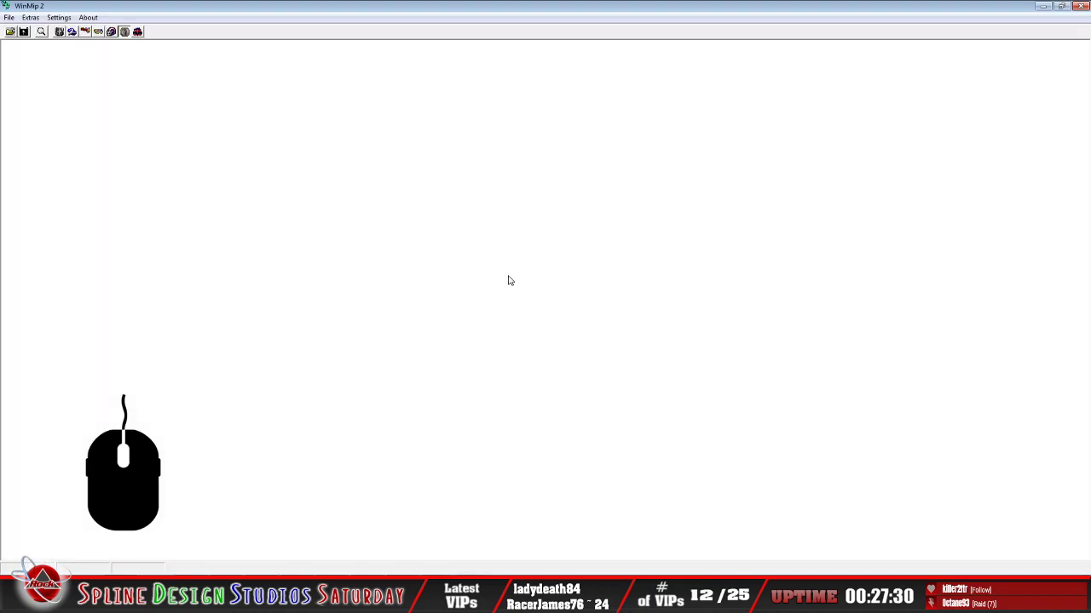
Load fence.mip from the trackmat folder into WinMip 2 and move its image window away from the corner of the workspace
click(10, 32)
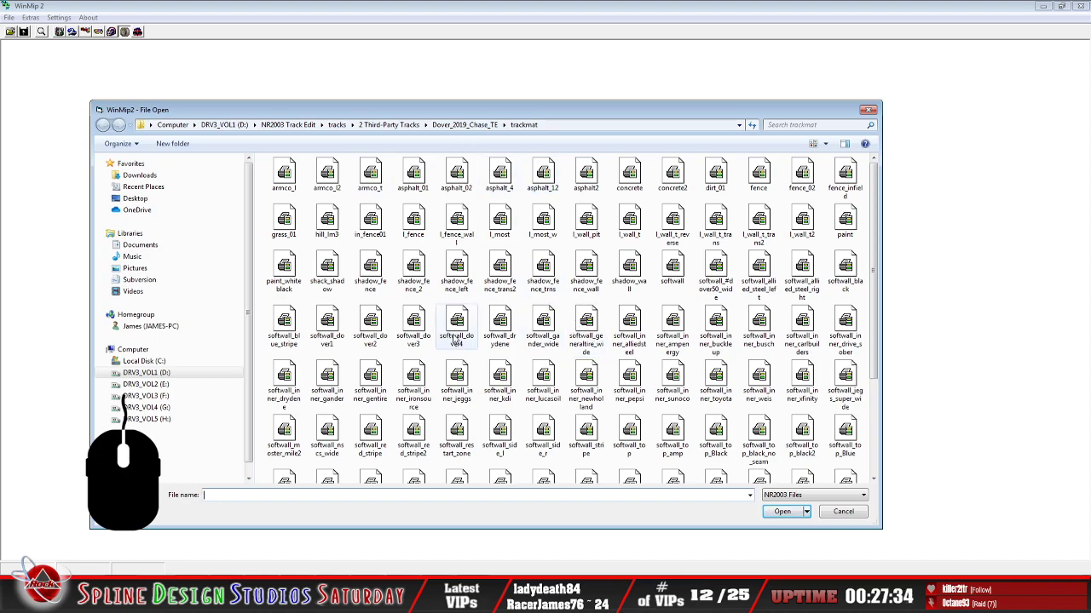
click(456, 334)
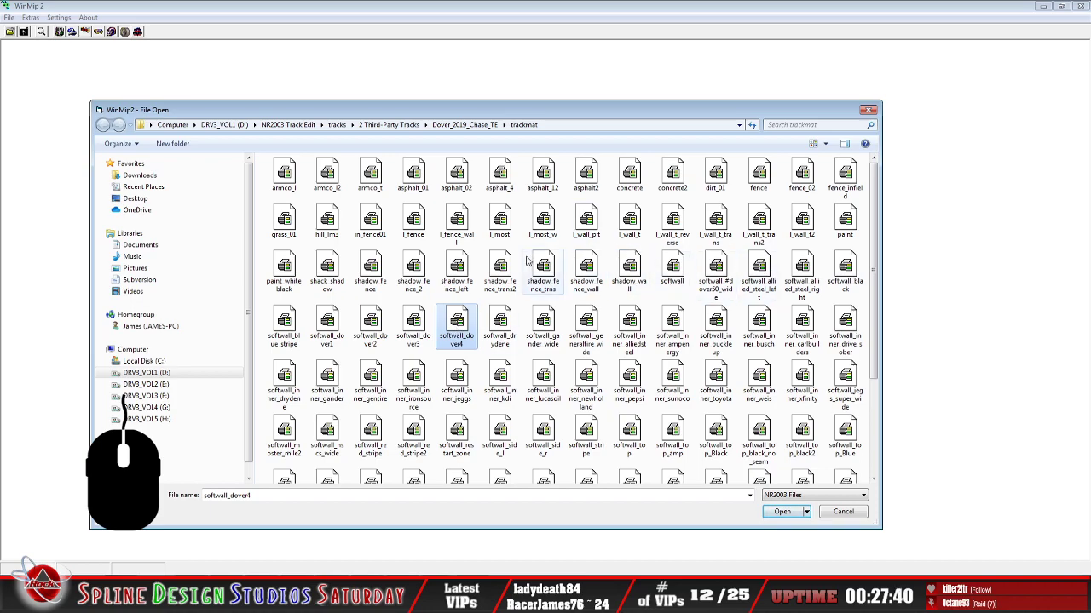
click(758, 175)
click(787, 512)
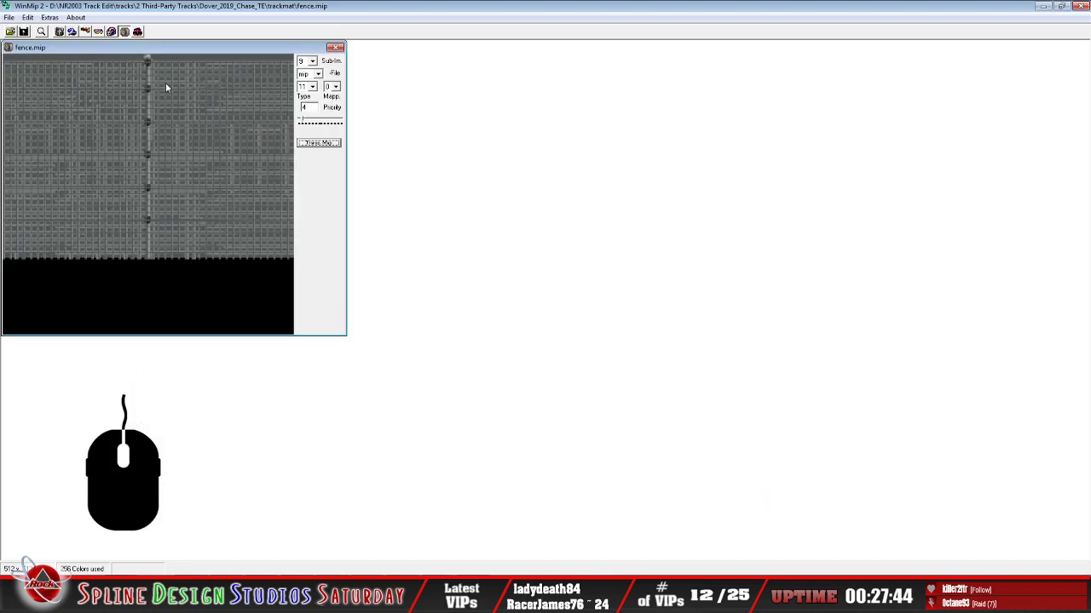
drag(168, 52, 268, 83)
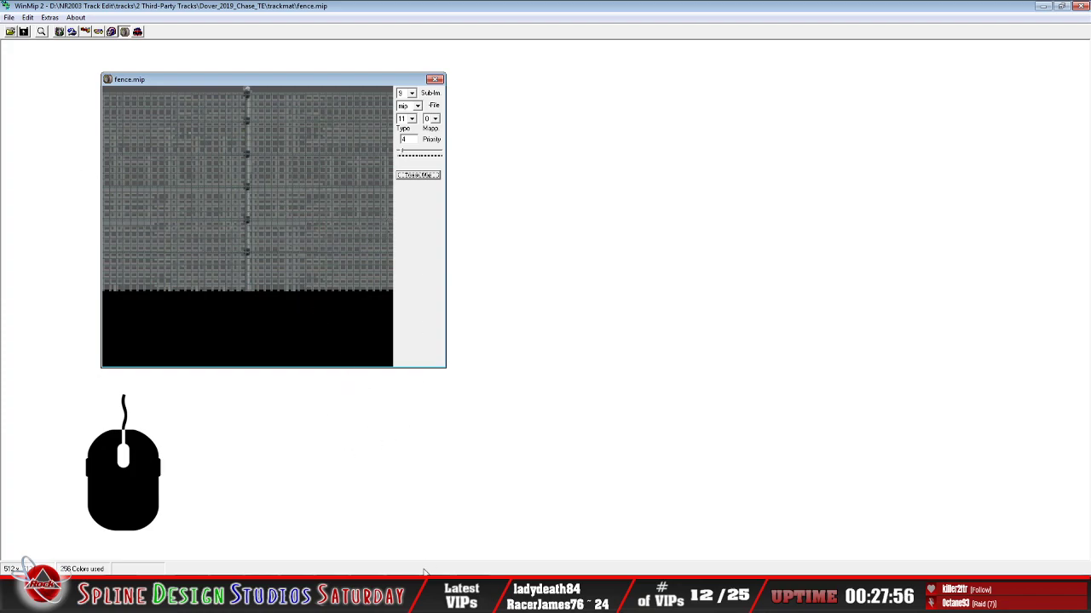
Compare the post in fence.mip with the posts at the flag stand by alternating between WinMip 2 and the Sandbox camera view
click(467, 597)
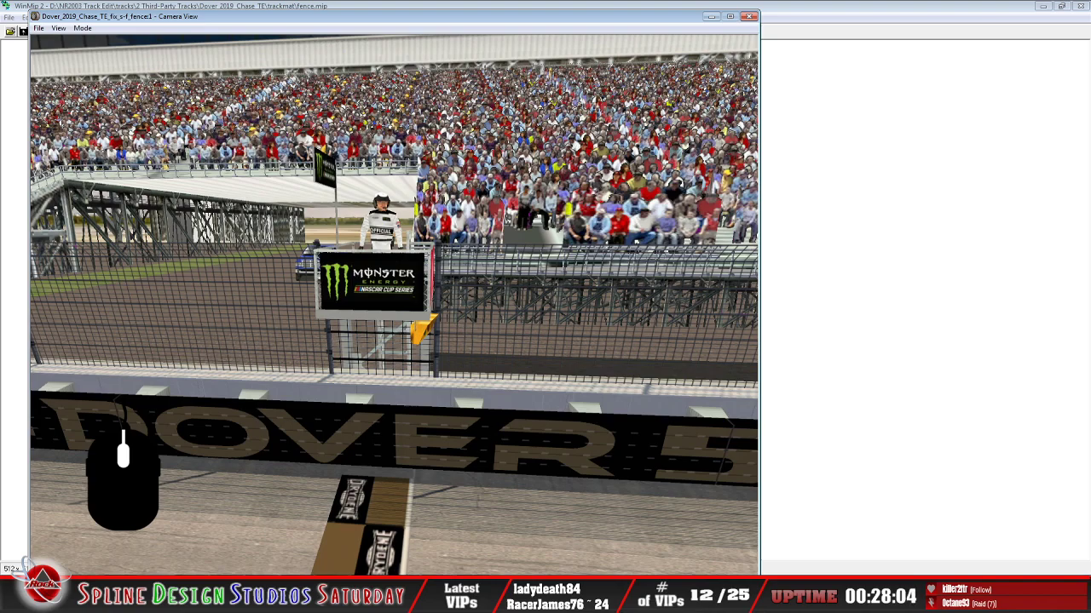
click(379, 596)
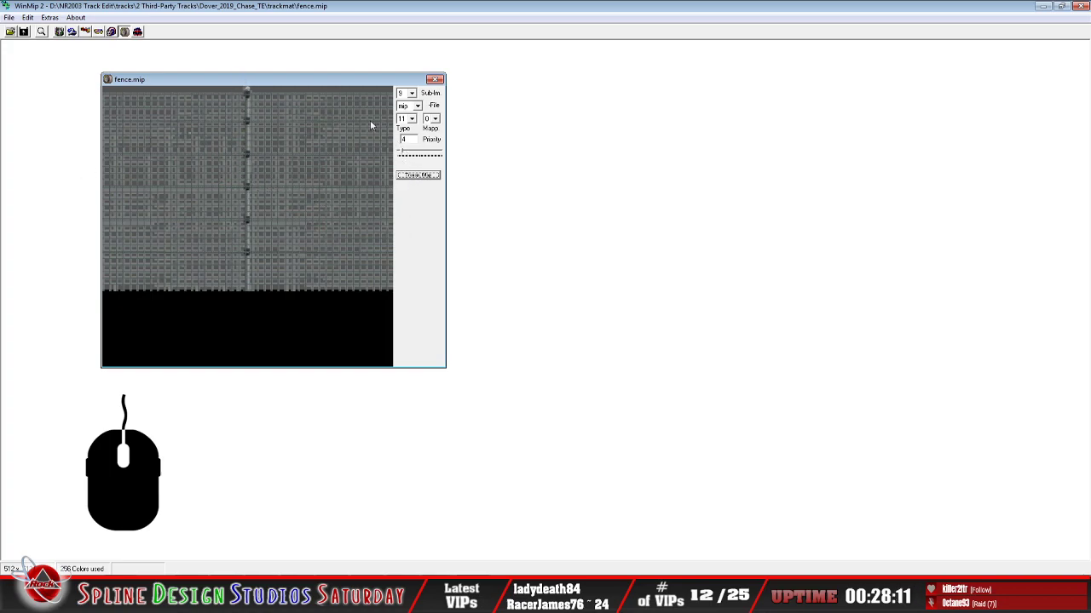
click(406, 597)
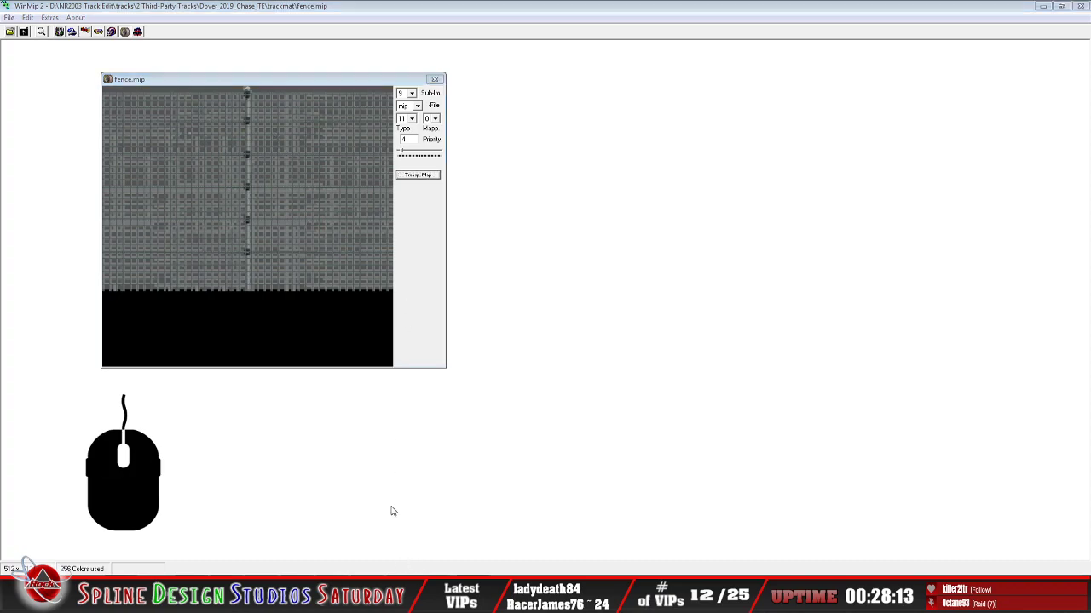
click(456, 544)
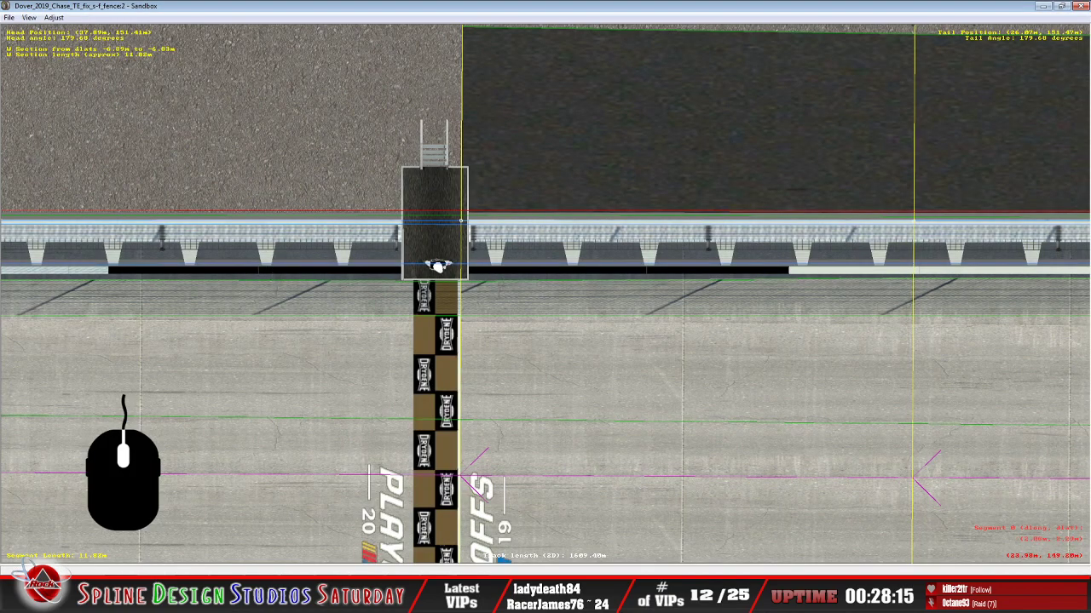
click(438, 596)
click(436, 532)
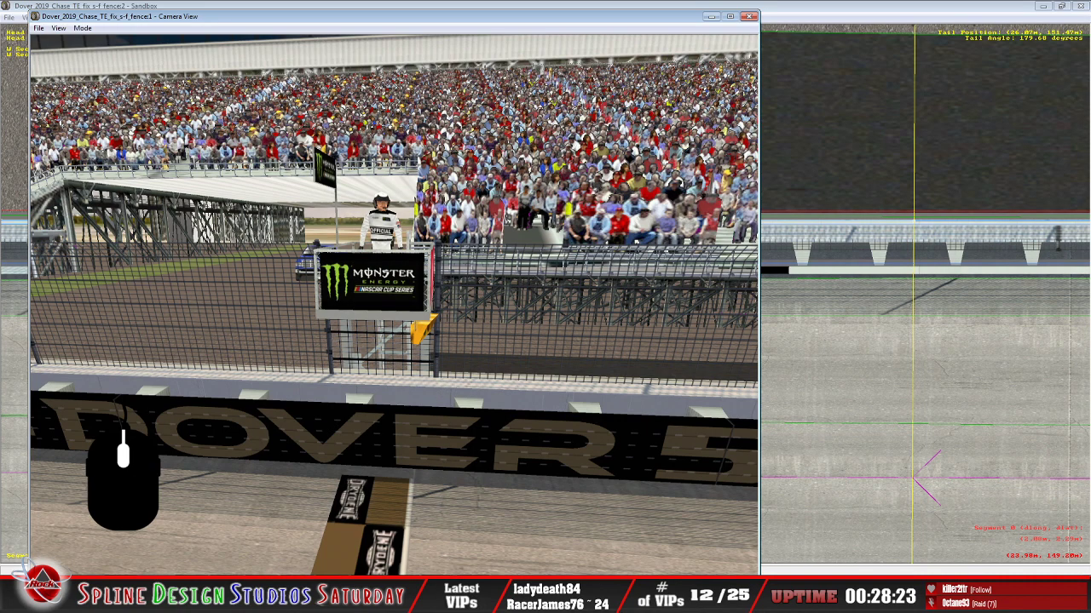
key(alt+Tab)
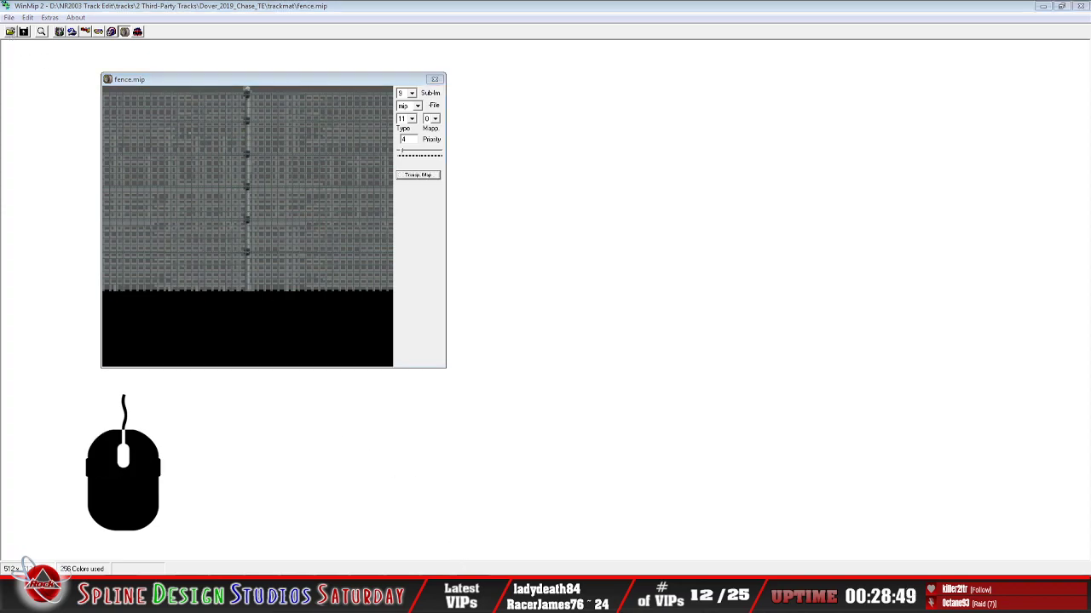
click(461, 556)
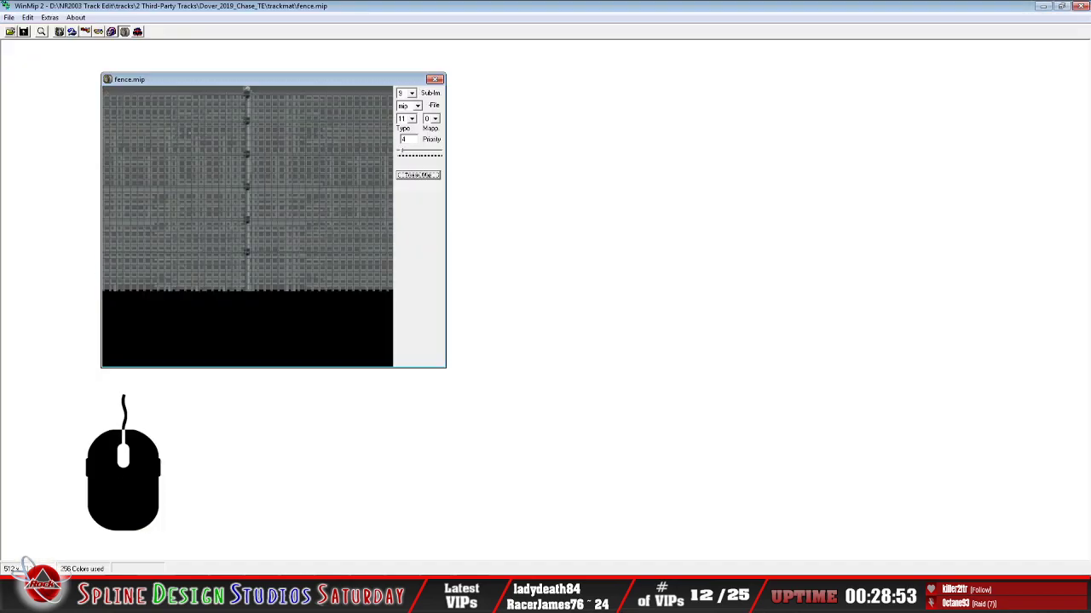
Start opening another file in WinMip 2 and go up from trackmat to the Dover_2019_Chase_TE folder
key(alt+Tab)
click(10, 32)
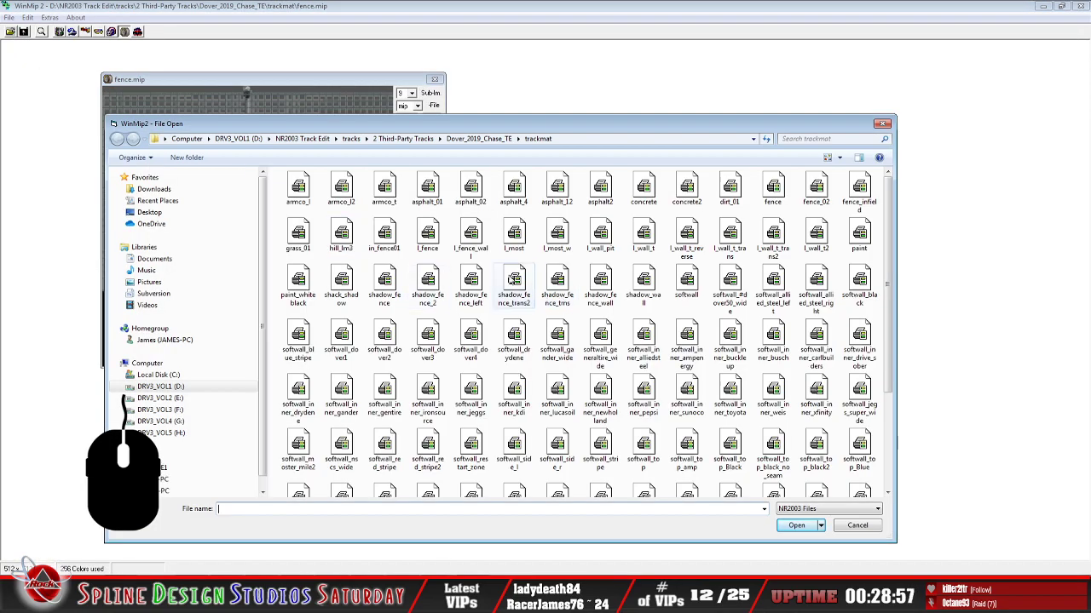
click(597, 139)
click(539, 138)
key(BackSpace)
key(BackSpace)
key(BackSpace)
key(BackSpace)
key(BackSpace)
key(BackSpace)
key(BackSpace)
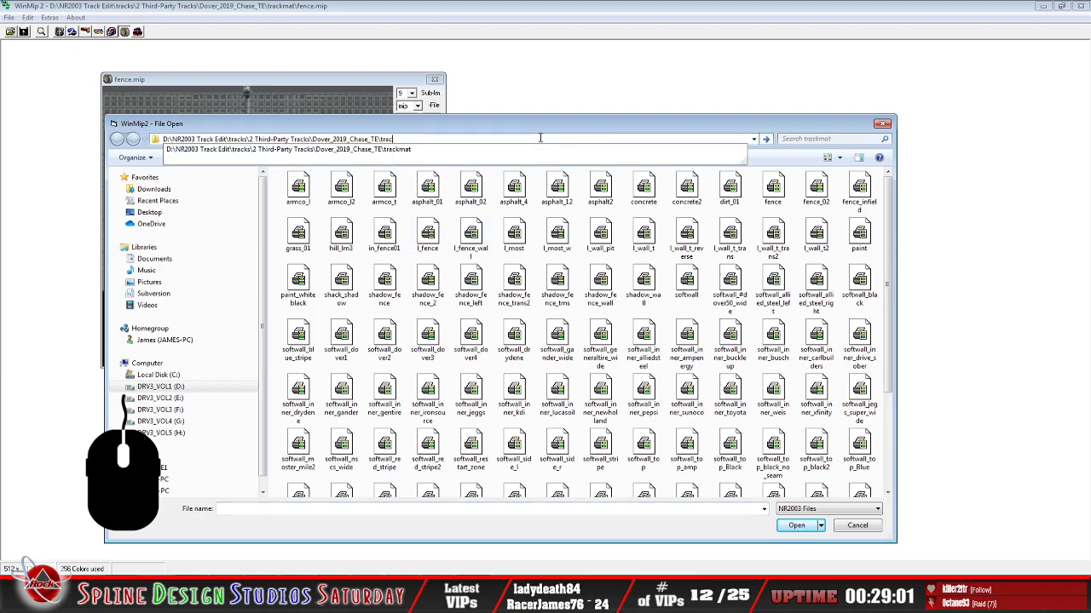
key(Return)
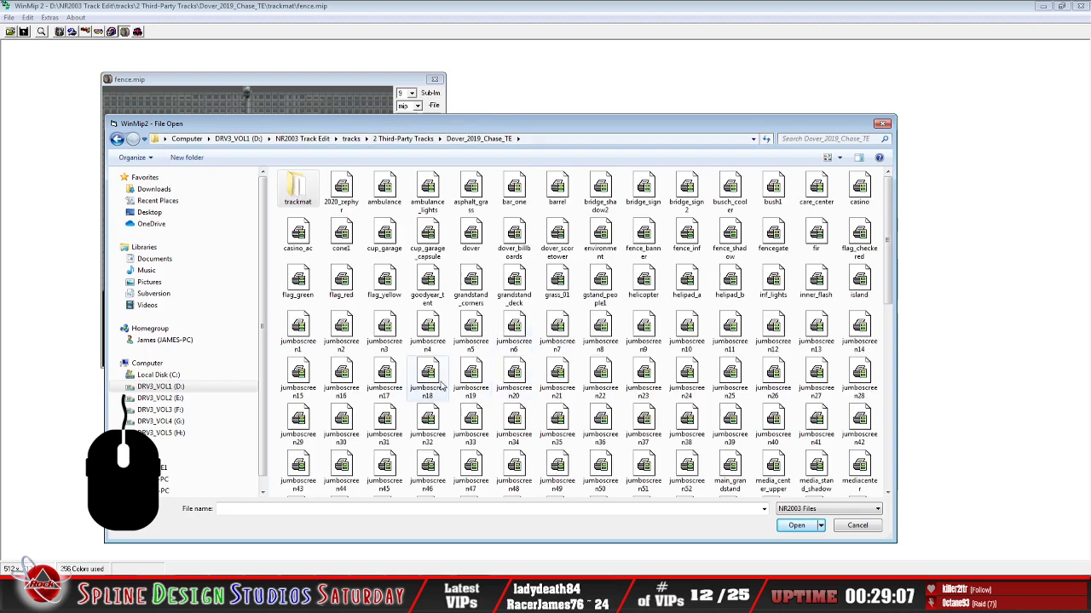
Load stand_fence.mip from the Dover_2019_Chase_TE folder and place its window beside fence.mip
click(478, 385)
scroll(476, 396, down, 3)
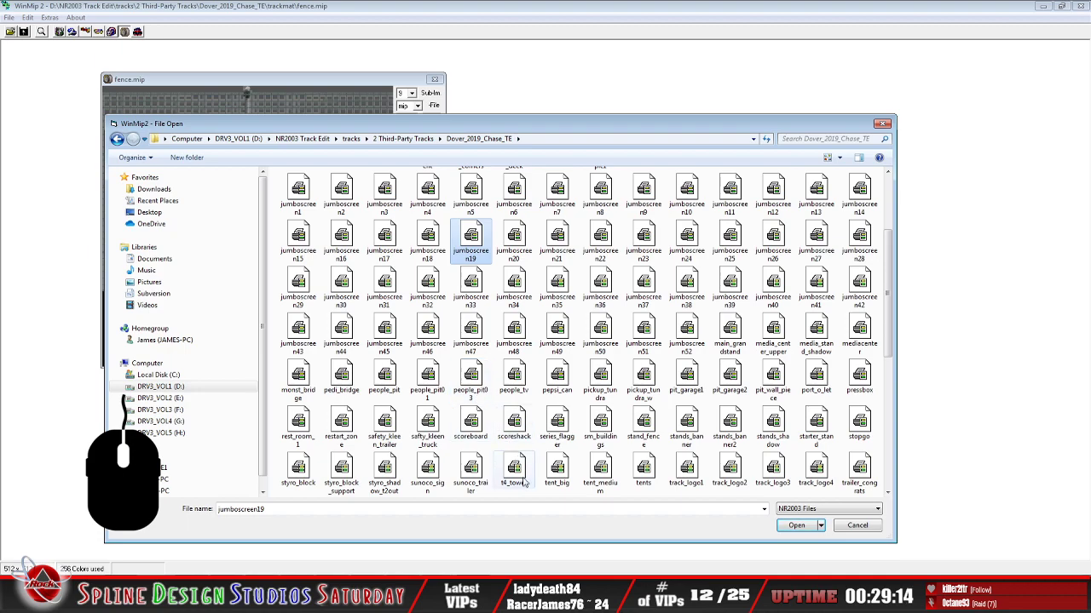
click(517, 424)
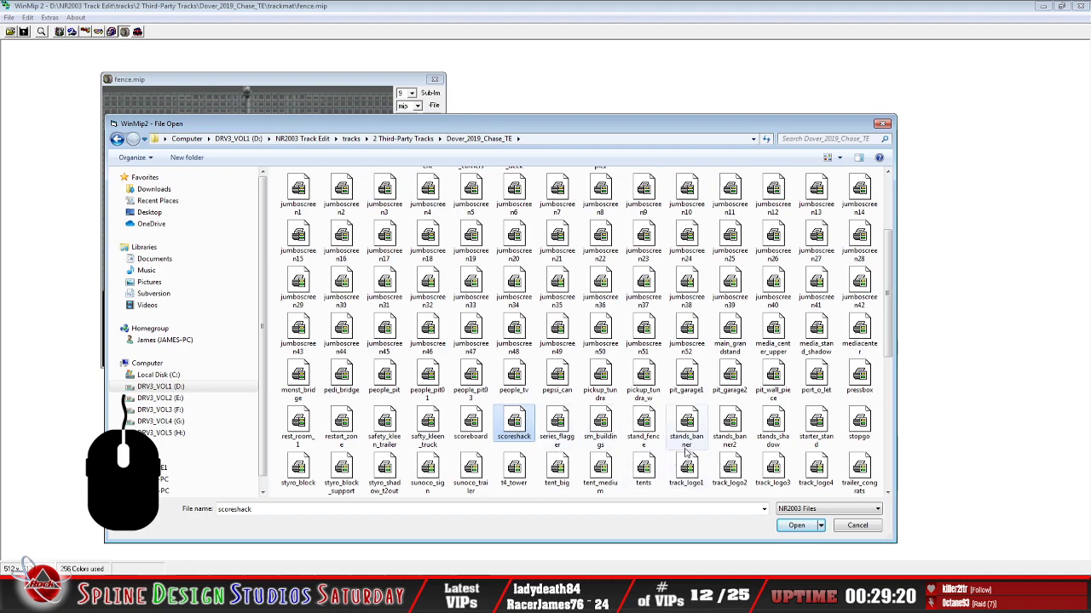
click(645, 426)
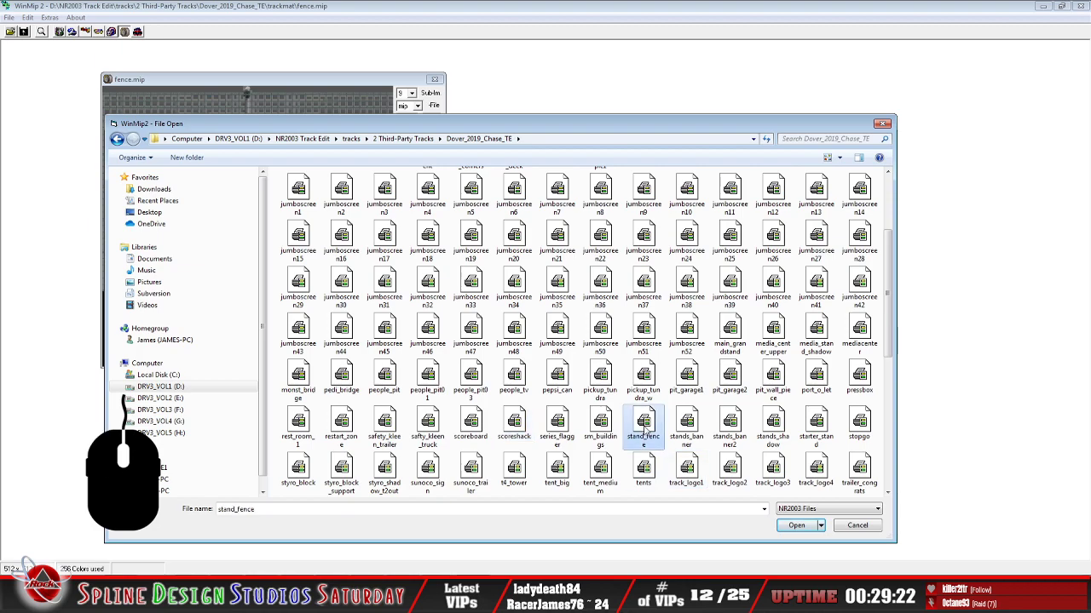
click(796, 526)
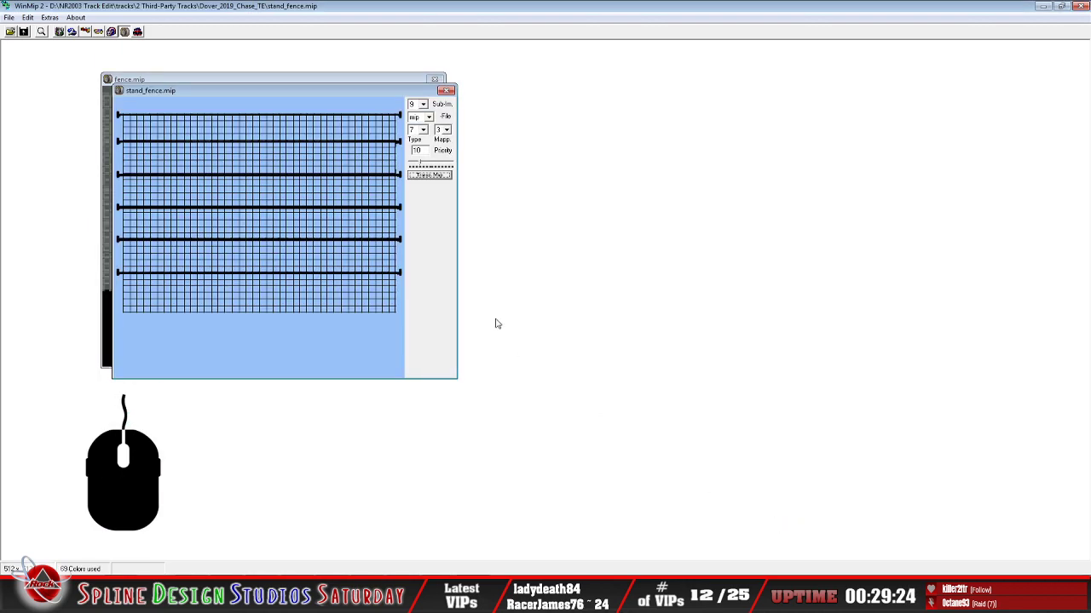
drag(239, 94, 658, 113)
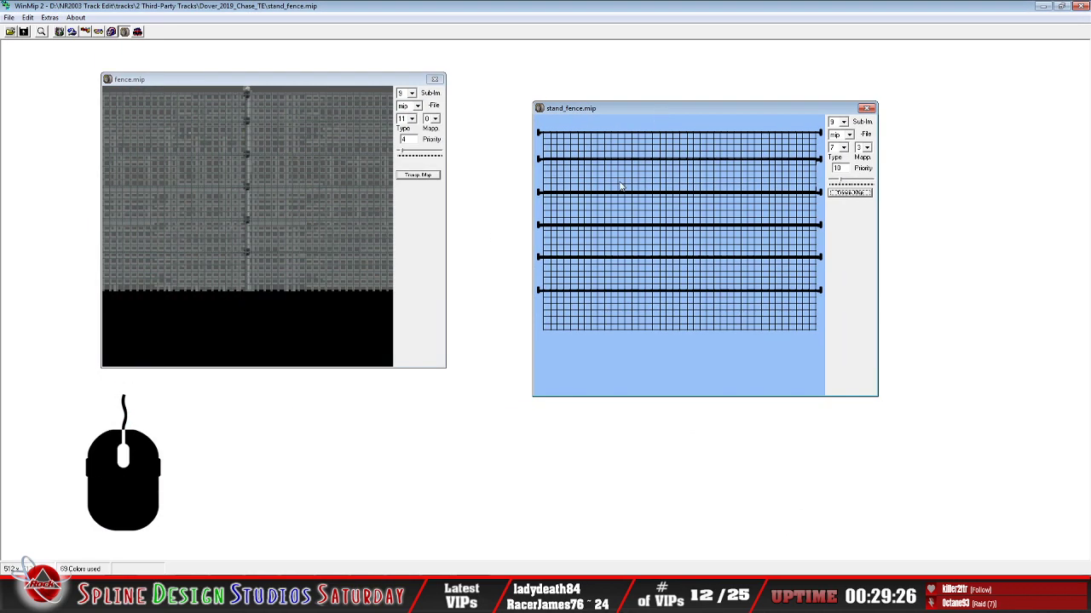
Inspect the transparency map of stand_fence.mip, return to its normal image, and place its window beside fence.mip again
click(852, 193)
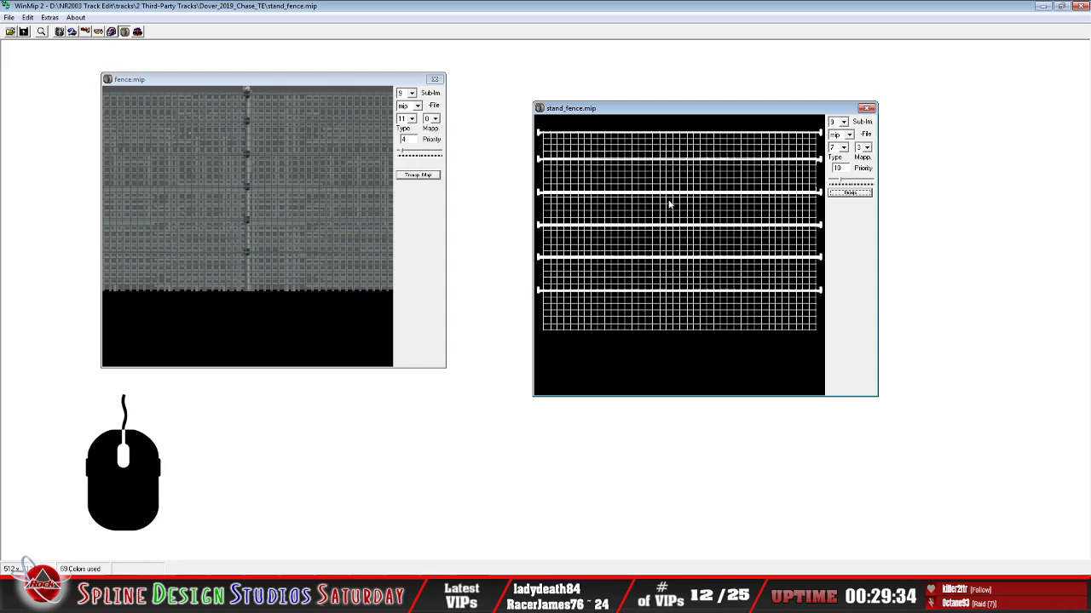
drag(606, 112, 392, 178)
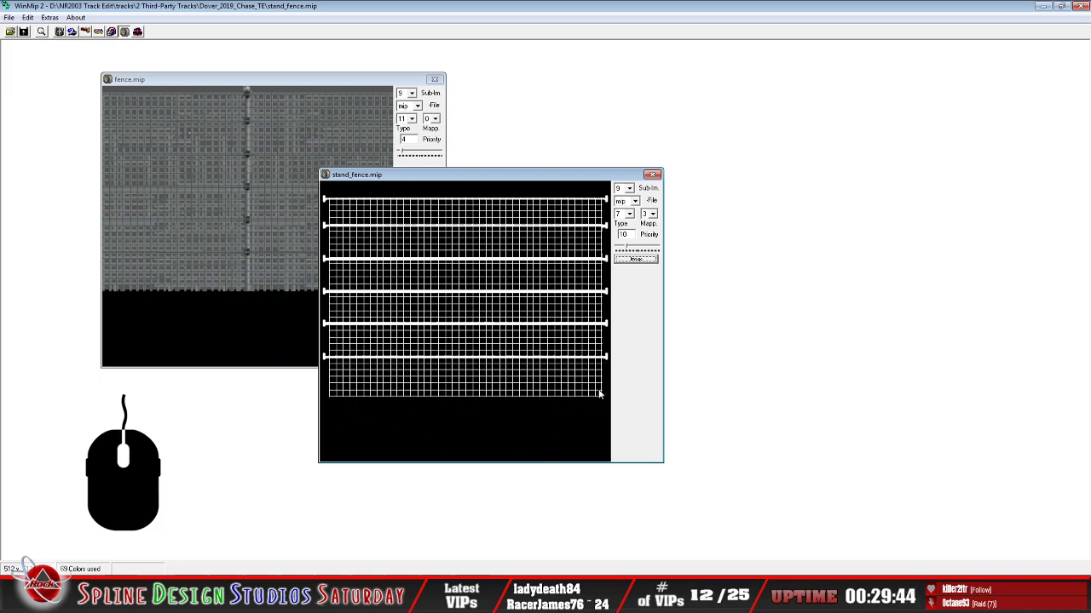
click(636, 201)
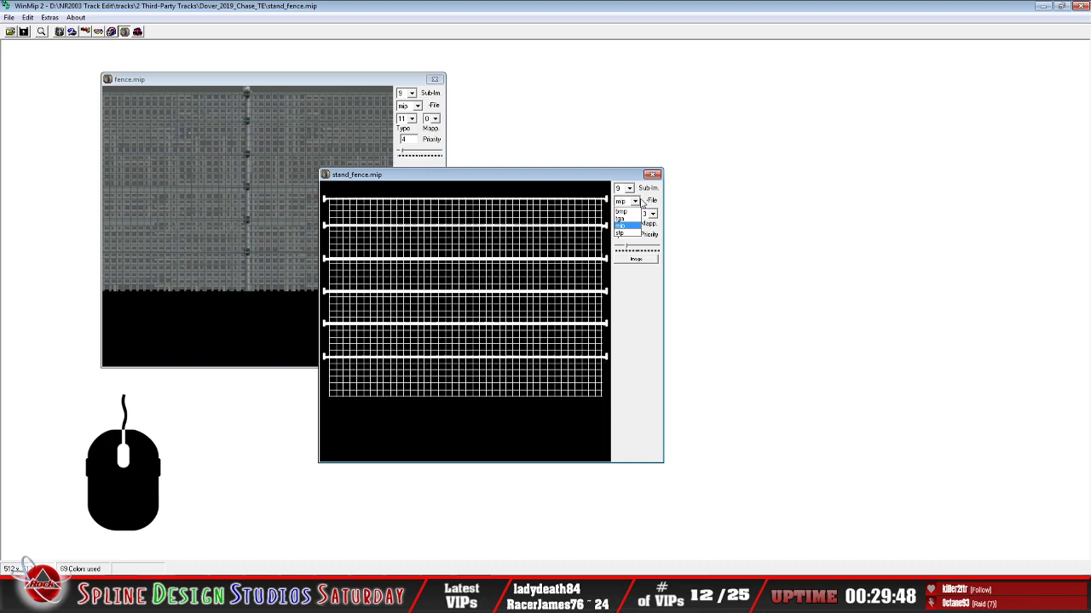
click(641, 281)
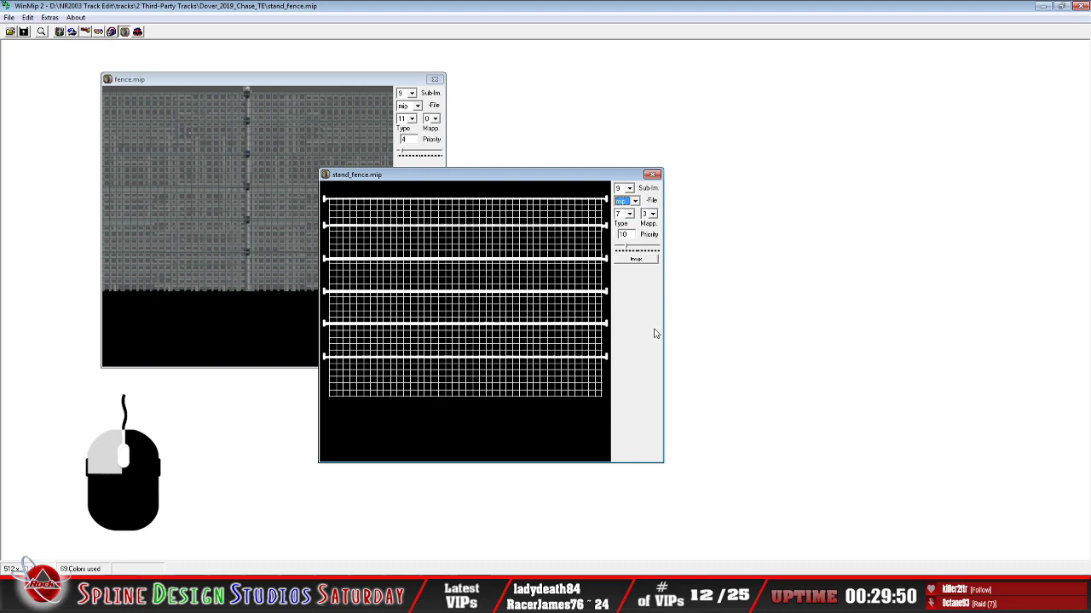
click(636, 259)
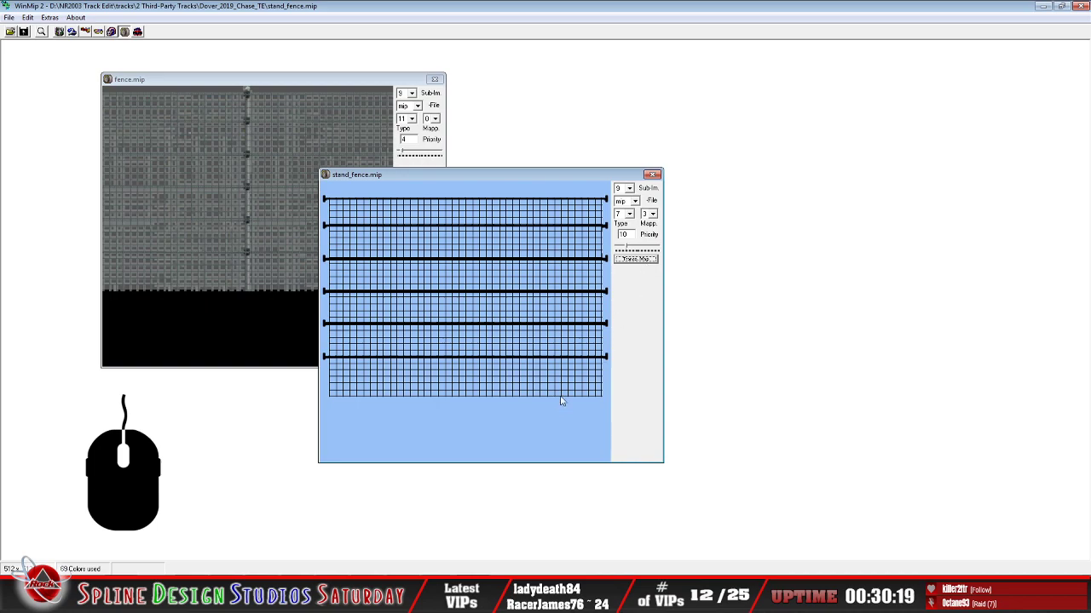
drag(454, 175, 634, 84)
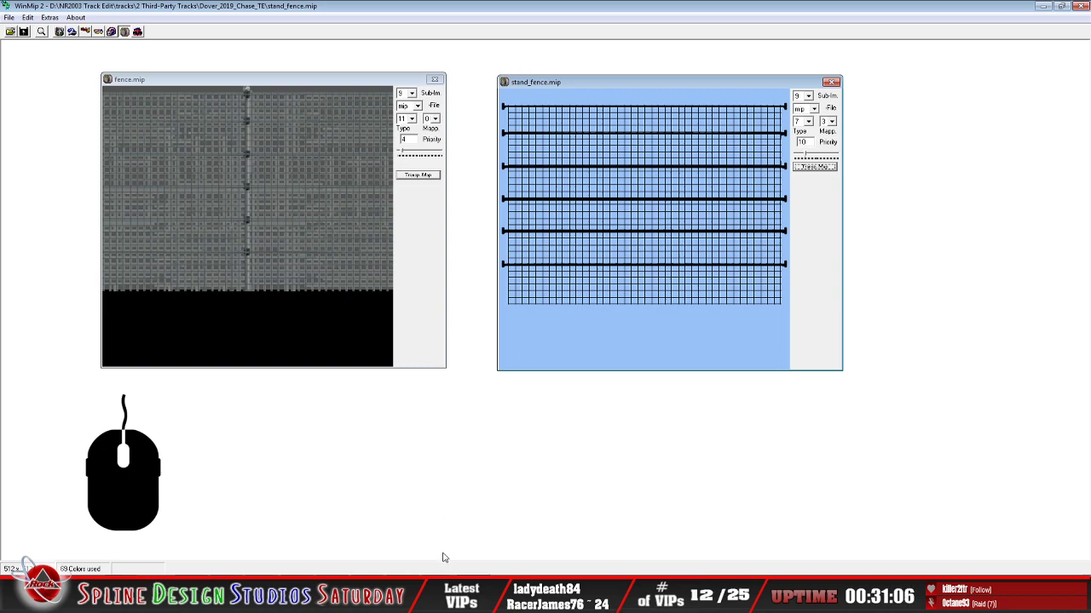
Switch to Sandbox, close the Dover_2019_Chase_TE_fix_s-f_fence track without saving changes, and go back to WinMip 2
click(450, 588)
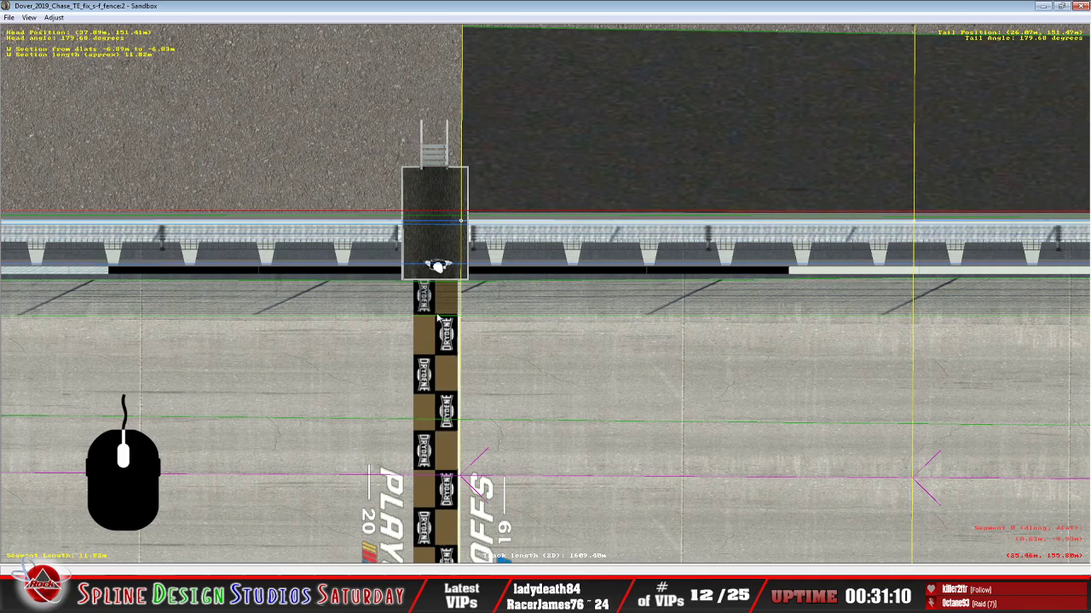
scroll(436, 315, down, 20)
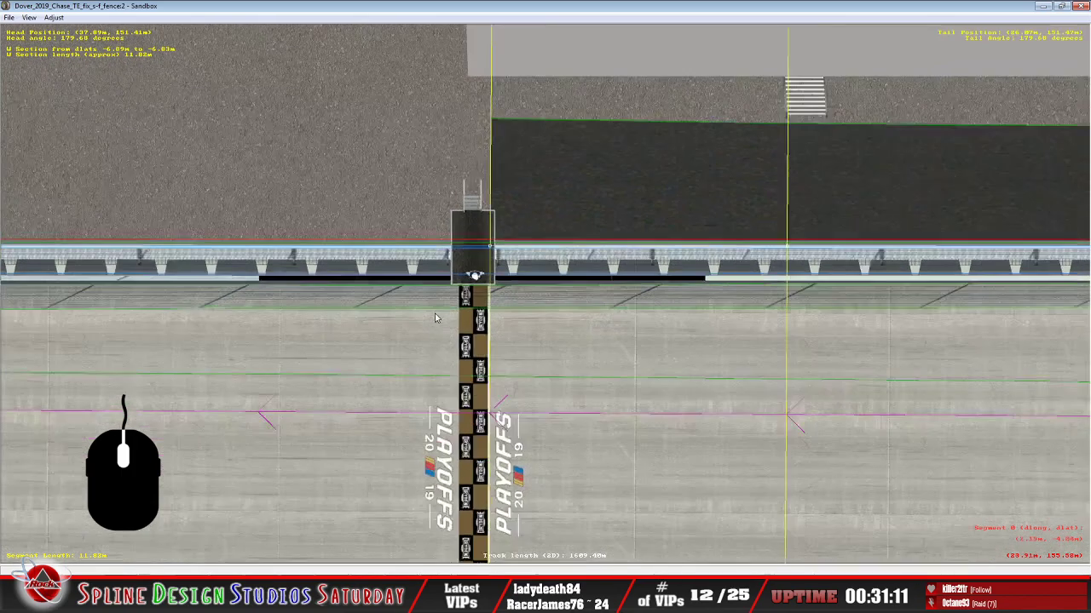
scroll(662, 322, down, 10)
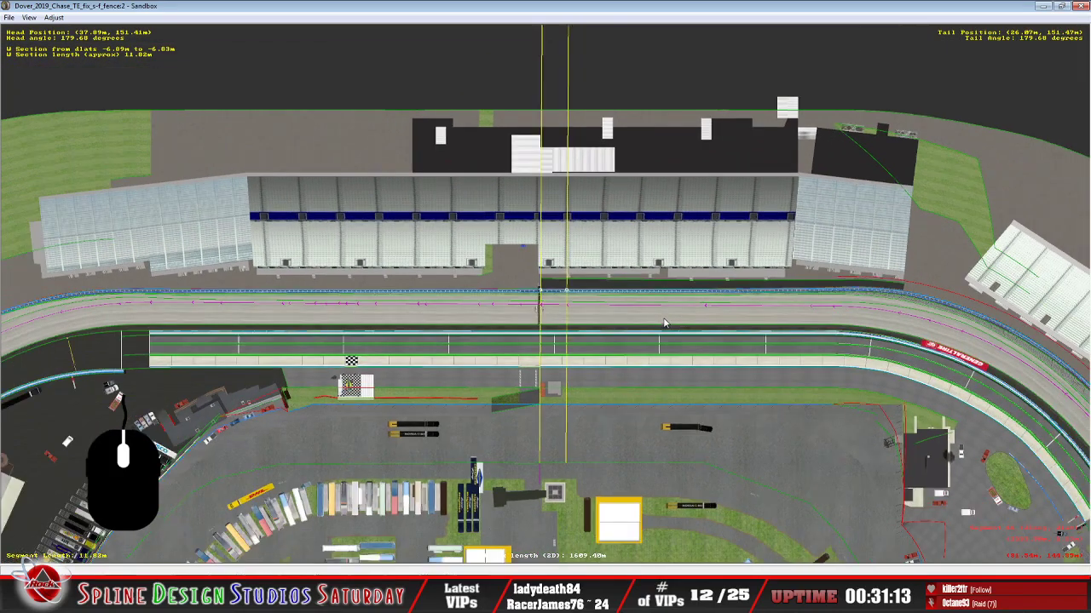
scroll(664, 322, down, 1)
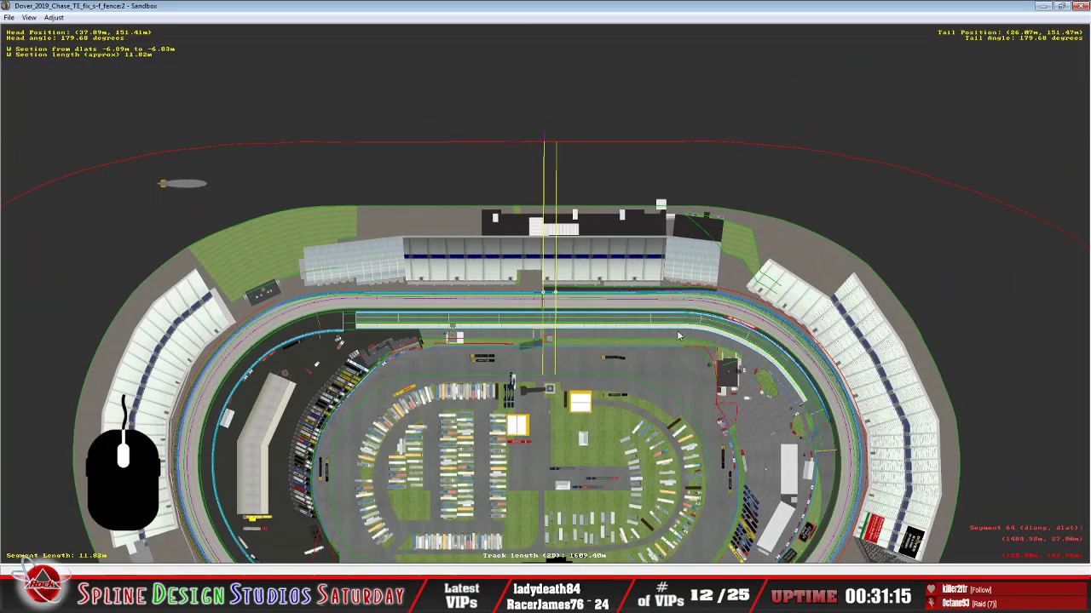
right_click(686, 350)
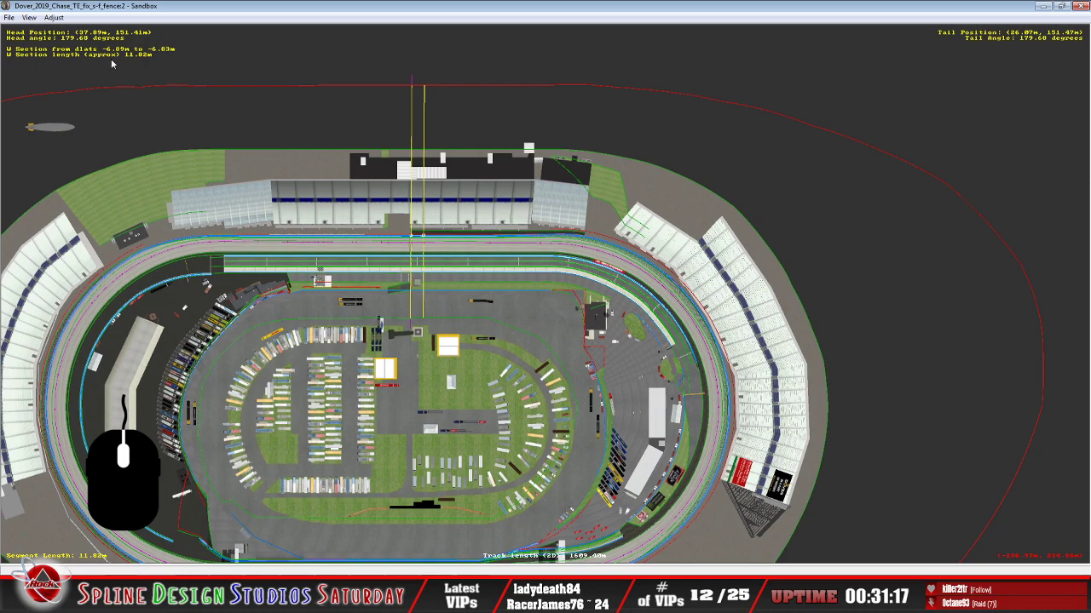
click(7, 18)
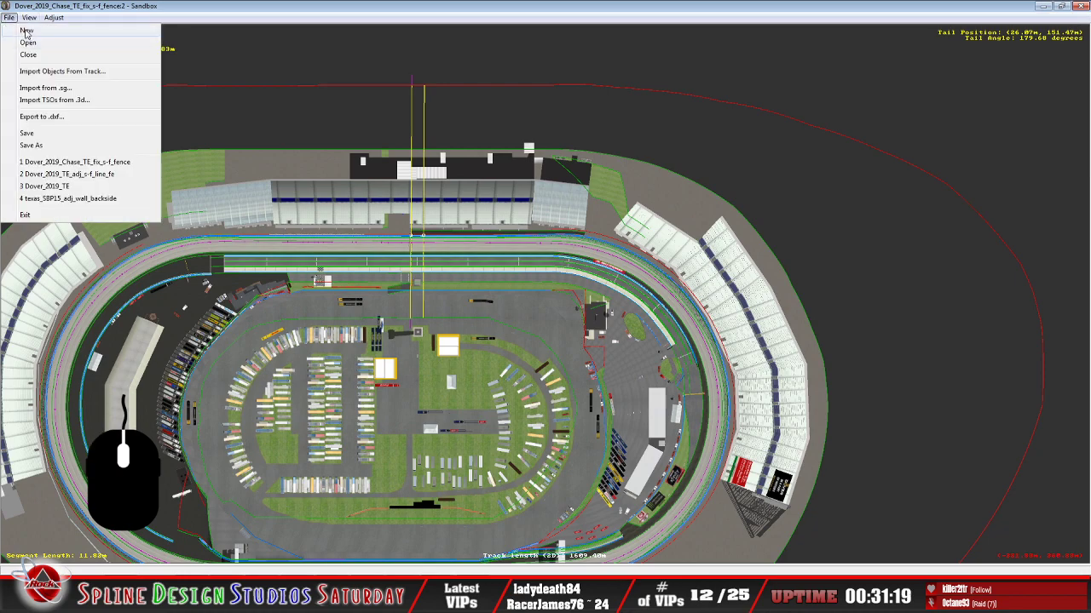
click(29, 44)
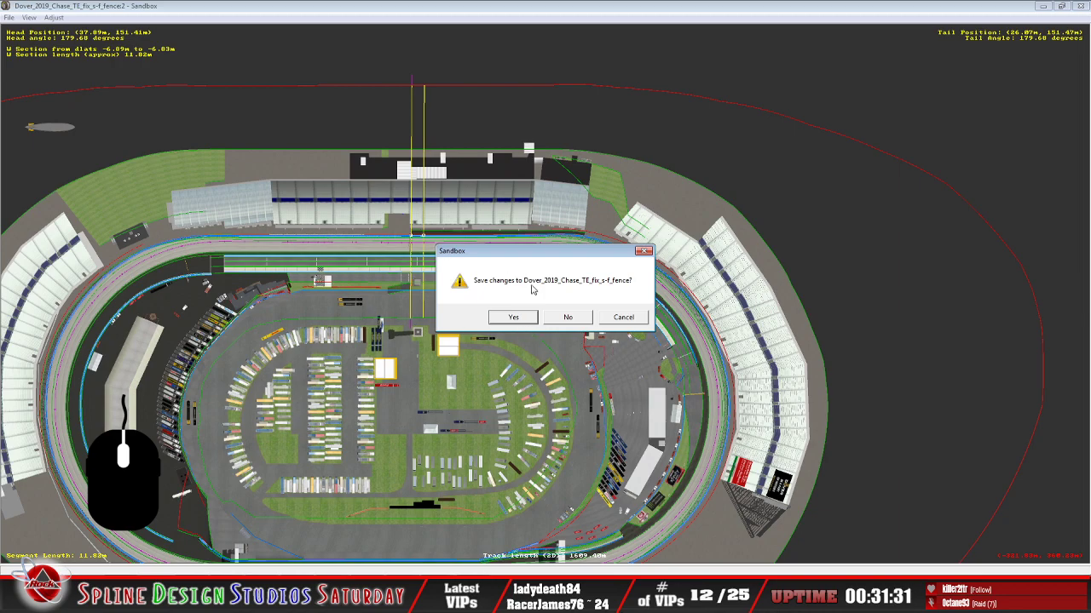
click(567, 318)
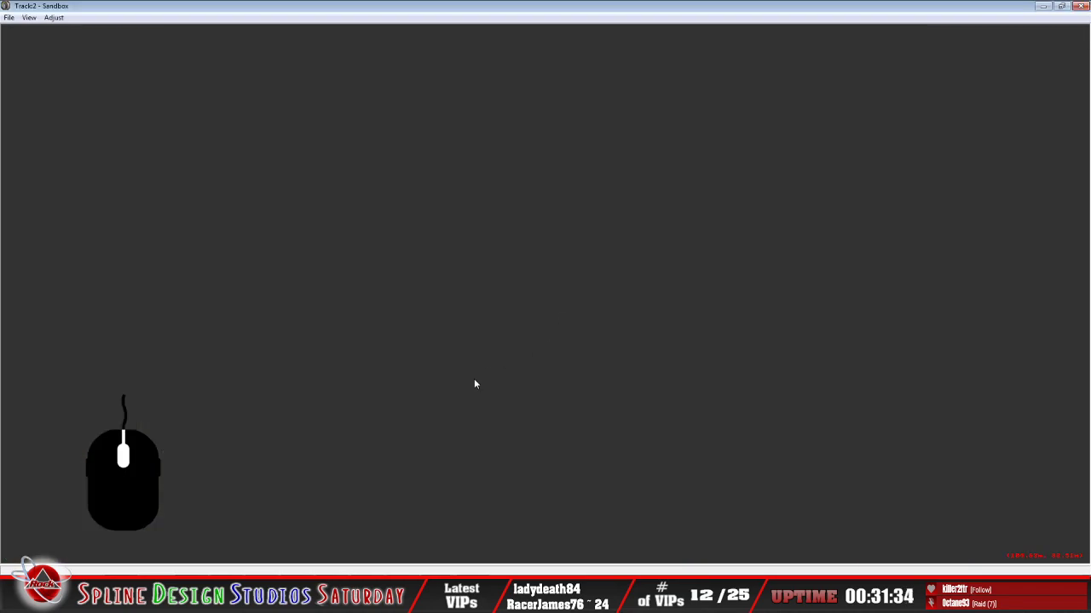
click(1042, 7)
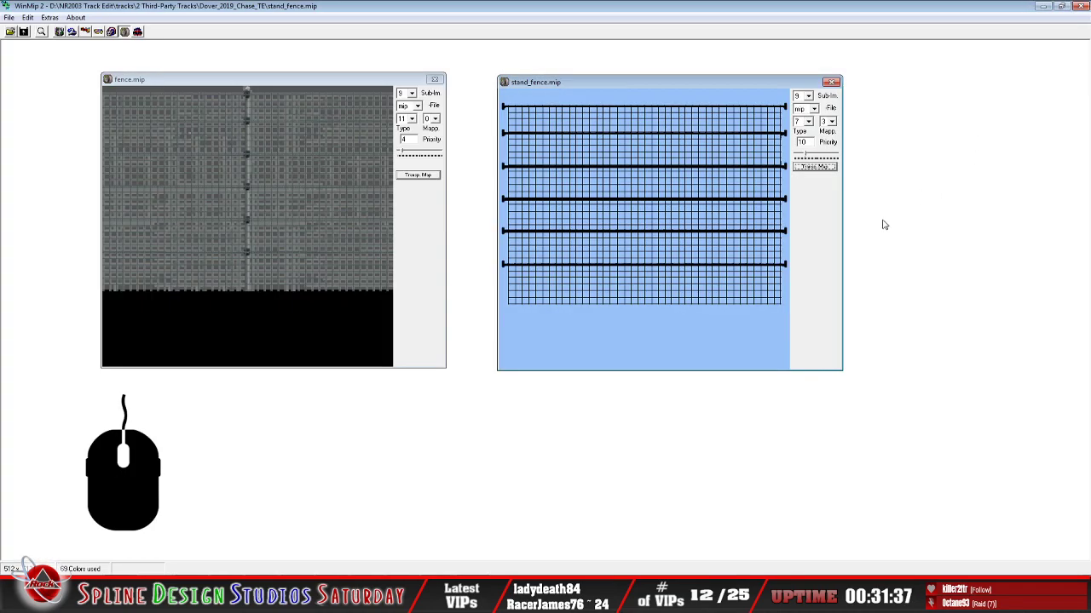
Change the stand_fence file format to bmp and save it as stand_fence in the Dover_2019_Chase_TE folder
drag(560, 85, 550, 131)
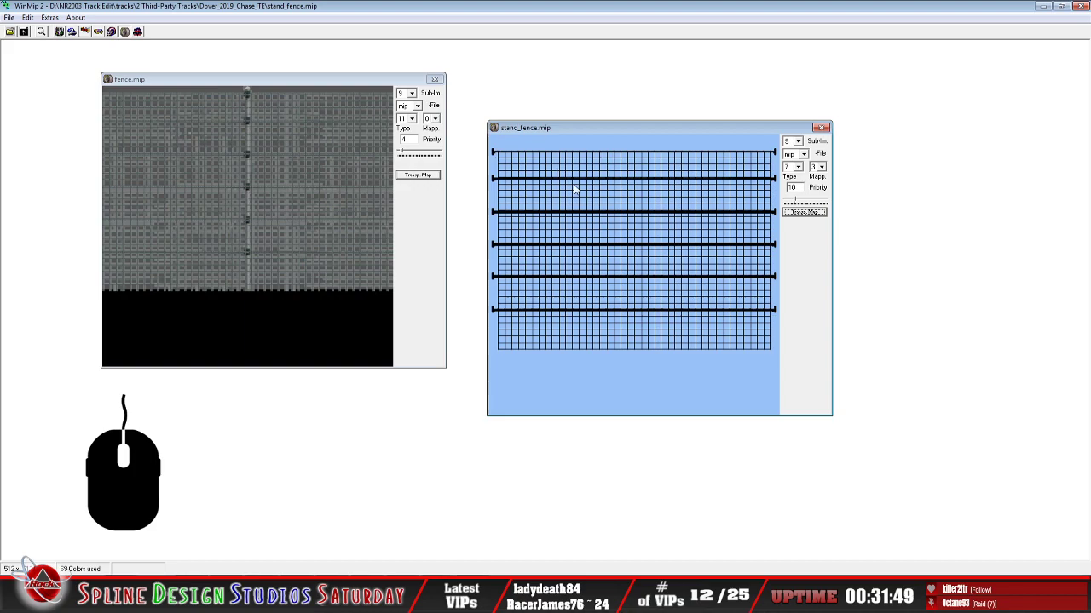
click(802, 154)
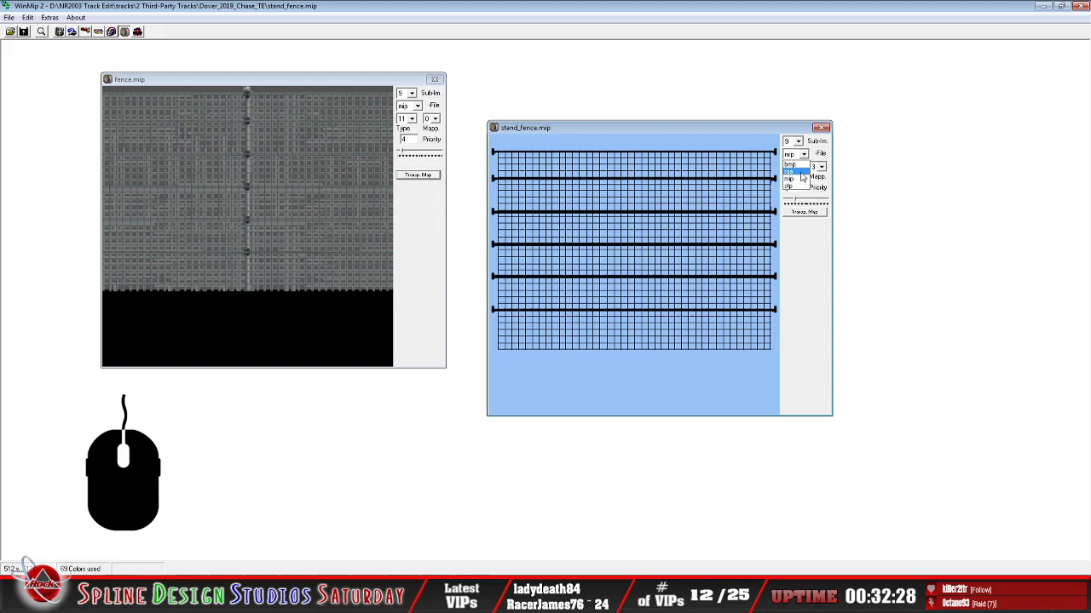
click(792, 165)
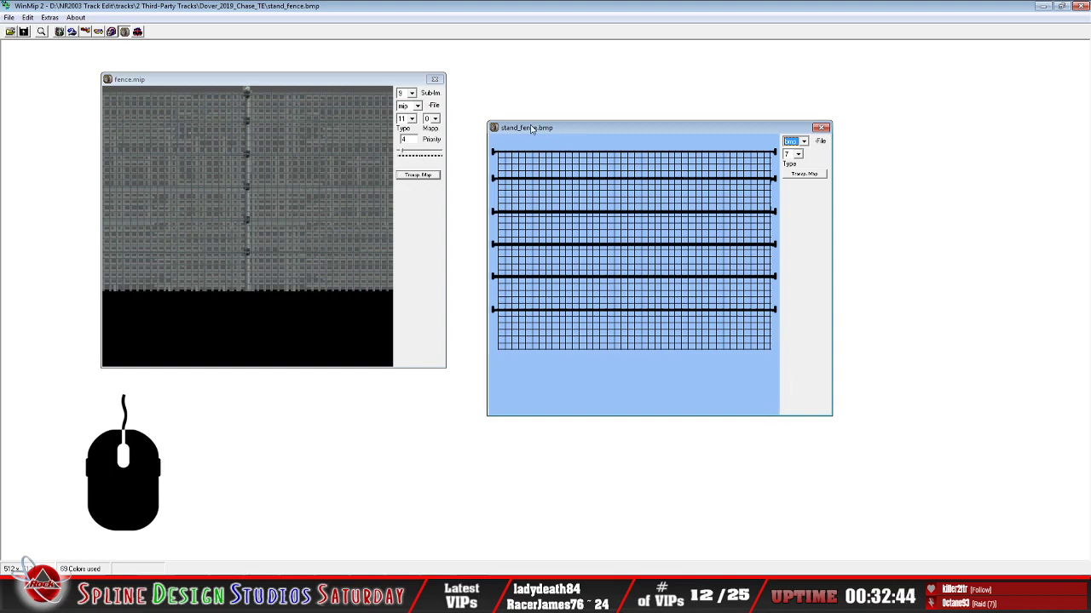
click(10, 17)
click(34, 53)
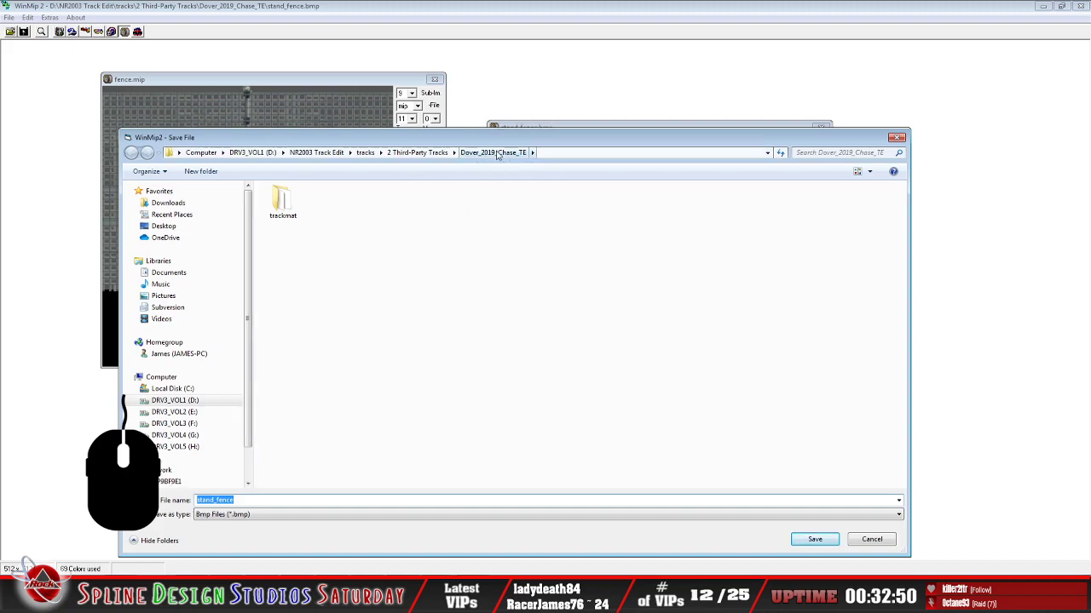
click(255, 500)
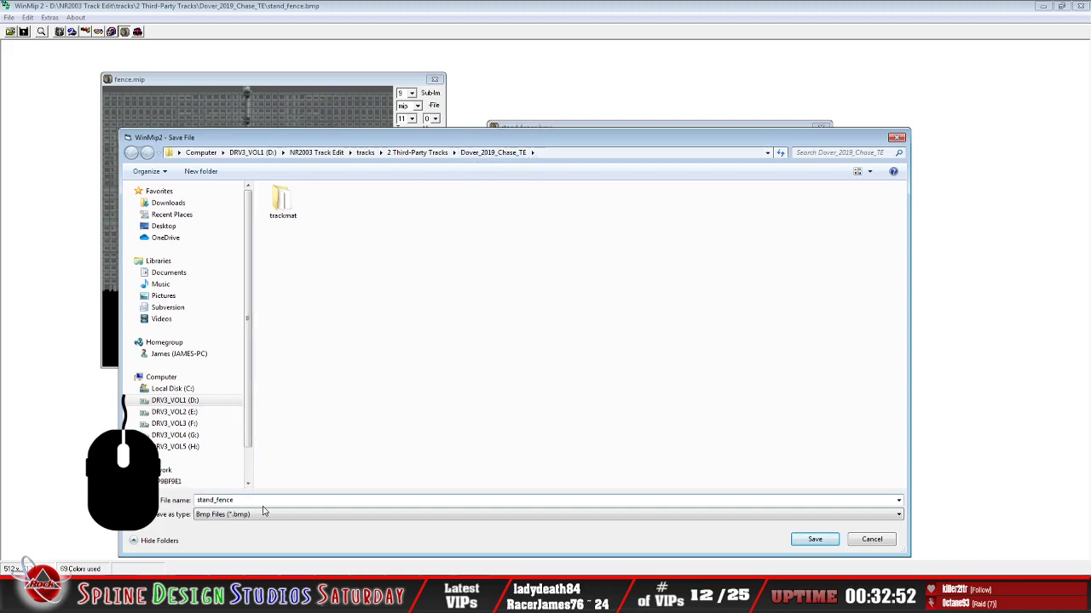
click(815, 539)
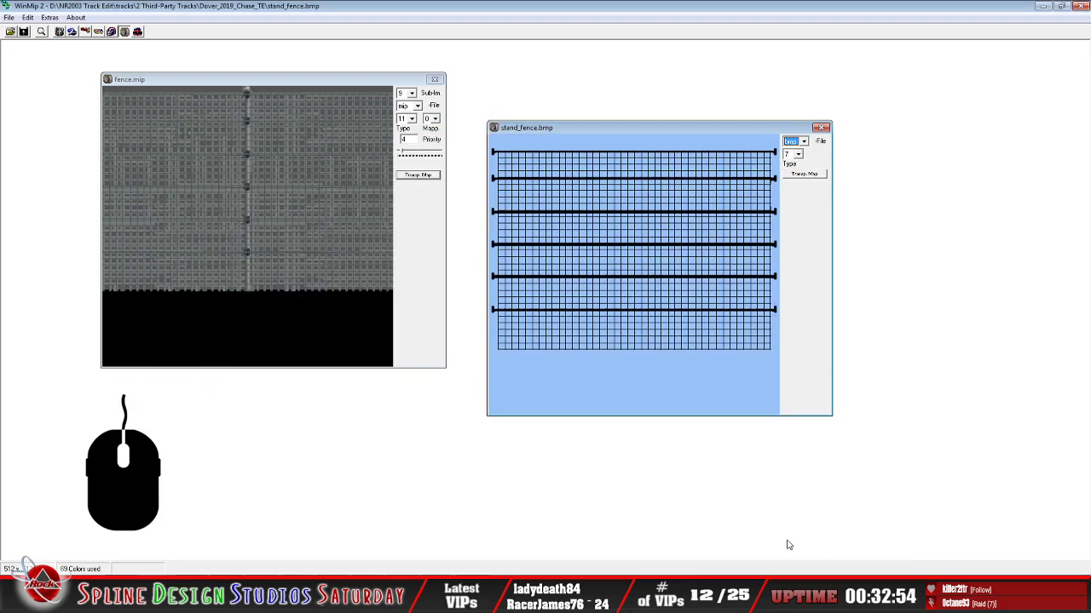
Switch to Windows Explorer, go back to the Dover_2019_Chase_TE folder, and open the stand_fence_ti image for viewing
click(54, 597)
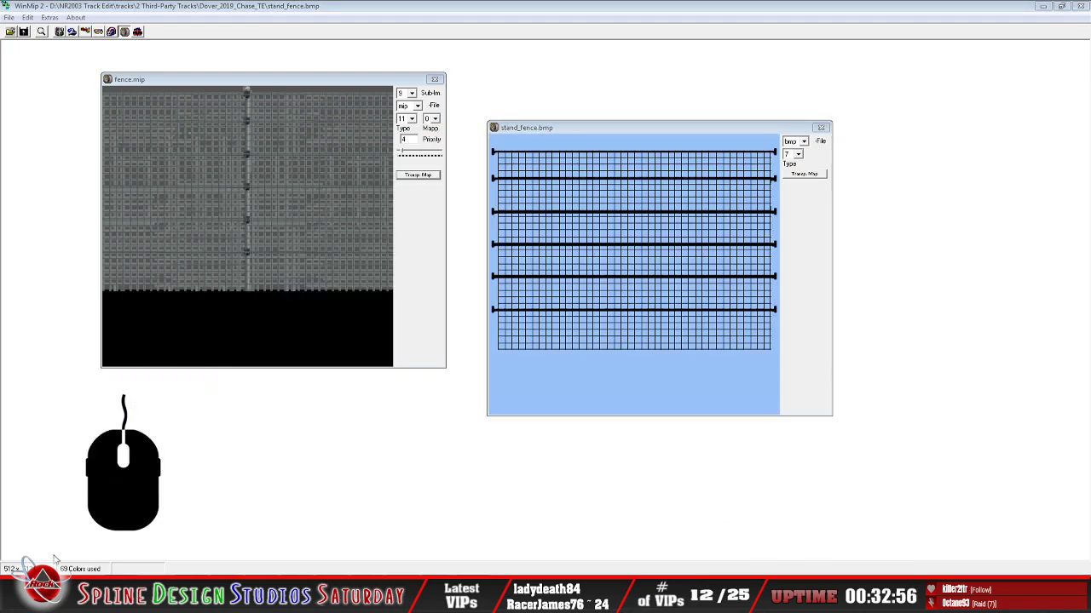
click(53, 543)
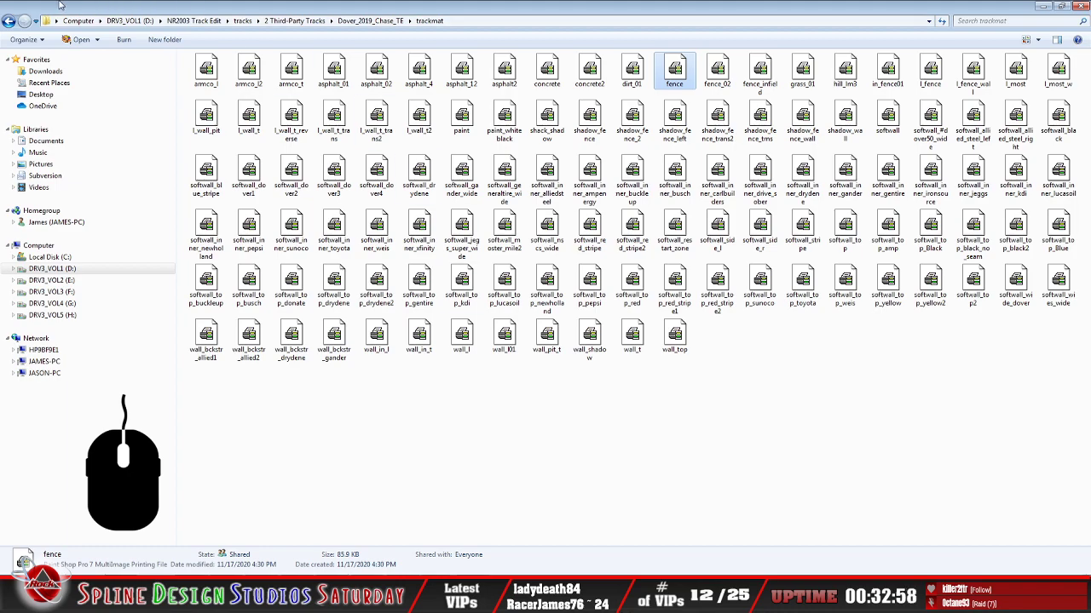
click(8, 21)
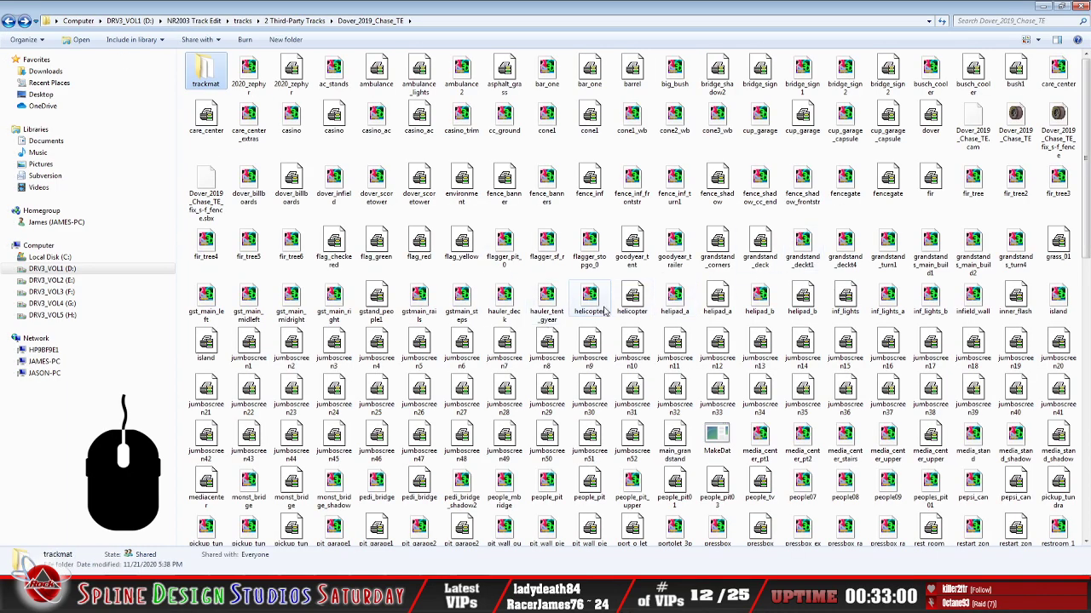
click(546, 298)
scroll(611, 349, down, 5)
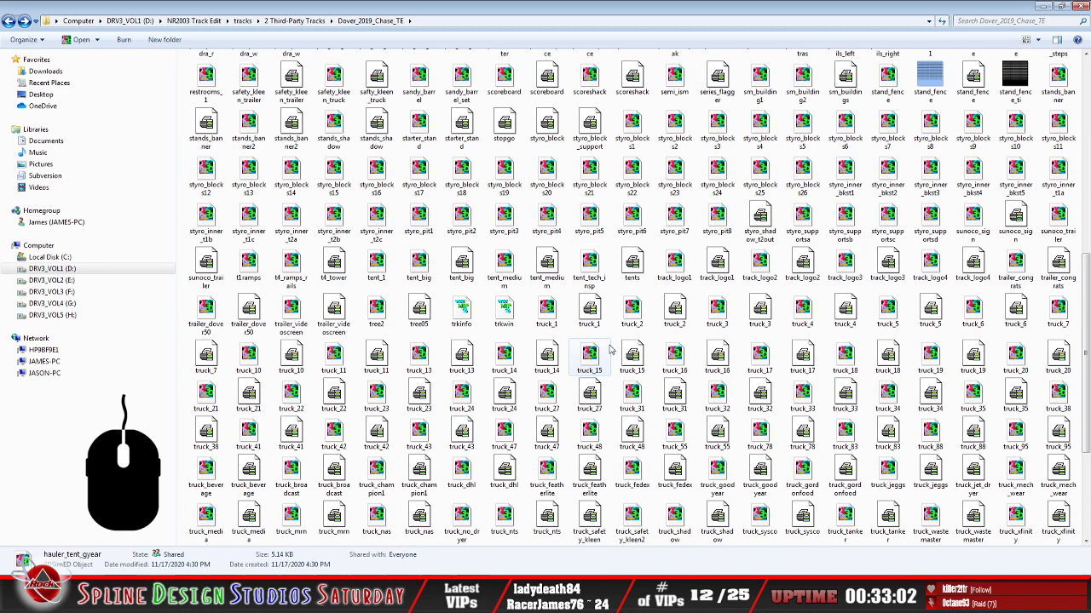
scroll(610, 350, up, 3)
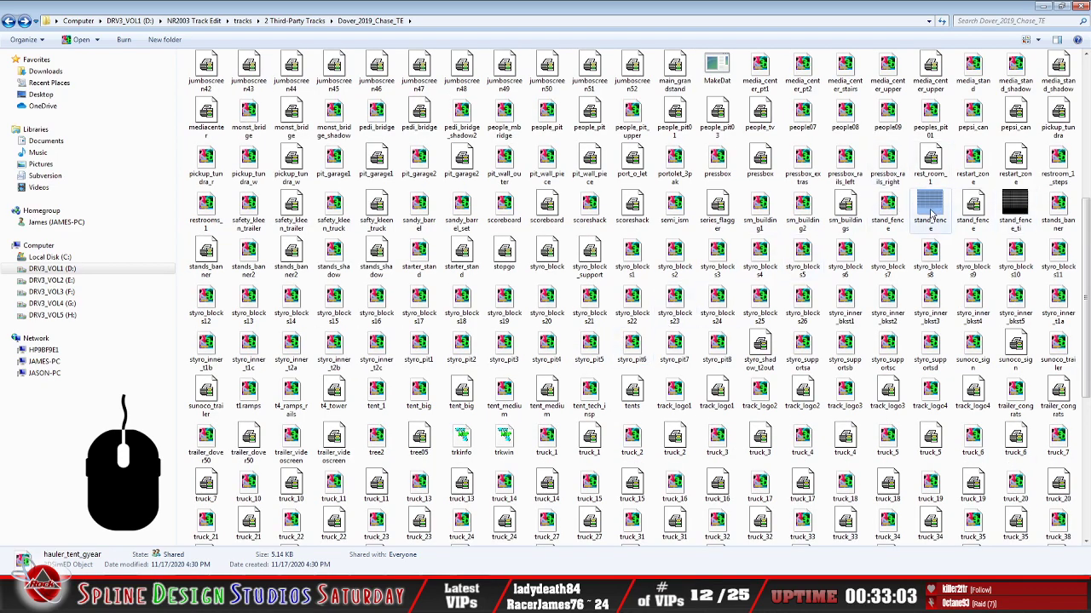
click(1020, 202)
double_click(1020, 202)
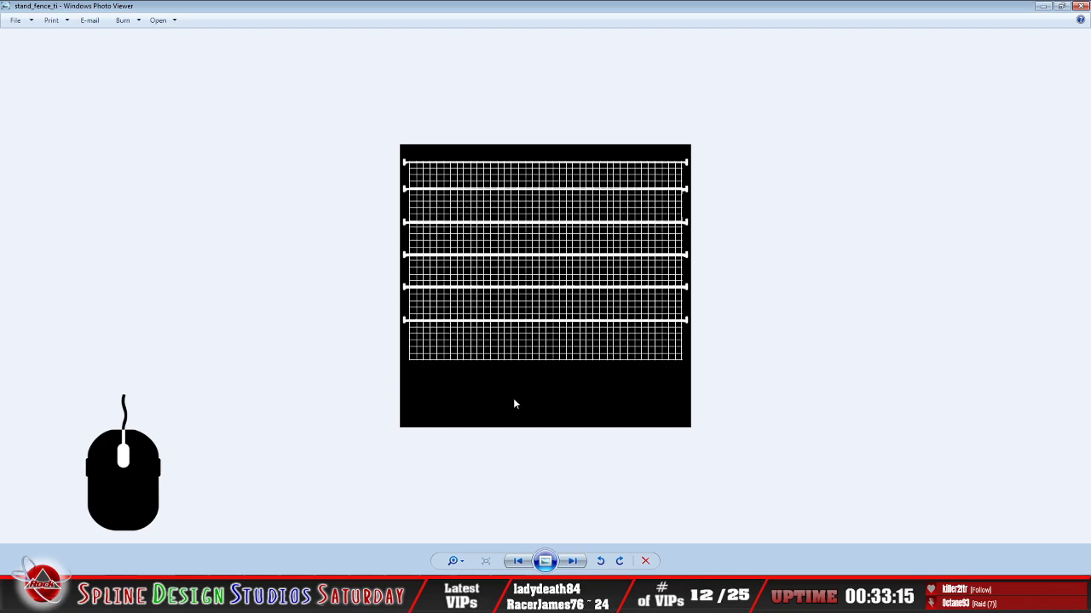
Close the stand_fence_ti preview, open the stand_fence bitmap in Paint Shop Pro 7, and examine its grid and rail ends up close
click(1079, 6)
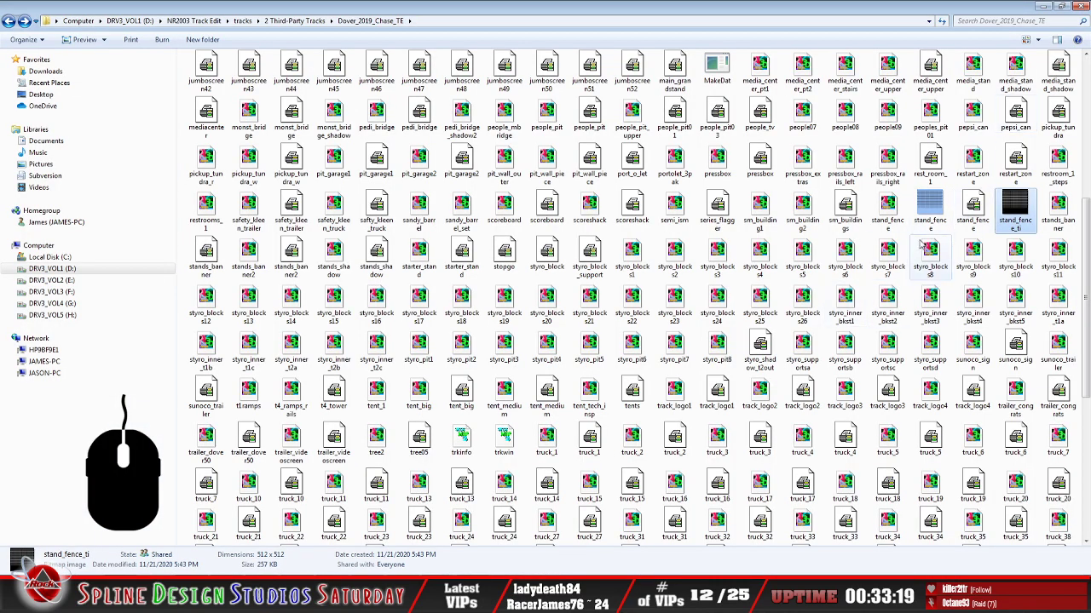
right_click(921, 197)
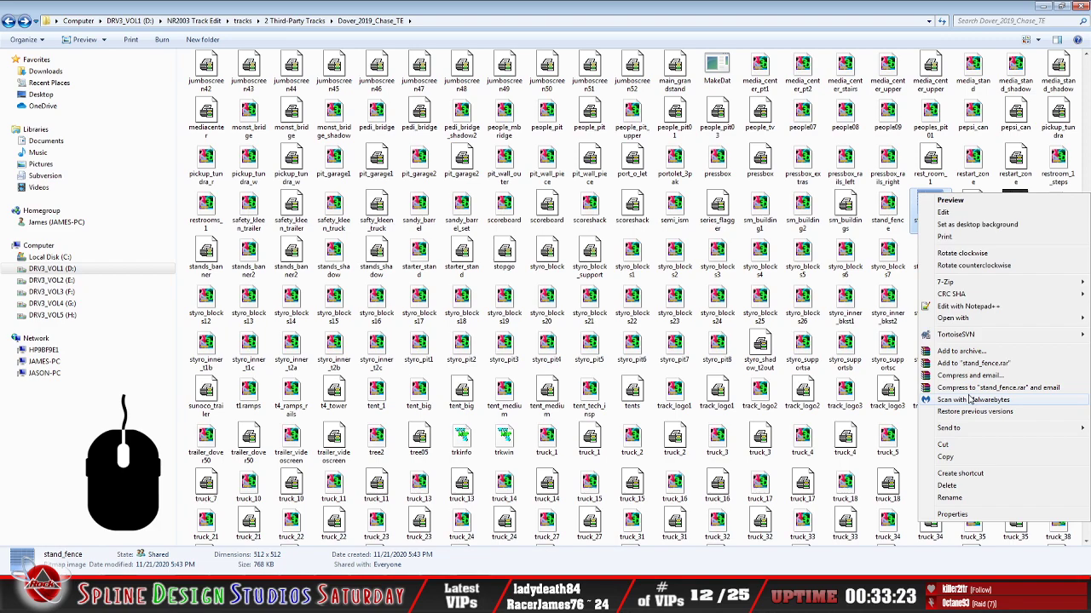
mouse_move(952, 318)
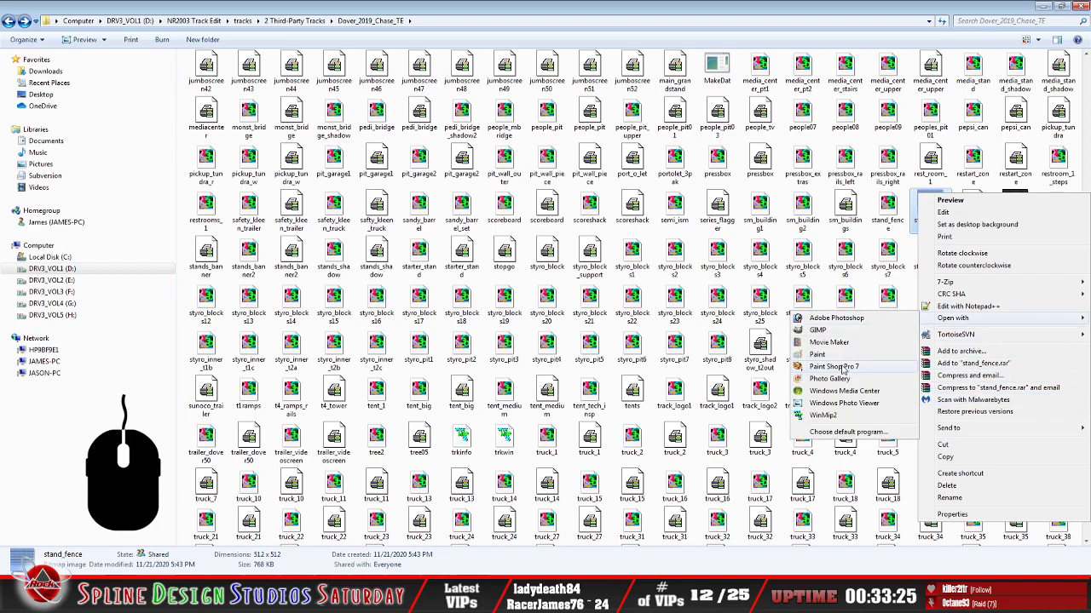
click(841, 367)
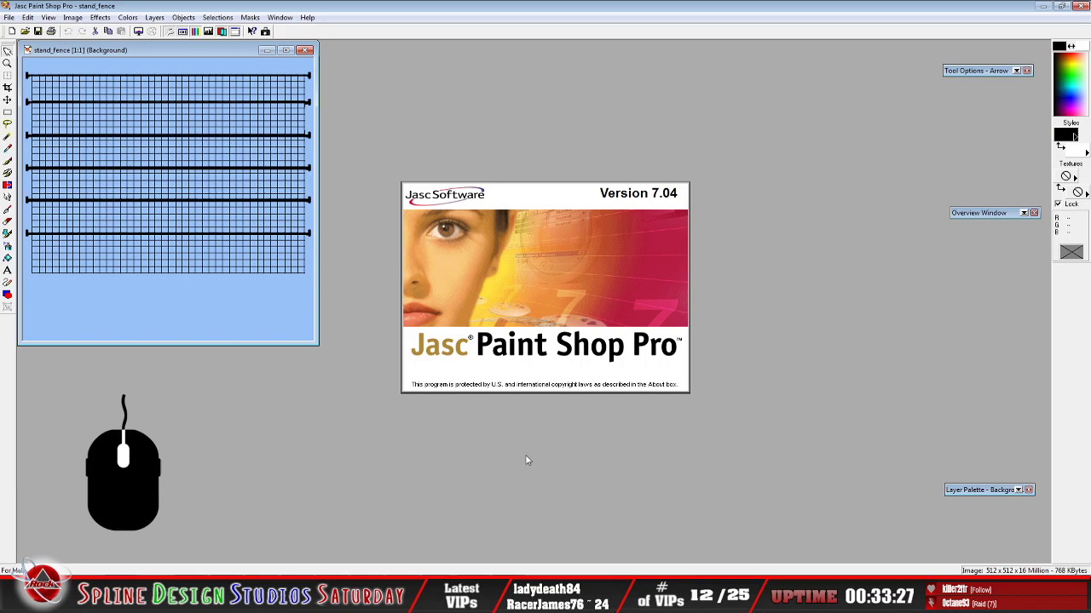
click(616, 368)
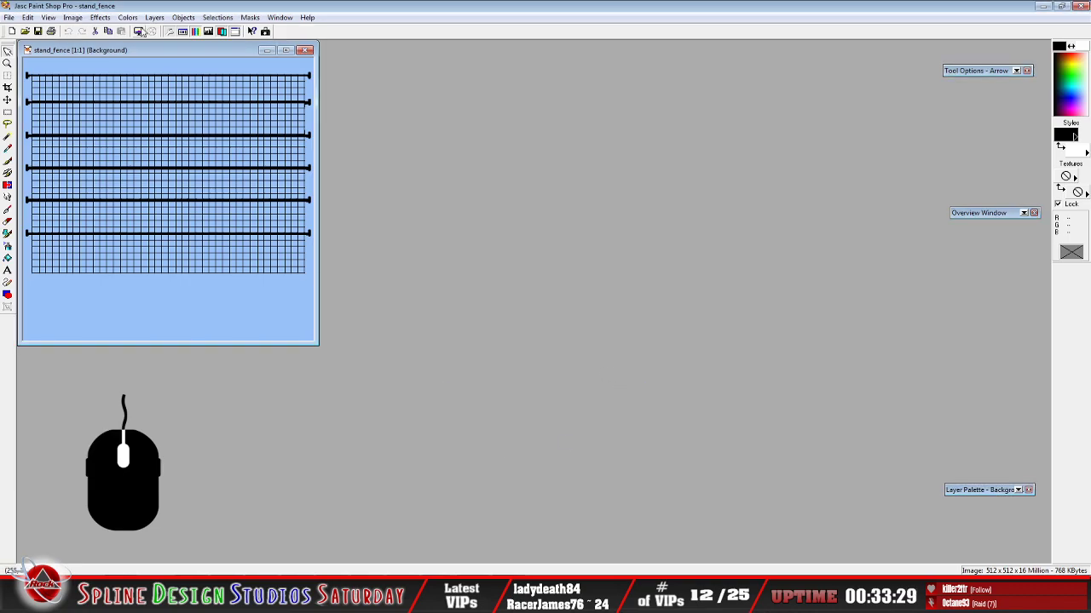
drag(145, 54, 221, 91)
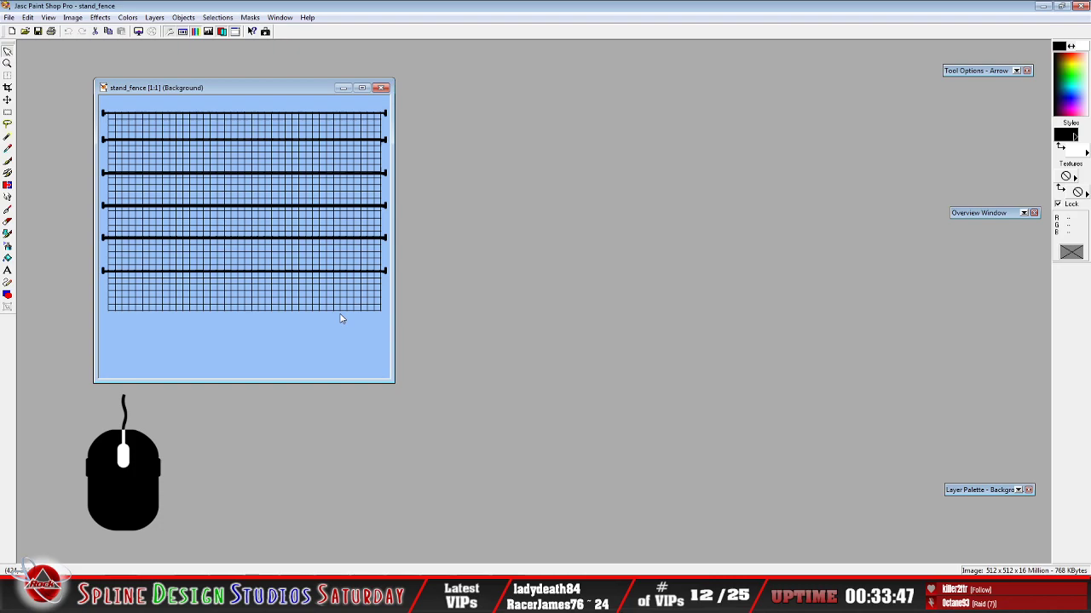
scroll(300, 281, up, 2)
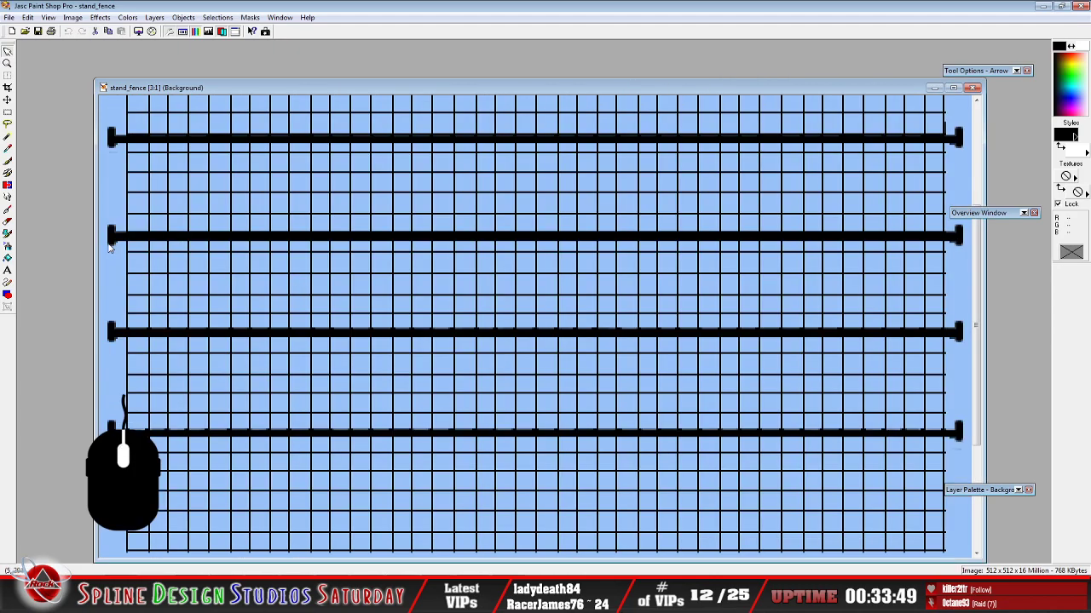
scroll(399, 280, down, 1)
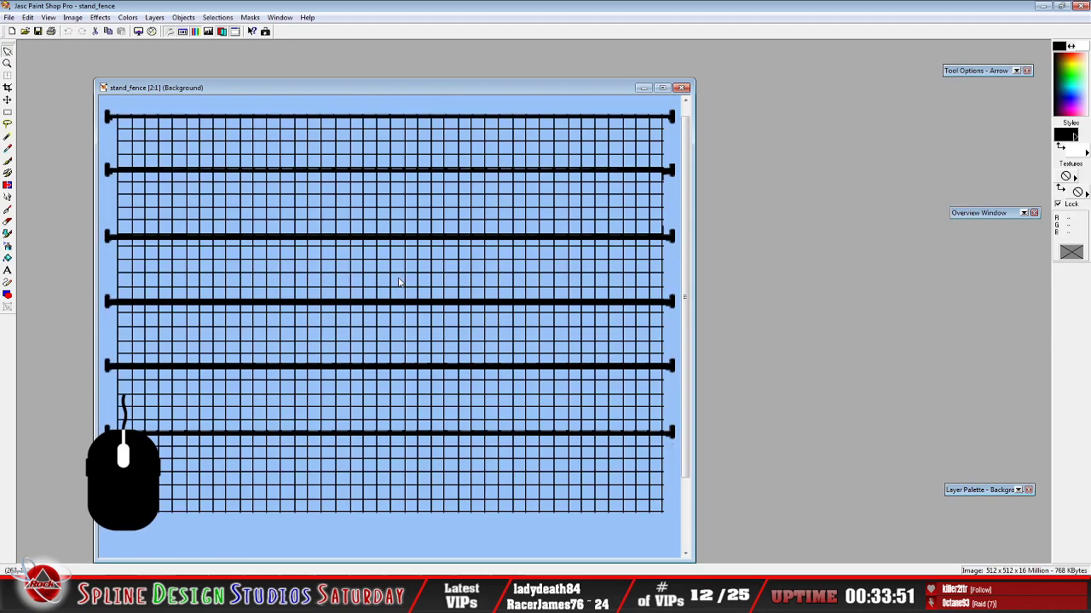
scroll(252, 121, down, 1)
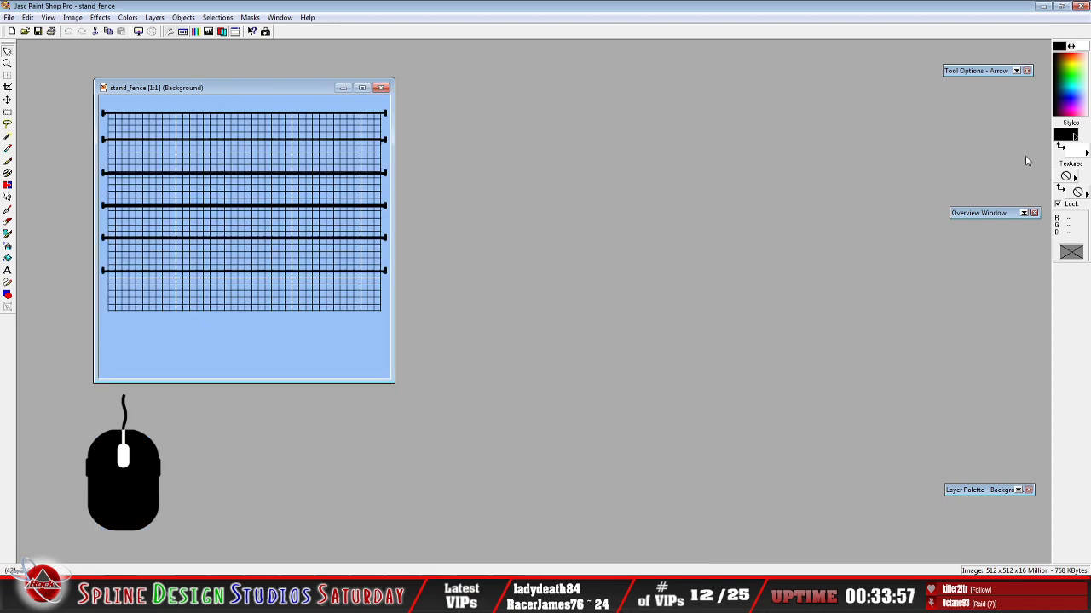
Try flood-filling the light-blue background around the fence with magenta as the foreground colour
click(1065, 135)
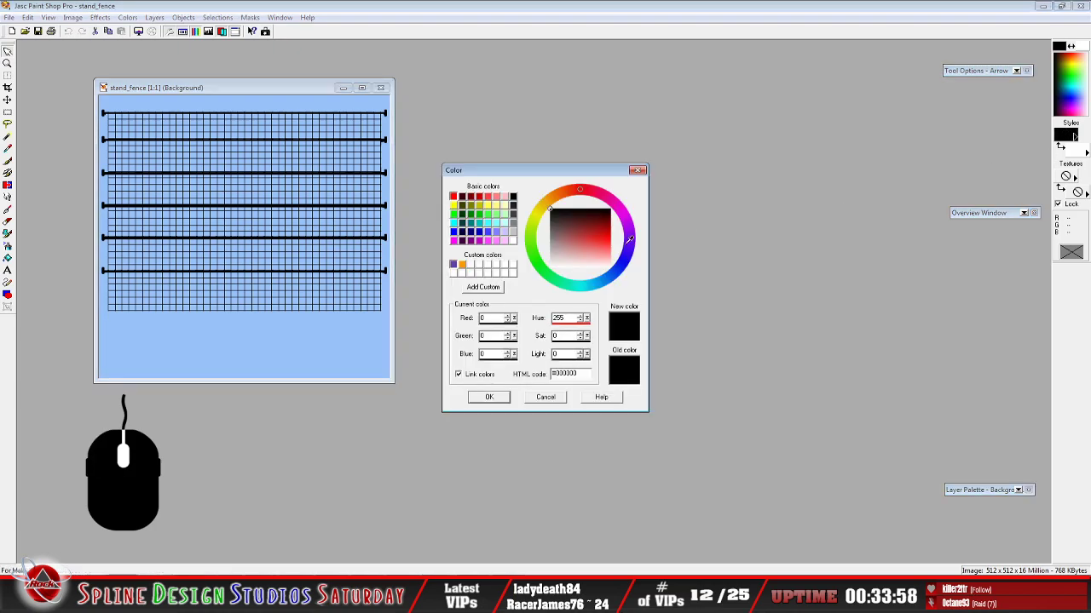
click(453, 240)
click(489, 398)
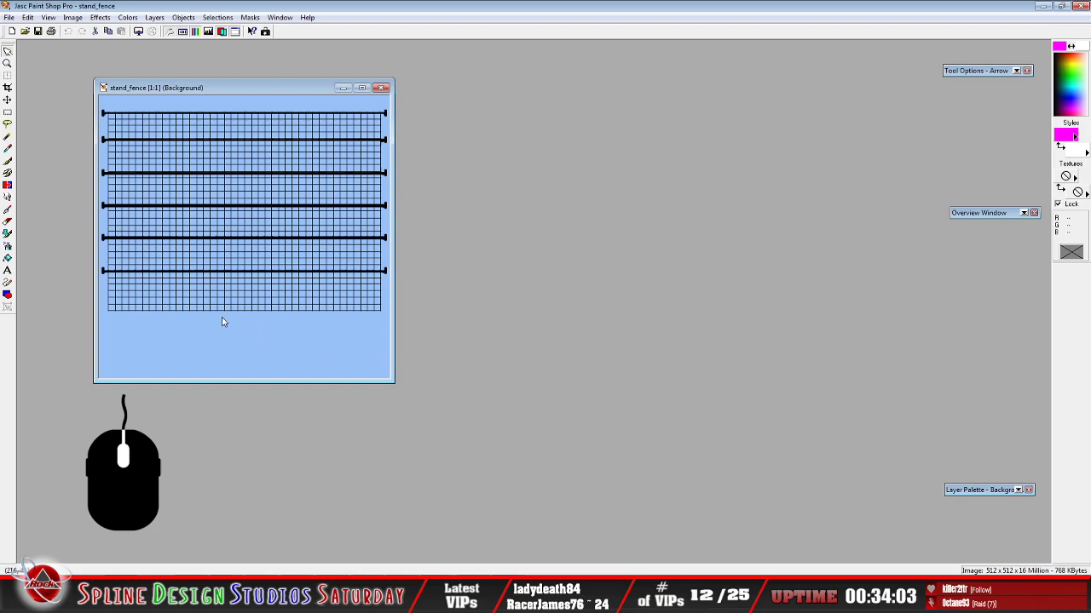
click(6, 259)
mouse_move(993, 75)
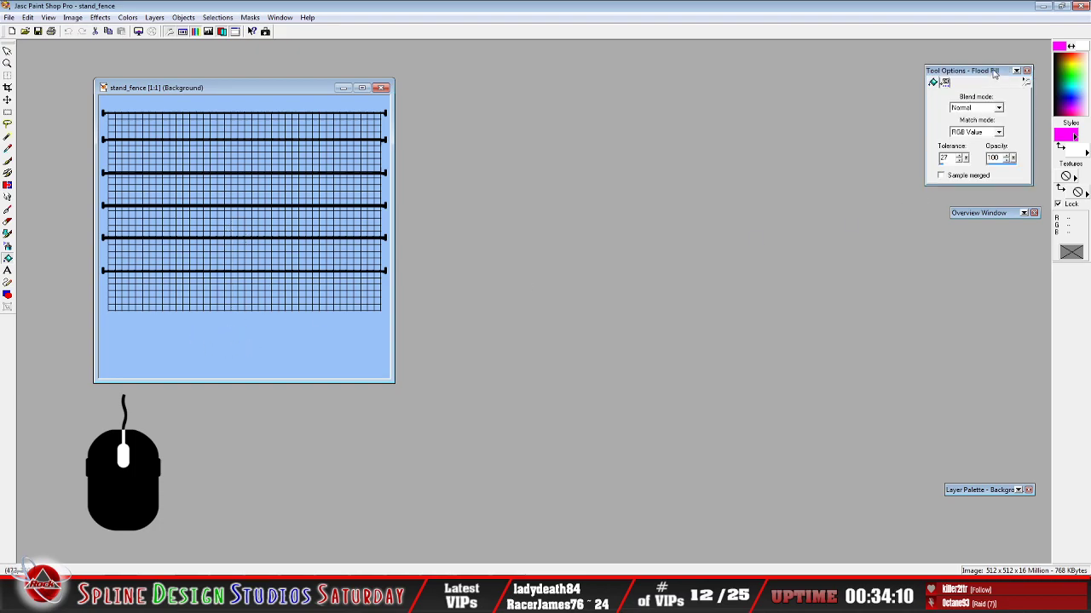
click(194, 351)
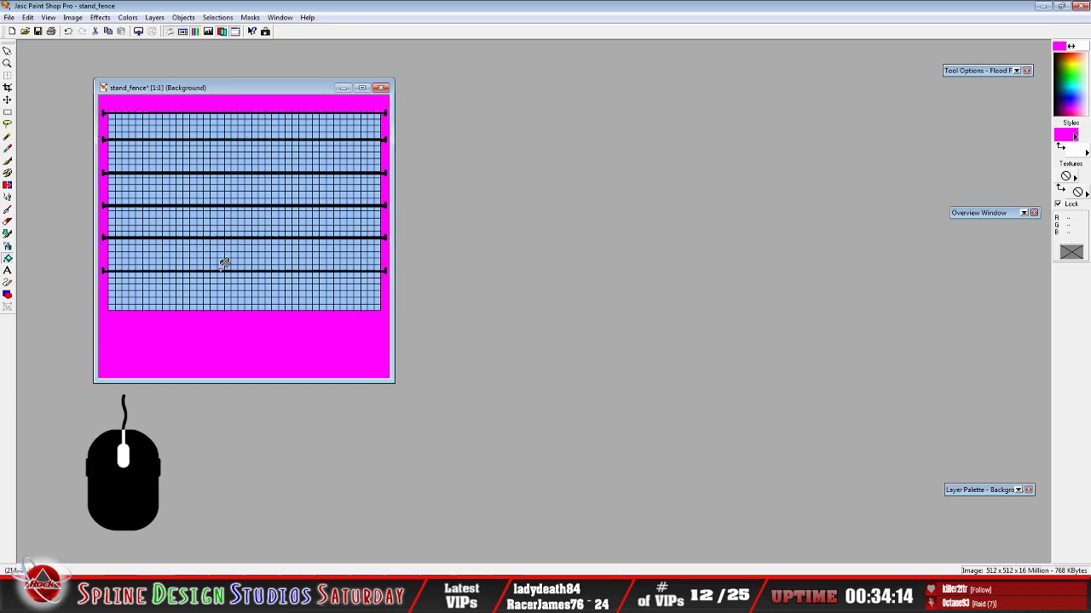
Try magenta fills inside the fence grid and undo all fills on the stand_fence image
click(231, 164)
click(68, 31)
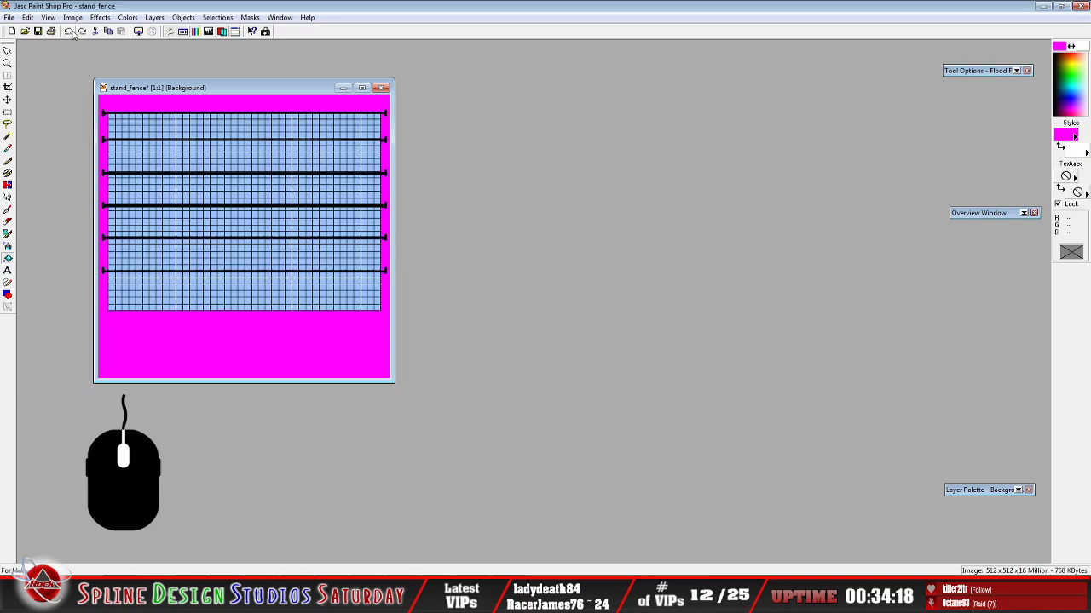
click(206, 201)
click(68, 30)
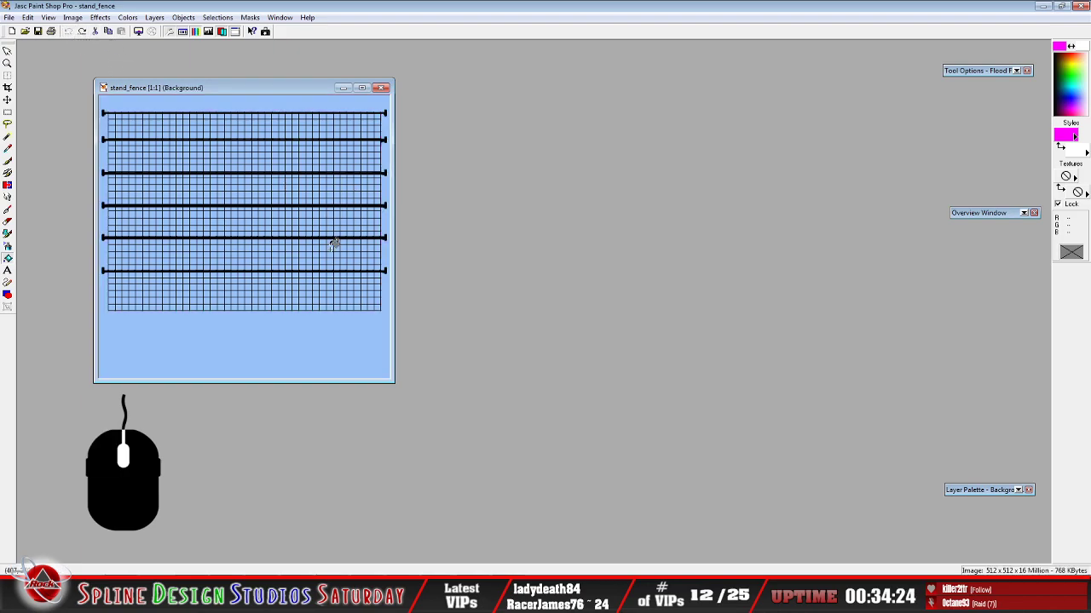
Sample the light-blue background of stand_fence with the Dropper as both foreground and background colour
click(7, 149)
click(213, 341)
right_click(213, 340)
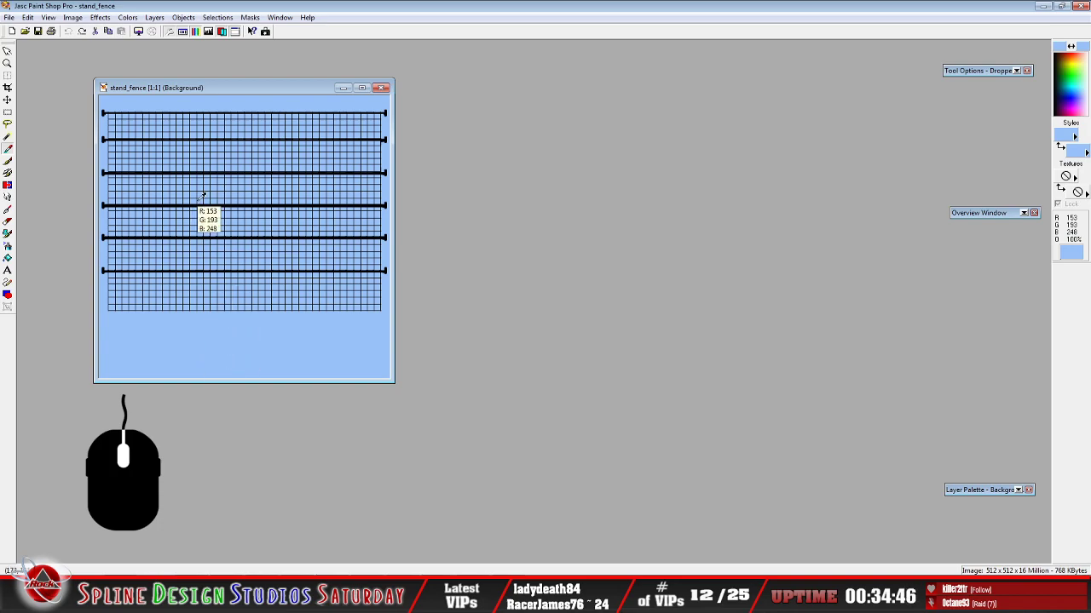
Check the stand_fence image information, create a new 512 x 512 pixel transparent 24-bit image, and place it beside stand_fence
click(73, 17)
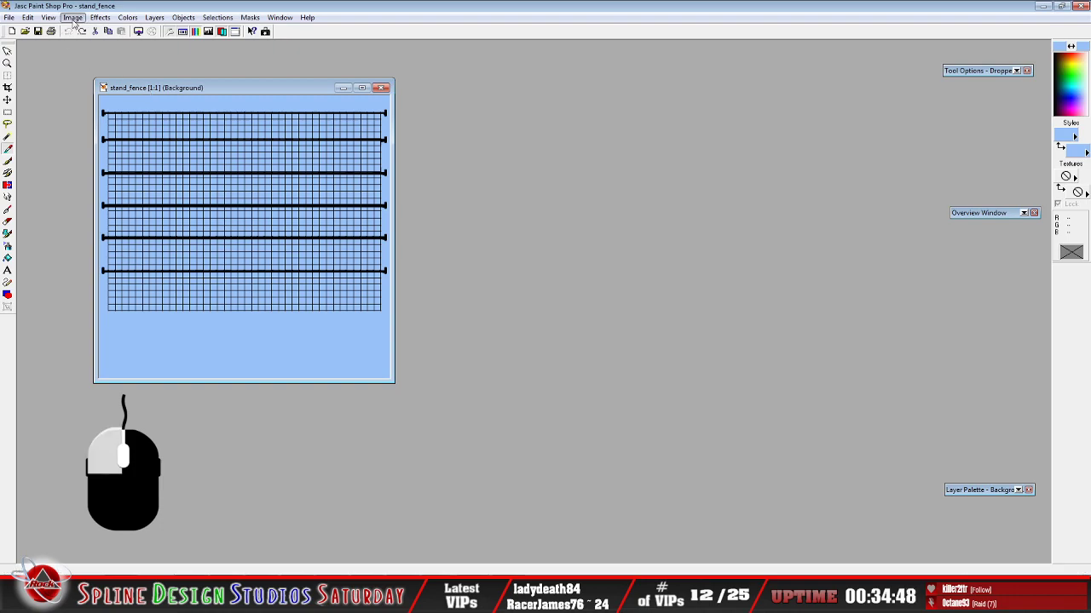
click(109, 103)
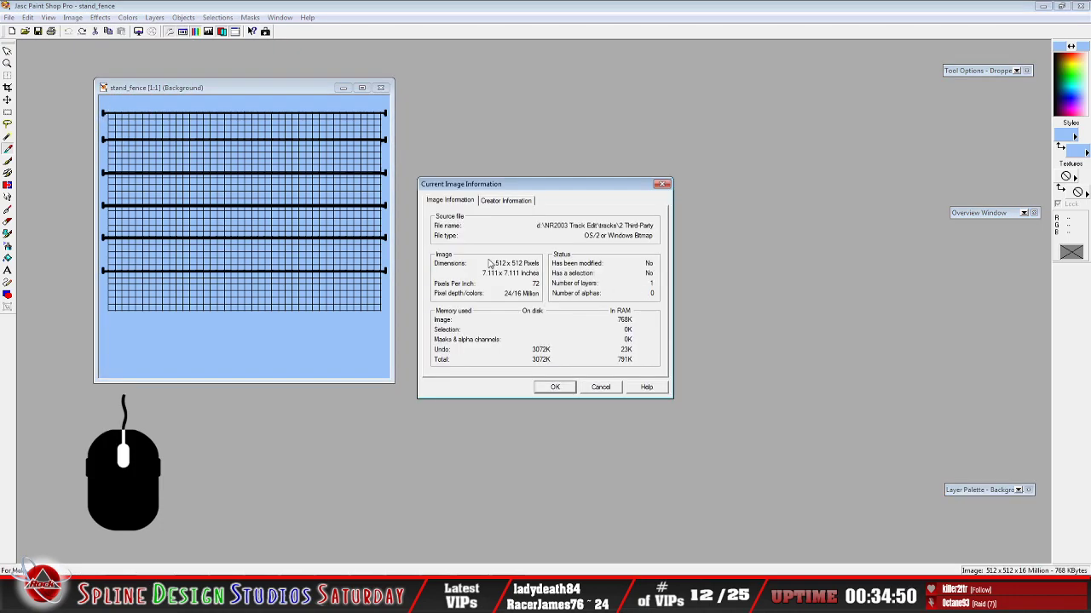
click(605, 389)
click(12, 32)
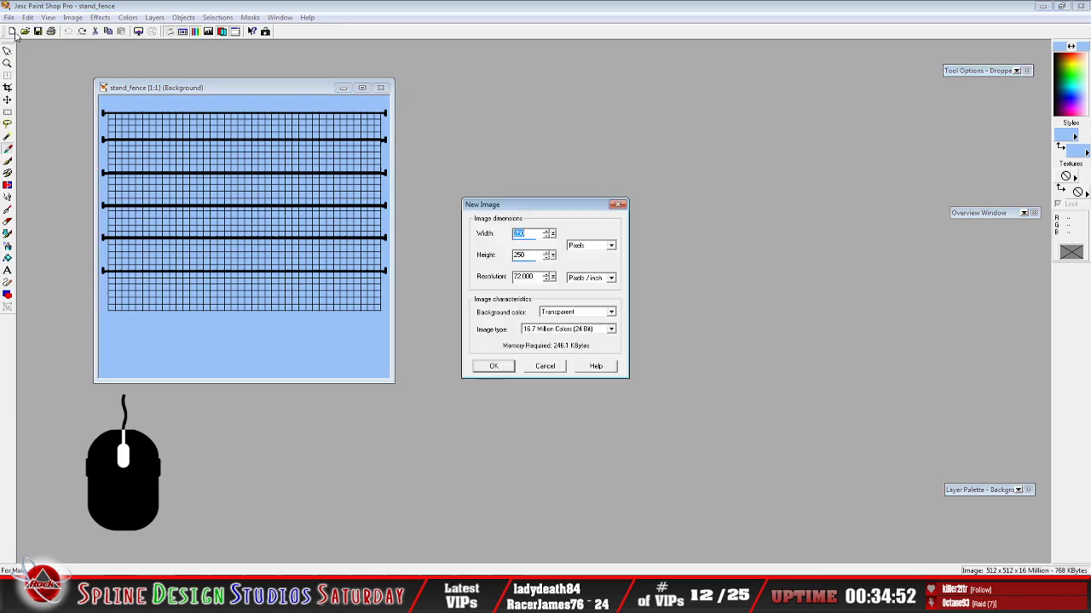
text(512)
double_click(531, 255)
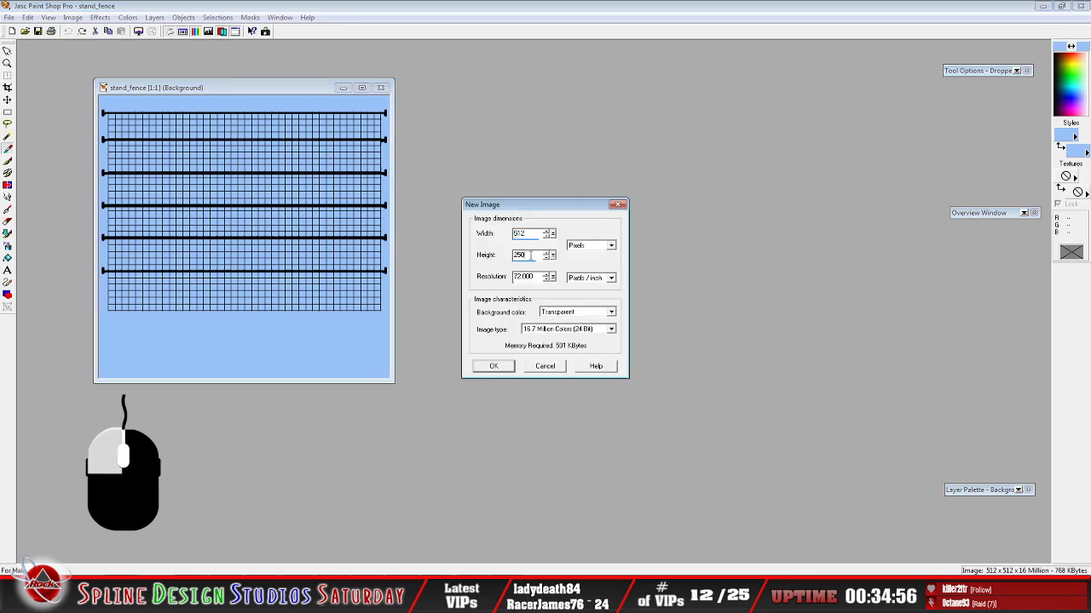
text(2)
text(5)
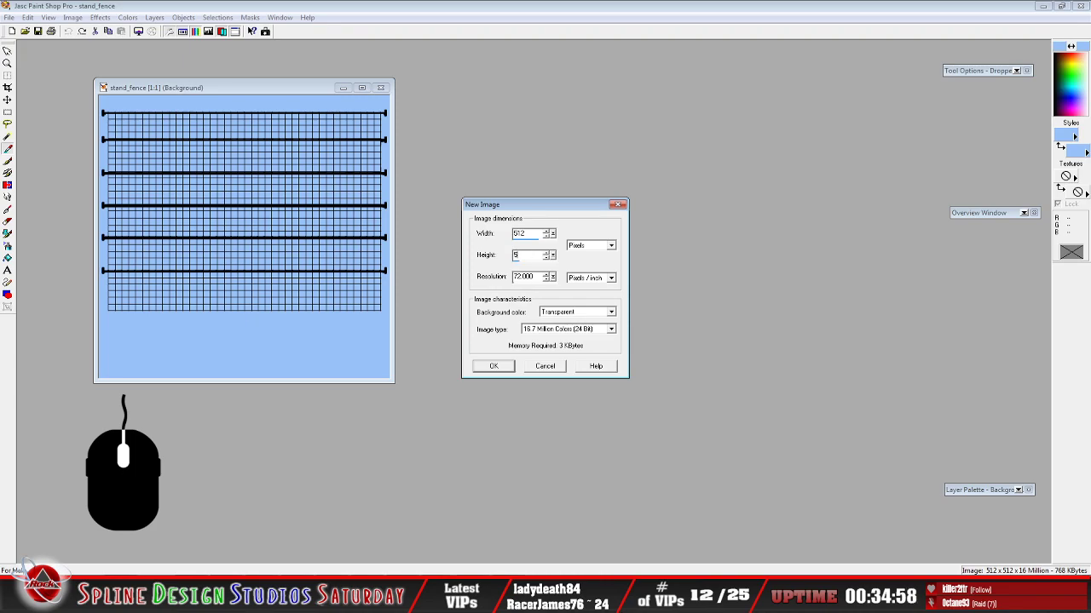
click(508, 372)
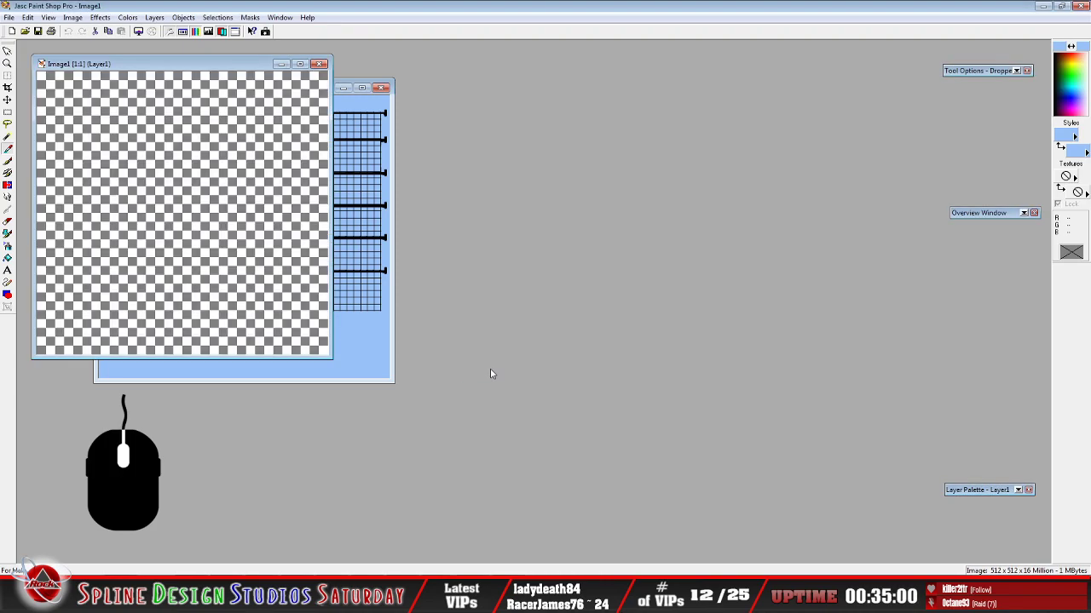
drag(156, 75, 644, 109)
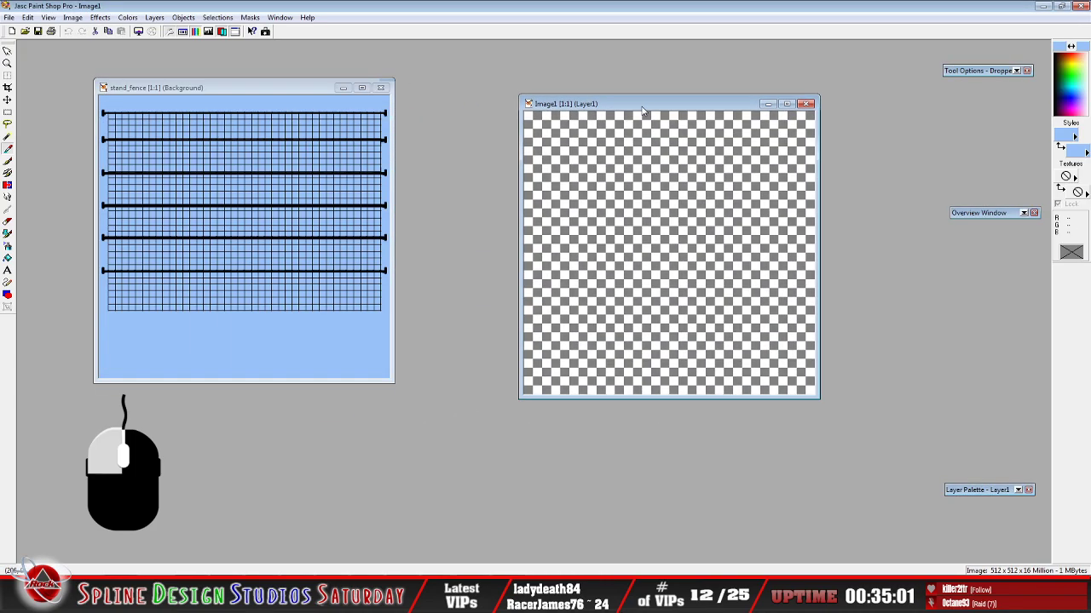
Copy the stand_fence image, paste it into the new image as a transparent selection, and deselect it
click(203, 88)
click(27, 18)
click(61, 91)
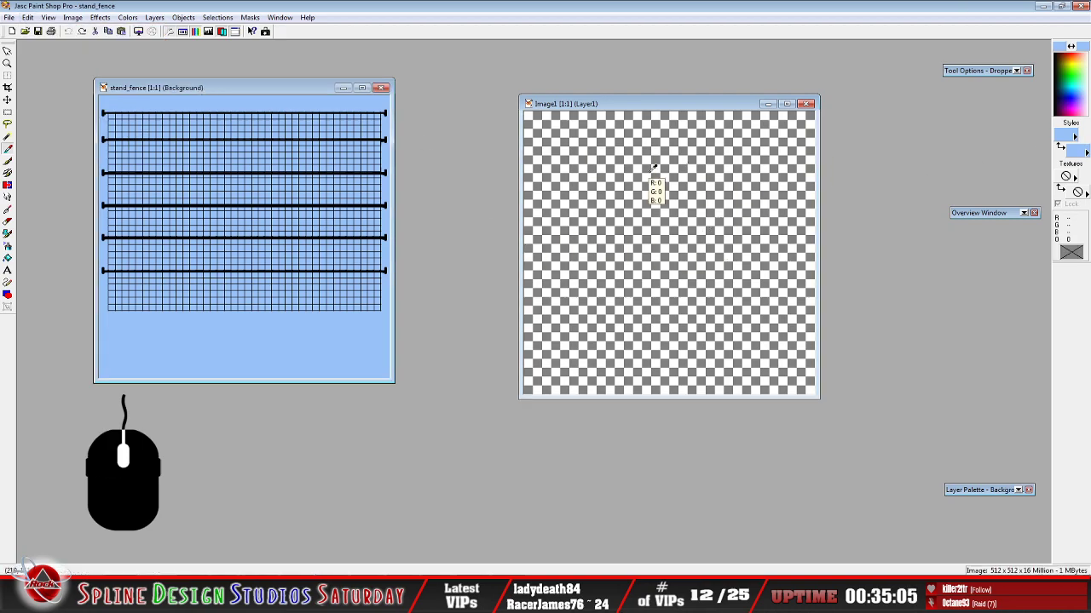
click(8, 112)
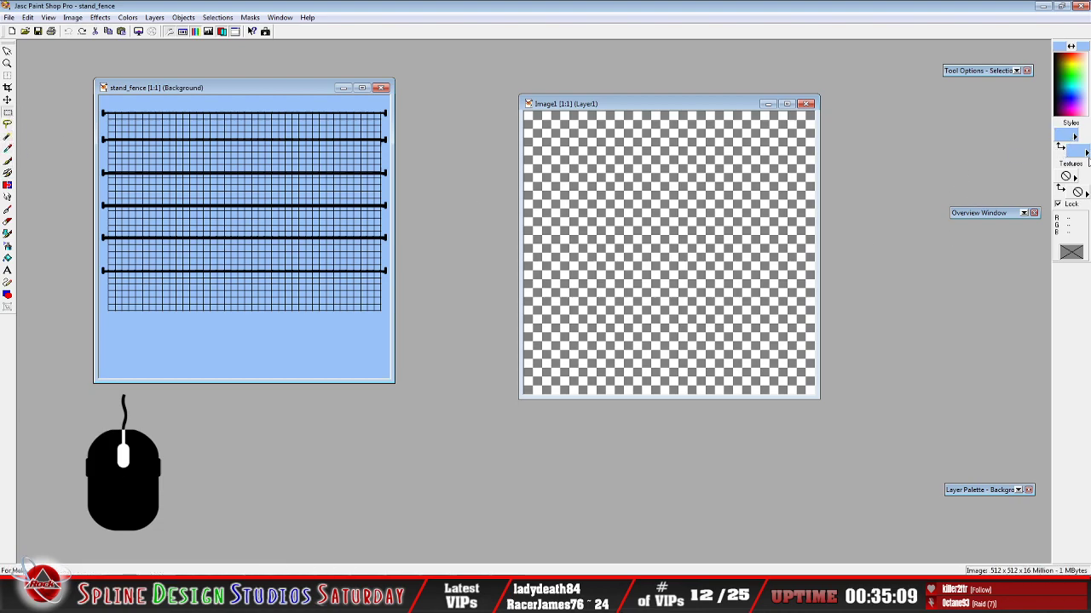
drag(609, 111, 506, 111)
click(28, 18)
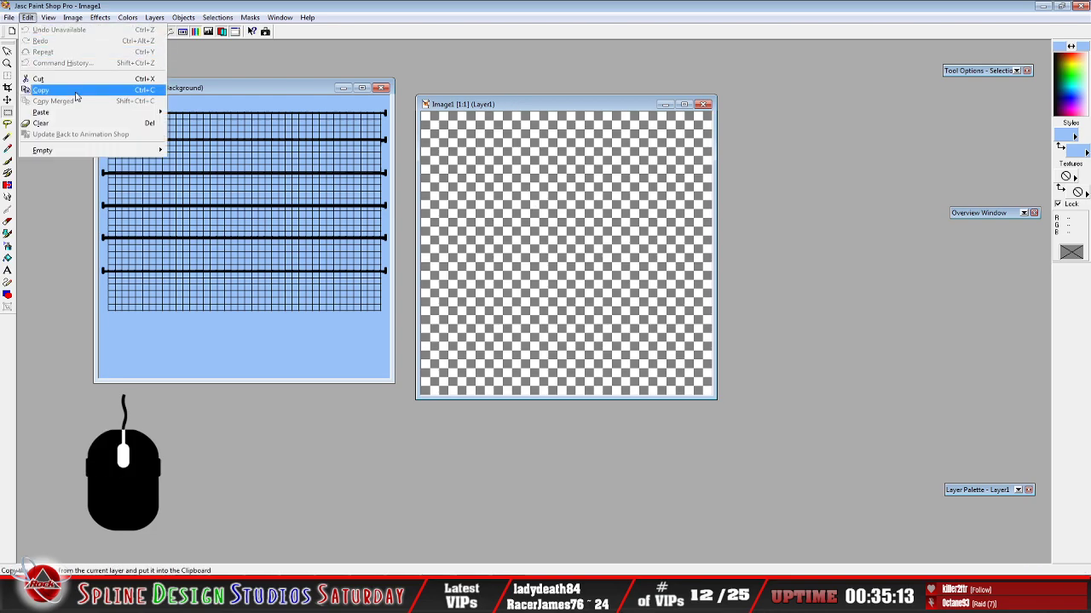
mouse_move(74, 112)
click(228, 146)
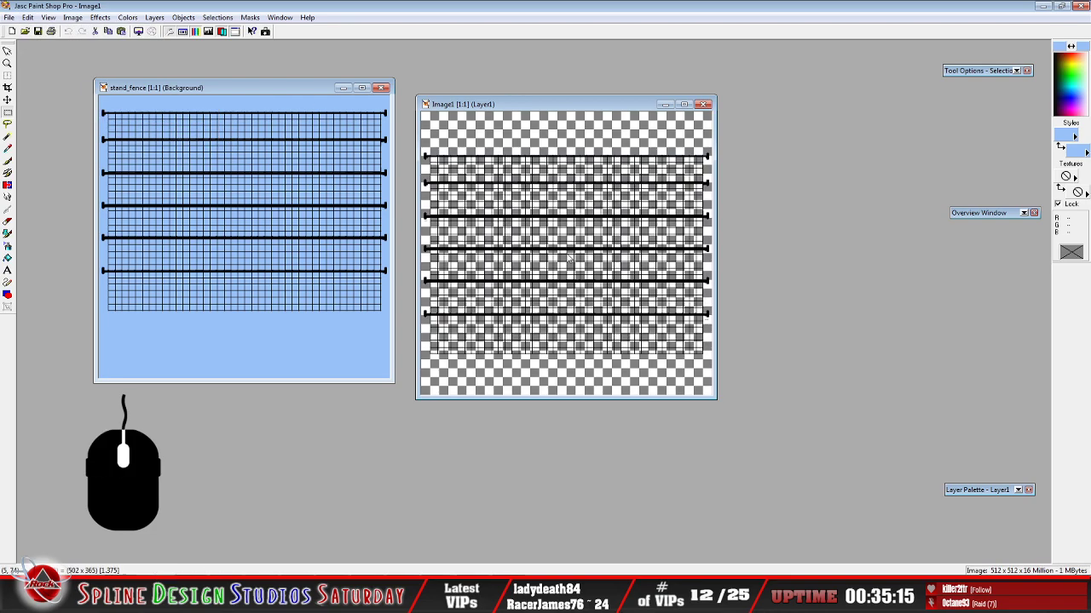
right_click(641, 368)
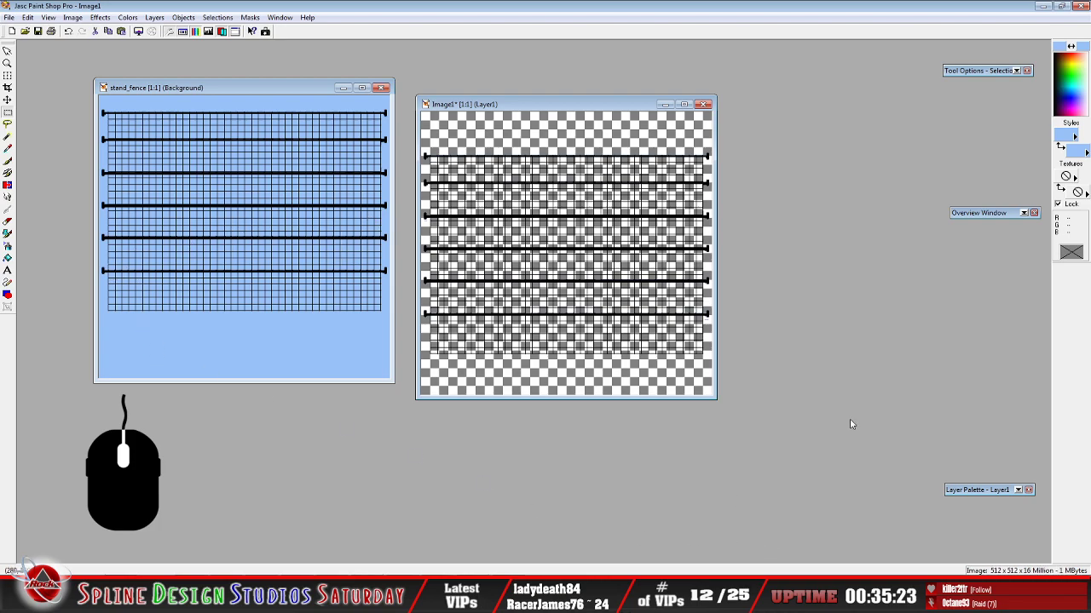
Add a Normal blend mode raster layer at 100 opacity to Image1 and align its window next to stand_fence
mouse_move(1002, 492)
click(773, 267)
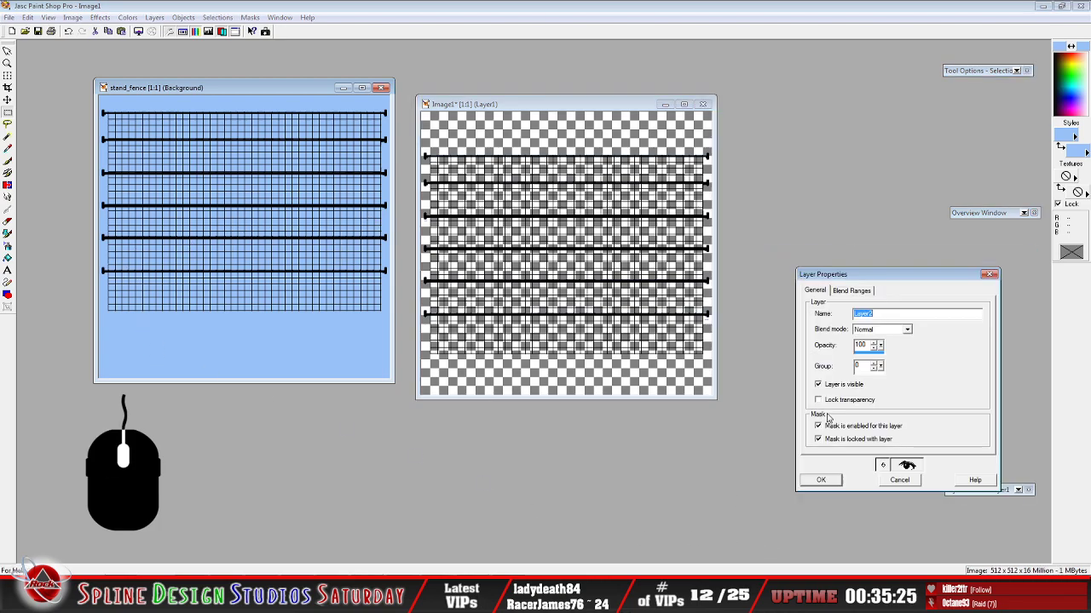
click(822, 478)
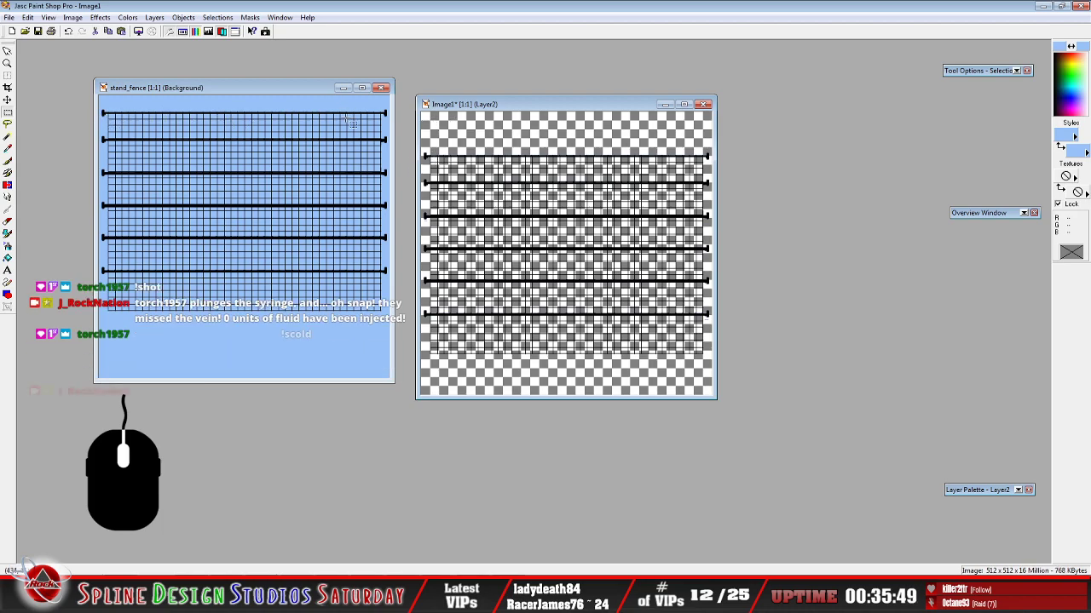
drag(487, 106, 471, 91)
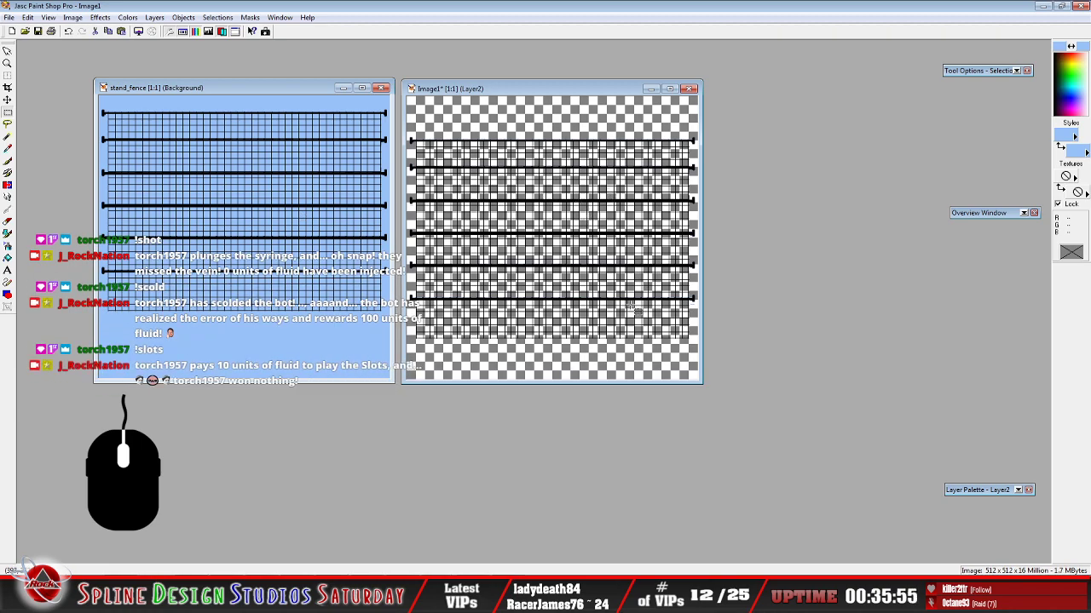
Copy the stand_fence image and paste it back into stand_fence as a new layer
mouse_move(978, 493)
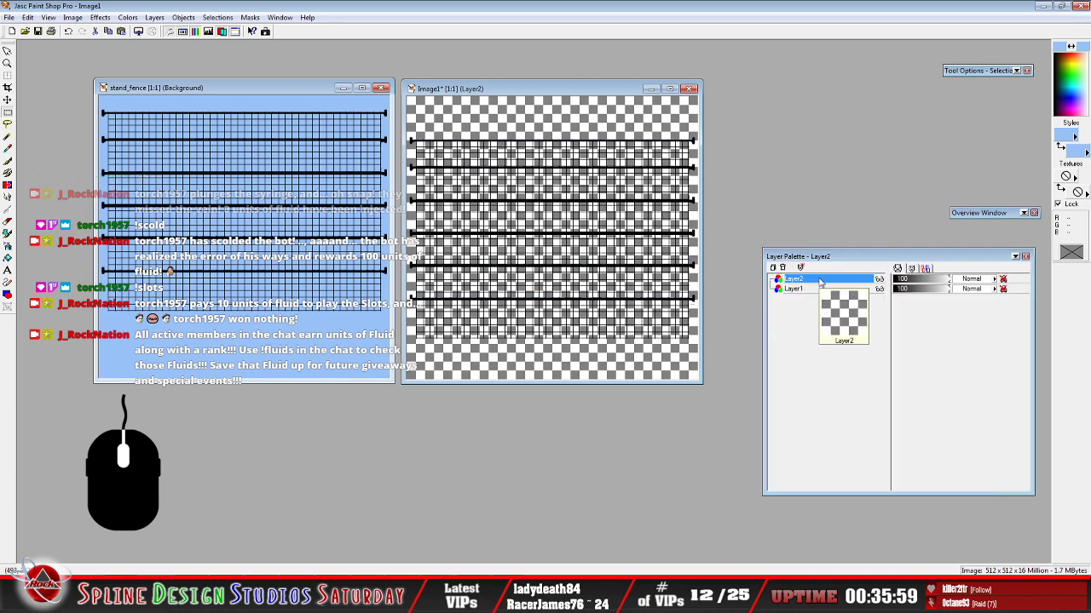
click(27, 17)
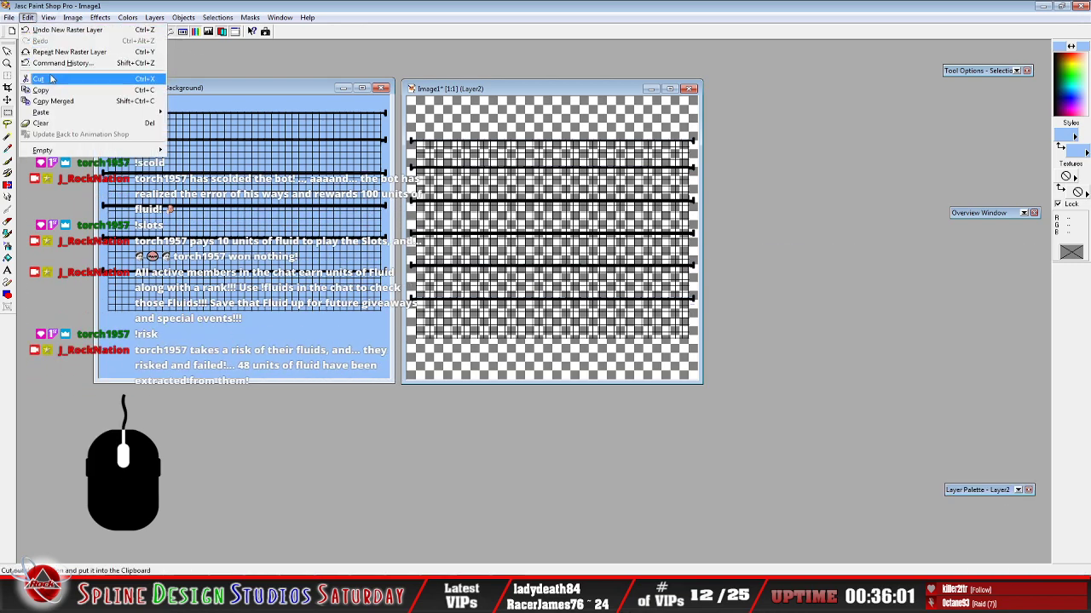
click(53, 91)
click(180, 89)
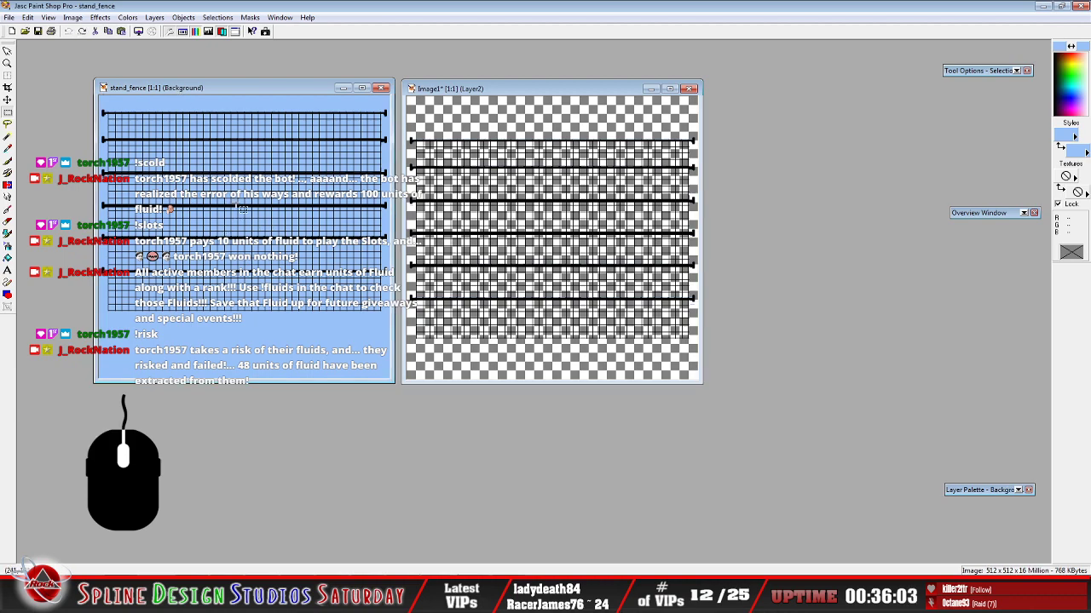
click(27, 17)
click(51, 88)
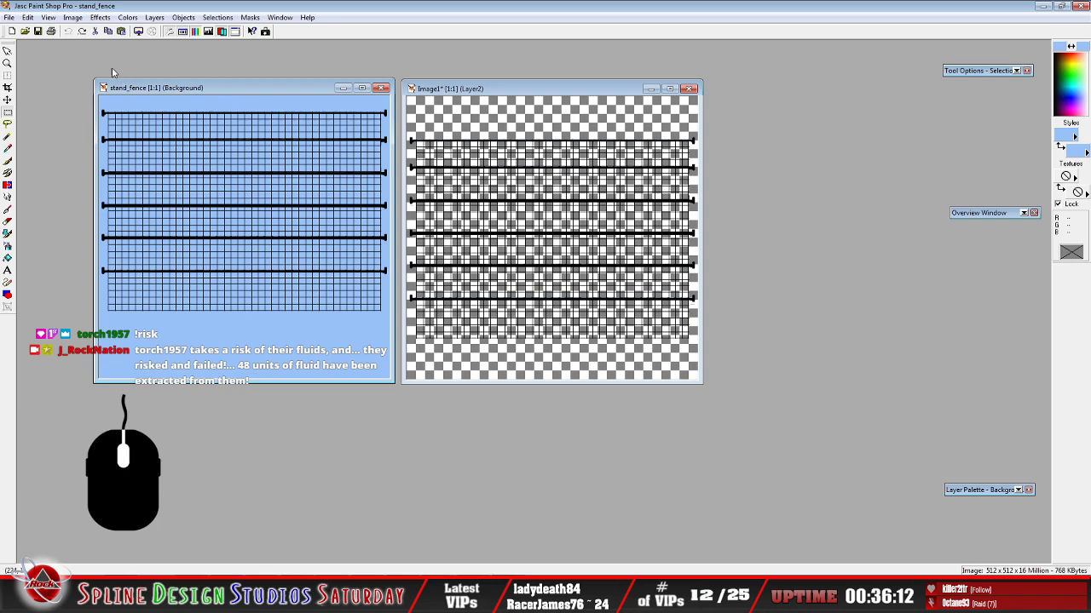
click(28, 17)
mouse_move(62, 114)
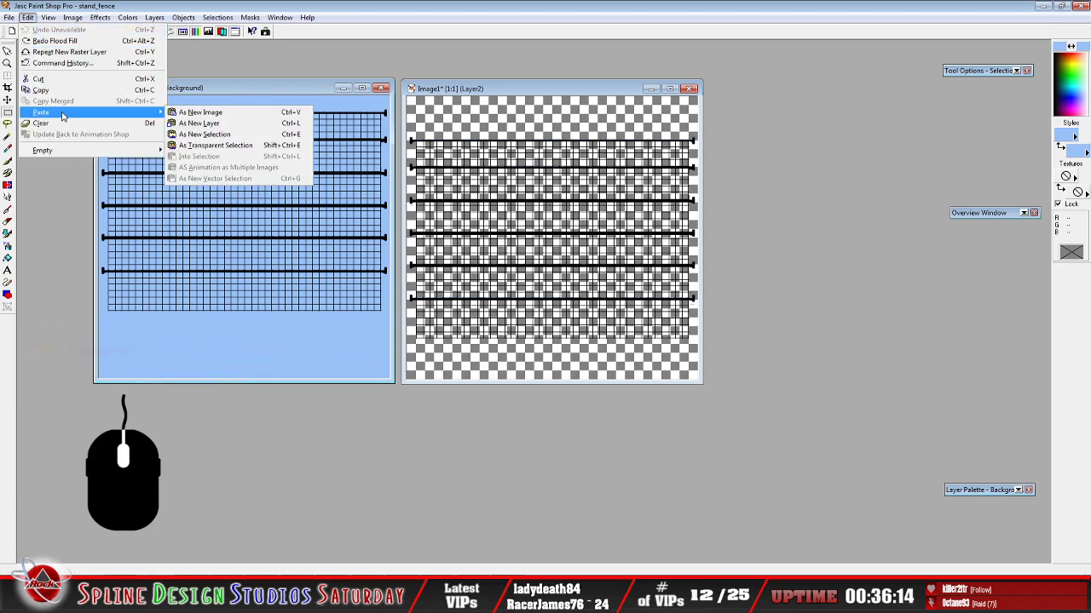
click(198, 123)
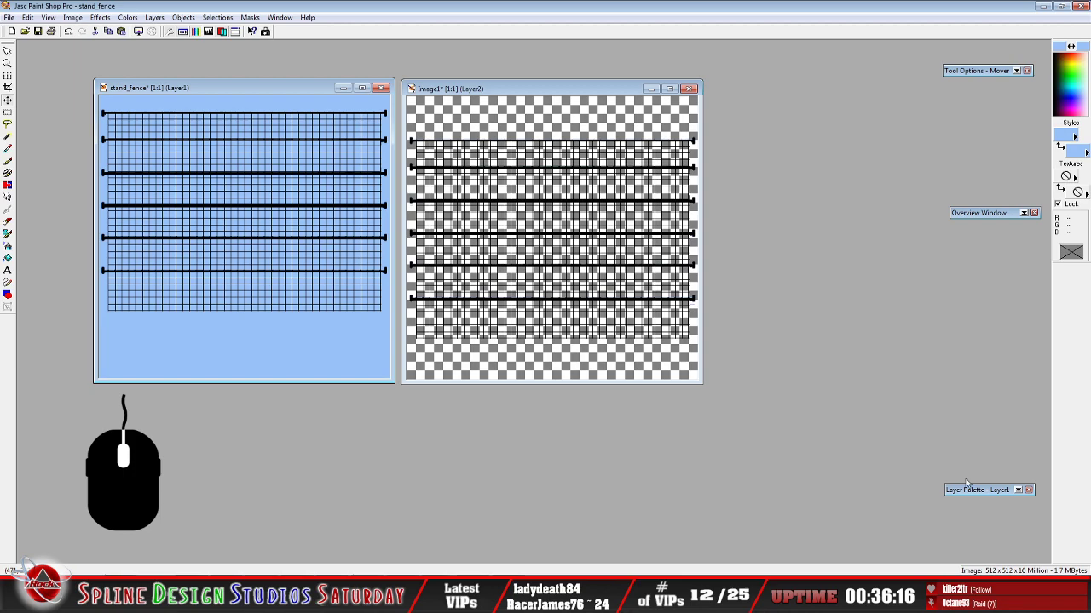
Toggle the Background layer's visibility in stand_fence and delete the pasted Layer1
mouse_move(967, 484)
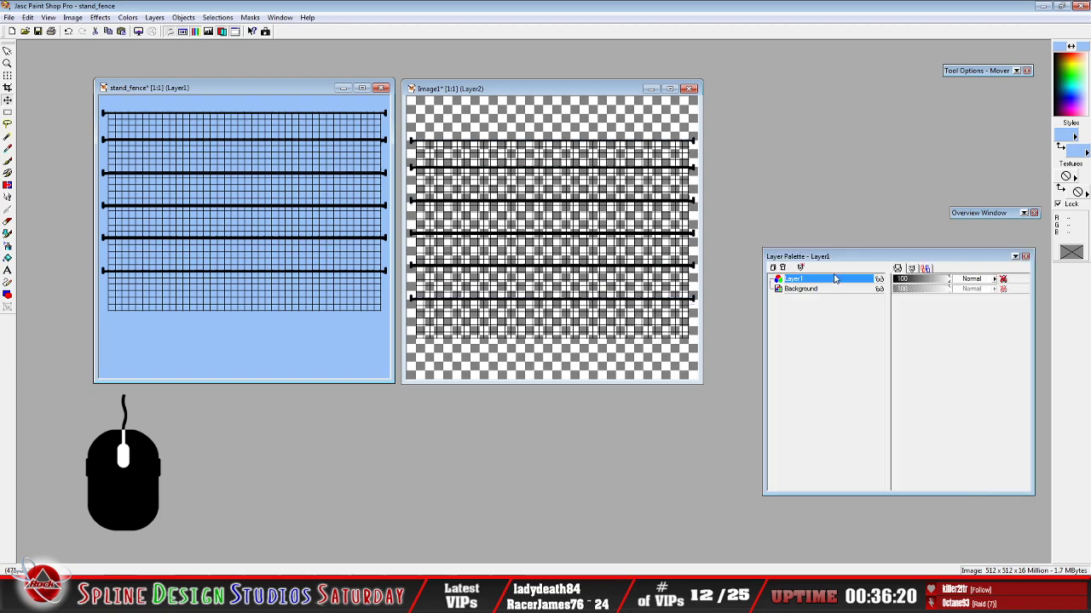
click(879, 281)
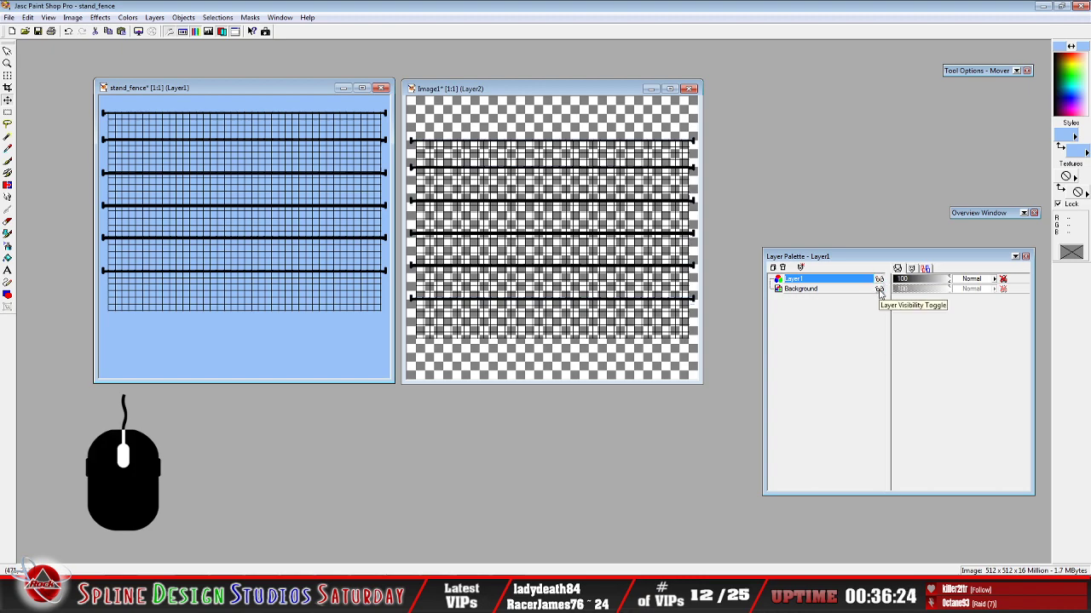
click(880, 290)
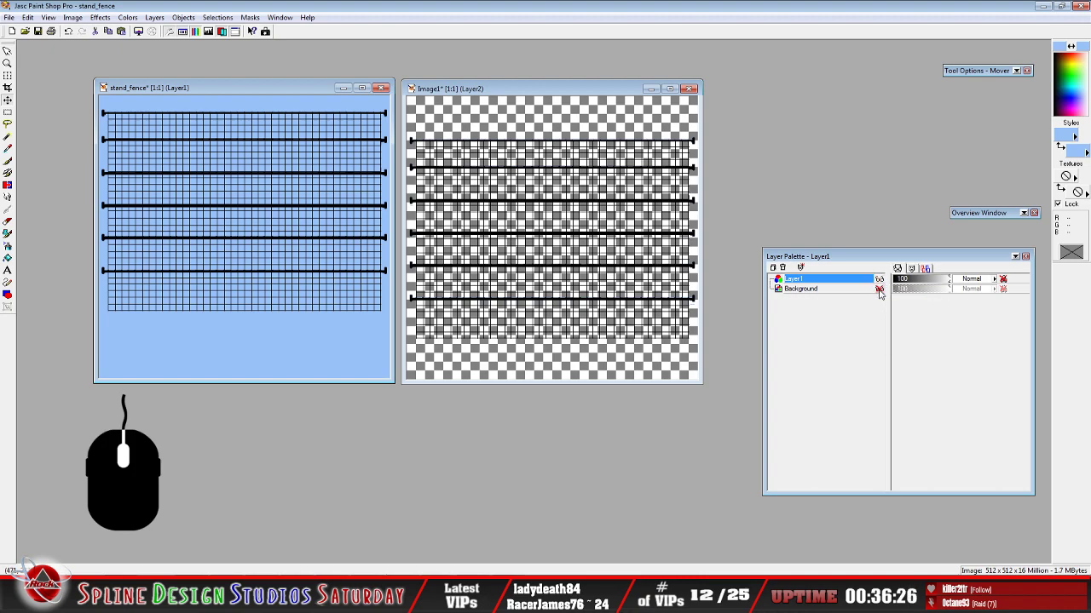
click(879, 291)
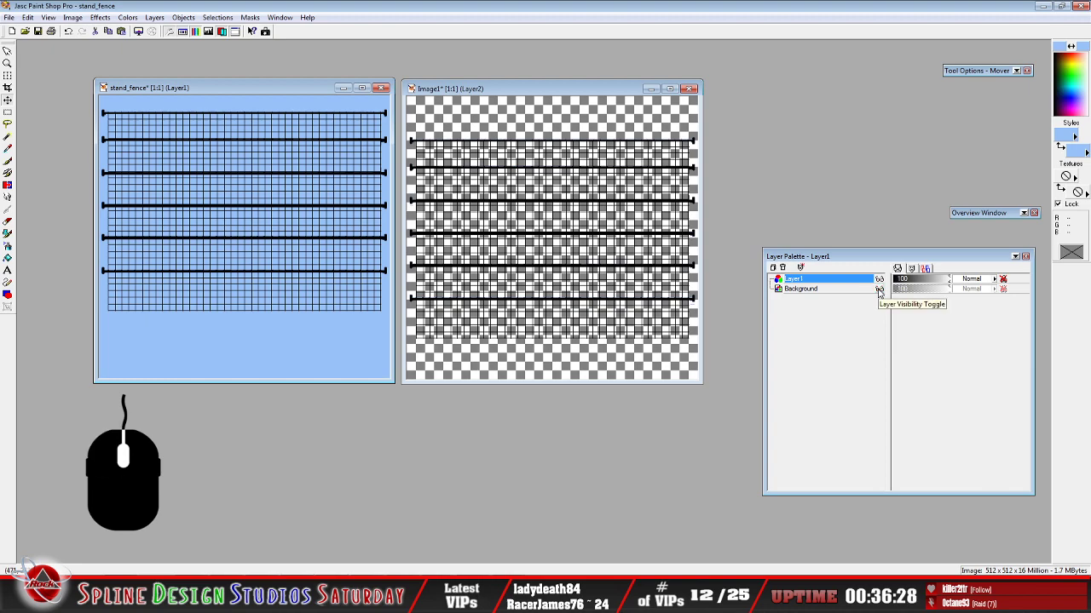
right_click(813, 281)
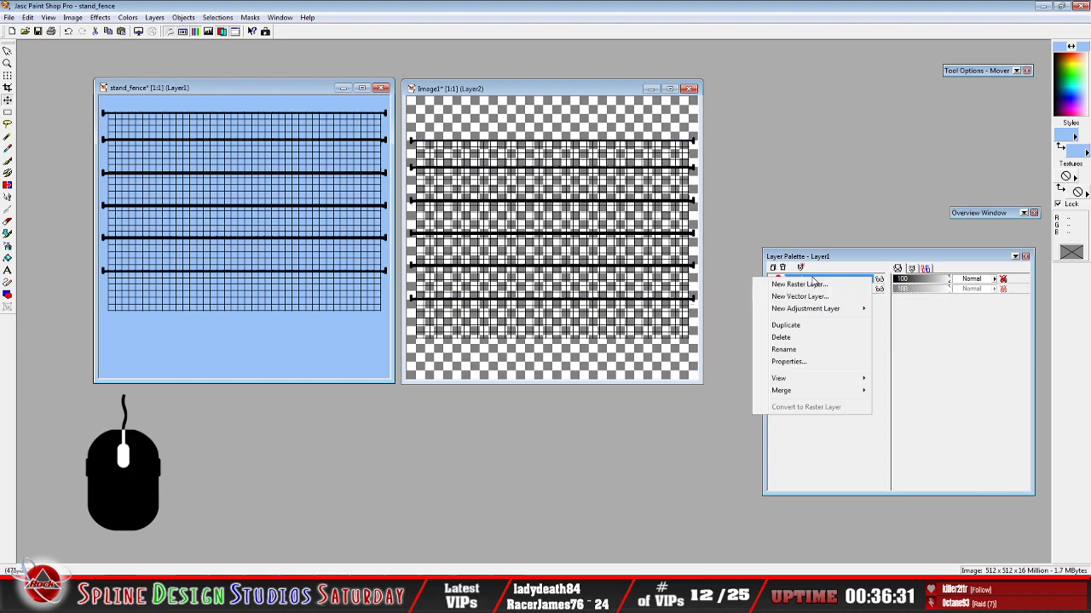
click(784, 338)
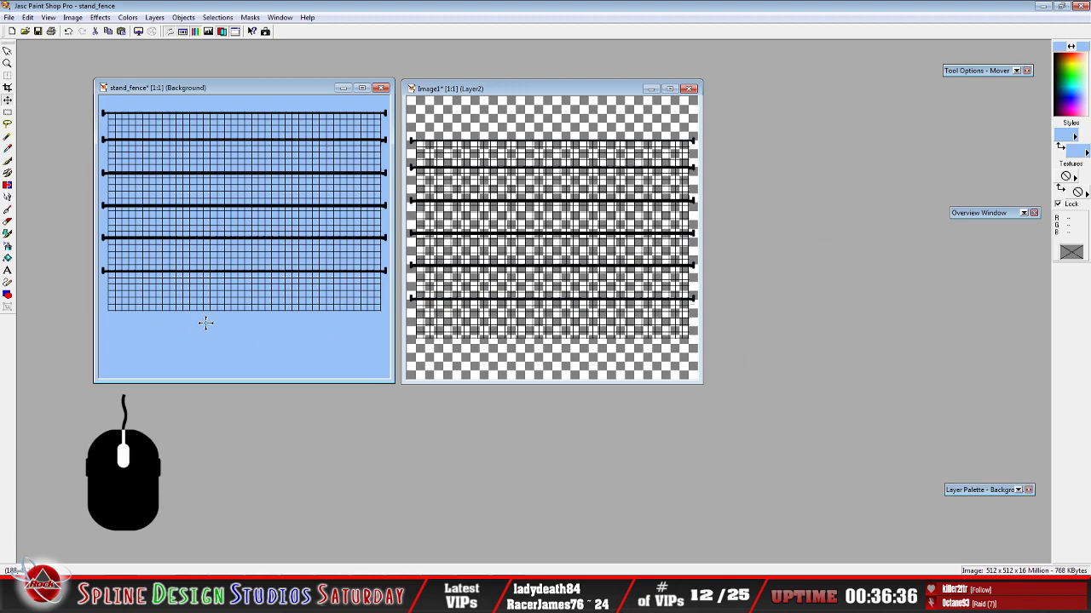
Promote the Background of stand_fence to a regular layer
mouse_move(986, 491)
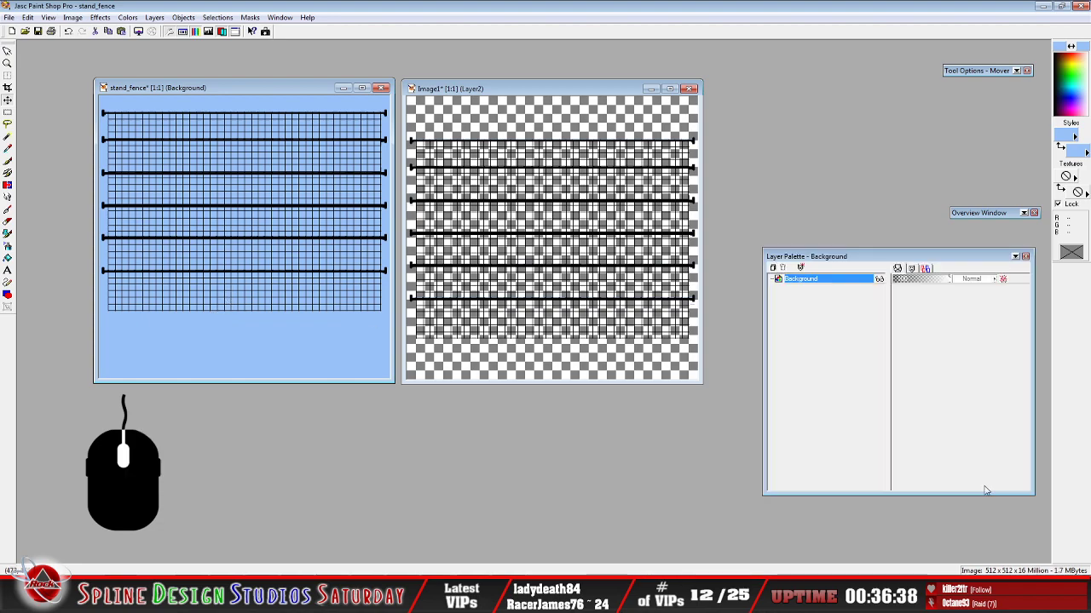
right_click(820, 286)
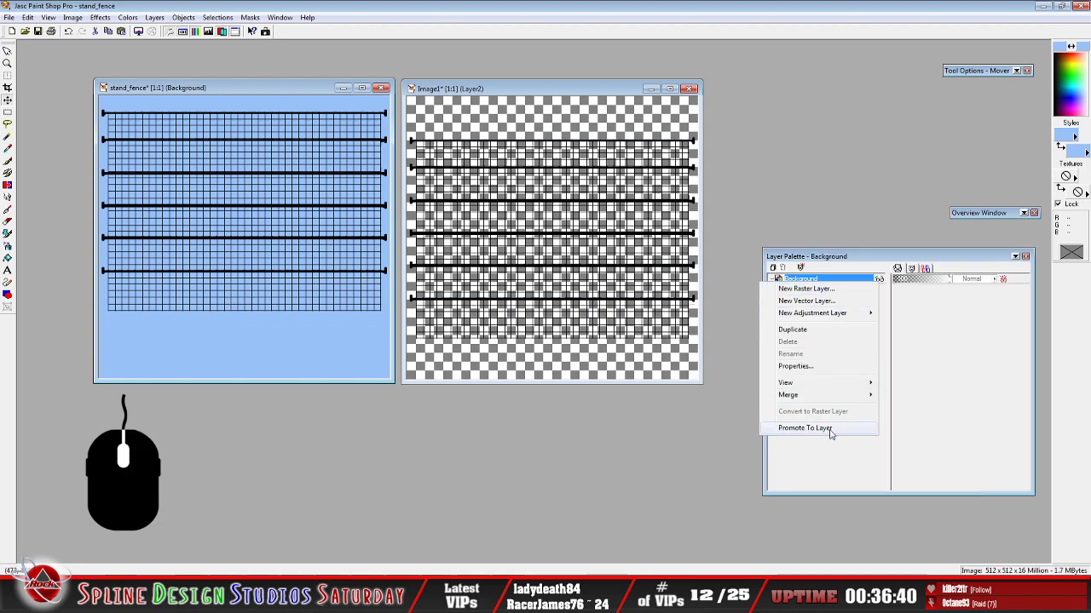
click(831, 433)
Copy Layer1 of Image1, which holds the transparent fence, and paste it into stand_fence as a new layer
click(460, 90)
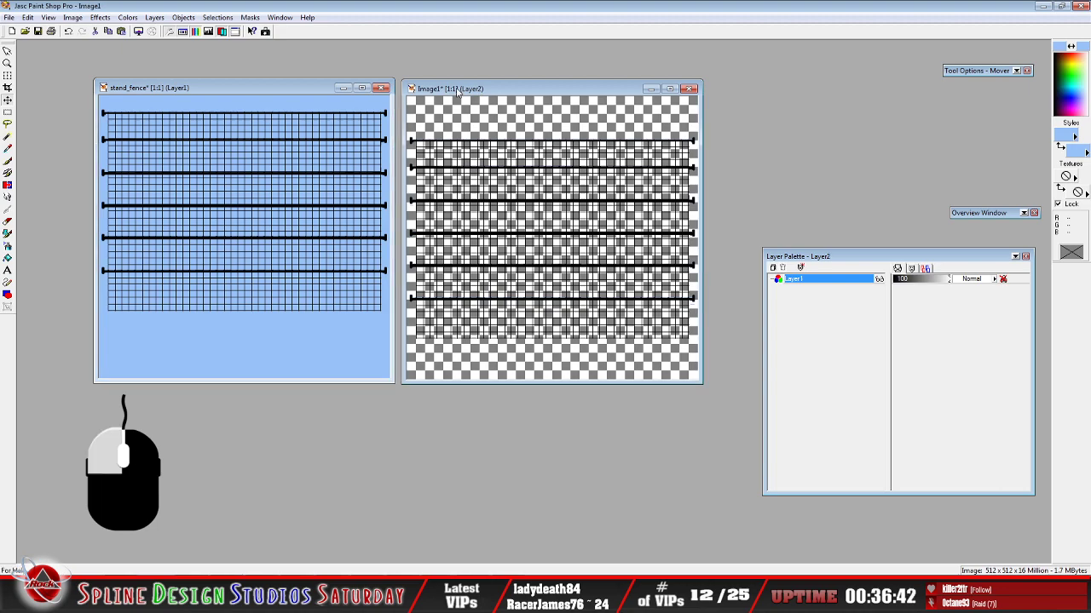
mouse_move(965, 496)
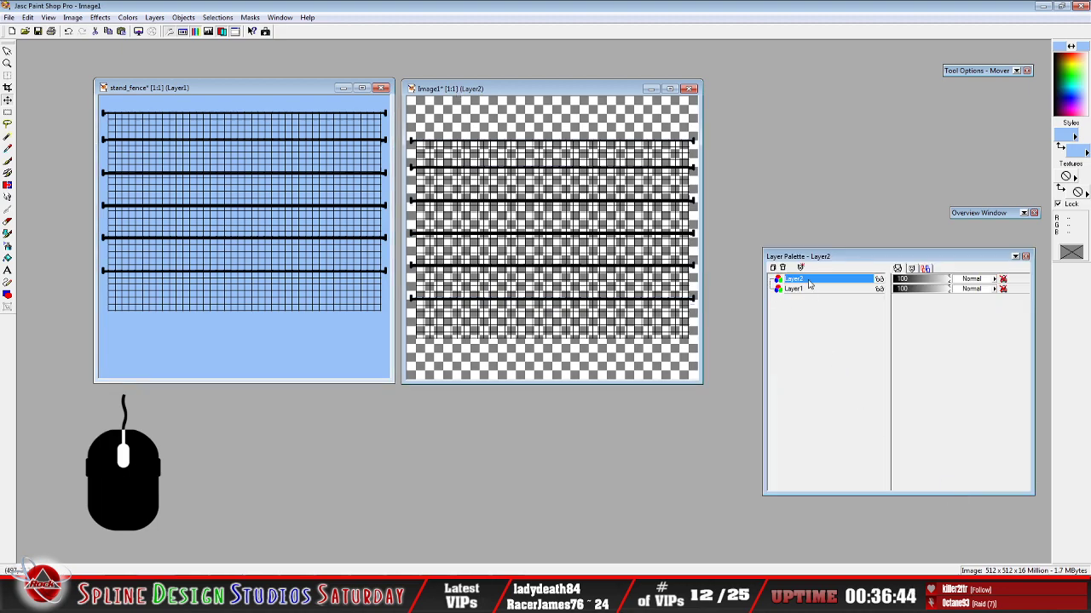
mouse_move(808, 283)
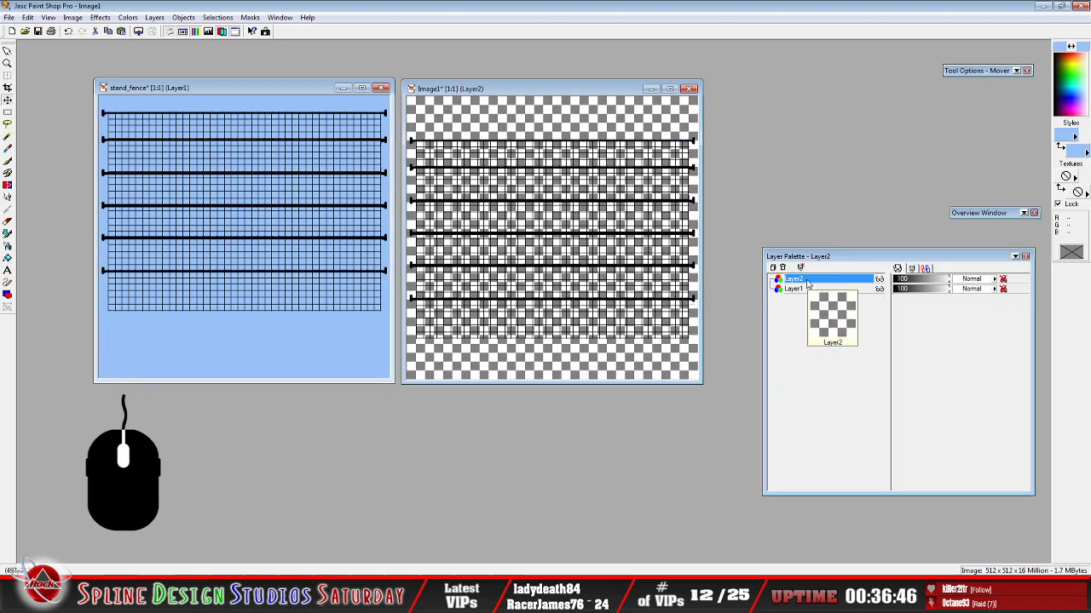
click(800, 291)
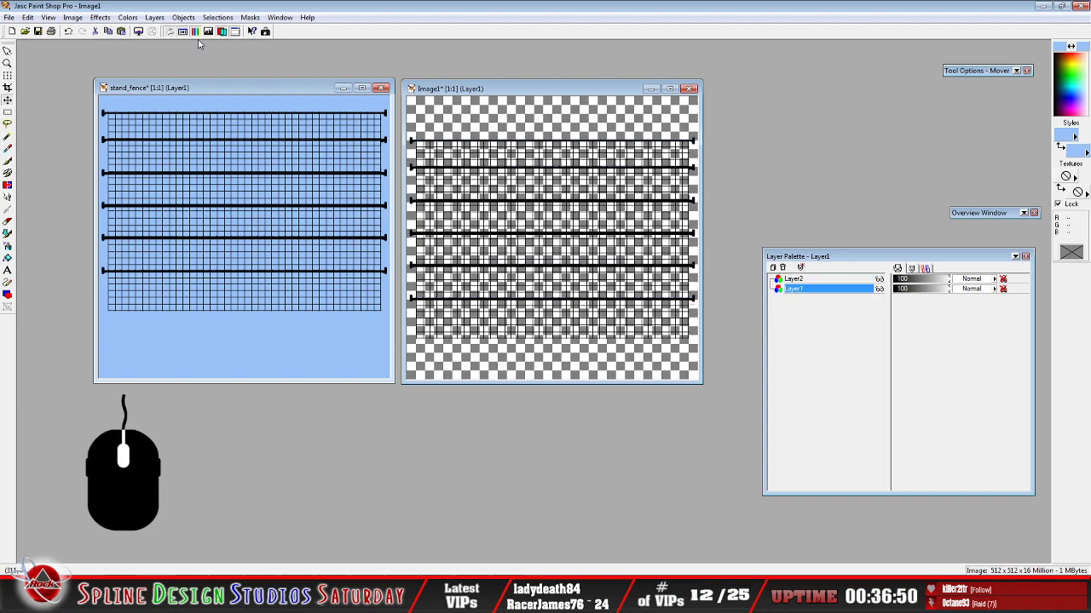
click(27, 18)
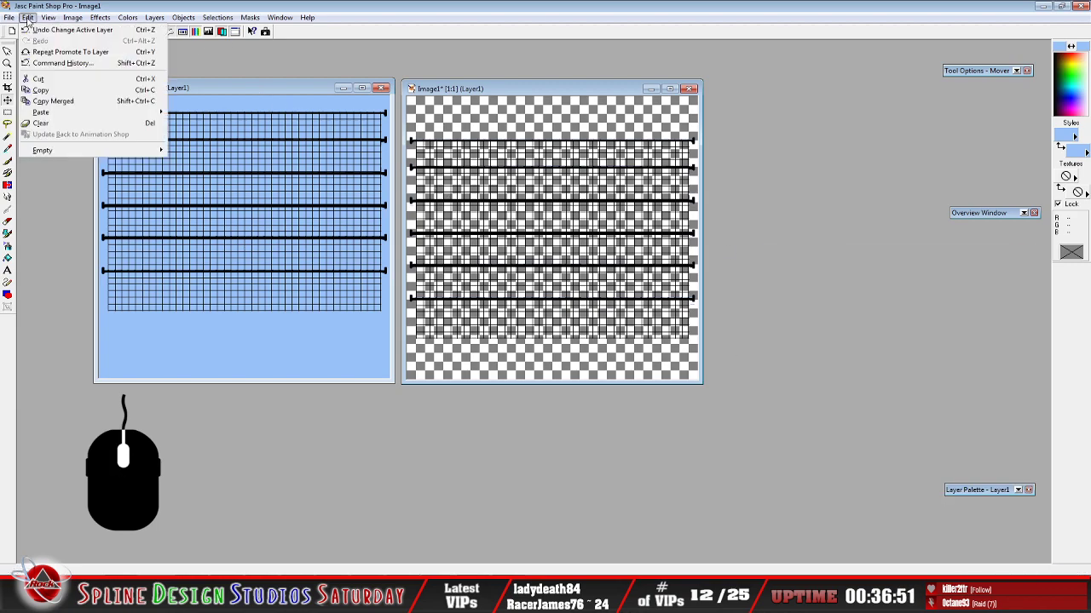
click(40, 90)
click(236, 91)
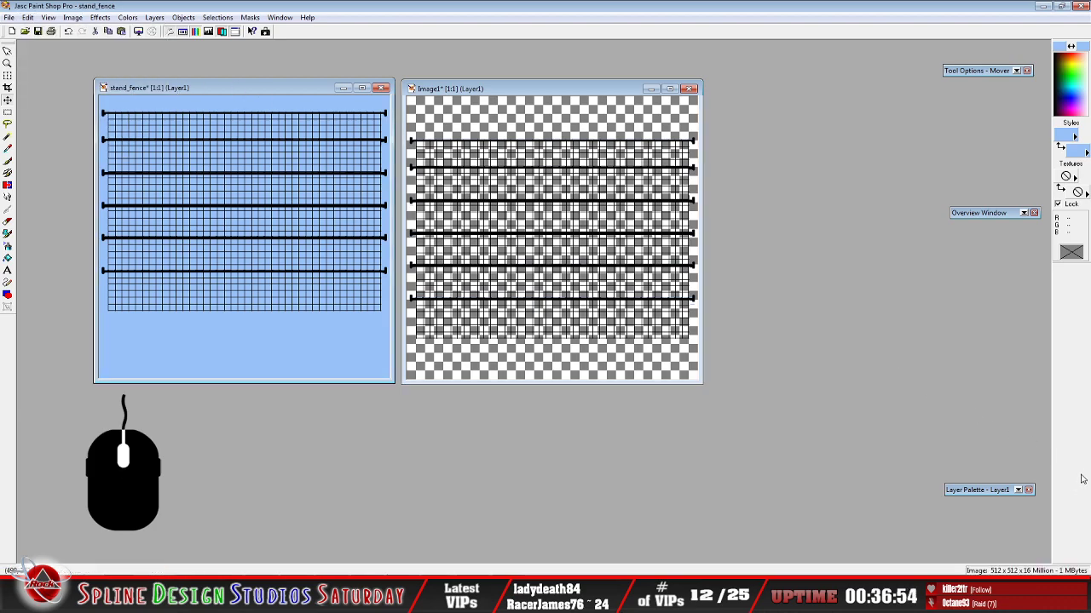
click(27, 17)
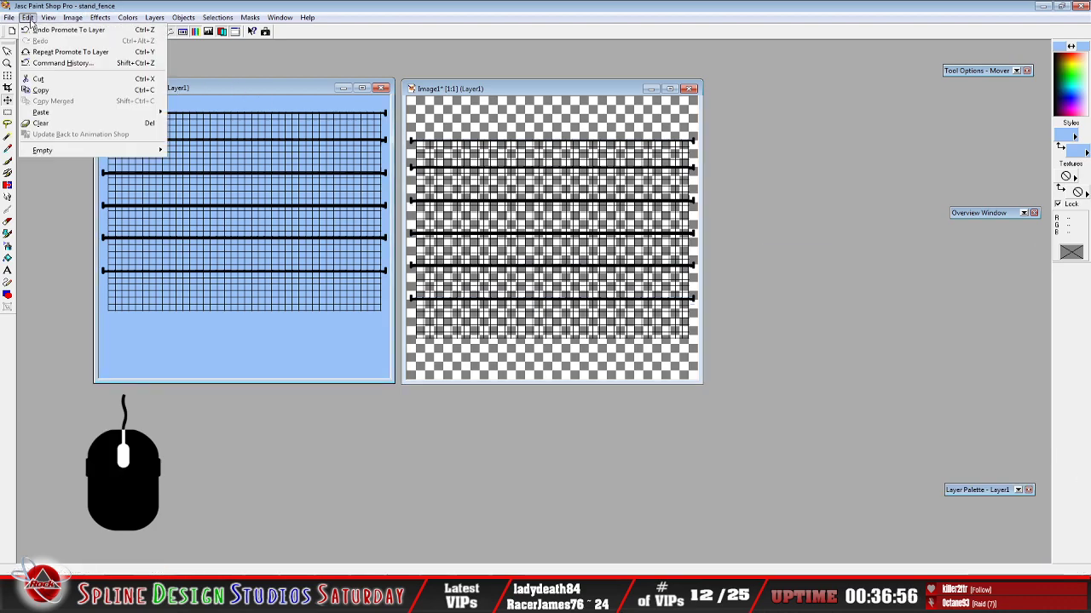
mouse_move(65, 115)
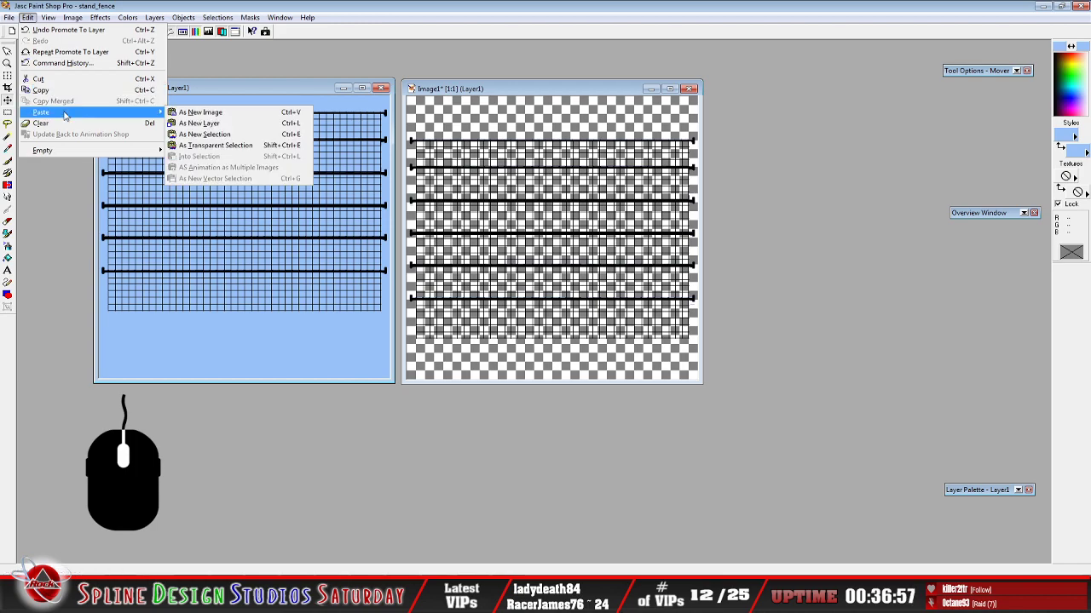
click(204, 123)
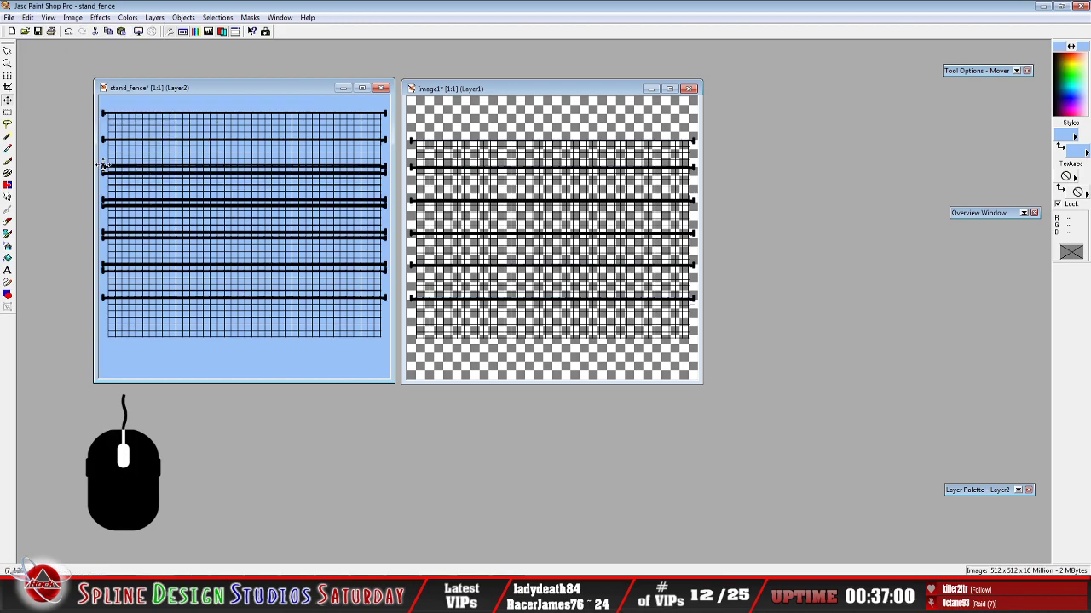
Move the pasted fence layer up in stand_fence until its rails line up exactly with the original fence
drag(103, 165, 103, 138)
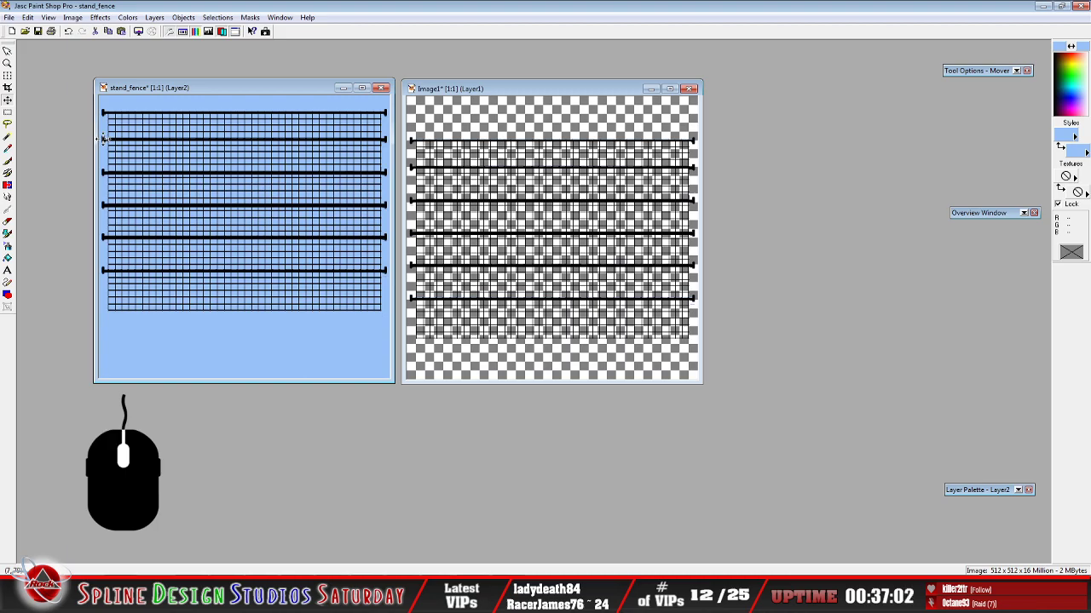
drag(216, 88, 256, 127)
scroll(176, 166, up, 2)
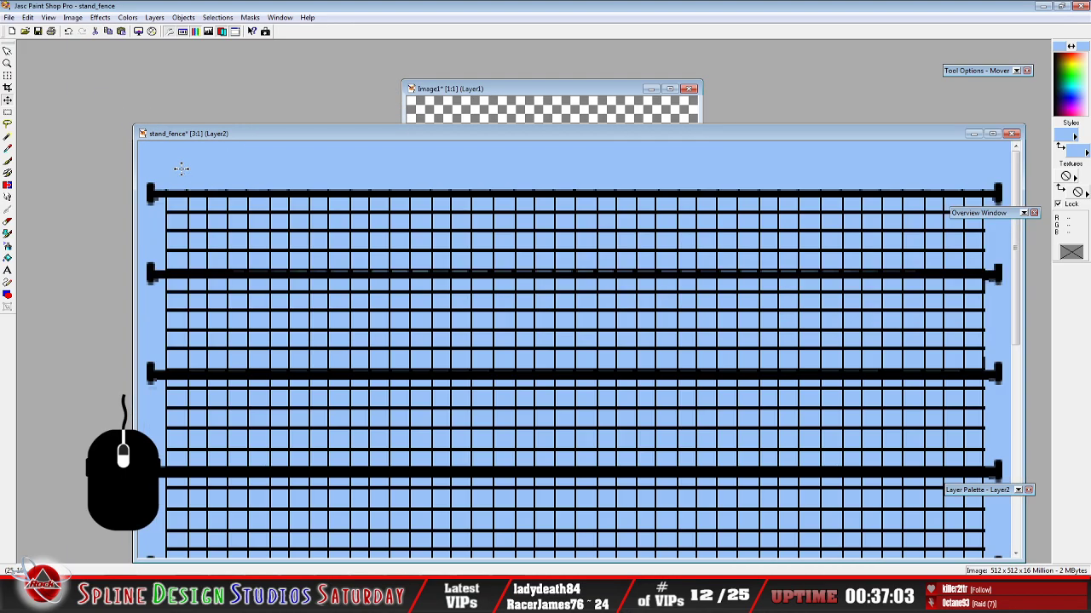
mouse_move(219, 187)
mouse_down()
mouse_move(230, 191)
mouse_move(219, 192)
mouse_up()
scroll(363, 201, down, 3)
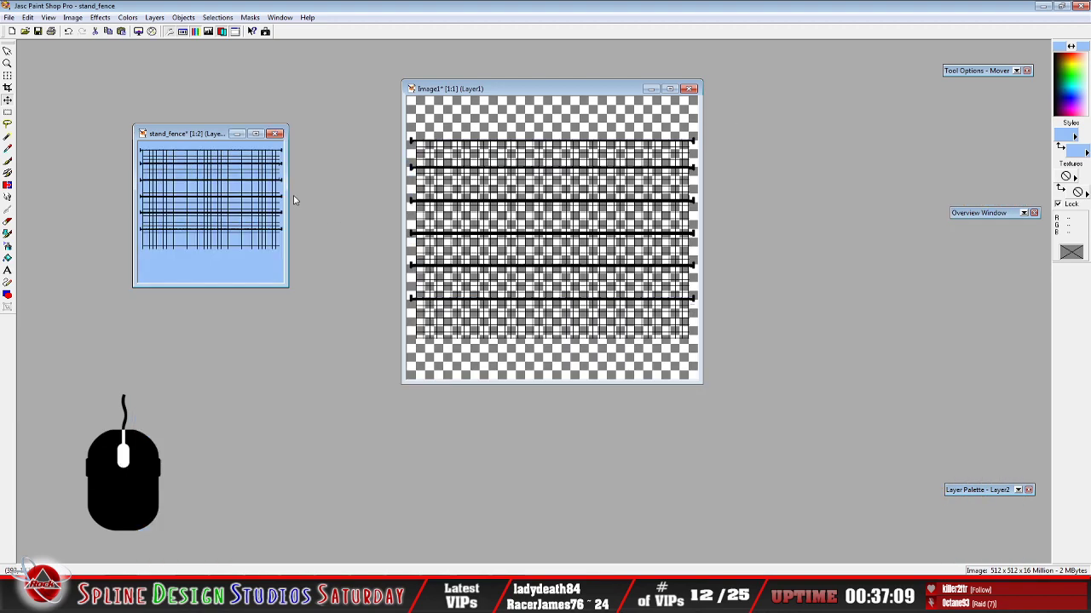
scroll(294, 196, up, 1)
Set the foreground colour to magenta and mark the upper-left and lower-right corners of stand_fence's Layer2 with solid alignment patches
click(7, 160)
click(1060, 136)
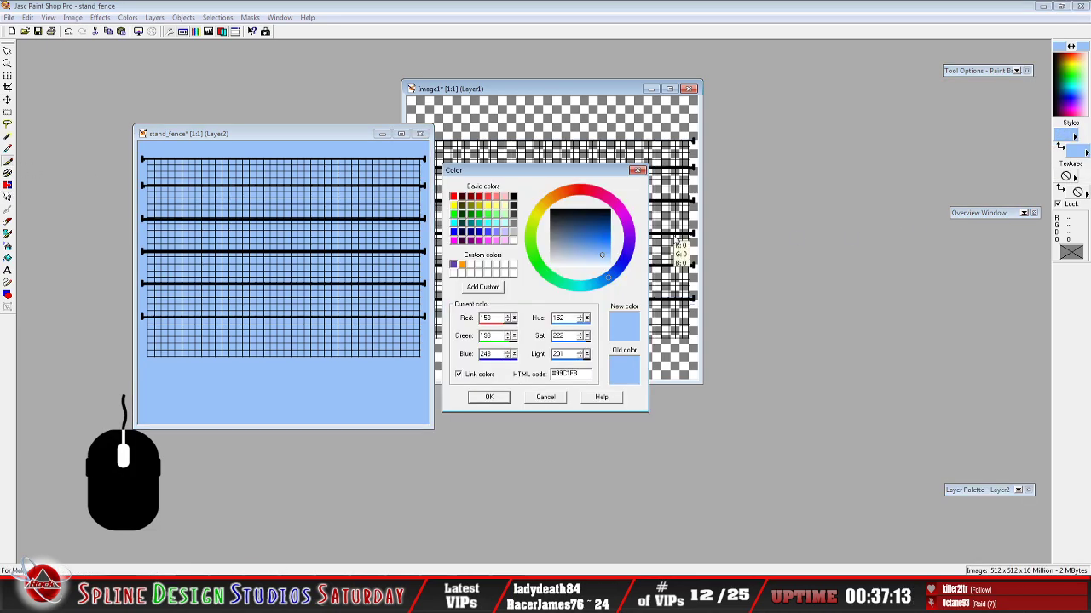
click(454, 240)
click(489, 397)
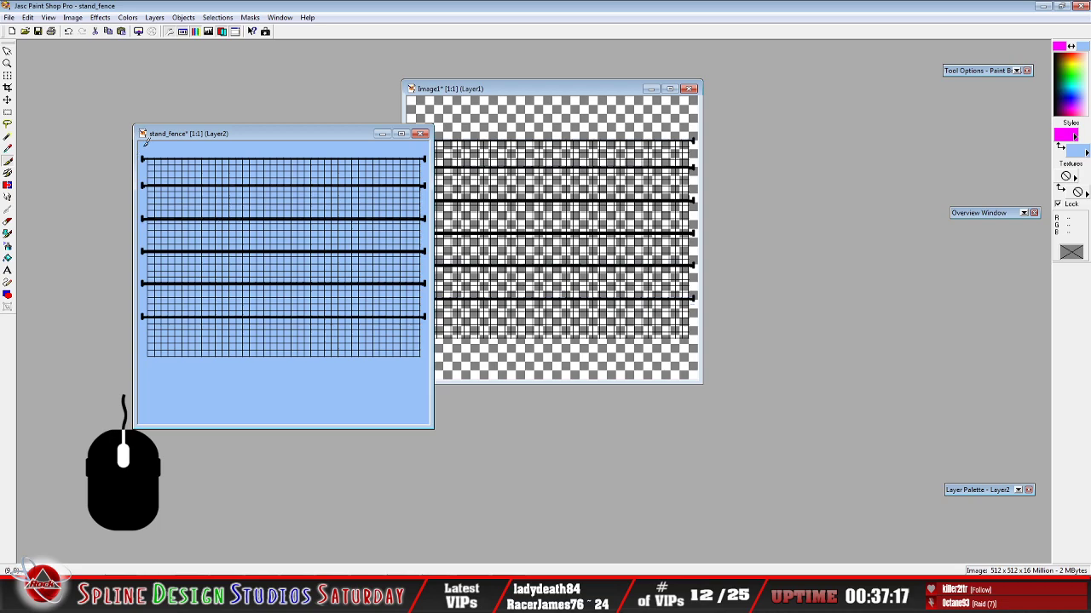
drag(143, 147, 135, 147)
click(7, 258)
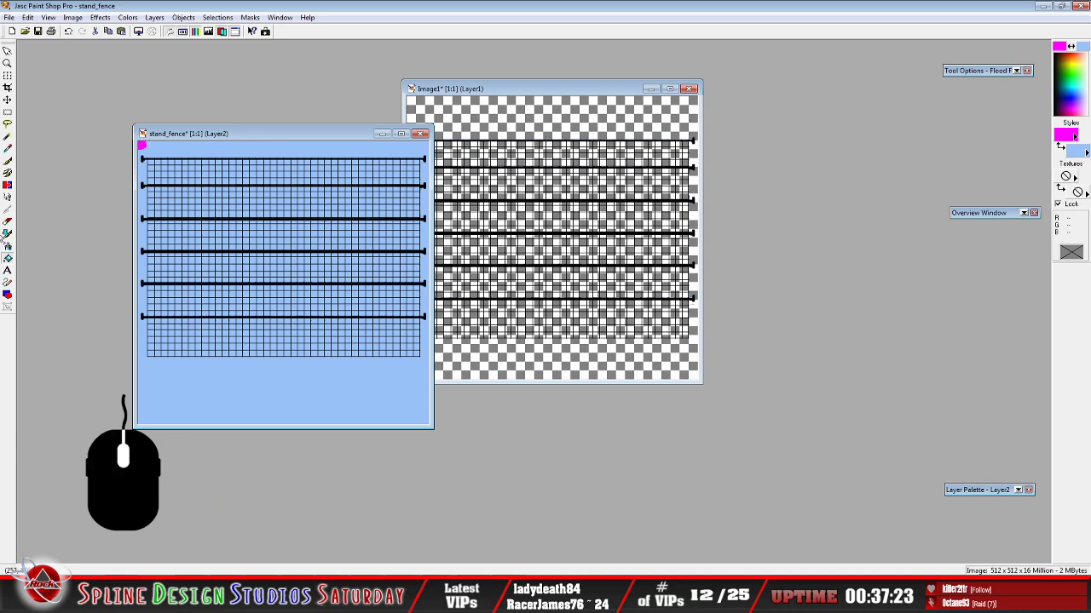
click(7, 160)
drag(422, 416, 428, 414)
click(7, 258)
click(425, 418)
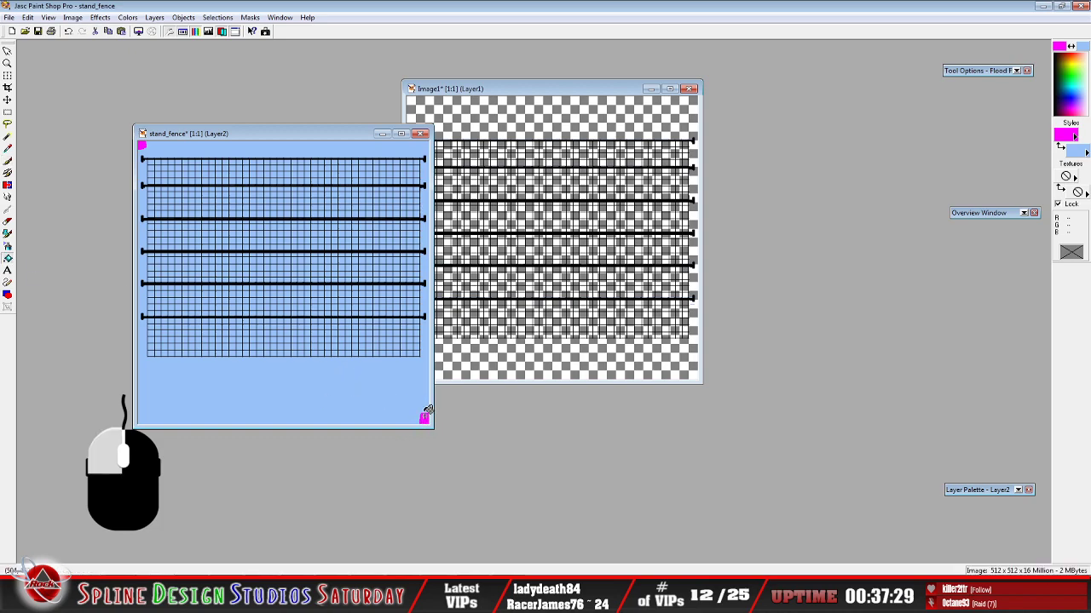
Copy the corner-marked Layer2 of stand_fence and paste it into Image1 as a new layer
click(27, 17)
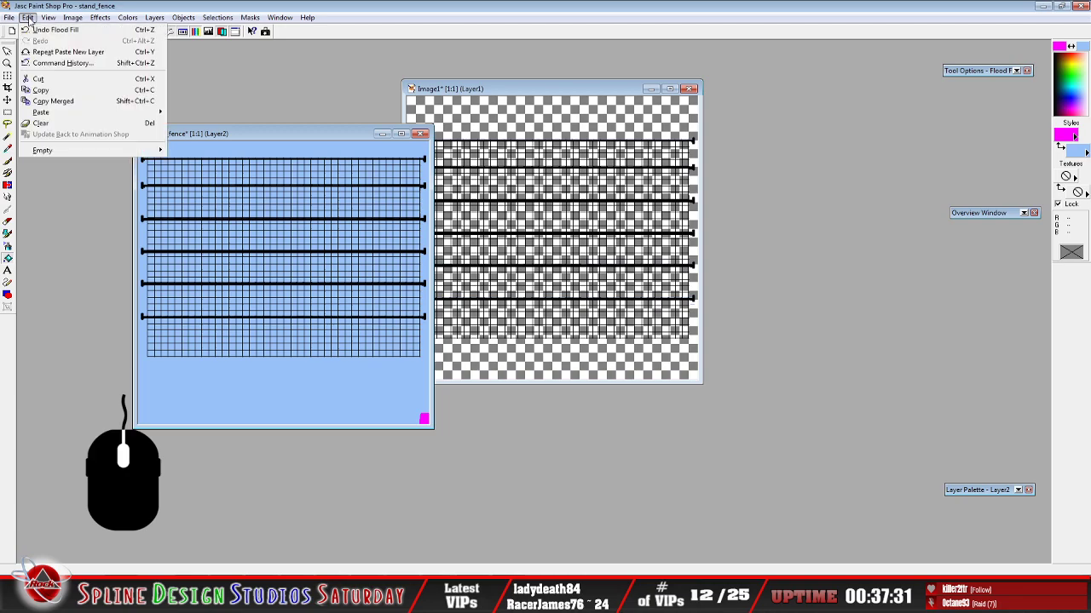
click(52, 90)
click(491, 94)
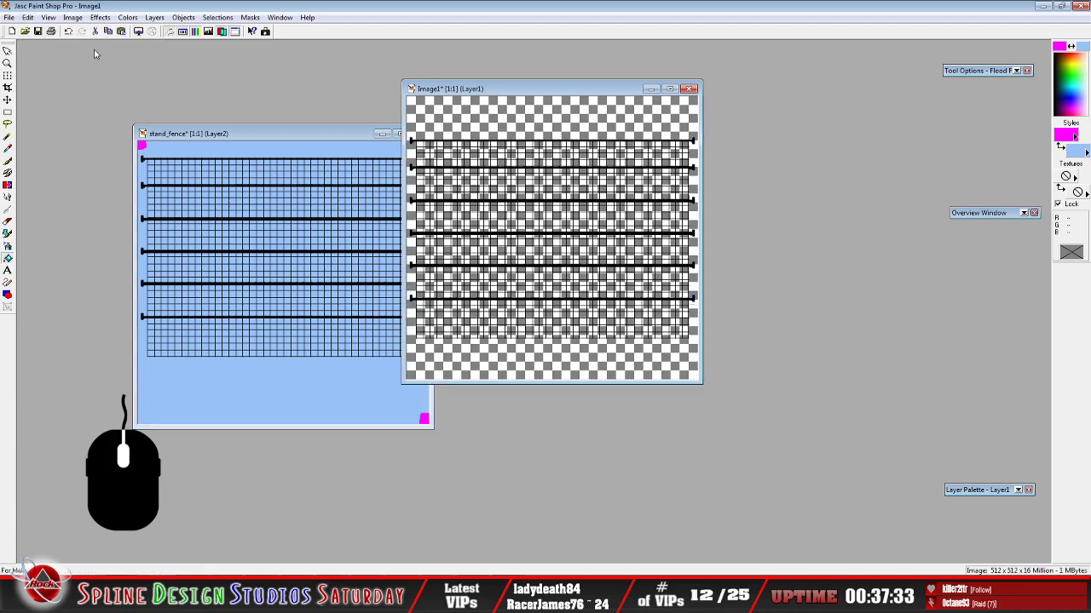
click(27, 17)
mouse_move(51, 112)
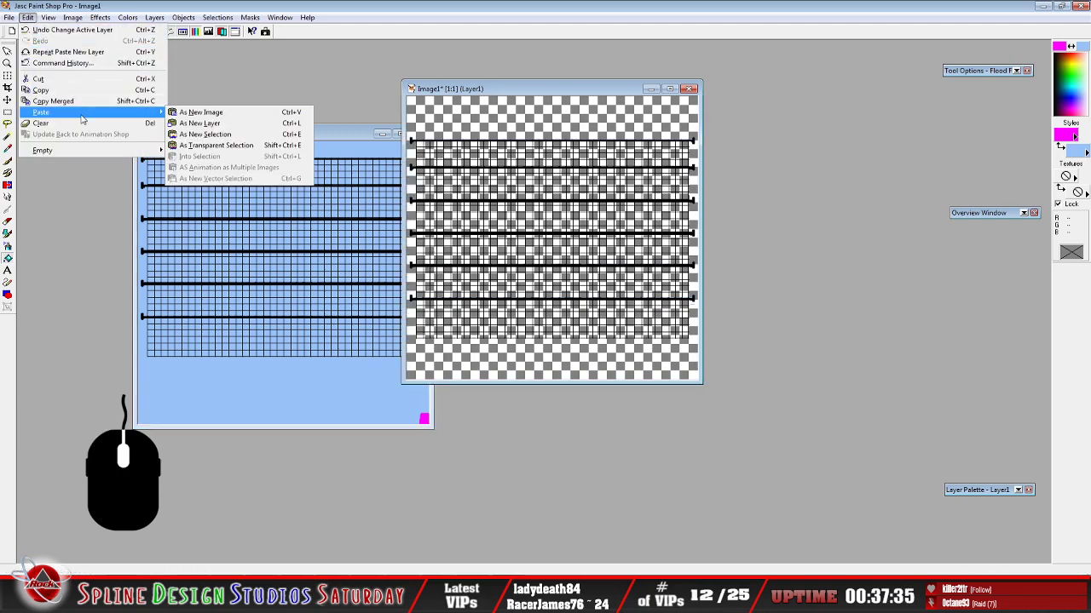
click(202, 123)
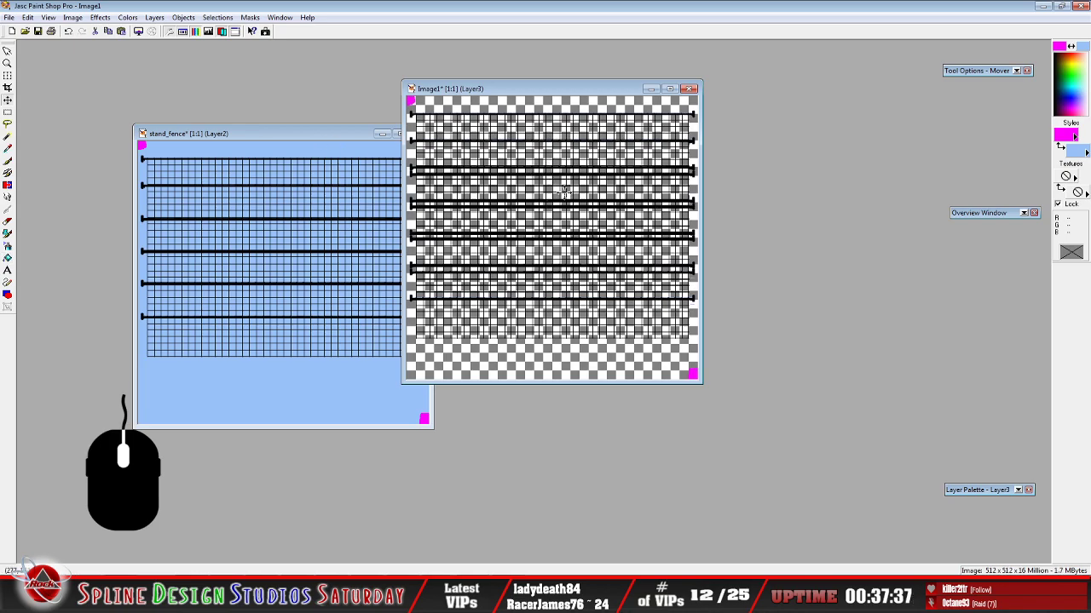
mouse_move(956, 492)
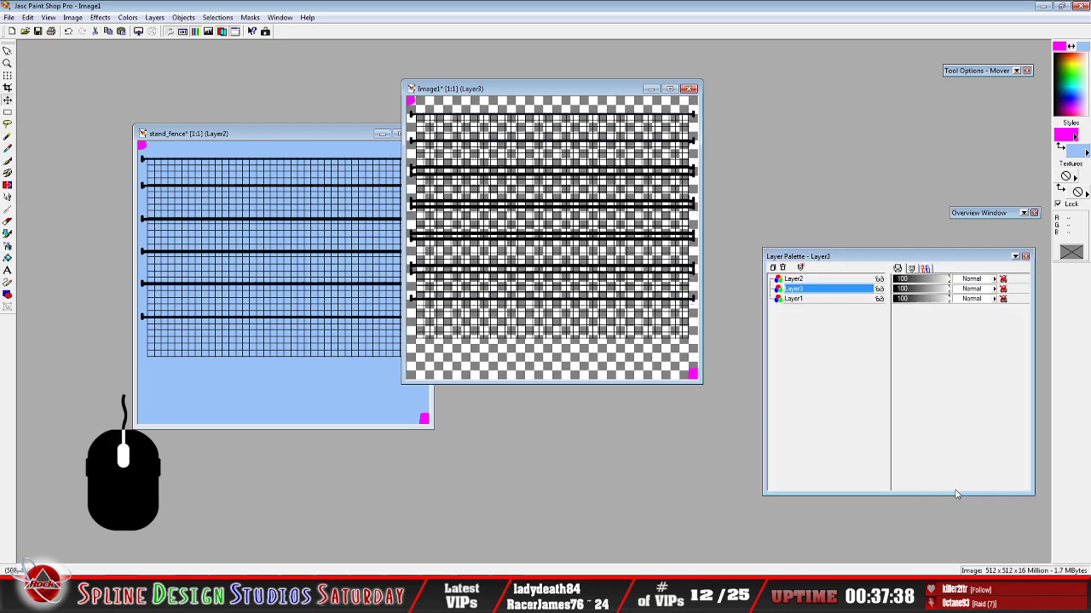
Clear the old fence from Layer1 of Image1
click(794, 300)
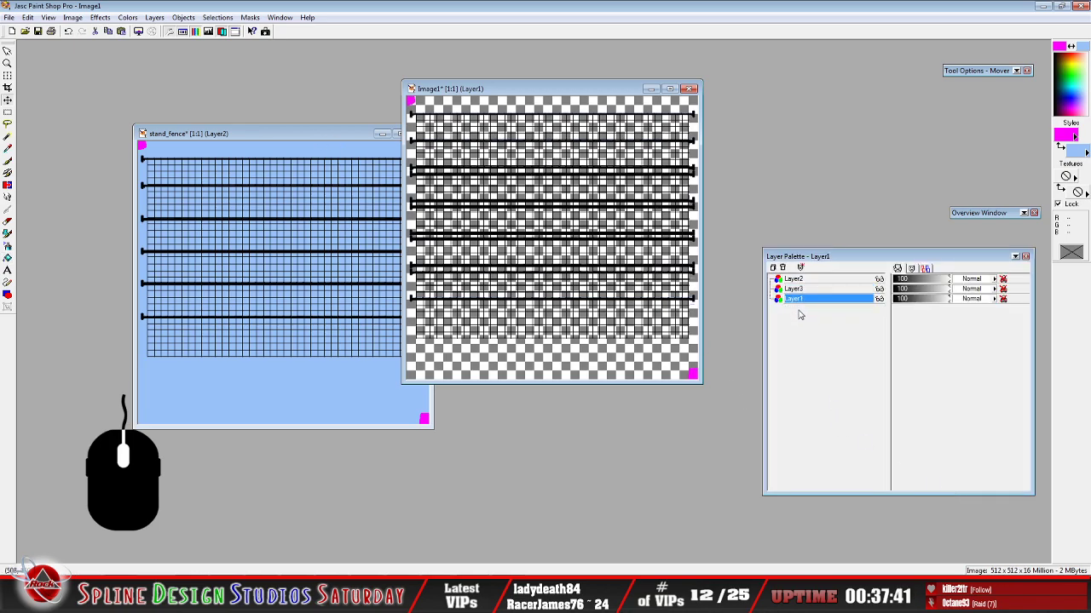
key(Delete)
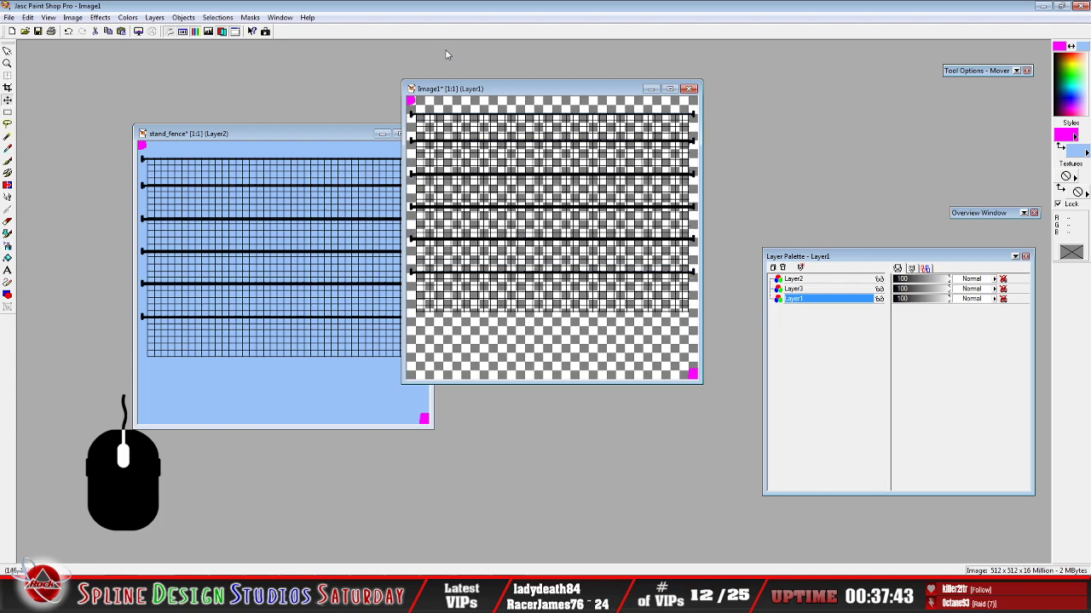
Adjust the Magic Wand's feather and try to select the upper-left magenta corner patch in Image1
click(8, 138)
click(441, 209)
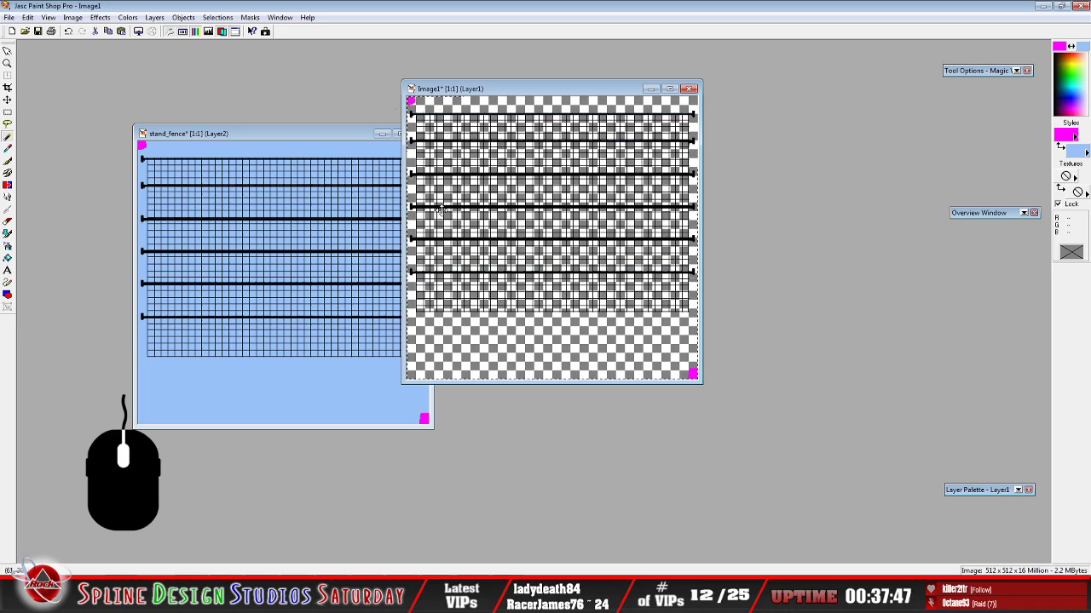
mouse_move(978, 76)
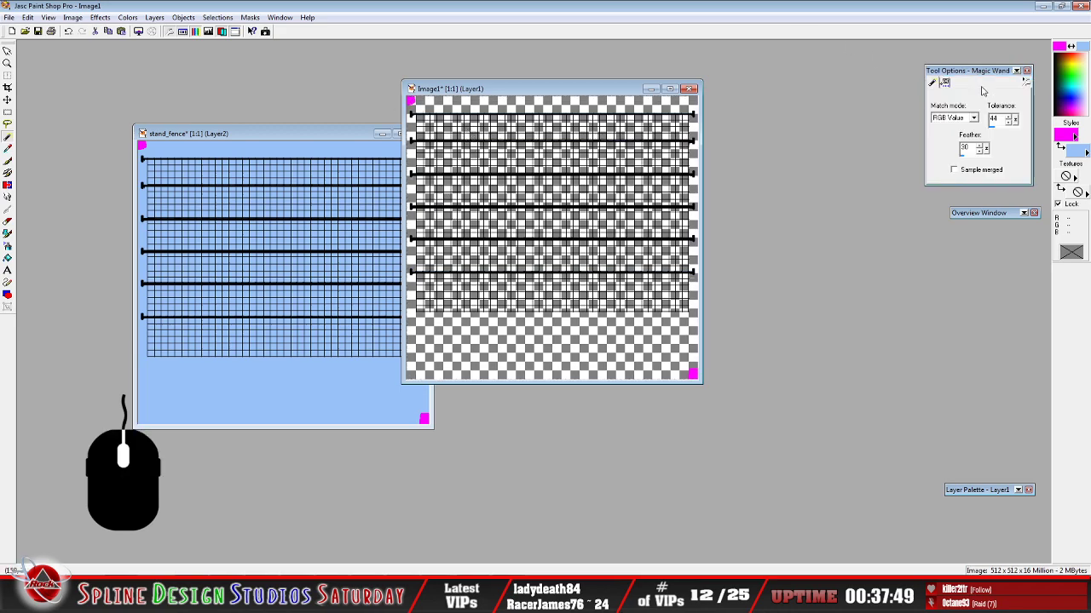
drag(985, 148, 946, 150)
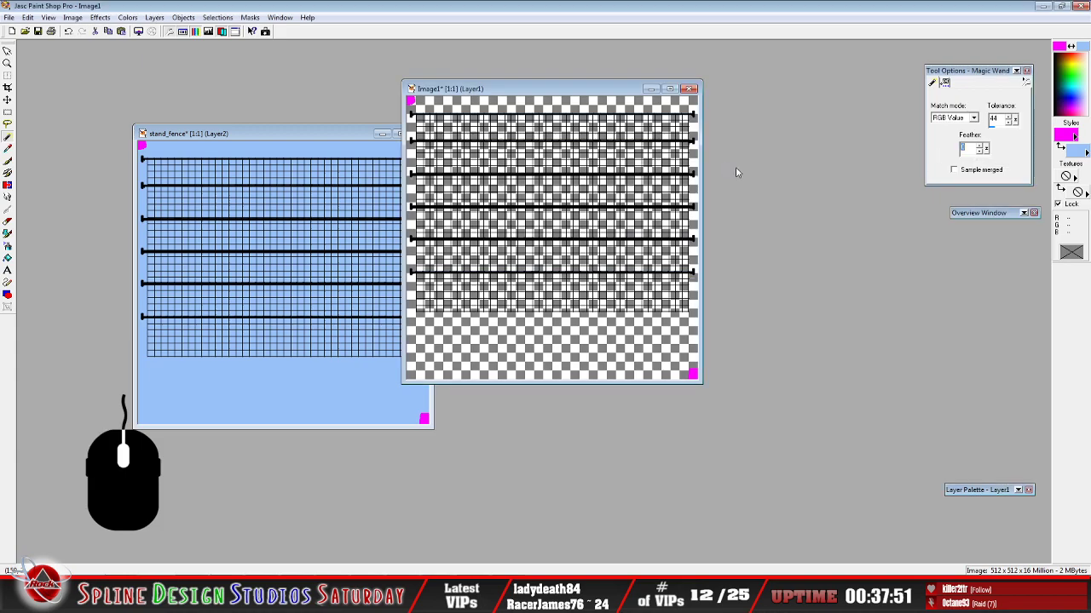
click(414, 104)
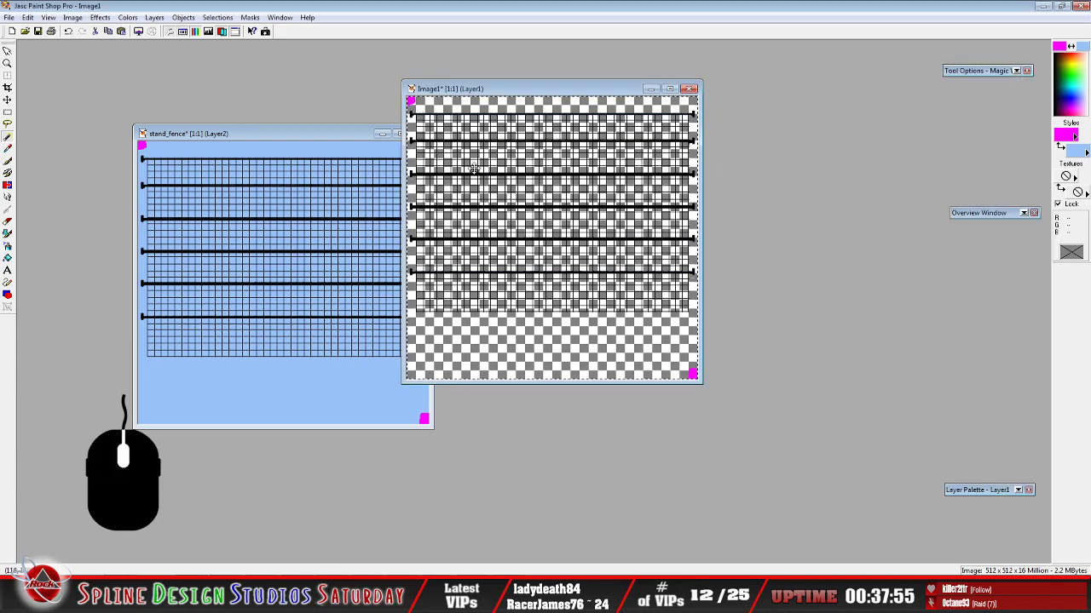
mouse_move(979, 485)
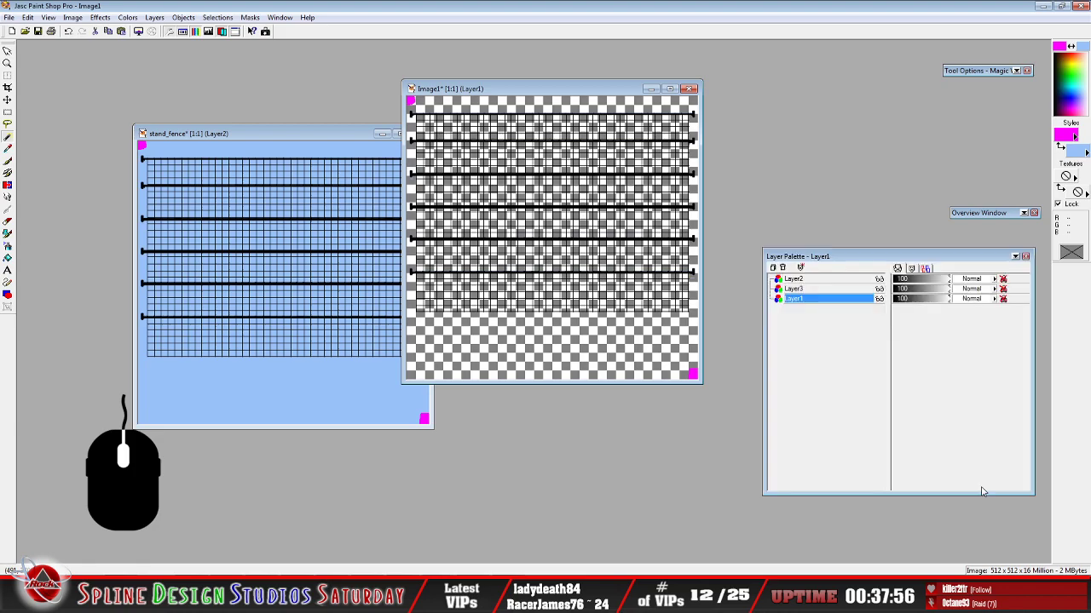
Delete the emptied Layer1 from Image1
click(858, 301)
right_click(830, 299)
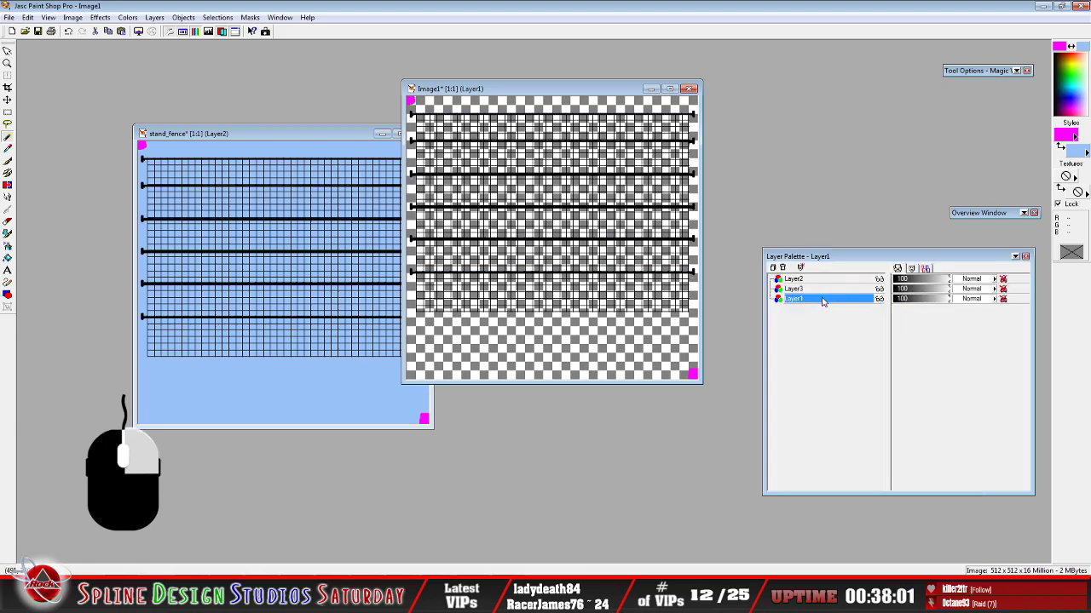
click(818, 357)
Remove both magenta corner patches from Layer3 of Image1 with the Magic Wand
click(879, 290)
click(879, 289)
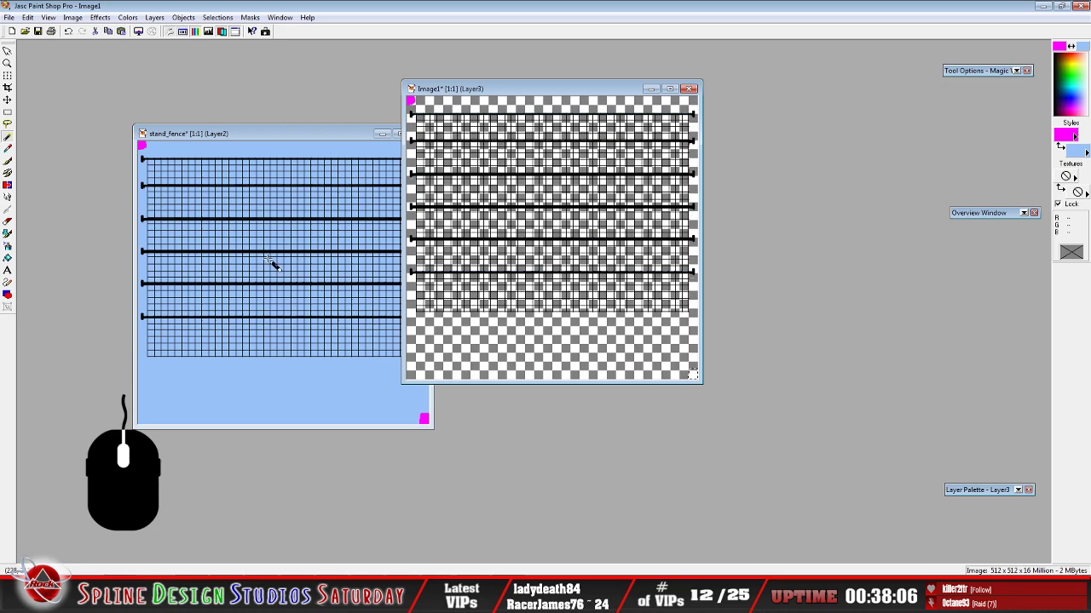
click(411, 100)
Place the stand_fence window beside Image1 and move its Layer2 below Layer1, keeping both layers visible
drag(233, 138, 203, 93)
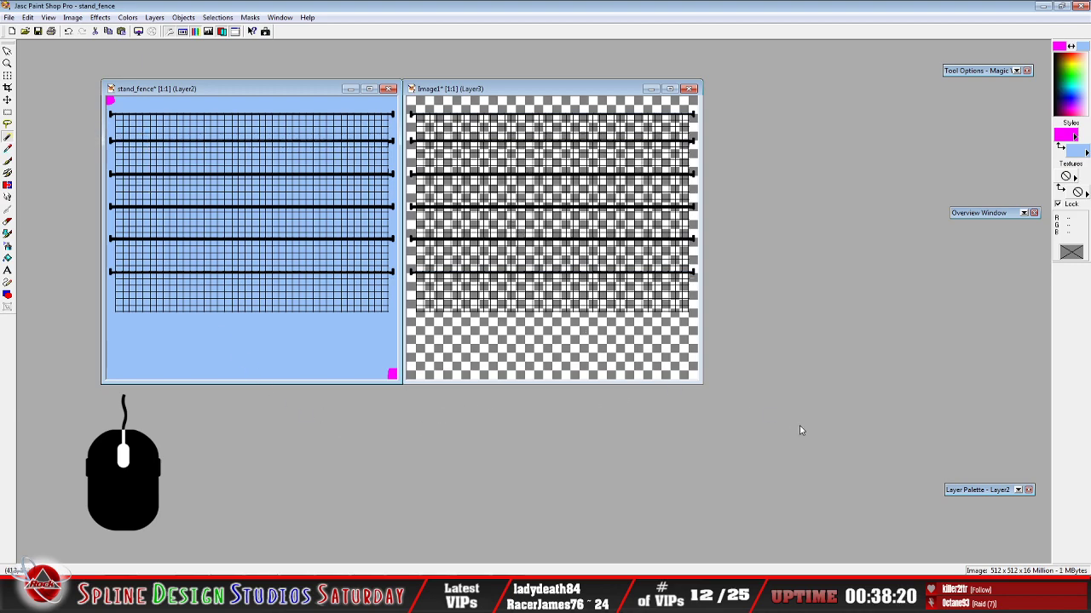
mouse_move(979, 490)
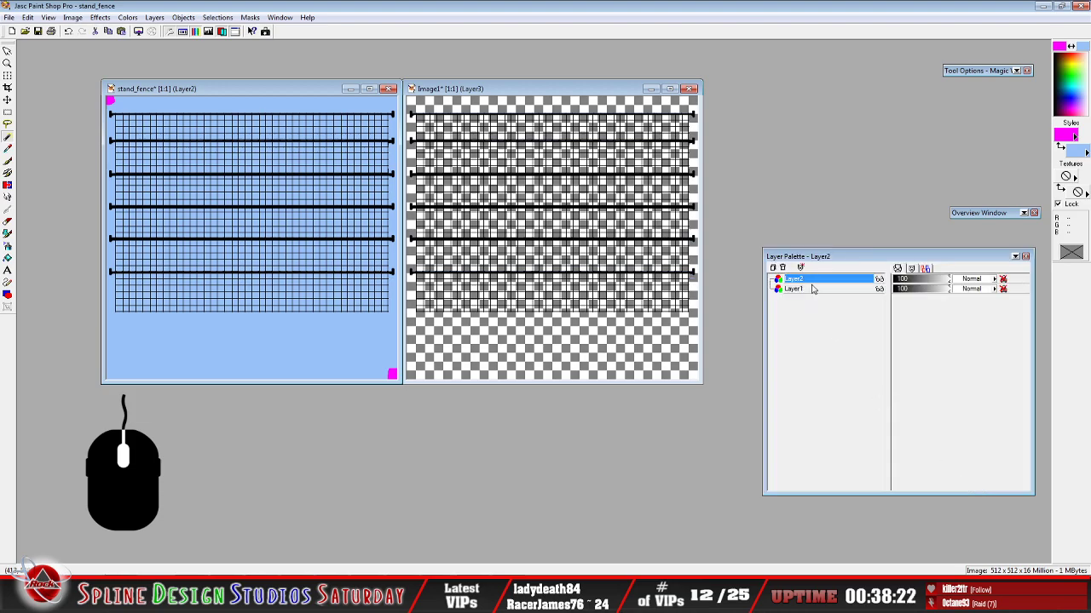
mouse_move(813, 290)
drag(812, 279, 813, 294)
click(872, 288)
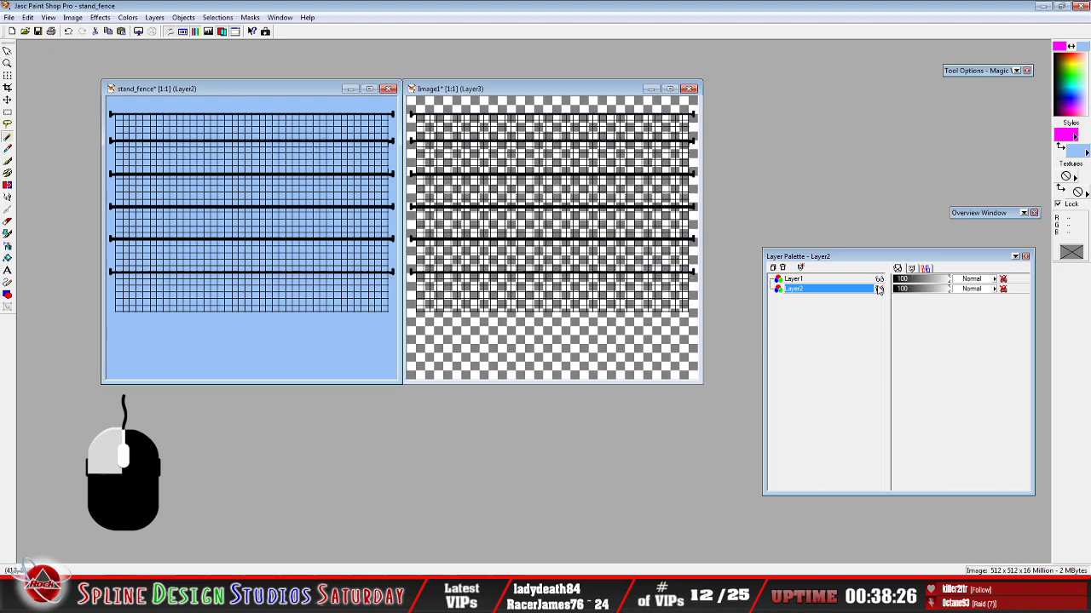
mouse_move(805, 281)
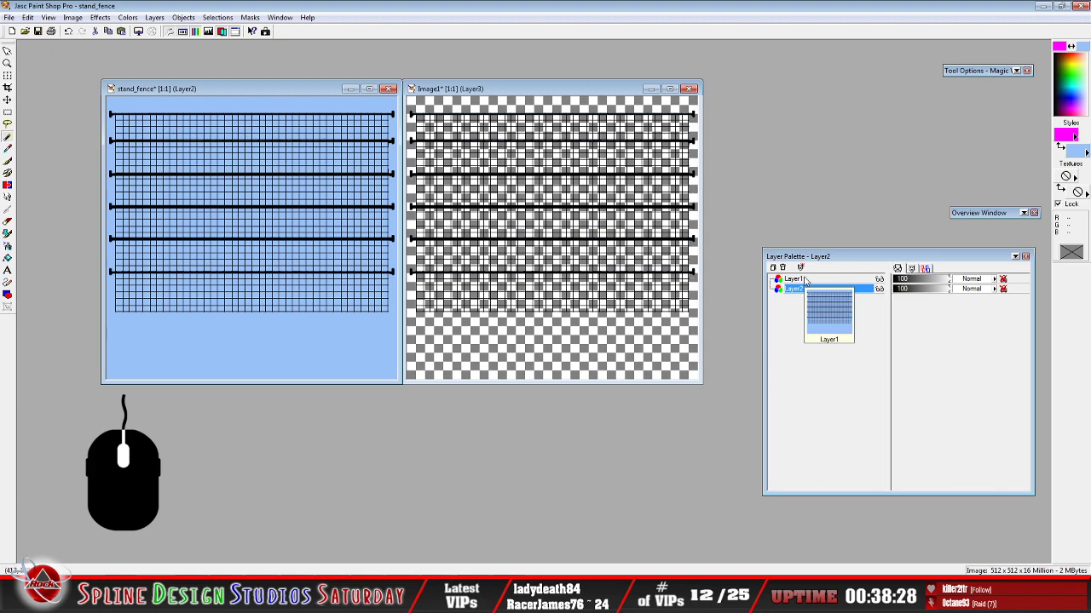
click(877, 279)
click(877, 278)
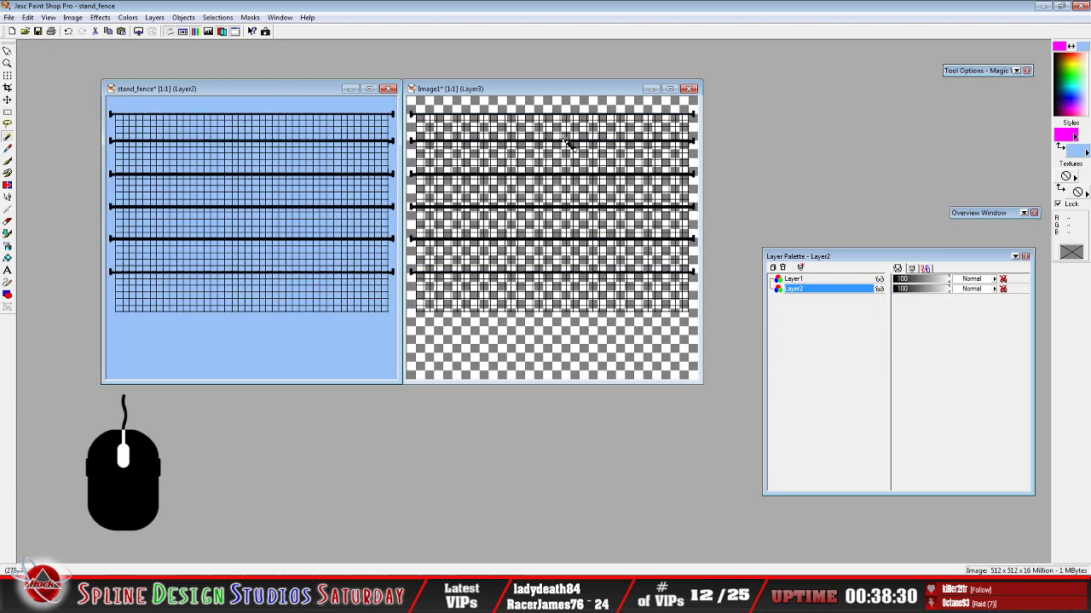
Move Layer3 above Layer2 in Image1's layer stack, with both layers visible
click(496, 89)
mouse_move(978, 492)
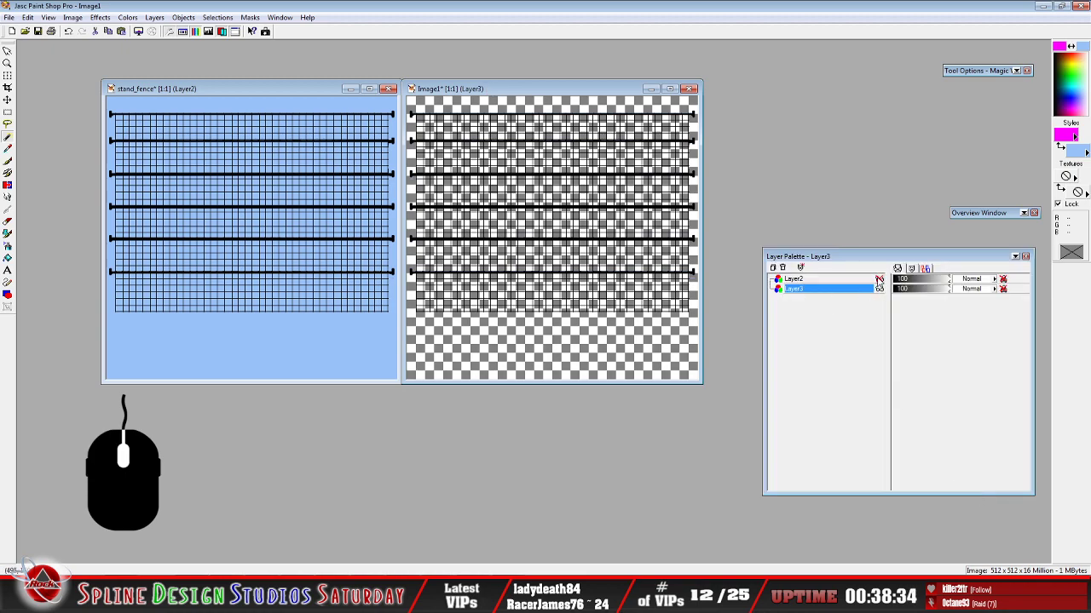
click(879, 289)
click(879, 289)
drag(842, 292, 840, 287)
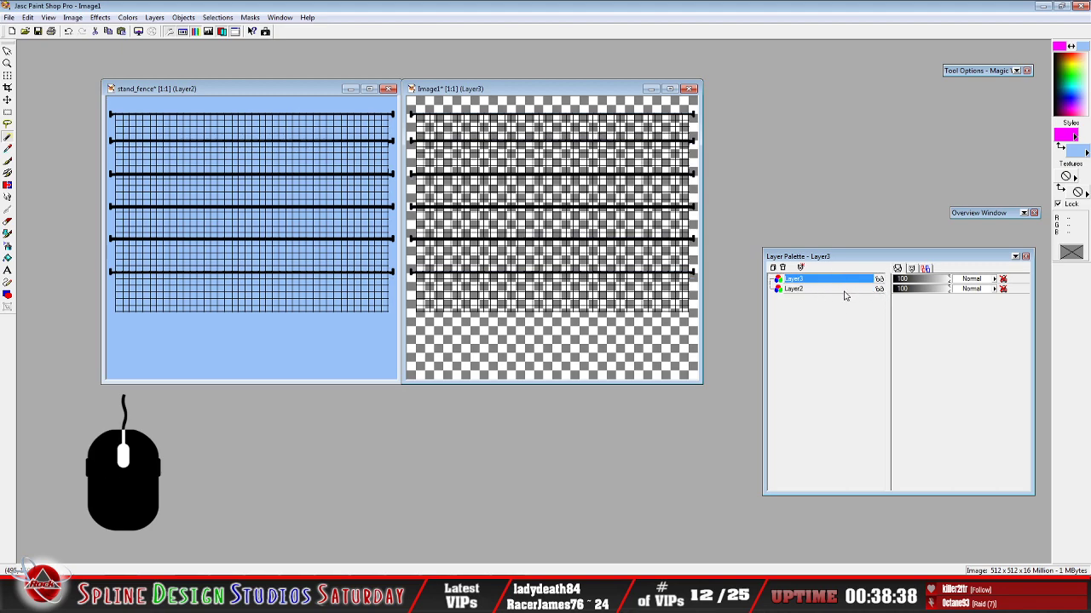
Flood fill the background of Image1's Layer2 with magenta and toggle each layer's visibility to check the result
click(812, 290)
click(8, 258)
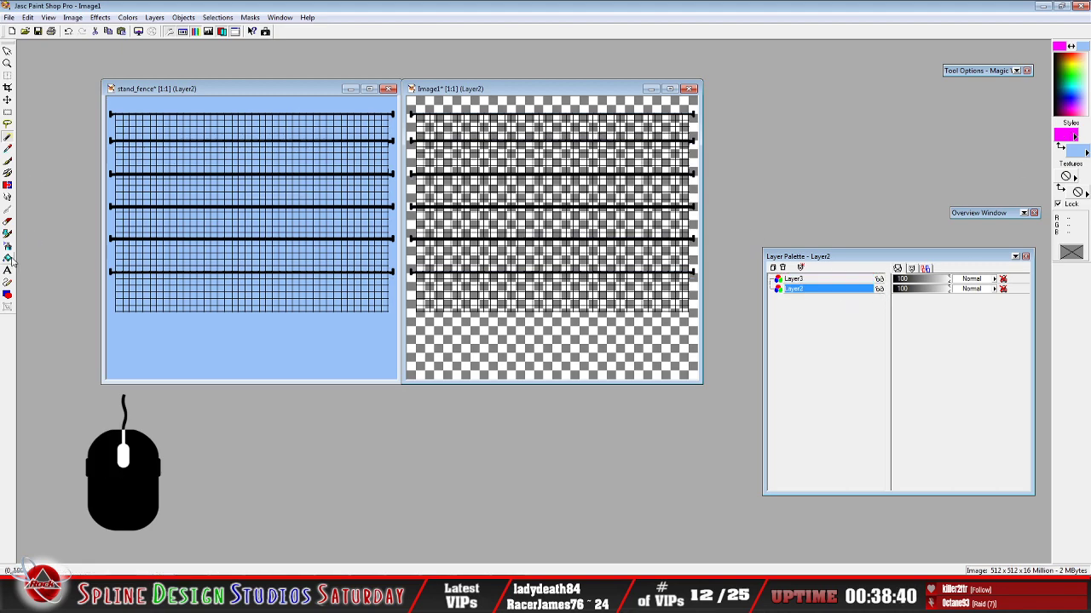
click(579, 326)
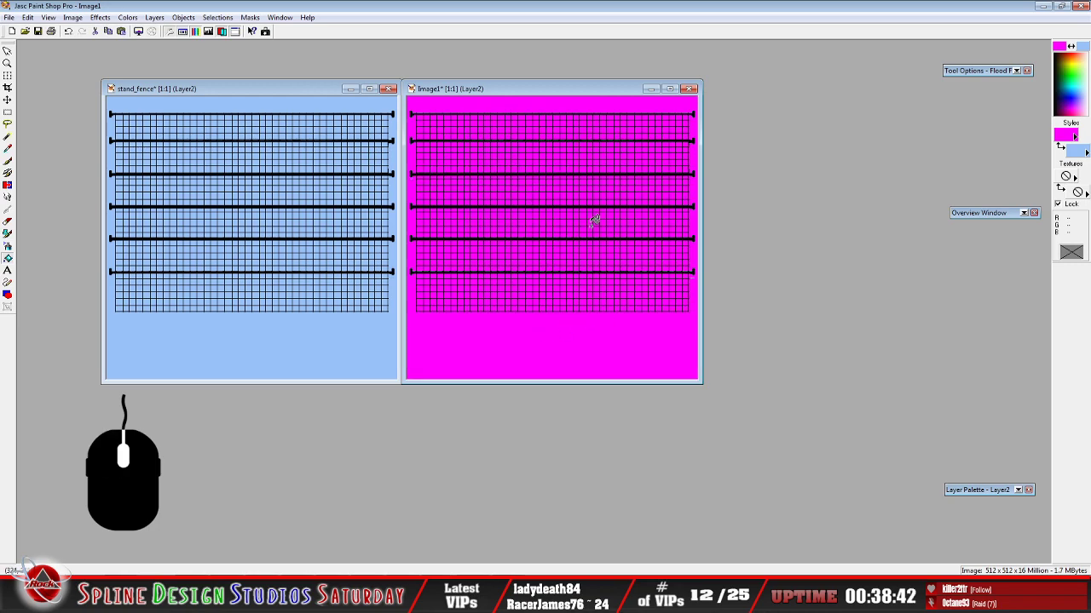
mouse_move(975, 496)
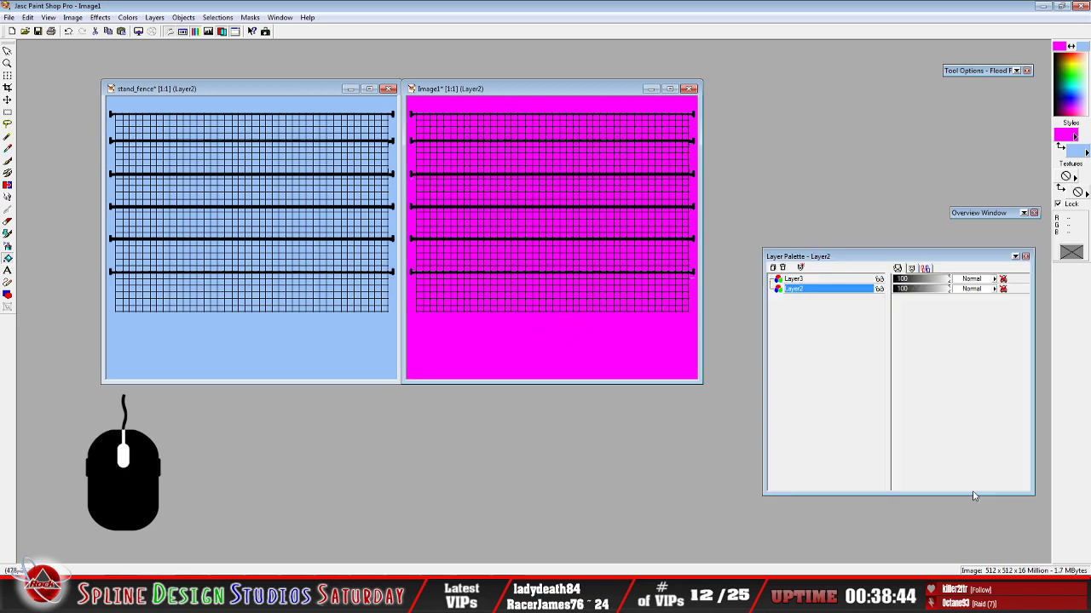
click(880, 289)
click(880, 289)
click(880, 278)
click(879, 279)
Separate the stand_fence window from Image1 and flatten Image1 into a single background layer
drag(194, 88, 155, 84)
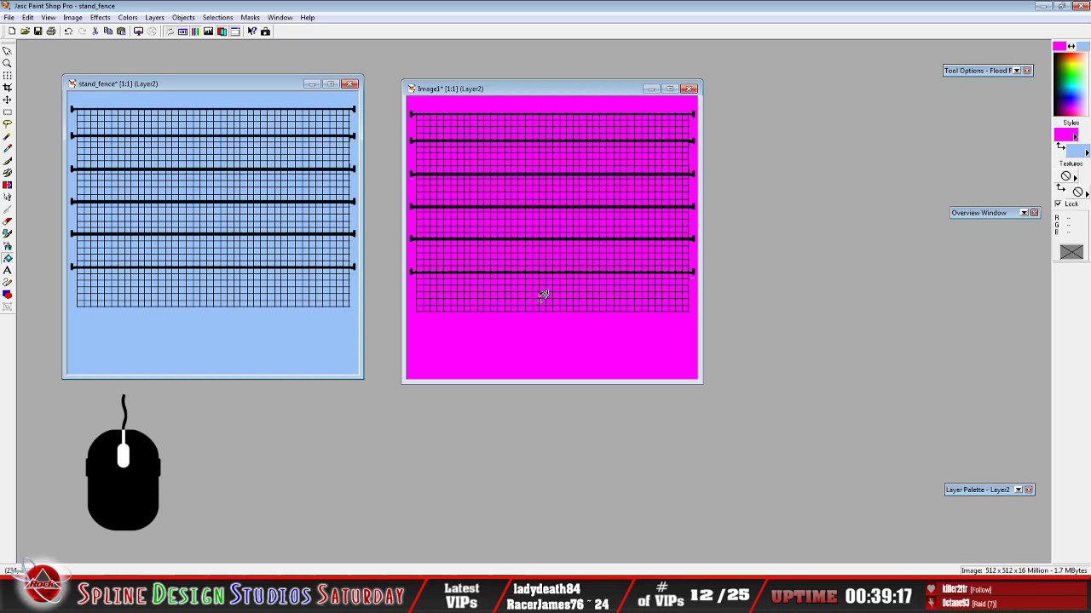
click(492, 94)
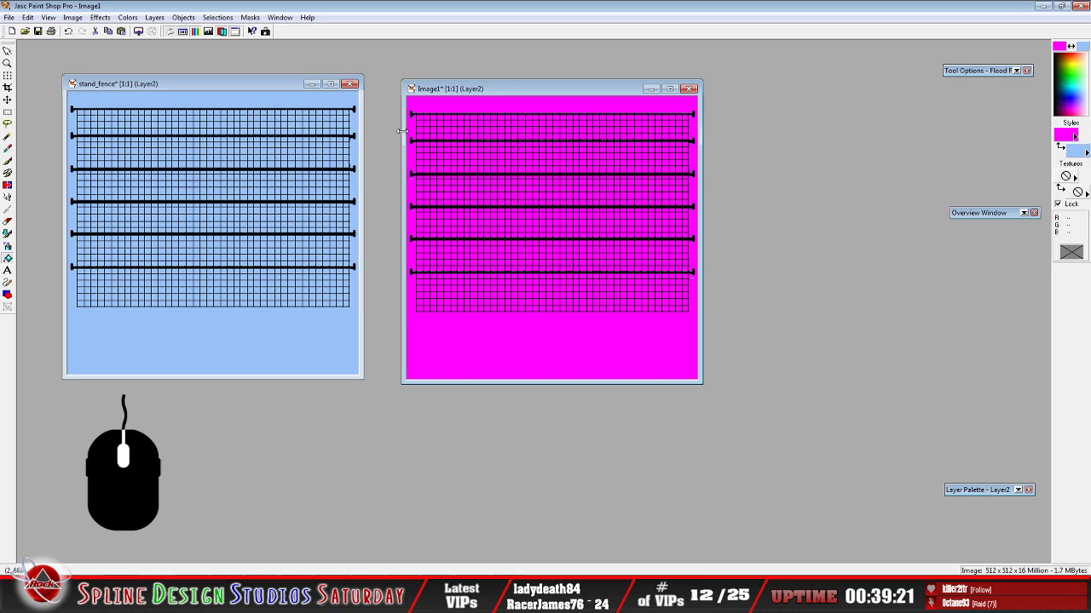
click(155, 17)
mouse_move(171, 139)
click(298, 139)
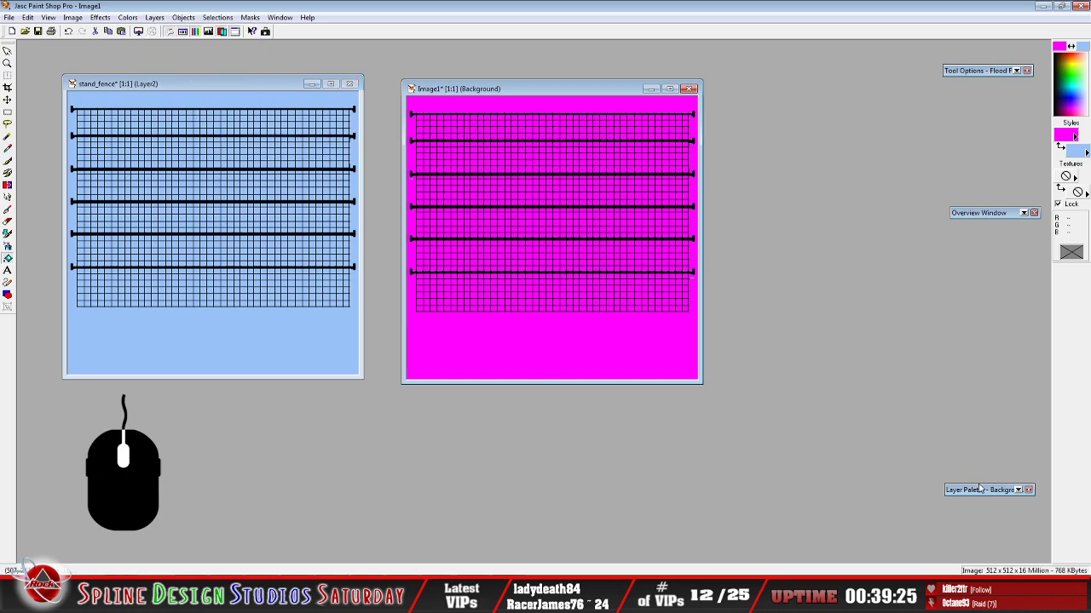
mouse_move(980, 489)
Start saving Image1 under a new location and browse on drive D: to NR2003 Track Edit\tracks\2 Third-Party Tracks\Dover_2019_Chase_TE
click(9, 17)
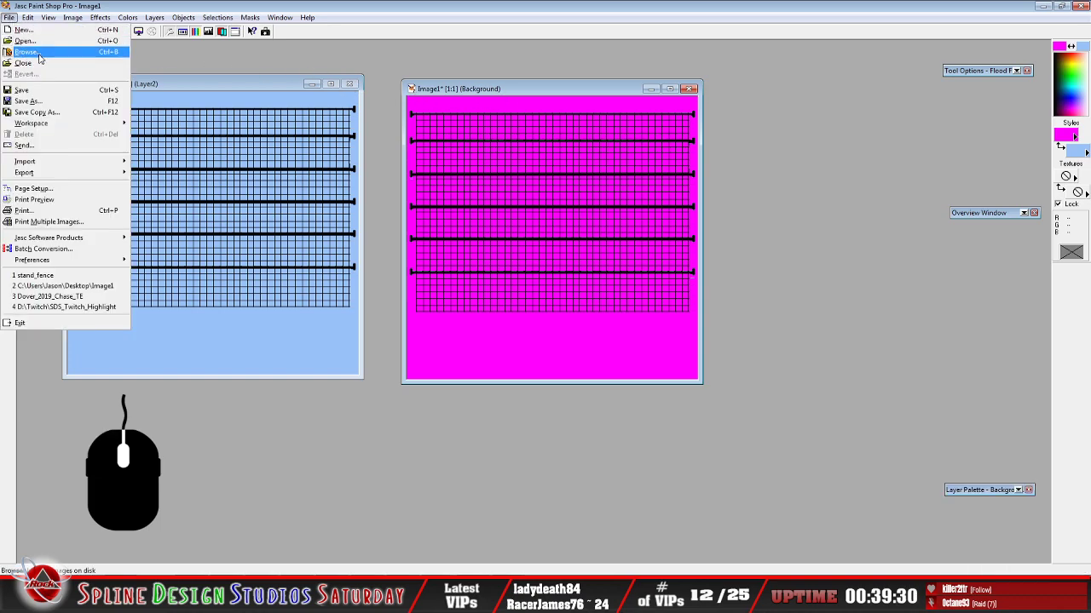
click(34, 101)
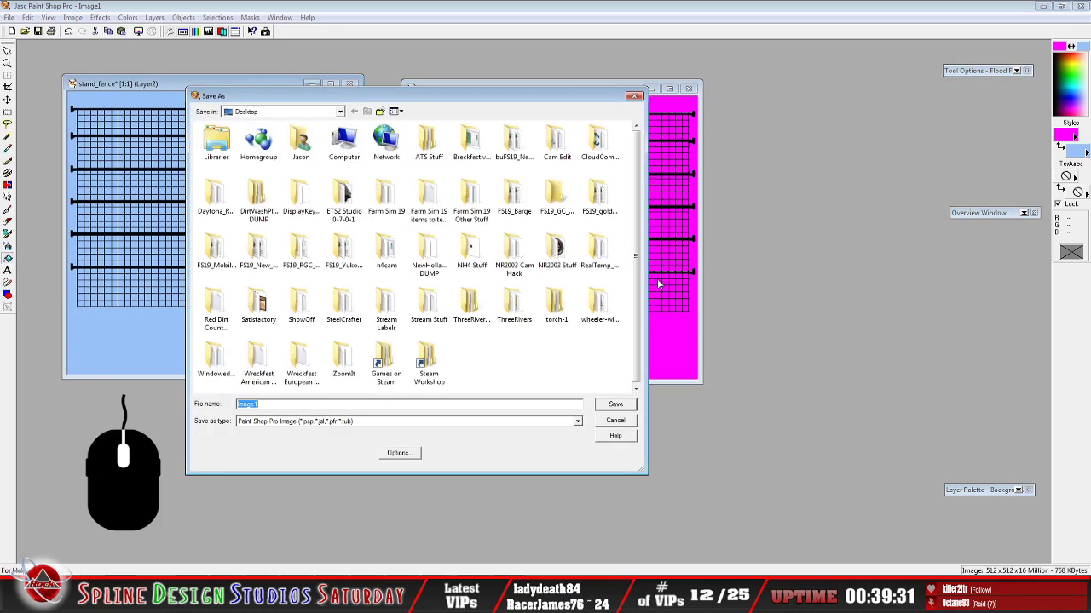
click(340, 111)
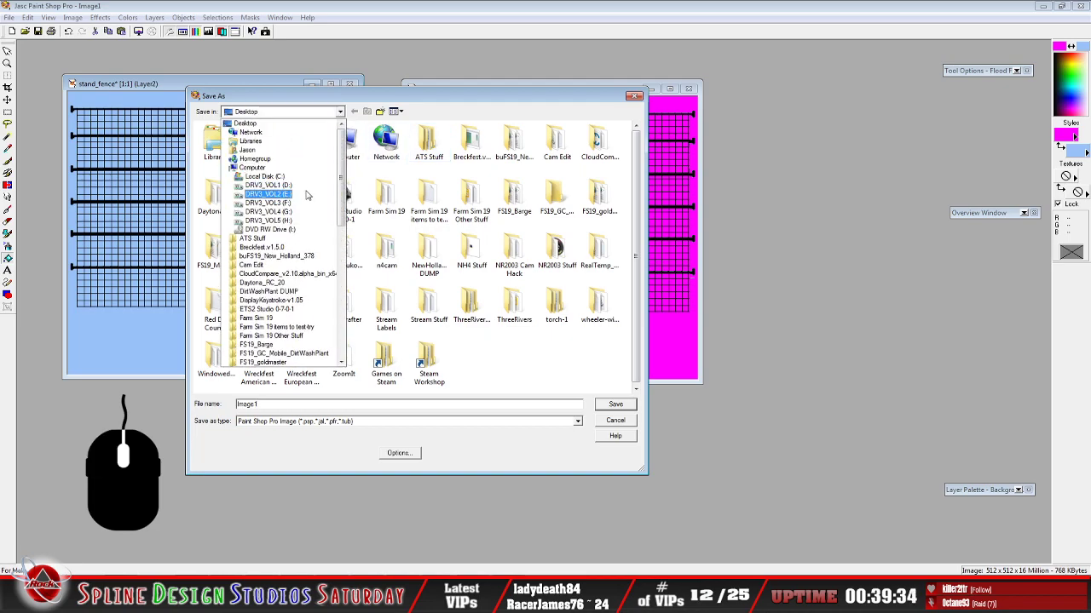
click(306, 186)
double_click(255, 170)
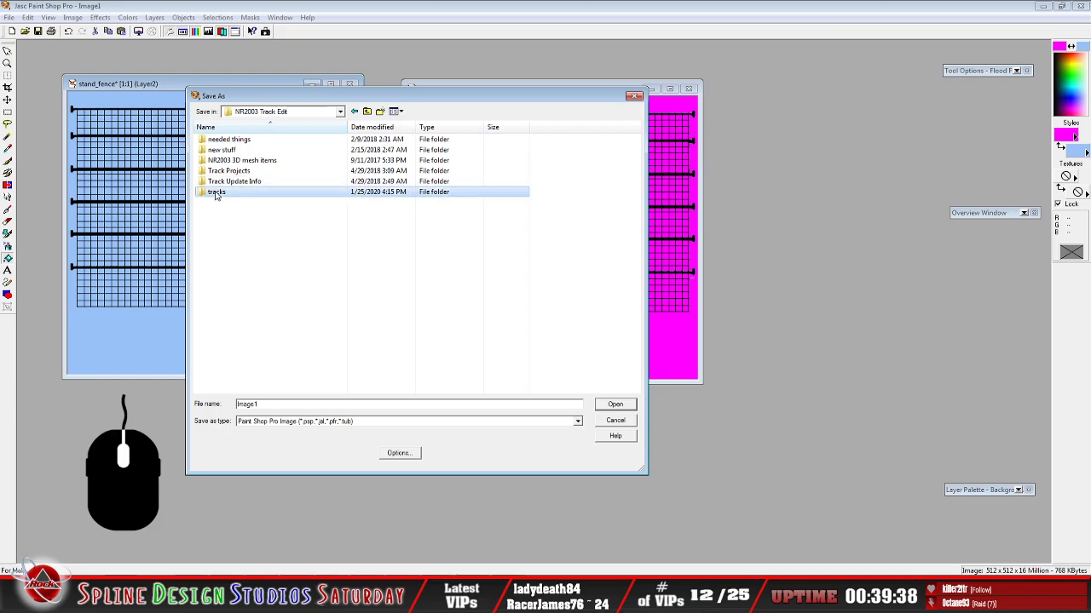
double_click(261, 191)
click(238, 151)
double_click(238, 151)
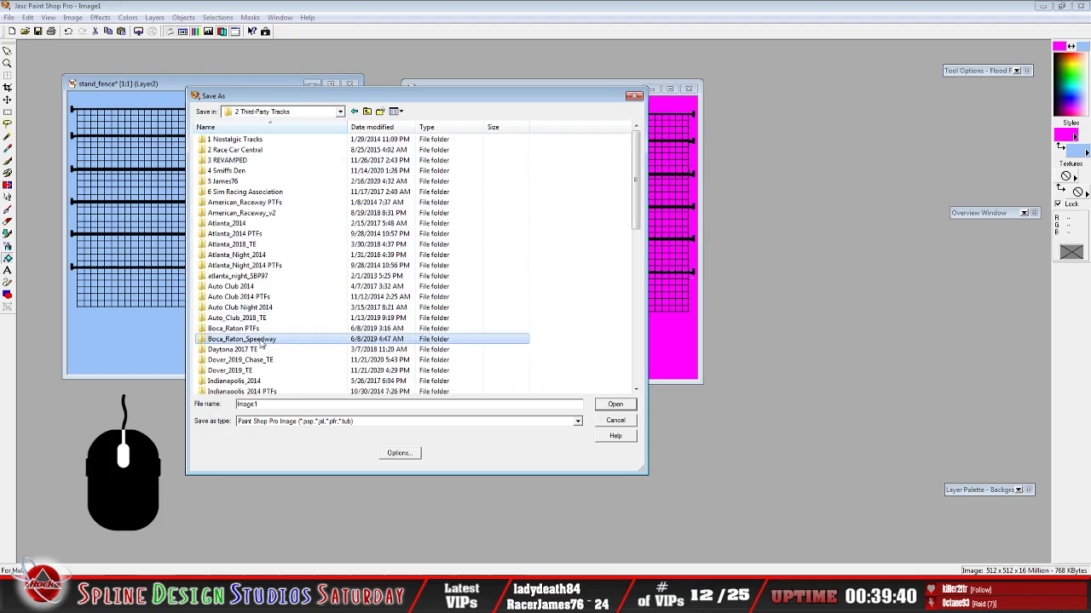
click(256, 276)
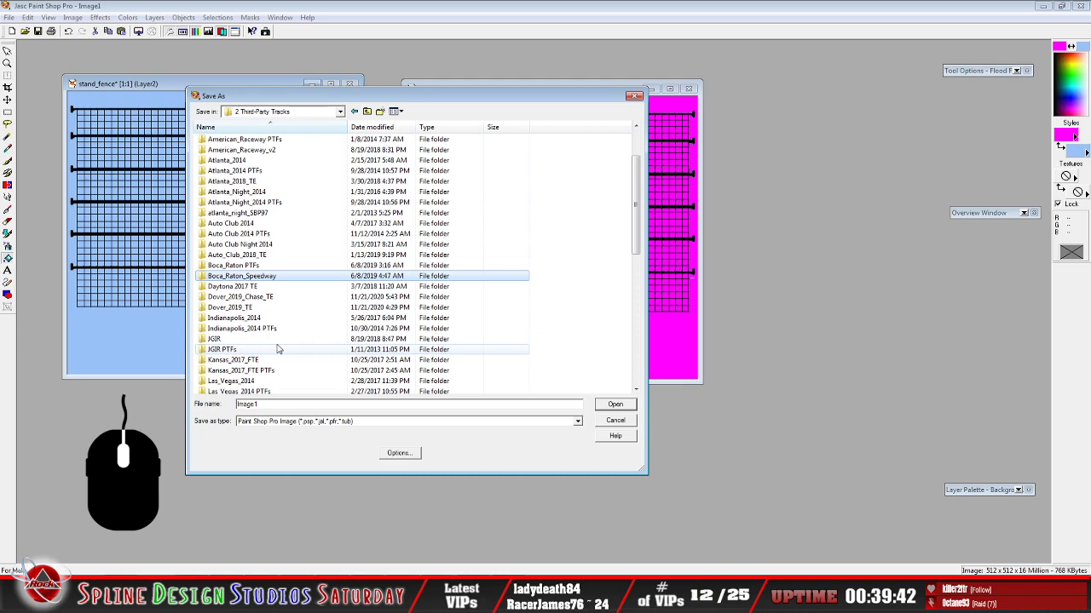
scroll(274, 344, down, 3)
scroll(274, 344, up, 4)
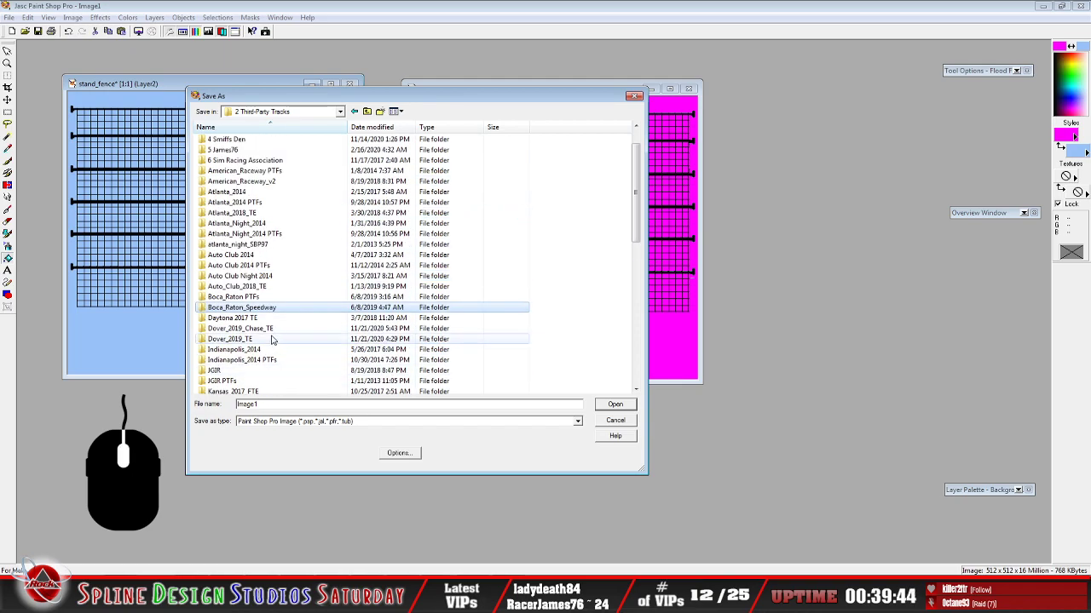
click(254, 330)
double_click(254, 330)
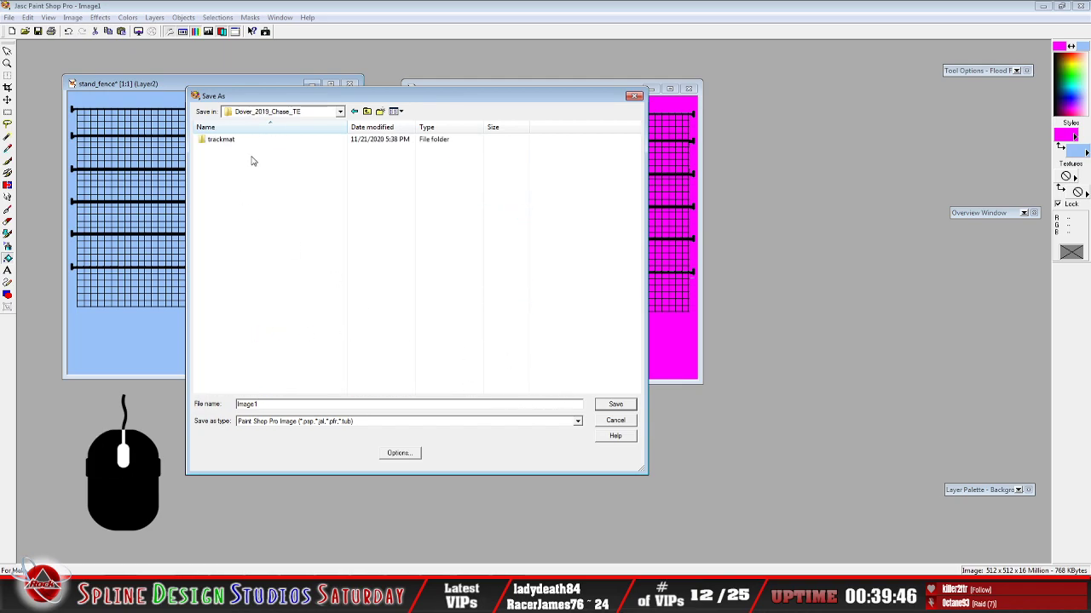
Save the flattened image as Image1 in Windows or OS/2 Bitmap (*.bmp) format
click(577, 421)
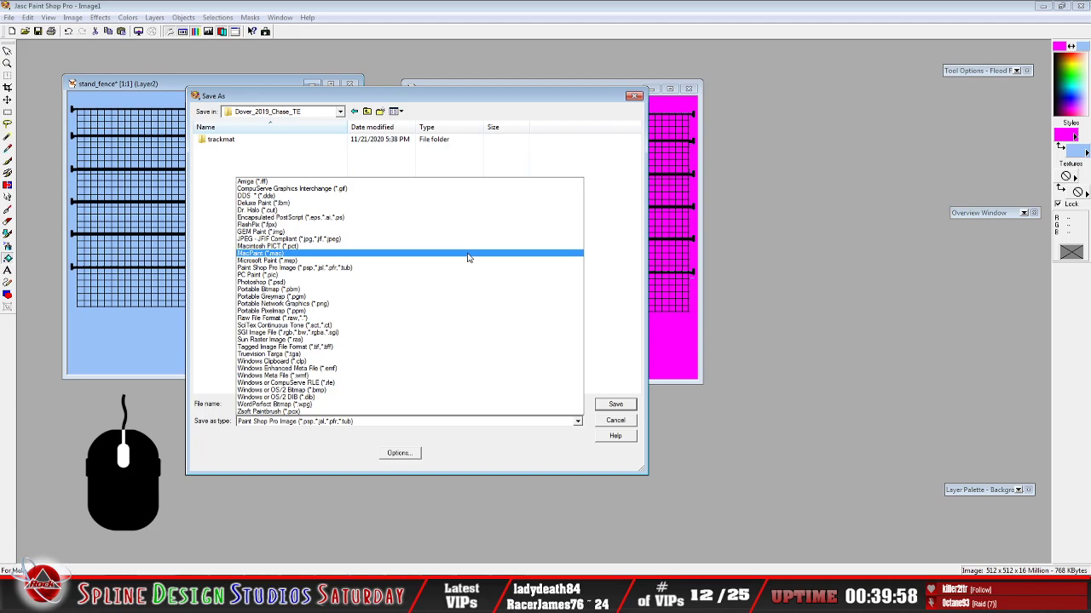
click(482, 391)
click(615, 406)
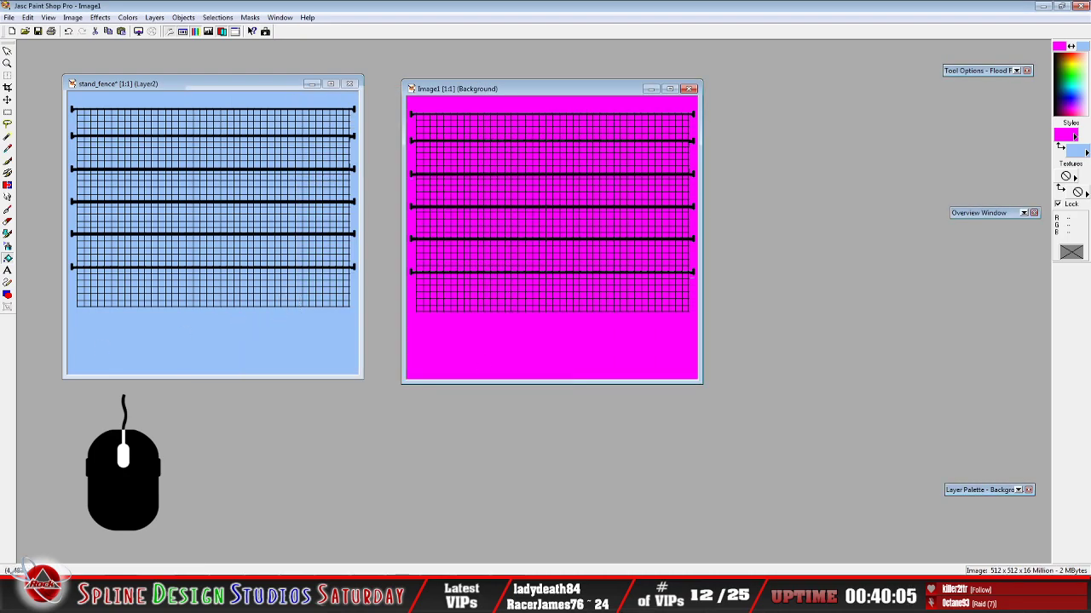
Switch to the Dover_2019_Chase_TE folder in Windows Explorer and refresh its listing to look for the saved Image1 bitmap
click(68, 596)
click(70, 540)
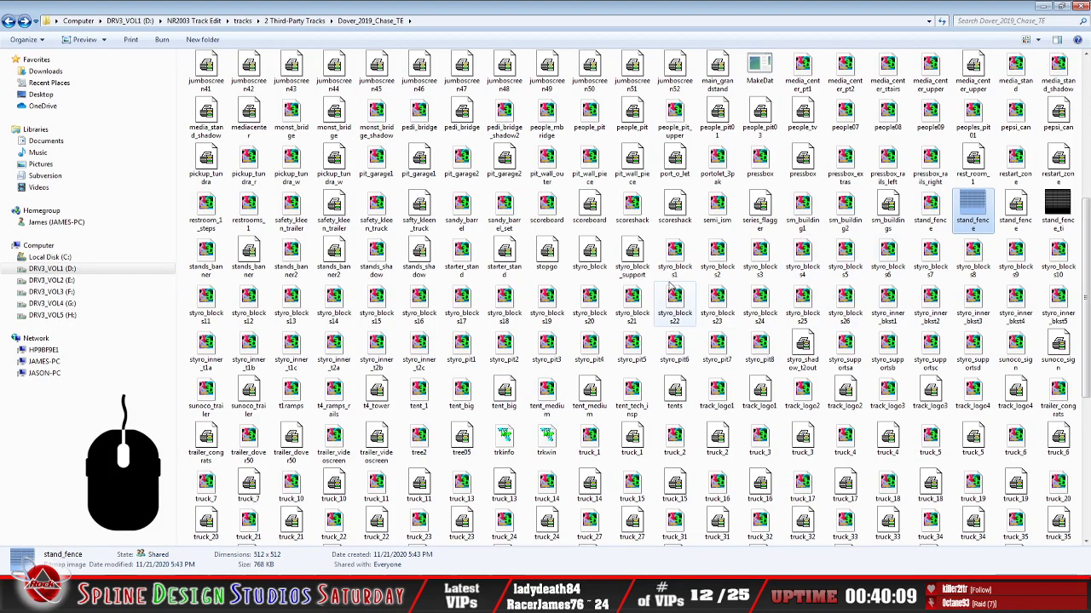
click(550, 341)
scroll(549, 341, down, 5)
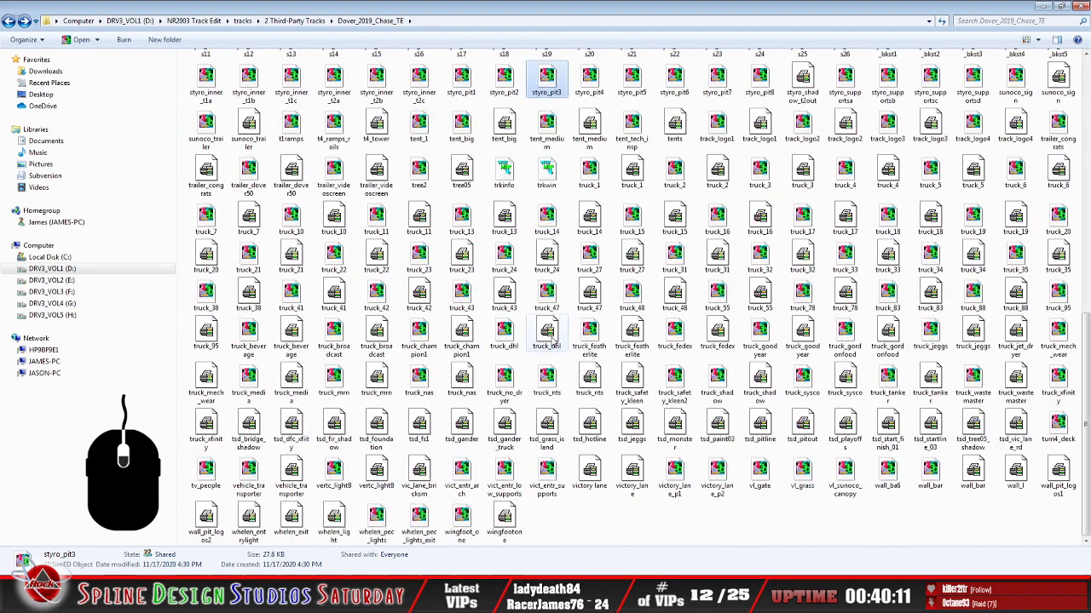
right_click(653, 335)
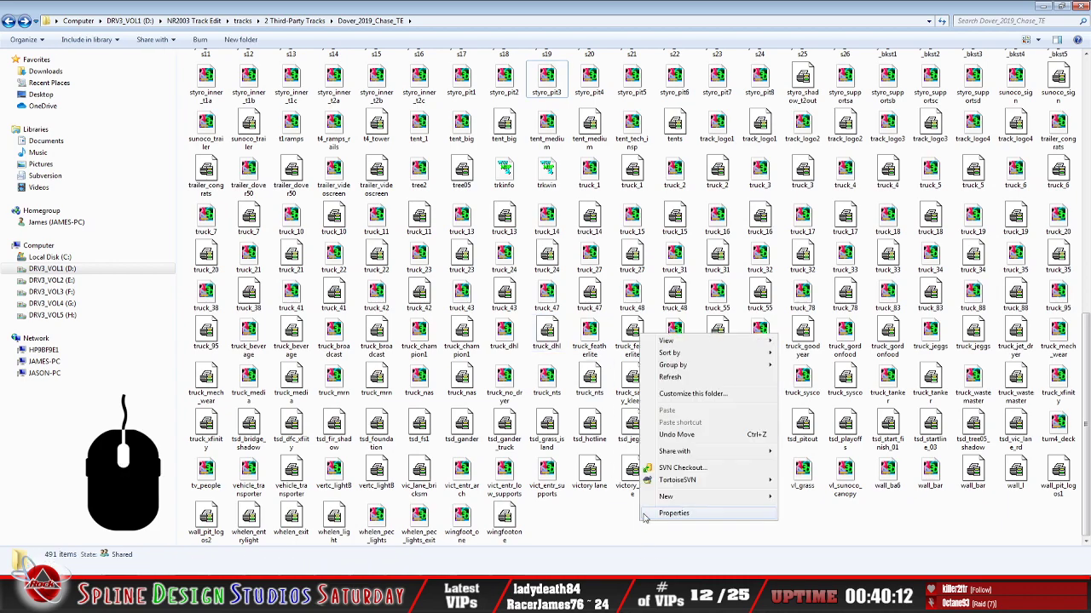
click(673, 377)
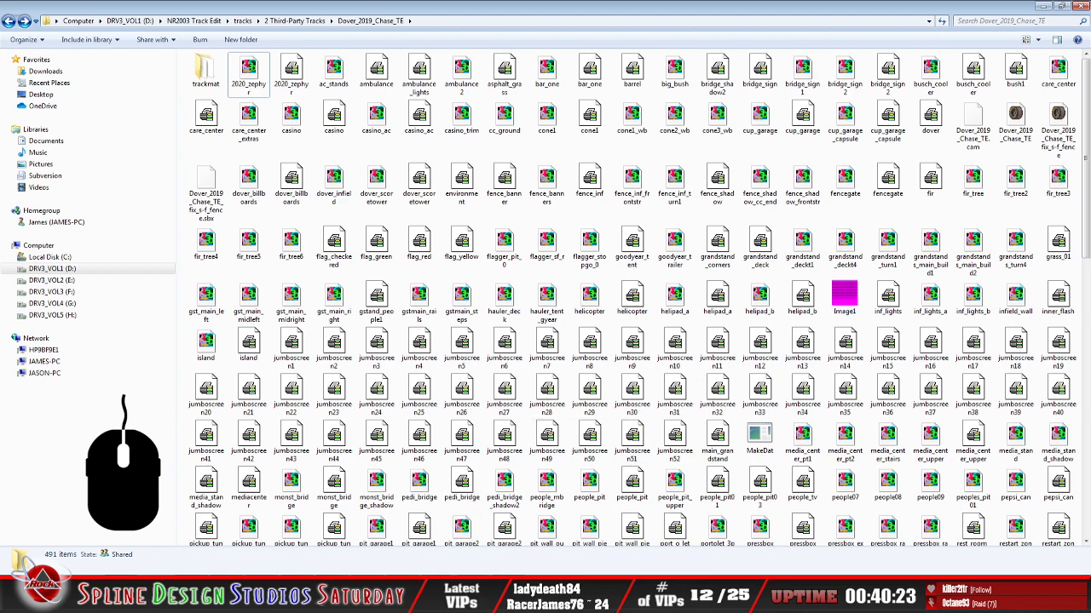
Switch back to Paint Shop Pro and save Image1 as the bitmap stand_fence in Dover_2019_Chase_TE, replacing the existing file
click(426, 596)
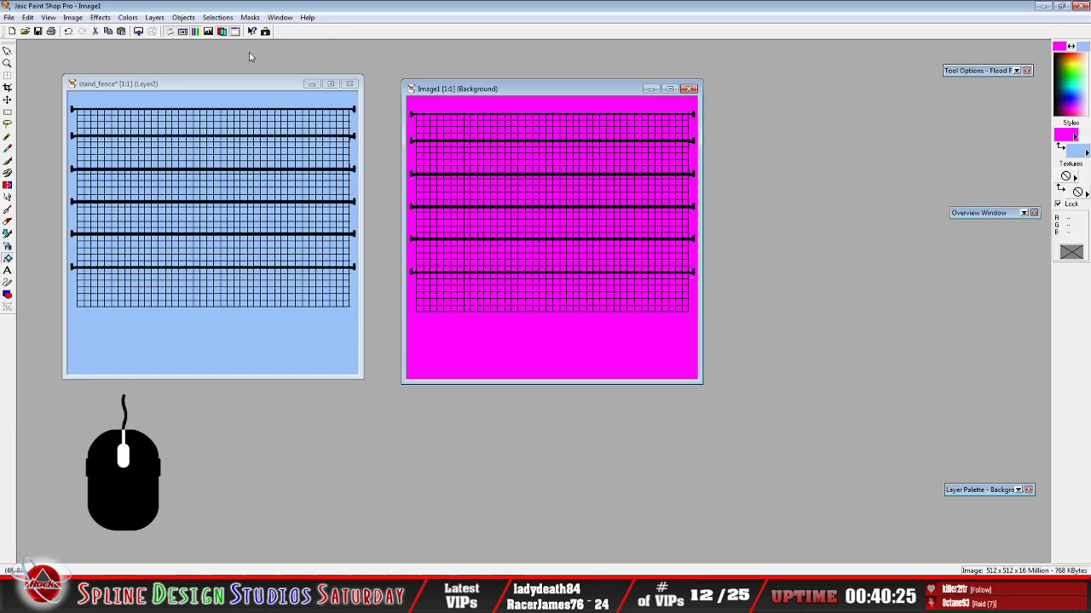
click(8, 17)
click(39, 103)
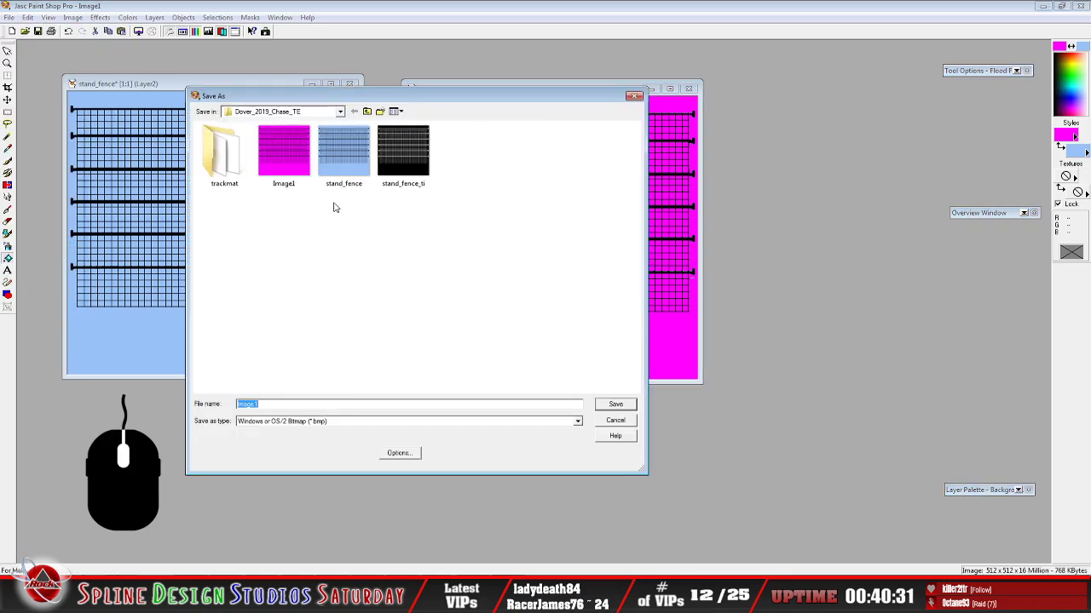
click(356, 163)
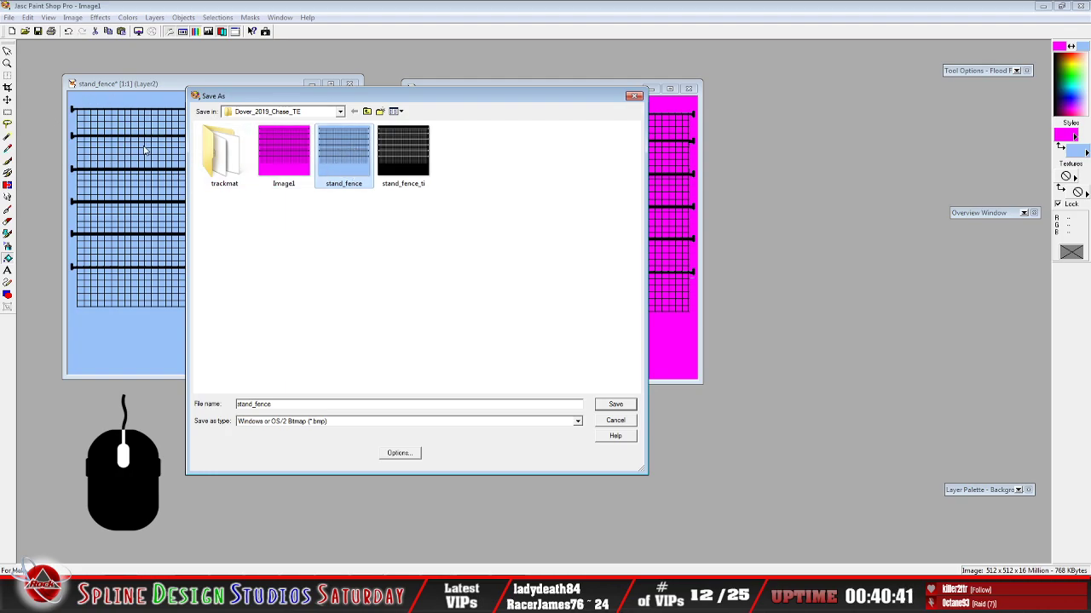
click(616, 405)
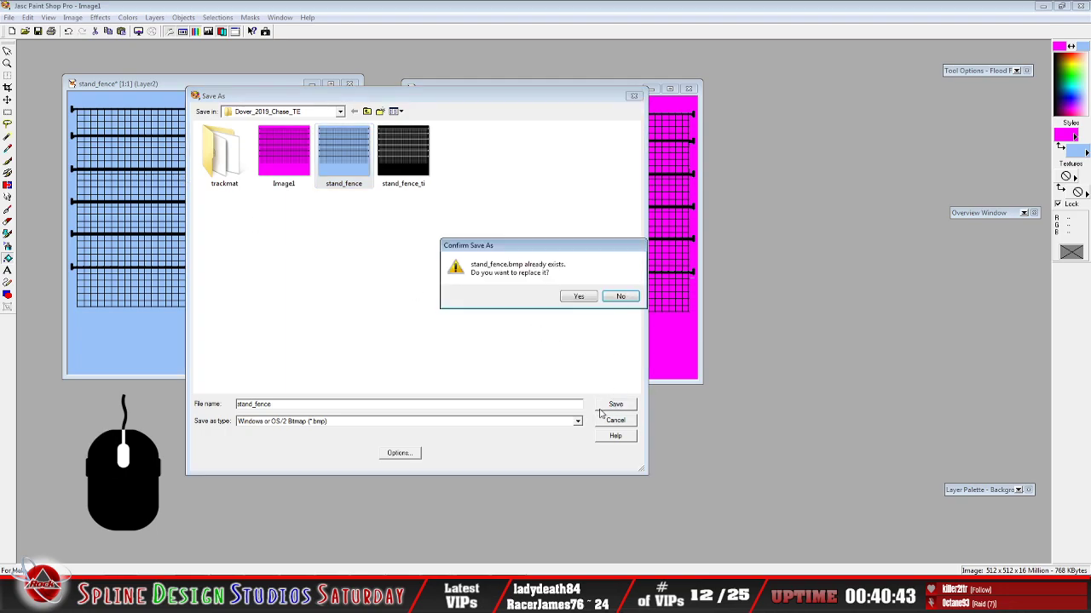
click(585, 298)
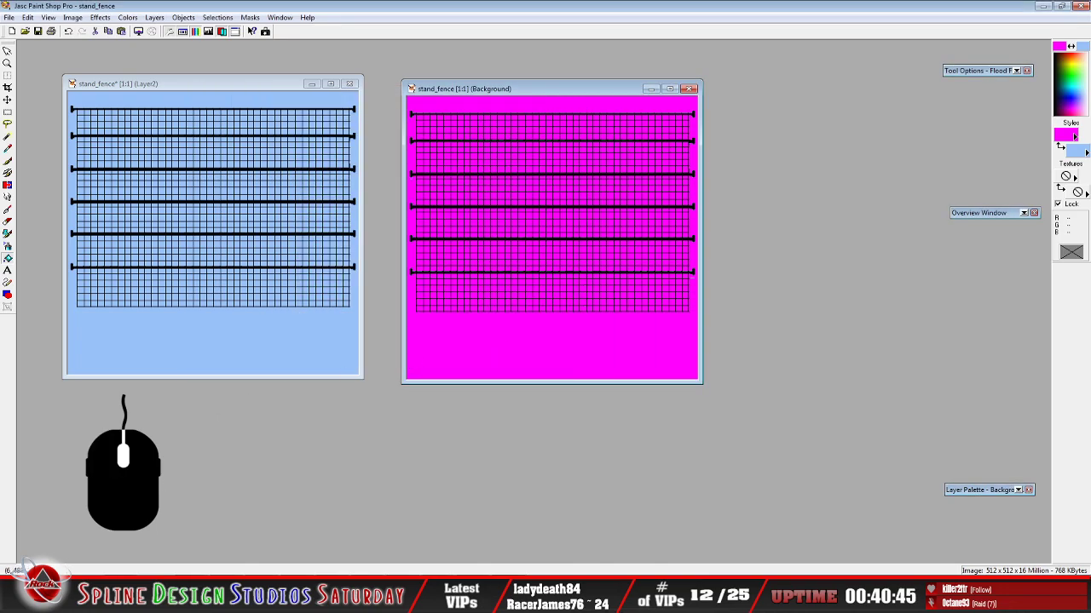
Move the stand_fence_ti bitmap out of the Dover_2019_Chase_TE folder onto the desktop
click(92, 545)
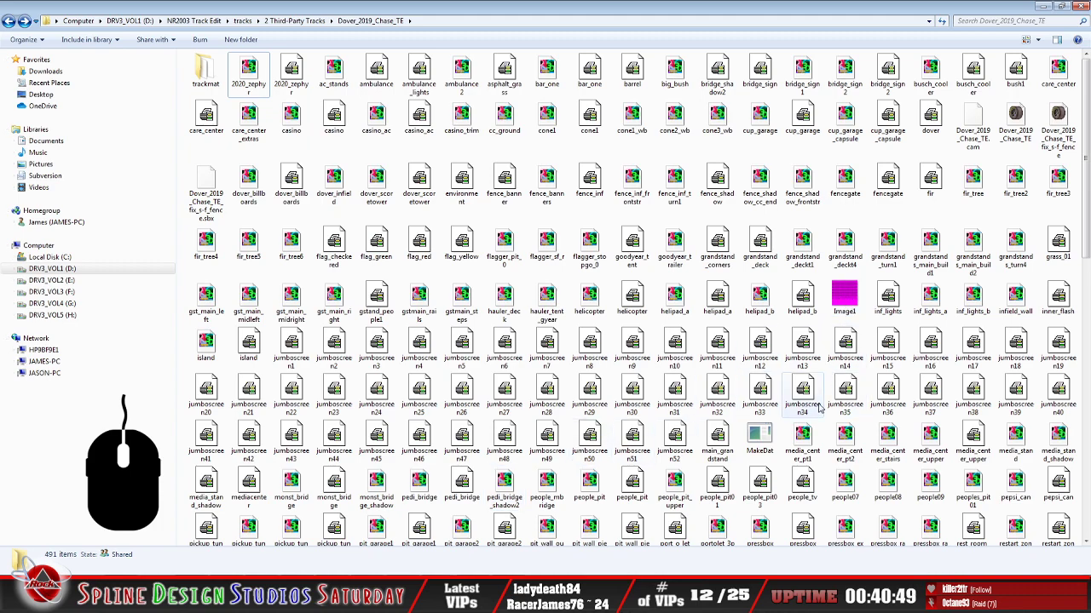
click(766, 307)
scroll(771, 366, down, 5)
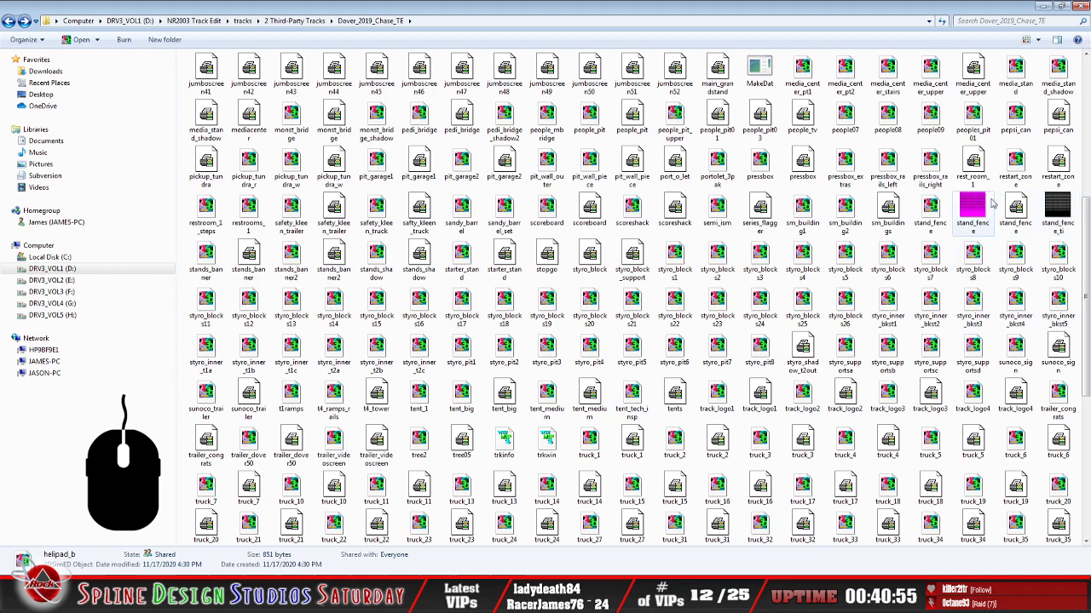
click(1059, 199)
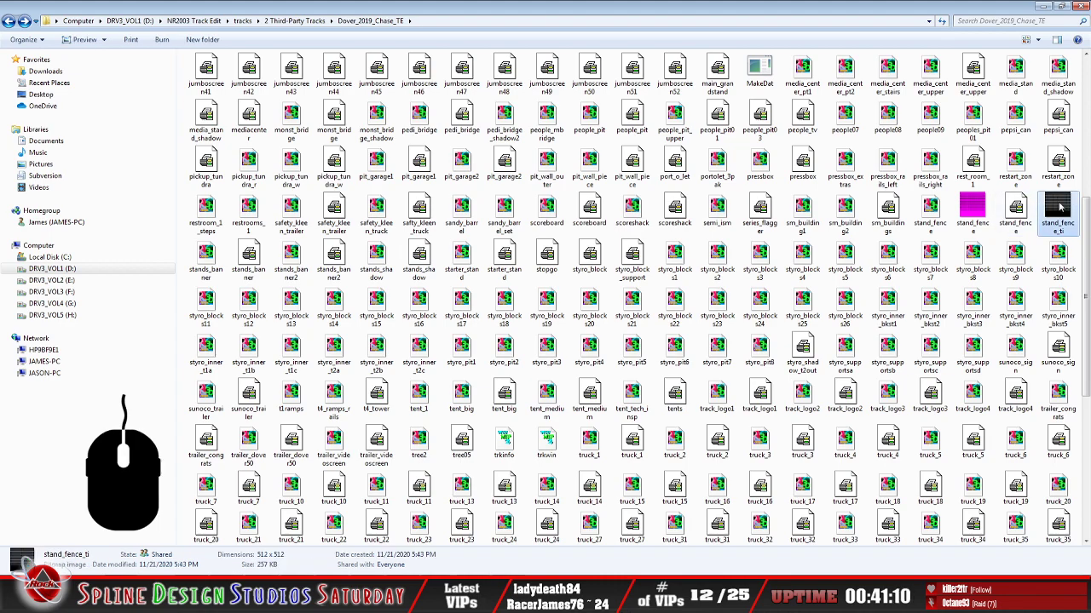
right_click(1059, 201)
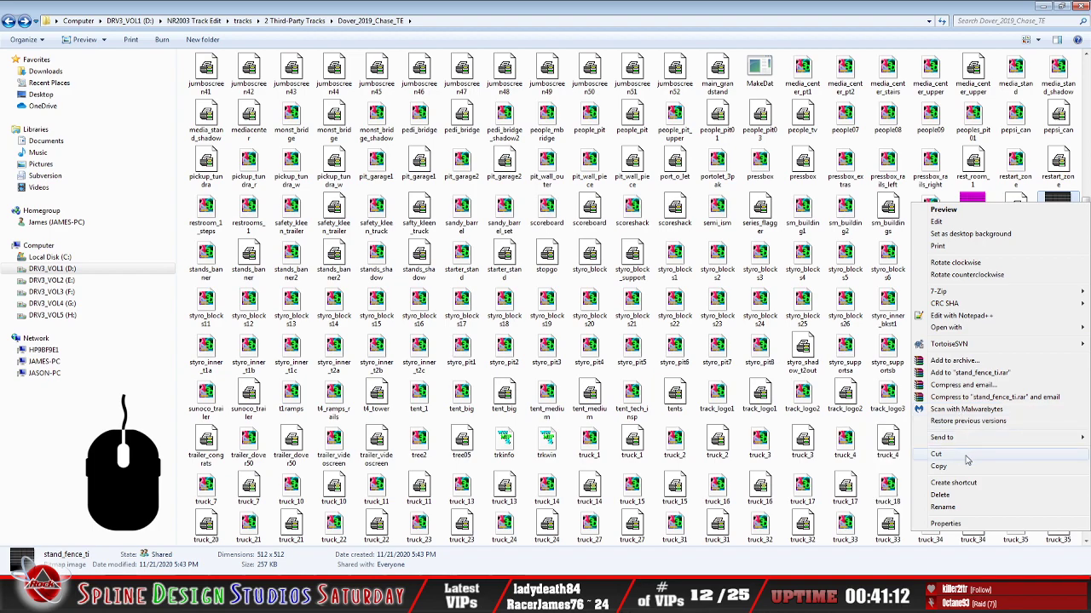
click(936, 454)
click(1038, 6)
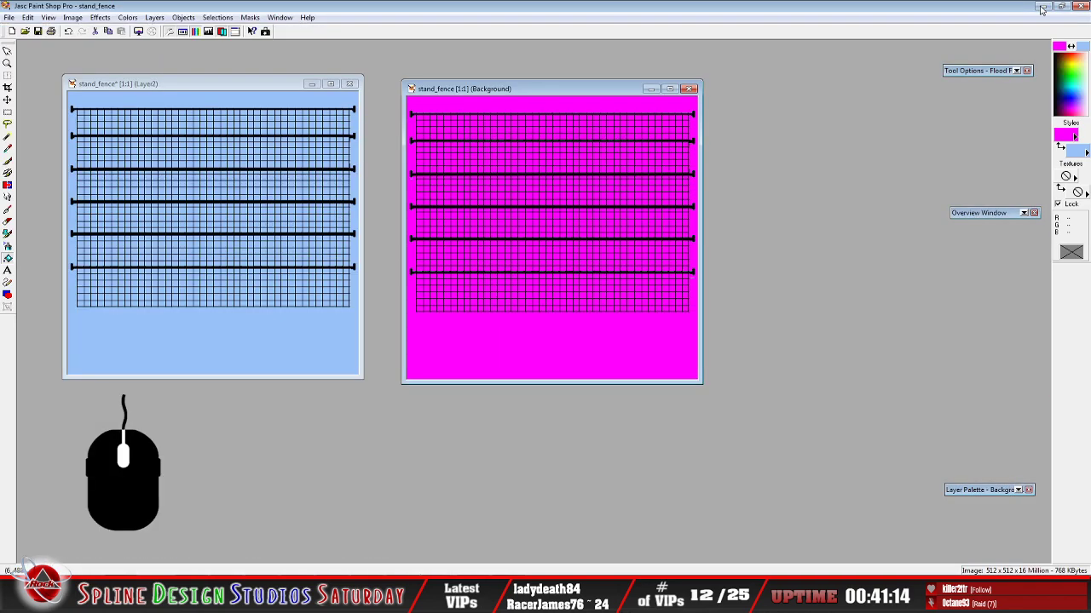
click(1041, 8)
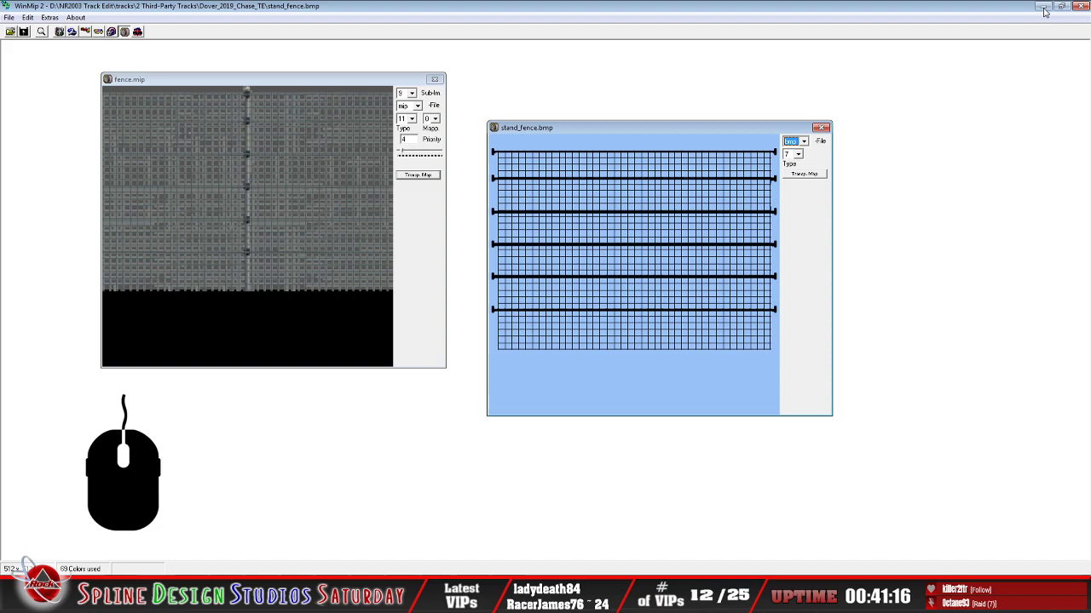
click(1041, 7)
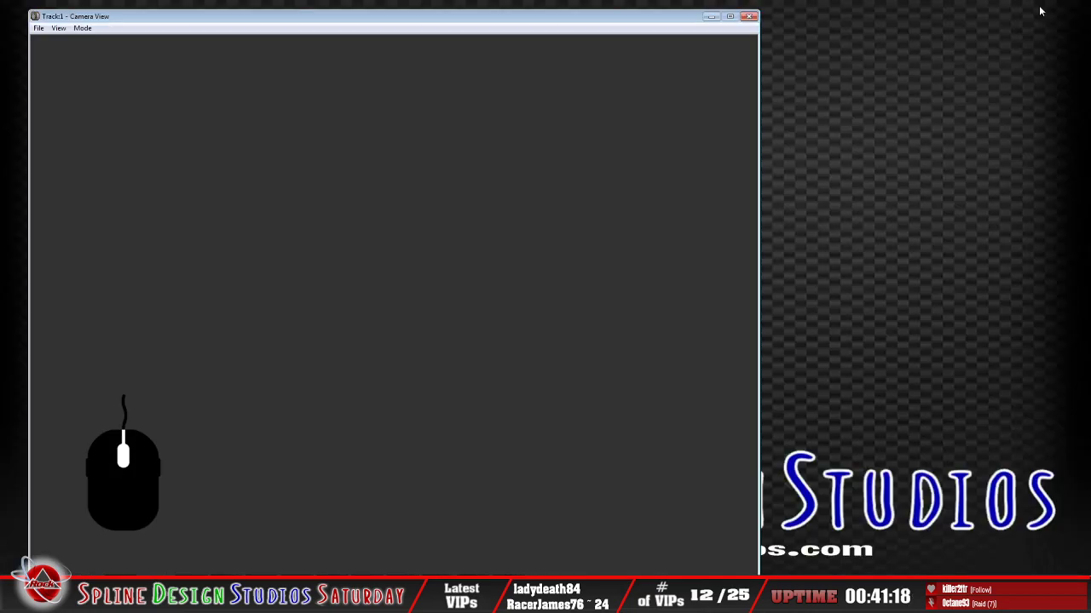
click(710, 16)
right_click(133, 327)
click(170, 373)
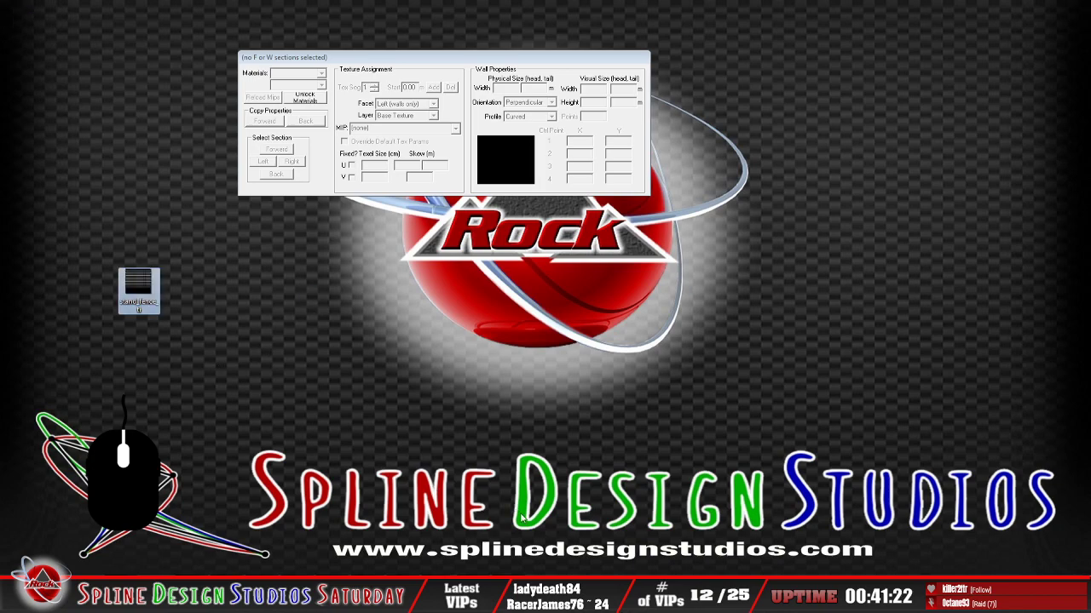
Switch to WinMip 2, close stand_fence.bmp and fence.mip, and exit the program
double_click(138, 290)
click(605, 124)
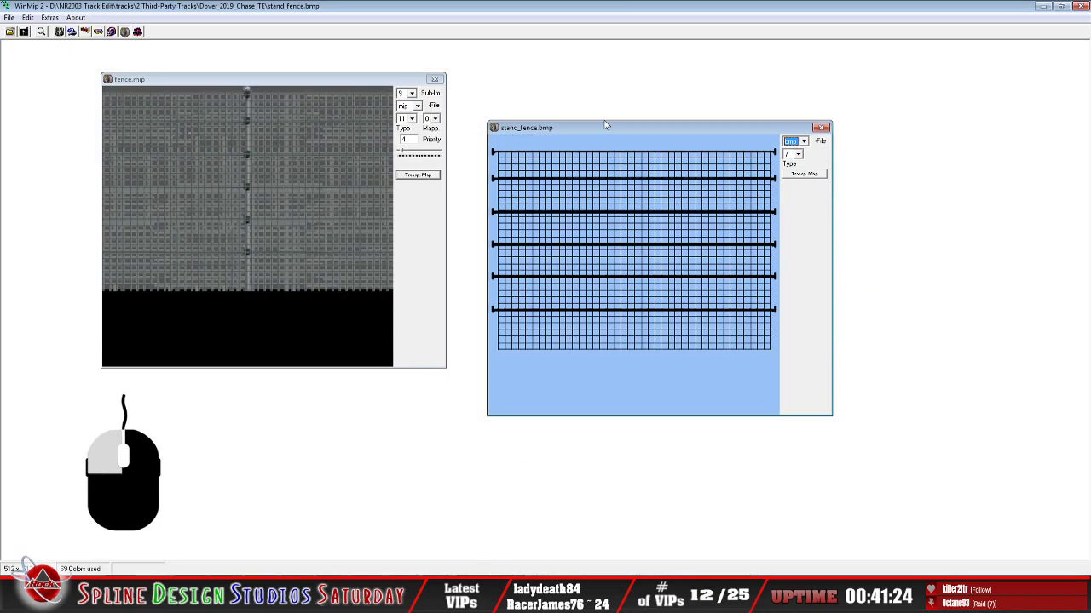
click(9, 17)
click(27, 17)
click(8, 17)
click(25, 43)
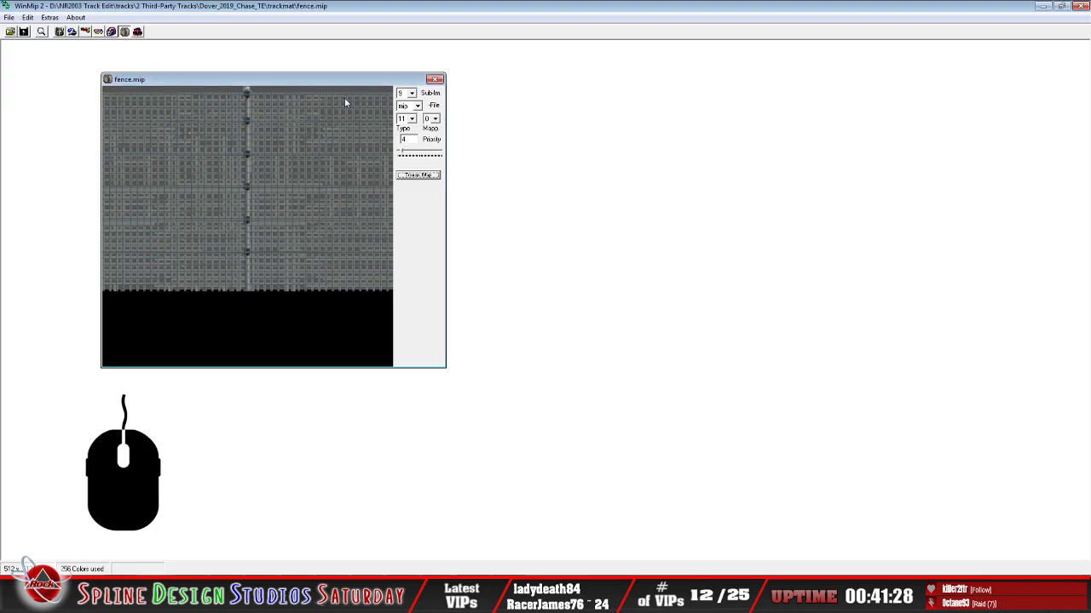
click(9, 18)
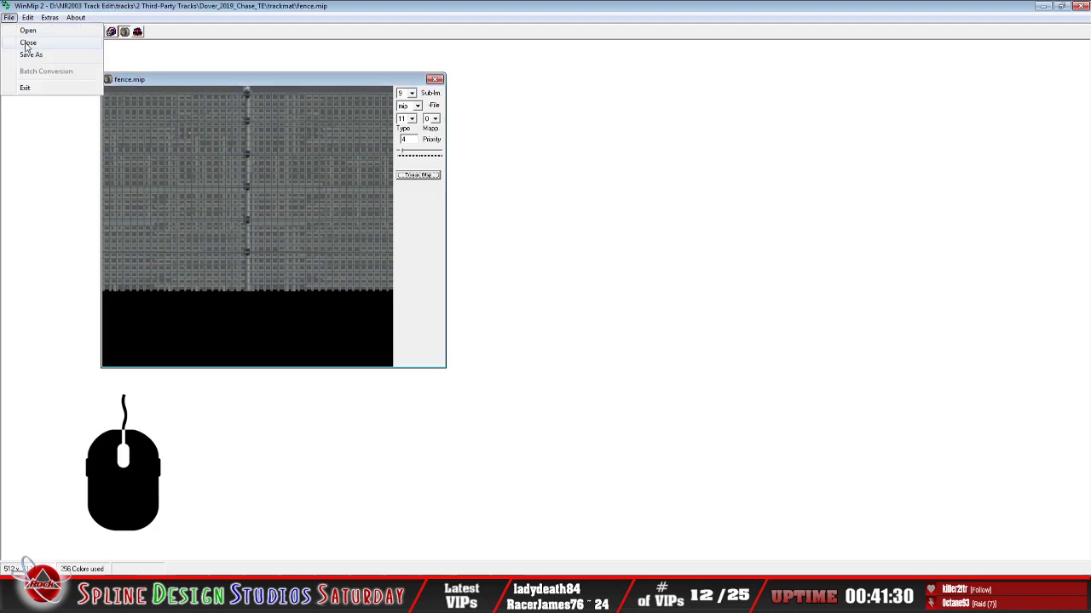
click(12, 43)
click(8, 17)
click(12, 89)
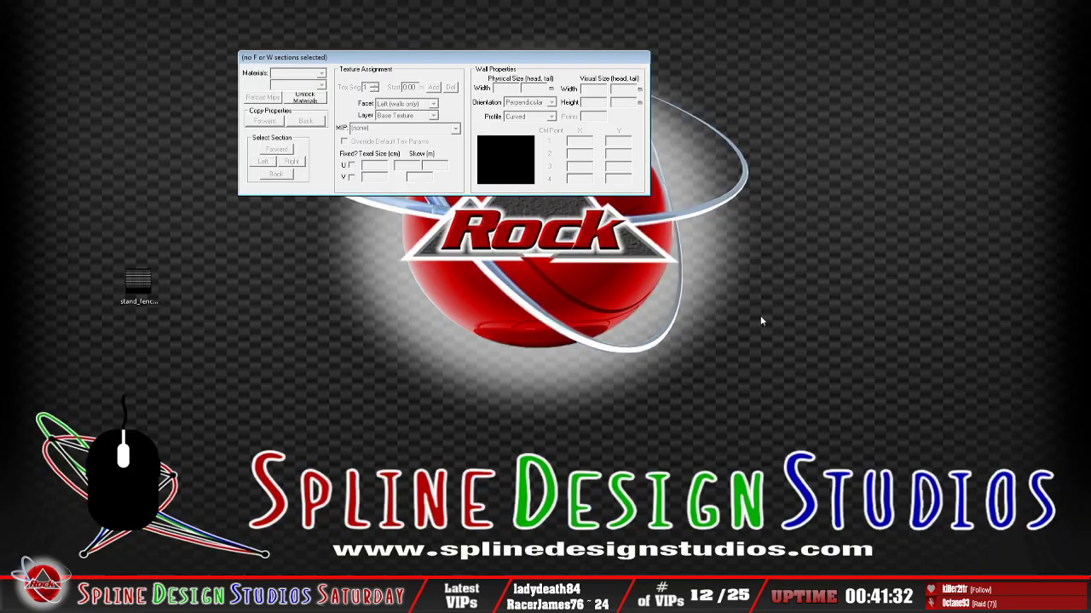
Return to the Dover_2019_Chase_TE folder and open the magenta stand_fence bitmap with WinMip 2
click(73, 599)
click(74, 552)
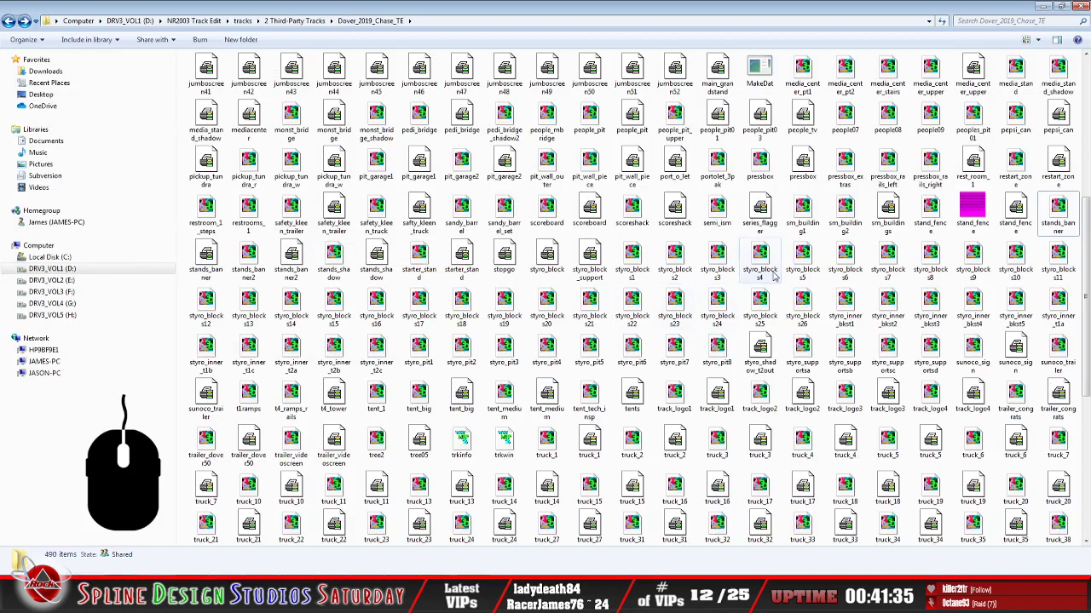
right_click(971, 210)
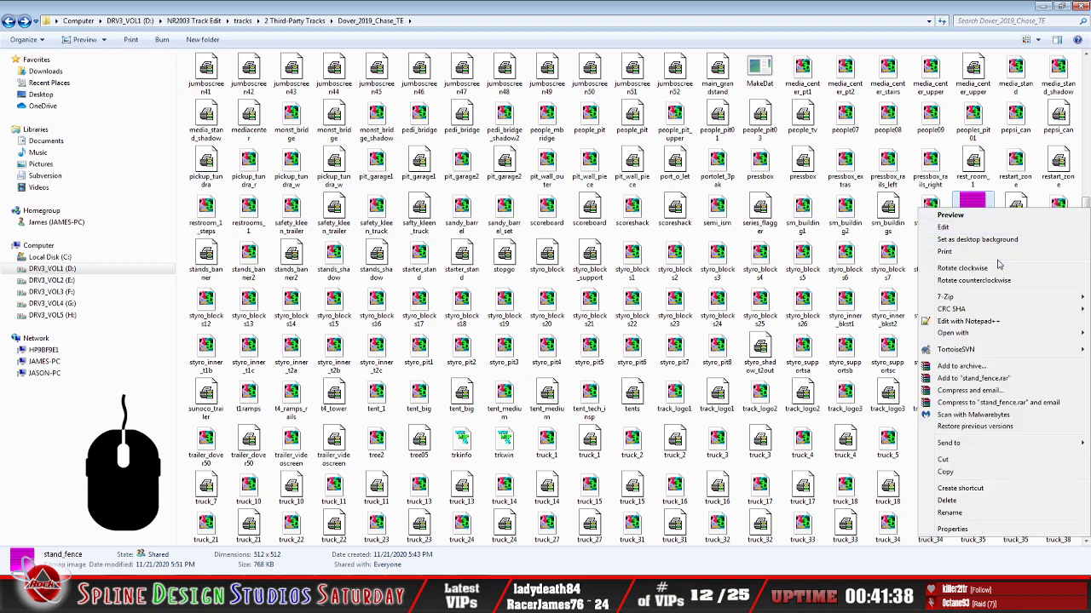
mouse_move(944, 300)
mouse_move(991, 312)
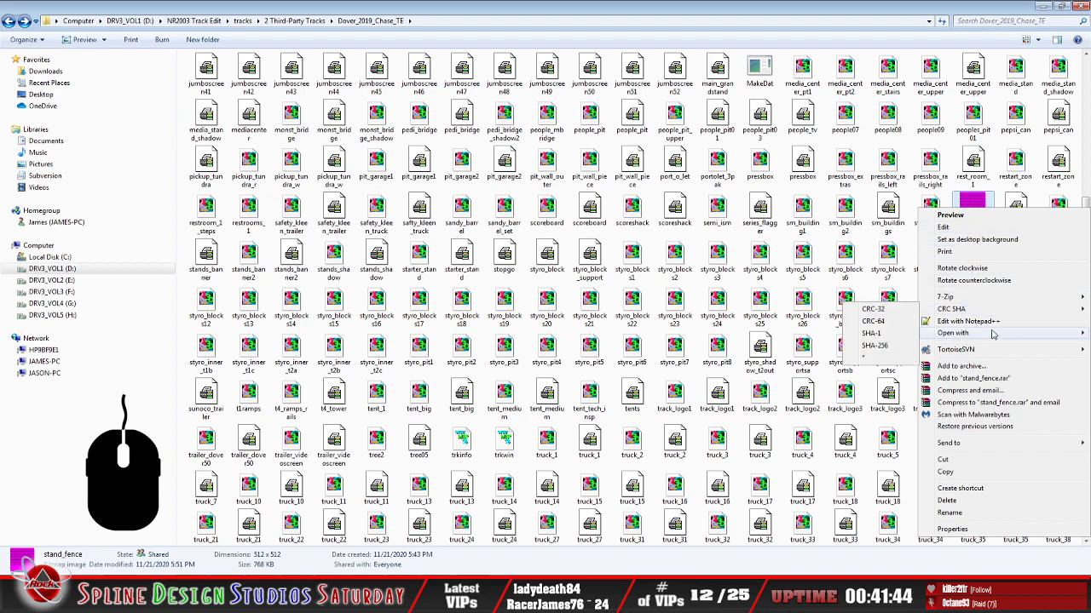
mouse_move(963, 333)
click(859, 434)
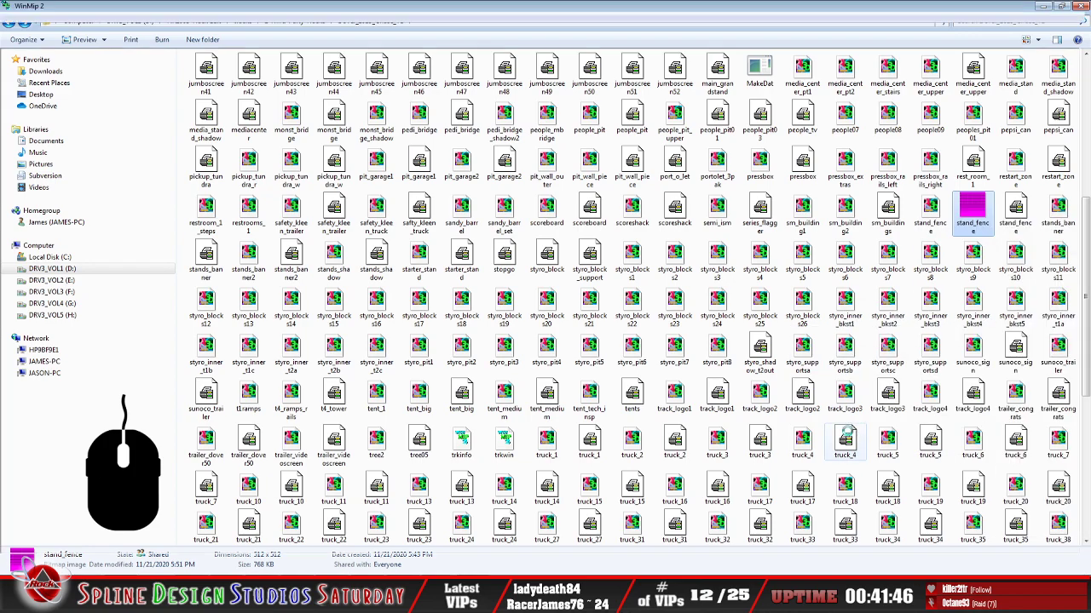
click(23, 32)
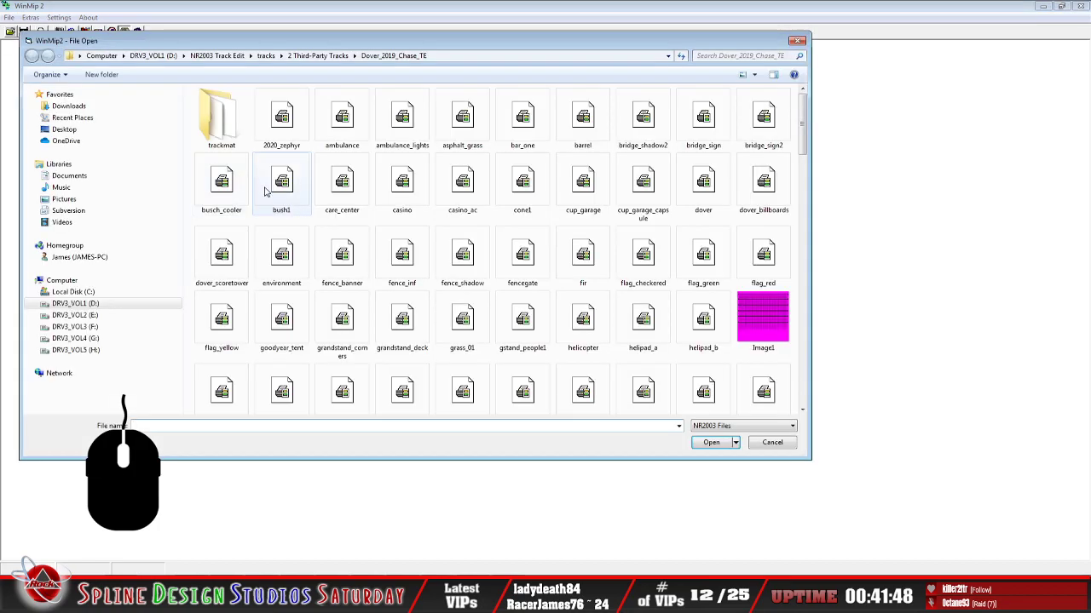
click(766, 321)
double_click(766, 321)
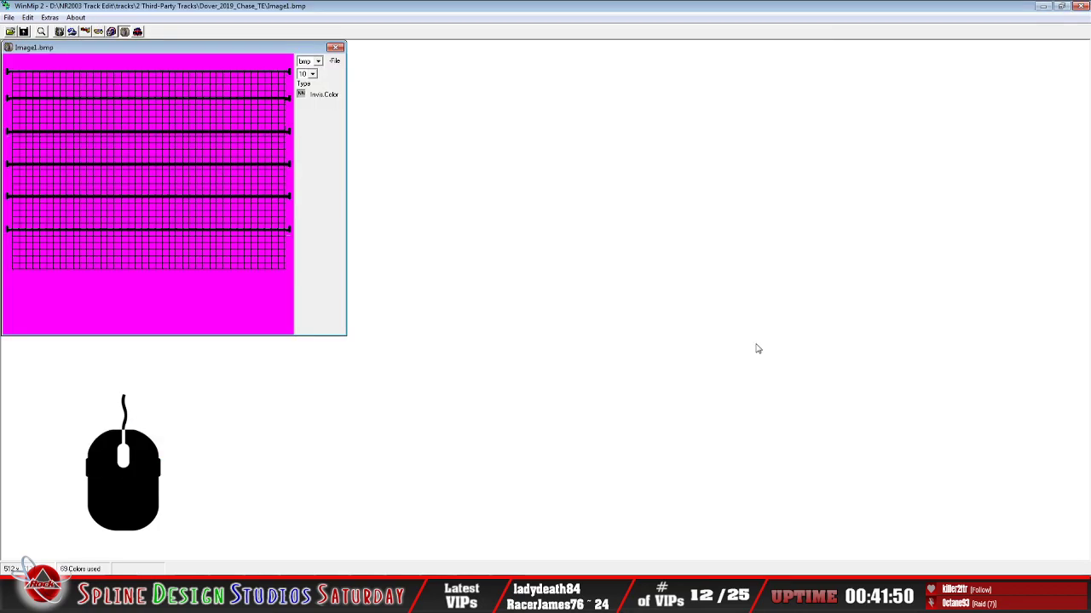
click(9, 17)
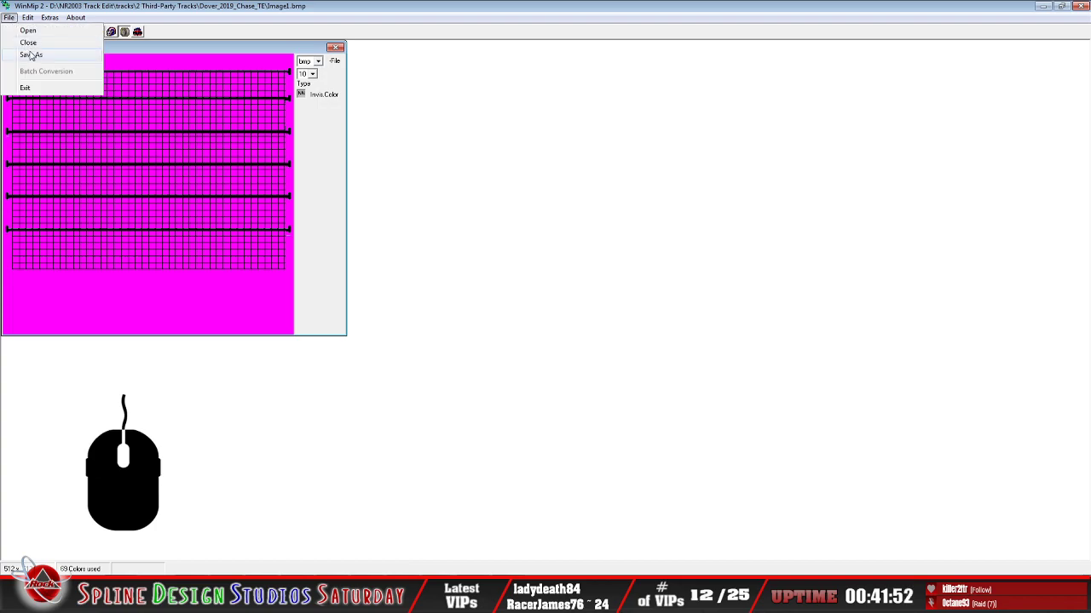
click(28, 44)
Open the magenta stand_fence bitmap from Dover_2019_Chase_TE in WinMip 2 and move its window away from the corner
click(19, 32)
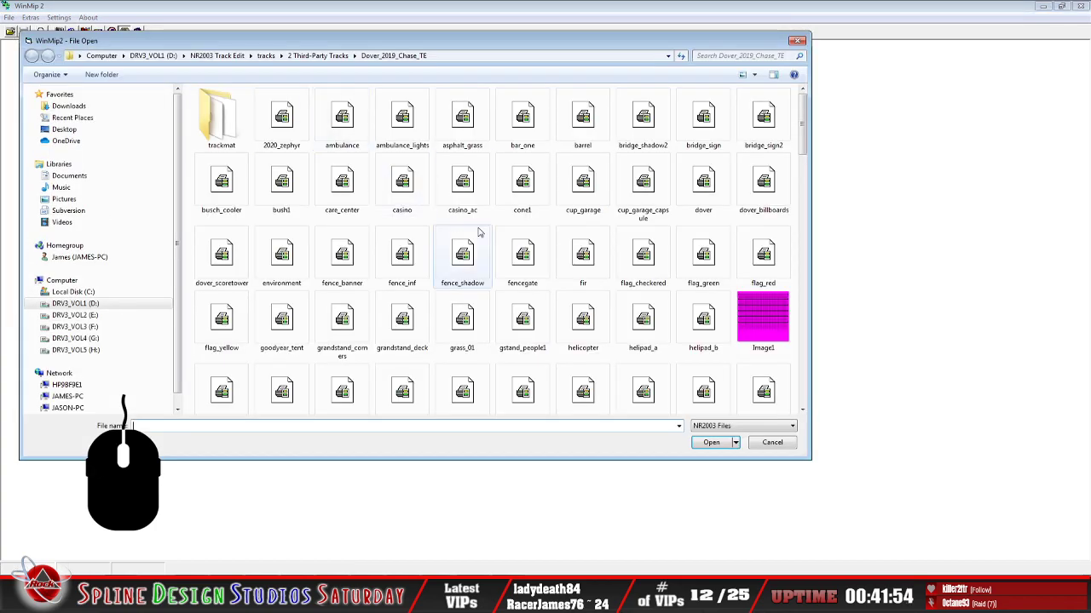
click(644, 320)
scroll(644, 322, down, 5)
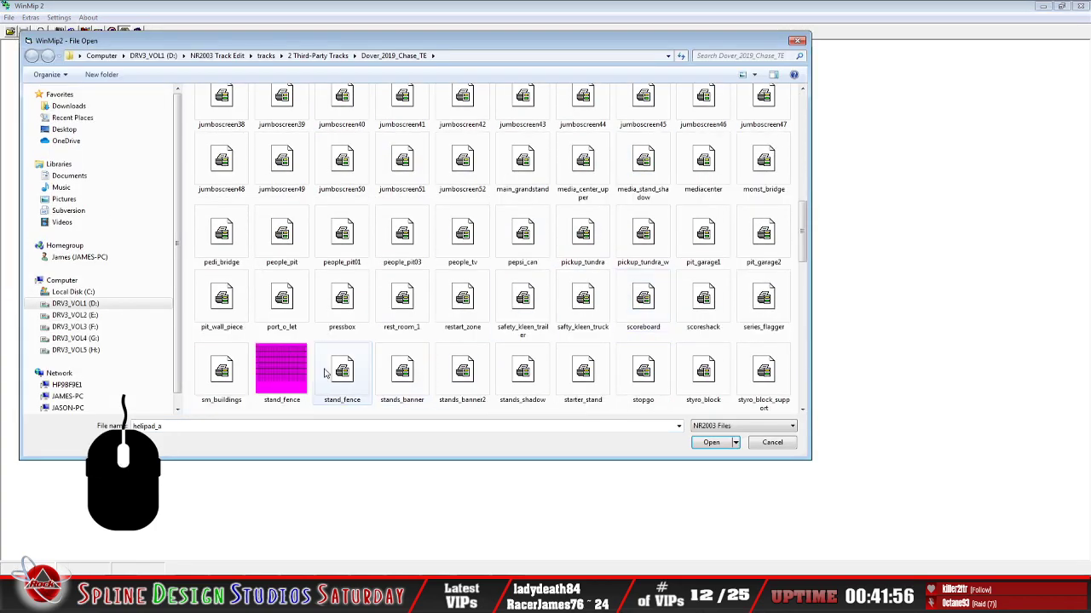
click(297, 372)
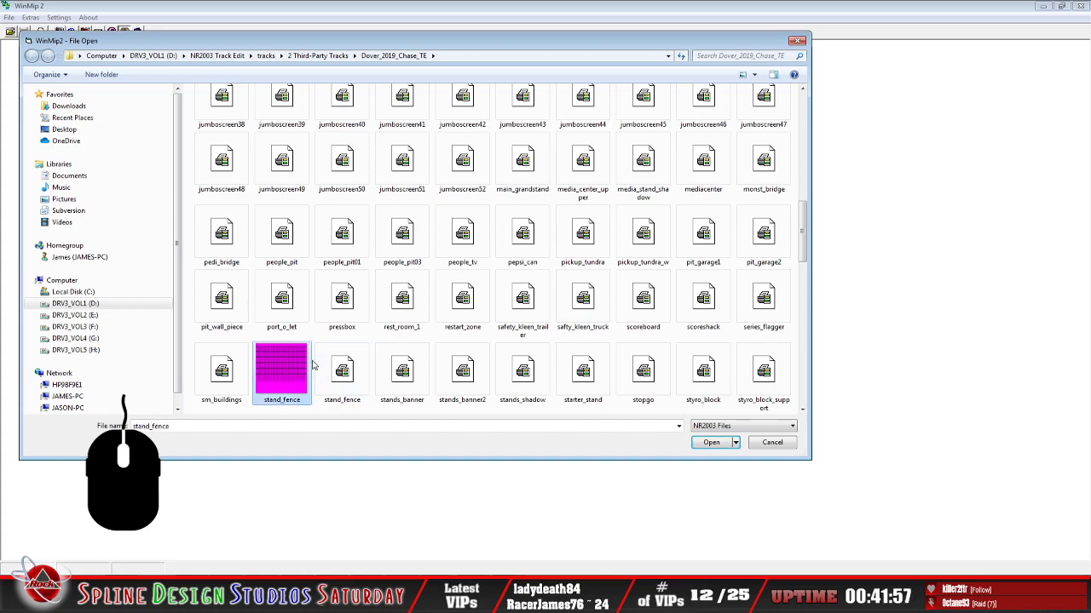
click(710, 443)
drag(139, 47, 307, 75)
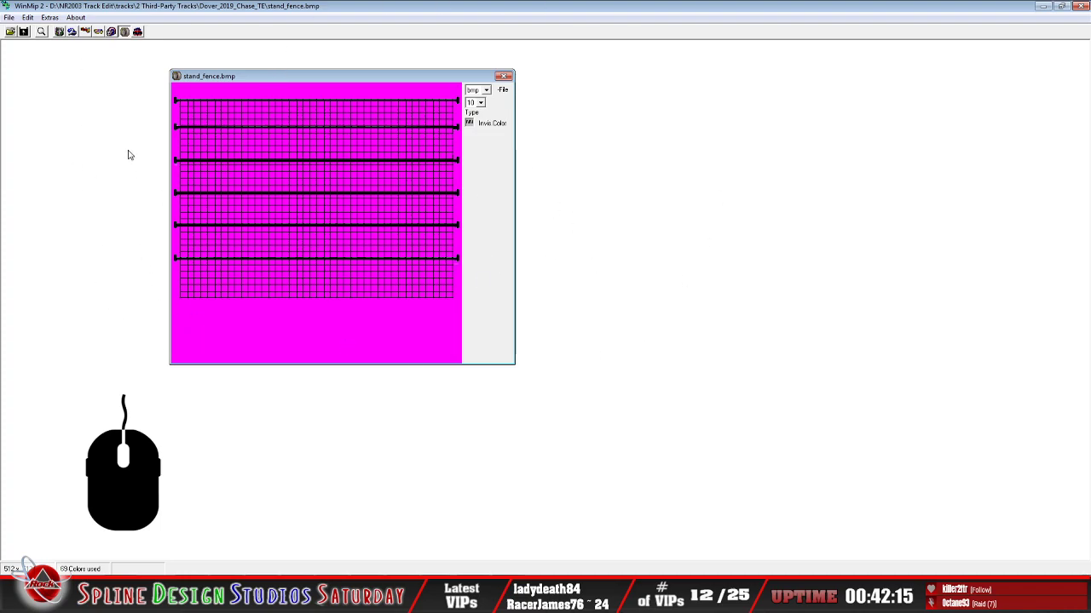
drag(332, 84, 278, 90)
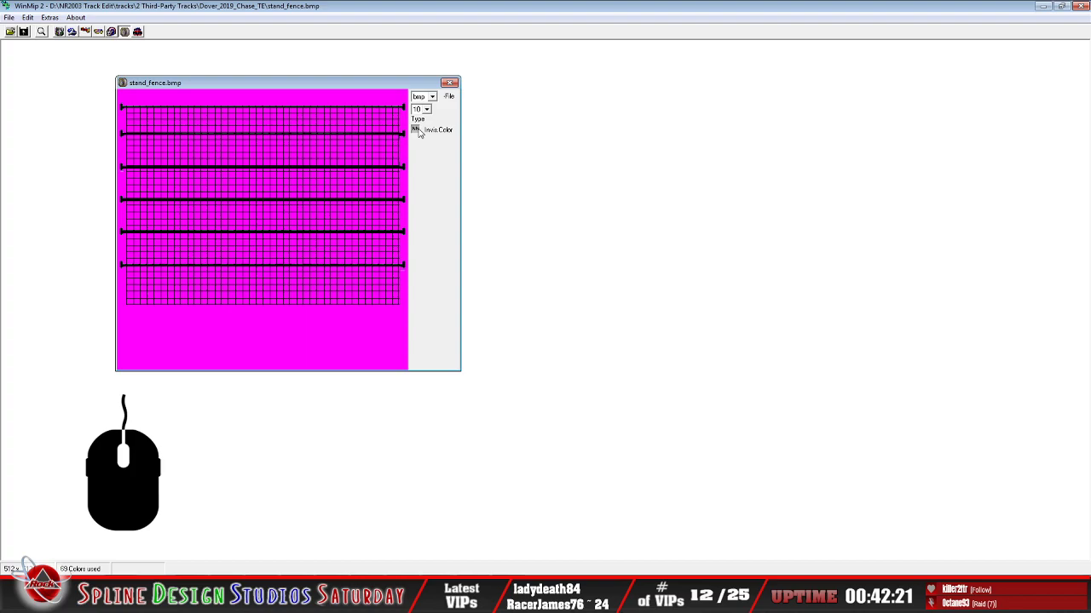
Change the file format of stand_fence from bmp to mip
click(227, 336)
mouse_move(418, 136)
click(433, 99)
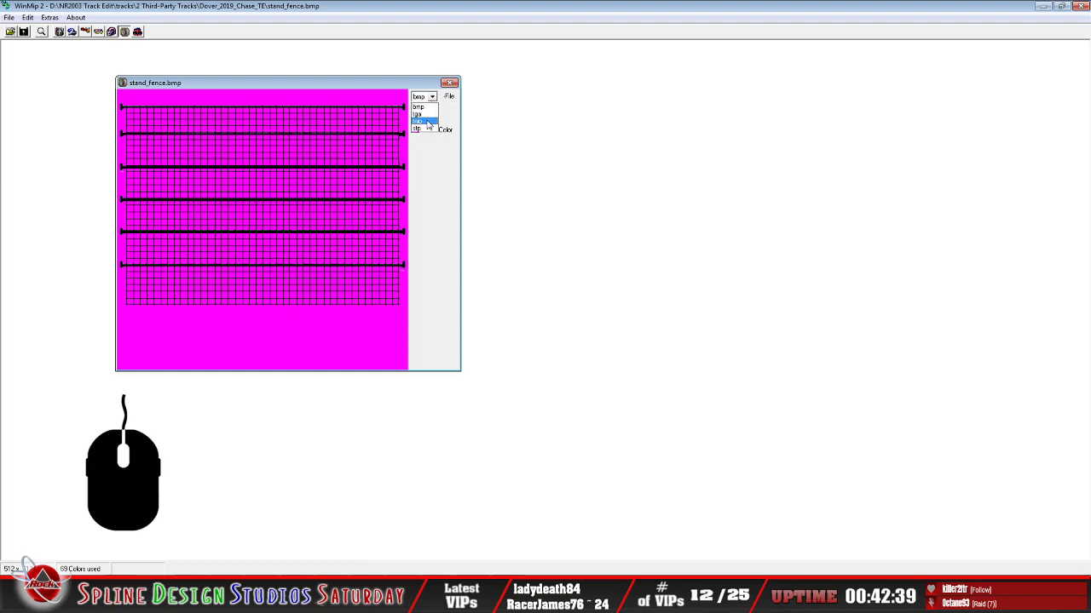
click(427, 122)
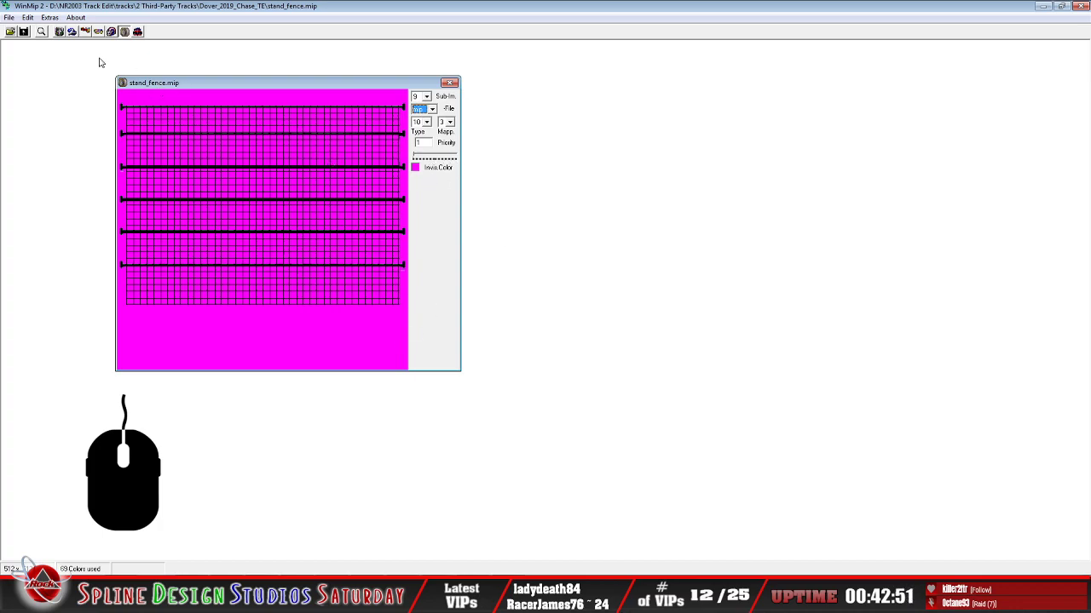
click(9, 17)
click(30, 54)
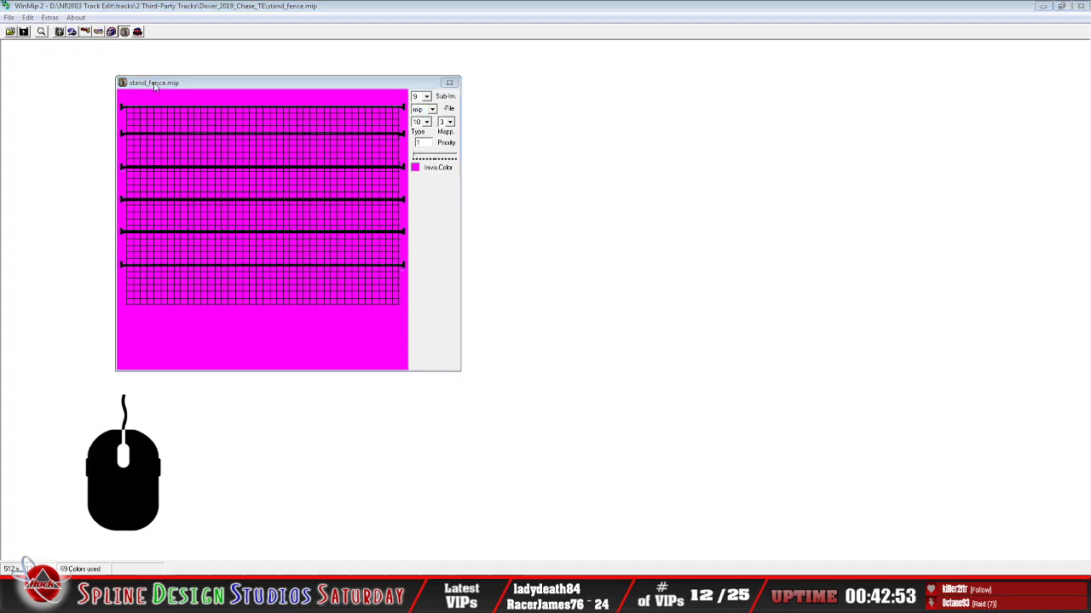
click(179, 418)
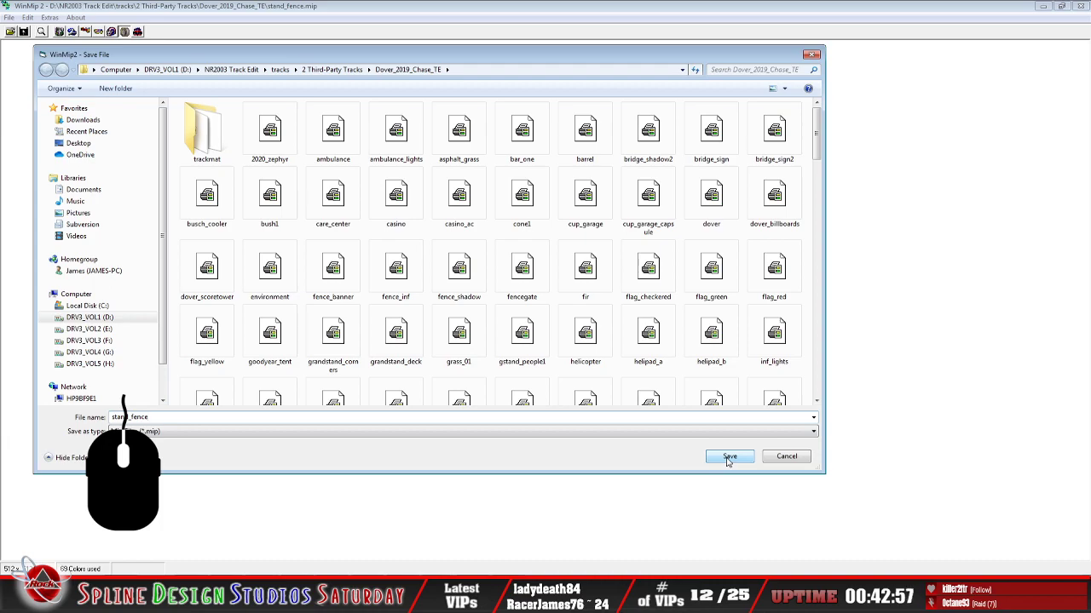
click(784, 457)
Copy the original stand_fence mip from the Dover_2019_Chase_TE folder to the desktop as a backup
click(34, 596)
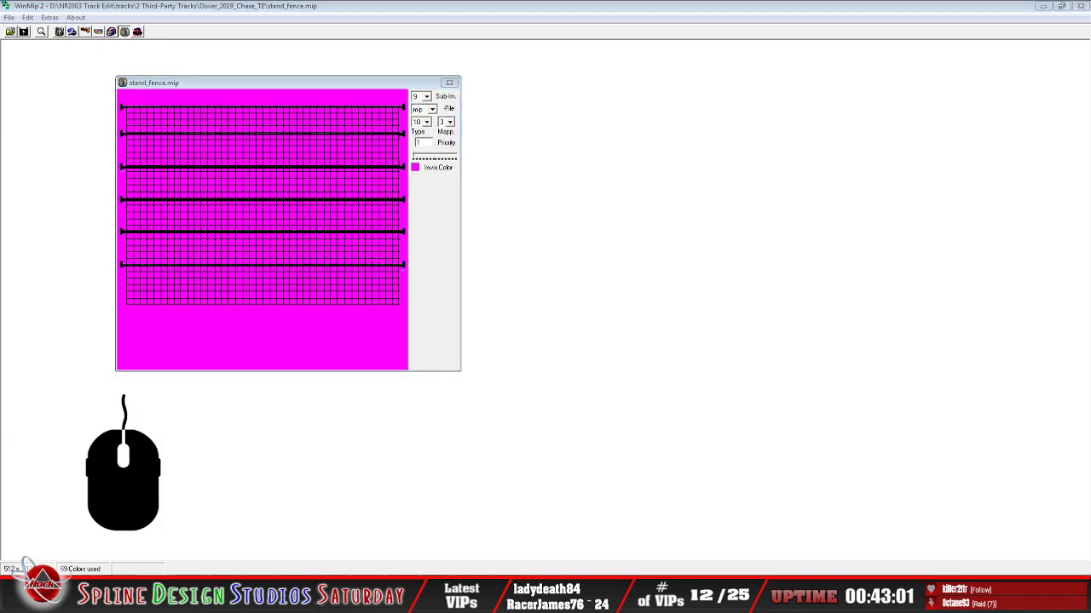
click(68, 550)
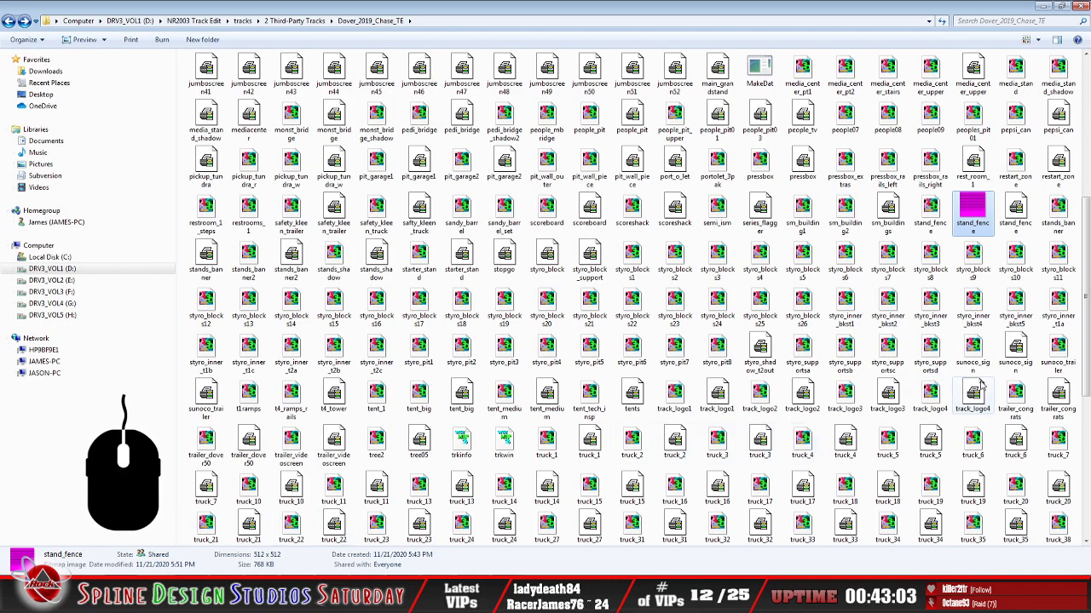
click(1018, 213)
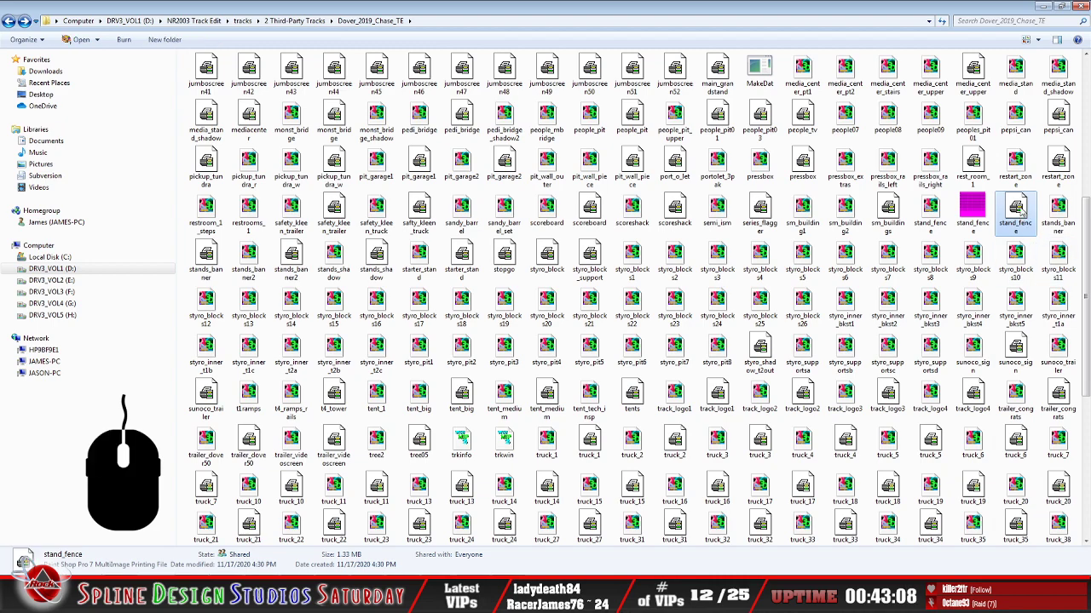
right_click(1020, 209)
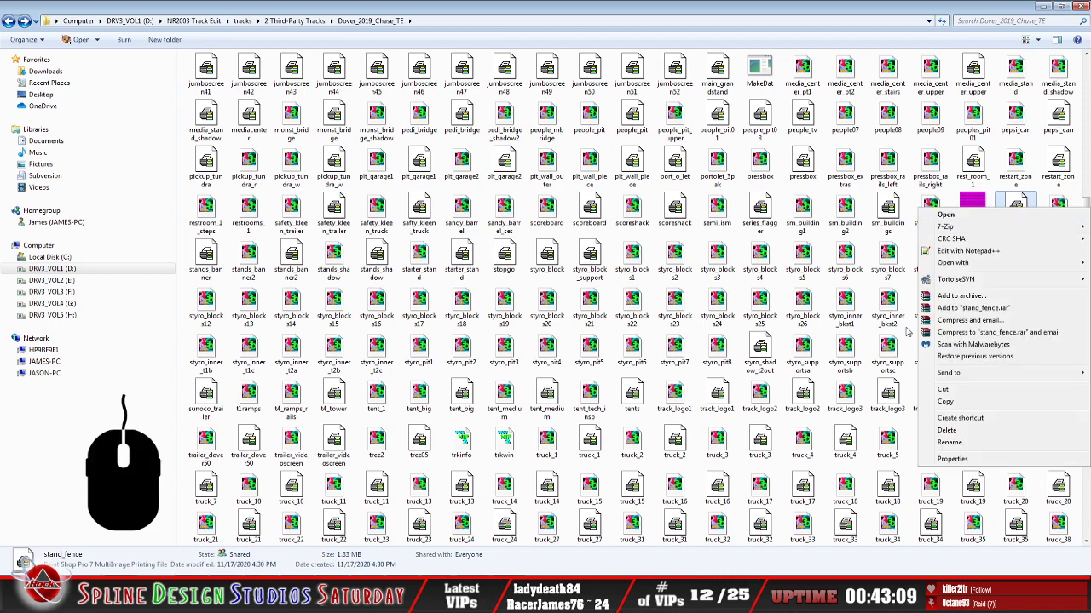
click(955, 403)
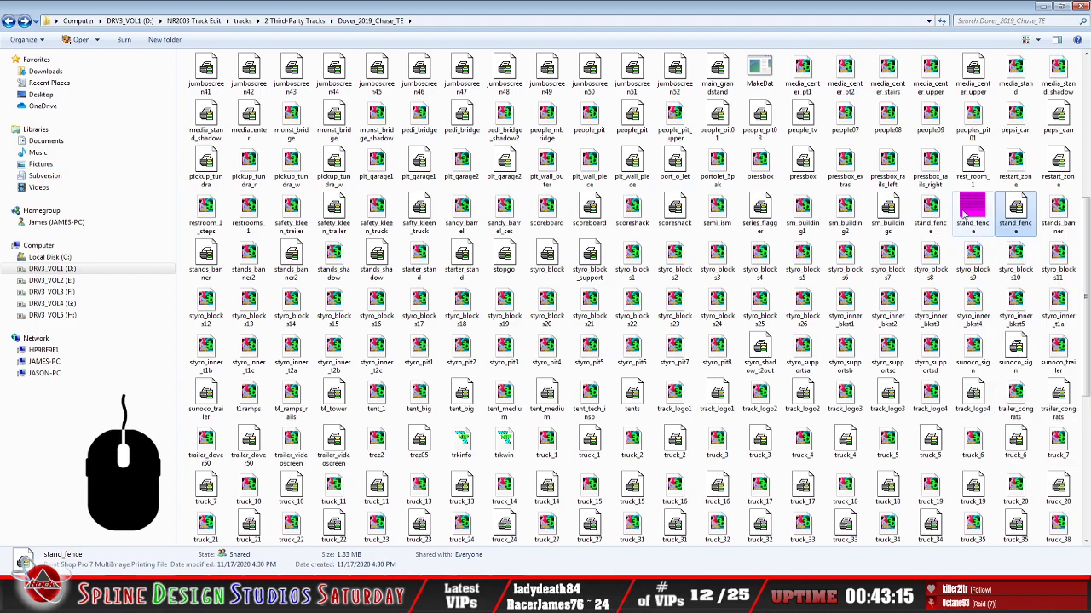
click(1041, 6)
click(1041, 7)
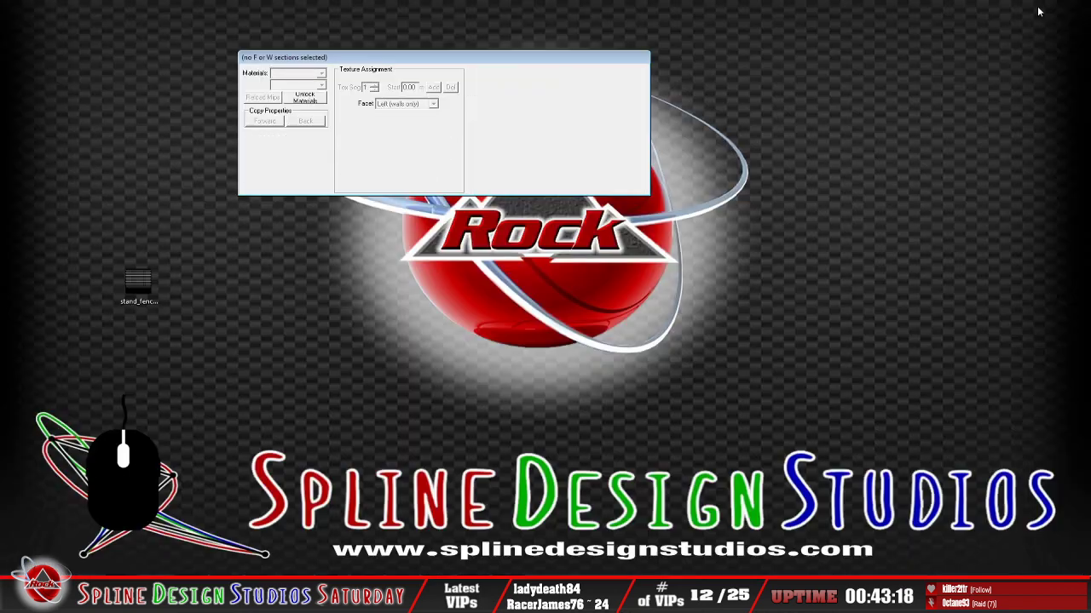
right_click(212, 320)
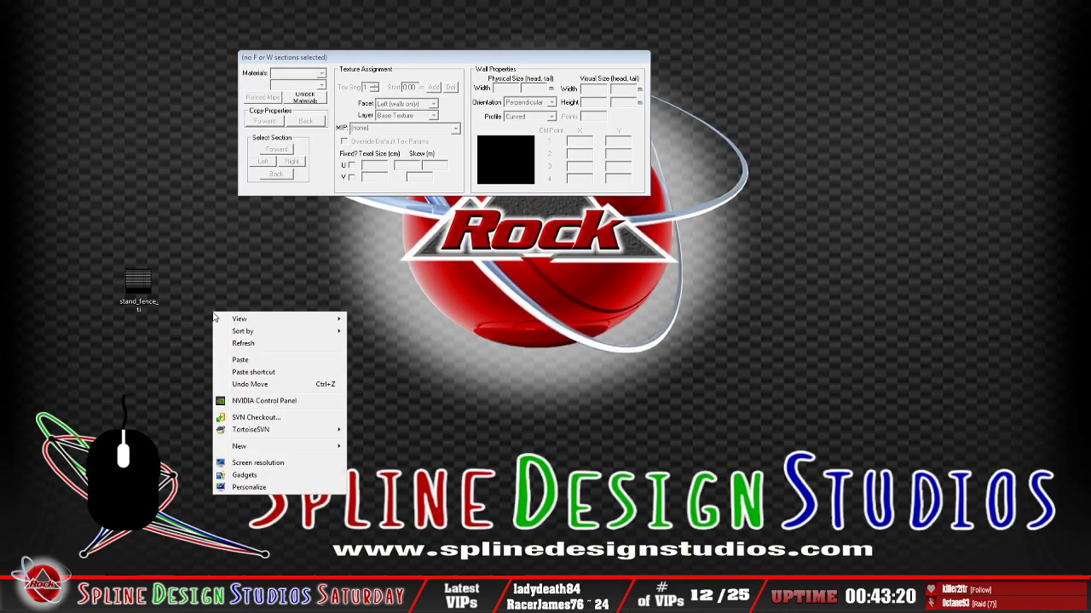
click(258, 362)
drag(209, 309, 193, 329)
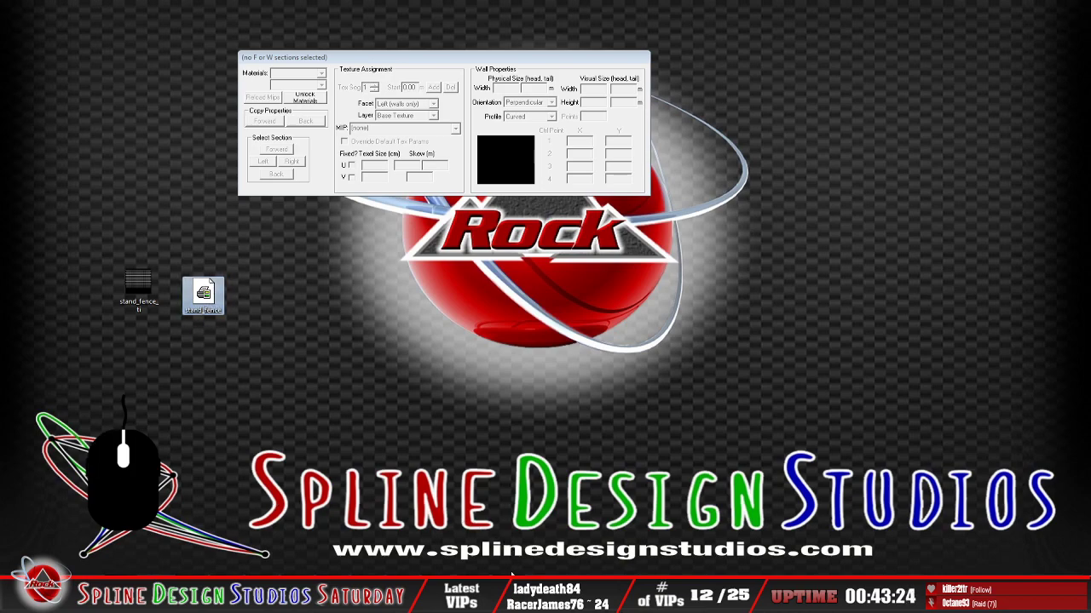
Return to WinMip 2, save stand_fence as a mip in Dover_2019_Chase_TE, overwriting the existing file, and close the image
double_click(203, 294)
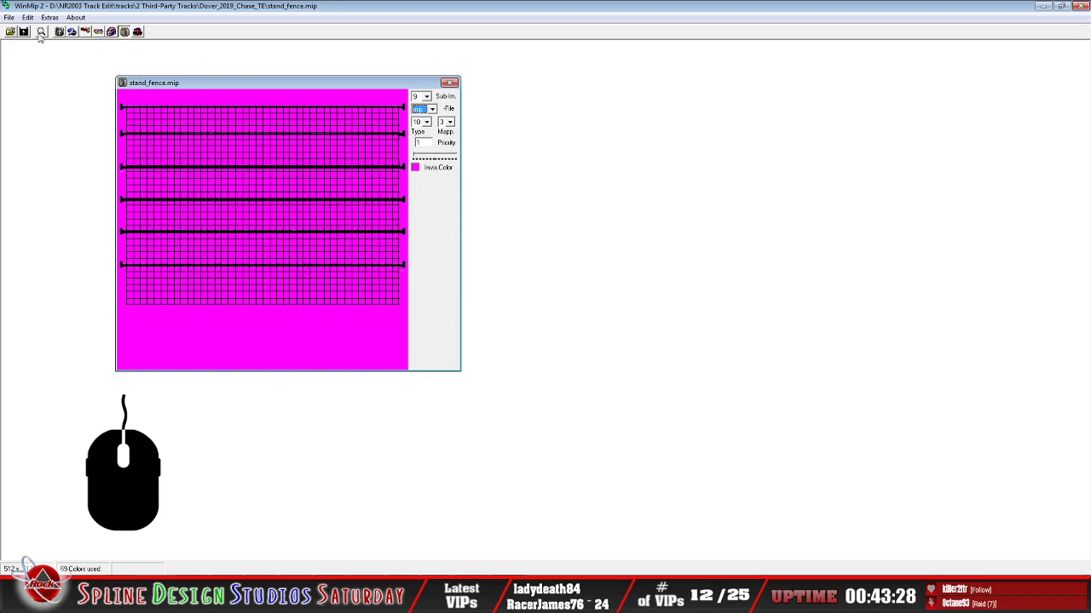
click(9, 17)
click(34, 53)
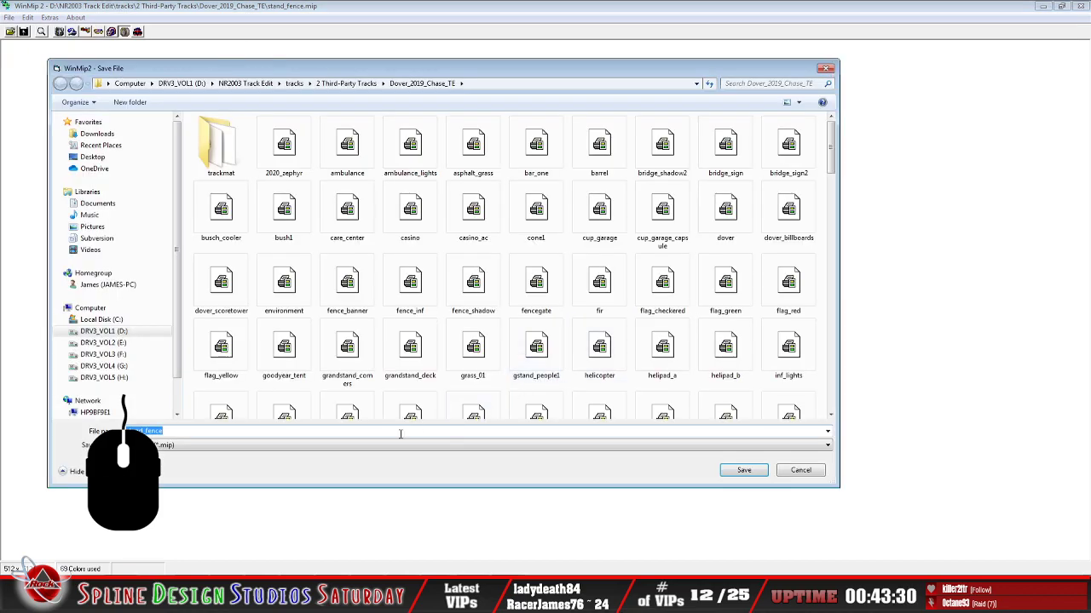
click(198, 433)
click(743, 474)
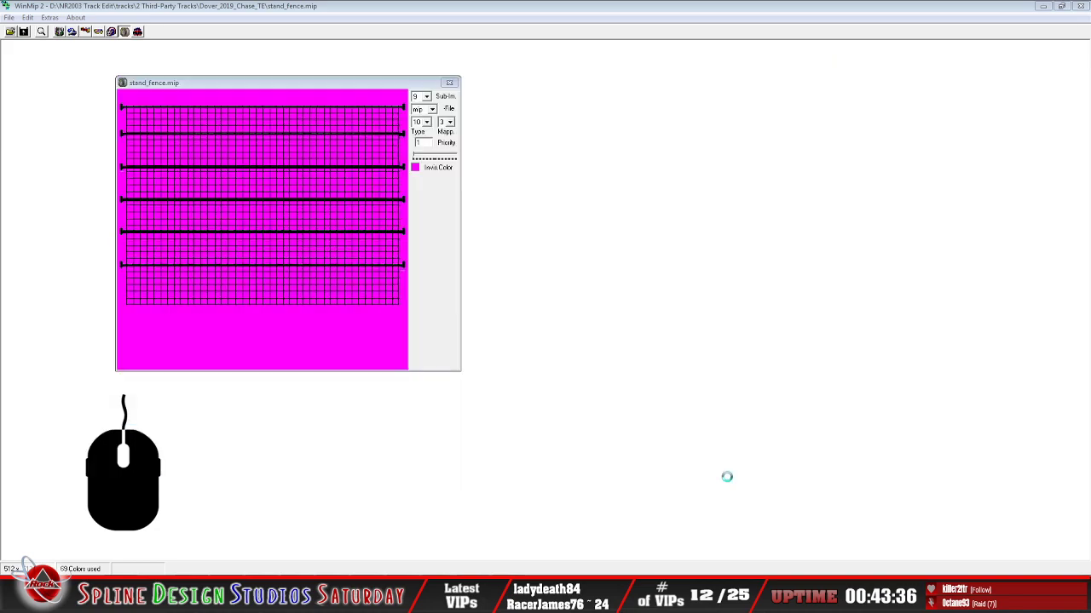
click(534, 330)
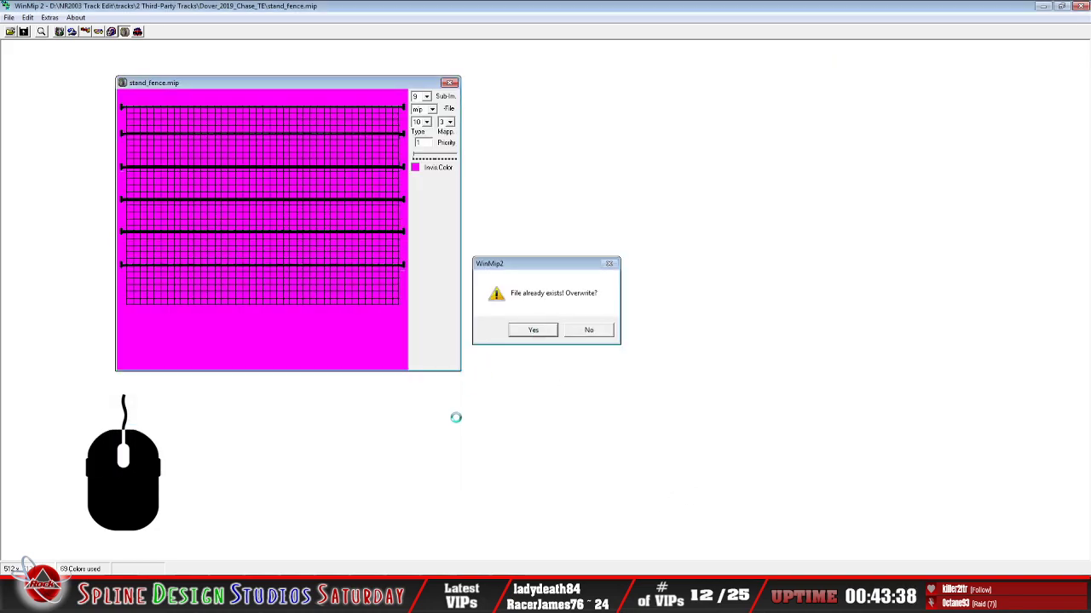
click(8, 17)
click(30, 42)
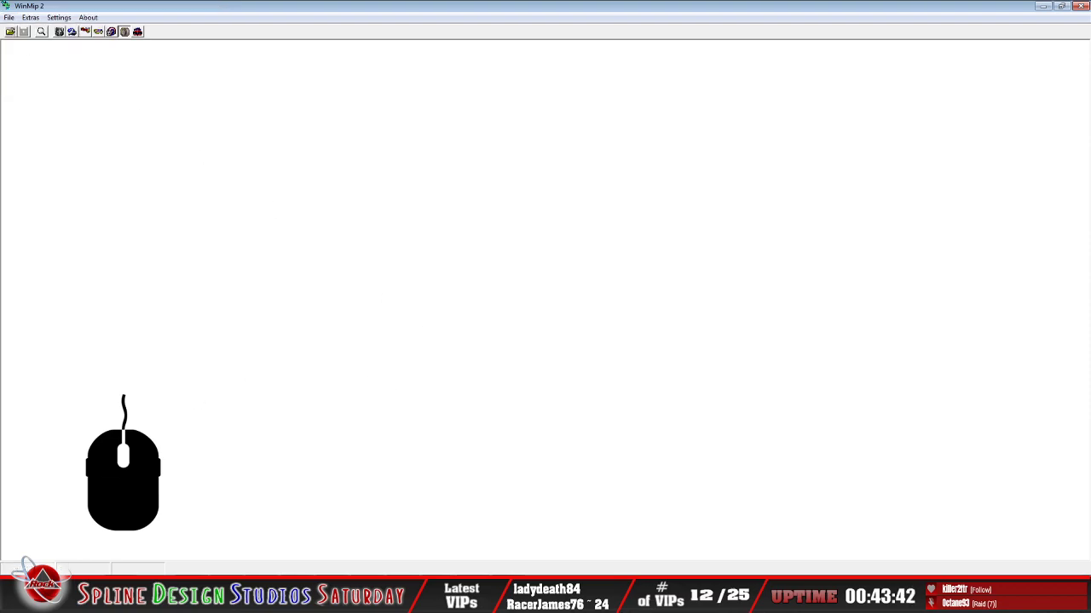
Switch to the Dover_2019_Chase_TE folder, refresh its listing and select the stand_fence mip to check its file details
click(64, 547)
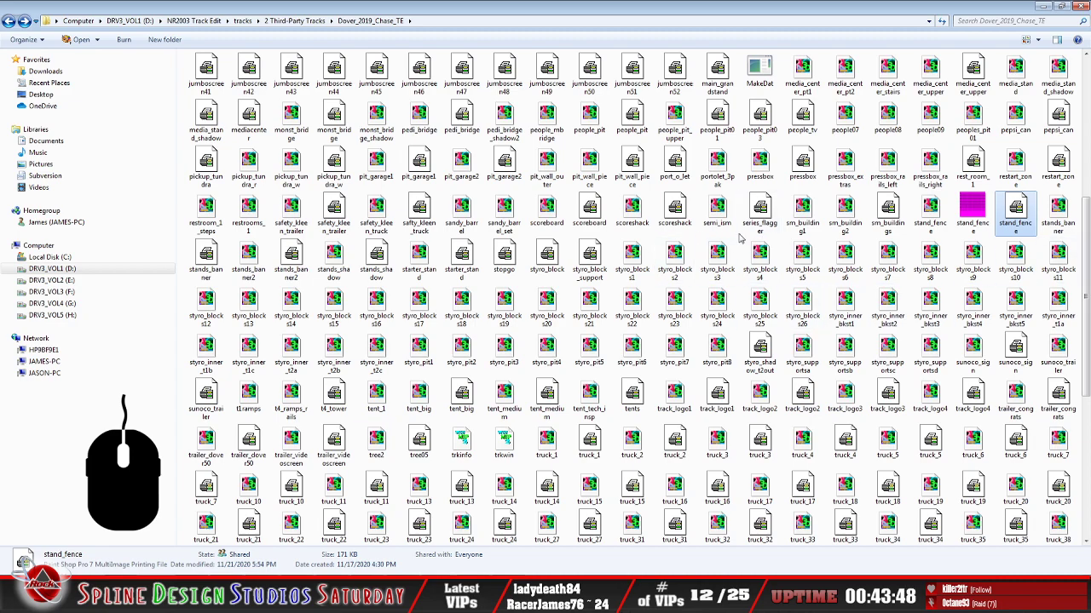
right_click(740, 235)
click(796, 277)
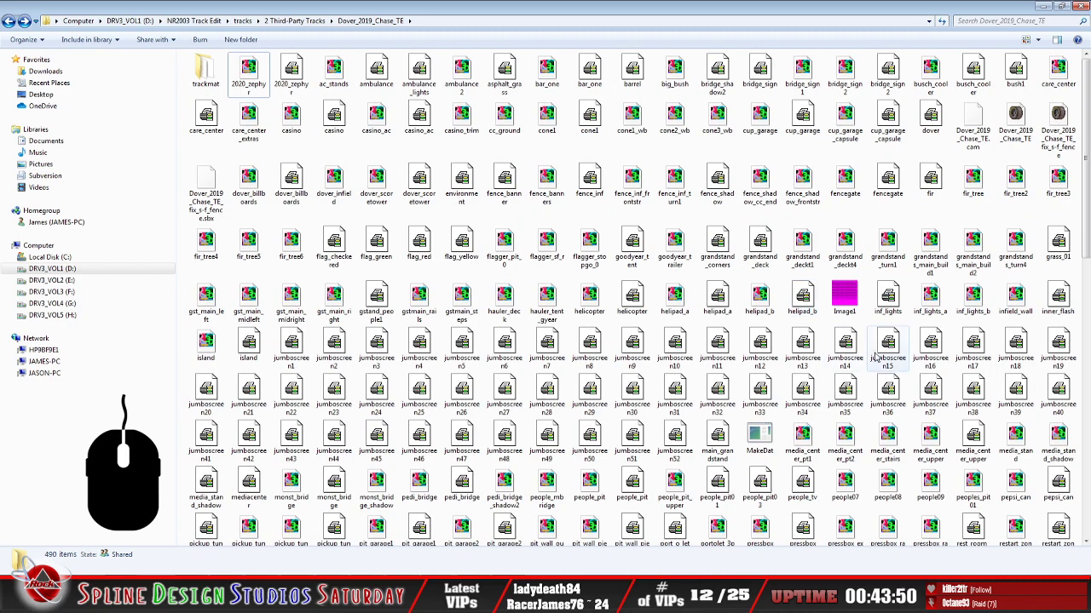
click(803, 388)
scroll(803, 389, down, 3)
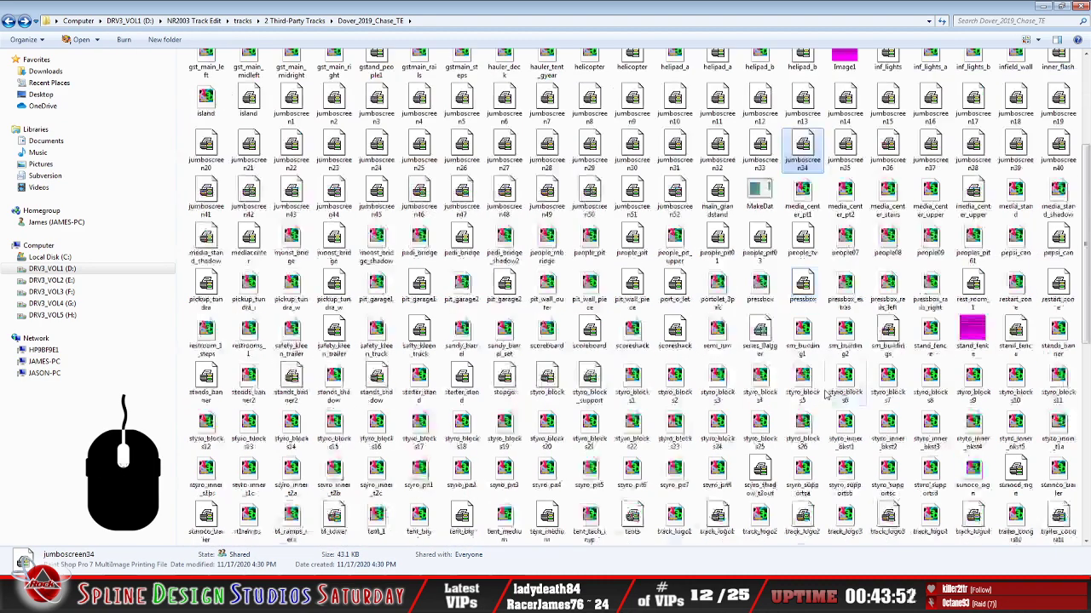
click(1015, 334)
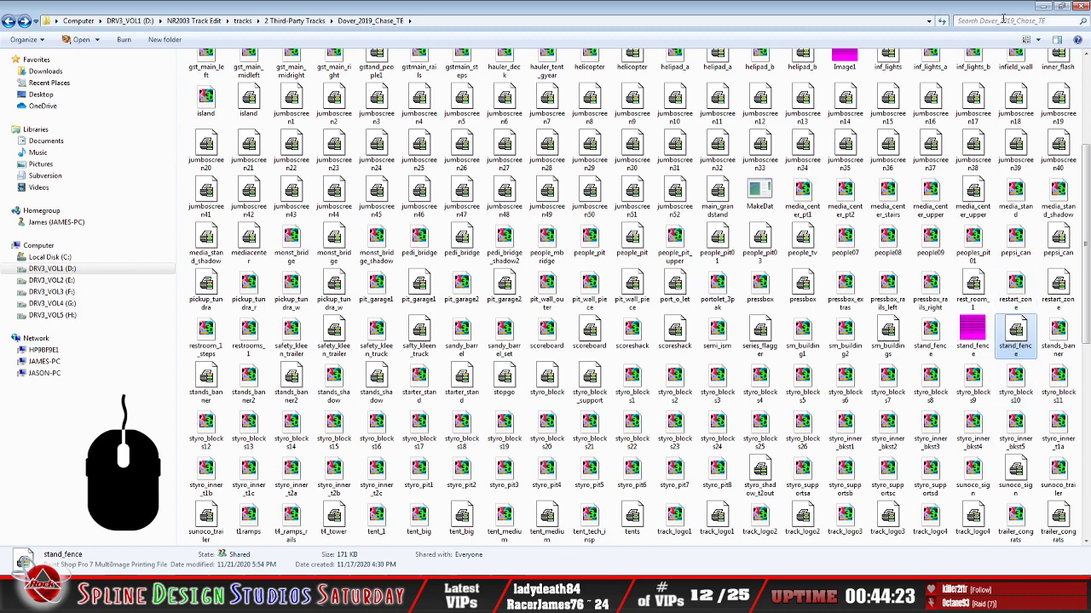
Switch to Sandbox and open the track Dover_2019_Chase_TE_fix_s-f_fence
click(1042, 8)
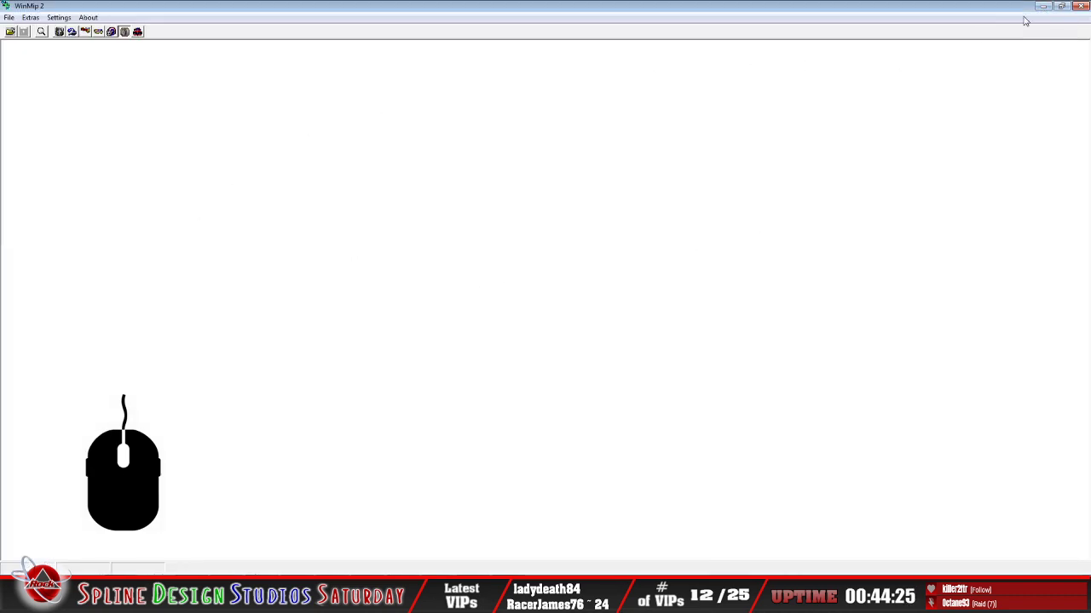
click(1041, 7)
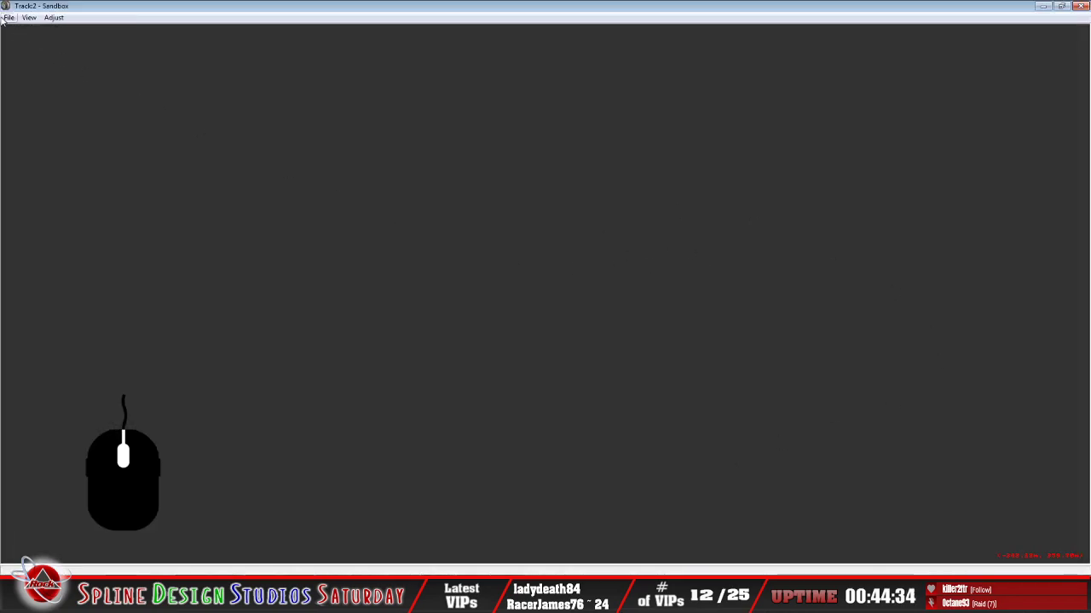
click(8, 18)
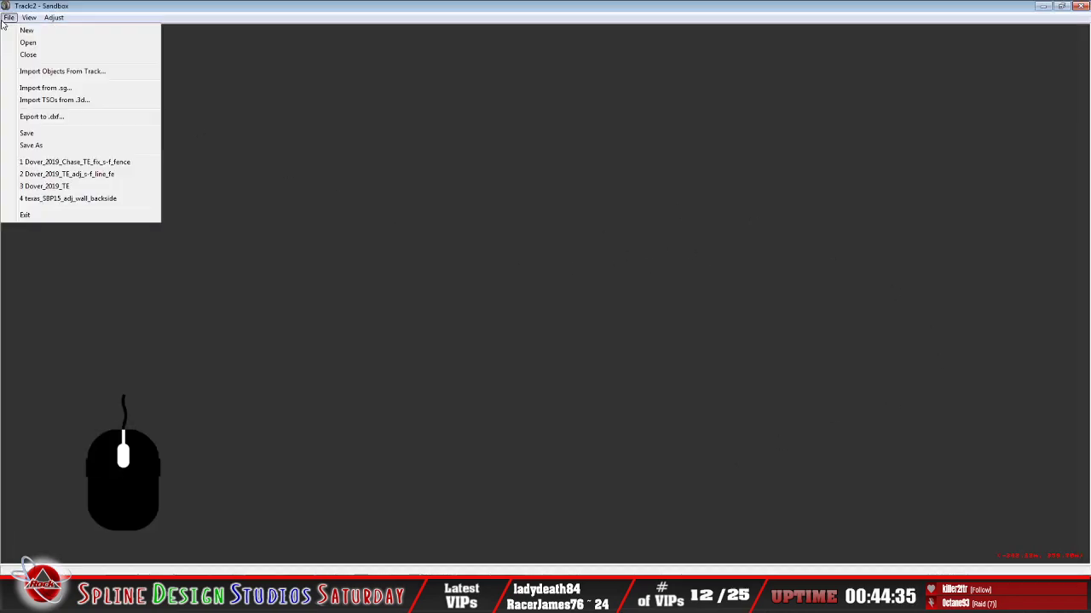
click(71, 43)
click(311, 244)
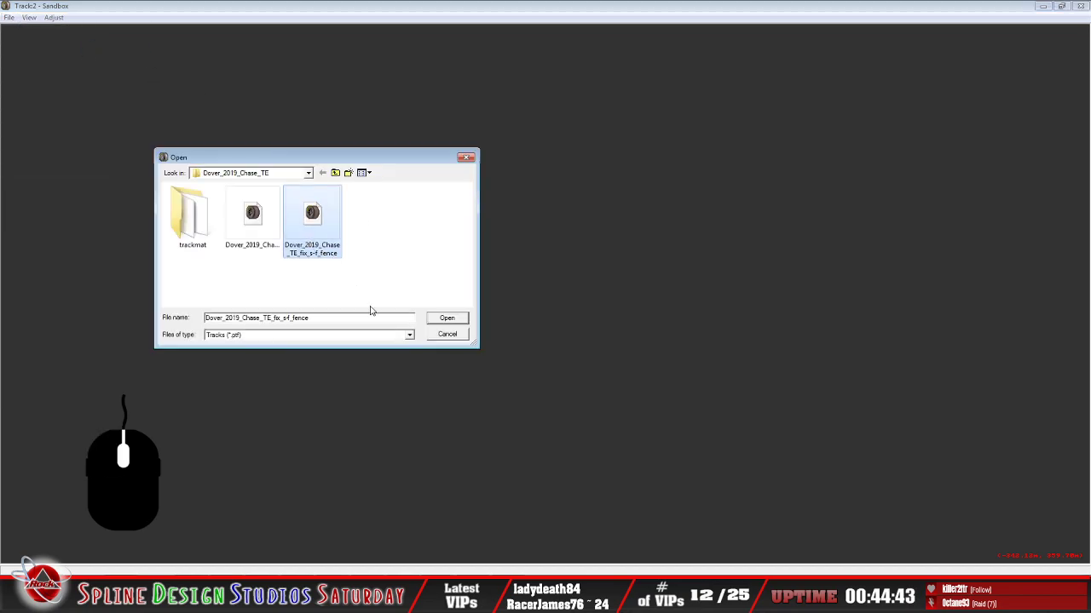
click(448, 319)
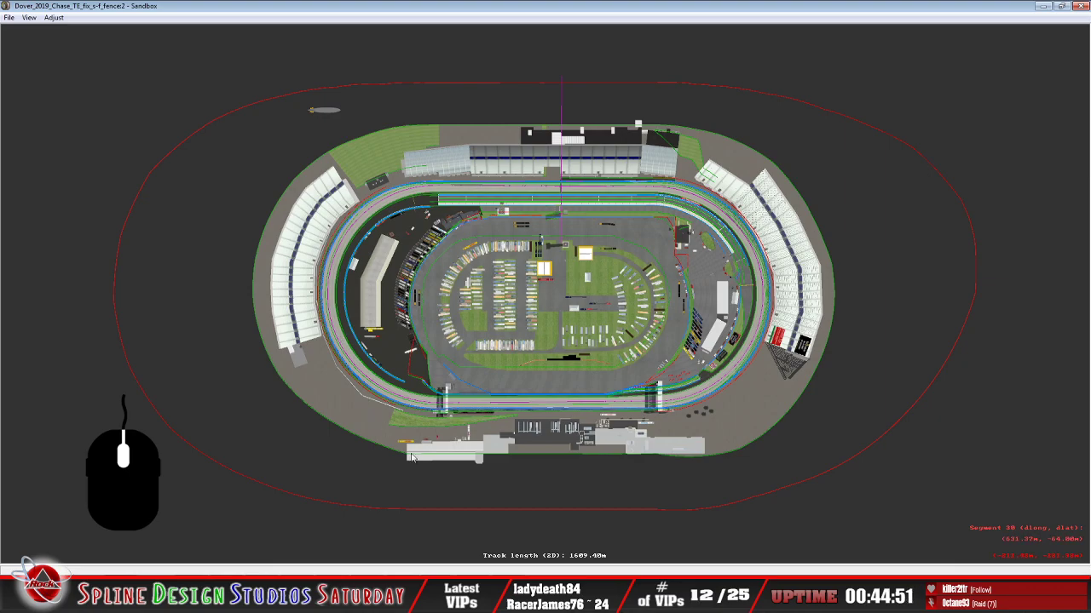
Open the track's camera view and set it to Slew Mode
click(471, 530)
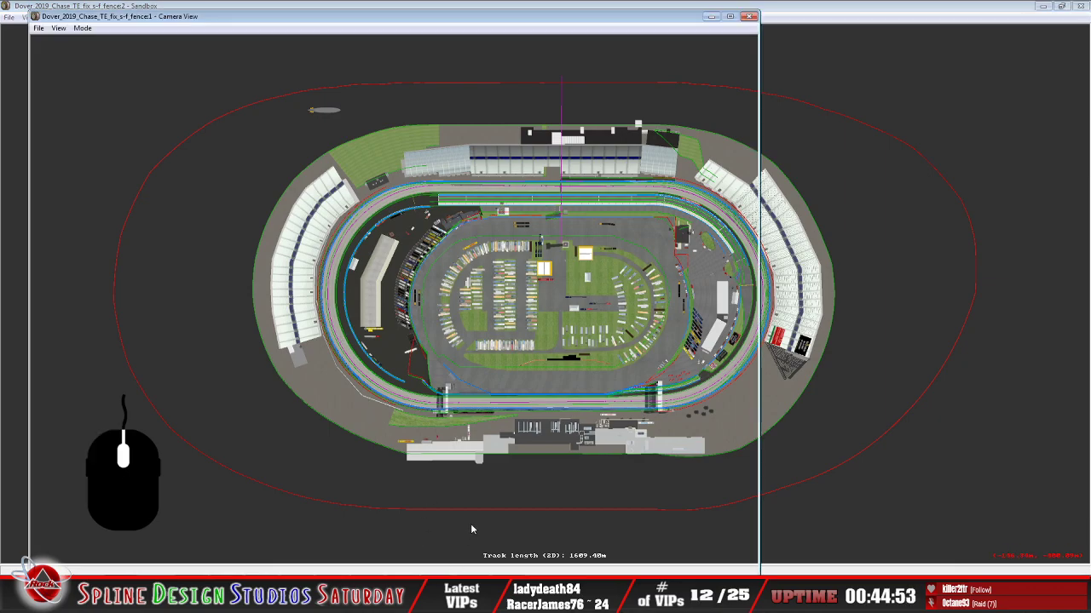
click(83, 28)
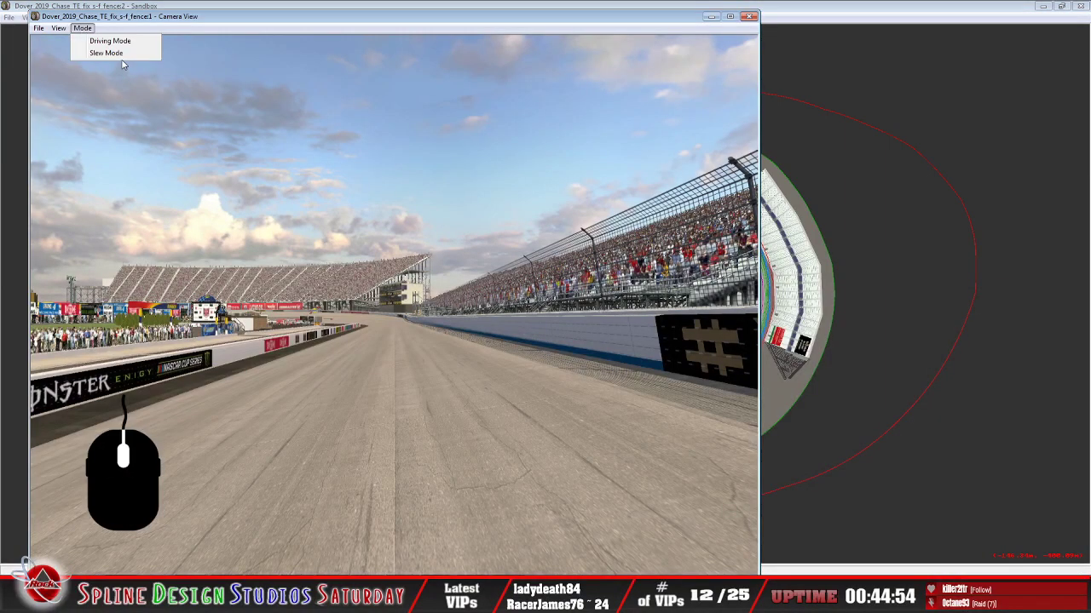
click(106, 53)
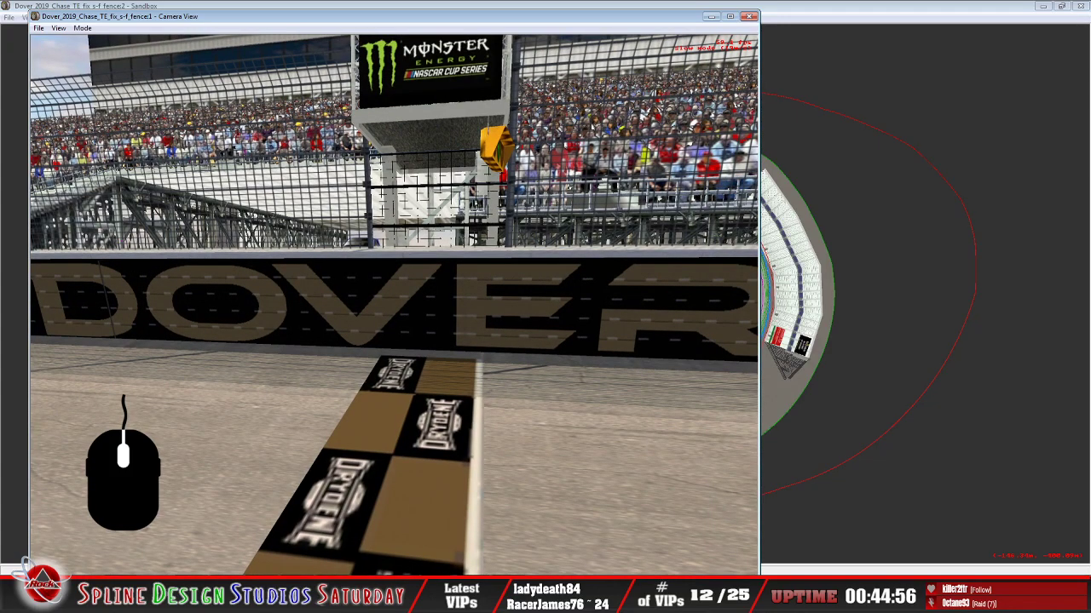
Examine the start-finish fence posts and mesh below the flag stand up close from both sides
drag(394, 305, 394, 375)
scroll(393, 305, up, 8)
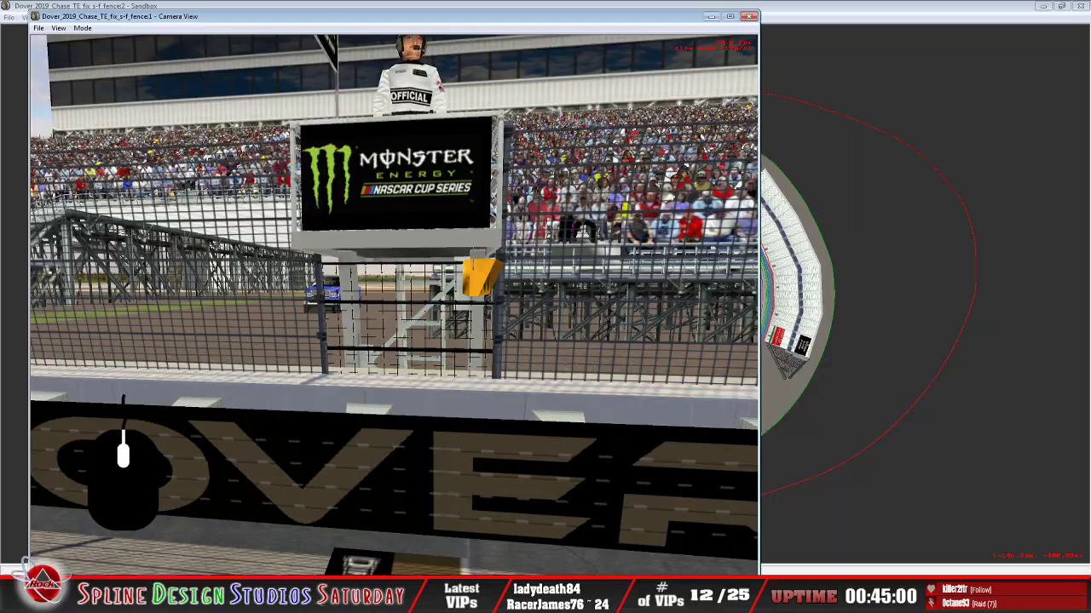
drag(394, 305, 358, 305)
right_drag(358, 305, 394, 305)
drag(394, 305, 426, 305)
right_drag(426, 305, 394, 305)
drag(394, 305, 394, 305)
right_drag(394, 305, 394, 305)
drag(394, 305, 394, 305)
right_drag(394, 305, 393, 305)
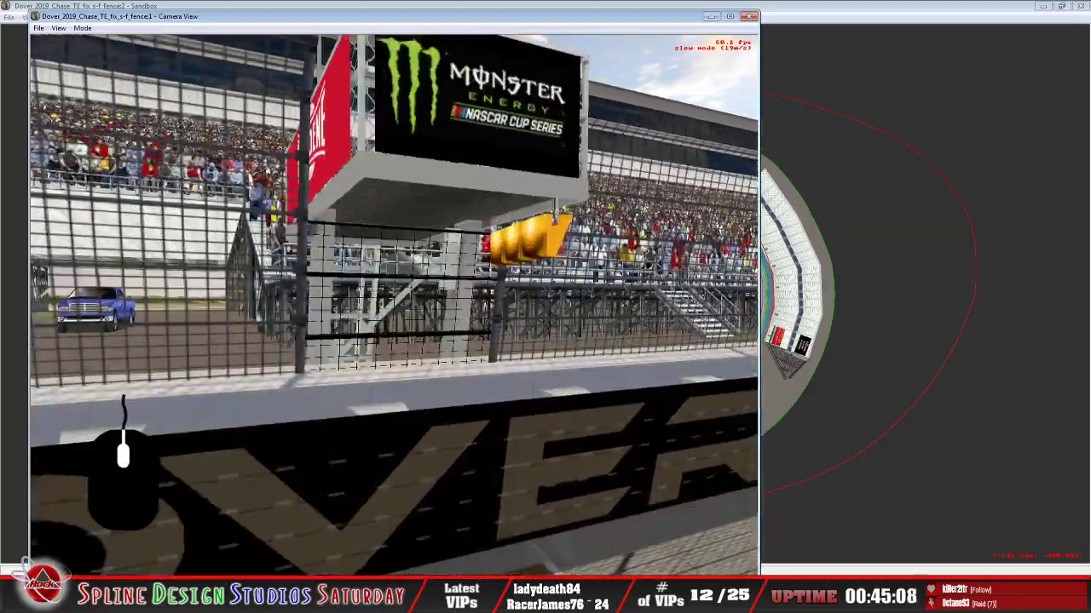
drag(393, 305, 394, 305)
right_drag(394, 305, 393, 305)
drag(394, 305, 393, 305)
right_drag(393, 305, 393, 305)
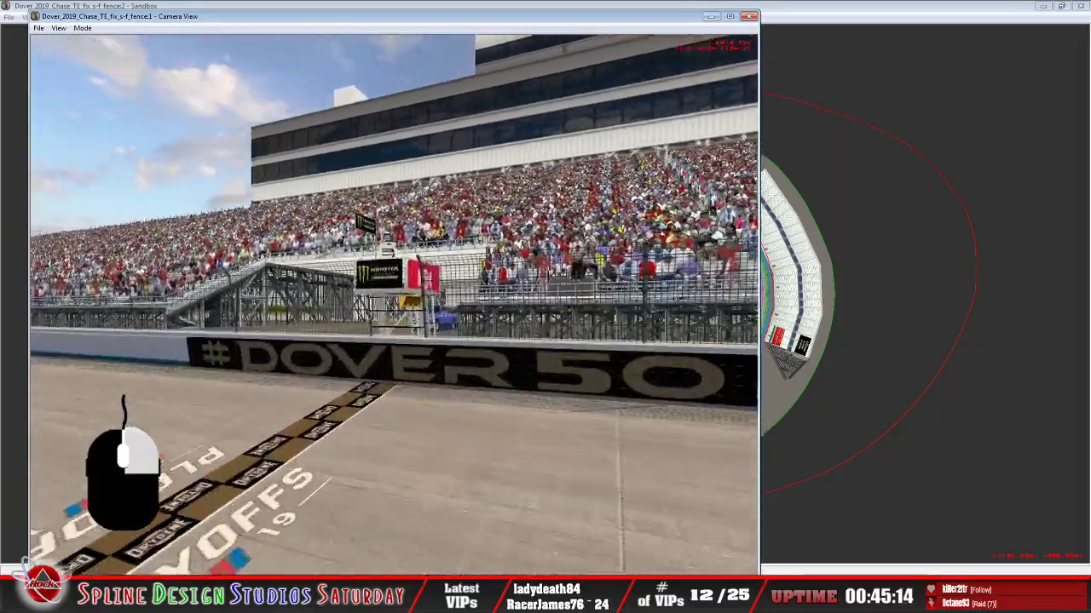
Compare the flag stand fence with the adjoining catch fence along the Dover 50 wall, from near and far
scroll(394, 305, up, 3)
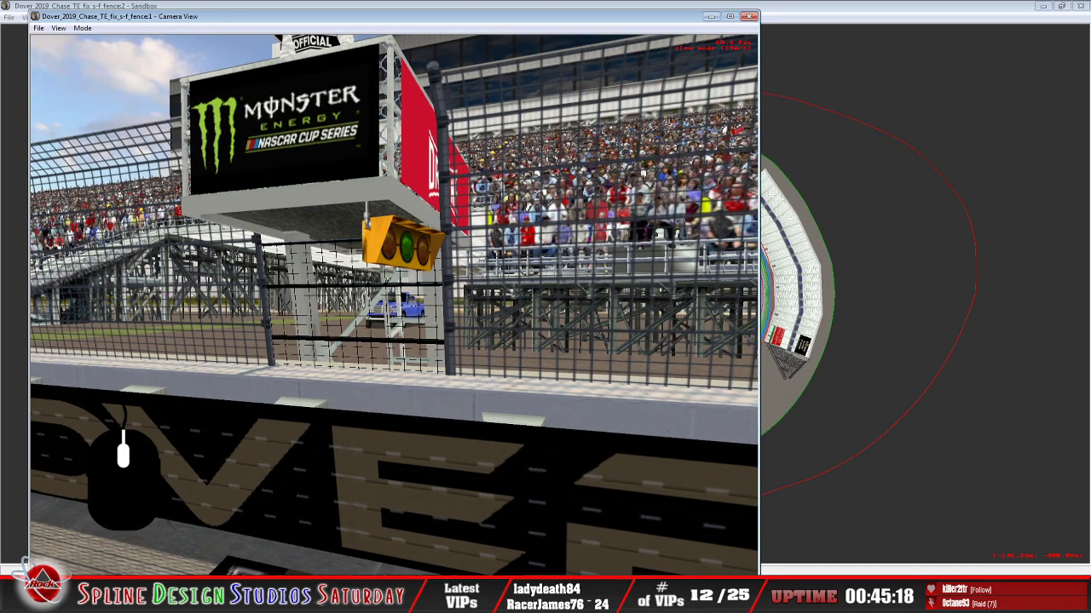
scroll(394, 305, down, 5)
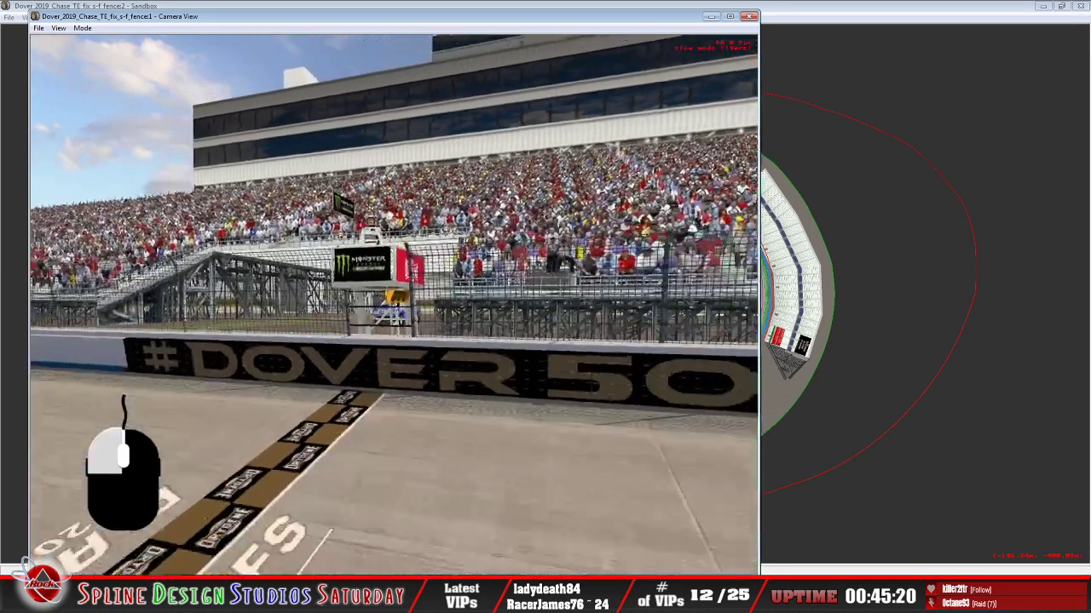
scroll(394, 305, up, 6)
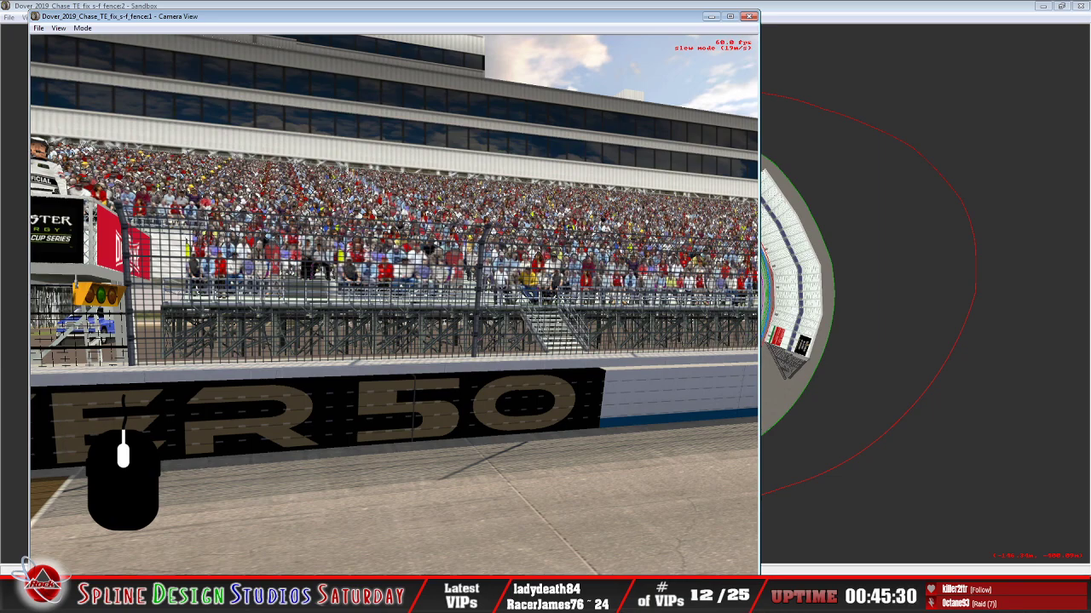
key(Left)
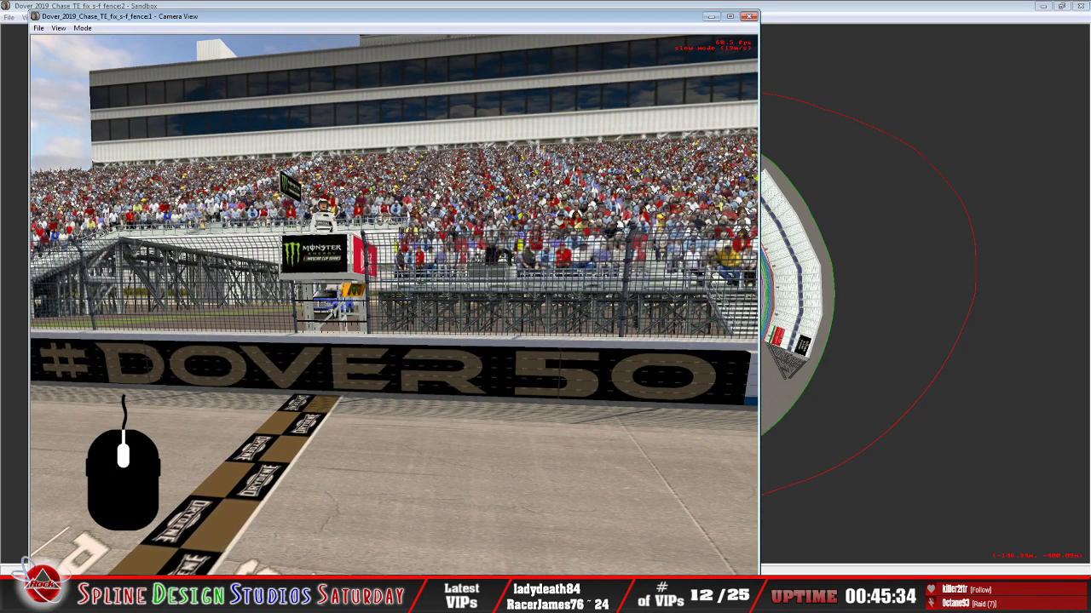
key(Right)
right_drag(394, 304, 426, 304)
key(a)
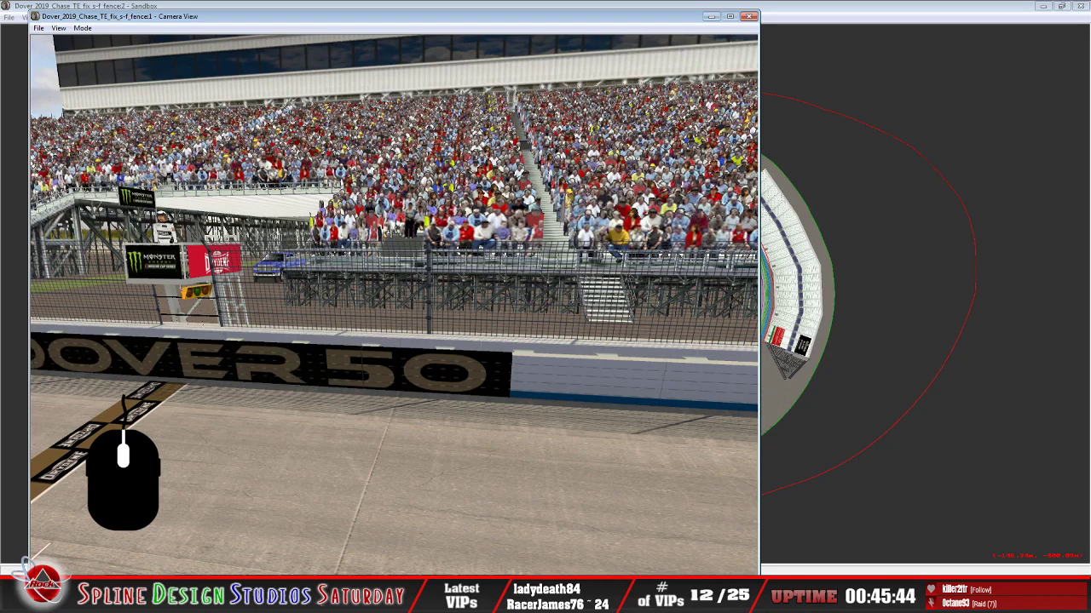
Switch to the track folder in Windows Explorer and locate the fence texture inside the trackmat subfolder
click(65, 594)
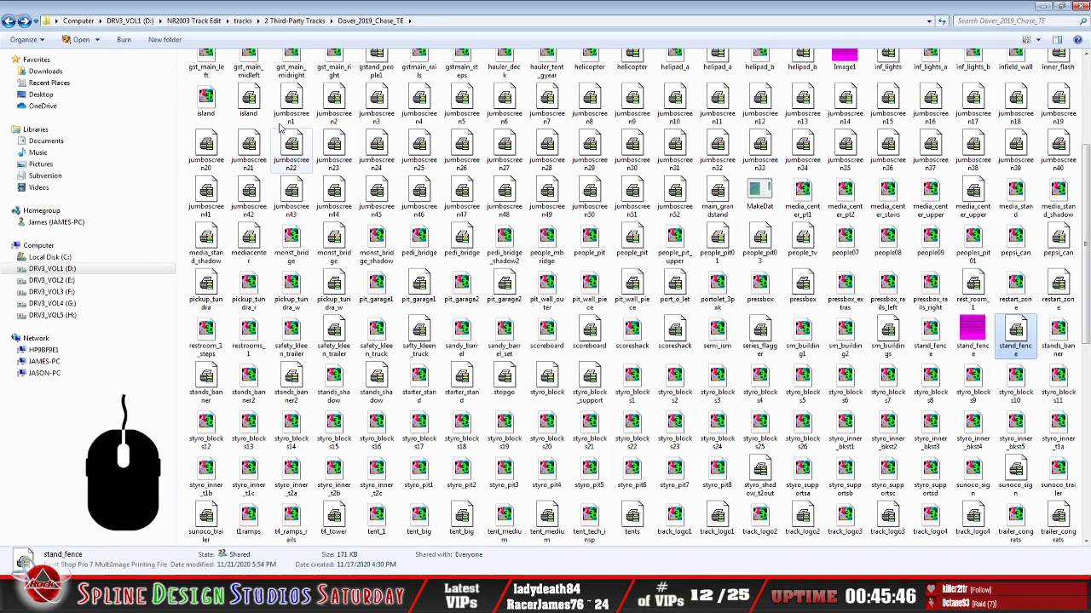
click(248, 100)
scroll(230, 94, up, 5)
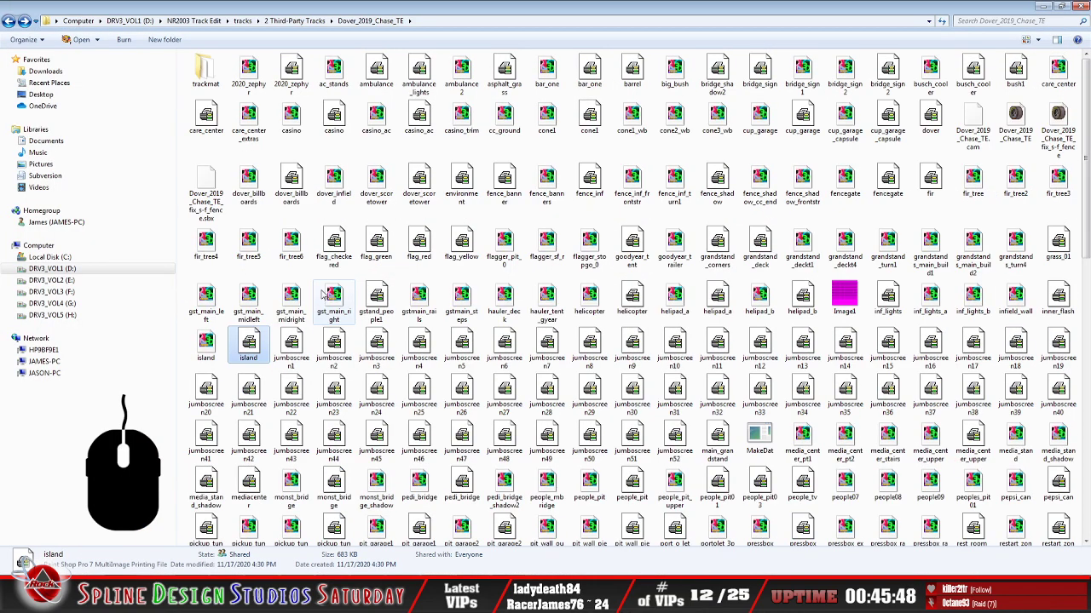
double_click(206, 72)
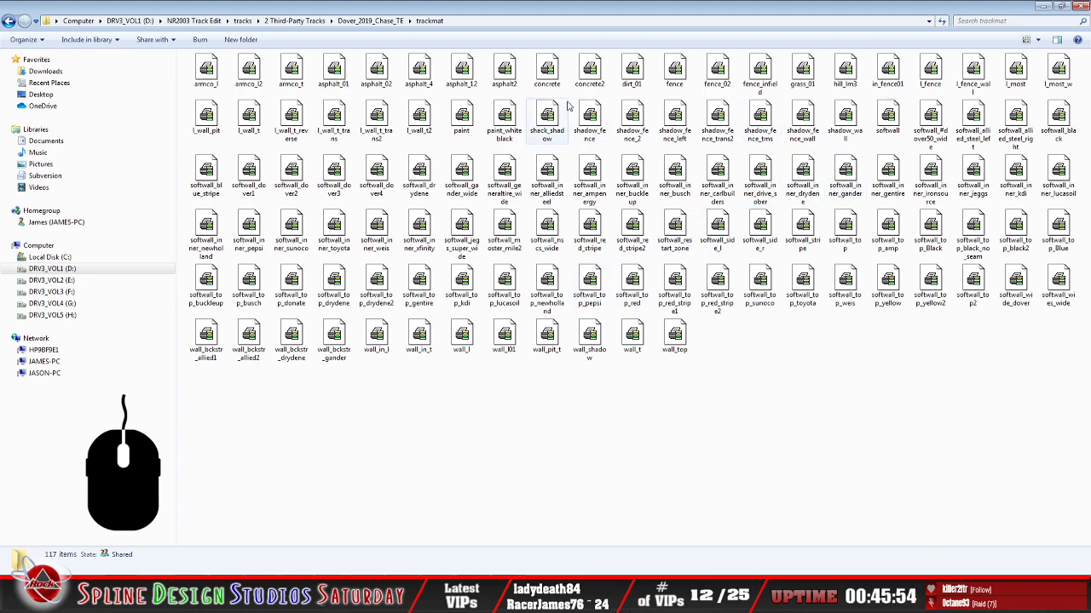
click(675, 75)
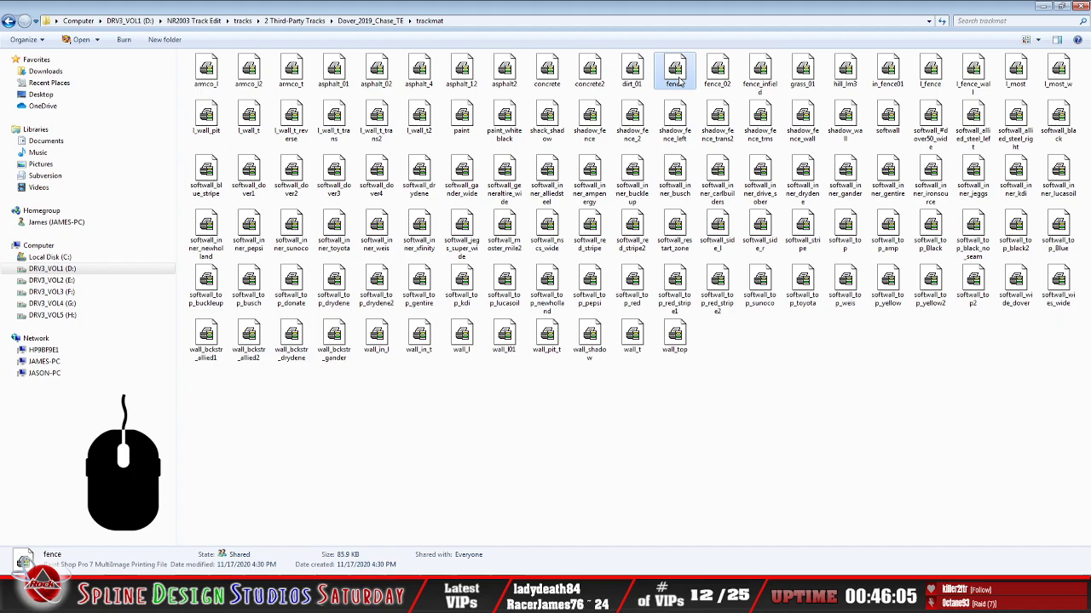
Switch to WinMip 2 and open fence.mip from the Dover_2019_Chase_TE trackmat folder
click(499, 596)
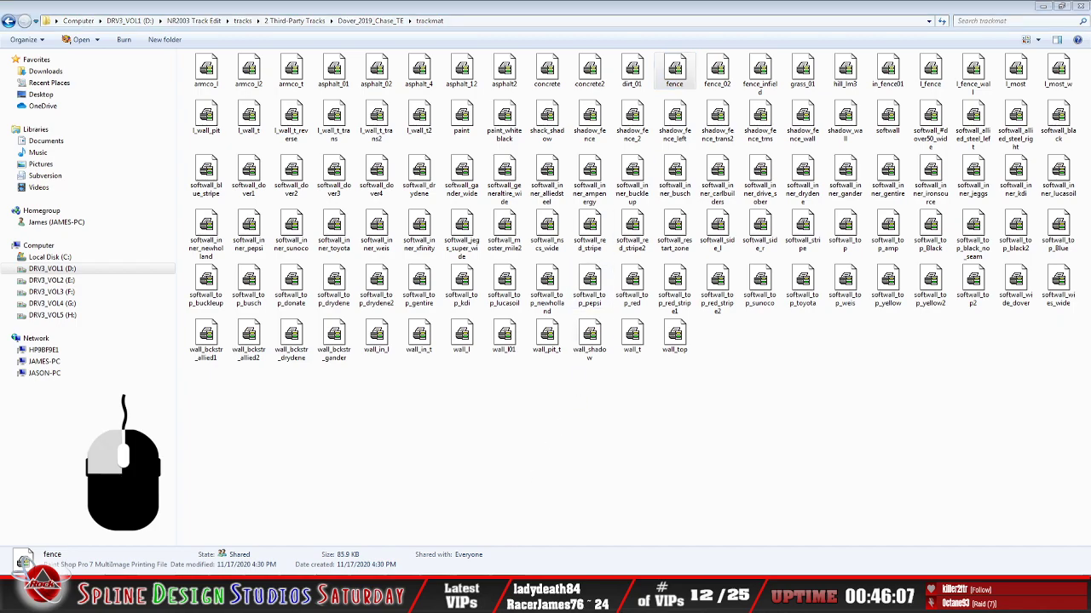
click(11, 31)
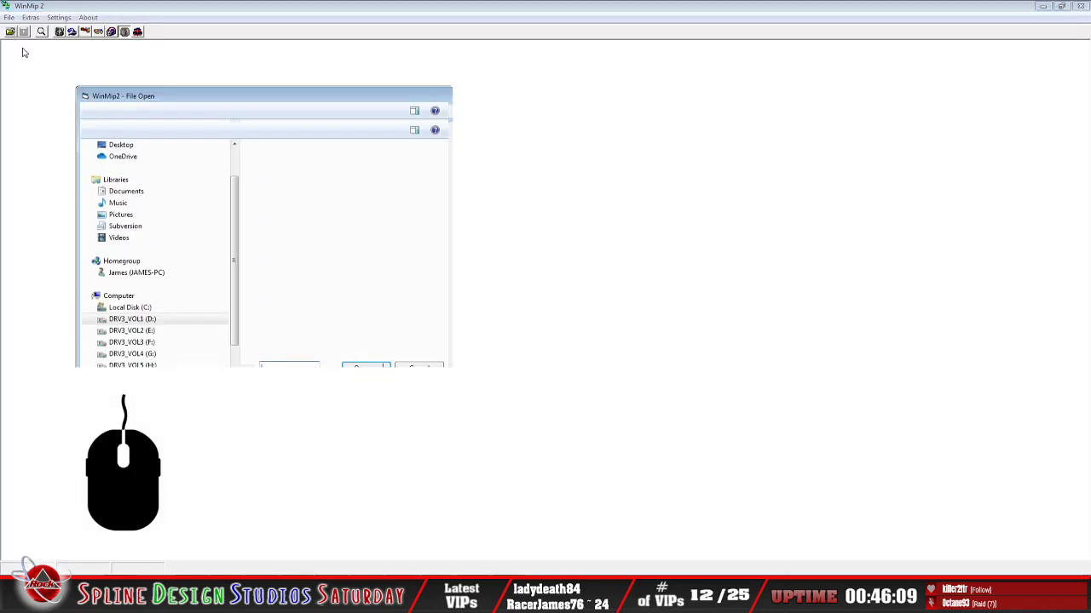
double_click(273, 174)
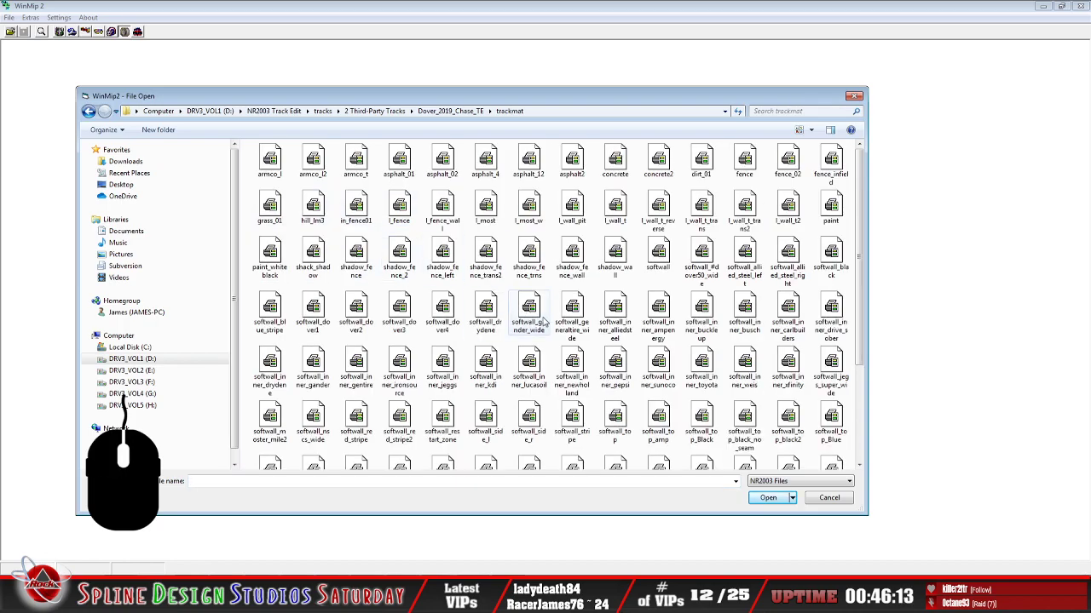
click(744, 160)
click(768, 499)
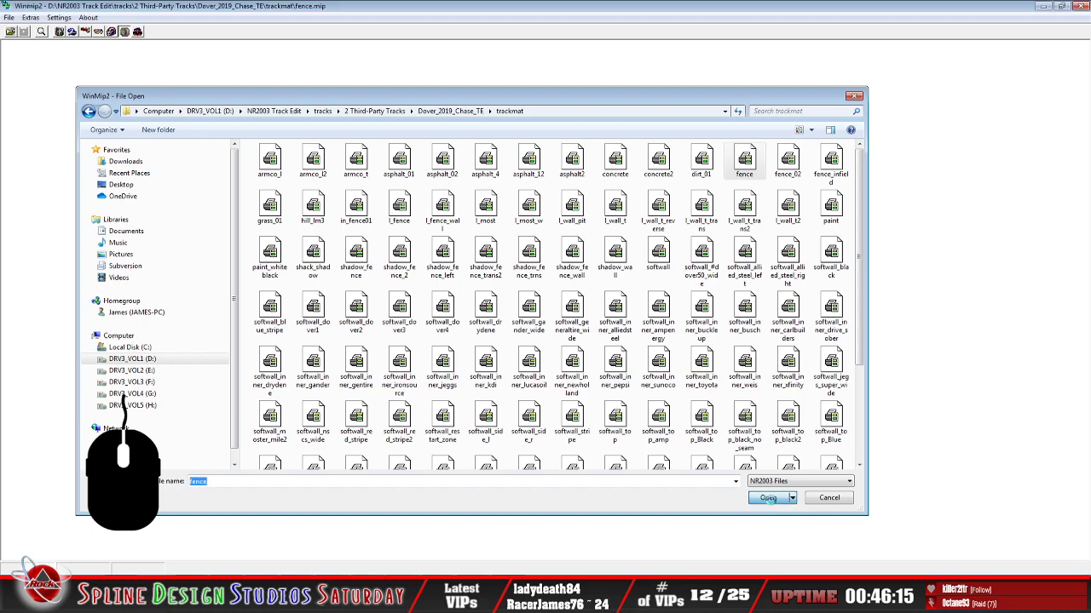
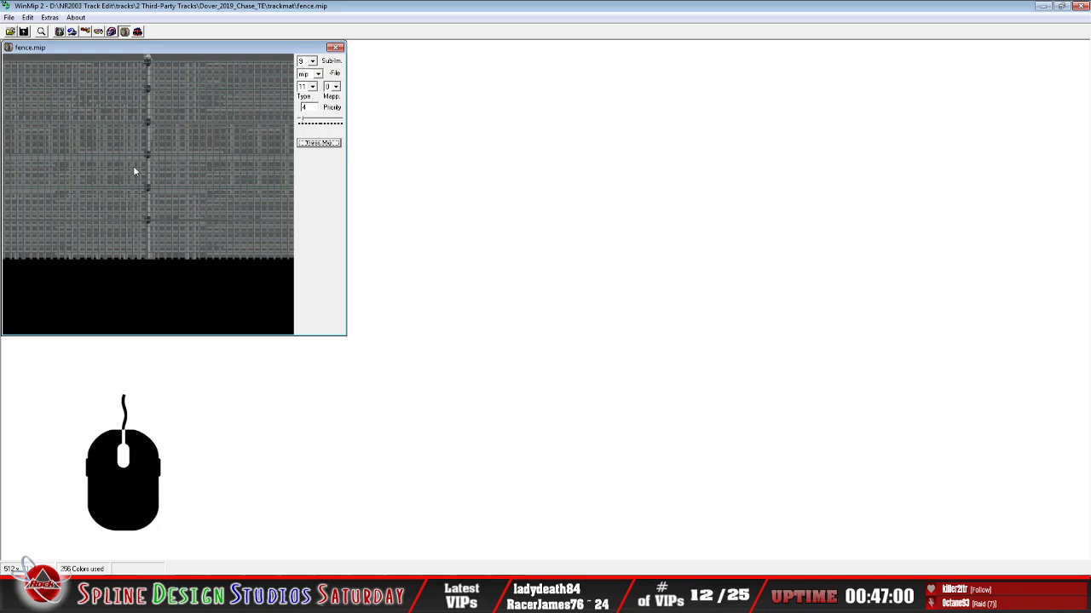
Compare fence.mip with the stand_fence images in Paint Shop Pro and display its transparency map
click(396, 574)
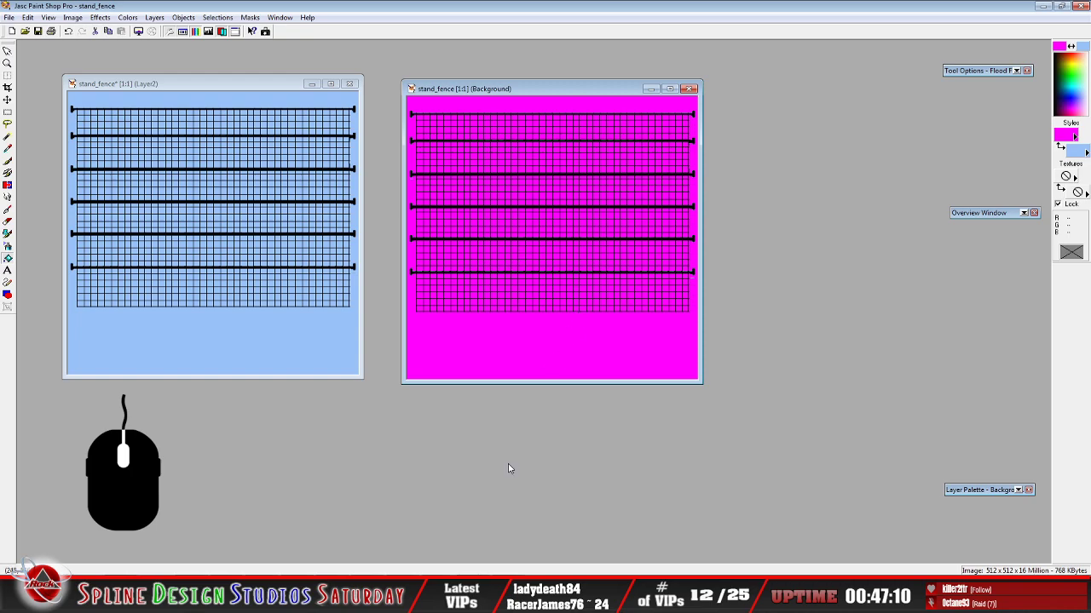
click(490, 596)
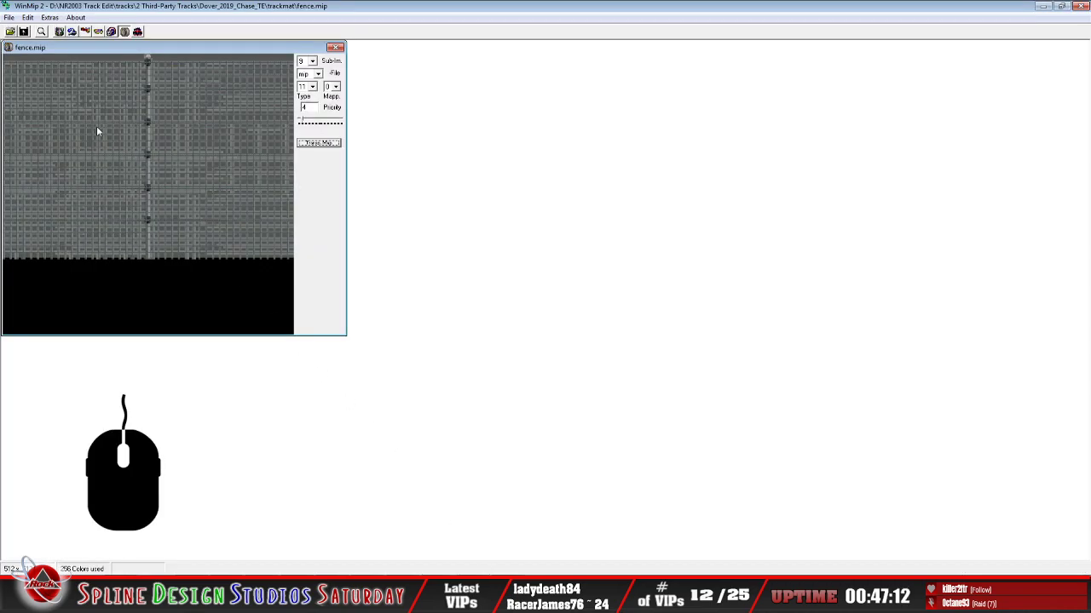
click(318, 144)
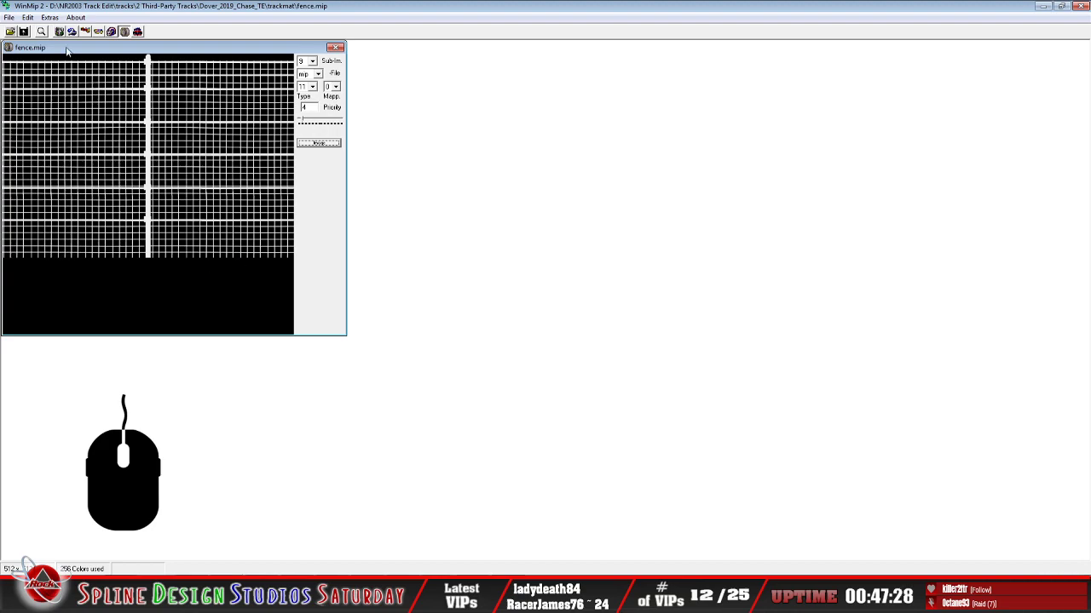
Close fence.mip and exit WinMip 2
click(9, 17)
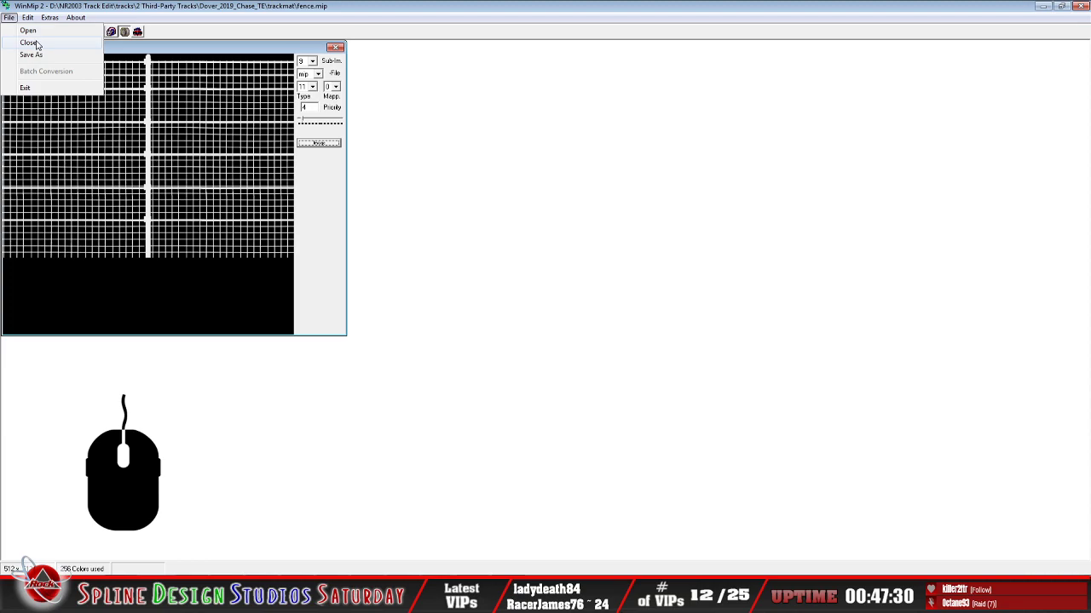
click(34, 41)
click(11, 18)
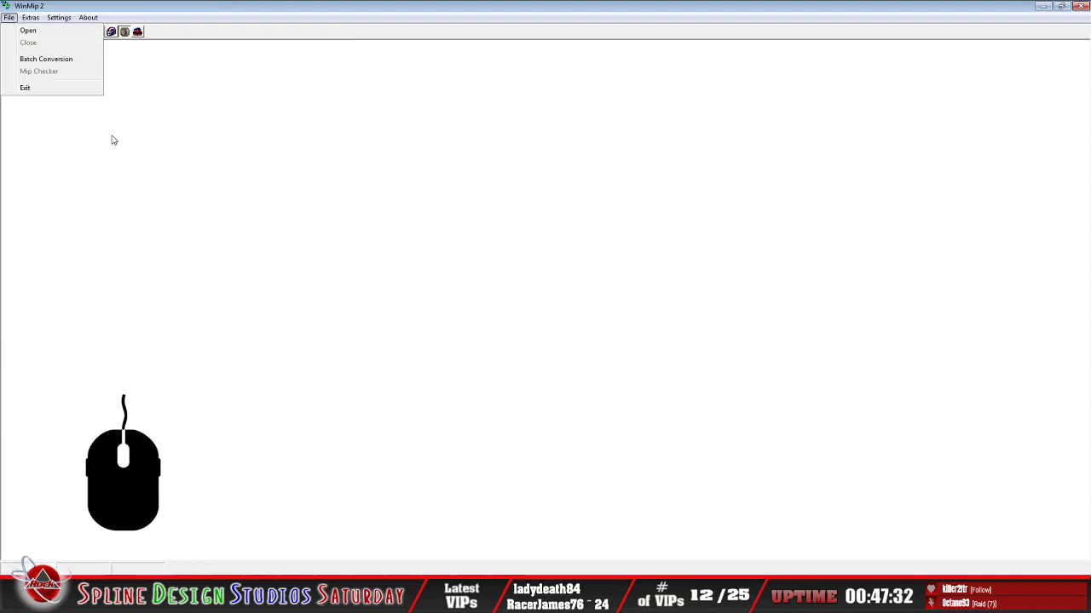
click(64, 90)
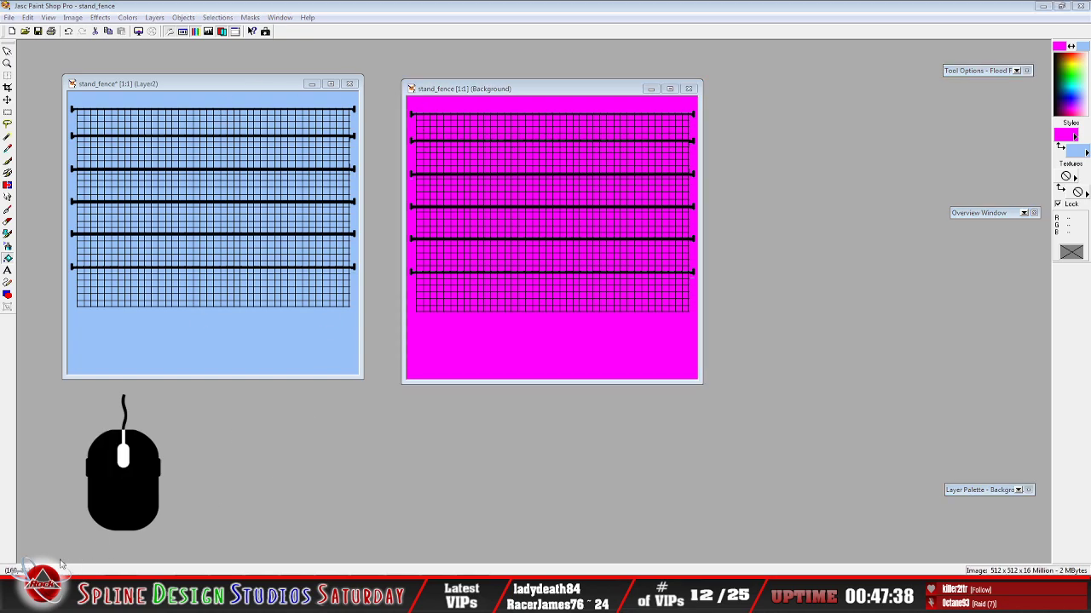
click(53, 548)
click(10, 21)
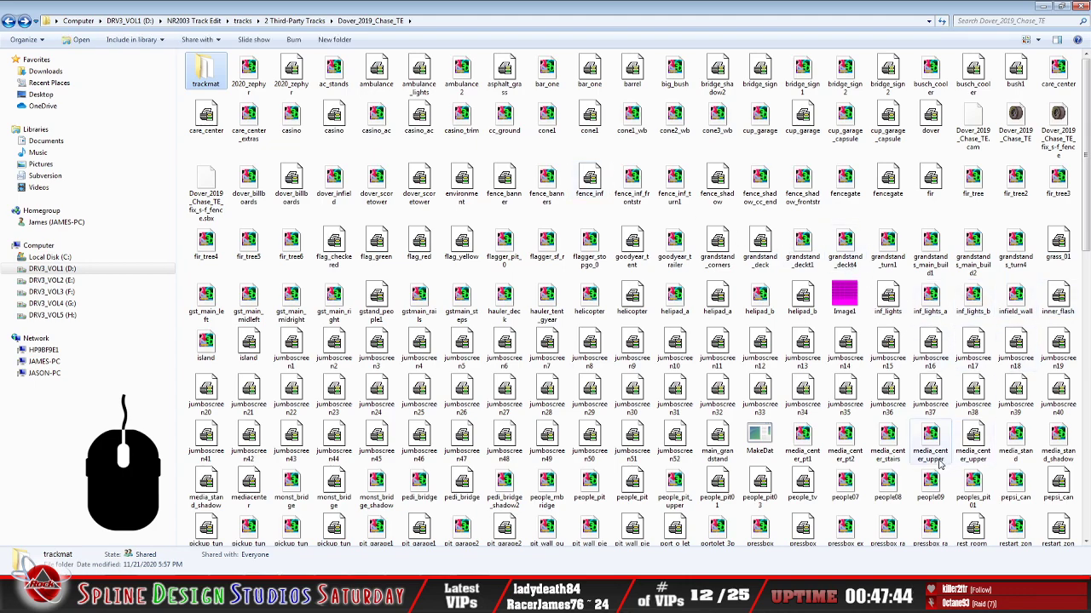
click(852, 349)
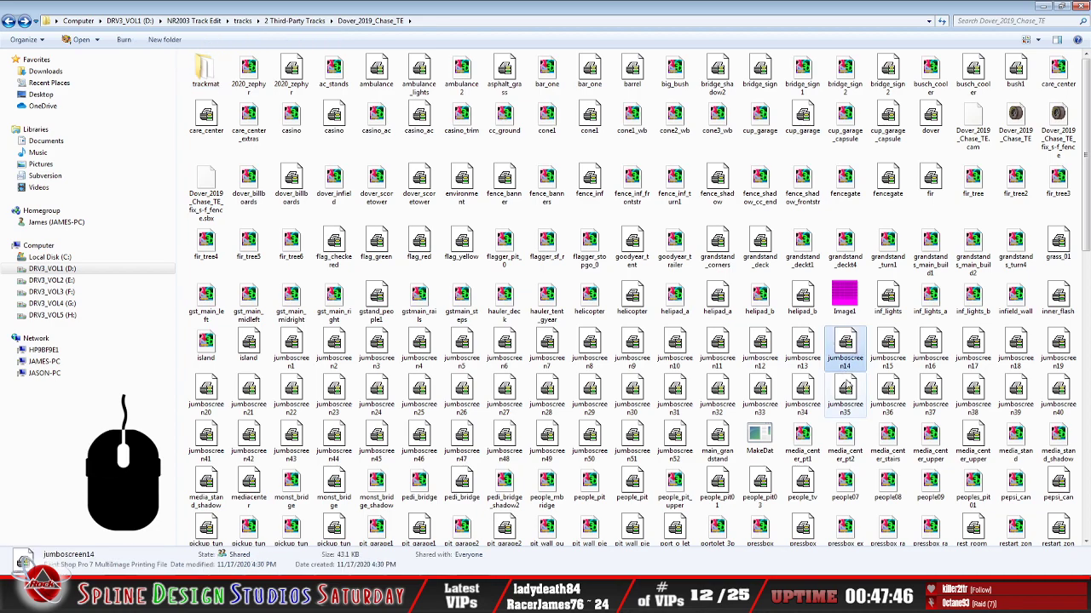
key(alt+Tab)
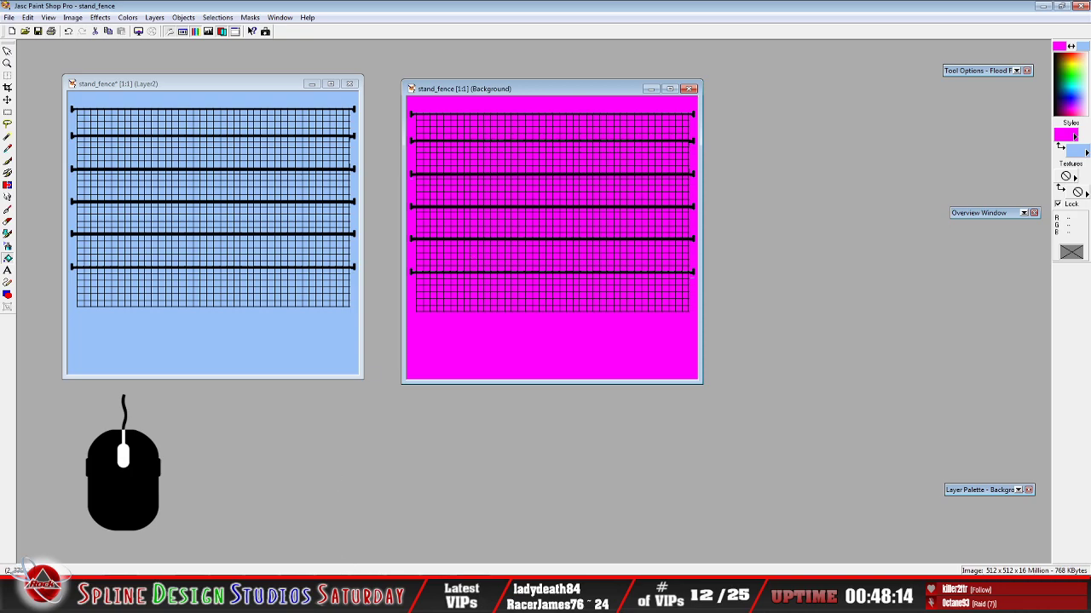
click(445, 597)
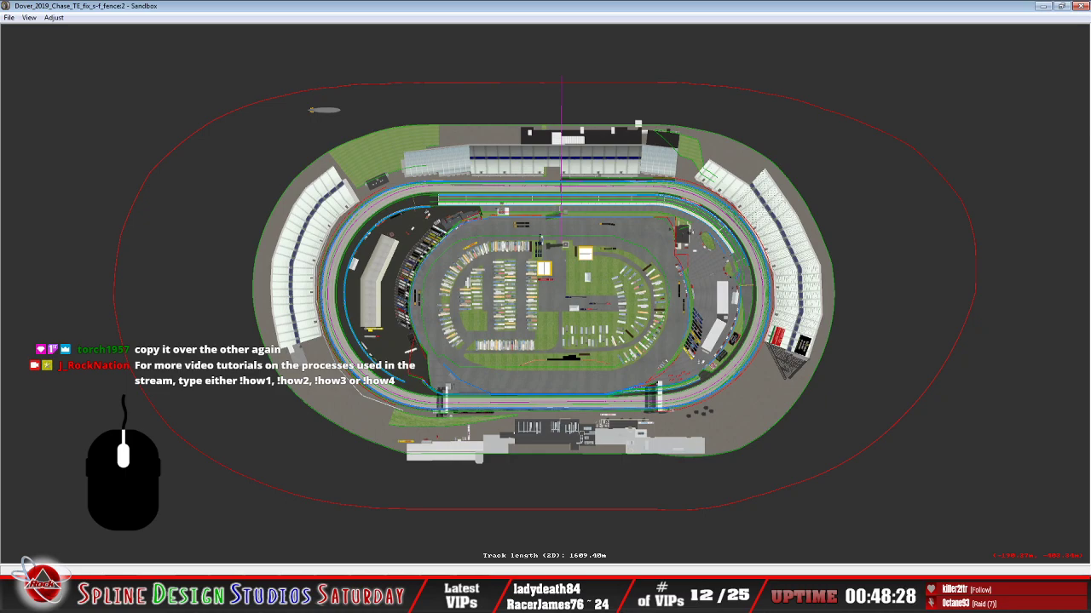
key(alt+Tab)
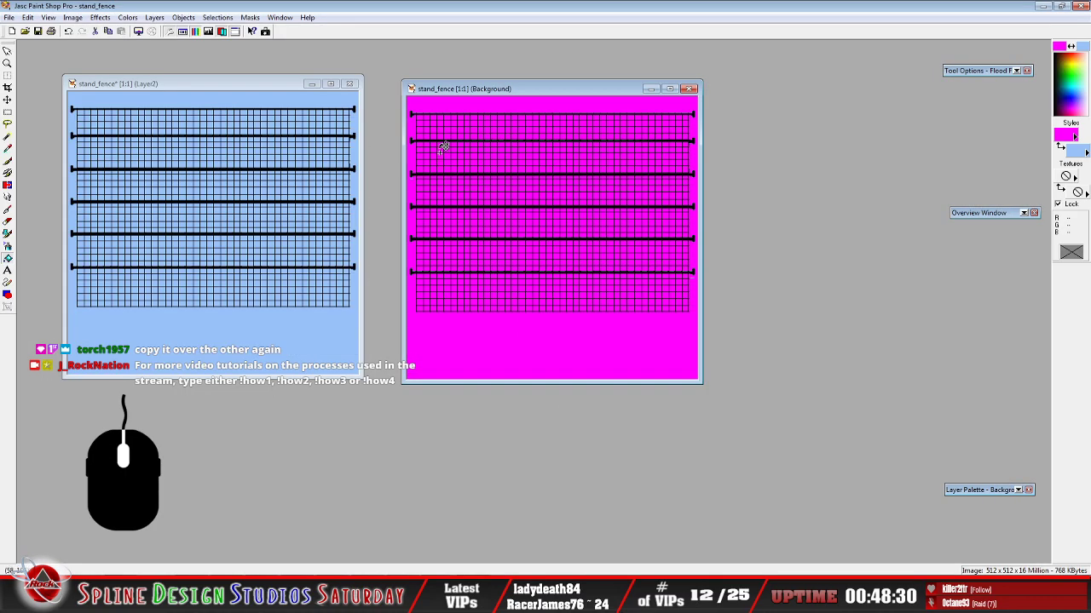
Undo the layer merge in the magenta stand_fence image and add a new layer to it
drag(482, 92, 332, 114)
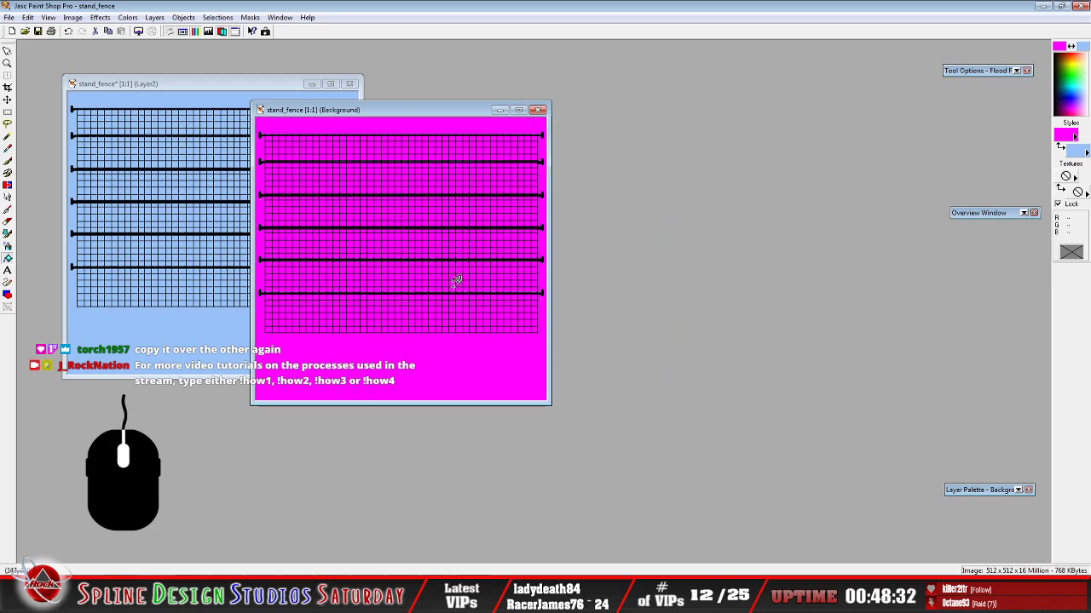
click(68, 30)
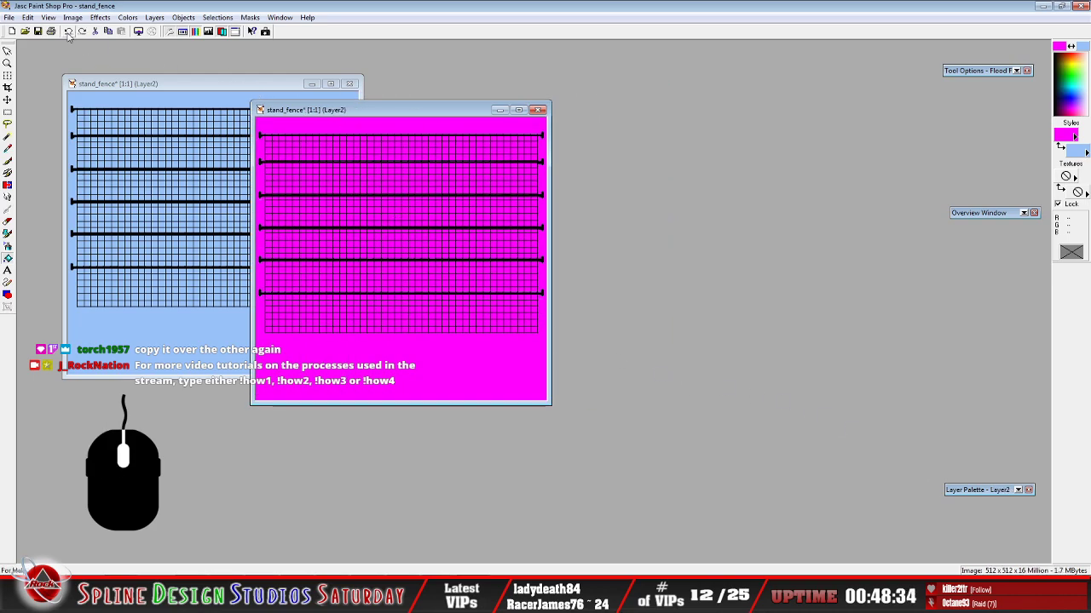
mouse_move(971, 491)
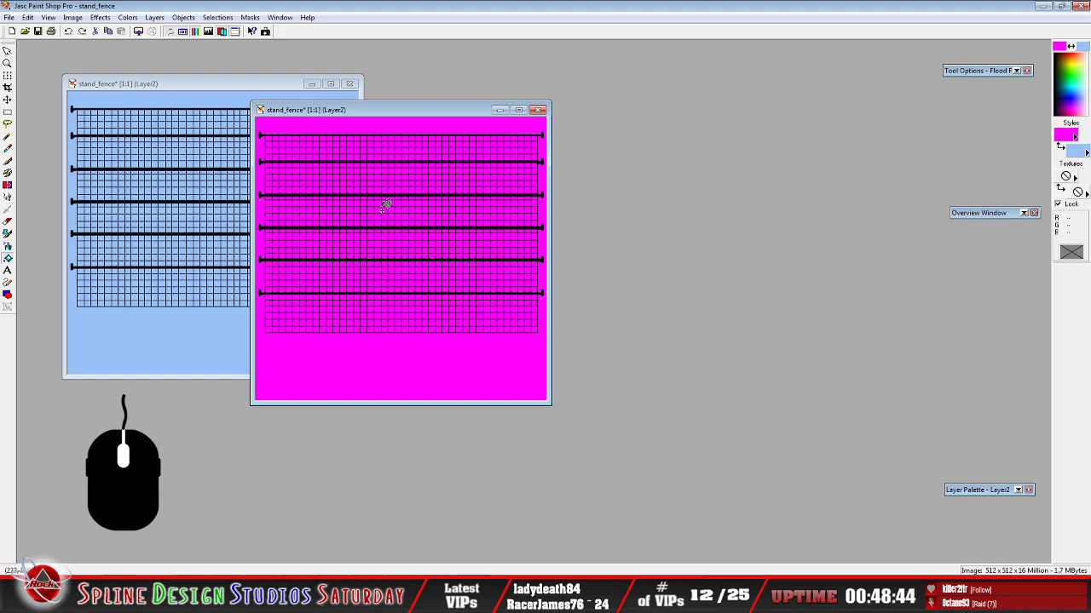
drag(372, 113, 536, 104)
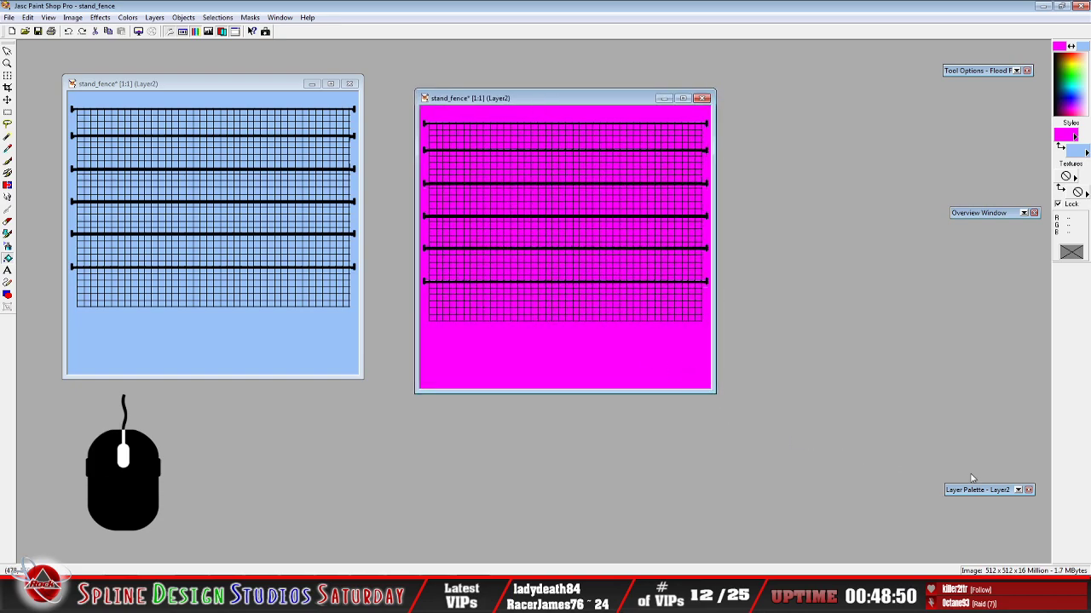
click(810, 280)
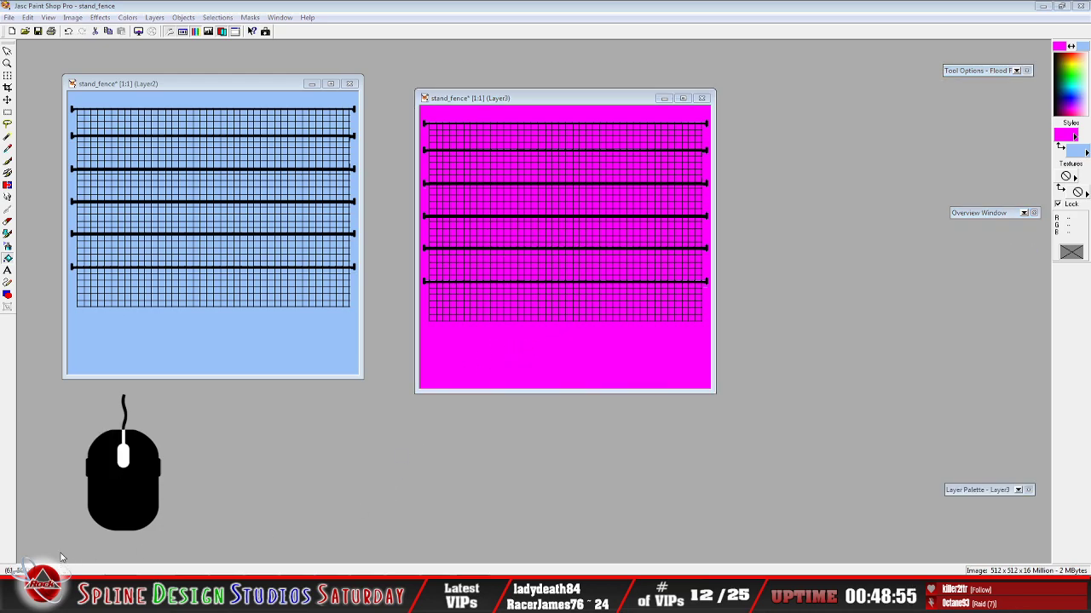
Return to the trackmat folder in Windows Explorer and open its fence.mip texture with WinMip2
click(61, 596)
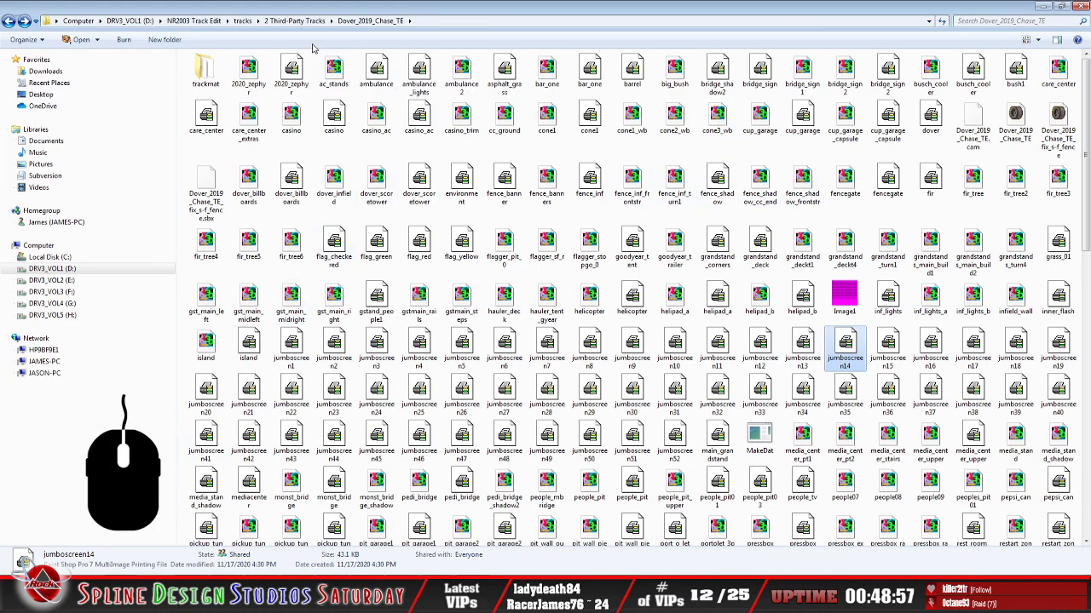
double_click(205, 69)
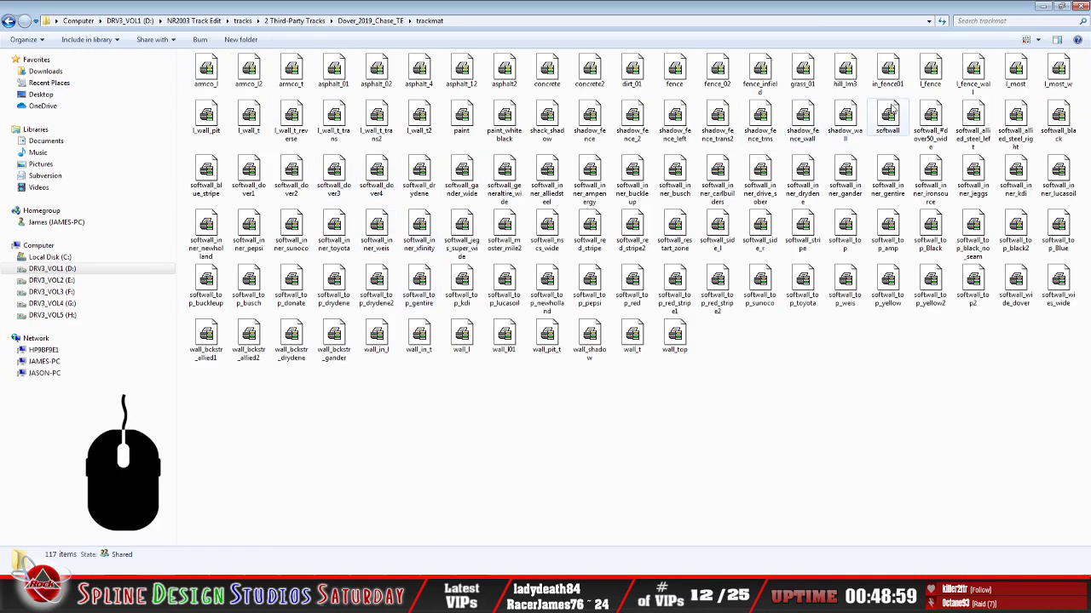
right_click(675, 75)
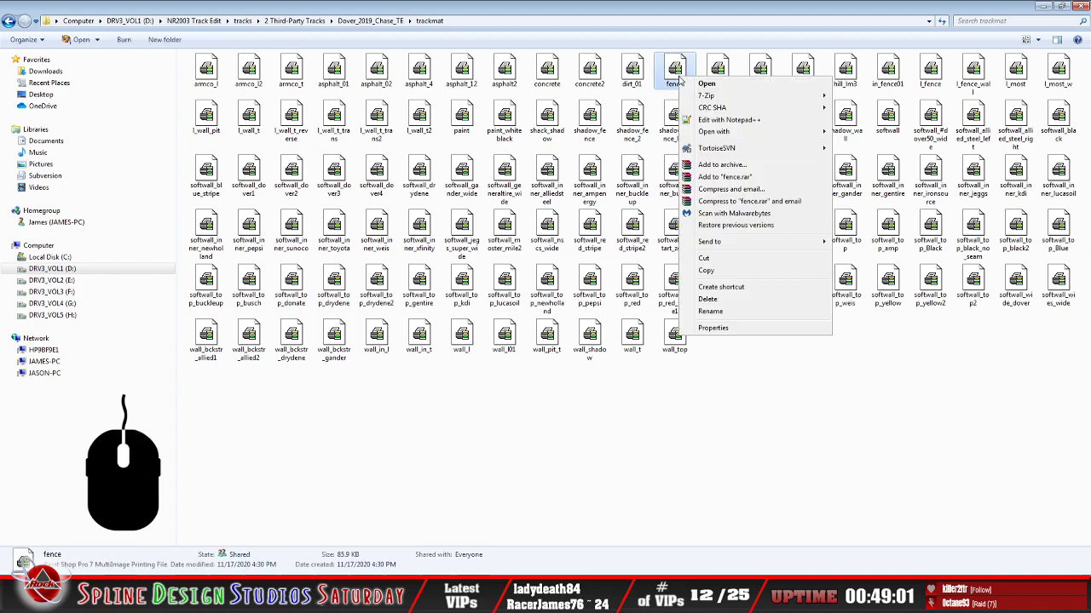
mouse_move(745, 132)
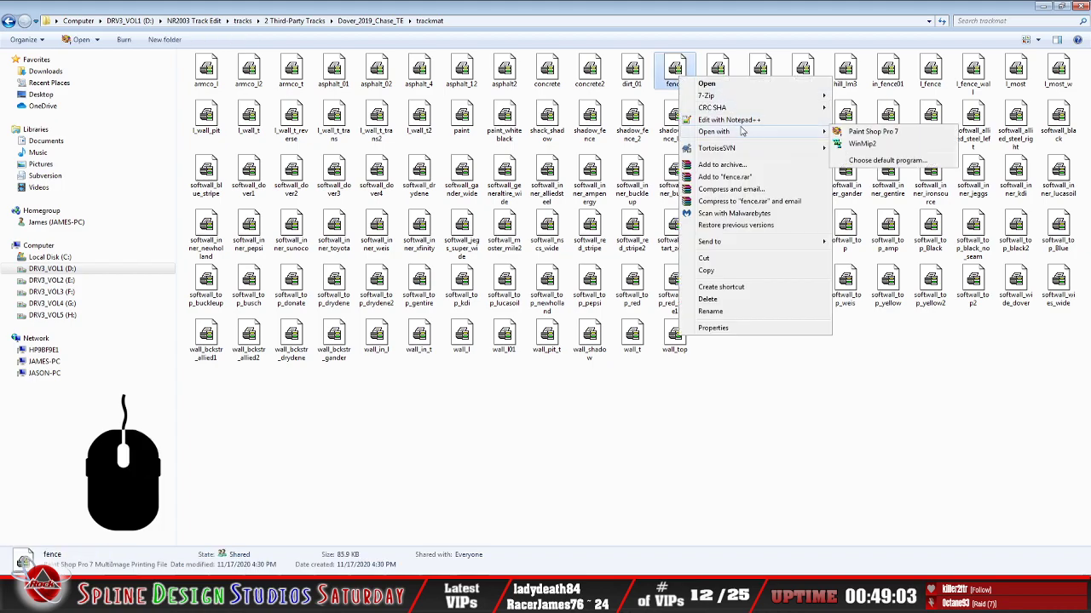
click(862, 144)
click(10, 31)
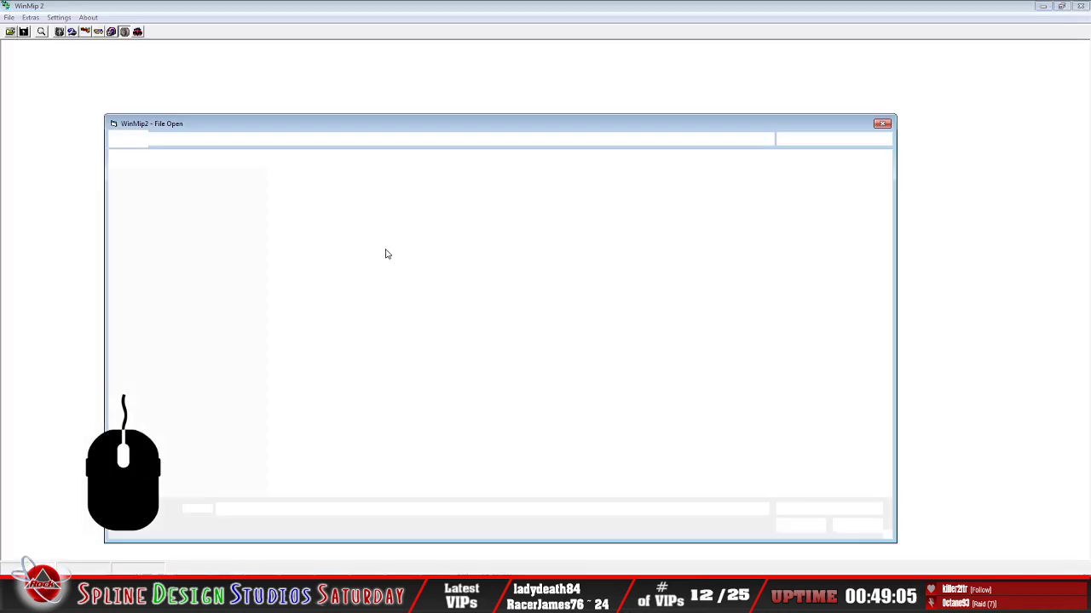
click(773, 189)
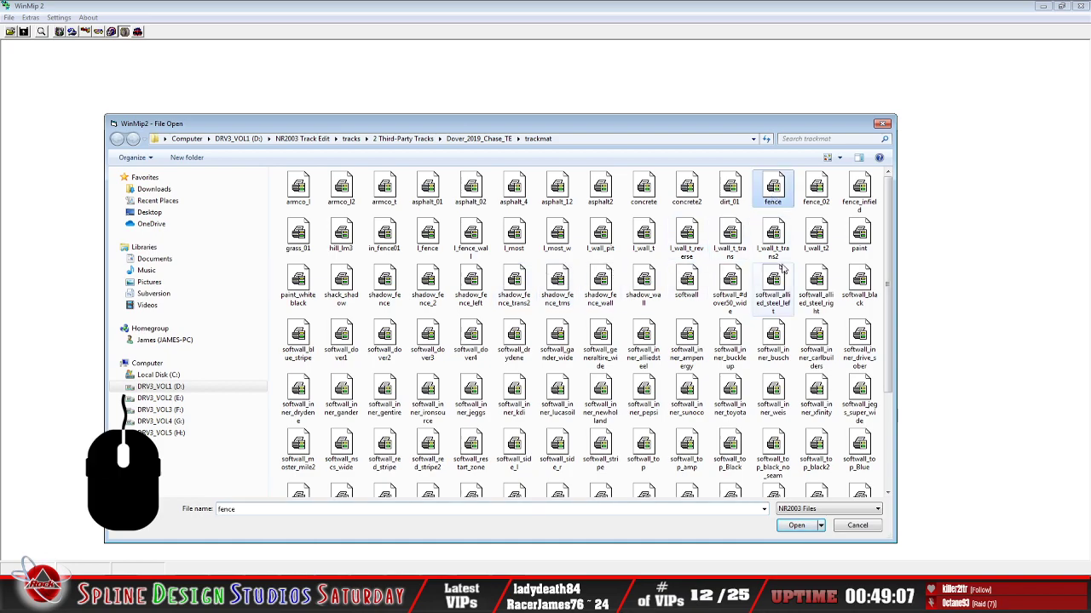
click(796, 526)
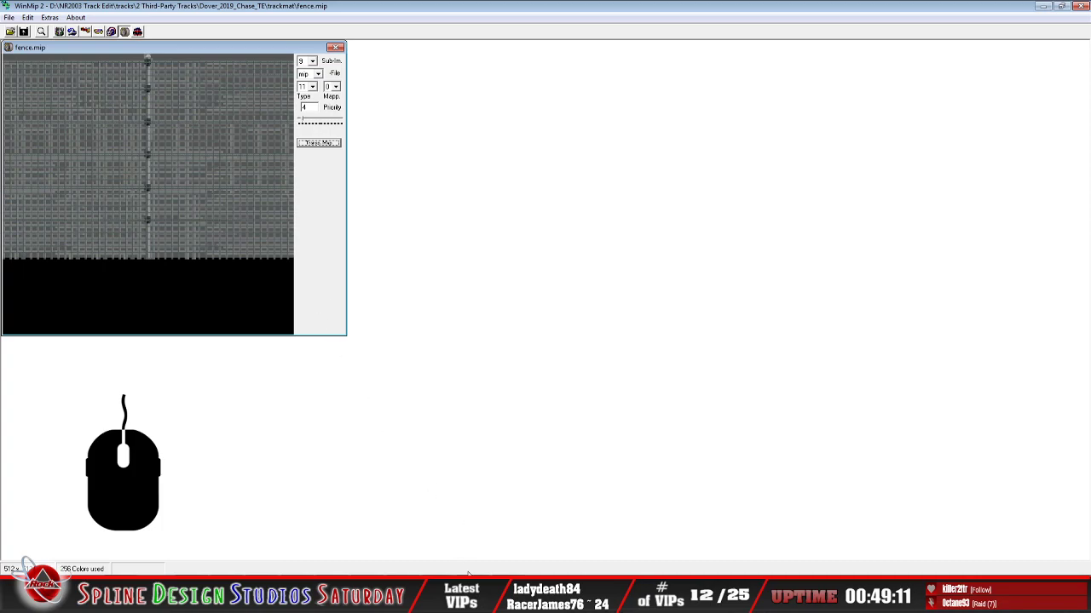
Compare the post and mesh in fence.mip with the magenta stand_fence image, moving the fence.mip window clear of the corner
click(468, 597)
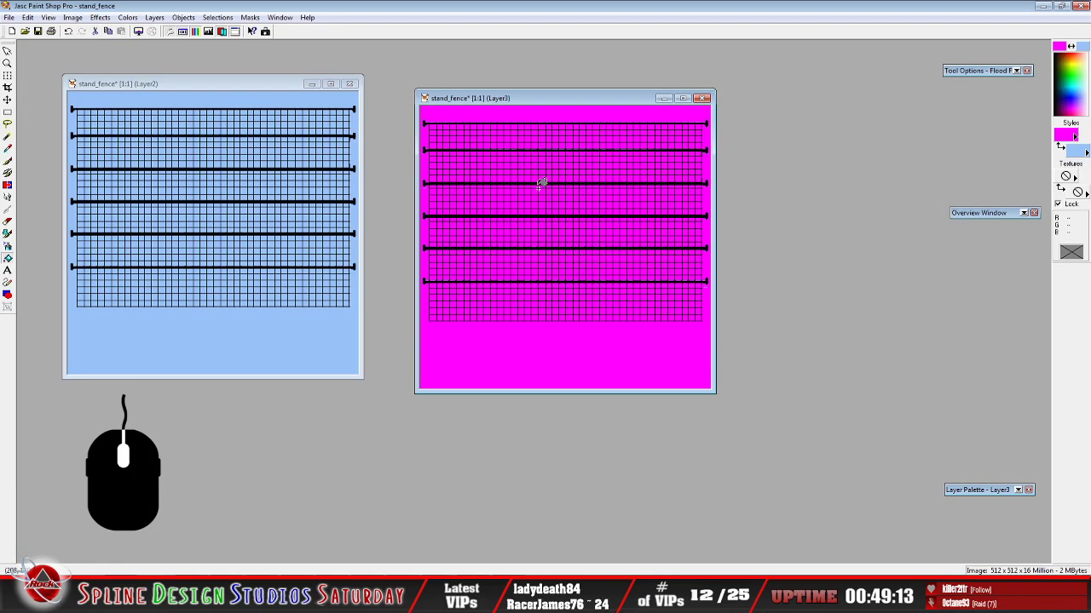
click(426, 596)
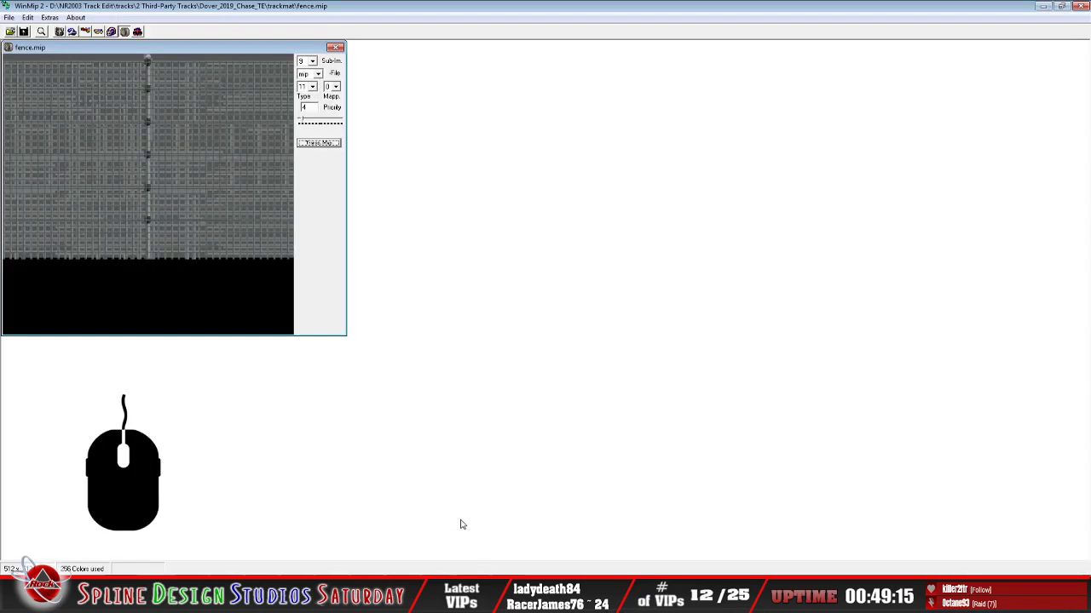
drag(146, 49, 320, 104)
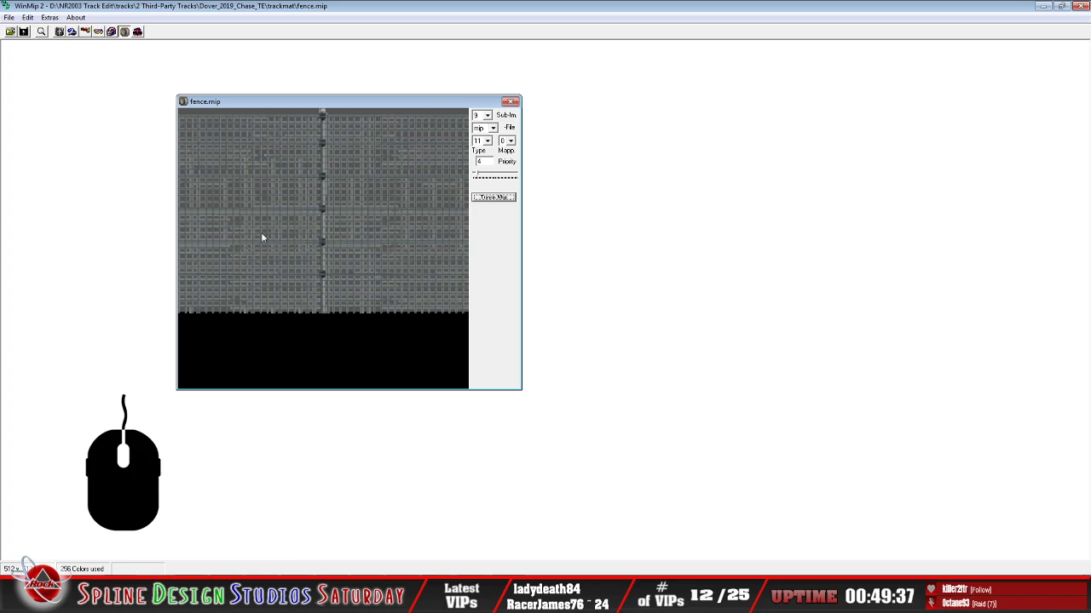
Switch to Windows Explorer, go back to the Dover_2019_Chase_TE folder and look through its files down to the stand_fence textures
click(56, 546)
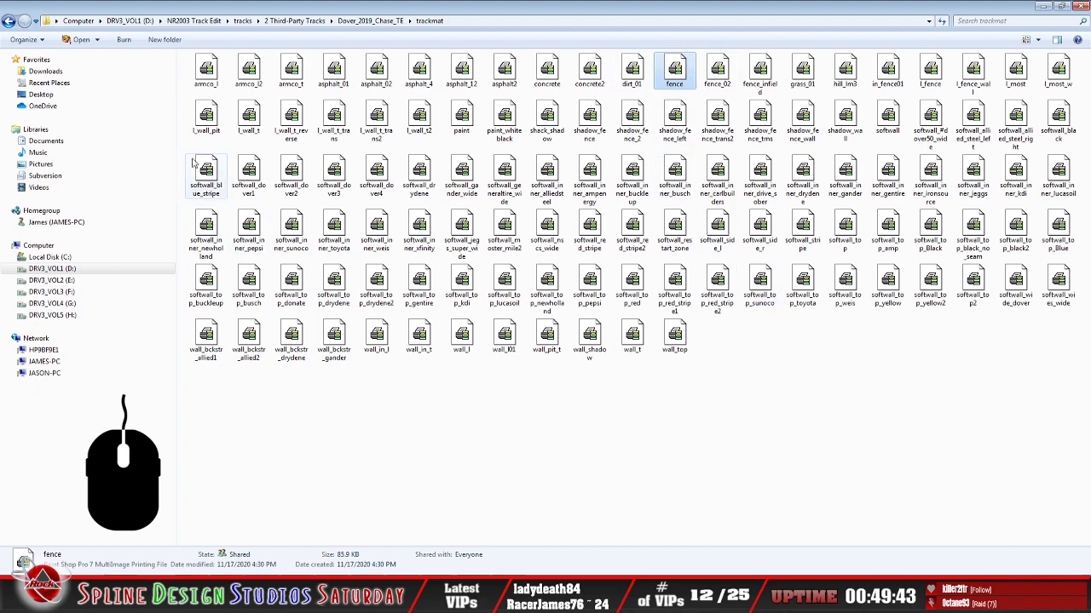
click(9, 21)
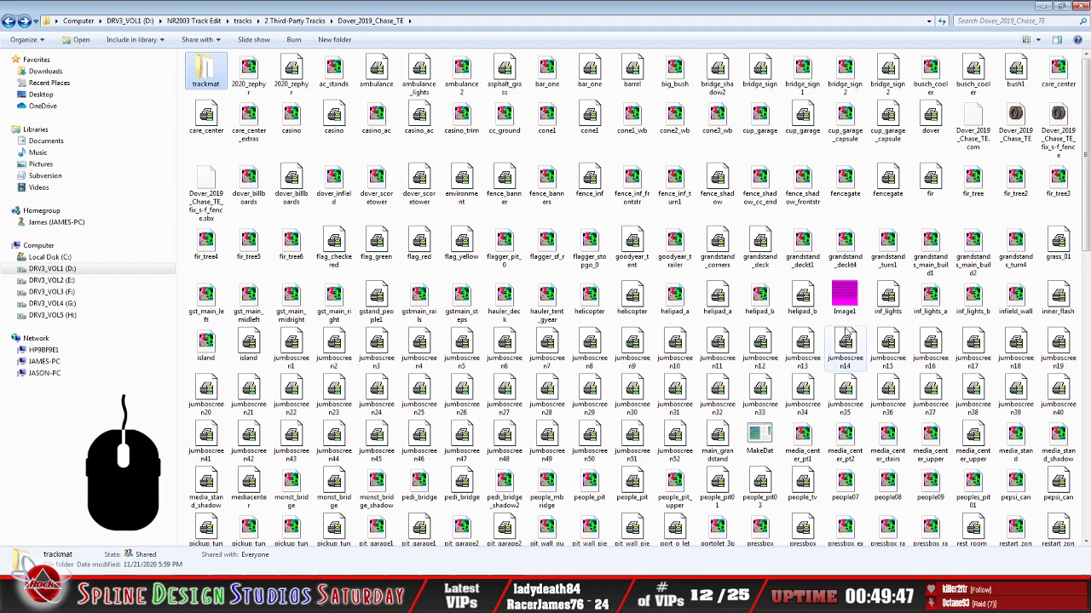
click(809, 392)
scroll(810, 392, down, 4)
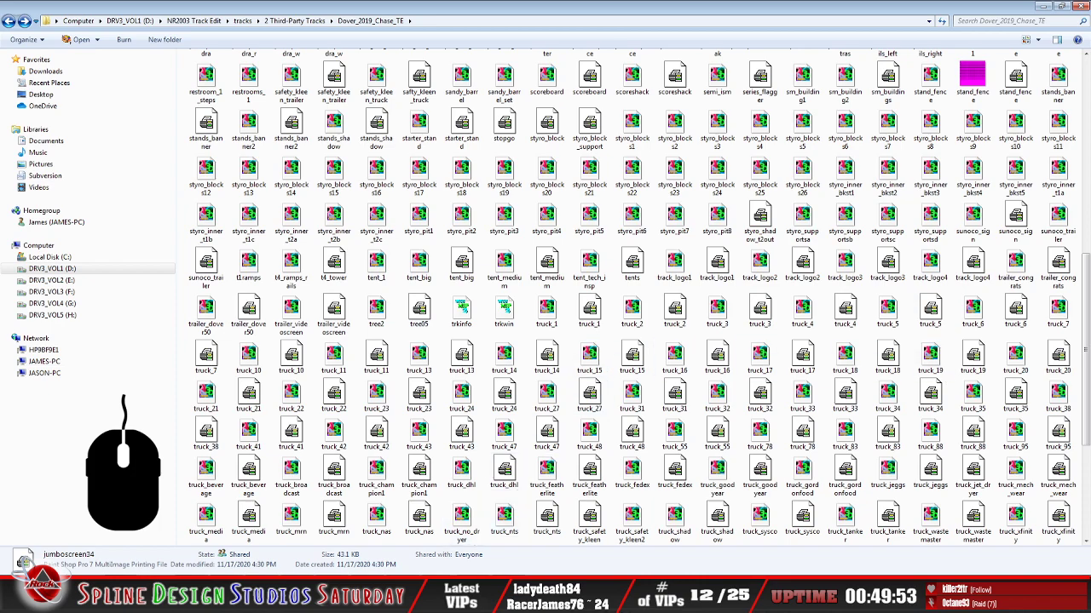
Switch to Sandbox's Camera View, turn on slew mode and view the fence at the flag stand from the track side
click(450, 579)
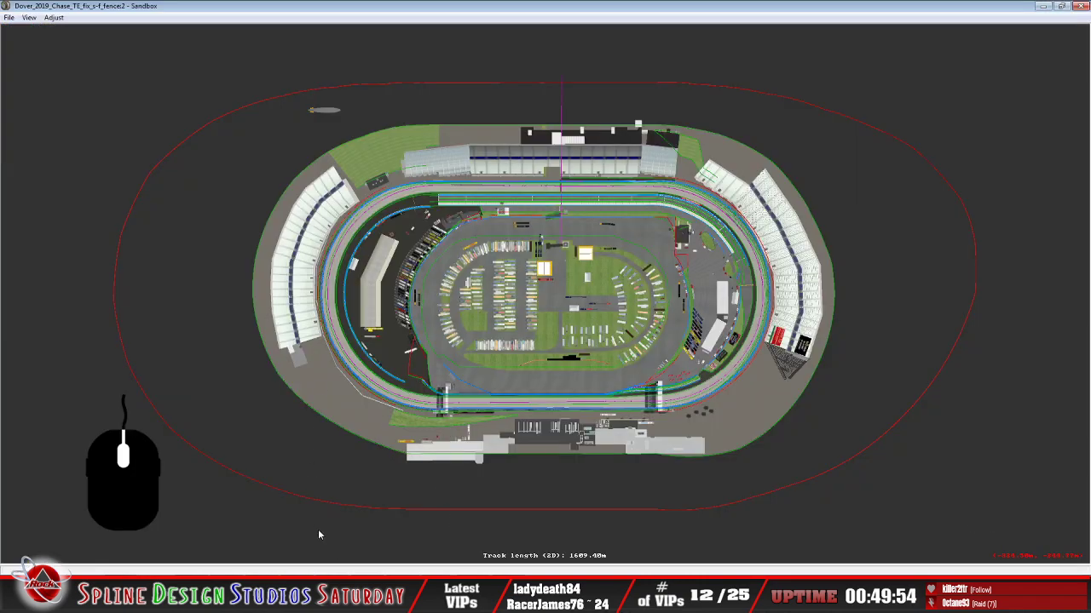
click(413, 580)
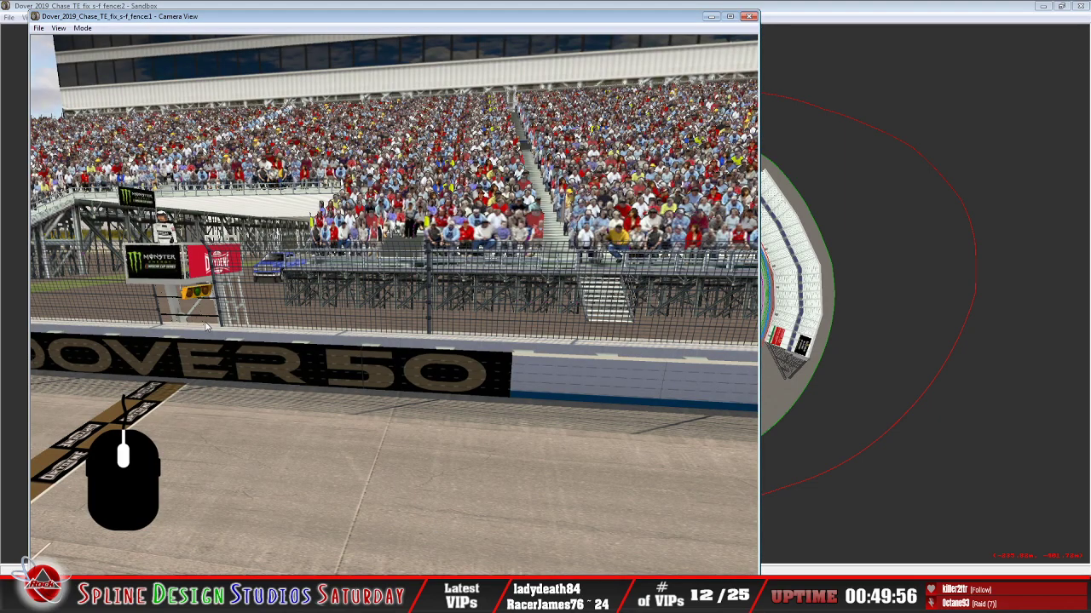
click(83, 29)
click(101, 53)
right_drag(393, 304, 394, 273)
scroll(393, 304, down, 2)
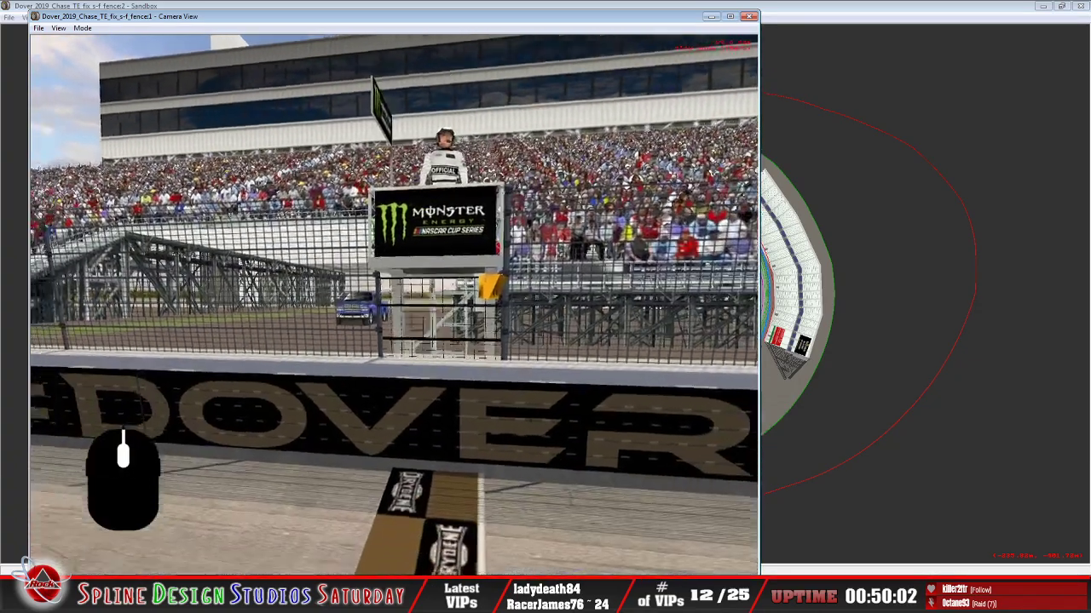
Fly the camera across the fence to the back of the flag stand and look at the fence edge beside it
scroll(394, 304, up, 3)
scroll(394, 304, down, 2)
scroll(393, 305, up, 1)
scroll(393, 305, up, 4)
drag(394, 305, 477, 305)
scroll(394, 305, up, 1)
right_drag(477, 305, 409, 305)
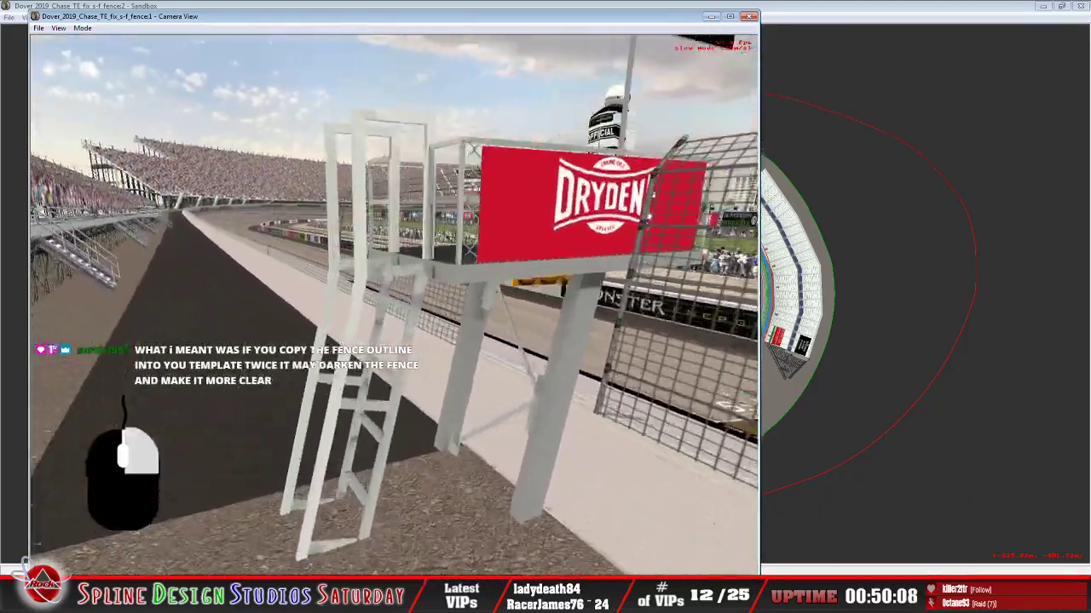
Examine the fence post and mesh beside the flag stand up close from behind the wall, from several angles
drag(409, 305, 502, 305)
right_drag(503, 305, 511, 289)
scroll(394, 305, up, 3)
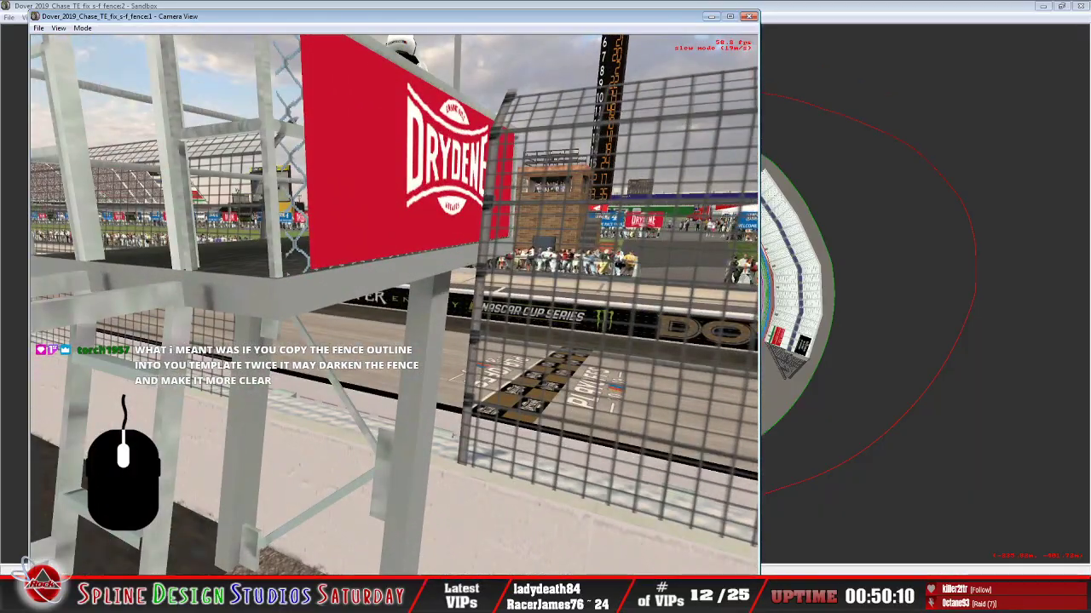
scroll(393, 305, down, 3)
right_drag(394, 305, 511, 305)
scroll(393, 305, down, 3)
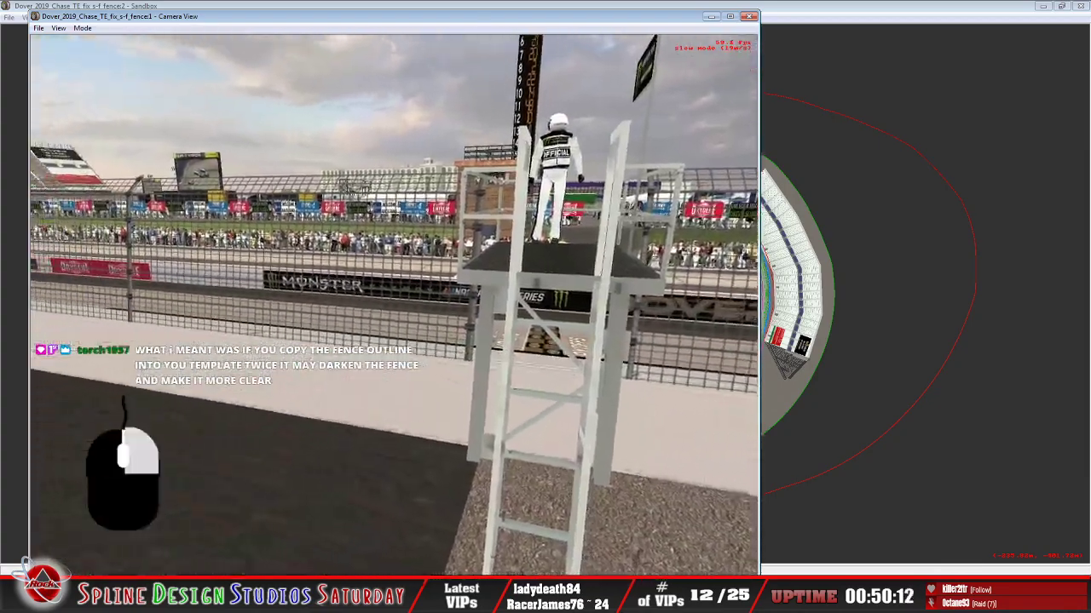
scroll(394, 305, up, 3)
scroll(394, 305, down, 3)
scroll(394, 305, up, 3)
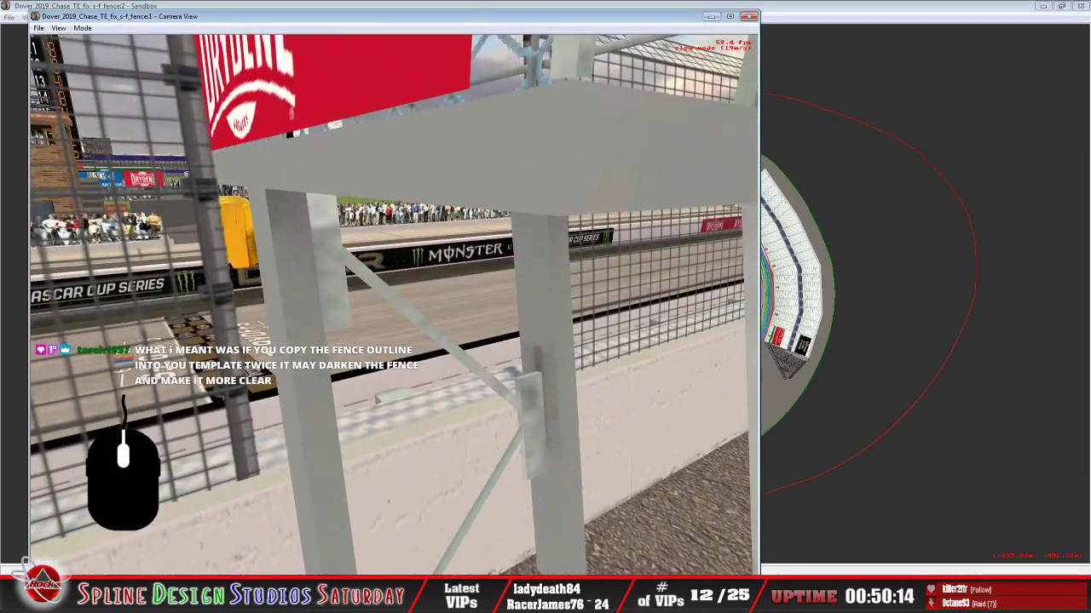
scroll(393, 305, down, 3)
scroll(347, 343, up, 3)
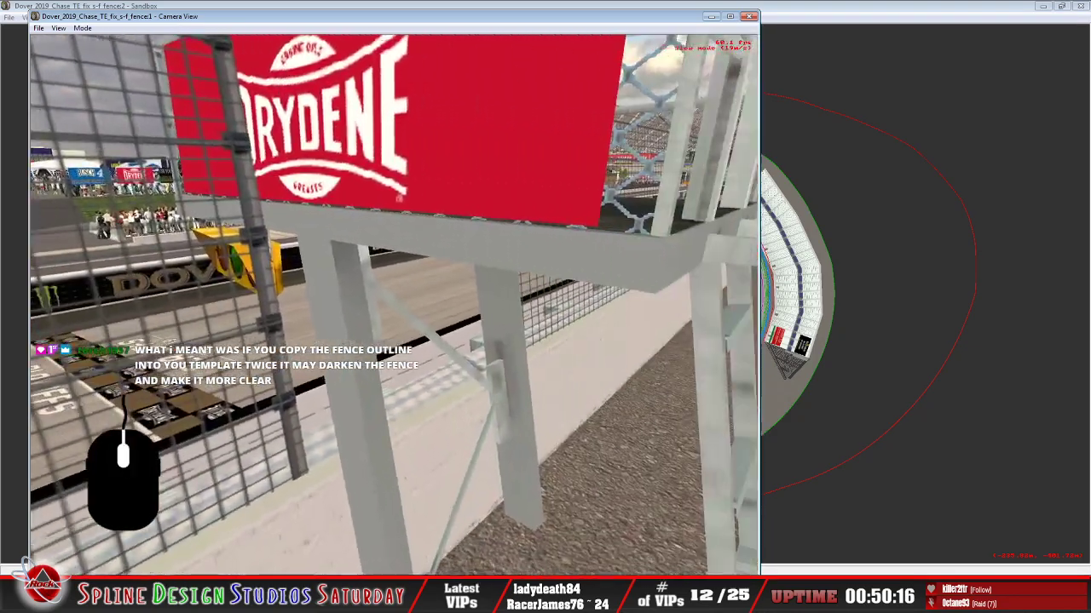
scroll(347, 343, down, 3)
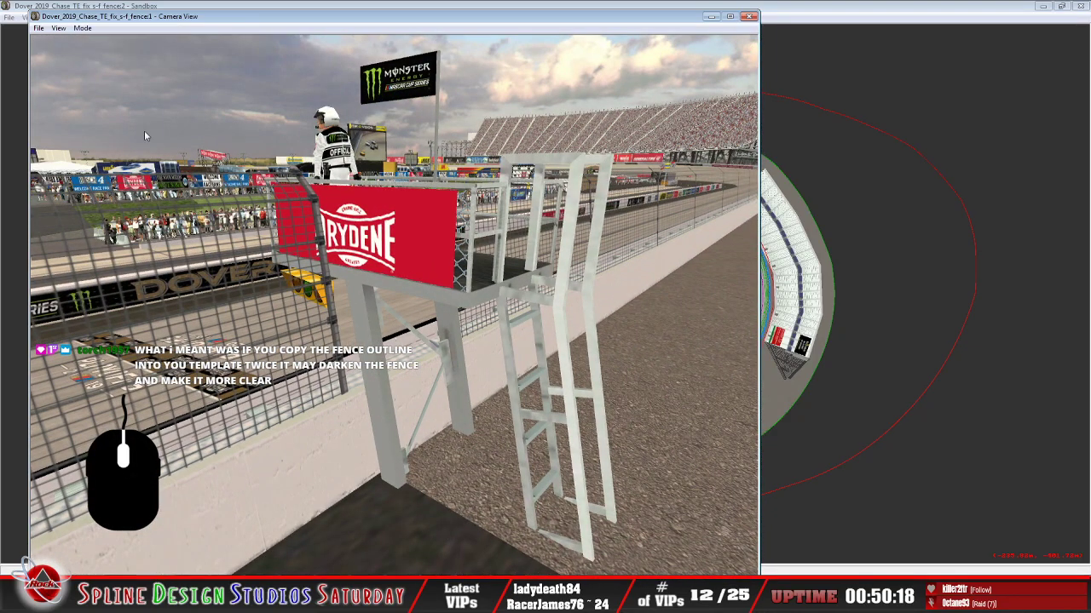
Re-enter slew mode and fly back to the track side to view the fence posts around the flag stand
click(81, 28)
click(102, 51)
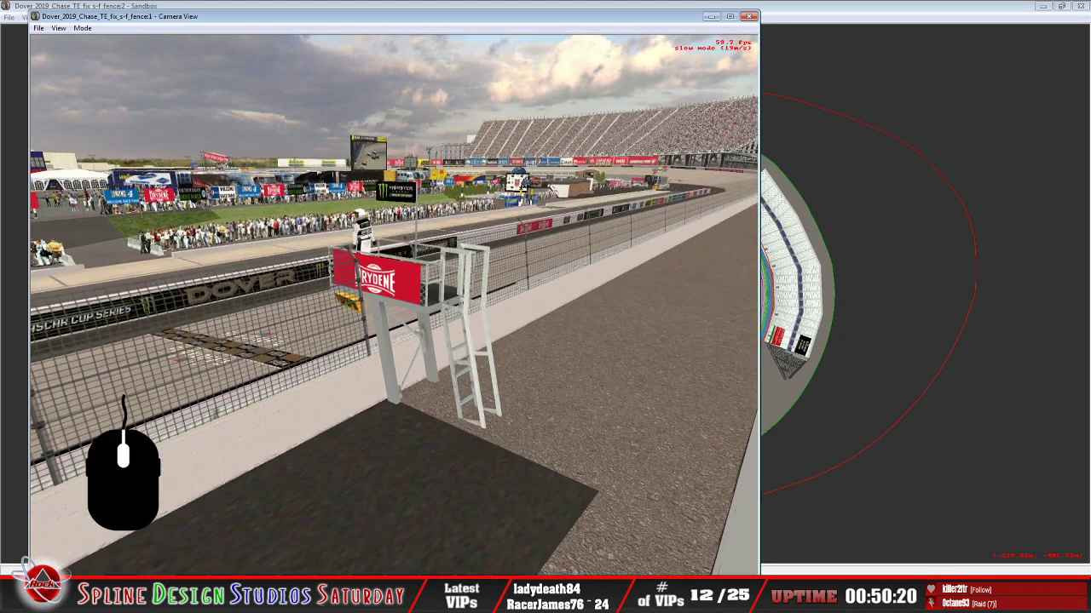
right_drag(394, 305, 461, 305)
drag(460, 305, 460, 350)
right_drag(460, 350, 512, 305)
drag(512, 305, 511, 358)
right_drag(394, 305, 477, 298)
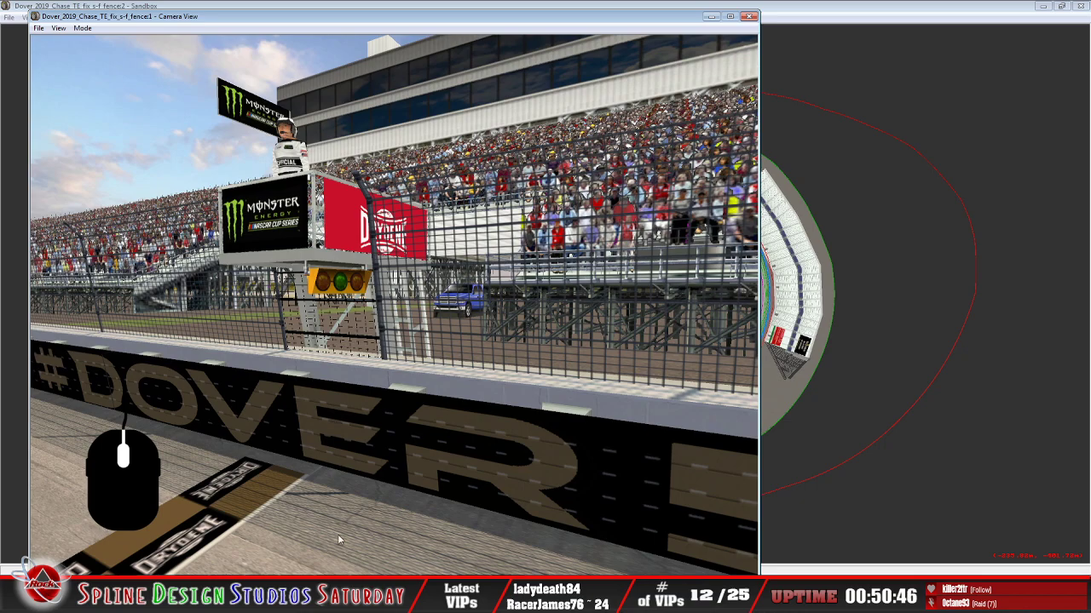
Switch to Paint Shop Pro, move the magenta stand_fence window over the blue one and inspect its mesh up close
key(alt+Tab)
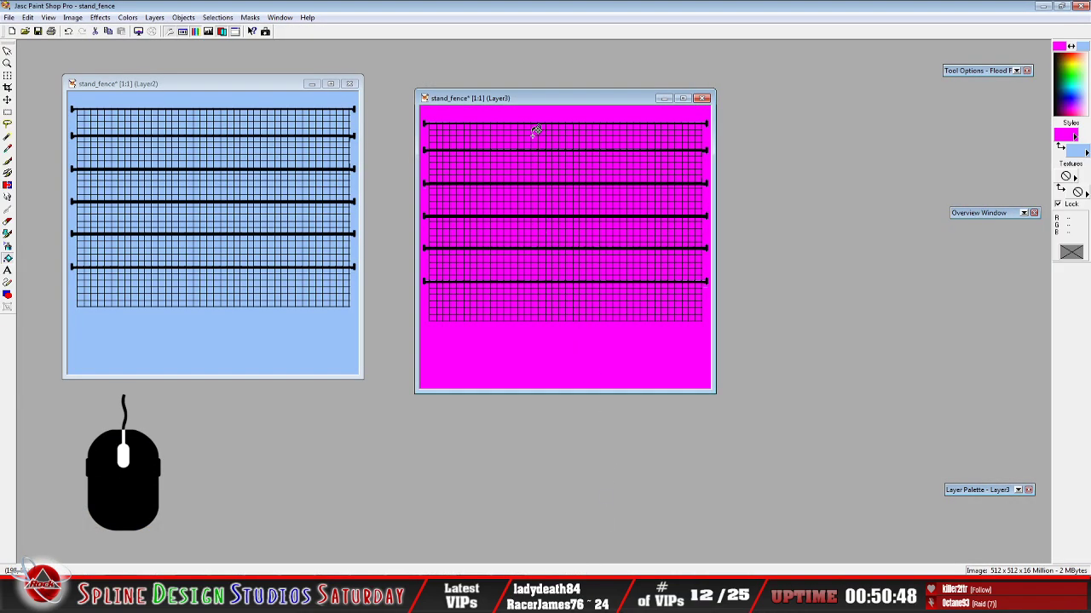
drag(531, 103, 323, 142)
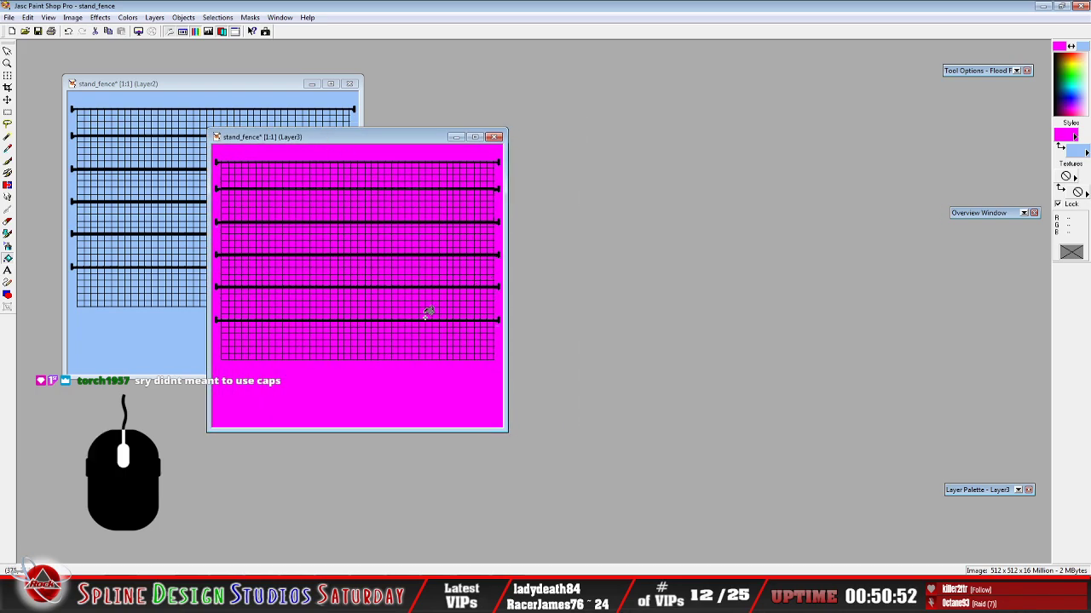
scroll(373, 291, up, 1)
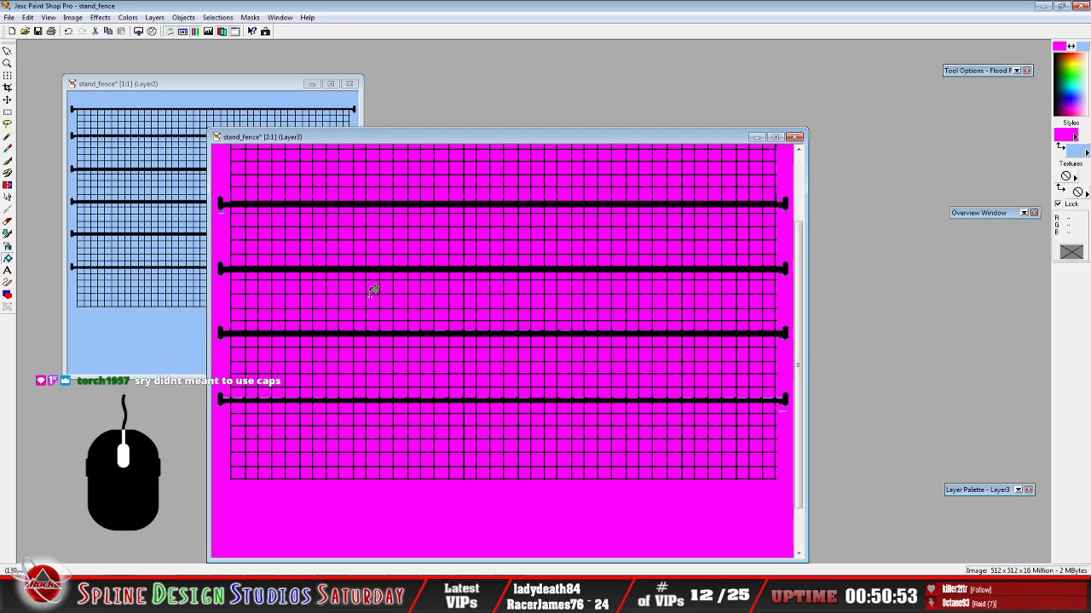
scroll(306, 368, down, 1)
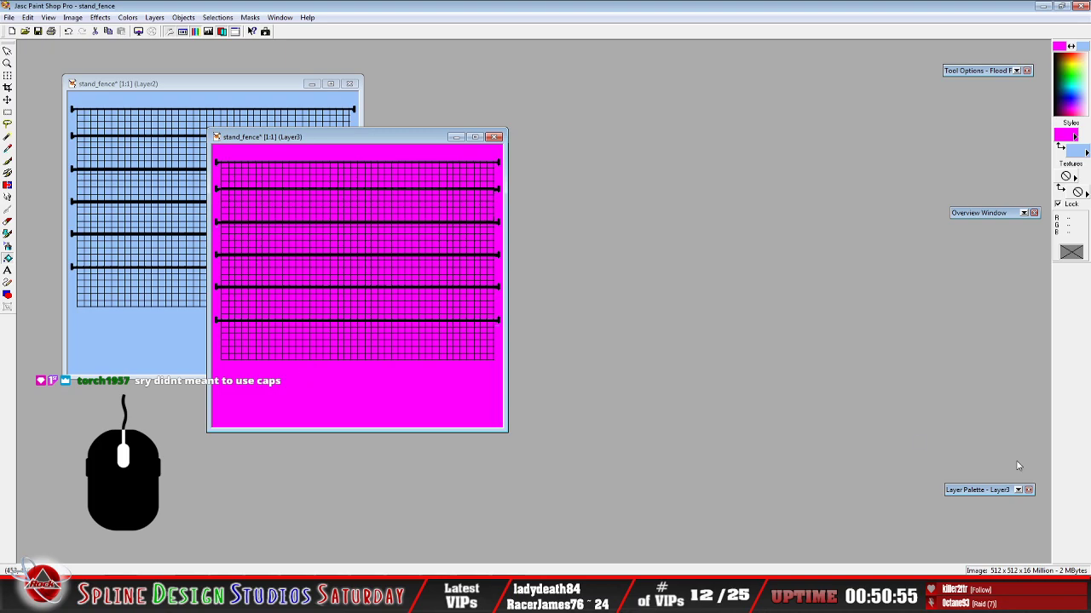
Hide Layer2 of the magenta stand_fence image and move its window clear of the blue image
mouse_move(958, 492)
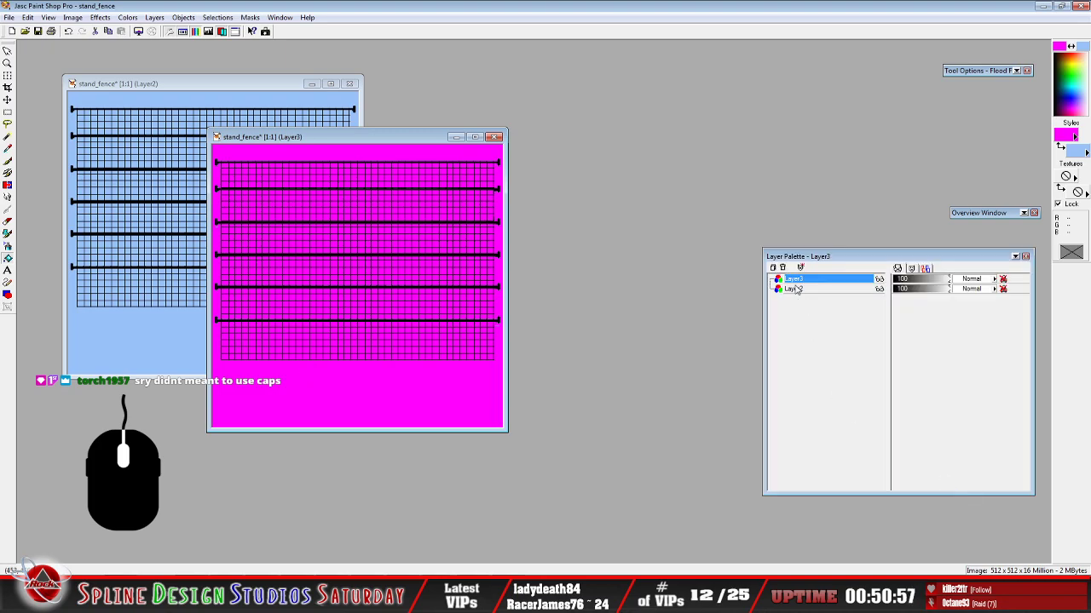
mouse_move(796, 291)
click(880, 289)
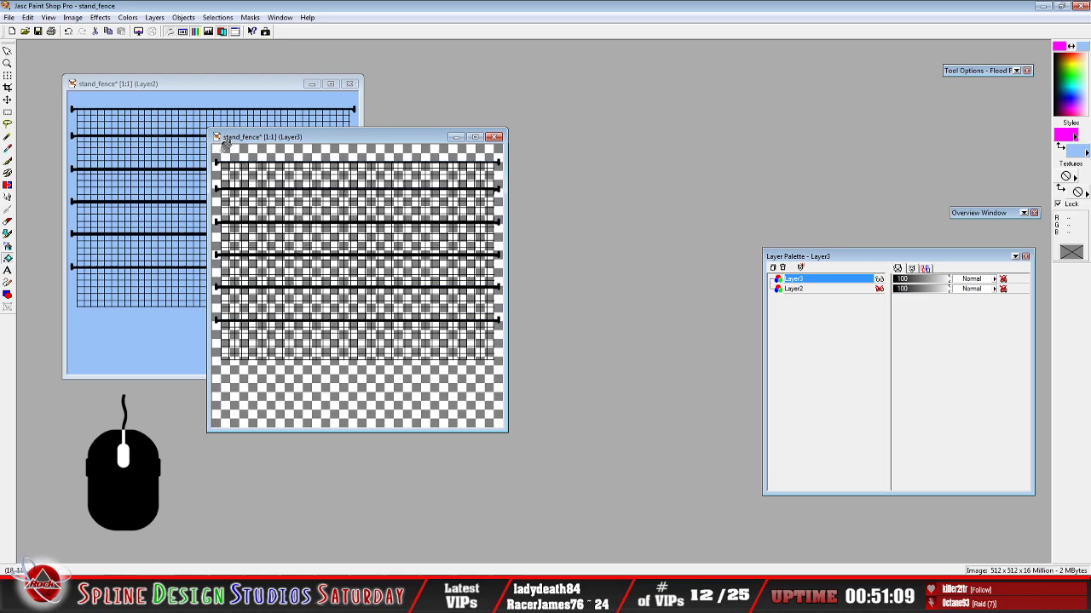
drag(303, 137, 526, 128)
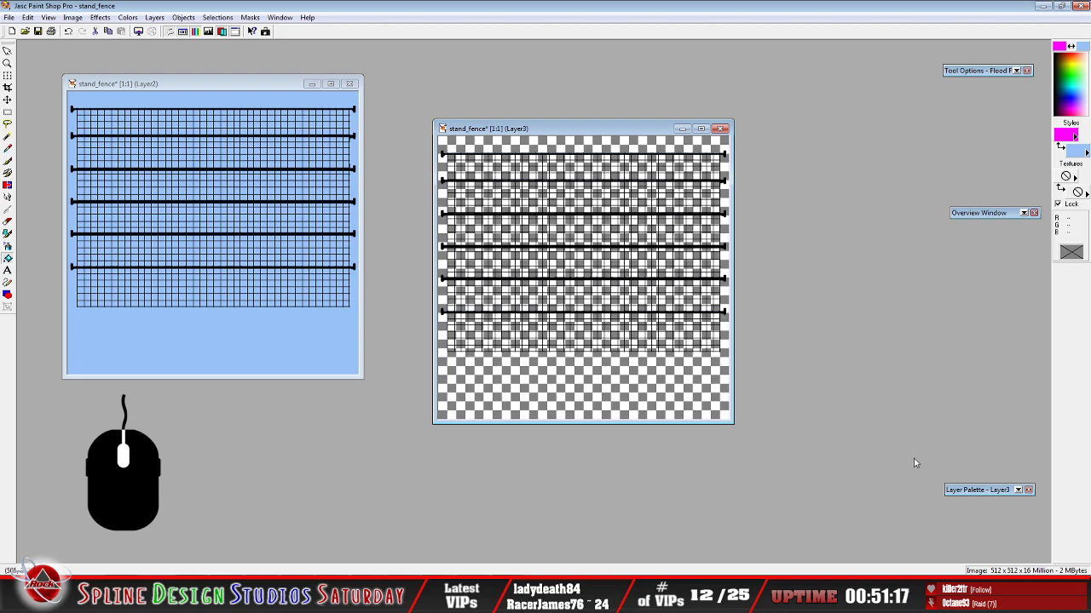
mouse_move(959, 490)
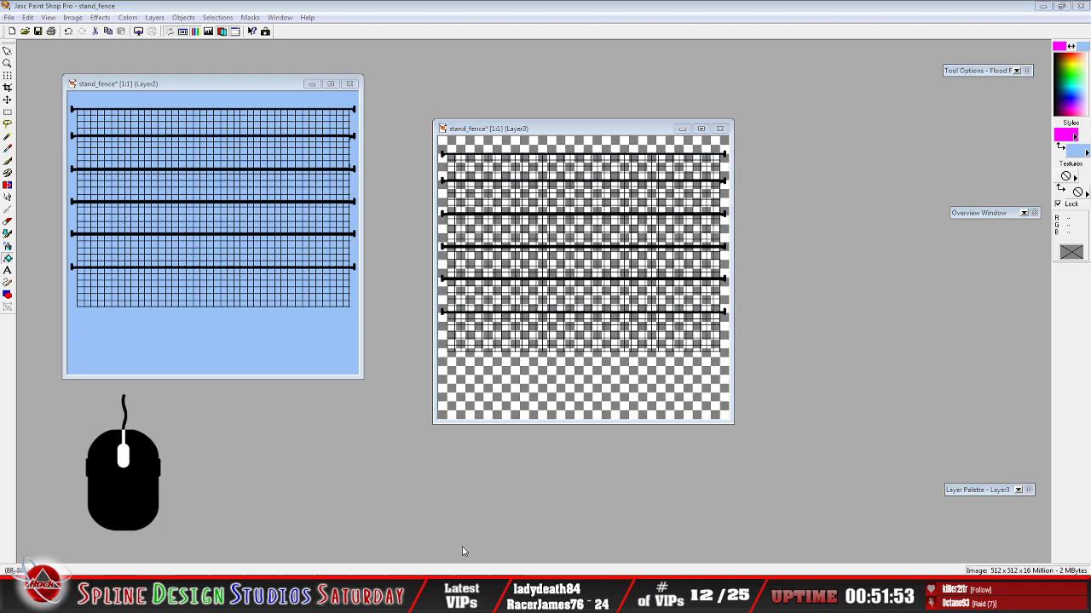
Switch to Sandbox's Camera View, turn on slew mode and look down on the inside wall and its foam blocks
key(alt+Tab)
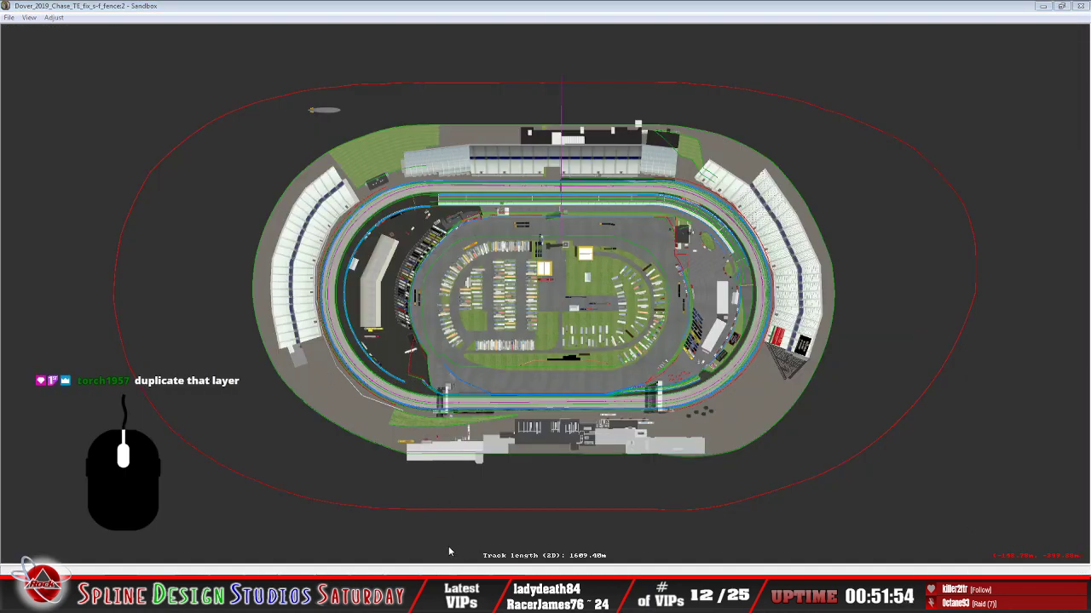
key(alt+Tab)
click(82, 28)
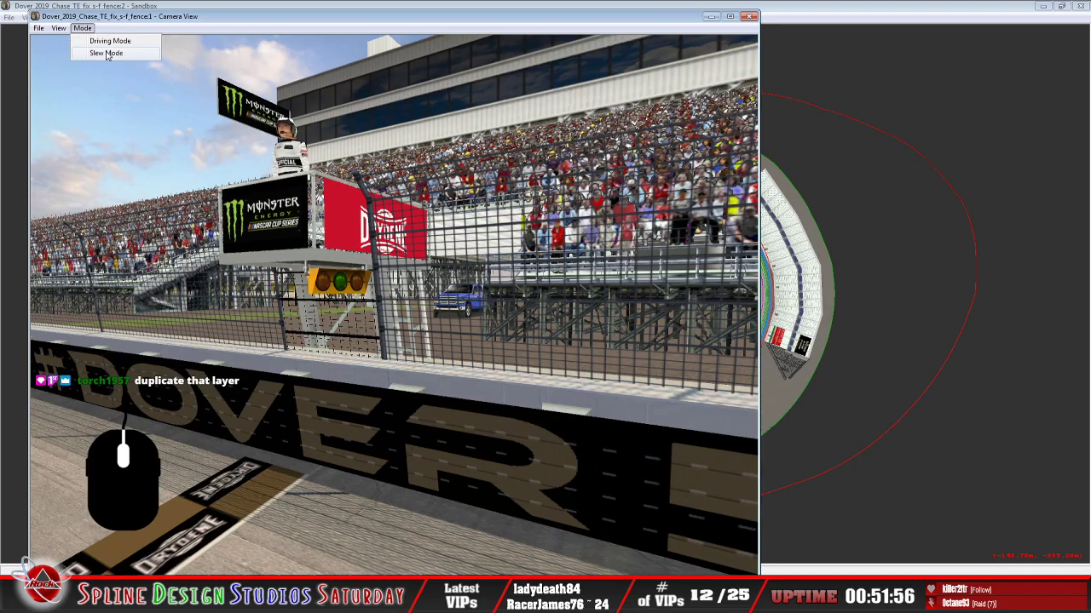
click(98, 53)
click(394, 304)
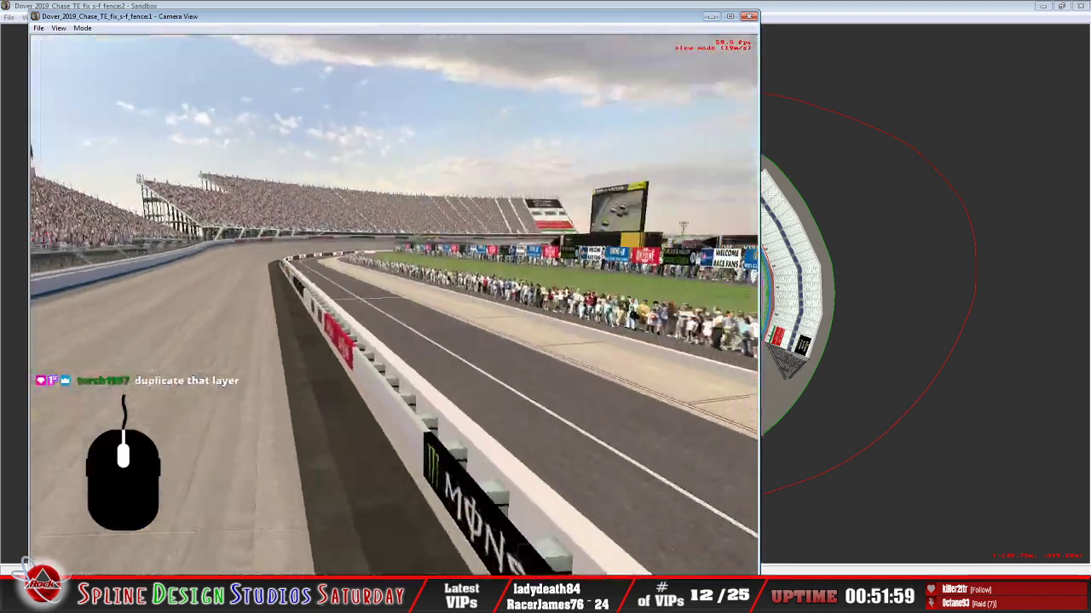
right_click(393, 305)
right_drag(393, 304, 340, 358)
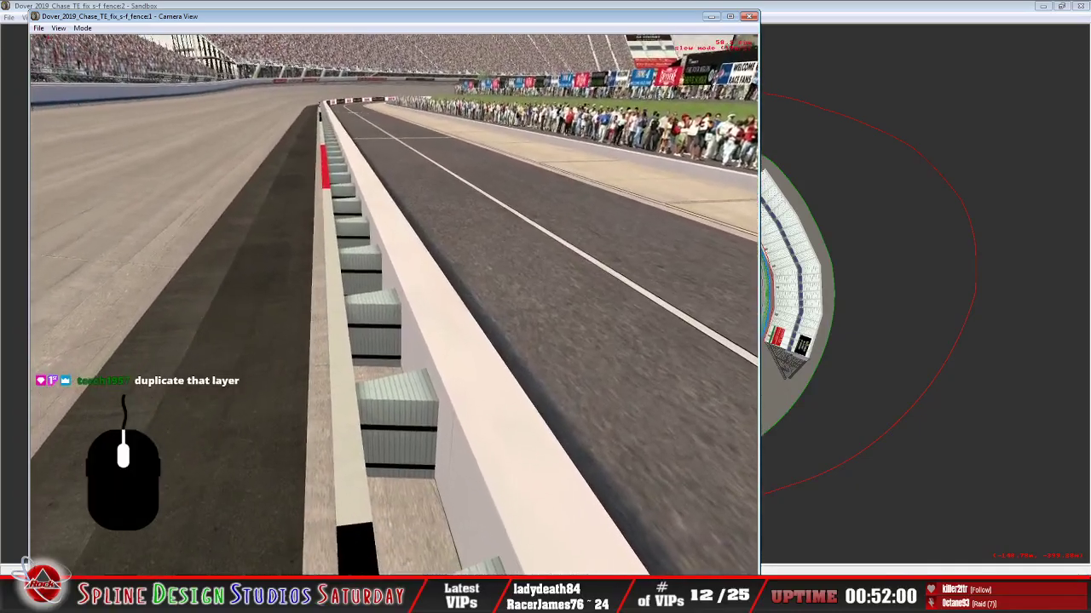
Examine the inside wall from the pit road side and along its length toward the turn
key(Right)
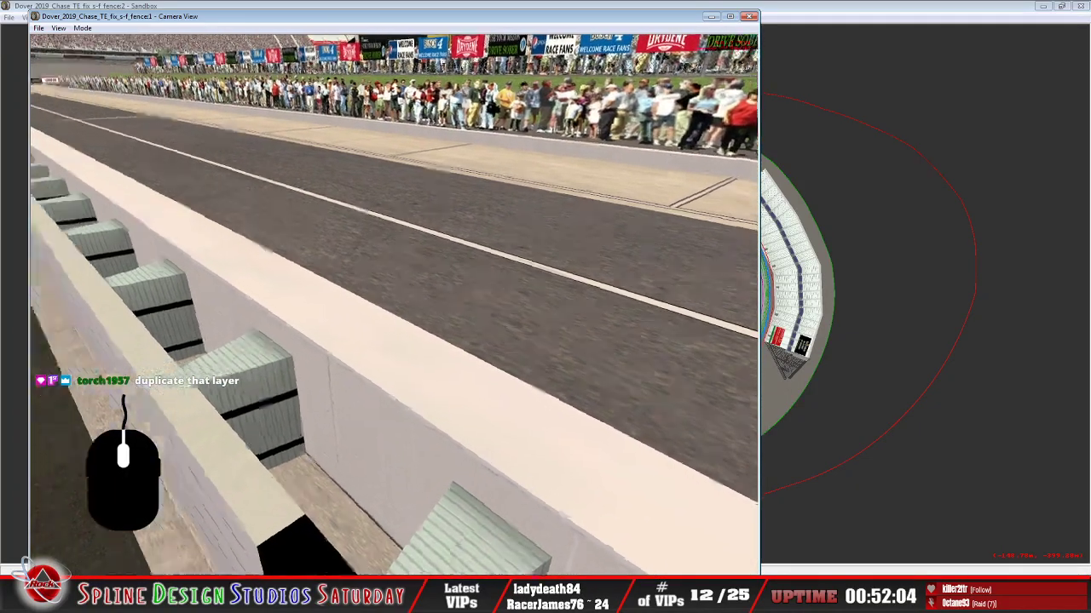
click(394, 304)
right_click(394, 304)
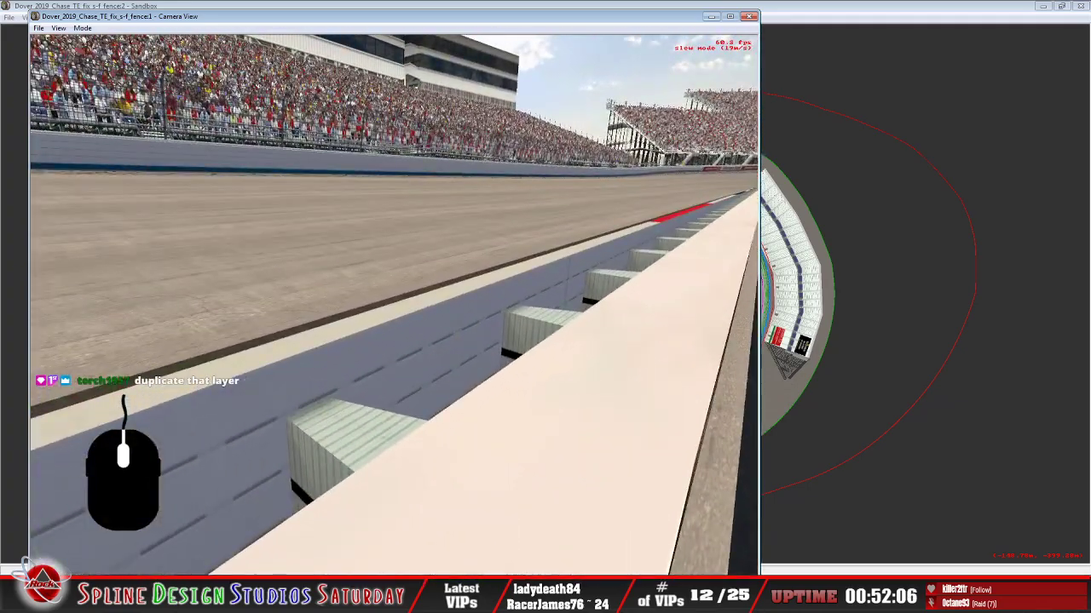
right_click(394, 304)
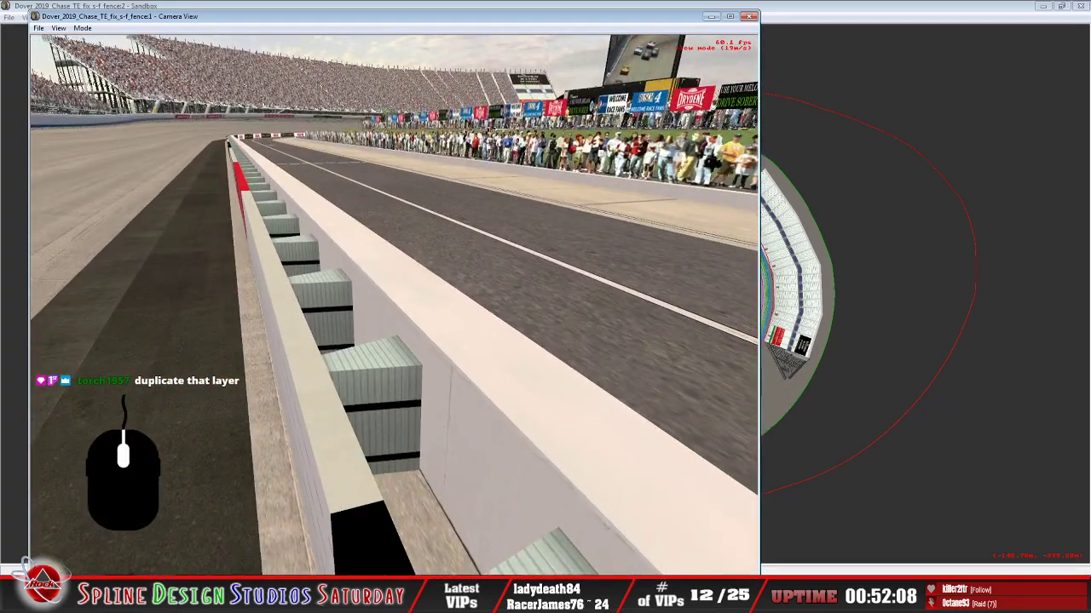
click(394, 304)
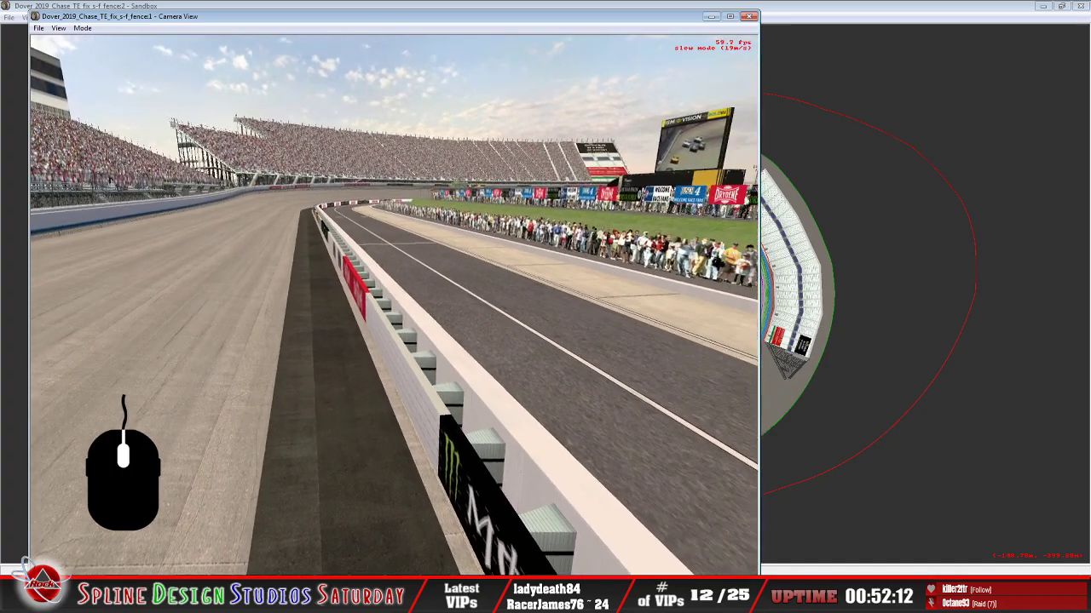
right_click(393, 304)
right_drag(393, 304, 648, 285)
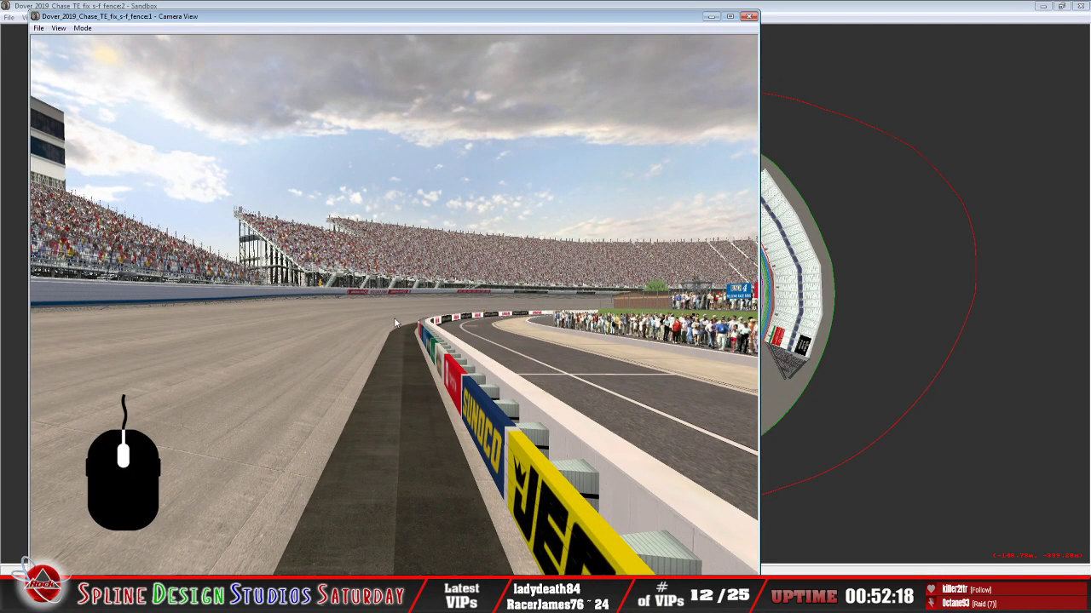
Return to Paint Shop Pro and move the transparent stand_fence window partly over the blue one
click(511, 597)
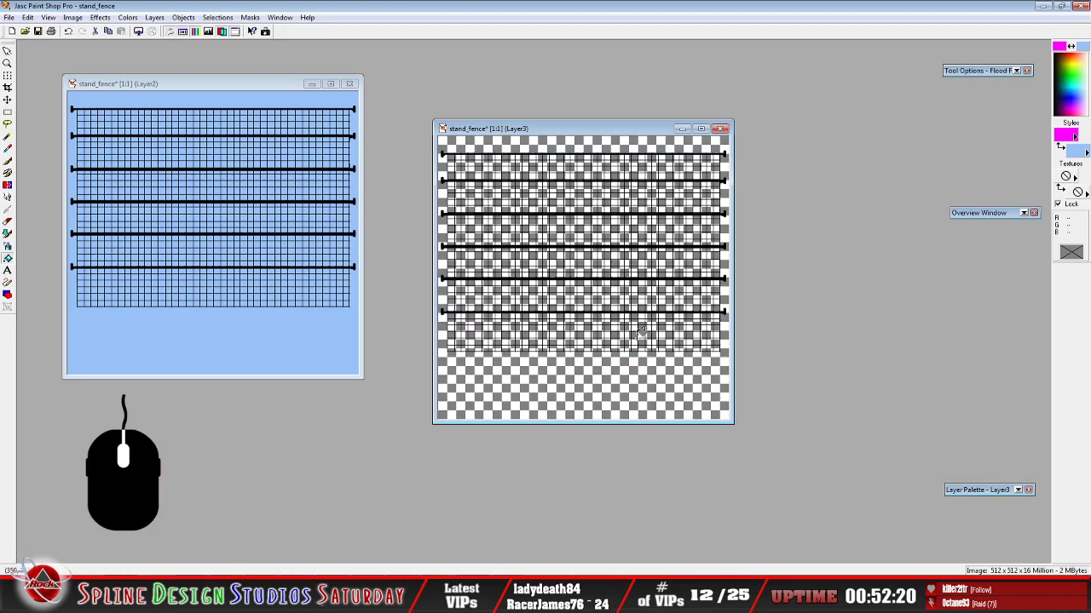
click(560, 131)
drag(514, 129, 401, 129)
Duplicate Layer3 of the transparent stand_fence image and delete the copy again
mouse_move(961, 493)
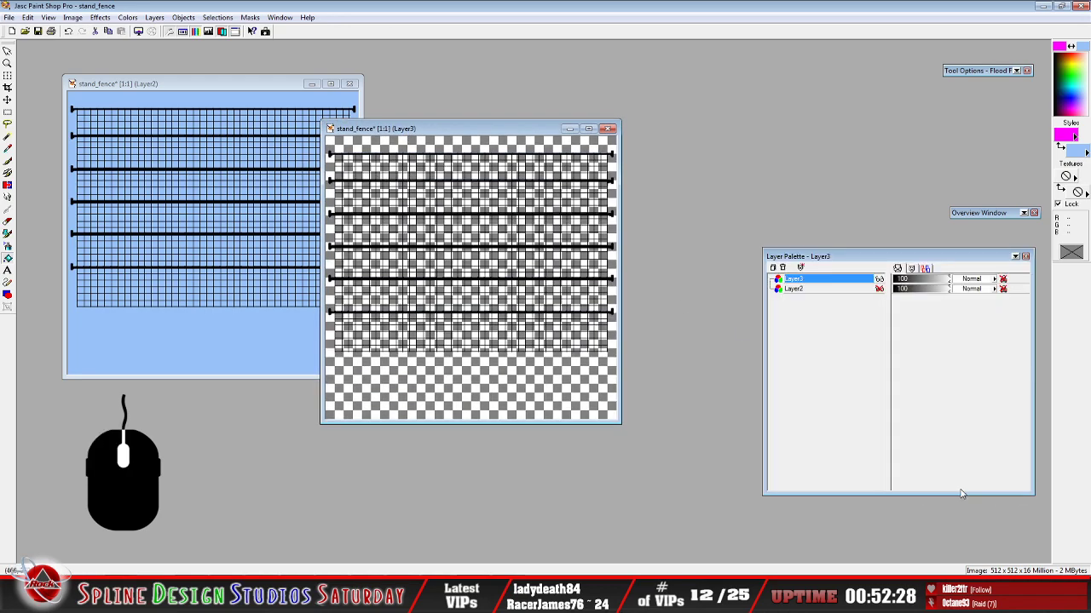
click(879, 290)
click(880, 290)
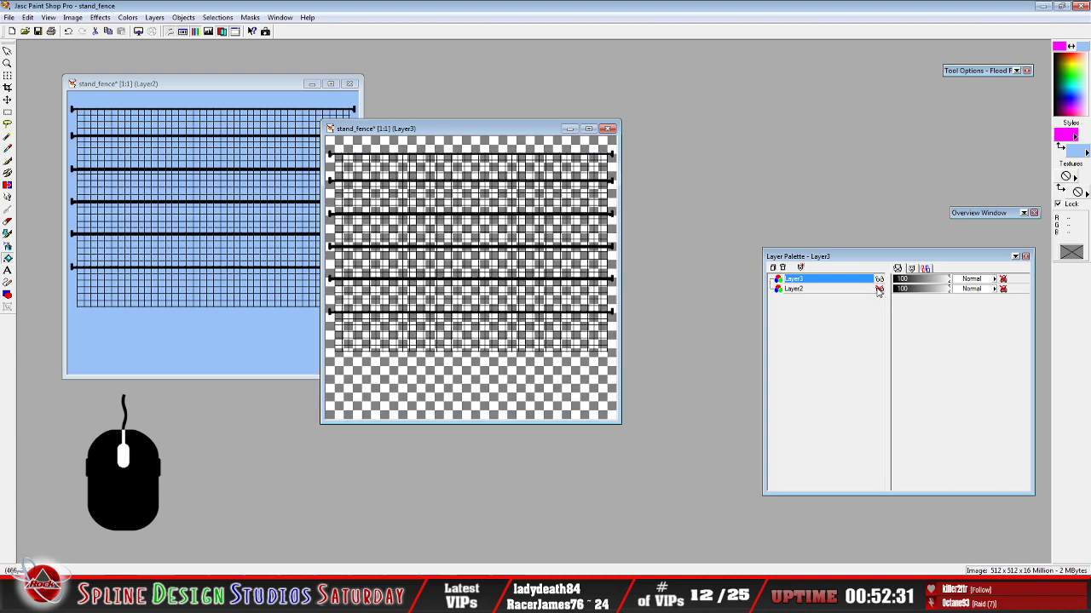
right_click(811, 283)
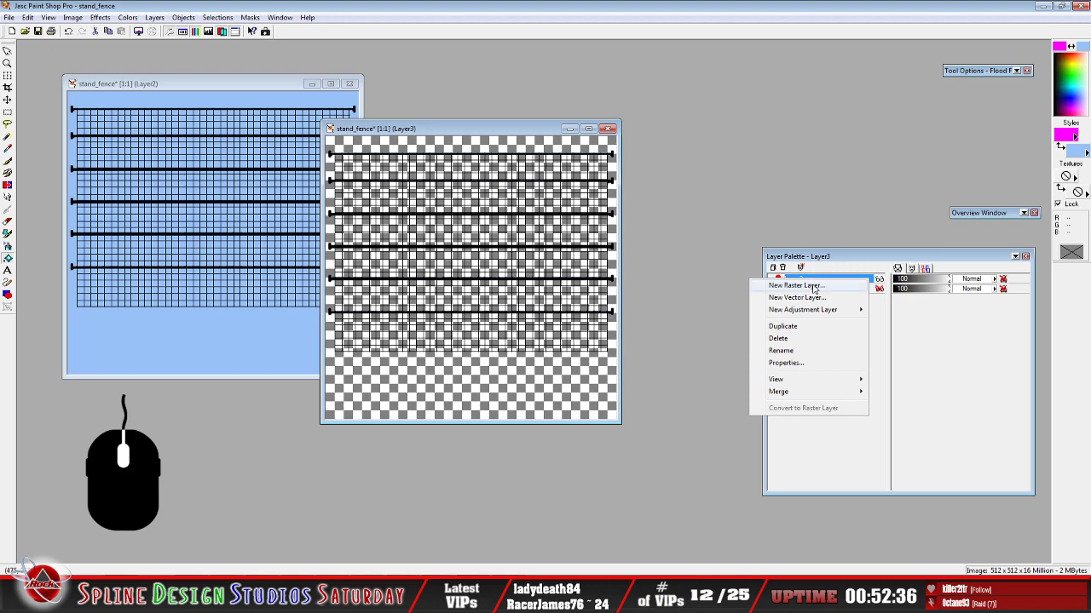
click(802, 326)
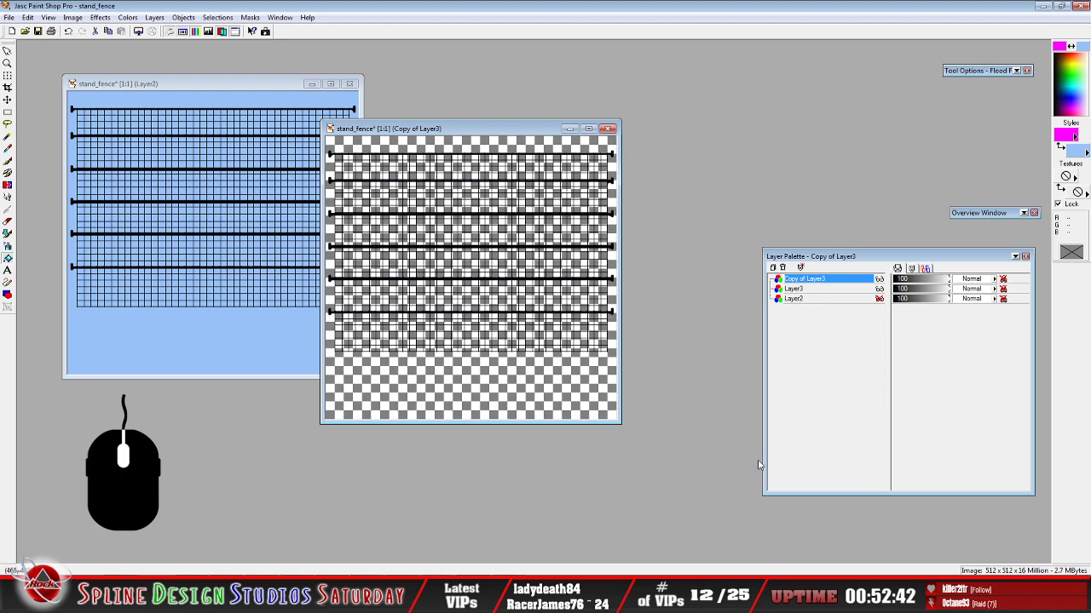
mouse_move(814, 282)
right_click(821, 281)
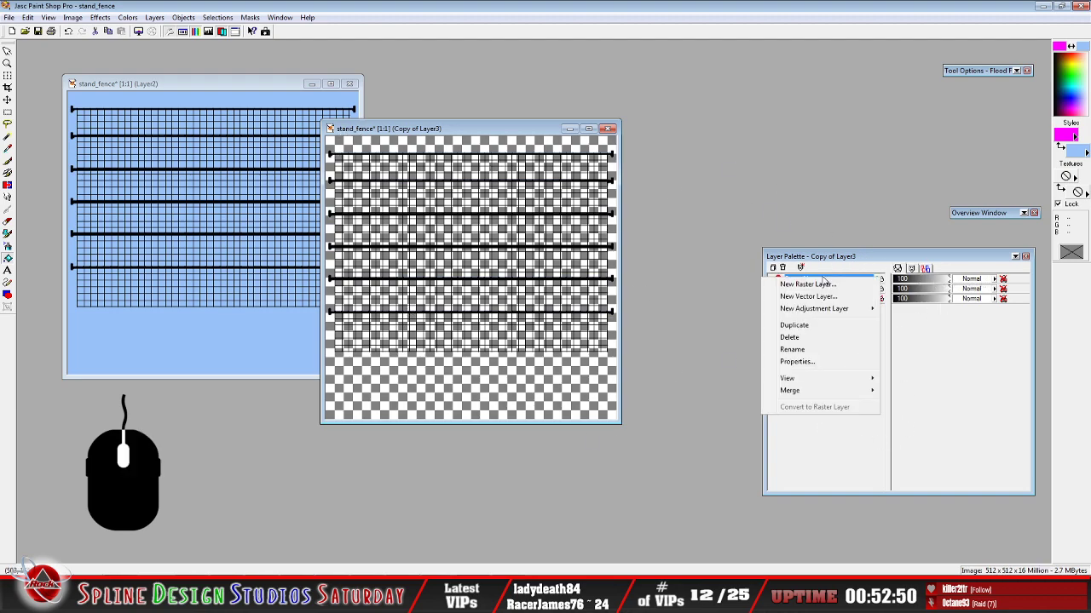
click(827, 341)
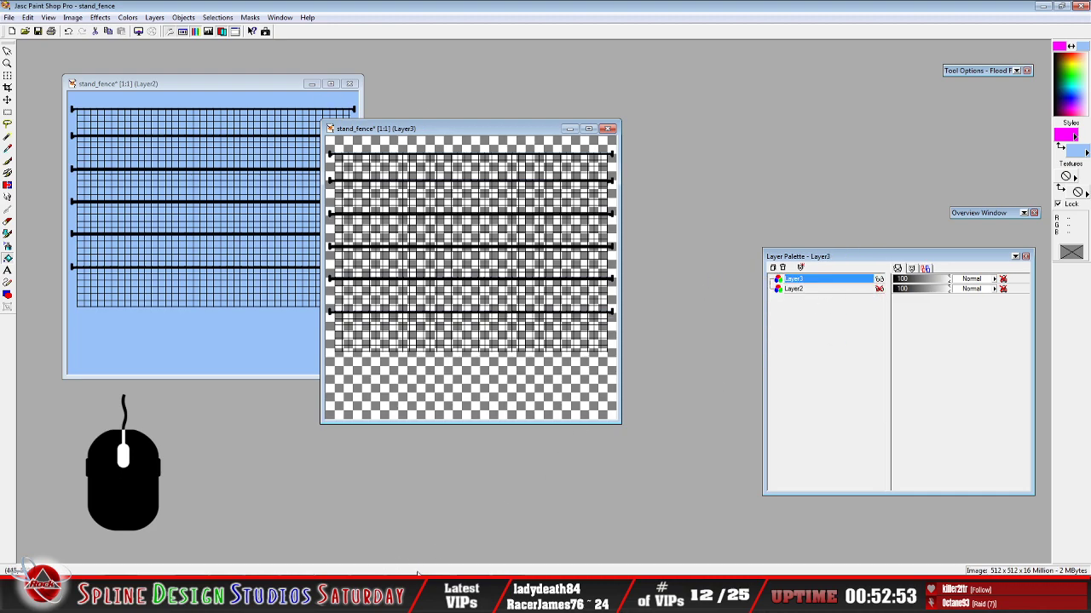
Switch to Sandbox's Camera View and use slew mode to examine the inside wall and its foam blocks in both directions
click(426, 596)
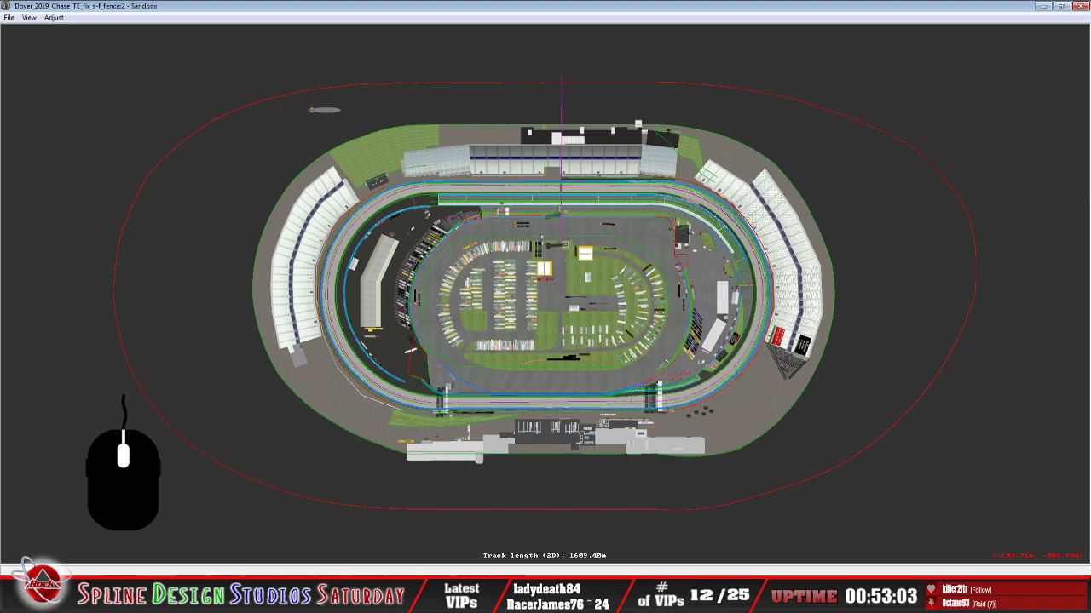
click(465, 536)
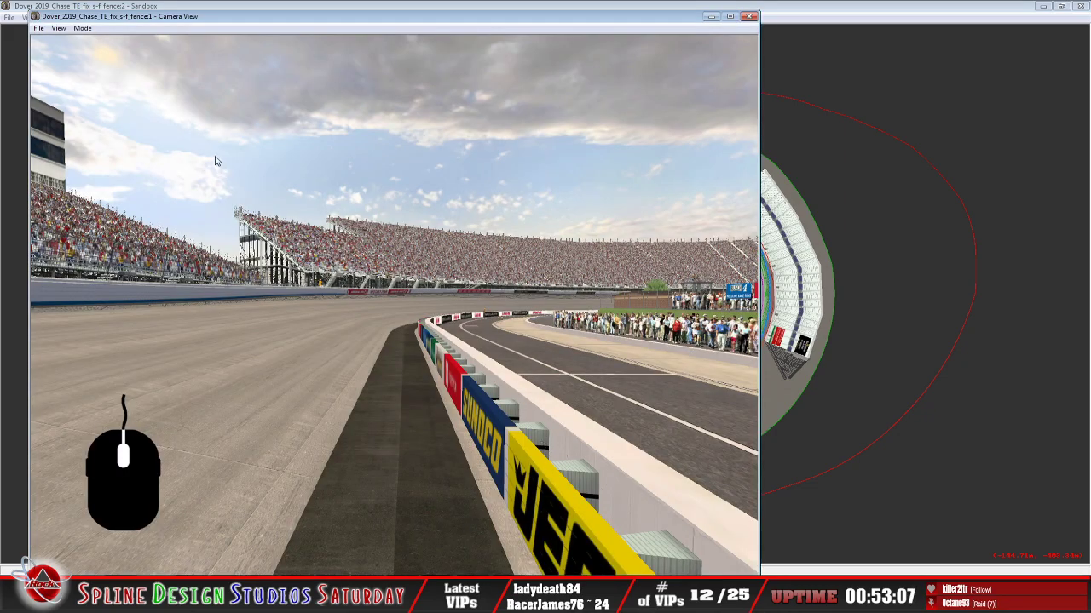
click(81, 28)
click(107, 55)
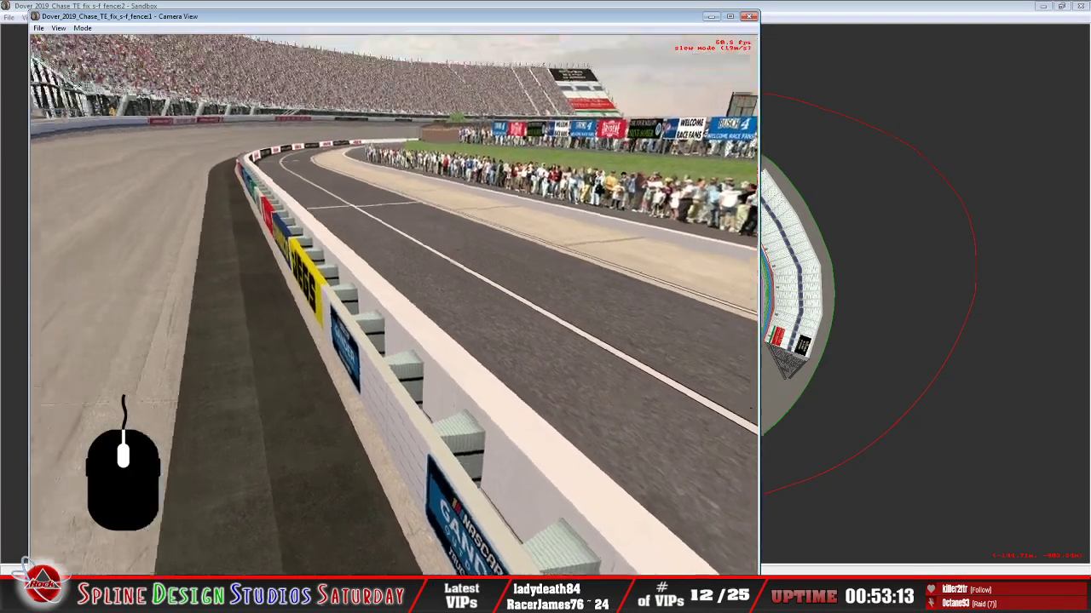
right_click(394, 304)
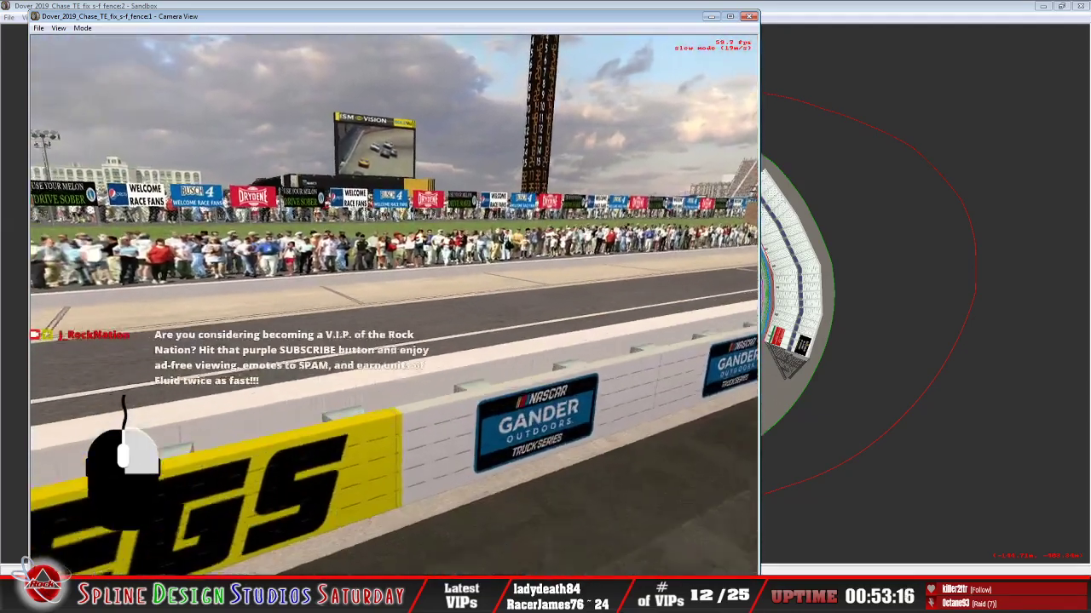
right_drag(394, 305, 597, 304)
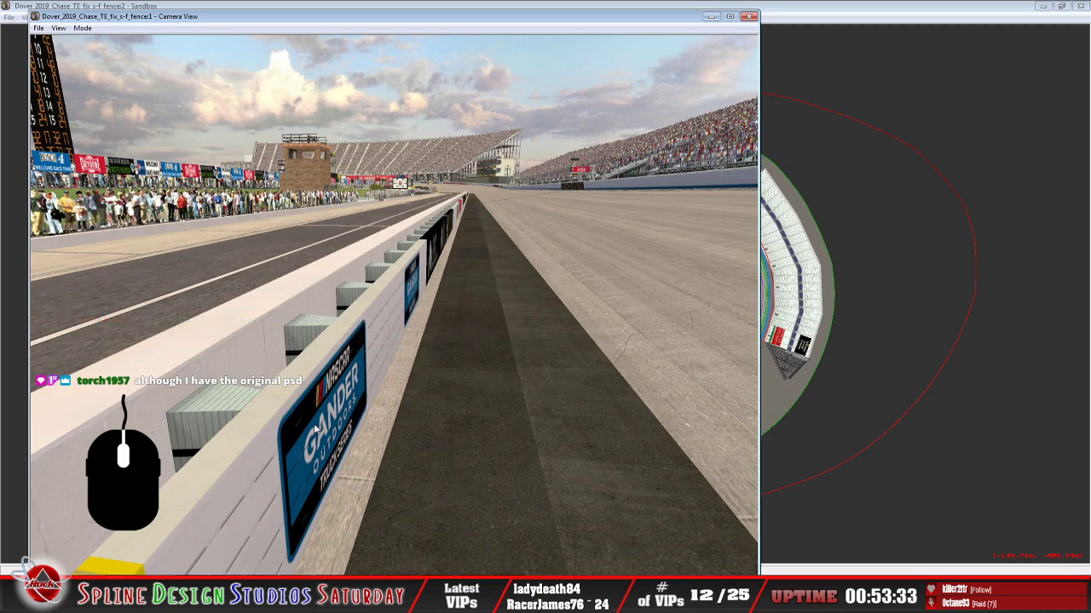
click(92, 28)
click(103, 53)
key(Down)
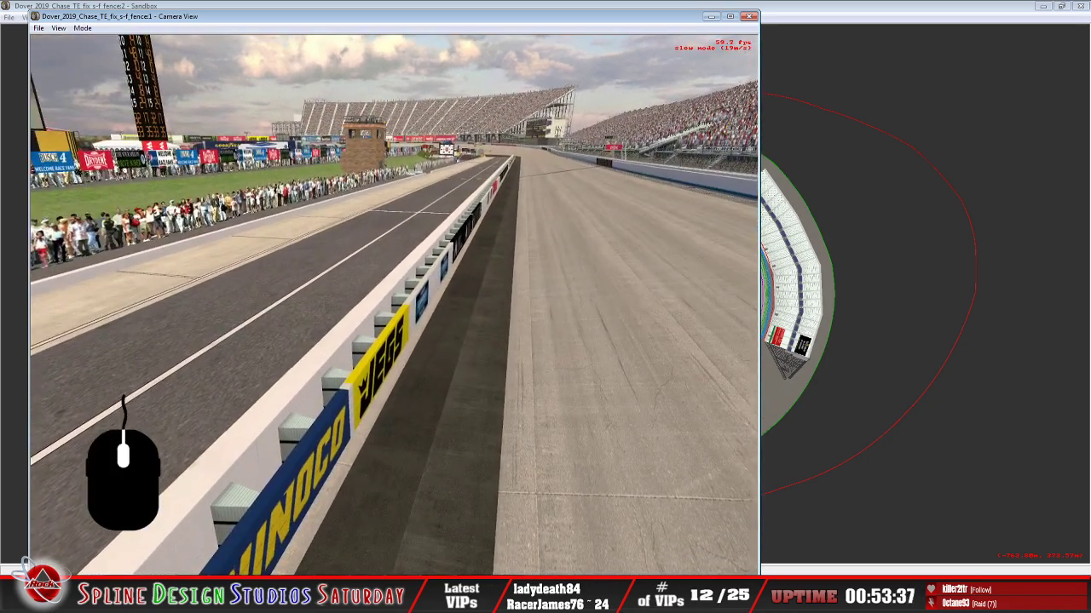
Return to Paint Shop Pro, move the transparent stand_fence window clear of the blue one, and minimize the program
key(alt+Tab)
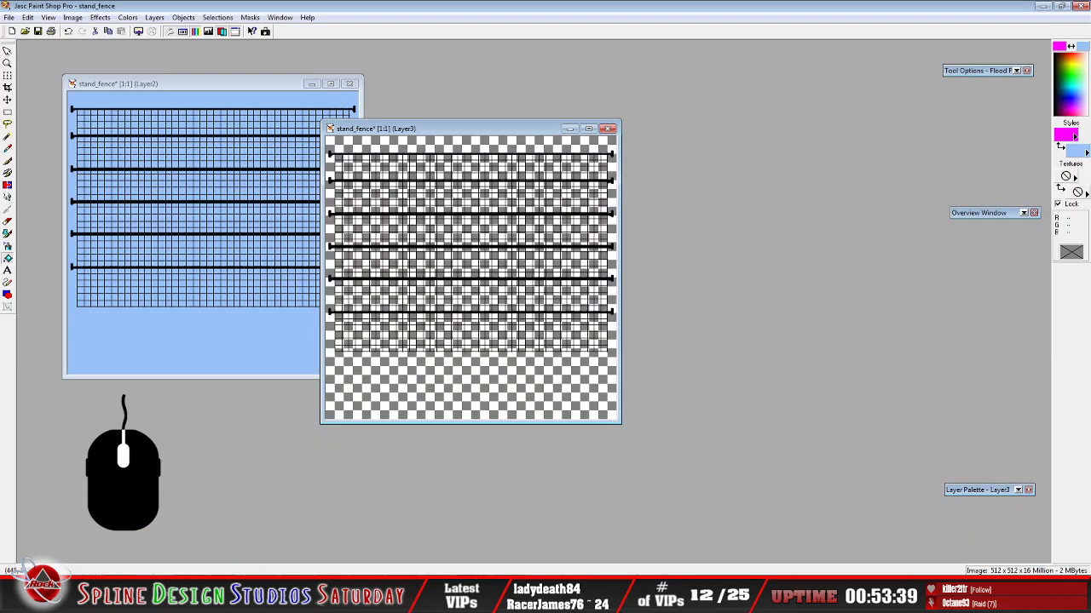
drag(427, 133, 533, 105)
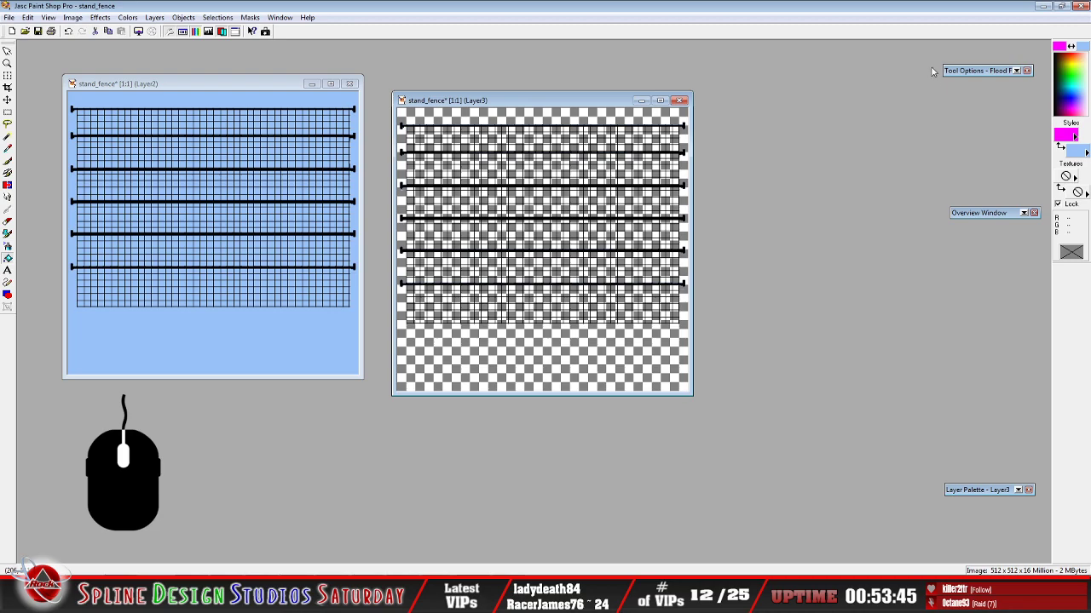
click(1042, 6)
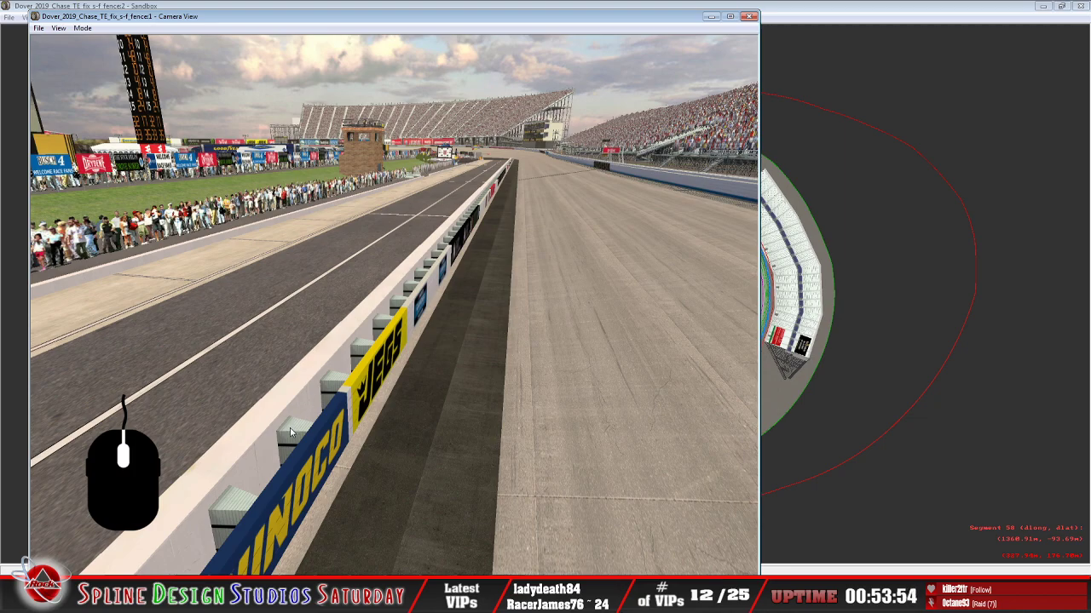
In Sandbox's Camera View, slew along the inside wall to the red General Tire banner and inspect the foam blocks there
click(83, 28)
click(90, 51)
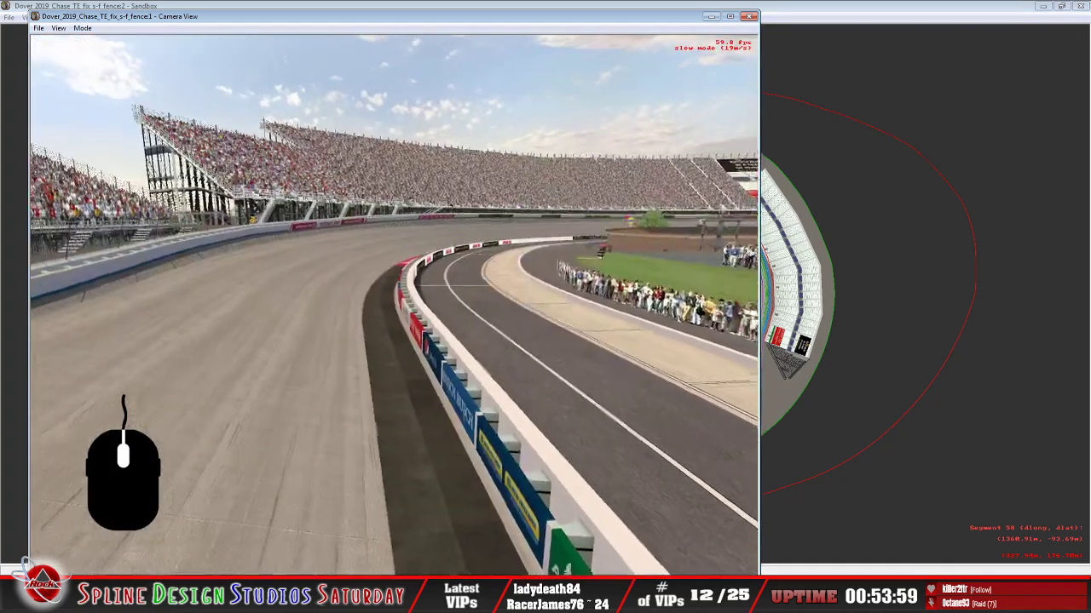
right_drag(393, 305, 511, 332)
drag(511, 333, 393, 305)
right_drag(394, 305, 477, 305)
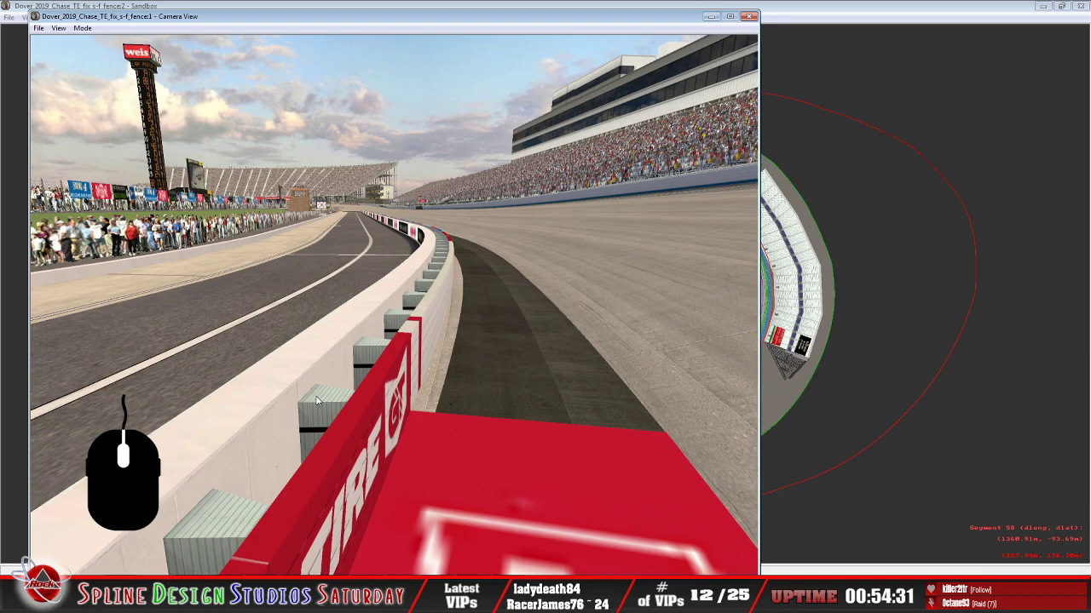
In Sandbox's overhead track view, find the General Tire banner in the turn and select the inside wall section just past its GT logo end
click(838, 14)
scroll(384, 353, up, 8)
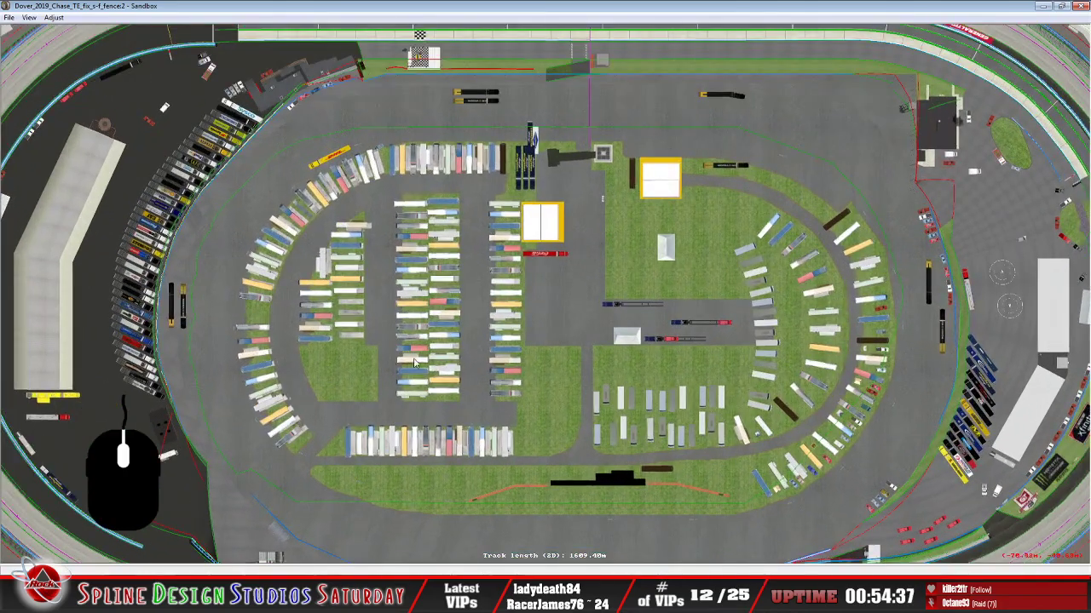
key(Up)
key(Right)
key(Right)
key(Up)
scroll(626, 189, up, 4)
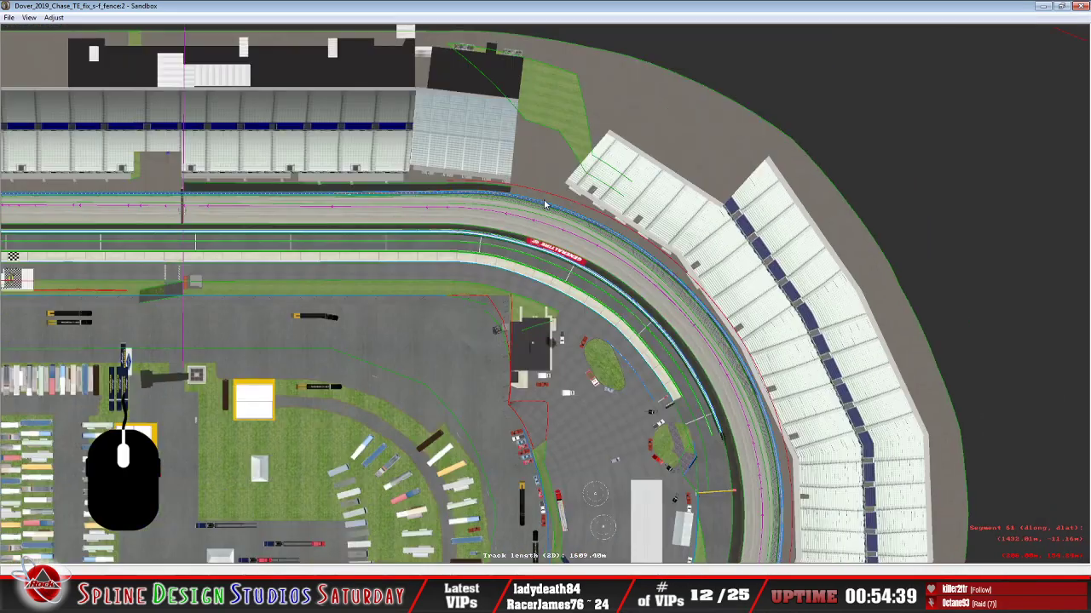
scroll(507, 291, up, 5)
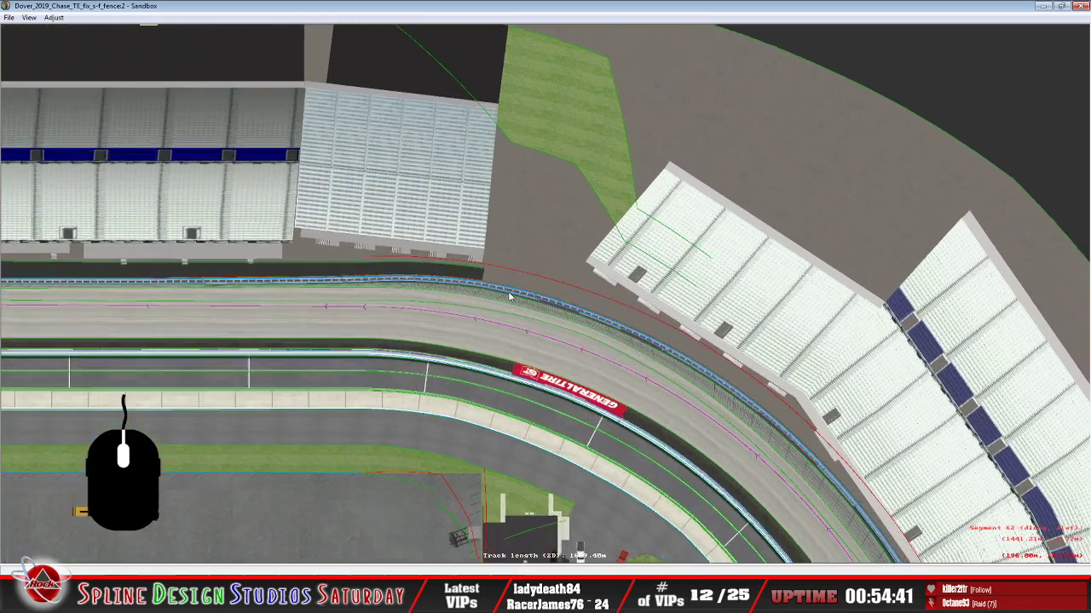
scroll(509, 297, up, 1)
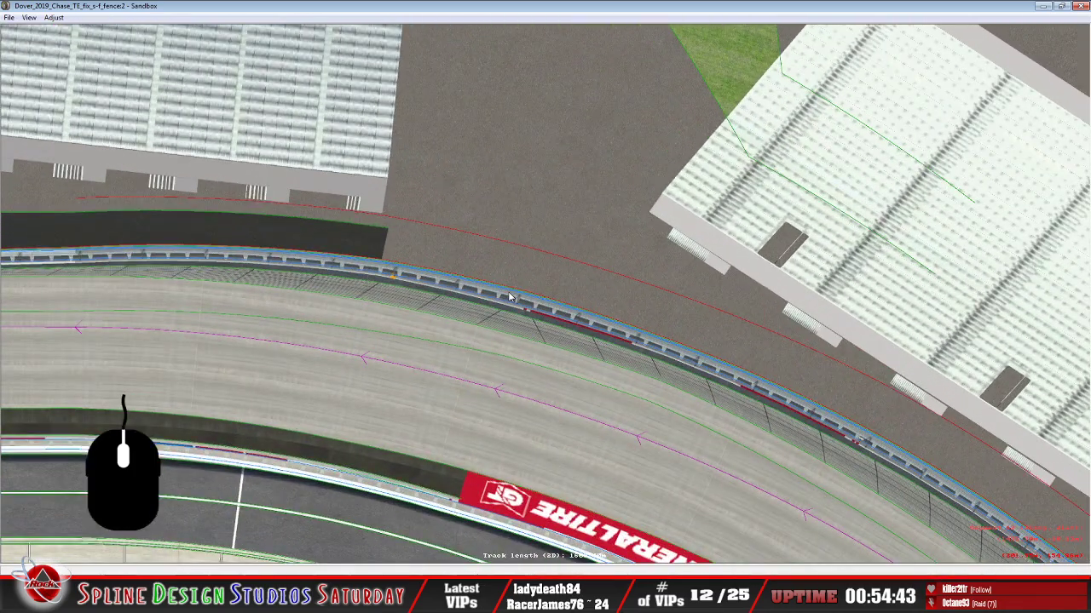
key(Left)
key(Left)
key(Left)
key(Down)
key(Down)
key(Down)
key(Down)
key(Down)
key(Down)
middle_click(657, 303)
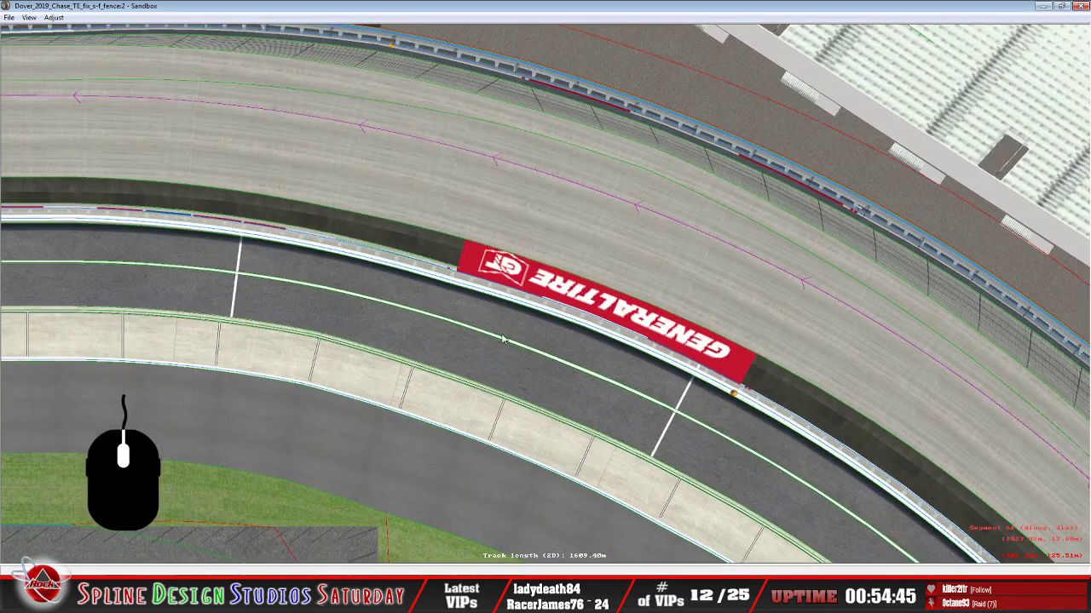
scroll(502, 339, up, 5)
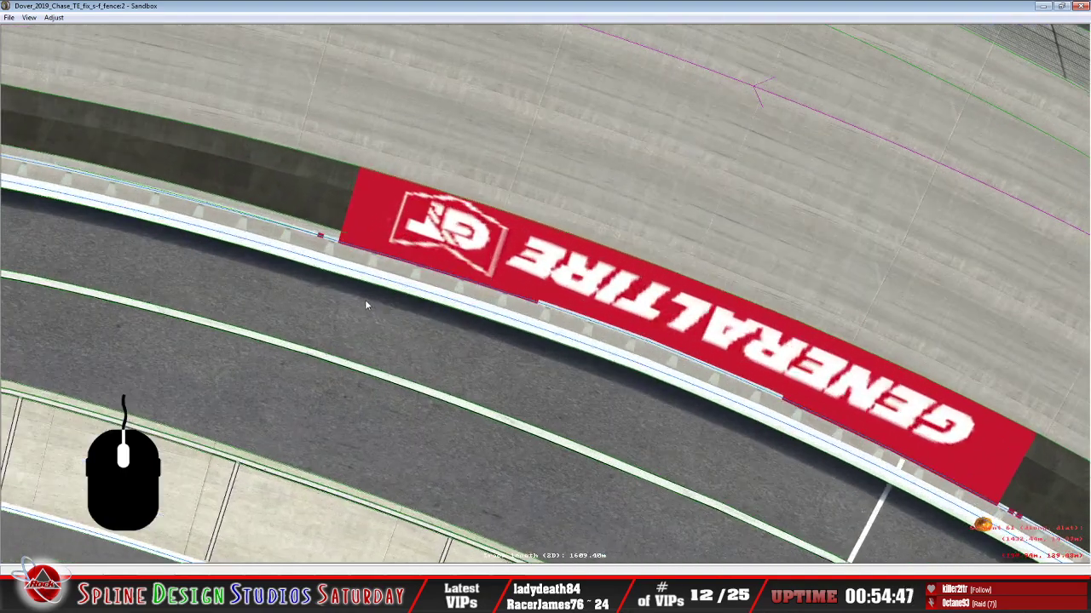
click(350, 271)
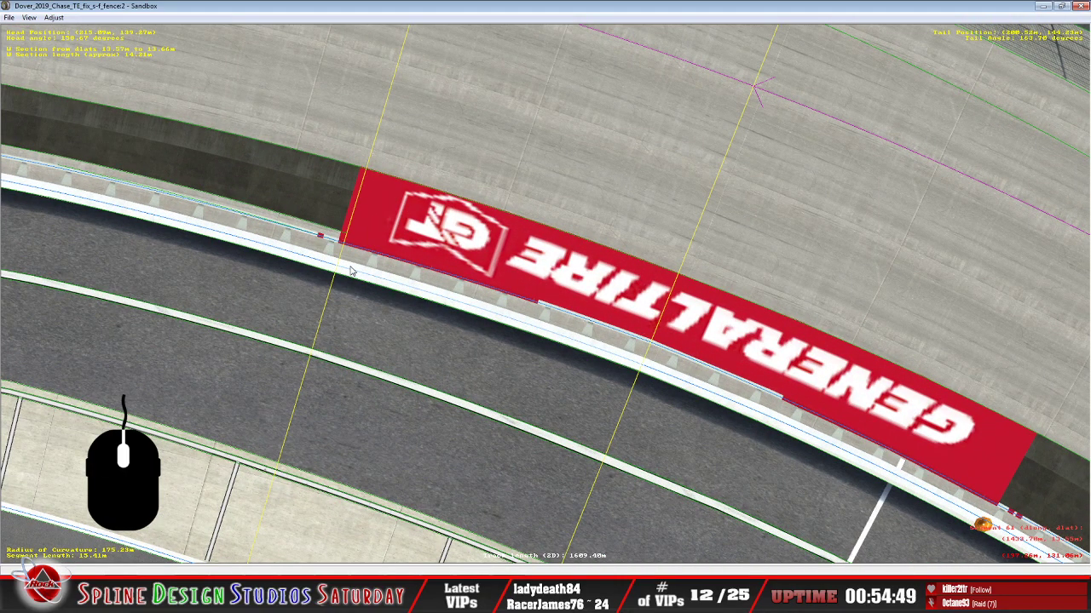
click(327, 265)
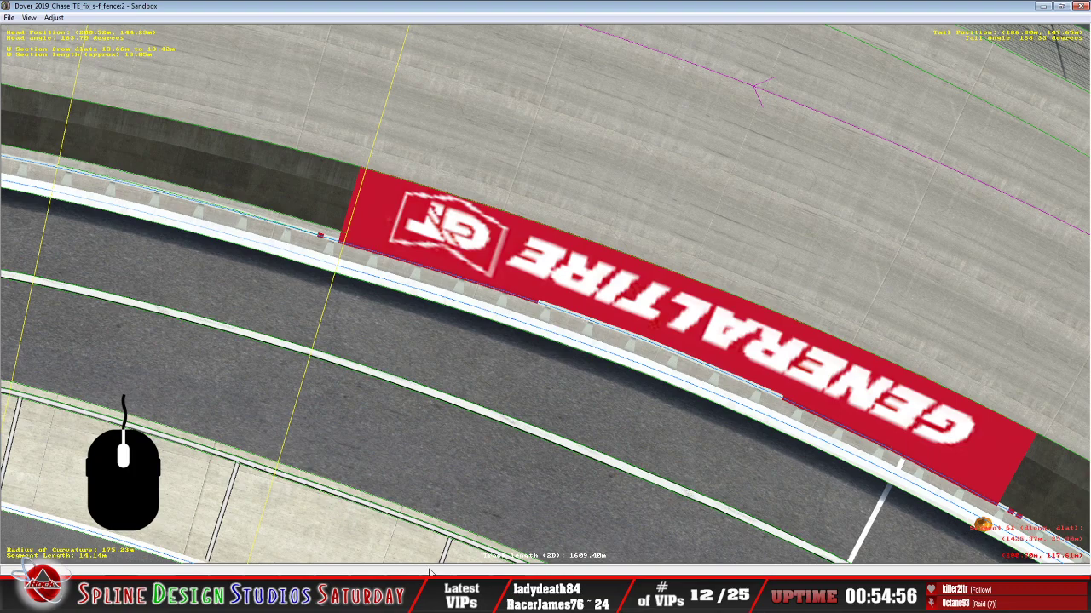
Reopen the Camera View and slew to the GT logo end of the banner to see the adjoining white wall
click(456, 537)
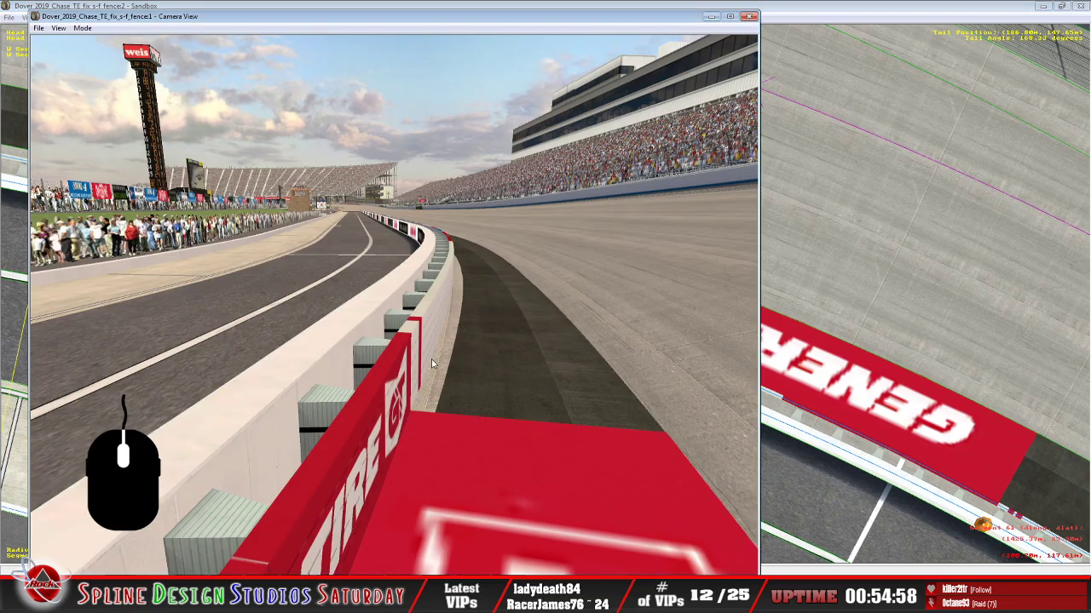
click(83, 28)
click(98, 56)
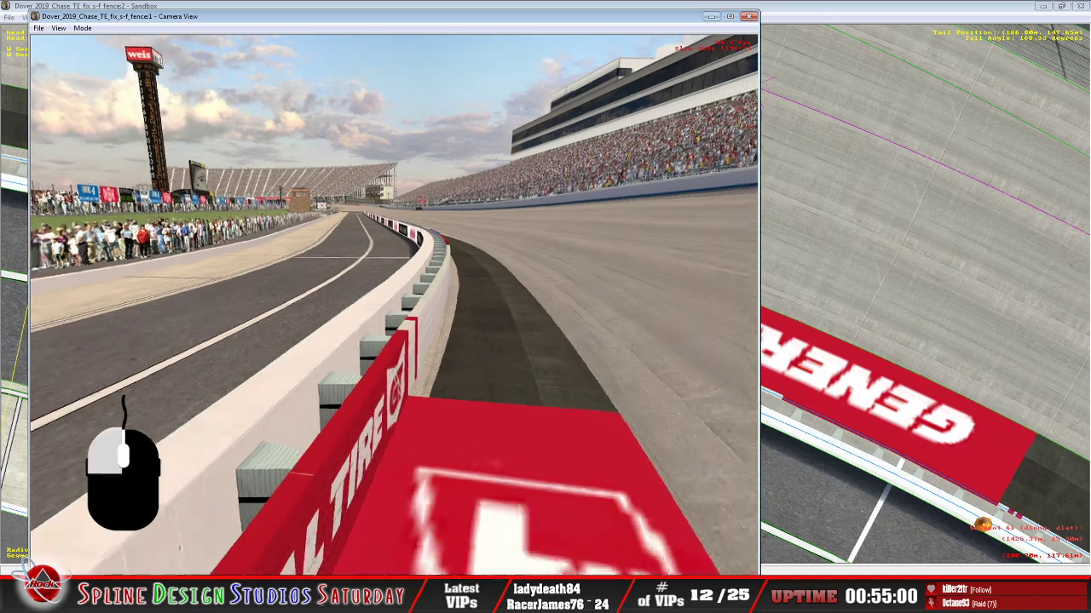
scroll(393, 305, up, 5)
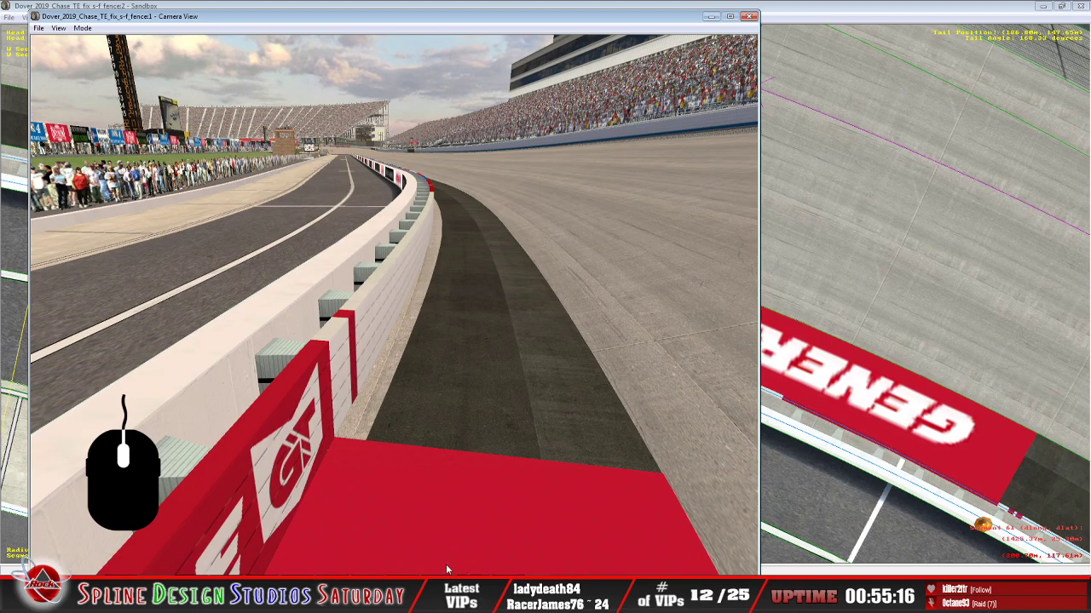
Assign wall_shadow.mip as the Light Map on the selected wall section's Right (walls only) face, and go back to the overhead track view
key(p)
click(433, 104)
click(401, 125)
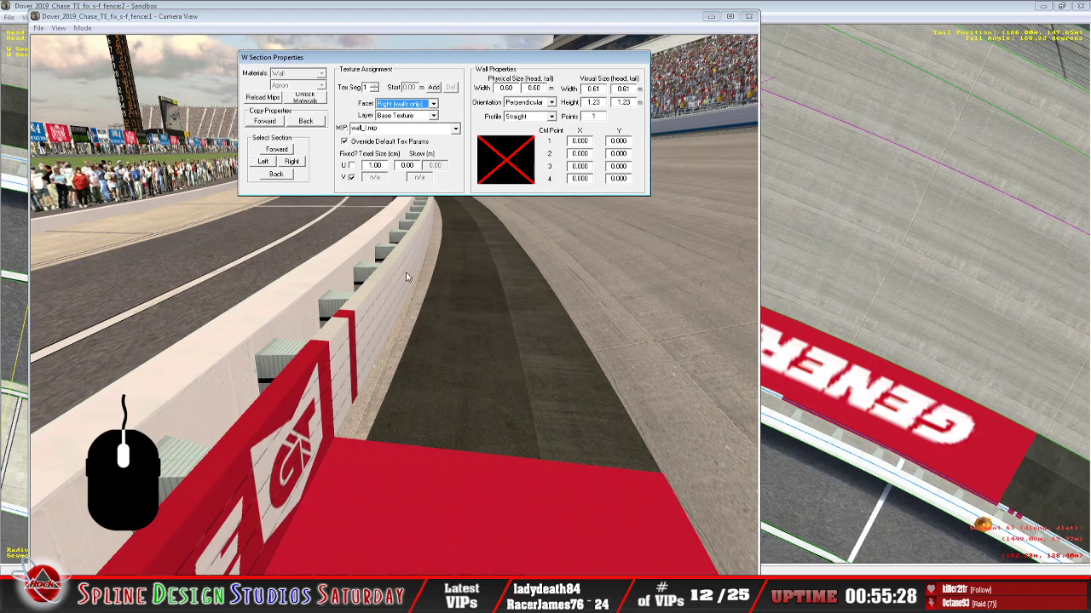
click(433, 116)
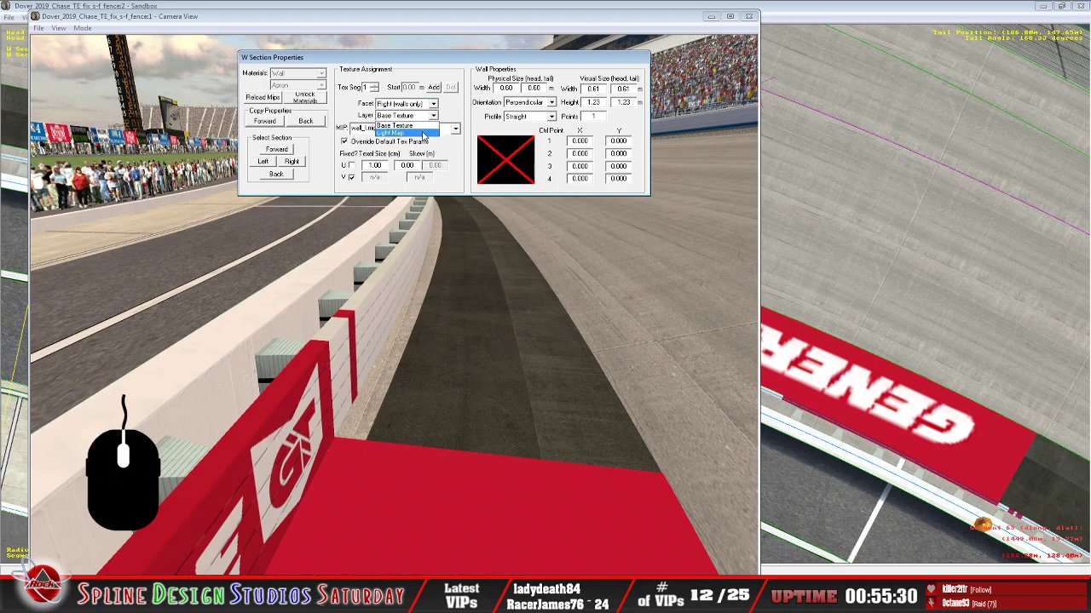
click(425, 134)
click(456, 129)
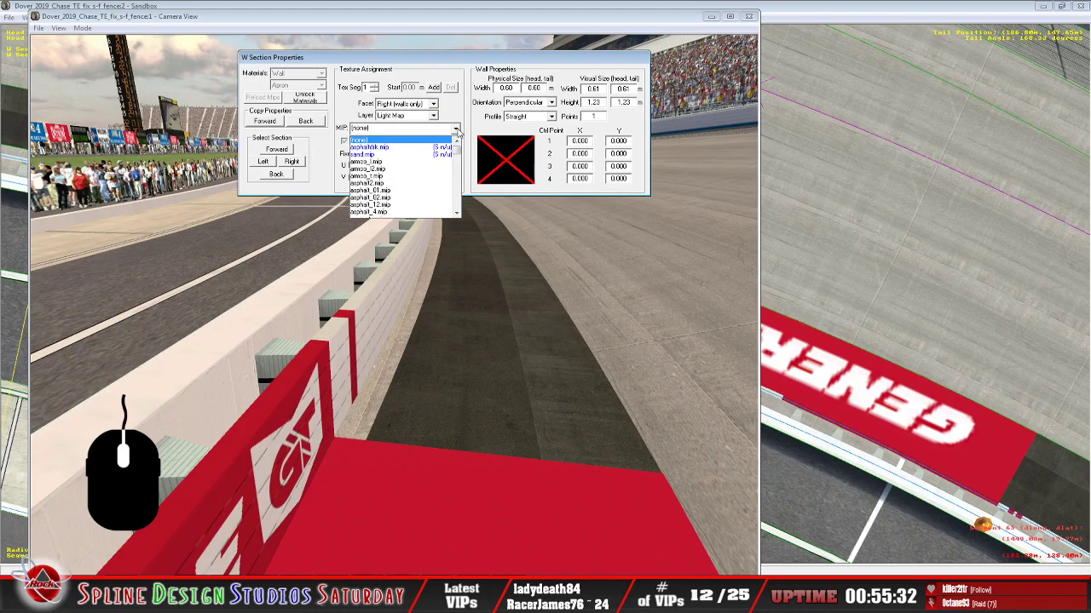
drag(459, 154, 456, 215)
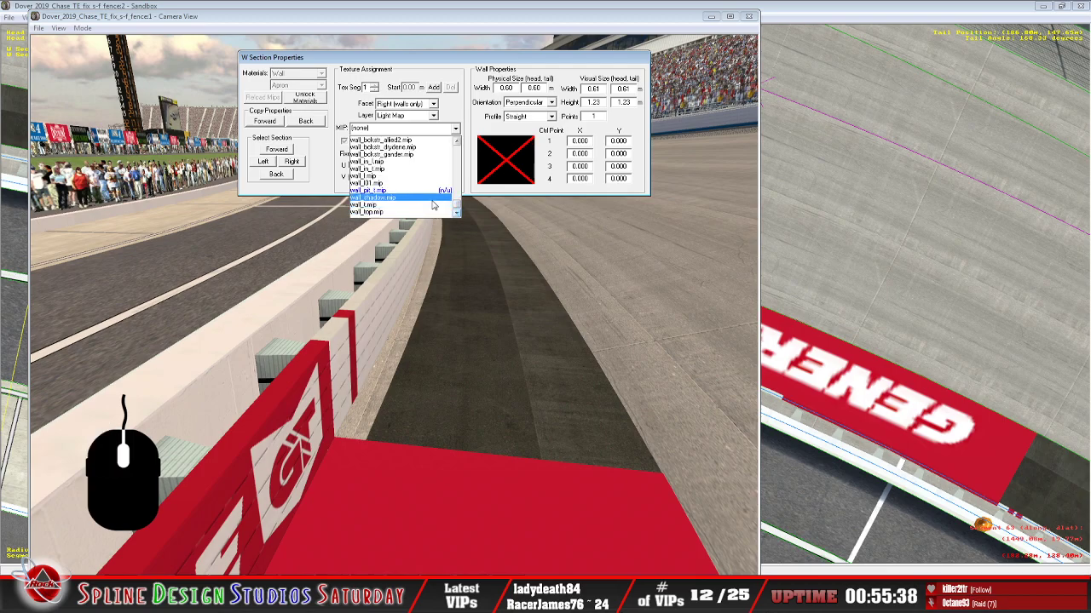
click(431, 198)
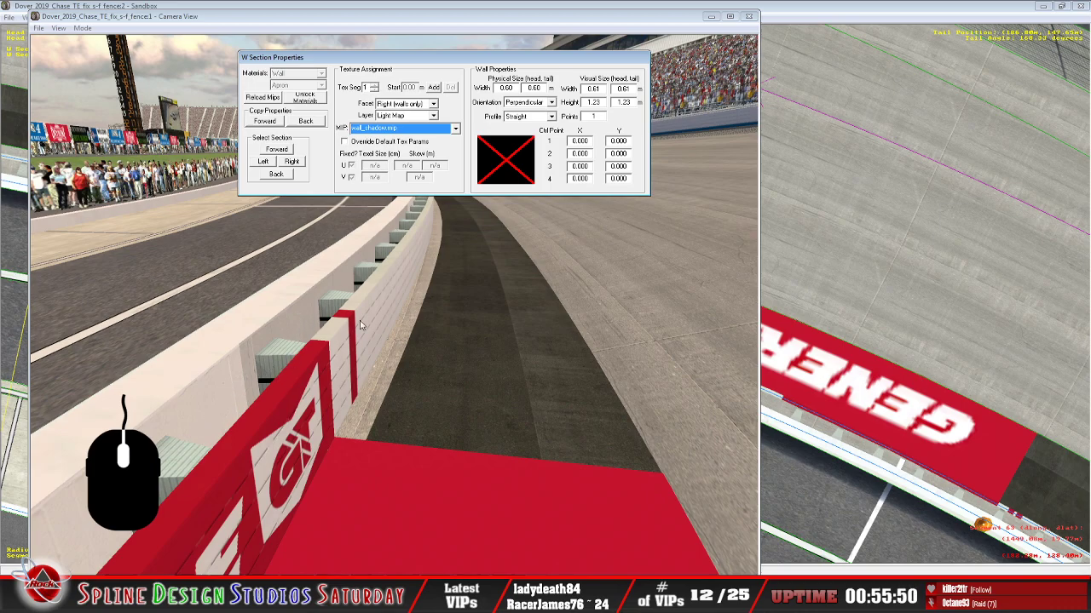
click(286, 438)
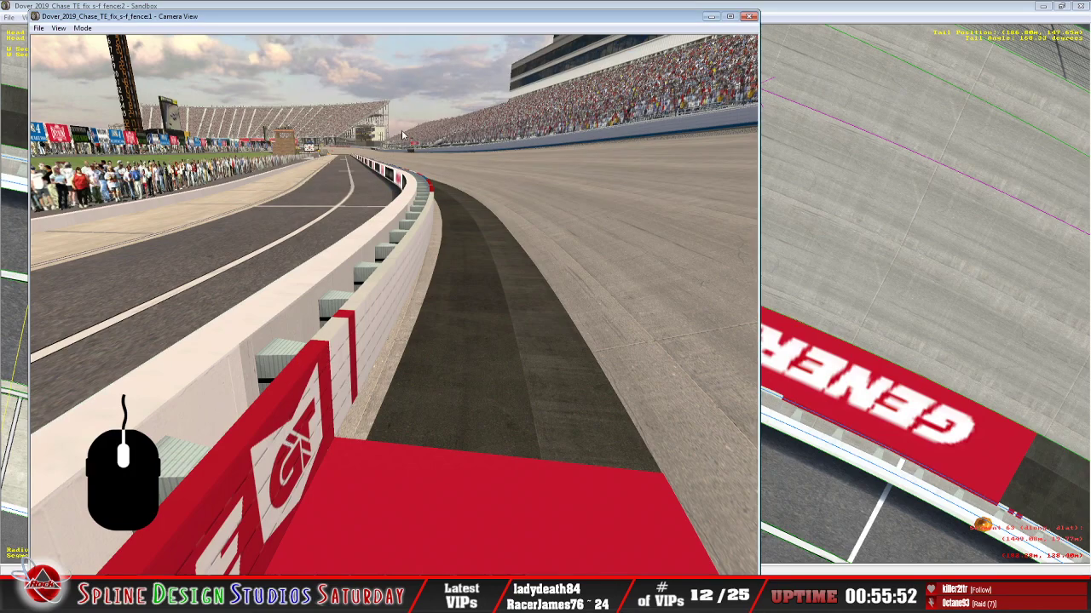
click(828, 26)
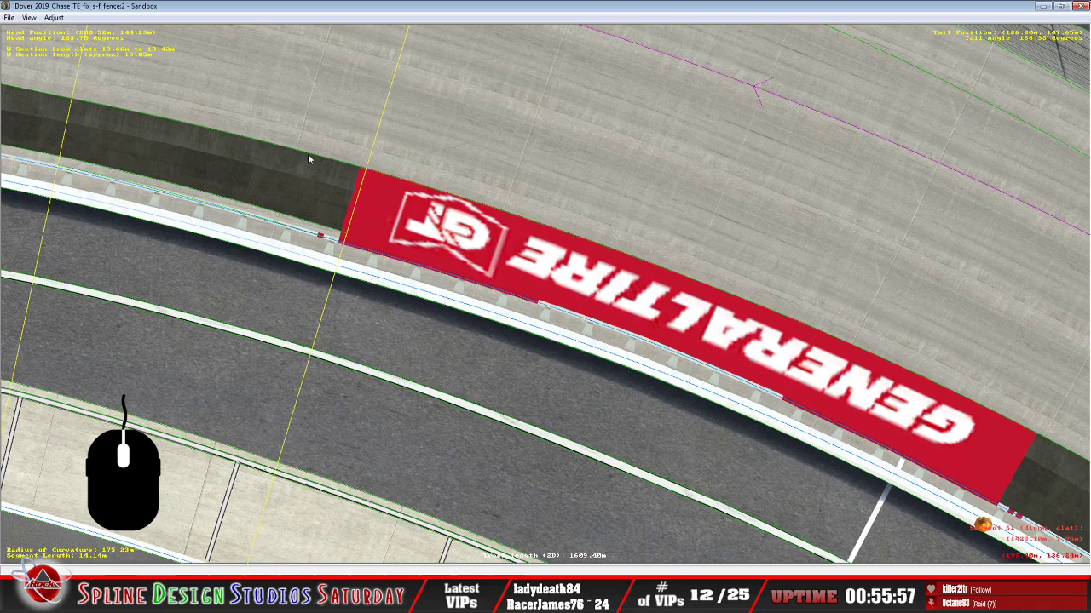
Switch the track to Object Placement View and frame the turn around the General Tire banner
click(29, 17)
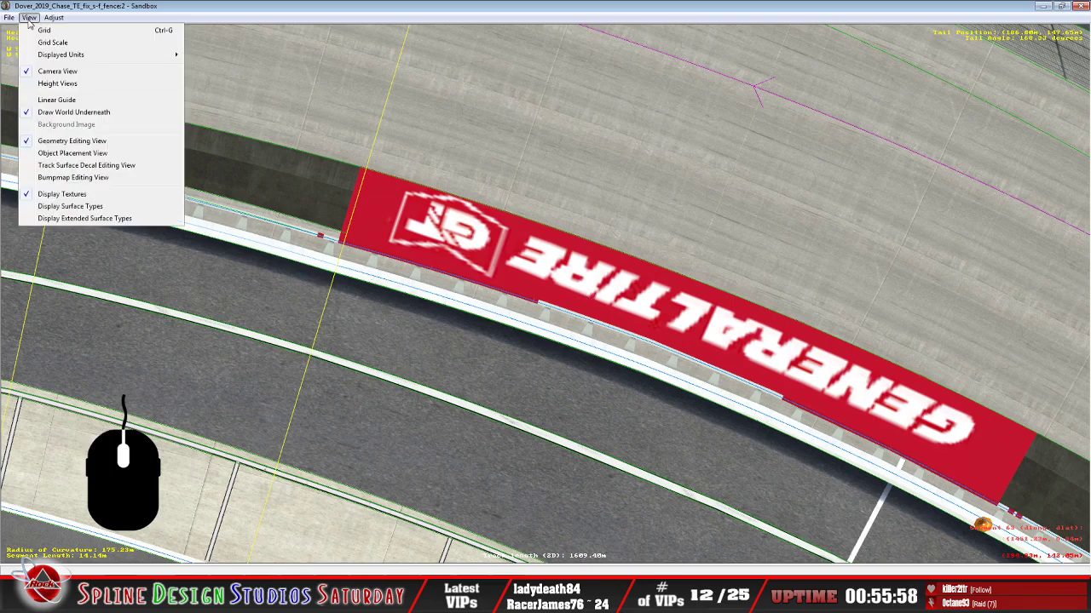
click(62, 153)
click(288, 242)
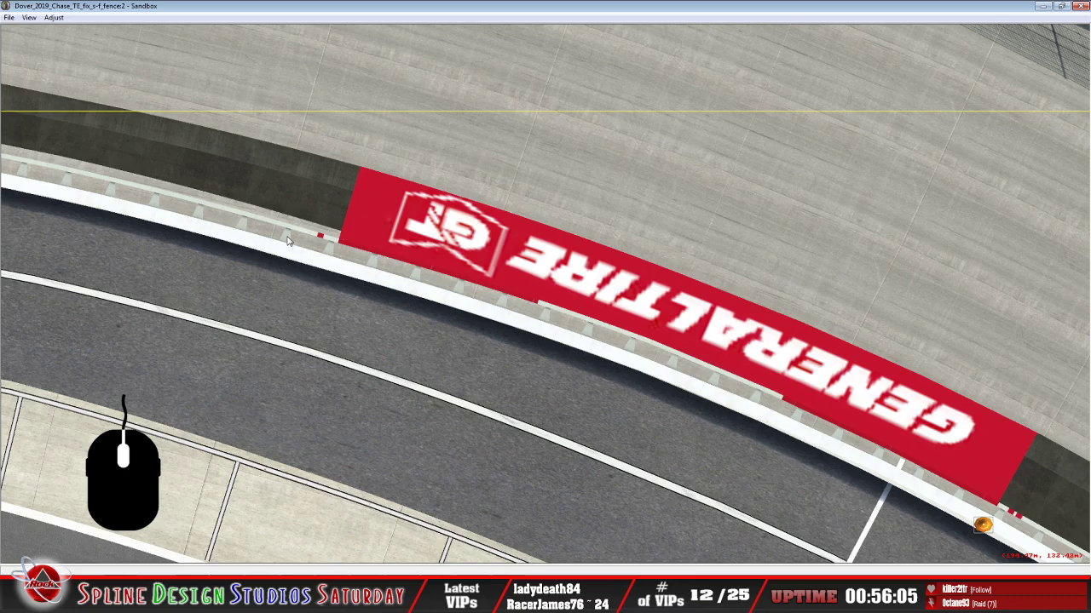
scroll(288, 241, down, 1)
scroll(288, 242, down, 10)
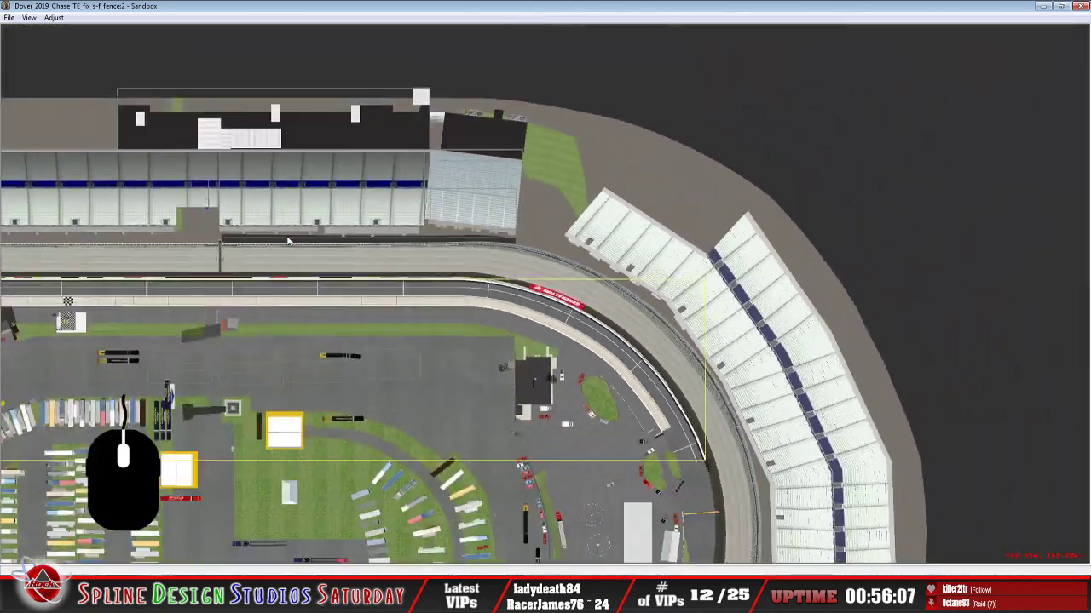
click(424, 590)
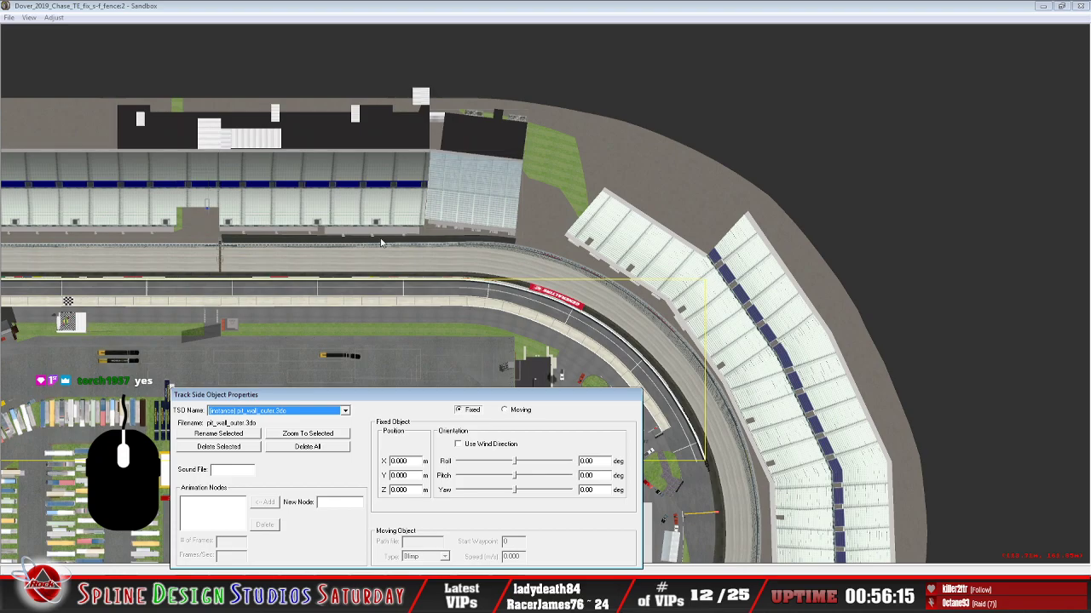
click(390, 14)
scroll(381, 145, up, 5)
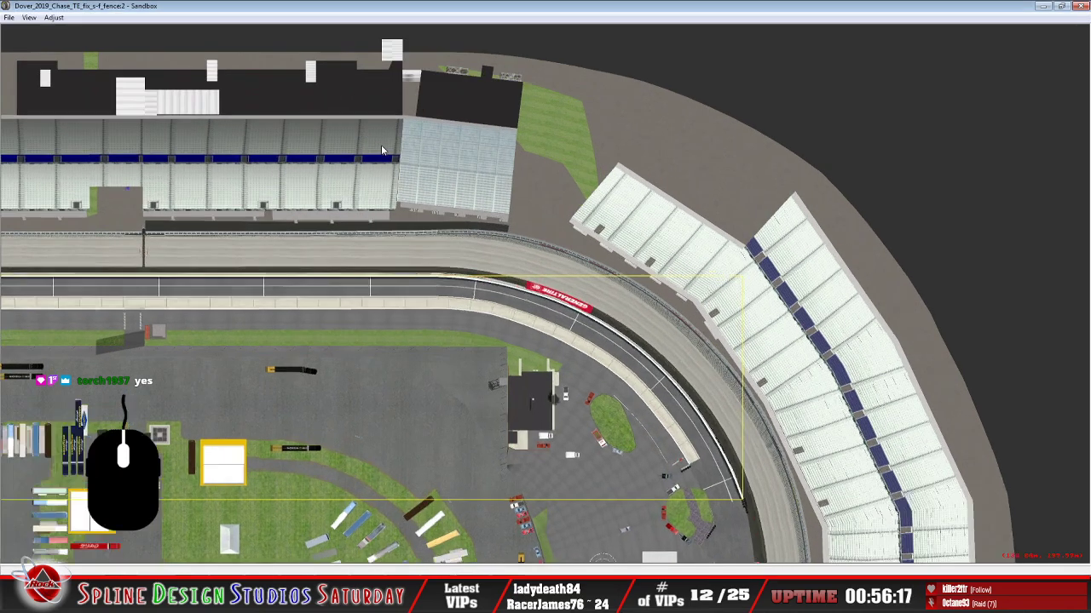
scroll(380, 188, up, 3)
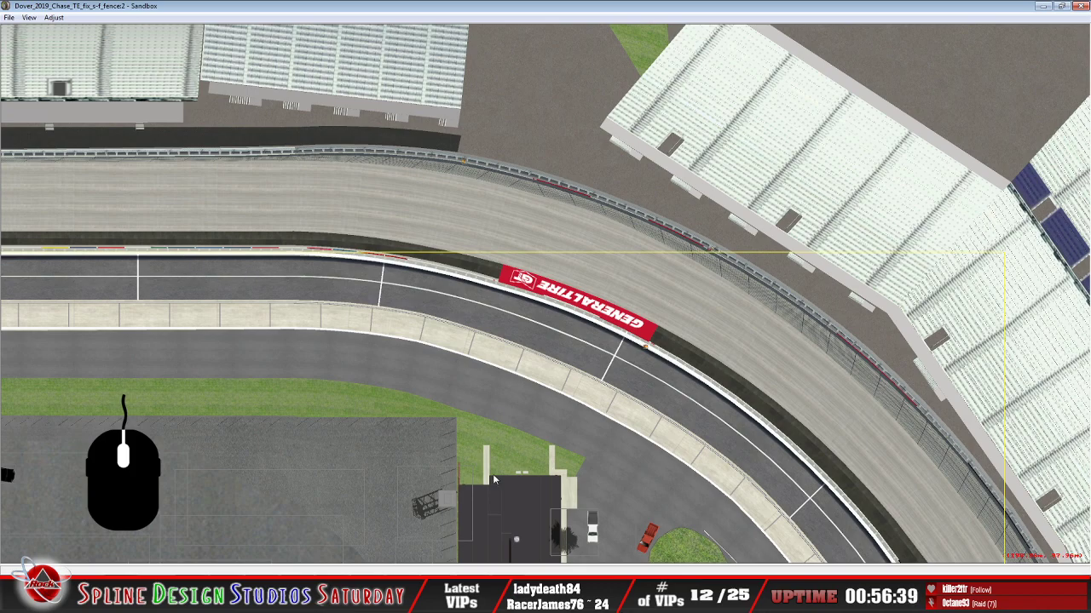
Bring up the Track Side Object Properties, move them clear of the banner, and select the styro_inner_t1a.3do instance
click(425, 569)
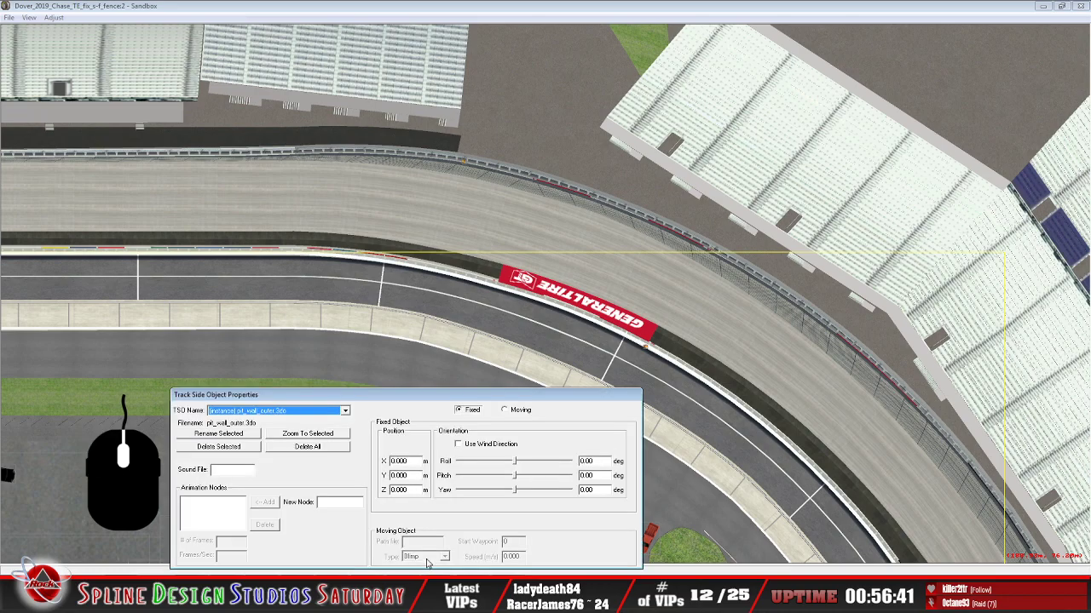
drag(348, 398, 366, 75)
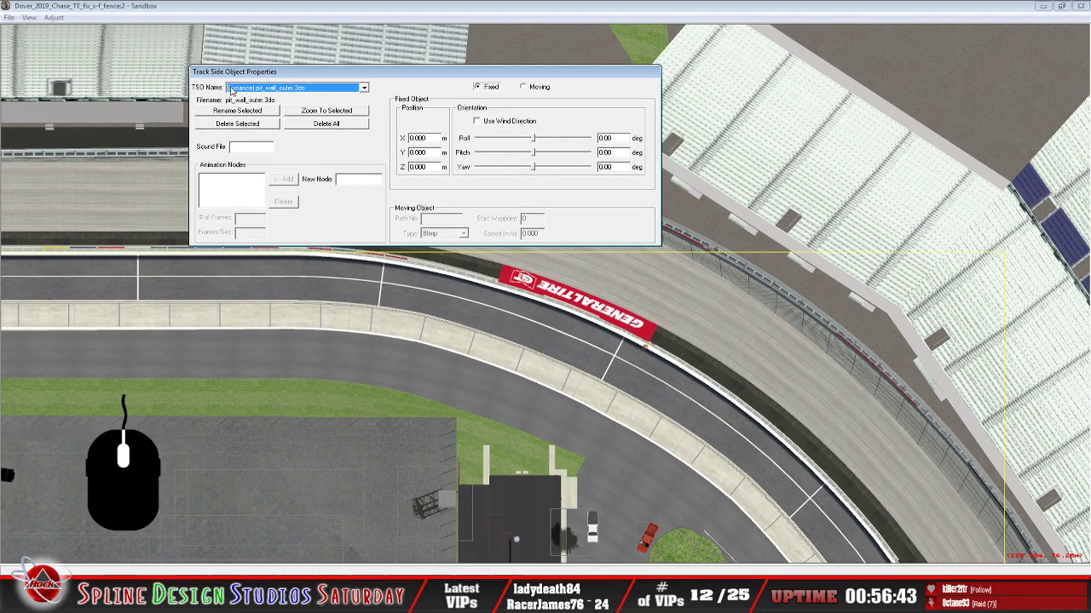
click(365, 89)
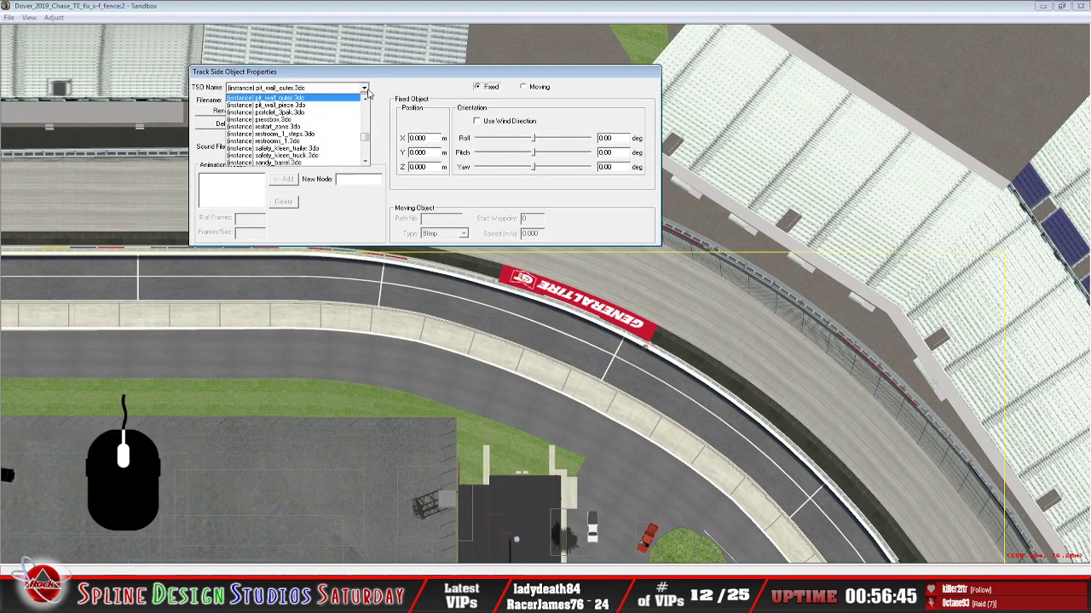
click(397, 135)
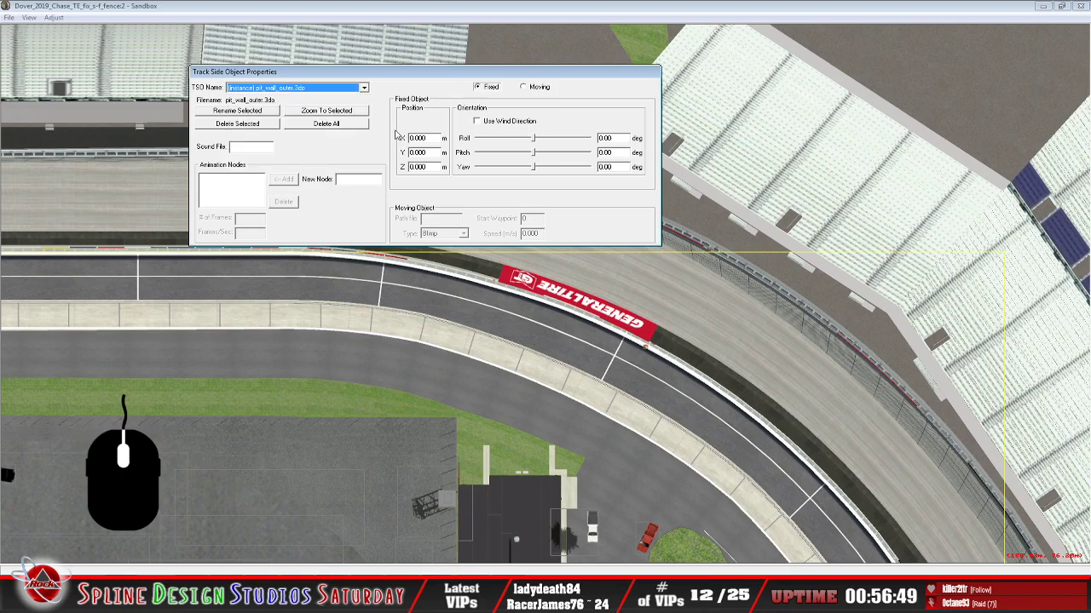
click(365, 89)
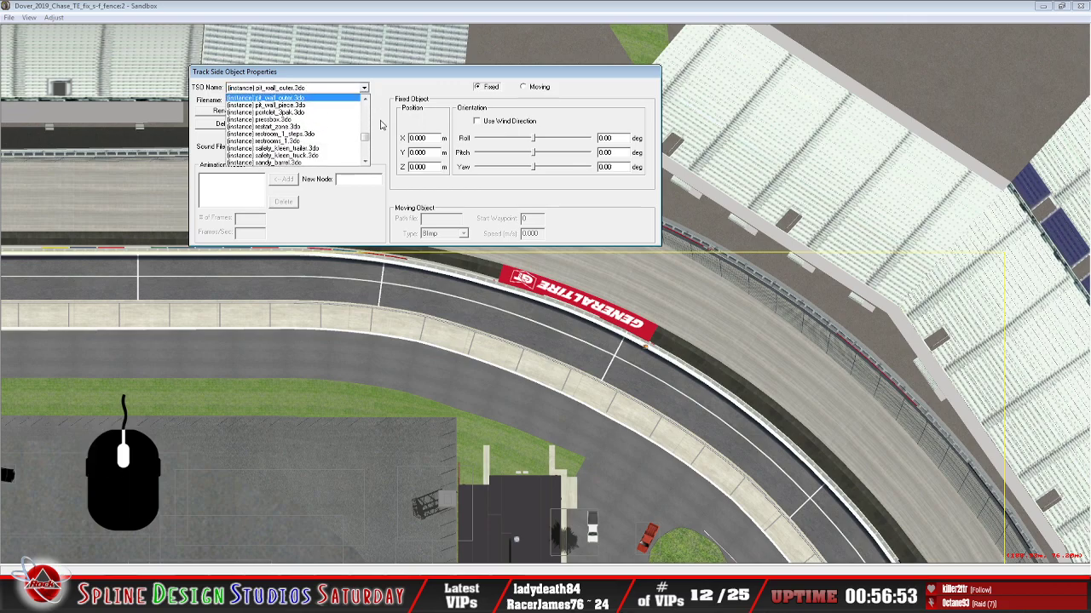
drag(365, 141, 369, 146)
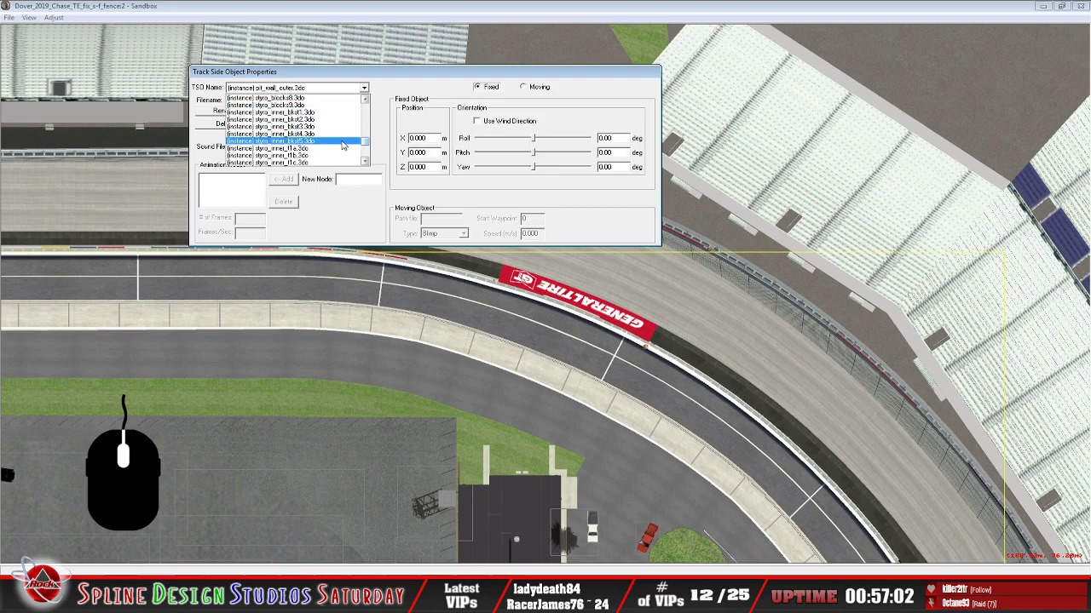
click(338, 149)
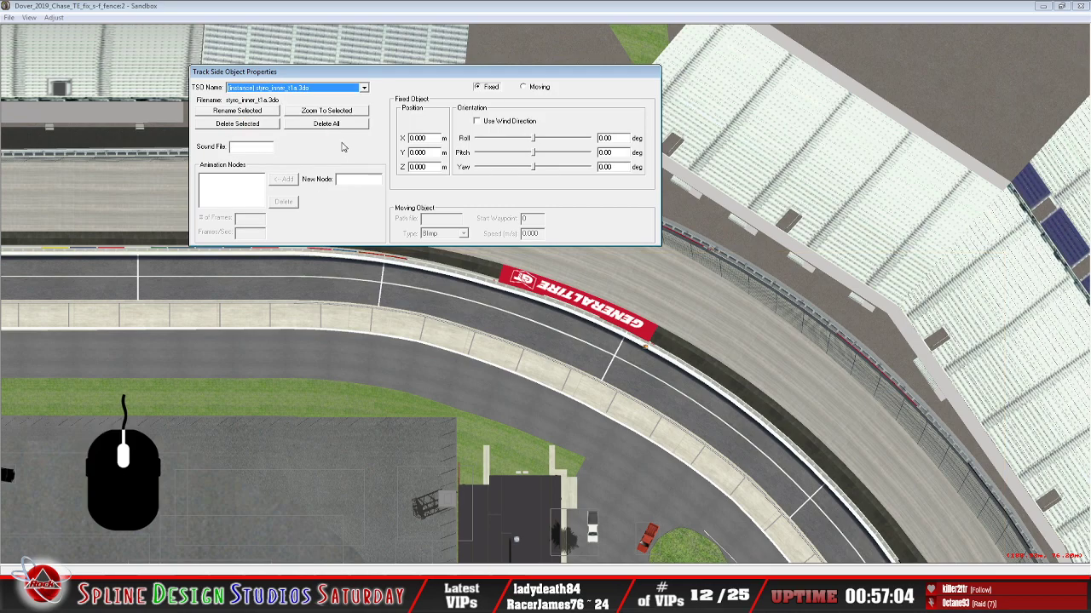
Show more of turn one in the top view and choose styro_pit1.3do in the trackside object properties
drag(426, 72, 499, 174)
click(362, 8)
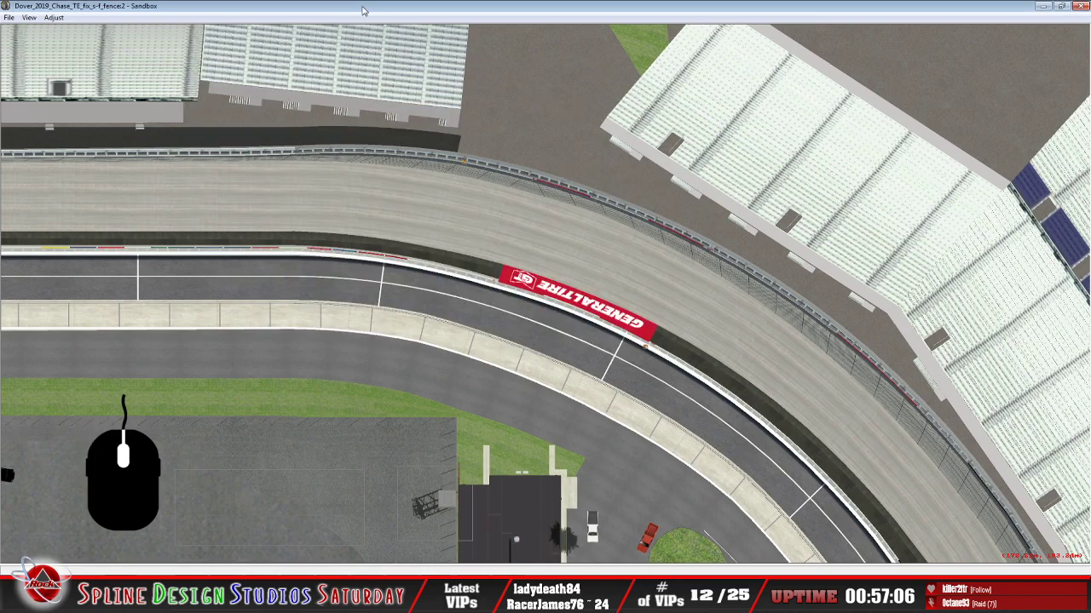
scroll(349, 235, down, 5)
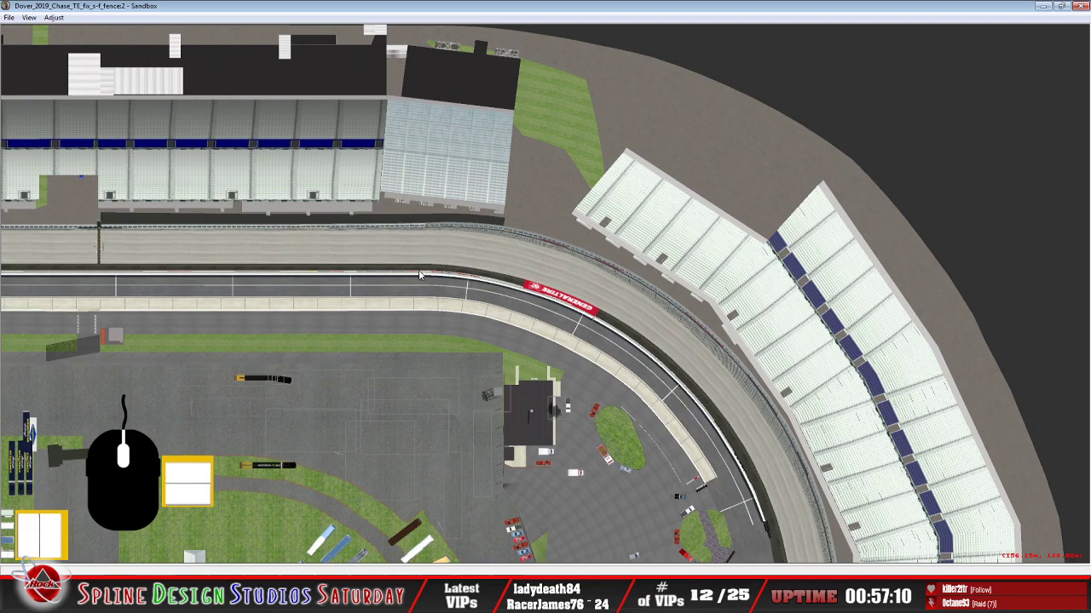
click(403, 314)
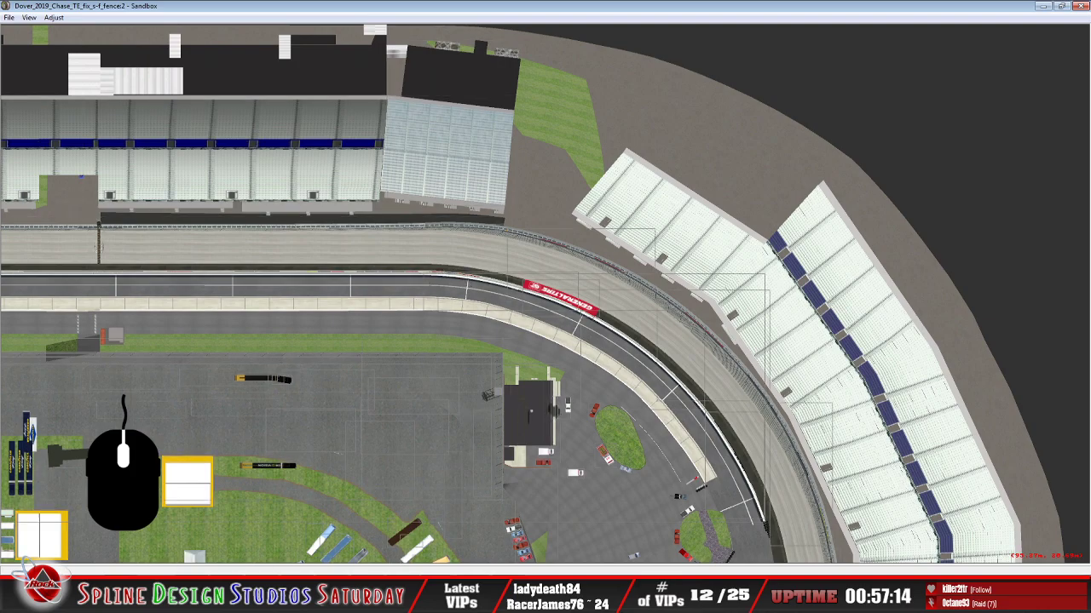
click(420, 564)
drag(444, 175, 440, 56)
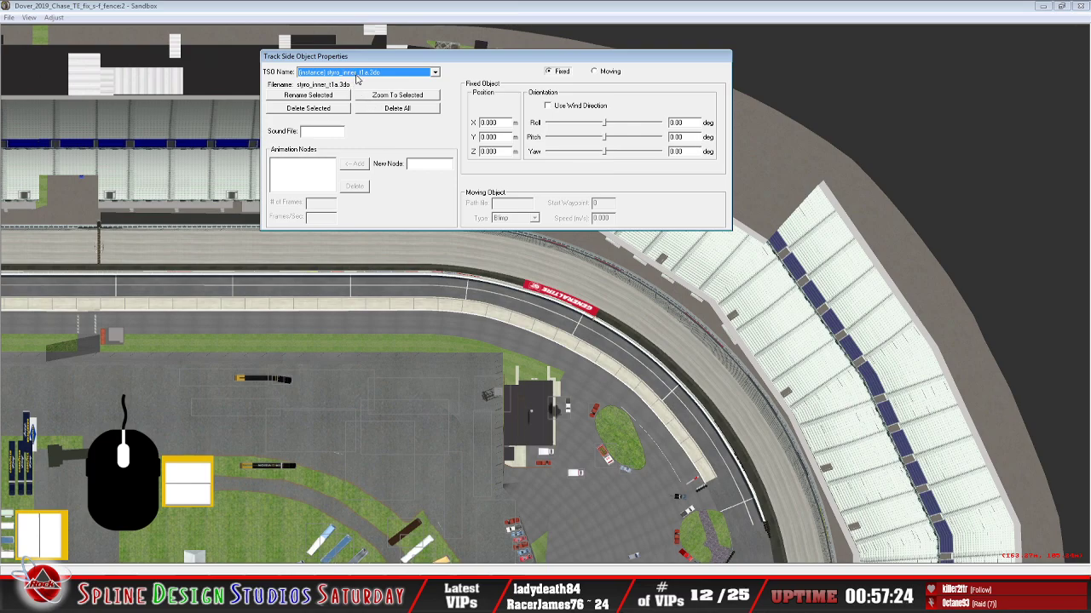
click(434, 73)
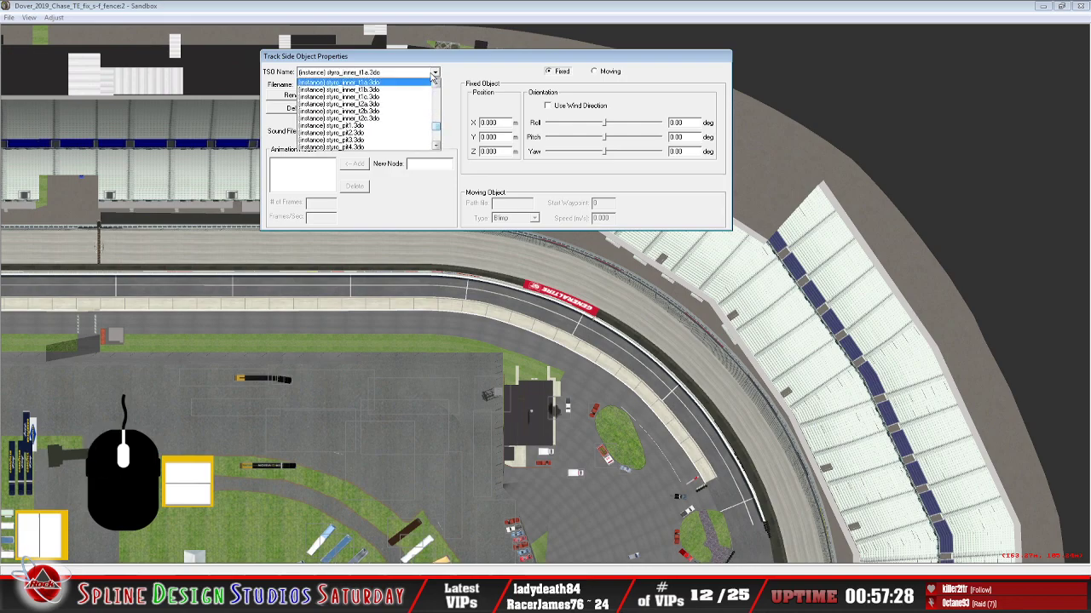
click(401, 126)
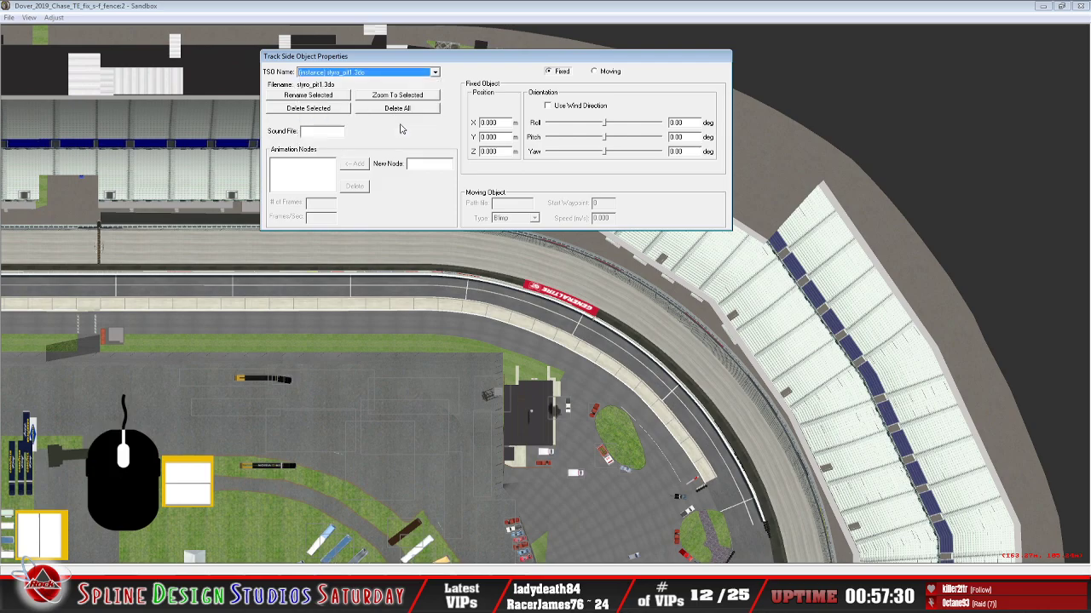
Locate the styro_pit8.3do object on the track, followed by styro_pit7.3do, by choosing each in the trackside object properties
click(435, 72)
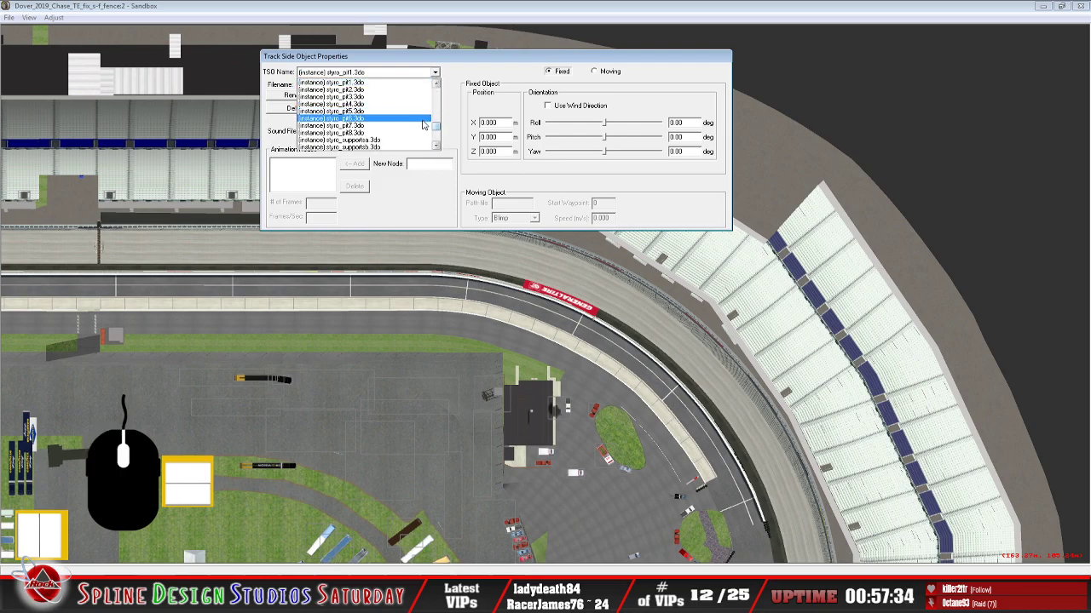
click(419, 134)
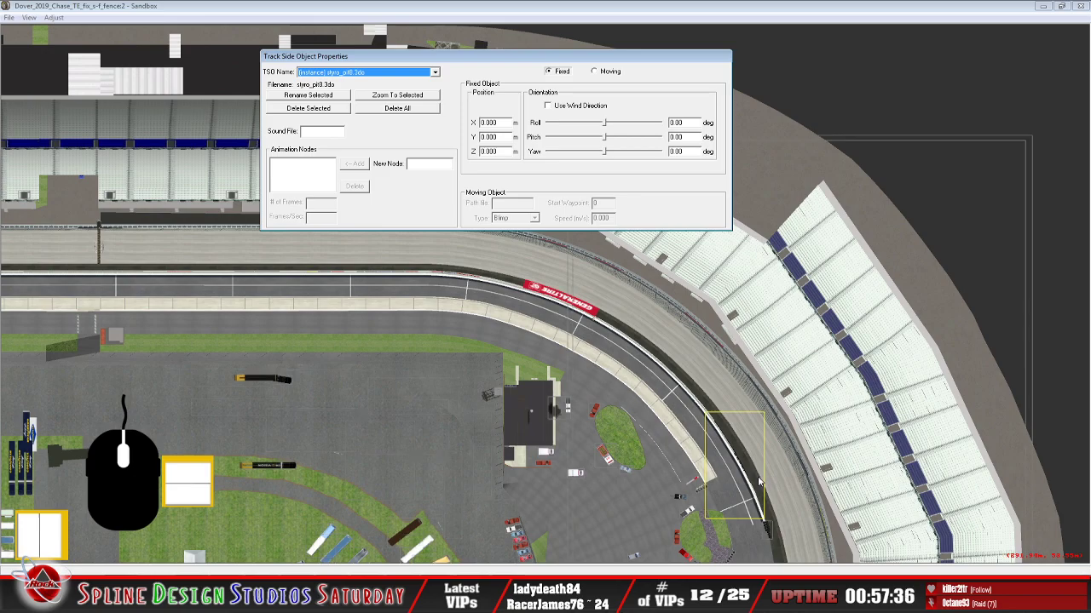
click(435, 74)
click(435, 83)
click(435, 82)
click(436, 83)
click(436, 82)
click(410, 102)
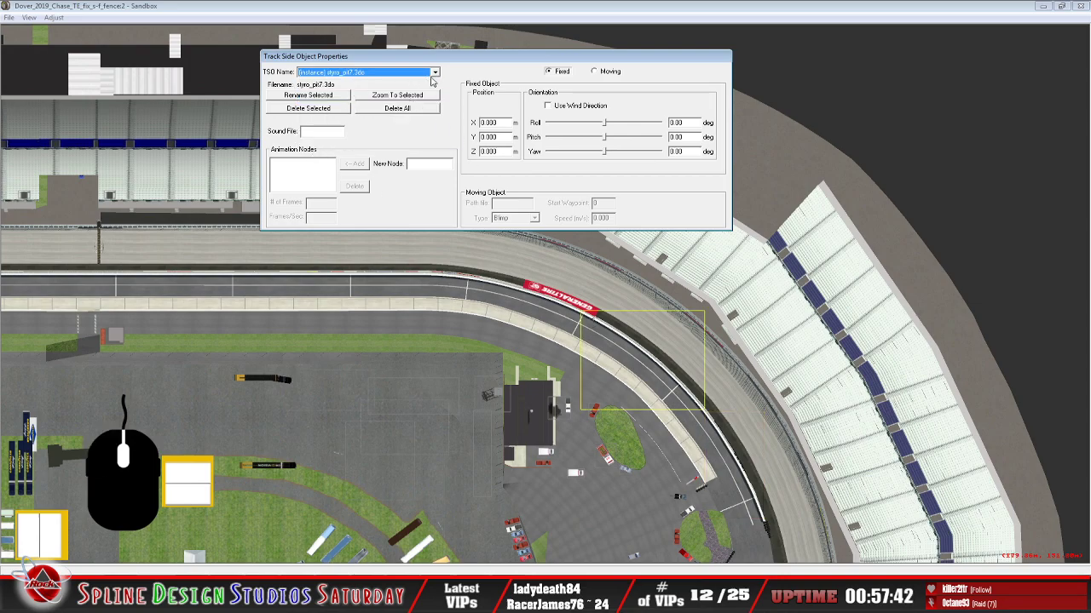
Choose styro_pit6.3do in the trackside object properties to locate it on the track
click(435, 73)
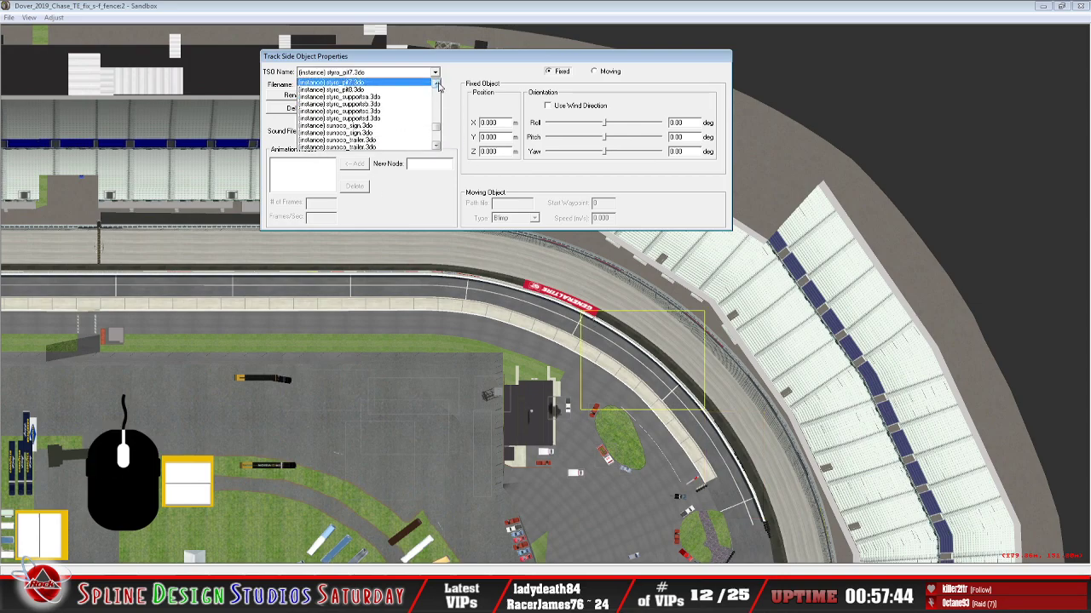
scroll(409, 111, up, 2)
click(419, 119)
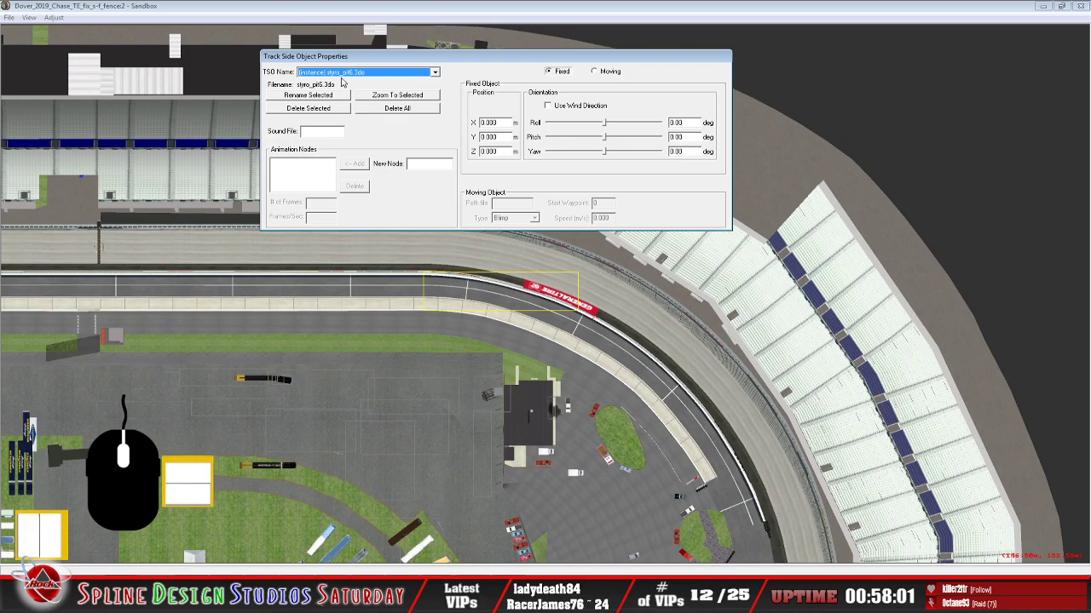
Switch to the Dover_2019_Chase_TE folder and open the styro_pit5 object file in Notepad
click(64, 567)
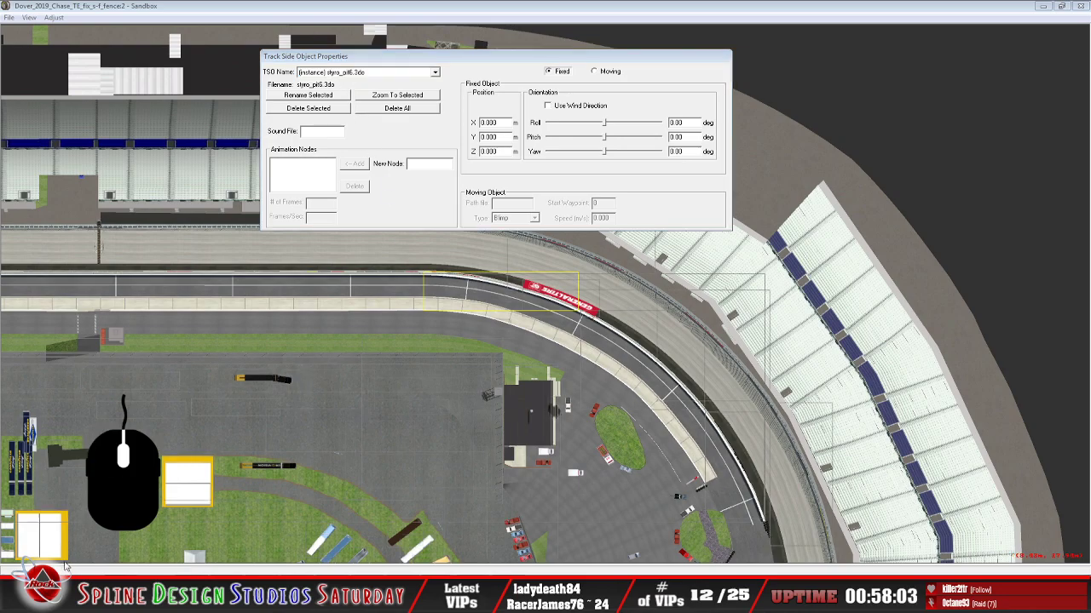
key(alt+Tab)
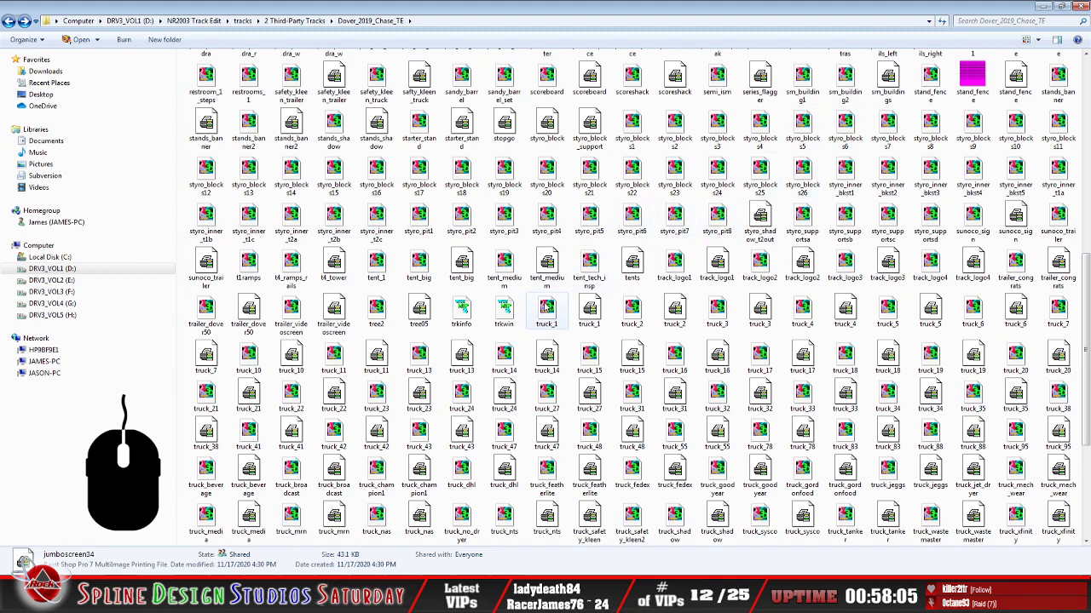
click(549, 324)
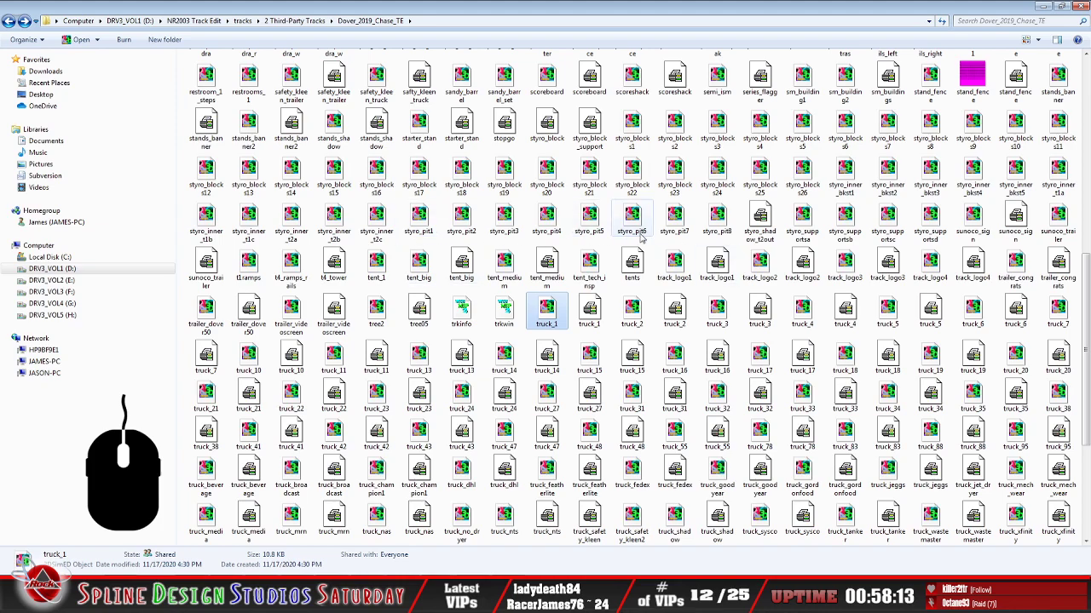
click(422, 601)
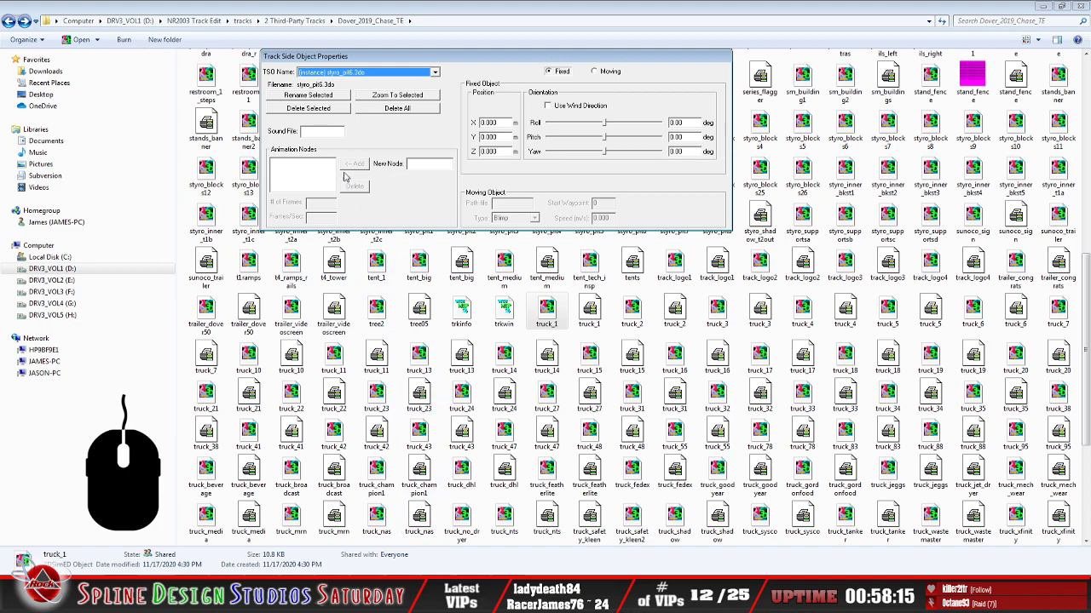
click(580, 290)
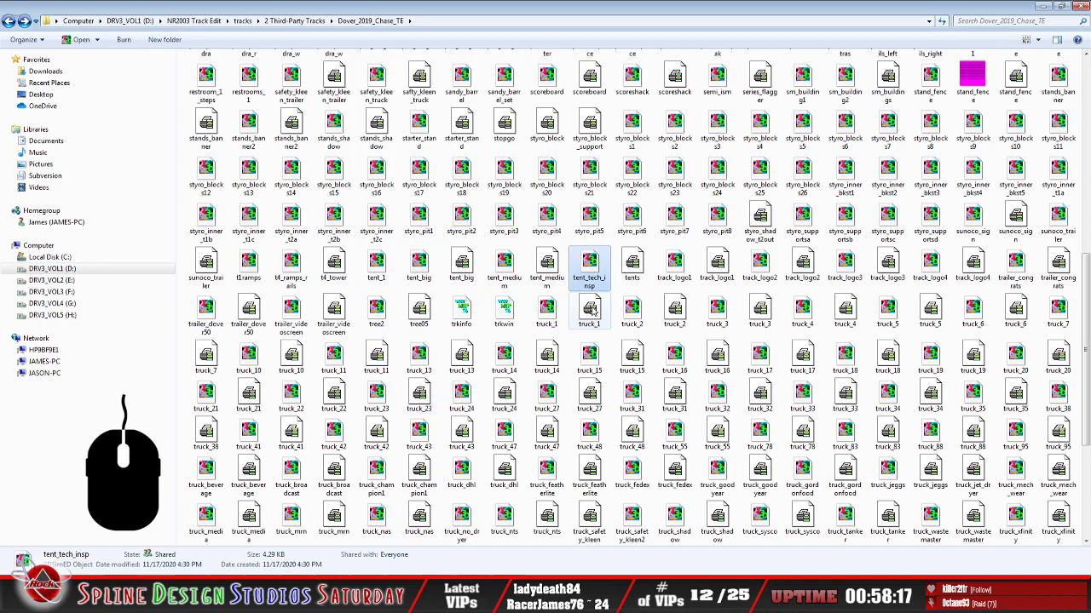
right_click(589, 220)
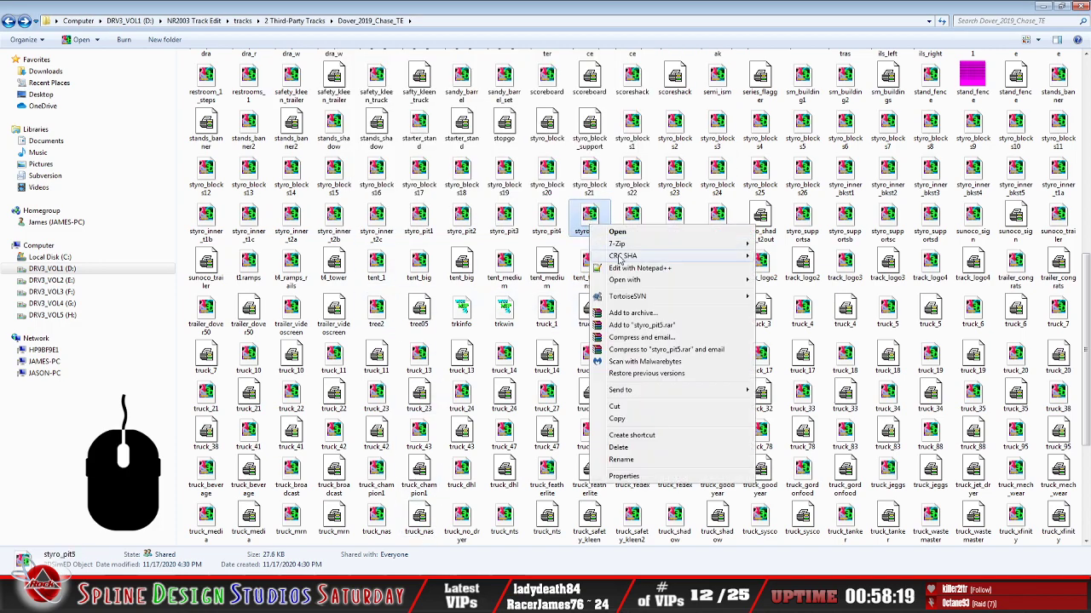
mouse_move(634, 281)
click(792, 296)
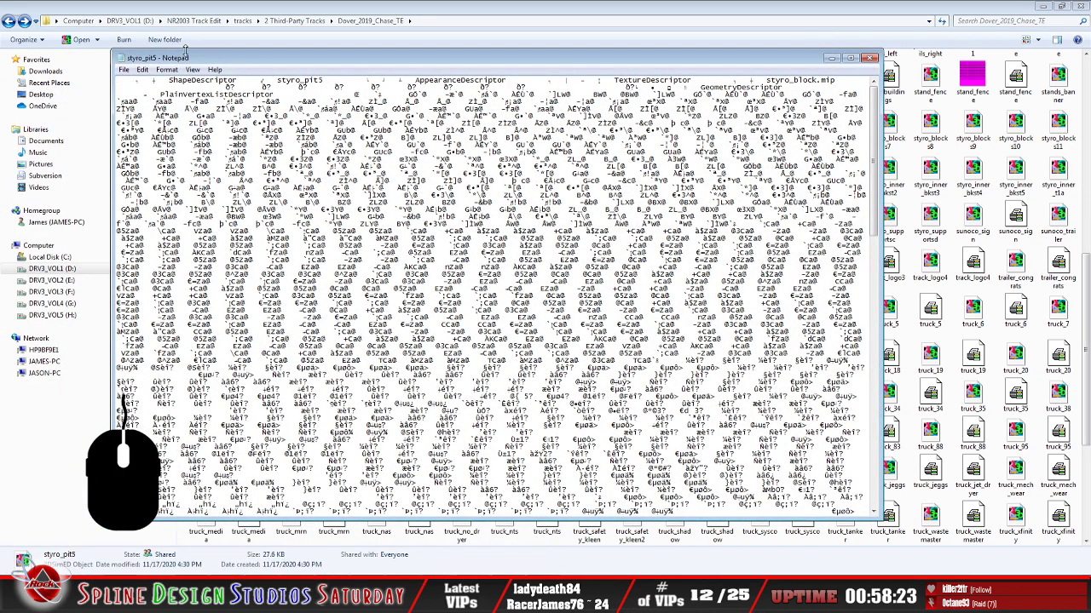
Search the styro_pit5 file for "mip" to find its texture references, and close the file
click(142, 69)
click(162, 154)
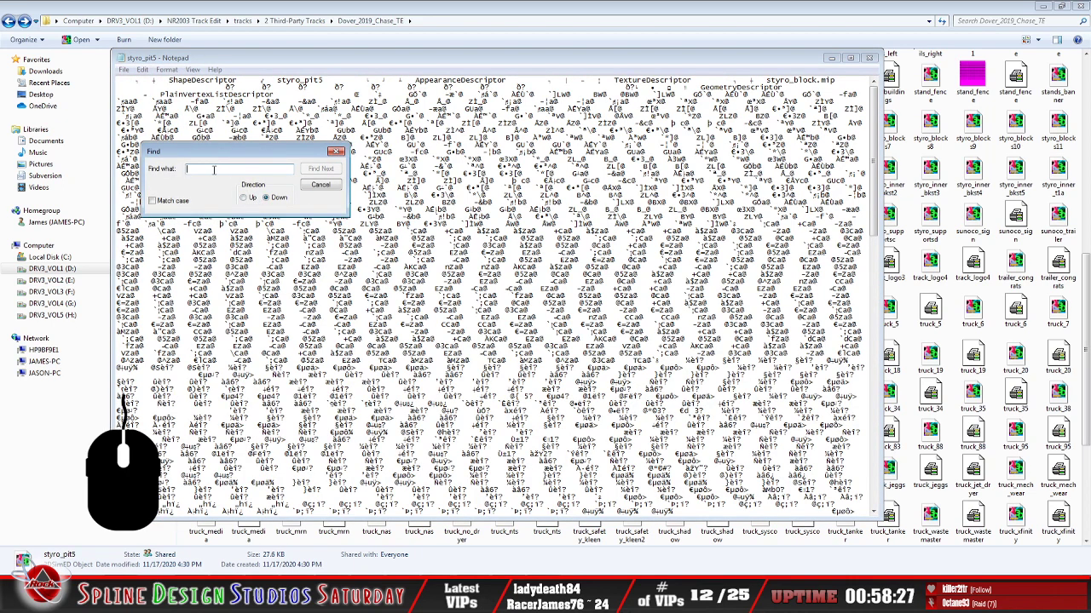
text(mp)
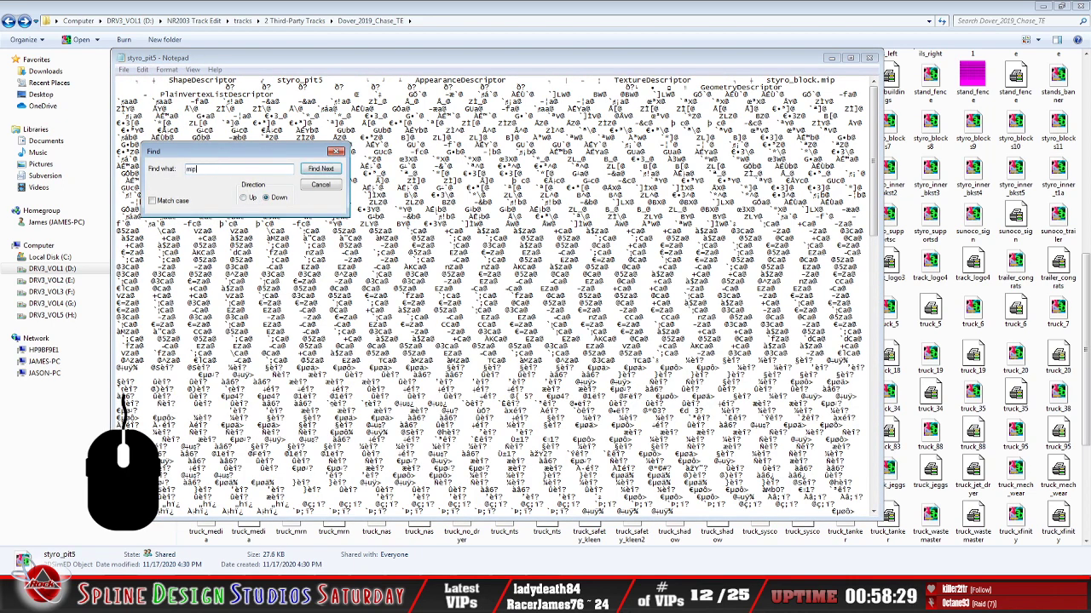
click(330, 172)
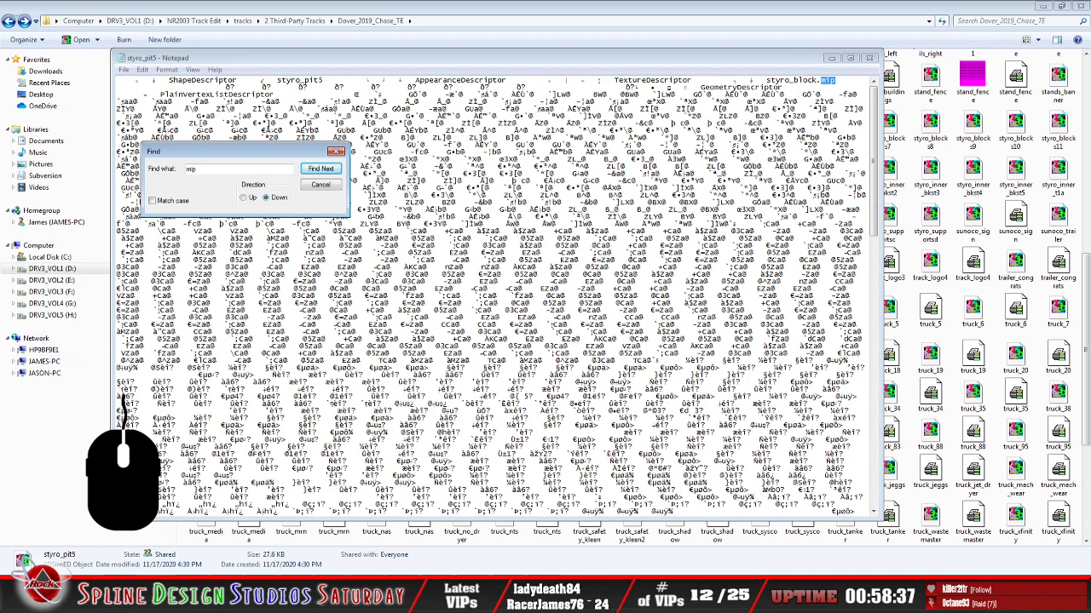
click(320, 168)
click(575, 333)
click(320, 185)
click(123, 70)
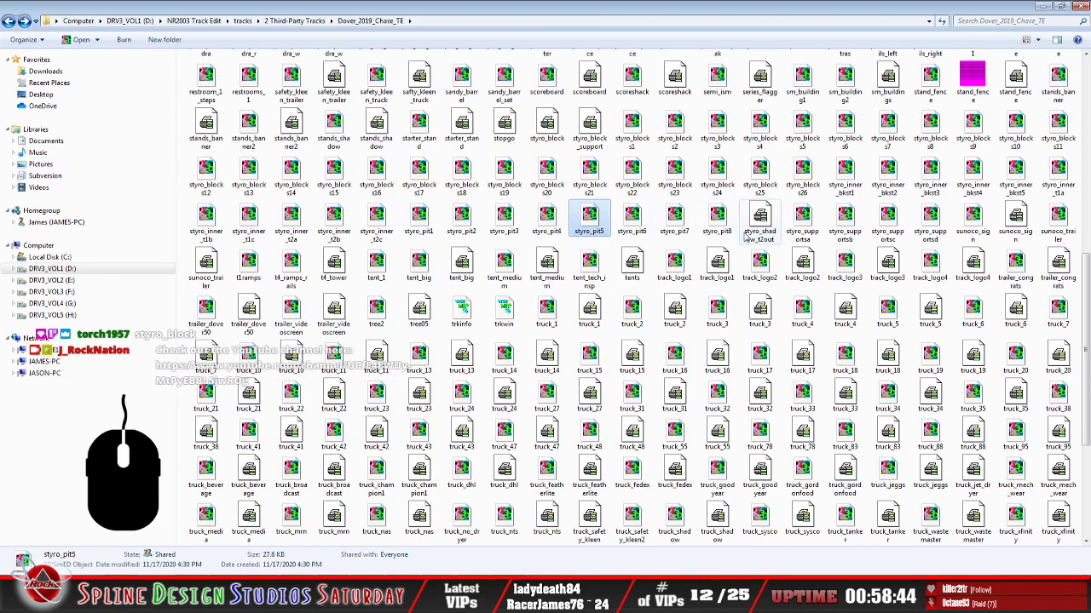
click(136, 150)
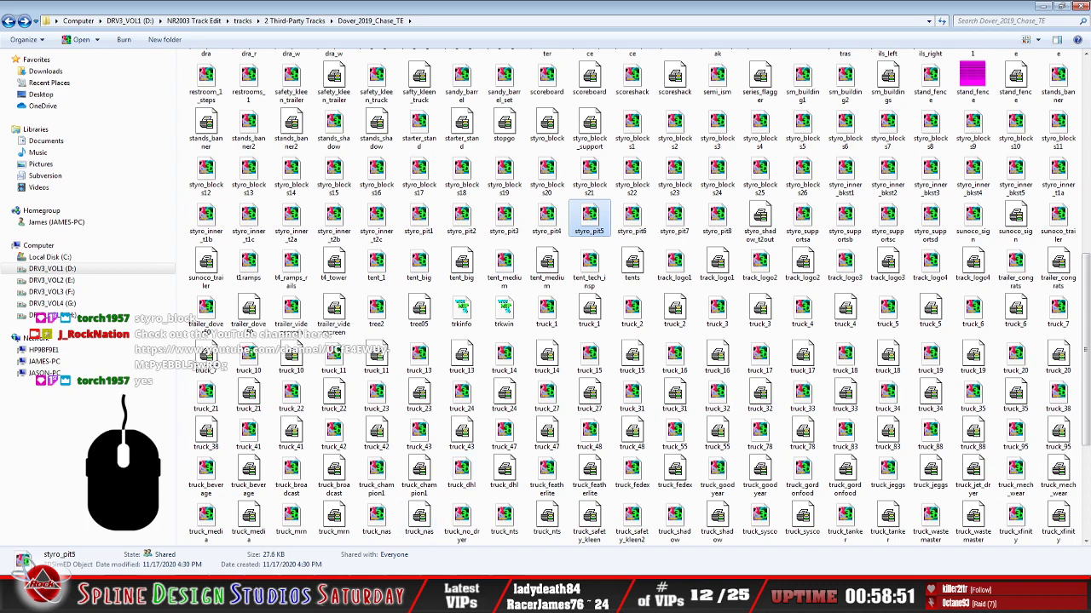
Switch back to Sandbox's Camera View window and put the camera in slew mode
click(460, 596)
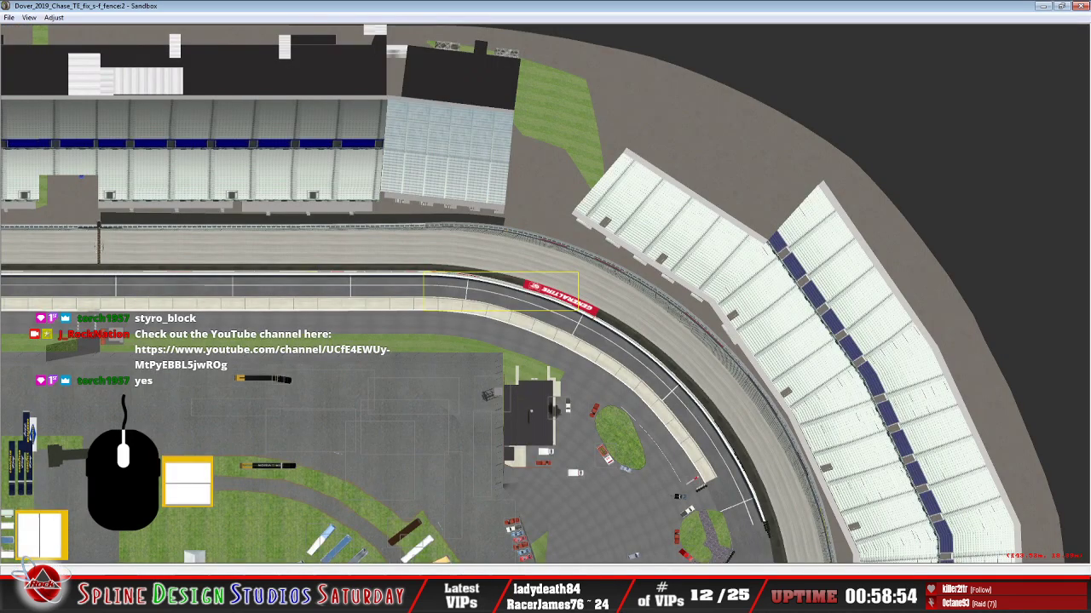
click(440, 588)
click(440, 574)
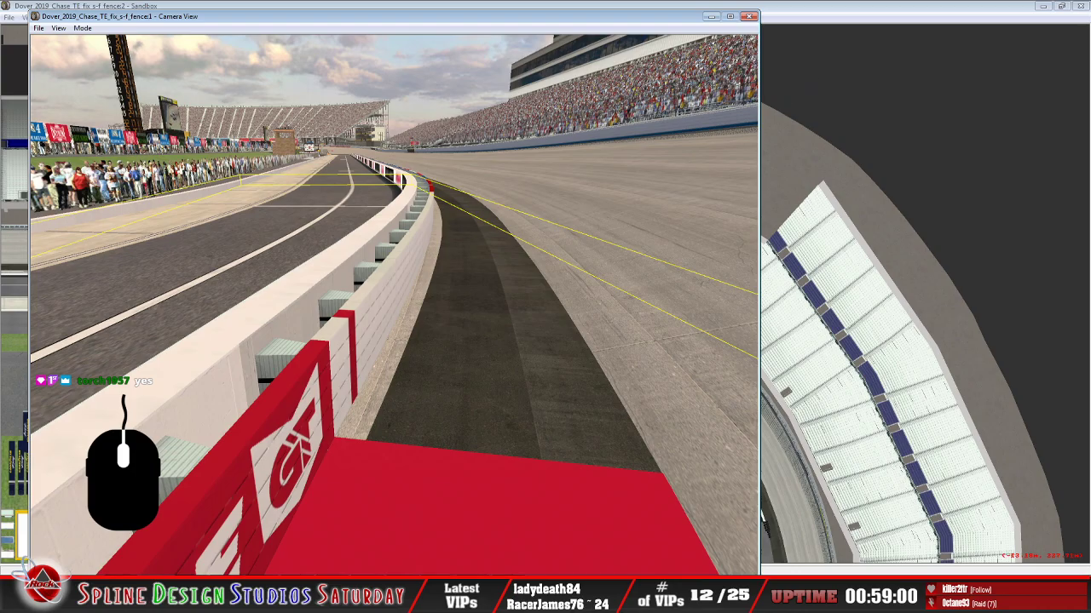
click(82, 28)
click(109, 40)
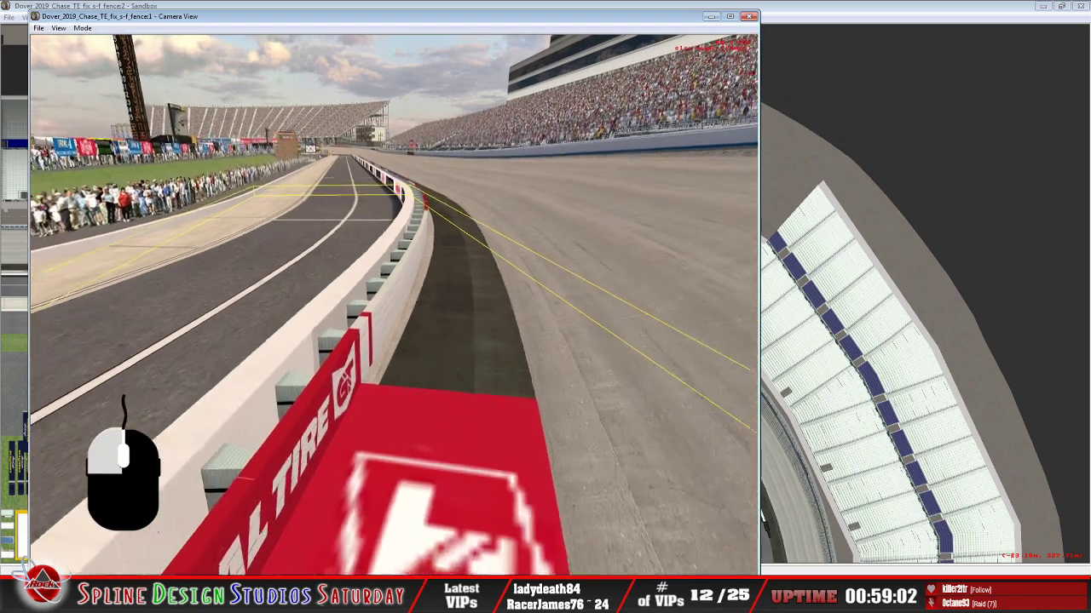
Fly the camera to the outer wall and back to the inner pit wall to inspect the foam blocks behind the barriers
drag(394, 305, 597, 305)
mouse_move(394, 305)
right_down()
mouse_move(379, 290)
mouse_move(401, 305)
right_up()
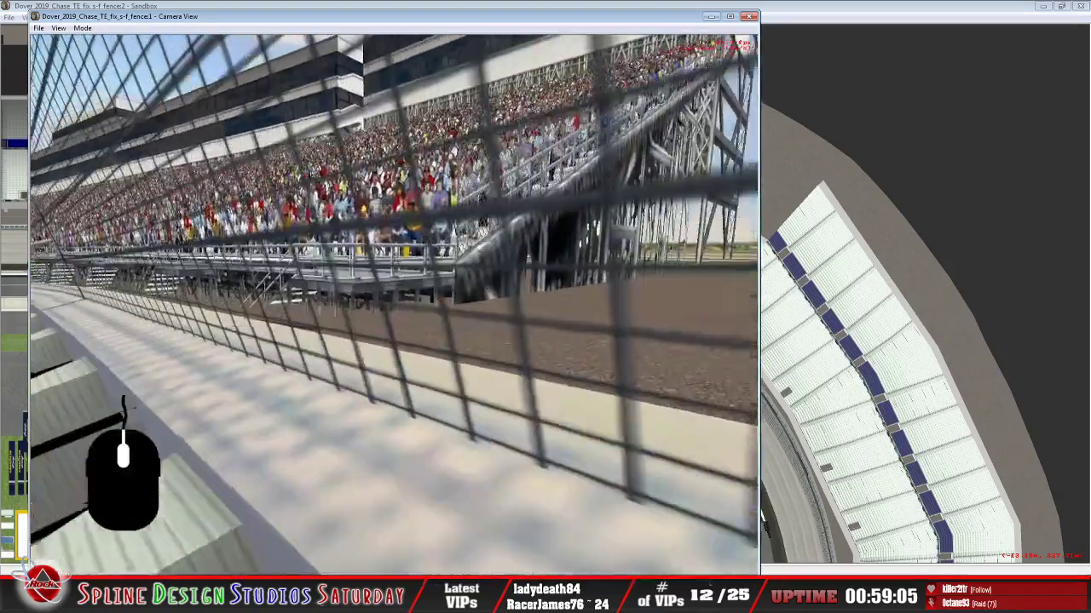
drag(394, 305, 345, 341)
mouse_move(394, 305)
right_down()
mouse_move(394, 328)
mouse_move(394, 306)
right_up()
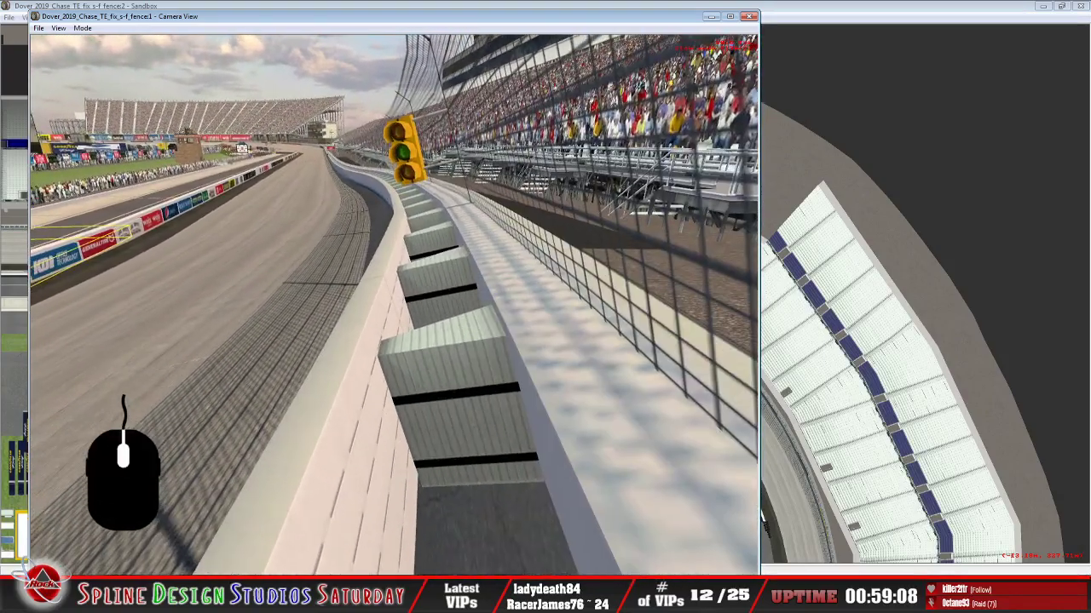
drag(394, 305, 213, 305)
right_drag(393, 305, 393, 286)
drag(394, 305, 239, 305)
right_drag(393, 305, 393, 276)
drag(394, 305, 460, 298)
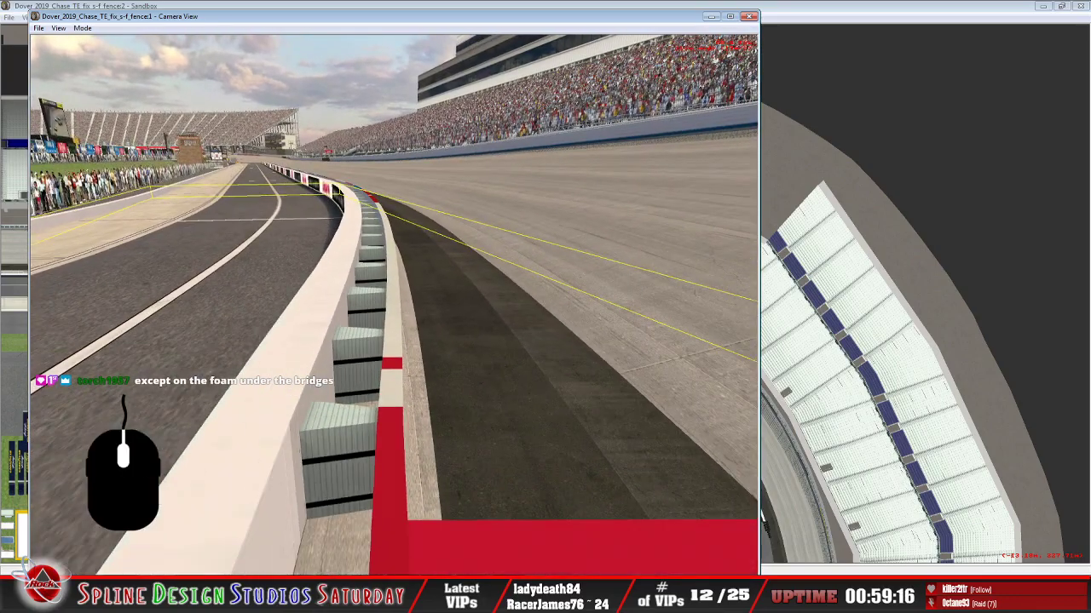
Examine the foam blocks between the outer soft wall and the catch fence up close in the camera view
drag(394, 305, 545, 289)
right_drag(394, 305, 289, 305)
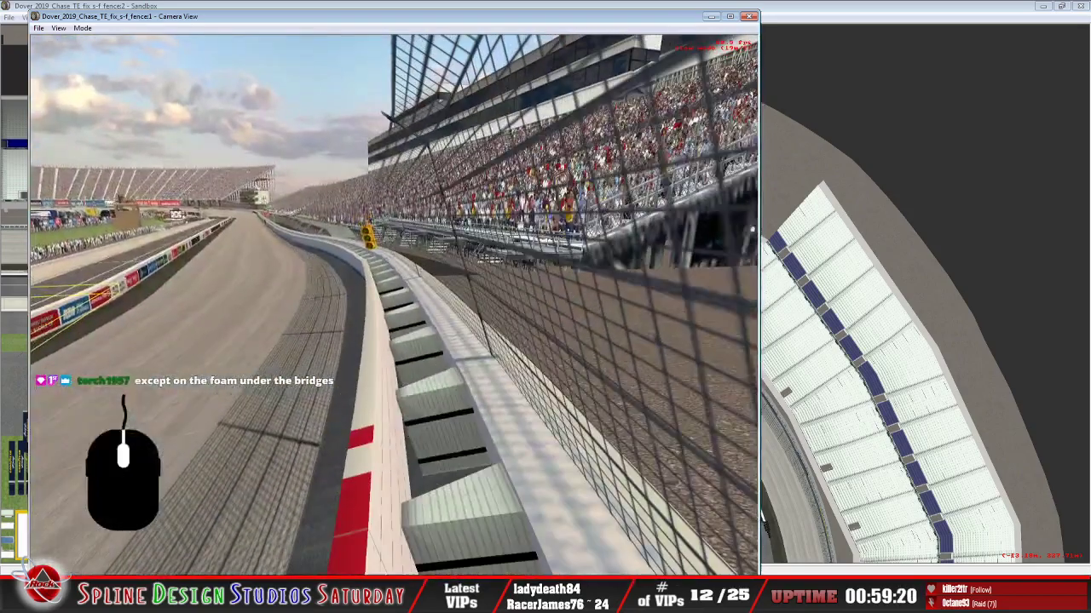
key(Down)
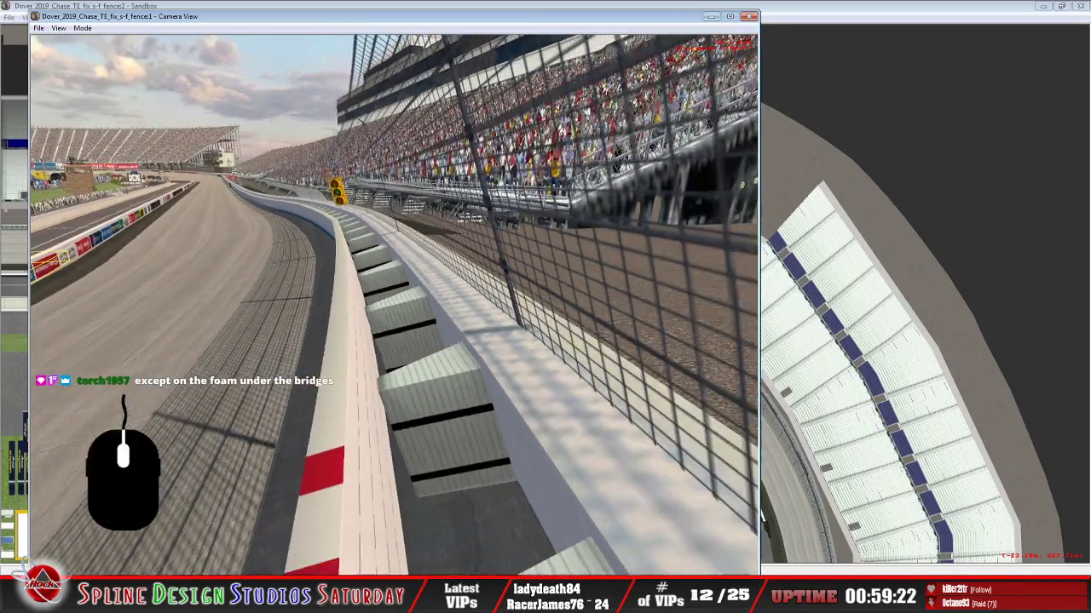
key(Right)
key(Right)
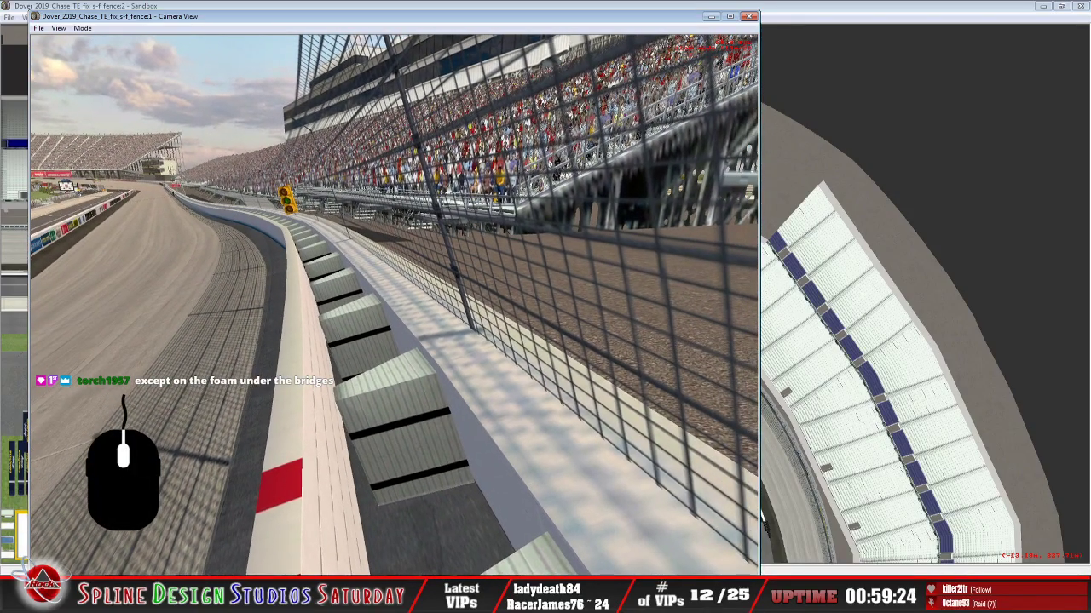
key(Down)
key(Left)
mouse_move(393, 305)
right_down()
mouse_move(289, 305)
mouse_move(409, 305)
right_up()
mouse_move(394, 305)
mouse_down()
mouse_move(431, 252)
mouse_move(407, 300)
mouse_up()
Switch to WinMip and close the open fence.mip texture
key(alt+Tab)
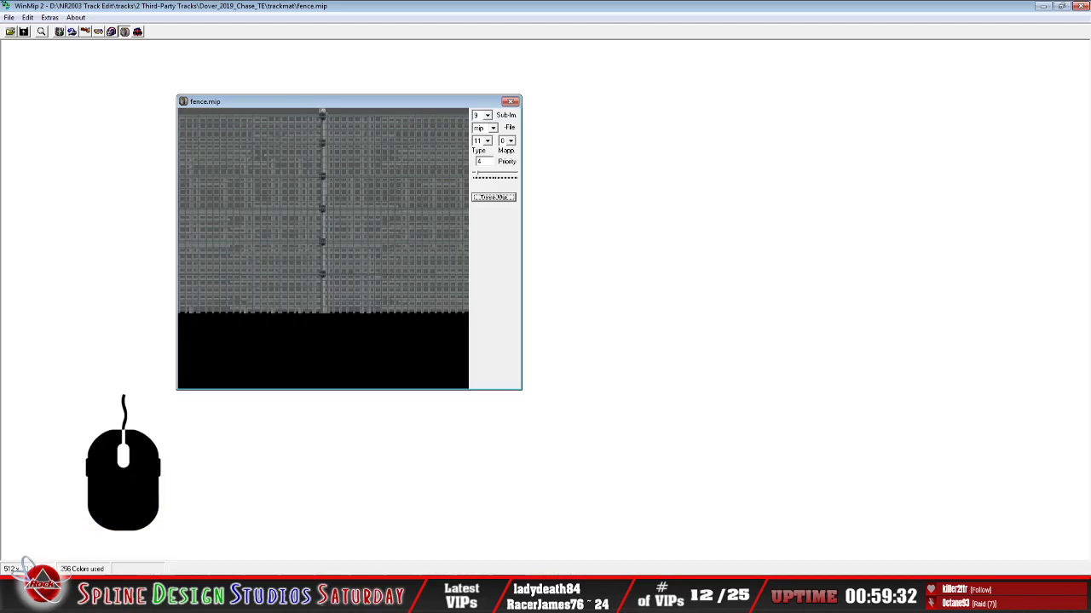
click(9, 17)
click(28, 43)
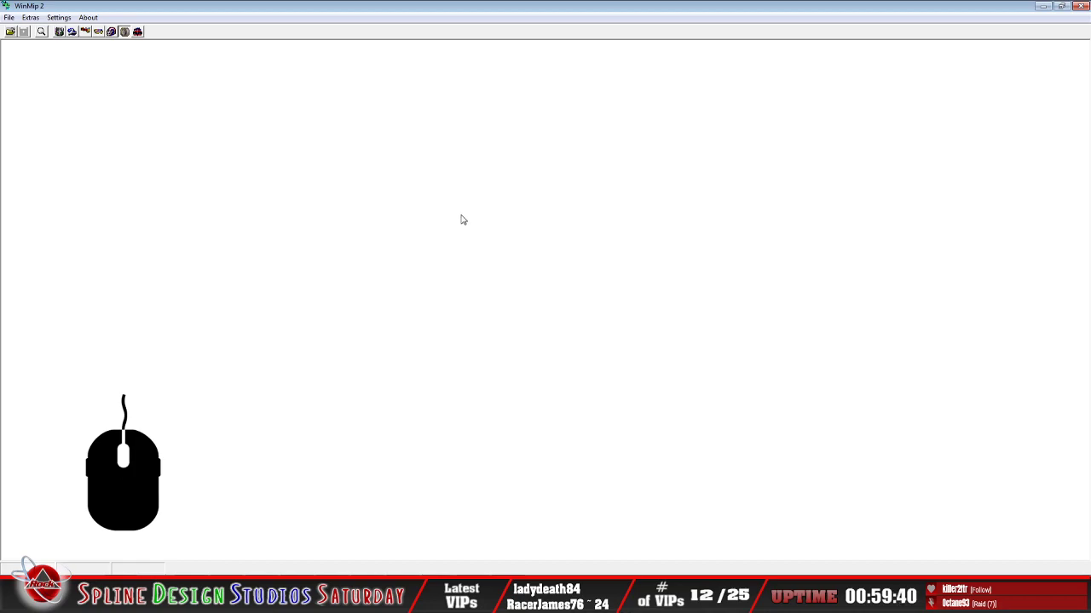
Start opening a file and go from the trackmat folder up to the Dover_2019_Chase_TE folder
click(10, 31)
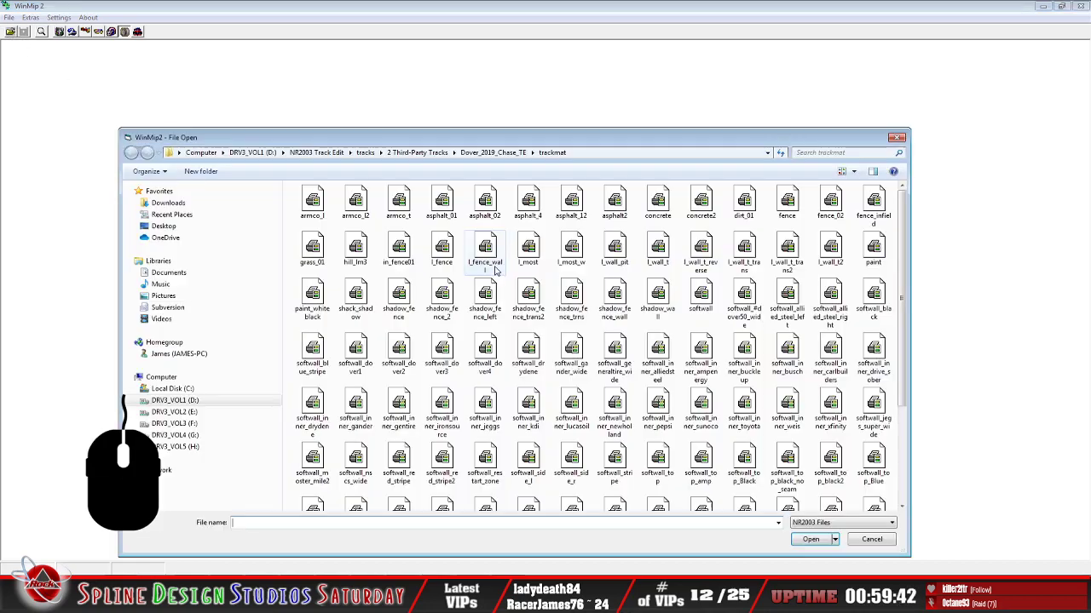
click(485, 252)
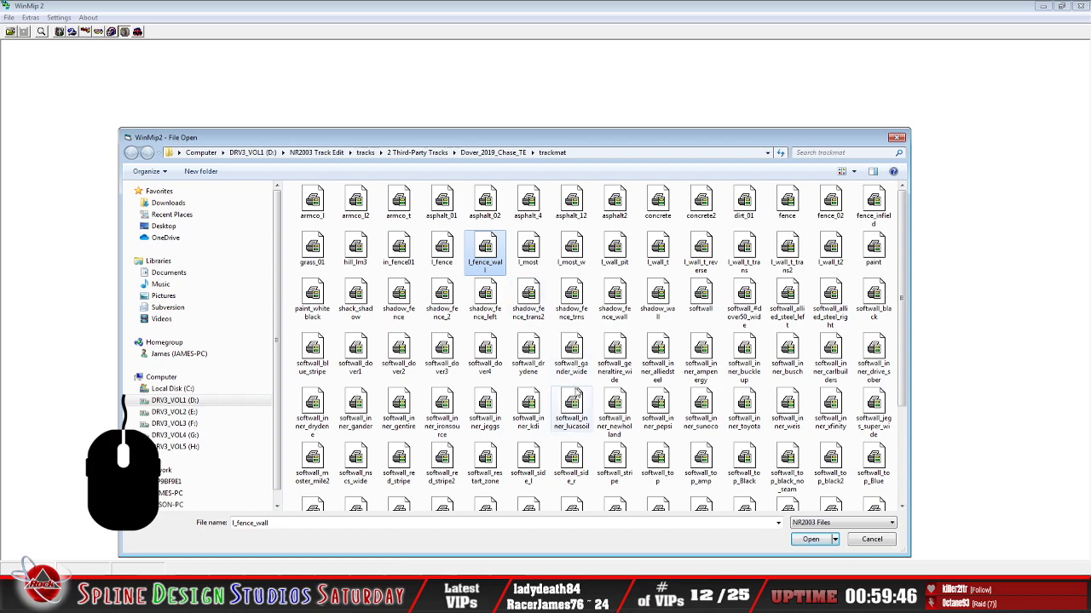
click(596, 151)
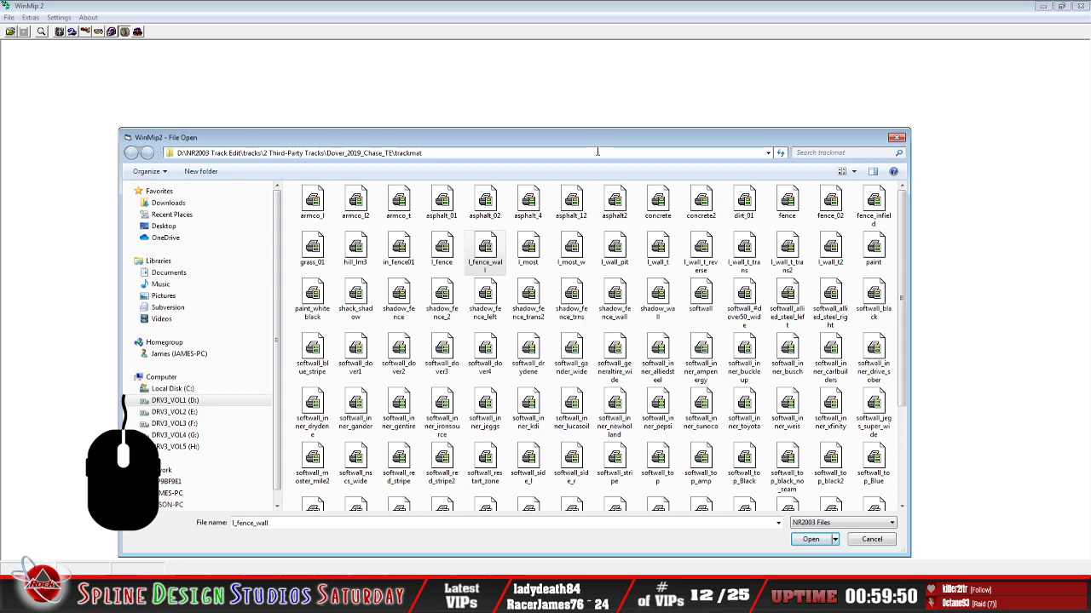
key(BackSpace)
key(BackSpace)
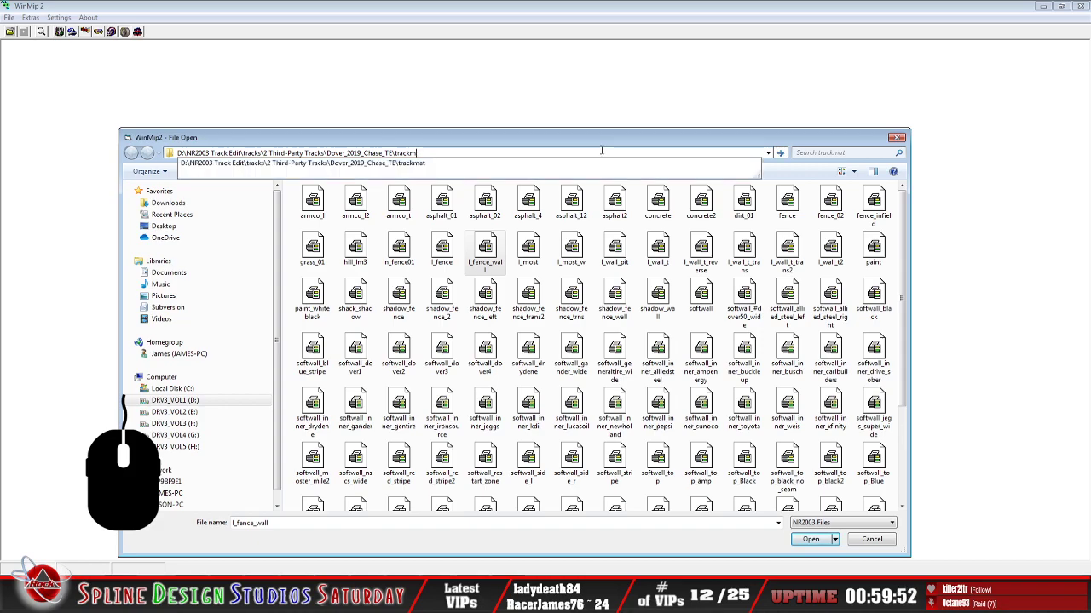
key(BackSpace)
key(Return)
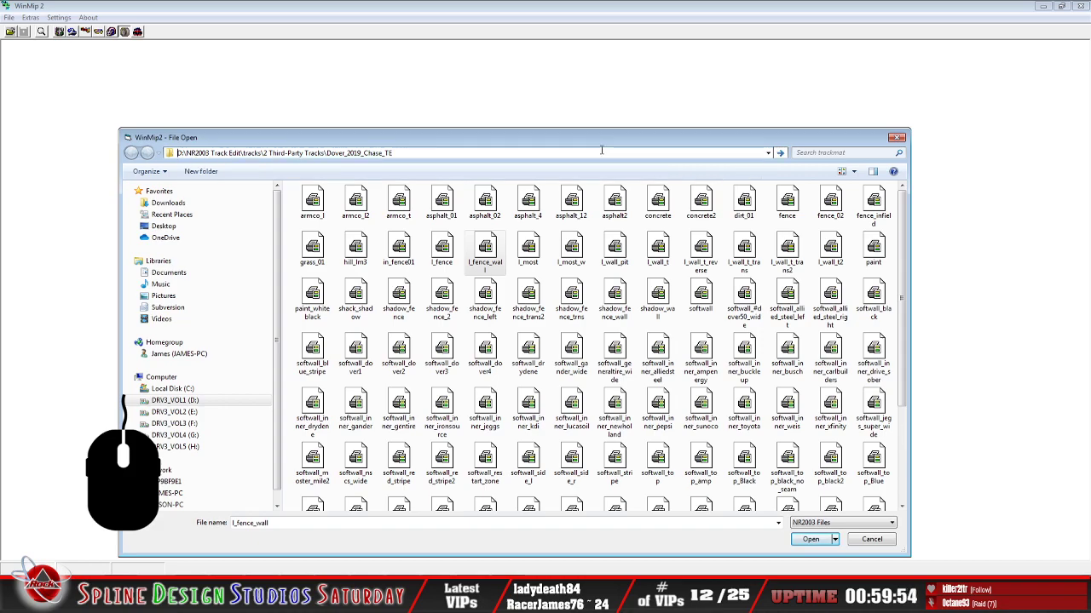
Open the styro_block texture from the Dover_2019_Chase_TE folder and place its window in open workspace
click(513, 387)
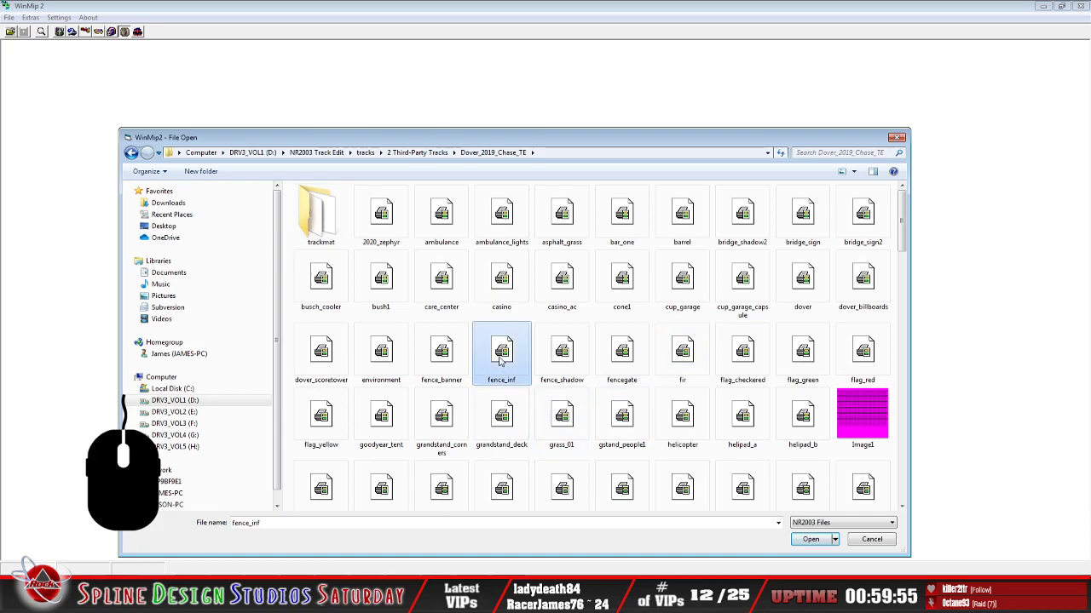
scroll(520, 397, down, 5)
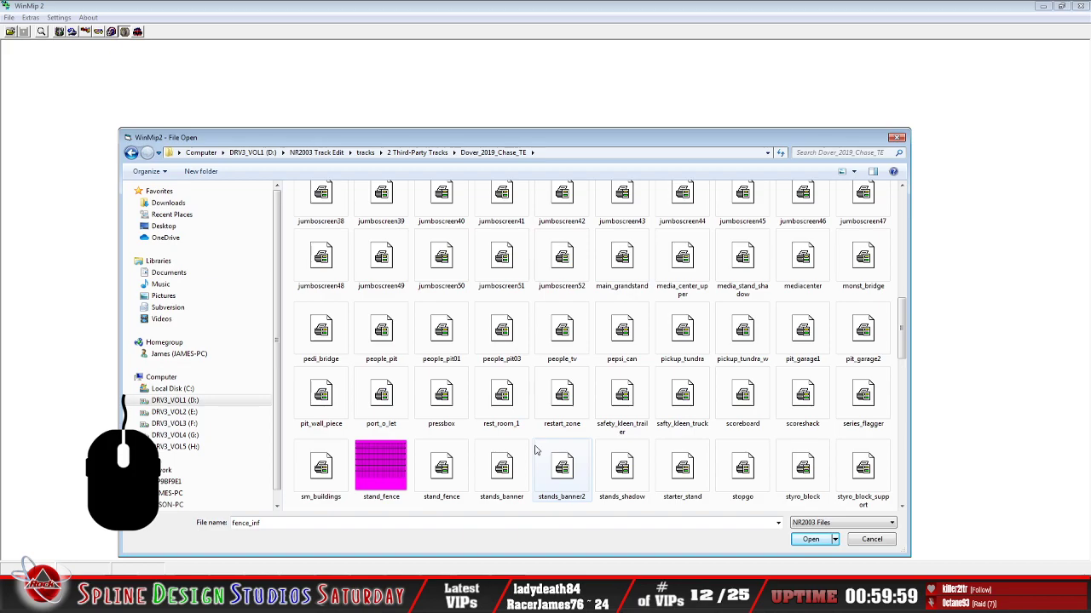
click(610, 391)
scroll(606, 400, down, 6)
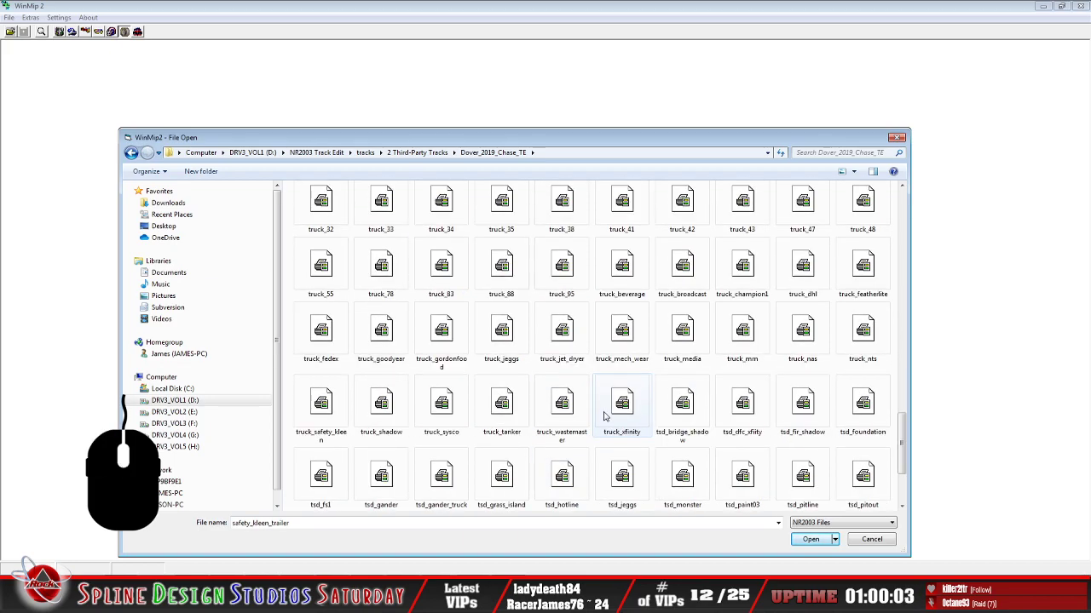
scroll(605, 416, up, 6)
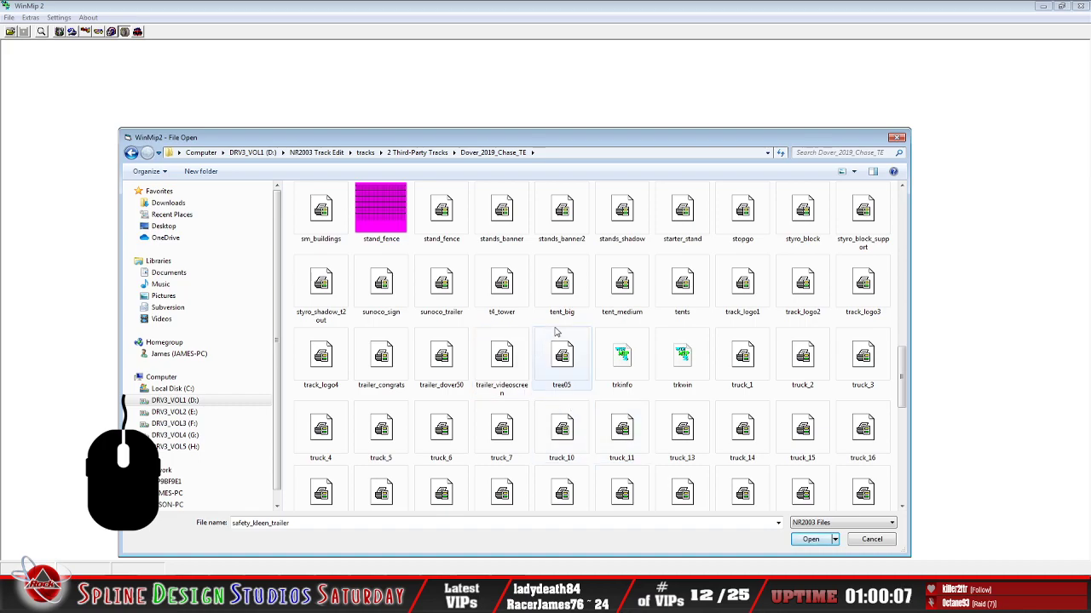
click(813, 235)
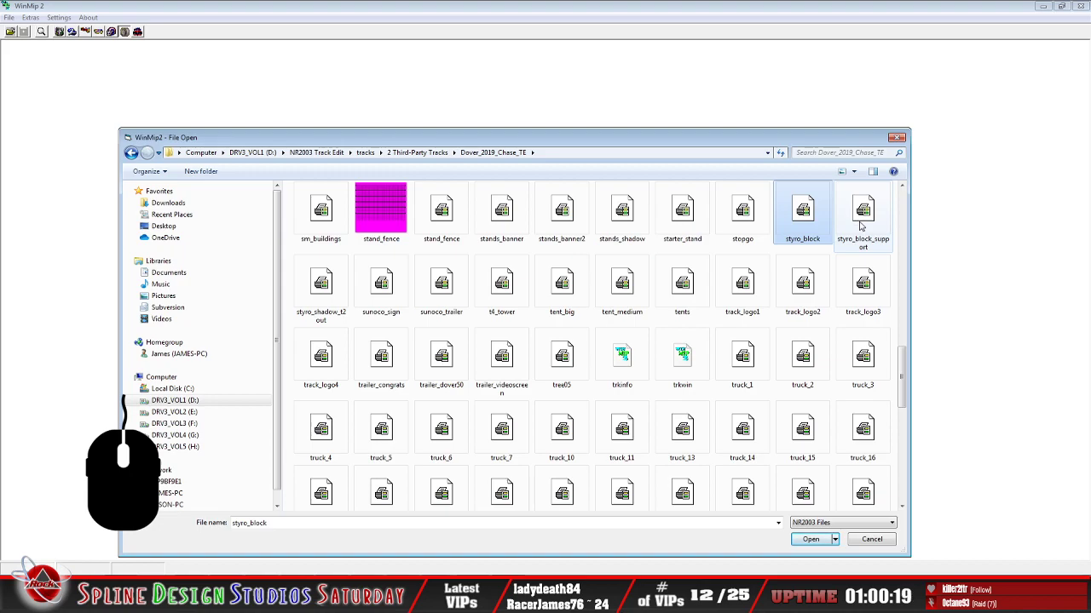
click(811, 539)
drag(117, 56, 256, 127)
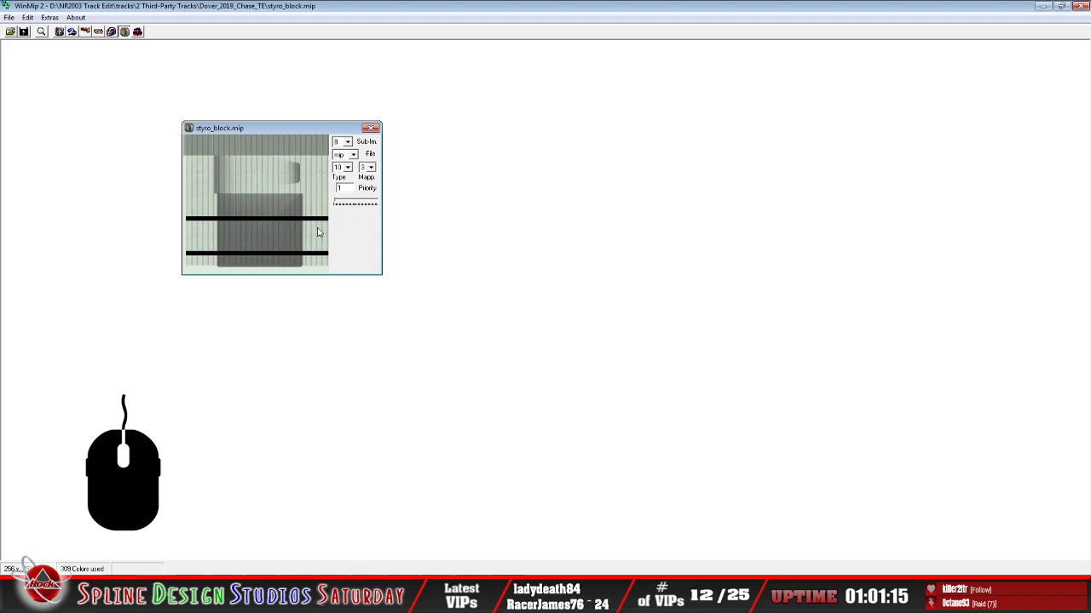
Start opening another file and change the folder path to D:\NR2003 Track Edit\tracks\
click(10, 32)
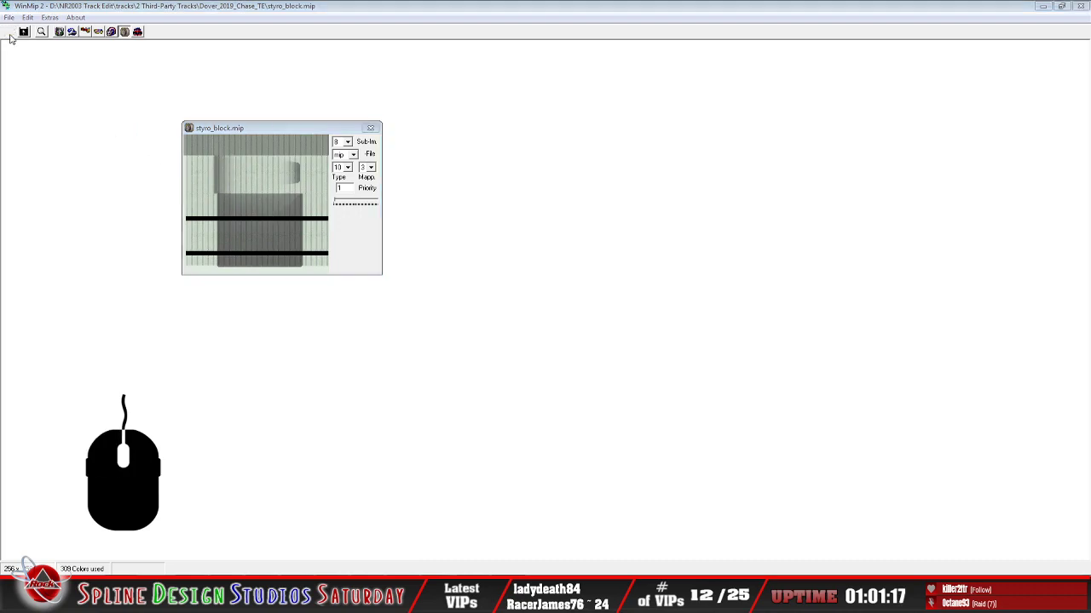
click(567, 165)
click(566, 163)
key(BackSpace)
key(BackSpace)
key(BackSpace)
key(BackSpace)
key(BackSpace)
key(BackSpace)
key(BackSpace)
key(BackSpace)
key(BackSpace)
key(BackSpace)
key(BackSpace)
key(BackSpace)
key(BackSpace)
key(BackSpace)
key(BackSpace)
key(BackSpace)
key(BackSpace)
key(BackSpace)
key(BackSpace)
key(BackSpace)
key(BackSpace)
key(BackSpace)
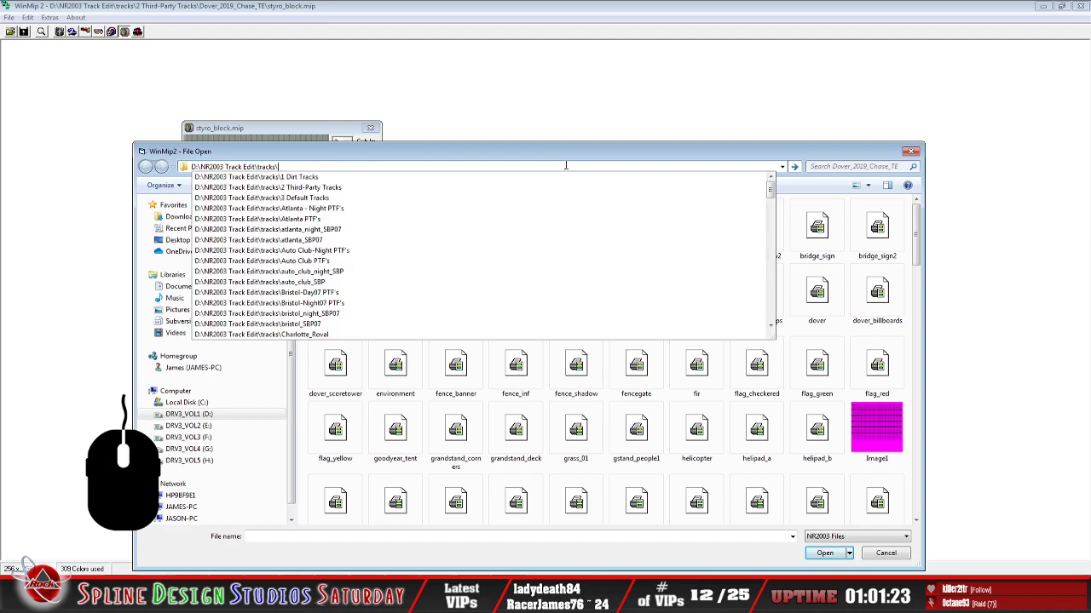
key(Return)
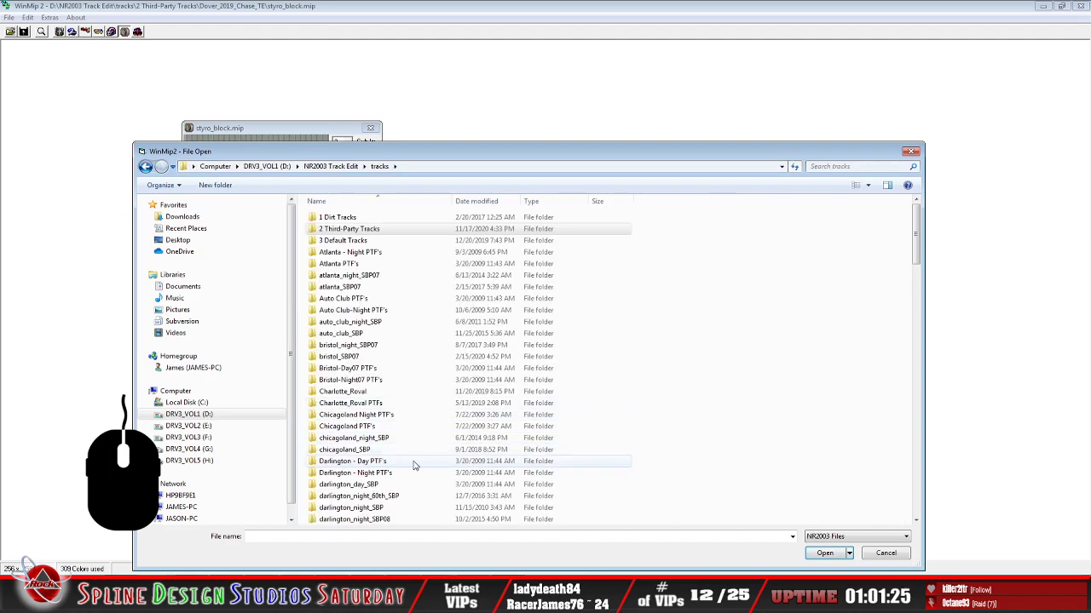
Look through the track folders and open darlington_night_SBP15
scroll(418, 457, down, 9)
scroll(401, 449, down, 9)
scroll(400, 449, down, 10)
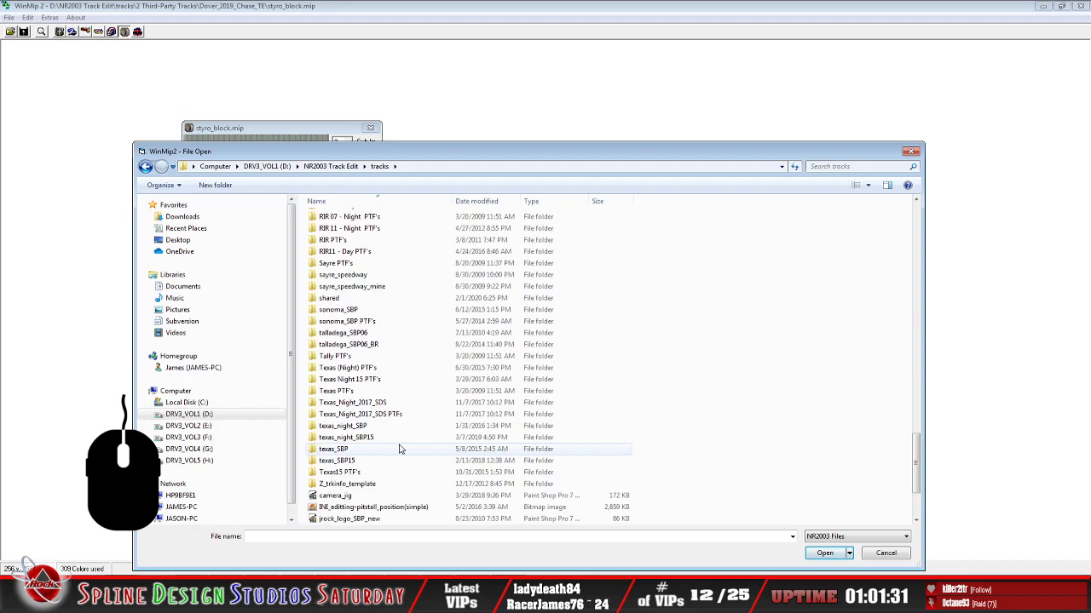
scroll(401, 449, up, 10)
scroll(400, 449, up, 7)
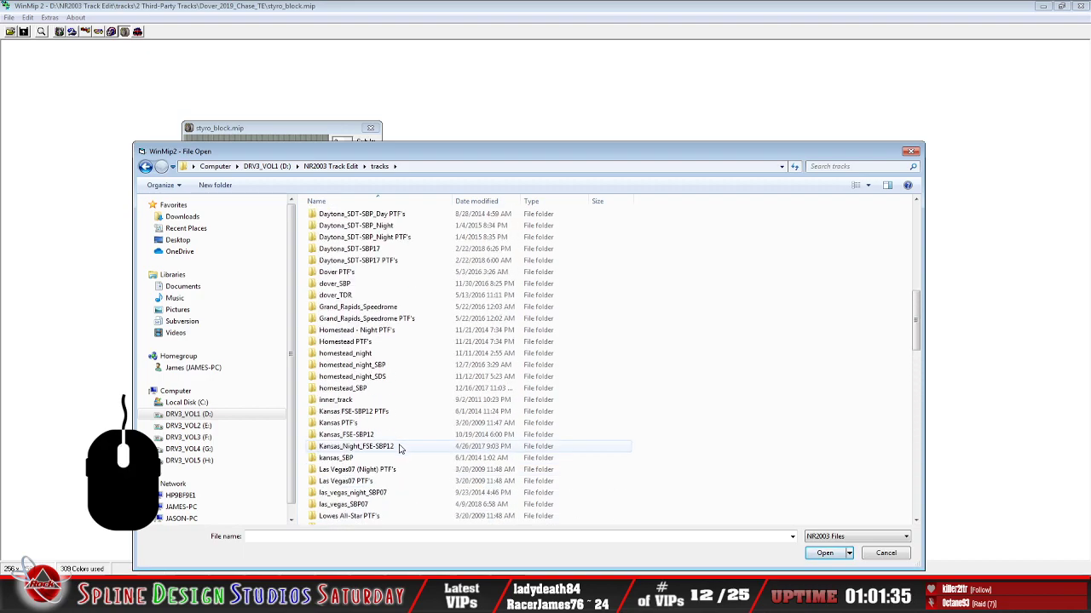
scroll(415, 422, up, 4)
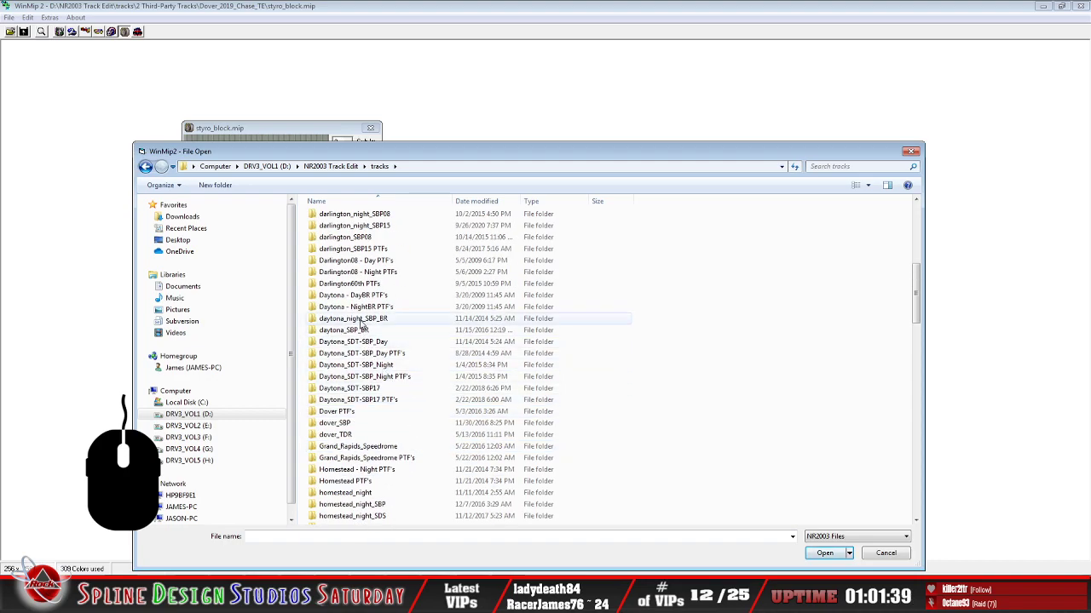
scroll(361, 325, up, 2)
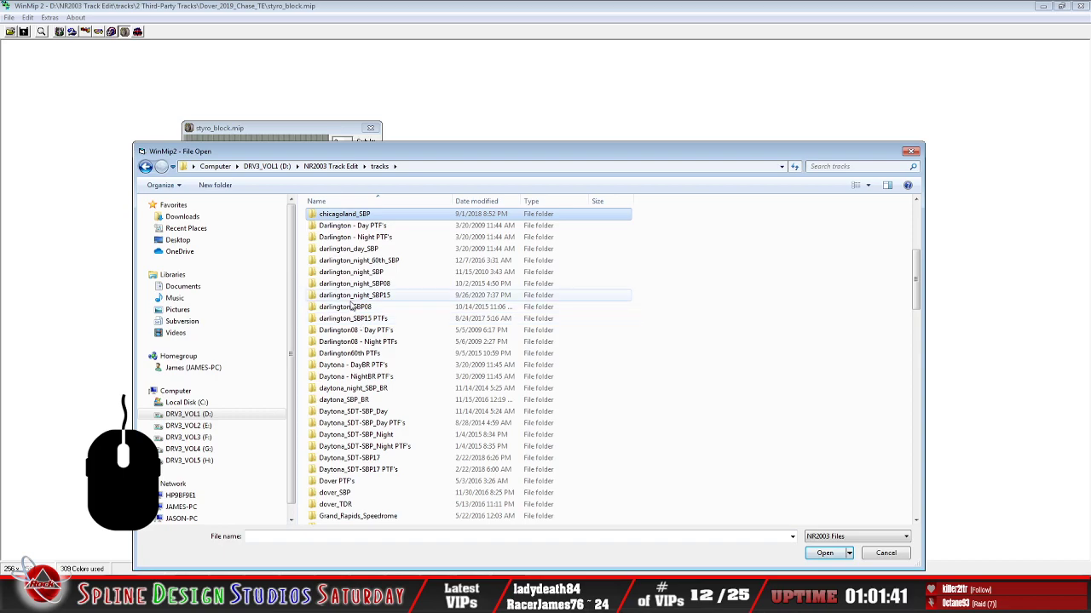
double_click(354, 294)
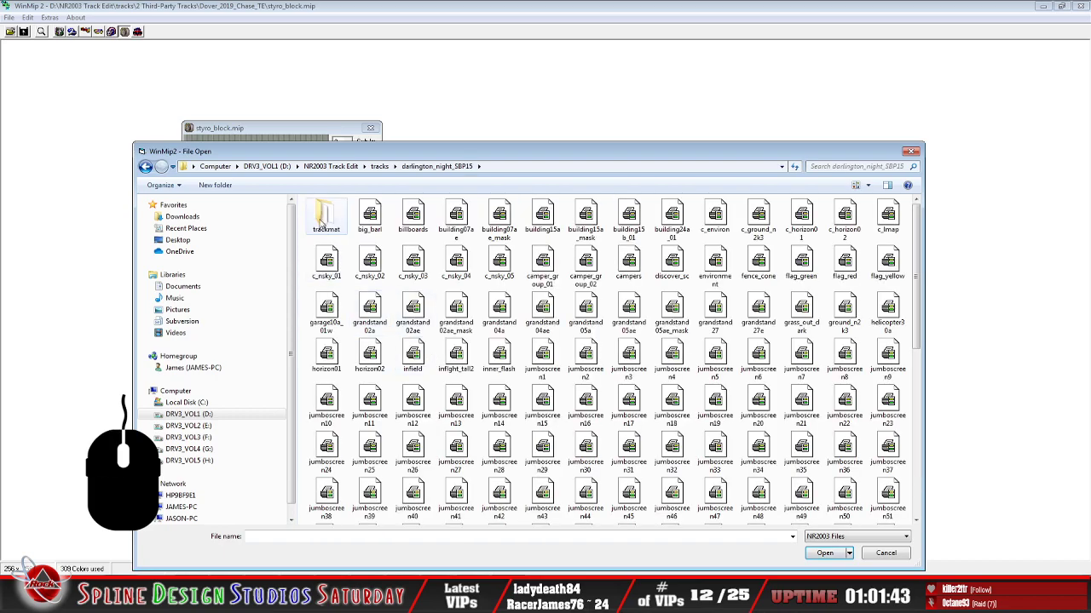
Open the styro_block texture from the darlington_night_SBP15 folder and place its window beside Dover's version
click(456, 400)
scroll(388, 460, down, 5)
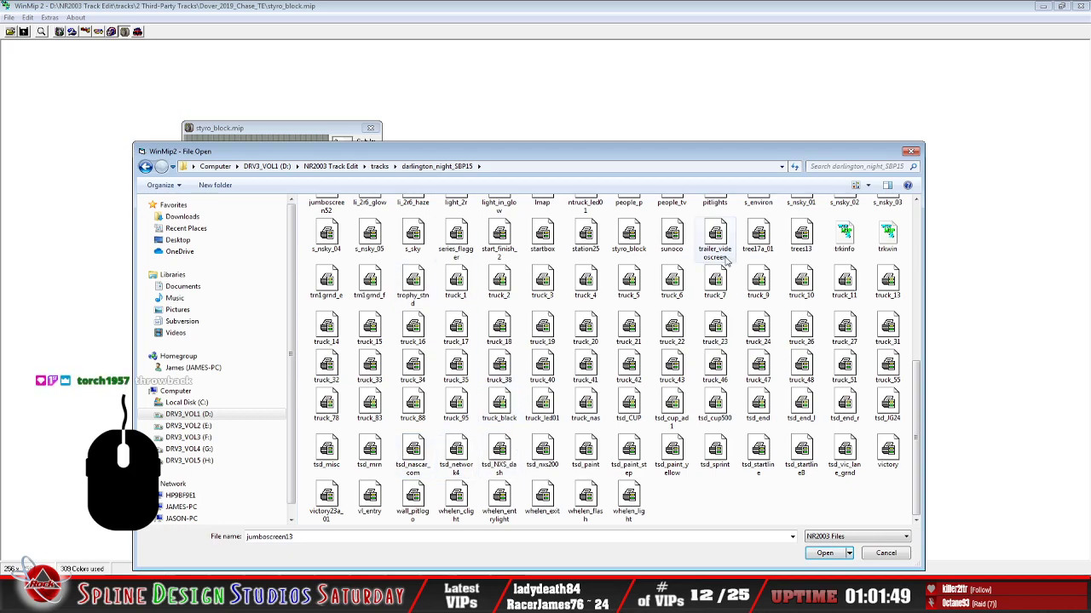
click(629, 235)
click(824, 553)
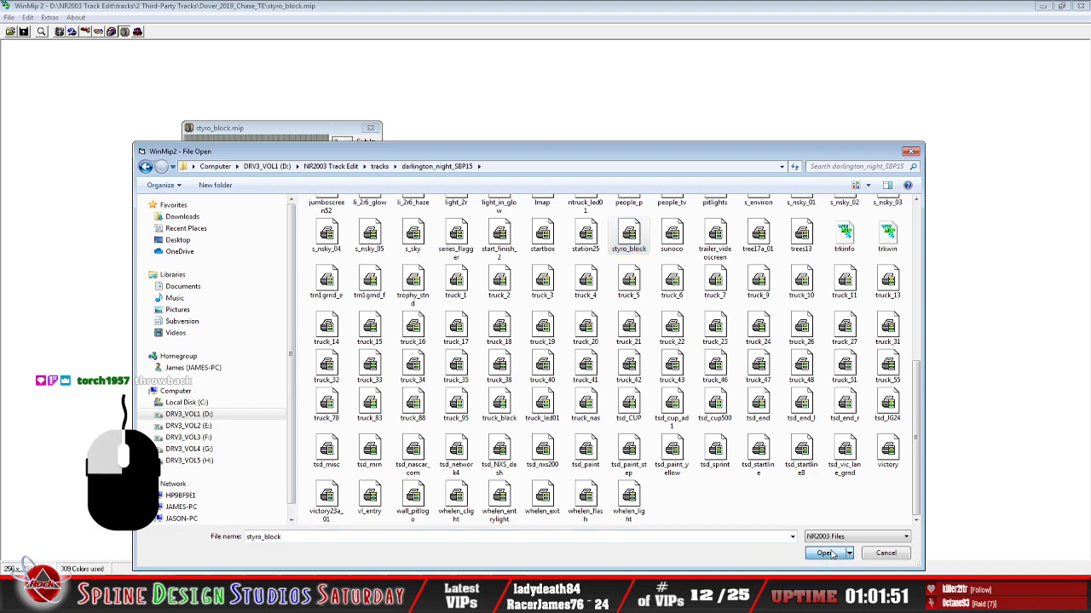
drag(284, 146, 483, 145)
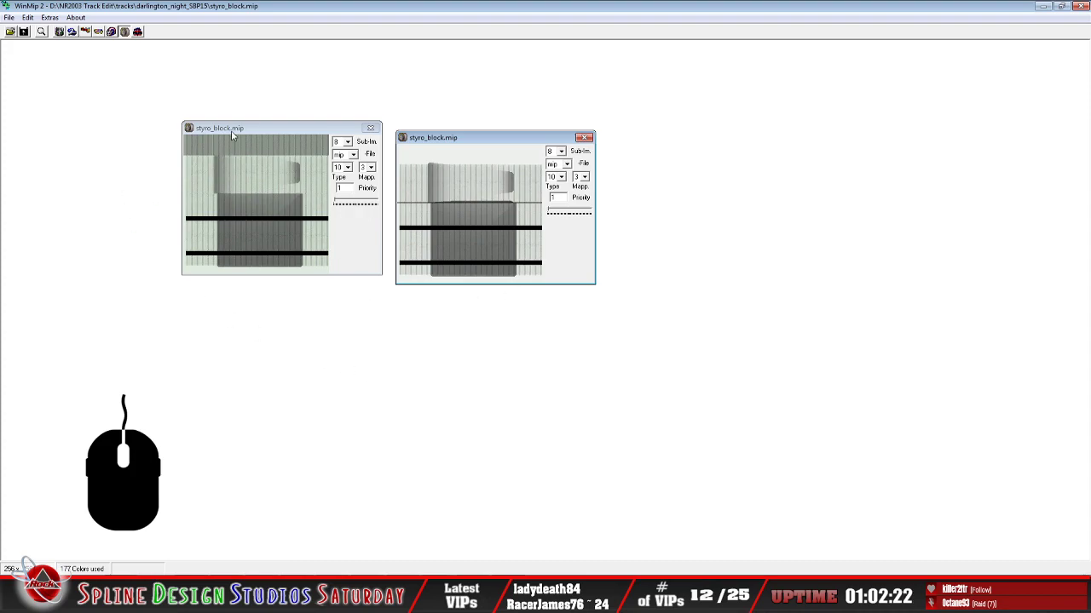
Convert the Darlington styro_block texture to bmp and save it to the Desktop as styro_block
click(568, 164)
click(555, 178)
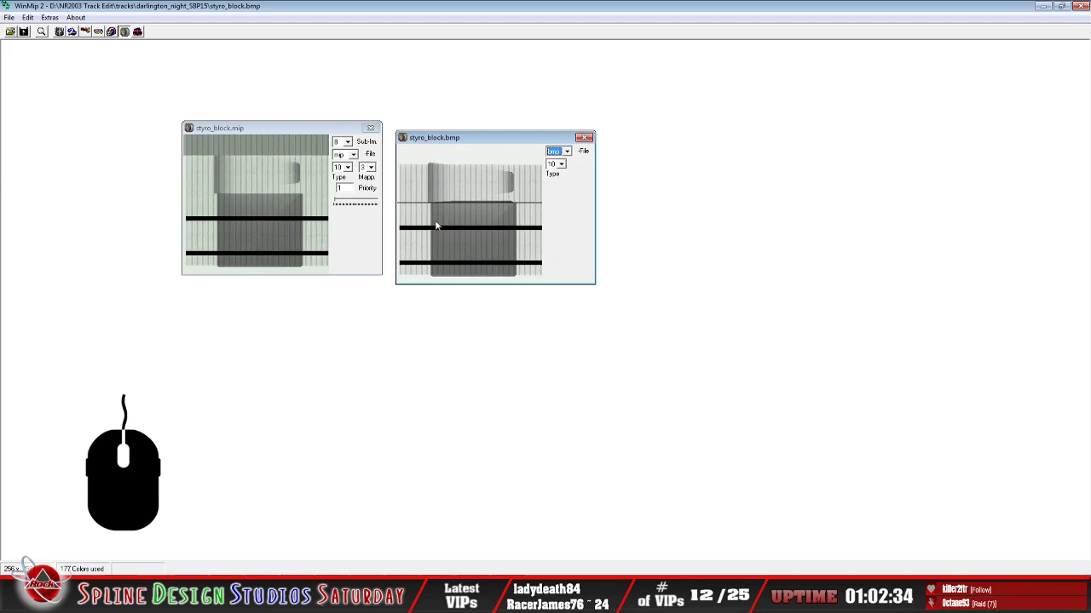
click(11, 19)
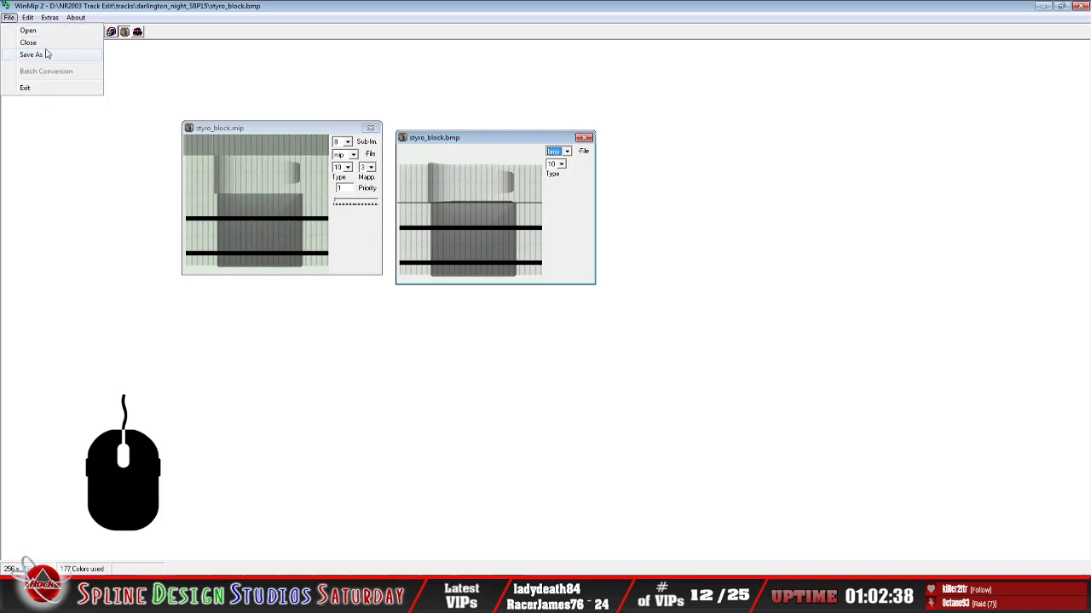
click(428, 114)
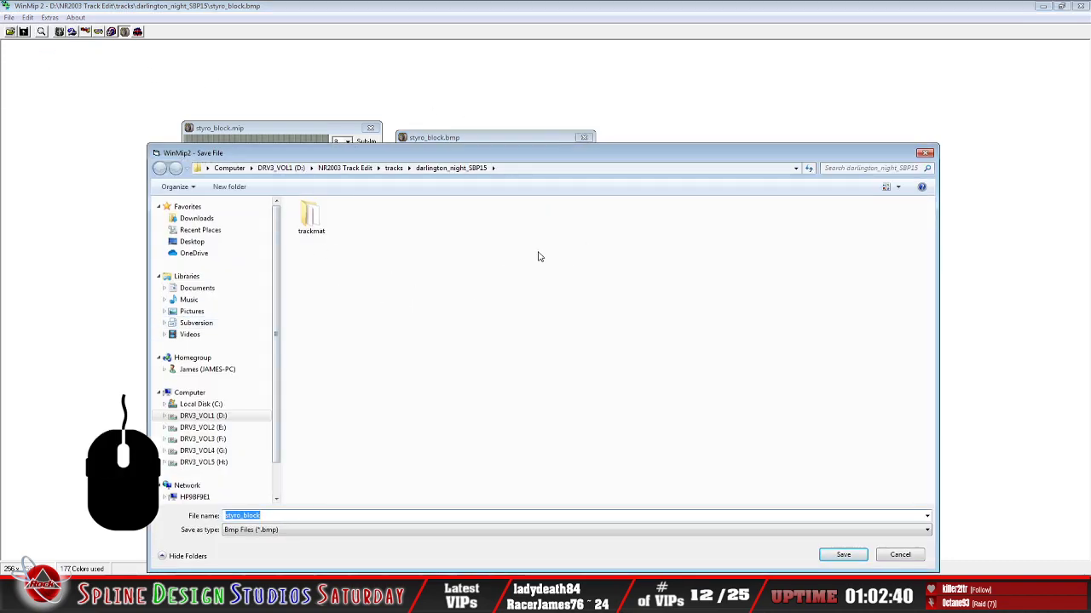
click(191, 243)
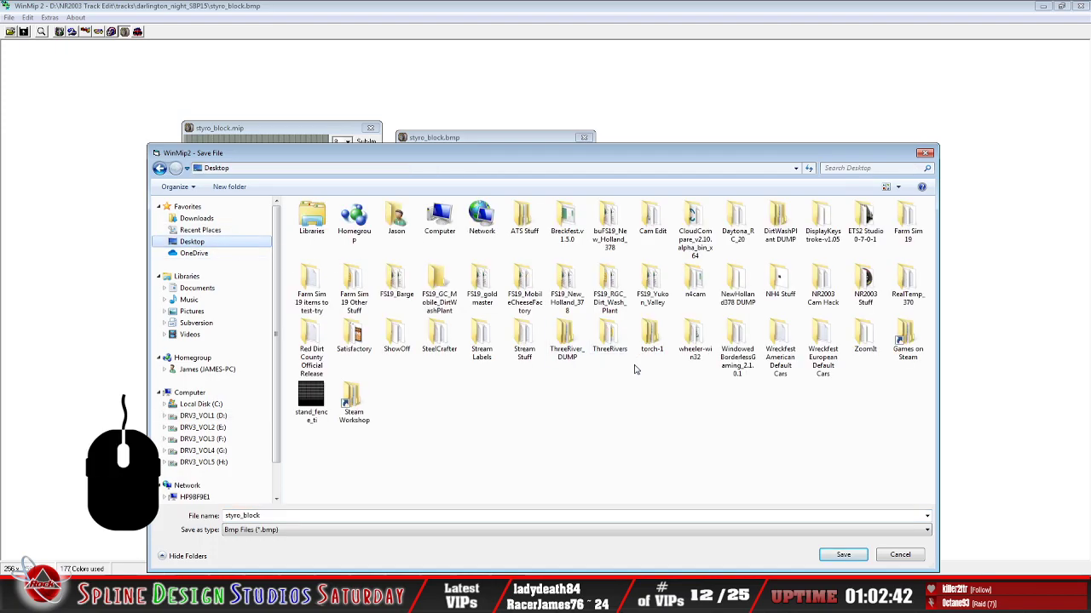
click(718, 516)
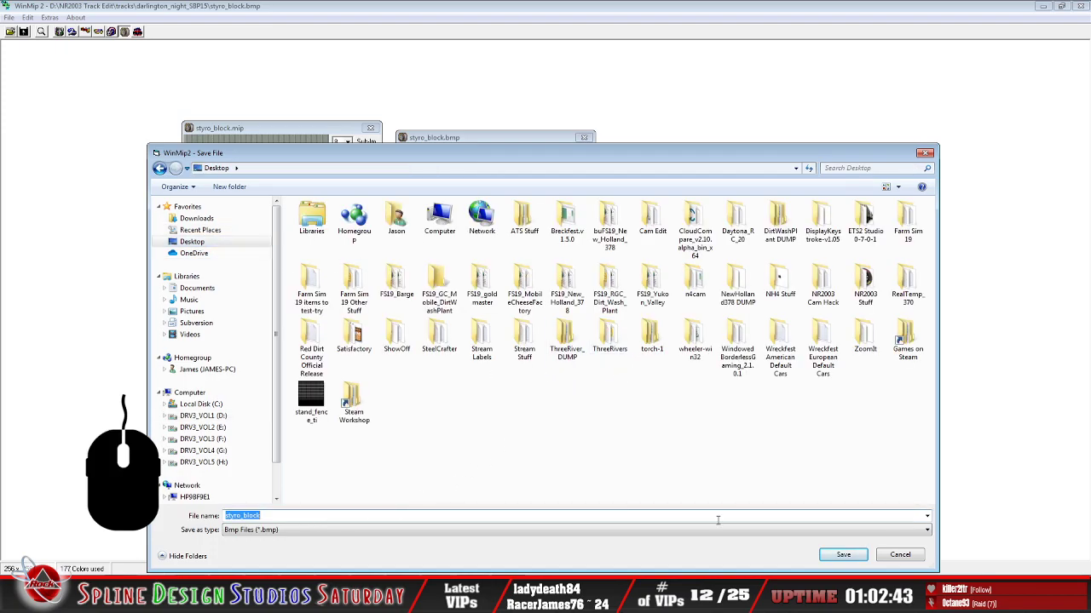
click(840, 554)
Shift the Darlington styro_block.bmp window slightly and close that image
mouse_move(466, 137)
mouse_down()
mouse_move(497, 111)
mouse_move(485, 139)
mouse_up()
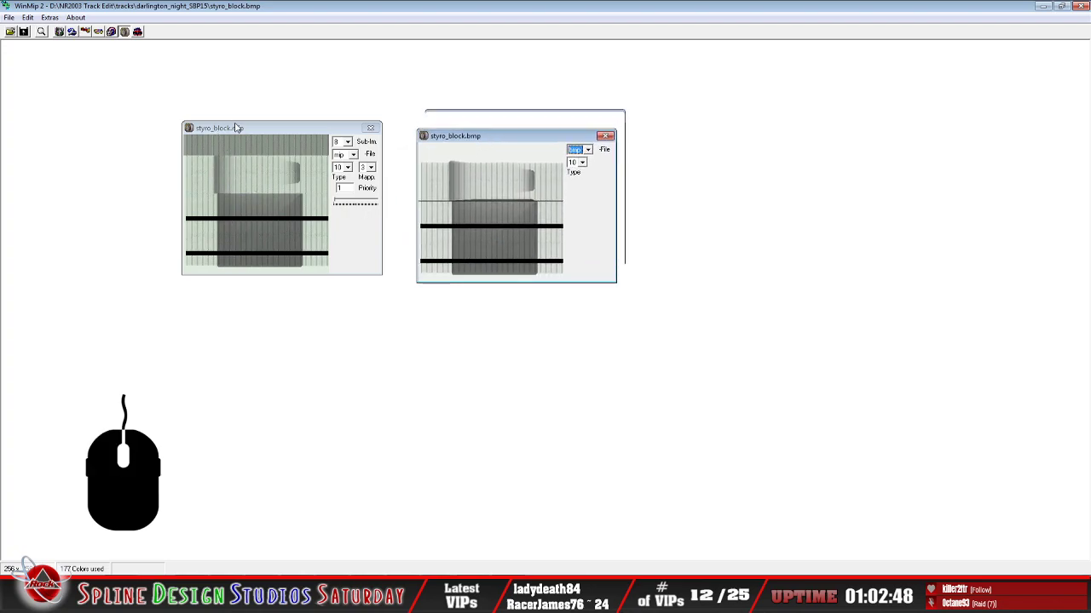
drag(520, 140, 526, 147)
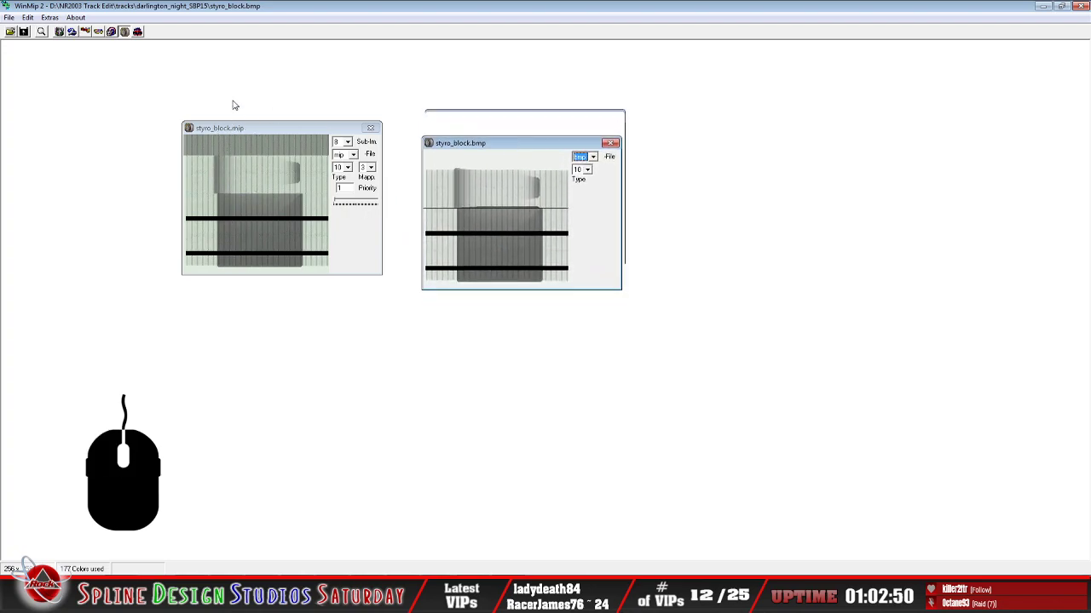
click(9, 17)
click(26, 43)
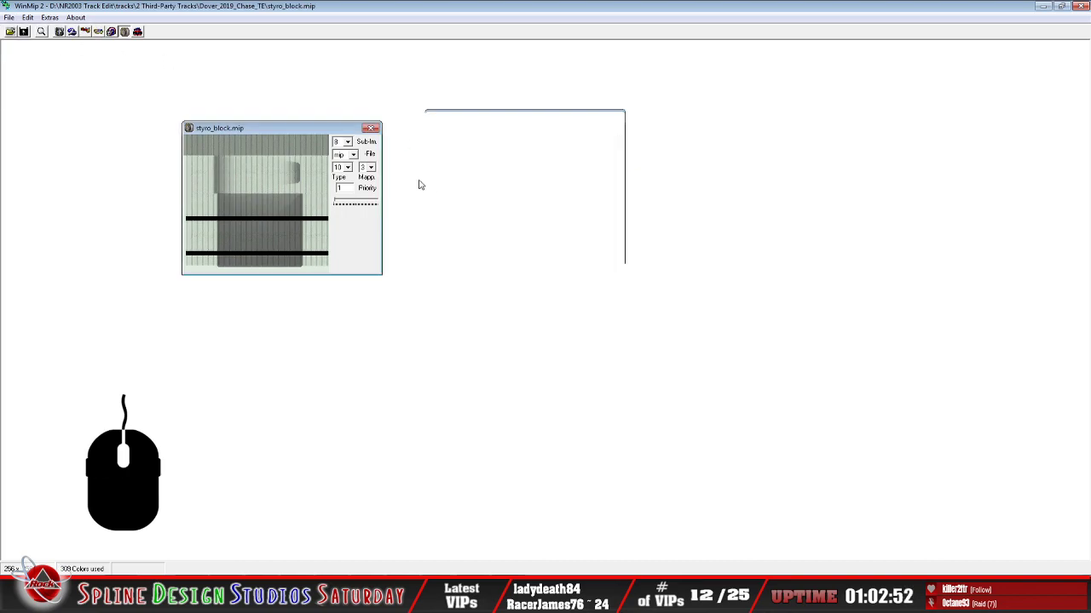
Convert Dover's styro_block texture to bmp and save it as styro_block in the Dover_2019_Chase_TE folder
click(353, 155)
click(349, 166)
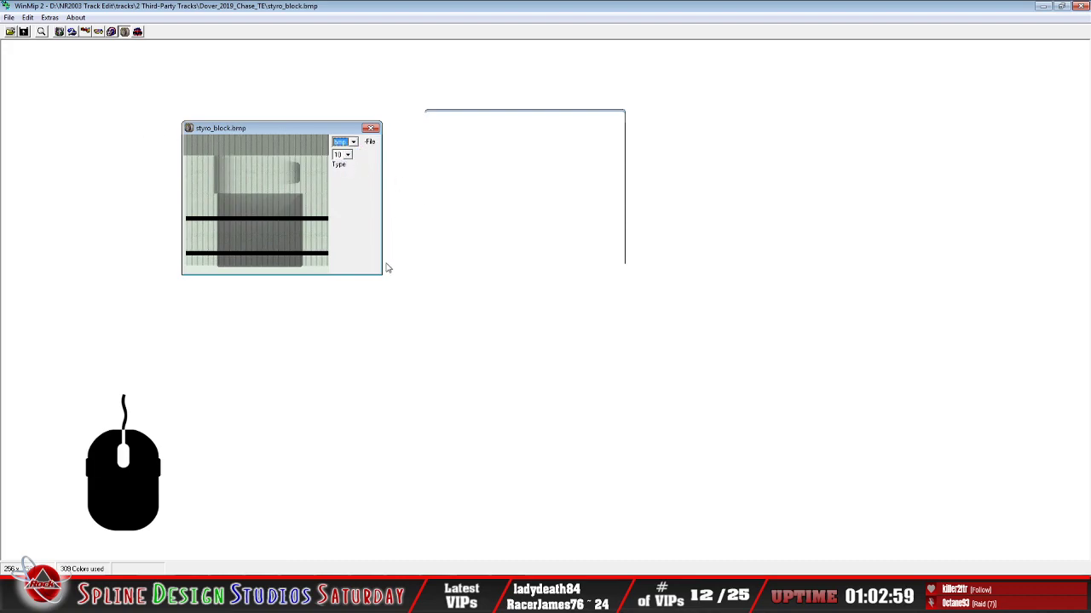
click(8, 18)
click(31, 55)
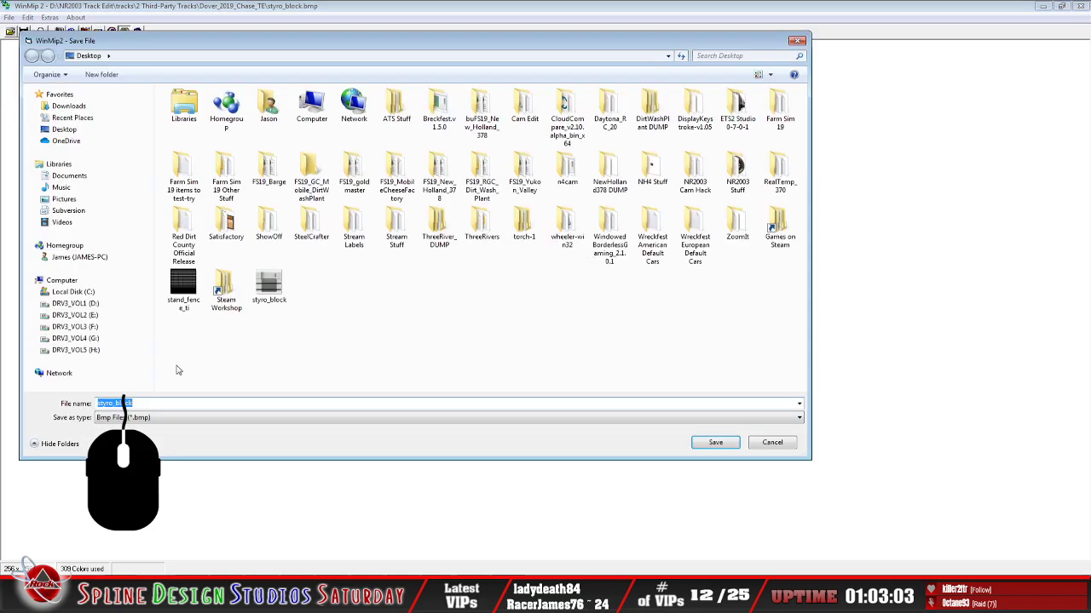
click(88, 307)
double_click(217, 140)
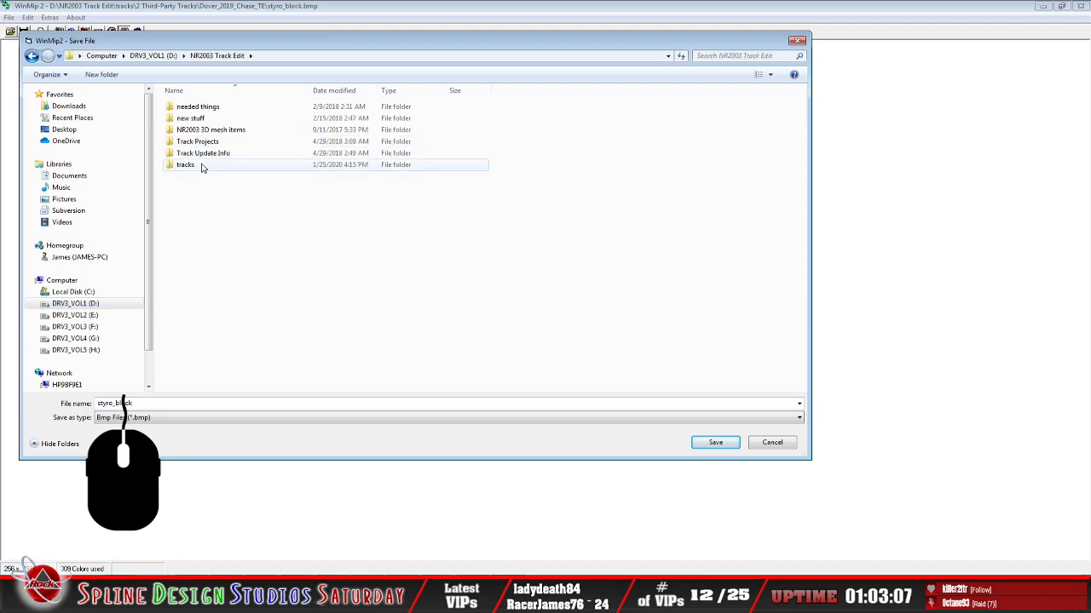
double_click(196, 168)
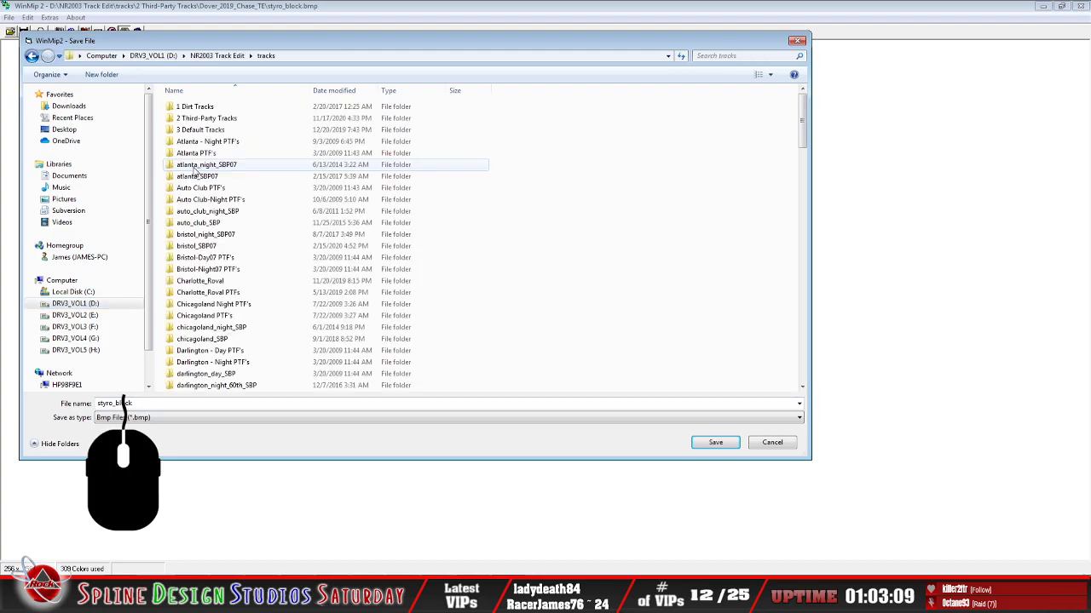
double_click(197, 118)
click(220, 294)
scroll(219, 294, down, 3)
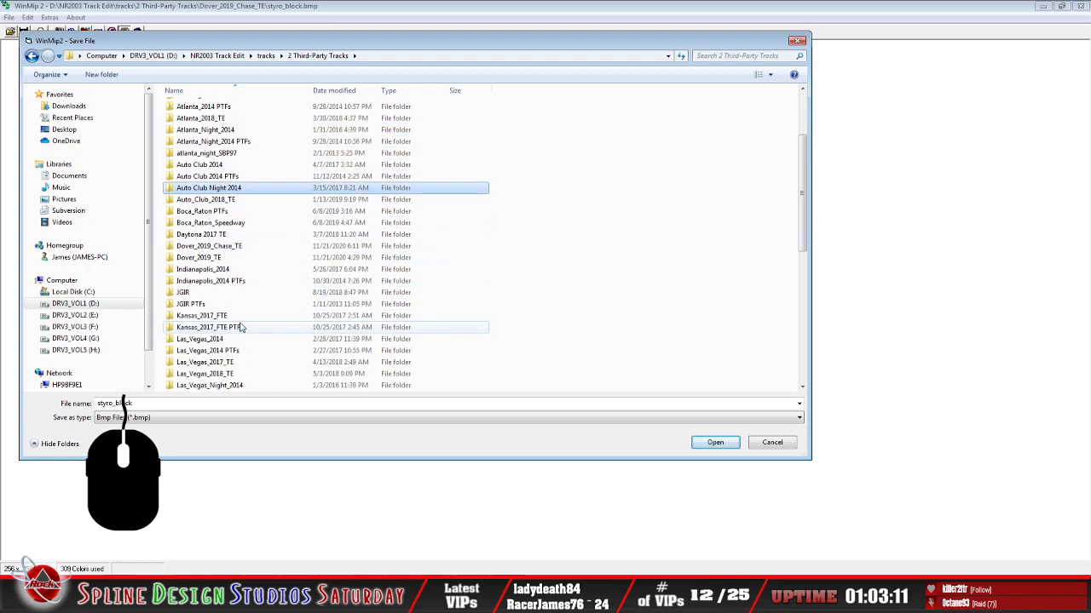
double_click(232, 246)
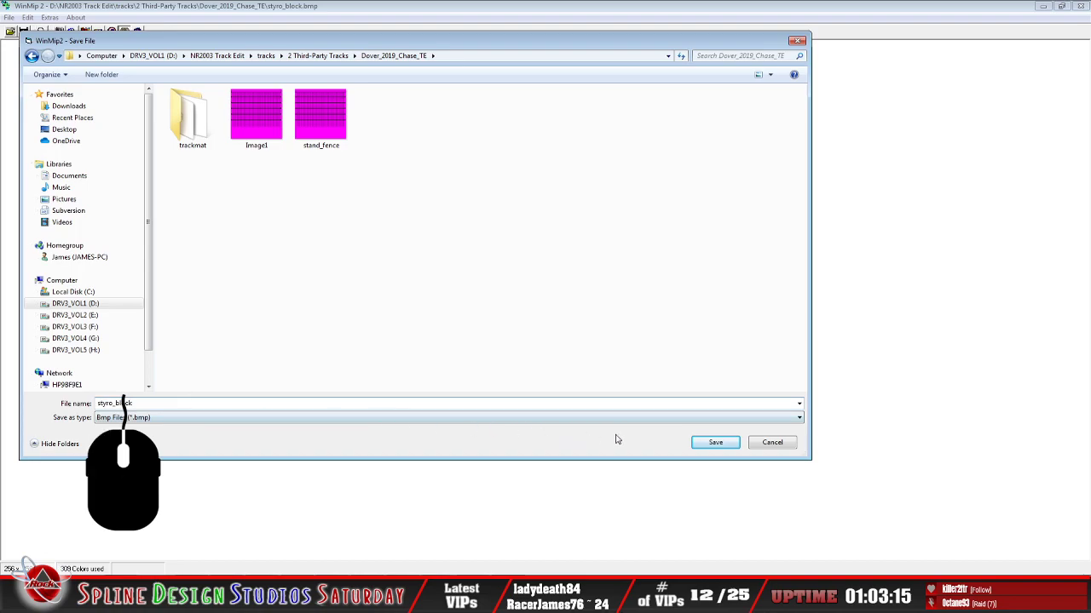
click(698, 444)
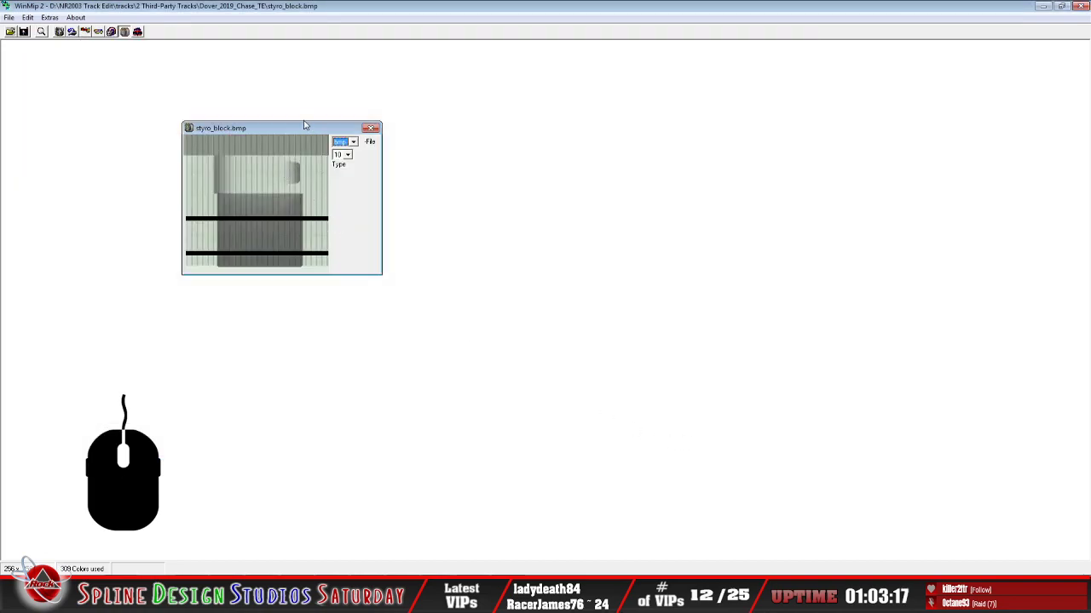
Close Dover's styro_block image and switch to Paint Shop Pro
click(8, 17)
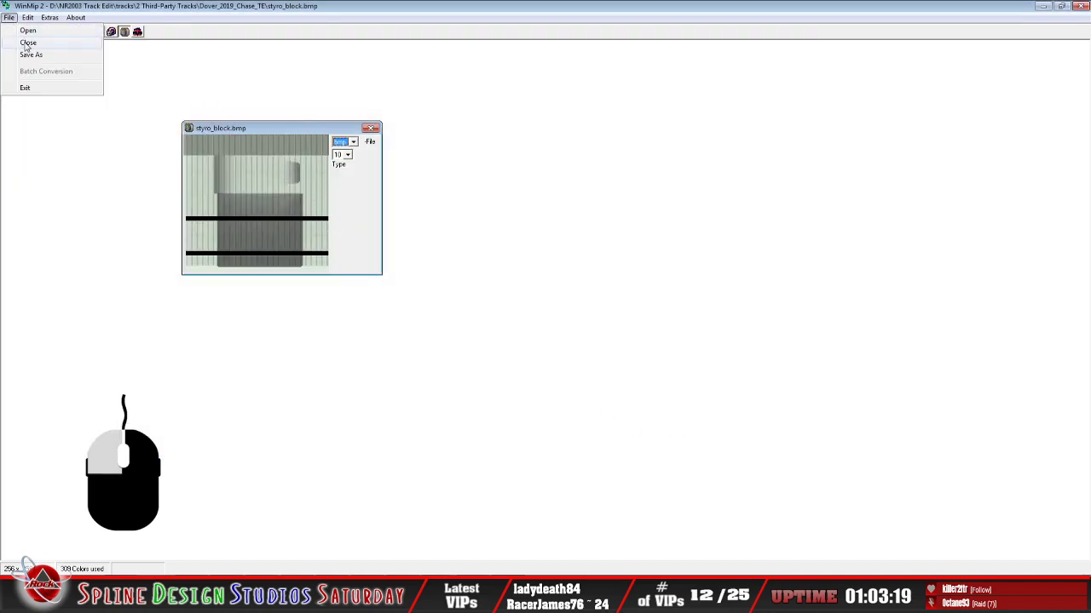
click(25, 42)
click(466, 596)
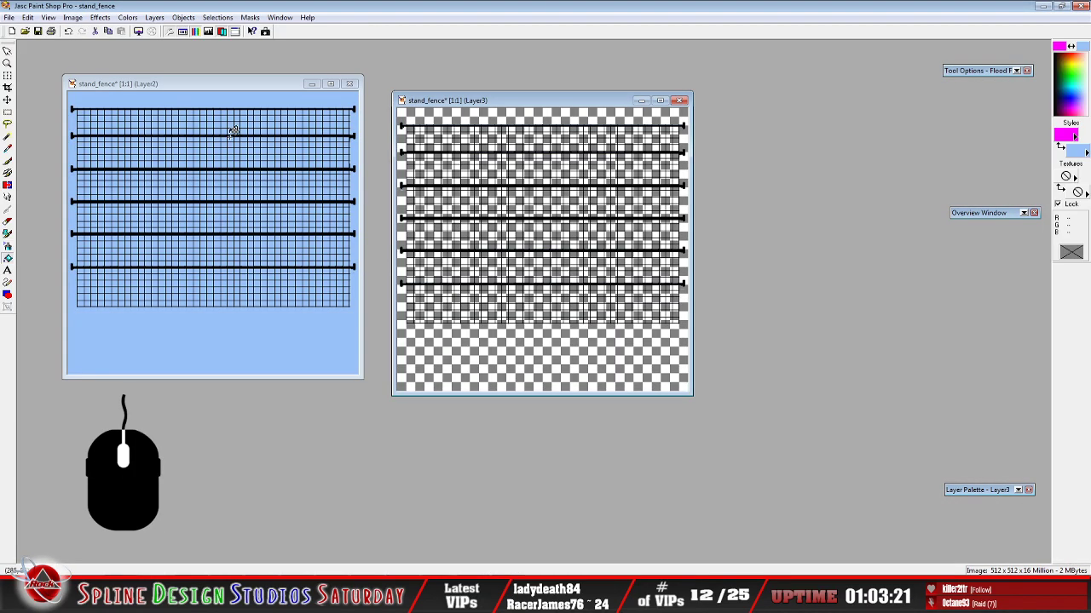
Close both open stand_fence images without saving their changes
click(456, 104)
click(8, 17)
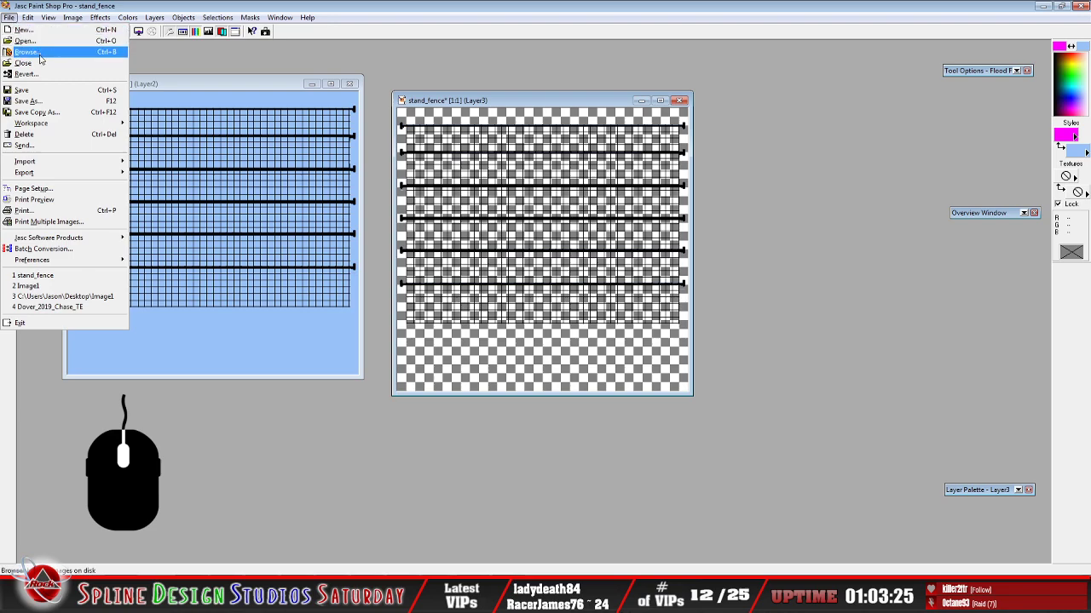
click(481, 102)
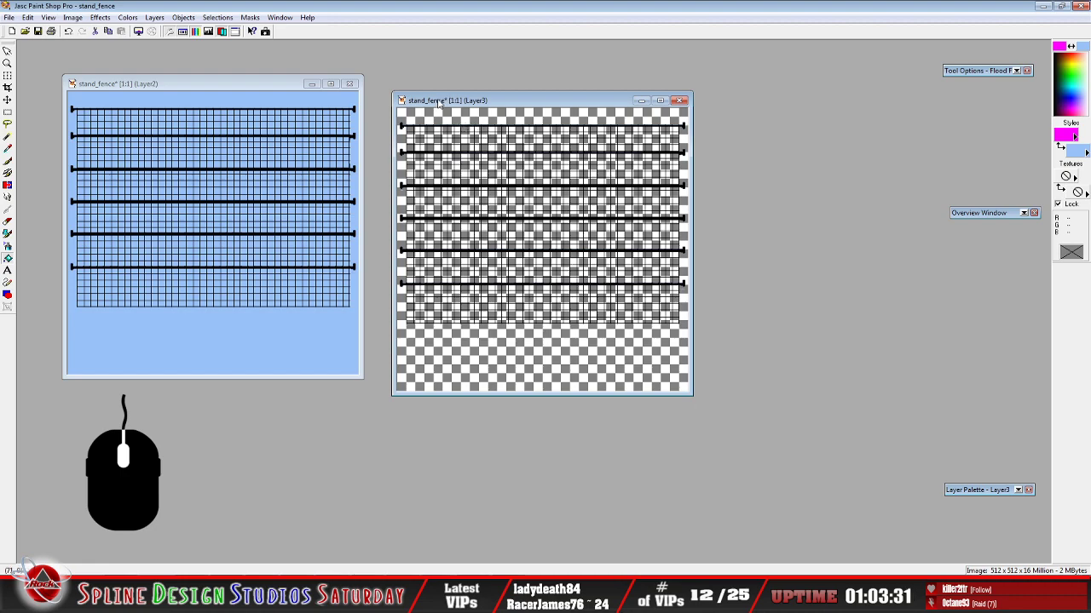
click(9, 17)
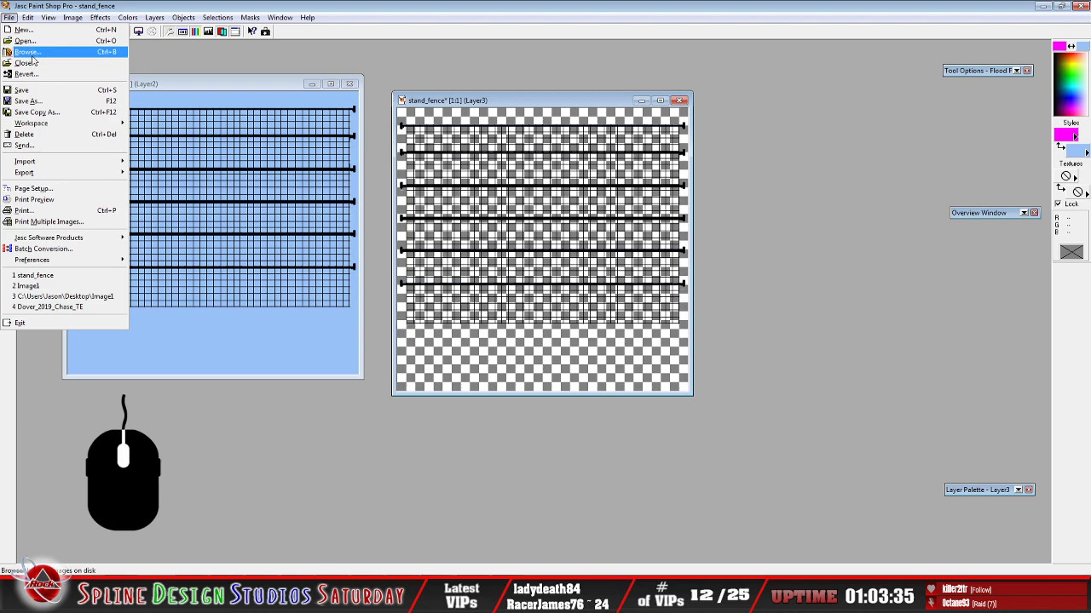
click(25, 62)
click(559, 317)
click(179, 90)
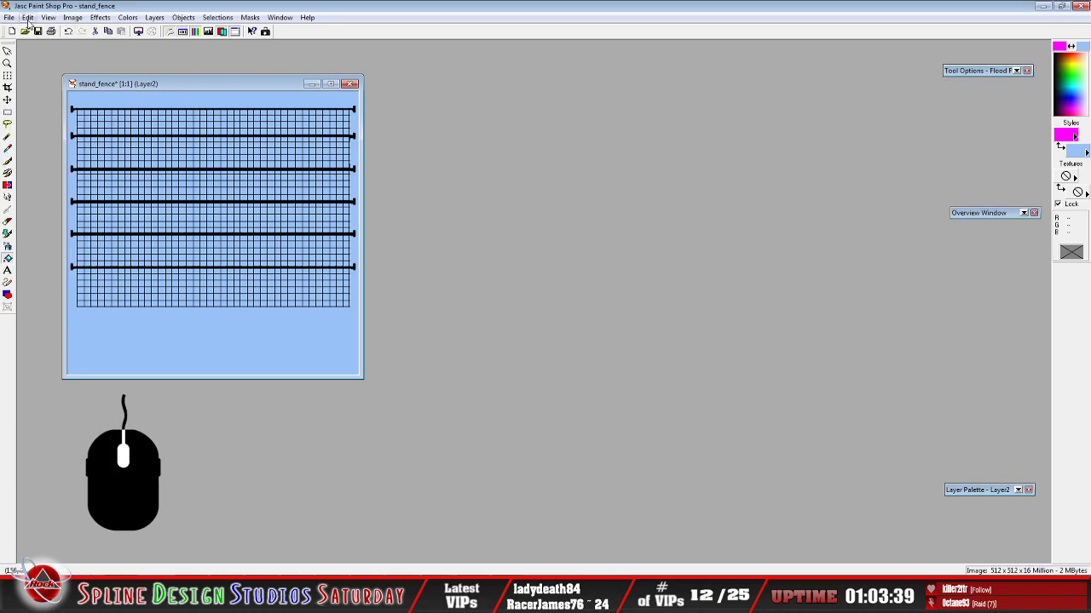
click(10, 17)
click(25, 63)
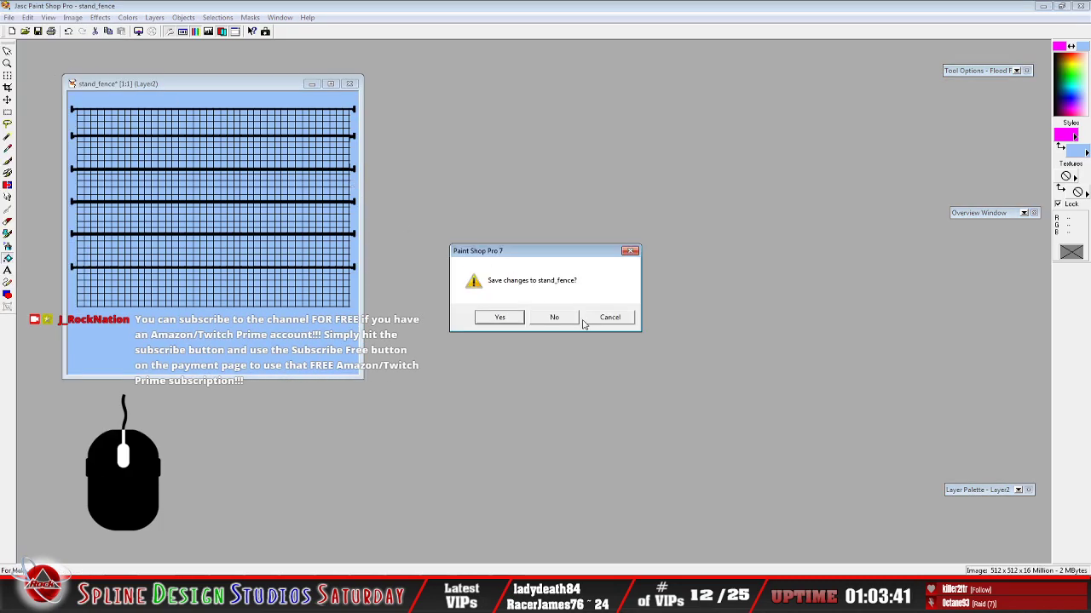
click(555, 318)
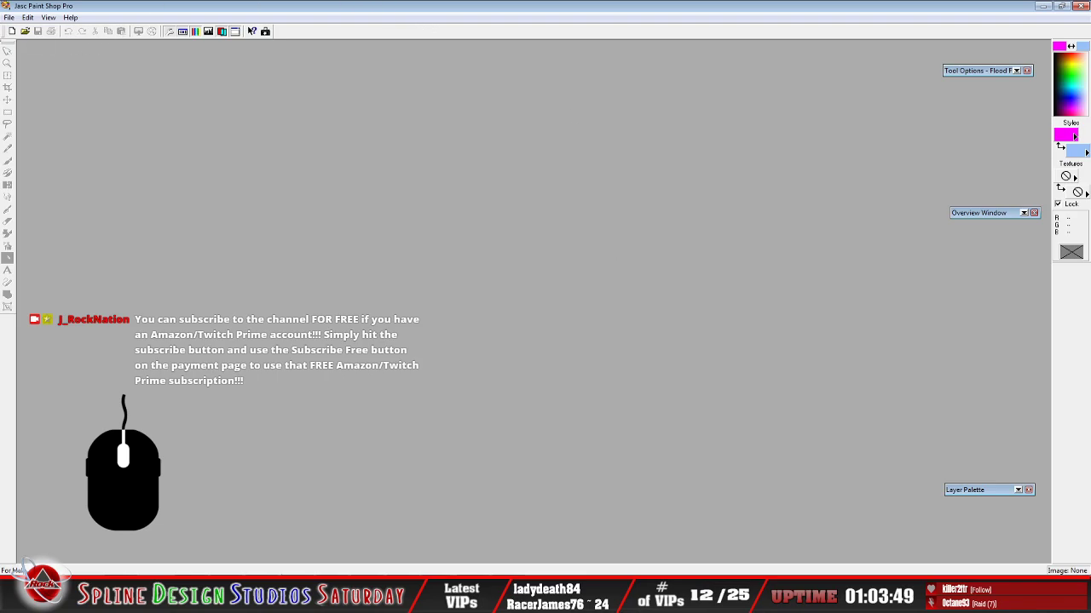
Open Darlington's styro_block bmp from the Desktop and move its window away from the corner of the workspace
click(25, 32)
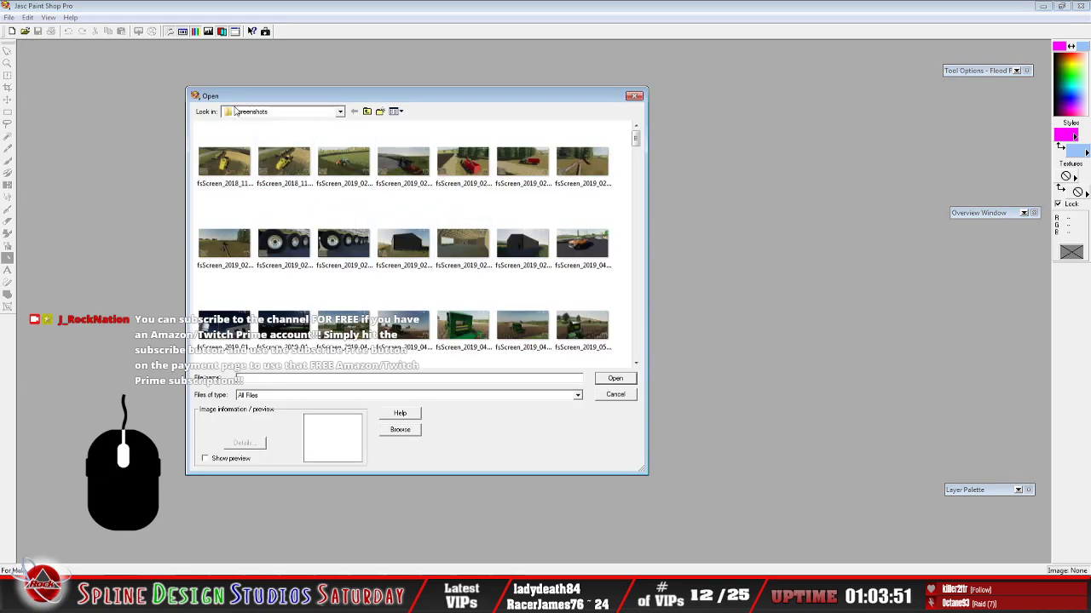
click(339, 112)
drag(342, 181, 351, 128)
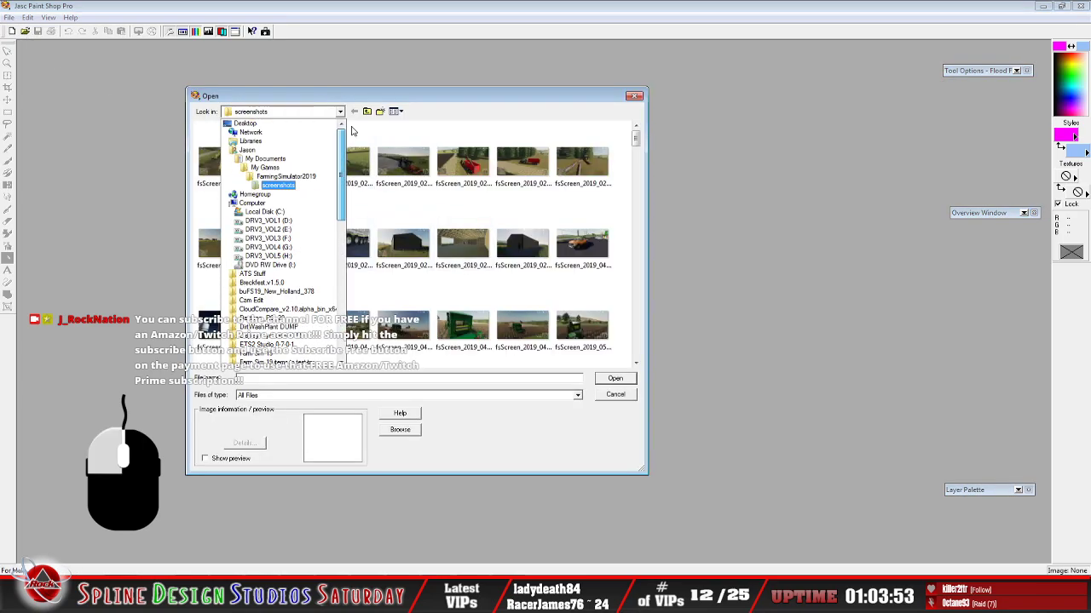
click(314, 126)
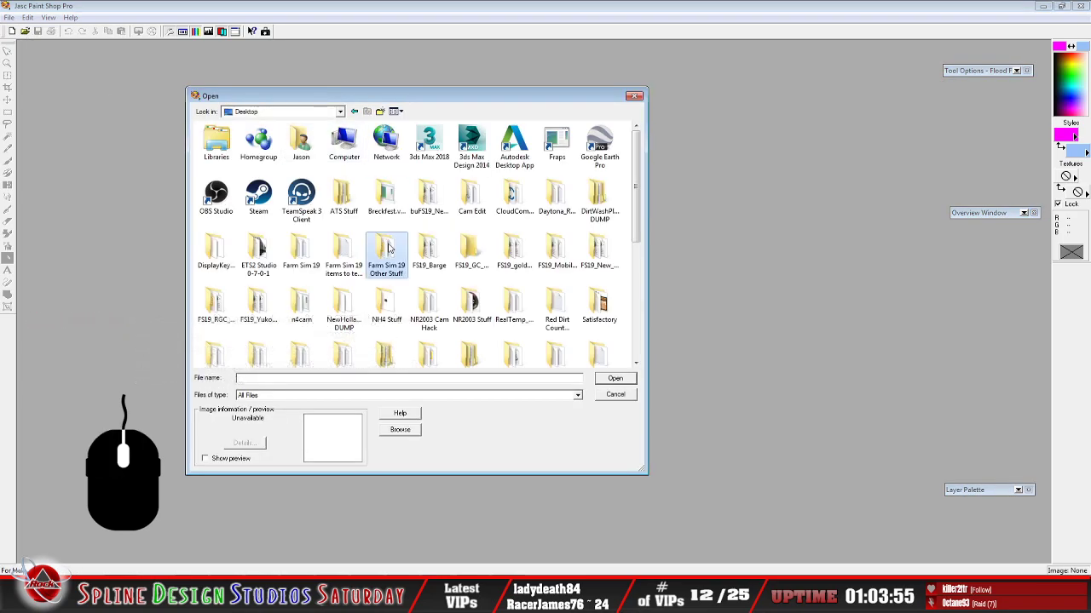
scroll(392, 252, down, 10)
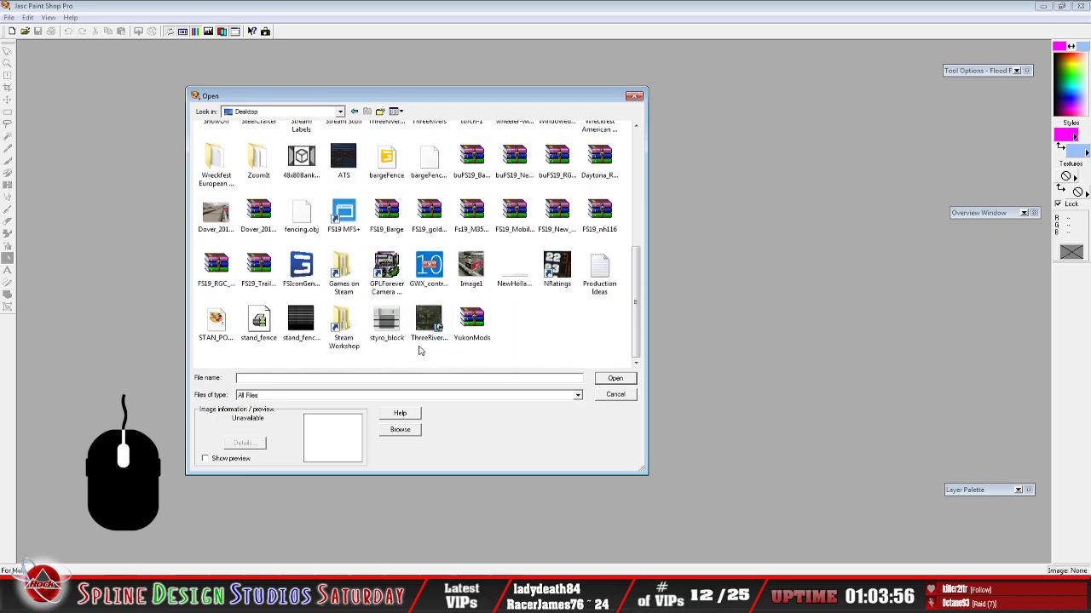
click(386, 322)
click(615, 379)
drag(114, 84, 297, 129)
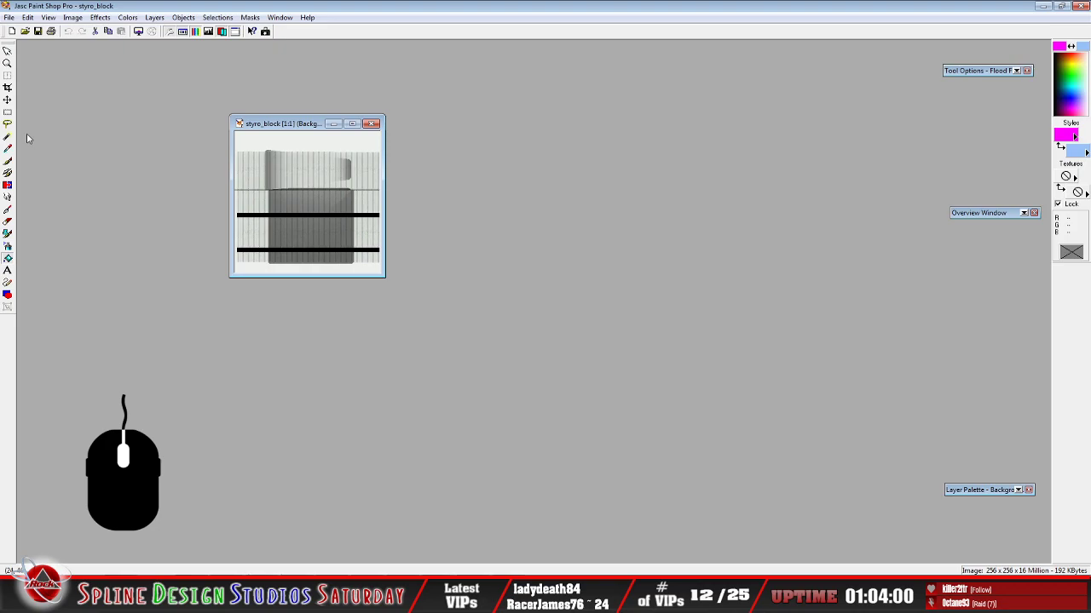
Start opening another image and browse on DRV3_VOL1 (D:) to NR2003 Track Edit, tracks, 2 Third-Party Tracks, Dover_2019_Chase_TE
click(25, 31)
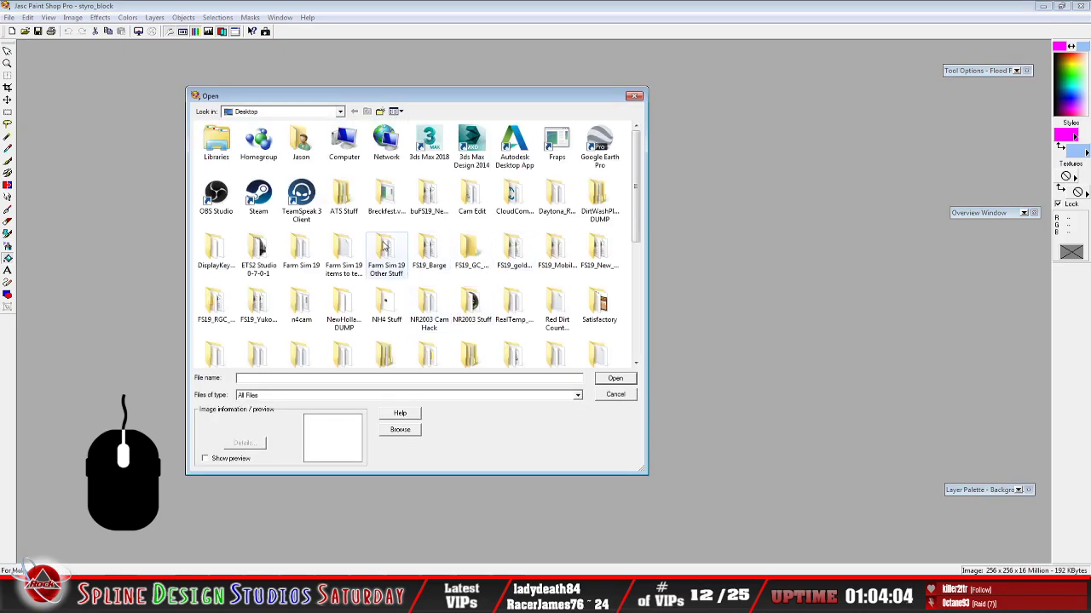
click(339, 112)
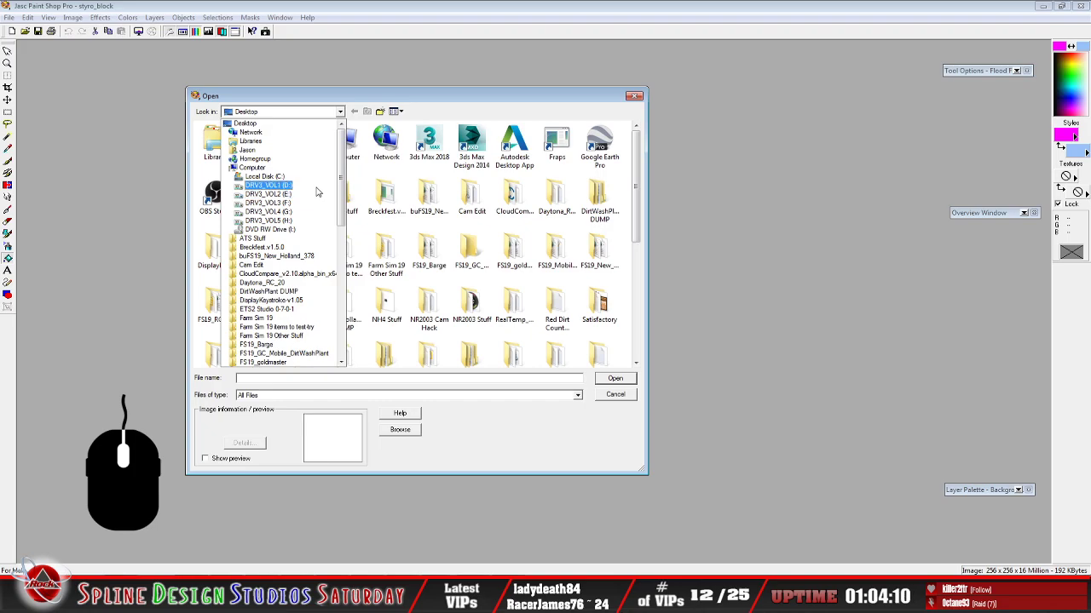
click(315, 189)
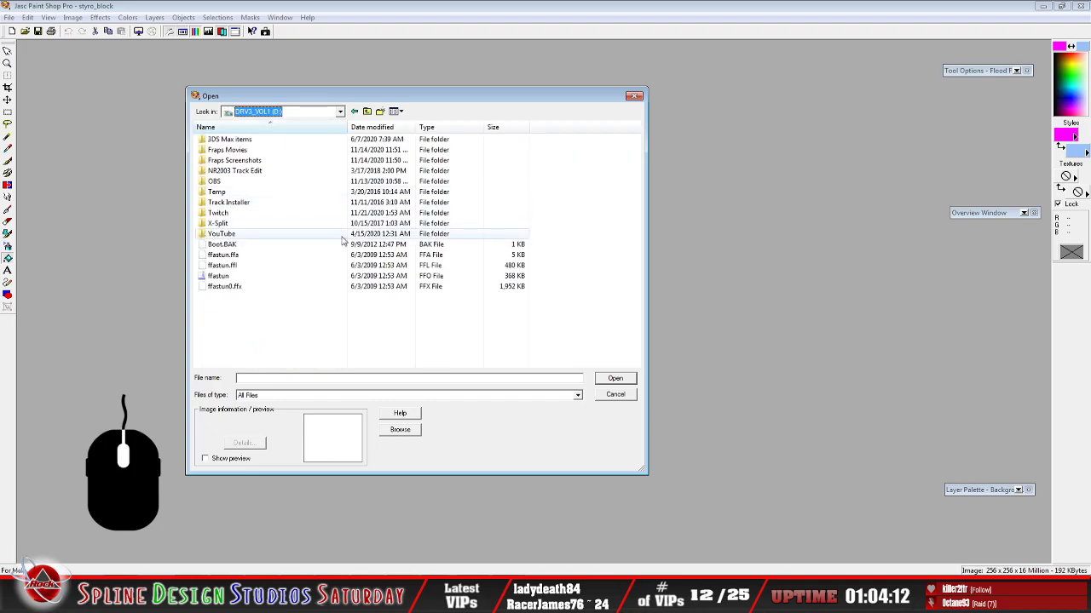
double_click(234, 170)
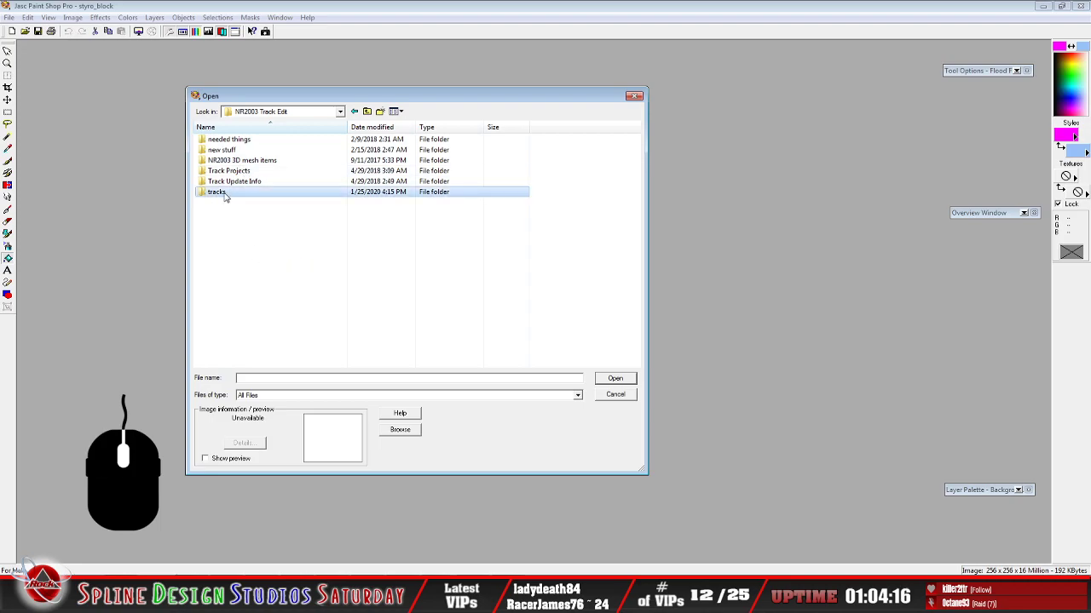
double_click(226, 192)
double_click(242, 160)
click(245, 288)
scroll(245, 288, down, 2)
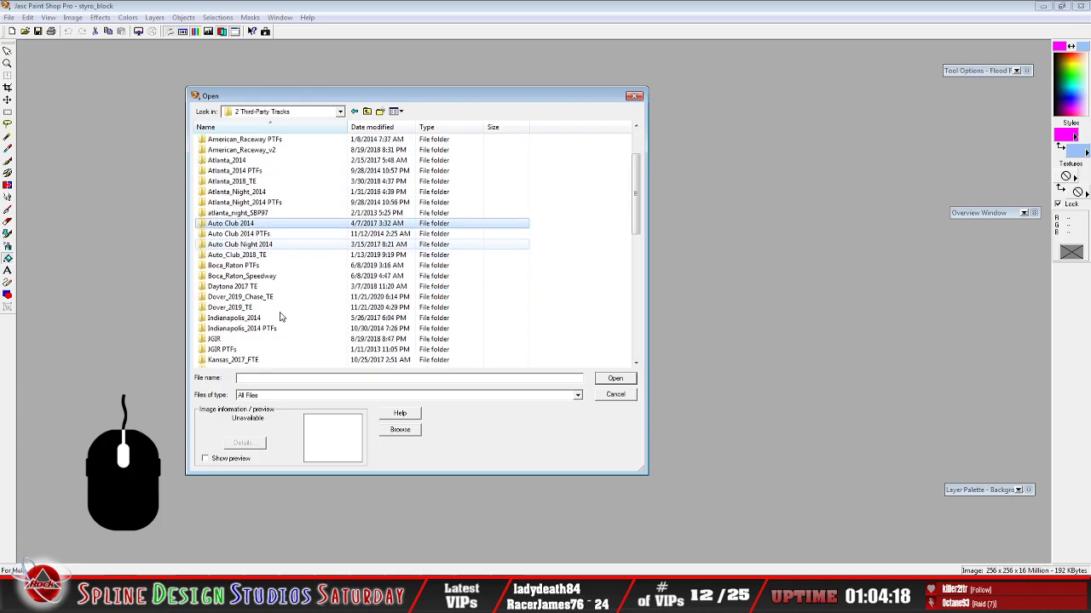
double_click(263, 298)
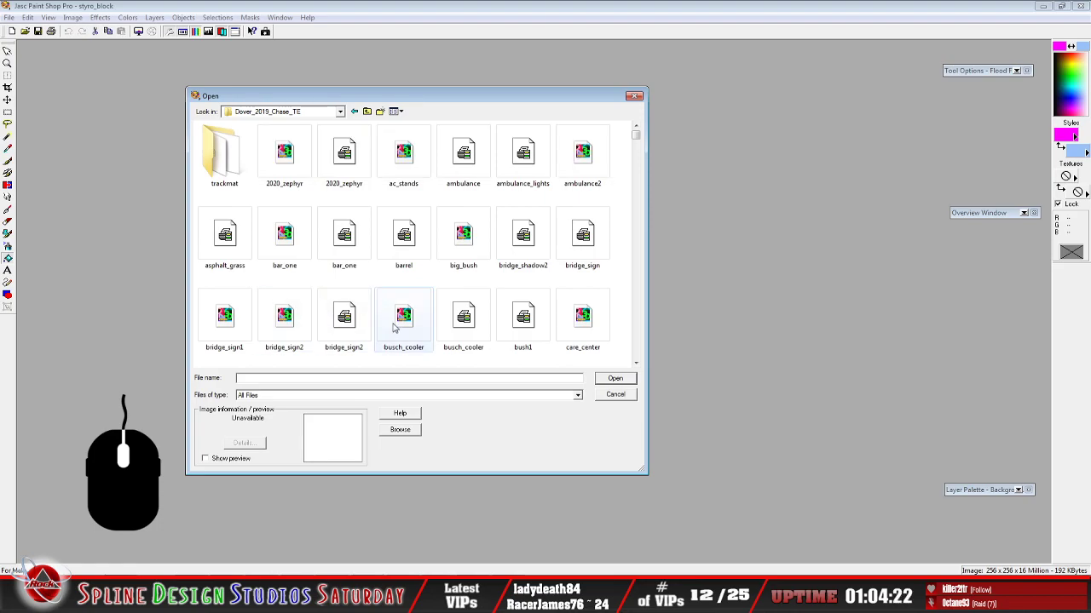
Find and open the styro_block bmp in the Dover_2019_Chase_TE folder and place its window beside Darlington's version
click(356, 263)
scroll(443, 326, down, 3)
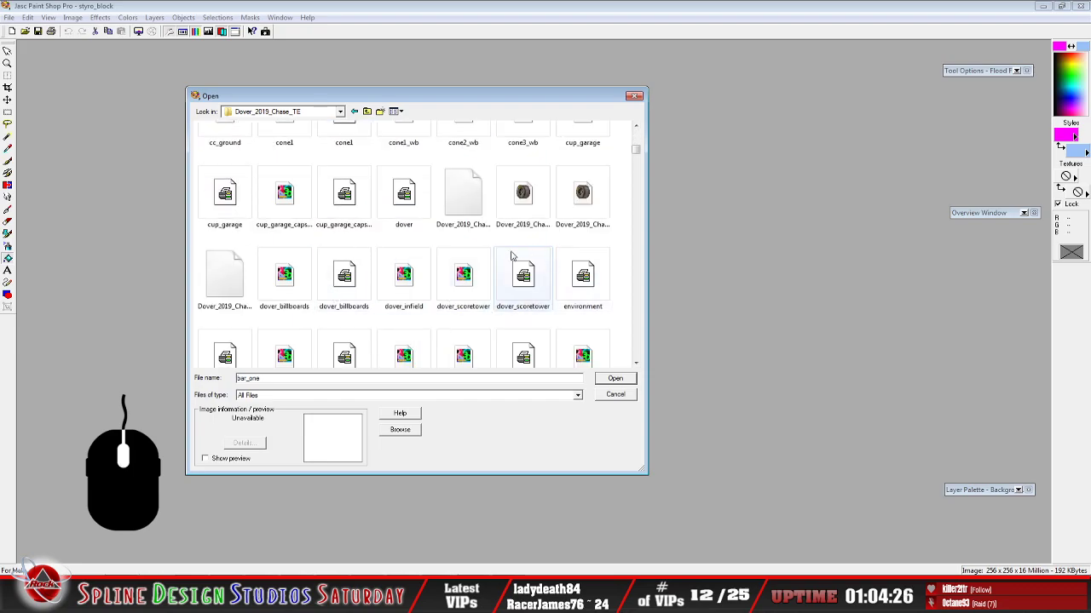
scroll(429, 312, down, 3)
scroll(421, 316, down, 10)
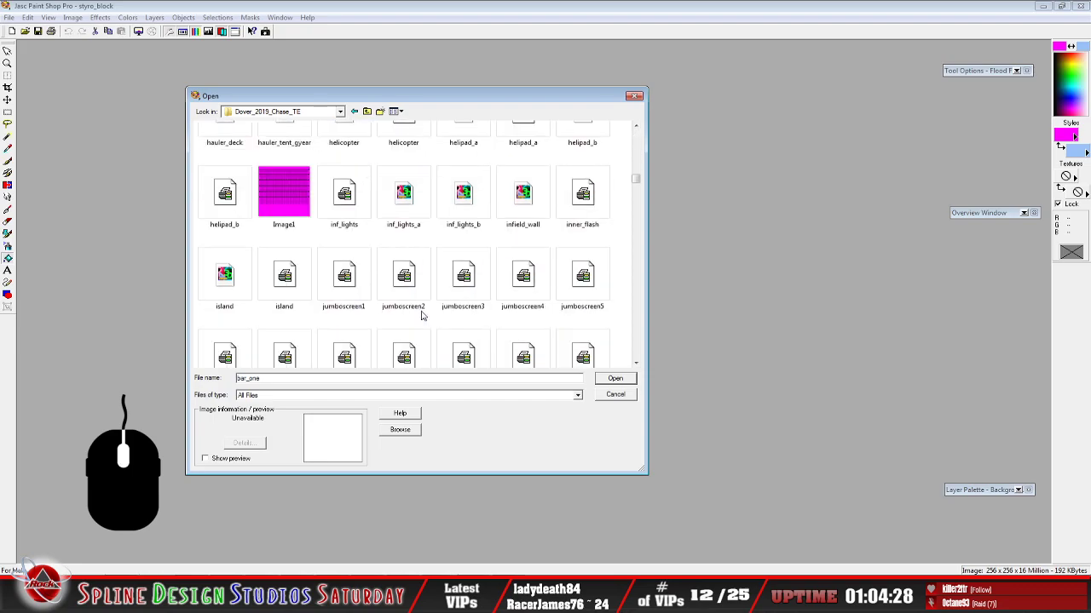
scroll(421, 316, down, 3)
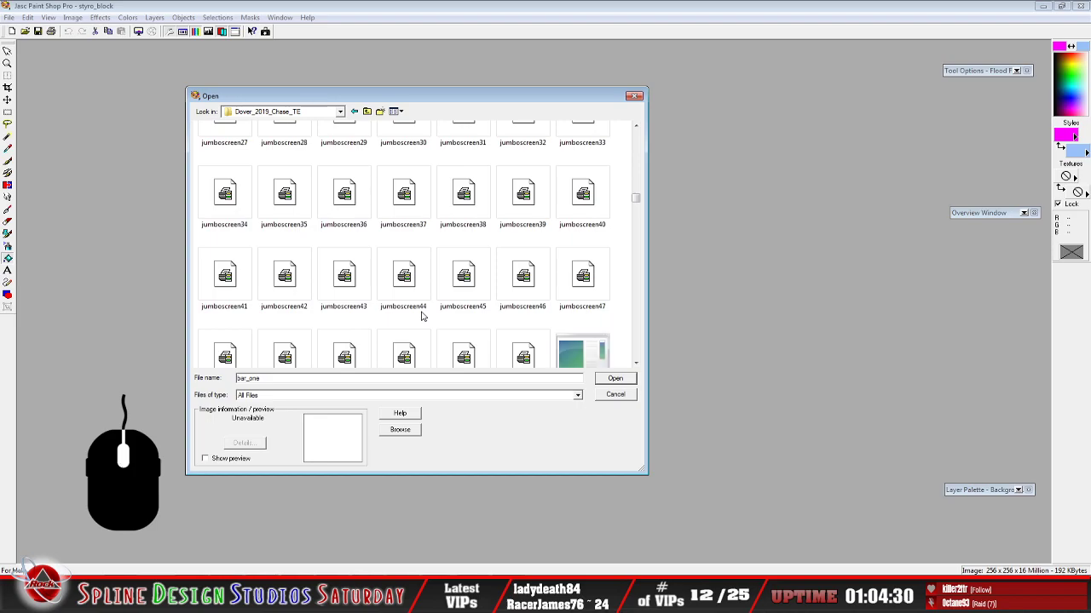
scroll(421, 316, down, 2)
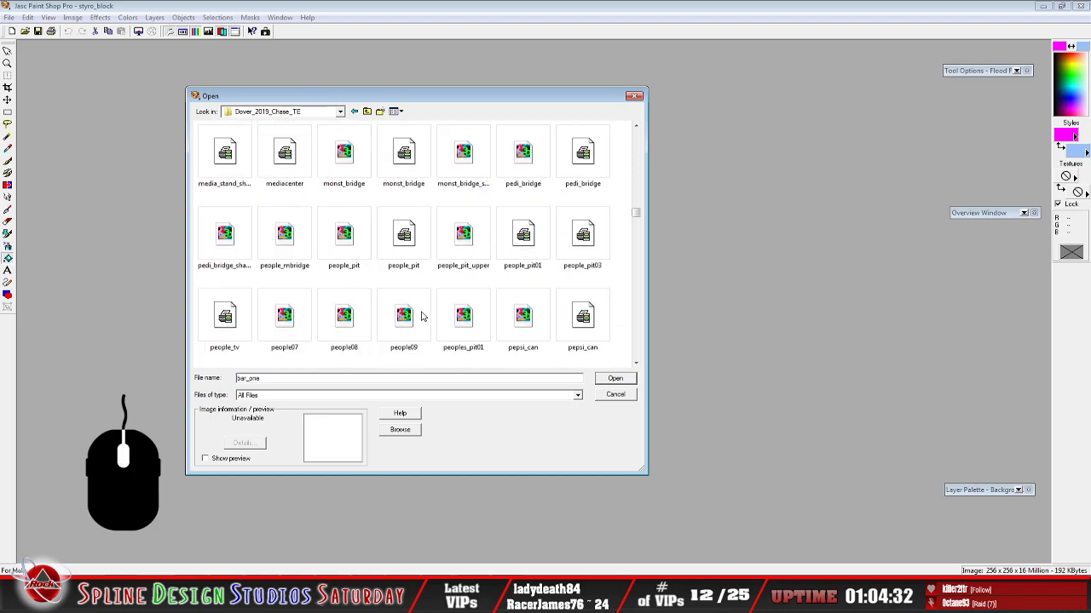
scroll(421, 316, up, 4)
scroll(423, 317, down, 10)
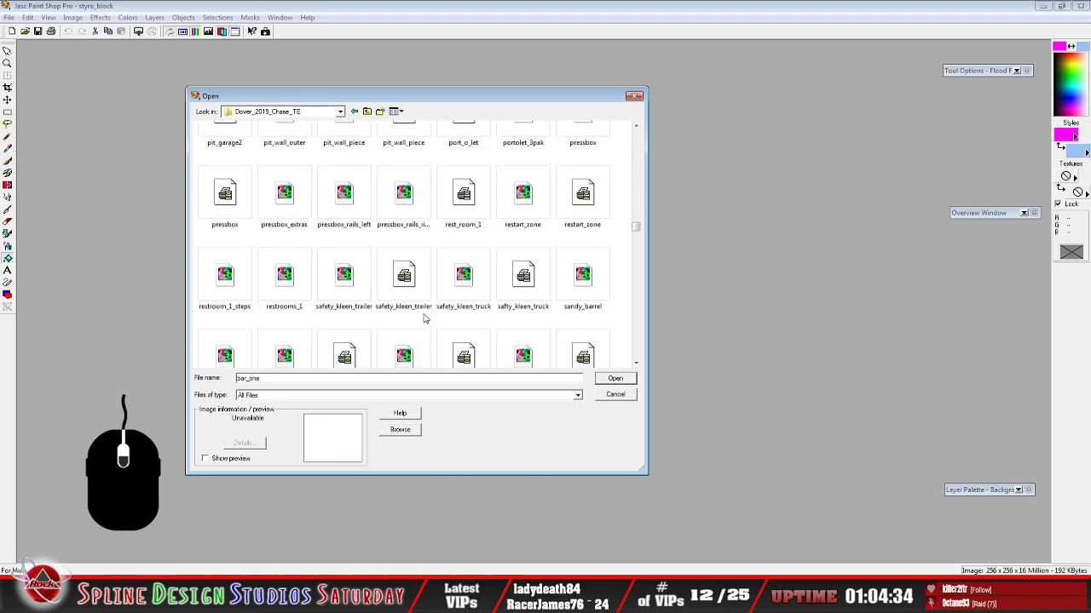
click(284, 239)
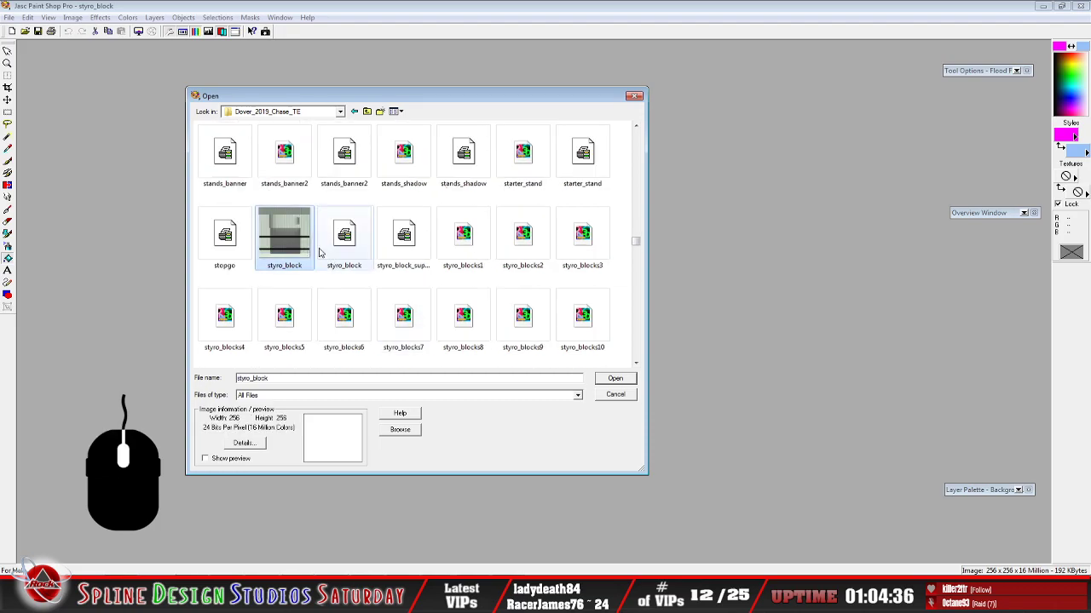
click(615, 379)
drag(118, 95, 491, 138)
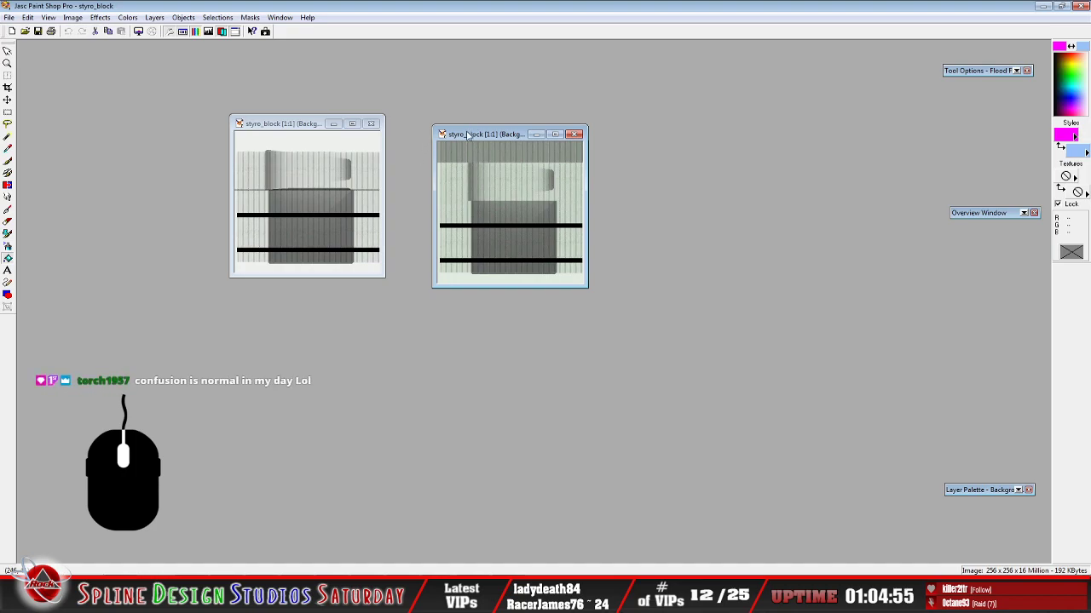
Select the dark ribbed strip along the upper edge of Dover's styro_block texture, copy it and clear the selection
drag(434, 124, 413, 111)
click(7, 119)
drag(421, 133, 592, 154)
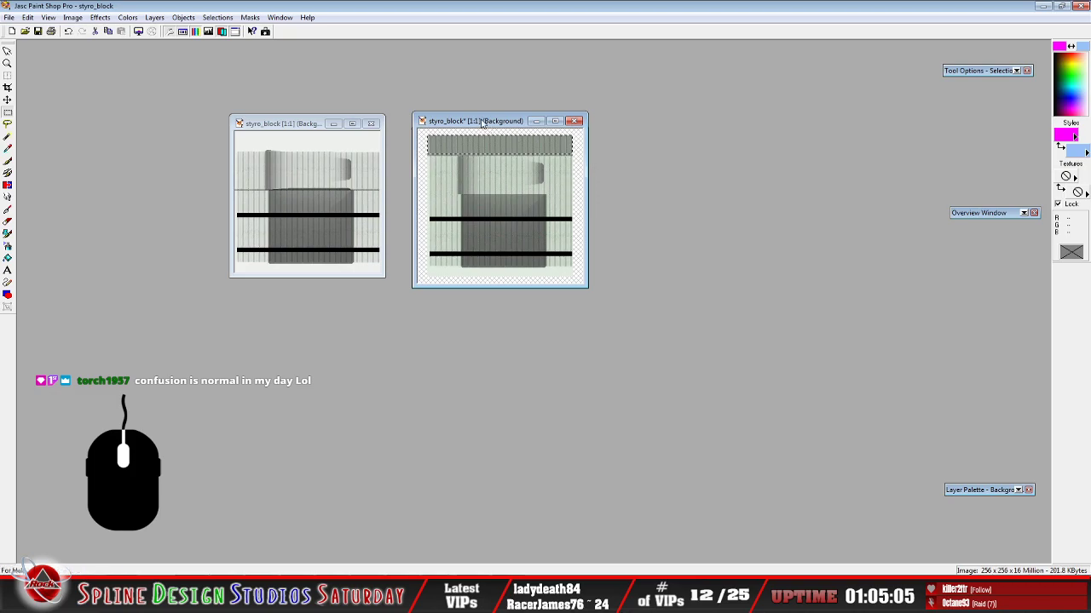
scroll(518, 174, up, 1)
drag(414, 111, 724, 171)
click(430, 128)
key(ctrl+d)
click(28, 18)
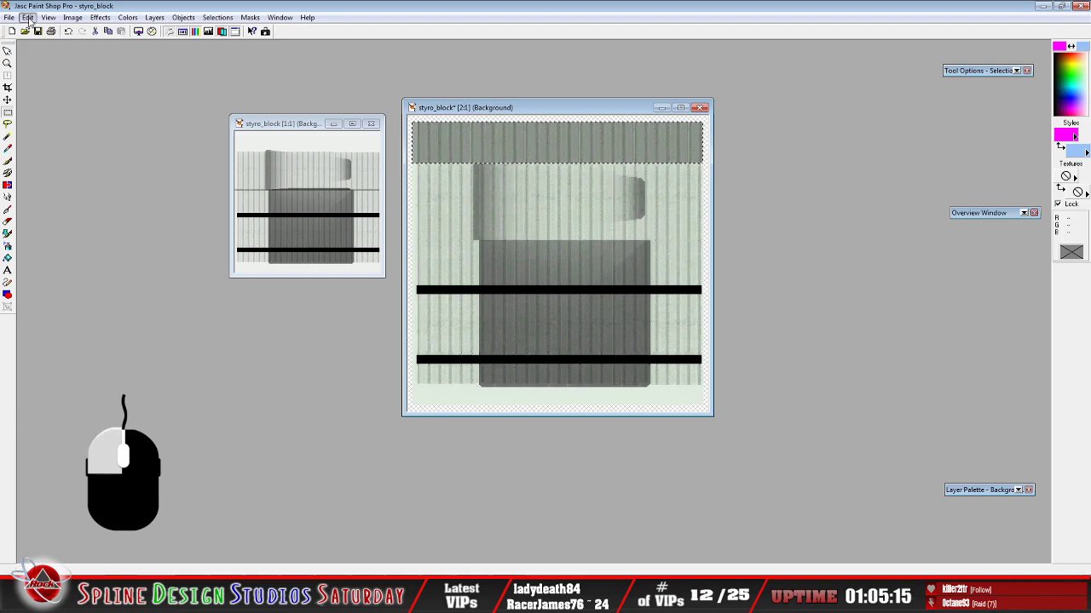
click(58, 90)
key(ctrl+d)
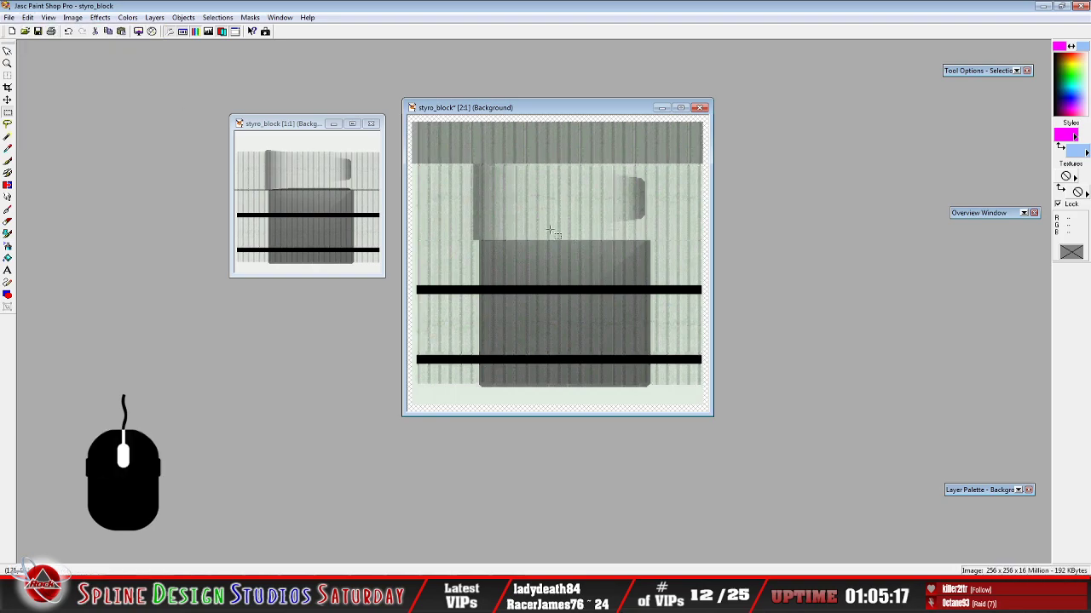
Paste the copied strip as a new layer in Darlington's styro_block image and align it with the image's upper edge
click(286, 124)
click(28, 18)
mouse_move(75, 118)
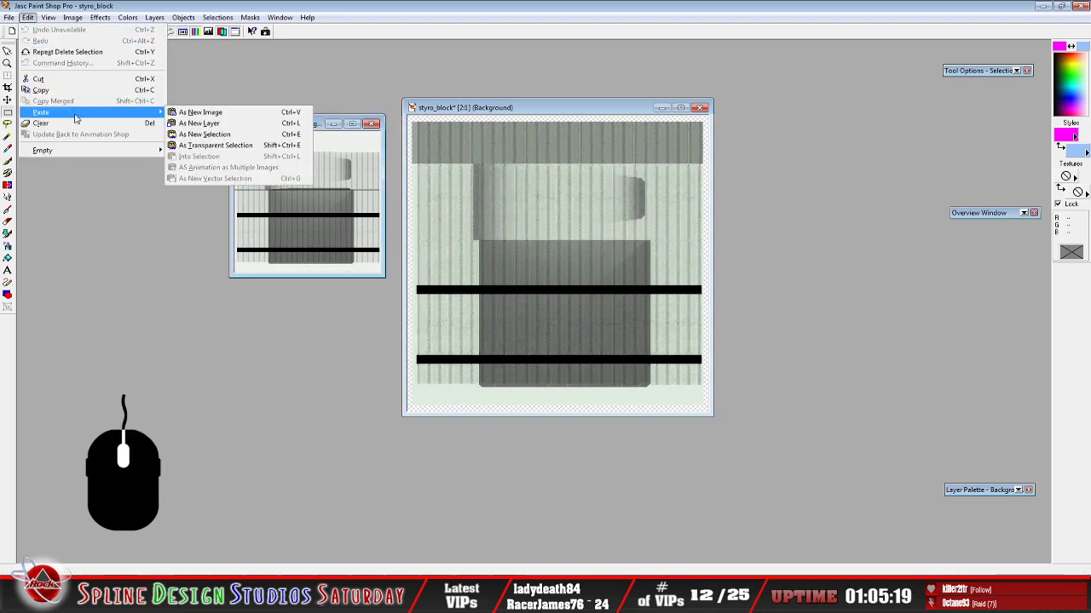
click(198, 122)
drag(312, 201, 308, 165)
drag(282, 128, 240, 150)
scroll(285, 179, up, 1)
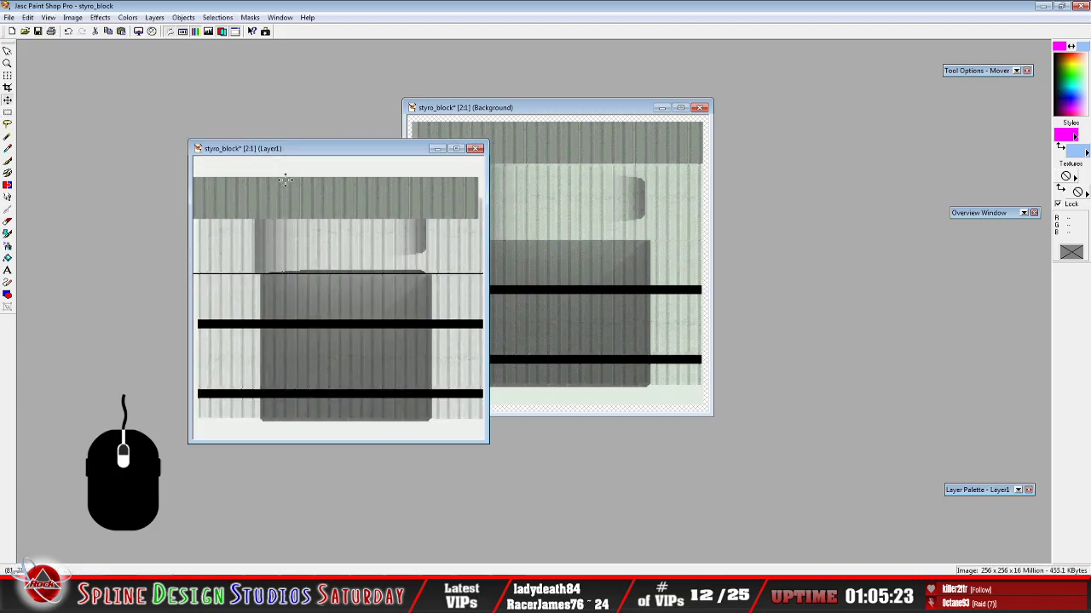
scroll(285, 179, up, 1)
drag(312, 220, 183, 134)
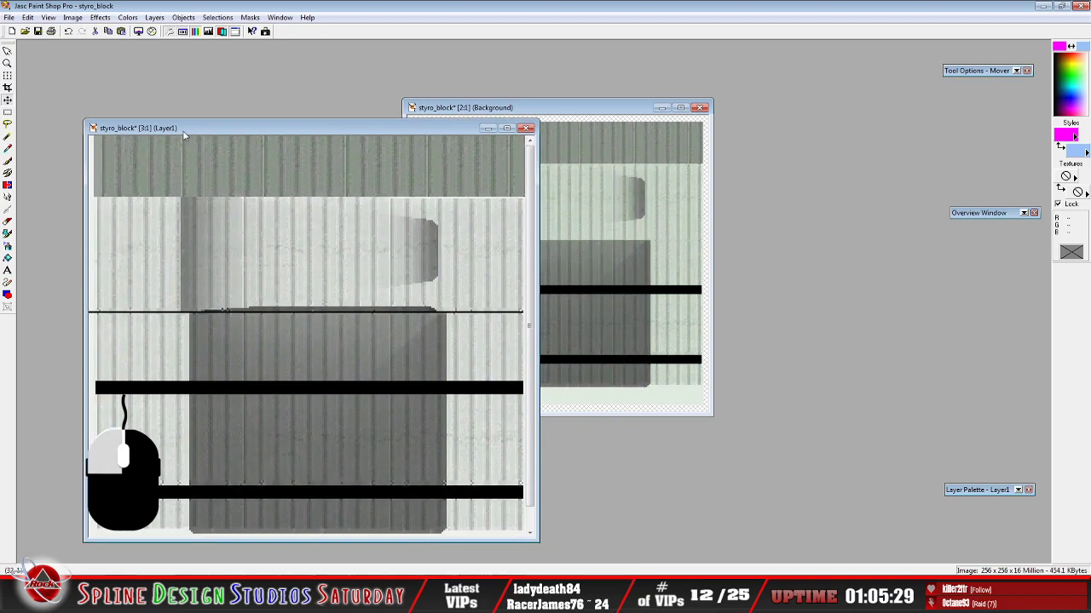
Arrange both styro_block windows side by side at 2:1 zoom to compare the two textures
click(551, 108)
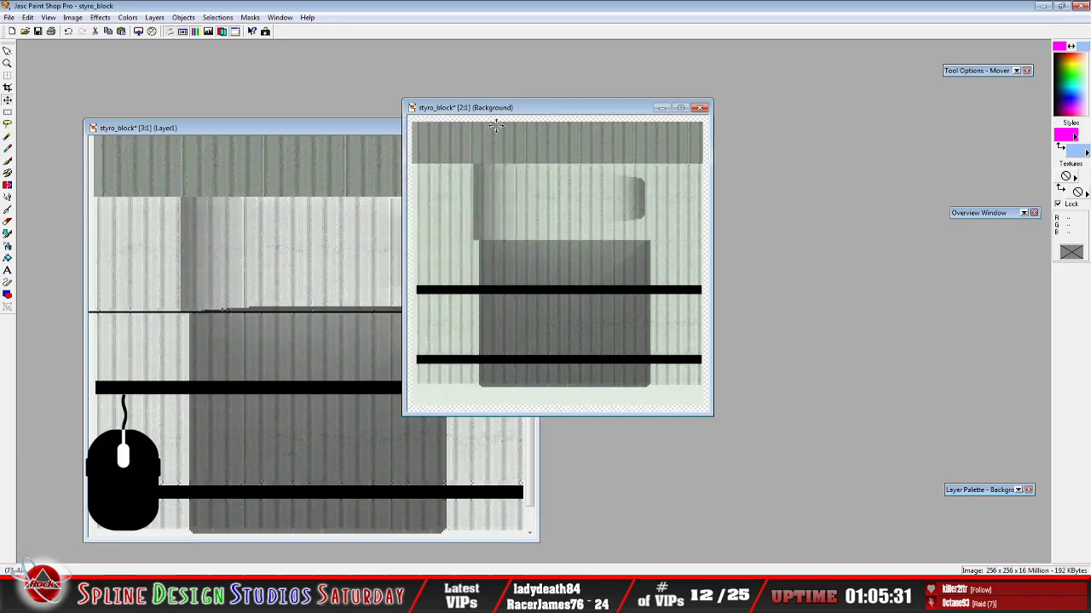
scroll(495, 133, up, 1)
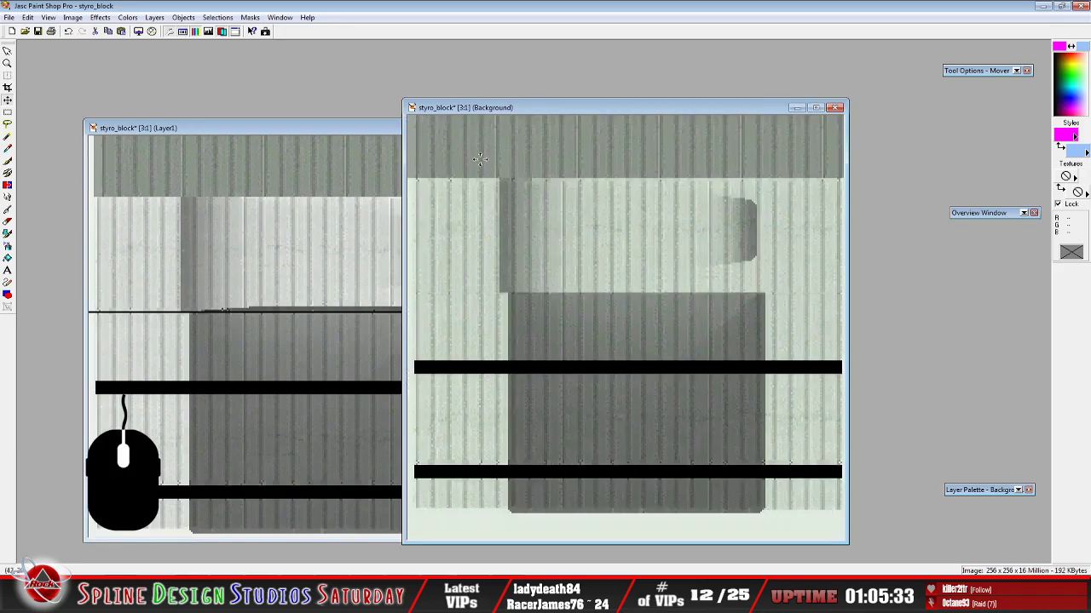
key(KP_Subtract)
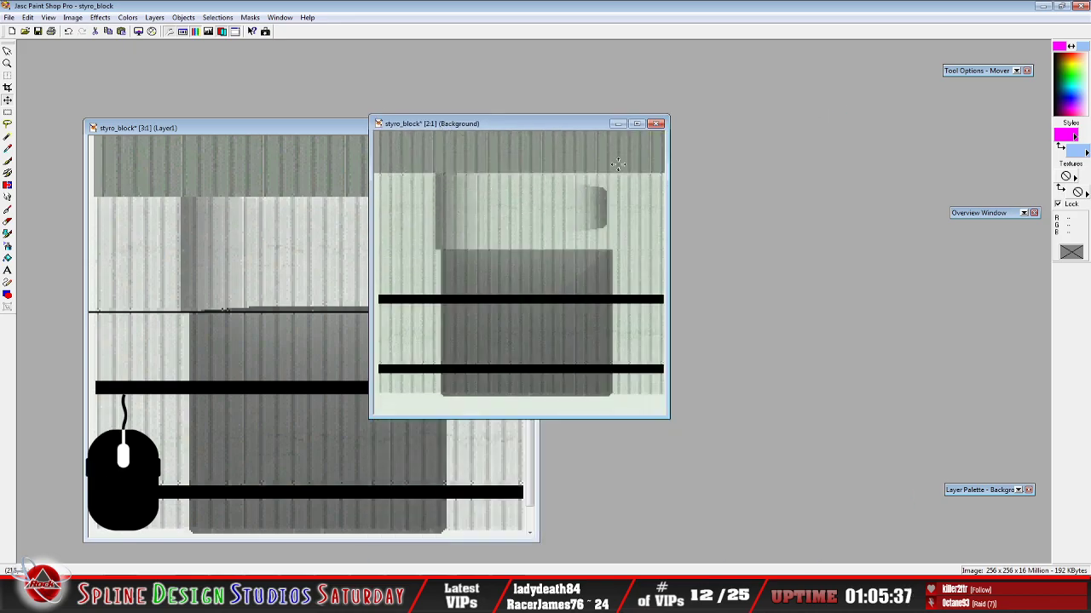
click(189, 132)
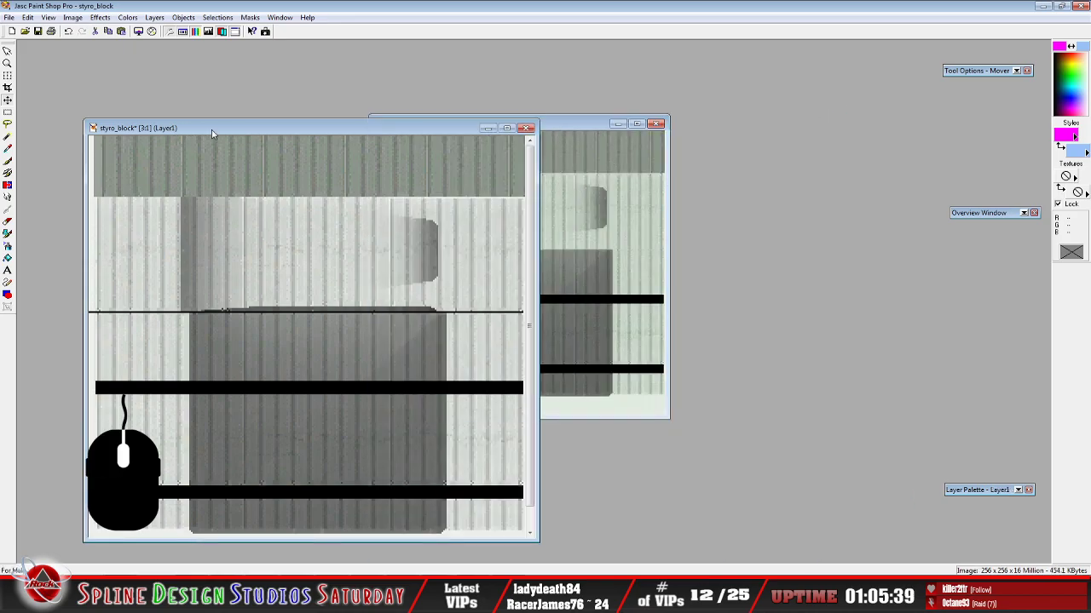
drag(226, 132, 203, 128)
scroll(267, 222, down, 1)
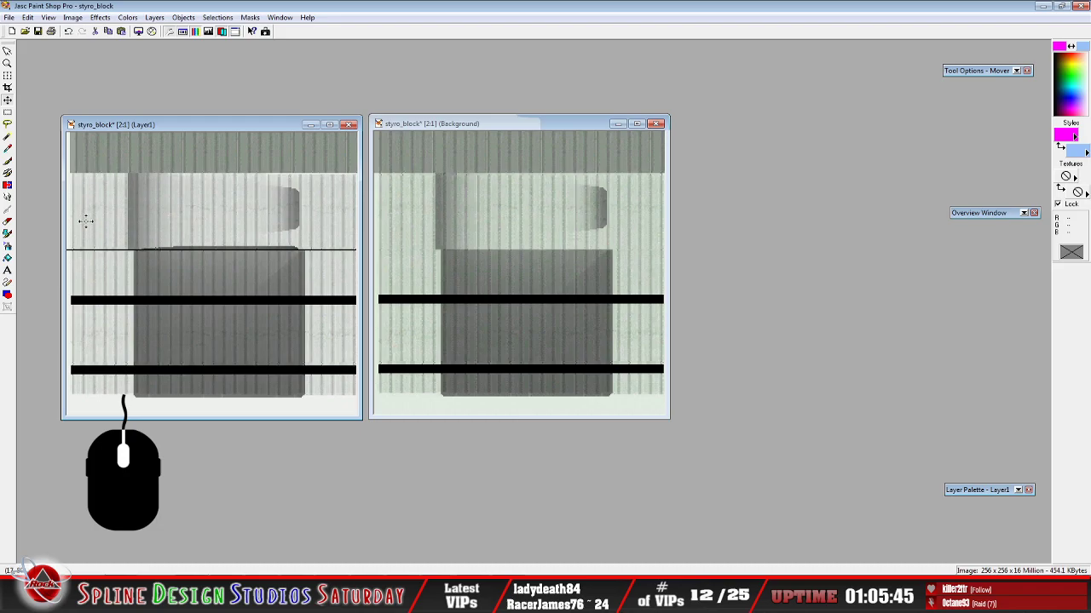
Check the image information of Dover's styro_block and of Darlington's version, closing each without changes
click(435, 125)
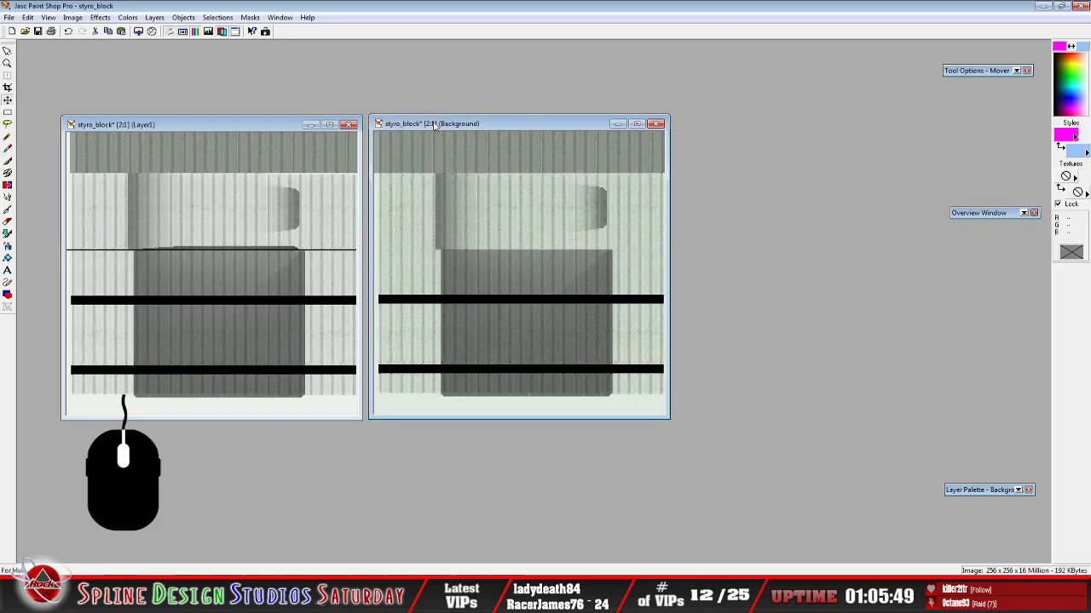
click(72, 17)
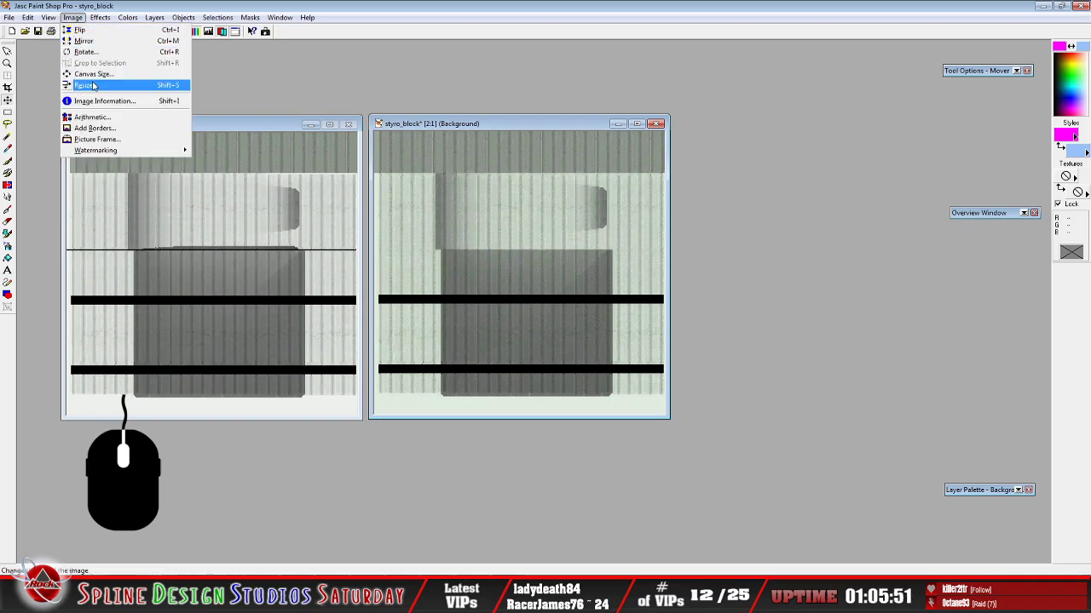
click(94, 101)
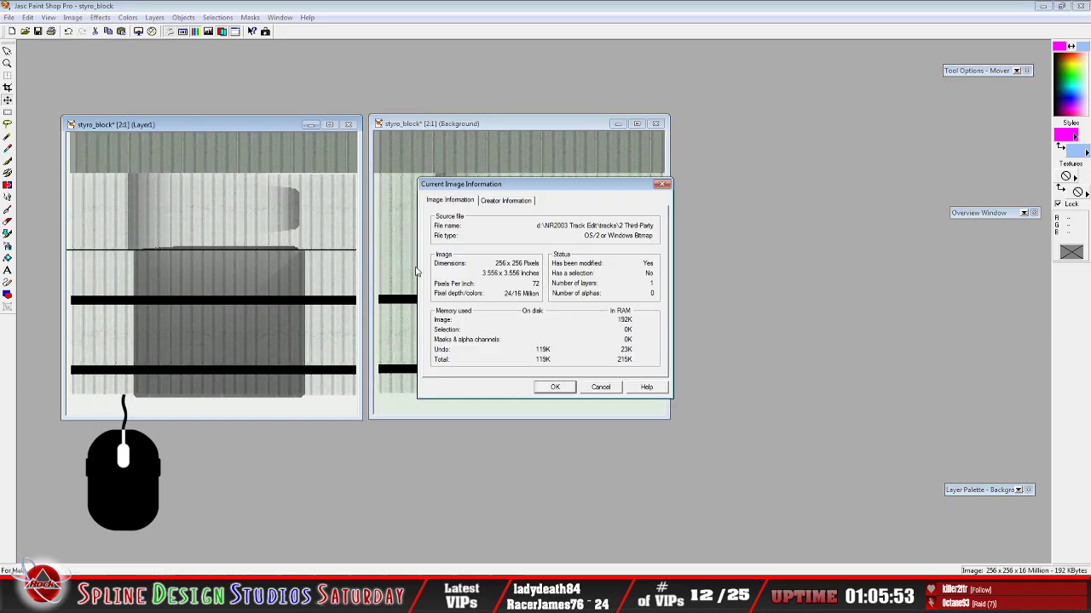
click(599, 386)
click(203, 128)
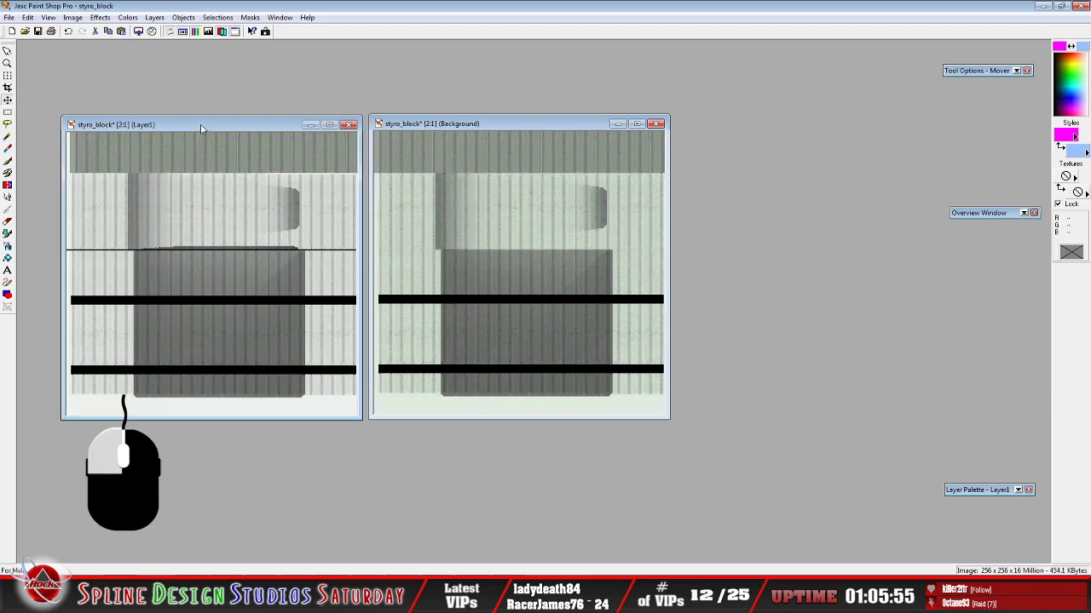
click(73, 17)
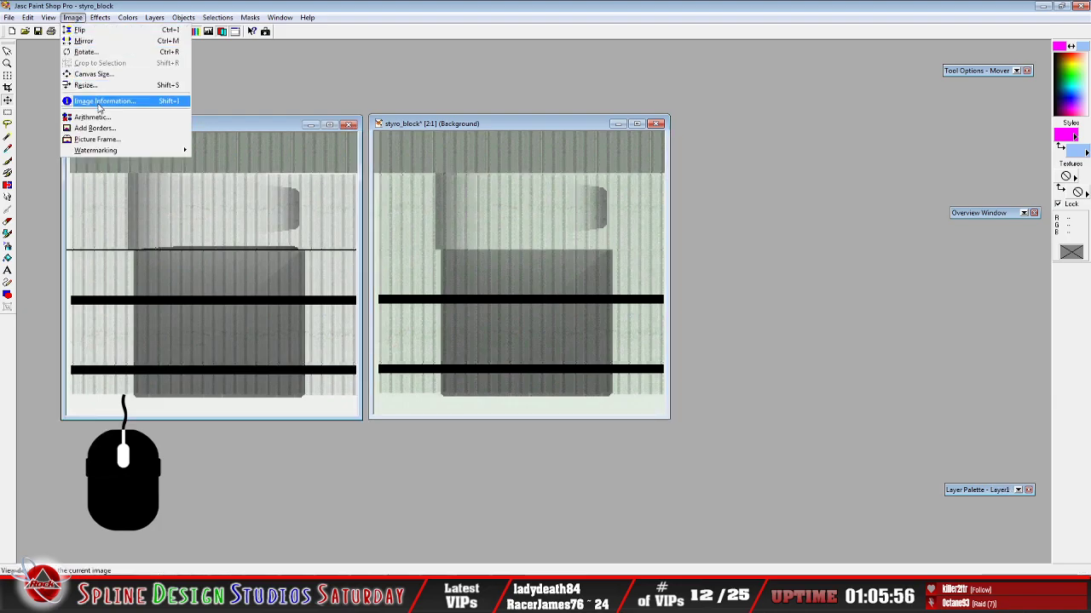
click(99, 102)
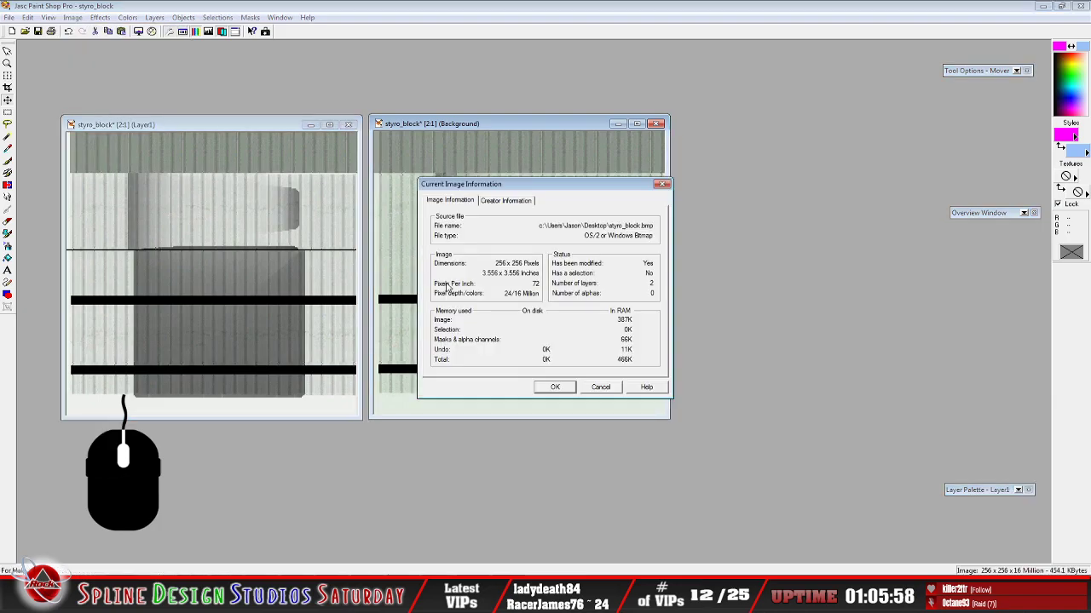
click(601, 387)
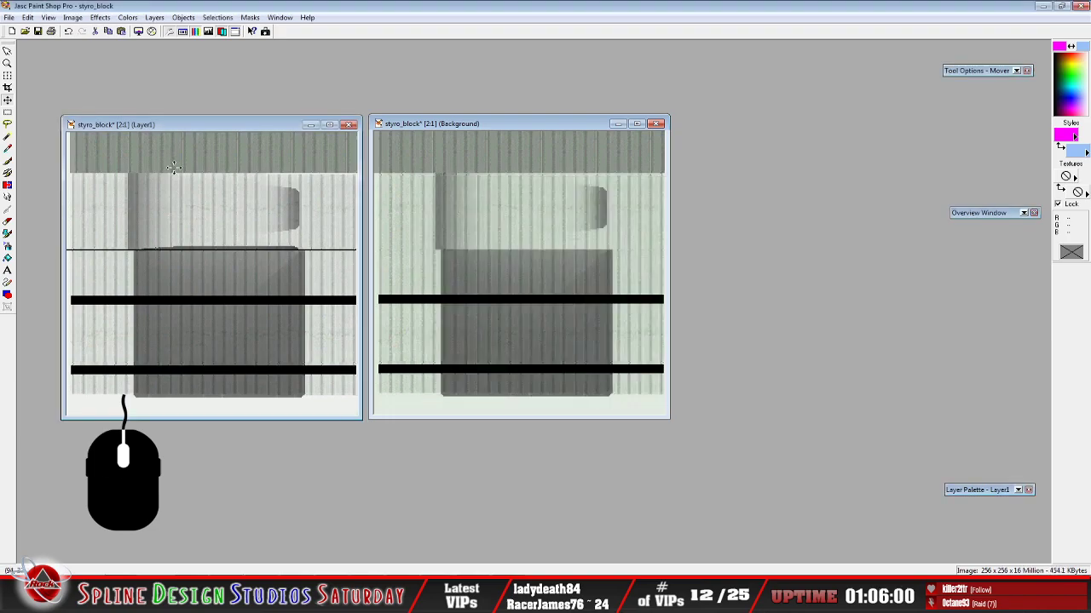
Separate the two image windows and show Darlington's styro_block at 1:1 zoom
click(138, 125)
click(526, 204)
drag(499, 125, 617, 126)
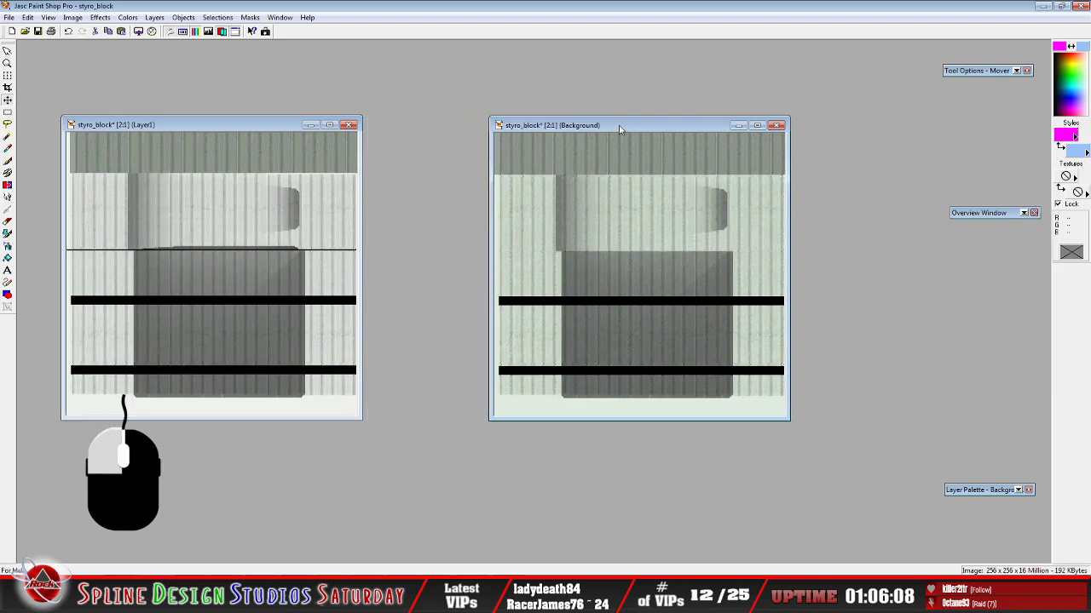
click(202, 130)
scroll(200, 222, down, 1)
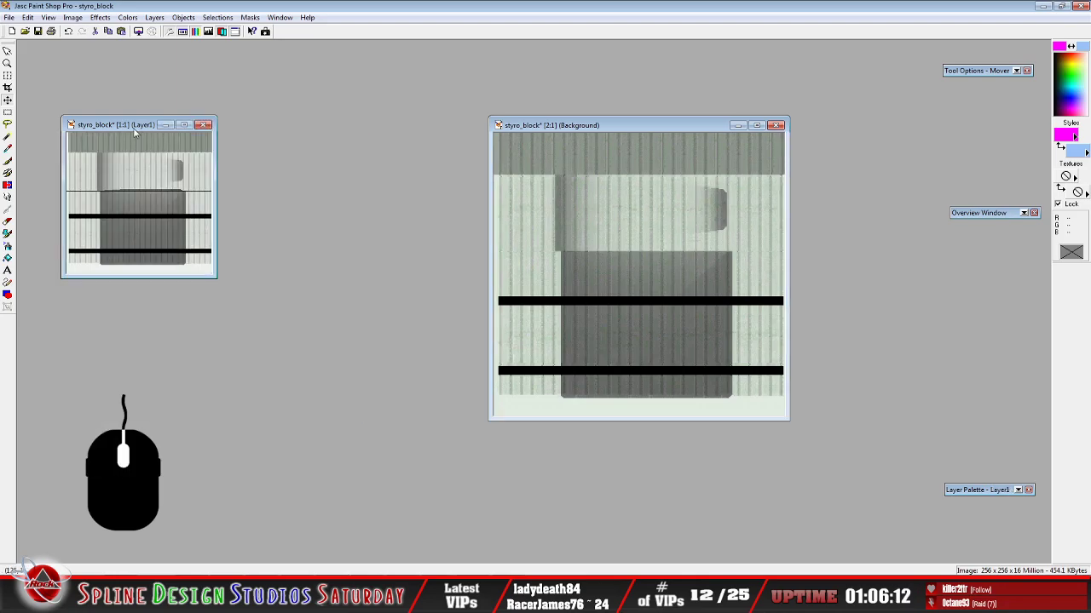
drag(124, 127, 183, 213)
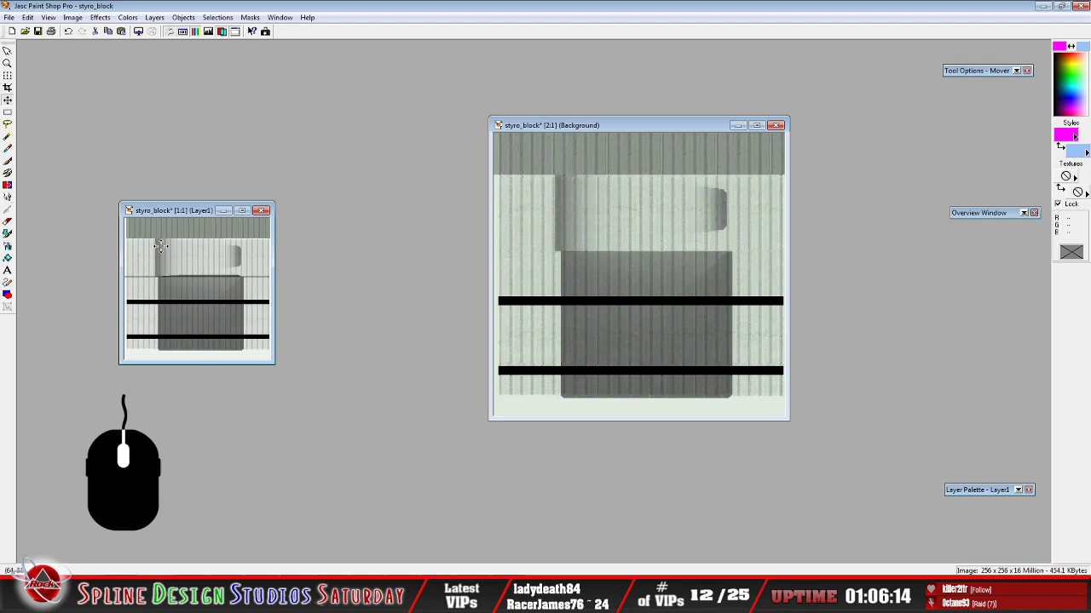
Try the Screen, Overlay, Burn and Multiply blend modes on the pasted strip layer in Darlington's image
mouse_move(968, 491)
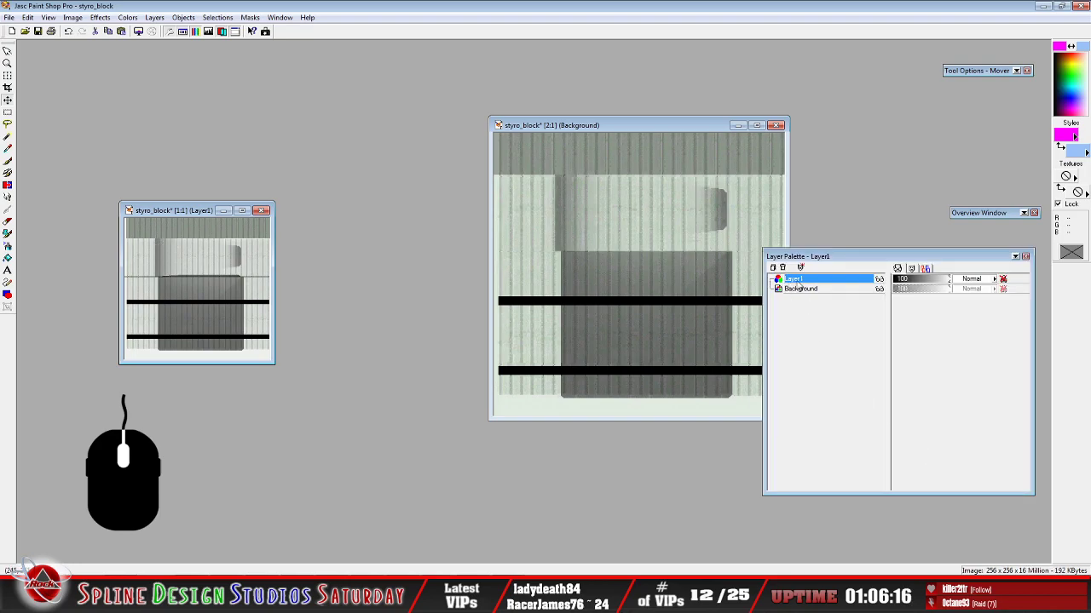
mouse_move(802, 285)
click(976, 279)
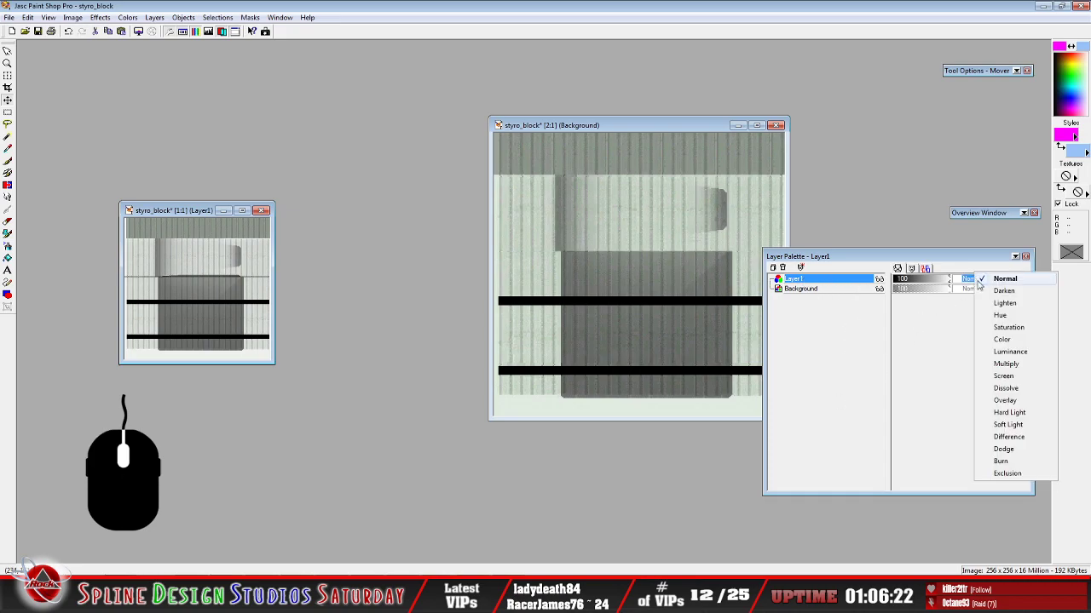
click(1004, 376)
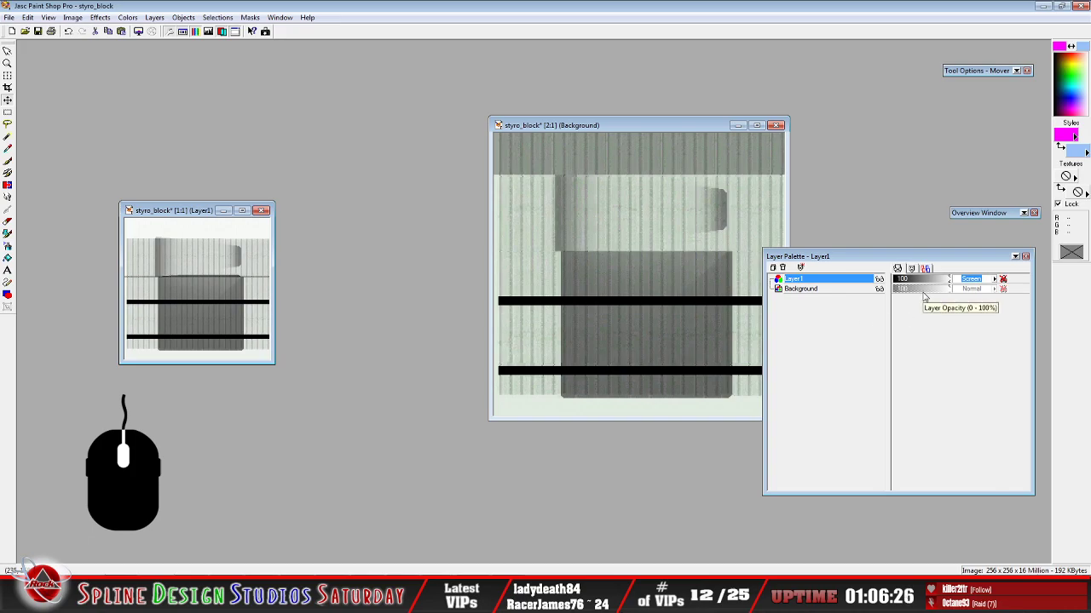
click(972, 280)
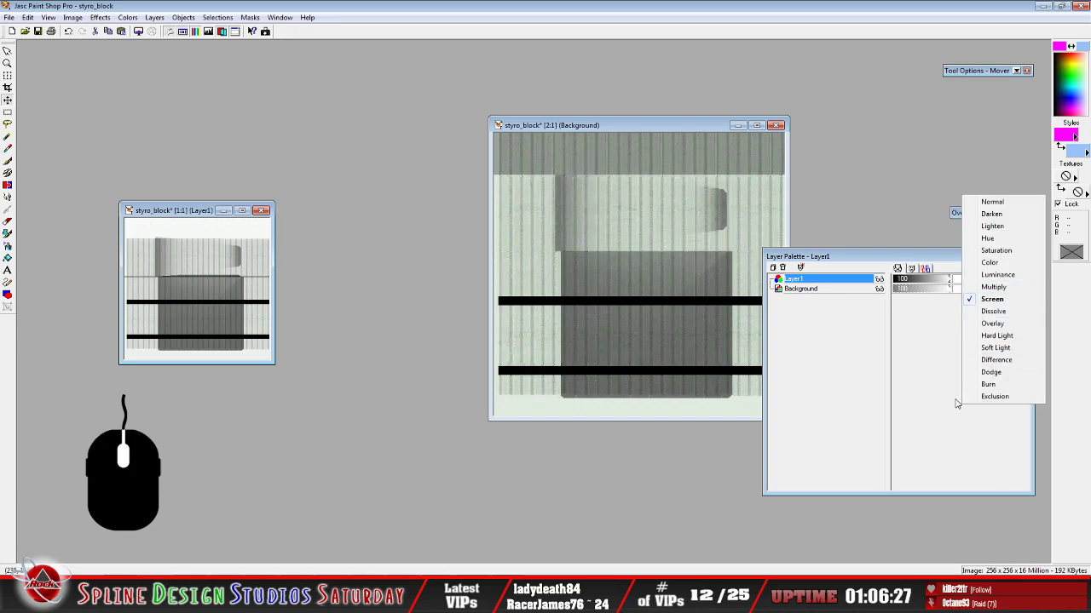
click(994, 324)
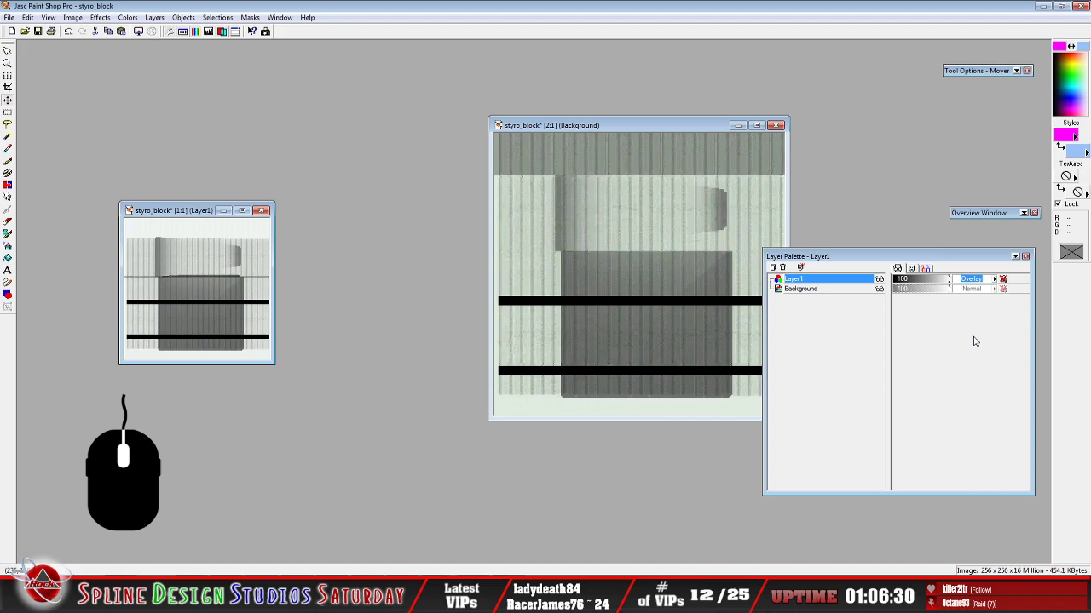
click(976, 282)
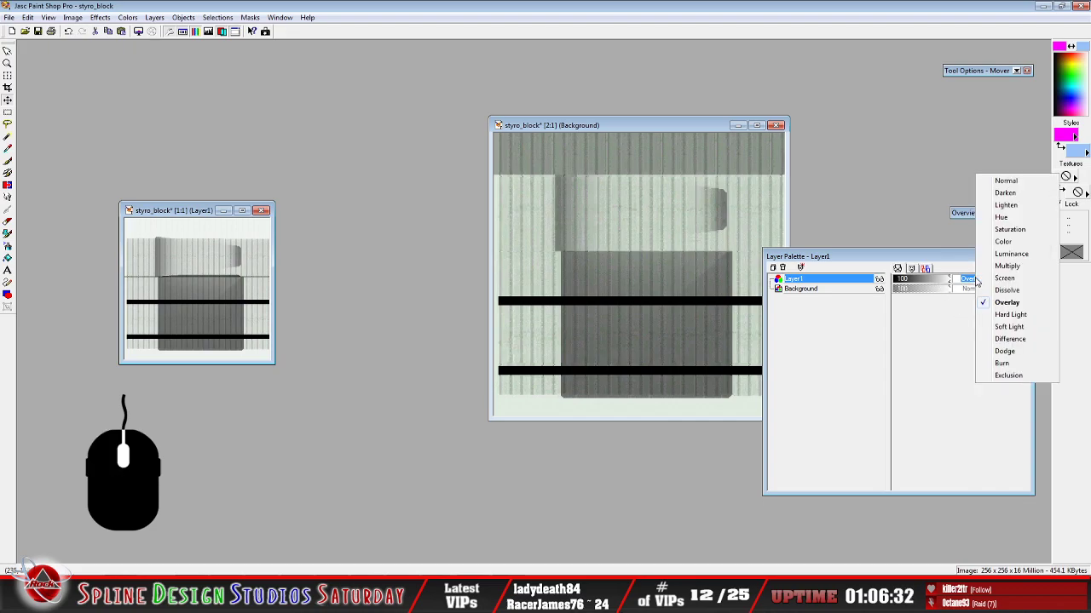
click(1025, 366)
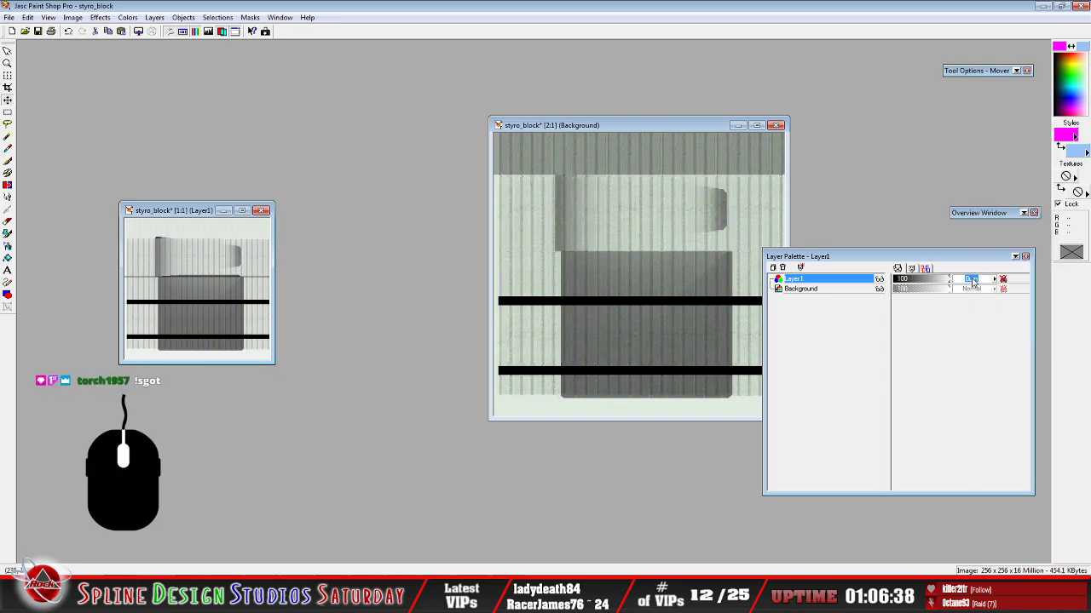
click(975, 282)
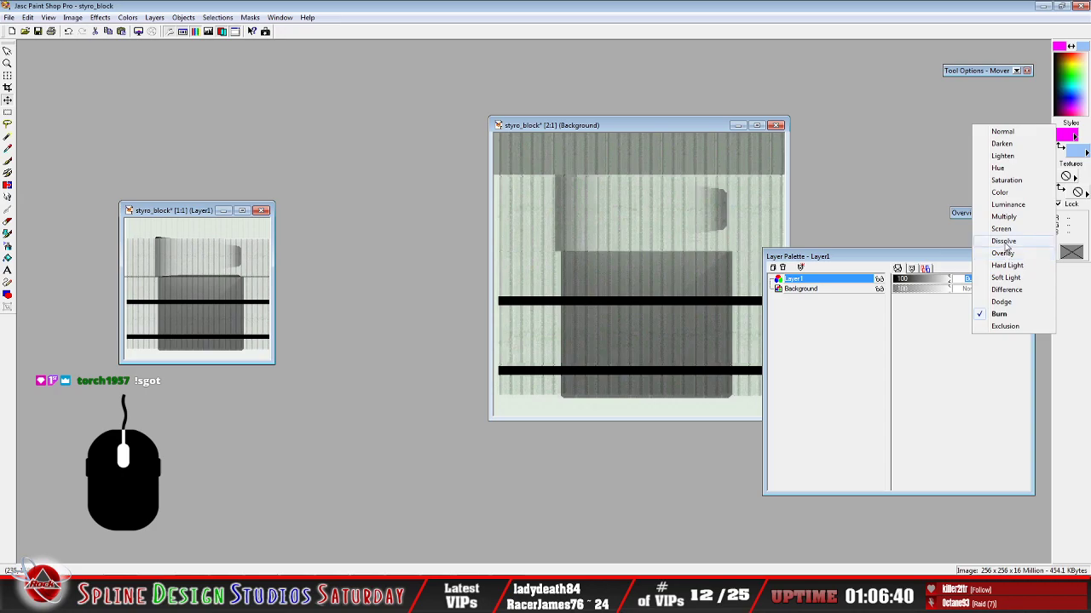
click(1002, 223)
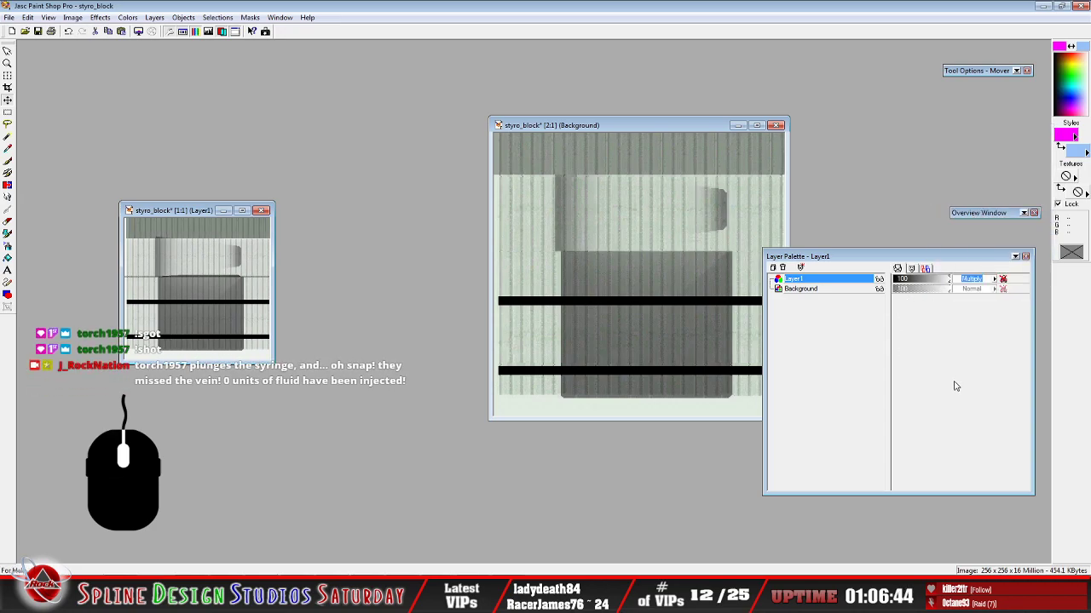
Set the pasted strip layer's blend mode to Screen and its opacity to 85
click(973, 280)
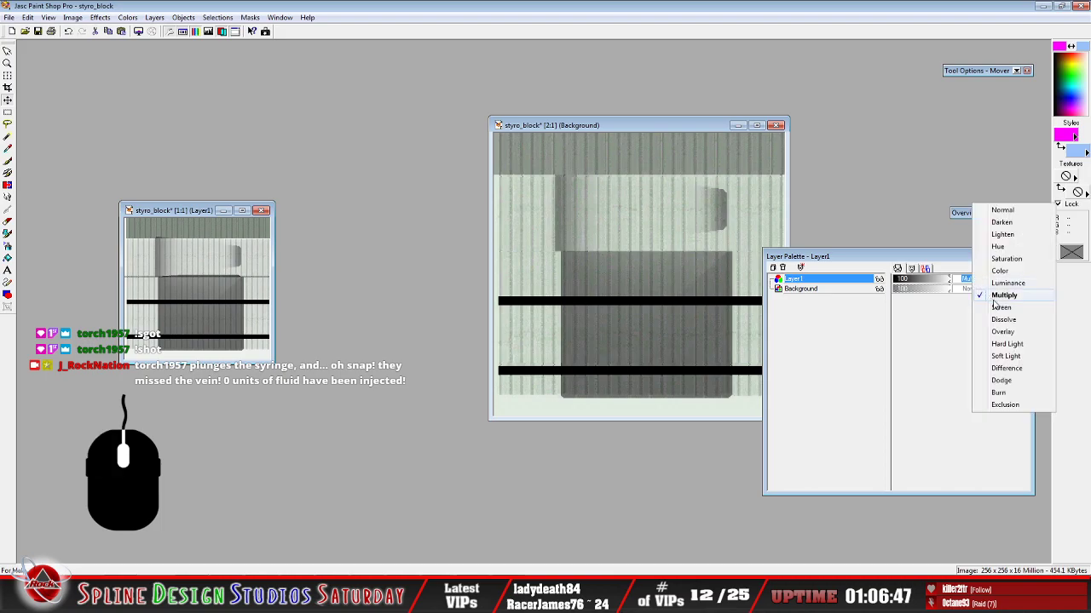
click(1012, 308)
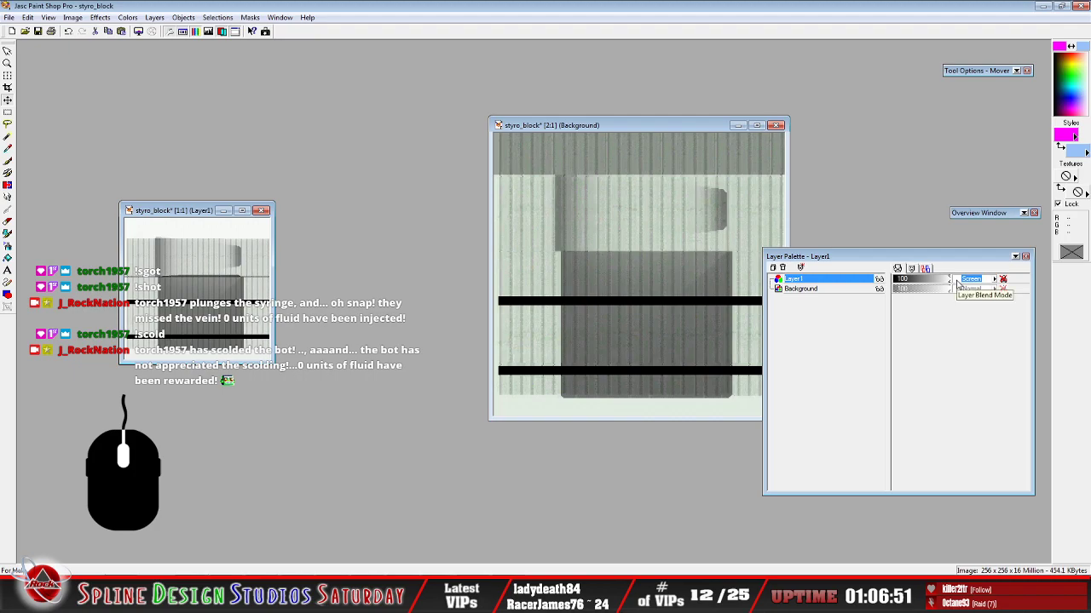
mouse_move(951, 282)
mouse_down()
mouse_move(926, 283)
mouse_move(942, 283)
mouse_up()
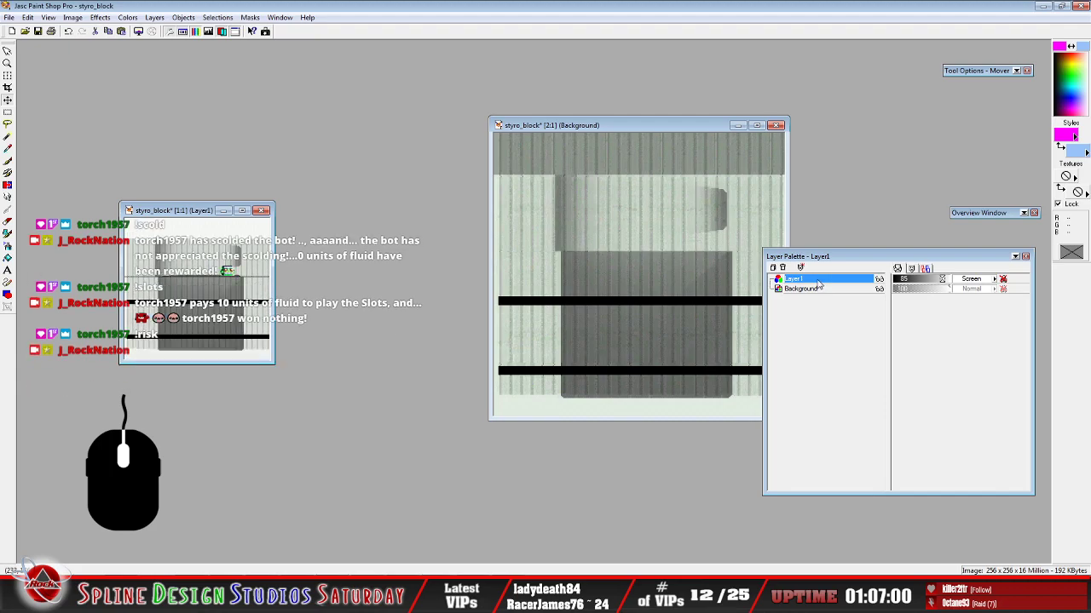
Set the pasted strip layer's blend mode to Normal in Darlington's image
mouse_move(818, 282)
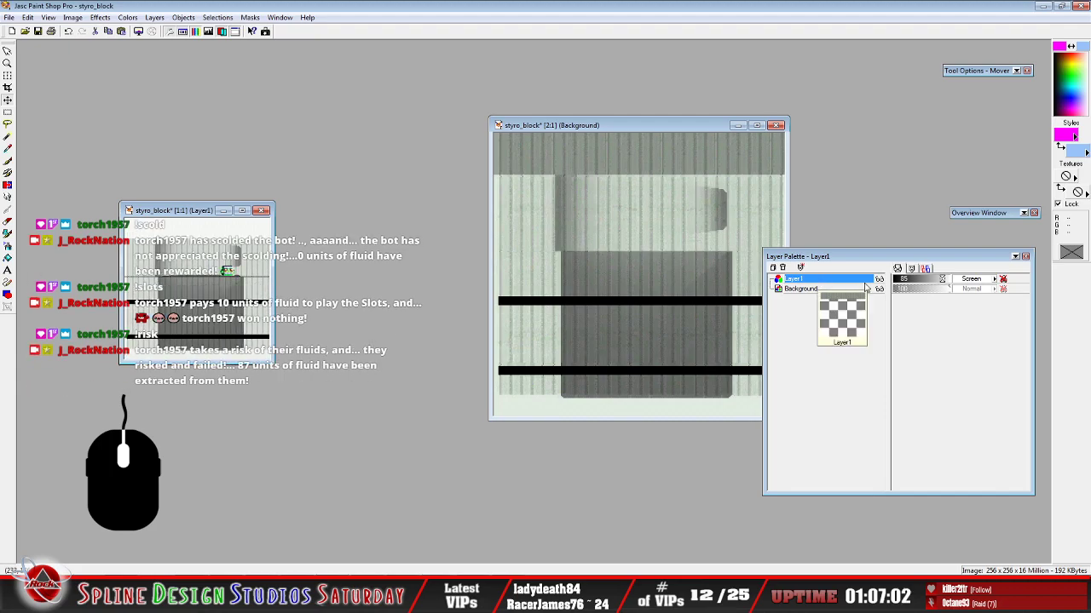
click(980, 279)
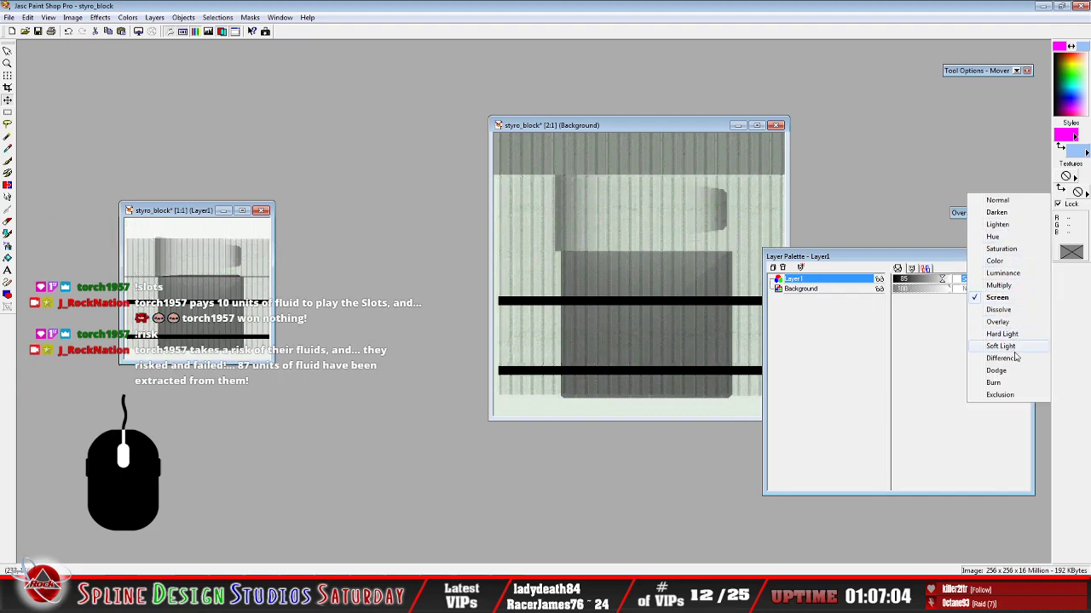
click(996, 200)
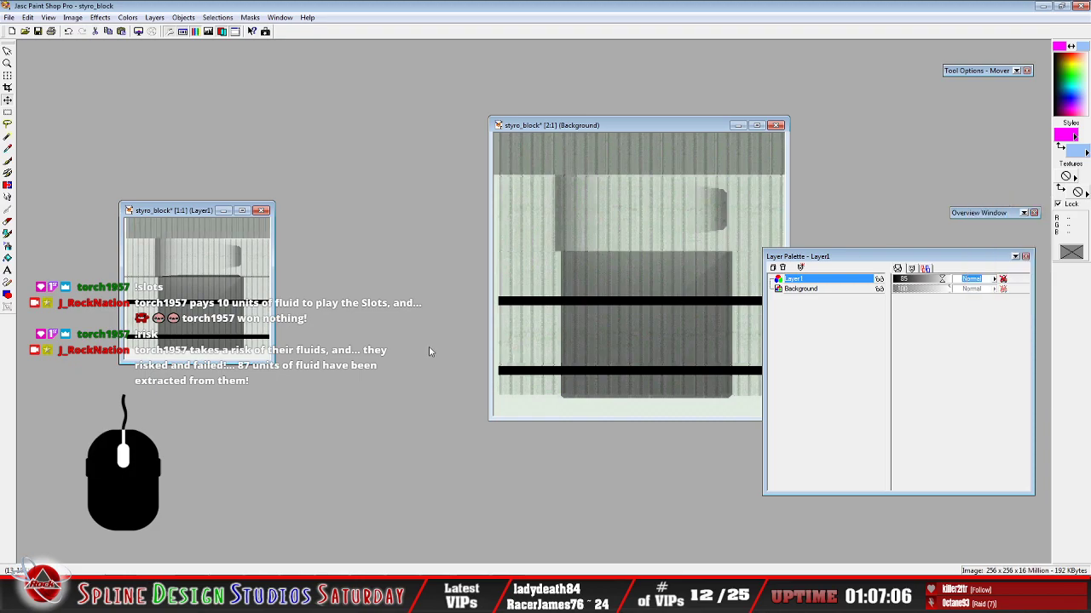
Duplicate the pasted strip layer, Layer1
scroll(199, 279, up, 1)
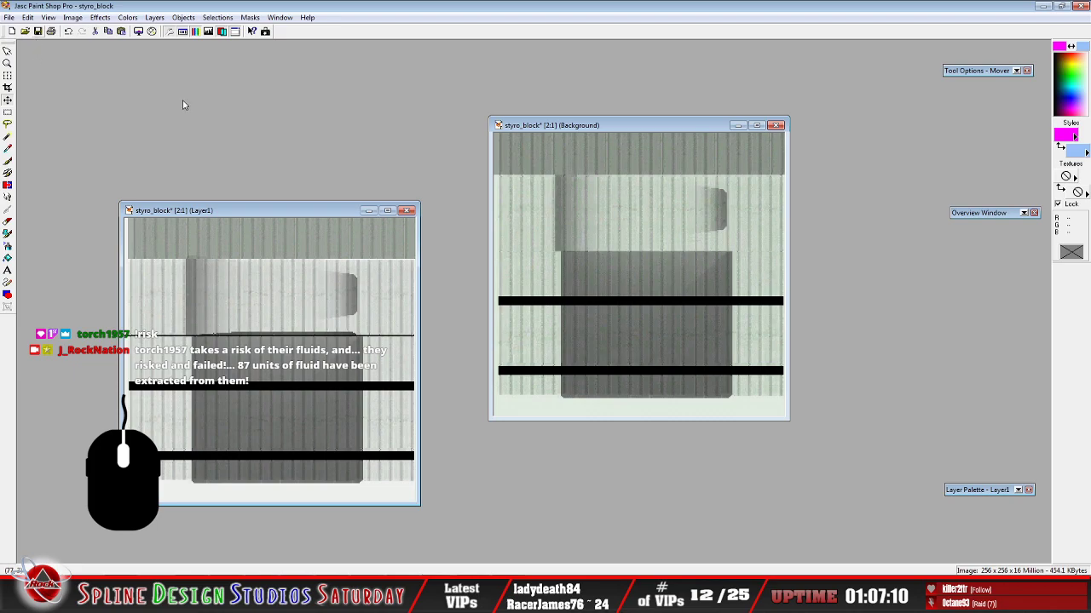
mouse_move(969, 484)
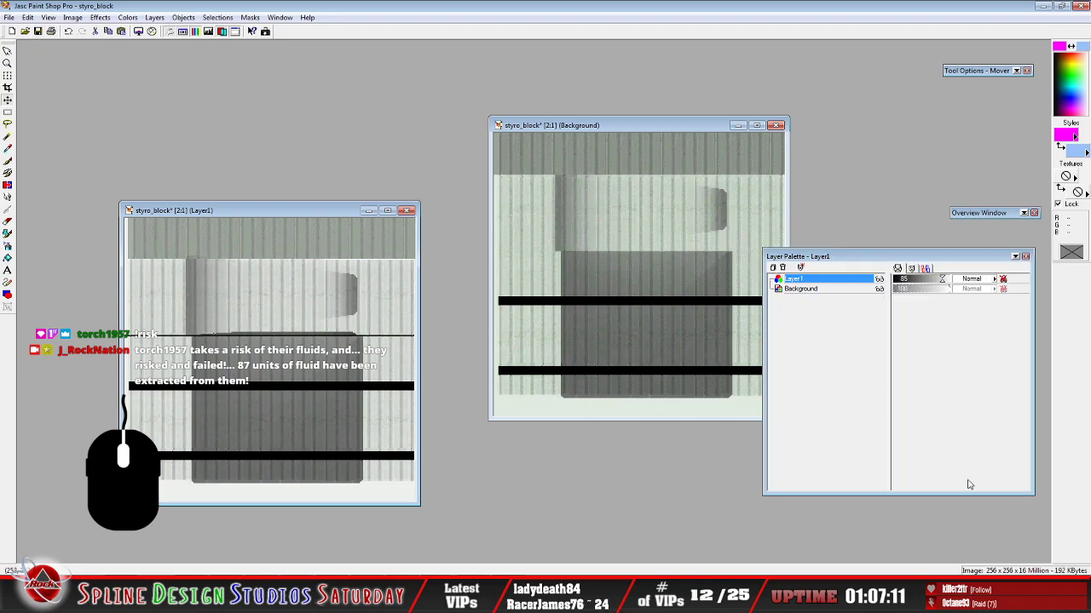
right_click(817, 283)
click(806, 333)
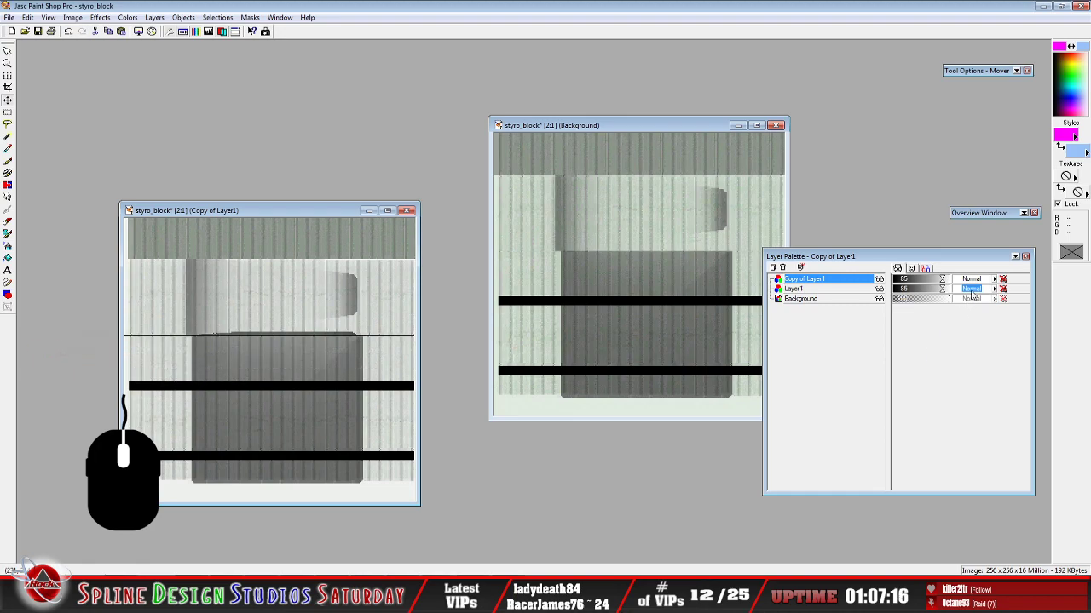
Set the opacity of the original strip layer, Layer1, to 100
click(971, 280)
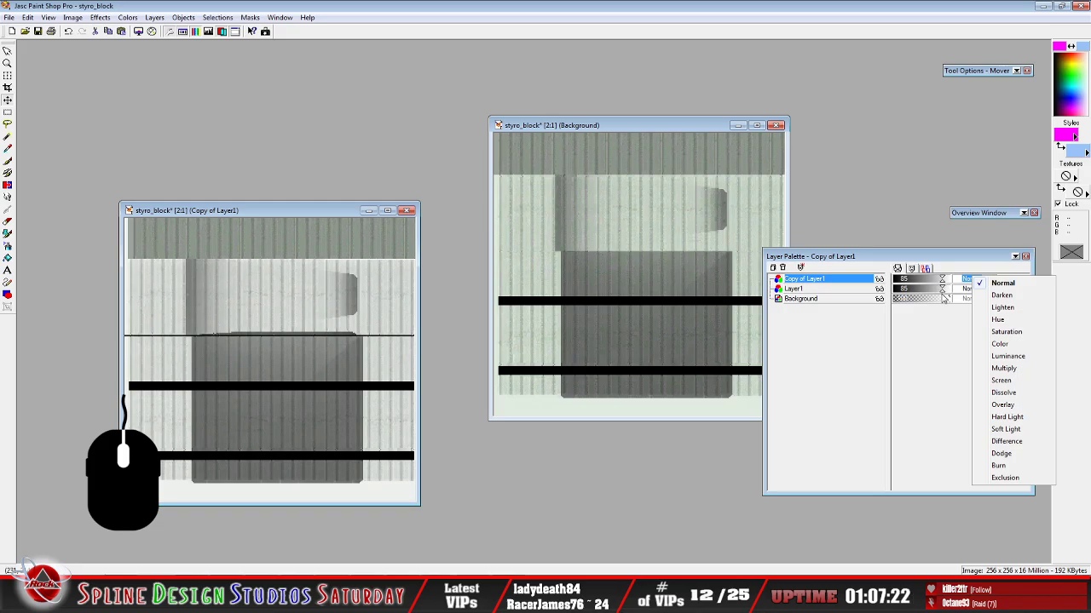
click(944, 296)
drag(943, 296, 969, 290)
Set the duplicated strip layer's blend mode to Screen and rename it Layer2
click(973, 280)
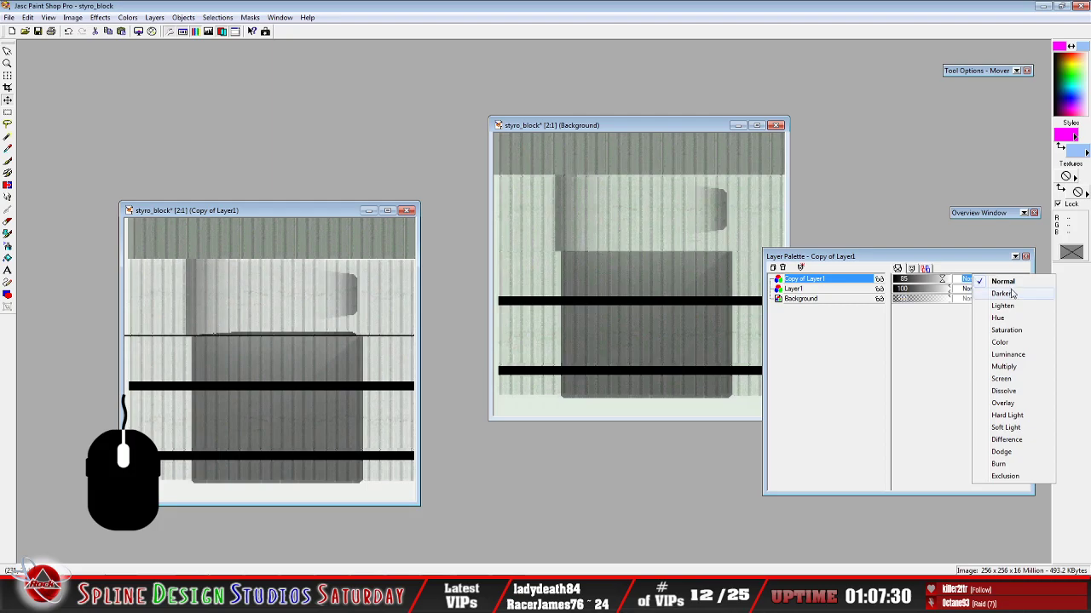
click(1002, 378)
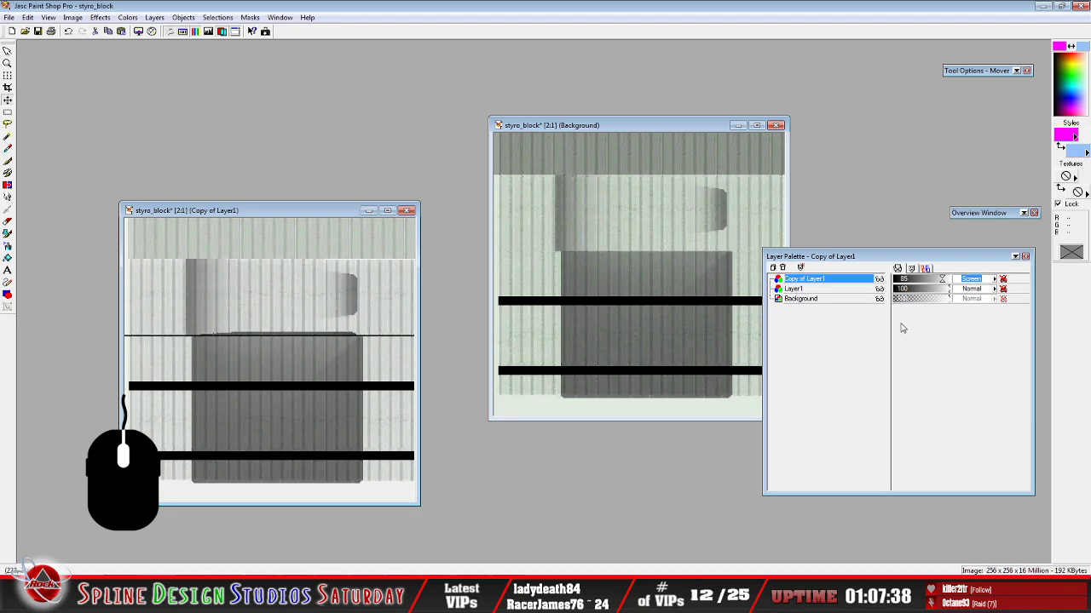
right_click(818, 284)
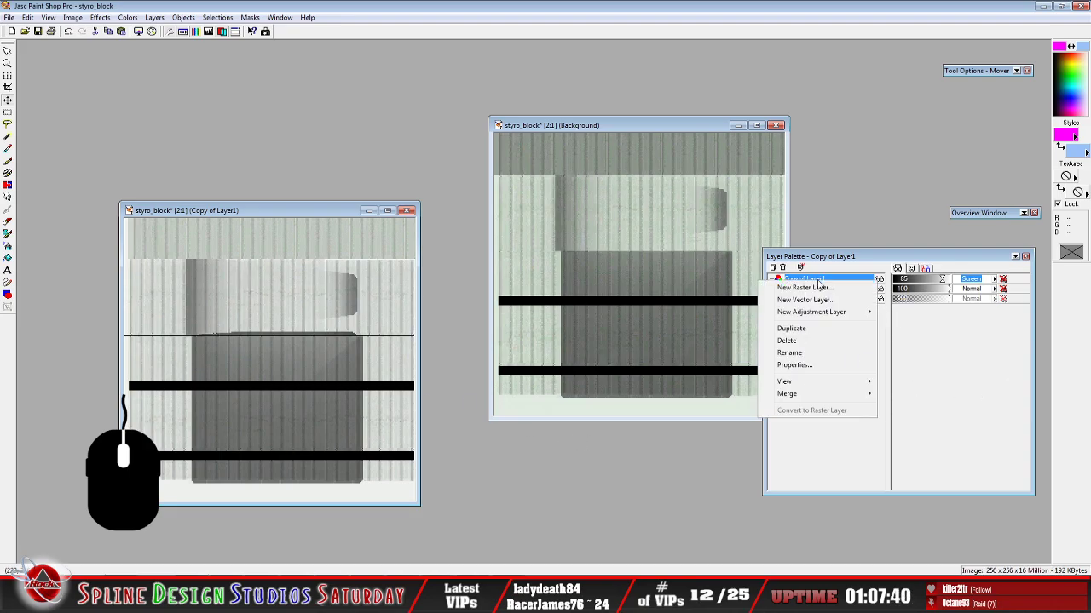
click(798, 355)
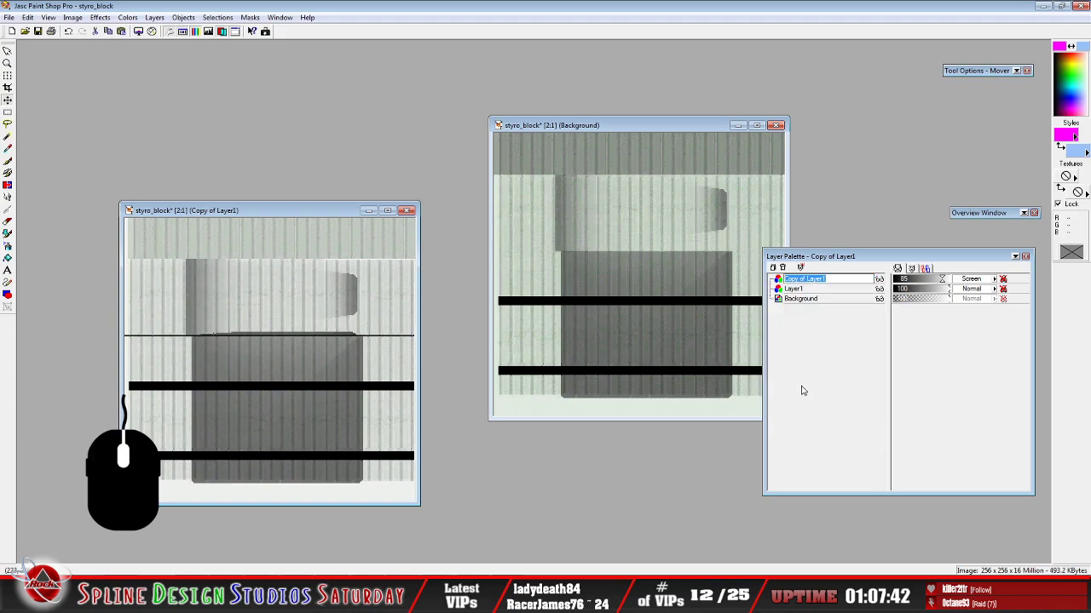
key(End)
key(Home)
key(Delete)
key(Delete)
key(Delete)
key(Delete)
key(Delete)
key(Delete)
key(Delete)
key(Delete)
text(2)
key(Return)
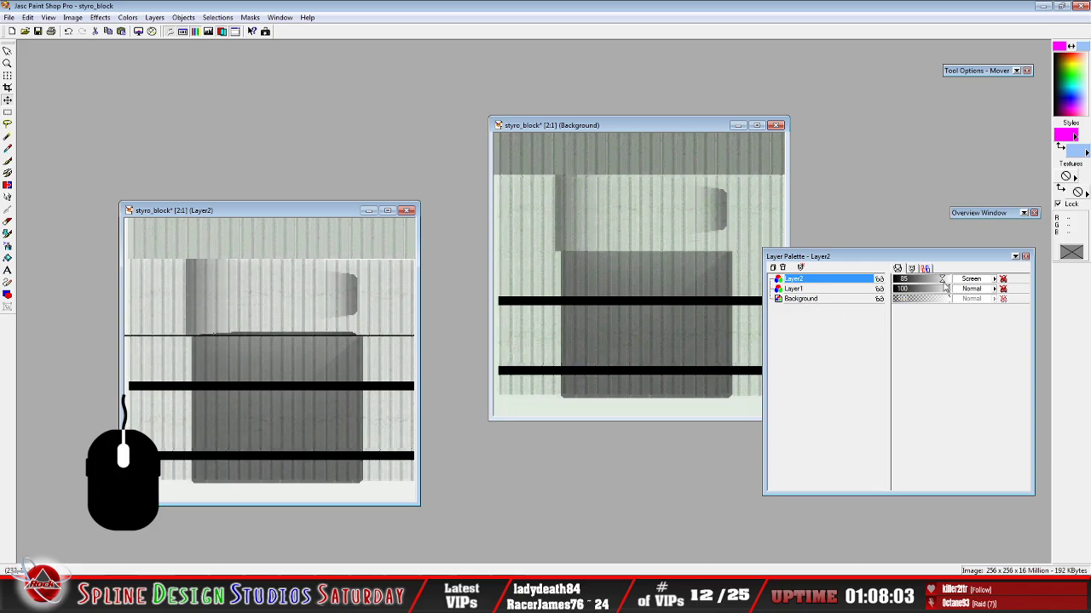
Raise Layer2's opacity to 100 and try shifting the strip slightly on the image
drag(942, 284, 957, 287)
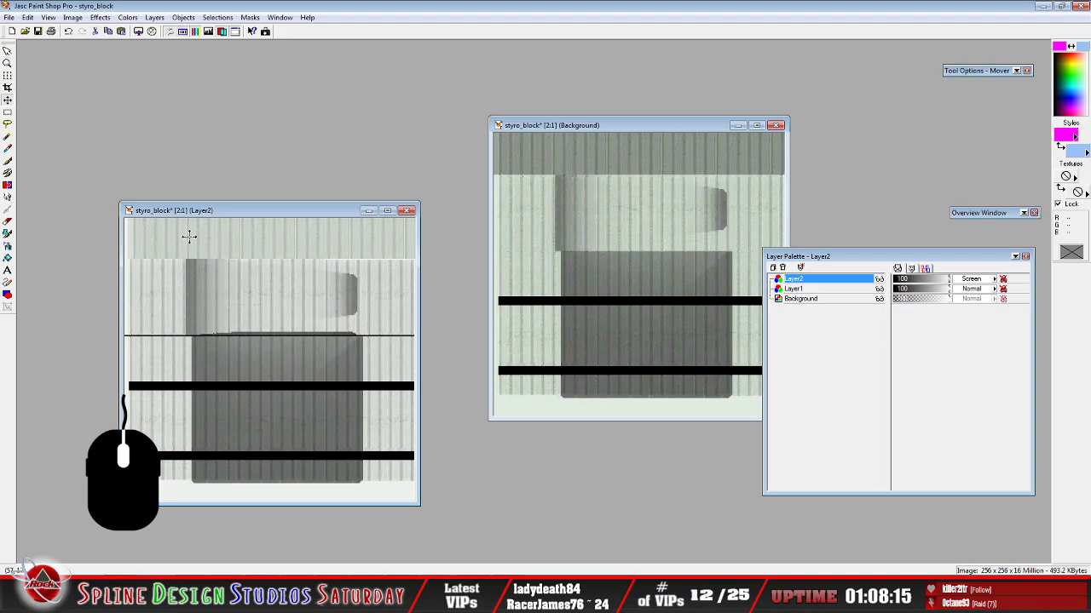
click(814, 289)
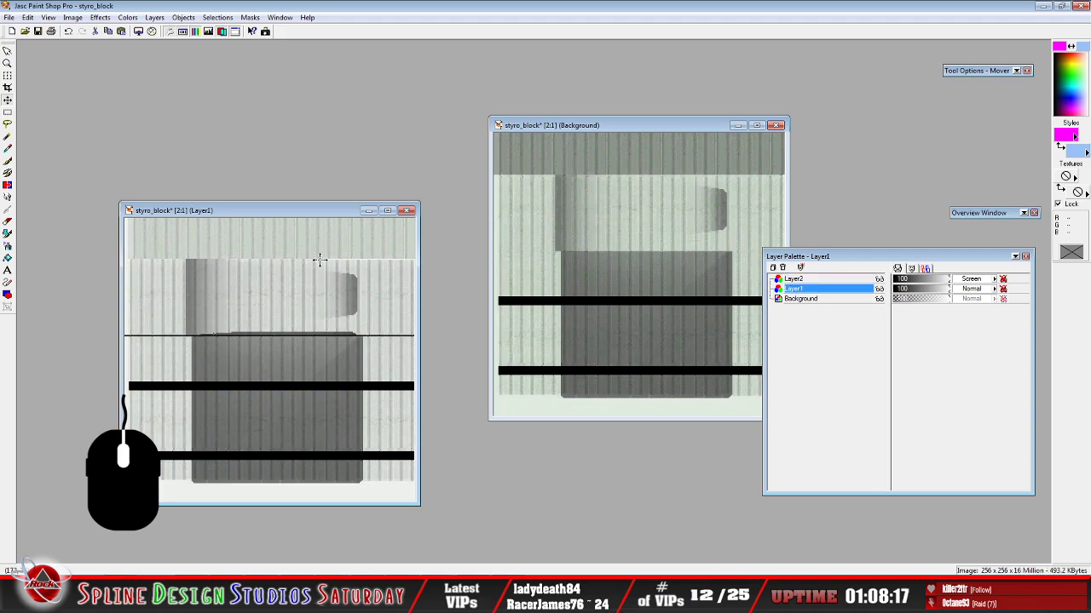
click(221, 234)
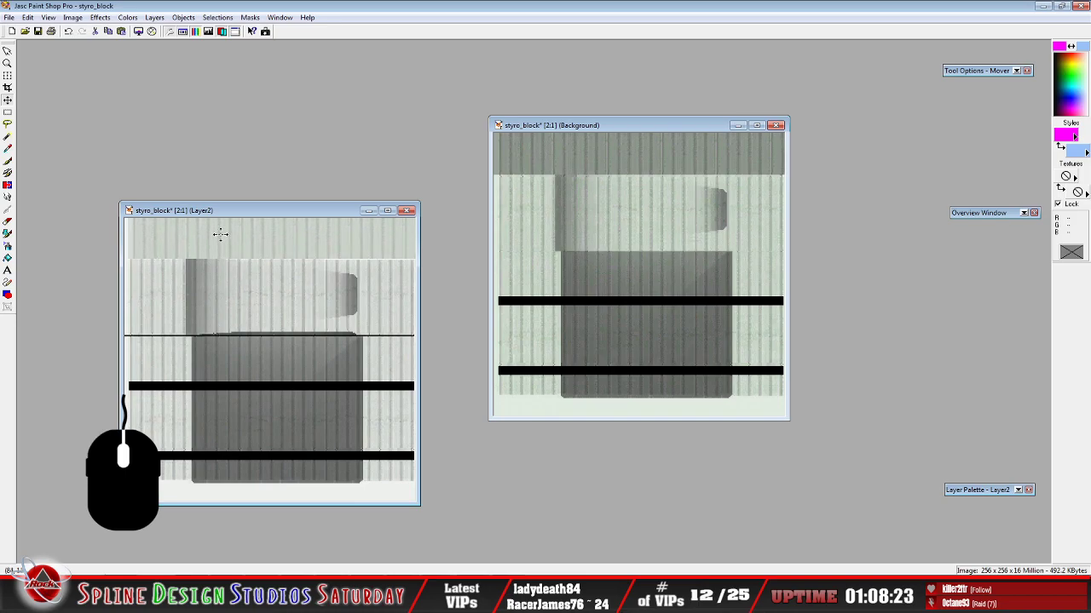
Delete the duplicated strip layer, Layer2
mouse_move(1008, 495)
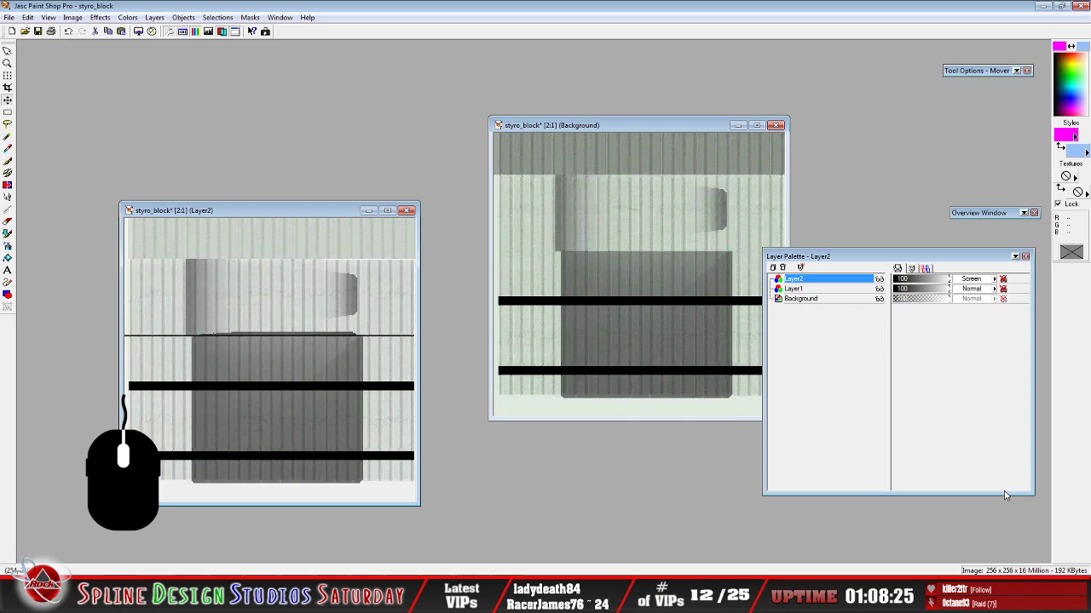
right_click(831, 282)
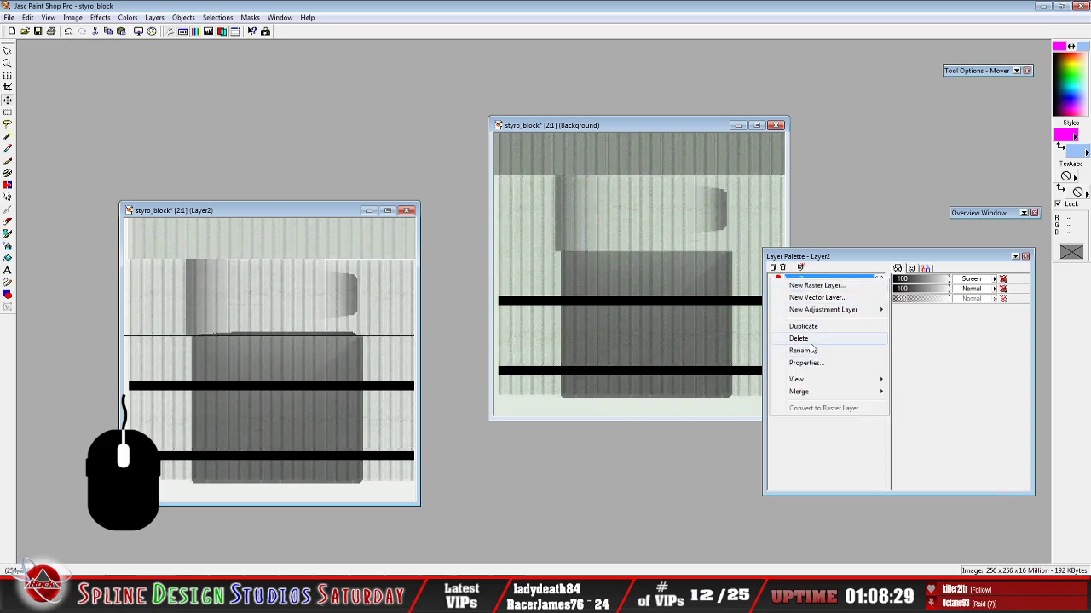
click(810, 342)
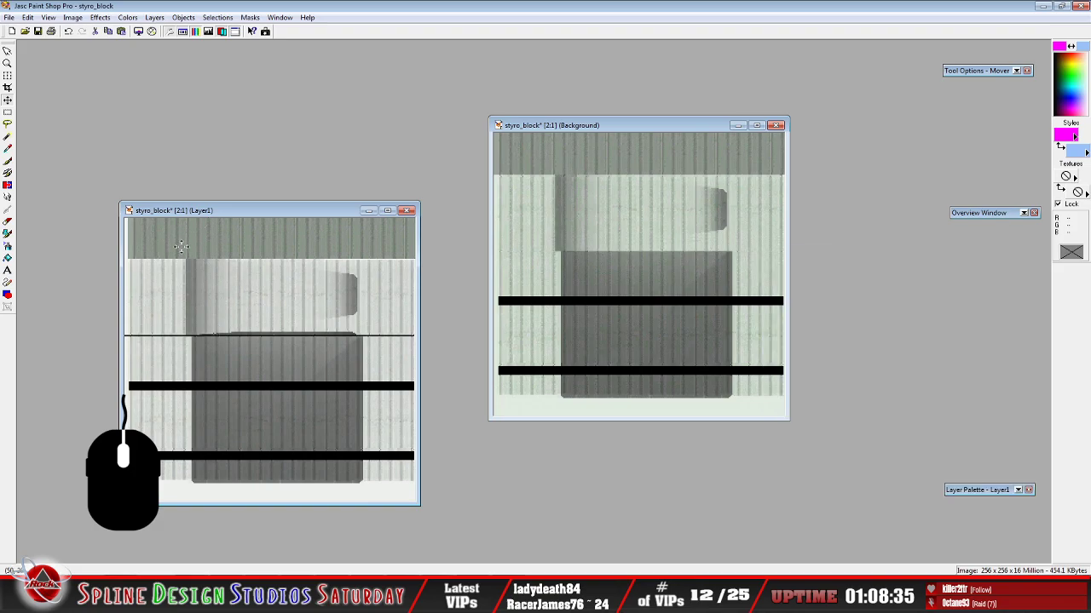
Nudge the strip on Layer1 at 3:1 zoom so it lines up with the edges of Darlington's image
scroll(180, 247, up, 1)
drag(207, 252, 205, 252)
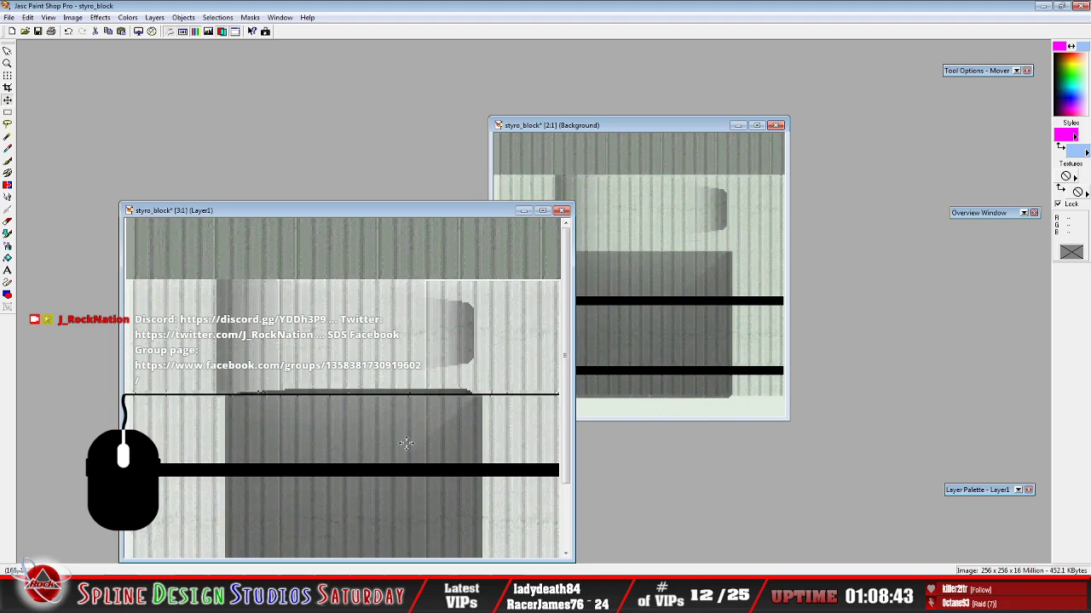
drag(278, 245, 278, 246)
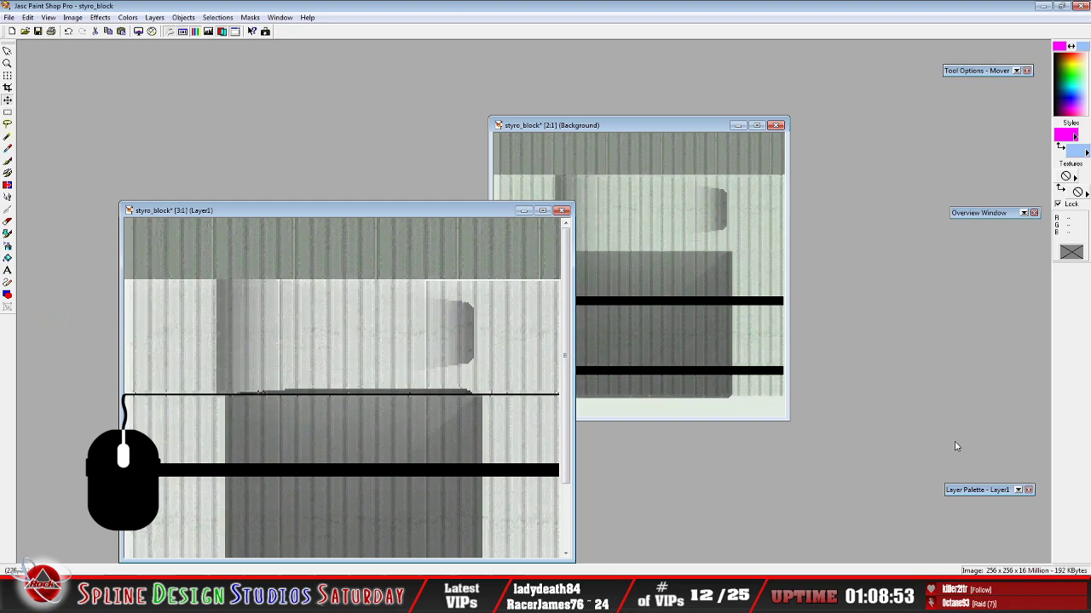
Duplicate the aligned strip layer and set the copy's blend mode to Screen at opacity 100
mouse_move(987, 492)
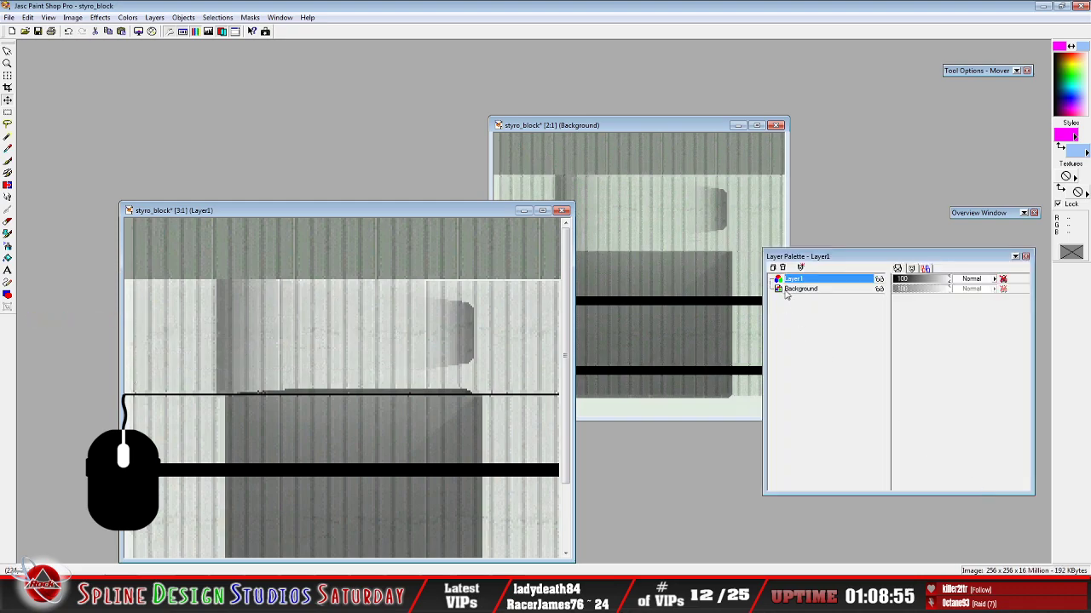
right_click(824, 279)
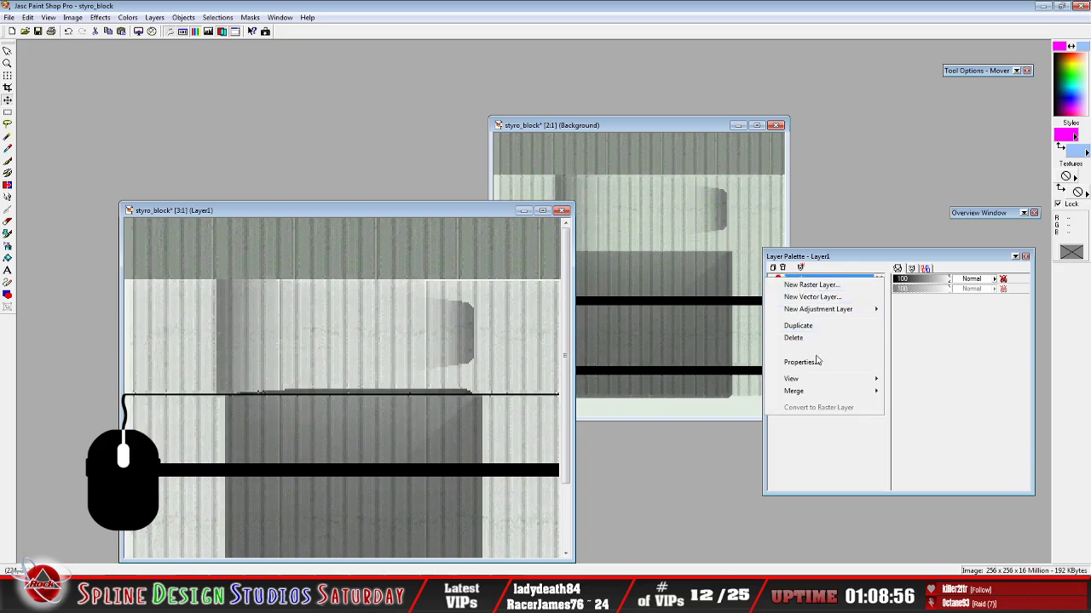
click(814, 328)
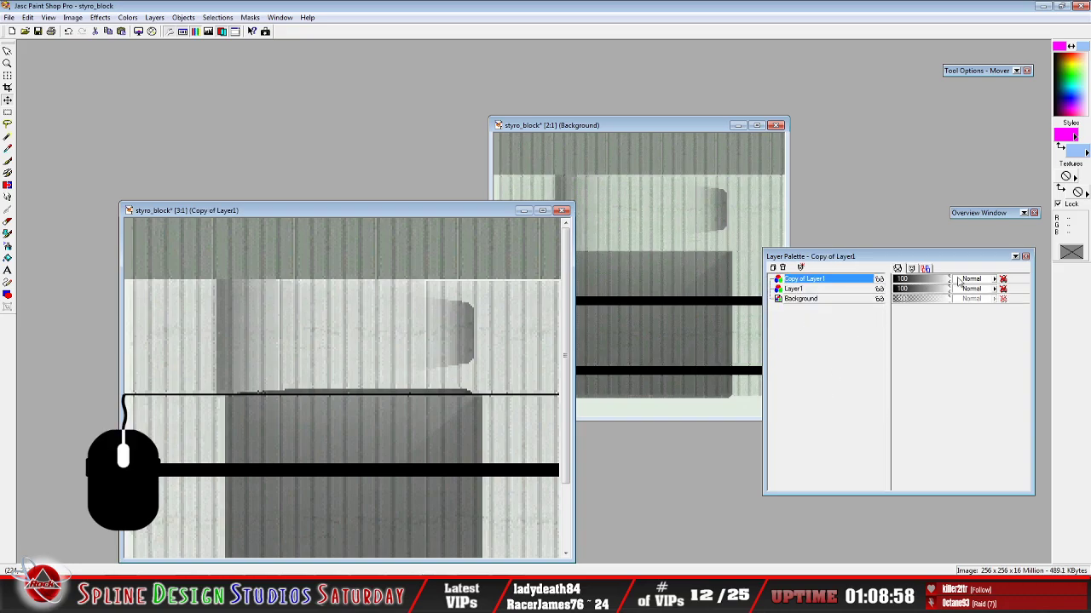
click(975, 279)
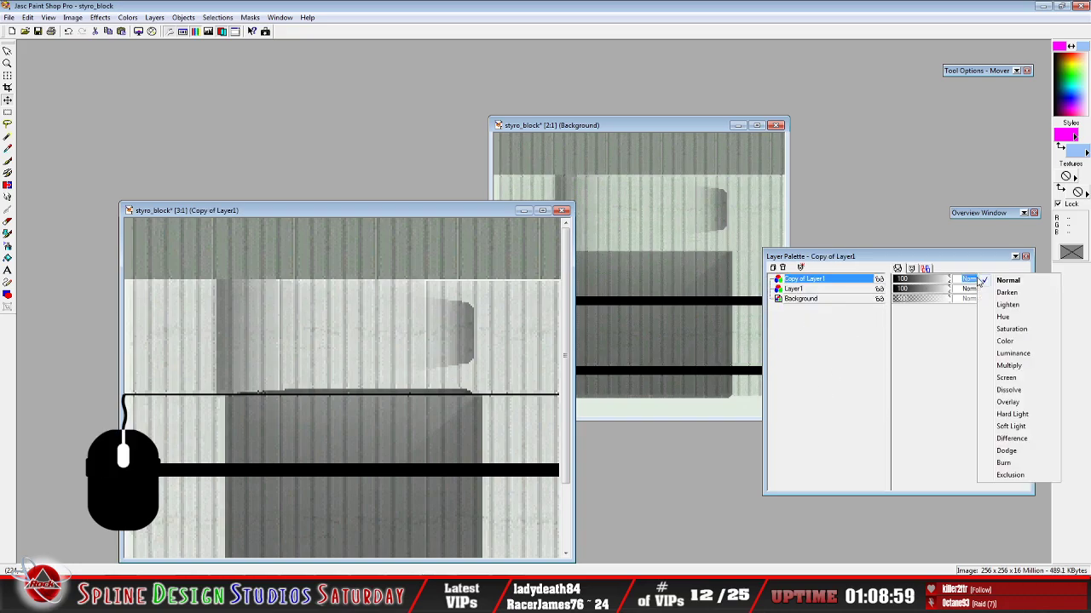
click(1009, 377)
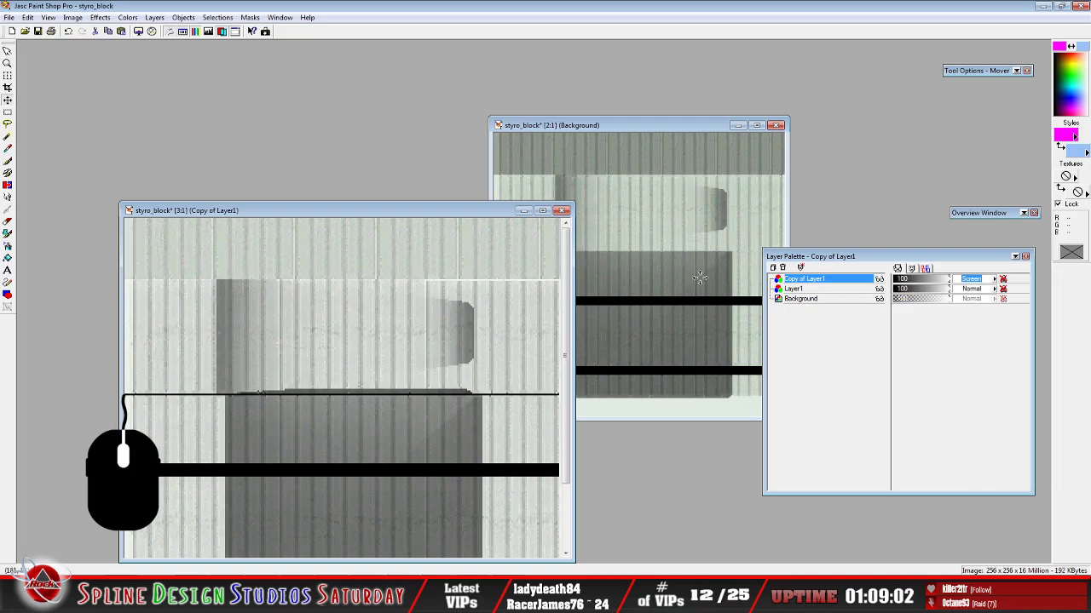
drag(949, 283, 960, 284)
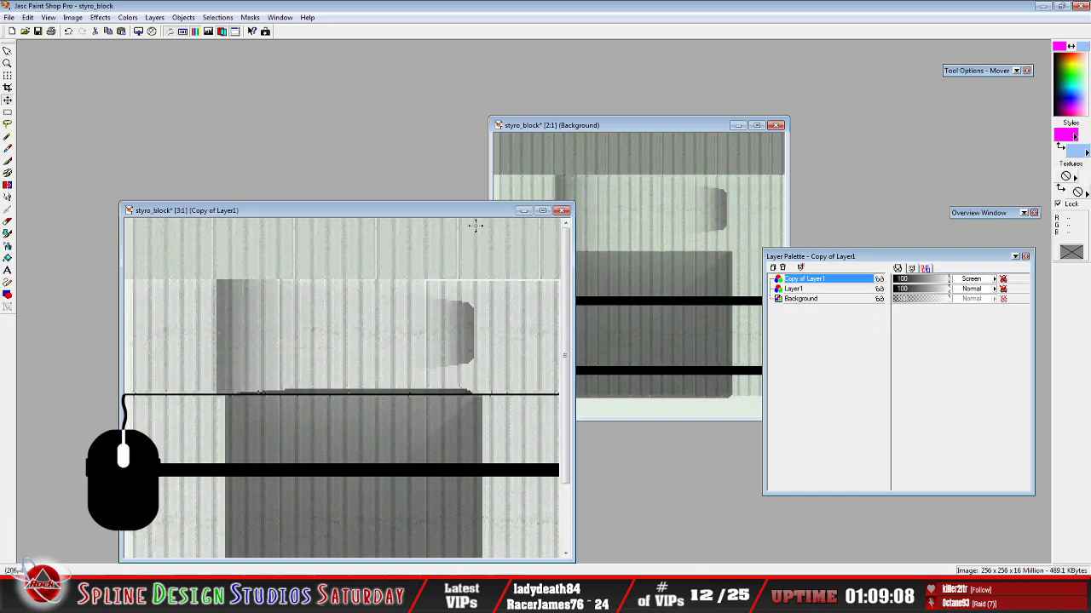
Review the blended strip at 1:1 zoom and shift the image window slightly
click(362, 215)
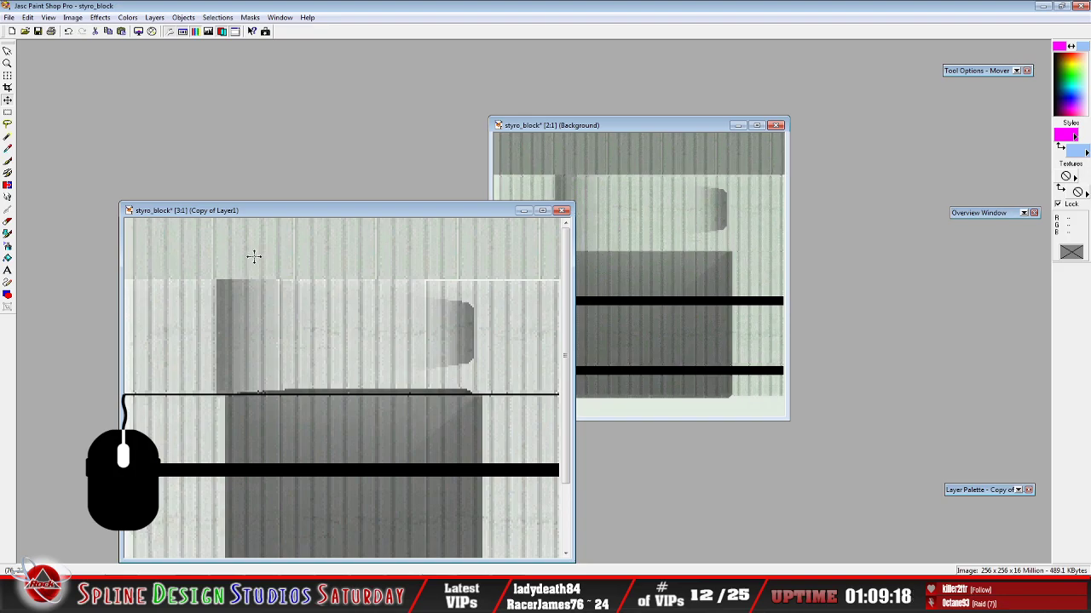
scroll(304, 260, down, 2)
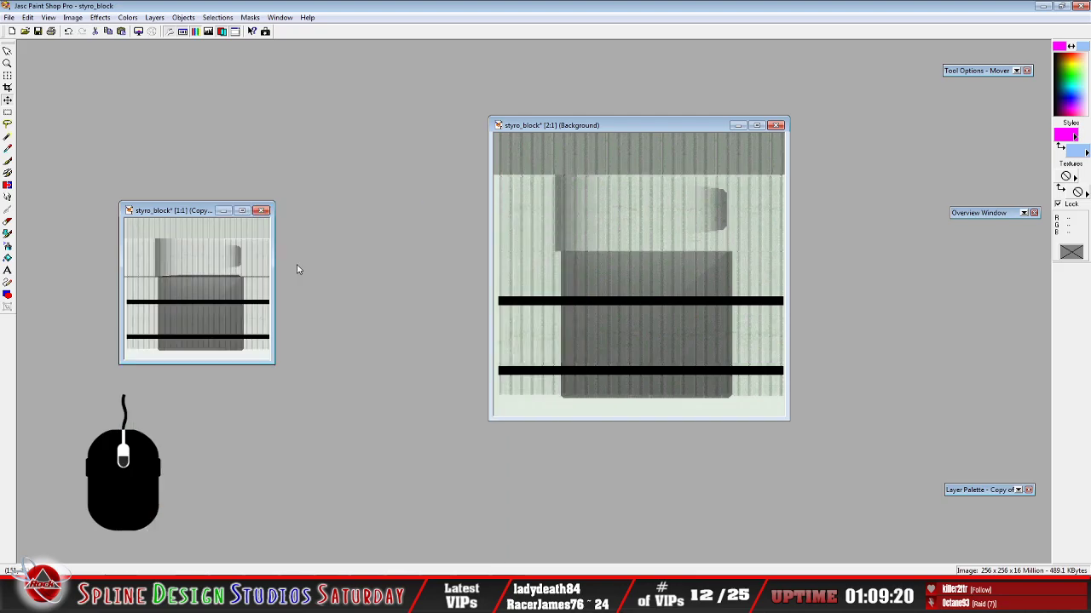
drag(184, 215, 193, 227)
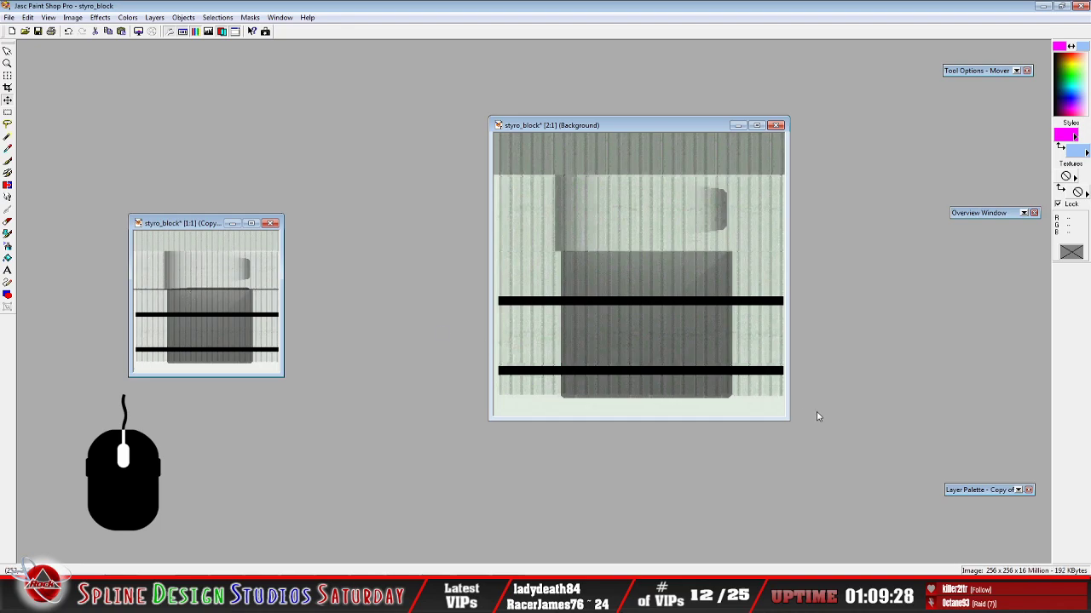
Rename the duplicated strip layer as Layer 2
mouse_move(1003, 490)
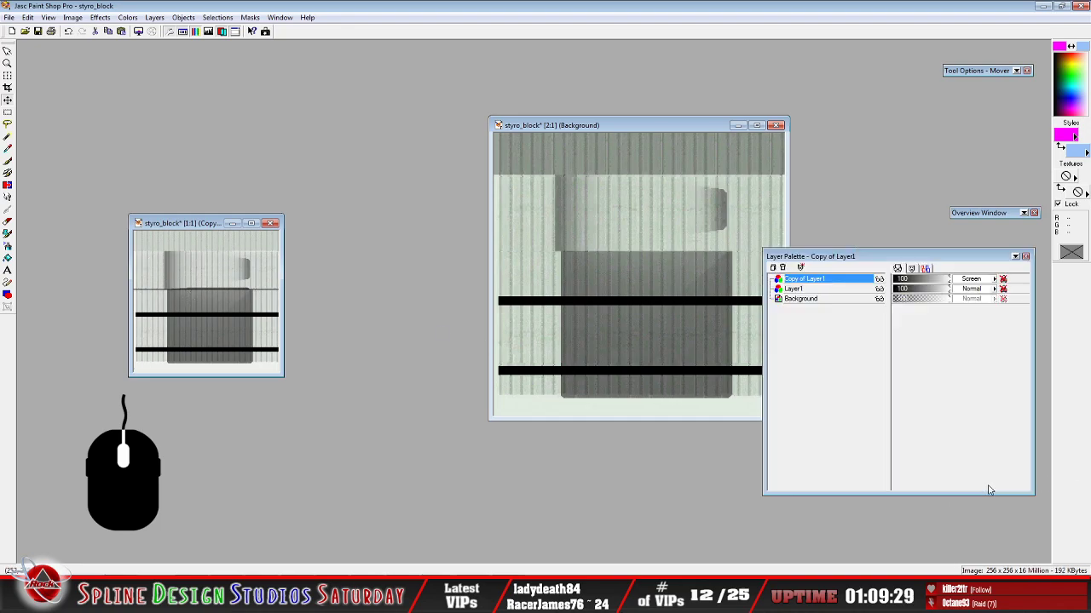
right_click(810, 284)
mouse_move(819, 397)
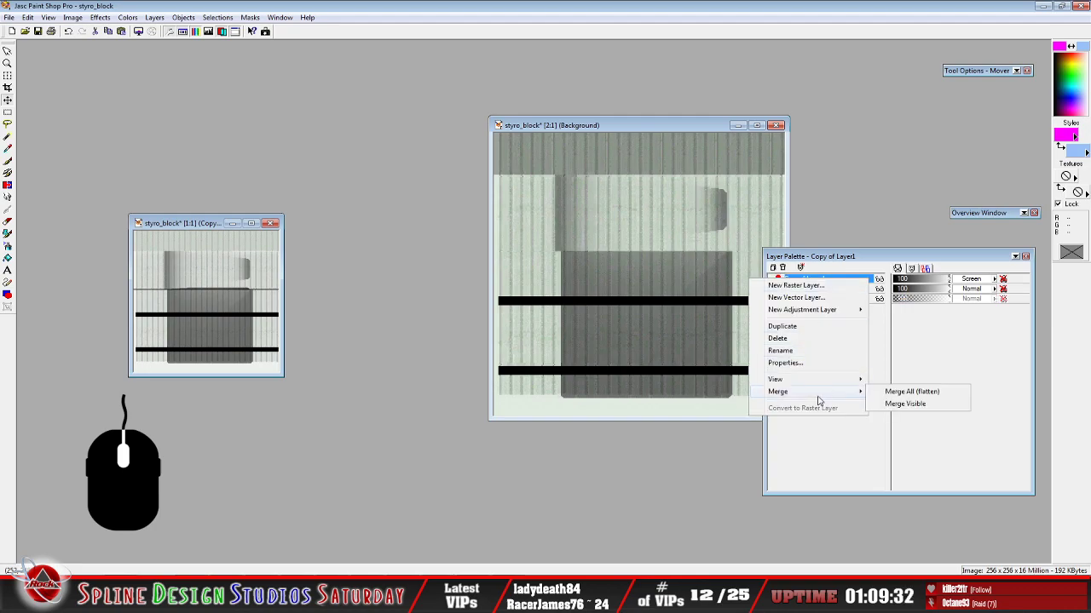
click(811, 355)
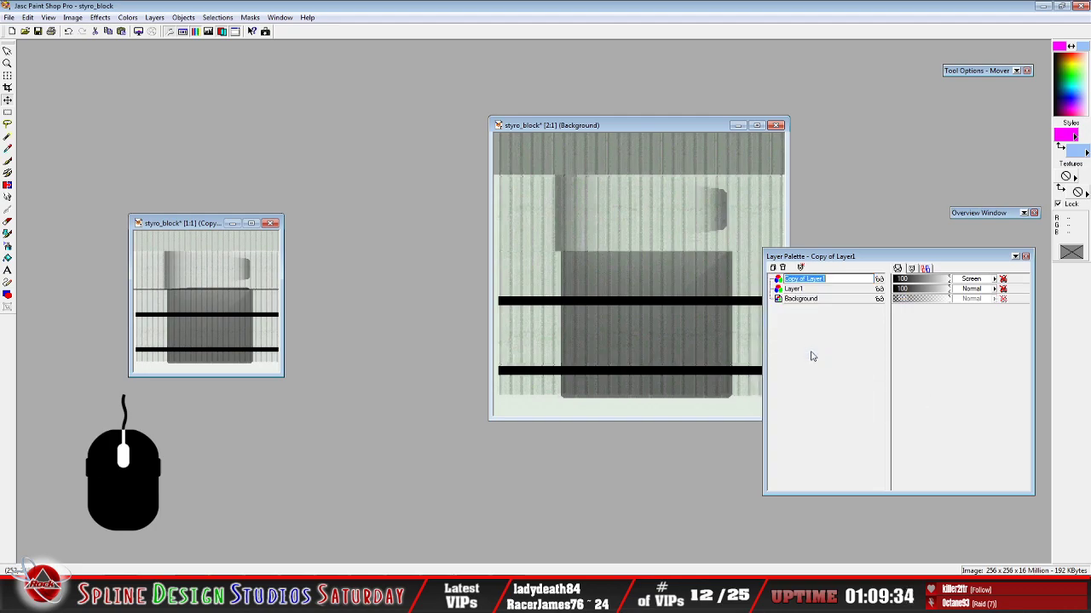
key(End)
key(Home)
key(Delete)
key(Delete)
key(Delete)
key(Delete)
key(Delete)
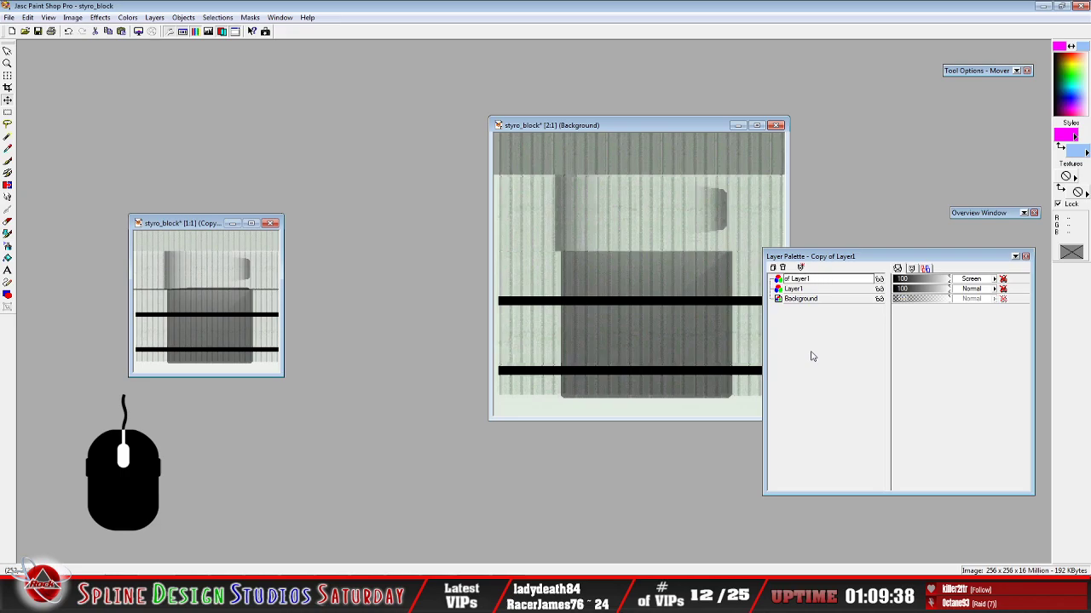
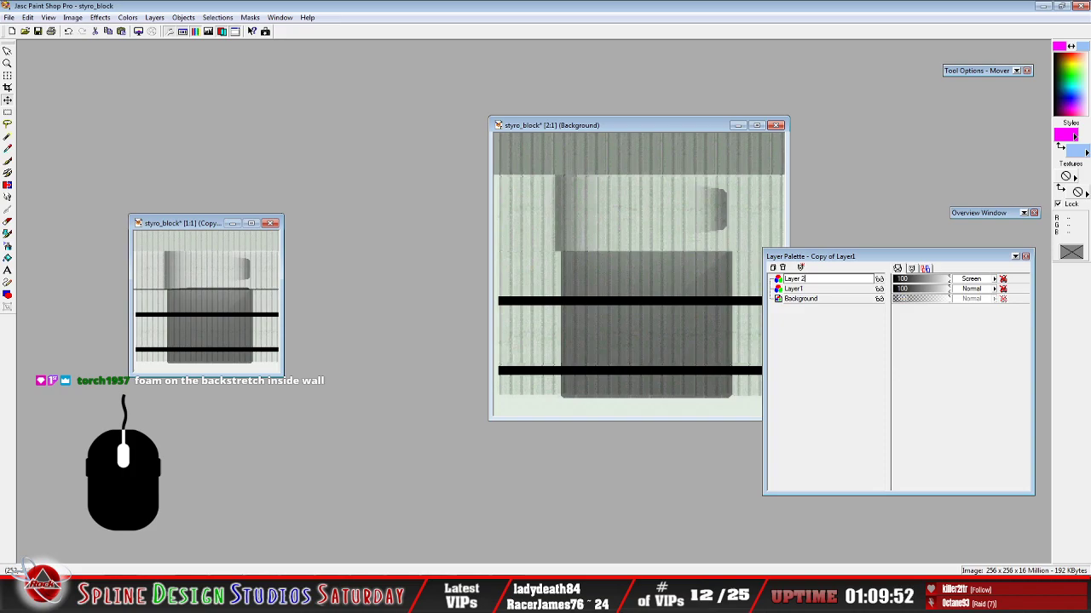
key(Return)
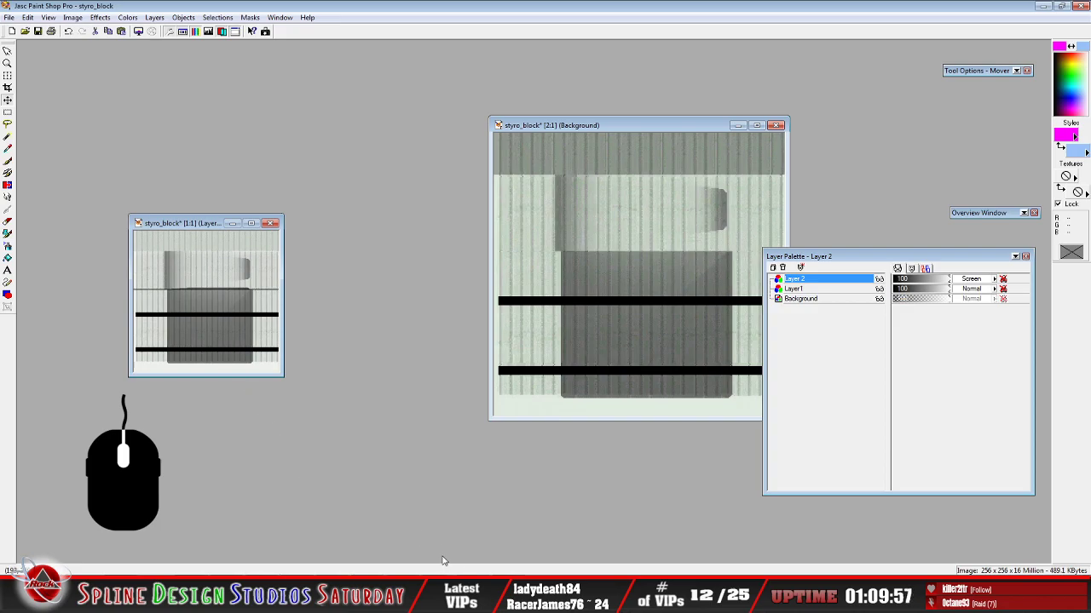
Switch to the Dover track's Camera View and fly to a styrofoam block beside the inside wall to examine its texture up close
key(alt+Tab)
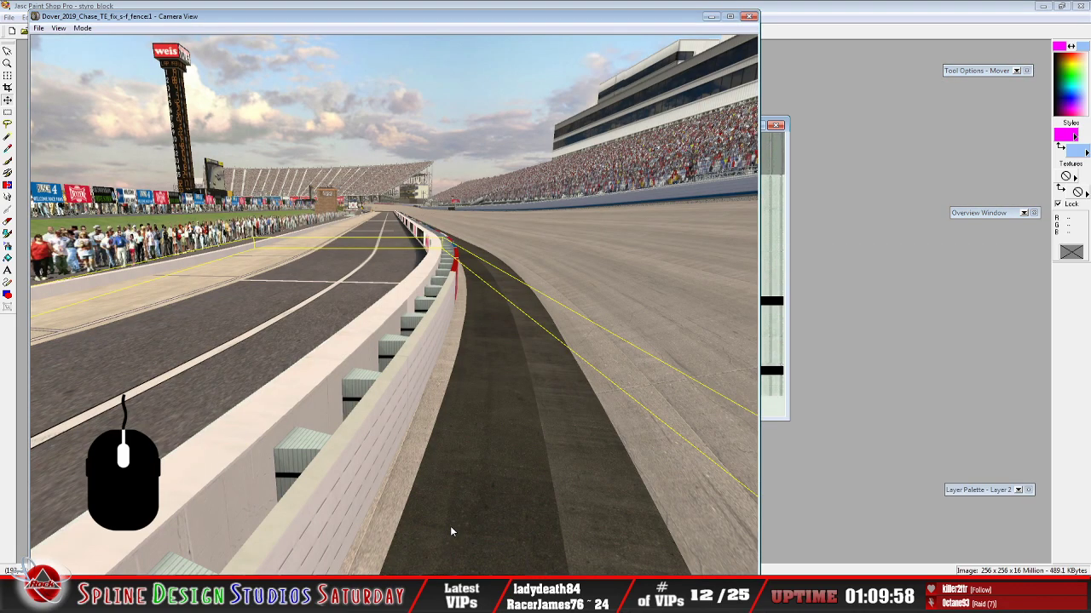
click(83, 29)
click(102, 52)
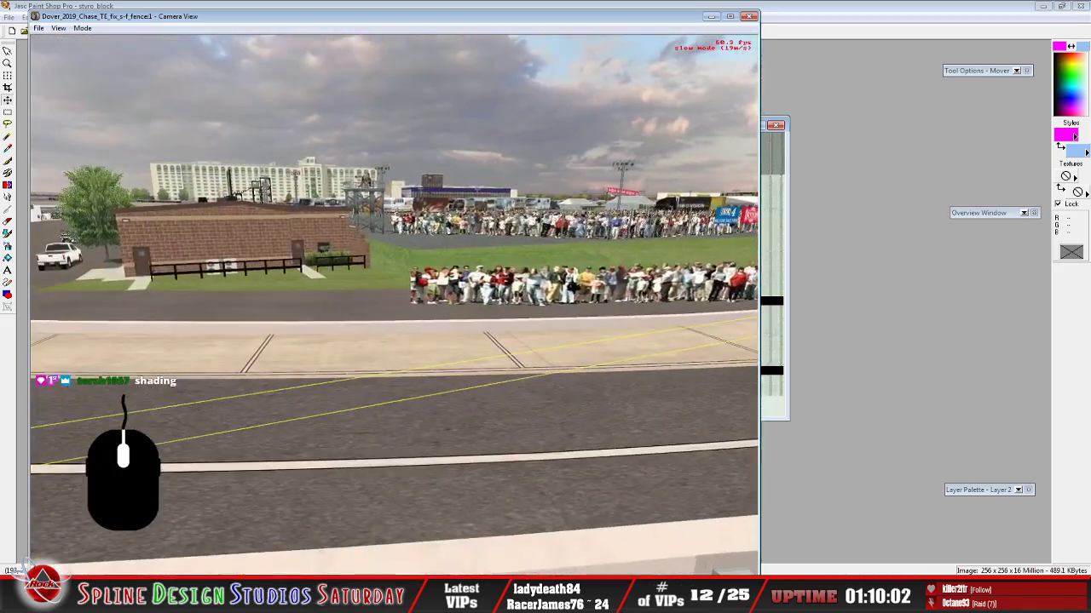
click(393, 305)
right_click(393, 305)
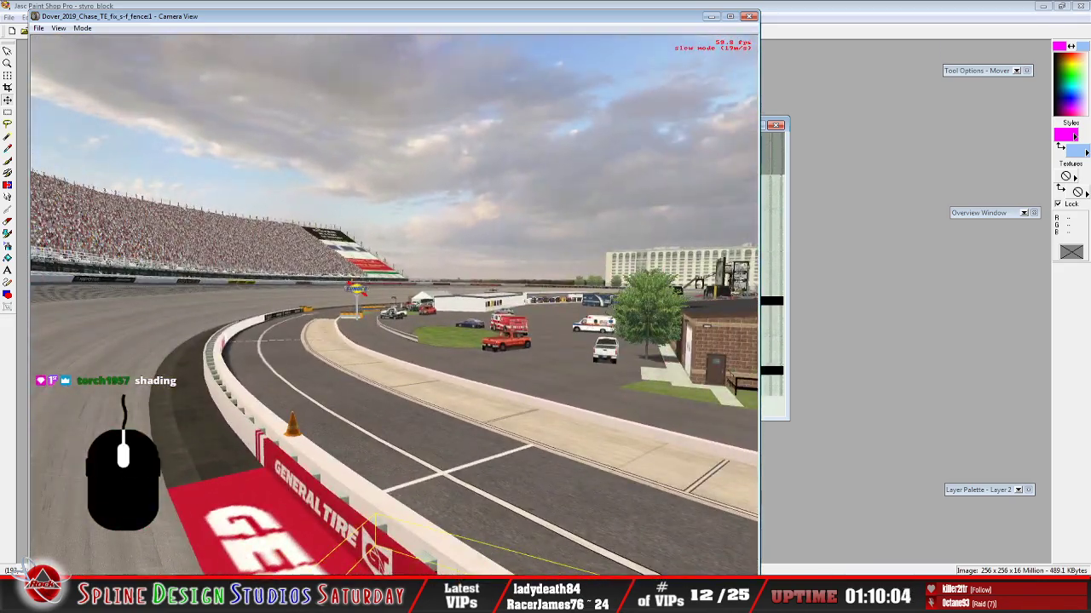
right_click(393, 305)
key(Up)
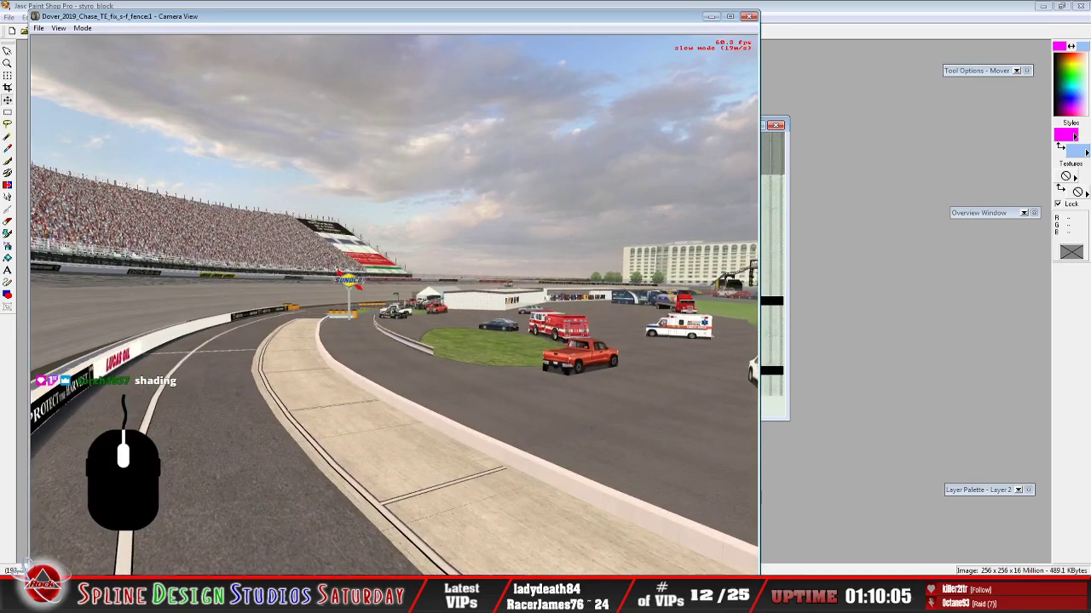
right_drag(394, 305, 511, 263)
key(Up)
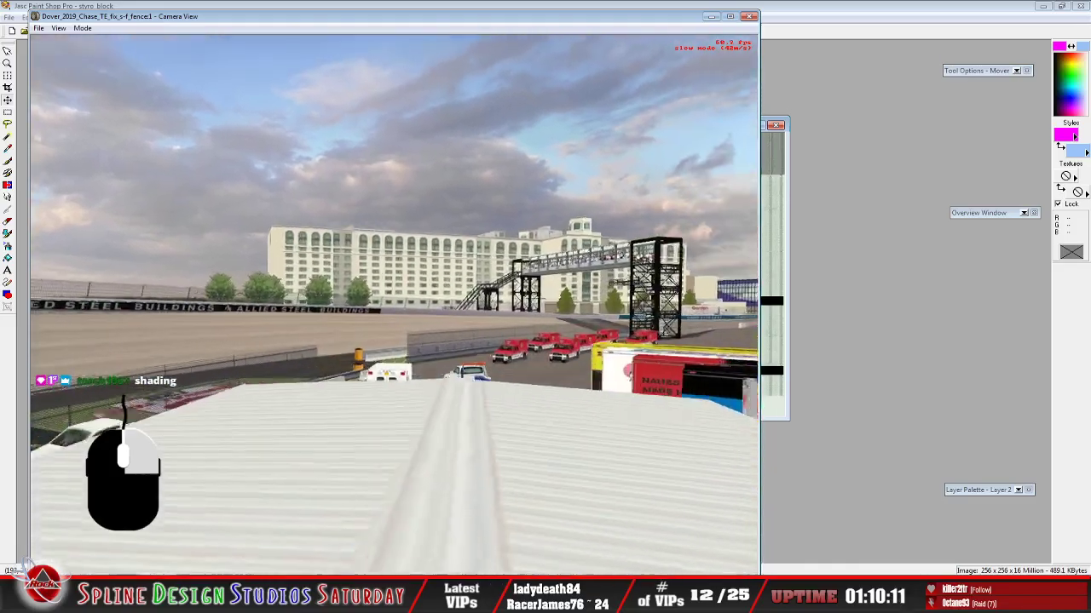
right_drag(394, 305, 349, 409)
key(Up)
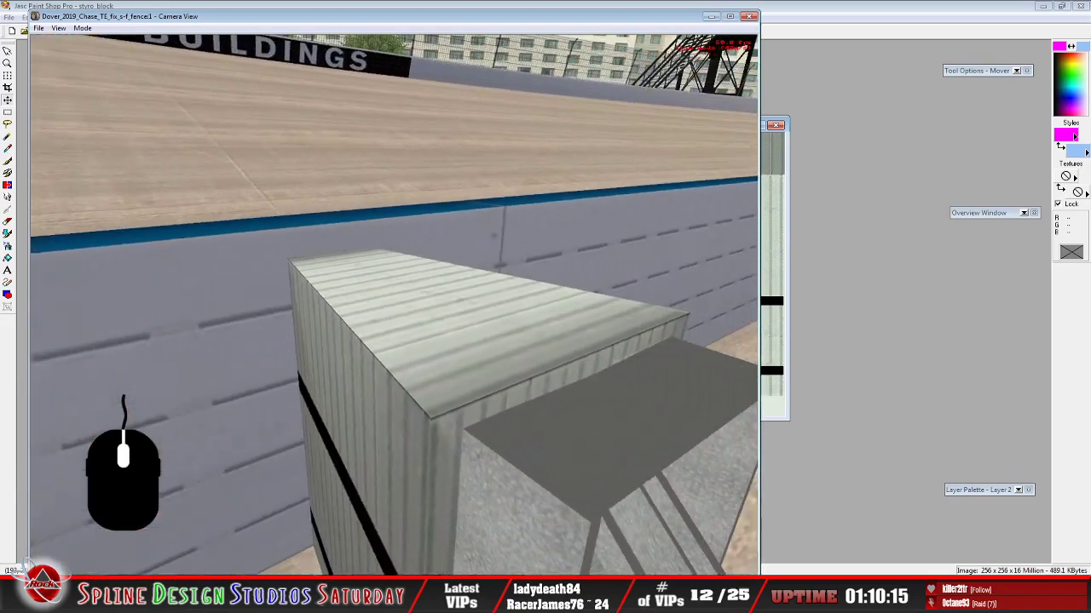
key(Right)
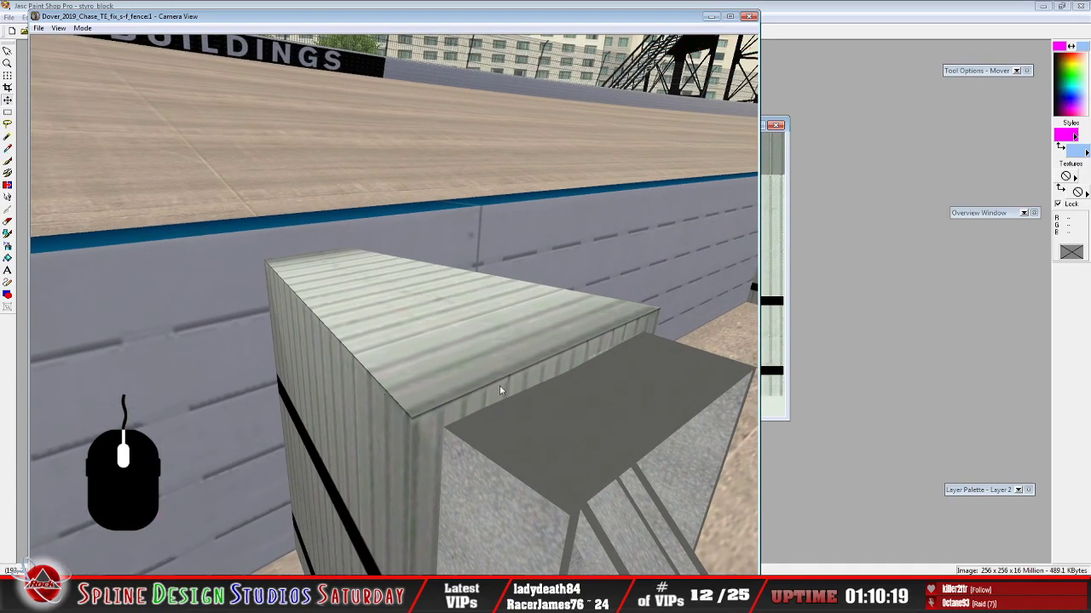
Examine the same styrofoam block's top, striped side and metal support from slightly farther back
click(83, 29)
click(103, 53)
key(Up)
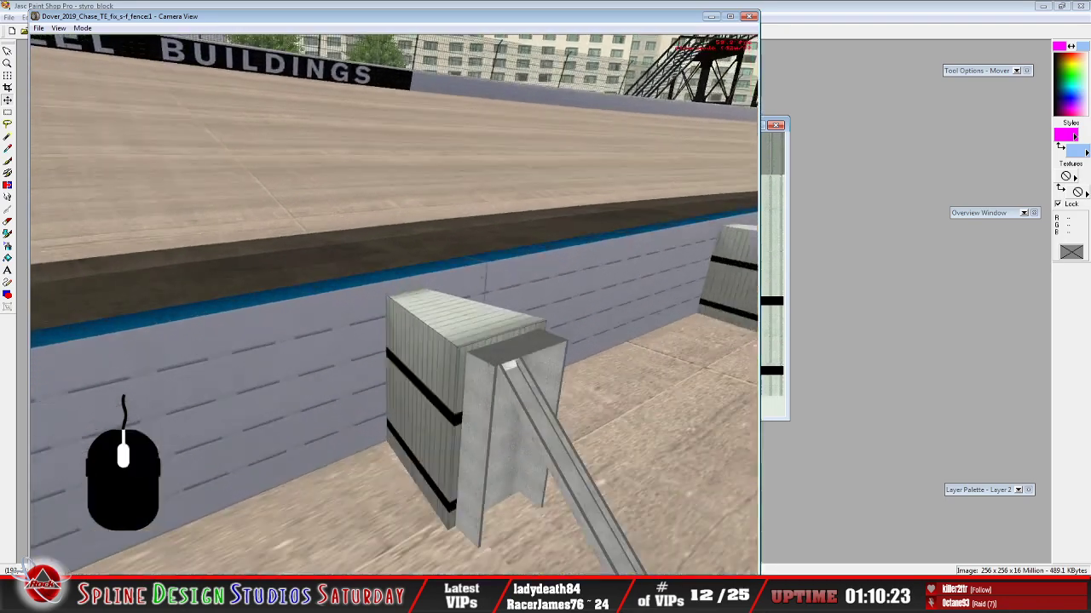
key(Down)
right_click(470, 372)
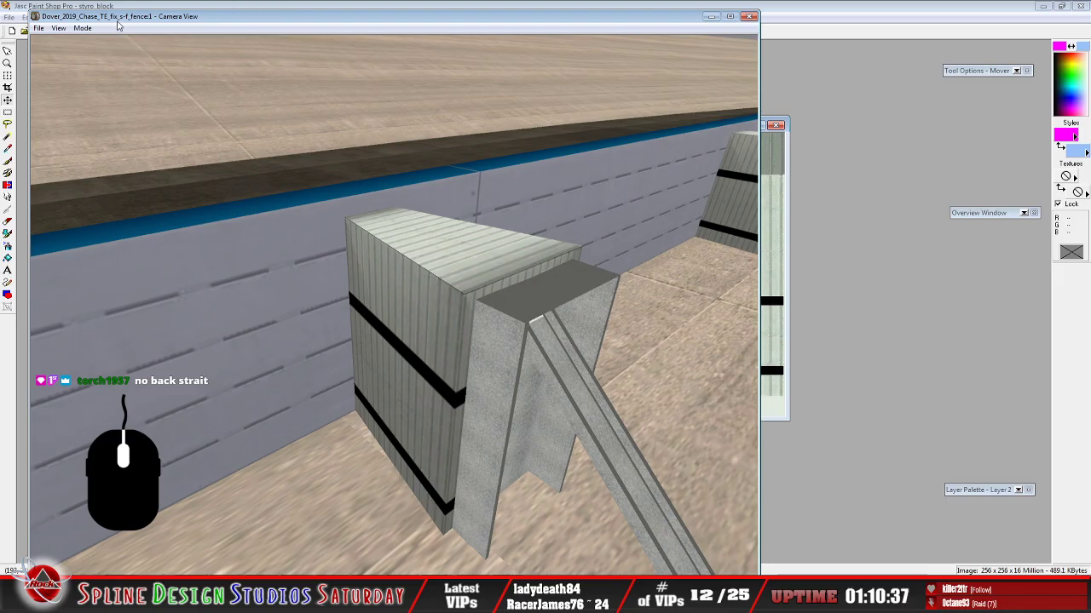
Inspect the rows of styrofoam blocks farther along the track walls and switch back to Paint Shop Pro
click(85, 32)
click(107, 54)
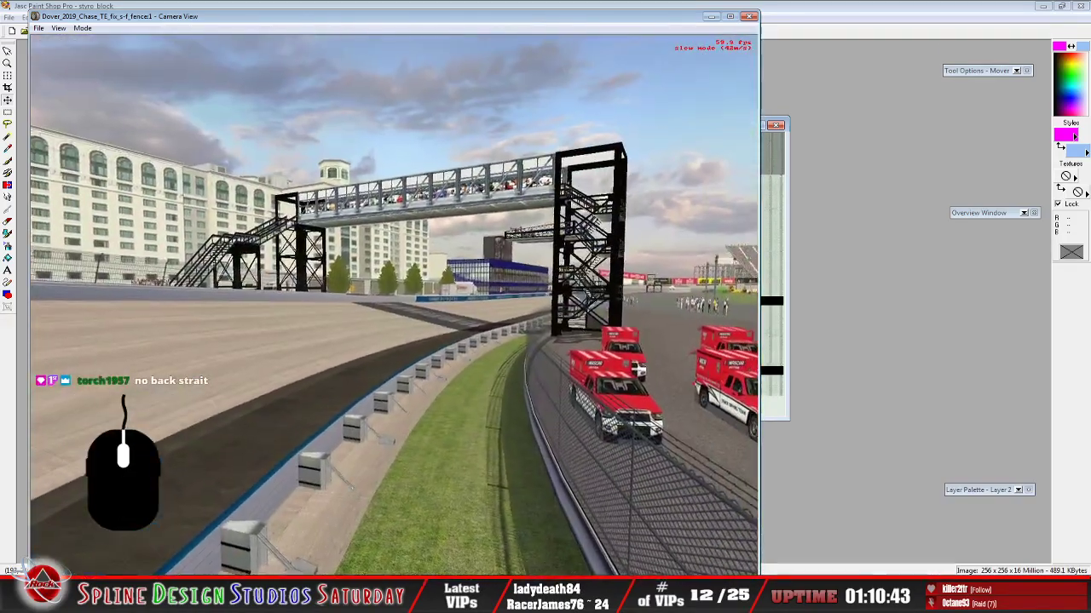
right_drag(393, 305, 412, 348)
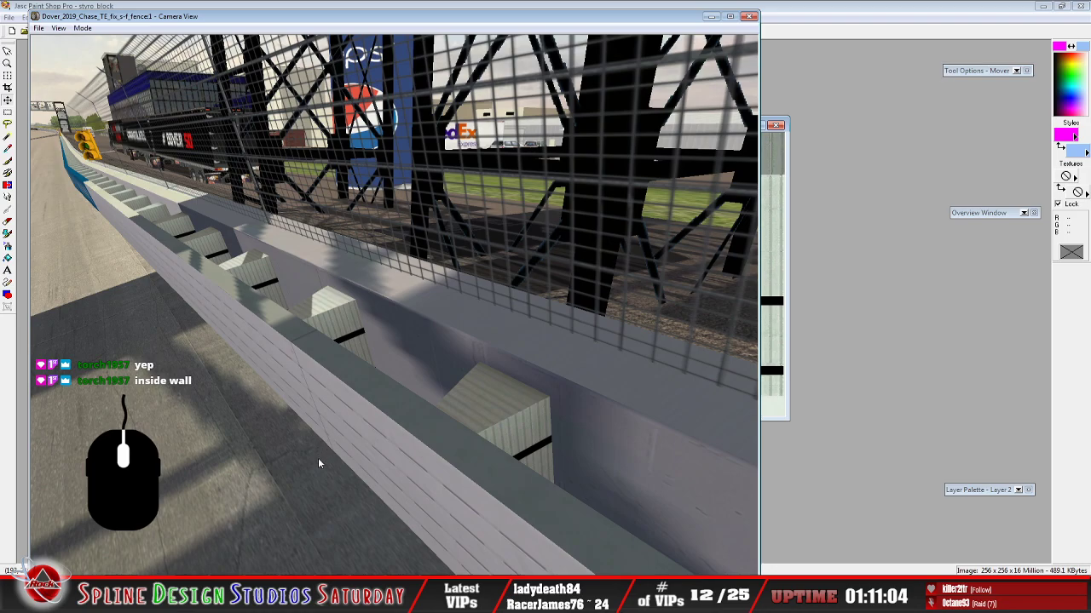
click(456, 596)
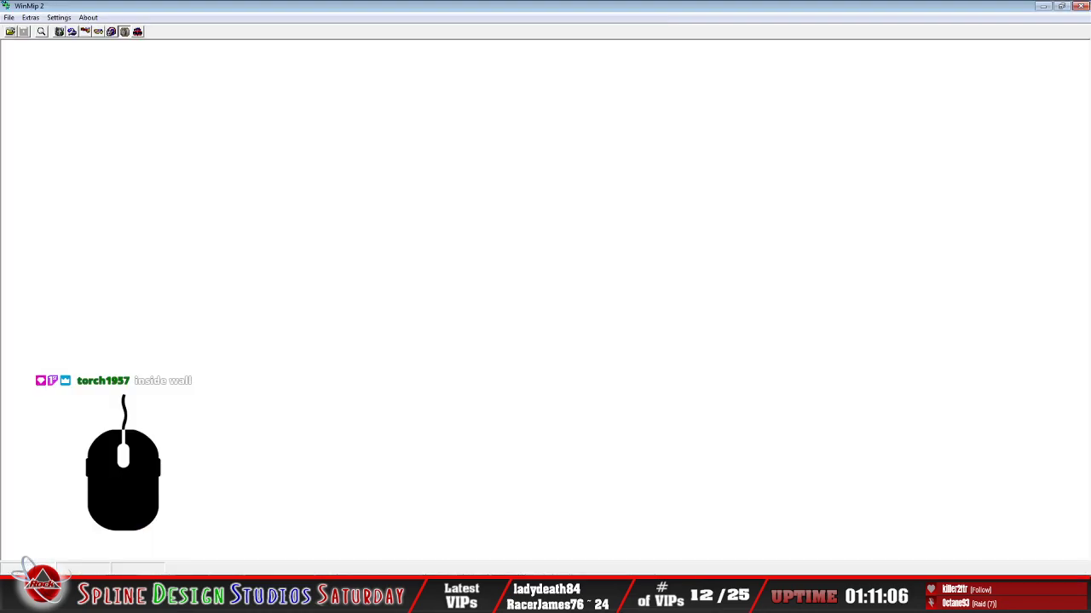
key(alt+Tab)
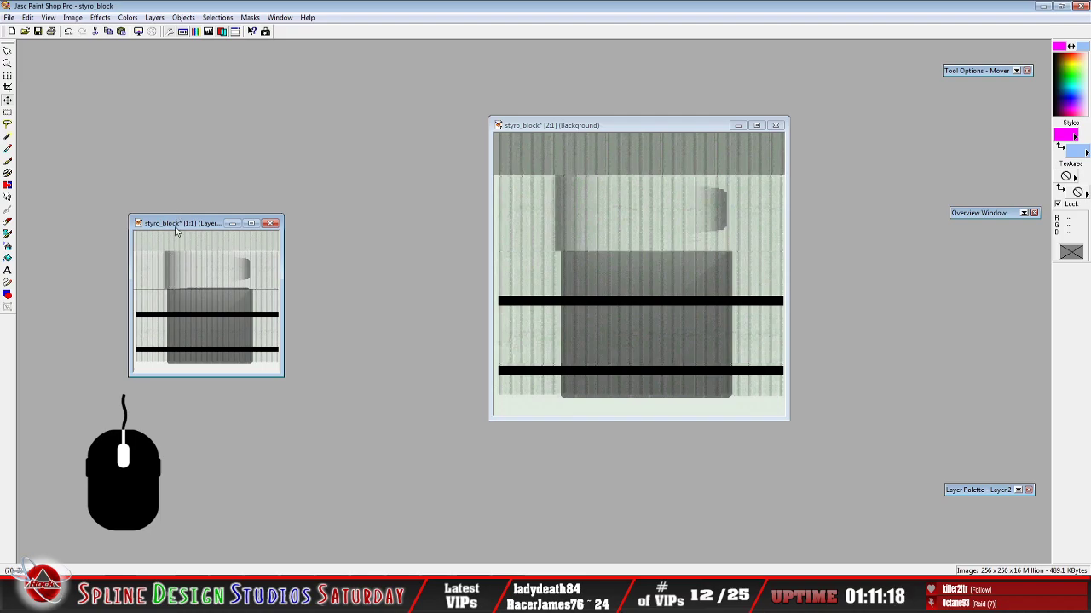
Duplicate Layer1 and set the copy's blend mode to Multiply to darken the strip
scroll(189, 300, up, 1)
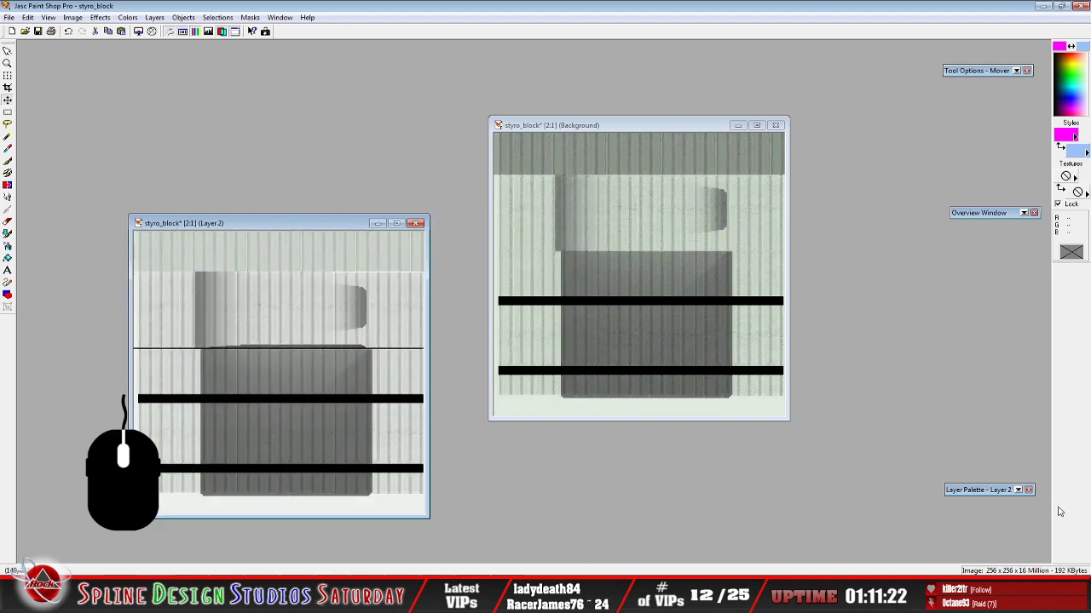
mouse_move(991, 492)
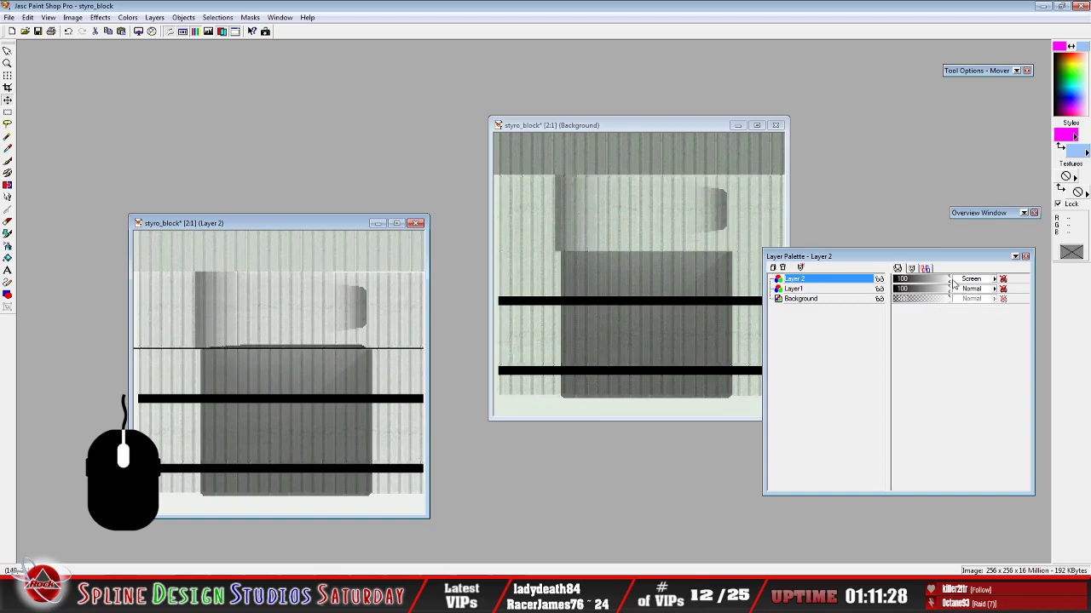
click(798, 290)
right_click(798, 291)
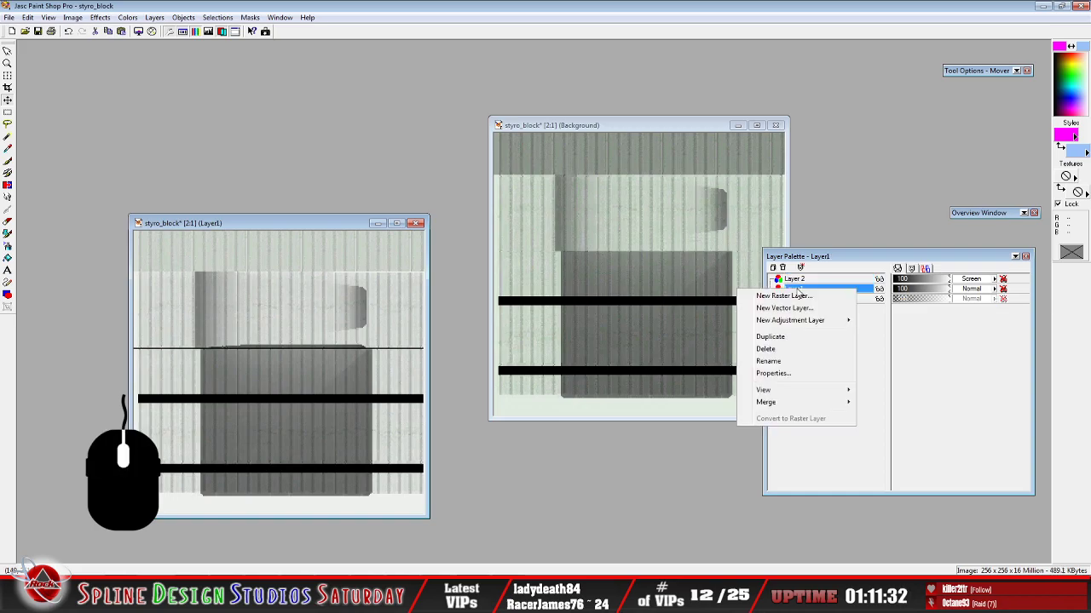
click(798, 338)
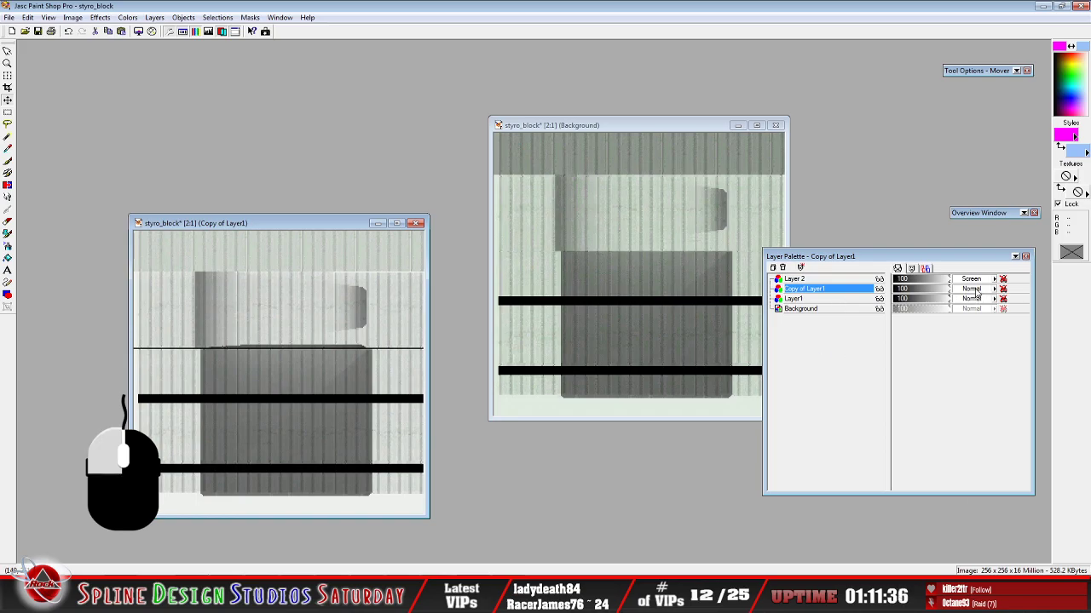
click(971, 289)
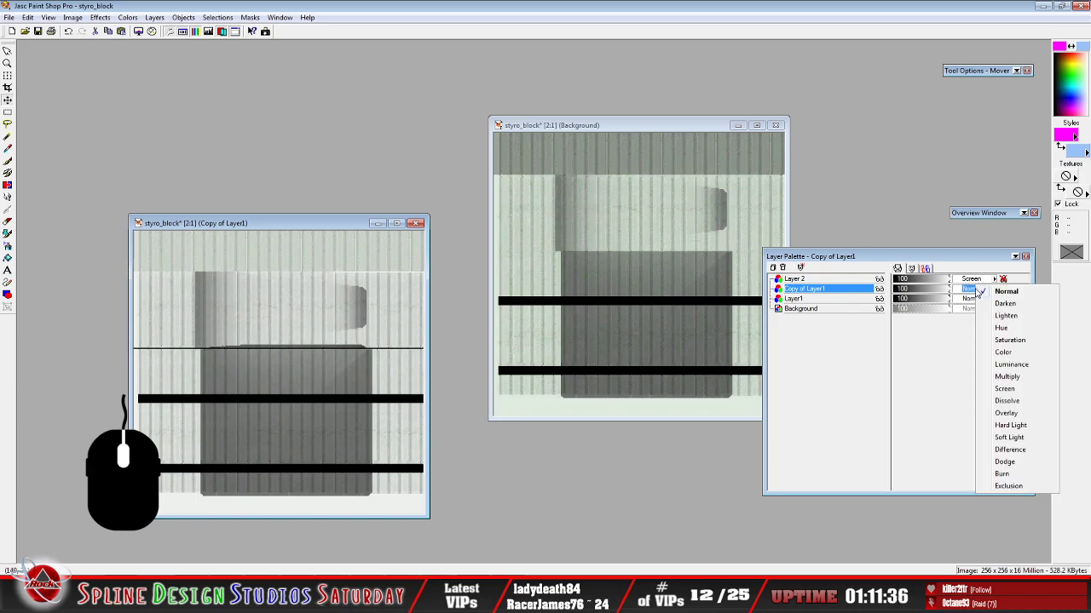
click(1027, 376)
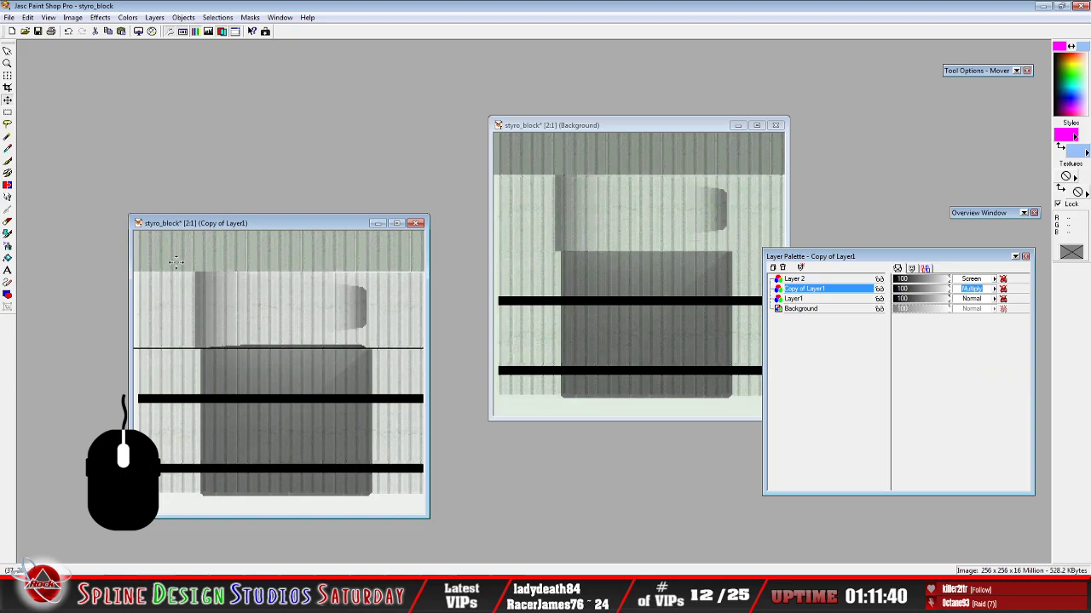
drag(306, 232, 314, 147)
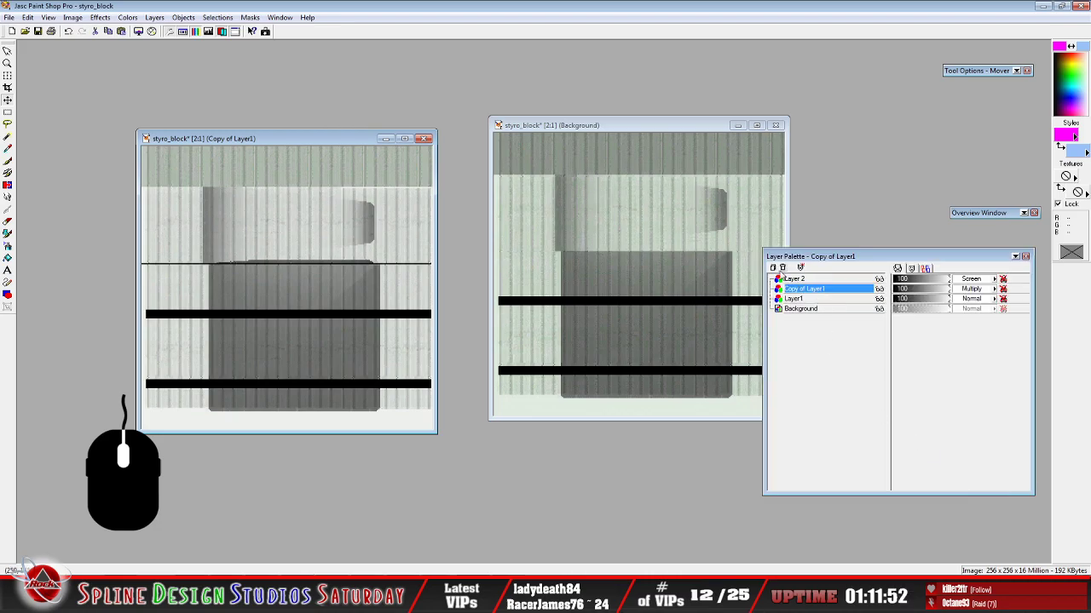
Duplicate the Multiply copy of Layer1 to darken the strip further
right_click(804, 291)
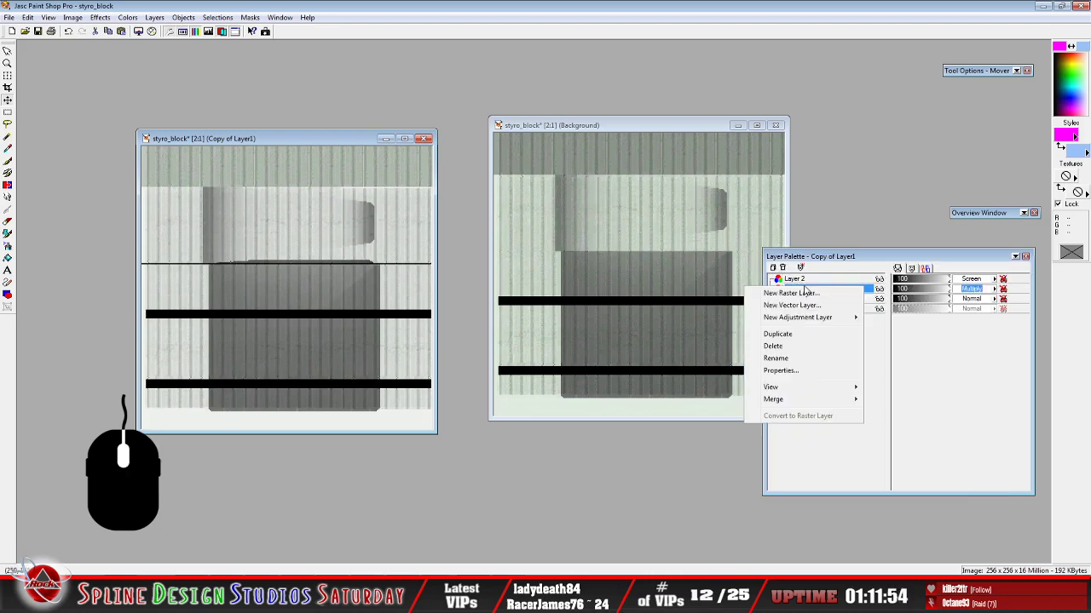
click(800, 335)
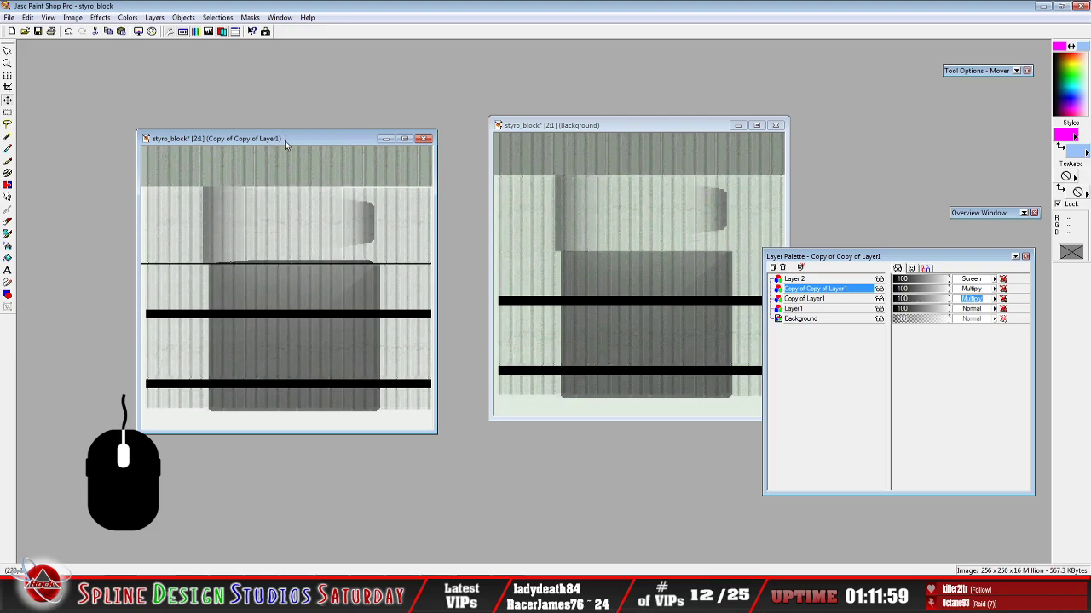
drag(285, 143, 299, 116)
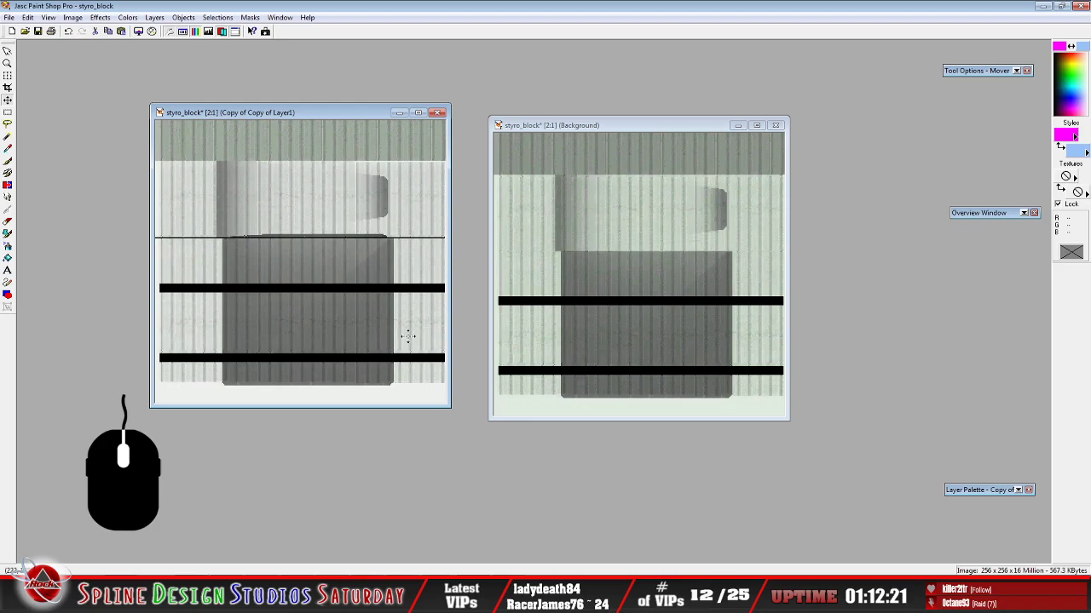
Hide Layer 2, both Multiply copies and Layer1 so only the Background is shown
mouse_move(994, 493)
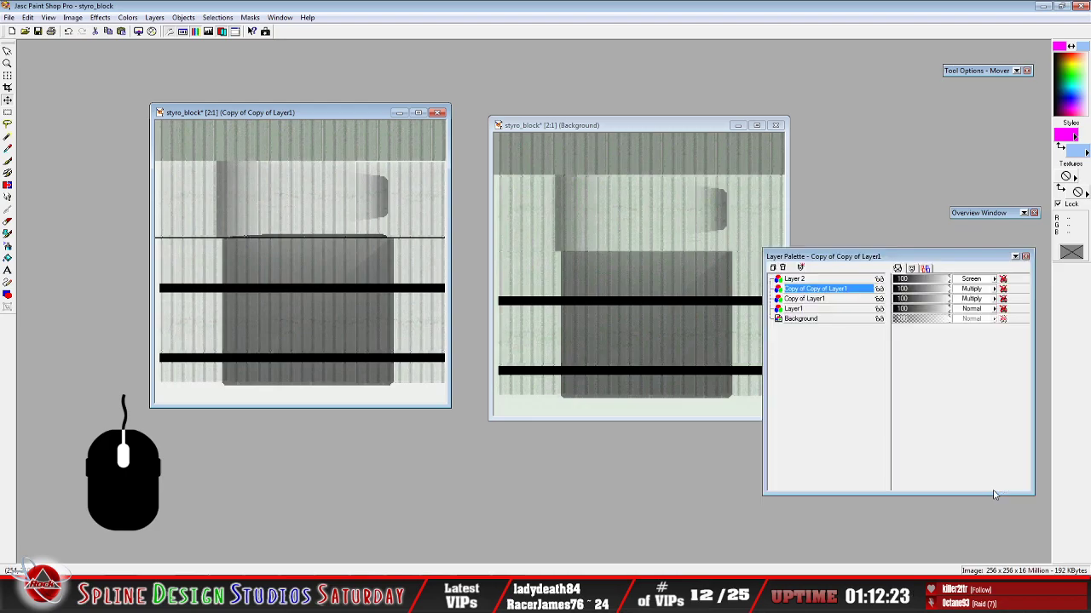
click(879, 280)
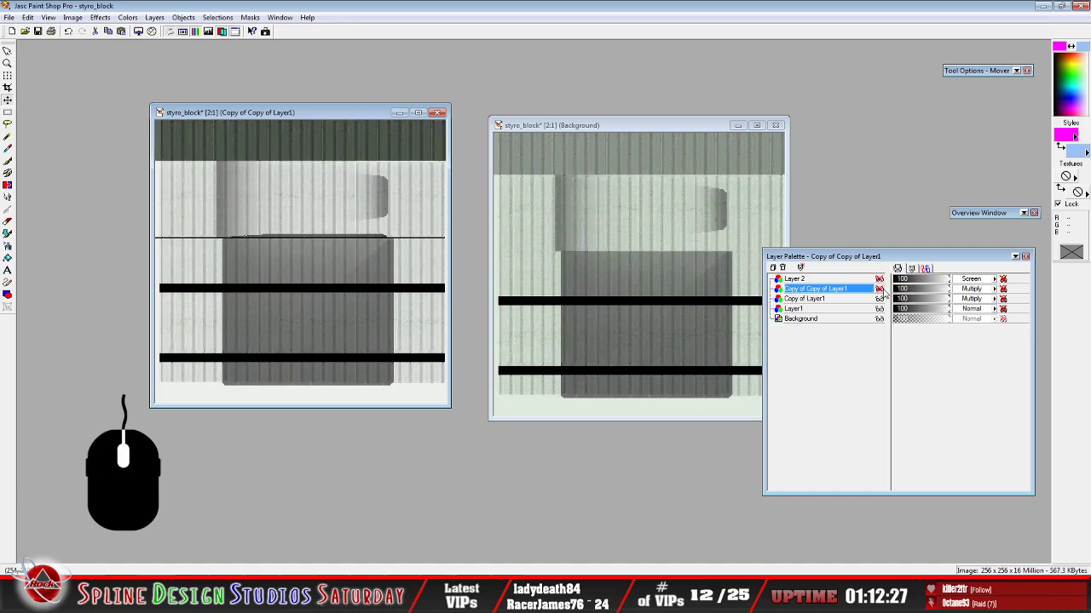
click(879, 299)
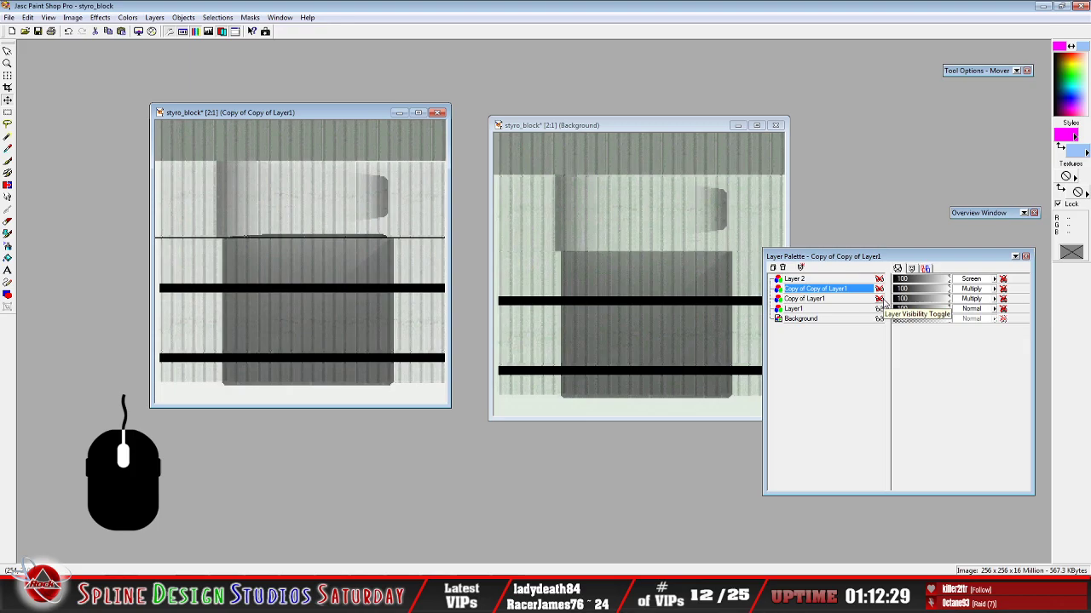
click(878, 310)
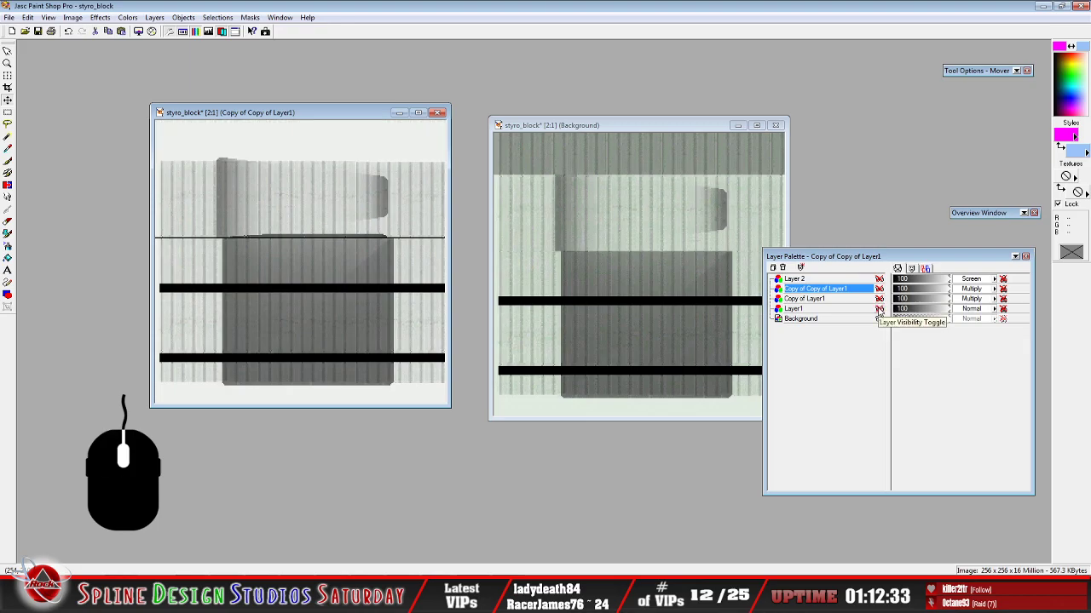
Promote the Background of the combined texture to a regular layer
click(808, 319)
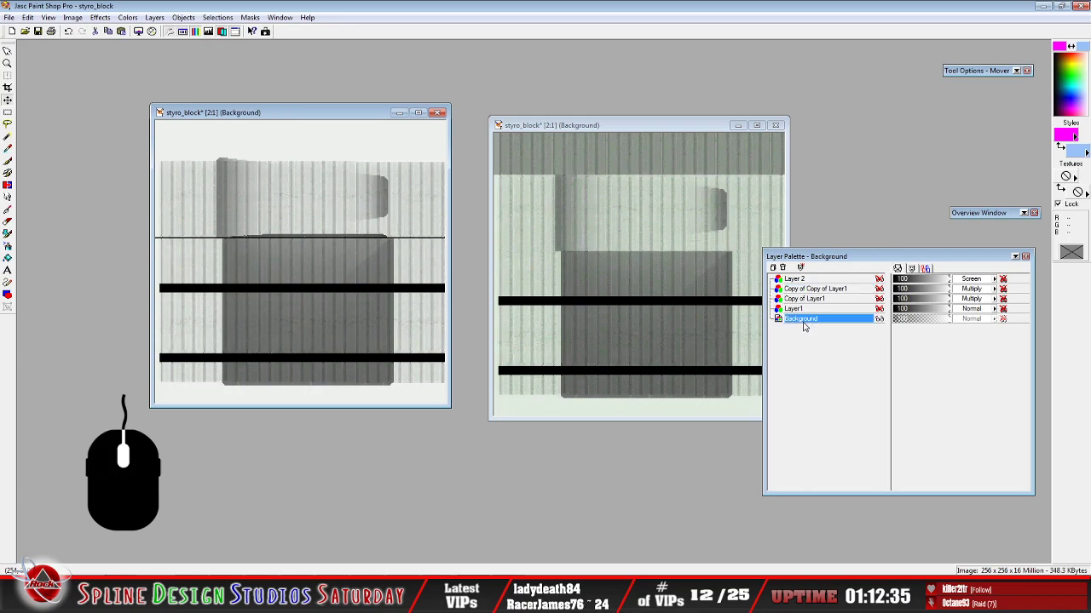
right_click(822, 324)
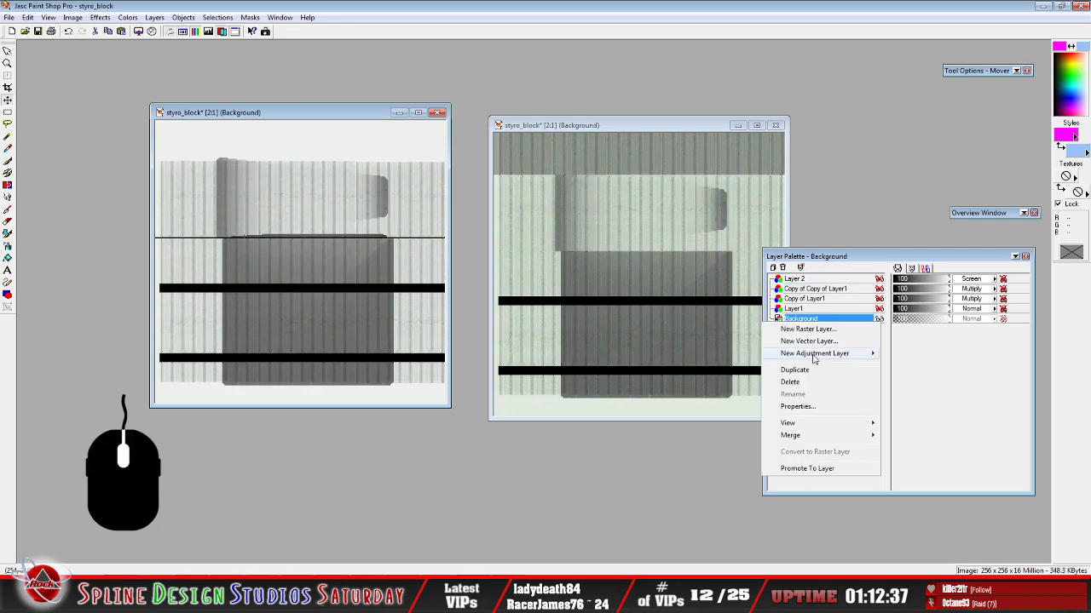
click(823, 470)
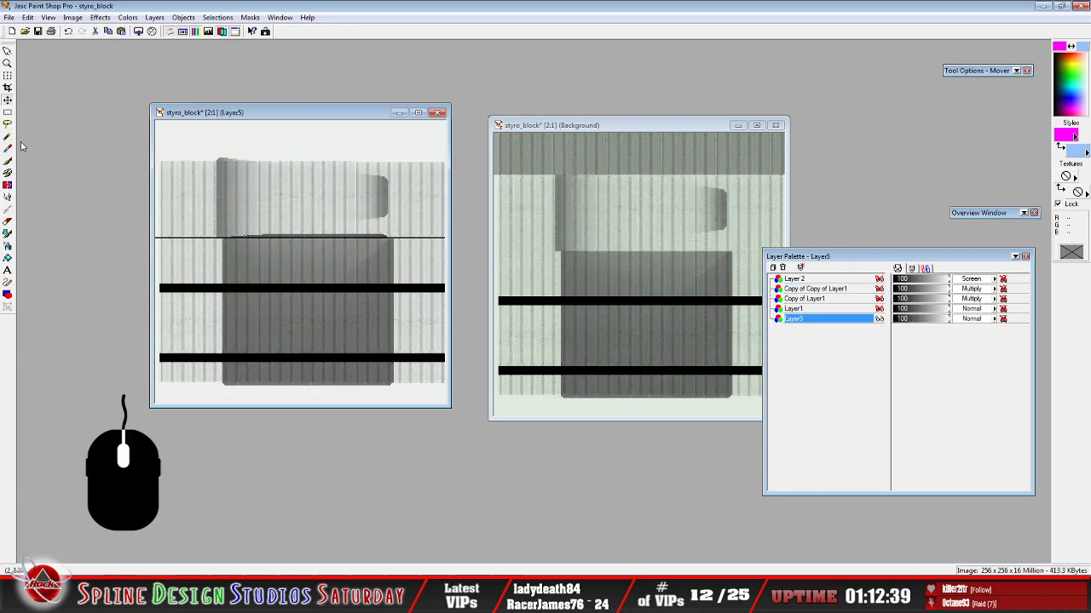
Copy a rectangular selection of the dark shaded area between the two black bands on the promoted layer, and clear the selection
click(7, 112)
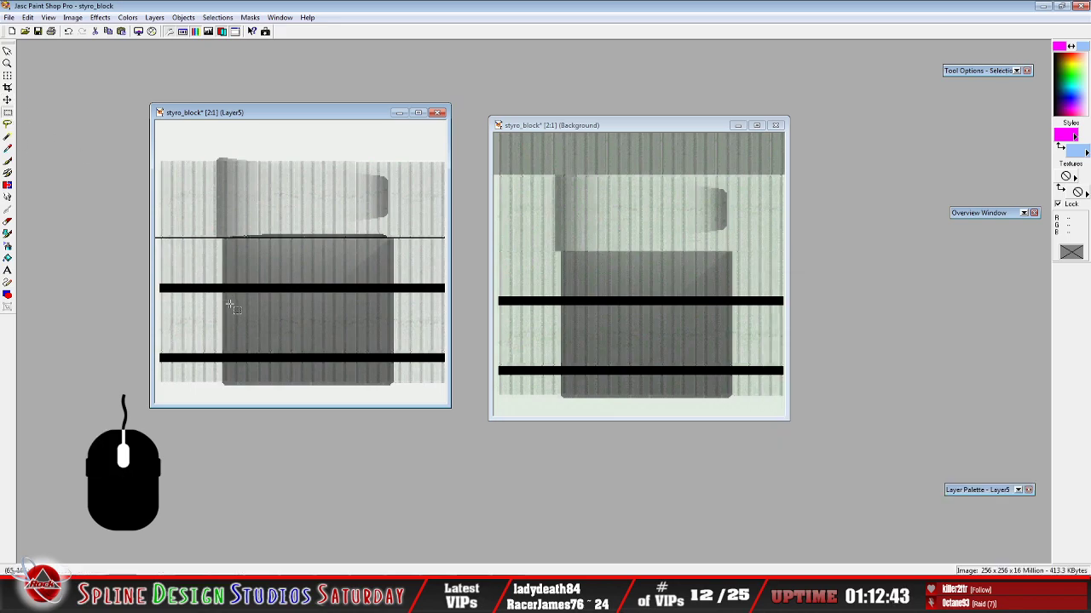
scroll(231, 306, up, 1)
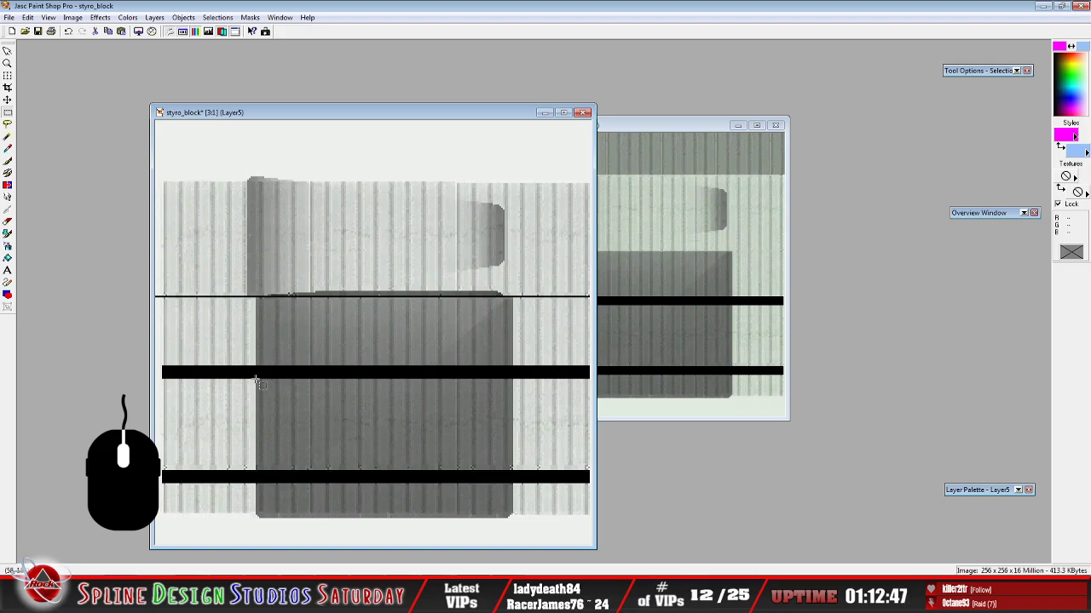
drag(256, 380, 513, 470)
click(28, 17)
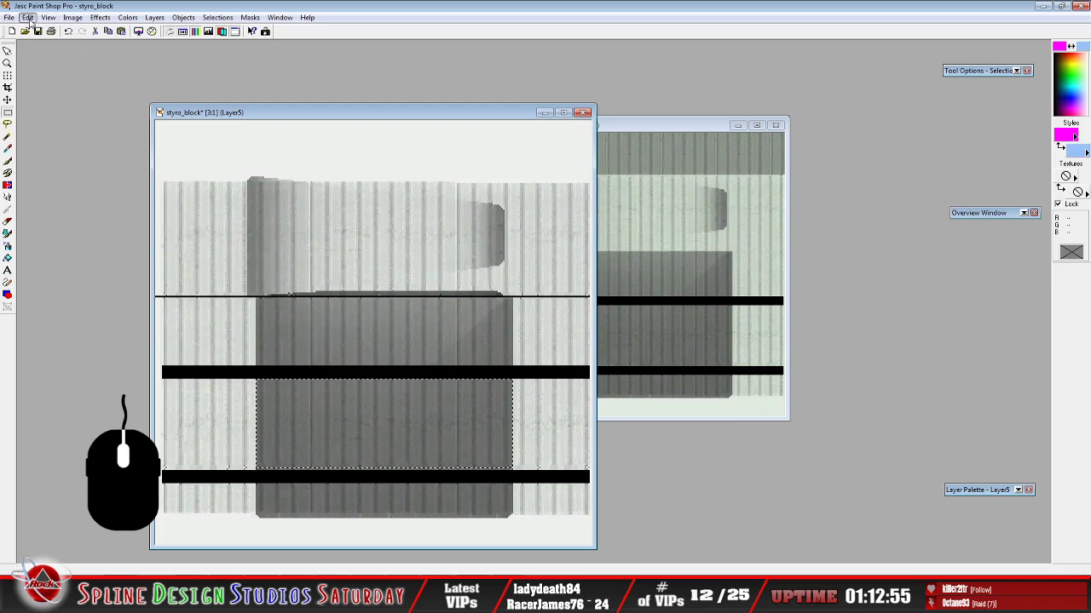
click(64, 91)
right_click(384, 278)
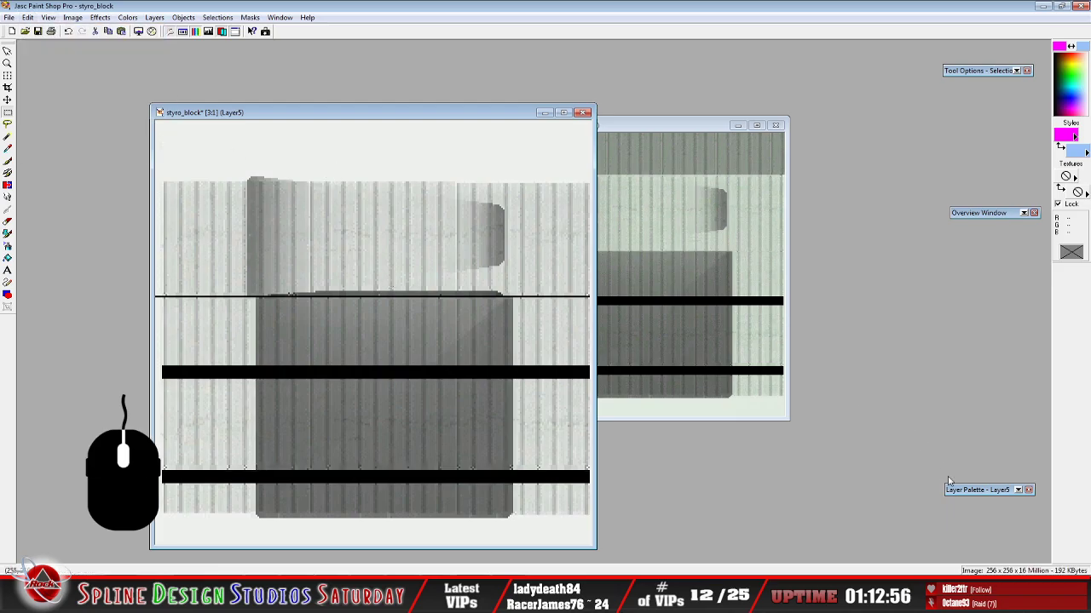
mouse_move(980, 492)
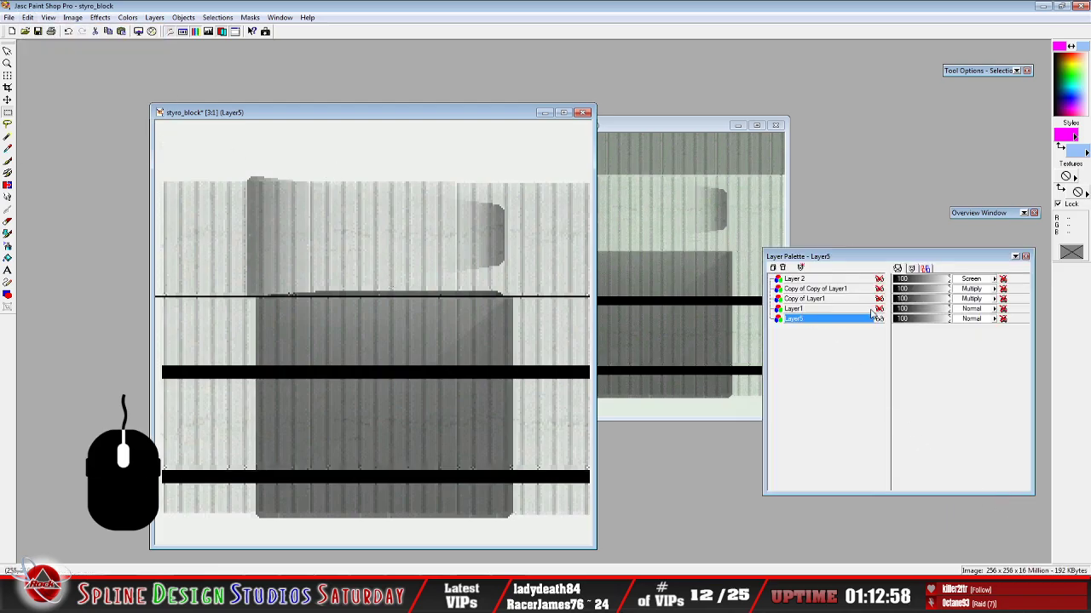
Paste the copied dark area as a new layer and move it into the upper-right corner of the combined texture
click(28, 17)
mouse_move(70, 117)
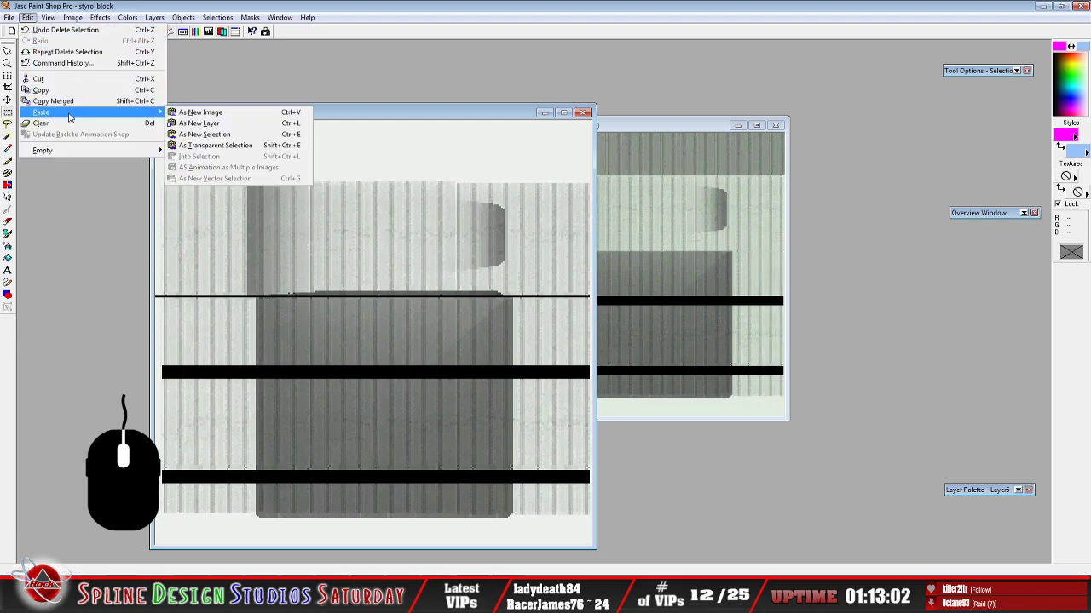
click(199, 123)
drag(336, 304, 459, 147)
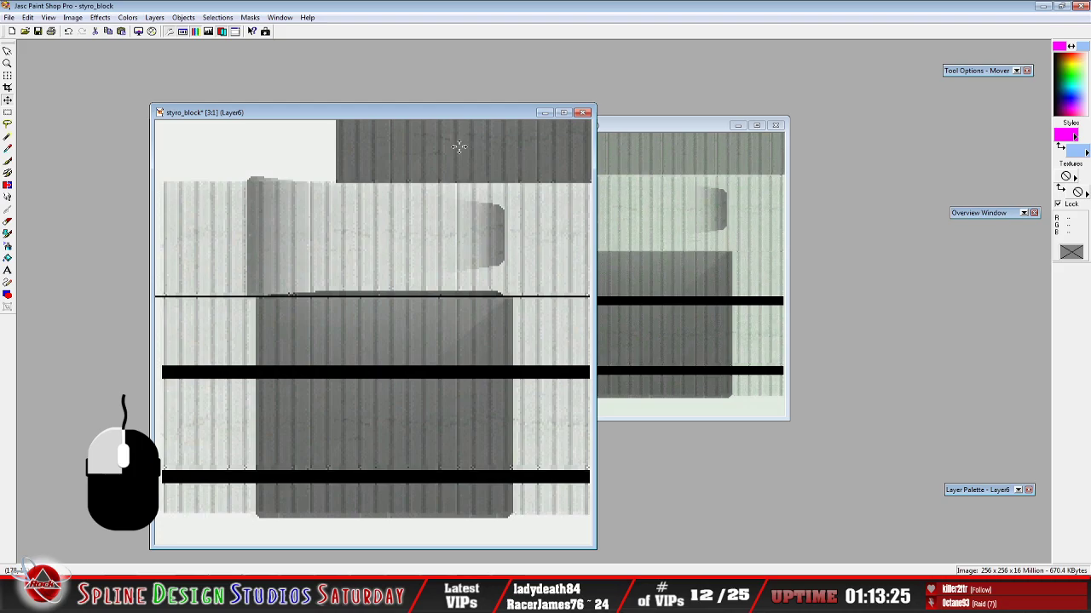
drag(459, 146, 459, 147)
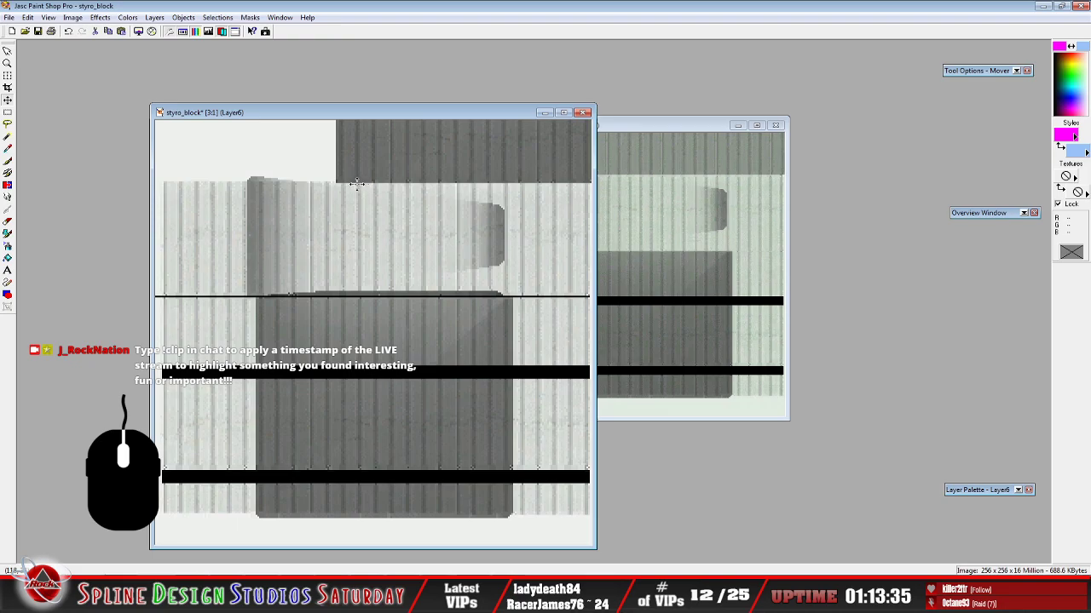
Paste the copied dark area again as a new selection, place it in the texture's upper-left corner, and deselect it
click(28, 17)
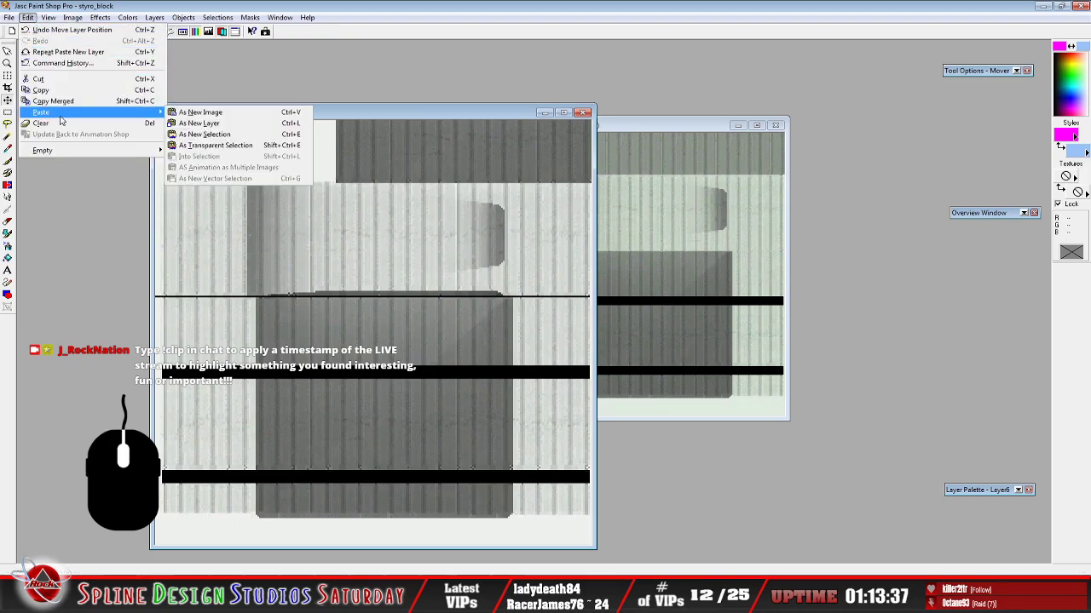
click(229, 131)
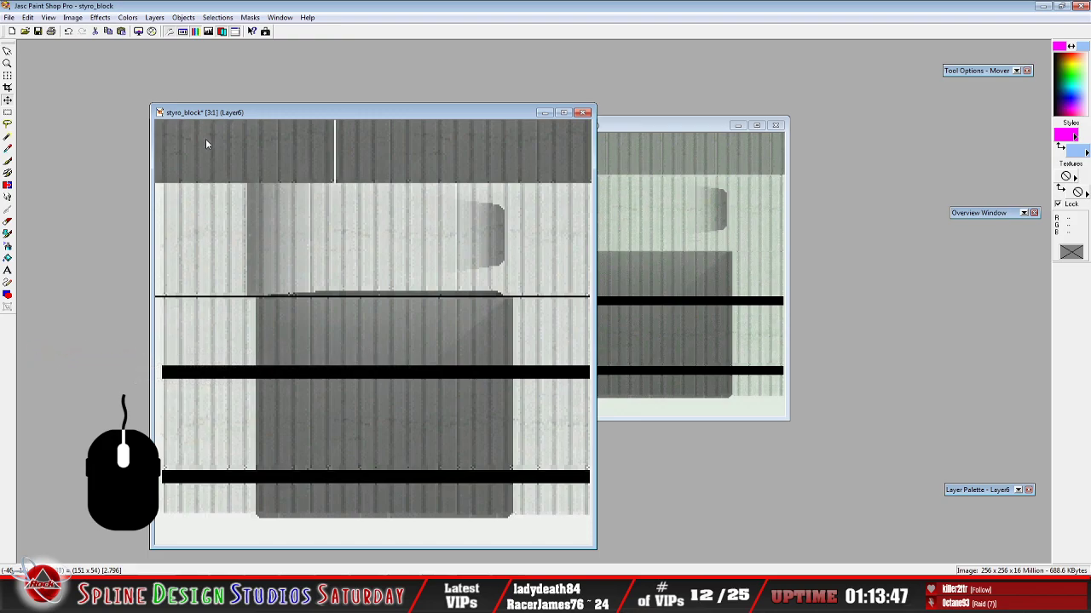
click(205, 138)
click(7, 112)
key(ctrl+d)
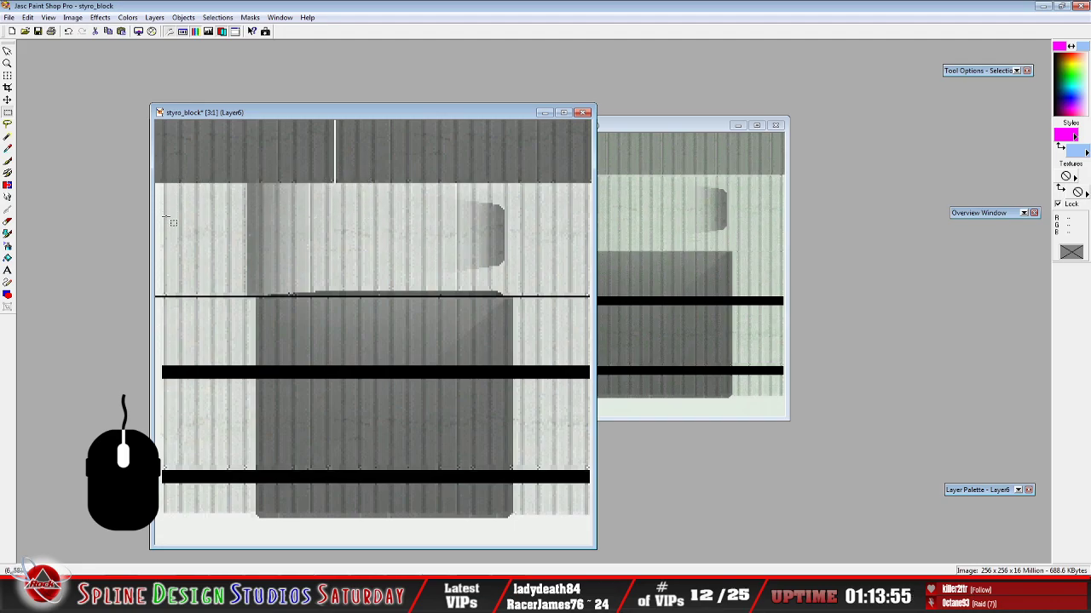
scroll(336, 163, up, 1)
scroll(405, 189, down, 2)
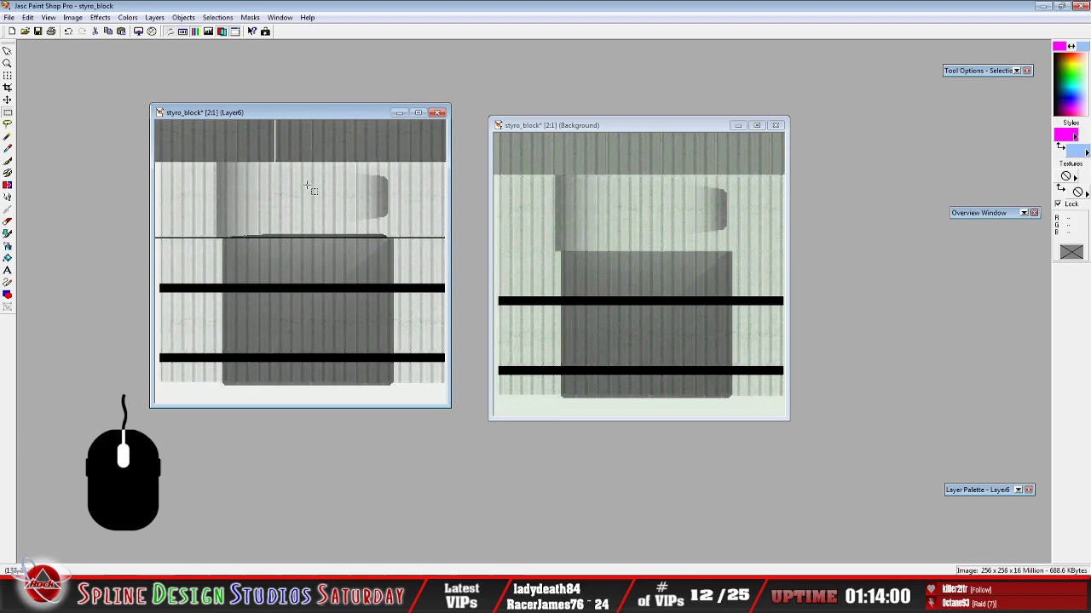
scroll(310, 186, up, 2)
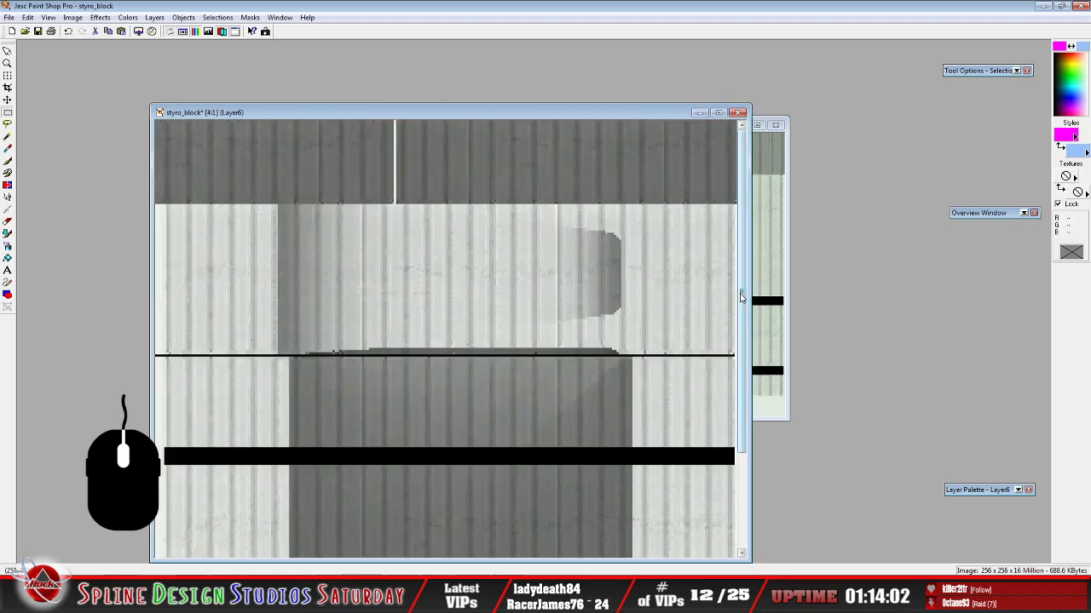
click(8, 173)
mouse_move(961, 80)
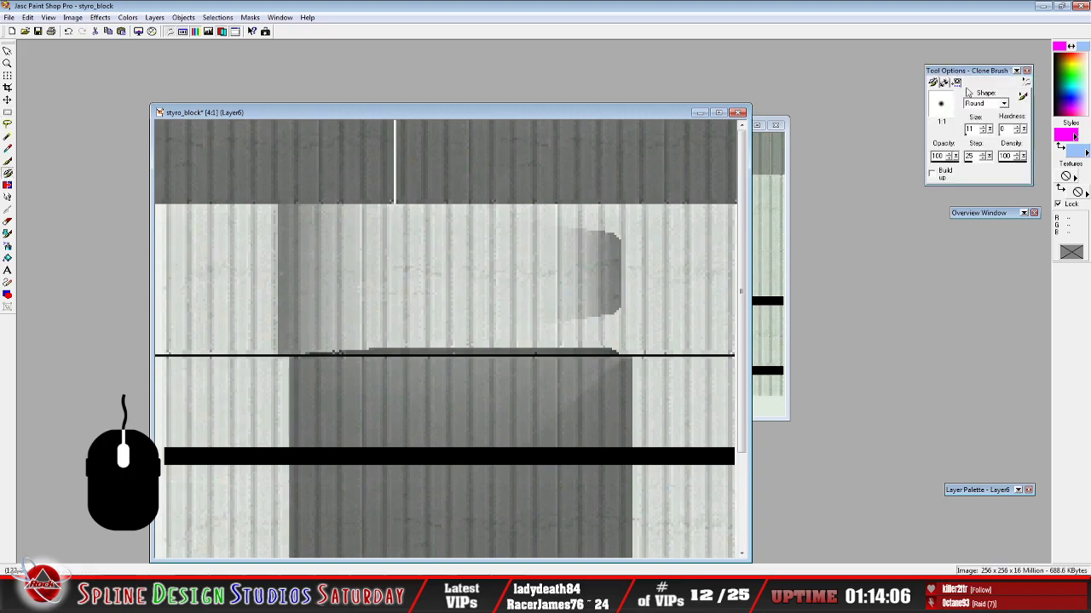
drag(990, 128, 982, 135)
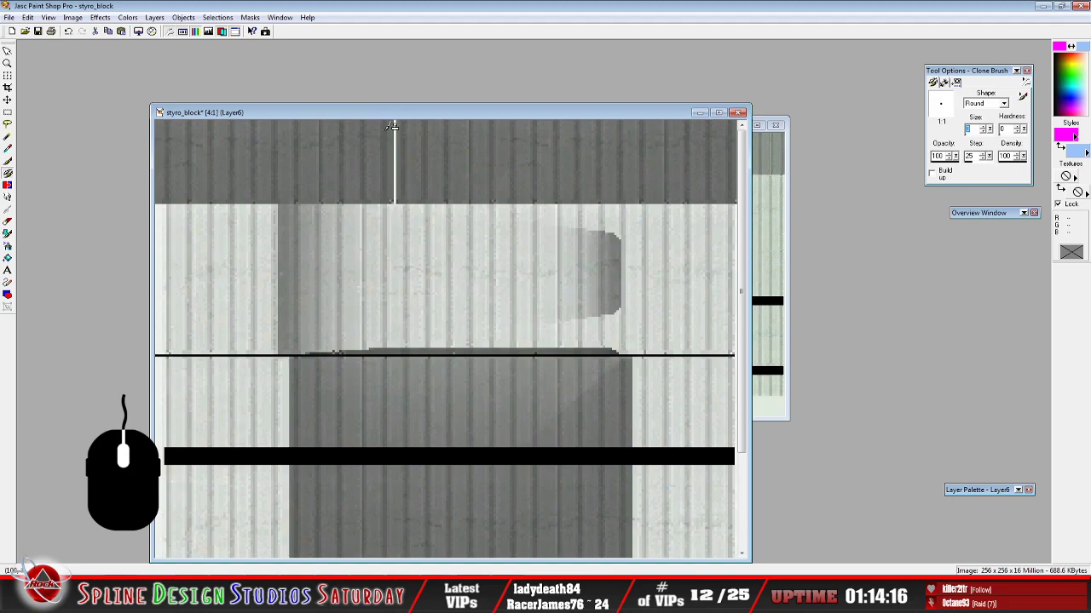
Sample the dark grey of the pasted strip, beside the light vertical gap, as the foreground colour
click(7, 148)
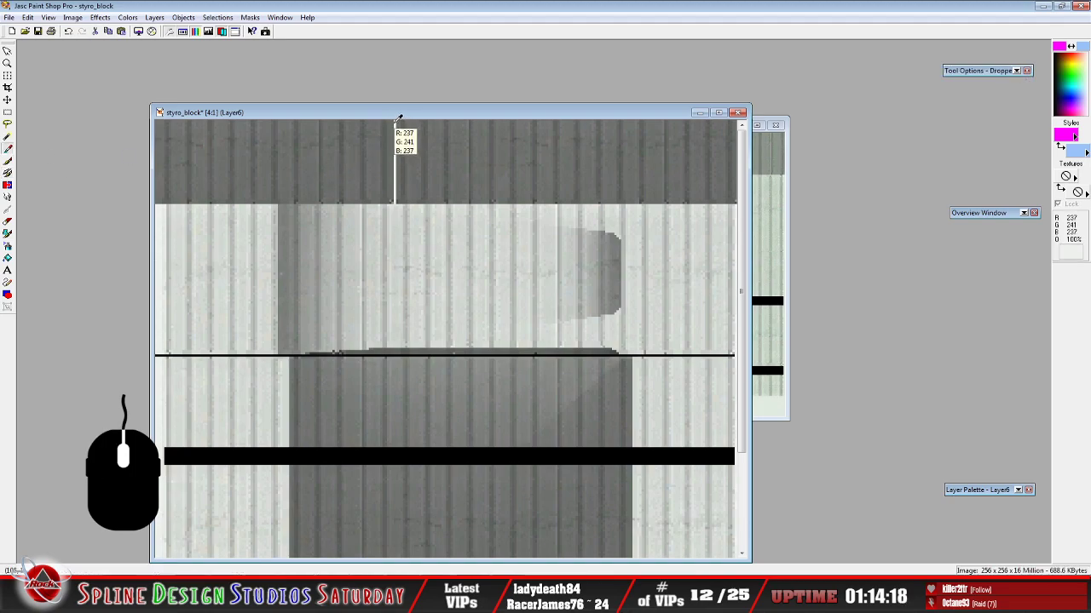
click(457, 180)
Try to paint over the light vertical gap in the dark strip with a smaller round Paint Brush
click(8, 162)
mouse_move(980, 71)
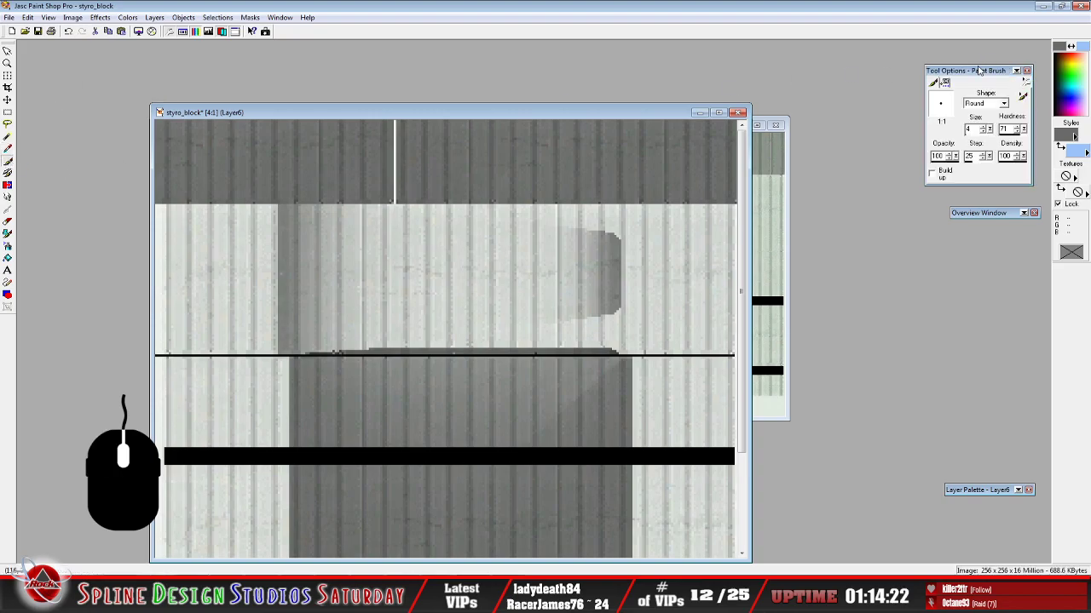
click(982, 127)
click(982, 128)
click(397, 164)
drag(396, 177, 400, 197)
click(69, 33)
mouse_move(966, 77)
drag(397, 153, 396, 168)
key(ctrl+z)
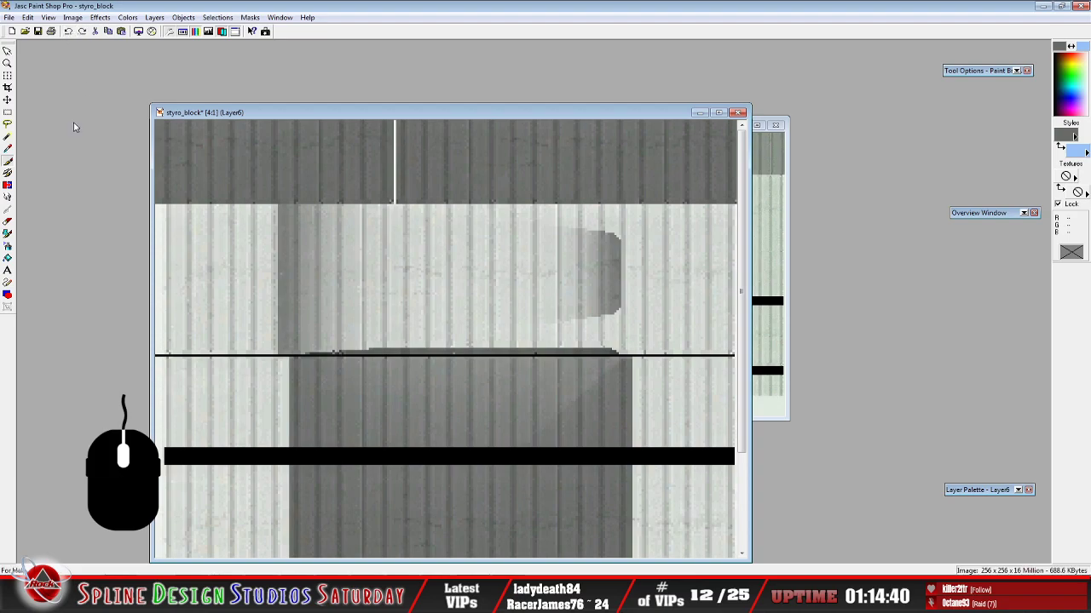
Draw a vertical single line of width 1 in the sampled grey over the light gap in the dark strip
click(7, 283)
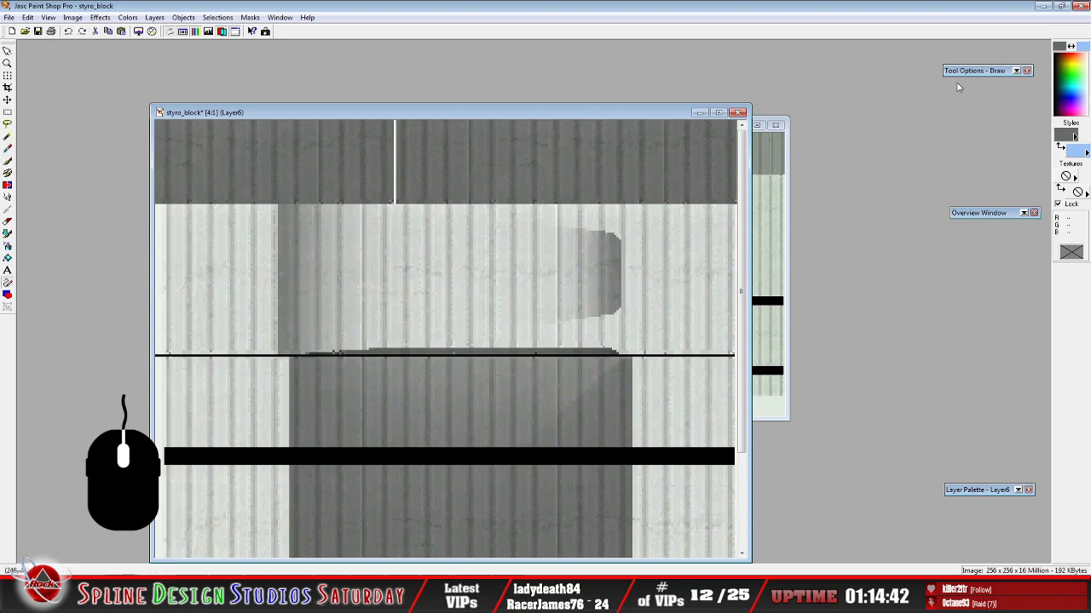
mouse_move(986, 71)
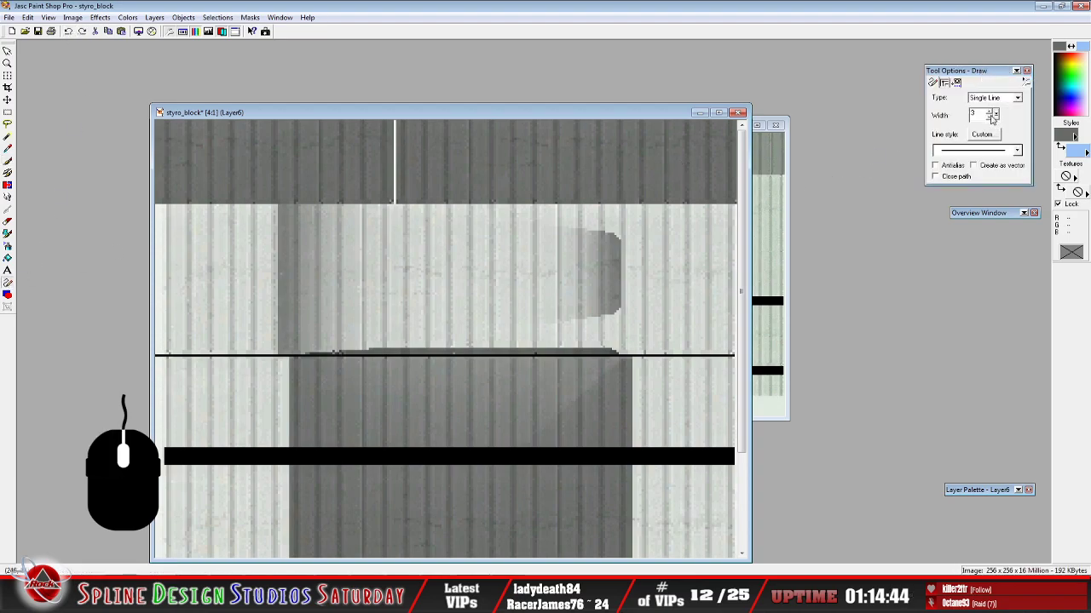
click(987, 118)
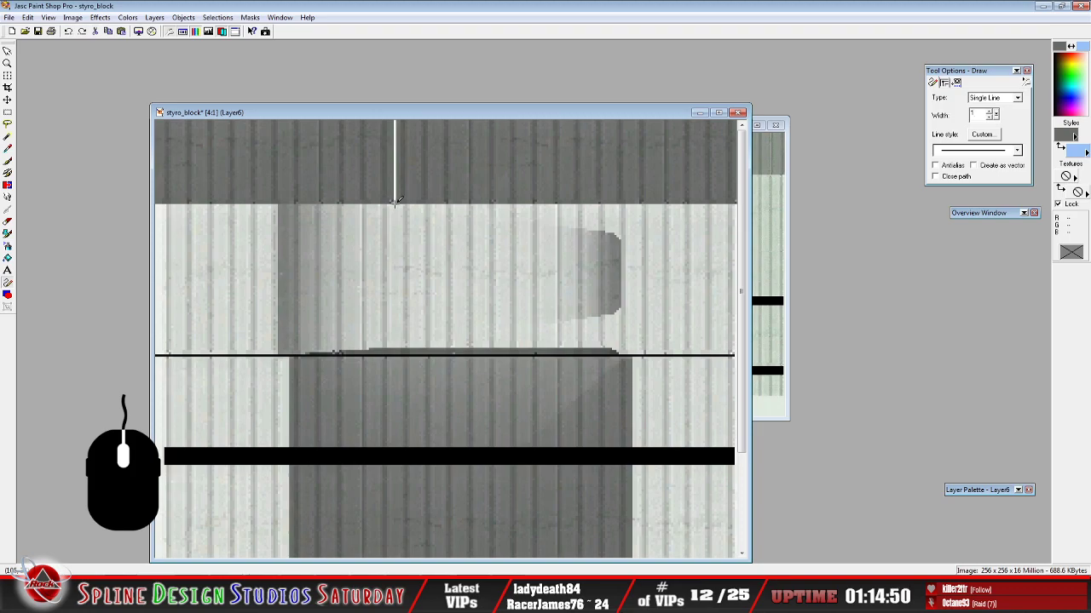
drag(395, 202, 399, 115)
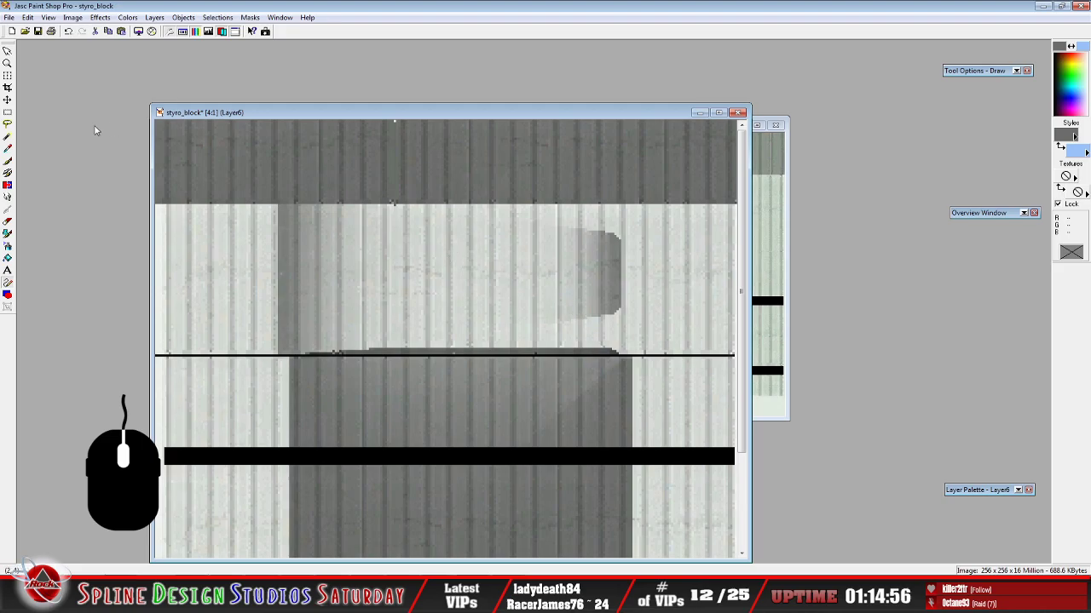
click(7, 159)
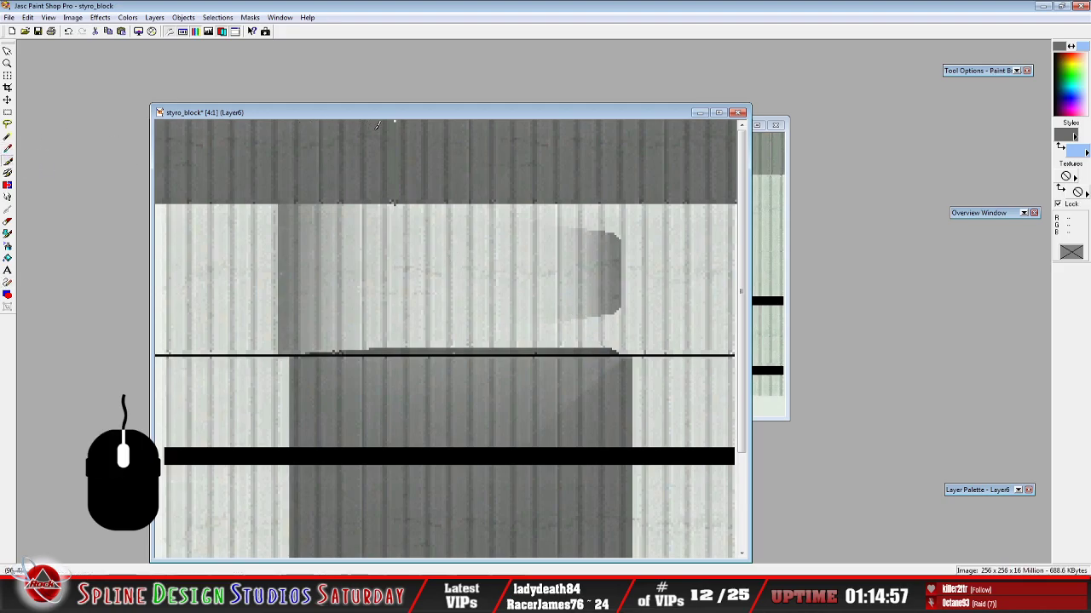
Set the combined texture to 1:1 zoom and arrange it beside Dover's styro_block window for comparison
scroll(403, 215, down, 3)
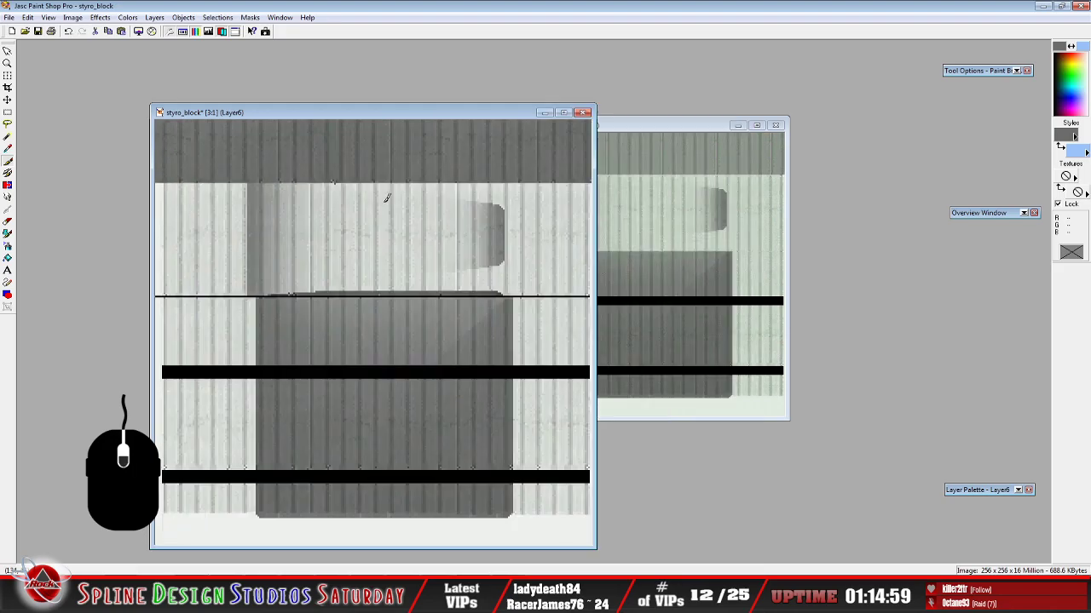
drag(231, 115, 198, 138)
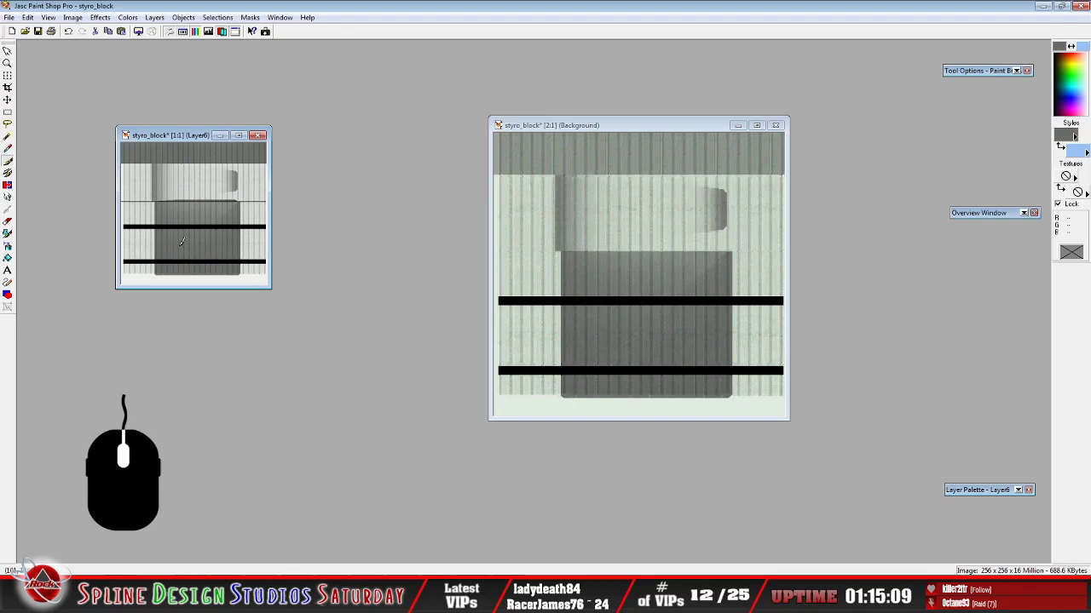
click(630, 128)
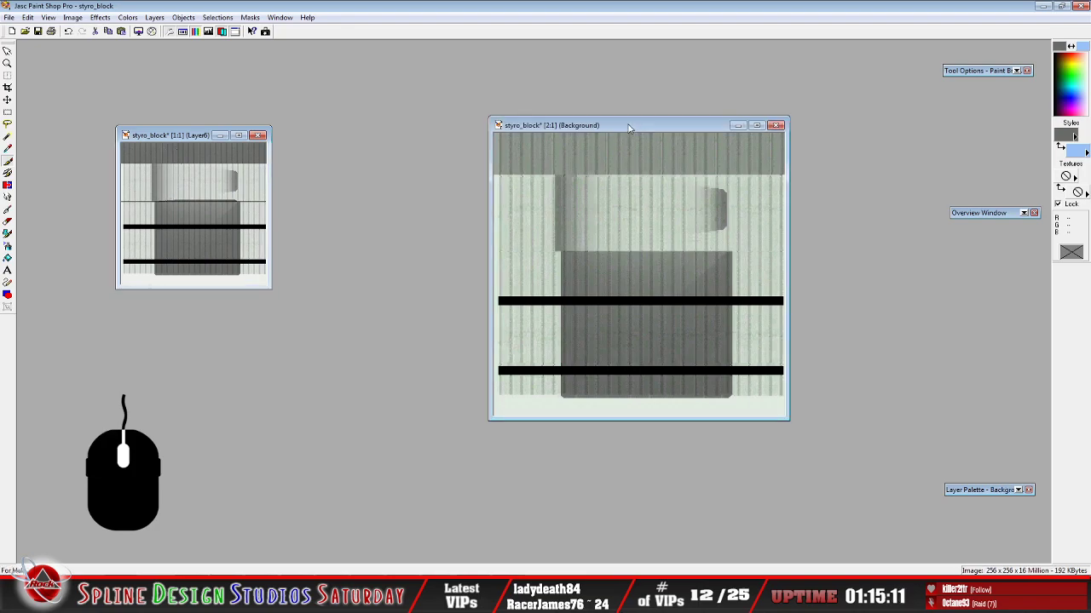
drag(629, 127, 551, 100)
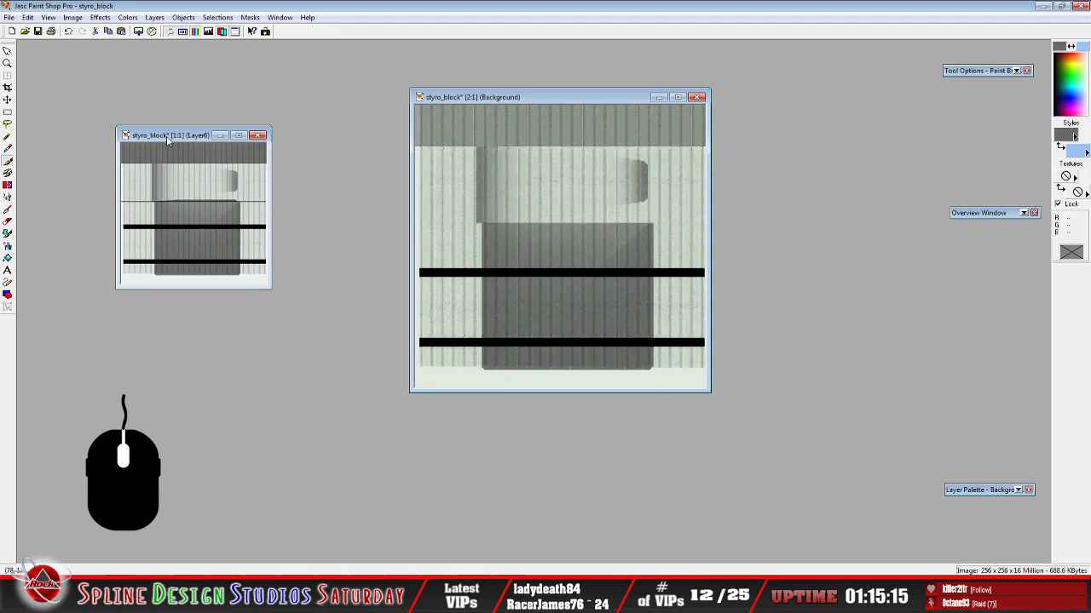
Switch to WinMip 2 and browse for a file to open in the Dover_2019_Chase_TE folder under 2 Third-Party Tracks
click(502, 597)
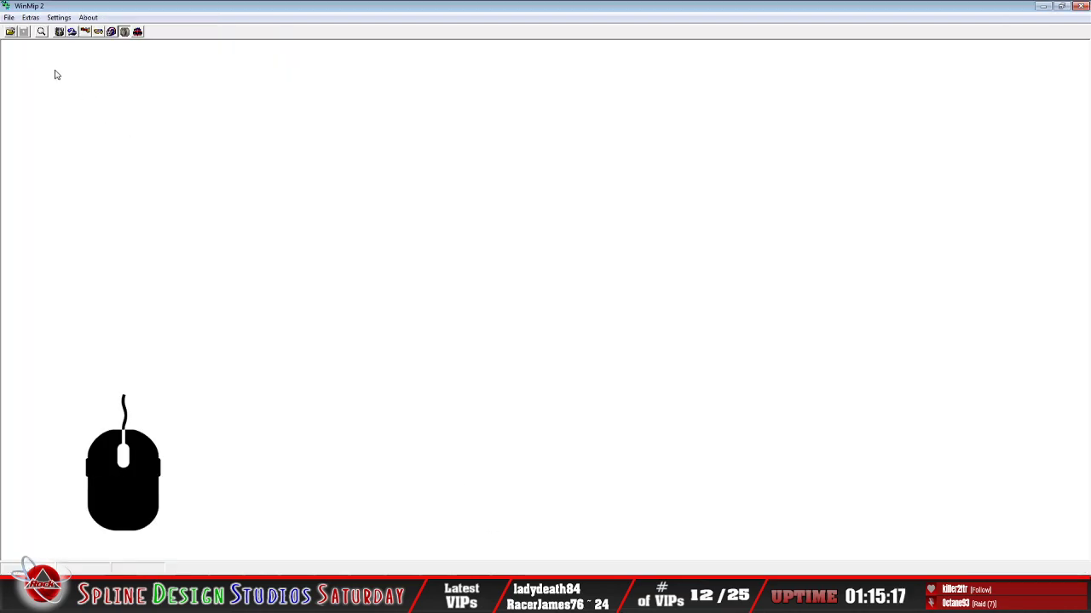
click(12, 32)
click(11, 31)
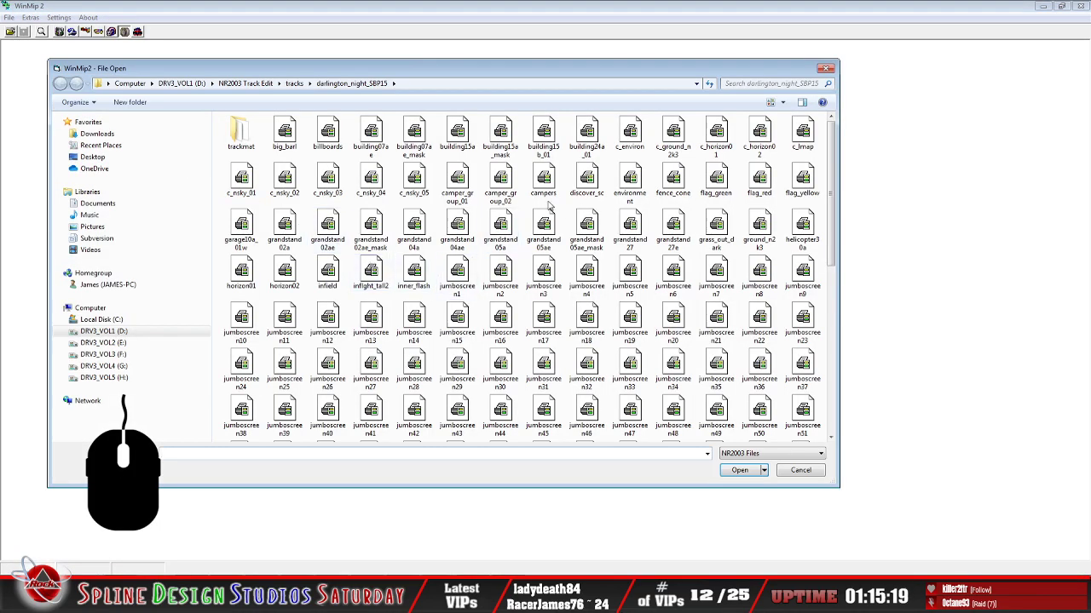
click(107, 333)
double_click(261, 168)
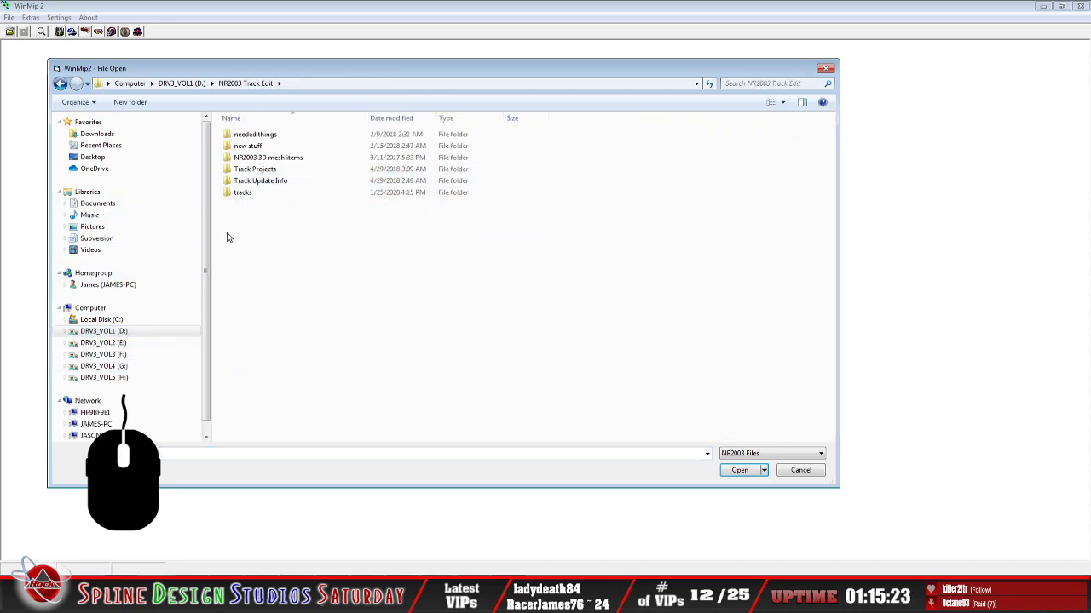
double_click(247, 194)
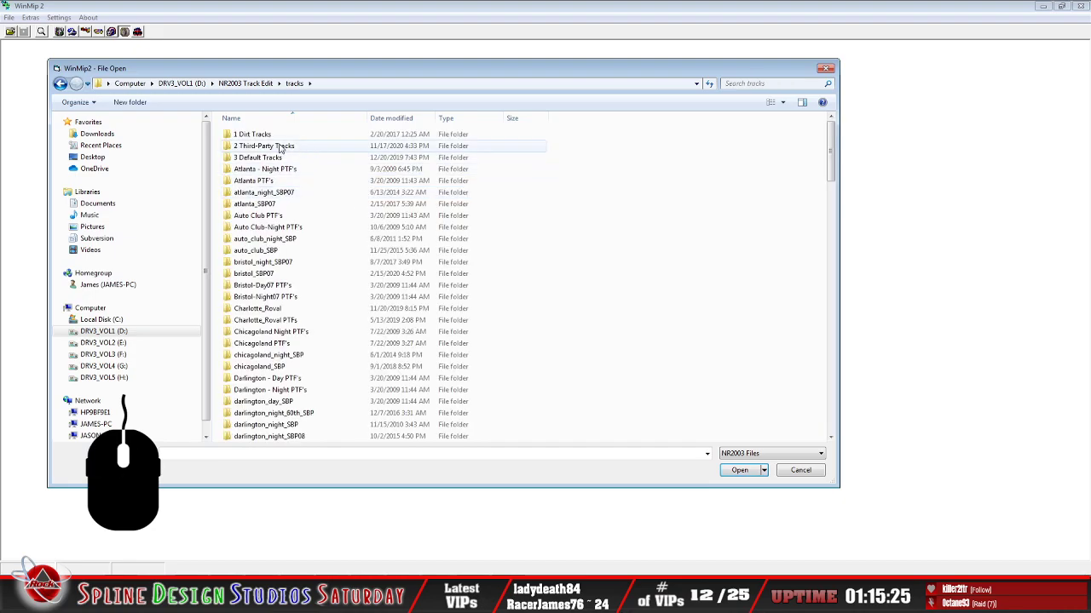
double_click(252, 147)
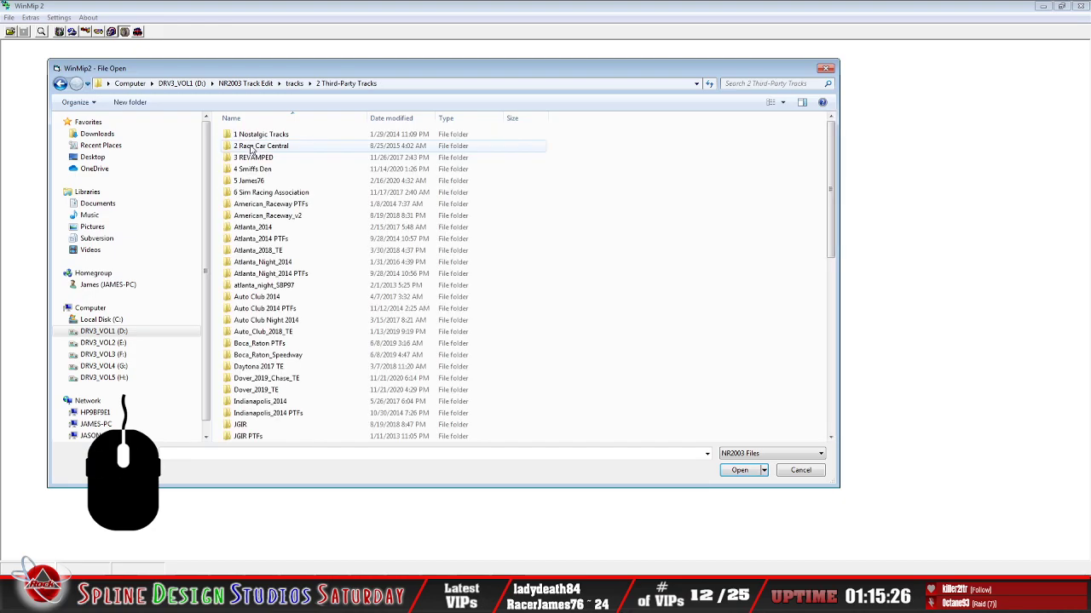
click(274, 377)
scroll(277, 375, down, 1)
double_click(277, 356)
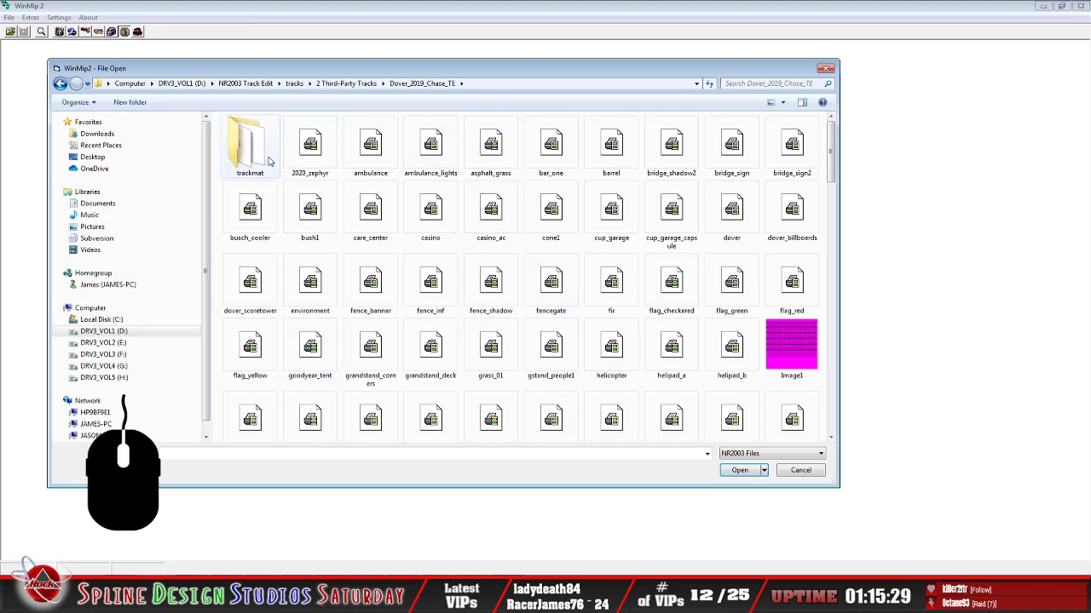
Open Dover's styro_block.mip from the Dover_2019_Chase_TE folder to view its texture and settings
double_click(244, 137)
click(60, 83)
click(552, 322)
scroll(580, 356, down, 3)
scroll(580, 356, down, 3)
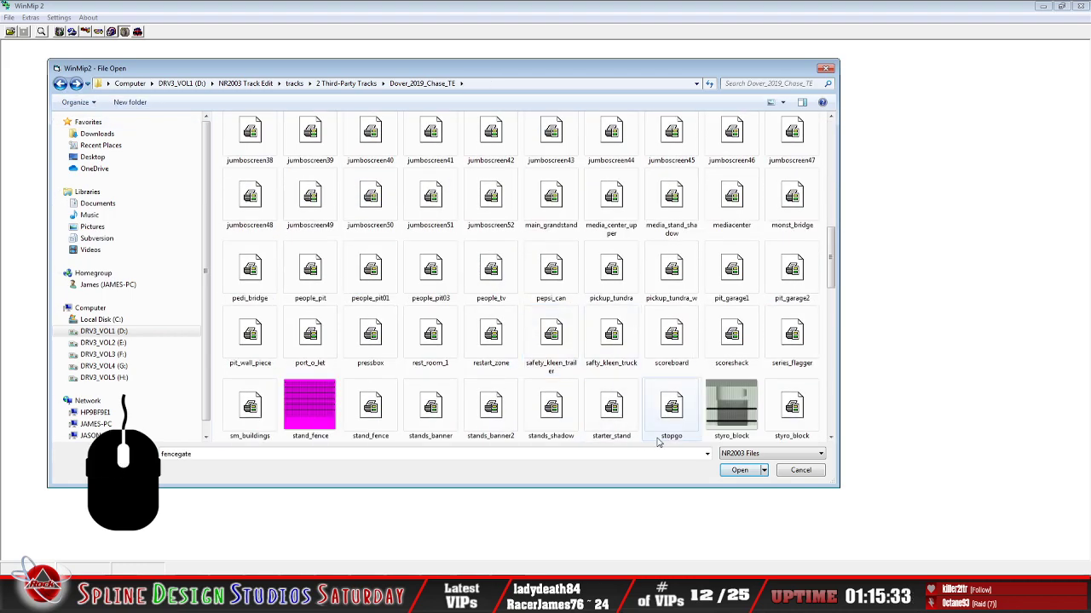
click(791, 426)
click(739, 471)
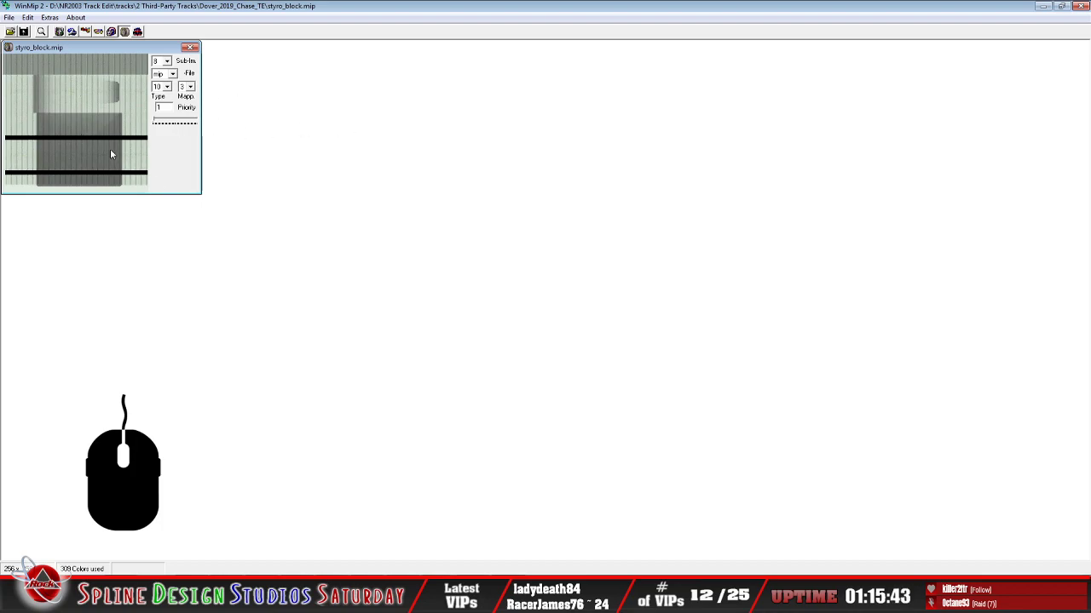
Close styro_block.mip and switch back to Paint Shop Pro
drag(60, 48, 112, 77)
click(10, 18)
click(29, 41)
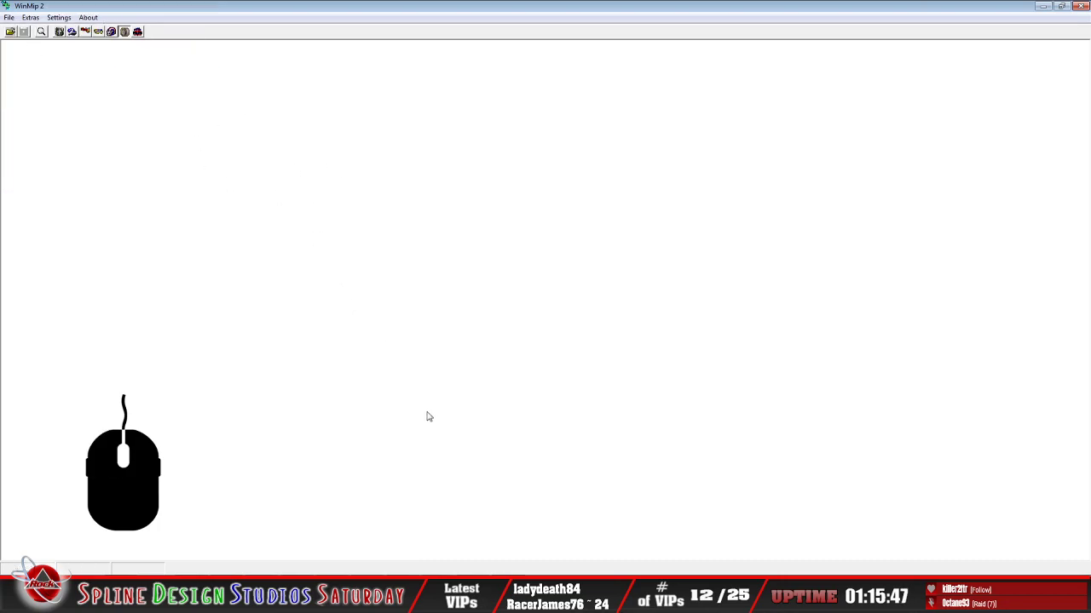
click(502, 596)
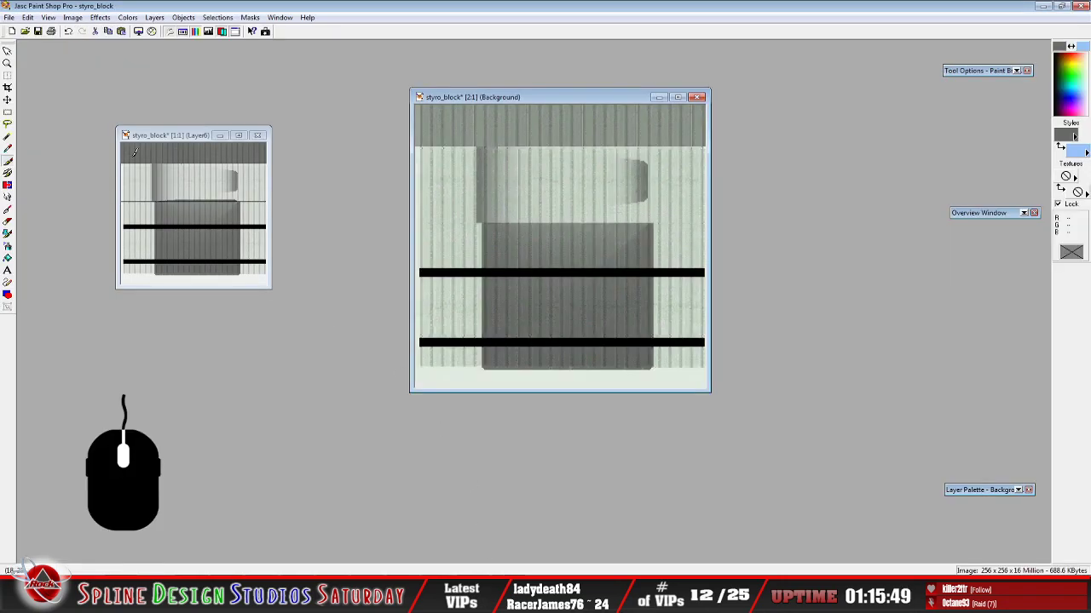
Flatten all layers of the combined styro_block texture into a single background
click(162, 138)
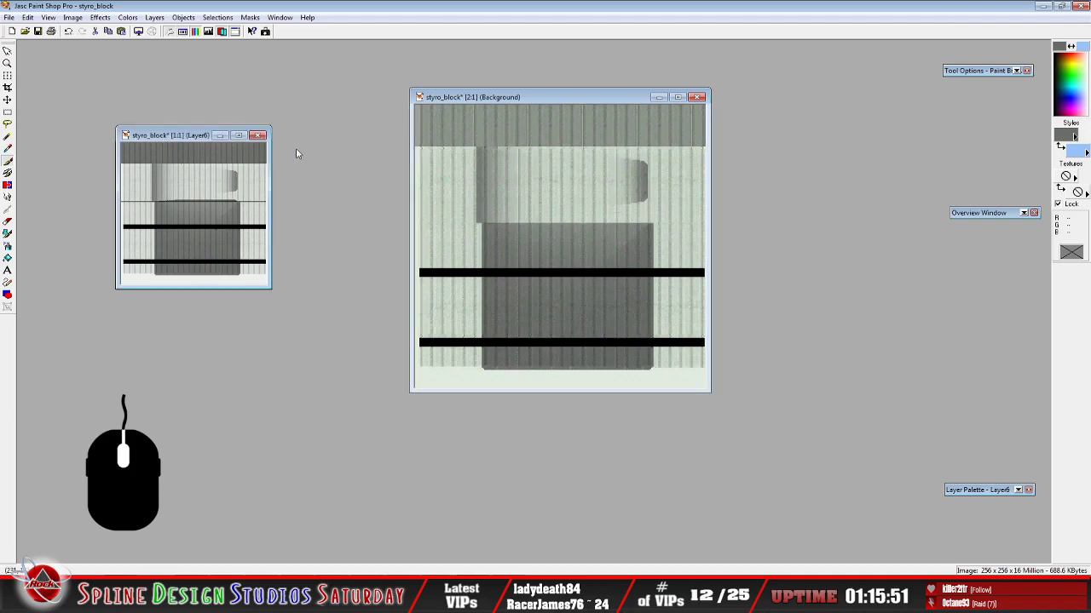
click(154, 17)
mouse_move(256, 139)
click(373, 142)
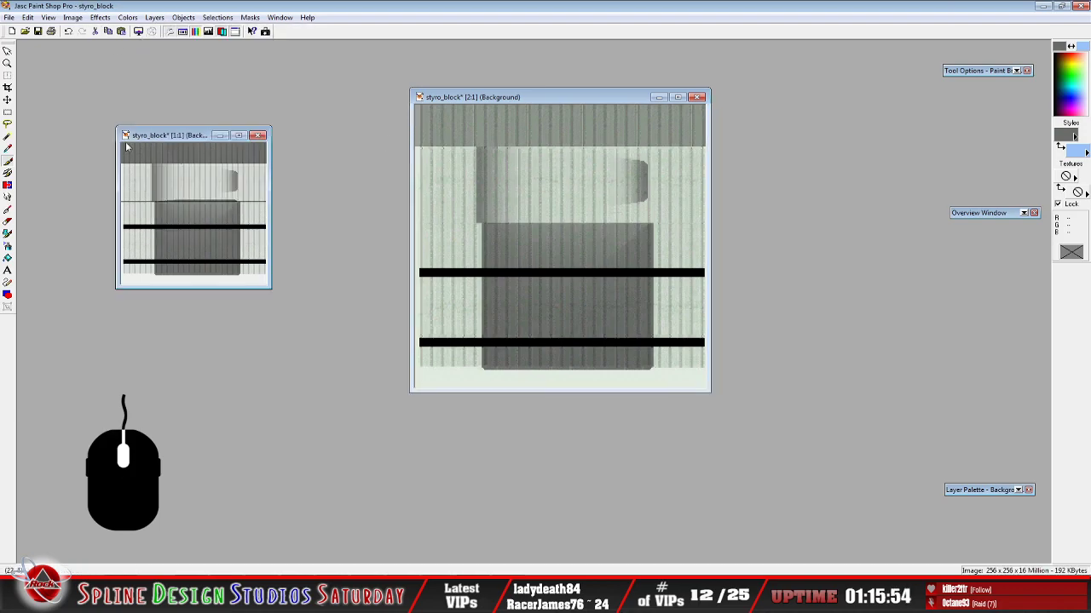
Start saving a copy of the flattened texture and browse to Dover_2019_Chase_TE under 2 Third-Party Tracks on drive D
click(9, 17)
click(38, 97)
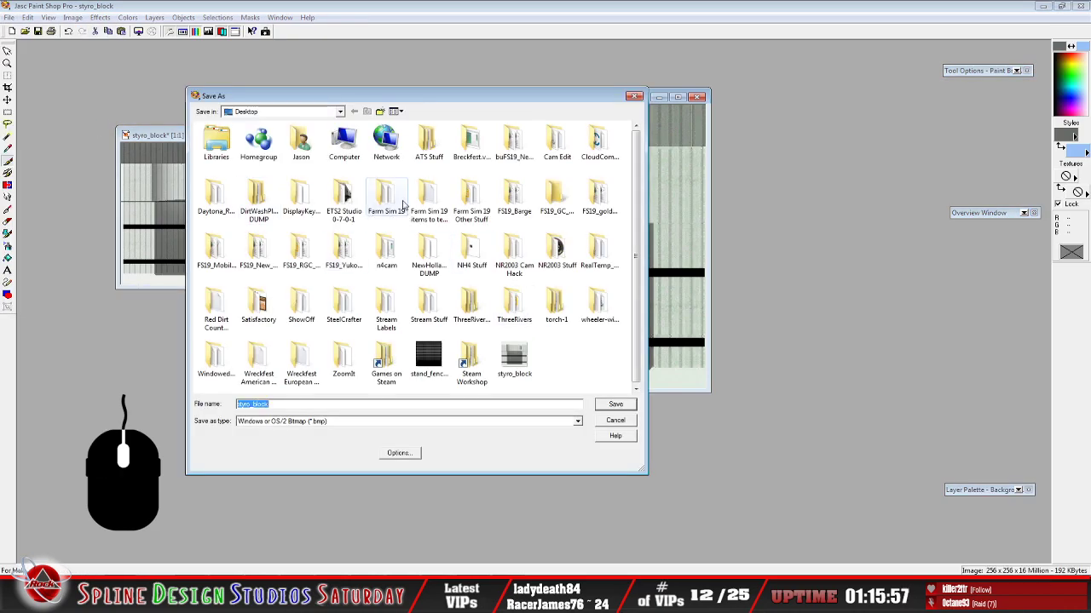
click(340, 112)
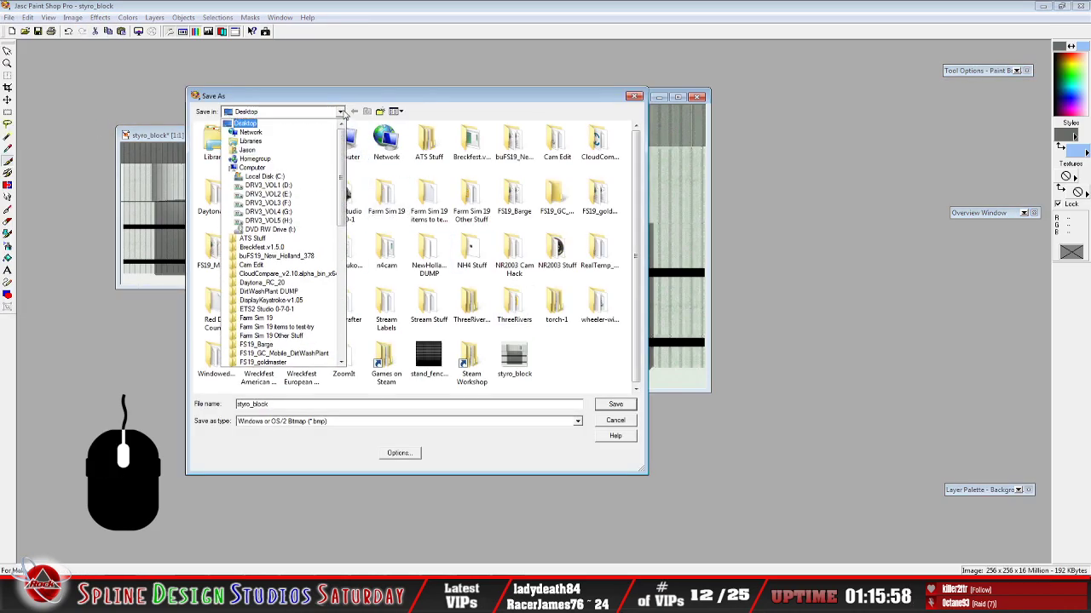
click(331, 185)
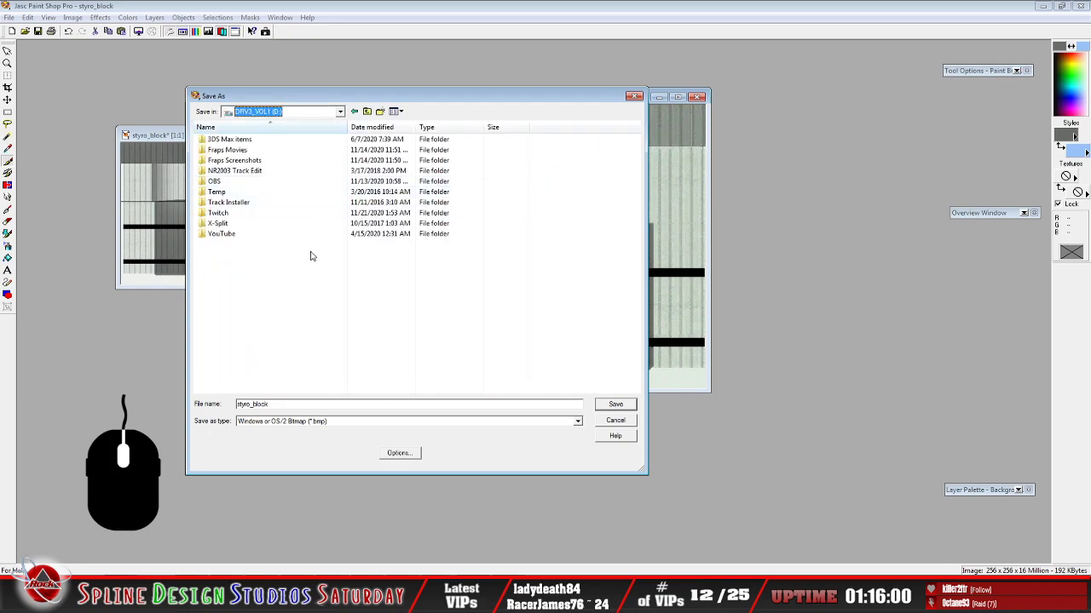
double_click(209, 173)
double_click(219, 194)
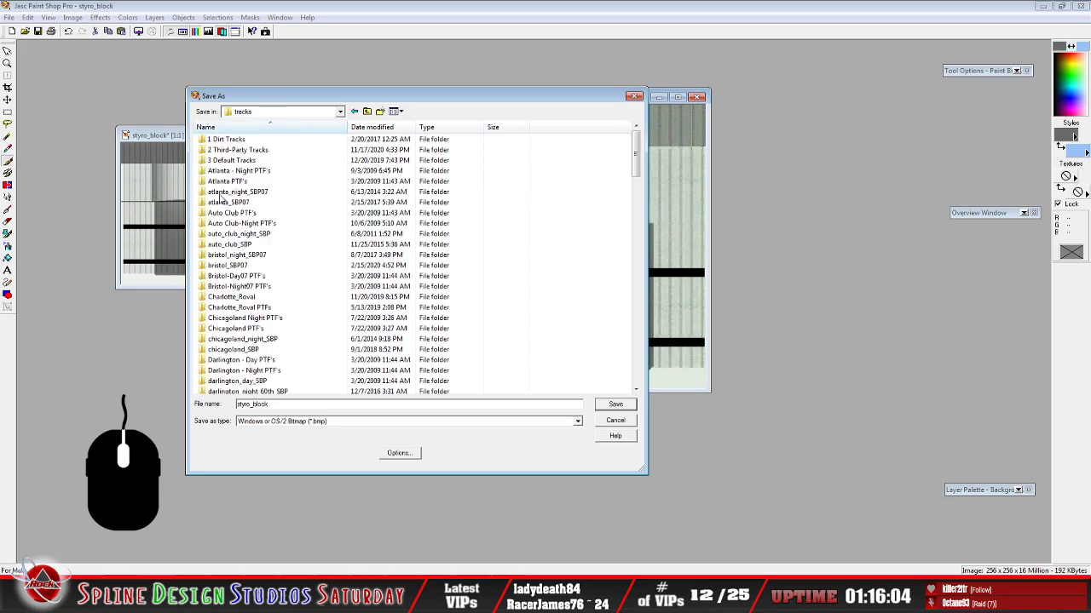
double_click(239, 150)
click(251, 349)
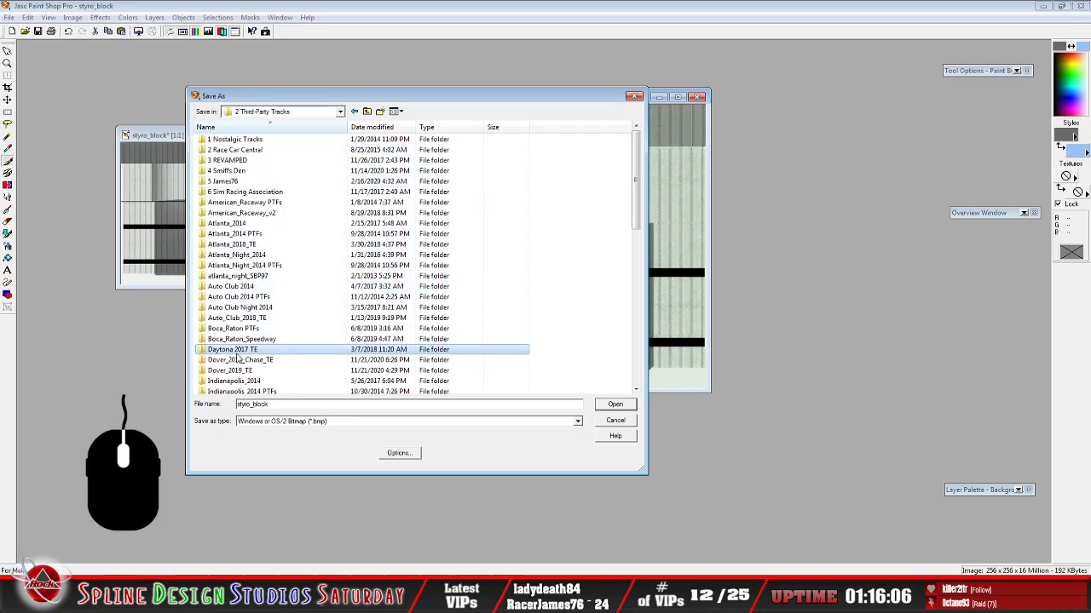
scroll(260, 362, down, 1)
double_click(260, 329)
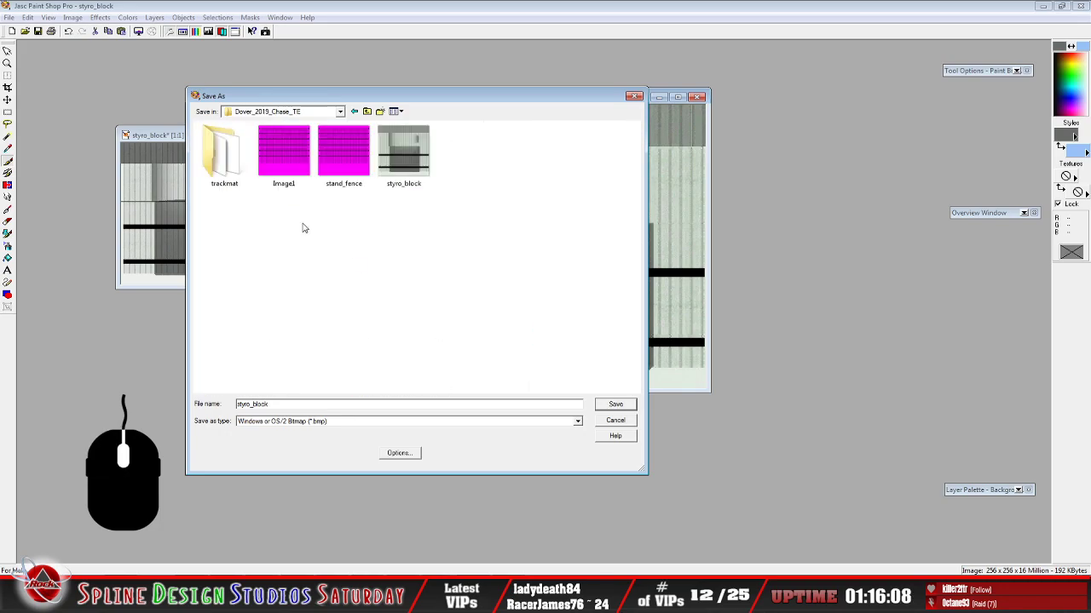
Save the texture as the styro_block bitmap, overwriting the existing file of that name in the folder
click(390, 188)
click(616, 404)
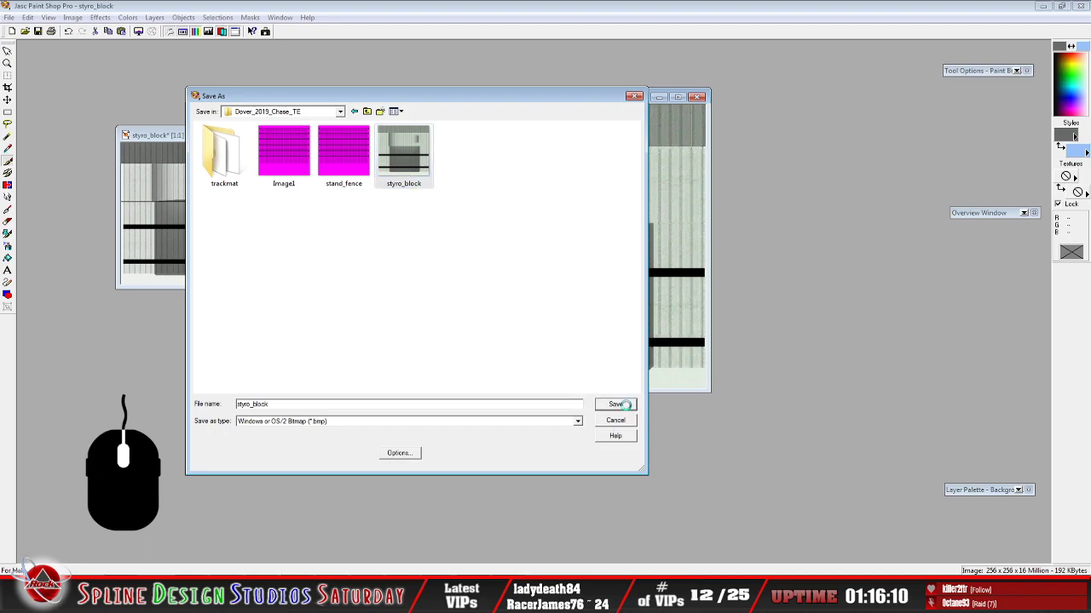
click(580, 297)
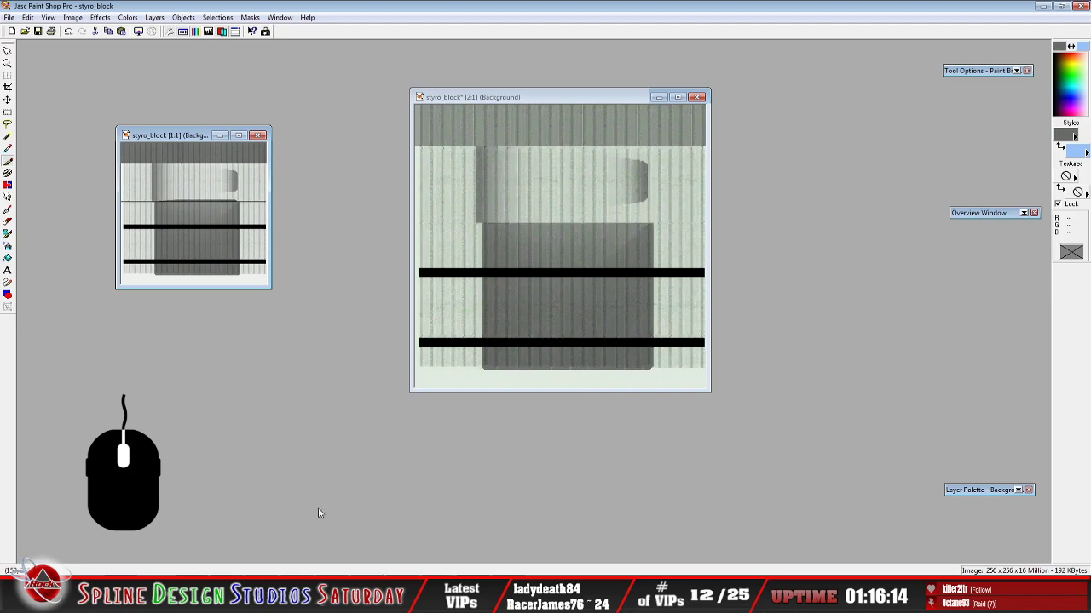
Clear the open windows off the desktop and move the styro_block bitmap icon below the stand_fence bitmap
click(94, 596)
click(65, 561)
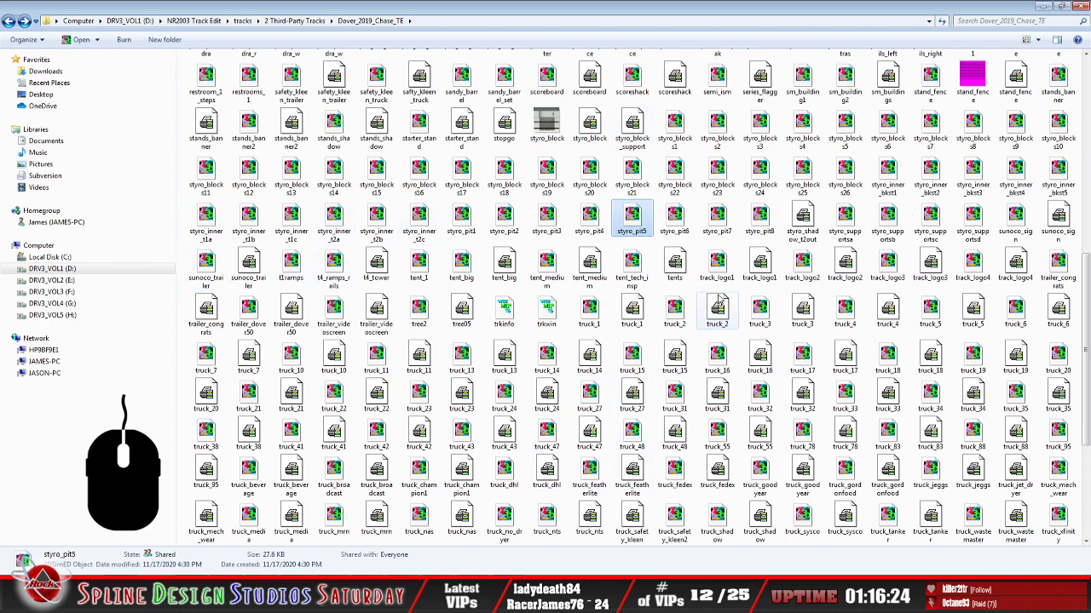
click(1043, 7)
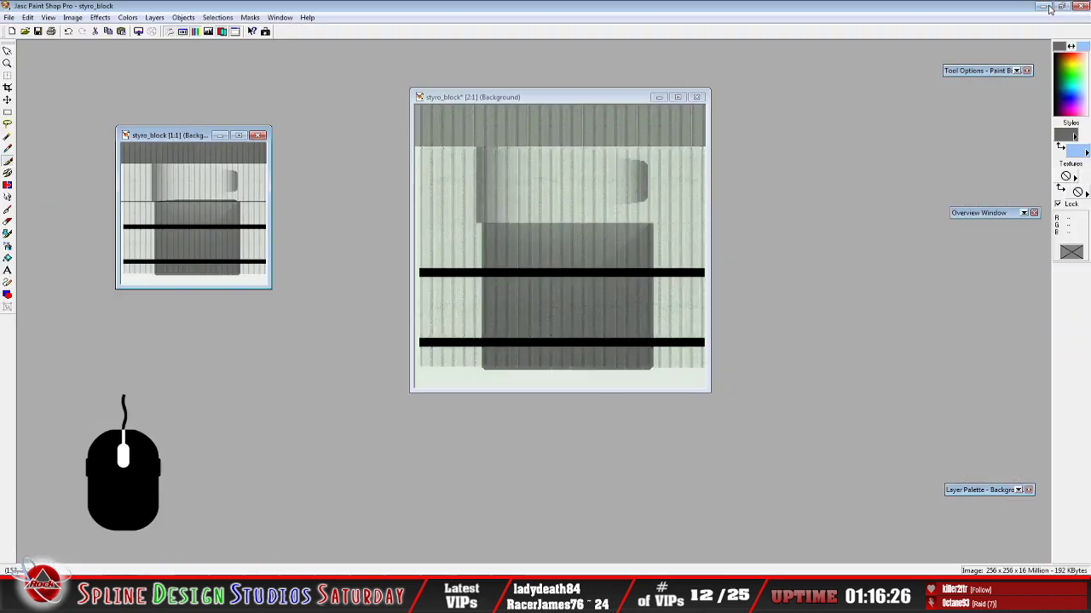
click(1049, 6)
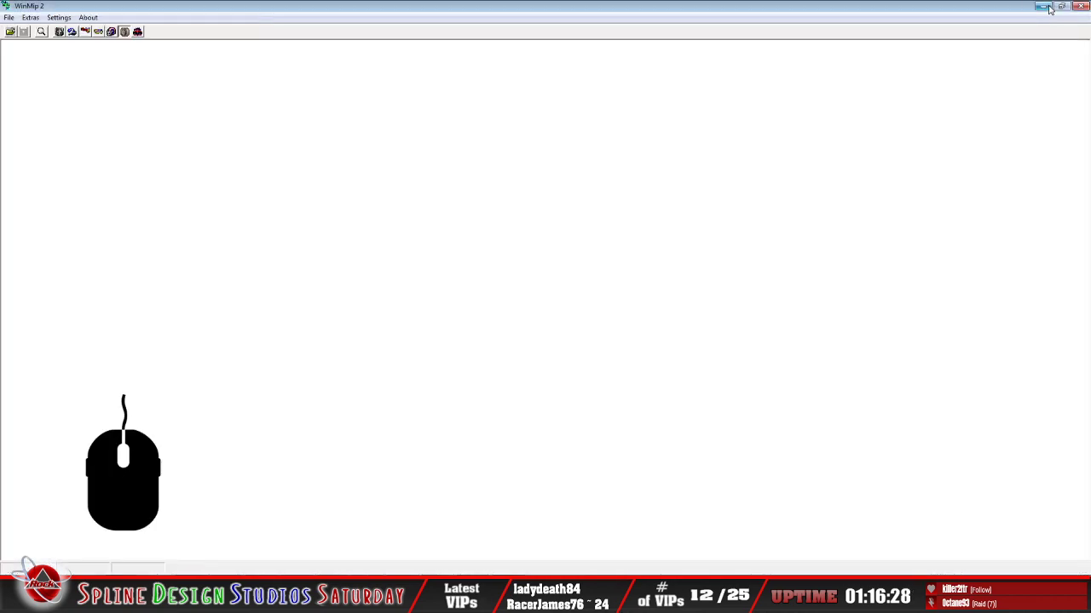
click(1049, 6)
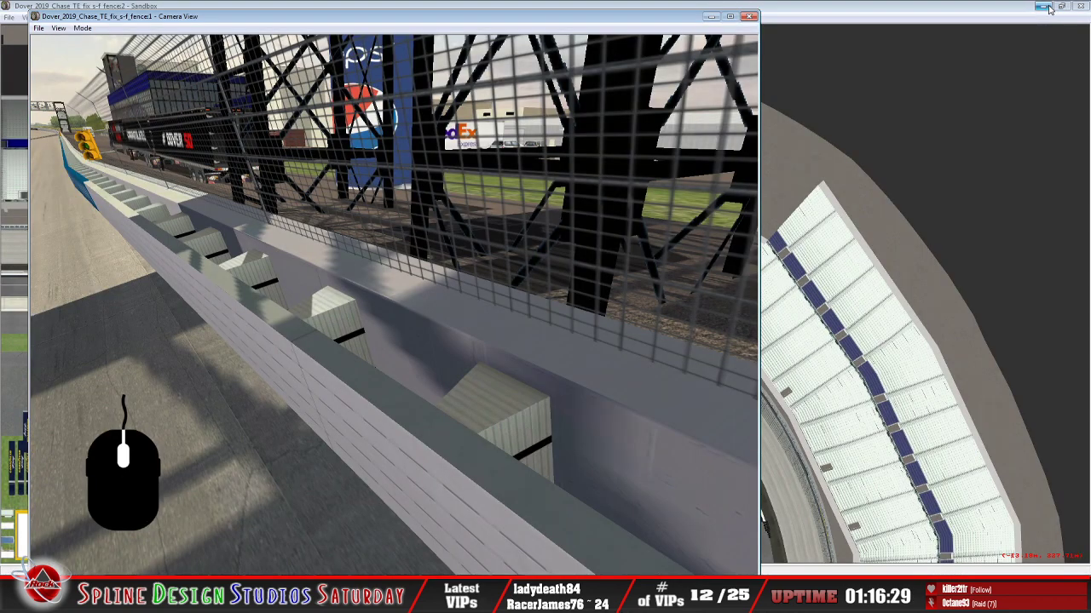
click(713, 16)
click(1043, 6)
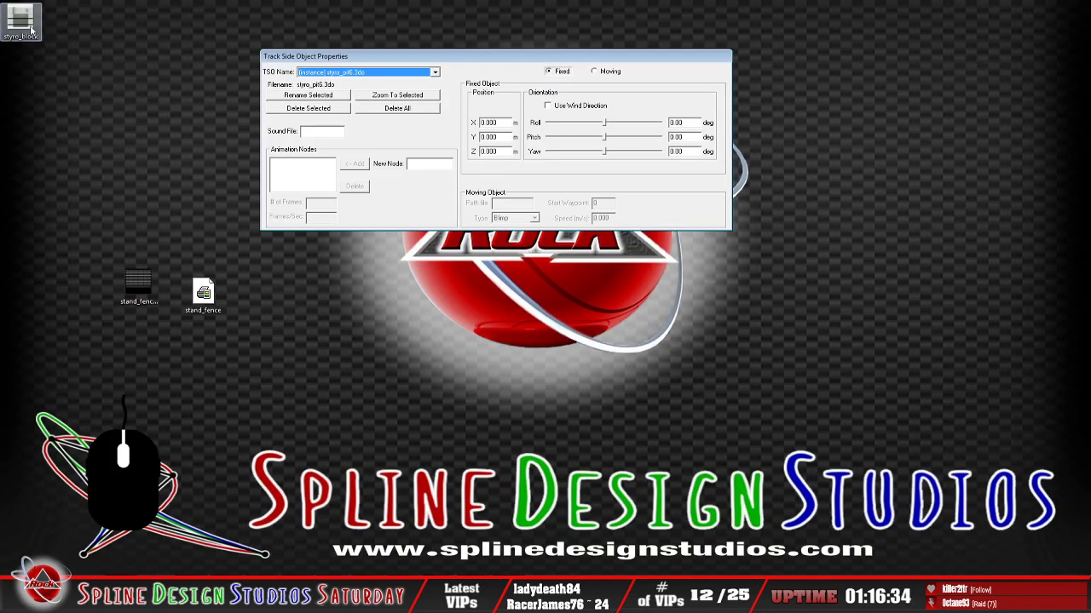
drag(23, 26, 139, 347)
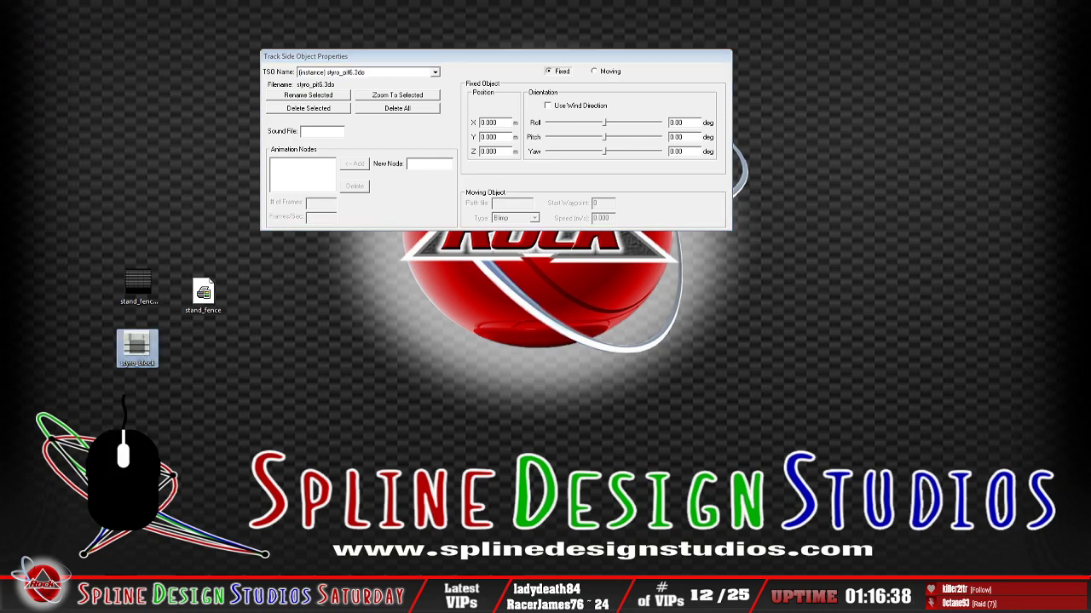
Copy the original styro_block mip file from the Dover_2019_Chase_TE folder to the desktop, beside the styro_block bitmap
key(alt+Tab)
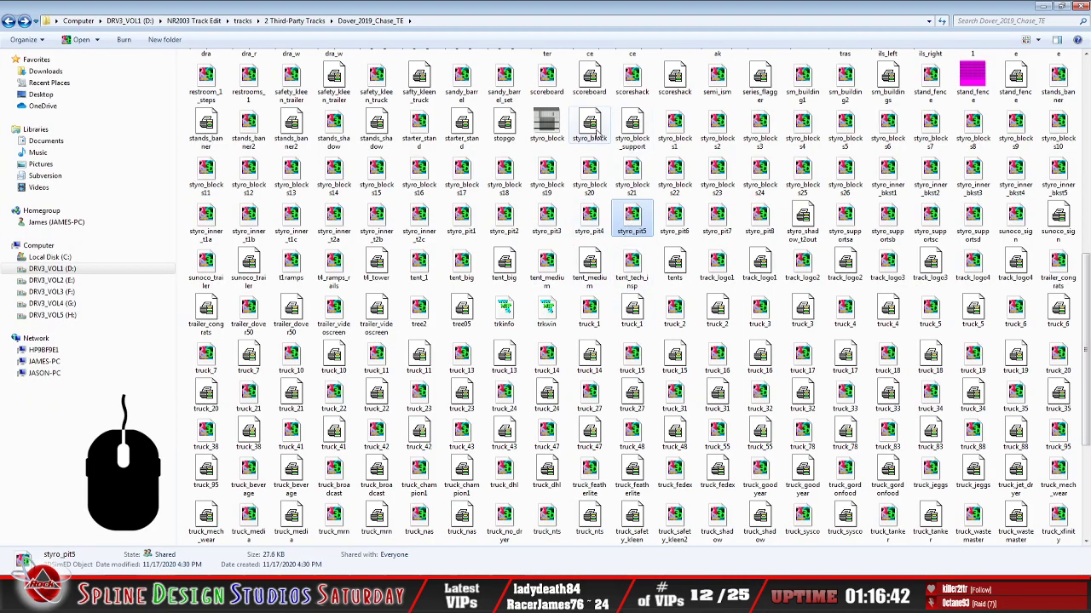
right_click(596, 130)
click(628, 325)
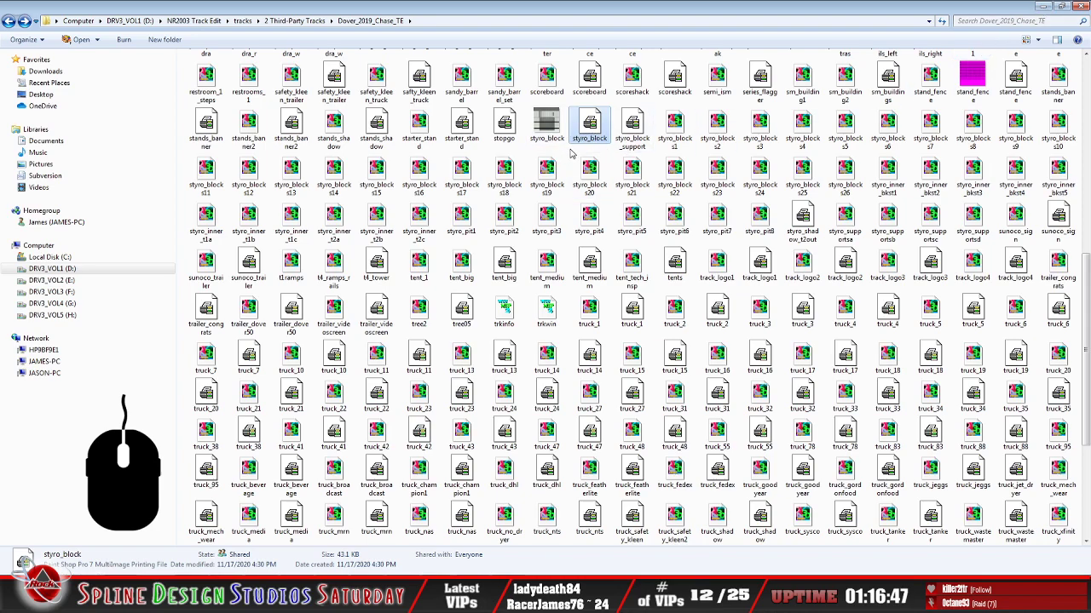
click(1041, 7)
right_click(225, 379)
click(259, 432)
mouse_move(228, 365)
mouse_down()
mouse_move(196, 362)
mouse_move(238, 358)
mouse_up()
Switch to WinMip 2 and open the styro_block bitmap from the Dover_2019_Chase_TE folder
click(460, 597)
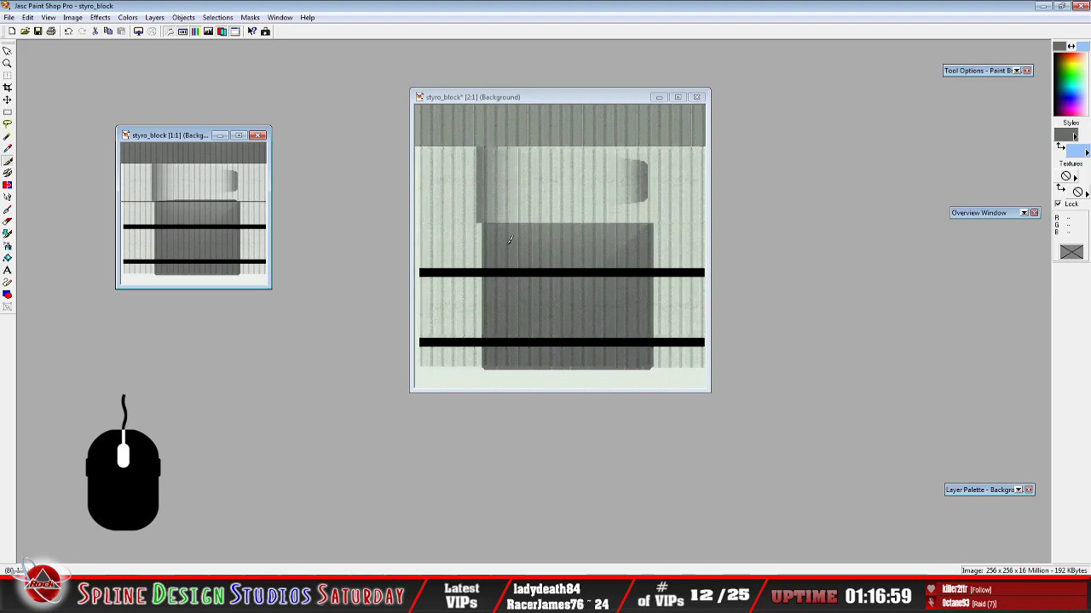
click(1042, 6)
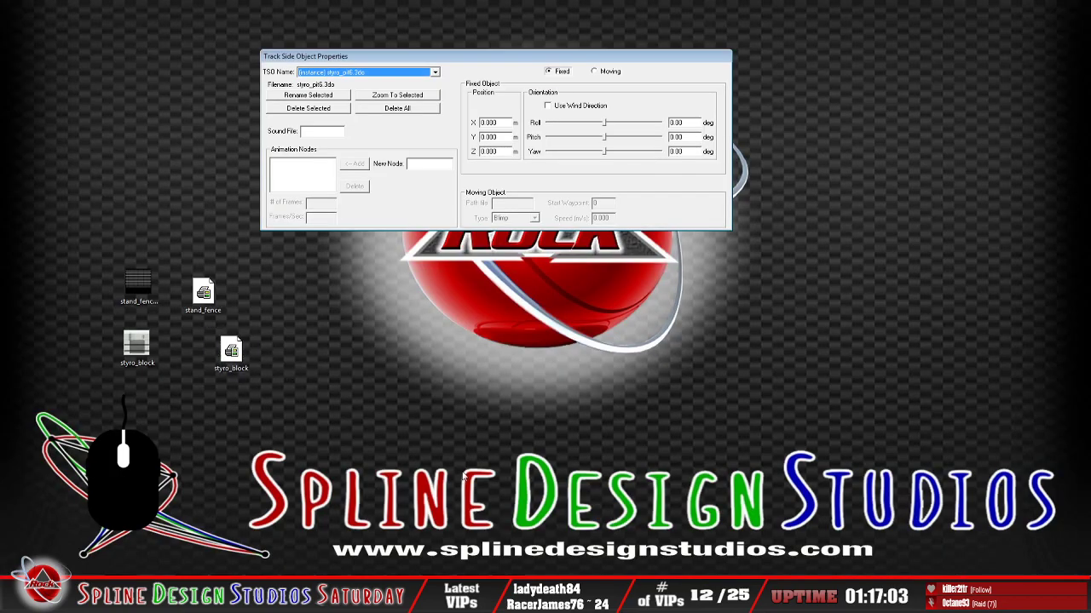
double_click(203, 294)
click(11, 31)
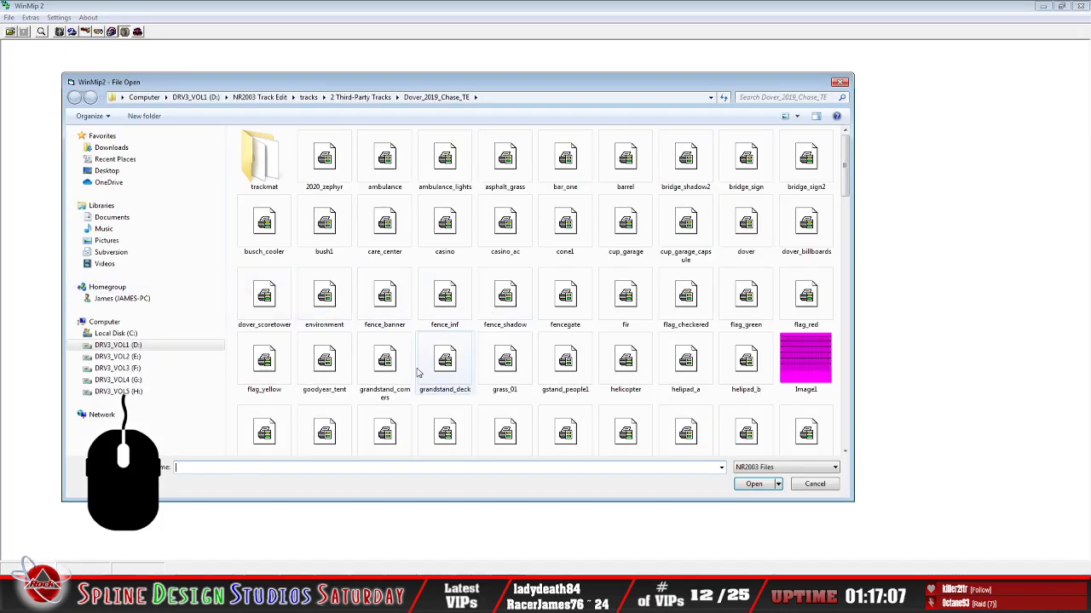
click(384, 298)
scroll(541, 366, down, 5)
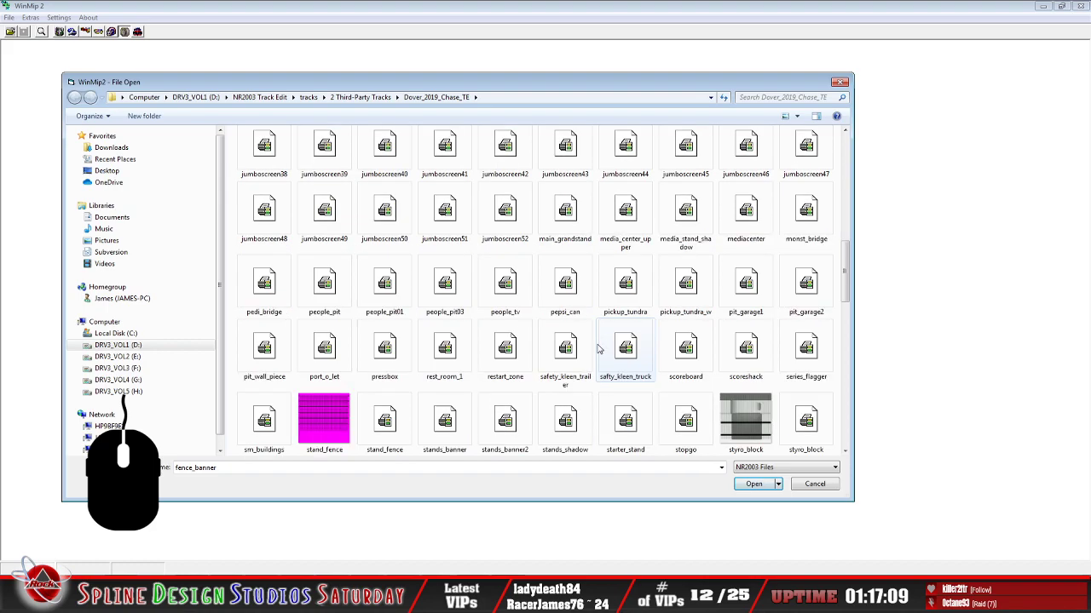
click(743, 426)
click(754, 482)
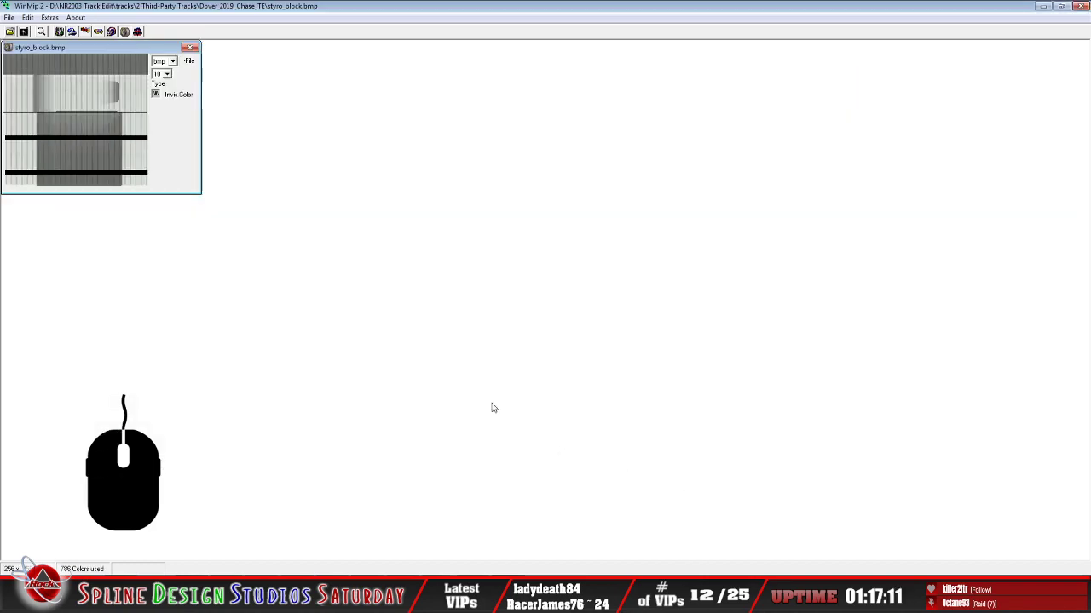
Set the styro_block image's file format to mip and move its window away from the corner
click(172, 61)
click(171, 85)
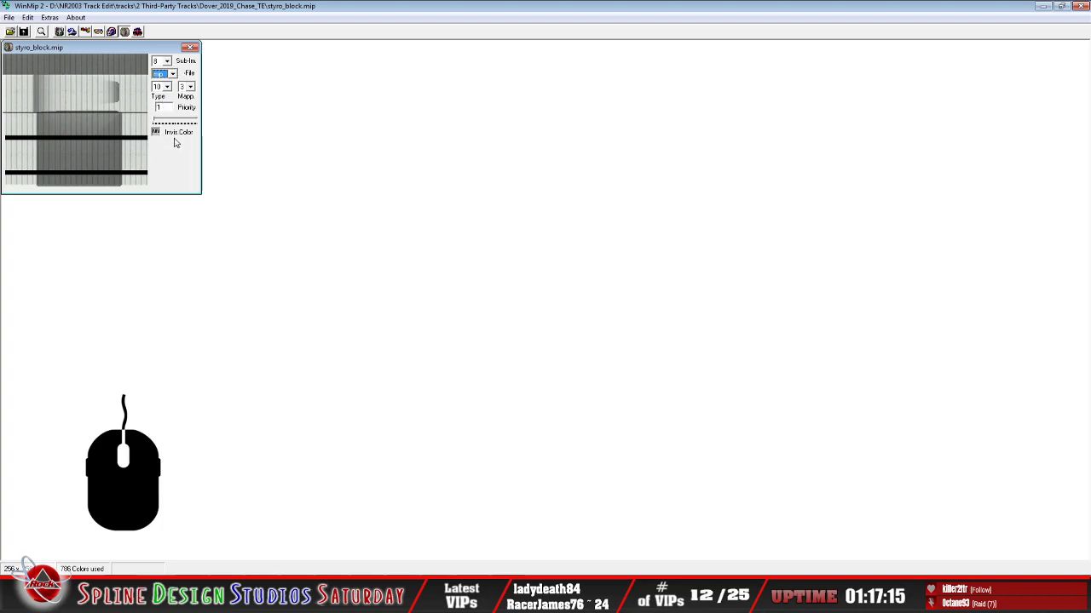
drag(109, 47, 260, 97)
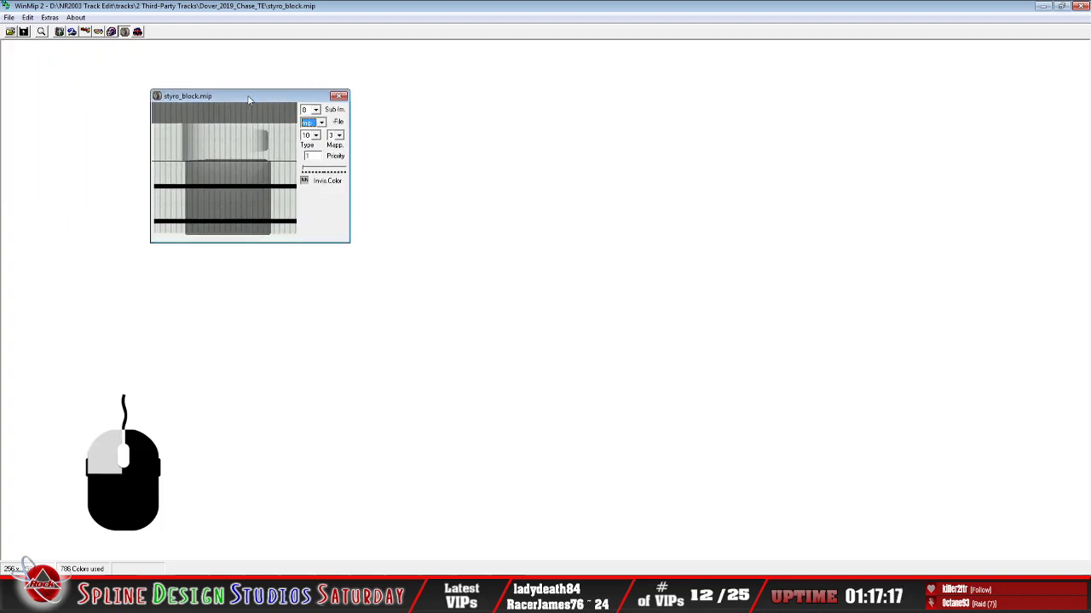
Save the image as styro_block.mip in Dover_2019_Chase_TE, replacing the existing file, and close it
click(9, 17)
click(32, 54)
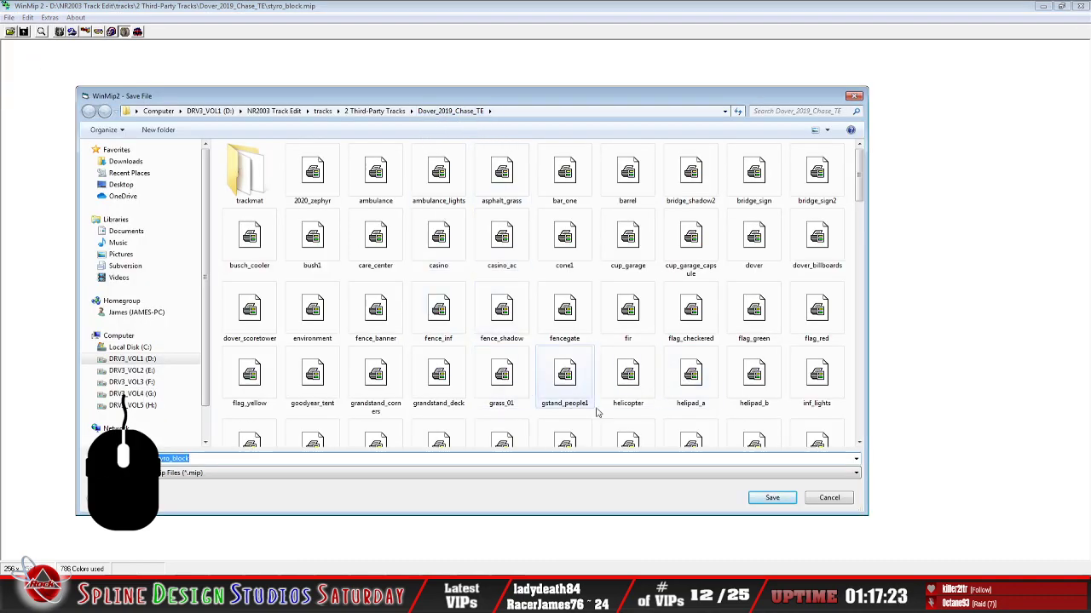
click(220, 460)
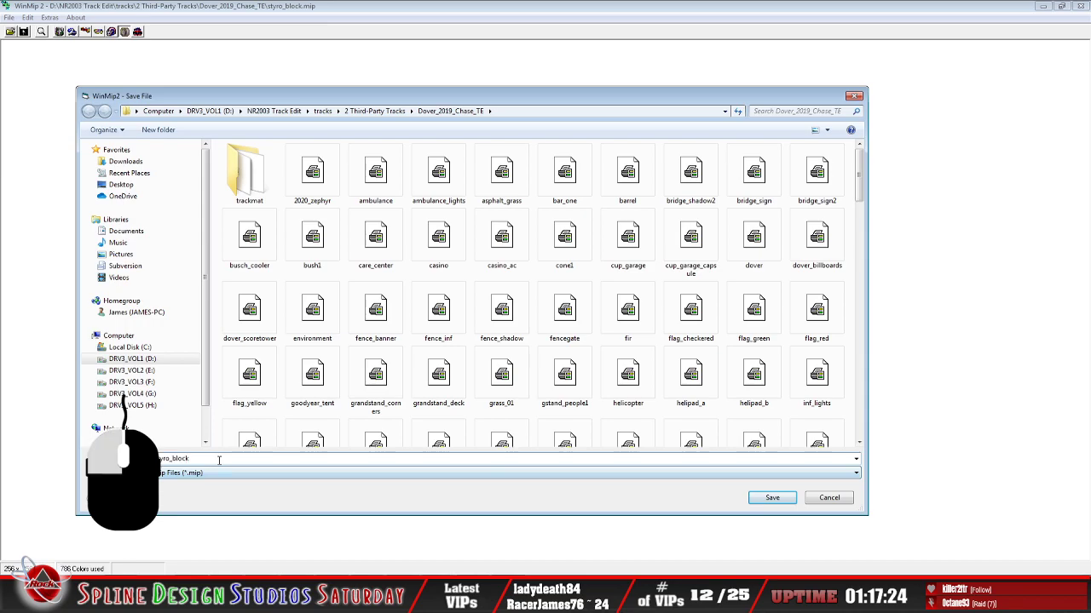
click(761, 497)
click(520, 328)
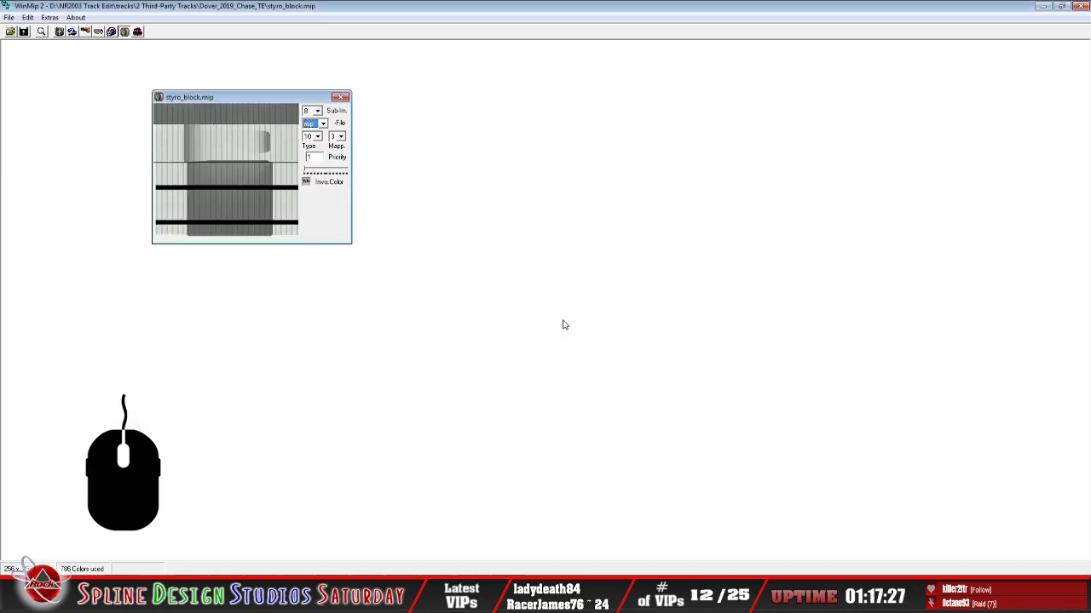
click(9, 17)
click(26, 44)
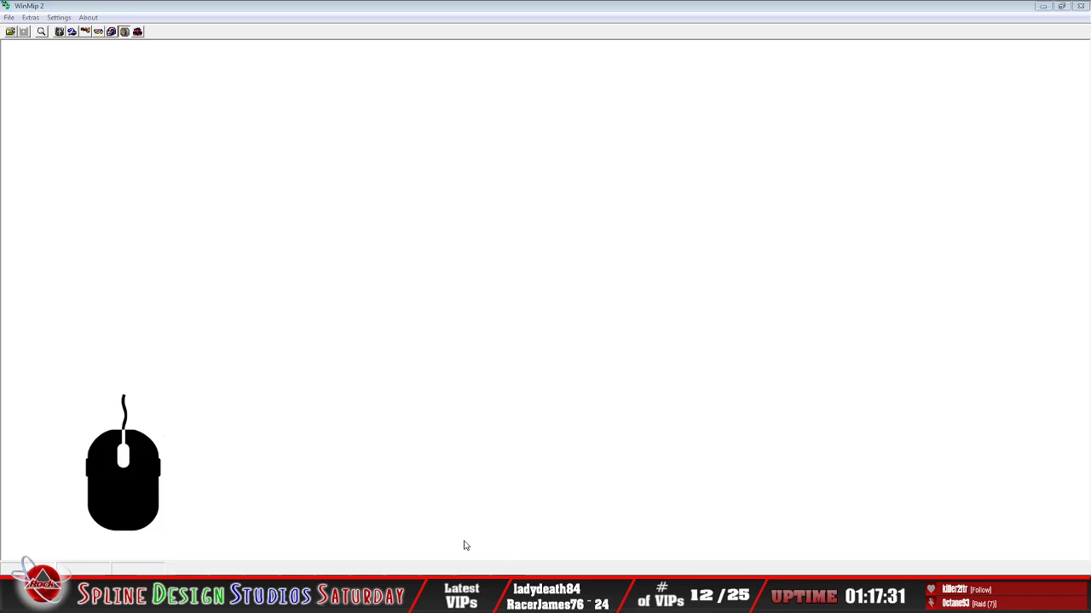
Switch to Sandbox and fly the Camera View along the inside wall by the General Tire banner to examine the styrofoam blocks
key(alt+Tab)
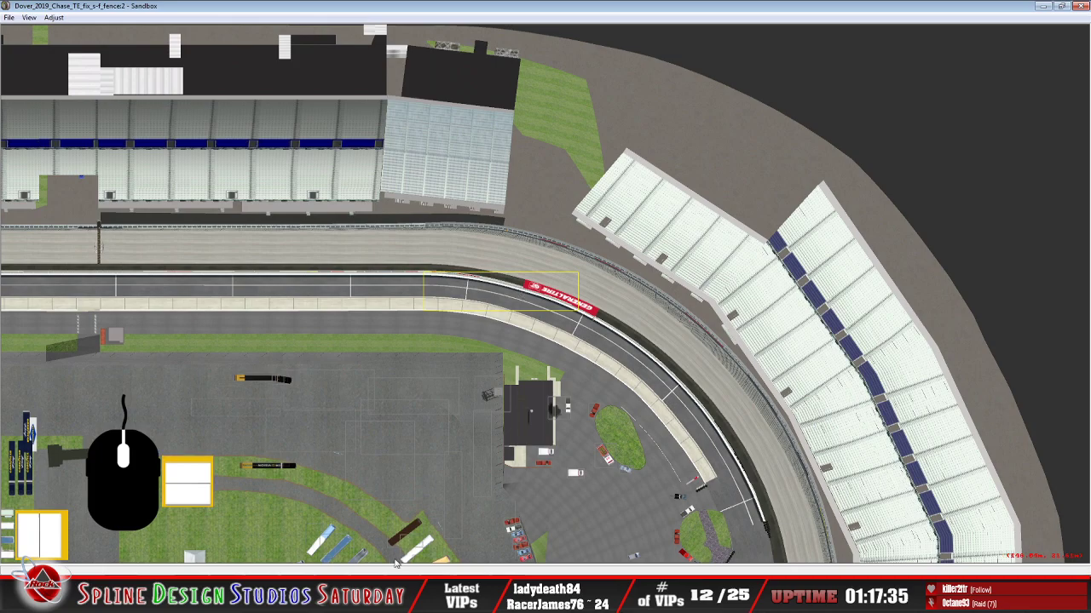
click(453, 533)
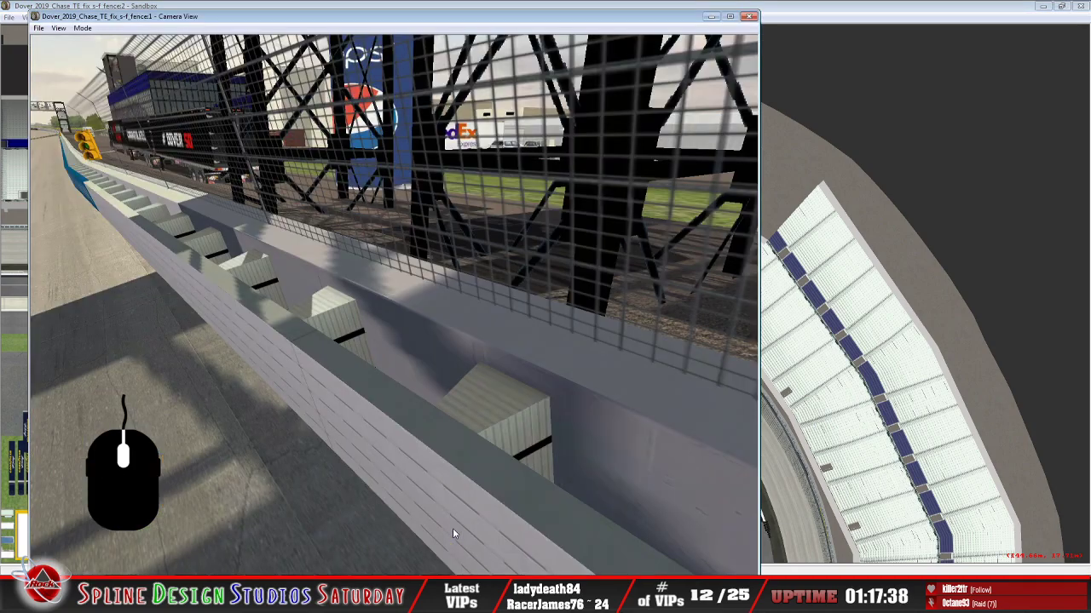
click(83, 28)
click(100, 54)
right_drag(394, 305, 394, 305)
drag(394, 305, 394, 305)
right_drag(393, 305, 394, 305)
drag(394, 305, 394, 305)
right_drag(394, 305, 394, 305)
drag(393, 305, 394, 305)
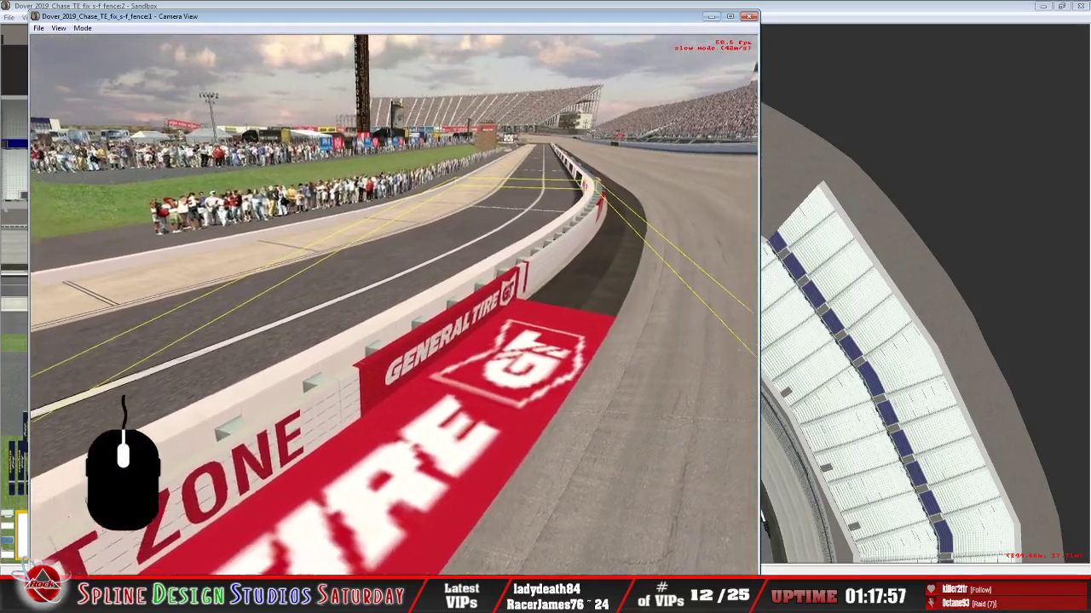
right_drag(393, 305, 394, 305)
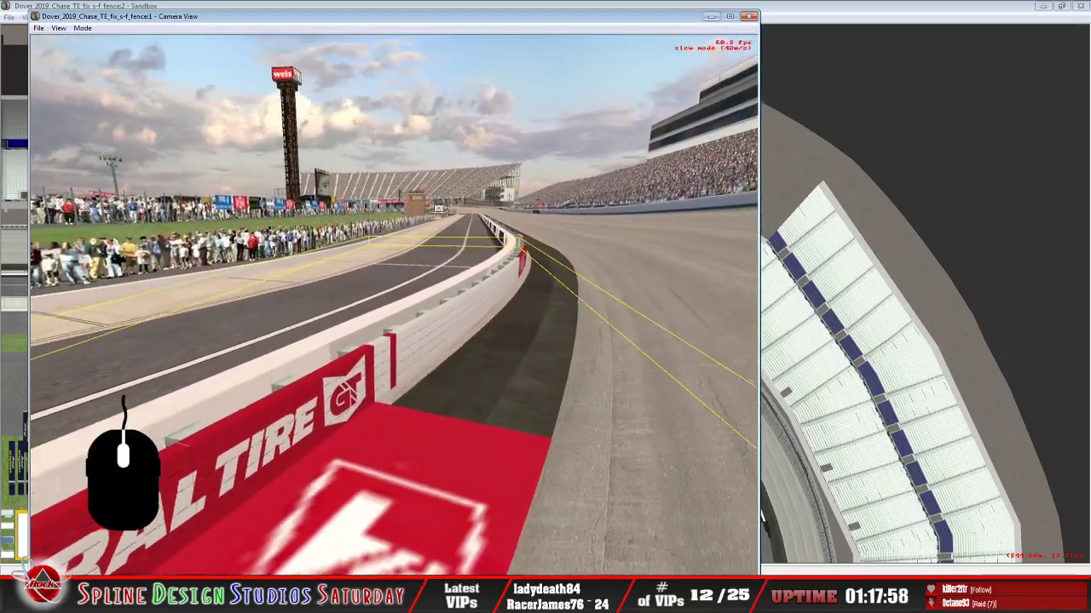
drag(394, 305, 393, 306)
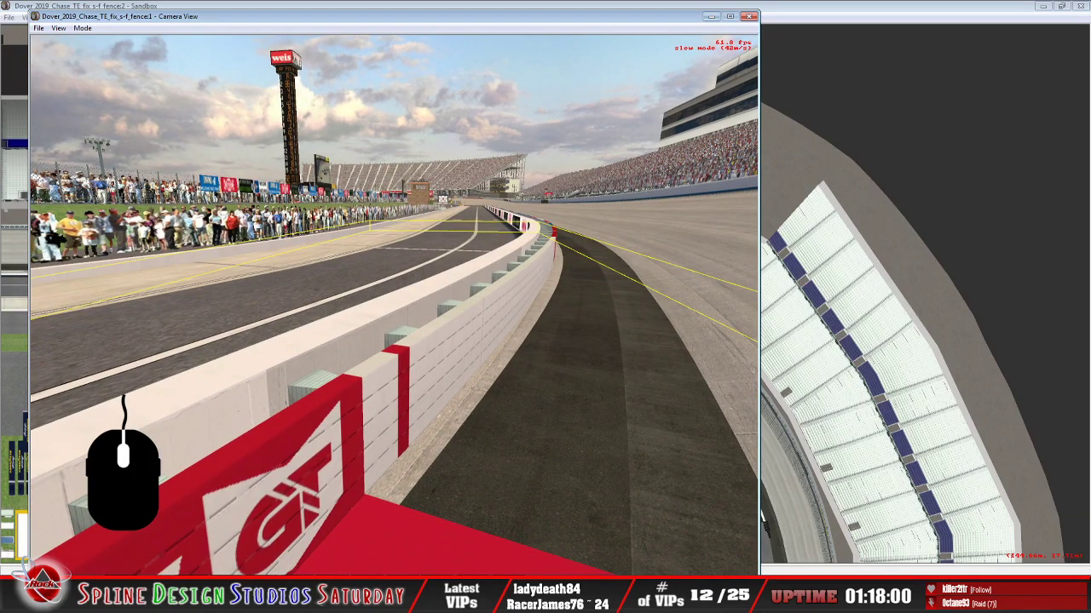
Return to the overhead track view and open the section editor with its texture assignment and wall properties
click(824, 9)
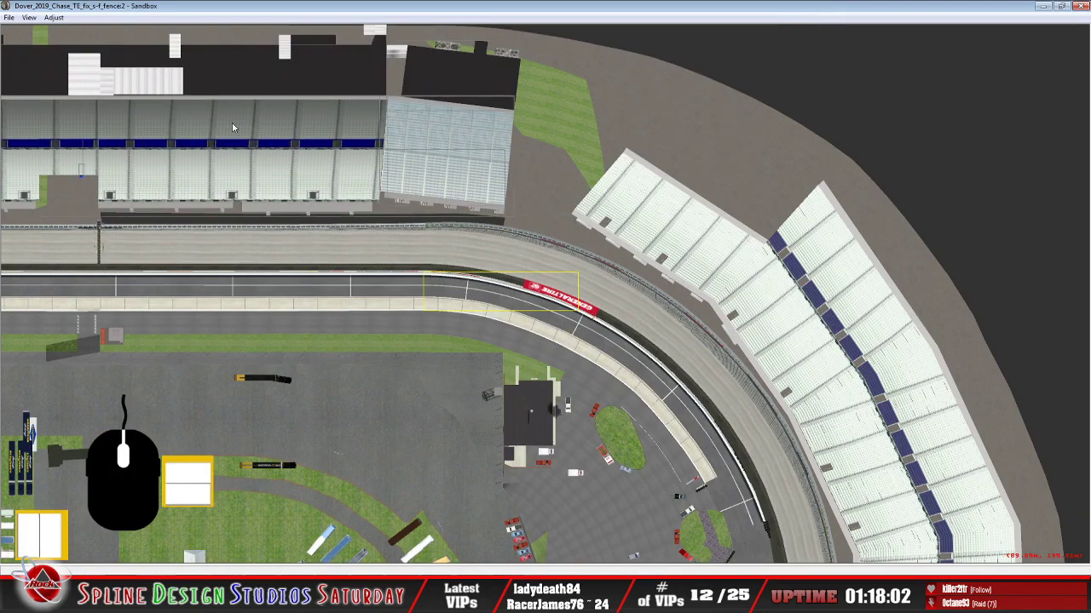
click(941, 108)
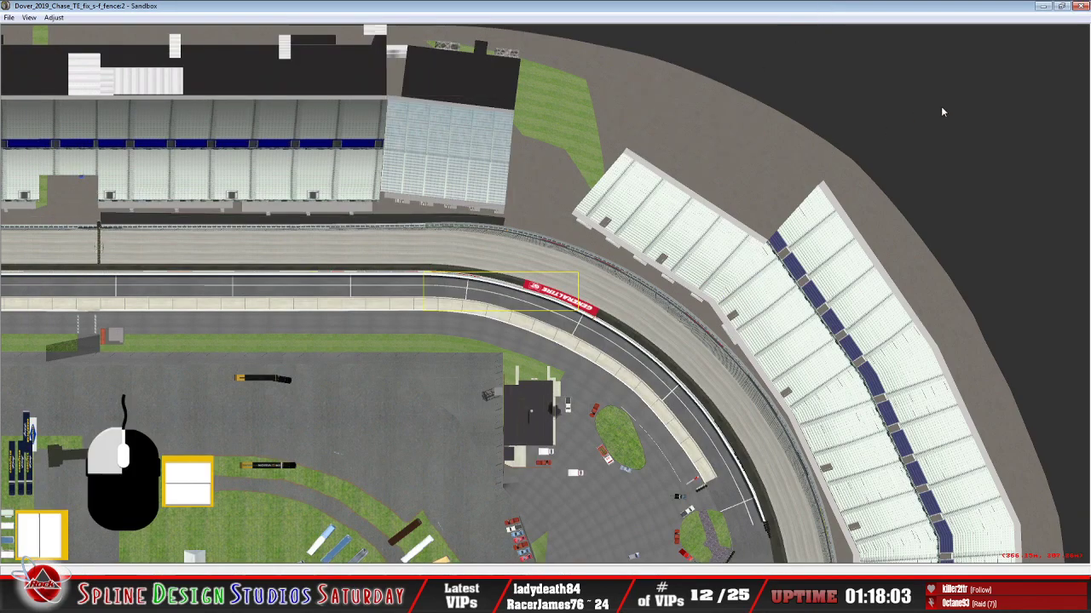
click(29, 17)
click(60, 142)
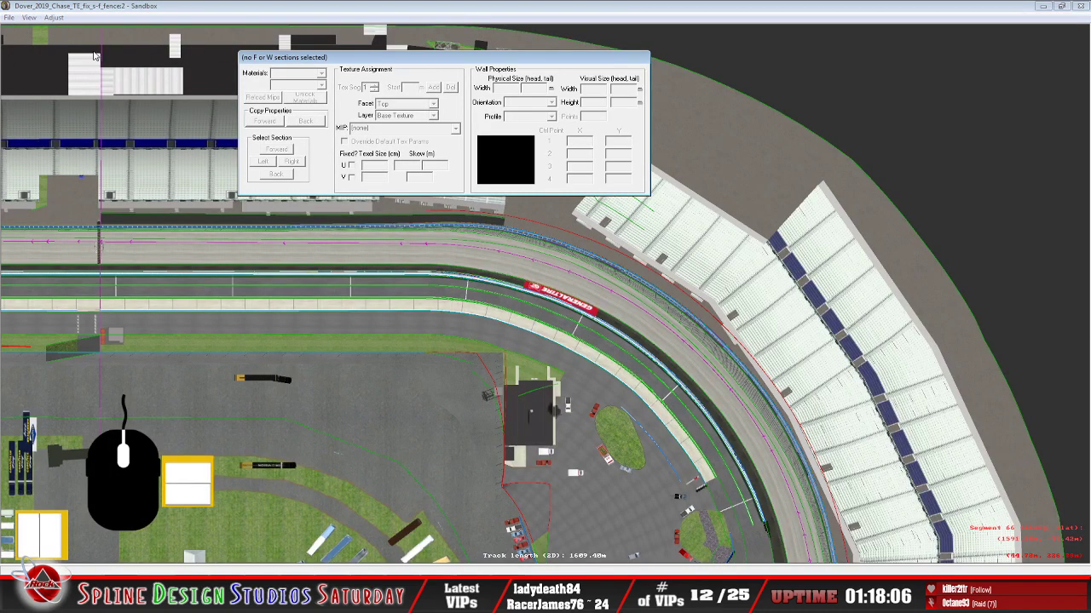
Save the track under the new name Dover_2019_Chase_TE_apply_new_pitwall_shading in the Dover_2019_Chase_TE folder
click(10, 17)
click(60, 146)
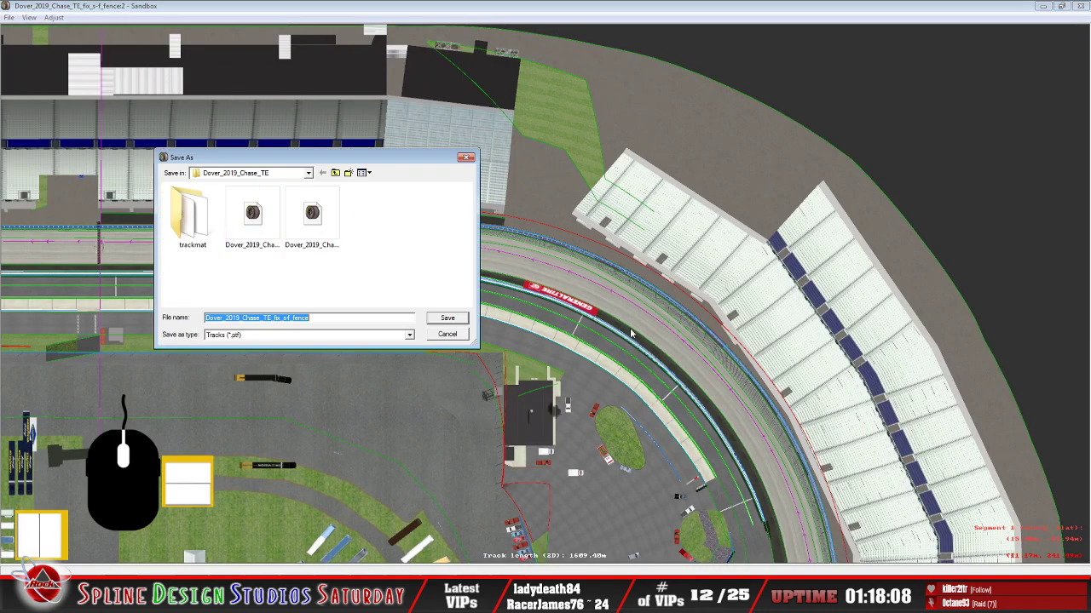
click(346, 320)
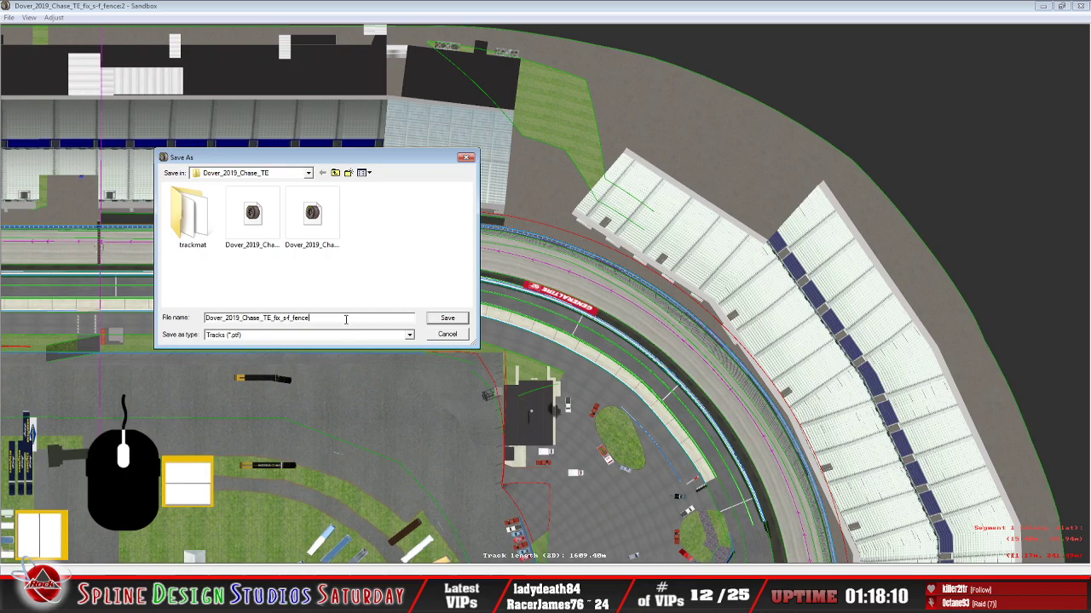
key(BackSpace)
key(BackSpace)
key(BackSpace)
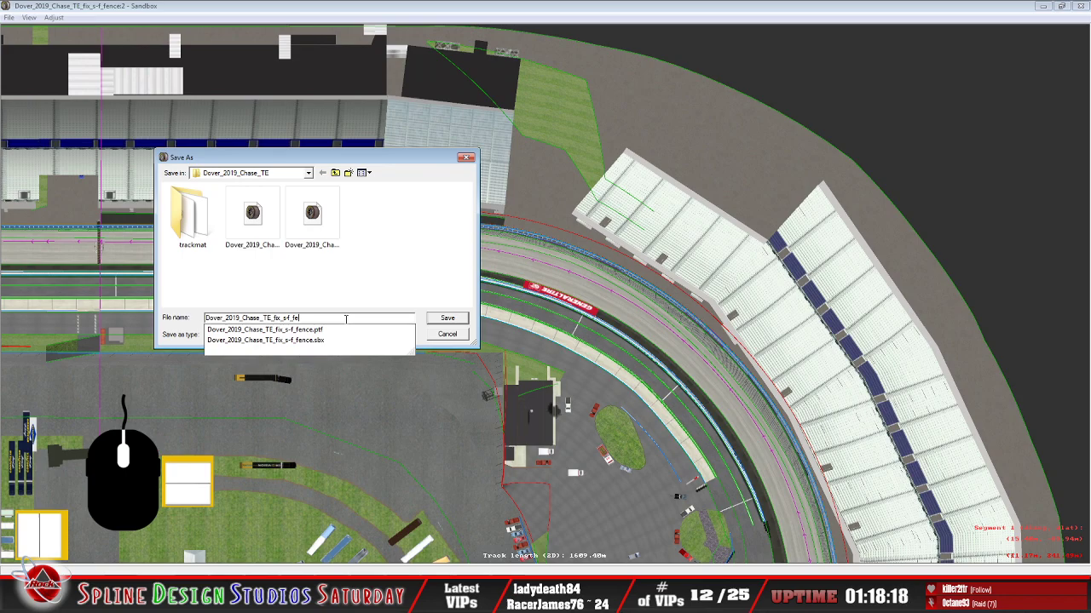
key(BackSpace)
key(BackSpace)
key(BackSpace)
text(asph_ne)
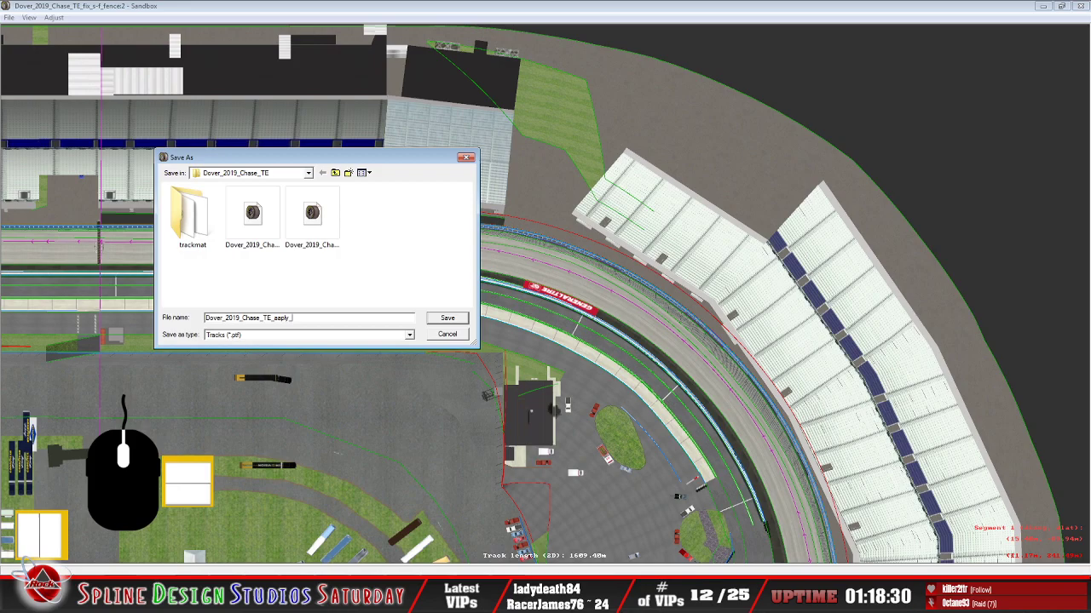
text(w)
text(_pitwall_shading)
click(279, 317)
key(BackSpace)
text(p)
click(451, 319)
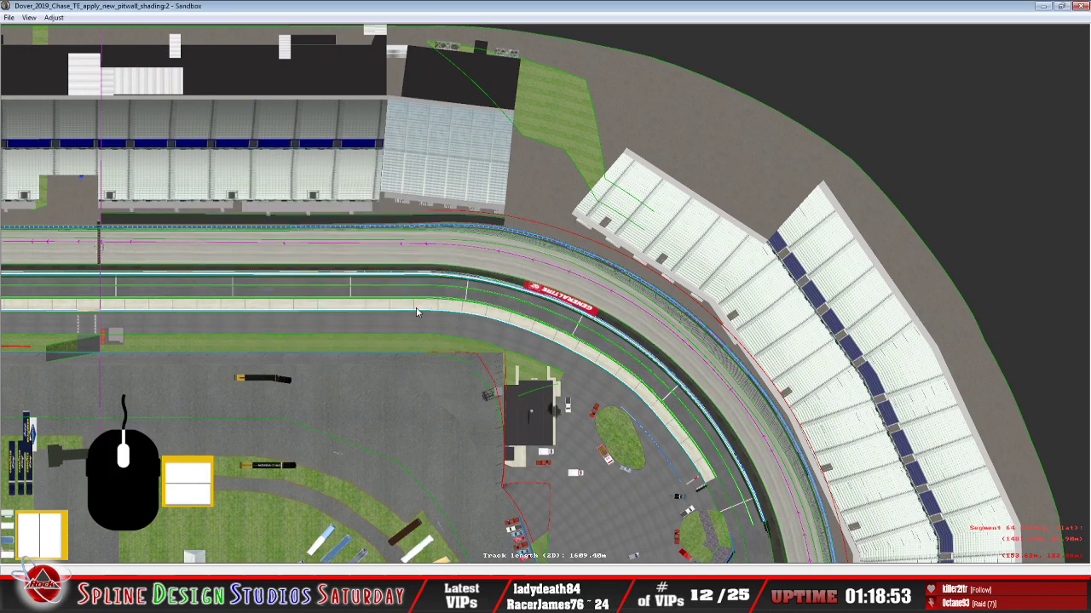
Check the Dover_2019_Chase_TE folder in Windows Explorer for the new pitwall shading track file, and return to Sandbox
click(67, 596)
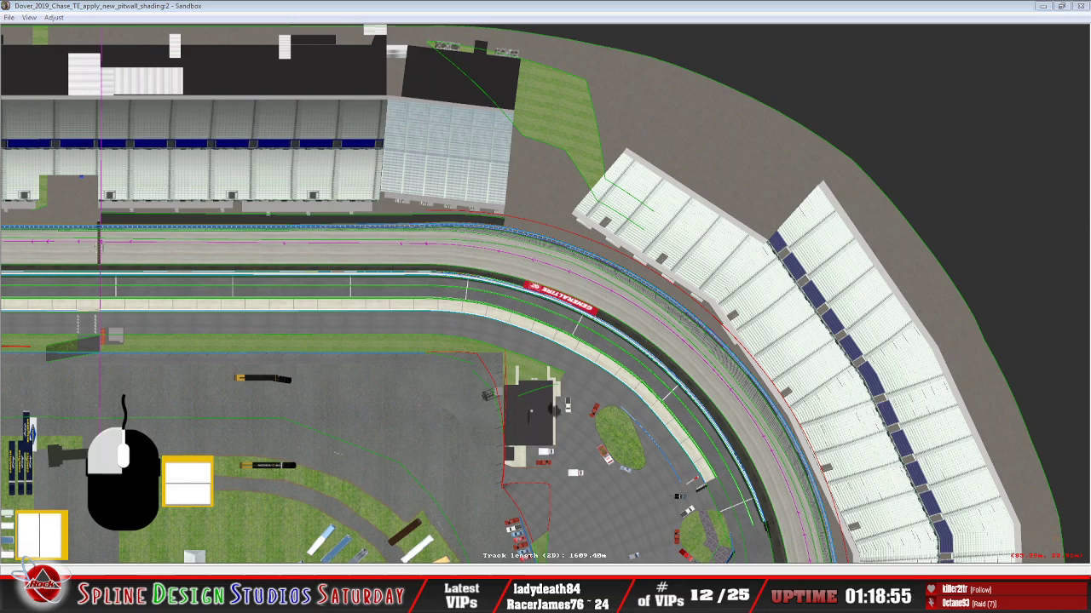
click(68, 547)
click(632, 174)
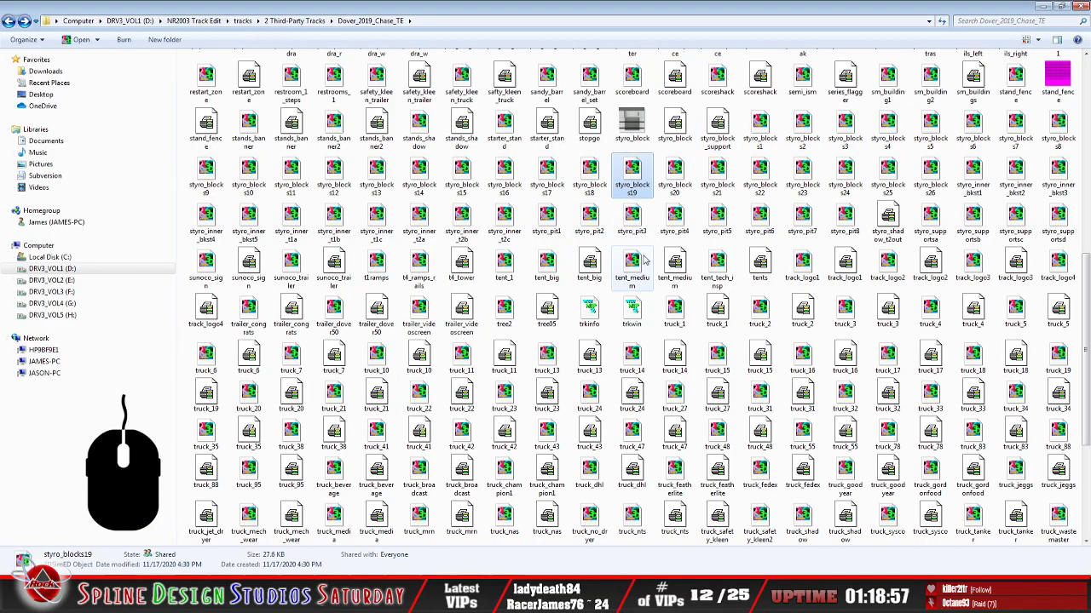
scroll(632, 179, up, 5)
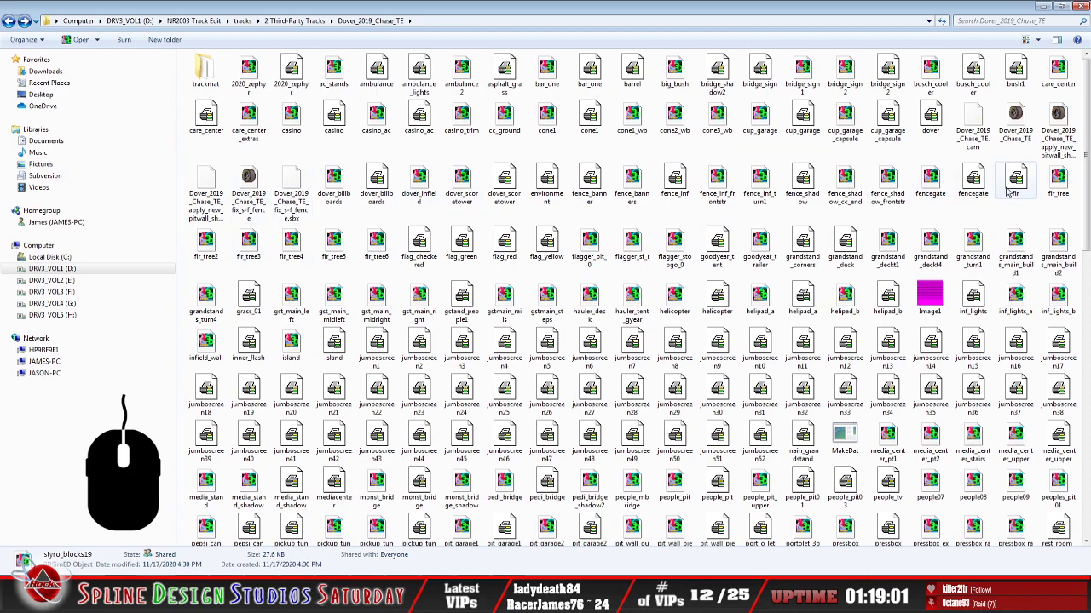
click(1060, 152)
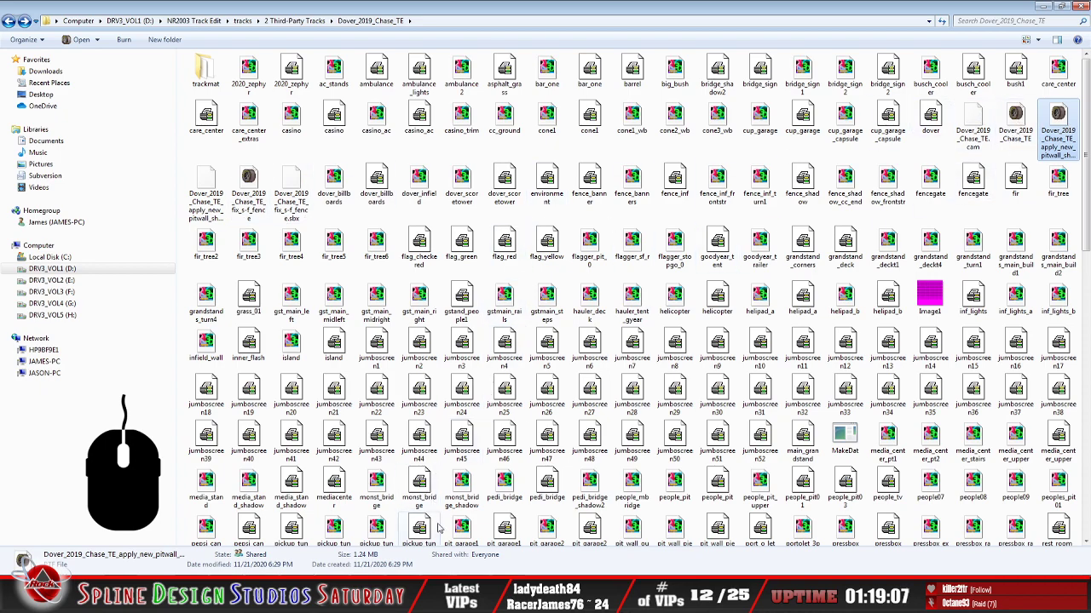
click(451, 591)
click(470, 552)
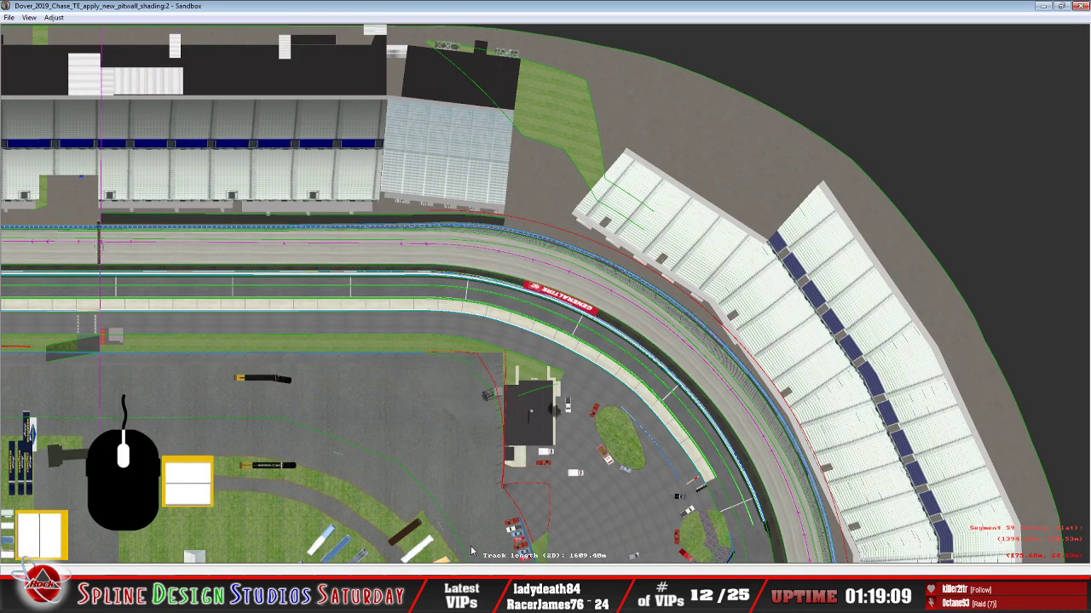
Close the current track and open Dover_2019_Chase_TE_apply_new_pitwall_shading from the Dover_2019_Chase_TE folder
click(9, 17)
click(29, 54)
click(8, 17)
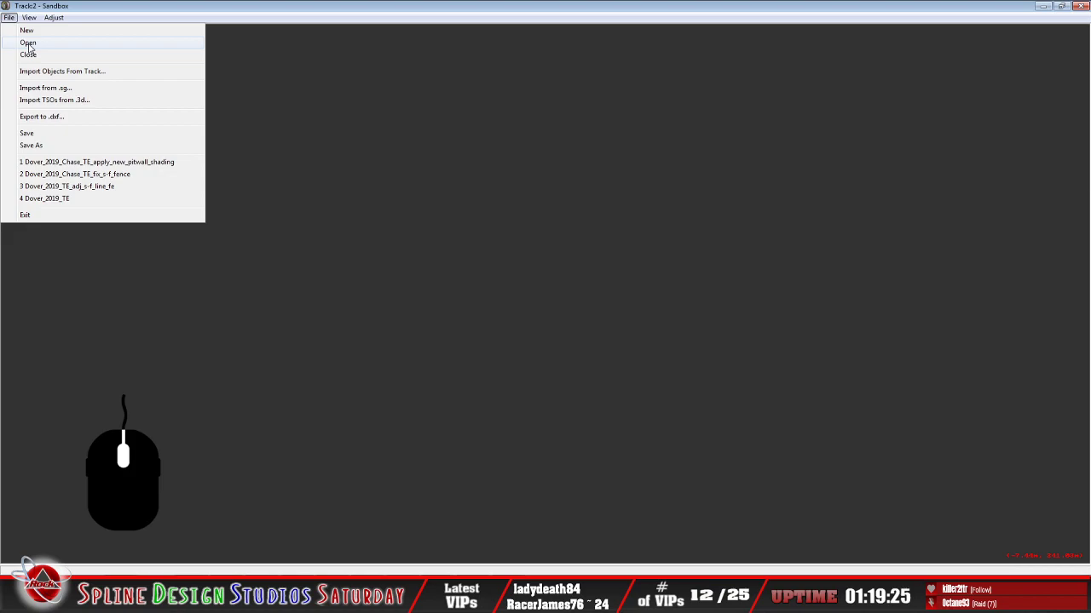
click(28, 43)
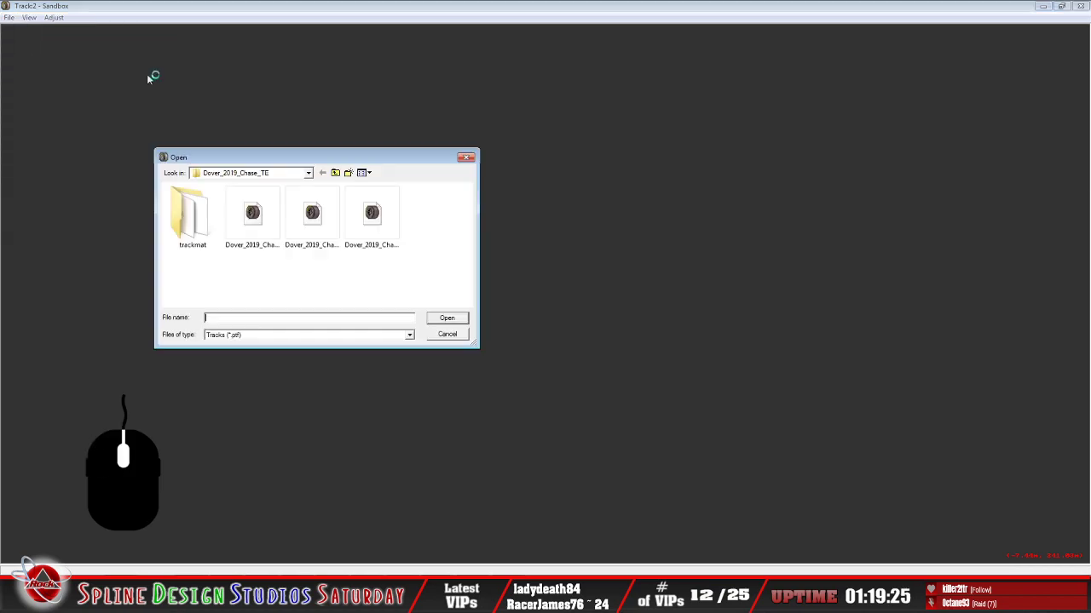
click(382, 243)
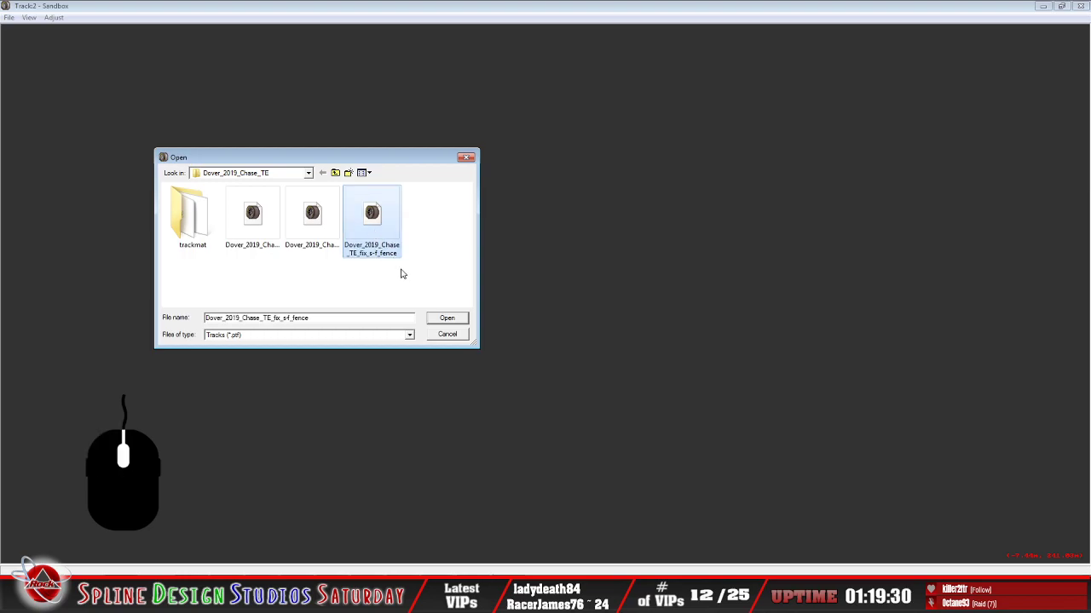
click(328, 254)
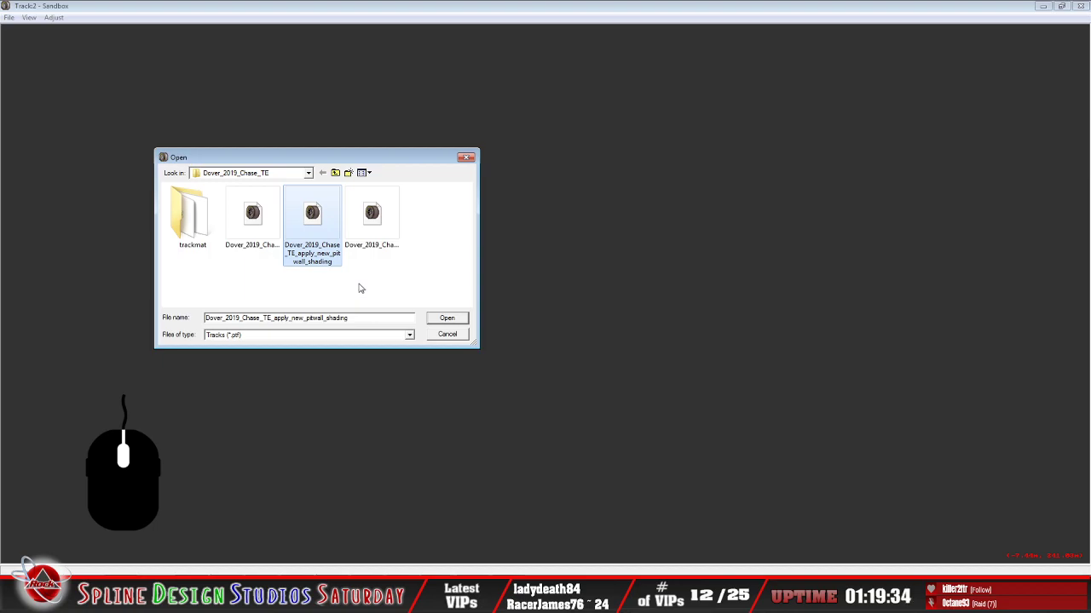
click(450, 321)
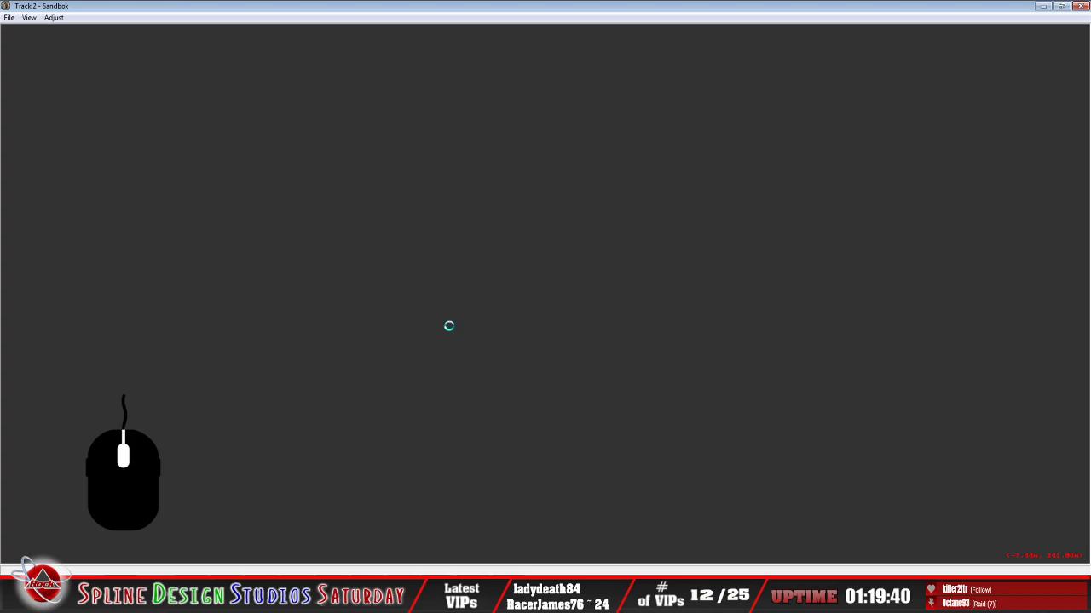
click(450, 327)
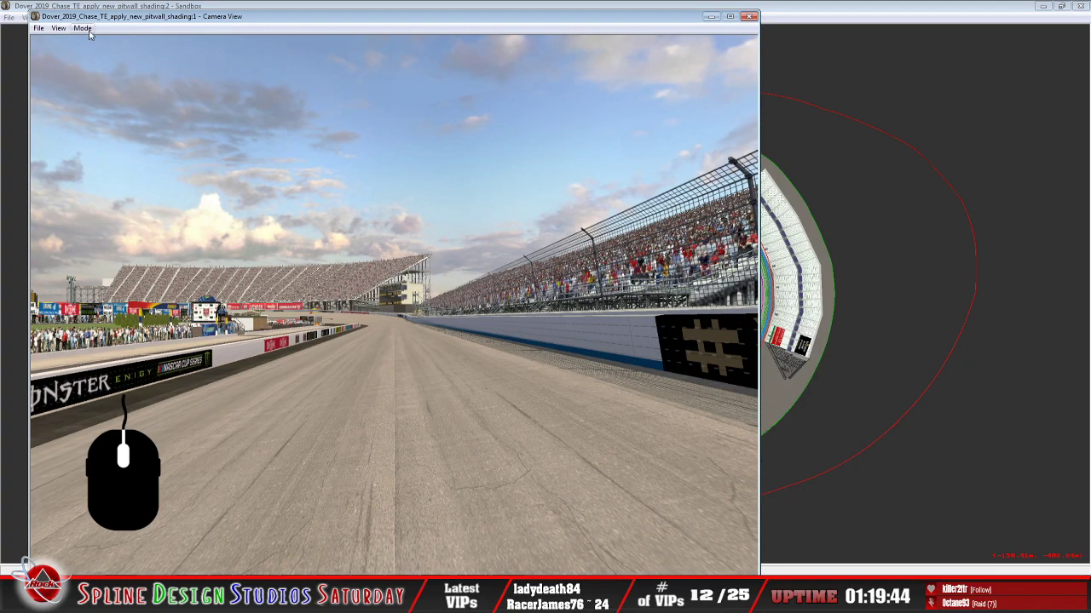
Fly the Camera View to the pit wall by the General Tire banner and examine the styrofoam blocks behind the inside wall
click(83, 29)
click(107, 42)
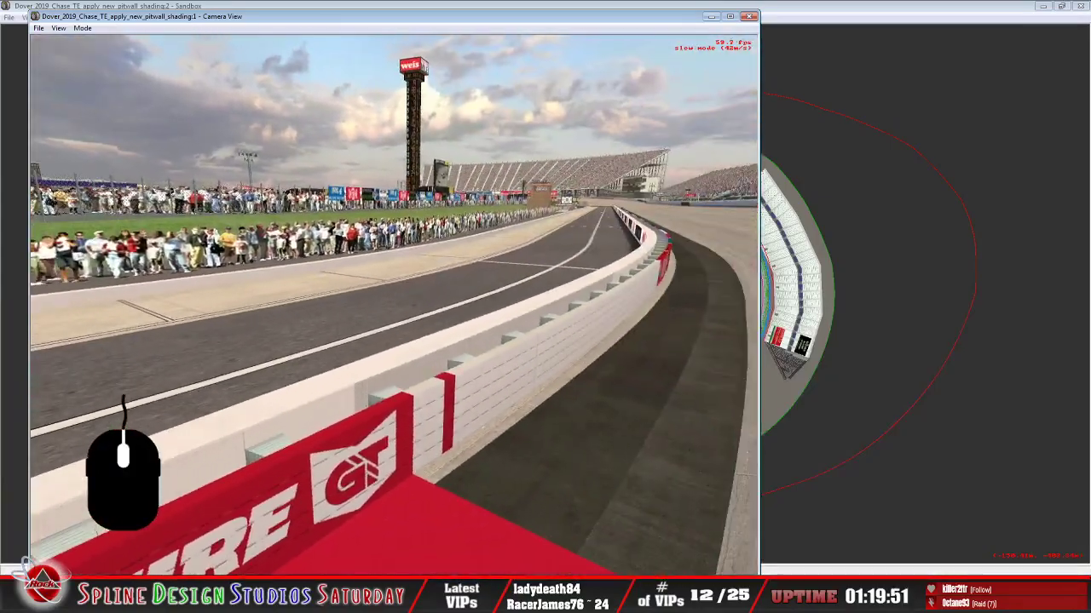
click(393, 305)
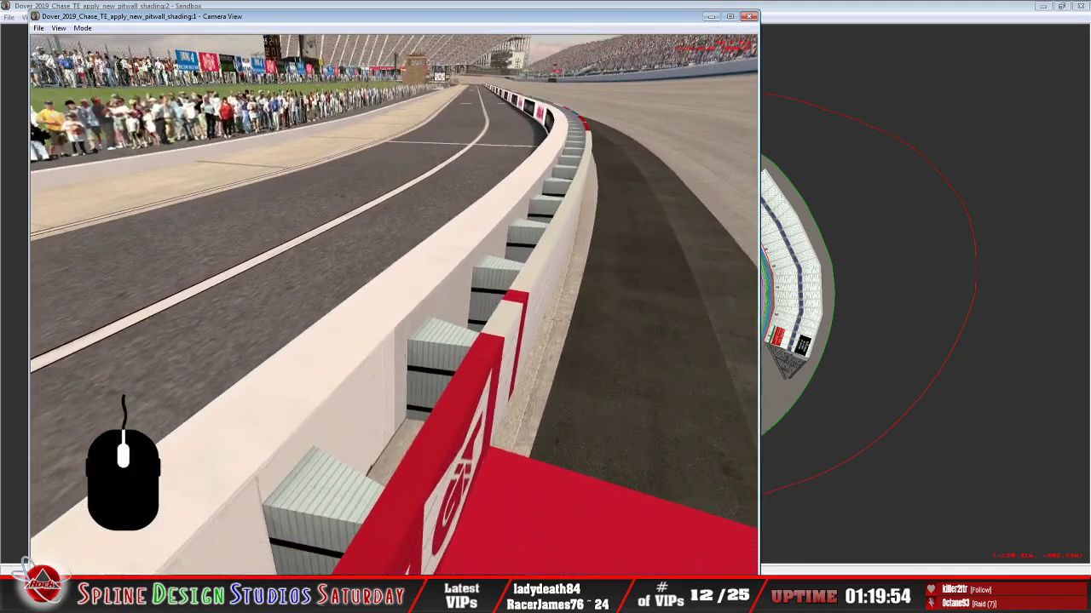
key(Down)
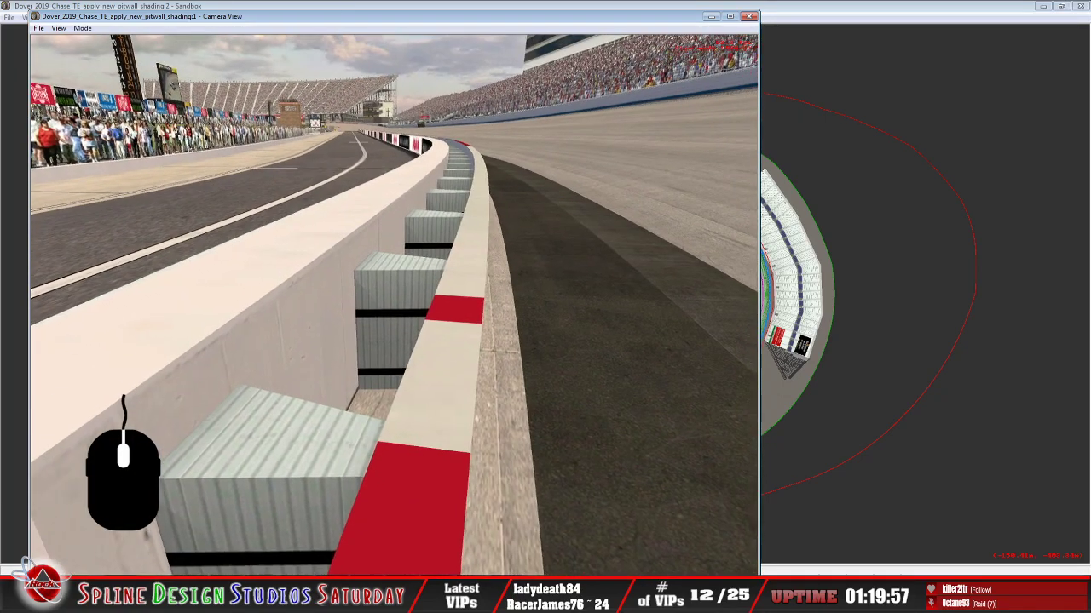
key(Up)
key(Right)
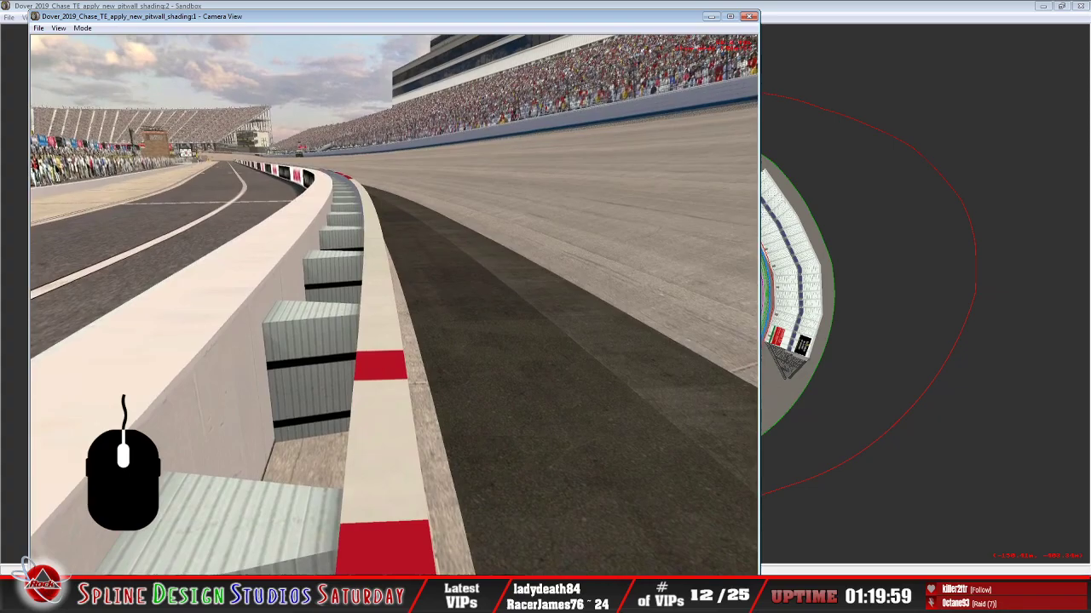
key(Down)
key(Left)
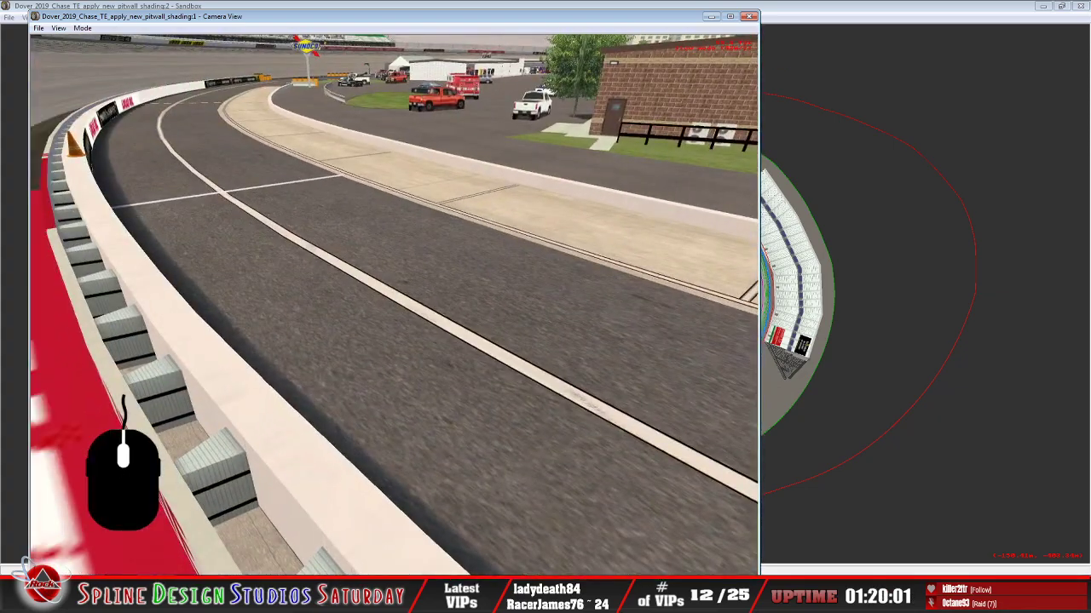
key(Right)
key(Up)
key(Down)
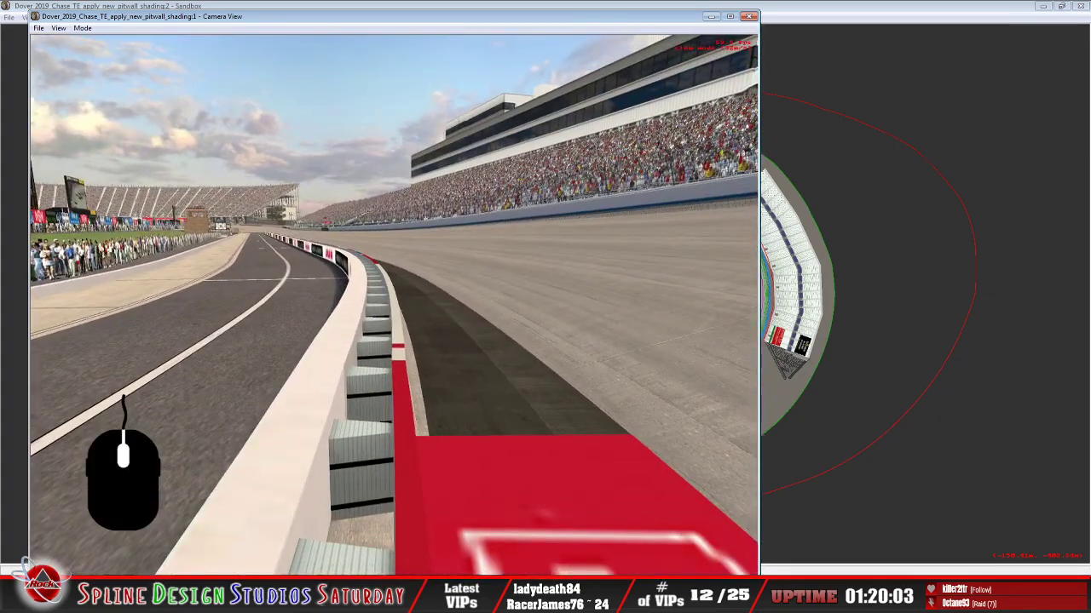
key(Up)
key(Down)
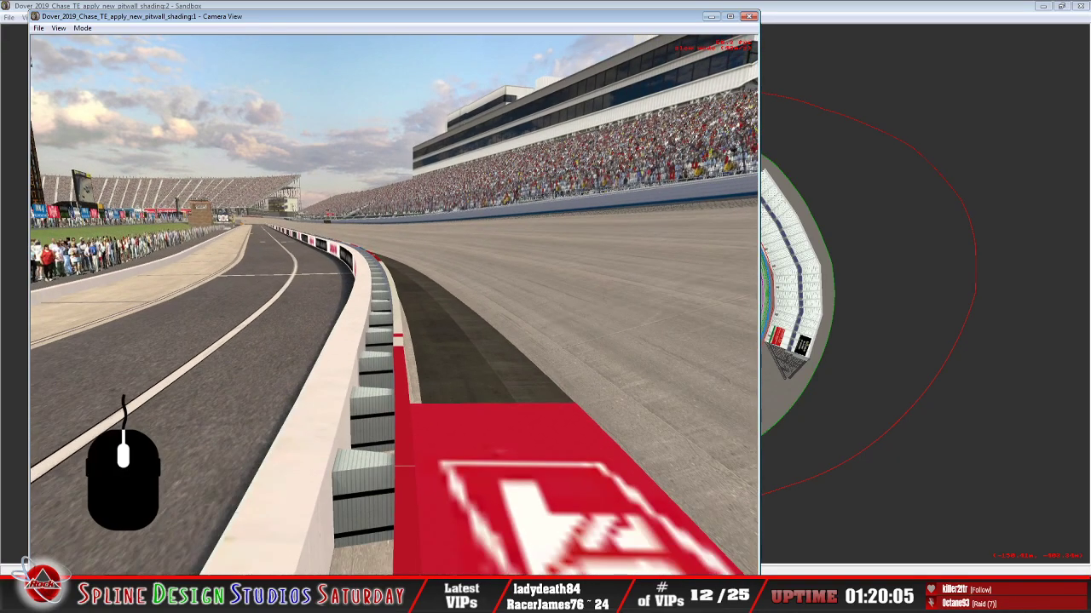
key(Up)
key(Down)
key(Up)
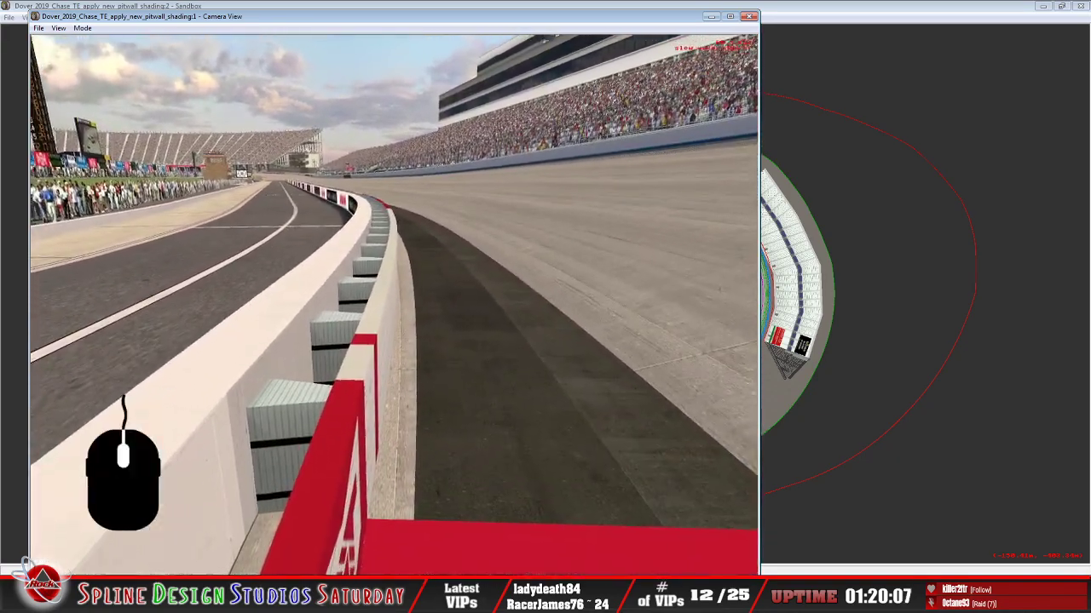
key(Down)
drag(391, 366, 392, 317)
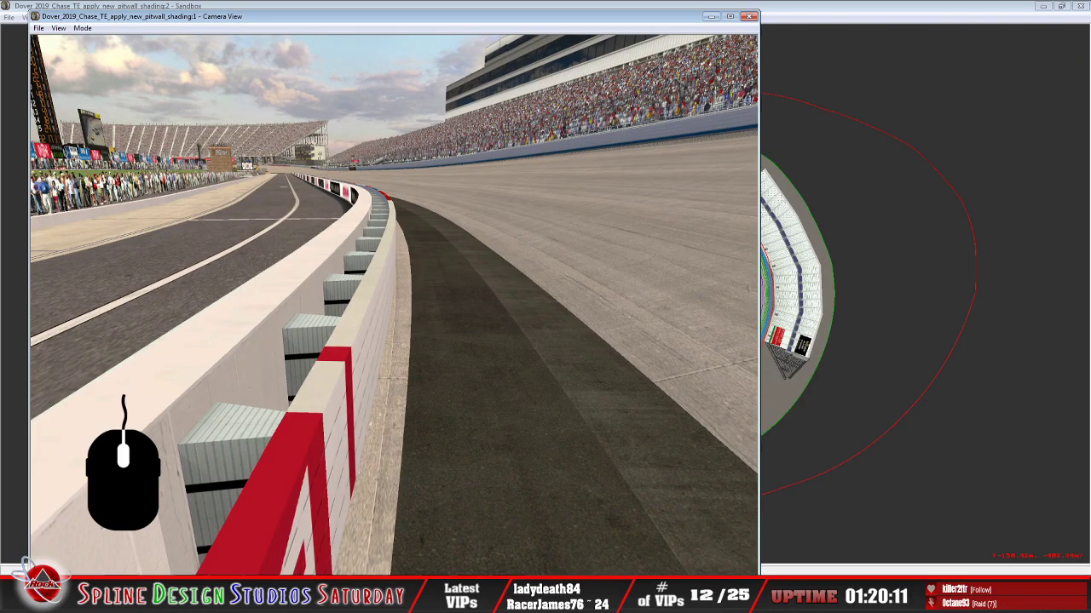
Switch to Paint Shop Pro and move the 1:1 styro_block image closer to the 2:1 version for comparison
click(512, 596)
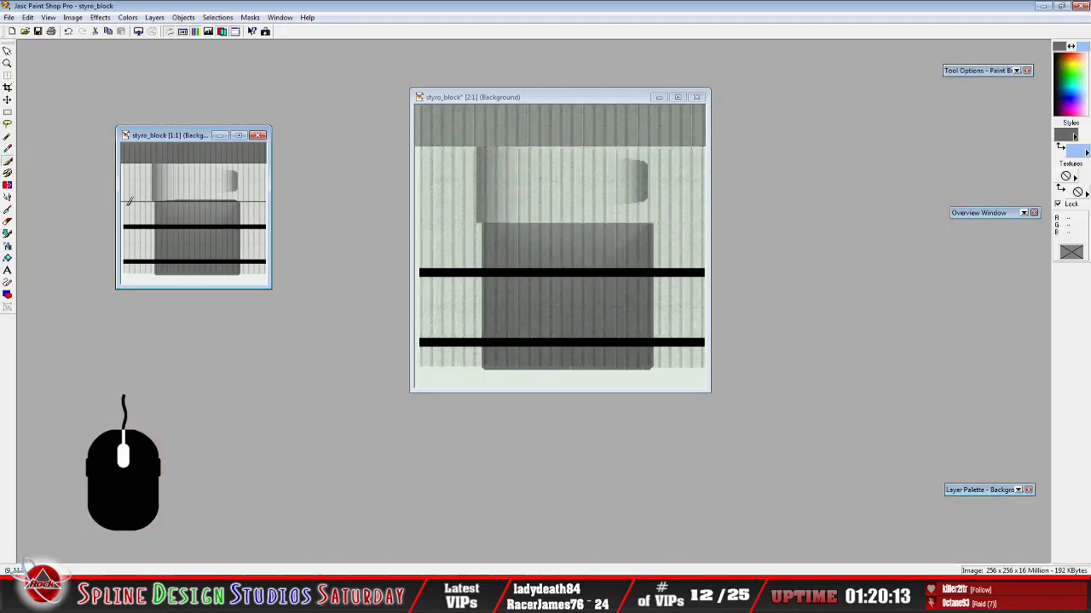
drag(167, 142, 255, 145)
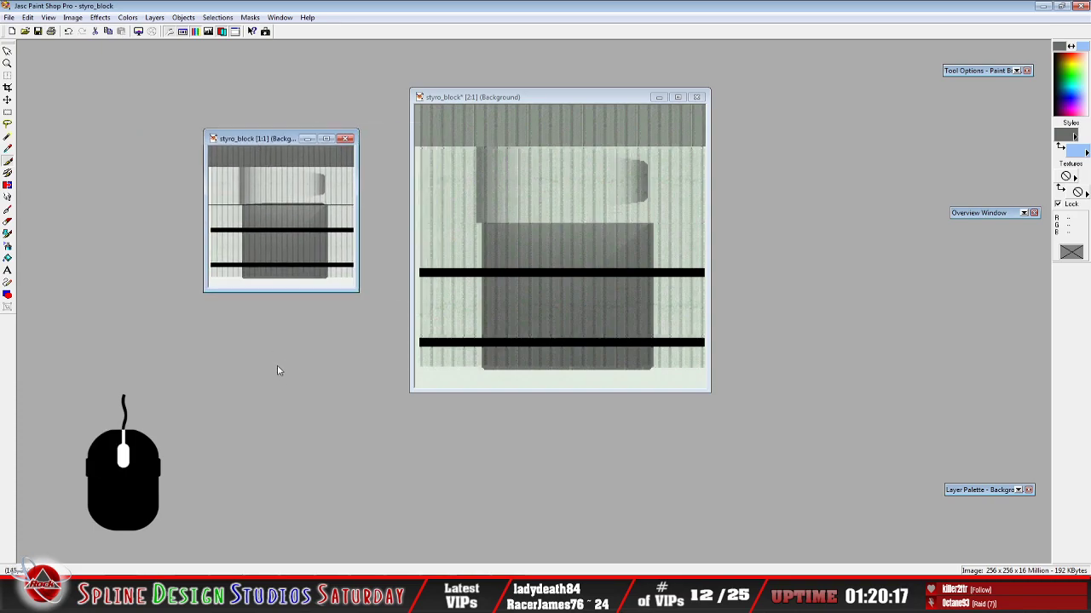
click(440, 597)
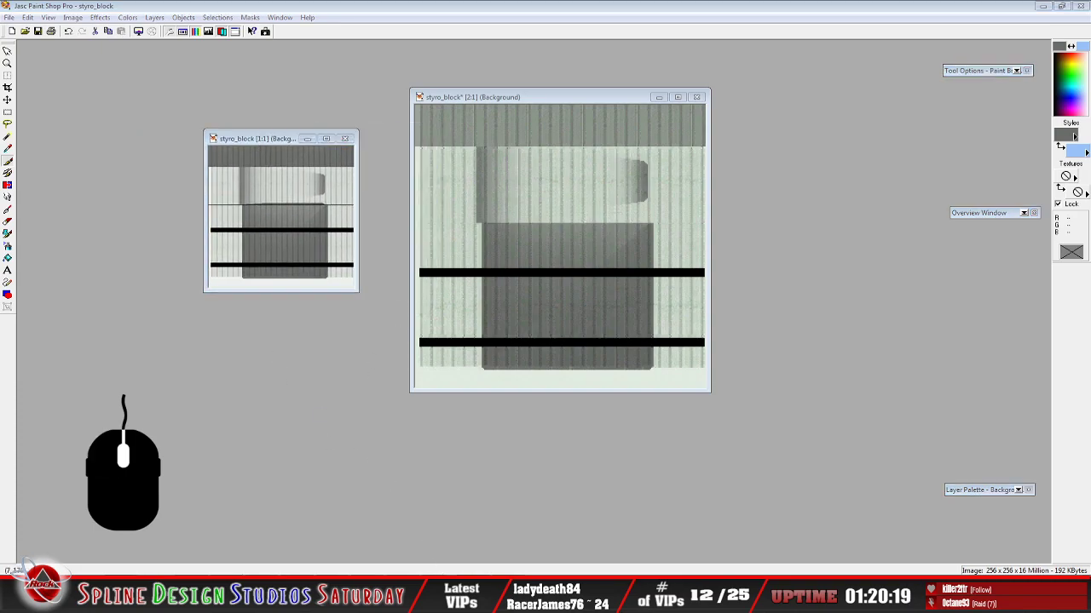
Return to the Sandbox Camera View and fly from the pit wall to the outside wall to examine its styrofoam blocks behind the fence
key(alt+Tab)
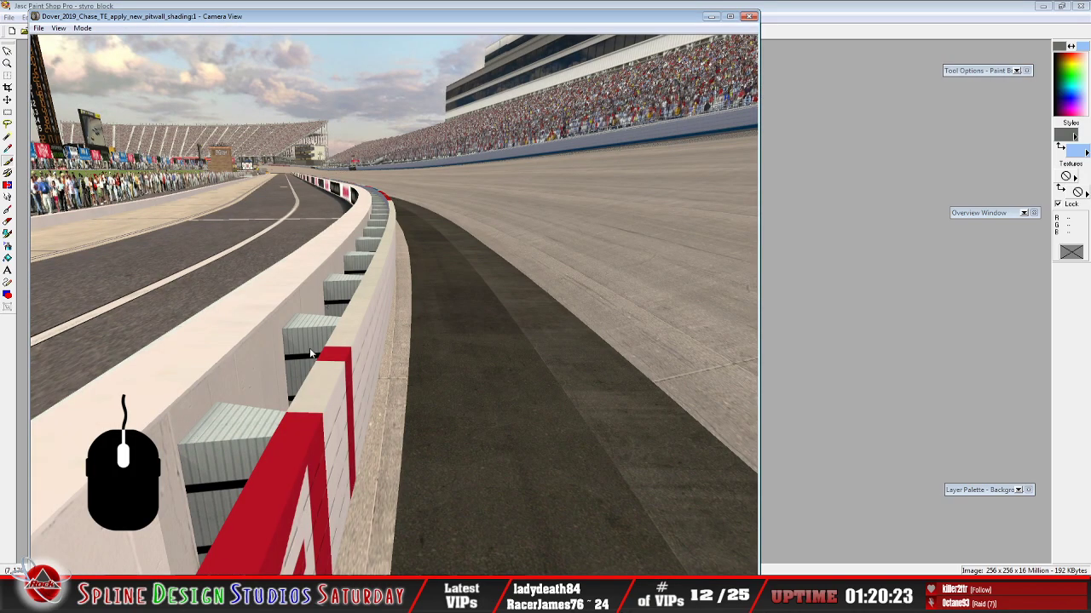
click(82, 28)
click(102, 57)
right_drag(394, 305, 324, 366)
drag(394, 305, 460, 315)
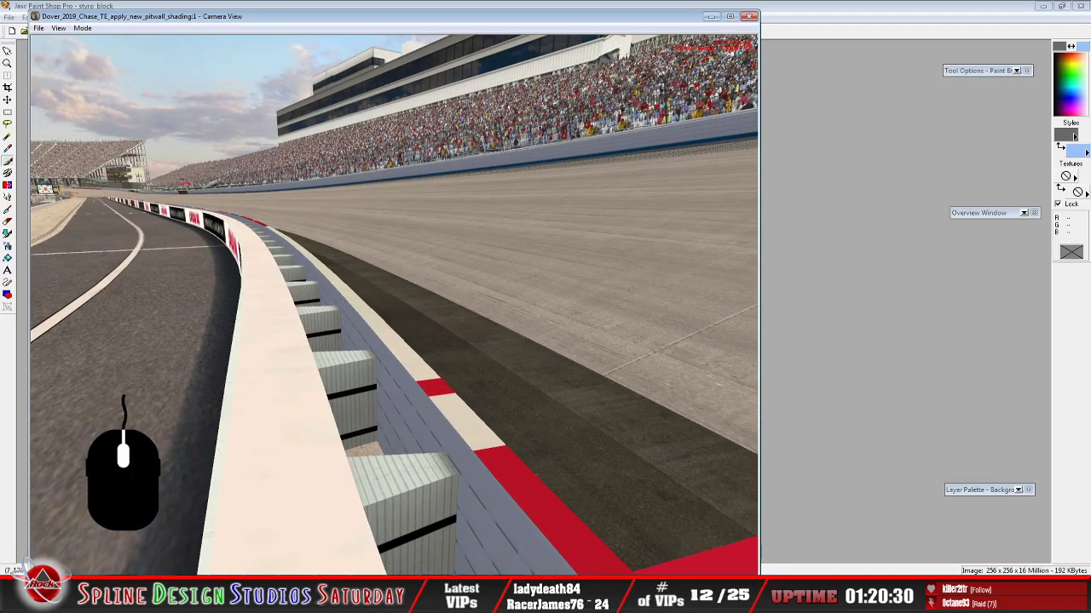
key(Left)
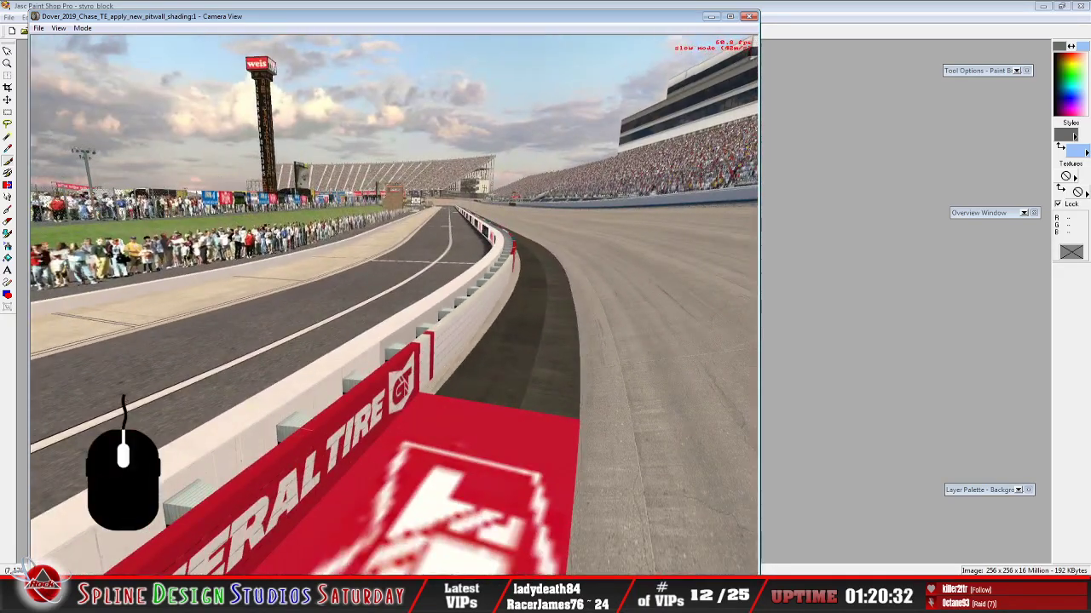
key(Right)
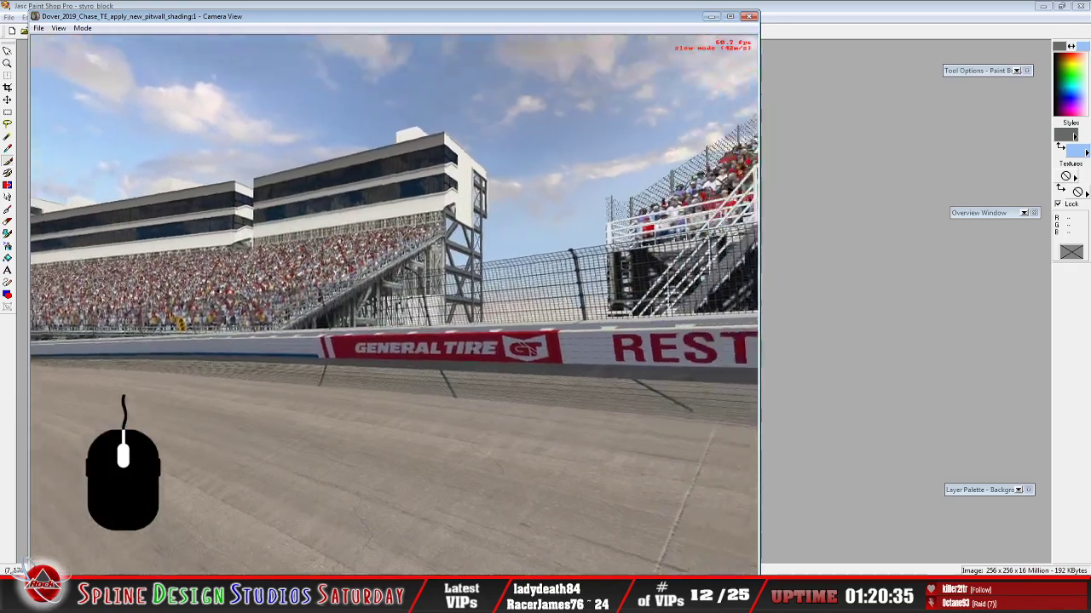
mouse_move(393, 305)
right_down()
mouse_move(394, 290)
mouse_move(375, 298)
right_up()
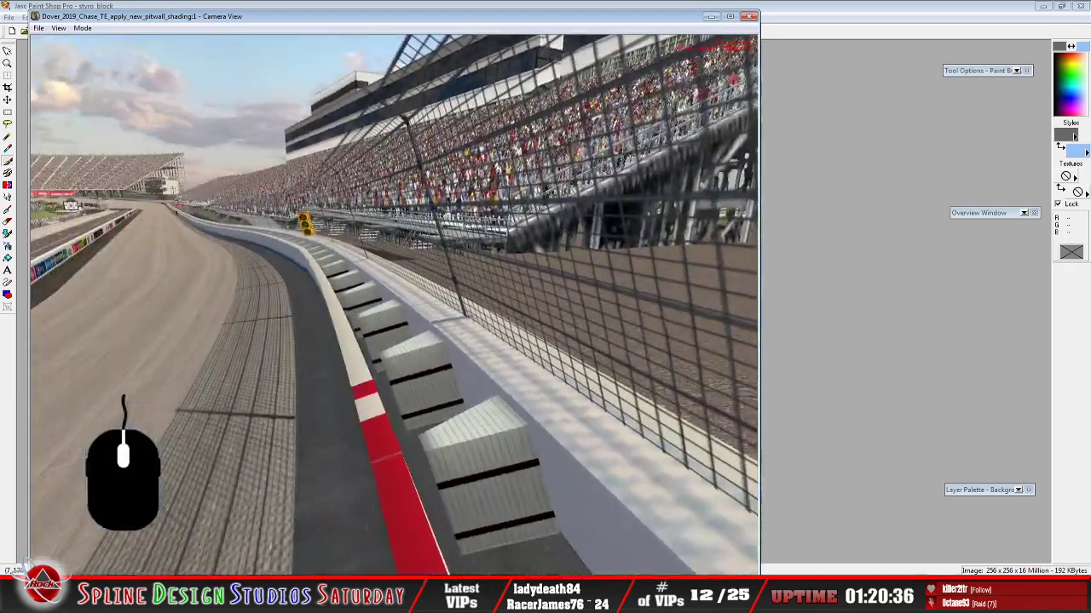
key(Left)
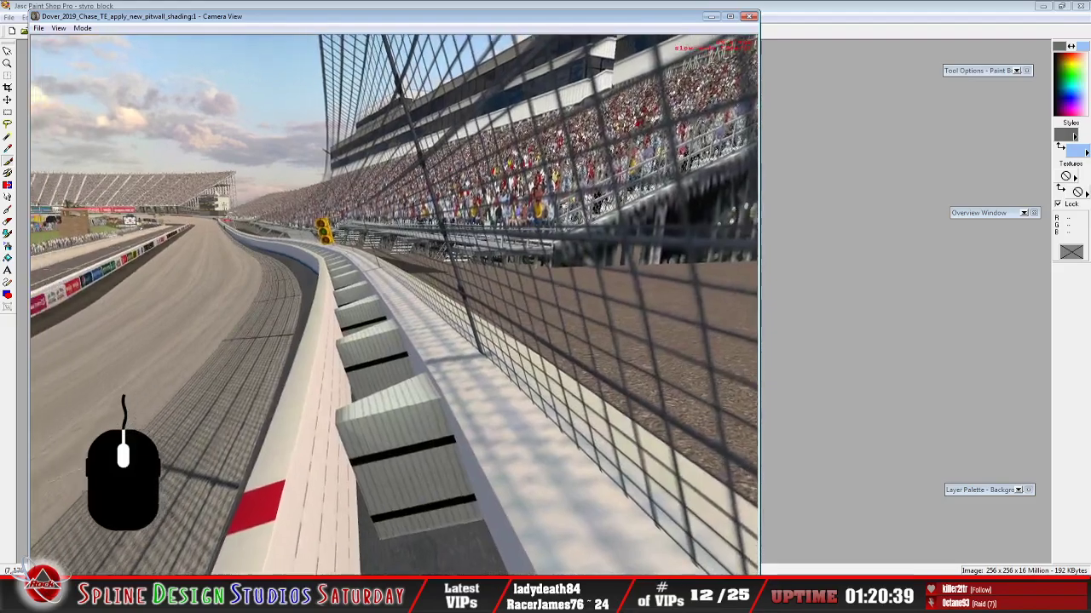
right_drag(394, 305, 394, 282)
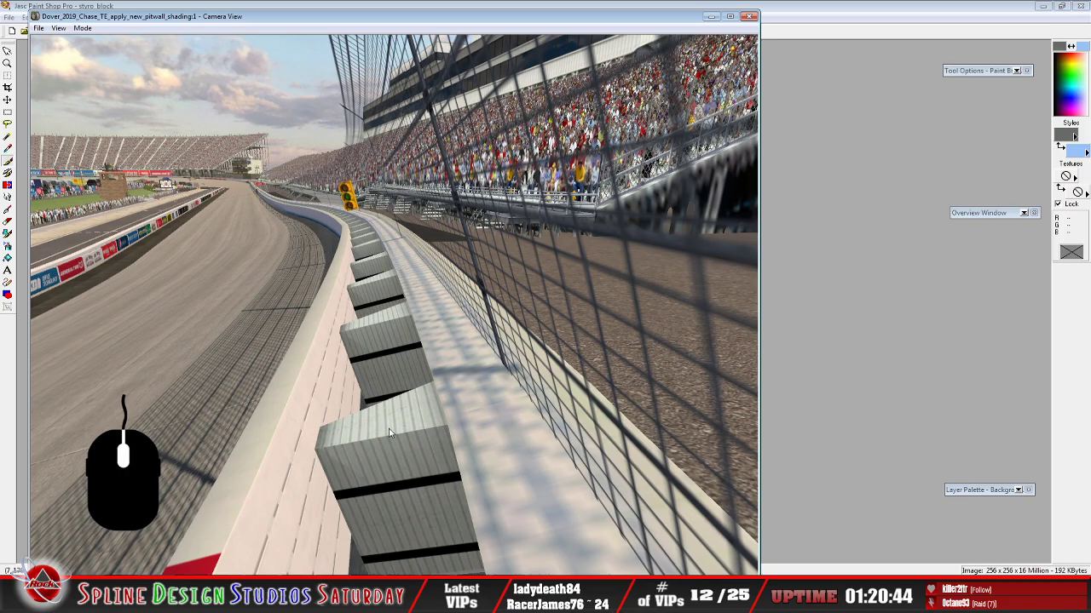
Fly the Camera View in Slew Mode along the outside wall to the steel towers by the Pepsi sign and examine the styrofoam blocks
click(82, 28)
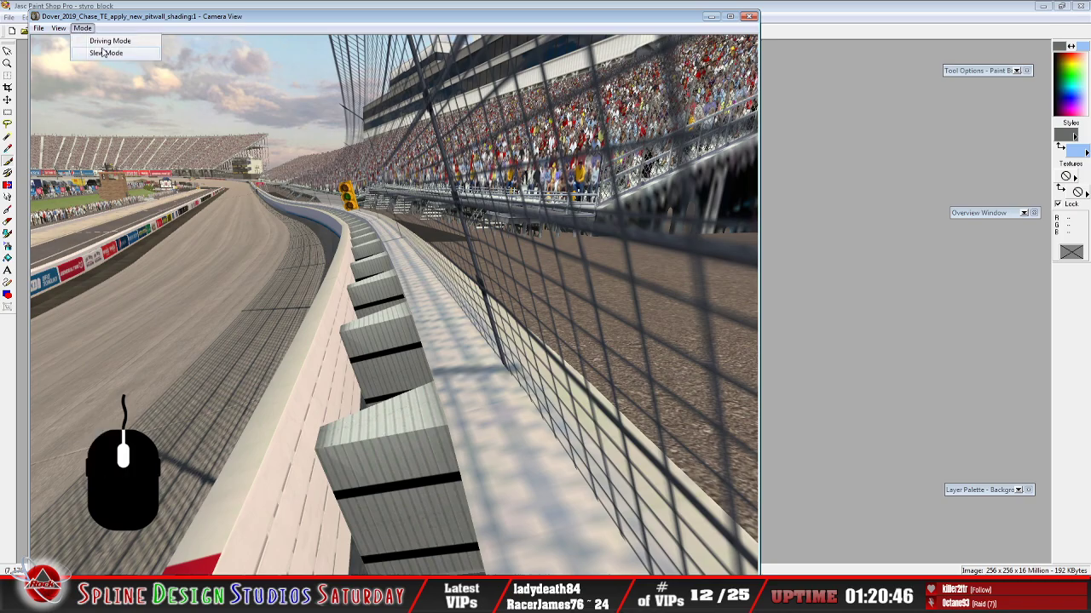
click(102, 54)
right_drag(394, 305, 417, 279)
drag(350, 220, 340, 220)
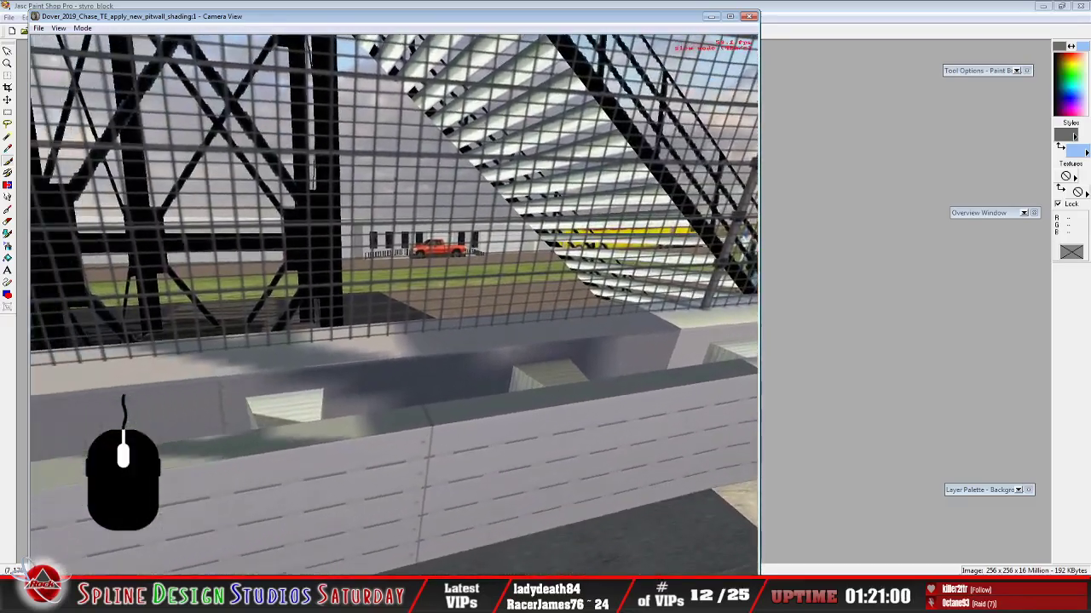
drag(393, 304, 349, 304)
key(Down)
key(Down)
key(Down)
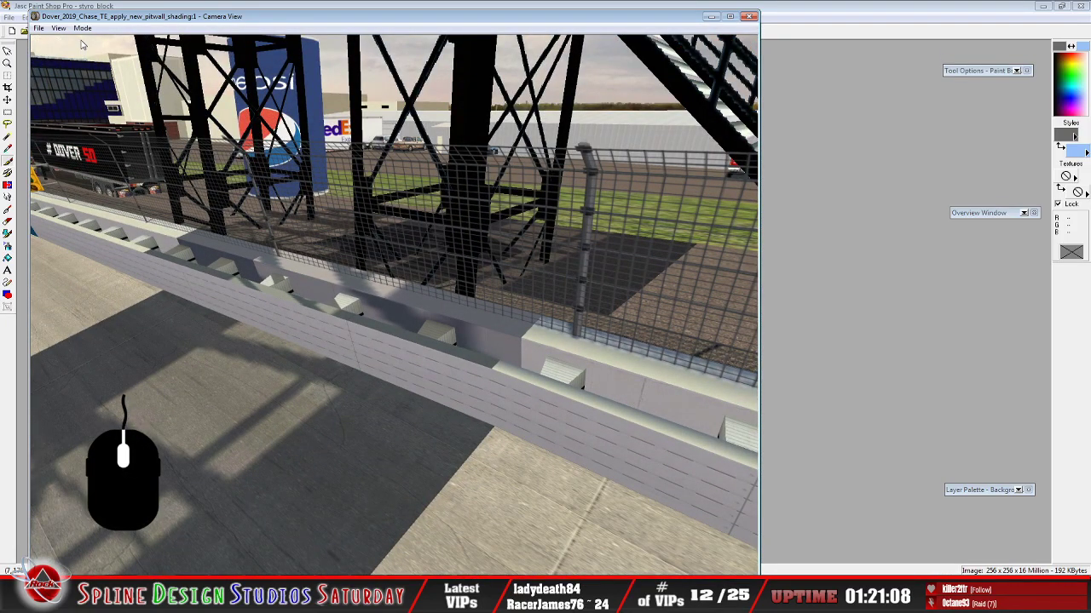
Slew in close above the outside wall beside the Dover 50 trailers and examine the styrofoam blocks behind the barrier
click(106, 53)
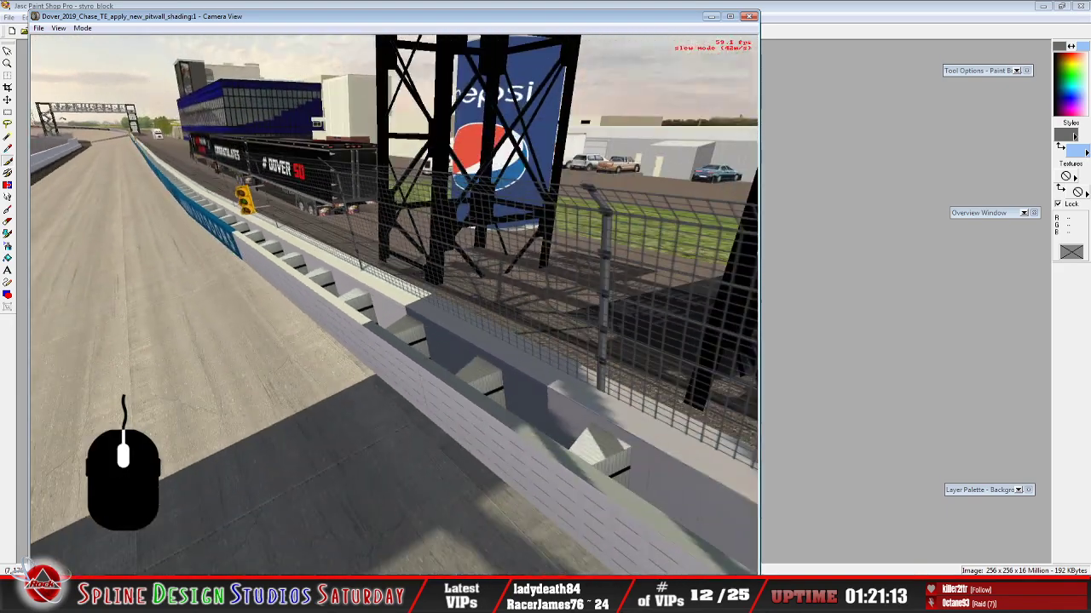
right_drag(394, 305, 375, 290)
drag(375, 290, 375, 332)
right_drag(375, 332, 417, 332)
key(Left)
key(Left)
key(Left)
key(Left)
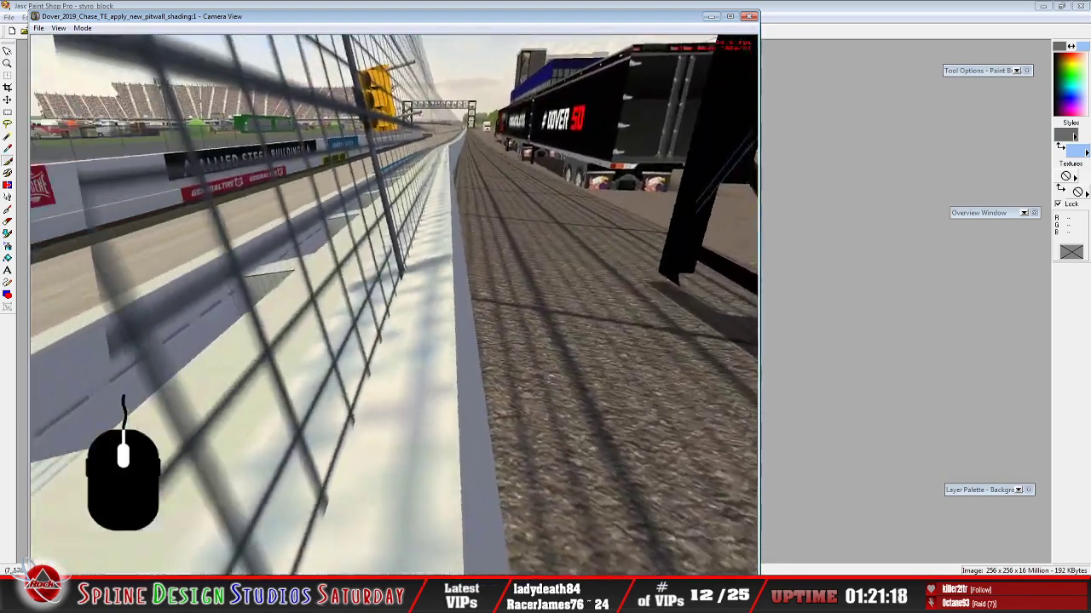
key(Left)
key(Right)
key(Up)
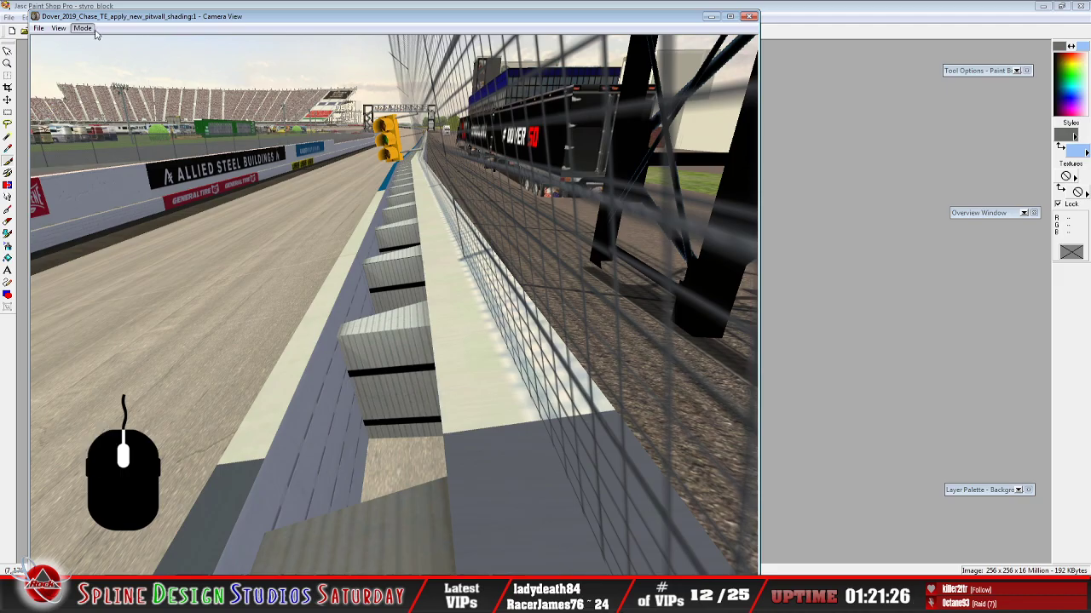
Fly past the outside wall at the General Tire bridge and across the infield to examine the Dover 50 wall at the start/finish line
click(105, 53)
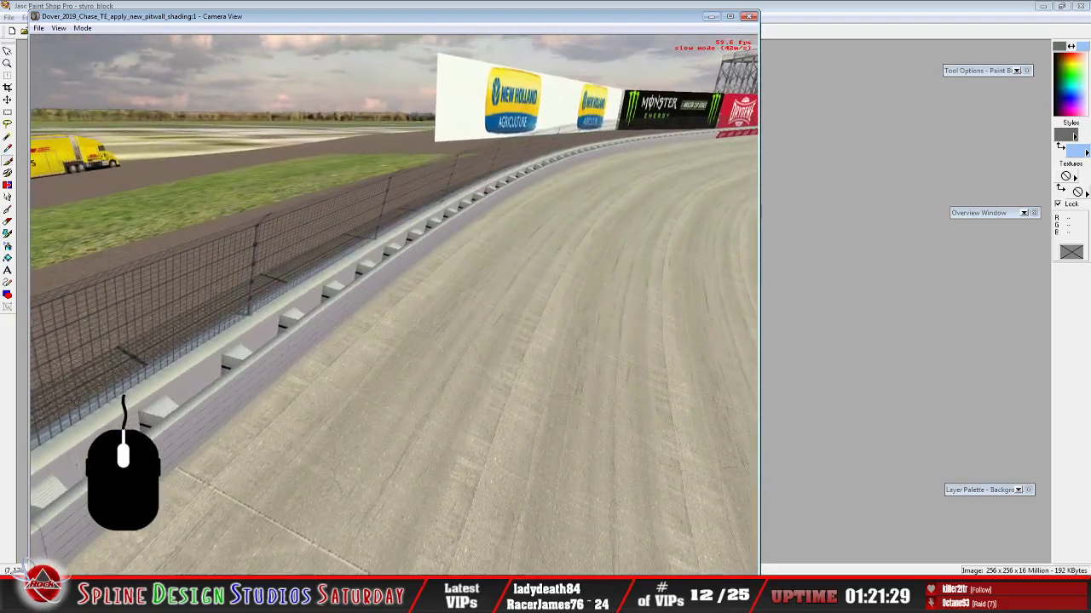
mouse_move(394, 305)
right_down()
mouse_move(341, 281)
mouse_move(394, 305)
right_up()
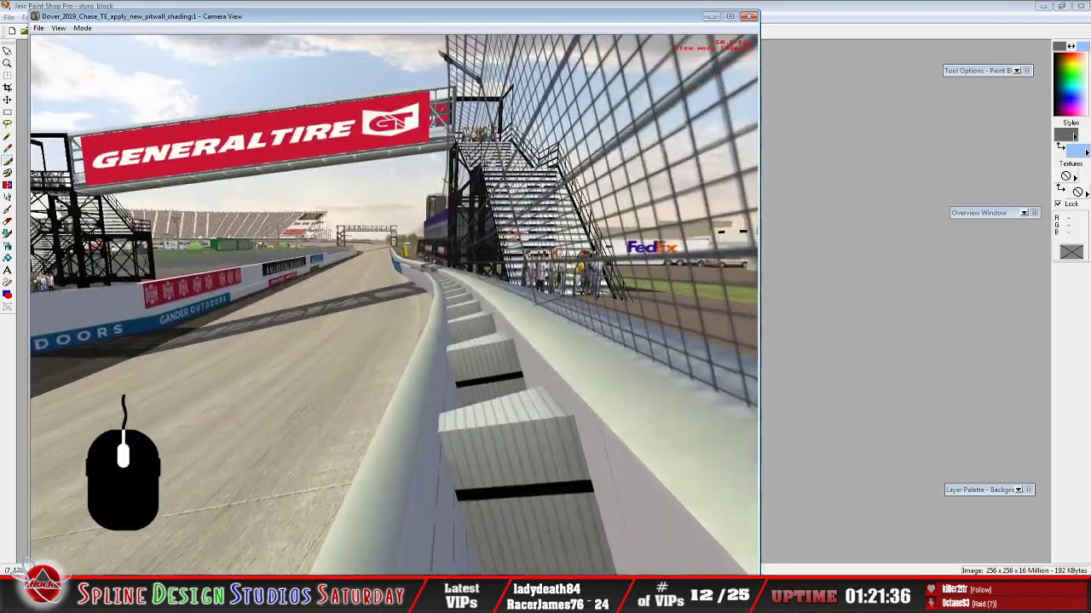
click(394, 305)
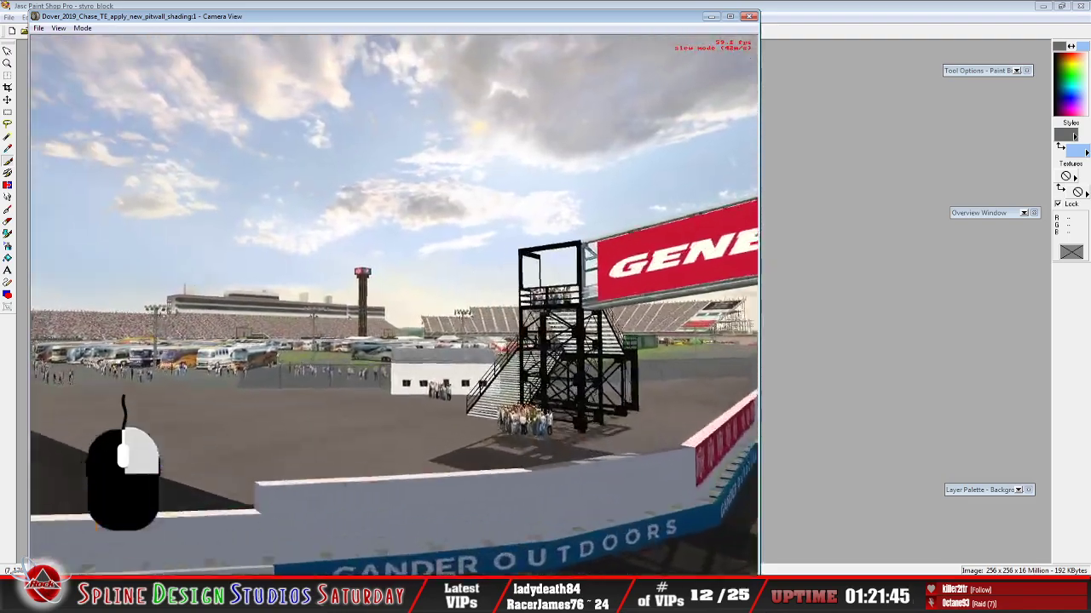
right_drag(393, 305, 407, 349)
right_drag(394, 305, 387, 344)
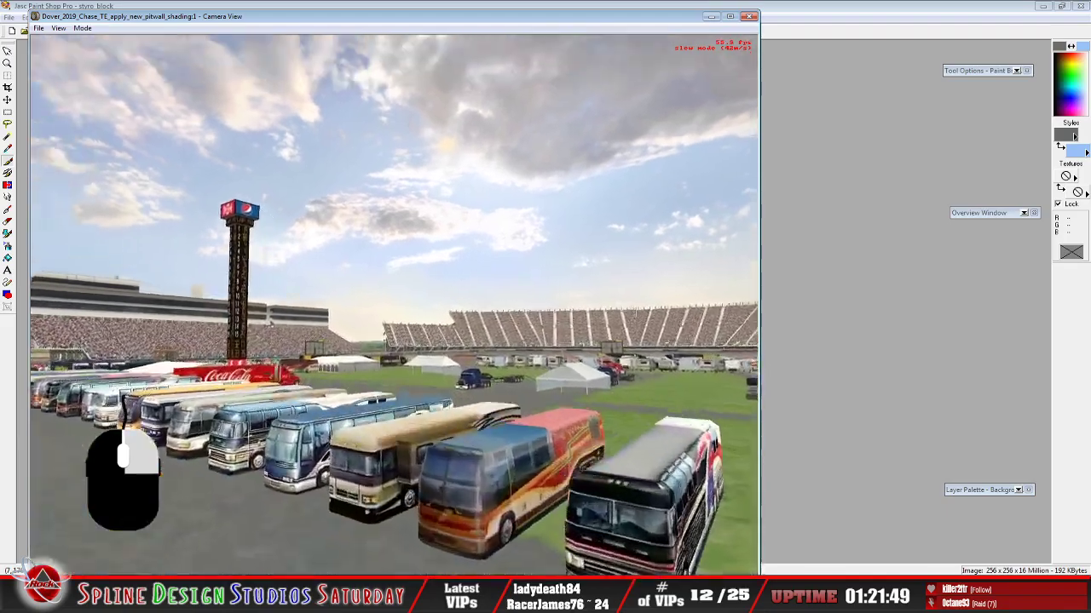
right_drag(393, 305, 346, 343)
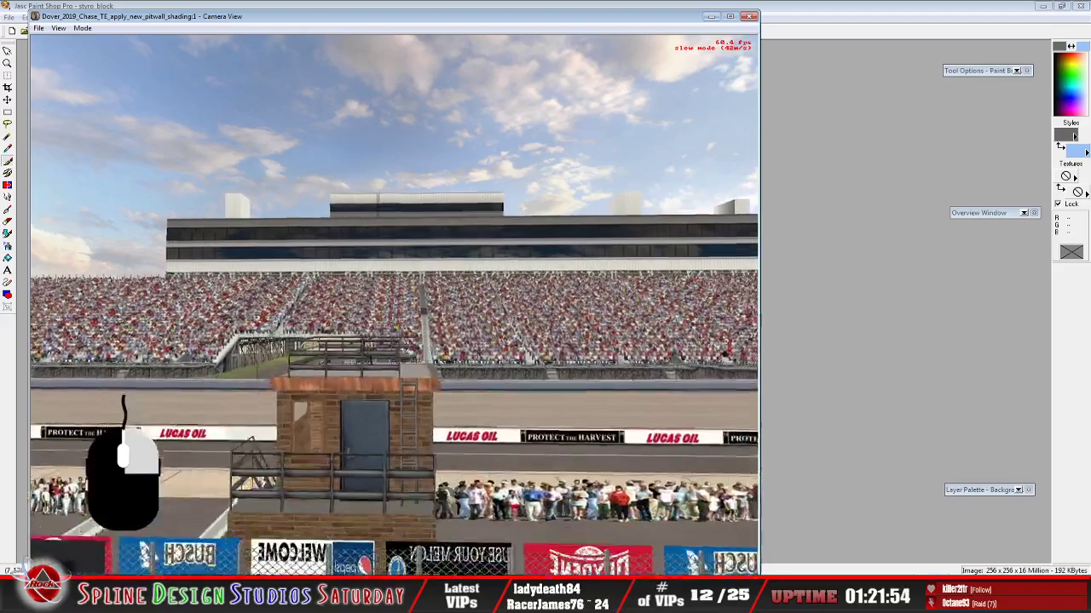
right_drag(393, 305, 394, 316)
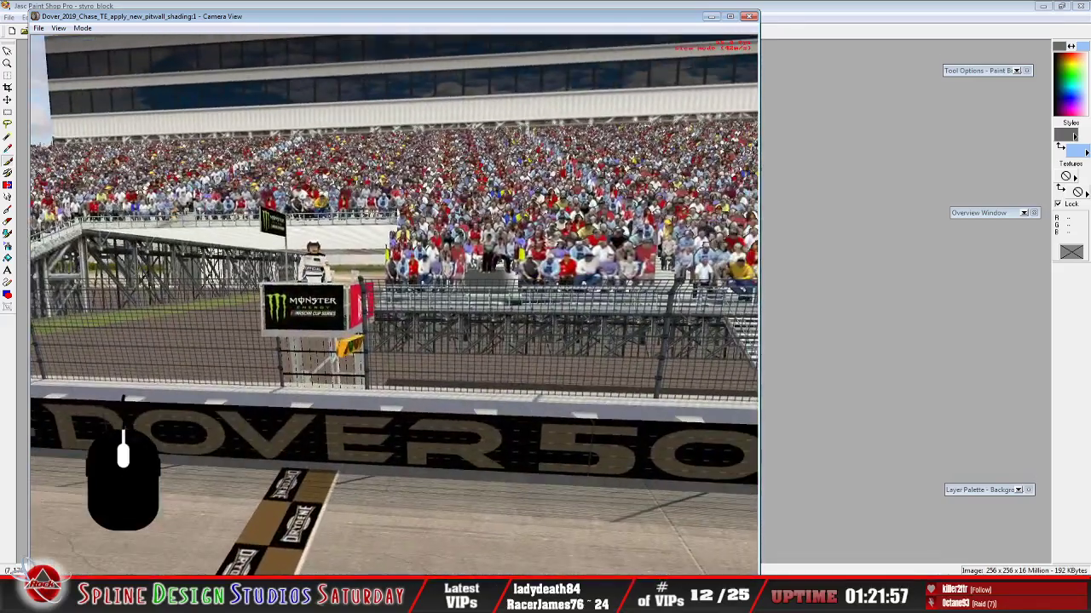
drag(393, 305, 394, 305)
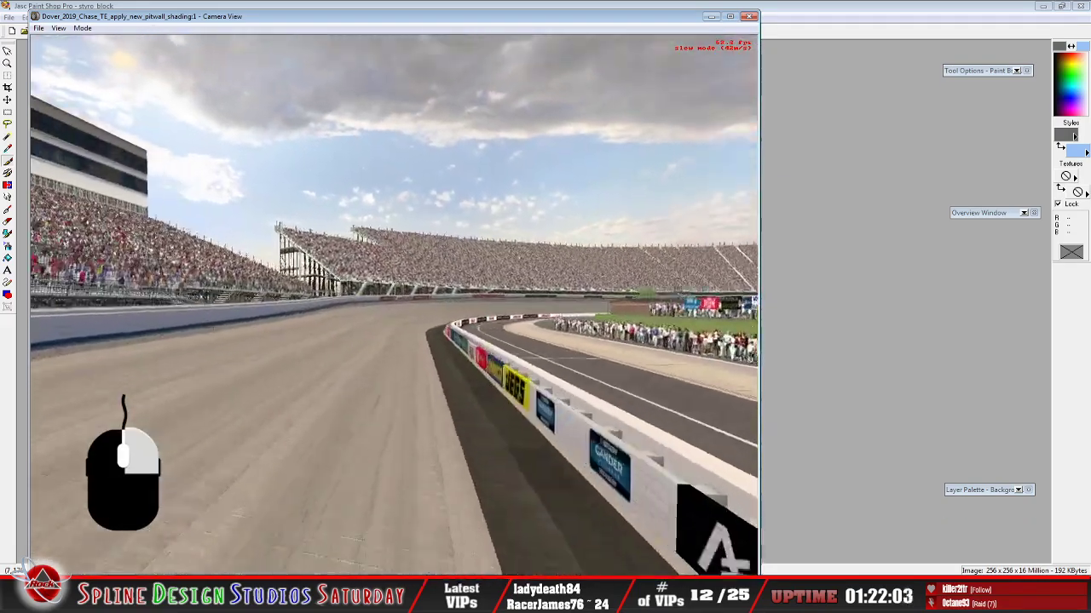
Fly along the inside wall to its General Tire banner and examine the styrofoam blocks between the barrier and the concrete wall
right_drag(394, 305, 394, 305)
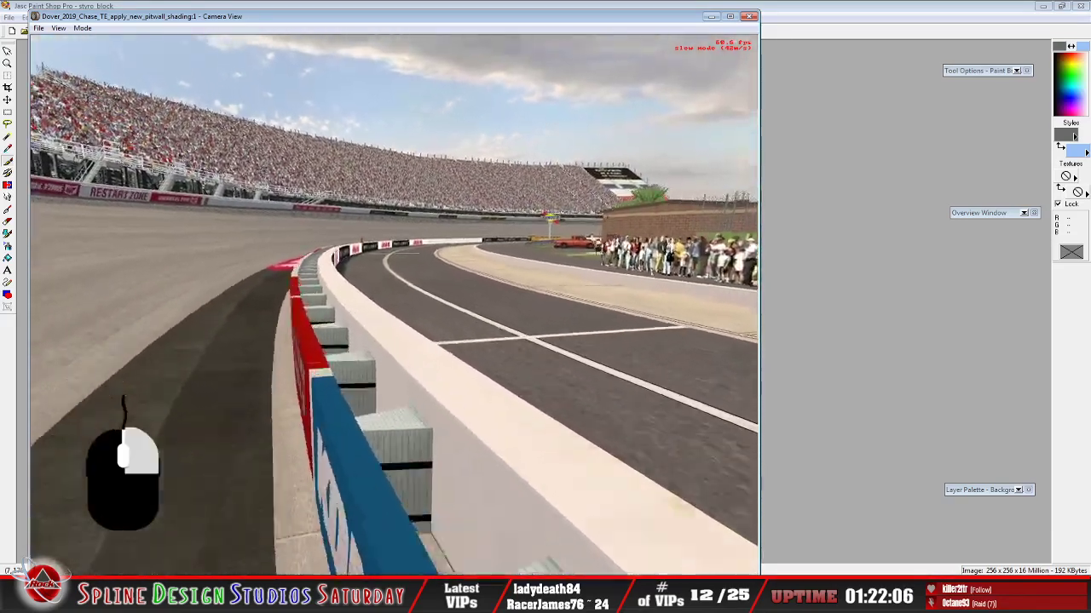
right_drag(394, 305, 393, 305)
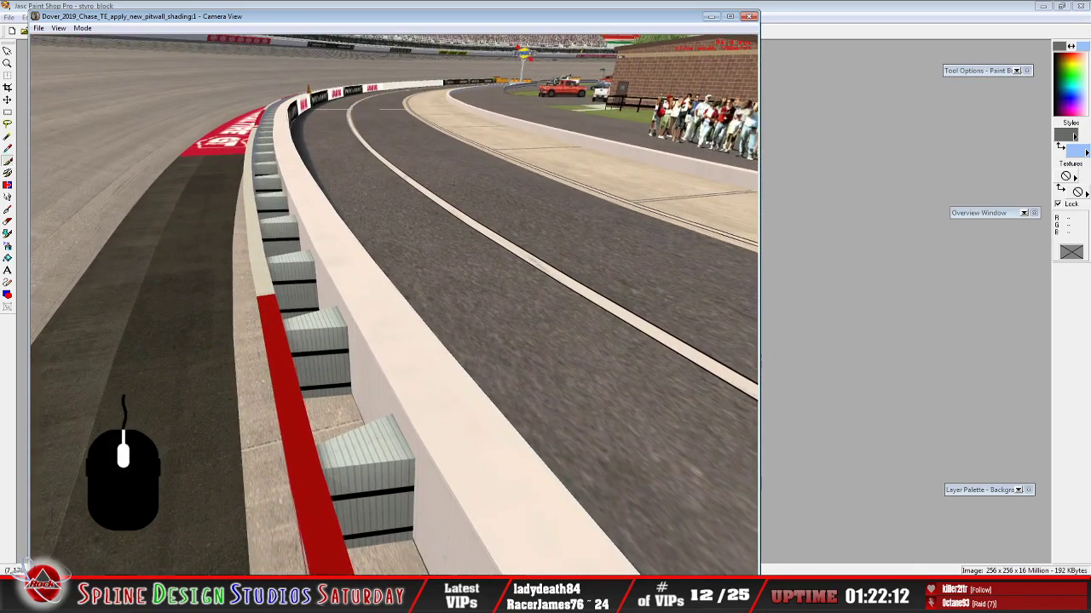
right_drag(393, 305, 393, 305)
drag(394, 305, 394, 305)
right_drag(394, 305, 393, 305)
drag(394, 305, 393, 305)
right_drag(393, 305, 393, 305)
drag(394, 305, 394, 305)
right_drag(394, 305, 394, 305)
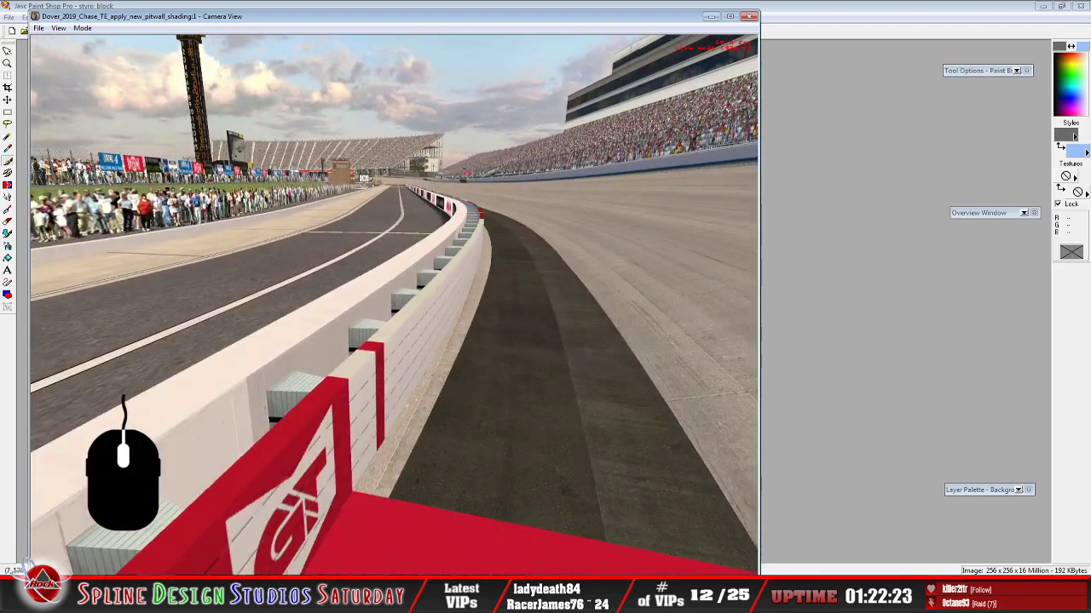
drag(393, 305, 393, 305)
key(Escape)
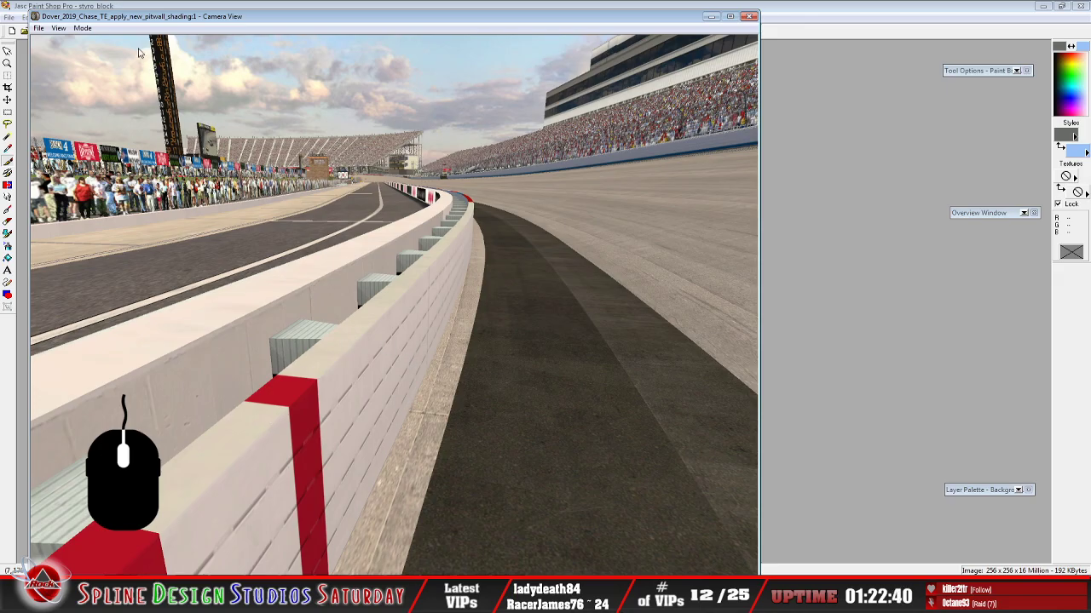
Slew back to the outside wall by the grandstand and examine the styrofoam blocks behind the red-striped barrier section
click(82, 28)
click(102, 51)
right_click(394, 305)
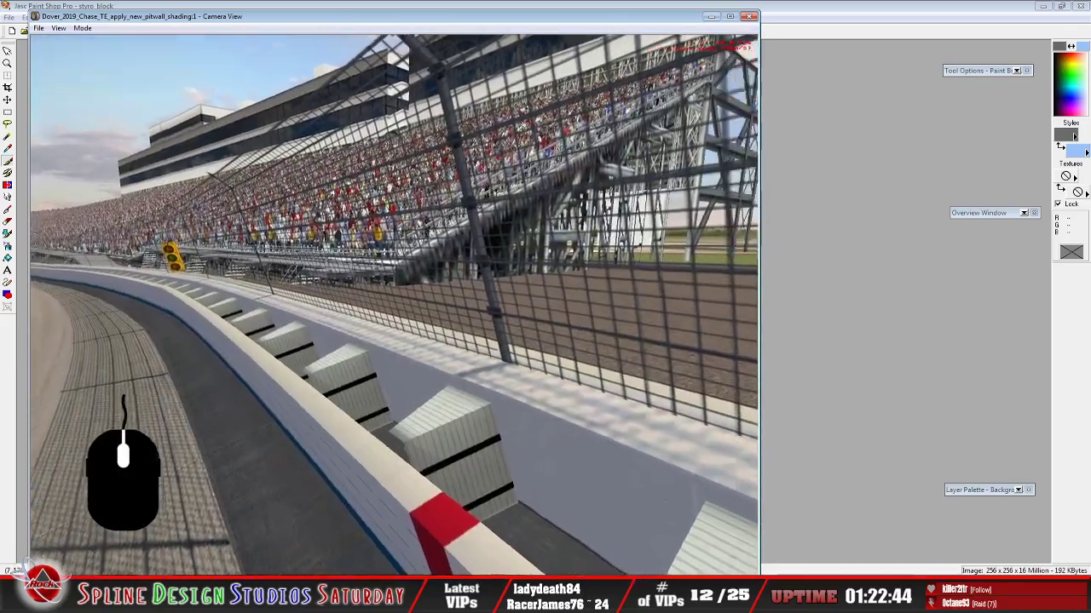
key(Escape)
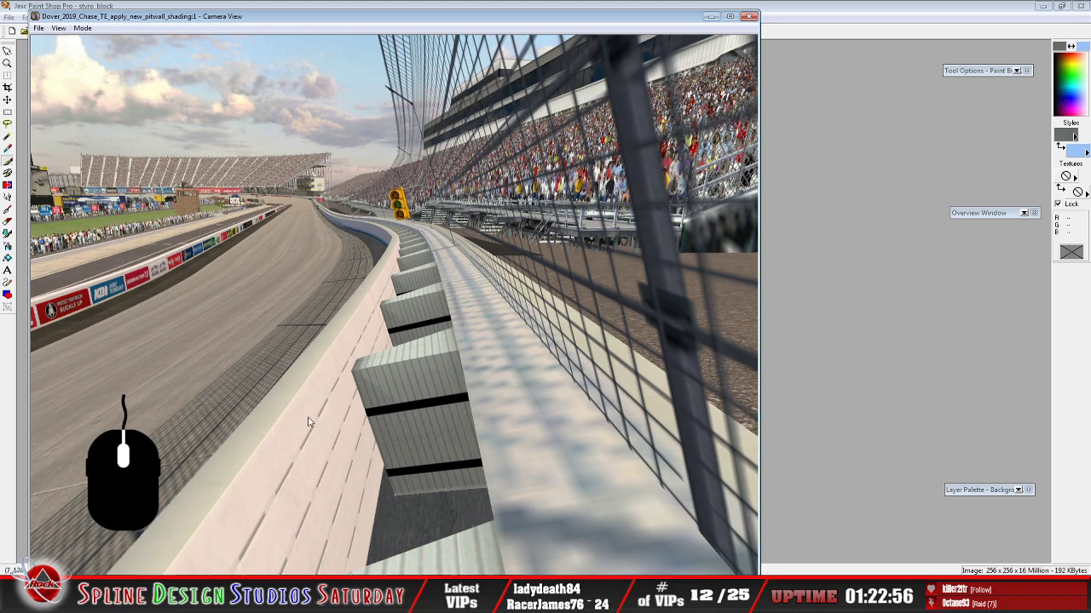
click(83, 29)
click(94, 53)
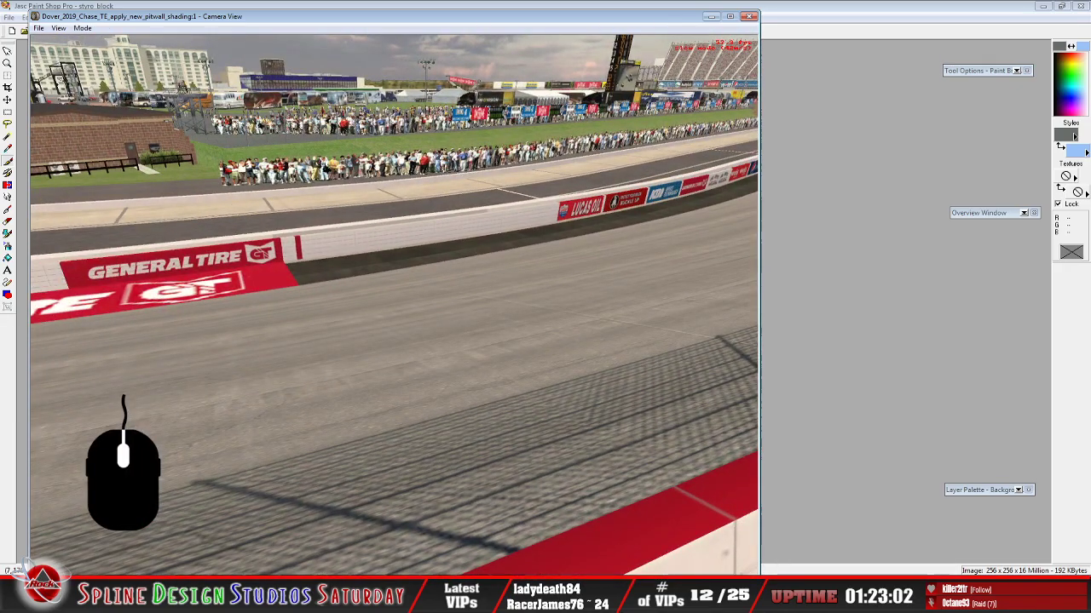
key(Right)
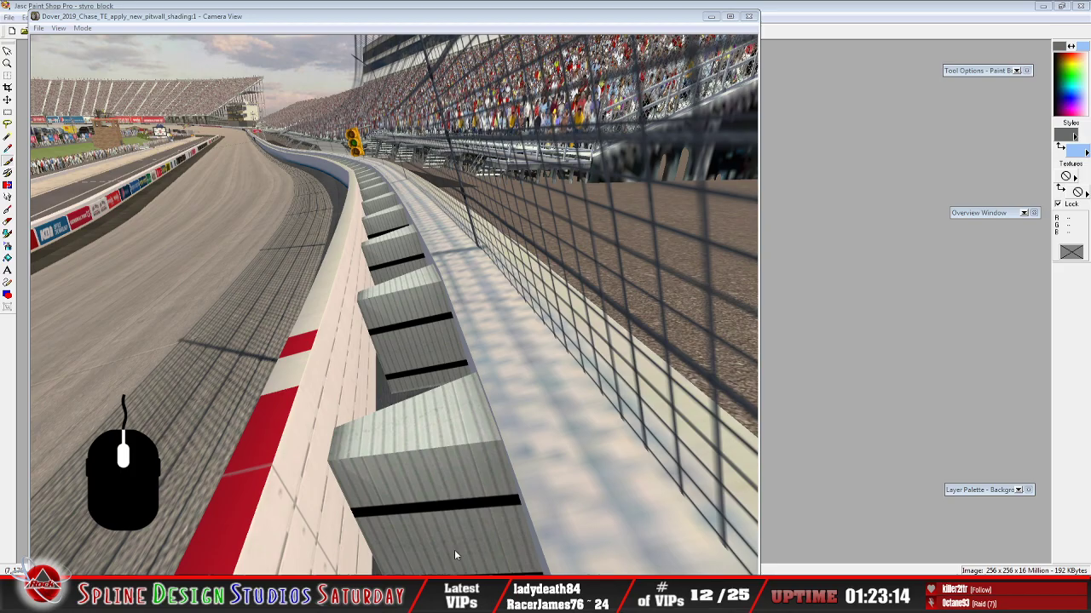
In the Sandbox track view, select the outside soft wall section next to the red stripe, across the track from the General Tire banner
key(alt+Tab)
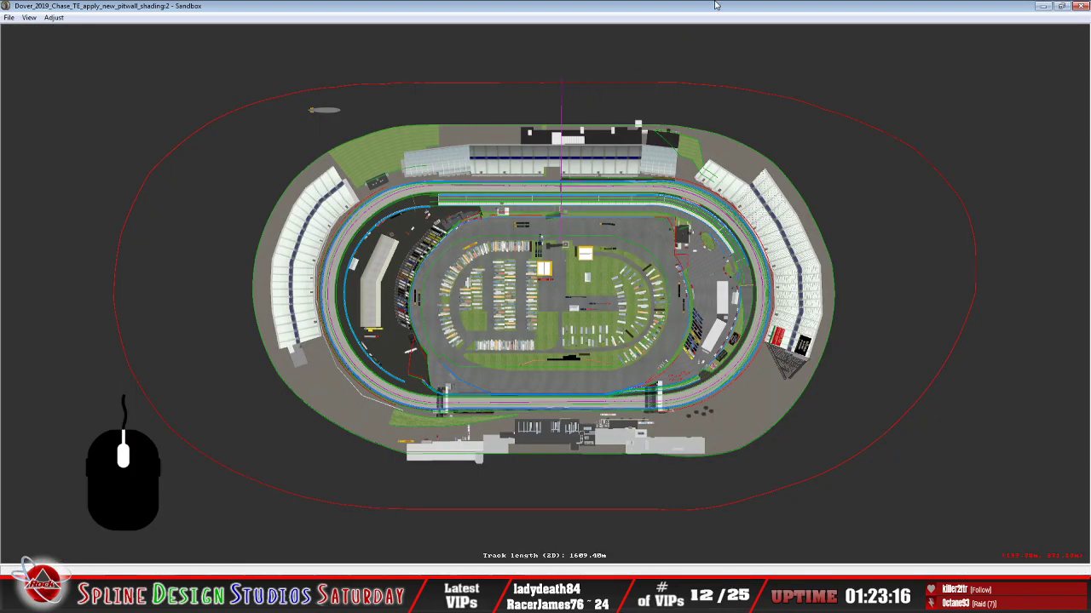
scroll(589, 264, up, 10)
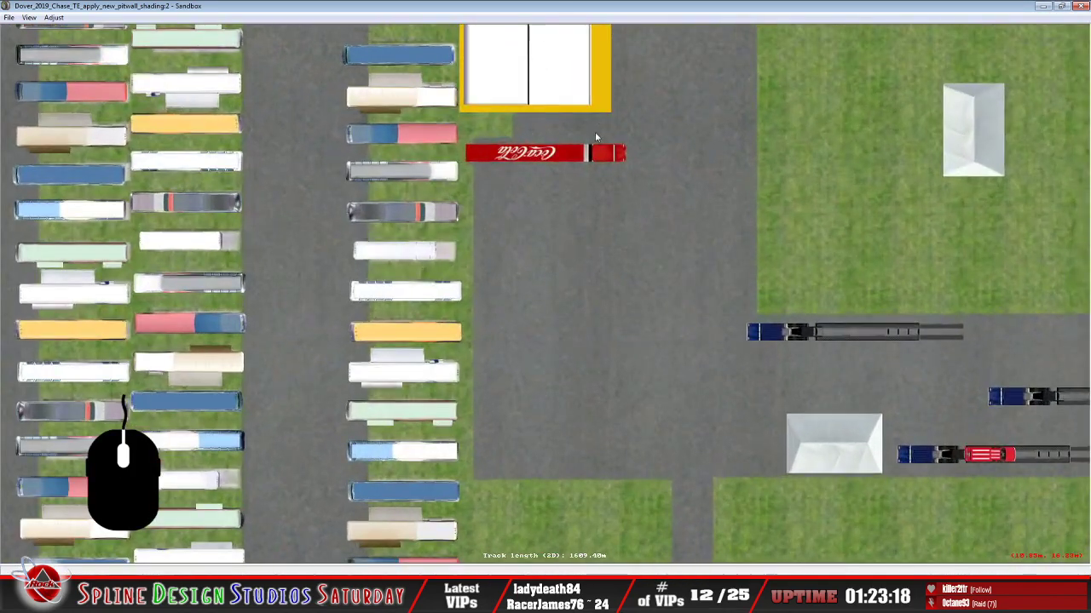
key(Up)
key(Right)
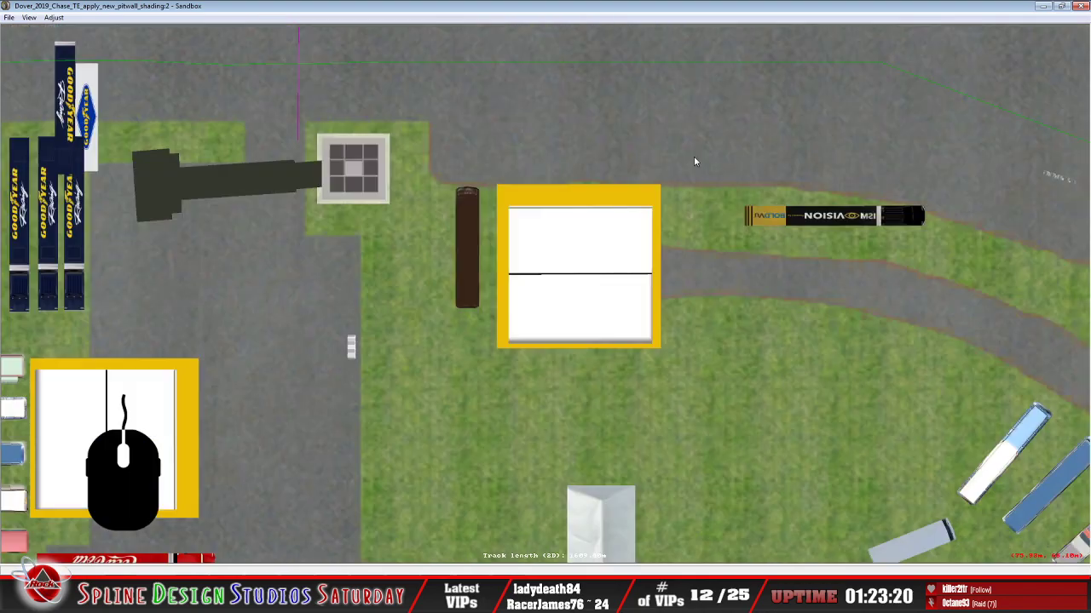
key(c)
key(c)
key(c)
key(c)
key(c)
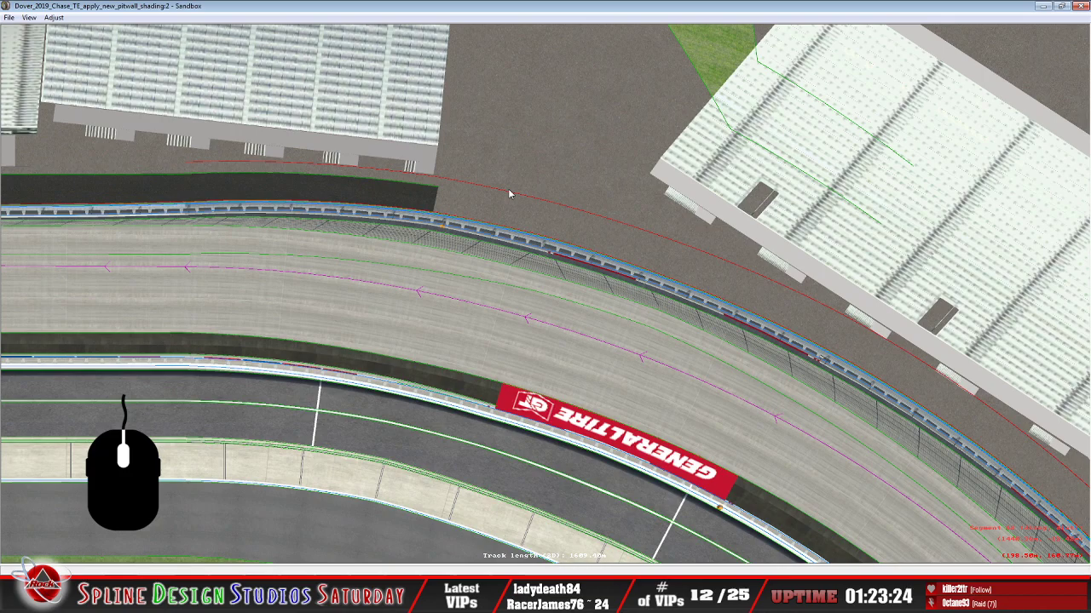
scroll(503, 196, up, 2)
scroll(524, 307, up, 2)
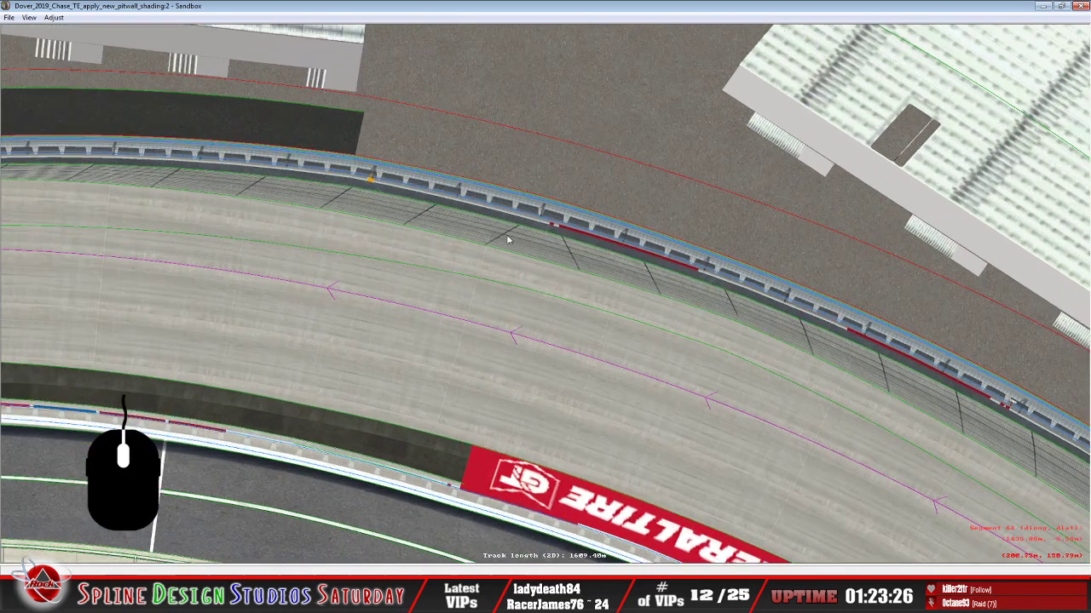
click(479, 209)
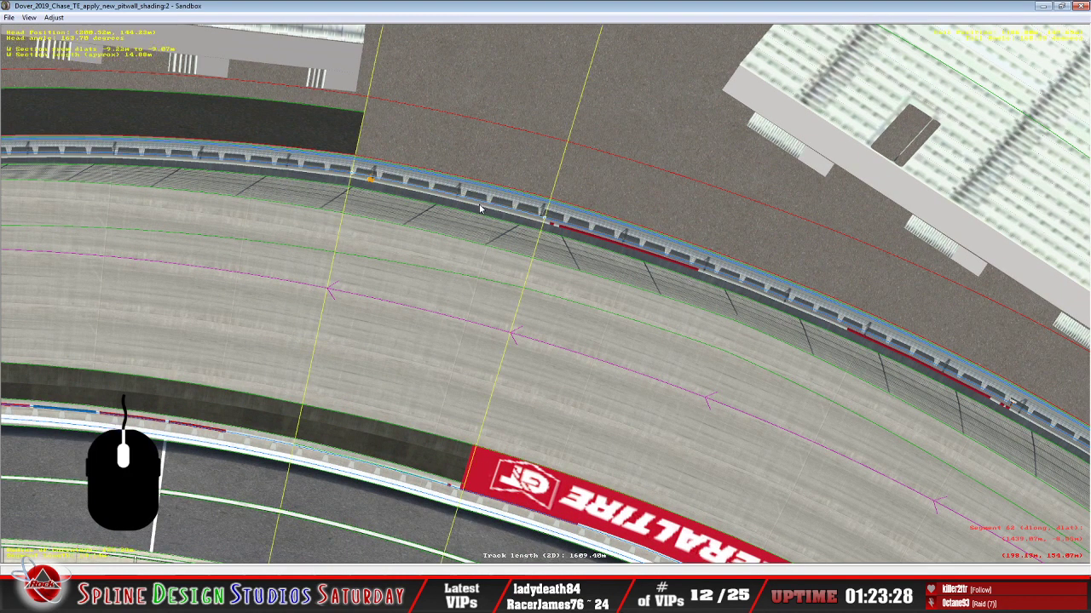
scroll(515, 274, up, 3)
scroll(515, 273, up, 2)
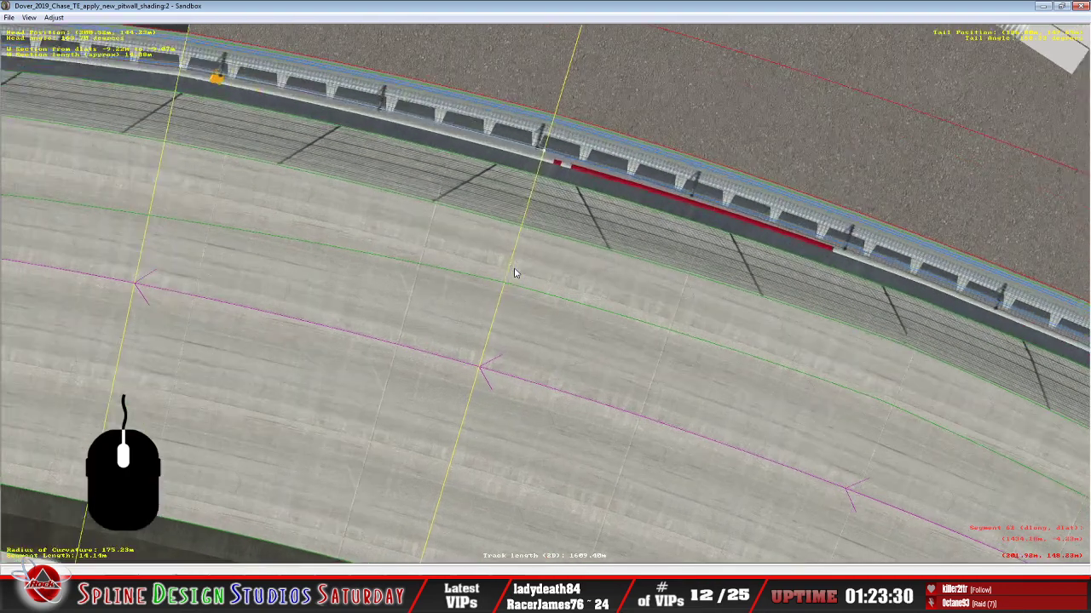
right_click(526, 204)
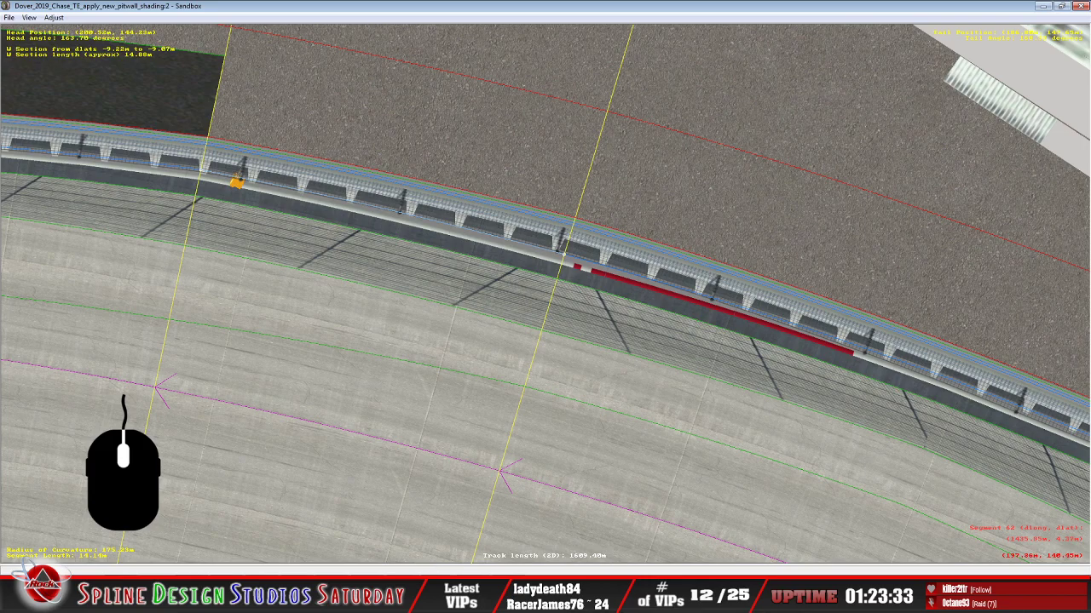
Show the Right (walls only) facet in the W Section Properties and place that dialog over the Camera View, clear of the outside wall
click(433, 597)
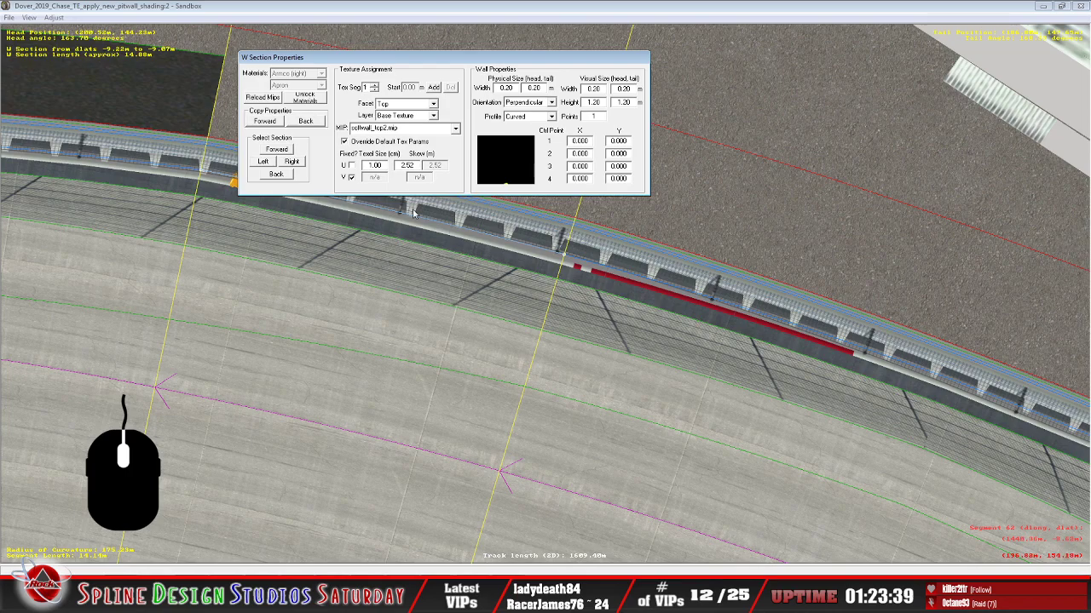
click(434, 104)
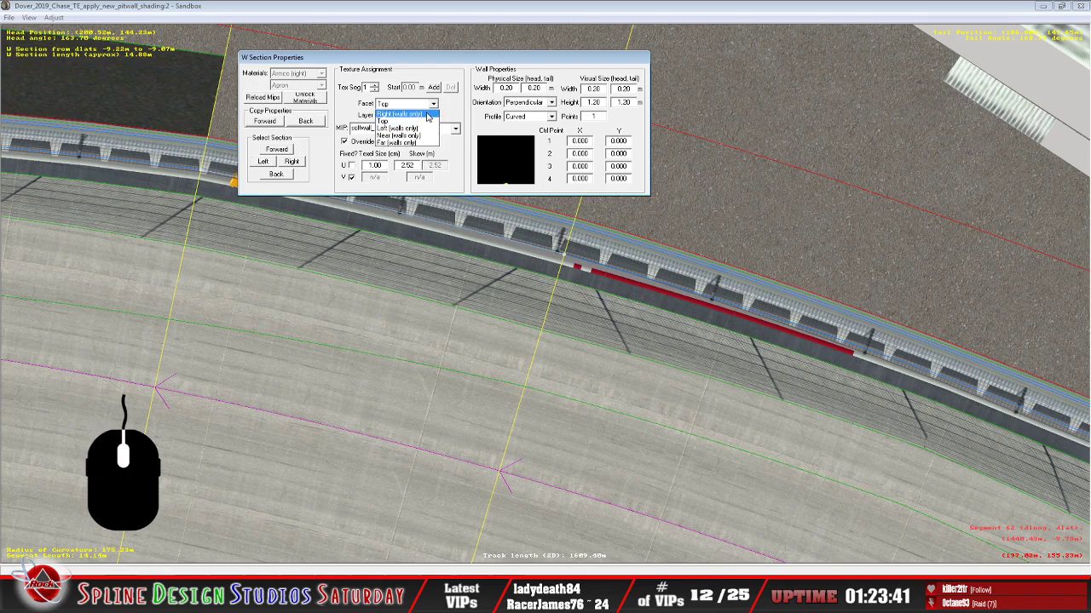
click(433, 152)
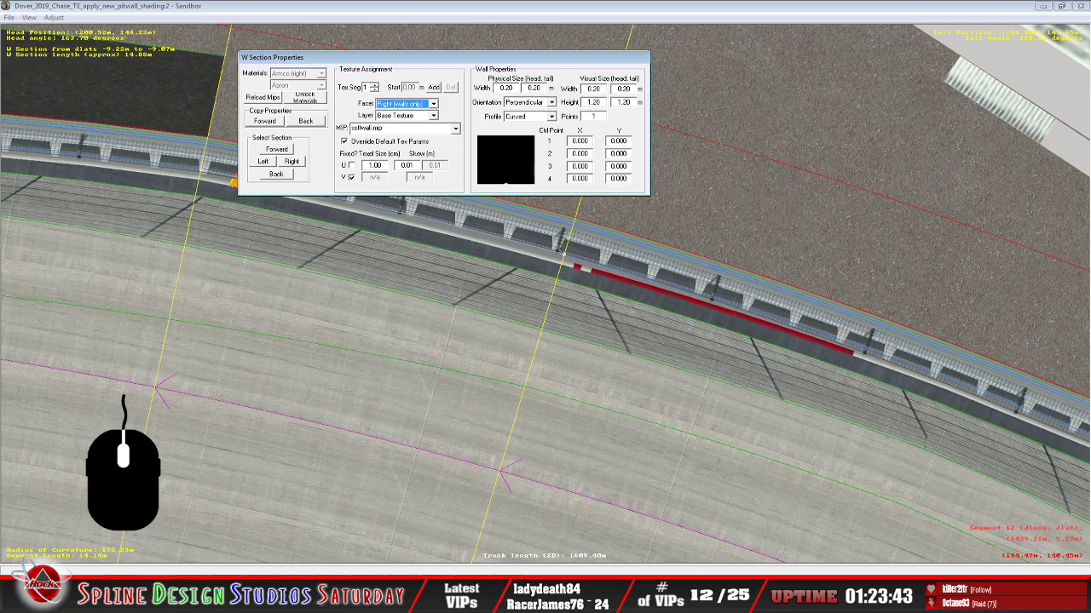
click(451, 594)
click(459, 527)
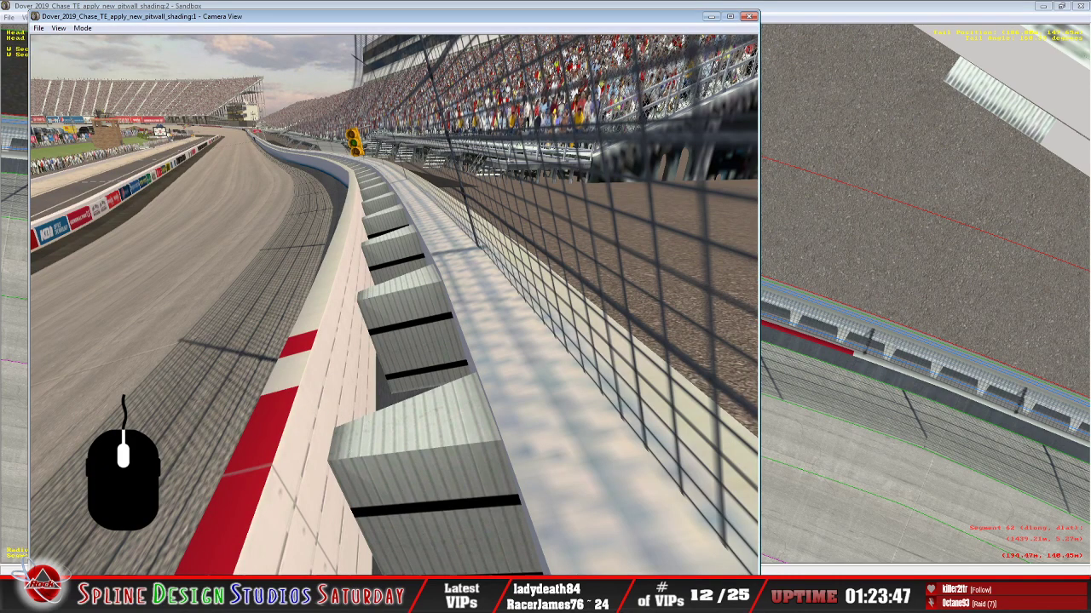
click(451, 595)
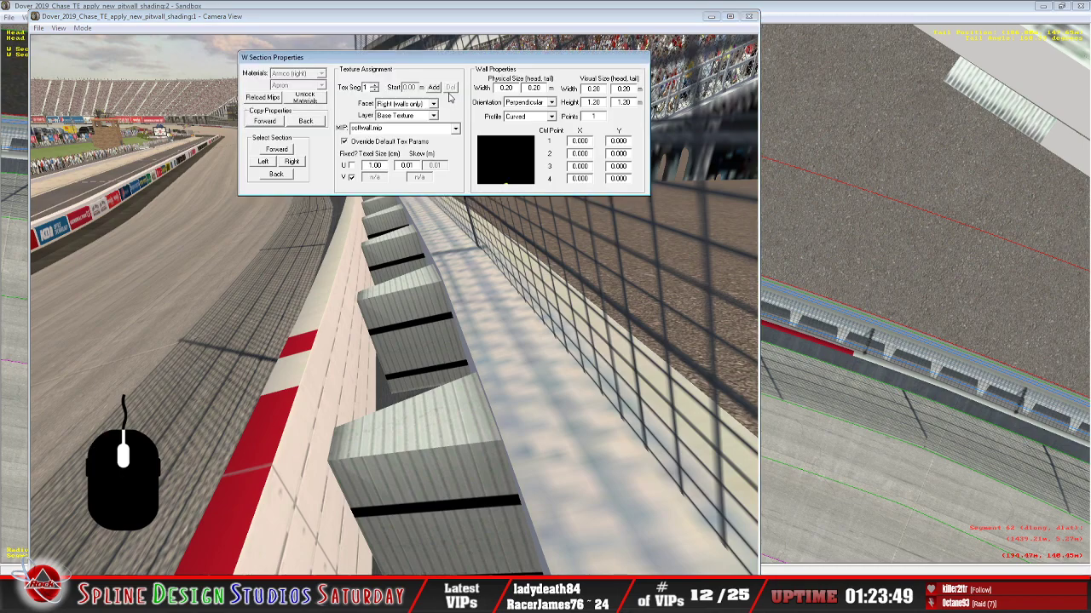
drag(455, 58, 662, 83)
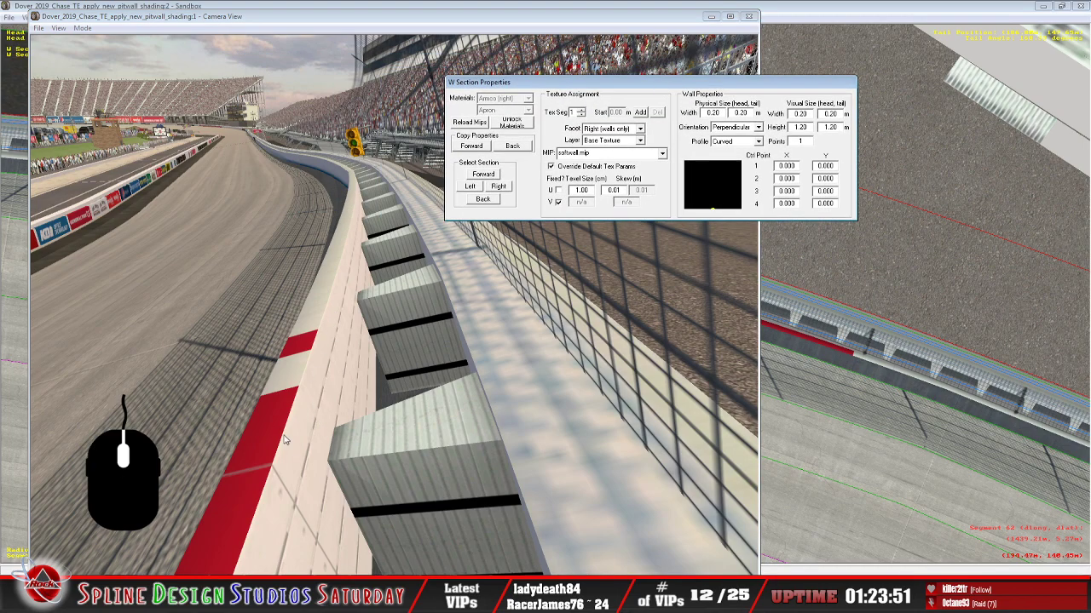
Assign wall_shadow.mip to the Light Map layer of the wall's right facet and slew the Camera View above the soft wall
click(639, 140)
click(611, 154)
click(662, 154)
click(665, 191)
drag(665, 193, 667, 236)
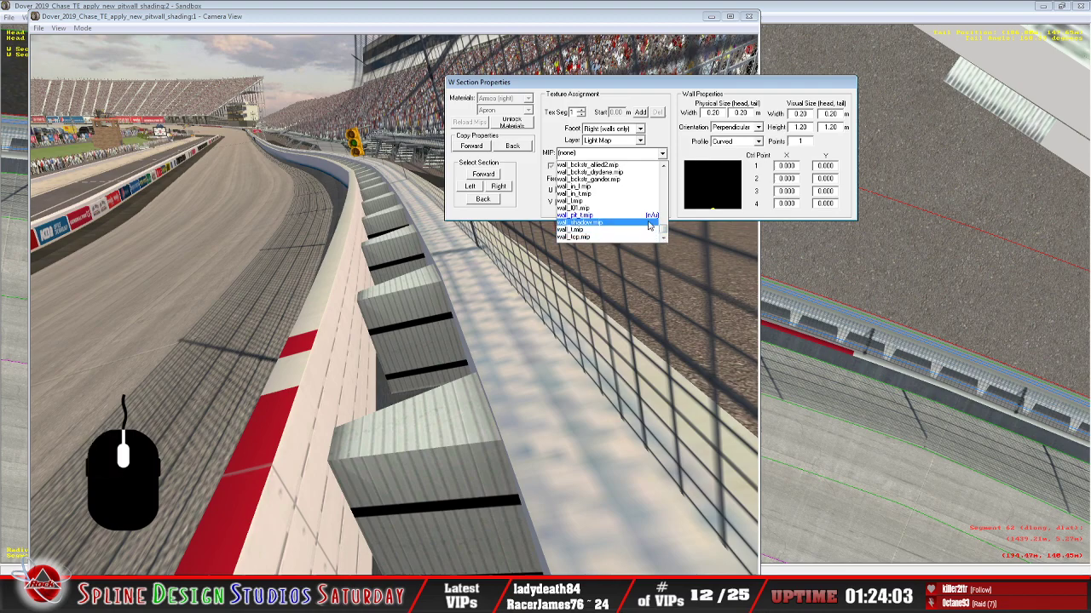
click(649, 222)
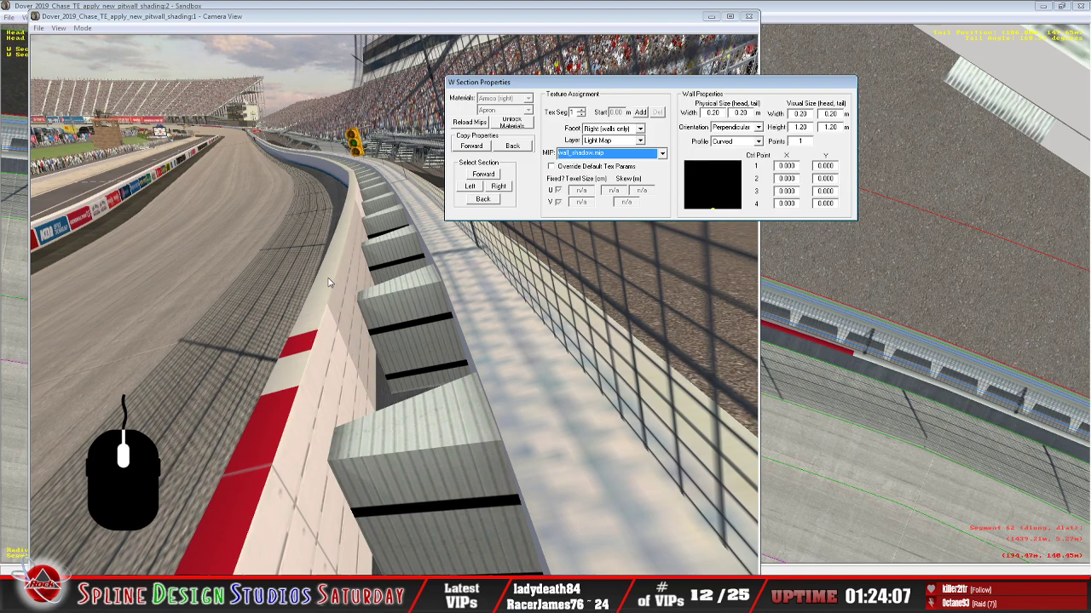
click(82, 28)
click(102, 53)
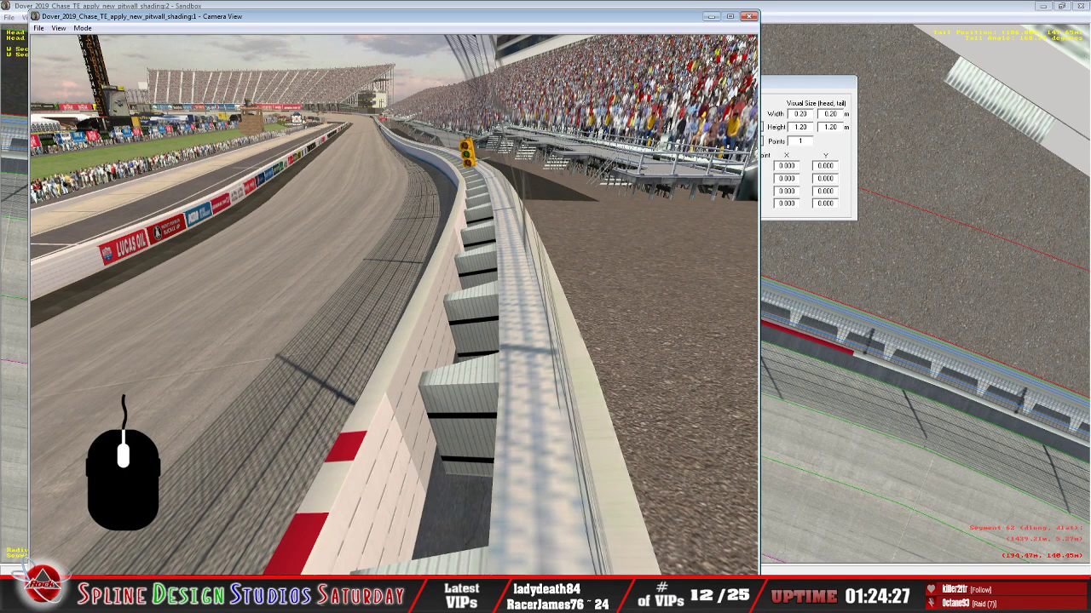
Switch to WinMip 2, open softwall_top from the Dover_2019_Chase_TE trackmat folder and place its window clear of the upper corner
click(94, 596)
click(7, 34)
click(9, 33)
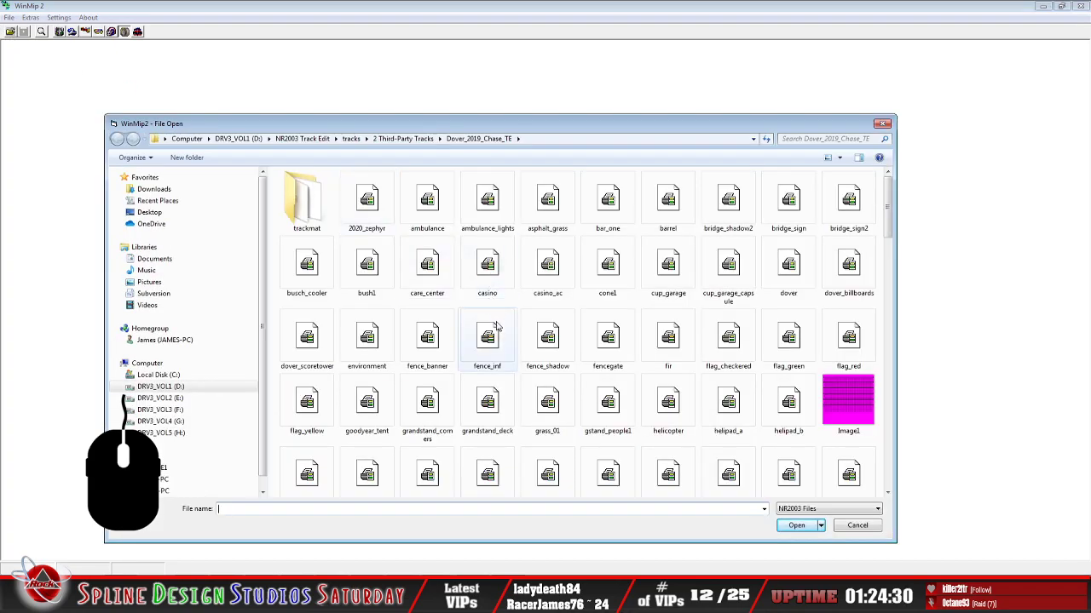
double_click(307, 205)
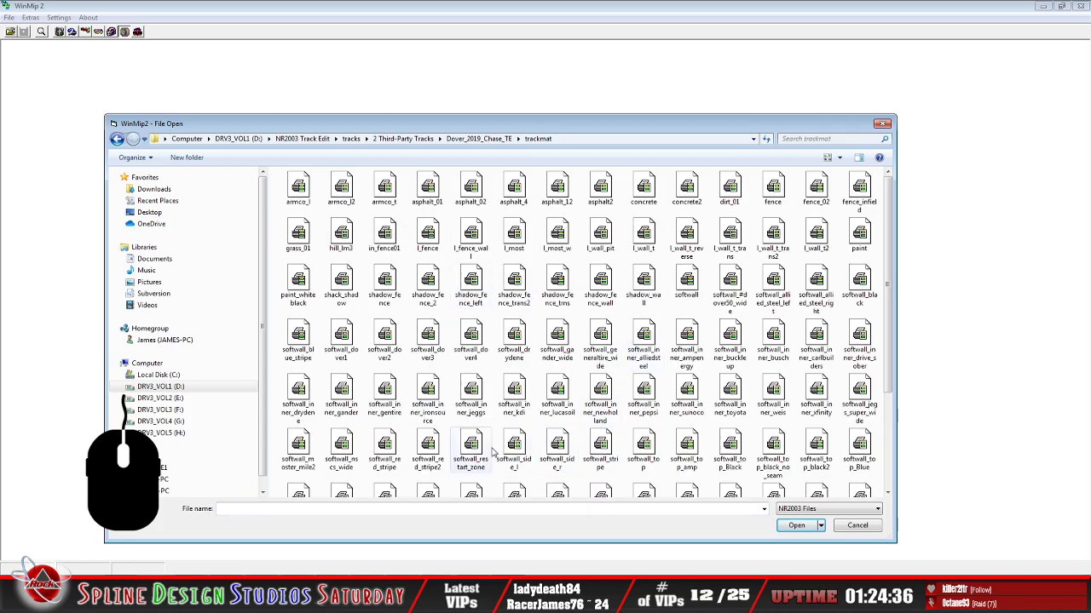
click(643, 447)
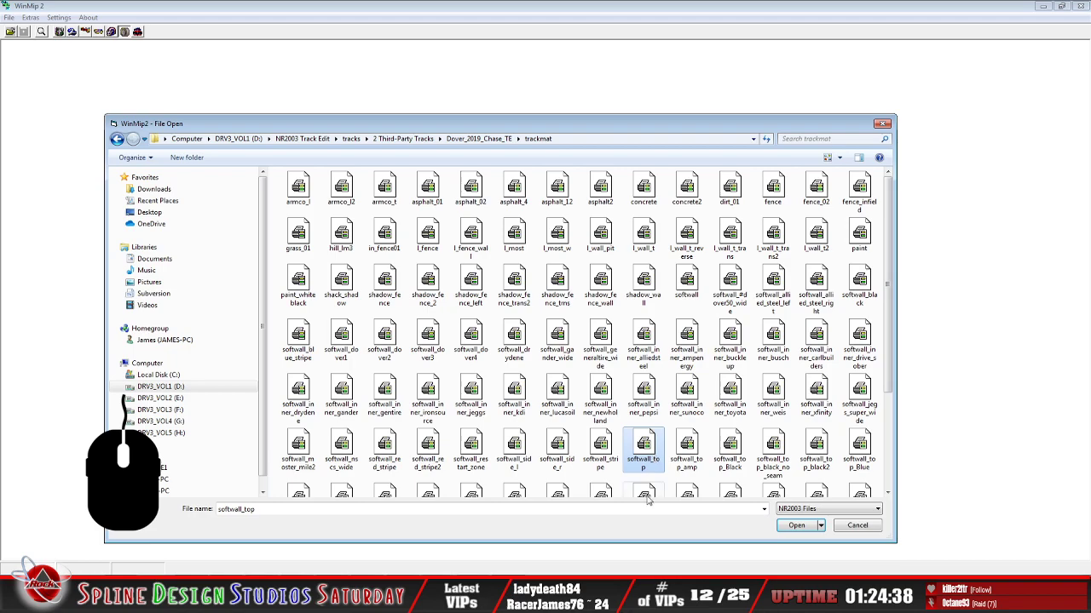
click(797, 525)
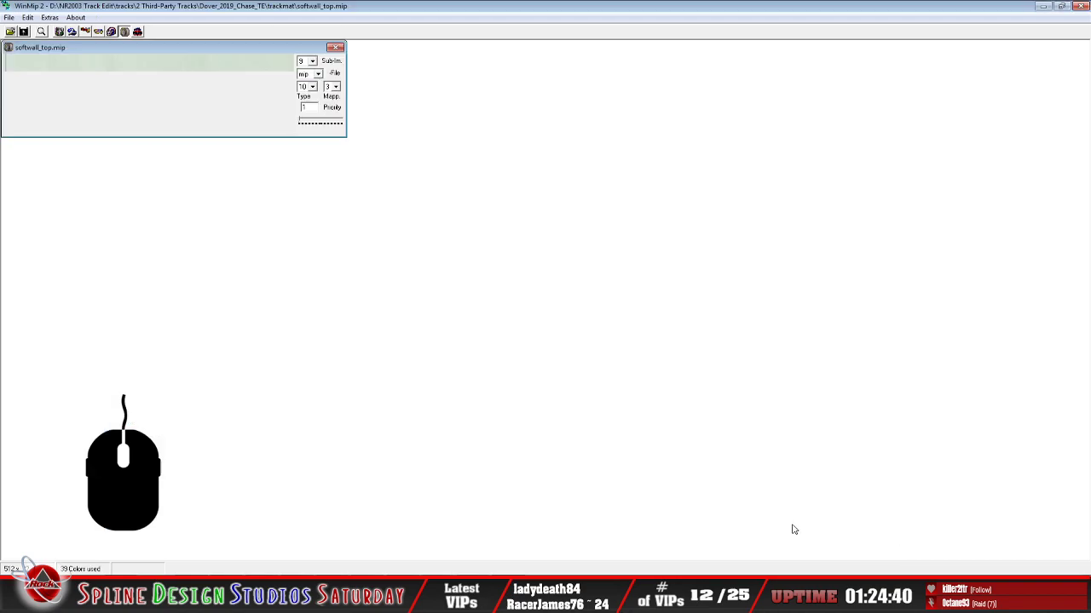
drag(182, 50, 299, 168)
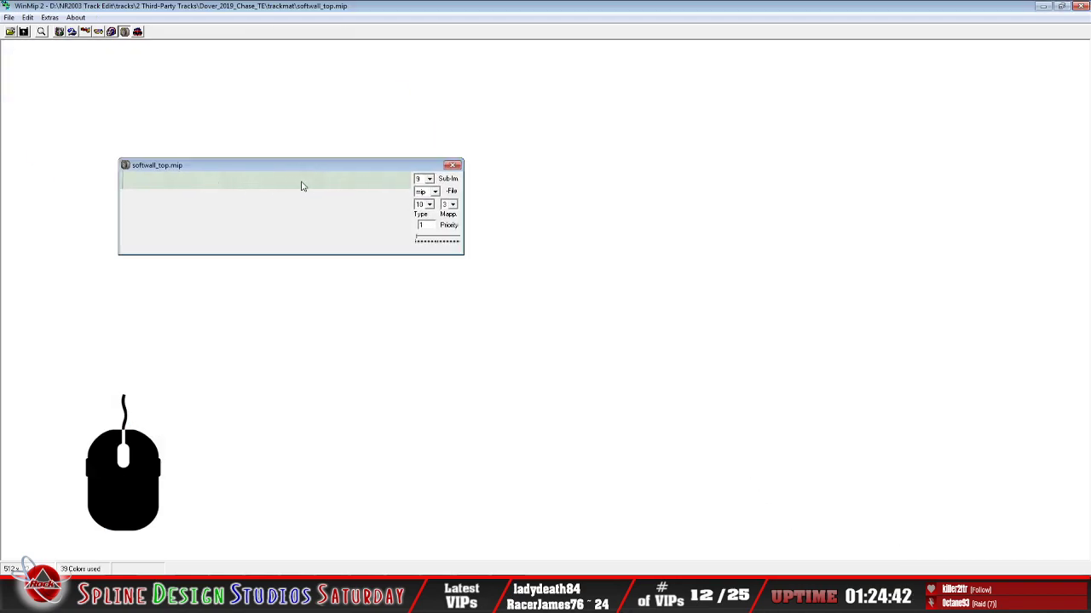
Start opening another texture and shorten the folder path to D:\NR2003 Track Edit\tracks
click(10, 33)
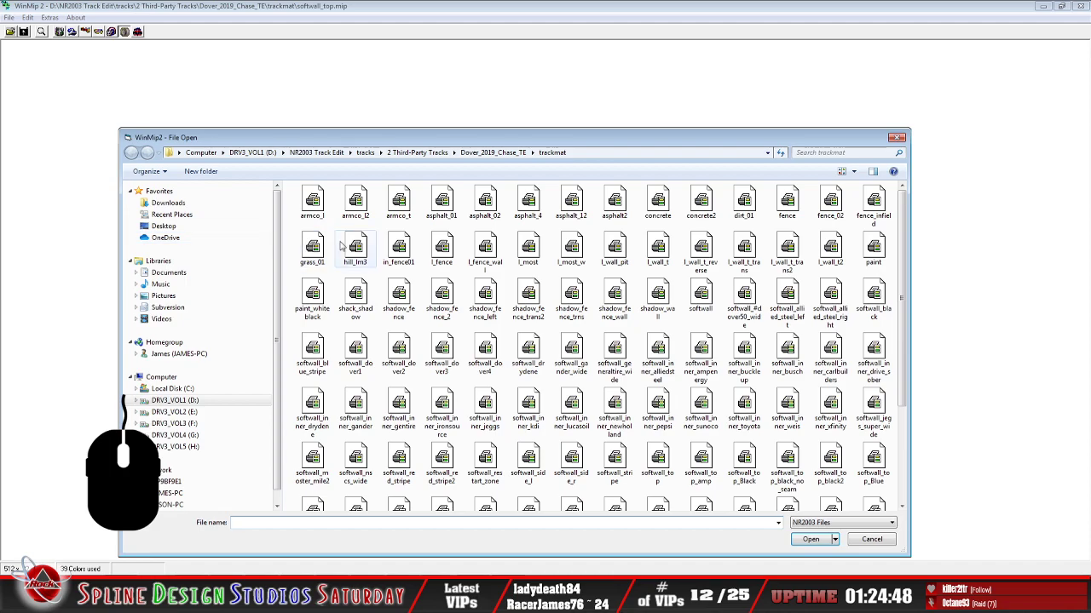
click(586, 154)
click(593, 154)
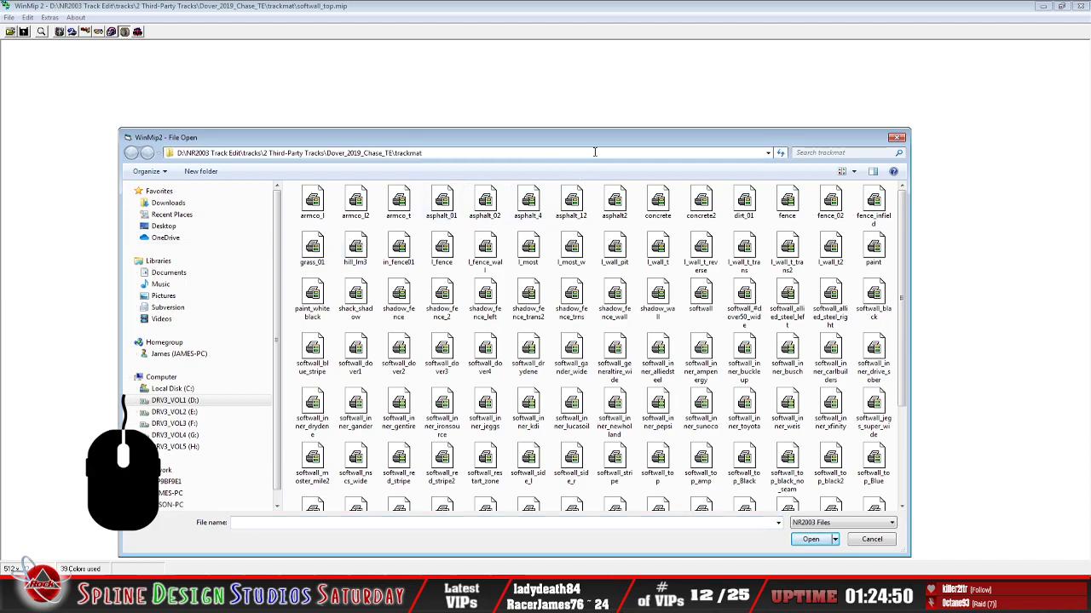
key(BackSpace)
key(BackSpace)
key(BackSpace)
key(BackSpace)
key(BackSpace)
key(BackSpace)
key(BackSpace)
key(BackSpace)
key(BackSpace)
key(BackSpace)
key(BackSpace)
key(BackSpace)
key(BackSpace)
key(BackSpace)
key(BackSpace)
key(BackSpace)
key(BackSpace)
key(BackSpace)
key(BackSpace)
key(BackSpace)
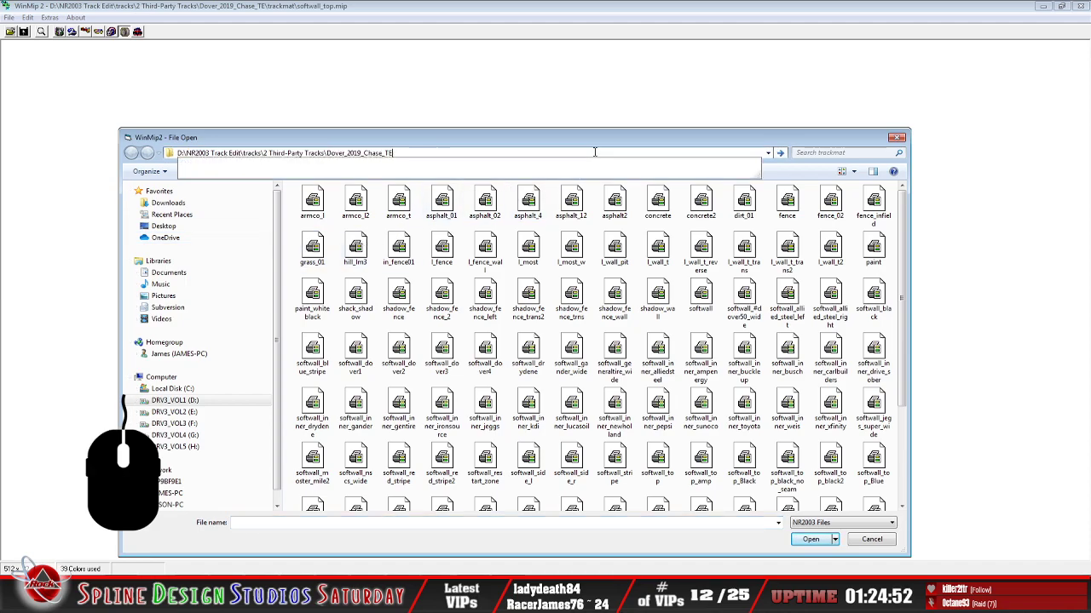
key(BackSpace)
key(BackSpace)
key(BackSpace)
key(BackSpace)
key(BackSpace)
key(BackSpace)
key(BackSpace)
key(BackSpace)
key(BackSpace)
key(BackSpace)
key(BackSpace)
key(BackSpace)
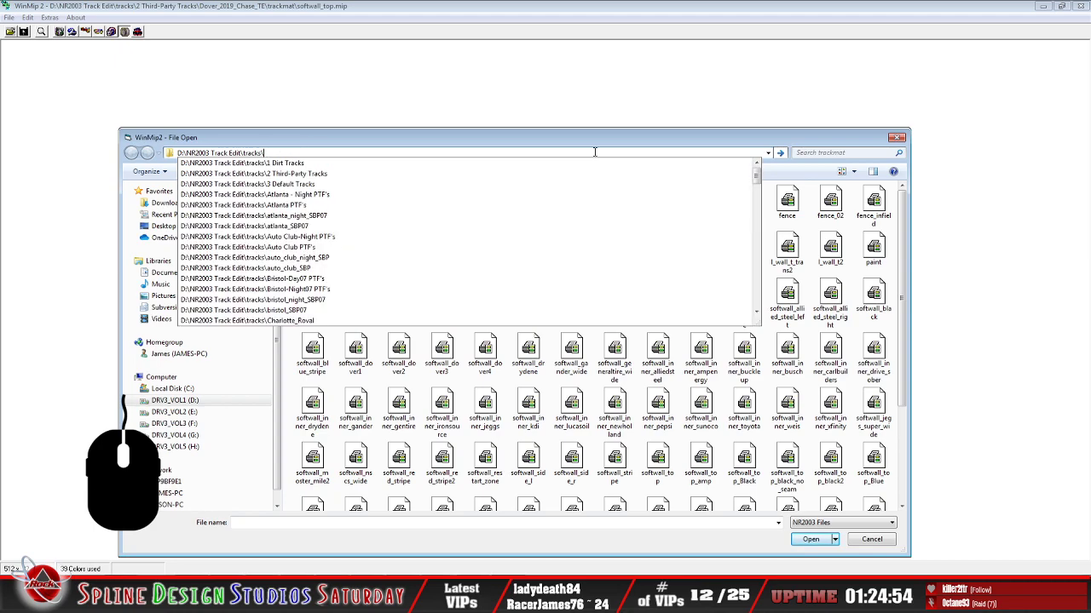
key(Return)
Find the texas_SBP15 track folder and open its trackmat subfolder
click(402, 433)
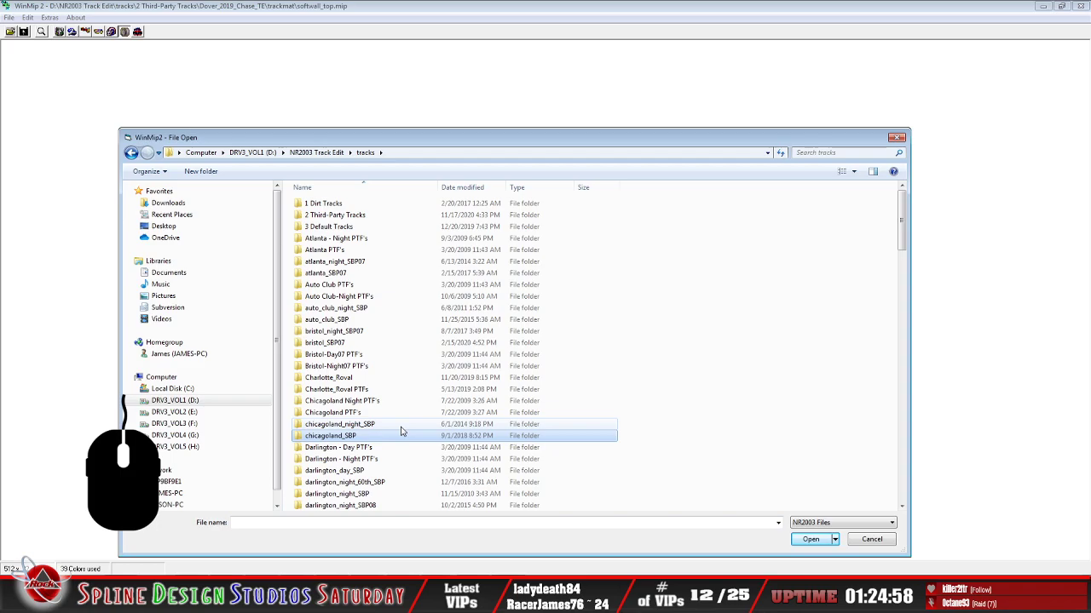
scroll(403, 432, down, 9)
scroll(397, 439, down, 15)
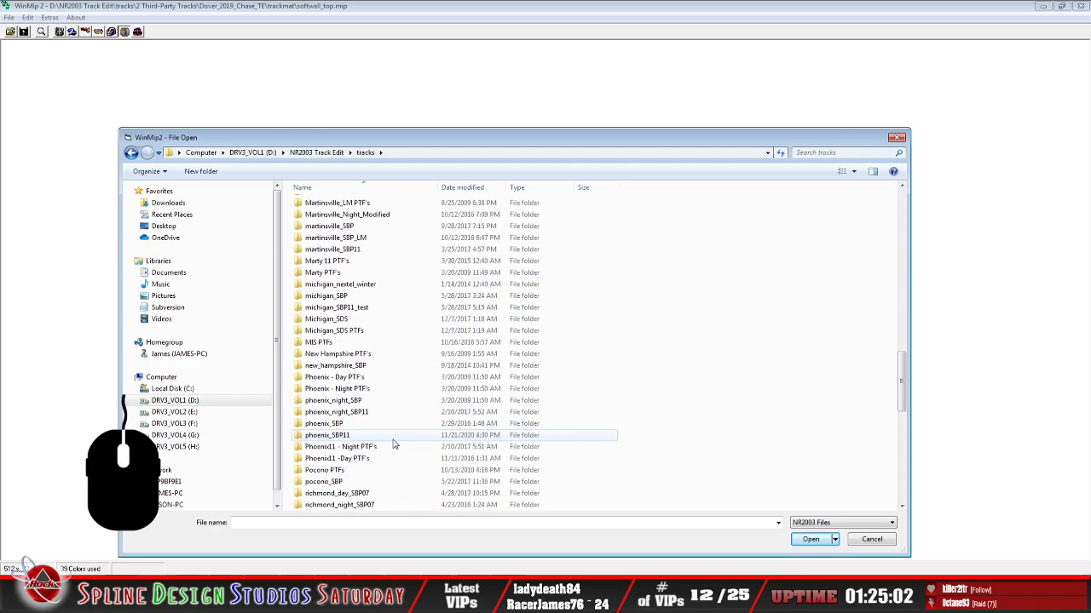
click(395, 412)
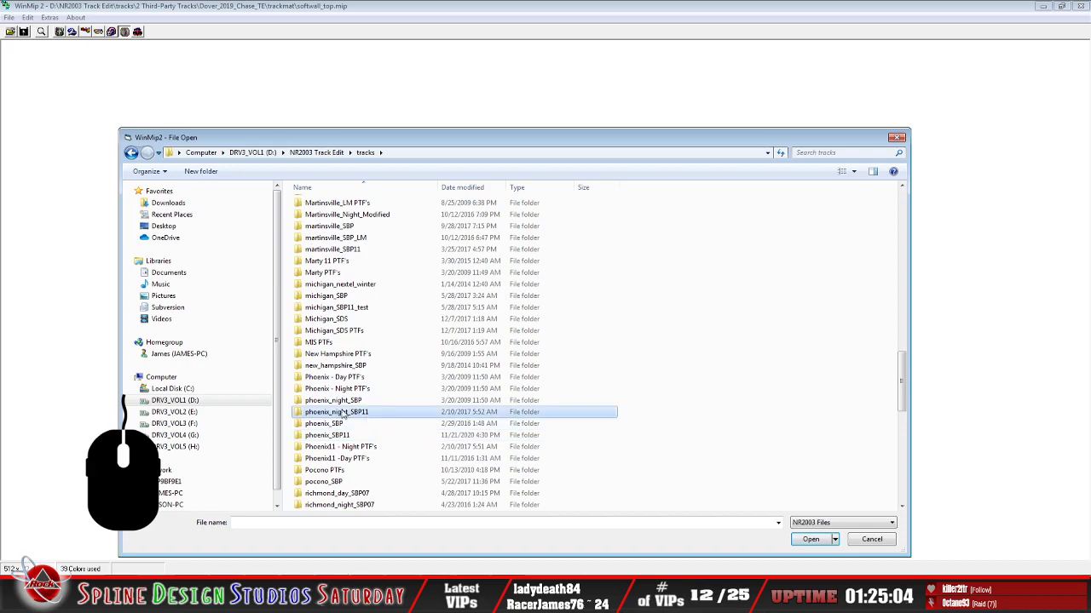
scroll(395, 417, down, 3)
scroll(395, 425, down, 4)
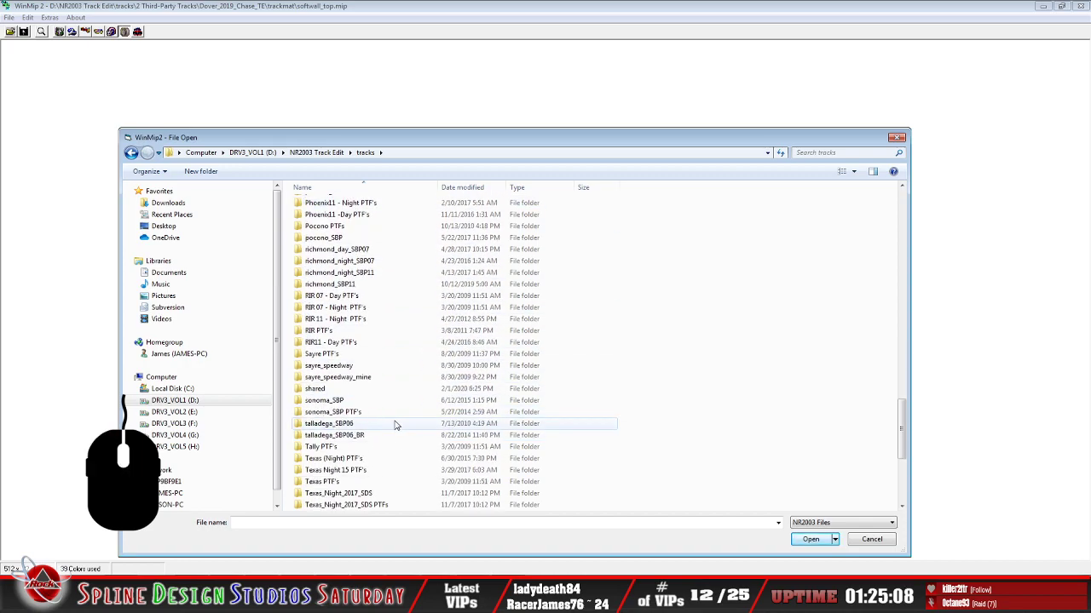
scroll(395, 426, down, 3)
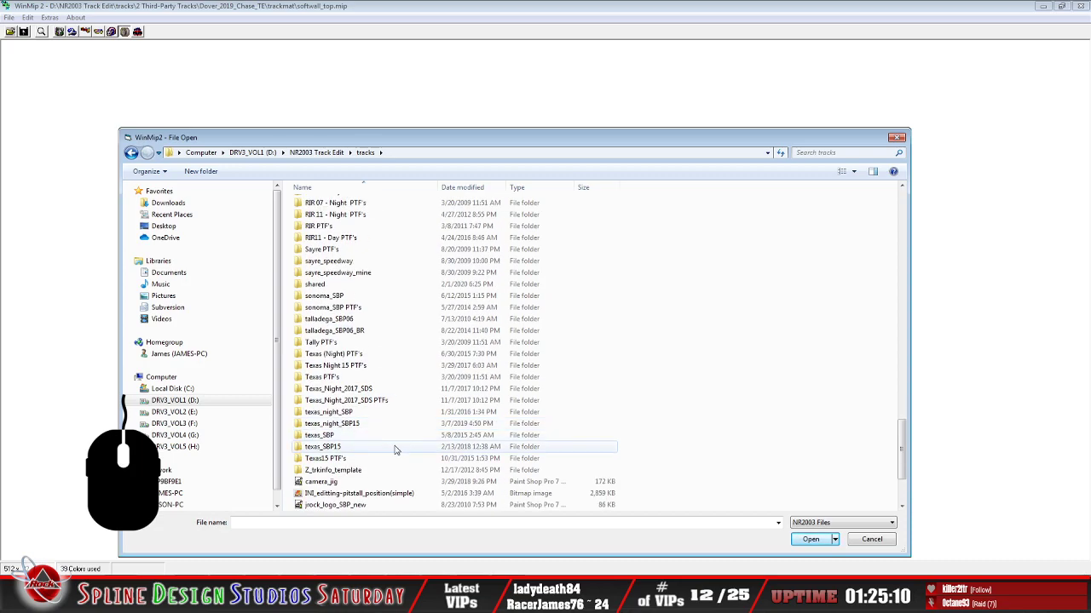
double_click(387, 447)
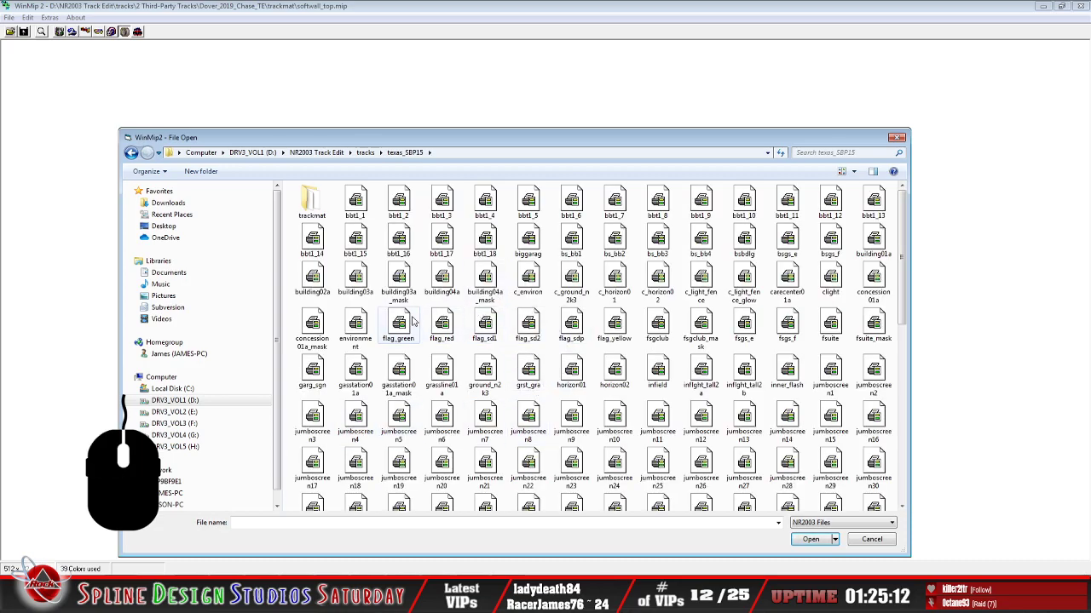
double_click(315, 208)
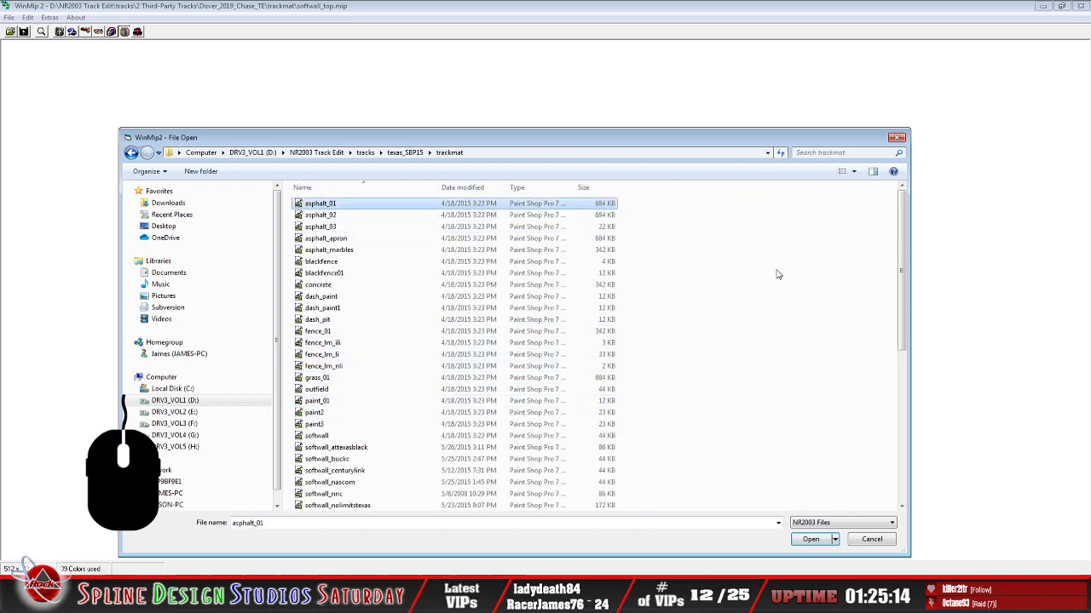
Show the Texas textures as medium icons, open softwall_top_inside and place it below softwall_top for comparison
click(854, 172)
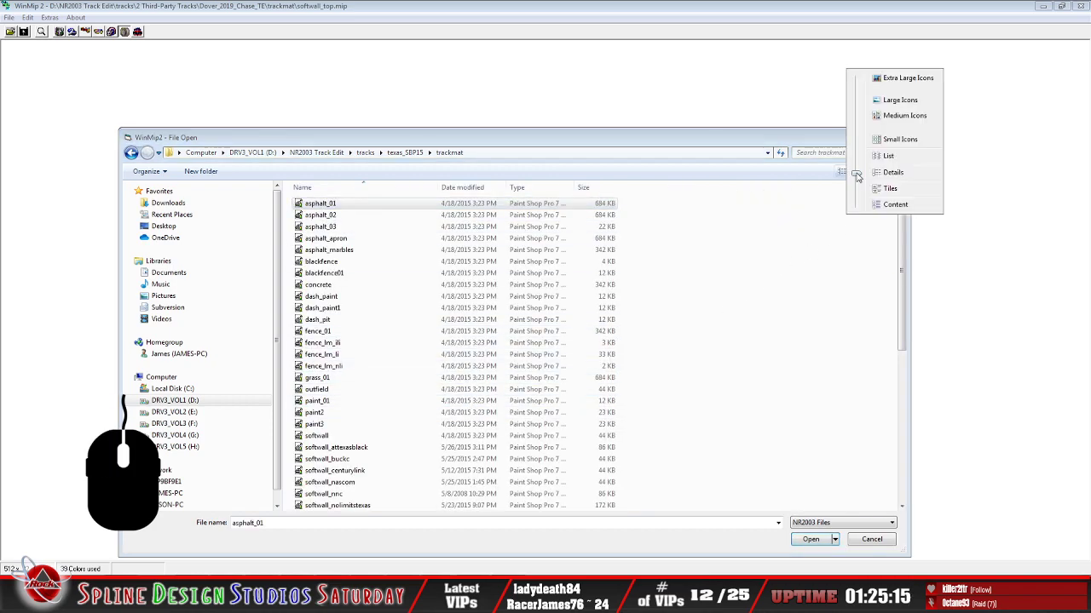
click(902, 116)
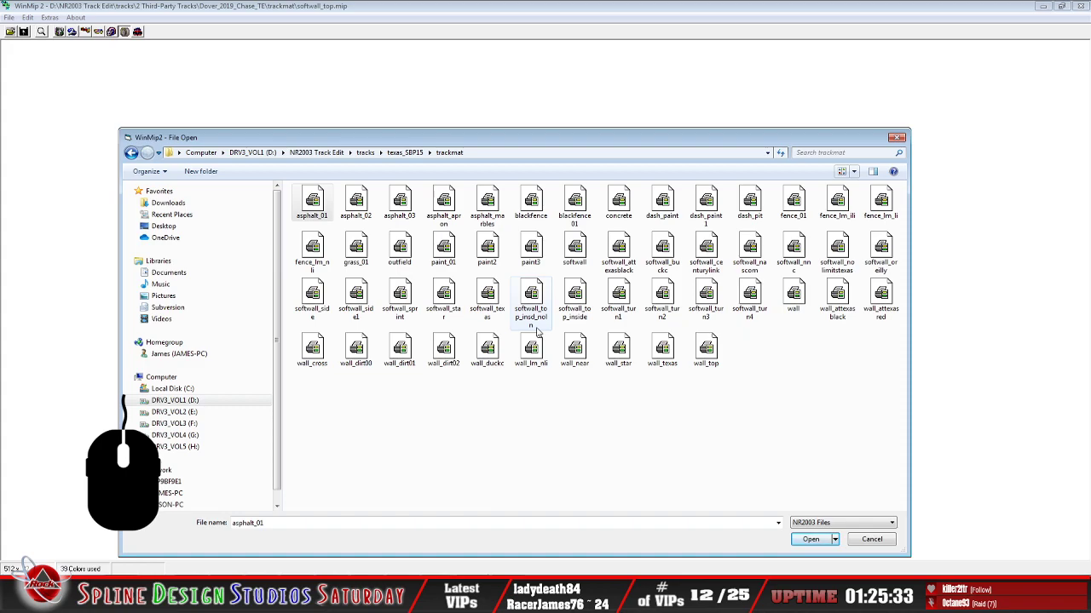
click(574, 302)
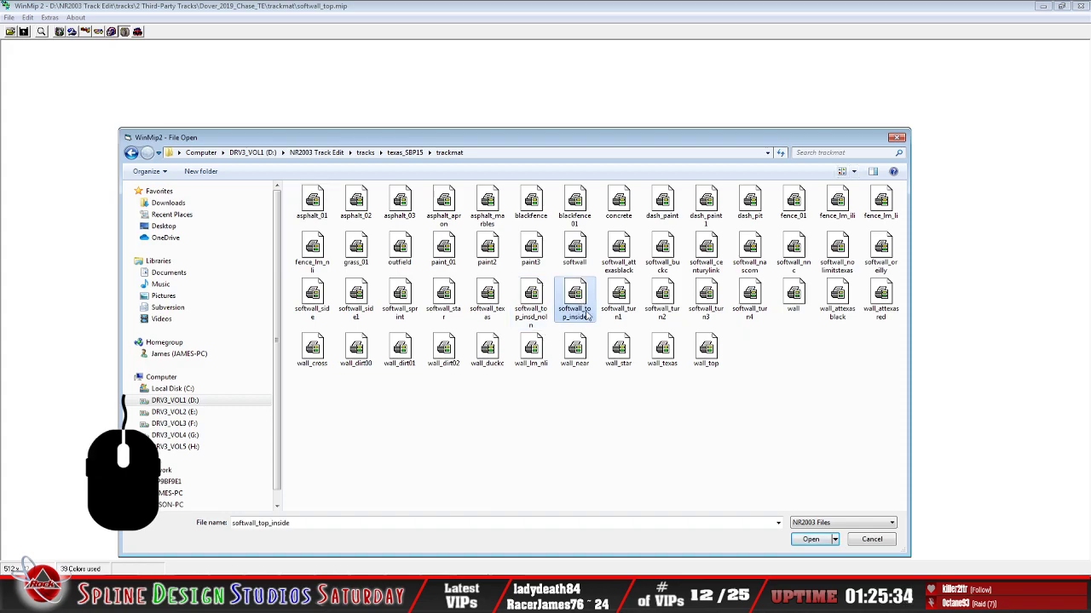
click(812, 542)
drag(228, 180, 216, 261)
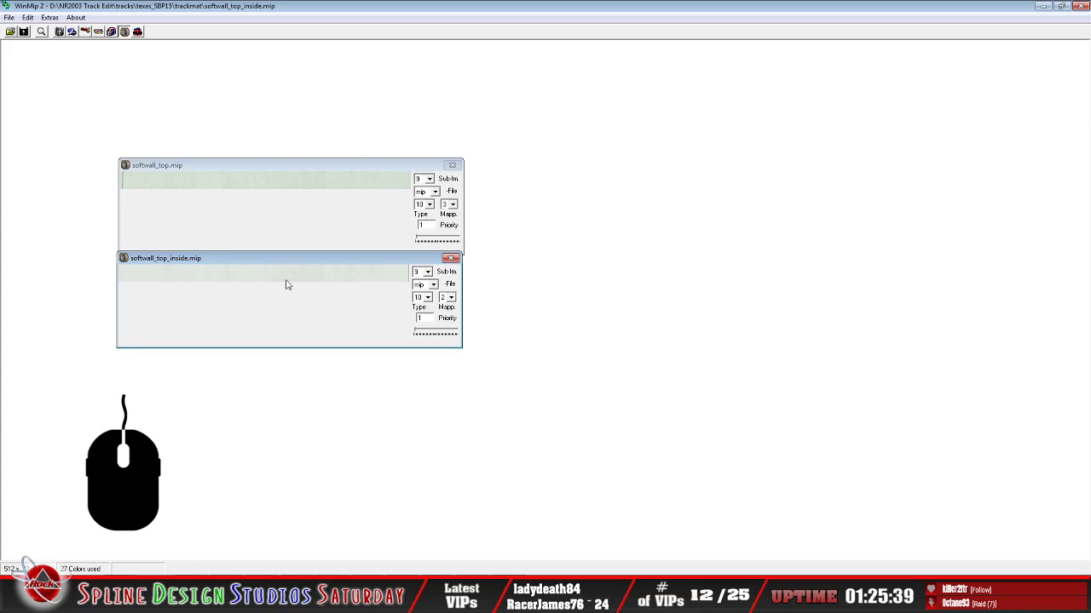
drag(319, 170, 490, 113)
drag(345, 257, 508, 233)
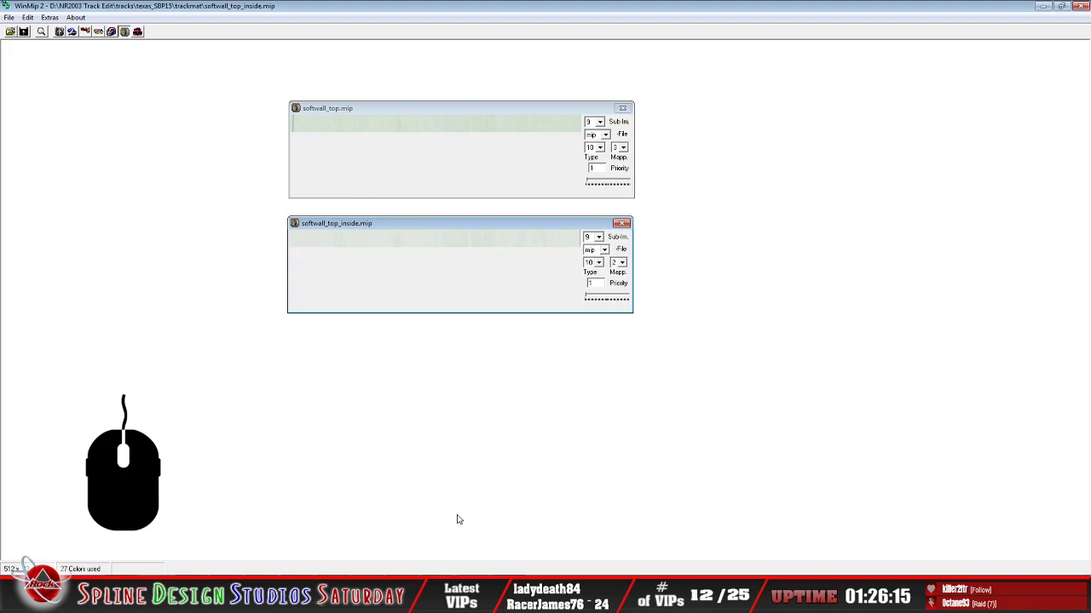
Bring up Sandbox, minimize its track view and return to WinMip 2 with the W Section Properties dialog moved off softwall_top
click(463, 595)
click(463, 540)
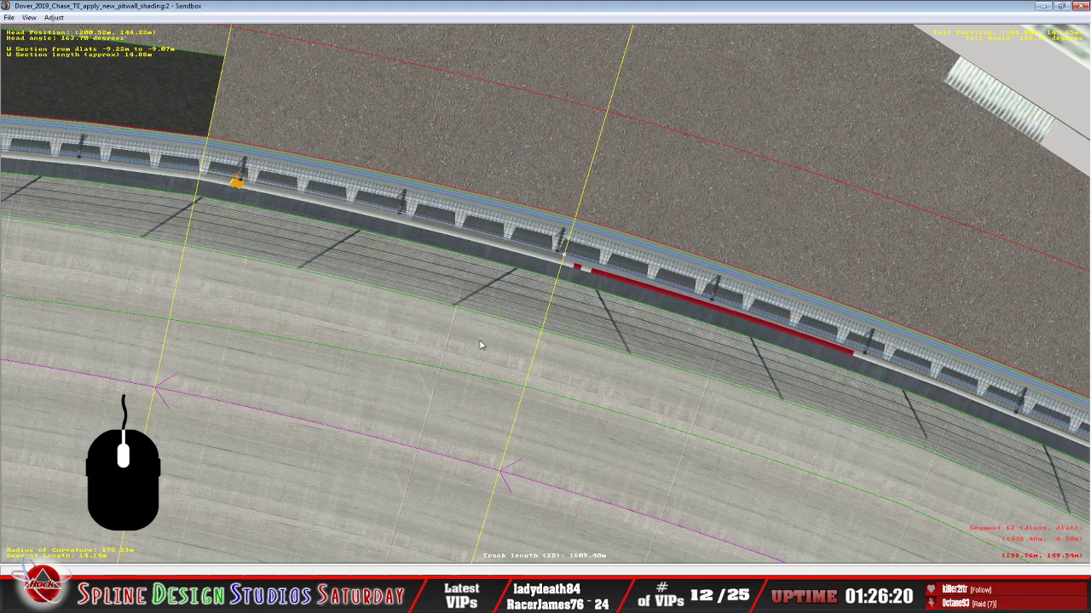
click(430, 565)
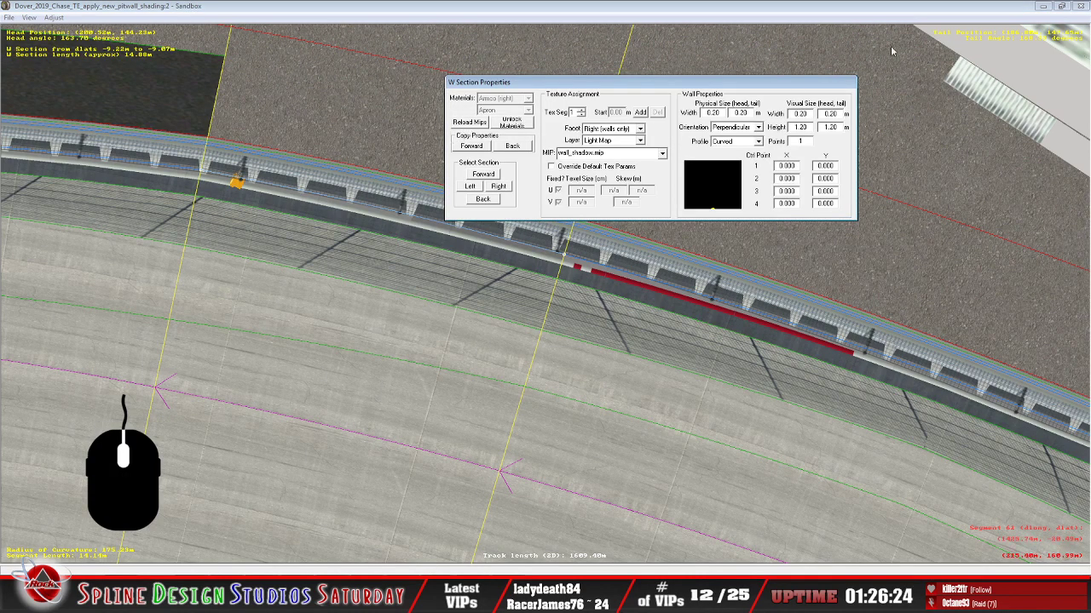
click(935, 13)
click(1037, 6)
click(1038, 7)
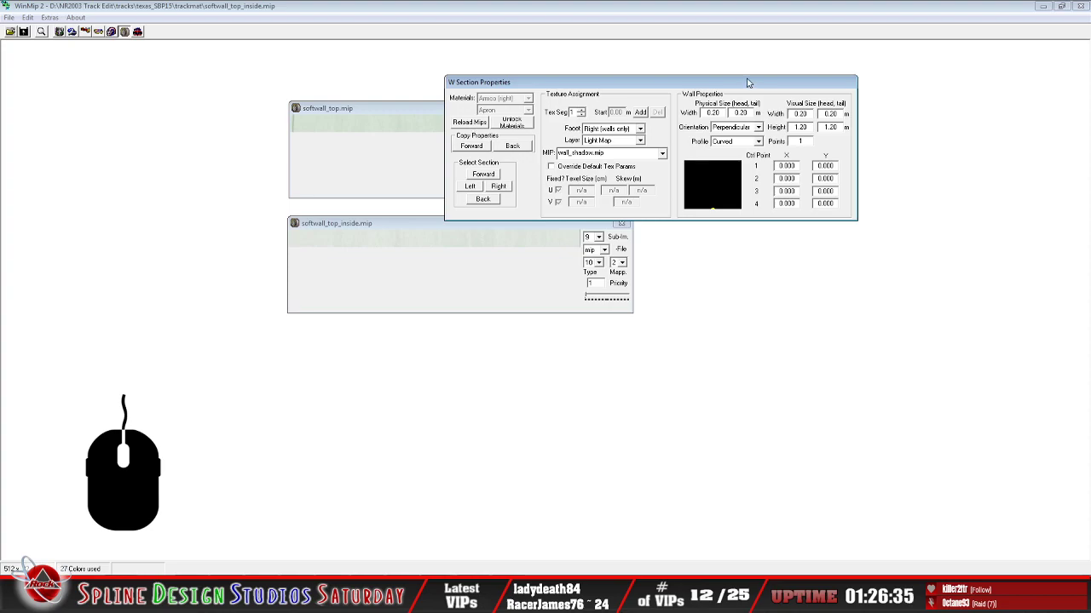
drag(748, 83, 844, 212)
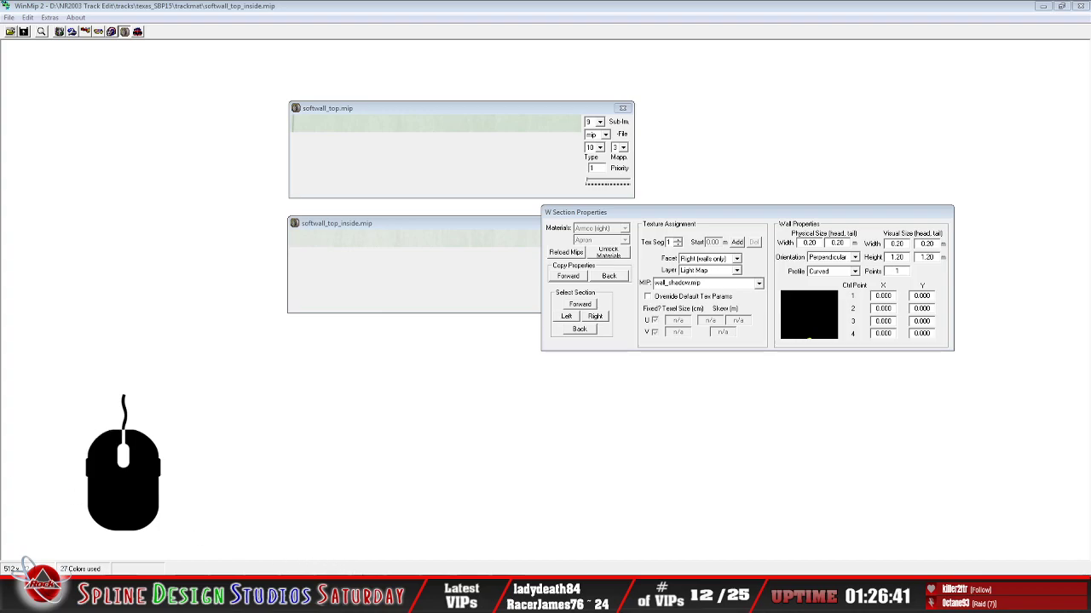
click(578, 418)
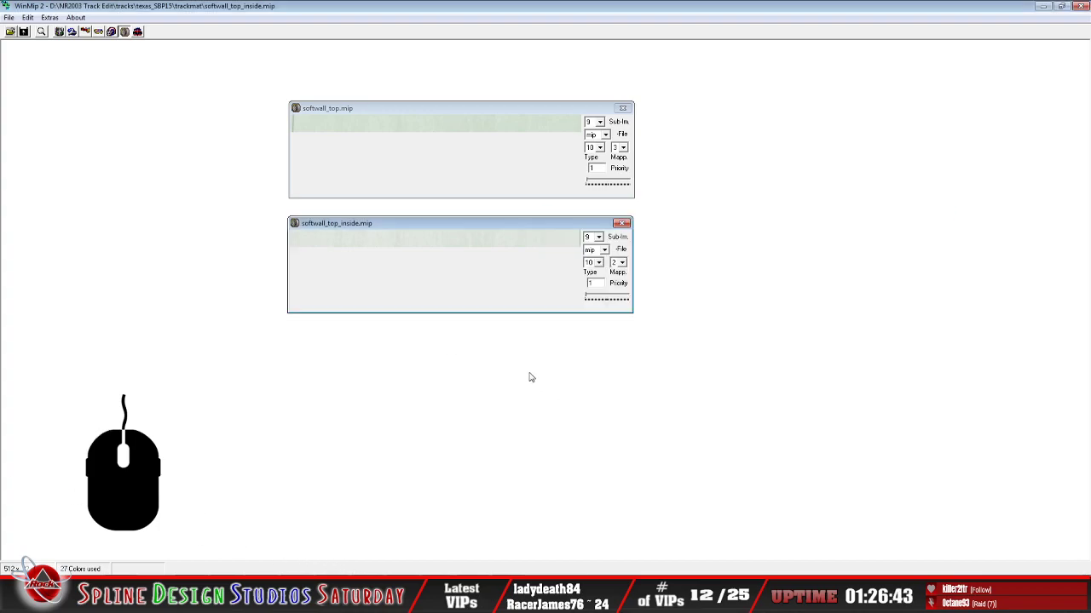
Switch to Windows Explorer and copy the softwall_top file from the Dover_2019_Chase_TE trackmat folder
click(65, 592)
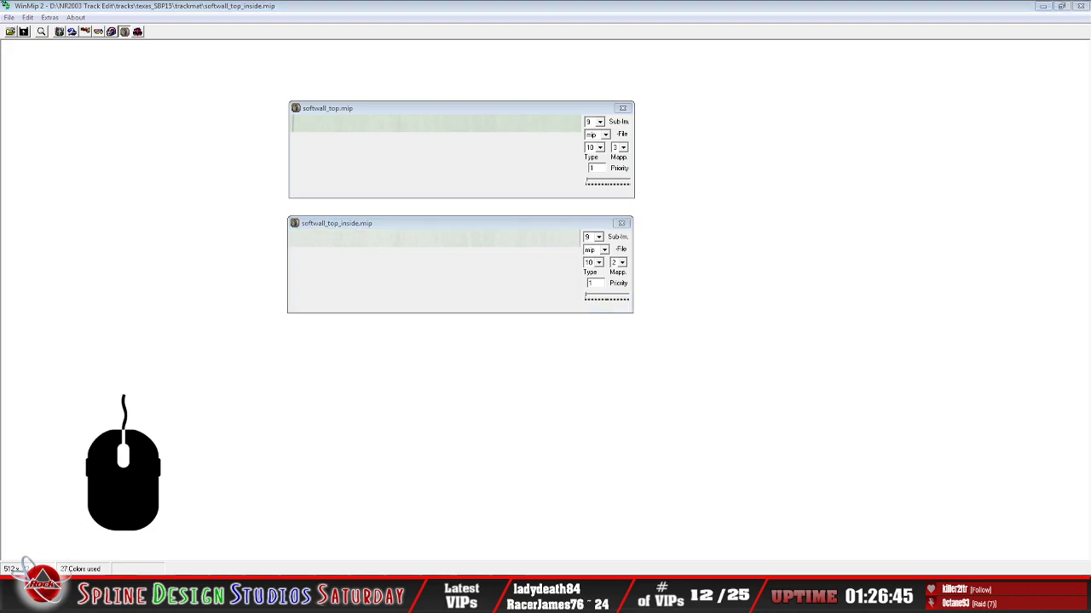
click(60, 550)
double_click(205, 70)
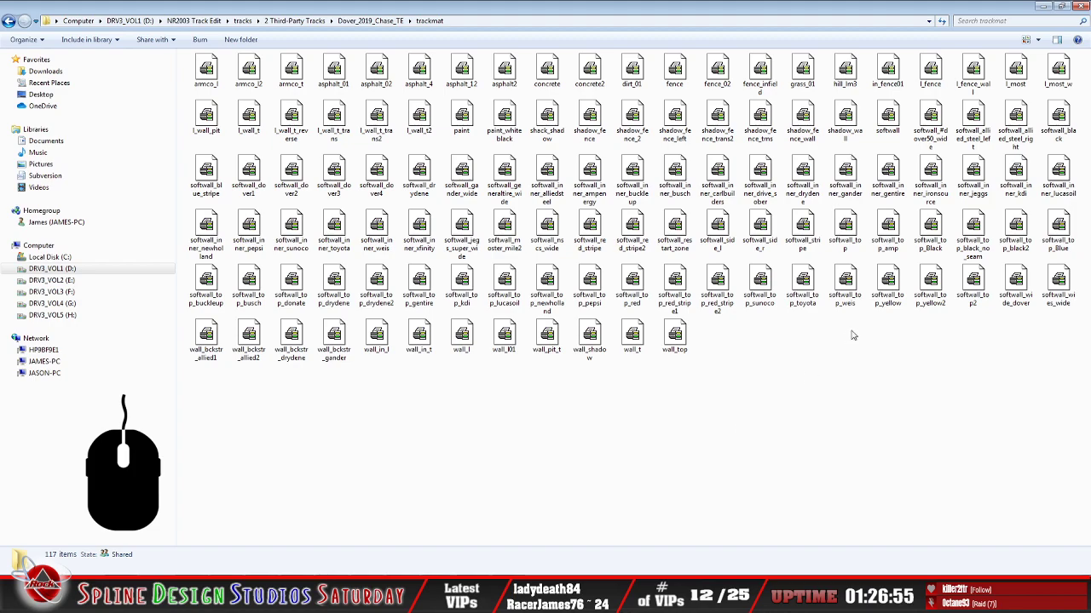
click(843, 229)
right_click(835, 221)
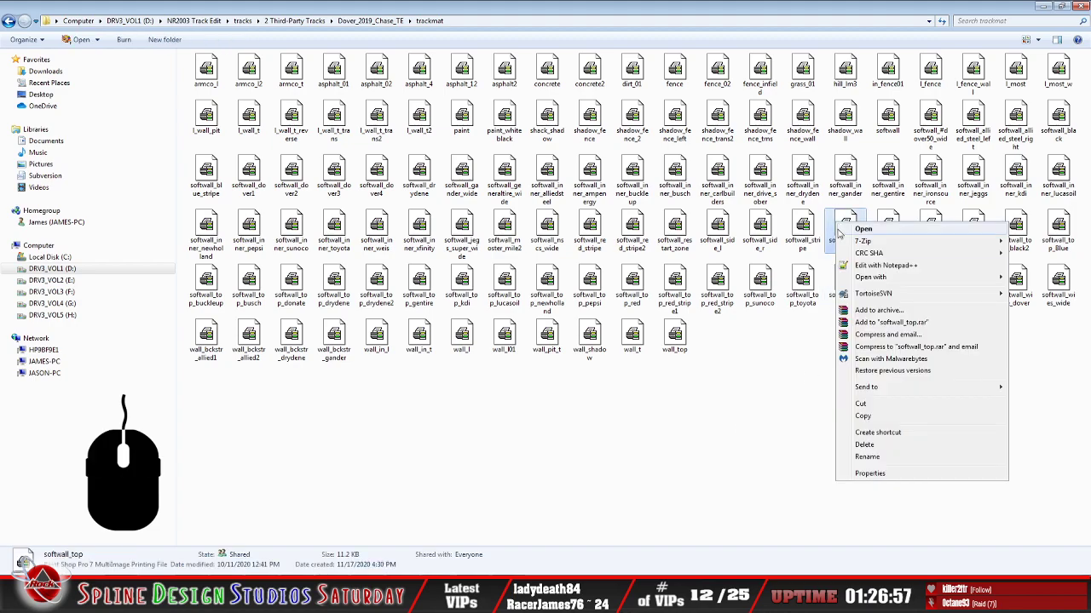
click(878, 416)
Minimize the open windows, including the Camera View, to uncover the desktop
click(1041, 7)
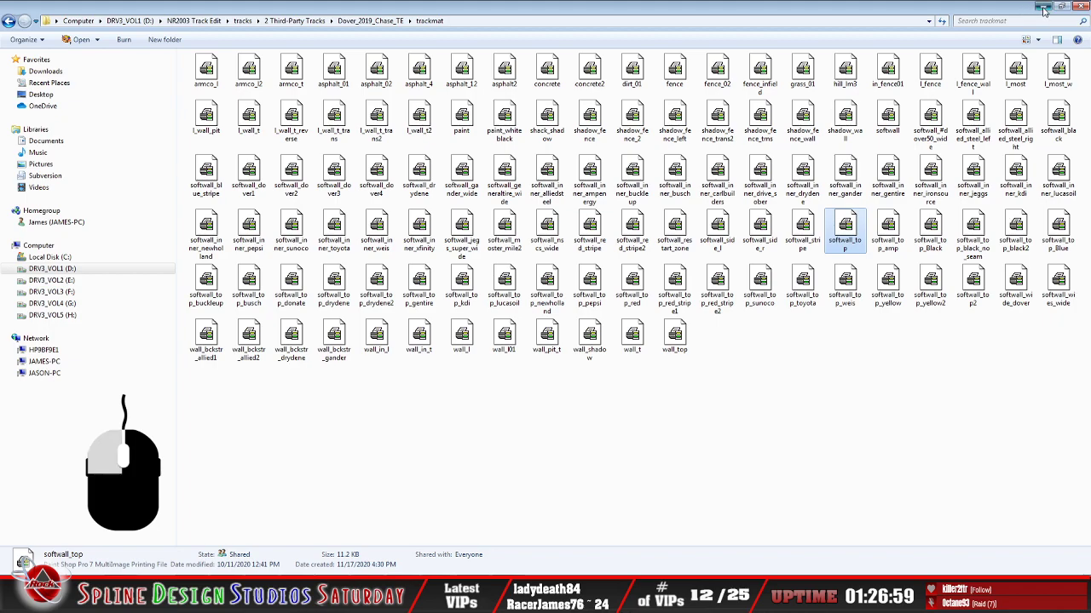
click(1041, 7)
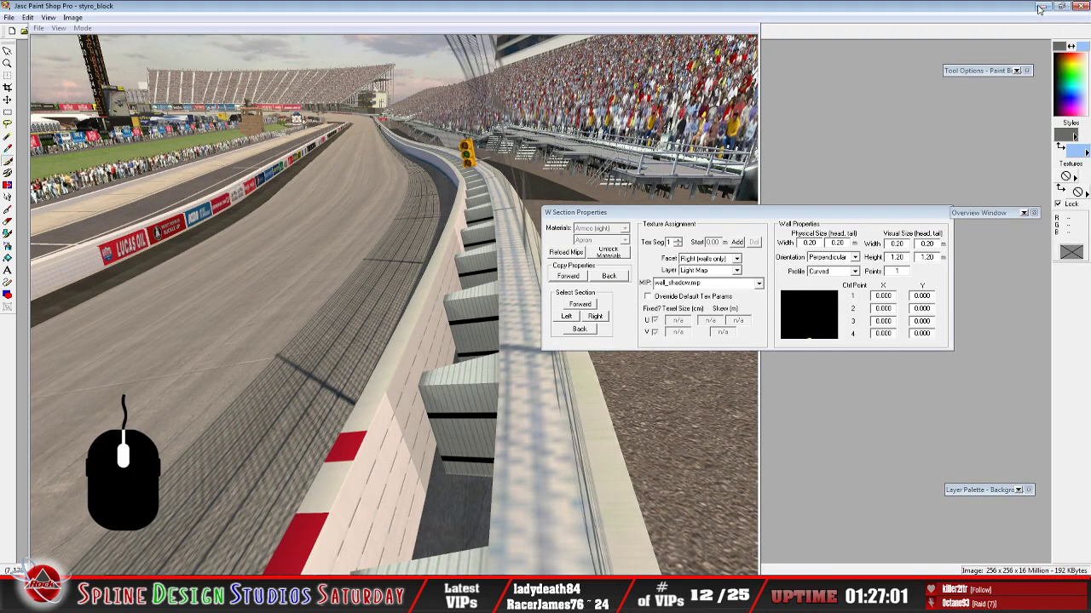
click(711, 17)
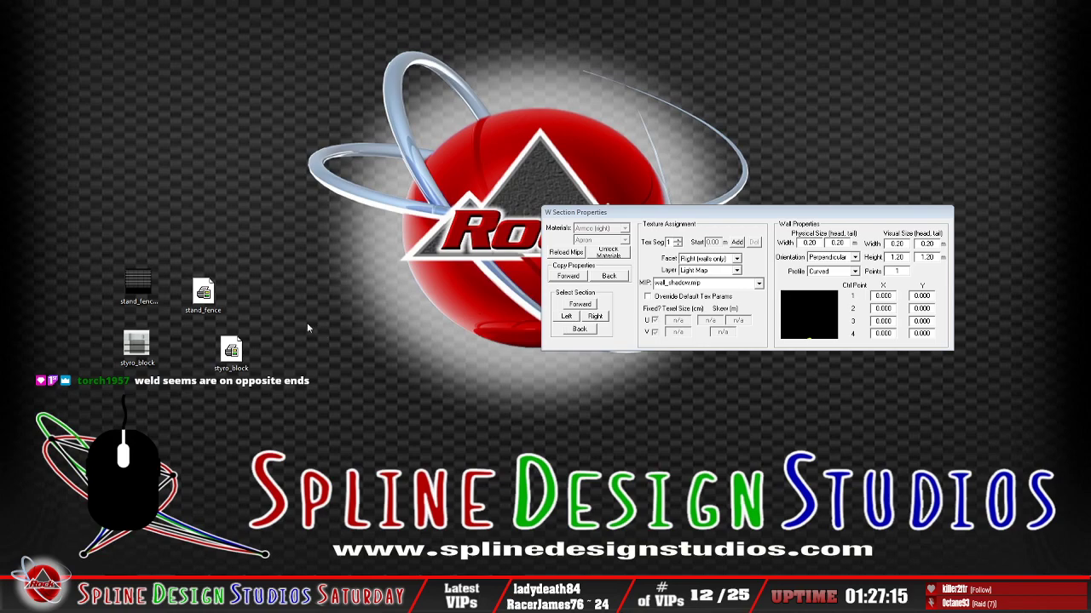
Paste the copied softwall_top file onto the desktop and line it up with the styro_block files
drag(232, 362, 204, 363)
right_click(282, 367)
click(300, 410)
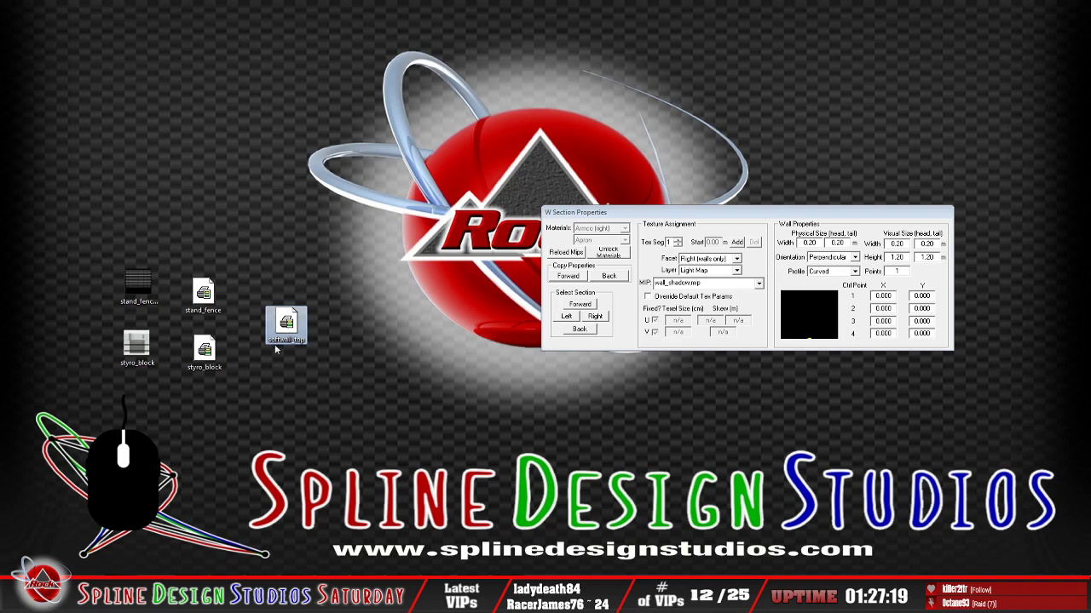
drag(288, 331, 265, 363)
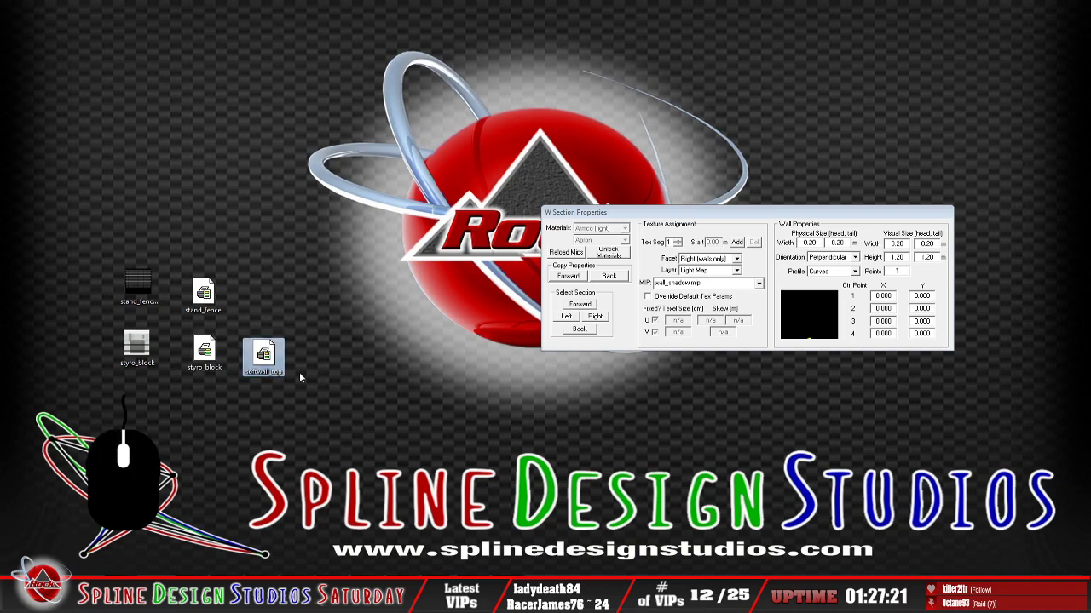
Return to WinMip 2 and reposition the softwall_top_inside and softwall_top images one above the other with a gap between them
click(90, 556)
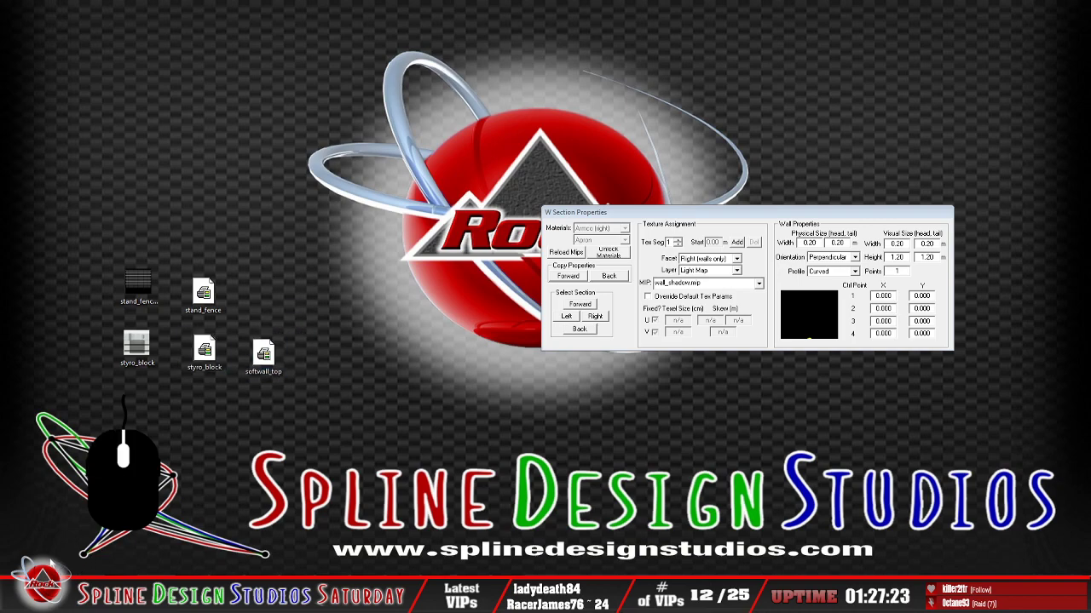
click(53, 594)
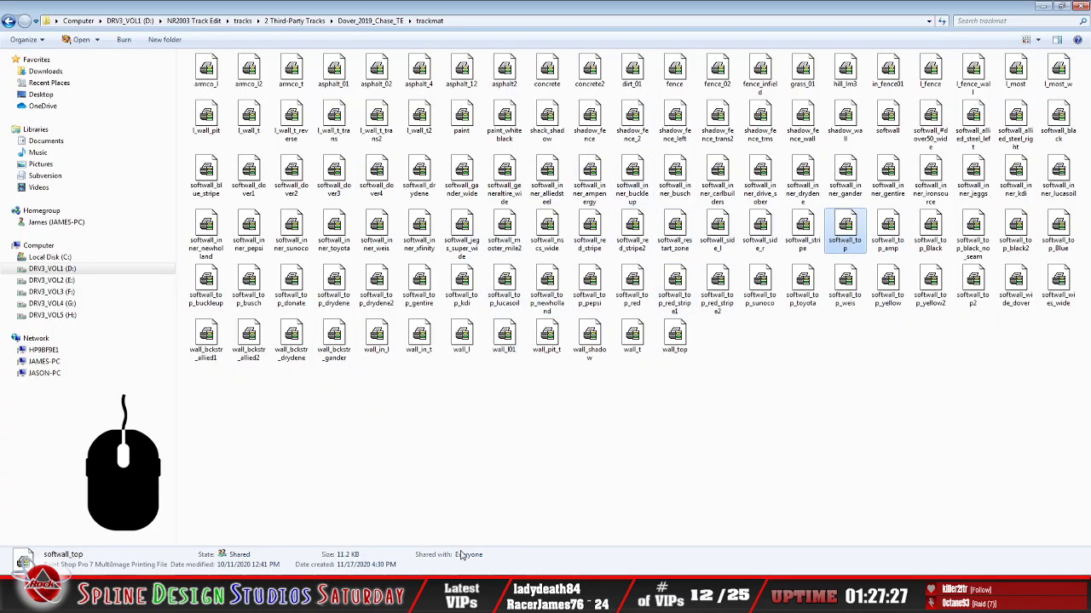
key(alt+Tab)
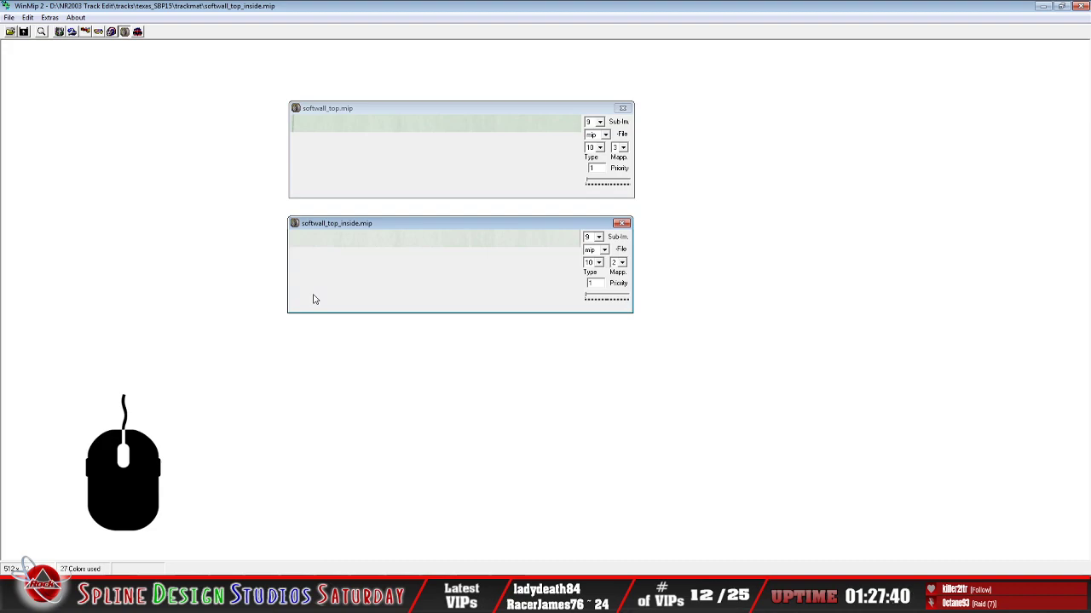
drag(410, 226, 333, 227)
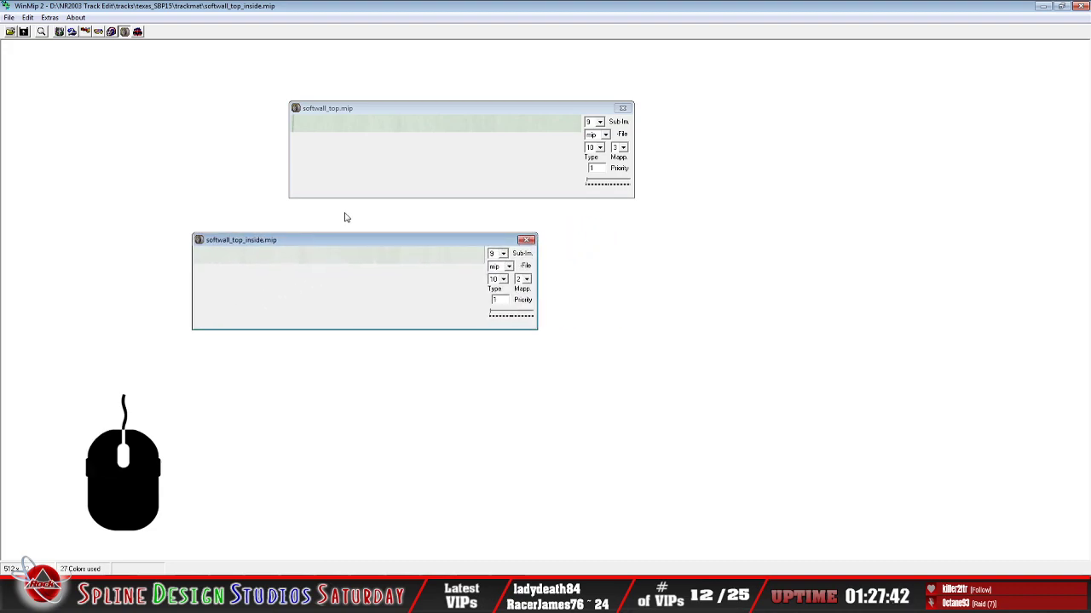
drag(356, 113, 258, 123)
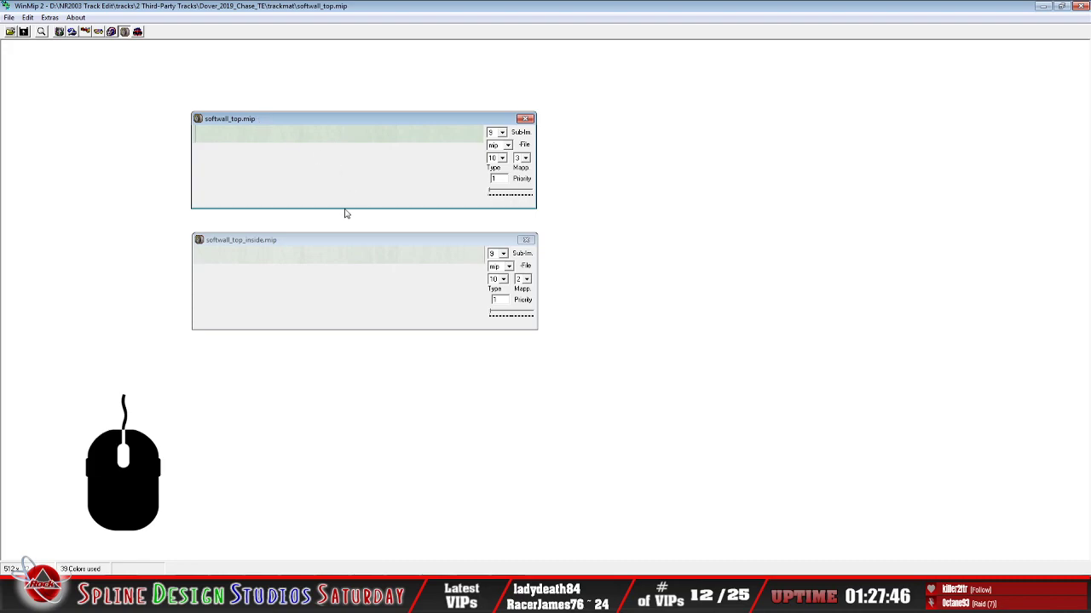
Switch softwall_top to the bmp file format and save it as softwall_top in the Dover_2019_Chase_TE trackmat folder
click(503, 145)
click(498, 166)
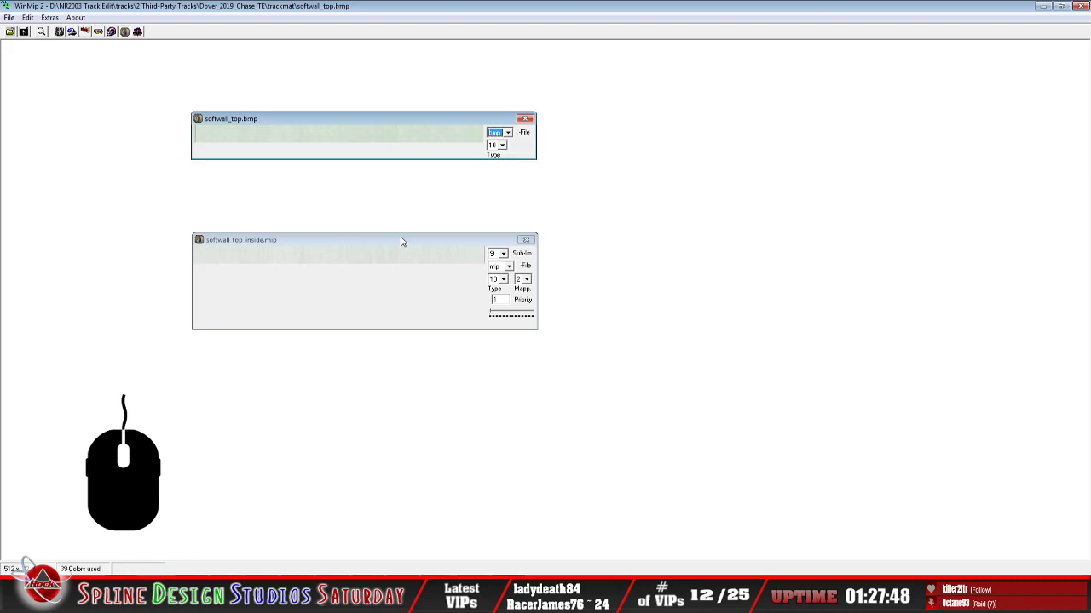
click(9, 17)
click(32, 55)
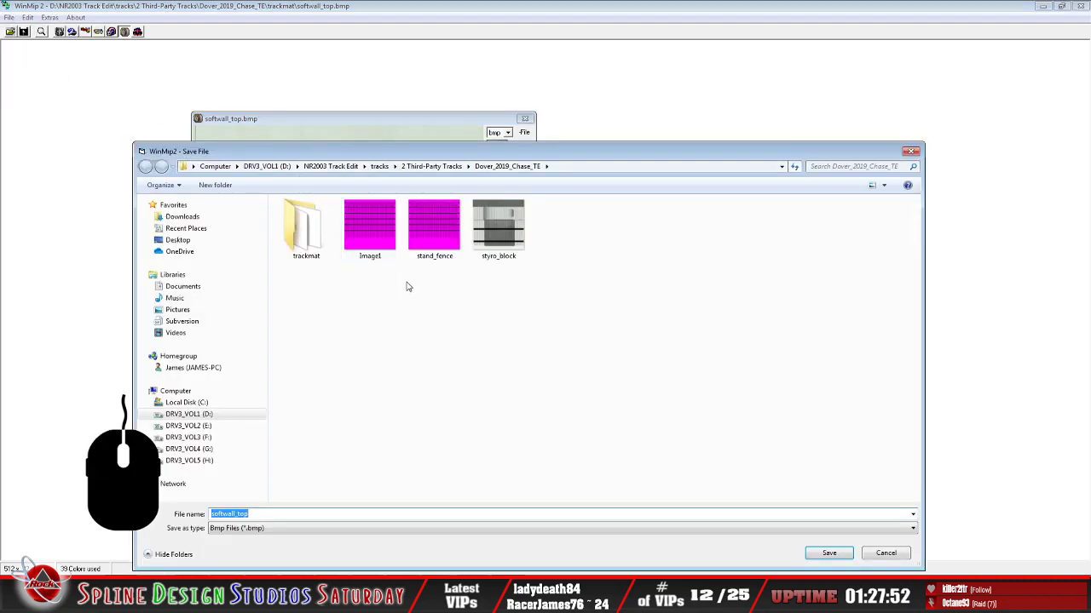
double_click(306, 226)
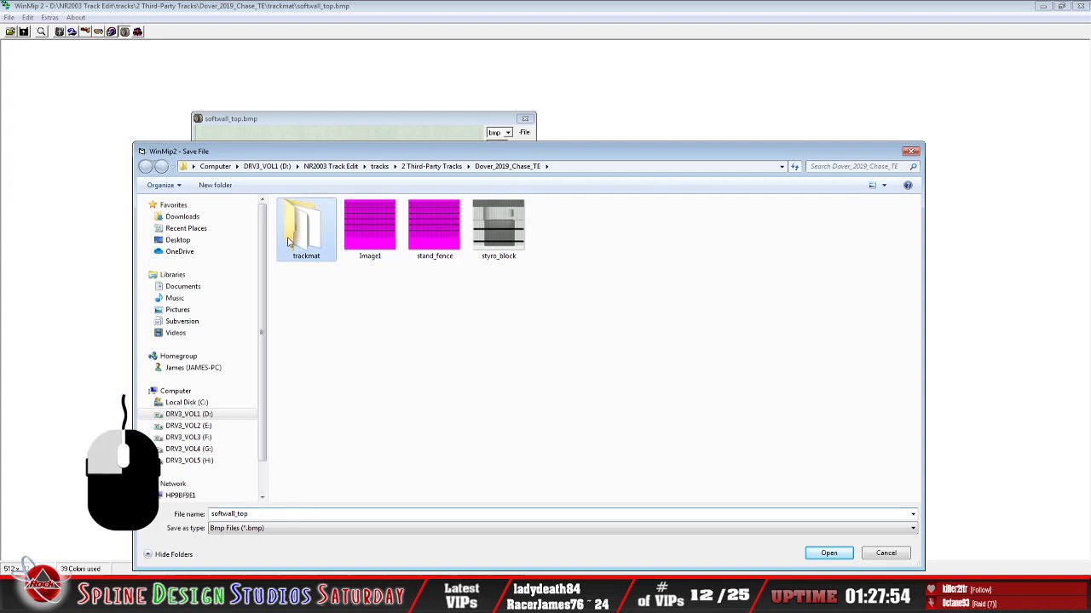
click(344, 517)
click(348, 516)
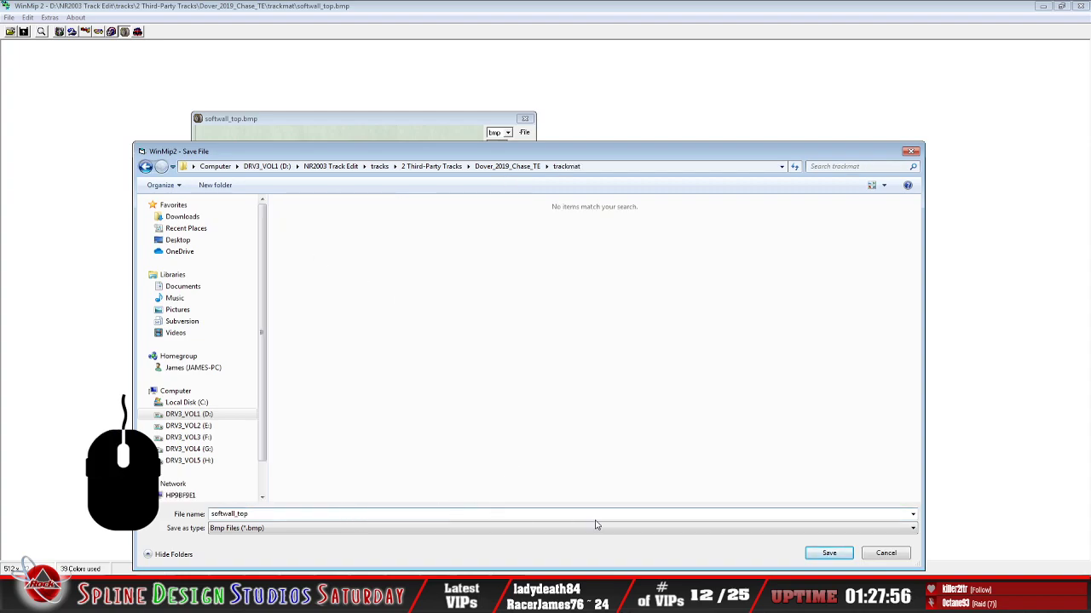
click(818, 552)
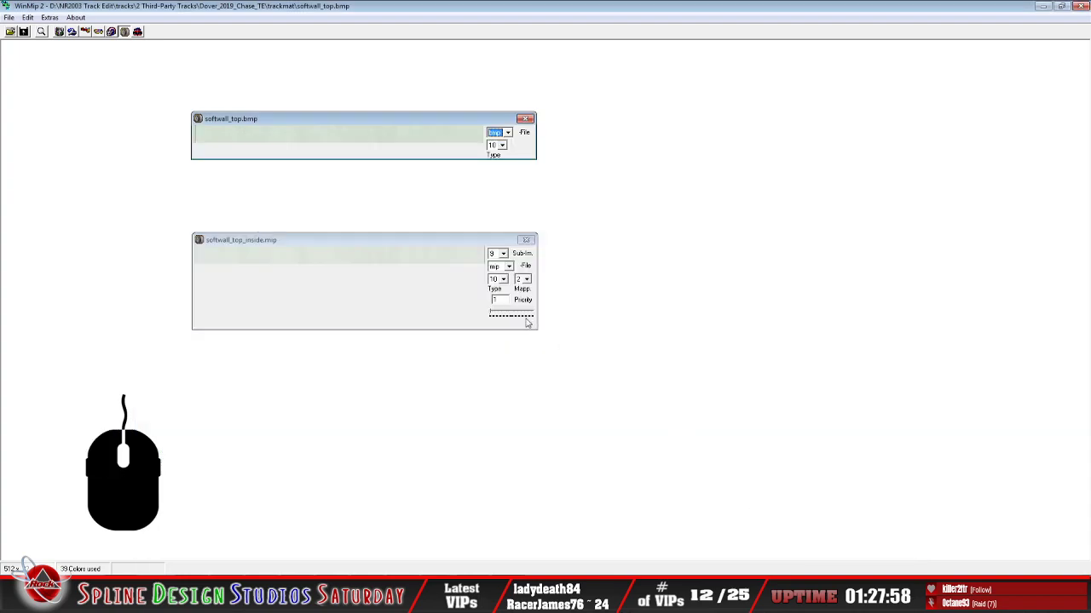
Change the file format of the softwall_top_inside texture to bmp
click(271, 241)
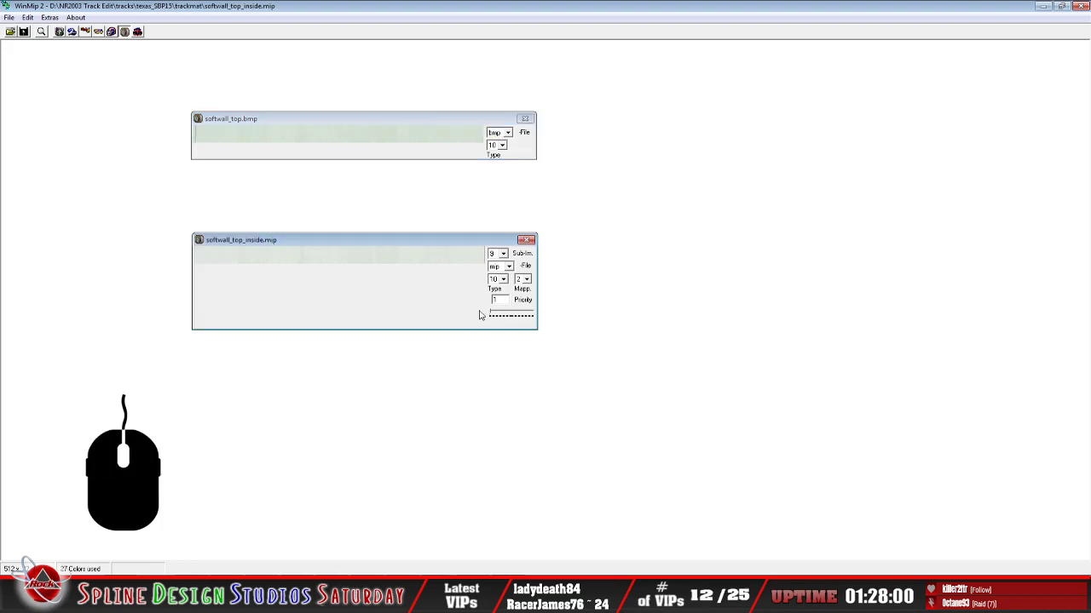
click(508, 267)
click(500, 278)
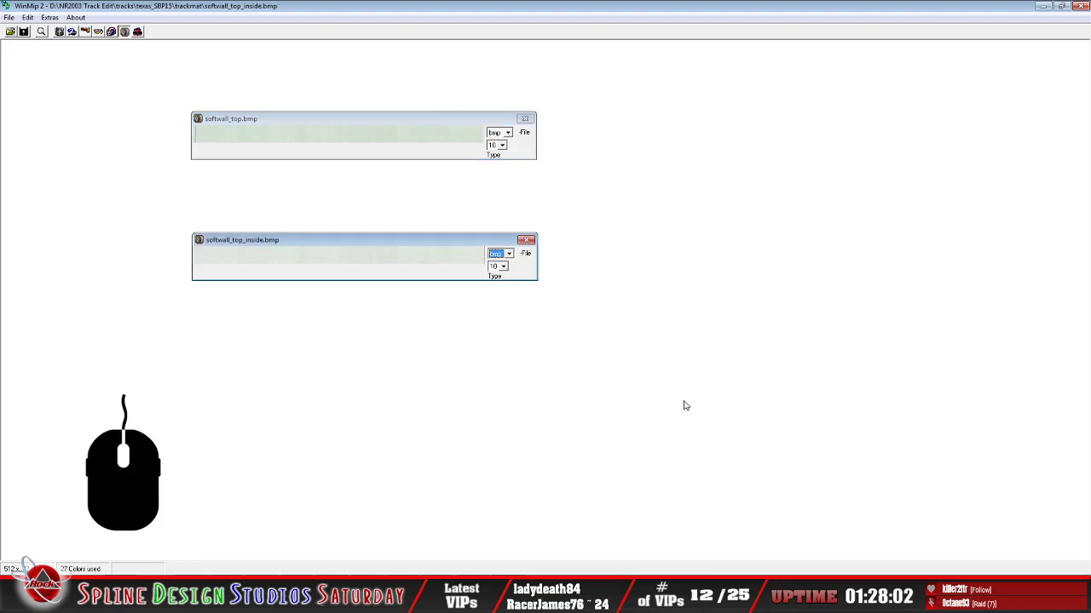
Save the converted texture to the Desktop as a BMP file named softwall_top_inside
click(10, 18)
click(39, 54)
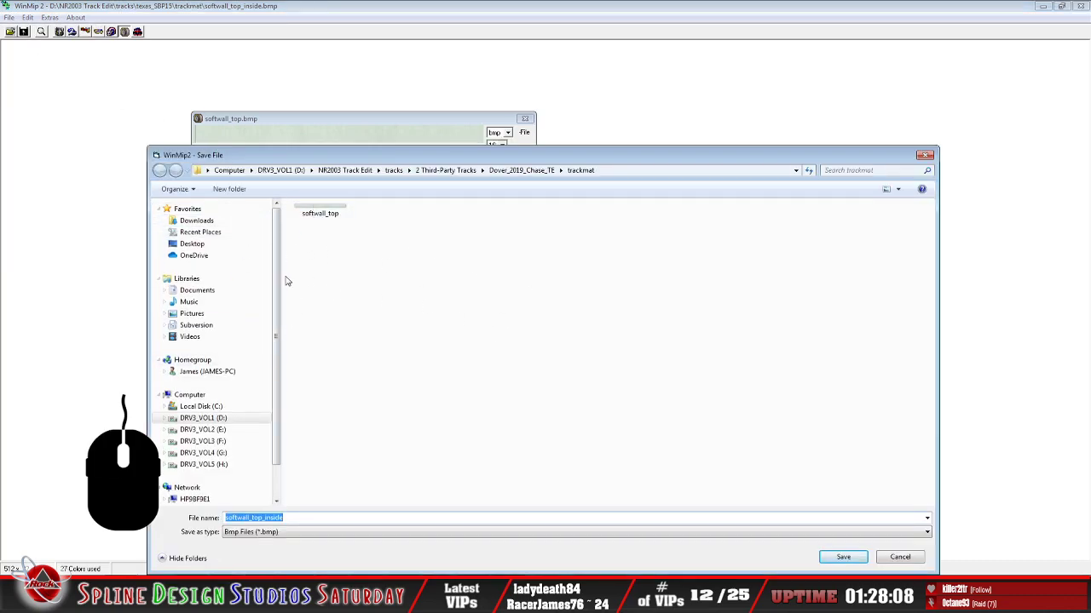
drag(381, 157, 430, 424)
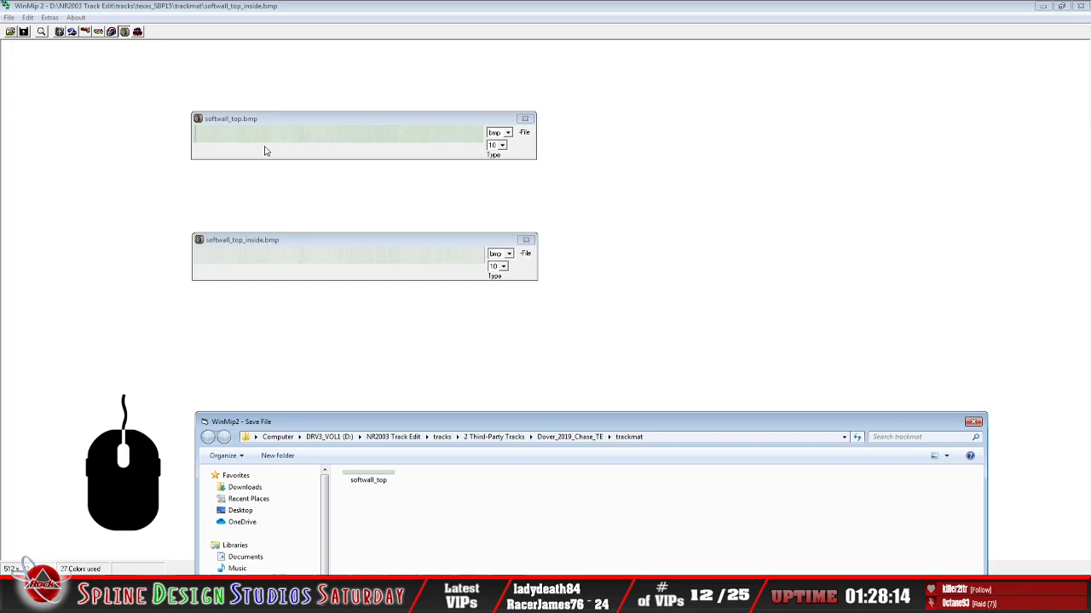
drag(367, 424, 348, 99)
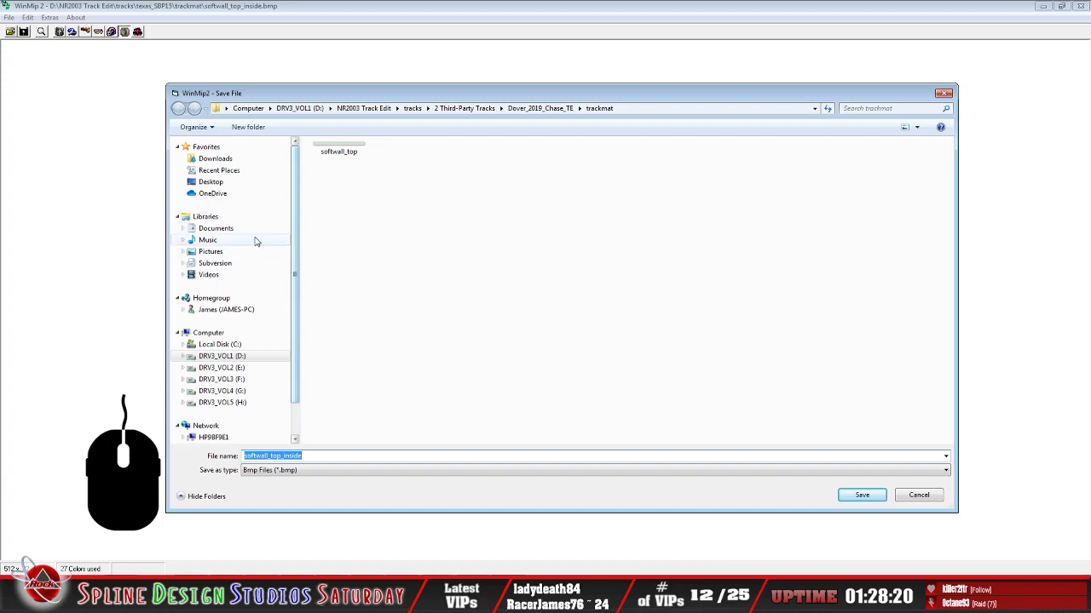
click(204, 182)
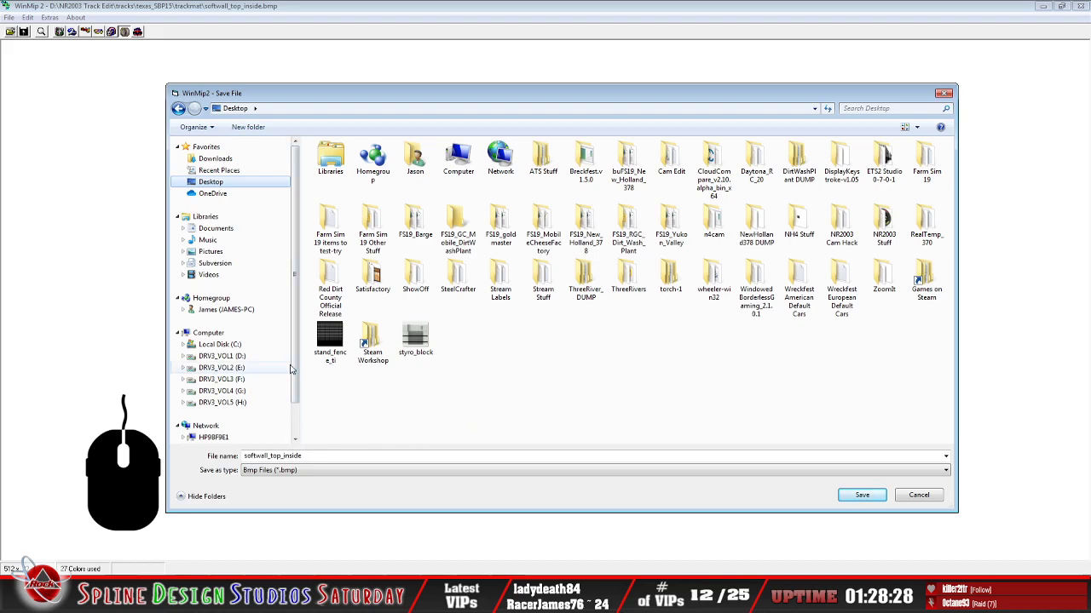
scroll(289, 384, down, 1)
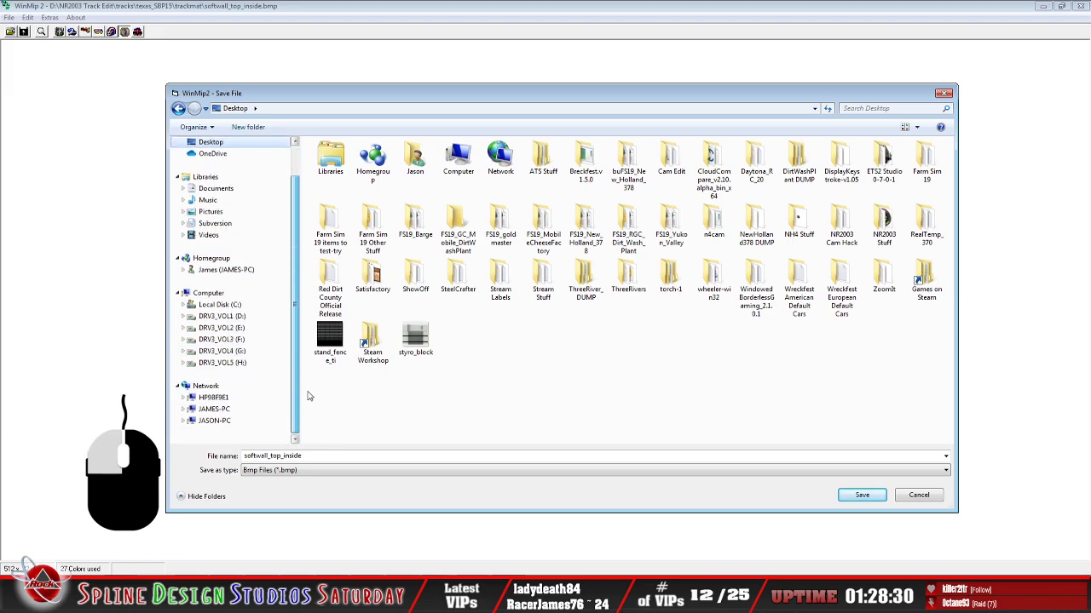
scroll(307, 391, up, 1)
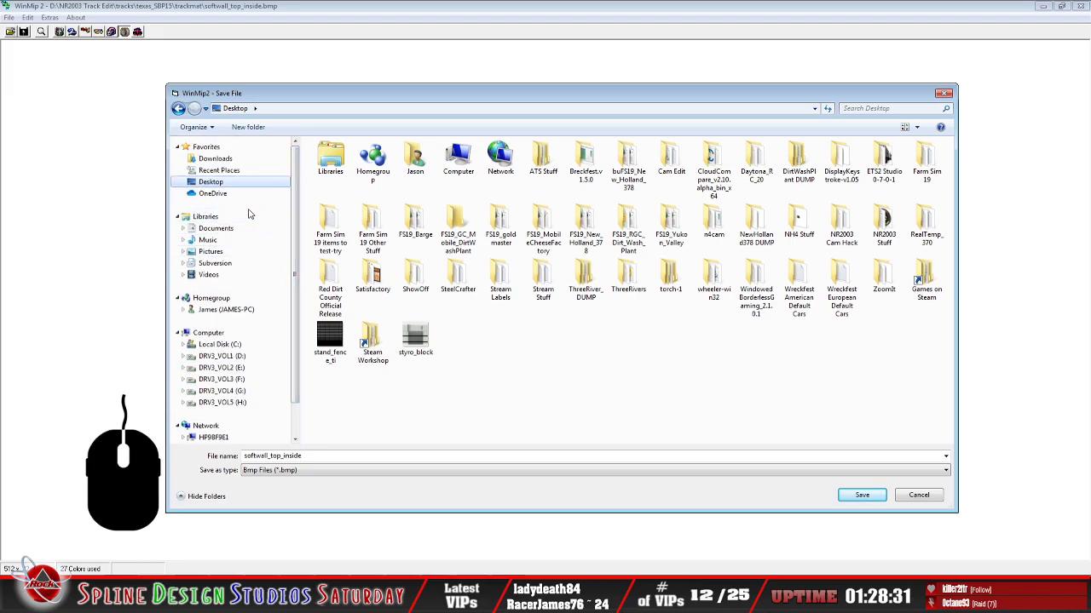
double_click(256, 457)
click(346, 458)
click(862, 495)
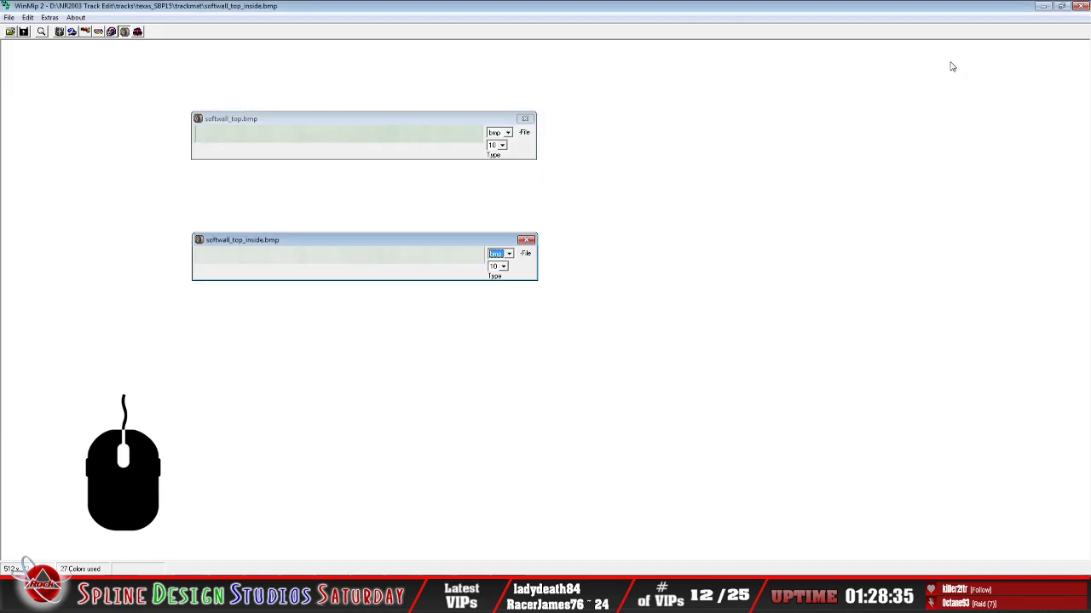
Reveal the desktop and place the saved softwall_top_inside file beside the styro_block image
click(1042, 6)
click(1043, 6)
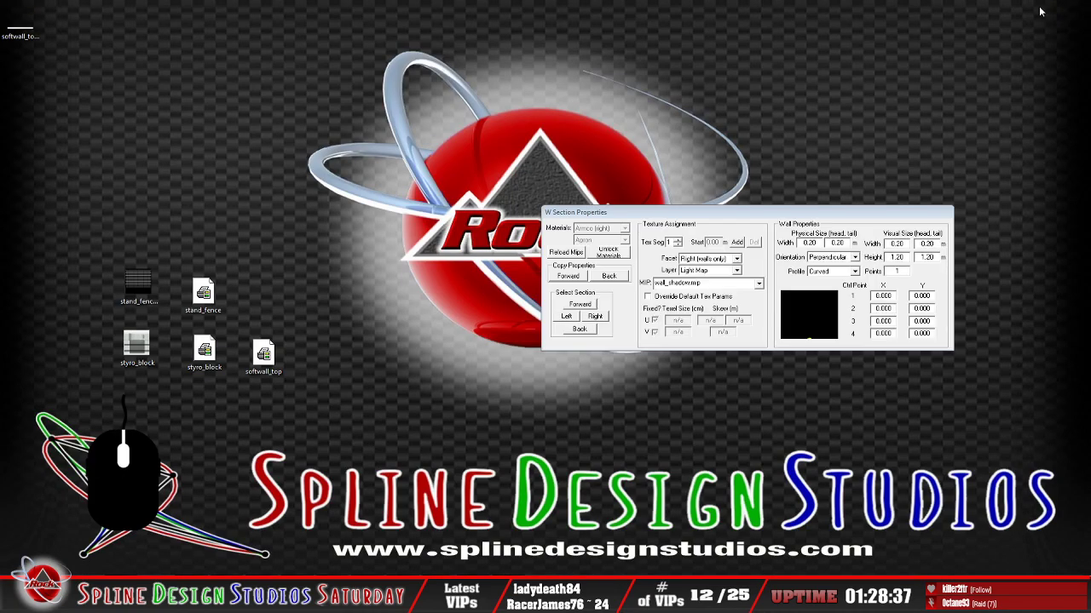
drag(20, 29, 353, 371)
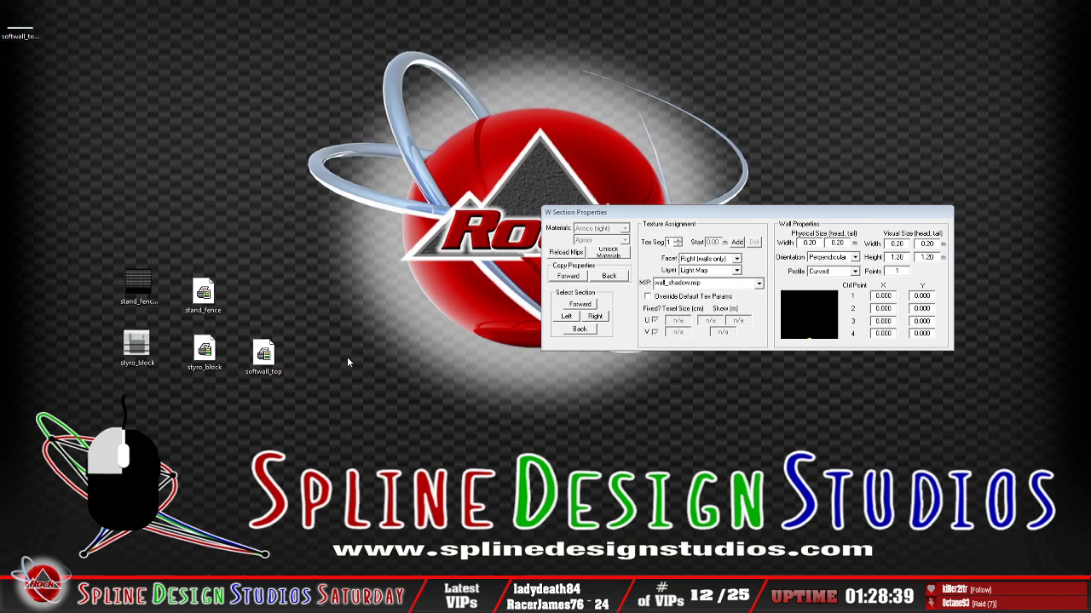
drag(64, 345, 68, 345)
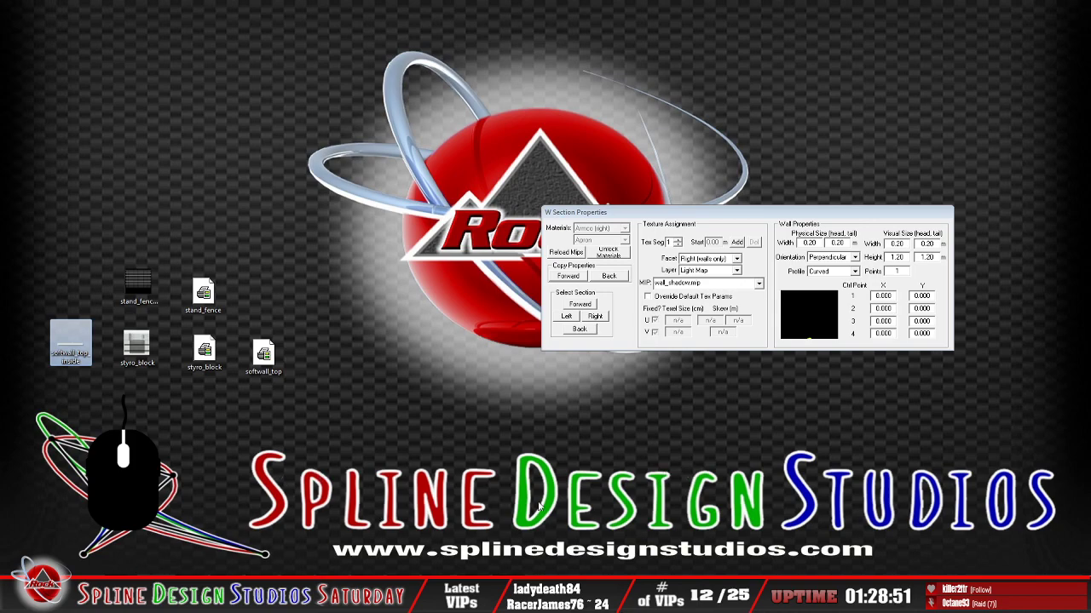
Switch to Paint Shop Pro and open the softwall_top bitmap from Dover_2019_Chase_TE's trackmat folder, placing it below the smaller styro_block image
click(358, 598)
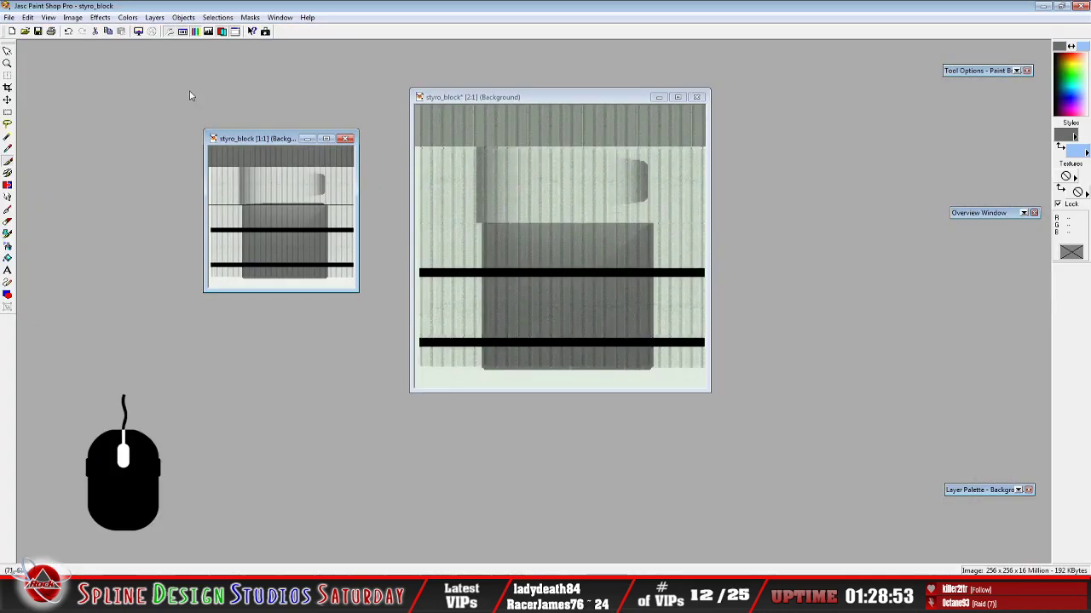
click(24, 30)
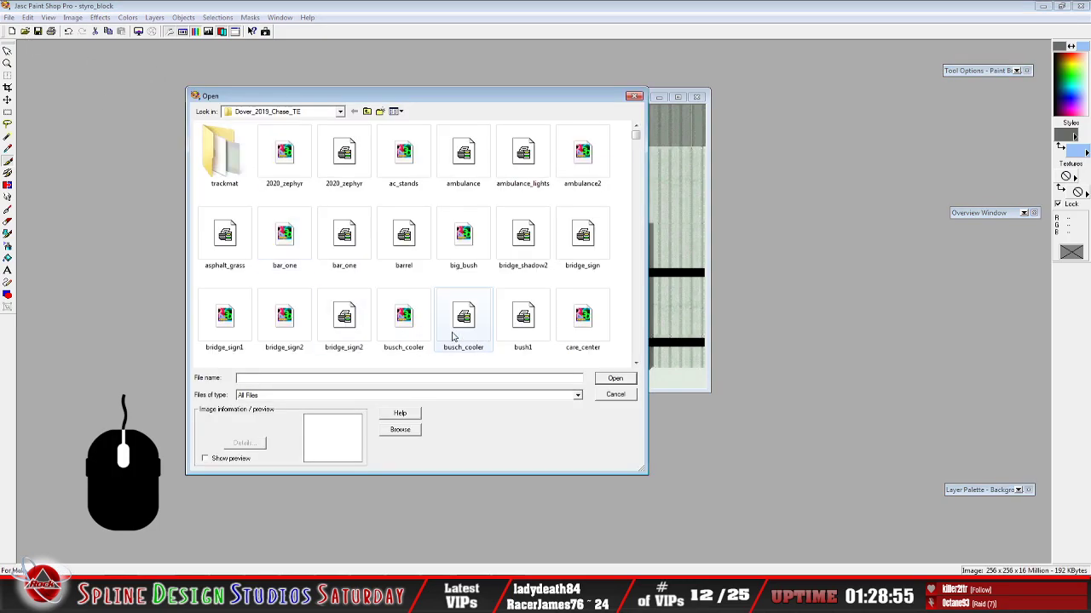
double_click(231, 162)
click(354, 262)
scroll(357, 272, down, 10)
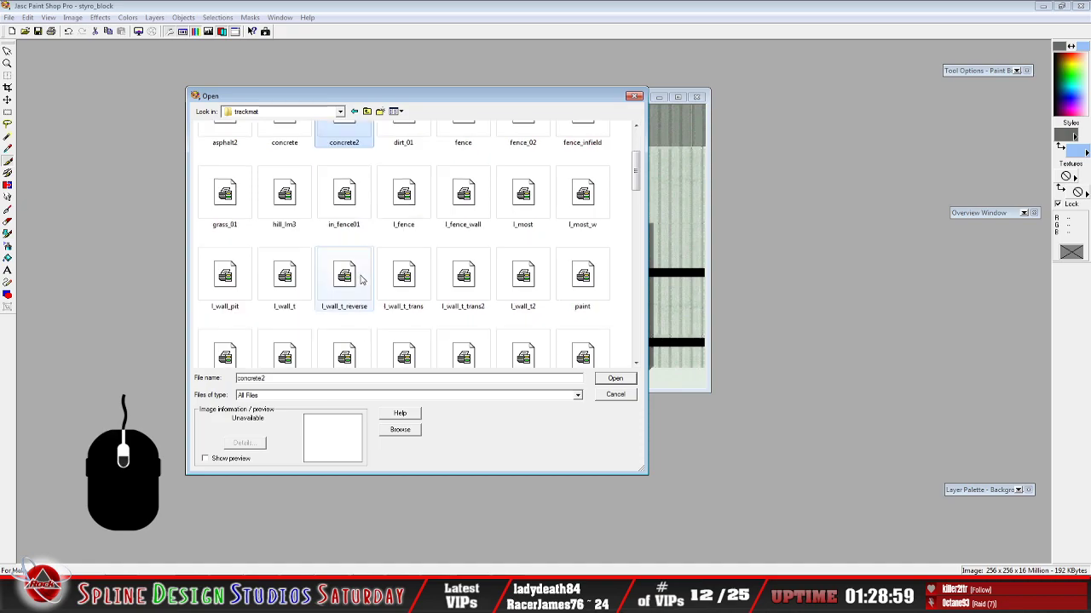
scroll(345, 269, down, 6)
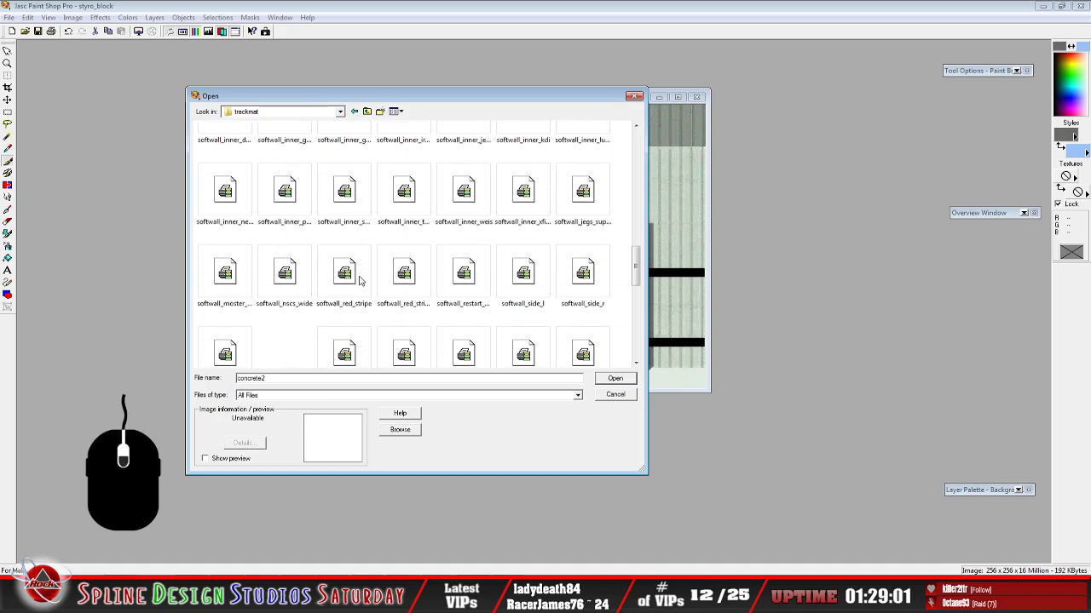
scroll(324, 251, up, 1)
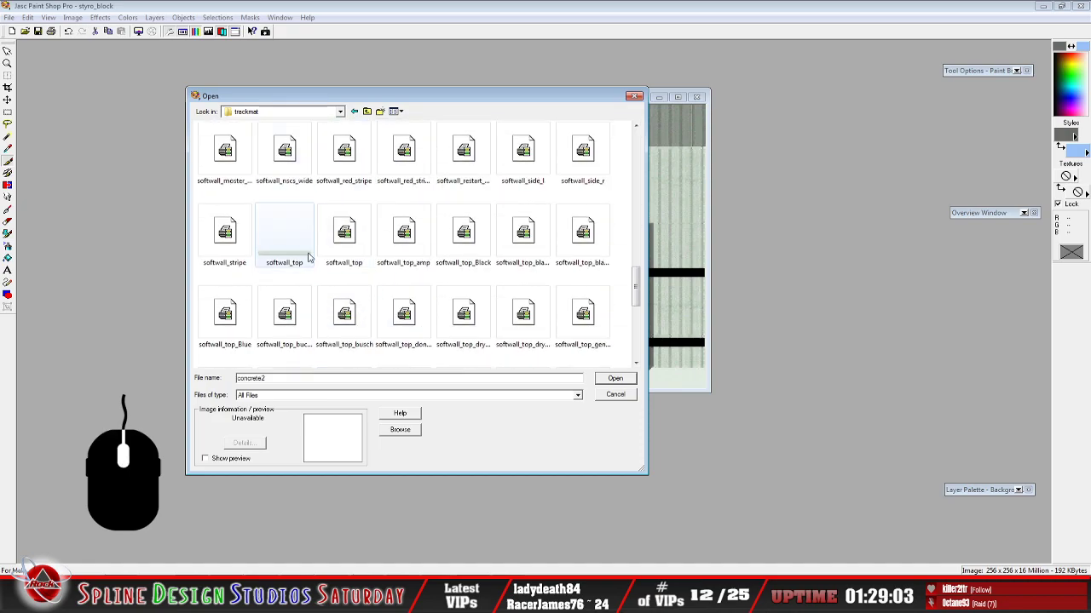
click(310, 252)
click(600, 377)
drag(138, 107, 208, 327)
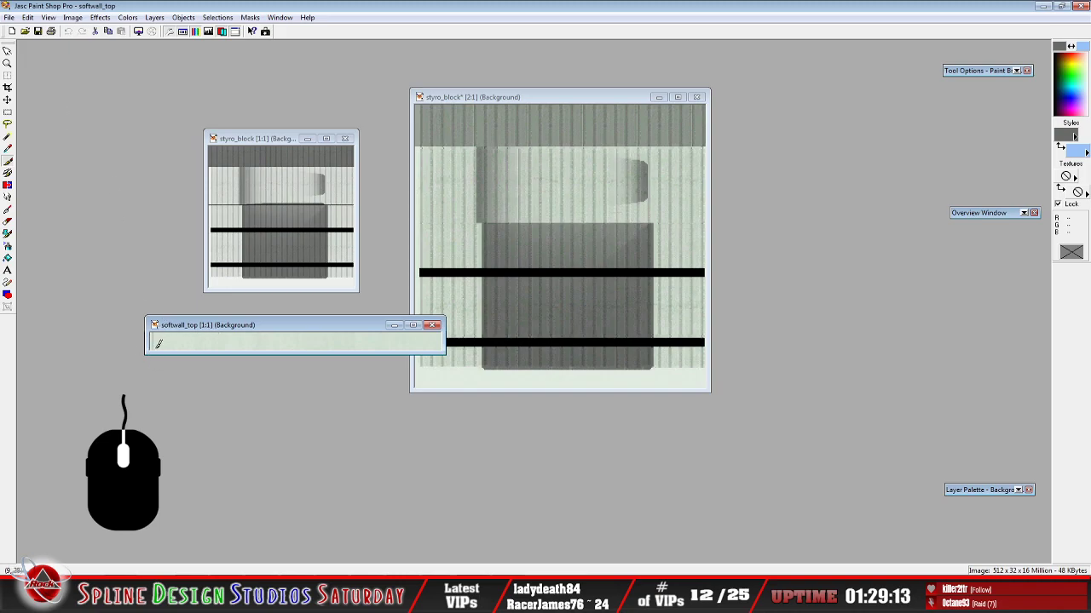
Open the softwall_top_inside bitmap from the Desktop and place it just below the softwall_top image
click(24, 31)
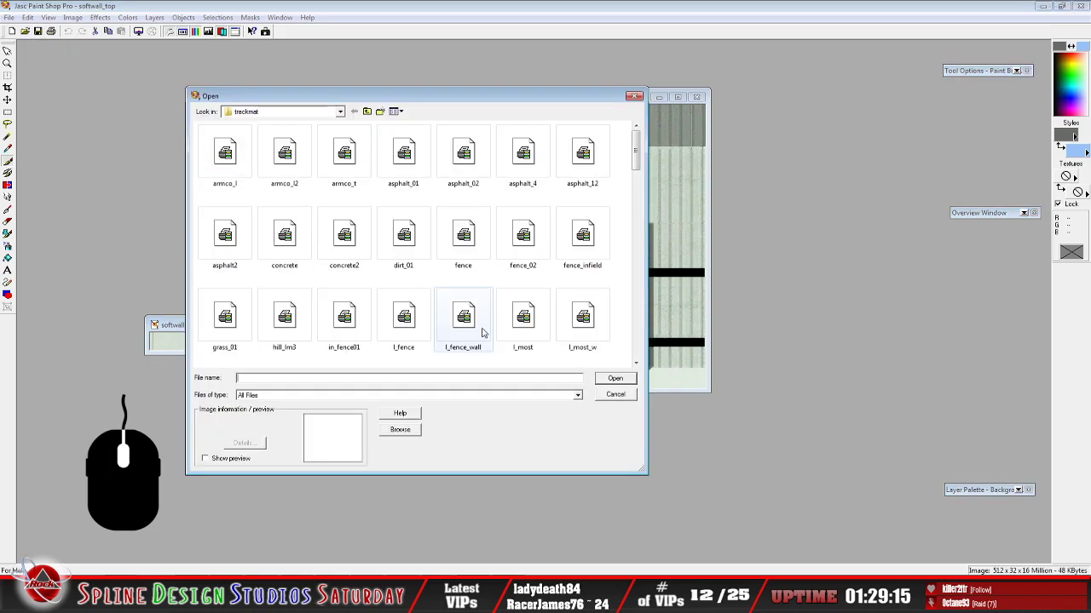
click(471, 269)
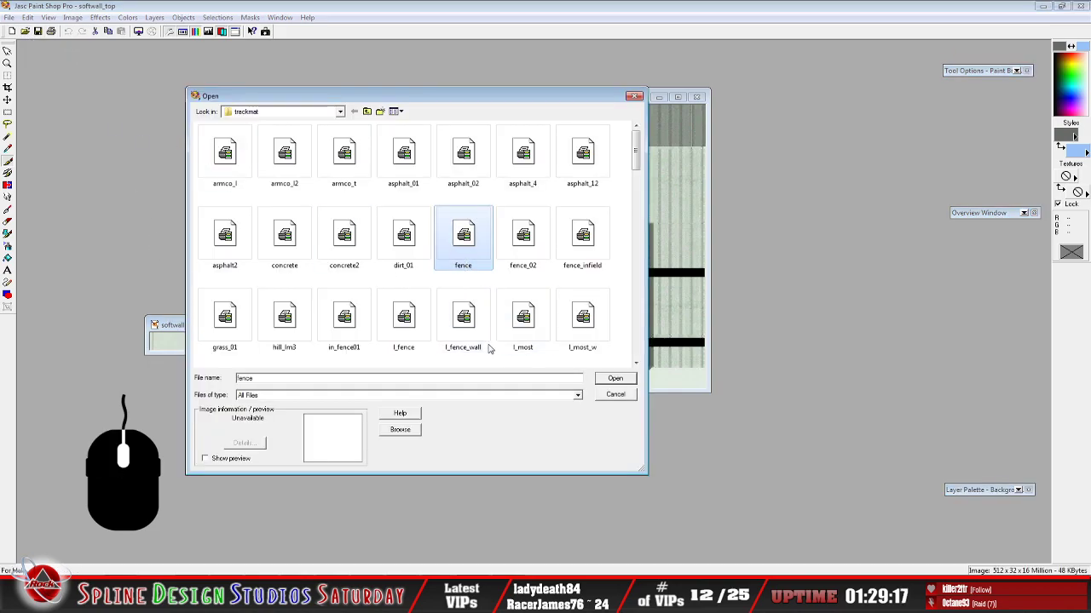
scroll(478, 318, down, 3)
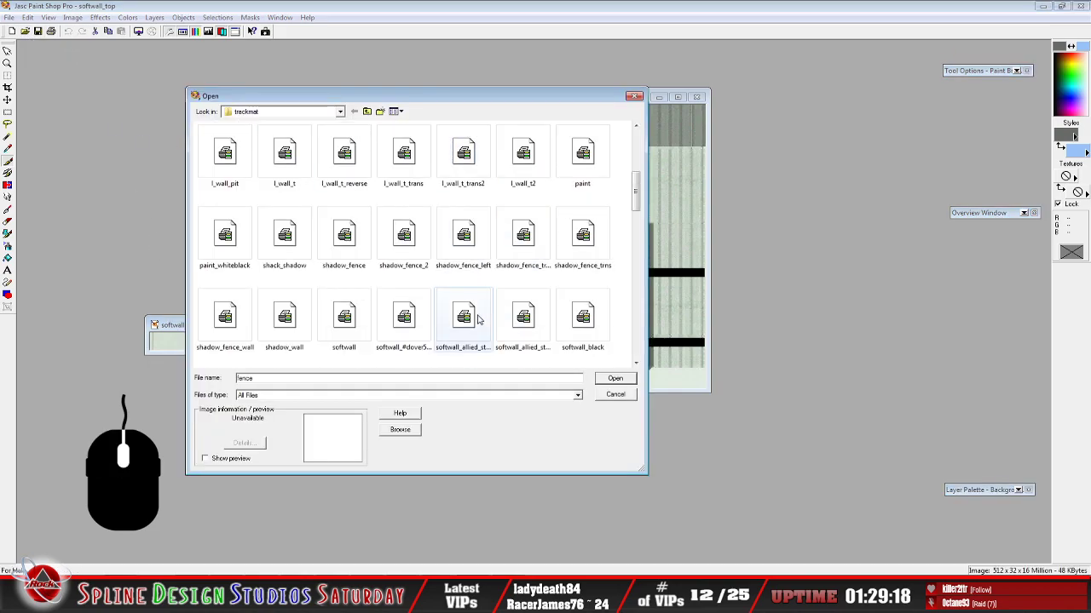
click(340, 111)
drag(346, 185, 343, 145)
click(245, 124)
scroll(392, 307, down, 10)
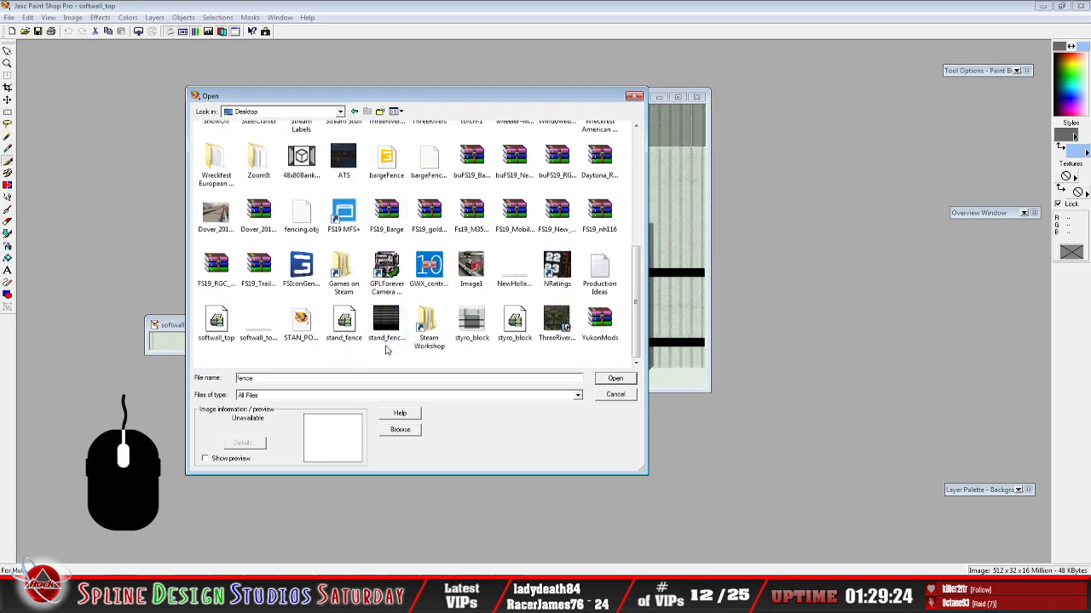
click(259, 328)
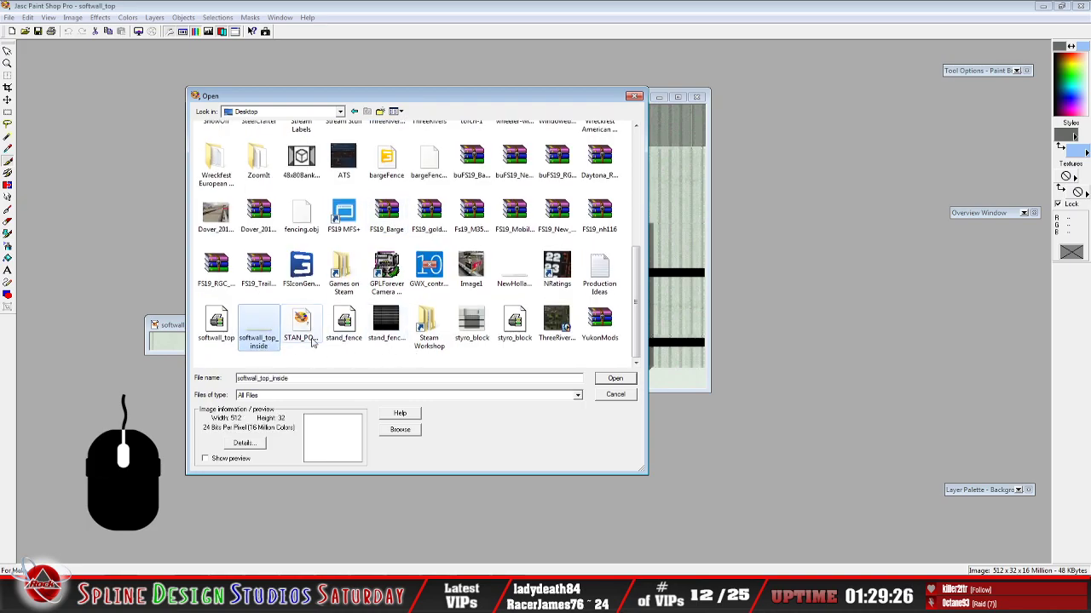
click(603, 381)
drag(174, 123, 220, 408)
drag(303, 404, 317, 378)
Move the larger styro_block image out of the way and line up softwall_top directly beneath softwall_top_inside
drag(544, 103, 682, 54)
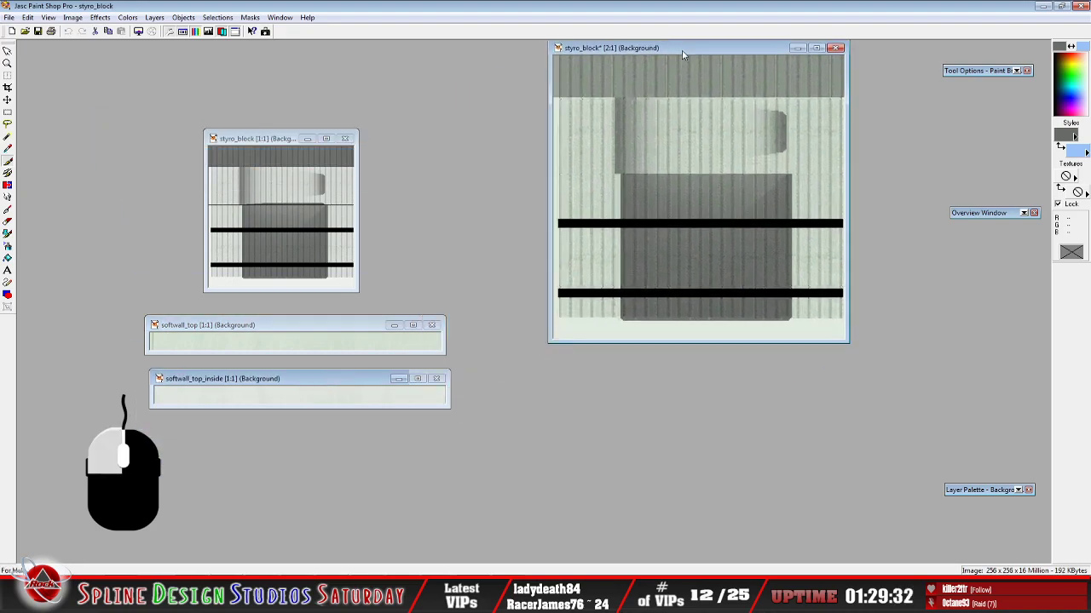
click(284, 331)
drag(294, 333, 710, 363)
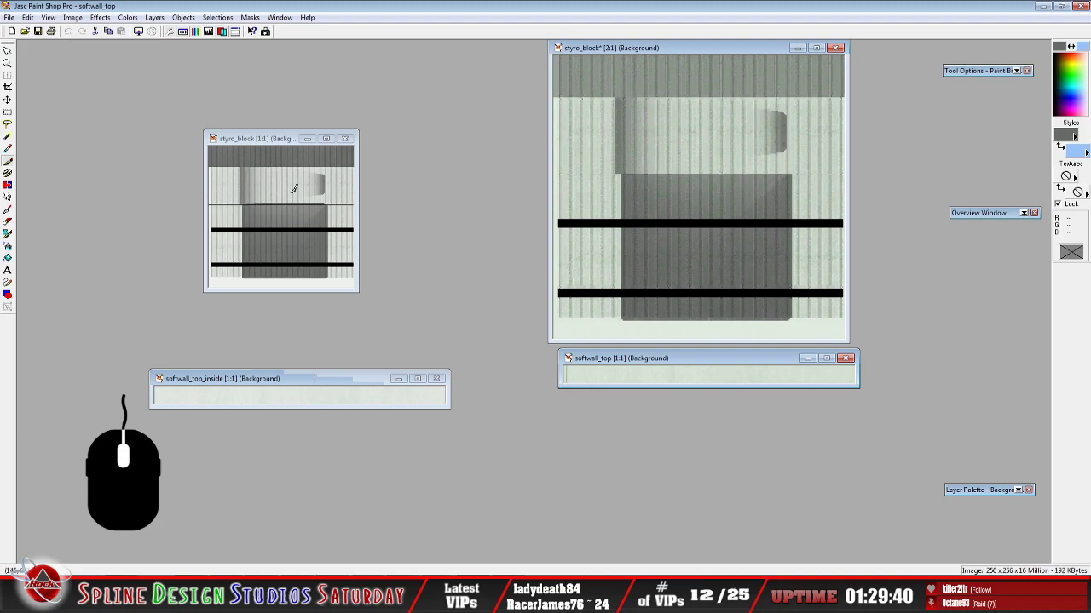
drag(294, 381, 284, 345)
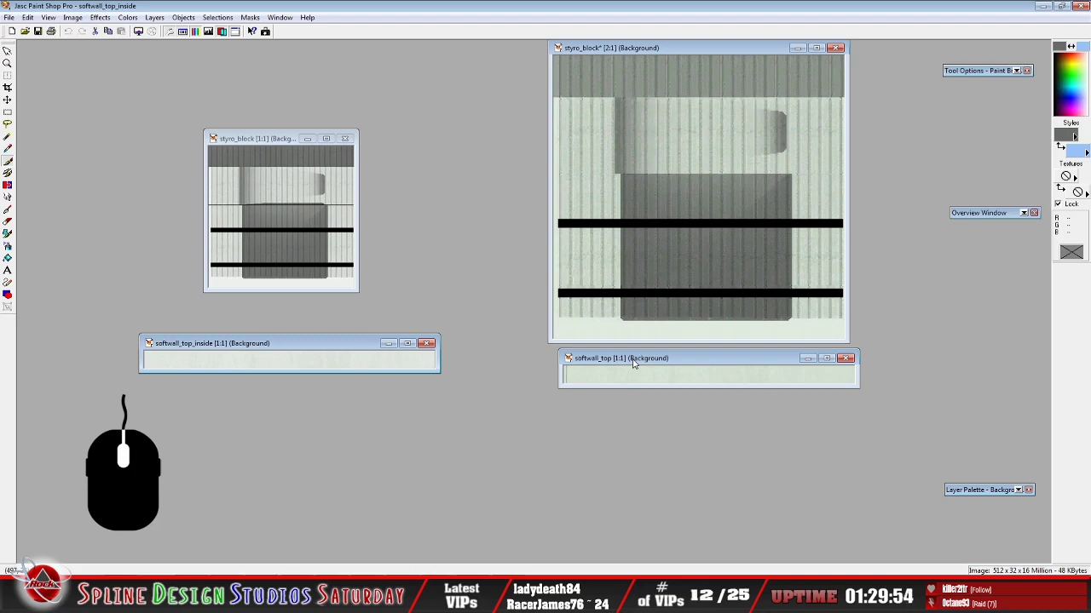
drag(633, 363, 213, 395)
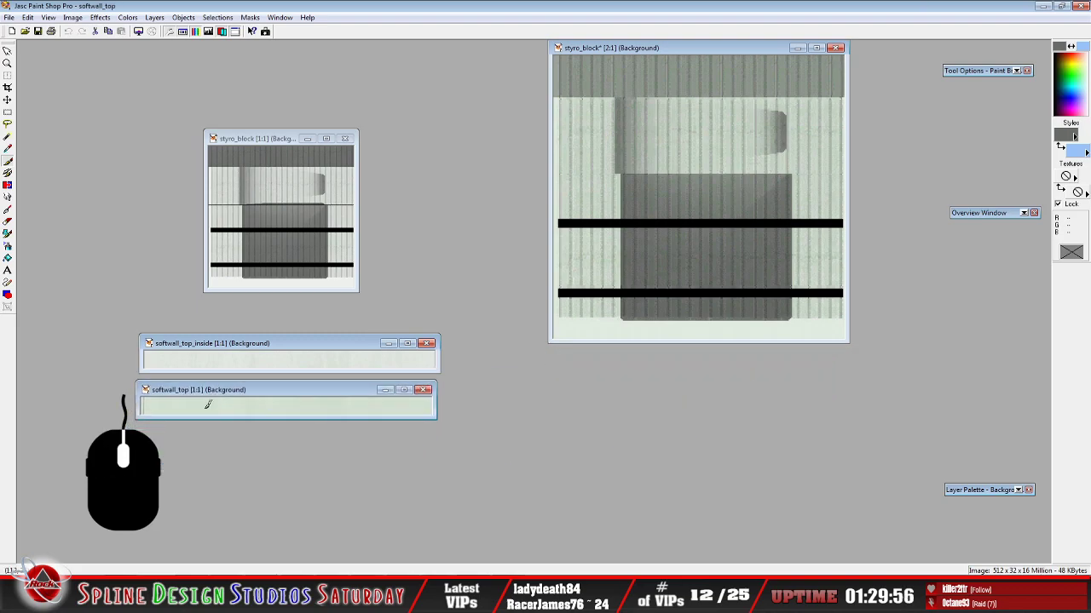
Enlarge softwall_top and softwall_top_inside to 3:1 and stack them edge to edge to compare their surfaces
scroll(208, 406, up, 1)
scroll(209, 406, up, 1)
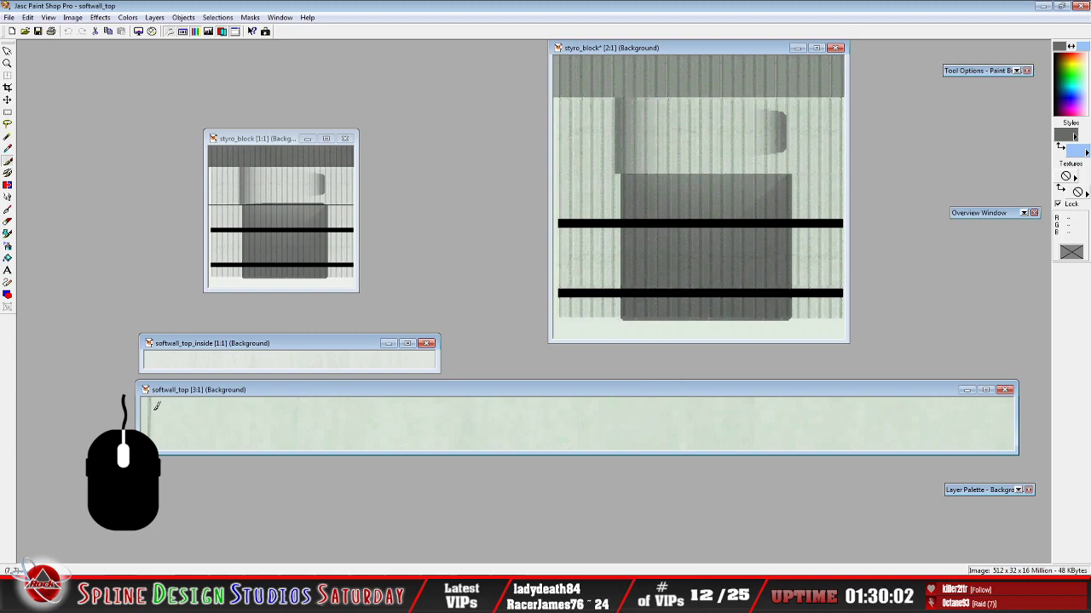
click(240, 344)
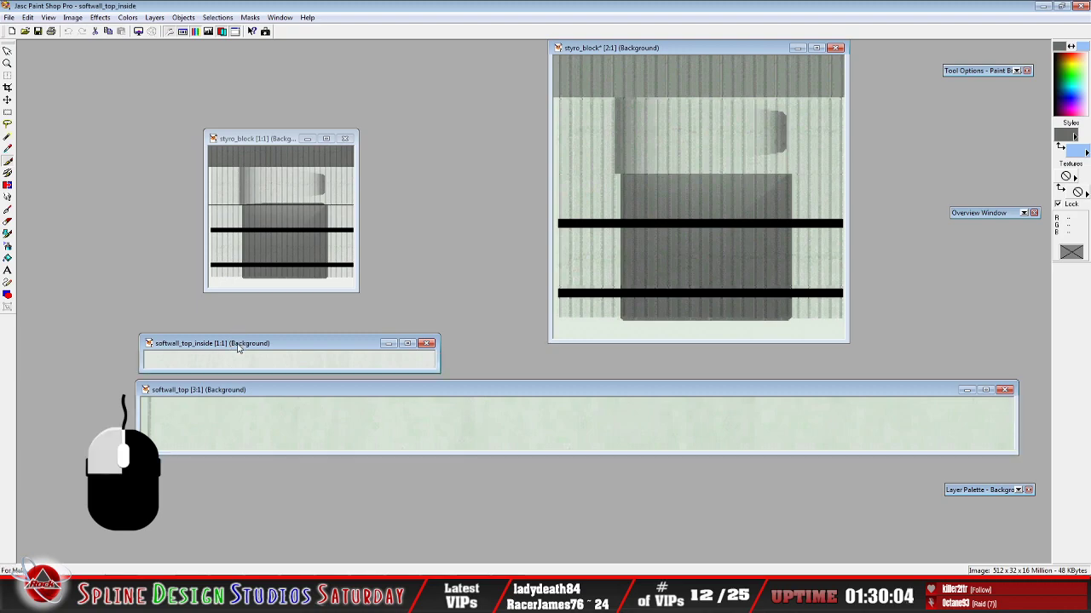
scroll(245, 345, up, 2)
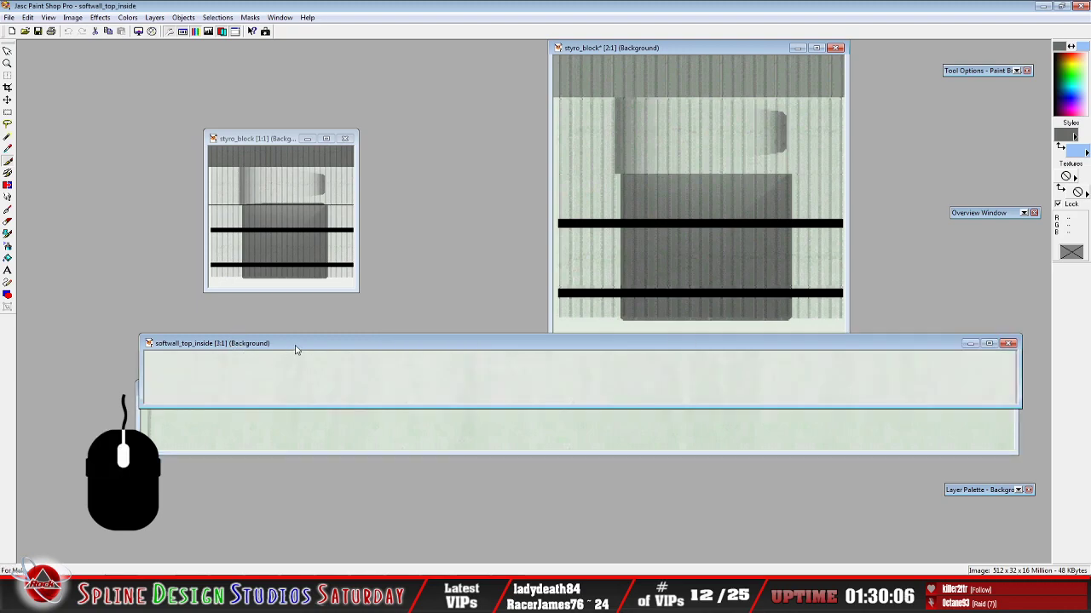
drag(422, 346, 276, 261)
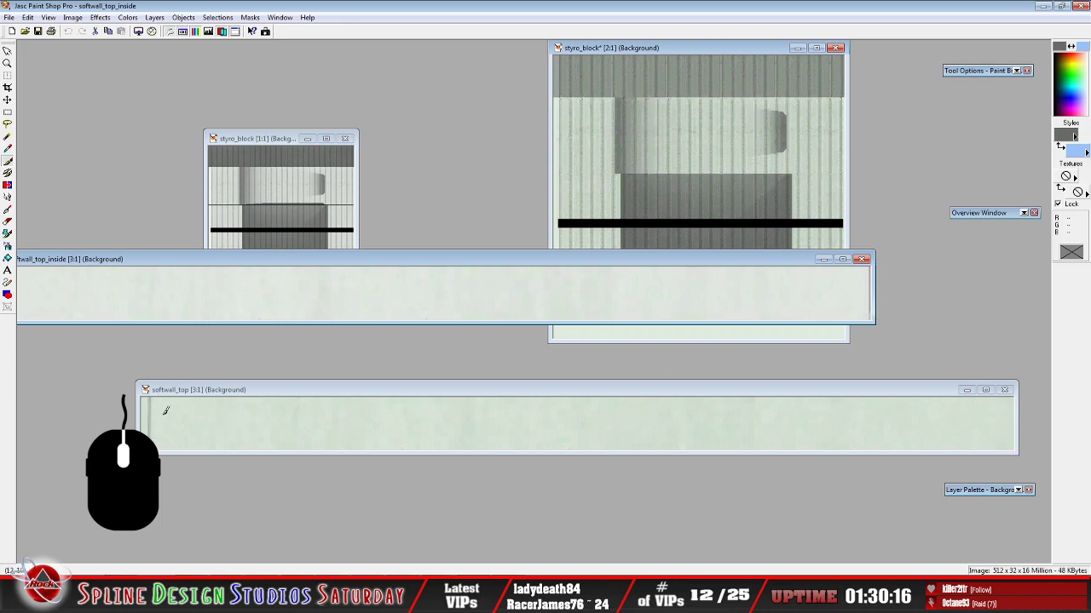
drag(169, 261, 308, 260)
drag(252, 393, 246, 359)
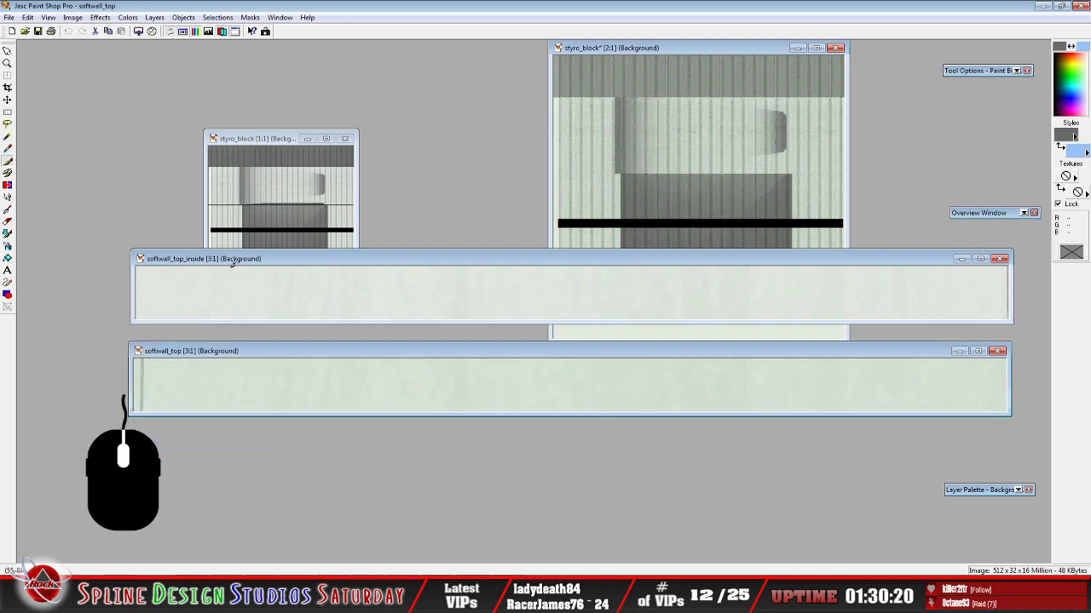
drag(238, 263, 238, 279)
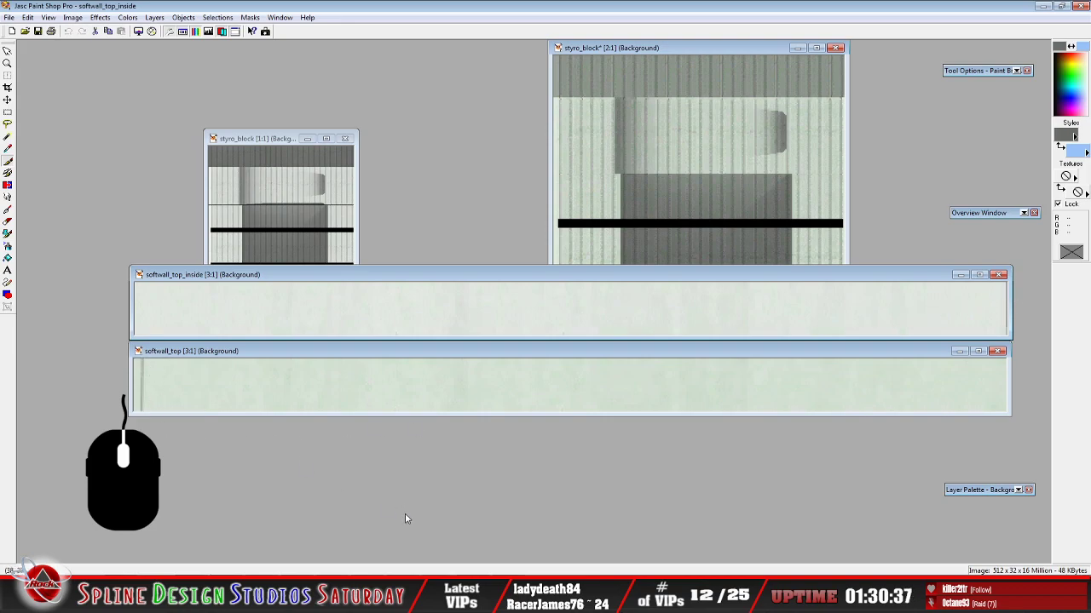
Switch to WinMip 2, close softwall_top.bmp and softwall_top_inside.bmp, and return to Paint Shop Pro
key(alt+Tab)
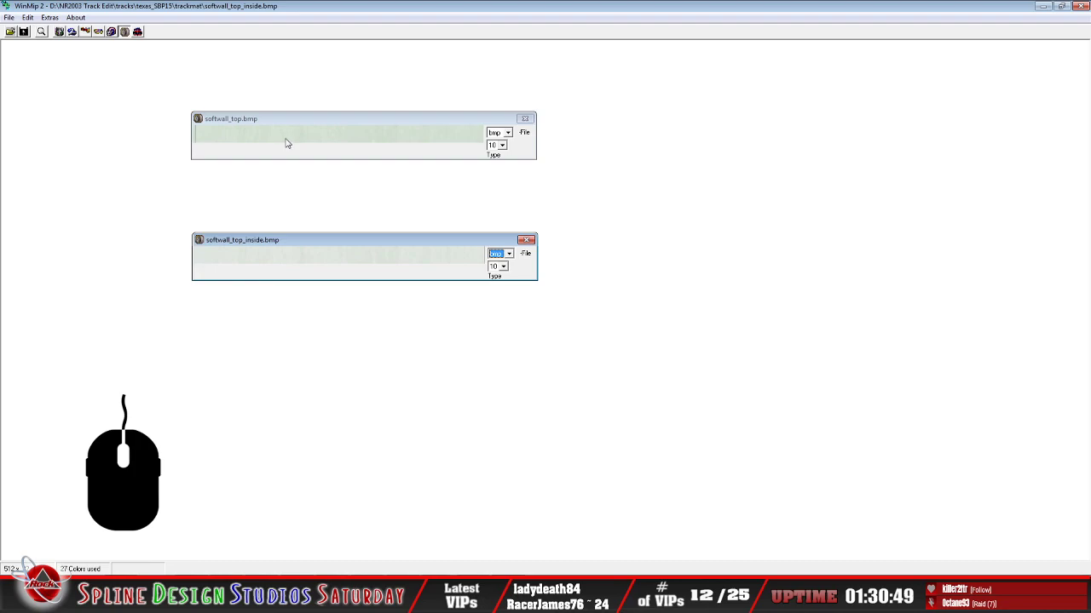
click(342, 131)
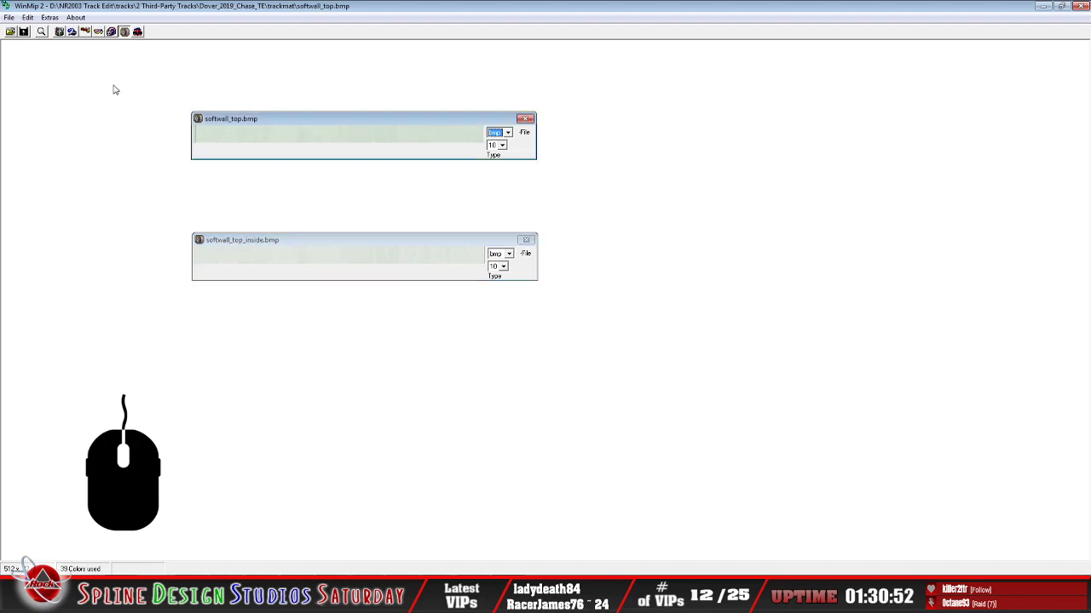
click(9, 17)
click(450, 78)
click(275, 126)
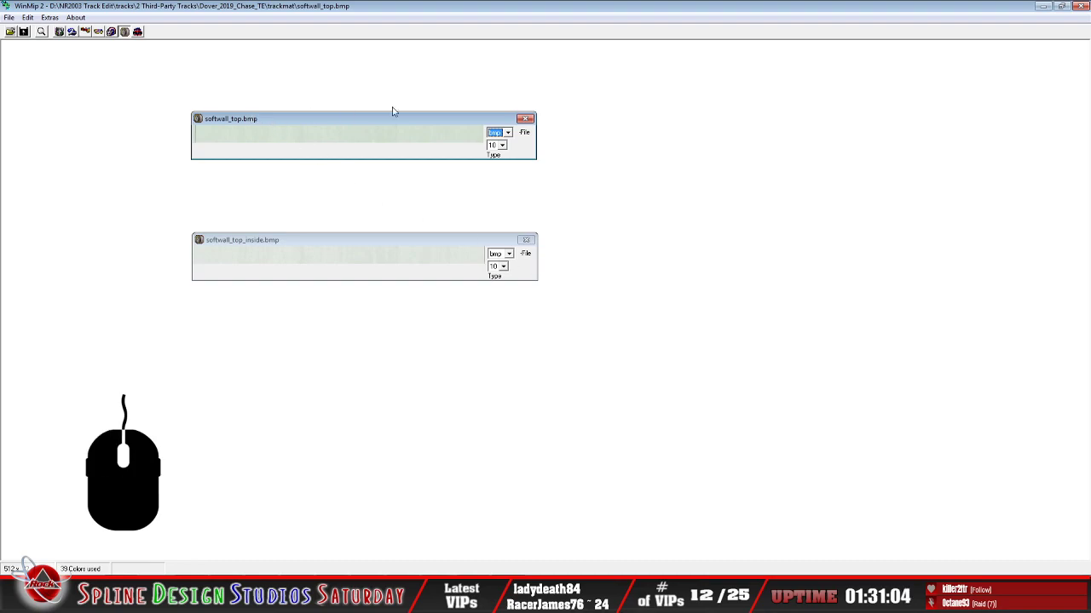
click(10, 18)
click(29, 42)
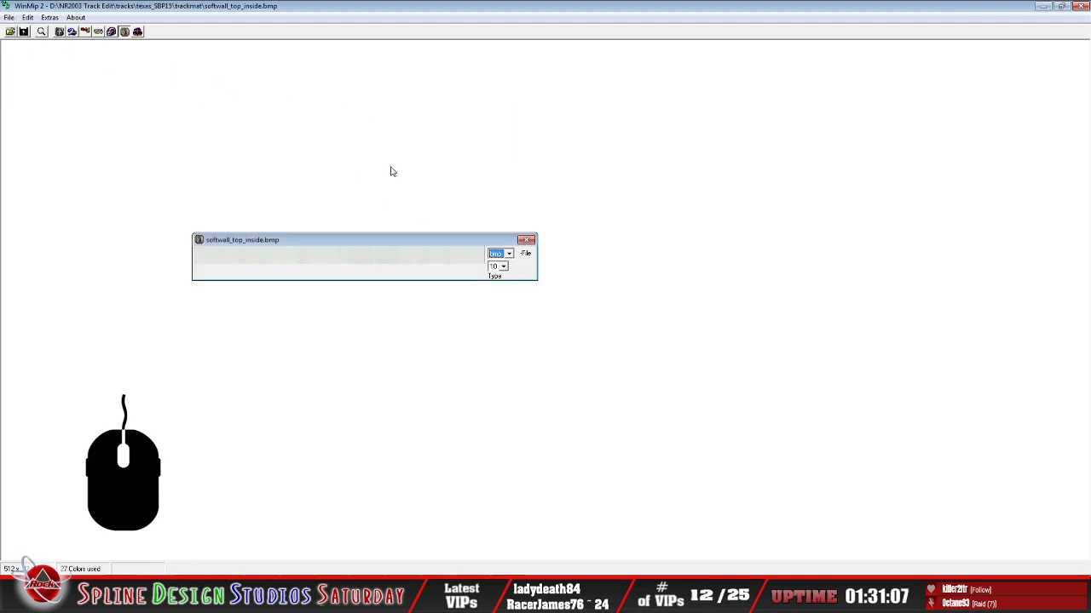
click(10, 18)
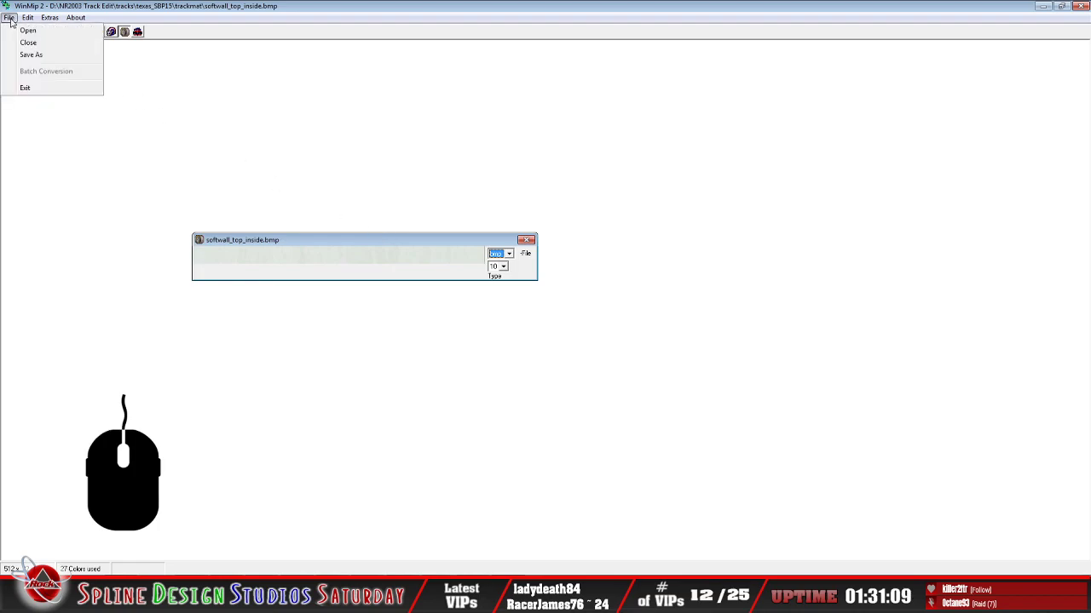
click(37, 44)
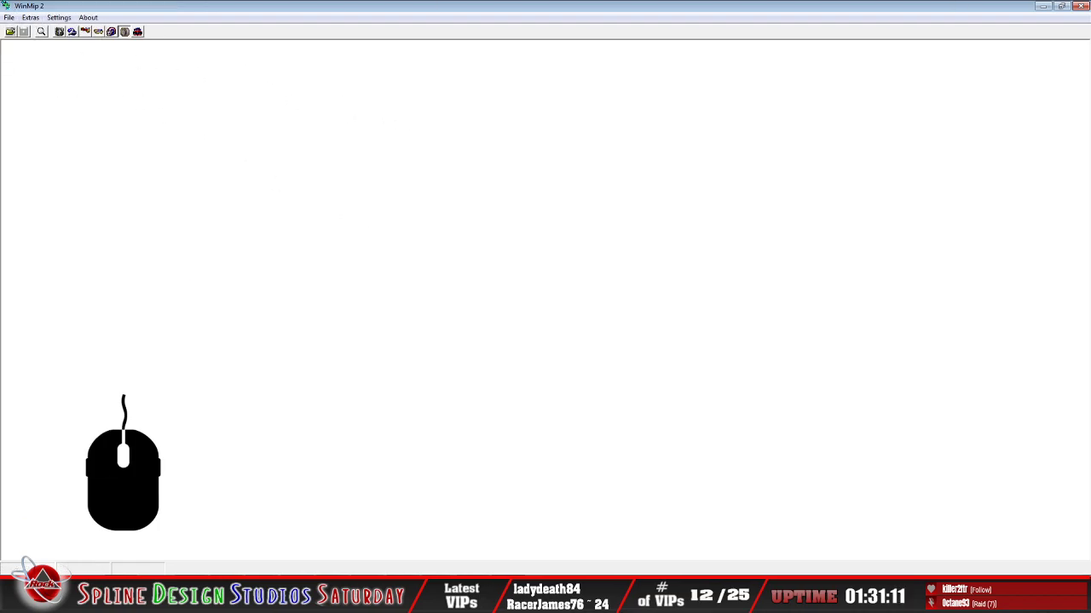
click(1043, 6)
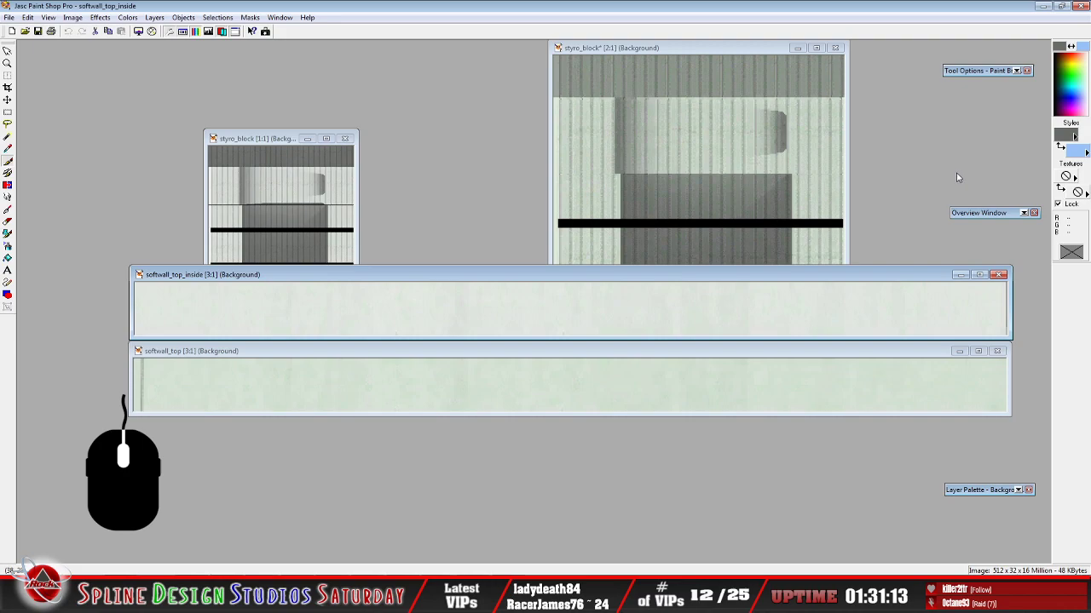
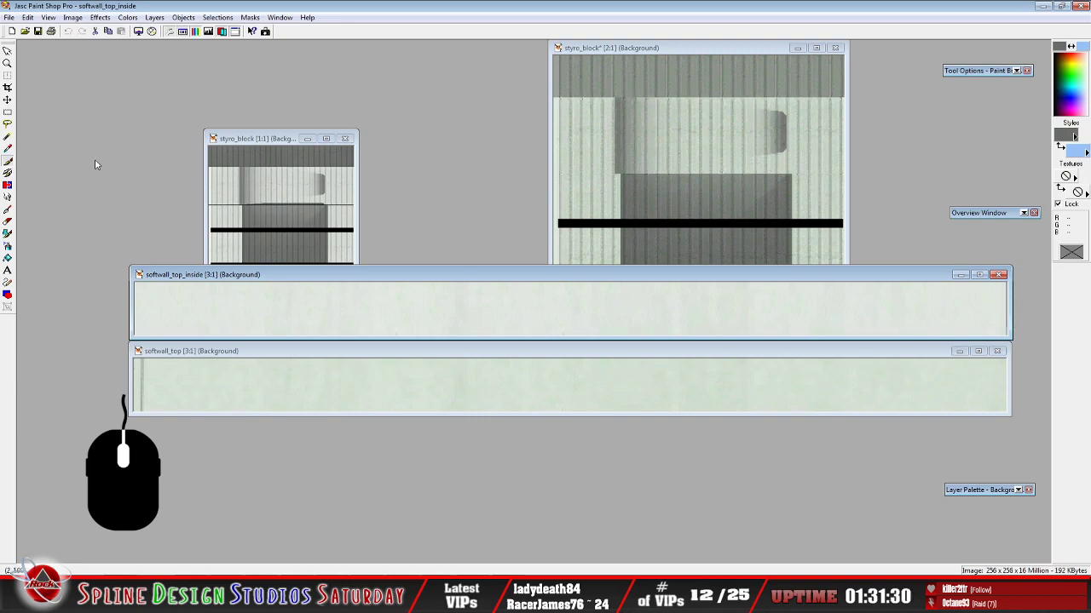
Clone clean surface texture over the dark line along the right edge of the softwall_top_inside image
click(8, 173)
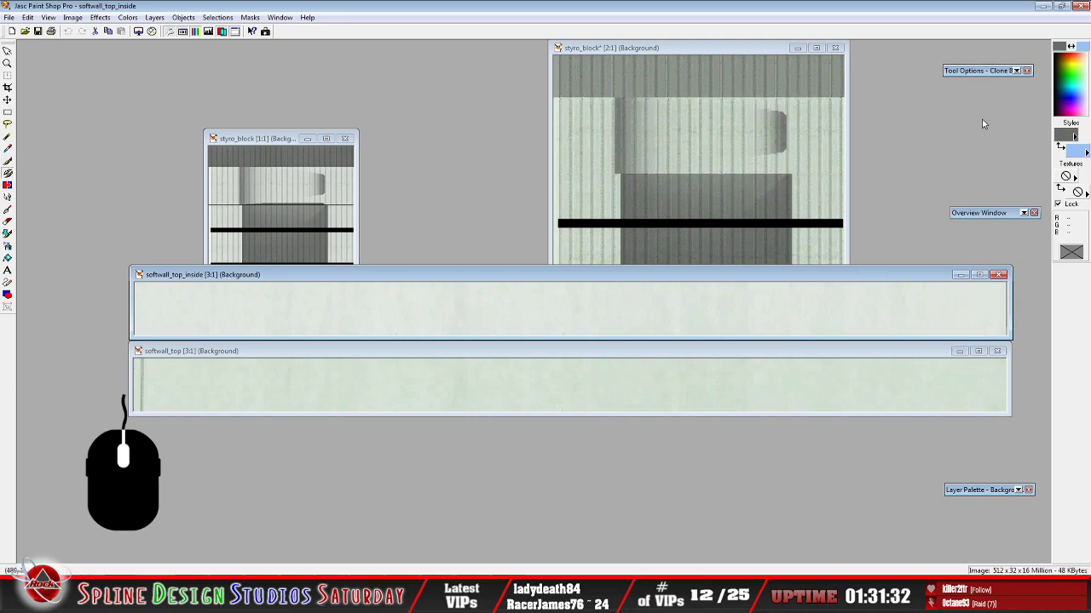
mouse_move(985, 77)
click(1014, 331)
click(1007, 332)
drag(1016, 330, 1008, 287)
drag(1007, 325, 1012, 338)
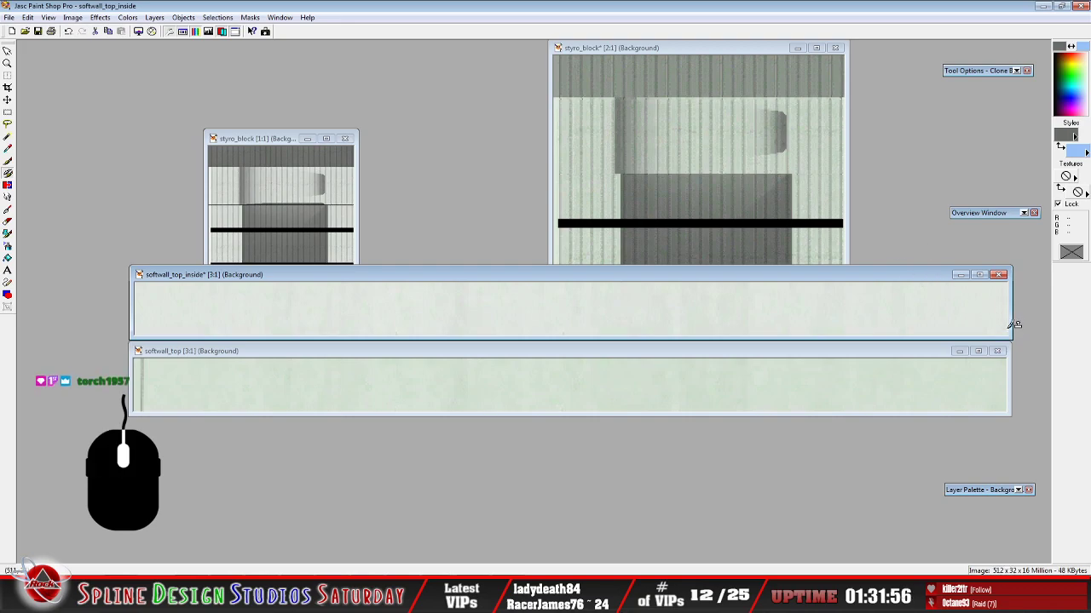
drag(1011, 329, 1014, 331)
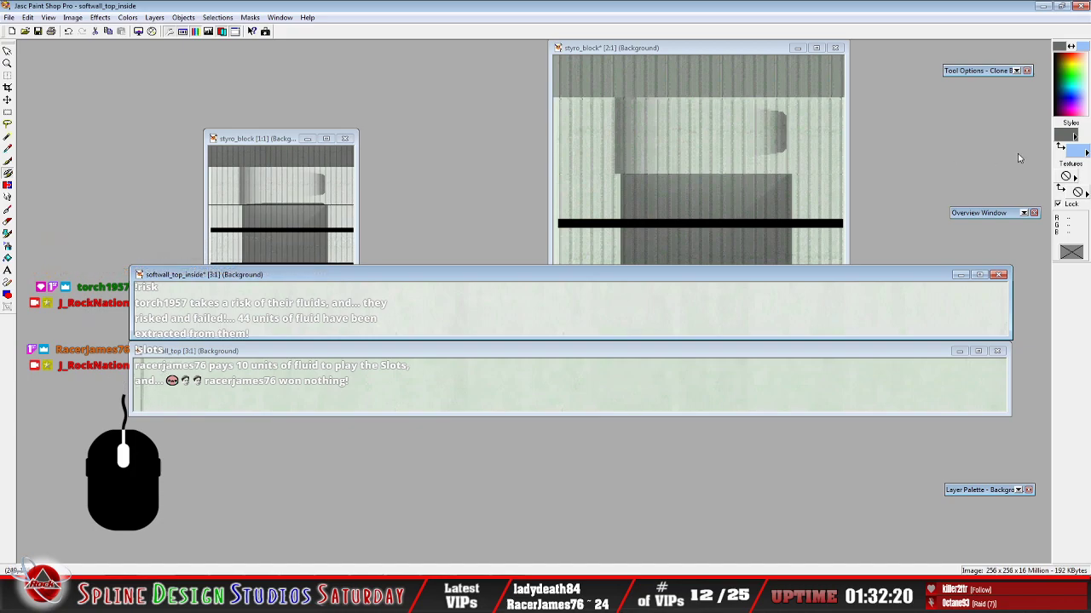
Set the foreground color to the medium grey from the basic colors
click(1064, 136)
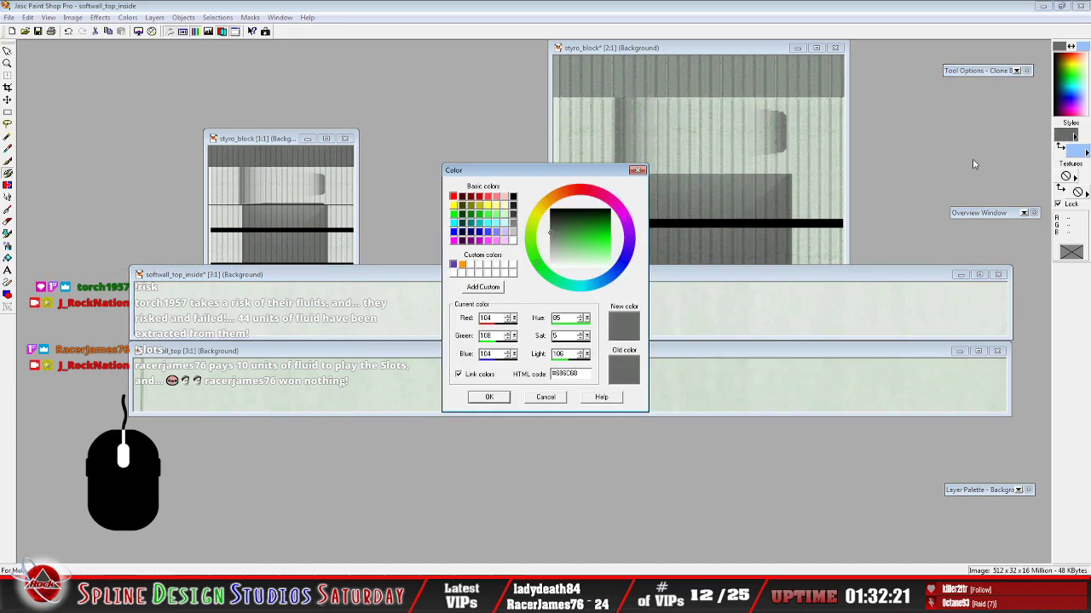
click(514, 219)
click(489, 397)
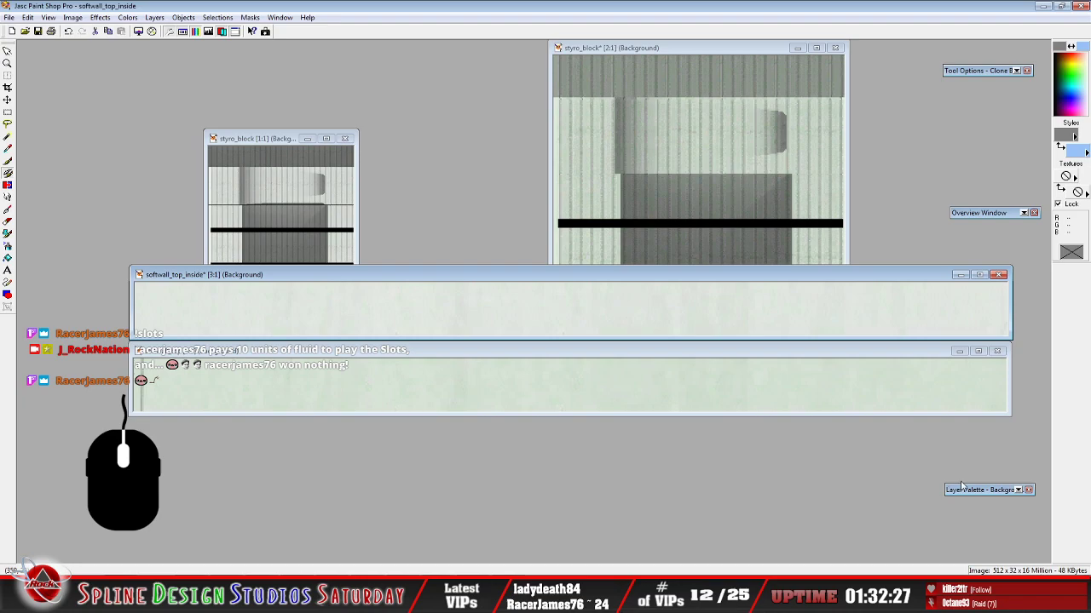
Promote the softwall_top_inside background to a layer and add a new raster layer, Layer2, with default properties
mouse_move(963, 489)
right_click(796, 280)
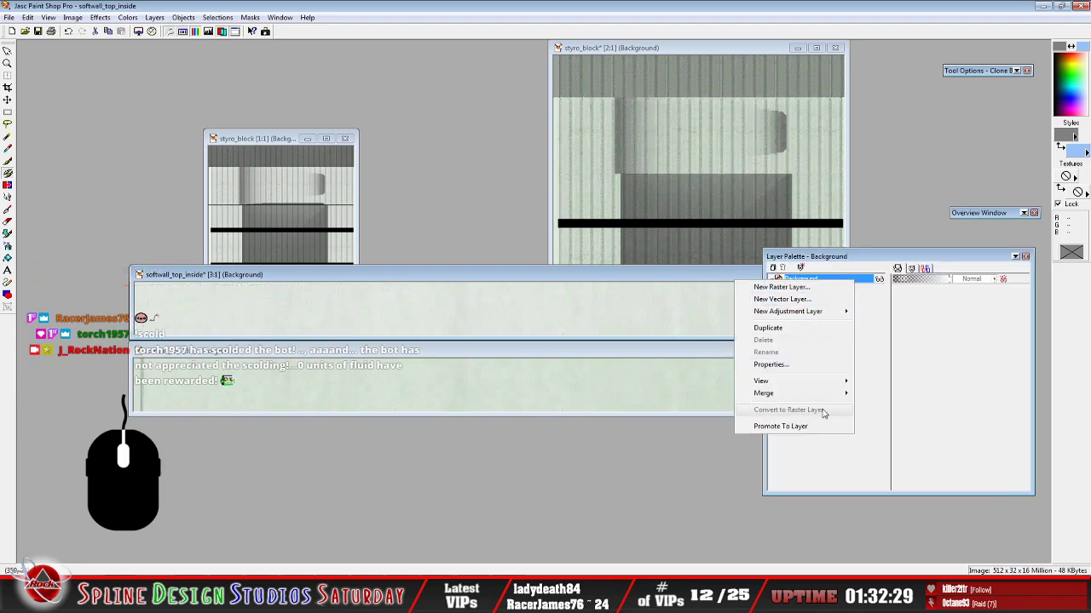
click(814, 430)
click(773, 268)
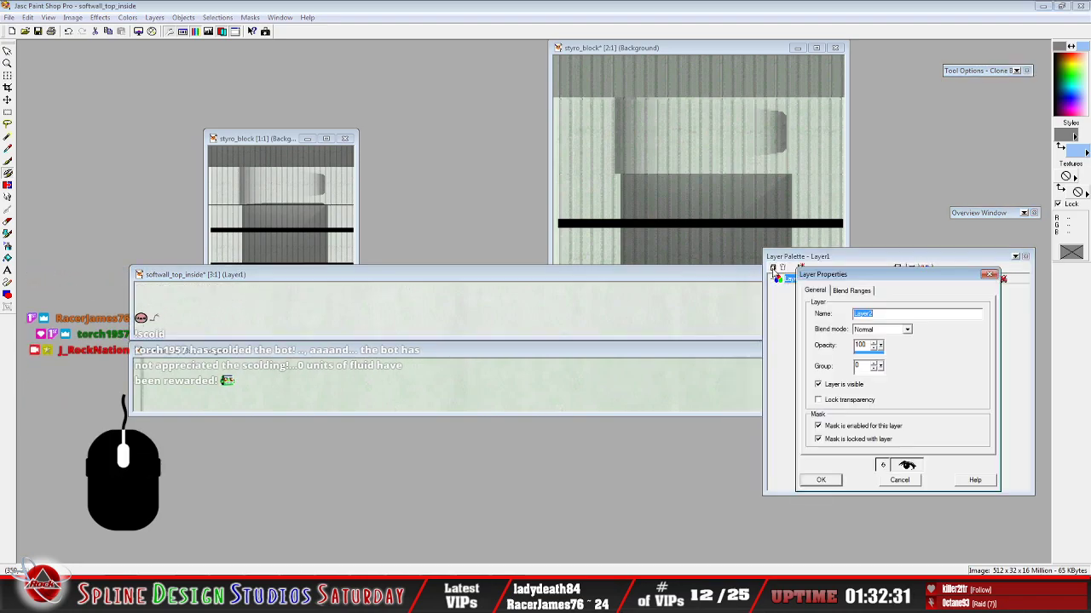
click(813, 486)
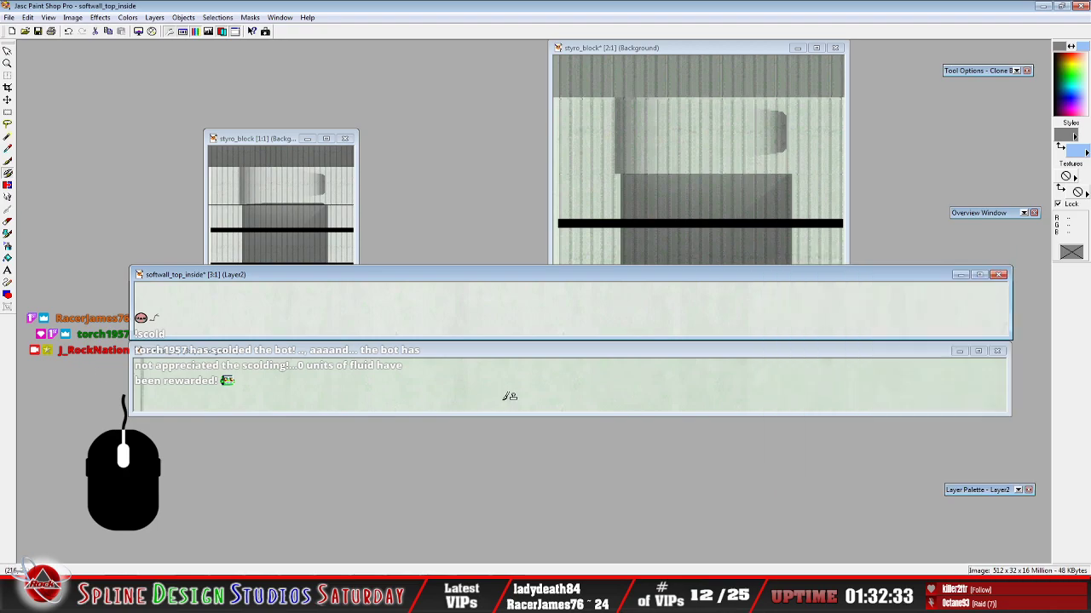
Set up the Draw tool for an antialiased single line with a width of 2
click(7, 282)
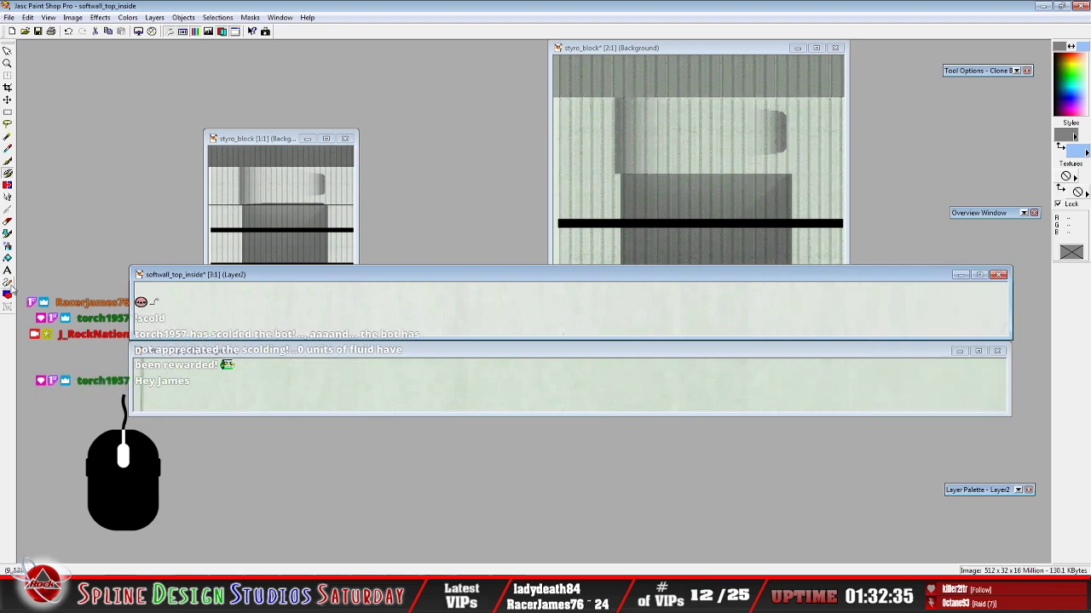
mouse_move(985, 81)
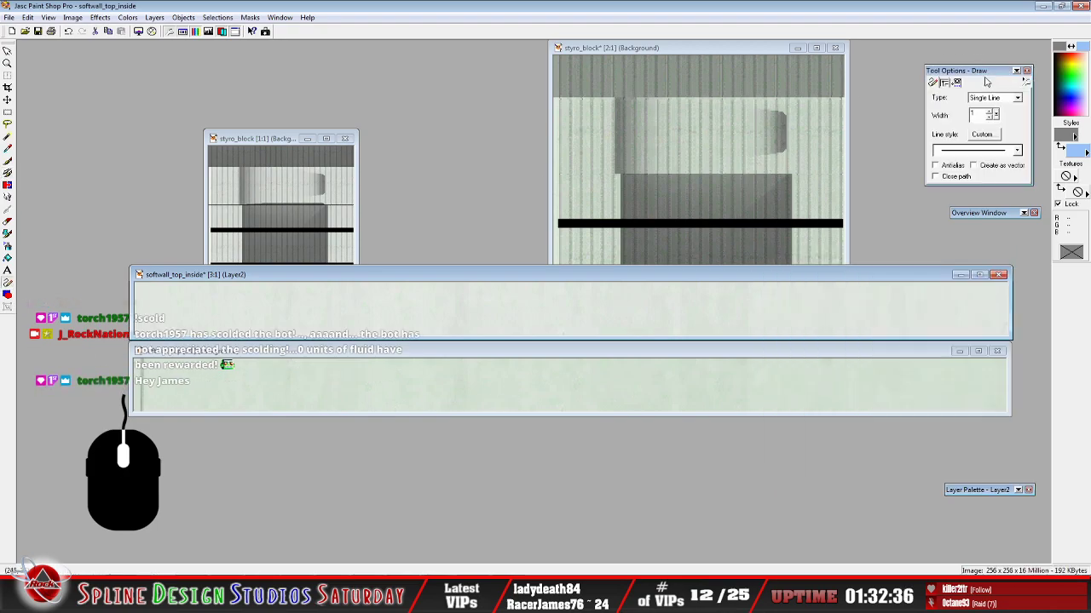
click(950, 166)
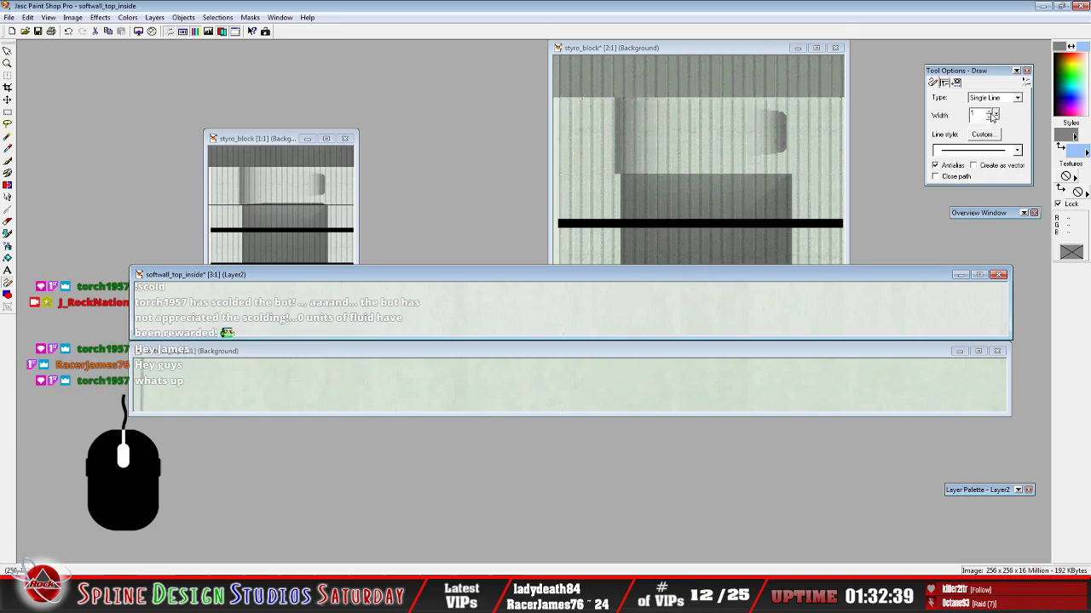
click(992, 112)
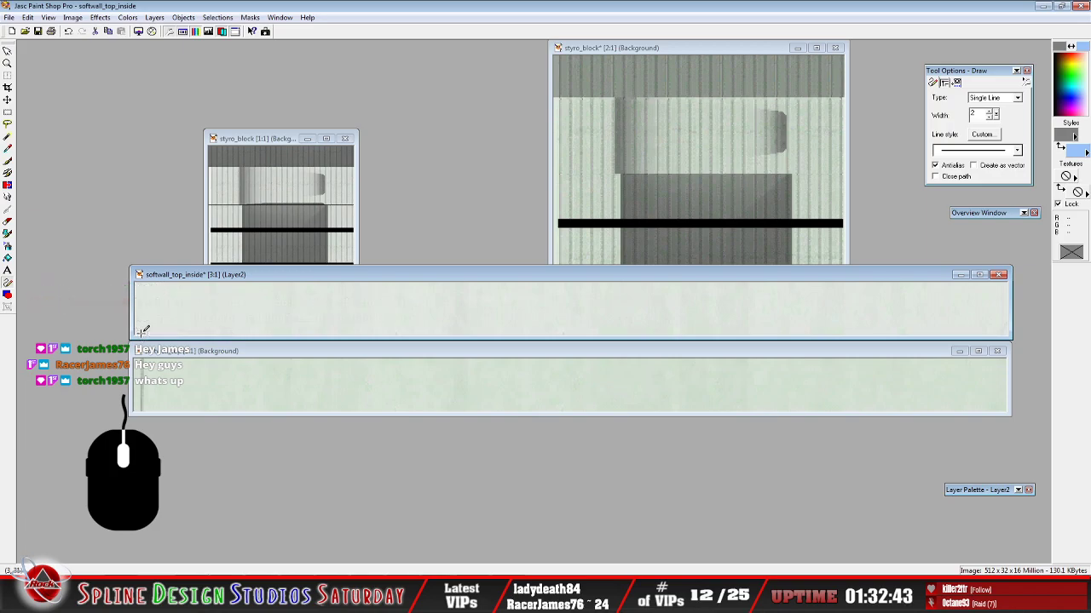
Try drawing a vertical grey line near the left edge of softwall_top_inside, undoing each attempt
drag(142, 334, 140, 275)
click(69, 32)
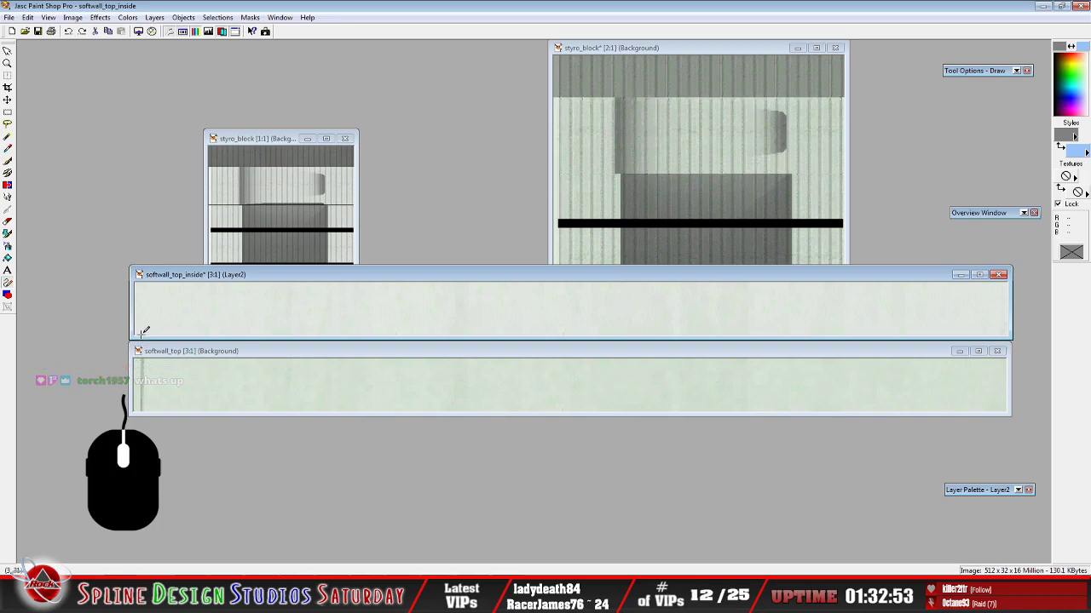
drag(142, 332, 145, 277)
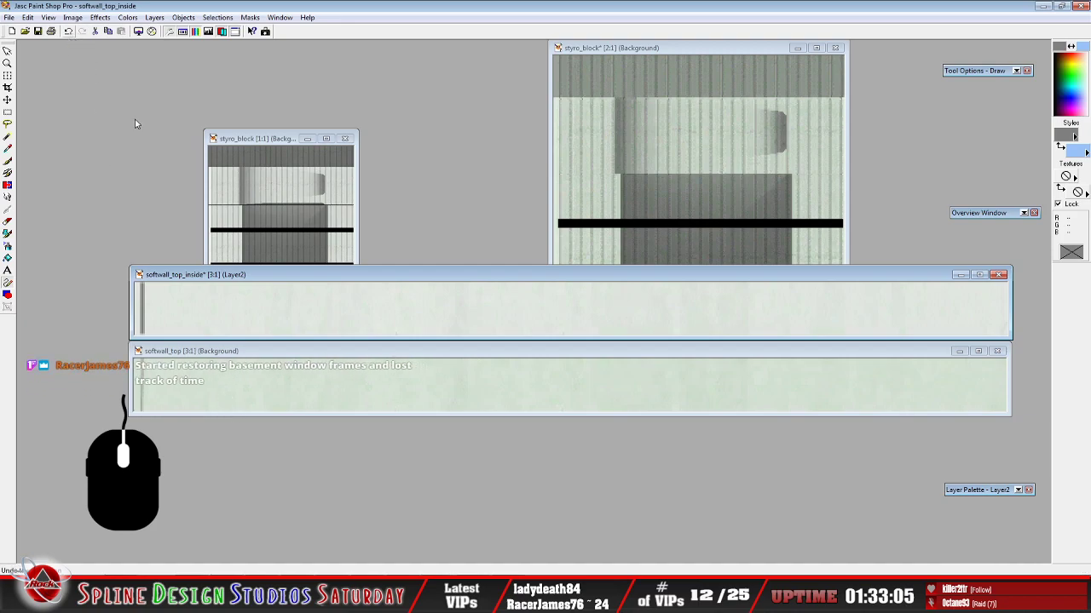
click(68, 32)
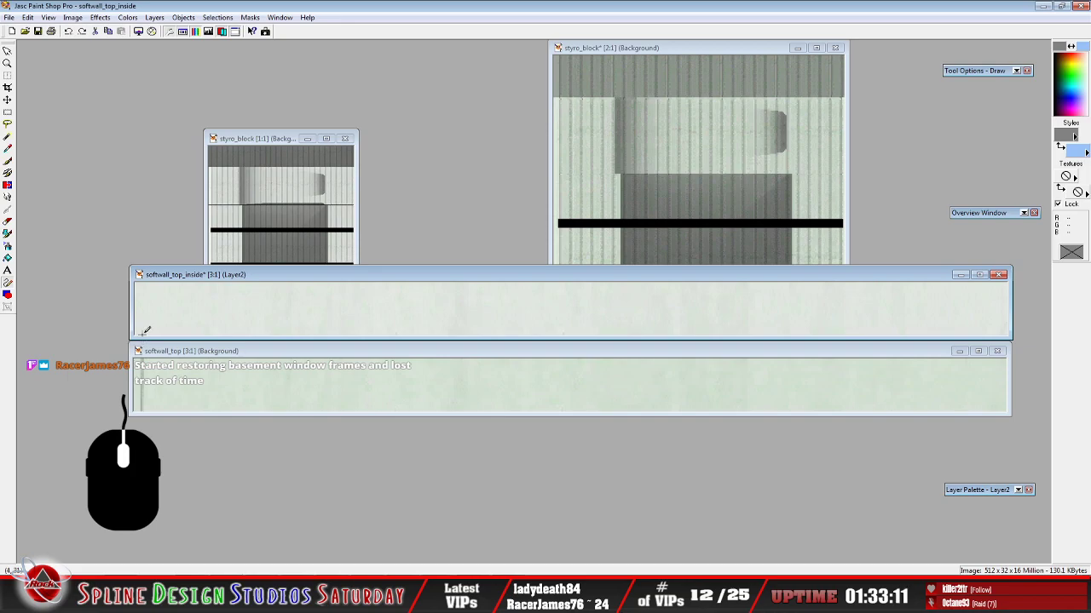
Draw a vertical grey seam line near the left edge of softwall_top_inside on Layer2 and lower that layer's opacity to soften it
drag(142, 333, 145, 275)
drag(147, 314, 145, 341)
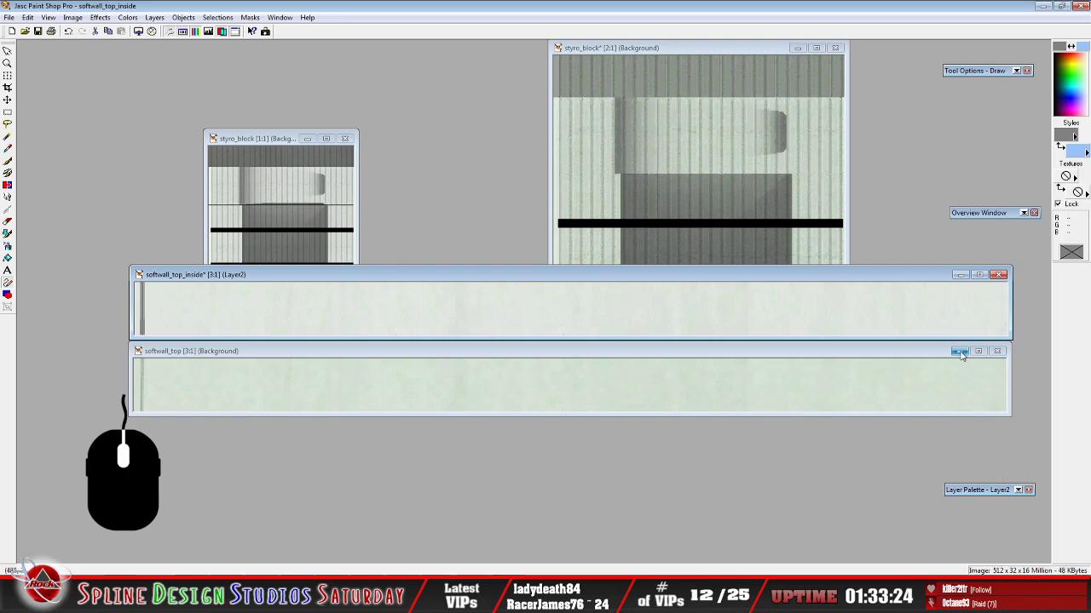
mouse_move(987, 490)
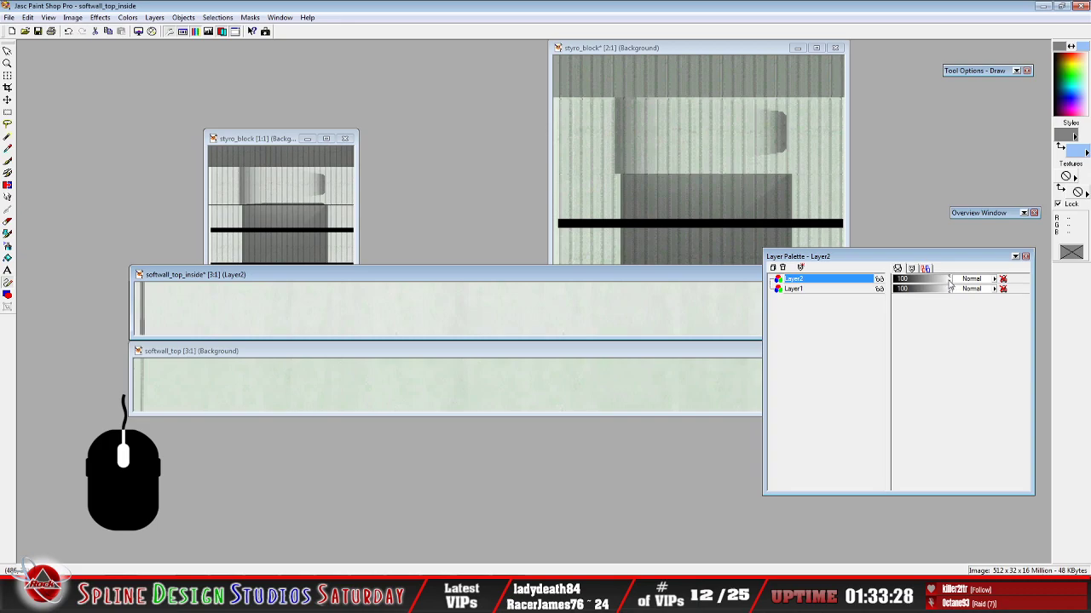
drag(948, 282, 938, 281)
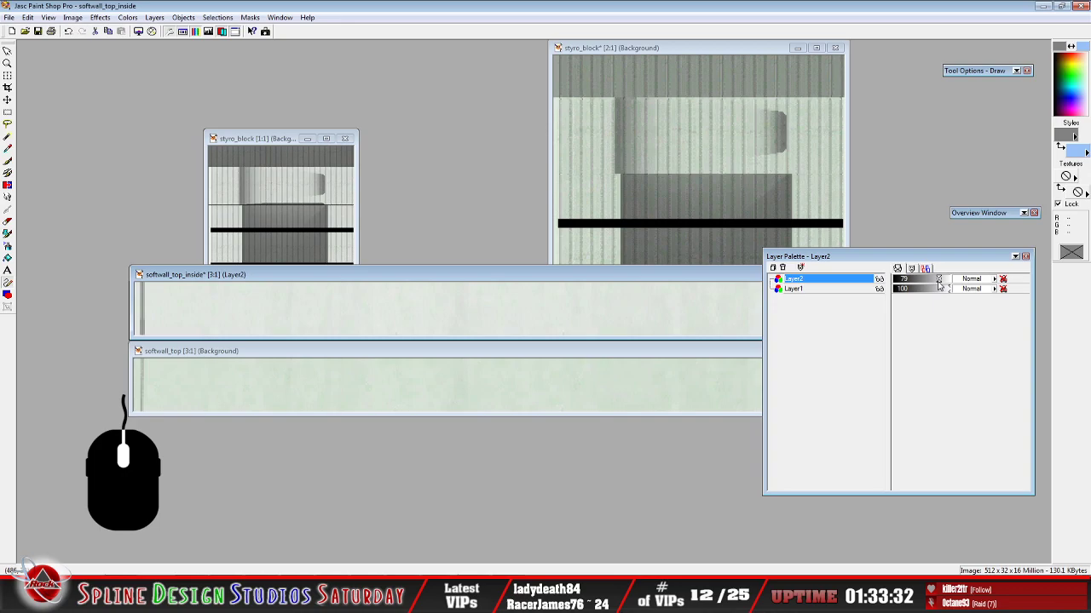
drag(938, 281, 923, 287)
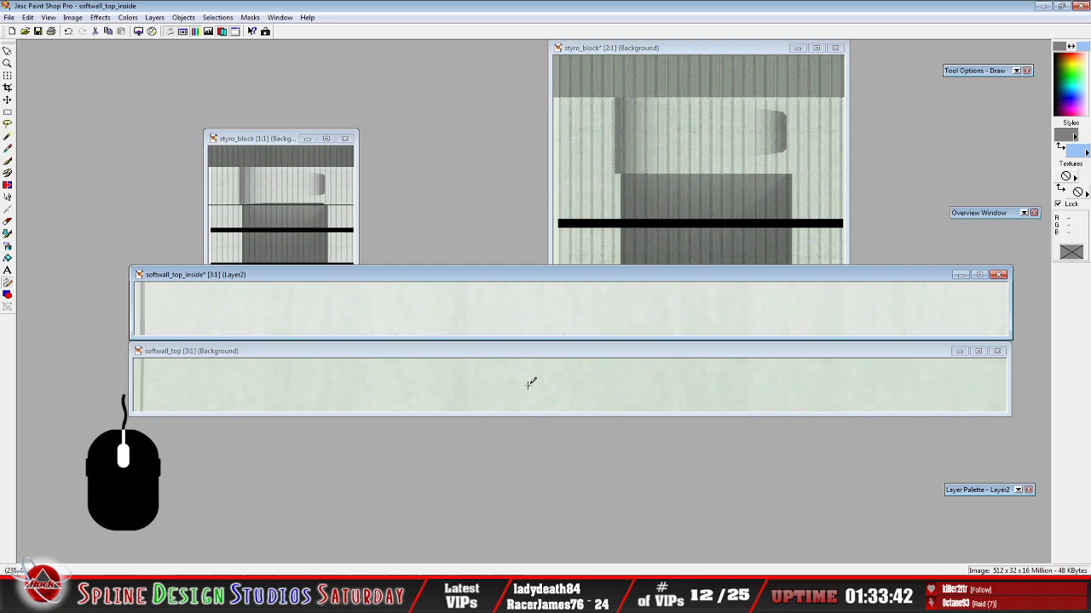
Flatten all layers of softwall_top_inside into a single background
click(155, 17)
mouse_move(170, 139)
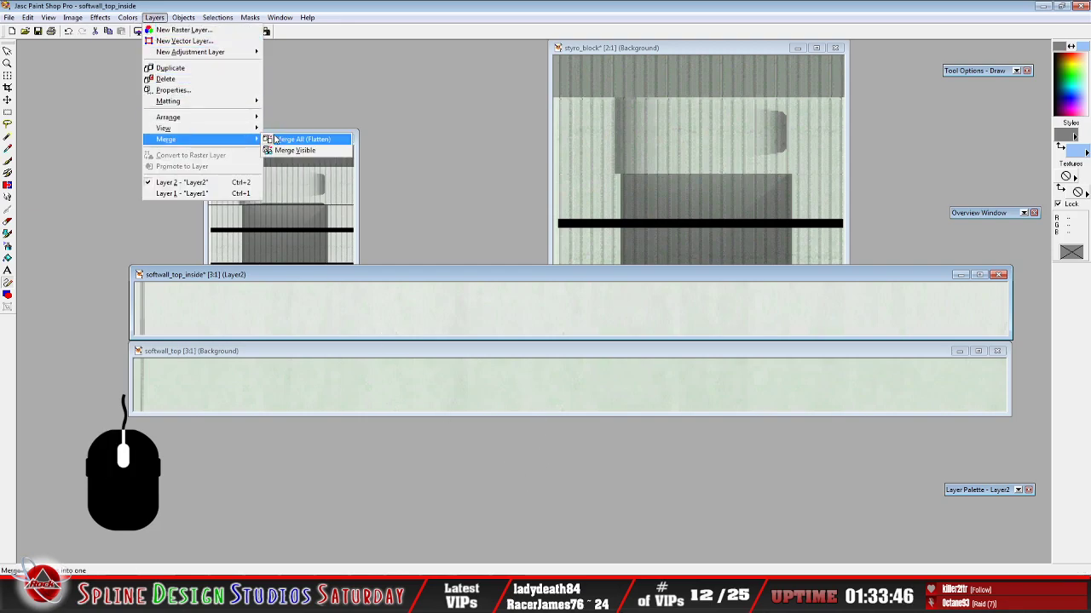
click(294, 138)
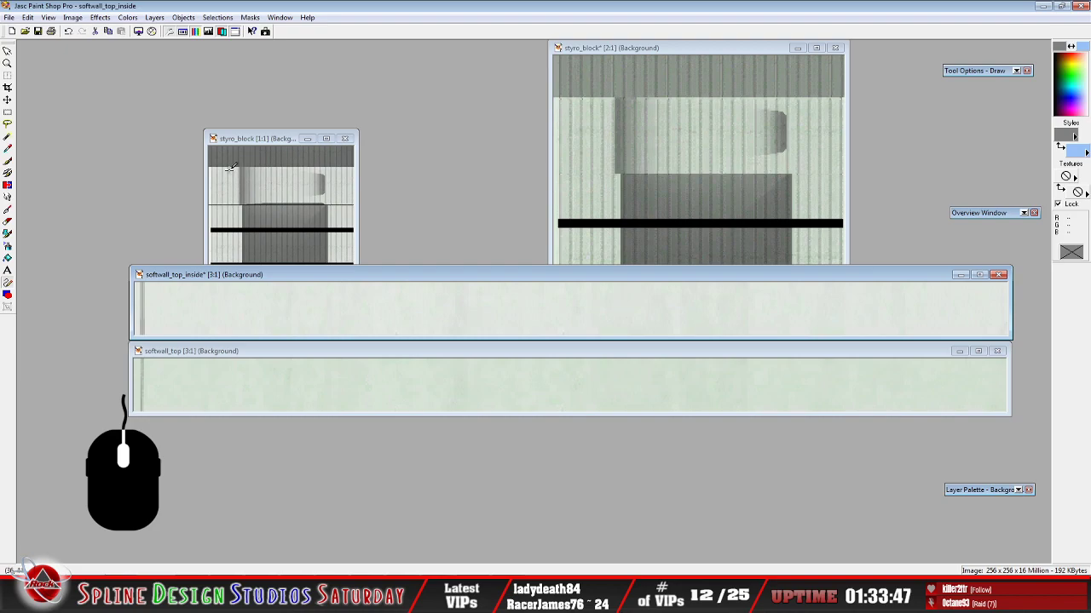
Start saving softwall_top_inside under a new location, choosing the trackmat folder of Dover_2019_Chase_TE in 2 Third-Party Tracks on drive D
click(10, 18)
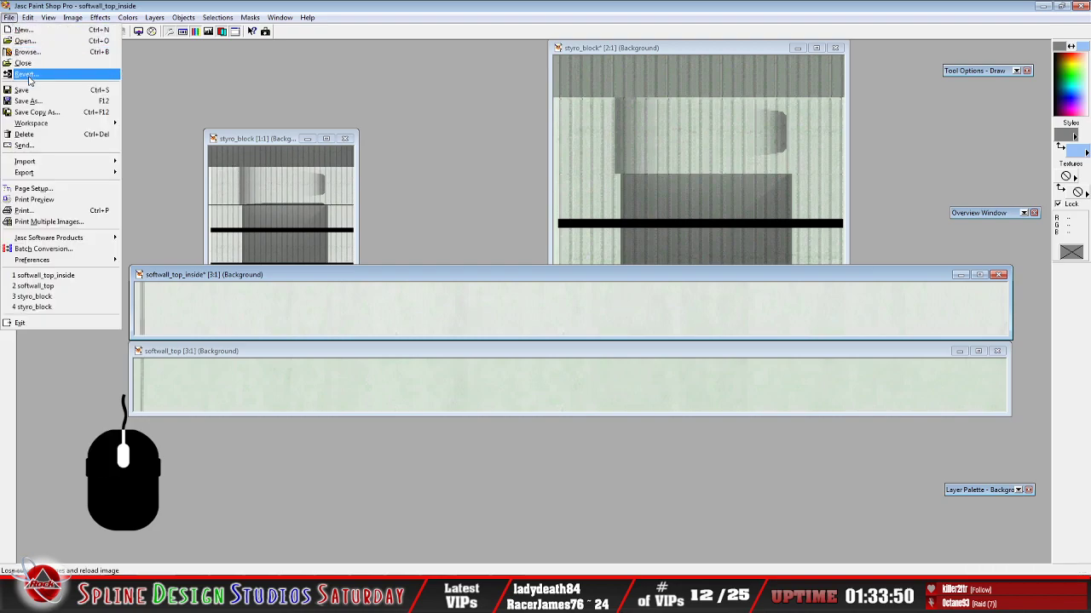
click(34, 103)
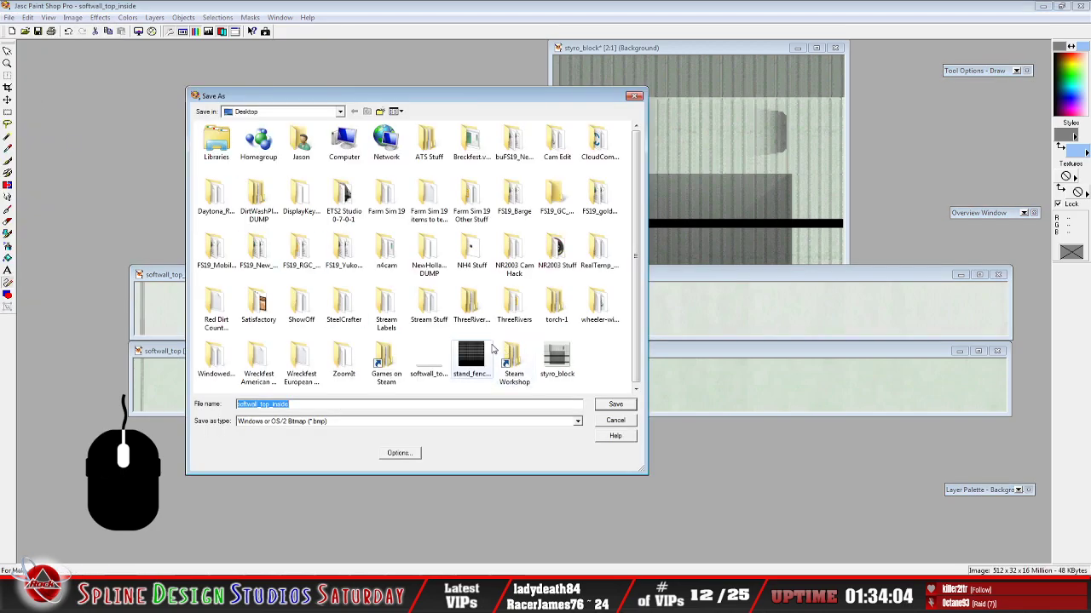
click(340, 112)
click(314, 188)
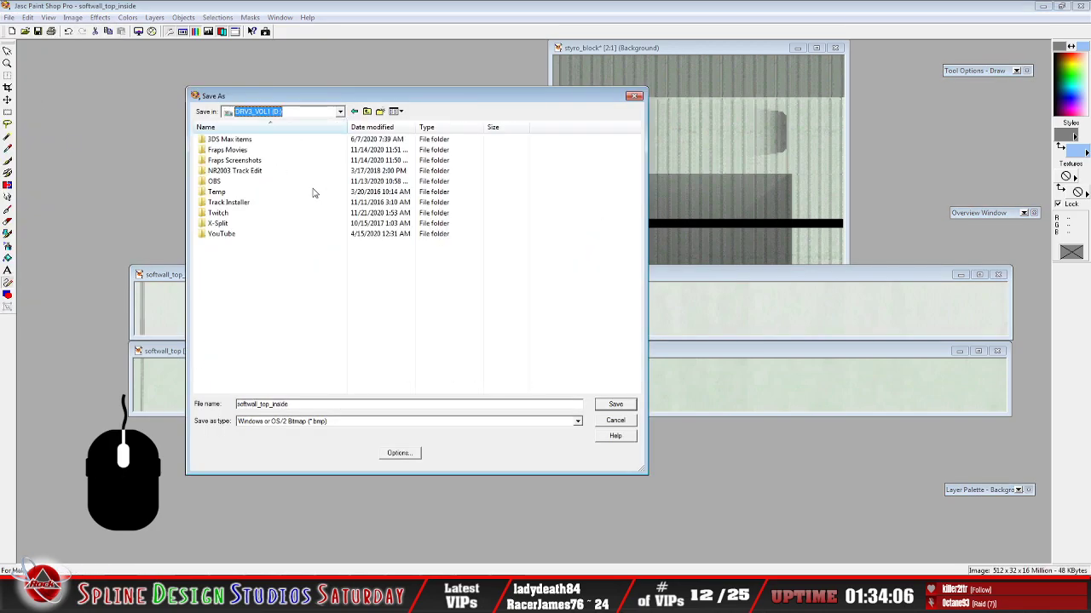
double_click(247, 173)
double_click(230, 197)
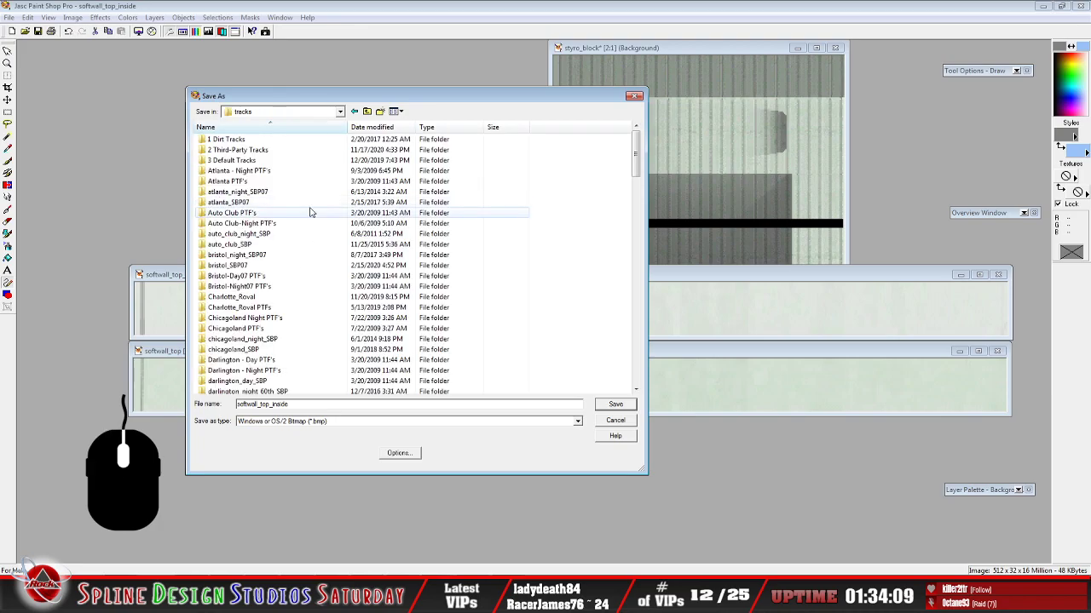
double_click(237, 150)
click(254, 339)
scroll(256, 341, down, 2)
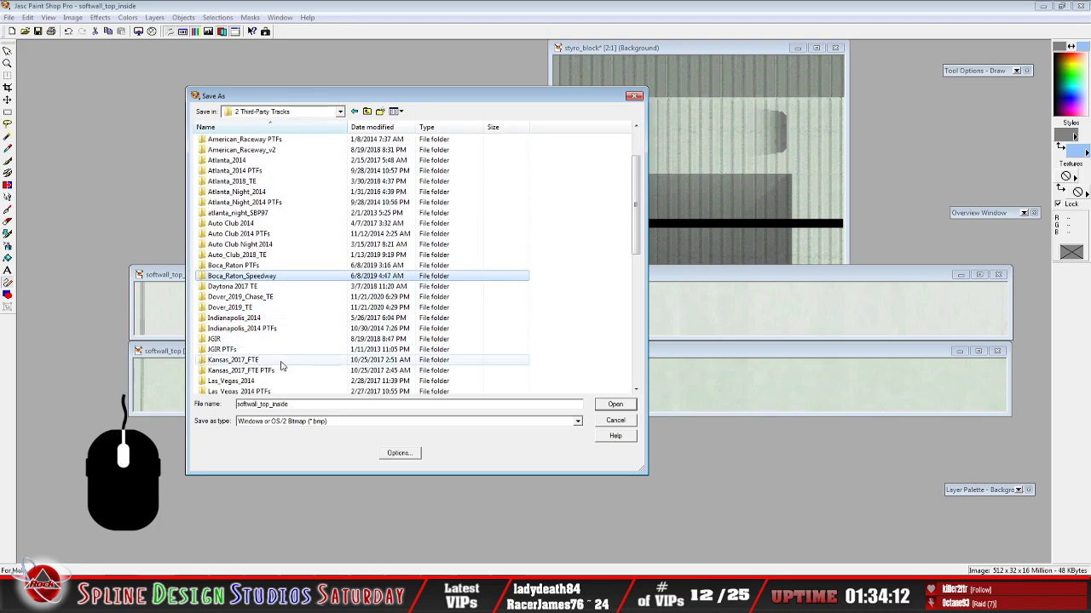
double_click(242, 298)
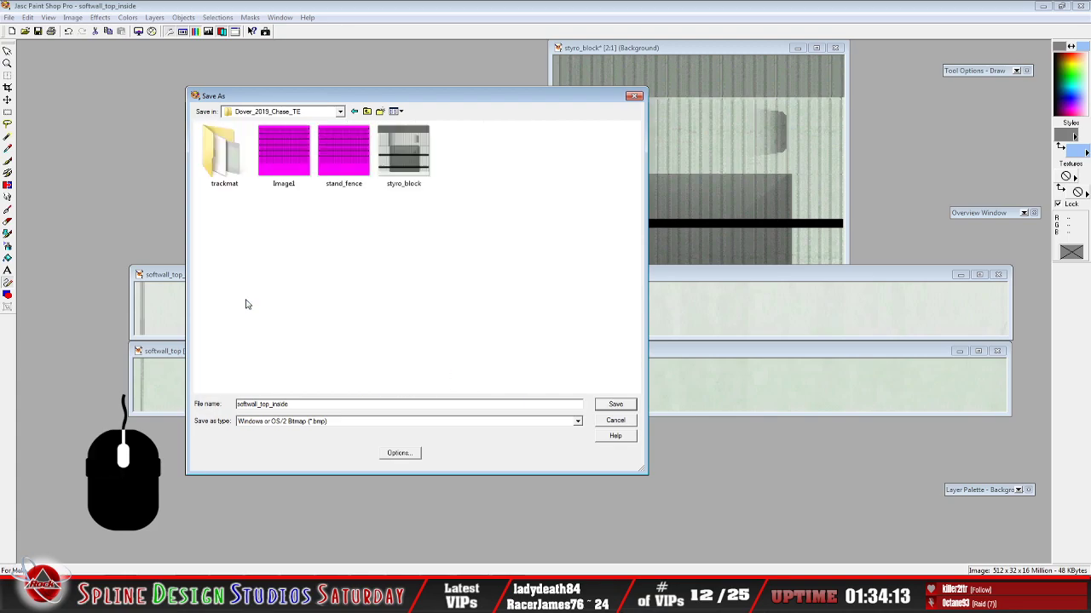
double_click(228, 174)
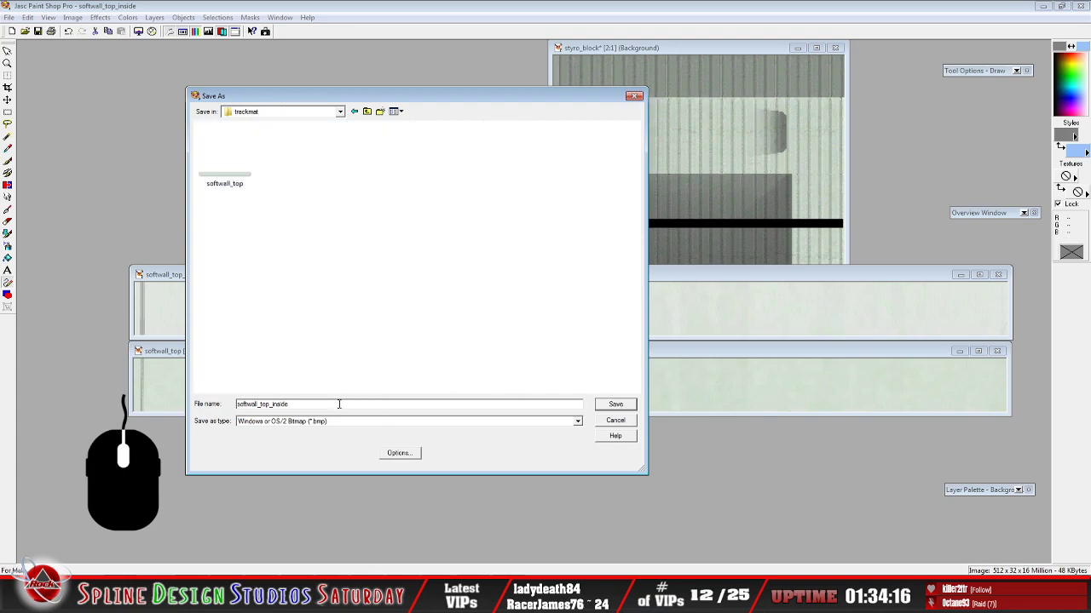
Save the reworked image as the bitmap softwall_top in the trackmat folder, replacing the existing file
click(232, 185)
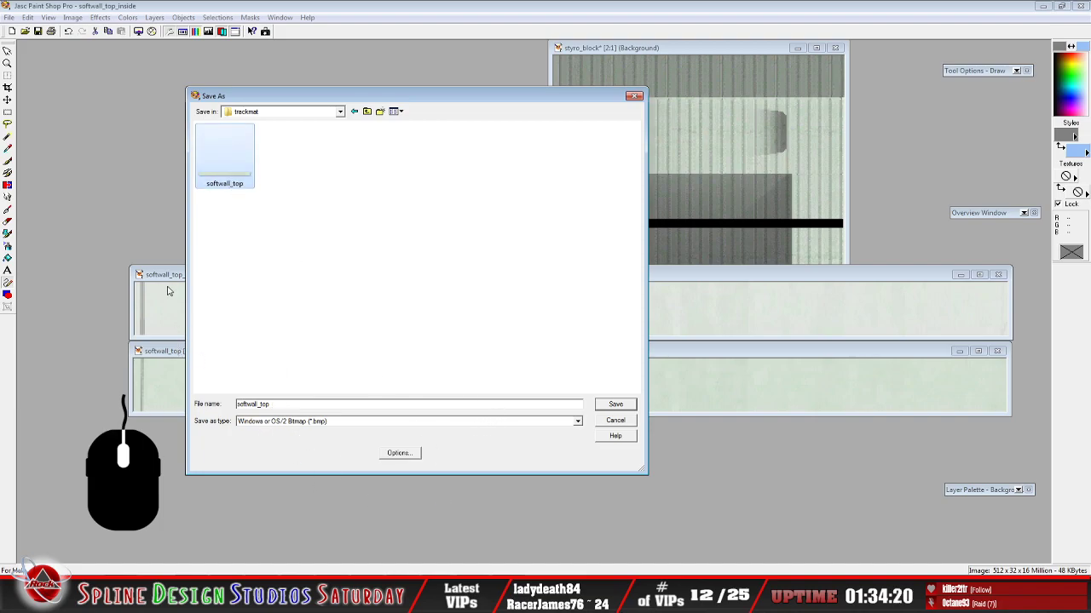
click(616, 405)
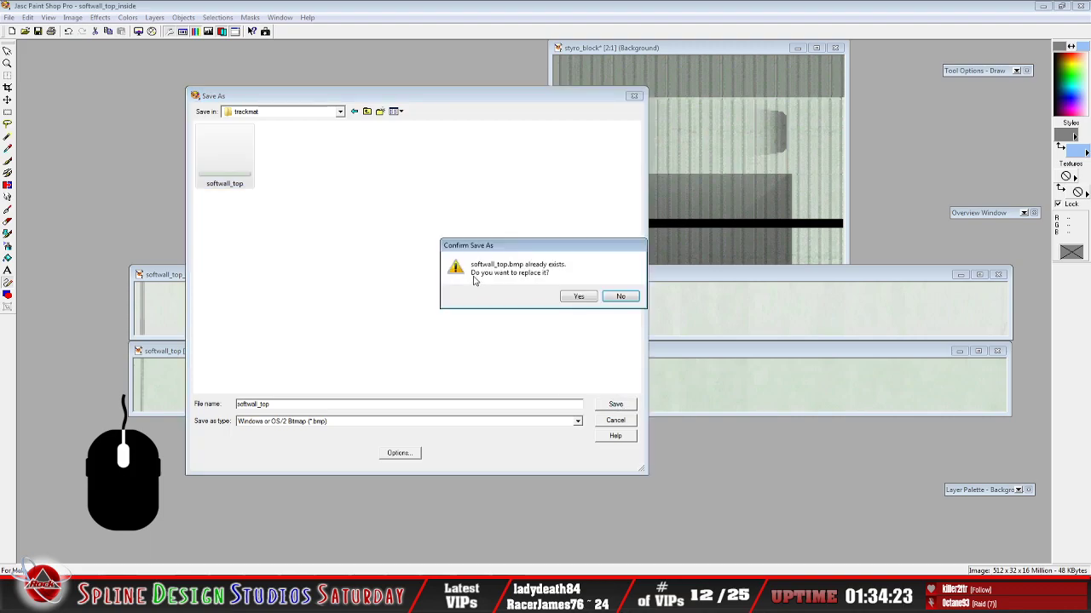
click(577, 297)
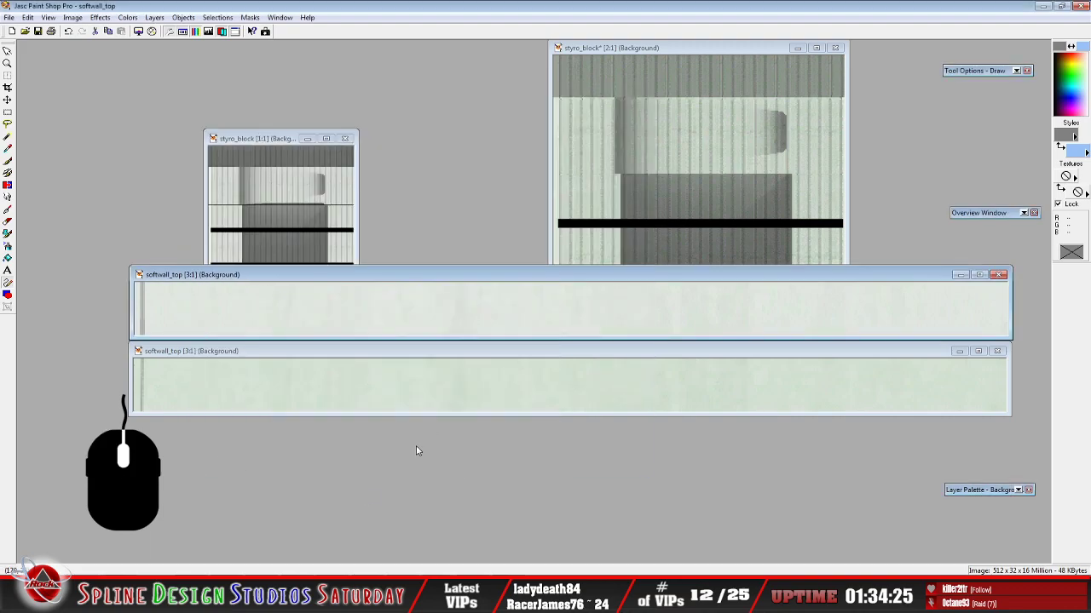
Switch to WinMip 2 and browse for a file to open in NR2003 Track Edit\tracks\2 Third-Party Tracks\Dover_2019_Chase_TE\trackmat on drive D
click(511, 596)
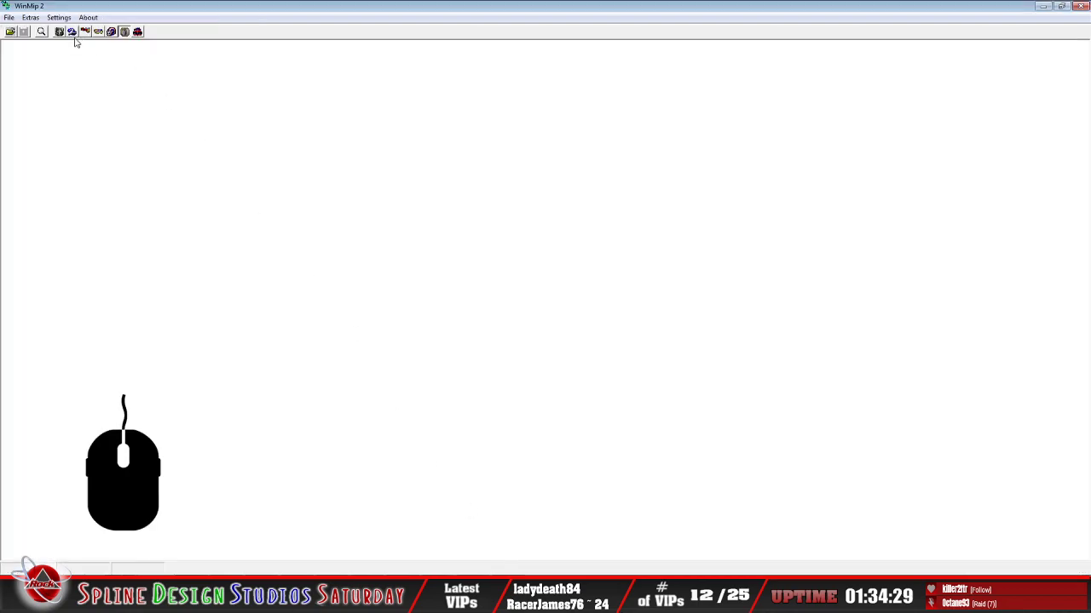
click(10, 32)
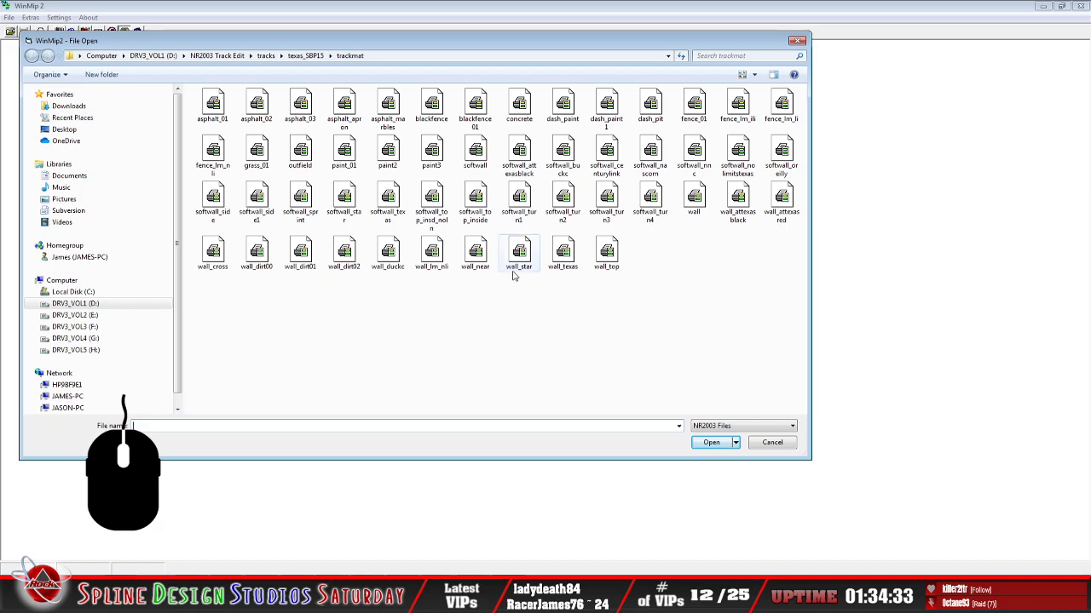
click(96, 305)
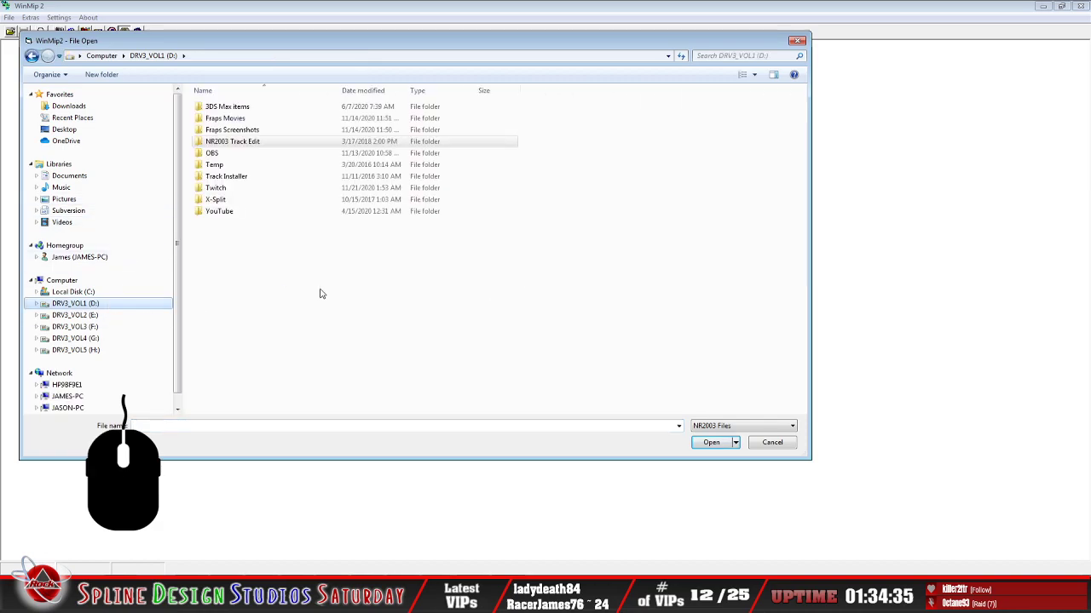
click(247, 143)
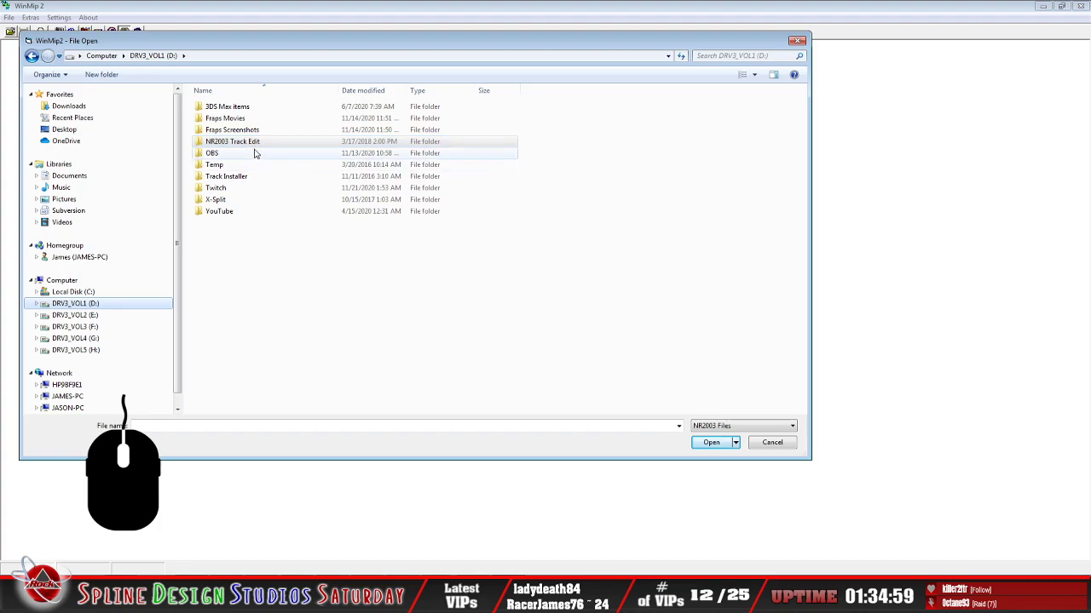
double_click(248, 144)
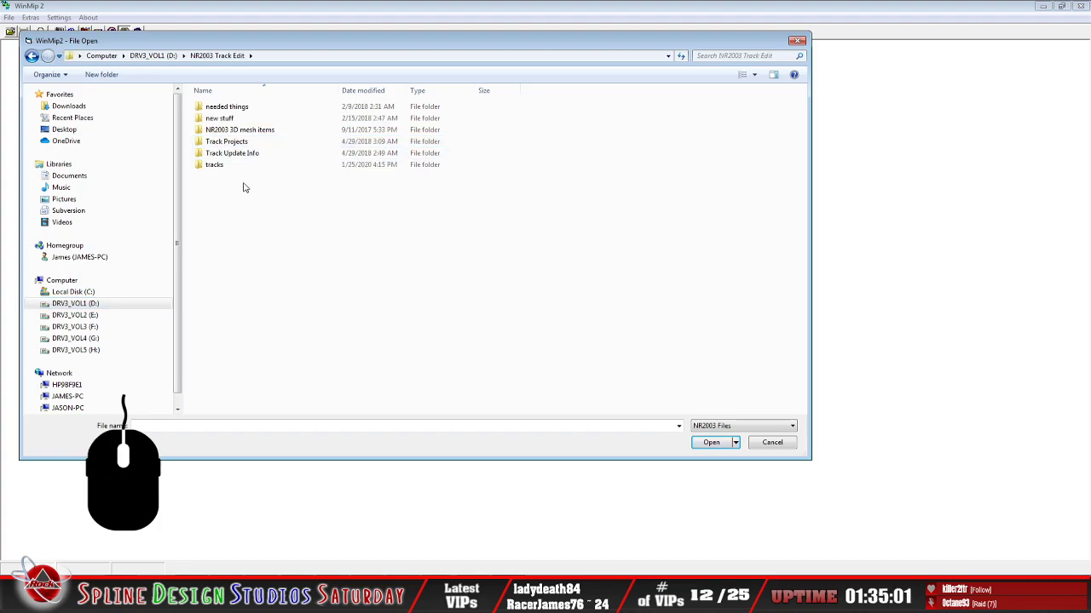
double_click(220, 167)
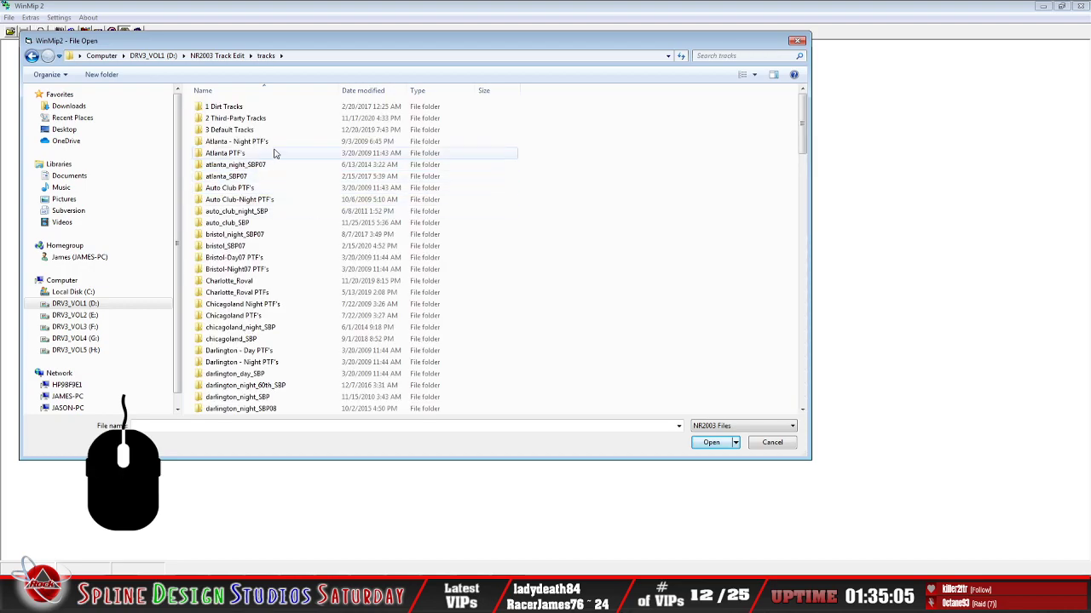
double_click(237, 118)
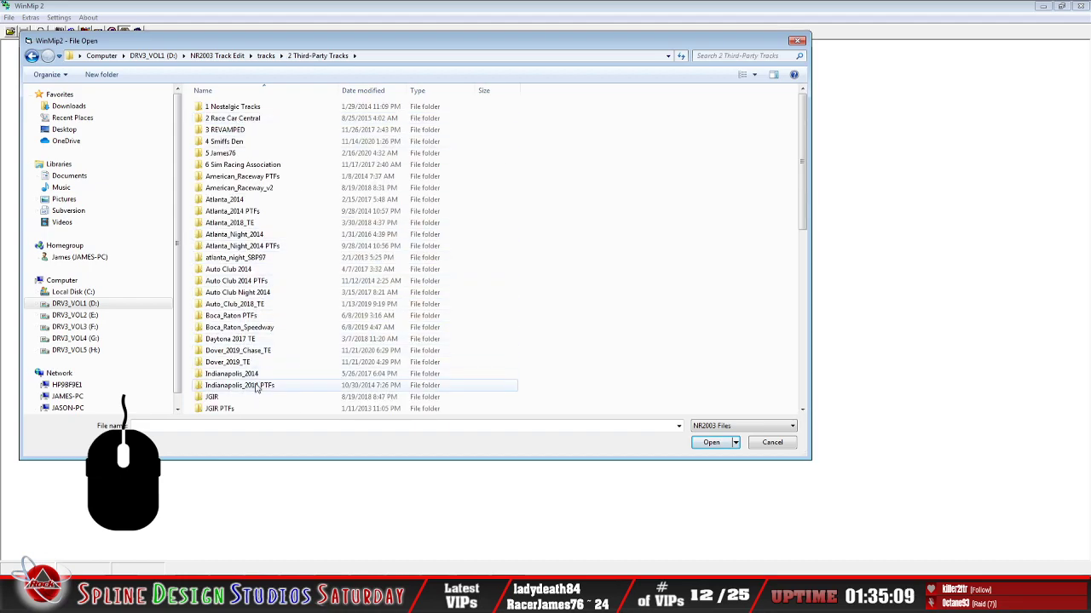
click(242, 327)
scroll(256, 315, down, 2)
double_click(265, 295)
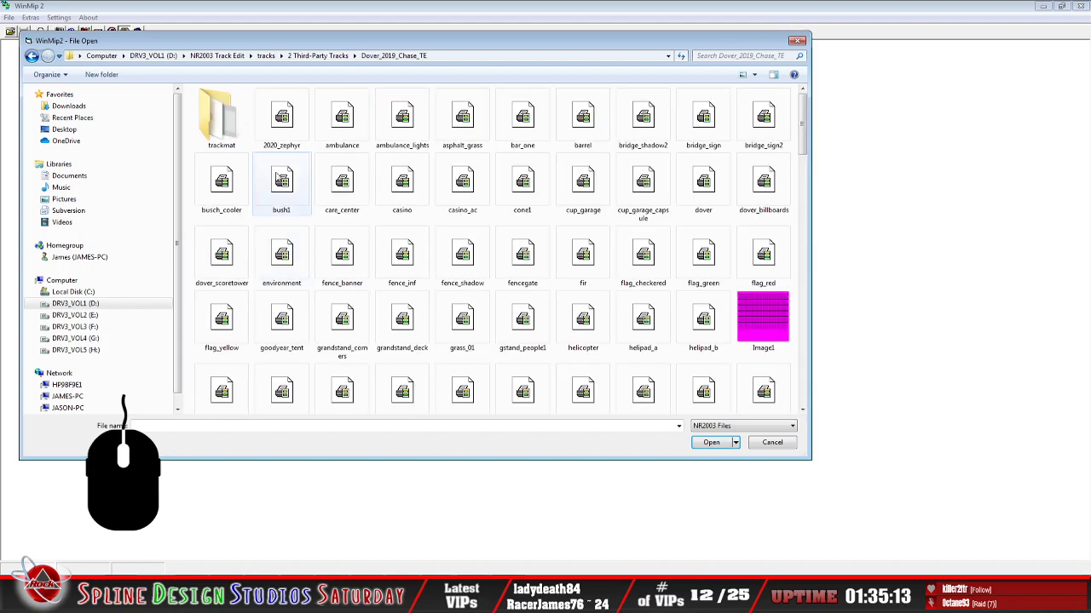
double_click(221, 120)
Open the bitmap version of softwall_top from the trackmat folder
click(400, 252)
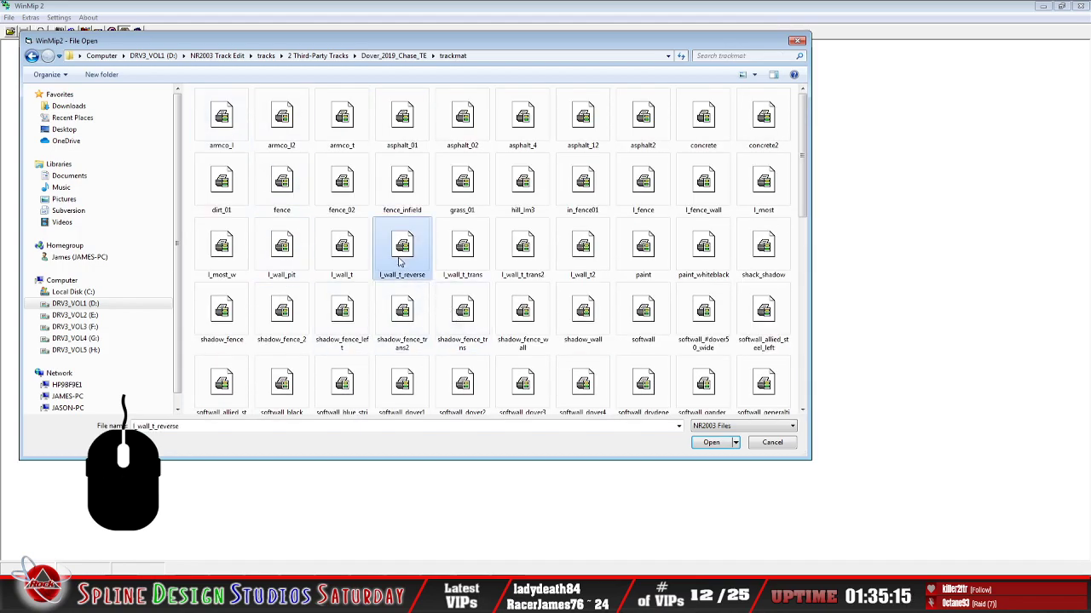
scroll(405, 264, down, 5)
click(705, 238)
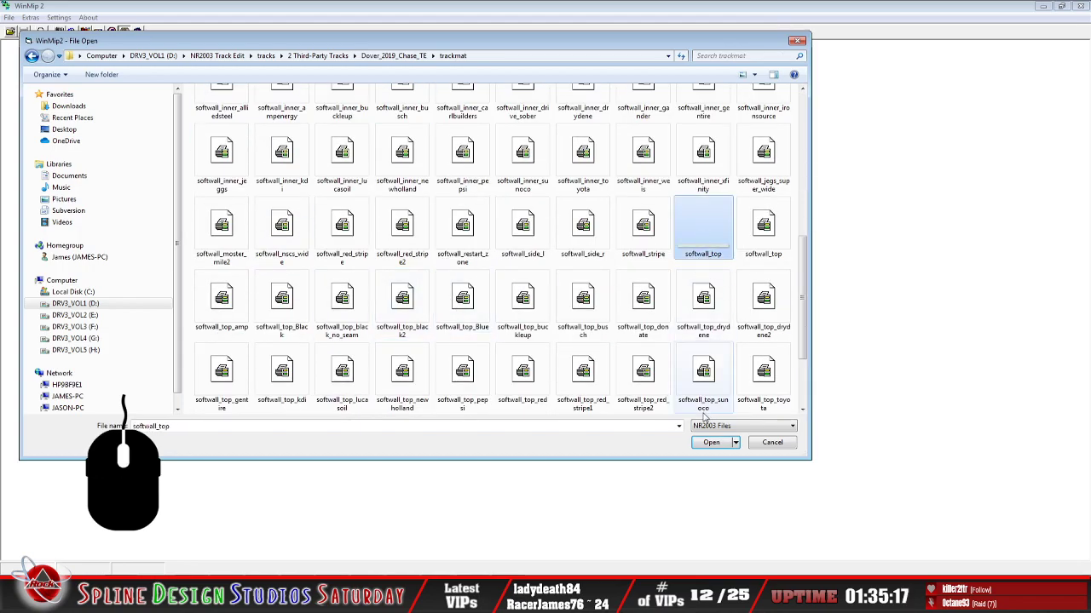
click(711, 442)
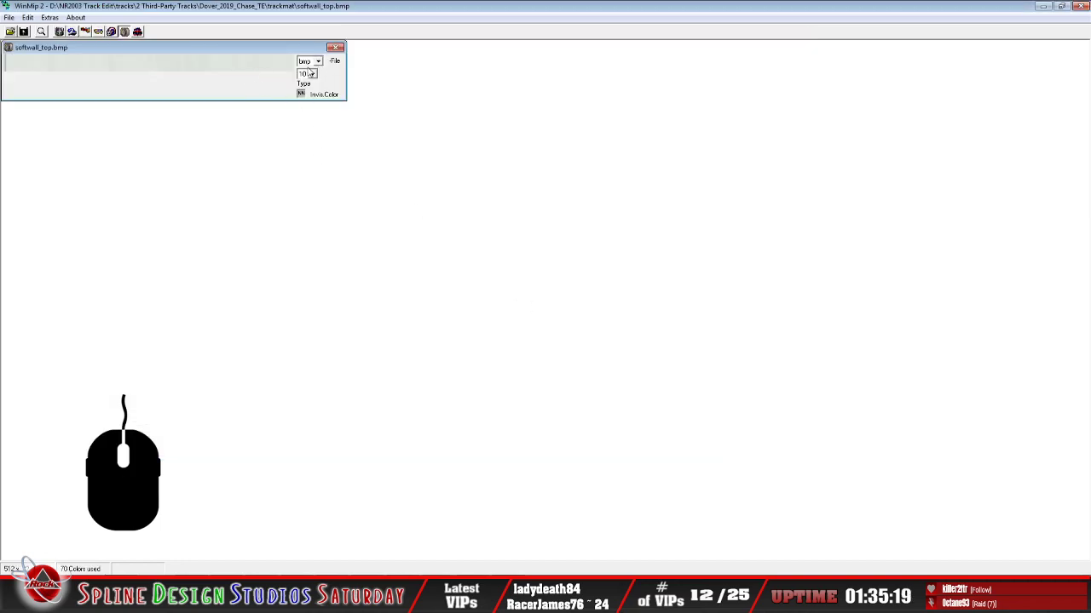
Change the file format of softwall_top to mip and set its mapping value to 2
drag(213, 51, 343, 151)
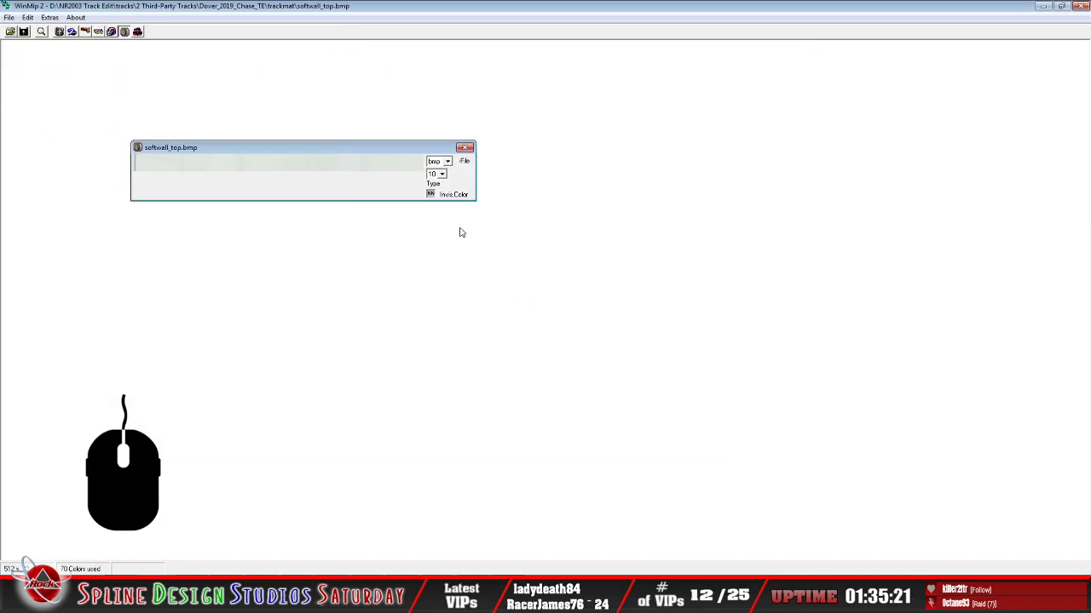
click(447, 162)
click(436, 175)
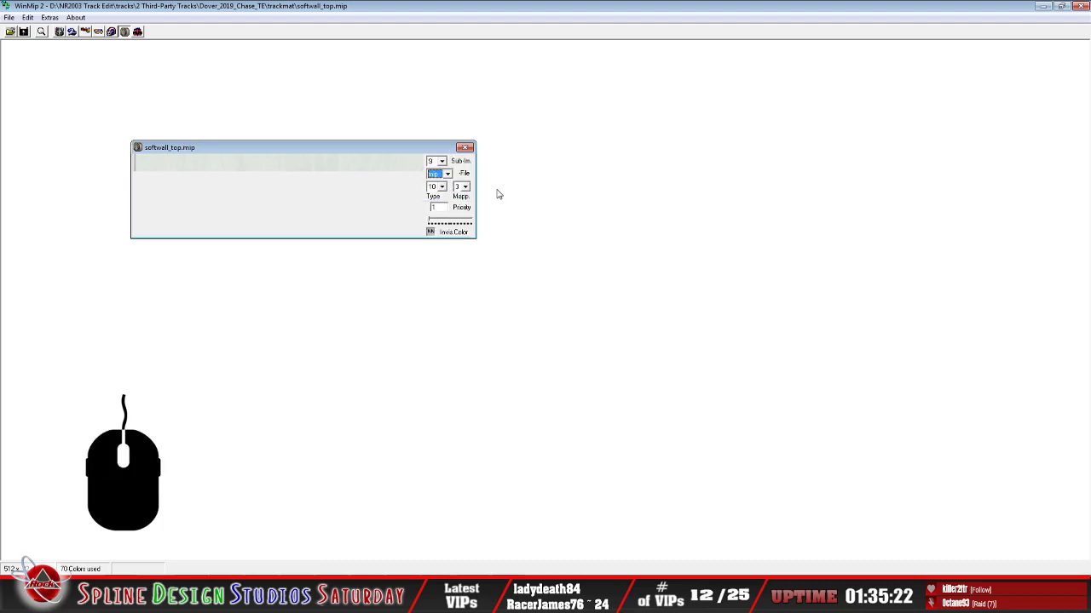
click(464, 187)
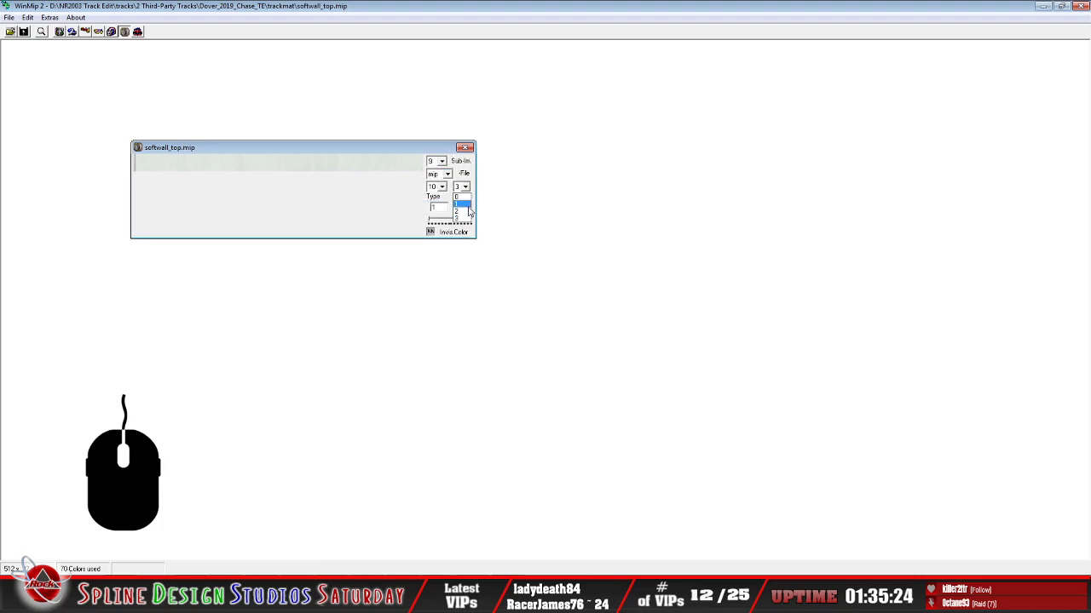
click(465, 204)
click(469, 188)
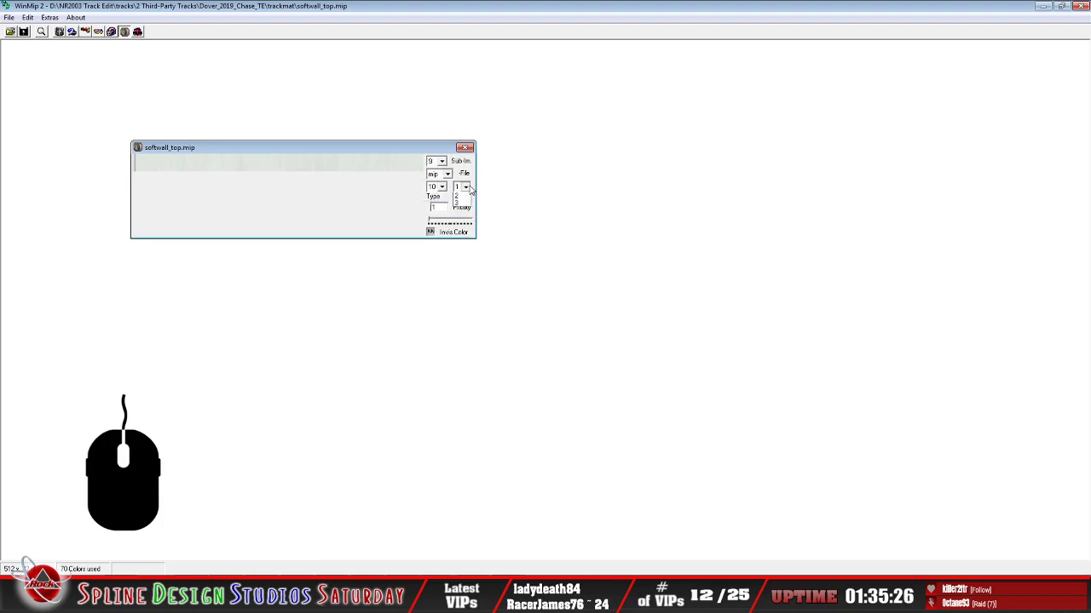
click(470, 213)
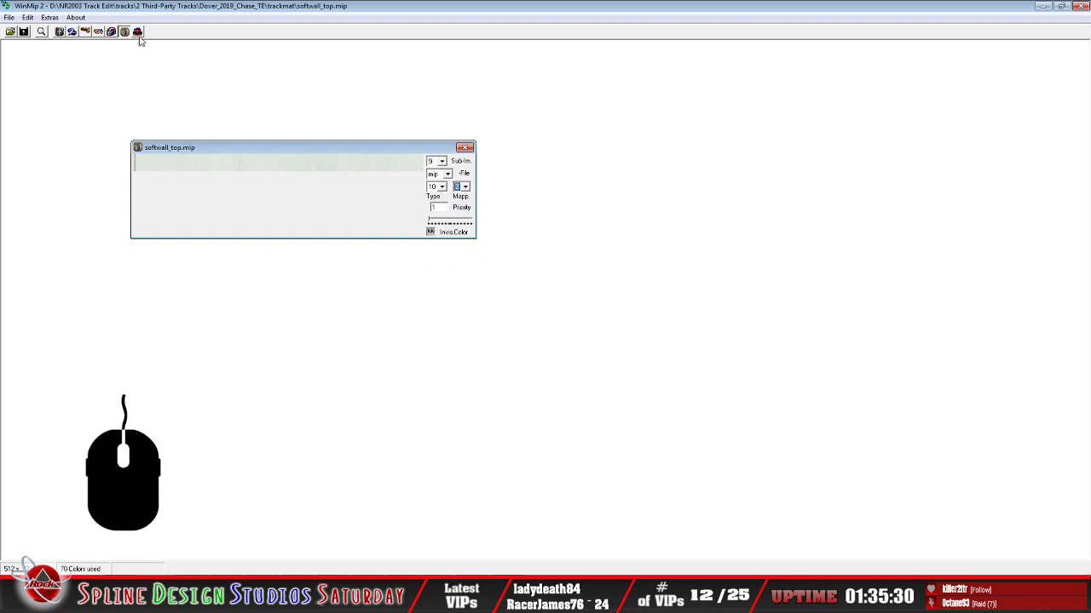
Start saving the mip file under a chosen location, browsing to Dover_2019_Chase_TE\trackmat in 2 Third-Party Tracks on drive D
click(9, 17)
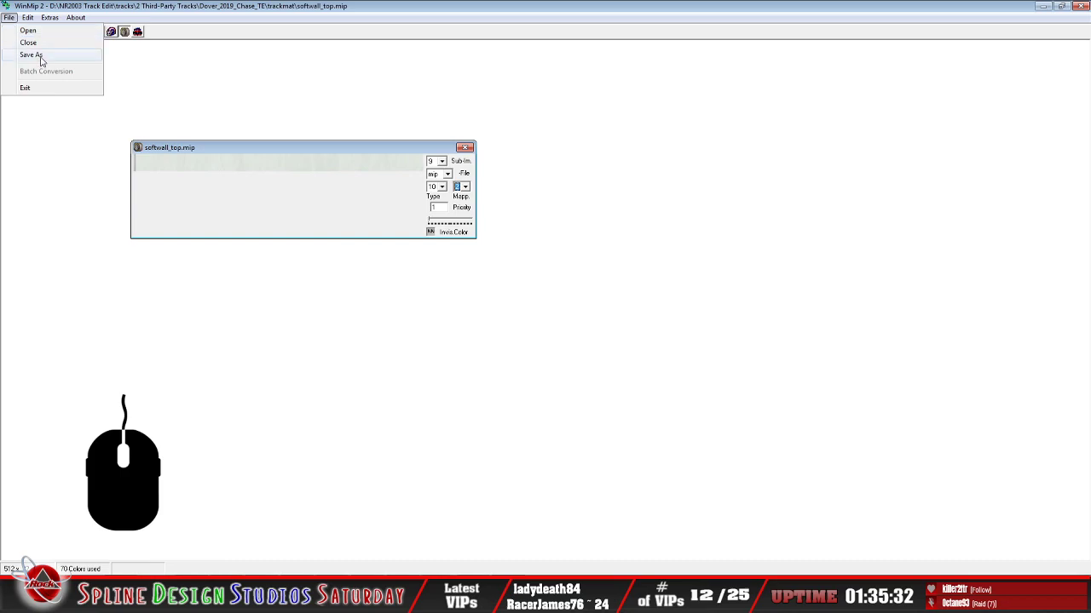
click(40, 56)
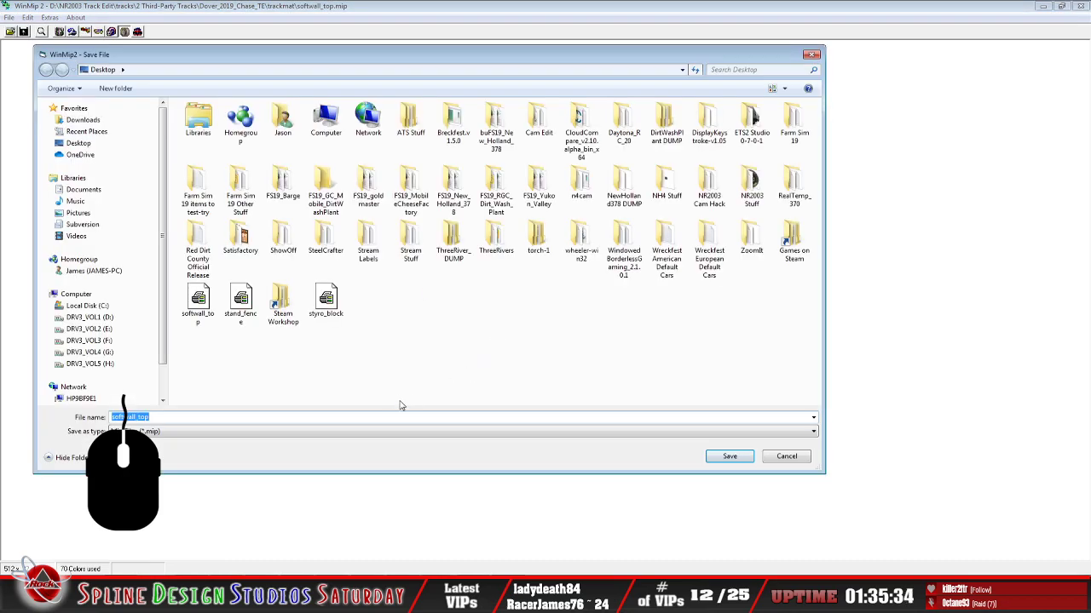
click(98, 317)
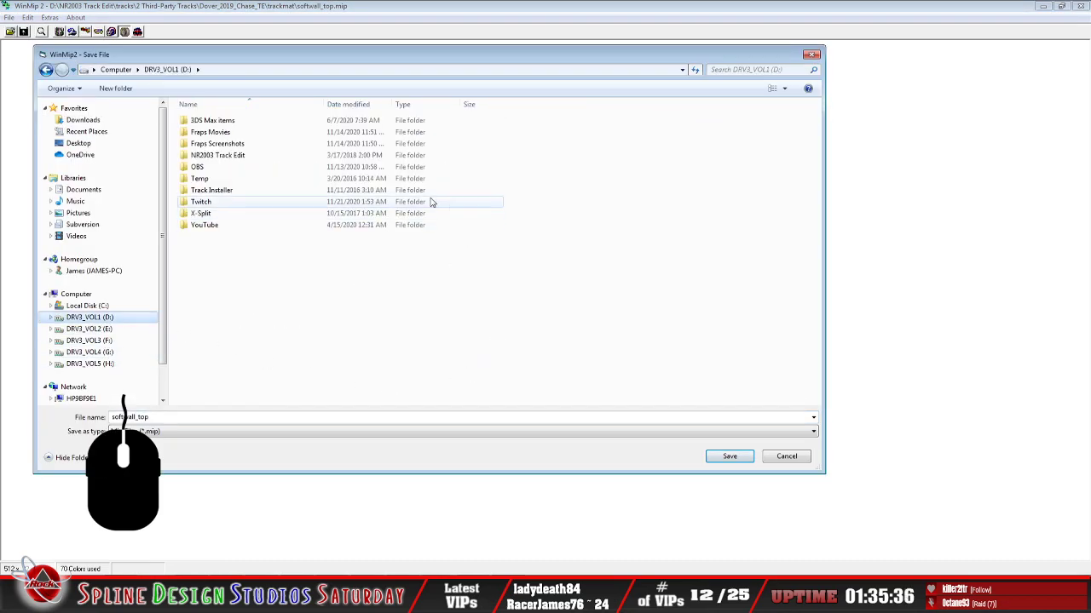
double_click(217, 155)
click(198, 180)
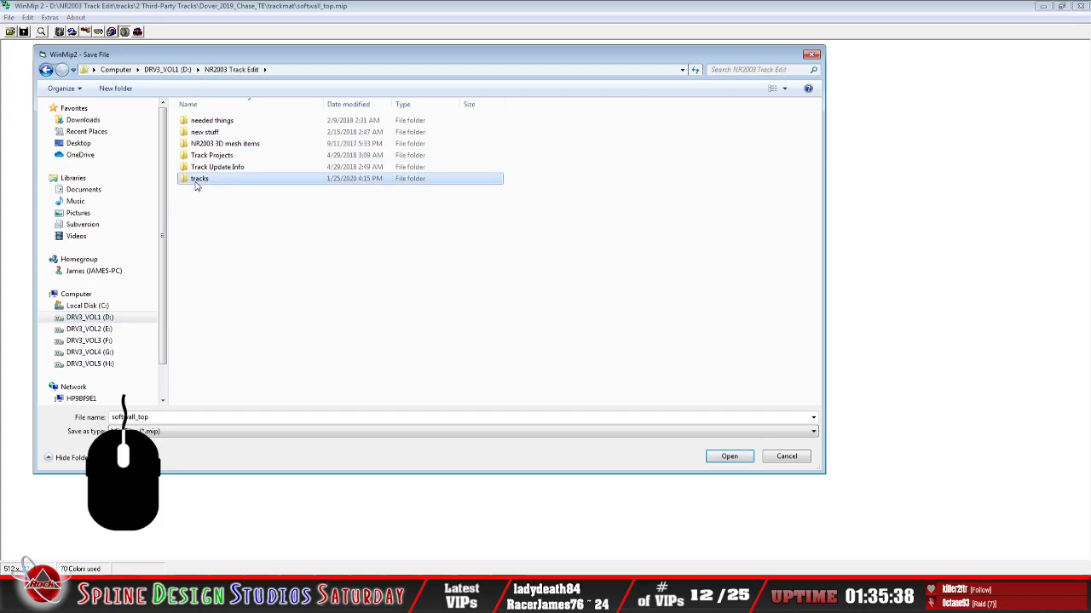
double_click(198, 180)
double_click(215, 132)
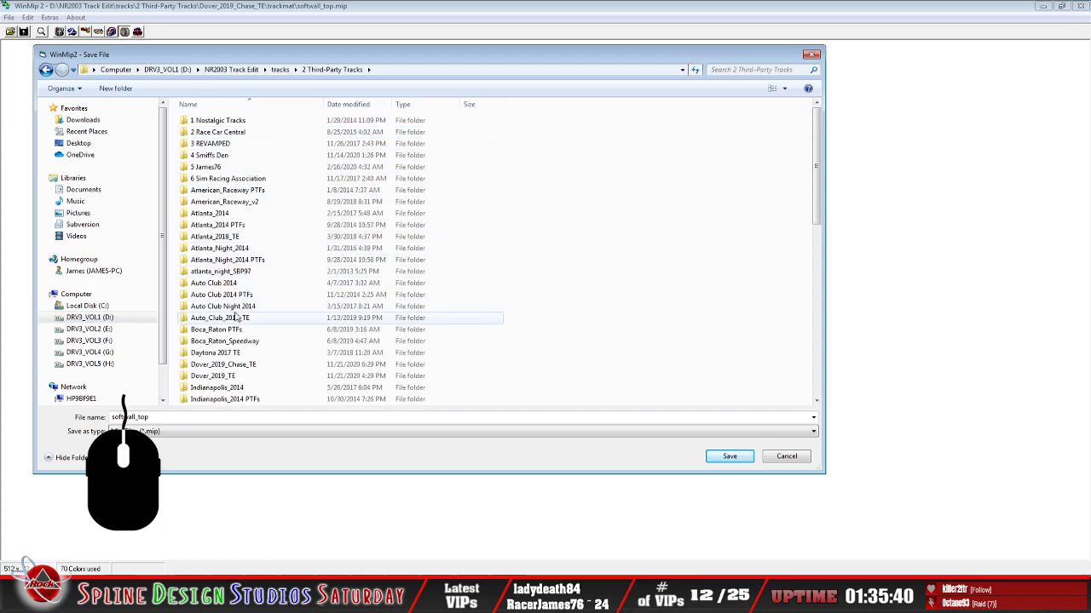
double_click(228, 363)
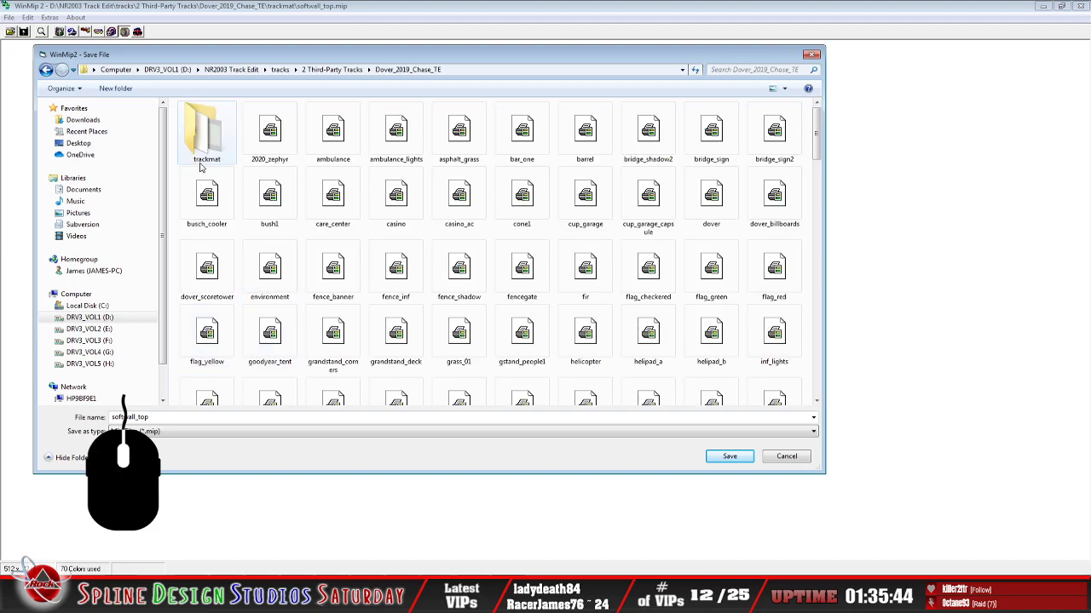
double_click(202, 162)
Save the texture as softwall_top.mip over the existing file and close the image
click(191, 419)
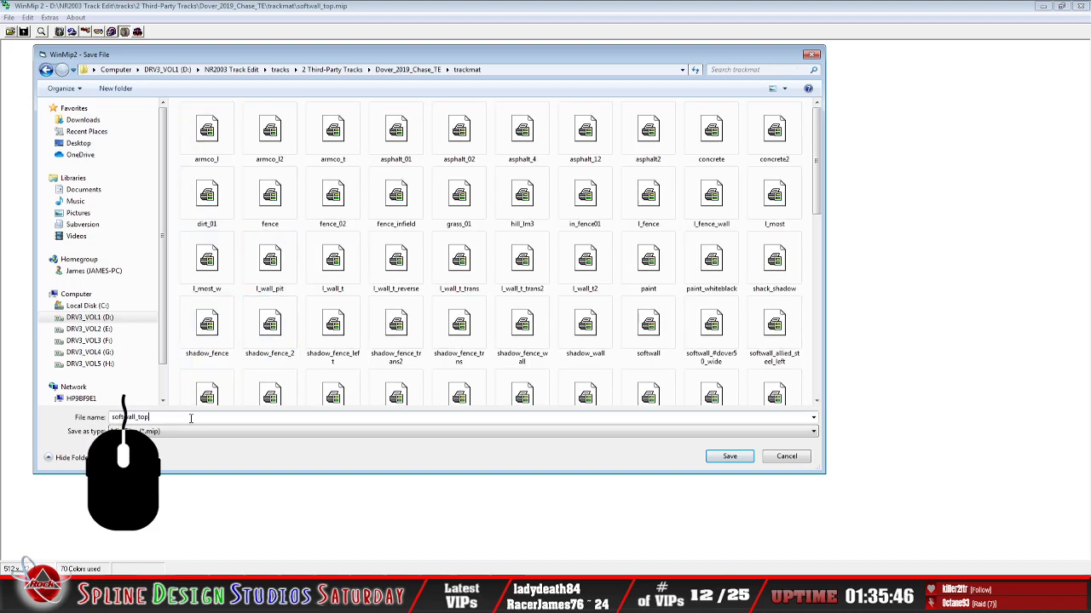
click(730, 458)
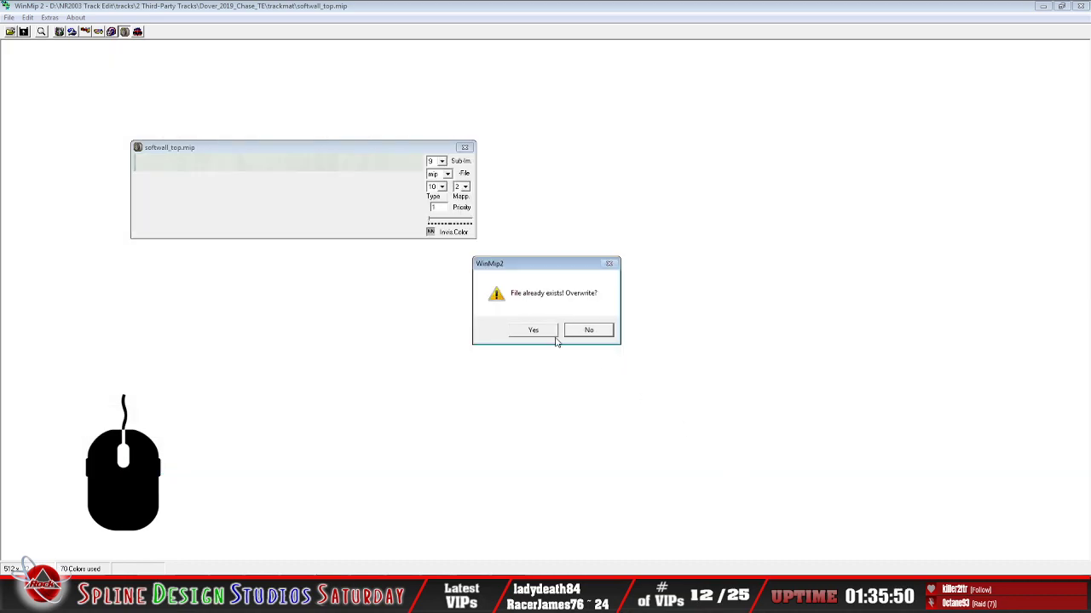
click(530, 330)
click(9, 17)
click(30, 43)
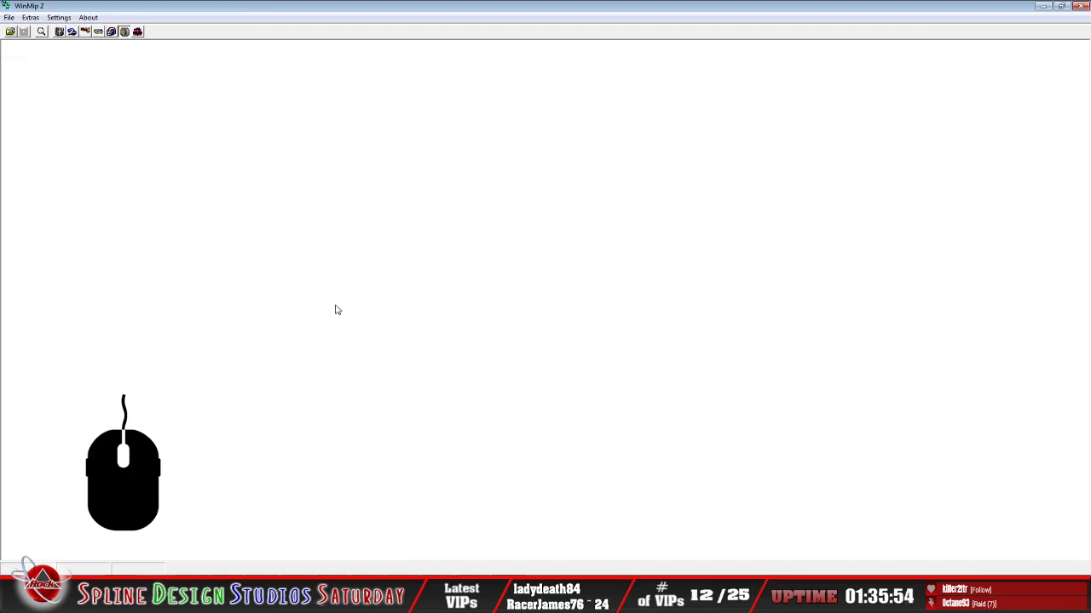
Switch to Sandbox's camera view, bring up the outer wall's section properties and reload the mips
click(469, 554)
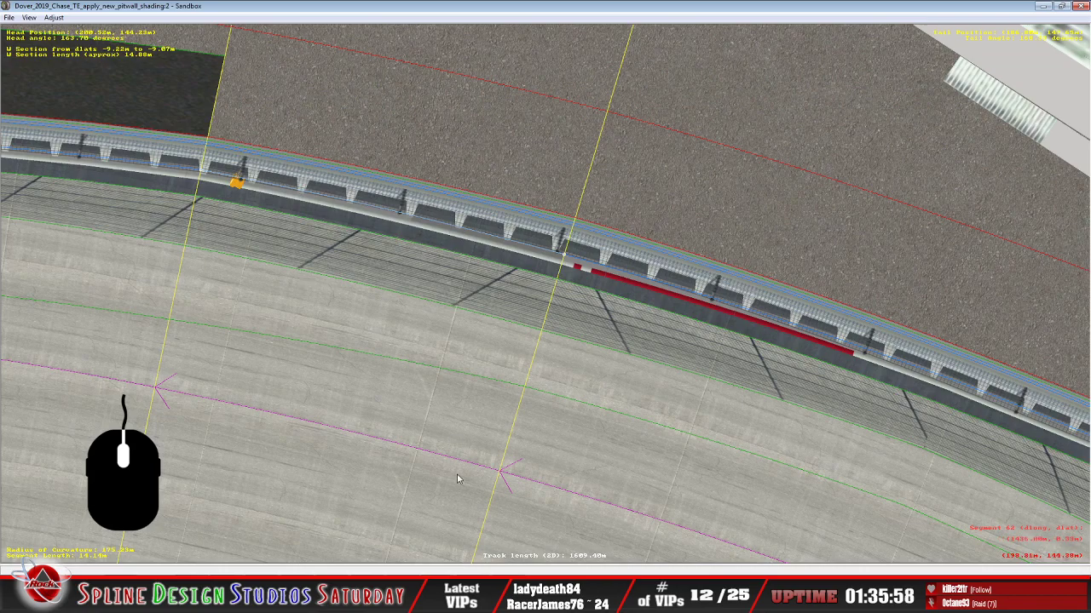
click(463, 555)
click(475, 535)
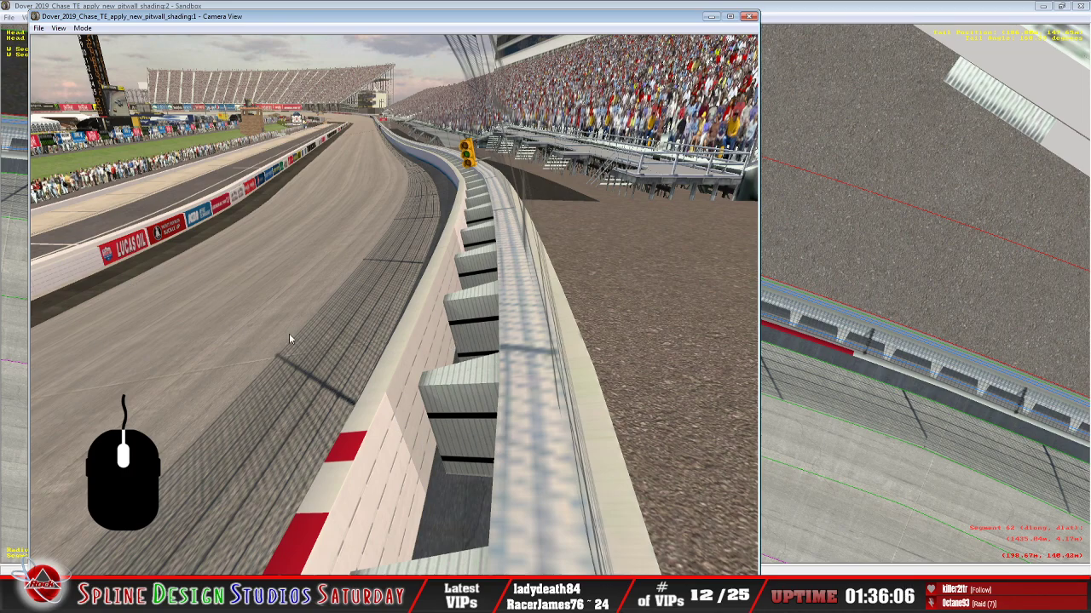
double_click(421, 565)
click(566, 253)
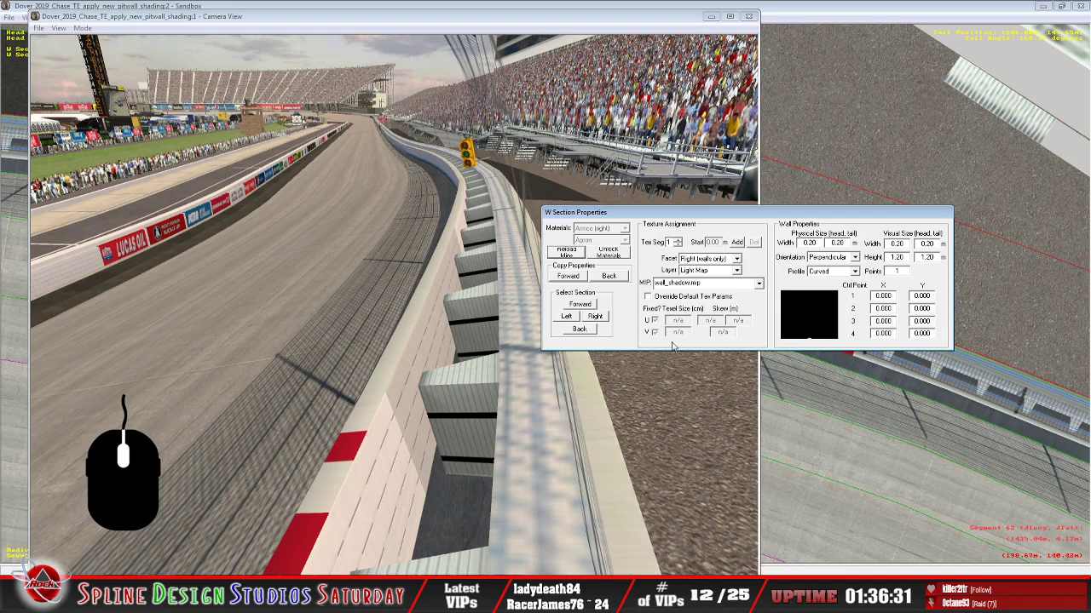
Show the wall section's Top facet with its Base Texture layer in the section properties
click(736, 259)
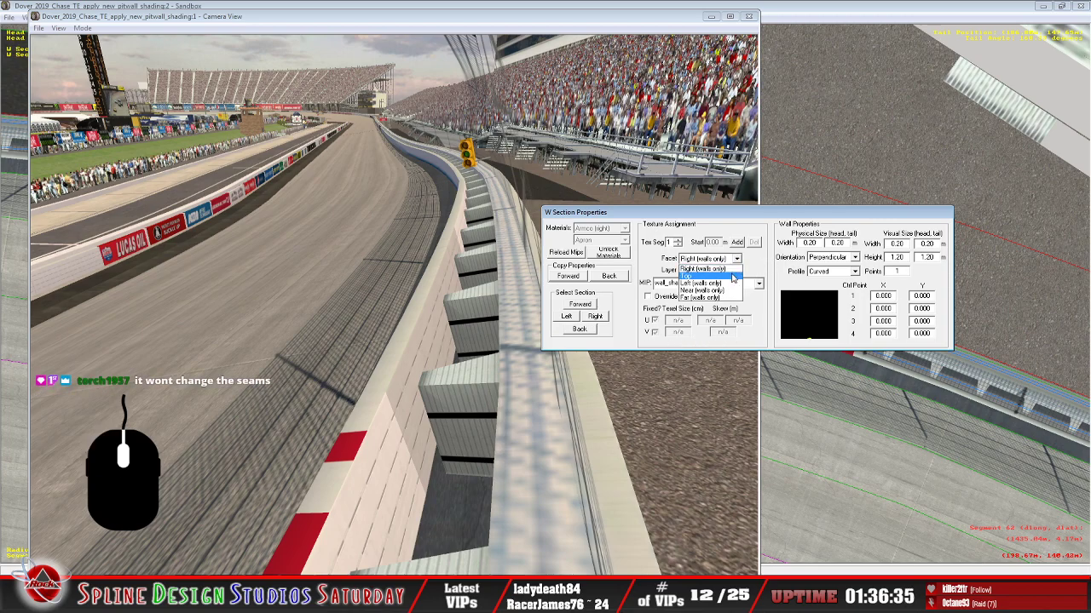
click(731, 276)
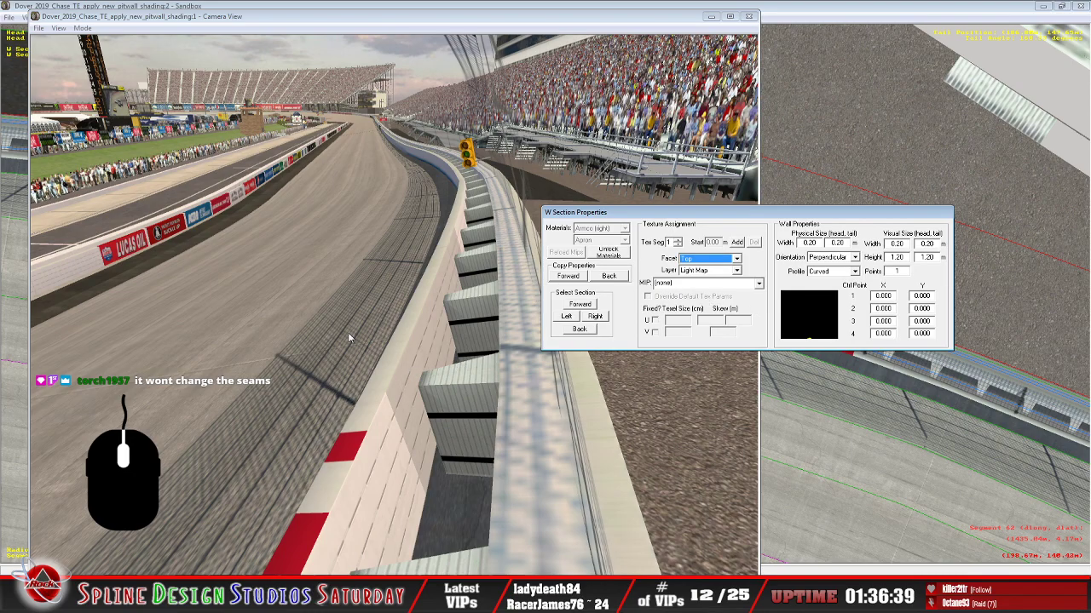
click(80, 26)
click(101, 53)
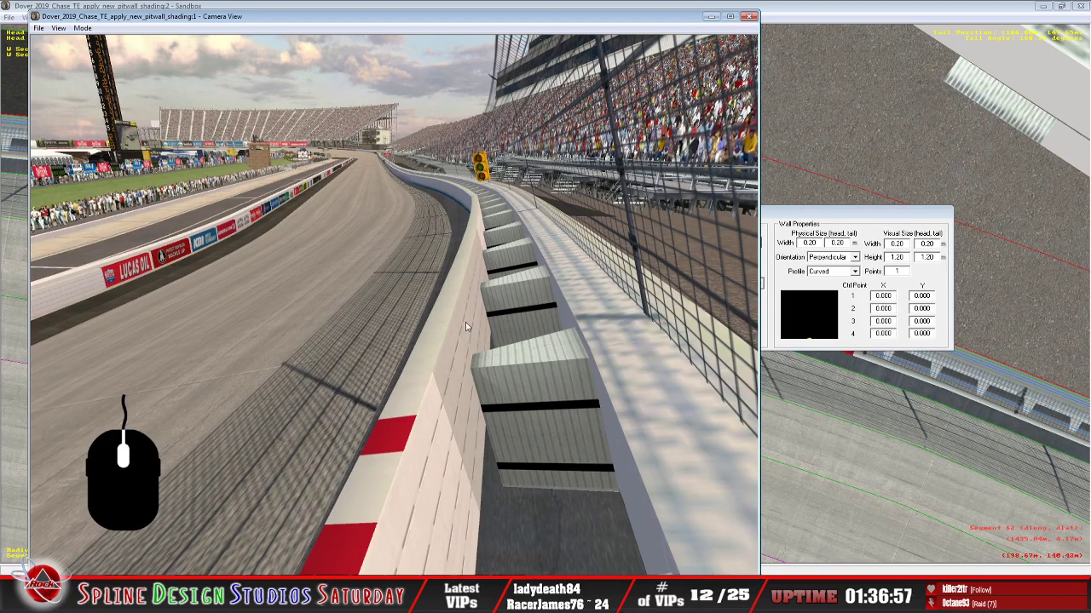
click(855, 228)
click(736, 270)
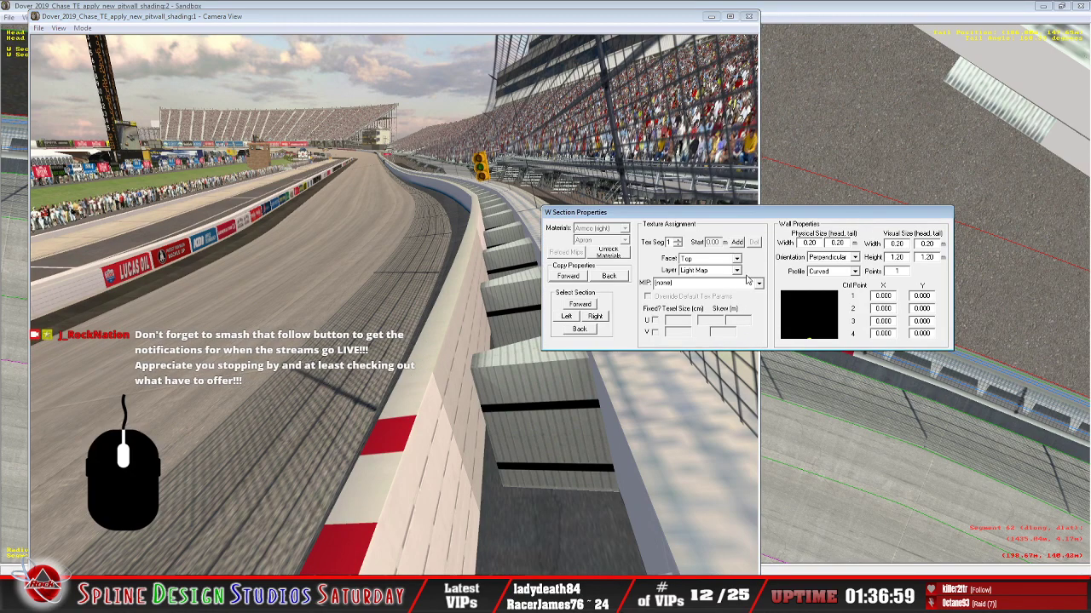
click(715, 278)
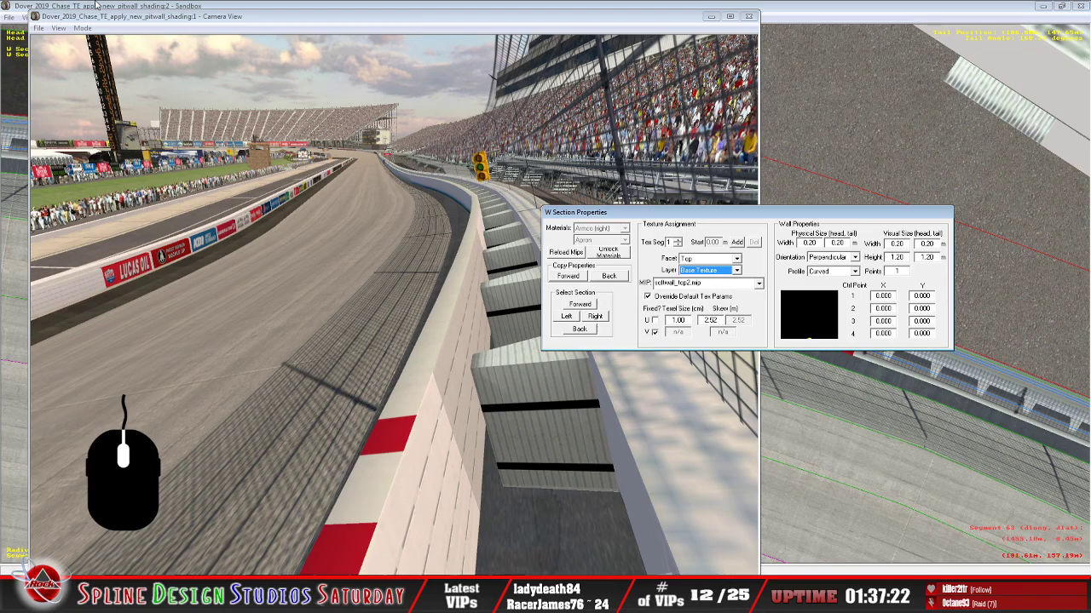
Fly the camera along the outer soft wall and examine the texture on its top surface
click(81, 28)
click(95, 53)
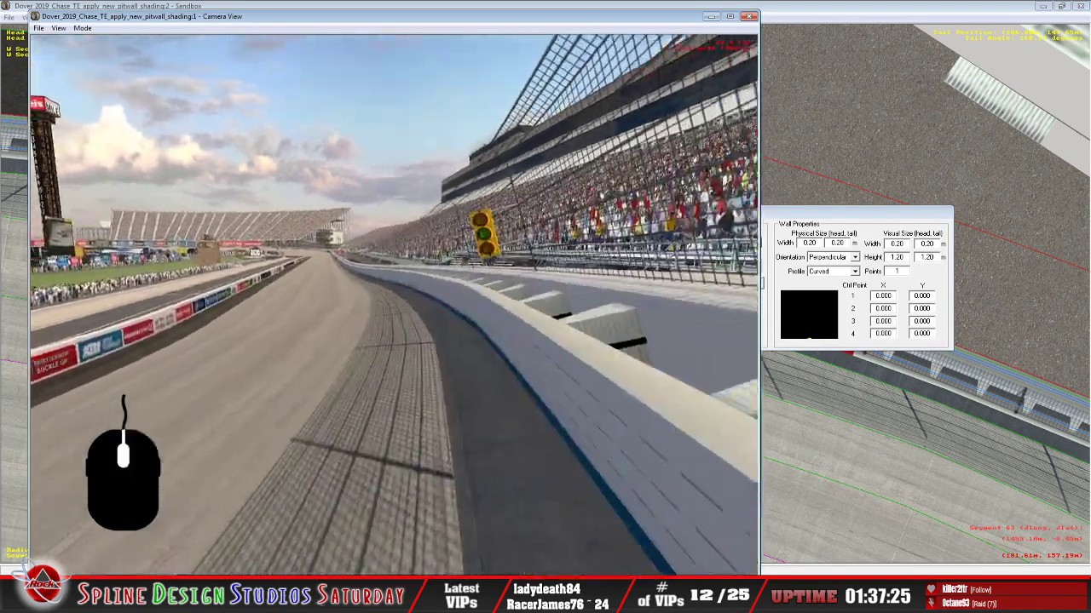
key(Up)
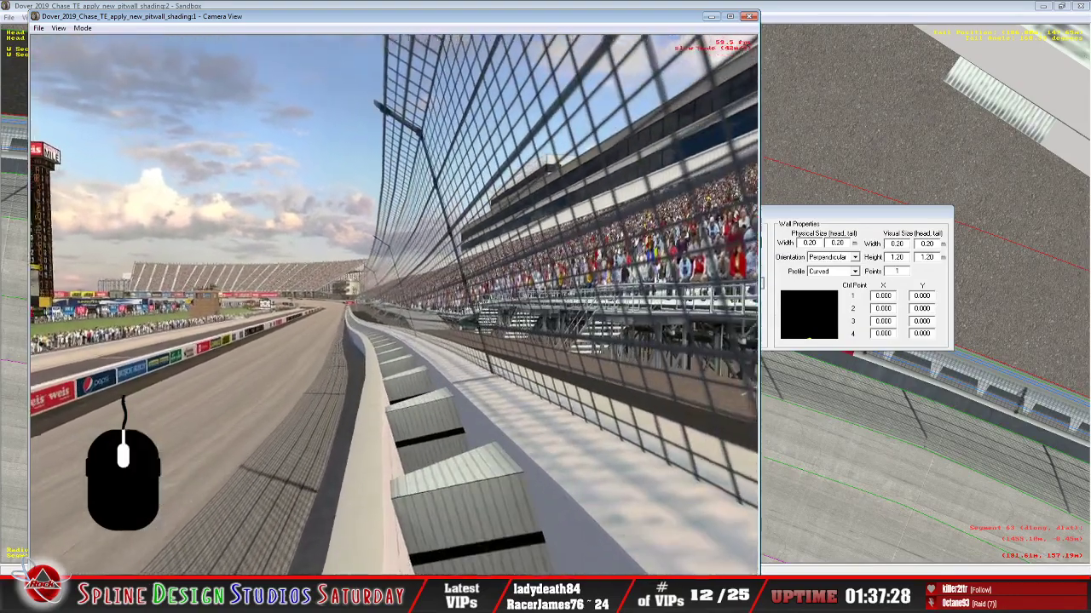
right_drag(394, 304, 362, 304)
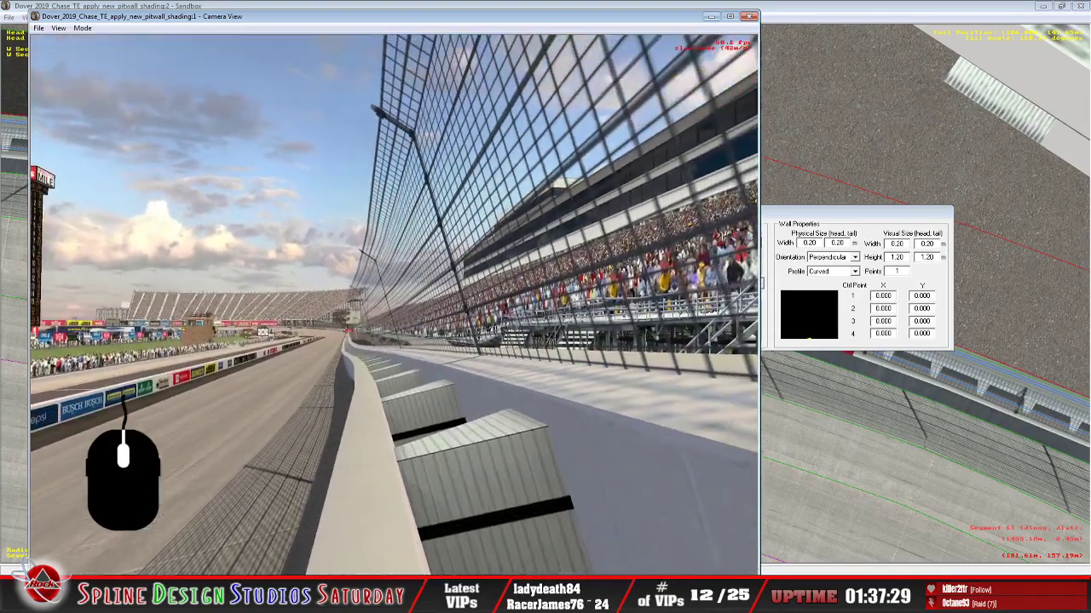
key(Left)
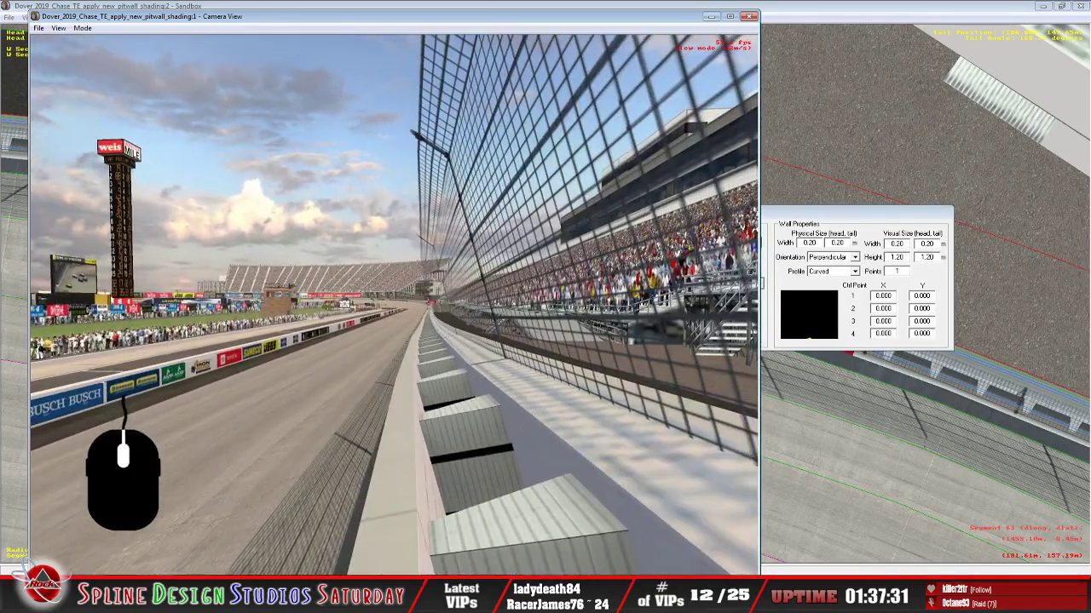
key(Left)
key(Left)
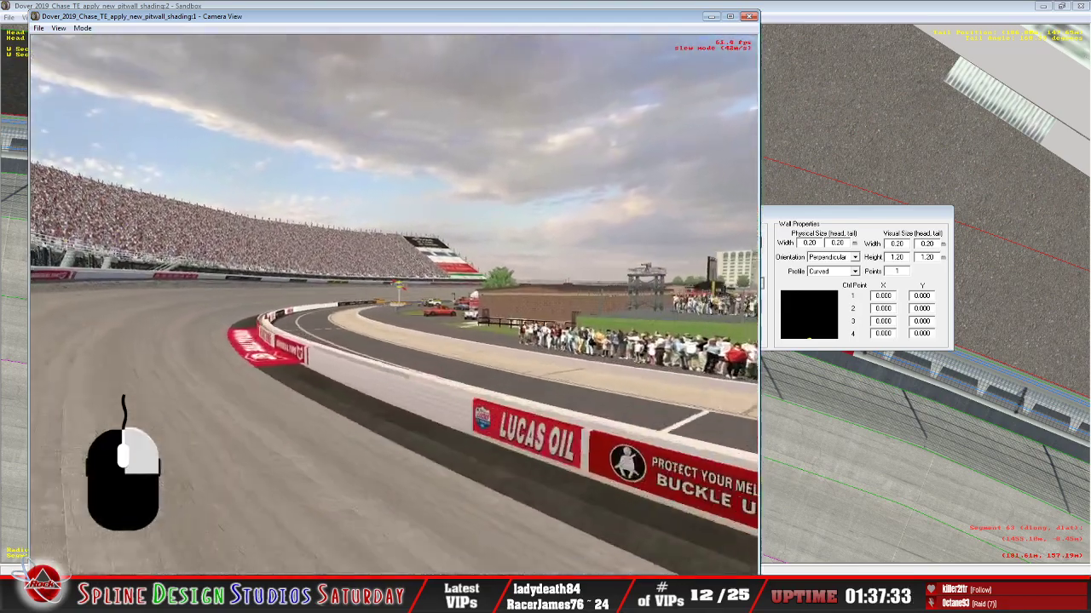
Examine the top of the inner pit wall around the General Tire Restart Zone in the camera view
key(Left)
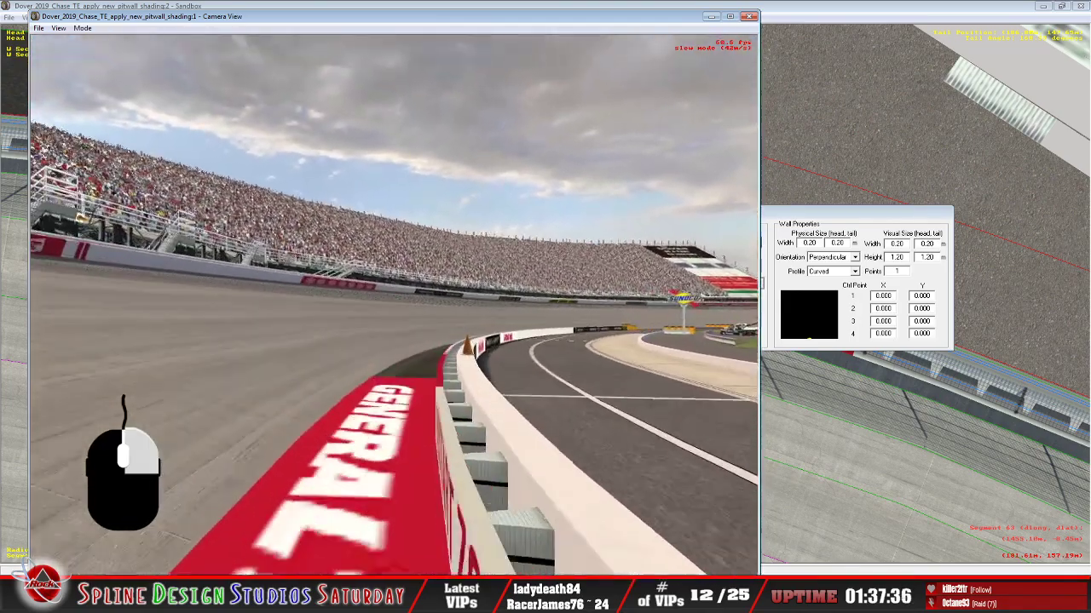
right_drag(393, 305, 393, 338)
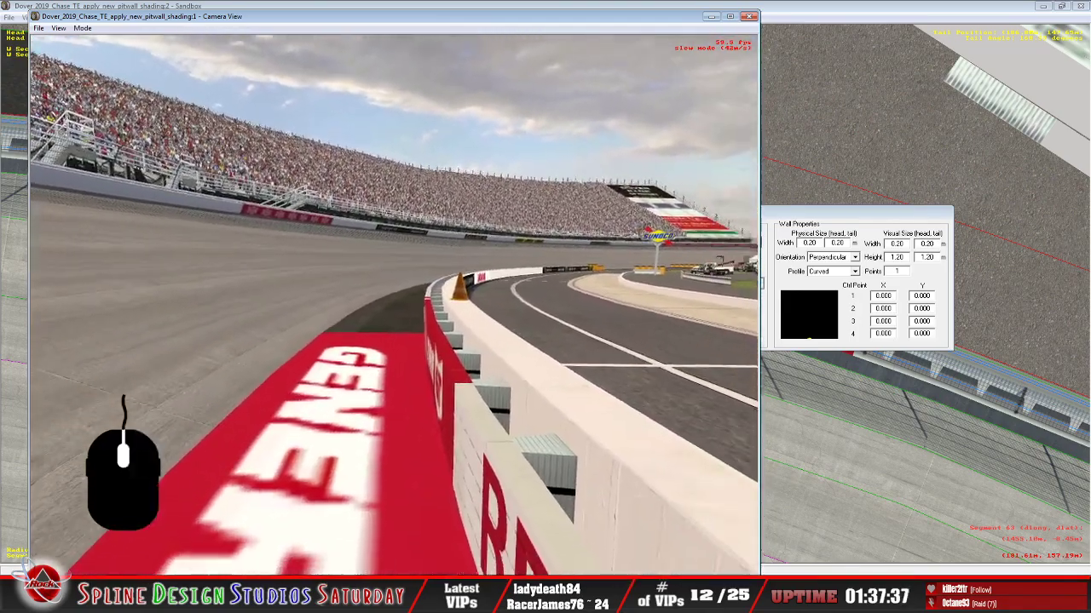
key(Right)
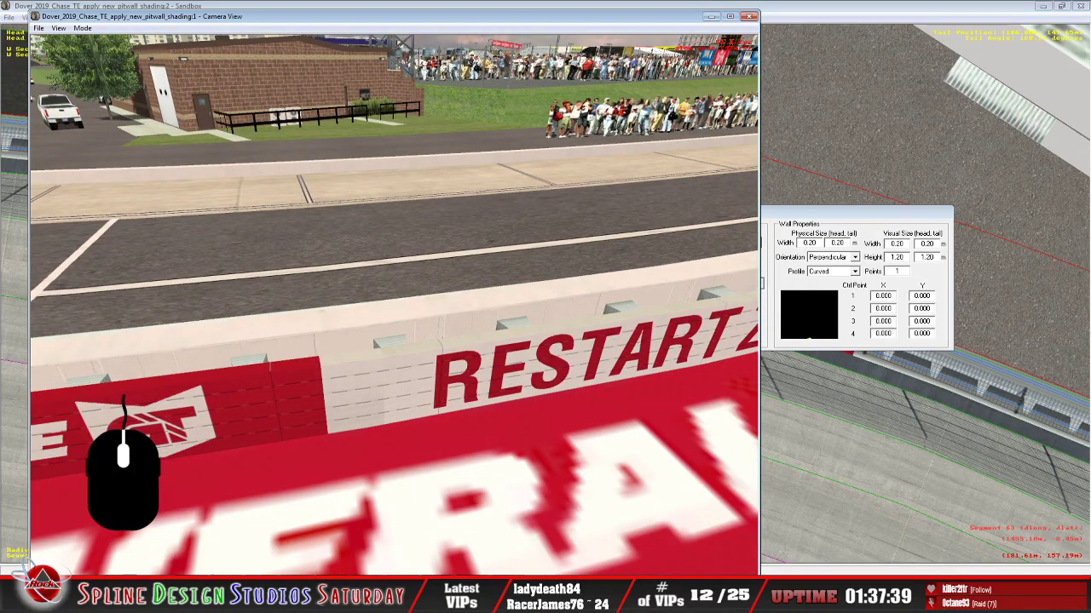
key(Left)
key(Up)
key(Right)
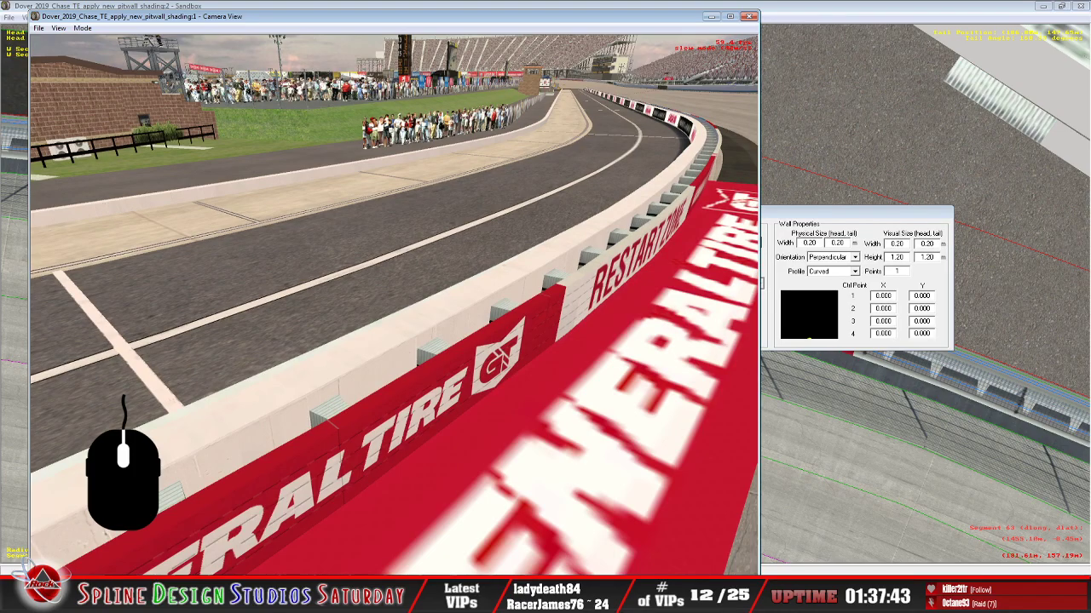
key(Down)
key(Left)
key(Right)
key(Up)
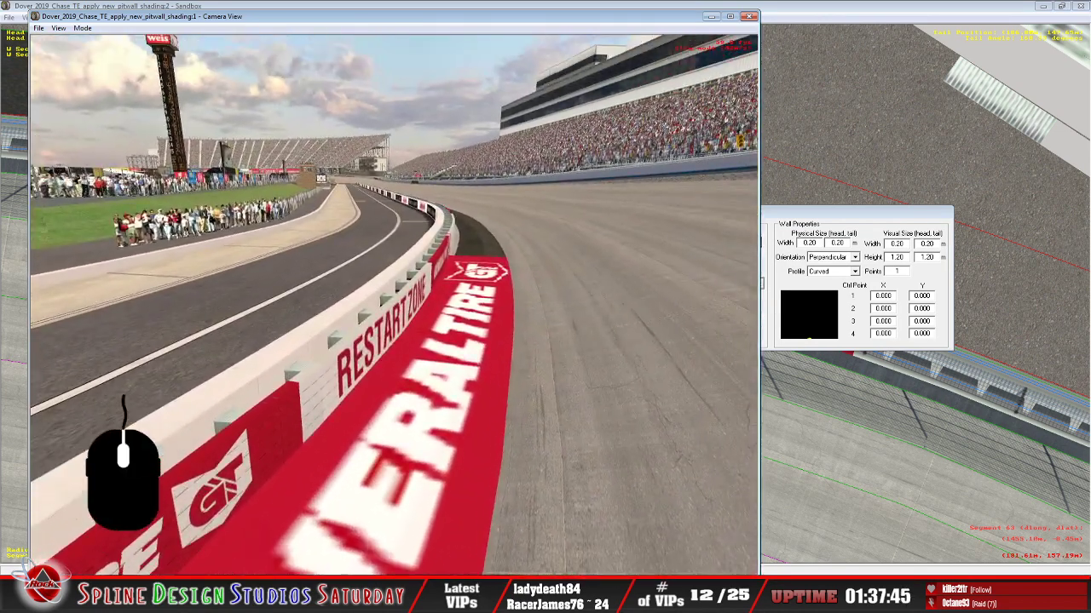
key(Up)
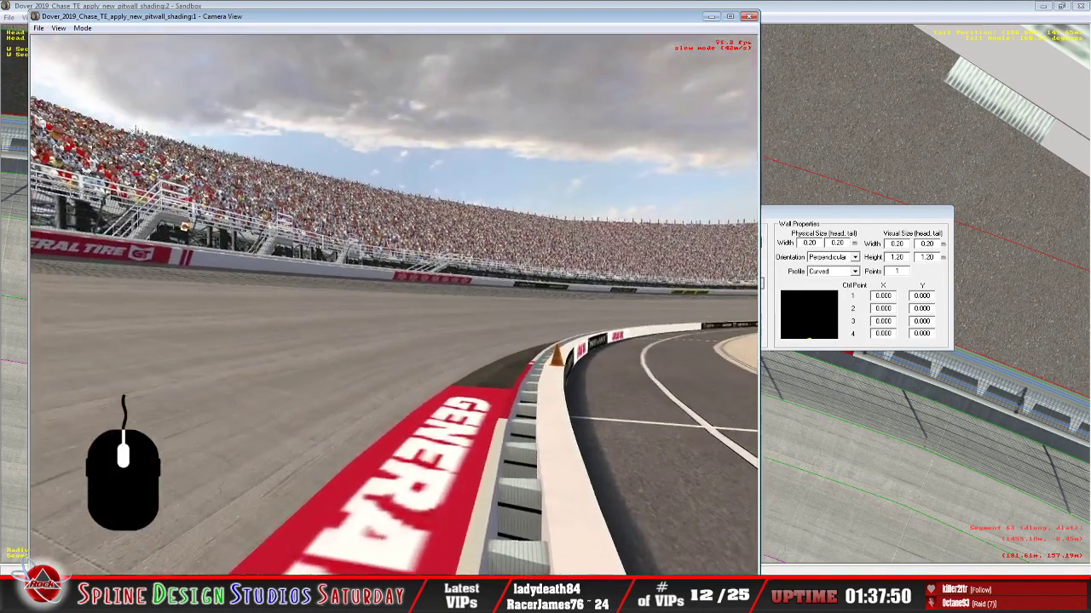
Return the camera to the outer wall by the red stripe and compare its top surface with the wall's section properties
right_drag(394, 304, 281, 273)
key(Left)
key(Down)
key(Down)
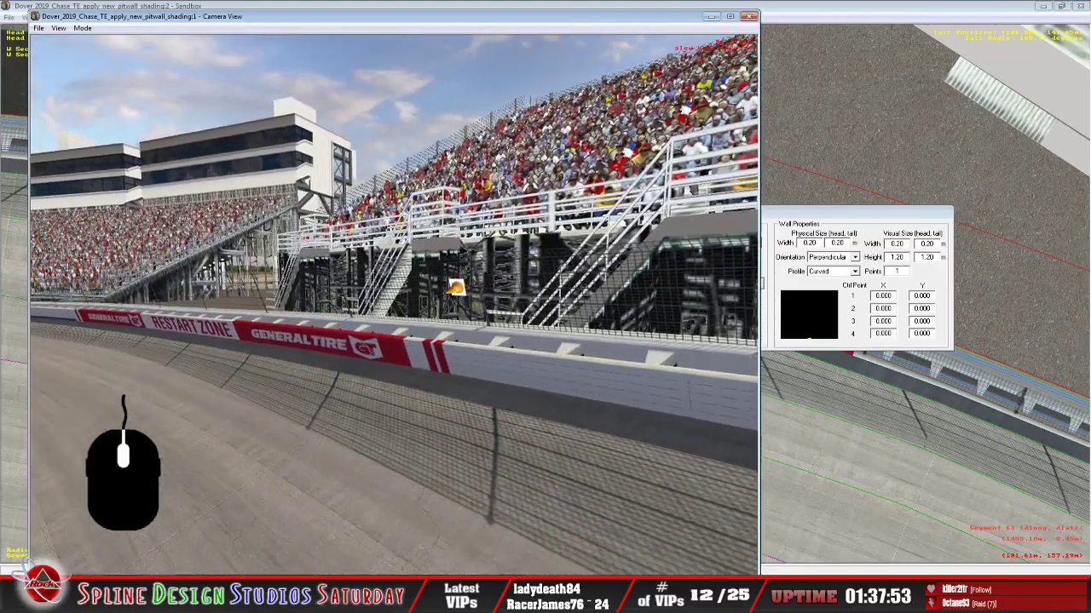
key(Left)
right_drag(393, 305, 417, 328)
click(394, 304)
key(Up)
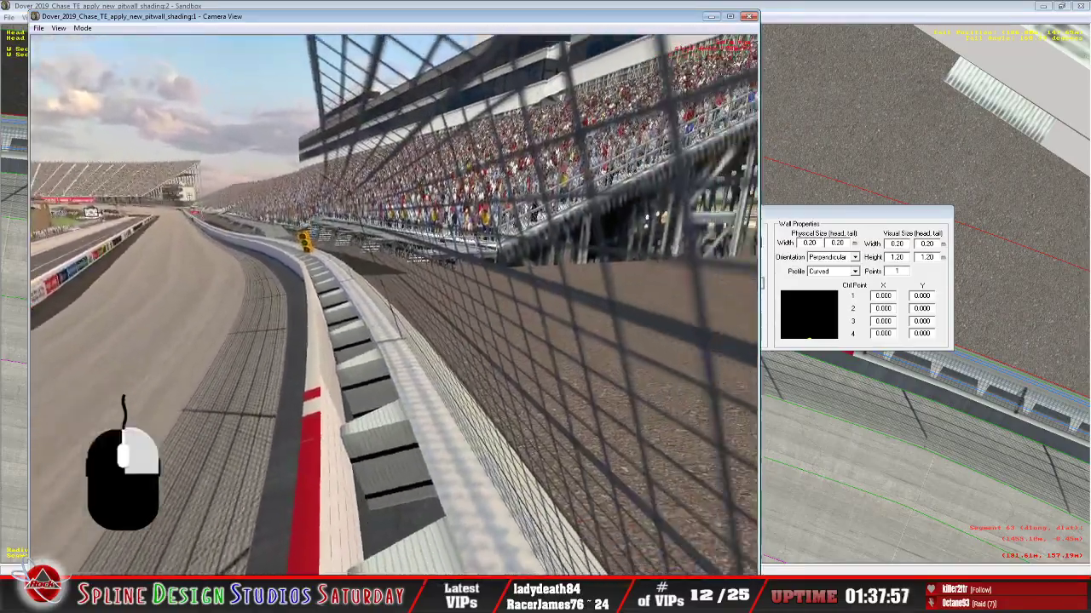
key(Right)
key(Left)
key(Up)
click(394, 304)
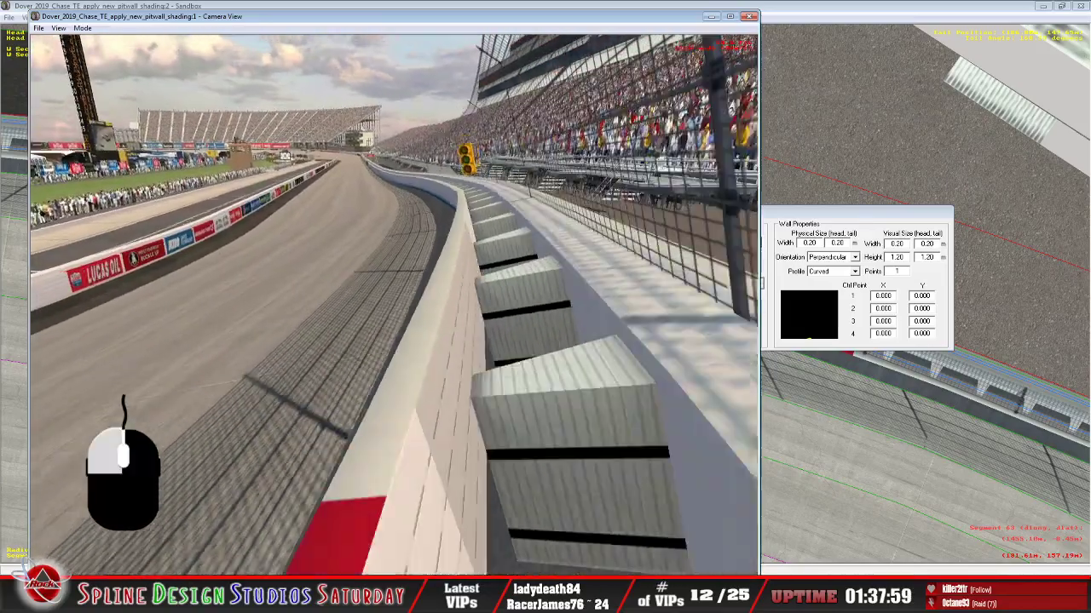
click(835, 219)
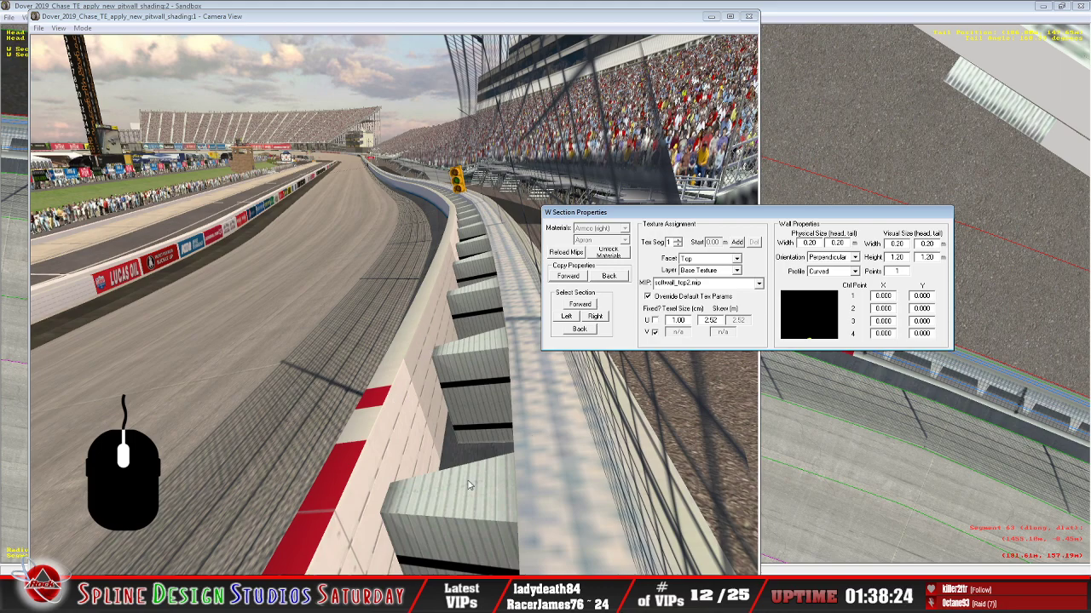
Switch to WinMip 2, open softwall_top2.mip from the Dover_2019_Chase_TE trackmat folder and move its image window nearer the centre
click(423, 569)
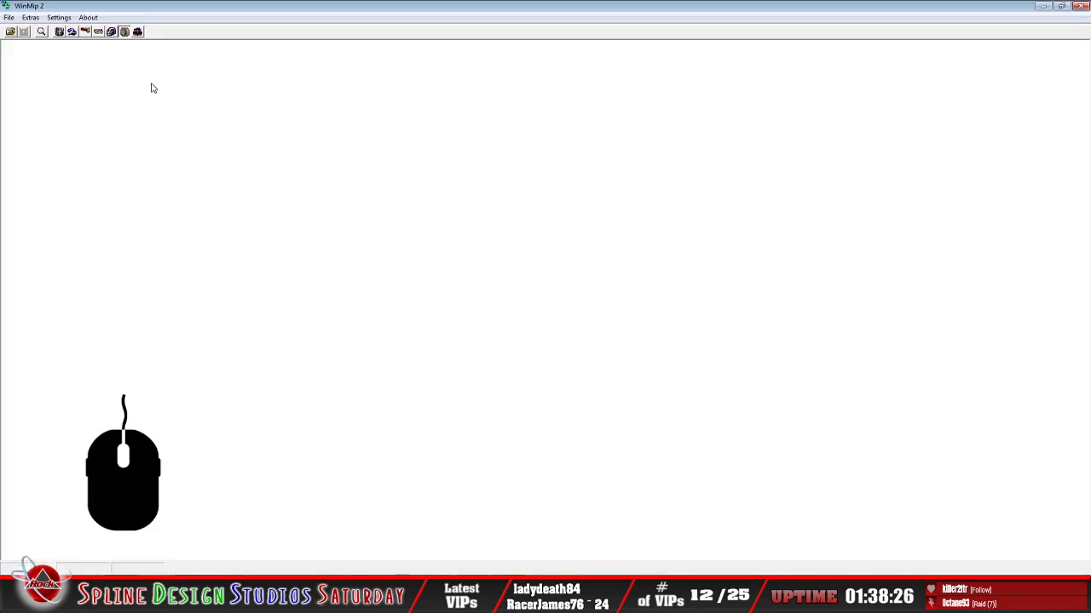
click(9, 35)
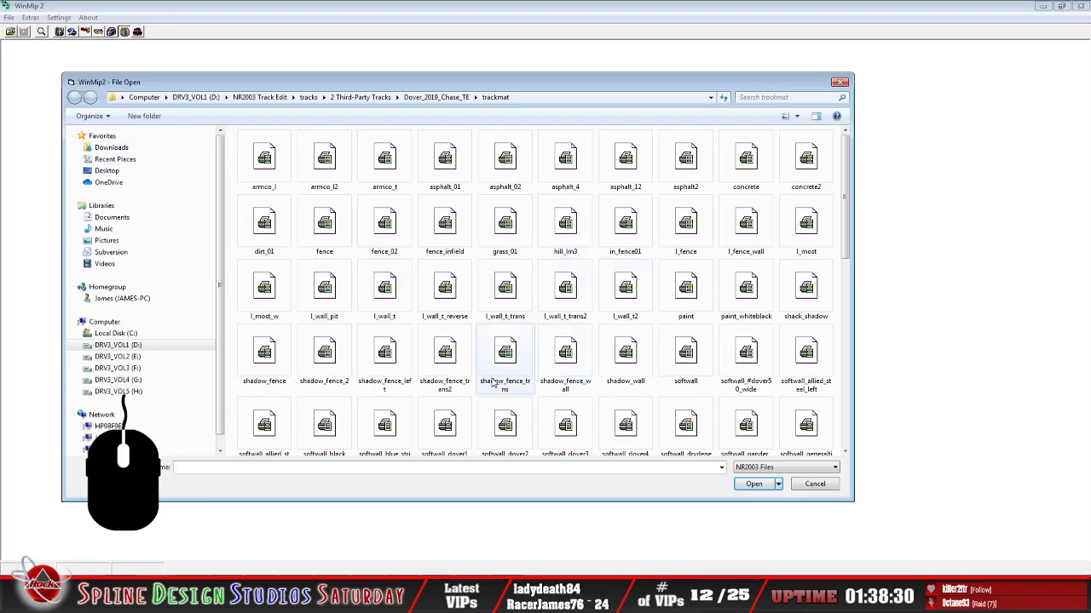
click(445, 294)
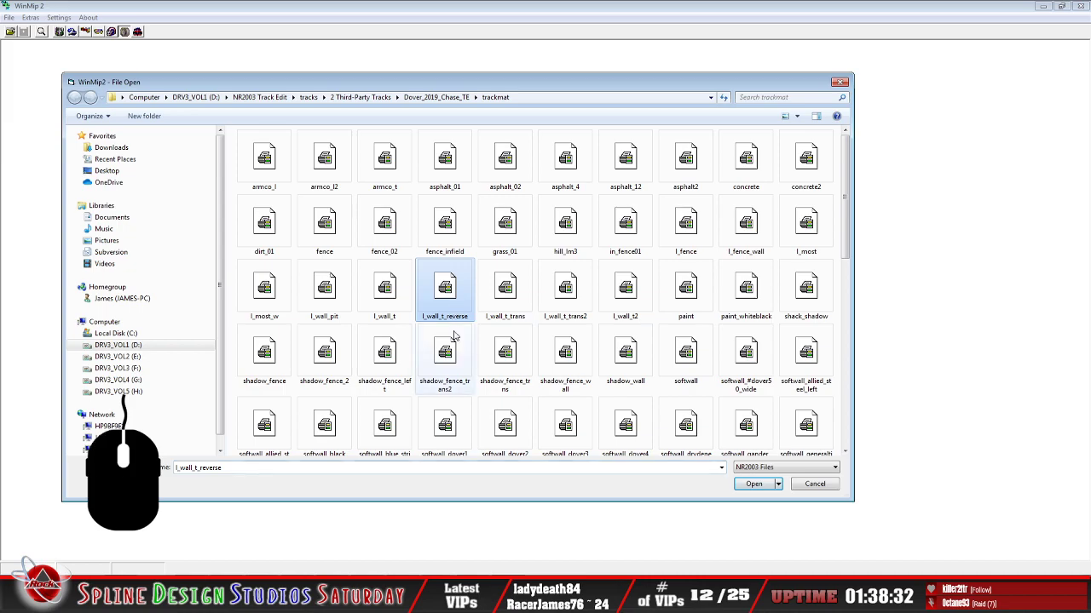
scroll(461, 352, down, 5)
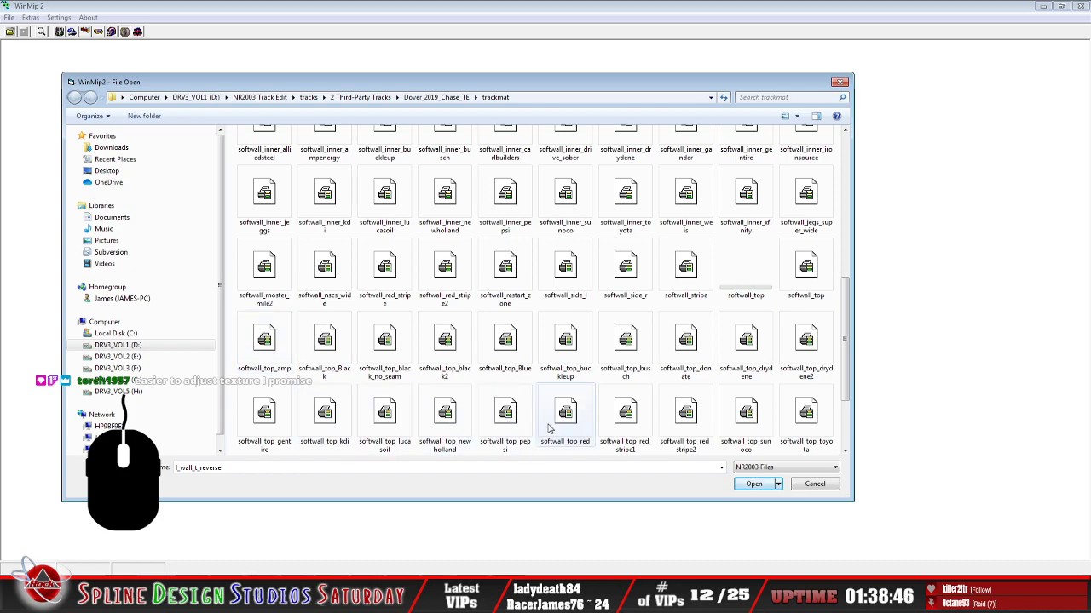
click(432, 437)
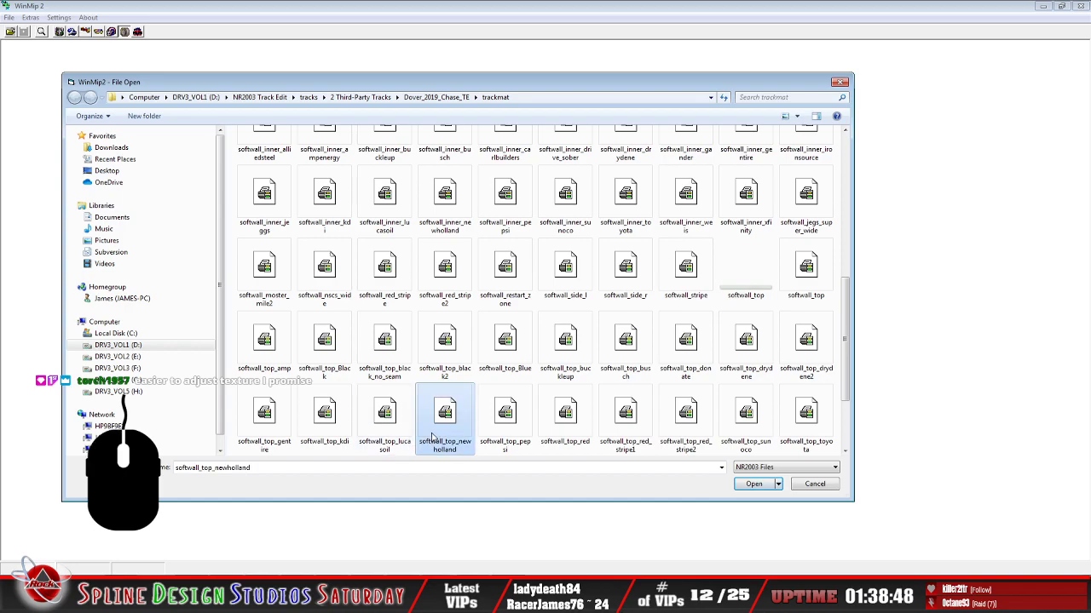
scroll(432, 437, down, 2)
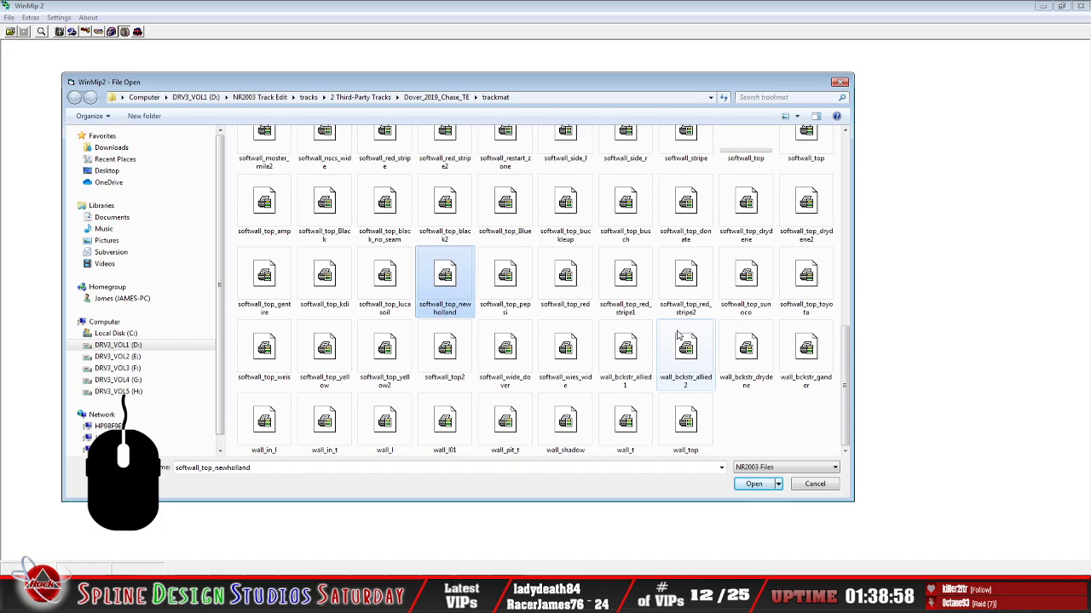
click(519, 239)
scroll(566, 304, up, 2)
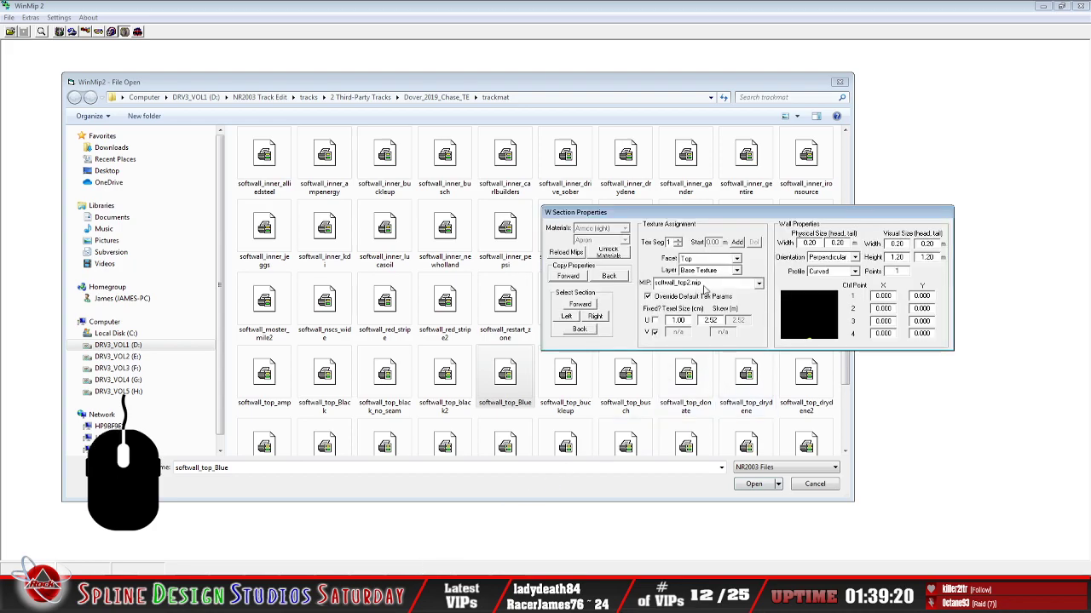
click(566, 97)
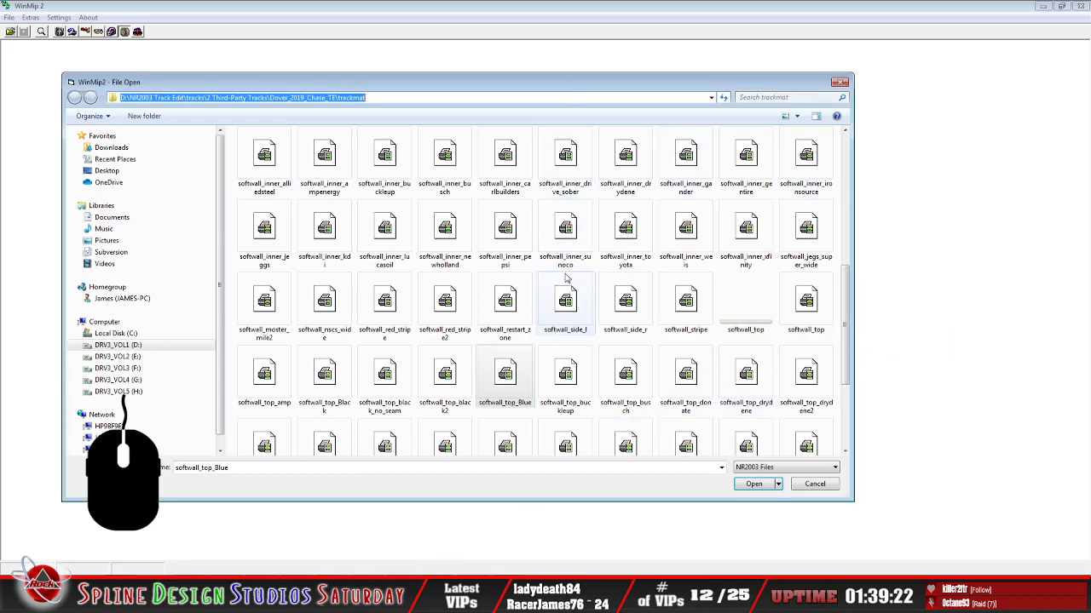
click(565, 337)
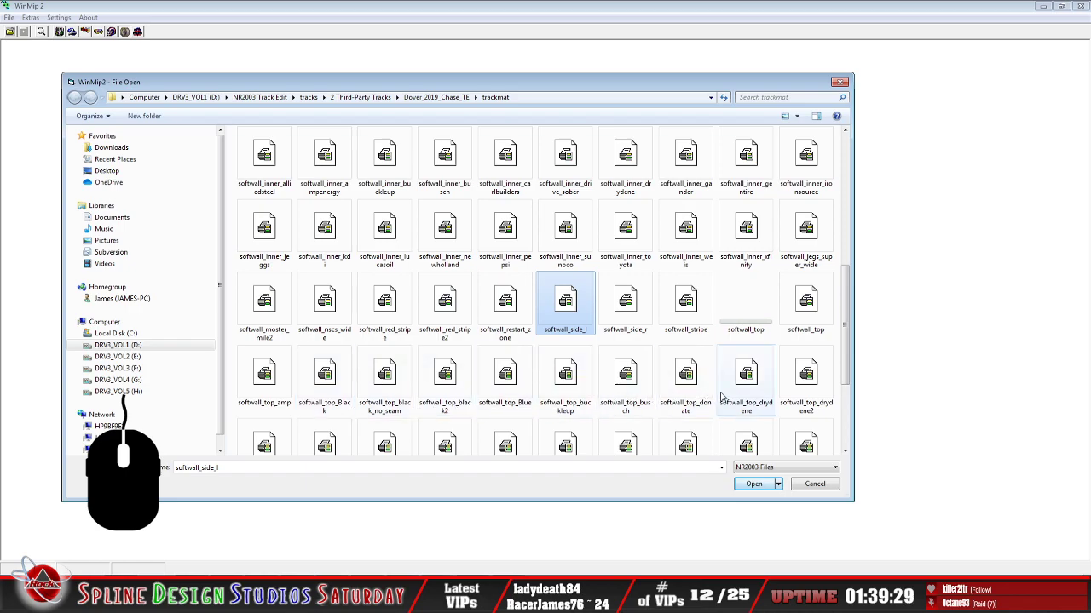
click(268, 399)
scroll(271, 402, down, 2)
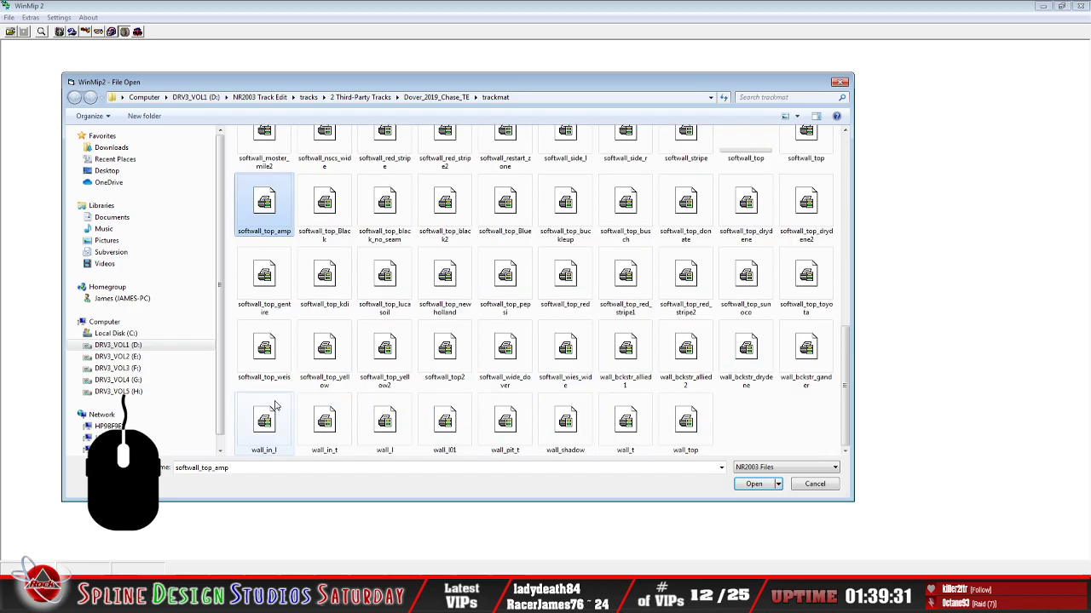
click(444, 366)
click(754, 484)
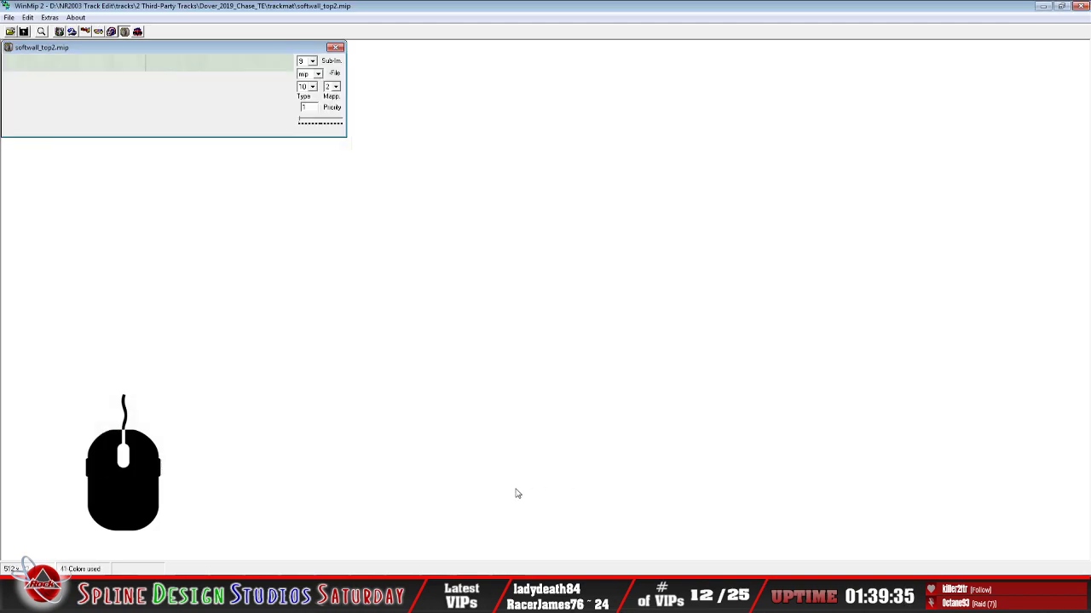
drag(194, 46, 336, 171)
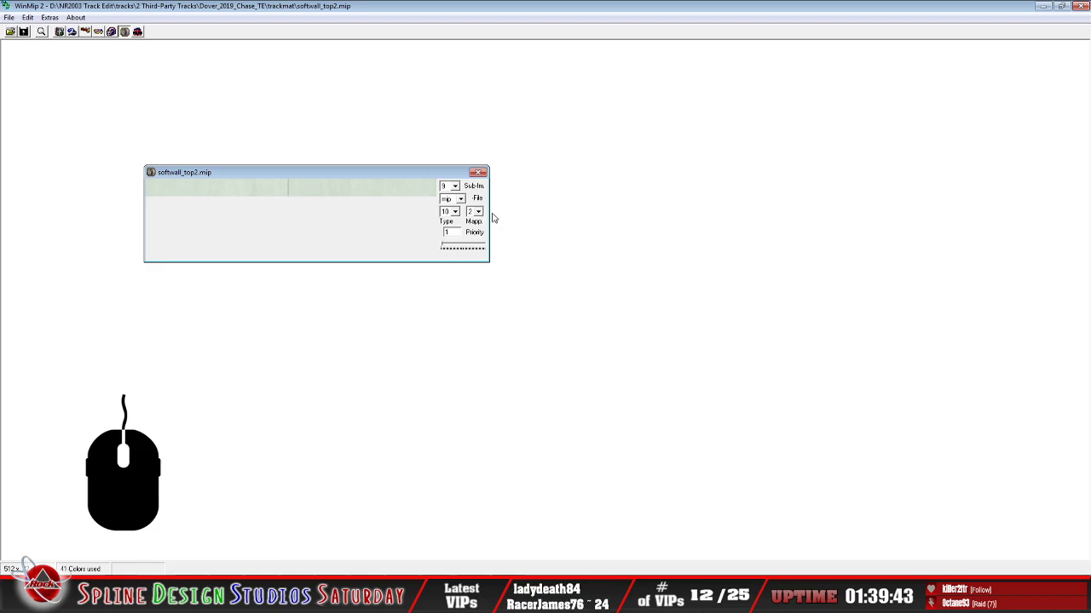
Convert the softwall_top2 image to bmp, save it as softwall_top2 in the trackmat folder and close it
click(458, 198)
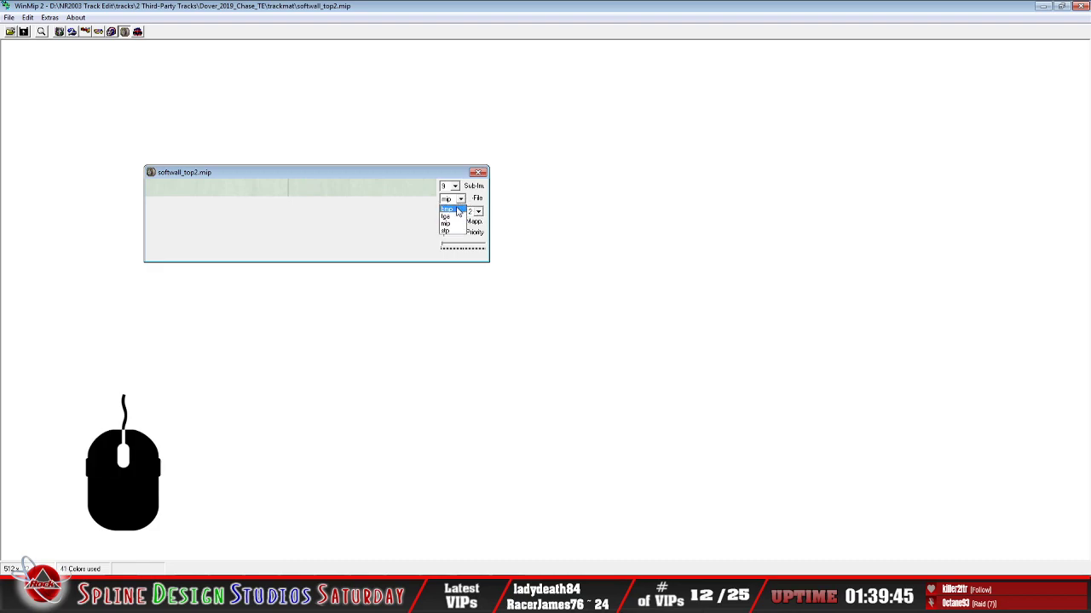
click(456, 210)
click(8, 17)
click(34, 55)
click(370, 370)
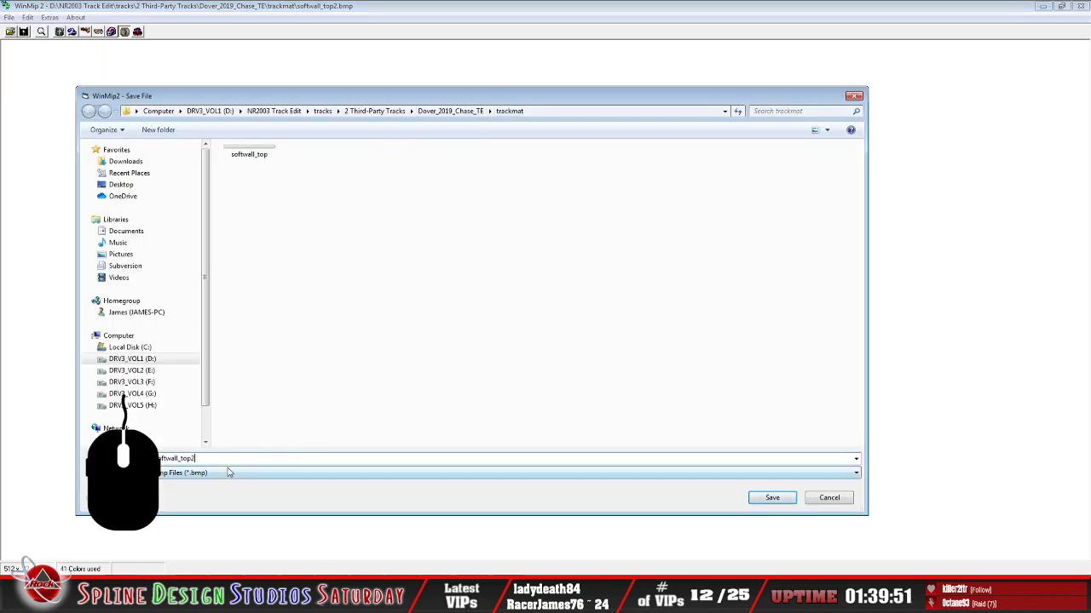
click(771, 497)
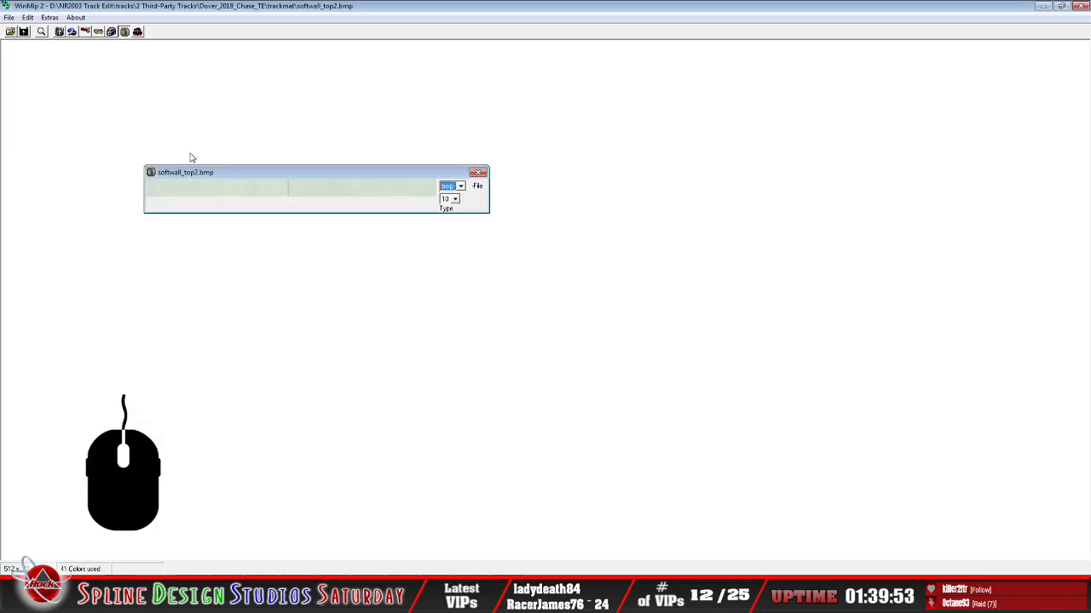
click(8, 17)
click(31, 45)
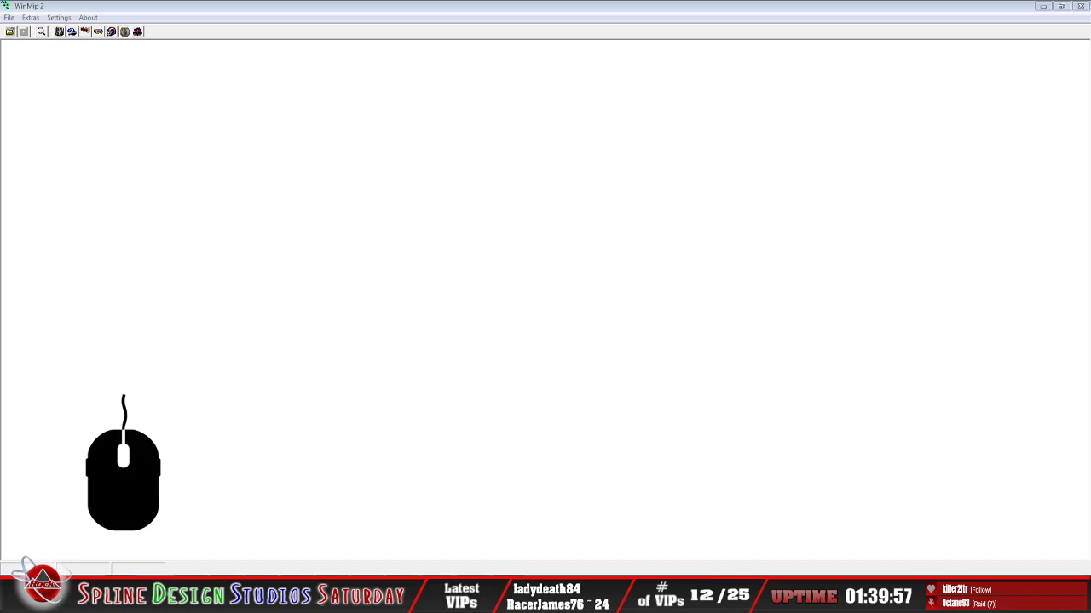
Copy the softwall_top2 mip file from the trackmat folder to the desktop and place it beside the softwall_top file
click(48, 551)
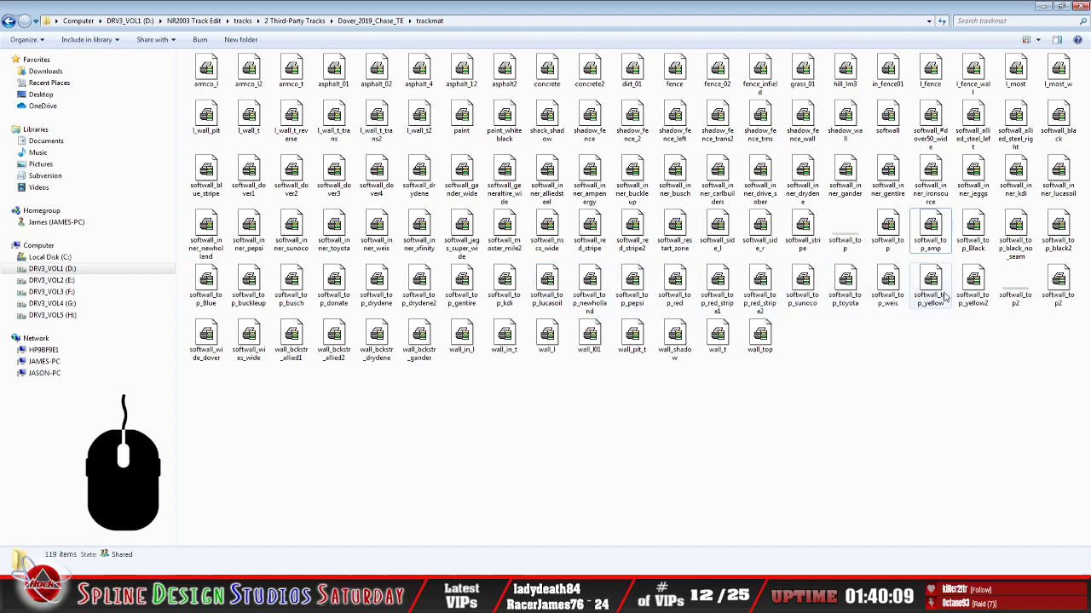
click(1058, 285)
right_click(1058, 285)
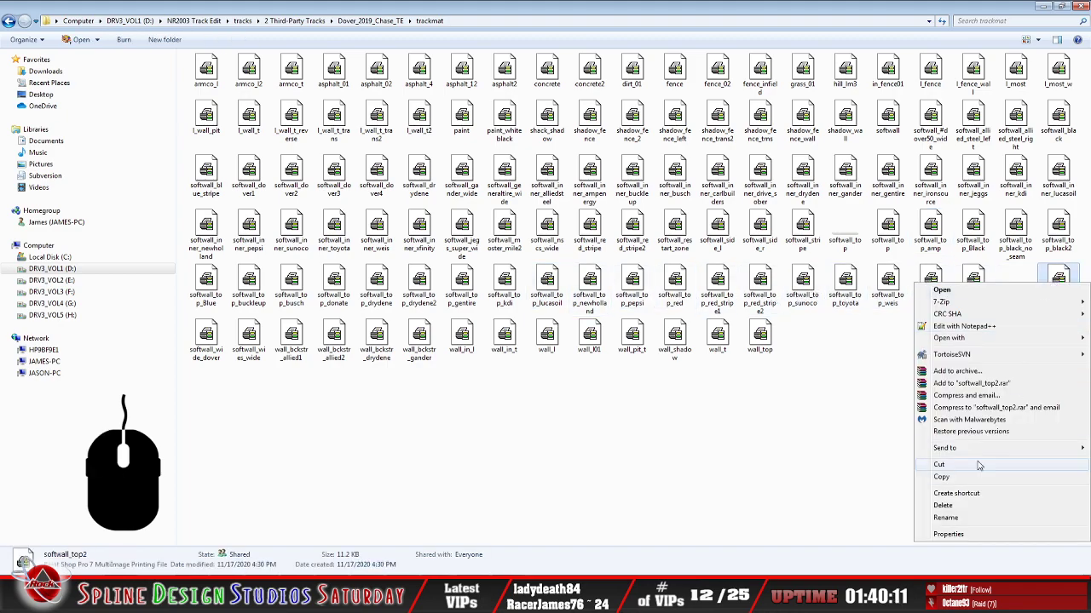
click(771, 416)
click(1042, 6)
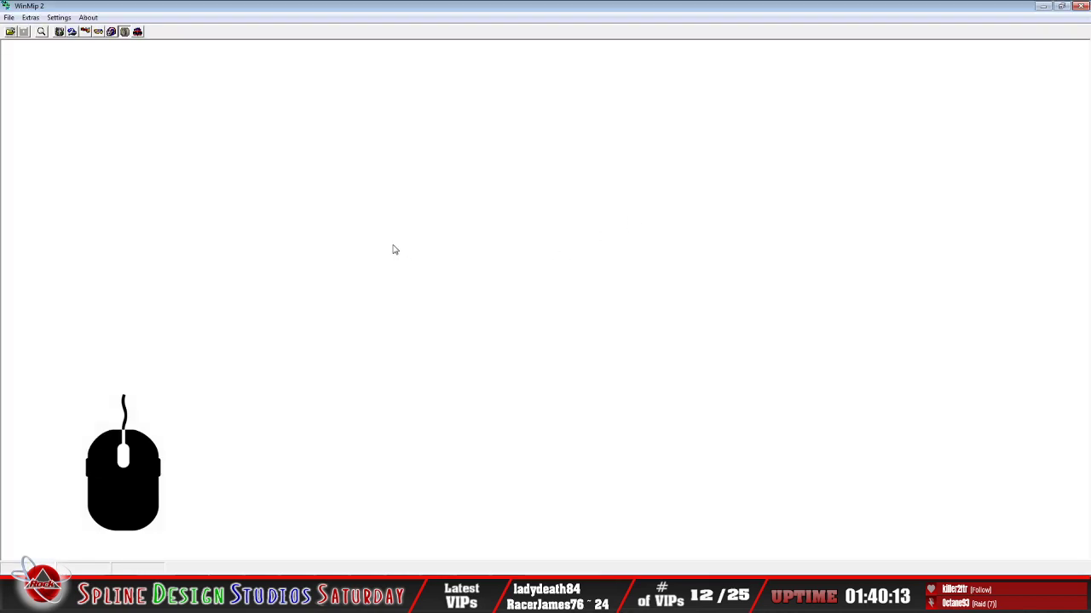
click(1044, 6)
click(900, 14)
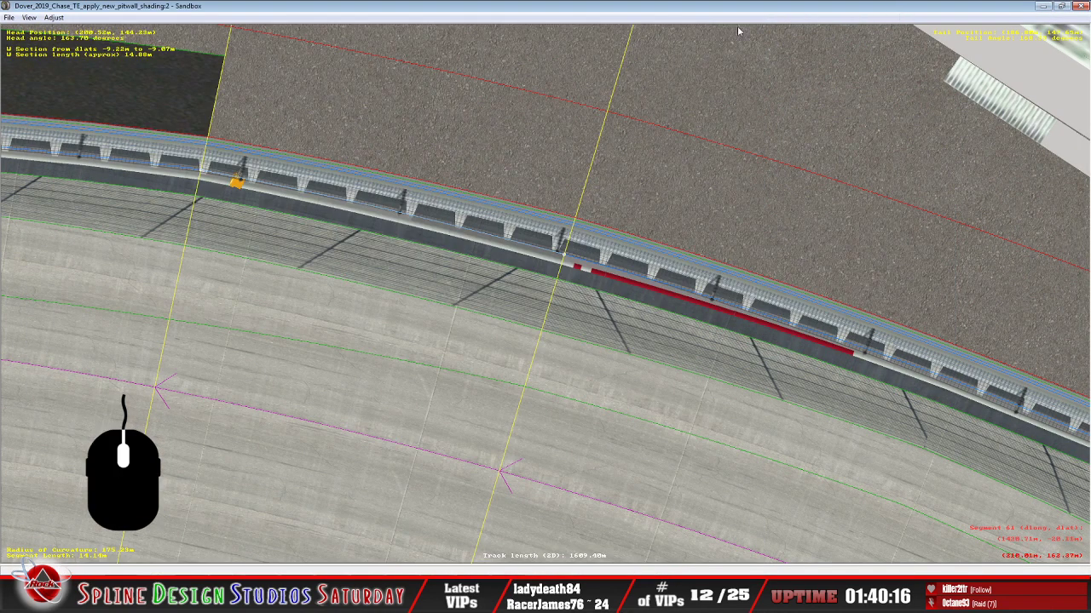
click(1045, 6)
click(711, 16)
click(1040, 6)
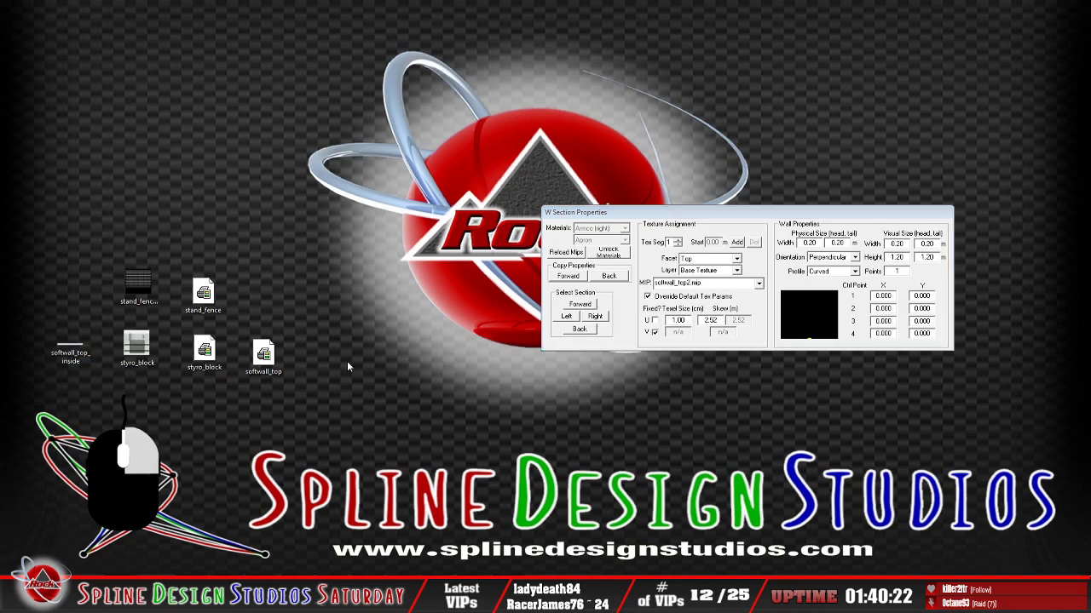
right_click(348, 363)
click(376, 413)
drag(342, 317, 302, 359)
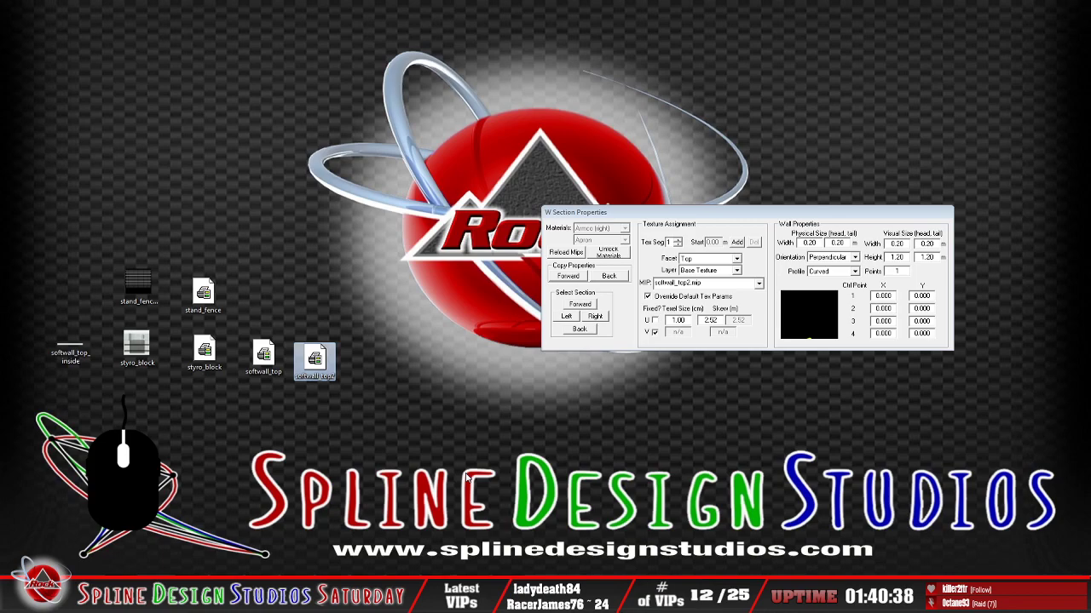
Switch to Paint Shop Pro and browse for an image to open in D: > NR2003 Track Edit > tracks > 2 Third-Party Tracks > Dover_2019_Chase_TE > trackmat
click(500, 592)
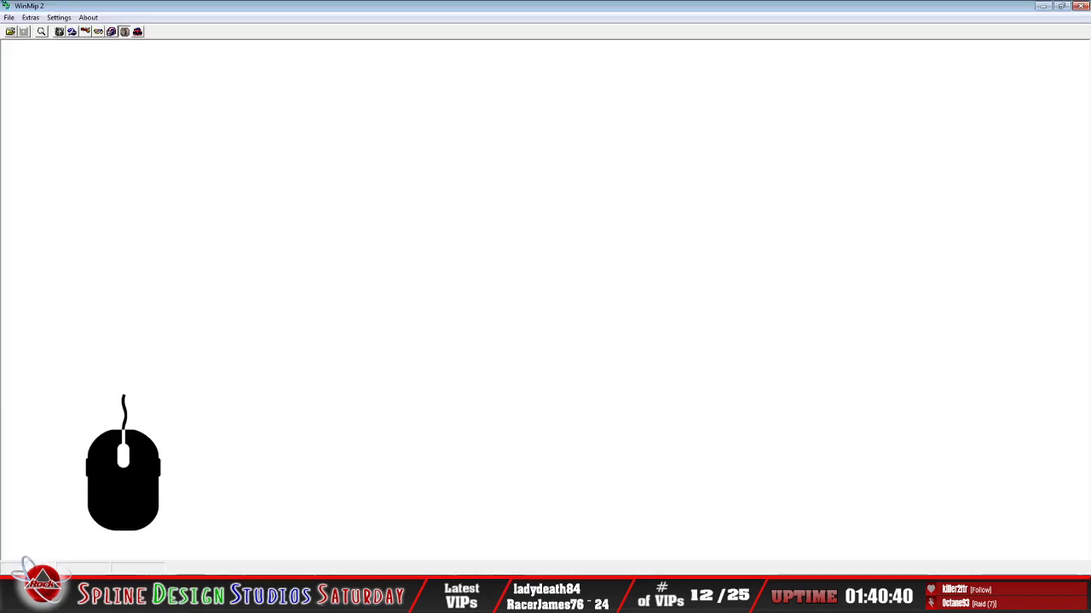
click(436, 592)
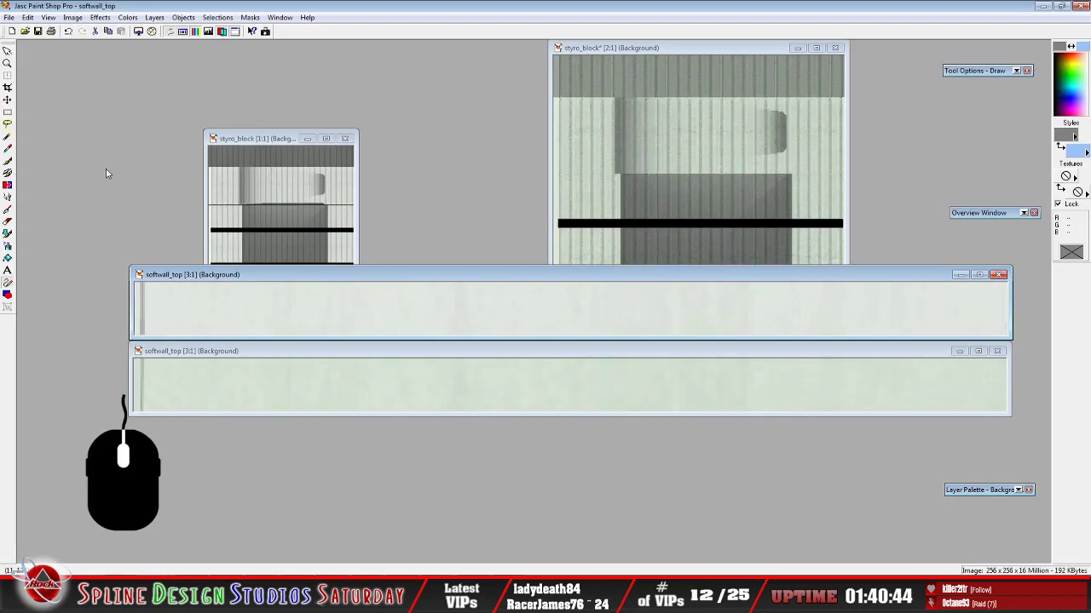
click(25, 31)
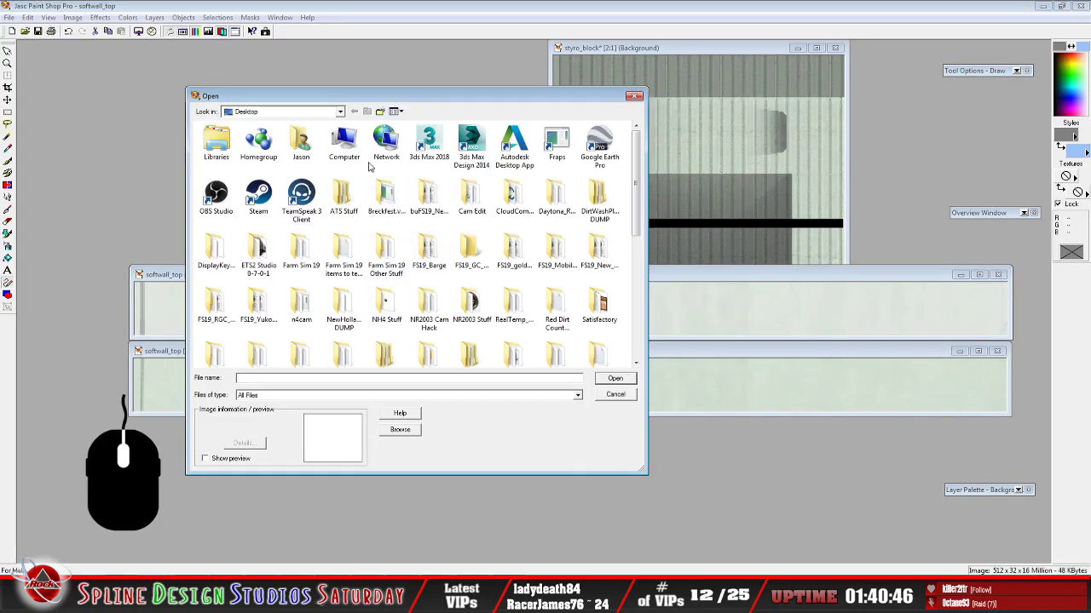
click(341, 112)
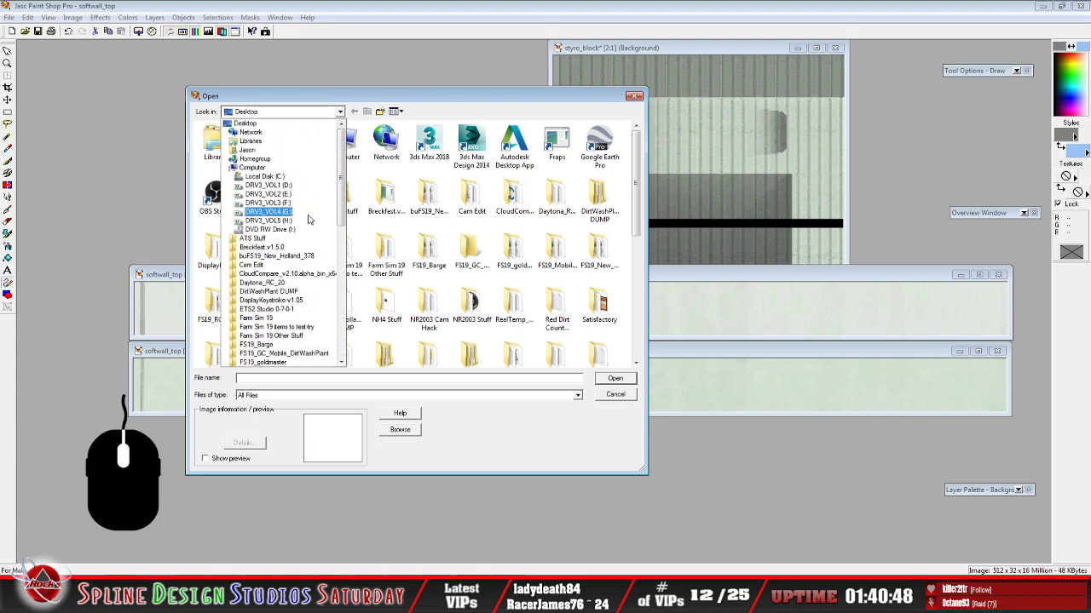
click(319, 186)
double_click(267, 178)
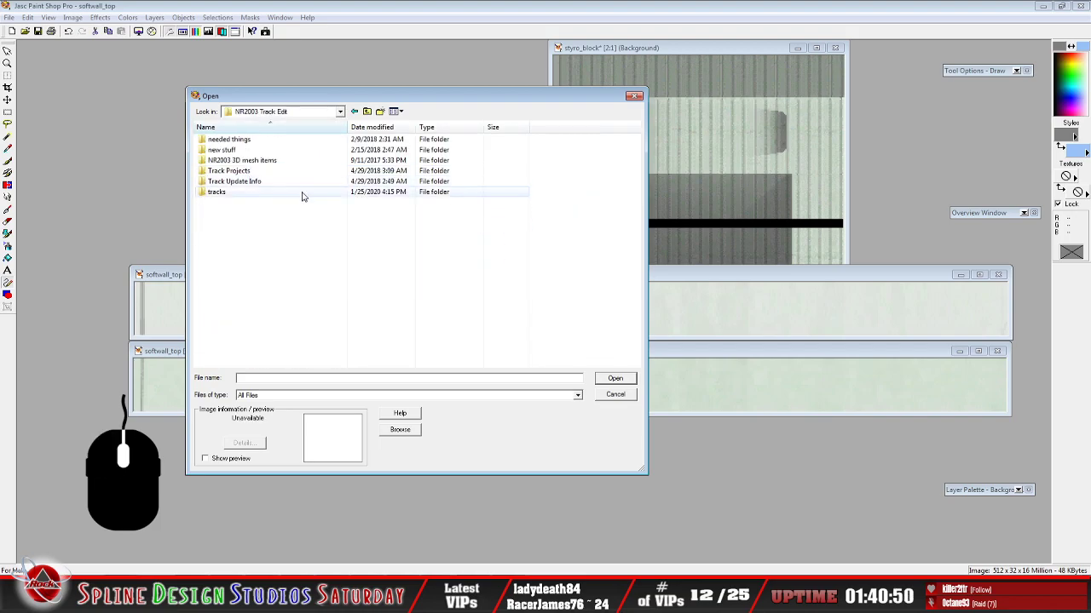
double_click(219, 192)
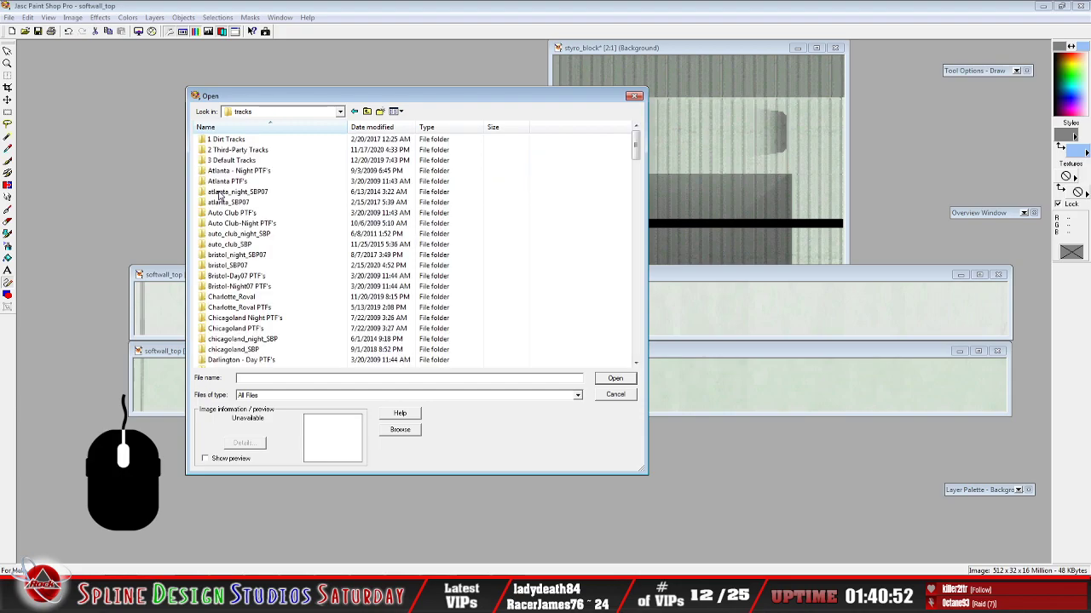
double_click(246, 150)
click(252, 297)
scroll(264, 309, down, 2)
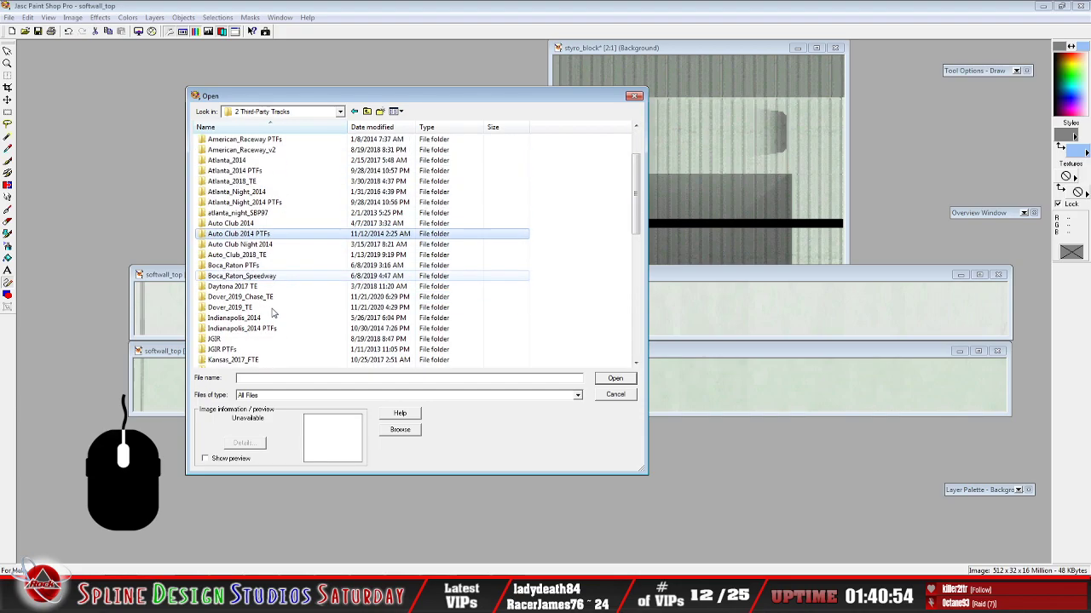
double_click(255, 296)
double_click(237, 163)
Open the softwall_top2 bitmap and place its window below the two softwall_top images at 3:1 zoom
click(344, 236)
scroll(400, 290, down, 8)
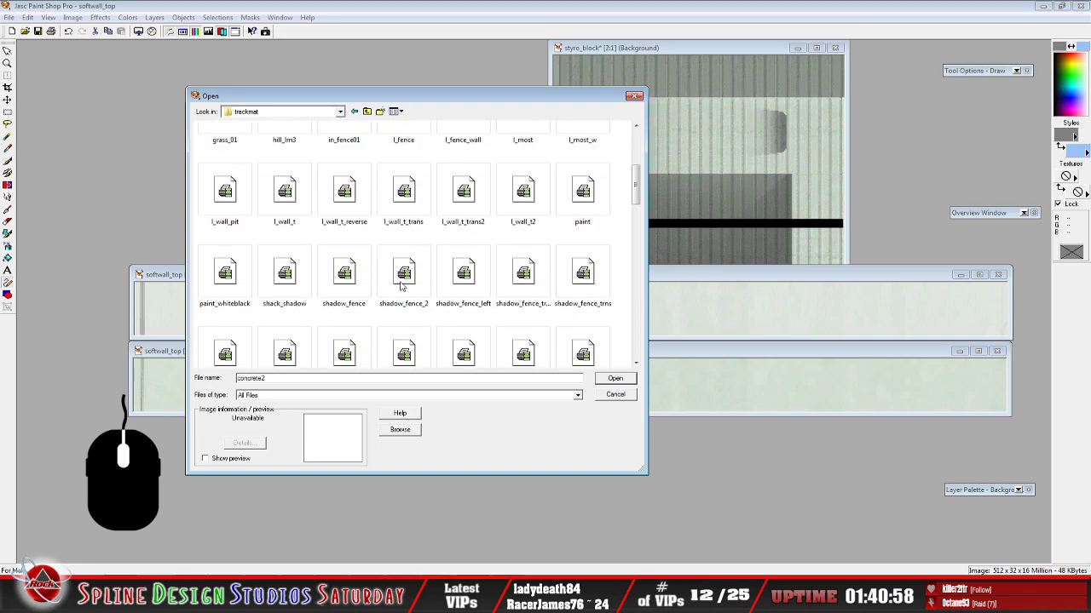
scroll(404, 288, down, 6)
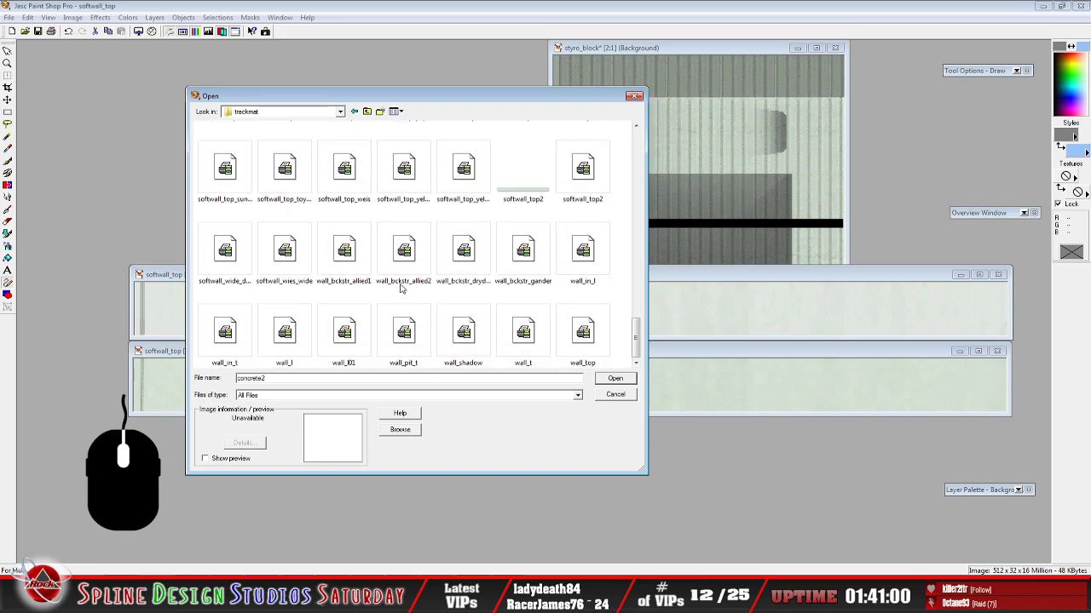
click(523, 166)
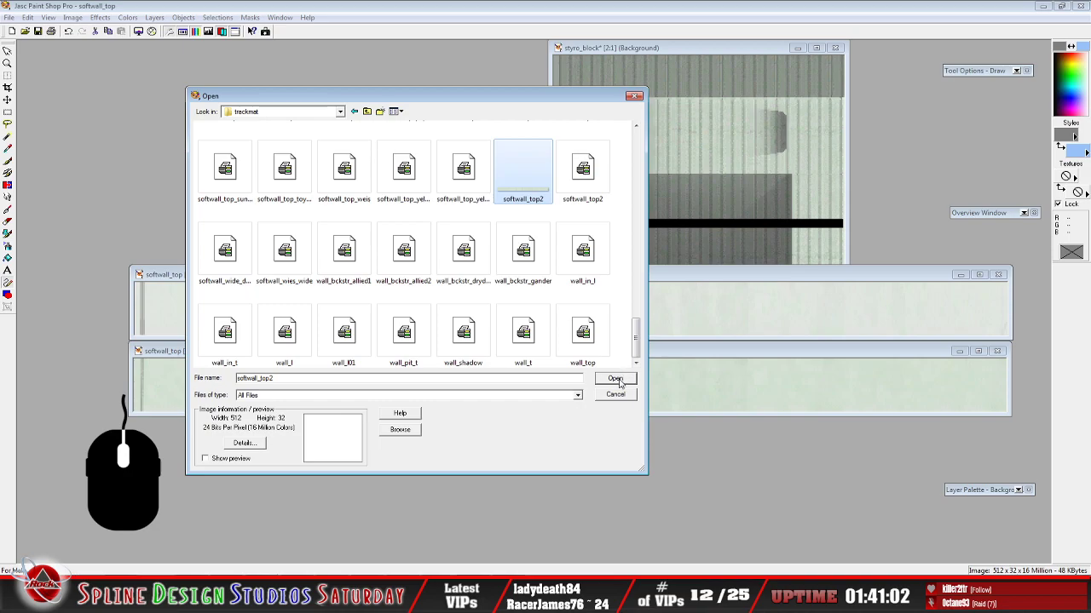
click(615, 379)
drag(210, 134, 380, 448)
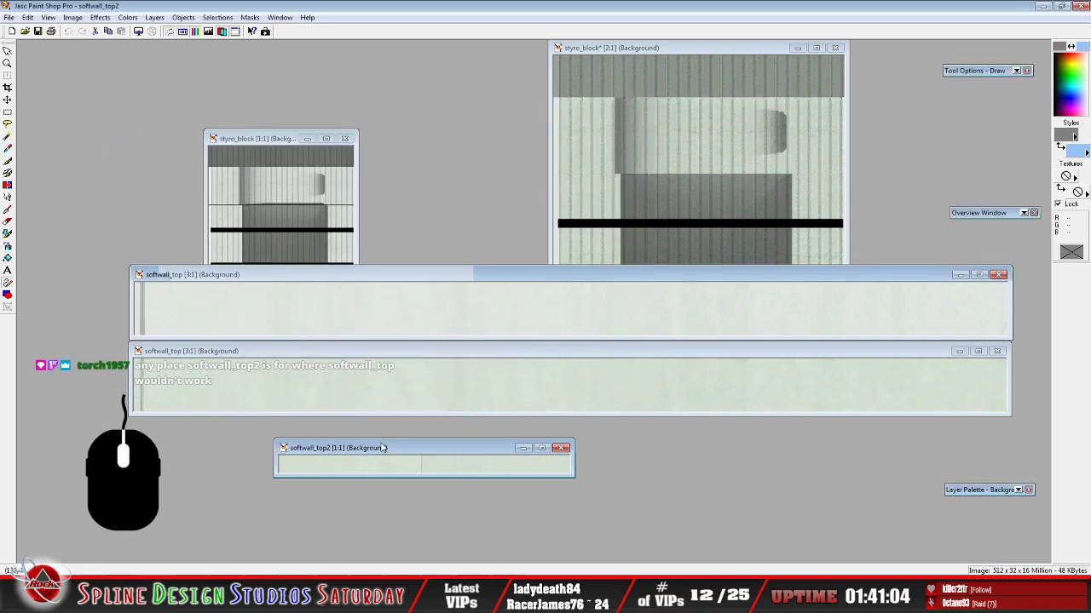
scroll(387, 433, down, 1)
scroll(387, 434, up, 3)
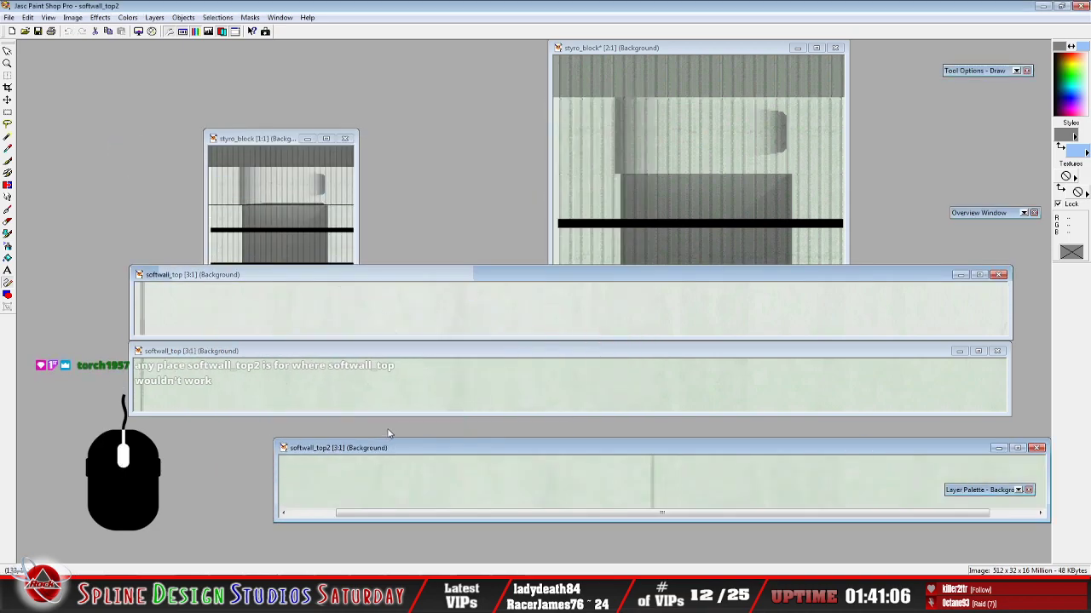
drag(441, 450, 359, 430)
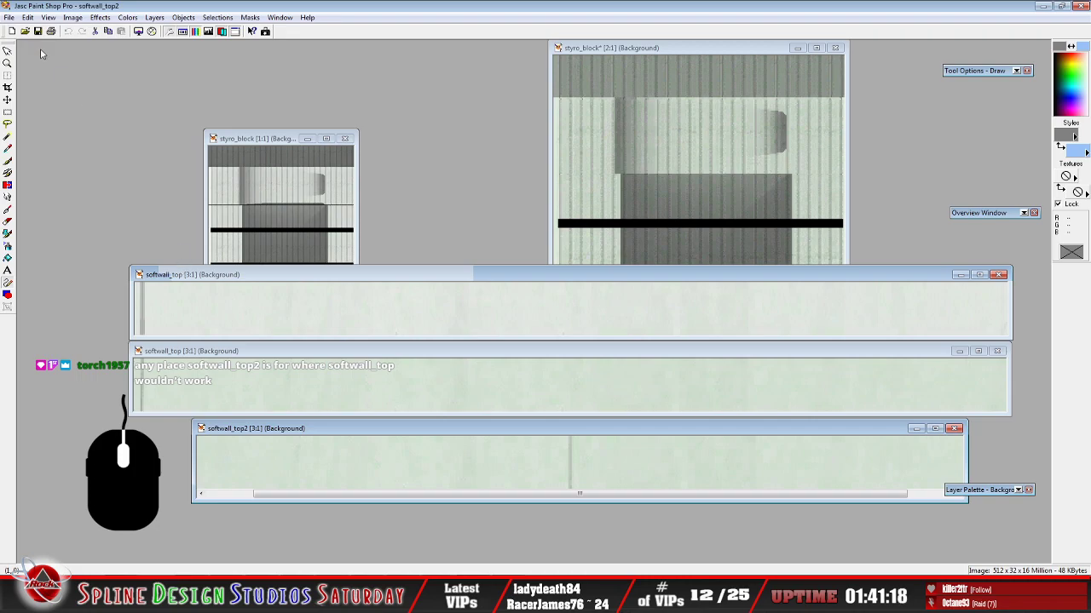
click(25, 31)
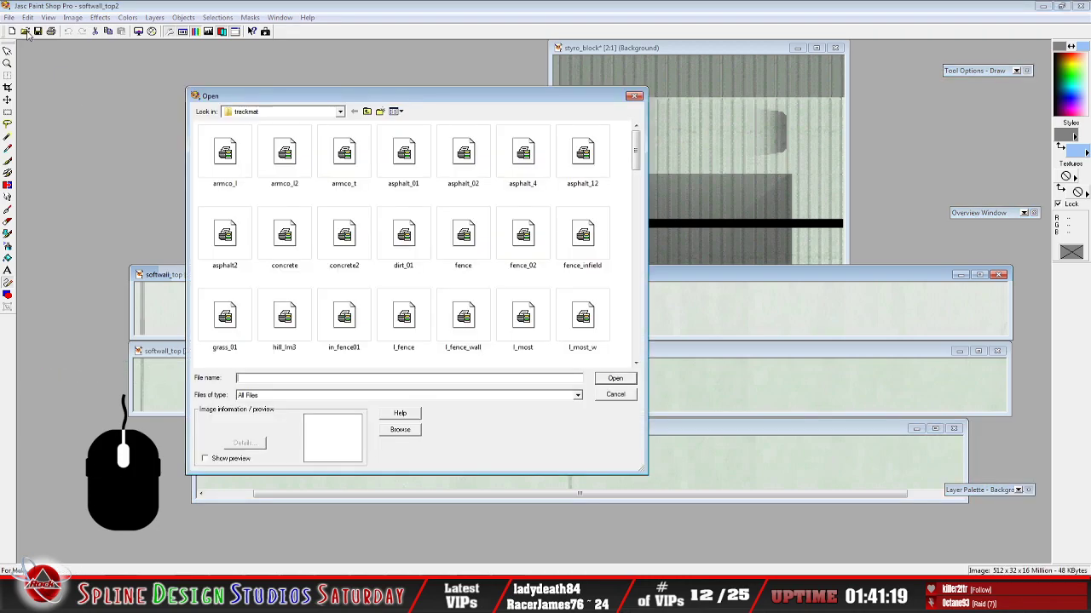
click(341, 111)
scroll(346, 186, up, 5)
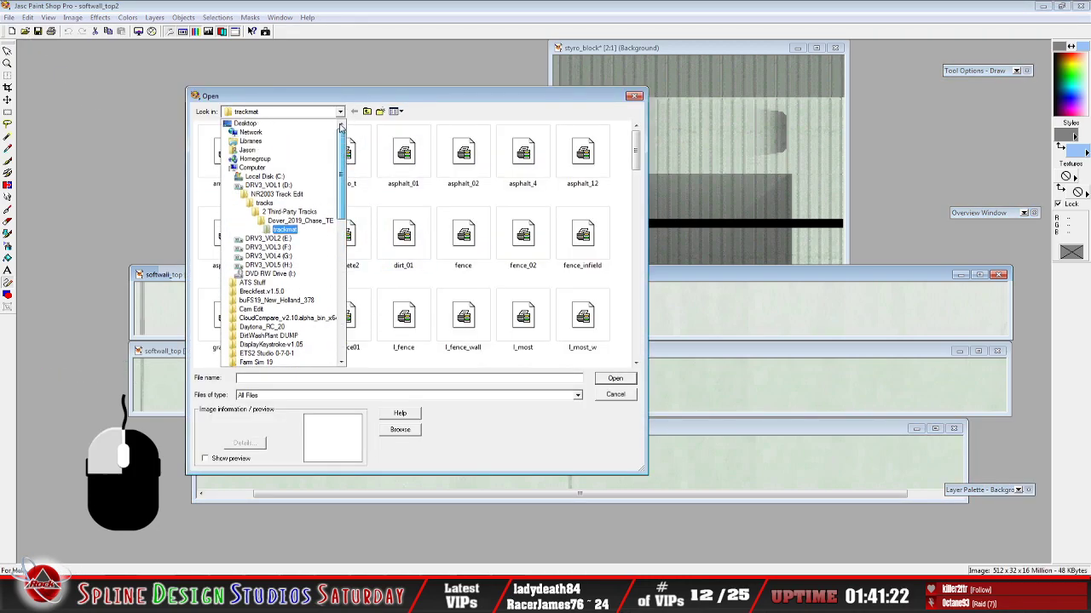
click(287, 128)
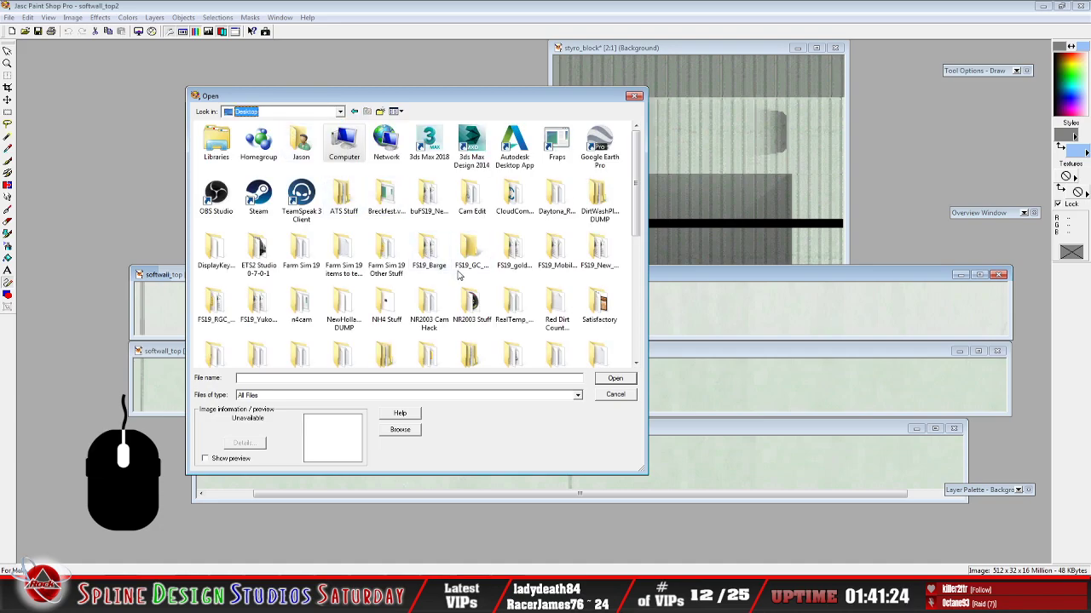
click(615, 394)
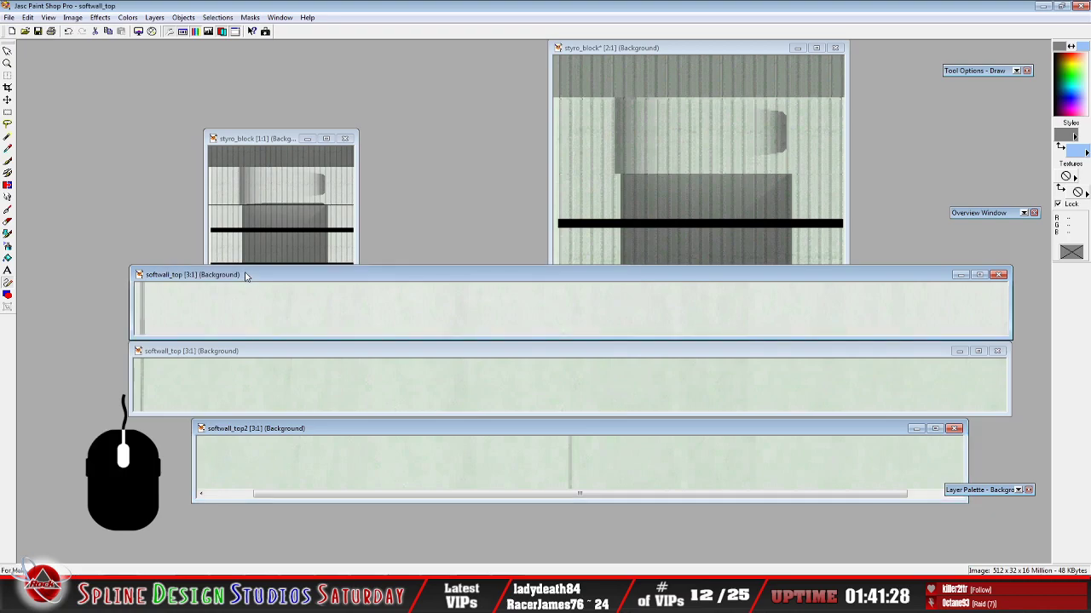
Copy the paler softwall_top image, paste it as a new image and show it at 2:1 above the original
click(28, 18)
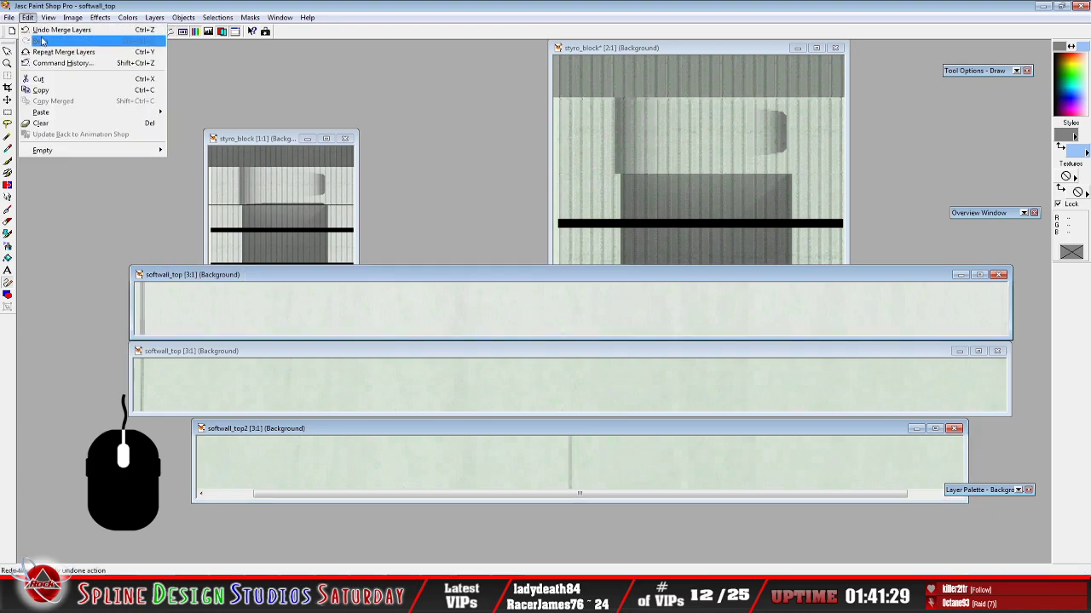
click(51, 89)
click(29, 17)
mouse_move(56, 111)
click(201, 115)
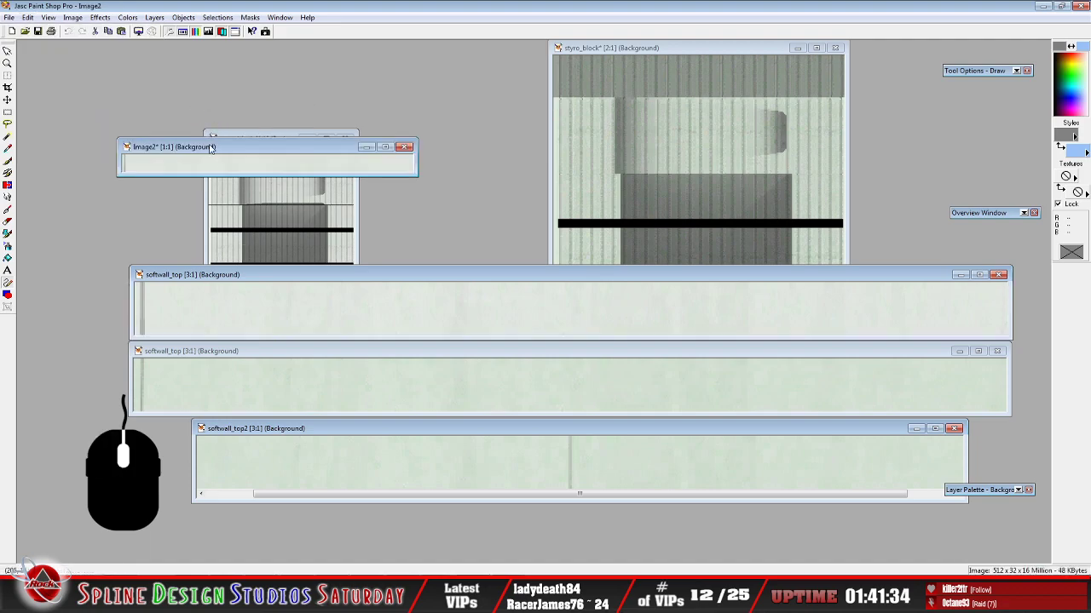
drag(211, 150, 395, 212)
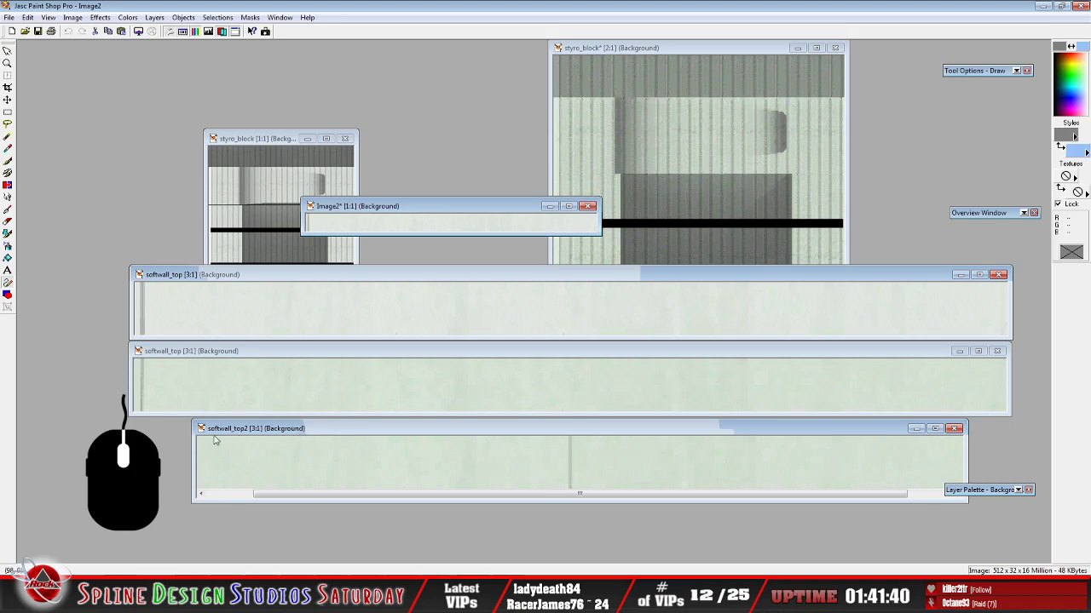
scroll(330, 427, up, 1)
scroll(330, 427, down, 1)
scroll(330, 427, up, 1)
Zoom softwall_top2 to 4:1 and align its window's edges with the softwall_top windows above it
click(329, 431)
scroll(358, 436, up, 1)
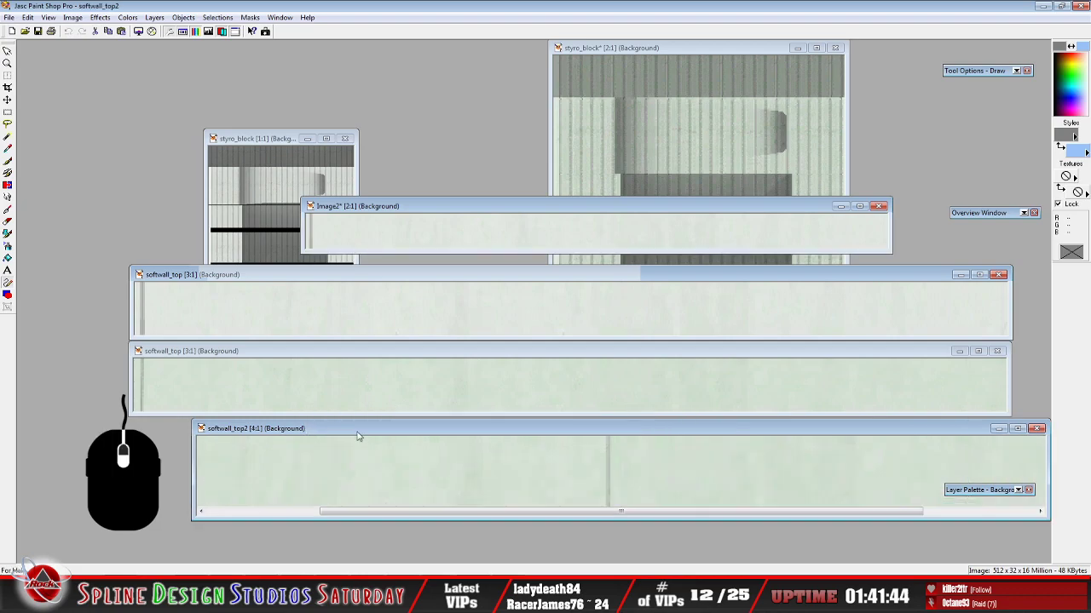
drag(382, 430, 338, 428)
drag(147, 452, 131, 452)
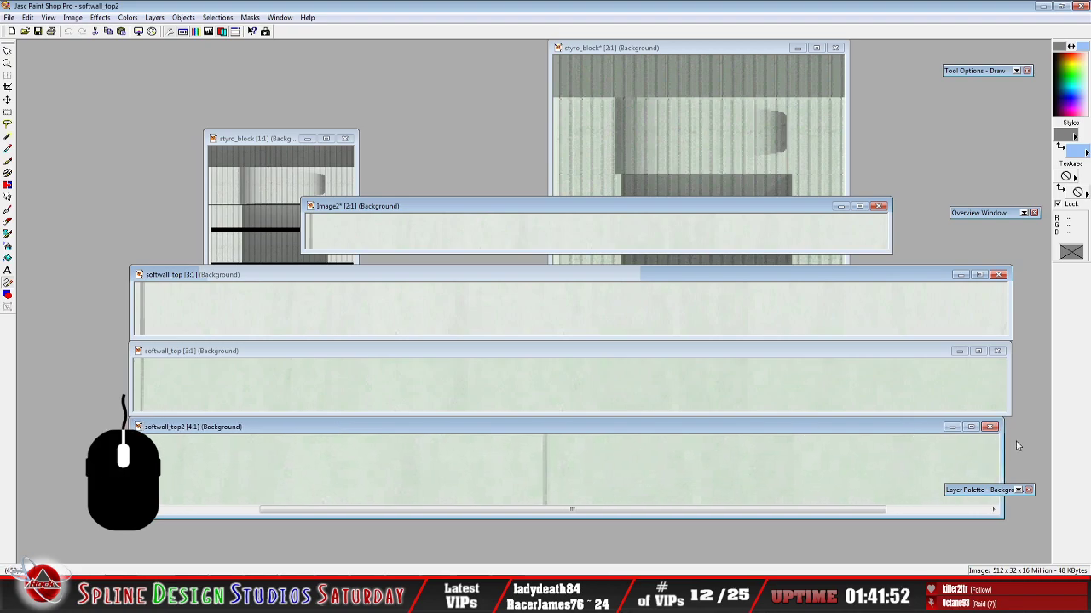
drag(1003, 443, 1009, 444)
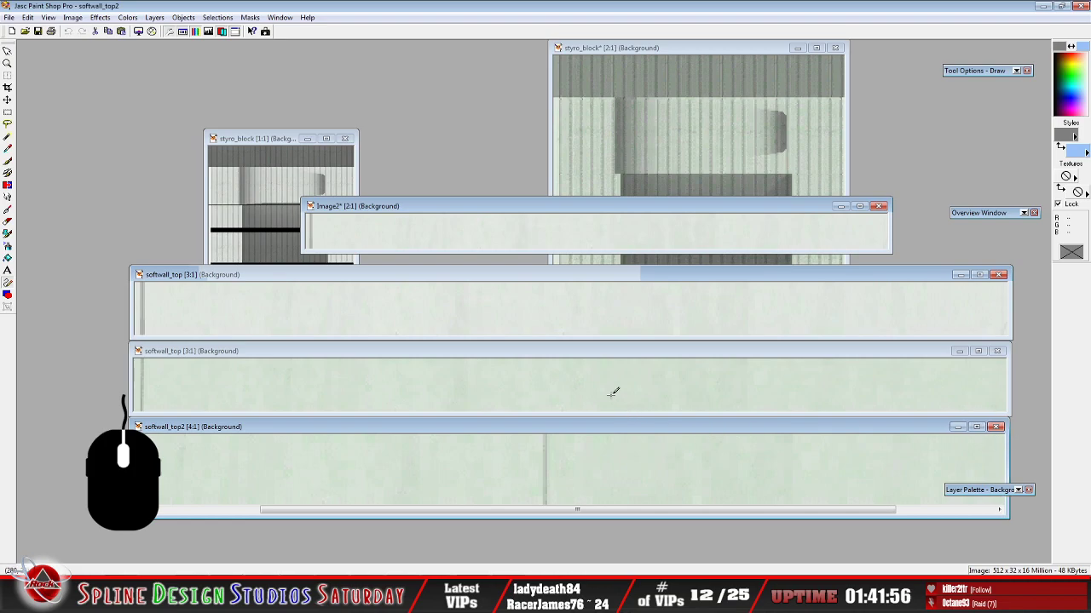
Move the pasted image's window over the lower part of softwall_top2 and the smaller styro_block window to the workspace's upper-left area
drag(435, 207, 219, 123)
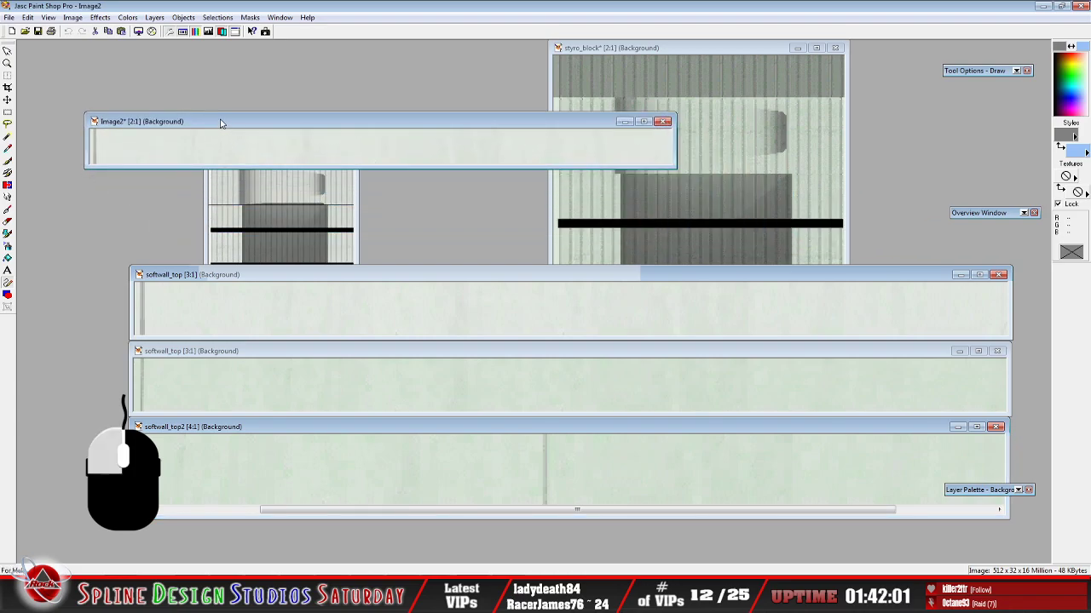
drag(219, 124, 320, 501)
drag(240, 141, 156, 68)
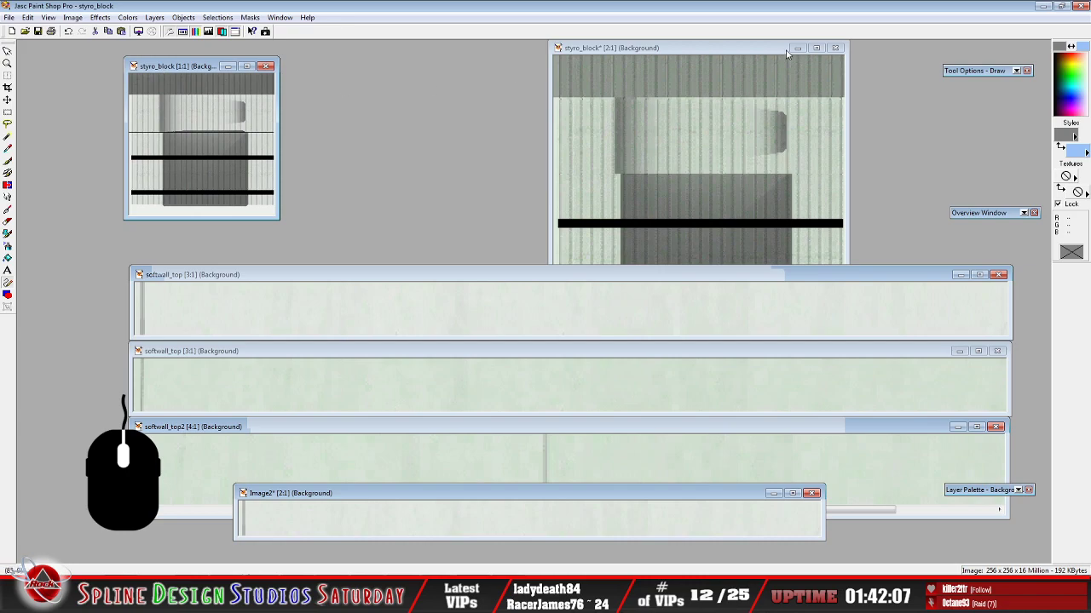
Move both softwall_top windows and the softwall_top2 window higher in the workspace, stacked directly beneath one another
drag(443, 280, 392, 180)
drag(285, 357, 238, 258)
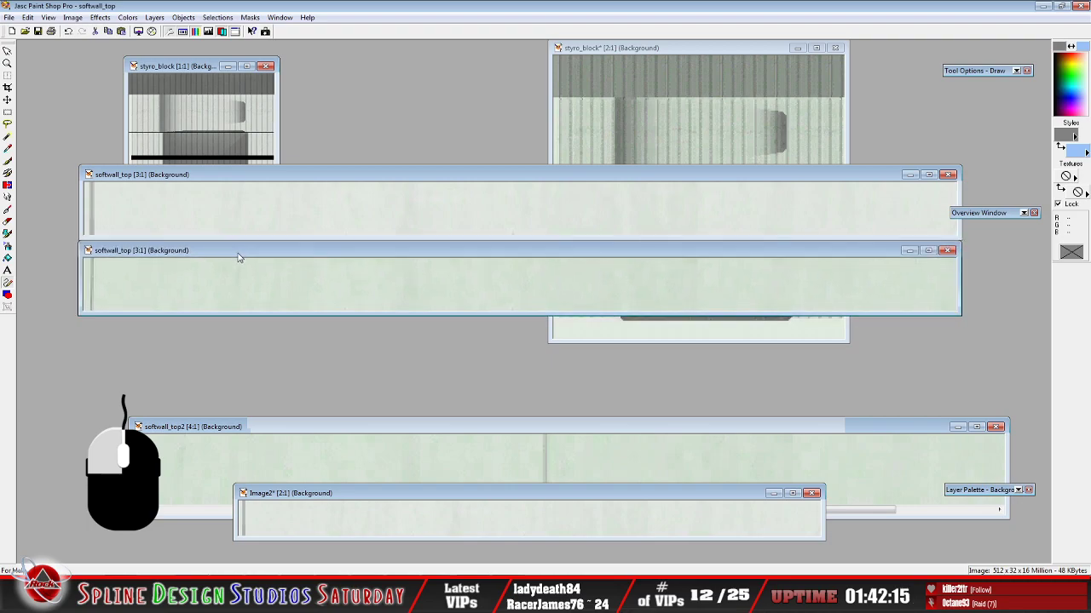
drag(256, 430, 208, 332)
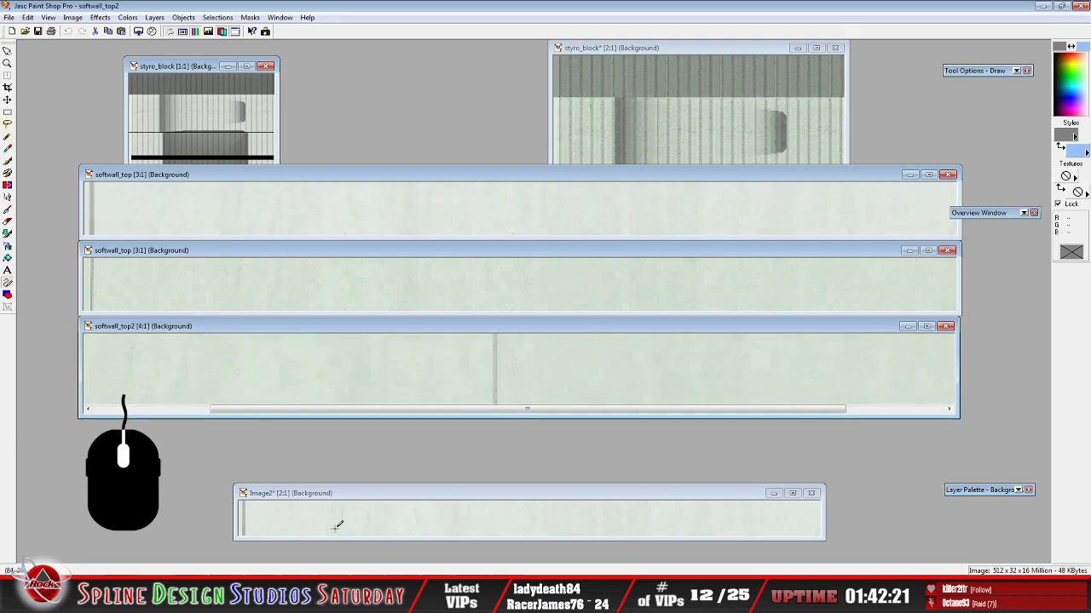
Place the Image2 window directly under softwall_top2 at 4:1 zoom and align its side edges with the windows above
drag(380, 501, 261, 429)
scroll(264, 439, up, 1)
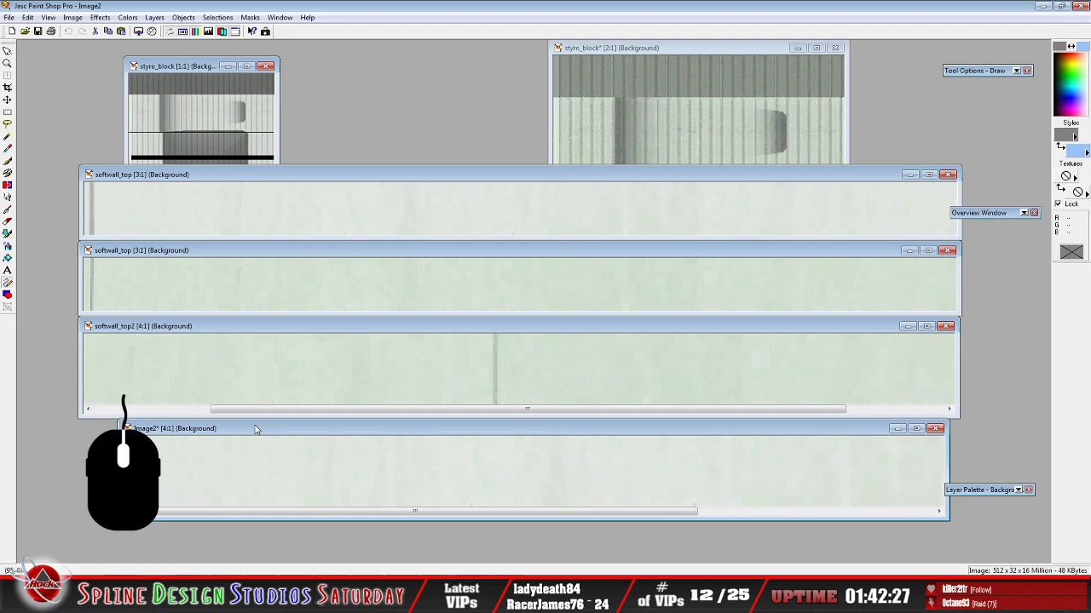
drag(120, 460, 78, 460)
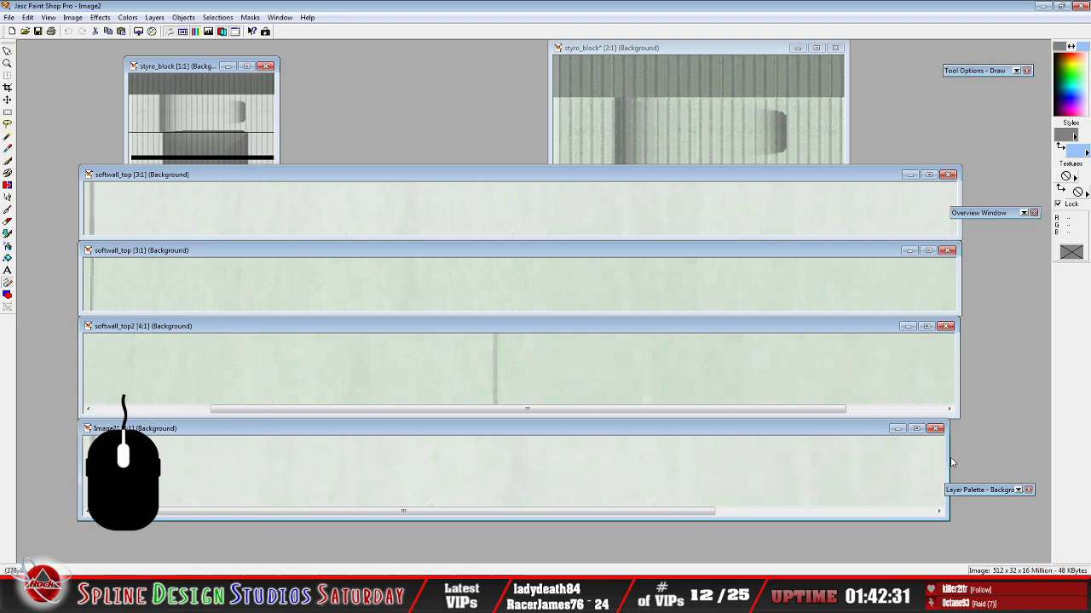
drag(950, 460, 961, 458)
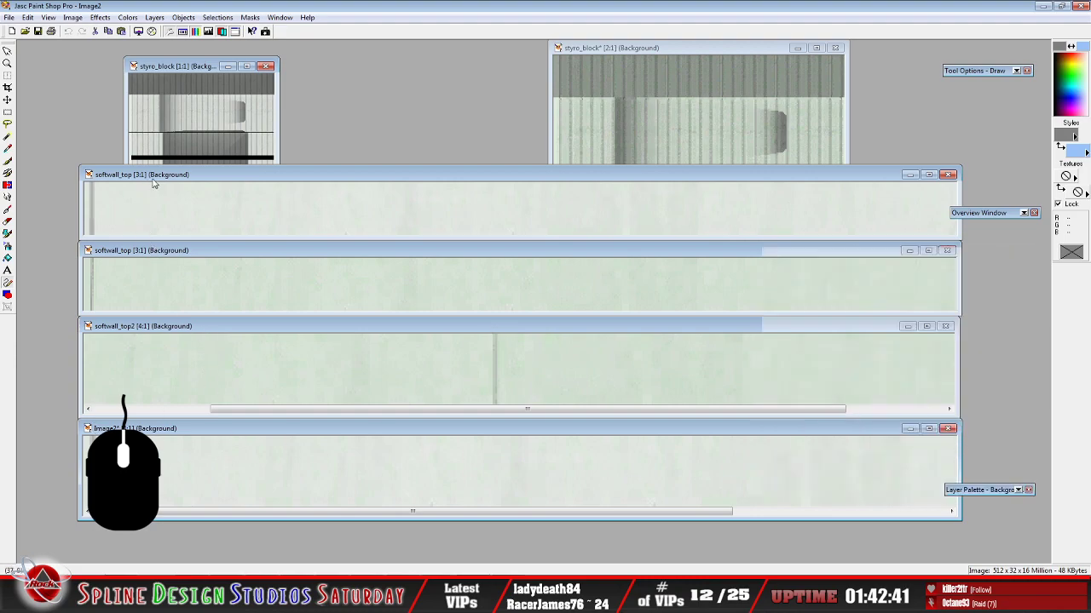
Undo the flattening of the paler softwall_top image and promote Image2's background to a layer
click(158, 175)
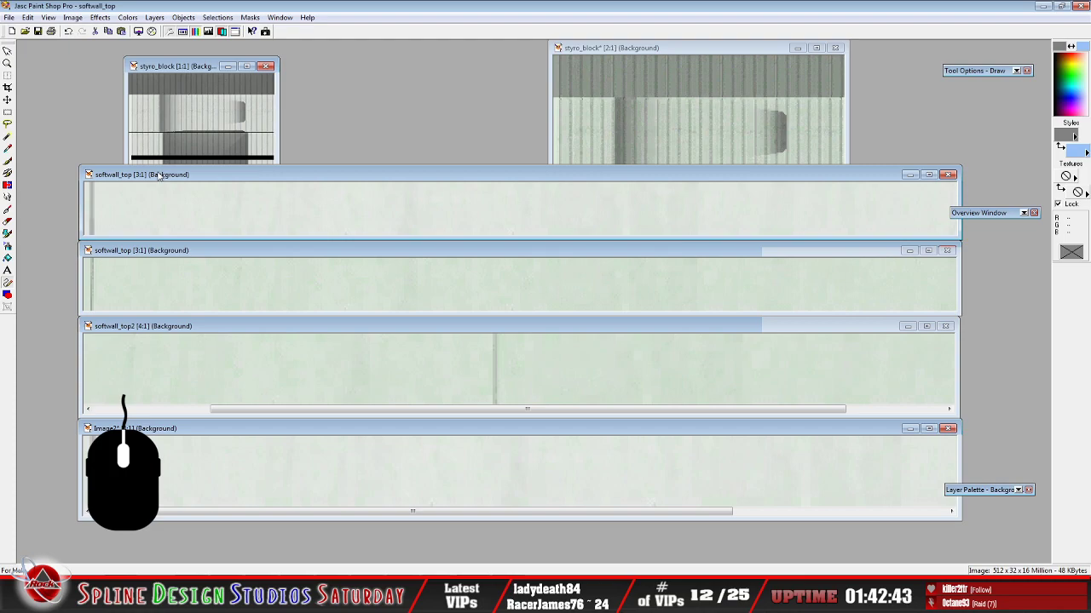
click(67, 31)
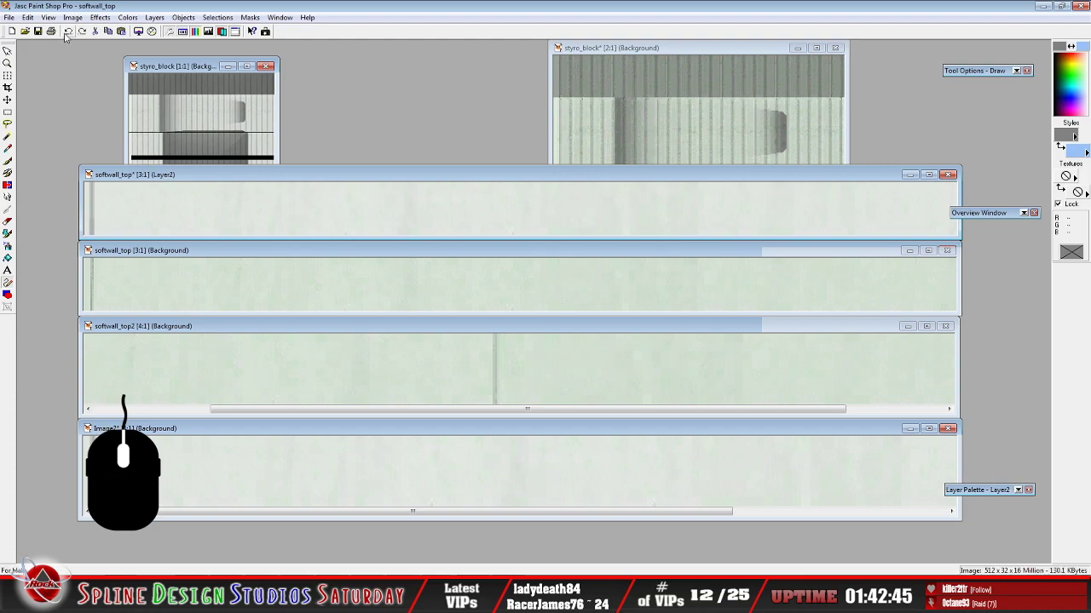
click(180, 428)
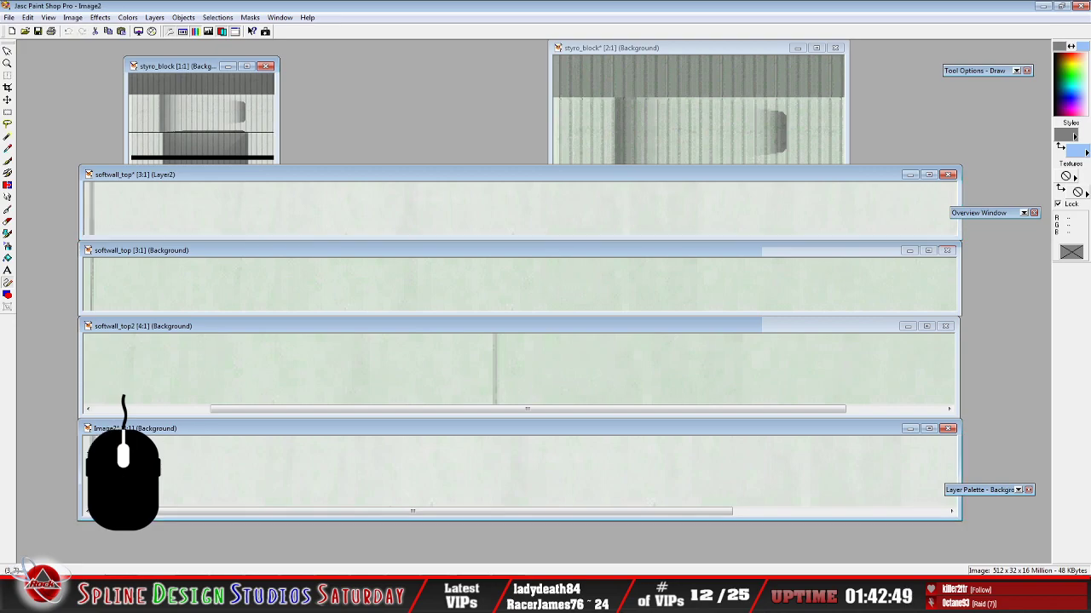
click(8, 174)
mouse_move(980, 492)
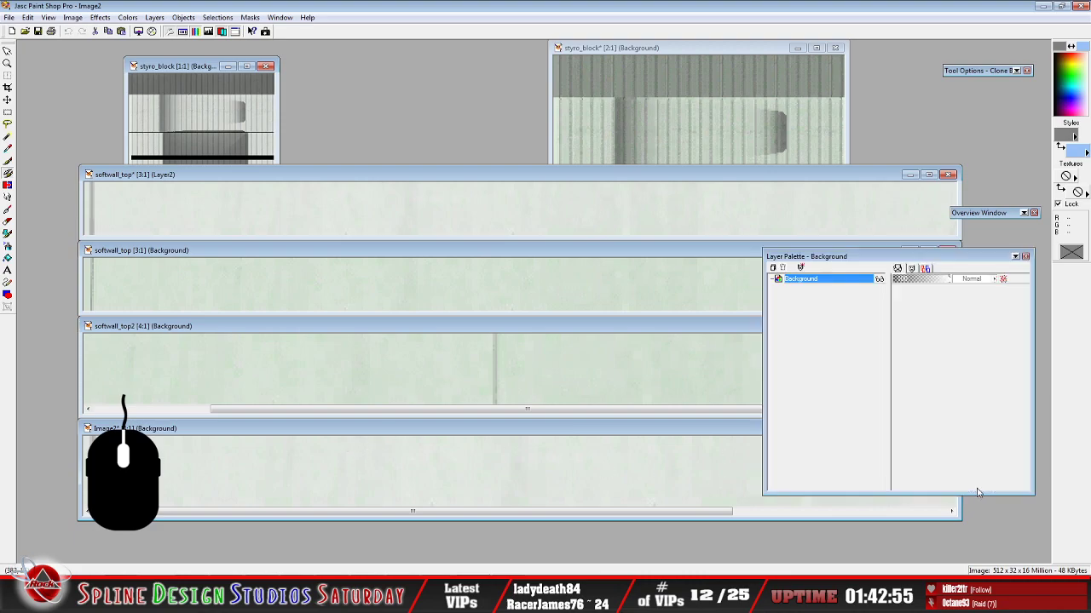
right_click(830, 279)
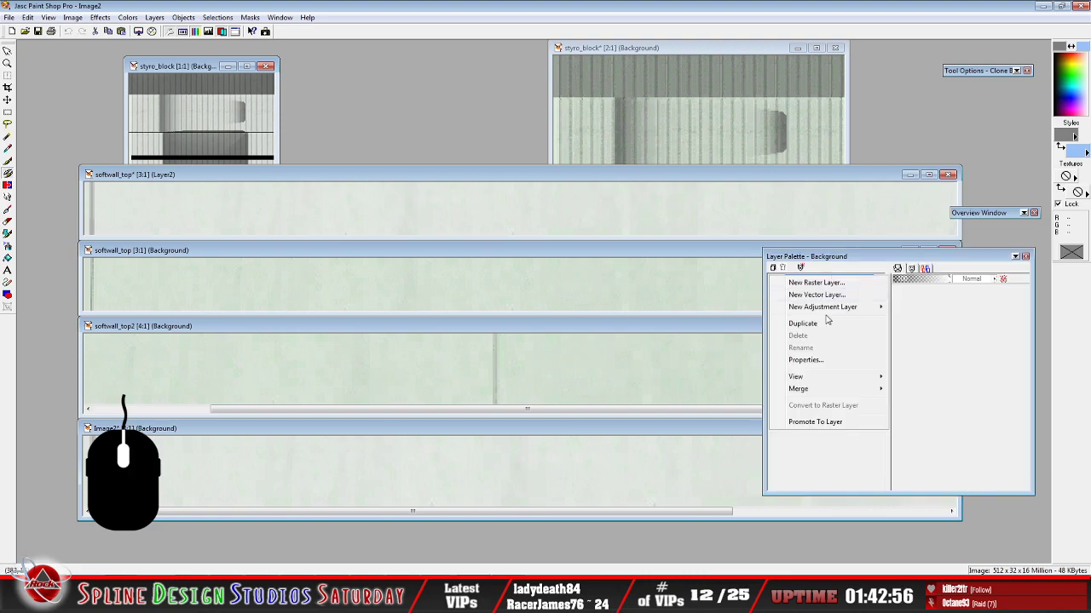
click(834, 422)
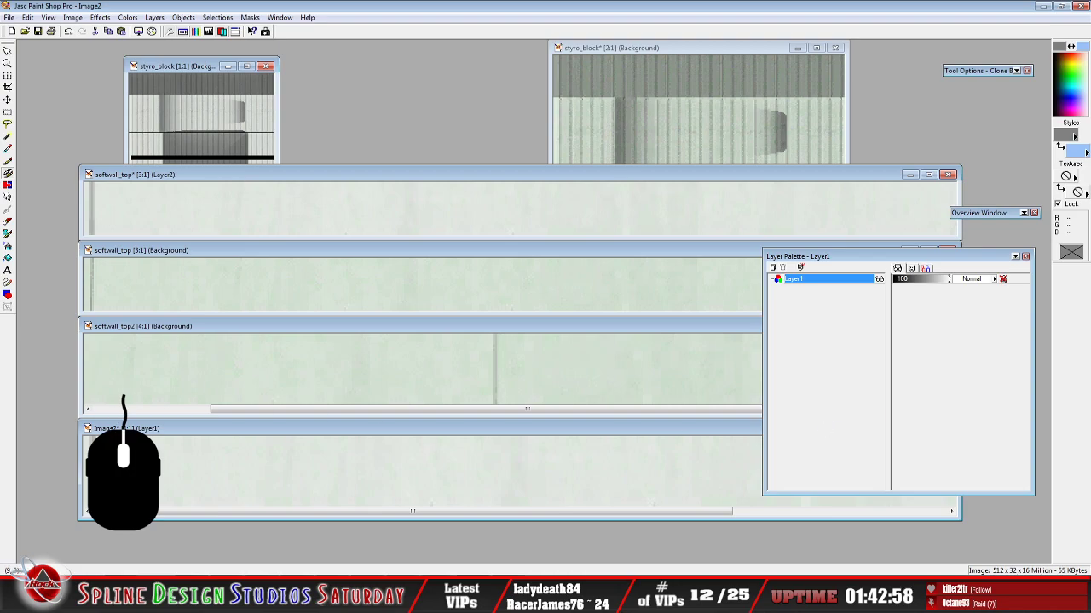
Switch to the Draw tool and add a new raster layer above Layer1 in Image2
right_click(93, 448)
drag(93, 448, 93, 448)
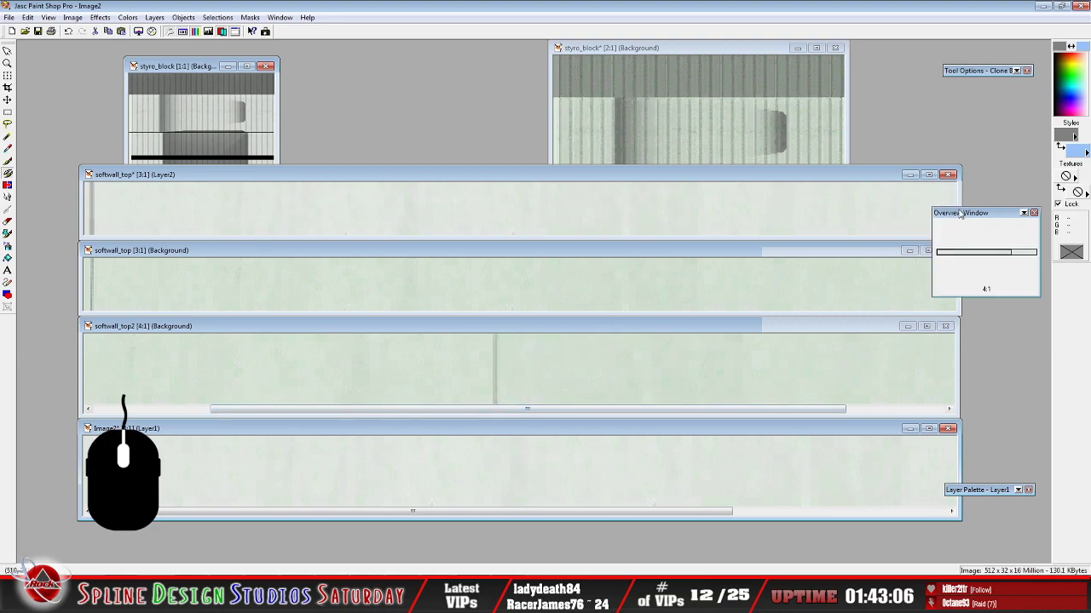
key(d)
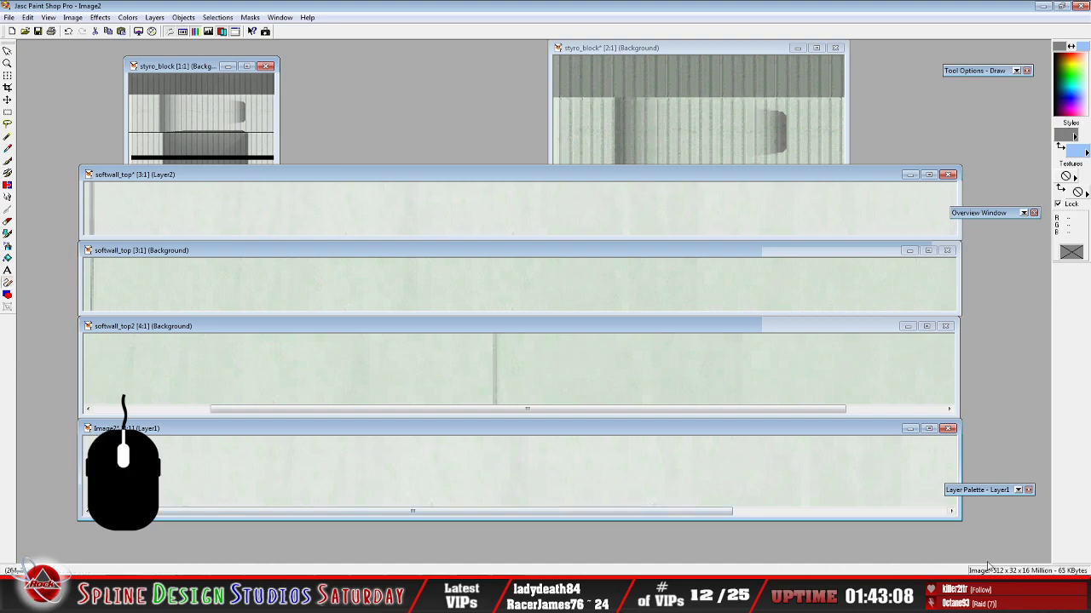
mouse_move(991, 490)
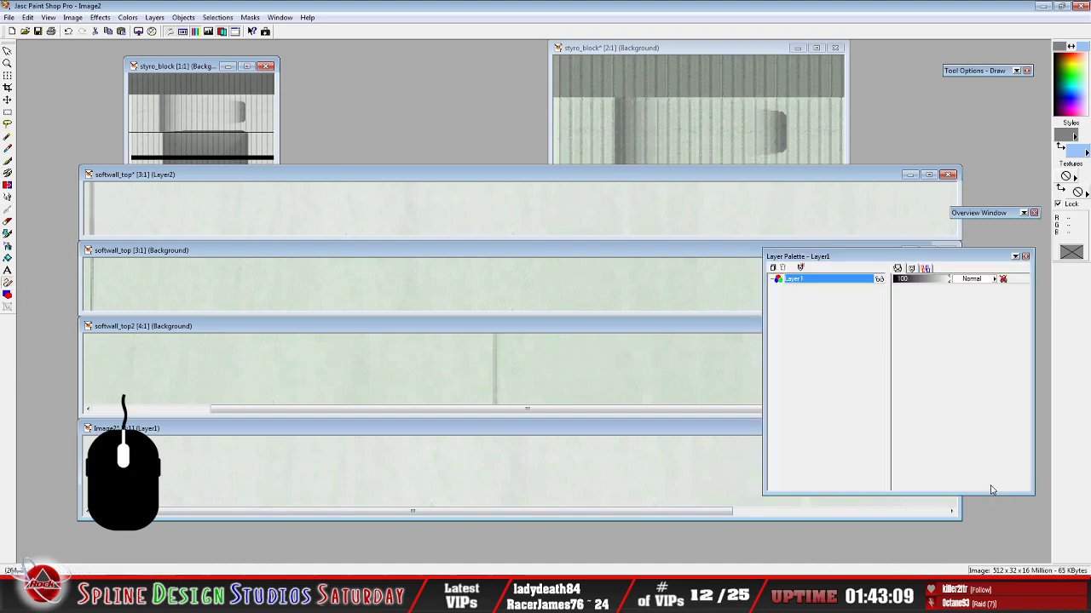
click(772, 268)
click(821, 480)
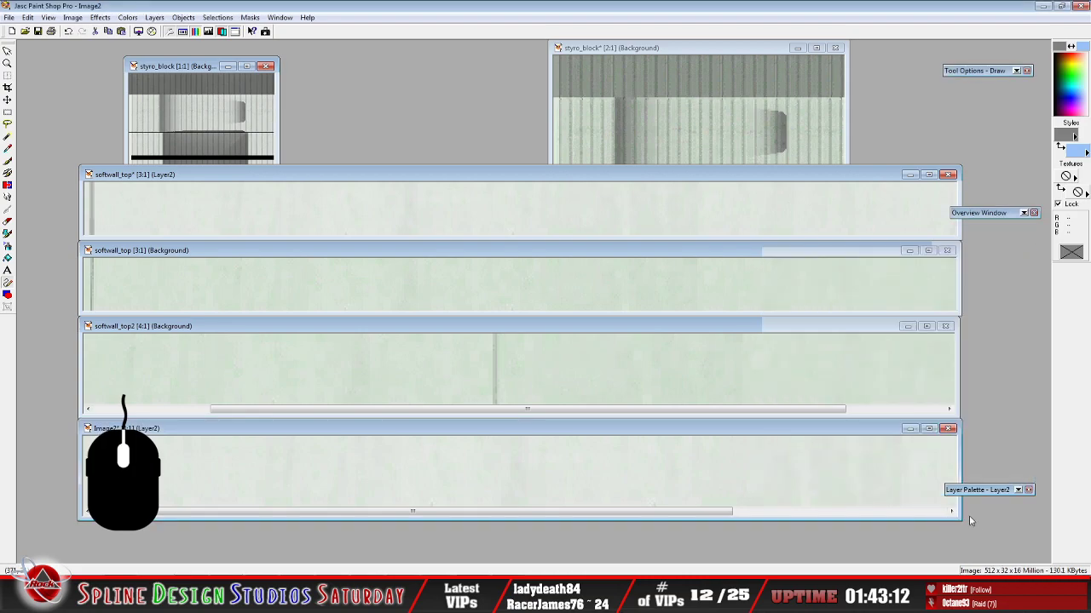
Try drawing a vertical grey seam line on Image2's new layer, in line with the seam in softwall_top2
mouse_move(995, 494)
drag(499, 437, 501, 519)
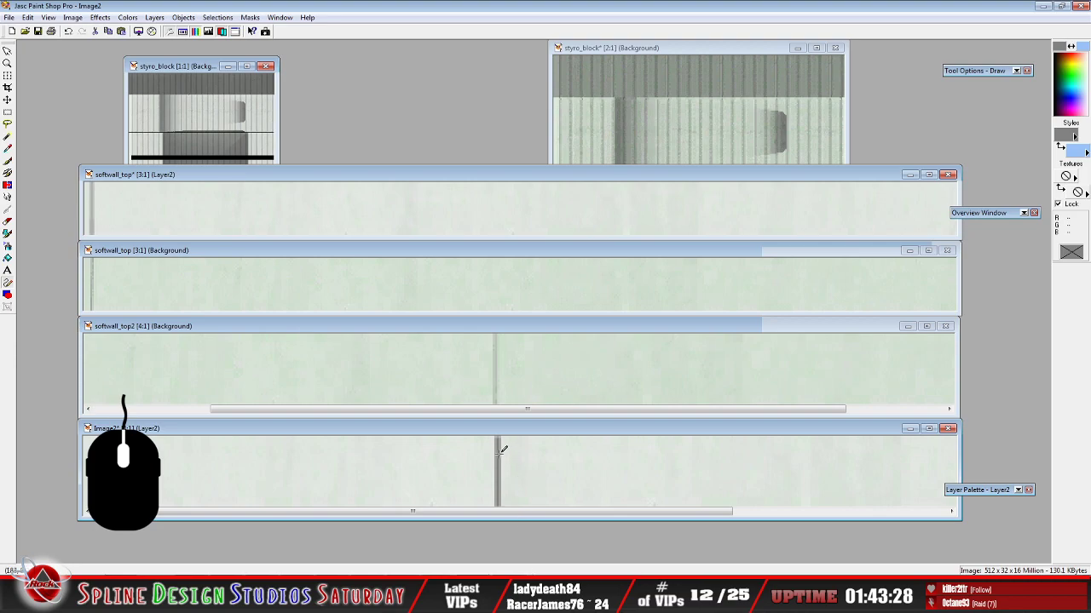
drag(498, 451, 499, 433)
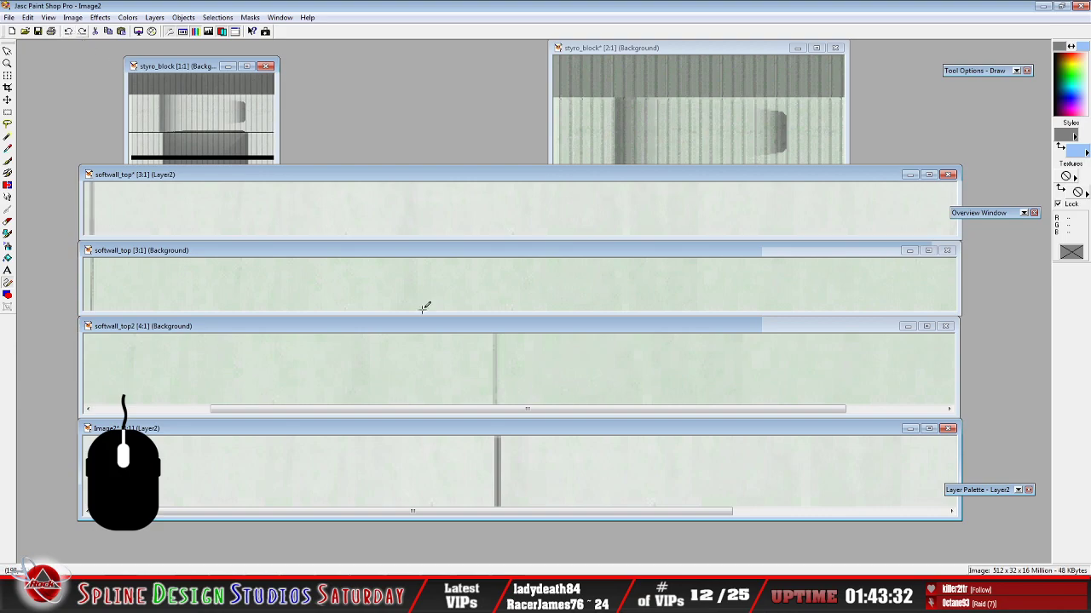
click(69, 32)
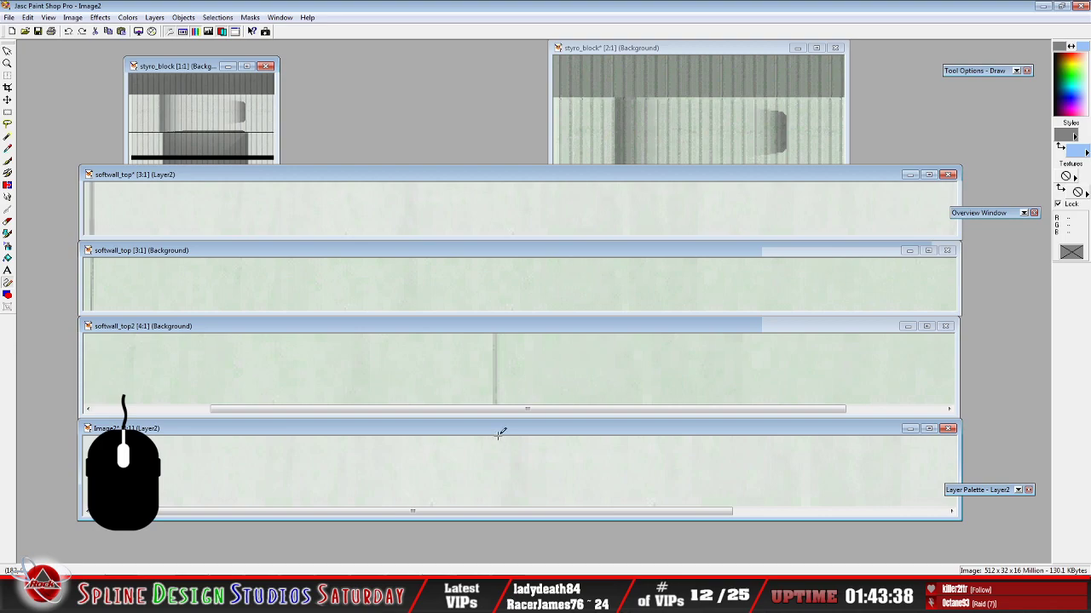
Draw a vertical grey seam on Image2's Layer2 below softwall_top2's seam and match its opacity to Layer2 of the paler softwall_top
drag(499, 435, 502, 515)
click(499, 434)
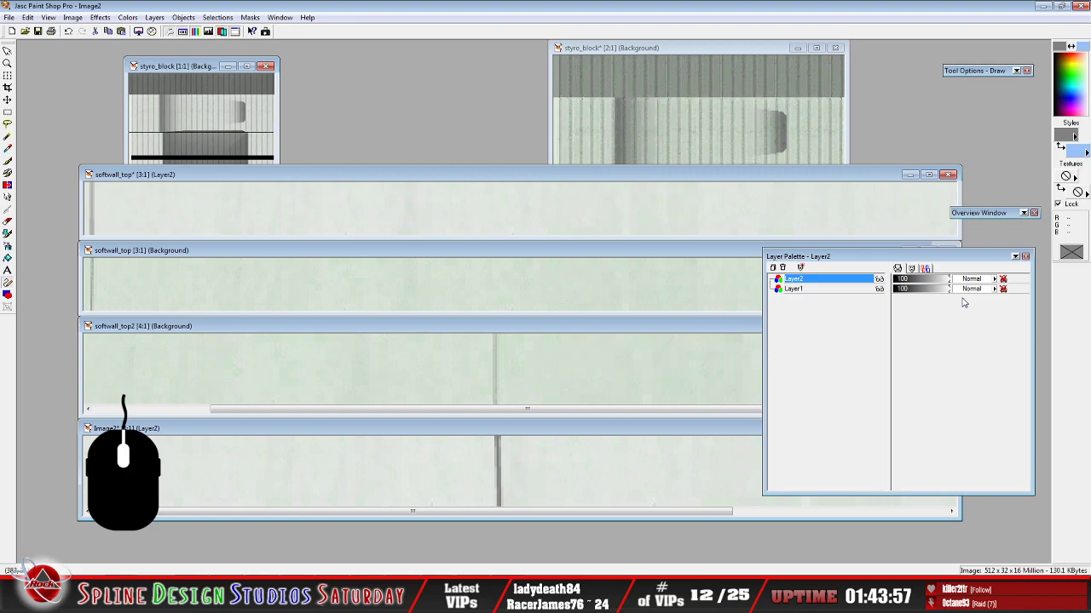
click(347, 181)
mouse_move(985, 494)
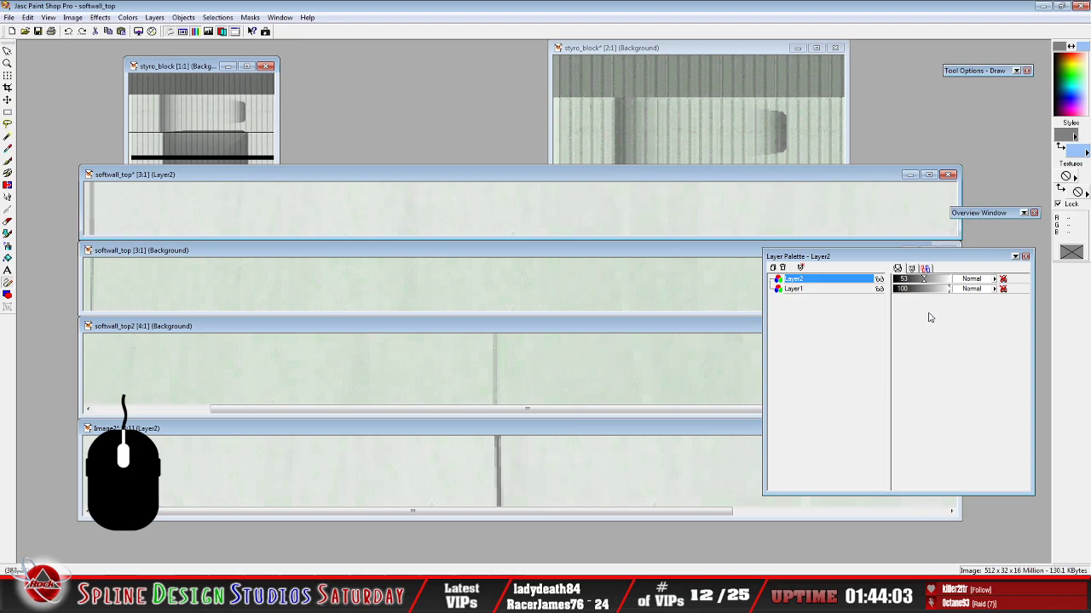
click(520, 436)
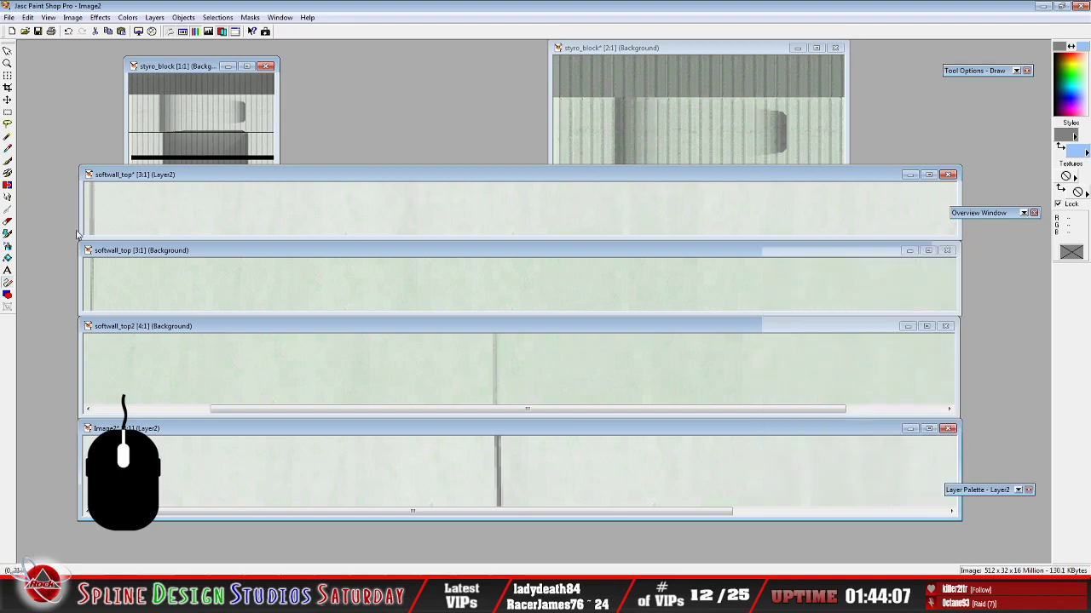
mouse_move(1004, 496)
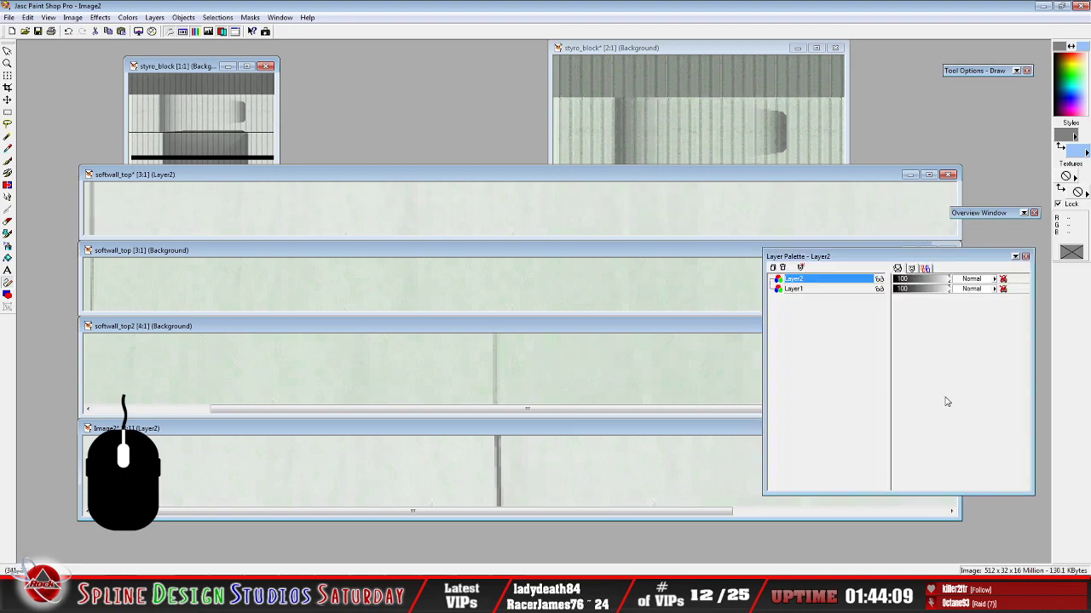
click(944, 282)
drag(950, 287, 923, 288)
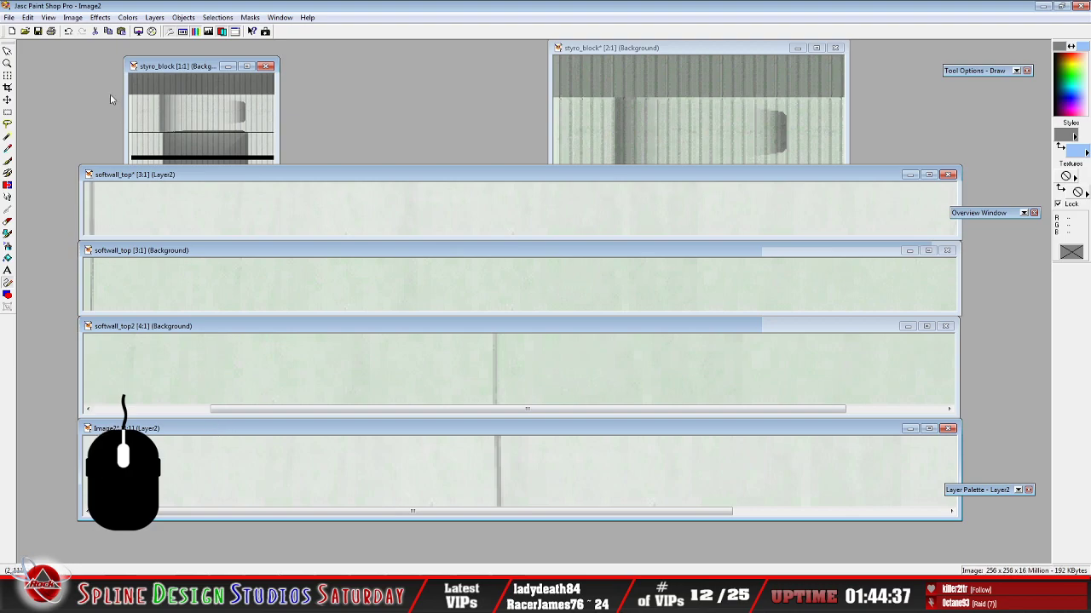
Flatten all layers of Image2 into a single background
click(154, 17)
mouse_move(213, 139)
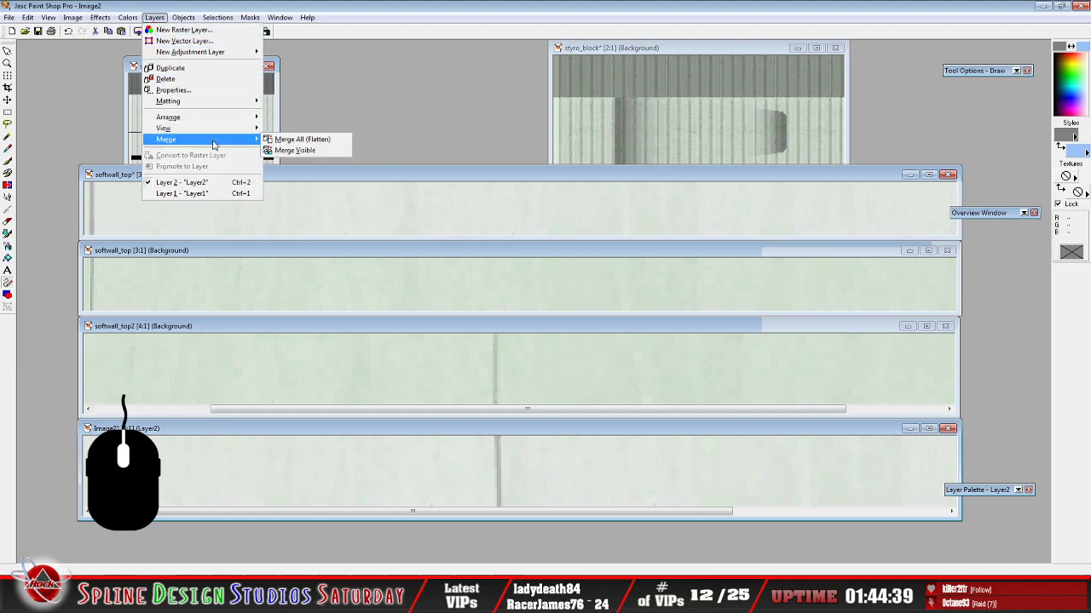
click(320, 140)
Save Image2 as a Windows bitmap in the trackmat folder, overwriting the existing softwall_top2 file
click(7, 17)
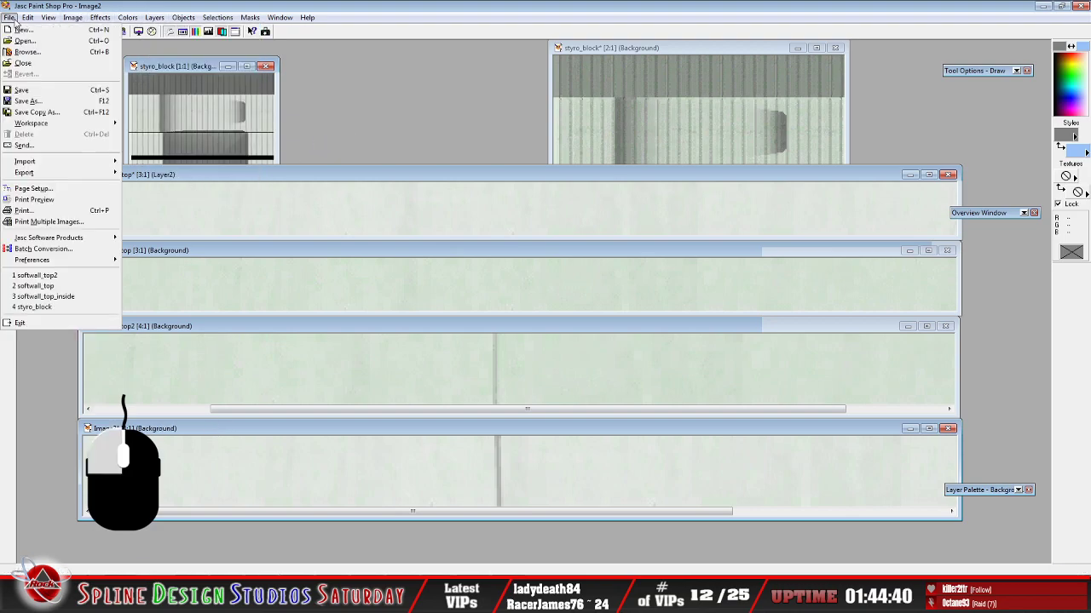
click(52, 91)
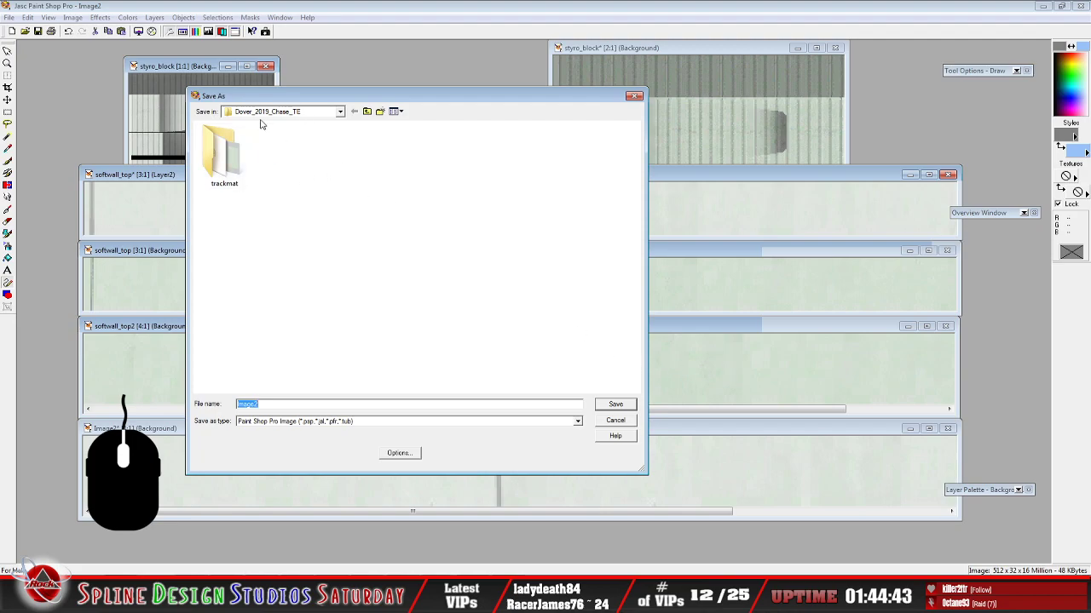
double_click(224, 154)
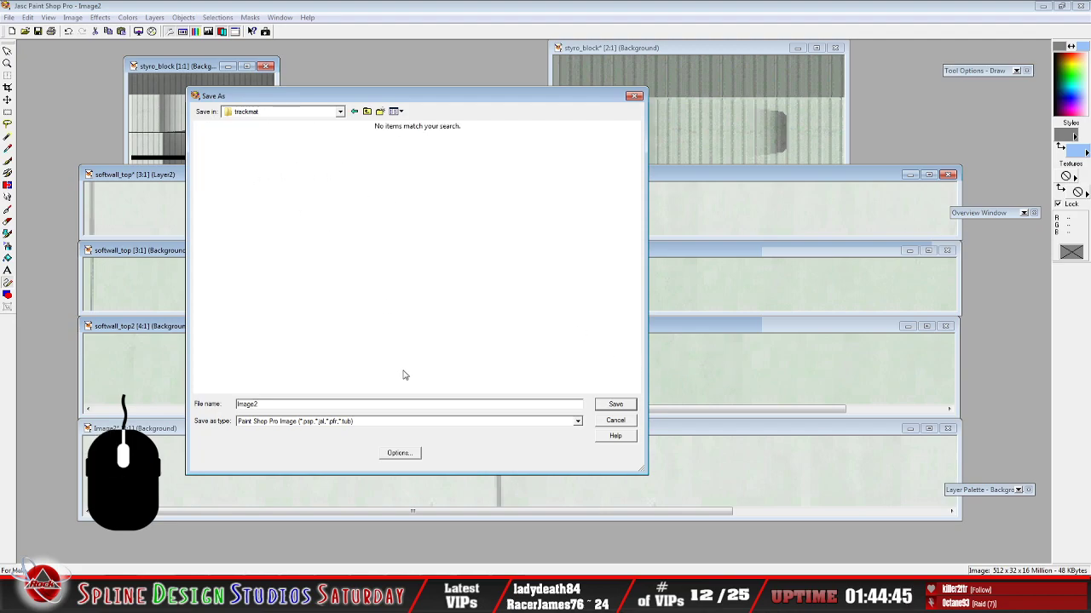
click(577, 421)
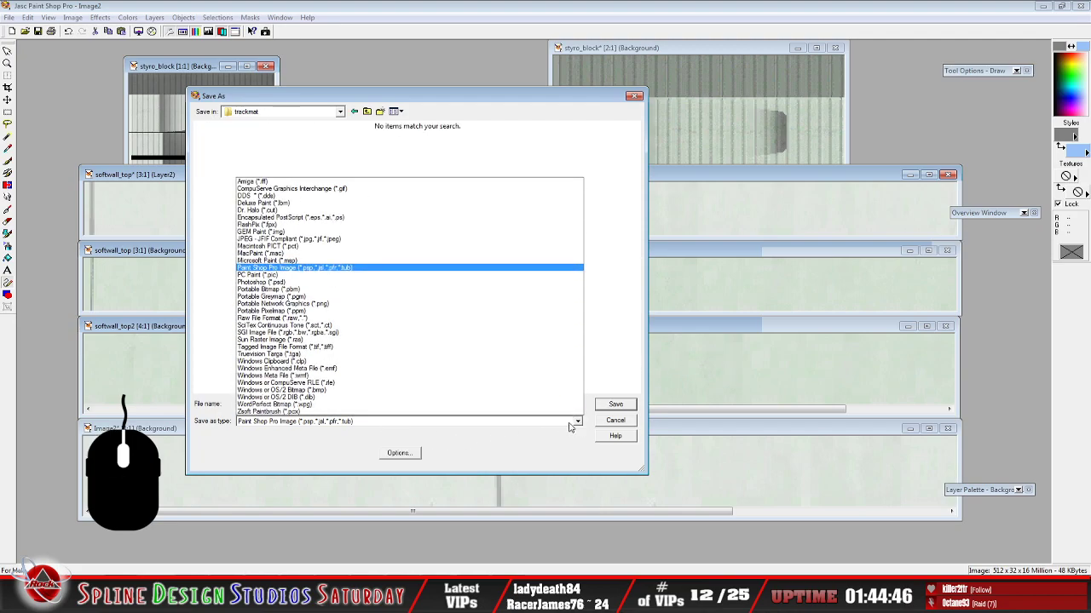
click(419, 390)
click(298, 171)
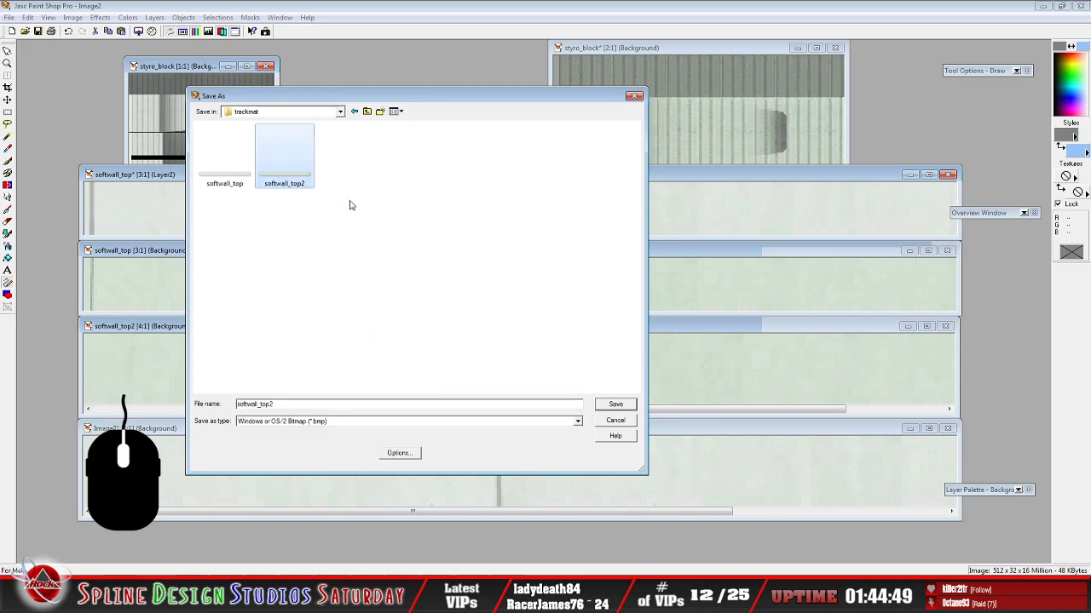
click(615, 406)
click(579, 295)
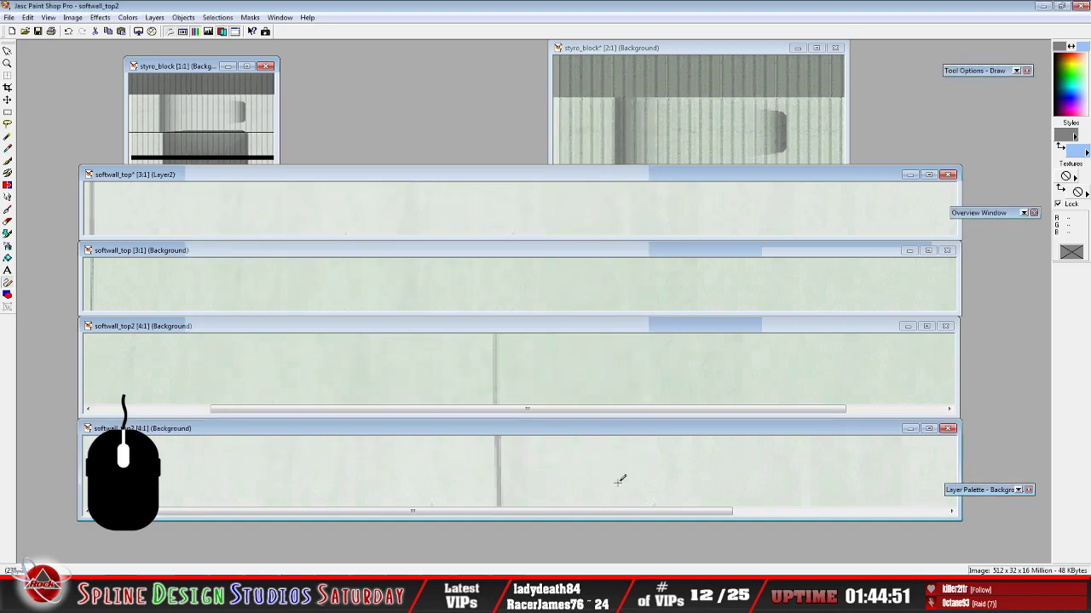
Switch to WinMip 2 and open the softwall_top2 bitmap from the Dover_2019_Chase_TE trackmat folder
key(alt+Tab)
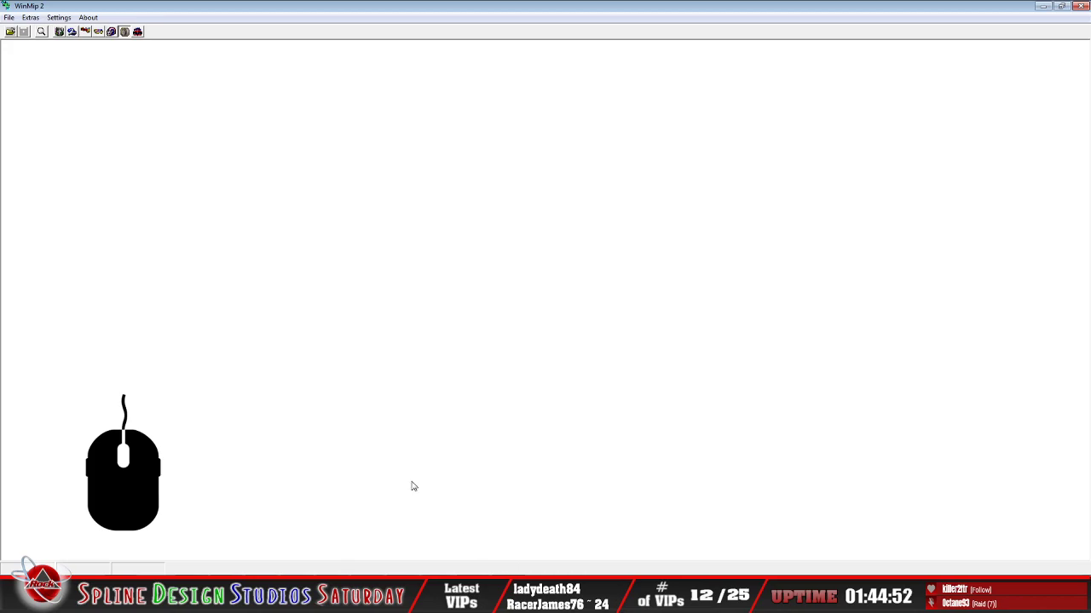
click(10, 31)
click(467, 334)
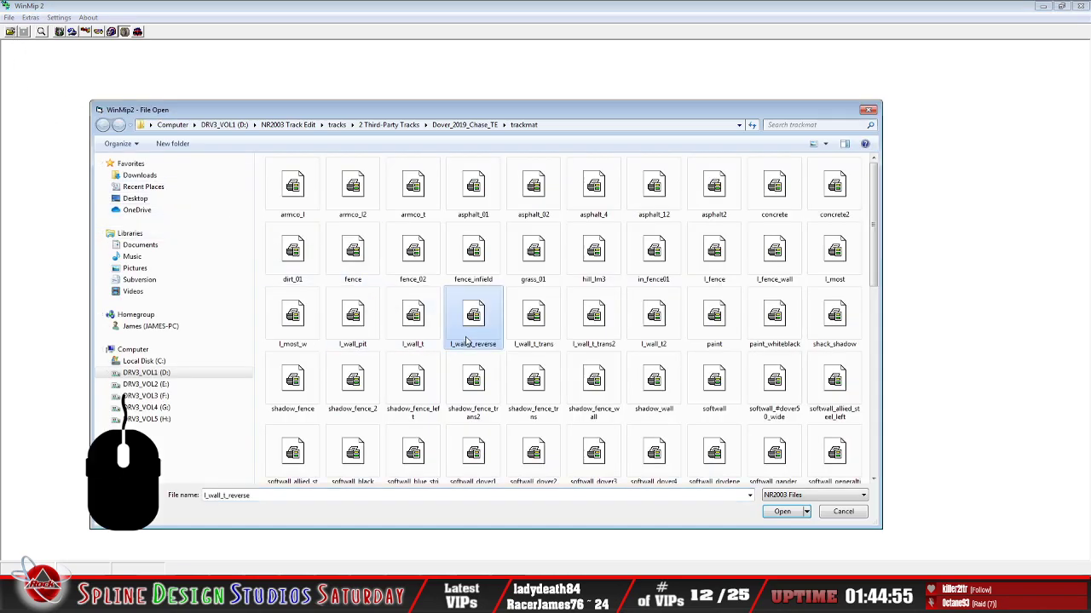
scroll(502, 388, down, 6)
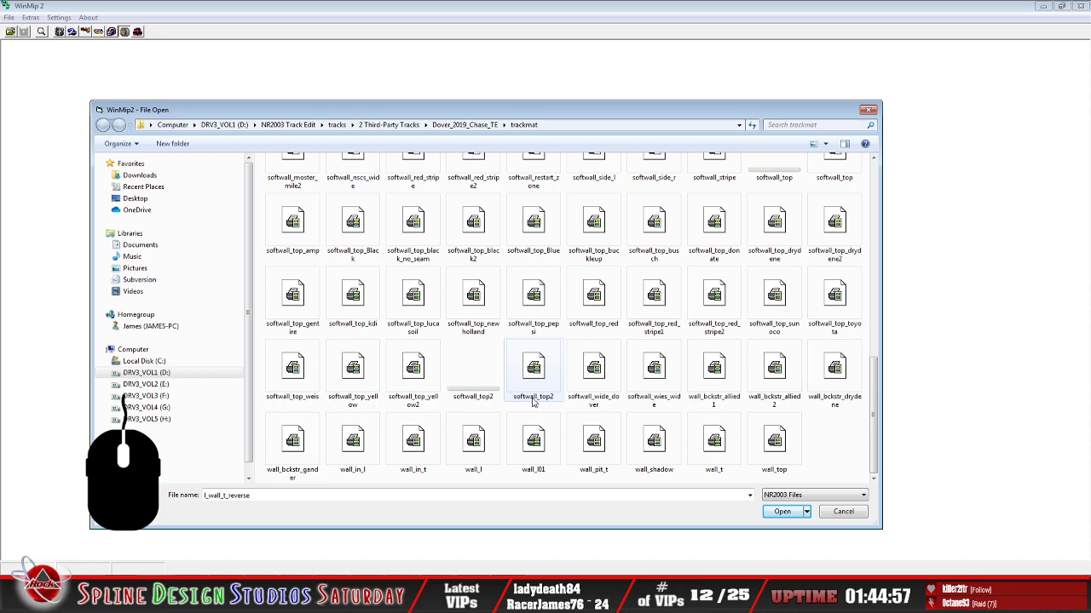
click(473, 375)
click(783, 511)
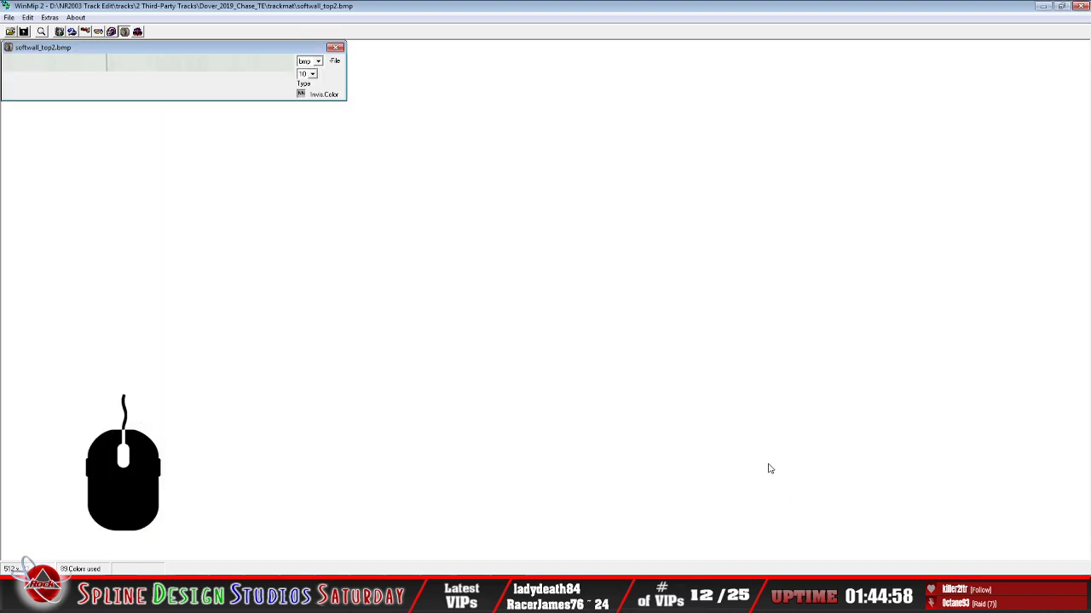
Convert the opened softwall_top2 bitmap to the mip file format with the Mapp. value set to 2
drag(145, 53, 244, 227)
click(418, 235)
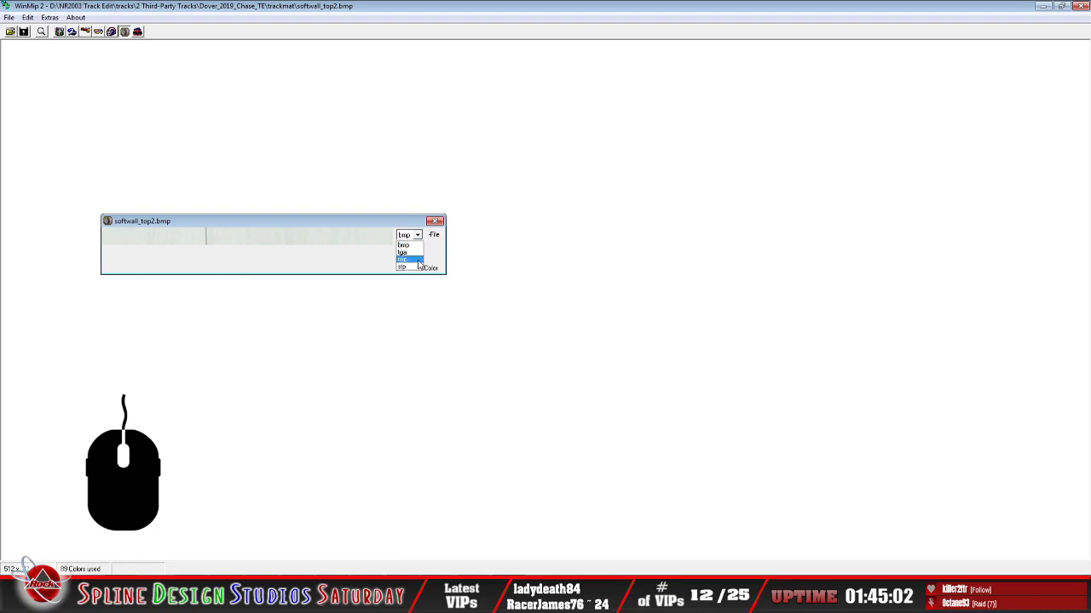
click(406, 259)
click(433, 260)
click(431, 285)
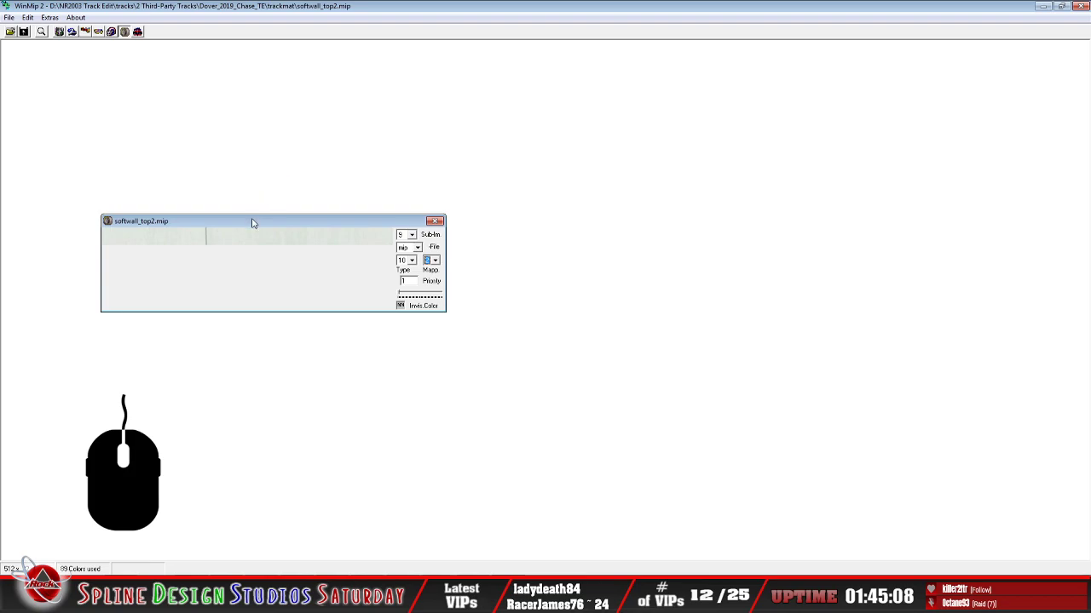
Open the existing softwall_top2 mip from the trackmat folder and place it below the converted version to compare their seams
click(10, 31)
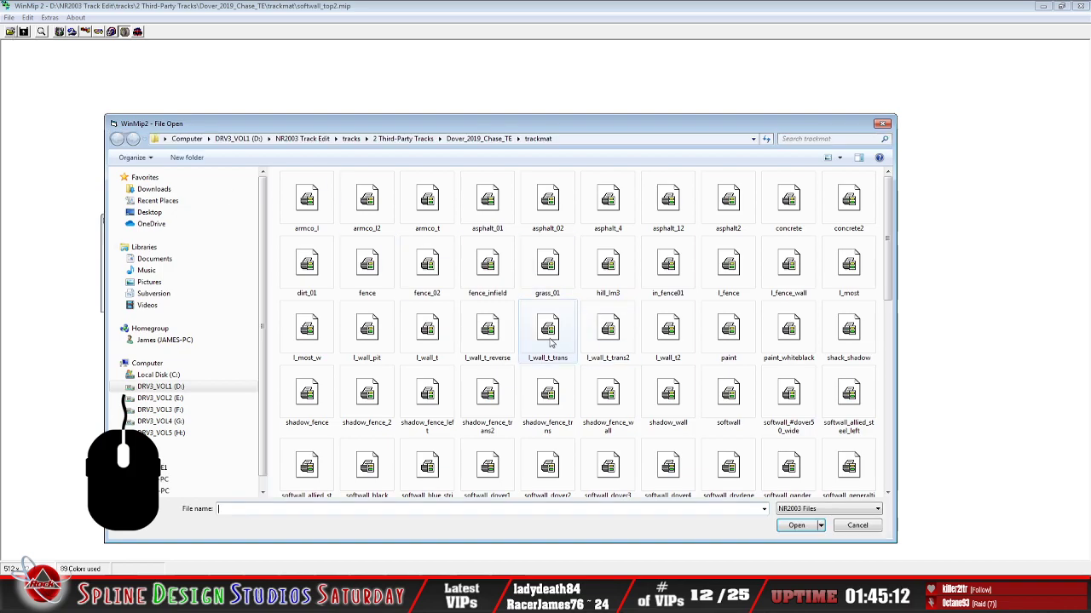
click(552, 342)
scroll(562, 360, down, 5)
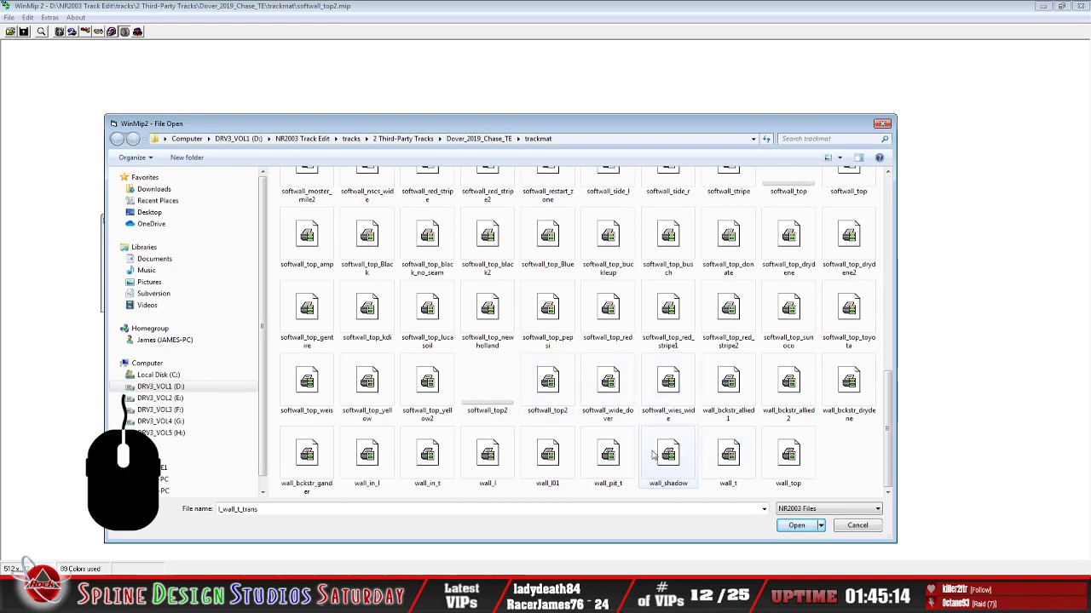
click(548, 383)
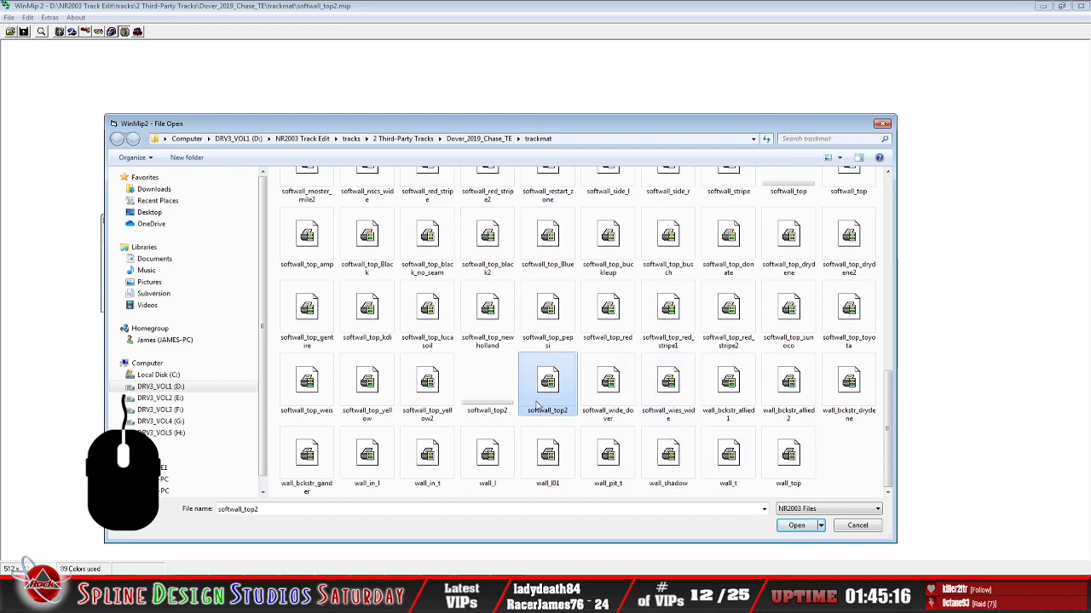
click(796, 524)
drag(302, 233, 286, 332)
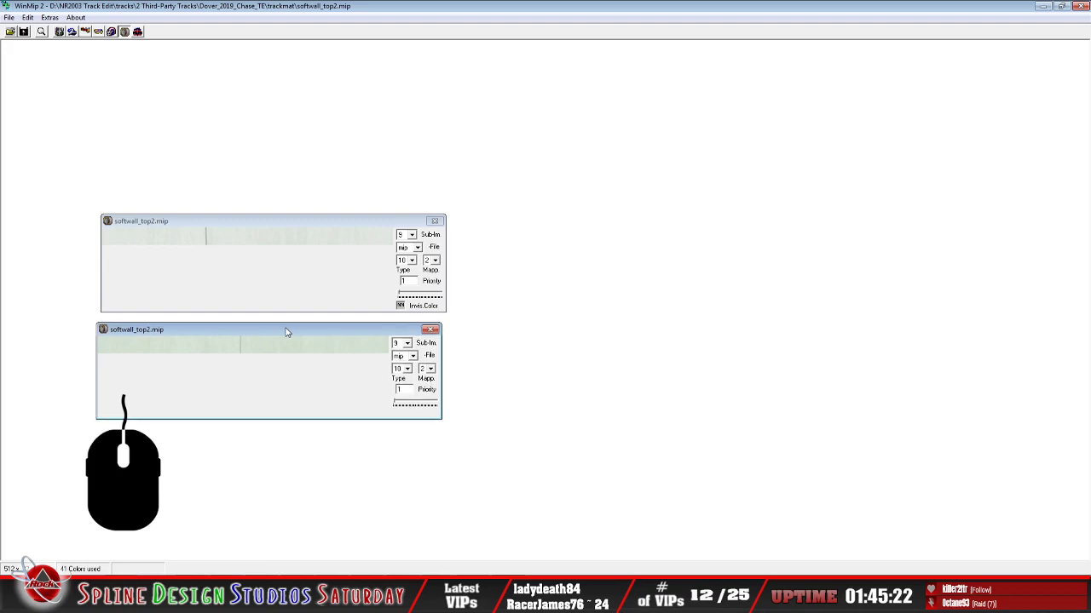
Close both softwall_top2 mip images without saving them
click(226, 227)
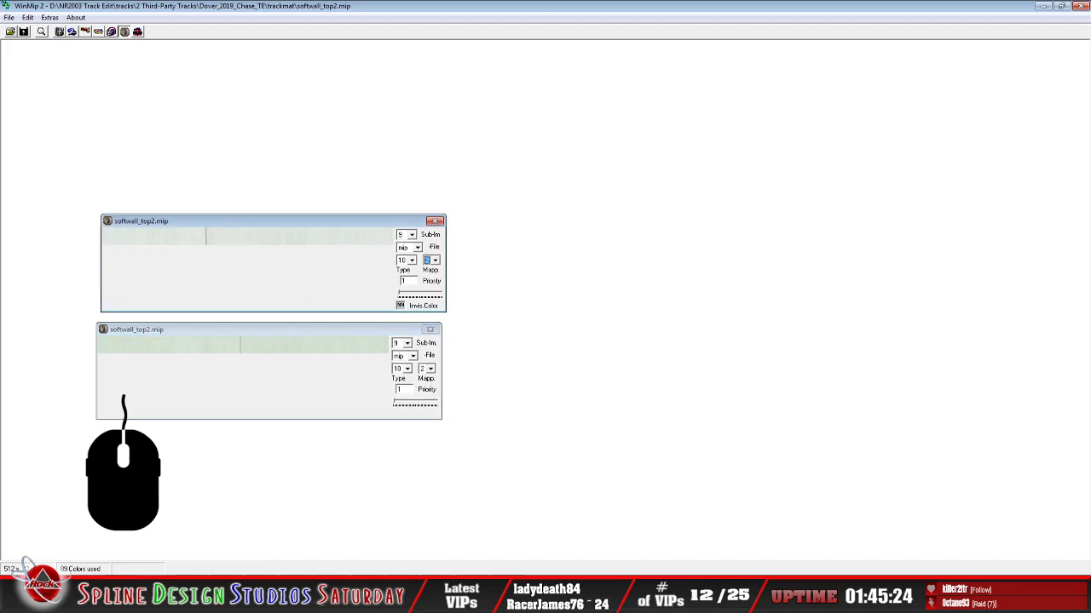
click(10, 17)
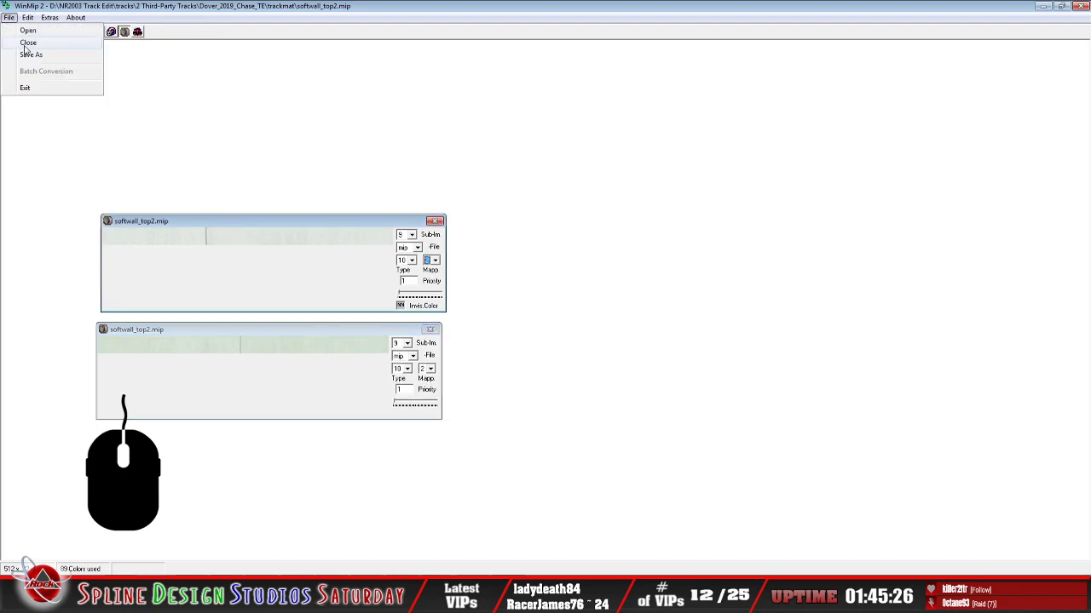
click(28, 43)
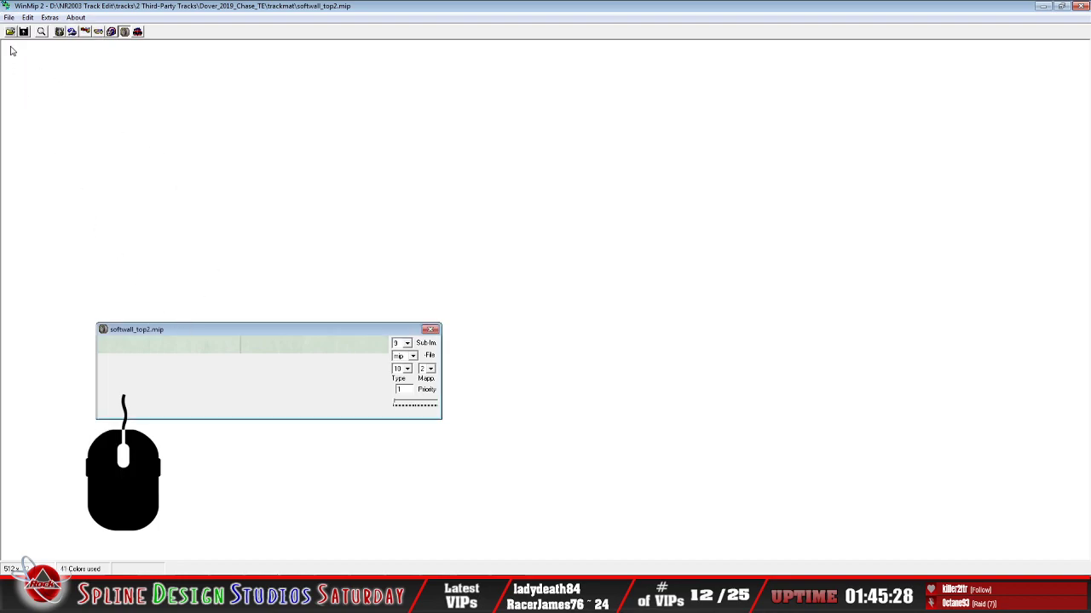
click(10, 17)
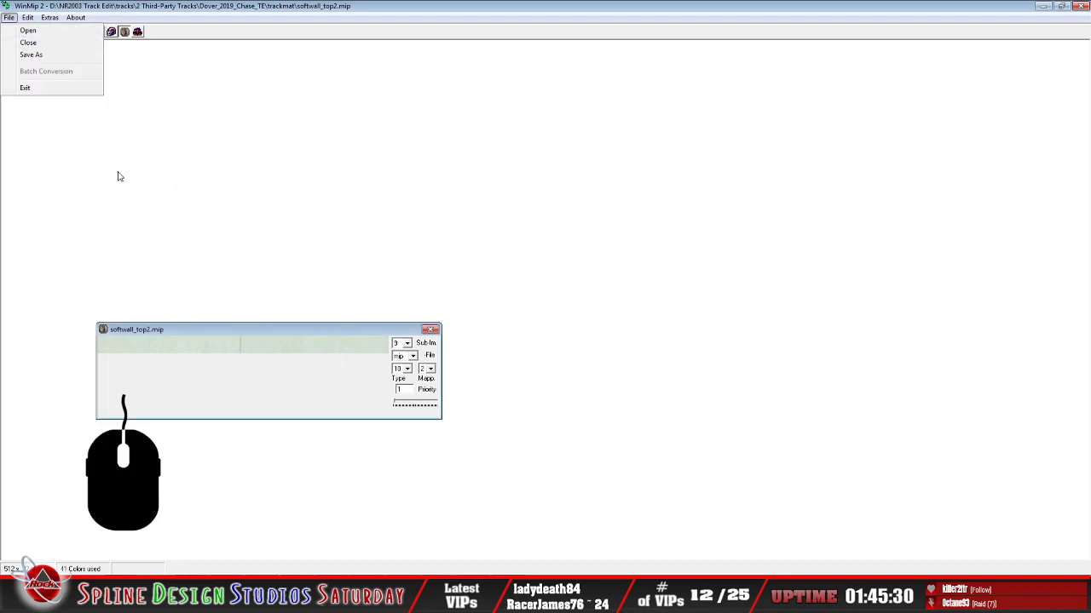
click(34, 43)
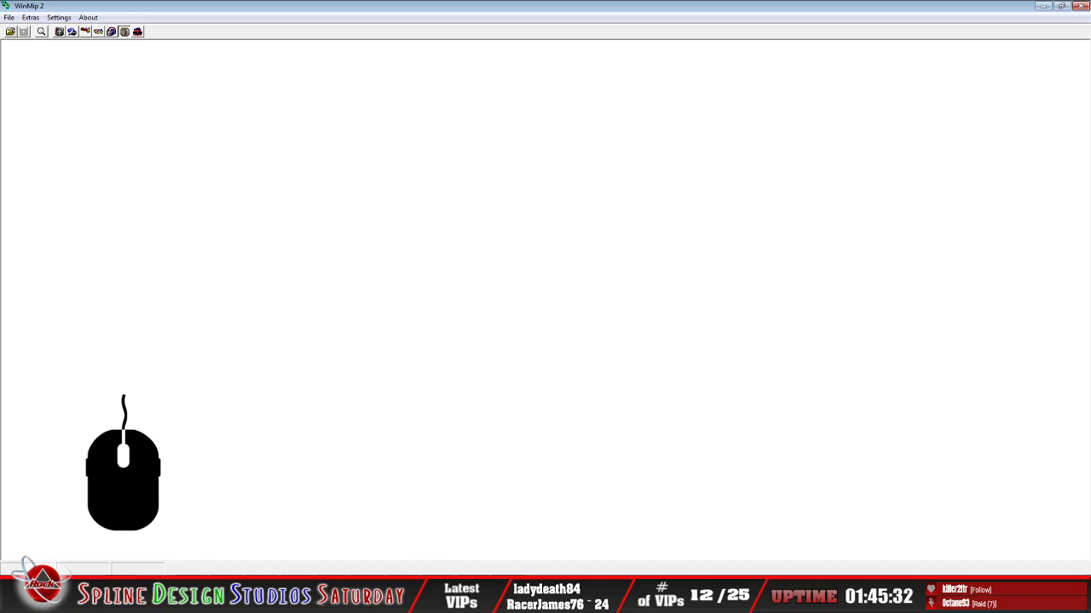
Switch to Paint Shop Pro and stack both softwall_top2 images at 3:1 zoom, with the paler one directly below the greener one
click(436, 596)
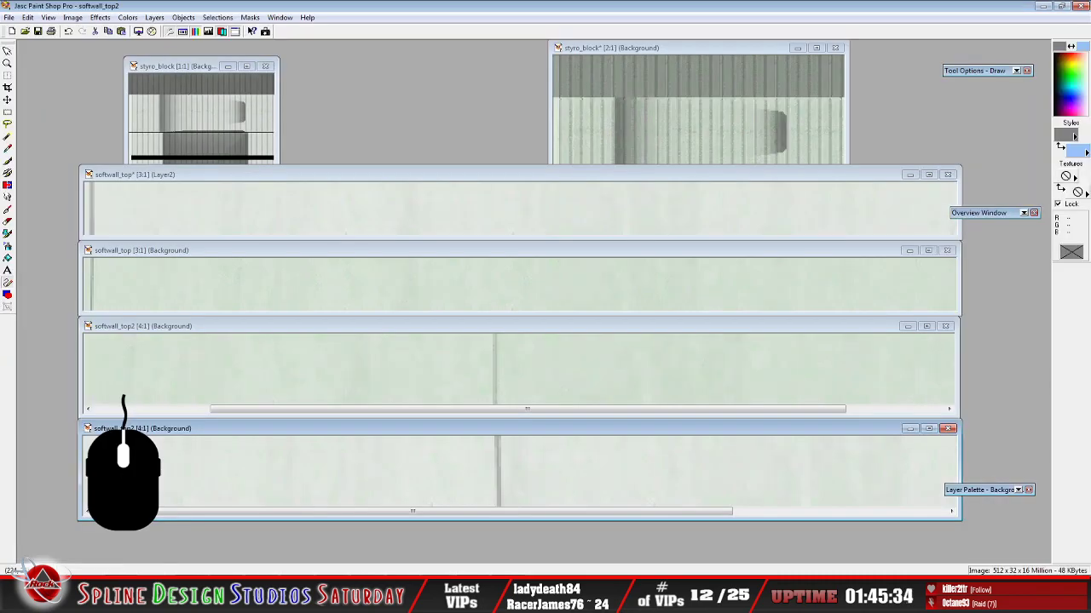
drag(312, 517, 347, 519)
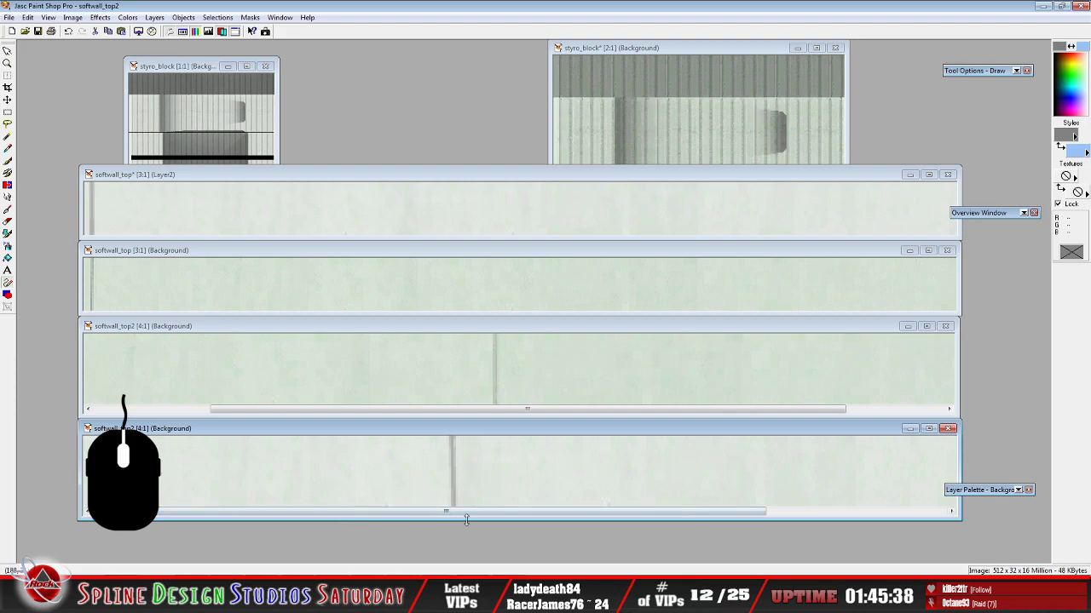
drag(482, 516, 523, 524)
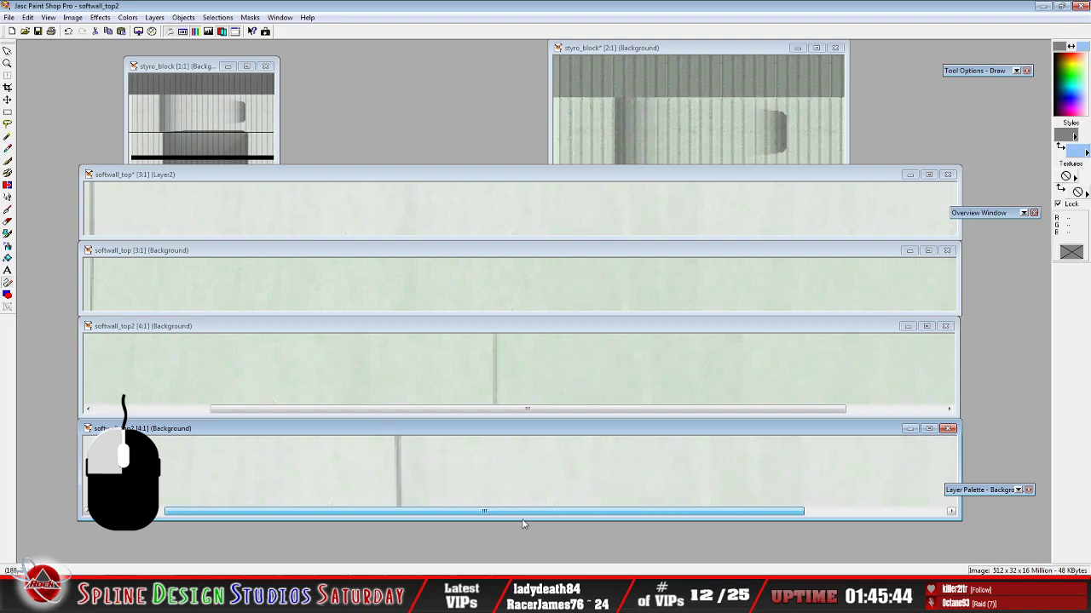
scroll(522, 498, down, 1)
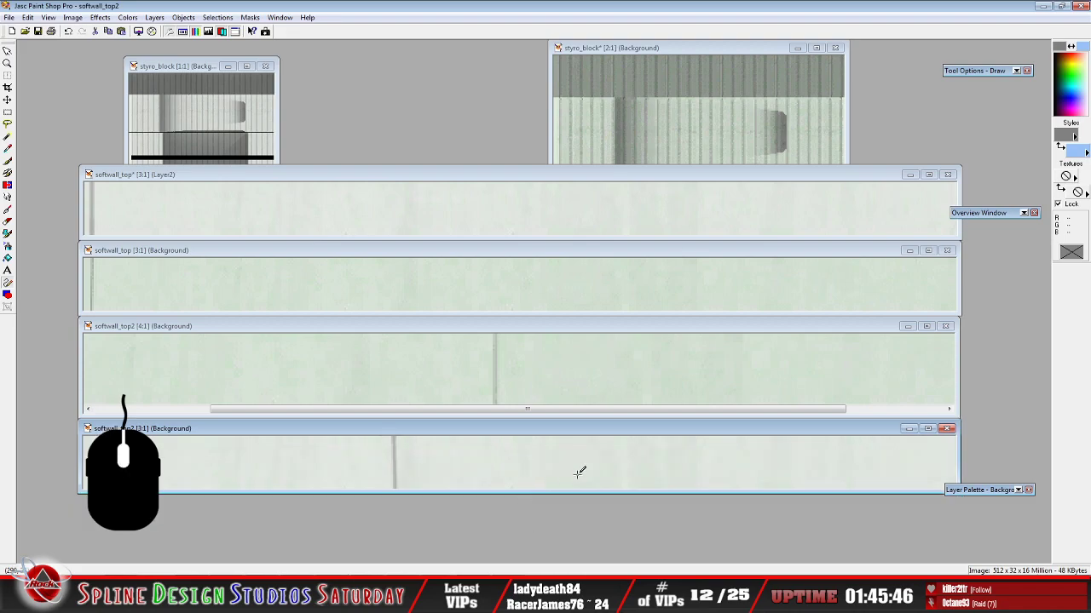
click(455, 331)
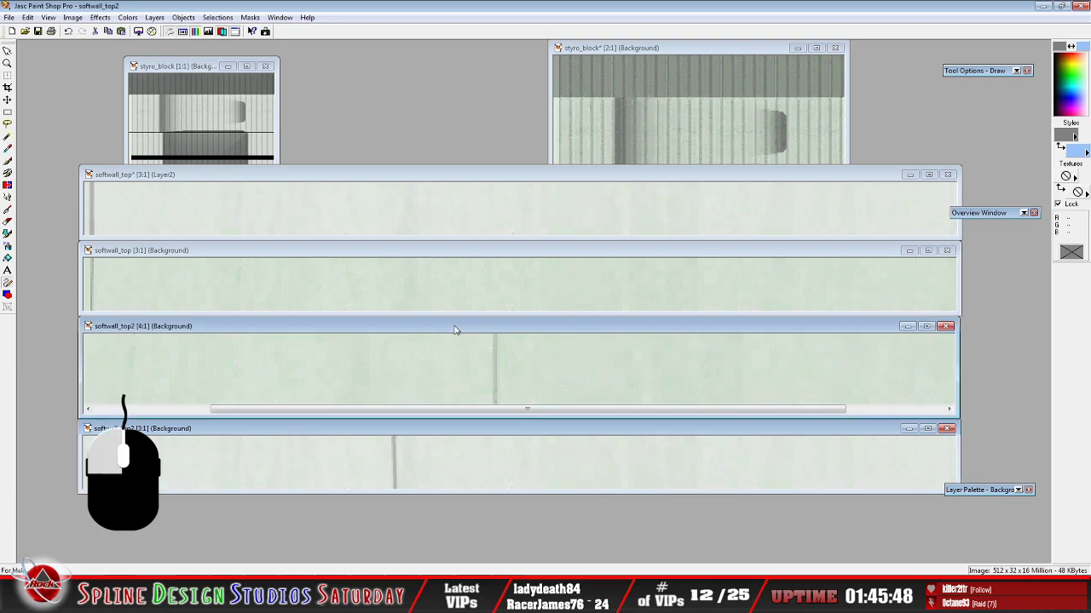
scroll(466, 382, down, 1)
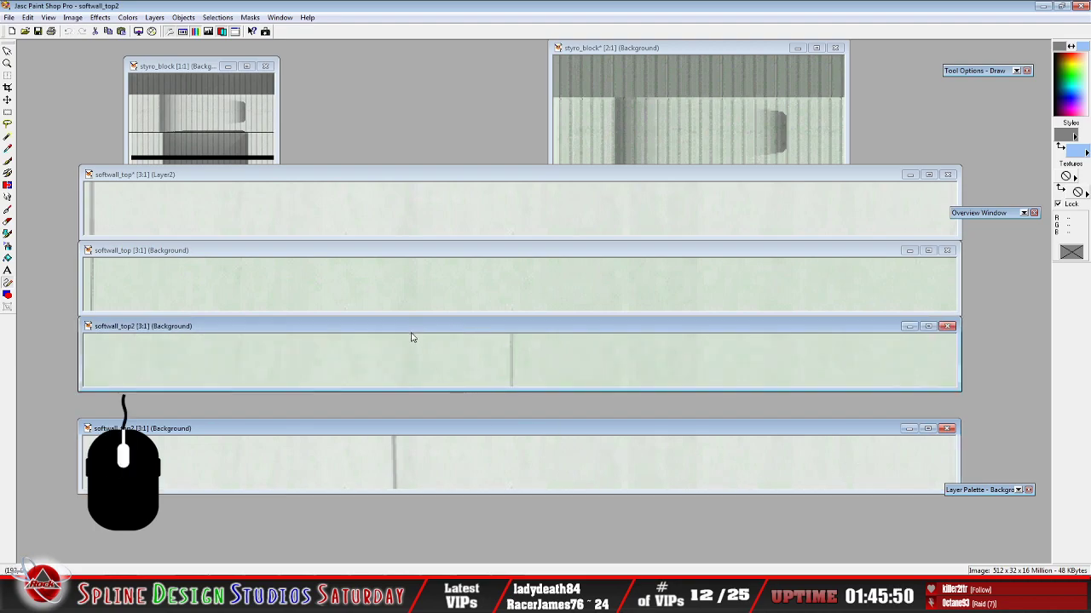
drag(349, 436, 351, 409)
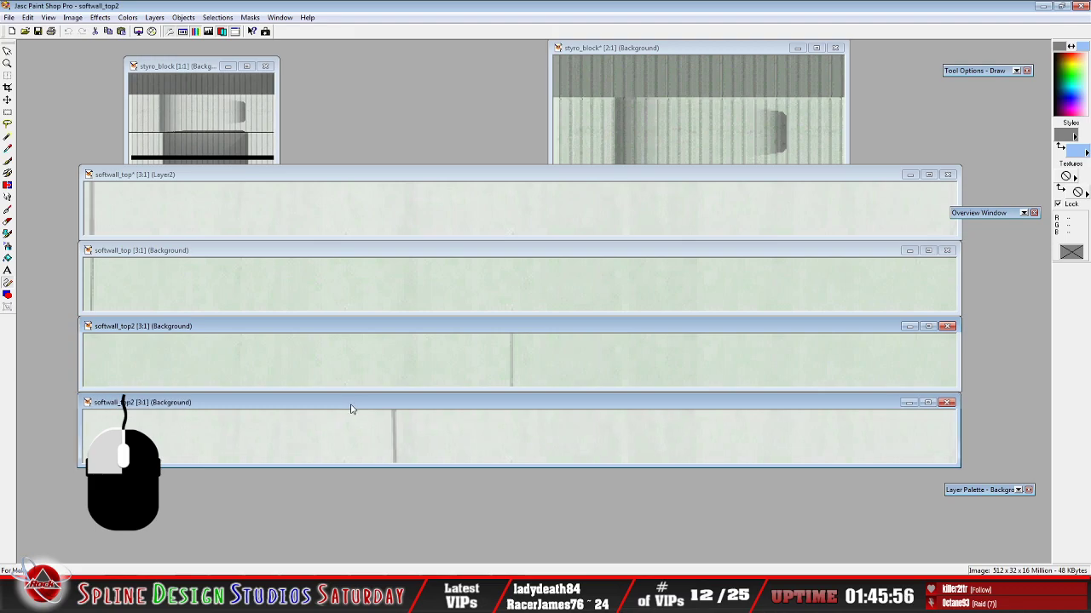
drag(351, 410, 352, 408)
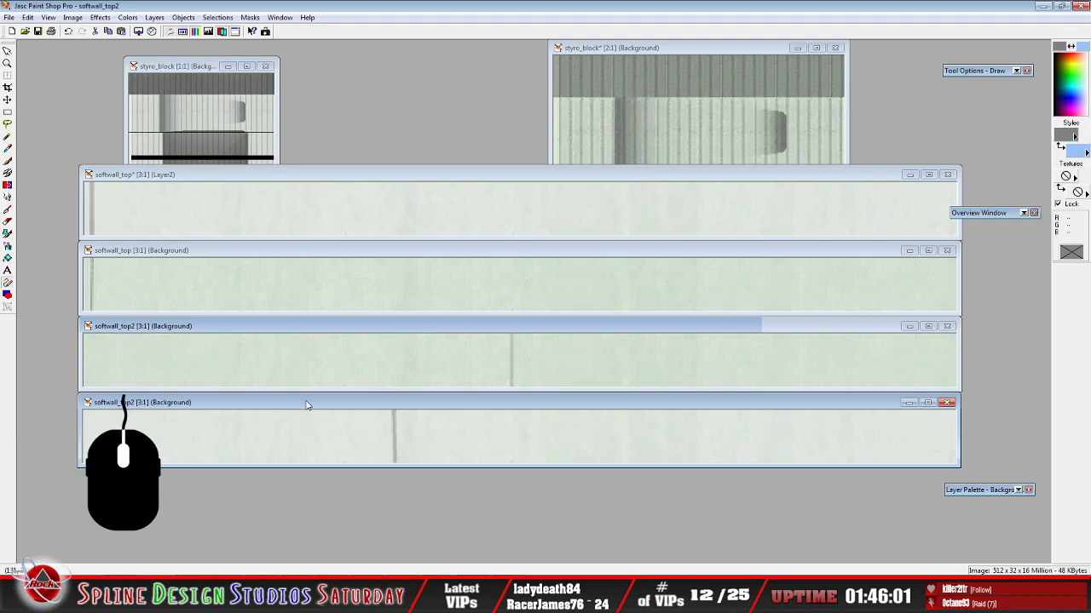
Paste the texture as a new layer in the paler softwall_top2 and shift it right, aligning its seam with the greener softwall_top2's seam
key(ctrl+l)
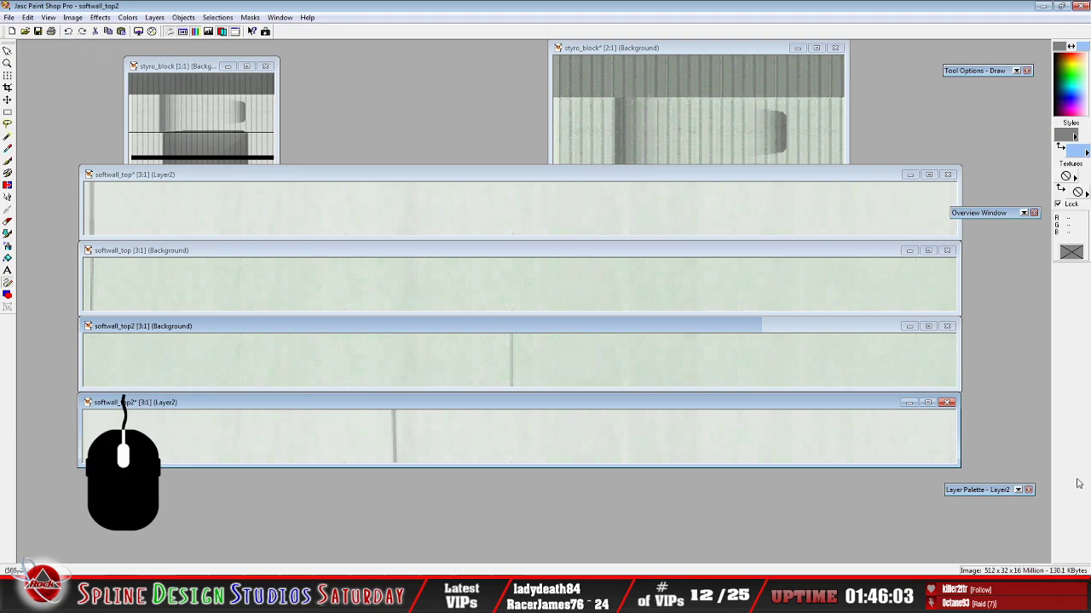
mouse_move(1006, 487)
click(7, 100)
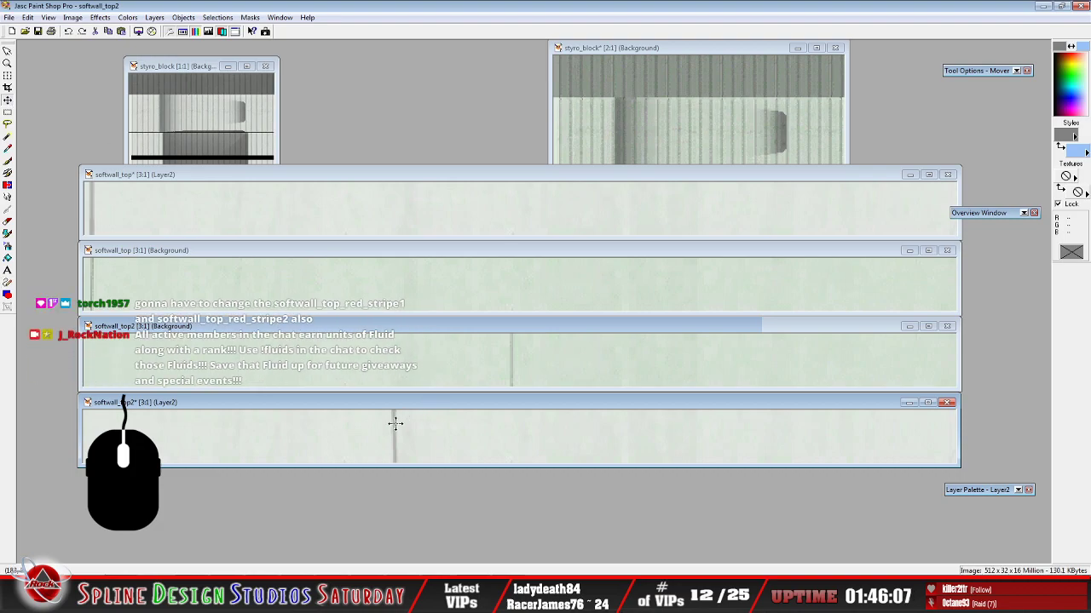
drag(393, 421, 511, 422)
drag(511, 420, 512, 420)
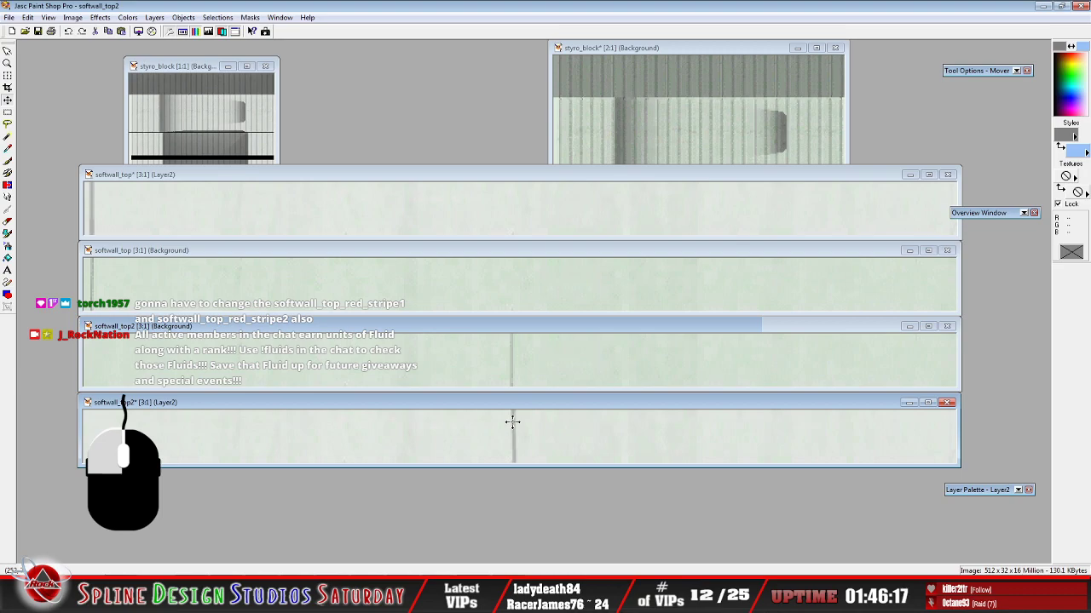
drag(513, 423, 515, 423)
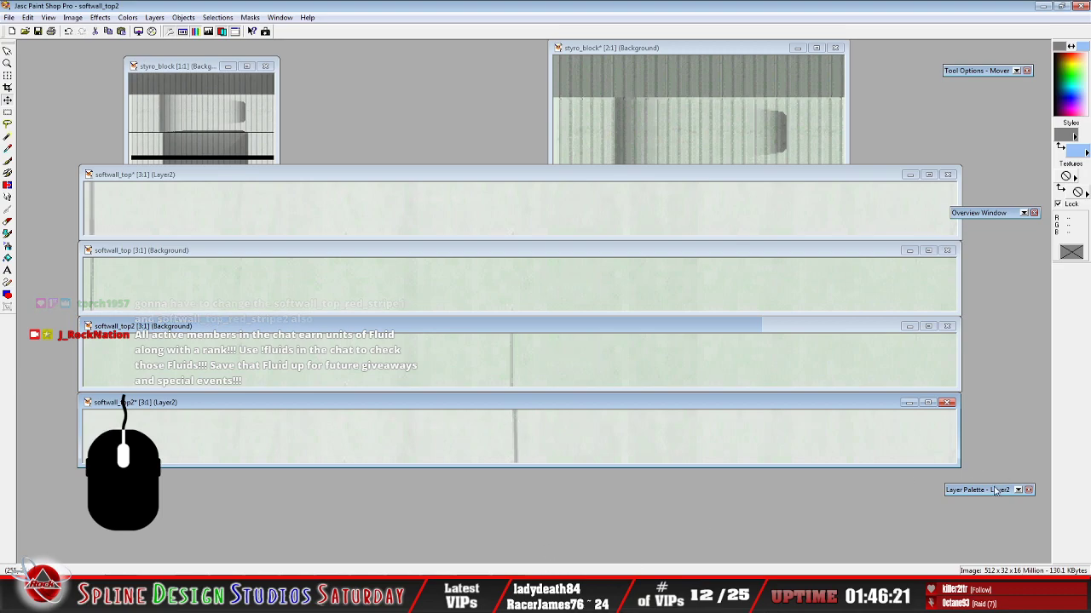
Flatten all layers of the paler softwall_top2 into a single background
click(154, 17)
mouse_move(205, 138)
click(281, 141)
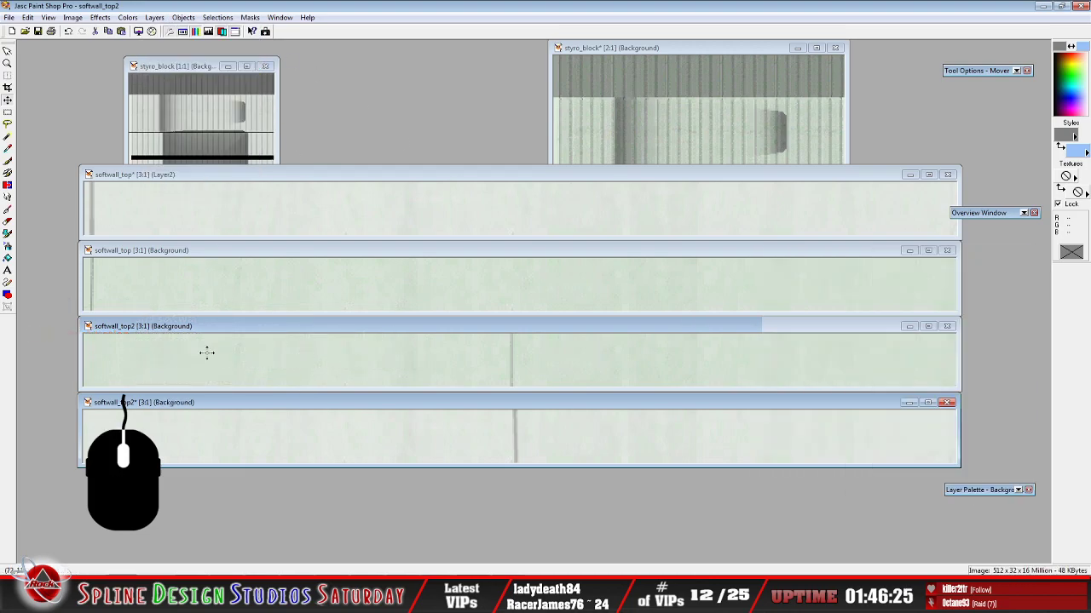
Save the realigned texture as a Windows bitmap in the trackmat folder, overwriting the existing softwall_top2 file
click(8, 17)
click(56, 102)
click(281, 404)
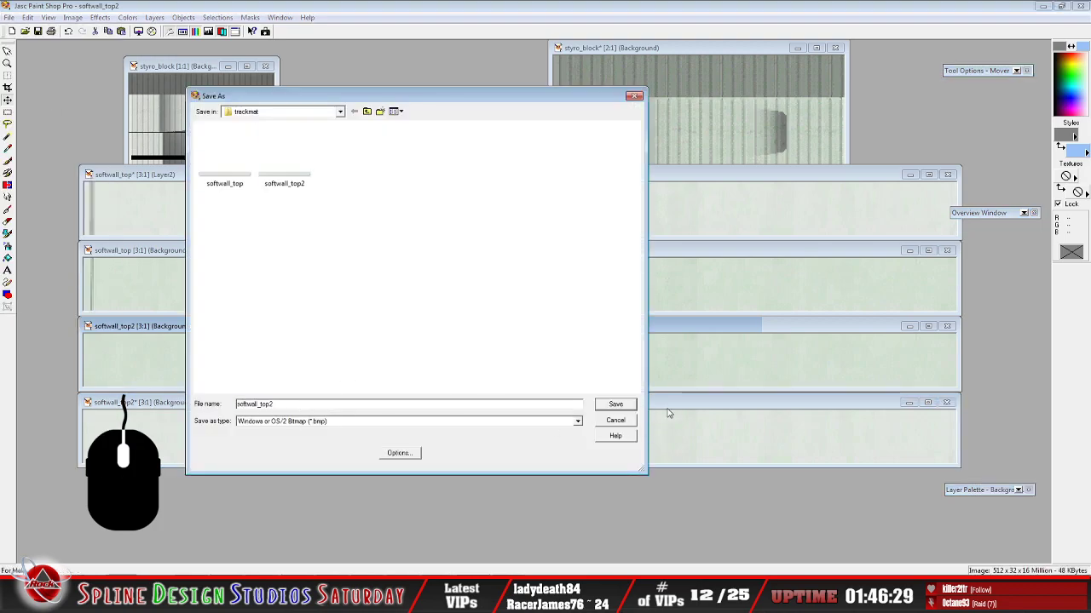
click(628, 407)
click(578, 298)
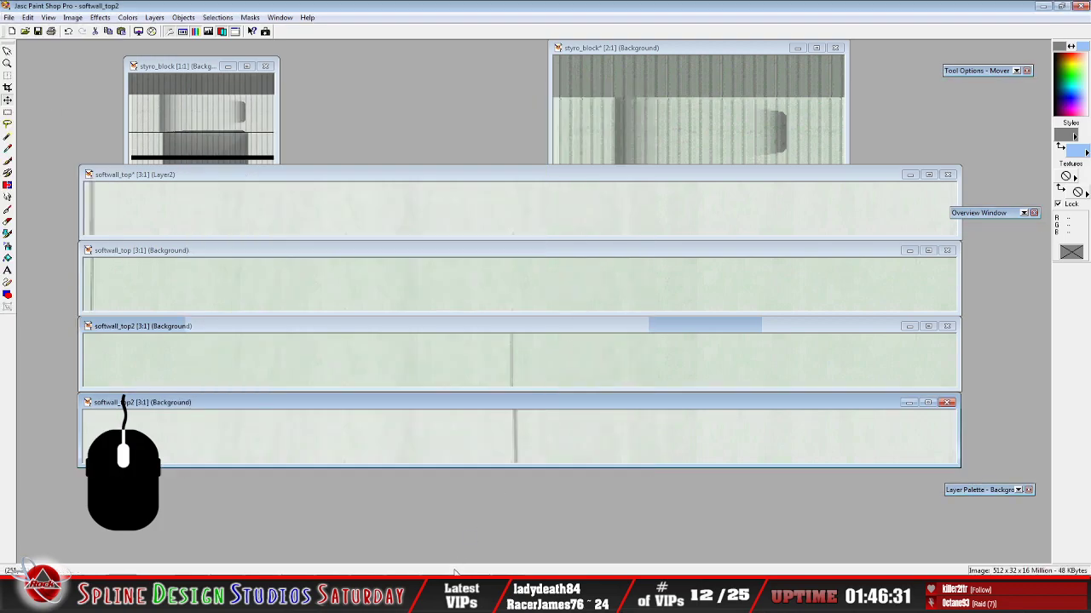
Switch to WinMip 2 and open the updated softwall_top2 bitmap from the Dover_2019_Chase_TE trackmat folder
key(alt+Tab)
click(10, 31)
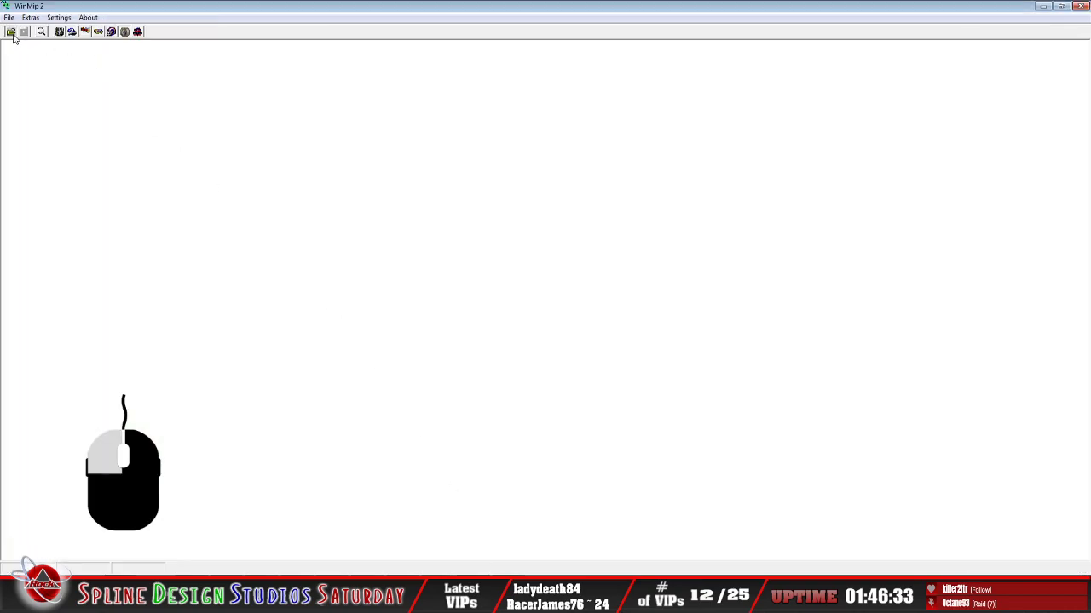
click(485, 347)
scroll(486, 346, down, 10)
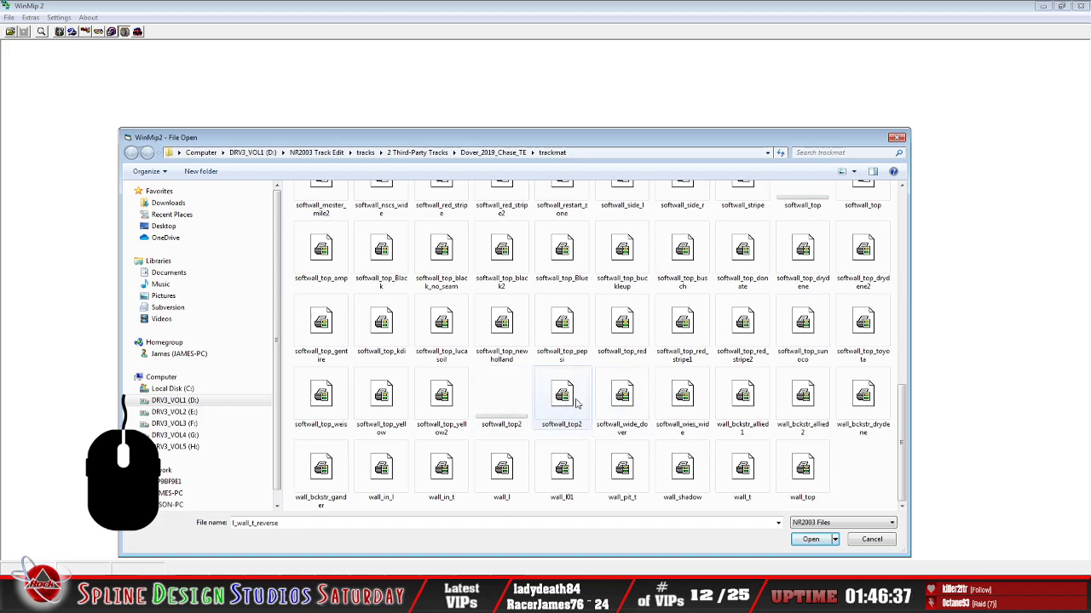
click(511, 417)
click(833, 537)
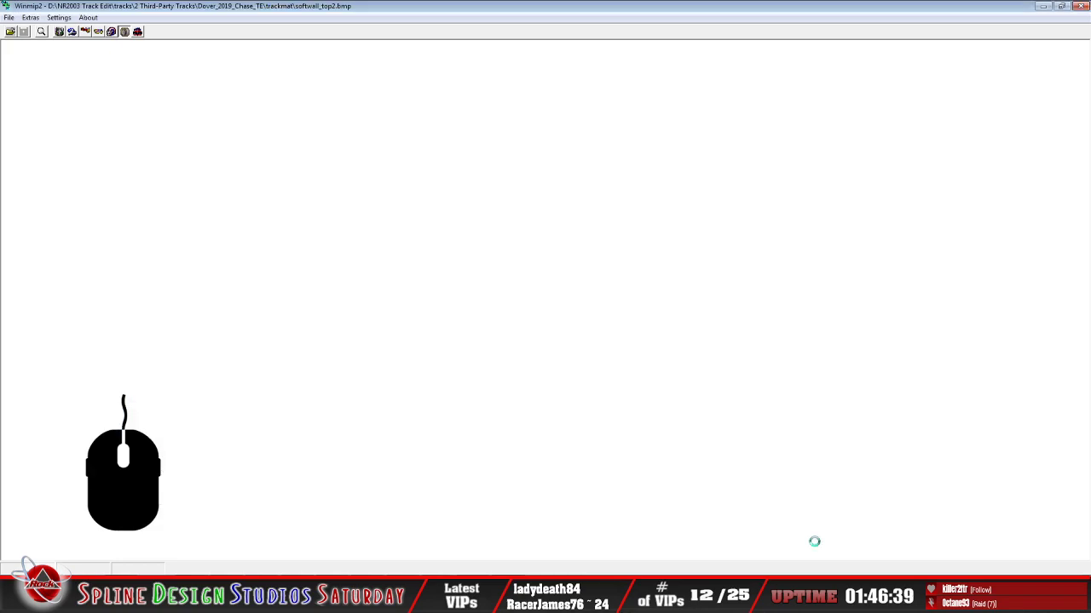
Set the updated softwall_top2 image's file format to mip and its Mapp. value to 2
drag(214, 49, 362, 168)
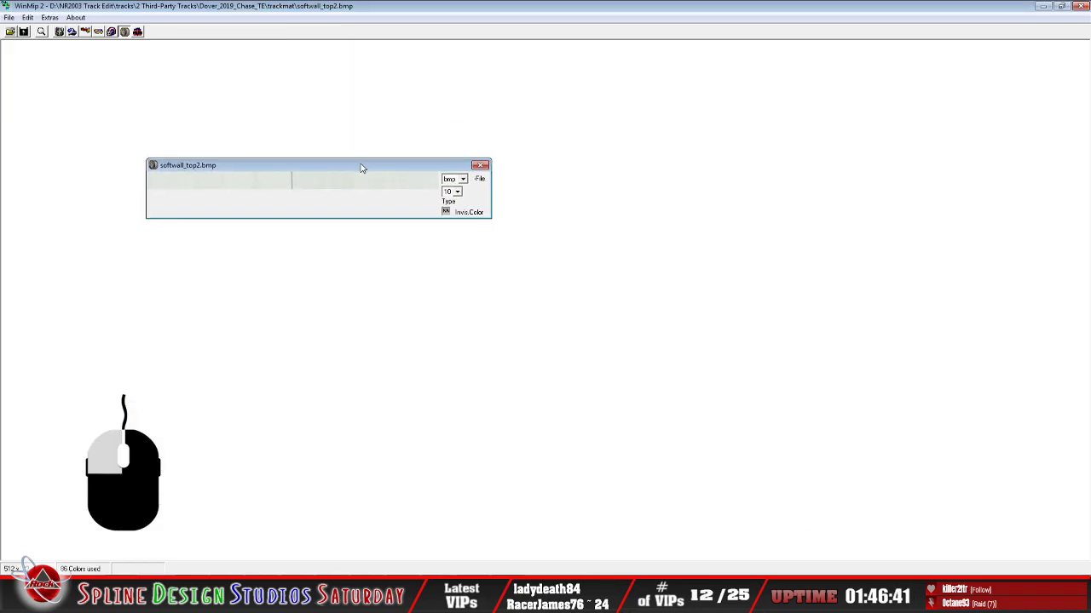
click(462, 178)
click(455, 204)
click(480, 204)
click(480, 232)
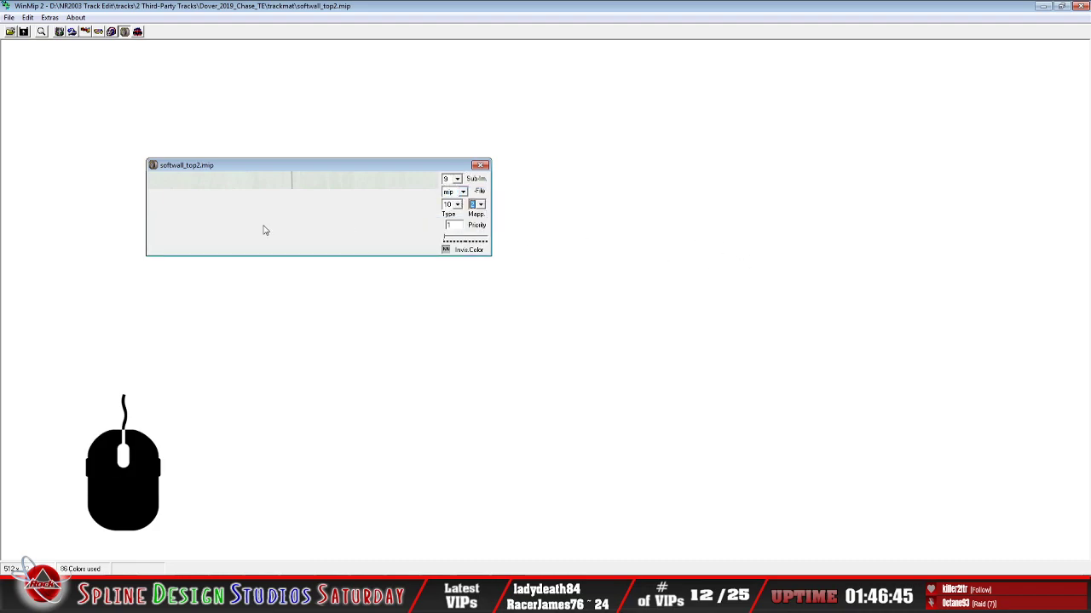
Save the converted image as softwall_top2 in Mip format in the trackmat folder, overwriting the existing file
click(9, 17)
click(37, 54)
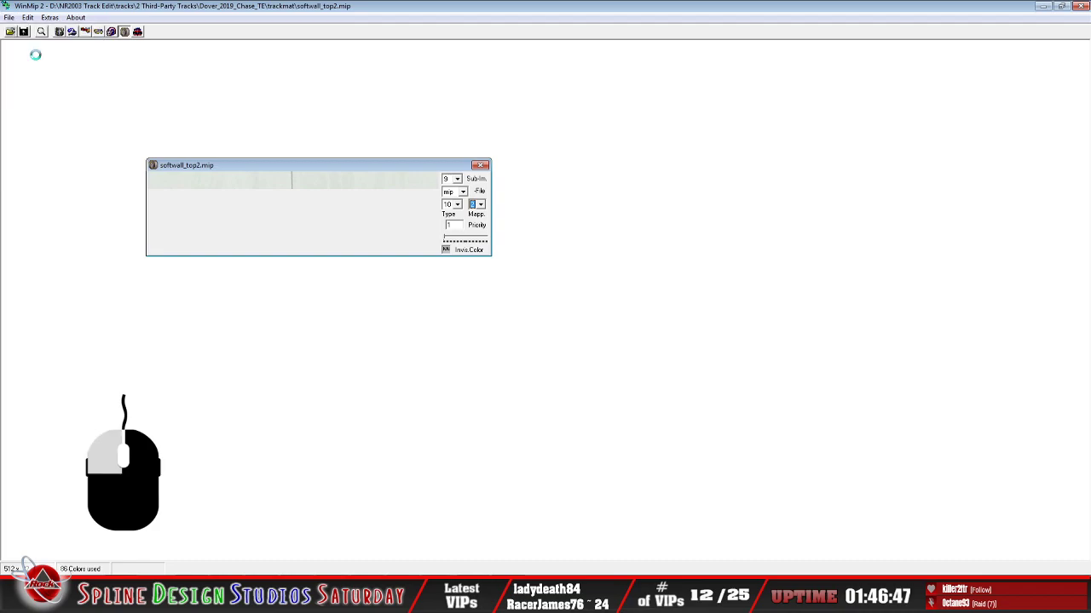
click(306, 516)
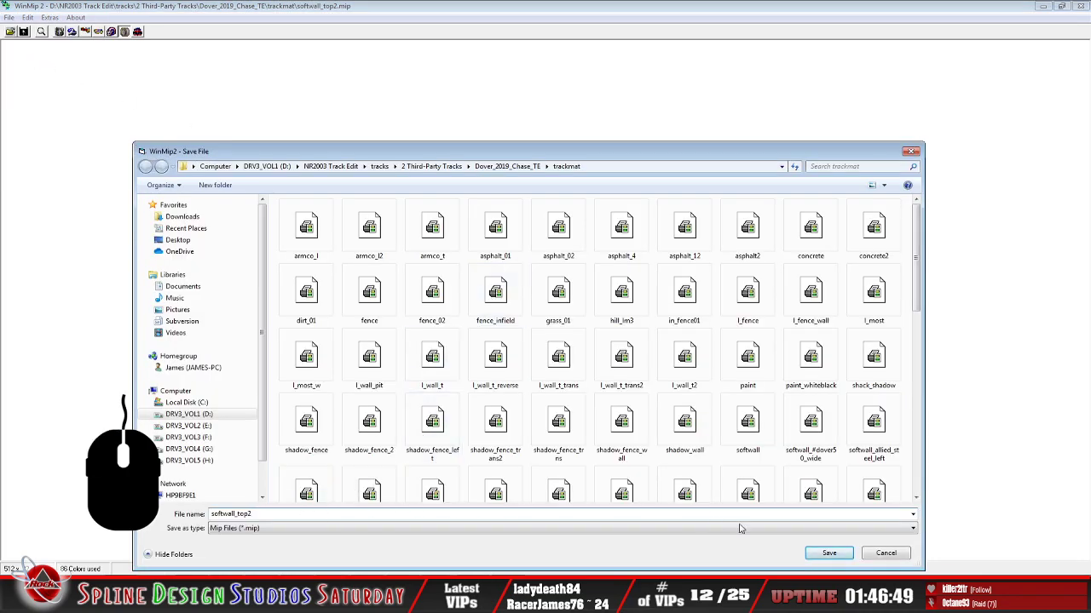
click(826, 554)
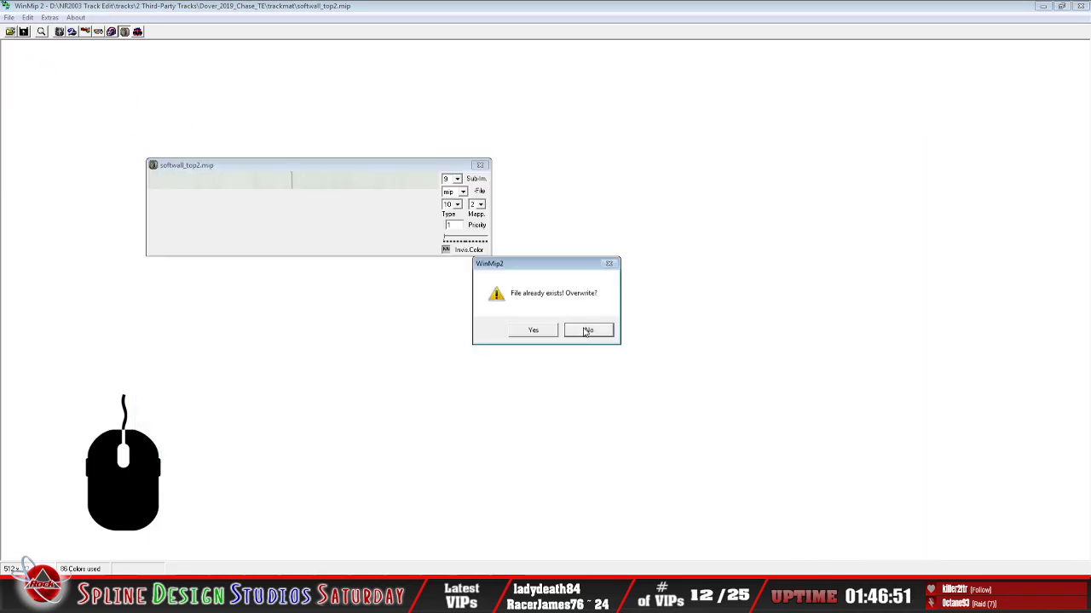
click(530, 331)
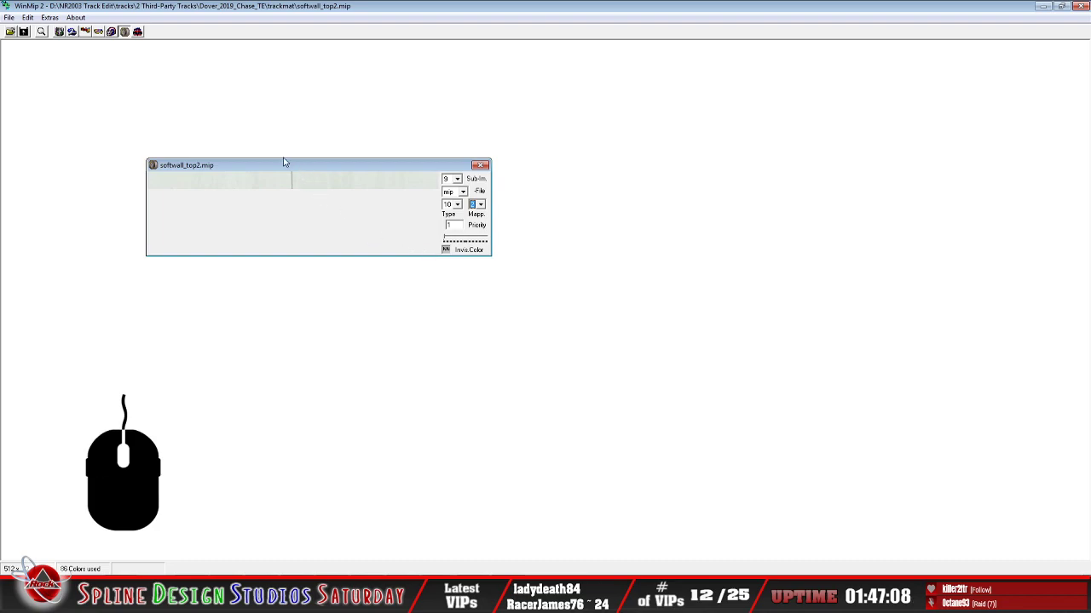
Close the converted softwall_top2 image and minimize WinMip 2
click(9, 17)
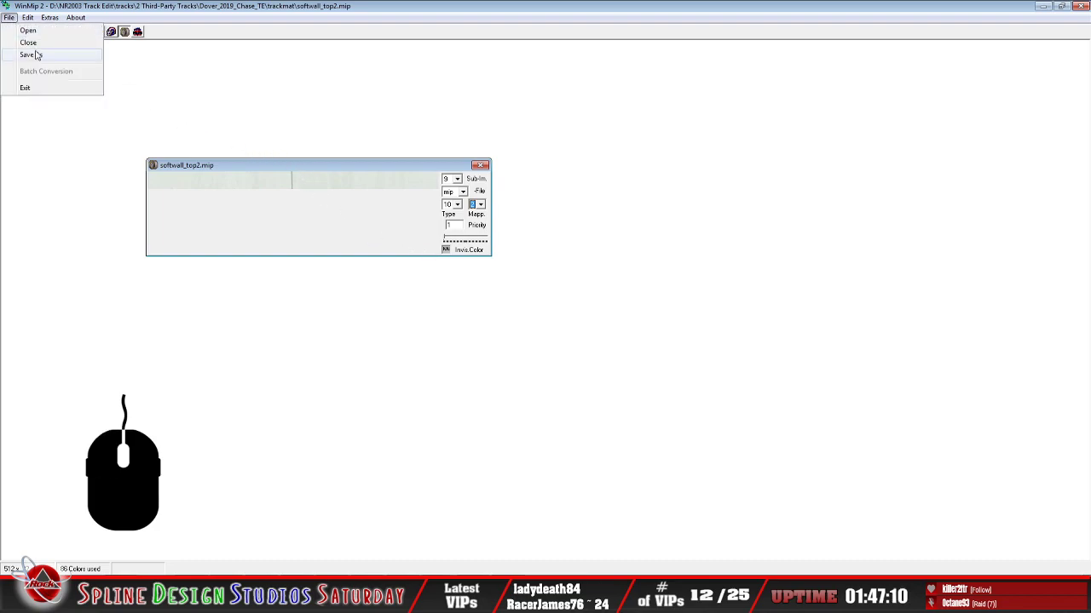
click(37, 40)
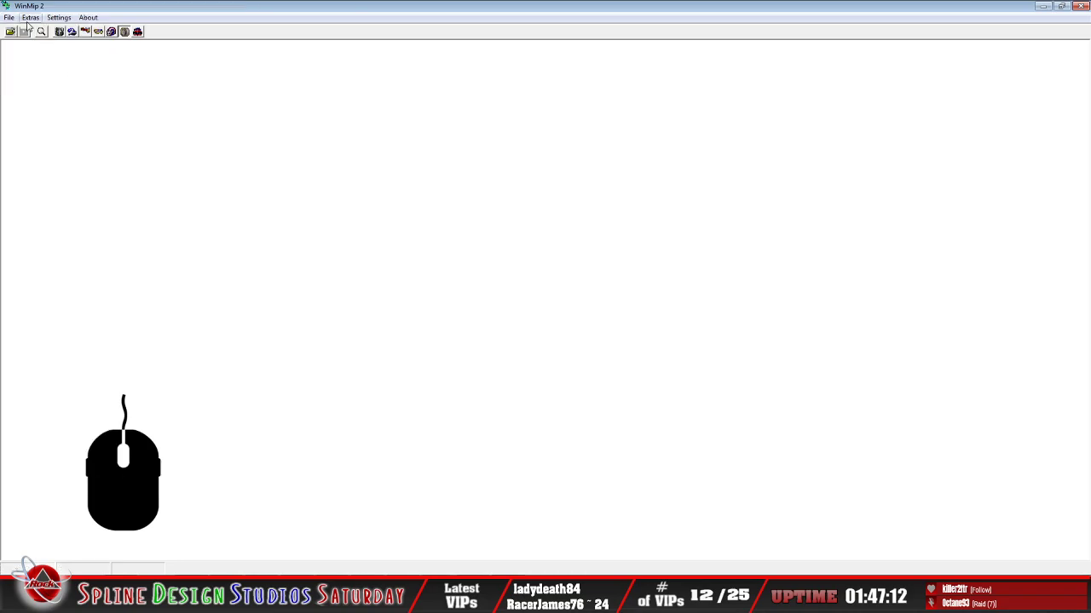
click(1042, 6)
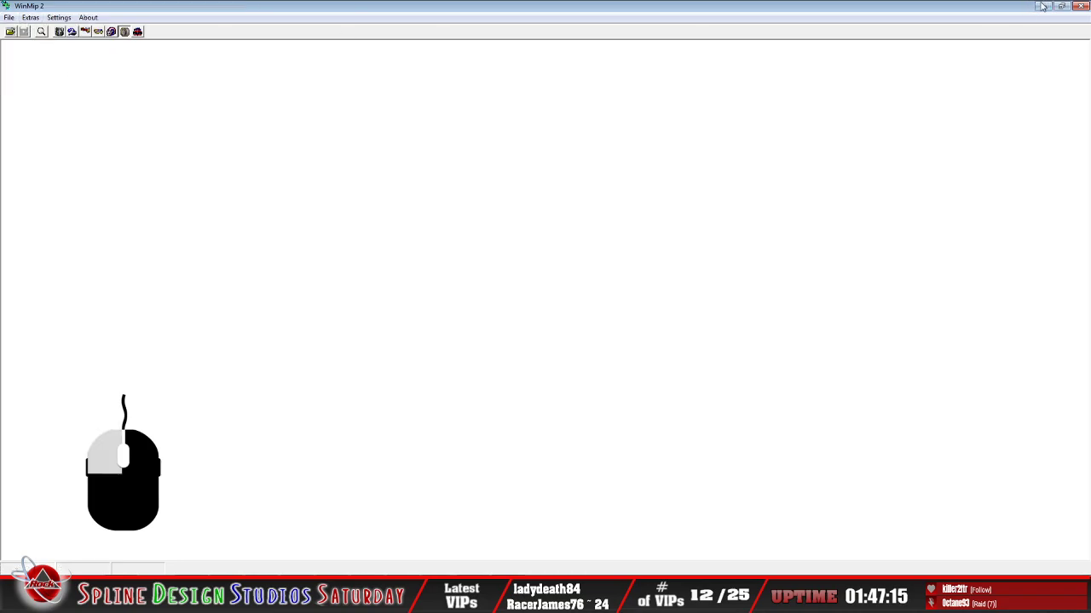
click(1043, 6)
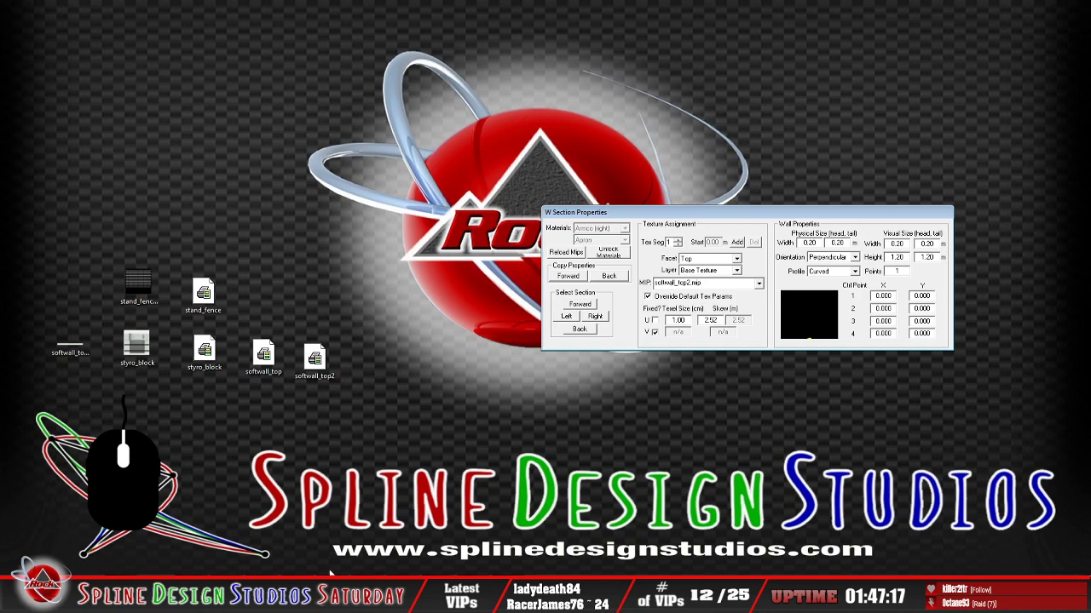
Switch to Sandbox's Camera View and reload the mips from the W Section Properties
click(462, 552)
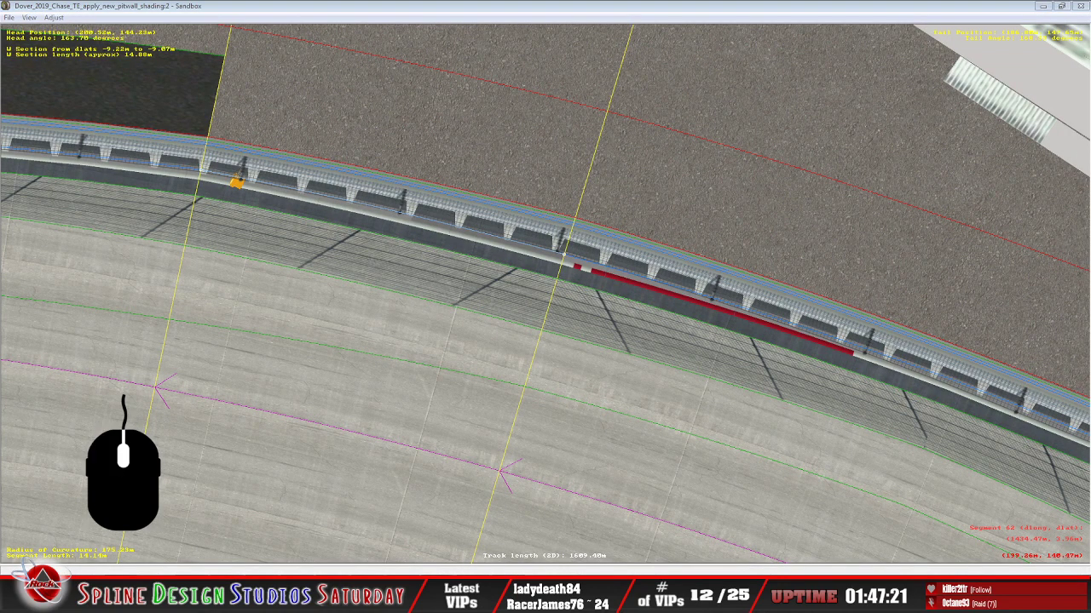
click(468, 534)
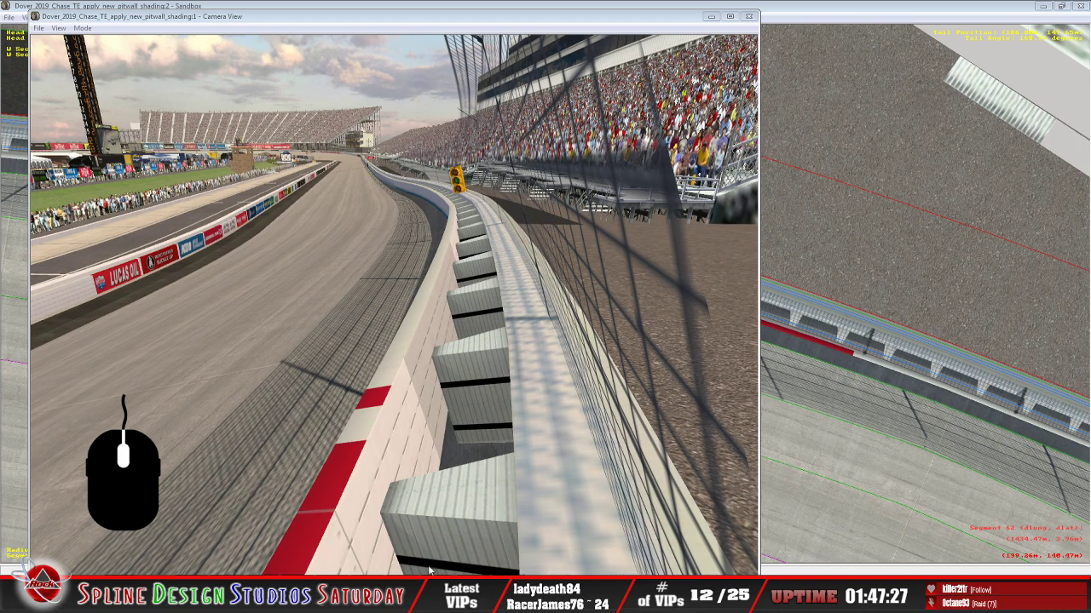
key(w)
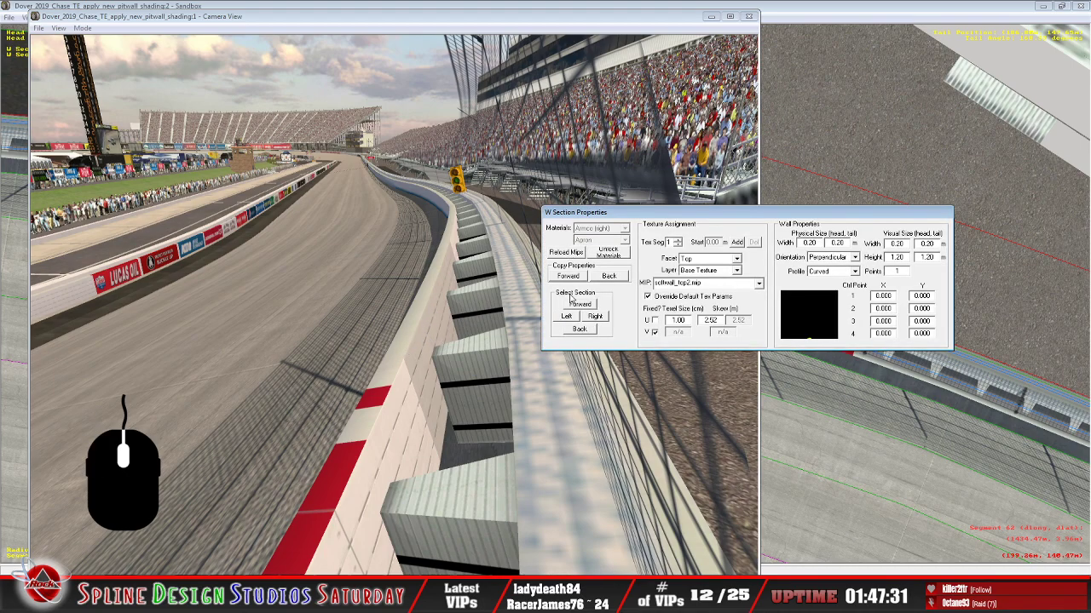
click(566, 252)
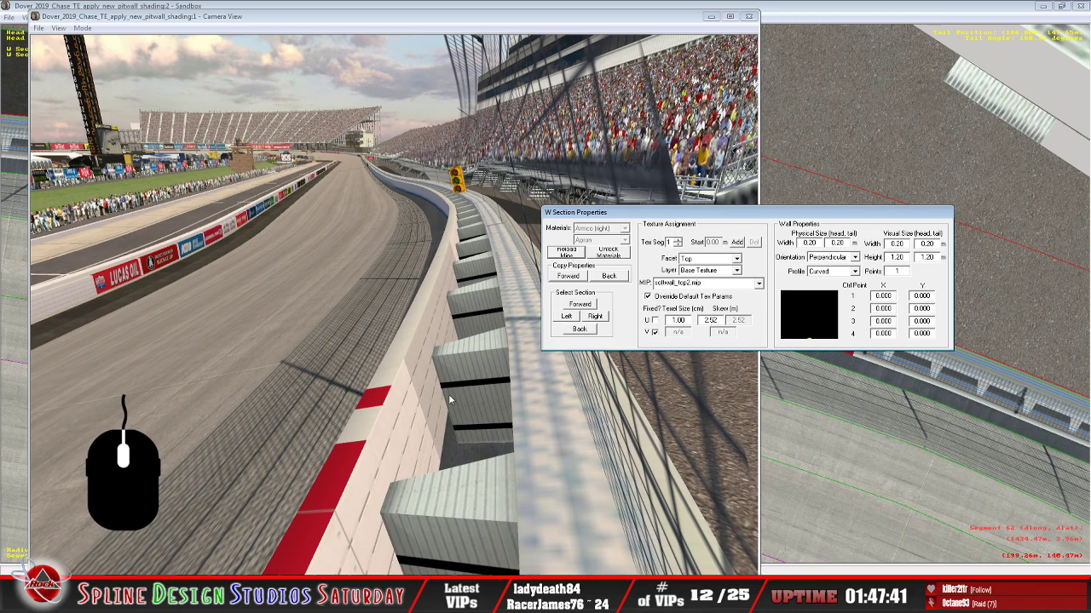
Move the camera in Slew Mode along the soft wall to examine the reloaded top texture
click(433, 411)
click(92, 28)
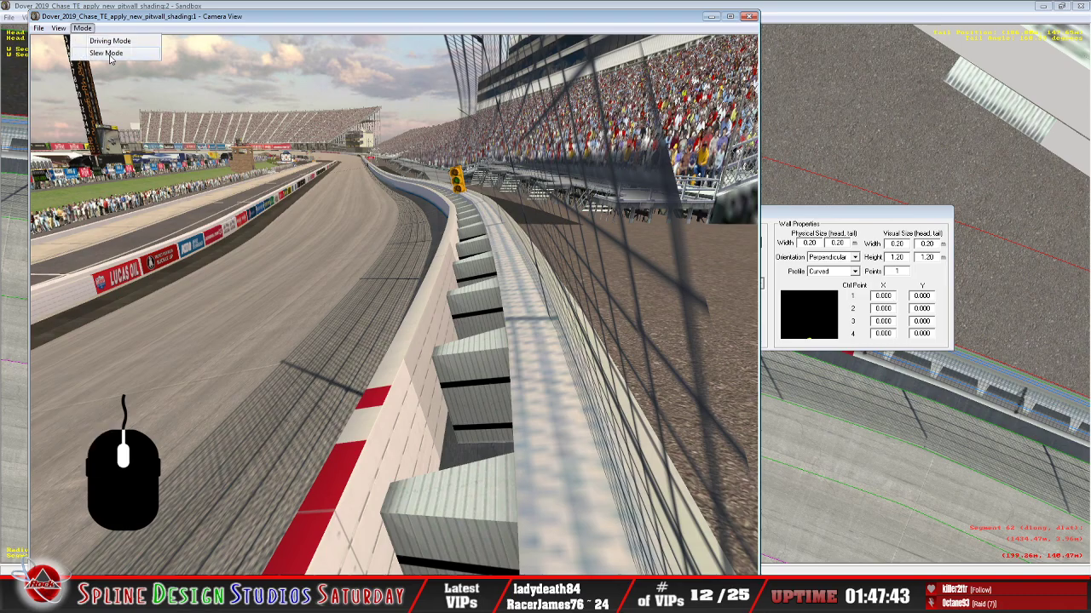
click(108, 53)
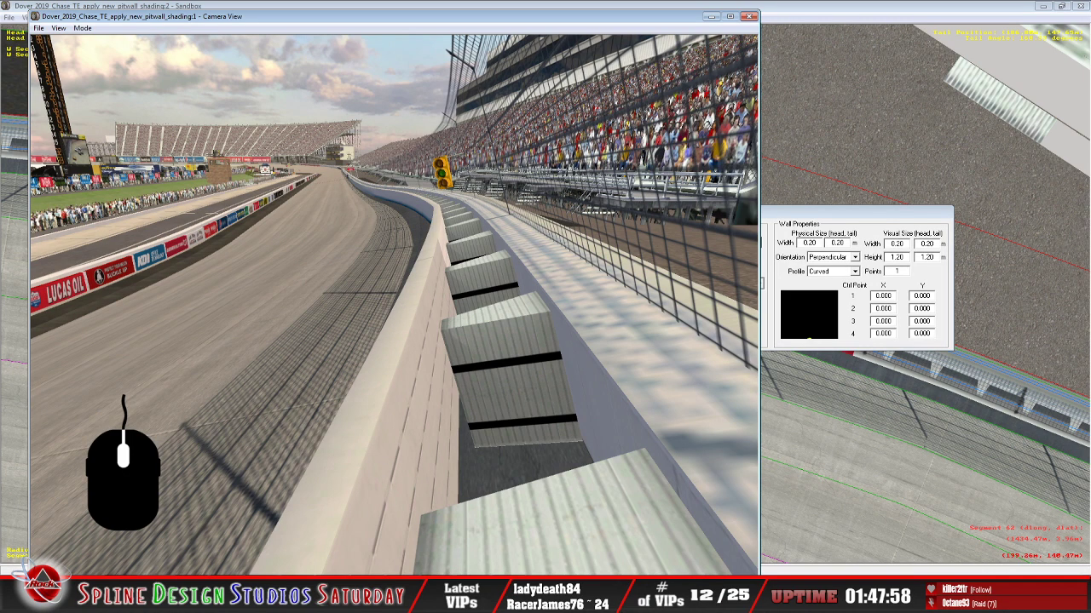
Switch to WinMip 2 and open softwall_top2.mip from the Dover_2019_Chase_TE trackmat folder, moving its window towards the middle of the workspace
click(545, 597)
click(11, 31)
click(491, 315)
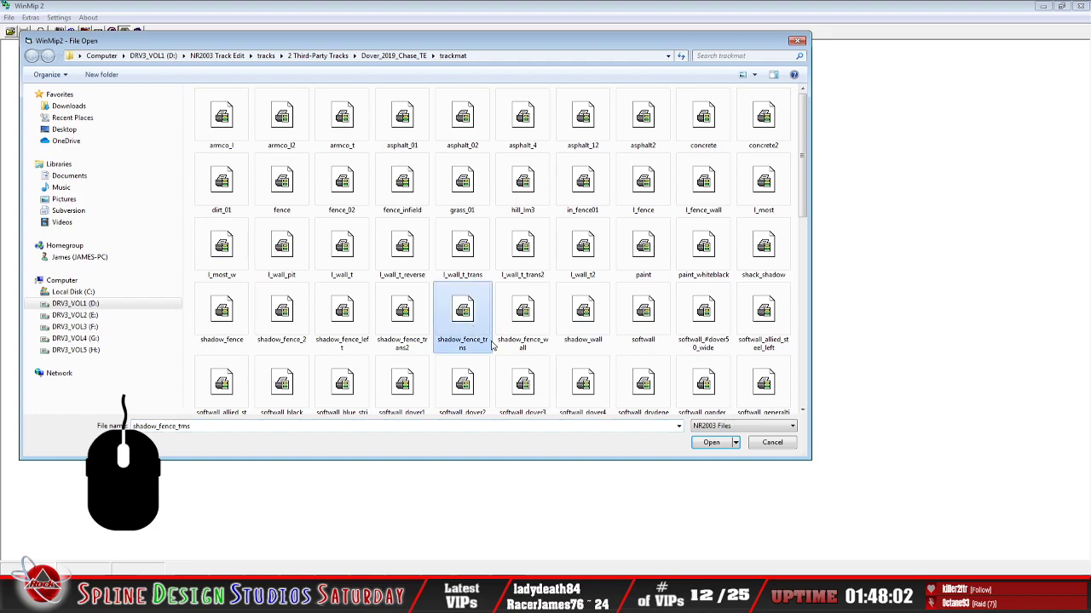
scroll(496, 355, down, 5)
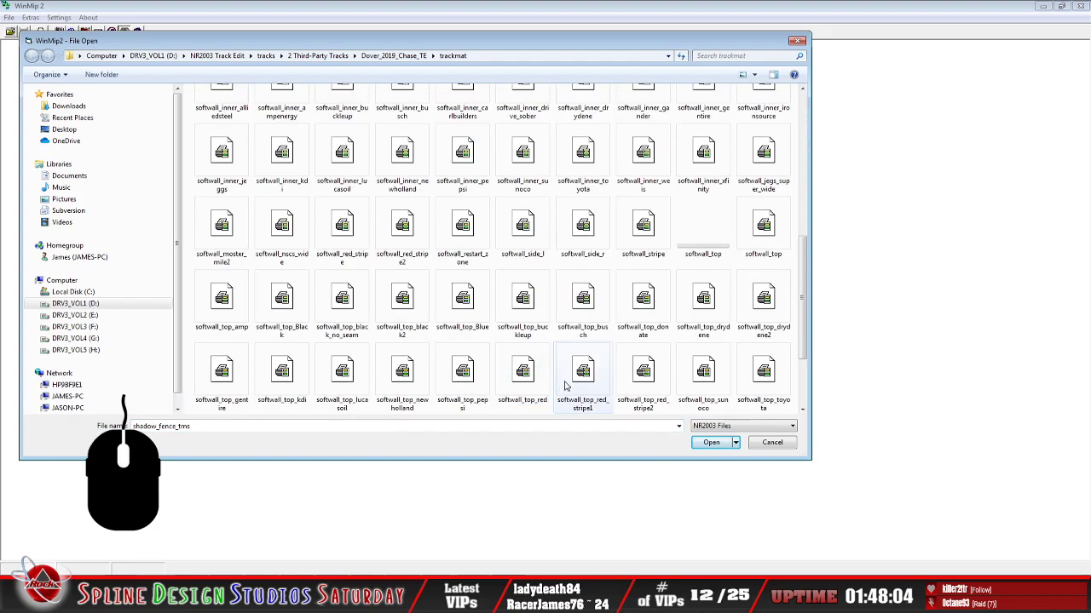
click(401, 300)
scroll(402, 307, down, 2)
click(461, 329)
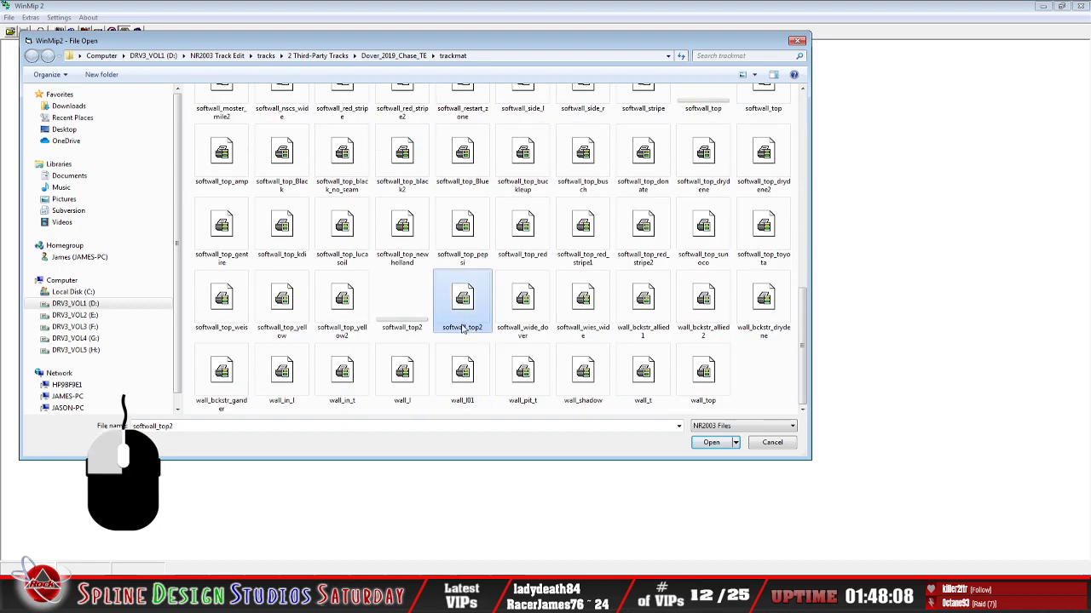
click(697, 444)
drag(171, 52, 414, 181)
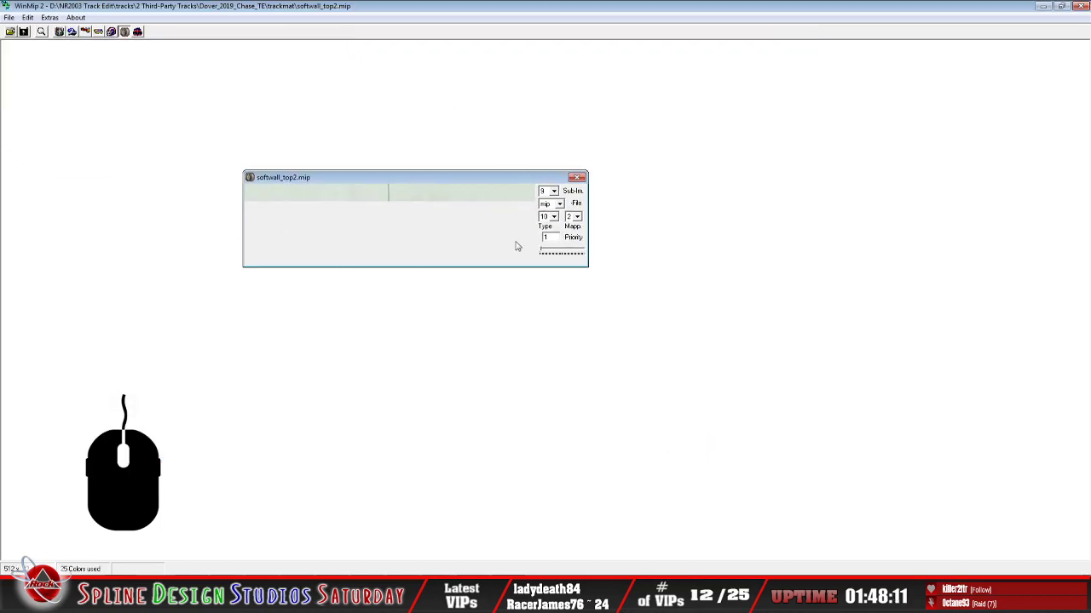
Open the Desktop copy of softwall_top2.mip and arrange it below the trackmat version for comparison
click(14, 34)
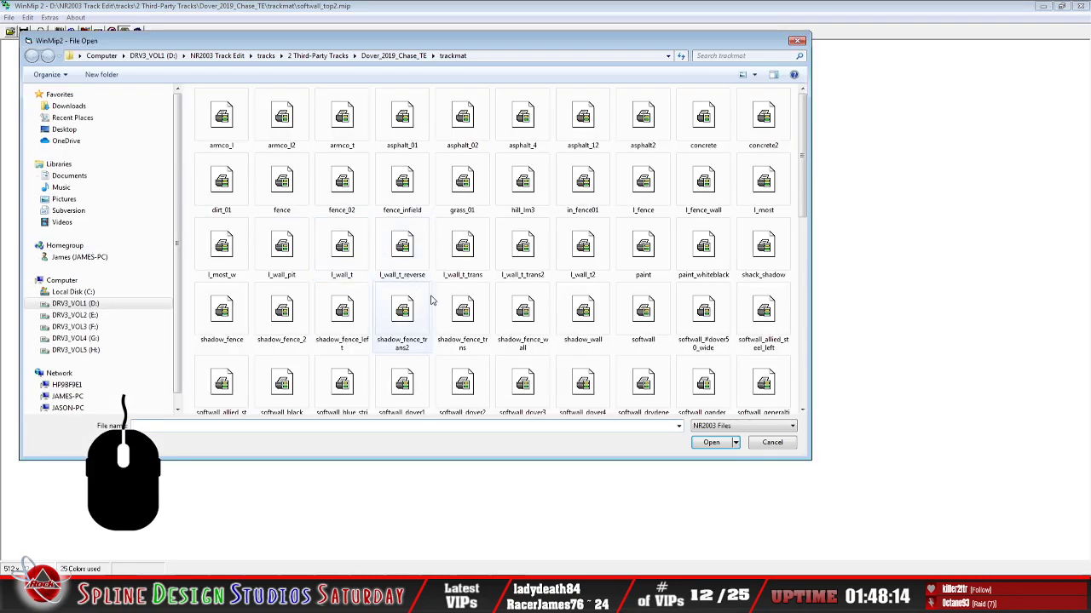
click(65, 130)
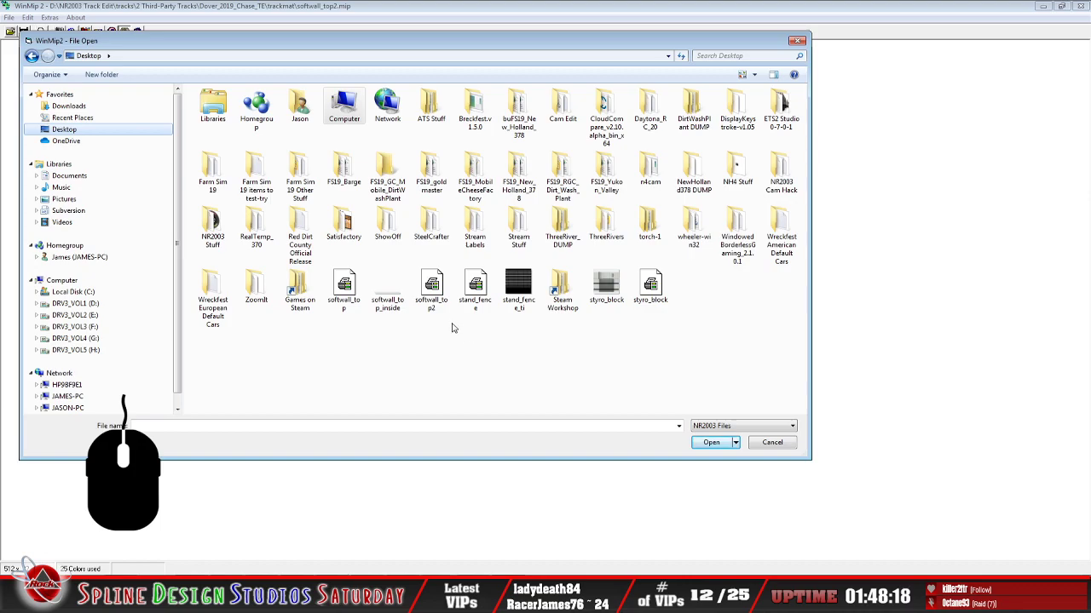
click(431, 288)
click(709, 442)
drag(434, 192, 425, 284)
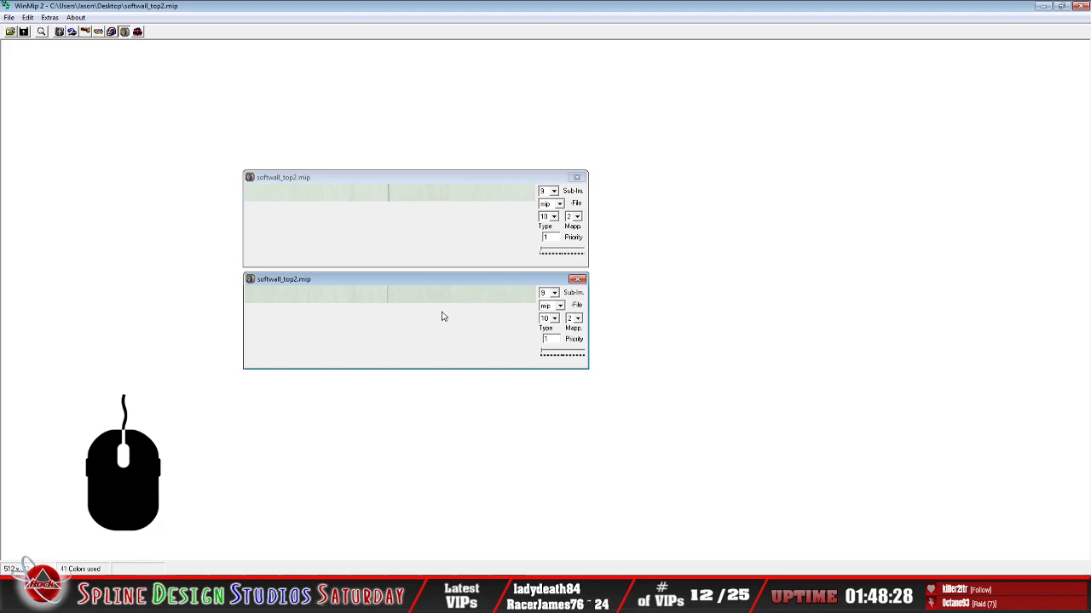
drag(387, 183, 392, 166)
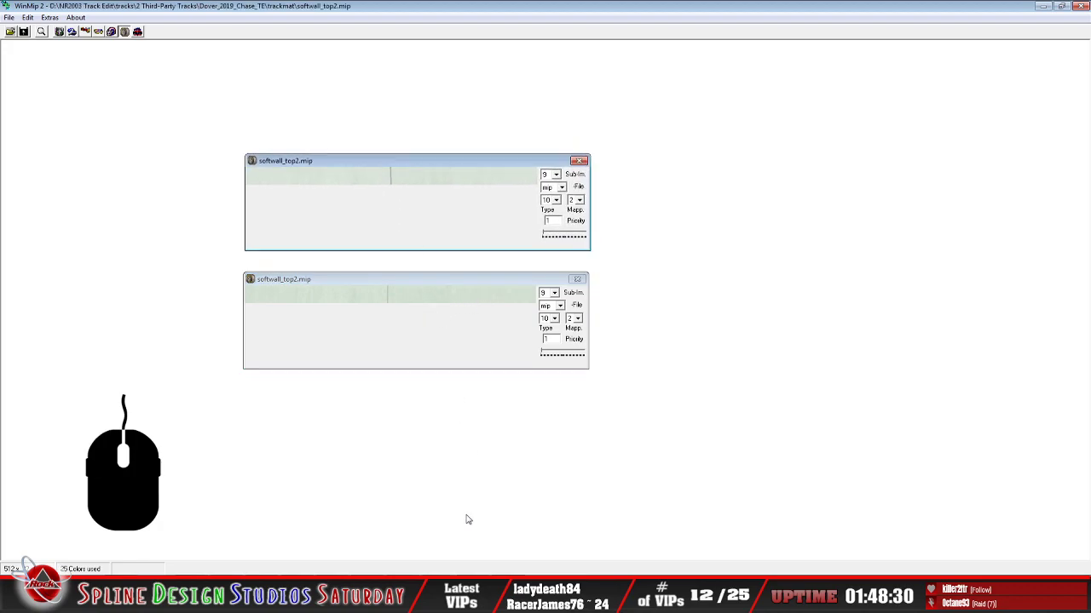
Return to Sandbox's Camera View and examine the soft wall's top seams from several positions in Slew Mode
click(453, 588)
click(475, 530)
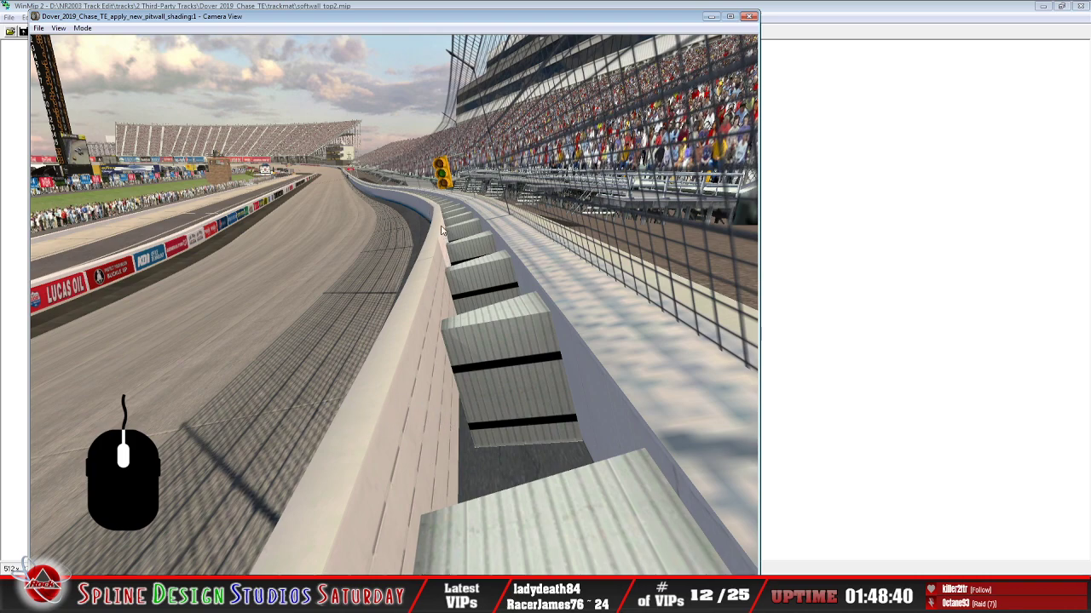
click(82, 29)
click(107, 51)
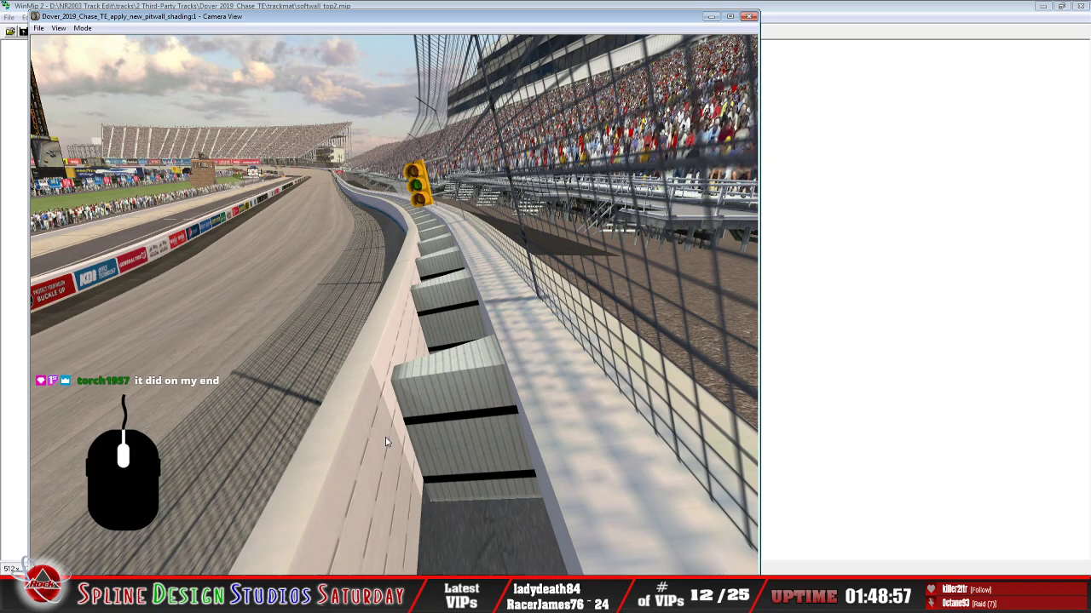
click(82, 28)
click(111, 55)
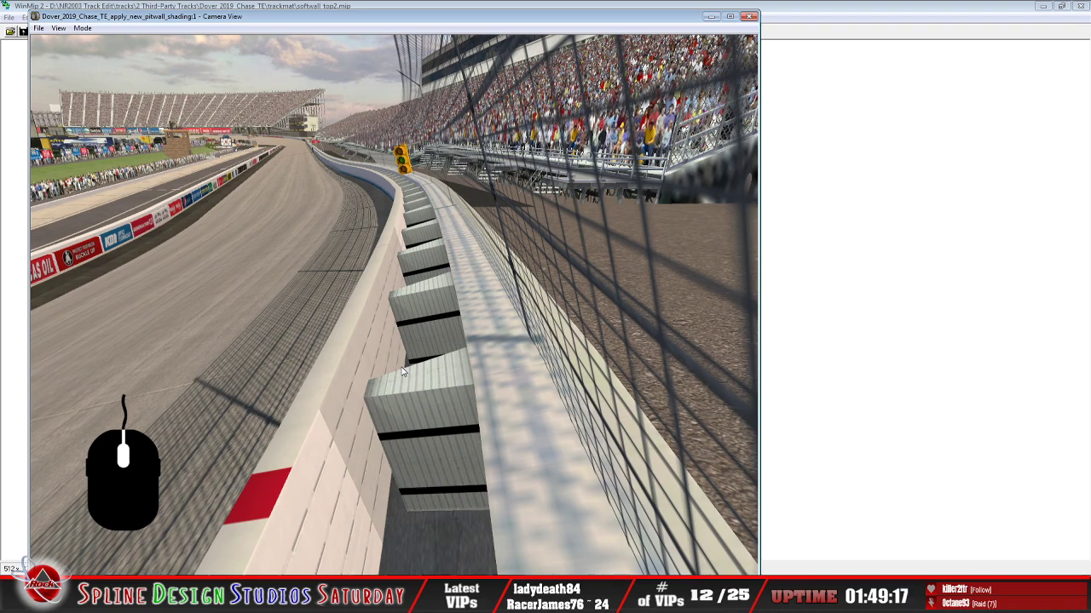
Switch between WinMip 2 and the Camera View to compare both softwall_top2 images with the rendered wall top
click(512, 596)
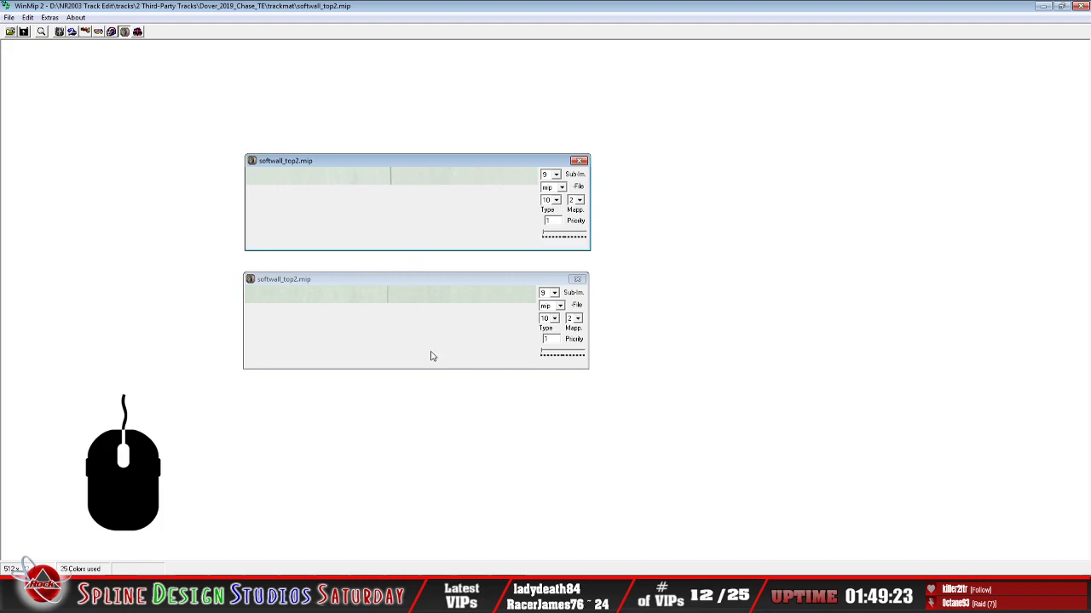
click(439, 385)
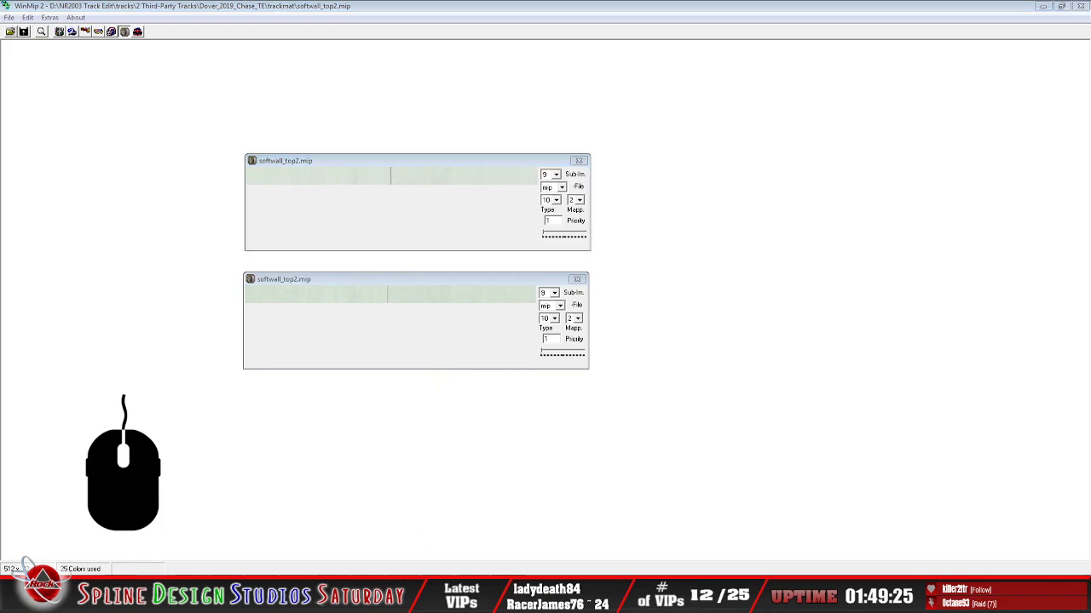
key(alt+Tab)
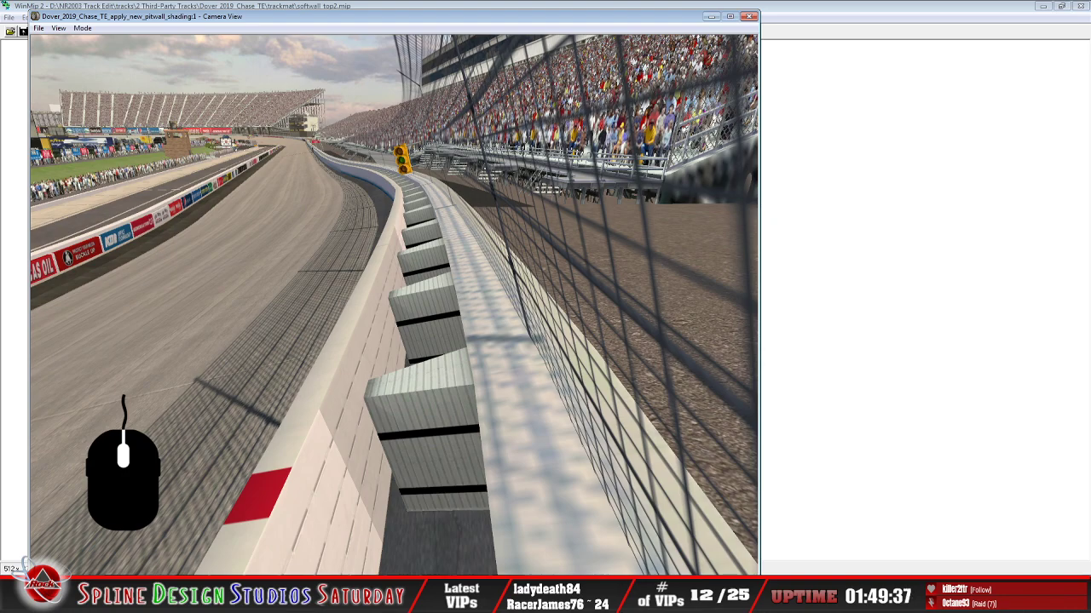
key(alt+Tab)
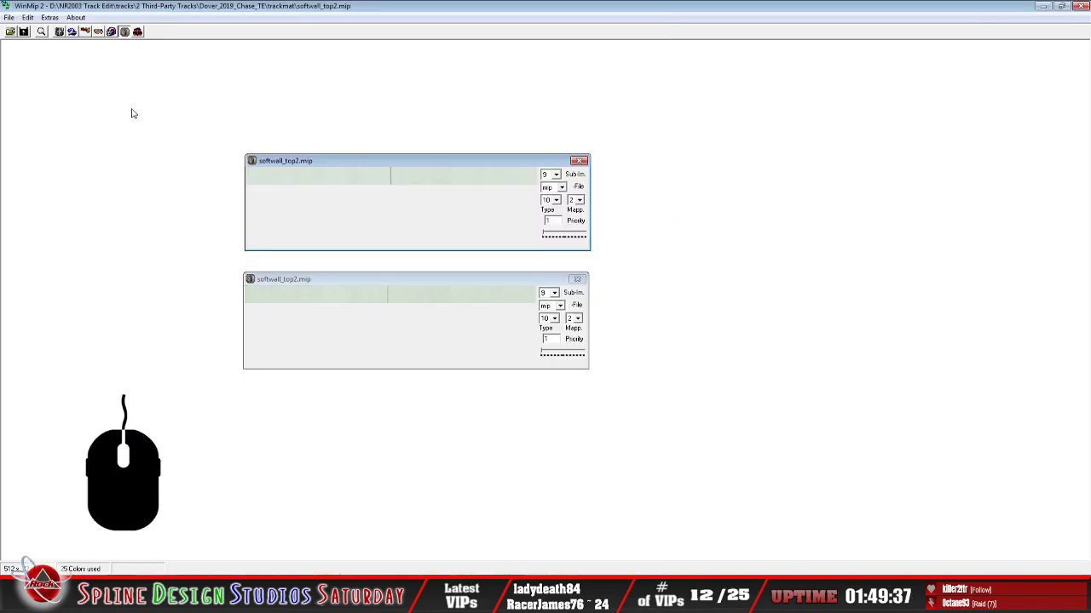
Start opening another texture in WinMip 2 and browse to the NR2003 Track Edit\tracks folder on drive D
click(11, 32)
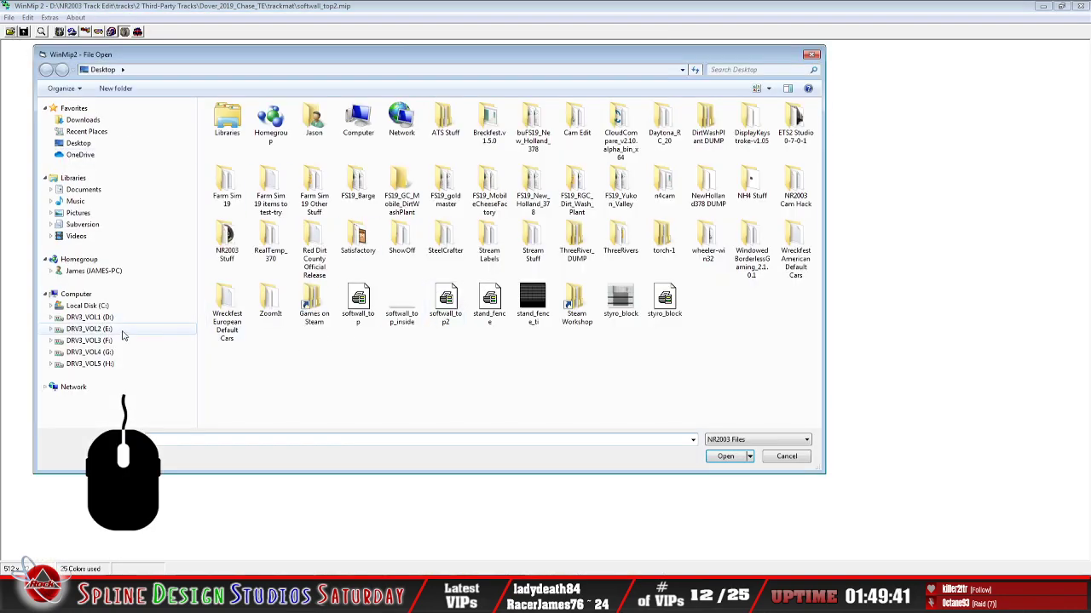
click(101, 317)
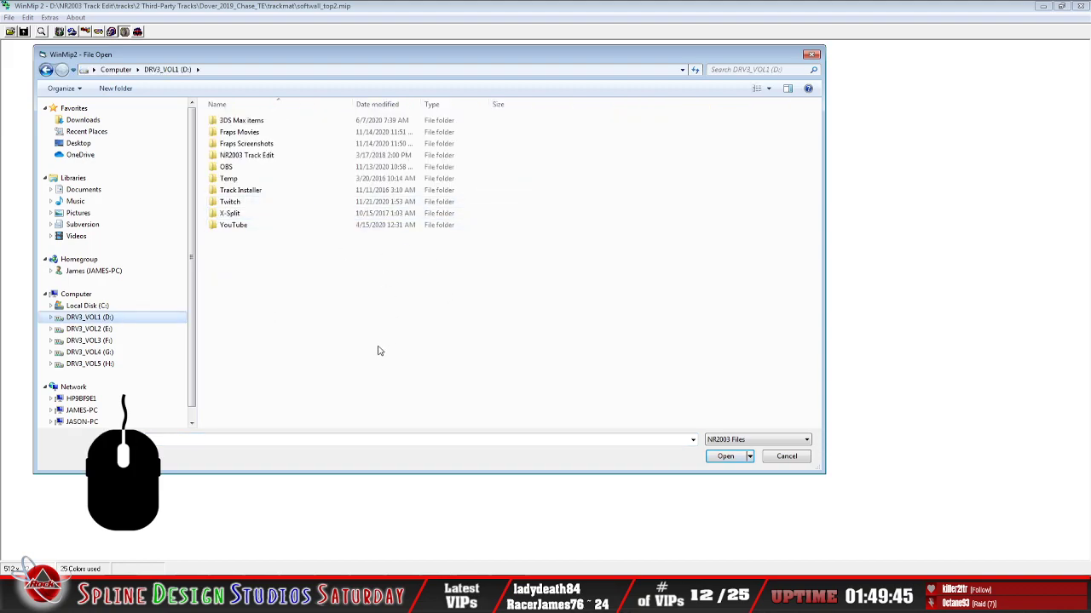
double_click(254, 156)
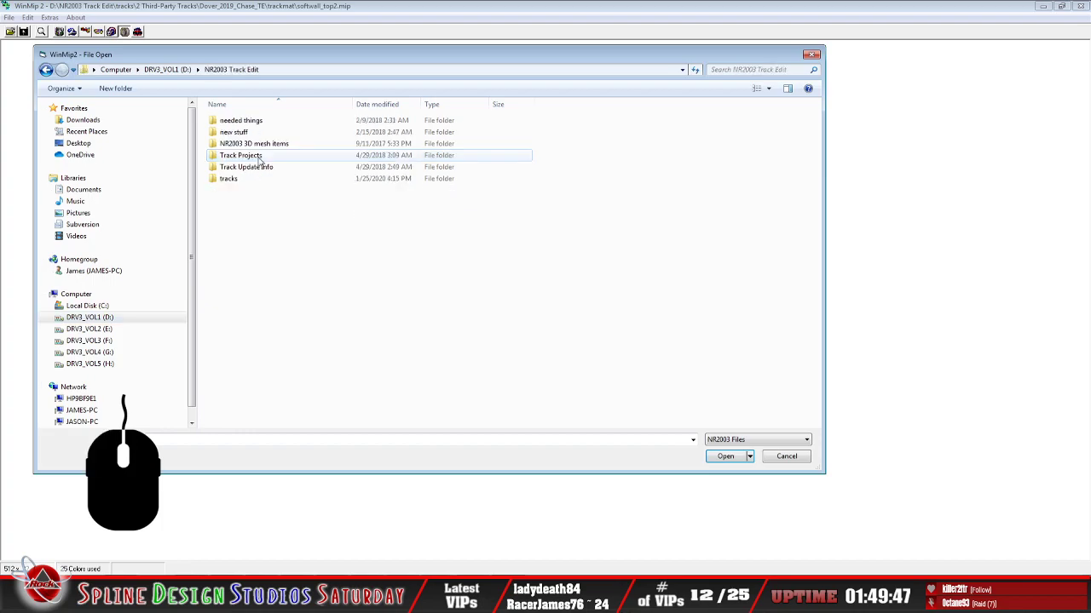
double_click(232, 180)
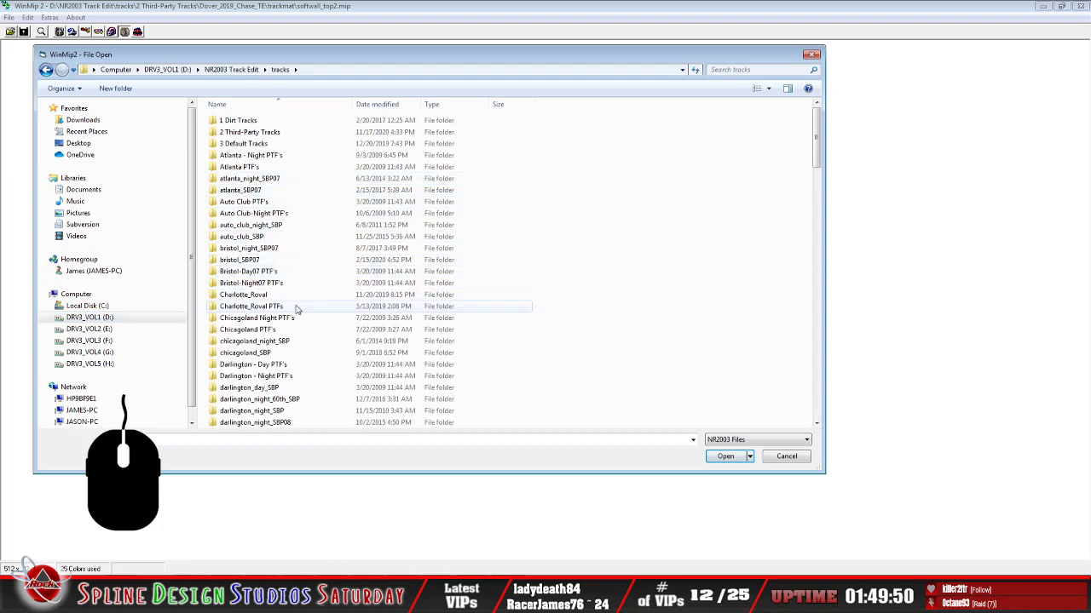
Look through the tracks folder and browse to the trackmat folder inside darlington_night_SBP15
scroll(287, 324, down, 10)
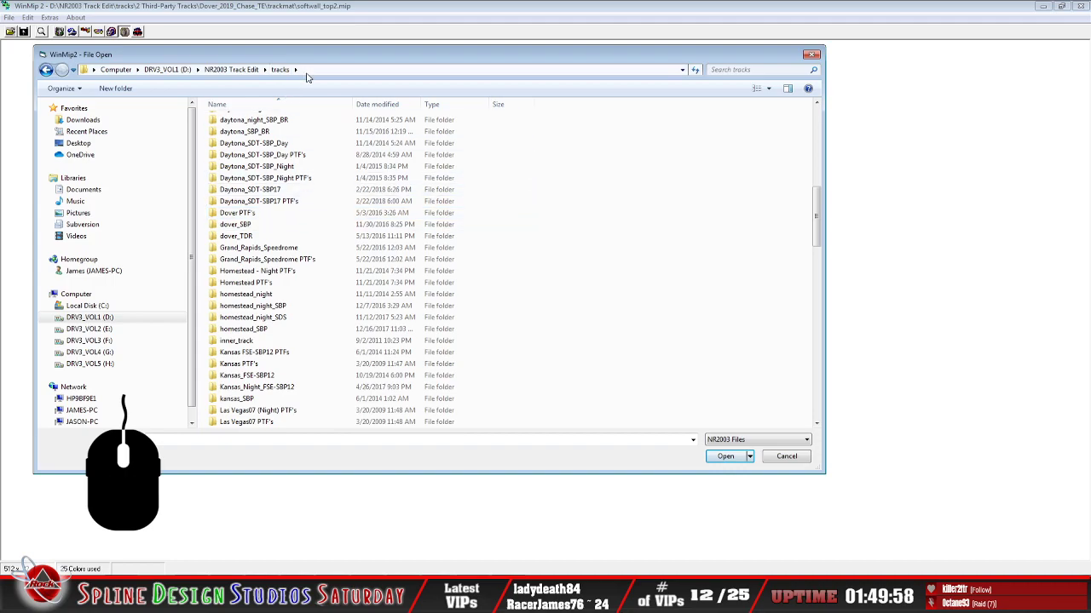
click(242, 283)
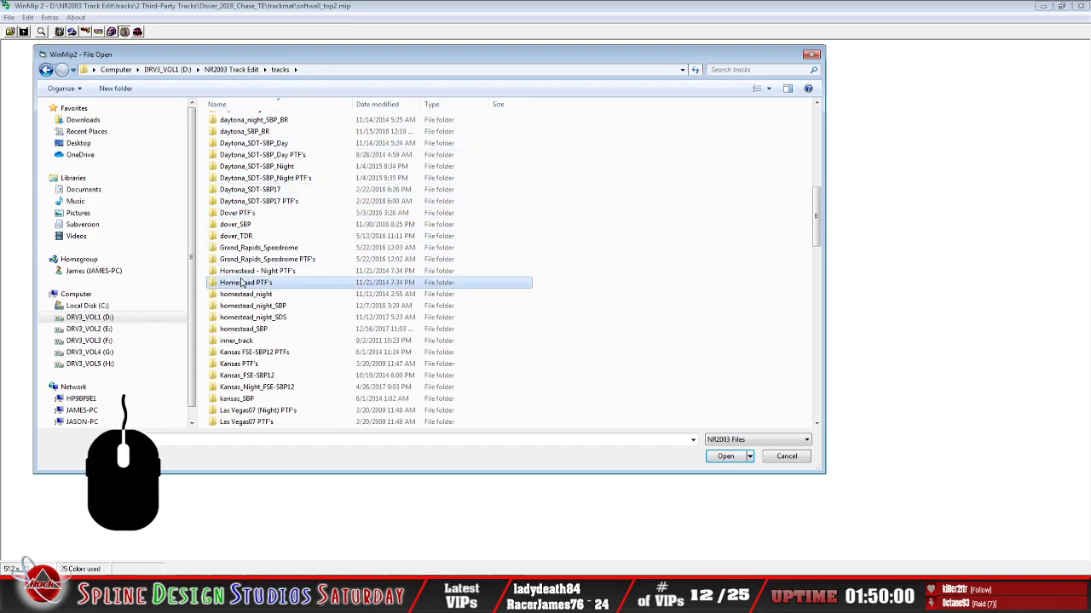
scroll(242, 283, up, 2)
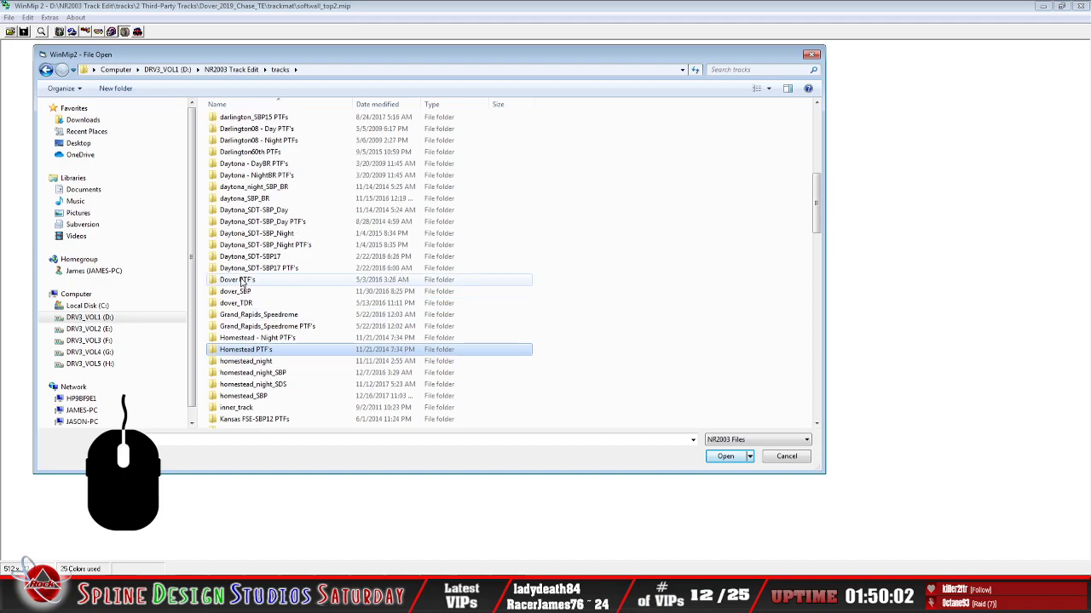
click(323, 71)
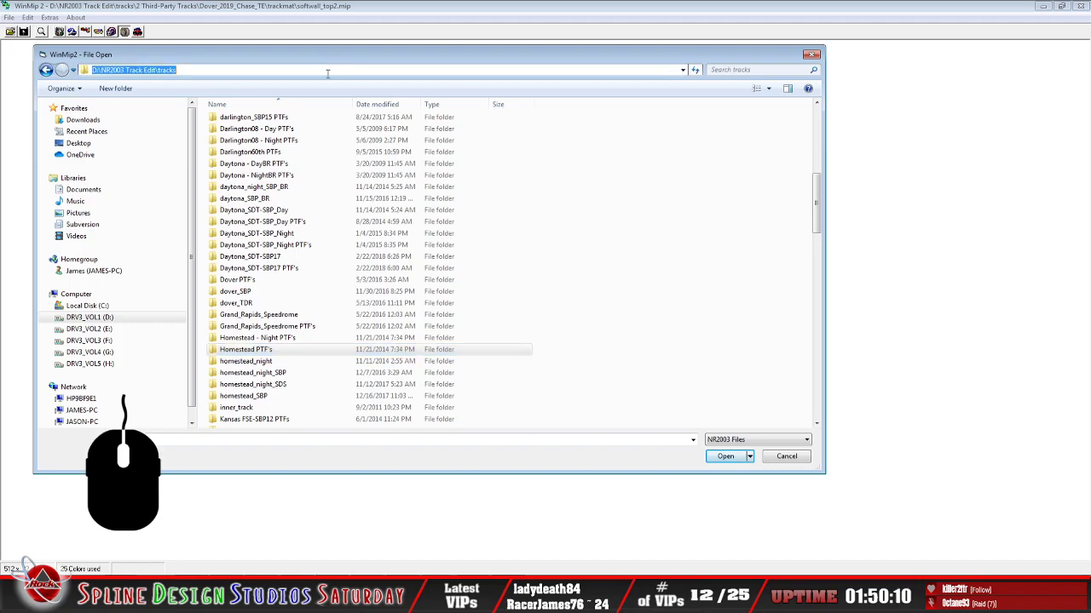
click(251, 198)
scroll(278, 236, up, 4)
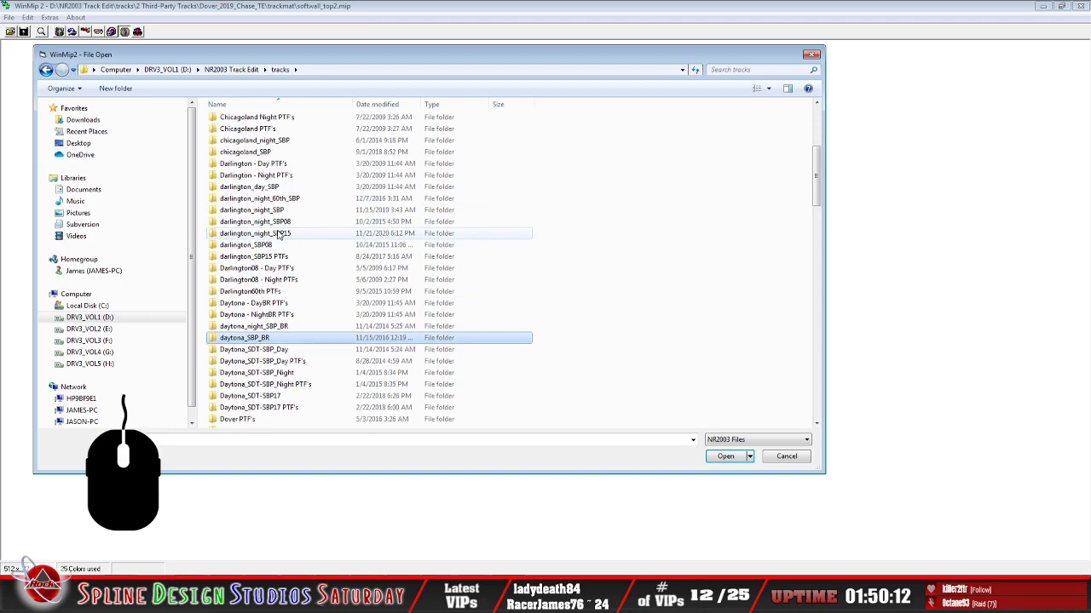
scroll(278, 236, down, 7)
scroll(279, 249, up, 7)
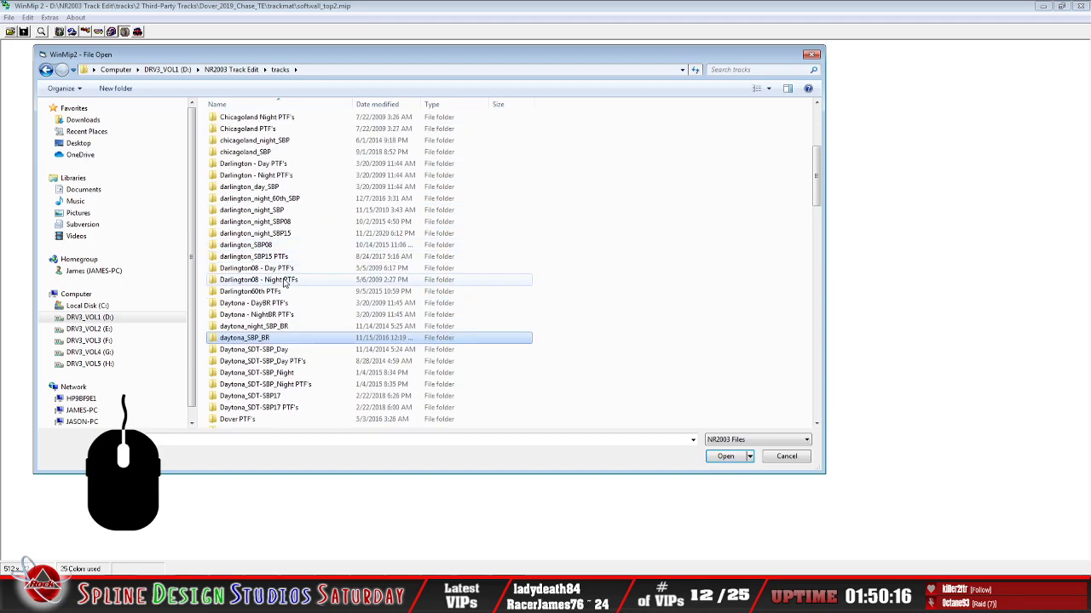
double_click(283, 237)
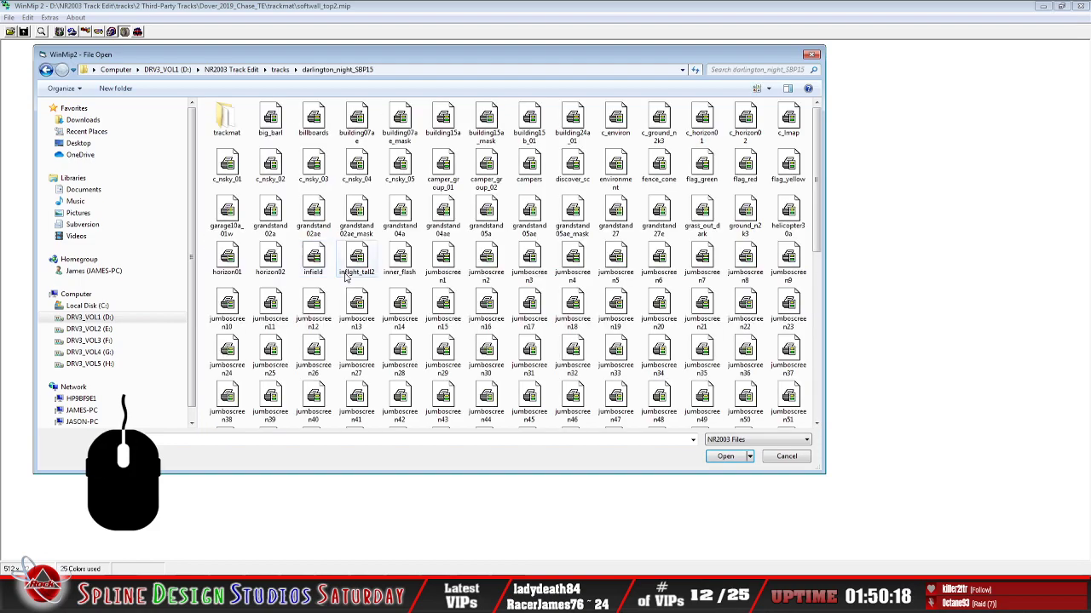
double_click(226, 135)
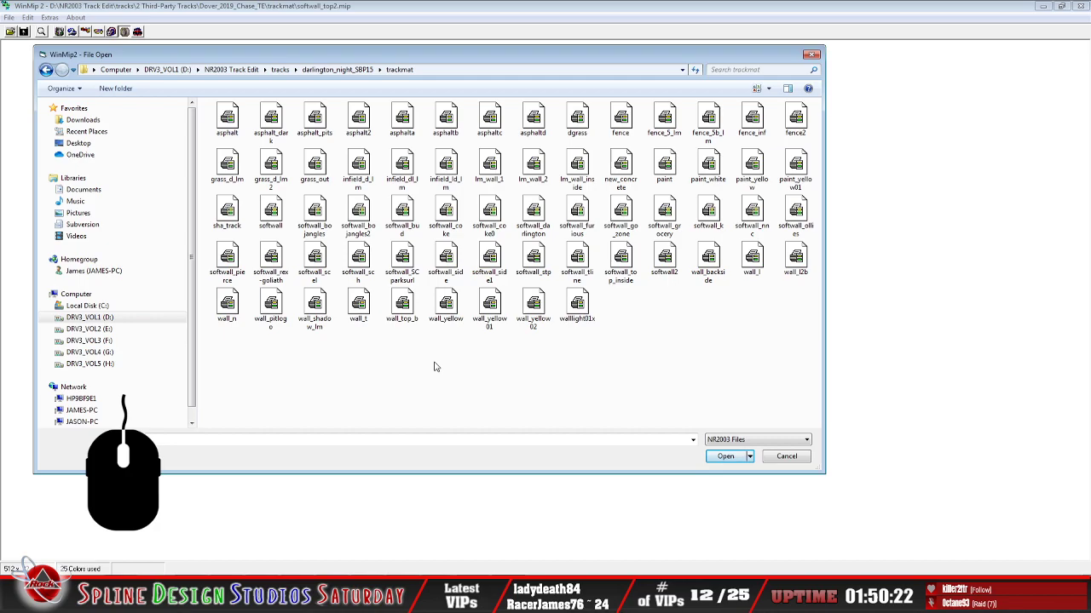
Open Darlington's wall_backside.mip and move its window beside the softwall_top2 images for comparison
click(710, 271)
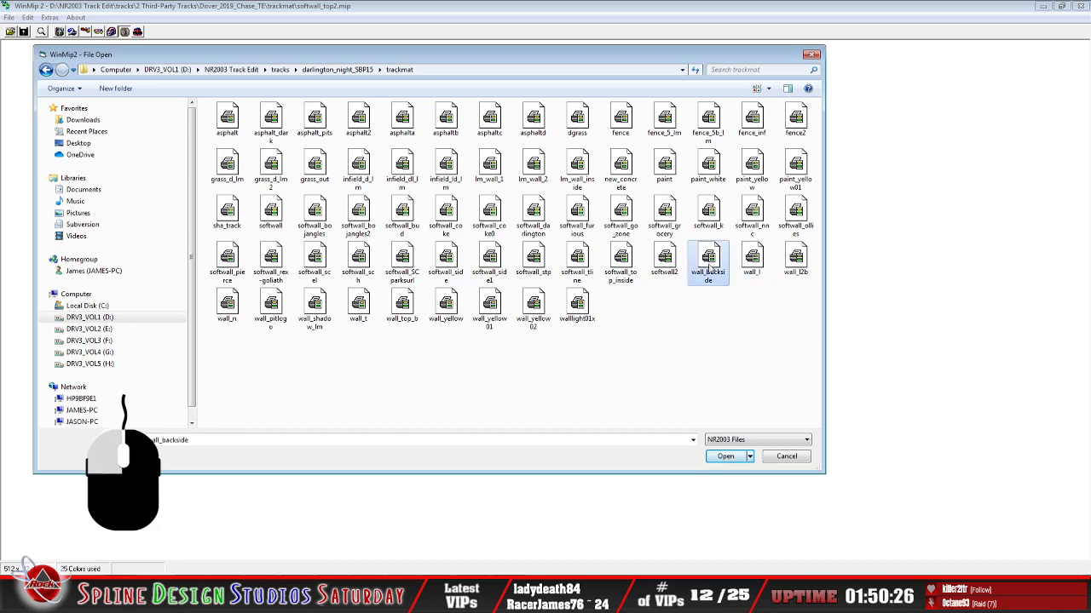
click(725, 456)
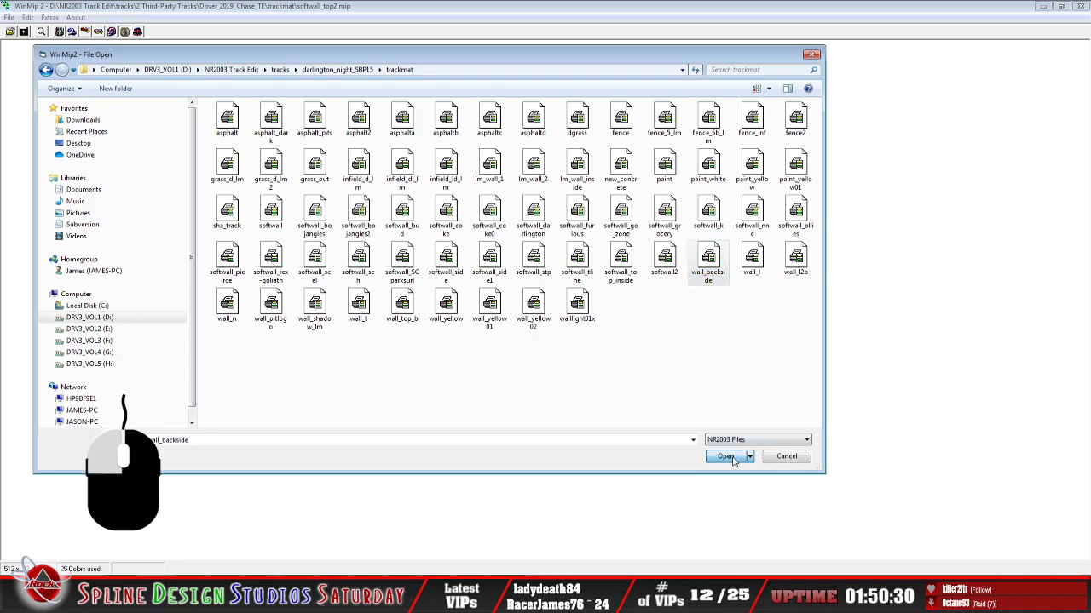
drag(323, 176, 141, 179)
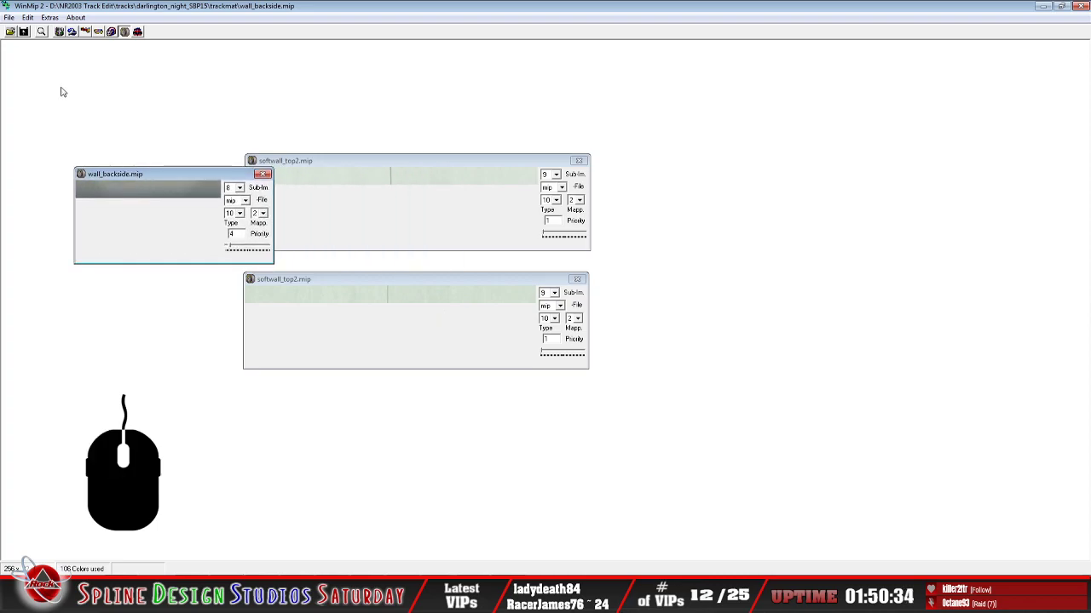
Open walllight01x.mip from the same trackmat folder and place its window below wall_backside.mip
click(10, 31)
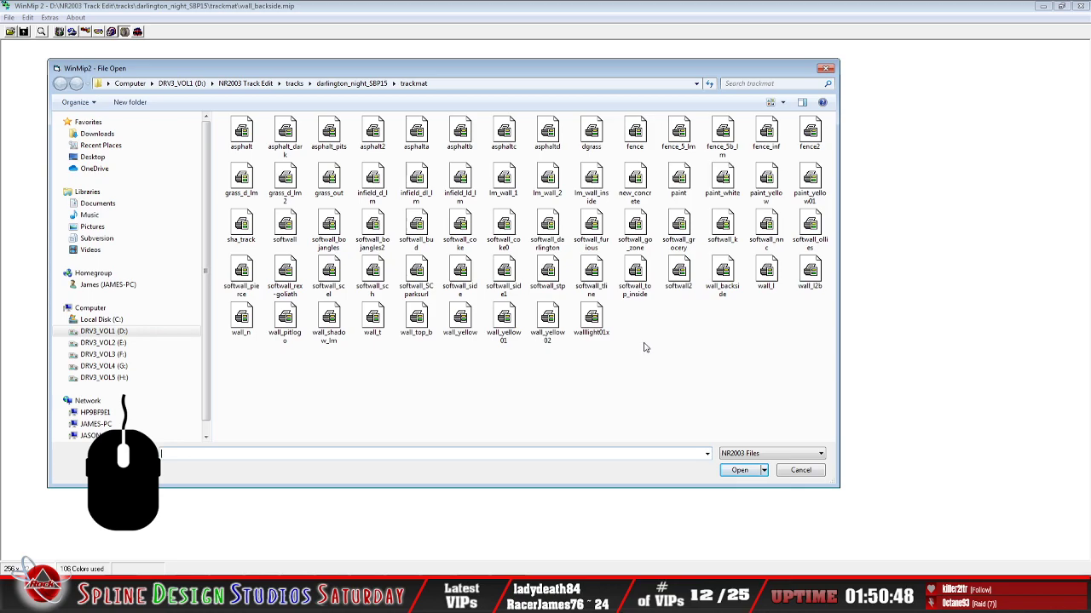
click(591, 320)
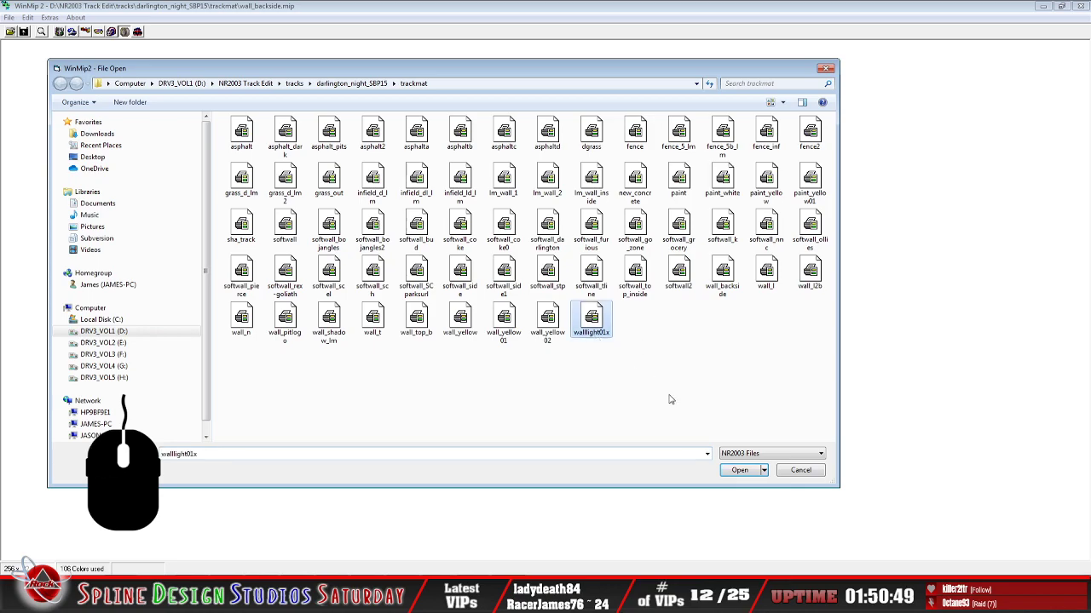
click(735, 469)
drag(105, 185, 145, 292)
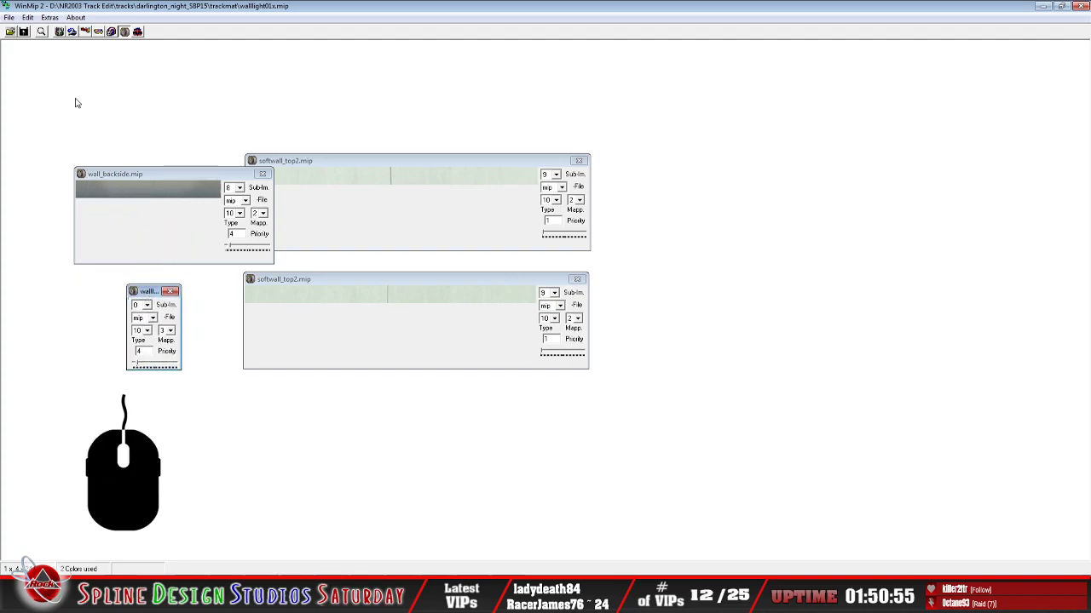
Close walllight01x.mip and wall_backside.mip, leaving the two softwall_top2 images open
click(10, 33)
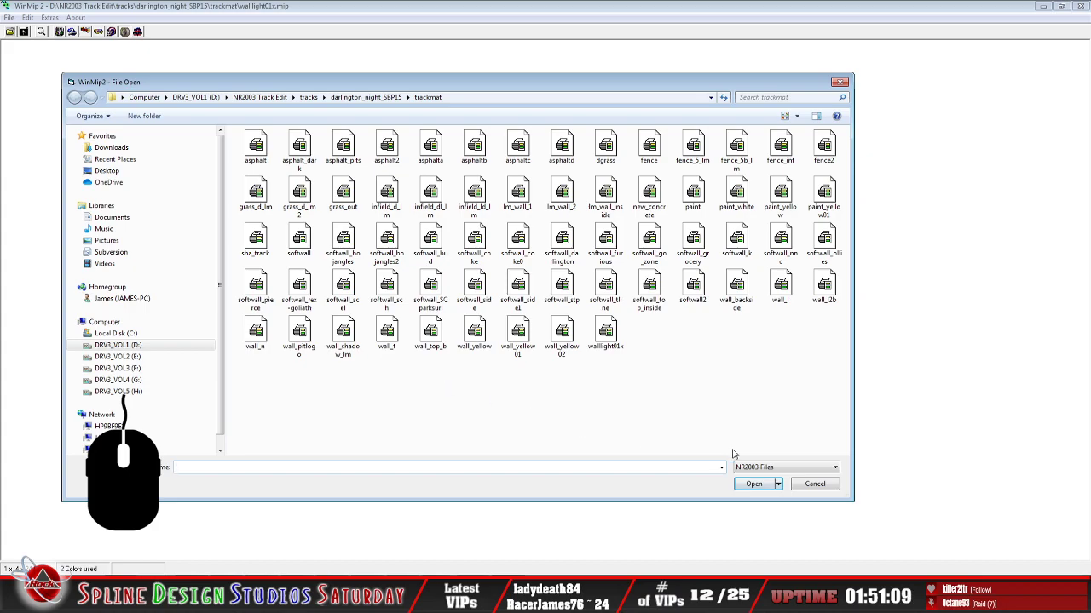
click(813, 484)
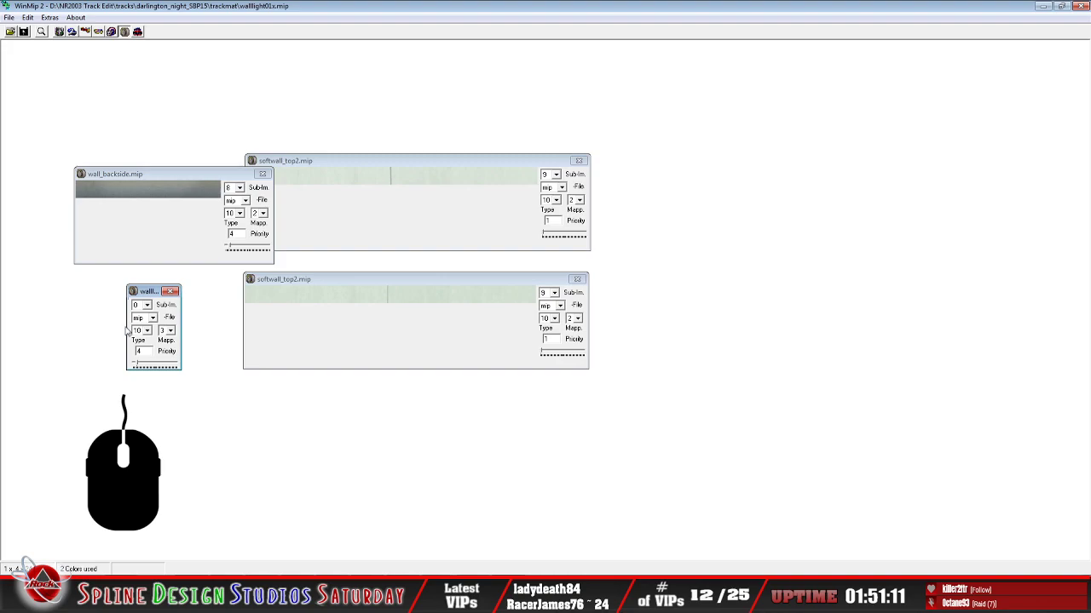
click(7, 18)
click(31, 45)
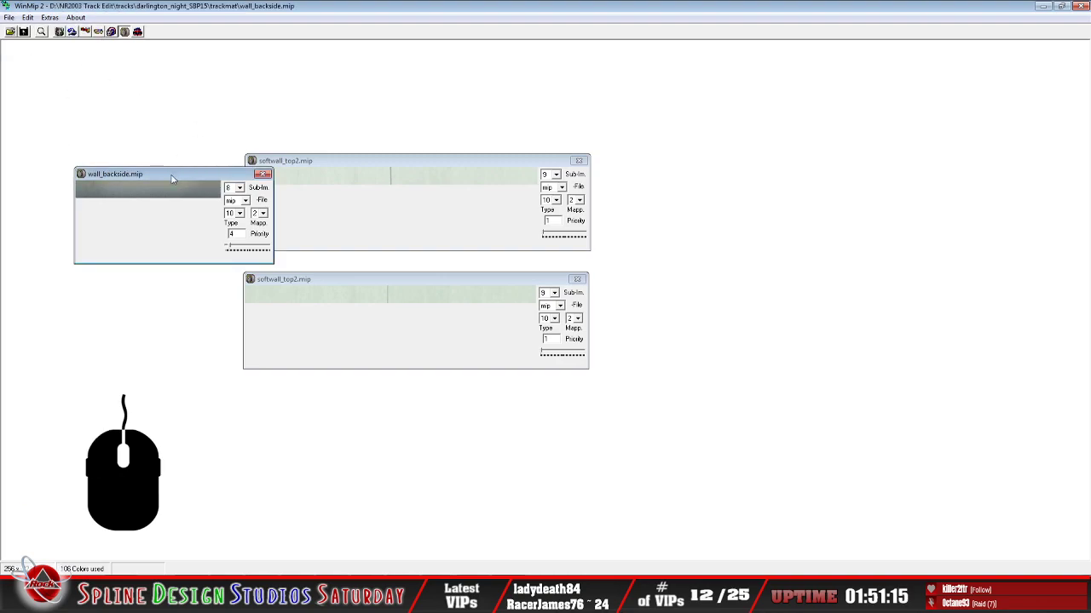
click(12, 21)
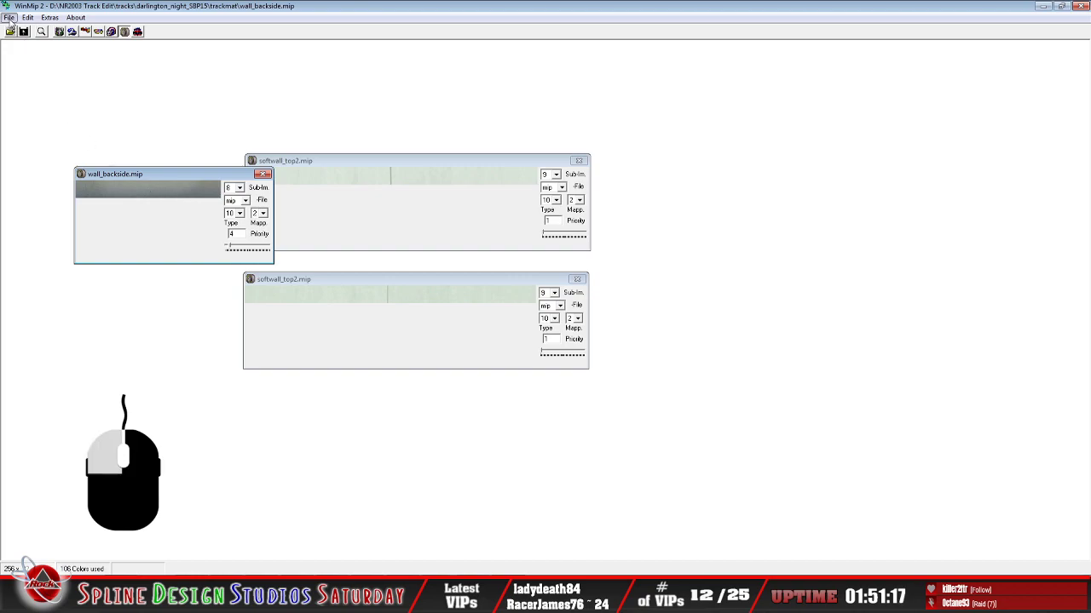
click(27, 45)
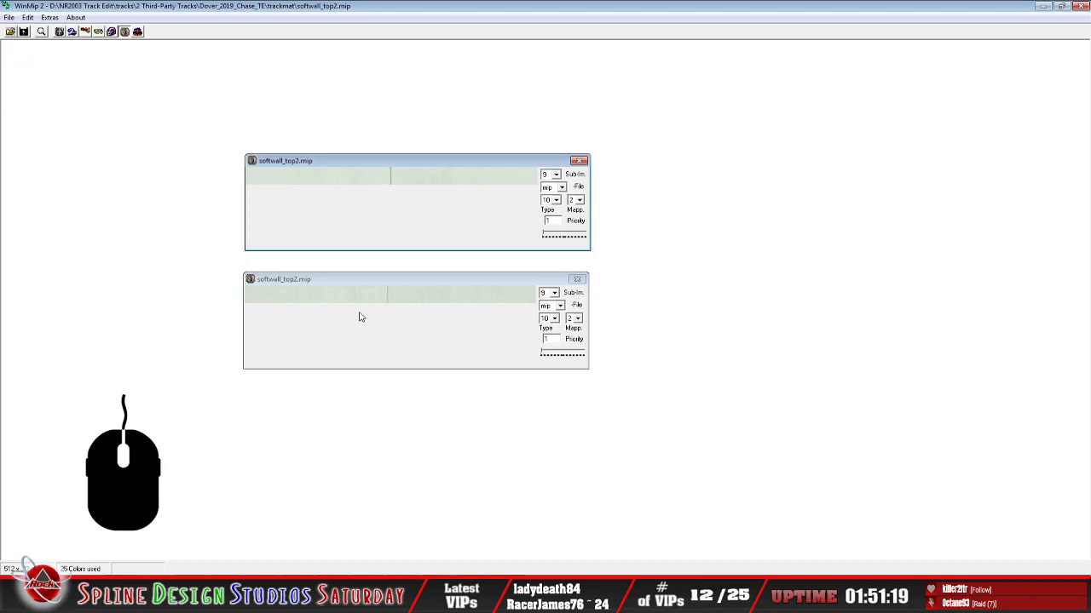
Switch to Sandbox and save the Dover track as Dover_2019_Chase_TE_apply_new_pitwall_shading in the Dover_2019_Chase_TE folder
click(465, 579)
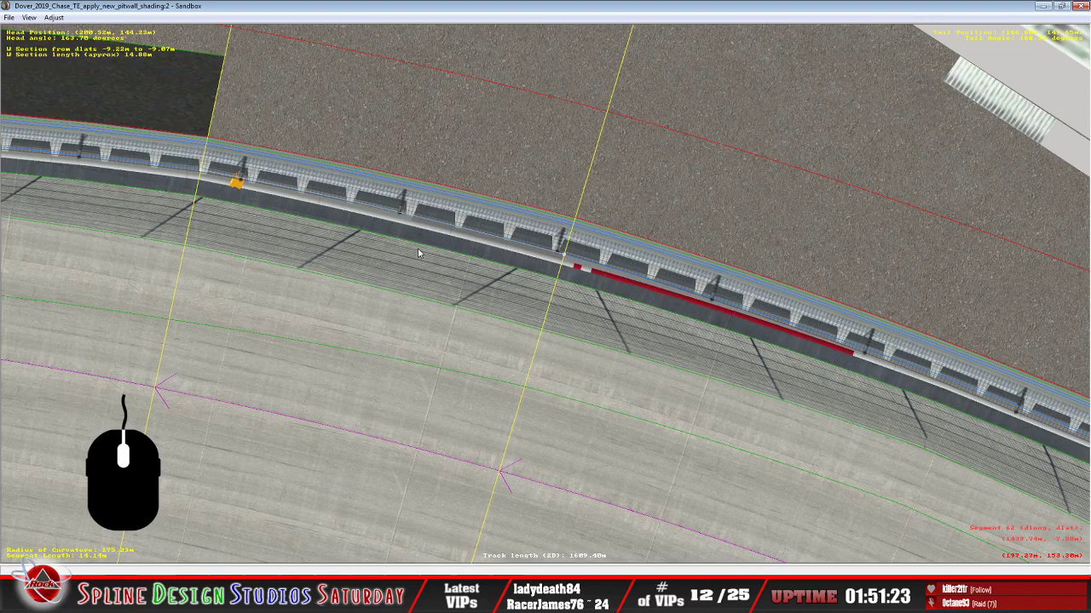
scroll(418, 253, down, 10)
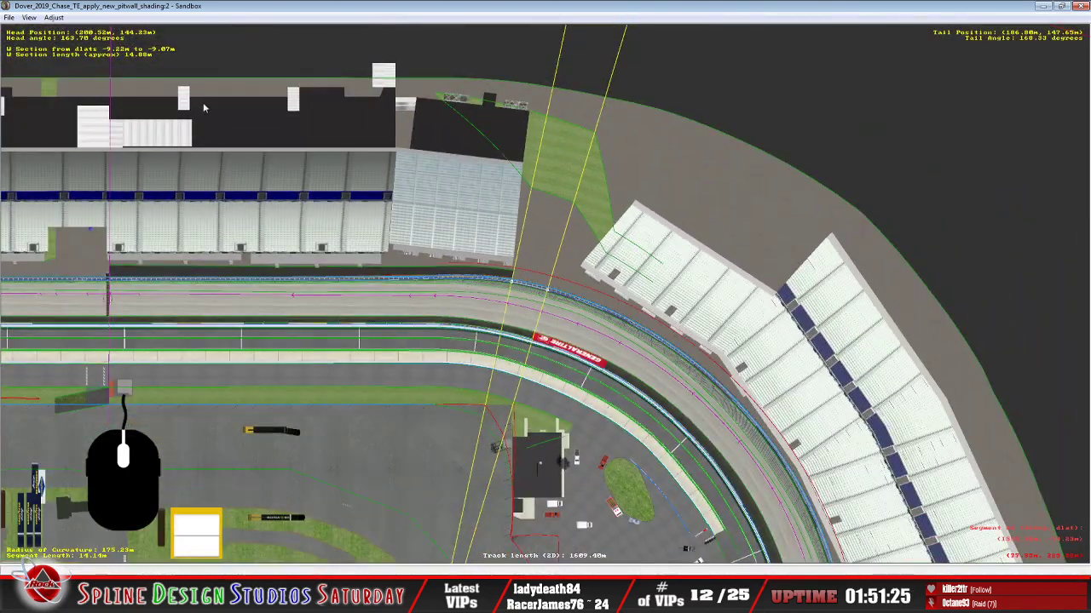
click(8, 17)
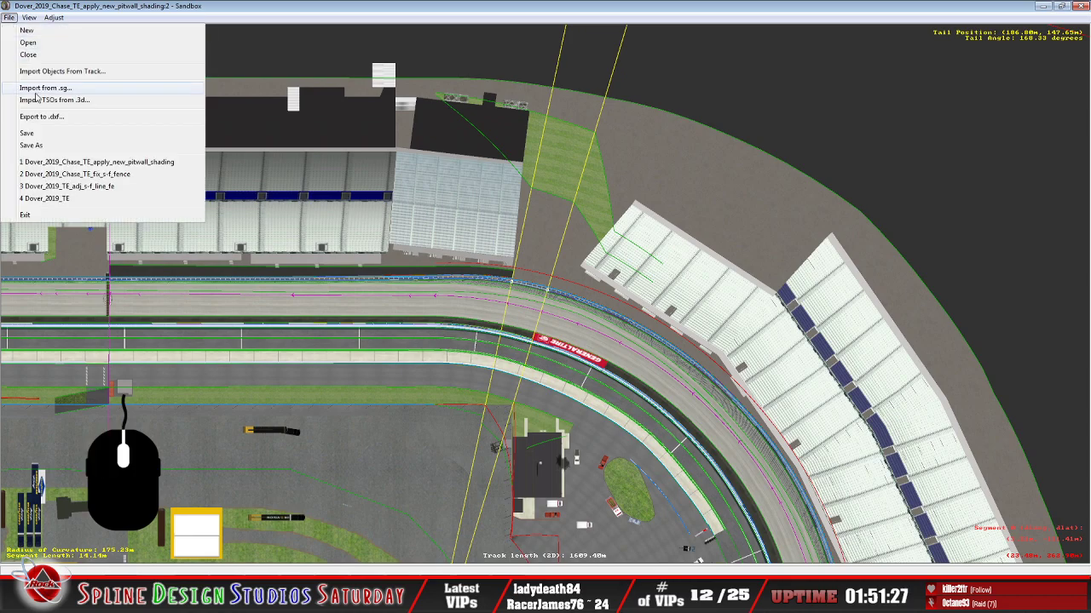
click(25, 154)
click(373, 317)
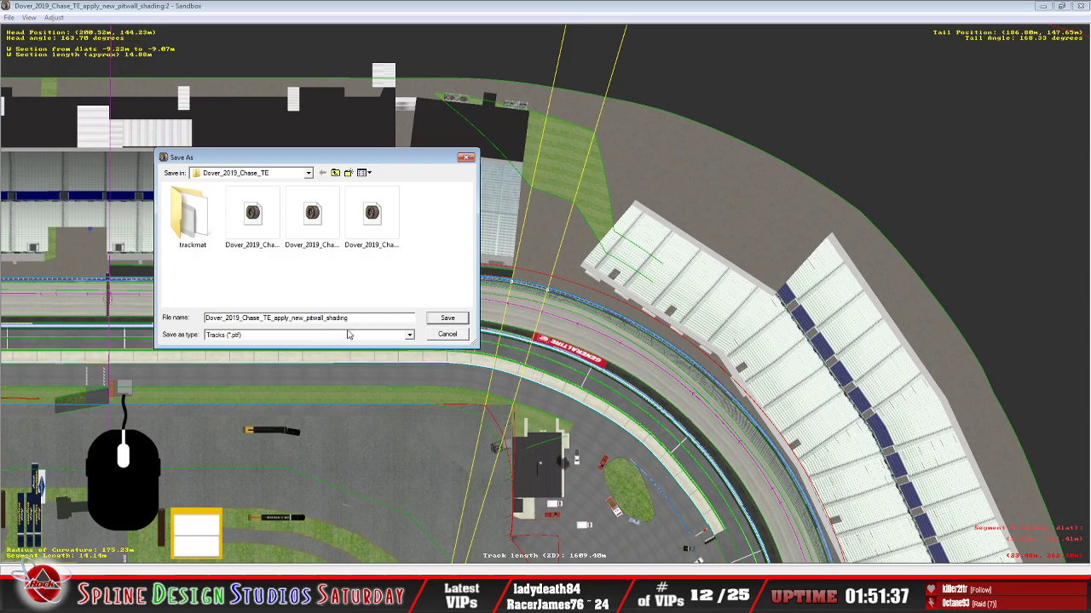
click(455, 320)
click(594, 298)
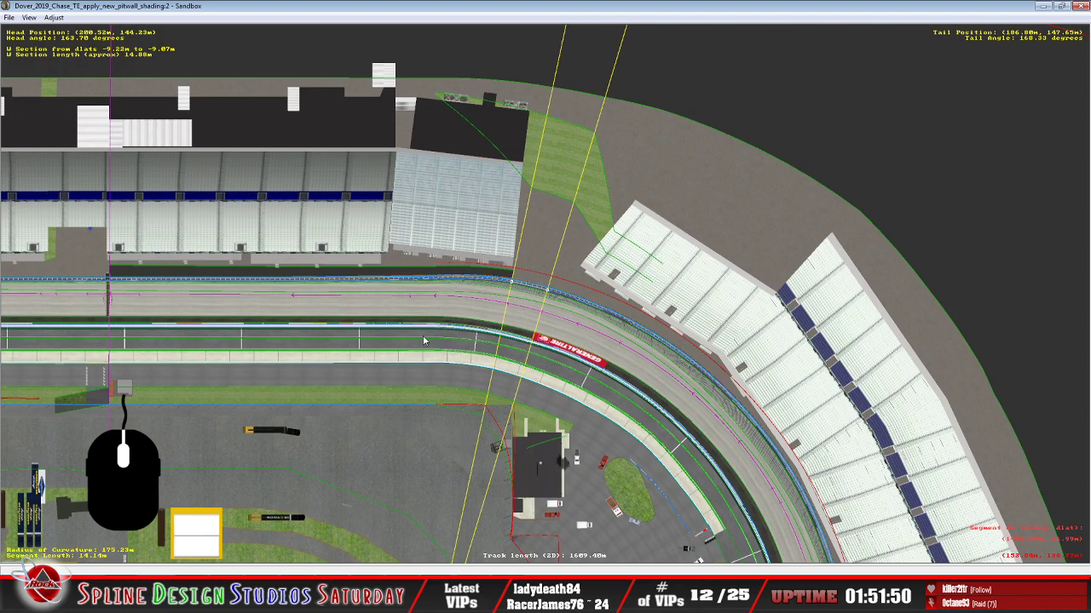
Start a new empty track, then open the Darlington night track file from the darlington_night_SBP15 folder
click(9, 17)
click(15, 27)
click(12, 18)
click(31, 42)
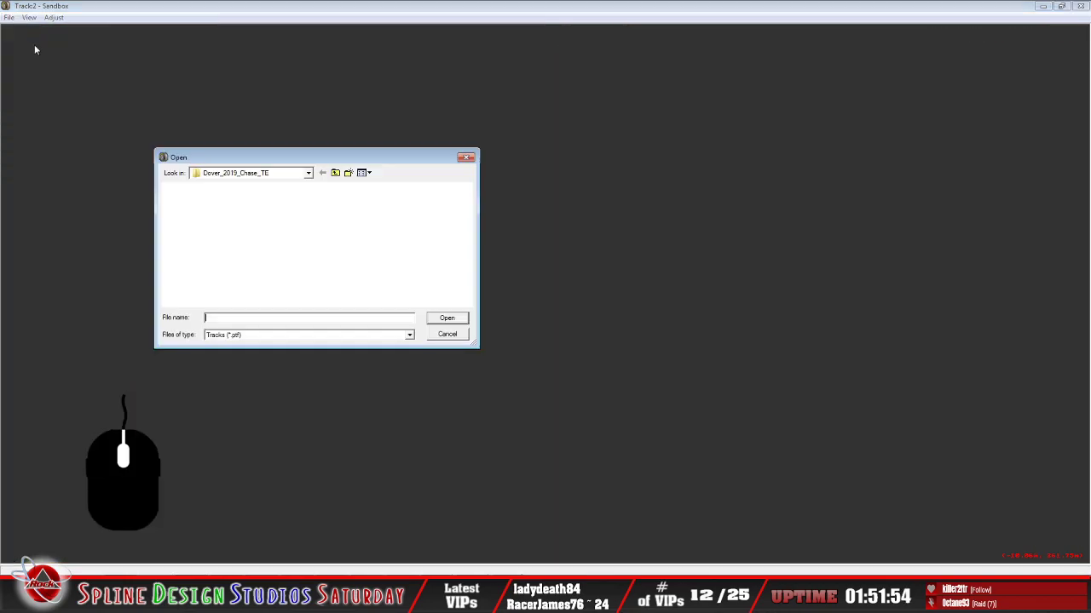
click(334, 173)
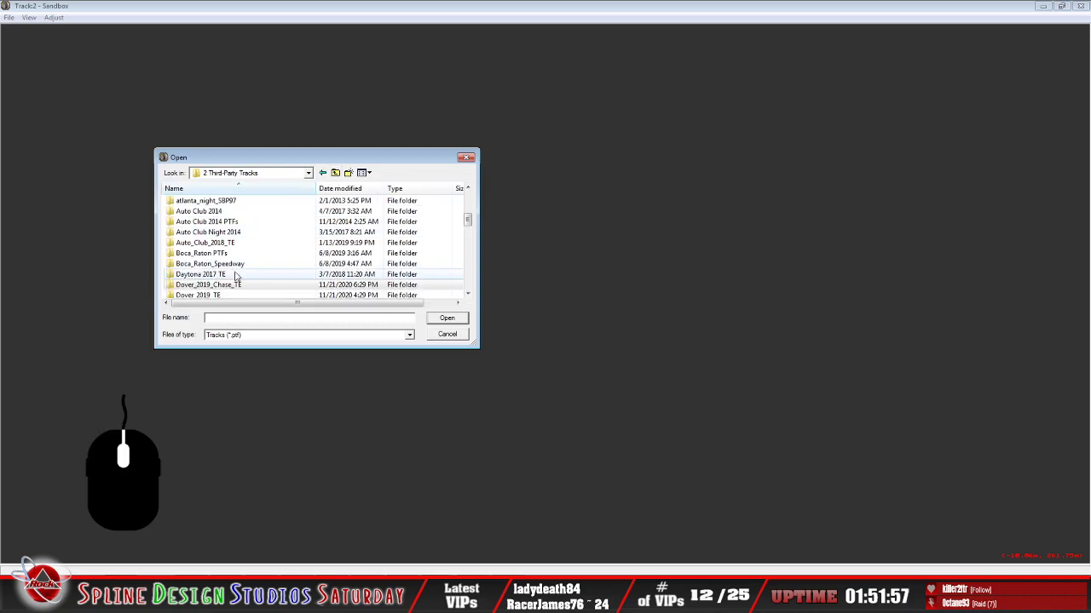
click(335, 173)
scroll(263, 278, down, 8)
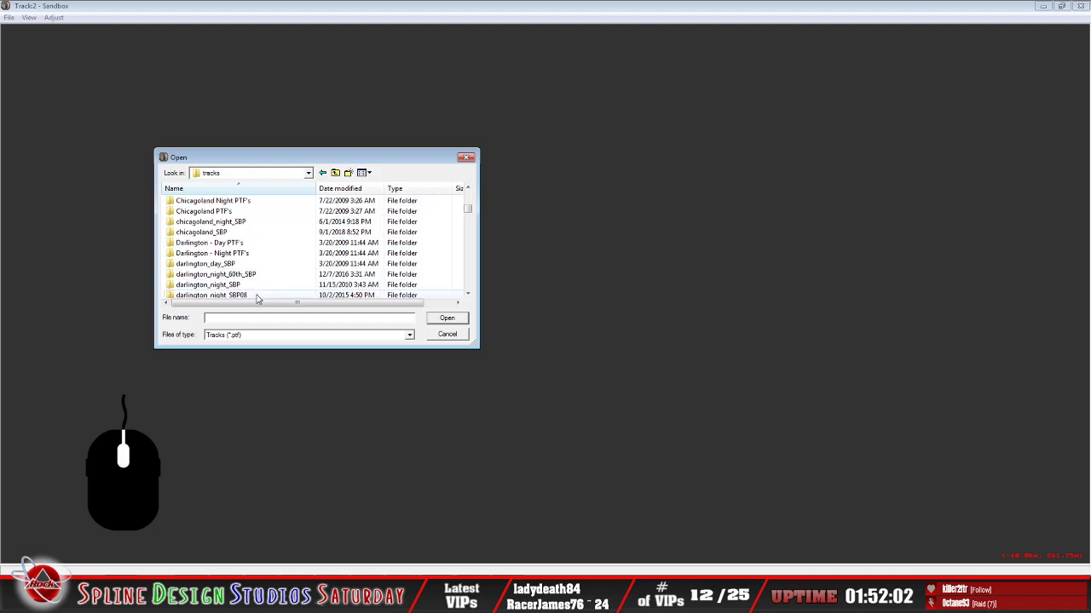
scroll(247, 281, down, 1)
double_click(242, 278)
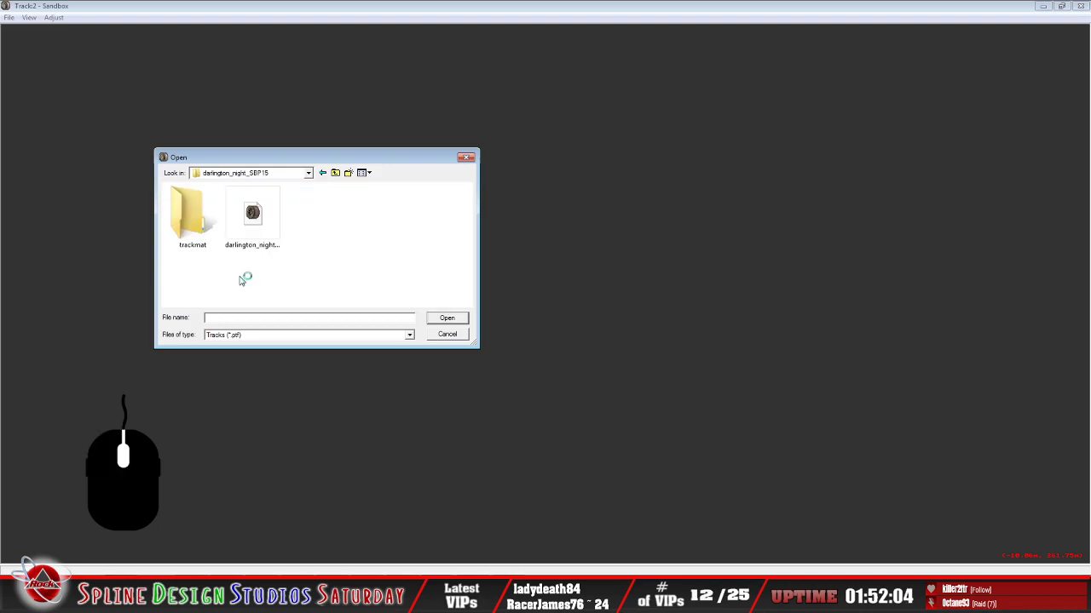
click(252, 223)
click(443, 319)
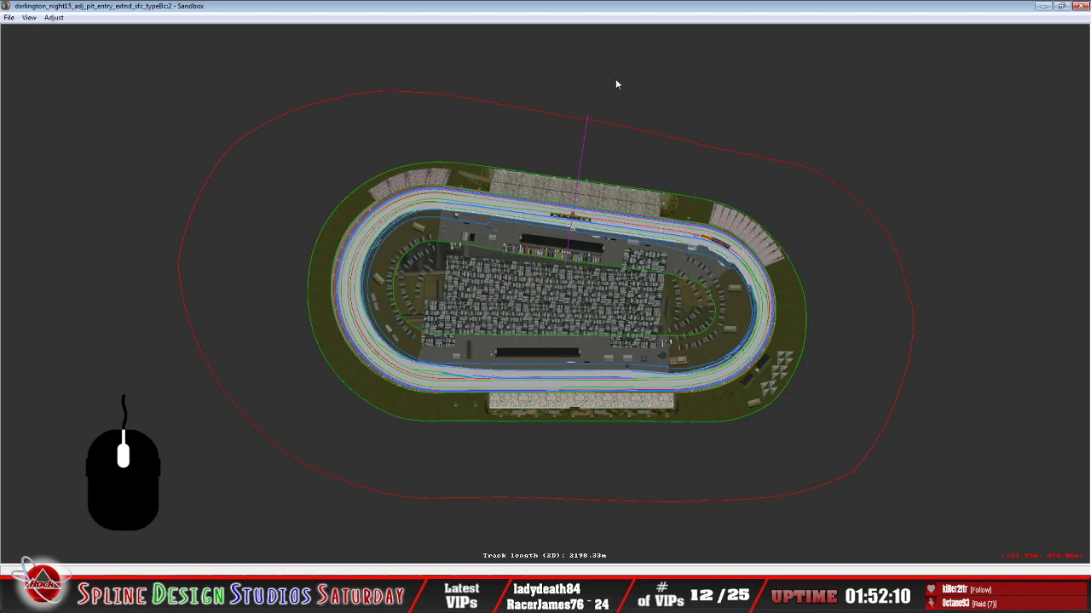
Go to the Camera View, set it to Slew Mode and examine Darlington's soft wall top near the start/finish line
click(469, 523)
click(88, 31)
click(107, 55)
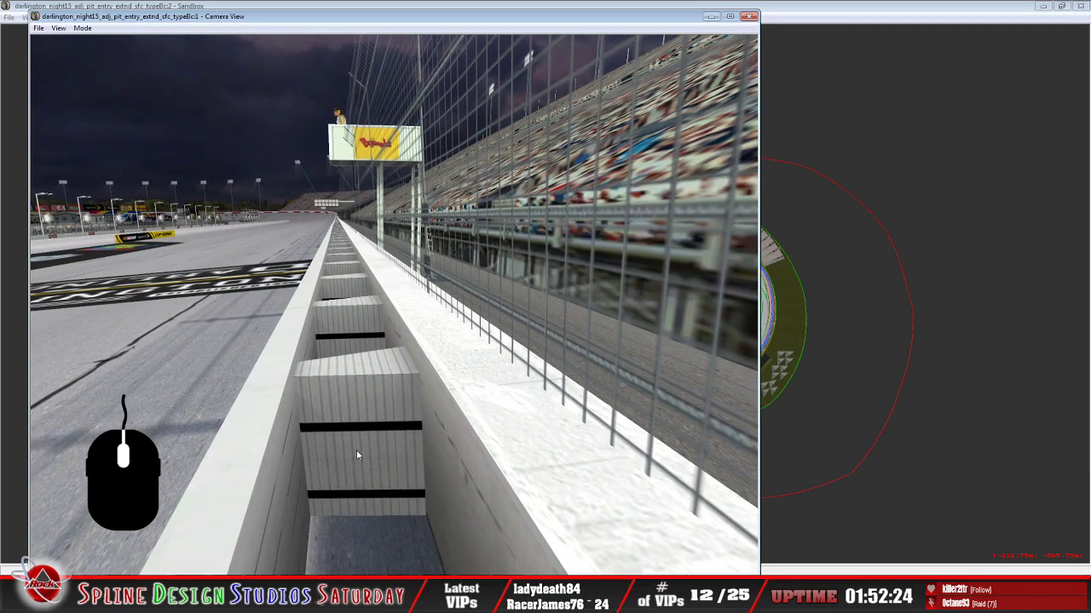
click(82, 28)
click(116, 53)
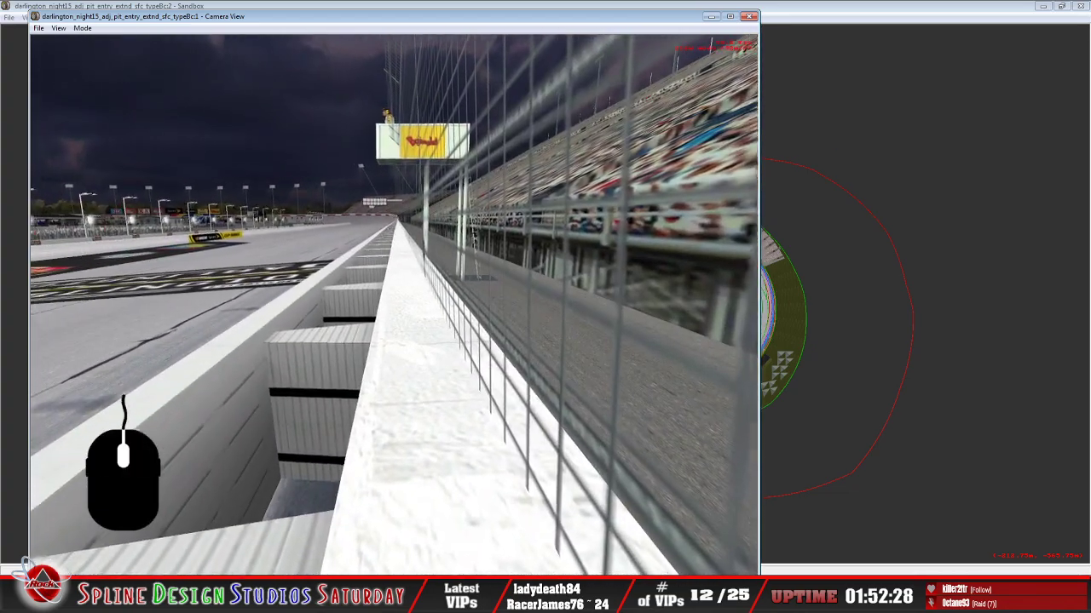
key(Right)
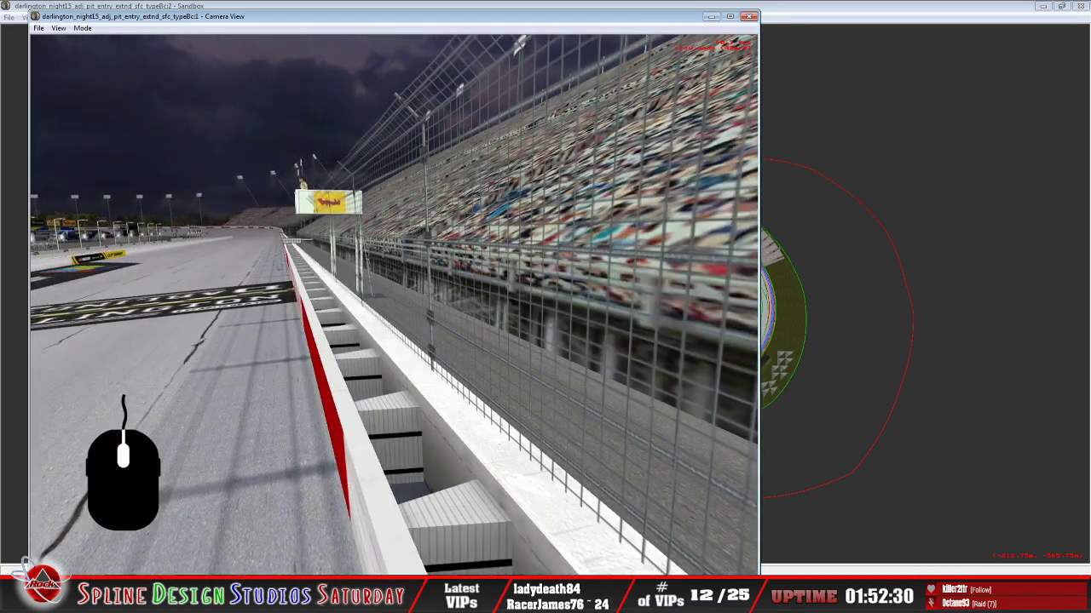
key(Left)
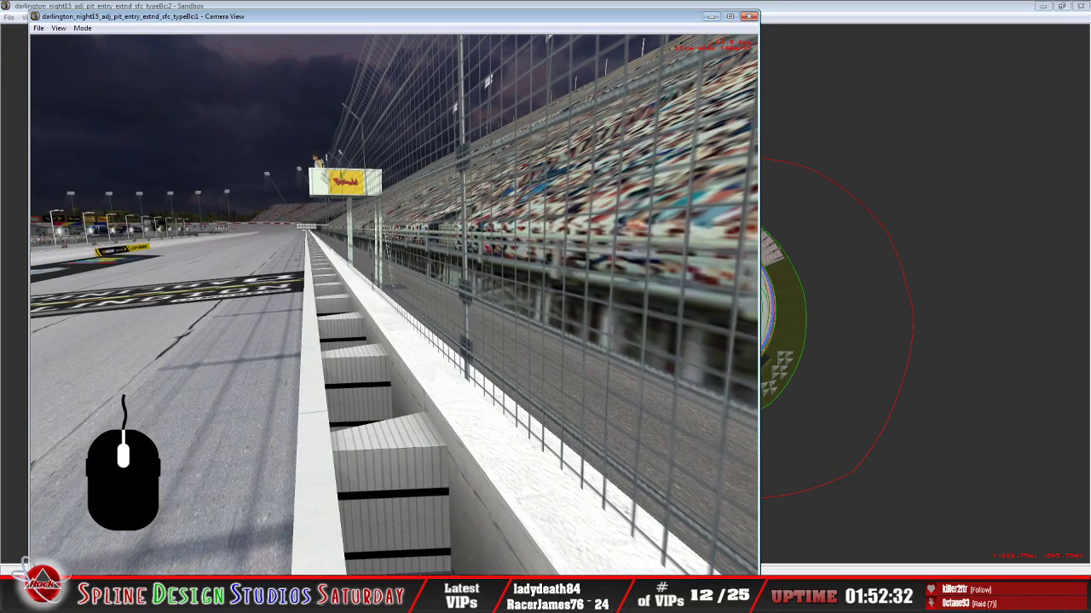
click(393, 305)
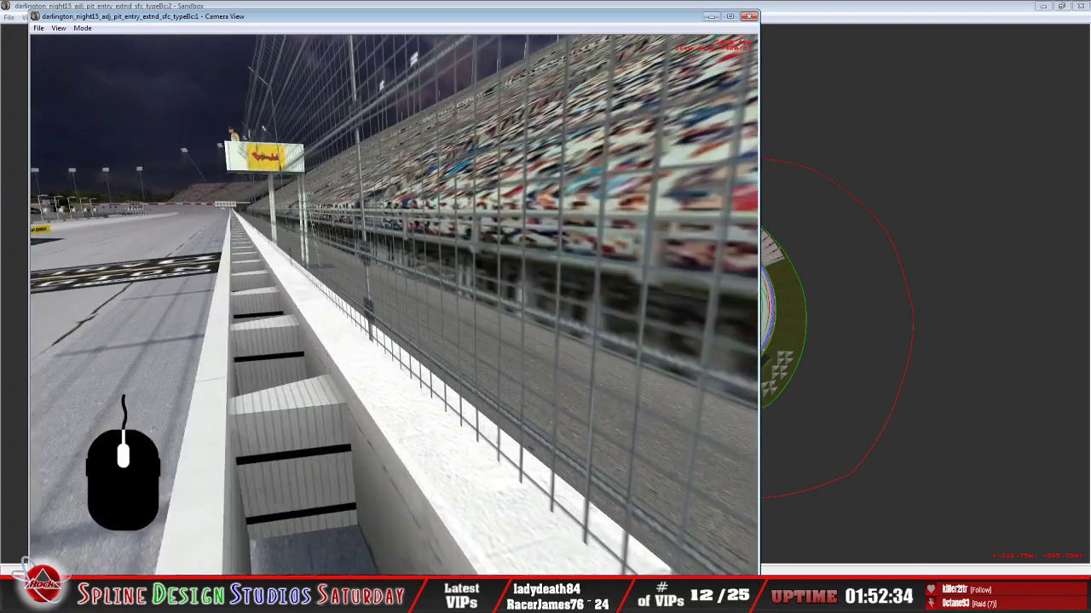
key(Left)
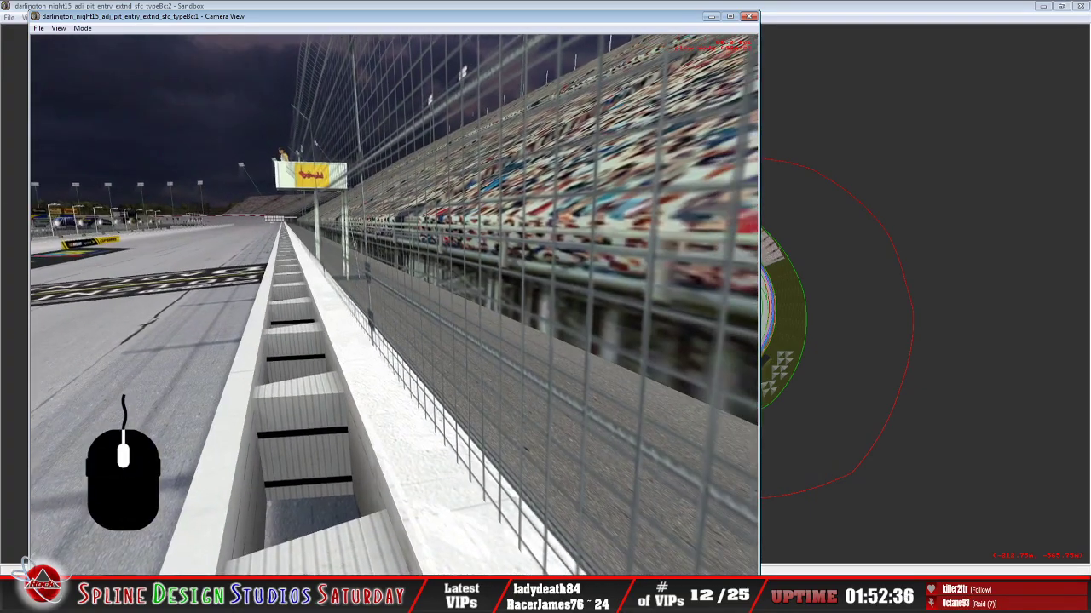
Return to the overhead track view and select the outer soft wall section just beside Darlington's start/finish line
key(Left)
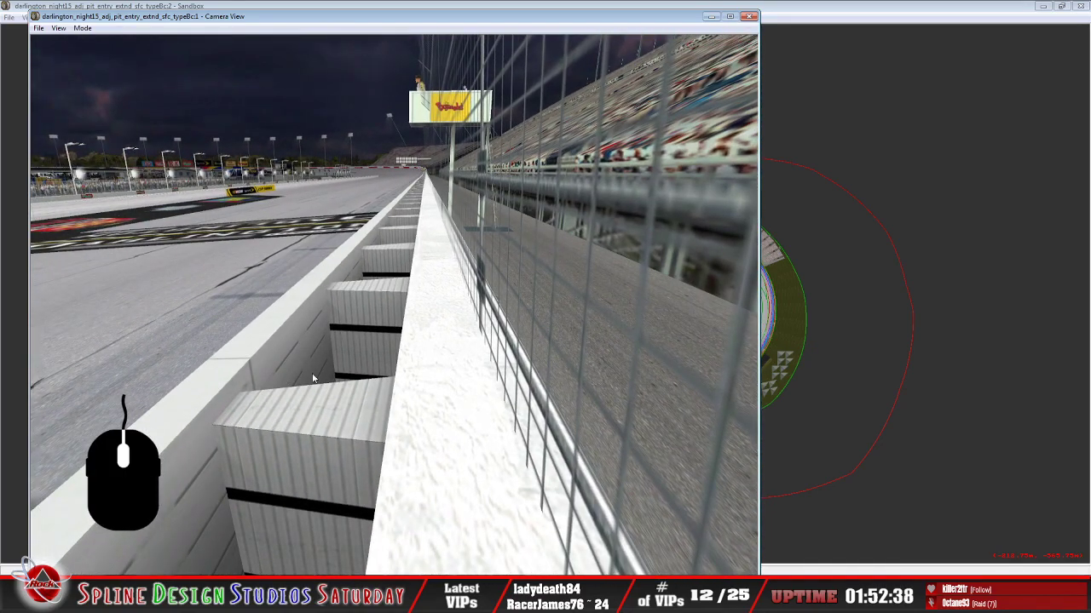
click(832, 12)
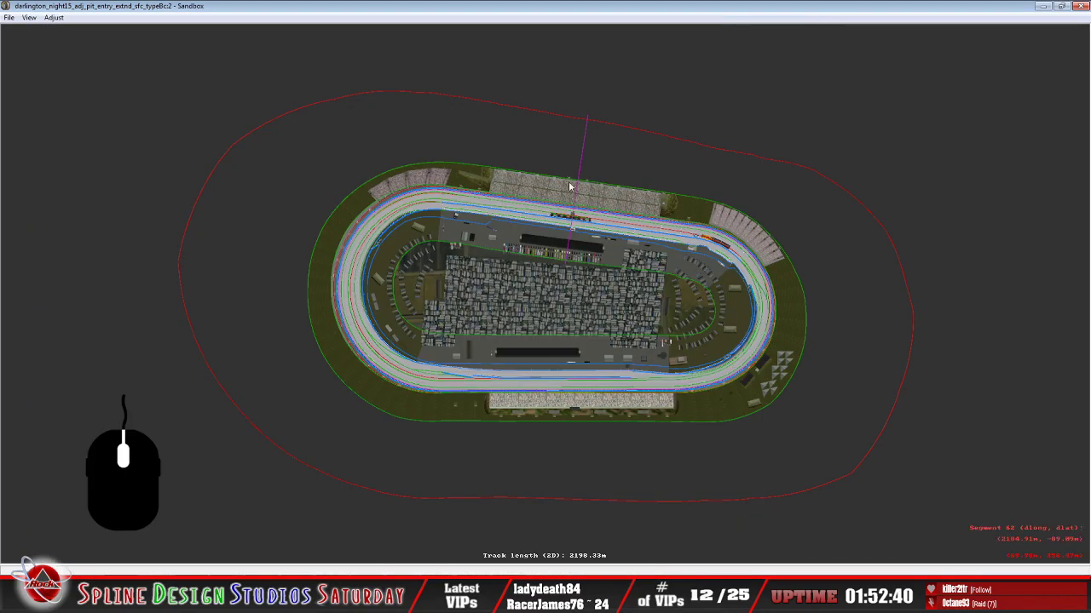
scroll(503, 213, up, 6)
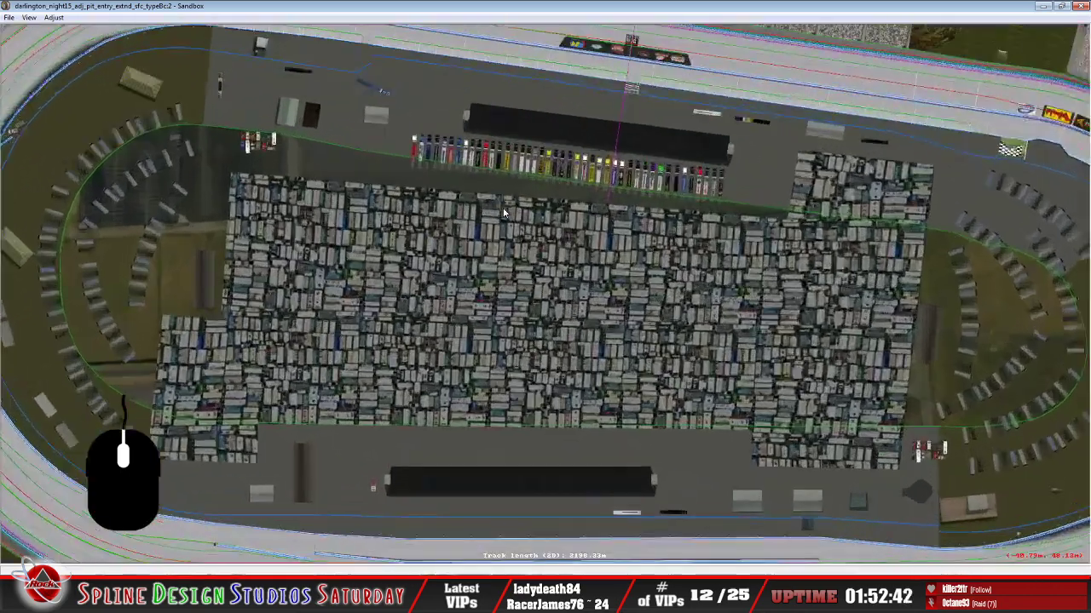
key(Up)
key(Right)
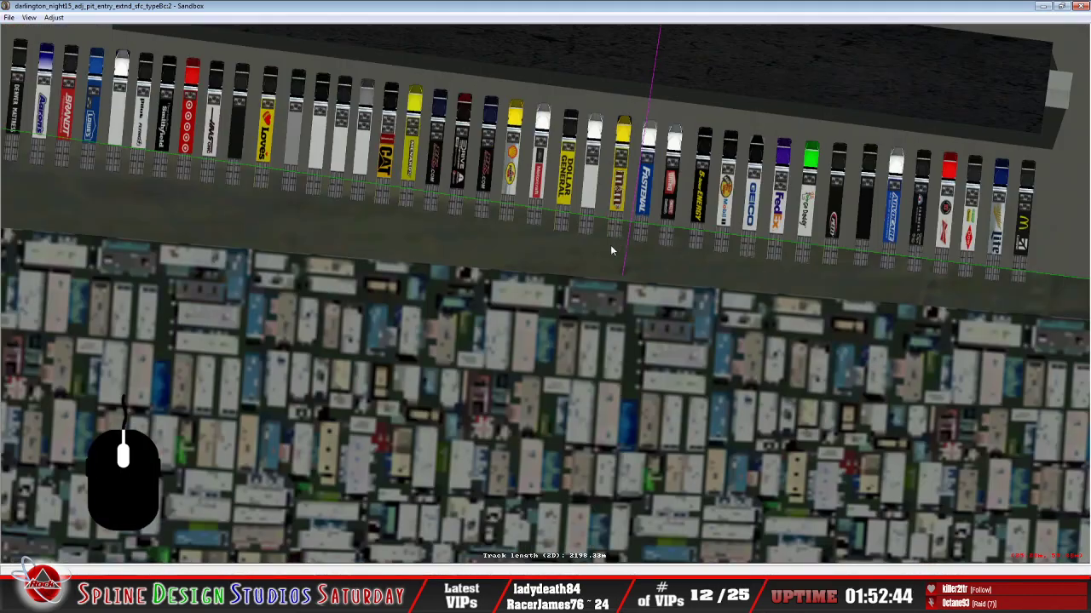
key(Left)
key(Up)
key(Right)
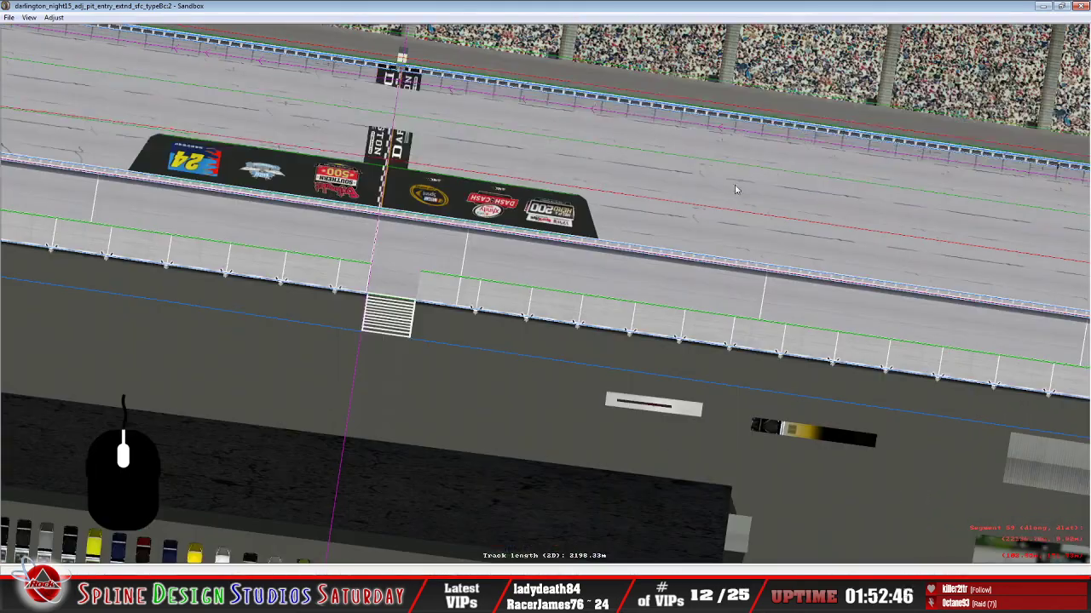
scroll(176, 274, up, 5)
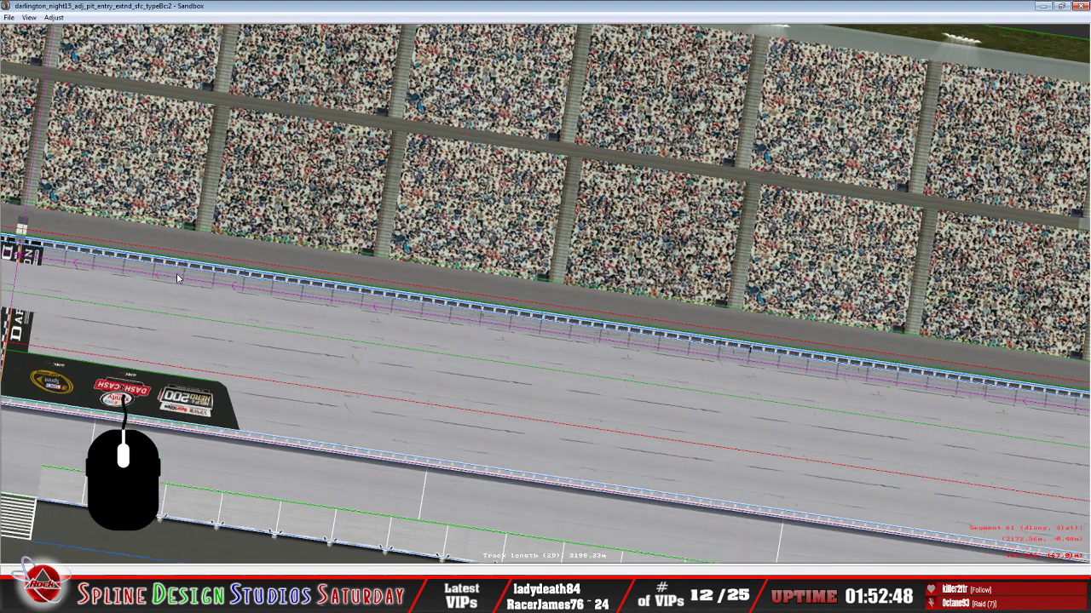
key(Left)
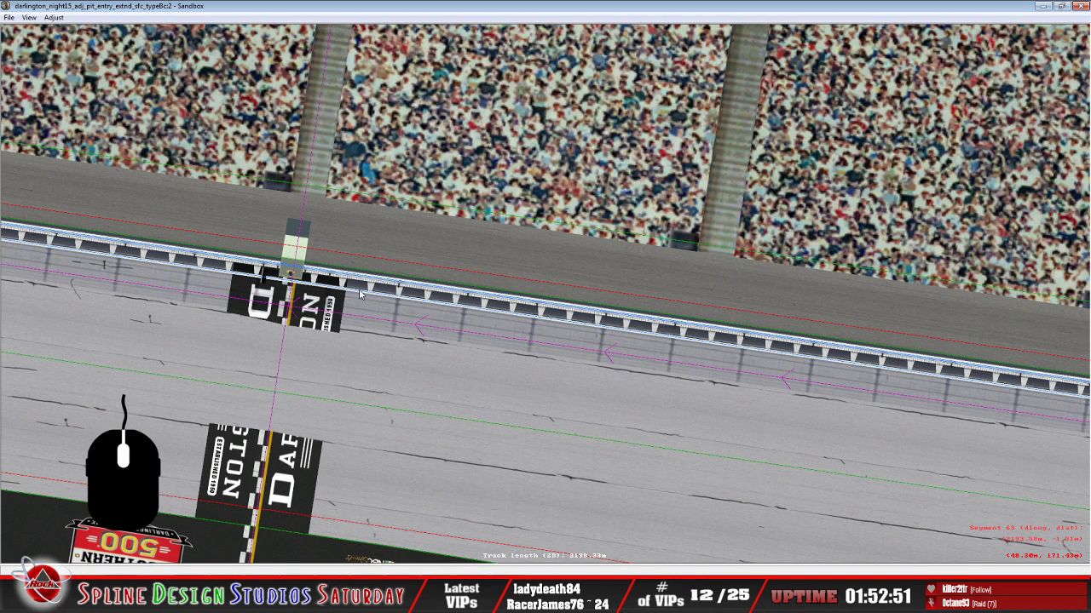
click(358, 294)
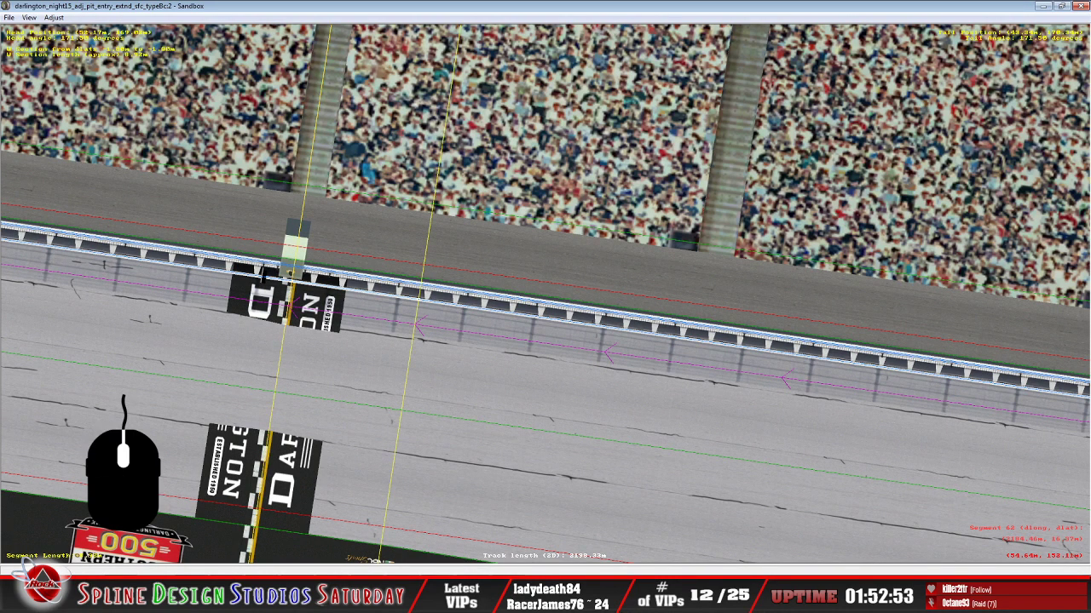
Check the selected wall section's properties for the Light Map layer of its Right (walls only) facet
key(alt+Tab)
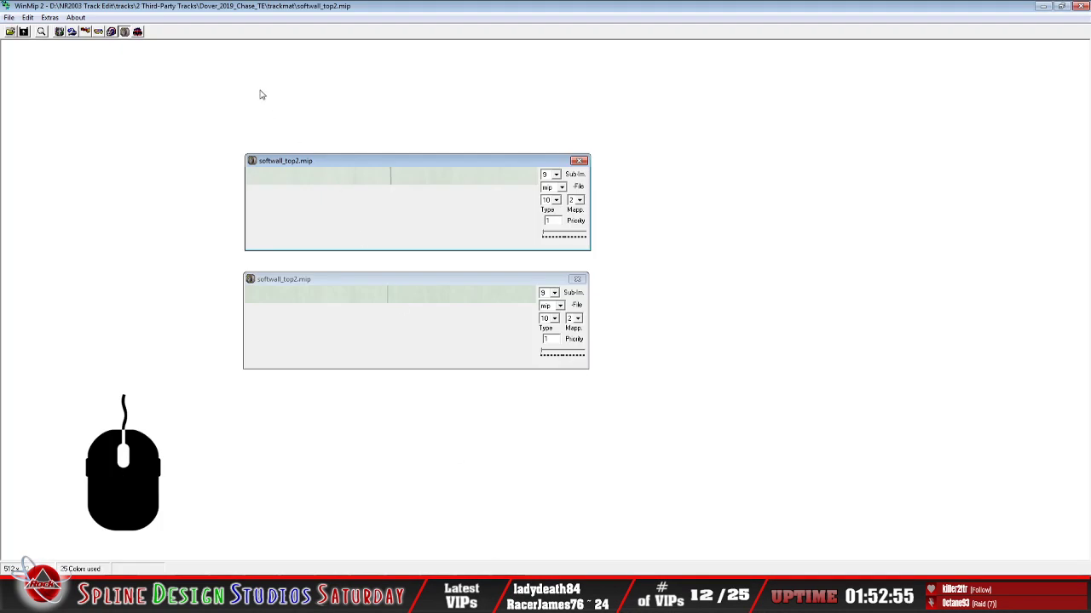
click(445, 564)
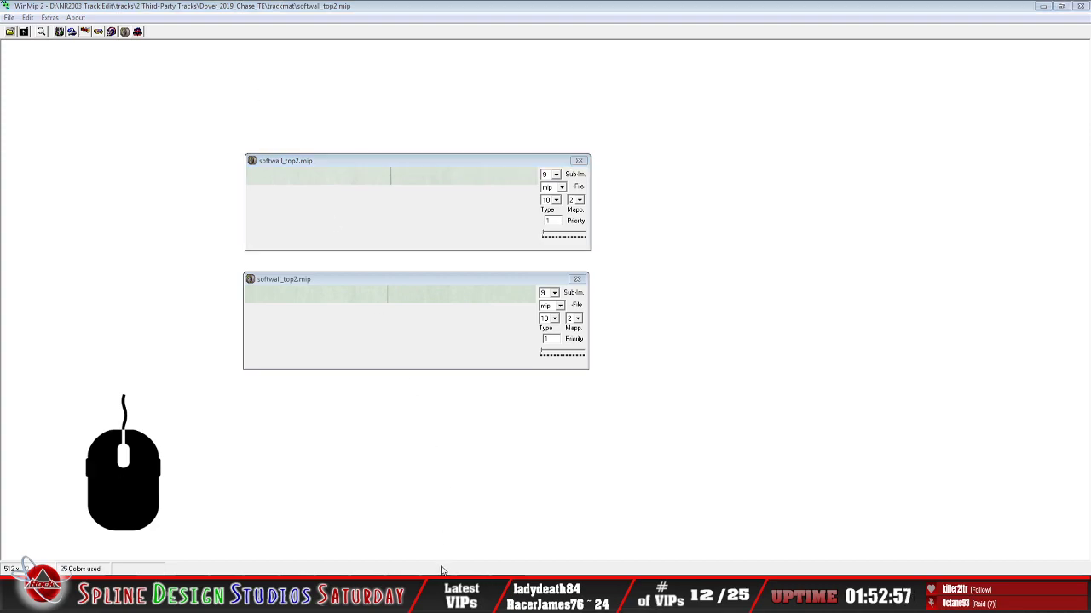
drag(713, 213, 242, 180)
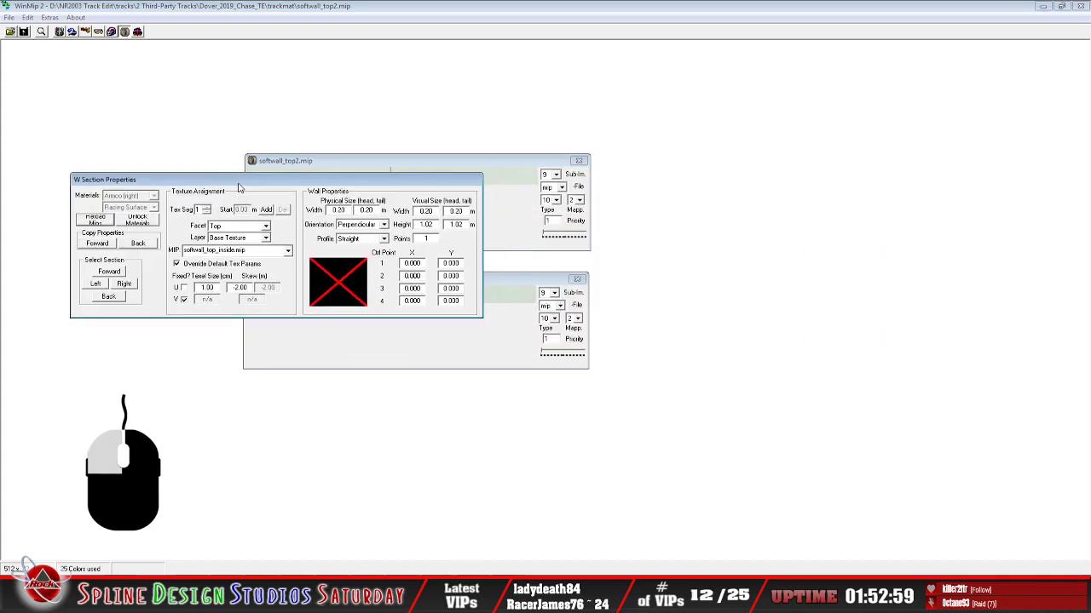
click(262, 225)
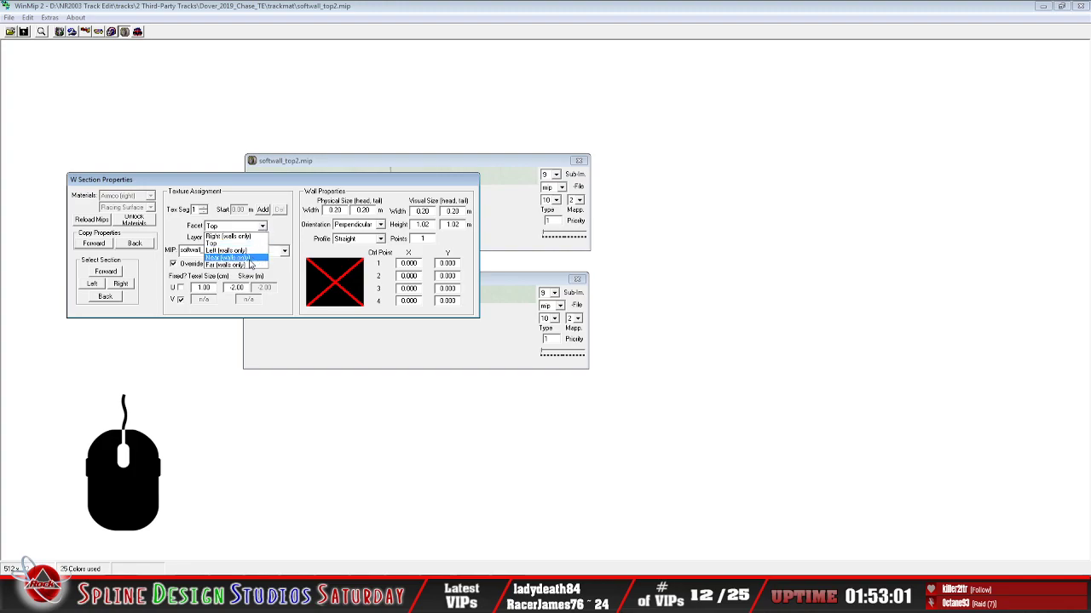
click(252, 236)
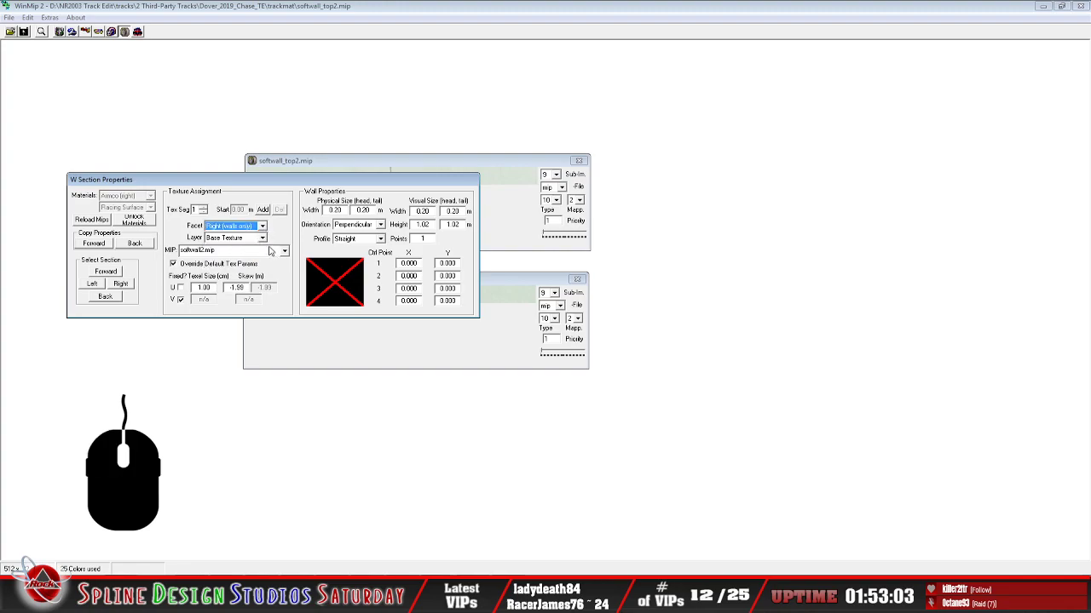
click(263, 241)
click(256, 259)
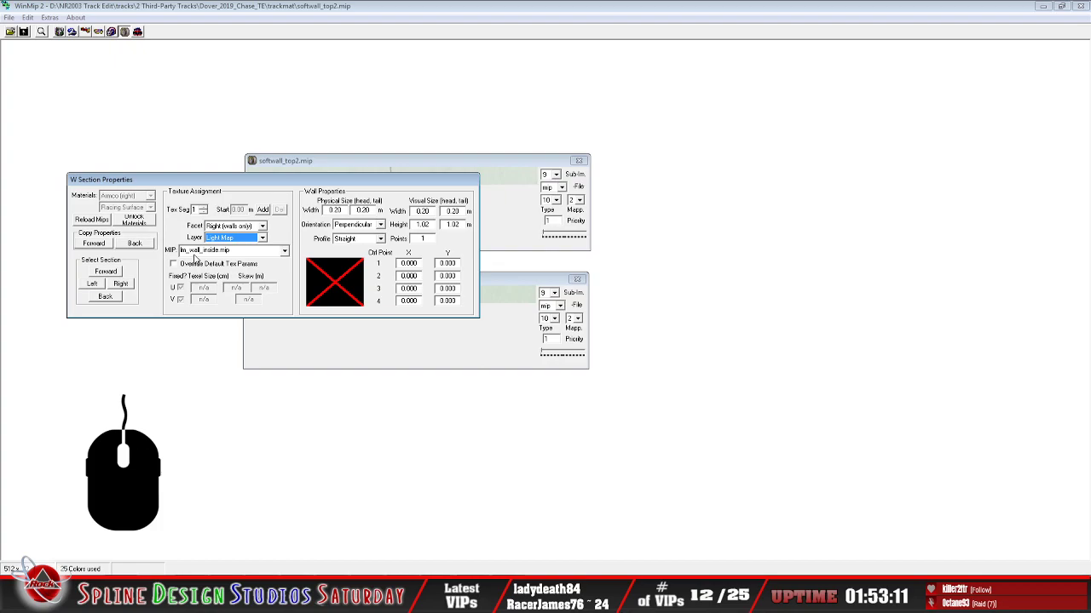
Open lm_wall_inside.mip from Darlington's trackmat folder in WinMip 2 and place it beside the softwall_top2 images
click(10, 33)
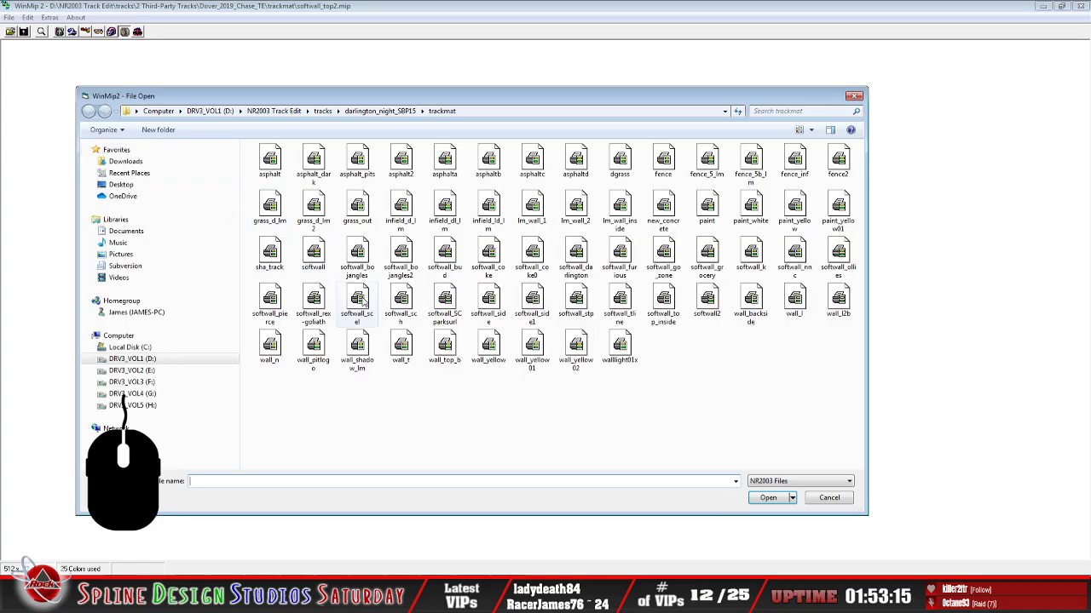
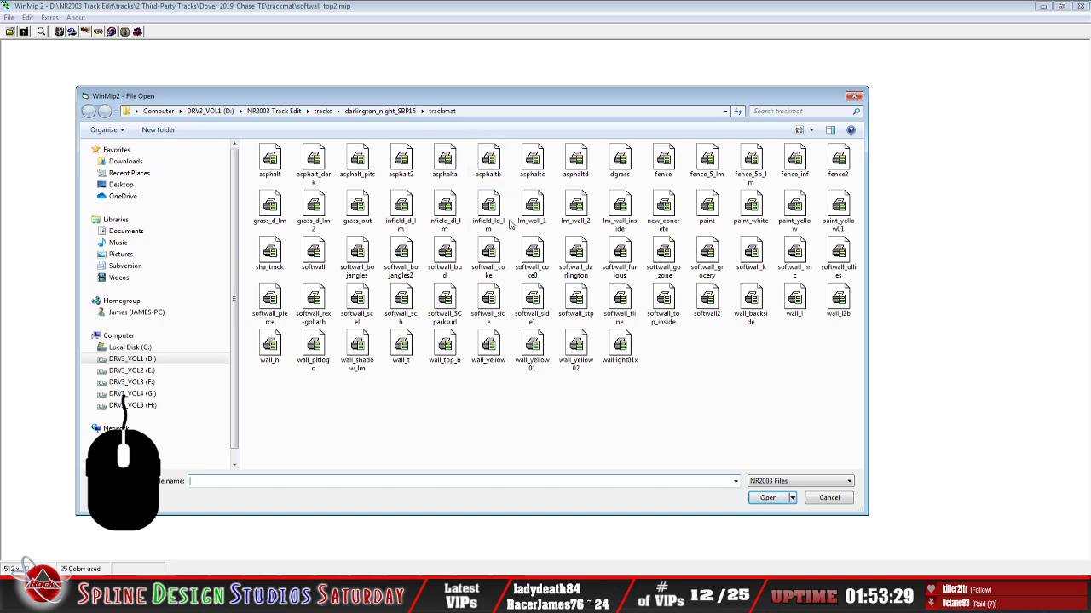
click(620, 228)
click(767, 501)
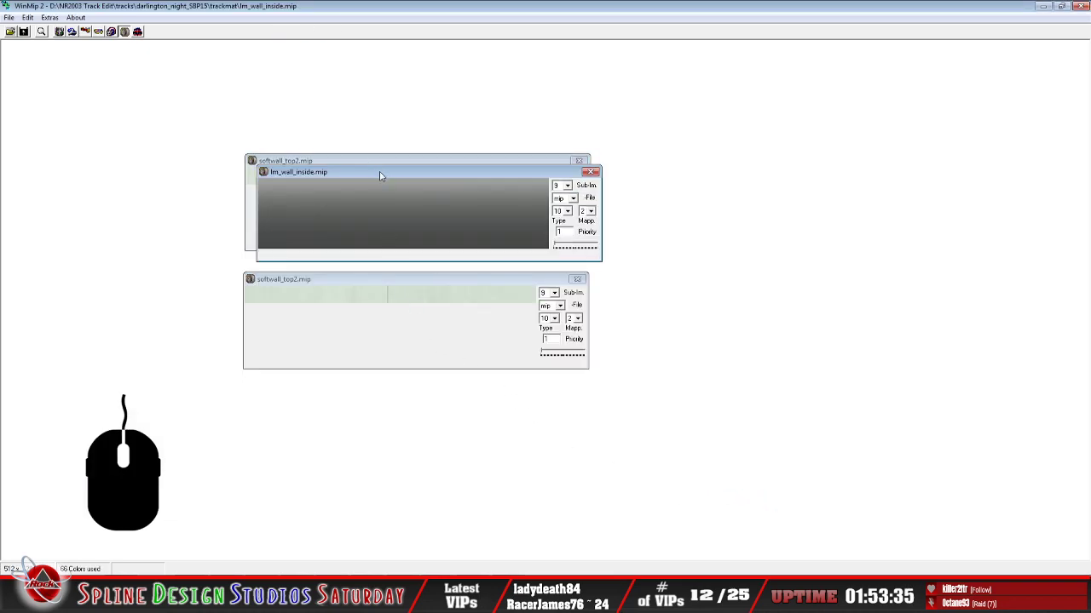
drag(380, 176, 252, 81)
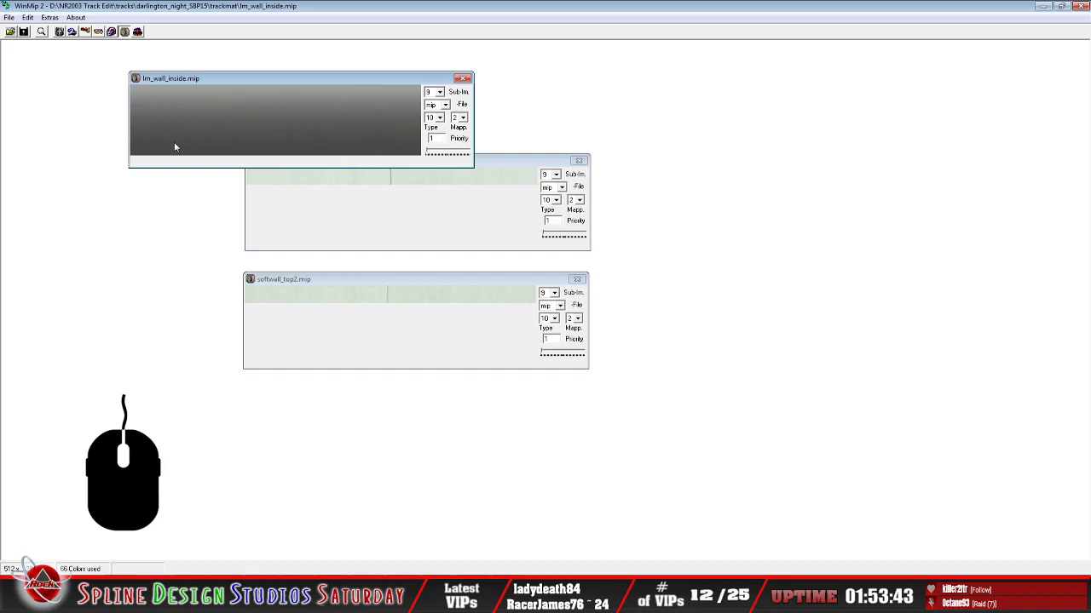
drag(274, 81, 229, 184)
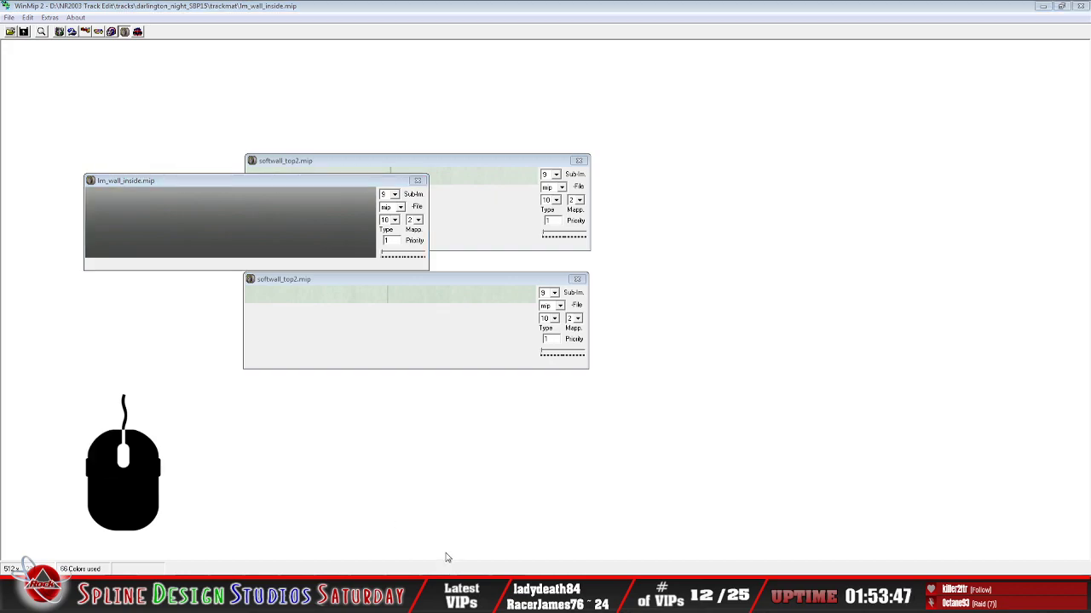
Switch to Sandbox and examine Darlington's start/finish straight and soft wall in the Camera View and overhead view
click(449, 556)
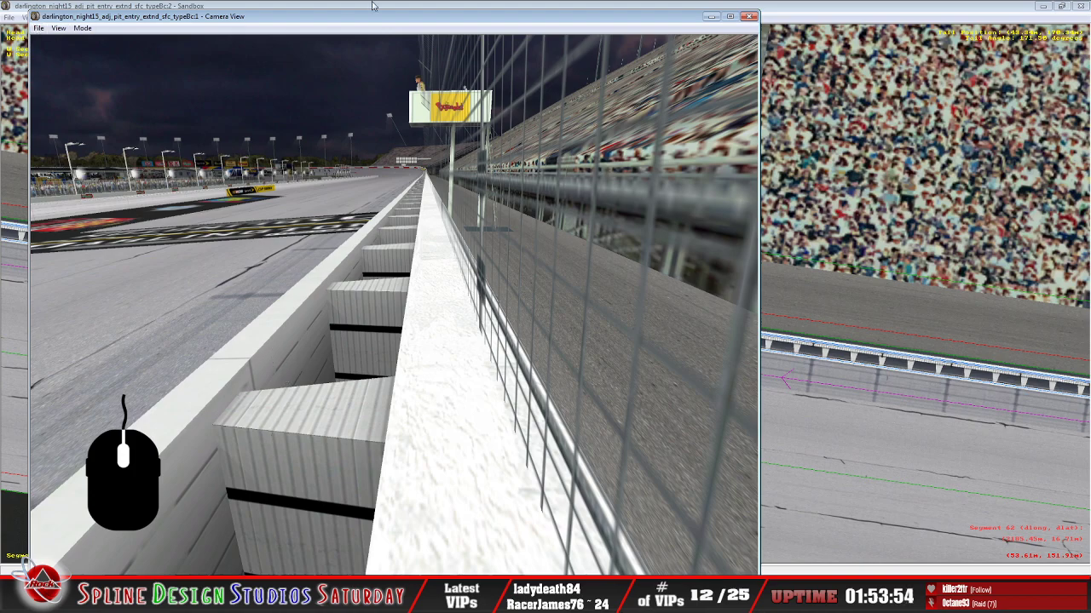
click(839, 7)
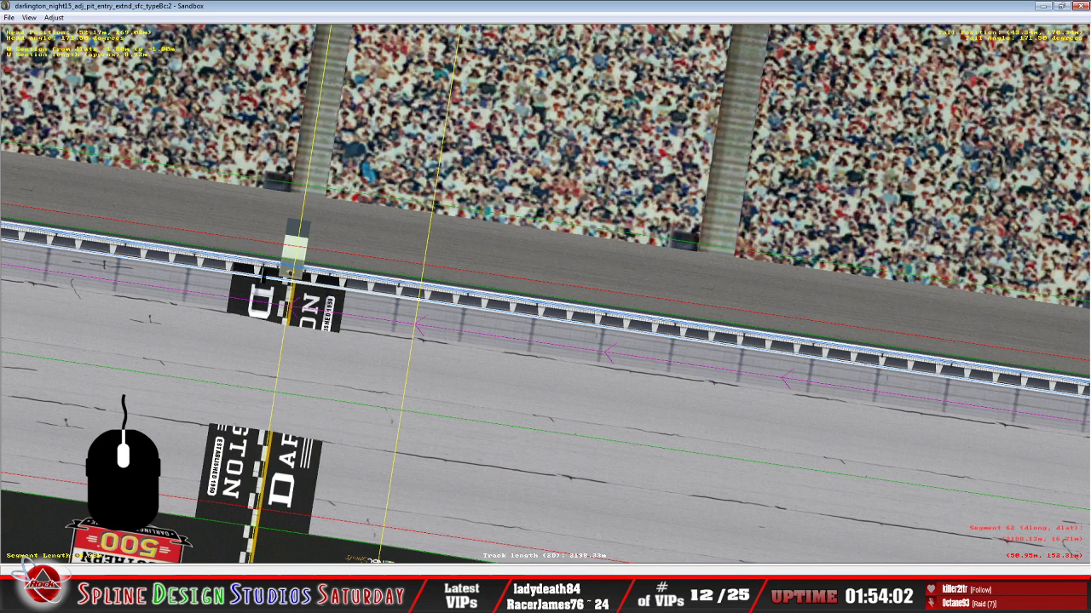
click(484, 530)
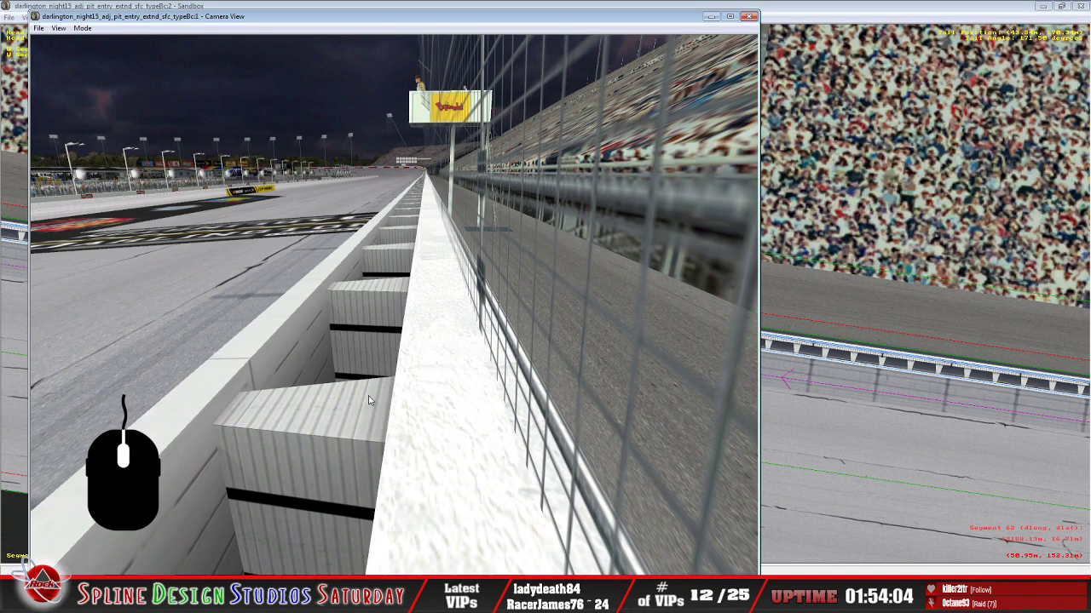
click(82, 28)
click(98, 53)
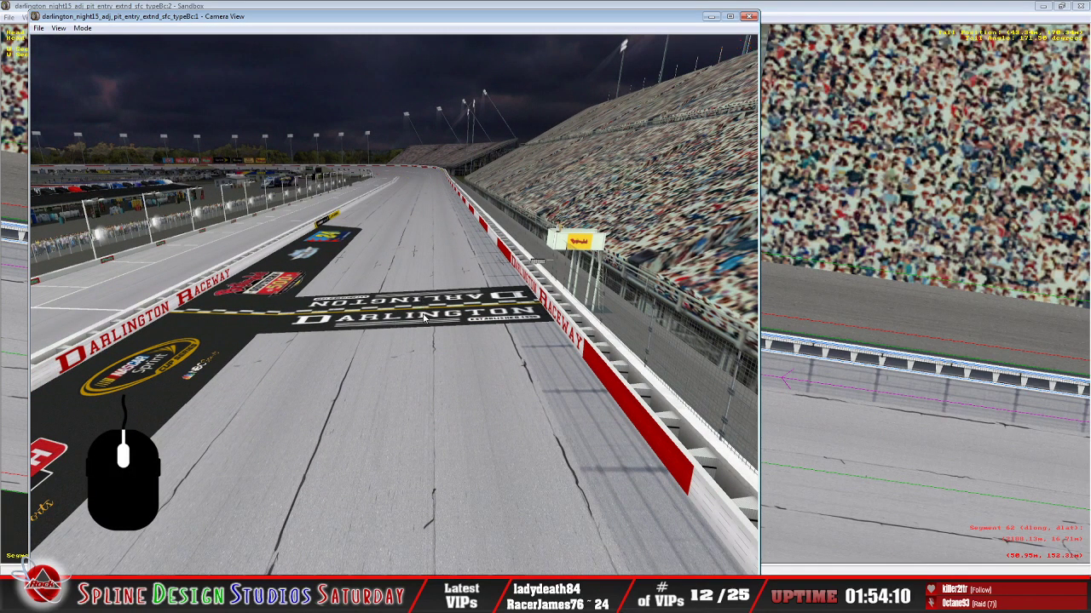
click(807, 16)
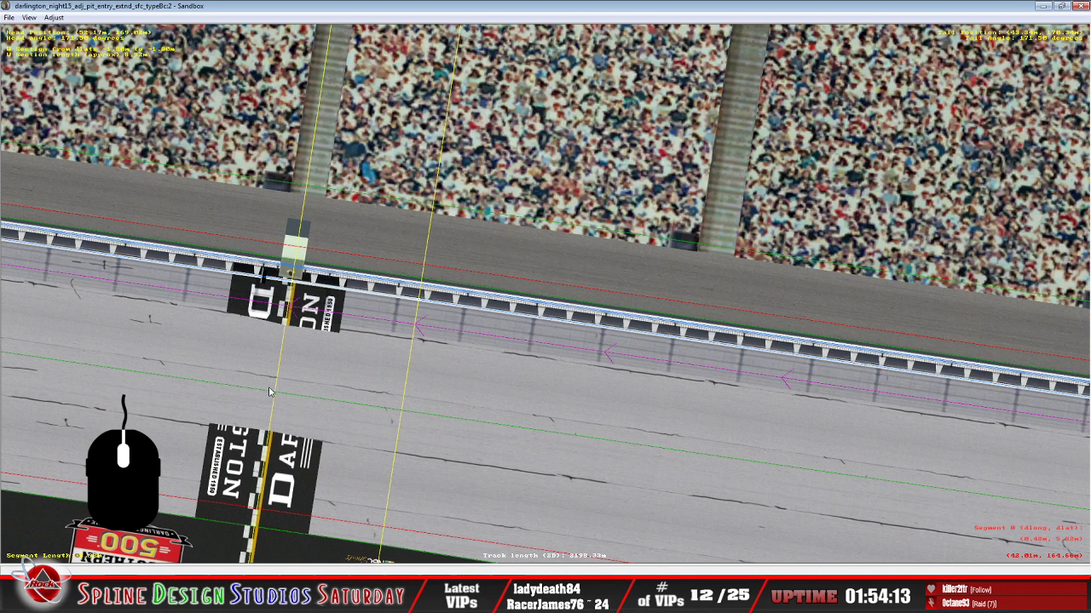
scroll(285, 424, down, 4)
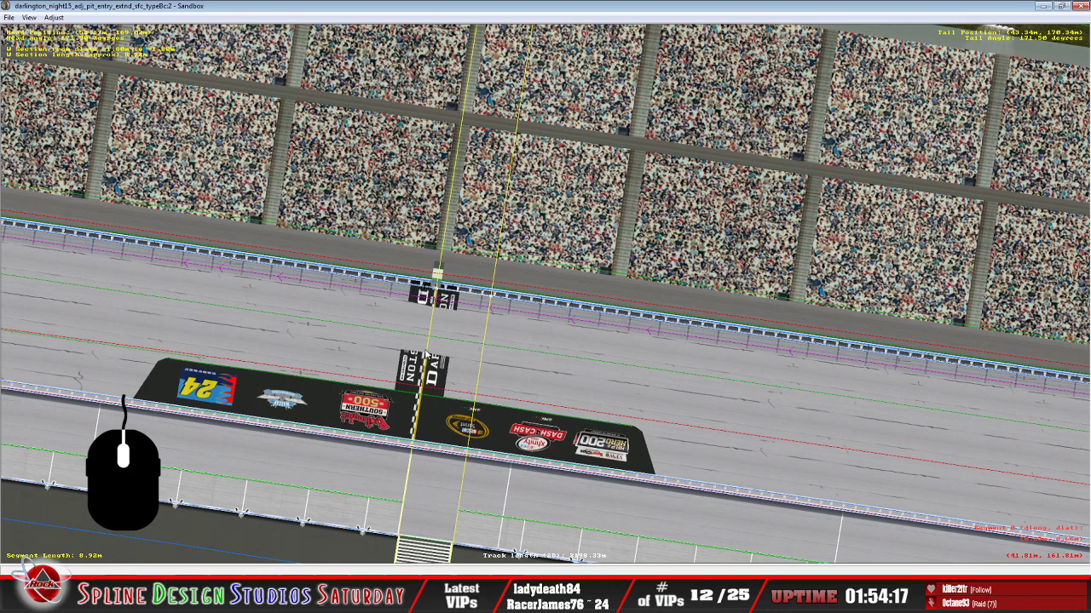
Start a new track without saving the changes to the Darlington track, and exit Sandbox
click(28, 17)
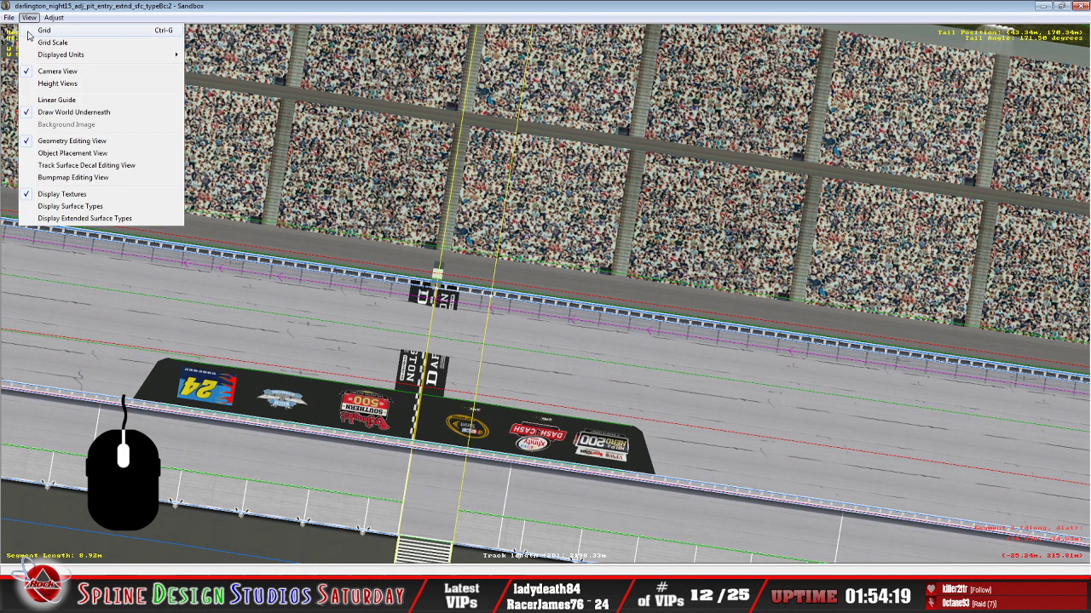
click(19, 34)
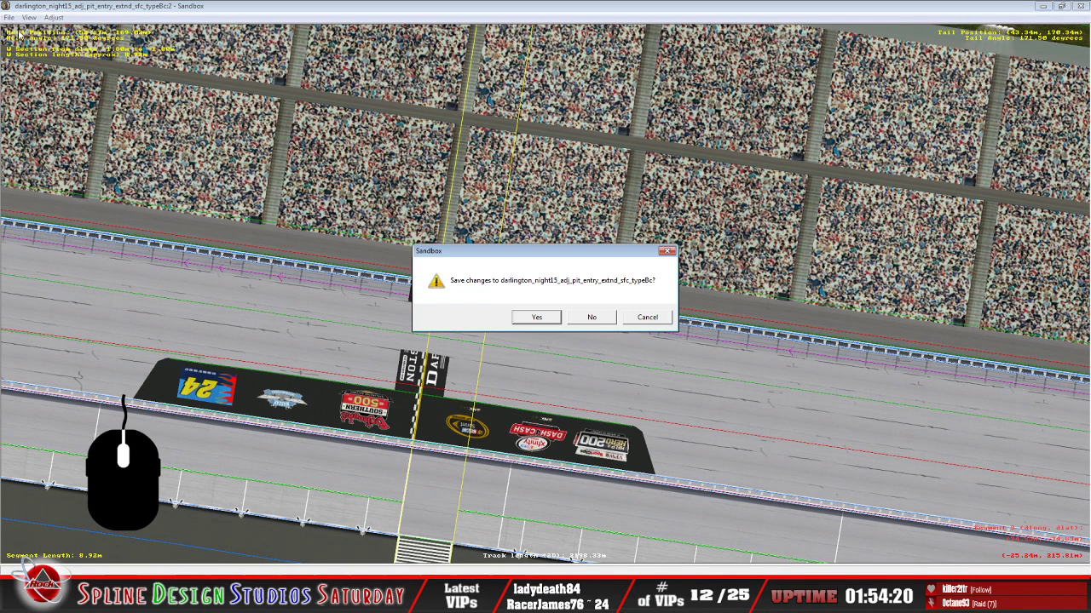
click(597, 319)
click(10, 19)
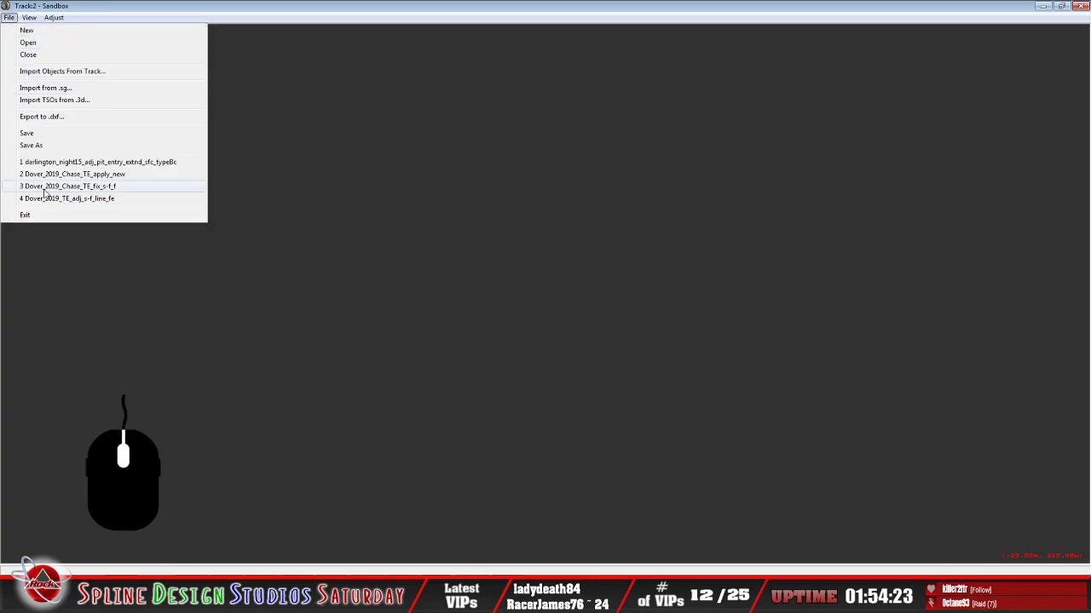
click(47, 214)
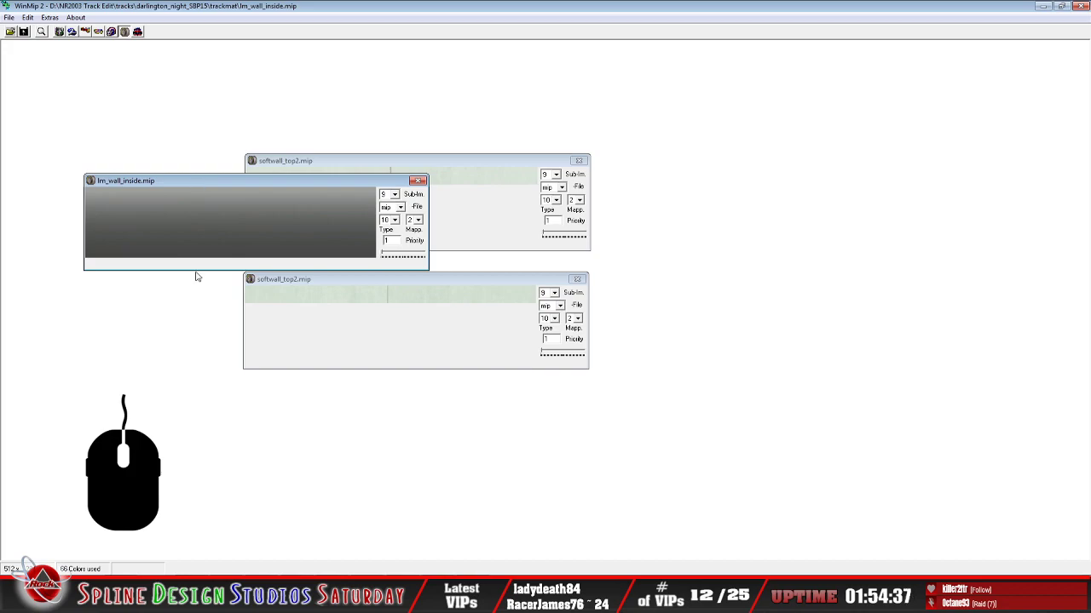
Switch to File Explorer, go up from the Dover trackmat folder to the tracks folder and browse to the Darlington folders
click(53, 588)
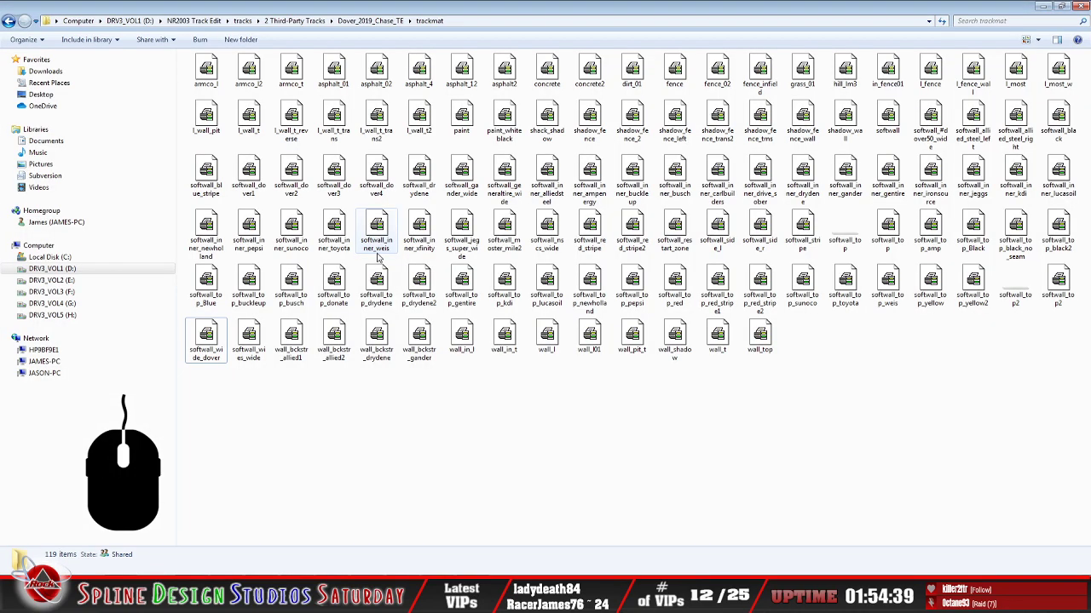
click(10, 21)
click(10, 21)
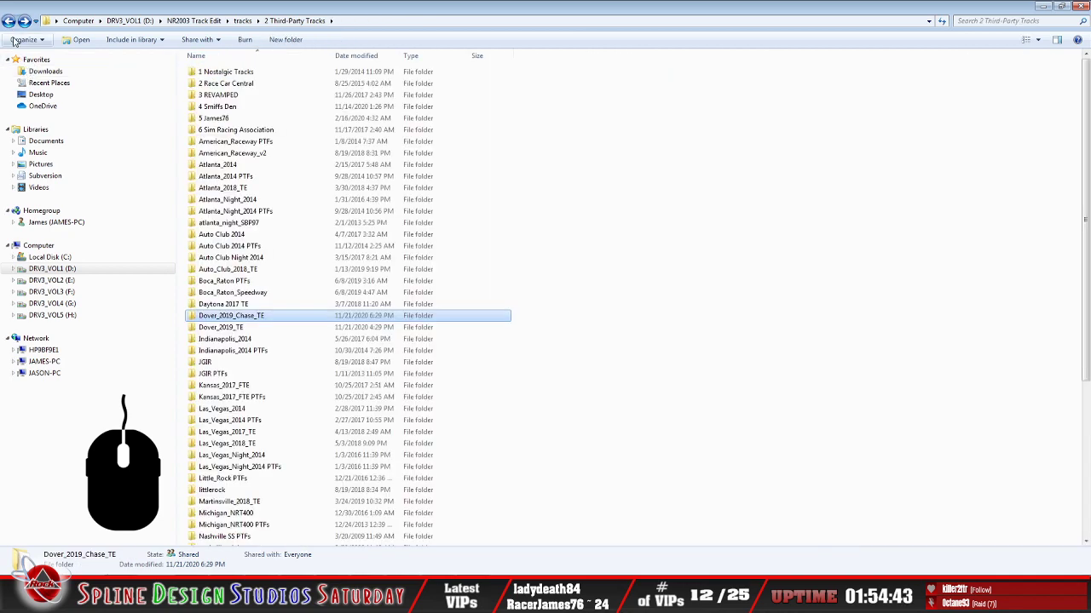
click(9, 22)
click(226, 397)
scroll(245, 439, down, 2)
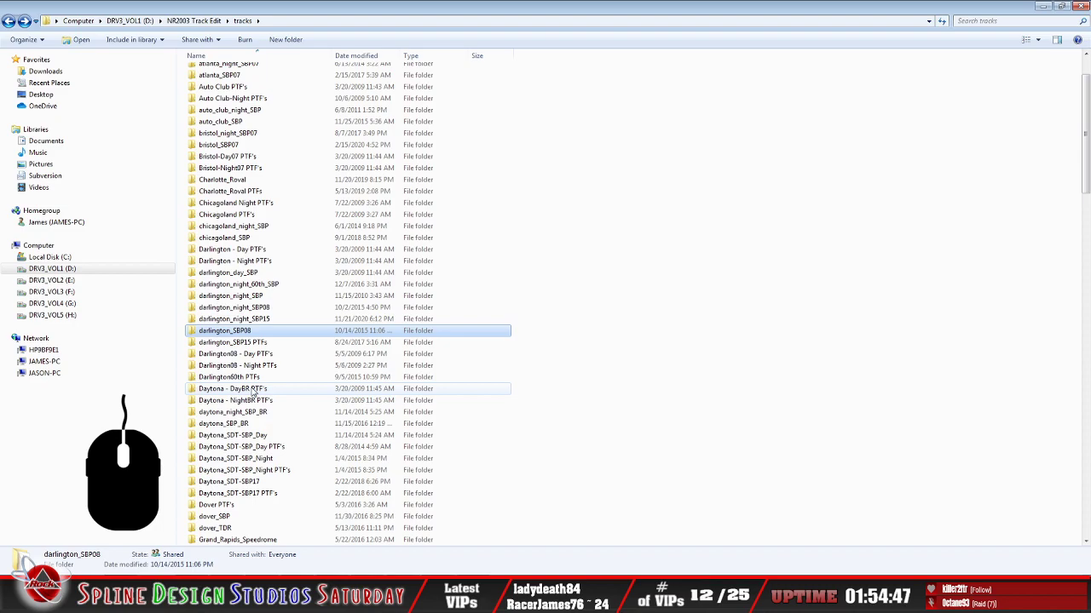
click(249, 459)
scroll(254, 477, down, 4)
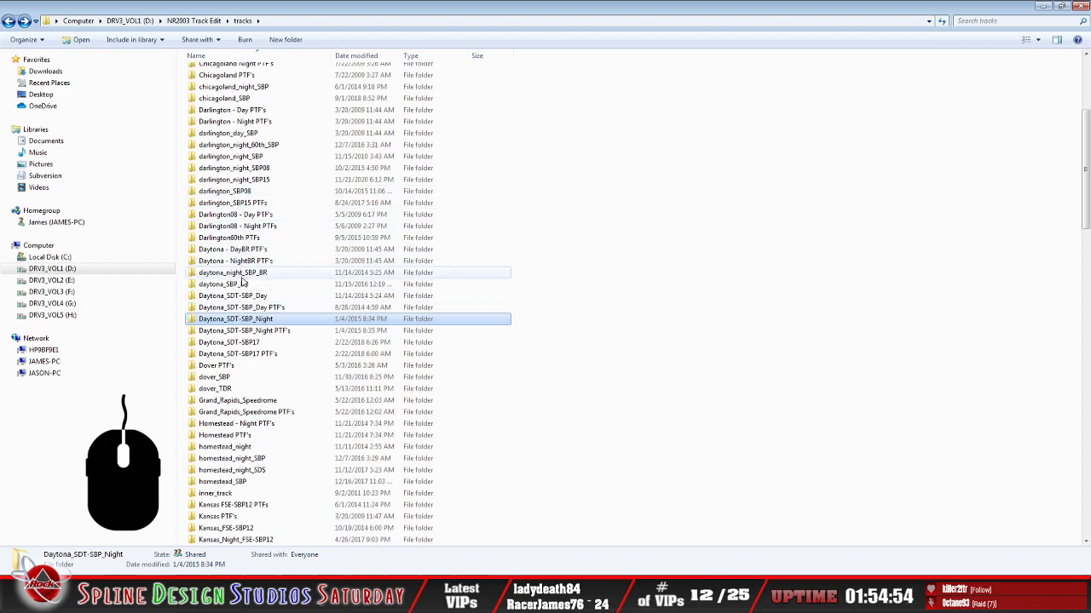
Copy the lm_wall_inside file from the trackmat folder of darlington_night_SBP15
double_click(239, 180)
double_click(206, 72)
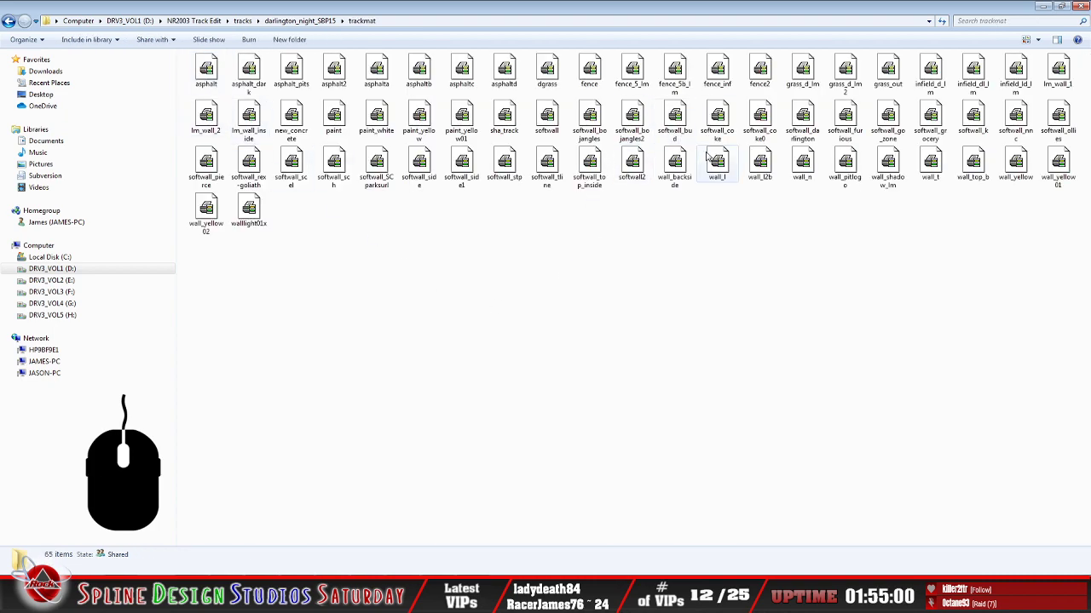
click(249, 120)
right_click(249, 123)
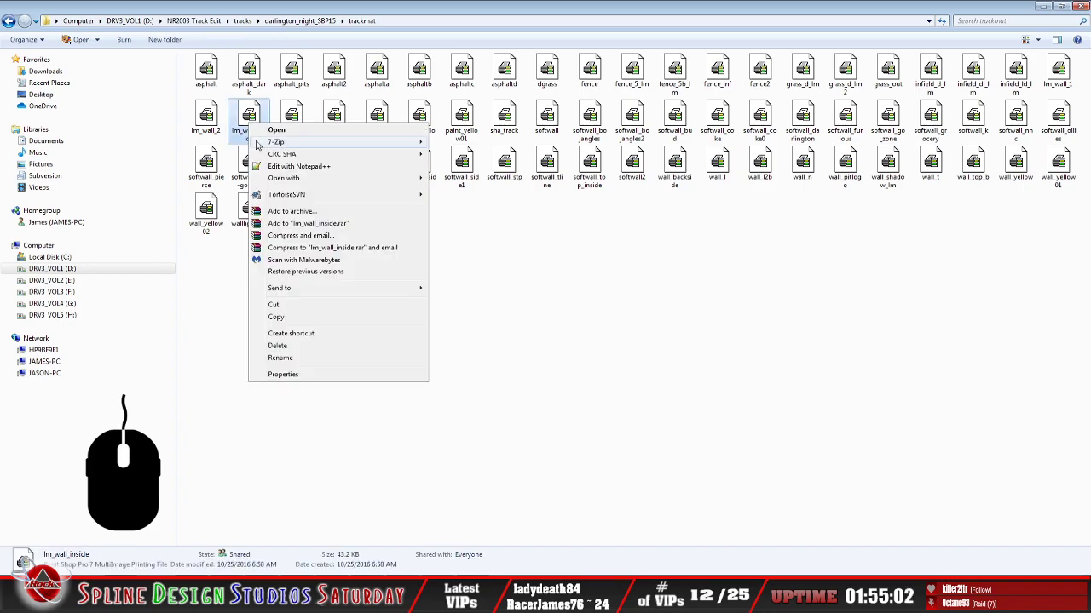
click(281, 317)
click(503, 321)
Paste the copied light map into the trackmat folder of Dover_2019_Chase_TE under 2 Third-Party Tracks
click(8, 22)
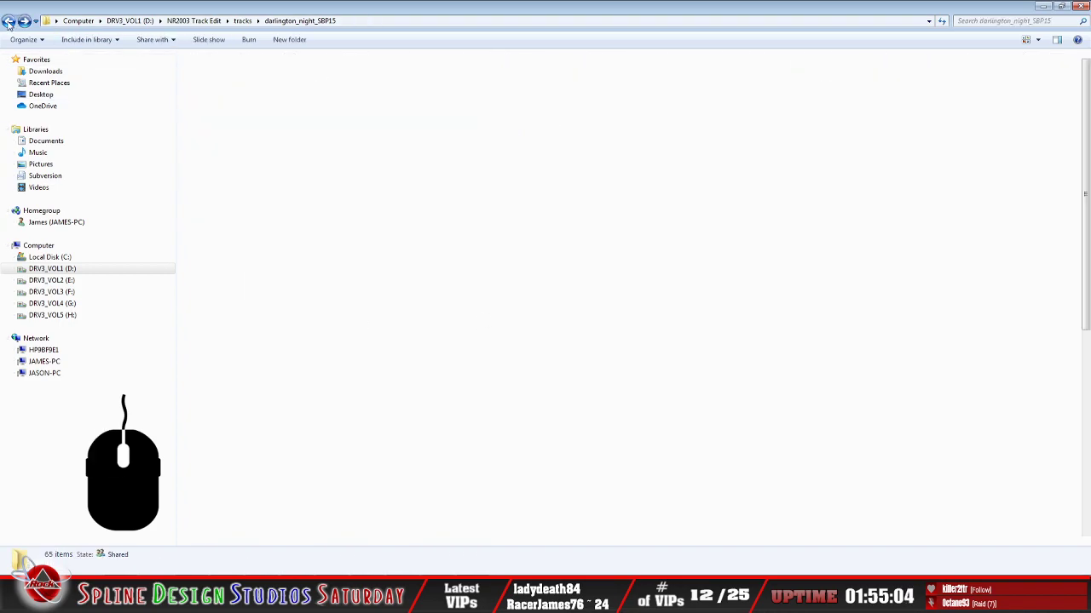
click(8, 23)
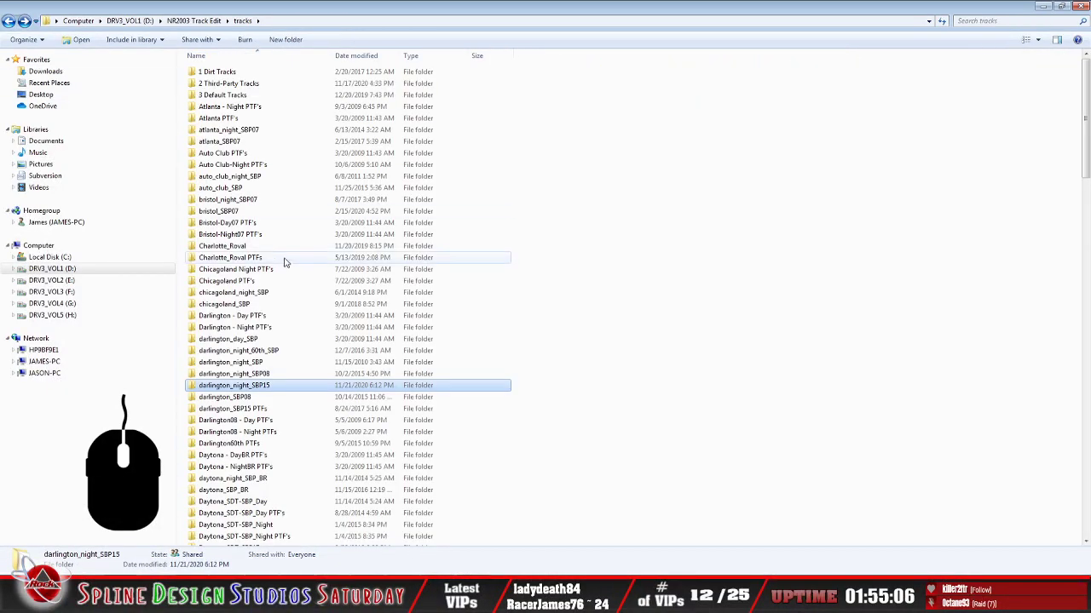
click(225, 84)
double_click(225, 84)
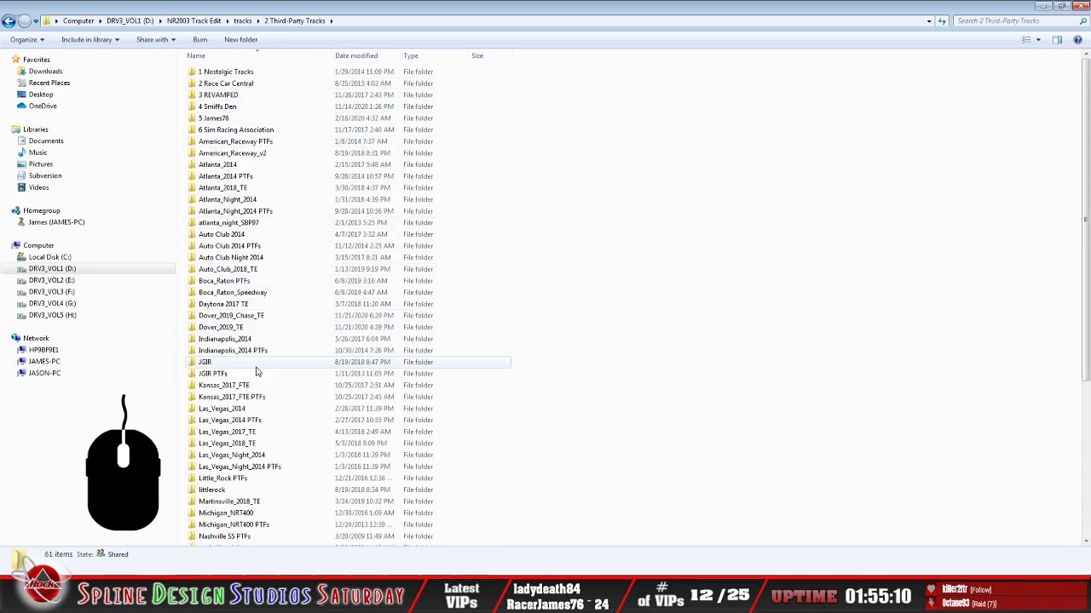
double_click(256, 317)
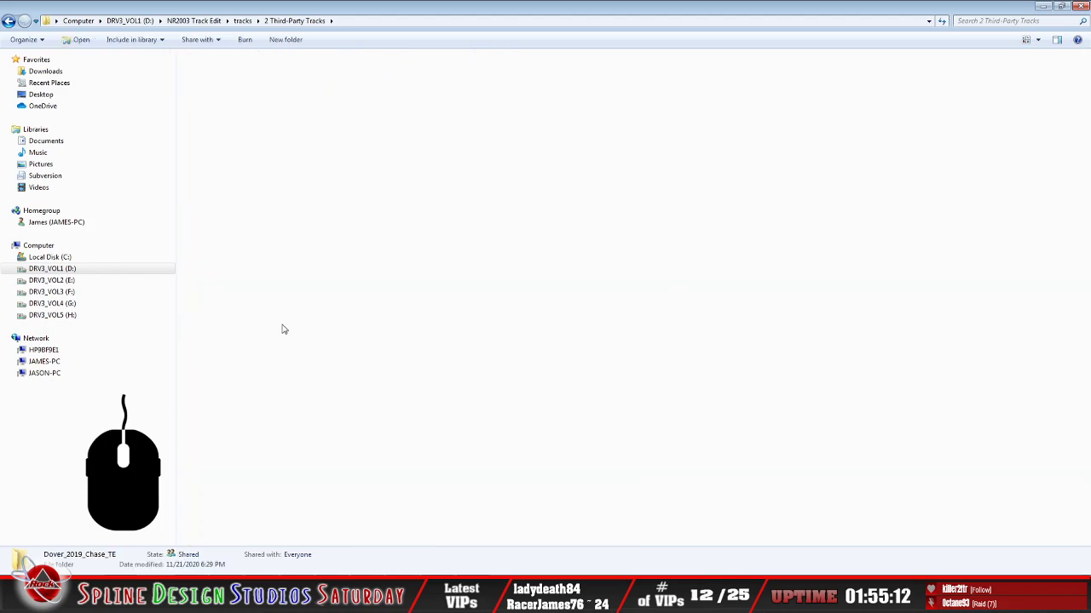
double_click(205, 72)
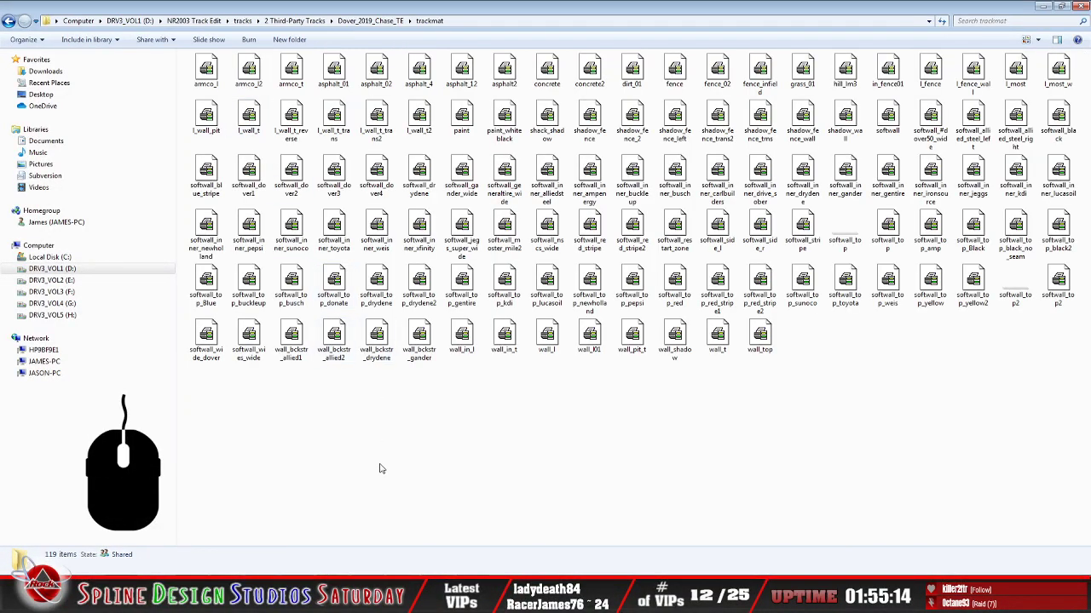
right_click(391, 489)
click(445, 381)
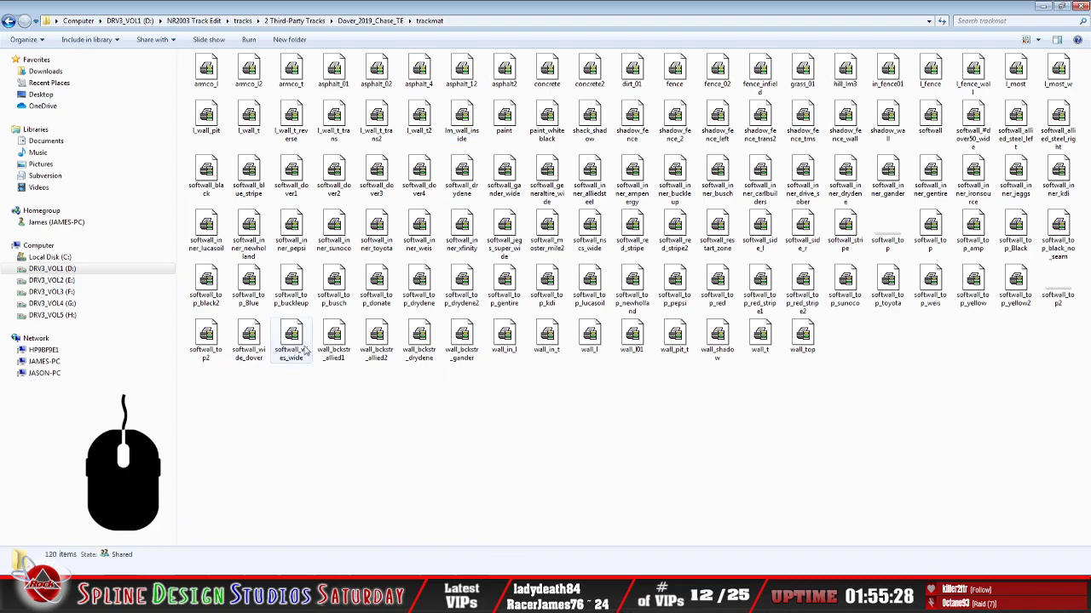
Open Dover_2019_Chase_TE_apply_new_pitwall_shading in Sandbox and maximize its overhead view
click(10, 22)
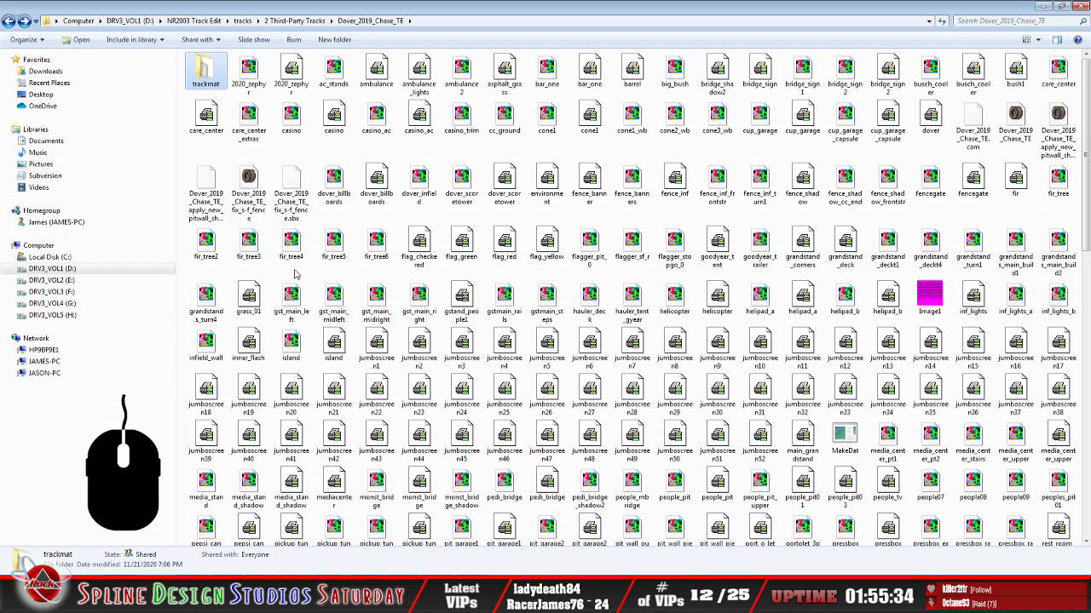
click(1056, 147)
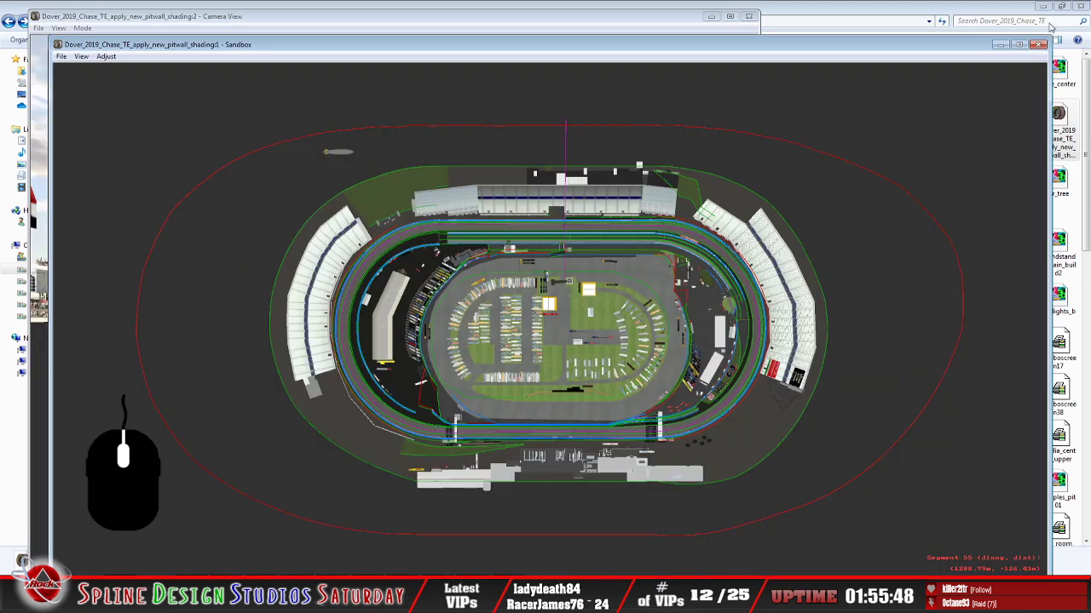
click(1020, 45)
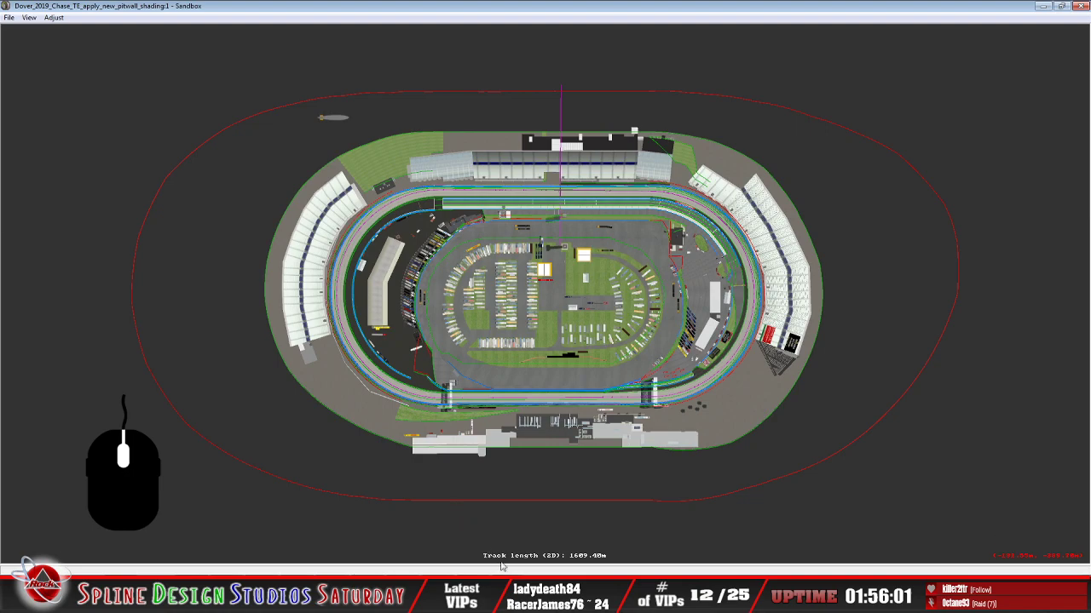
Fly the Camera View to the red-striped soft wall by the grandstand and examine its inner side
click(499, 597)
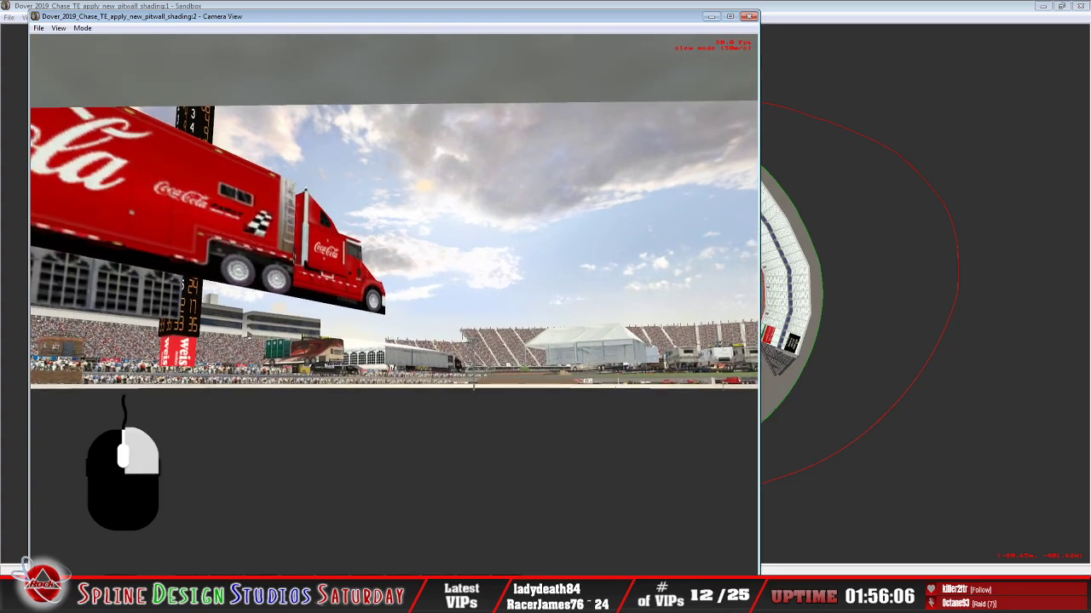
right_drag(474, 380, 507, 400)
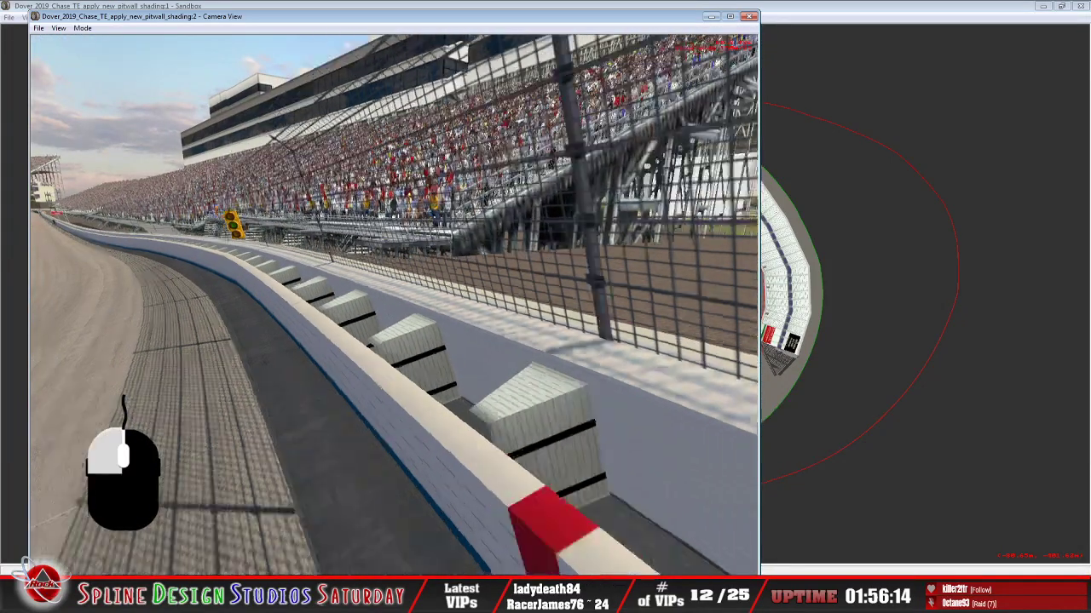
drag(510, 400, 579, 400)
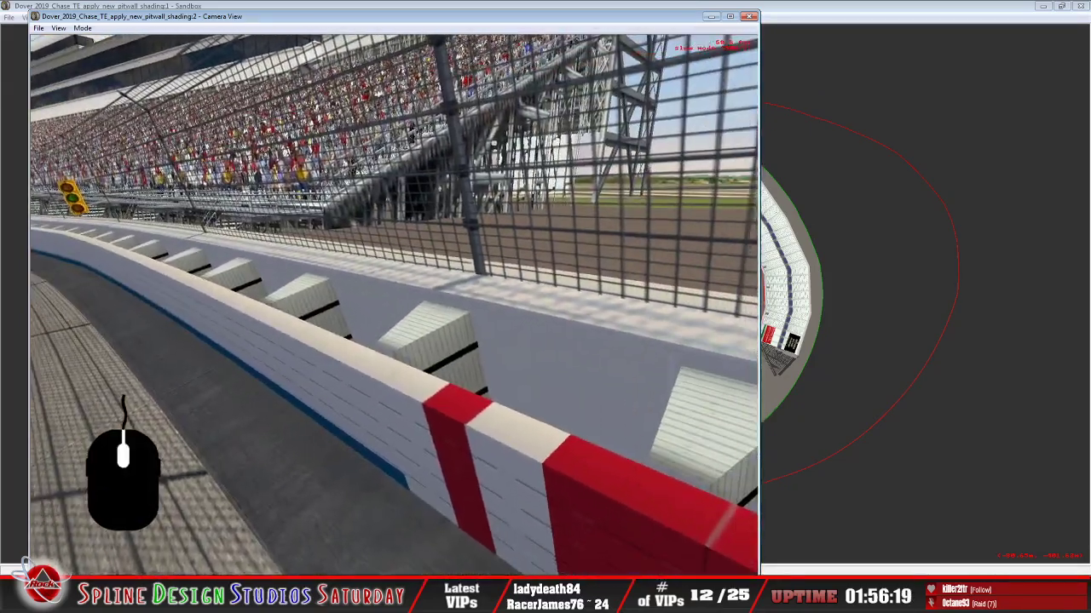
drag(394, 358, 393, 281)
right_drag(393, 304, 307, 304)
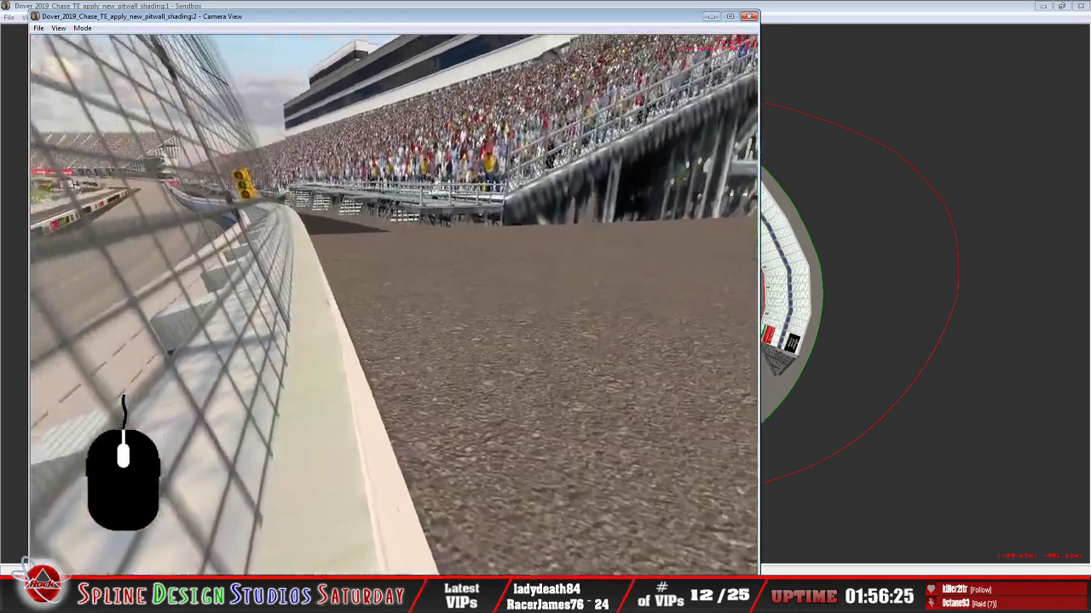
right_drag(393, 304, 341, 341)
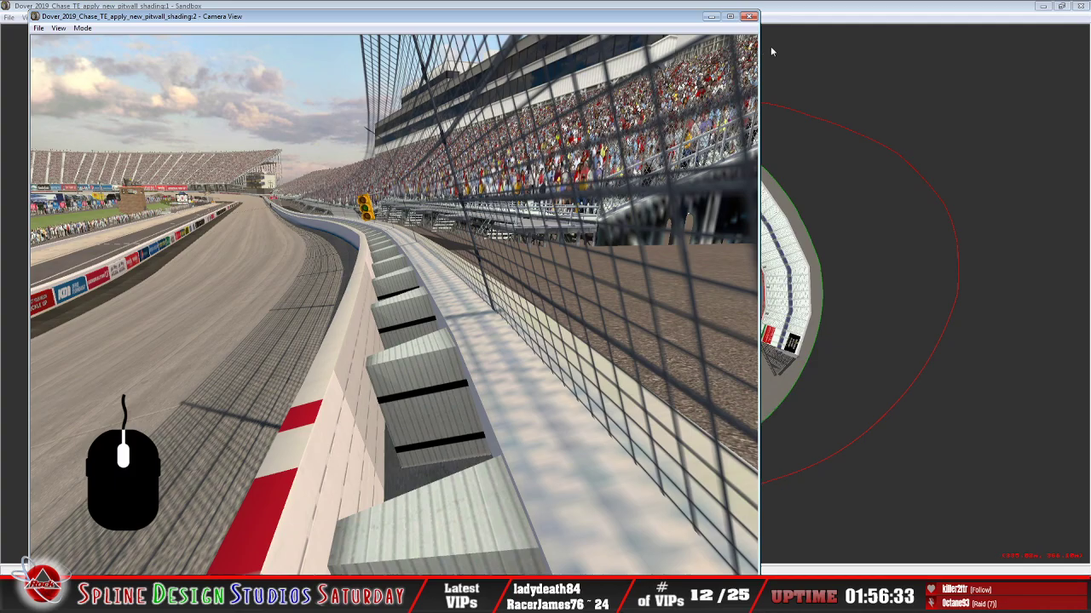
In the overhead view, select the soft wall section between the yellow caution light and the red stripe
click(808, 10)
scroll(596, 192, up, 10)
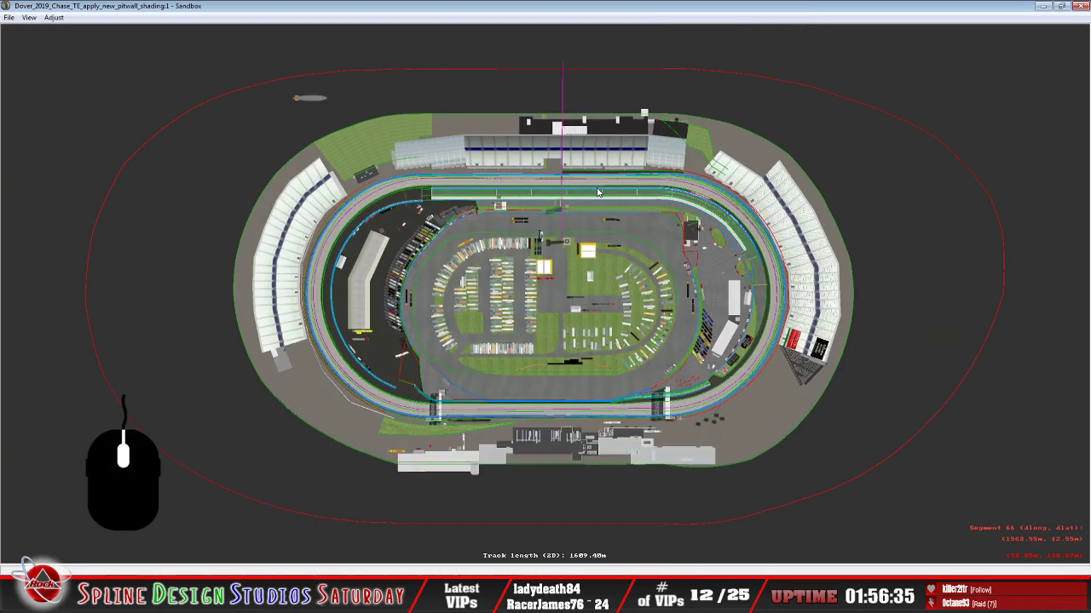
key(c)
key(c)
key(c)
key(c)
key(c)
key(c)
key(c)
key(c)
key(c)
key(c)
key(c)
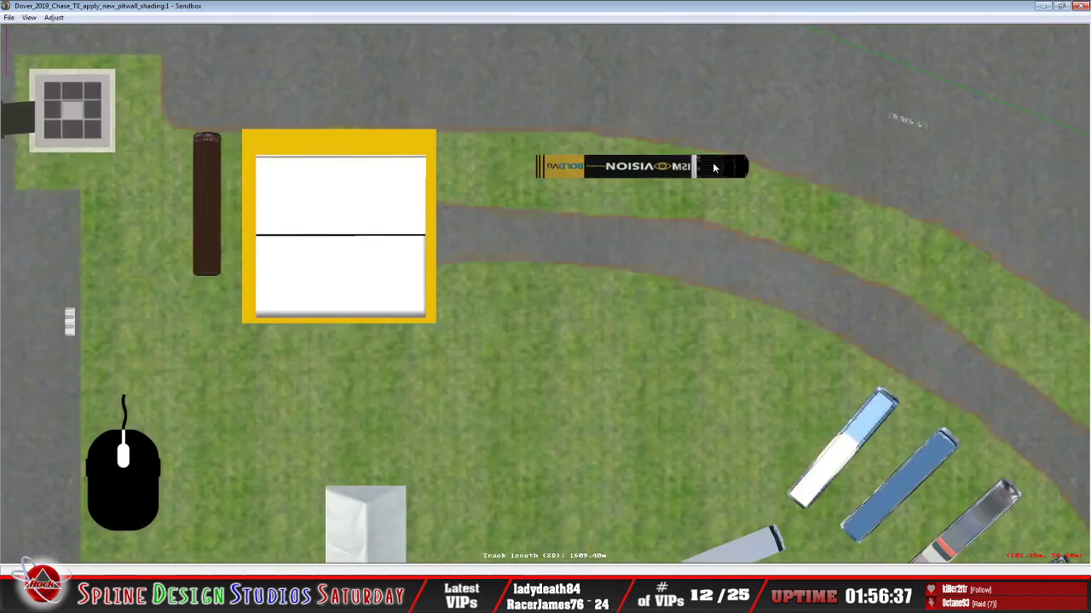
key(c)
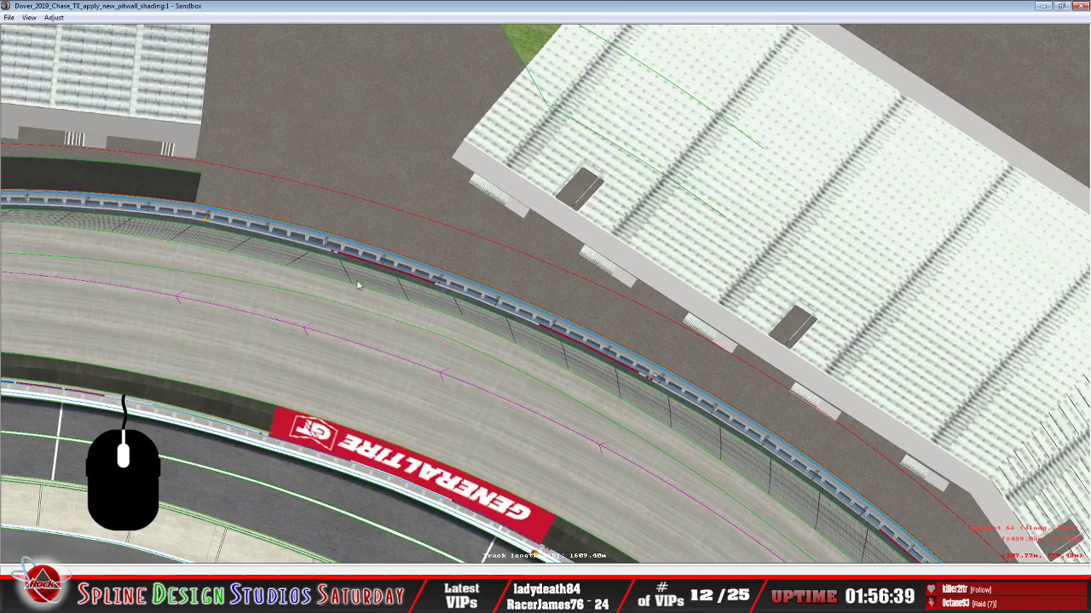
scroll(301, 270, up, 5)
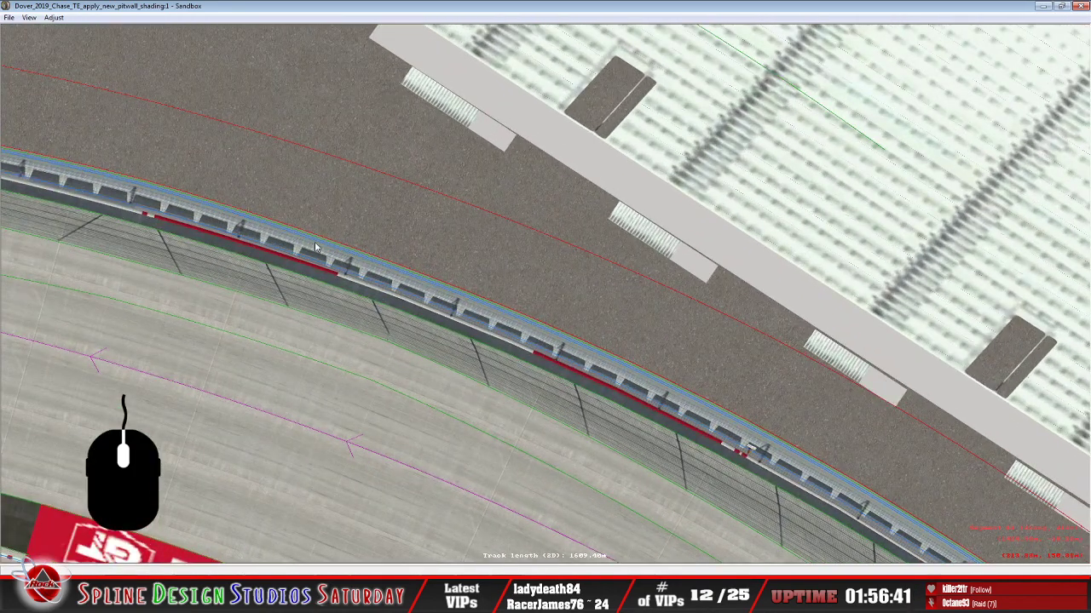
key(c)
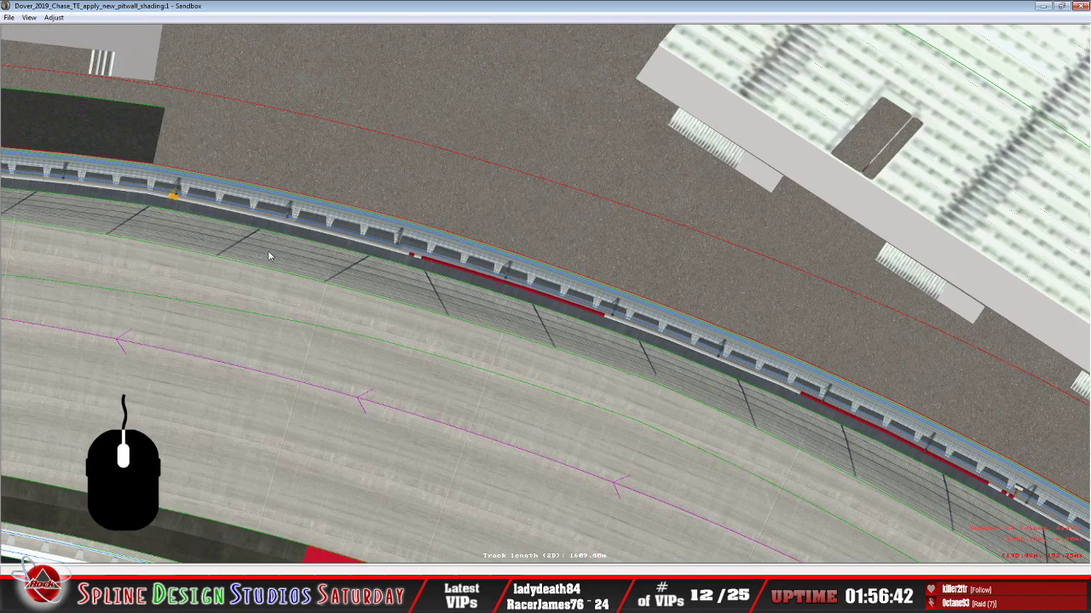
click(394, 250)
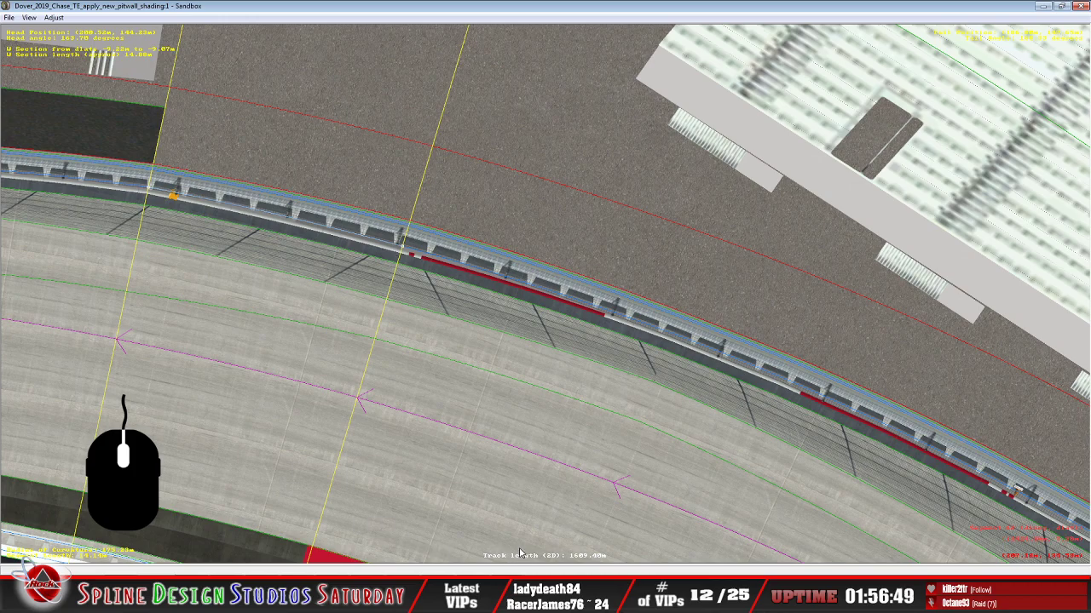
Set the Light Map layer of the wall section's Right facet to lm_wall_inside.mip
key(alt+Tab)
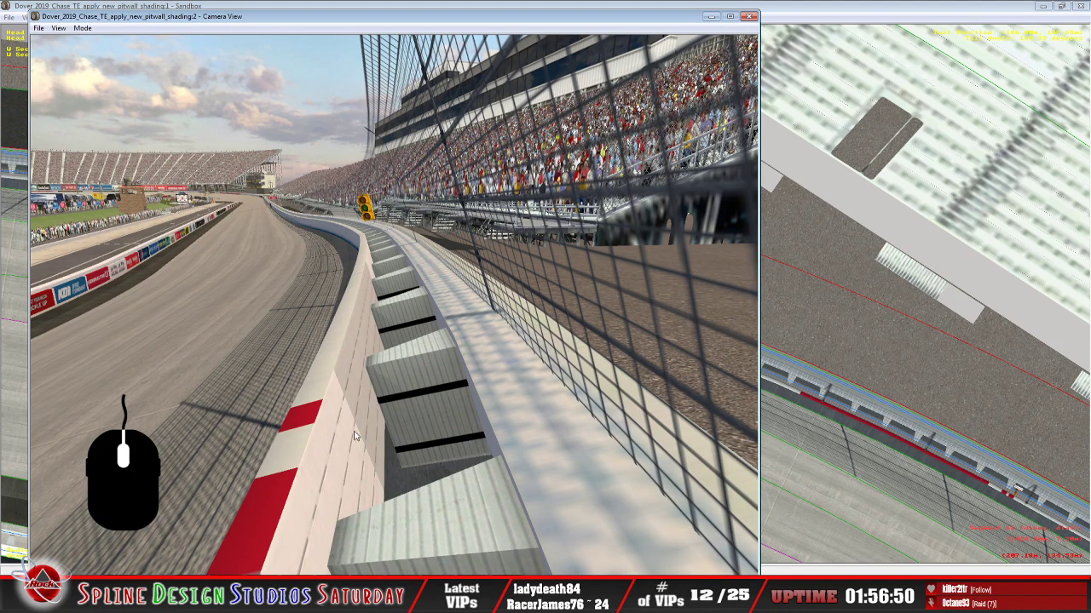
key(alt+Tab)
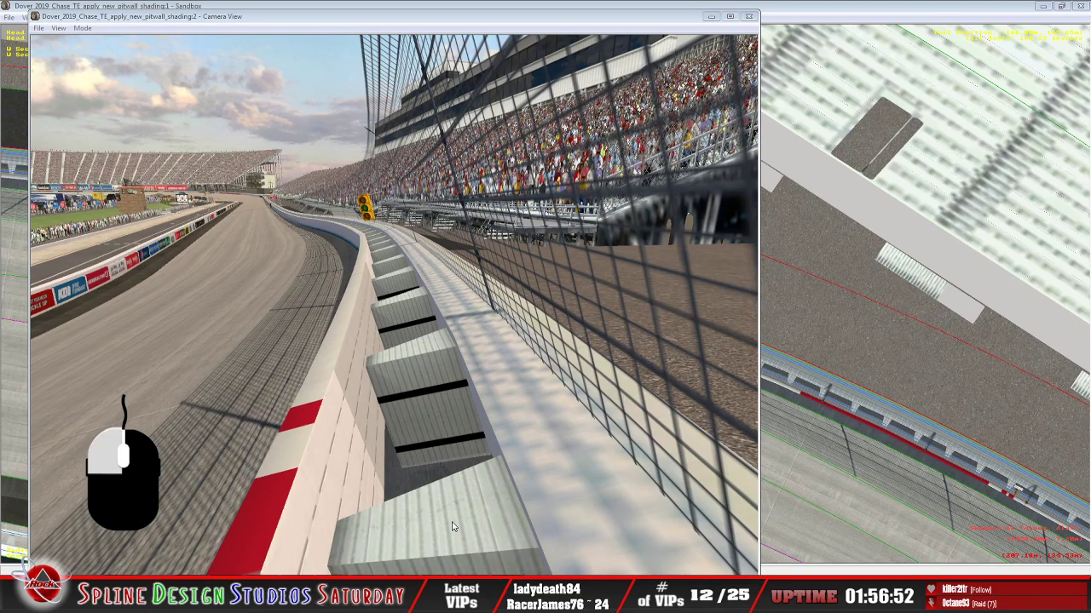
key(alt+Tab)
click(261, 226)
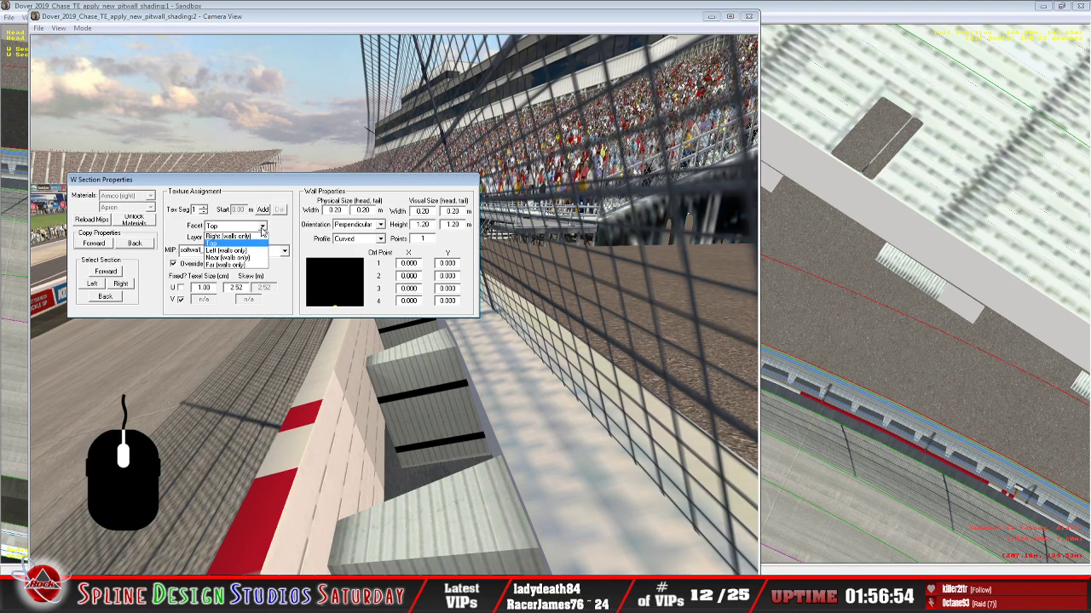
click(264, 250)
click(261, 238)
click(243, 249)
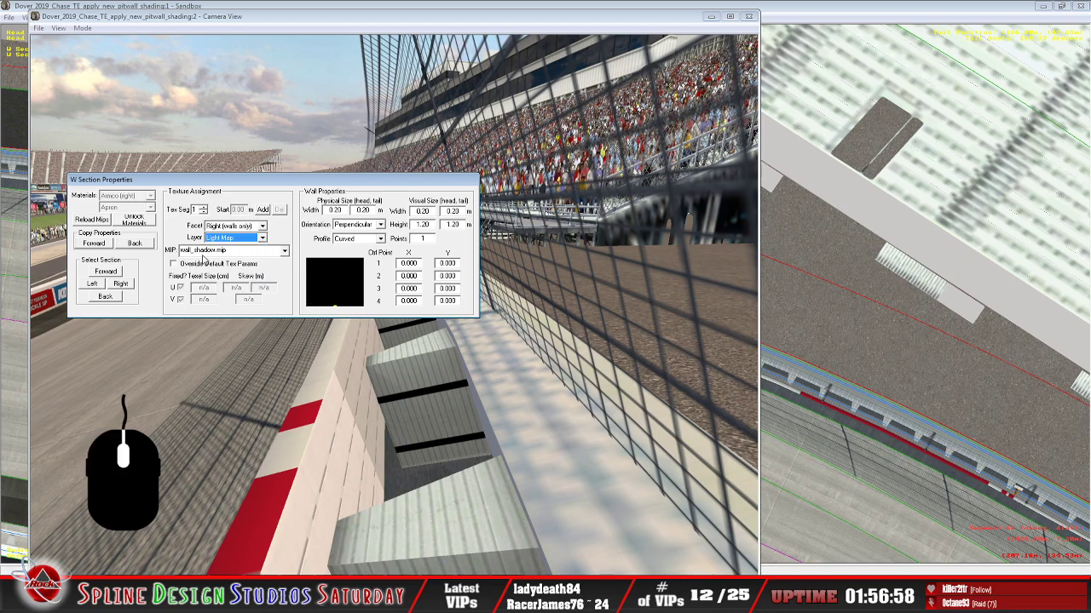
drag(326, 181, 409, 99)
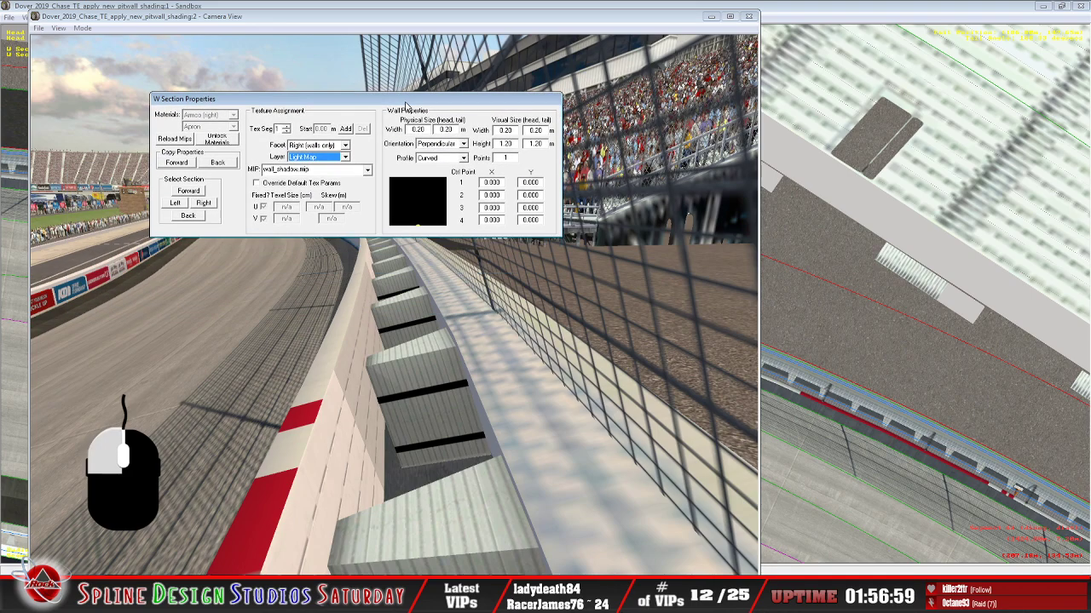
click(367, 170)
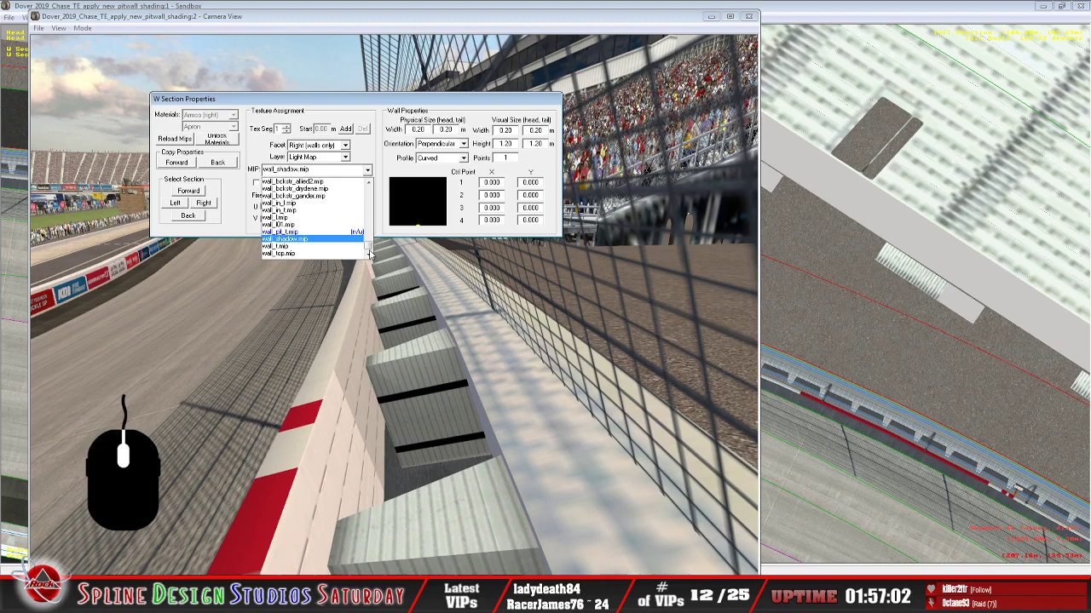
drag(369, 252, 366, 210)
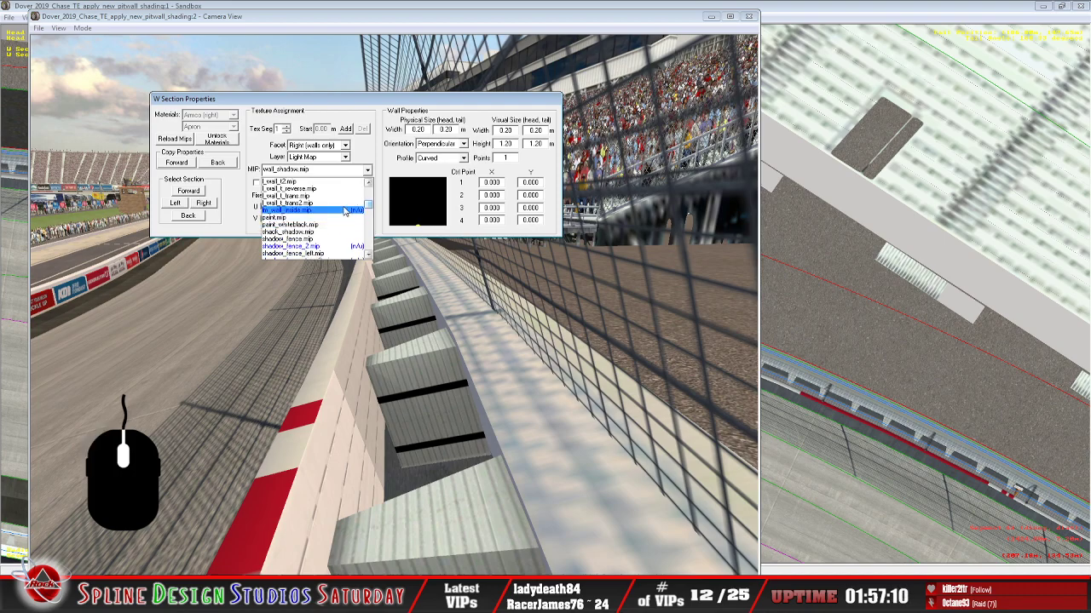
click(345, 211)
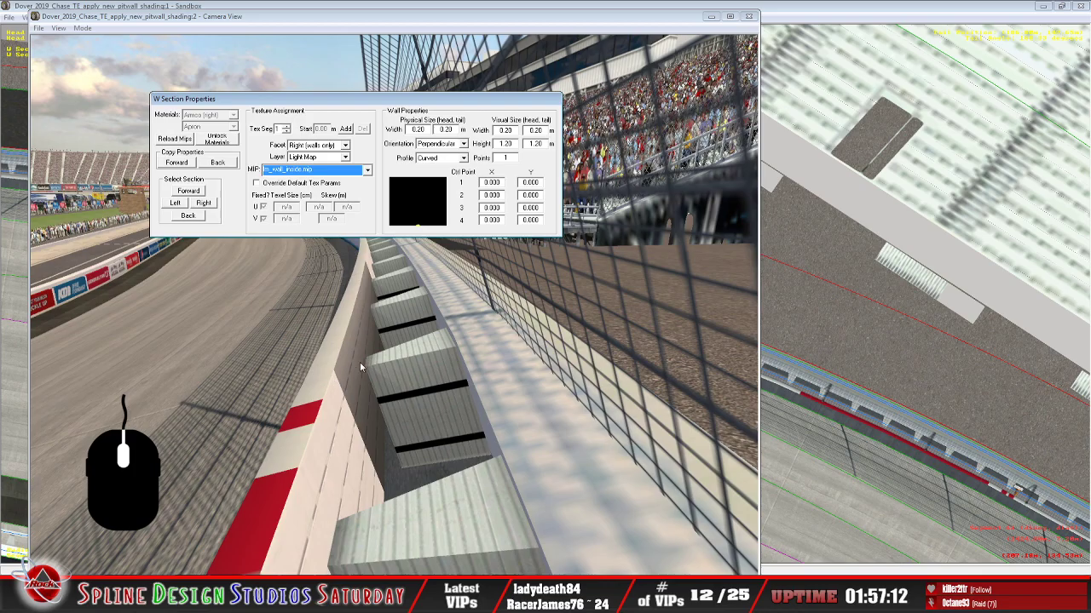
Put the Camera View in Slew Mode and inspect the shading on the inner side of the soft wall
click(218, 342)
click(81, 30)
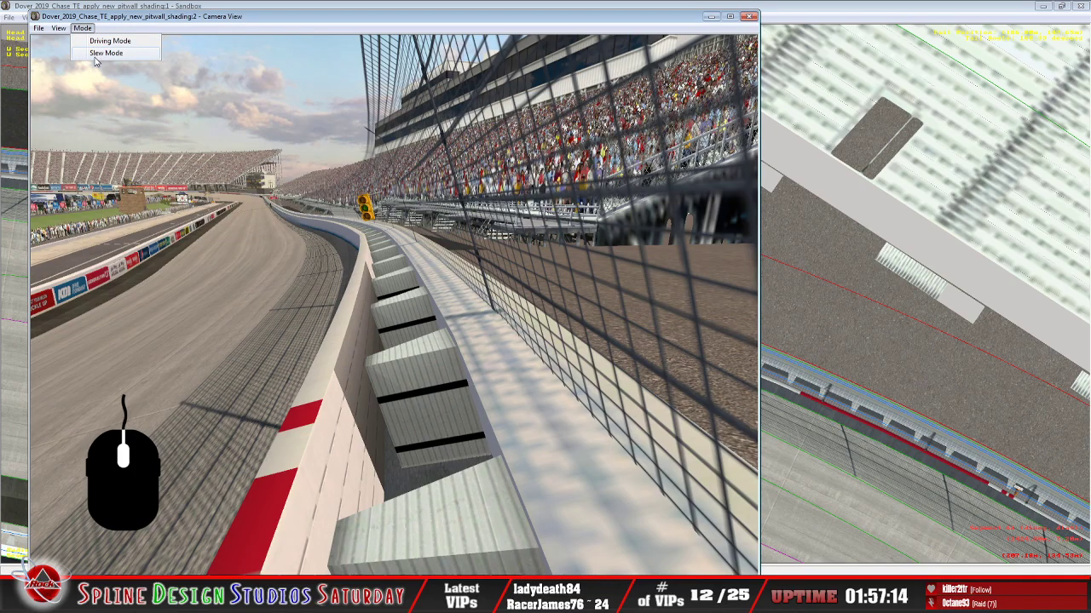
click(93, 55)
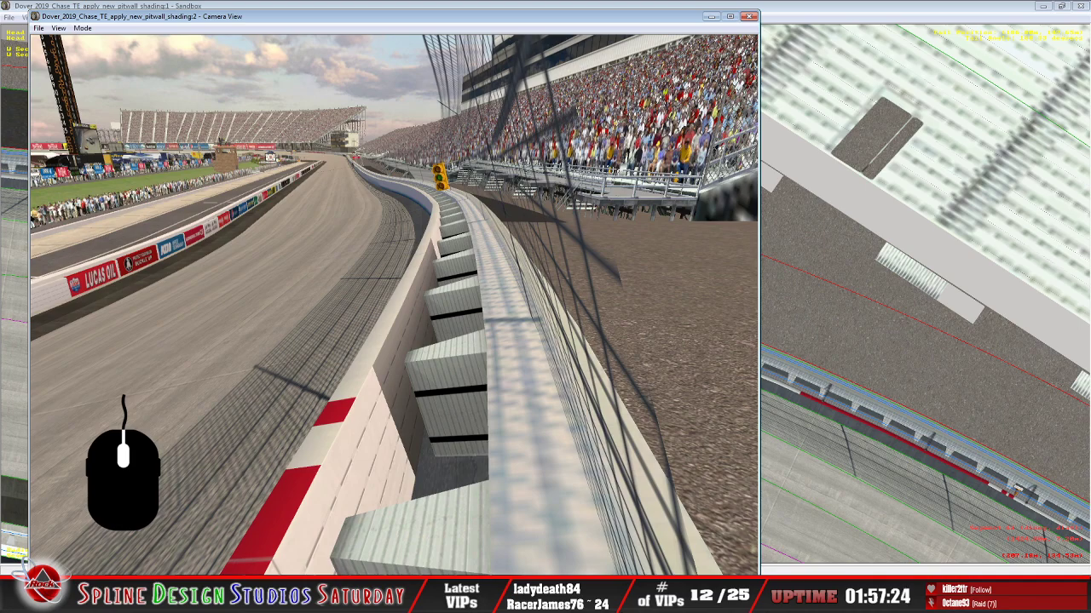
Switch to WinMip 2 and close Darlington's lm_wall_inside.mip
key(alt+Tab)
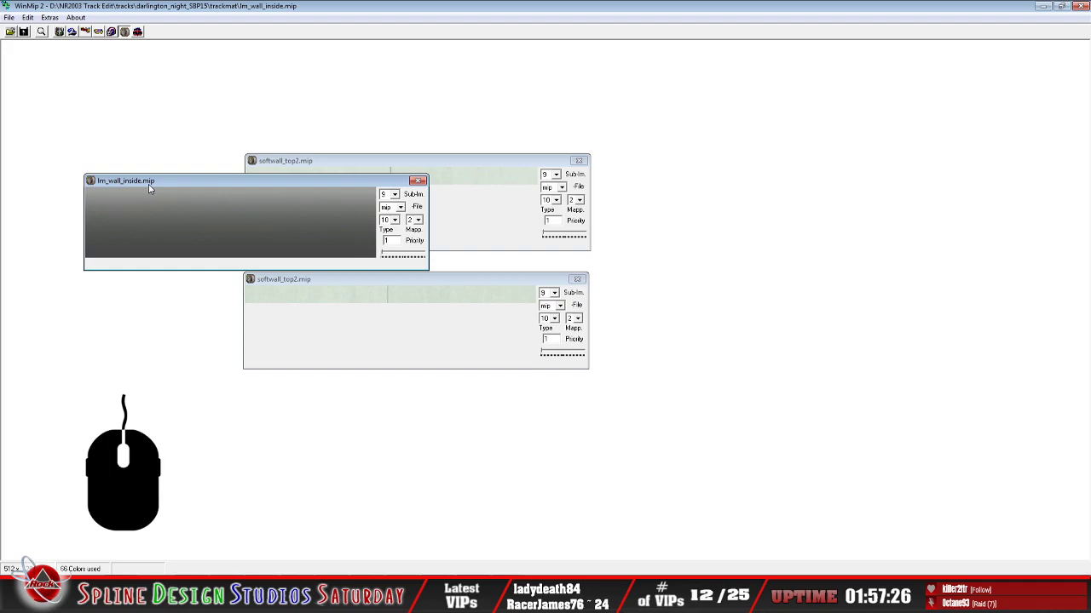
key(alt+f)
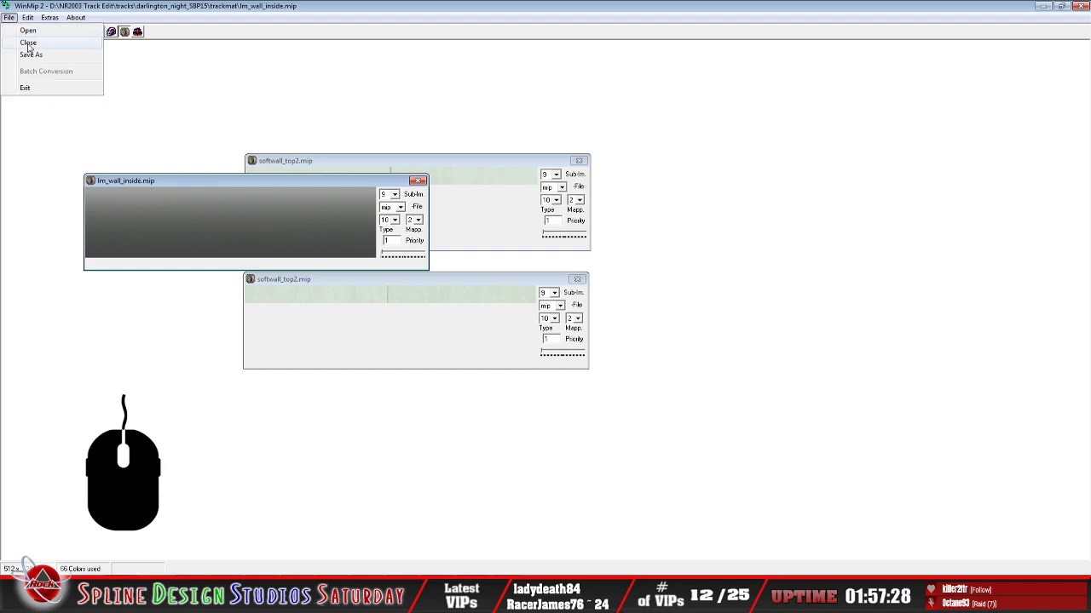
click(28, 49)
Start opening another texture and change the browsed folder to D:\NR2003 Track Edit\tracks
click(12, 33)
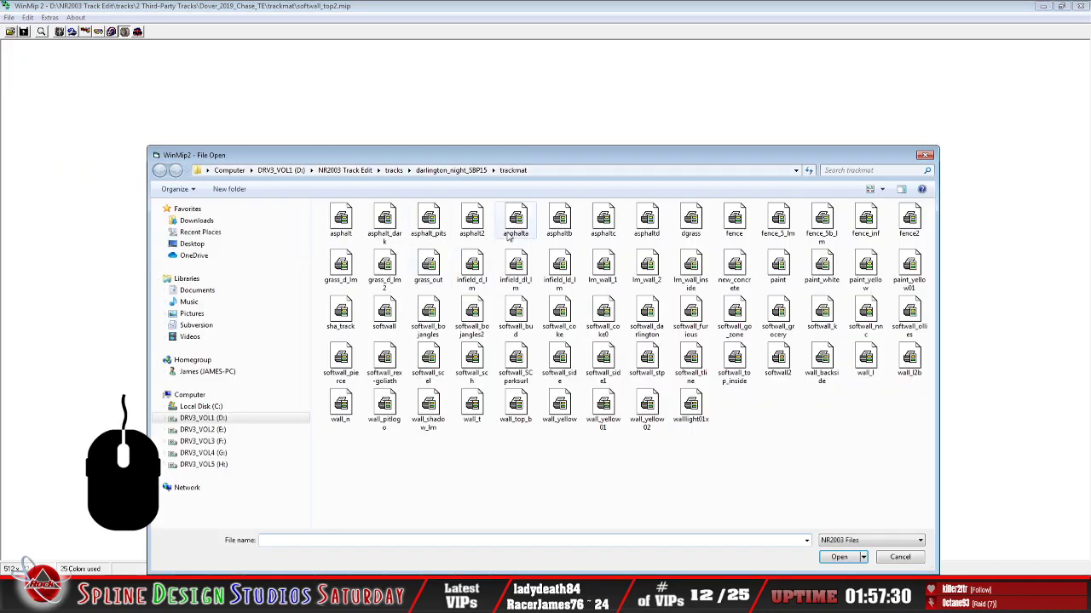
click(553, 167)
click(553, 168)
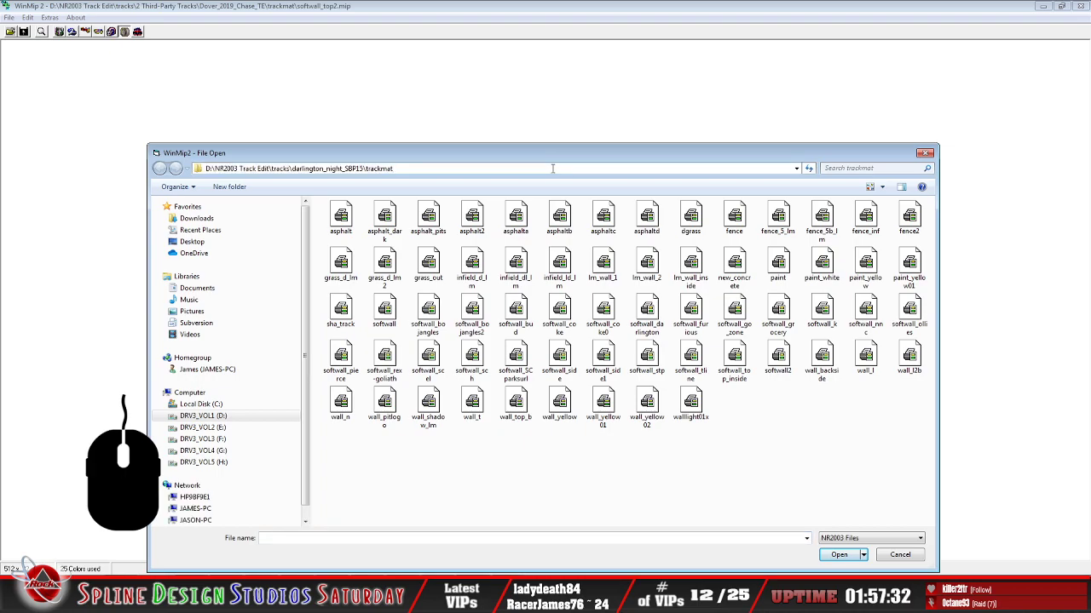
key(BackSpace)
key(BackSpace)
key(BackSpace)
key(BackSpace)
key(BackSpace)
key(BackSpace)
key(BackSpace)
key(BackSpace)
key(BackSpace)
key(BackSpace)
key(BackSpace)
key(BackSpace)
key(BackSpace)
key(BackSpace)
key(BackSpace)
key(BackSpace)
key(BackSpace)
key(BackSpace)
key(BackSpace)
key(BackSpace)
key(BackSpace)
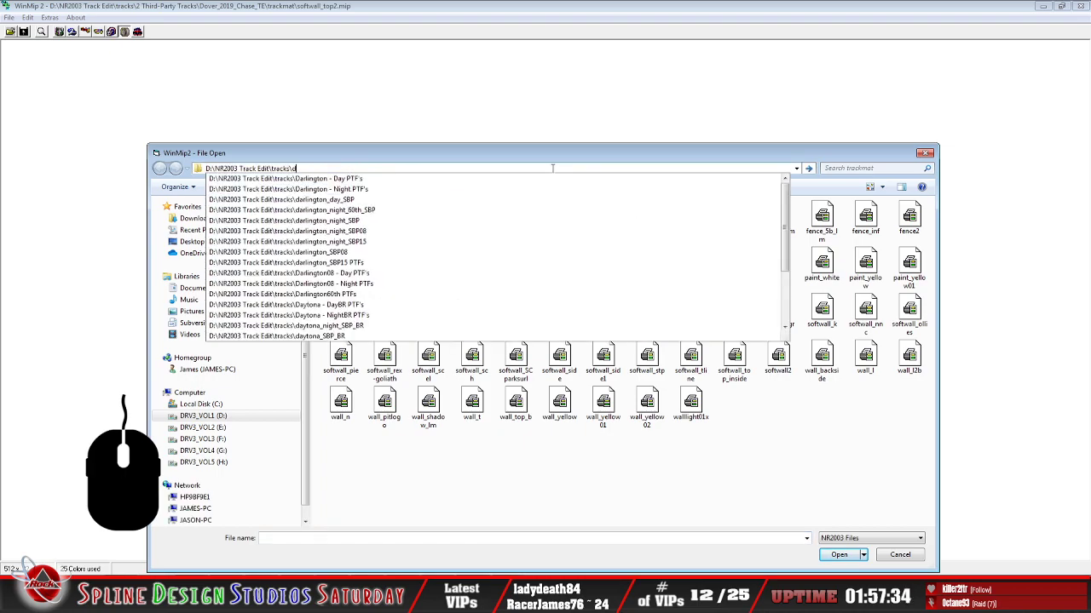
key(Return)
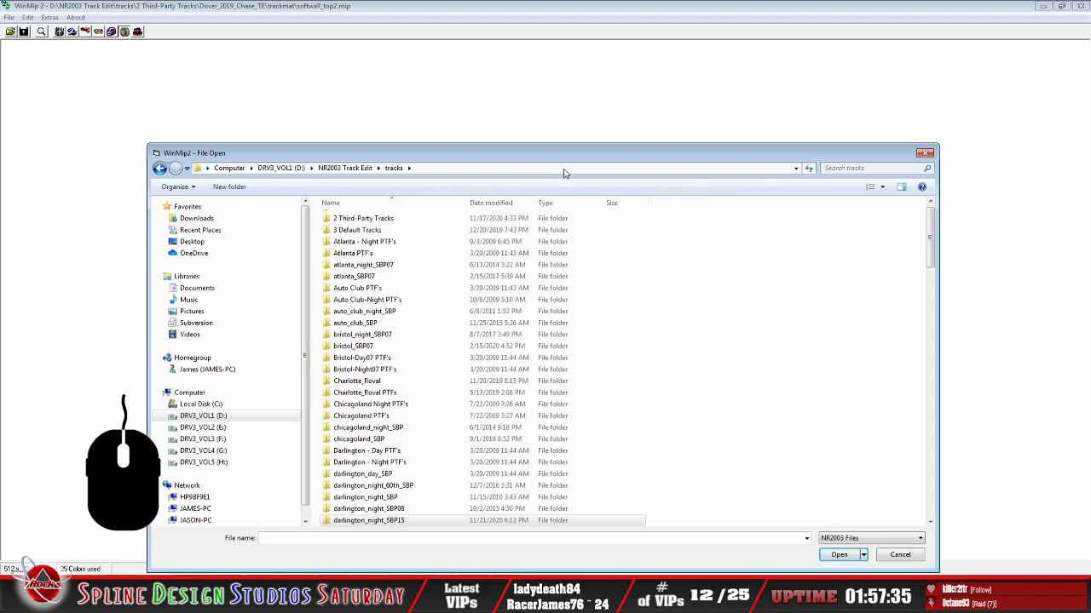
Open lm_wall_inside from 2 Third-Party Tracks\Dover_2019_Chase_TE\trackmat and move its window clear of the two softwall_top2 images
double_click(375, 219)
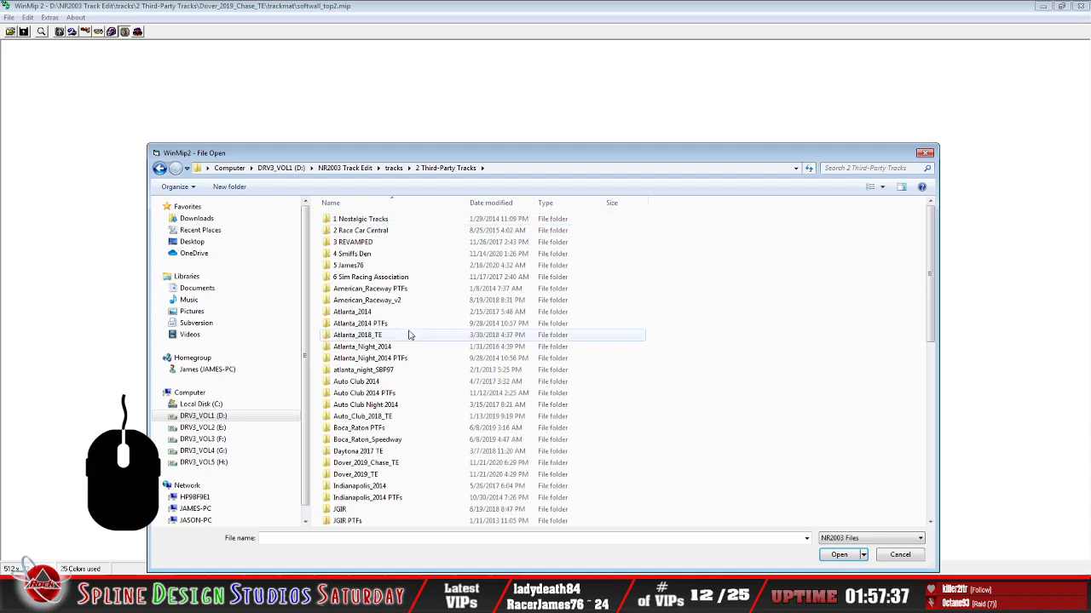
click(369, 464)
key(Up)
key(Up)
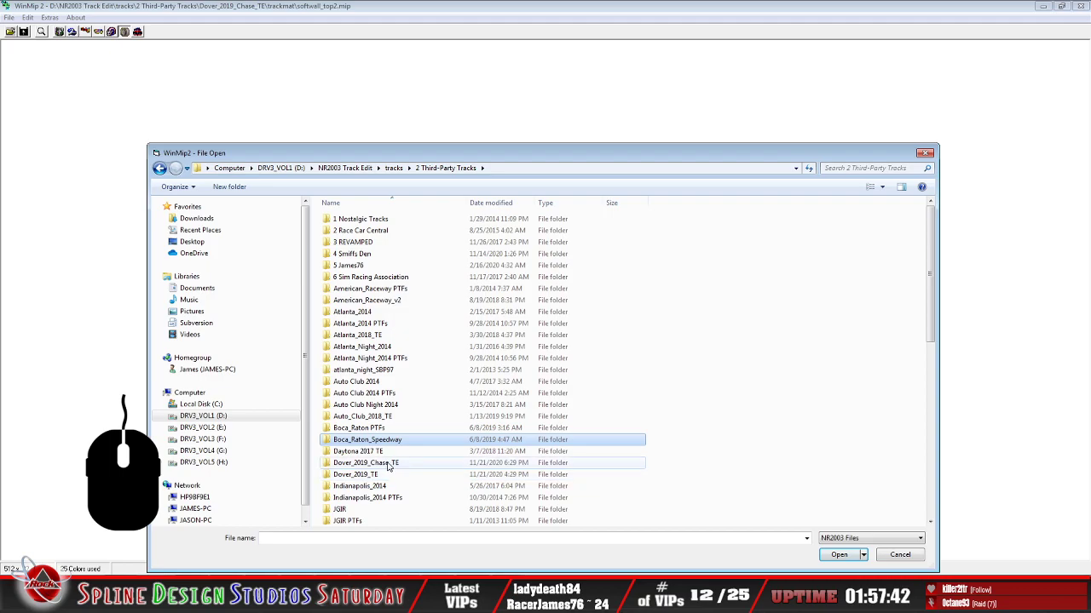
double_click(388, 463)
double_click(349, 230)
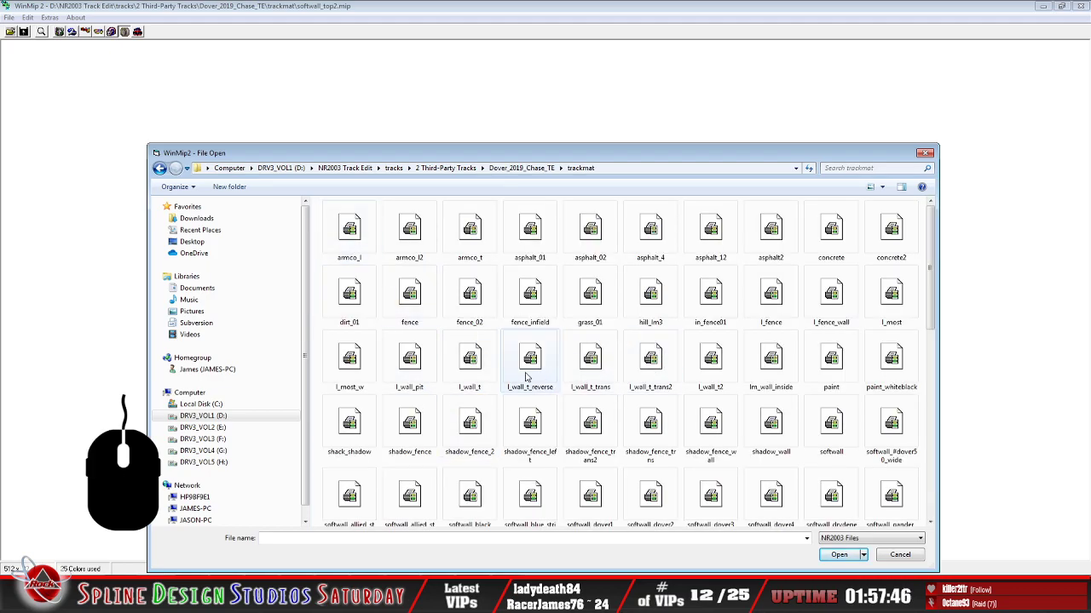
double_click(769, 368)
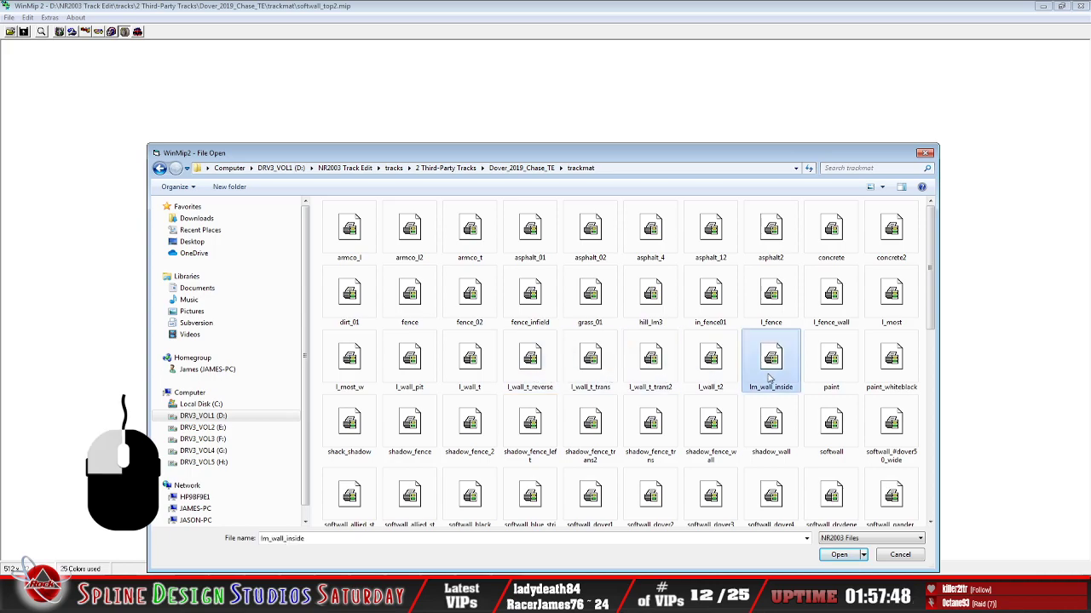
drag(392, 178, 237, 81)
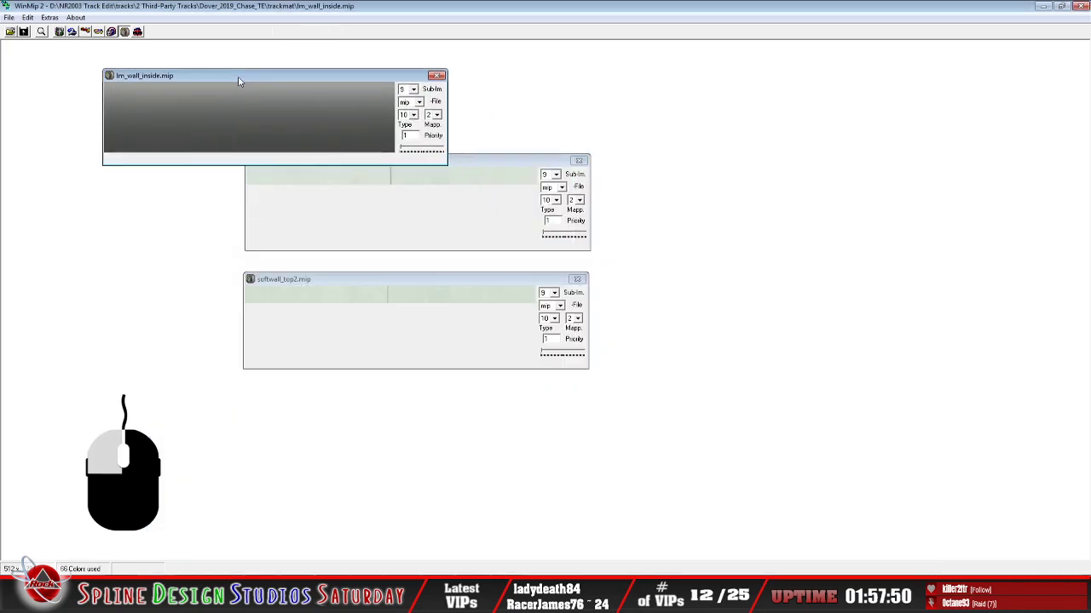
Convert the Dover lm_wall_inside texture to bmp and save it as lm_wall_inside in the Dover_2019_Chase_TE trackmat folder
click(418, 103)
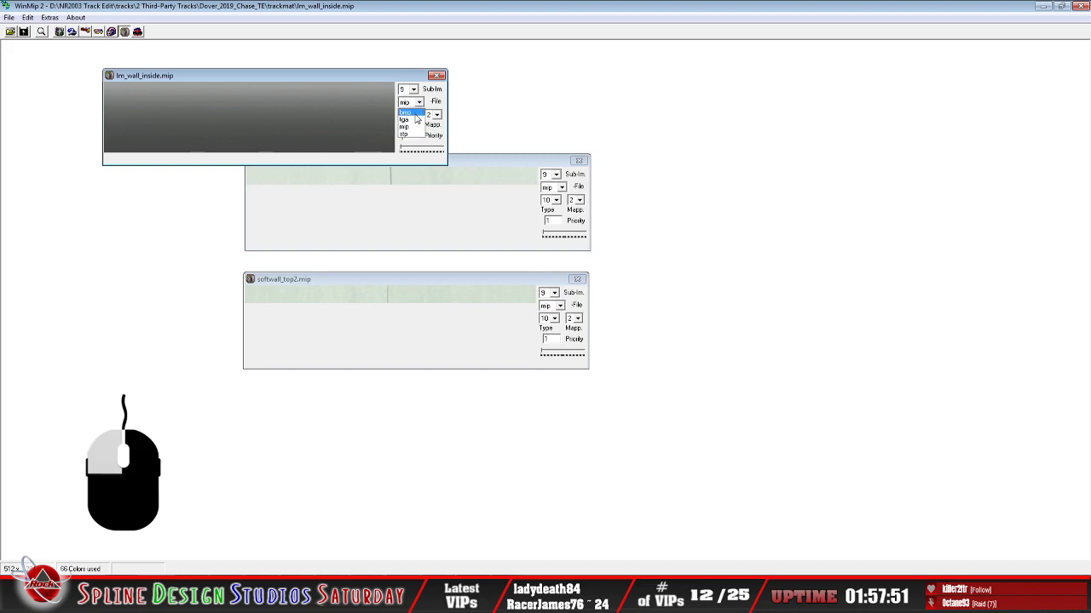
click(413, 113)
click(9, 17)
click(27, 54)
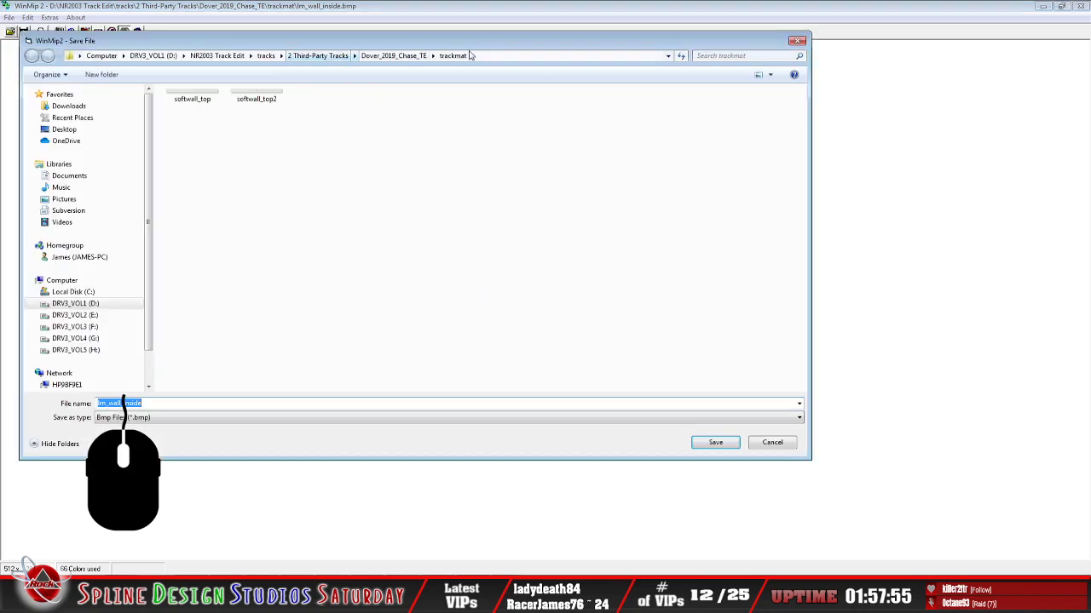
click(163, 403)
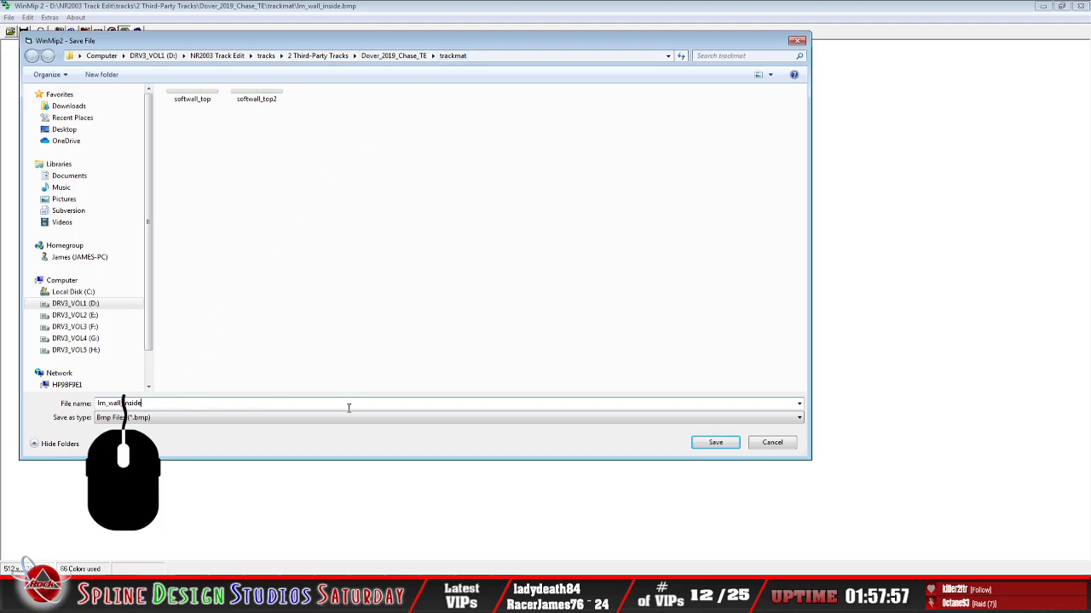
click(716, 442)
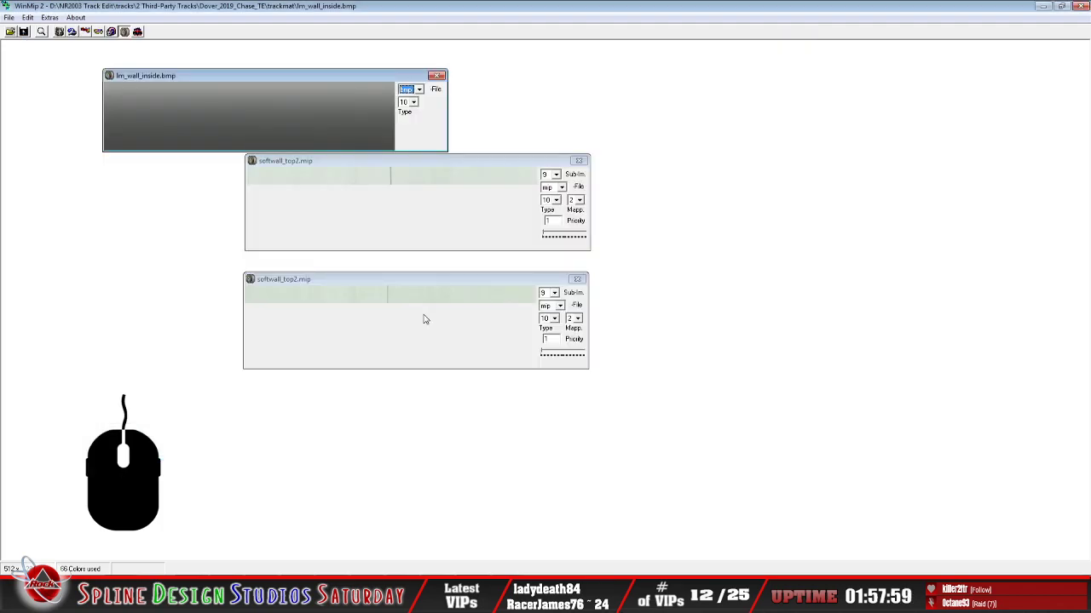
Switch to Paint Shop Pro and open the lm_wall_inside bitmap from the trackmat folder
click(421, 600)
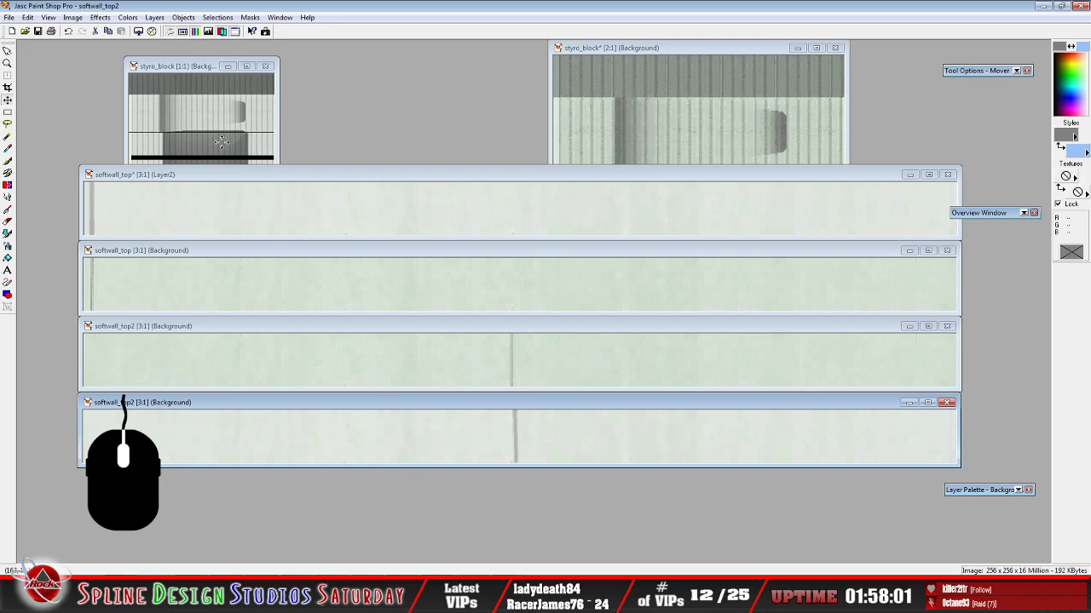
click(25, 32)
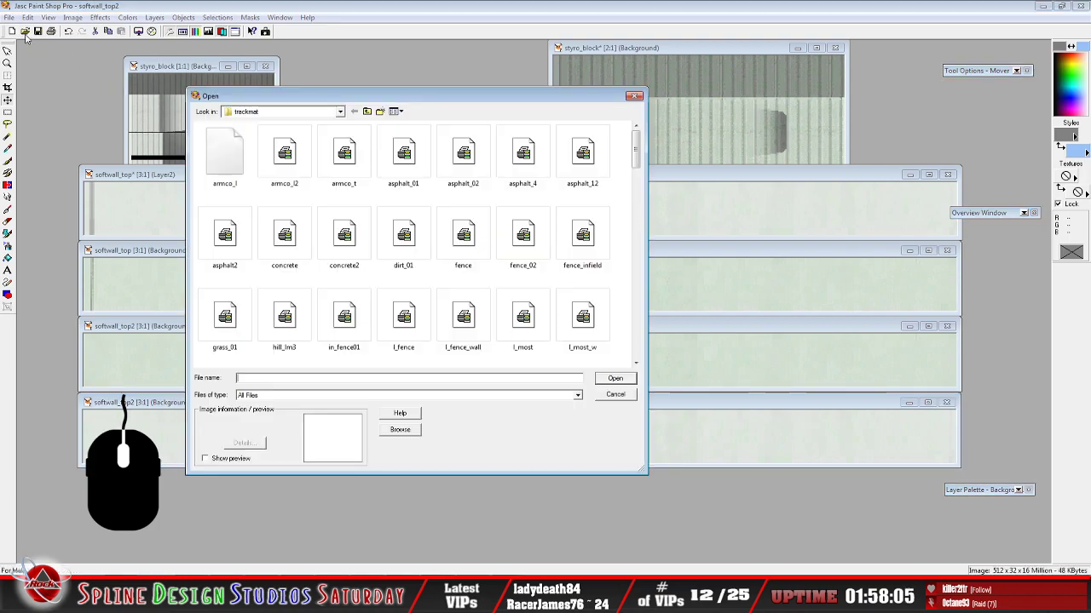
click(416, 257)
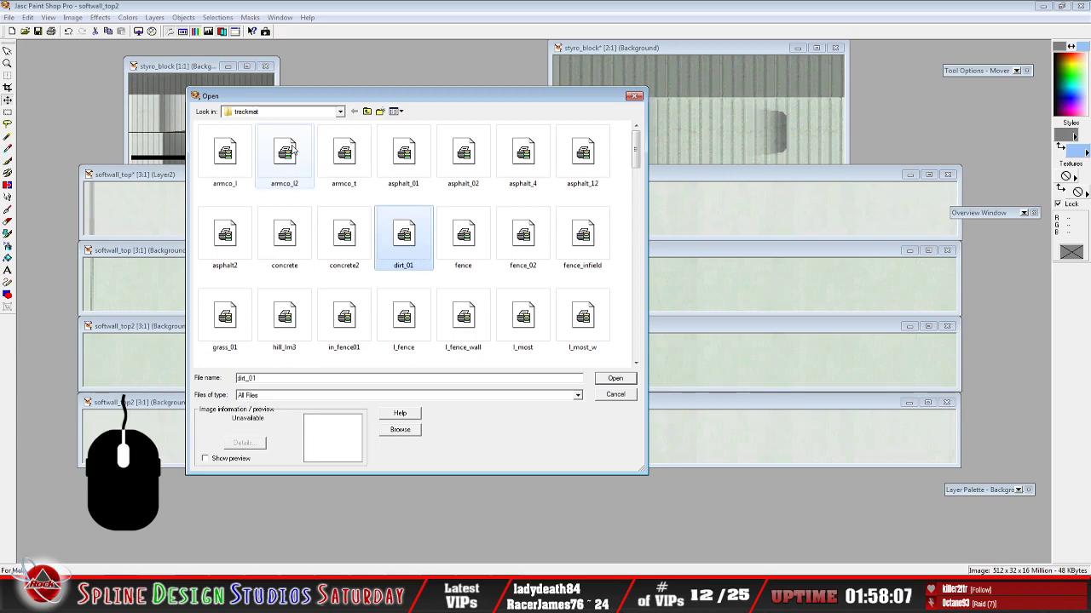
scroll(400, 276, down, 5)
scroll(380, 282, down, 6)
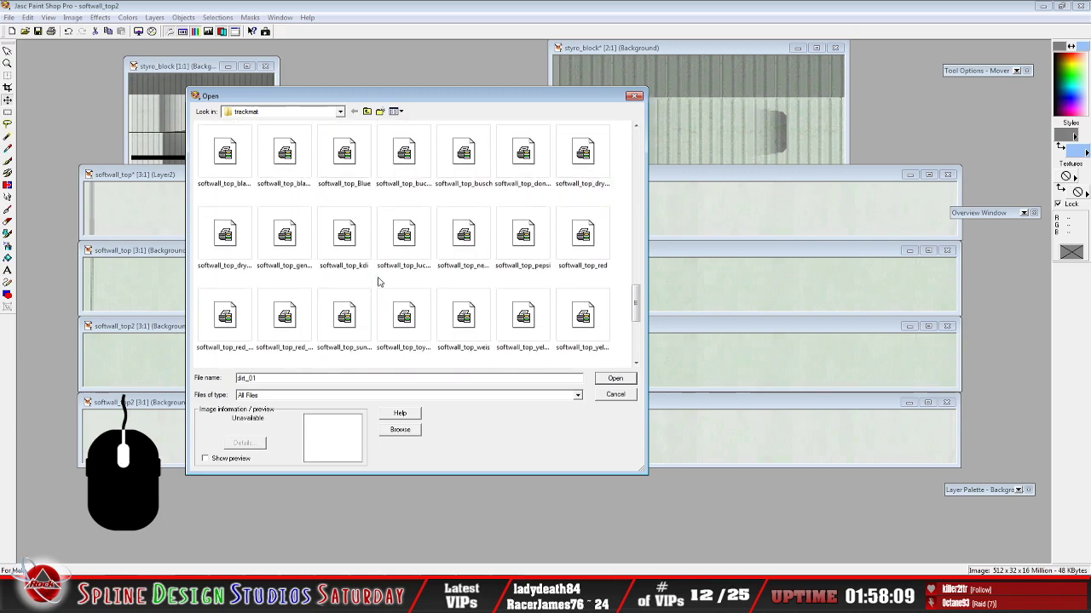
scroll(380, 282, up, 5)
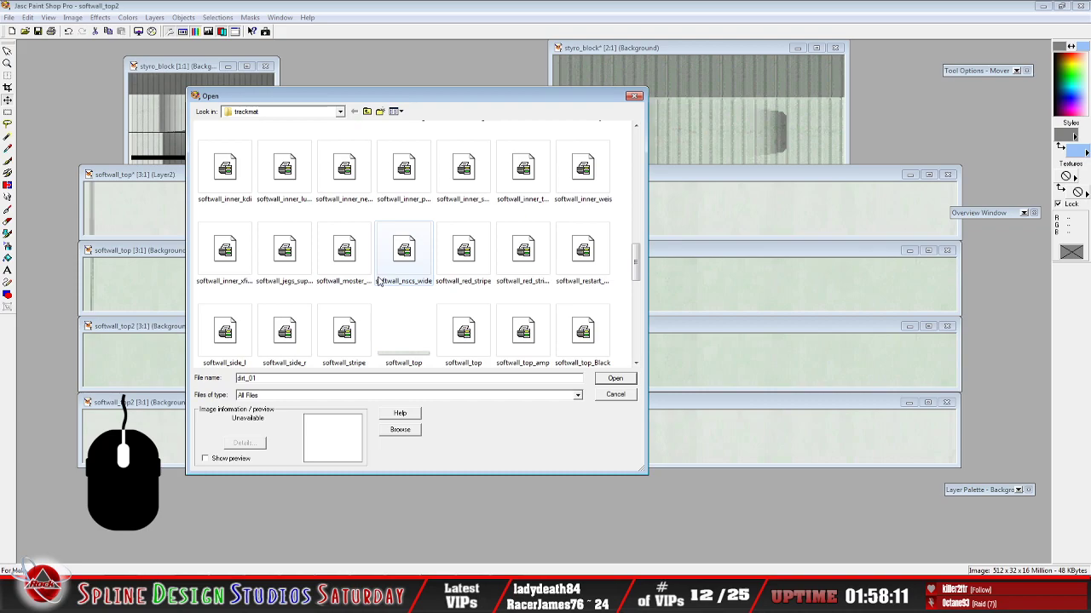
scroll(380, 282, up, 3)
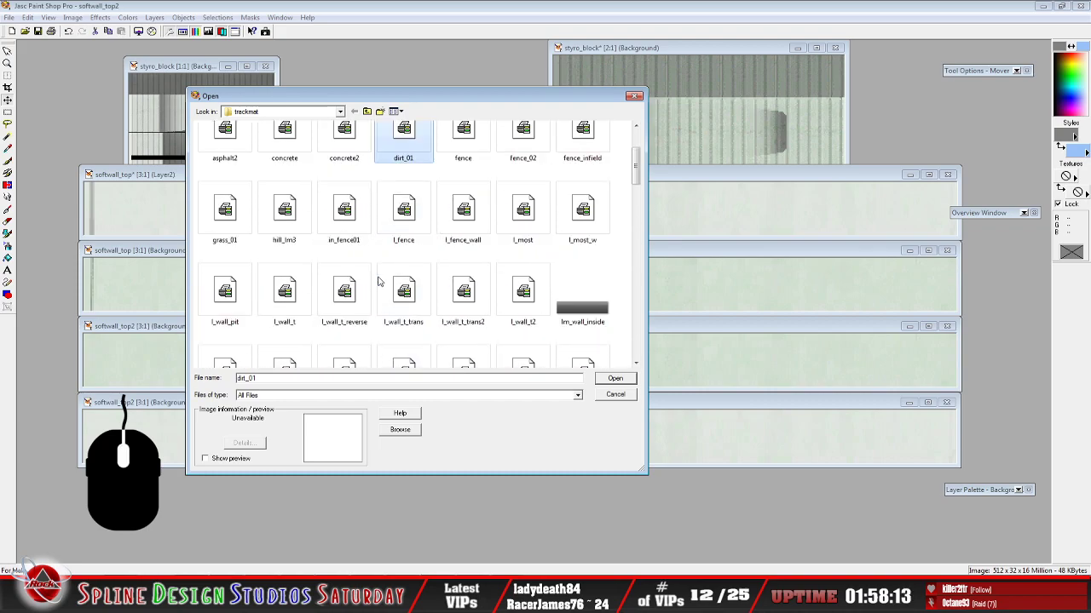
click(583, 294)
click(616, 380)
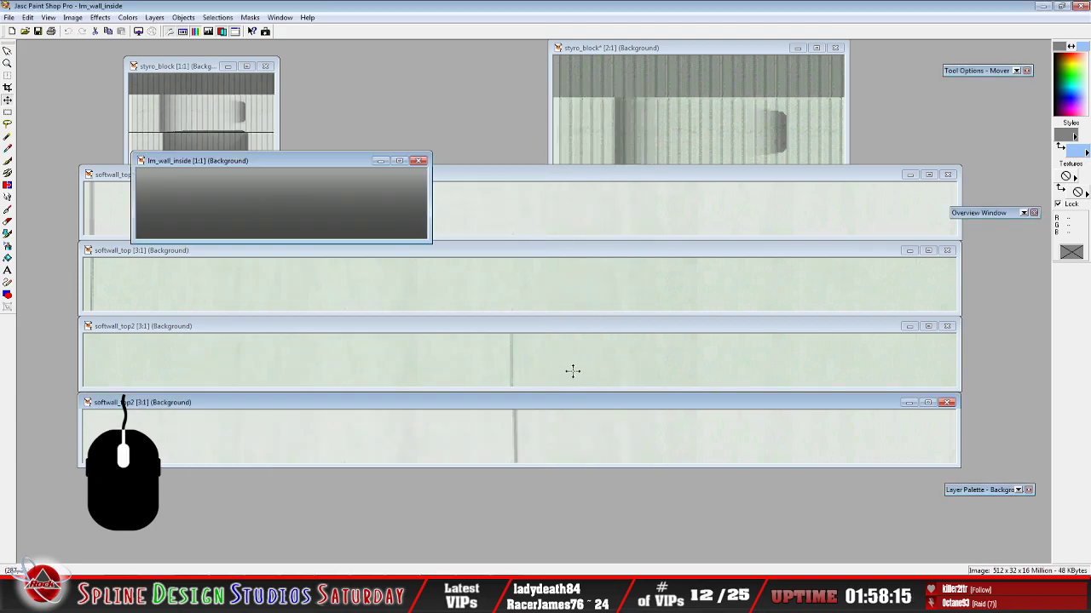
Promote the lm_wall_inside background to a regular layer and set its opacity to 76
drag(260, 169, 246, 271)
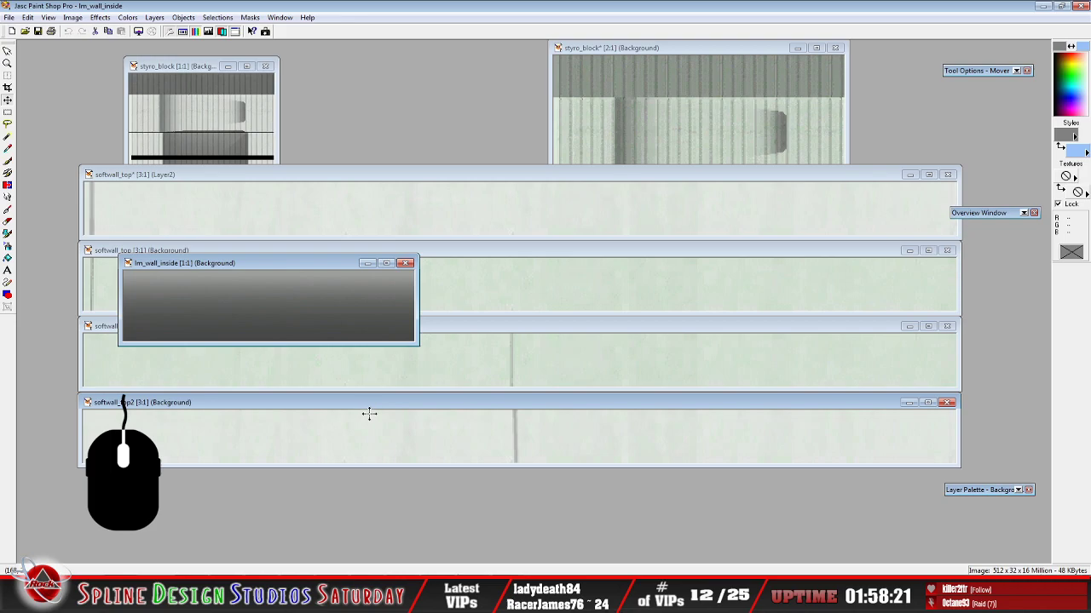
mouse_move(977, 492)
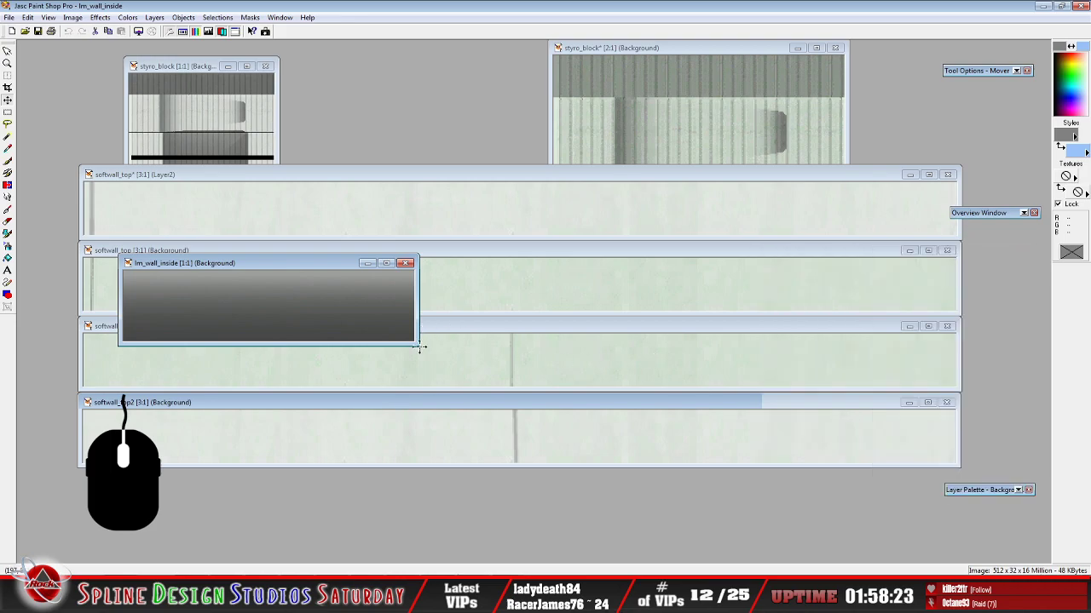
mouse_move(946, 471)
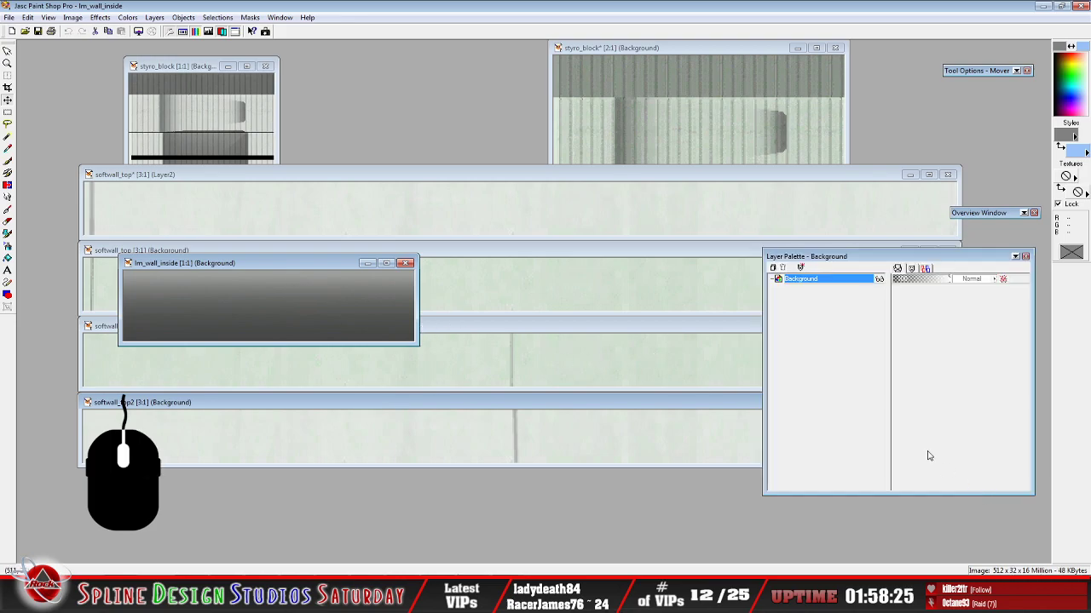
right_click(817, 285)
click(818, 428)
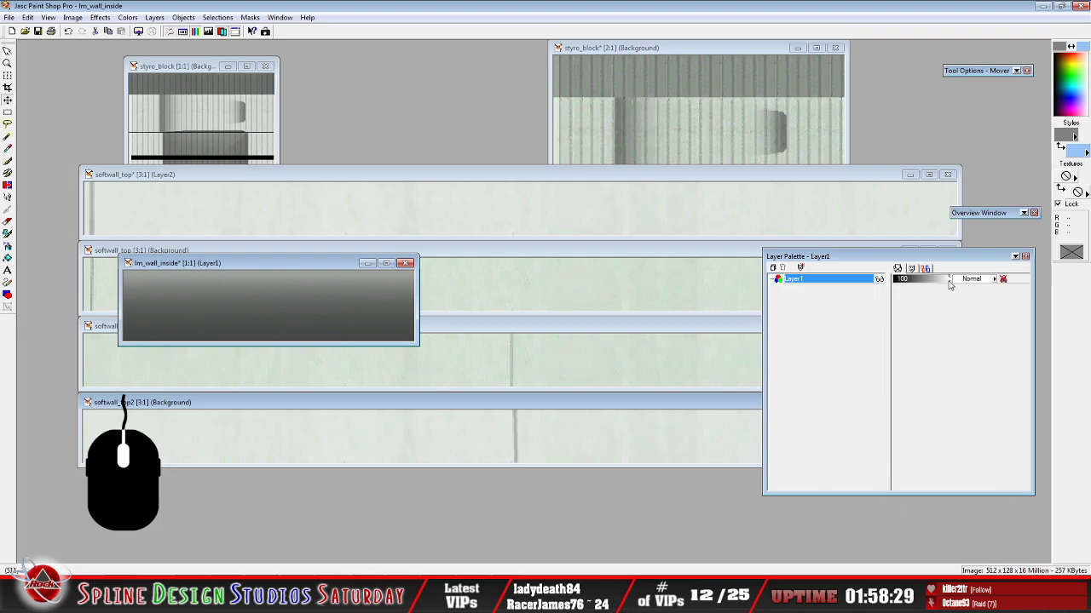
drag(950, 284, 937, 288)
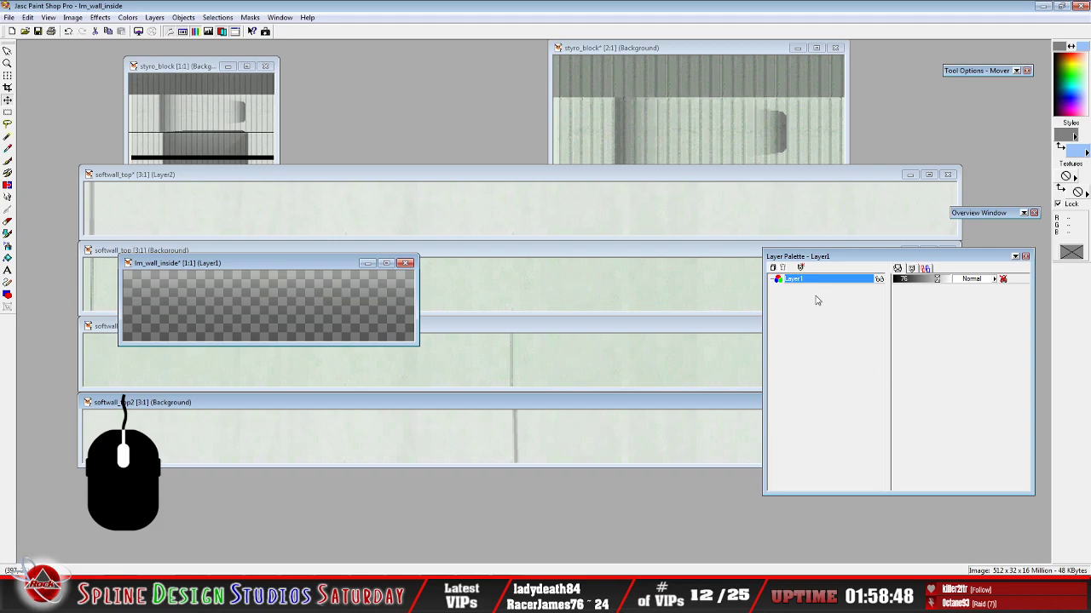
Add an empty layer beneath the gradient layer in lm_wall_inside and flatten the image
click(773, 267)
click(823, 482)
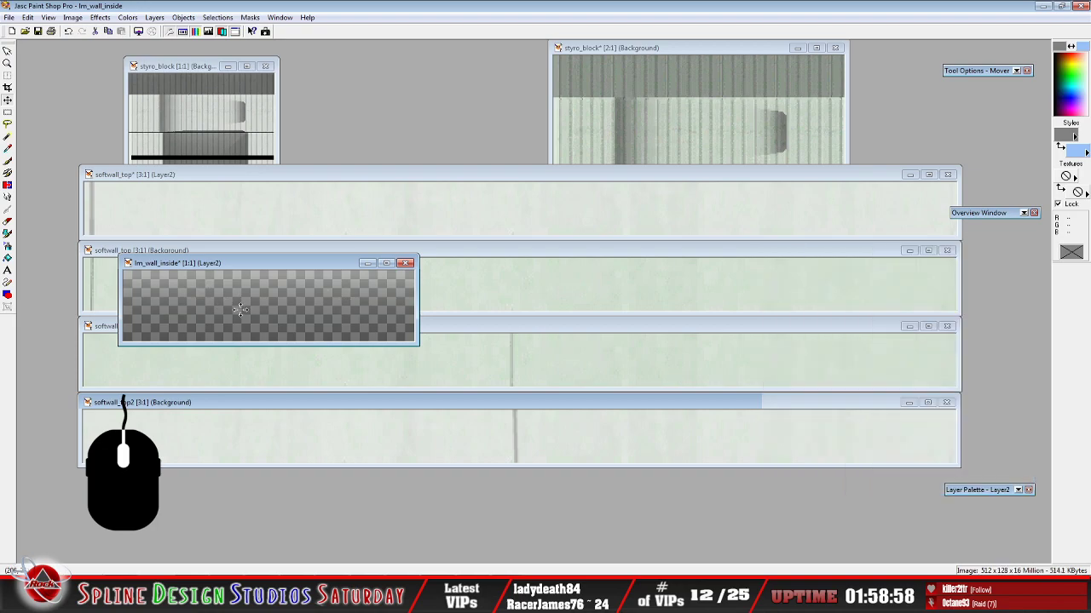
mouse_move(1006, 492)
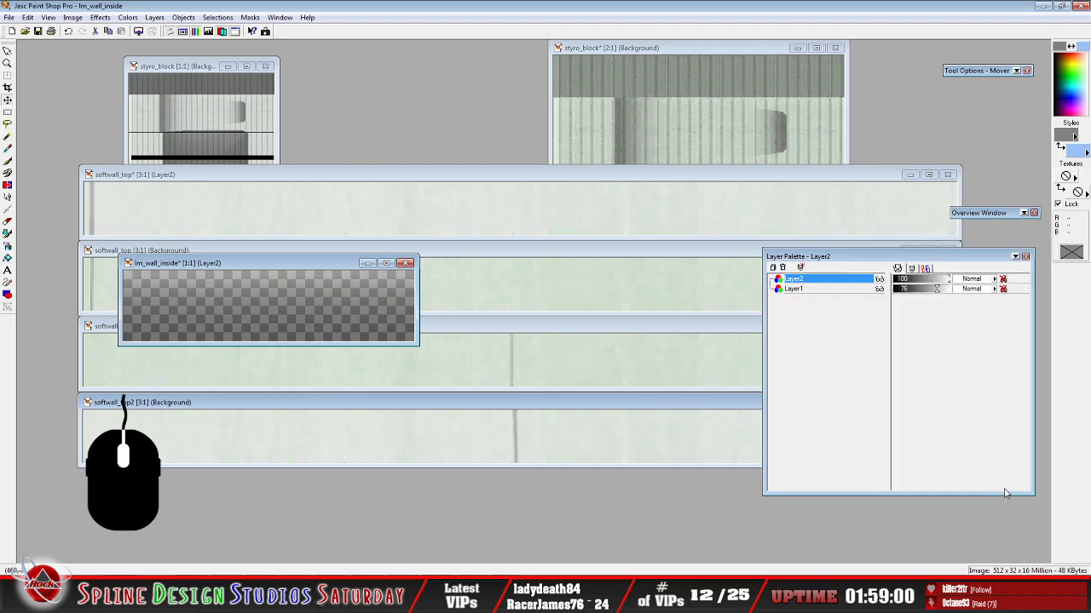
drag(801, 280, 805, 292)
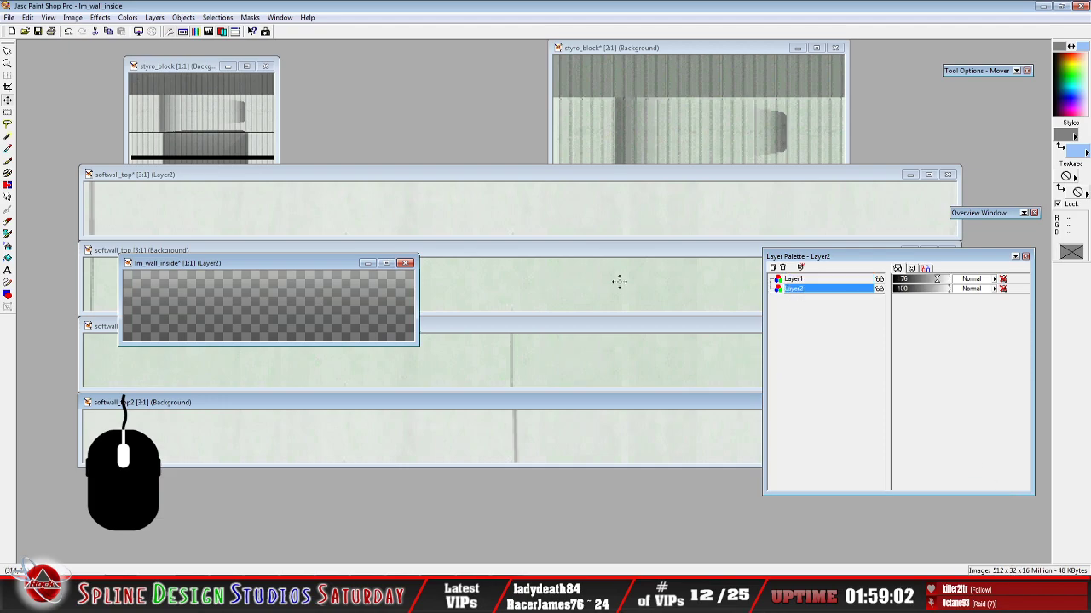
click(154, 17)
mouse_move(170, 137)
click(298, 137)
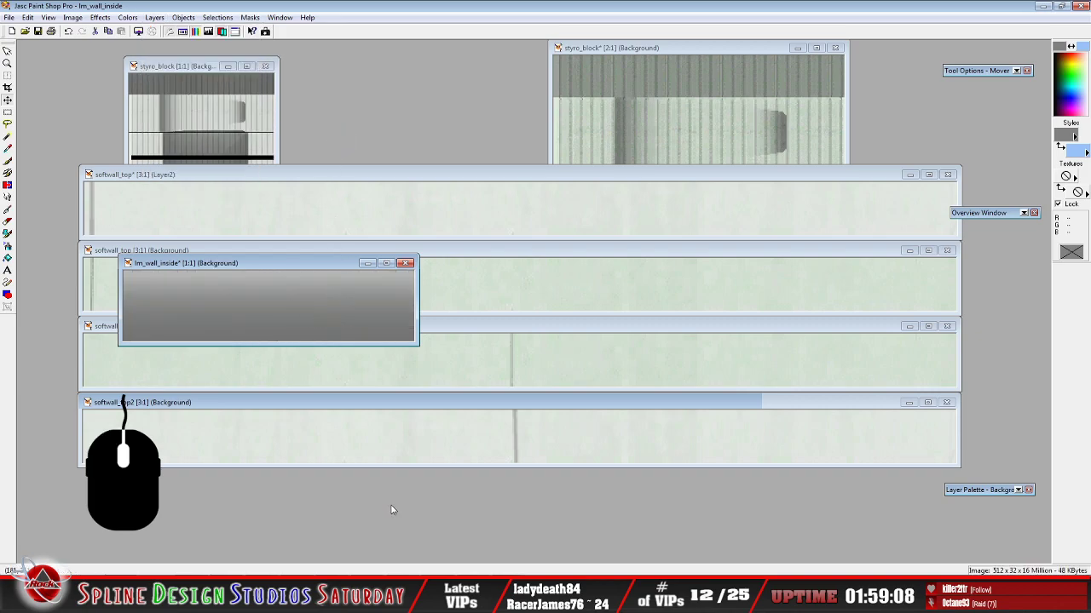
Save the flattened image as lm_wall_inside in bitmap format in the trackmat folder, replacing the existing file
click(9, 18)
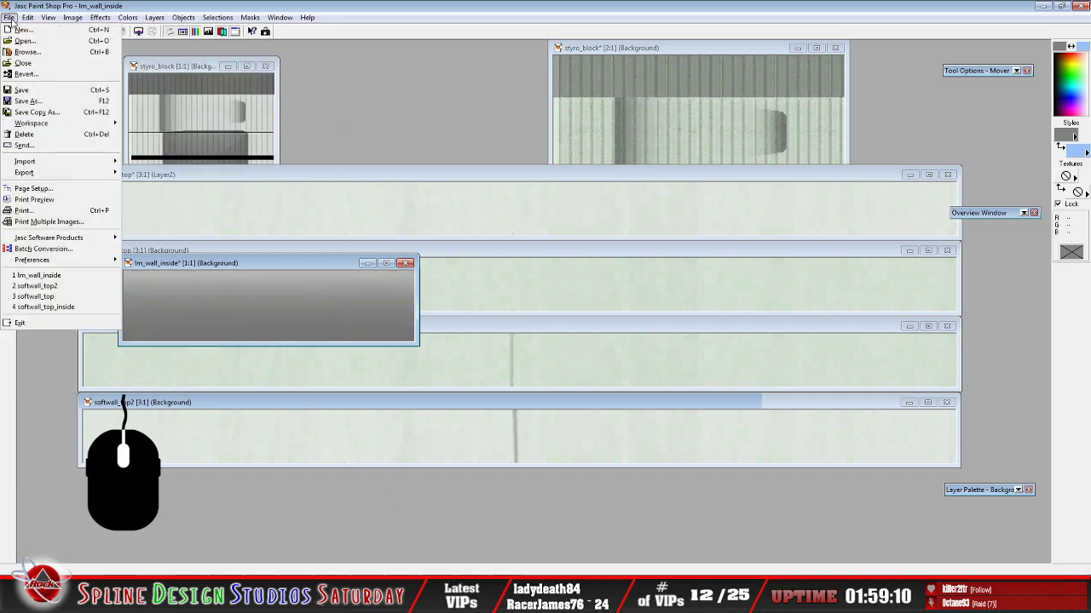
click(44, 103)
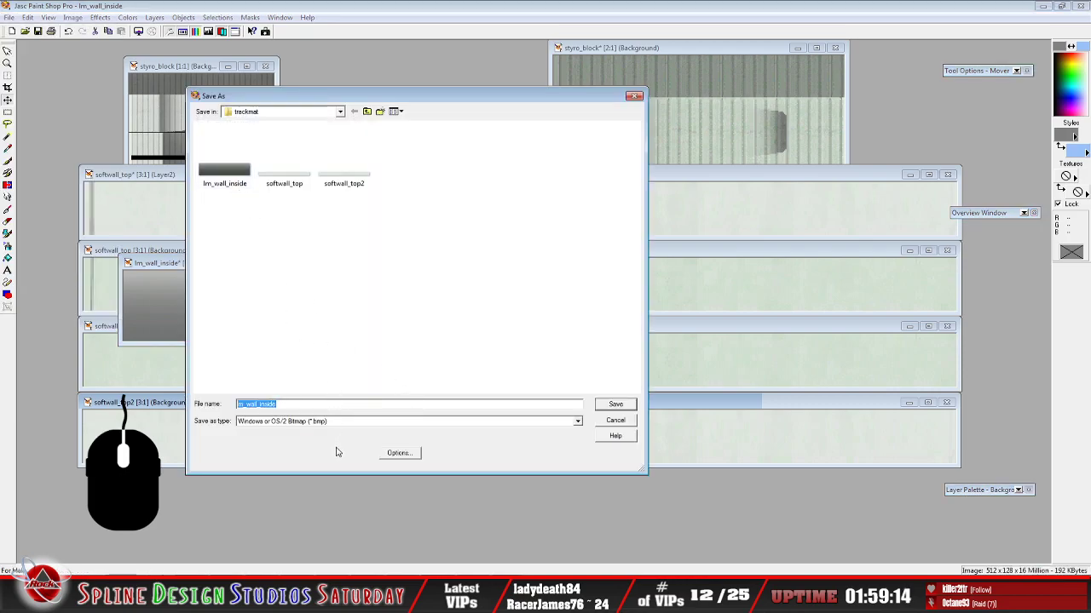
click(369, 407)
click(615, 406)
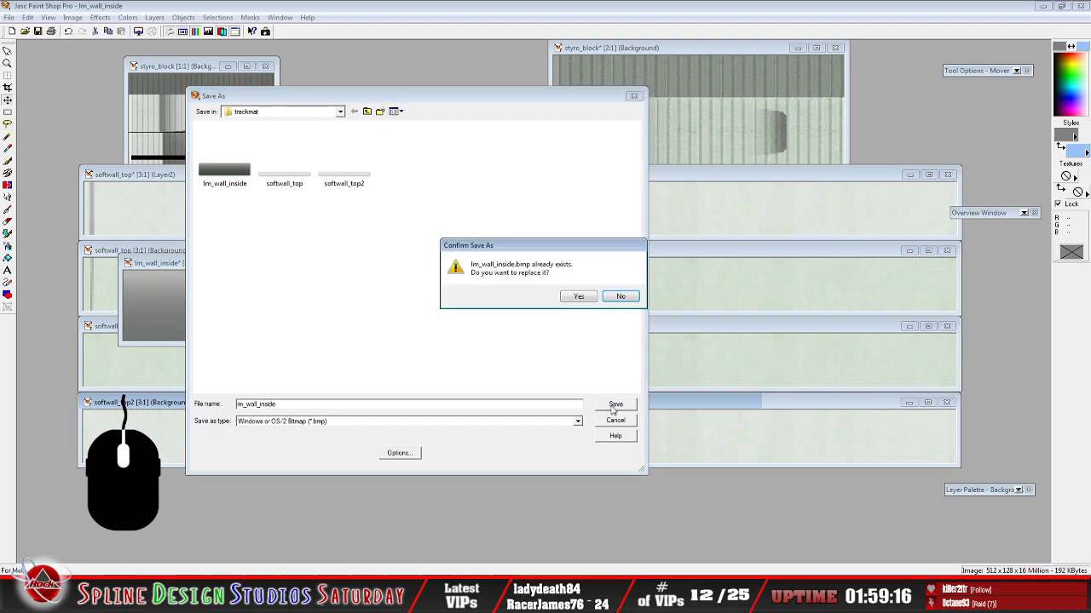
click(576, 297)
Switch to WinMip 2 and close the outdated lm_wall_inside.bmp image
click(465, 596)
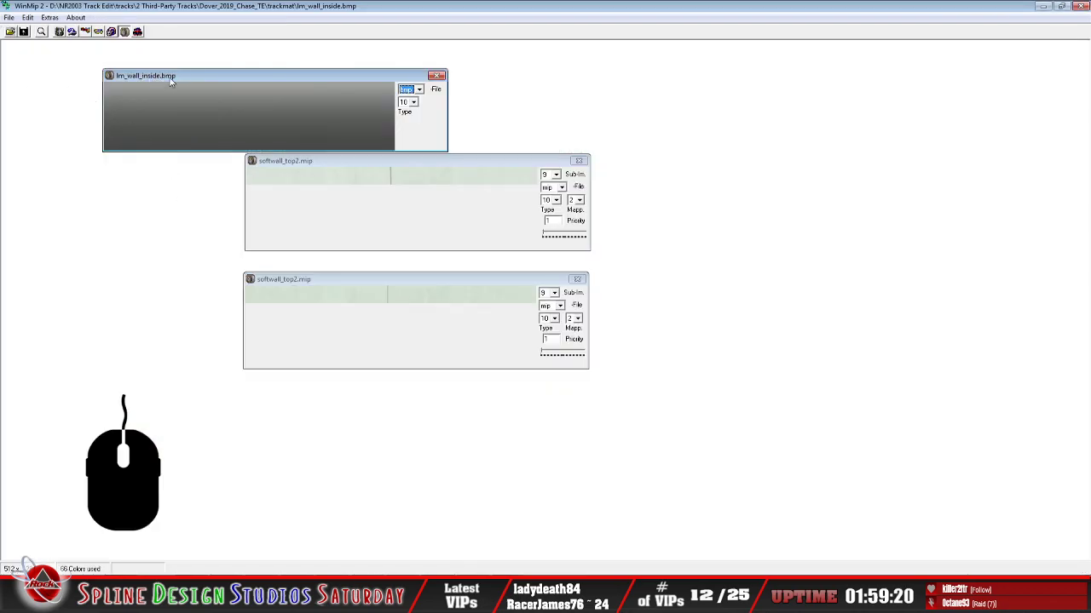
click(28, 43)
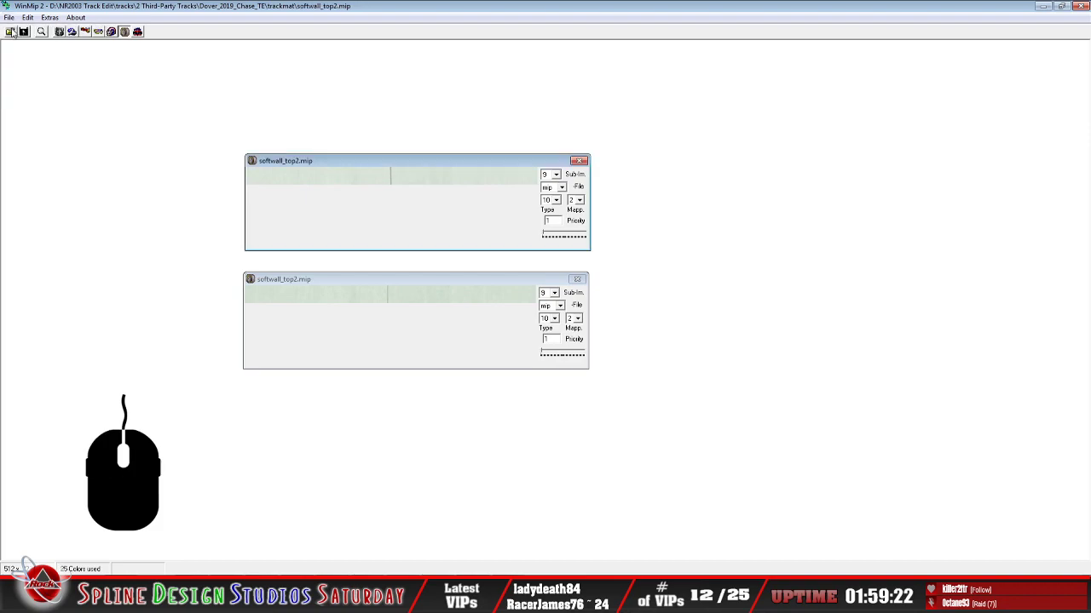
Open lm_wall_inside.mip from the trackmat folder to check its type and mapping settings, and close it again
click(8, 17)
click(28, 30)
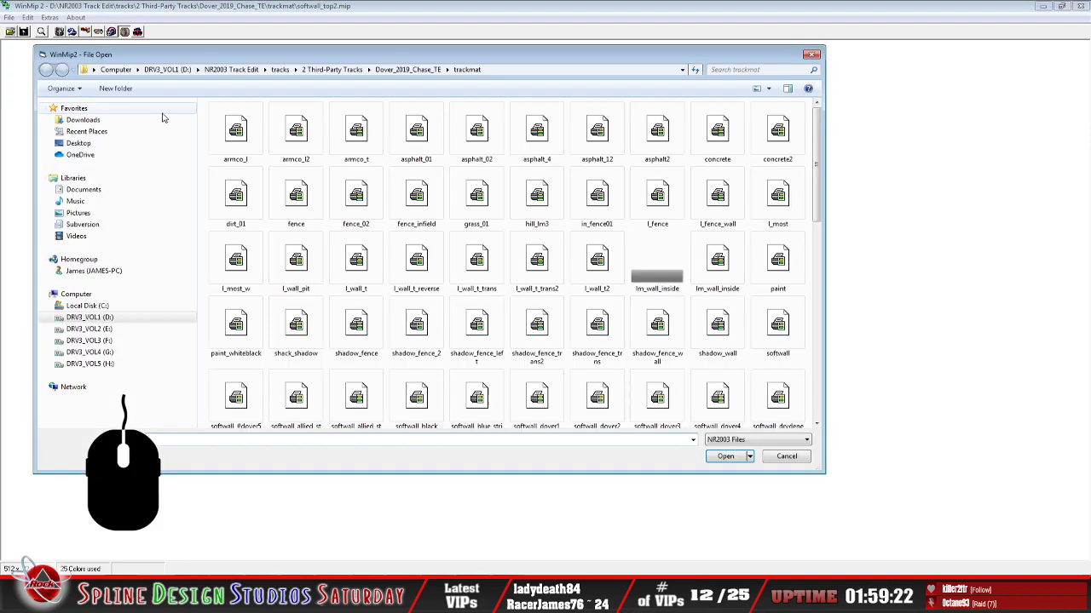
click(714, 271)
click(726, 459)
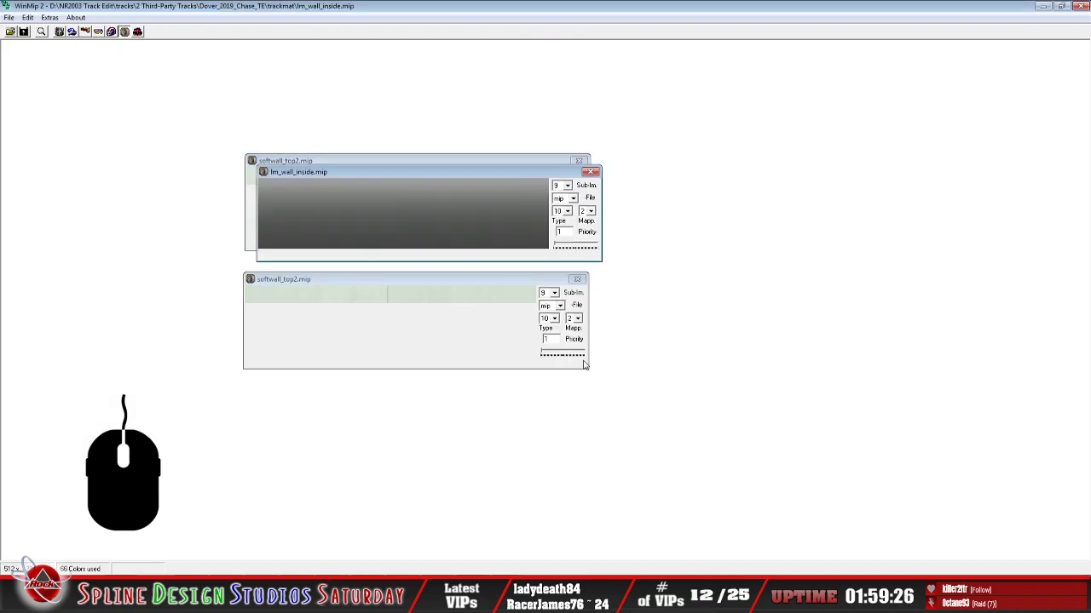
drag(472, 172, 258, 93)
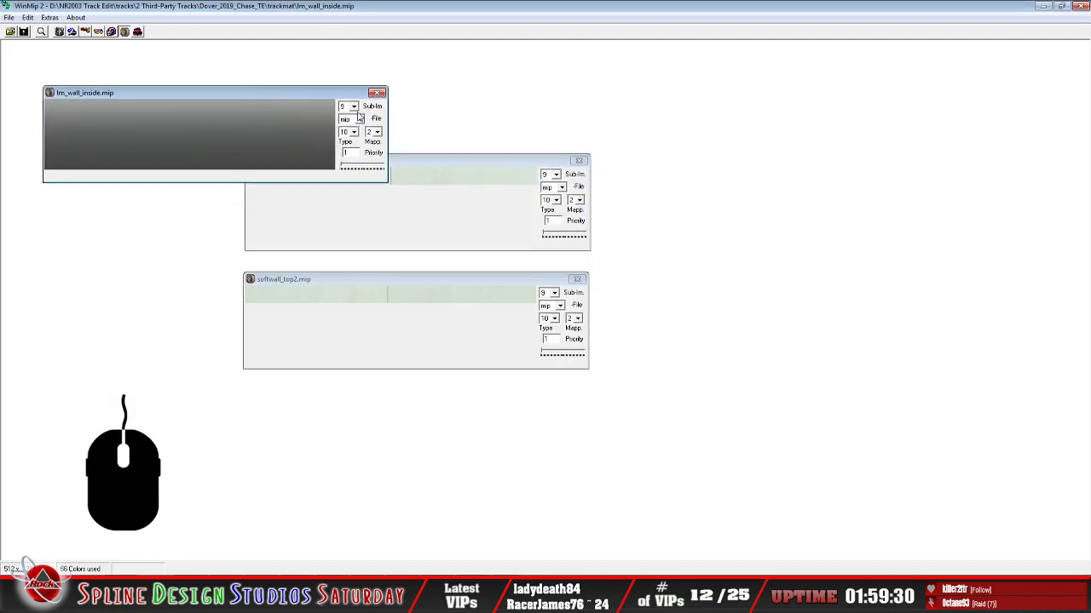
drag(261, 101, 855, 183)
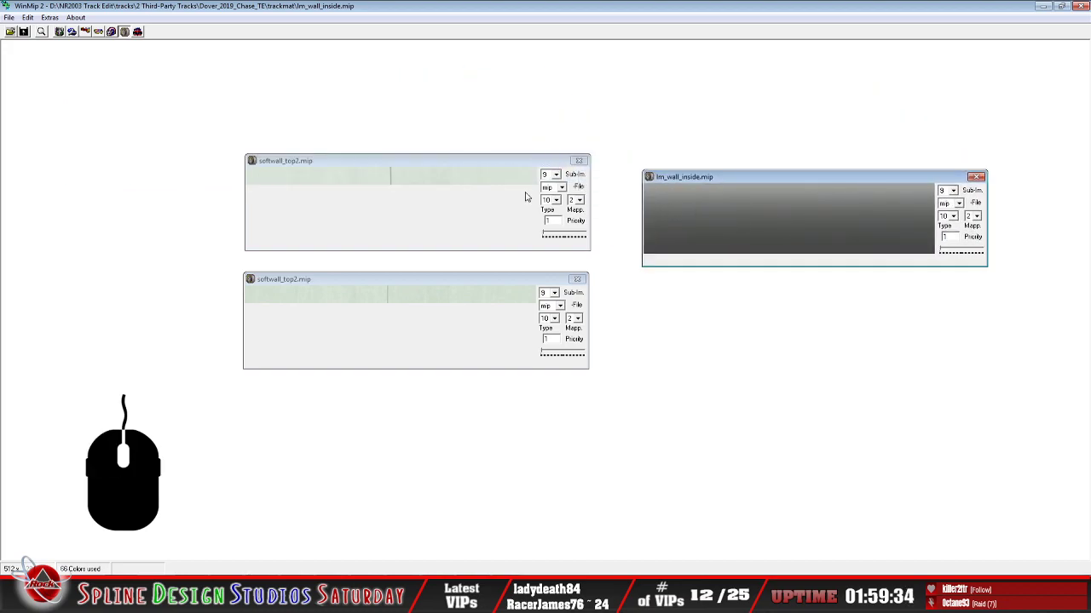
click(10, 17)
click(29, 43)
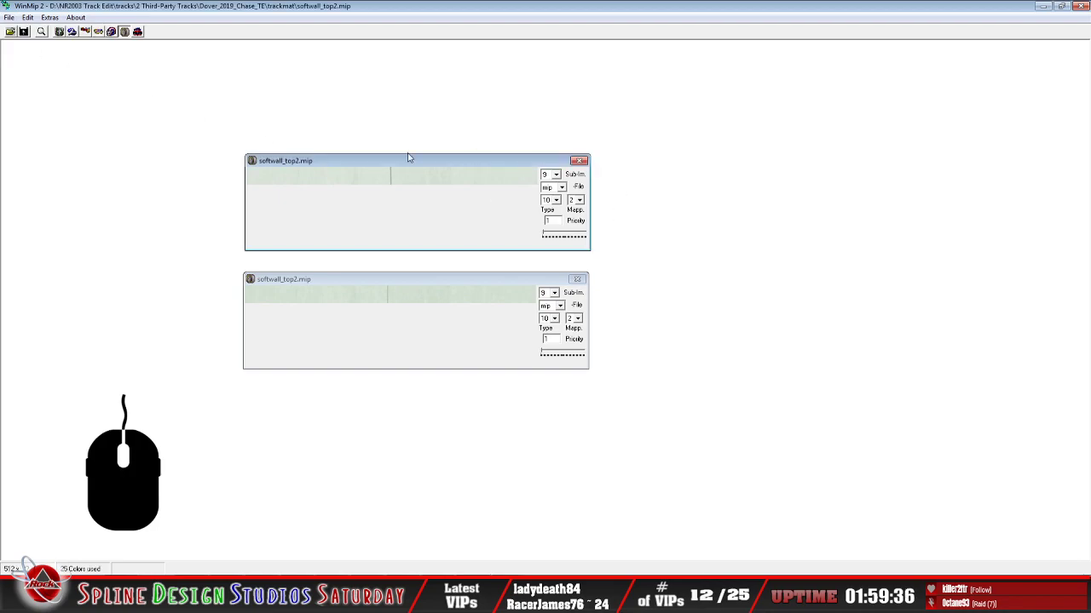
Open the updated lm_wall_inside.bmp from the trackmat folder and place it clear of the softwall_top2 images
click(10, 32)
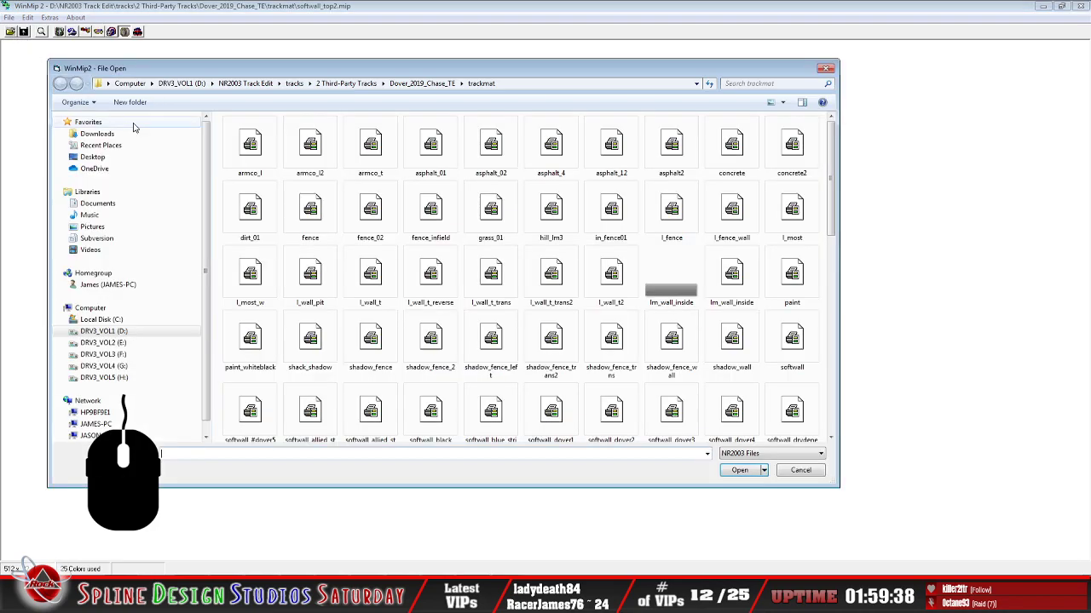
click(671, 281)
click(738, 470)
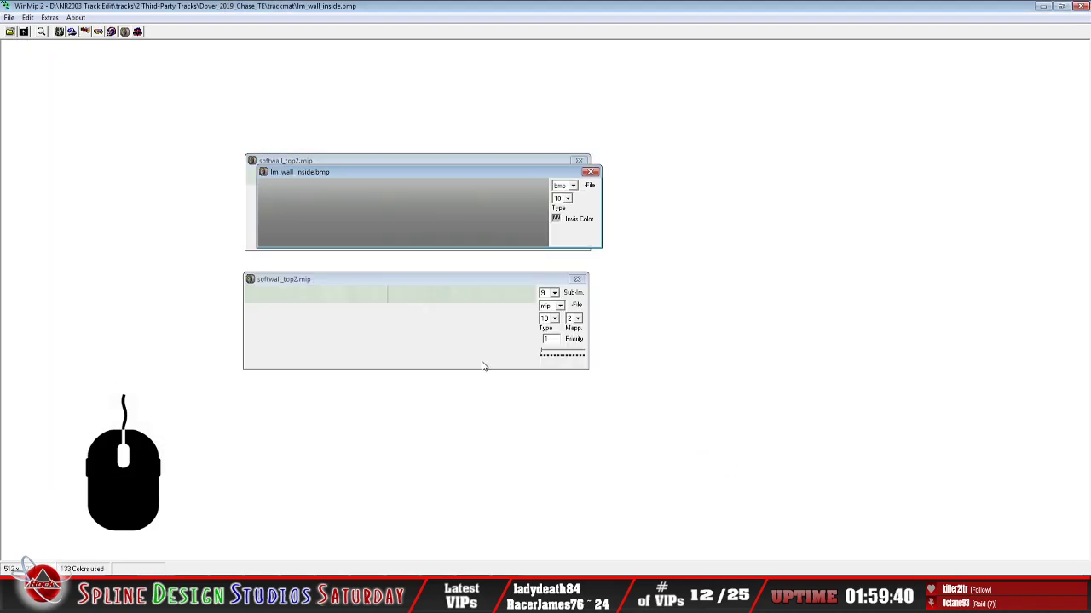
drag(368, 189, 156, 102)
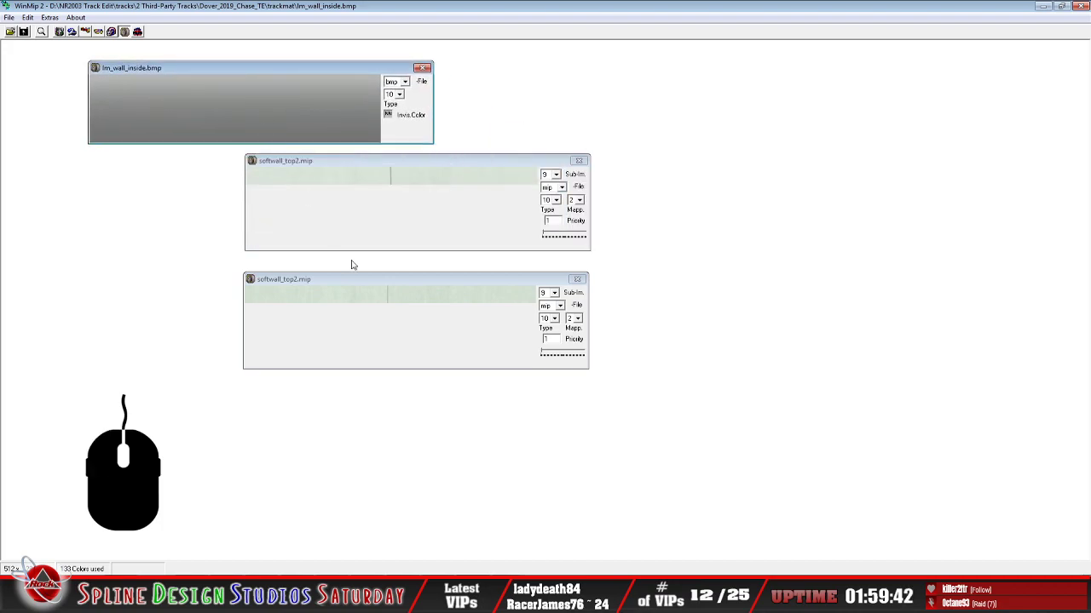
Set the lm_wall_inside image's file format to mip and its mapping to 2
click(405, 81)
click(396, 107)
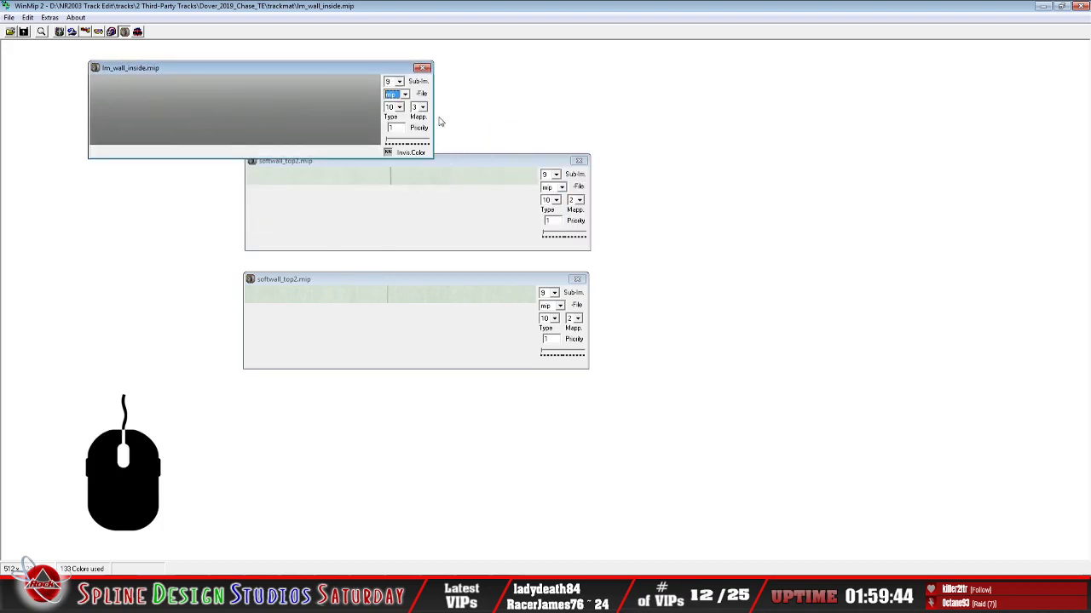
click(422, 107)
click(419, 118)
Save the texture as lm_wall_inside.mip in the trackmat folder, overwriting the existing file
click(8, 17)
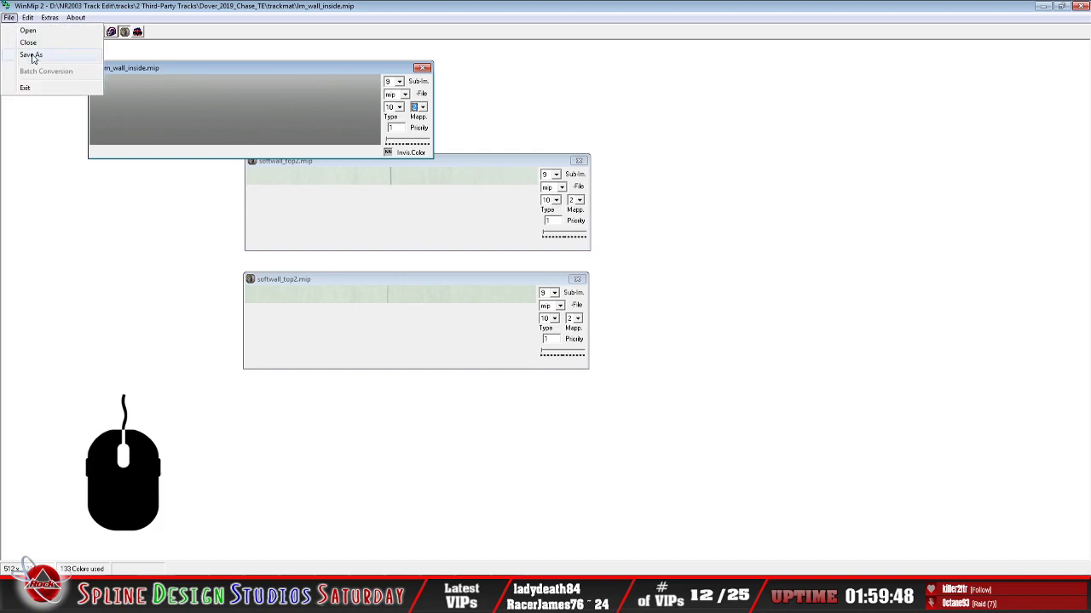
click(33, 54)
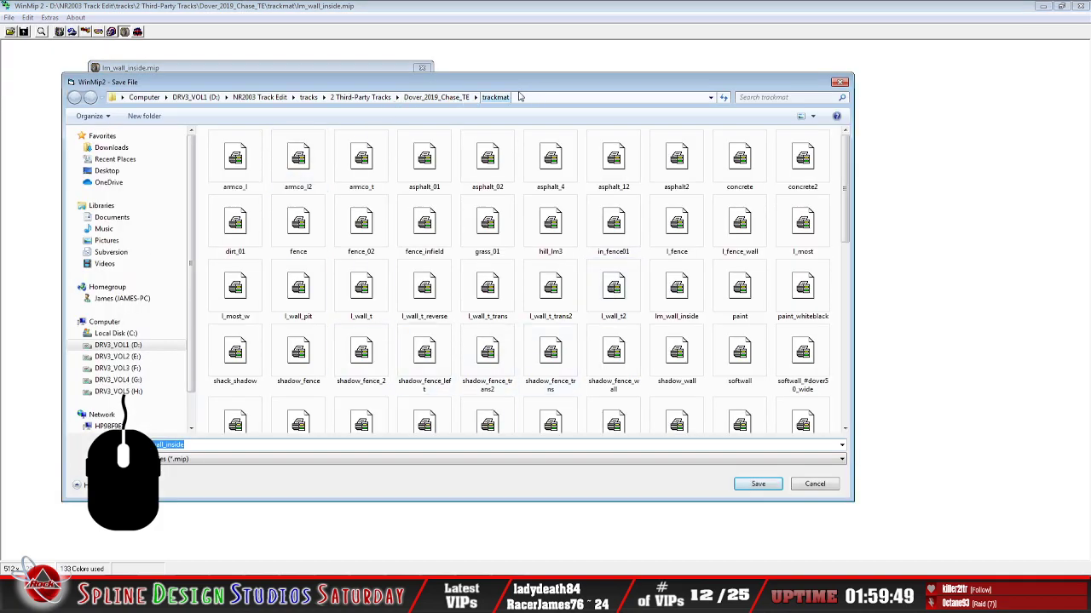
click(248, 446)
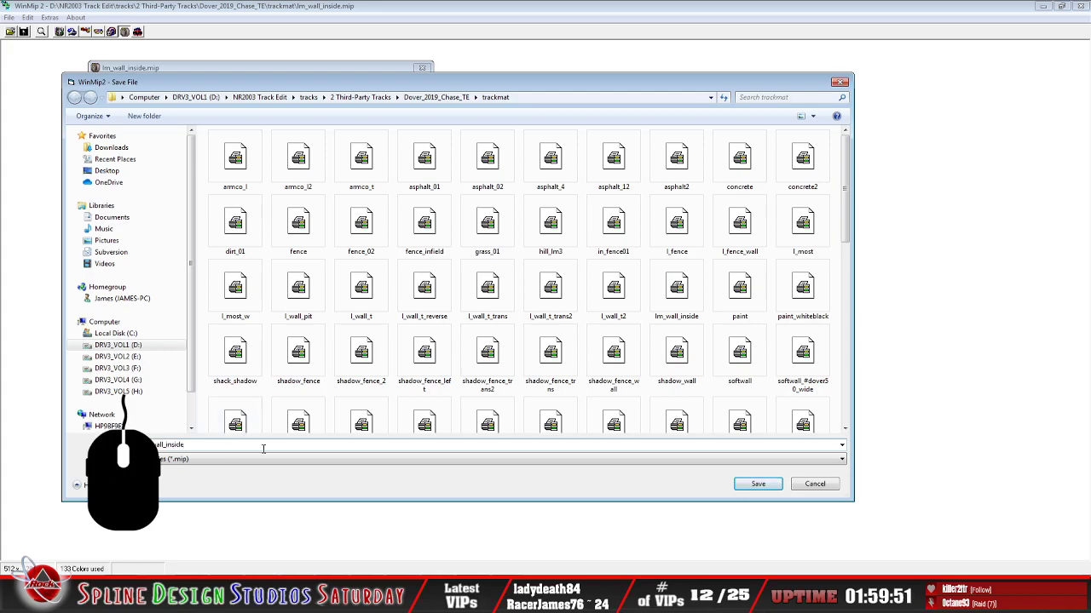
click(757, 484)
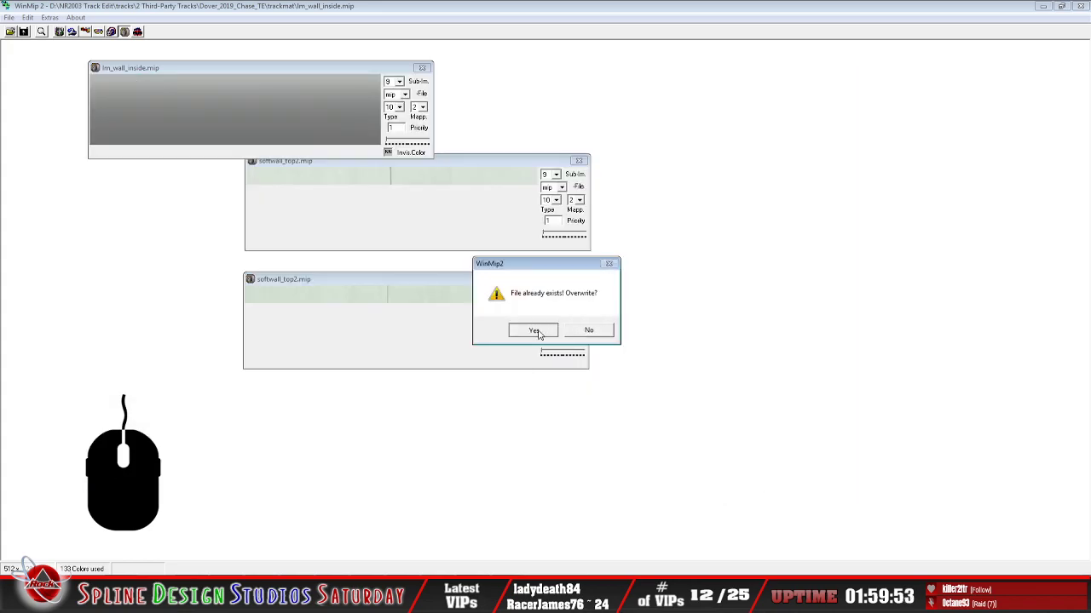
click(535, 330)
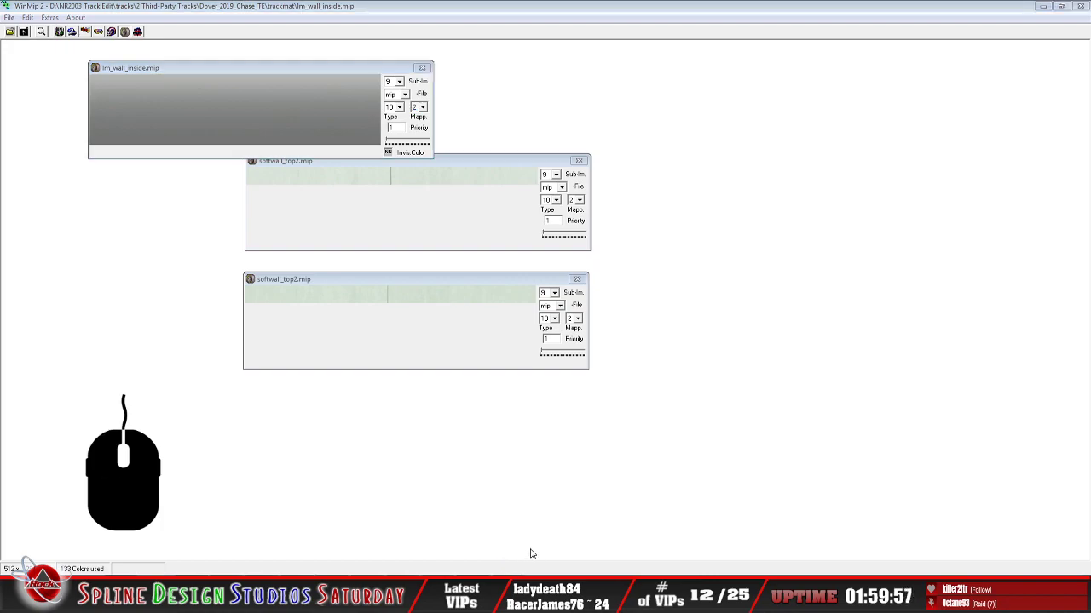
Switch to the Dover track's Camera View and reload the mips through the wall section properties
key(alt+Tab)
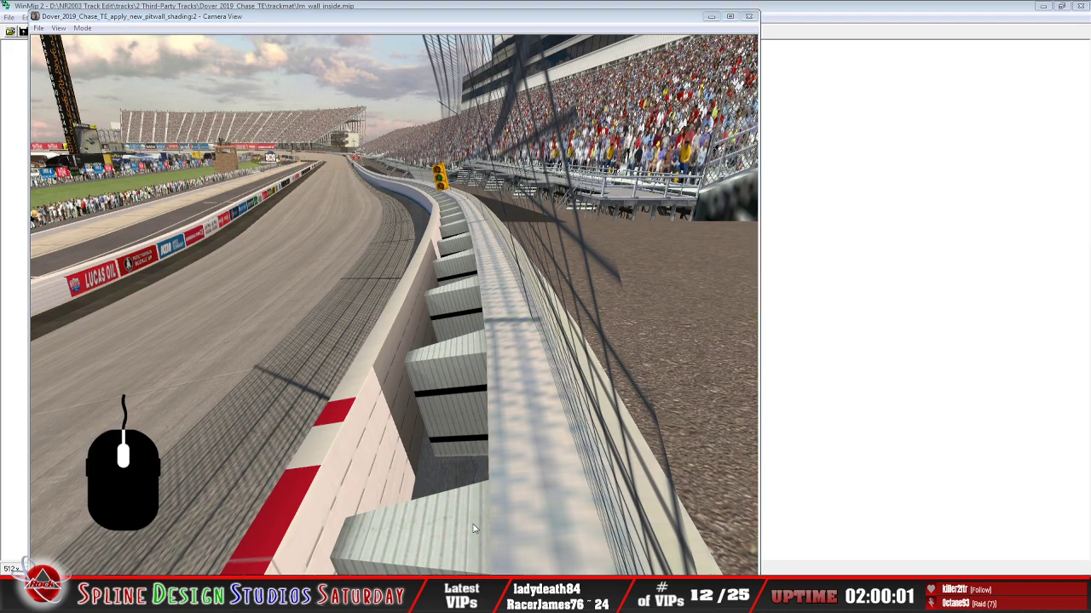
drag(367, 100, 442, 49)
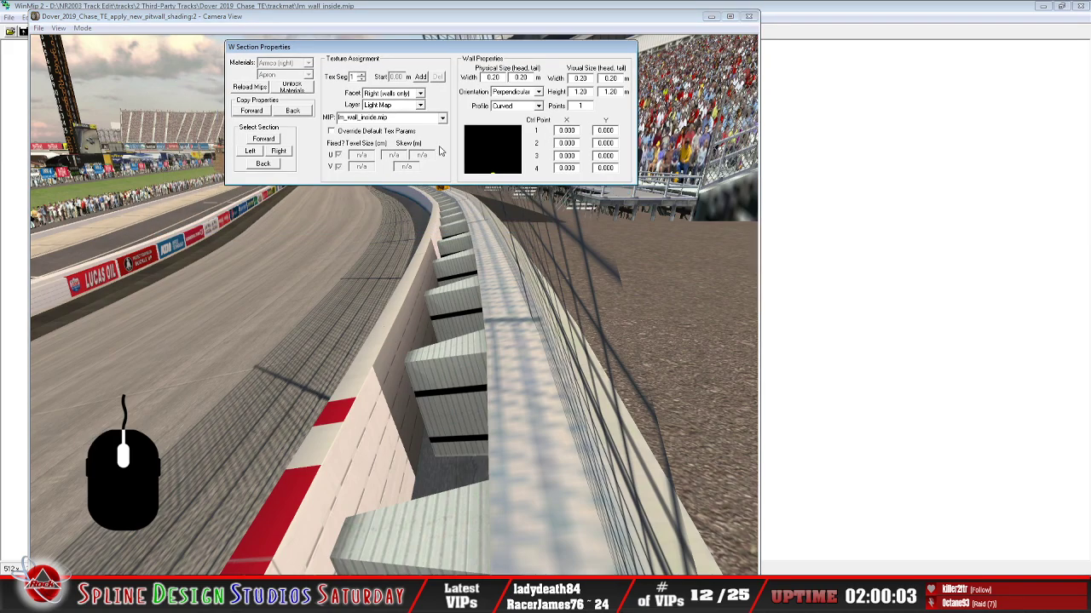
click(249, 89)
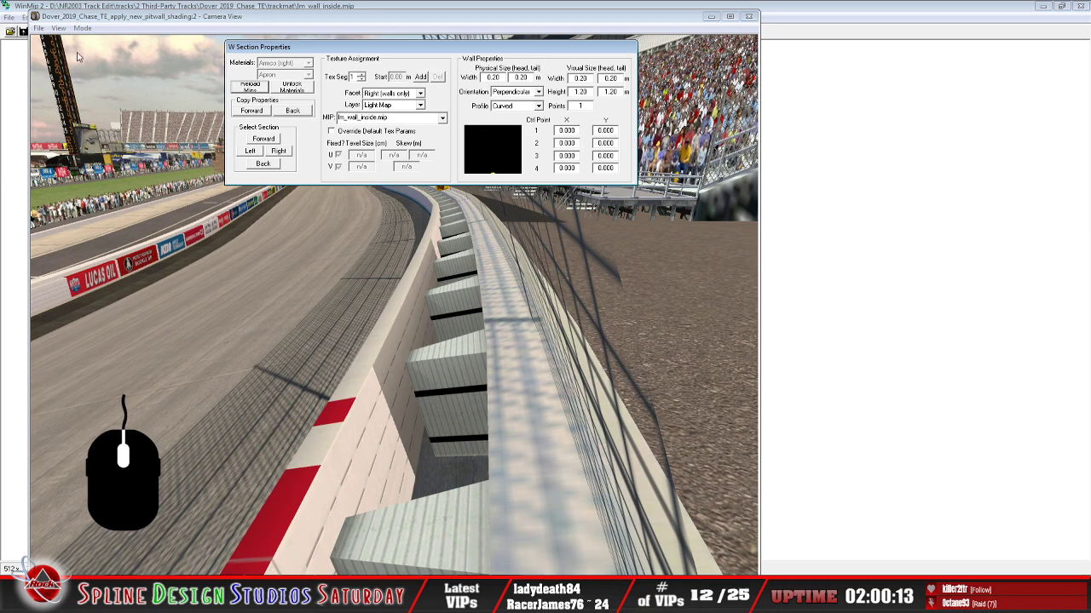
click(374, 365)
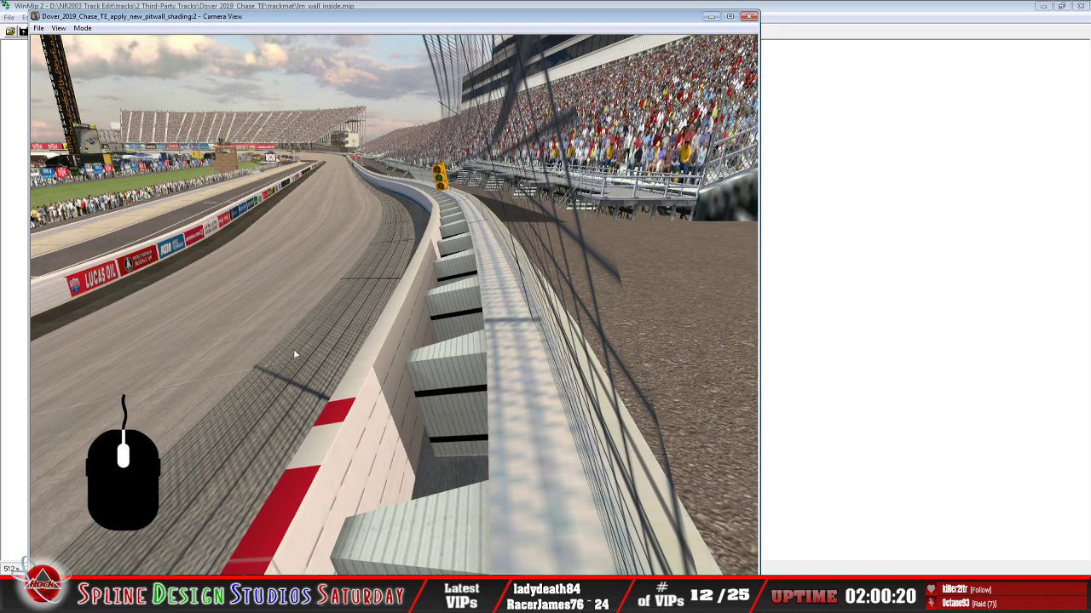
click(82, 28)
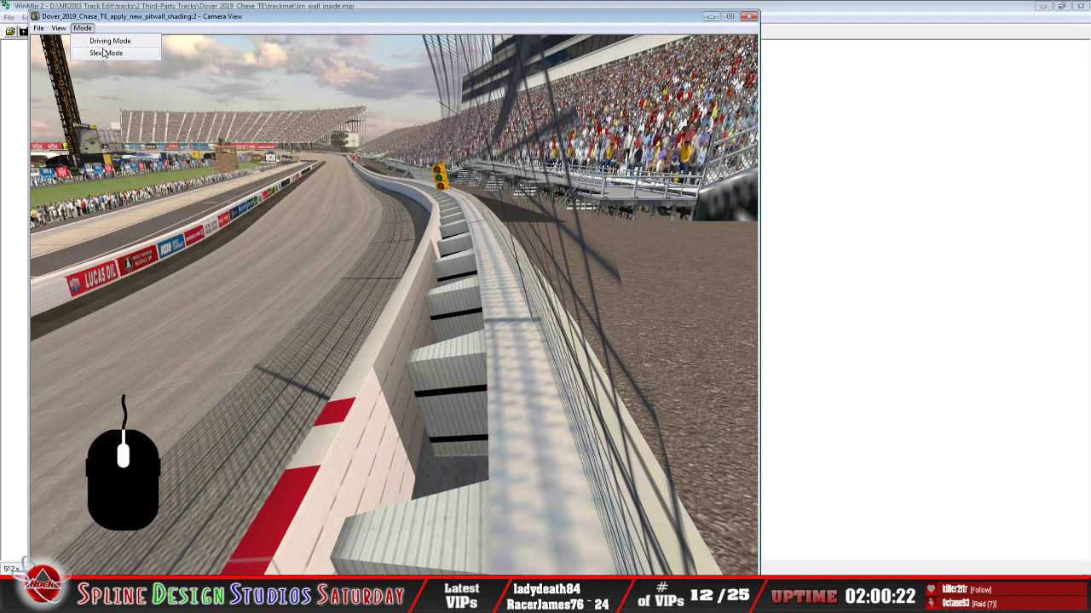
click(442, 23)
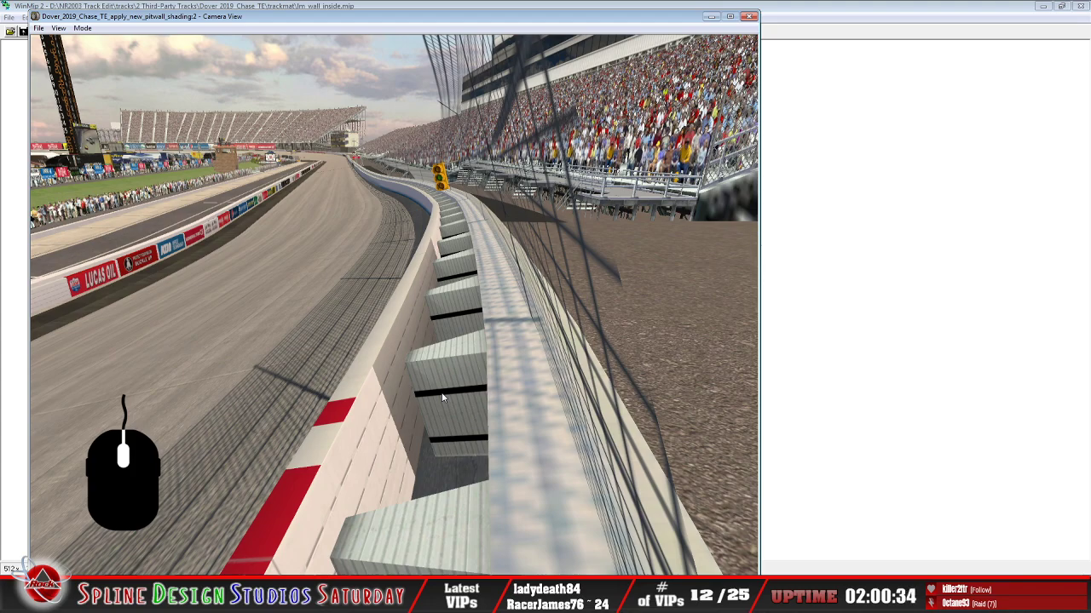
click(199, 596)
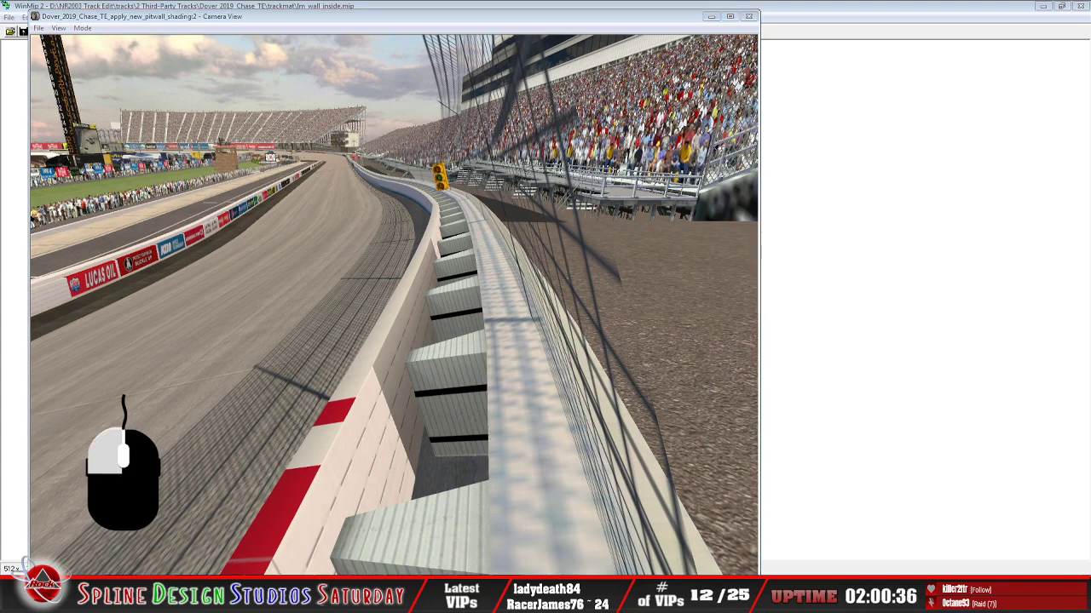
Switch to WinMip, start opening a file and go from the trackmat folder up to the Dover_2019_Chase_TE folder
click(12, 33)
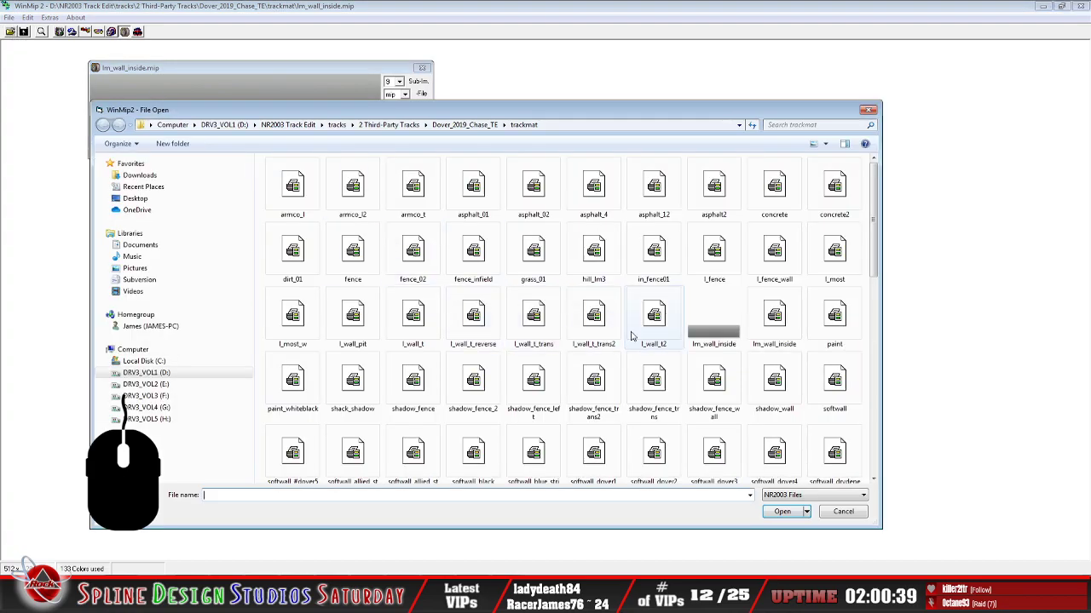
click(559, 125)
click(559, 125)
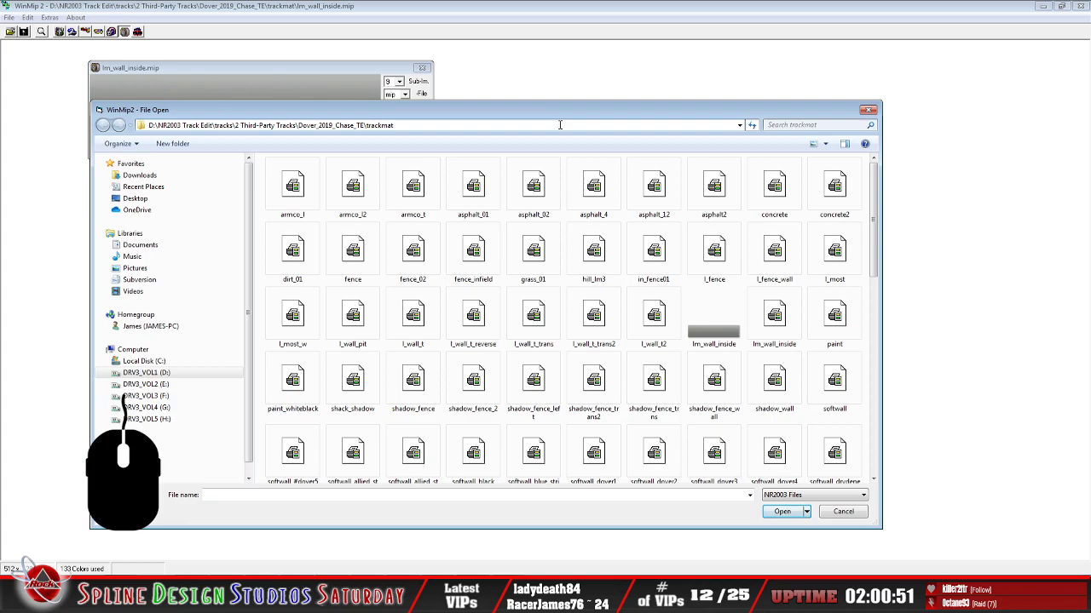
key(BackSpace)
key(BackSpace)
key(BackSpace)
key(BackSpace)
key(BackSpace)
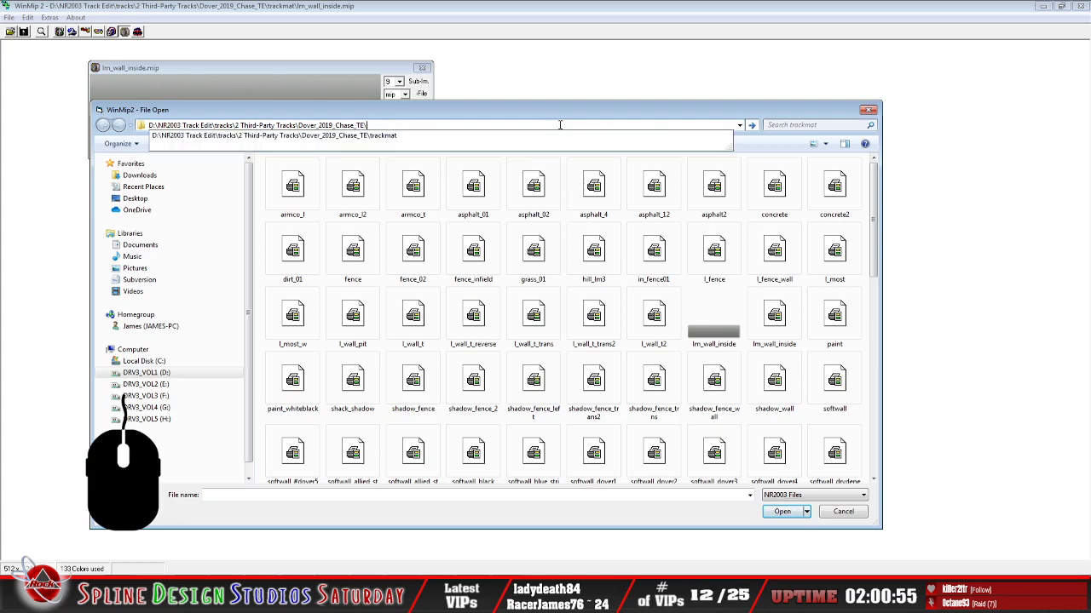
key(BackSpace)
key(Return)
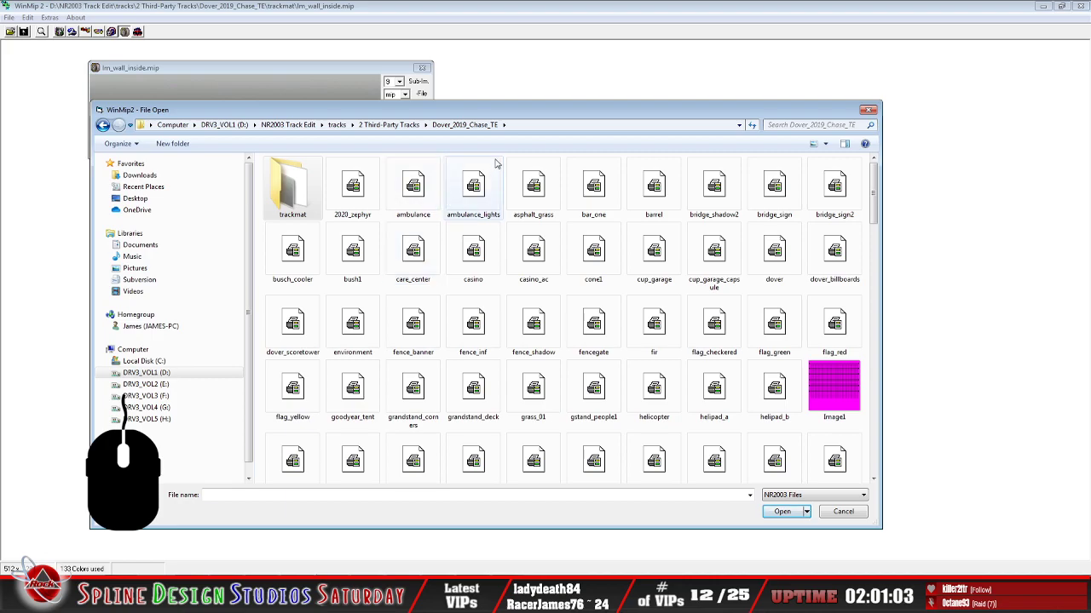
Shorten the file dialog's folder path to D:\NR2003 Track Edit\tracks and go to that folder
click(535, 125)
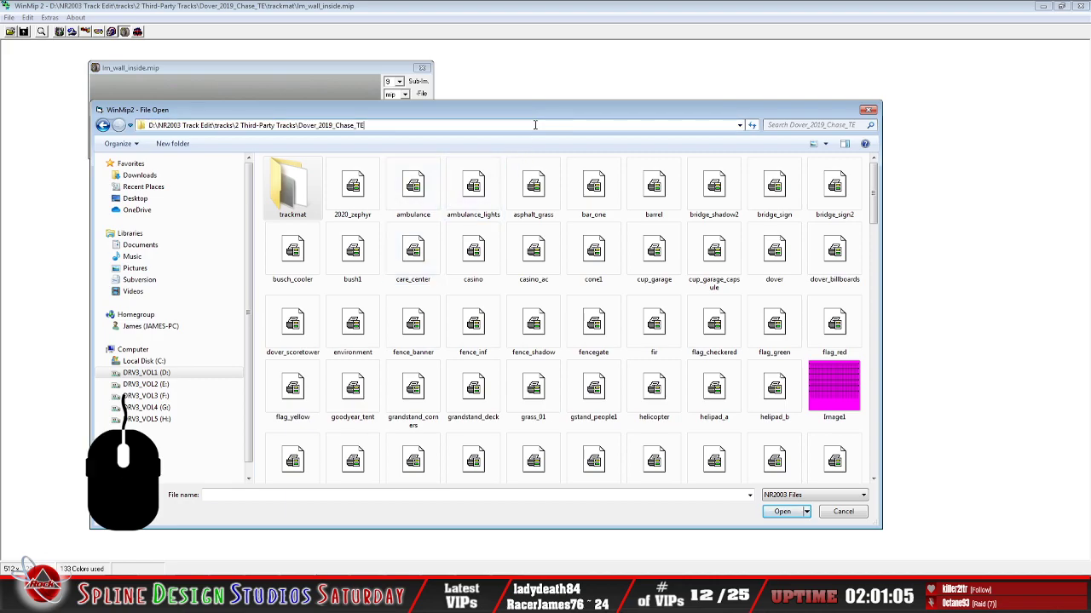
key(BackSpace)
key(BackSpace)
key(BackSpace)
key(BackSpace)
key(BackSpace)
key(BackSpace)
key(BackSpace)
key(BackSpace)
key(BackSpace)
key(BackSpace)
key(BackSpace)
key(BackSpace)
key(BackSpace)
key(BackSpace)
key(BackSpace)
key(BackSpace)
key(BackSpace)
key(BackSpace)
key(BackSpace)
key(BackSpace)
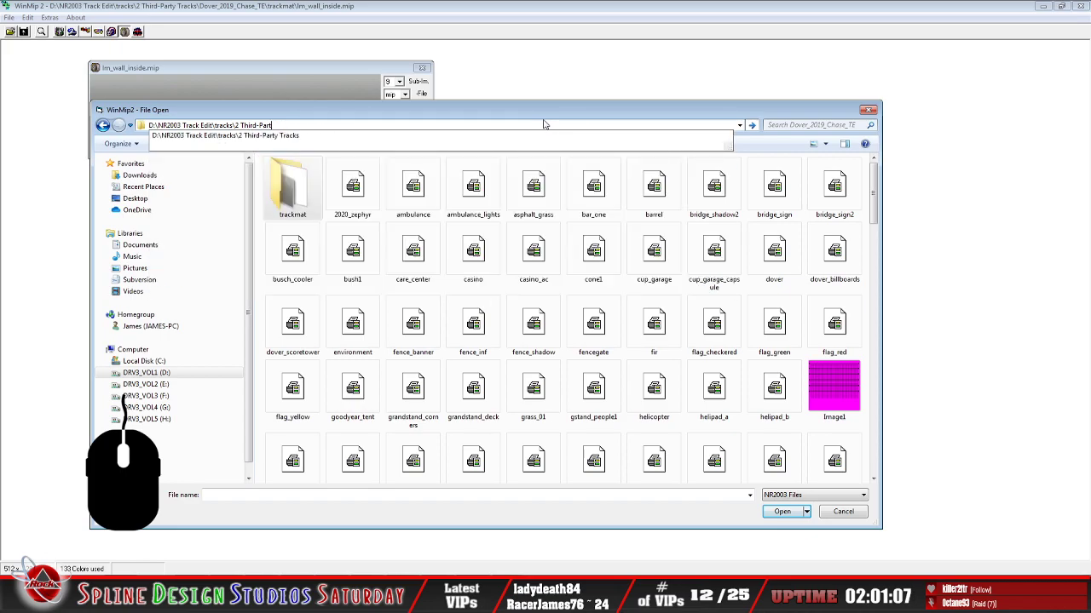
key(BackSpace)
key(Return)
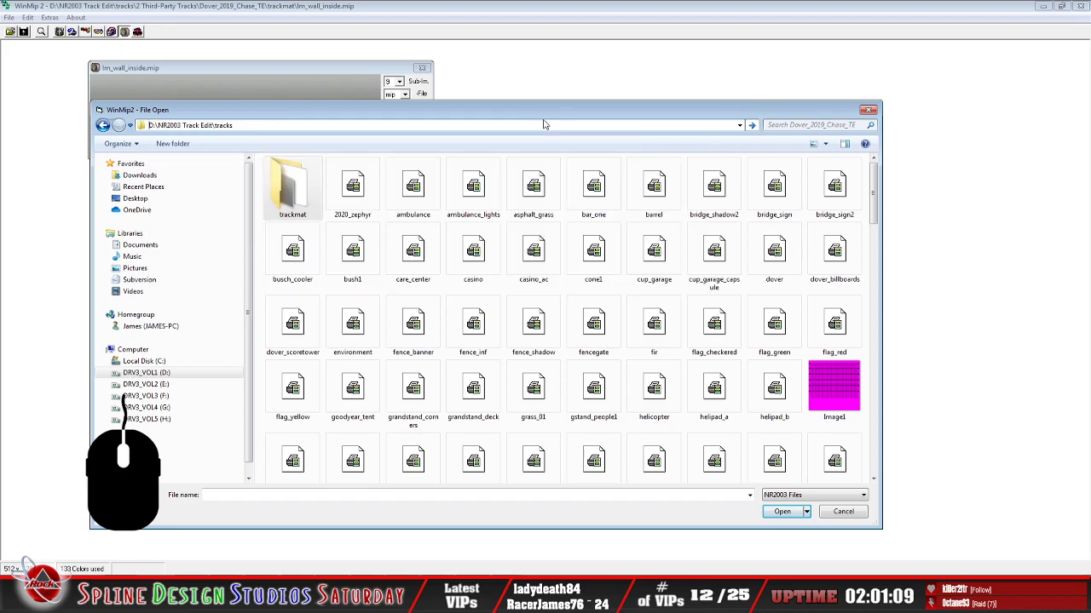
Browse the trackmat folder of the darlington_night_SBP15 track for the texture file
click(313, 396)
scroll(313, 397, down, 6)
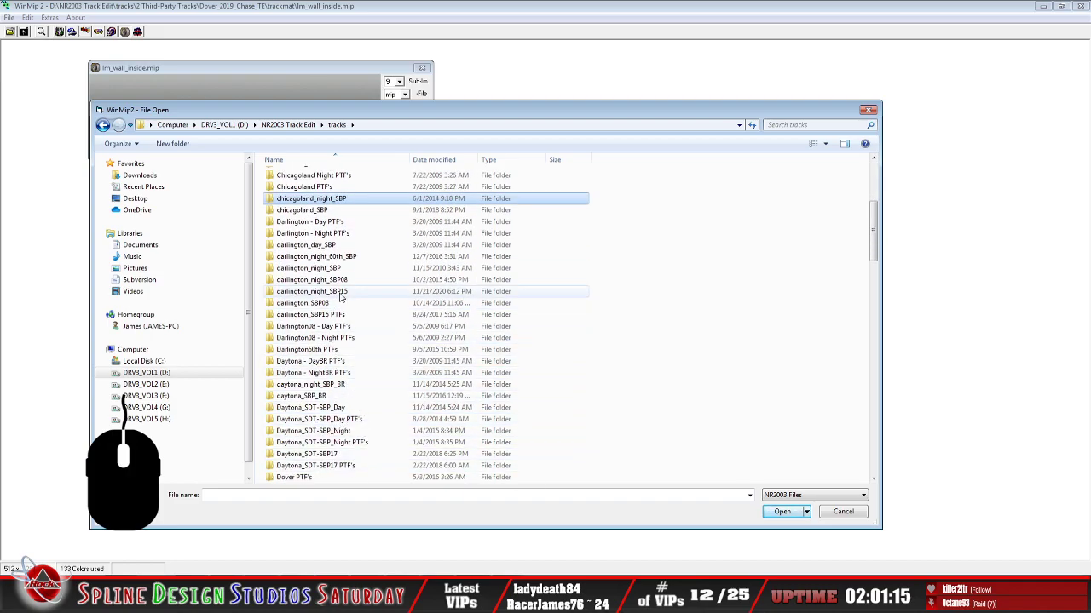
double_click(313, 291)
double_click(283, 189)
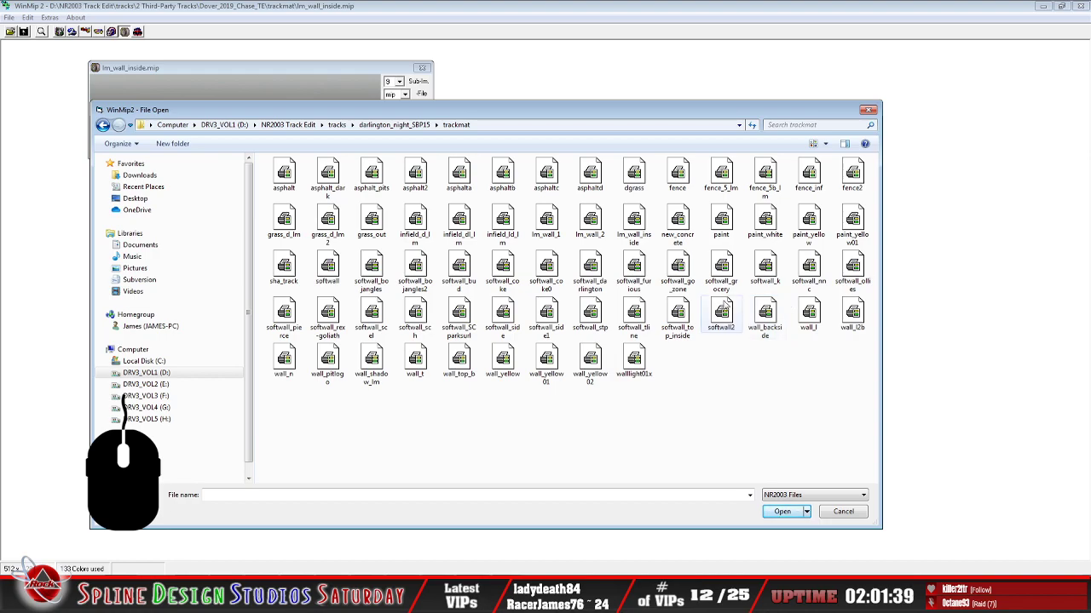
Open styro_block.mip from the main darlington_night_SBP15 folder and place its image clear of lm_wall_inside
click(497, 125)
click(495, 125)
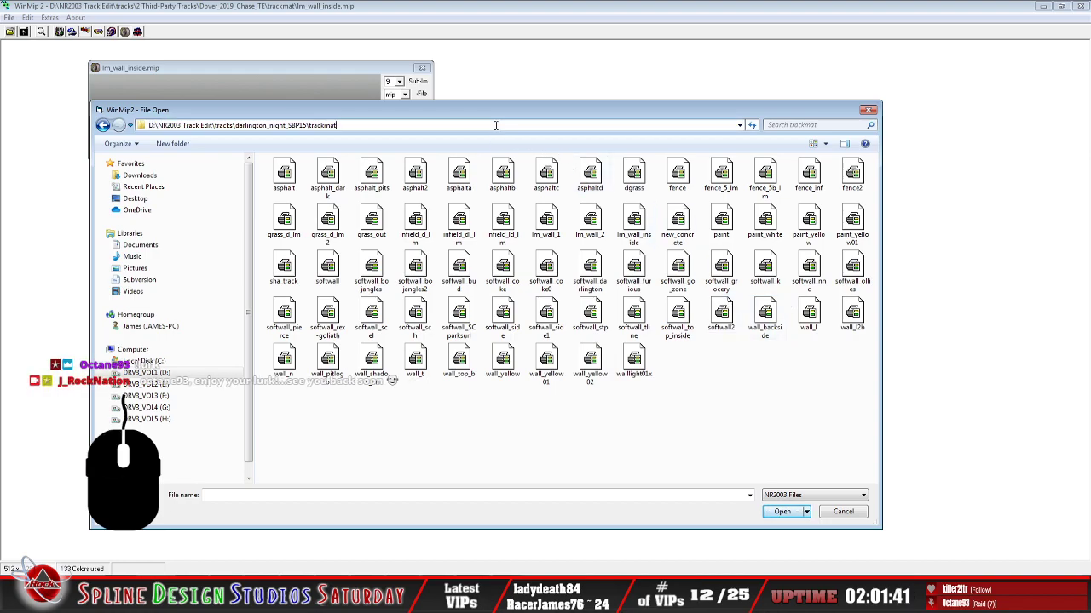
key(BackSpace)
key(BackSpace)
key(BackSpace)
key(BackSpace)
key(BackSpace)
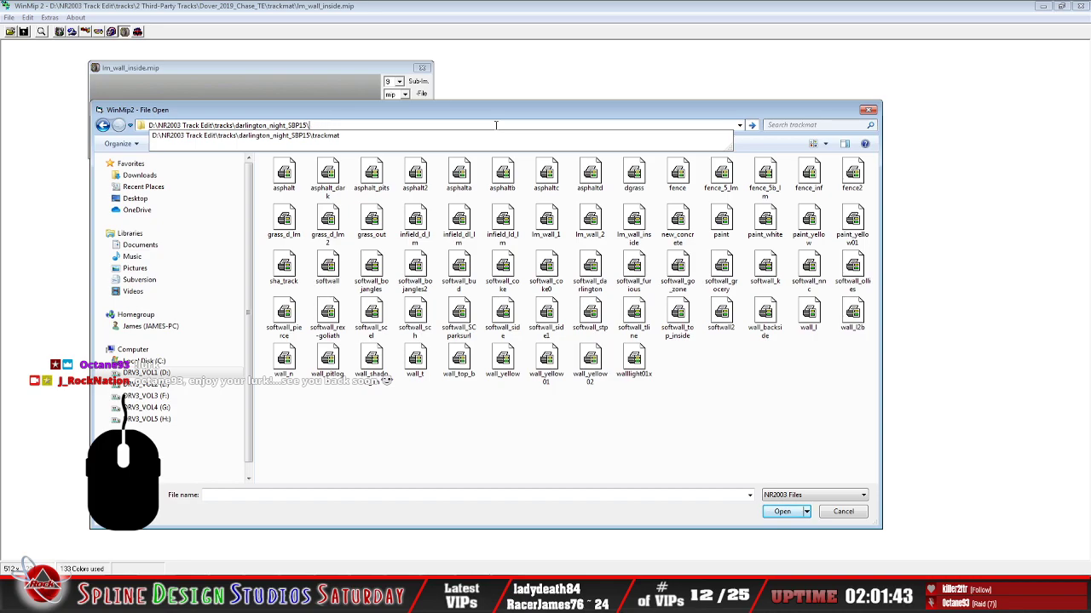
key(Return)
click(413, 412)
scroll(457, 422, down, 5)
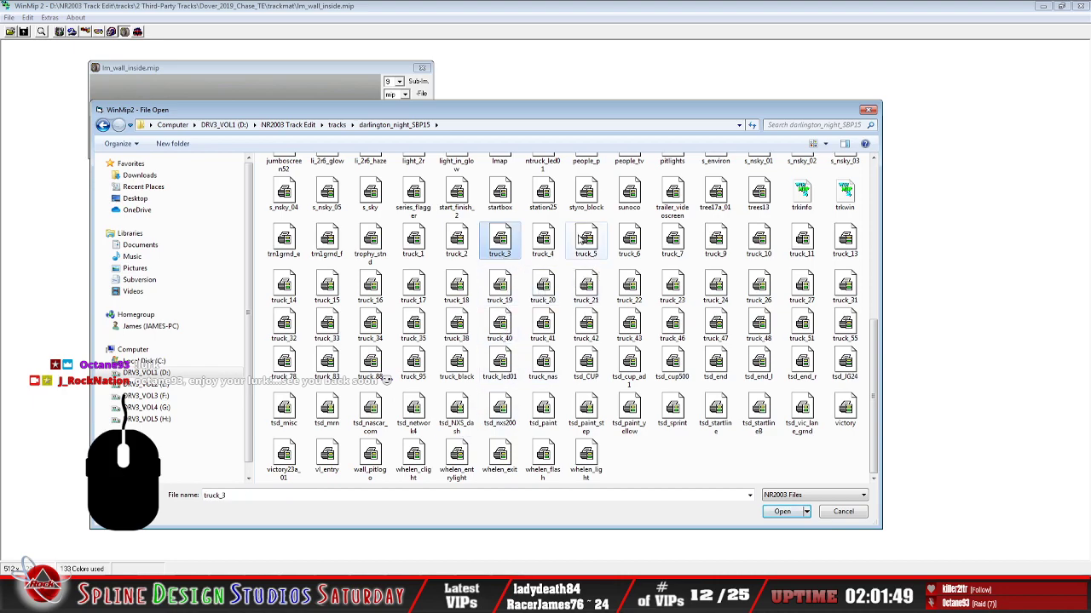
click(586, 194)
click(782, 512)
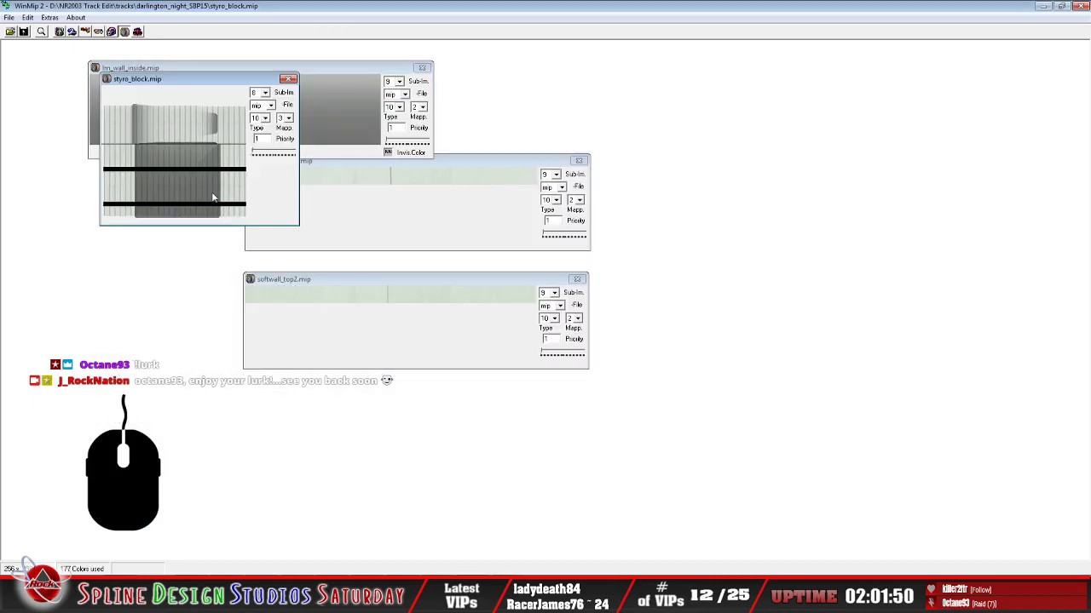
drag(177, 86, 155, 230)
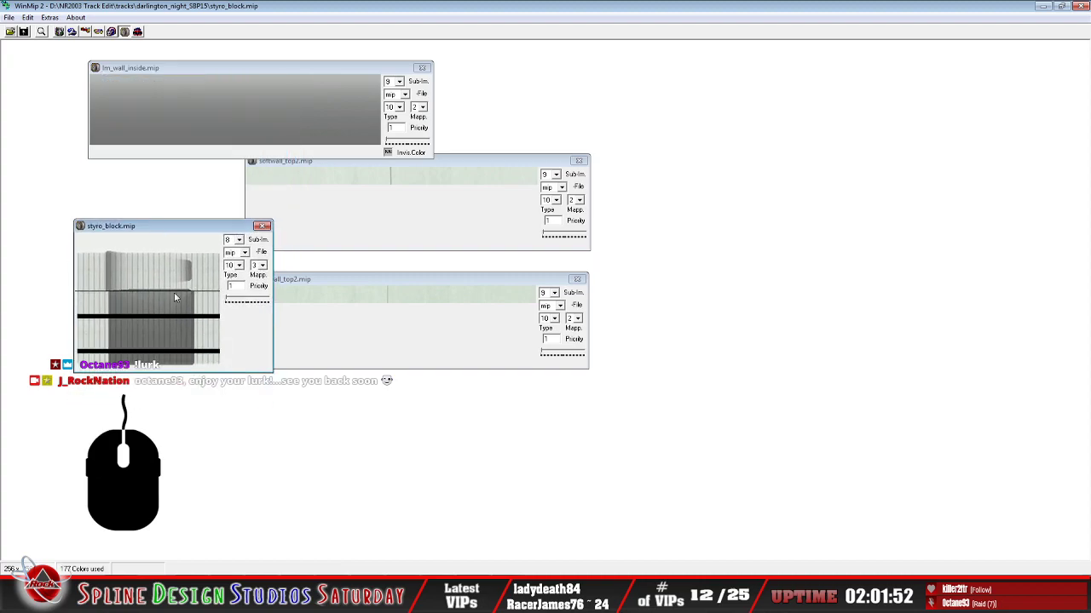
Start opening another file and go up from darlington_night_SBP15 to the NR2003 Track Edit folder
click(10, 31)
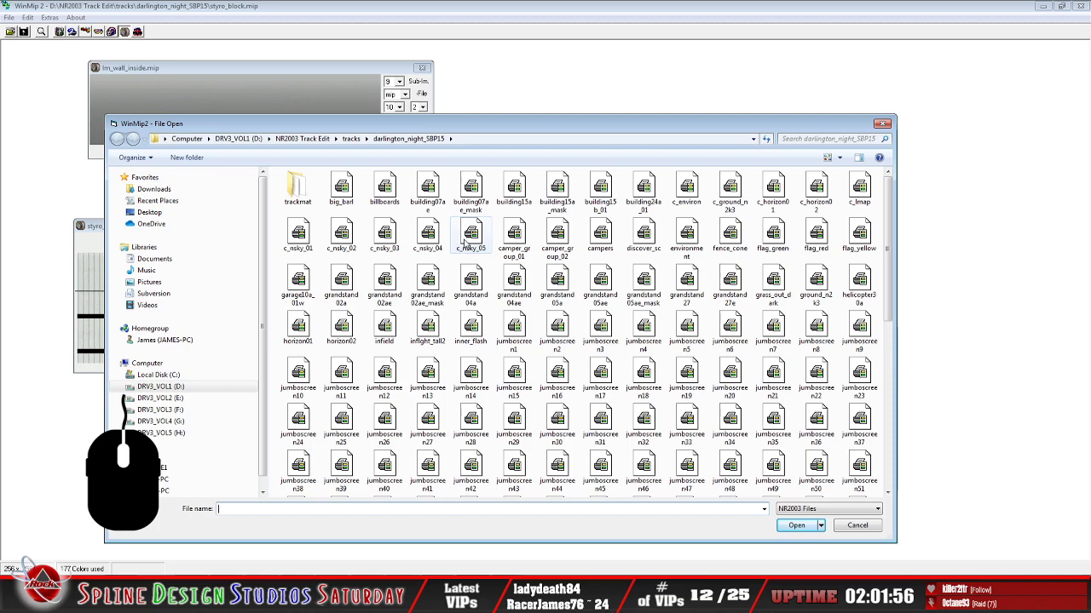
click(470, 139)
click(476, 141)
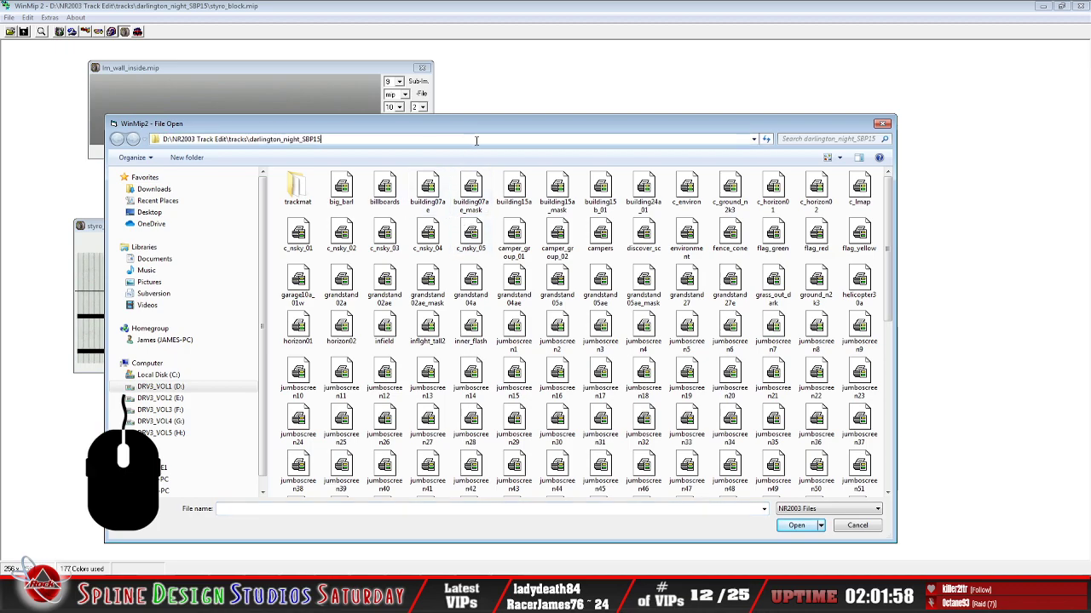
key(BackSpace)
key(BackSpace)
key(BackSpace)
key(BackSpace)
key(BackSpace)
key(BackSpace)
key(BackSpace)
key(BackSpace)
key(BackSpace)
key(BackSpace)
key(BackSpace)
key(BackSpace)
key(BackSpace)
key(BackSpace)
key(BackSpace)
key(BackSpace)
key(BackSpace)
key(BackSpace)
key(BackSpace)
key(BackSpace)
key(BackSpace)
key(BackSpace)
key(BackSpace)
key(BackSpace)
key(Return)
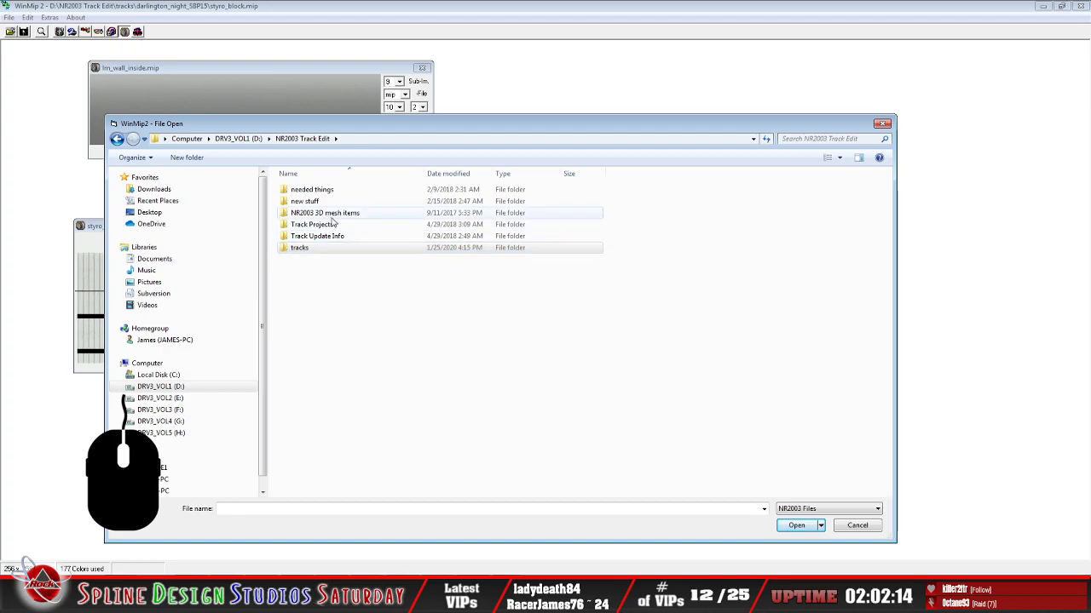
Go through tracks and 2 Third-Party Tracks to the trackmat folder of Dover_2019_Chase_TE
double_click(303, 248)
scroll(325, 389, down, 3)
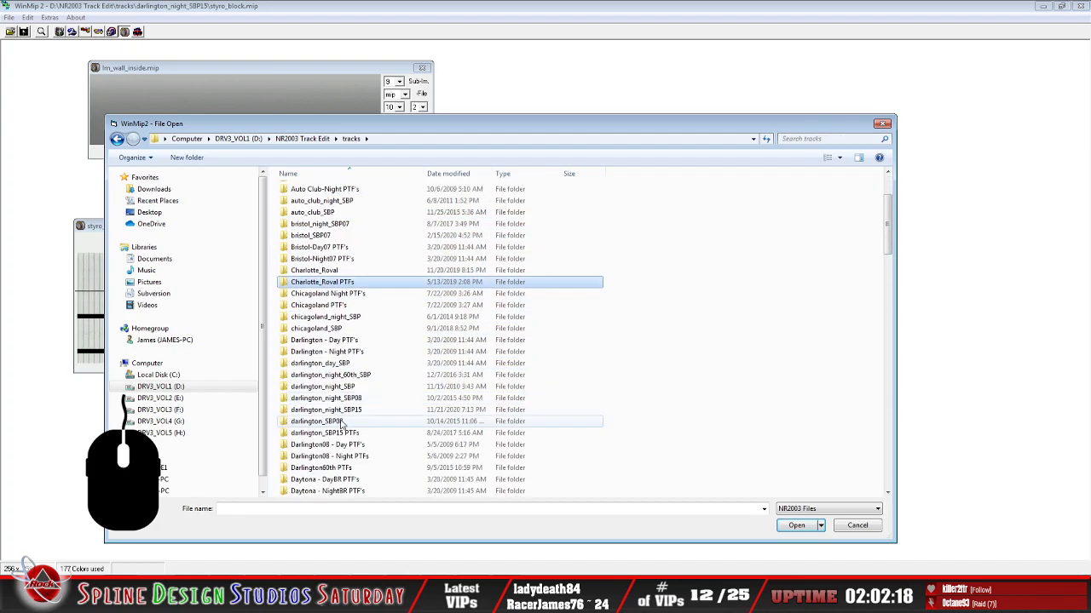
scroll(342, 451, up, 3)
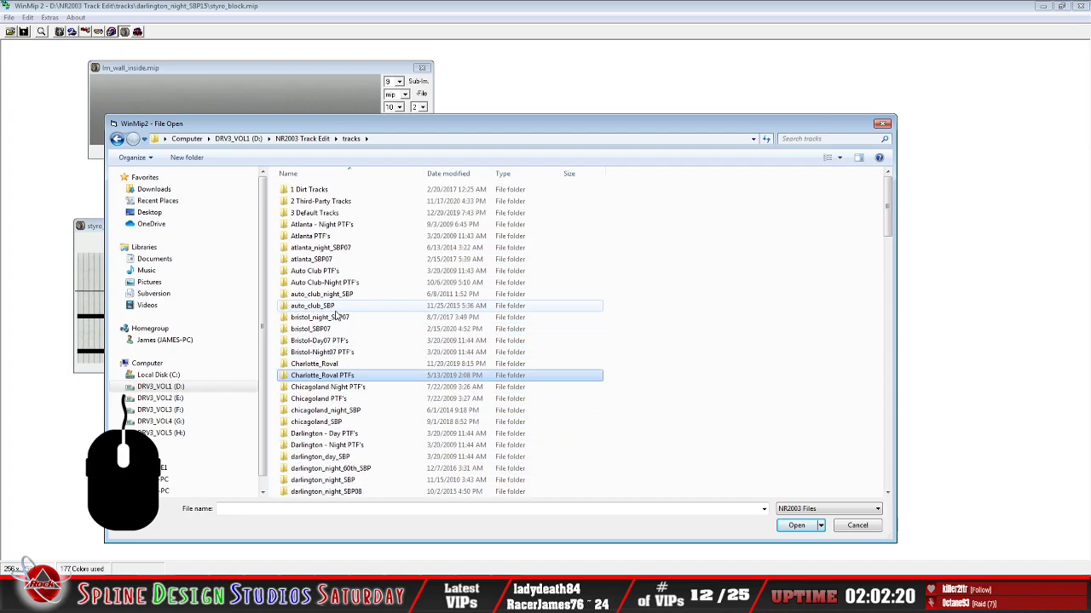
double_click(341, 201)
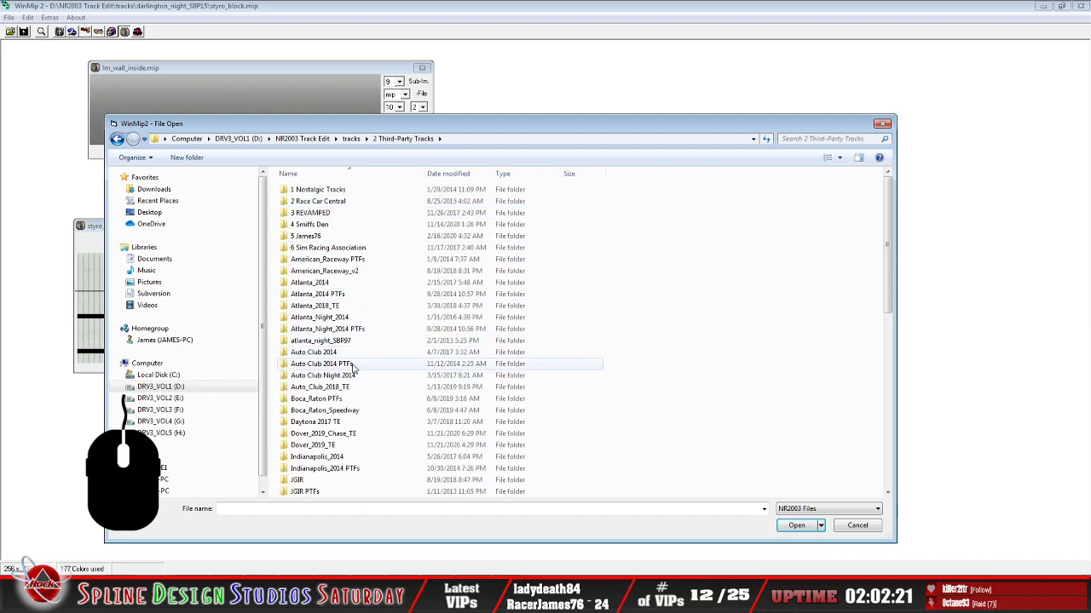
double_click(328, 433)
double_click(307, 229)
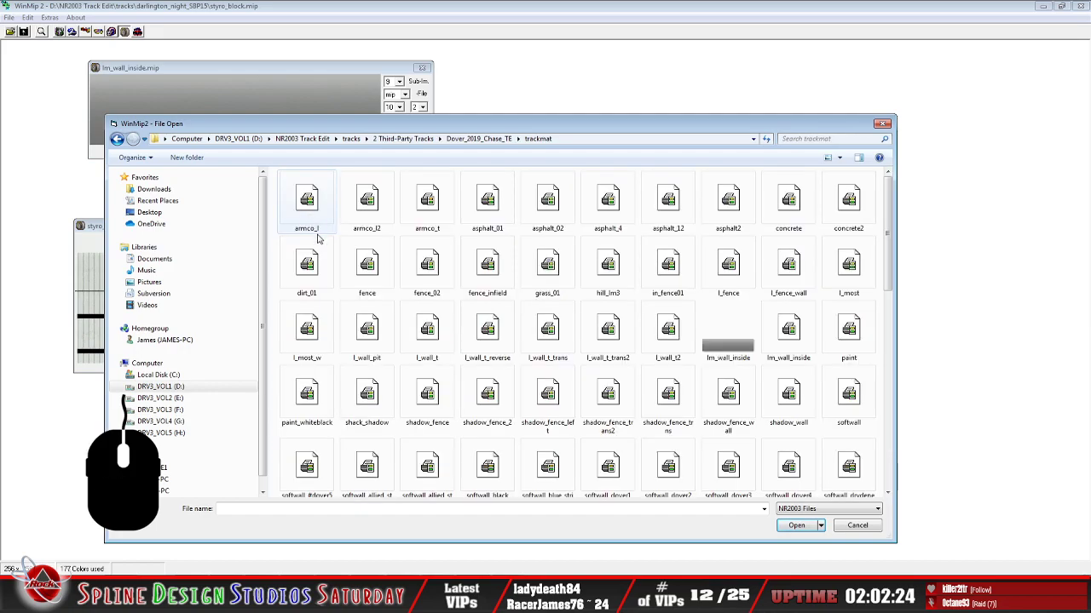
Open styro_block.mip from the main Dover_2019_Chase_TE folder and place the two styro_block images side by side for comparison
click(498, 409)
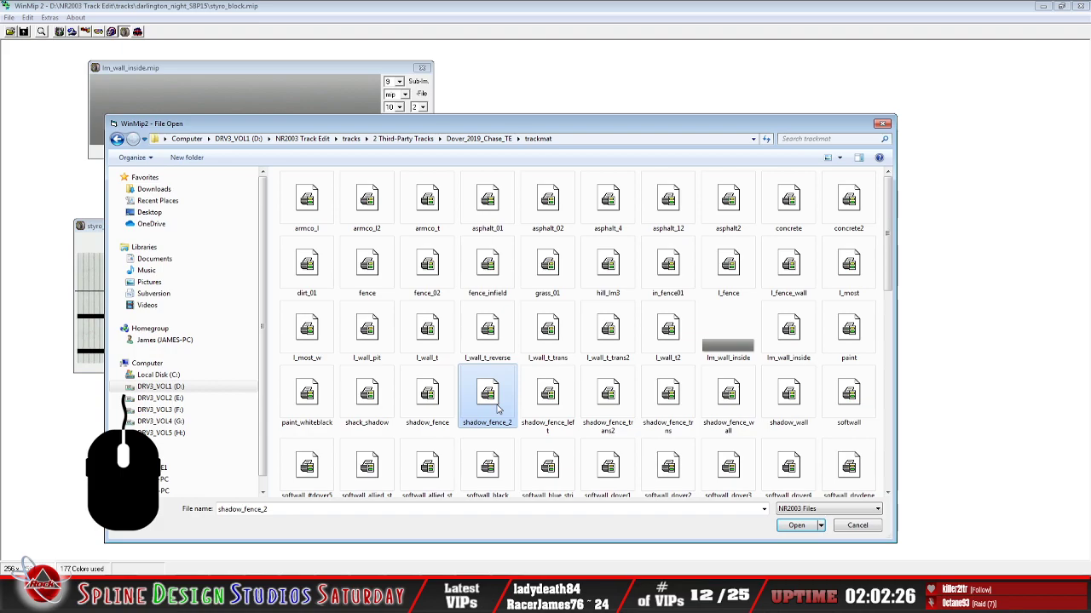
click(579, 138)
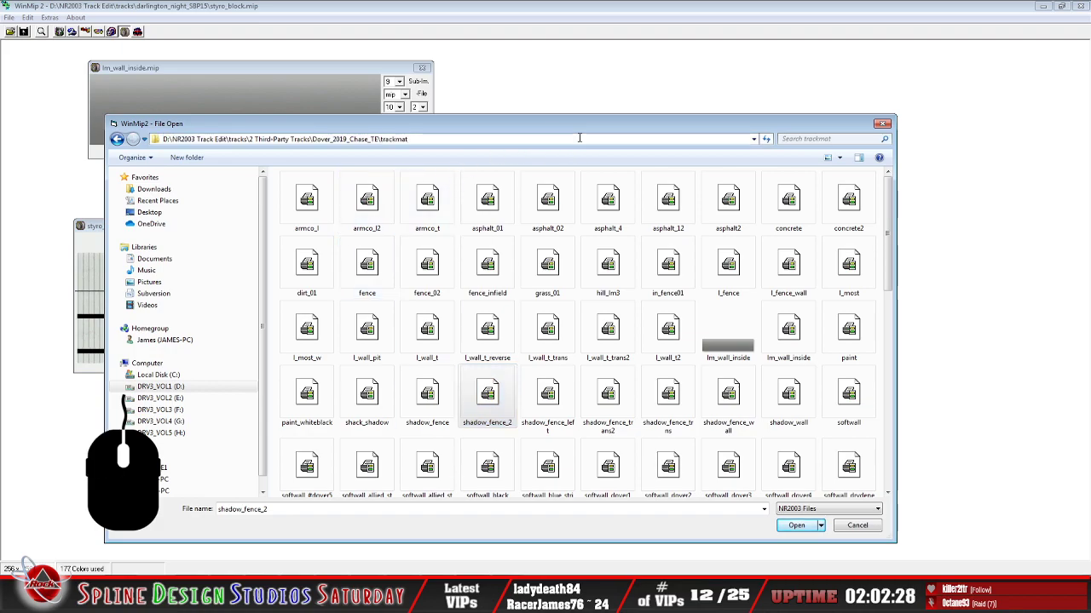
key(BackSpace)
key(BackSpace)
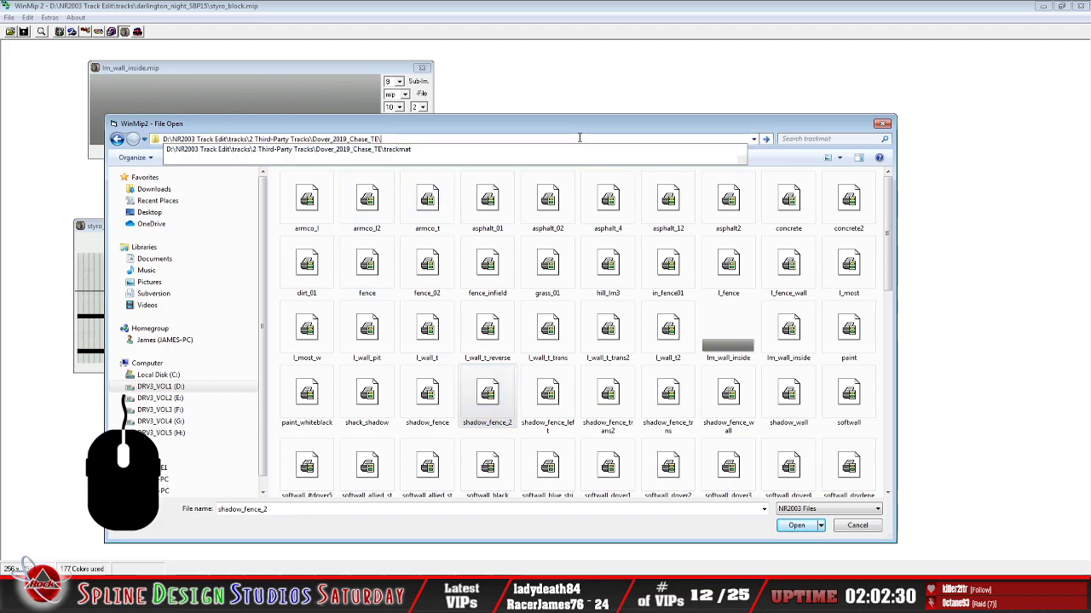
key(BackSpace)
key(Return)
click(417, 423)
scroll(417, 423, down, 5)
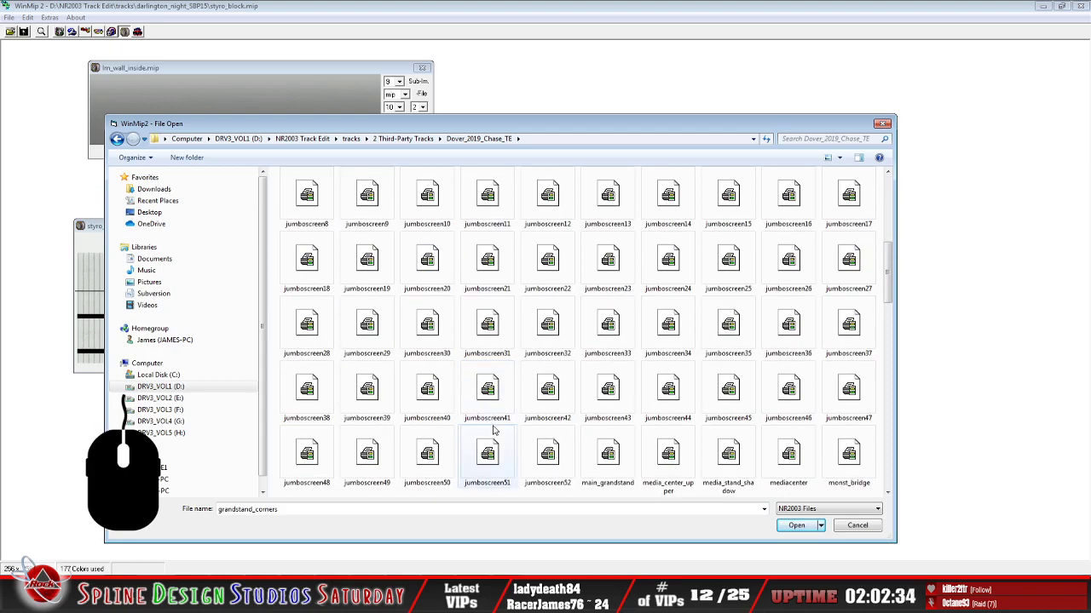
scroll(492, 430, down, 5)
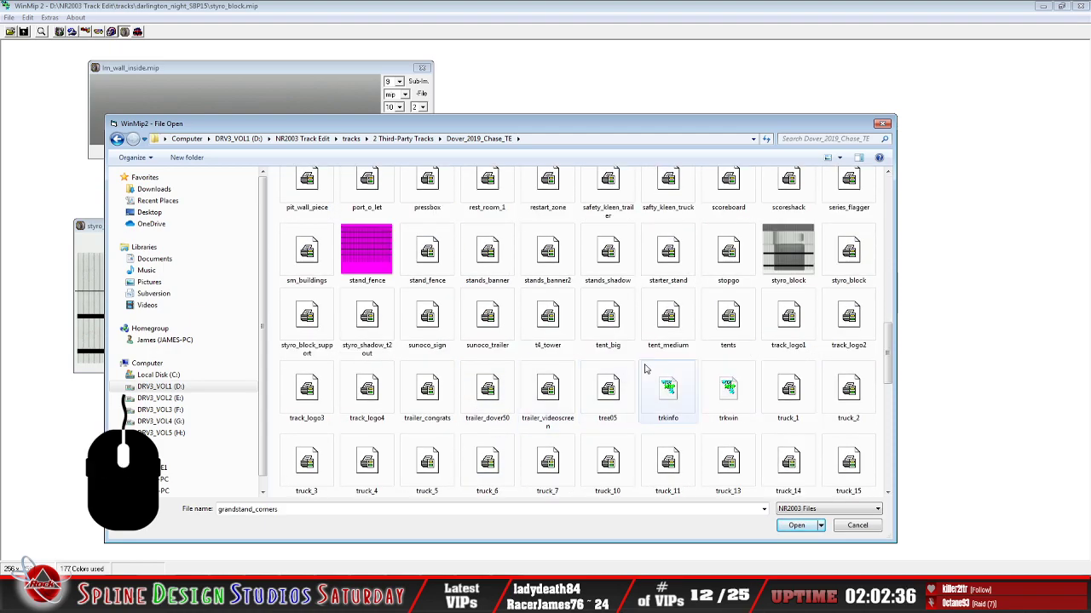
click(848, 271)
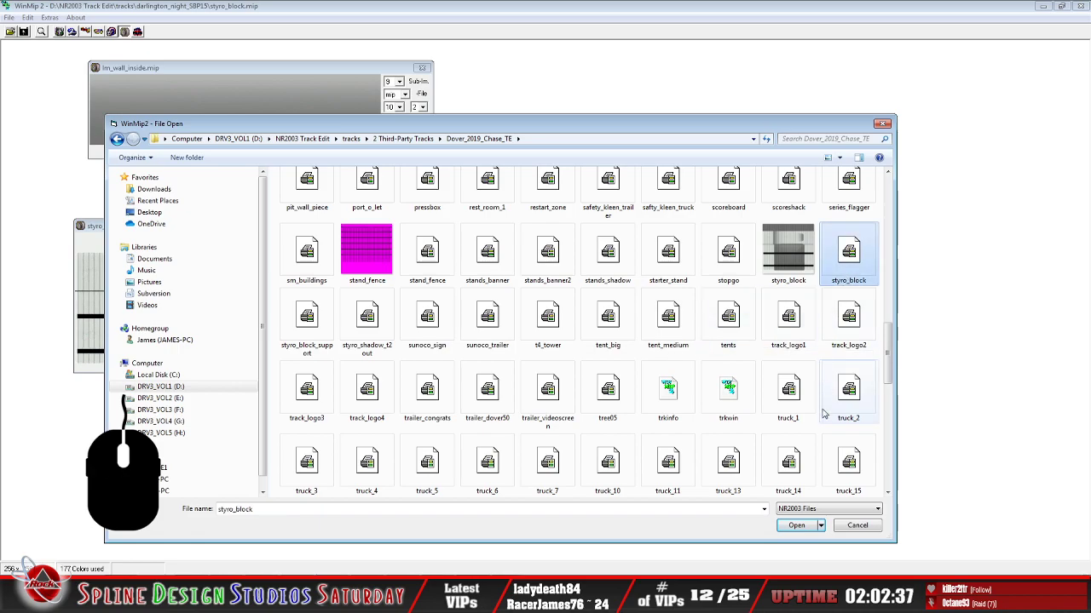
click(796, 524)
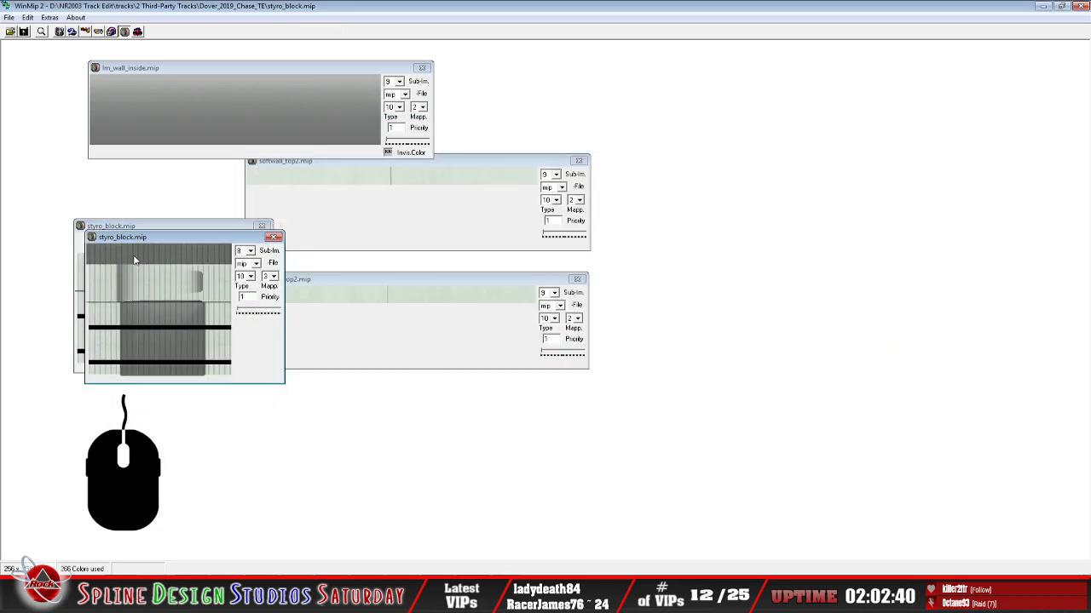
drag(185, 240, 798, 161)
drag(123, 229, 543, 164)
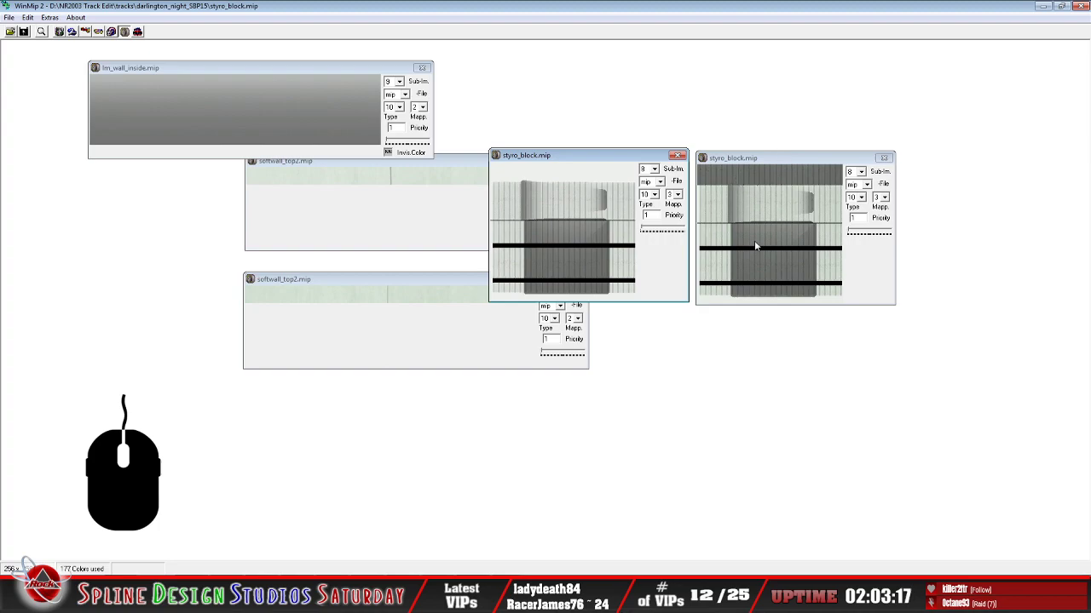
Switch to Paint Shop Pro and bring the styro_block image shown at 1:1 to the front
key(alt+Tab)
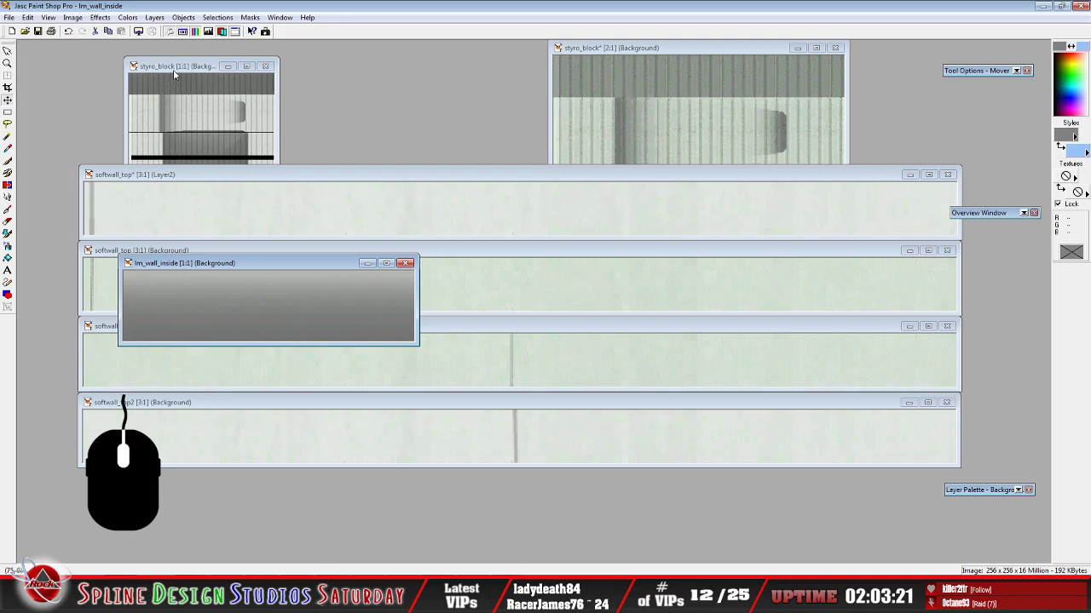
click(175, 77)
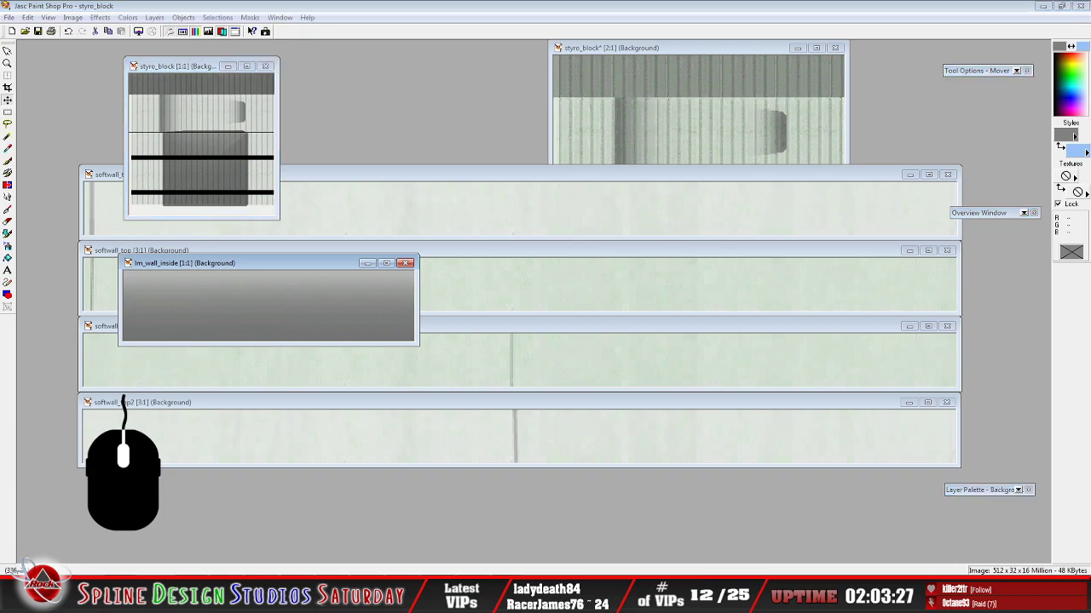
Switch to Windows Explorer and go from the Dover_2019_Chase_TE folder to the darlington_night_SBP15 folder under tracks
key(alt+Tab)
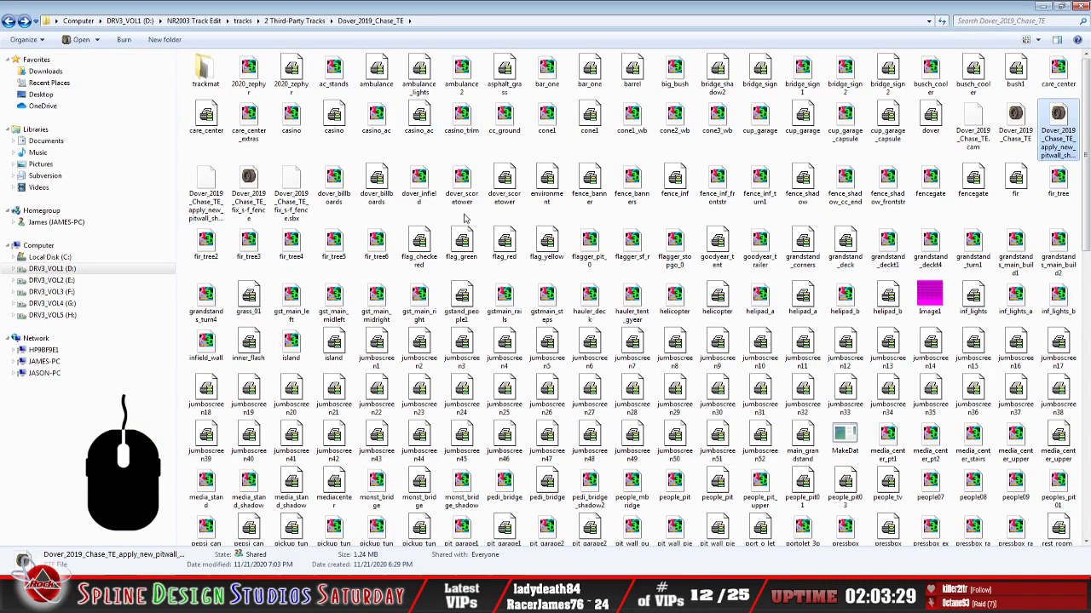
click(8, 23)
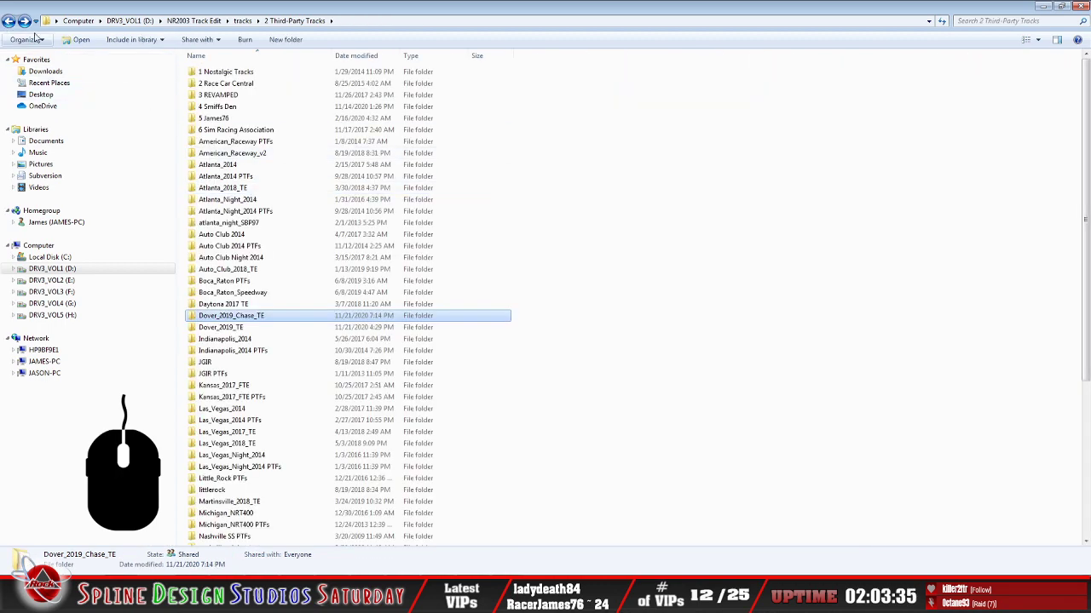
click(7, 20)
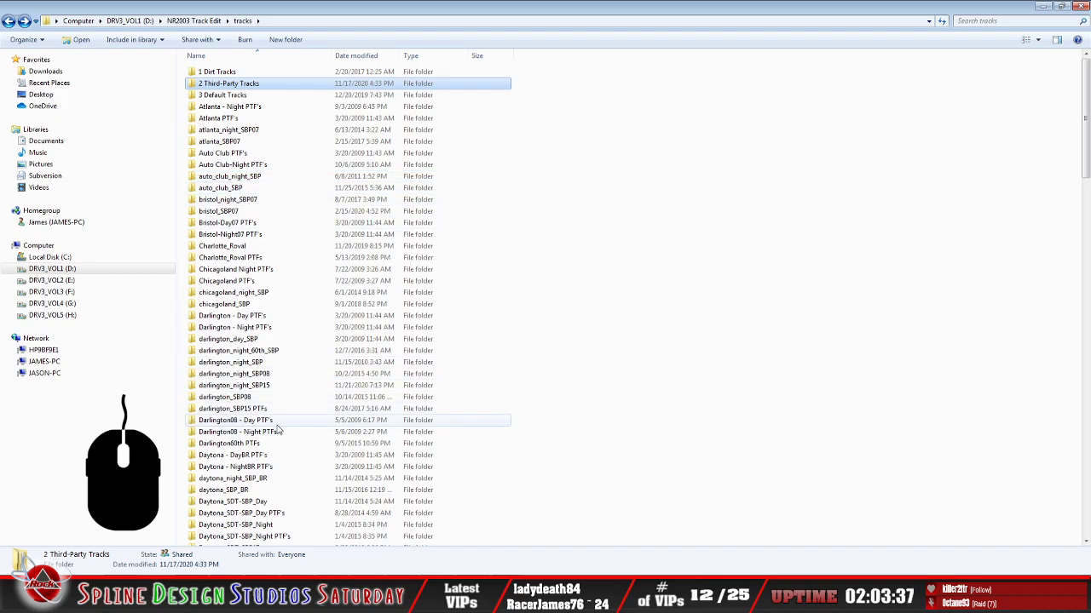
double_click(258, 386)
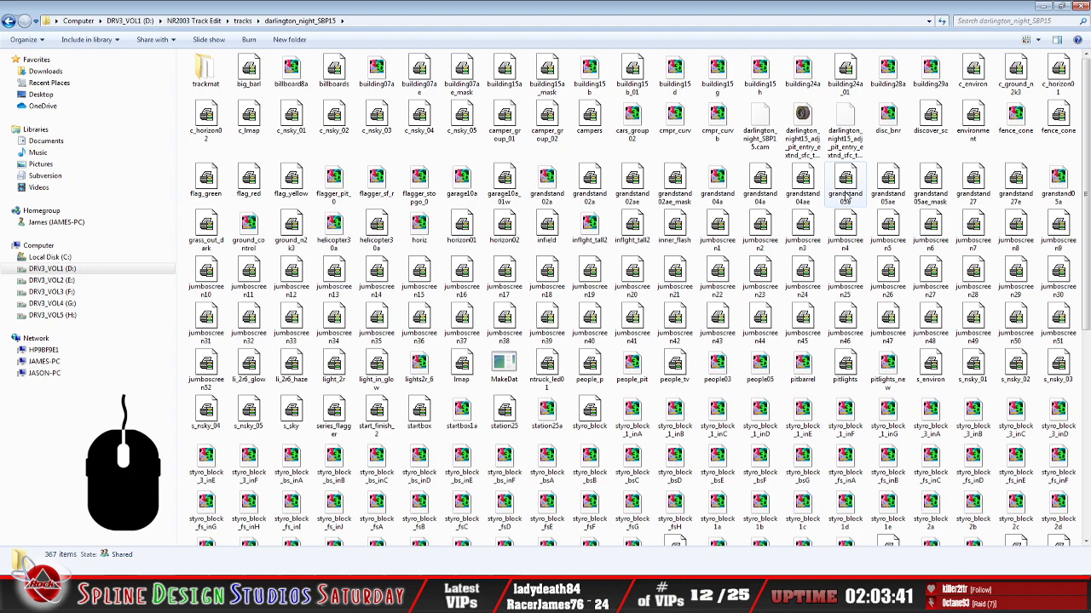
Copy the styro_block file from the darlington_night_SBP15 folder
click(461, 368)
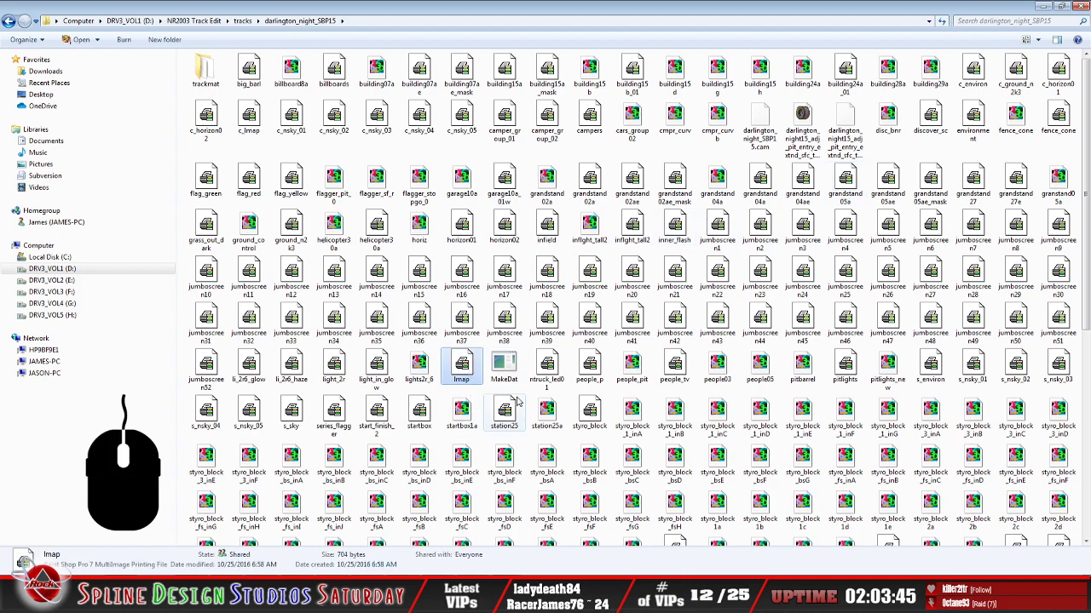
scroll(515, 401, down, 3)
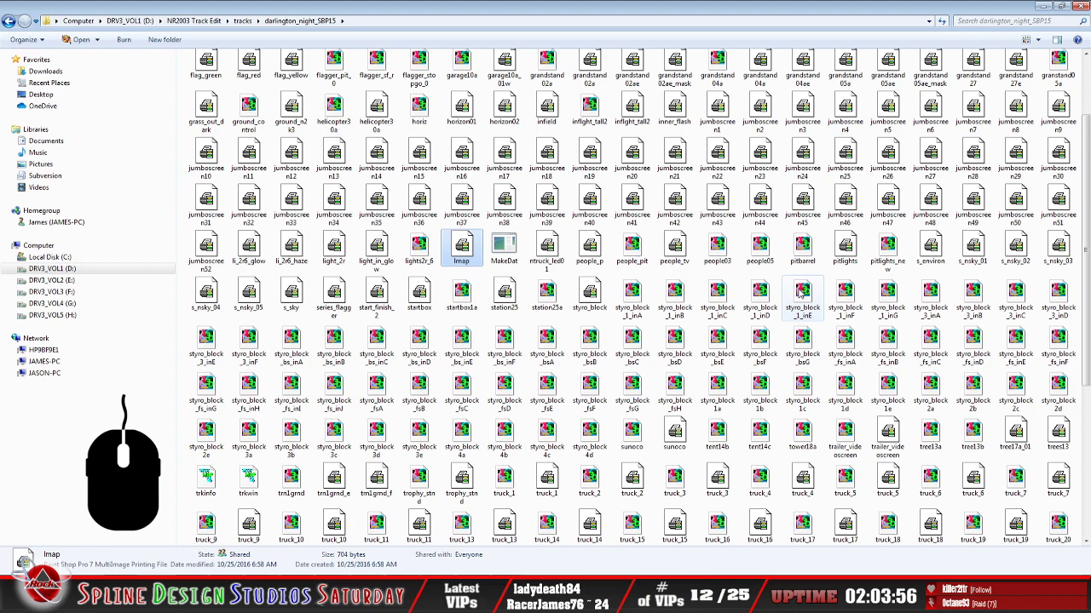
right_click(588, 294)
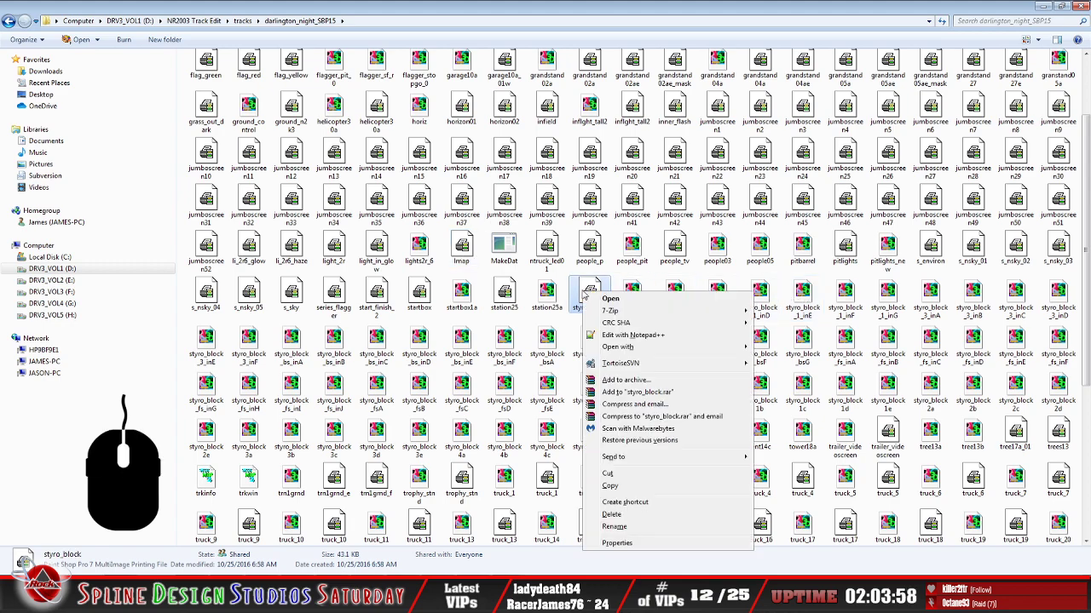
click(624, 486)
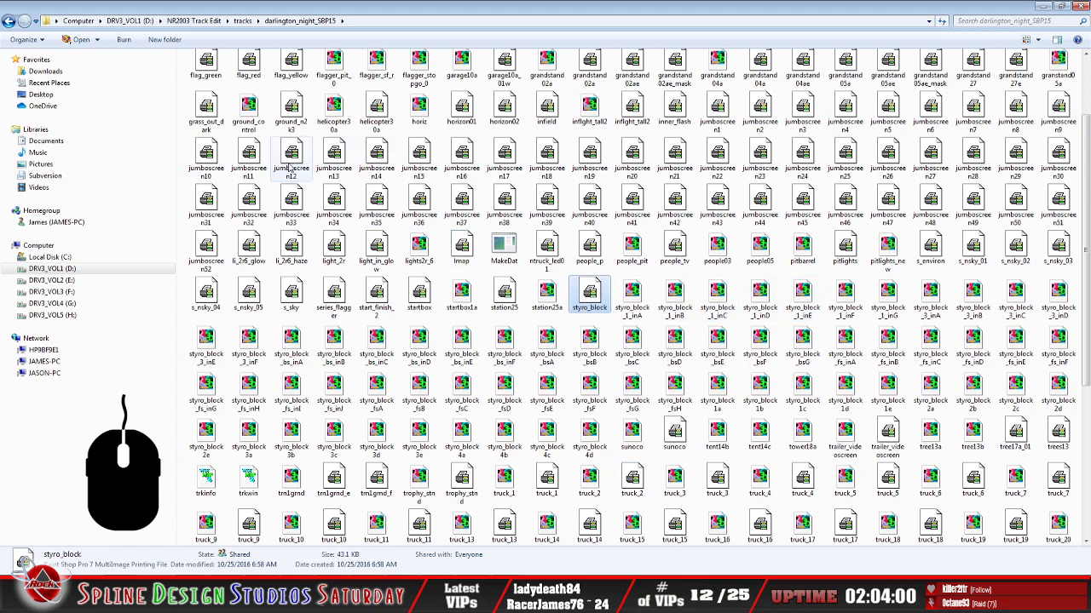
Go back to the tracks folder and open Dover_2019_Chase_TE inside 2 Third-Party Tracks
click(8, 21)
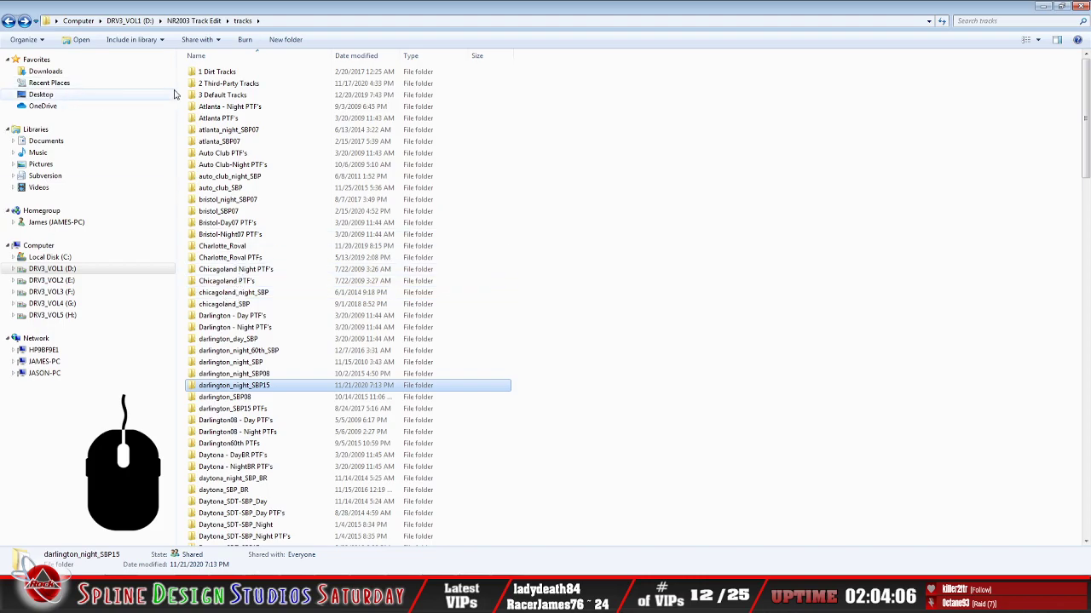
double_click(226, 82)
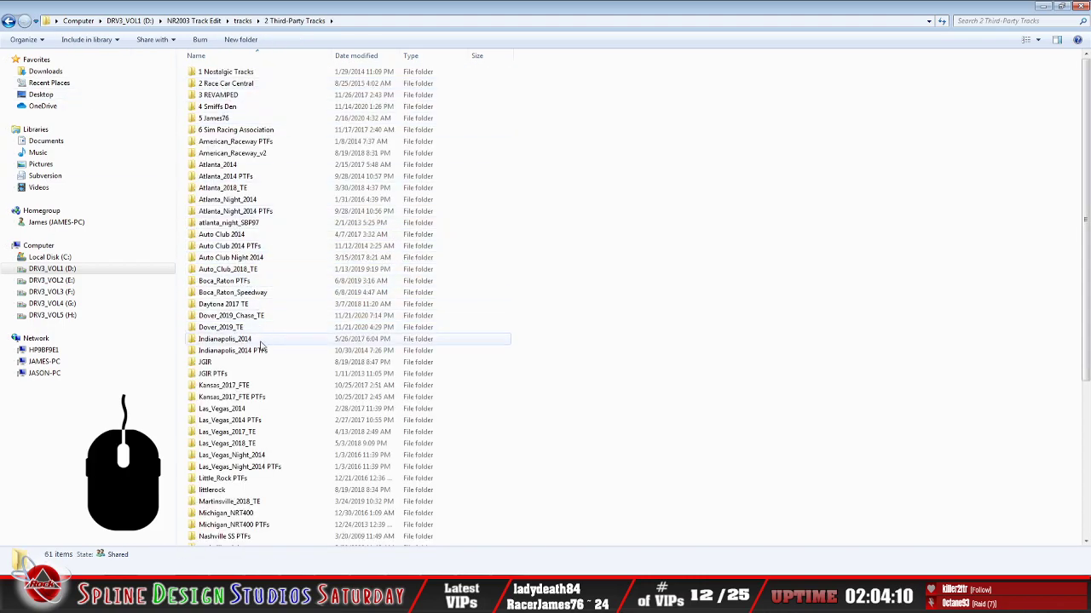
click(259, 365)
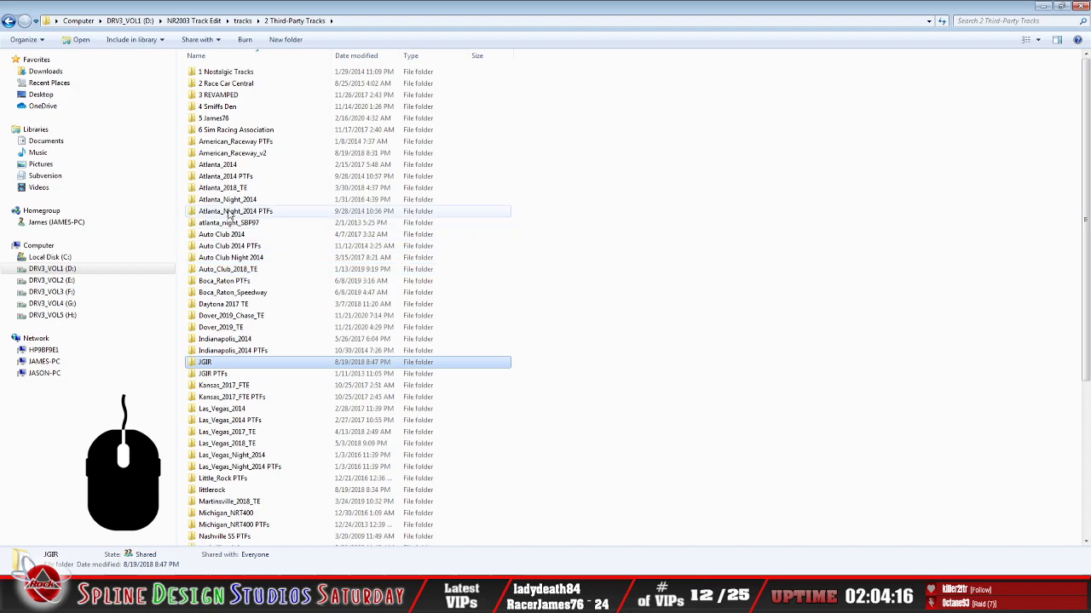
double_click(242, 316)
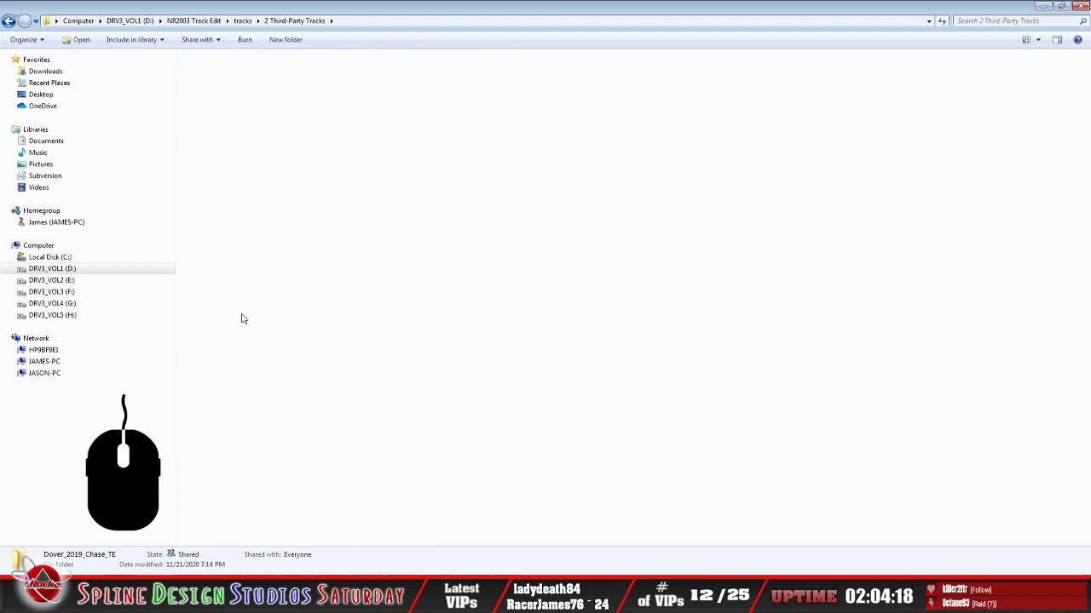
Paste the copied styro_block.mip into the Dover_2019_Chase_TE folder, replacing the existing file
click(538, 362)
scroll(545, 383, down, 10)
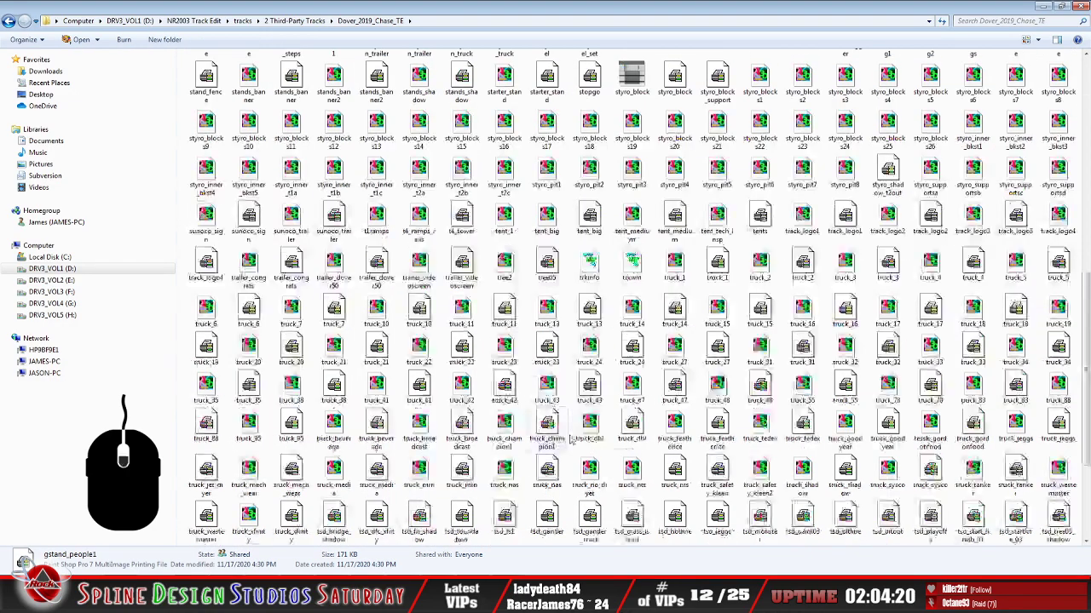
right_click(692, 518)
click(713, 409)
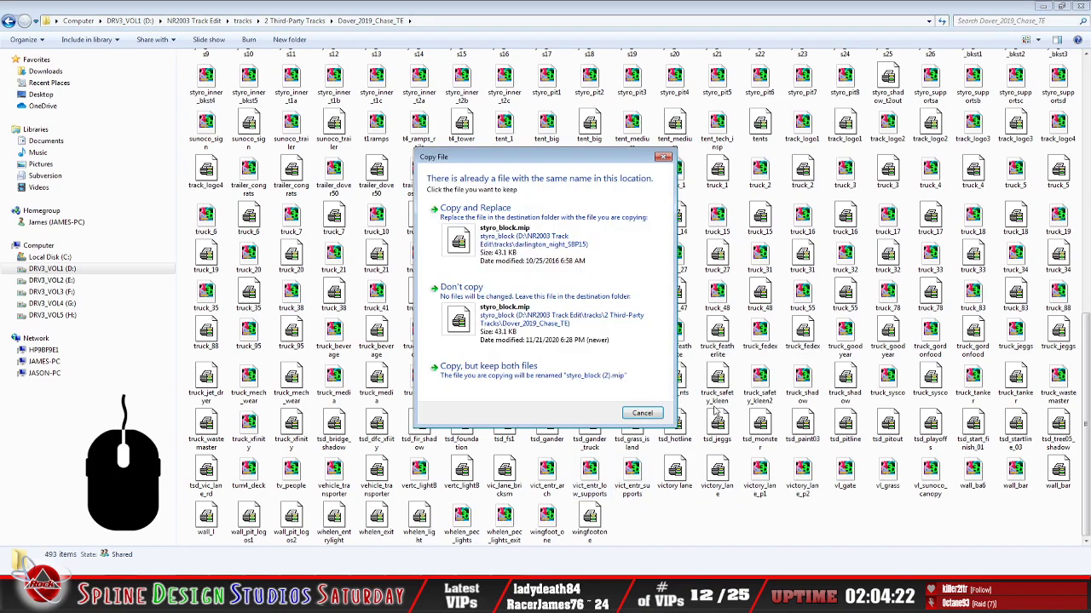
click(564, 256)
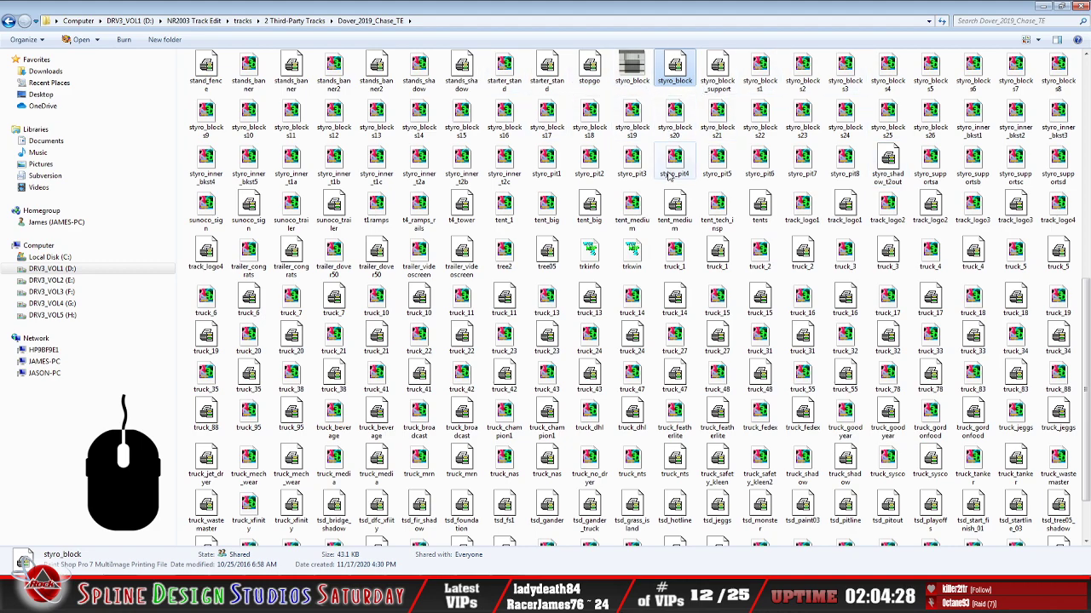
scroll(673, 154, up, 3)
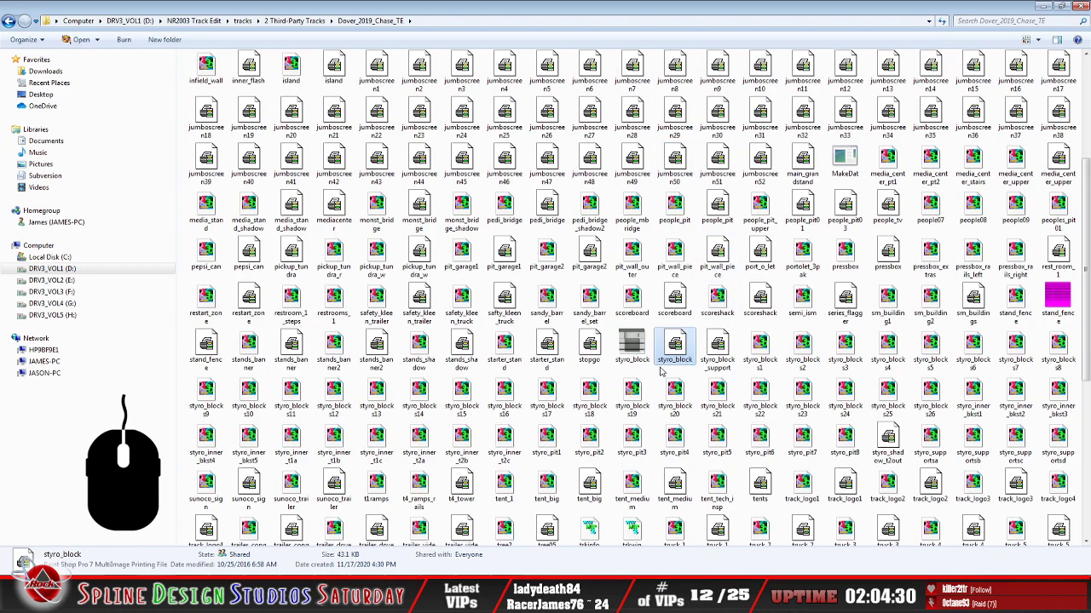
Switch to Sandbox and inspect the outer wall and its styro blocks in the camera view
click(528, 596)
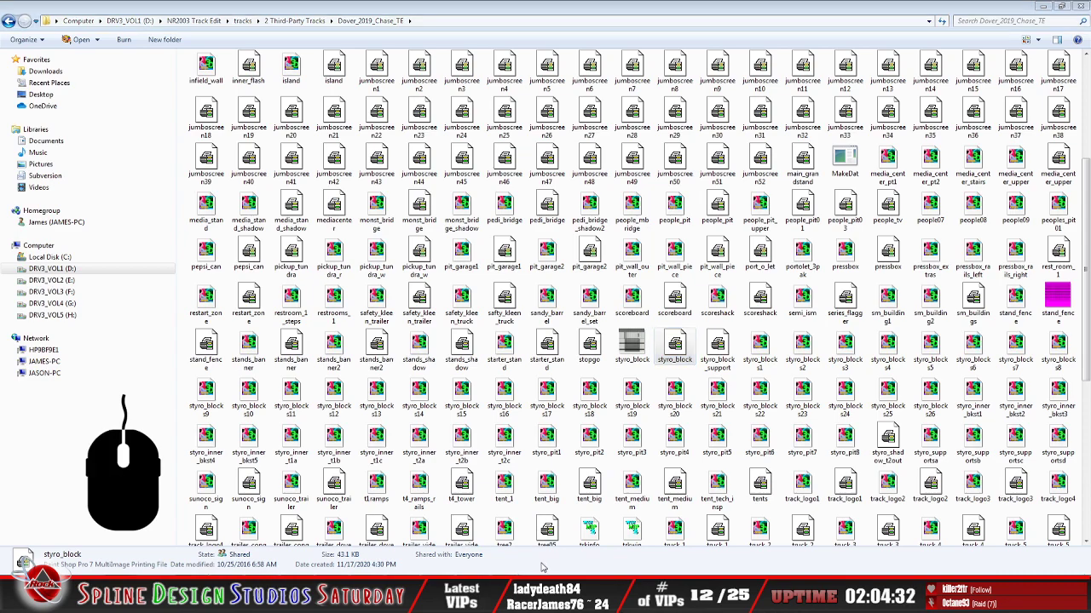
key(alt+Tab)
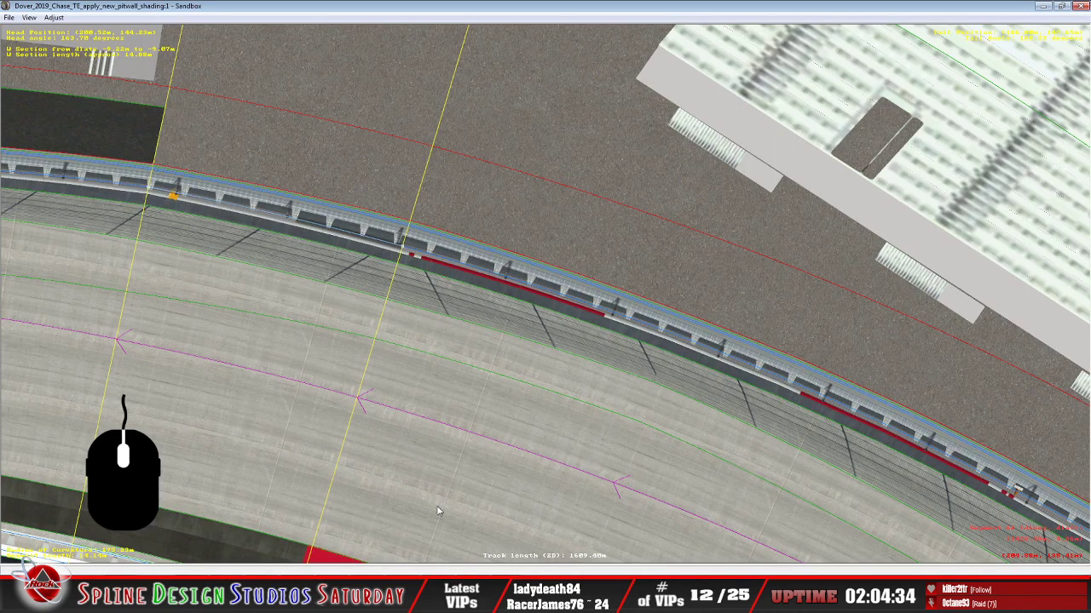
click(521, 551)
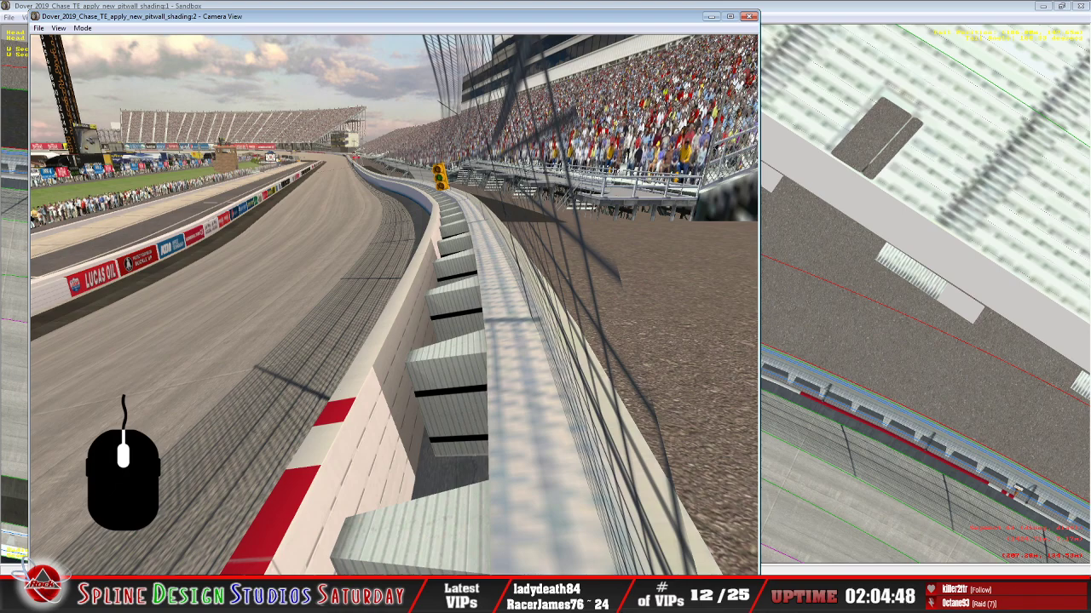
click(496, 574)
double_click(465, 530)
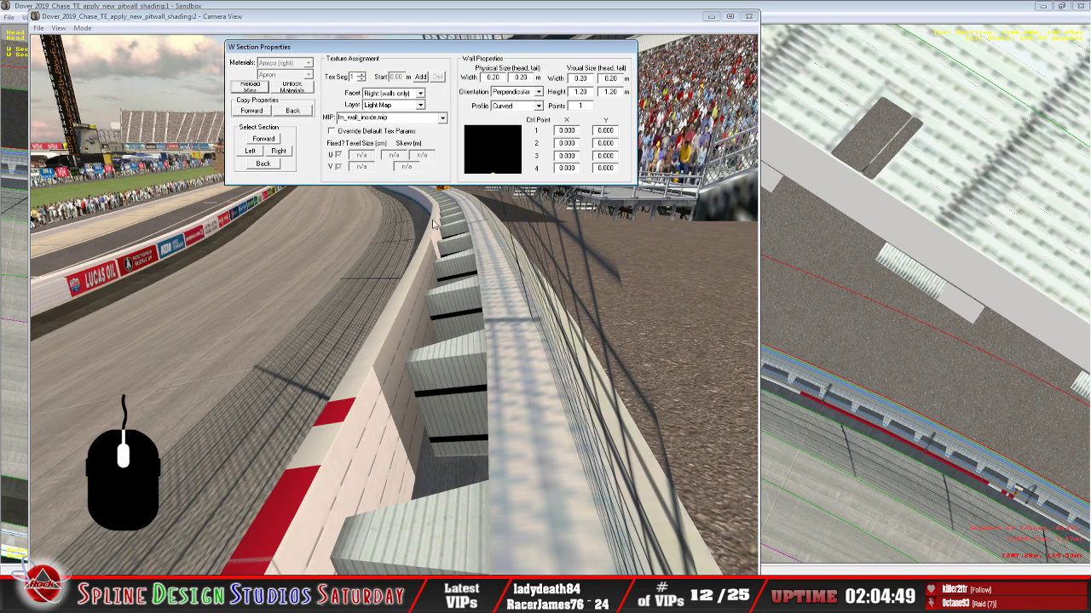
click(596, 245)
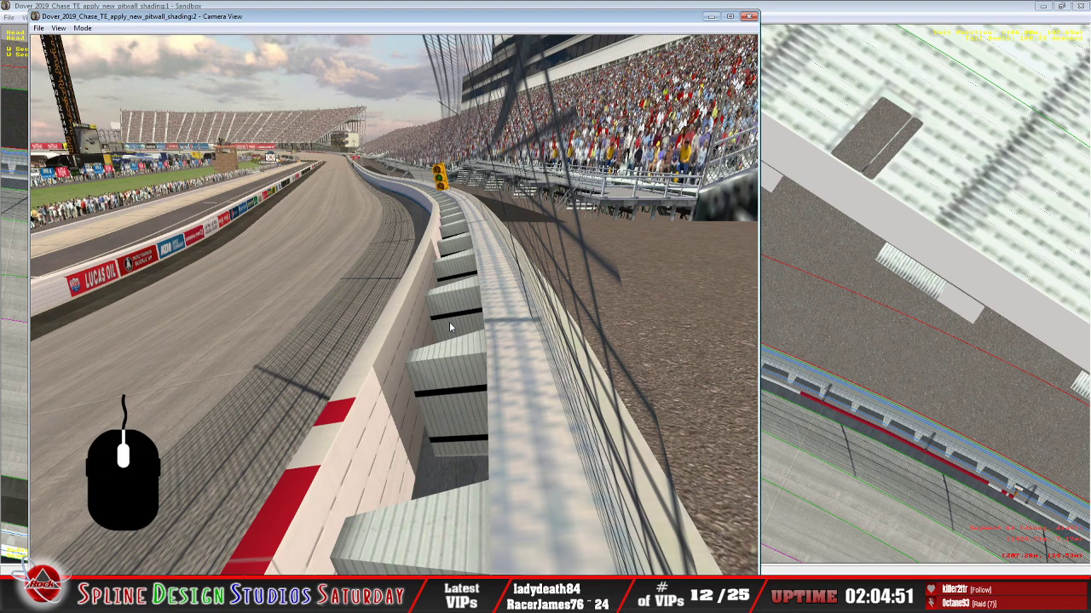
Exit Sandbox with the Dover track loaded and start it again with an empty track
click(824, 12)
click(8, 17)
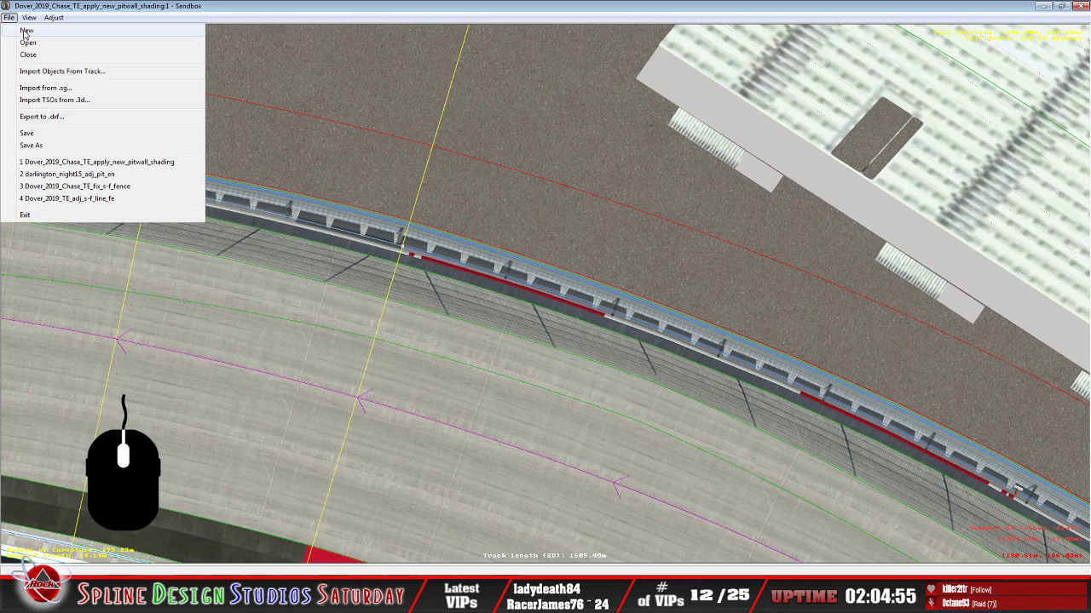
click(15, 214)
click(592, 317)
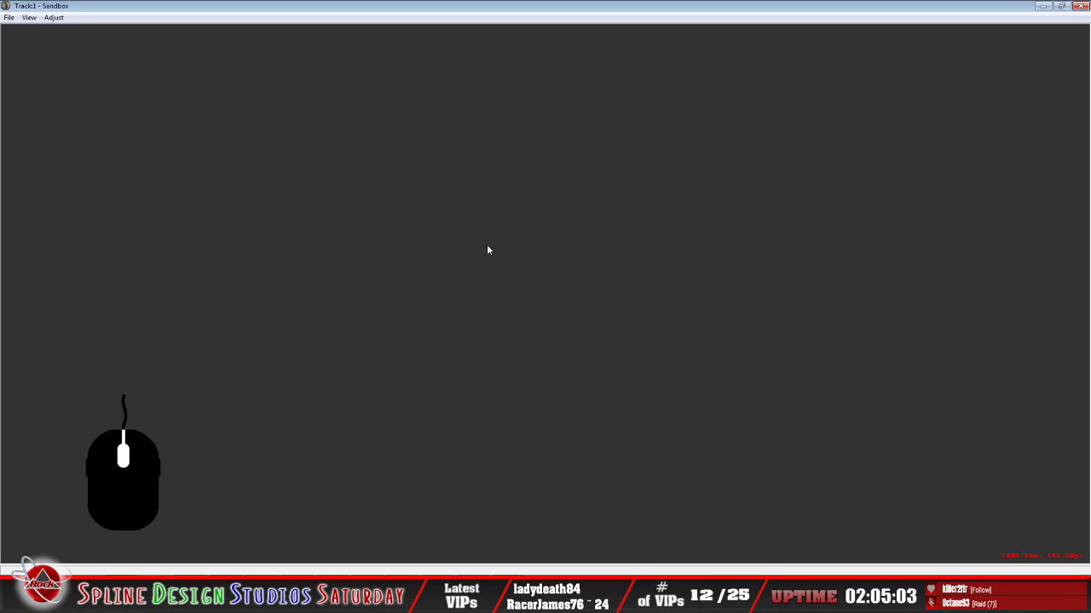
Open the Dover_2019_Chase_TE_apply_new_pitwall_shading track from the Dover_2019_Chase_TE folder under tracks and 2 Third-Party Tracks
click(10, 17)
click(31, 43)
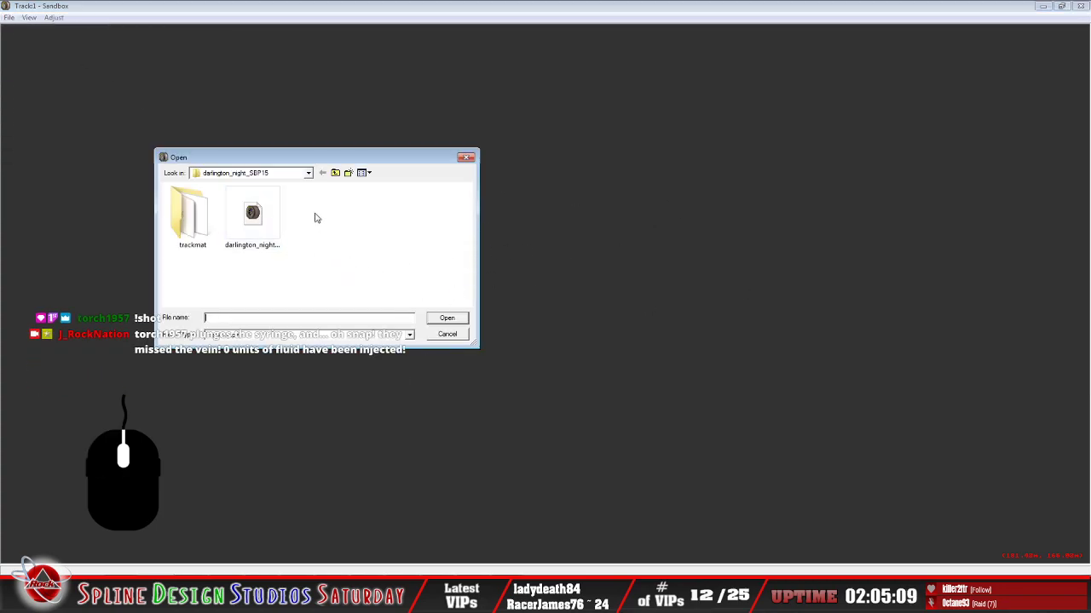
click(335, 173)
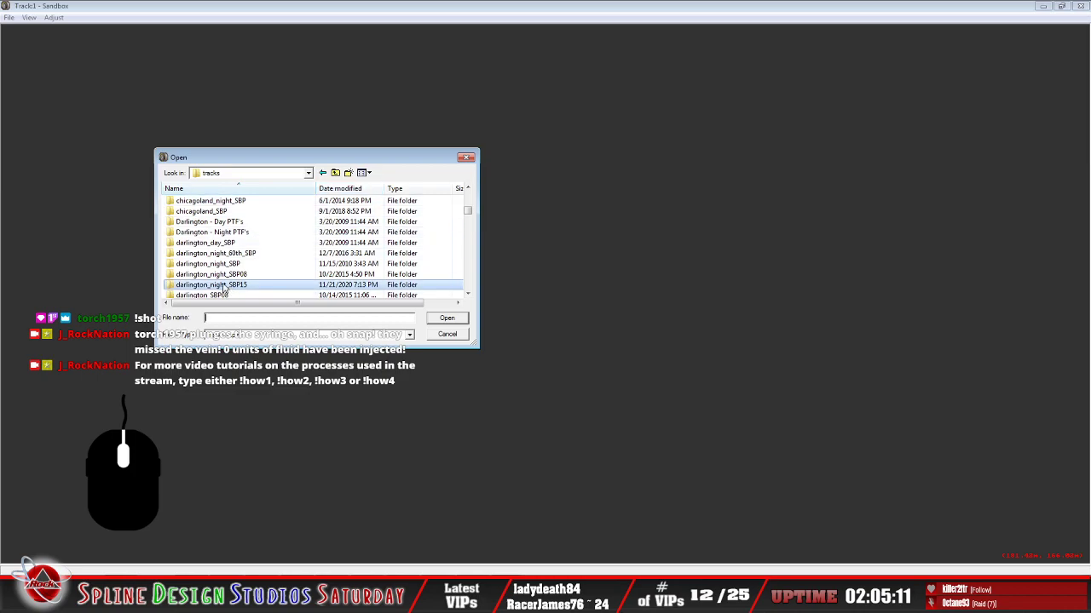
click(335, 172)
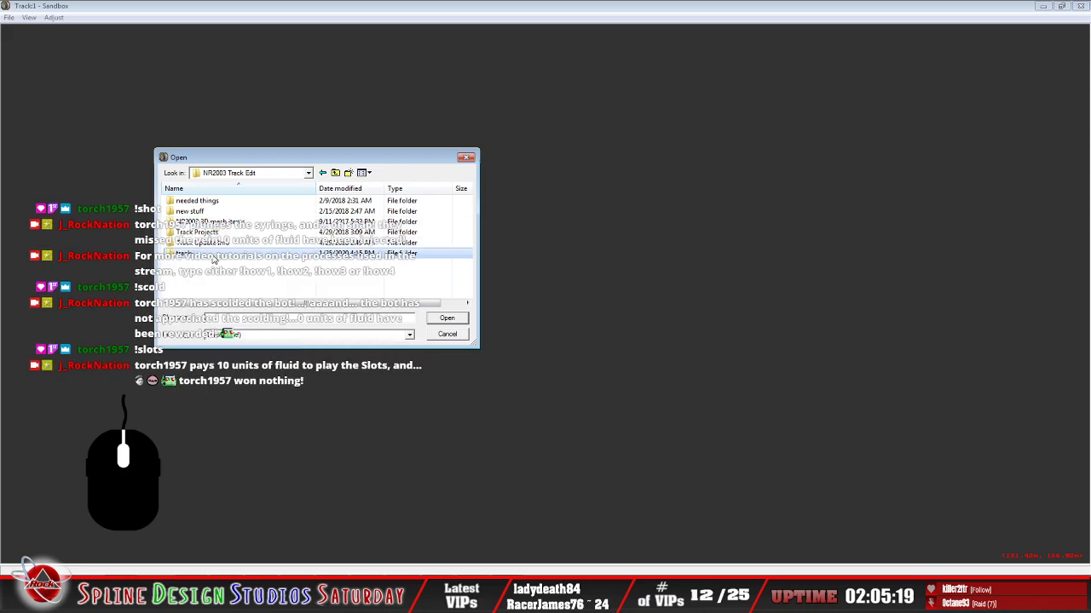
double_click(187, 254)
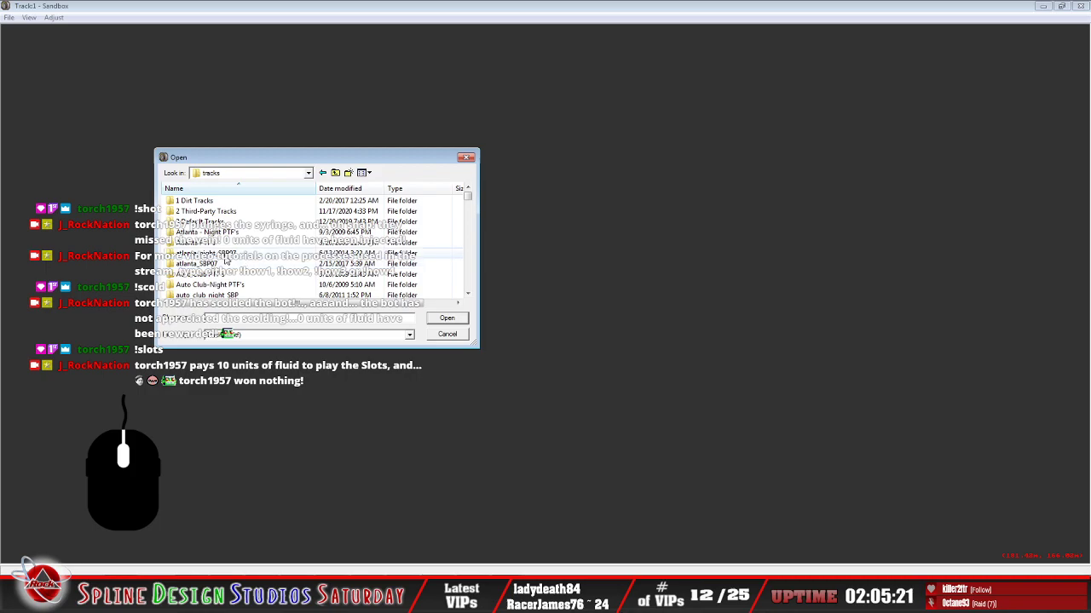
double_click(212, 212)
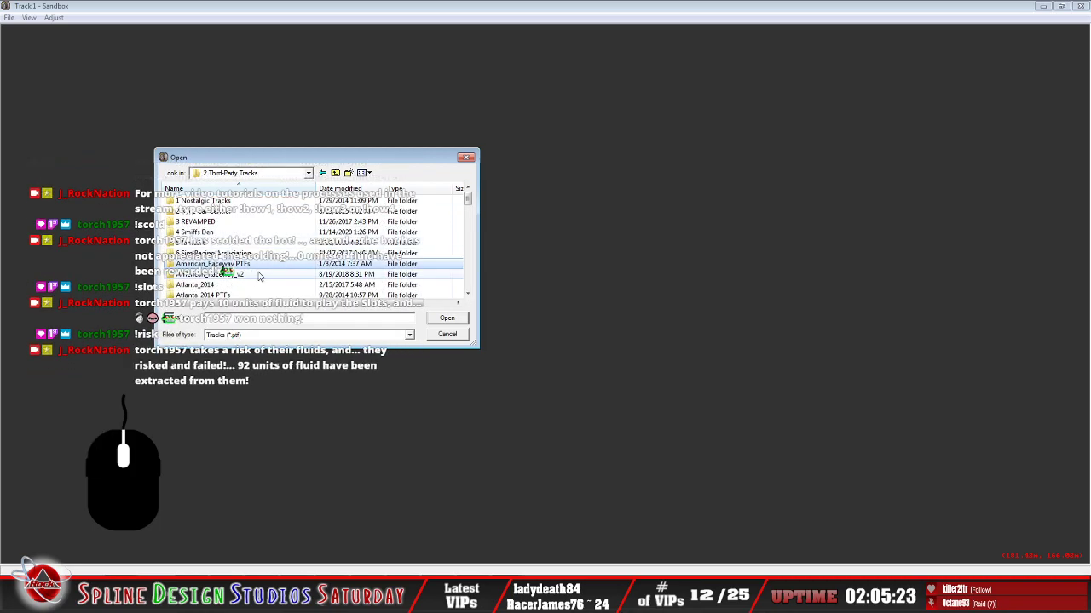
scroll(261, 276, down, 3)
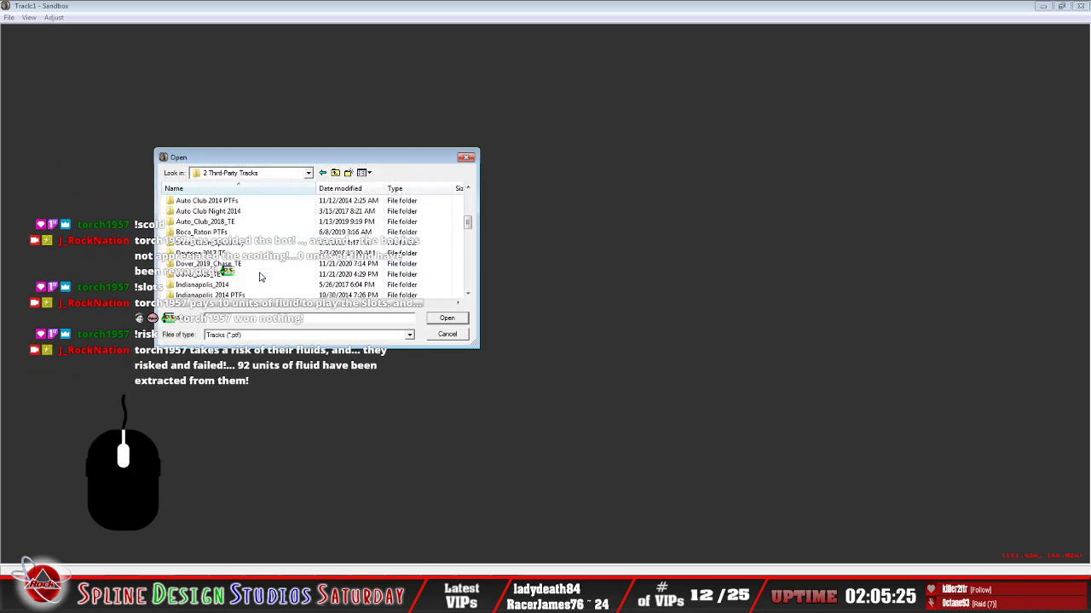
double_click(243, 264)
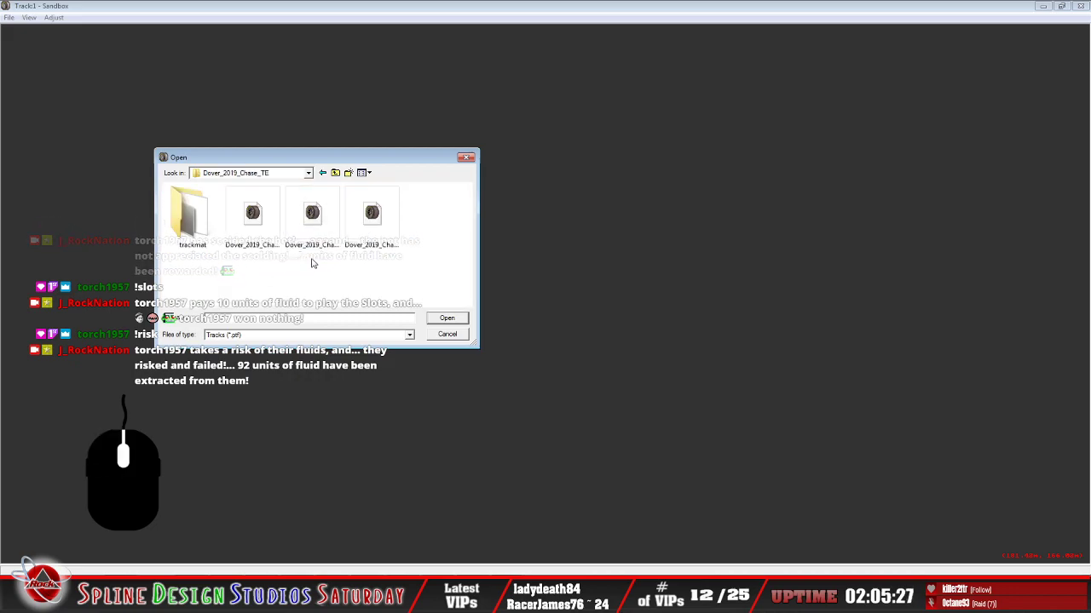
click(368, 226)
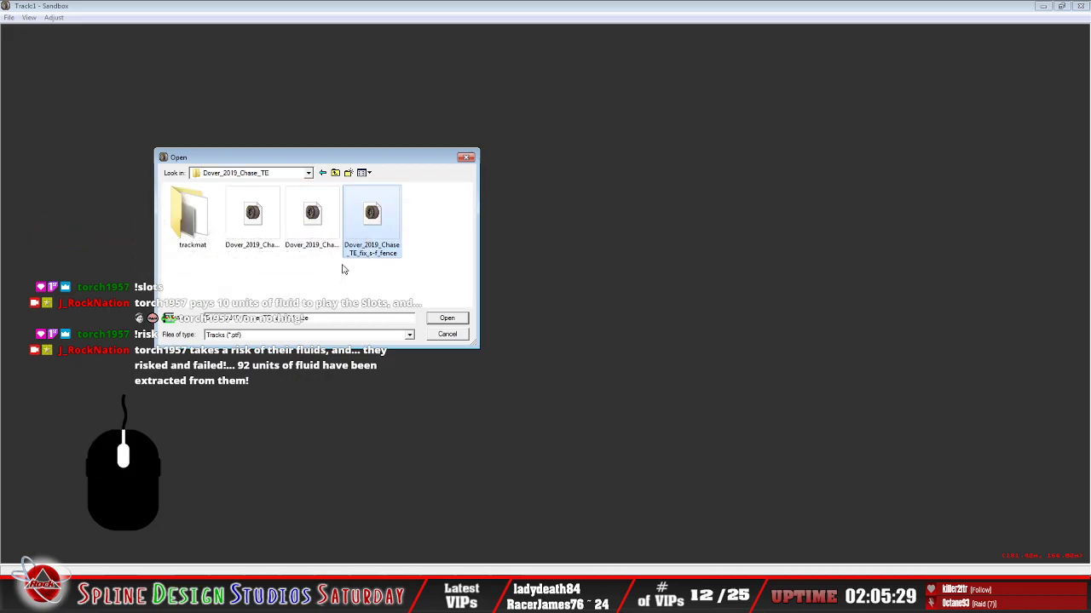
click(312, 223)
click(448, 317)
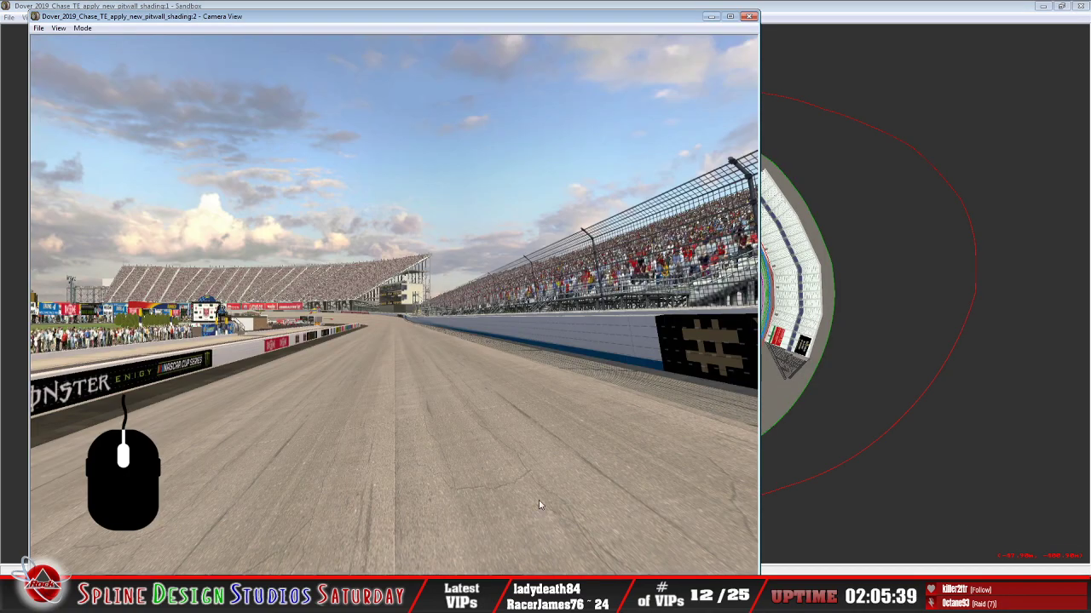
Fly the camera to the outer wall in the turn, examine the styro block and wall textures, and return to the overhead track view
click(84, 28)
click(115, 52)
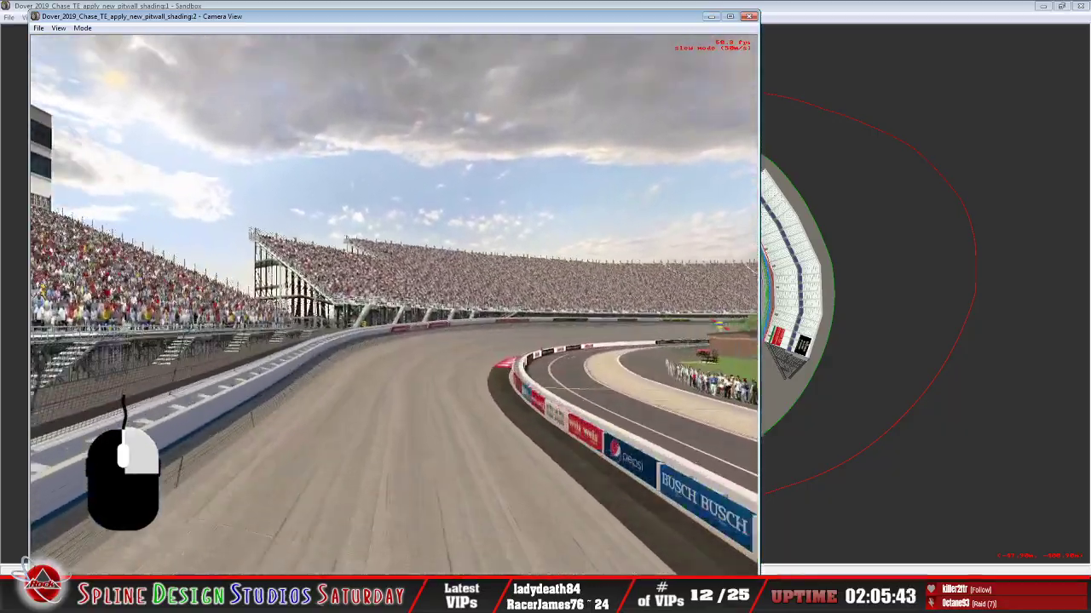
right_drag(393, 305, 383, 305)
drag(383, 305, 290, 305)
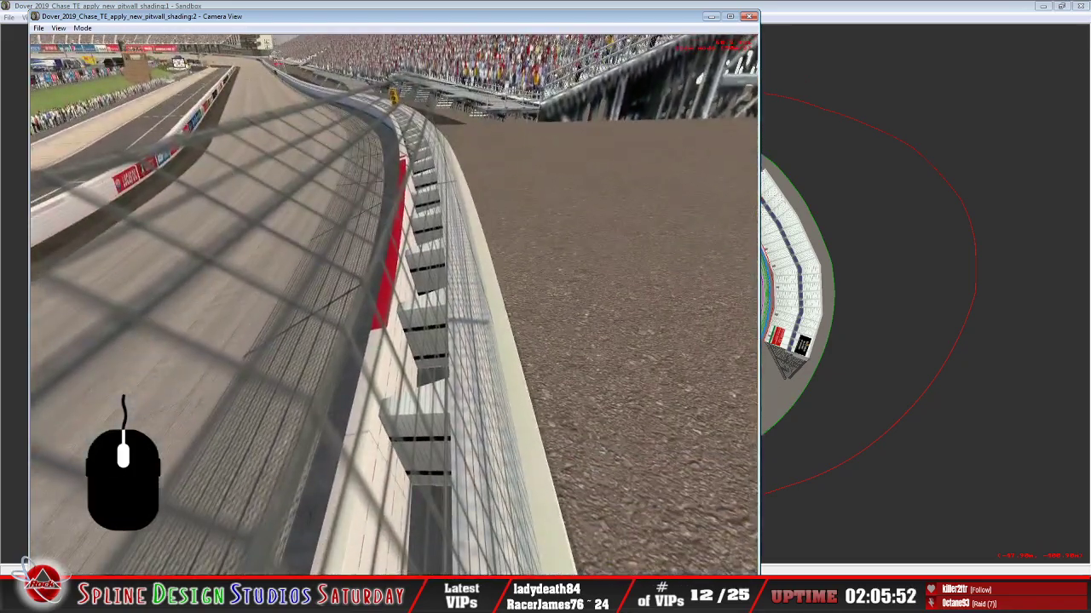
right_drag(394, 306, 443, 317)
drag(443, 317, 443, 290)
right_drag(443, 290, 443, 239)
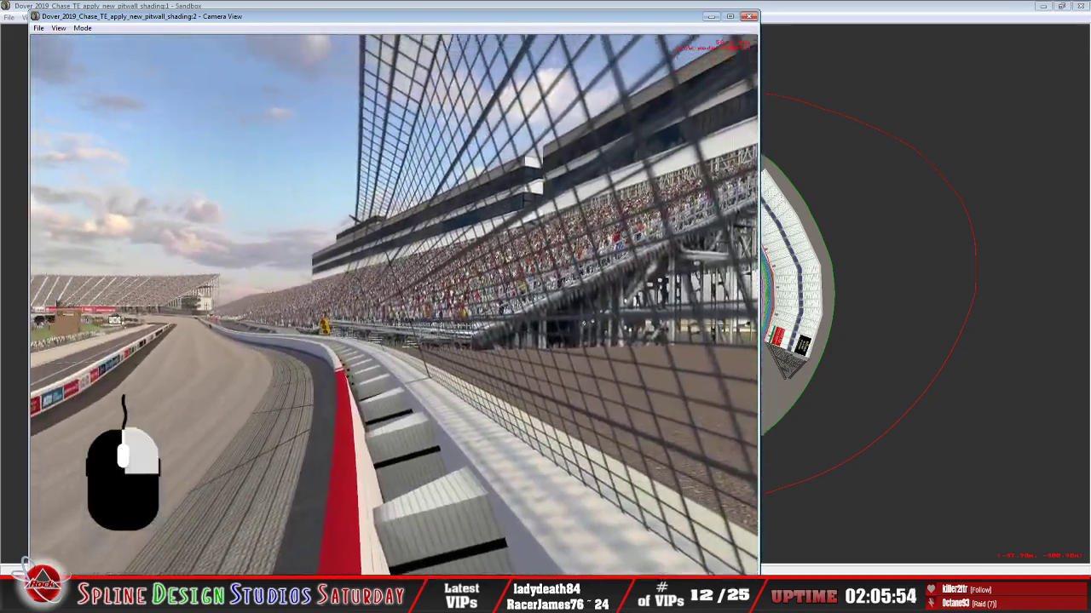
key(Down)
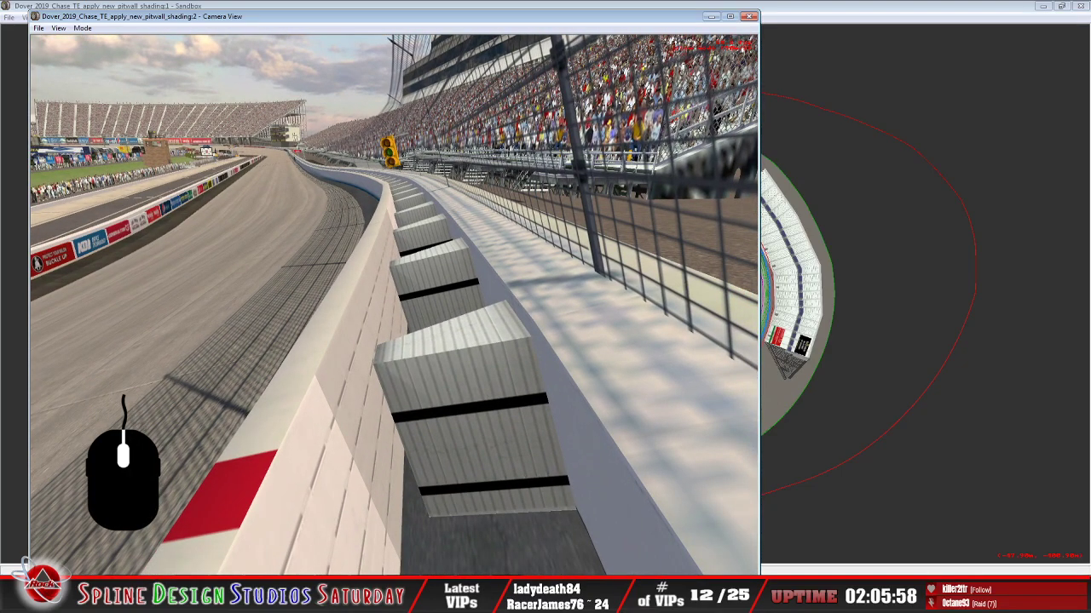
mouse_move(394, 305)
right_down()
mouse_move(394, 256)
mouse_move(393, 289)
right_up()
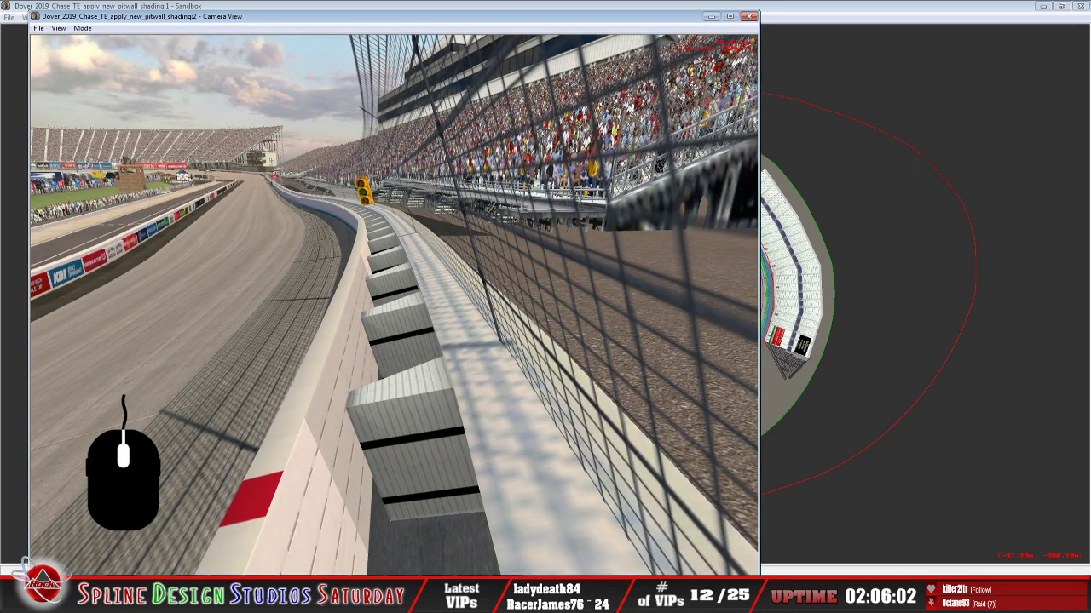
key(Page_Up)
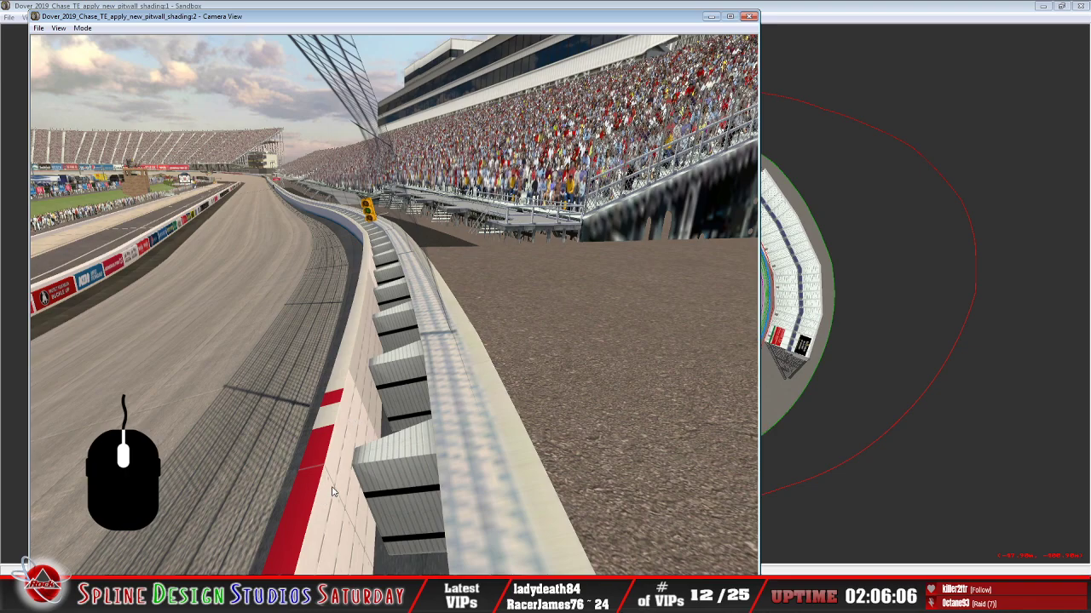
click(812, 17)
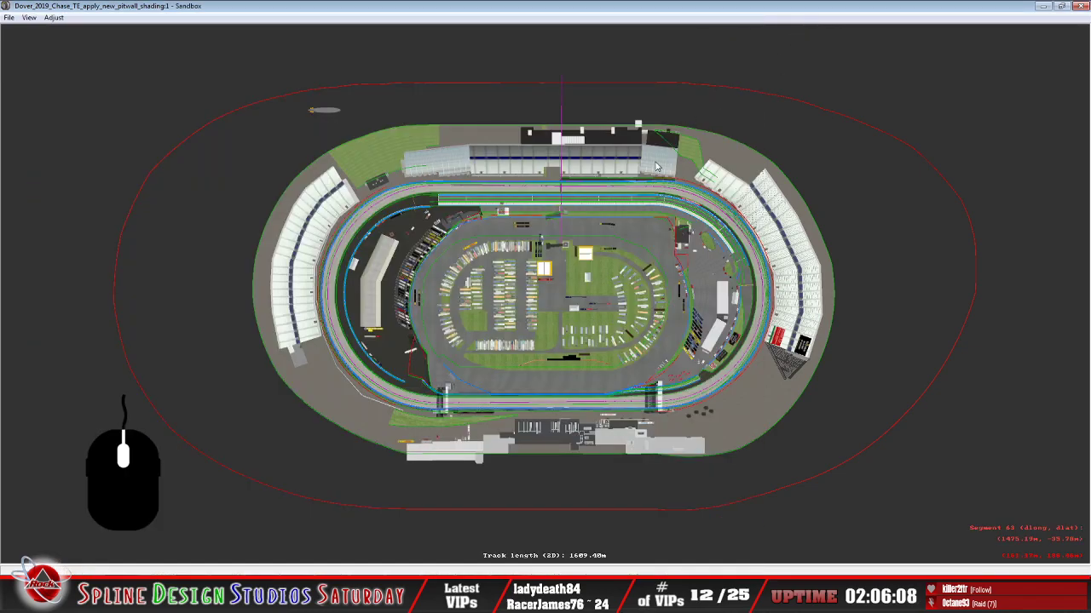
Select the outer wall section beside the red wall stripe in the turn between the grandstands in the overhead view
scroll(731, 149, up, 3)
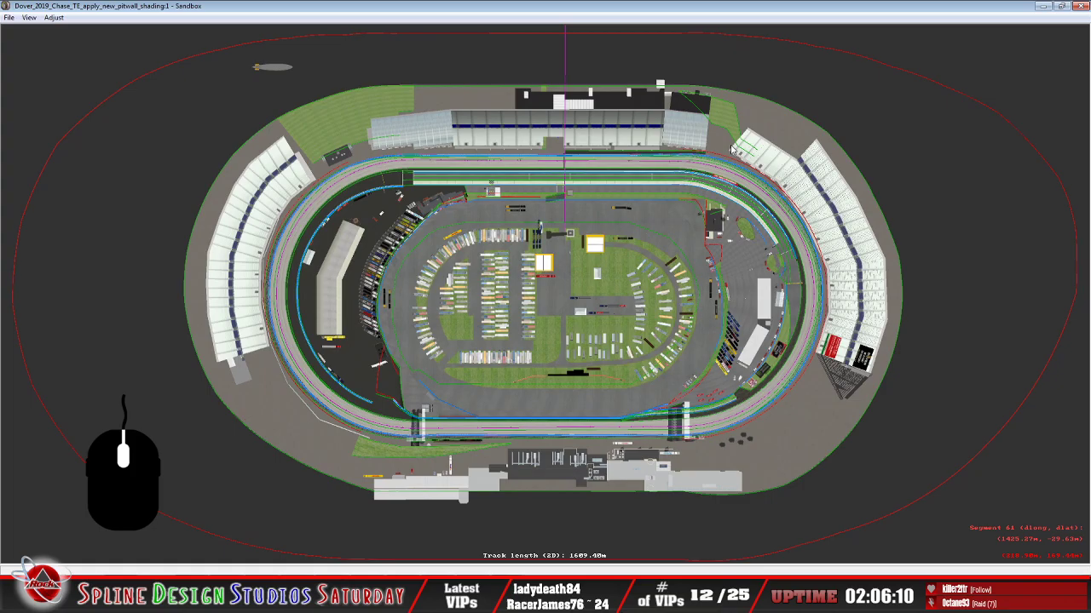
scroll(731, 149, up, 10)
middle_click(748, 146)
middle_click(786, 152)
middle_click(773, 234)
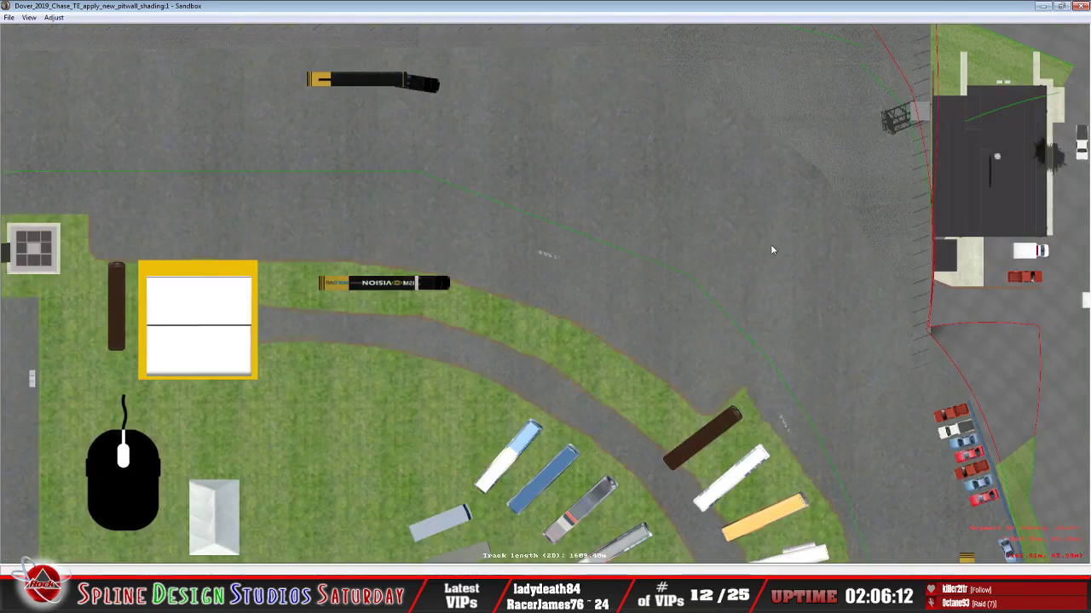
middle_click(773, 245)
middle_click(674, 240)
middle_click(673, 227)
middle_click(674, 227)
middle_click(656, 243)
middle_click(594, 258)
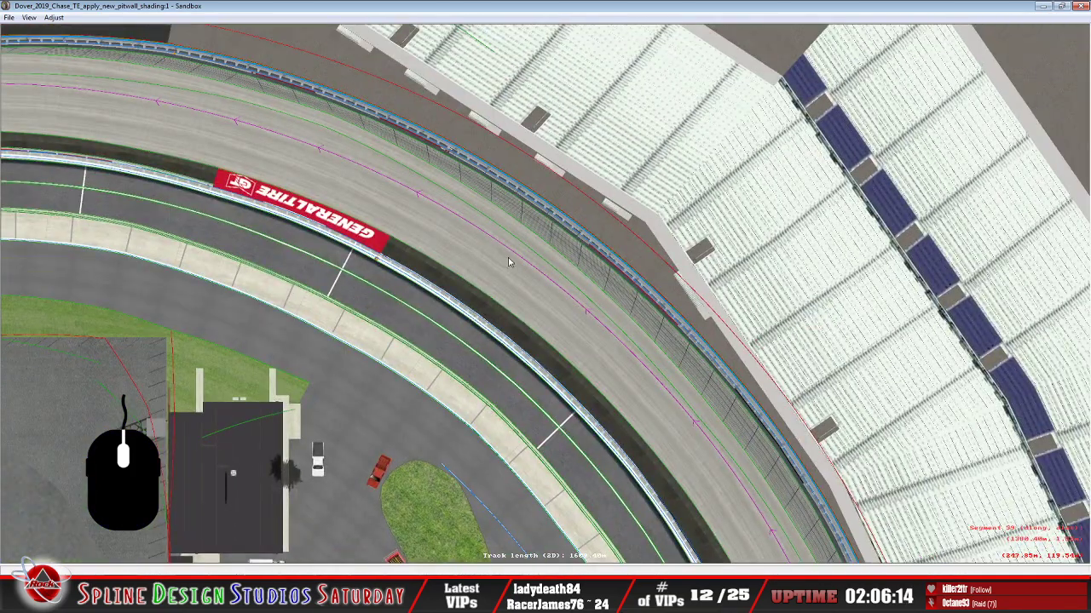
middle_drag(506, 261, 458, 217)
scroll(397, 176, up, 5)
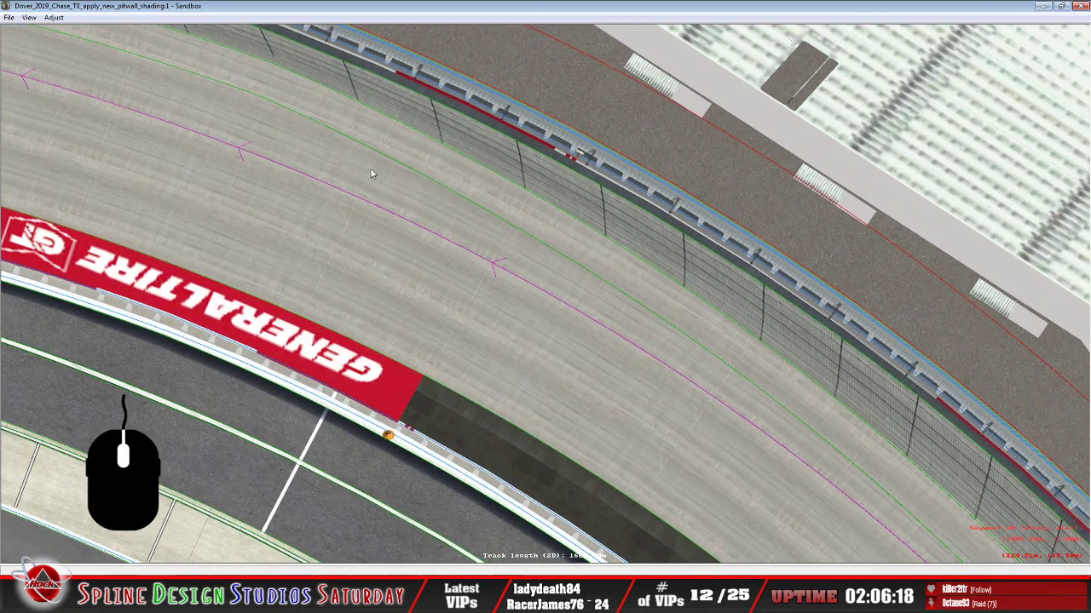
scroll(371, 174, down, 5)
middle_drag(378, 214, 393, 235)
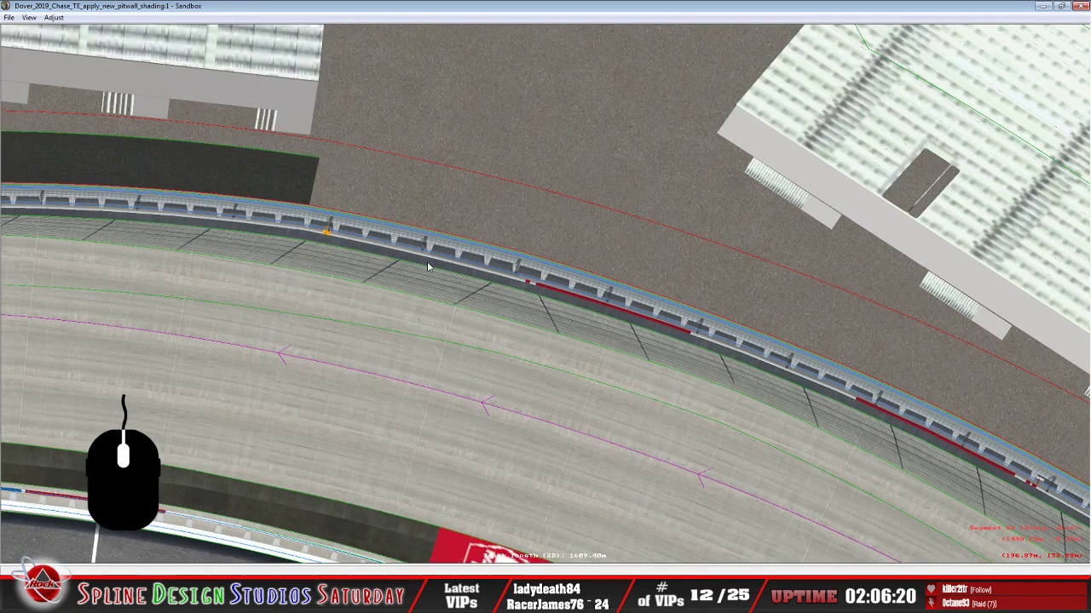
scroll(428, 267, up, 5)
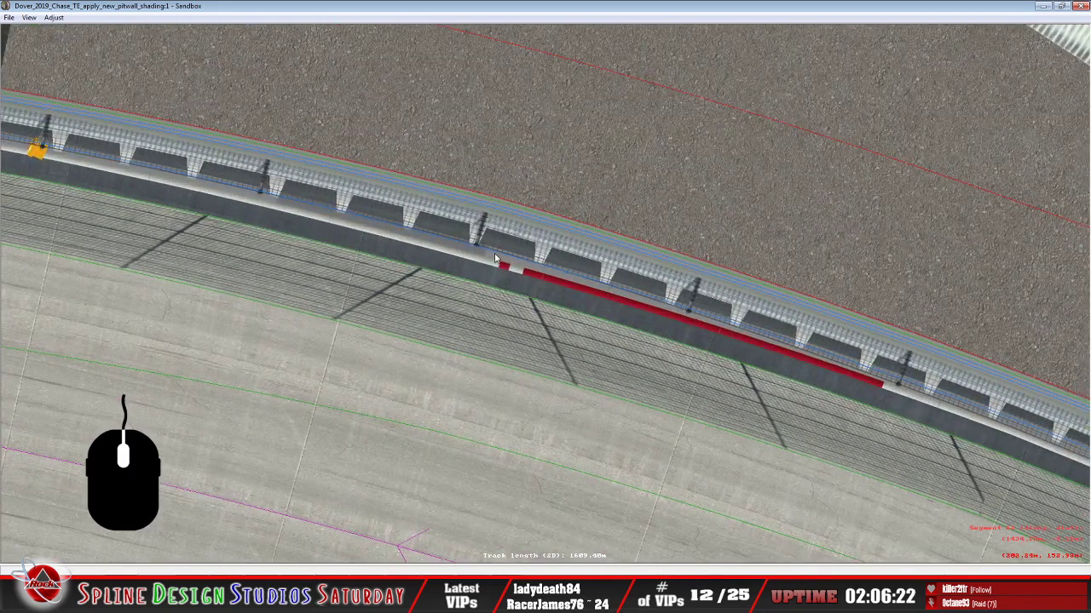
click(503, 258)
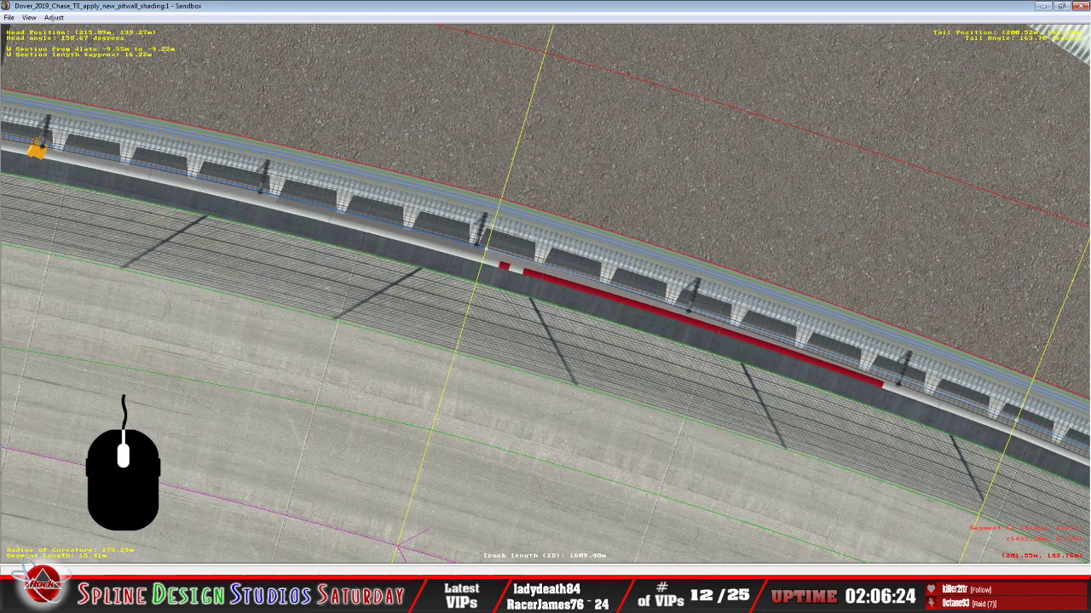
Set the camera view to Slew Mode and inspect the outer wall and styro blocks at the red stripe
key(alt+Tab)
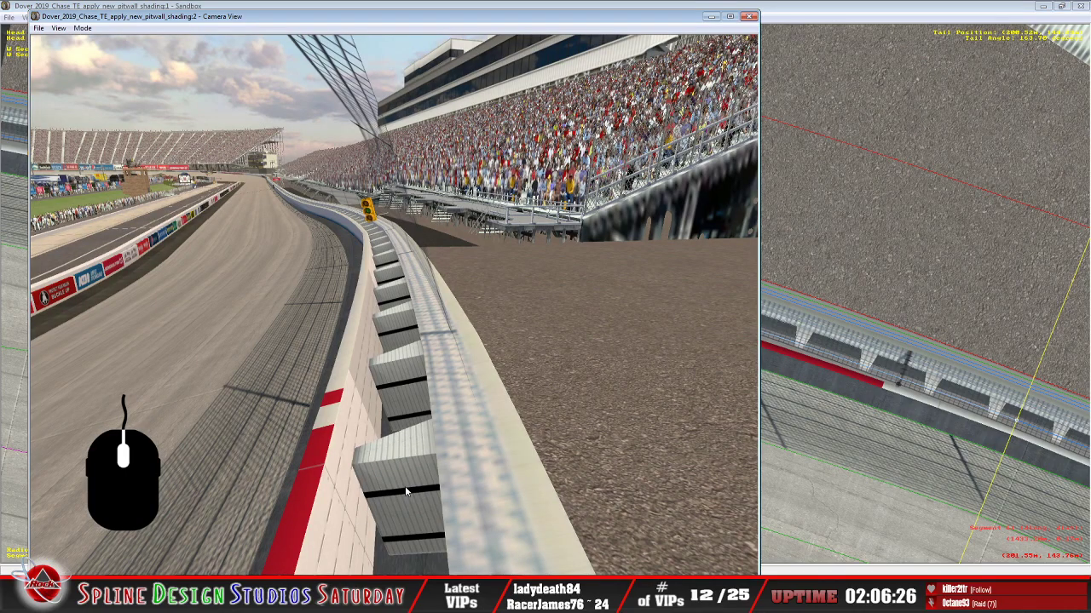
click(83, 28)
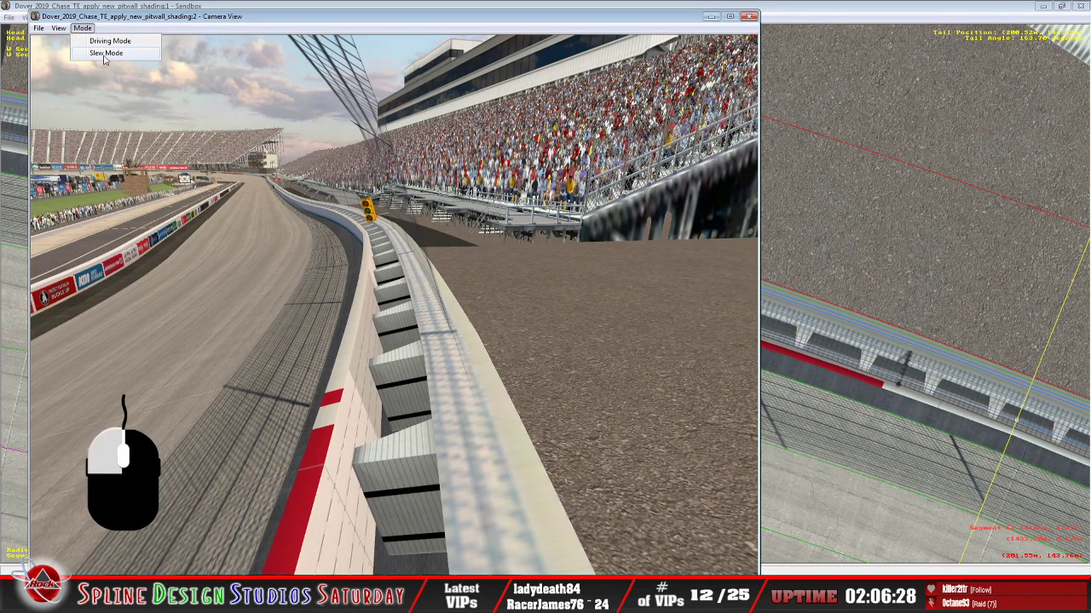
click(102, 55)
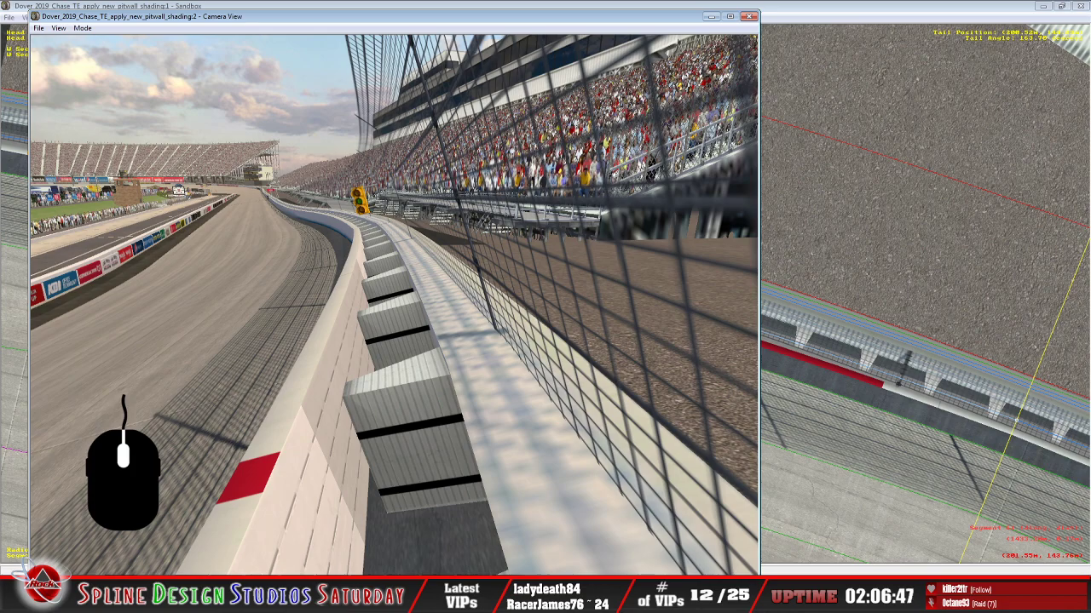
Open the wall's W Section Properties and assign wall_shadow.mip as the Light Map on the right facet of texture segment 1
click(504, 595)
click(586, 539)
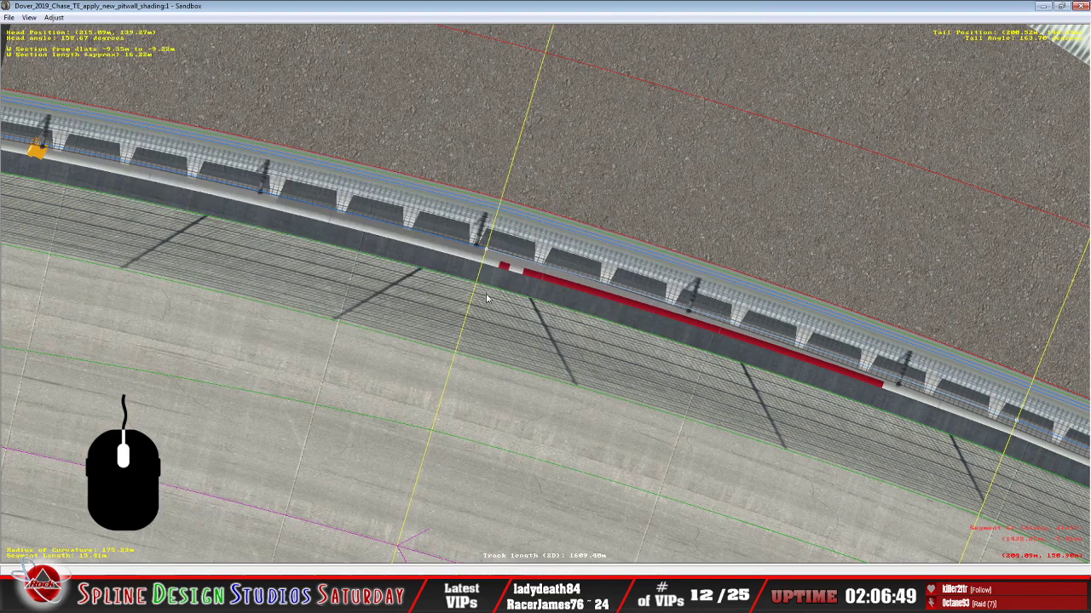
key(alt+Tab)
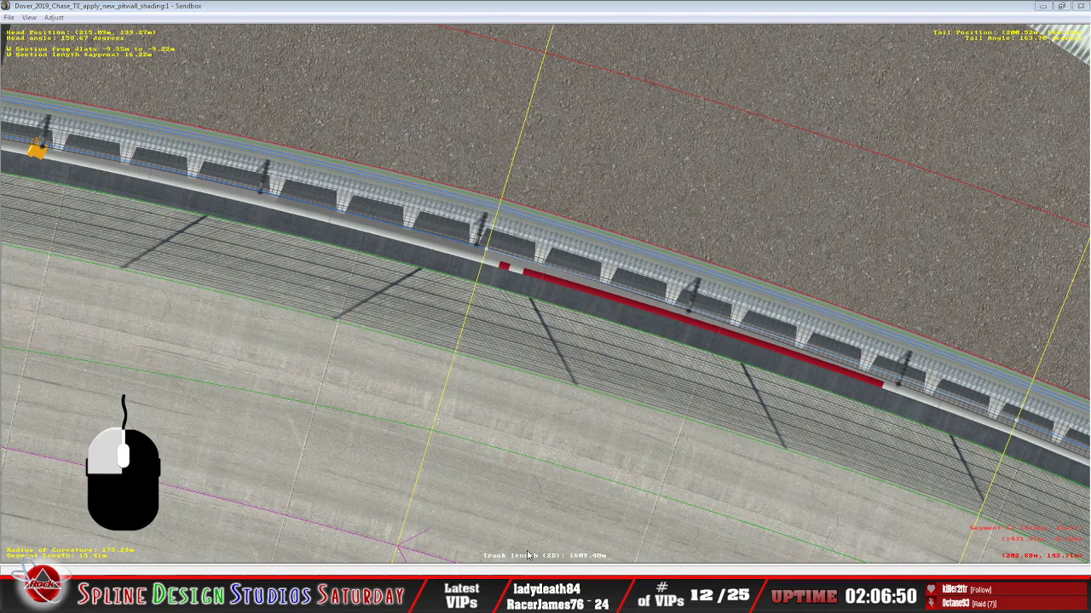
click(503, 540)
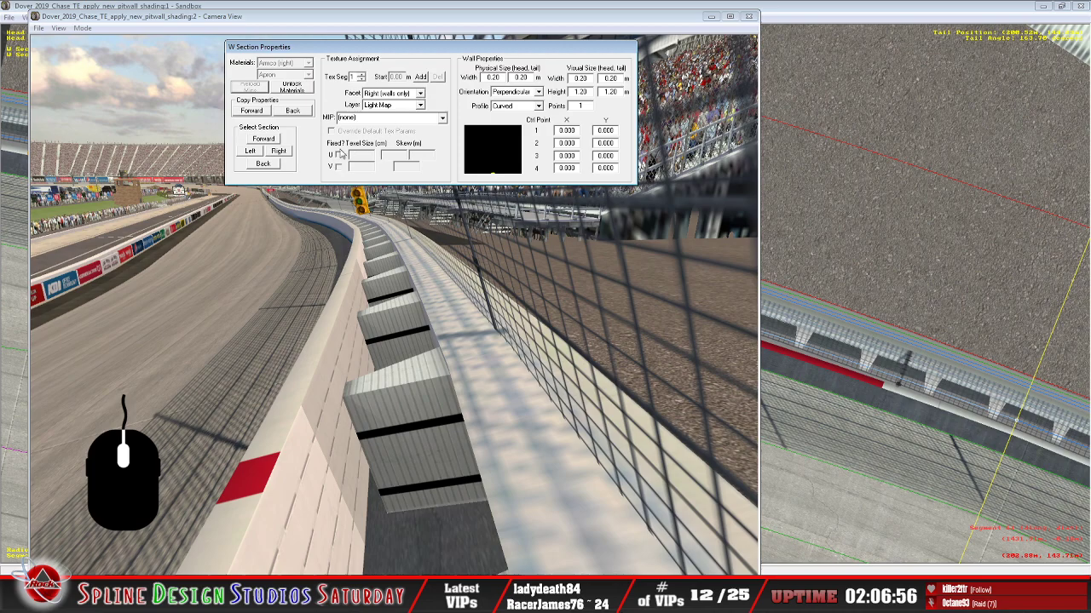
click(253, 154)
click(280, 152)
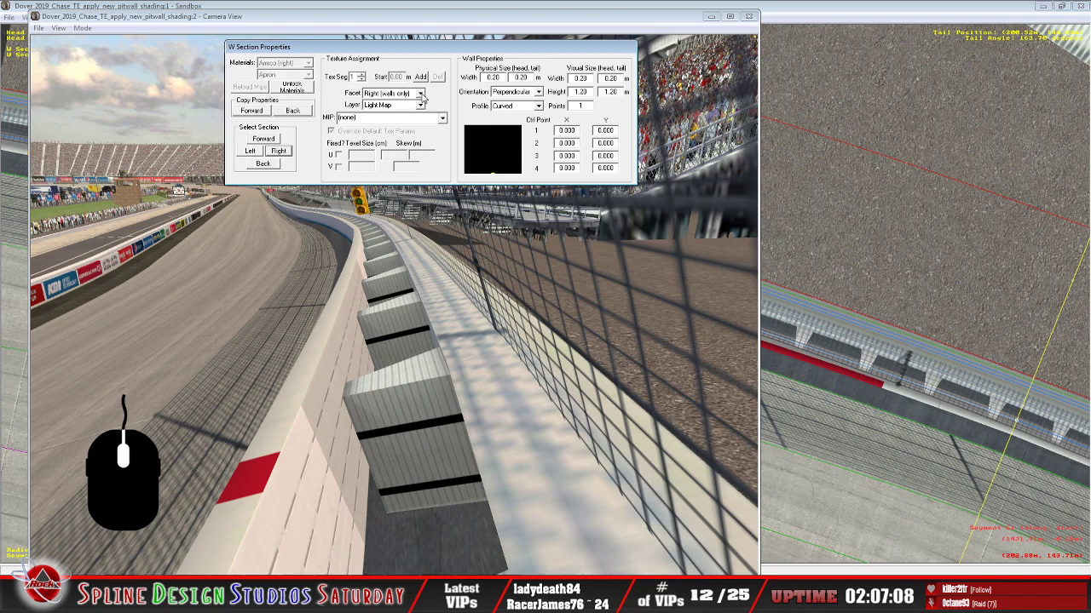
click(442, 119)
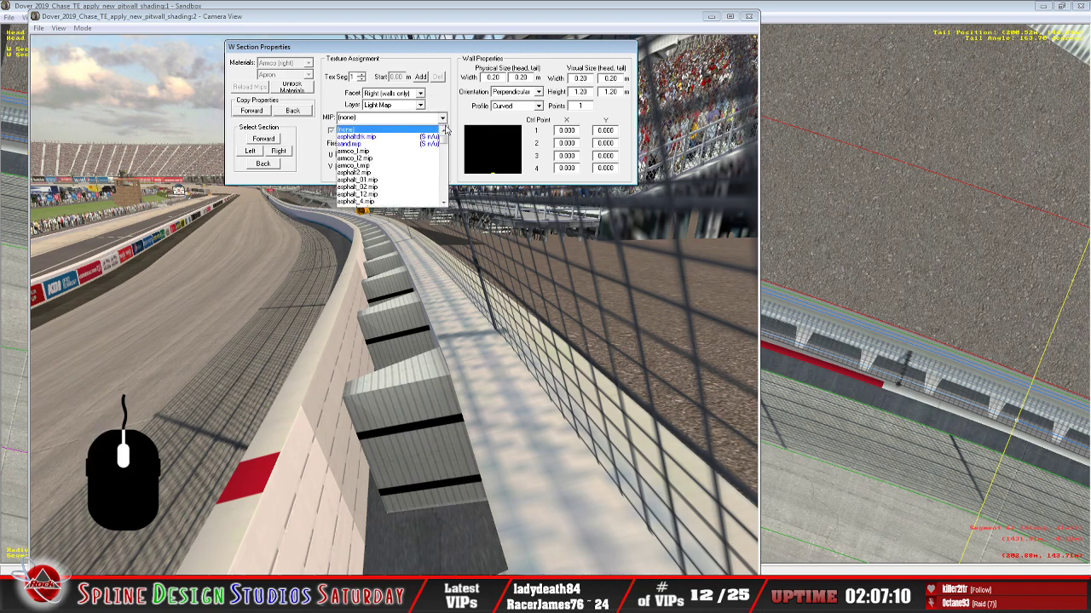
drag(446, 142, 443, 197)
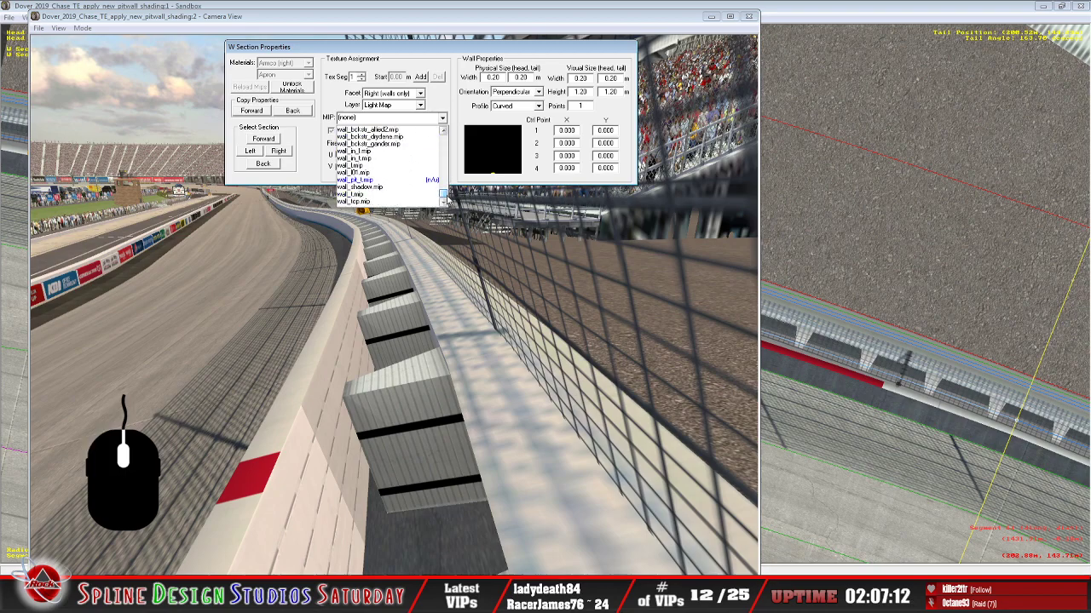
click(423, 188)
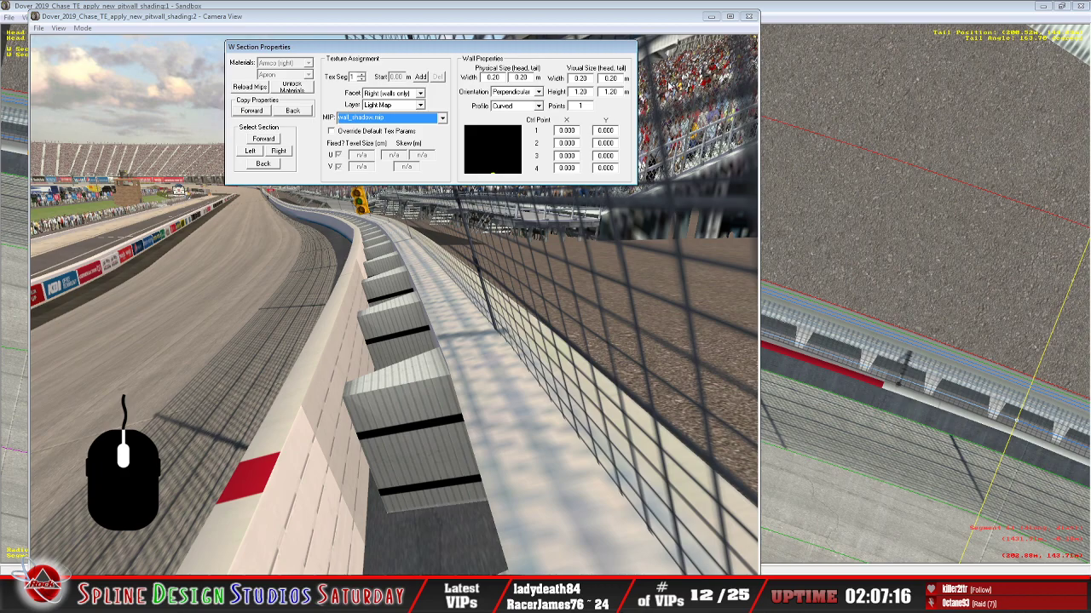
Bring the section properties back over the camera view and assign wall_shadow.mip as the right facet's Light Map on texture segment 2
click(797, 18)
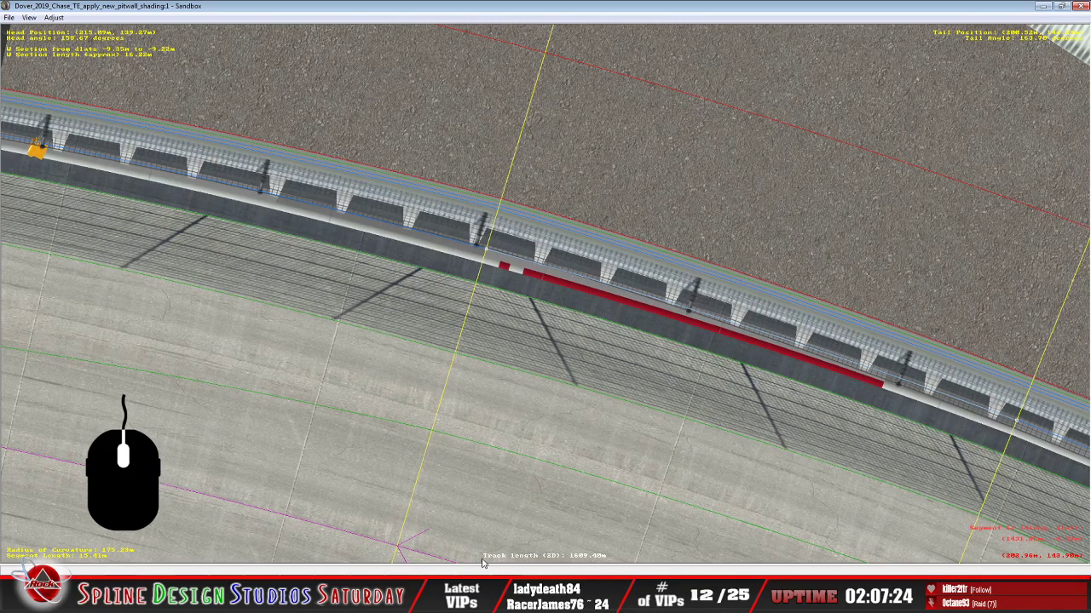
click(494, 535)
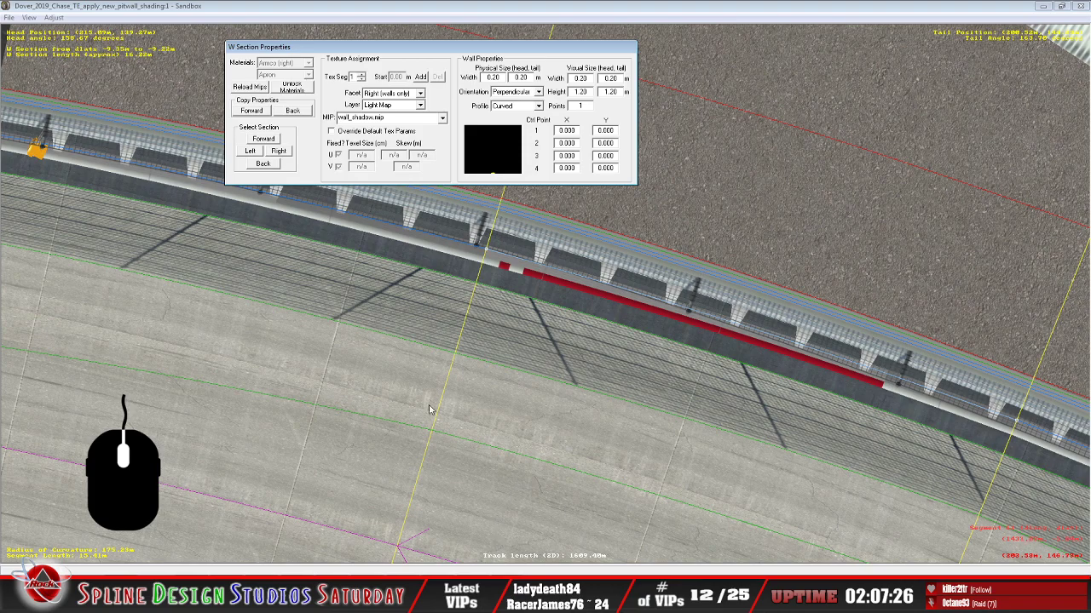
click(514, 551)
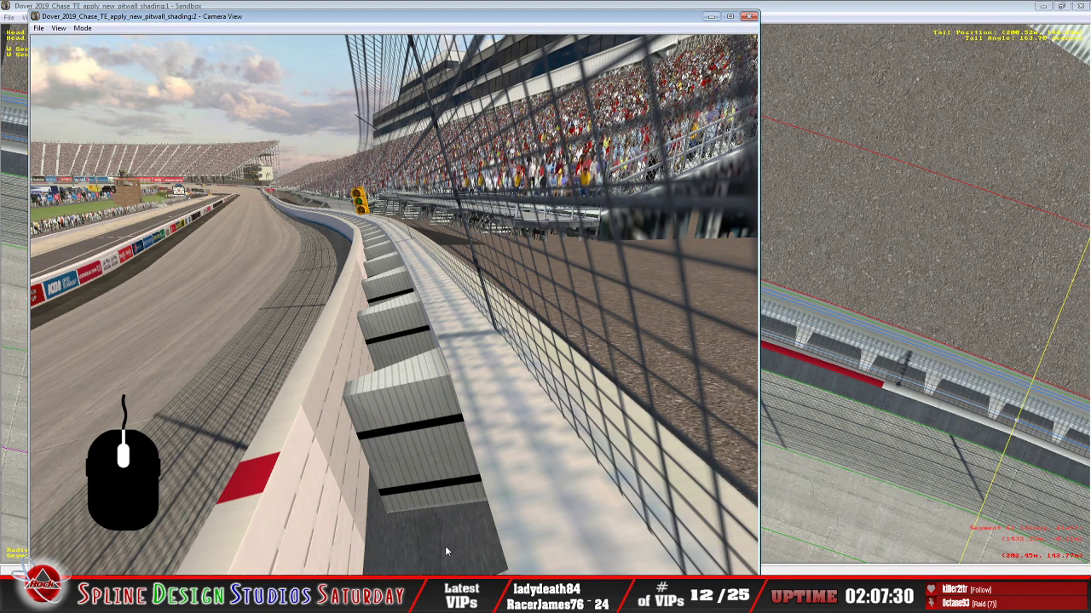
click(920, 341)
key(w)
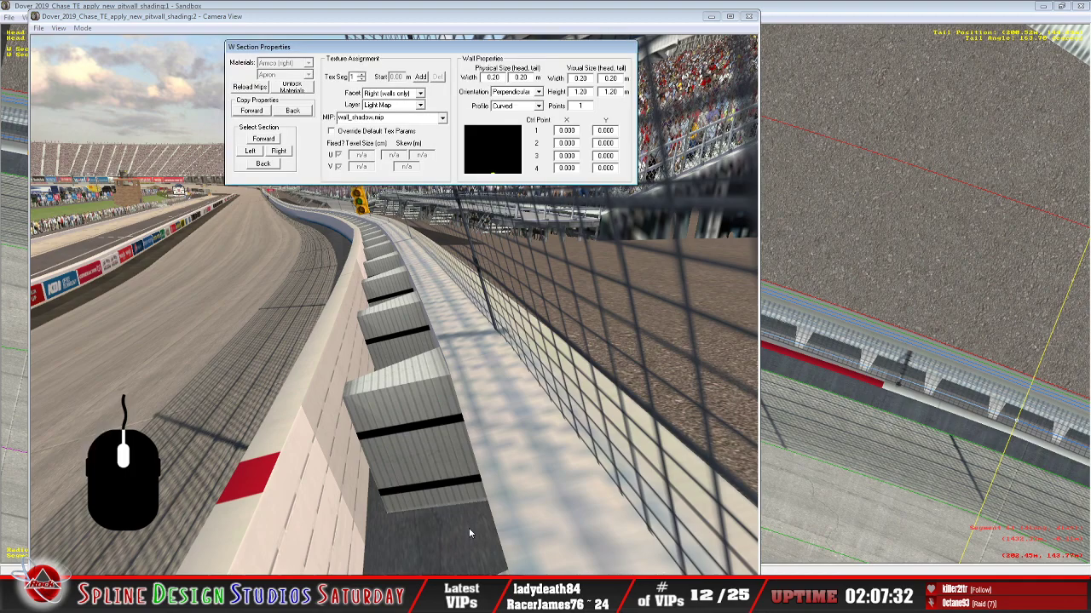
click(361, 75)
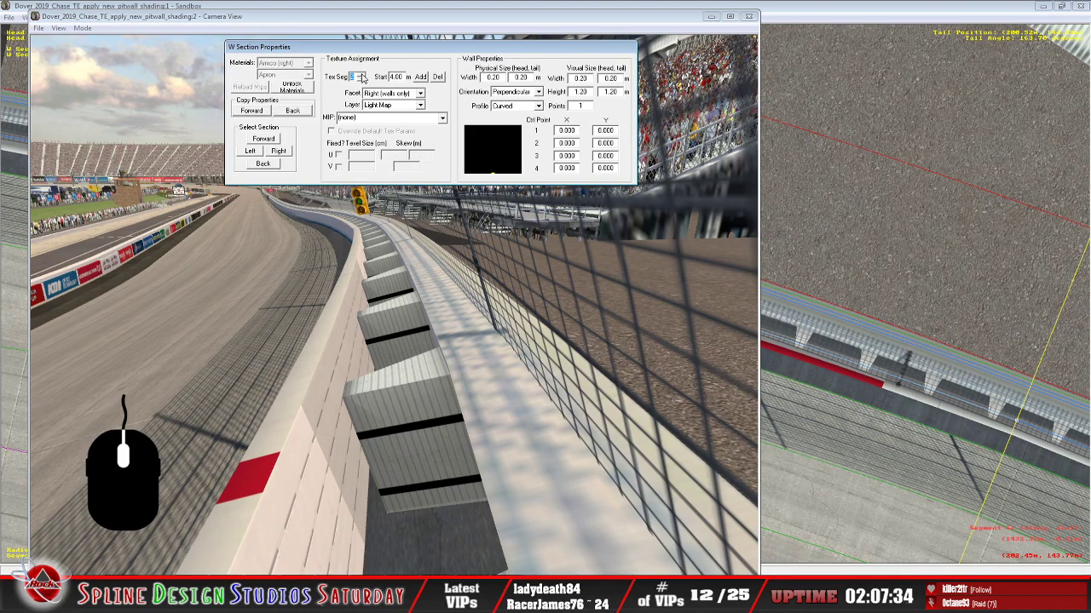
click(443, 119)
drag(444, 140, 442, 209)
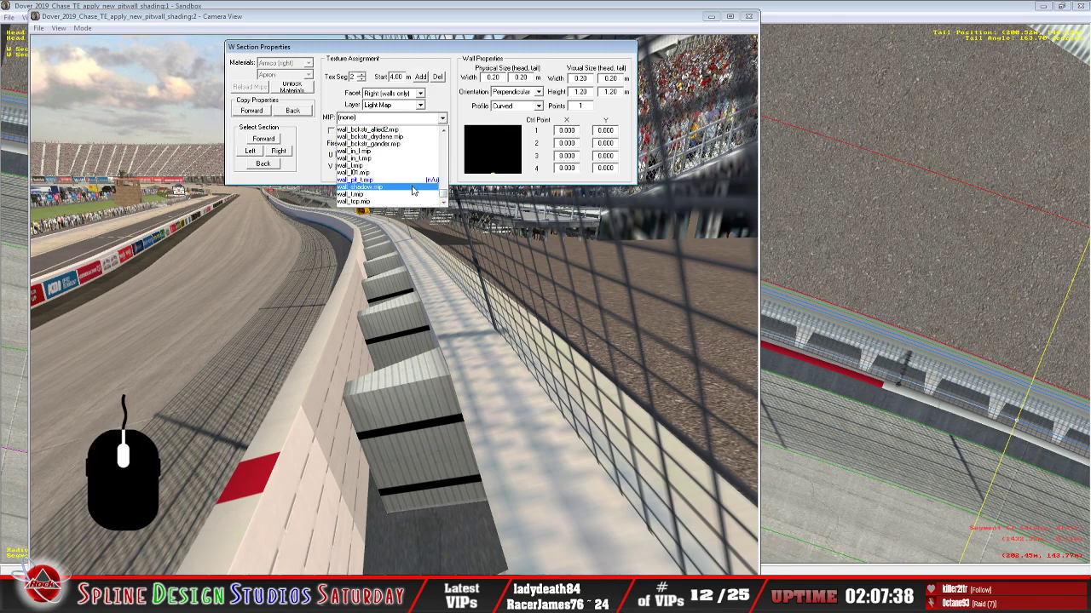
click(413, 187)
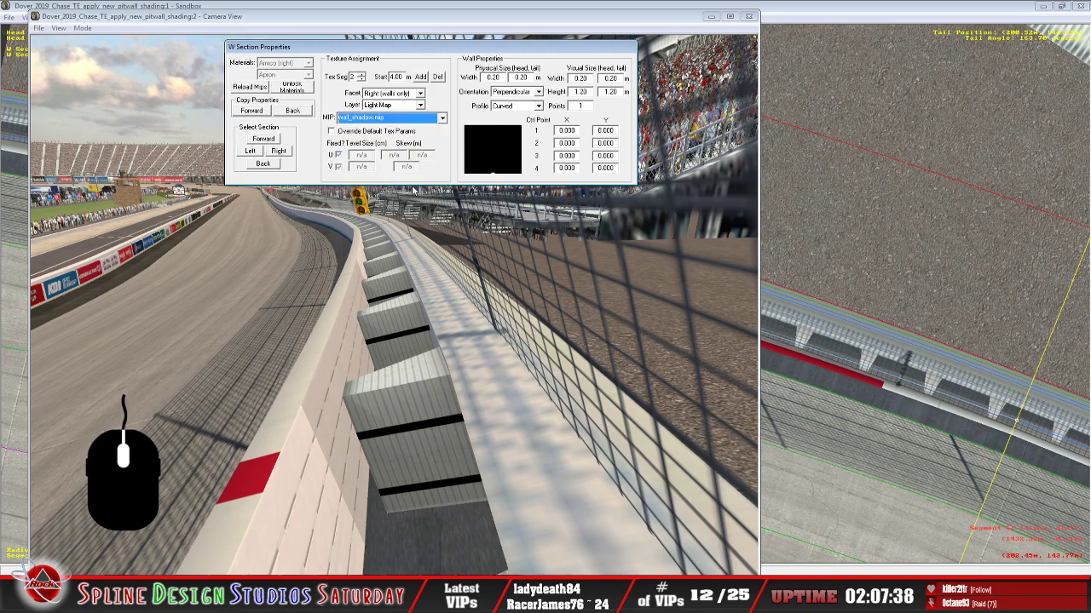
Assign wall_shadow.mip as the right facet's Light Map on texture segment 3 of the wall section
click(360, 74)
click(441, 118)
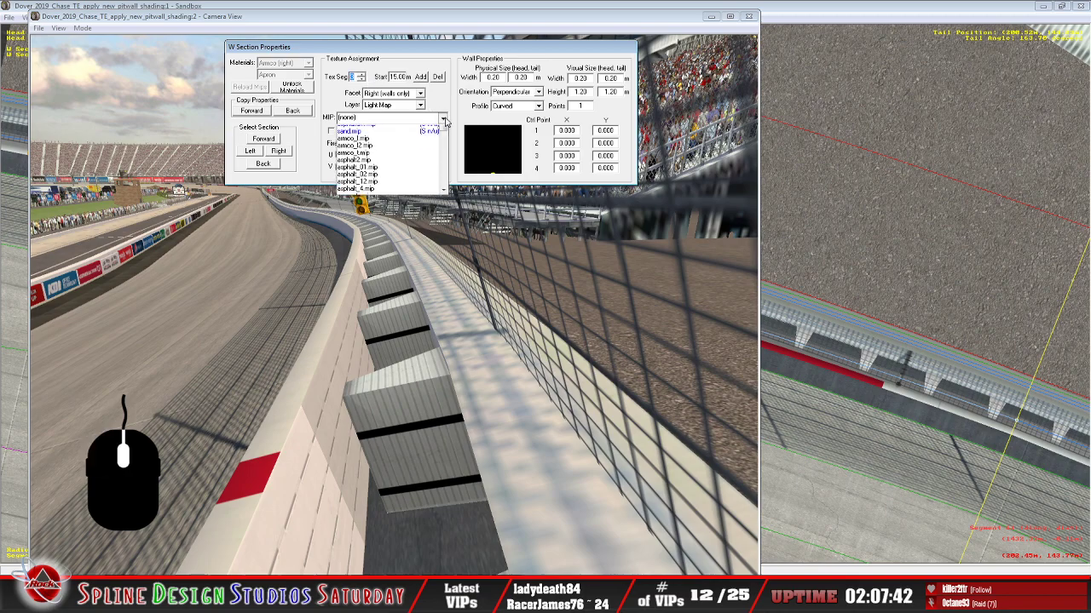
drag(444, 137, 448, 217)
click(421, 193)
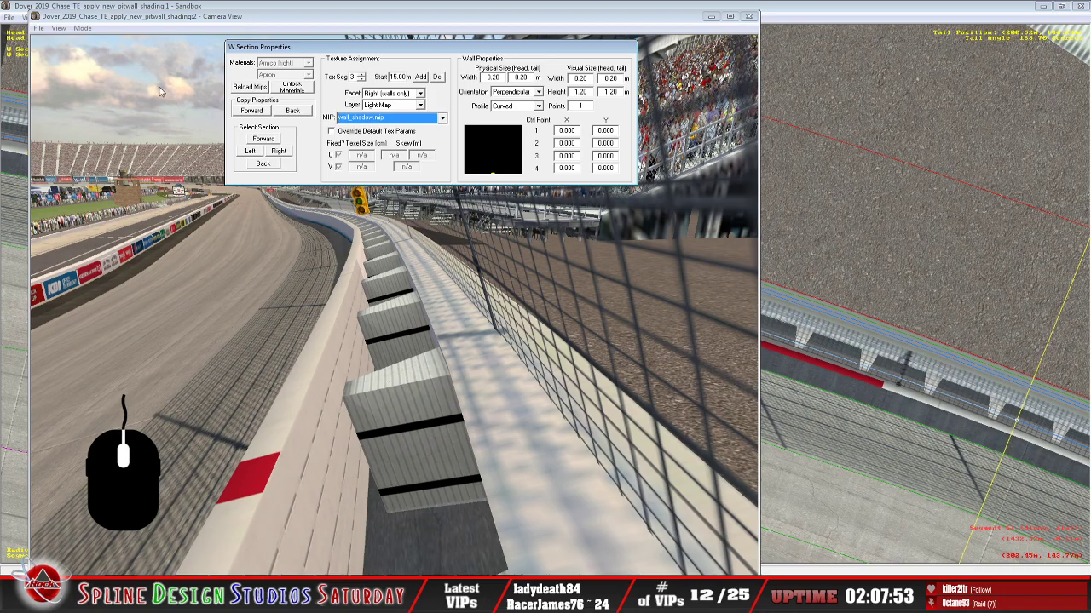
Return to Slew Mode and fly the camera from the edited wall section to the shaded outer wall beside the steel support towers
click(88, 29)
click(101, 51)
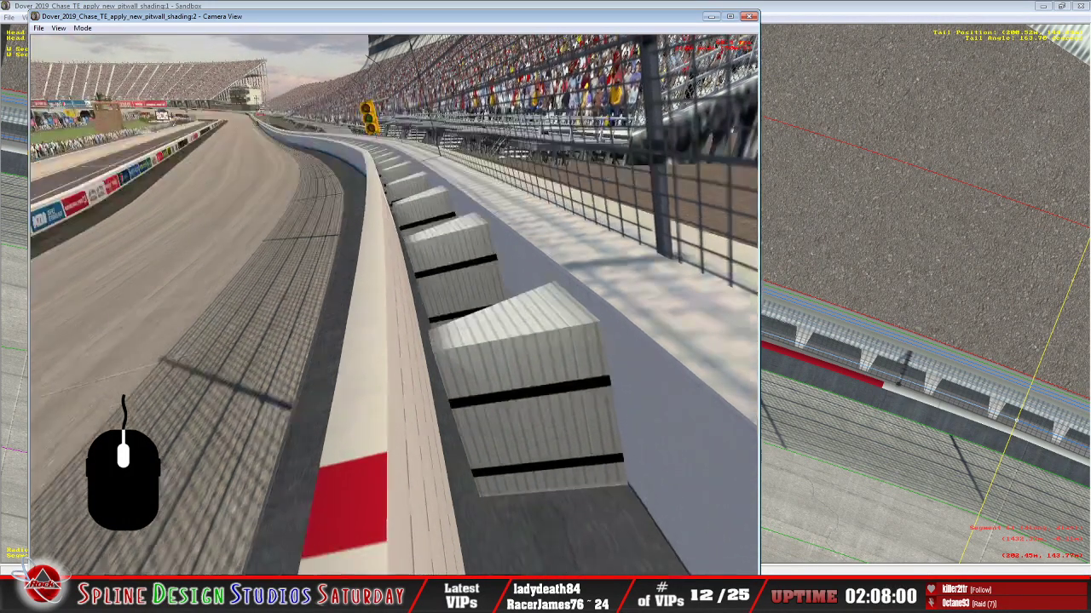
right_drag(394, 305, 243, 301)
drag(228, 307, 235, 307)
right_drag(235, 307, 207, 275)
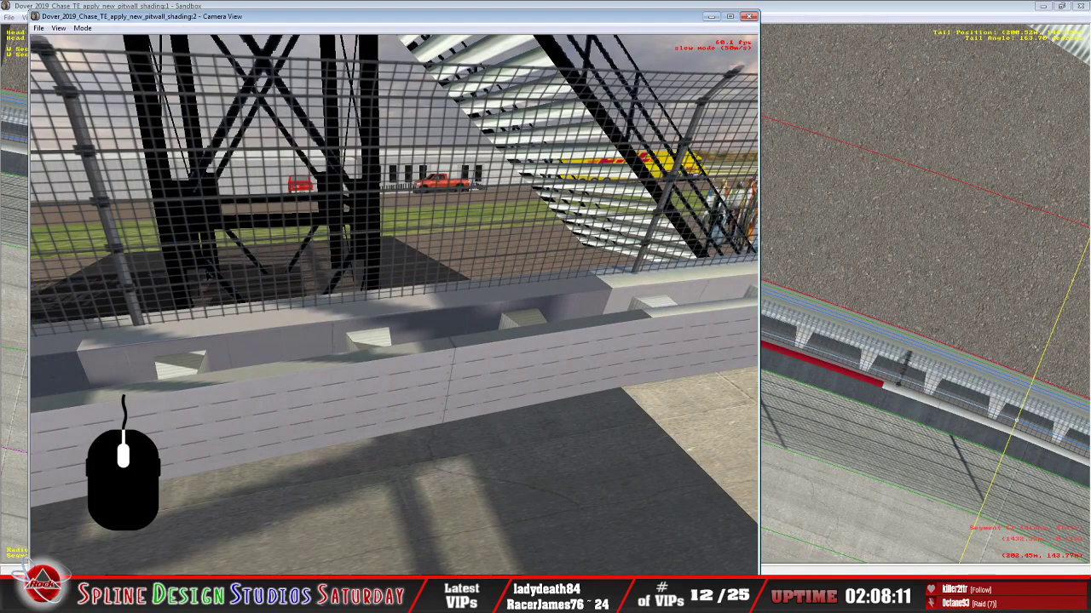
Examine the shadows on the inner and outer walls and styro blocks near the Pepsi structure from several angles
key(Right)
key(Left)
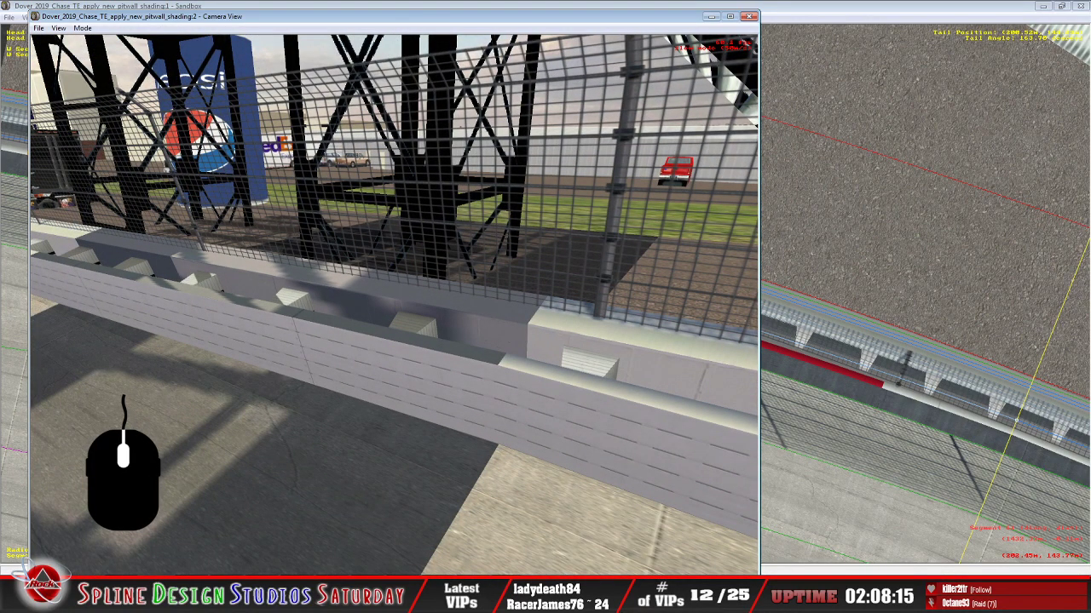
key(Right)
key(Left)
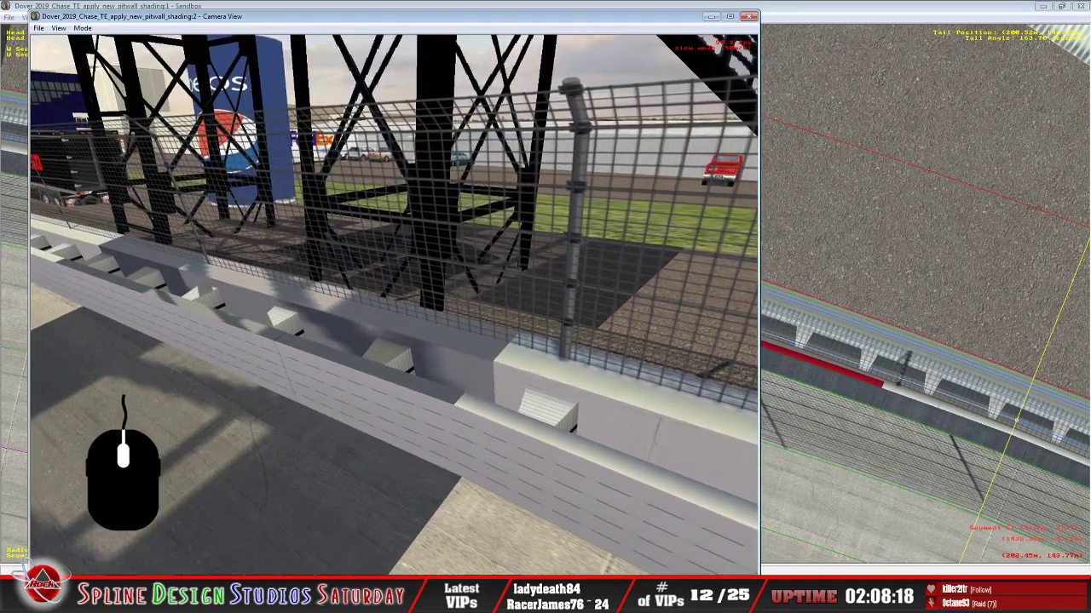
right_click(393, 304)
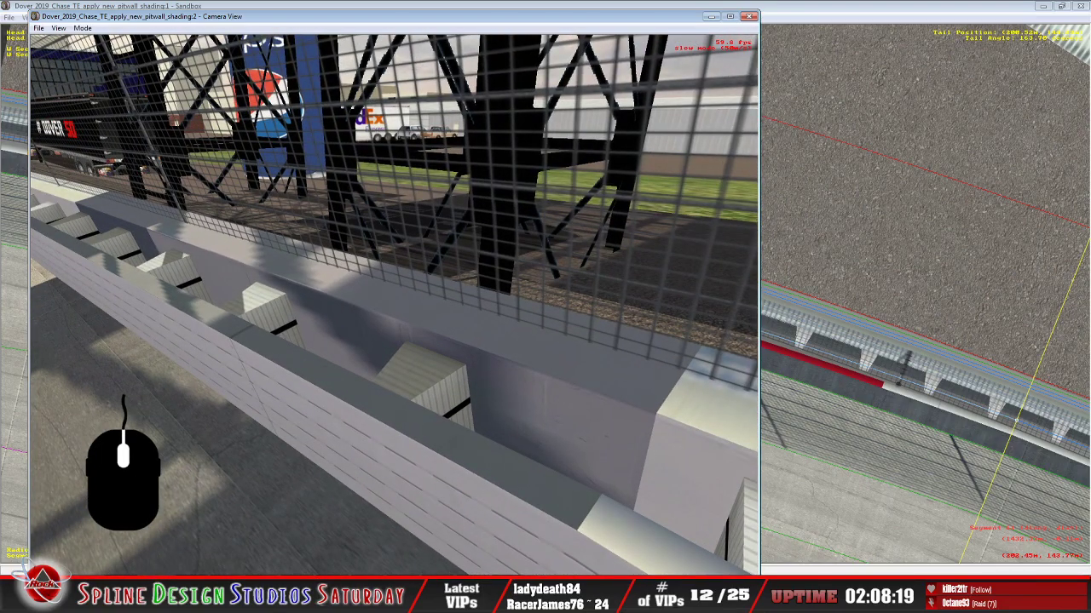
key(Left)
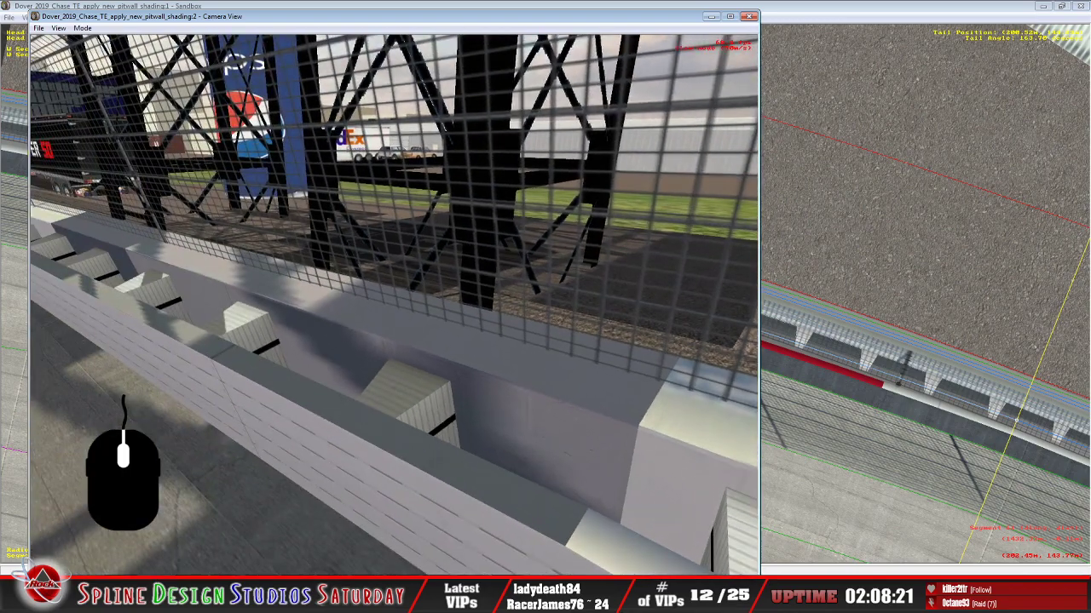
key(Left)
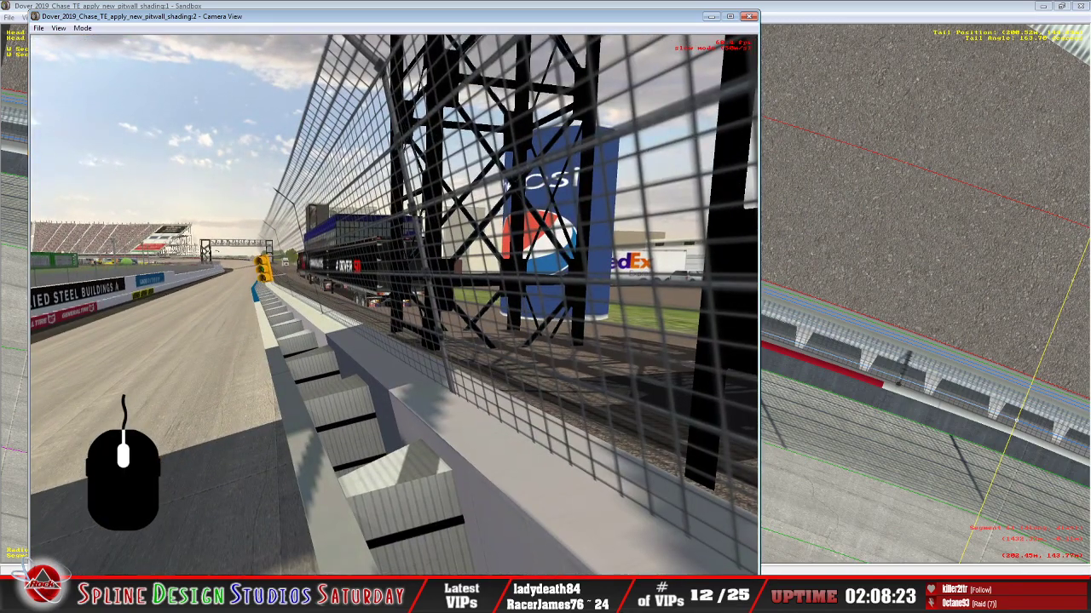
key(Down)
key(Left)
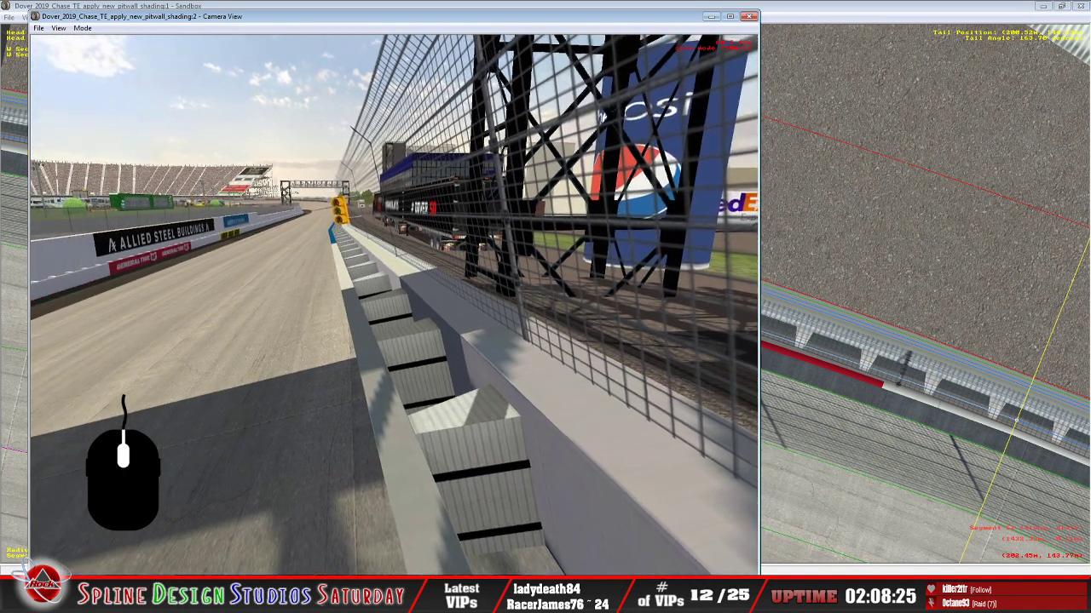
key(Up)
key(Right)
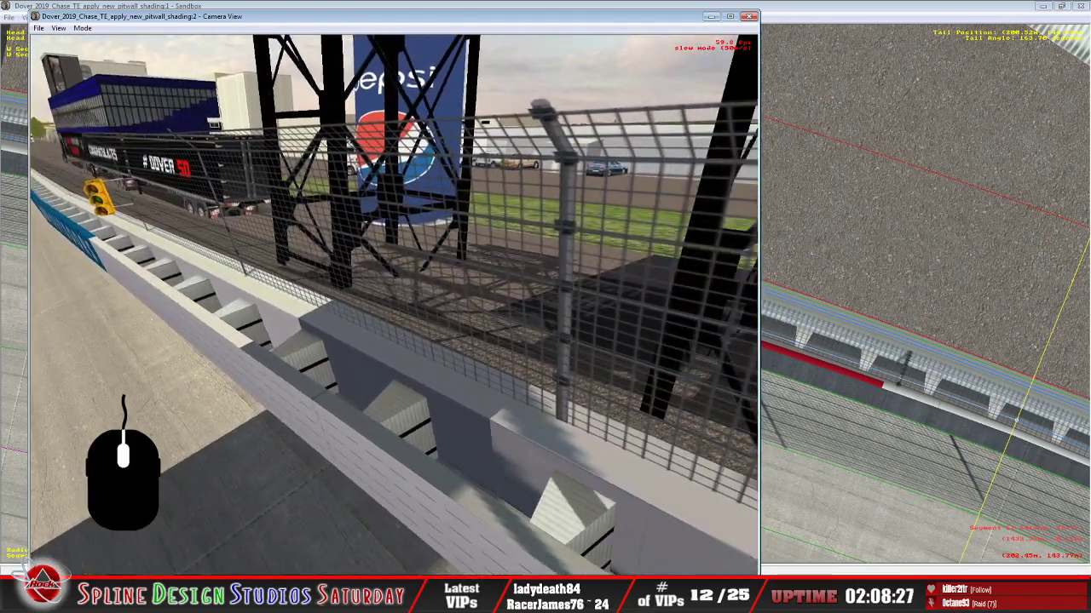
Examine the bridge and tower shadows across the track, outer wall and styro blocks in Slew Mode
click(393, 305)
key(Left)
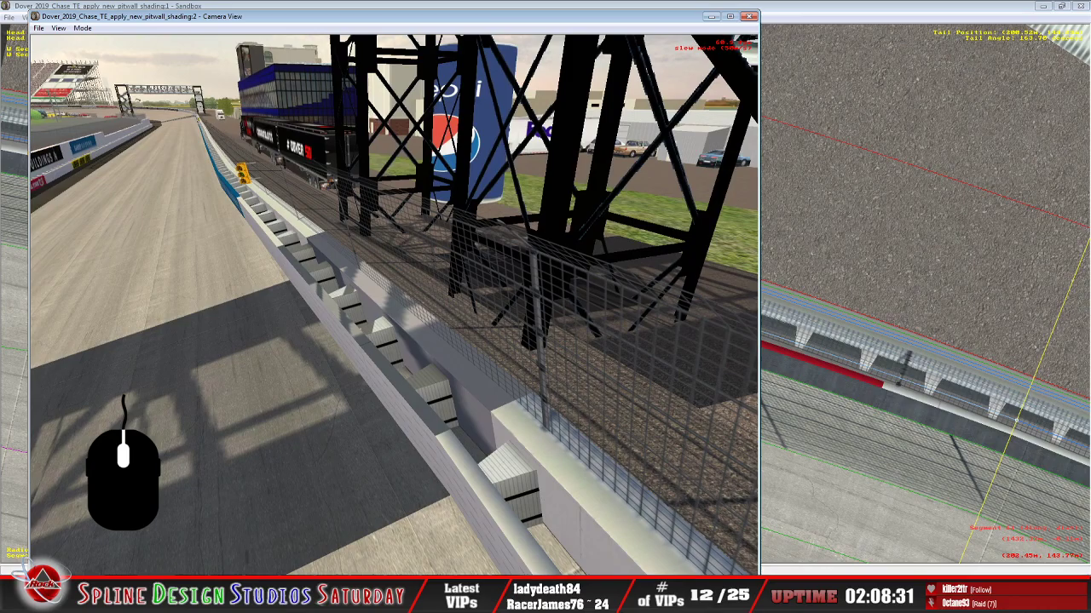
key(Down)
key(Up)
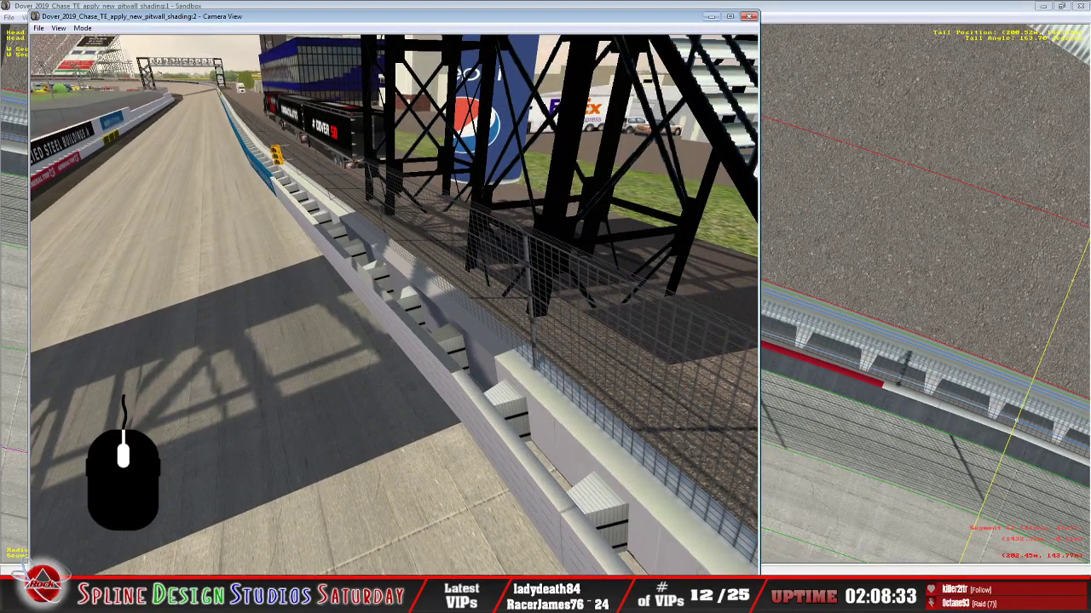
key(alt+Tab)
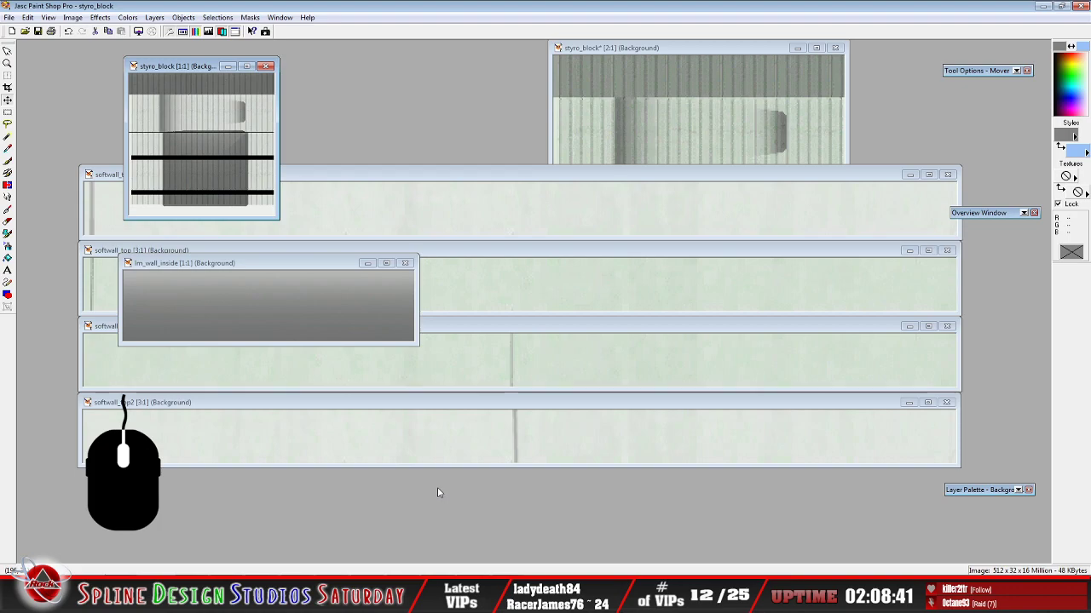
click(498, 596)
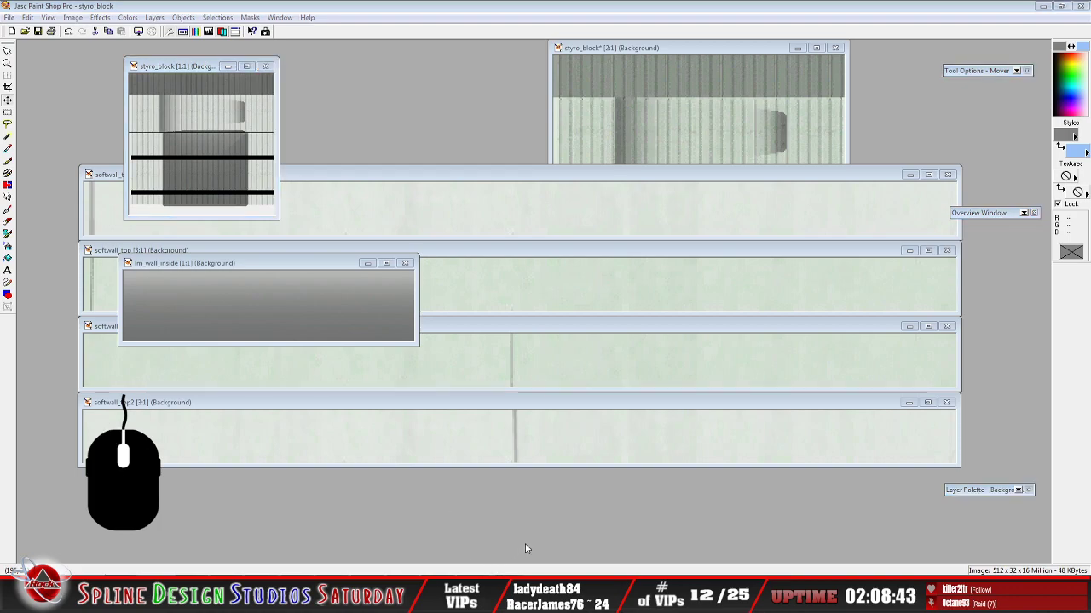
click(526, 544)
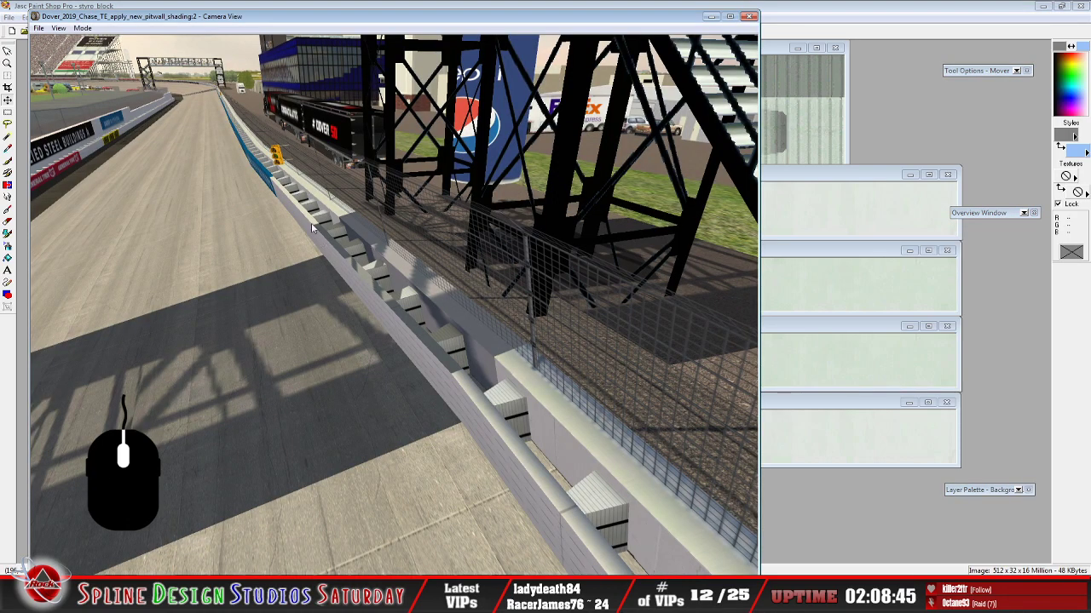
click(81, 28)
click(98, 47)
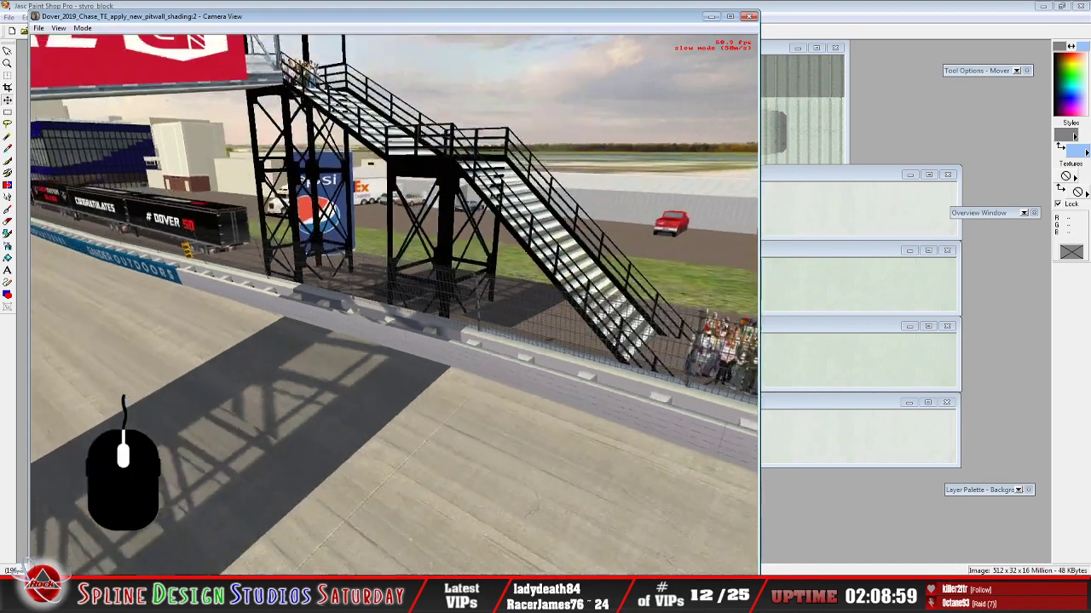
right_drag(394, 305, 394, 305)
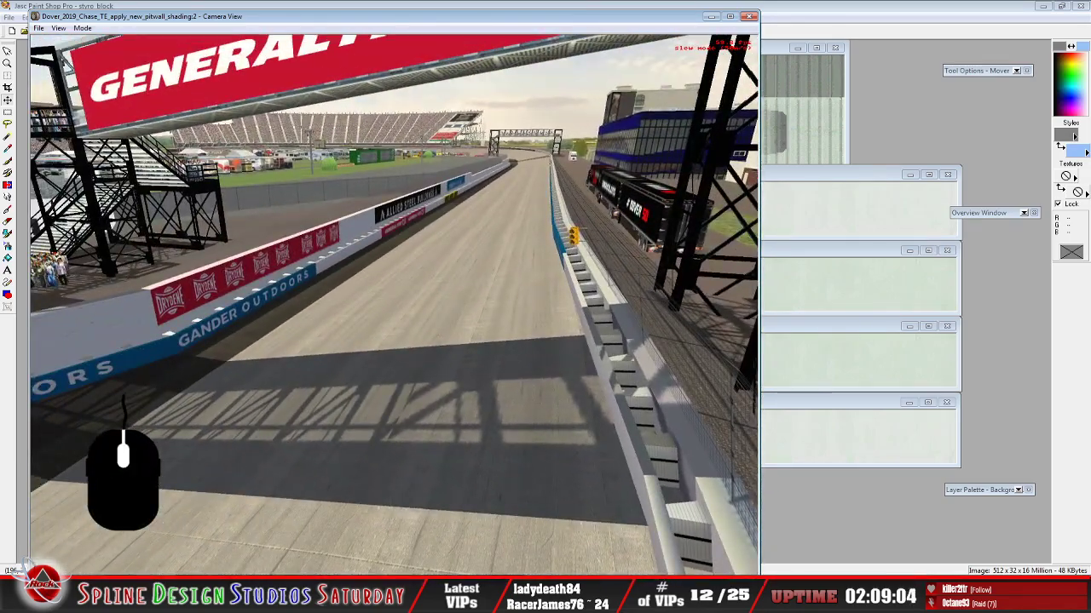
Switch to WinMip and separate the Darlington and Dover styro_block.mip textures to compare their top shading
key(alt+Tab)
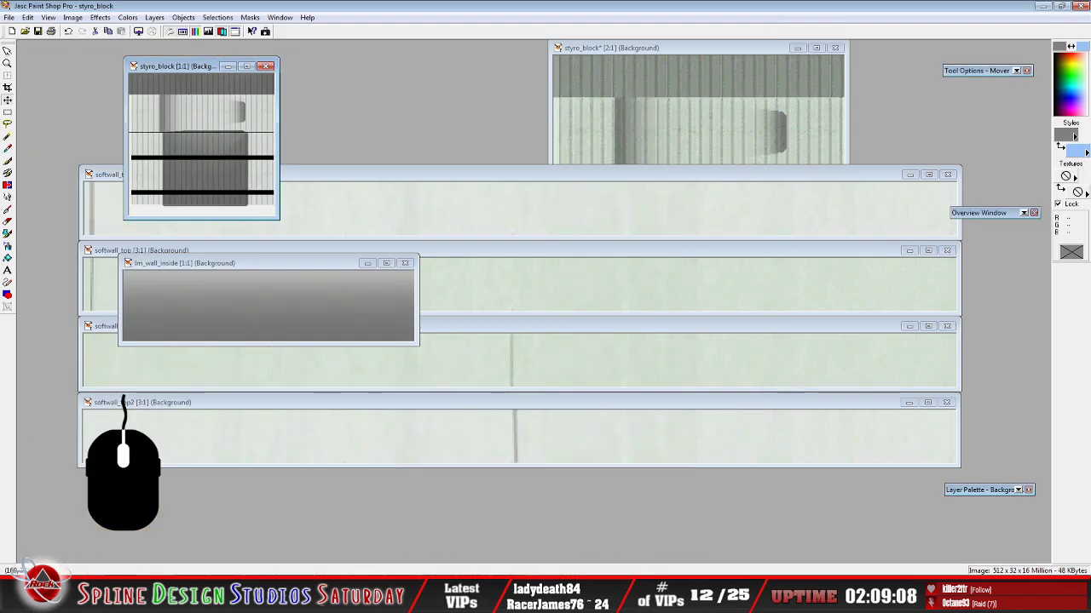
key(alt+Tab)
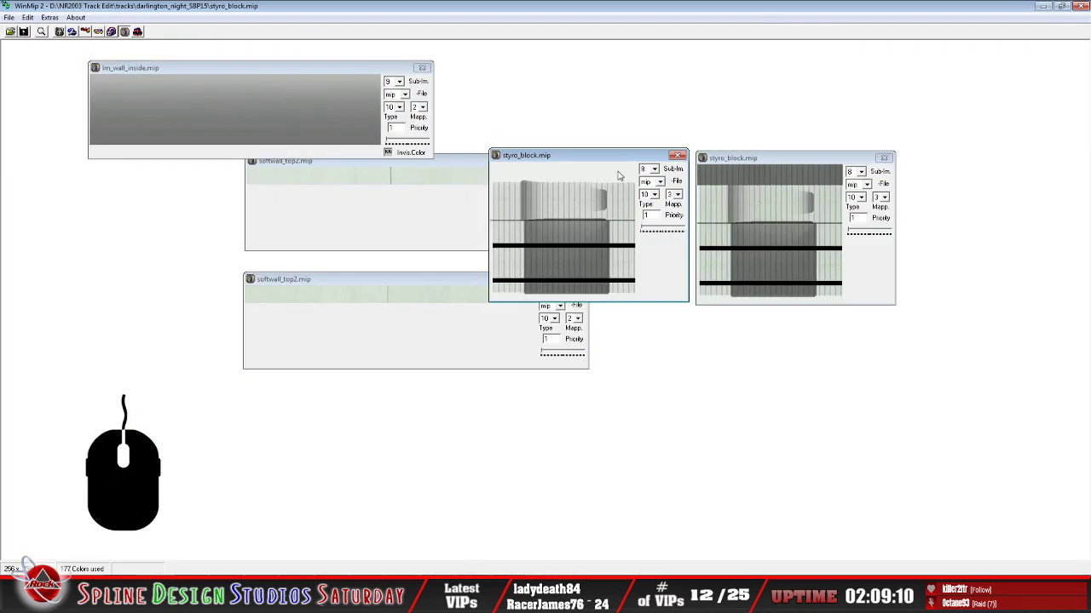
drag(569, 162, 136, 159)
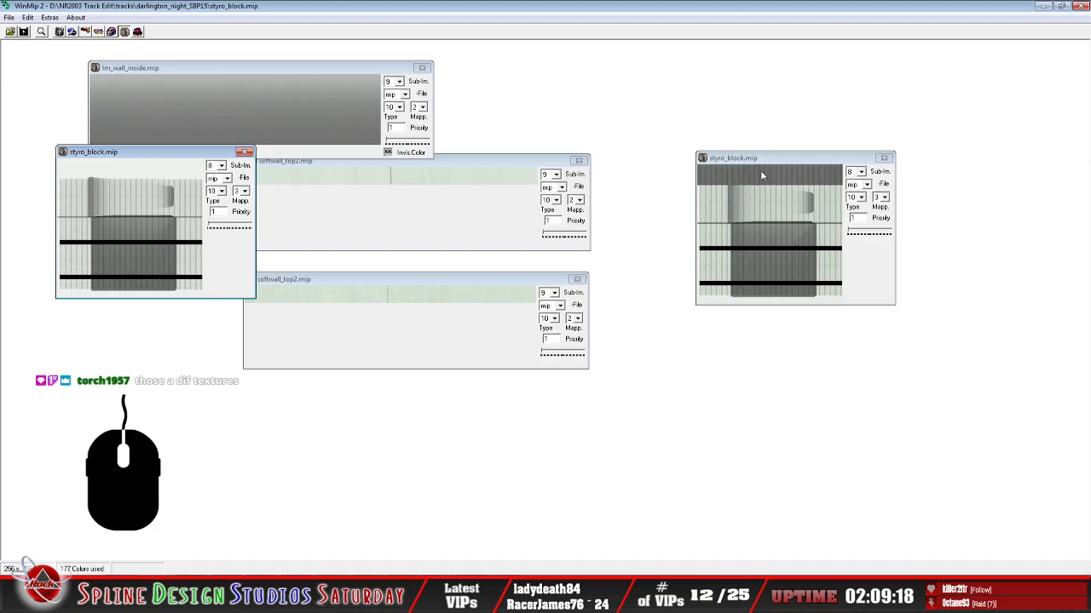
drag(767, 162, 745, 184)
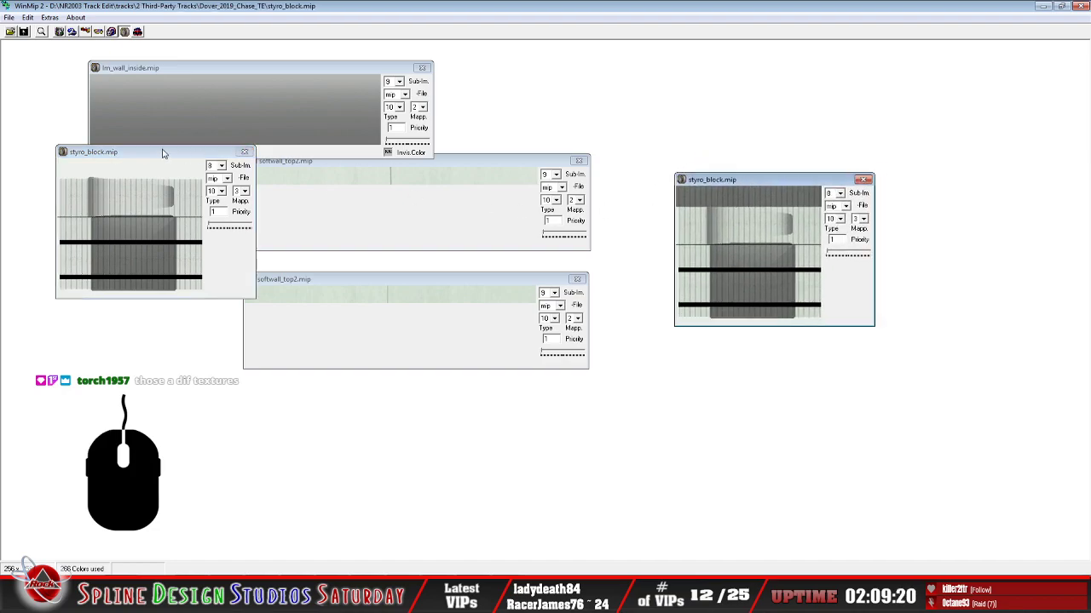
click(143, 156)
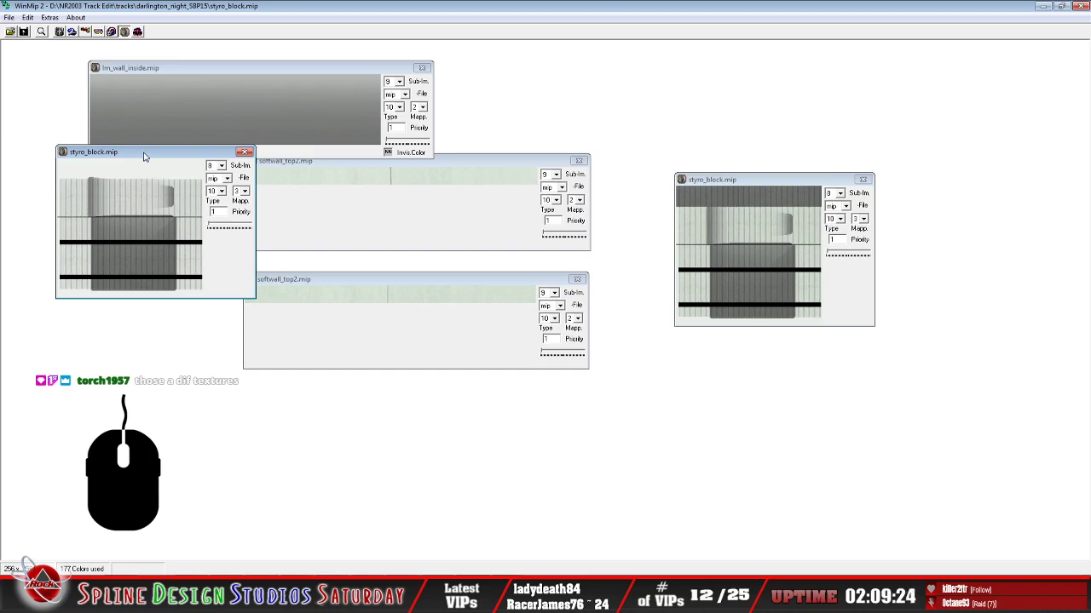
Close the Darlington styro_block.mip, open styro_block from the Dover_2019_Chase_TE folder, and place it apart from the other copy
click(12, 18)
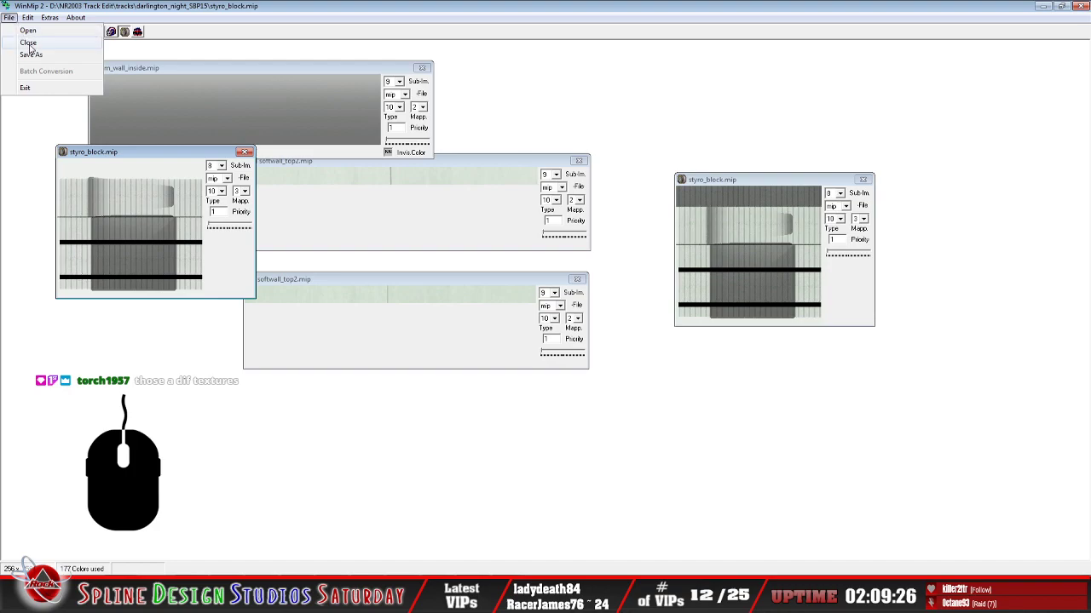
click(28, 42)
click(10, 31)
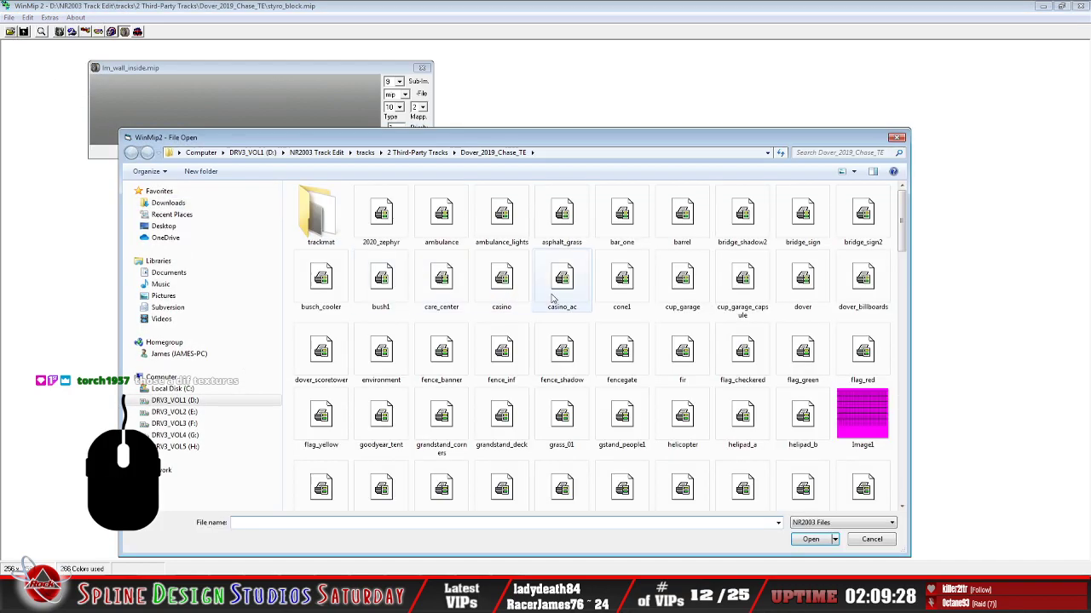
click(441, 353)
scroll(510, 438, down, 5)
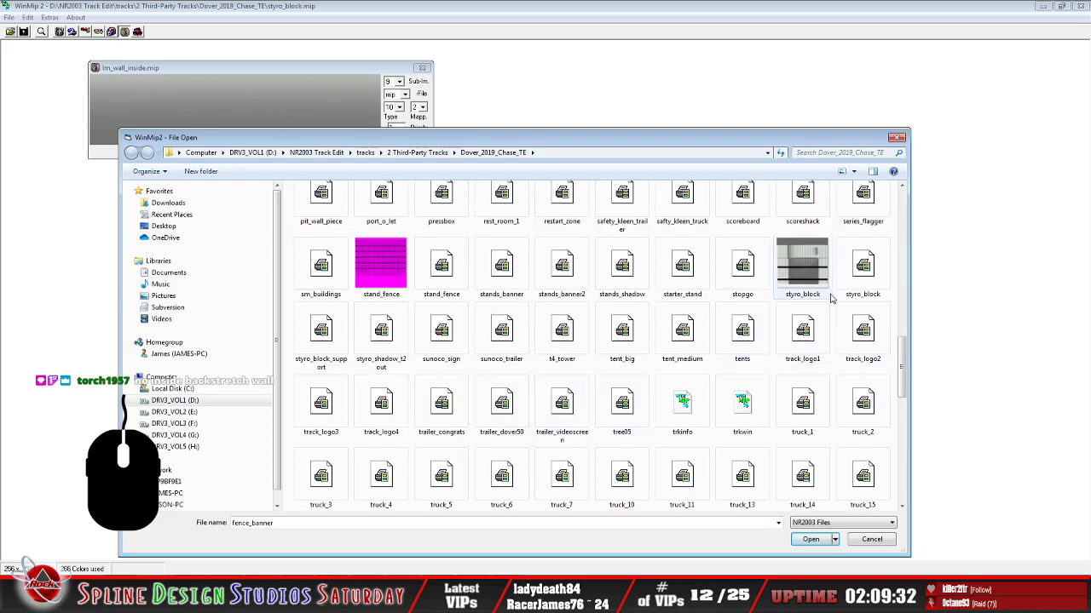
click(862, 265)
click(809, 538)
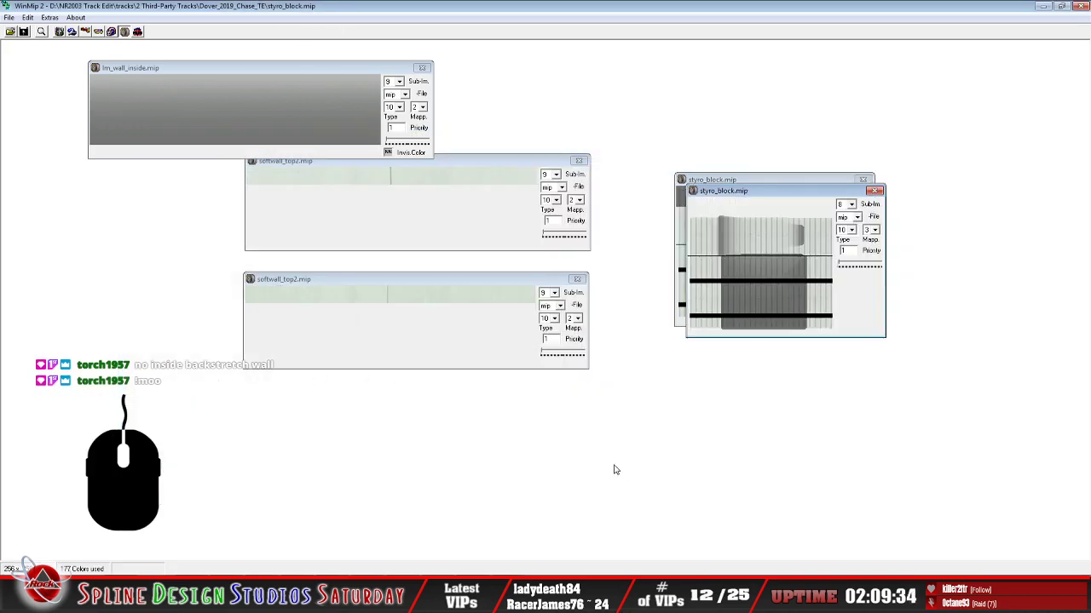
drag(753, 196, 161, 213)
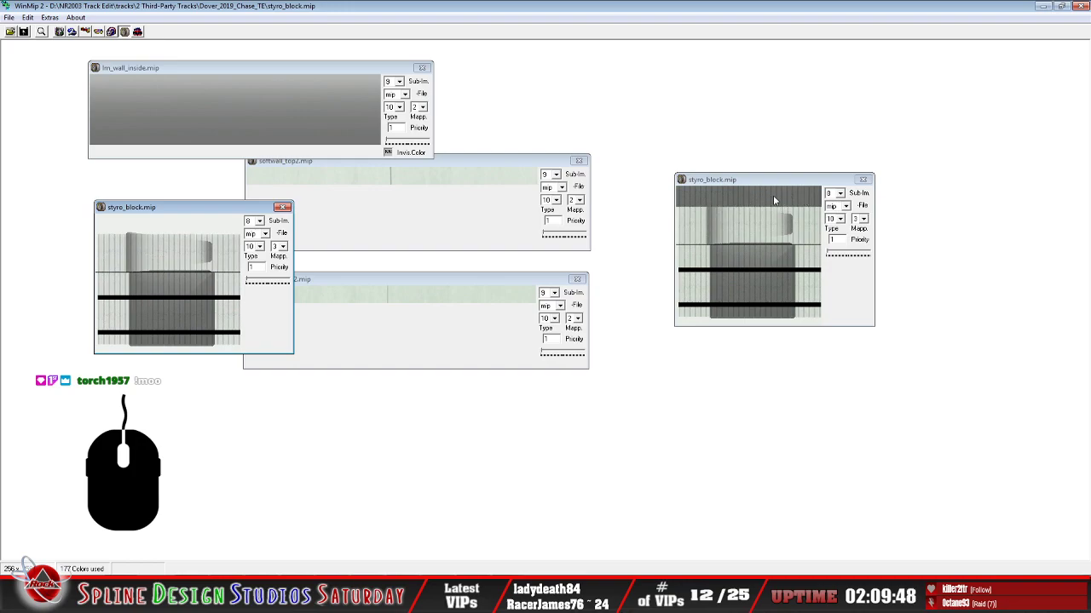
drag(146, 211, 122, 193)
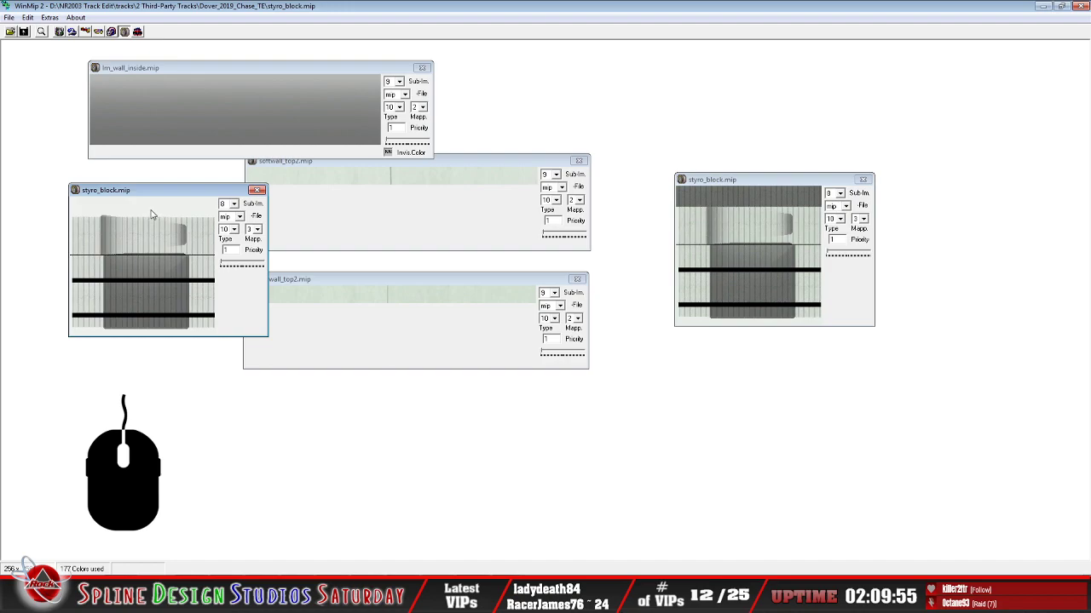
Switch back to the Sandbox camera view and fly in Slew Mode to the inner wall with the Drydene banners
click(514, 595)
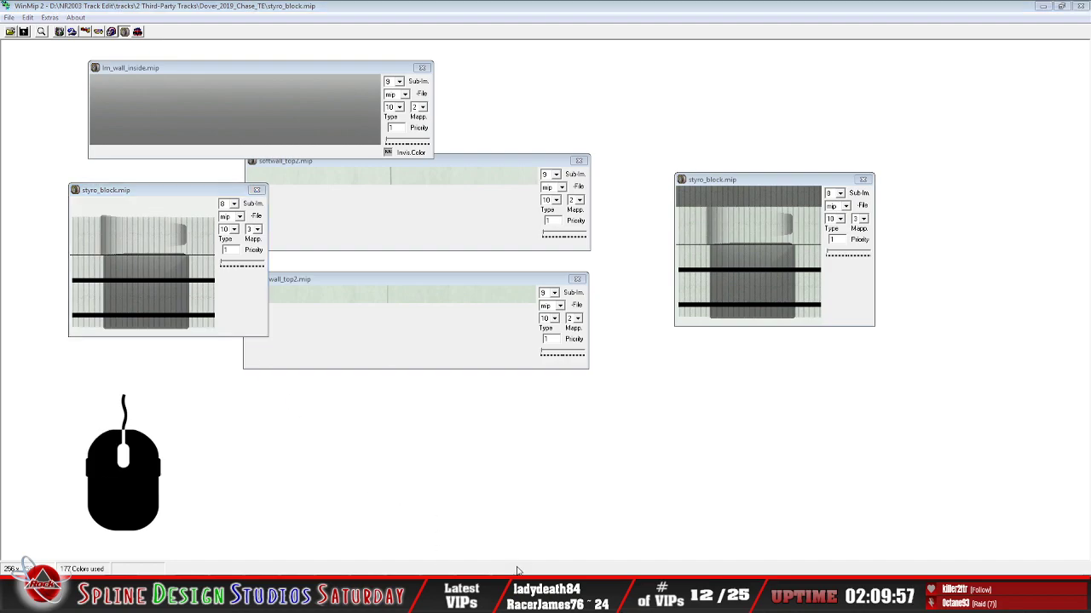
click(523, 549)
click(82, 27)
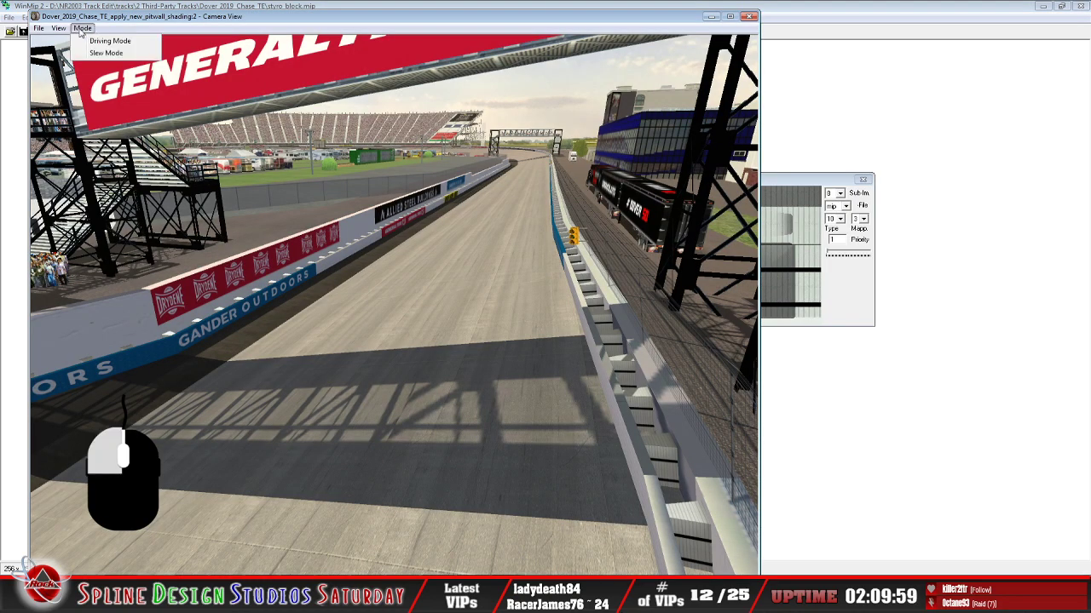
click(93, 53)
drag(394, 304, 290, 304)
right_drag(393, 304, 393, 358)
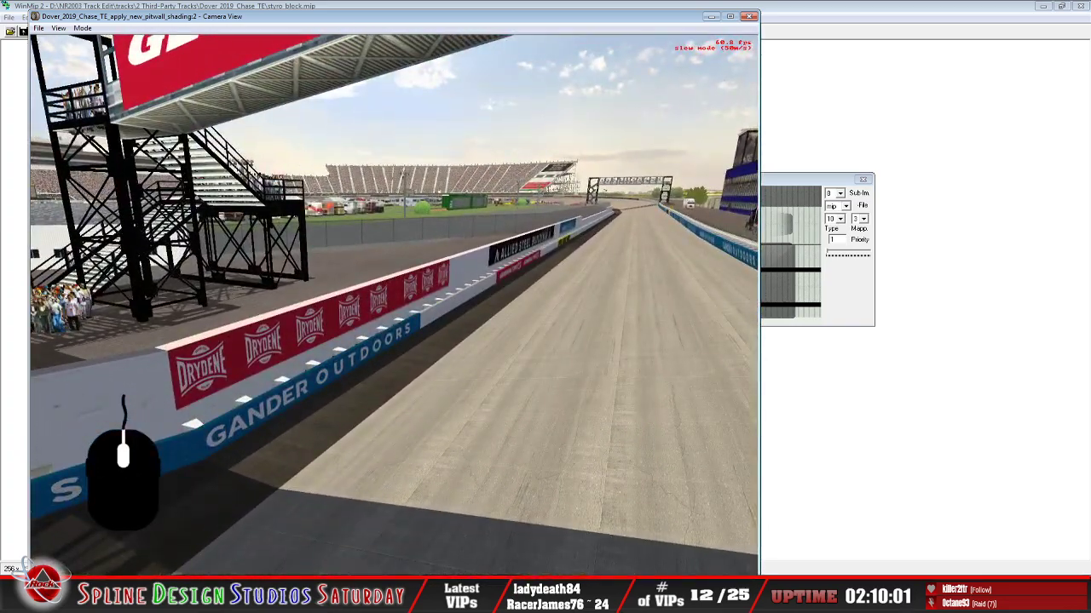
drag(394, 305, 324, 281)
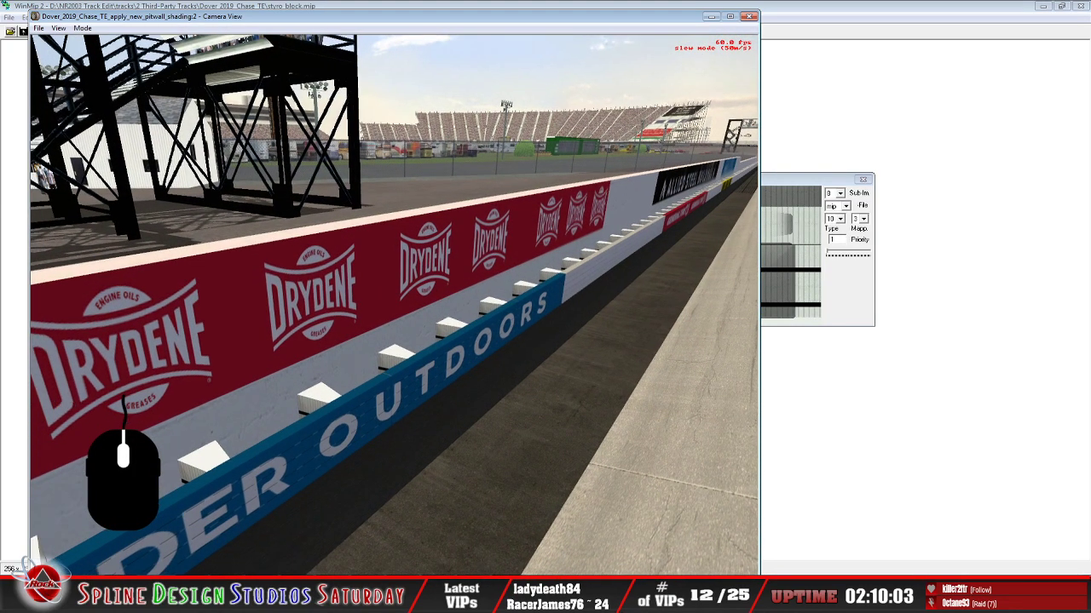
Inspect the tops and sides of the styro blocks between the Drydene wall and the Gander Outdoors barrier up close
key(Up)
key(Down)
key(Down)
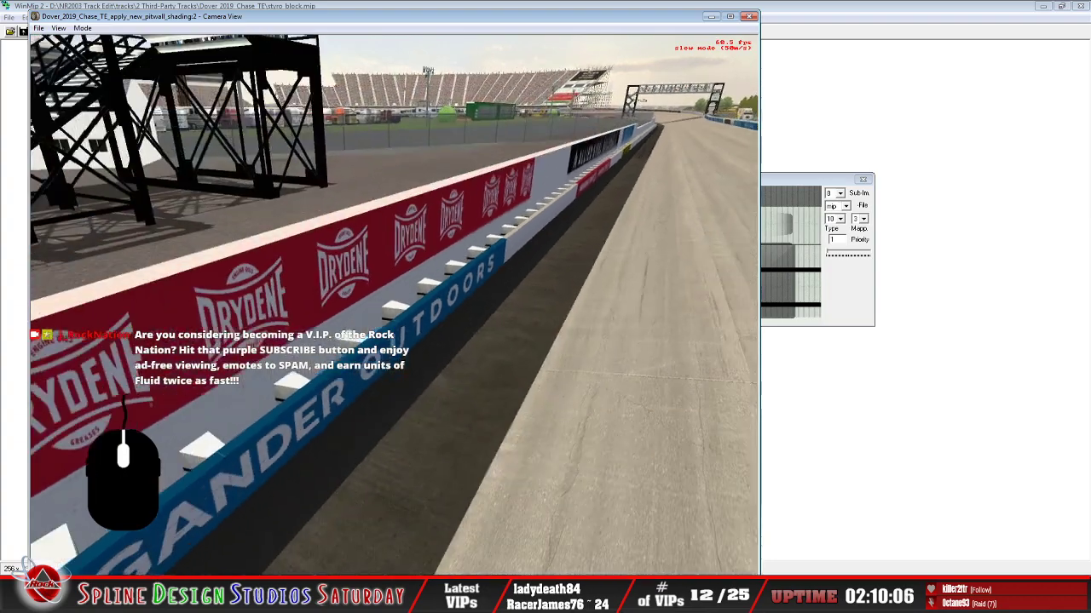
right_drag(394, 304, 394, 332)
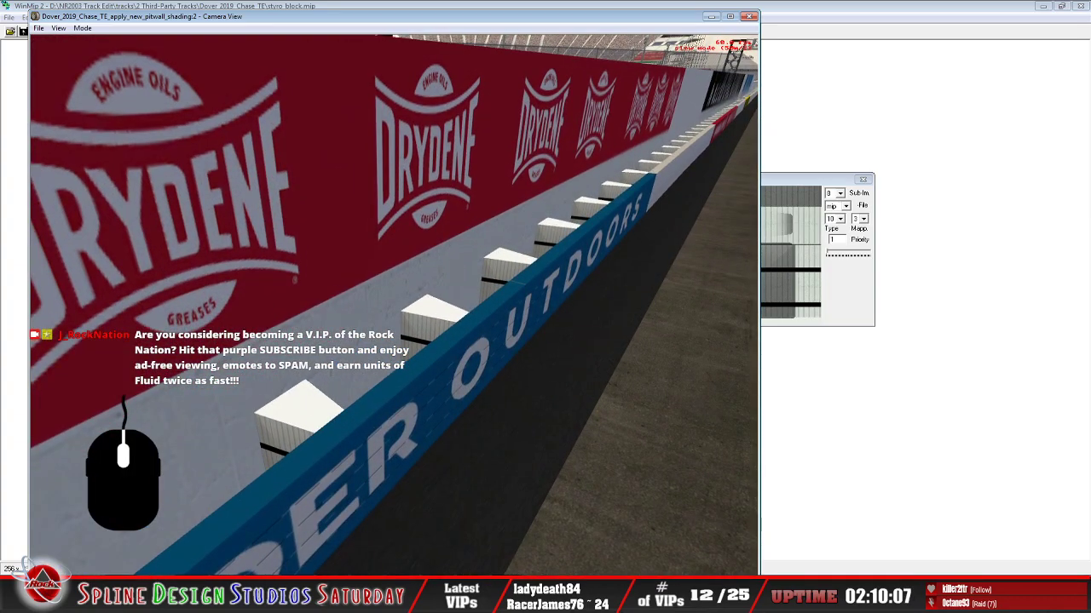
key(Down)
key(Up)
key(Down)
key(Up)
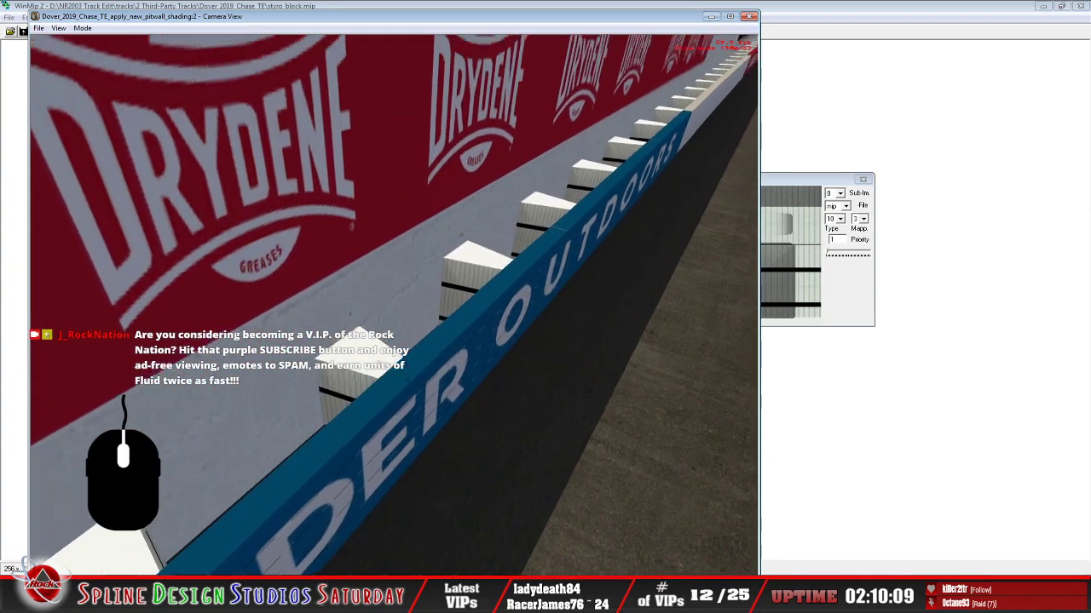
key(Right)
key(Down)
key(Up)
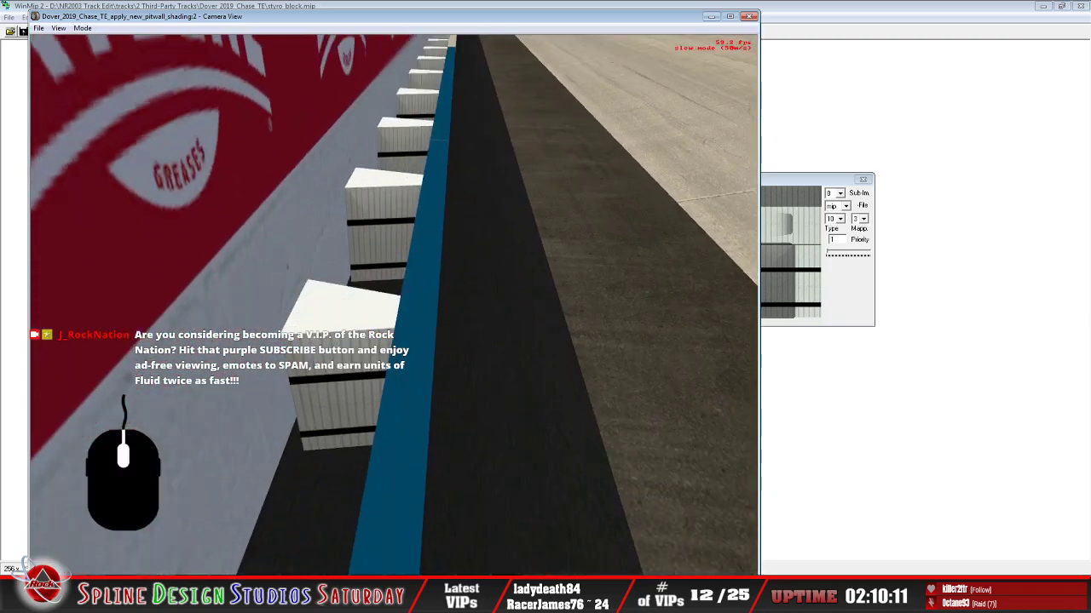
key(Up)
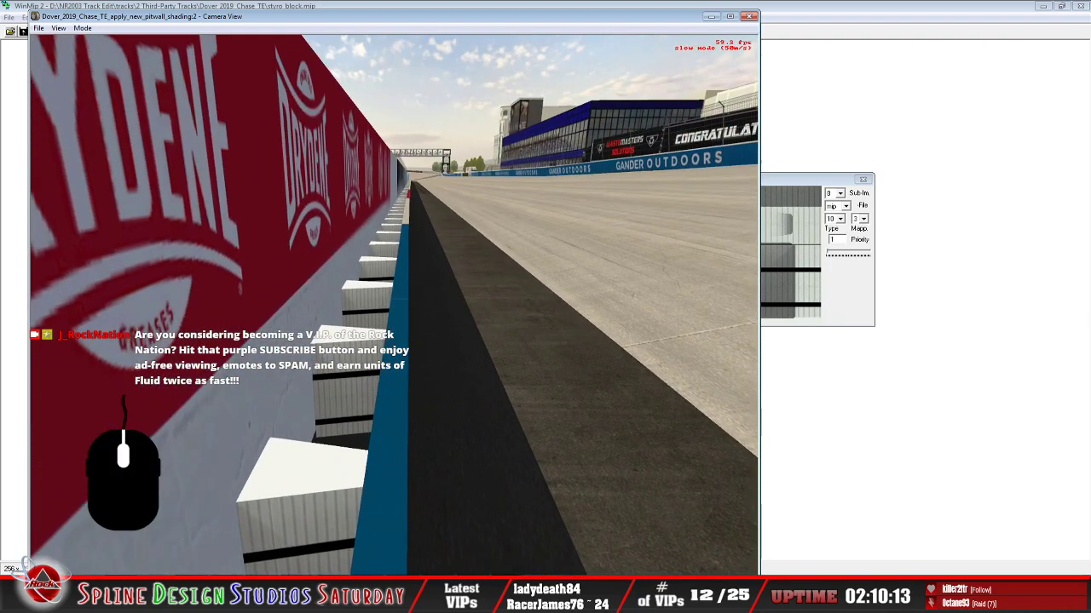
Fly across the track in Slew Mode to the outer wall beyond the bridge stairs and inspect its styro blocks up close
key(Down)
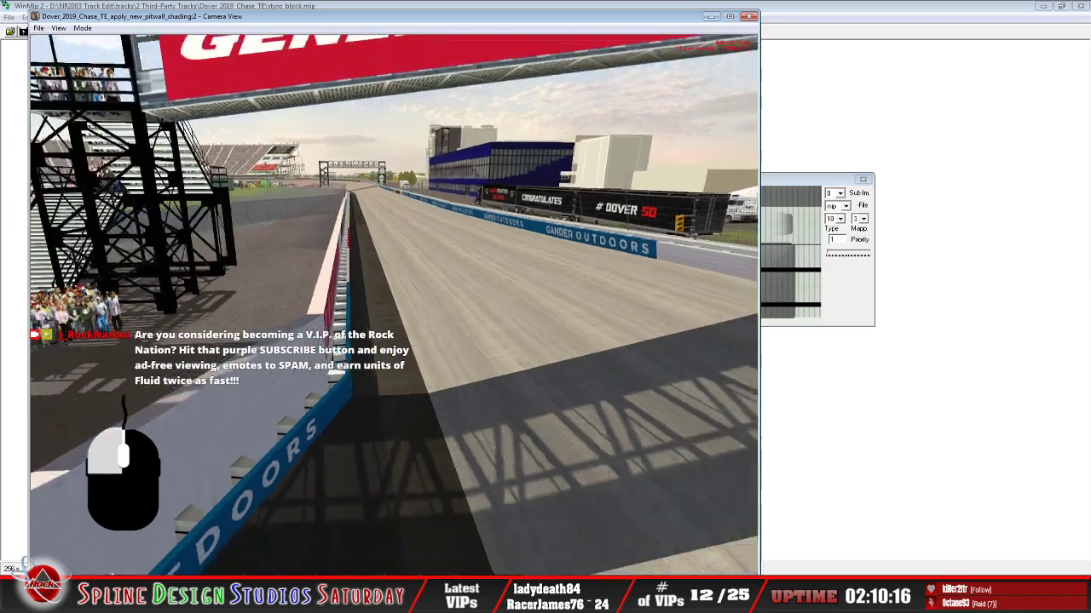
drag(394, 305, 394, 318)
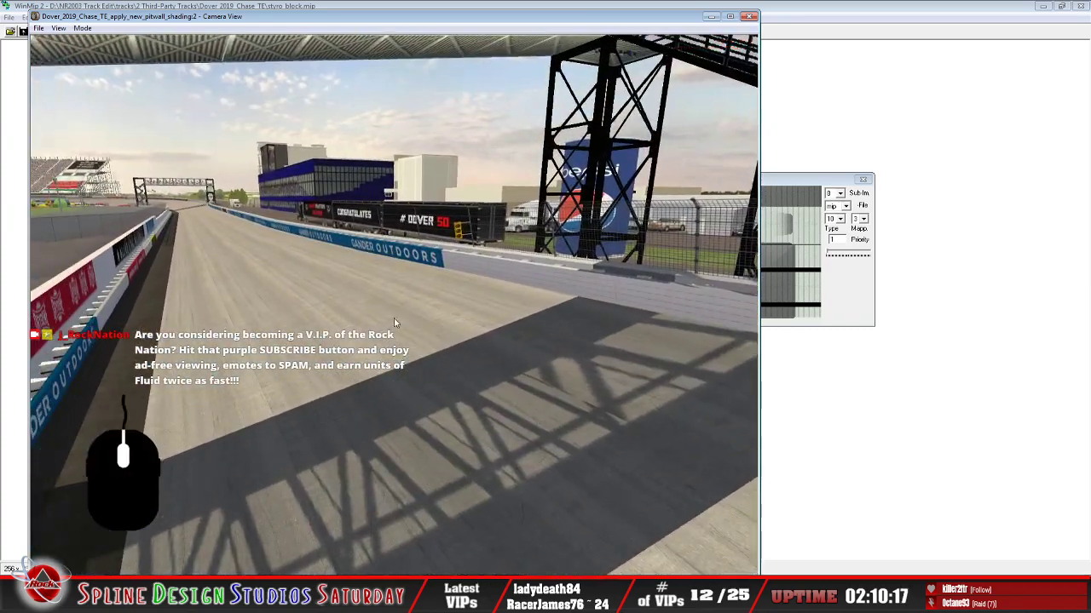
click(82, 28)
click(106, 51)
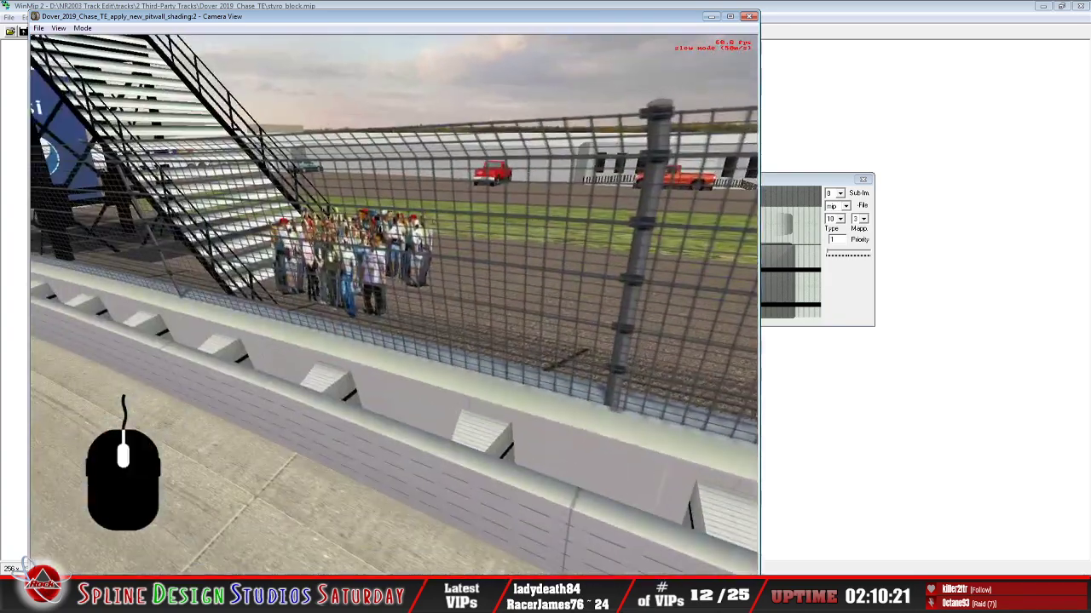
right_drag(394, 305, 394, 305)
key(Up)
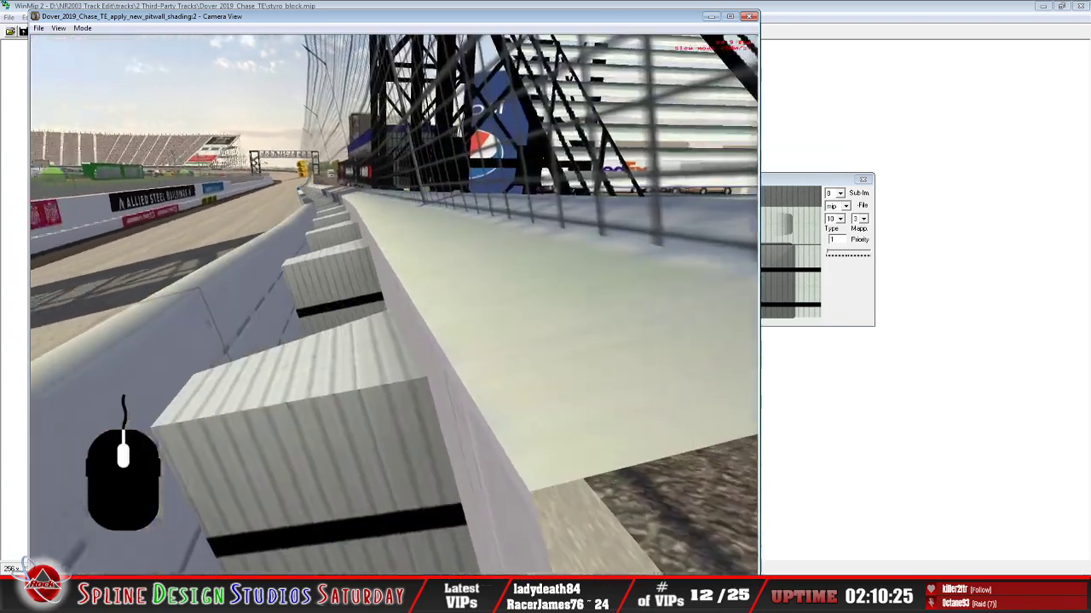
Fly around the track to the General Tire outer wall near the grandstands and examine the styro blocks there
key(Up)
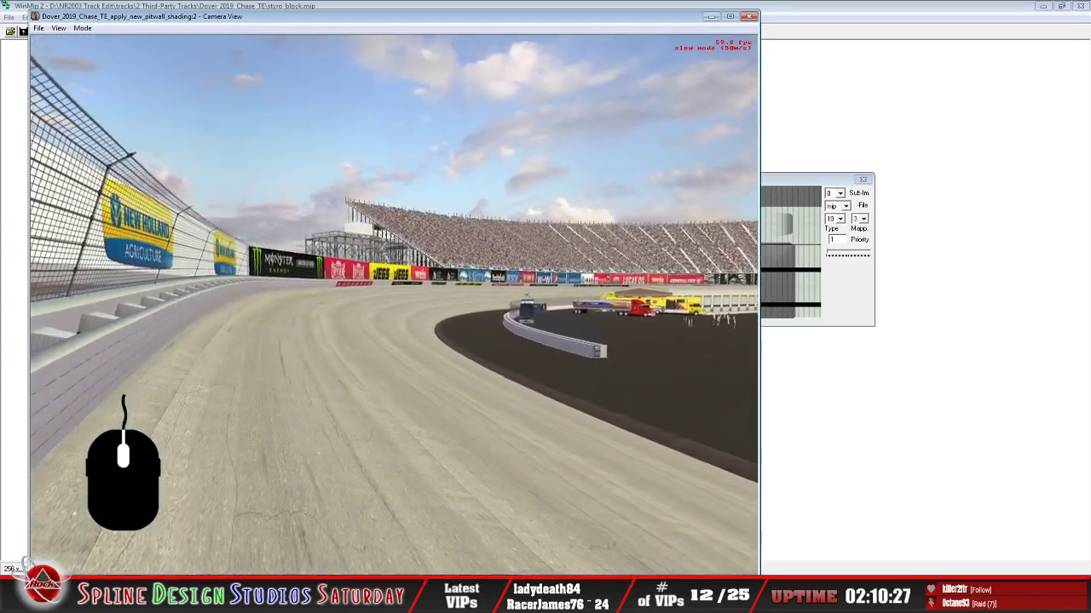
key(Up)
right_drag(394, 305, 432, 271)
key(Up)
drag(393, 305, 394, 305)
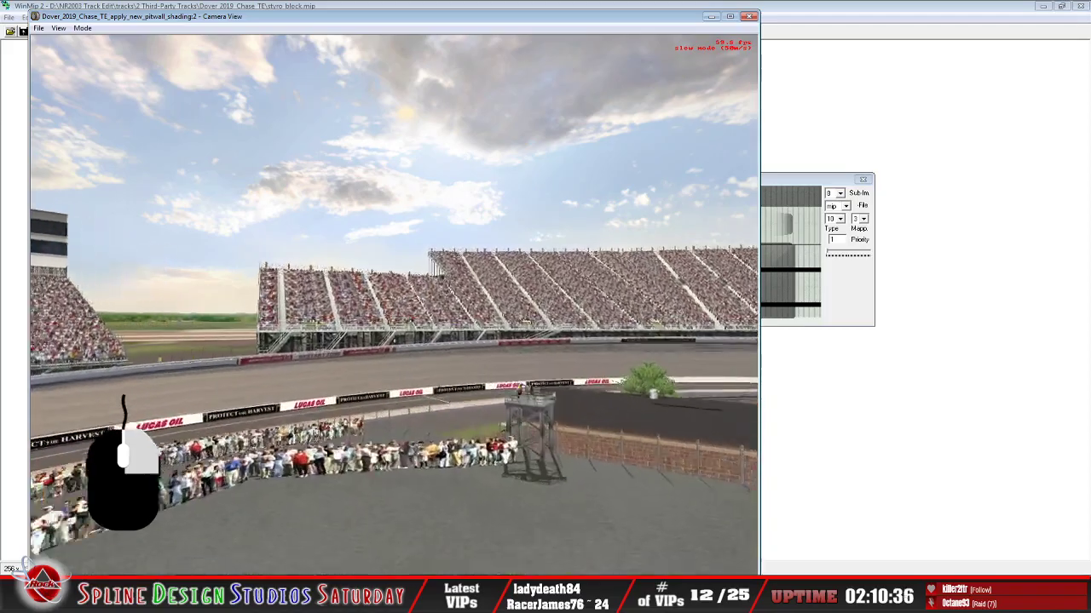
drag(394, 306, 394, 305)
drag(260, 255, 418, 286)
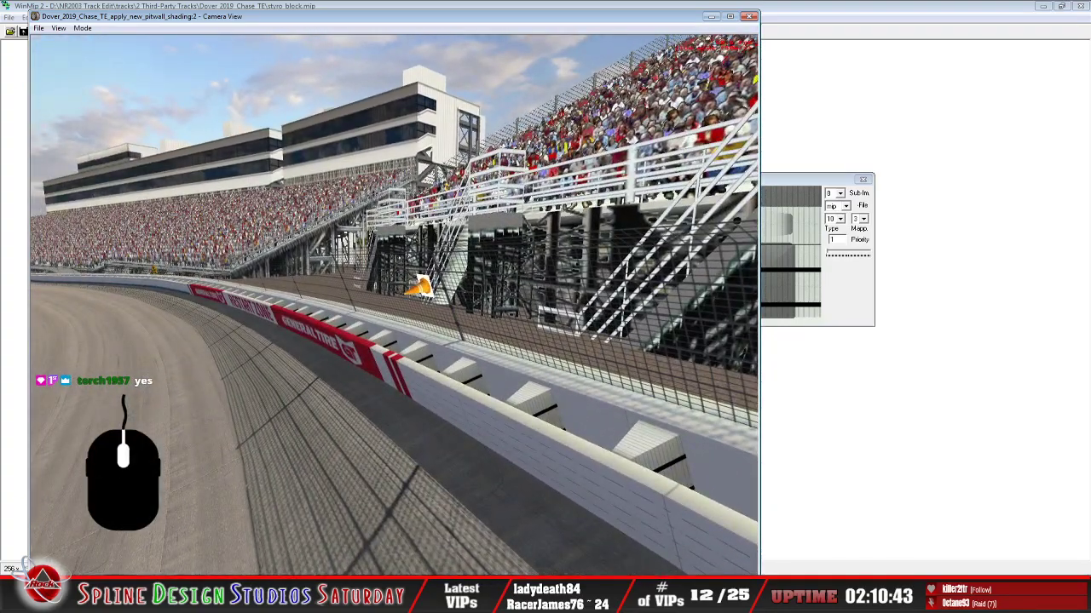
key(Up)
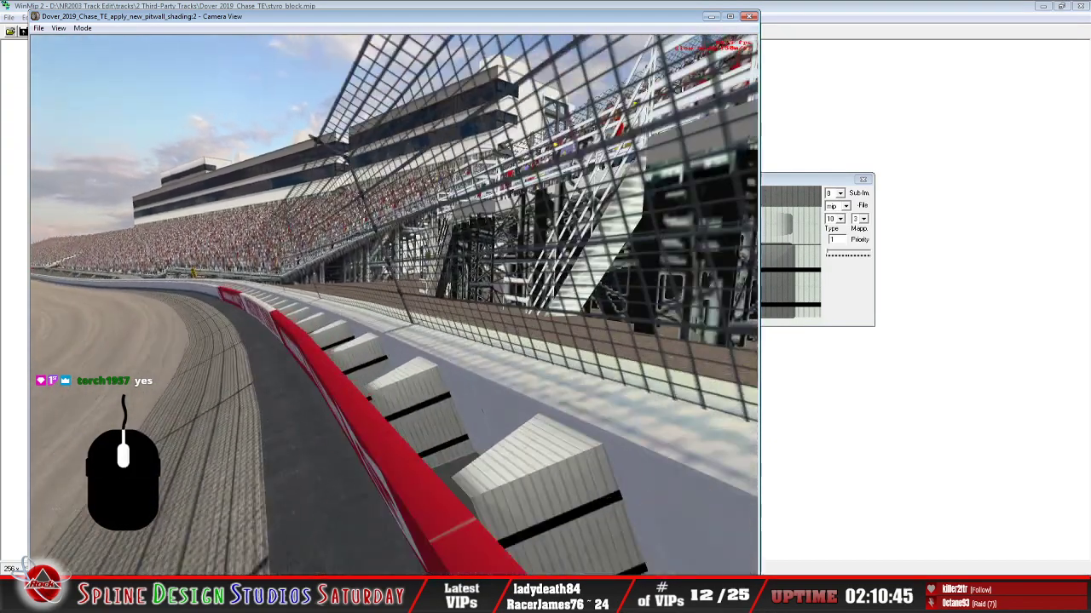
Fly along the outer wall toward the caution light and inspect the styro blocks behind the red and white barrier
key(Up)
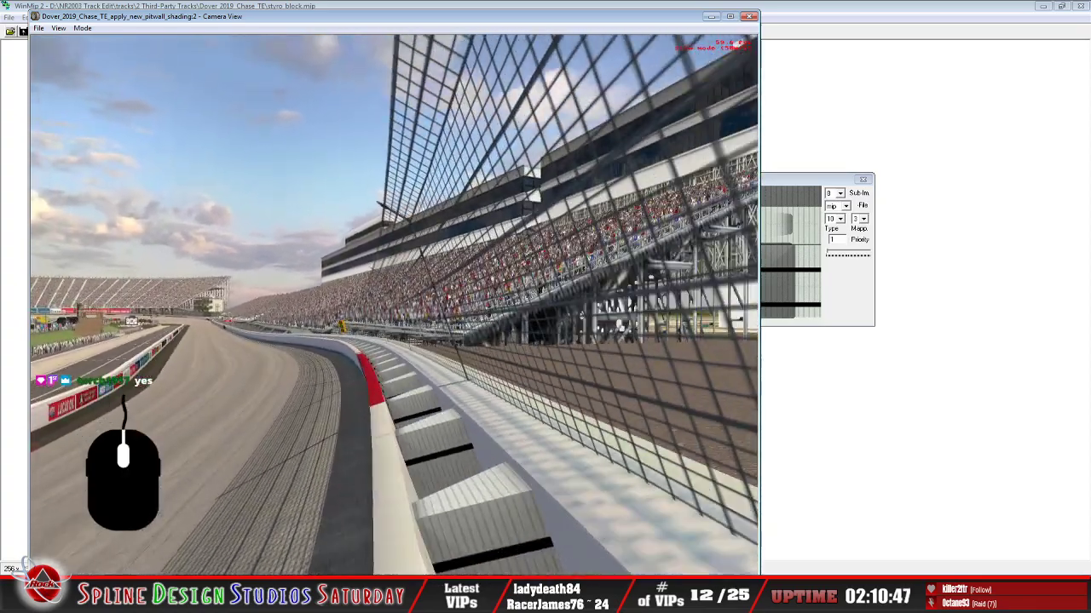
key(Up)
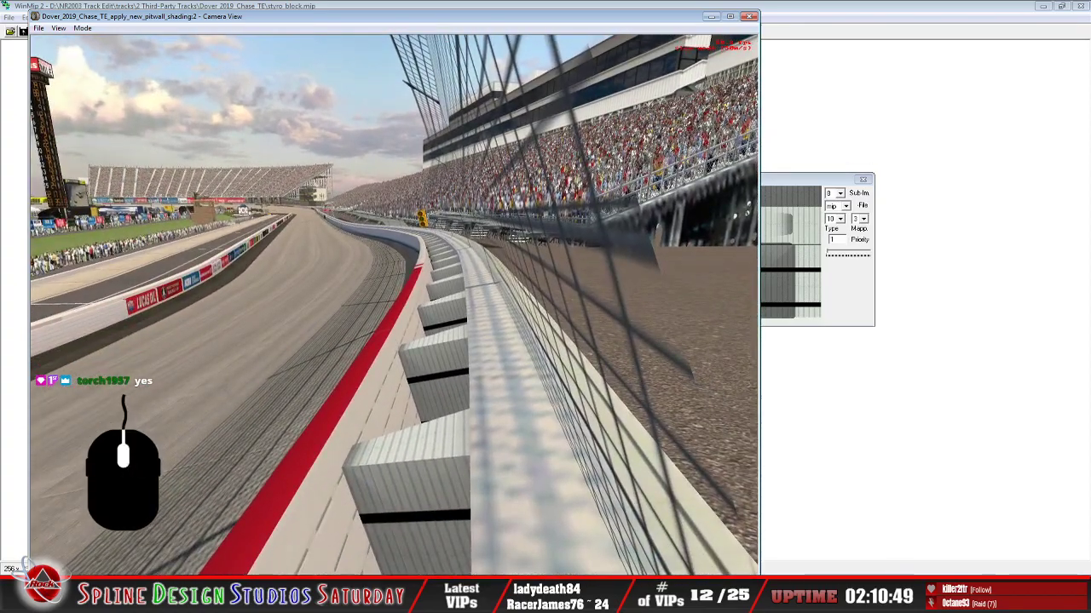
key(Right)
key(Left)
key(Right)
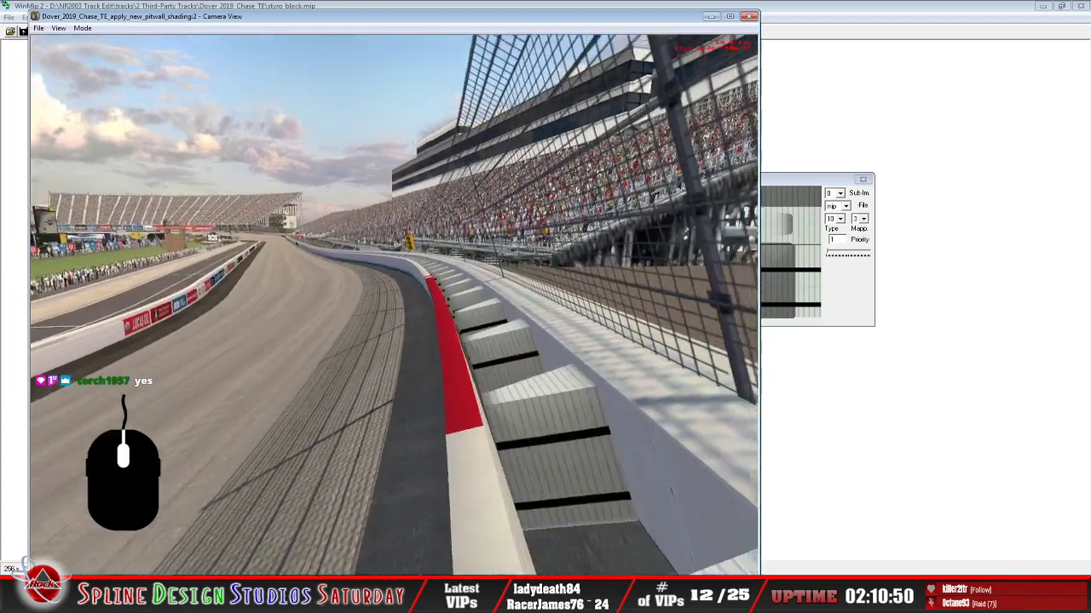
key(Up)
key(Left)
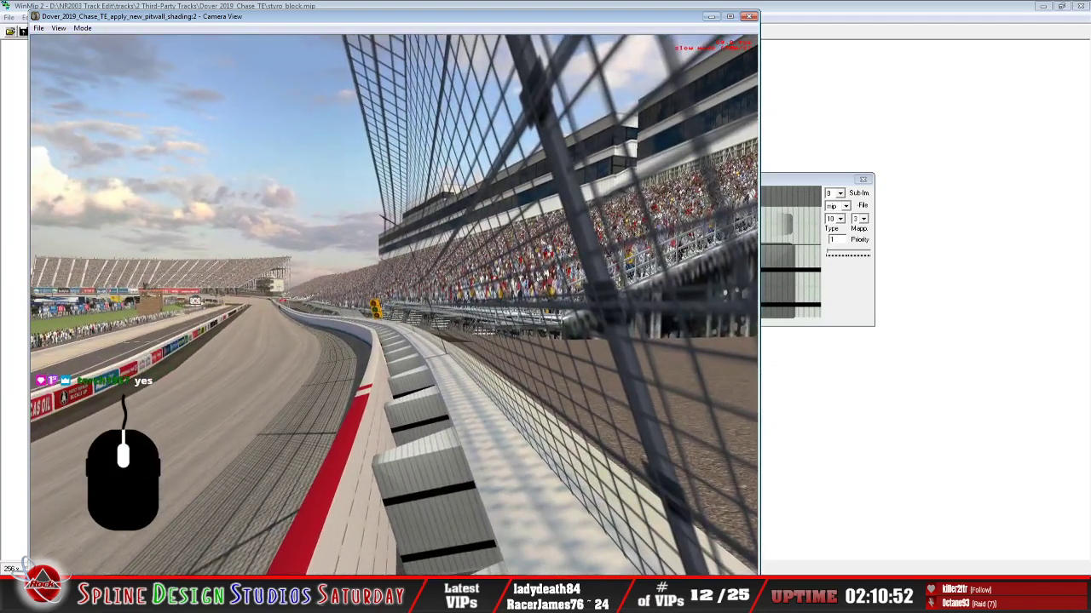
key(Up)
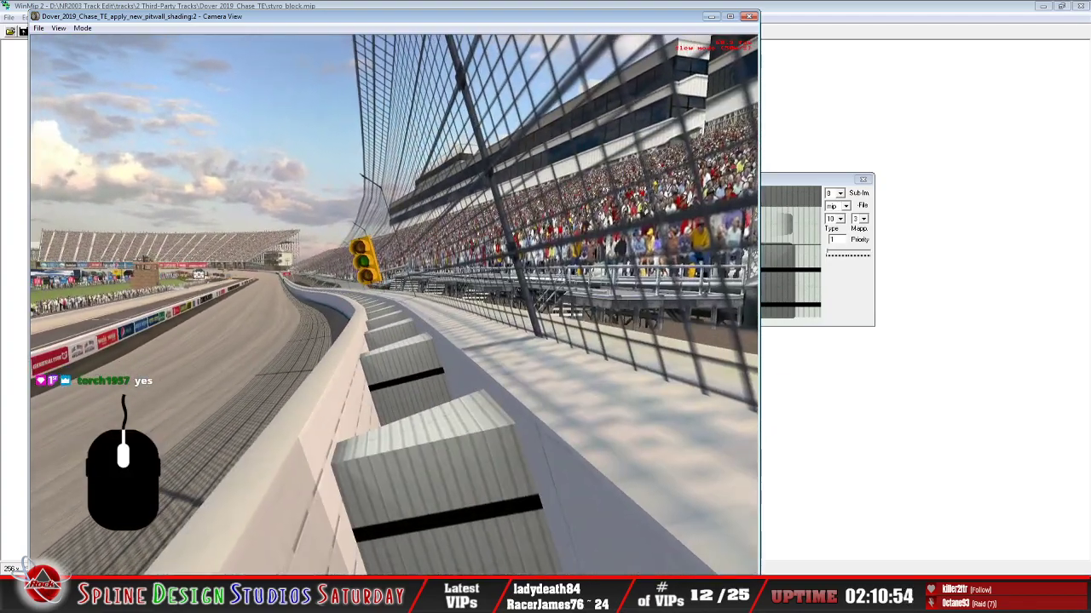
Move back and forth near the caution light to compare the shading of the styro blocks and the wall behind them
key(Down)
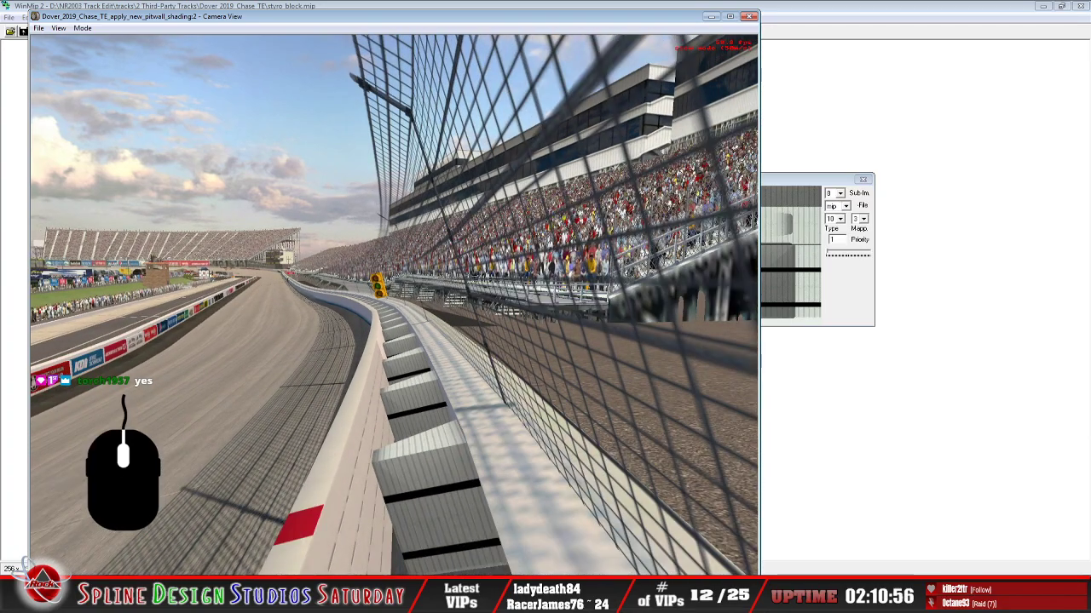
key(Up)
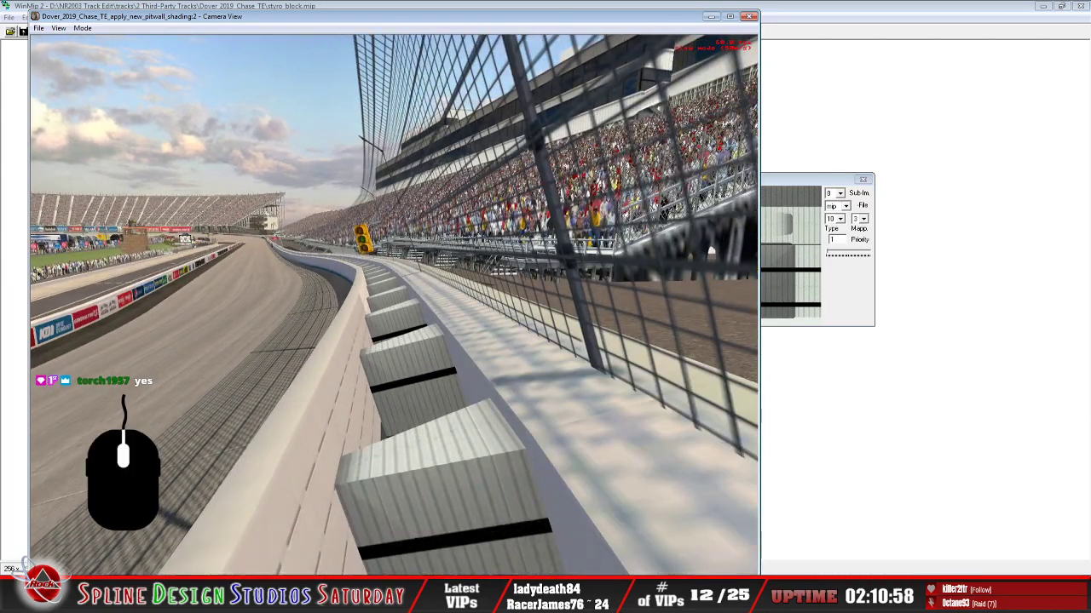
key(Down)
key(Down)
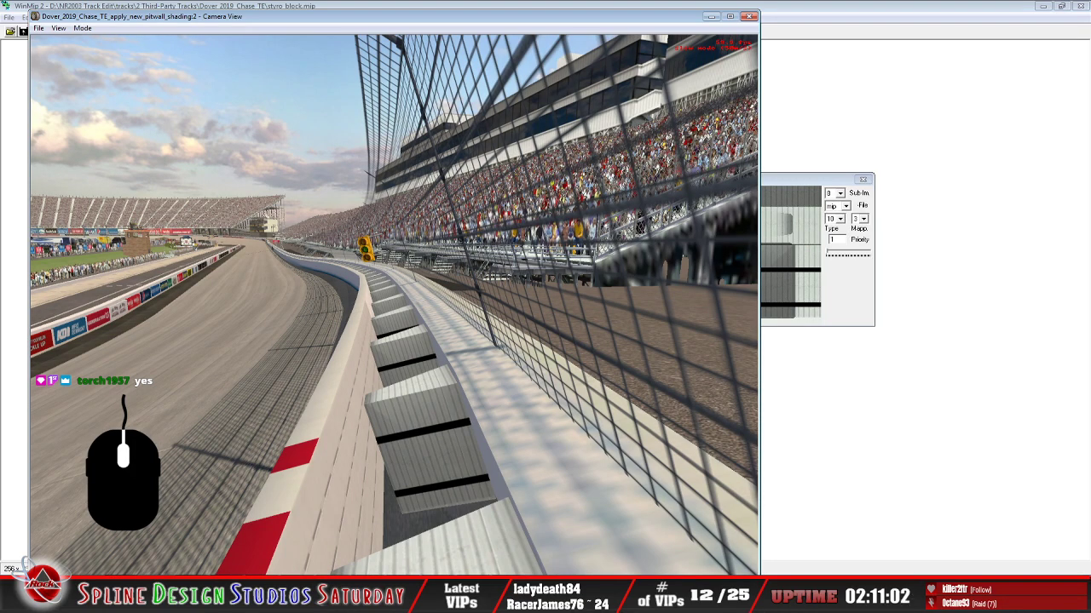
key(Up)
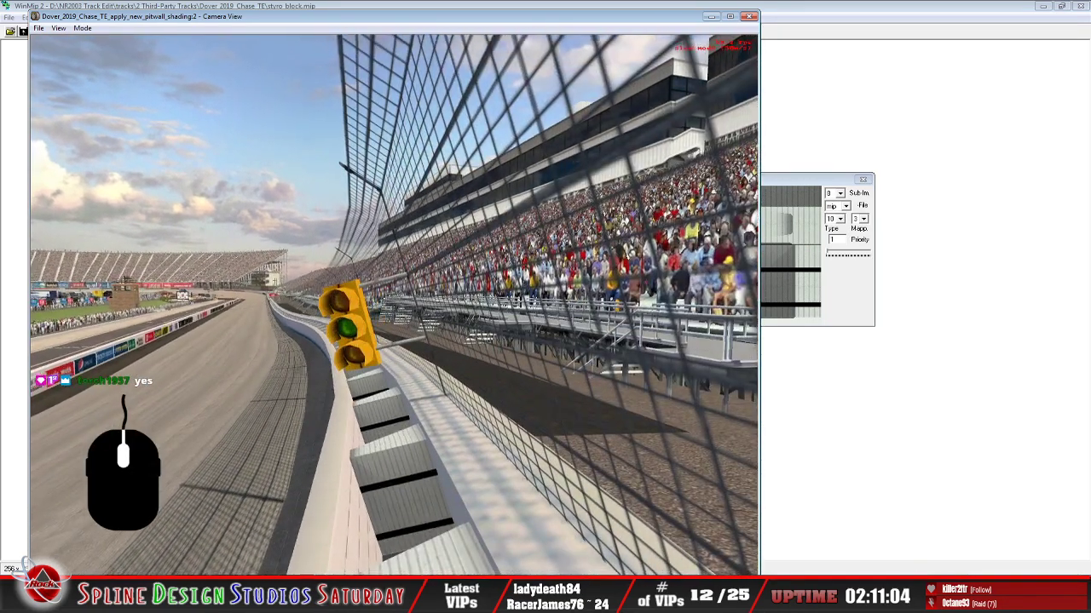
key(Up)
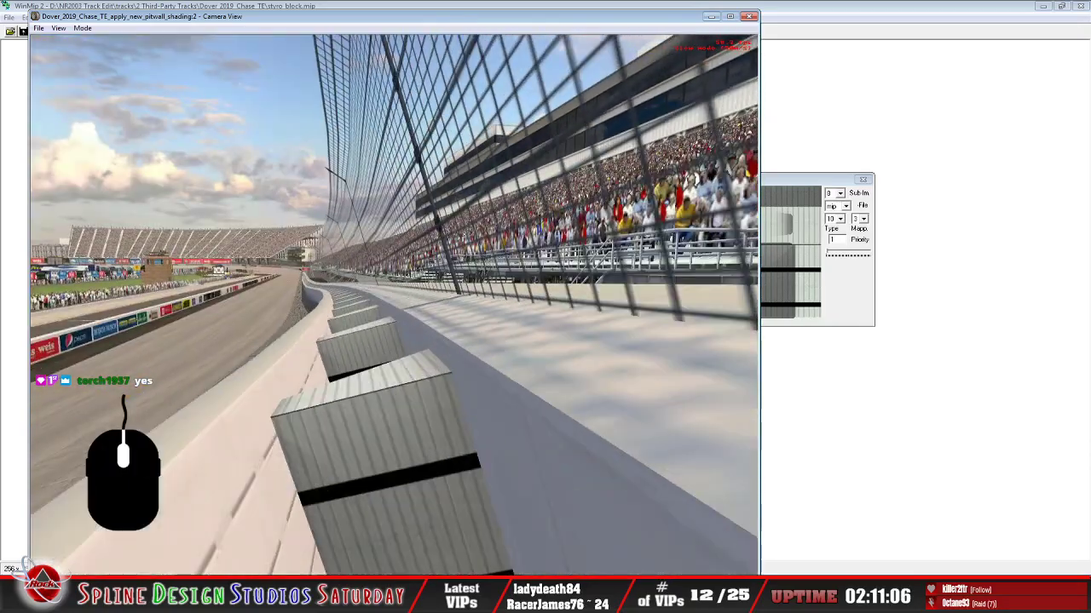
key(Down)
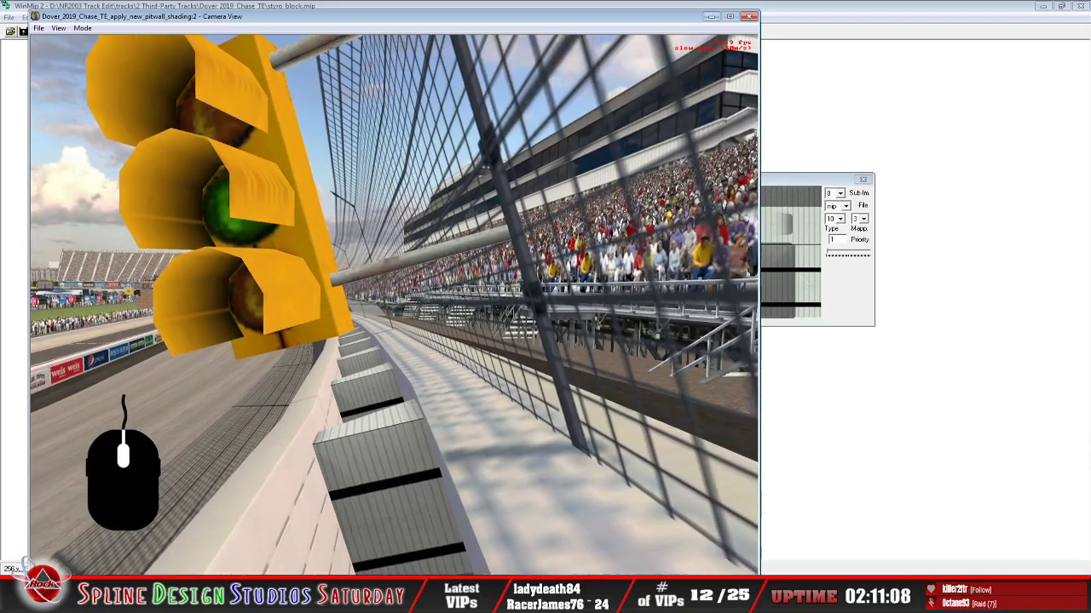
key(Down)
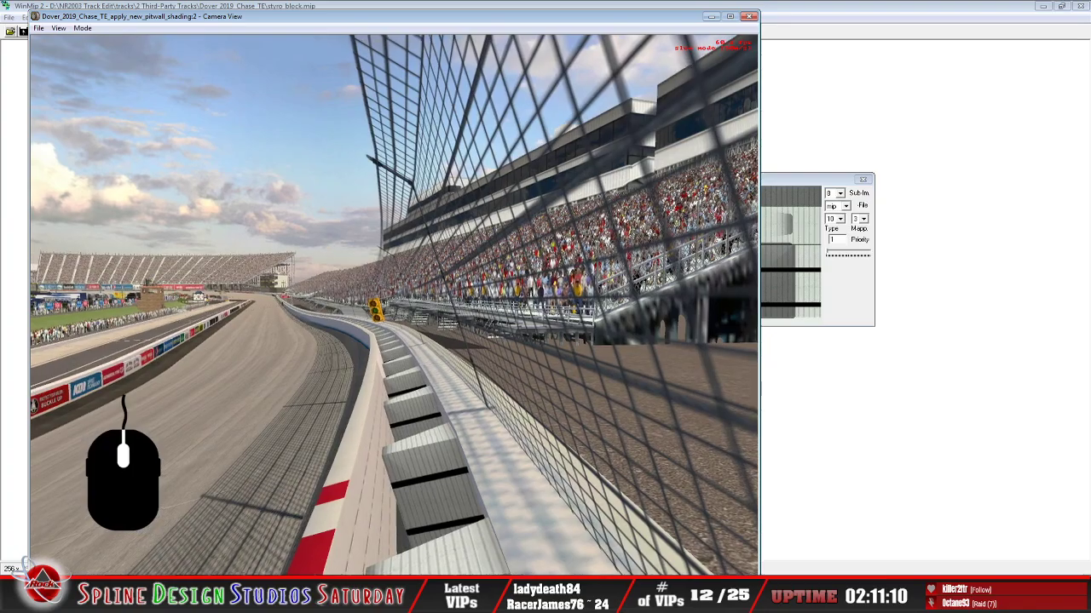
key(Up)
key(Down)
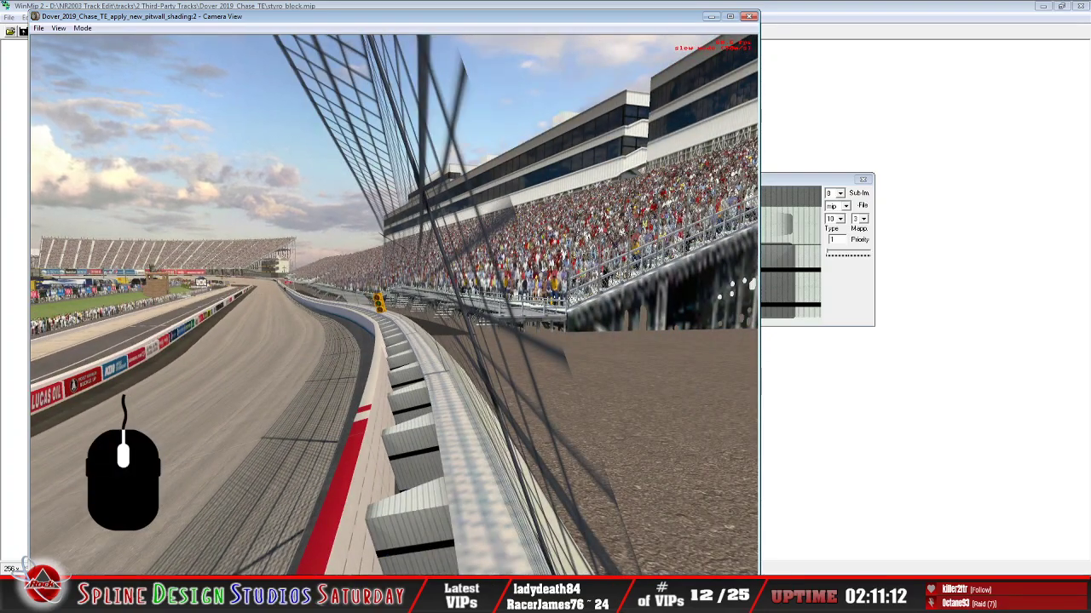
key(Up)
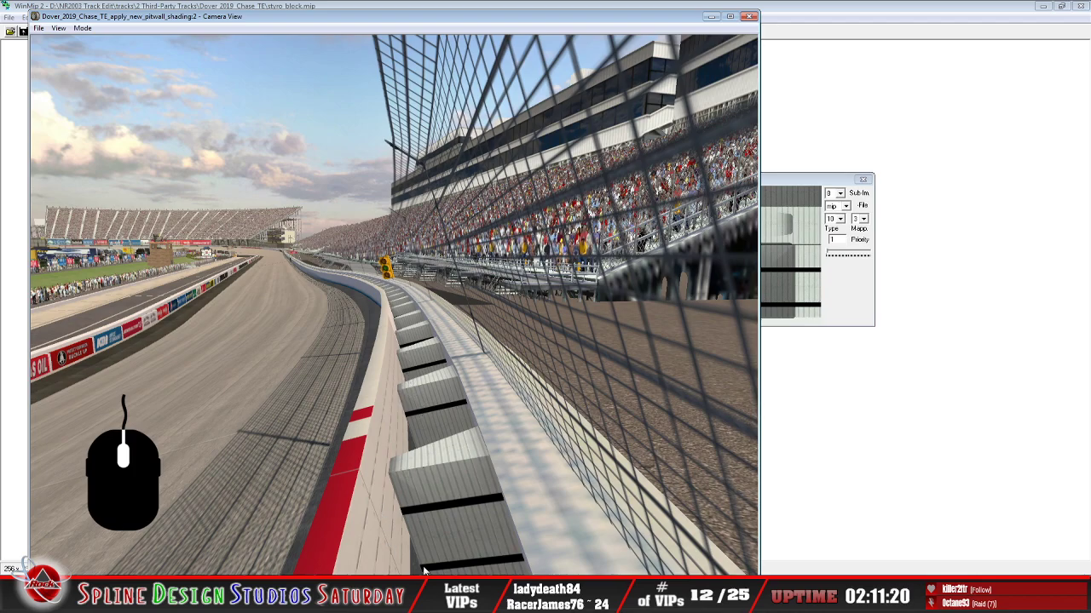
Open the W section properties for the outer wall in the track view, select the next section forward, and show them over the camera view
click(503, 573)
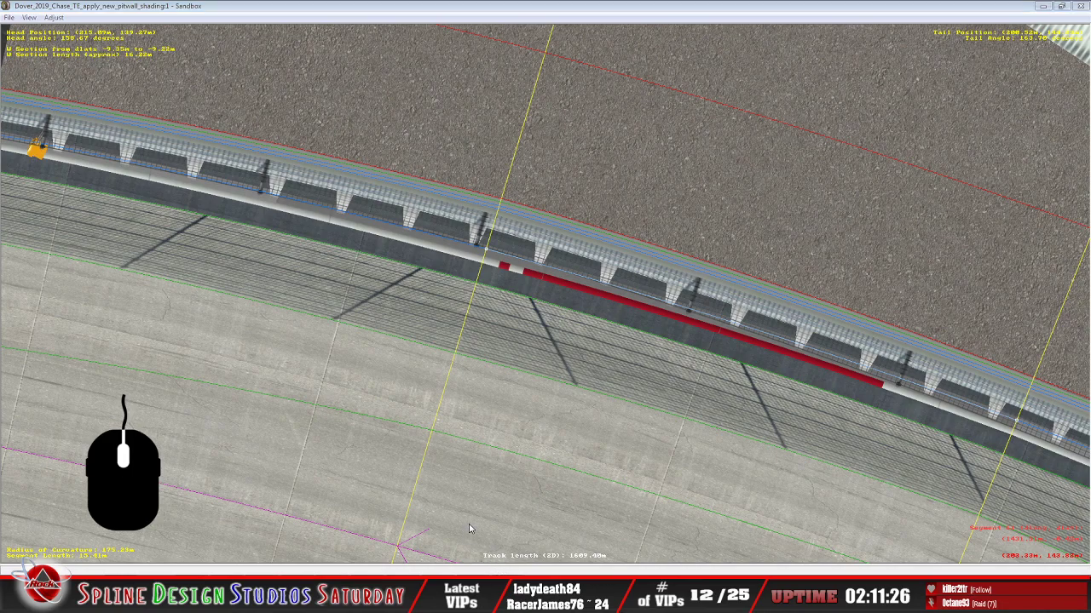
key(w)
click(270, 142)
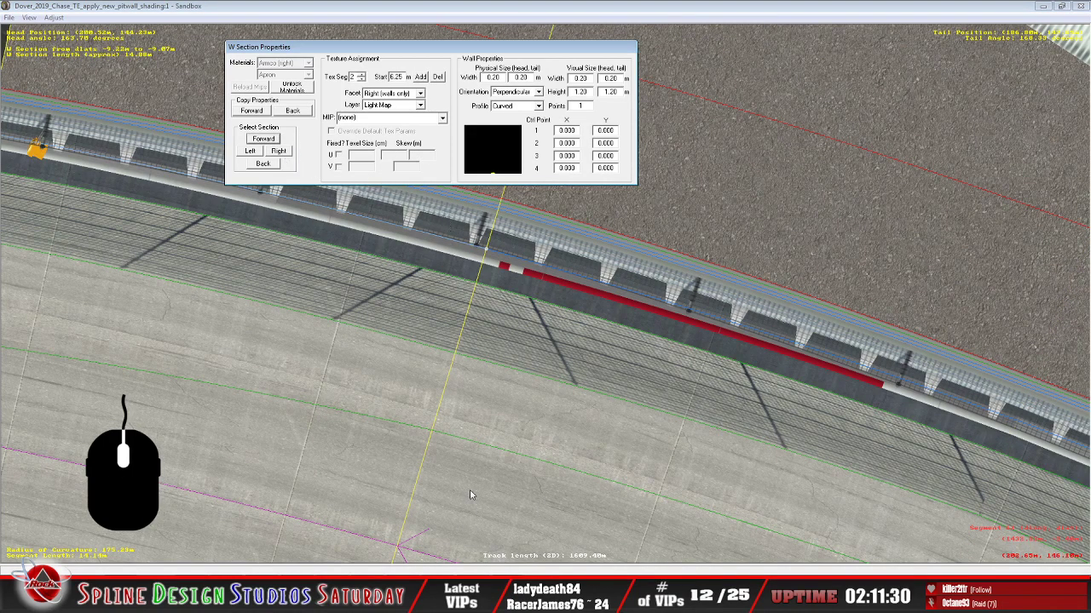
click(529, 549)
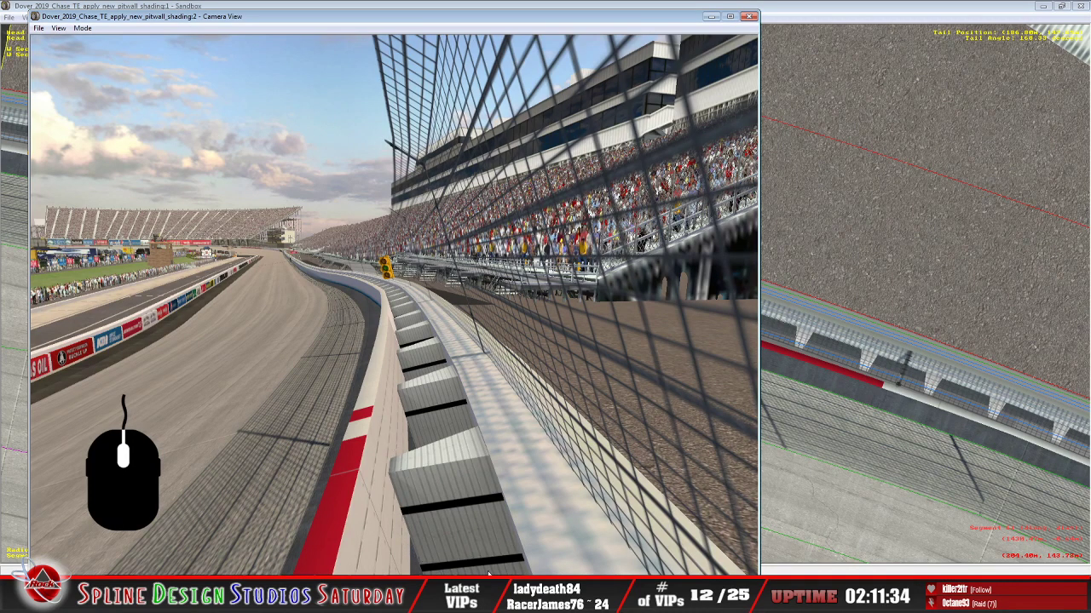
double_click(469, 537)
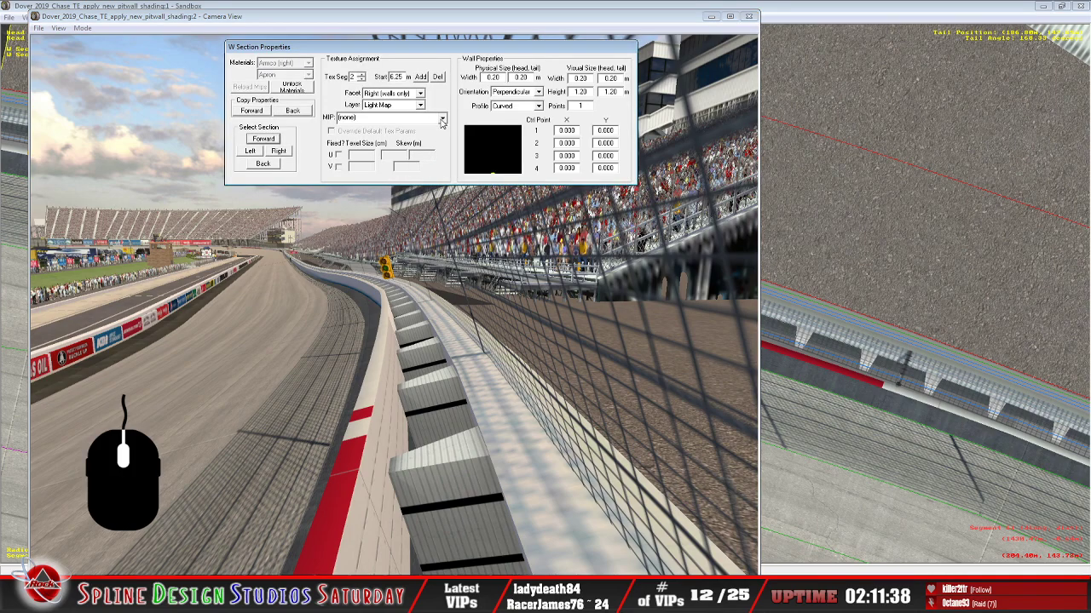
Set the light map of the wall's right facet to lm_wall_inside.mip on texture segment 1
click(361, 79)
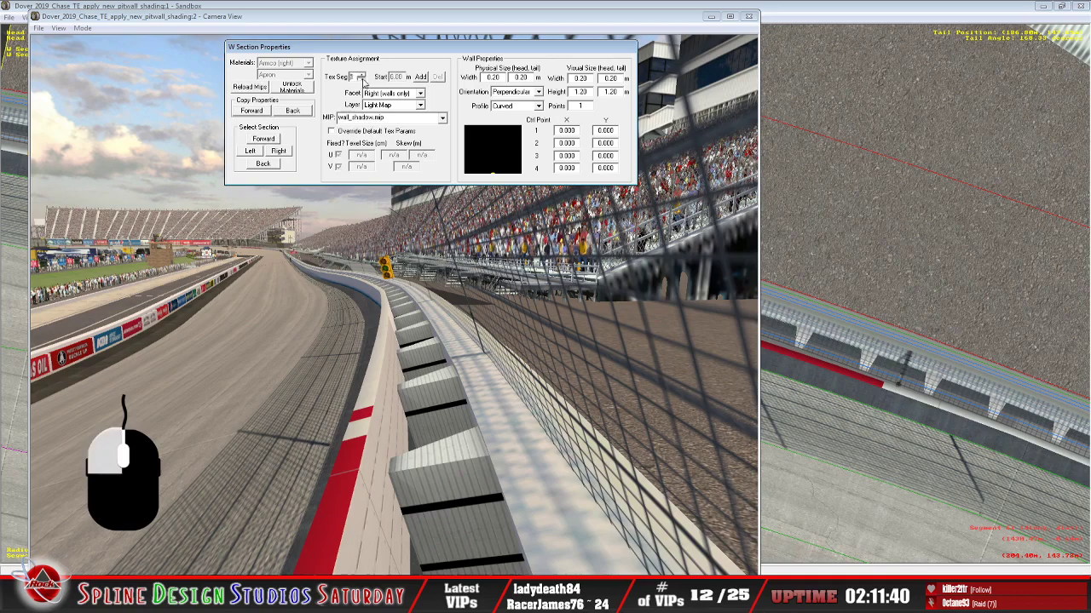
click(442, 119)
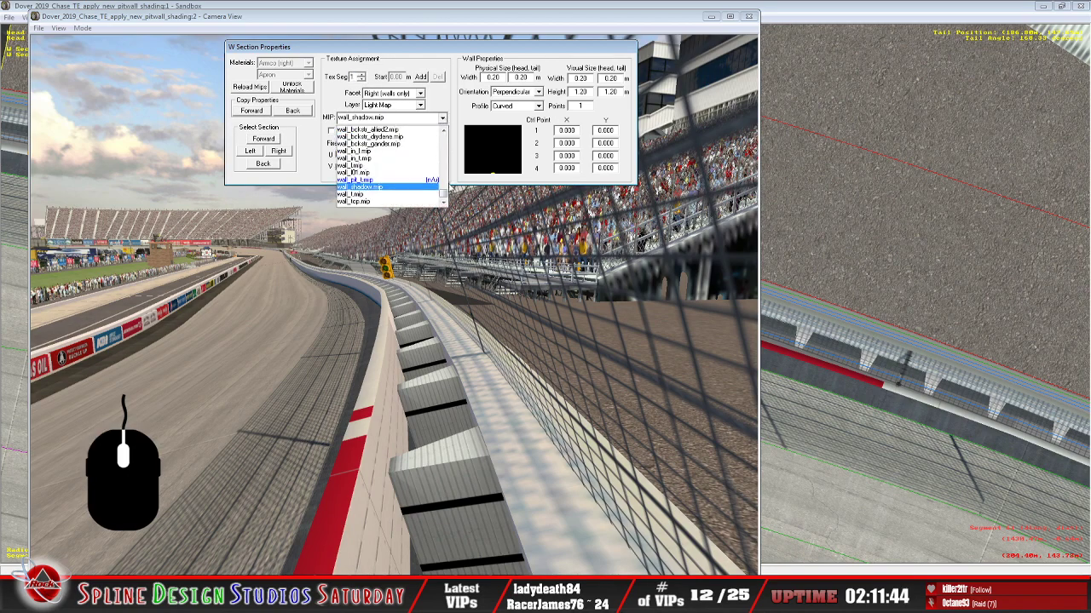
drag(443, 194, 444, 150)
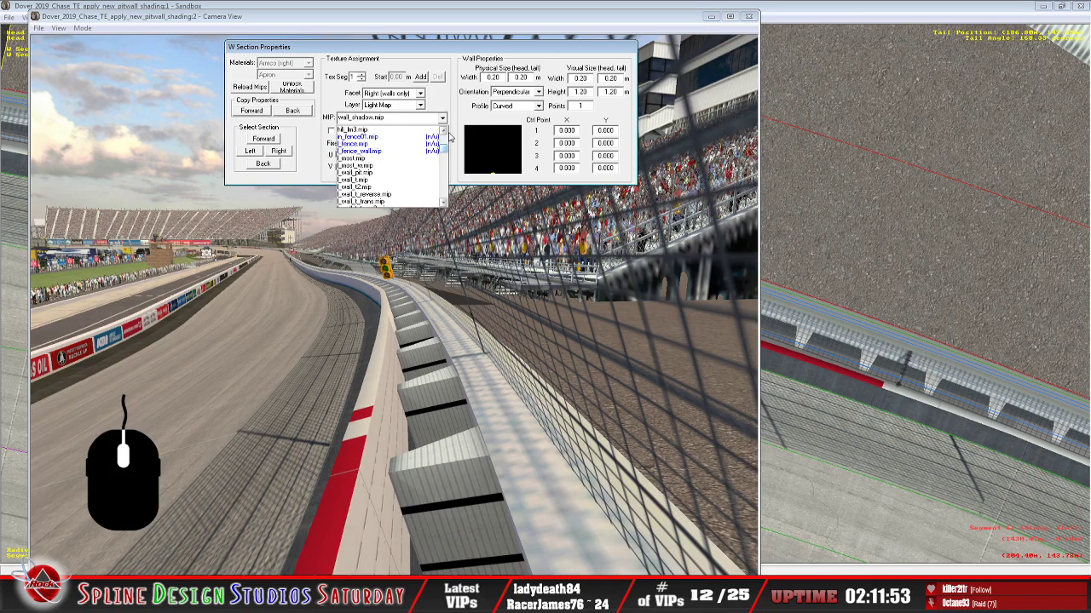
click(444, 130)
click(444, 130)
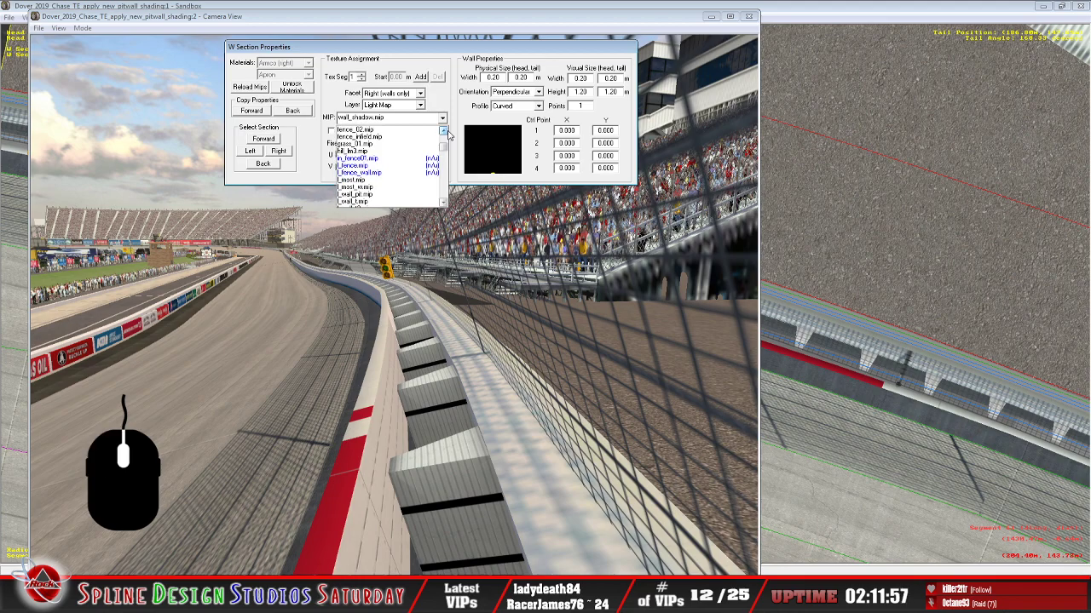
click(443, 203)
click(443, 203)
click(443, 203)
click(443, 203)
click(443, 203)
click(443, 203)
click(443, 202)
click(407, 188)
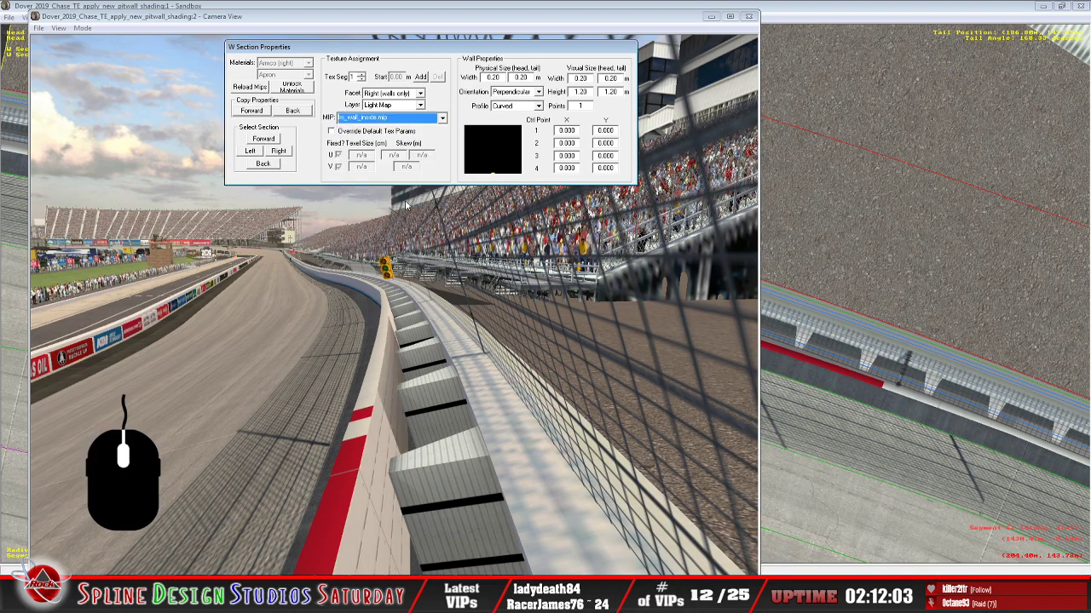
Return the camera view to Slew Mode and inspect the inner face of the outer wall beside the styro blocks
click(87, 29)
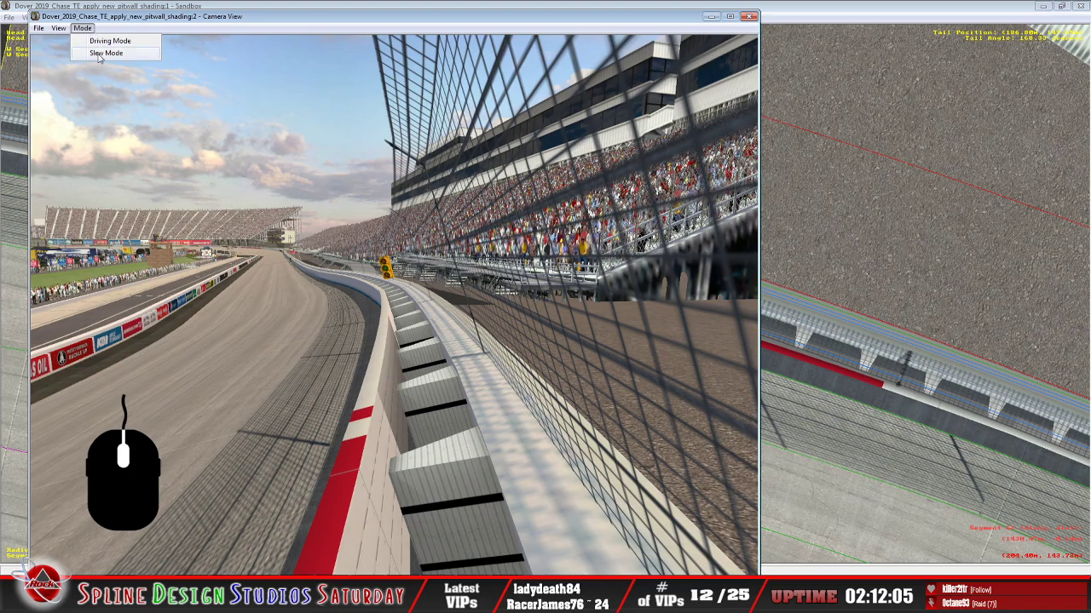
click(98, 53)
click(394, 305)
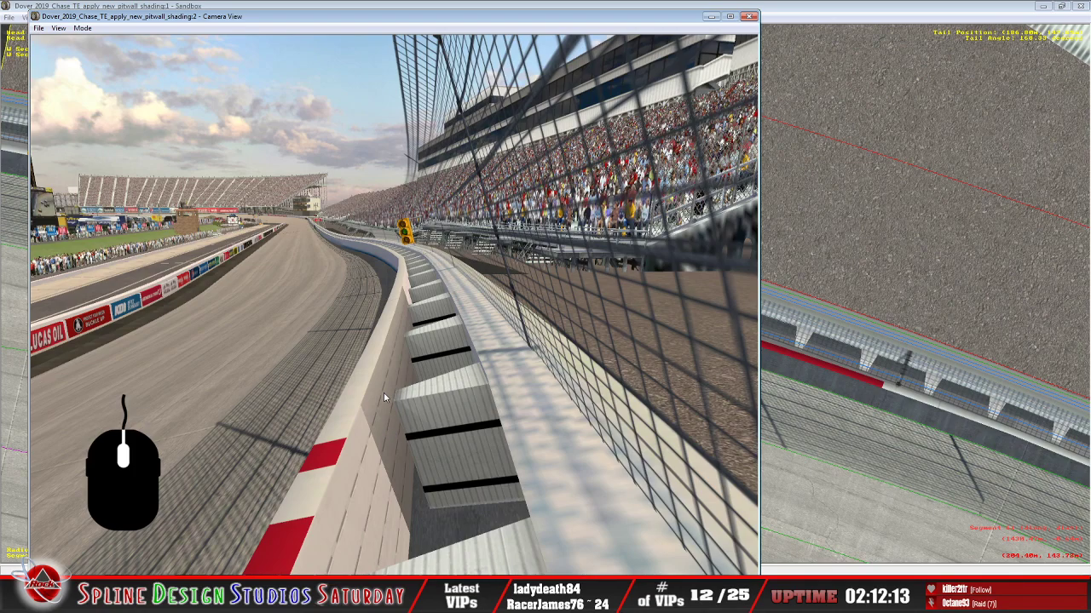
Switch to Paint Shop Pro, undo the layer merge on lm_wall_inside, and set Layer1's opacity to 40
key(alt+Tab)
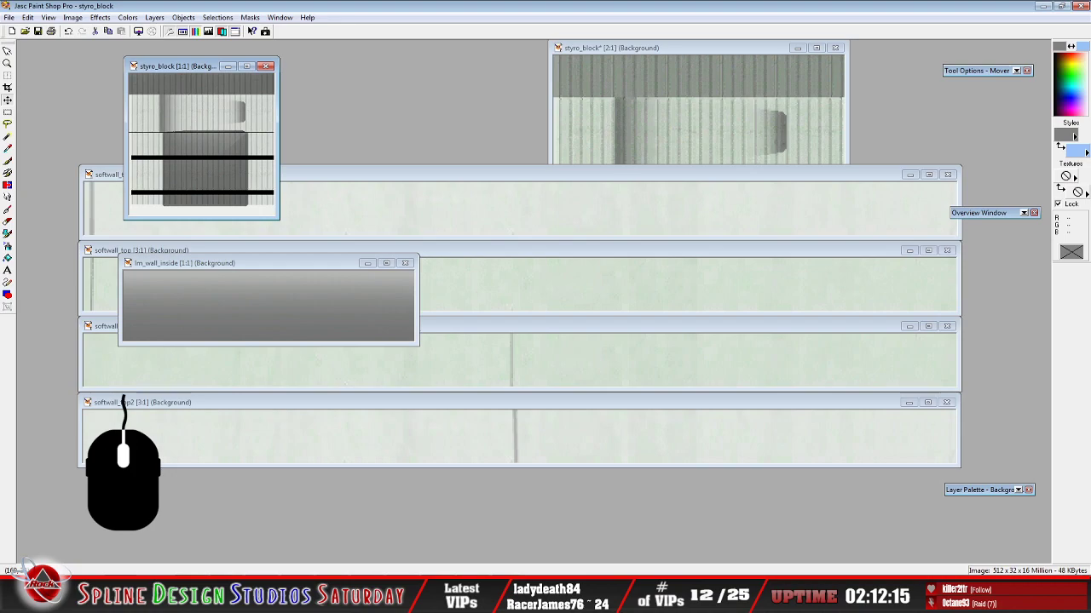
click(205, 269)
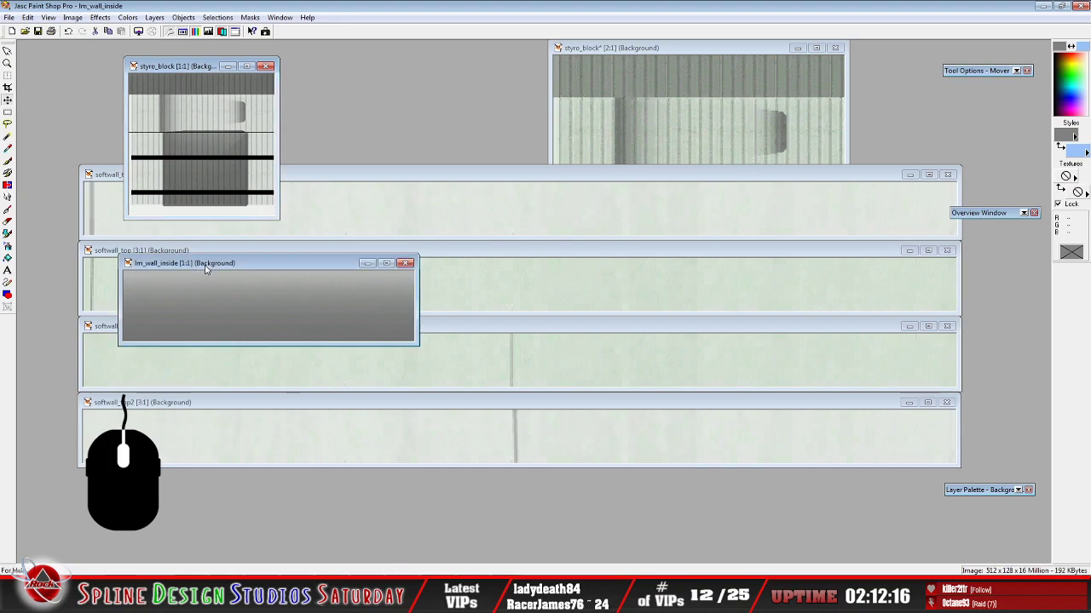
click(72, 32)
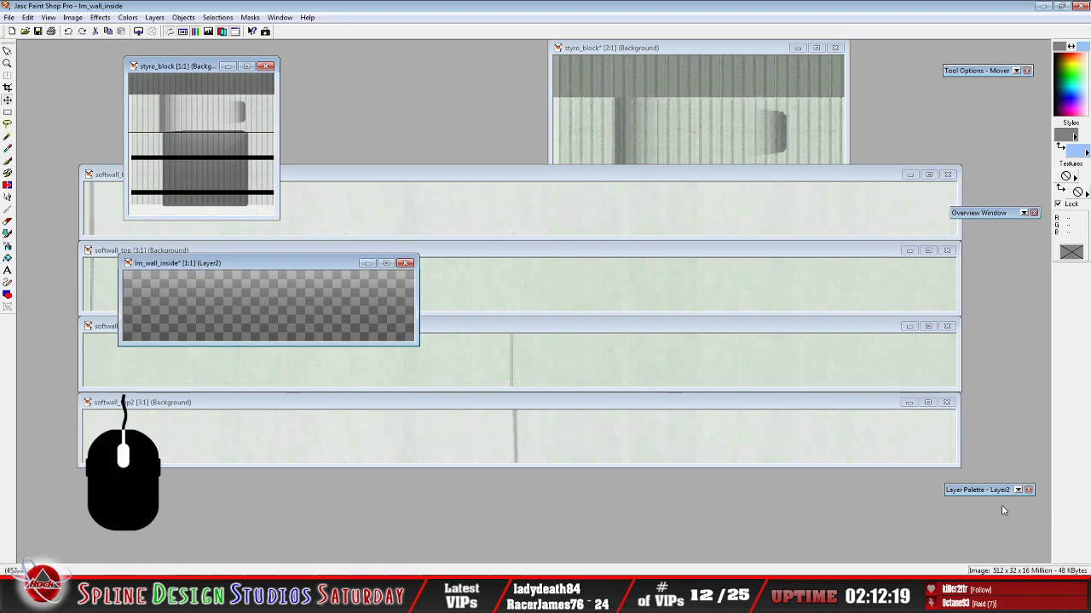
mouse_move(979, 493)
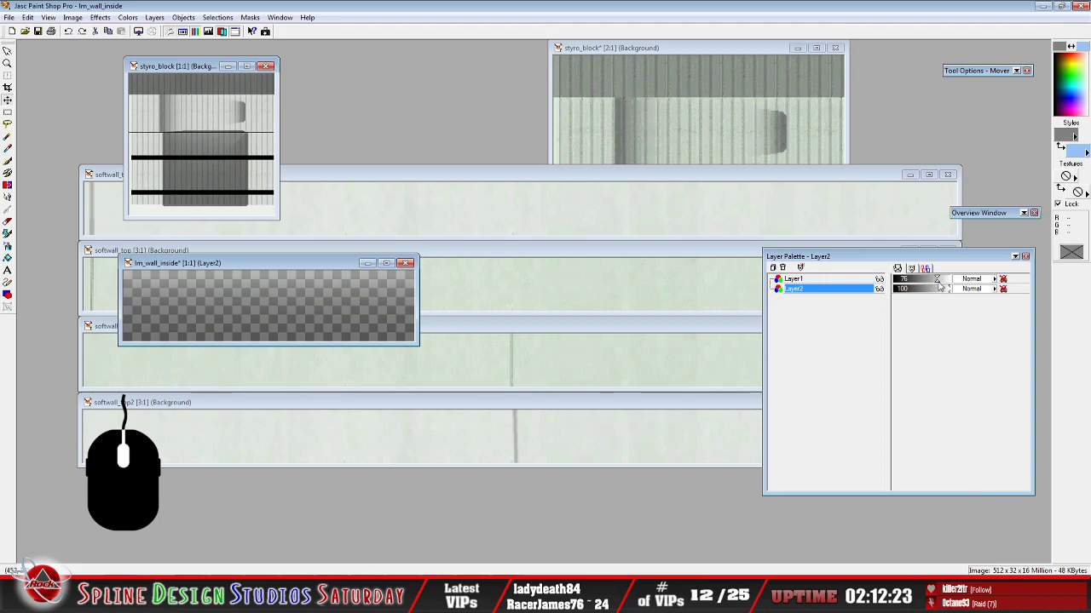
drag(937, 281, 918, 284)
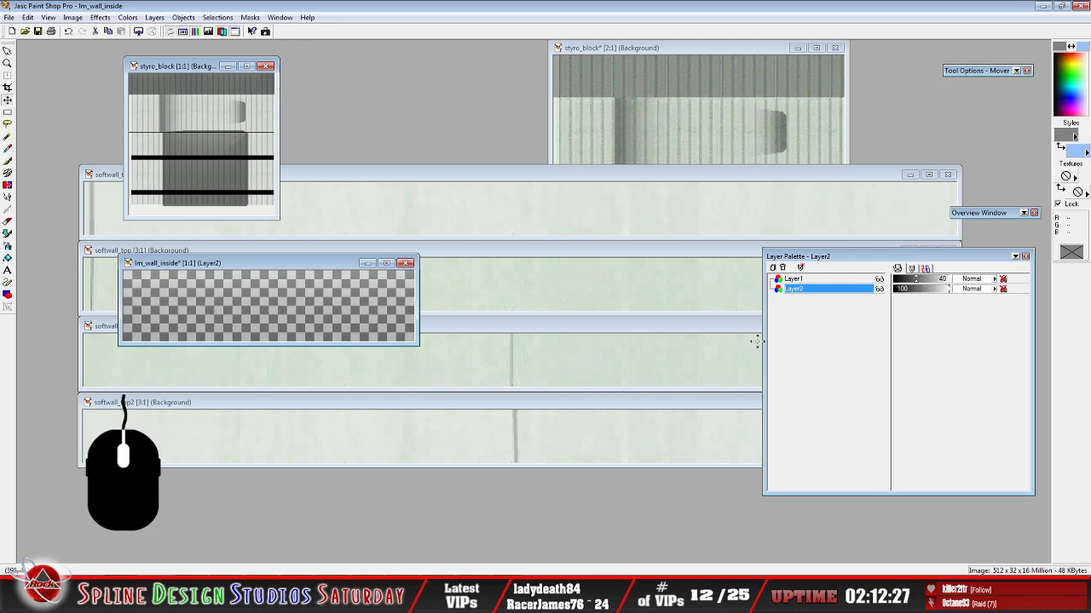
Flatten all layers of lm_wall_inside and save the image over the existing lm_wall_inside bitmap in the trackmat folder
click(155, 17)
mouse_move(213, 138)
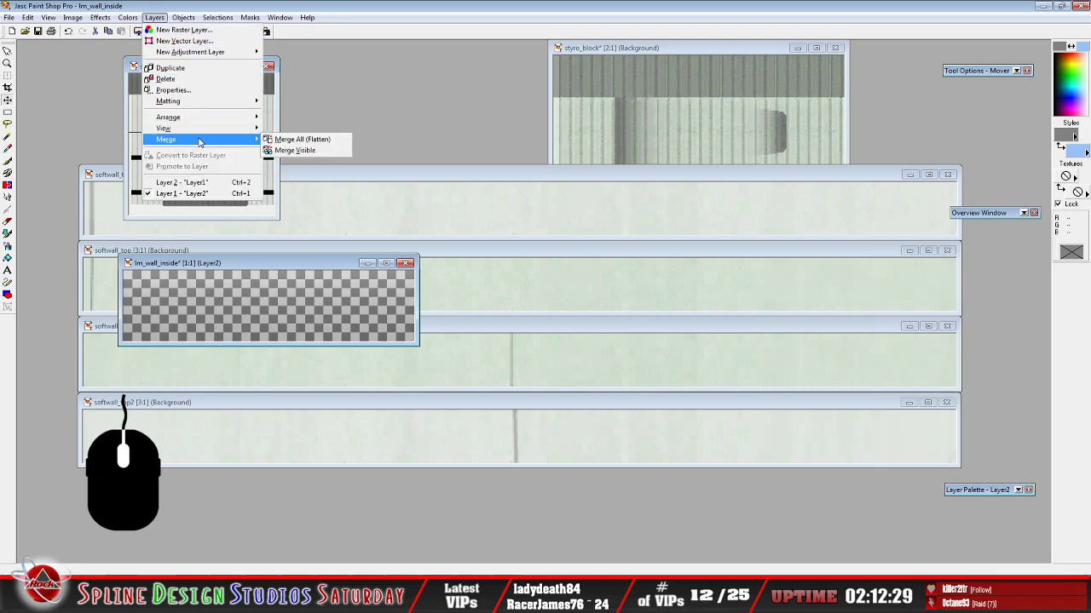
click(298, 140)
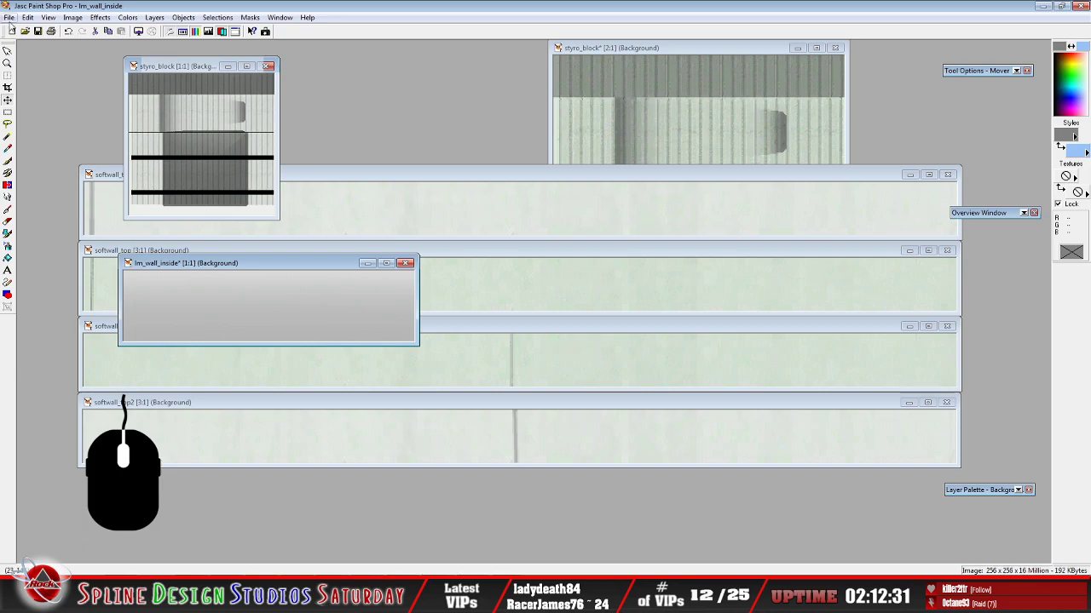
click(9, 17)
click(34, 103)
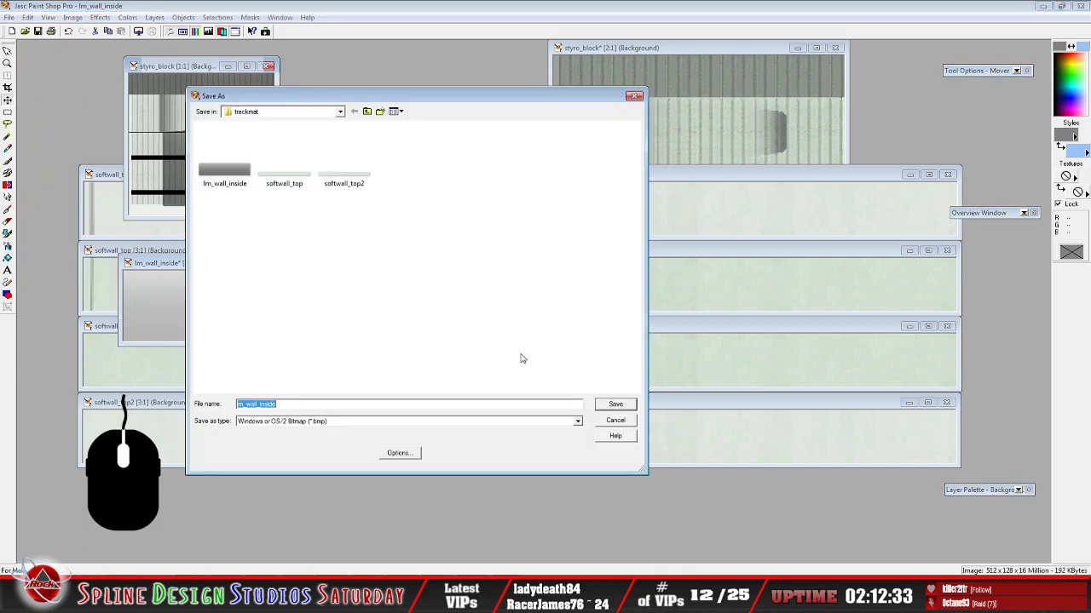
click(615, 405)
click(578, 299)
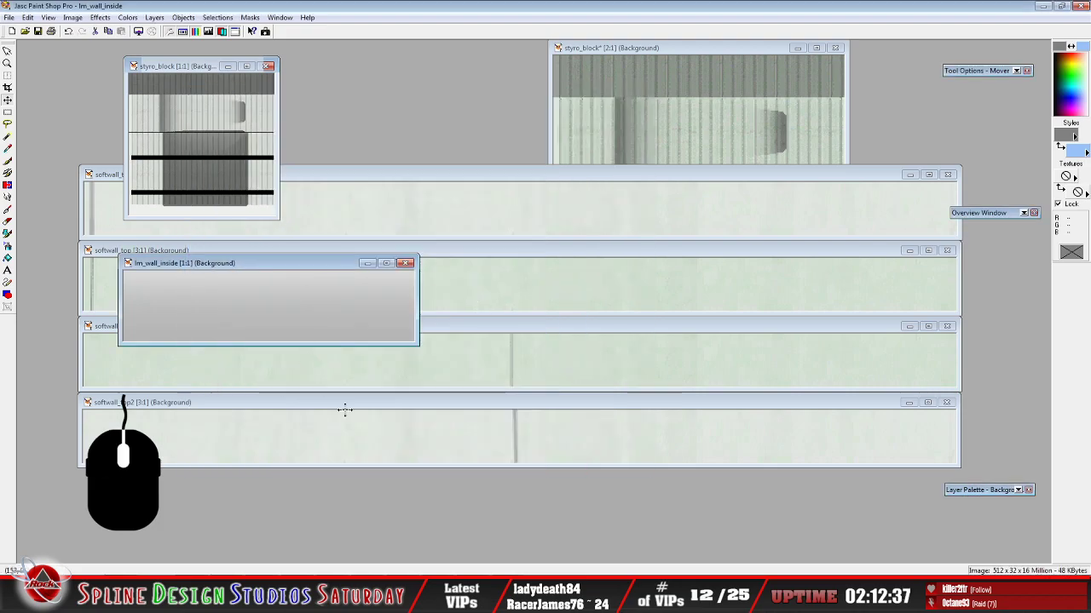
key(alt+Tab)
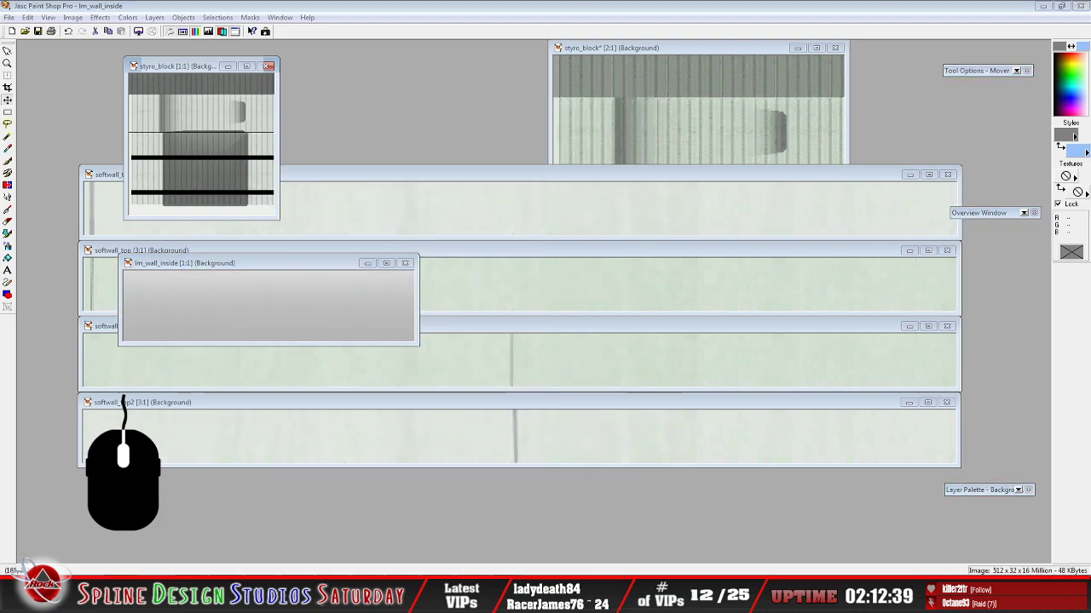
Switch to WinMip 2 and close the old lm_wall_inside.mip image
click(477, 597)
click(148, 62)
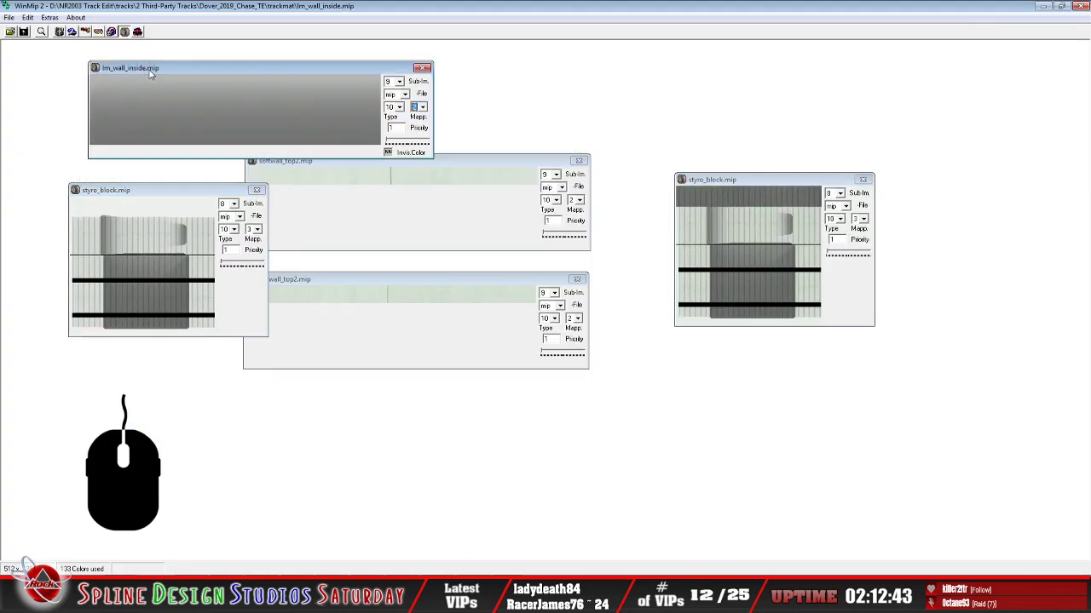
click(8, 17)
click(28, 43)
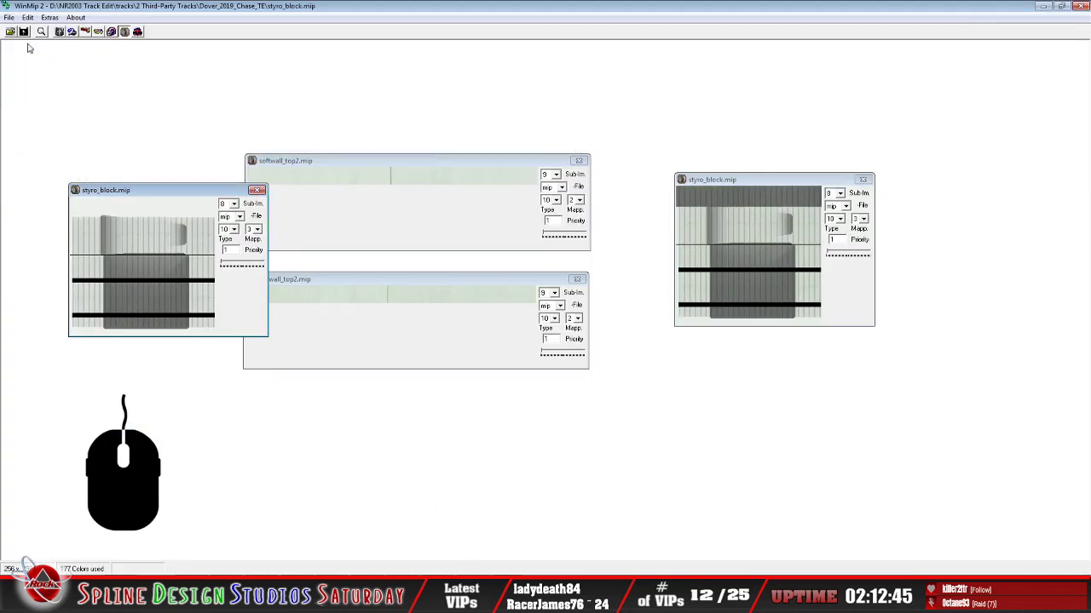
Open the lm_wall_inside bitmap from the Dover_2019_Chase_TE trackmat folder
click(10, 32)
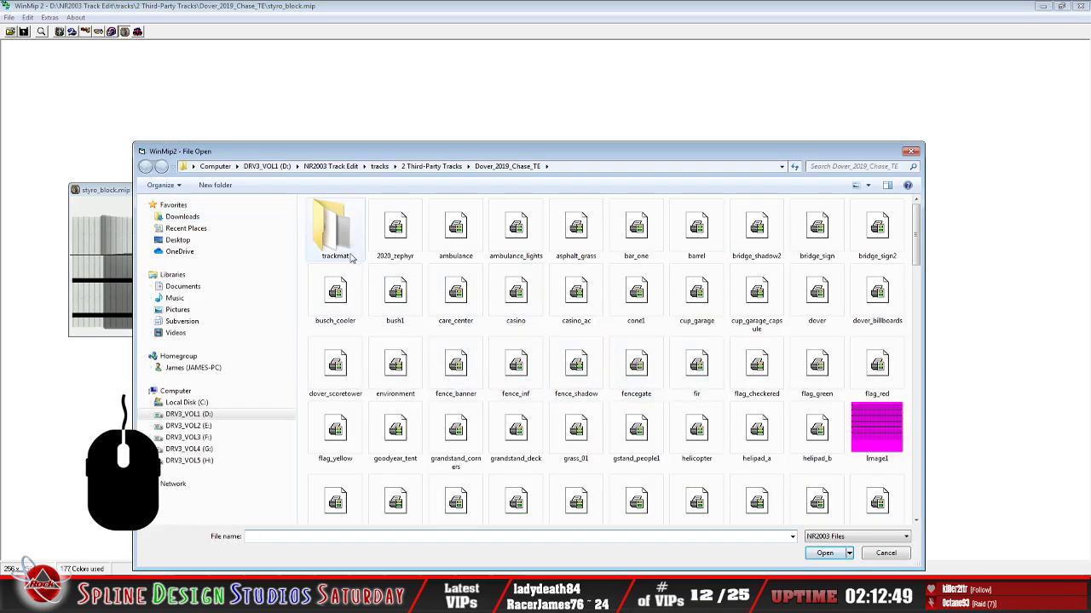
double_click(333, 243)
click(755, 367)
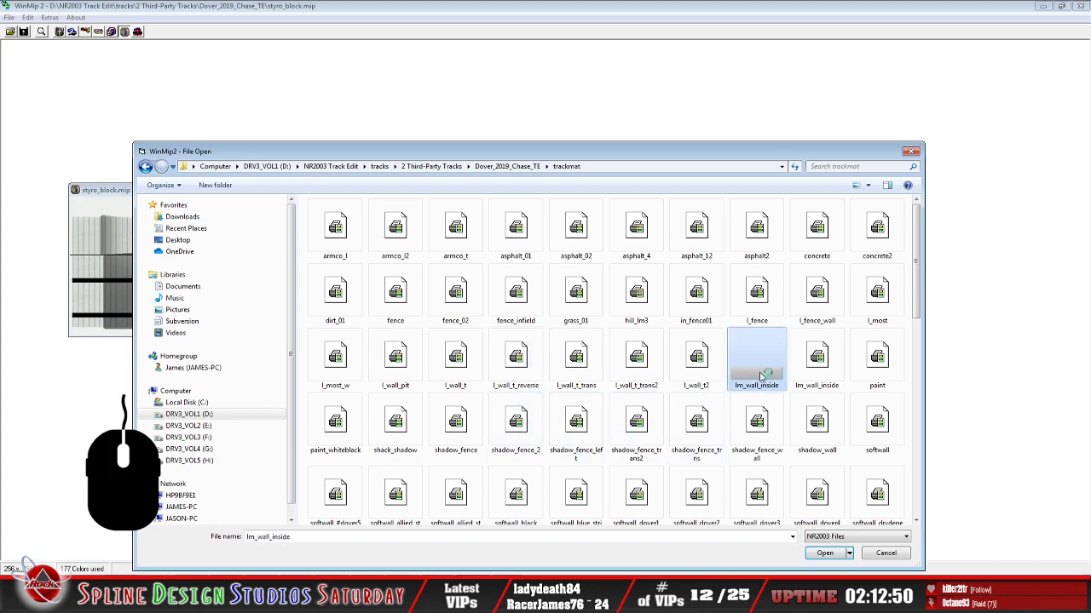
click(820, 553)
Convert lm_wall_inside from bmp to mip format and set its mapping to 2
click(395, 214)
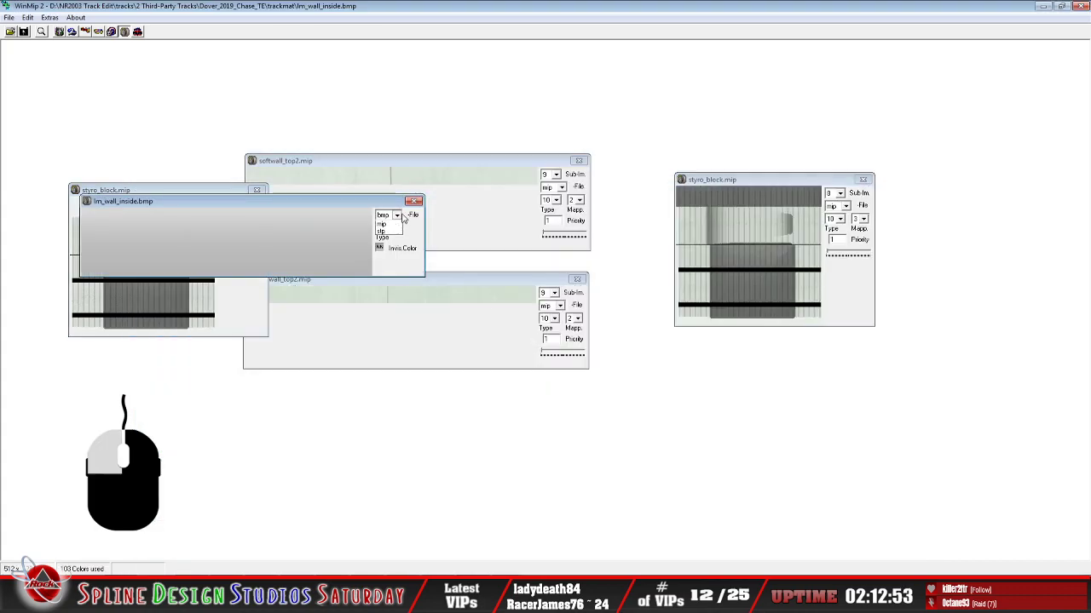
click(398, 240)
click(413, 240)
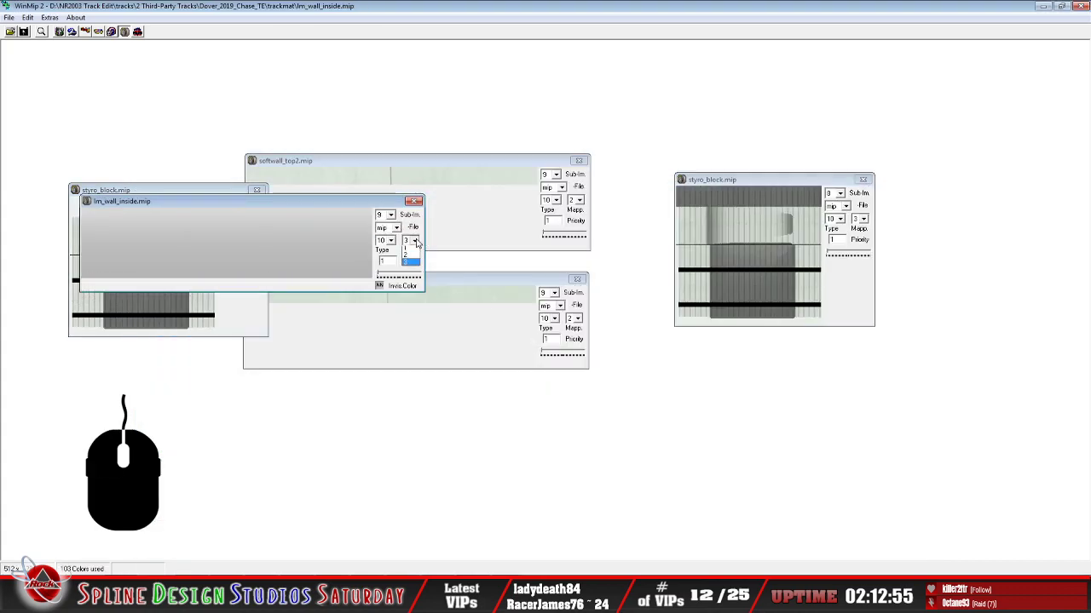
click(408, 257)
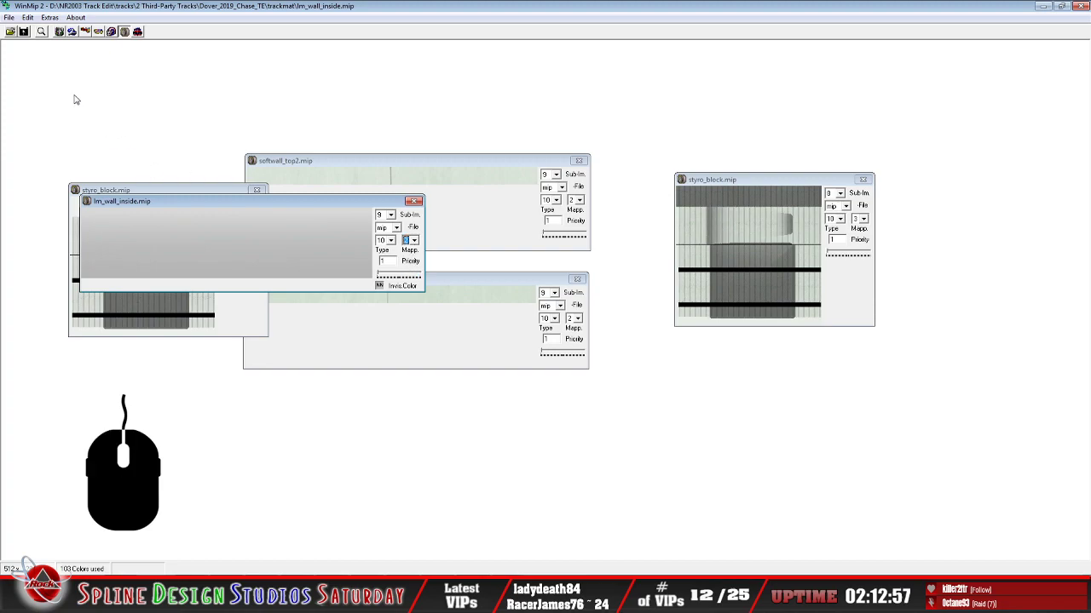
Save lm_wall_inside as a mip file over the existing one in the trackmat folder, and close the image
click(8, 17)
click(34, 54)
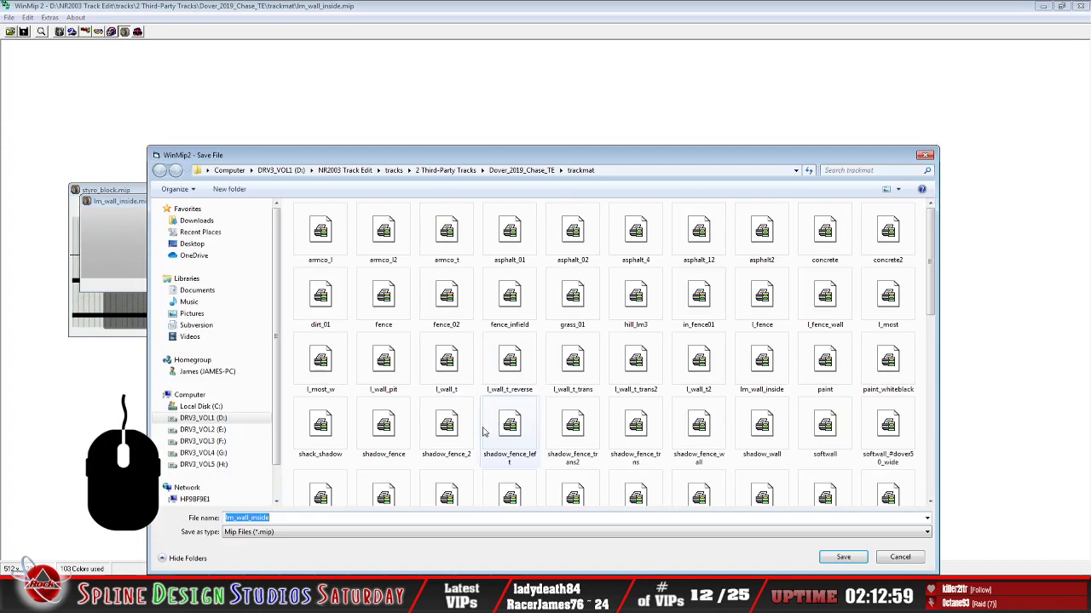
click(388, 518)
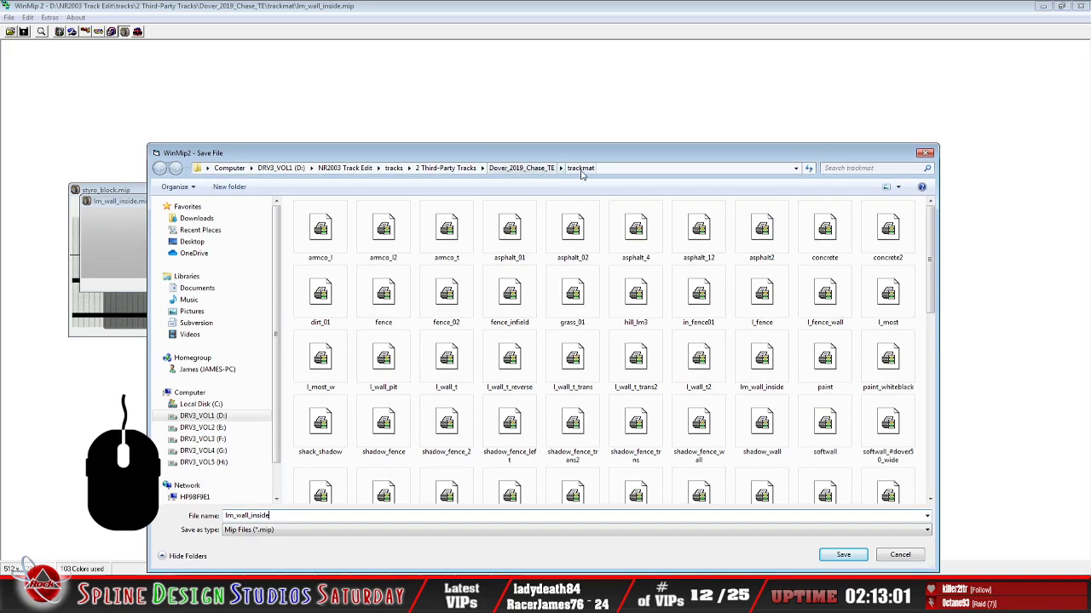
click(841, 555)
click(534, 331)
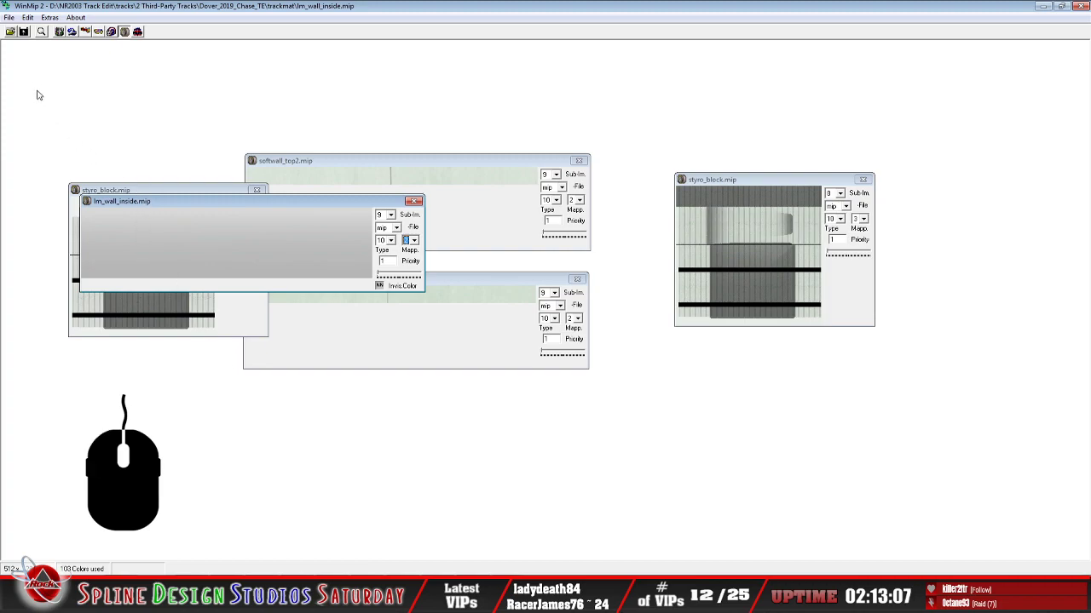
click(9, 17)
click(25, 43)
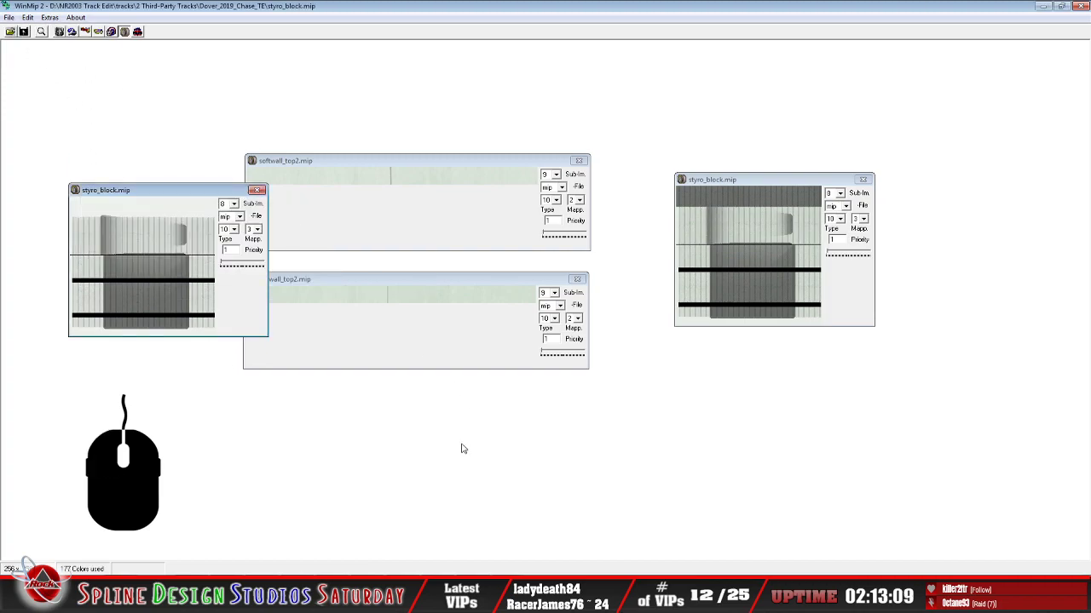
Switch to the Dover track's Camera View with W Section Properties and reload the mips
click(527, 597)
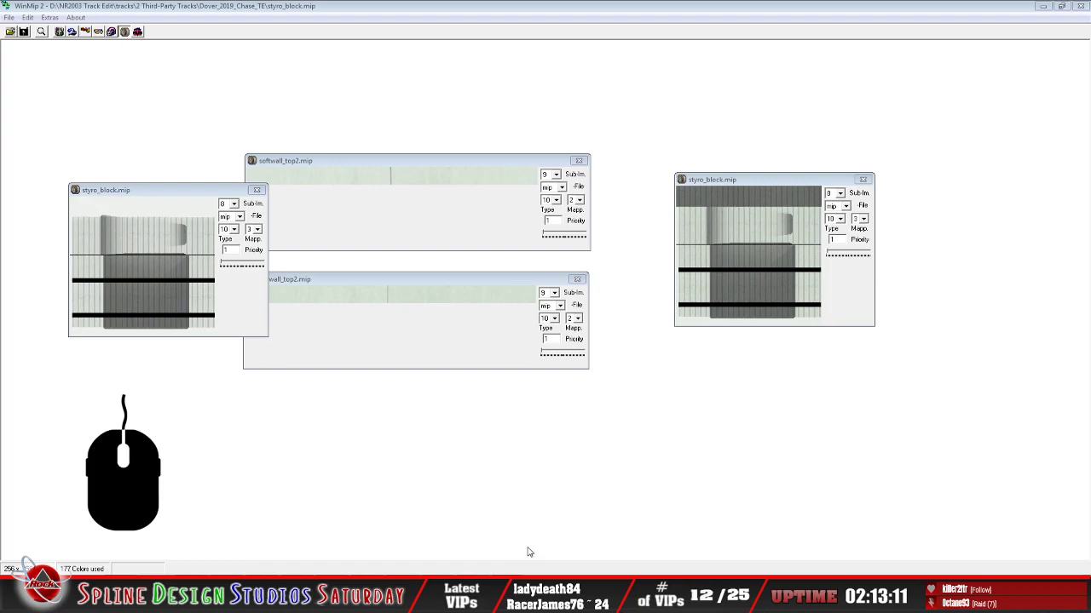
click(529, 552)
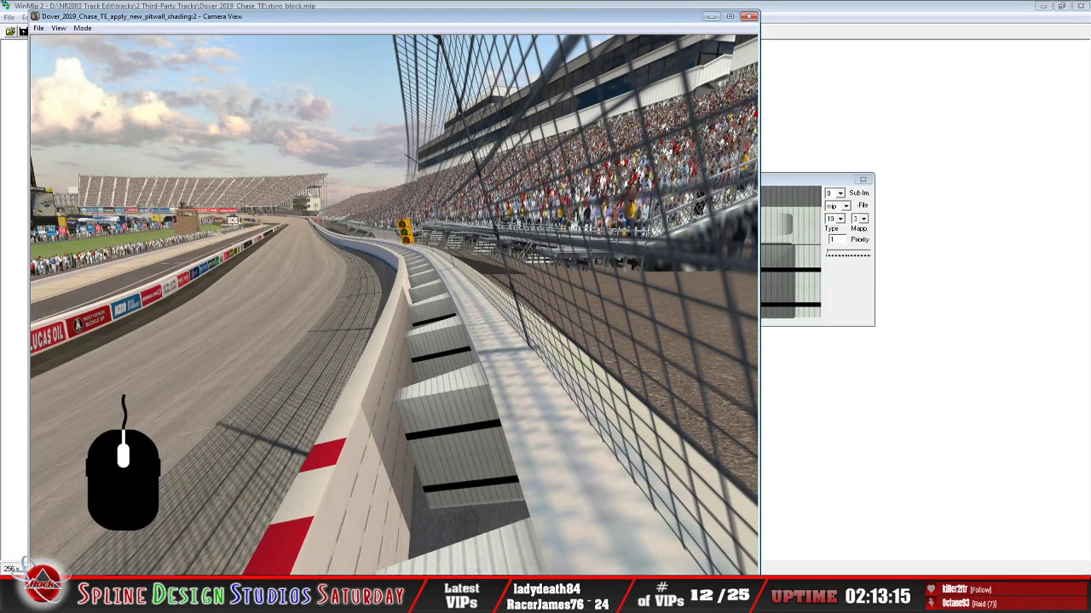
click(511, 596)
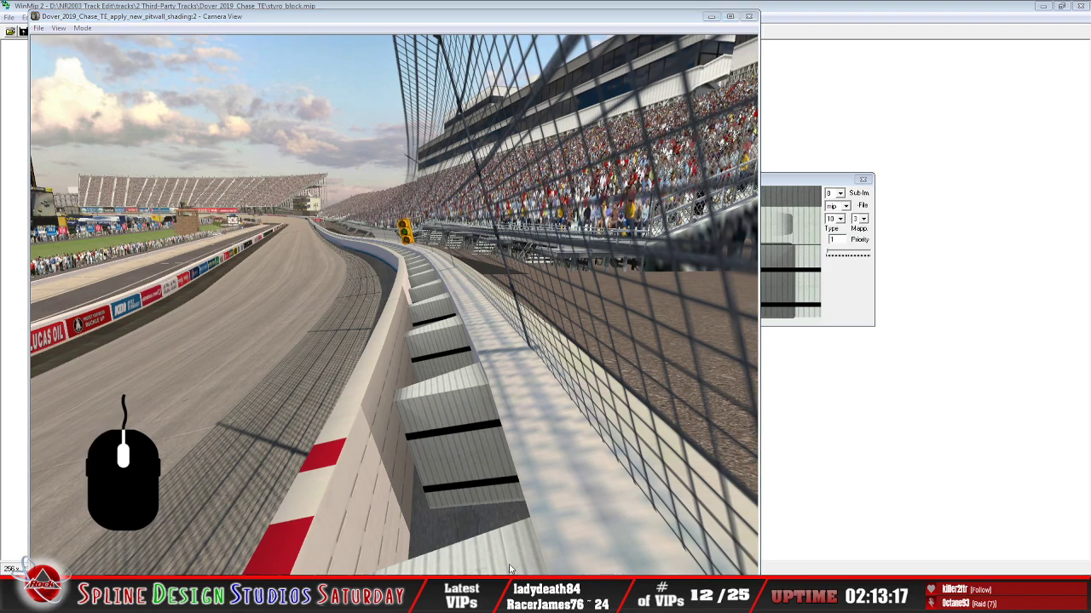
click(500, 520)
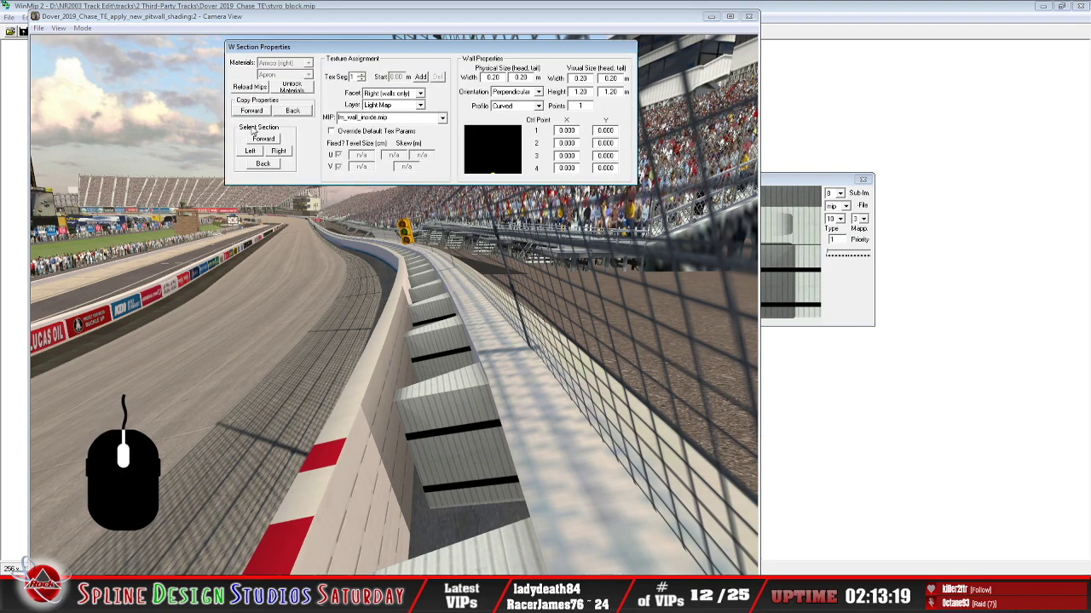
click(250, 87)
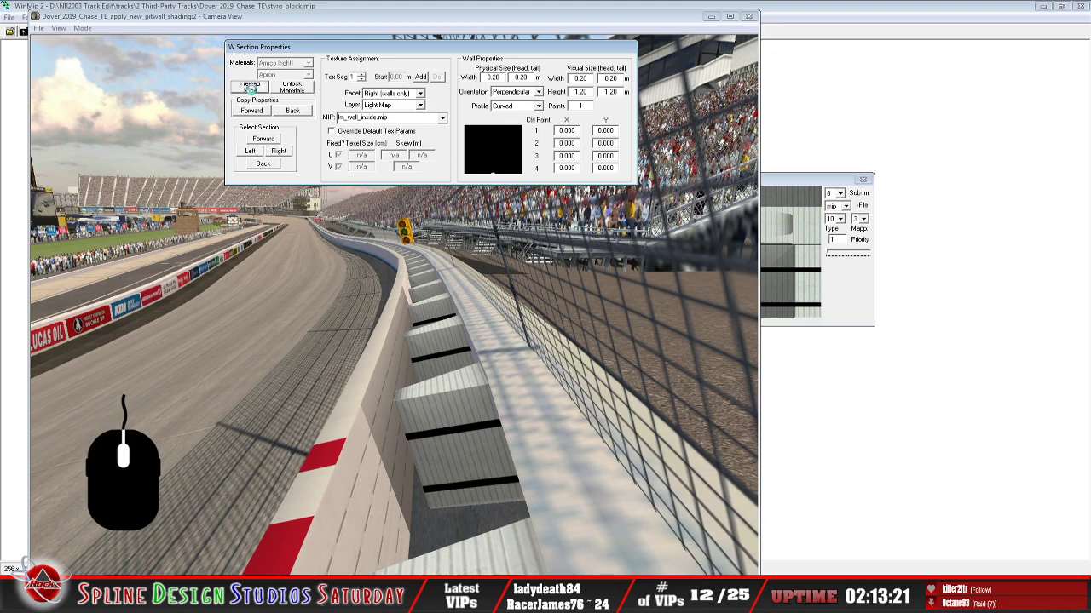
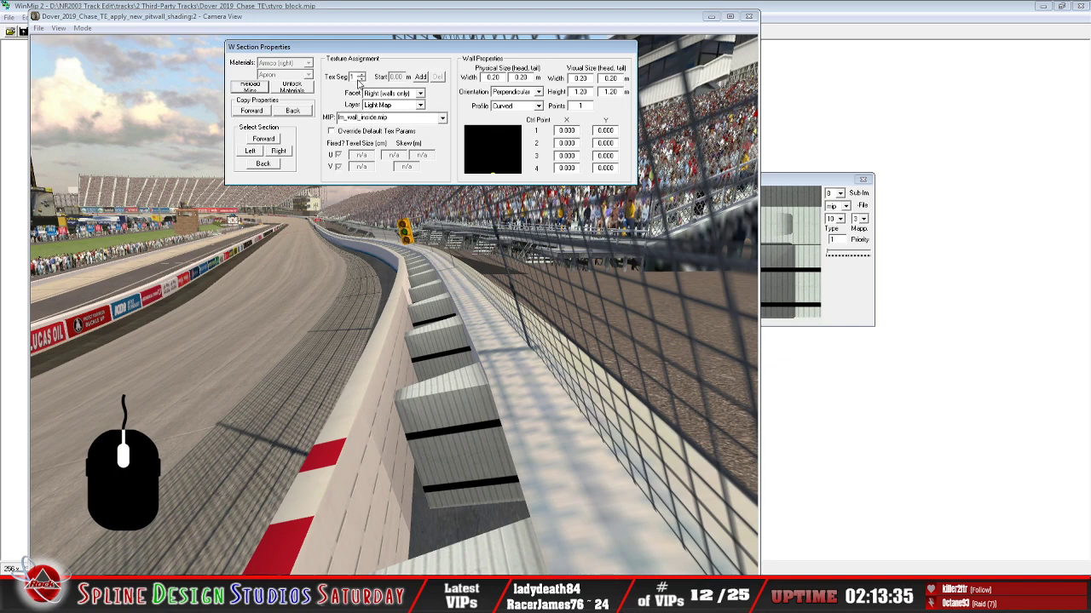
Select the previous wall section and set its right facet's light map to lm_wall_inside.mip on texture segment 1
click(264, 167)
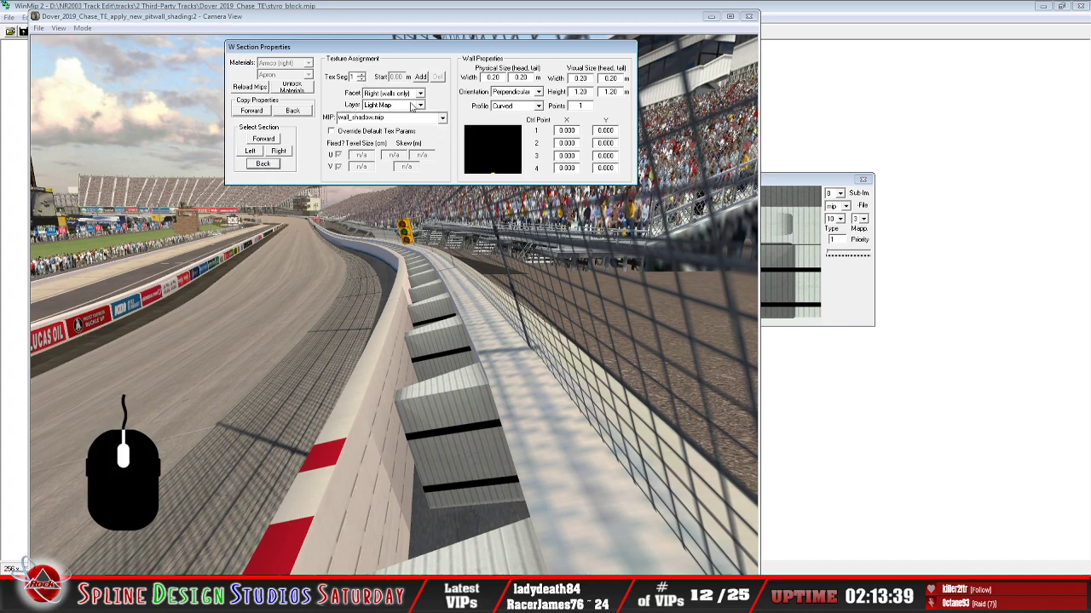
click(443, 120)
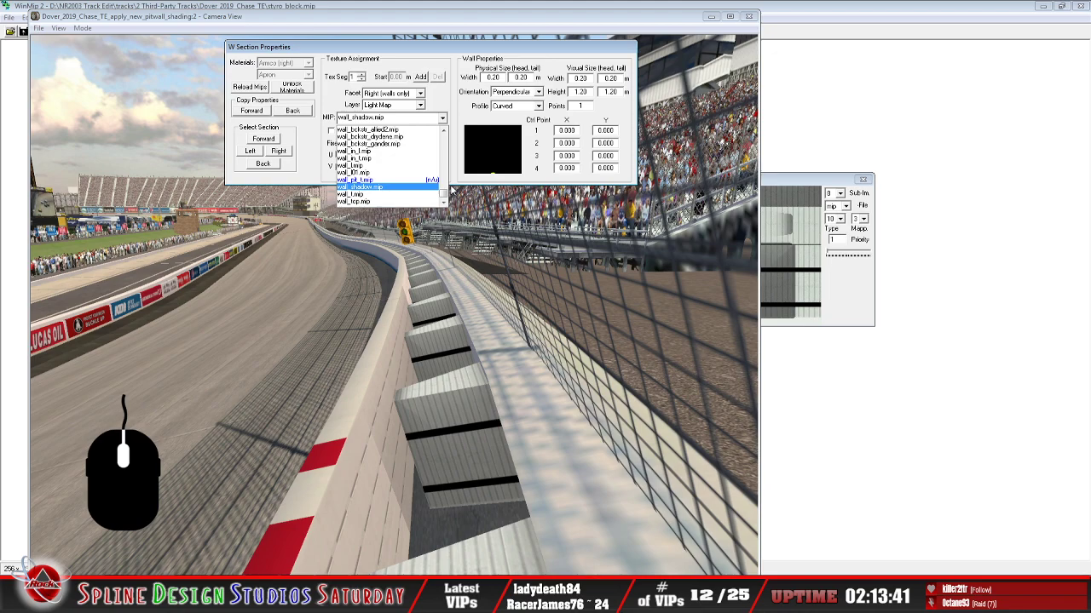
drag(444, 196, 444, 159)
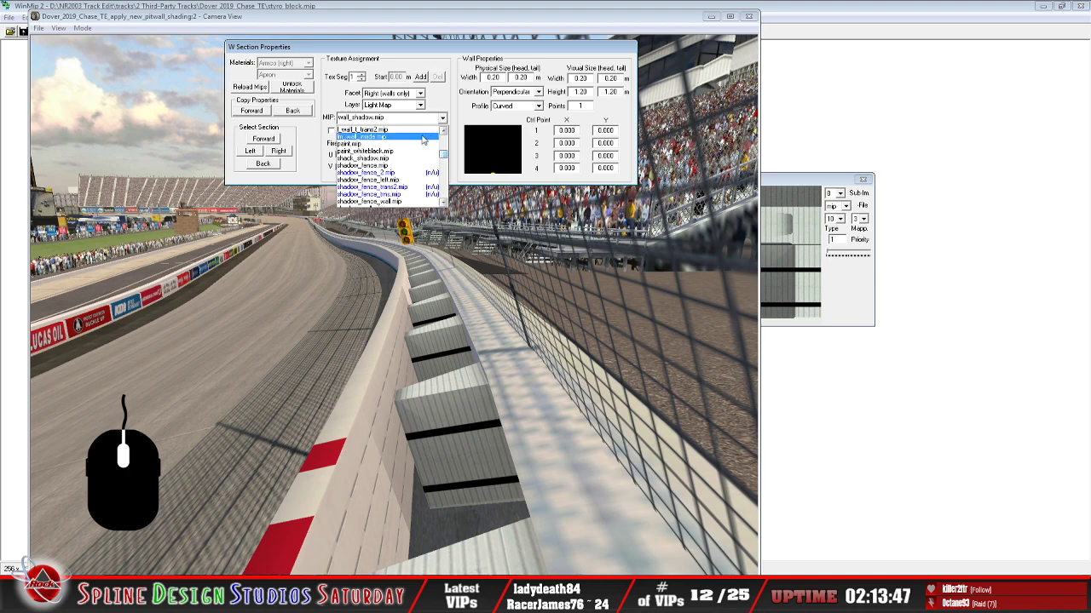
click(422, 139)
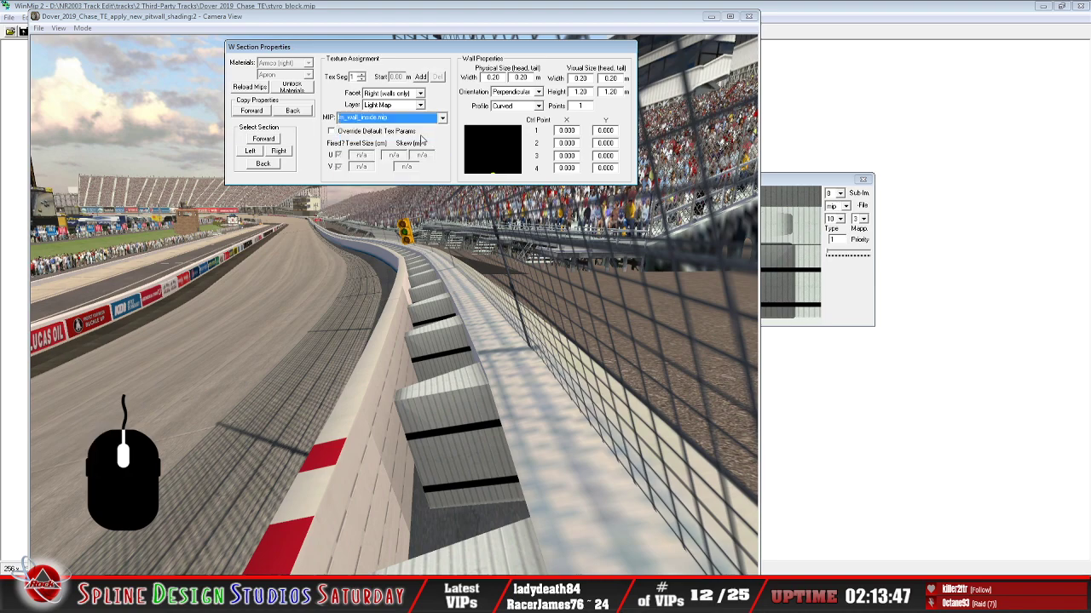
Set the right facet's light map to lm_wall_inside.mip on texture segment 2 of the same wall section
click(361, 74)
click(443, 118)
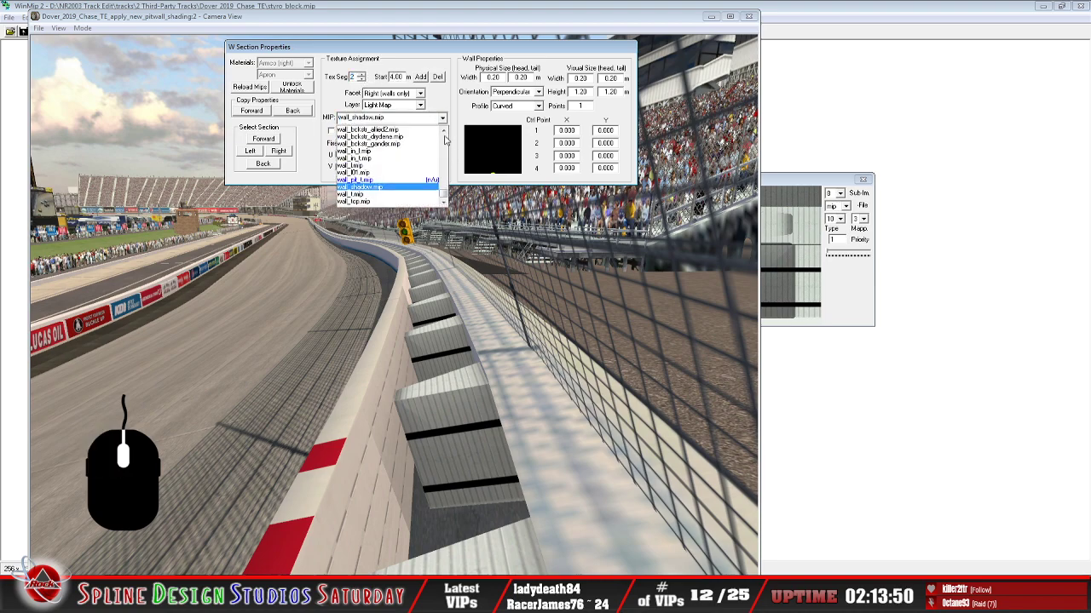
click(444, 132)
click(444, 131)
click(444, 132)
drag(444, 135, 444, 135)
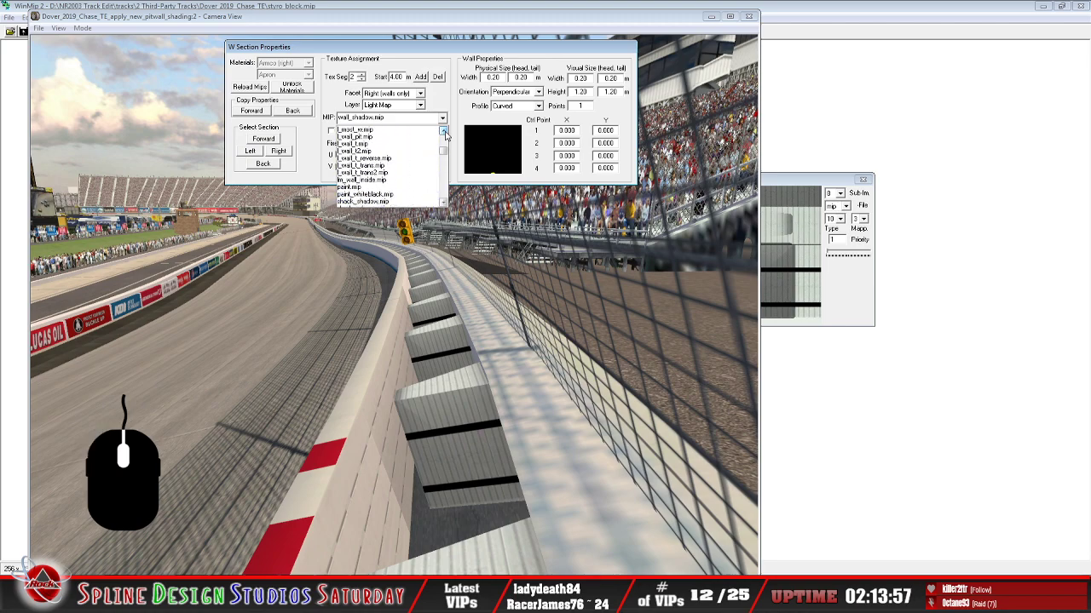
click(421, 181)
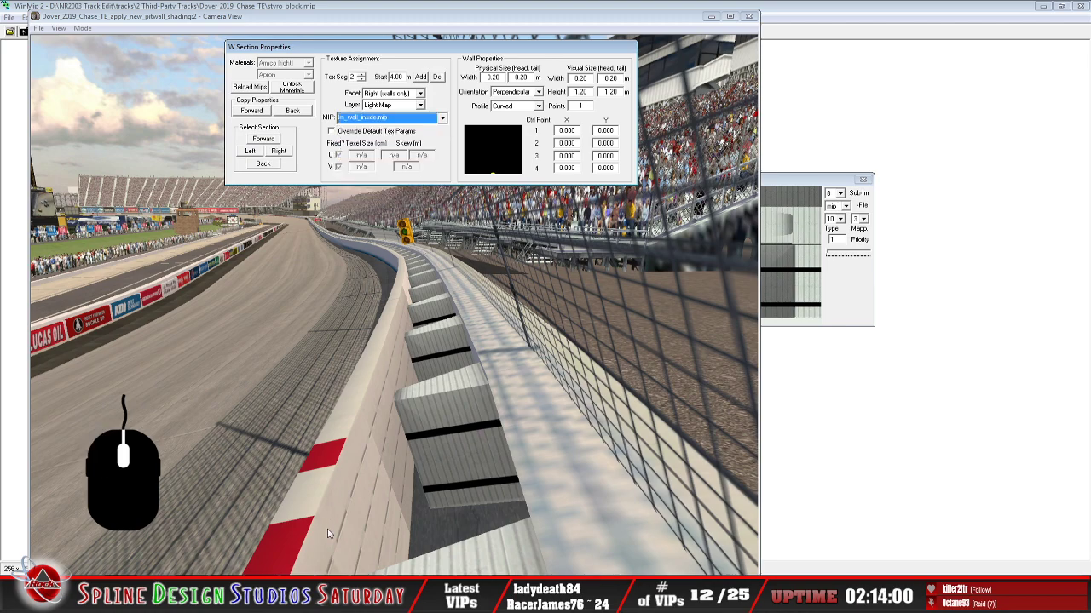
Set the right facet's light map to lm_wall_inside.mip on texture segment 3 of the same wall section
click(361, 74)
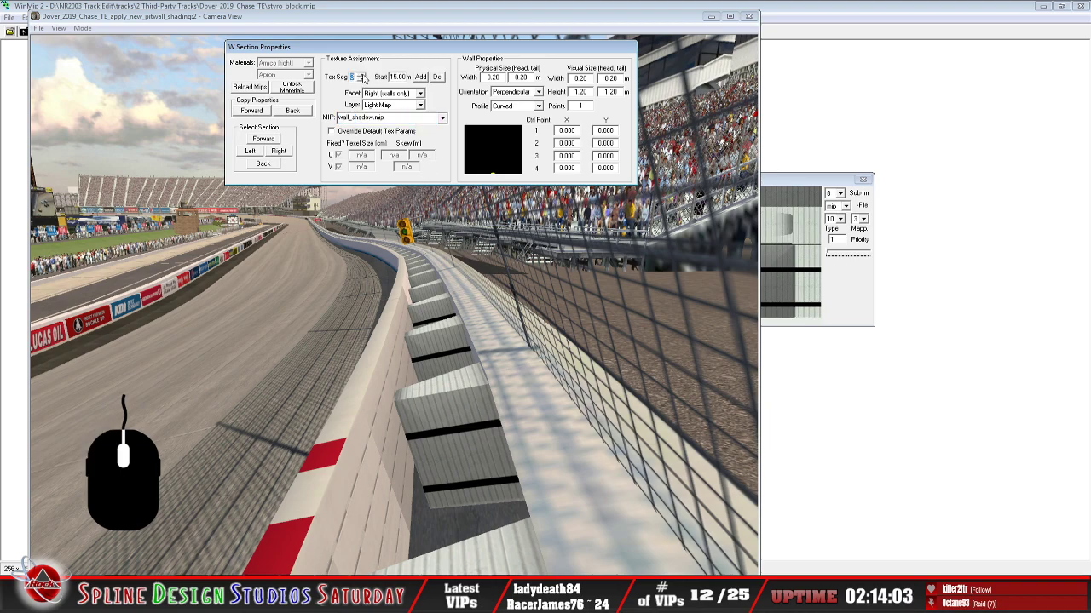
click(442, 118)
click(444, 132)
drag(444, 132, 444, 132)
click(444, 132)
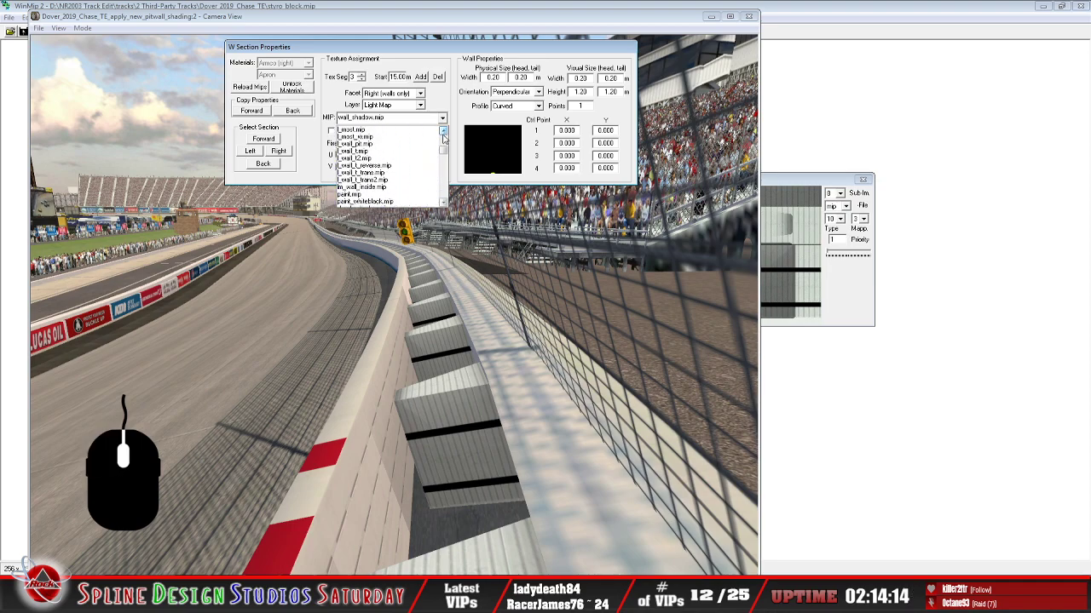
click(414, 187)
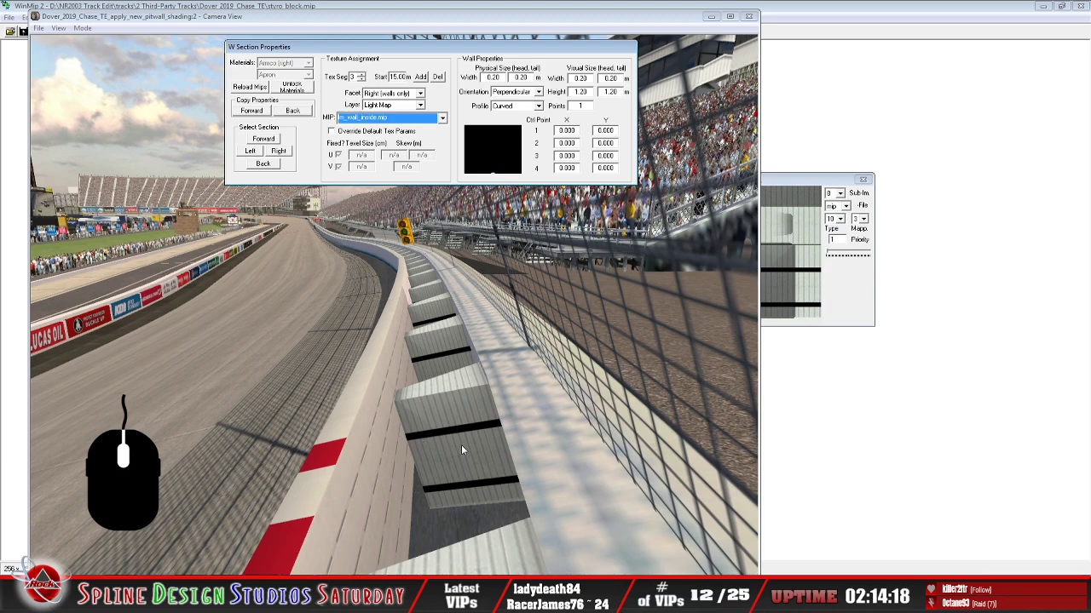
Move around the track in Slew Mode and examine the shading of the outer wall's inner face beside the styro blocks
click(85, 29)
click(115, 51)
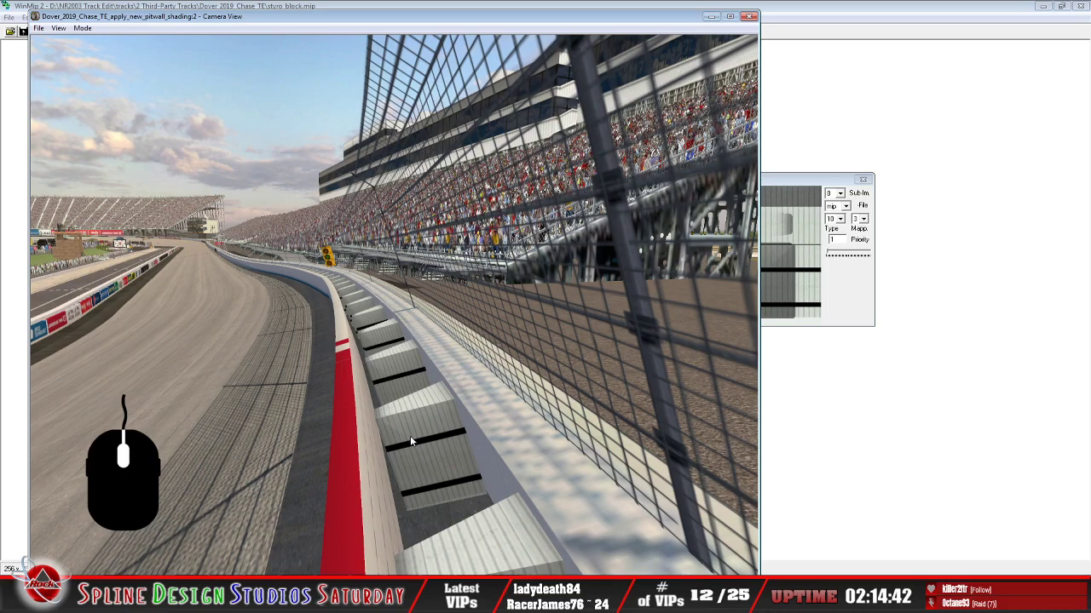
click(82, 28)
click(106, 55)
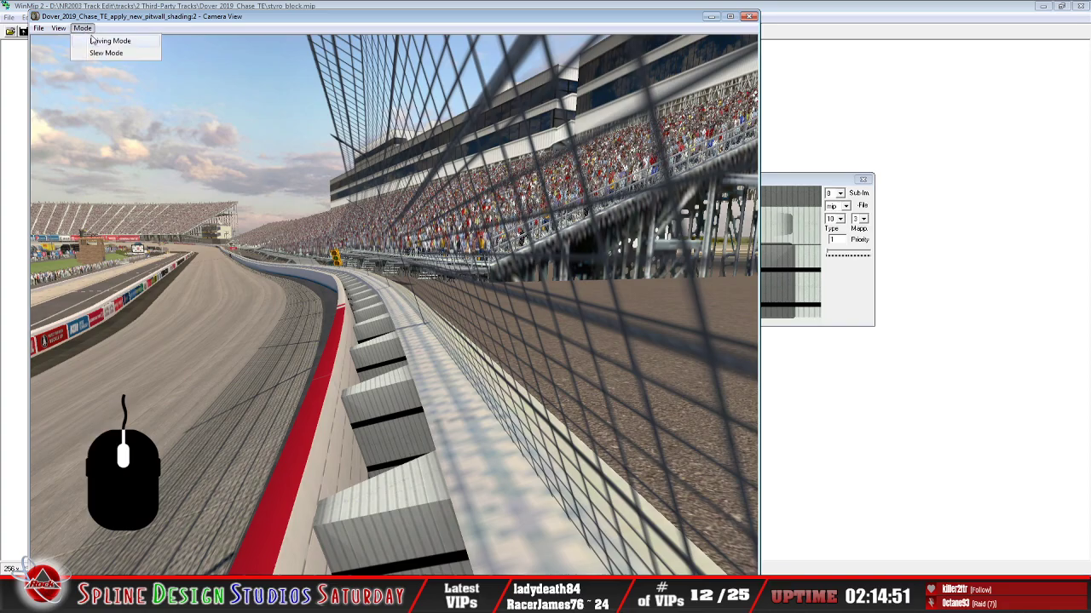
click(101, 41)
key(Up)
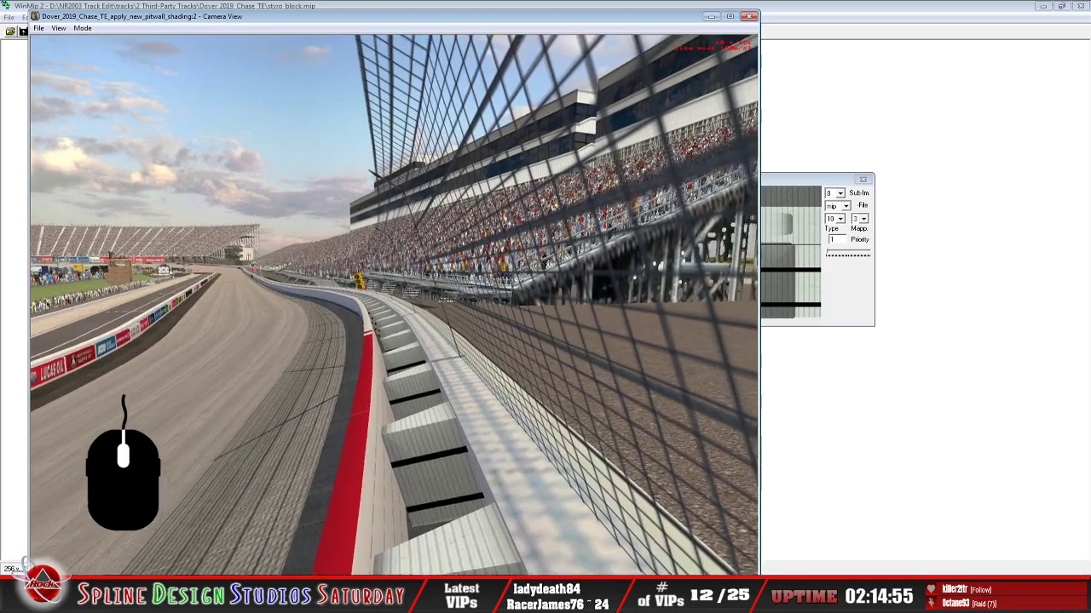
key(Up)
key(Left)
key(Left)
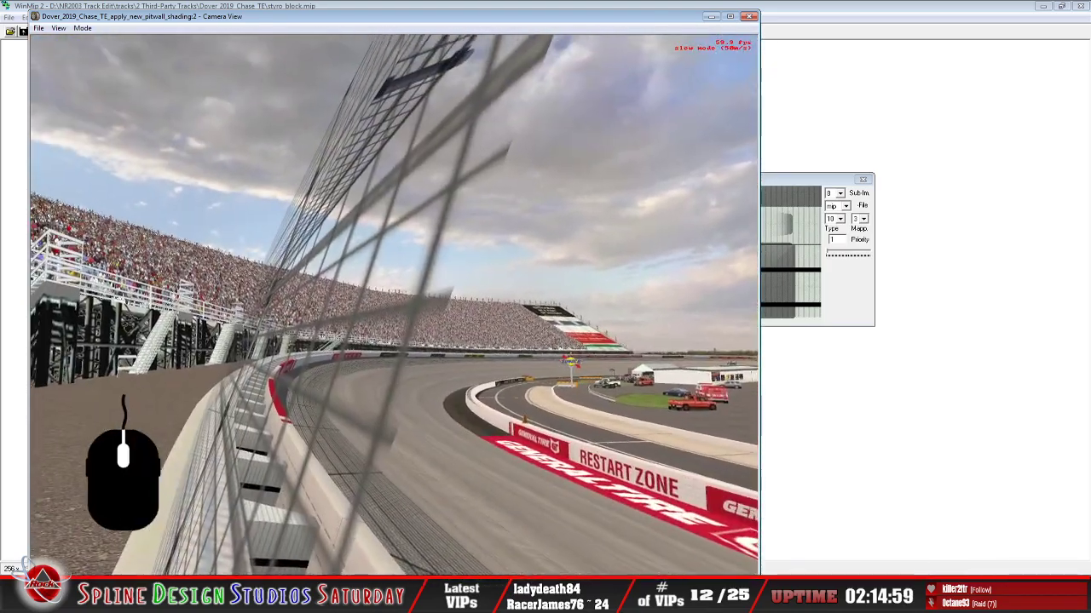
key(Up)
key(Up)
key(Left)
right_click(393, 305)
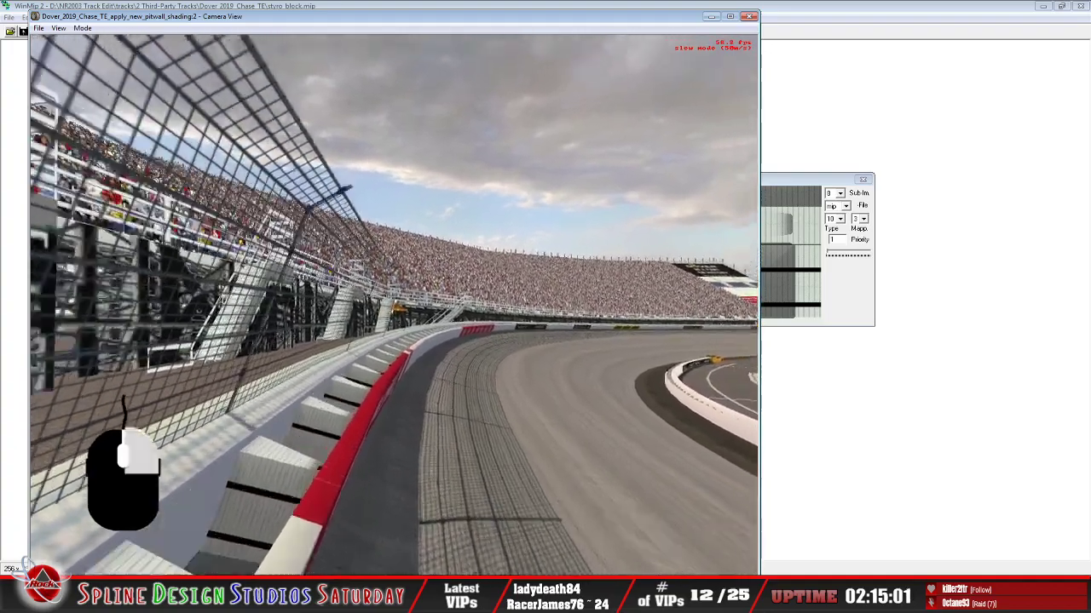
key(Up)
key(Right)
key(Up)
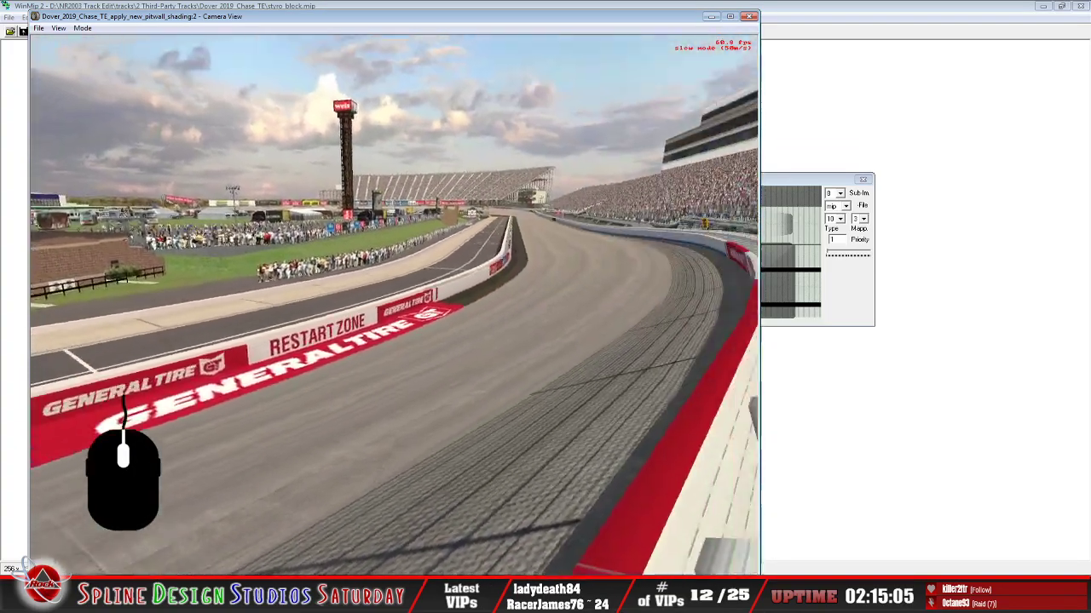
key(Up)
key(Up)
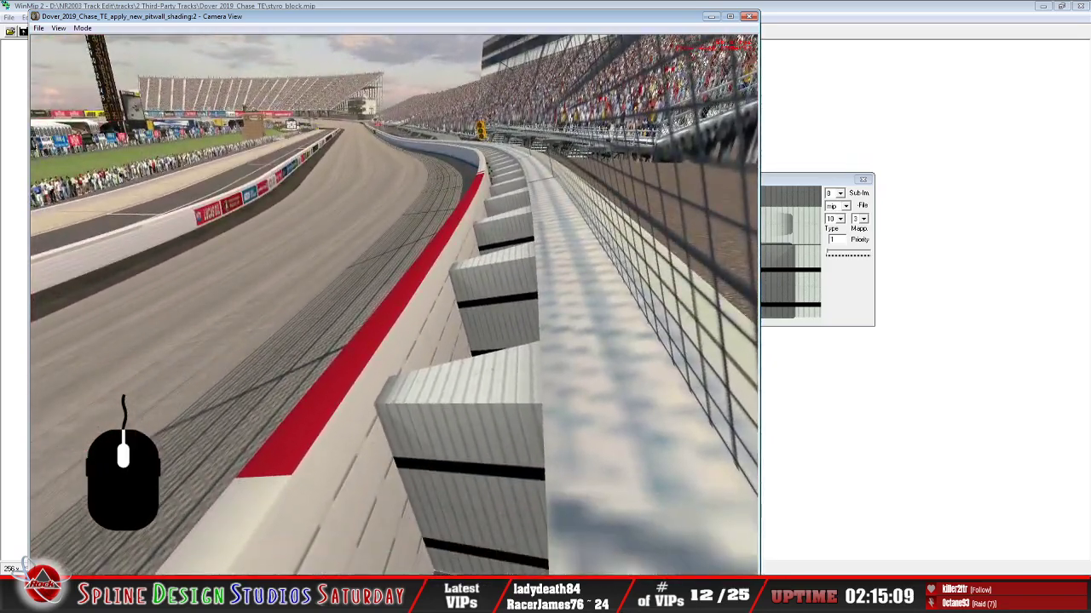
key(Right)
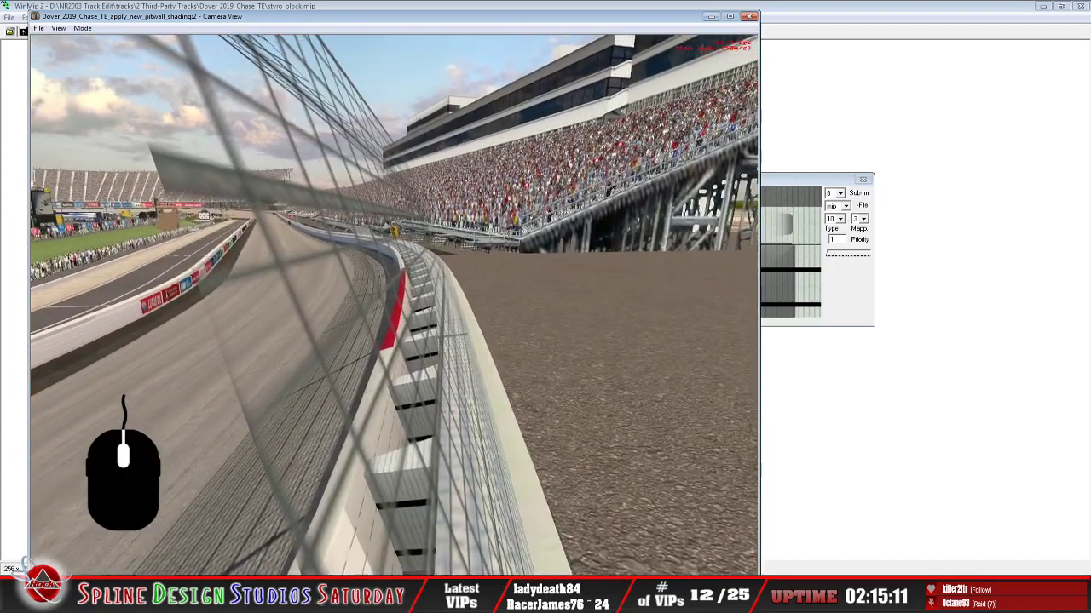
Follow the outer wall from the curve onto the front straight and examine the shading behind the styro blocks
key(Up)
key(Left)
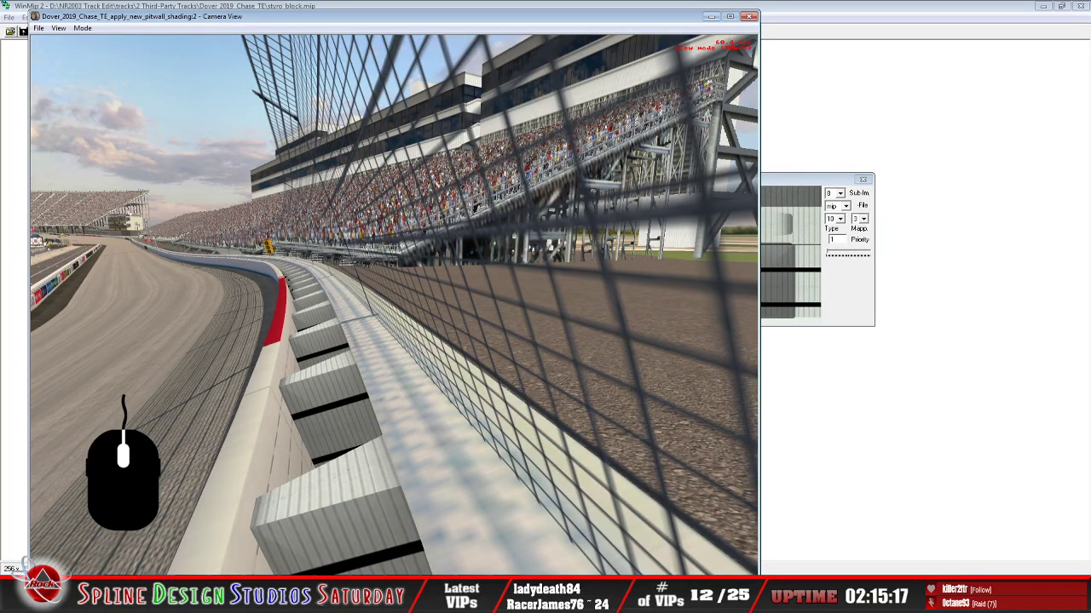
key(Left)
key(Up)
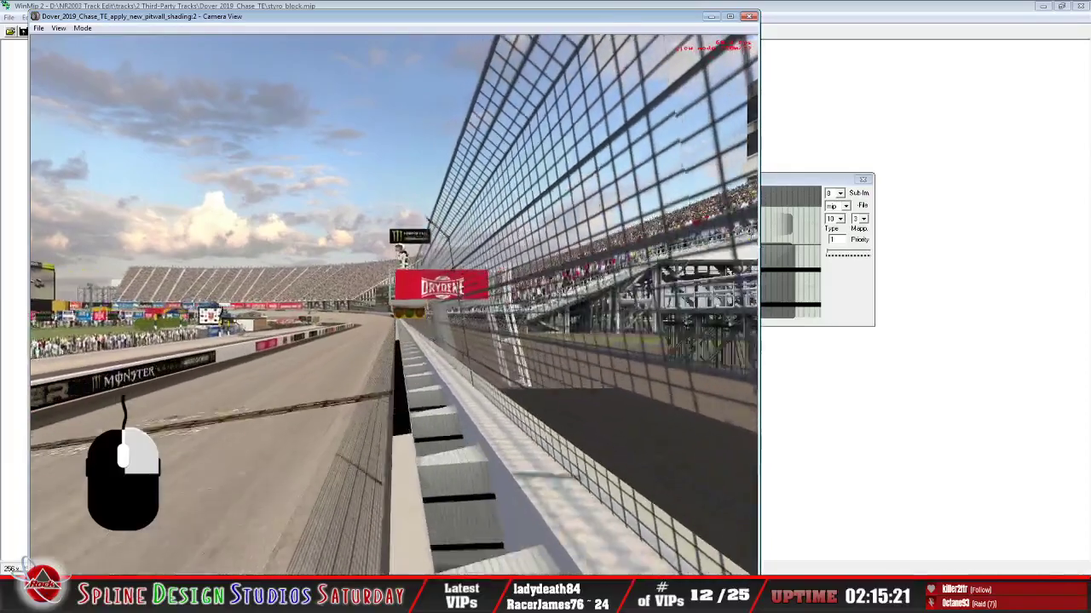
key(Up)
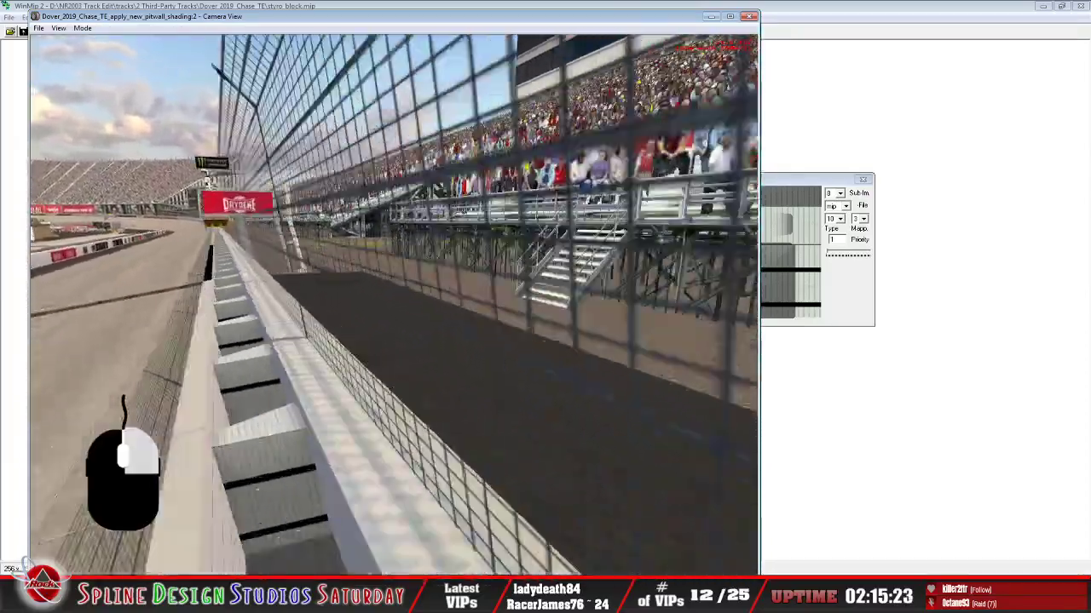
right_drag(394, 304, 223, 305)
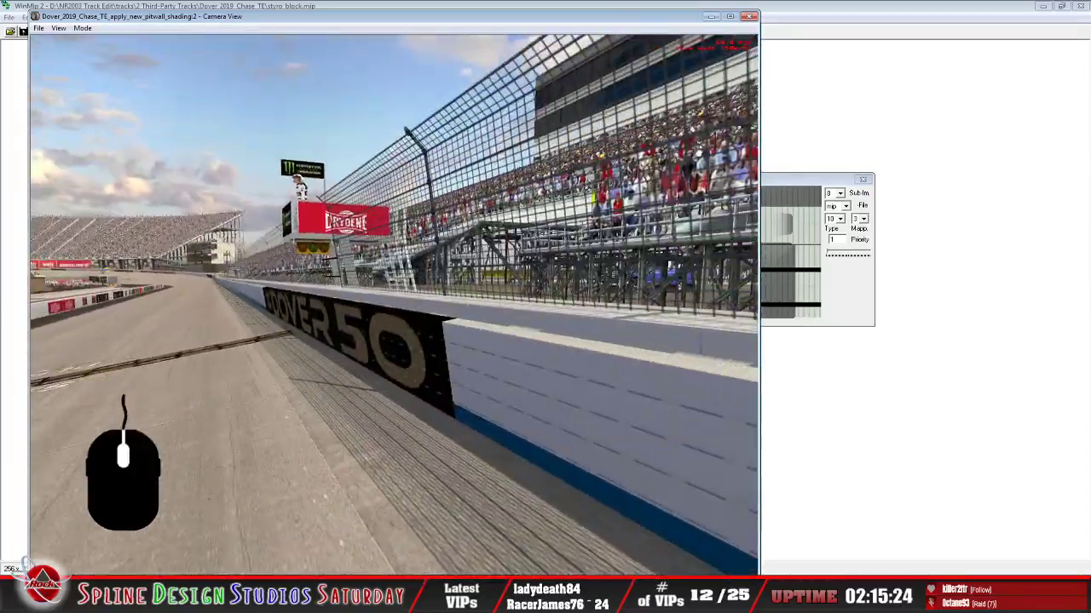
drag(394, 304, 394, 357)
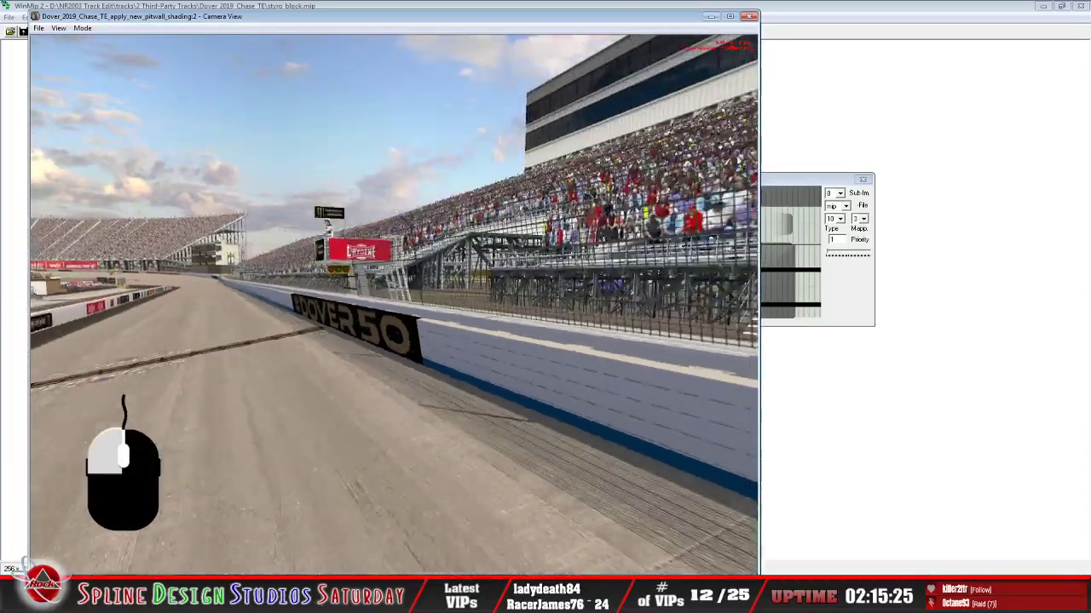
right_drag(393, 304, 564, 304)
drag(394, 304, 394, 358)
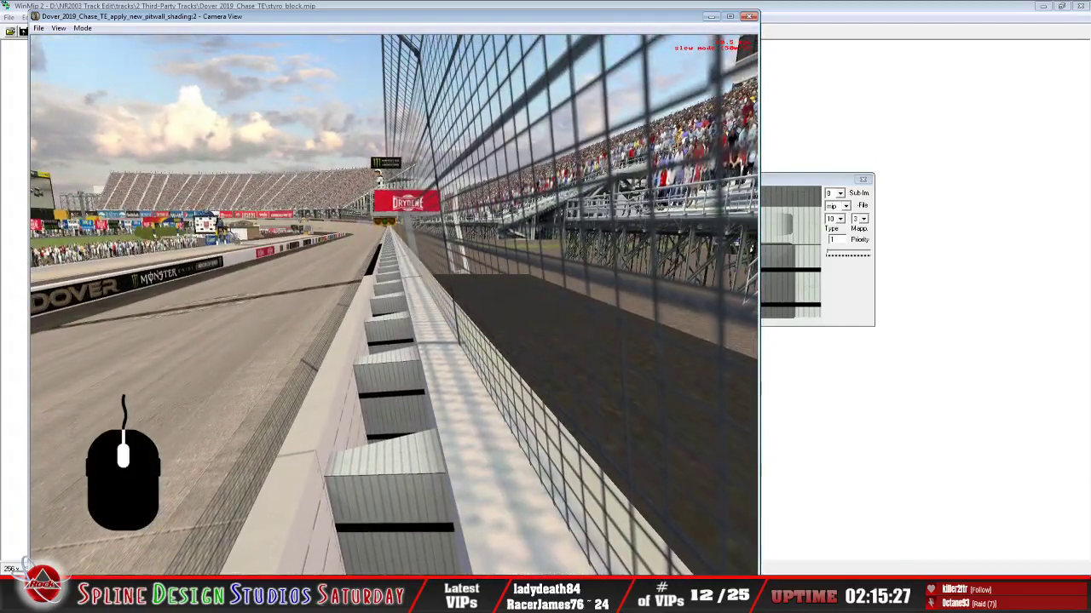
key(Left)
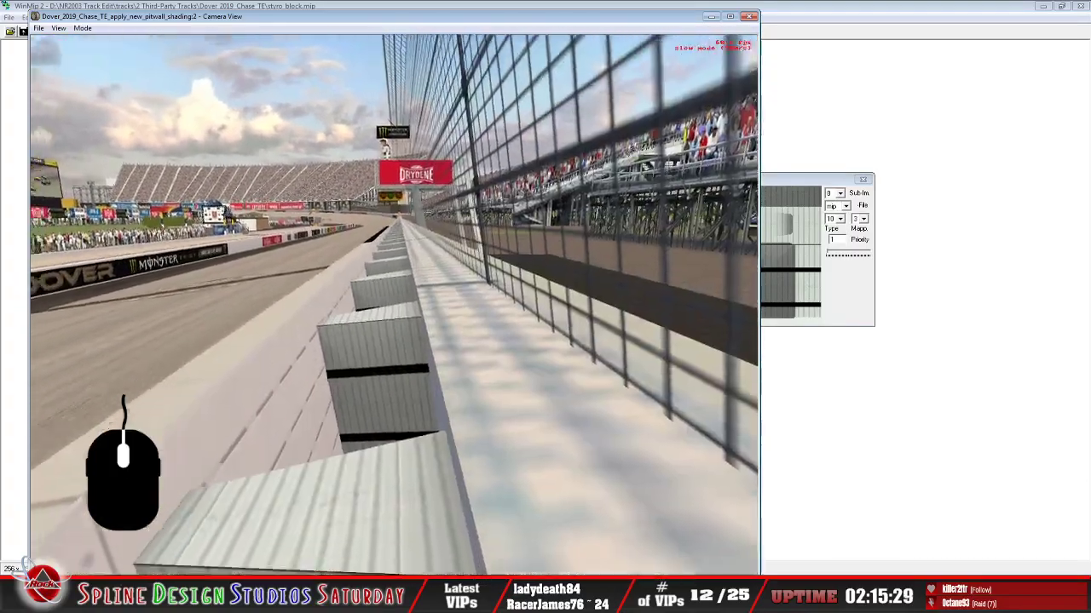
key(Right)
key(Left)
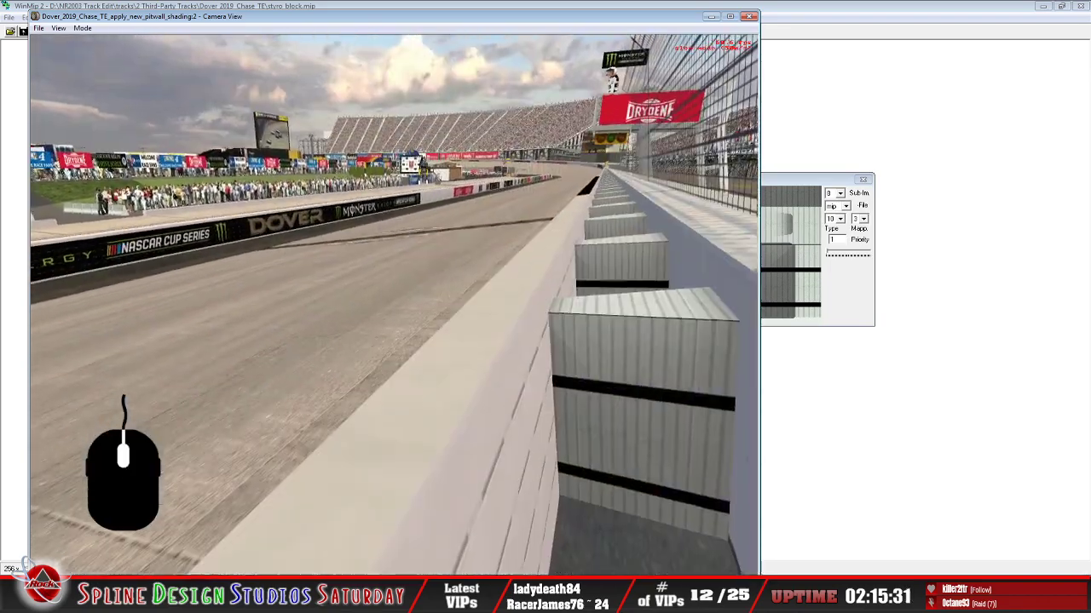
key(Right)
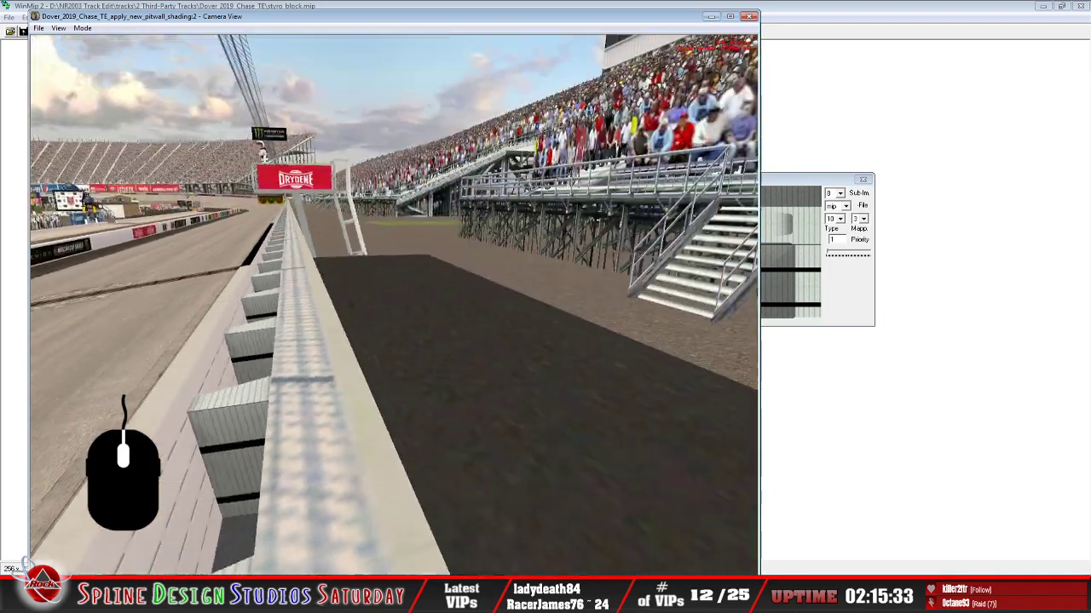
click(394, 305)
click(394, 305)
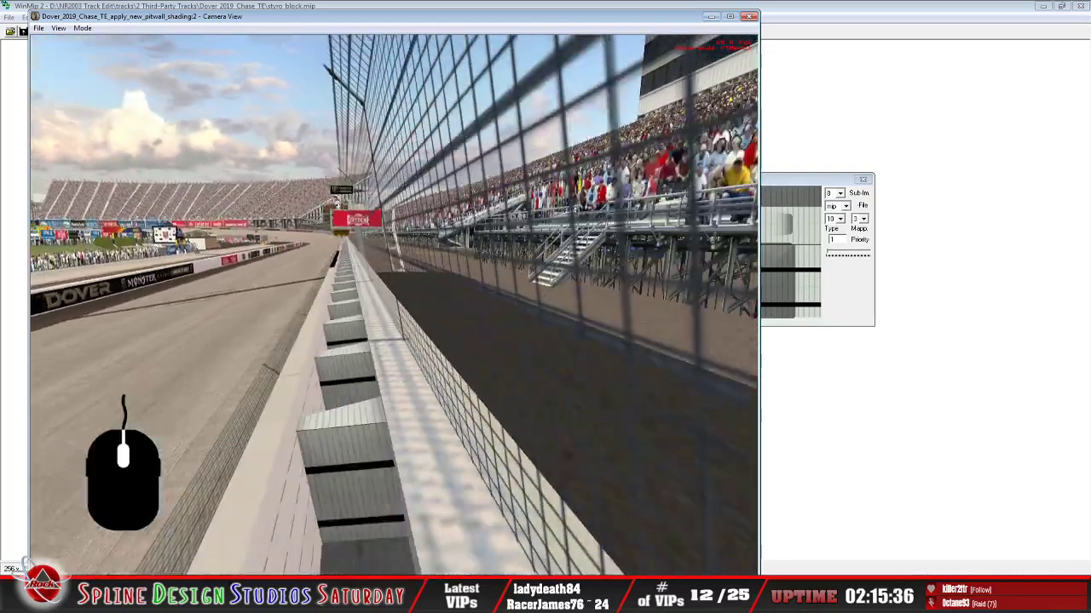
click(395, 305)
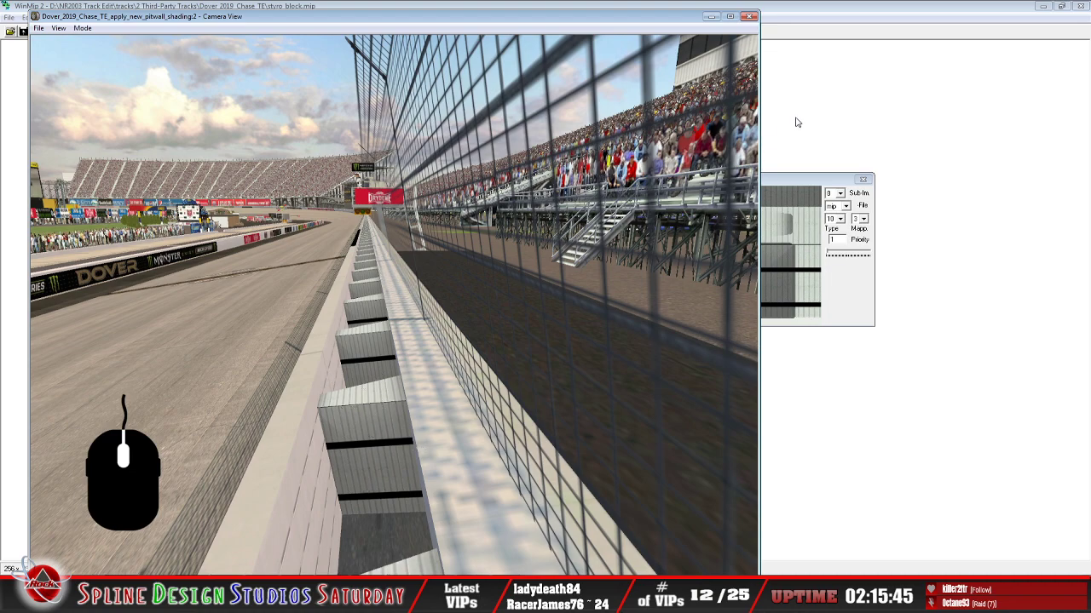
Switch to the Sandbox overhead view and select the outer soft wall section on the front straight just before the start/finish line
click(821, 24)
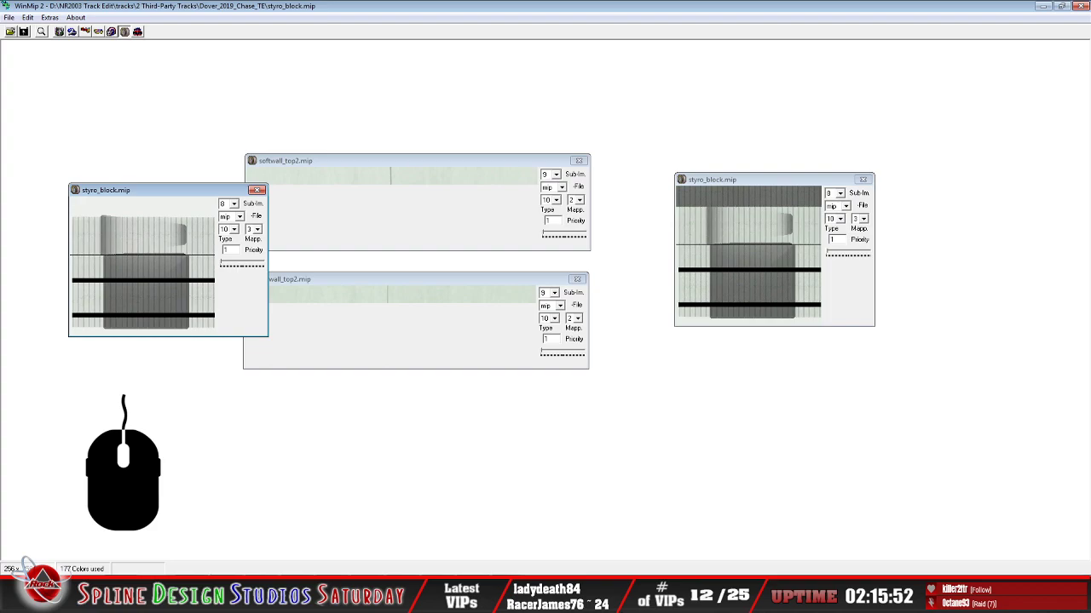
click(525, 596)
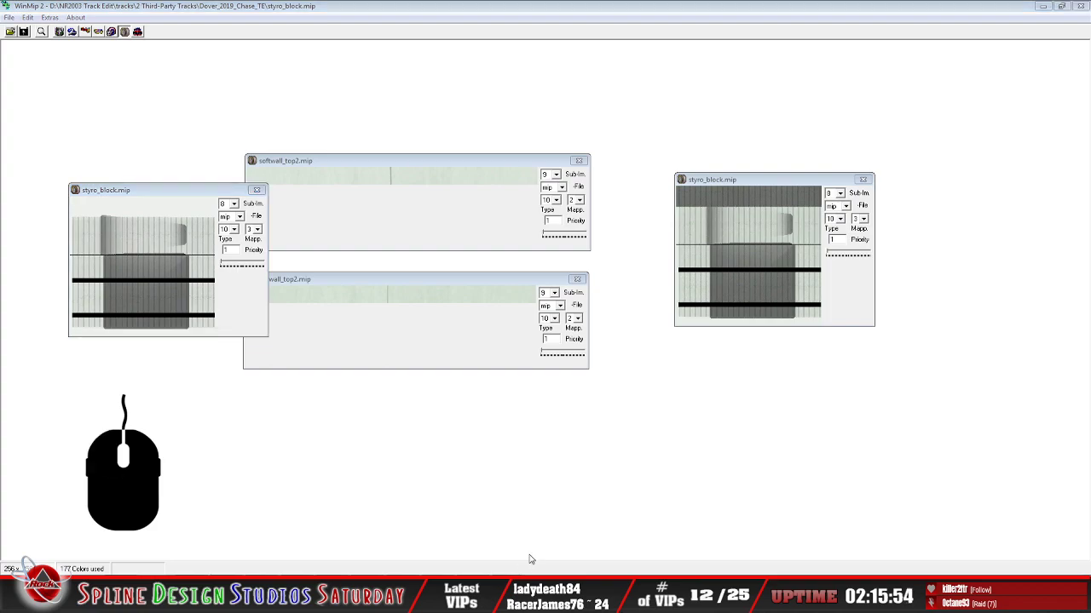
click(530, 559)
scroll(372, 228, down, 4)
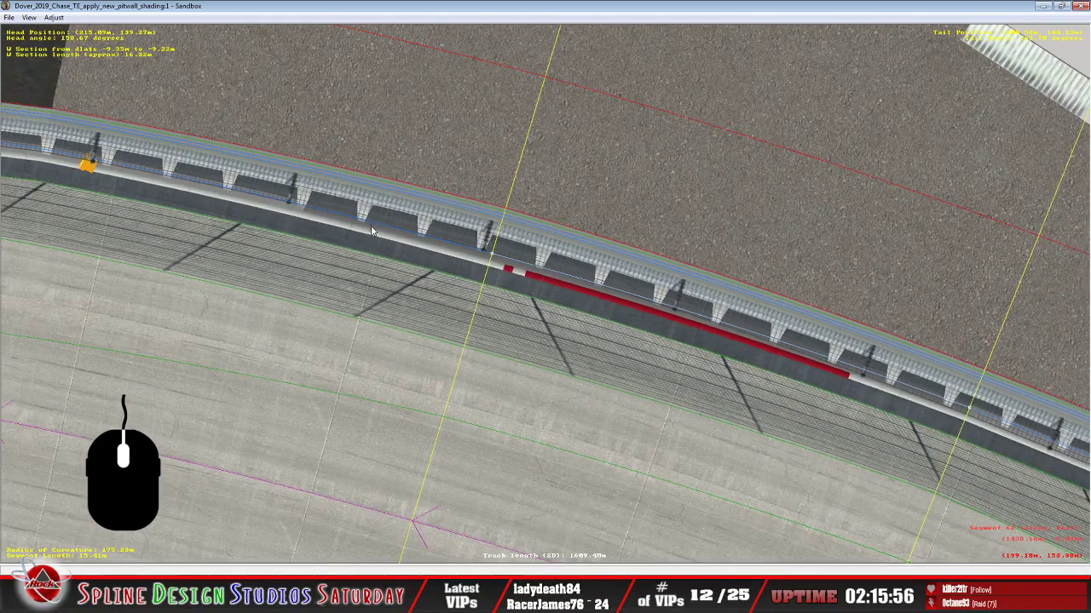
right_click(230, 223)
right_click(179, 195)
right_click(251, 396)
right_click(253, 361)
right_click(264, 310)
right_click(234, 257)
click(425, 250)
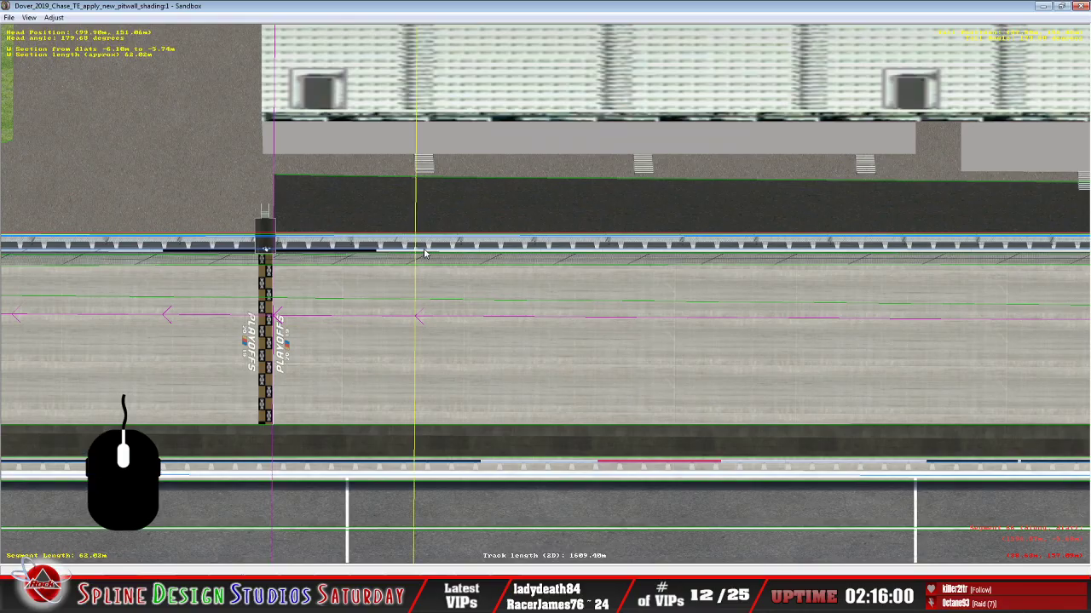
scroll(450, 272, up, 3)
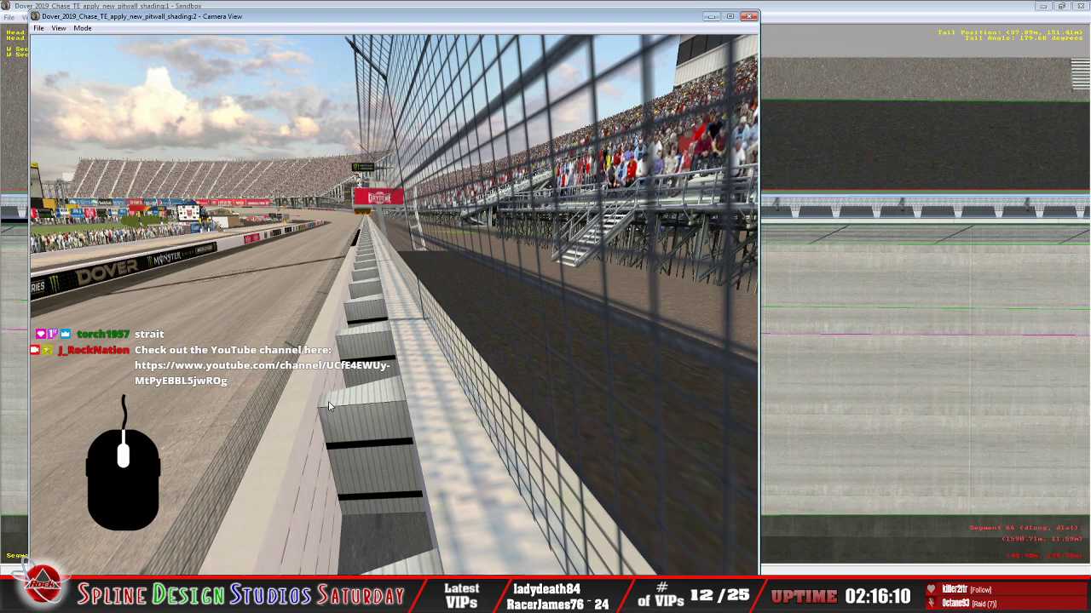
Set the right facet's light map to lm_wall_inside.mip on texture segment 1 of the front straight's soft wall section
click(492, 525)
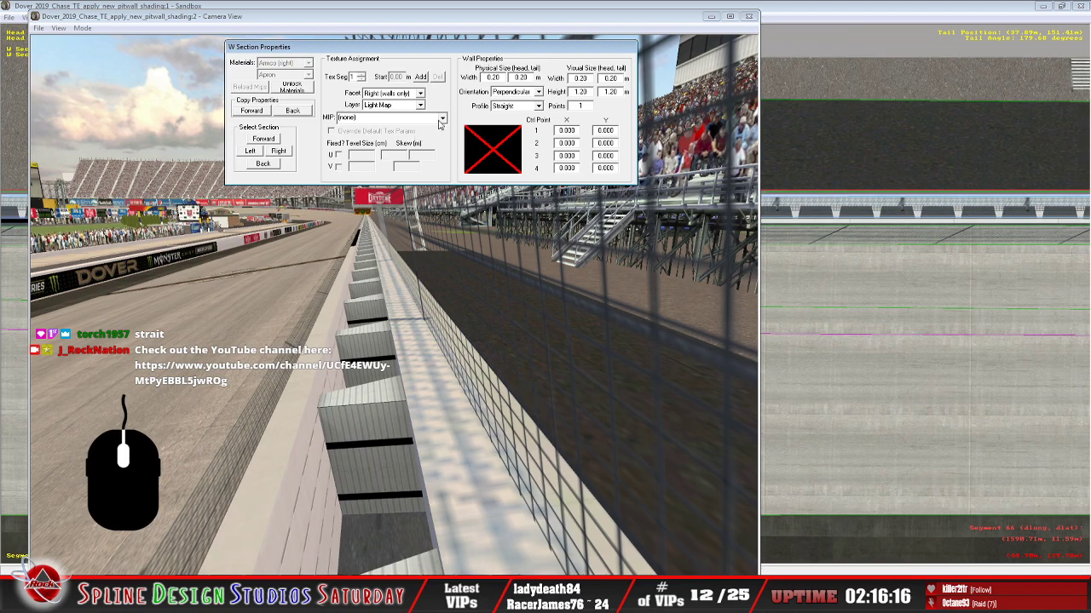
click(442, 119)
drag(444, 146, 442, 159)
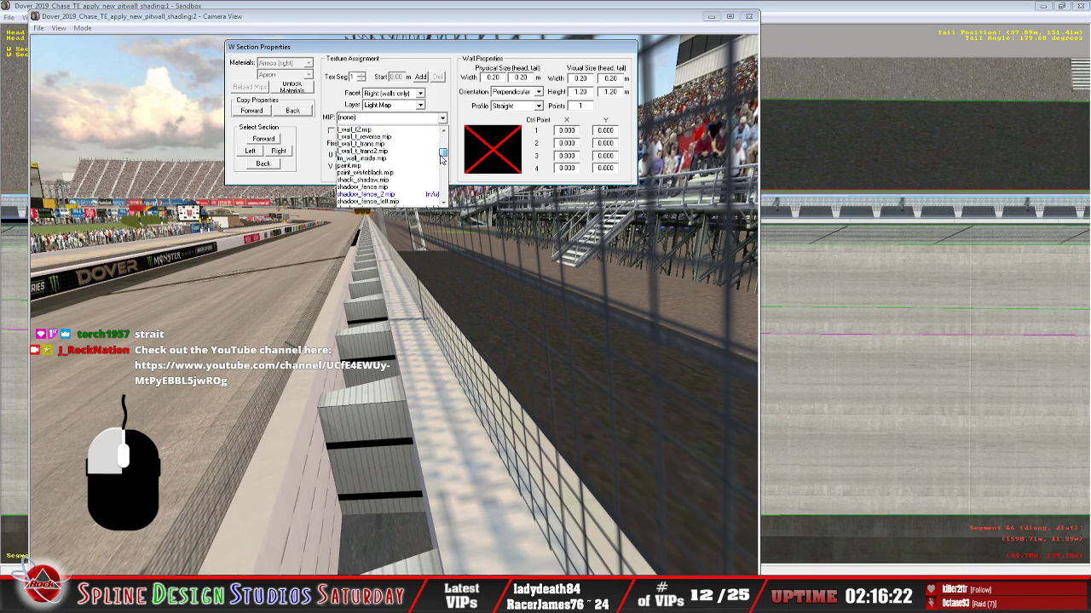
click(410, 159)
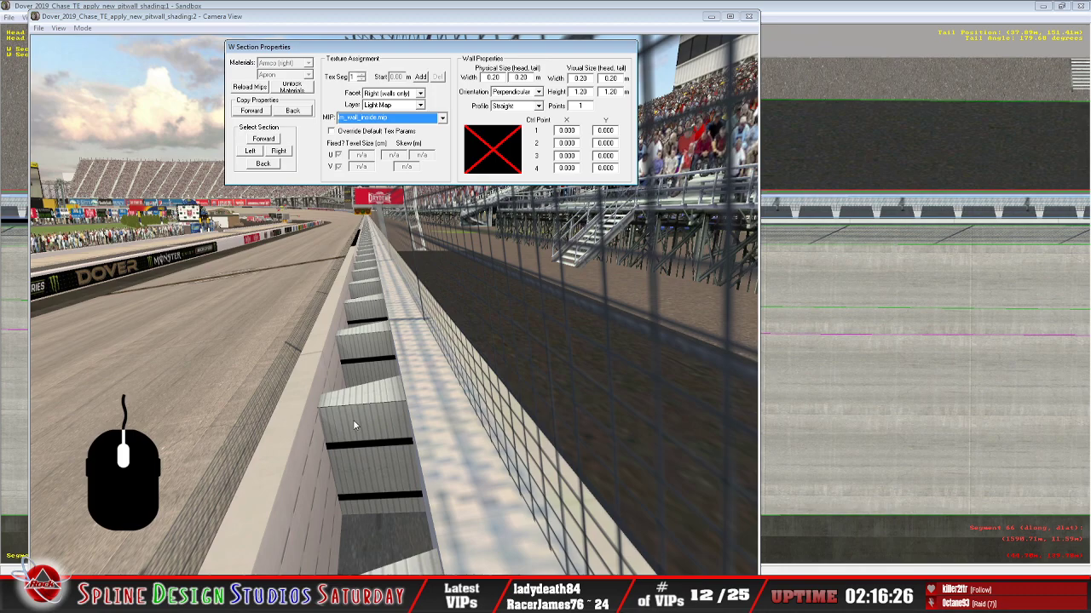
Return to the camera view in Slew Mode and examine the front straight's soft wall and styro blocks with the light map applied
click(325, 318)
click(83, 29)
click(100, 53)
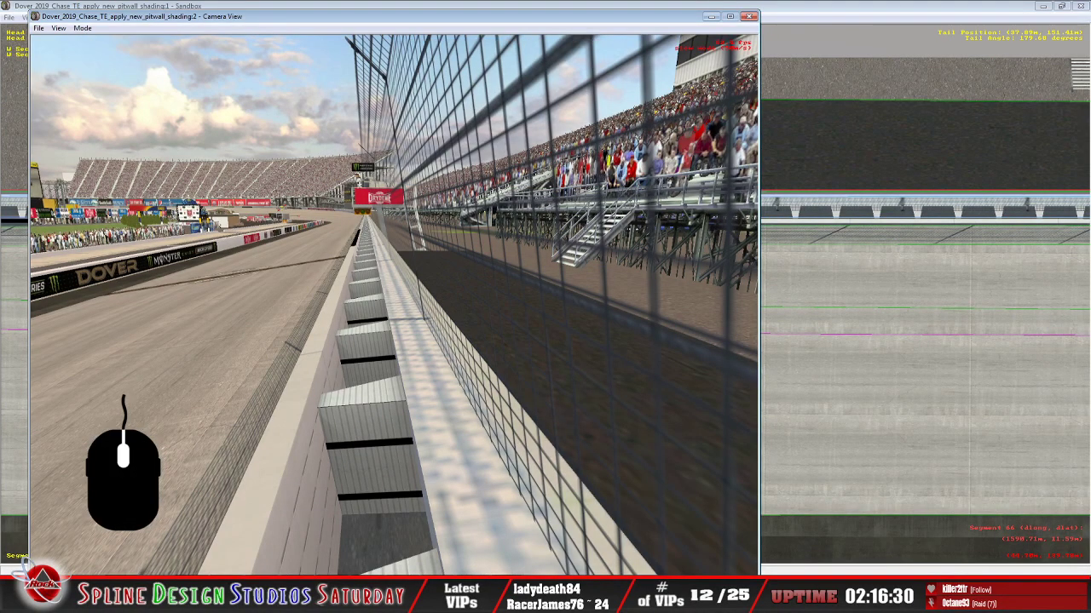
key(Up)
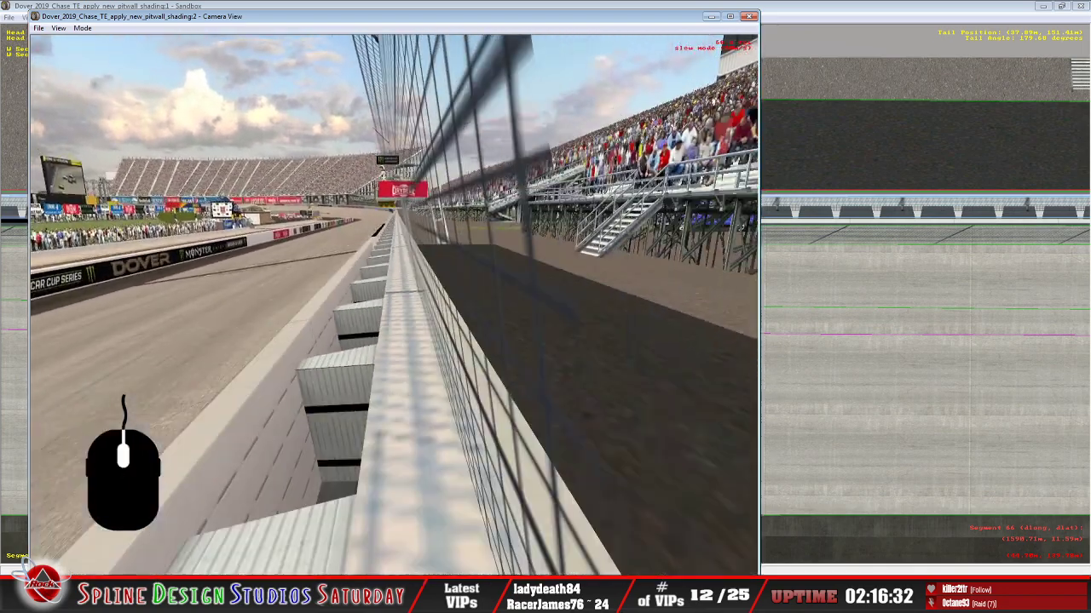
key(Up)
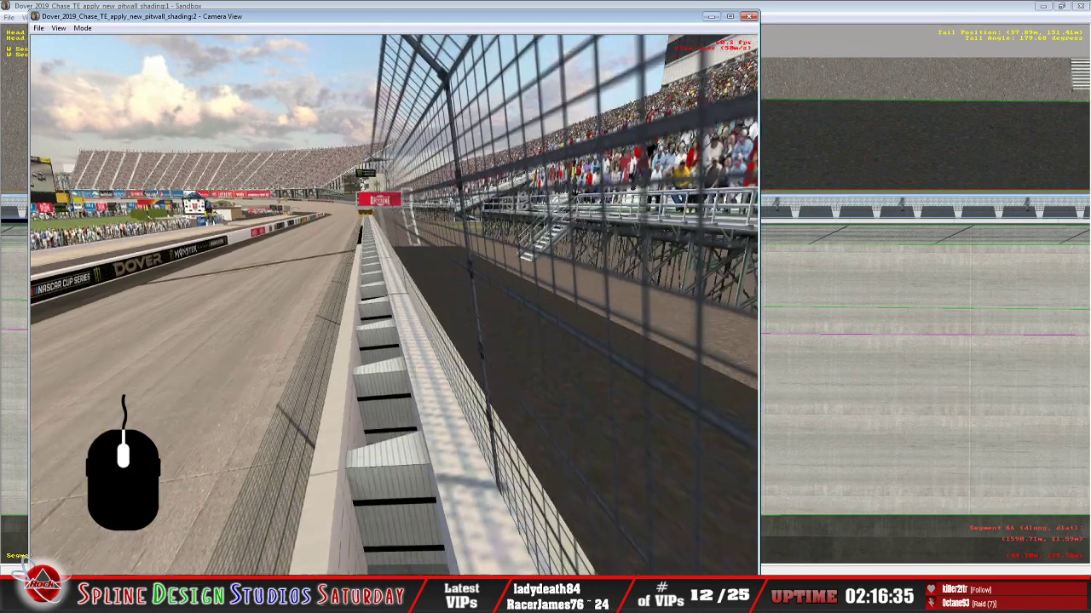
mouse_move(394, 305)
right_down()
mouse_move(393, 366)
mouse_move(394, 324)
right_up()
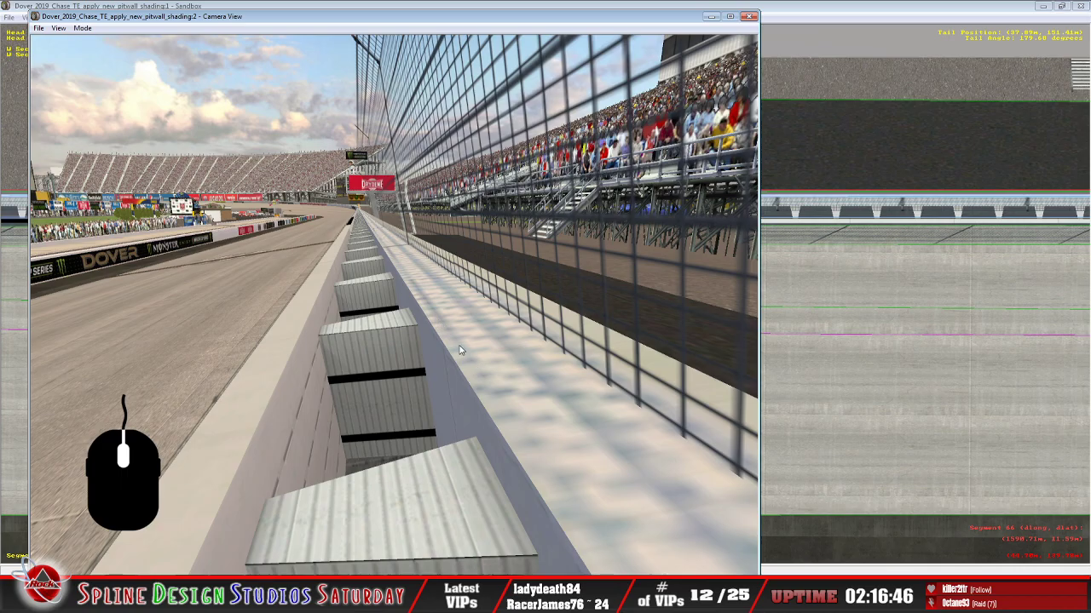
click(85, 29)
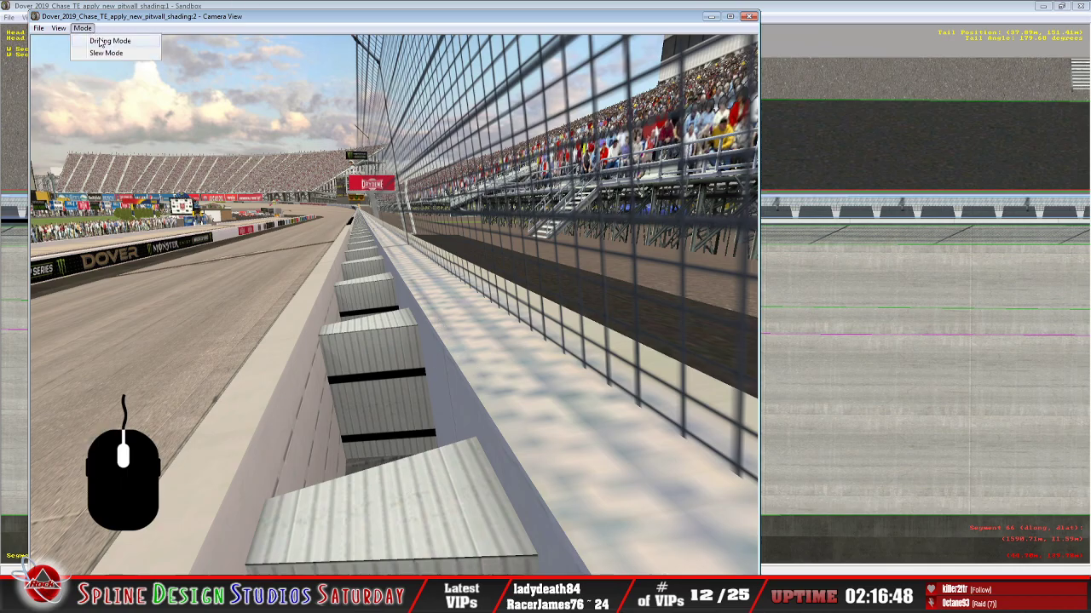
click(114, 51)
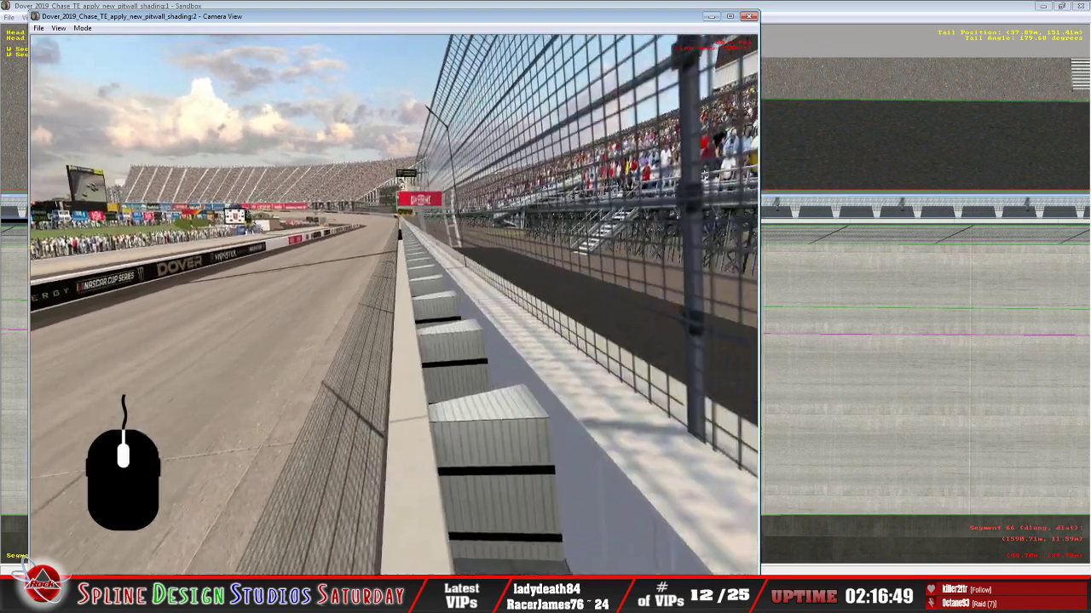
key(Left)
right_drag(394, 305, 324, 304)
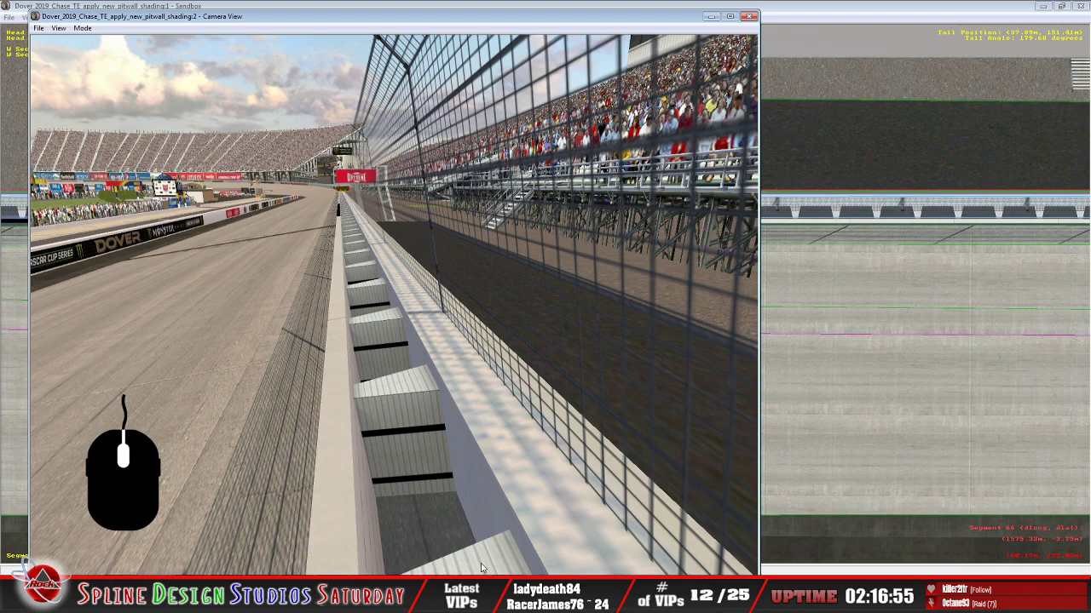
Check the base texture assigned to the right facet of the front straight's soft wall section
click(492, 530)
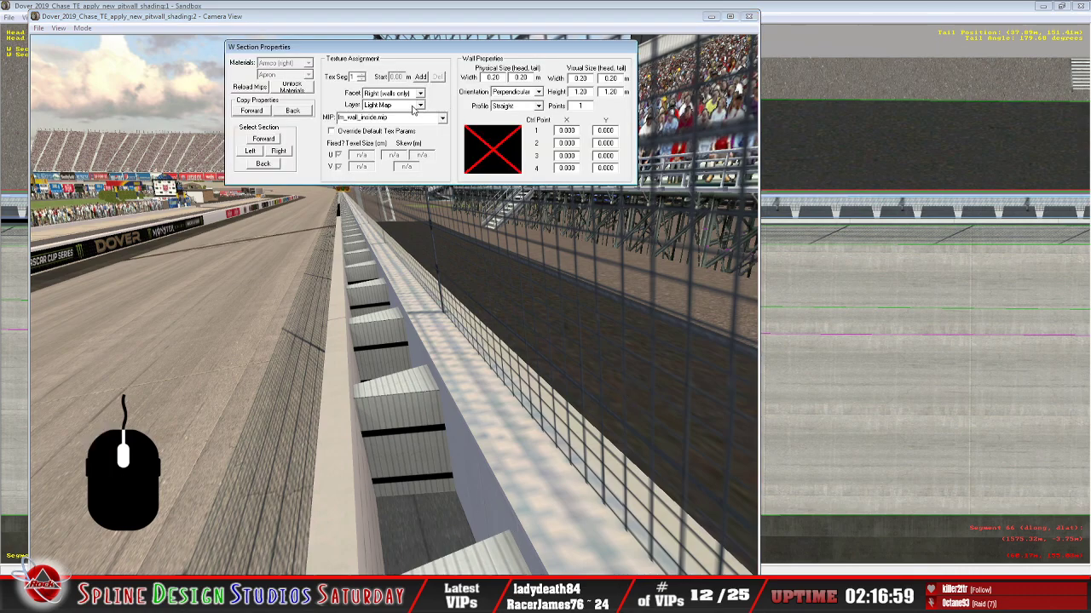
click(419, 105)
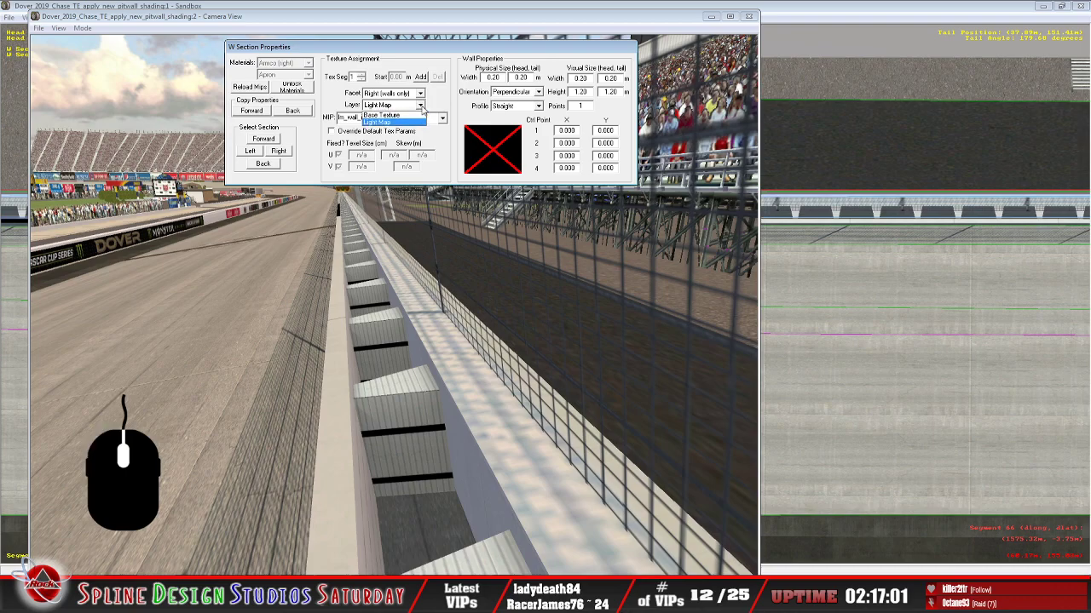
click(414, 117)
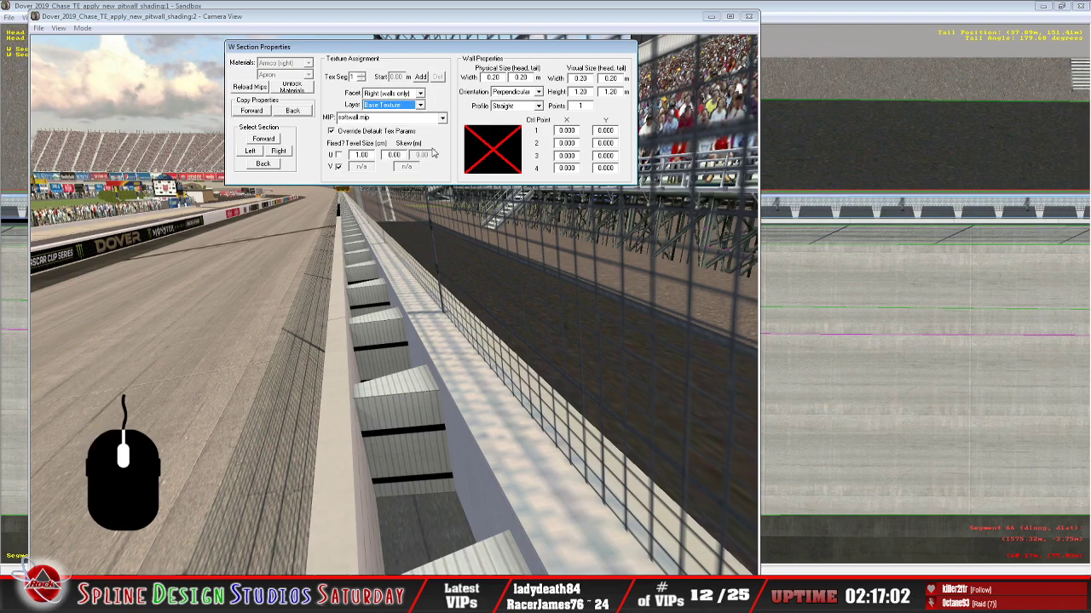
Select the adjacent outer wall section to the right and set its left facet's light map to lm_wall_inside.mip
click(281, 152)
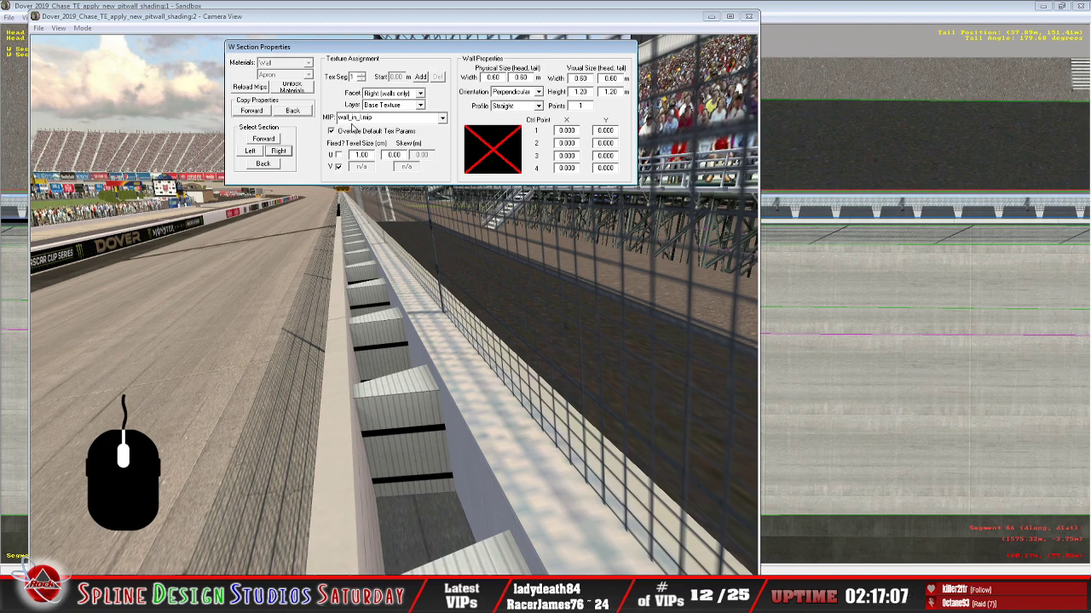
click(420, 93)
click(410, 118)
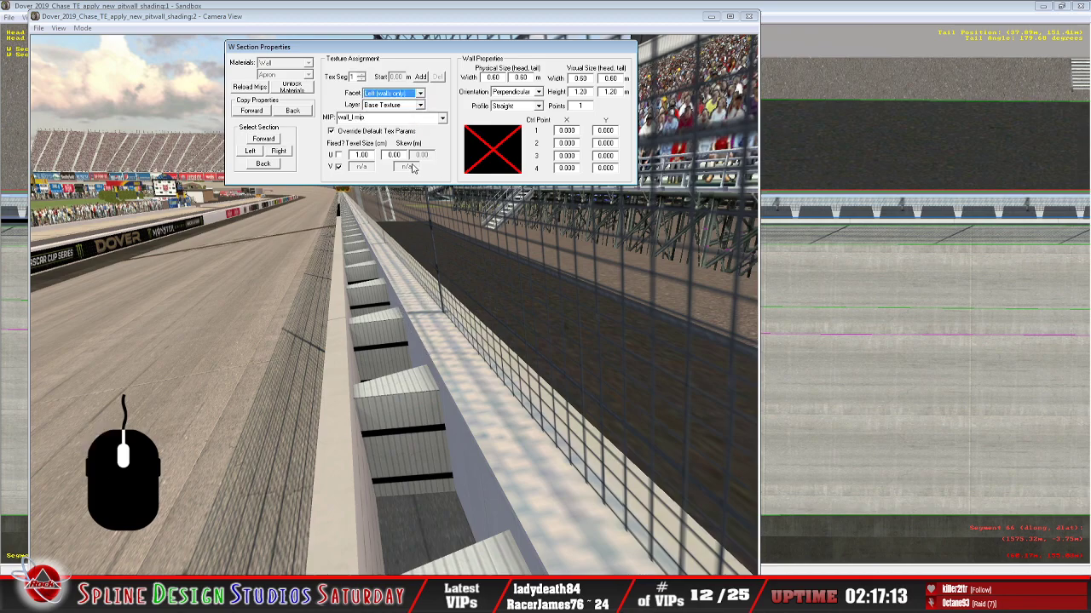
click(420, 105)
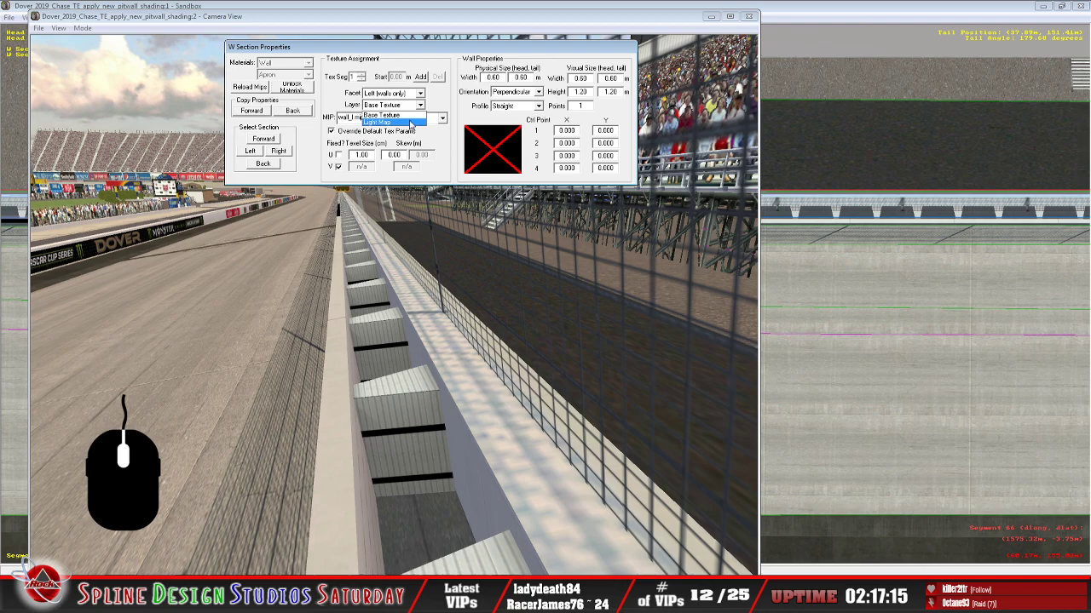
click(410, 125)
click(436, 119)
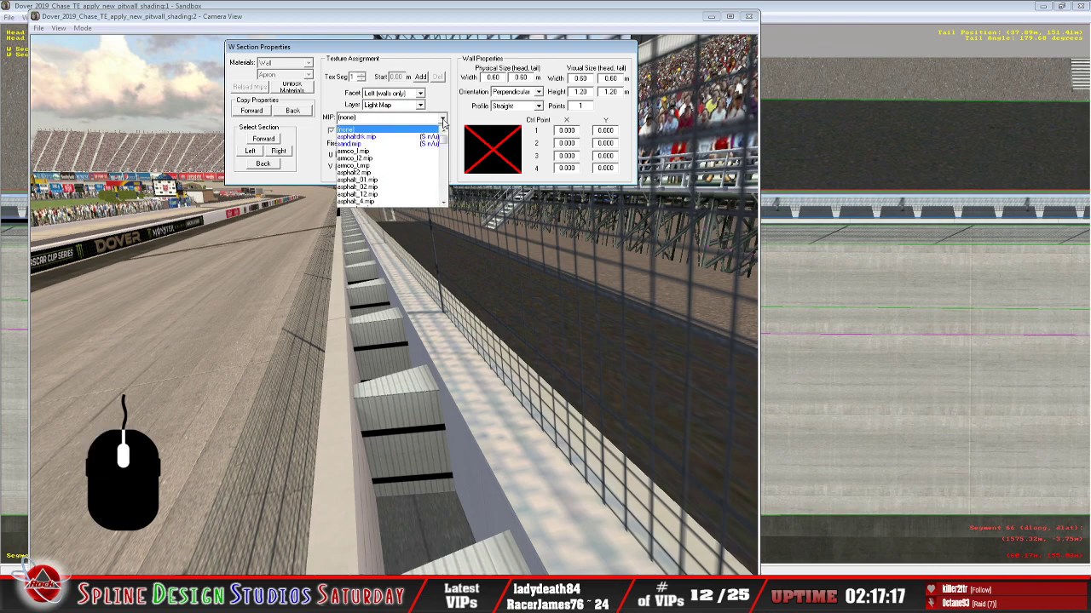
drag(442, 141, 444, 153)
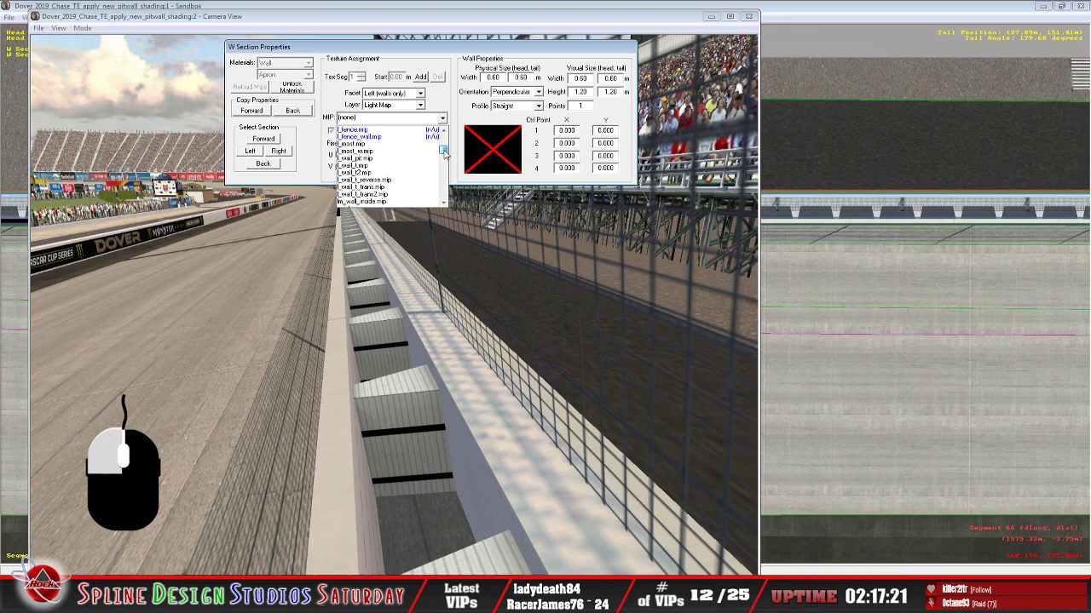
click(411, 199)
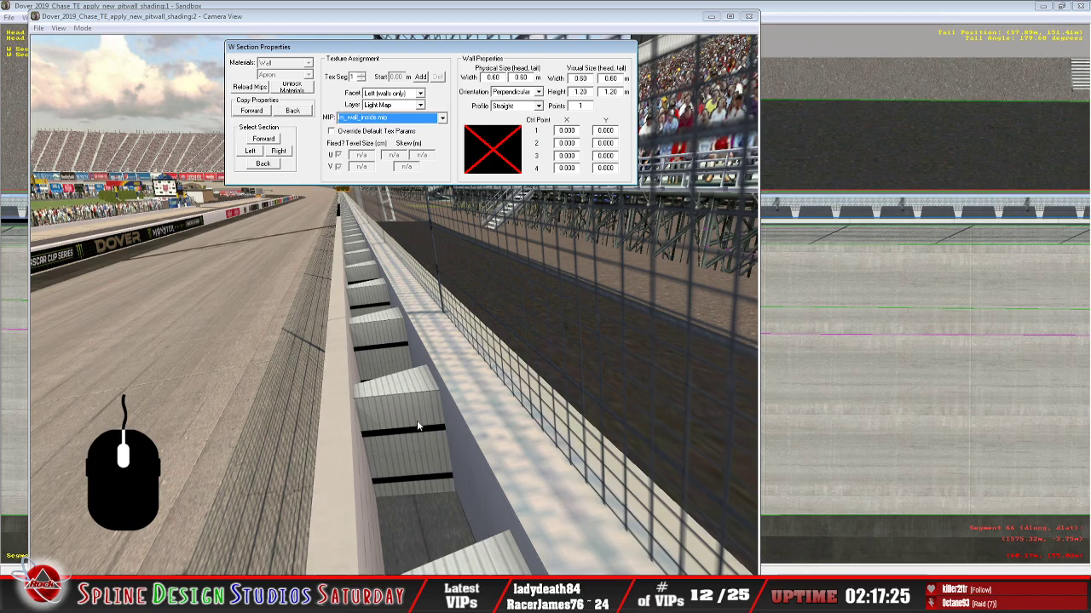
Return to the camera view in Slew Mode and examine the front straight's soft wall, styro blocks and outer wall shading
click(279, 393)
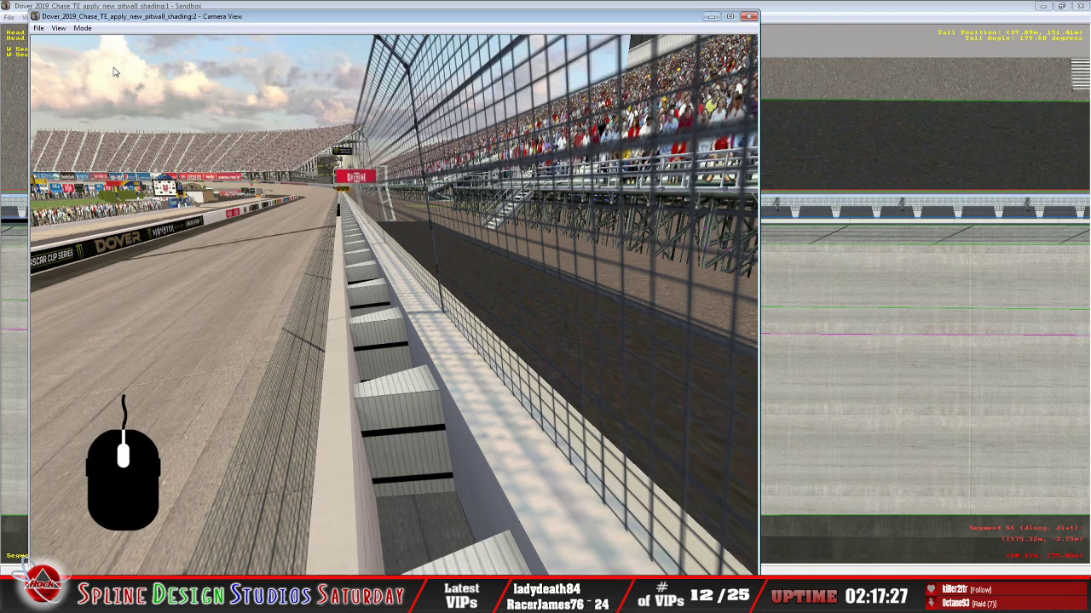
click(84, 30)
click(107, 52)
drag(394, 304, 393, 272)
right_drag(393, 304, 502, 247)
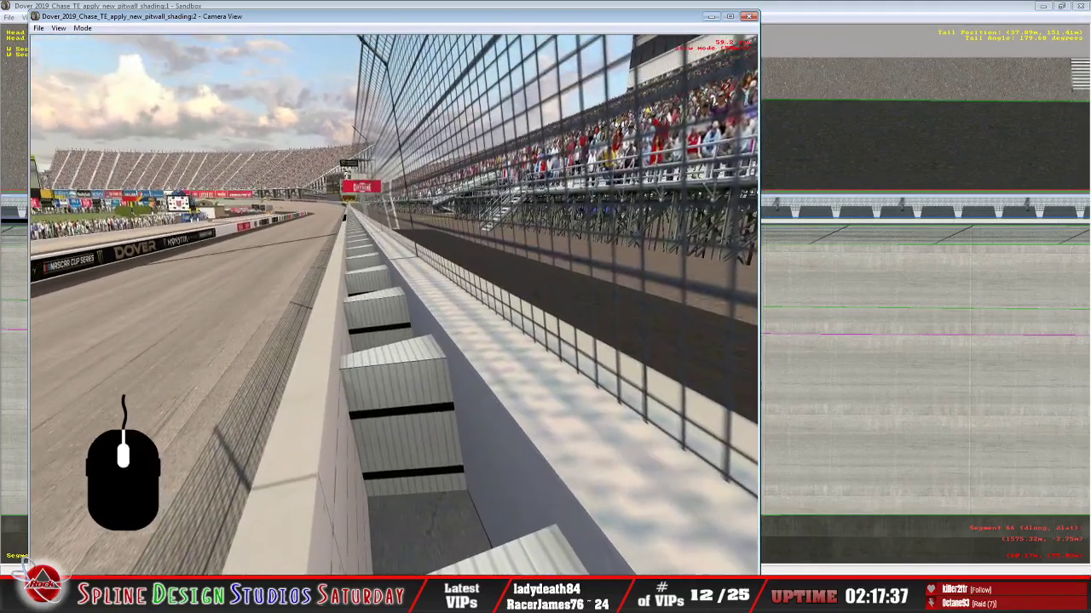
right_click(393, 305)
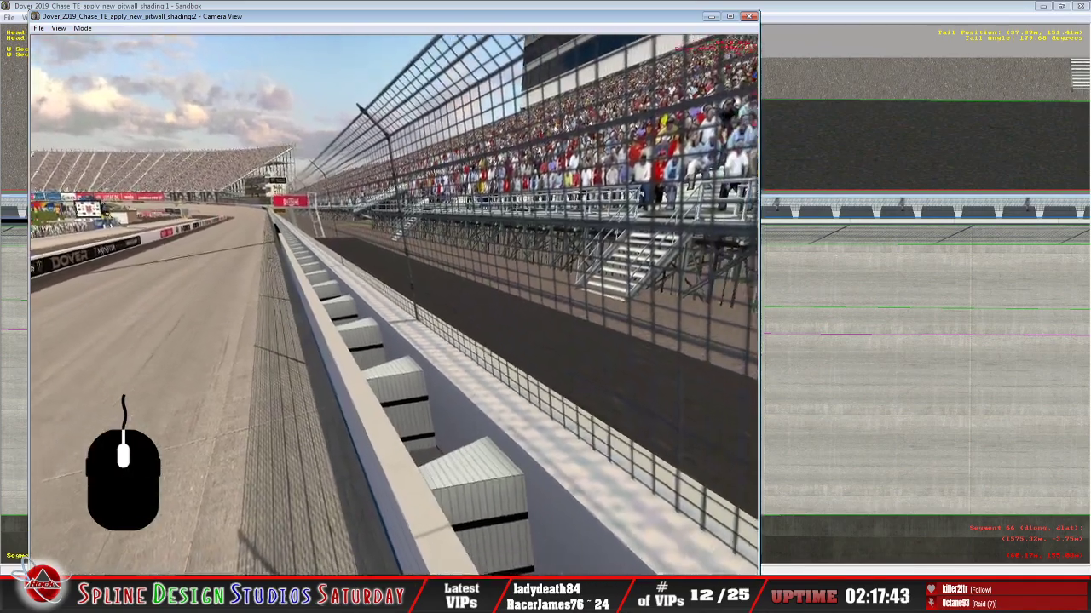
click(393, 305)
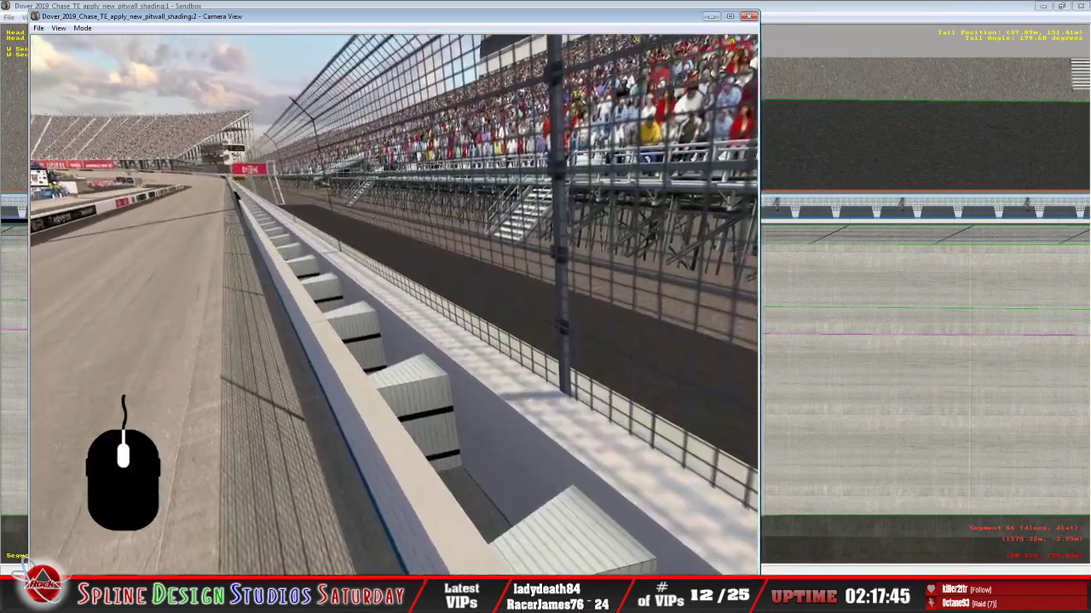
drag(394, 305, 433, 270)
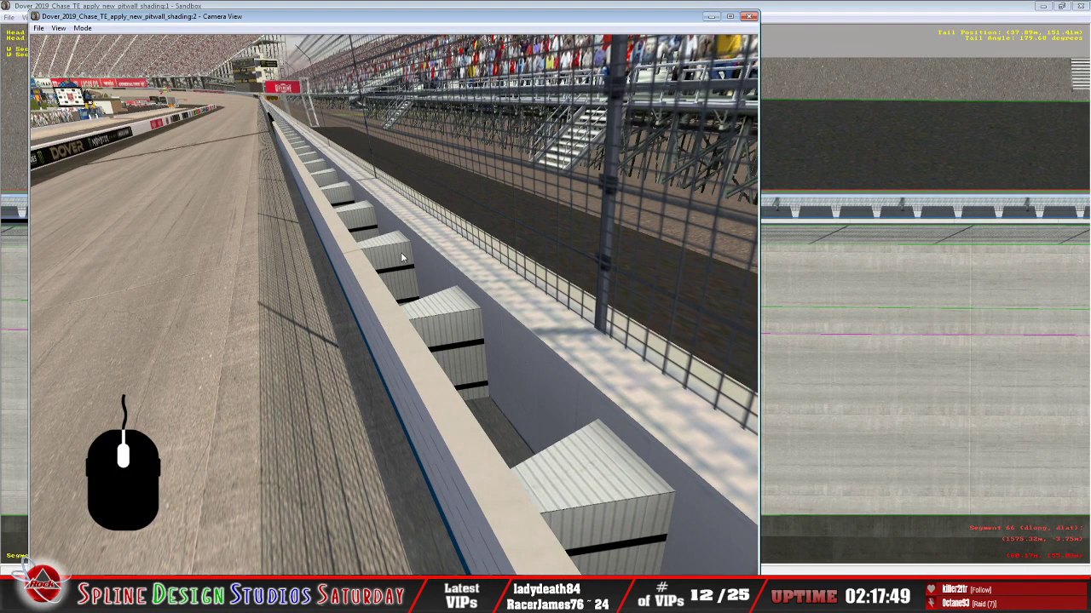
Save the track as Dover_2019_Chase_TE_apply_new_pitwall_shading, replacing the existing file, and close it
click(808, 17)
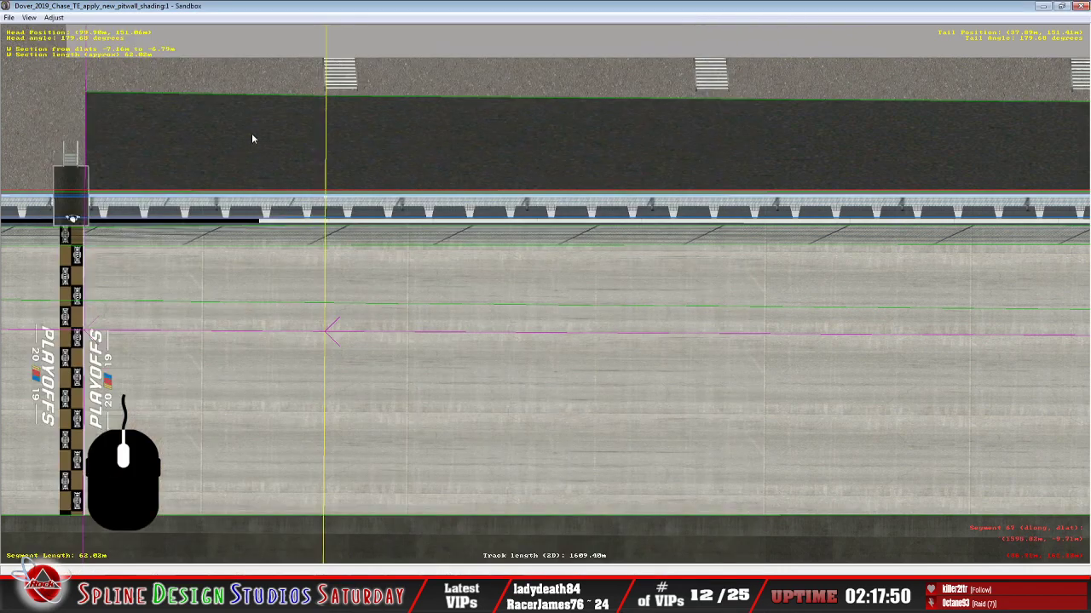
click(9, 18)
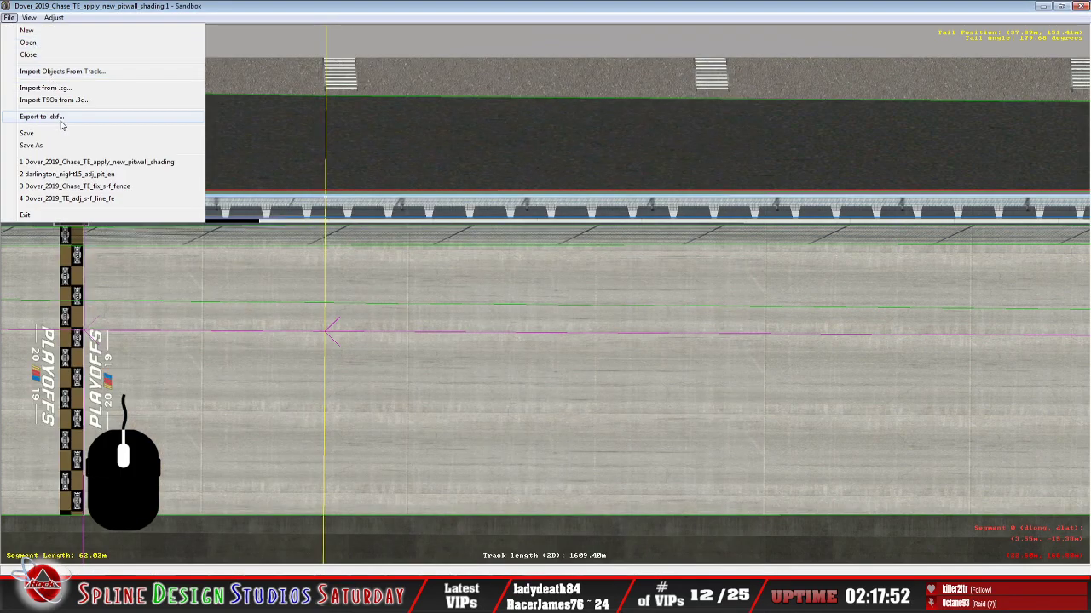
click(31, 145)
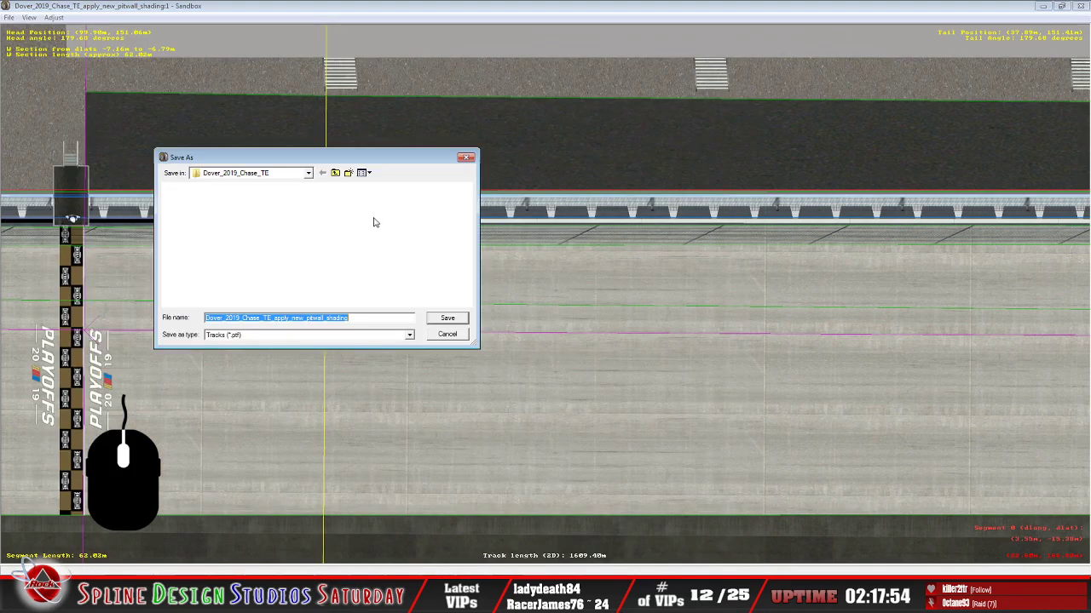
click(376, 318)
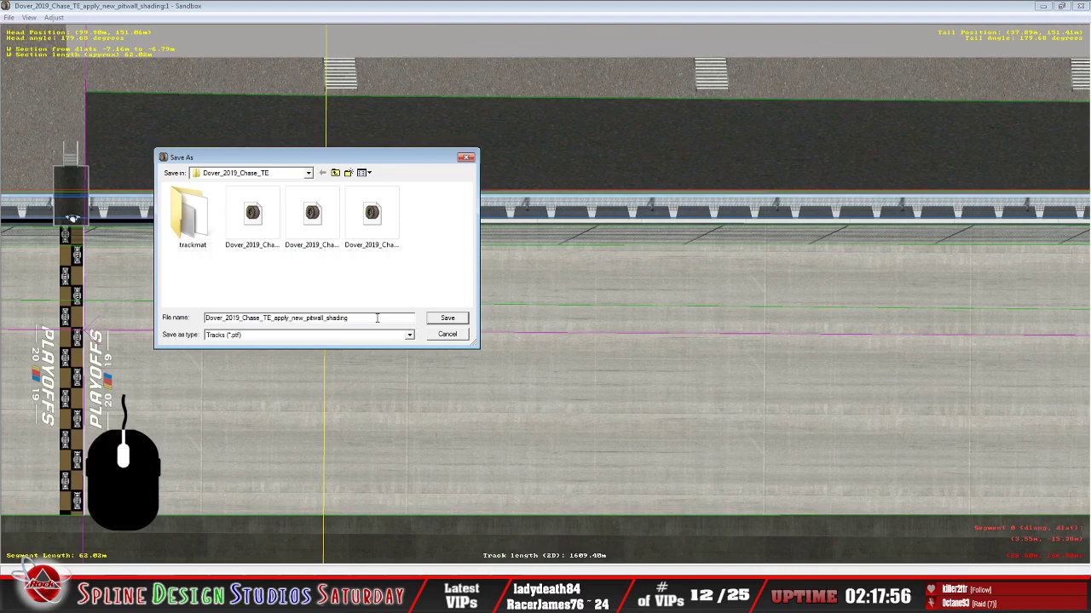
click(447, 318)
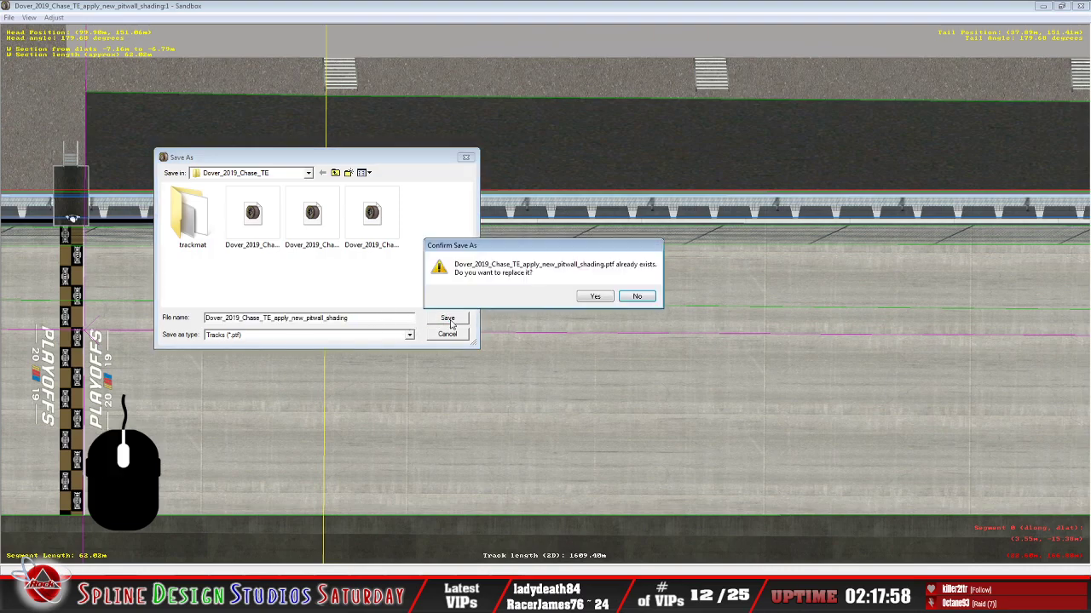
click(597, 297)
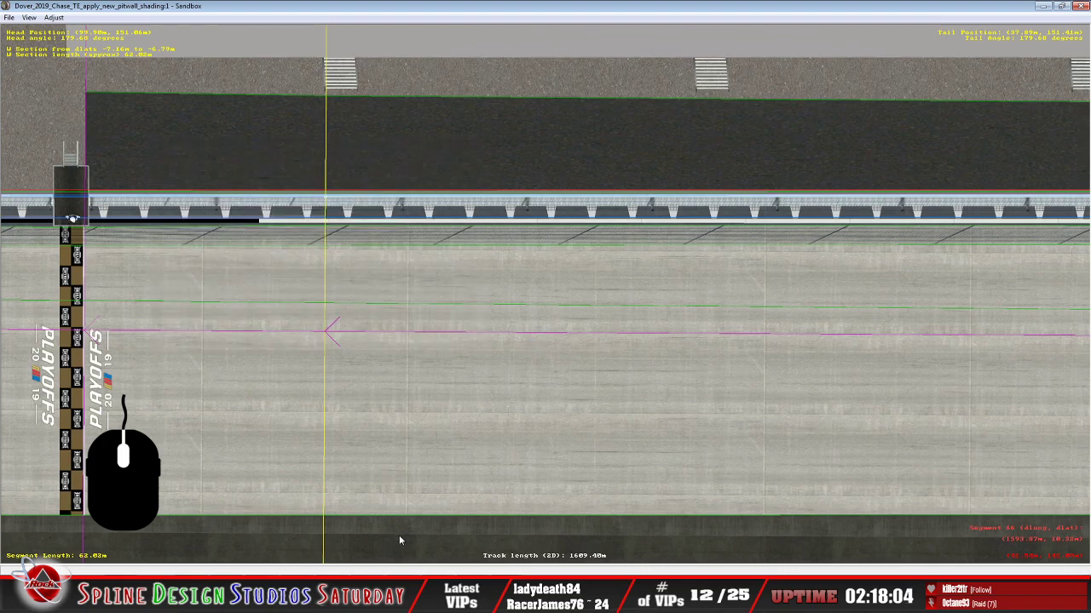
click(9, 17)
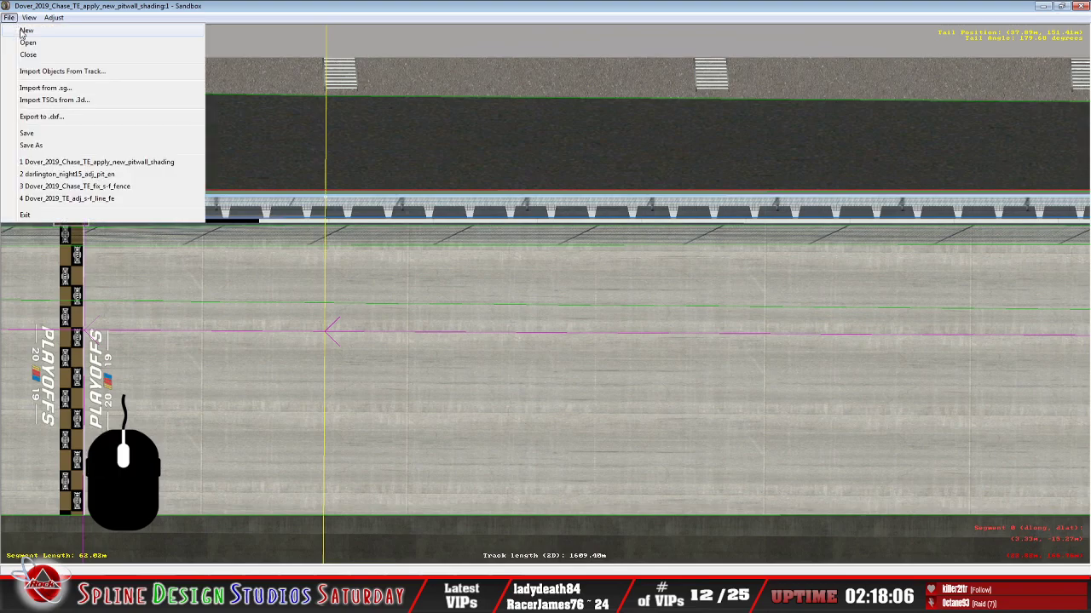
click(79, 49)
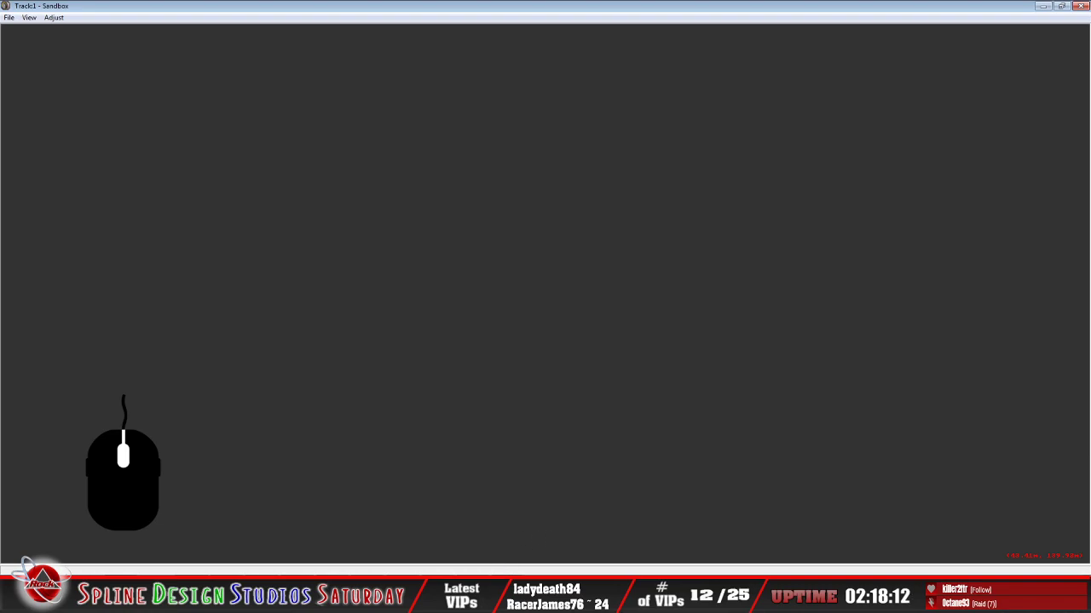
Switch to Paint Shop Pro and reposition the smaller styro_block image to view it beside the other textures
key(alt+Tab)
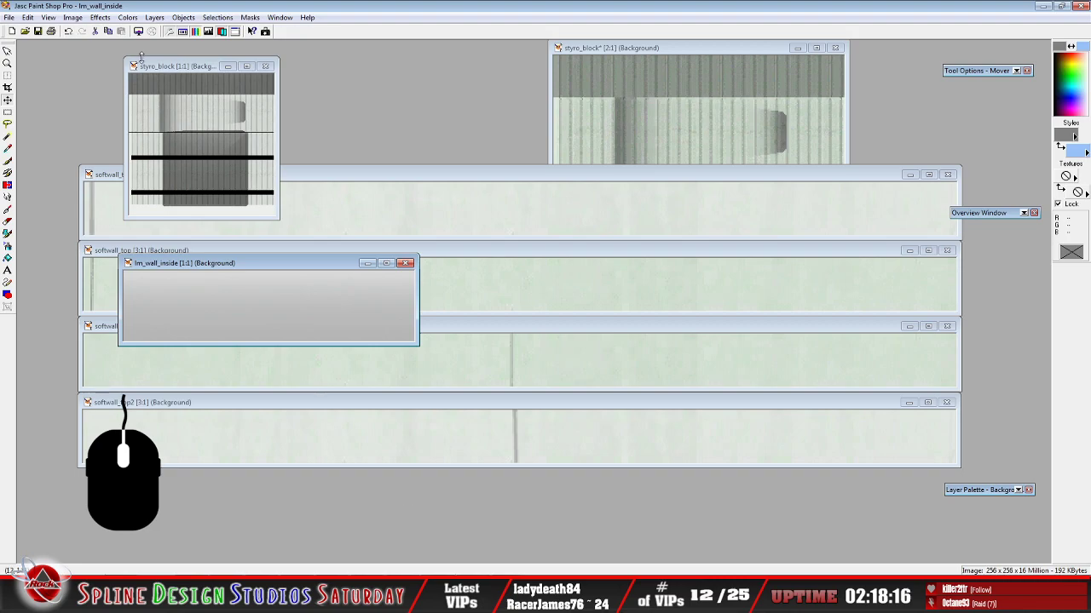
drag(174, 67, 275, 66)
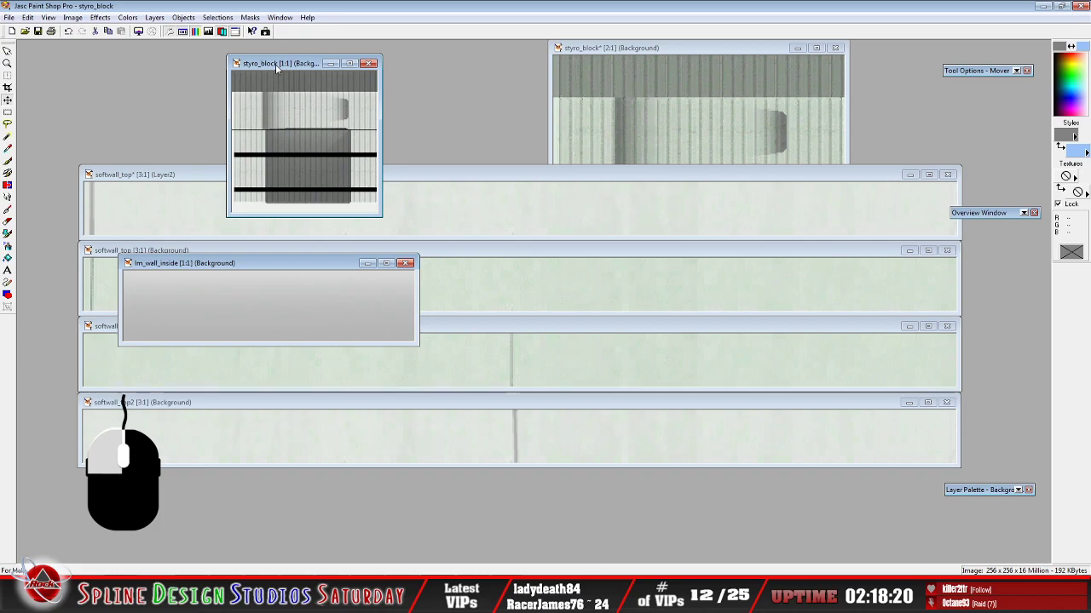
drag(275, 66, 136, 83)
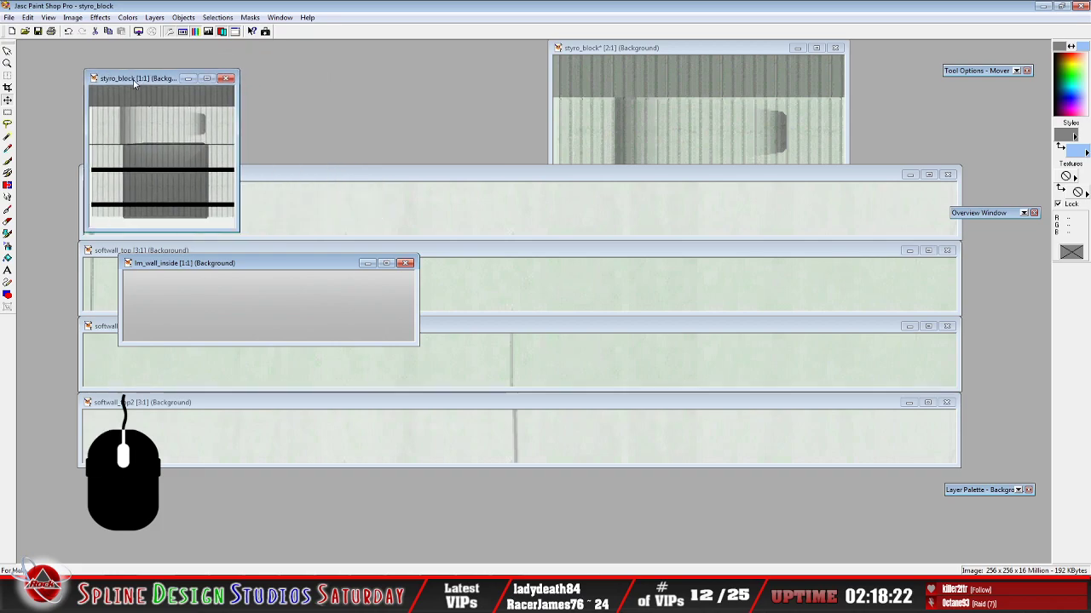
Switch to WinMip 2, move the two styro_block.mip images apart, and close both softwall_top2.mip images
key(alt+Tab)
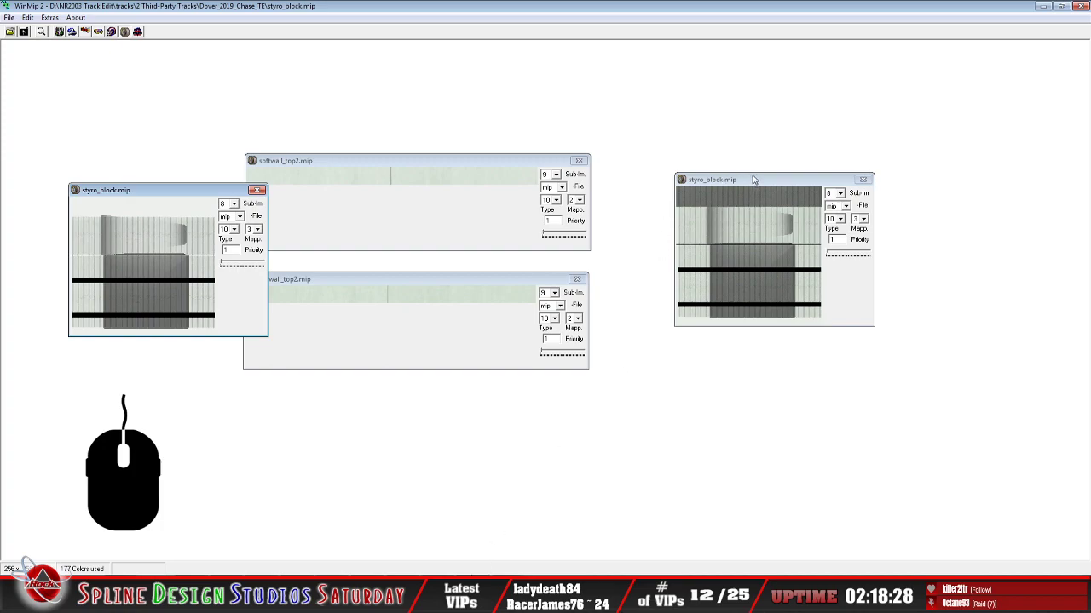
drag(757, 180, 847, 152)
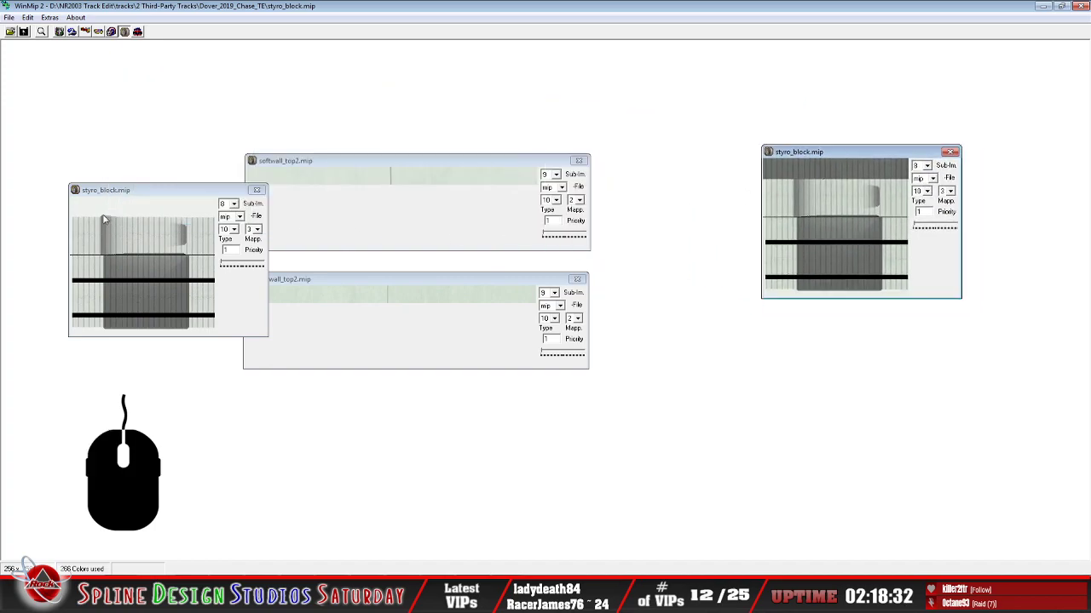
drag(120, 196, 103, 161)
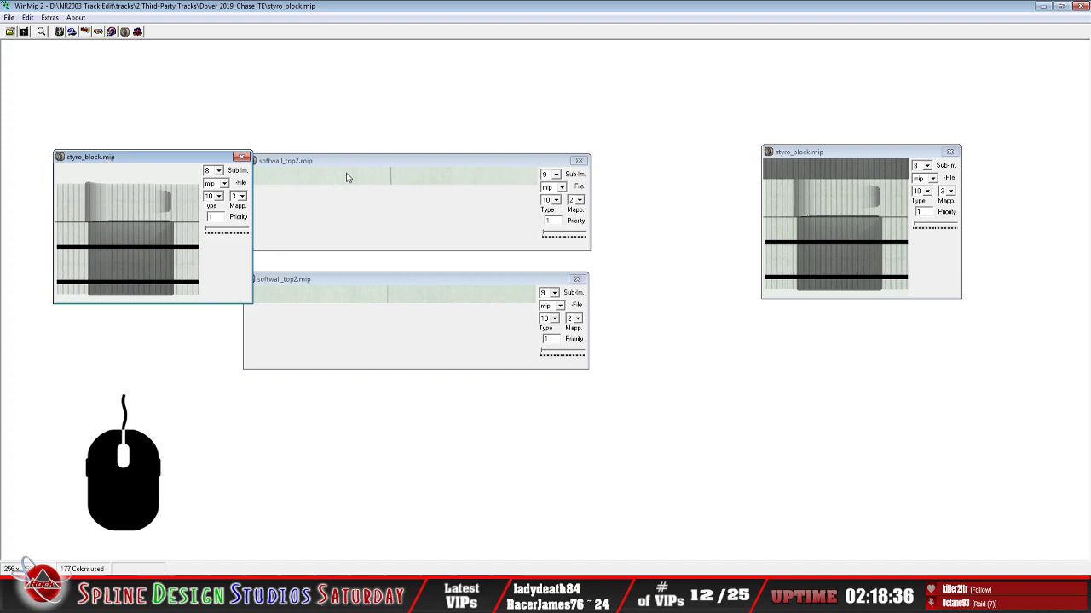
click(388, 166)
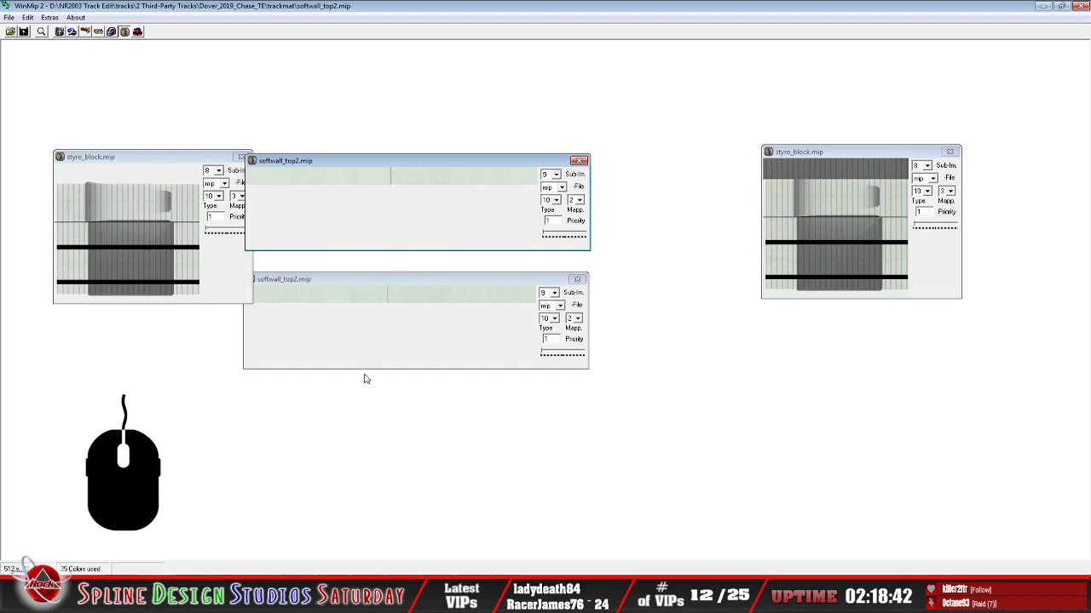
click(353, 163)
click(8, 18)
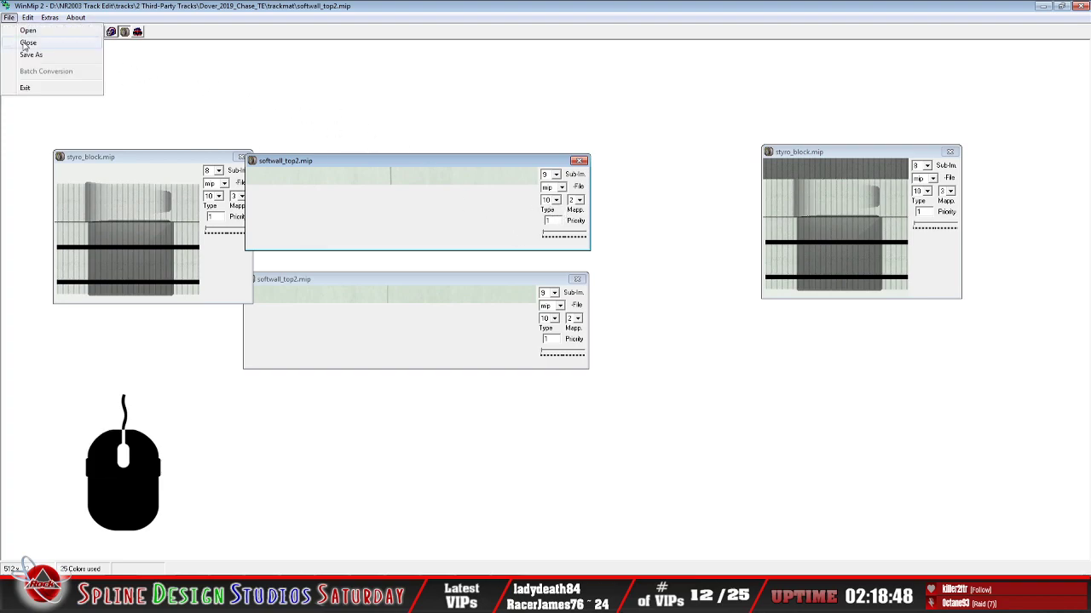
click(26, 47)
click(375, 280)
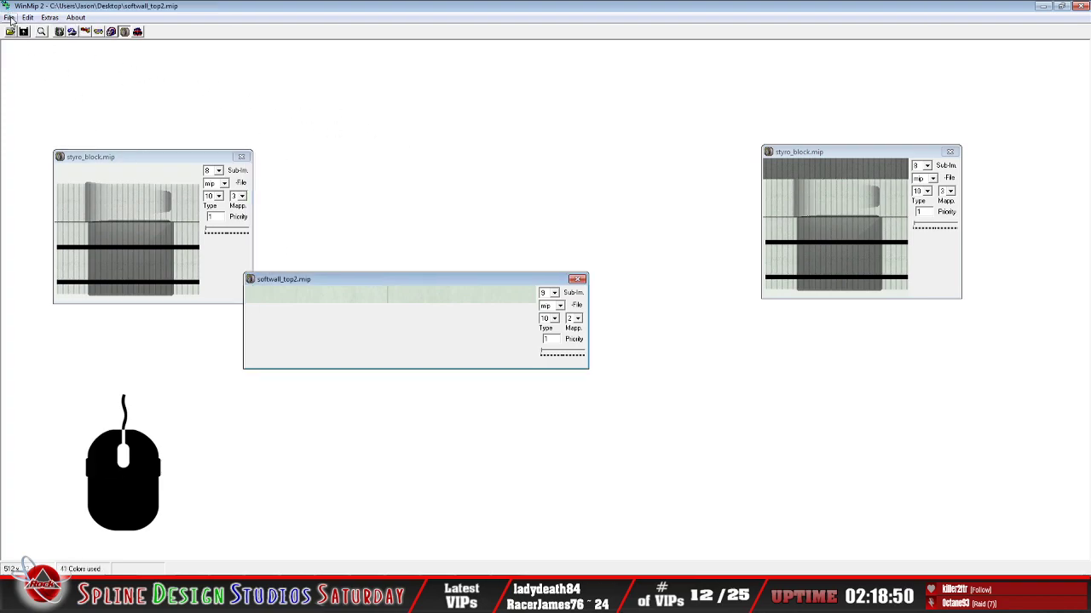
click(8, 17)
click(45, 45)
Place the two styro_block.mip images side by side and compare their shading and color
drag(128, 163, 212, 167)
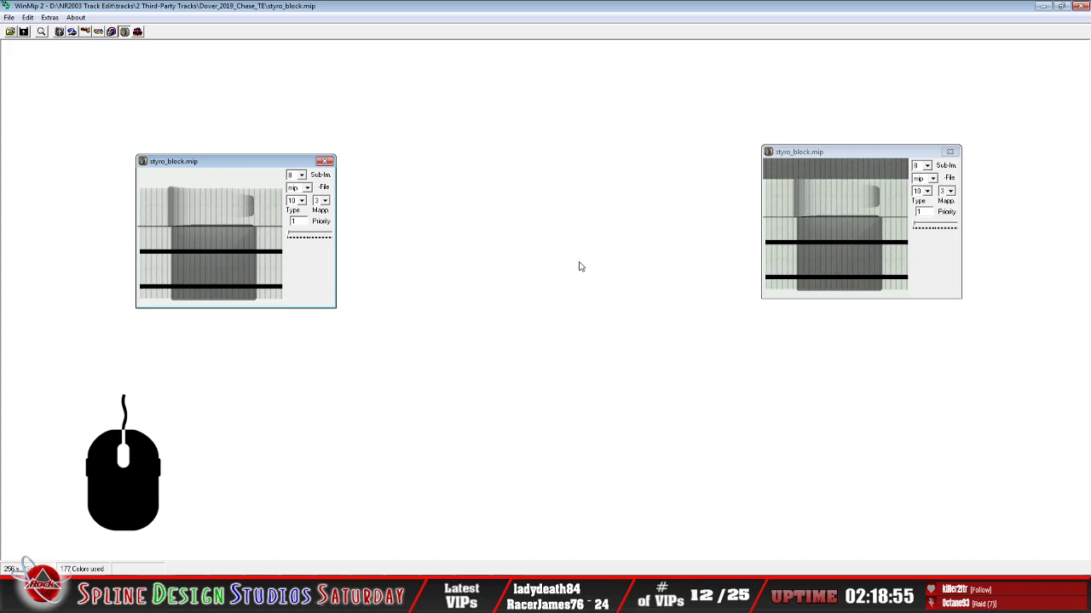
drag(835, 159, 577, 183)
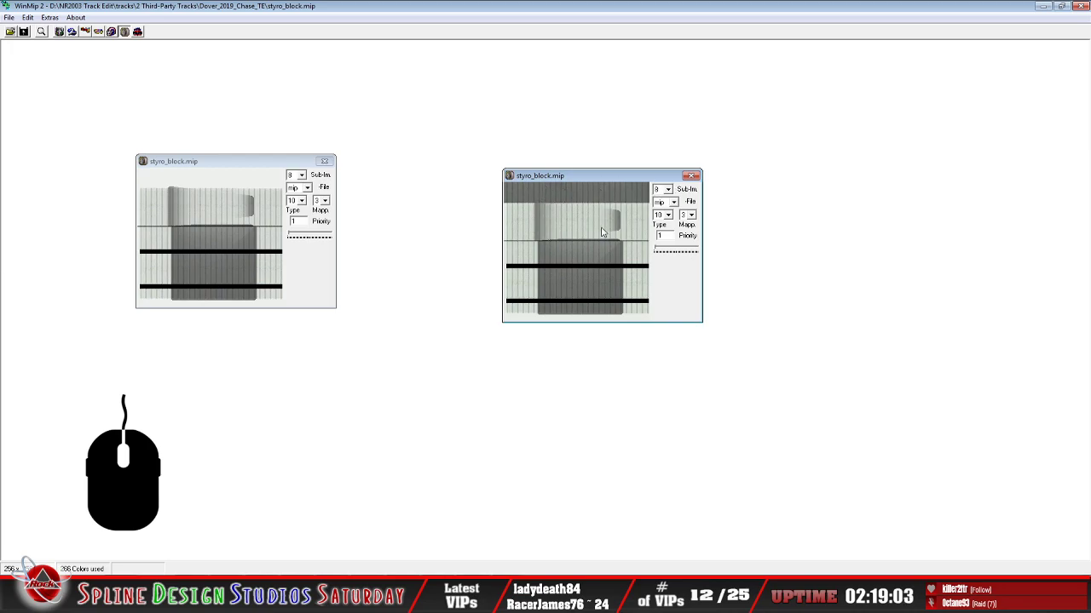
drag(348, 179, 380, 177)
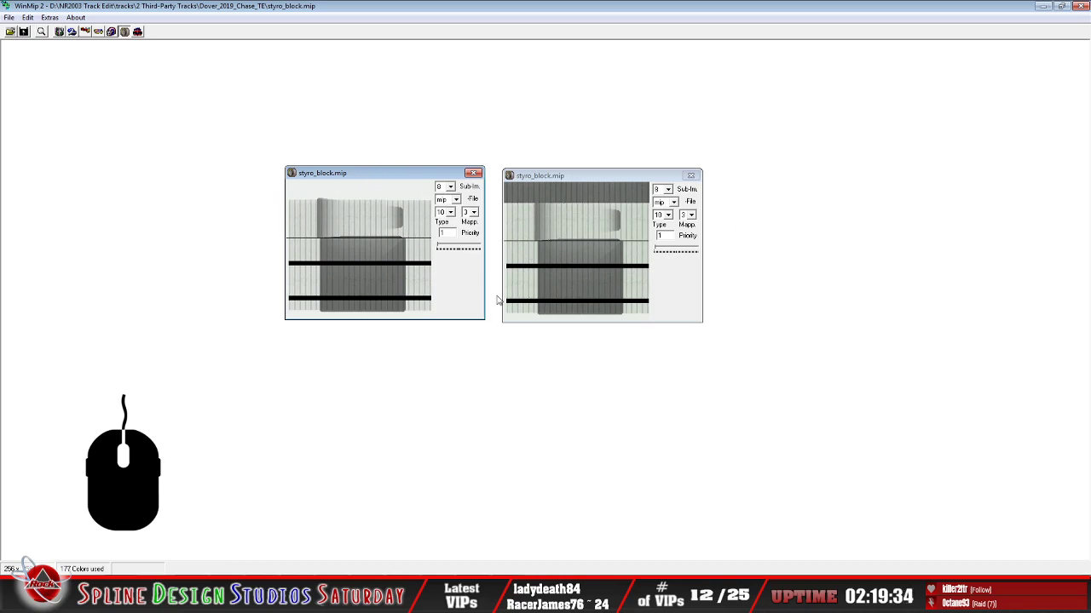
Save the styro_block.mip version with the dark upper strip into the Dover_2019_Chase_TE folder, overwriting the existing styro_block file
click(627, 175)
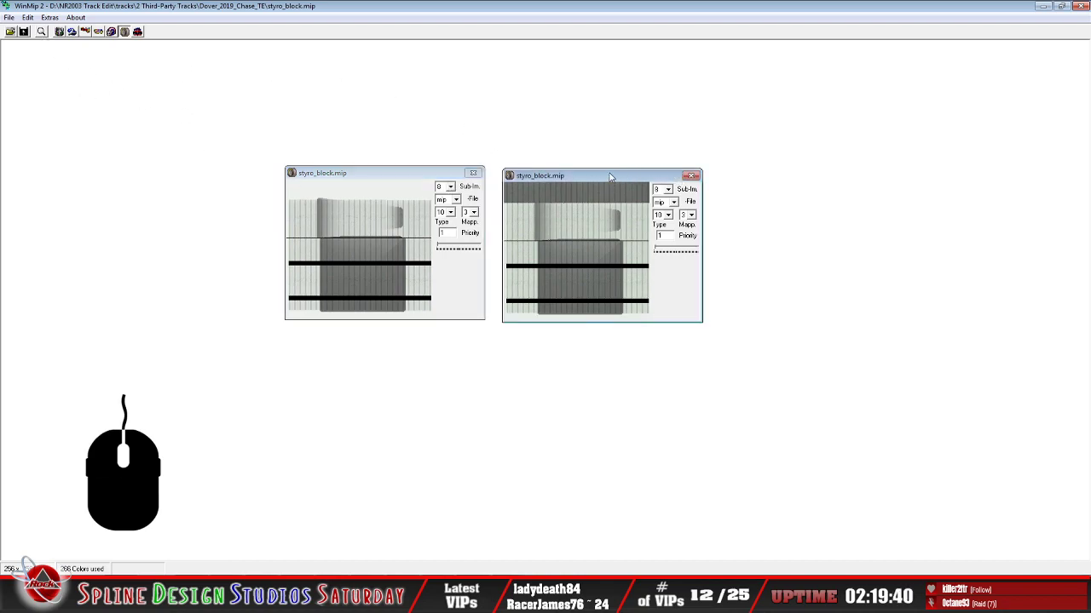
click(9, 17)
click(26, 55)
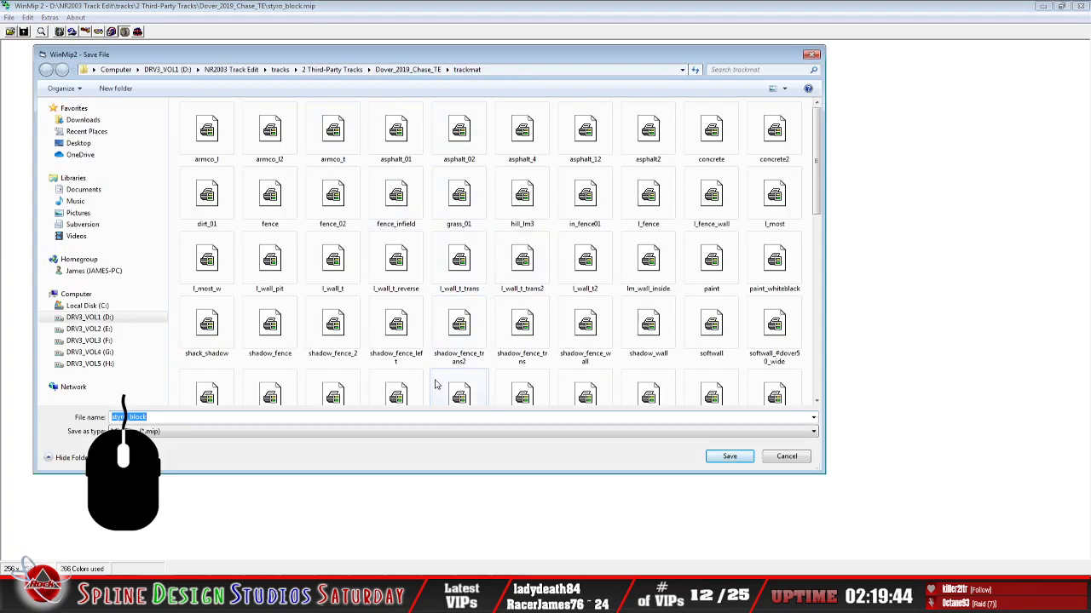
click(511, 68)
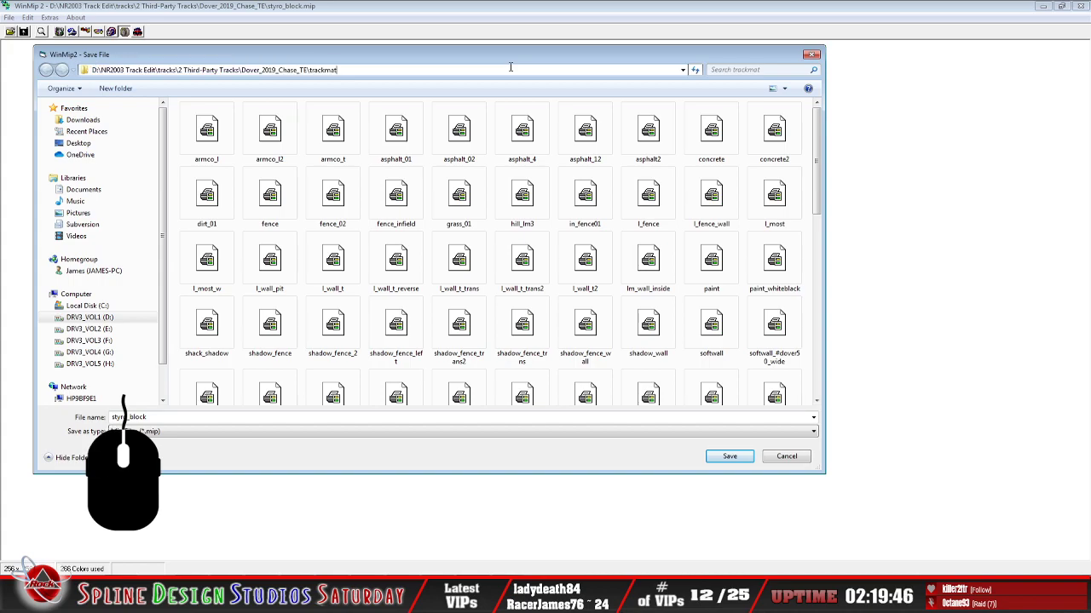
key(BackSpace)
key(BackSpace)
key(BackSpace)
key(BackSpace)
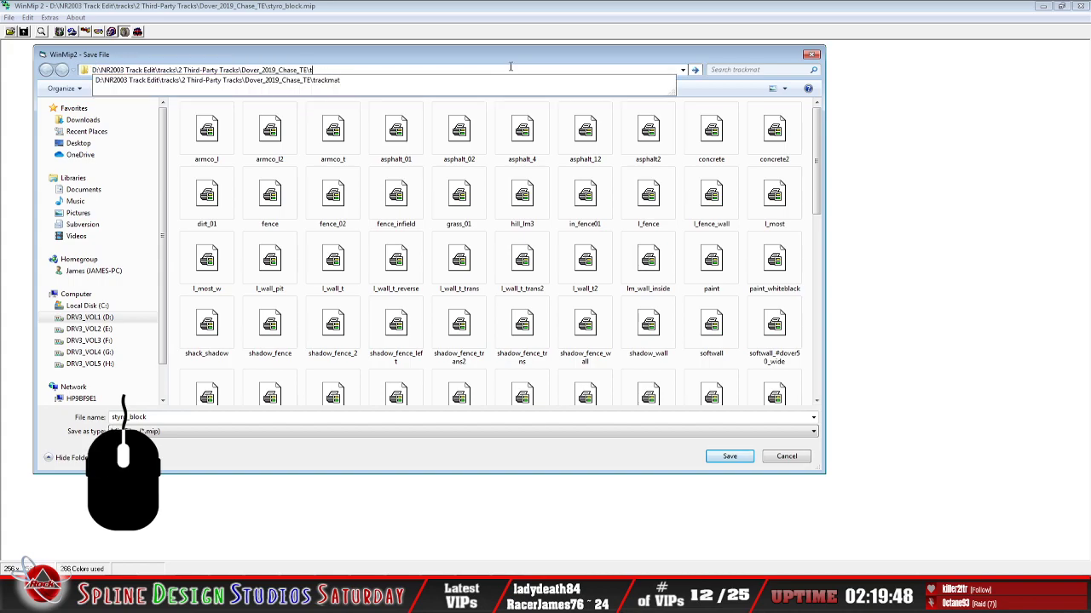
key(Escape)
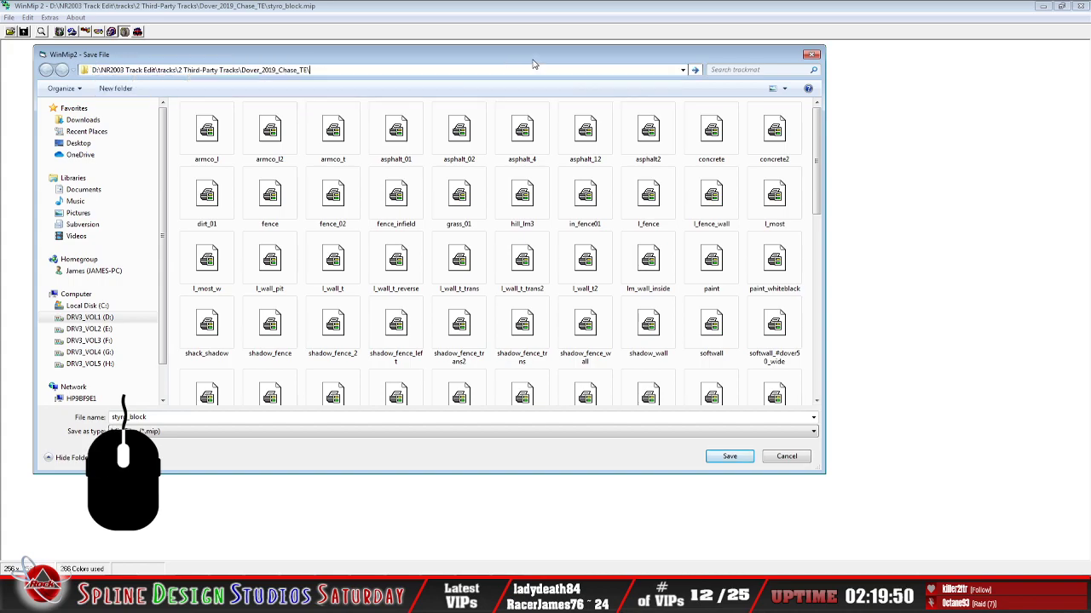
click(354, 69)
key(Return)
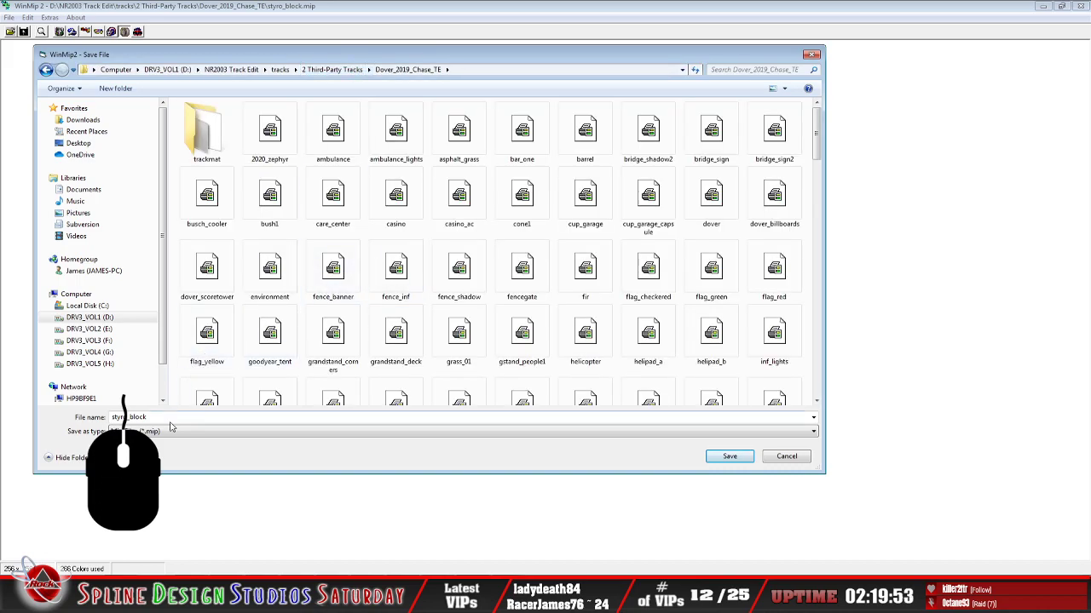
click(740, 461)
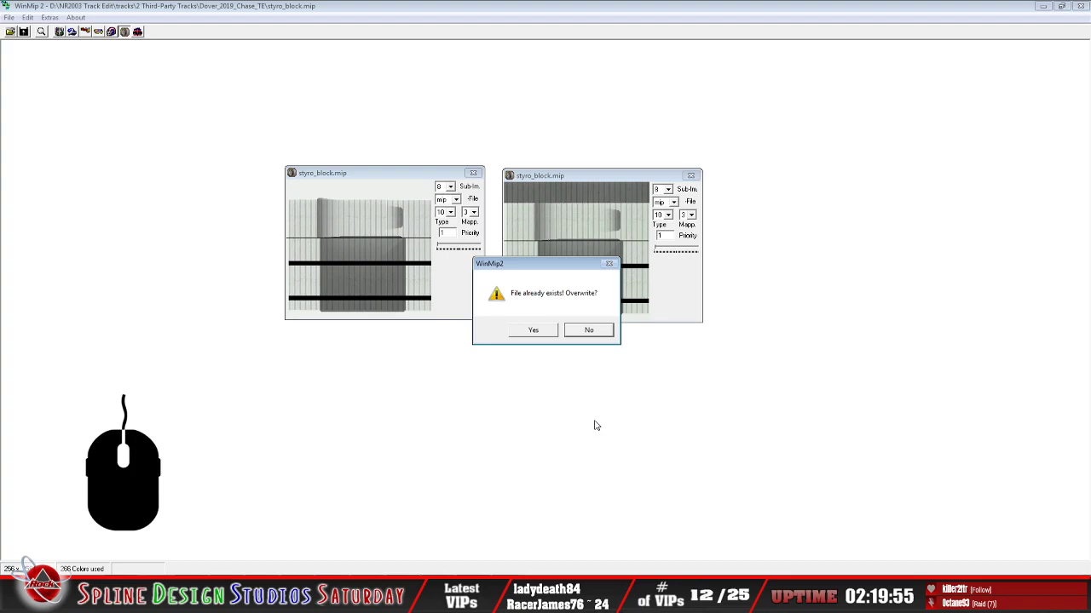
click(533, 330)
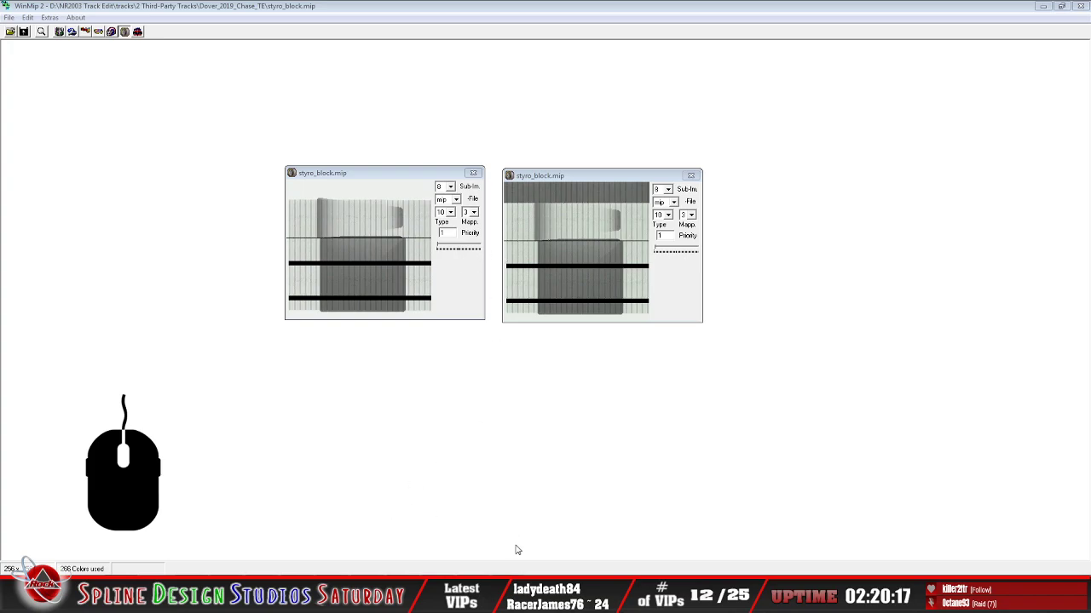
Switch to Sandbox and open the Dover_2019_Chase_TE_apply_new_pitwall_shading track from the Dover_2019_Chase_TE folder
click(515, 594)
click(9, 18)
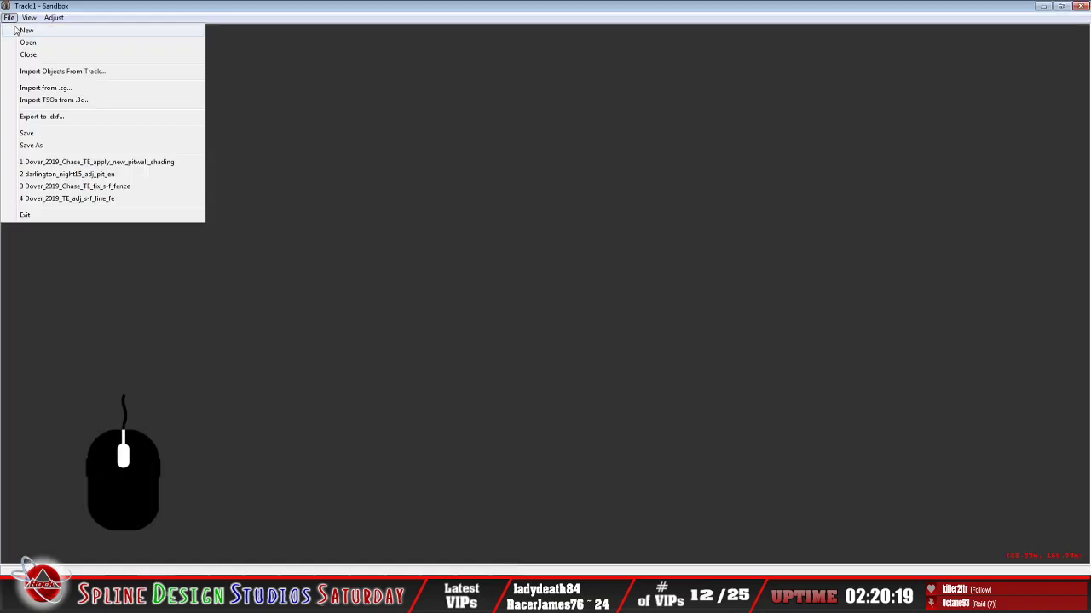
click(27, 42)
click(375, 226)
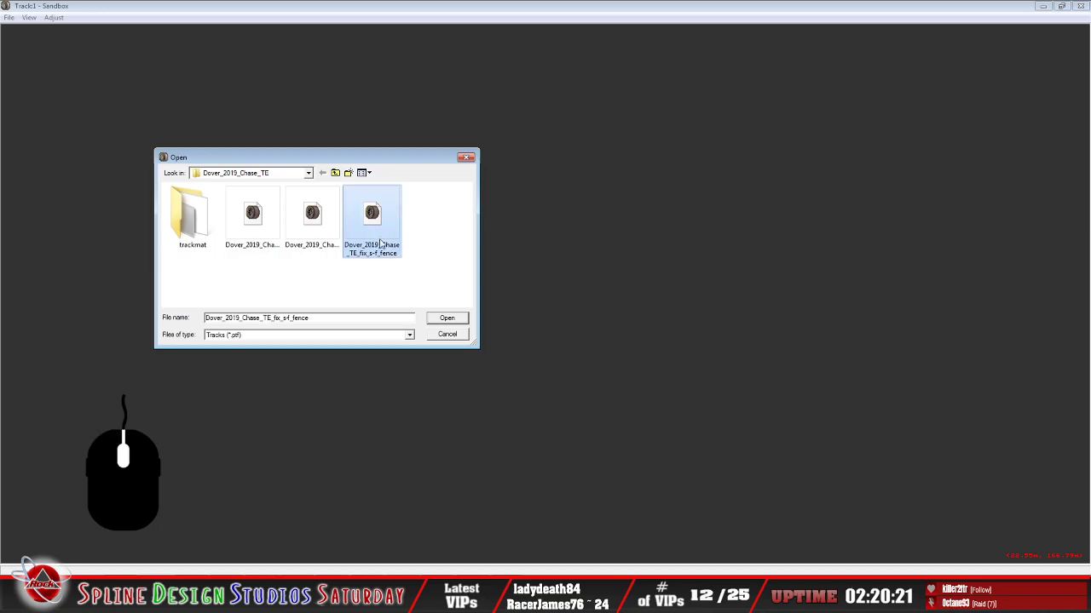
click(312, 220)
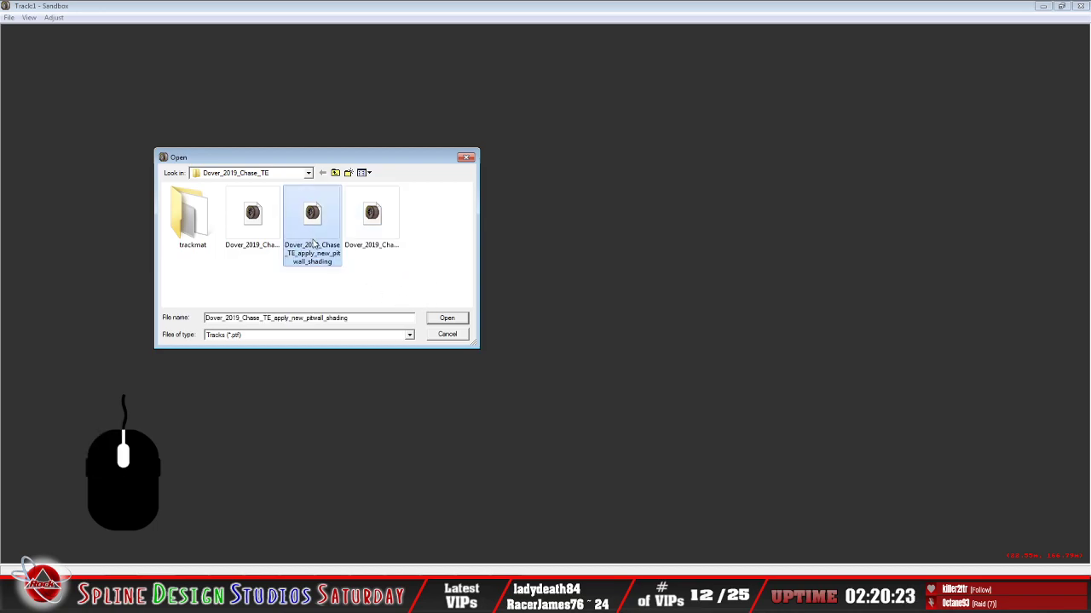
click(449, 319)
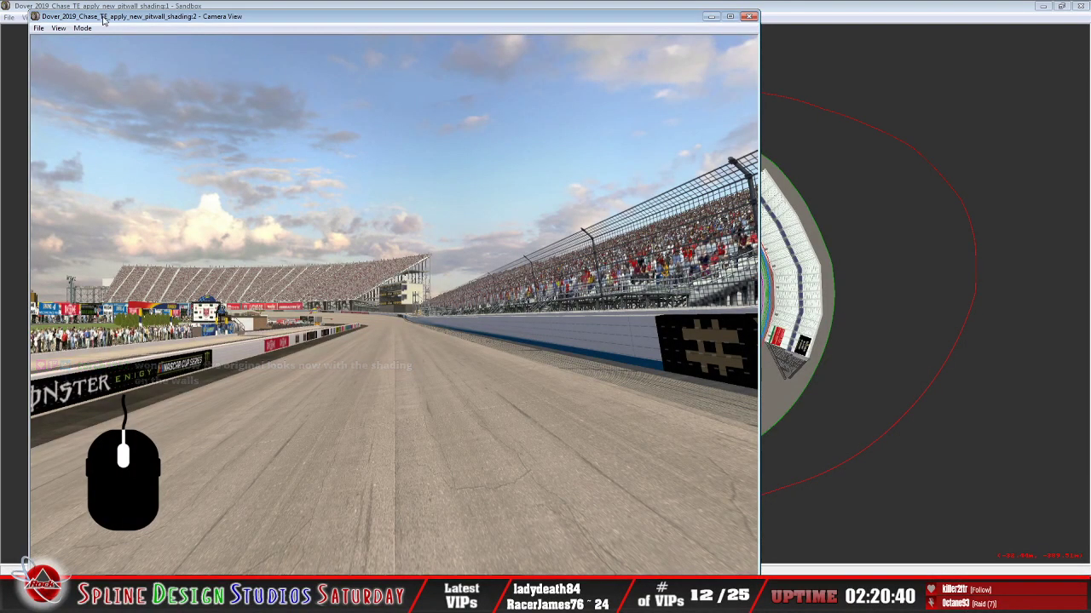
Enter Slew Mode in the camera view and examine the styro blocks' shading behind the frontstretch wall from close up
click(82, 28)
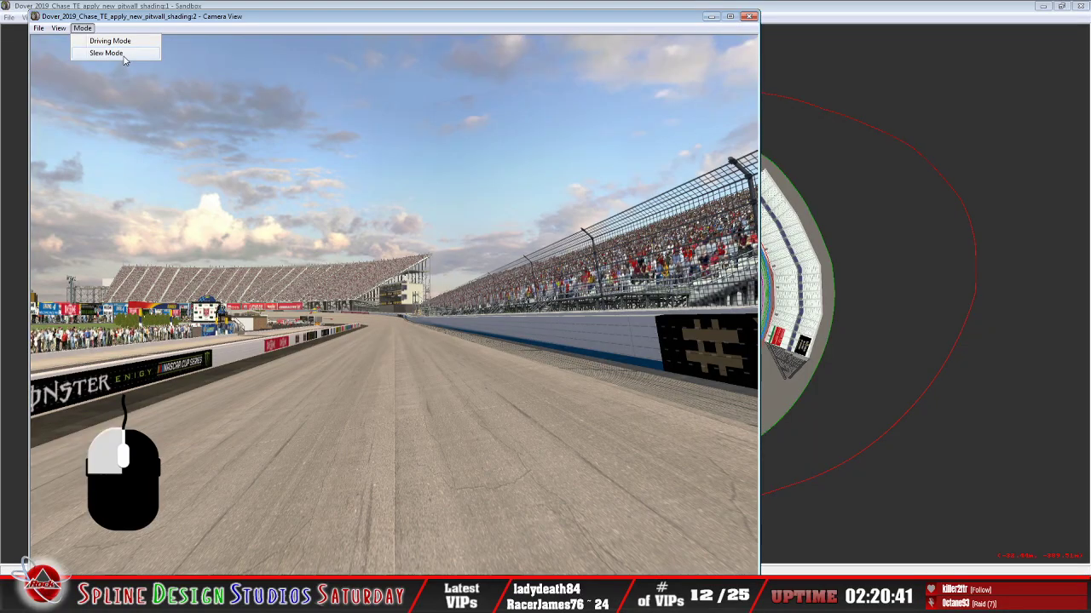
click(106, 53)
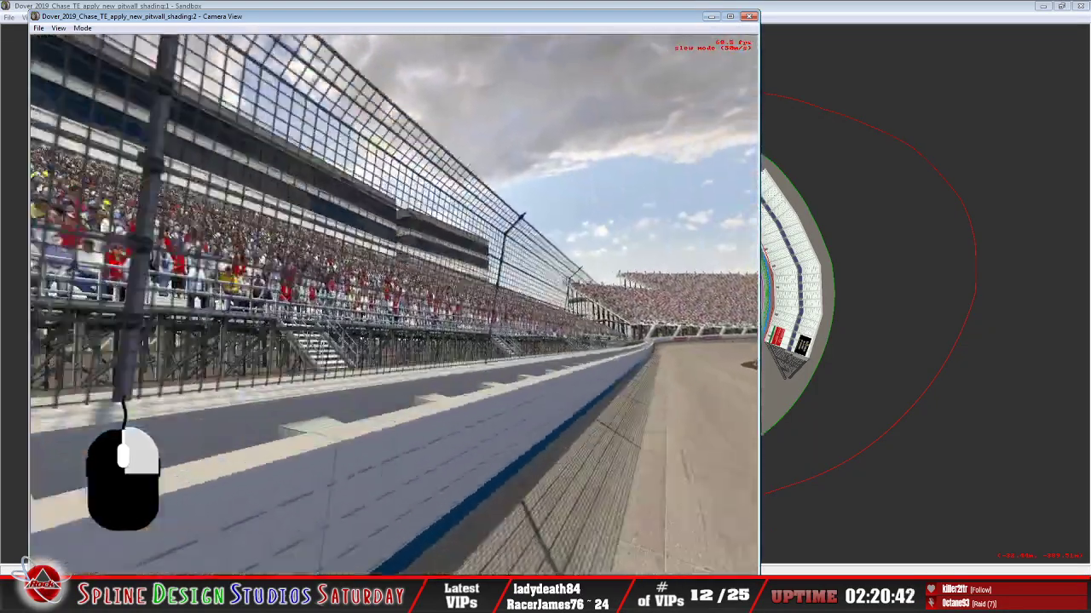
right_drag(394, 304, 256, 304)
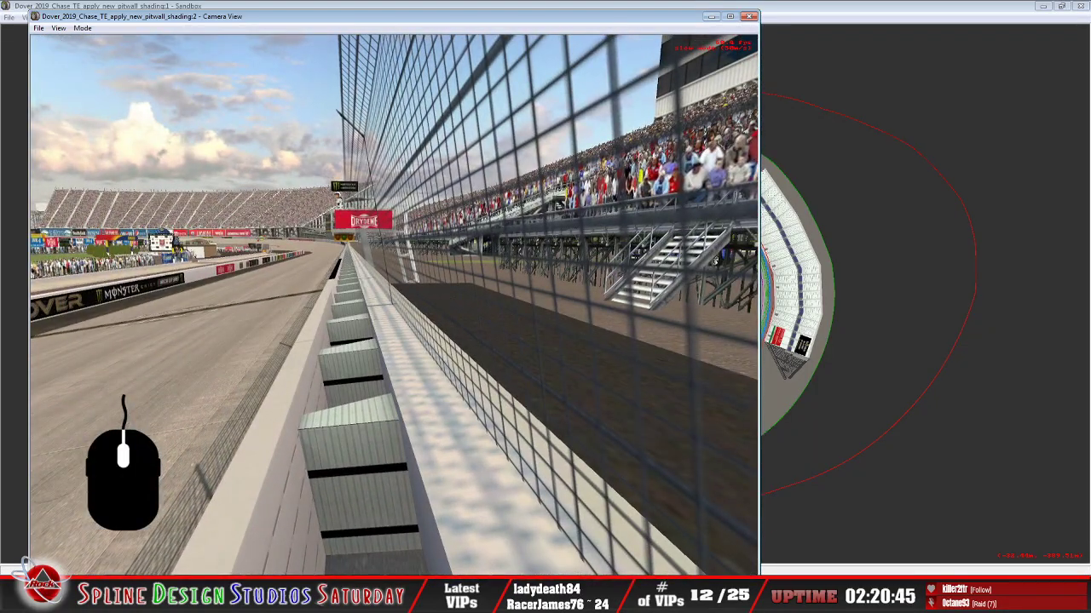
key(Down)
key(Up)
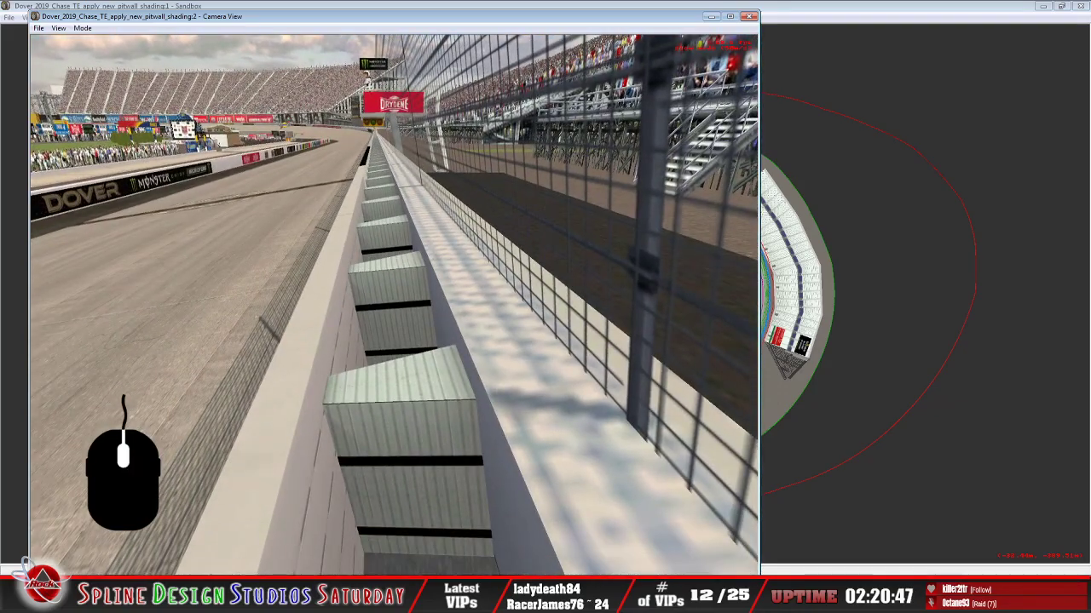
mouse_move(393, 304)
mouse_down()
mouse_move(393, 213)
mouse_move(394, 290)
mouse_move(393, 264)
mouse_move(405, 293)
mouse_up()
right_drag(393, 304, 366, 298)
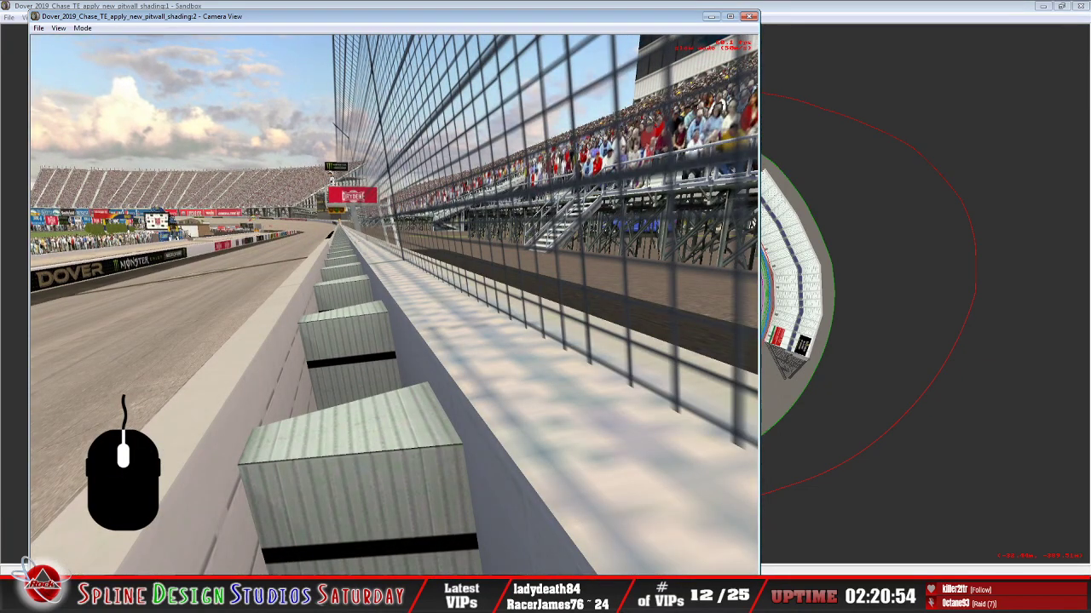
drag(394, 304, 426, 305)
right_drag(393, 304, 366, 285)
drag(394, 304, 358, 300)
mouse_move(393, 304)
right_down()
mouse_move(394, 337)
mouse_move(393, 308)
right_up()
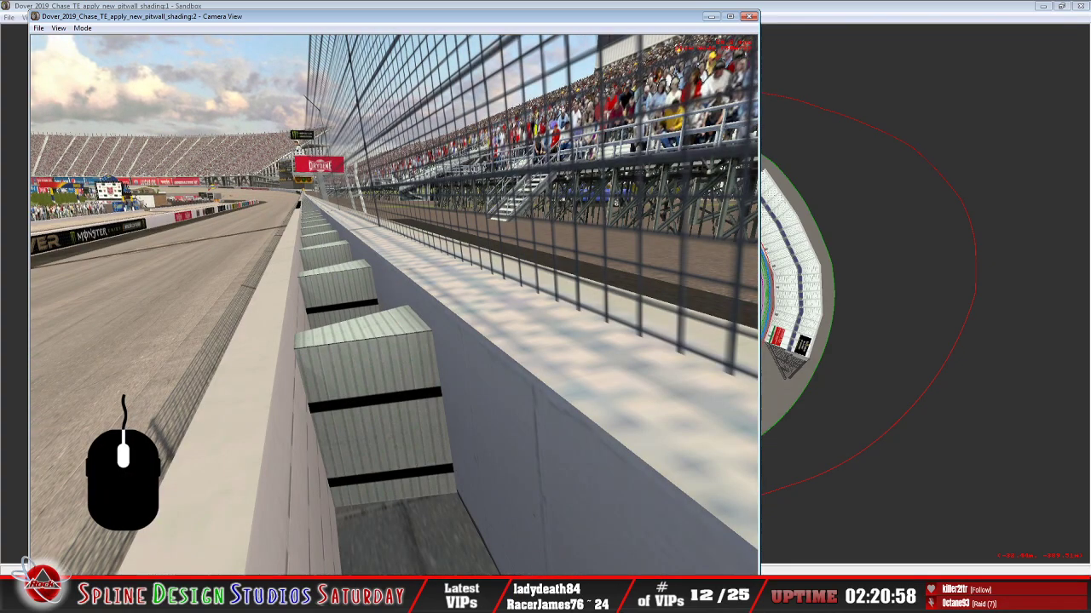
drag(393, 304, 358, 277)
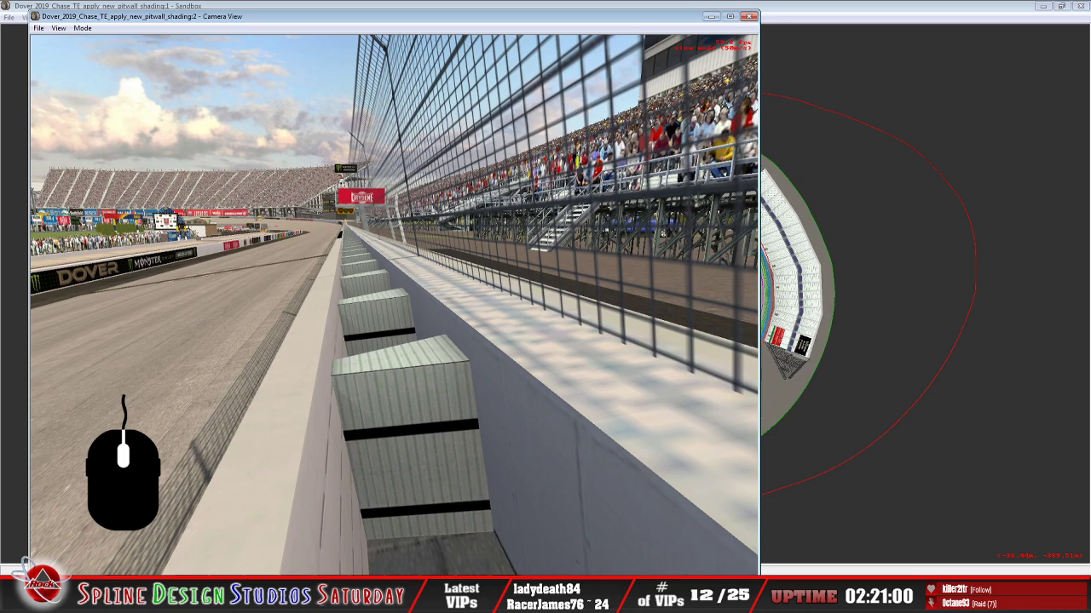
right_drag(394, 304, 370, 281)
drag(393, 304, 434, 313)
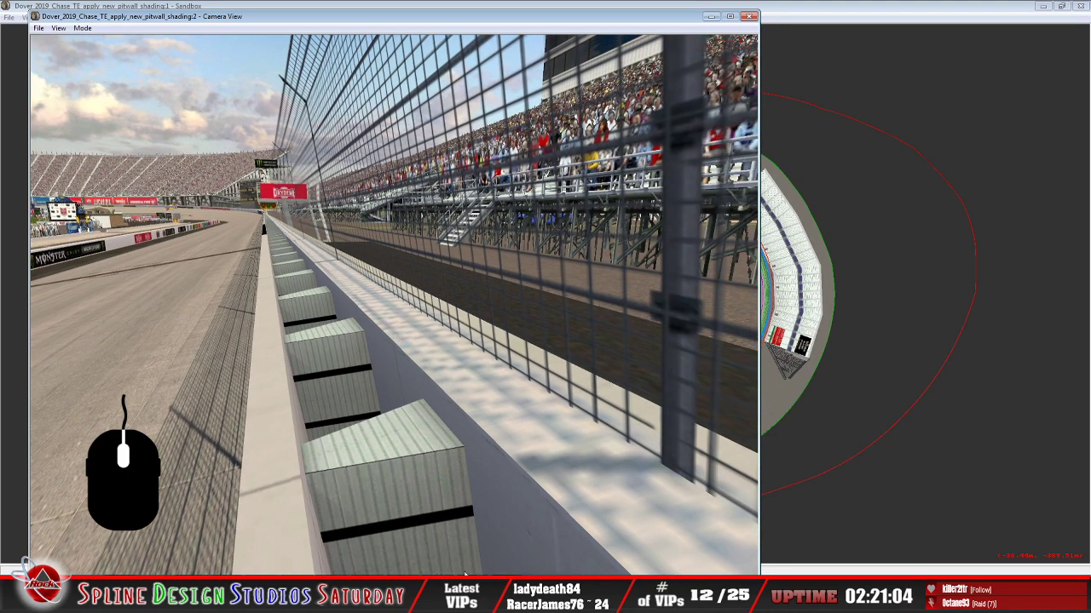
Switch to WinMip 2, move the styro_block.mip without the dark strip farther from the other to compare them, and return to the Sandbox camera view
key(alt+Tab)
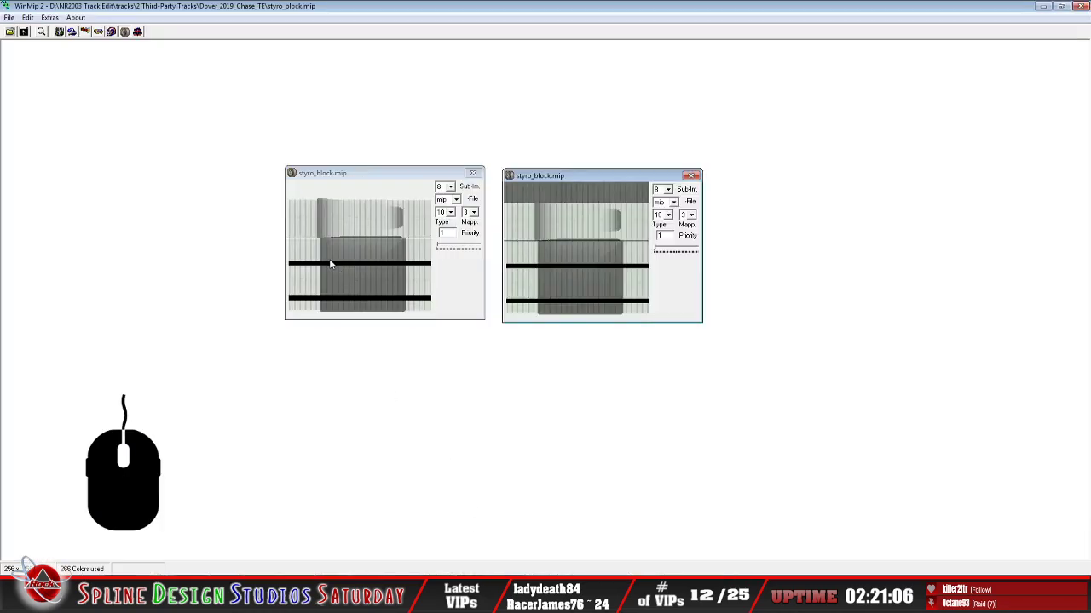
drag(369, 175, 247, 178)
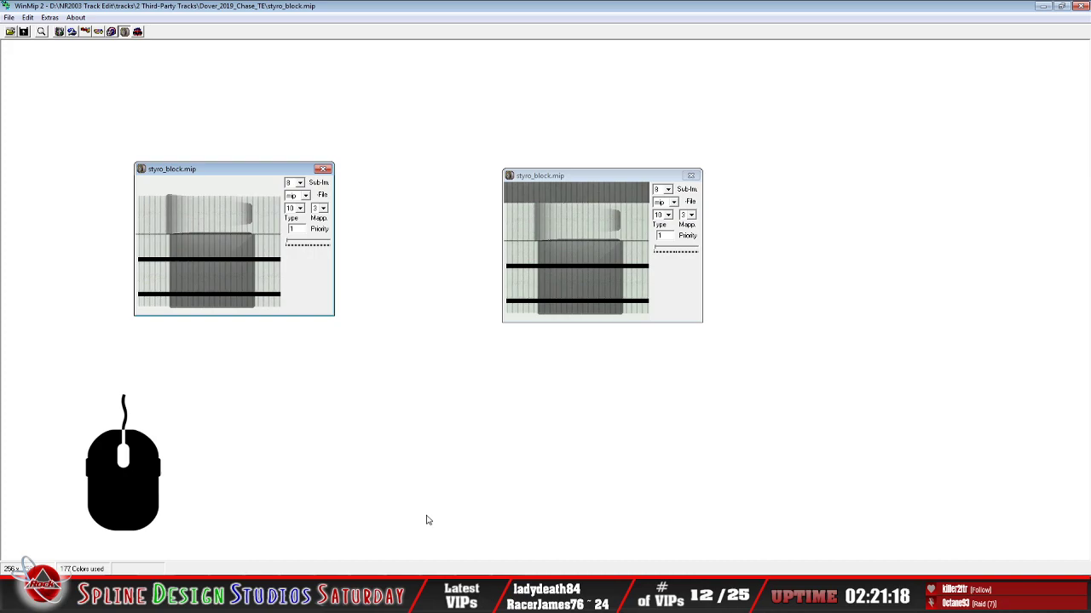
click(524, 548)
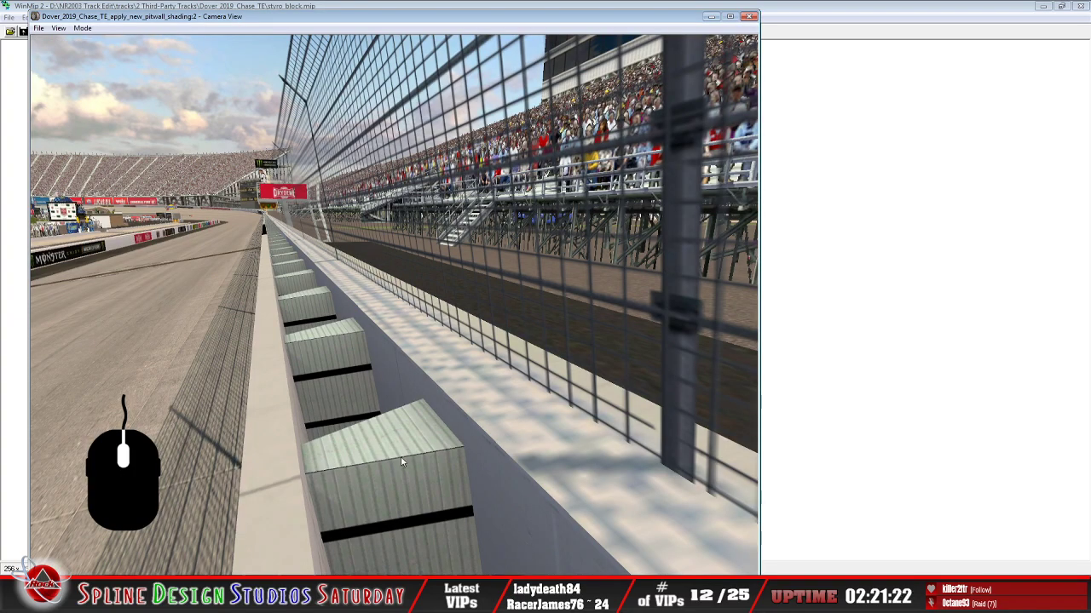
Re-enter Slew Mode and travel along the outside wall to inspect the styro blocks from several angles and distances
click(82, 27)
click(109, 53)
key(Right)
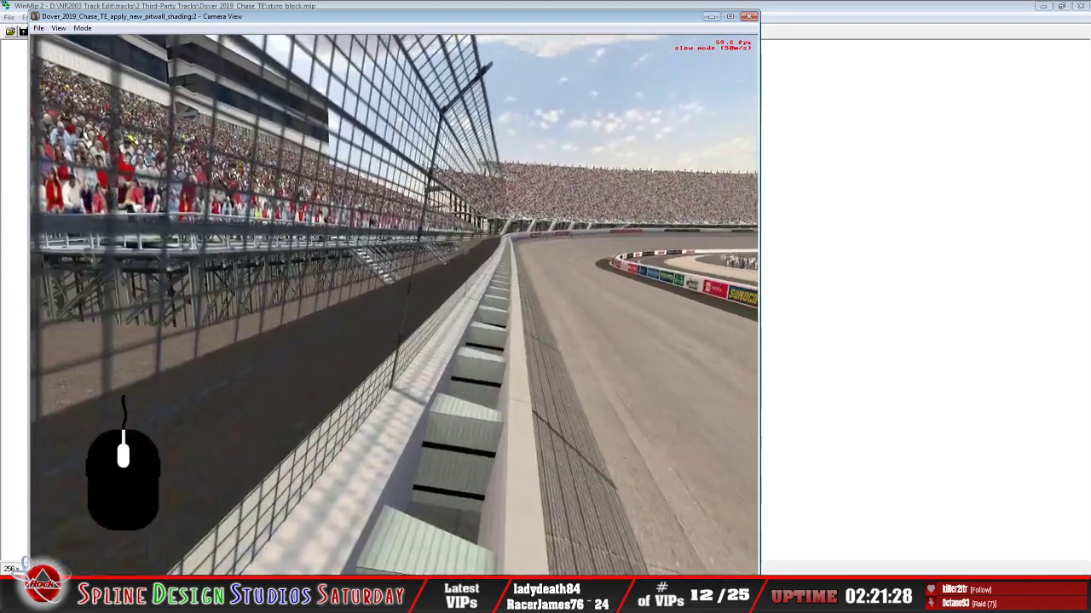
right_click(393, 305)
right_drag(394, 304, 394, 305)
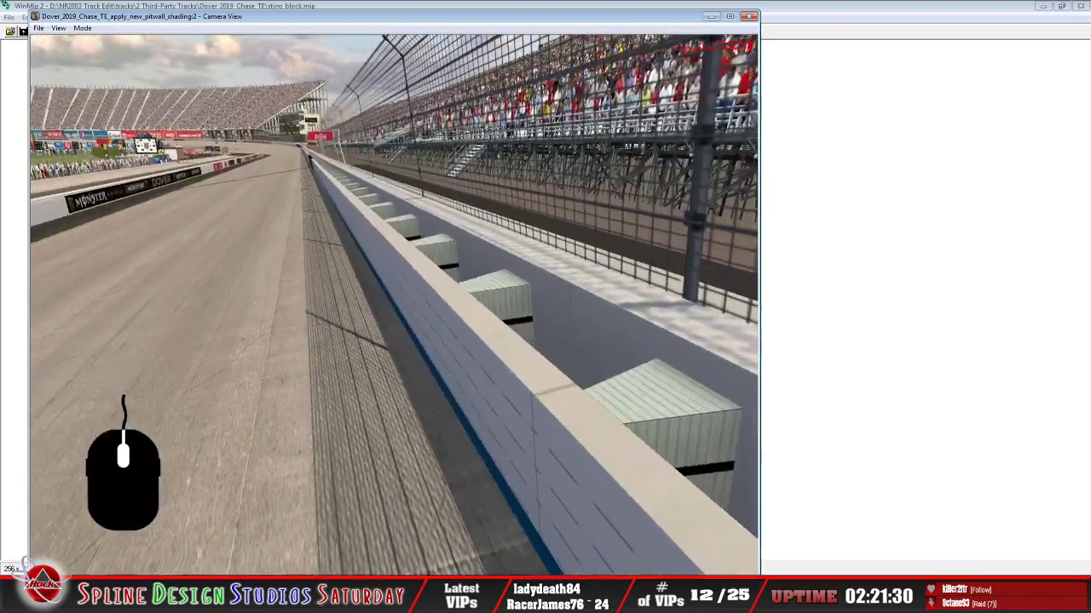
right_click(393, 304)
right_click(394, 304)
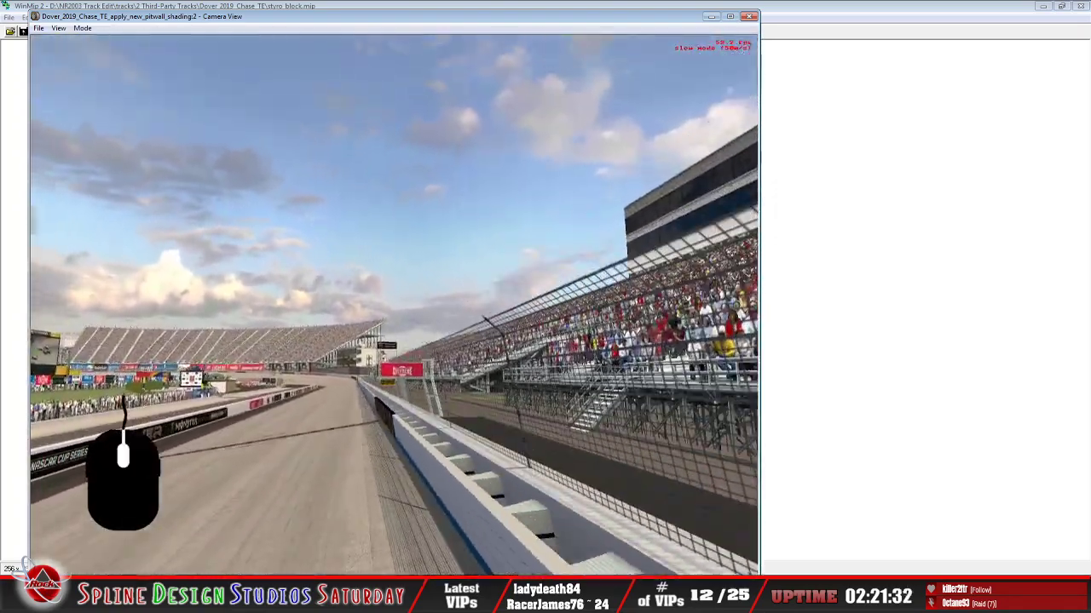
right_click(394, 305)
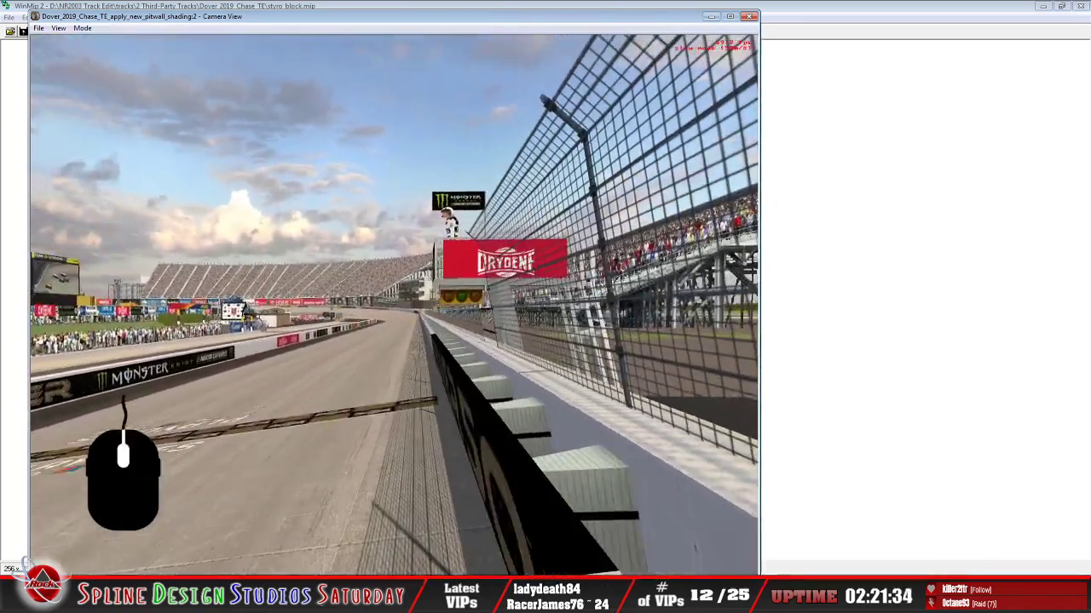
click(394, 304)
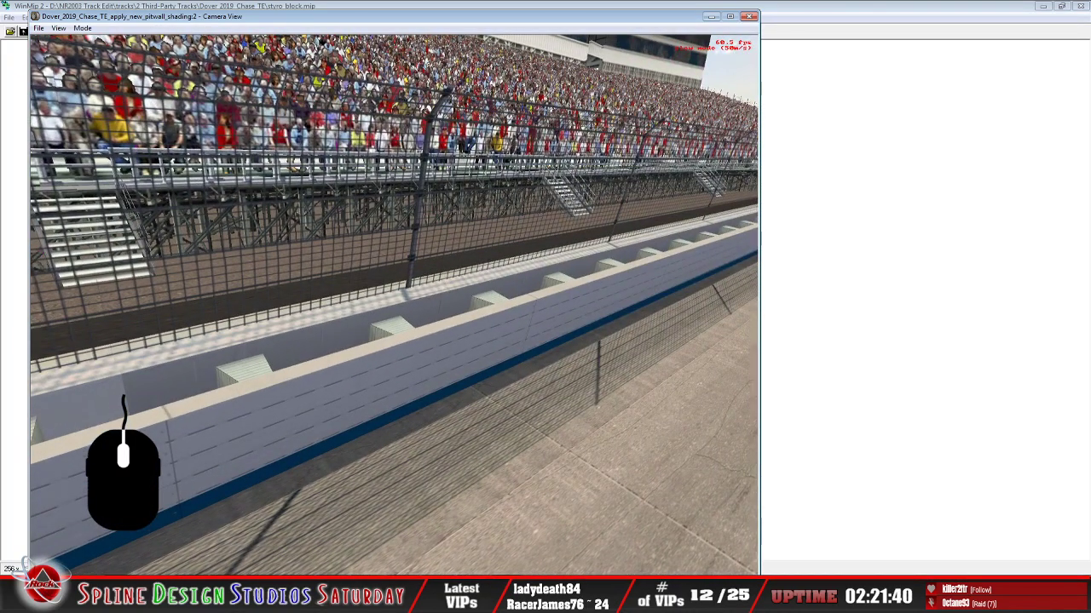
right_click(393, 304)
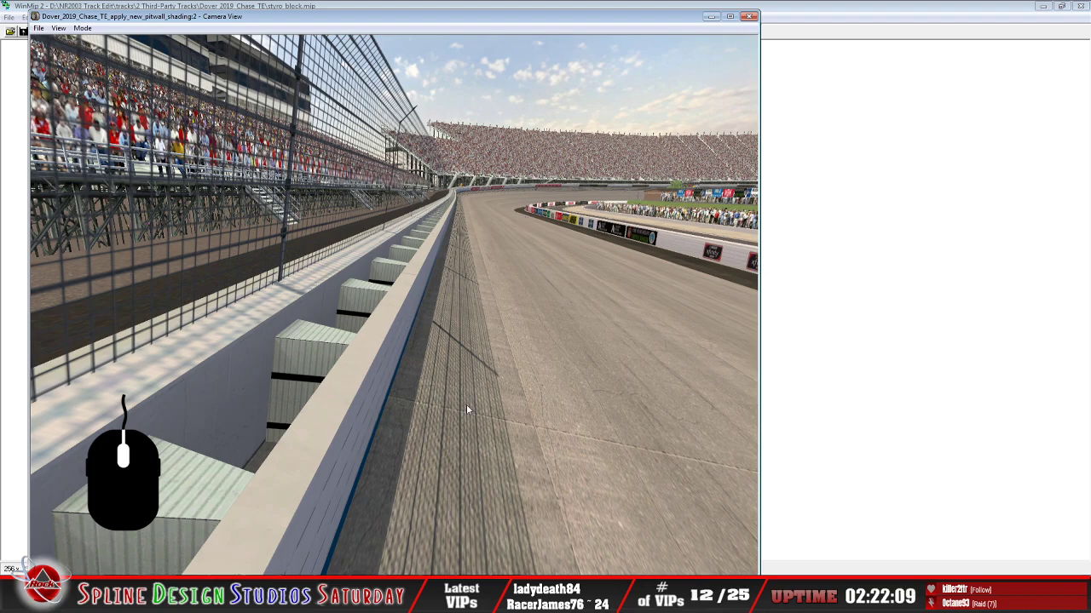
Bring up the Sandbox track window and close the Dover track
click(480, 597)
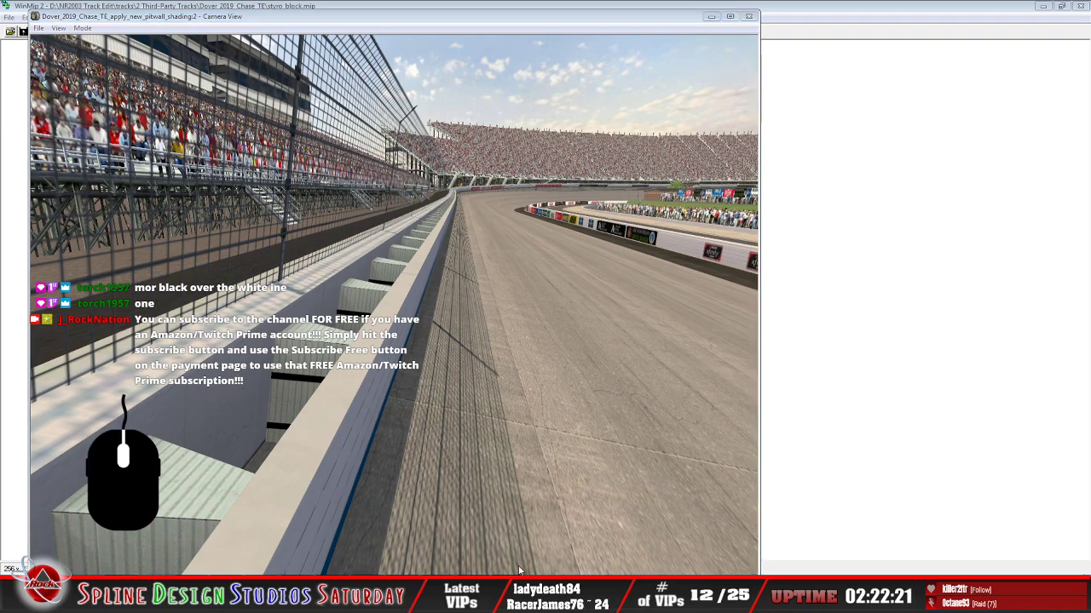
key(alt+Tab)
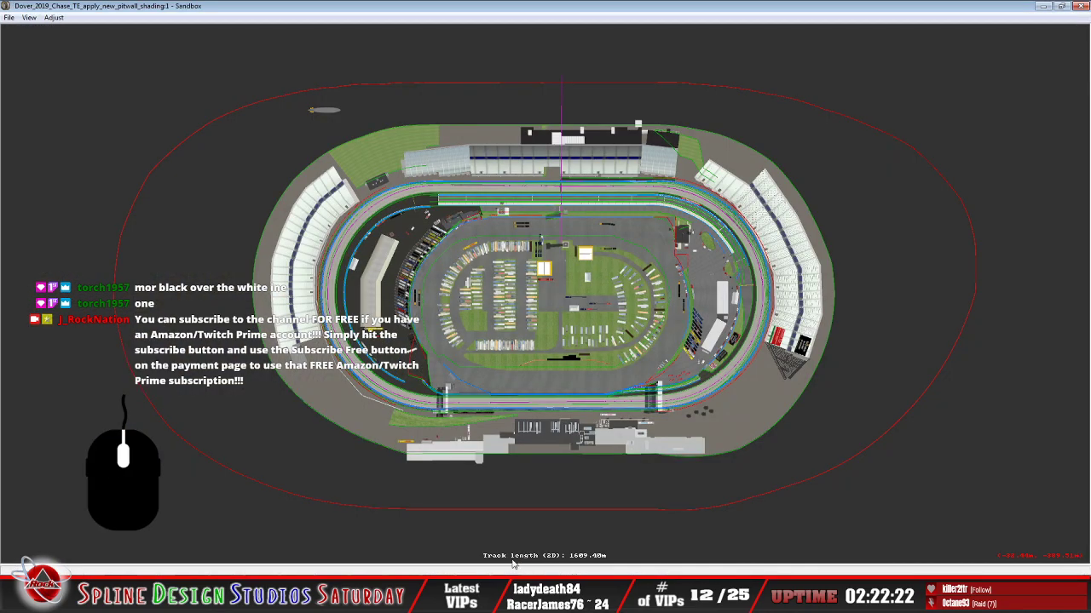
click(9, 17)
click(24, 36)
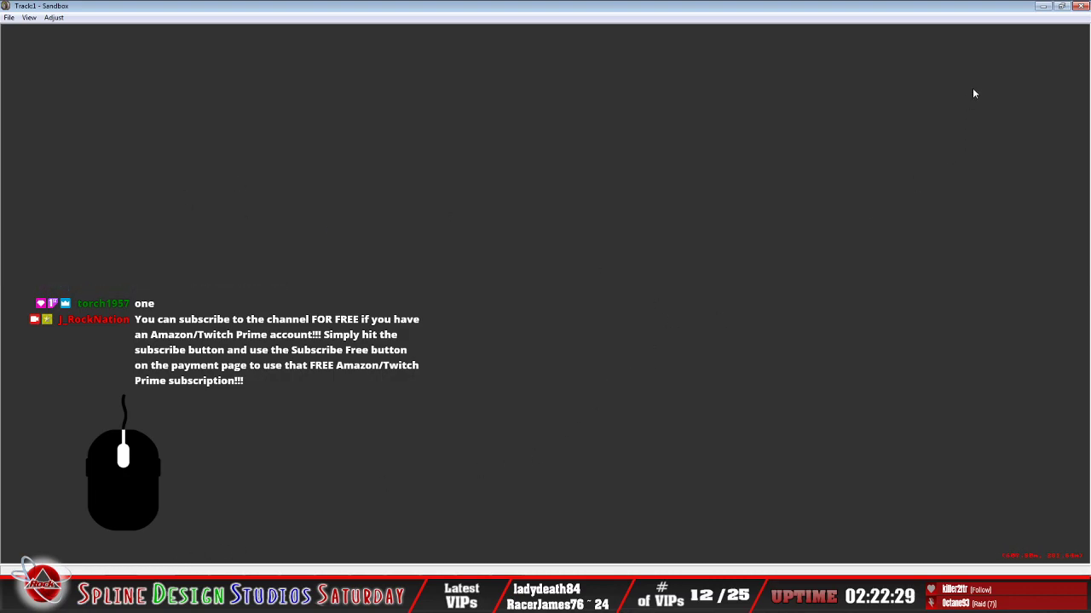
Minimize the open windows to reach the desktop and copy the styro_block.mip file stored there
click(1042, 7)
click(713, 17)
click(1042, 6)
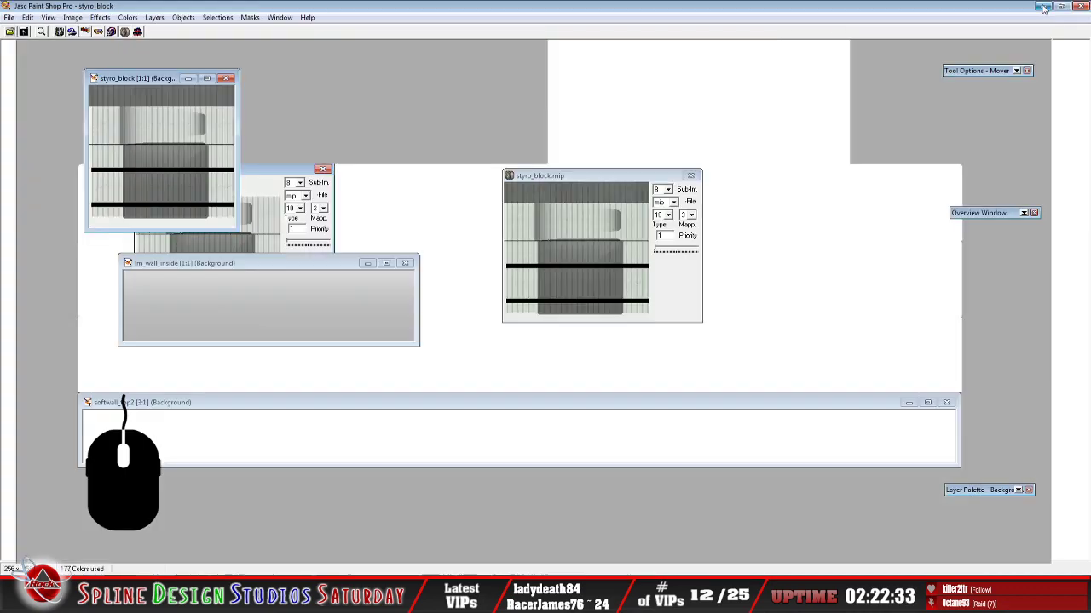
click(1042, 7)
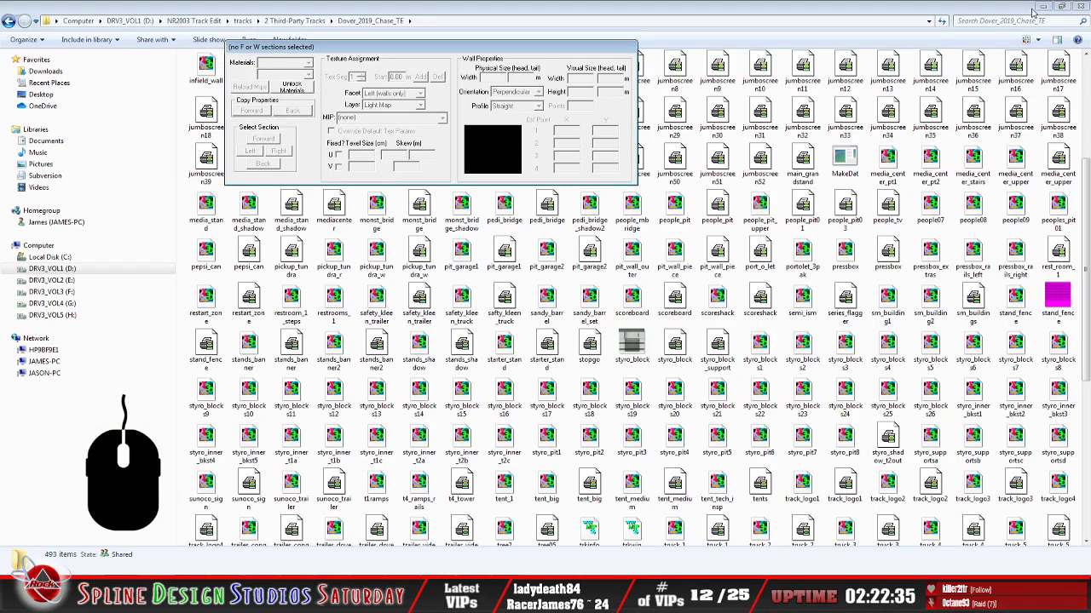
click(1041, 7)
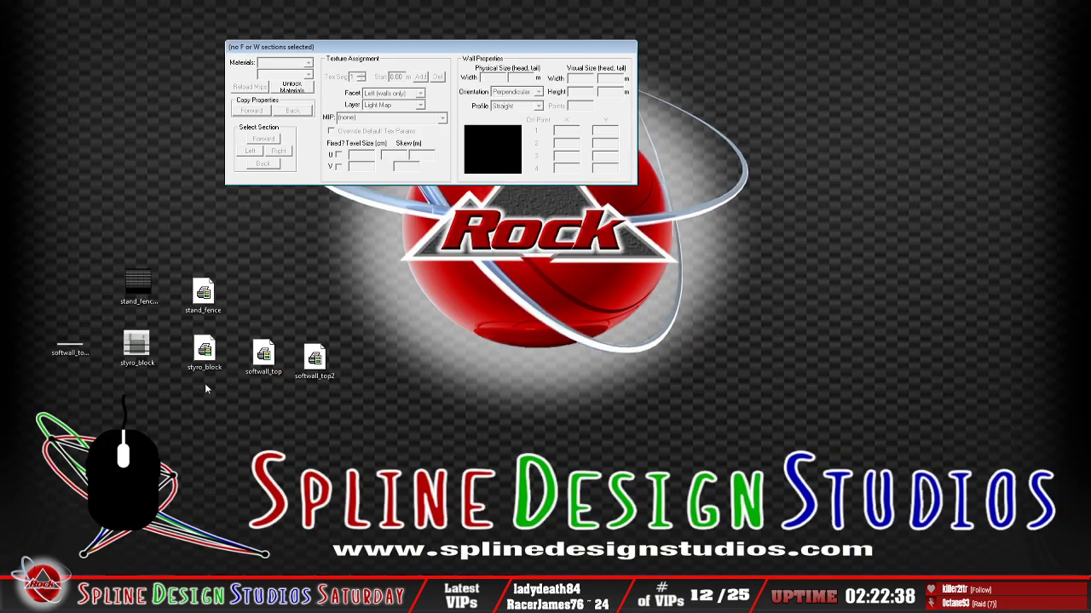
right_click(207, 362)
click(229, 292)
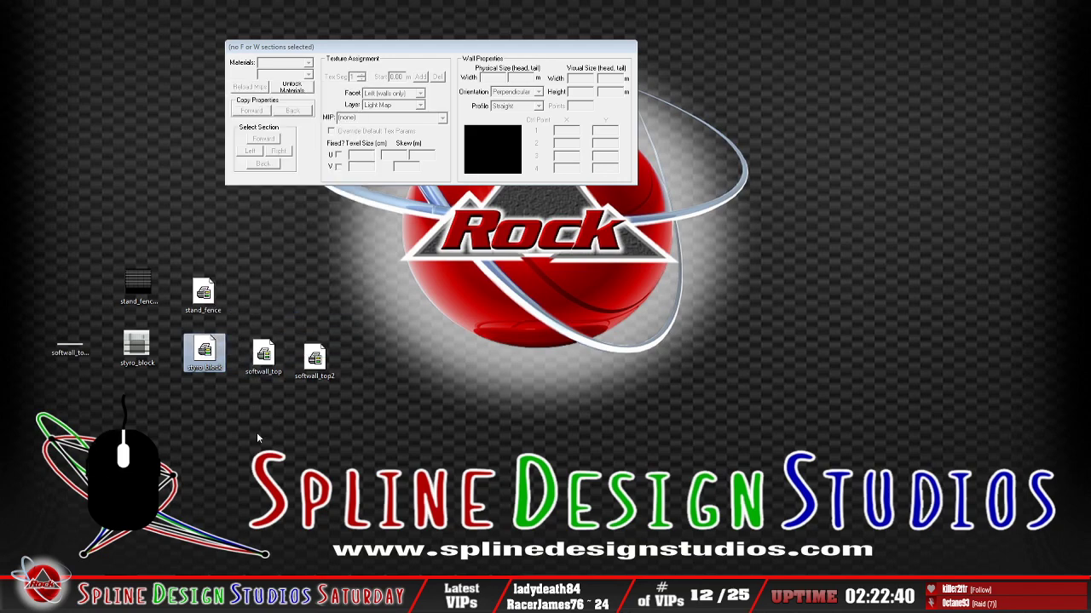
click(125, 542)
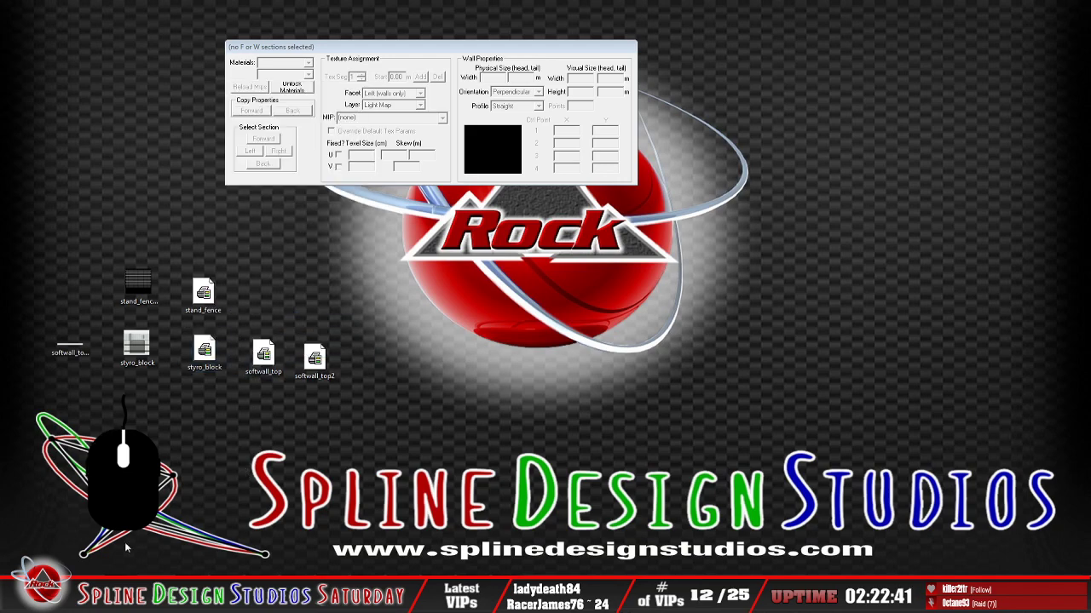
Paste the copied styro_block.mip into the Dover_2019_Chase_TE folder, replacing the existing file
click(75, 551)
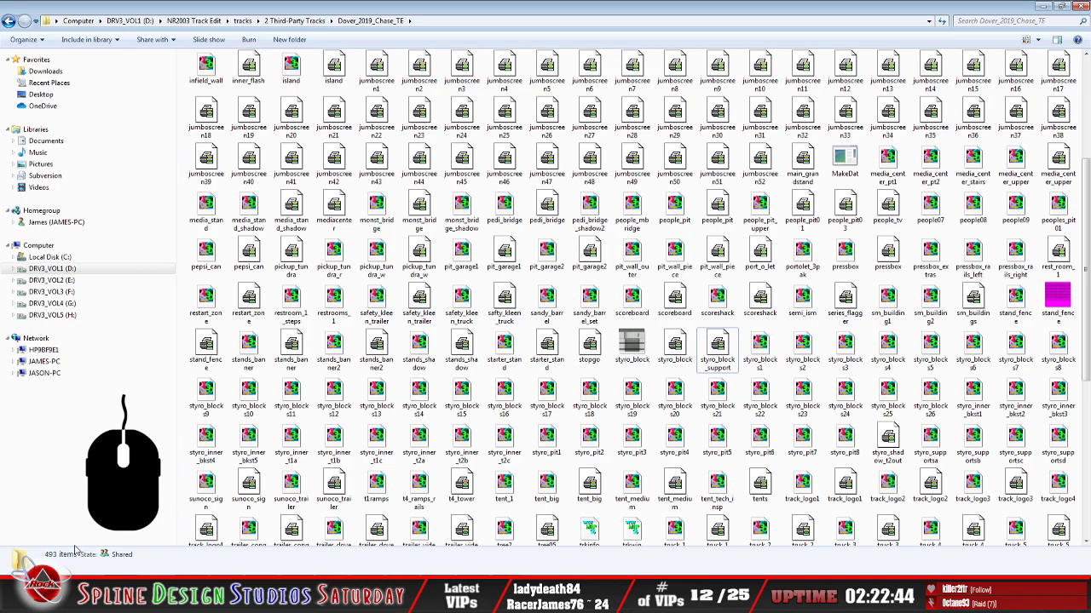
click(559, 345)
scroll(576, 418, down, 5)
right_click(675, 535)
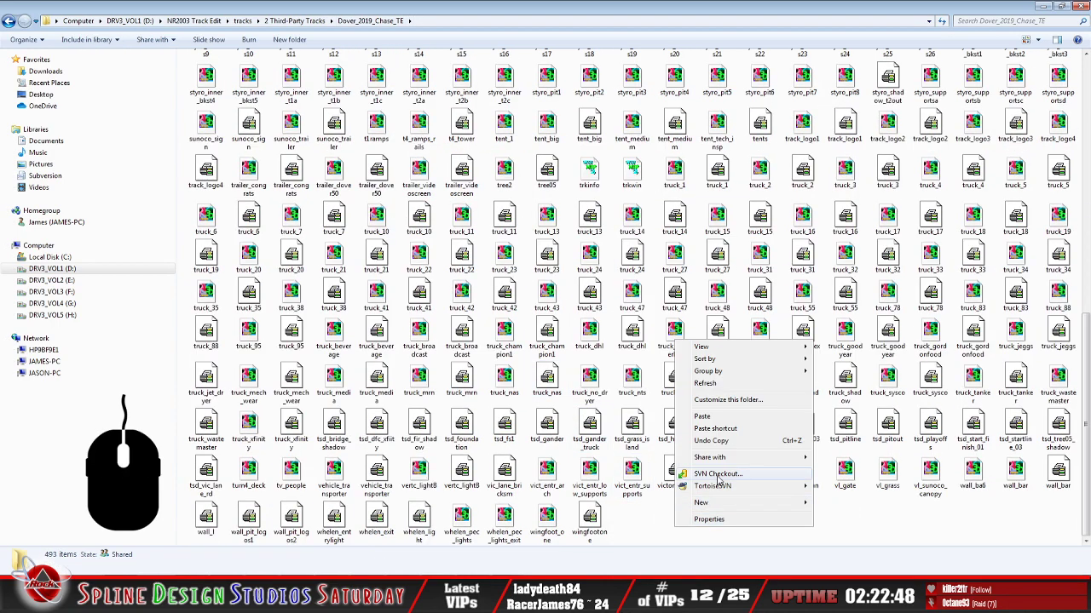
click(716, 421)
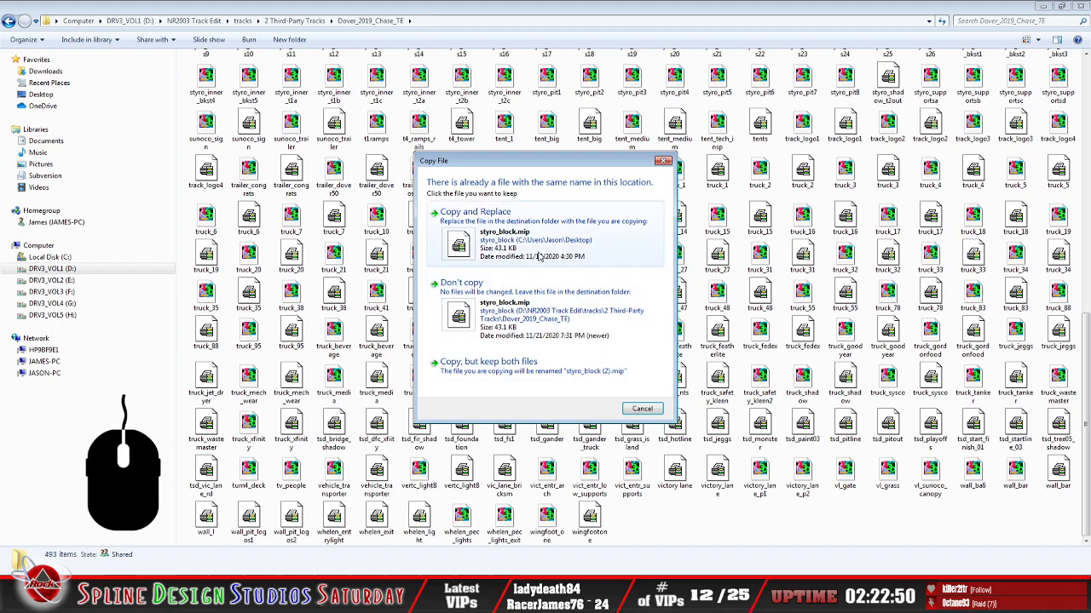
click(477, 213)
Switch to Sandbox and open the Dover_2019_Chase_TE_apply_new_pitwall_shading track
click(520, 567)
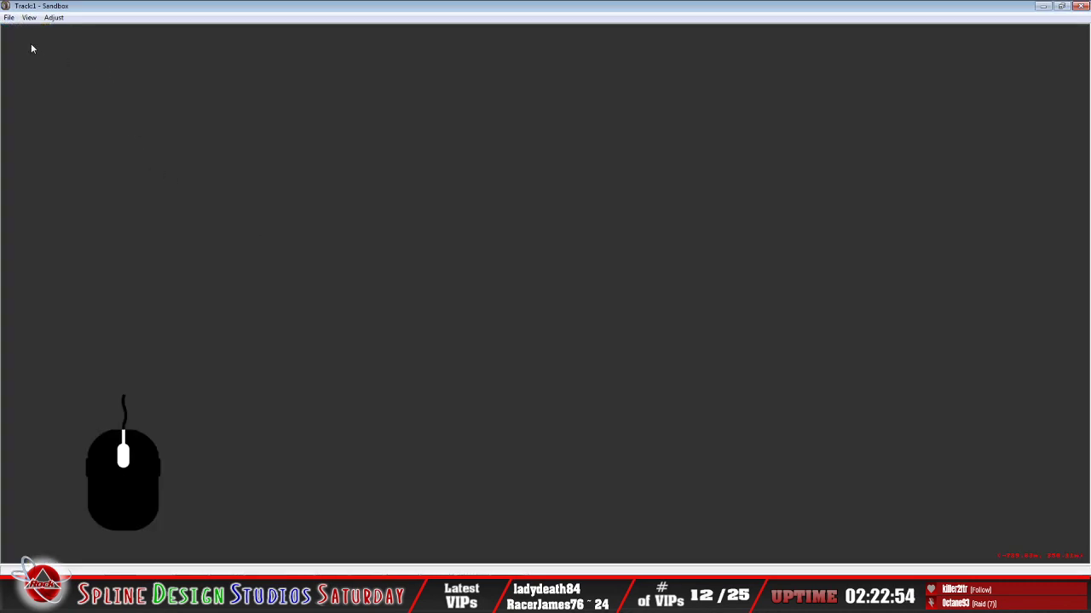
click(9, 17)
click(23, 41)
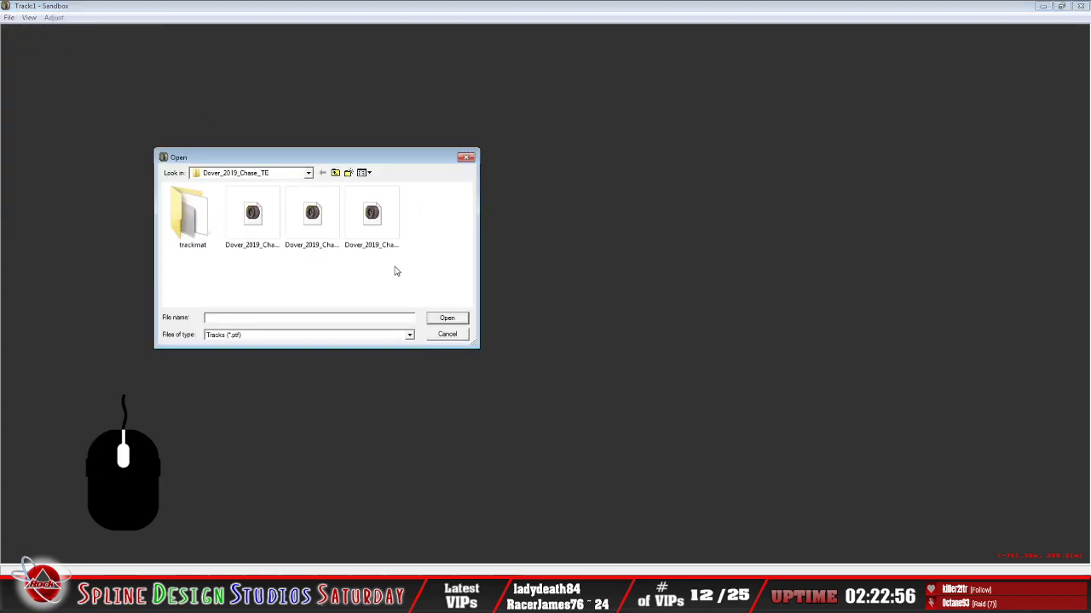
click(372, 217)
click(315, 238)
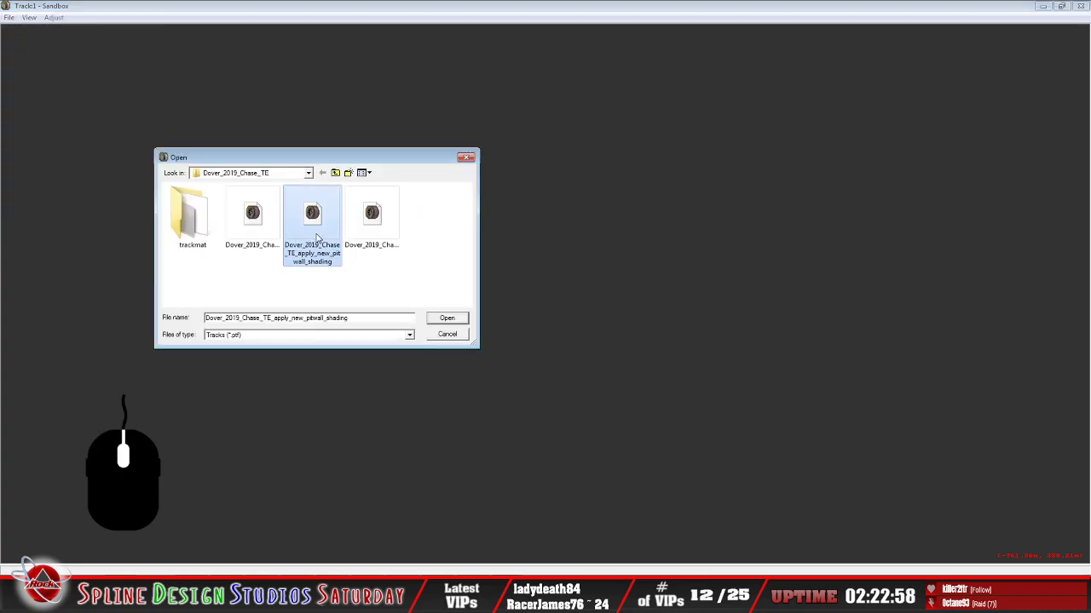
click(447, 317)
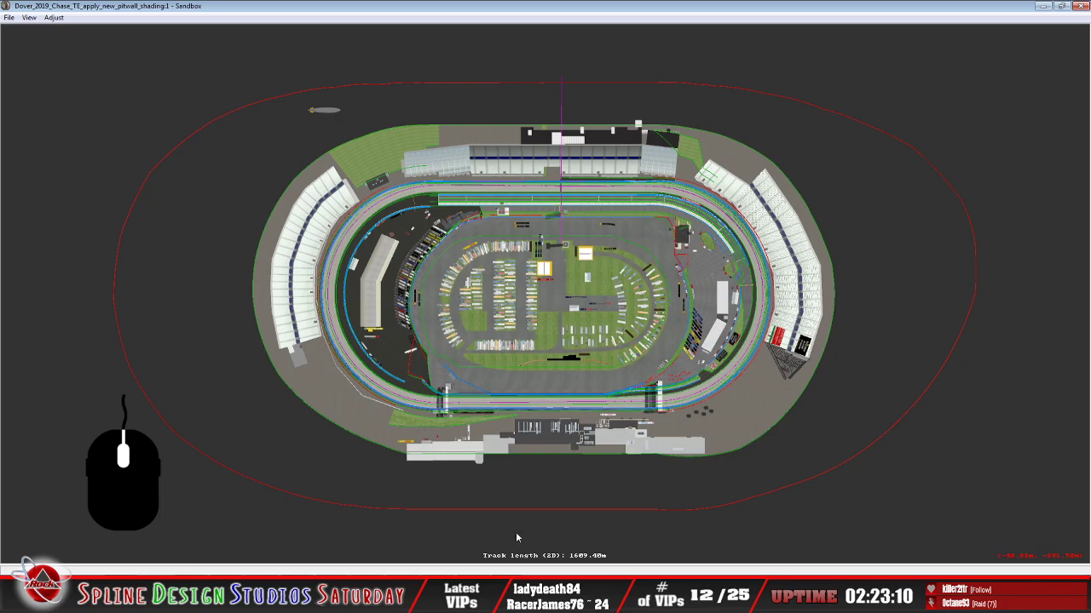
Bring up the track's Camera View, enter Slew Mode and travel to the outside wall to inspect the styro blocks
click(520, 587)
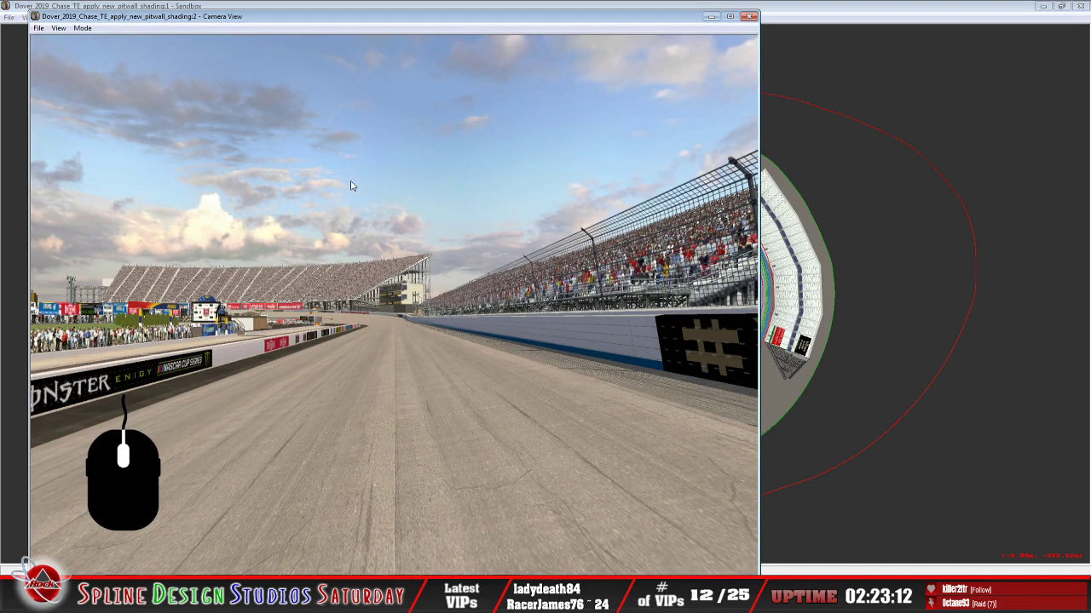
click(81, 28)
click(119, 49)
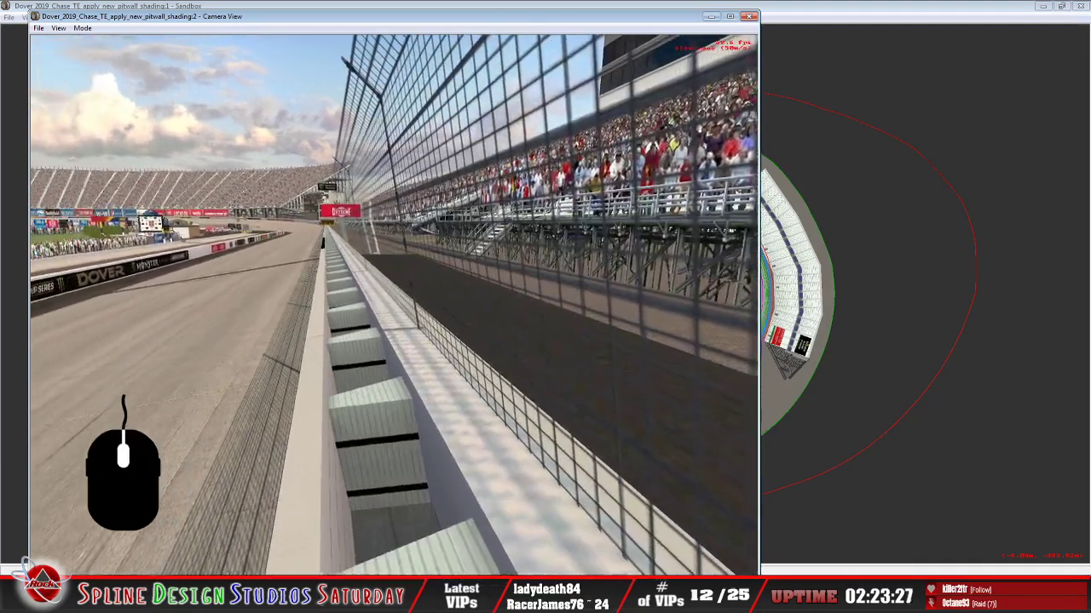
right_click(393, 305)
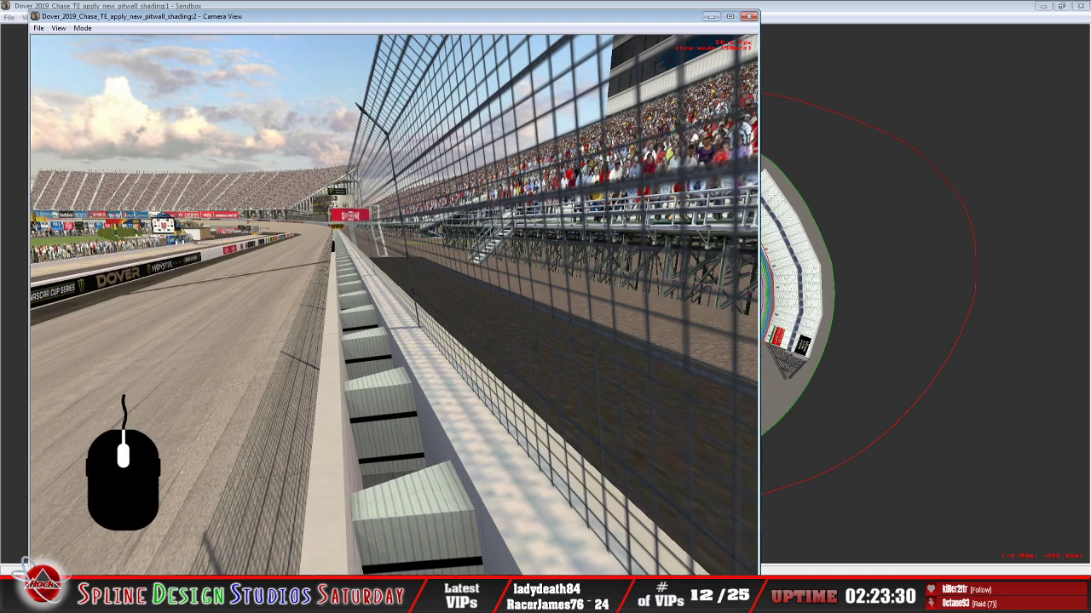
Switch to WinMip, move one styro_block.mip window aside and browse for a file to open in the Dover_2019_Chase_TE folder
click(486, 597)
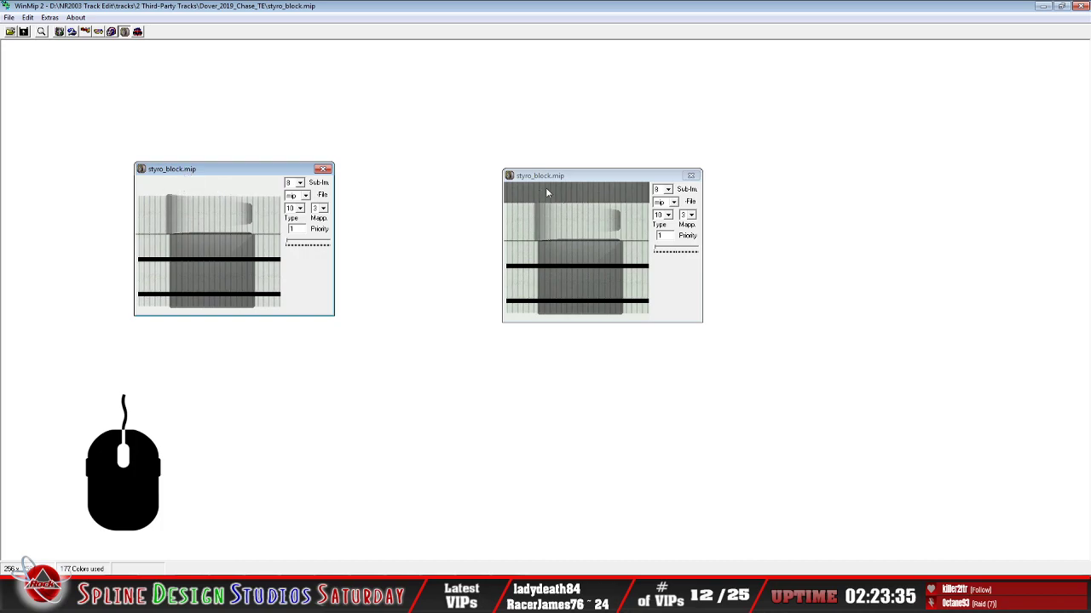
drag(592, 180, 738, 184)
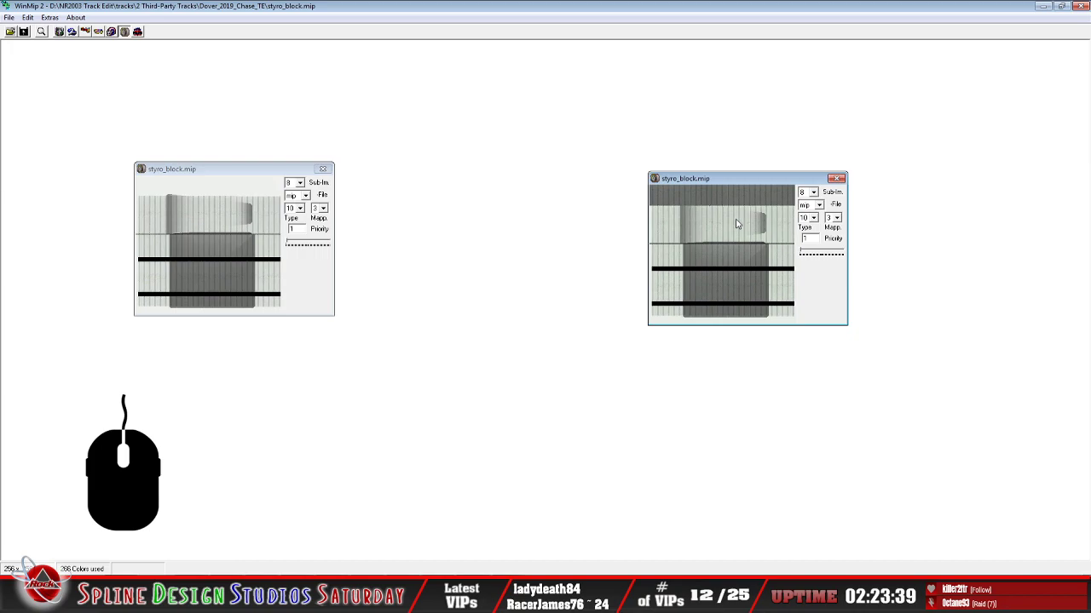
click(13, 32)
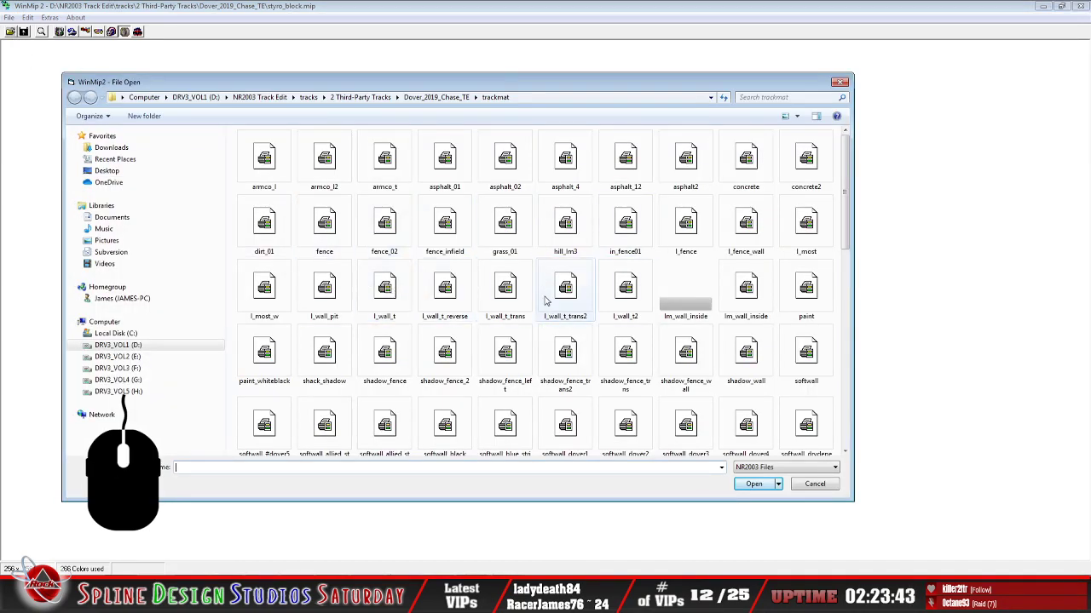
click(555, 98)
click(550, 97)
key(BackSpace)
key(BackSpace)
key(BackSpace)
key(BackSpace)
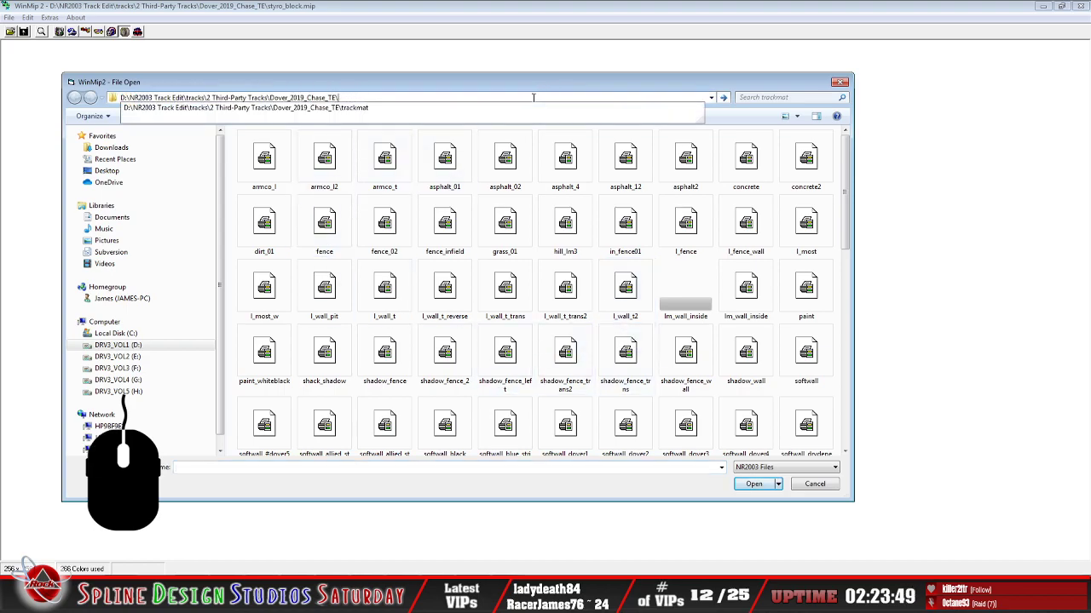
key(Return)
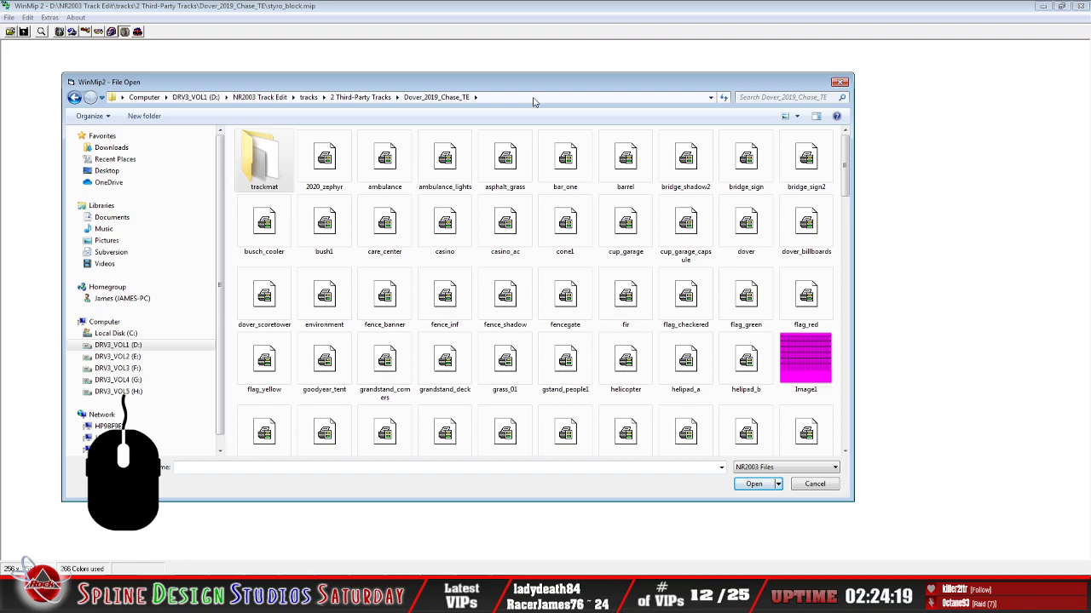
Open styro_block.mip from the Dover_2019_Chase_TE folder and place its window below the other two textures
click(432, 324)
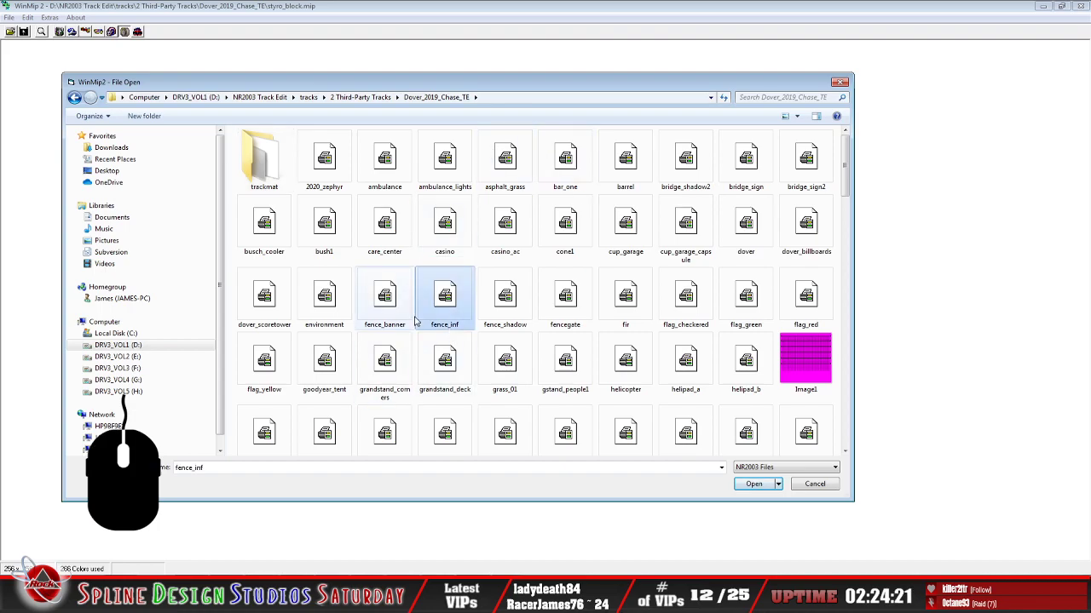
scroll(415, 321, down, 5)
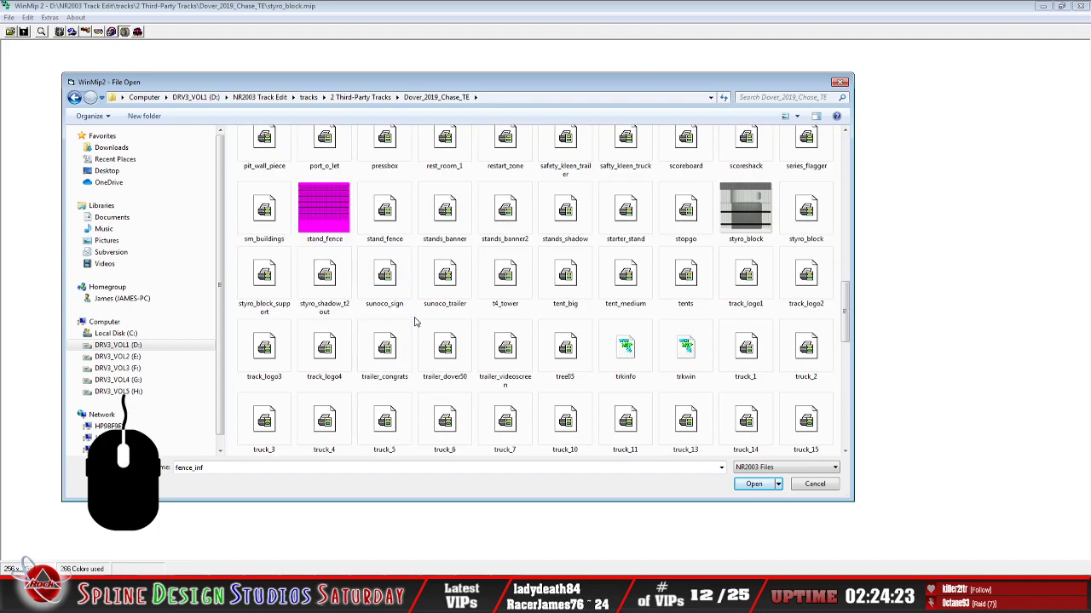
click(804, 228)
click(758, 486)
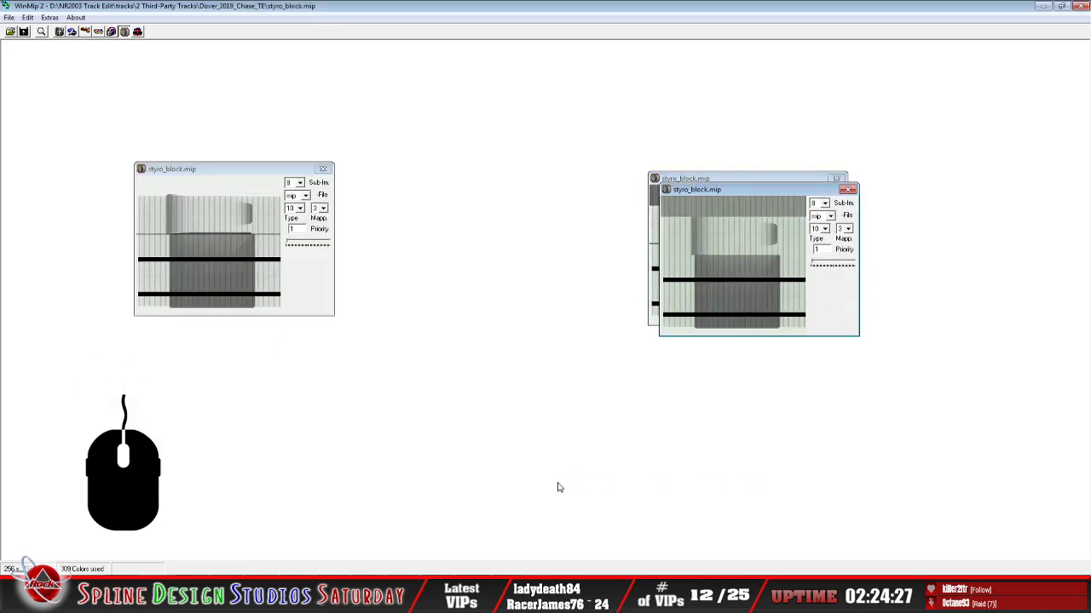
drag(753, 194, 459, 179)
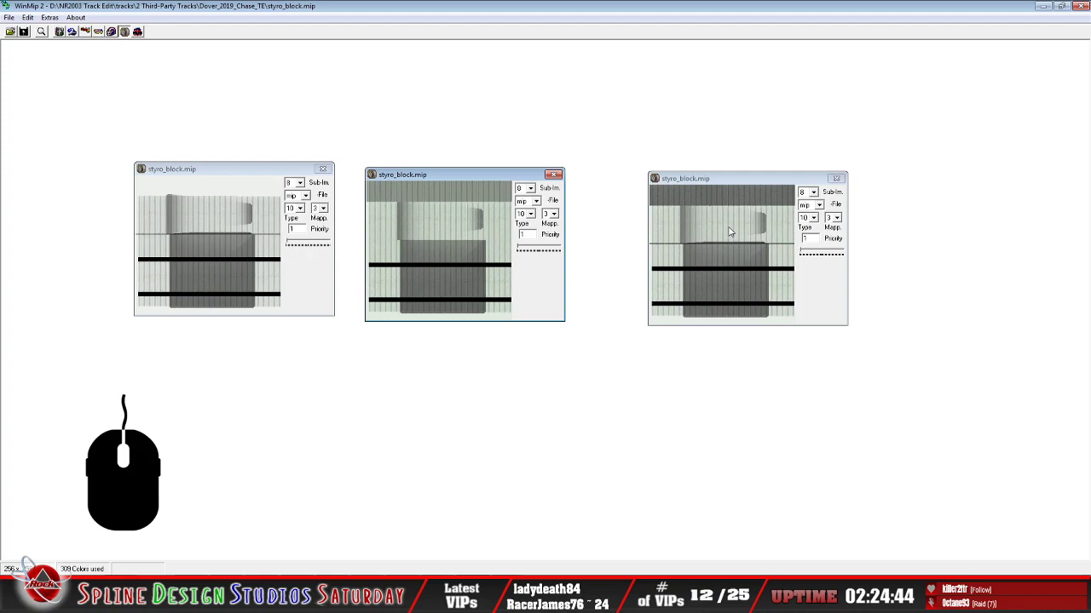
drag(448, 181, 455, 397)
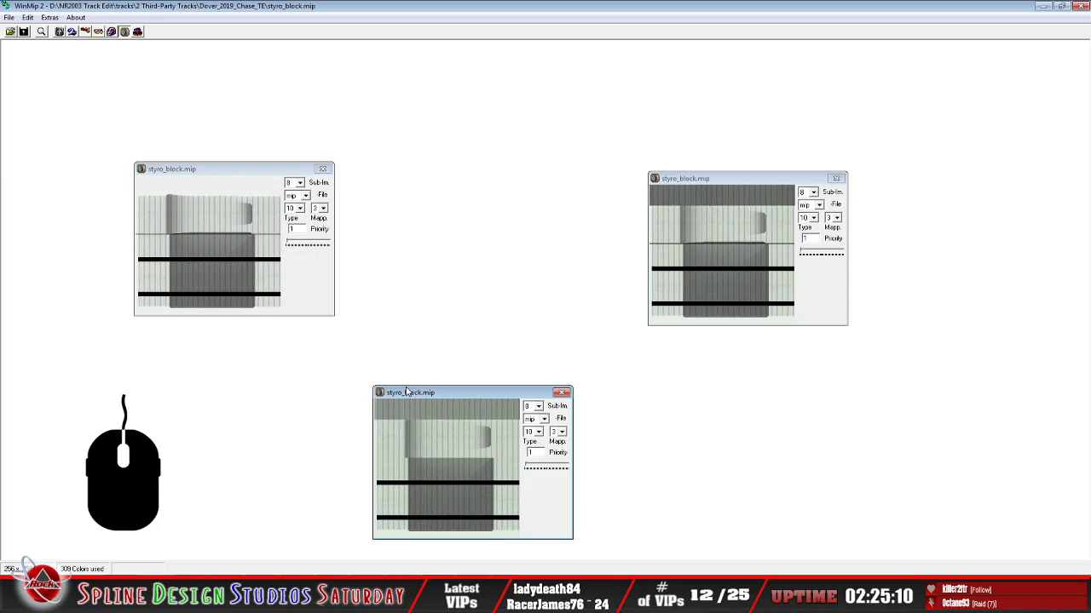
Compare the styro_block textures across Paint Shop Pro, WinMip and the Sandbox Camera View, rearranging the image windows as needed
click(437, 597)
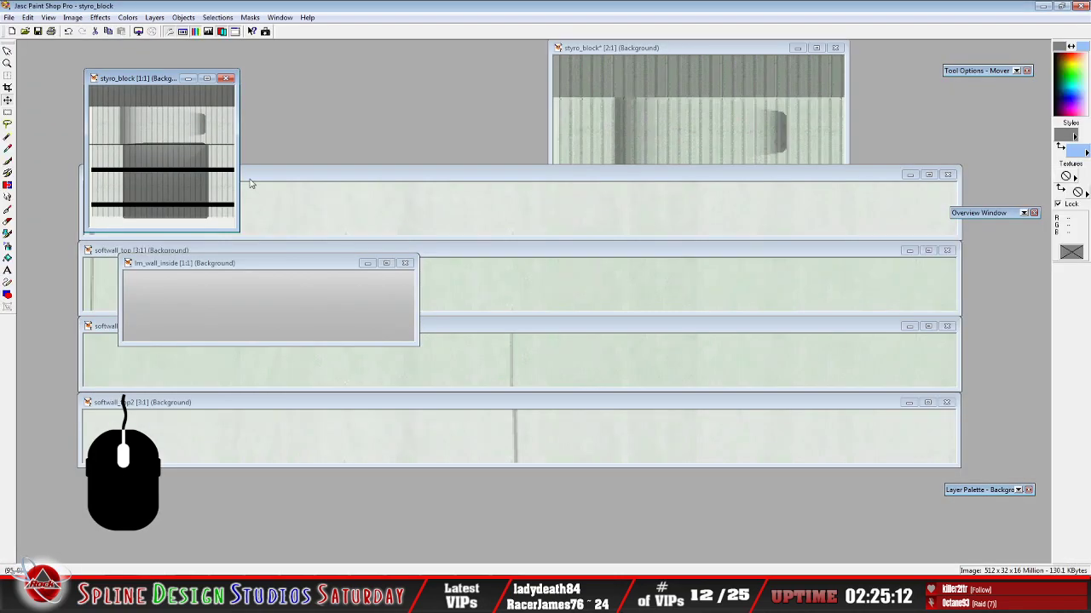
drag(147, 79, 188, 82)
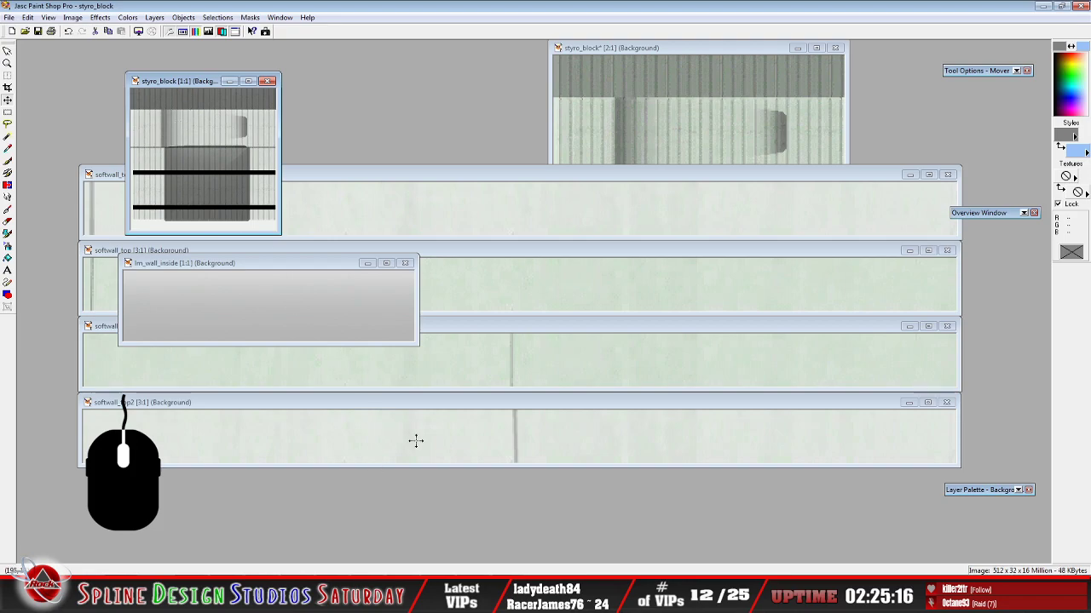
click(510, 596)
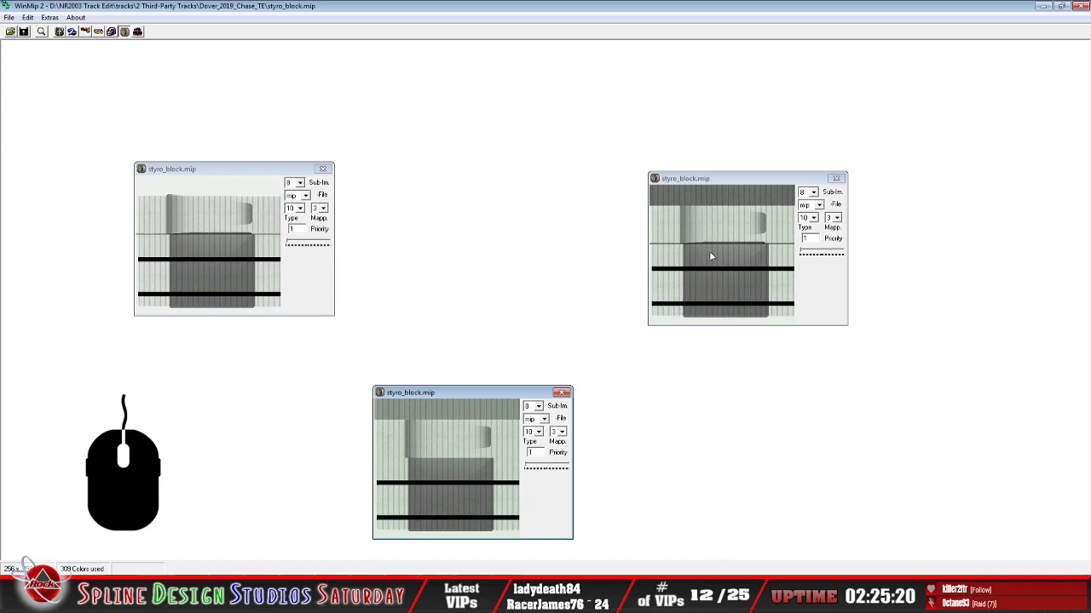
drag(706, 181, 603, 169)
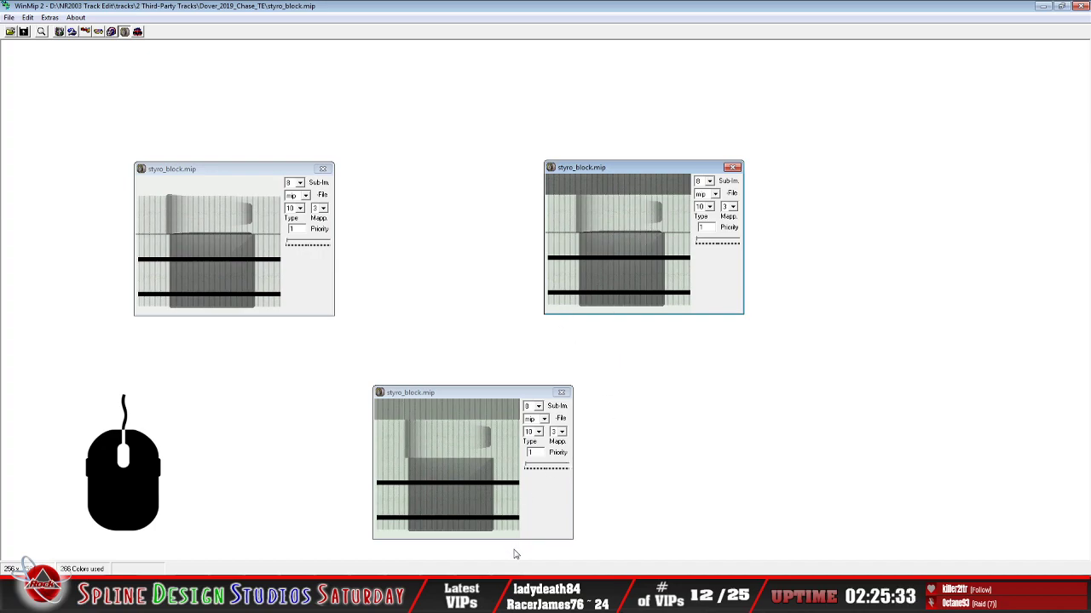
click(518, 592)
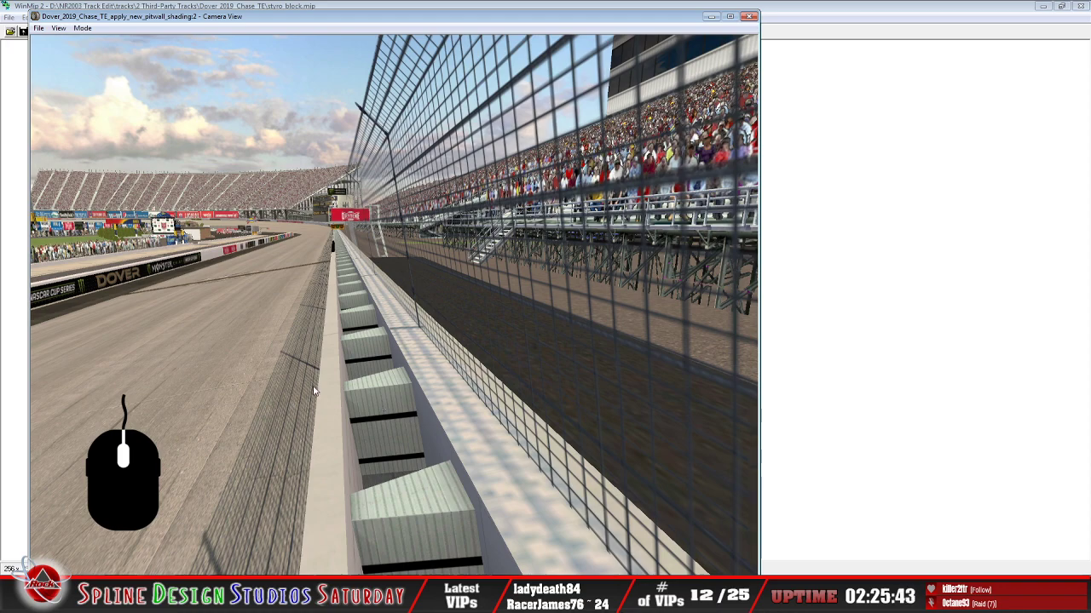
click(453, 597)
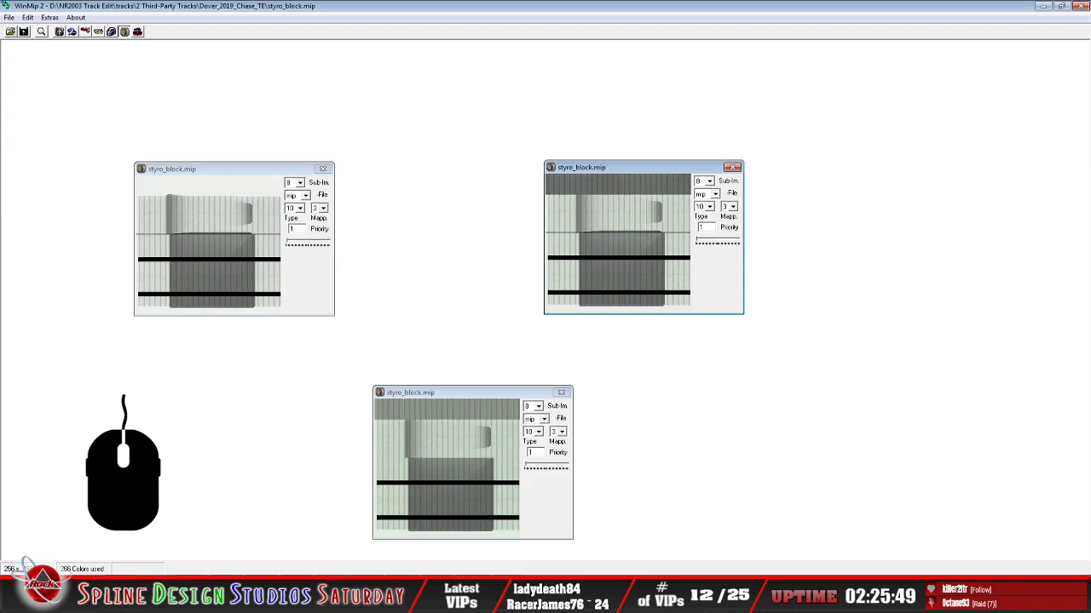
Switch to Paint Shop Pro, reposition the small styro_block image and begin opening another image from the DRV3_VOL1 (D:) drive
click(492, 596)
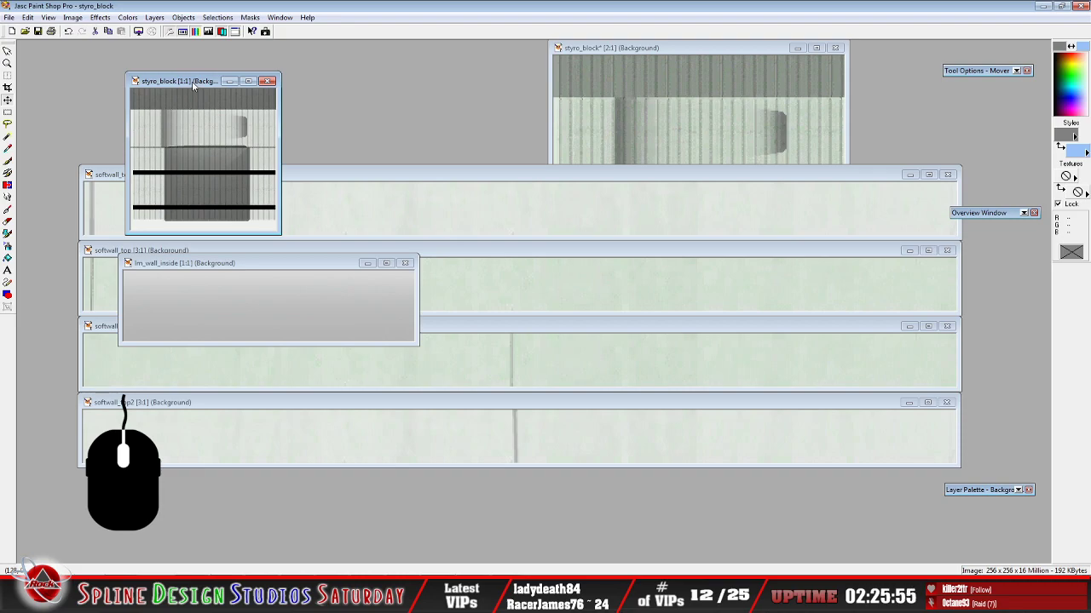
drag(192, 81, 275, 77)
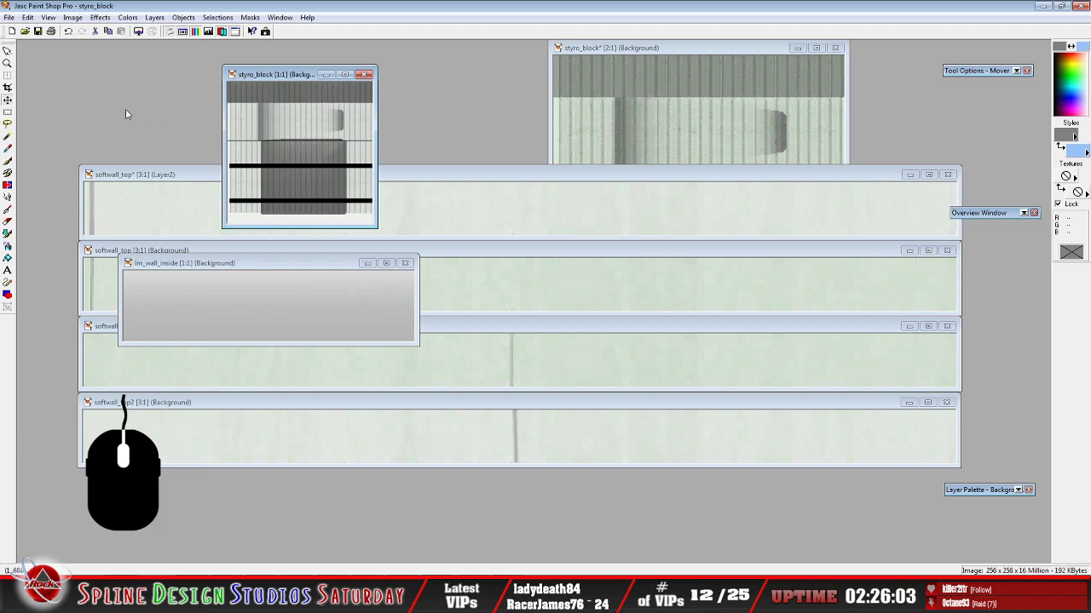
click(24, 32)
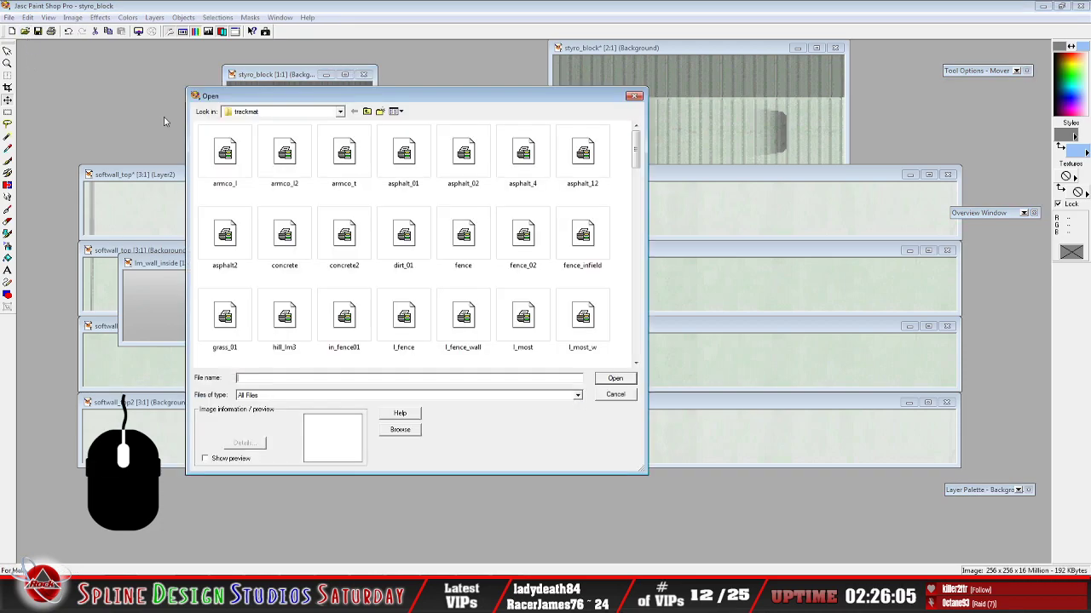
click(342, 113)
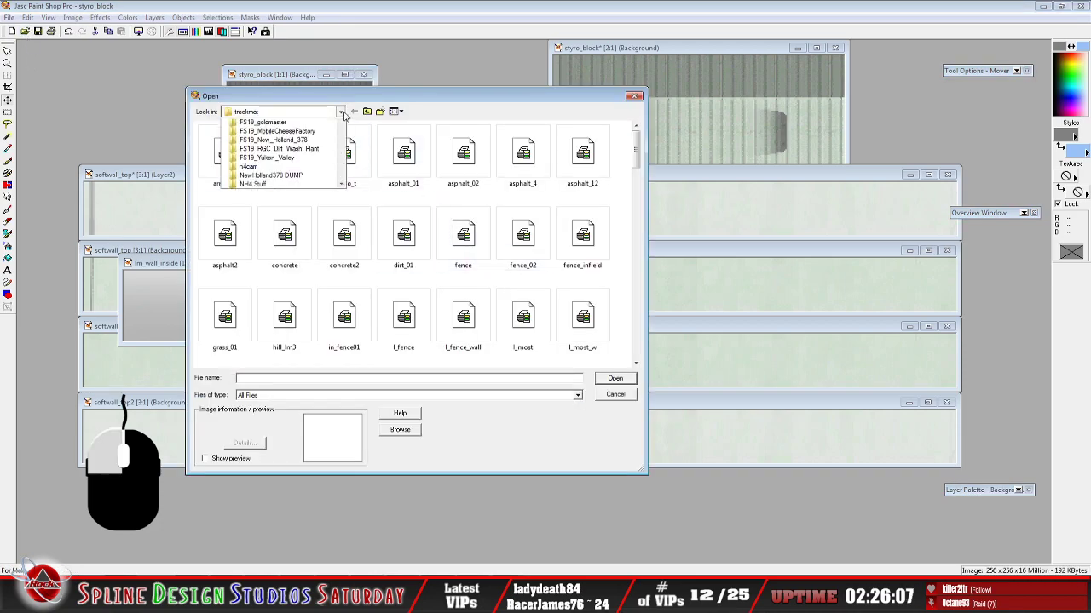
drag(344, 178, 354, 124)
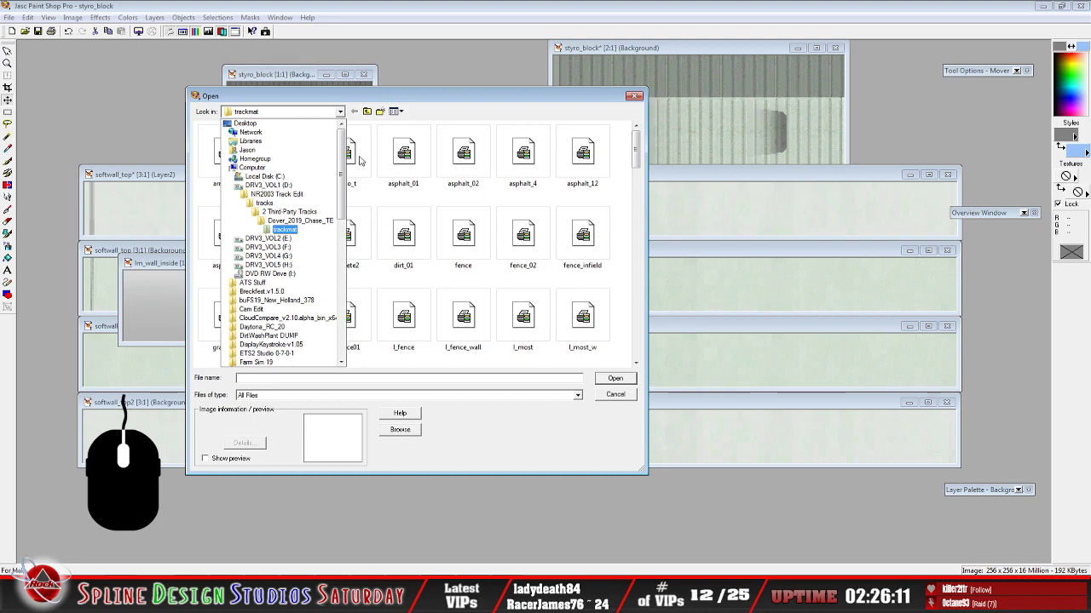
click(244, 186)
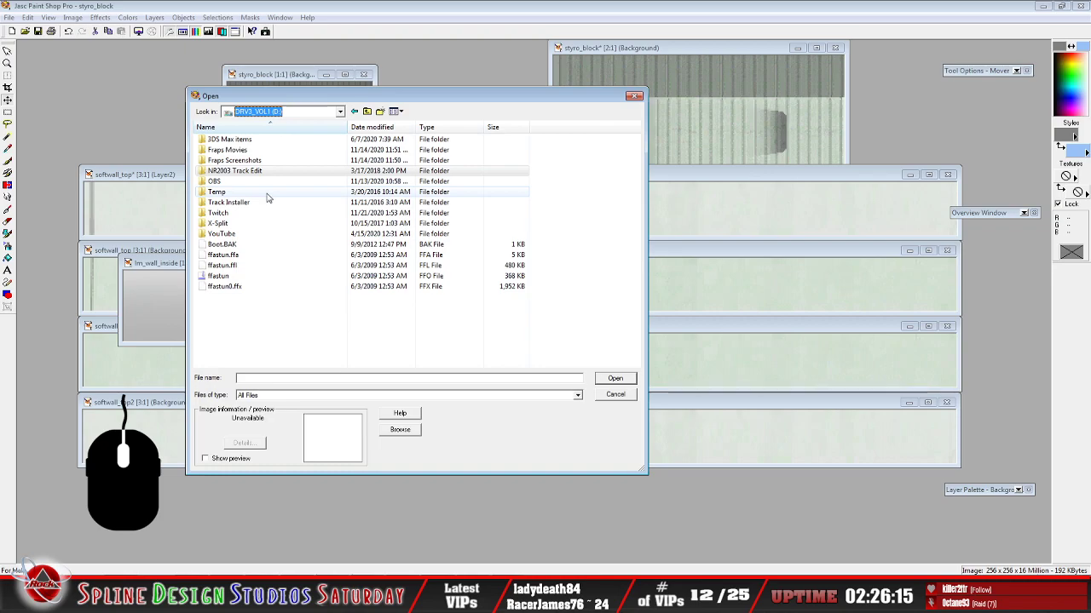
Open the Adobe Photoshop styro_block file from NR2003 Track Edit\NR2003 3D mesh items\General 3D objects\baracades\styrofoam_block\SAFER
click(245, 174)
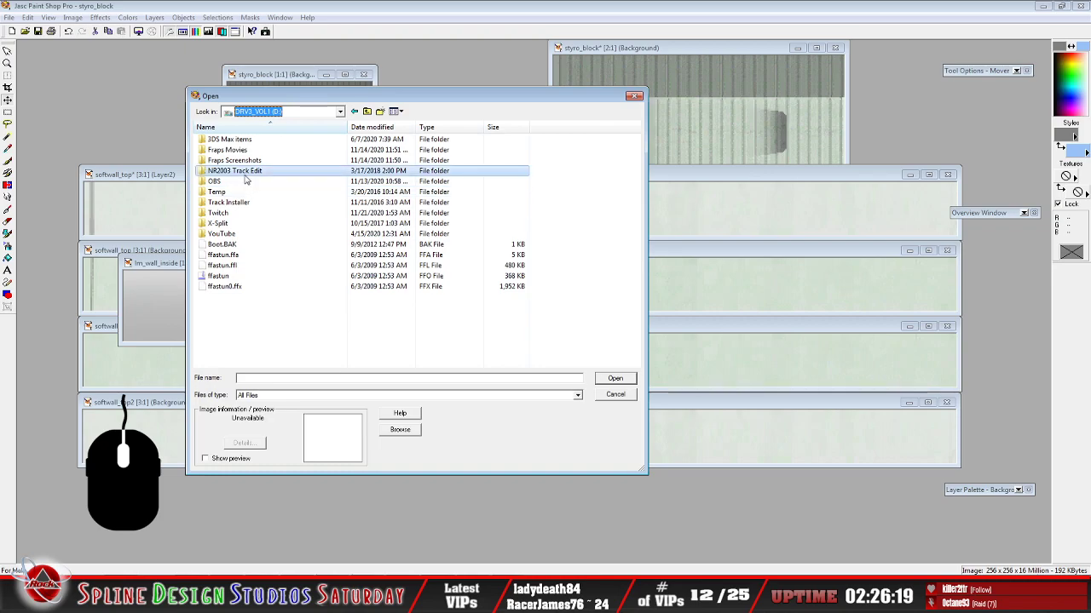
double_click(244, 173)
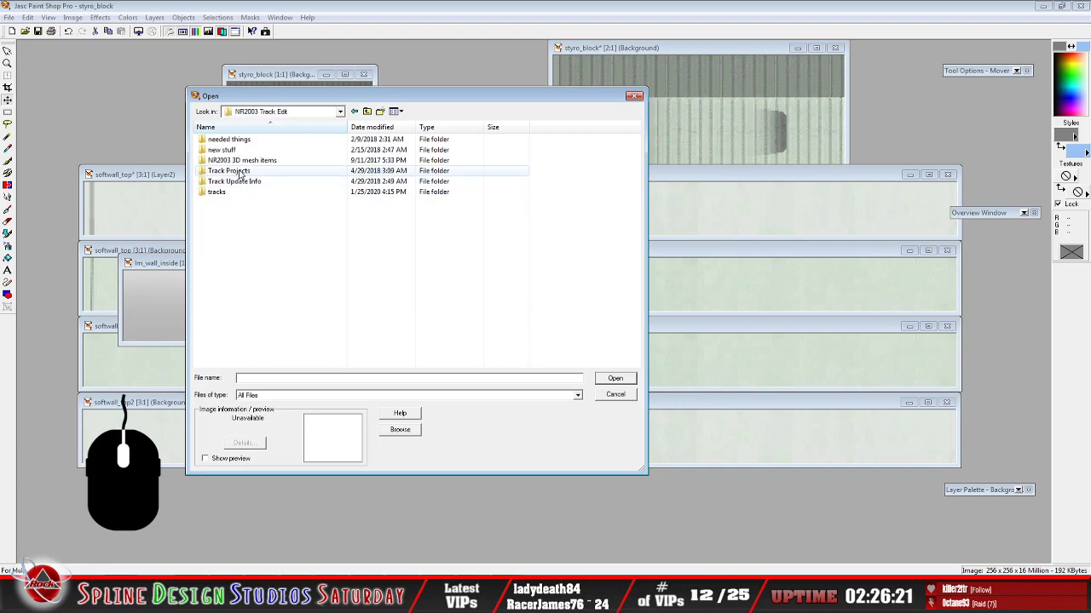
double_click(242, 160)
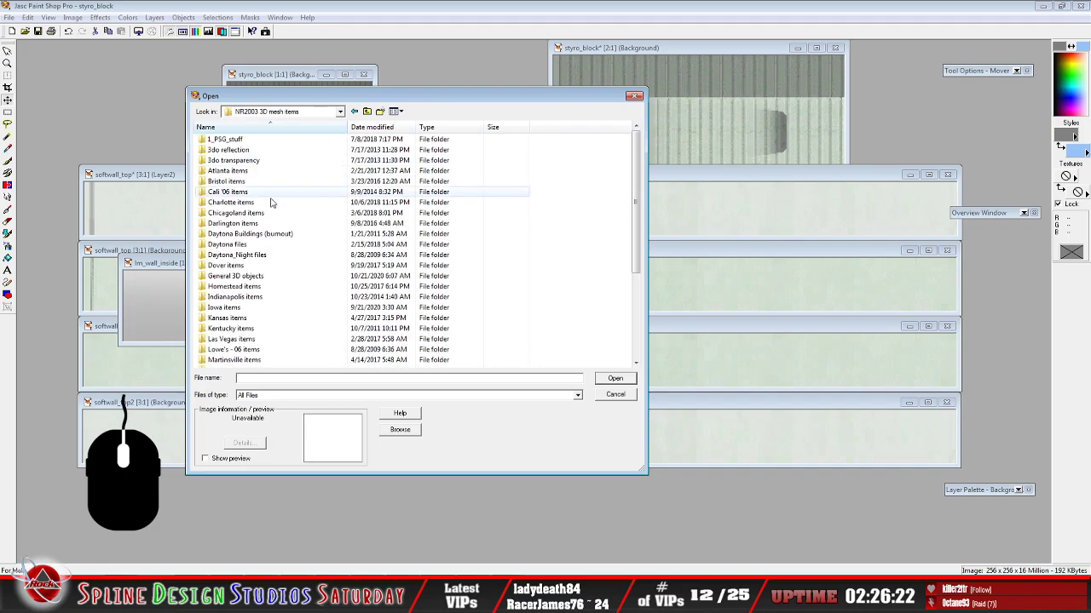
double_click(247, 277)
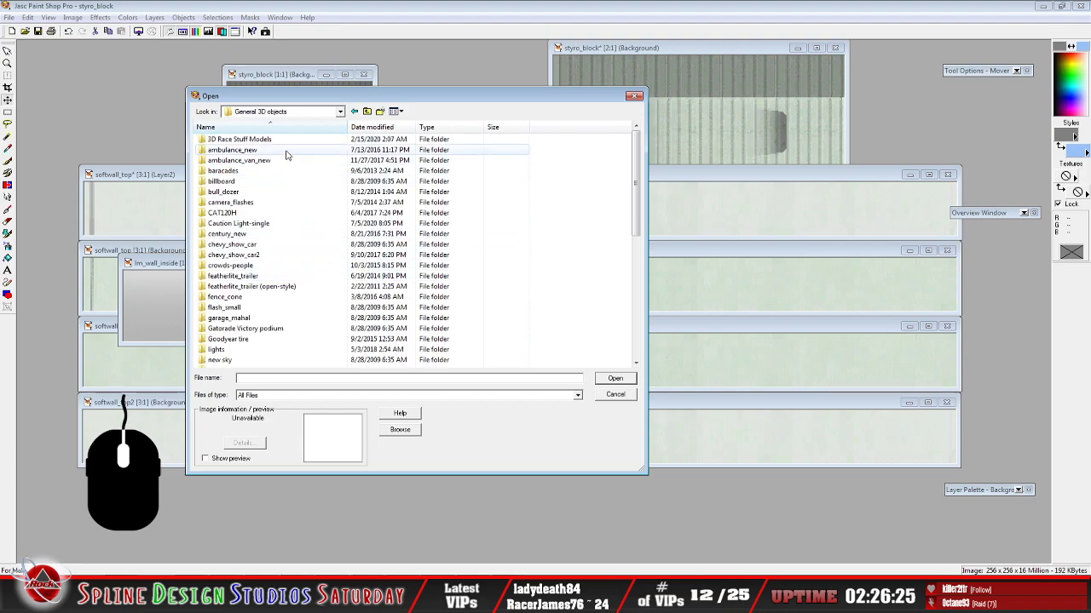
double_click(255, 171)
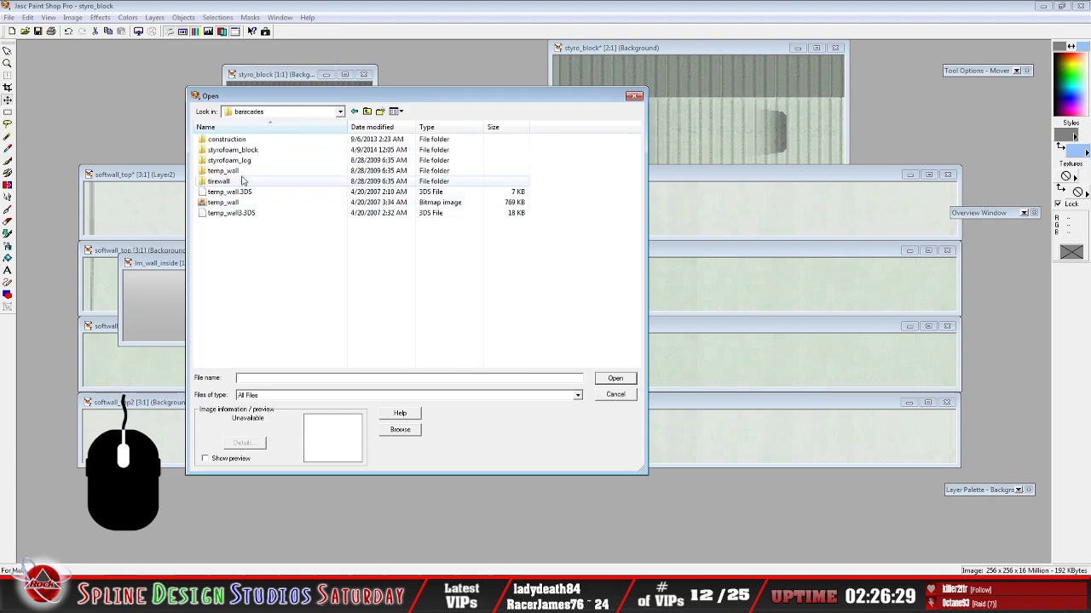
double_click(232, 150)
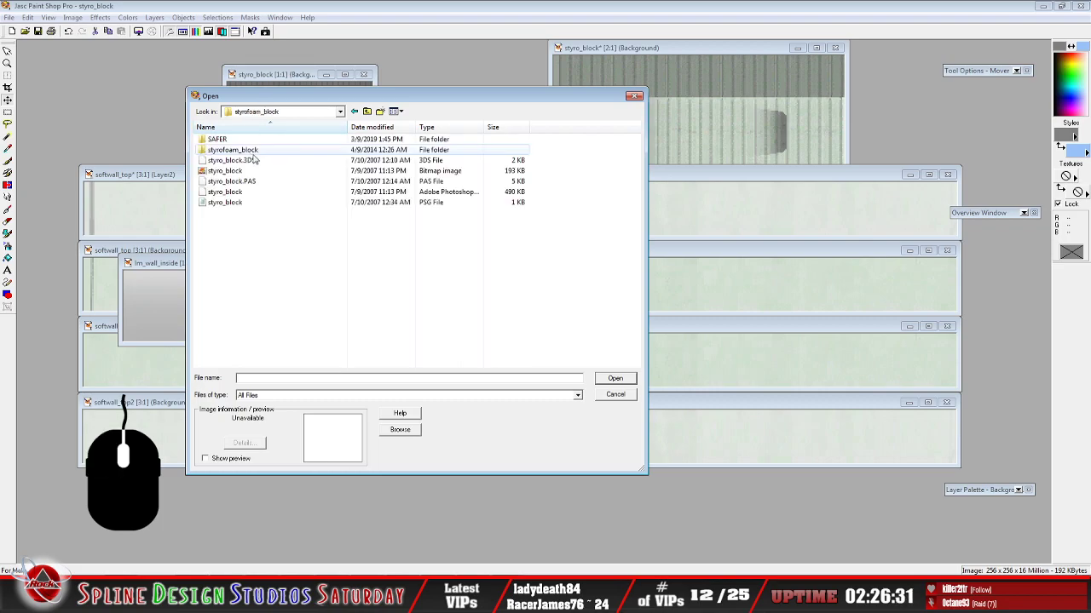
double_click(215, 139)
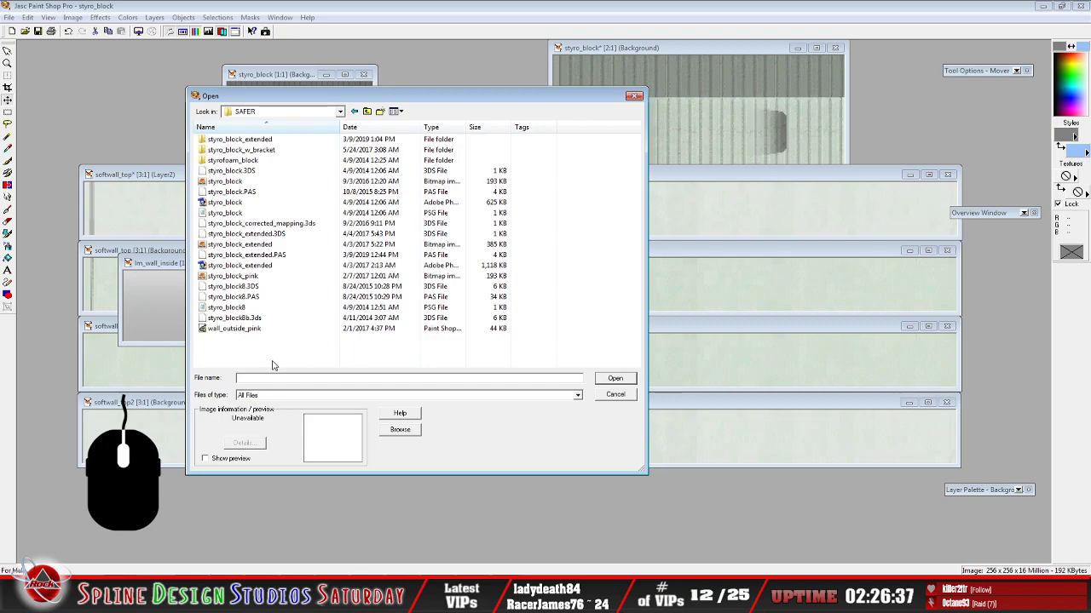
click(238, 205)
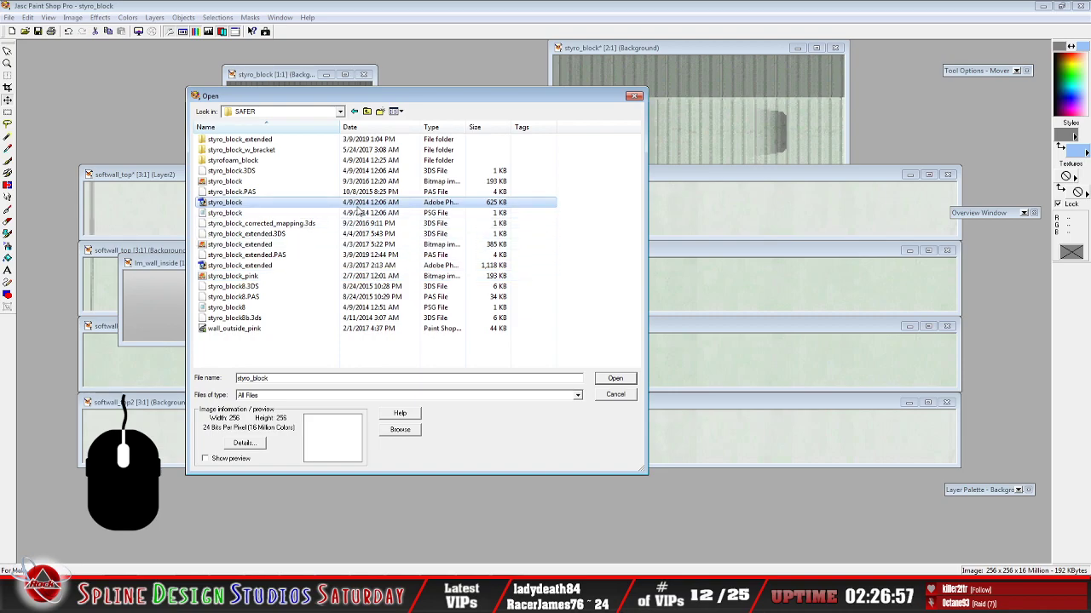
click(614, 379)
Arrange the newly opened layered styro_block image side by side with the small flat styro_block image, above the softwall textures
drag(205, 175, 456, 75)
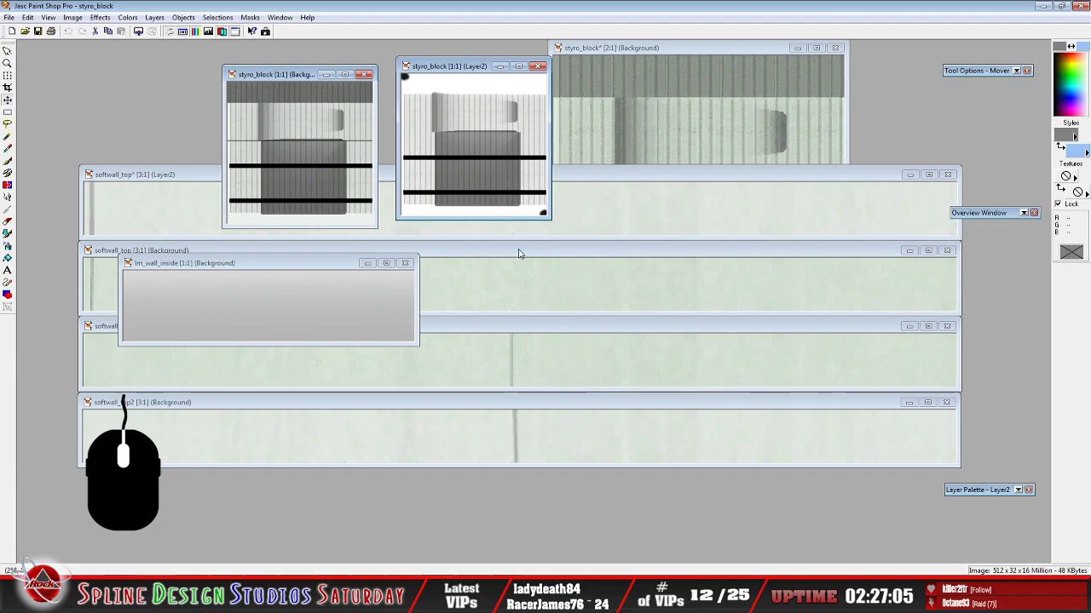
drag(286, 81, 213, 67)
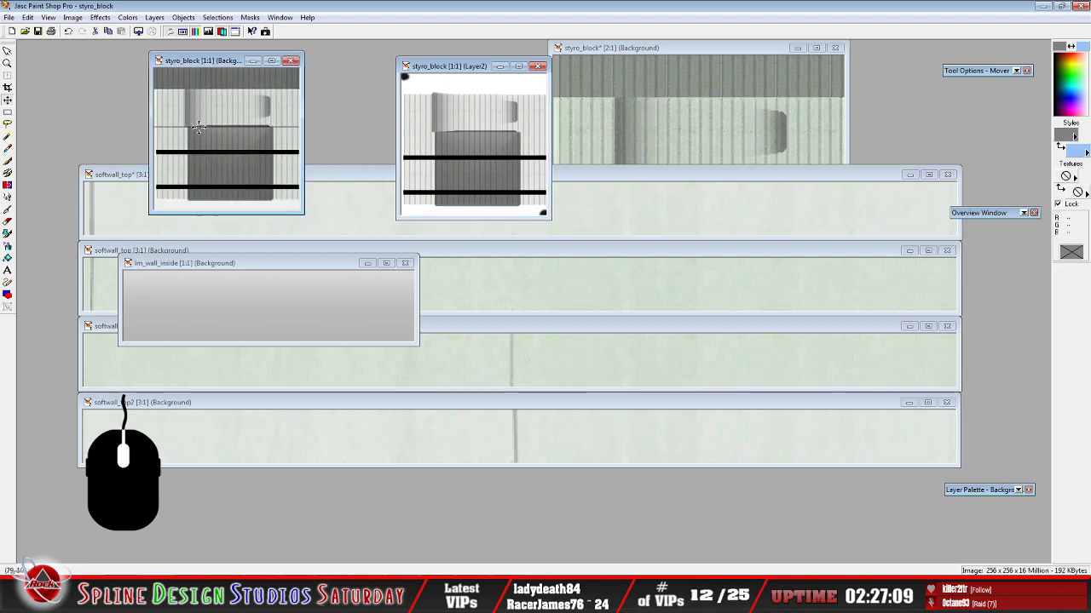
click(451, 72)
drag(451, 71, 373, 70)
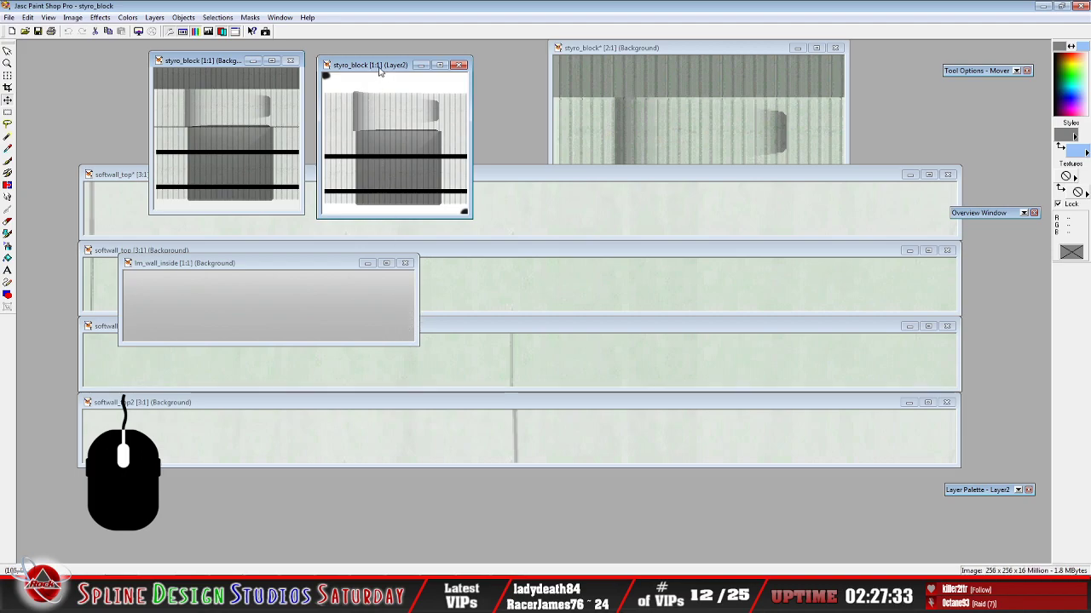
drag(378, 70, 374, 63)
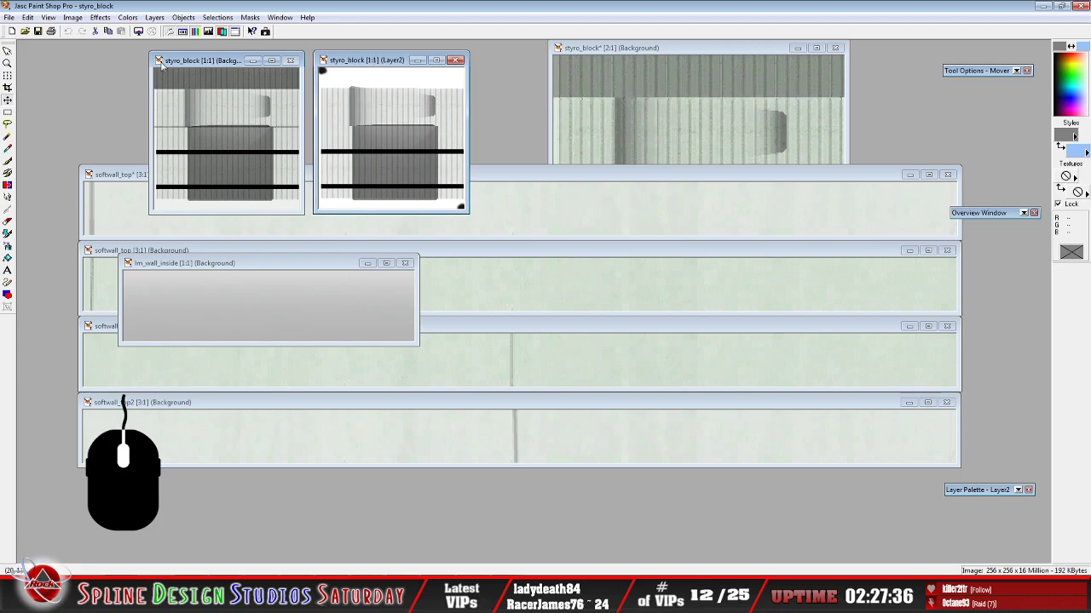
Begin merging the layers of the layered styro_block image
click(154, 17)
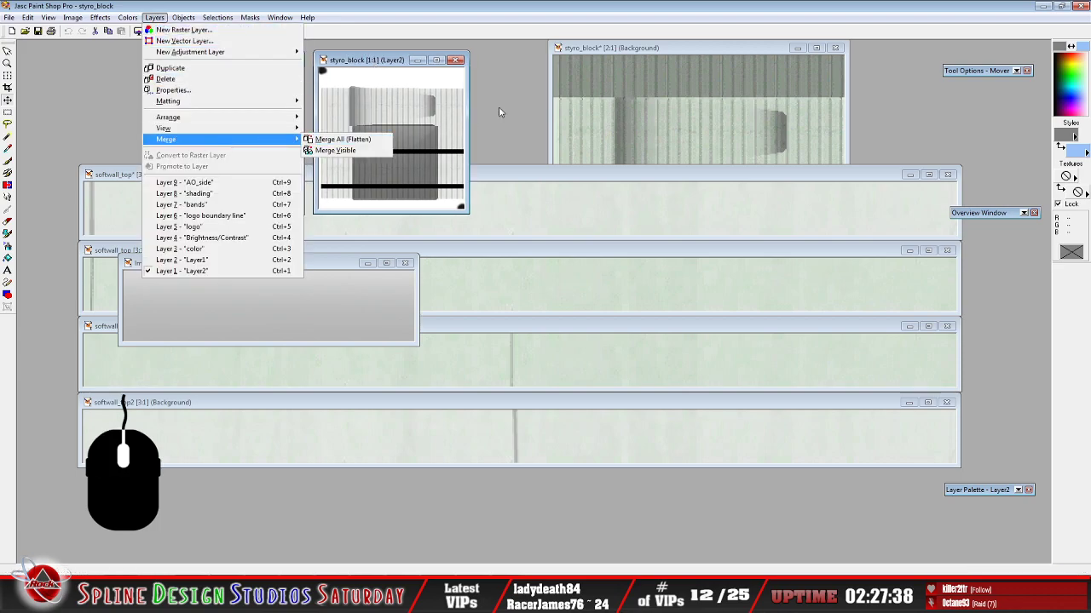
Flatten all layers of the styro_block image that has Layer2 active into a single background
click(388, 61)
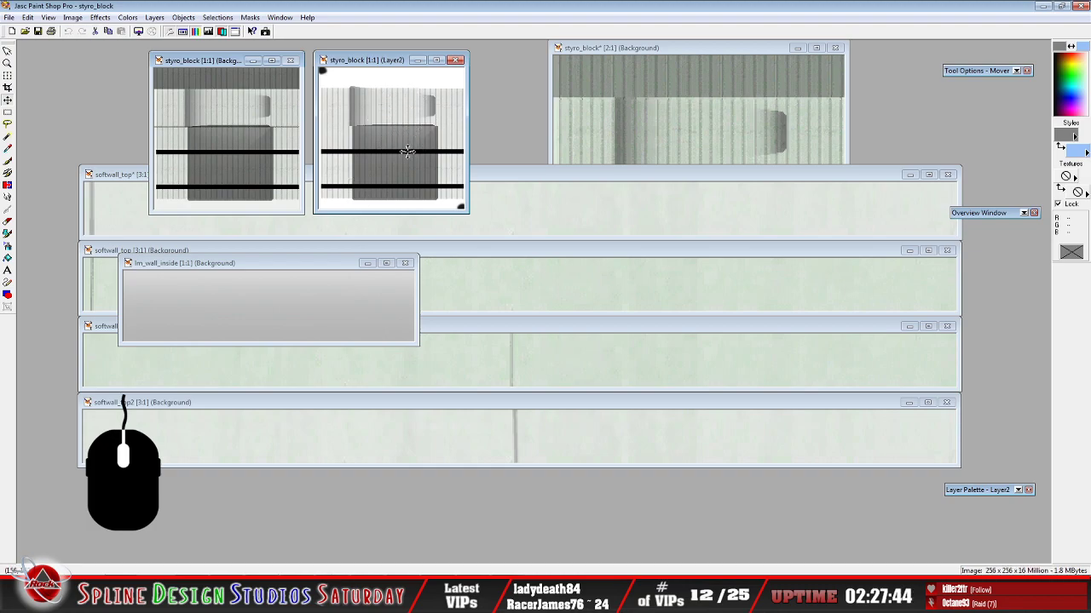
click(154, 17)
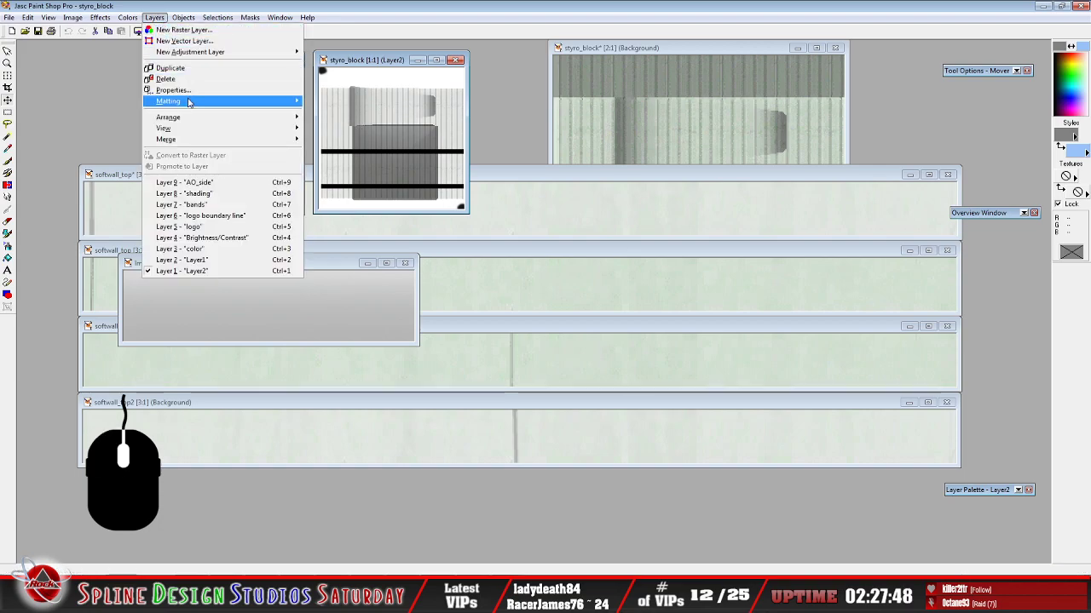
mouse_move(199, 139)
click(345, 139)
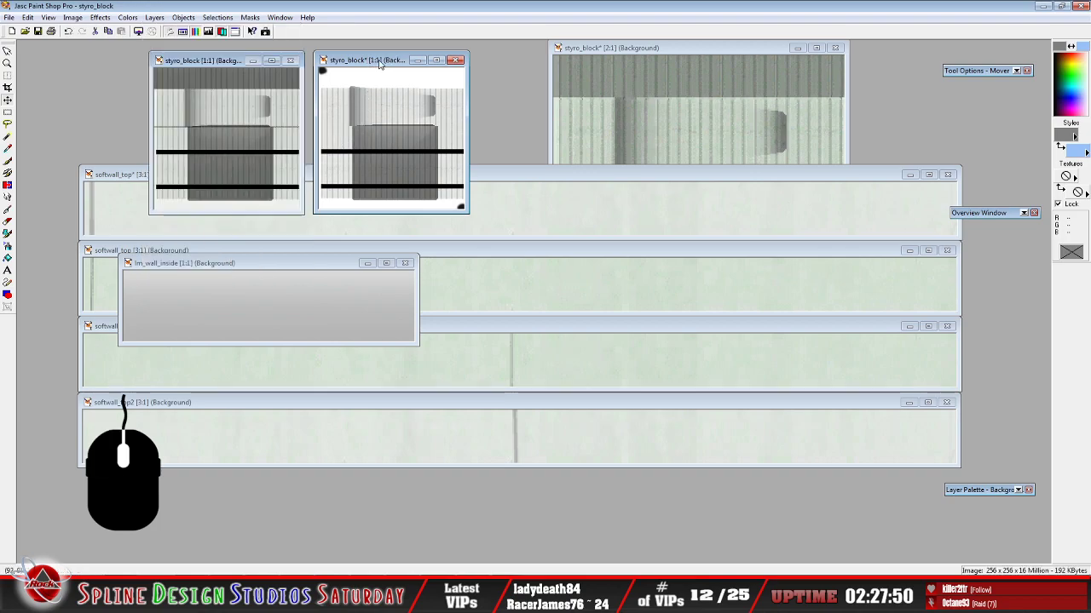
Start saving the flattened image under a new location, choosing D:\NR2003 Track Edit\tracks\2 Third-Party Tracks\Dover_2019_Chase_TE as the destination folder
click(9, 17)
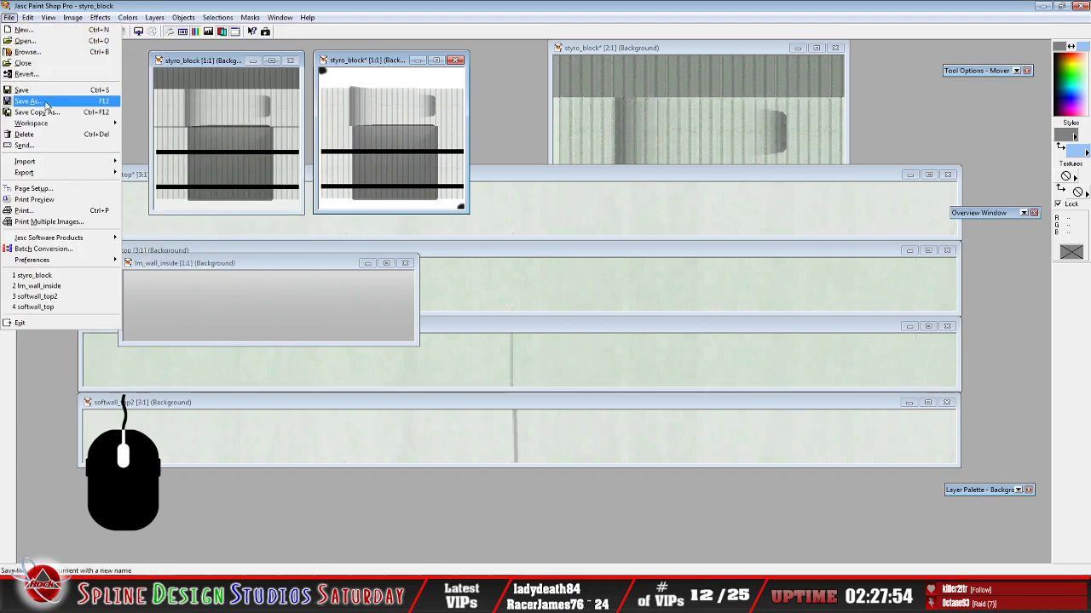
click(45, 101)
click(339, 111)
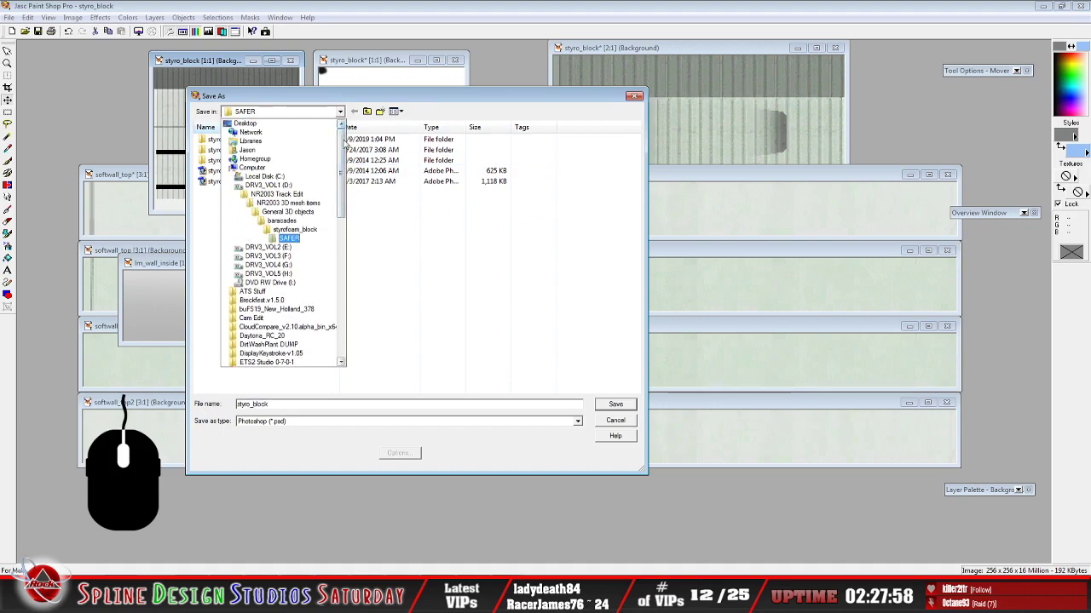
click(316, 185)
double_click(234, 171)
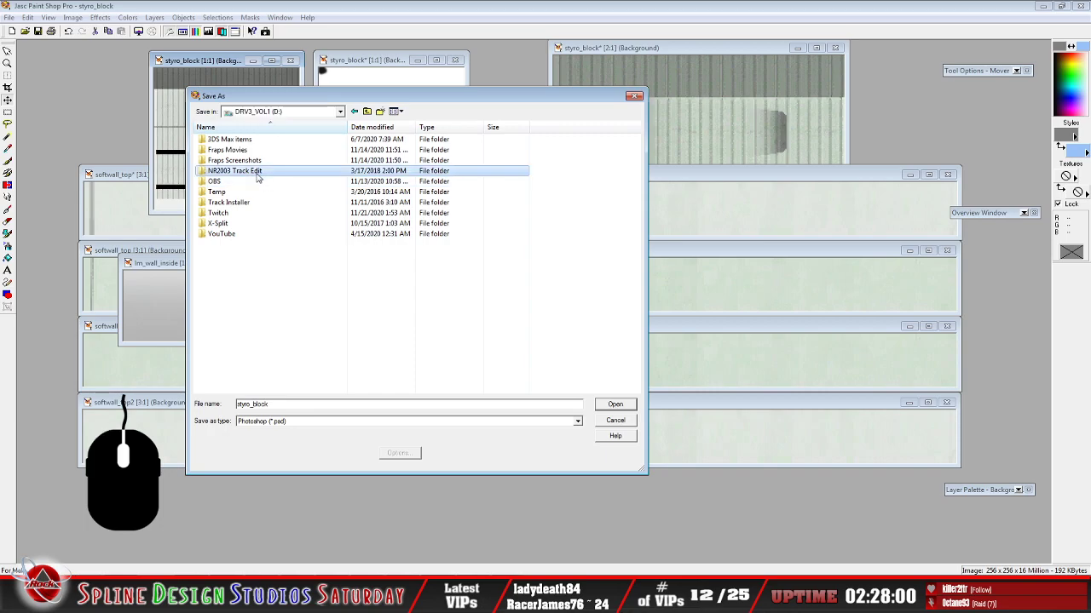
double_click(221, 194)
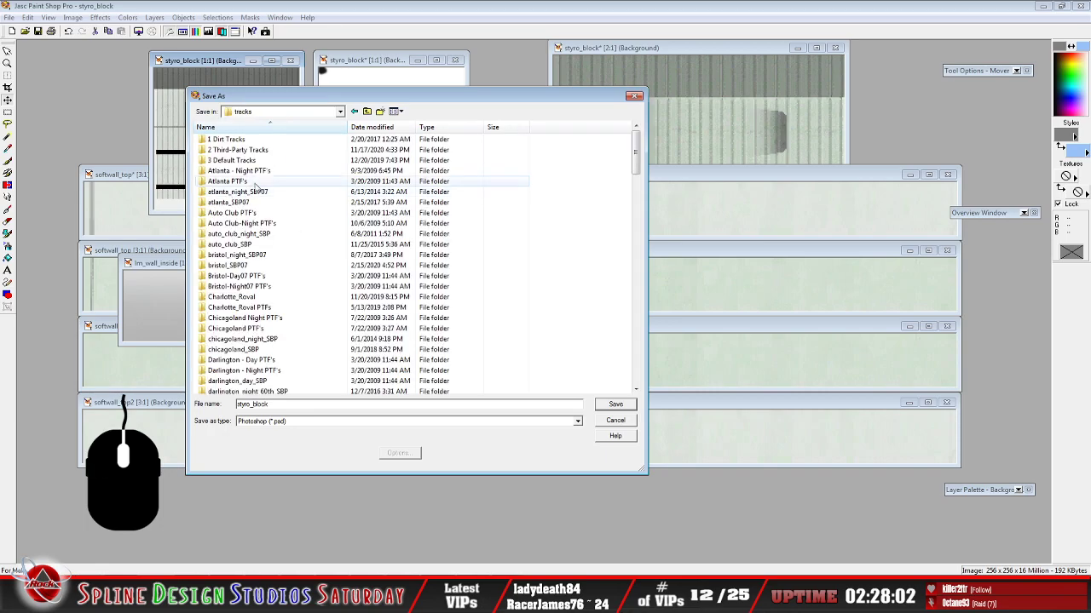
double_click(226, 150)
click(221, 382)
scroll(223, 375, down, 2)
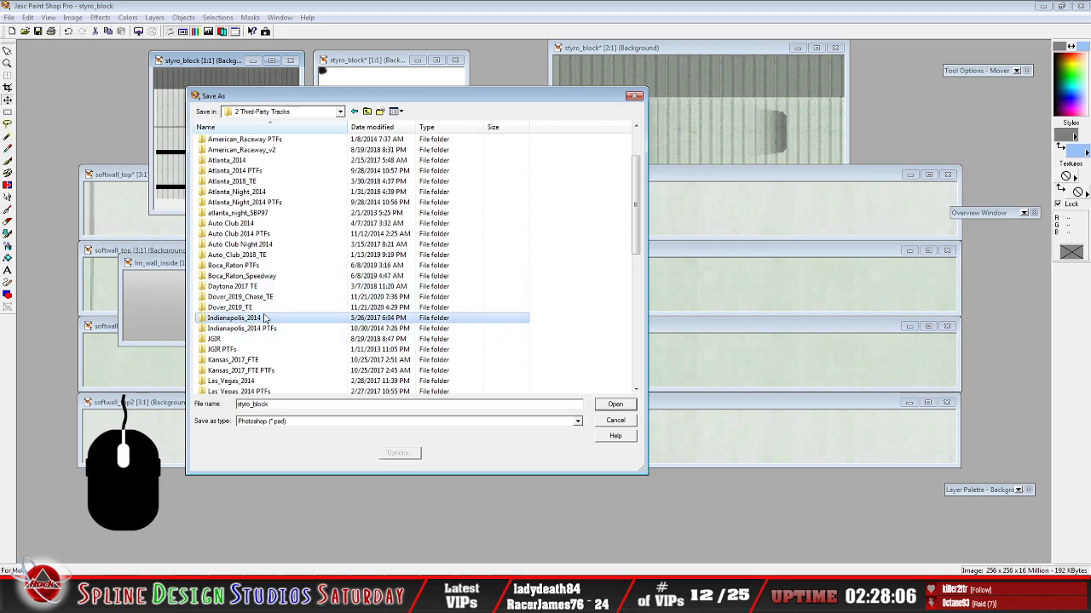
double_click(241, 296)
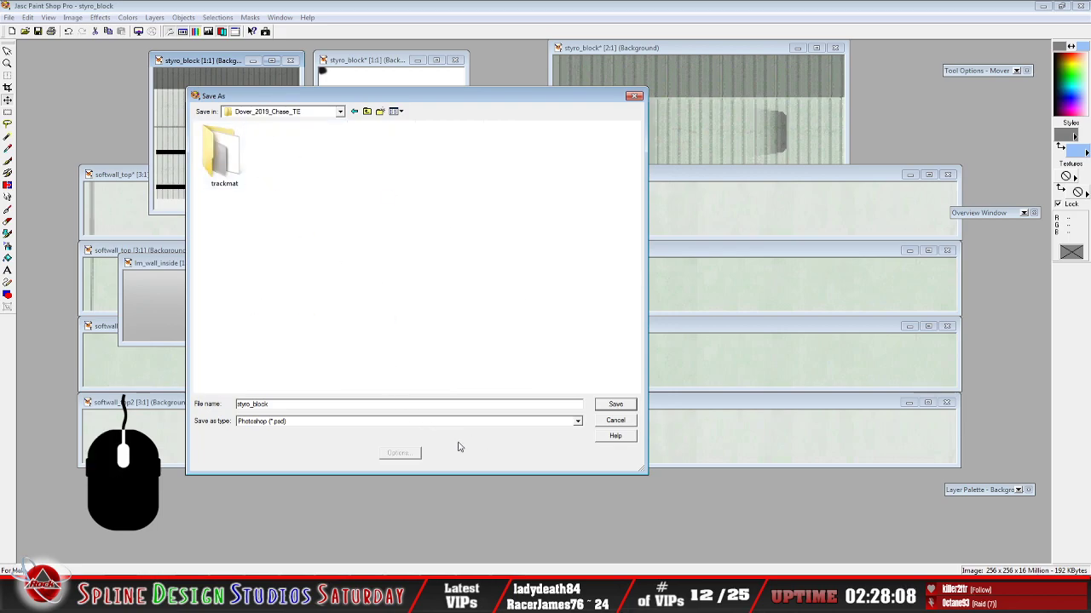
Save the image as styro_block in Windows or OS/2 Bitmap (*.bmp) format, replacing the existing file
click(578, 421)
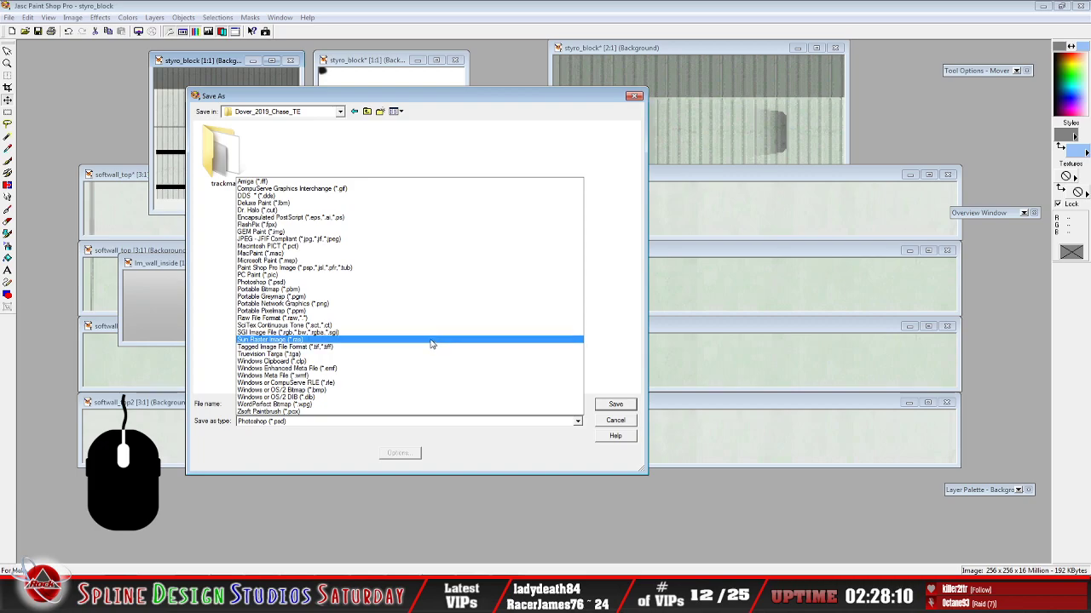
click(426, 389)
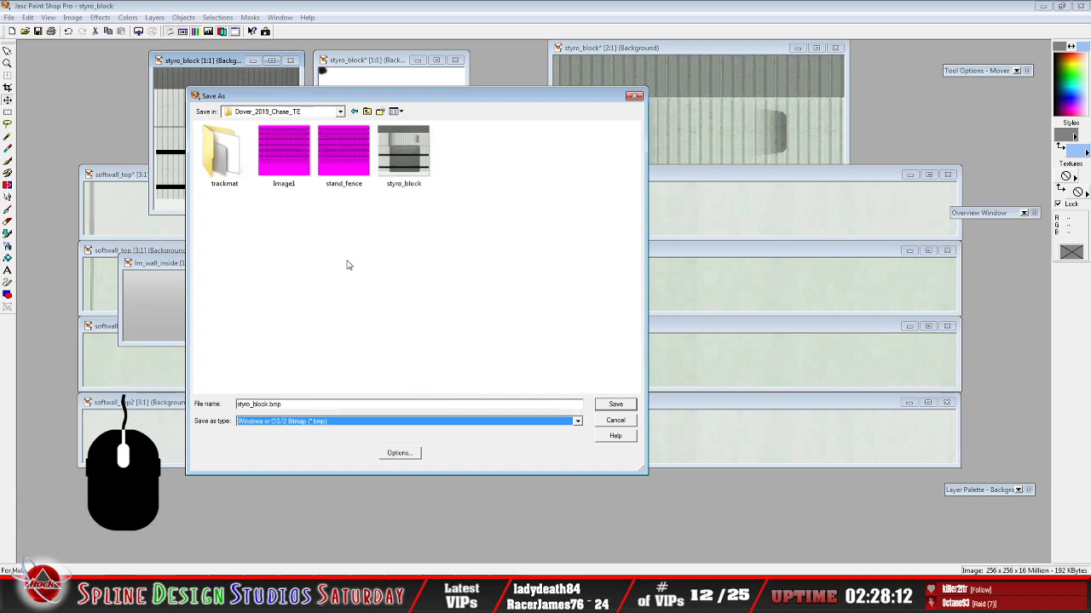
click(408, 168)
click(608, 405)
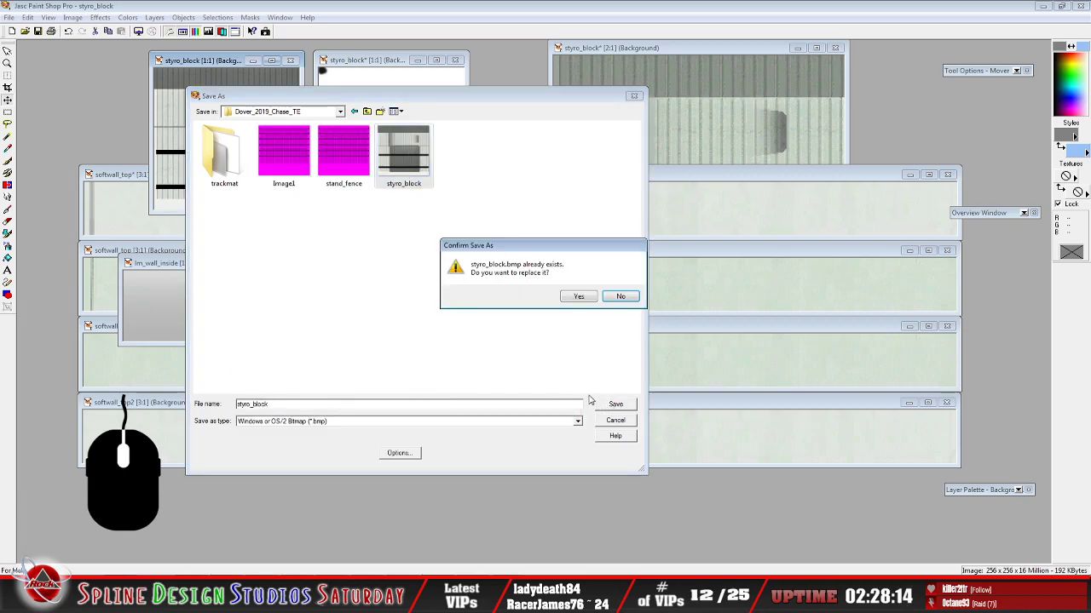
click(577, 297)
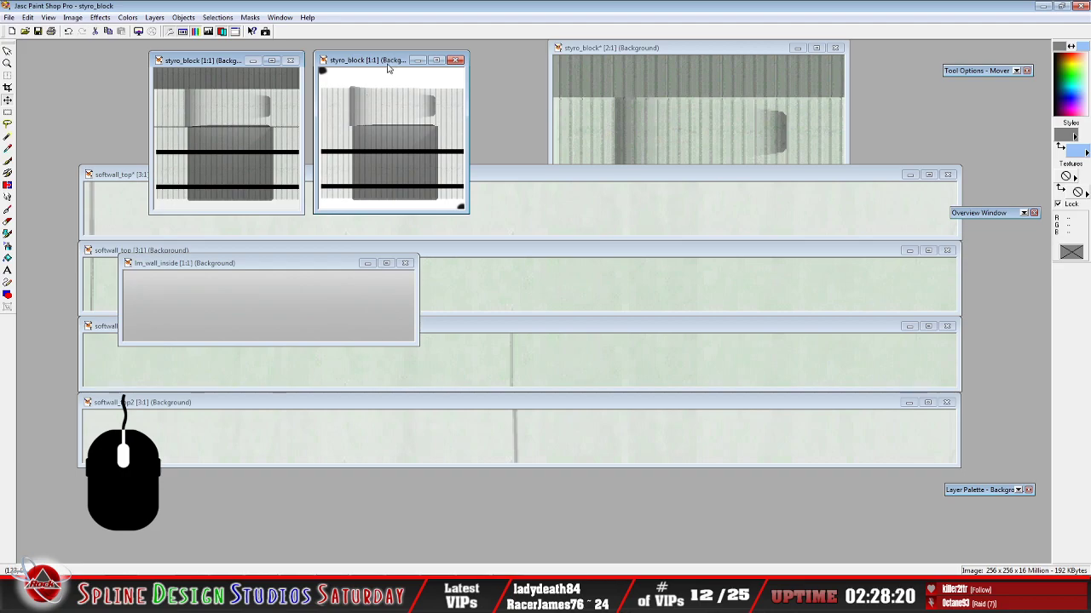
click(358, 65)
Switch to WinMip 2 and close the lowest of the three styro_block.mip images, the greenish one
click(472, 596)
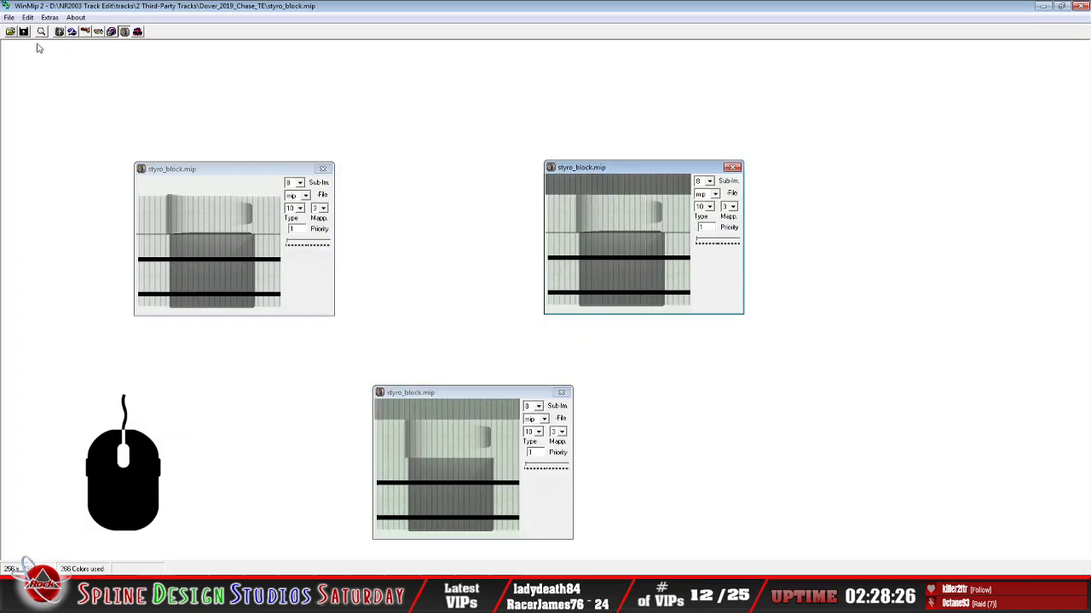
click(435, 393)
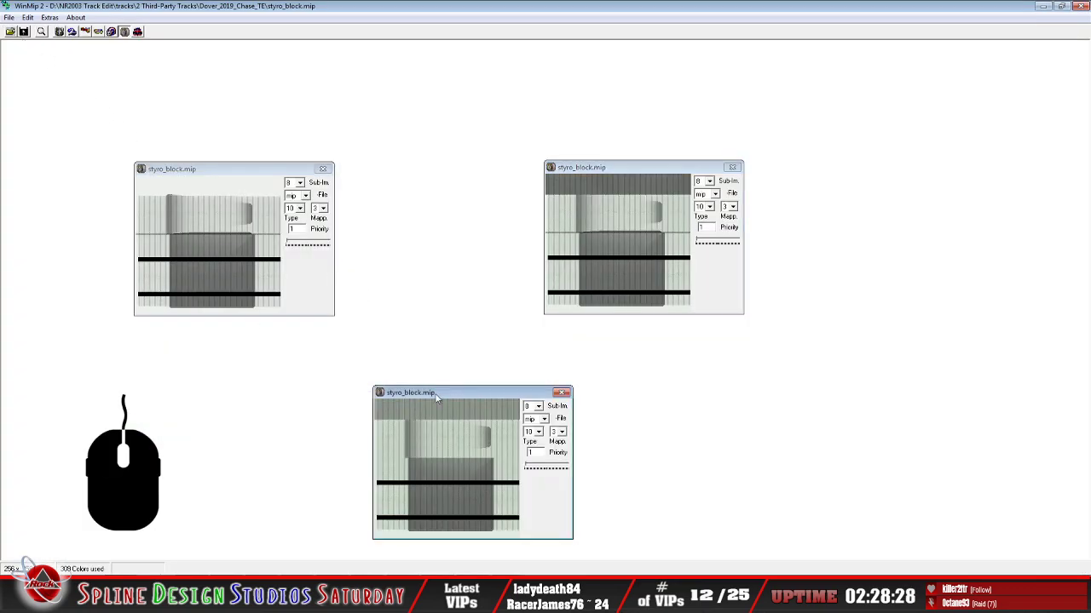
click(8, 17)
click(25, 43)
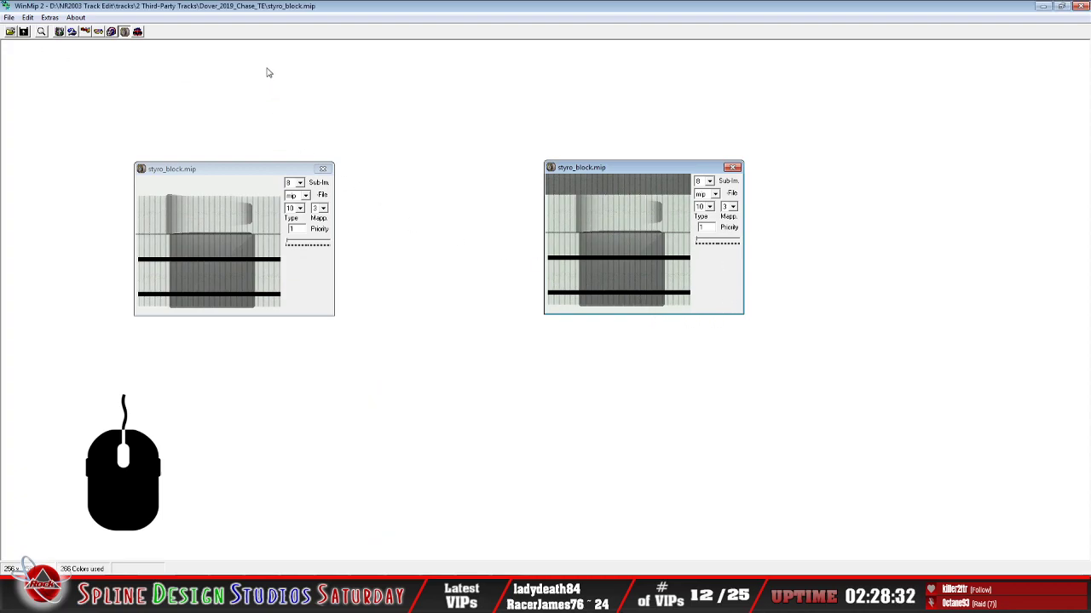
Open the styro_block bitmap from the Dover_2019_Chase_TE folder and move its window clear of the styro_block.mip it overlaps
click(10, 31)
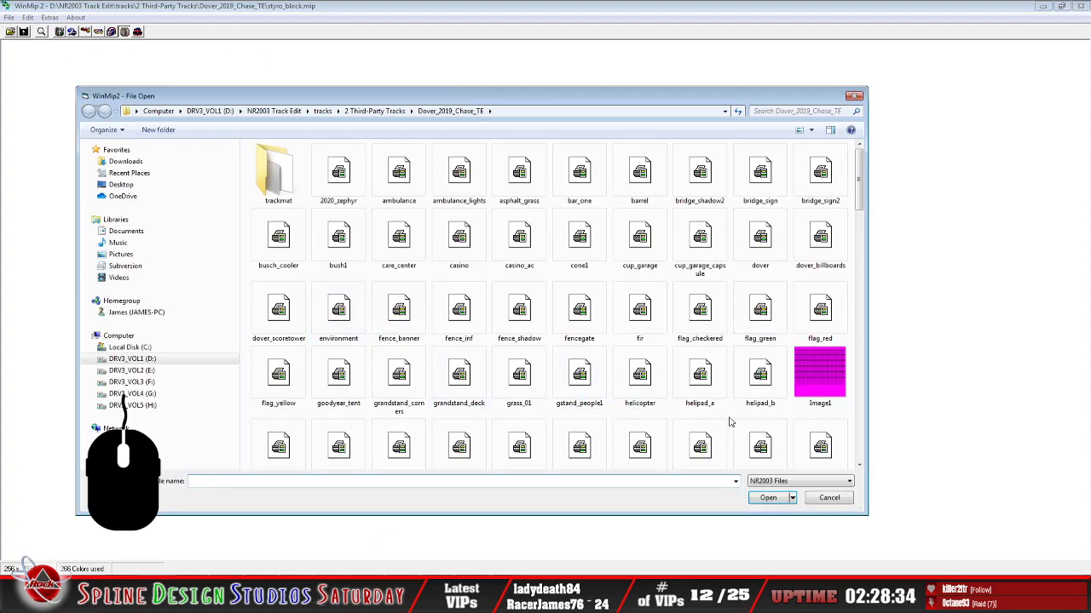
click(397, 240)
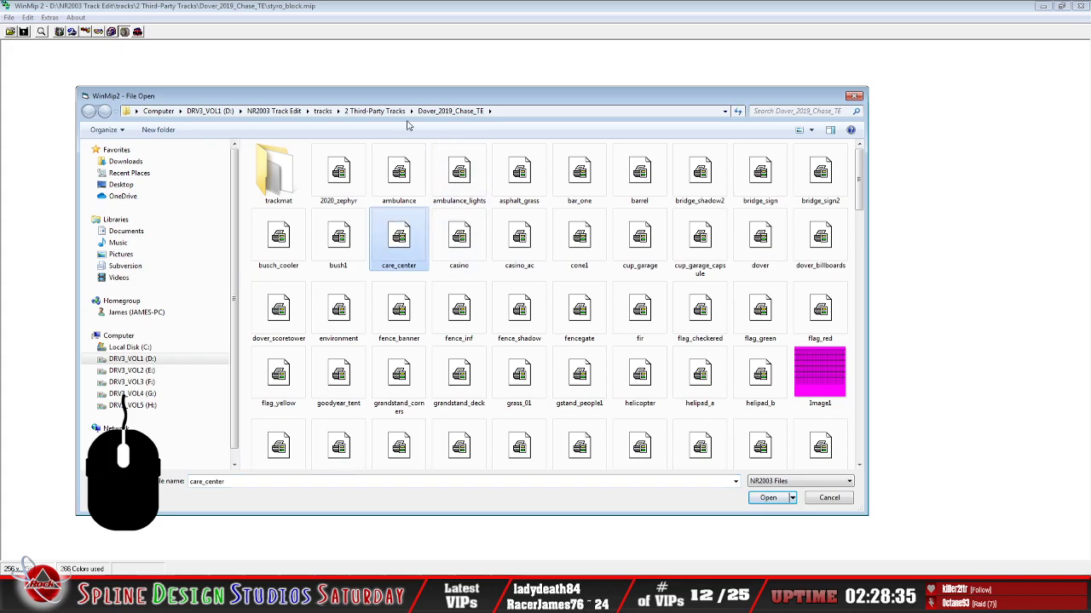
click(458, 375)
scroll(459, 383, down, 10)
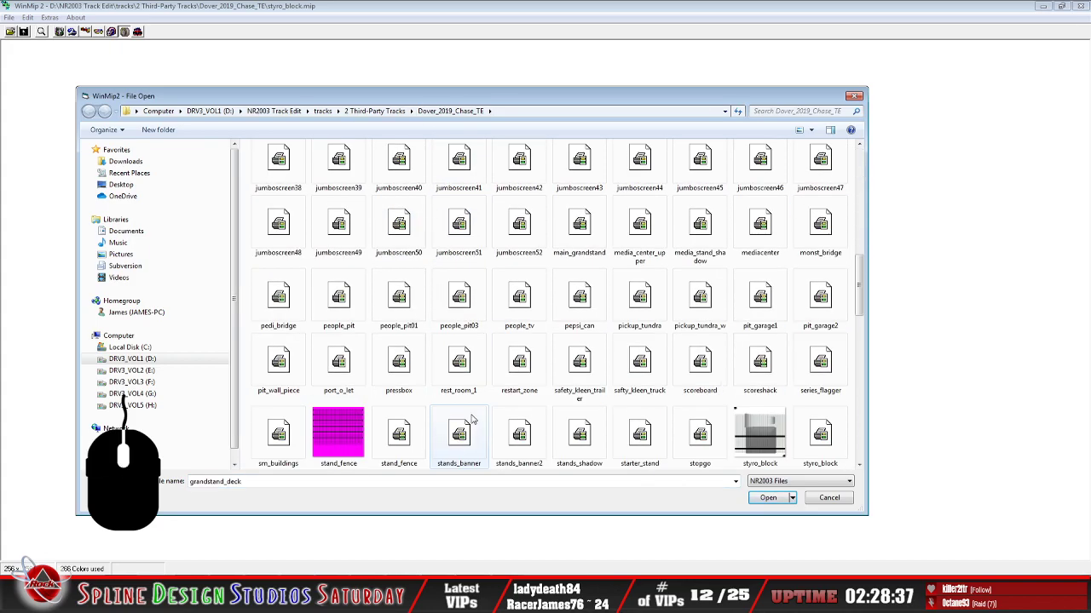
click(786, 438)
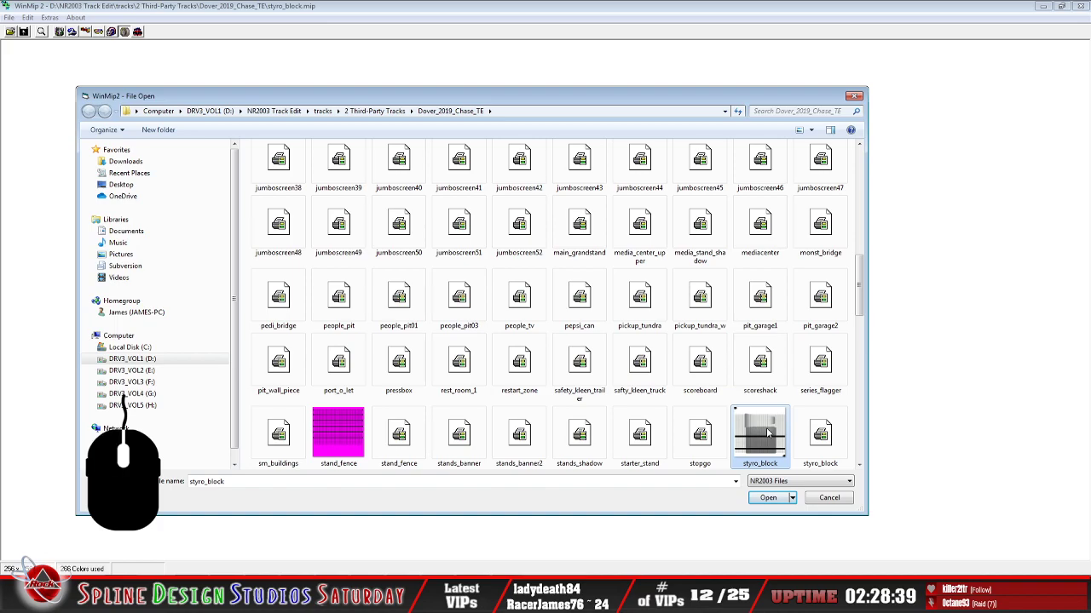
click(769, 500)
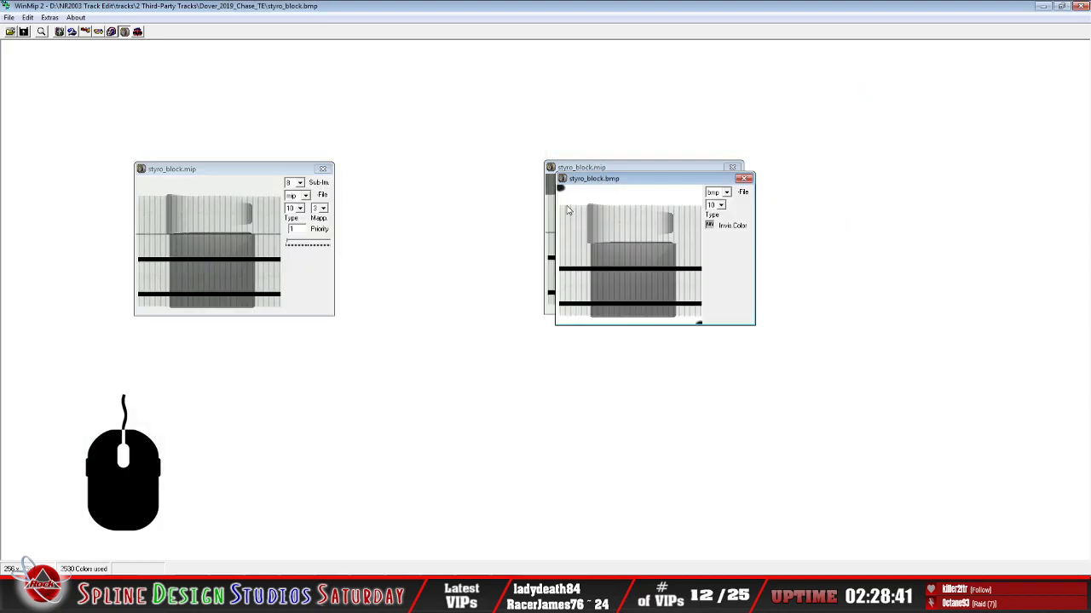
drag(561, 187, 288, 84)
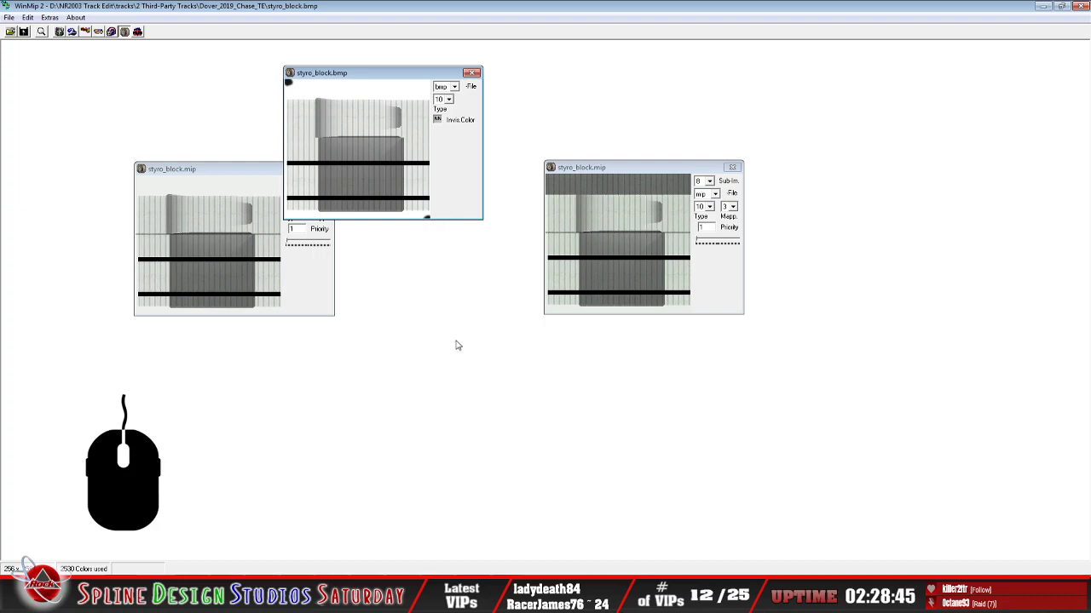
Convert the bitmap to mip format and save it as styro_block in Dover_2019_Chase_TE, overwriting the existing file
click(451, 87)
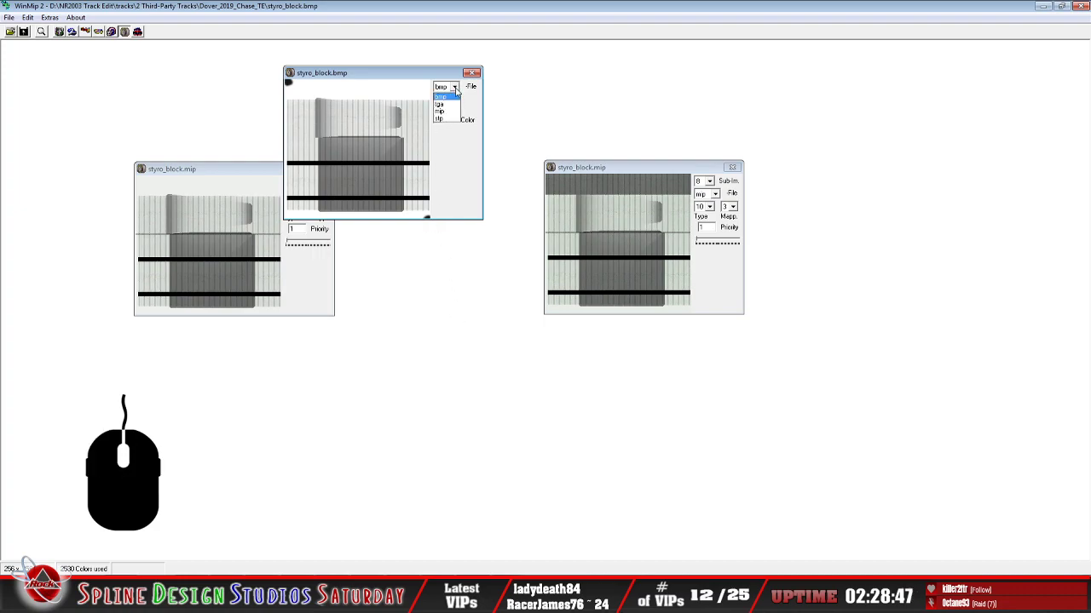
click(451, 112)
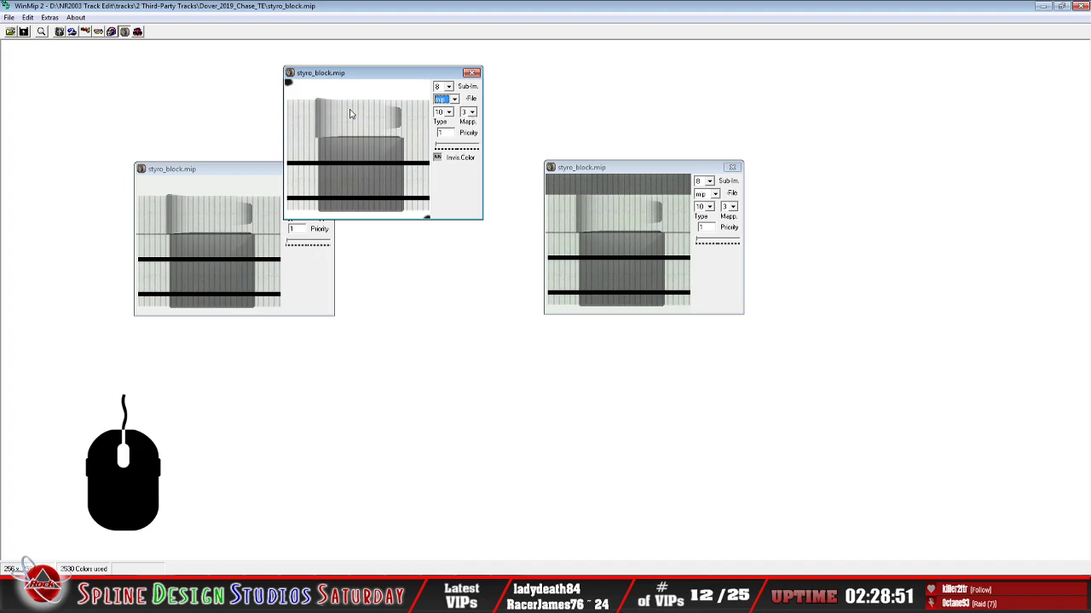
click(8, 18)
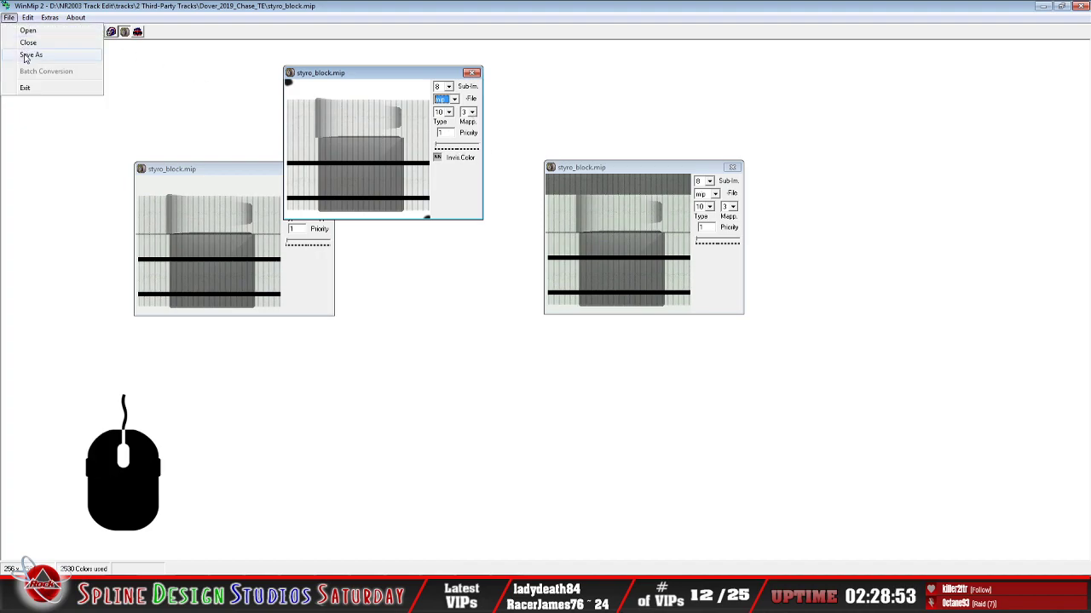
click(25, 55)
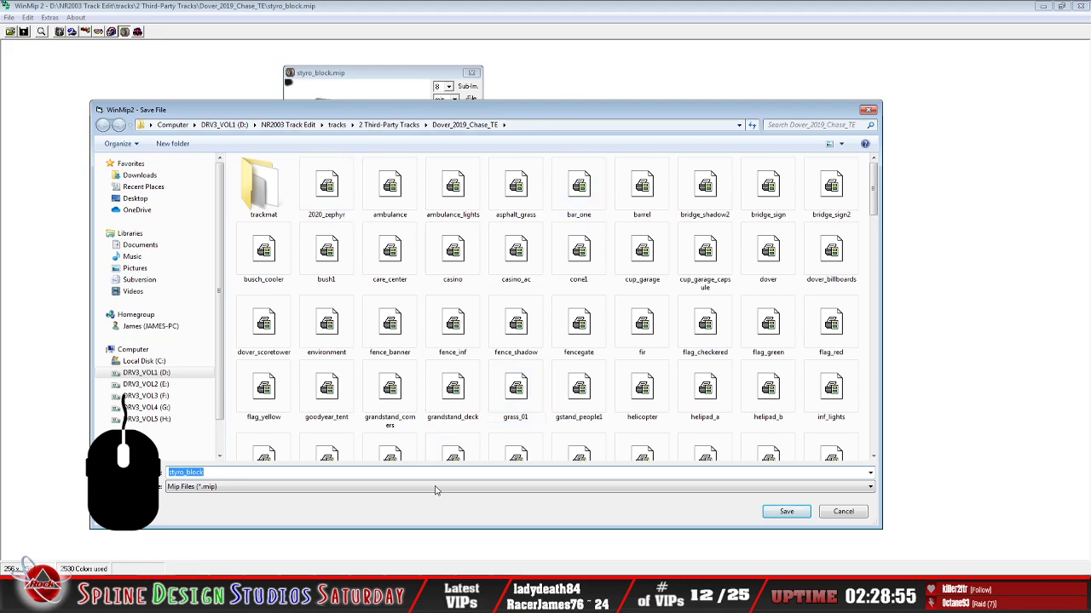
click(239, 473)
click(763, 512)
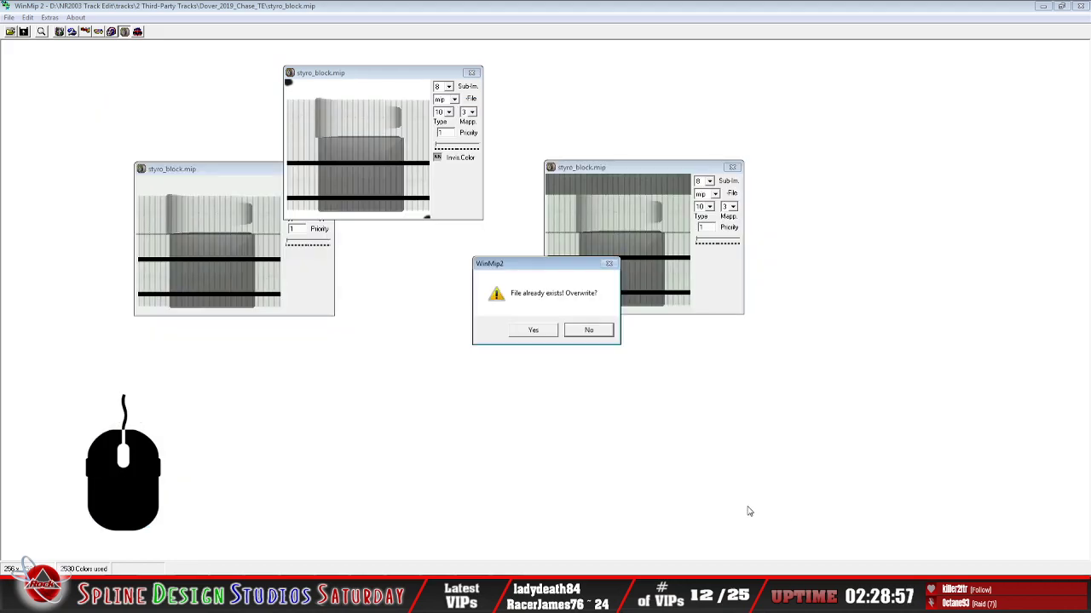
click(526, 334)
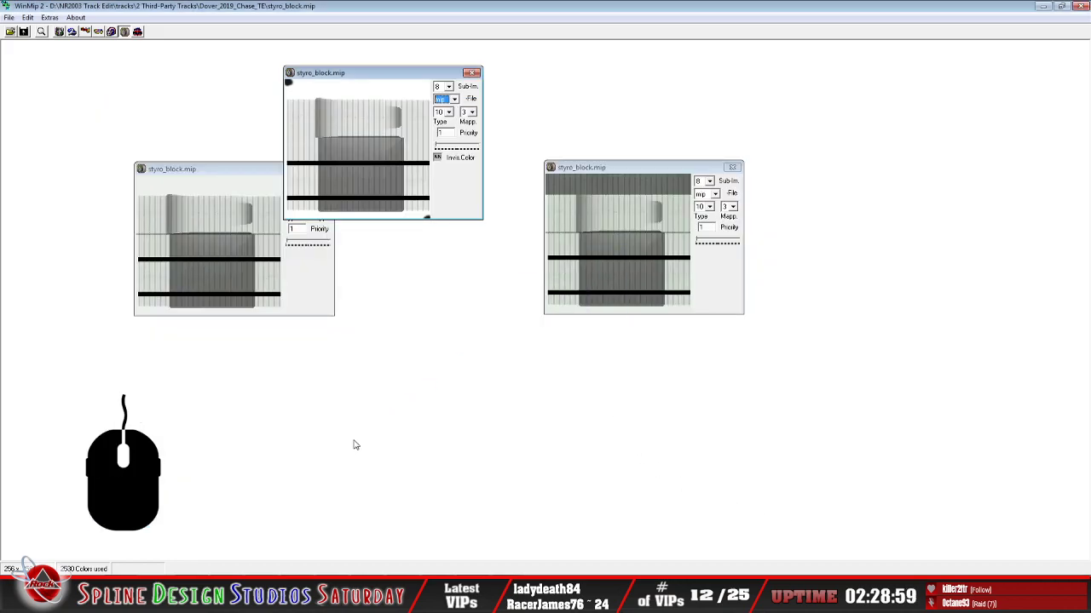
Arrange the three styro_block.mip windows side by side and compare their shading and color
drag(203, 172, 144, 145)
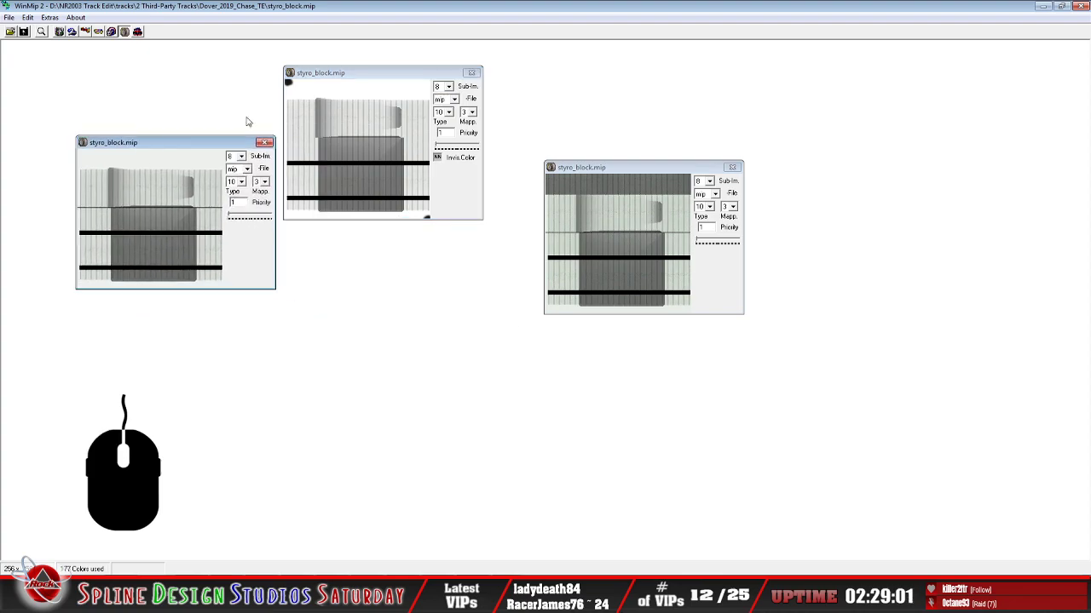
drag(370, 75, 392, 151)
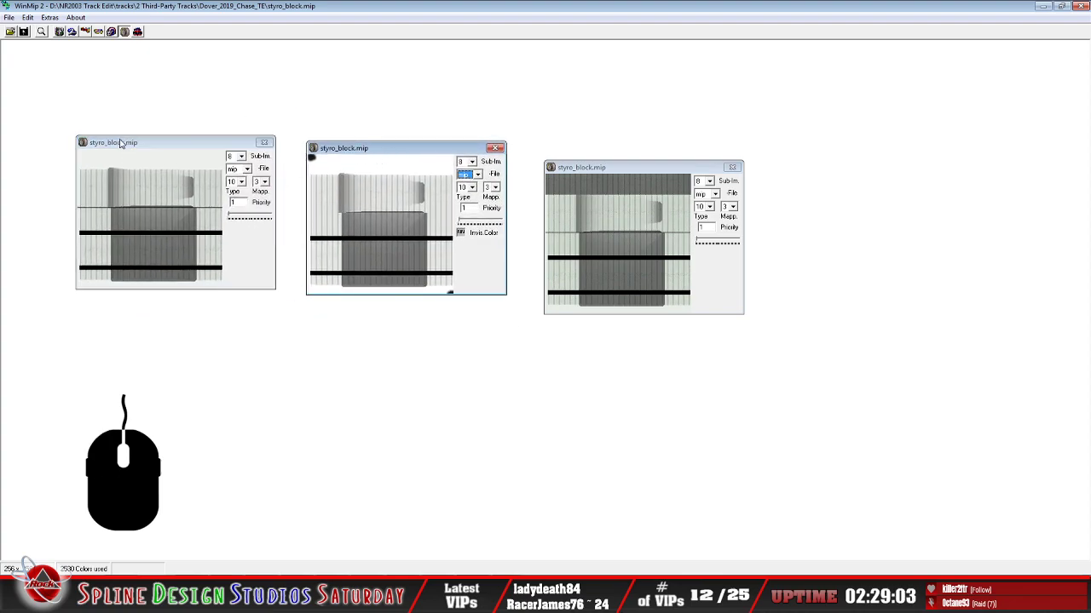
drag(585, 168, 609, 165)
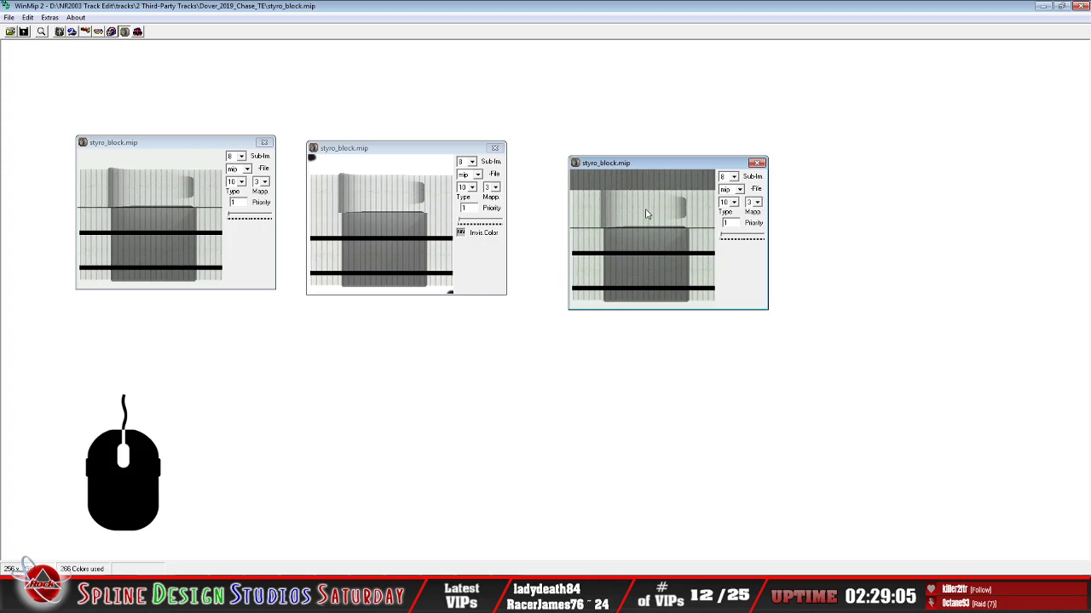
click(151, 144)
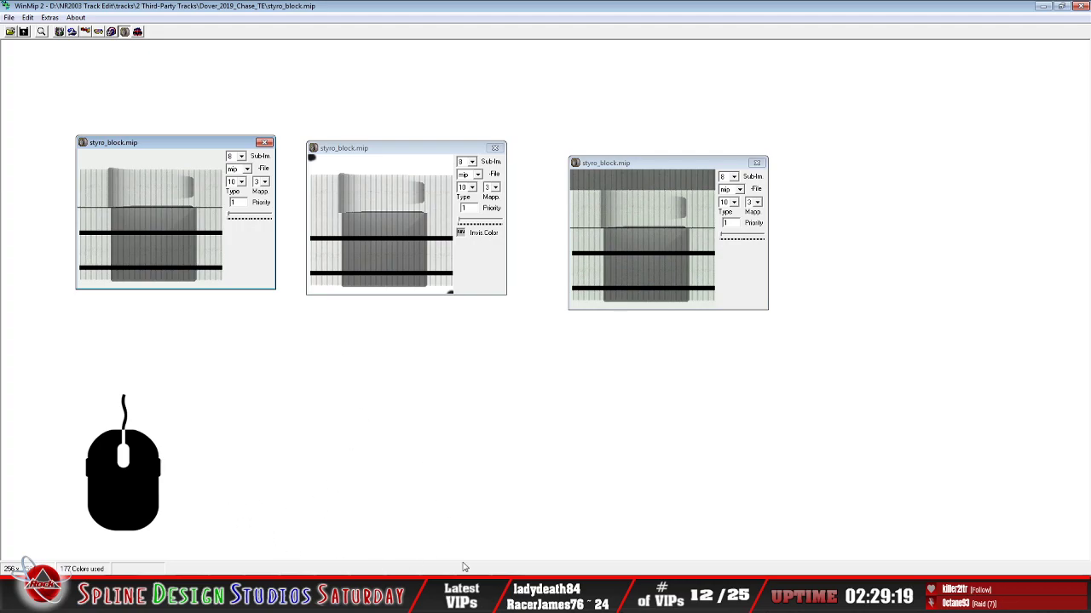
Switch to Sandbox, clear the loaded track with a new one, and reopen Dover_2019_Chase_TE_apply_new_pitwall_shading
click(511, 597)
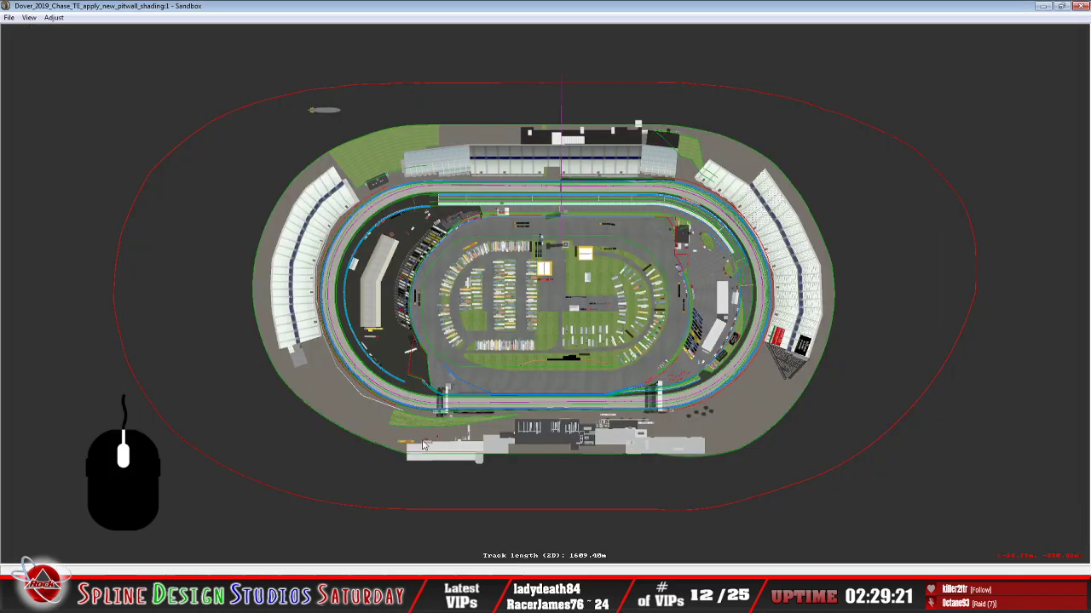
click(9, 17)
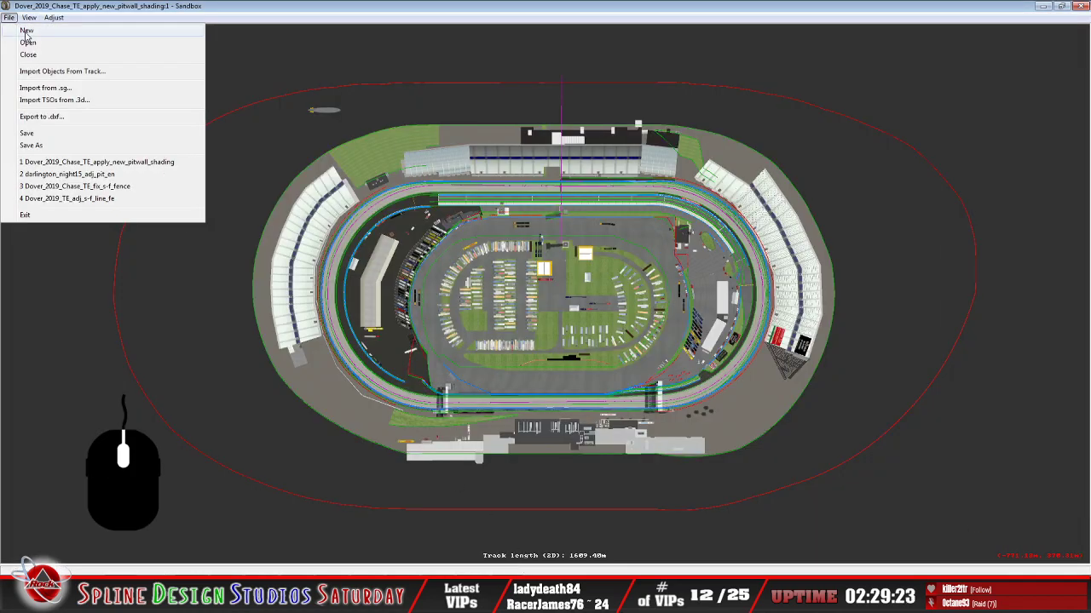
click(15, 30)
click(8, 17)
click(19, 42)
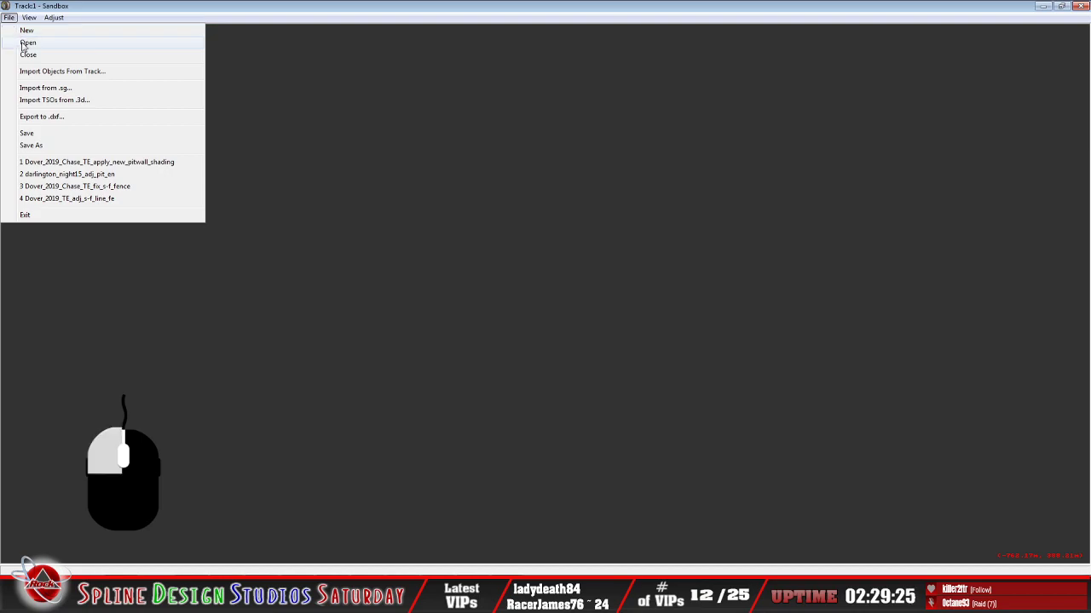
click(324, 232)
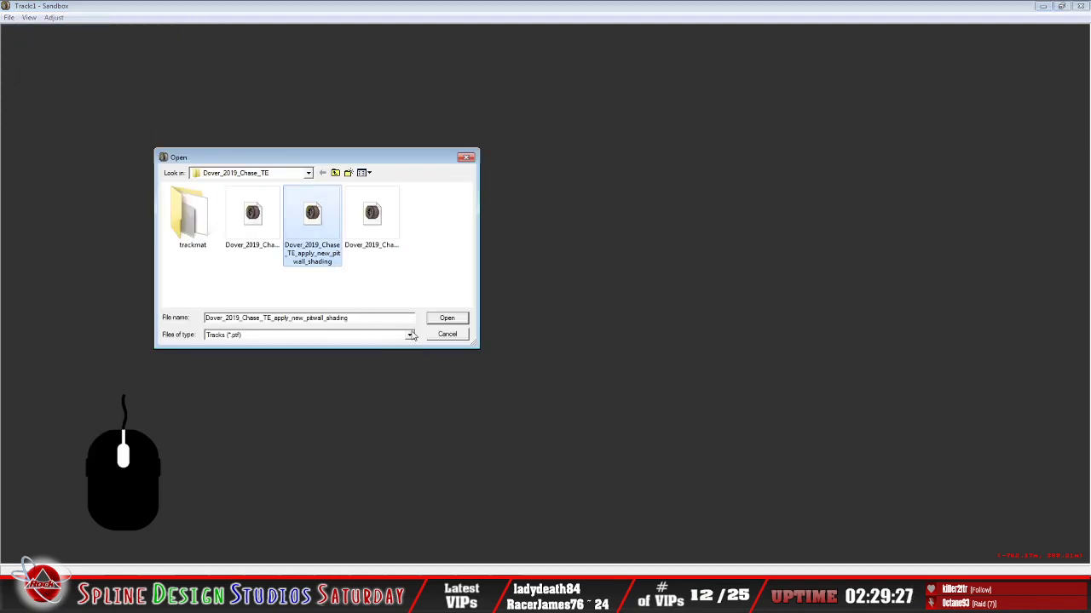
double_click(324, 231)
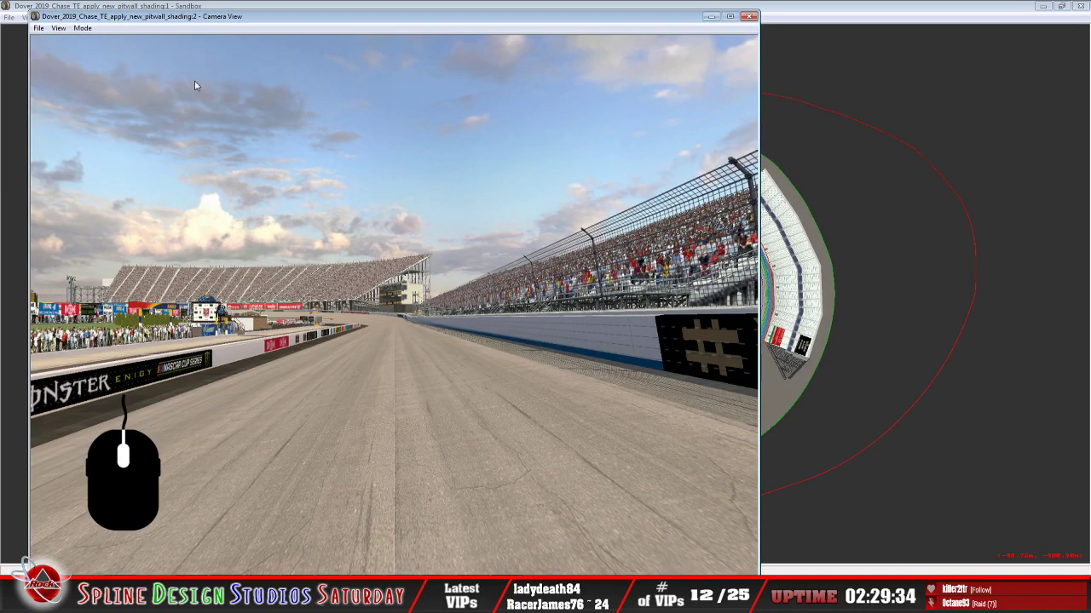
Set the camera view to Slew Mode and fly along the outside wall to examine the retextured styrofoam blocks behind it
click(82, 29)
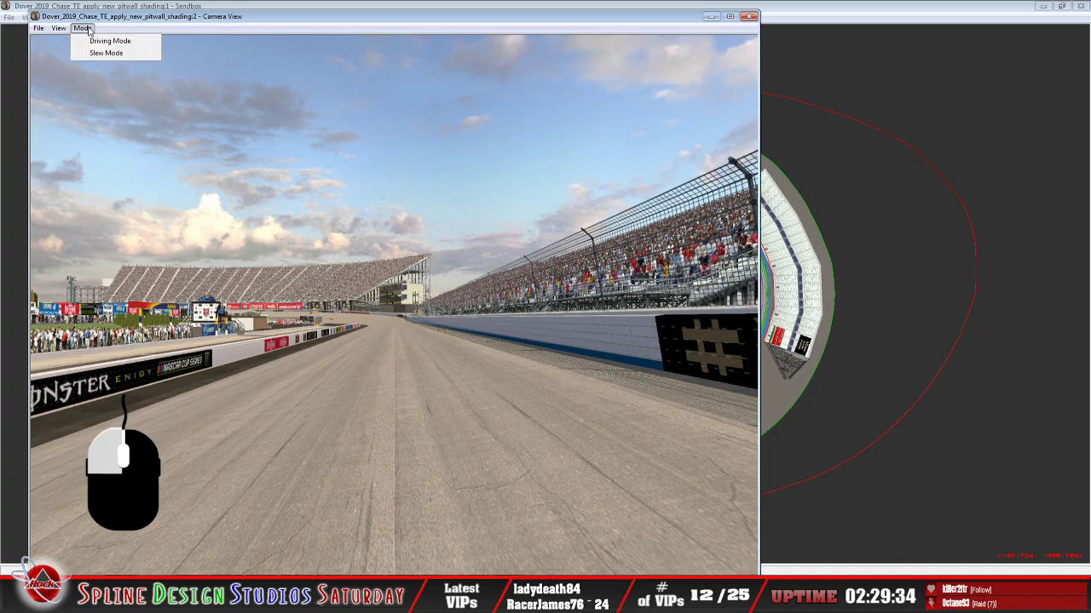
click(107, 53)
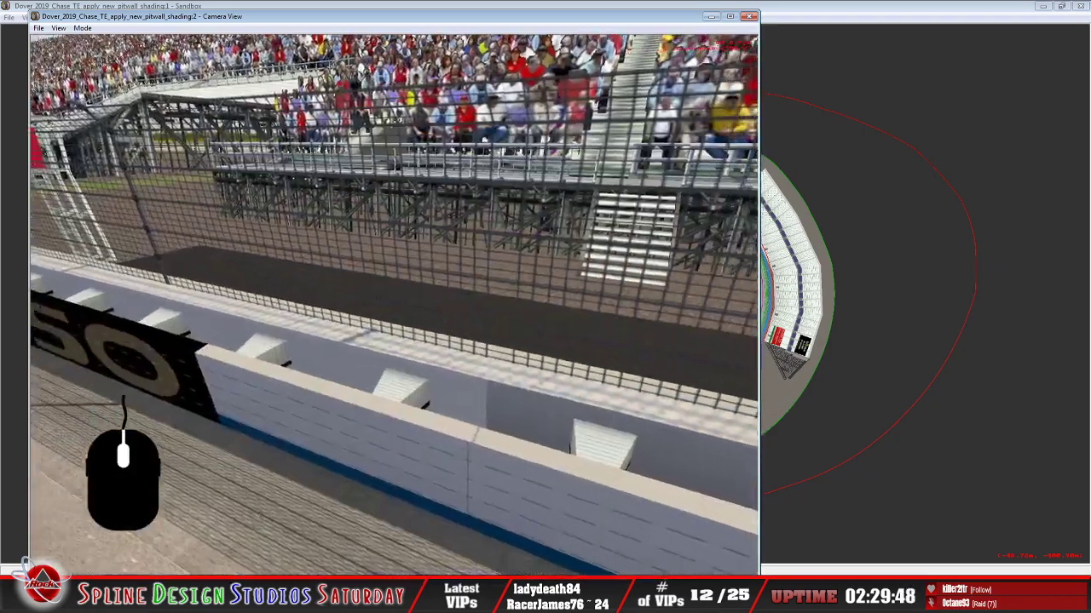
drag(421, 329, 442, 332)
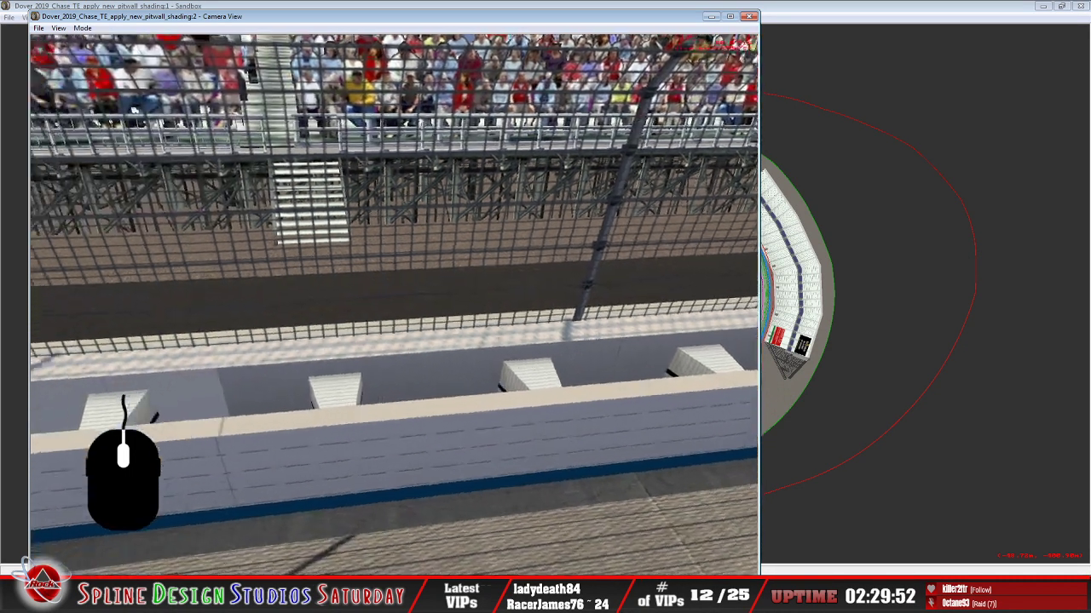
key(Left)
key(Right)
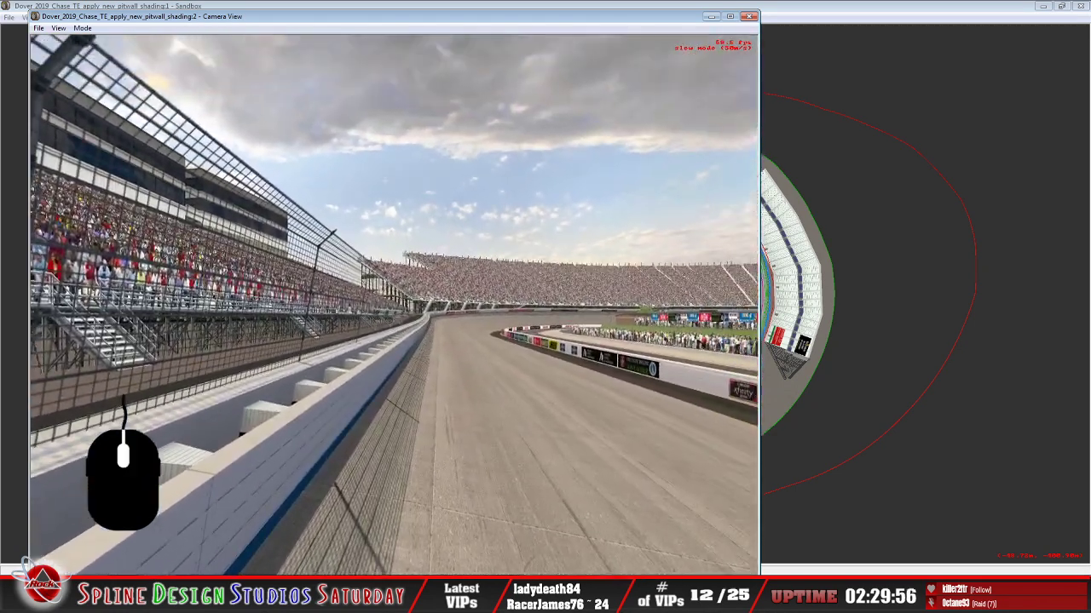
key(Up)
key(Right)
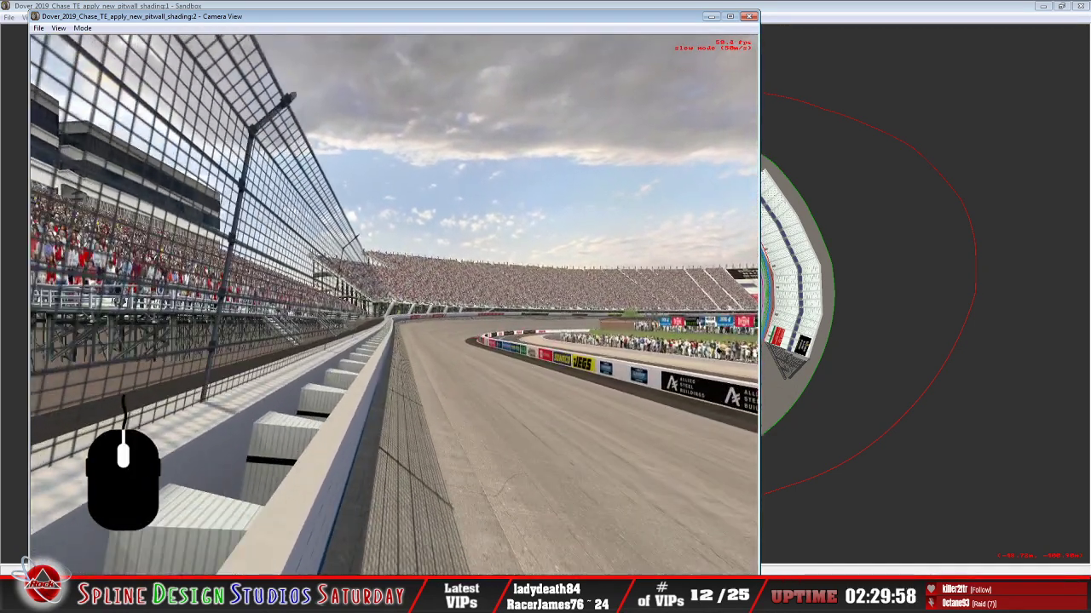
key(Up)
key(Up)
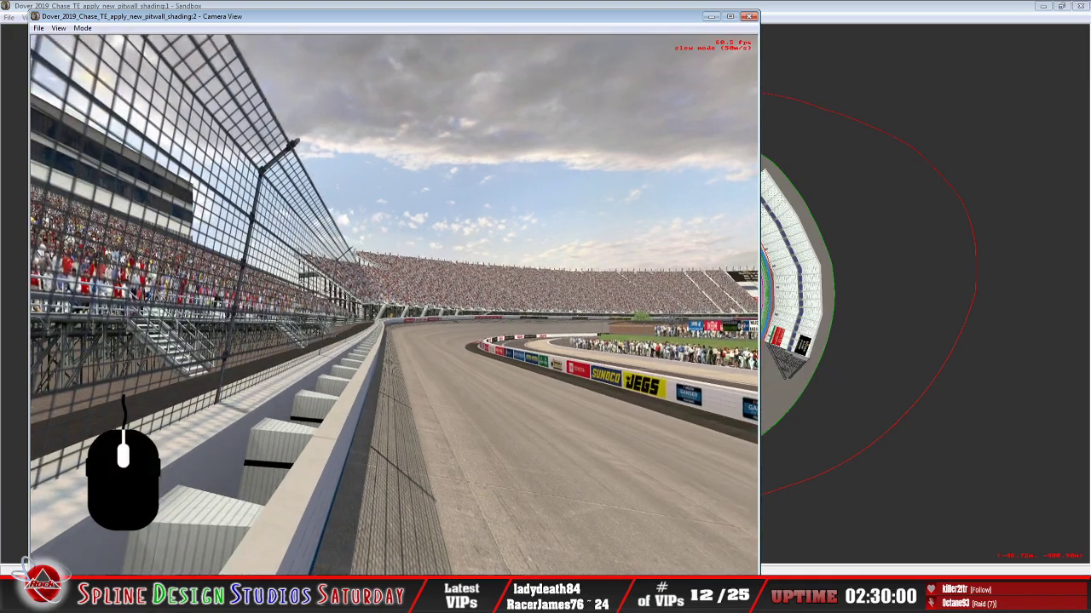
key(Up)
key(Up)
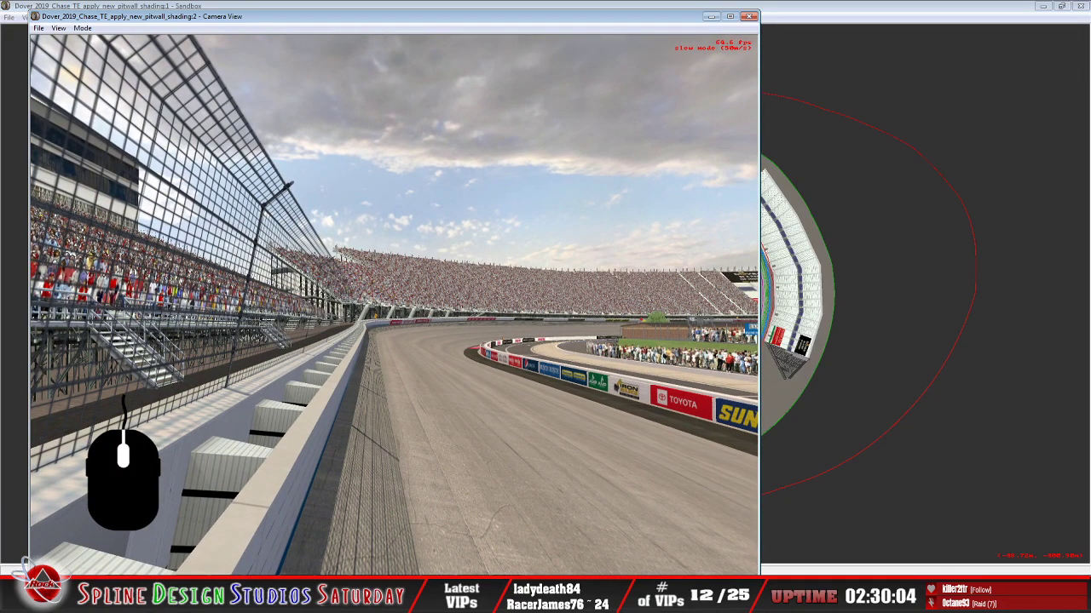
key(Left)
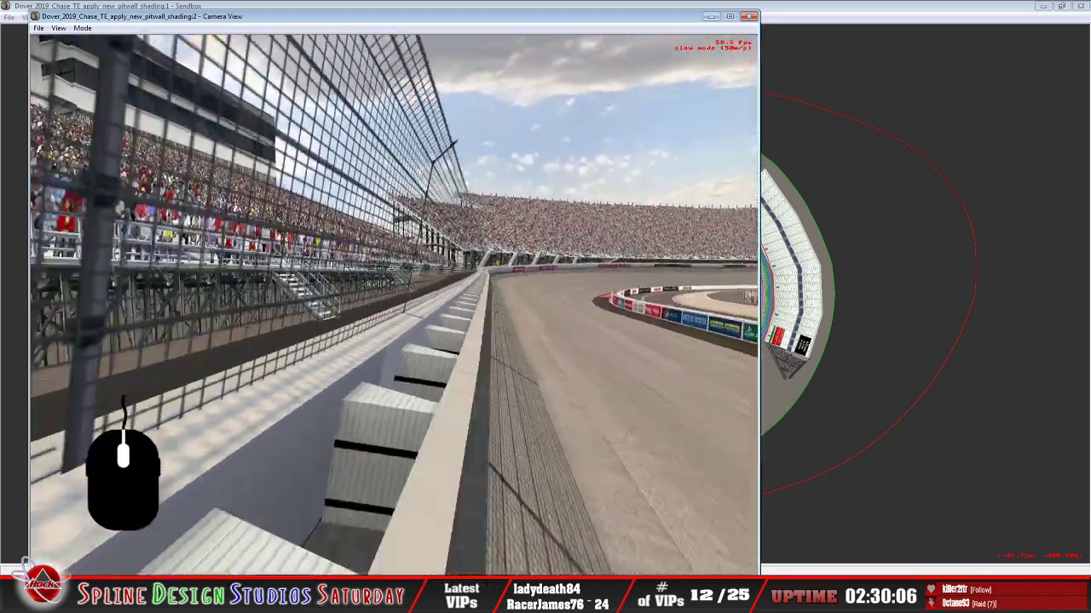
key(Down)
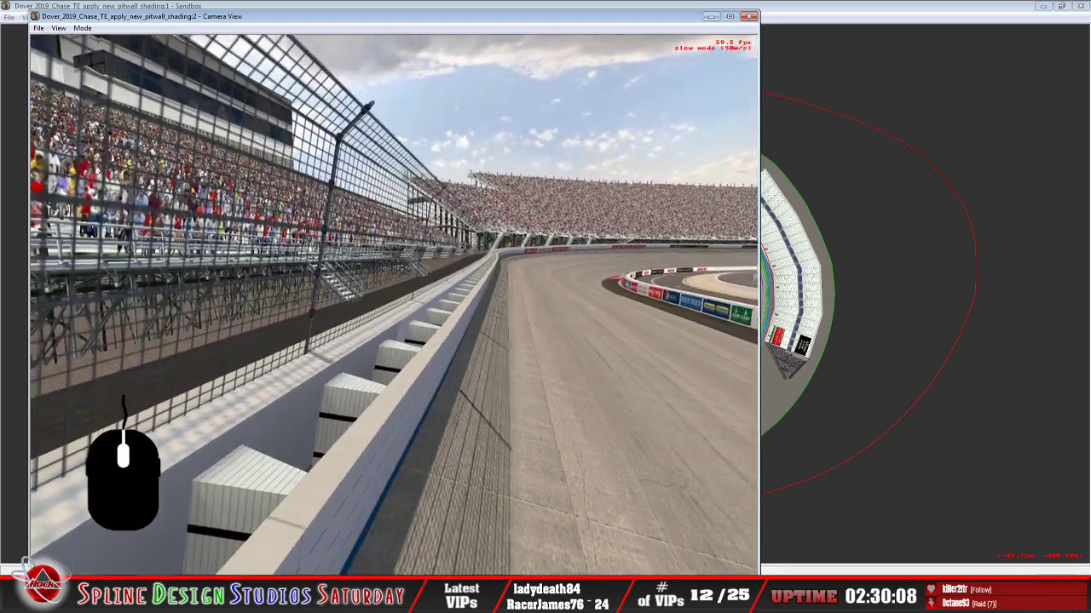
key(Up)
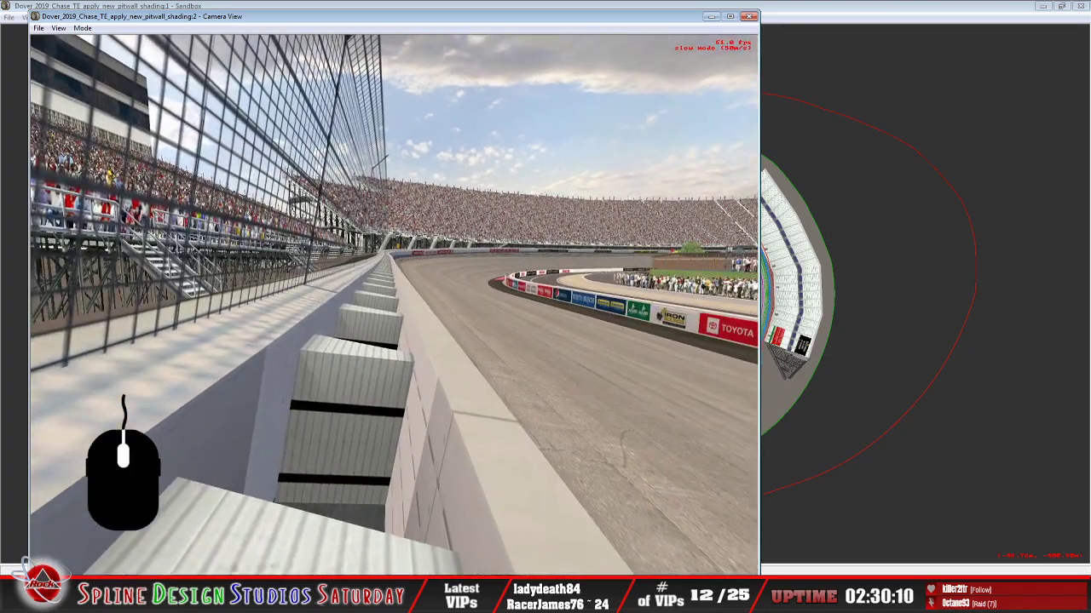
key(Up)
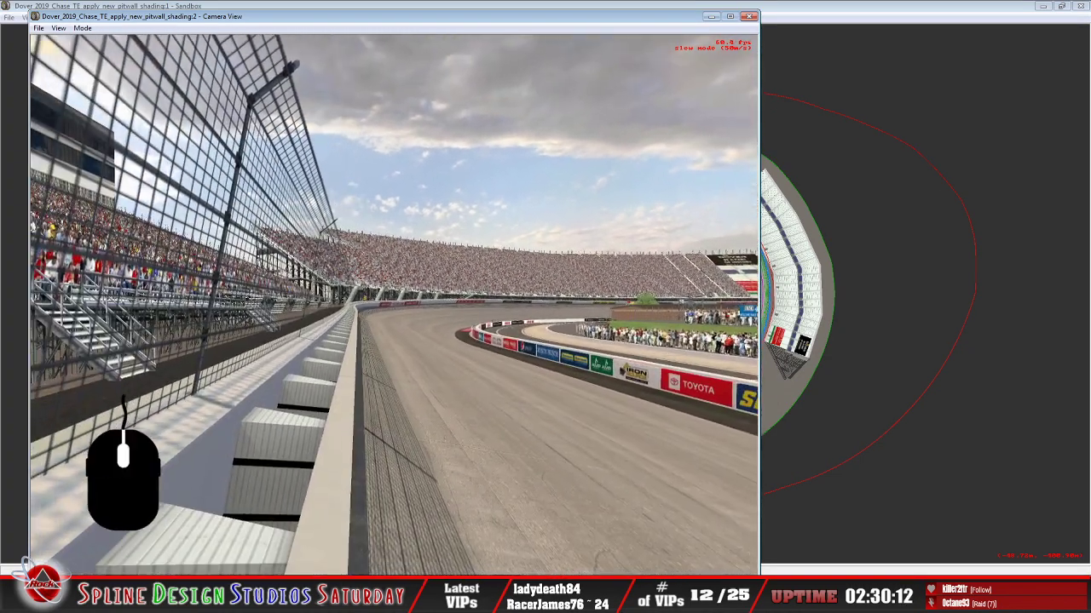
Examine the styrofoam blocks' shading and black bands up close while facing the opposite way along the wall
key(Up)
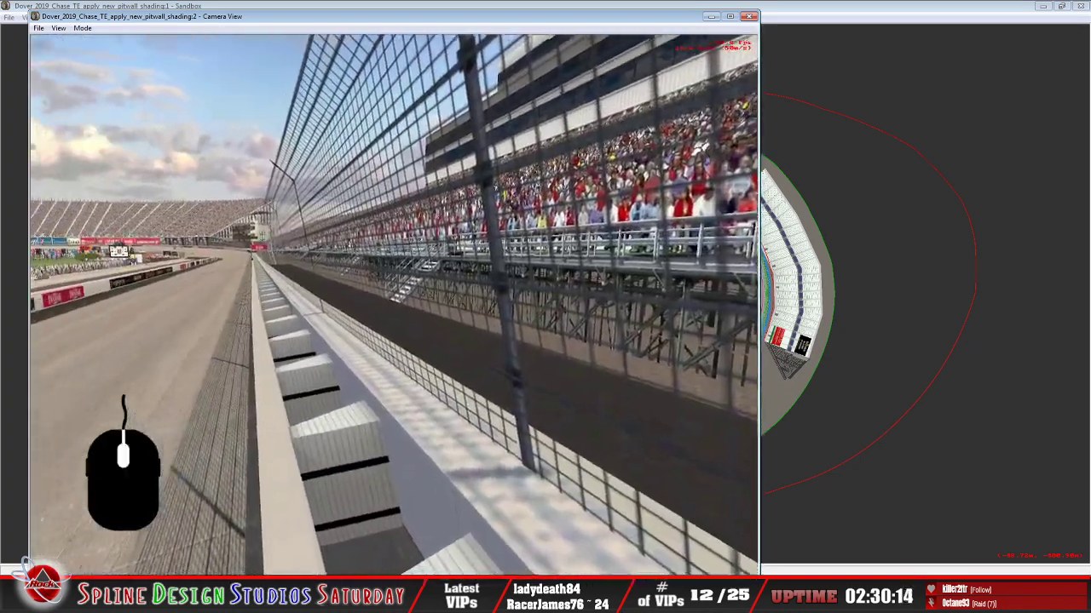
click(394, 304)
key(Up)
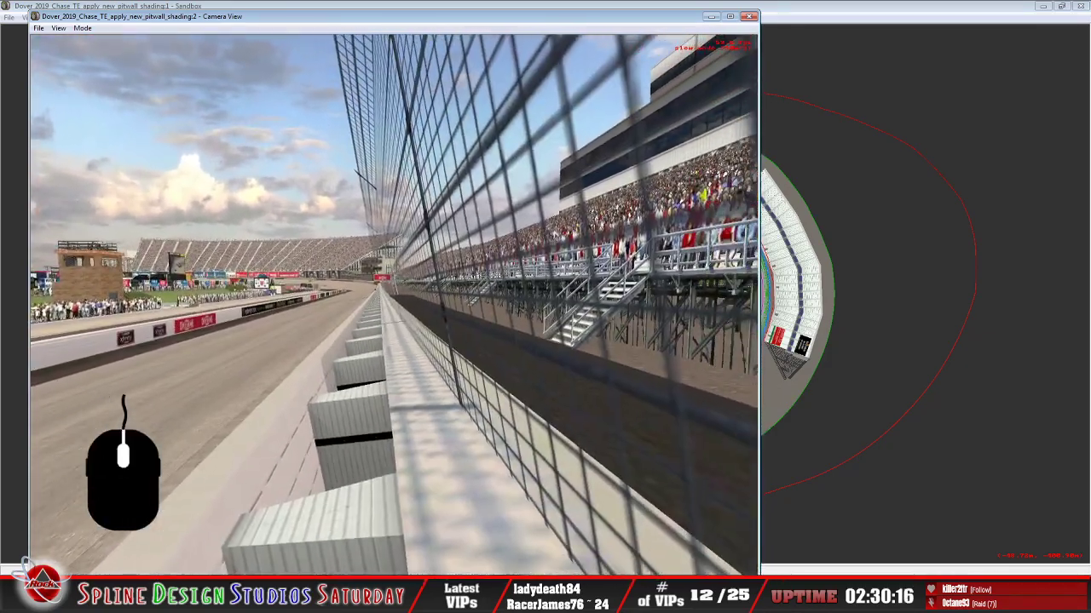
key(Right)
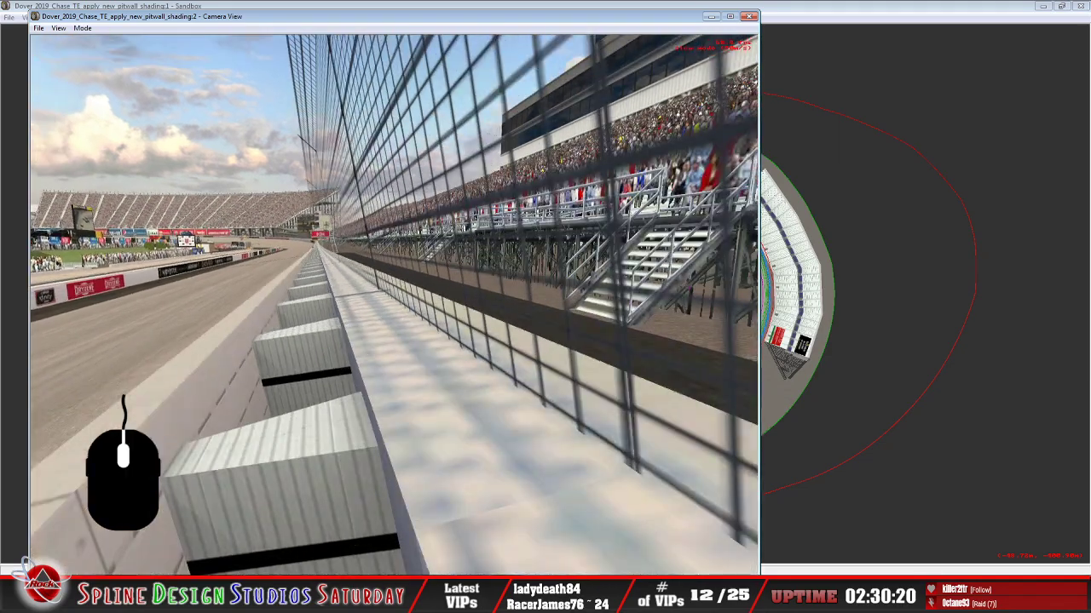
click(394, 304)
key(Up)
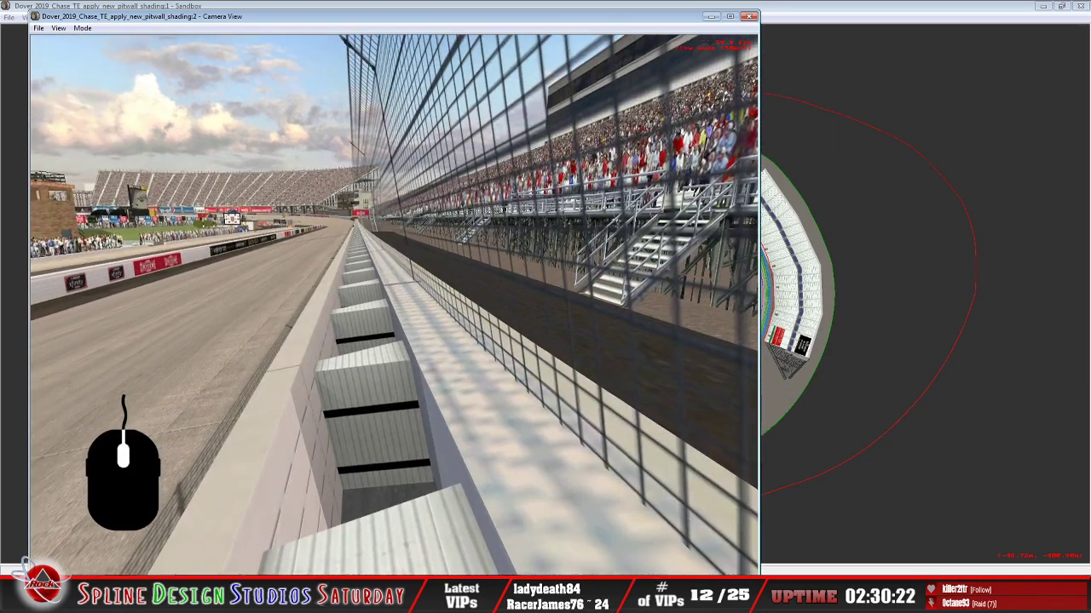
key(Up)
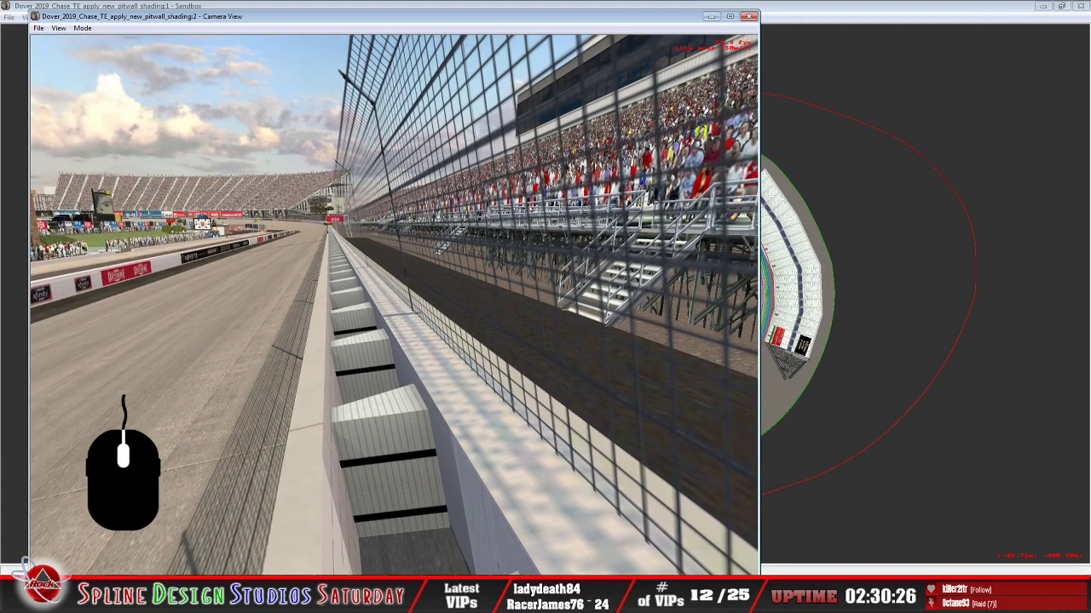
key(Left)
key(Right)
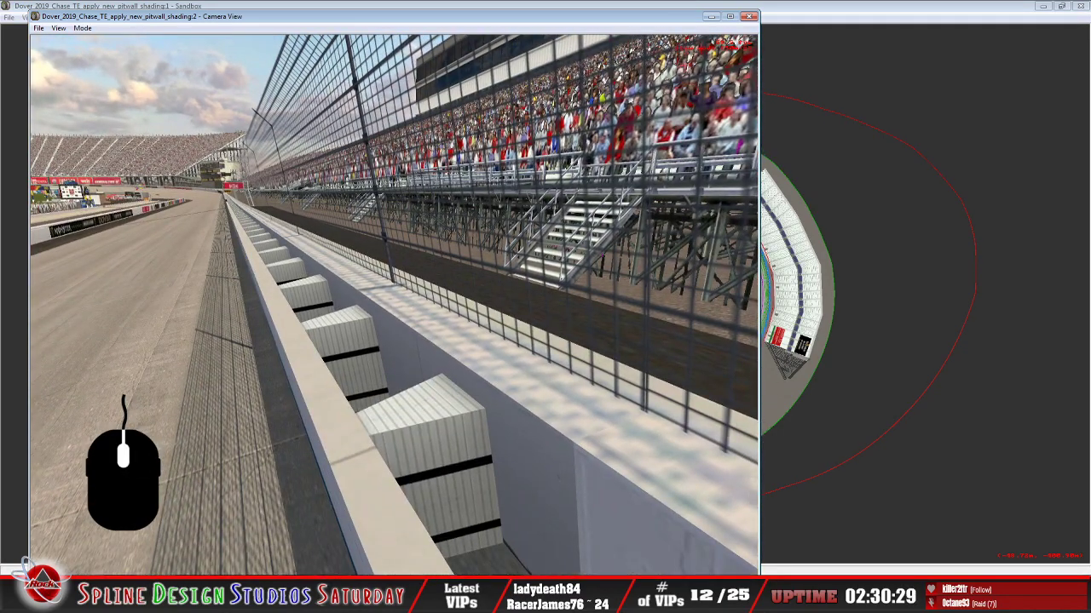
drag(530, 424, 523, 421)
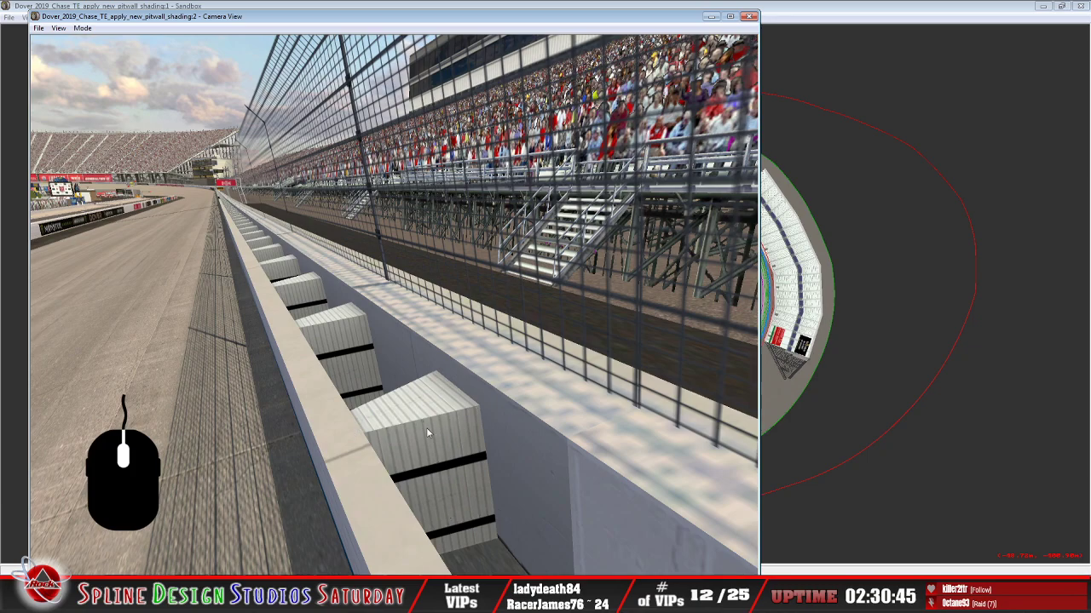
Switch to Paint Shop Pro, undo the flattening of the styro_block image with white margins, and move its window below the other styro_block image
key(alt+Tab)
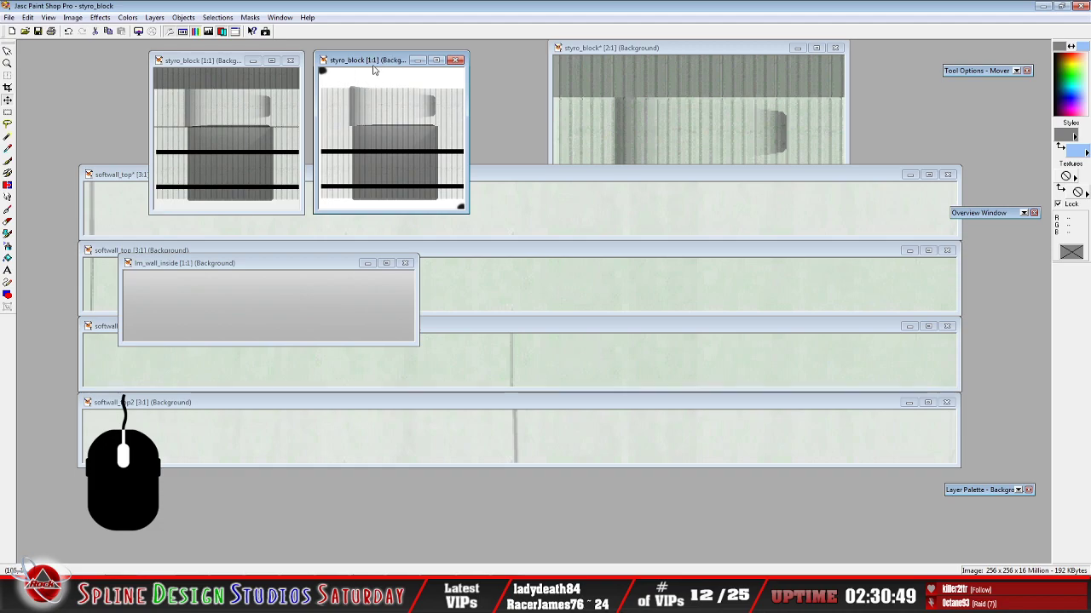
click(69, 32)
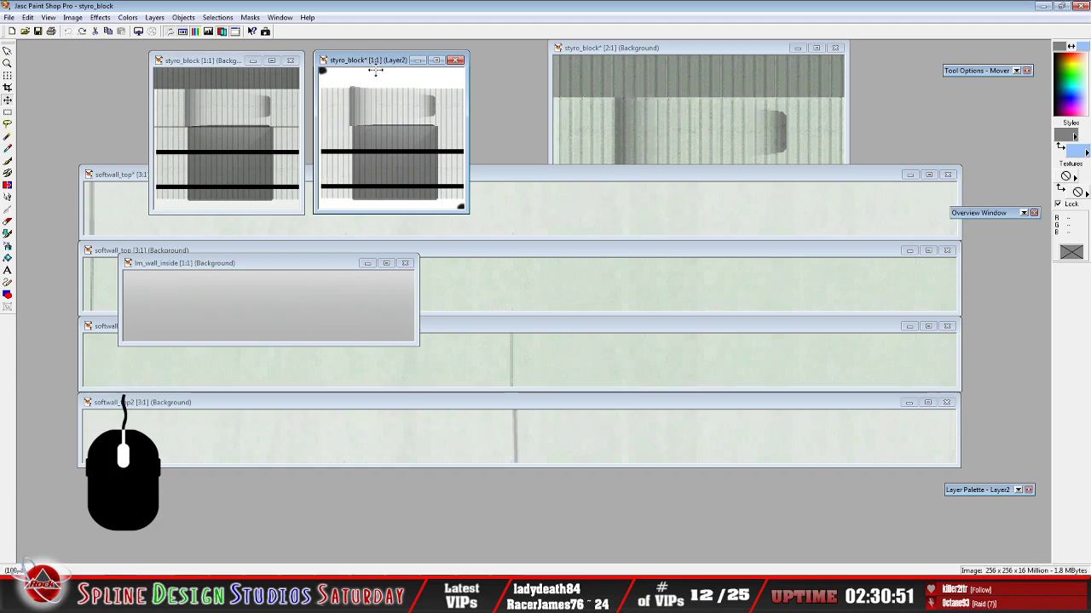
drag(379, 62, 226, 250)
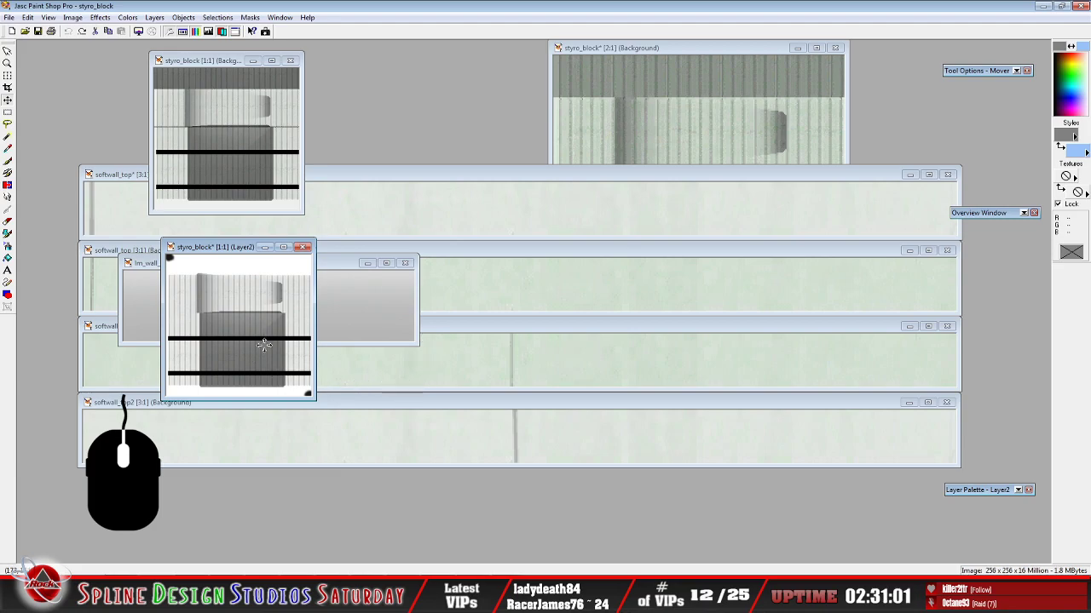
Toggle the AO and shading layers of styro_block off and on to compare their effect on the texture
mouse_move(956, 492)
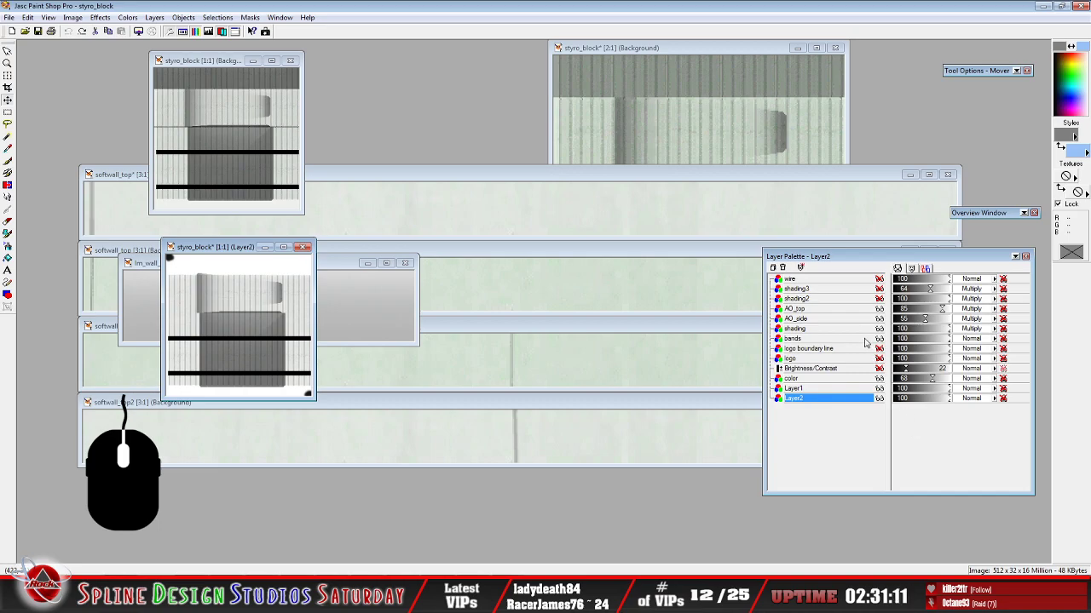
click(878, 310)
click(879, 310)
click(879, 338)
click(879, 338)
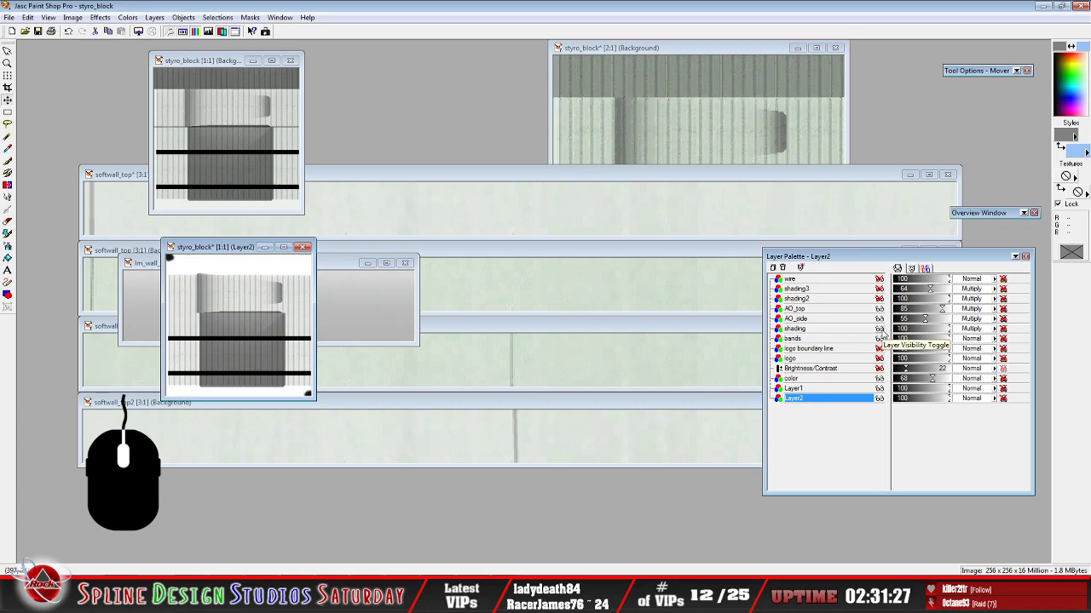
click(881, 319)
click(879, 320)
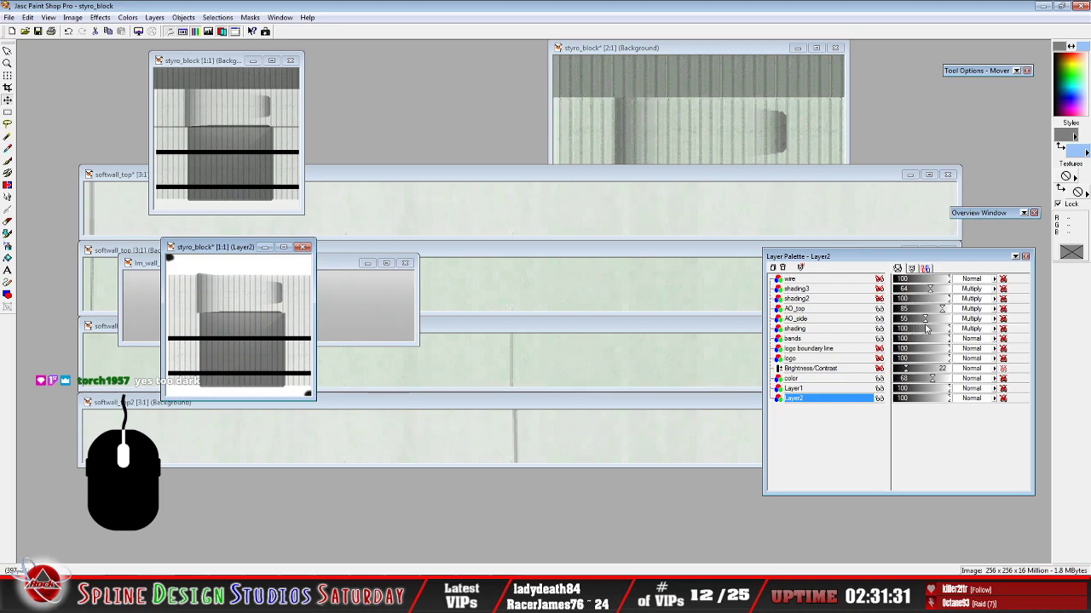
Raise the opacity of the AO_side layer to 67 and increase the opacity of the AO_top layer
drag(928, 325, 931, 327)
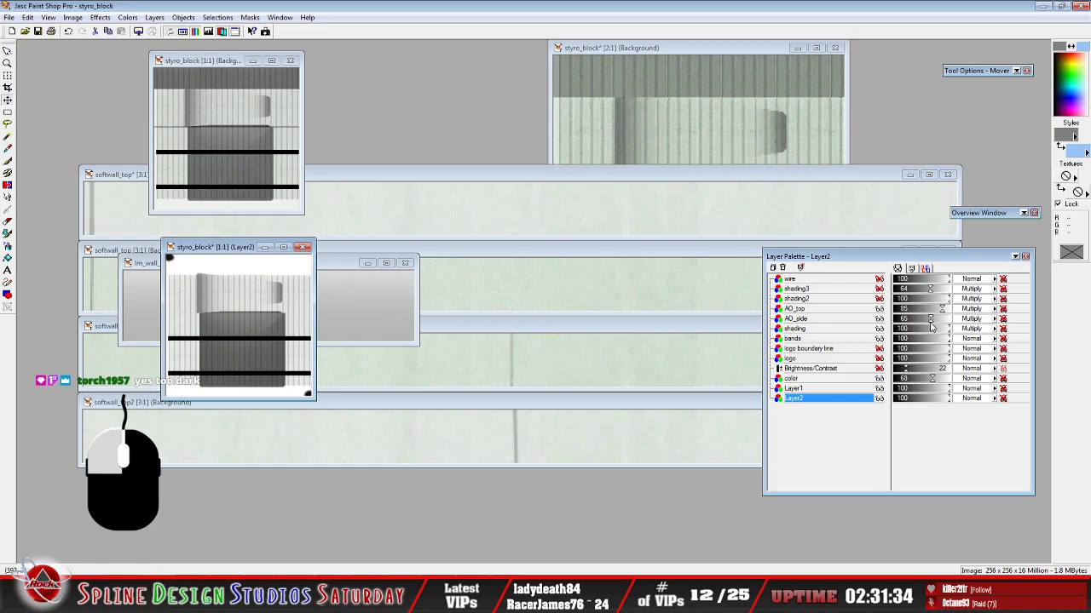
drag(931, 326, 933, 328)
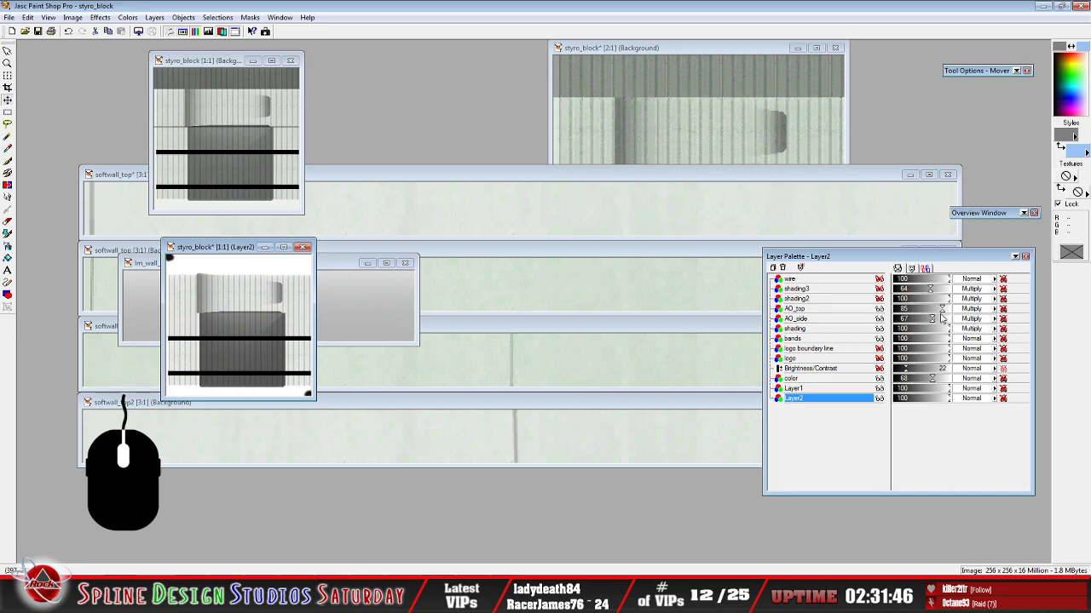
drag(941, 314, 955, 316)
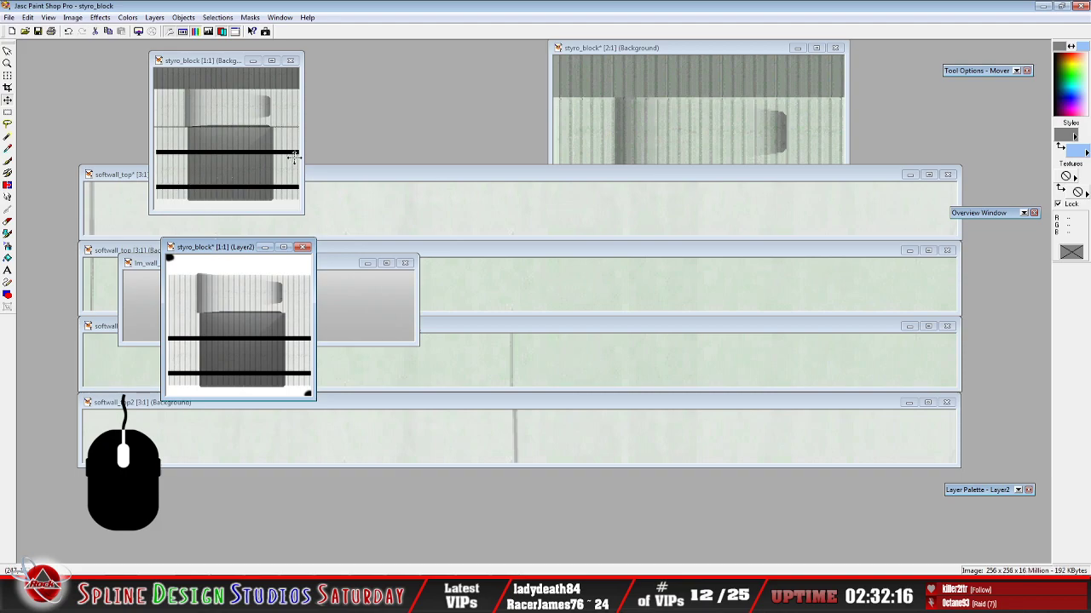
Merge all layers of the adjusted styro_block image into a single flattened background
click(154, 17)
mouse_move(281, 139)
click(339, 140)
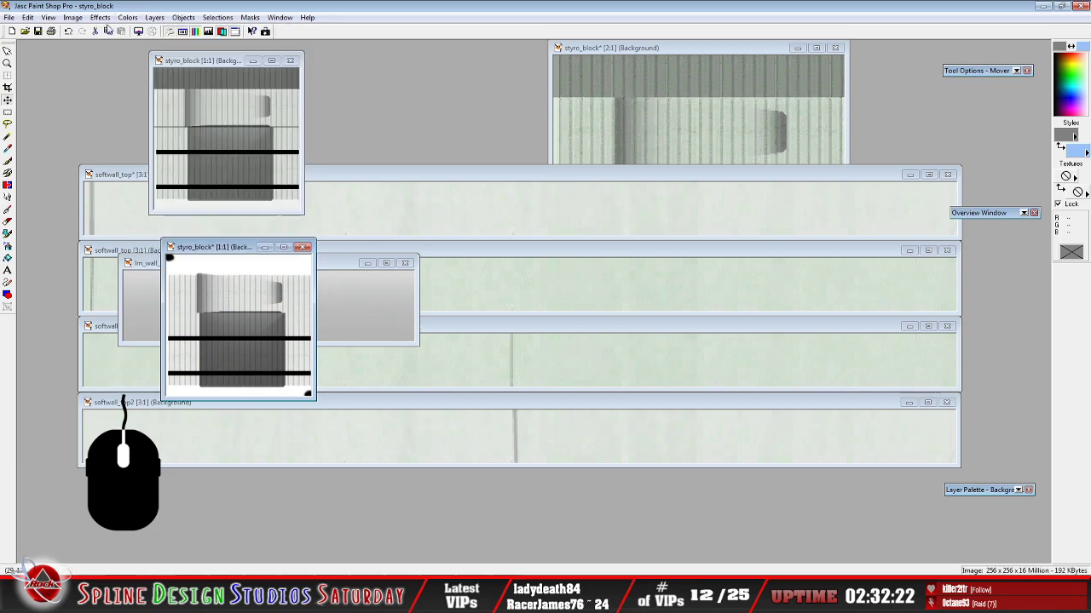
Save the flattened image with white margins as the Windows bitmap styro_block in the Dover_2019_Chase_TE folder, overwriting the existing file
click(10, 17)
click(32, 101)
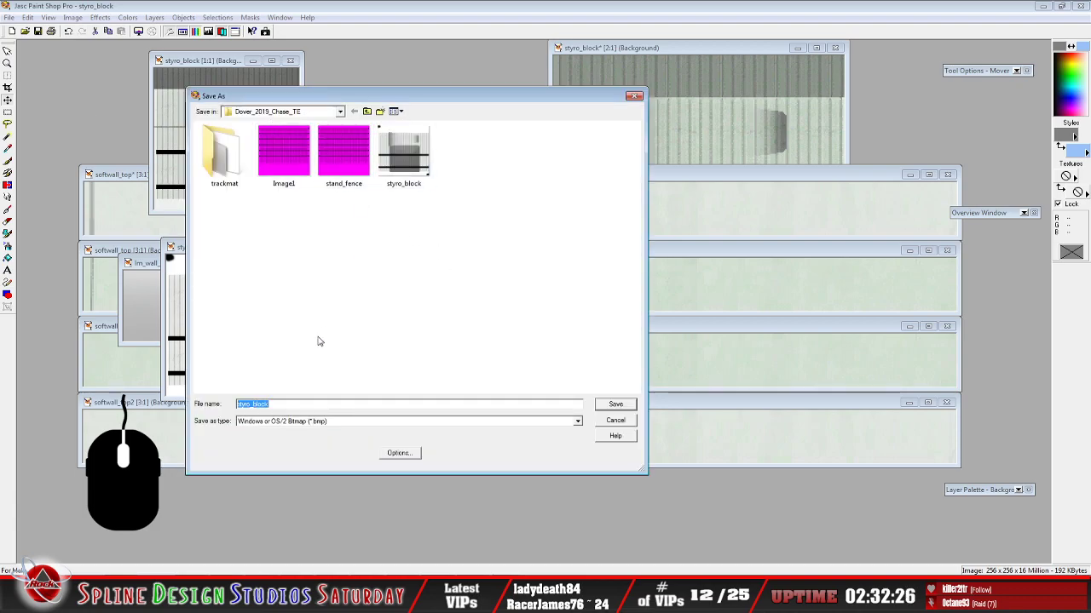
click(361, 406)
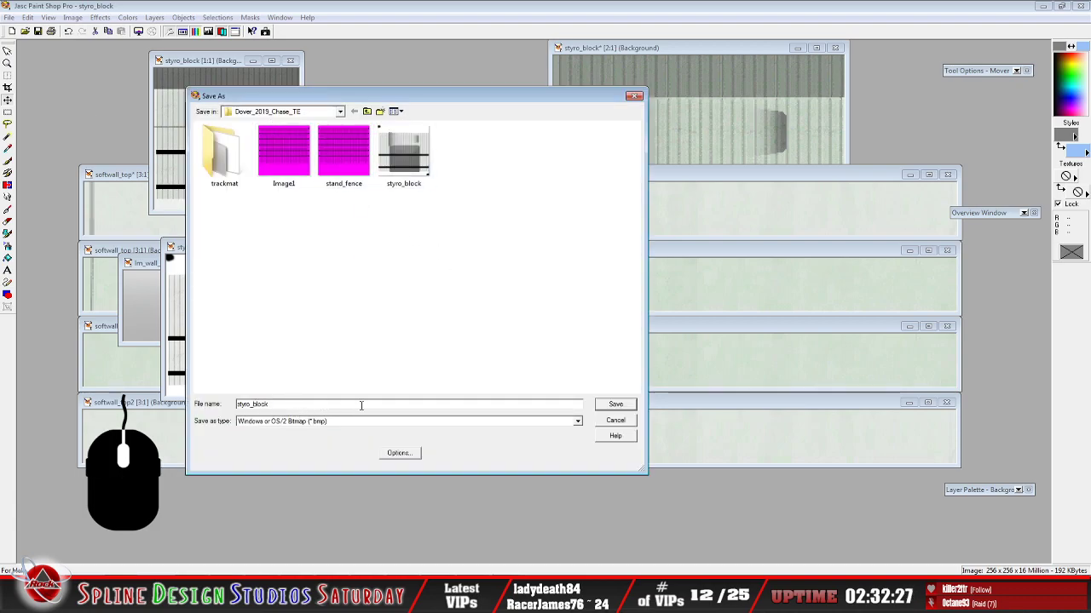
click(615, 404)
click(585, 297)
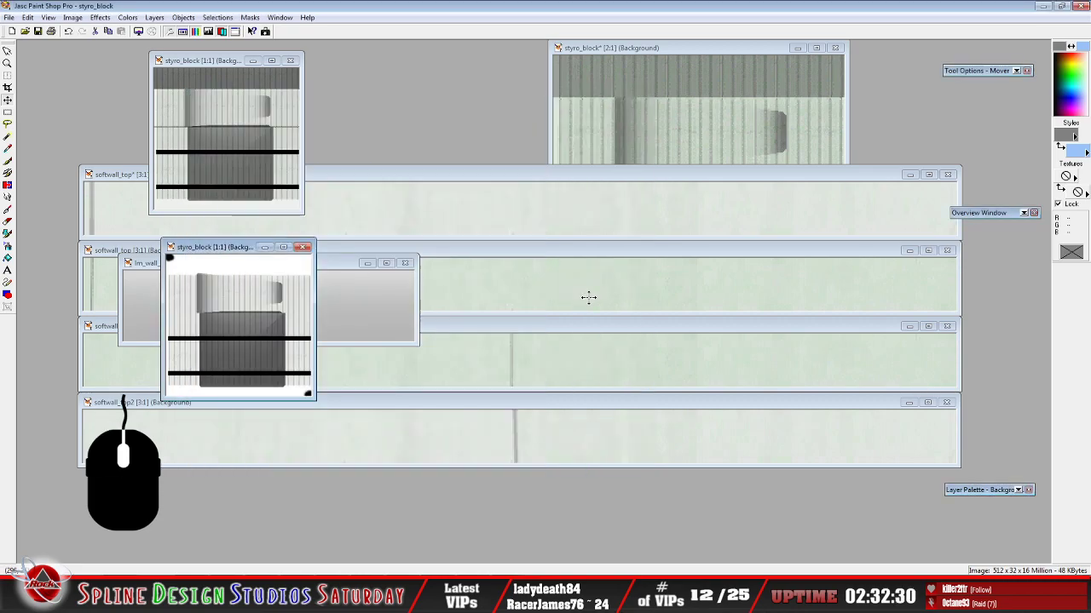
Switch to WinMip 2 and close the outdated styro_block.mip with white margins
click(424, 596)
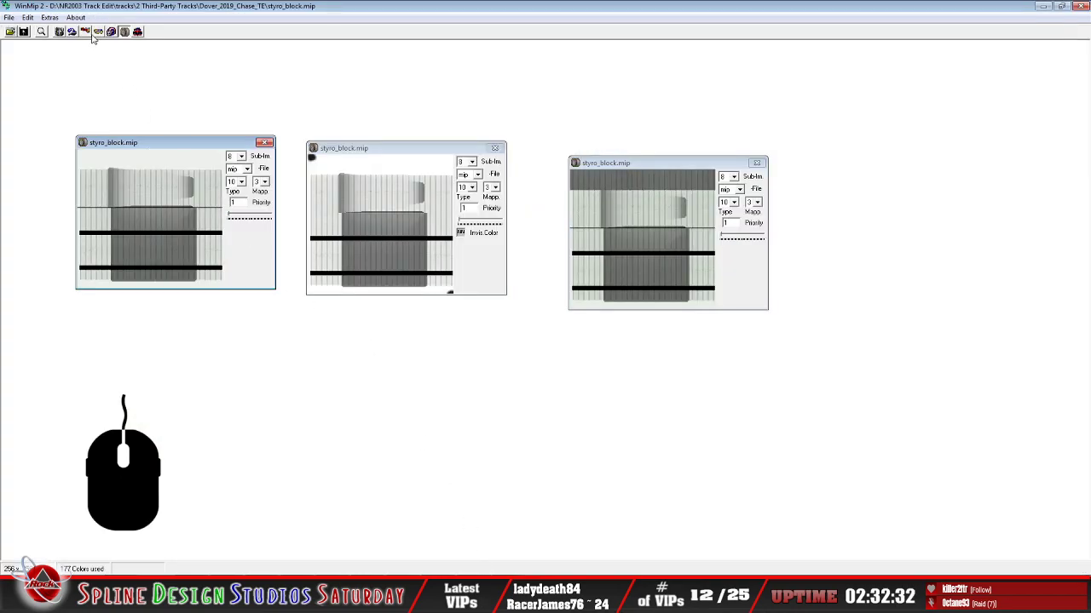
click(353, 149)
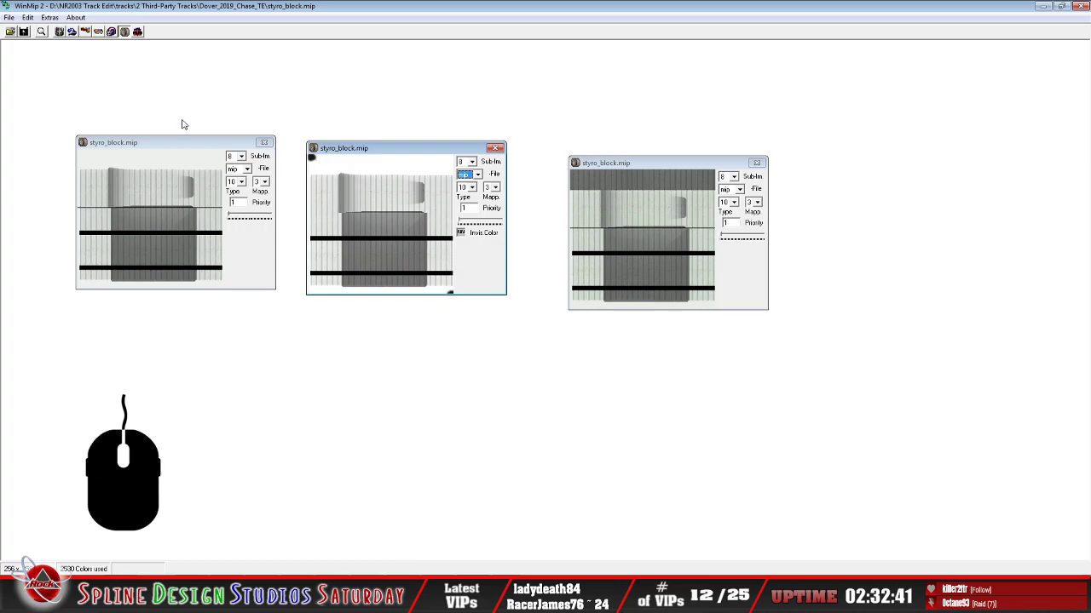
click(9, 17)
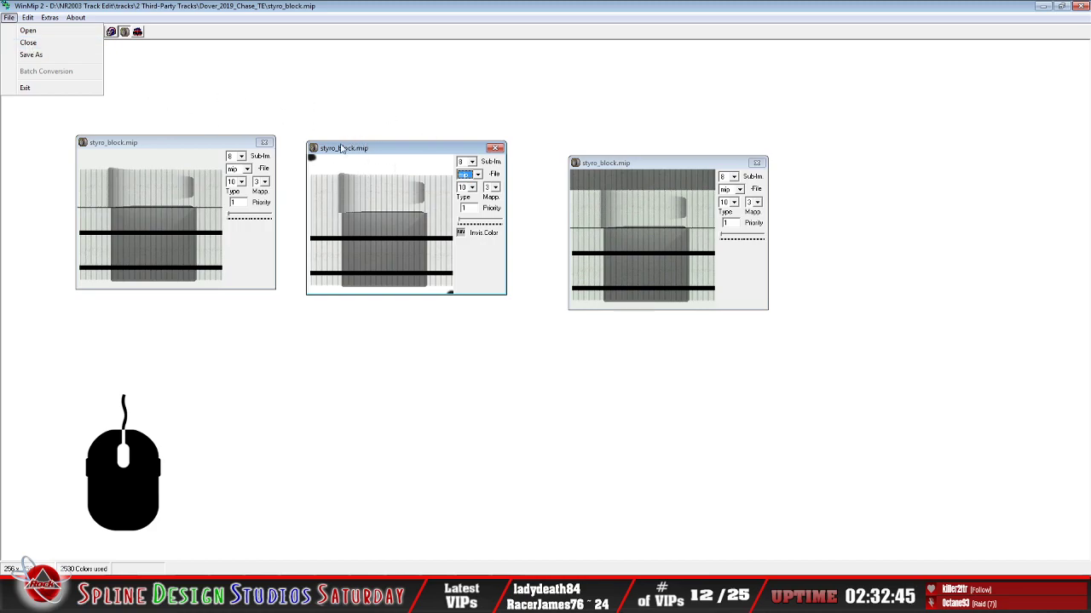
click(60, 45)
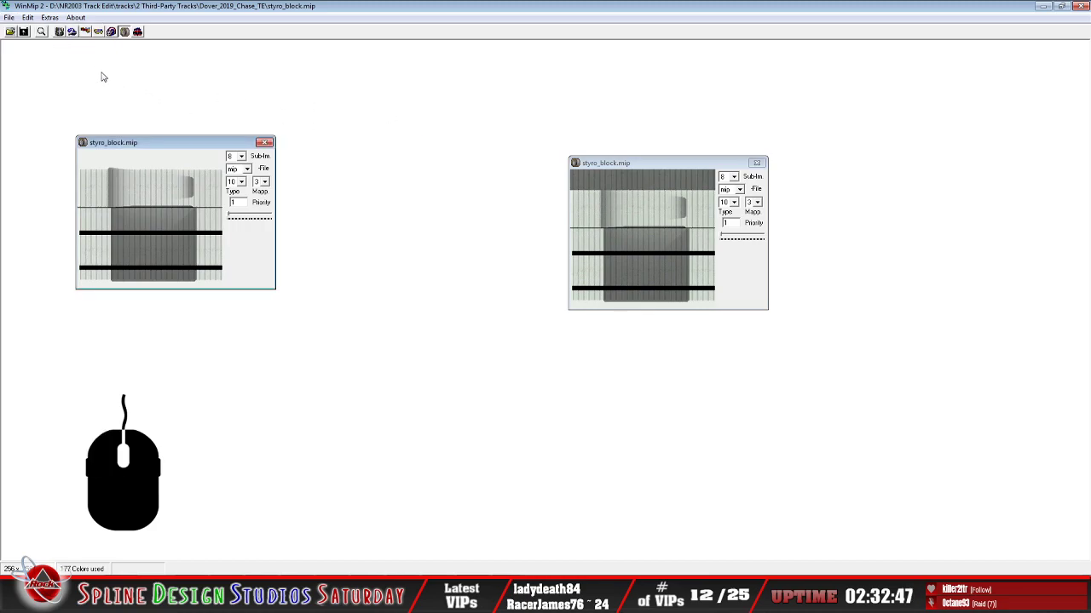
Open the updated styro_block.bmp from the Dover_2019_Chase_TE folder and place its window between the two other styro_block mips
click(10, 31)
click(622, 354)
scroll(767, 366, down, 10)
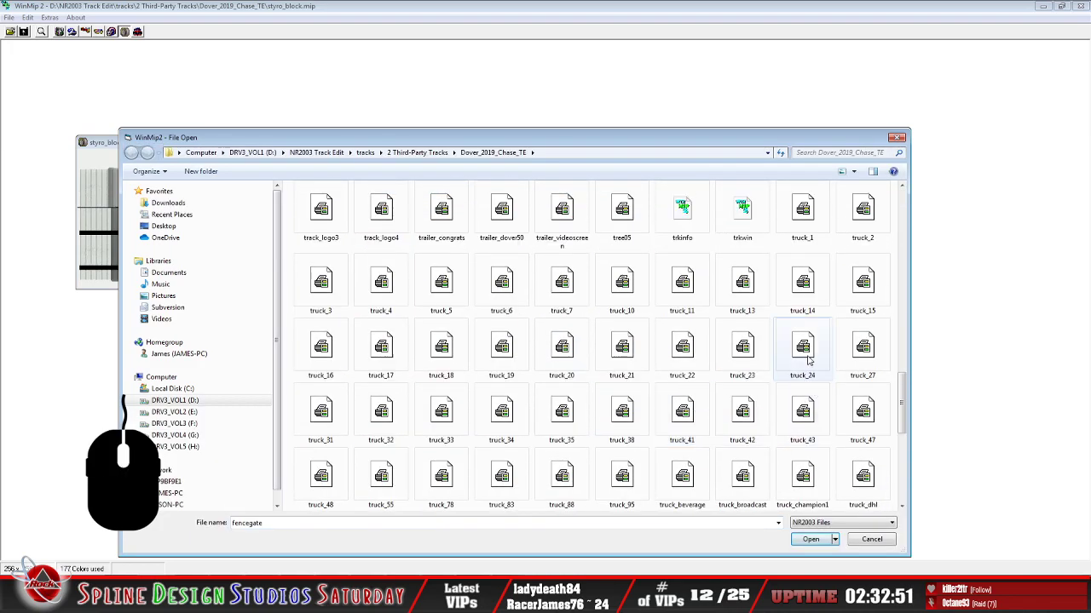
scroll(808, 360, up, 5)
double_click(802, 417)
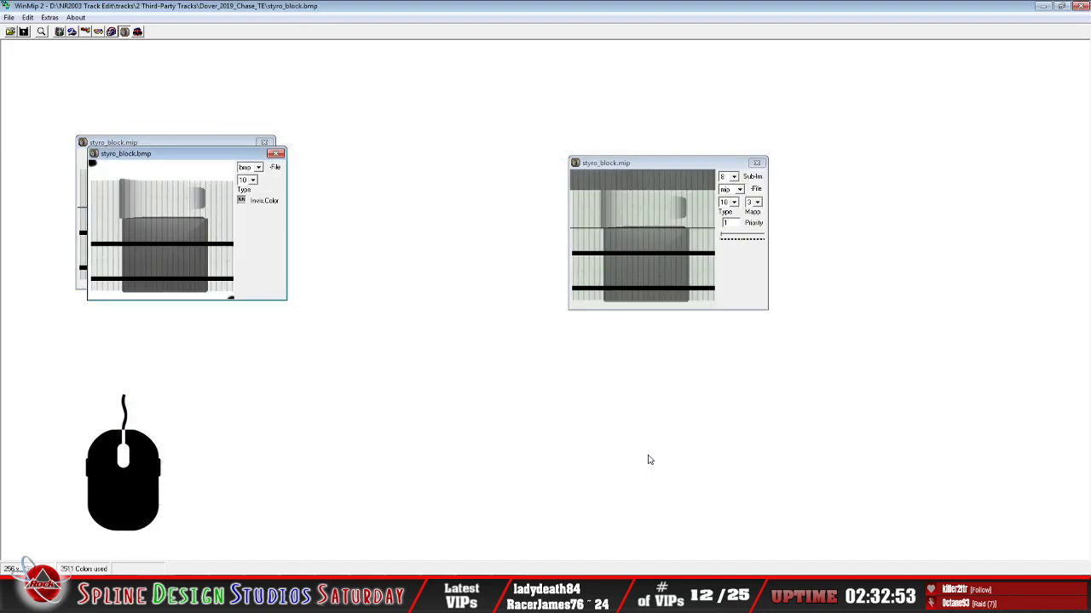
drag(195, 160, 424, 153)
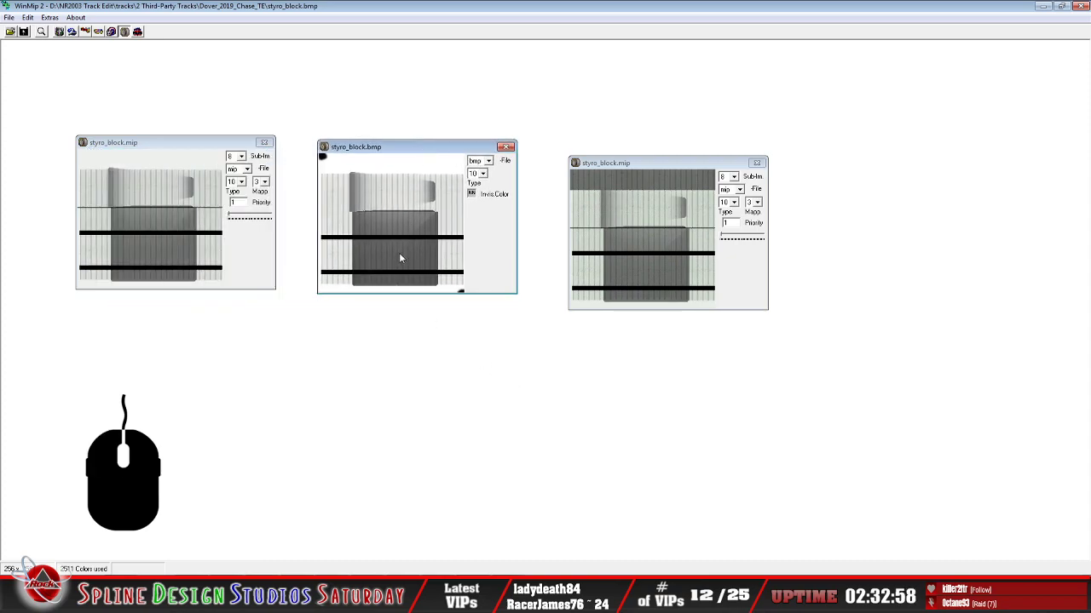
Convert the opened styro_block bitmap to mip format and save it as styro_block, overwriting the existing mip file
click(481, 160)
click(479, 175)
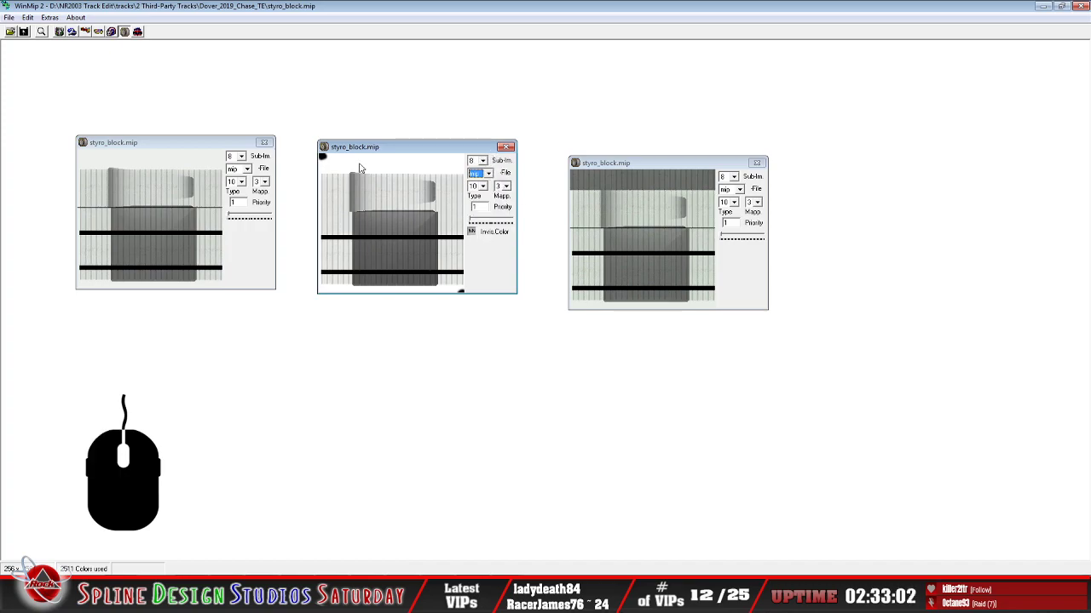
click(8, 17)
click(30, 54)
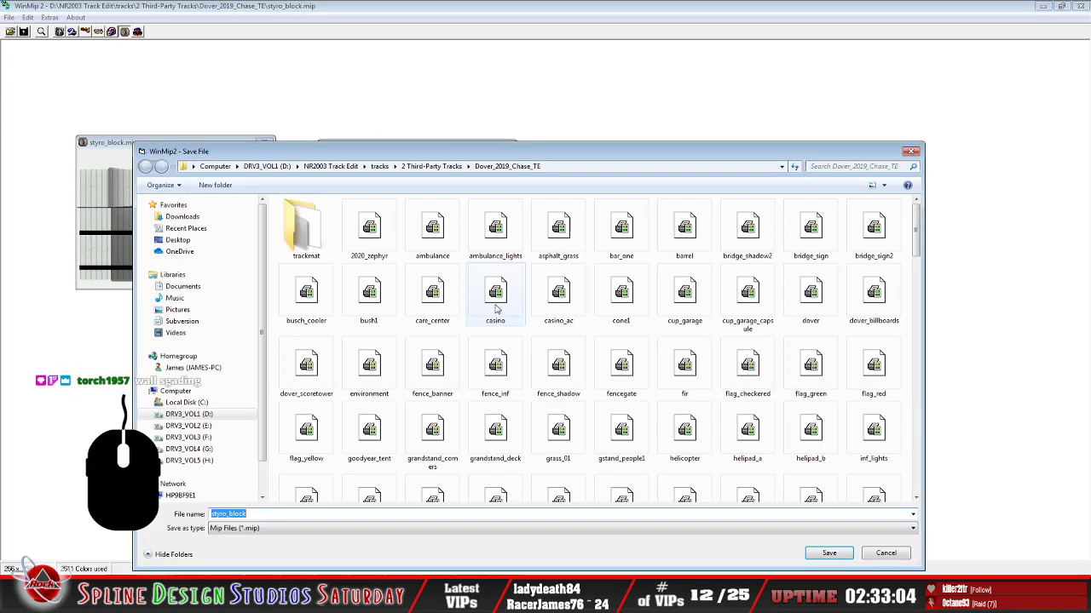
click(333, 515)
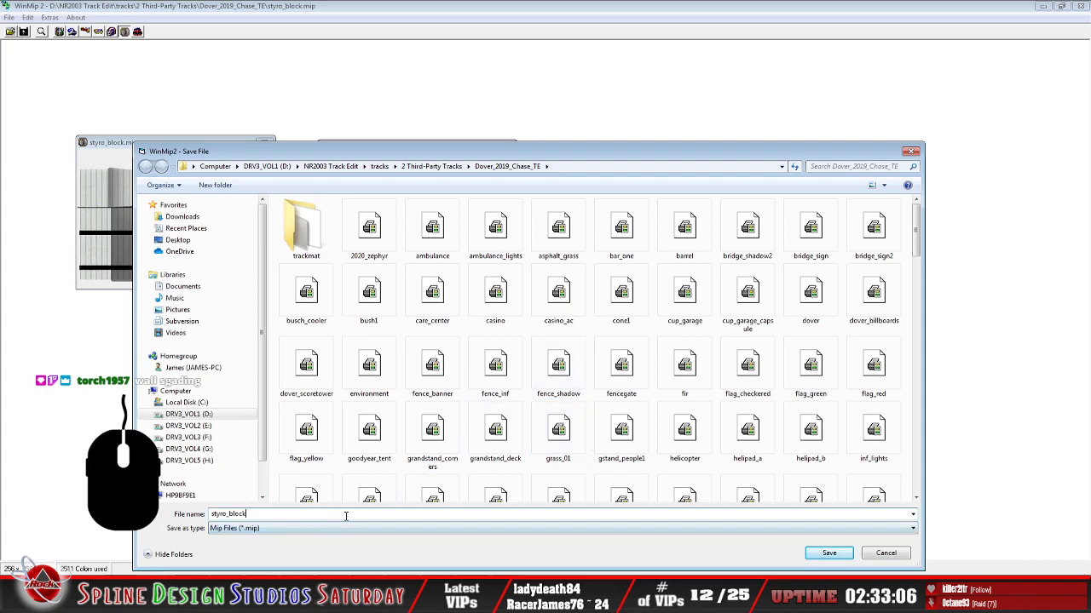
click(826, 554)
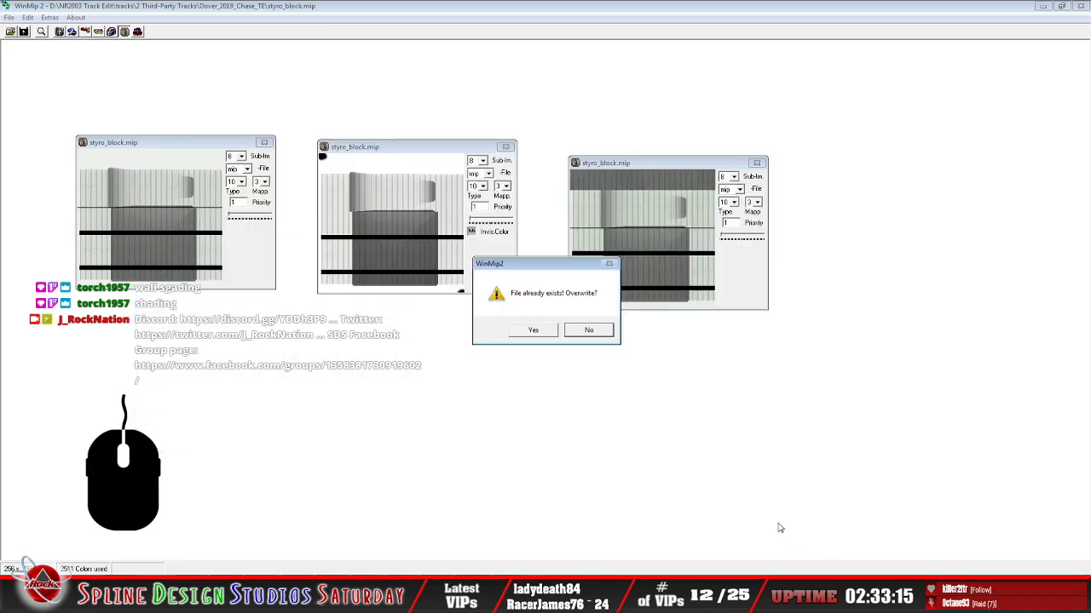
click(540, 332)
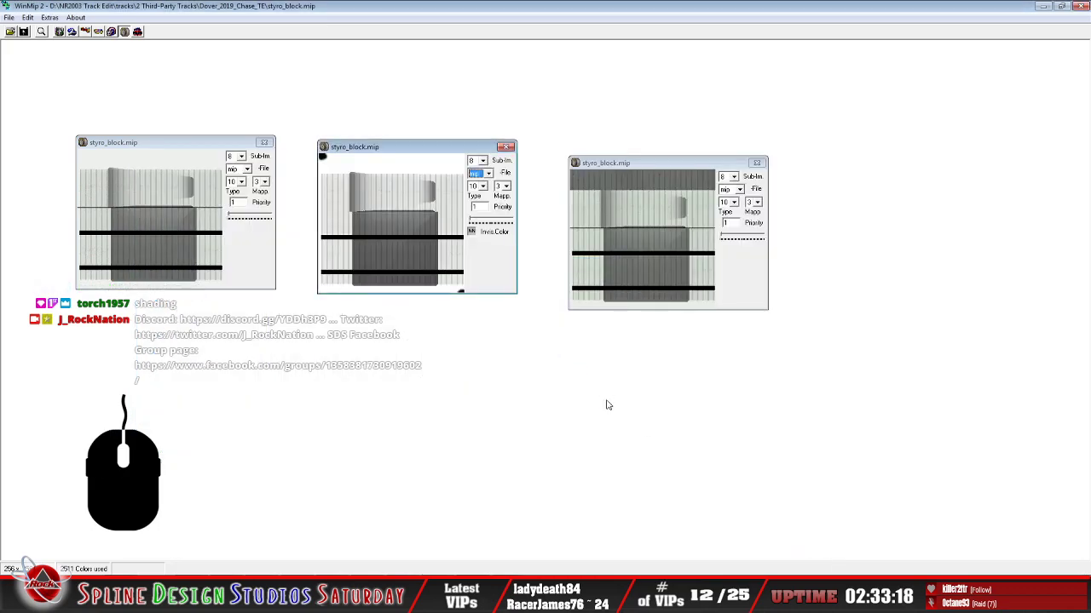
Switch to Sandbox, start a new empty track, and reopen Dover_2019_Chase_TE_apply_new_pitwall_shading to reload its textures
click(535, 597)
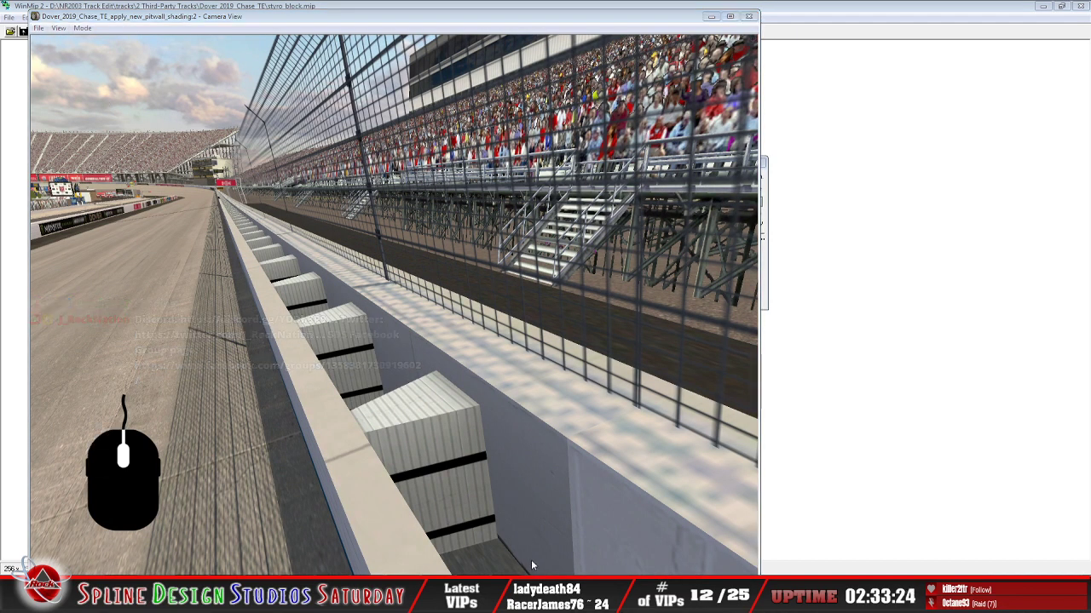
key(alt+Tab)
click(8, 17)
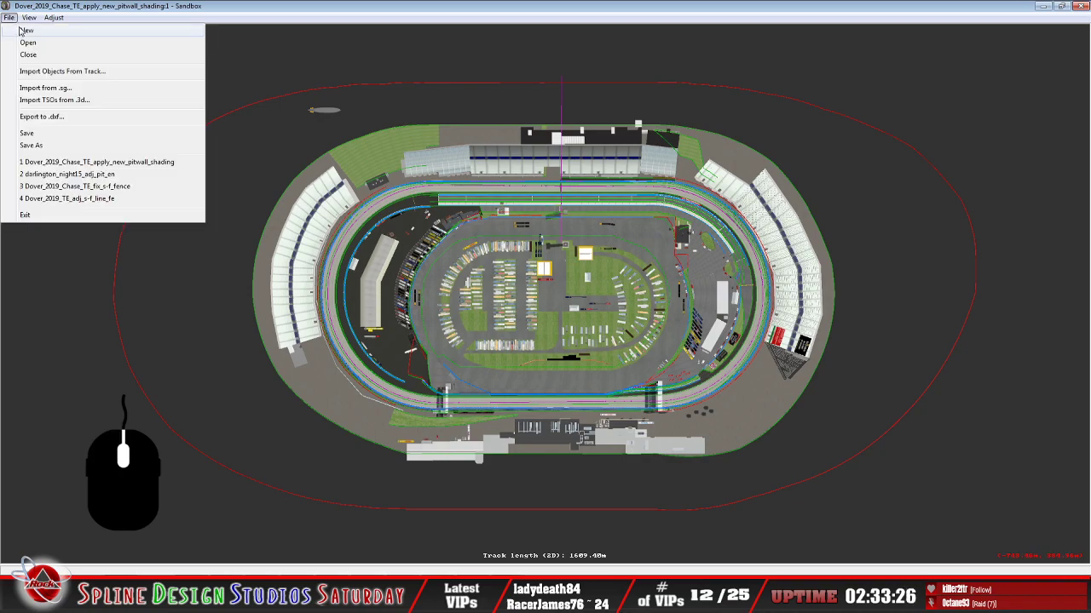
click(22, 31)
click(10, 17)
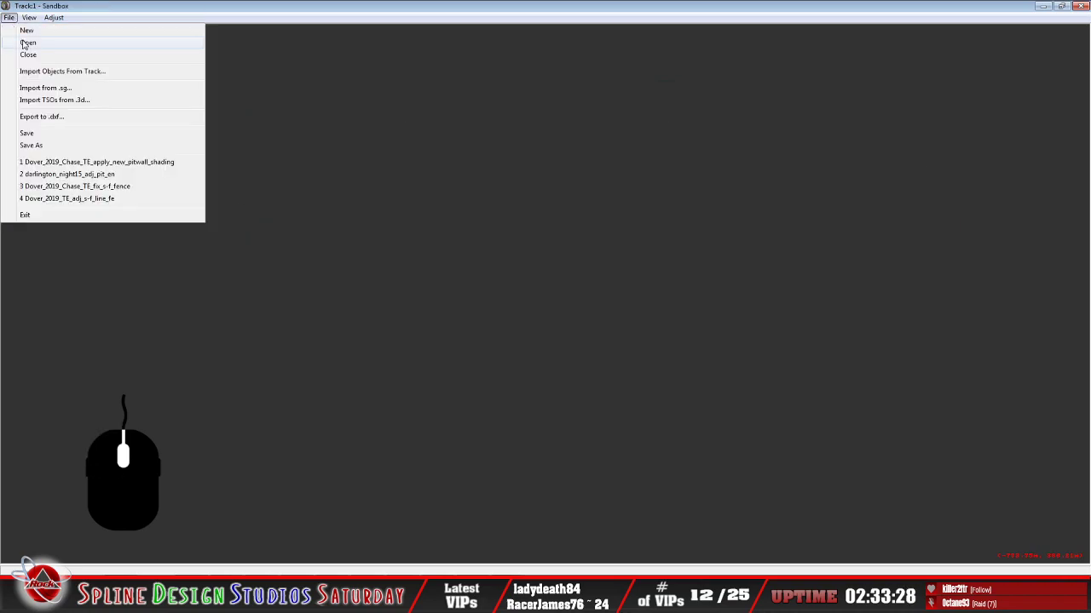
click(22, 40)
click(373, 224)
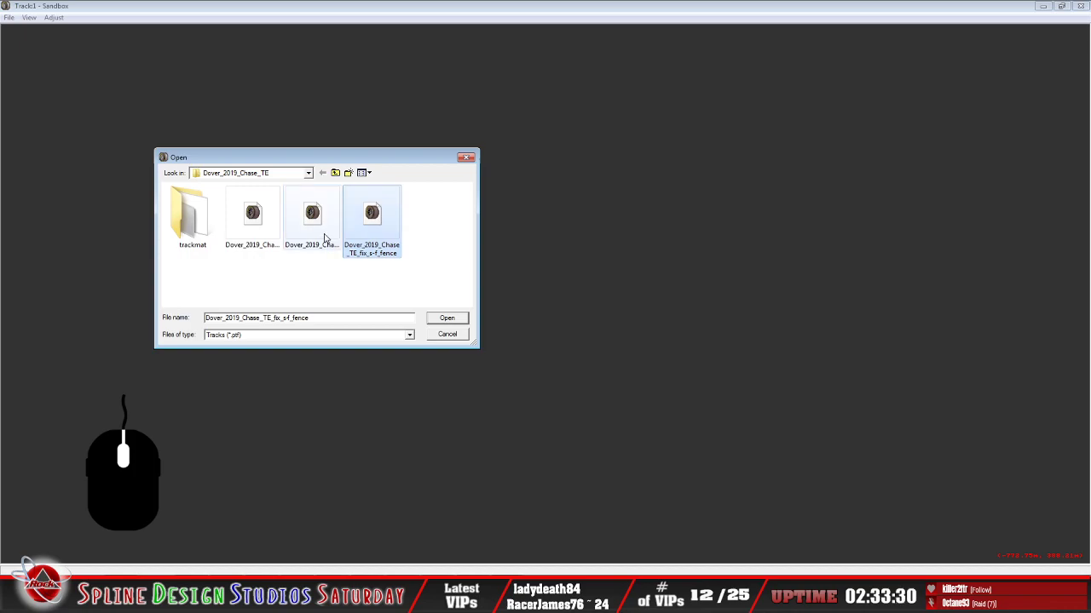
click(322, 232)
click(447, 317)
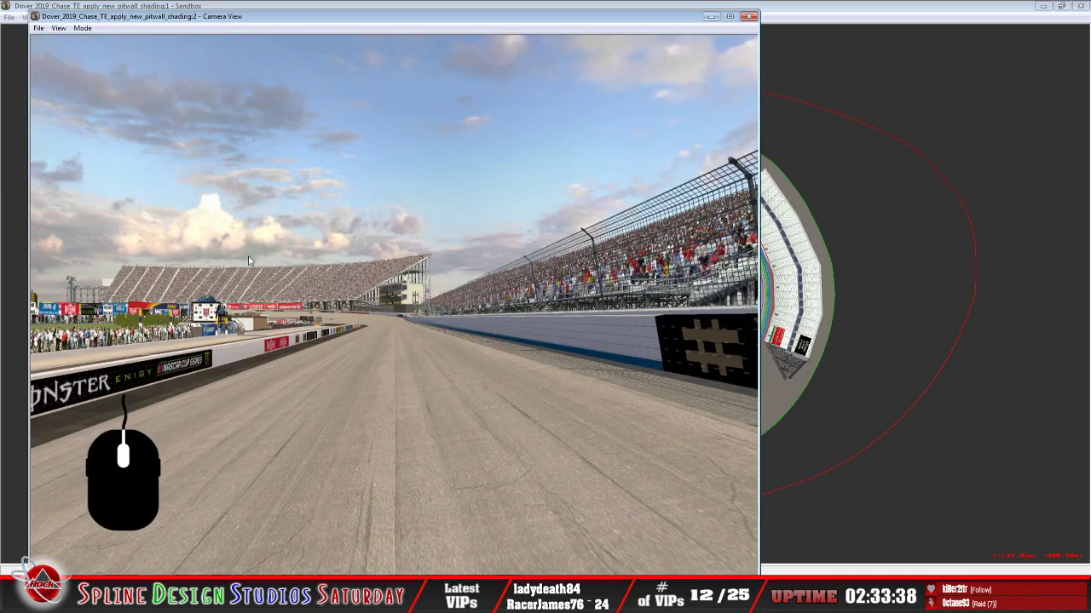
Fly the camera along the outside wall and examine the shading of the styrofoam blocks from several angles and up close
click(82, 28)
click(89, 43)
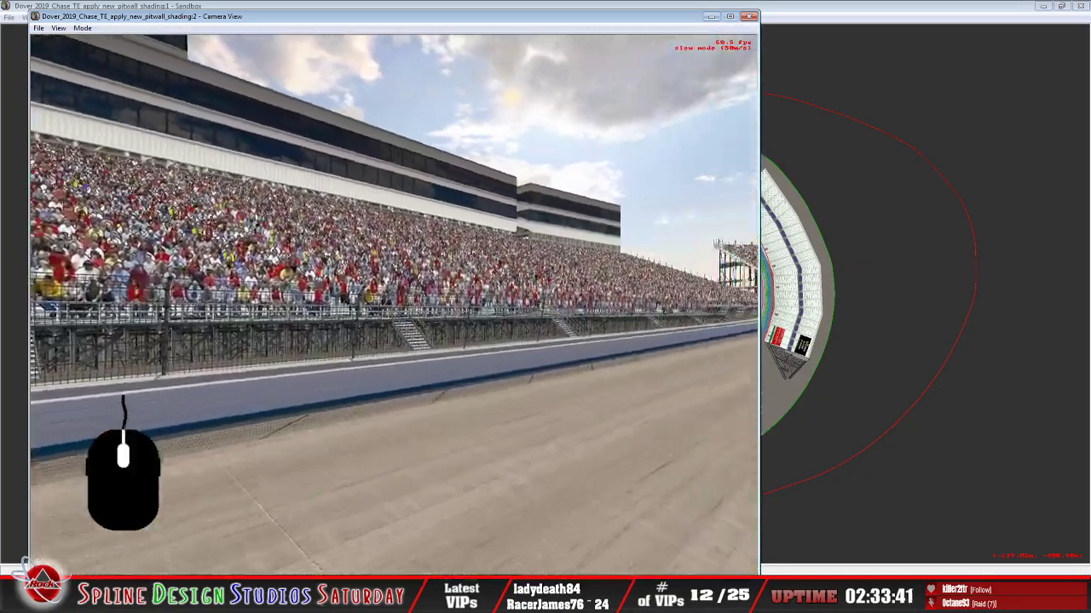
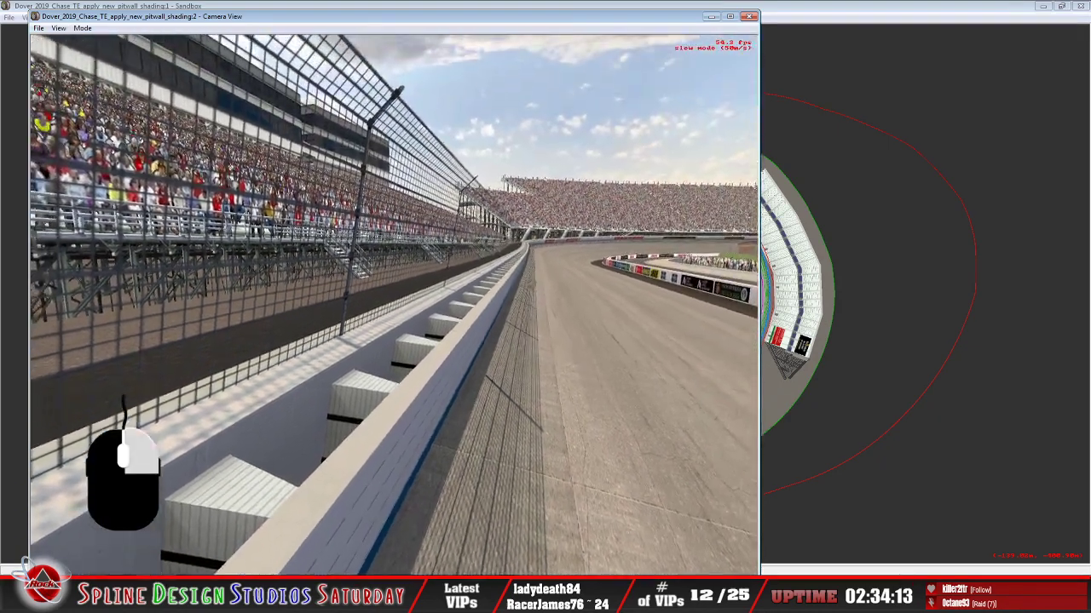
right_drag(394, 304, 532, 304)
right_drag(394, 304, 412, 250)
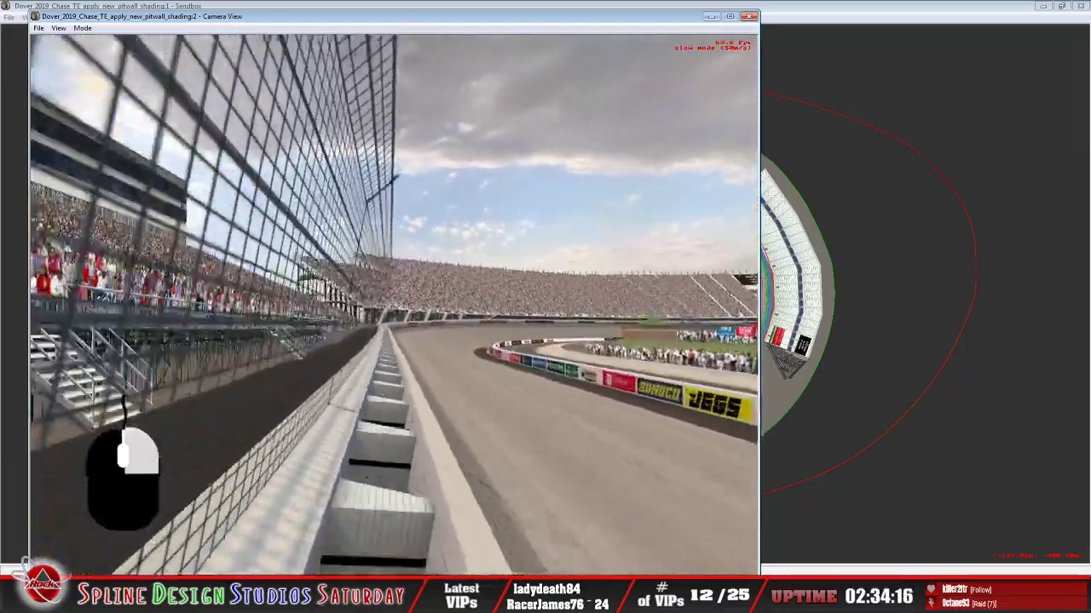
right_drag(394, 304, 250, 304)
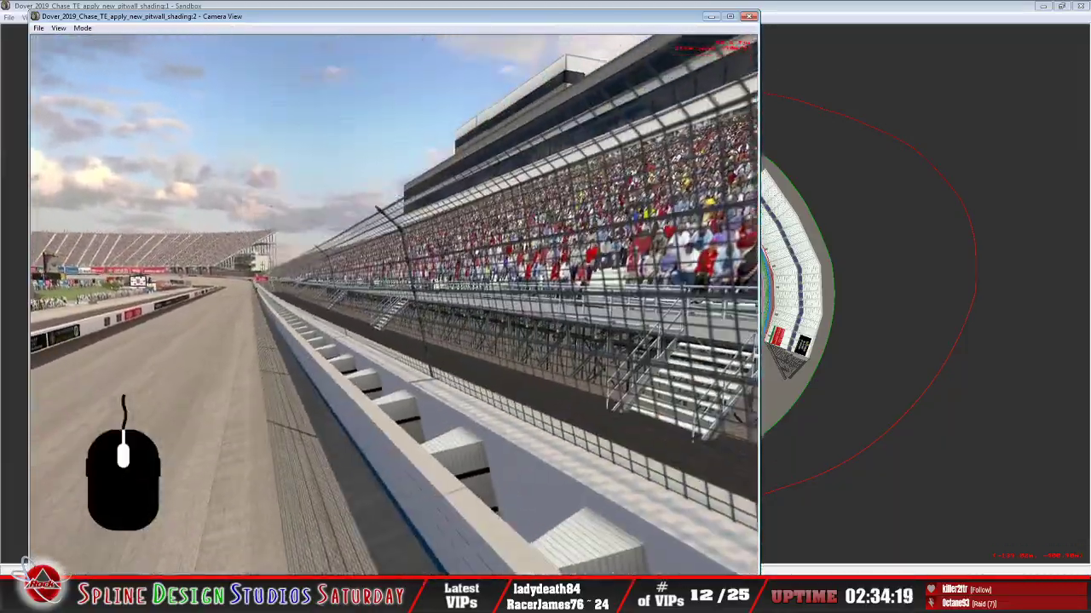
right_drag(393, 305, 511, 328)
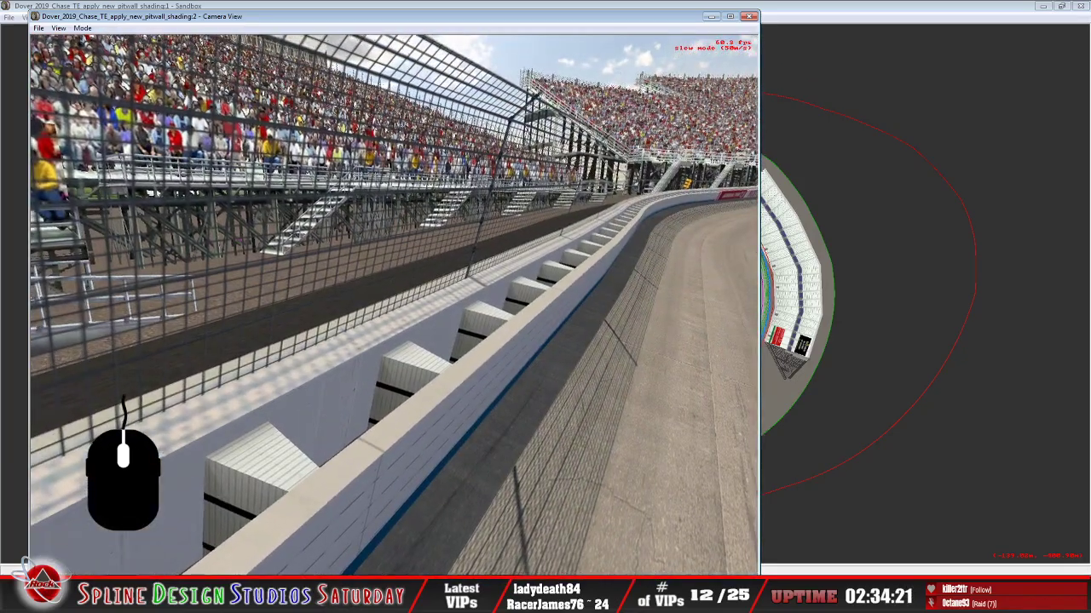
key(Right)
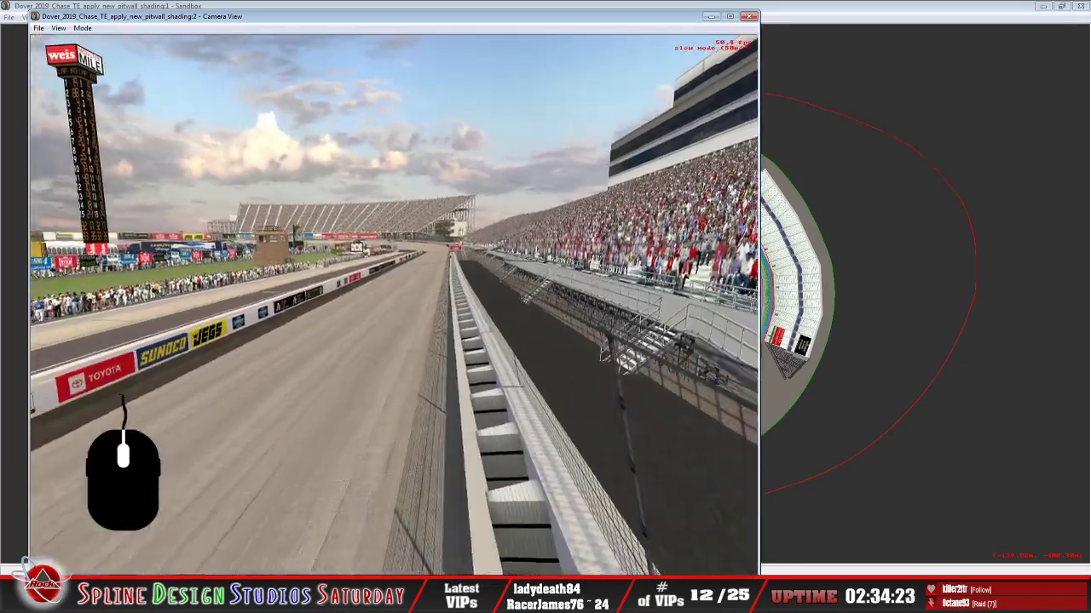
key(Left)
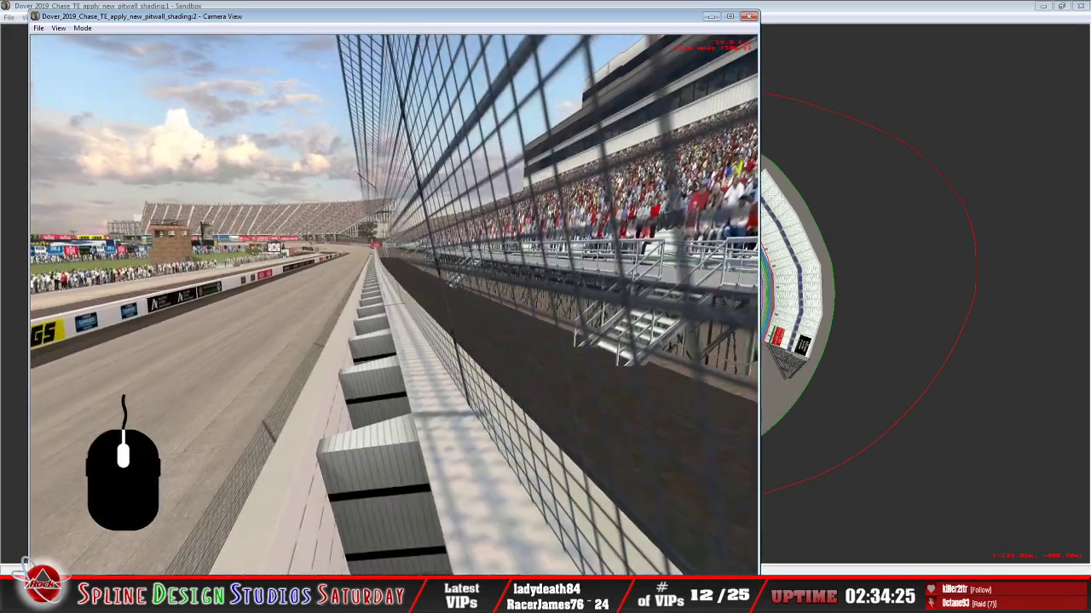
key(Up)
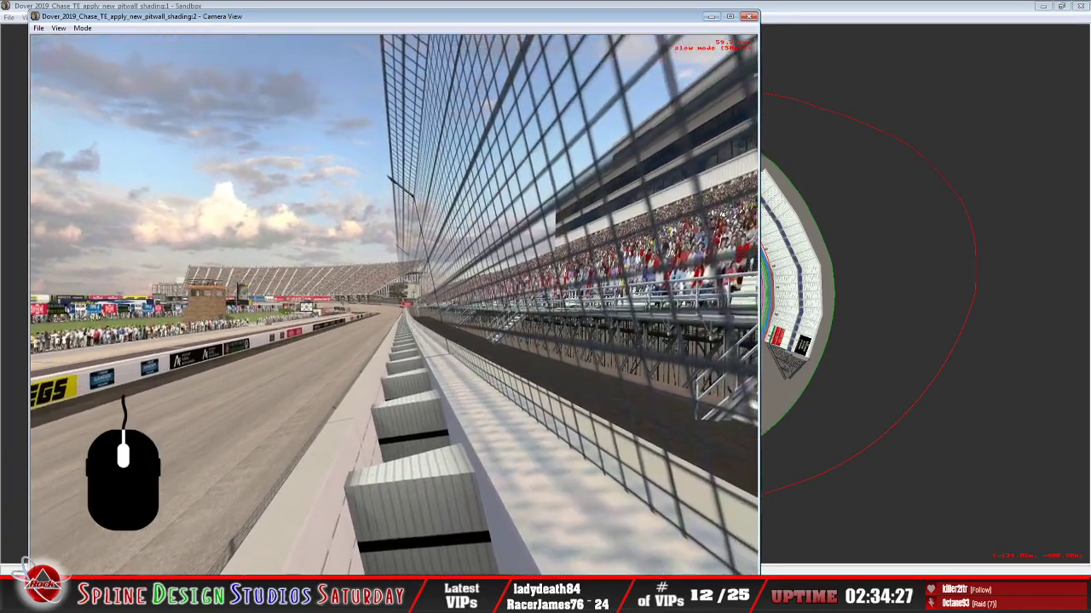
key(a)
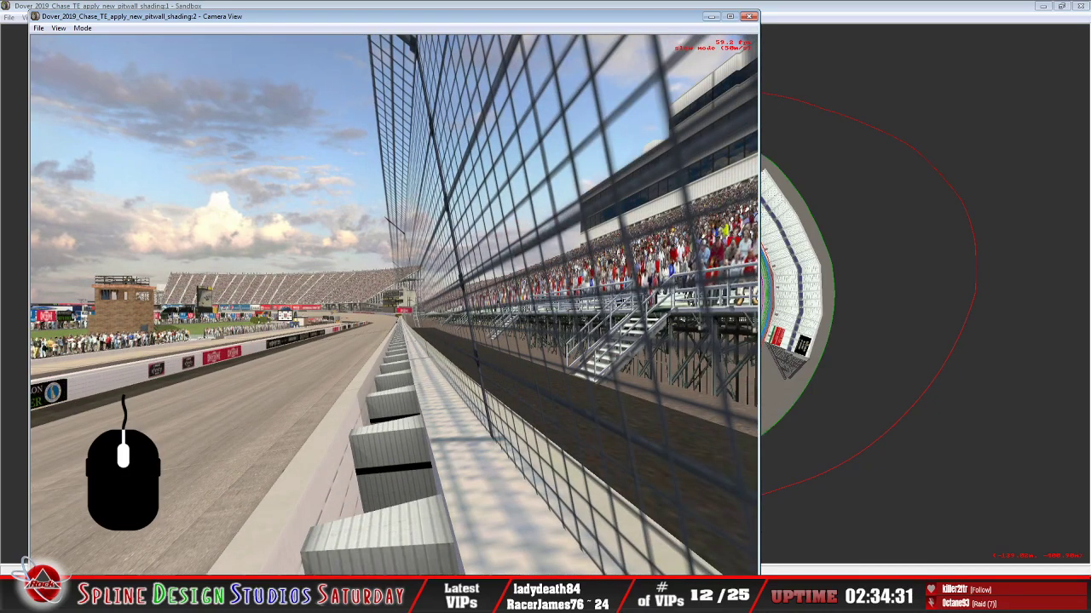
key(w)
key(Down)
key(w)
key(Down)
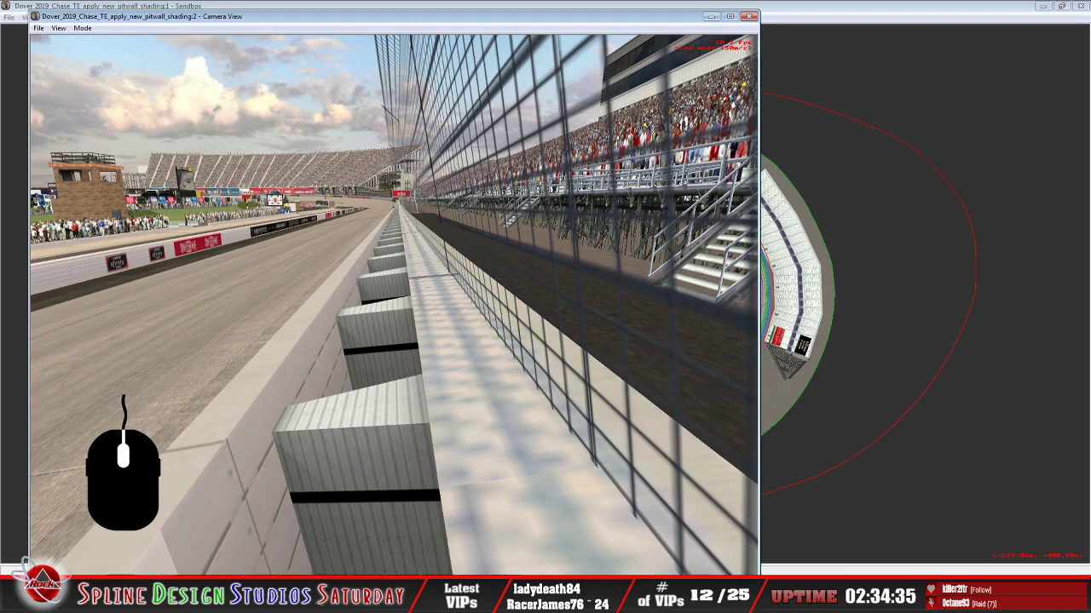
key(w)
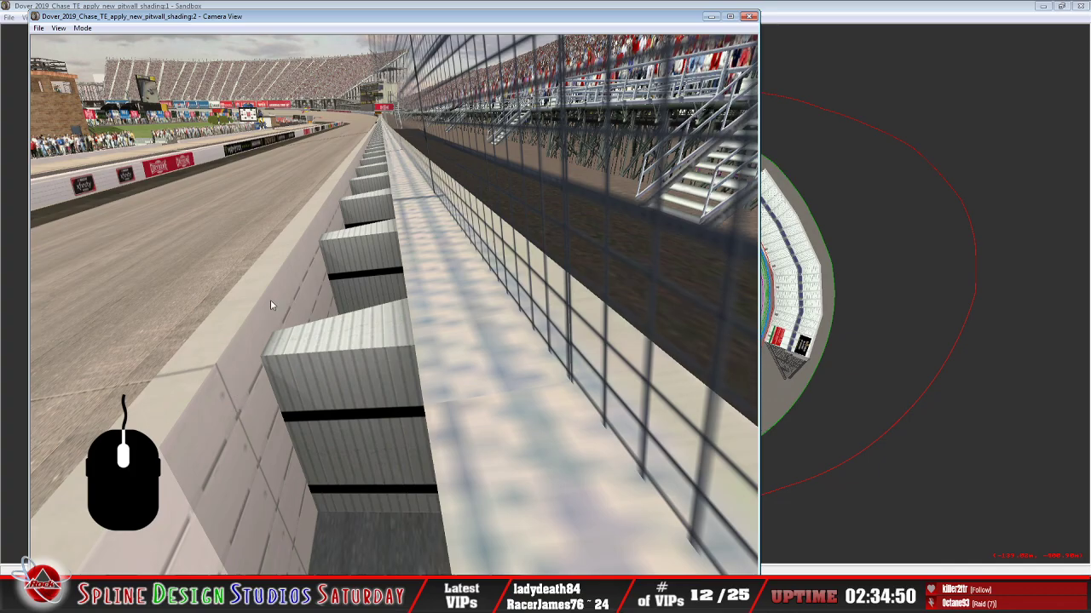
Compare the styrofoam blocks' top and side shading from the track side of the wall and from above the gap
click(82, 28)
click(98, 51)
right_drag(394, 305, 358, 305)
drag(357, 305, 528, 305)
right_drag(529, 305, 477, 305)
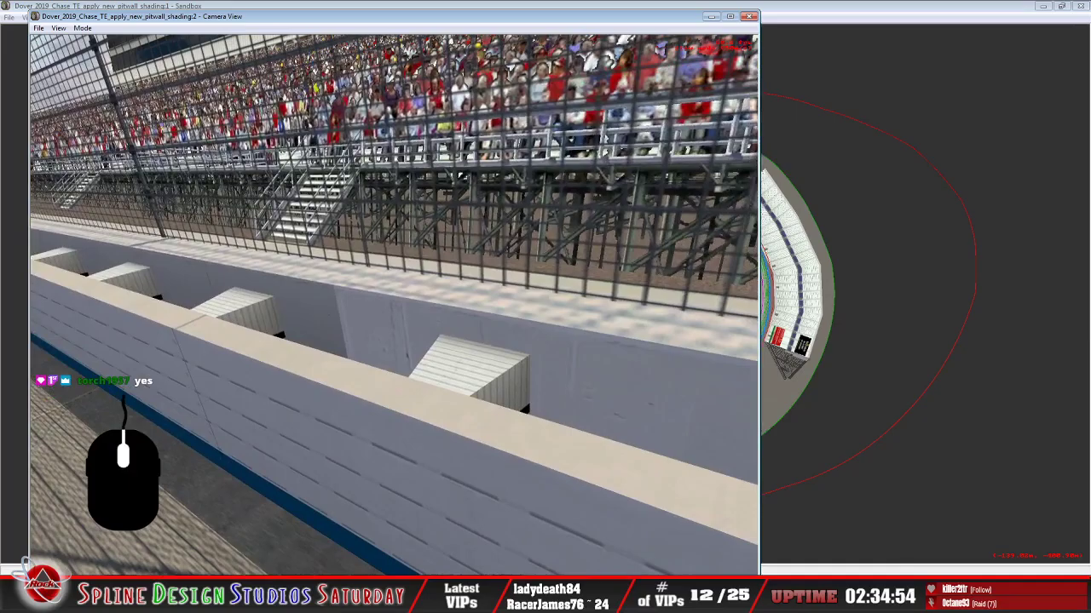
right_drag(394, 305, 394, 256)
drag(394, 256, 255, 255)
mouse_move(256, 255)
right_down()
mouse_move(255, 298)
mouse_move(255, 273)
right_up()
right_drag(394, 305, 393, 255)
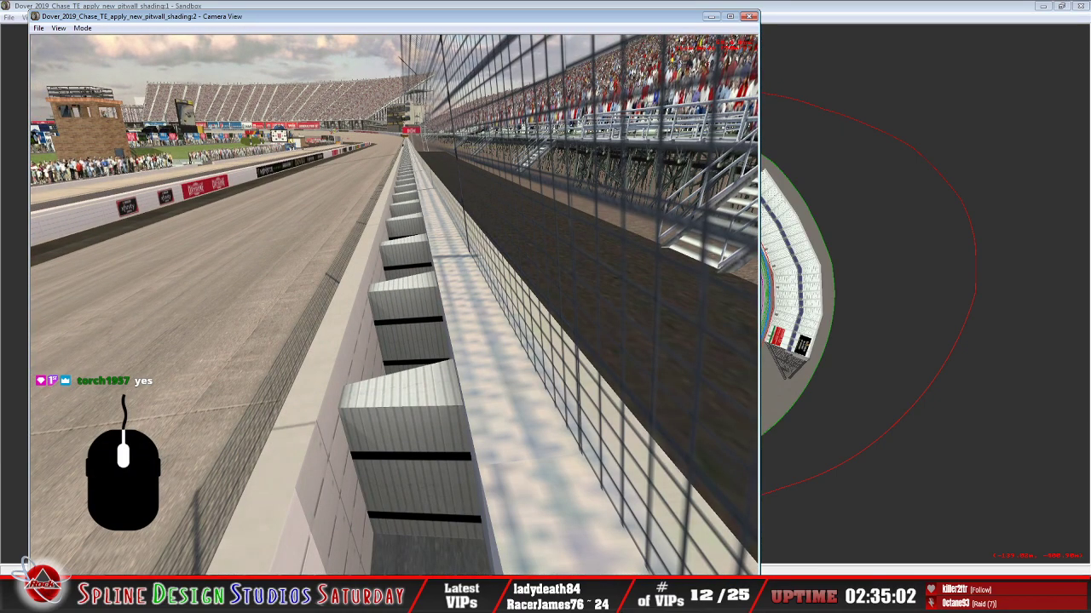
right_drag(357, 358, 360, 361)
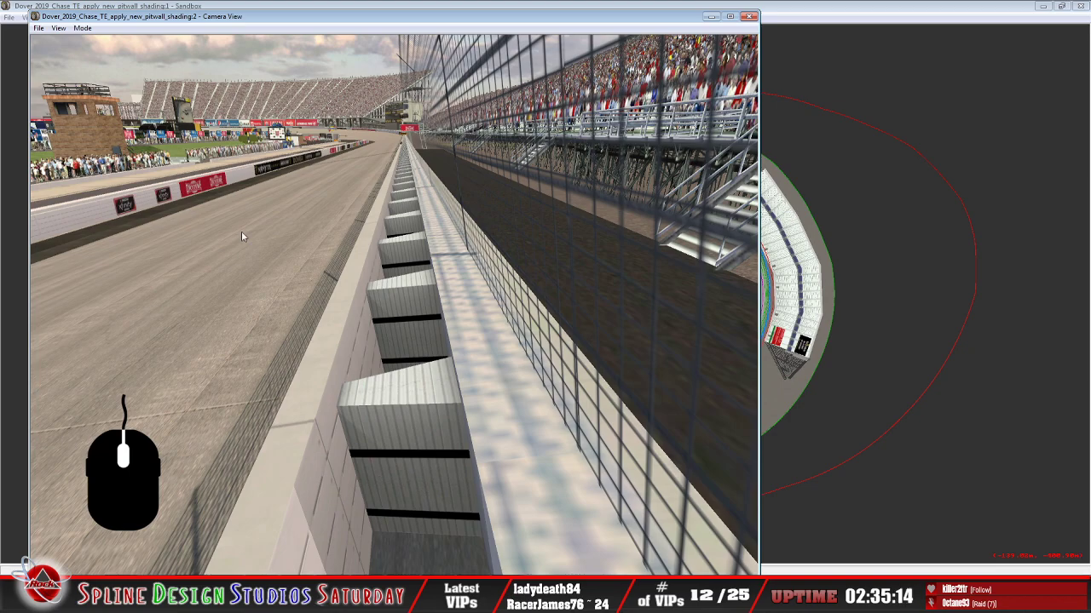
click(82, 28)
click(100, 54)
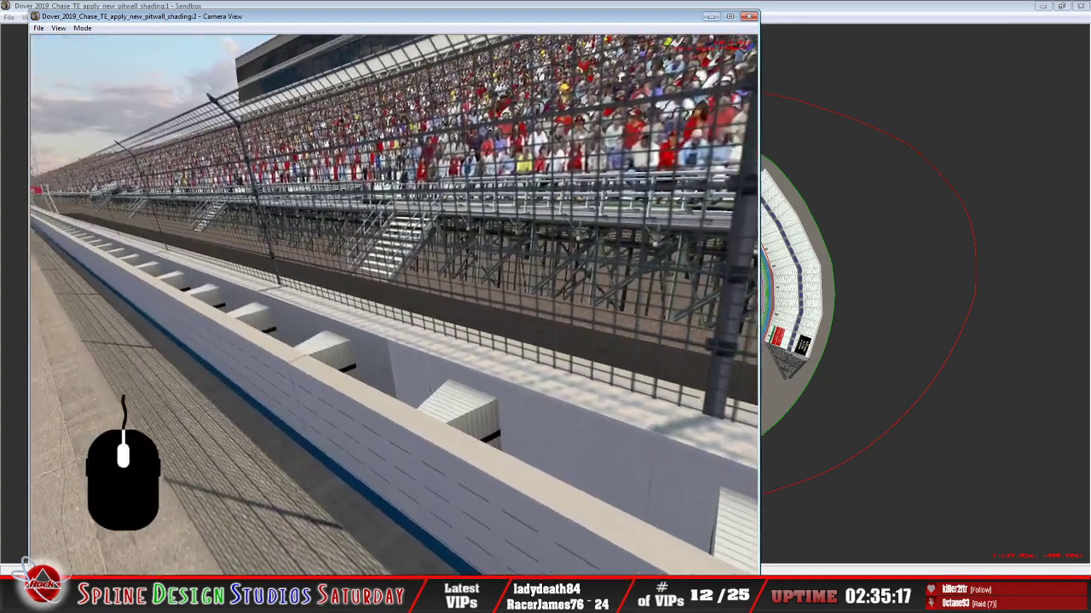
Frame the outside wall from the track side in the camera view and show the section properties over it
middle_drag(394, 304, 426, 305)
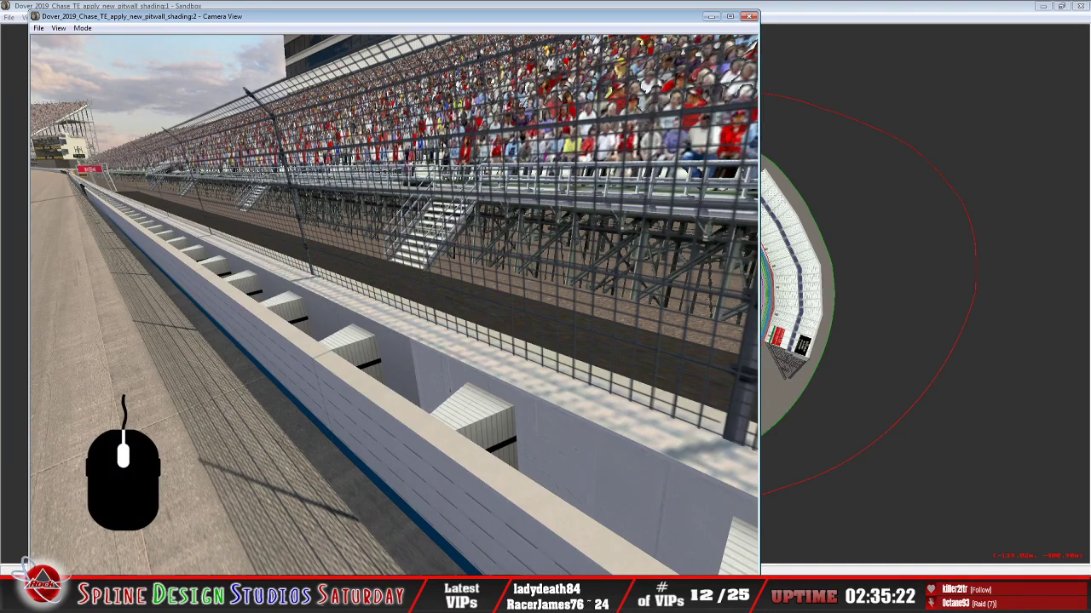
click(493, 565)
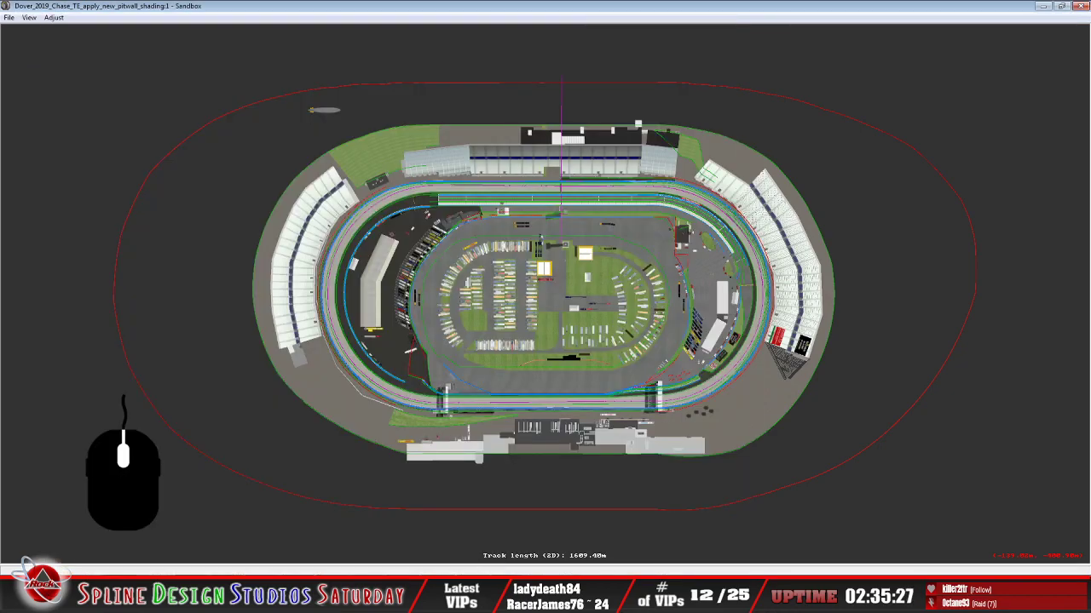
click(521, 551)
click(534, 576)
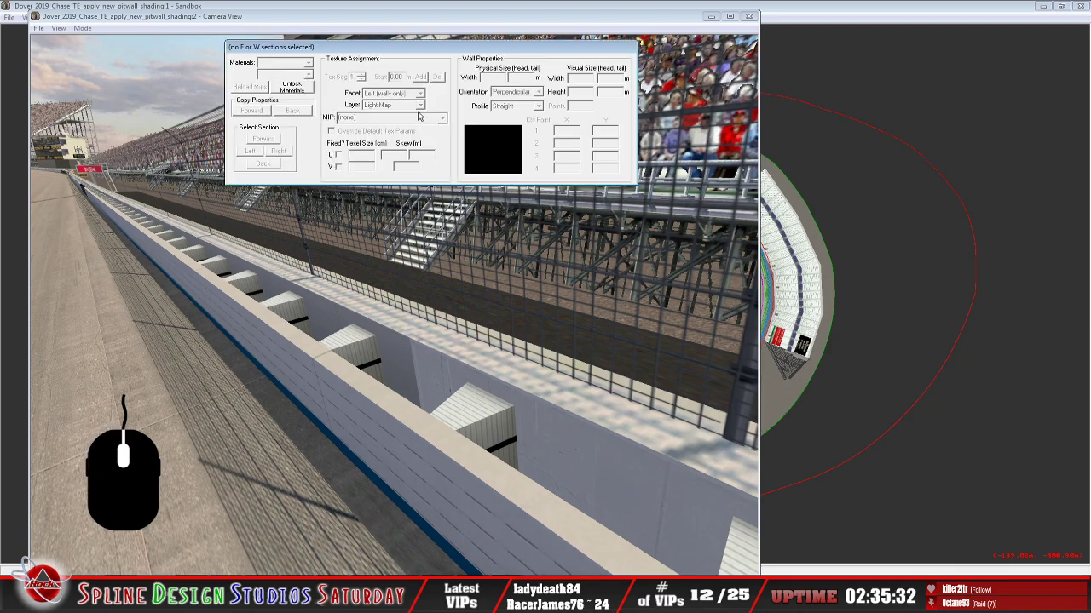
Select the outside wall section just before the start/finish line in the overhead track plan
click(873, 8)
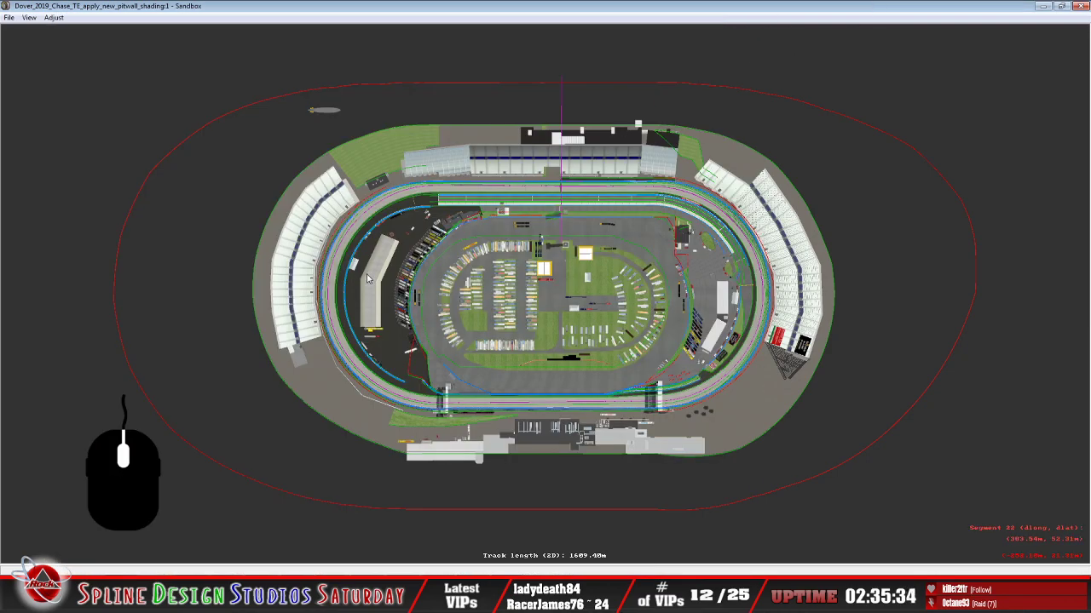
scroll(368, 279, up, 8)
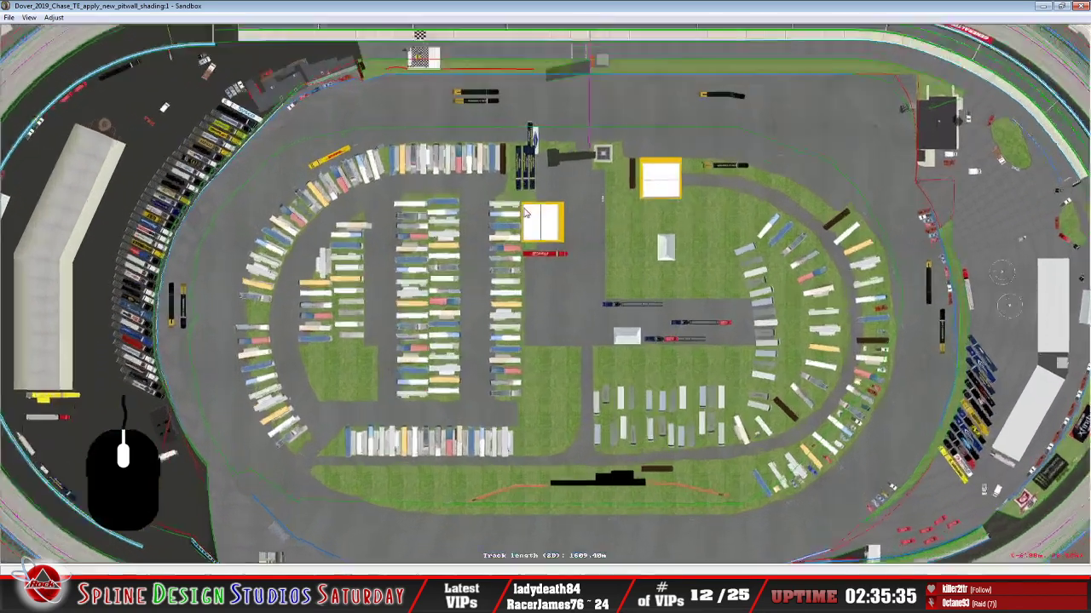
scroll(525, 212, up, 4)
right_click(552, 103)
right_click(693, 89)
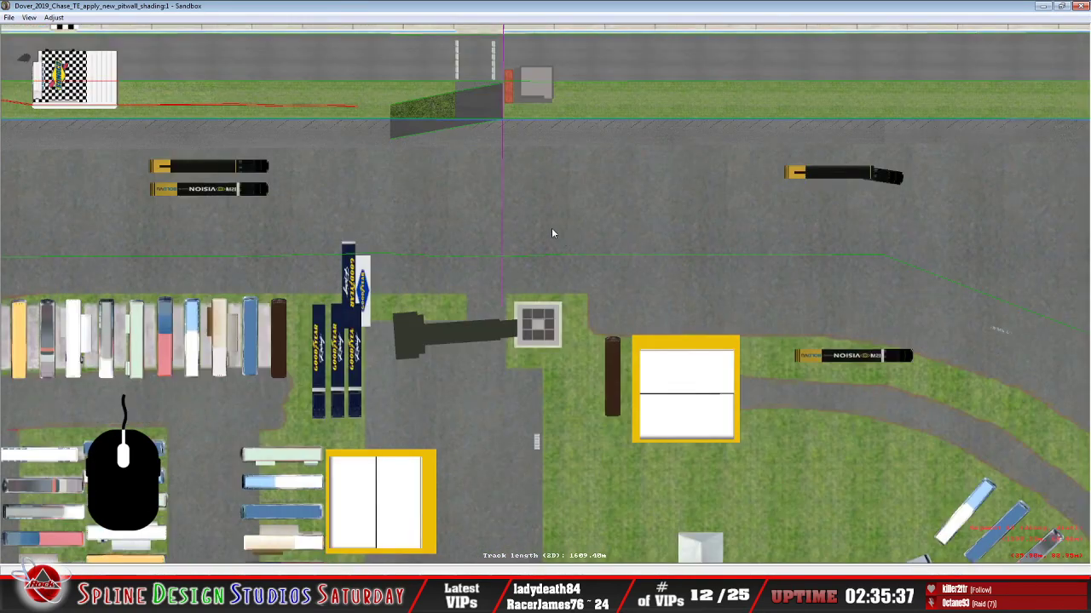
right_click(552, 233)
right_click(546, 225)
right_click(558, 227)
right_click(608, 243)
right_click(587, 243)
right_click(489, 233)
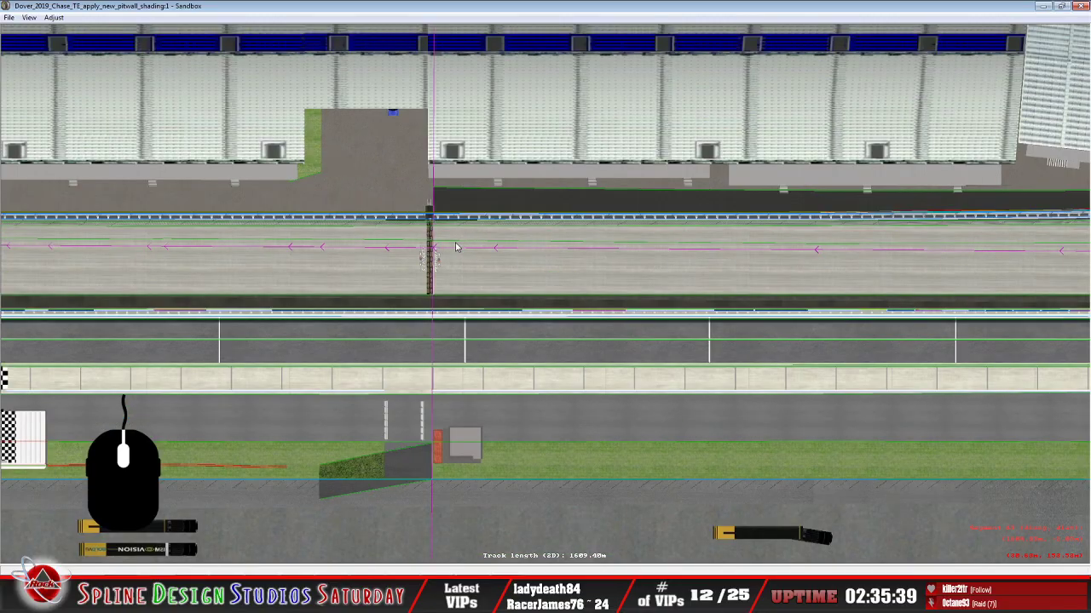
key(Up)
key(Left)
scroll(487, 288, up, 5)
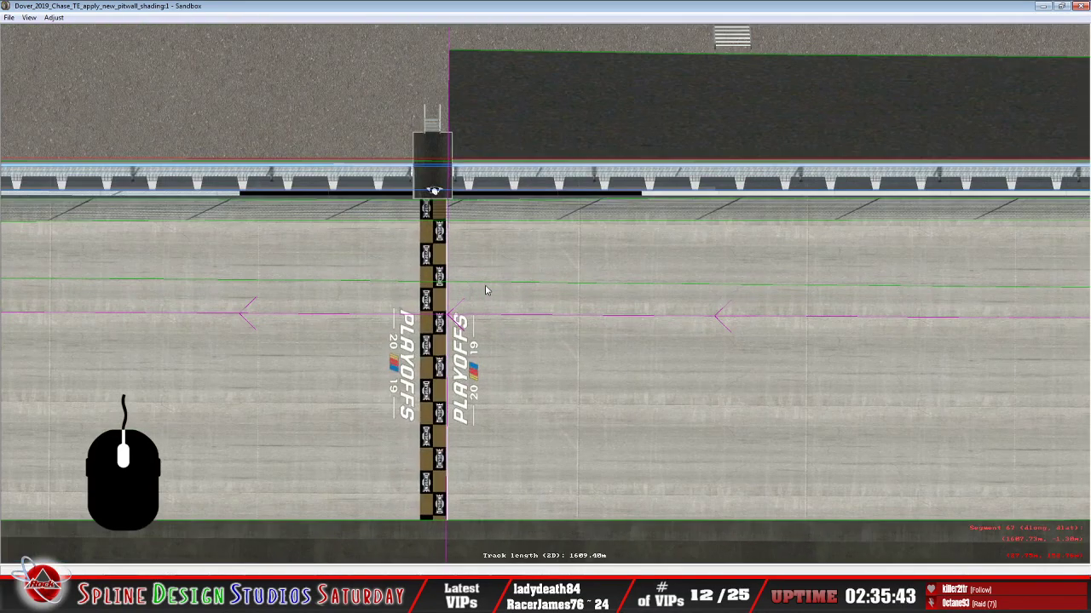
right_click(515, 274)
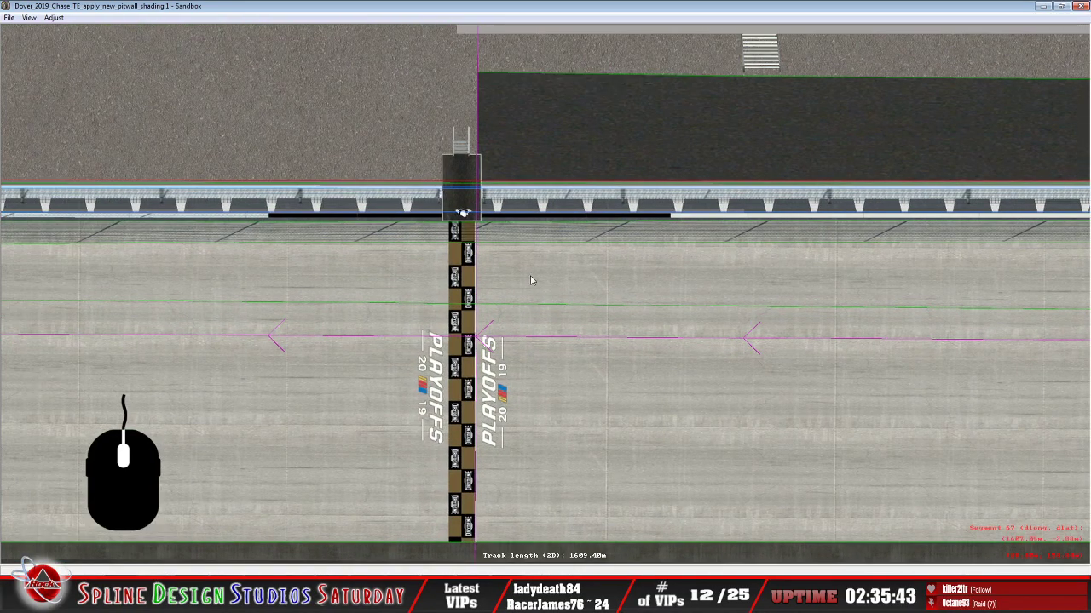
right_click(571, 285)
right_click(582, 284)
right_click(598, 287)
right_click(535, 294)
right_click(525, 294)
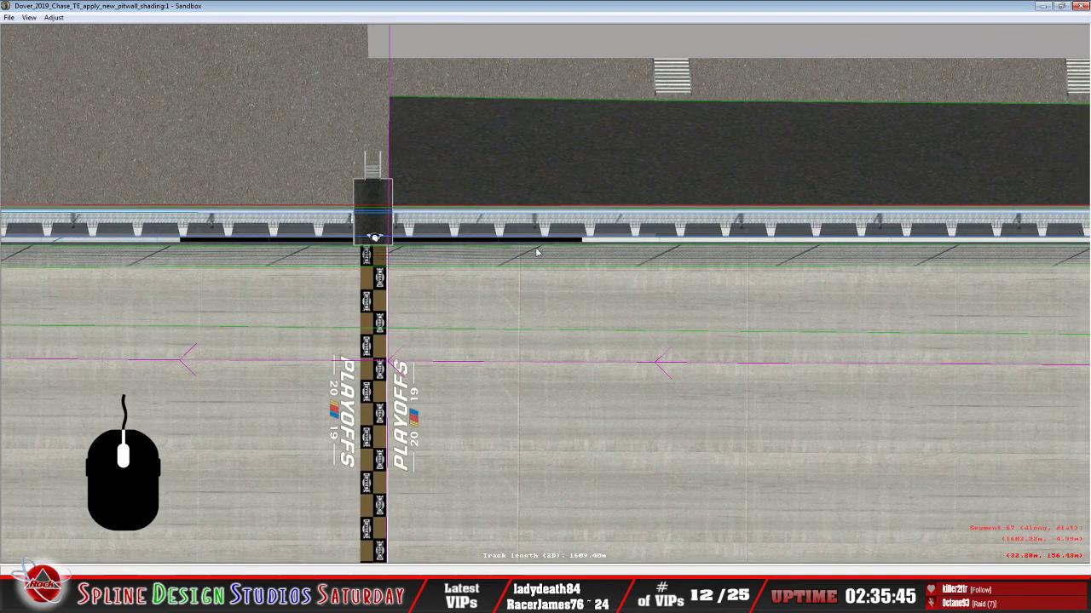
click(622, 240)
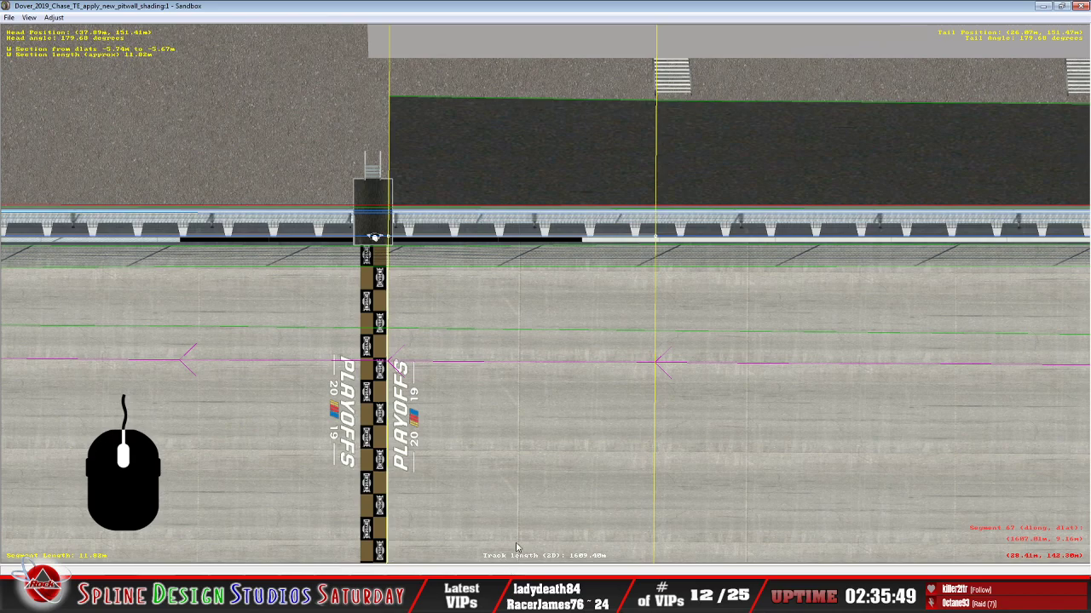
Show the selected section's properties over the camera view and shift the selection to the adjoining wall on its right
key(alt+Tab)
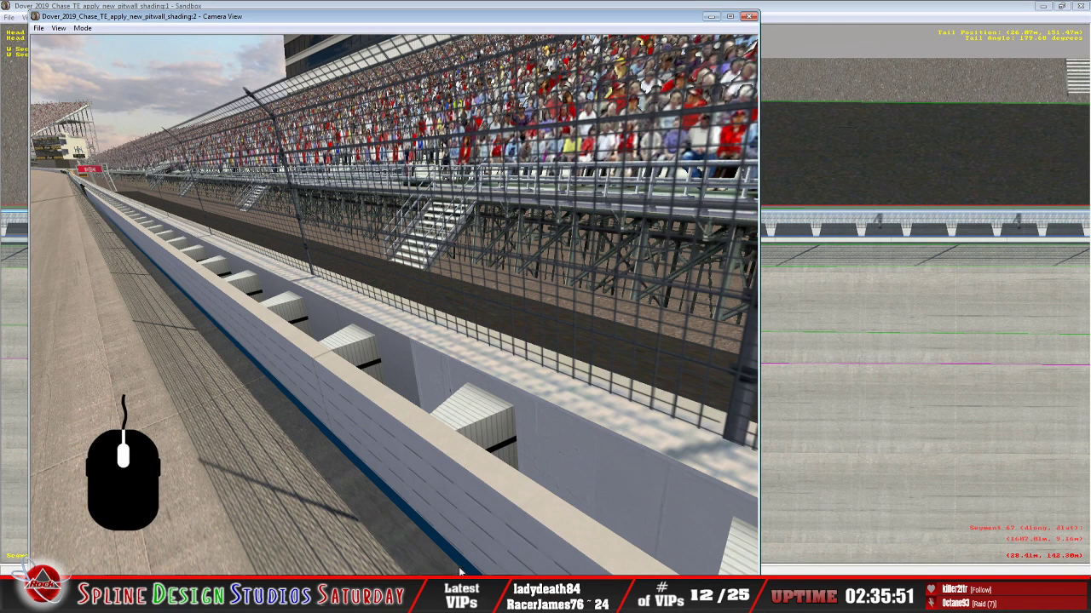
click(467, 530)
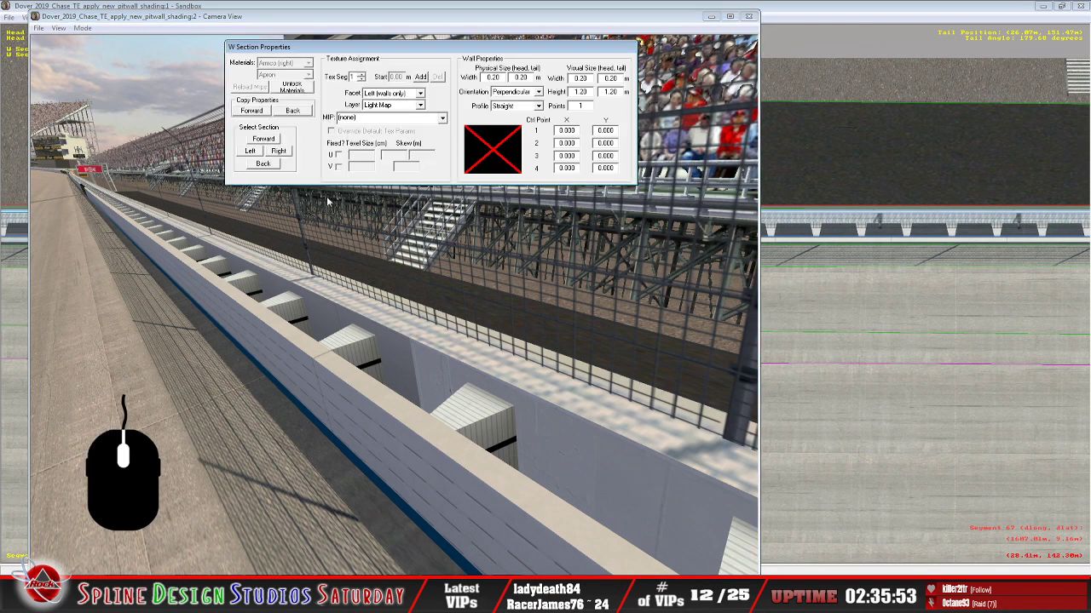
click(281, 152)
Check the selected wall's left facet on the Base Texture layer and on the Light Map layer
click(421, 105)
click(411, 121)
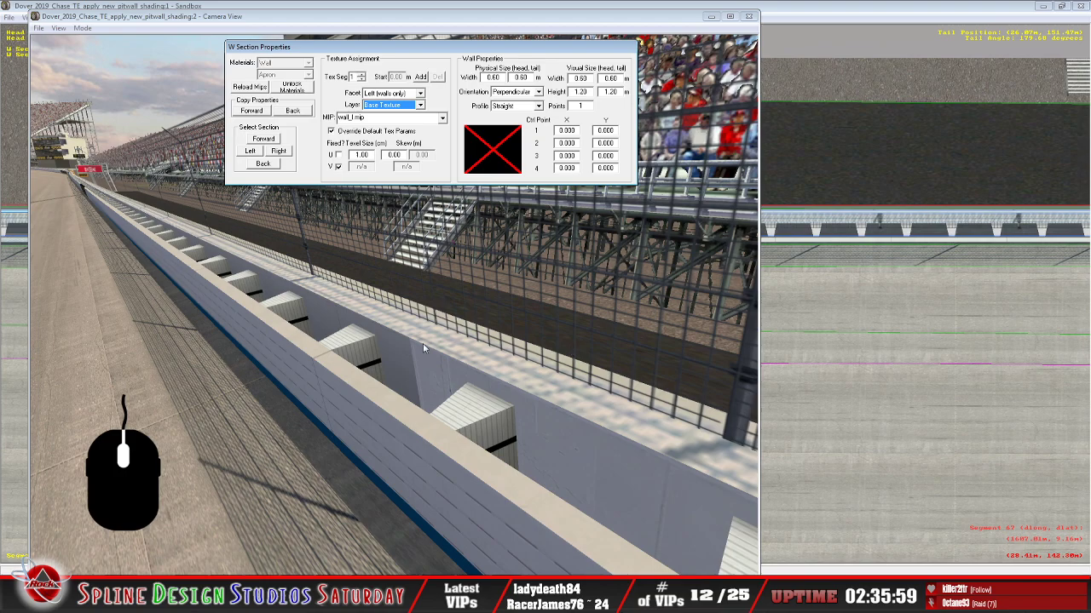
click(420, 105)
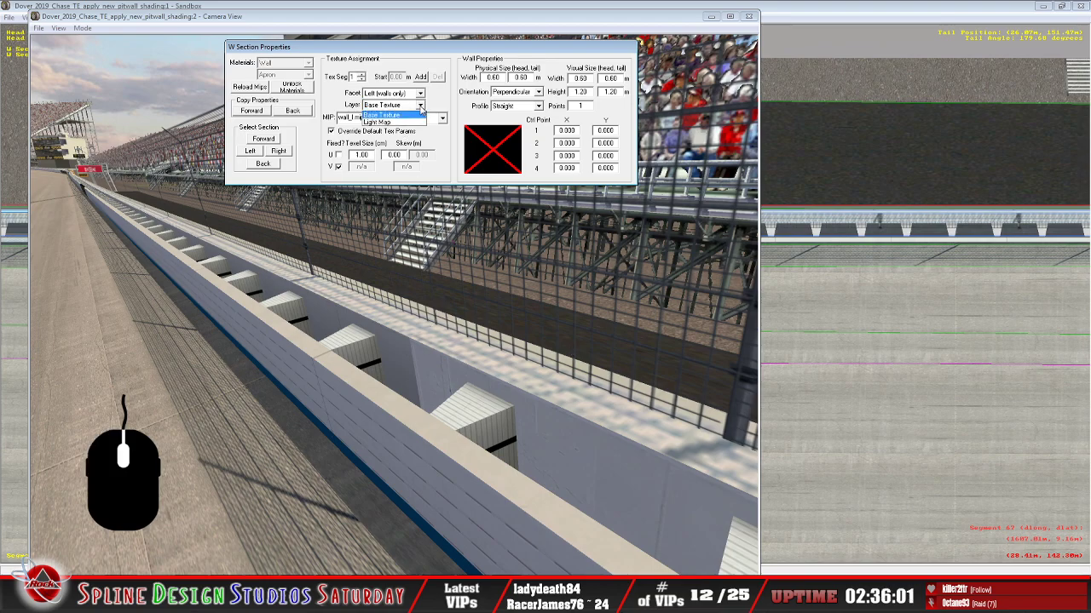
click(418, 126)
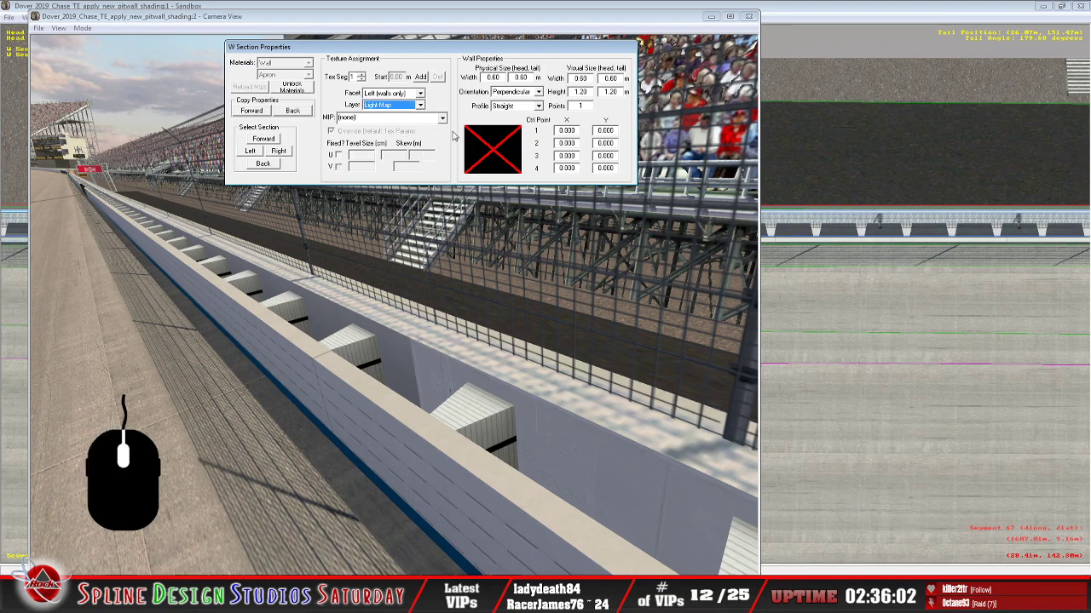
click(362, 79)
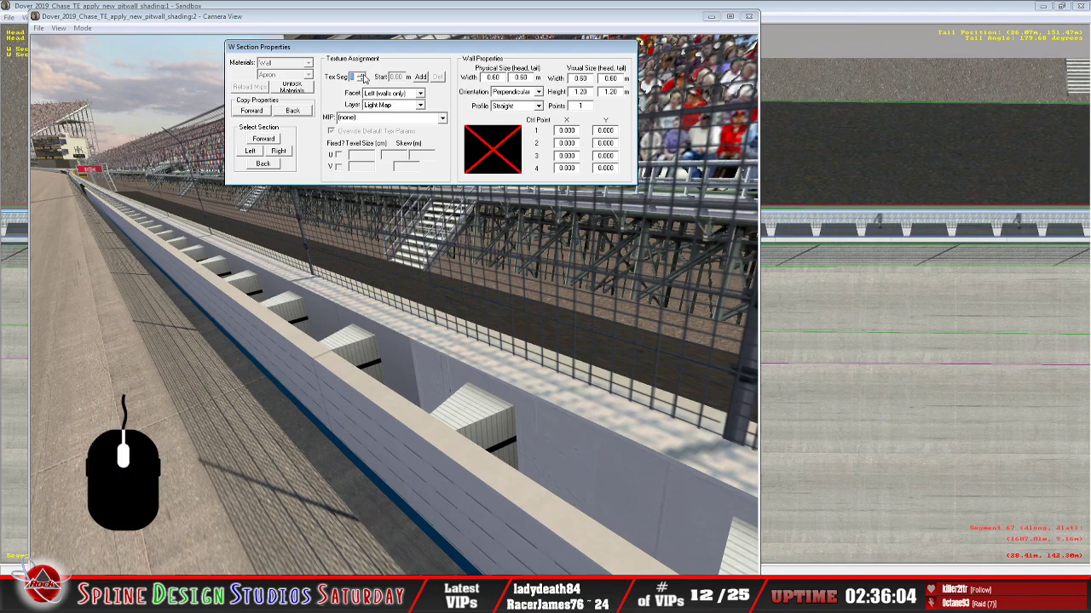
Step back along the wall to the section using lm_wall_inside.mip and set its left-facet light map to none
click(265, 142)
click(264, 167)
click(264, 167)
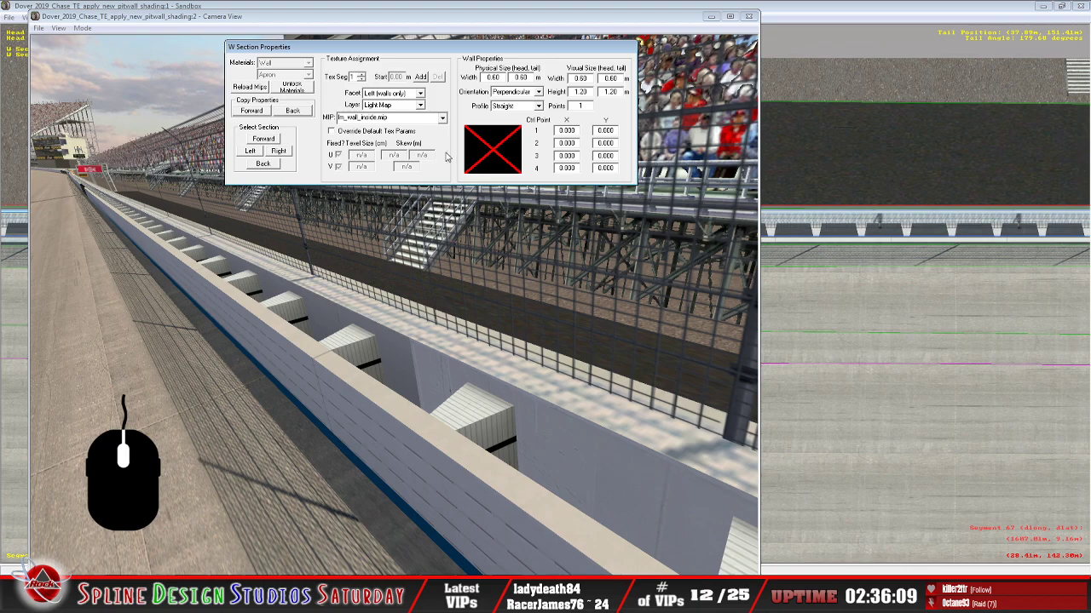
click(442, 117)
drag(444, 143, 444, 133)
click(432, 130)
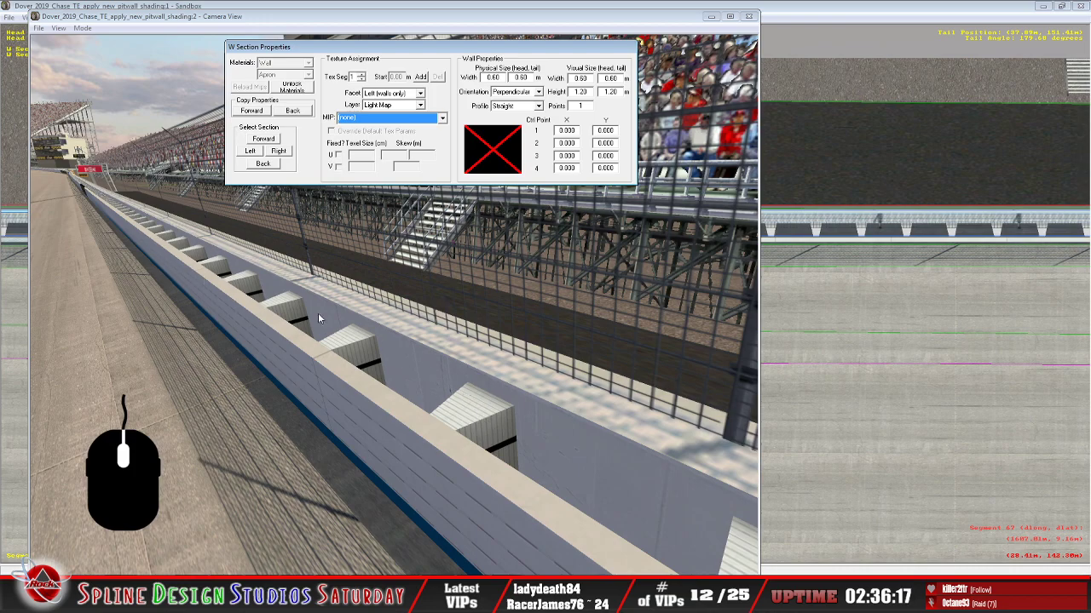
Fly the camera in slew mode to the wall gap and examine the blocks and inner wall faces lengthwise
click(88, 28)
click(99, 54)
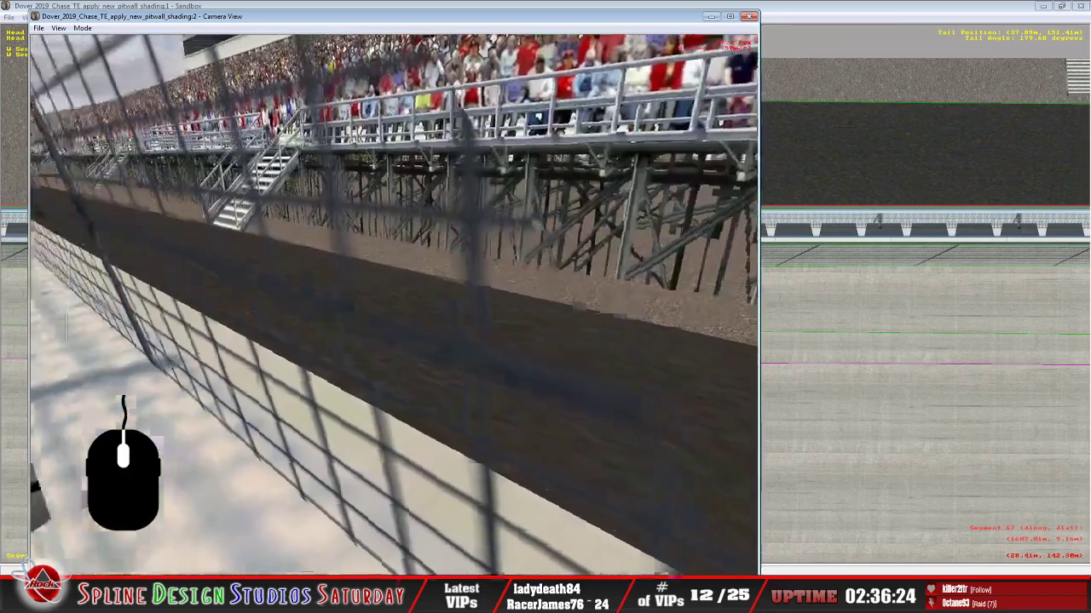
click(393, 305)
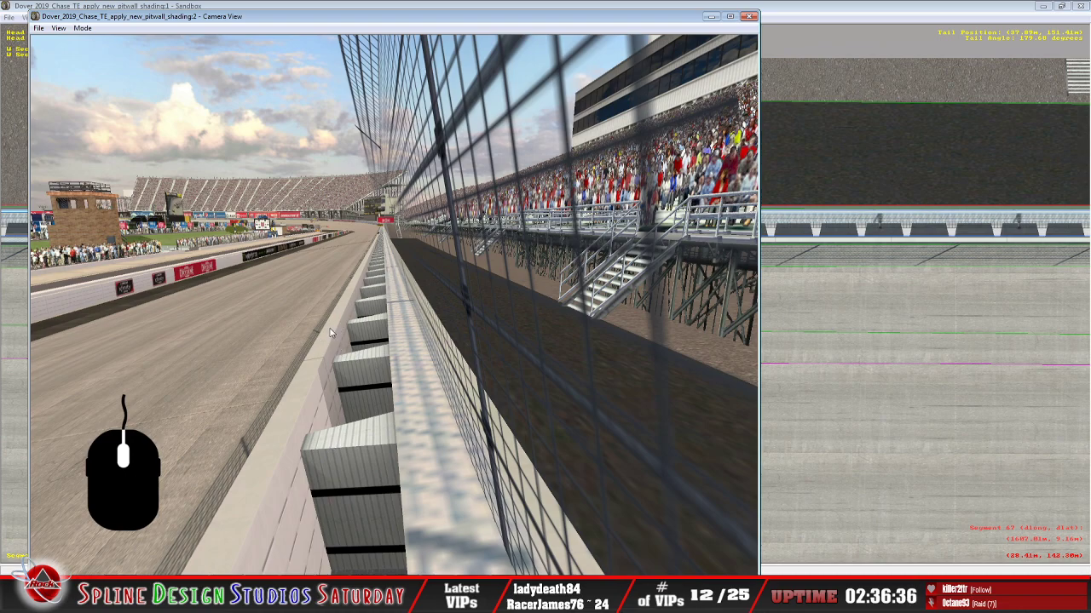
click(82, 28)
click(95, 54)
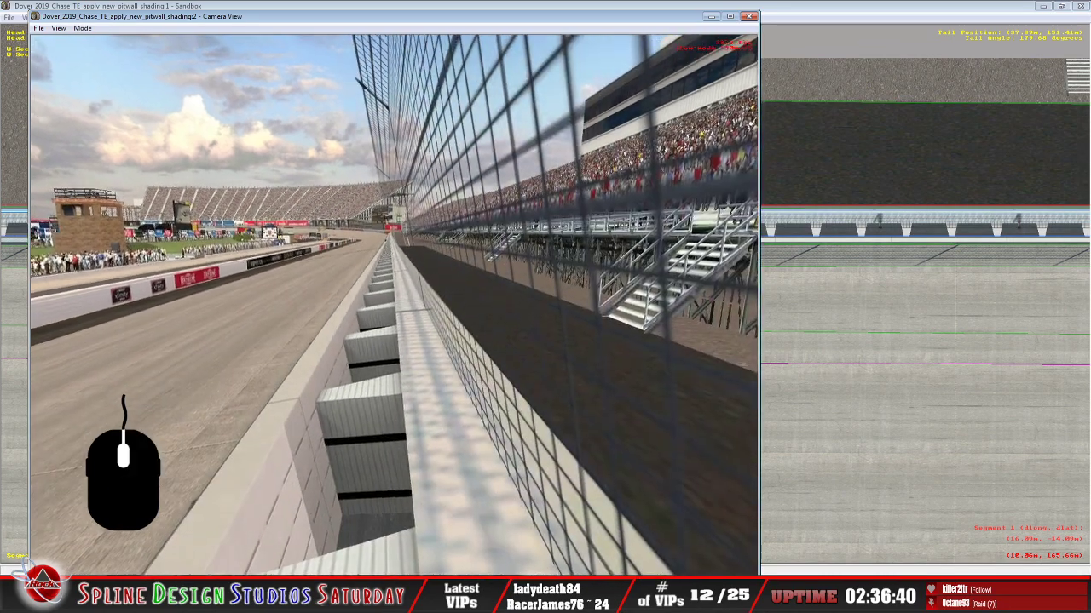
key(Up)
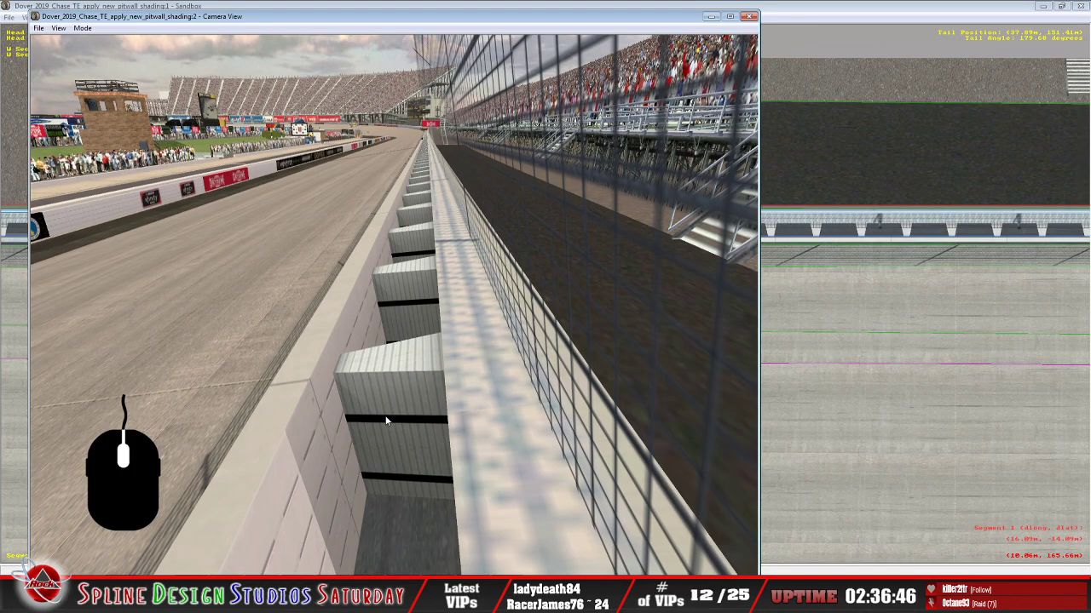
Compare the inner and outer wall shading across the section joint from the track side and along the frontstretch
click(82, 28)
click(110, 52)
drag(394, 305, 516, 358)
drag(393, 305, 516, 272)
drag(394, 305, 393, 255)
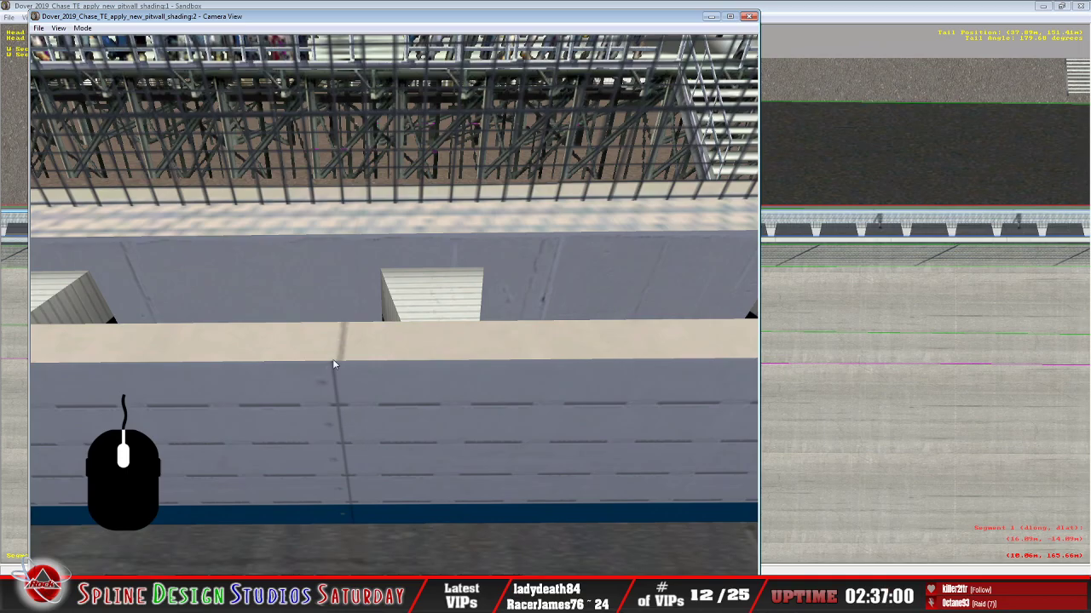
click(82, 27)
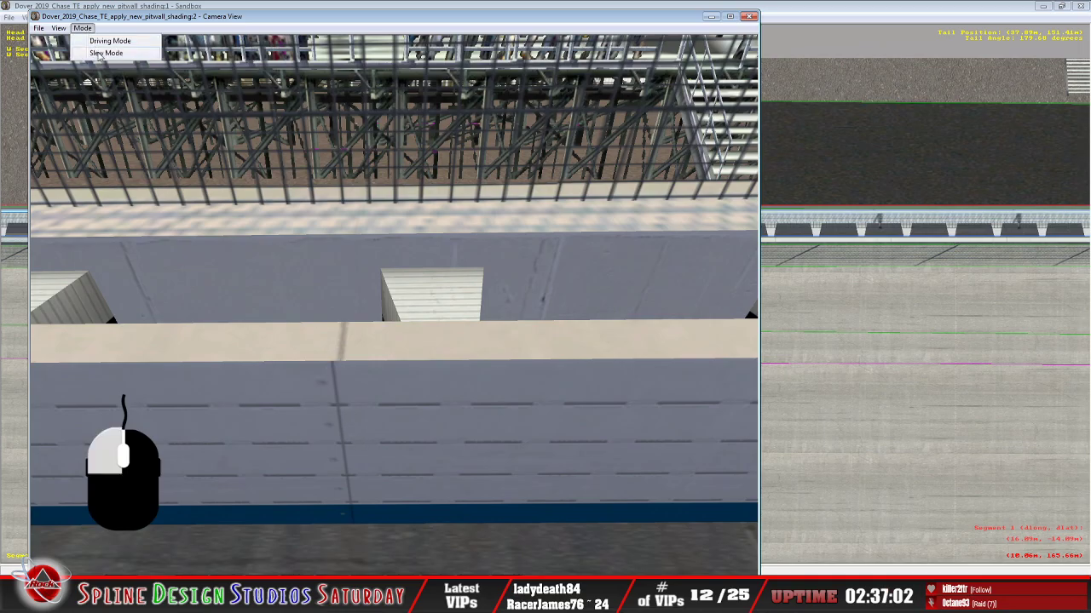
click(106, 53)
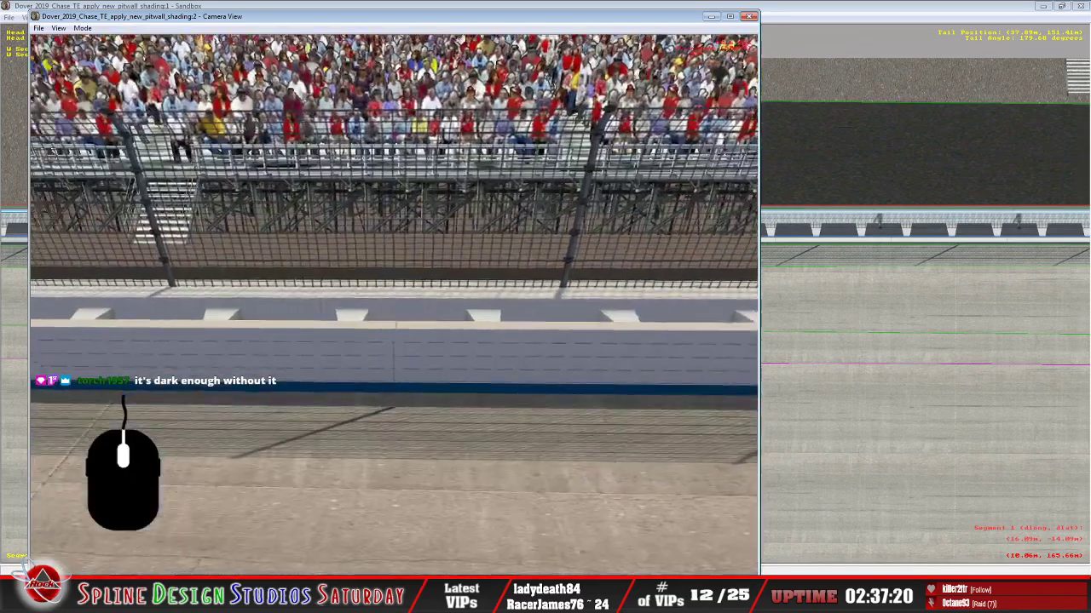
right_drag(393, 305, 223, 305)
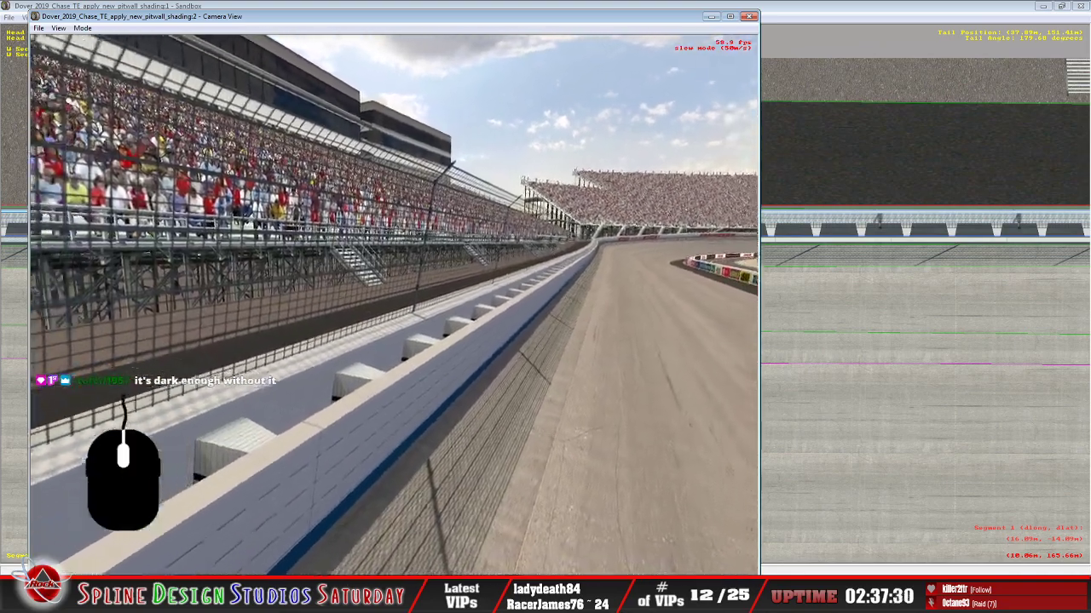
key(Escape)
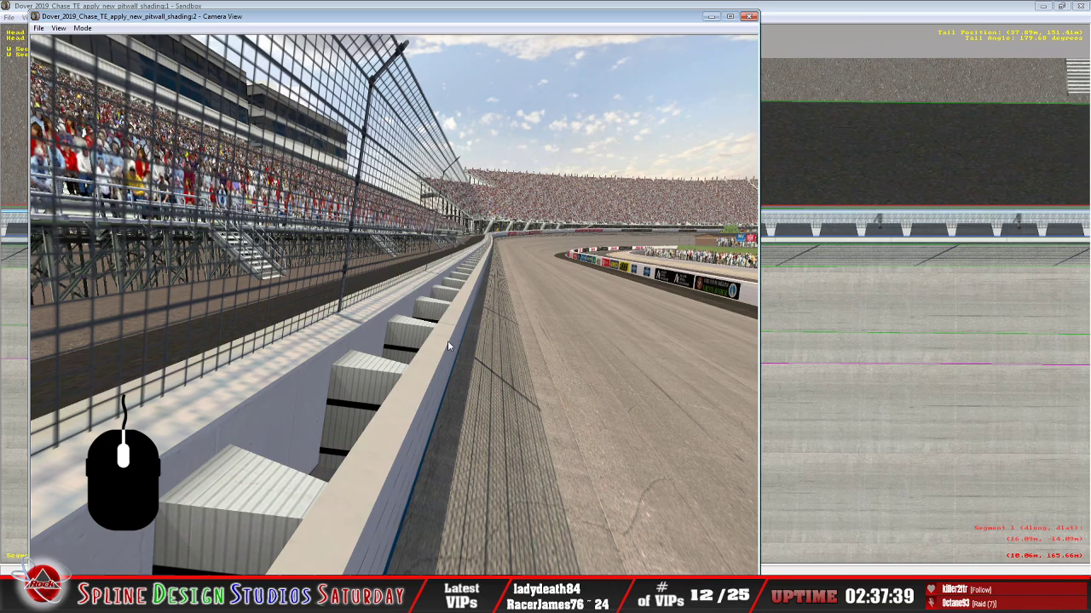
Fly the camera in slew mode to the backstretch outside wall and examine its foam blocks in both directions
click(84, 28)
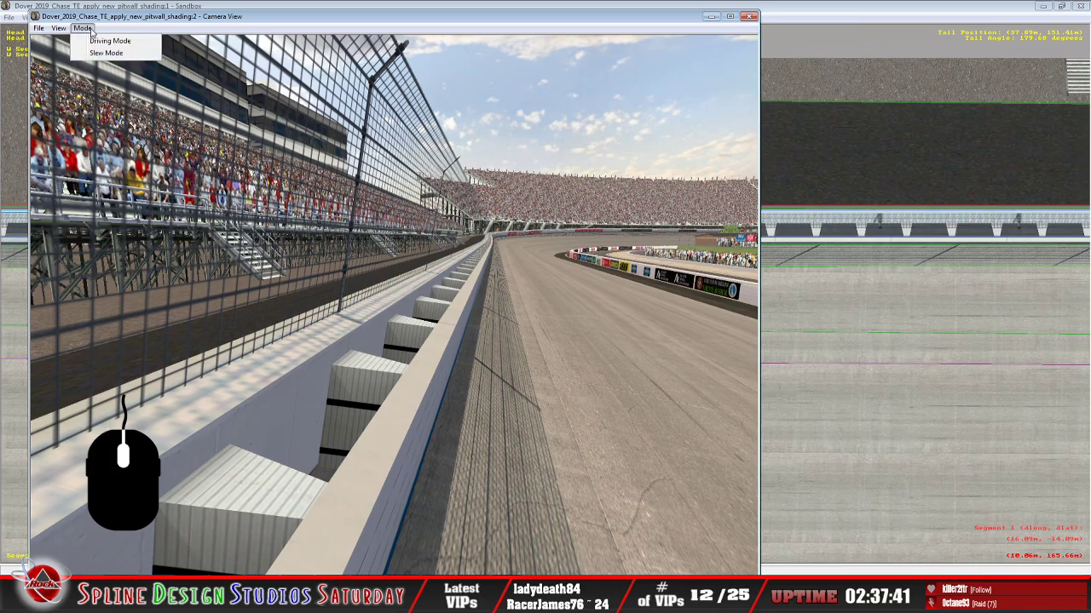
click(100, 53)
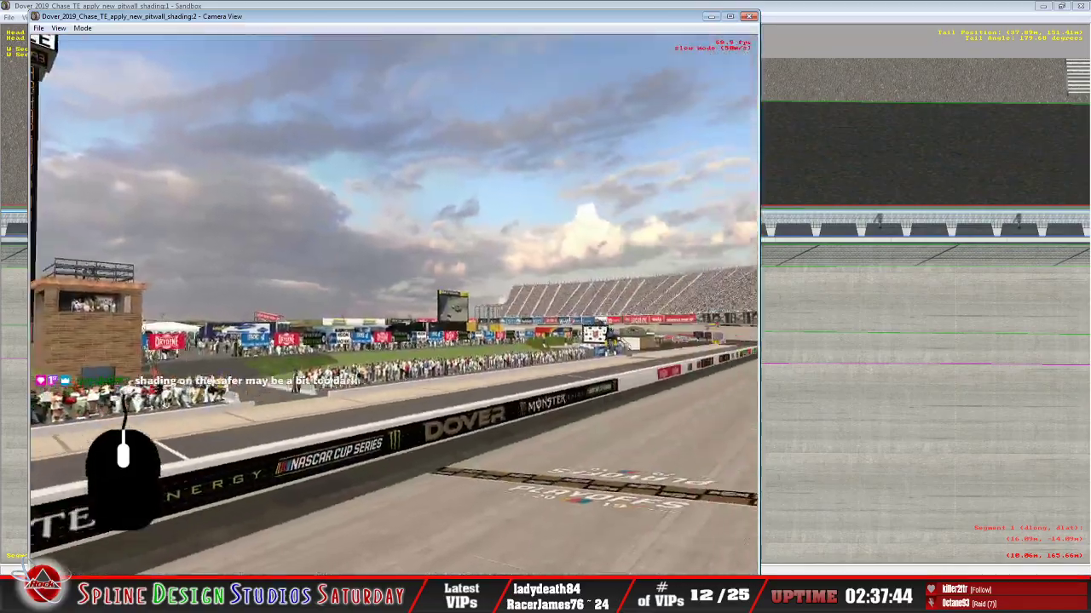
right_drag(394, 305, 349, 305)
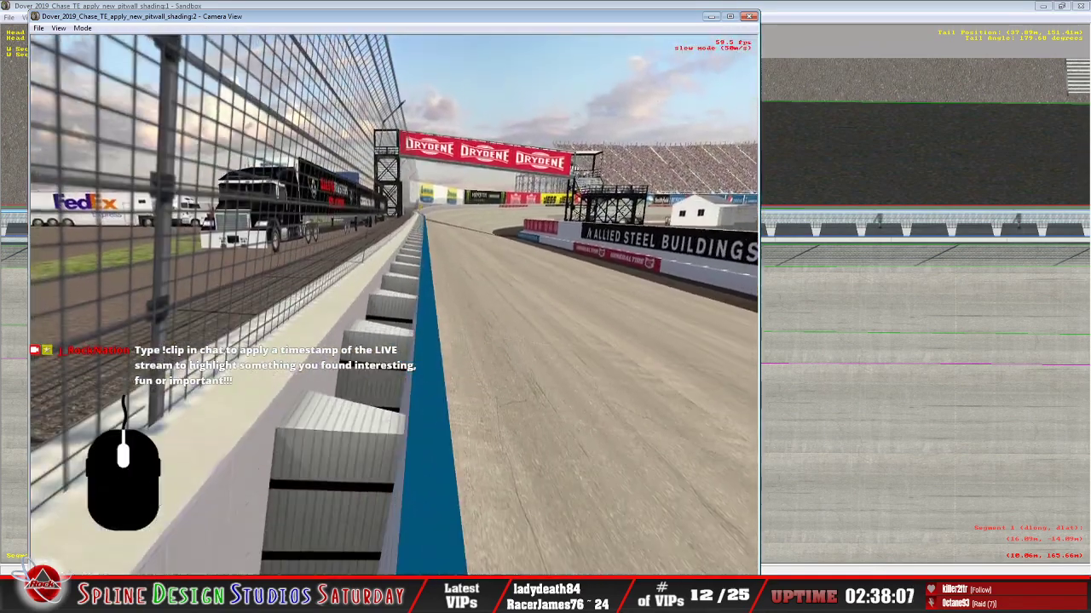
drag(394, 305, 256, 333)
right_drag(255, 332, 73, 243)
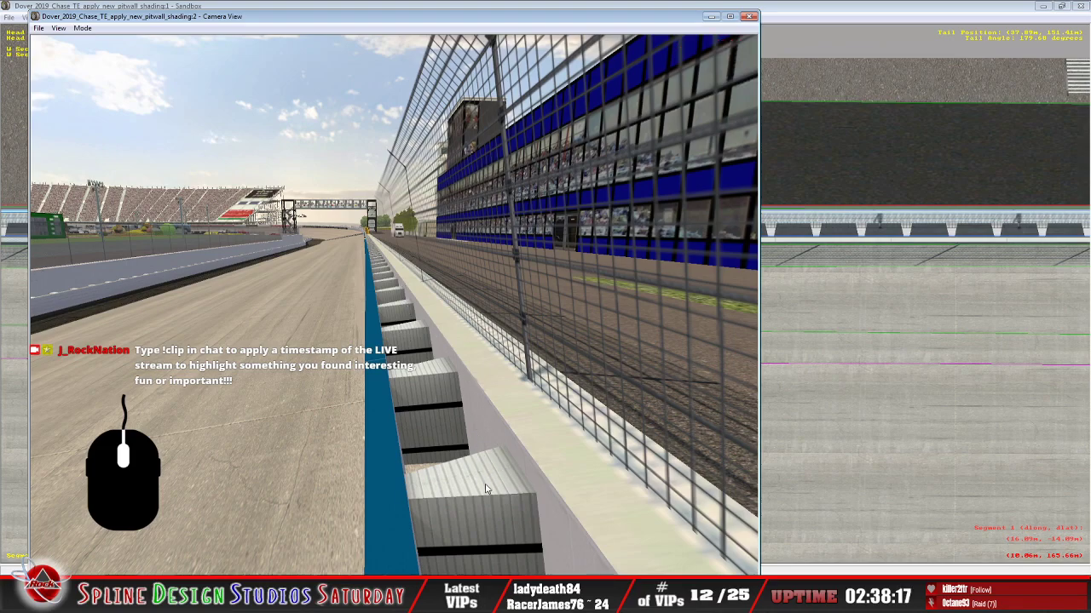
Resume slew mode and examine the blocks behind the outside Gander Outdoors wall from the track side and from above
click(85, 31)
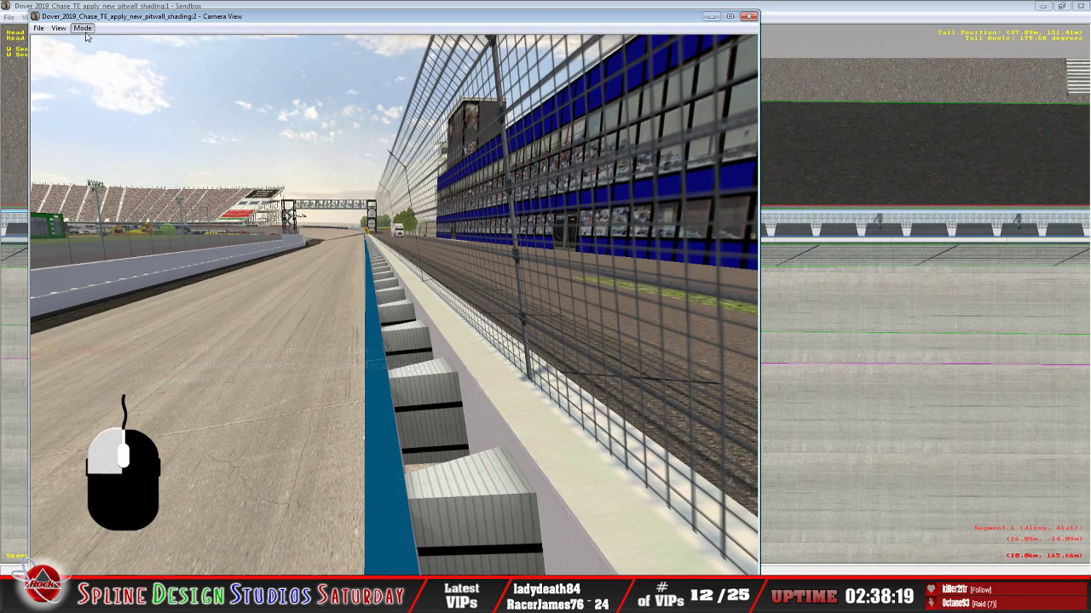
click(105, 53)
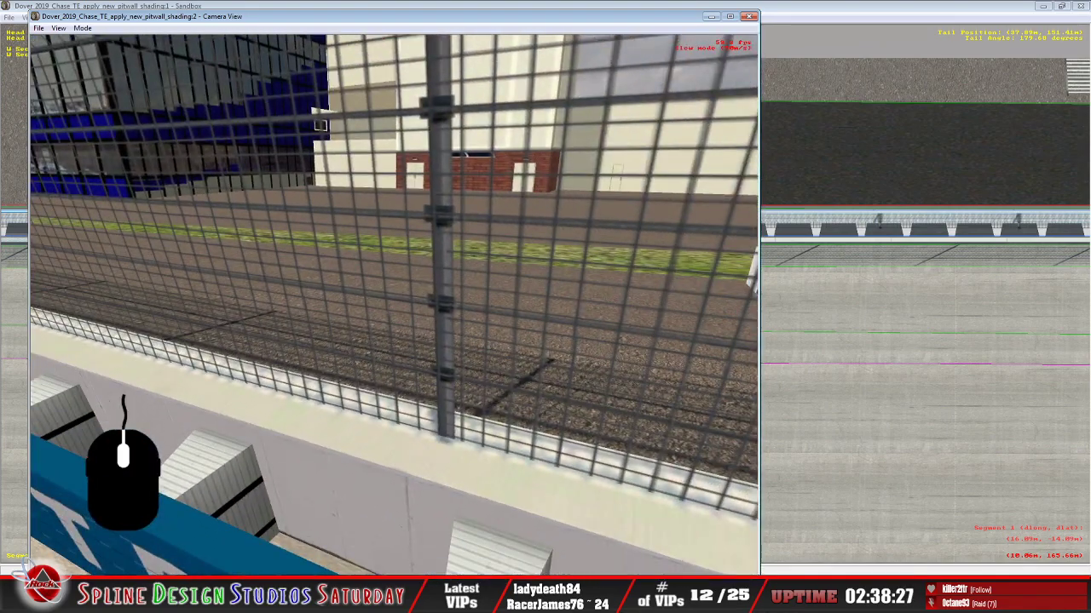
click(393, 305)
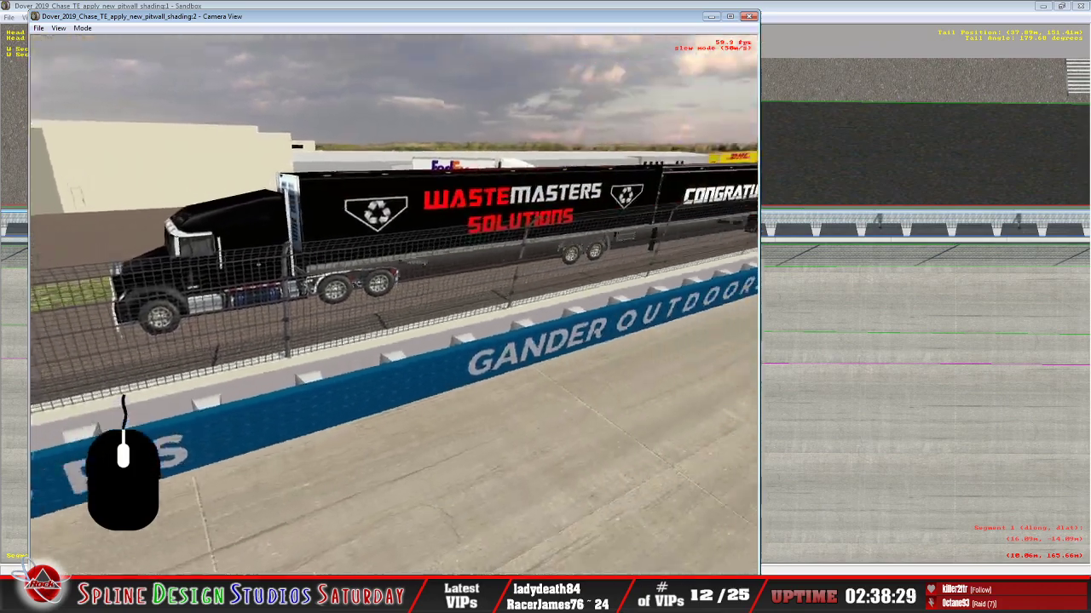
right_click(393, 305)
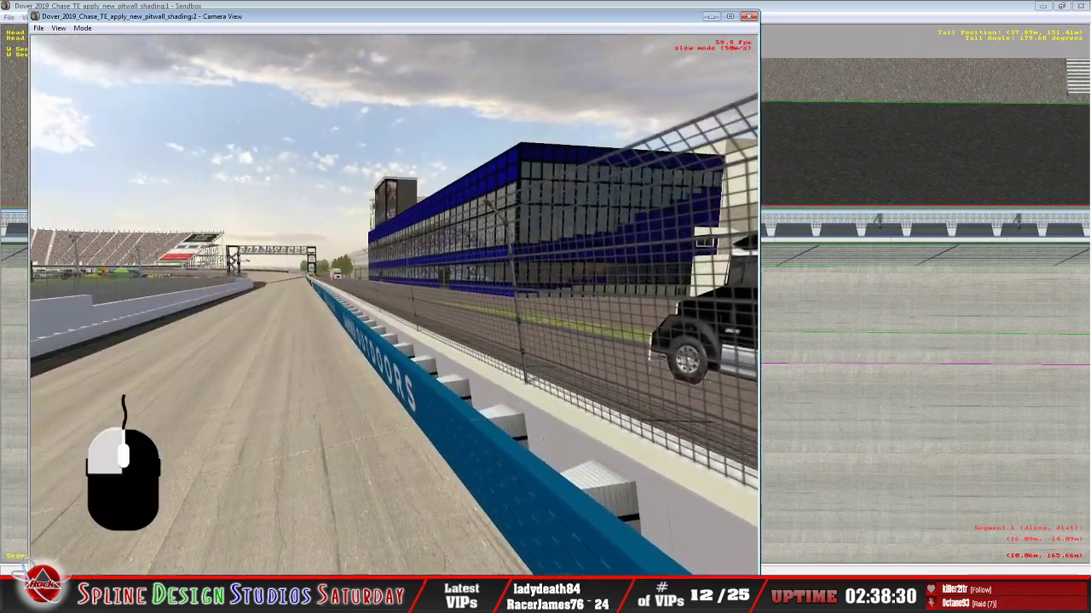
right_click(393, 305)
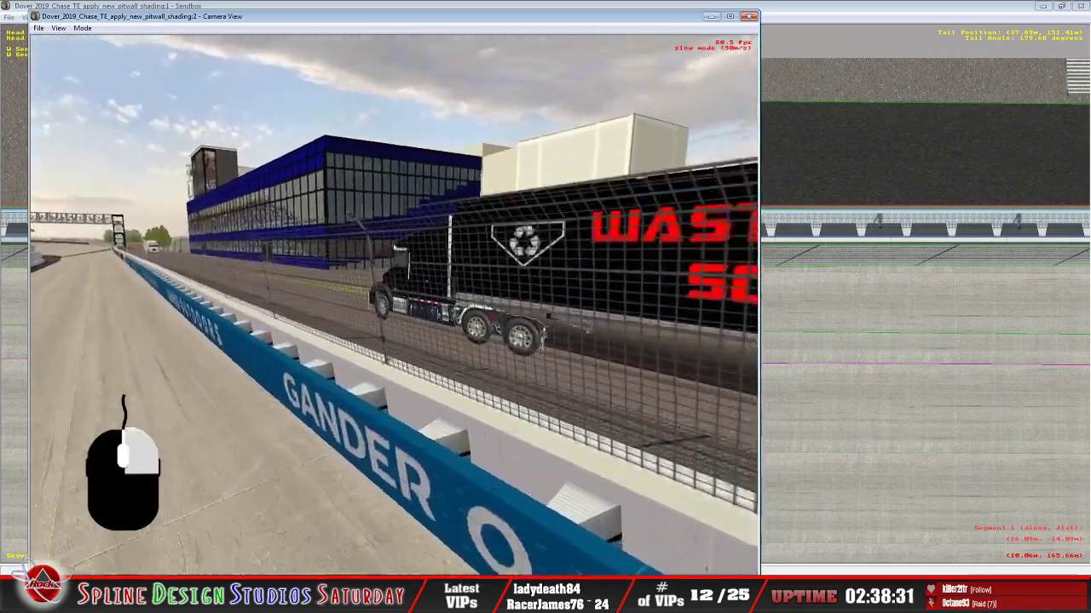
right_click(393, 305)
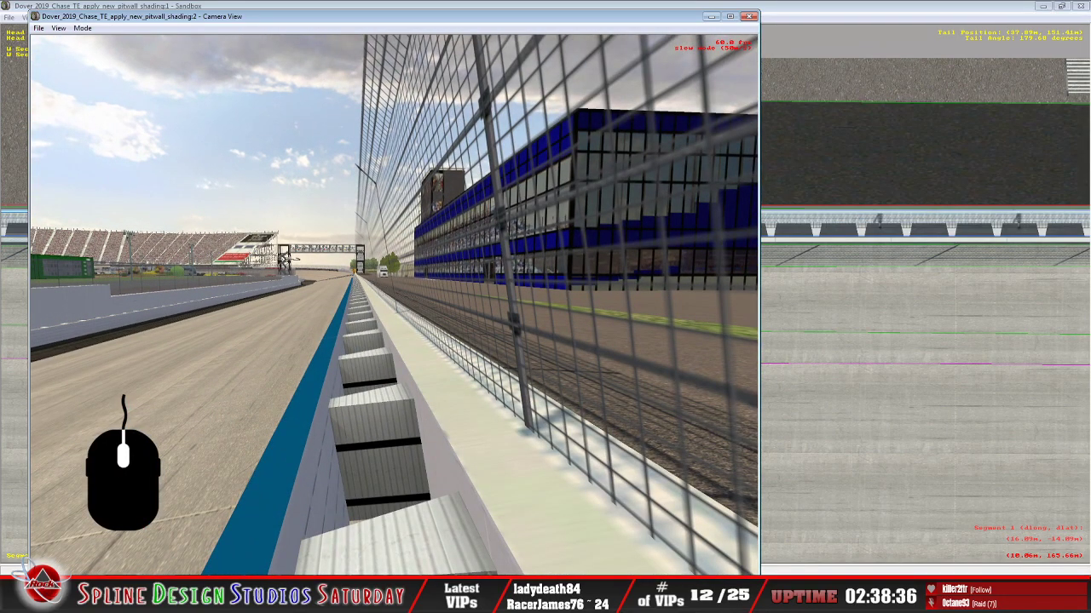
Cross to the inside backstretch wall and examine the block shading around the yellow JEGS and Gander Outdoors sections
right_drag(394, 305, 223, 305)
right_drag(393, 305, 496, 339)
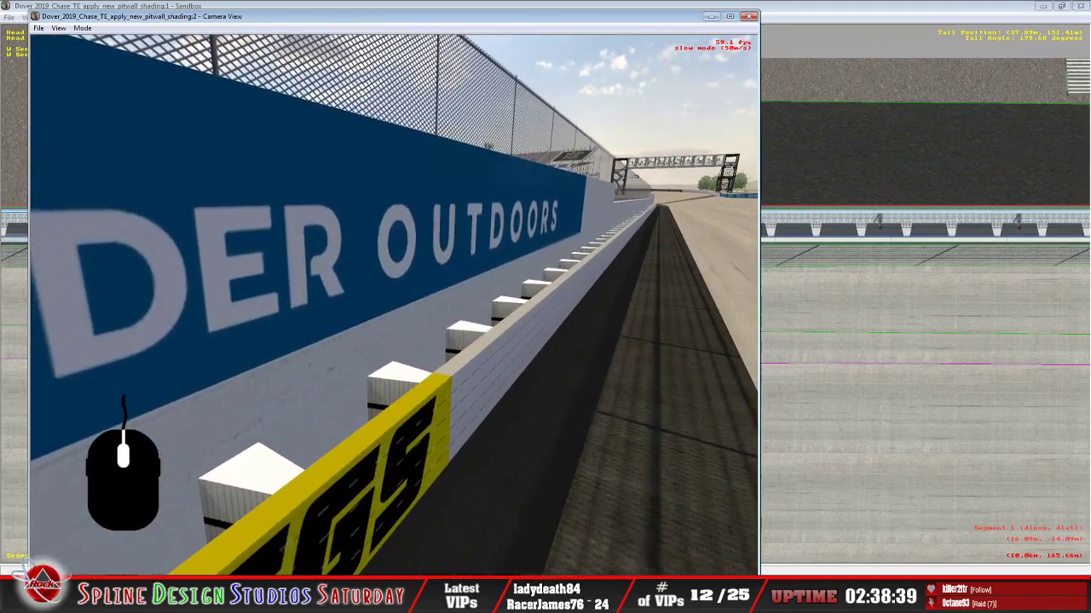
right_drag(393, 305, 325, 322)
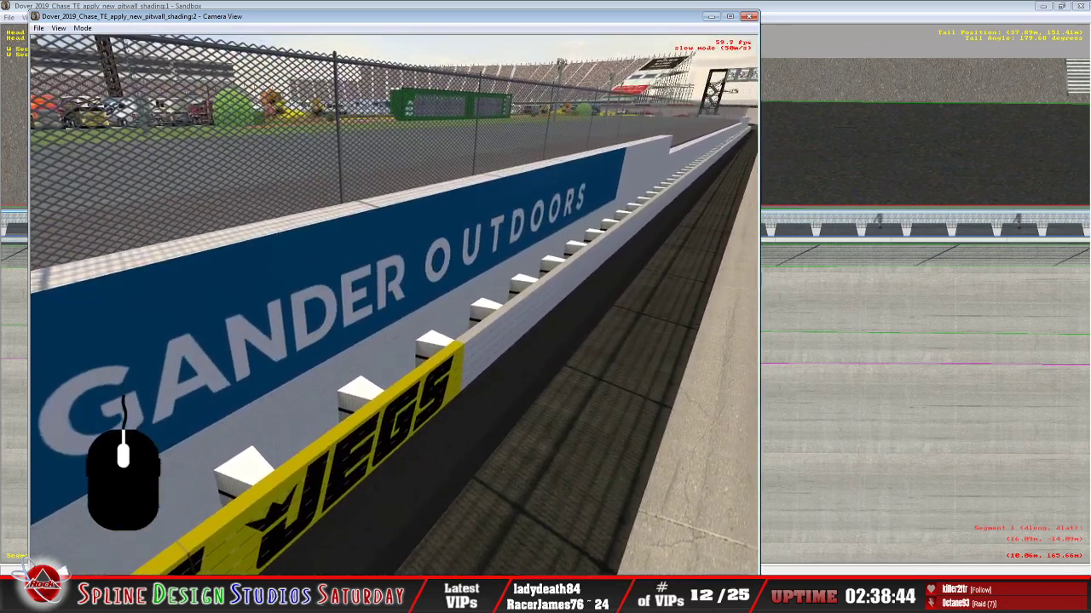
key(w)
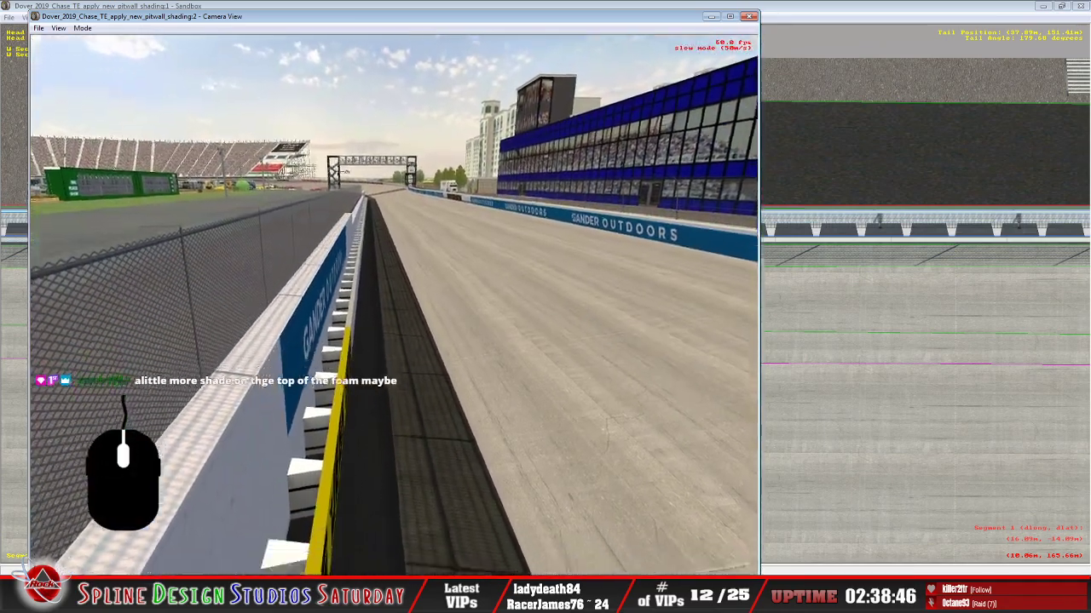
right_drag(393, 305, 317, 425)
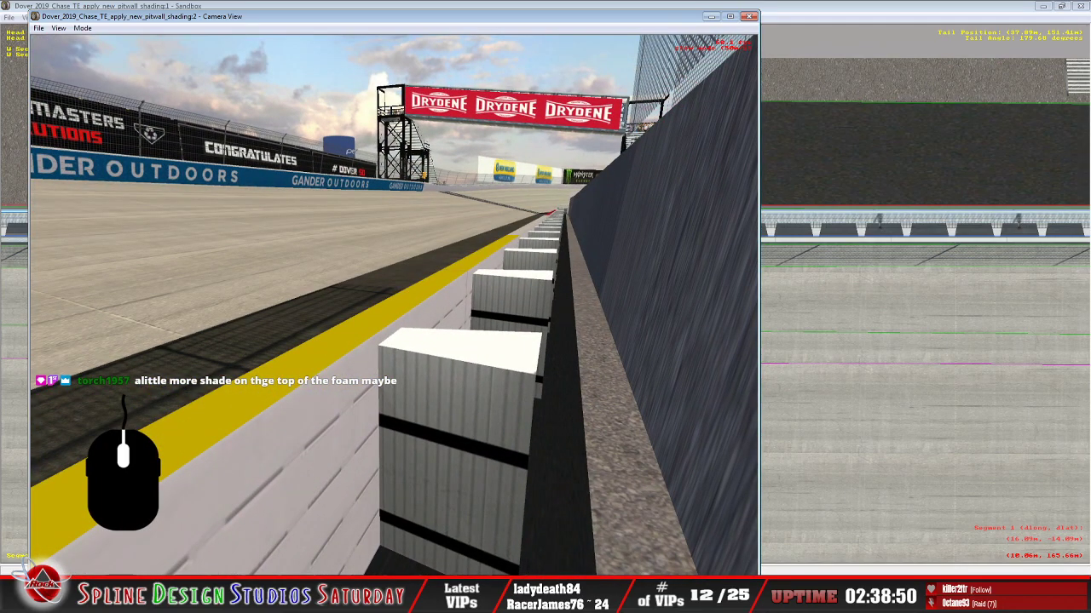
Follow the inside wall to the red Drydene section near the overhead bridge and examine its blocks and wall faces
key(Left)
key(Right)
click(393, 304)
right_drag(394, 304, 213, 332)
key(Left)
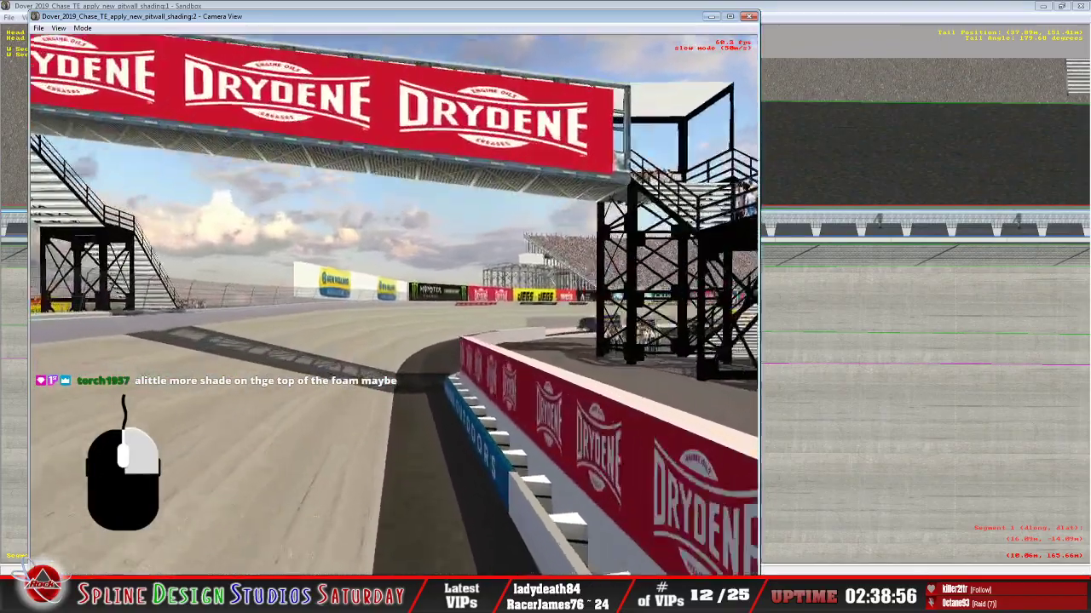
key(Up)
key(Down)
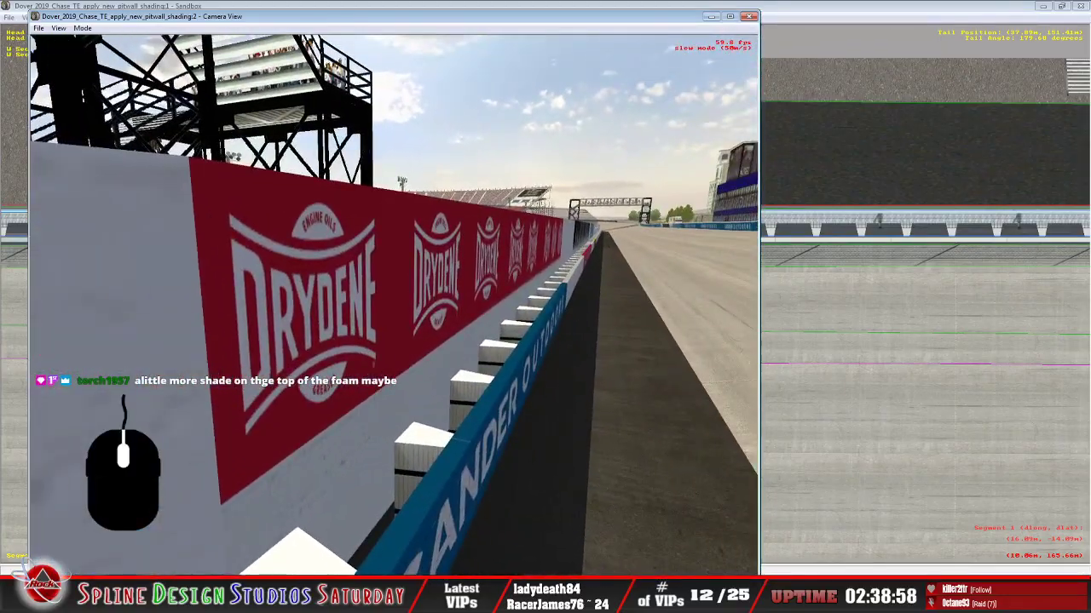
key(Left)
key(Left)
key(Left)
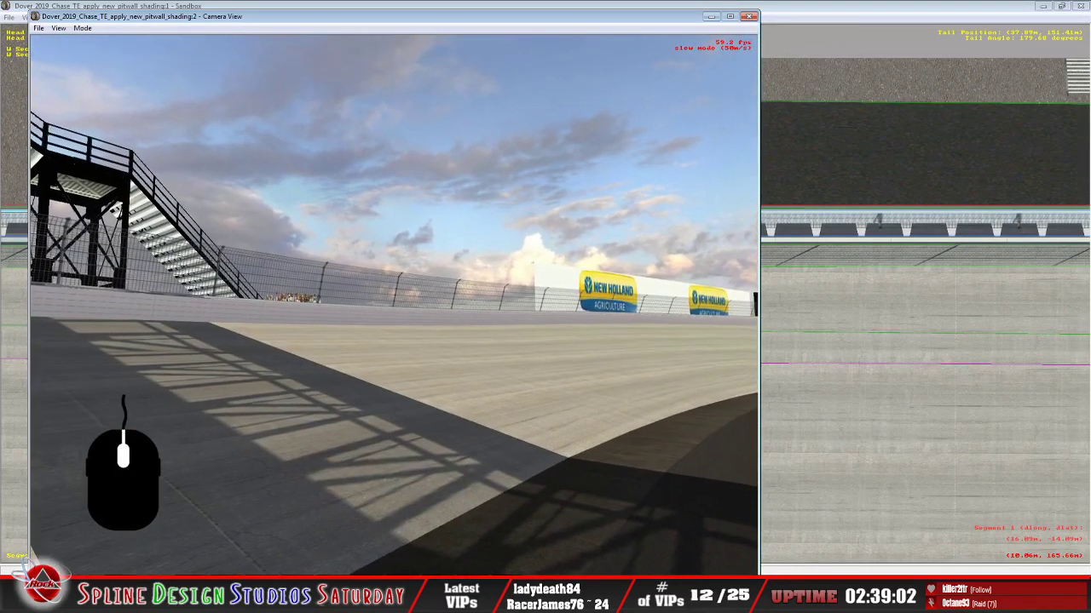
Fly along the fenced inside wall through the turn and examine the blocks, wall tops and track-side face
right_drag(393, 305, 714, 233)
right_drag(393, 305, 556, 344)
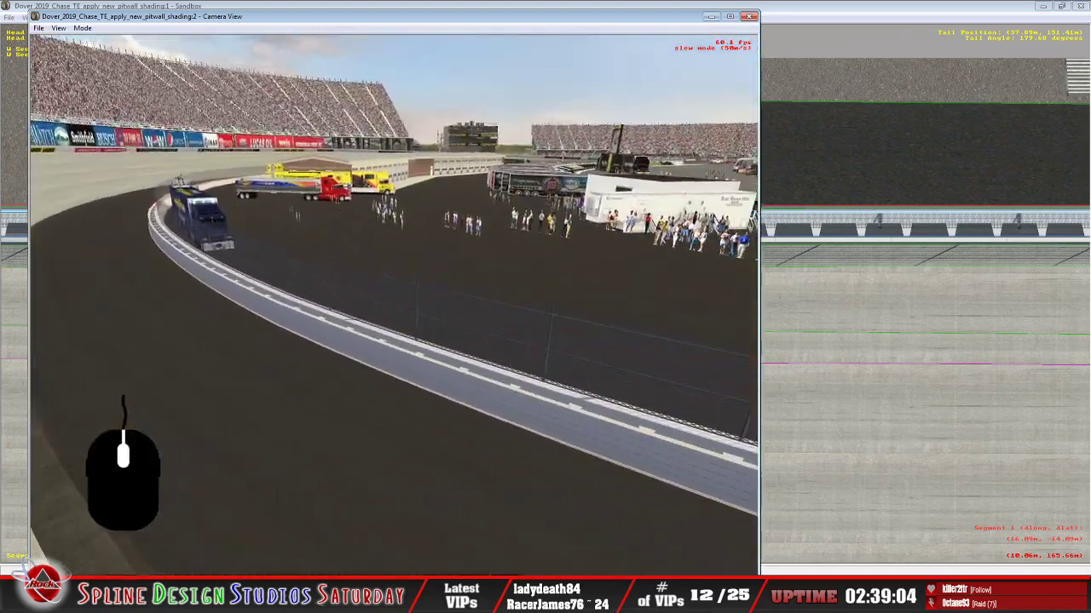
right_drag(394, 305, 276, 305)
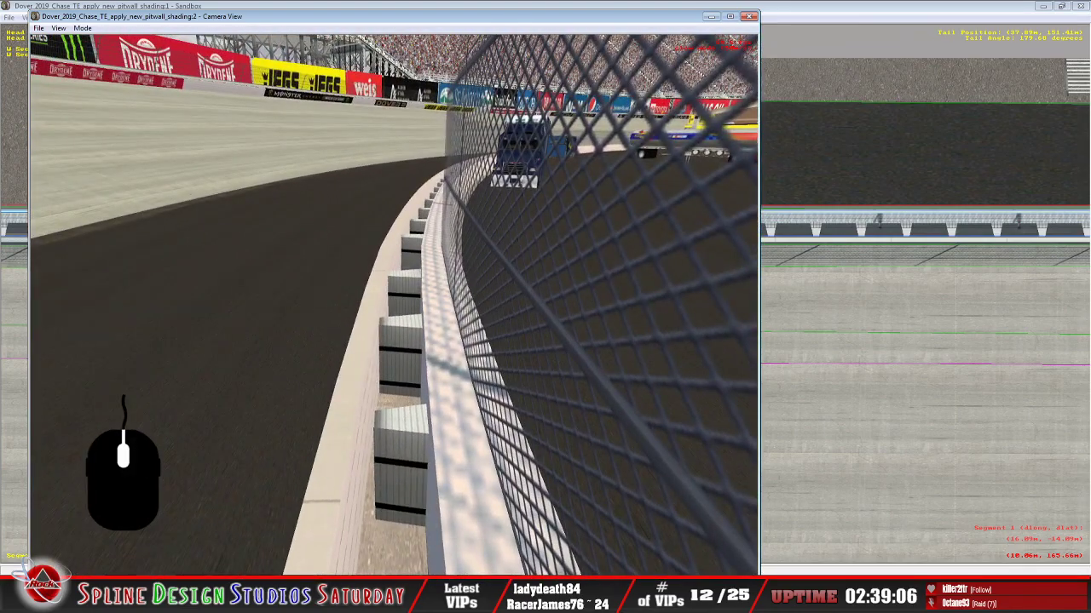
key(Up)
right_drag(394, 305, 403, 311)
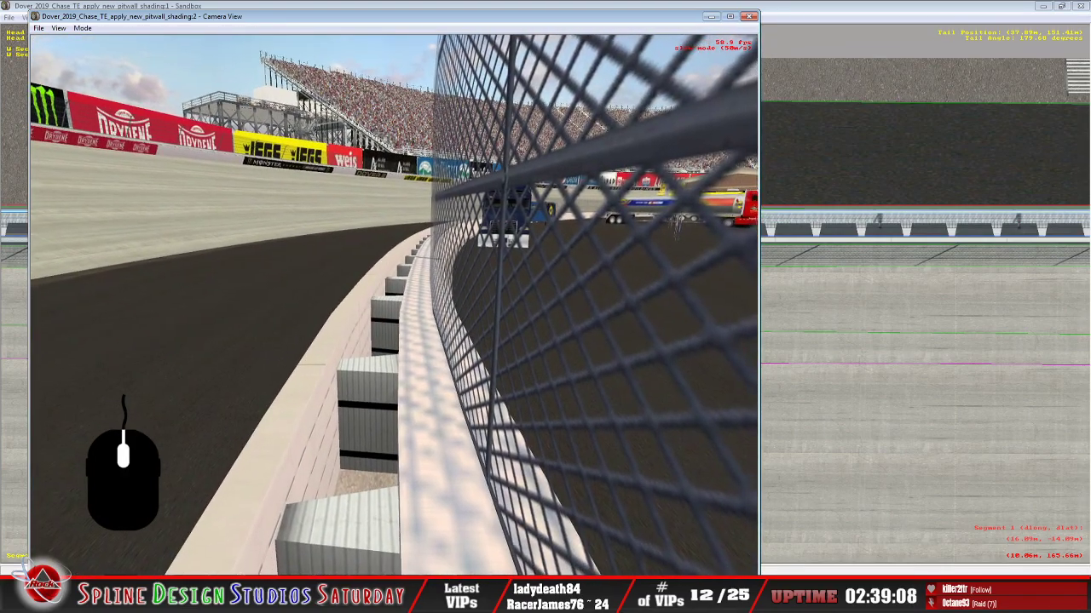
key(Down)
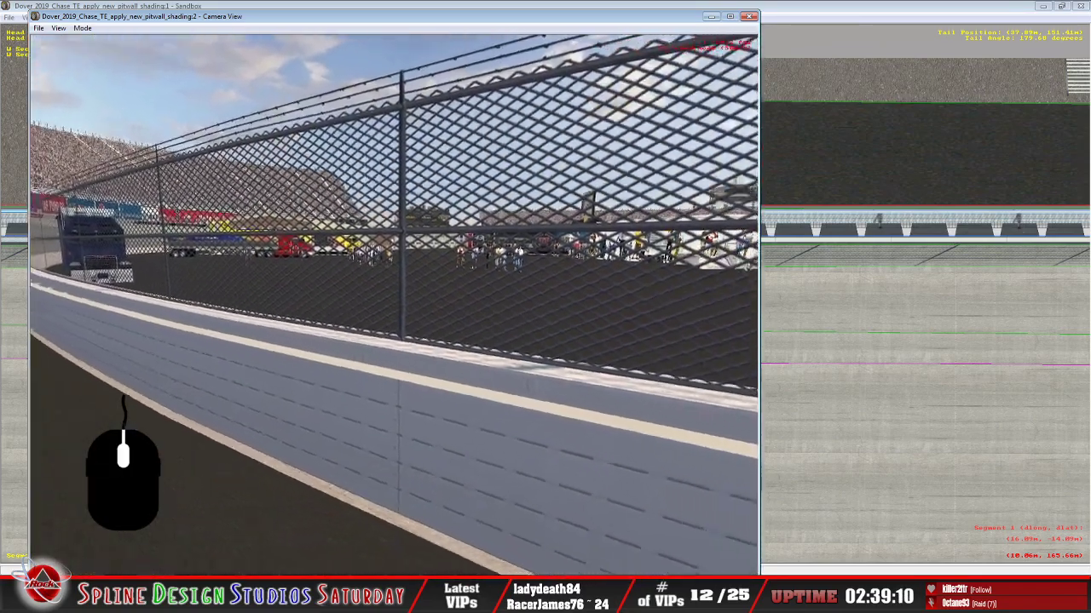
key(Down)
right_drag(393, 305, 44, 116)
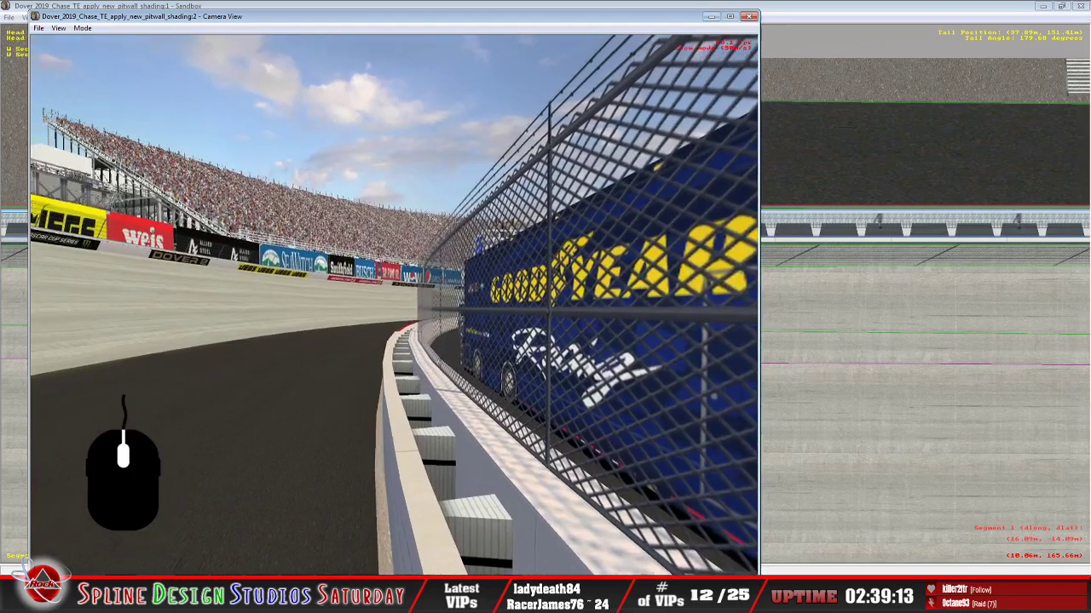
key(Up)
right_drag(393, 305, 330, 271)
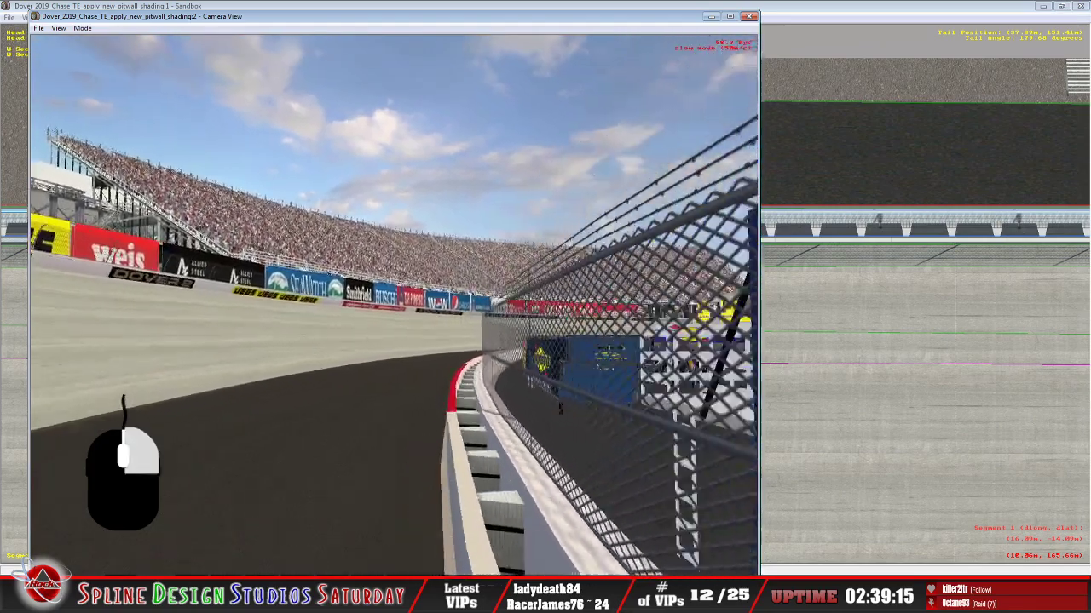
Turn back toward the New Holland signs and compare the inside turn wall's track-side face with its blocks
key(Up)
right_drag(394, 305, 698, 323)
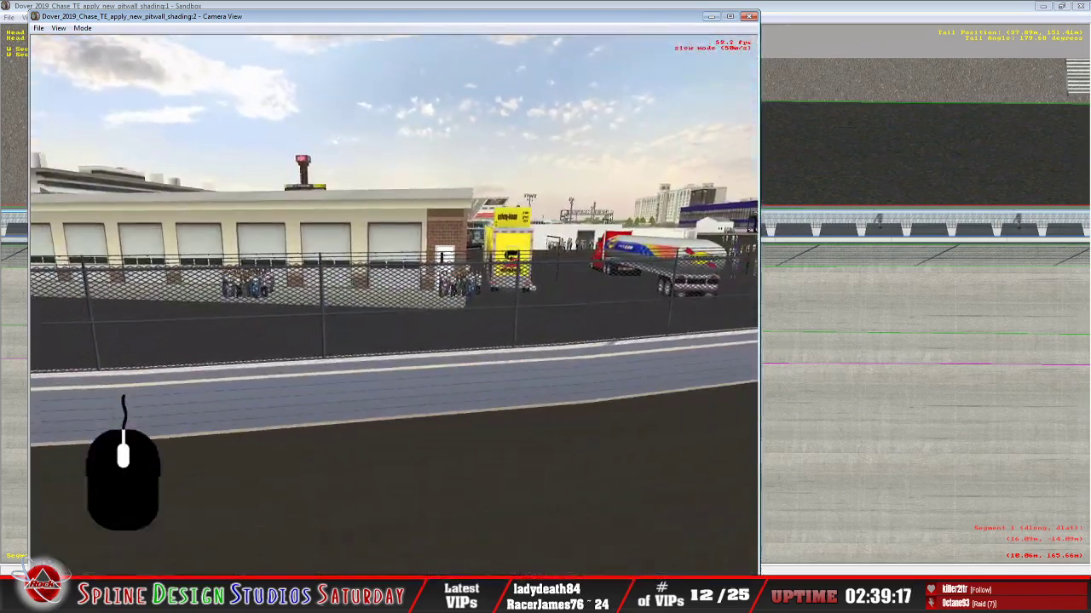
key(Up)
right_drag(394, 305, 648, 332)
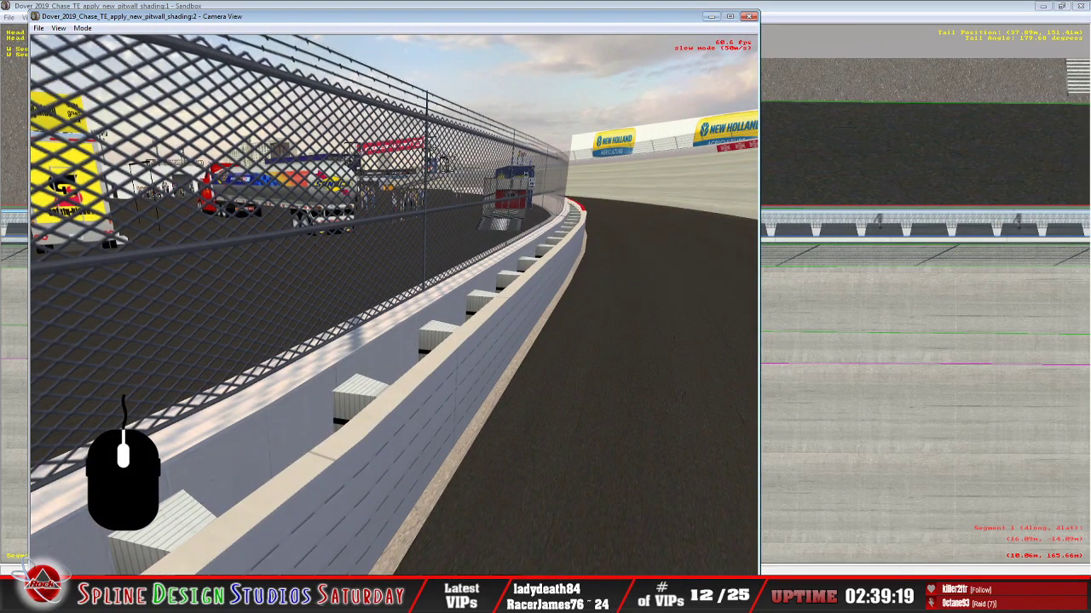
right_drag(393, 305, 349, 341)
key(Down)
key(Up)
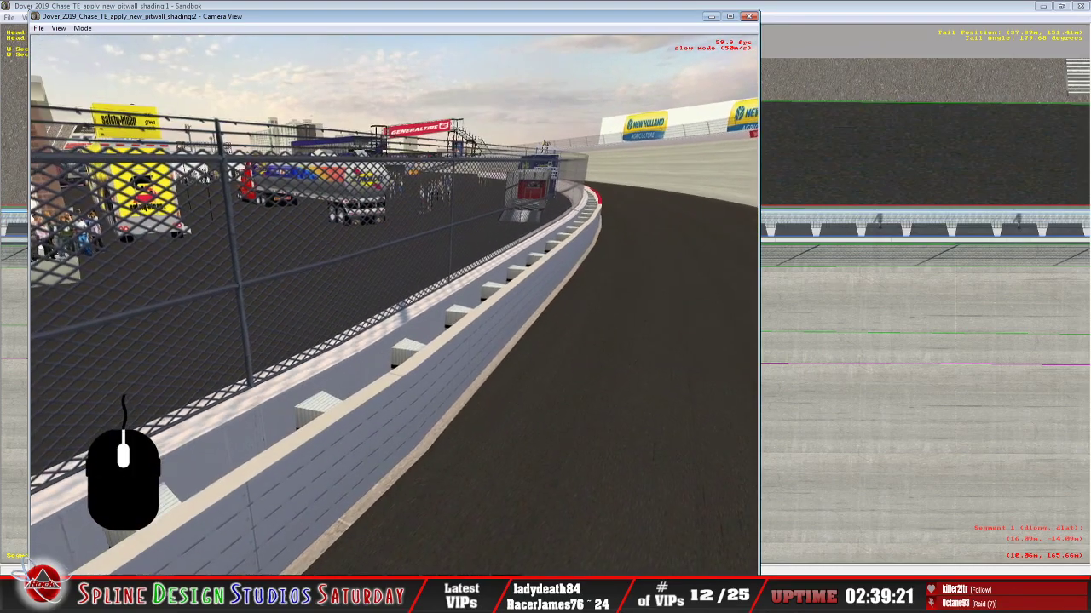
Move over the gap in the inside turn wall and examine the inner faces on both sides of the blocks
key(Right)
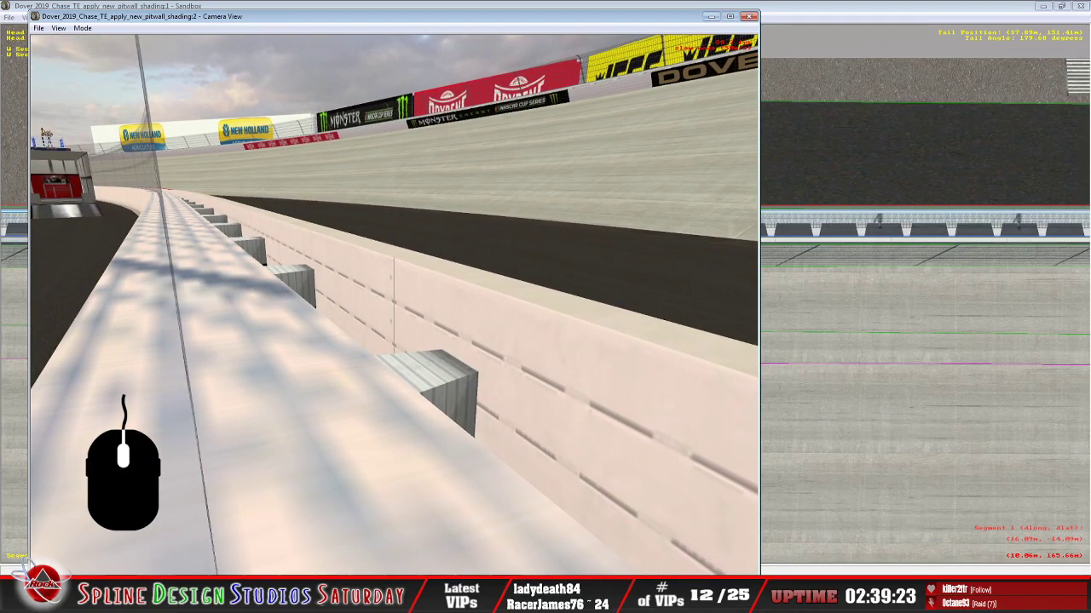
key(Right)
key(Left)
key(Right)
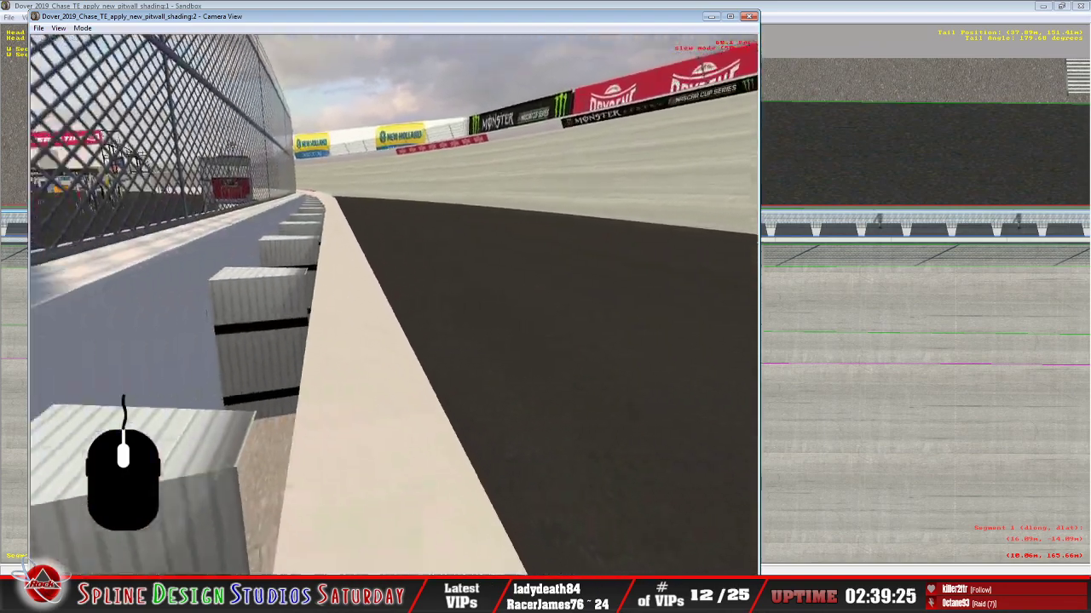
key(a)
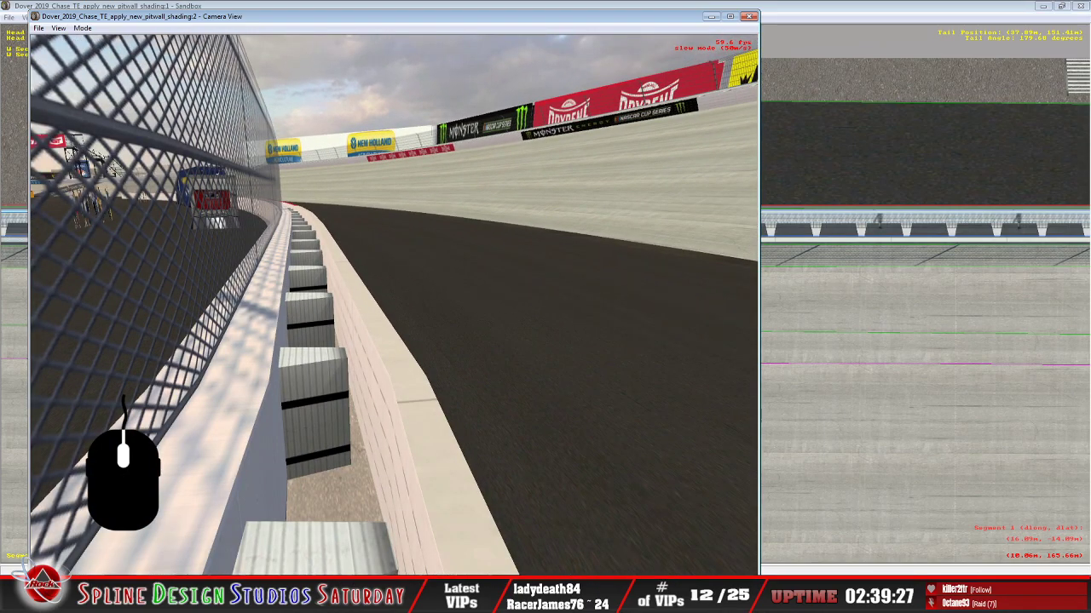
key(Right)
key(Up)
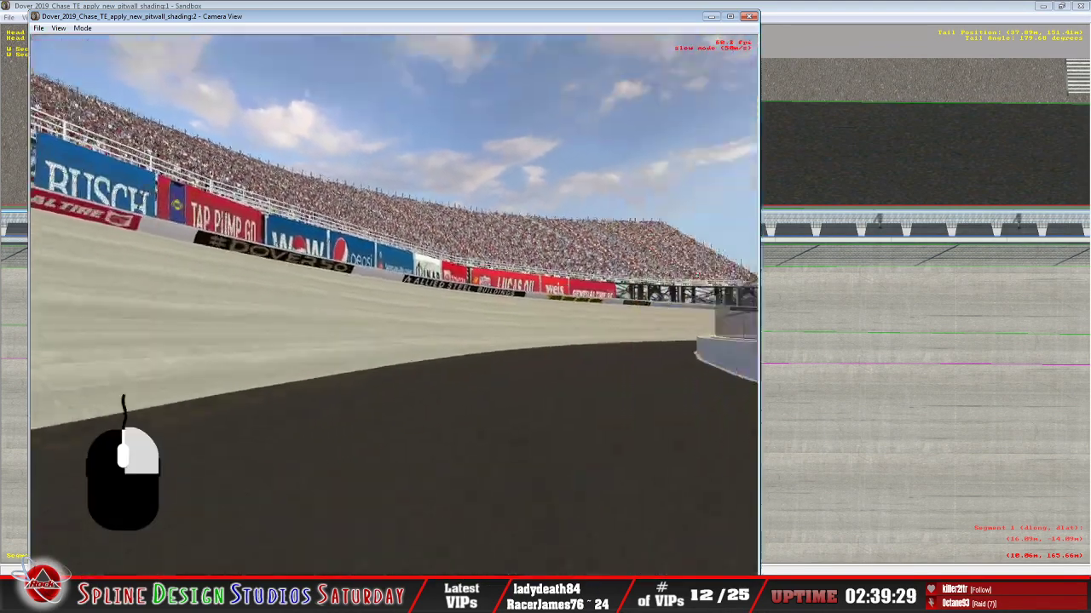
Fly out of the turn and down the frontstretch, then examine the outside wall's blocks looking back from the next turn
right_drag(393, 305, 707, 305)
right_drag(394, 305, 556, 305)
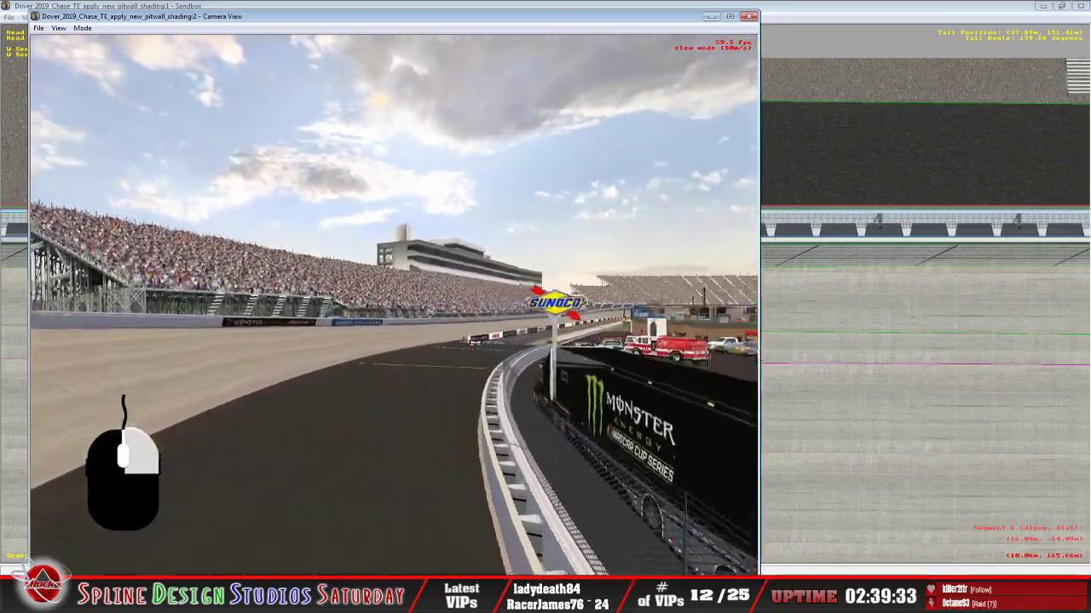
right_drag(393, 305, 503, 305)
right_drag(394, 305, 453, 305)
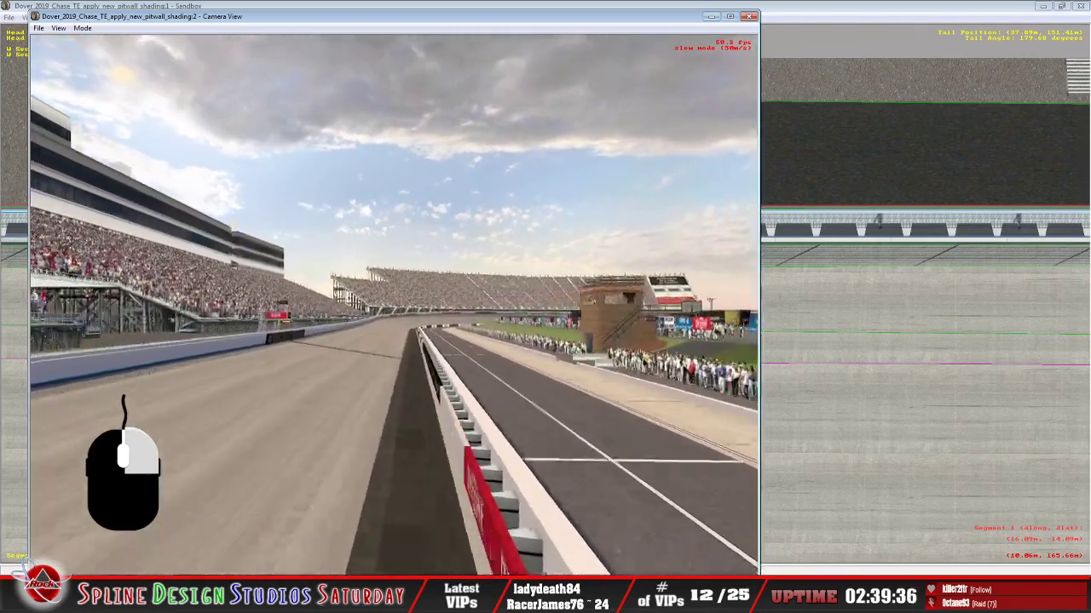
key(w)
key(w)
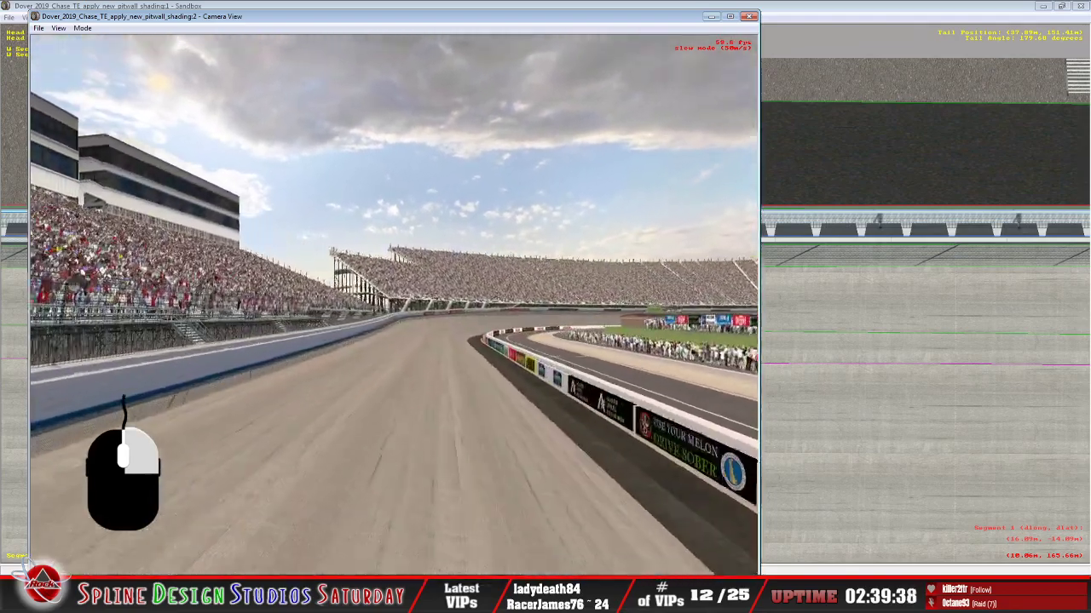
key(w)
key(w)
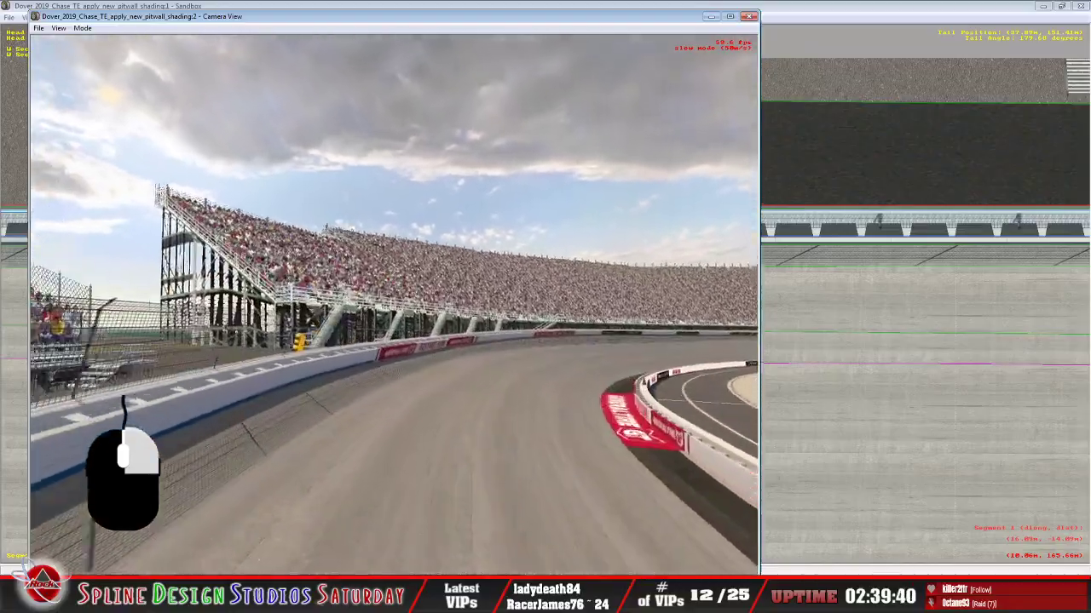
key(w)
key(s)
drag(394, 305, 256, 305)
right_drag(394, 305, 255, 305)
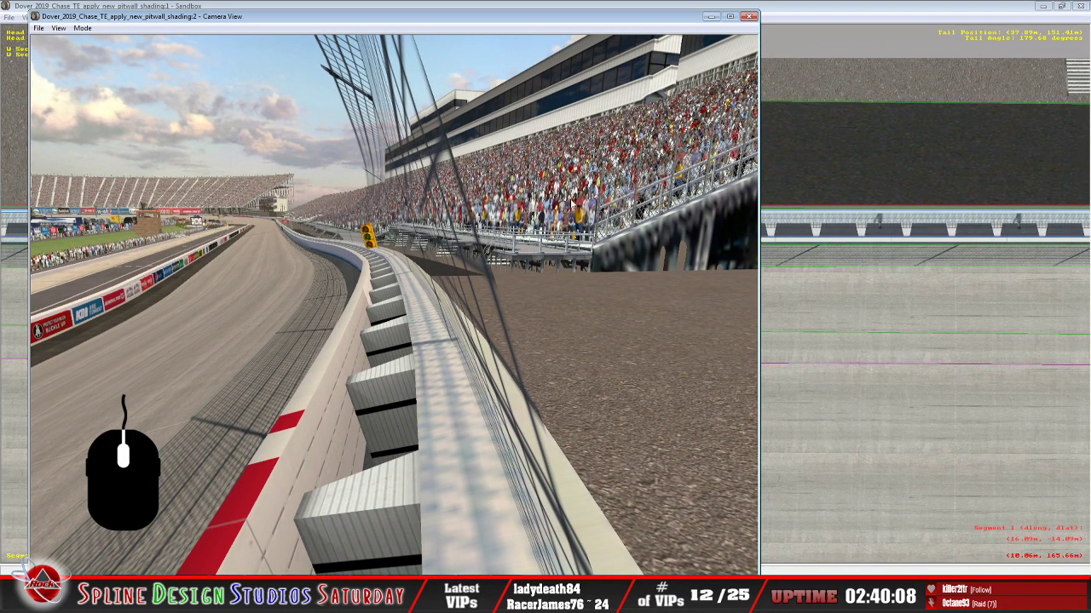
Follow the outside wall into the turn in the Sandbox overhead view and select the wall section just before the red stripe
click(852, 19)
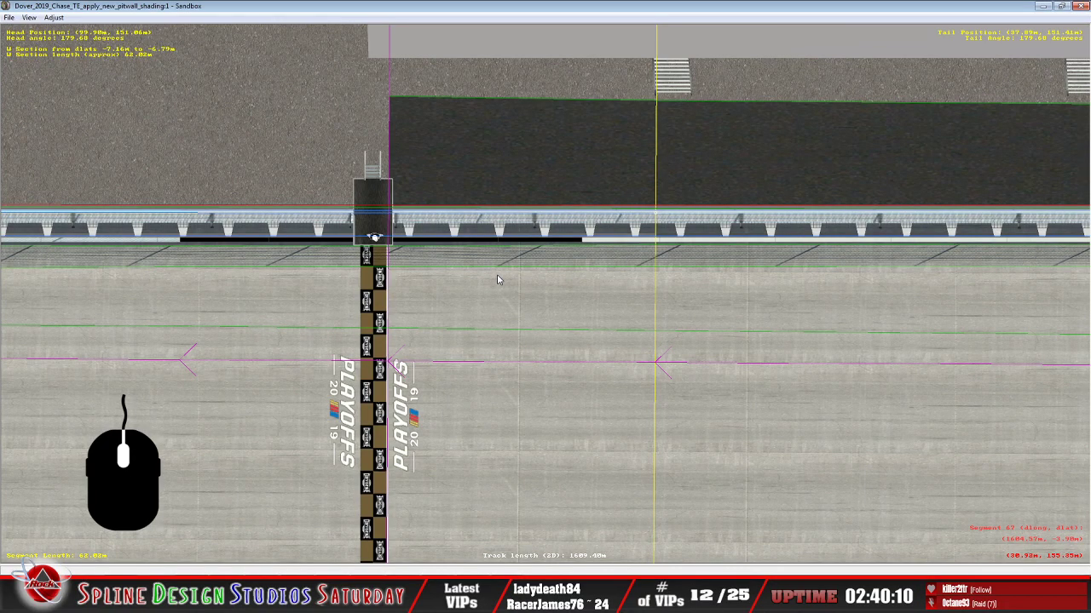
key(c)
key(c)
key(c)
key(c)
key(c)
key(c)
key(c)
key(c)
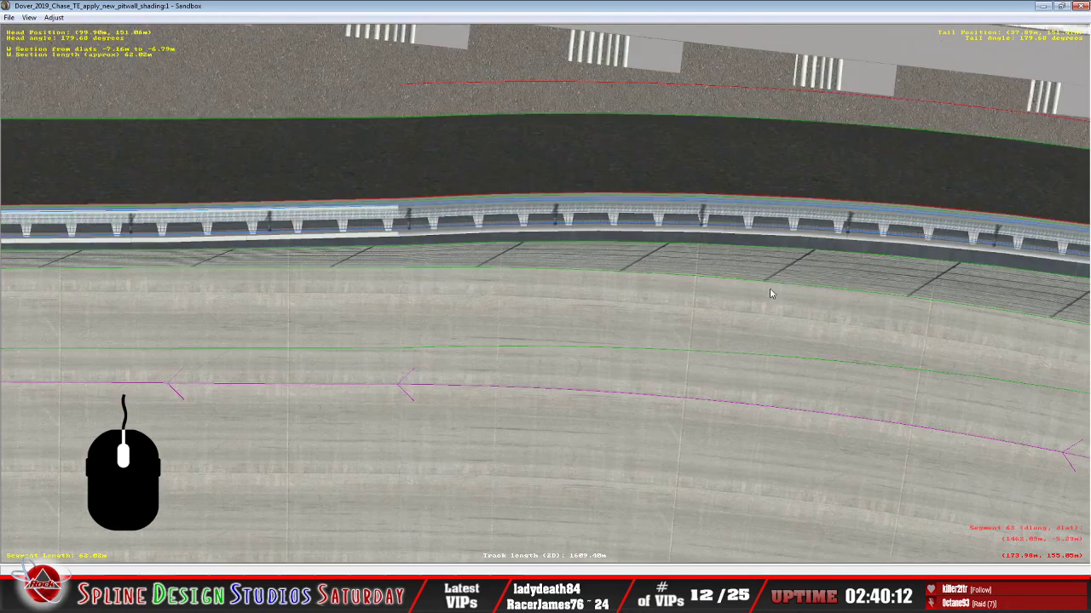
key(Right)
key(Right)
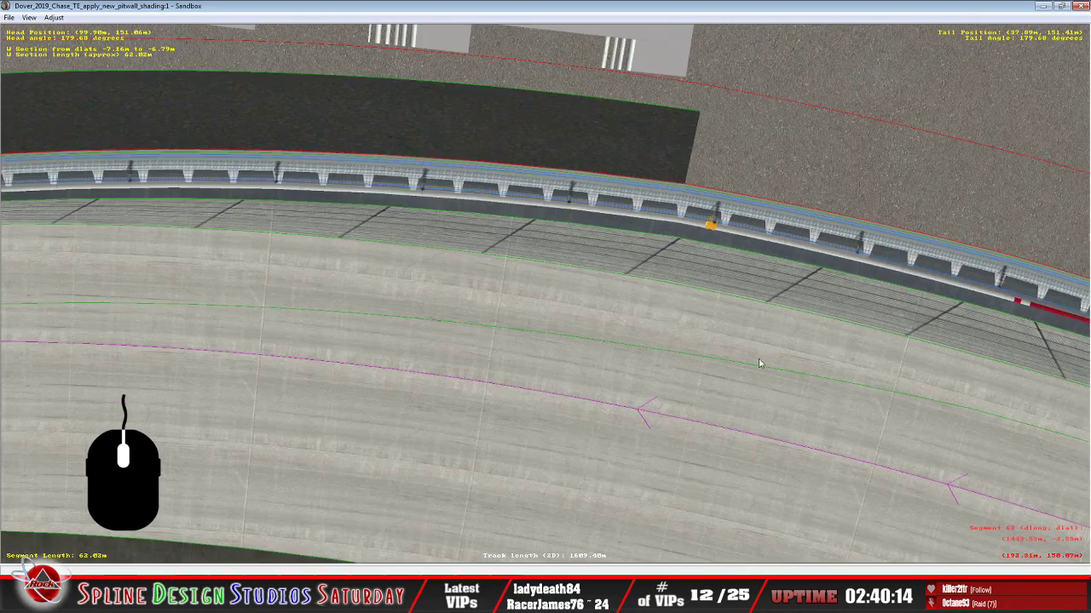
click(547, 140)
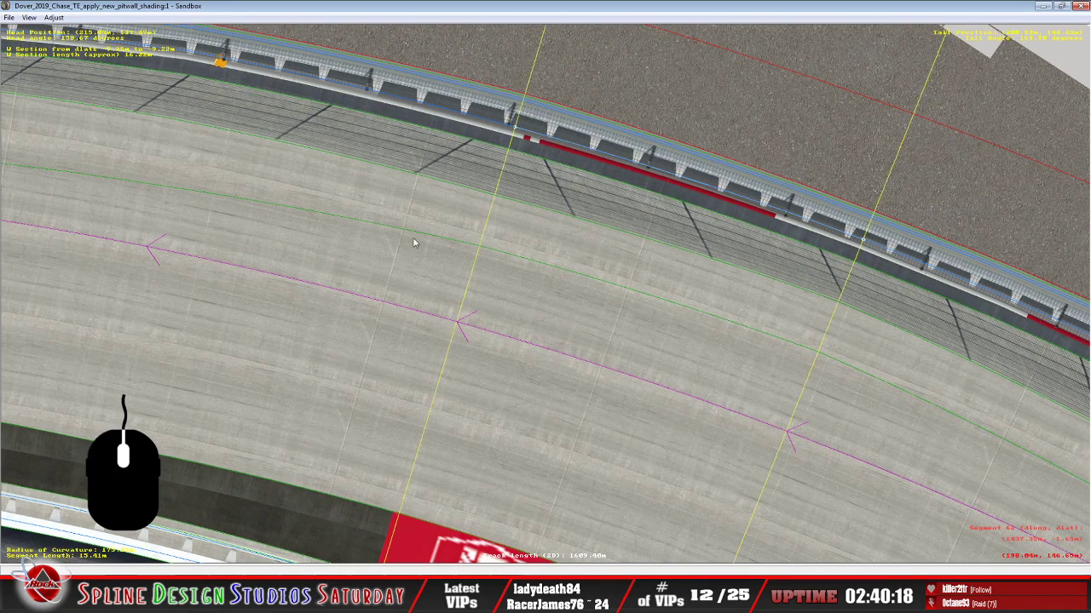
click(482, 121)
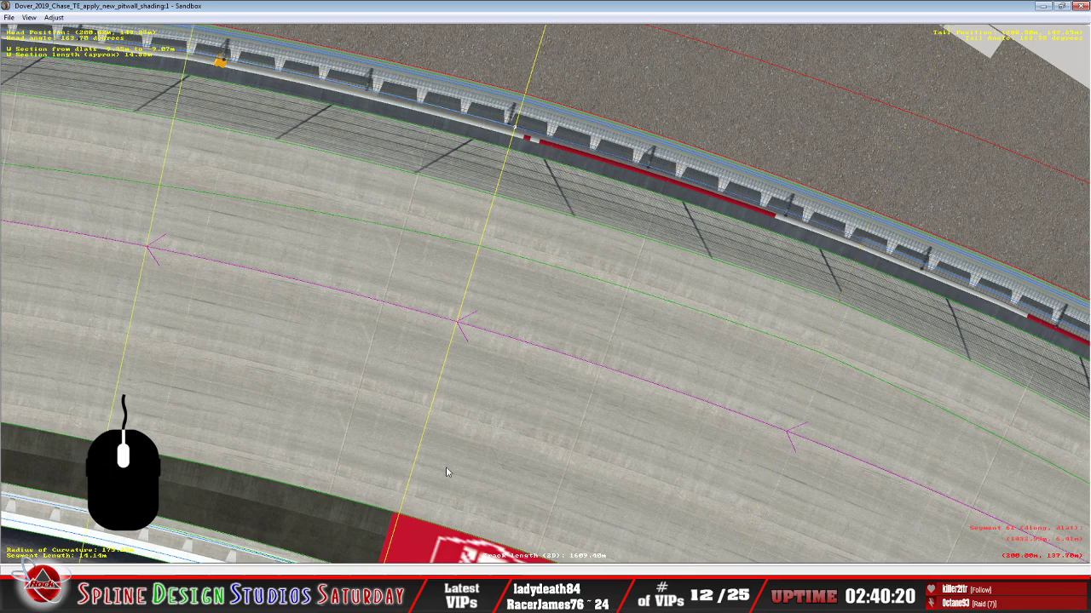
Examine the Light Map texture assigned to the right facet in the wall section's properties
key(alt+Tab)
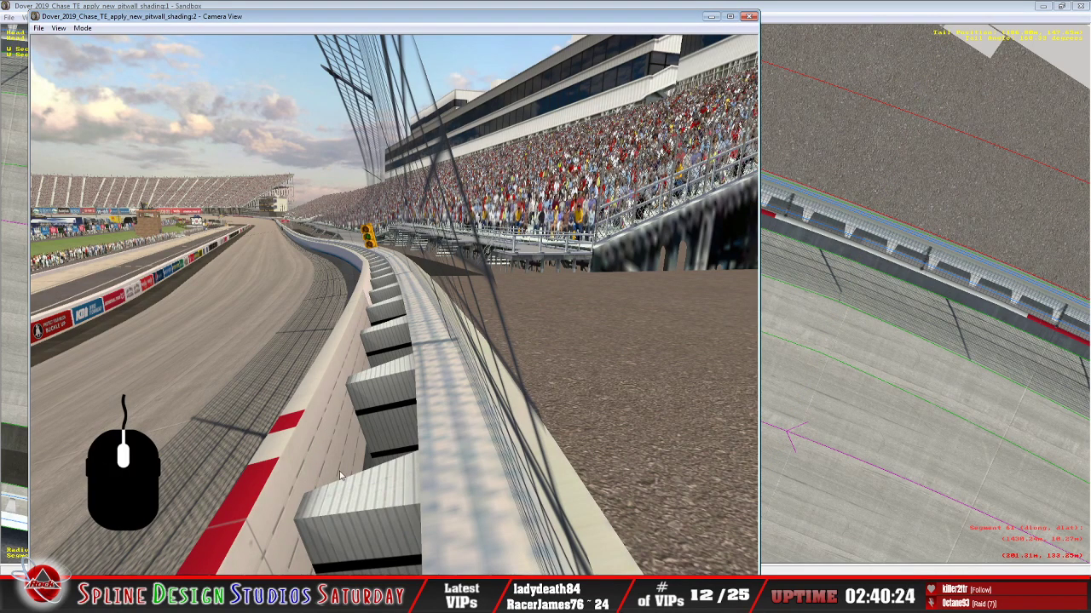
double_click(446, 526)
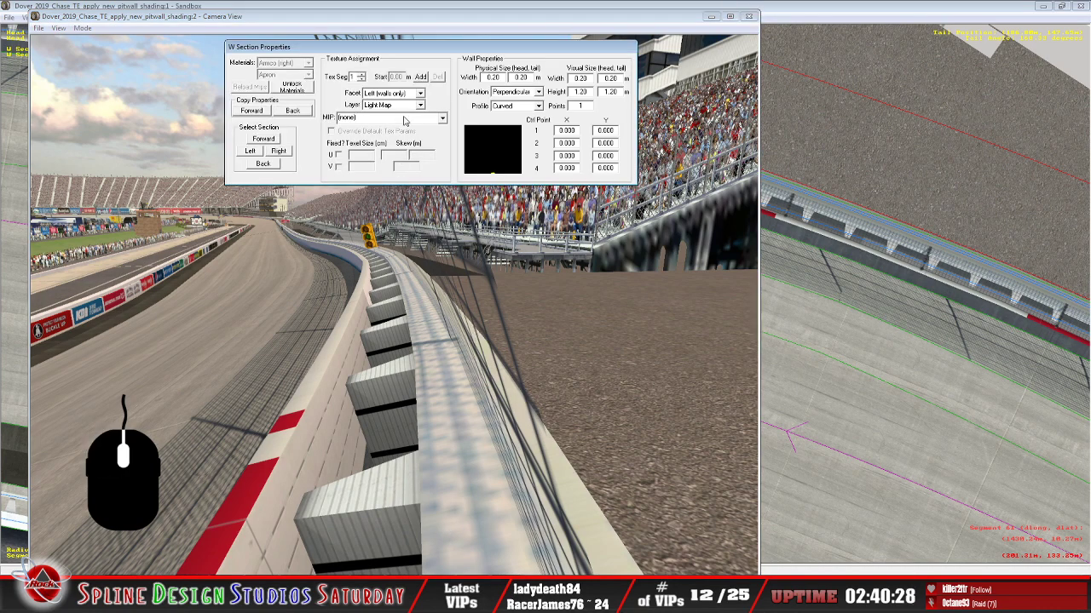
click(361, 75)
click(420, 92)
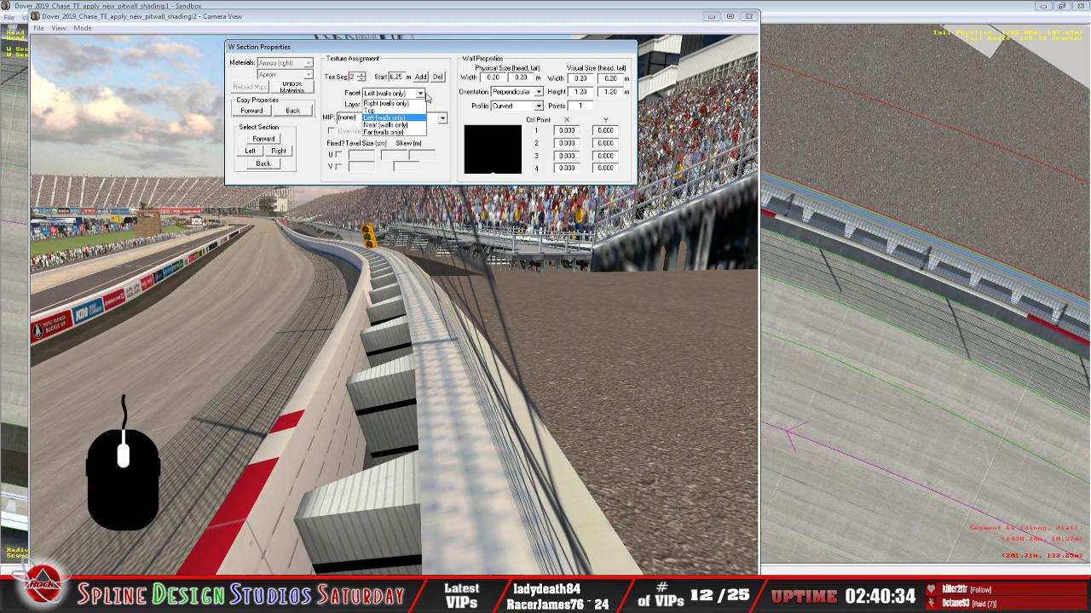
click(414, 104)
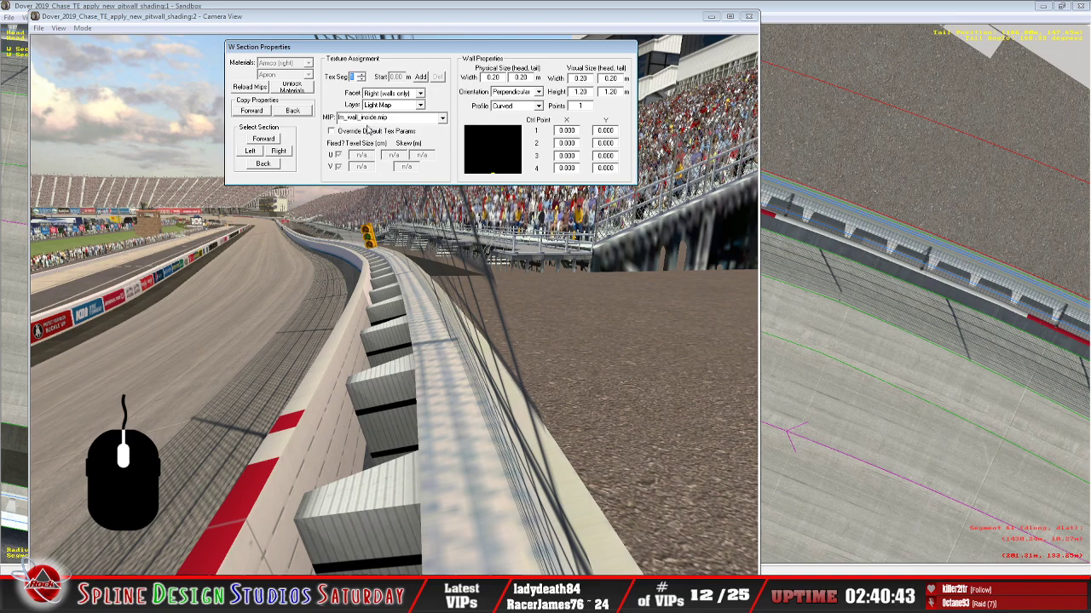
Switch to Paint Shop Pro and move the lm_wall_inside and white-topped styro_block images clear of the softwall_top images
key(alt+Tab)
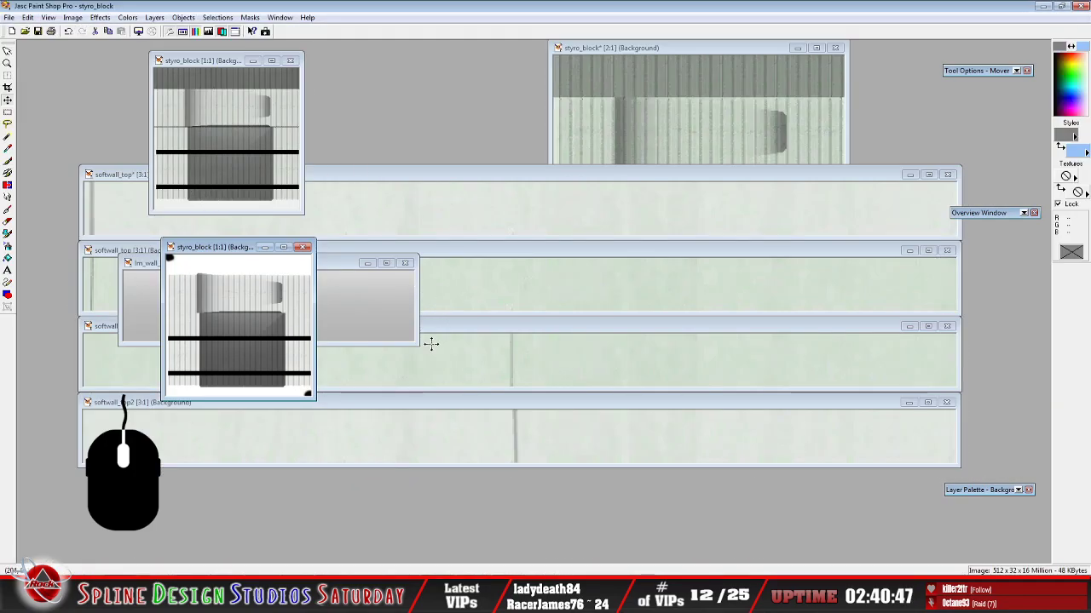
click(343, 265)
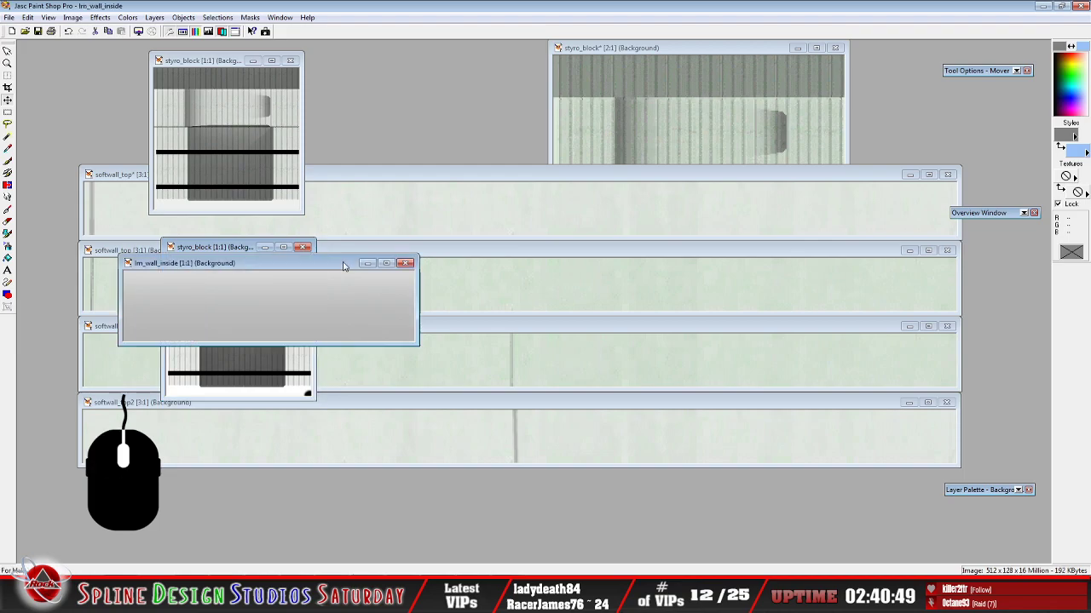
drag(343, 265, 532, 58)
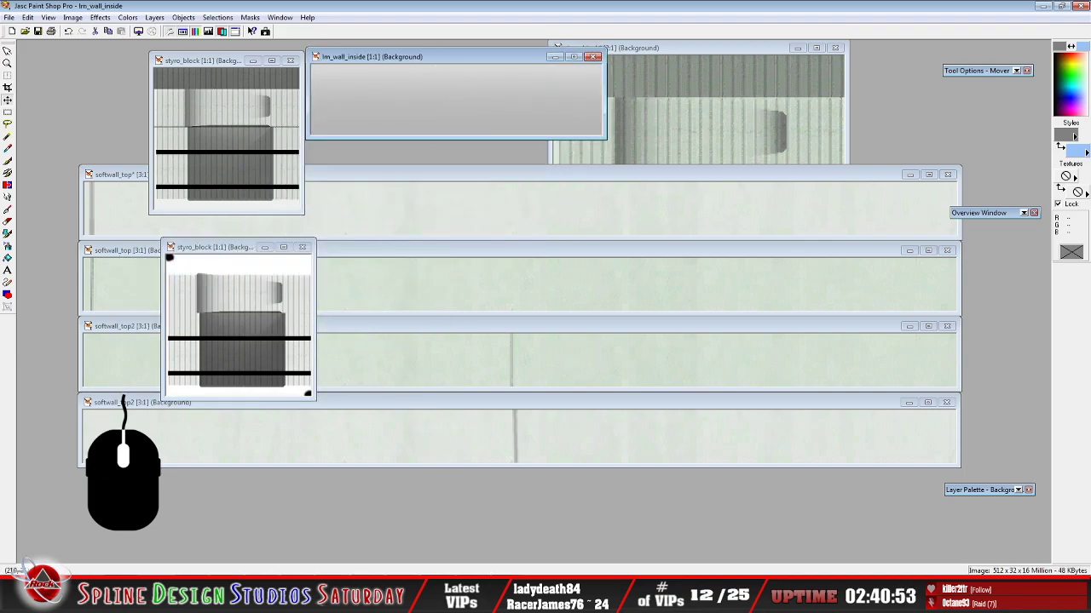
click(504, 596)
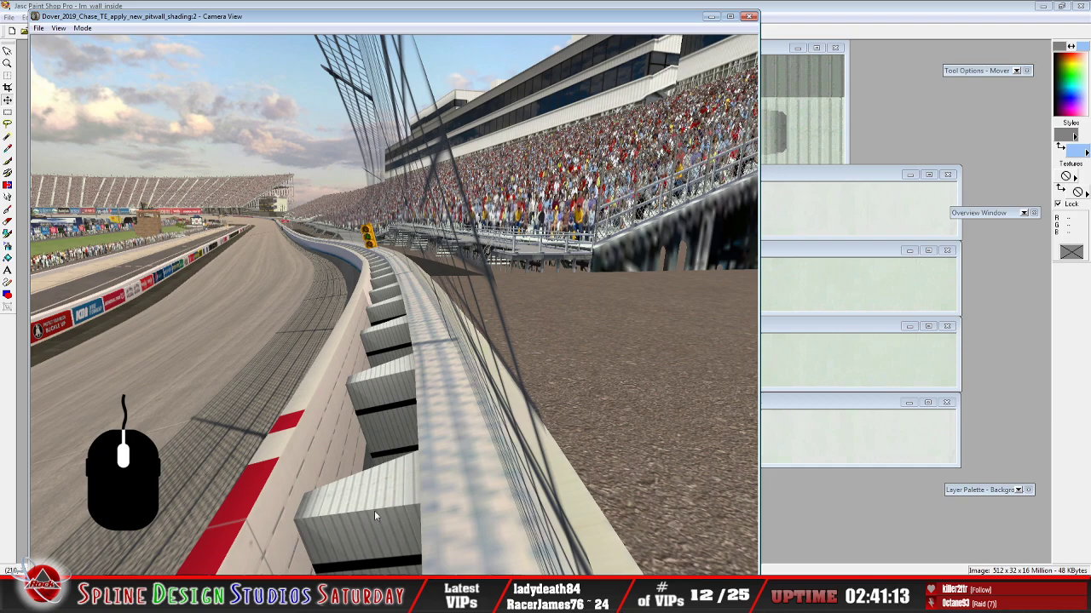
key(alt+Tab)
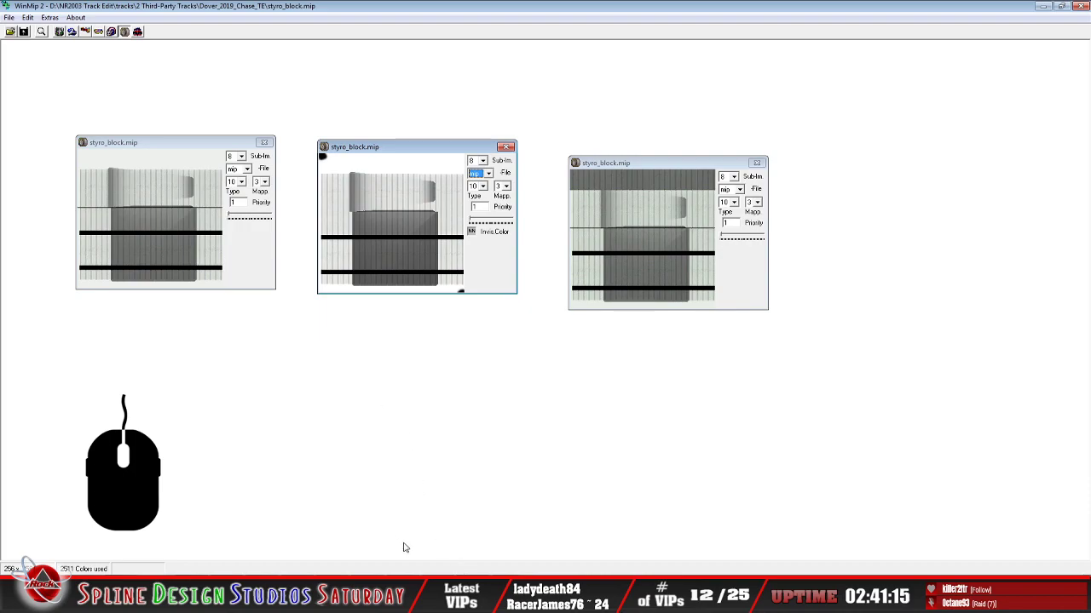
key(alt+Tab)
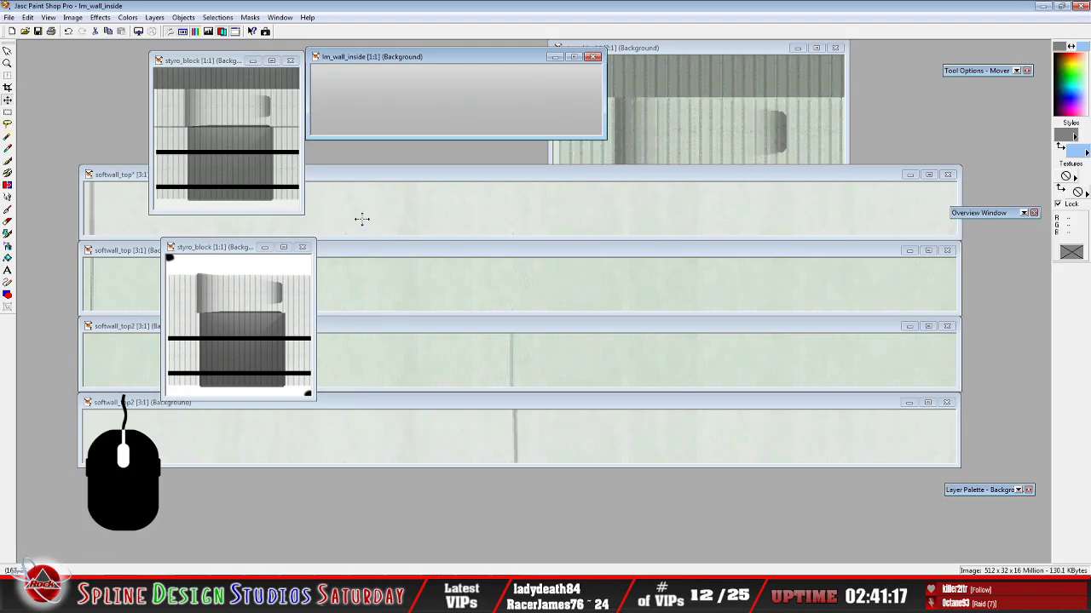
drag(231, 253, 869, 53)
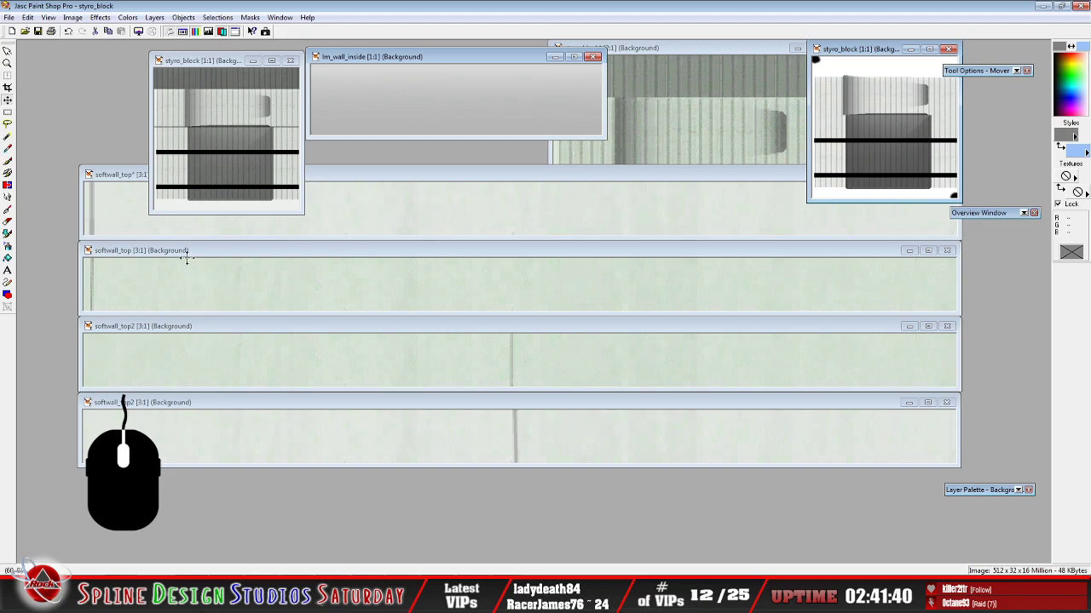
Bring both softwall_top images forward and undo the last change in the layered copy
click(125, 250)
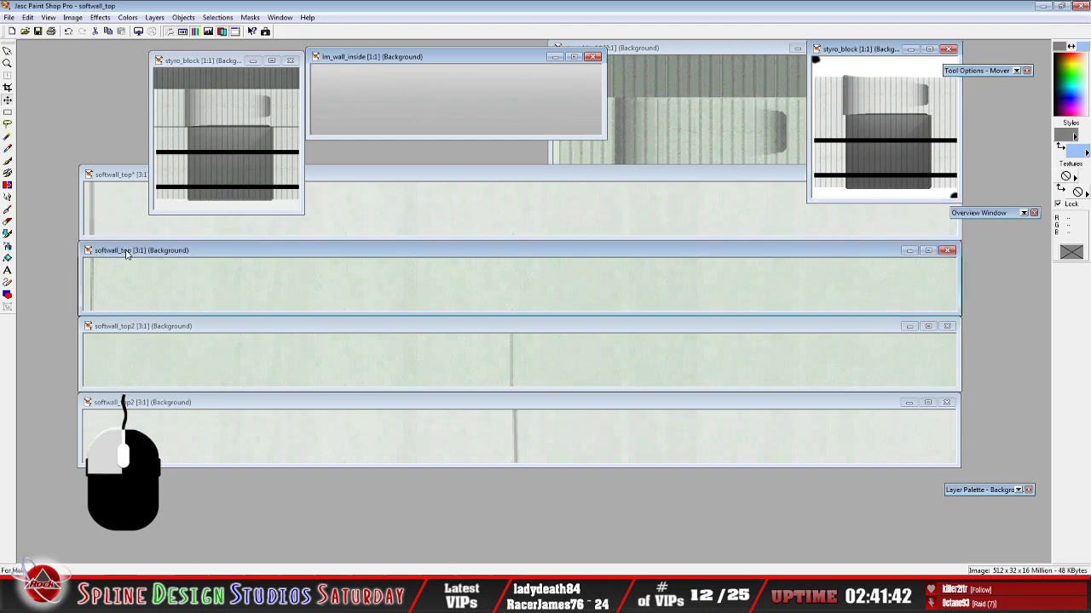
click(117, 176)
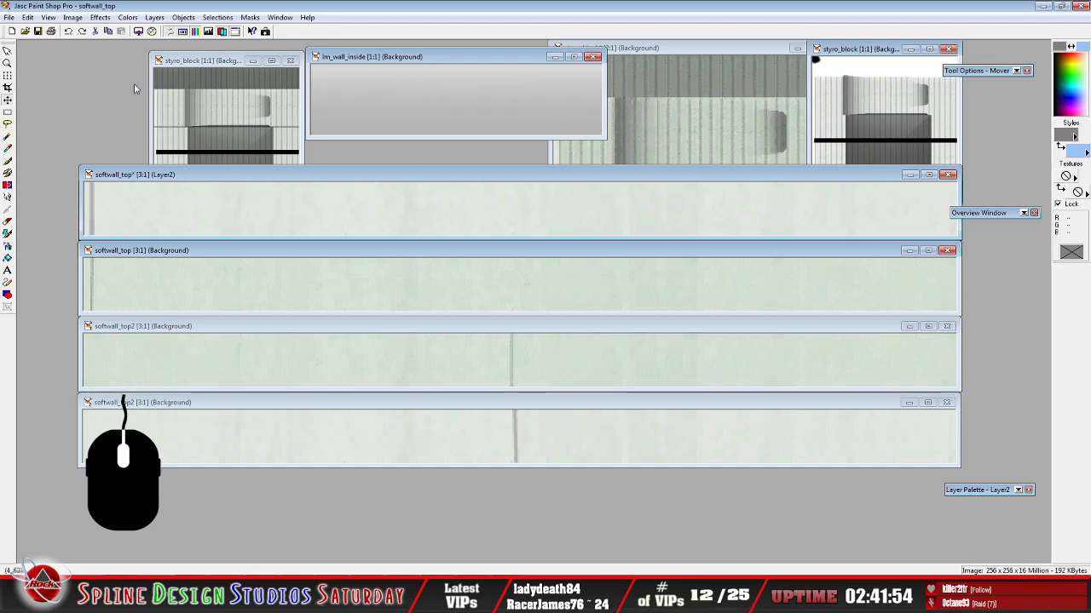
click(68, 31)
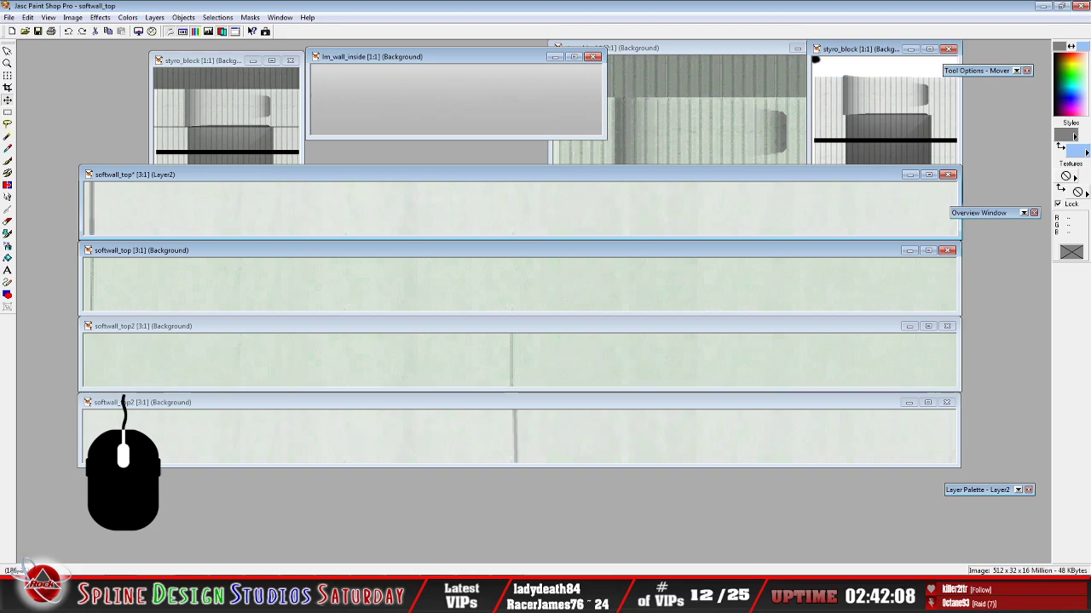
Switch to the track's Camera View and examine the outside wall's blocks and inner face in Slew Mode
click(535, 597)
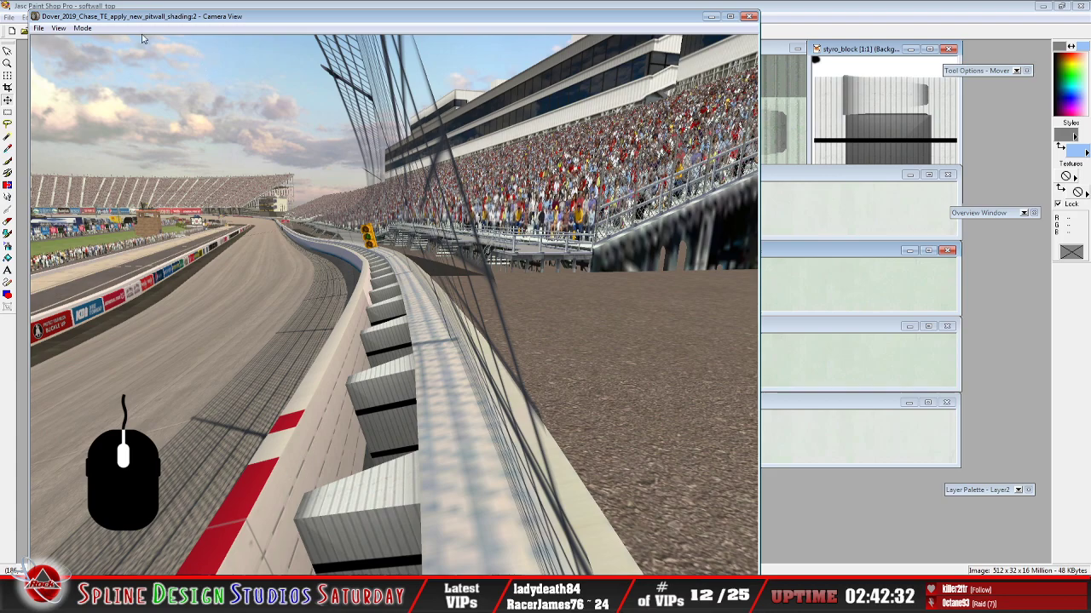
click(83, 28)
click(89, 53)
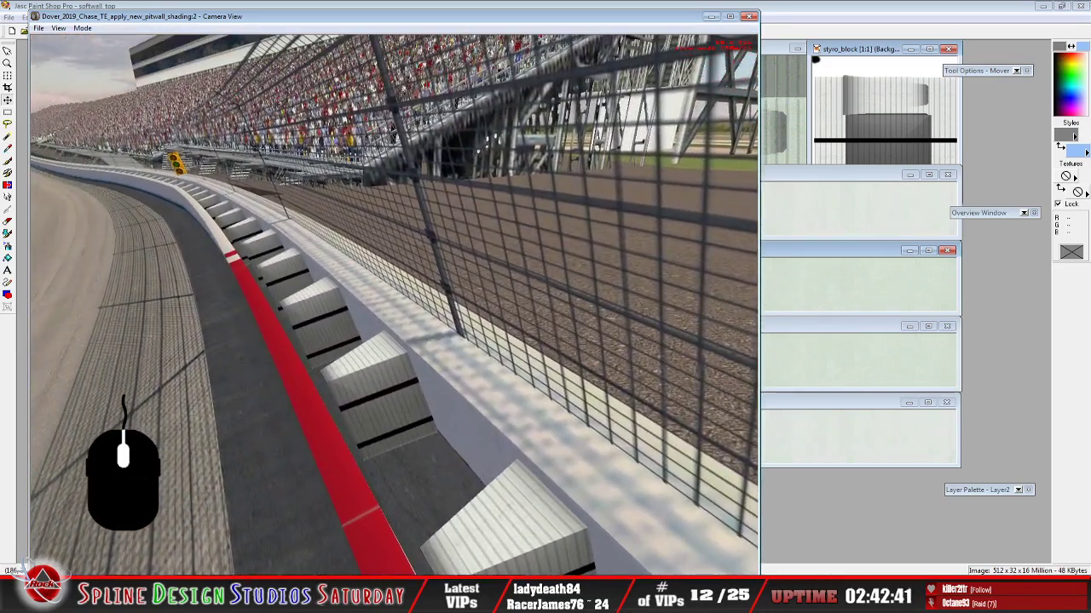
right_click(662, 303)
right_click(663, 302)
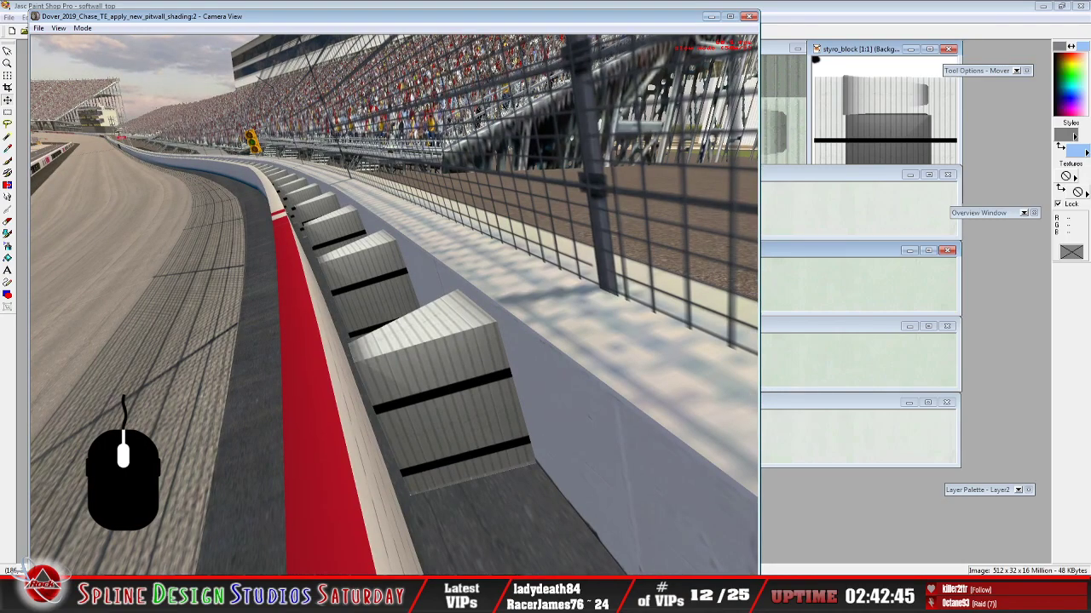
key(Down)
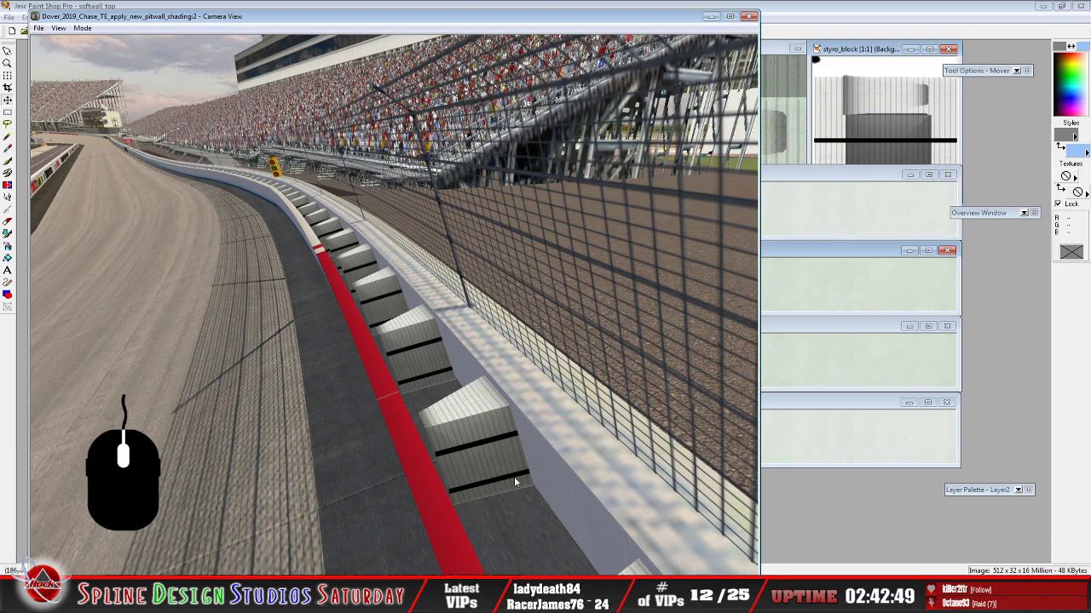
Fly along and above the outside wall in Slew Mode and examine the wall top and block shading toward the frontstretch
click(82, 28)
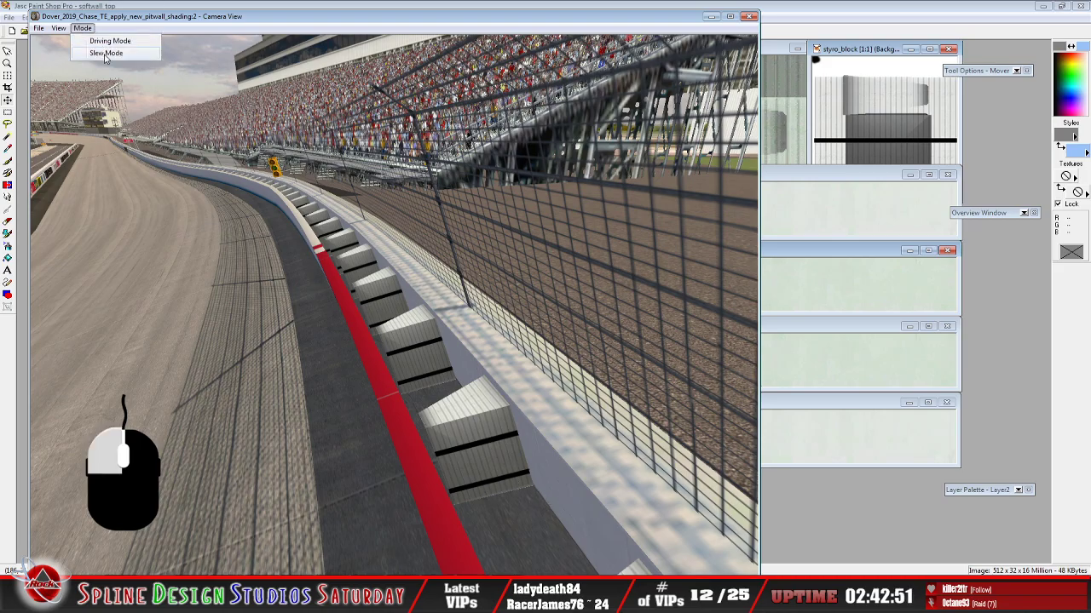
click(105, 54)
key(Up)
key(Up)
key(Up)
key(Up)
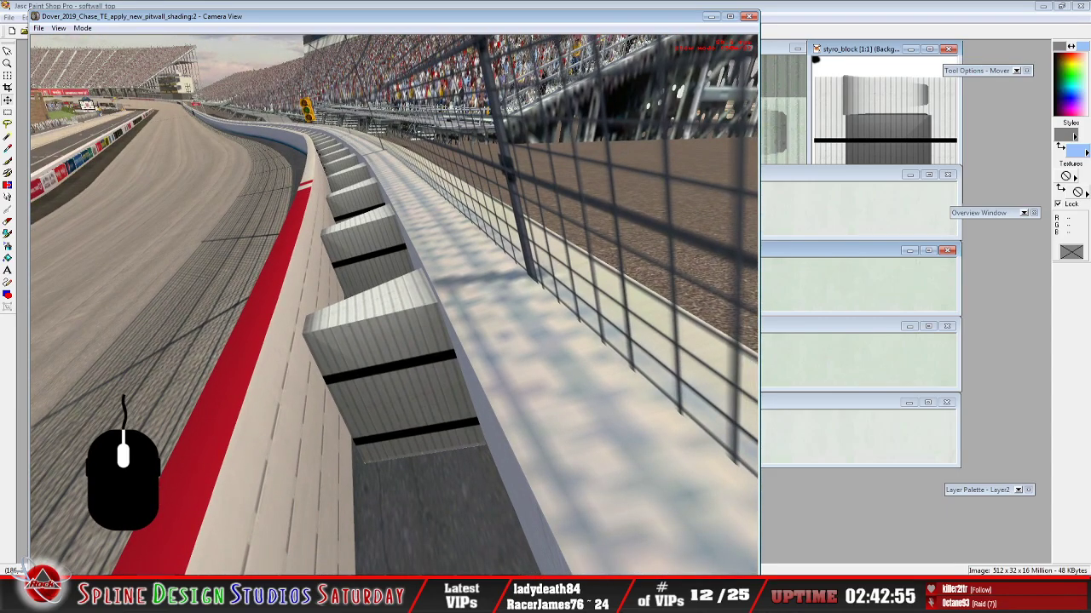
key(Up)
key(Up)
key(Up)
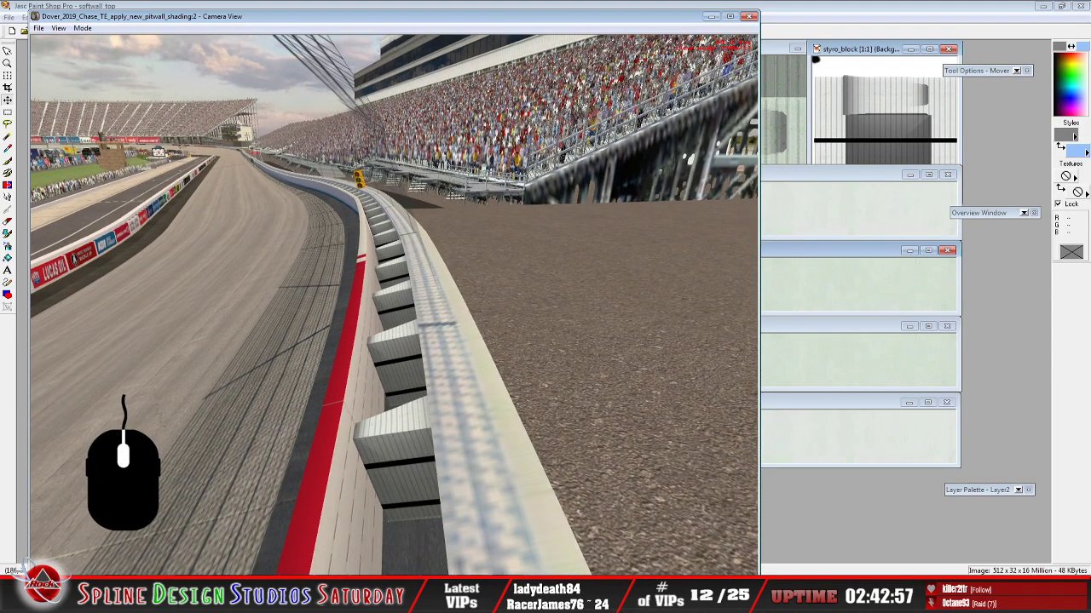
key(Up)
key(Up)
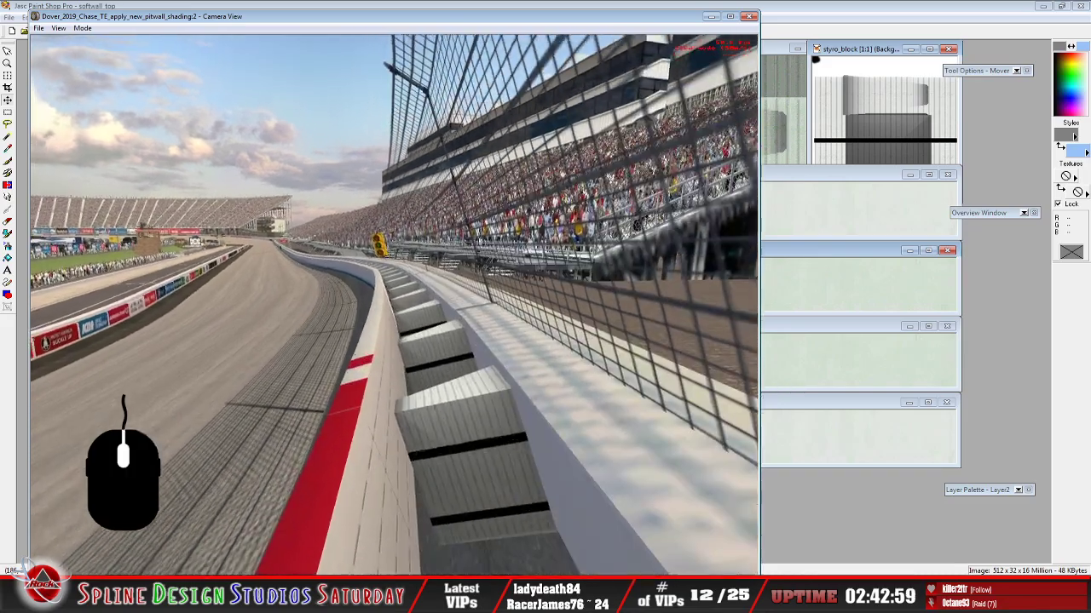
key(Down)
key(Down)
key(Right)
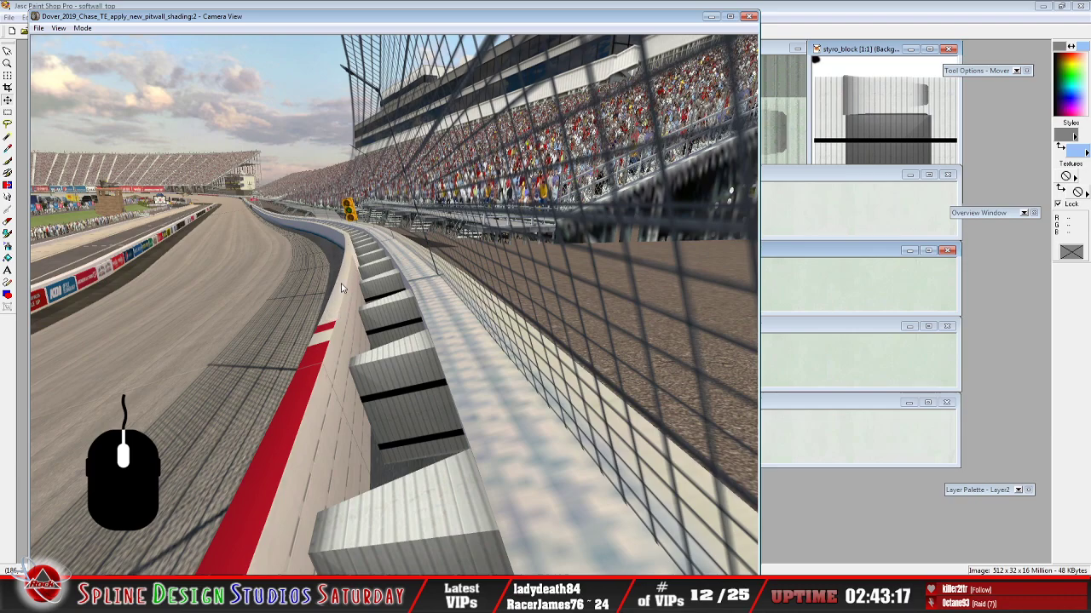
Compare the outside wall's track-side face, concrete face, blocks and top from the track side and from above the wall
click(85, 28)
click(106, 54)
mouse_move(393, 304)
right_down()
mouse_move(324, 304)
mouse_move(393, 304)
right_up()
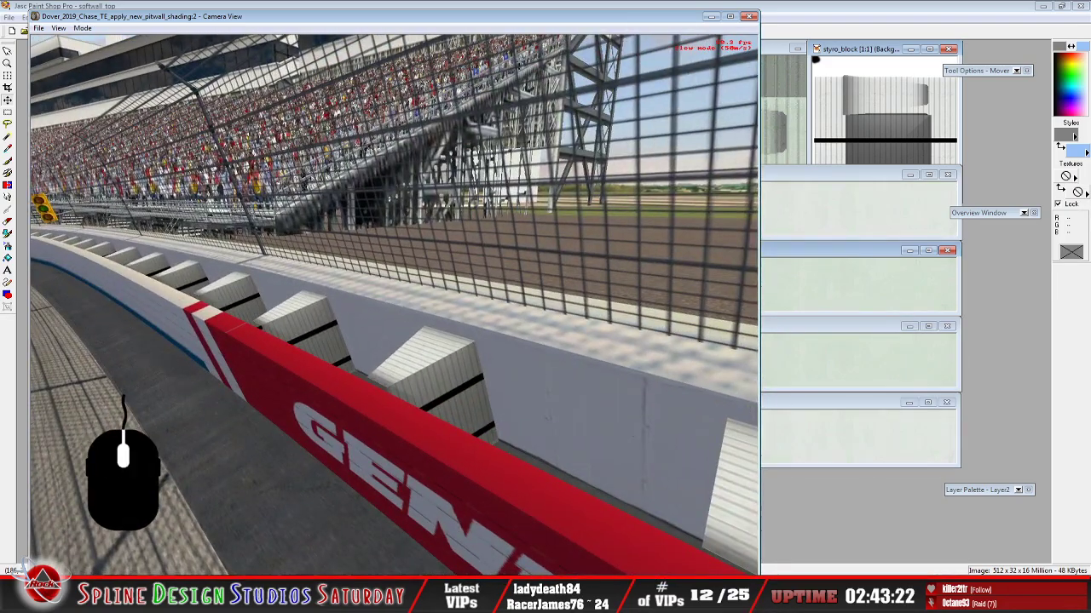
drag(393, 304, 394, 341)
mouse_move(394, 341)
right_down()
mouse_move(394, 324)
mouse_move(393, 358)
right_up()
key(Up)
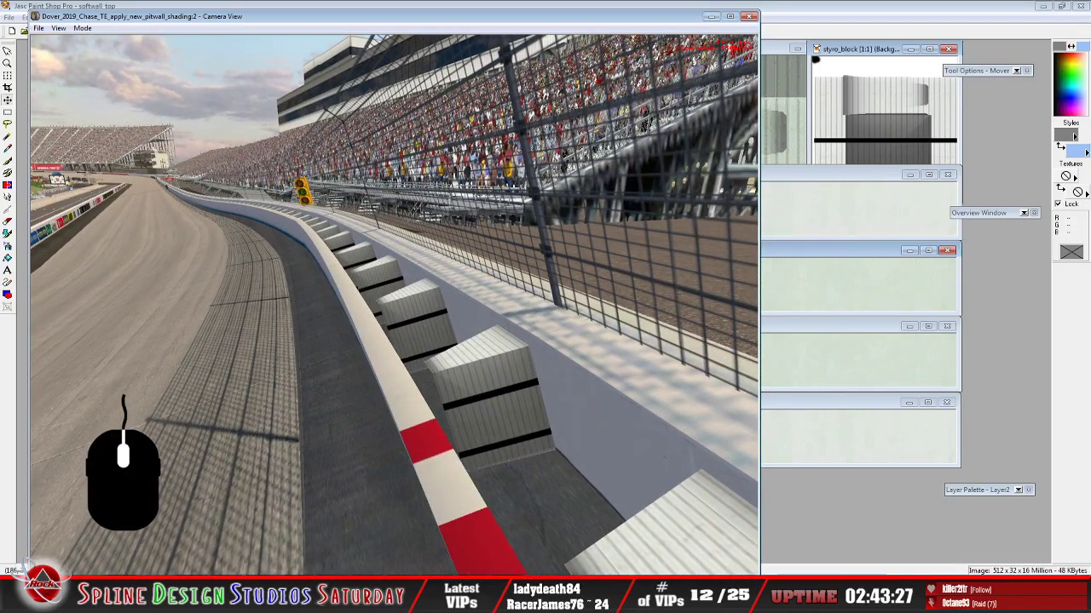
drag(393, 304, 477, 304)
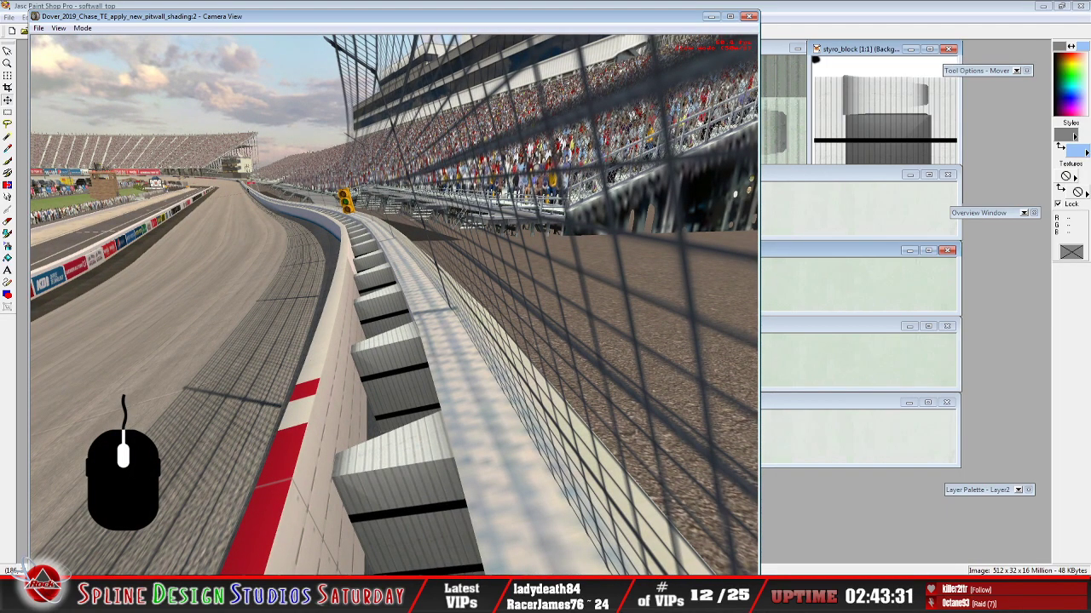
key(Down)
key(Up)
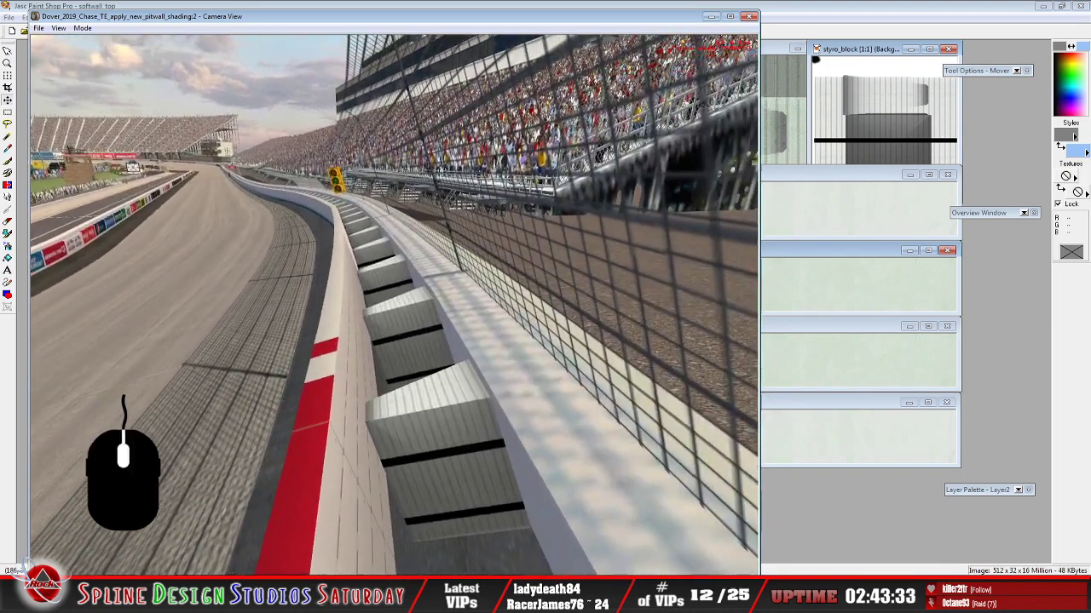
key(Down)
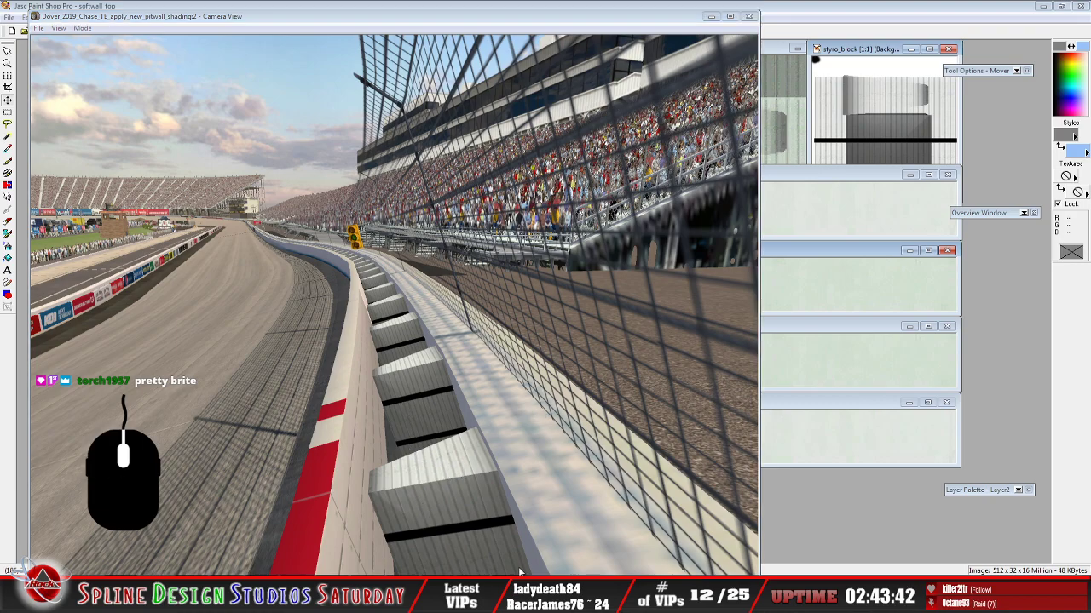
Switch to Paint Shop Pro, undo the flattening of the lightened softwall_top2 copy, and nudge its Layer2 seam slightly left
key(alt+Tab)
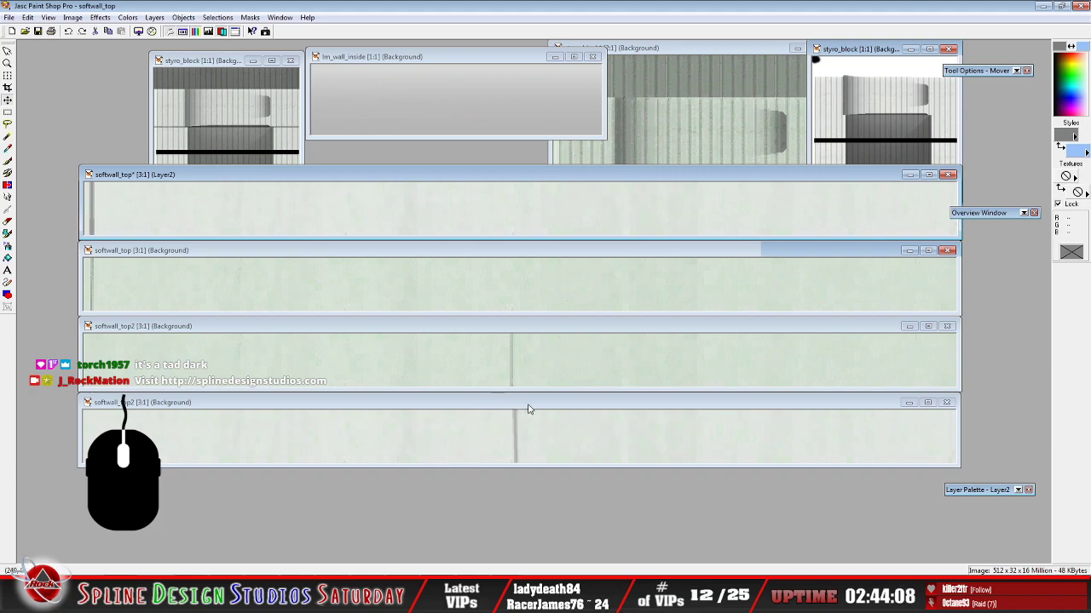
click(278, 404)
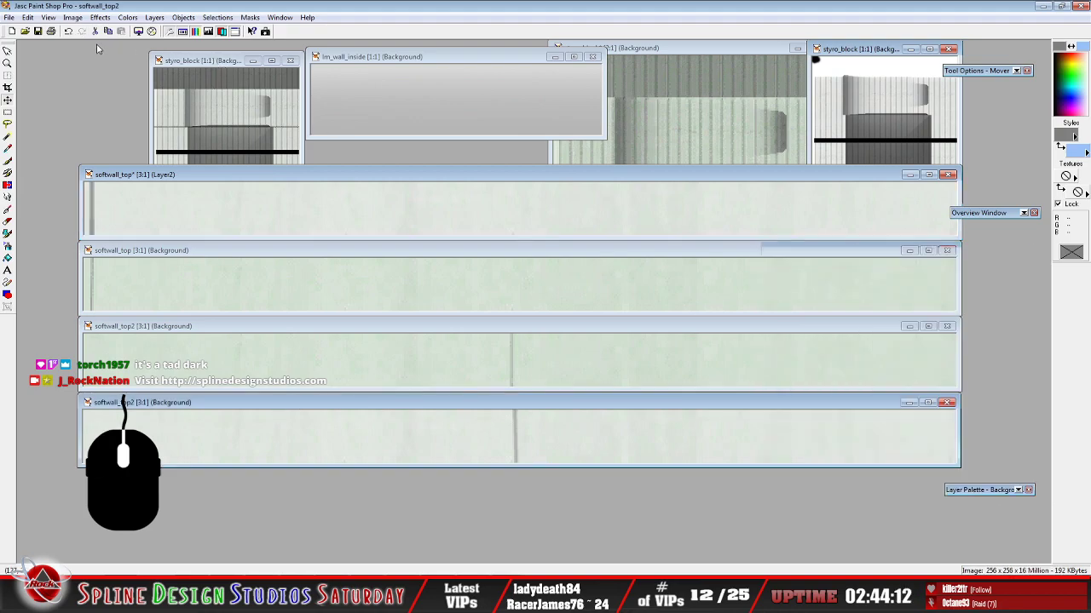
click(69, 33)
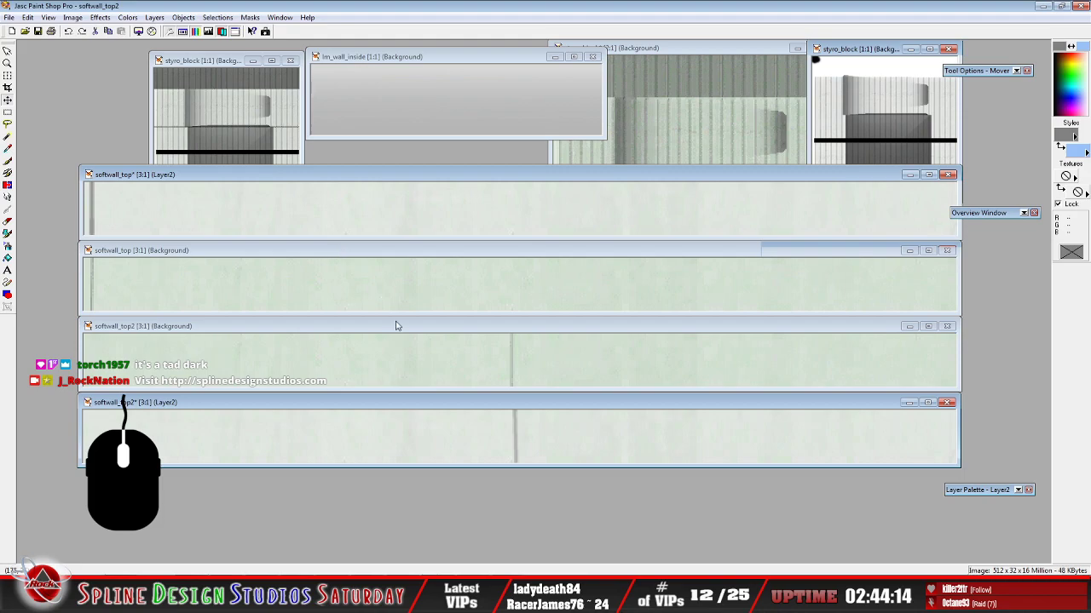
drag(514, 440, 513, 438)
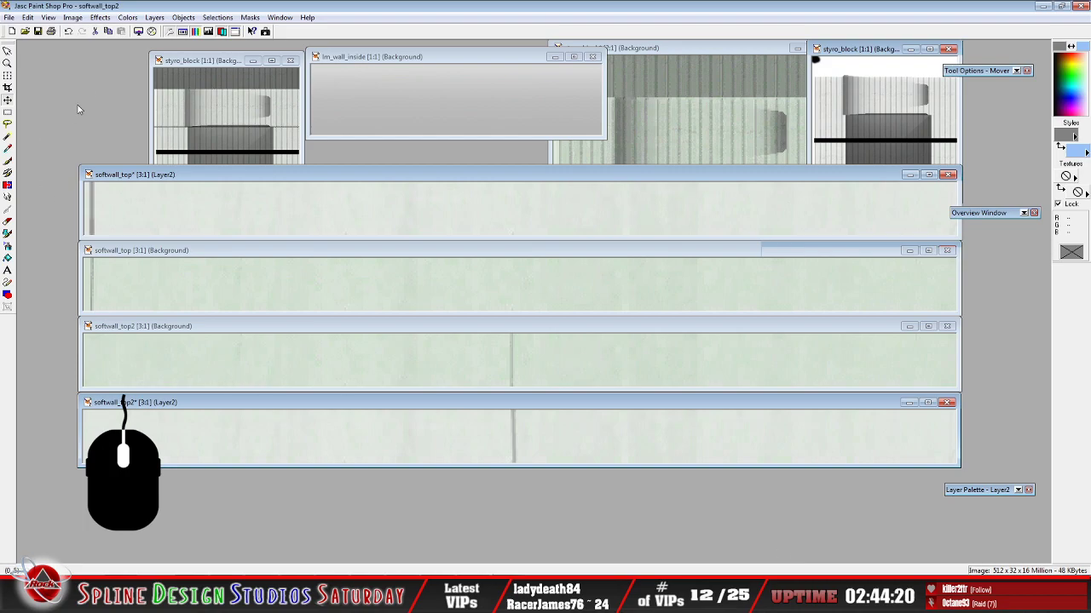
Flatten the softwall_top2 layers and save the image over softwall_top2 as a Windows bitmap in the trackmat folder
click(154, 17)
mouse_move(243, 139)
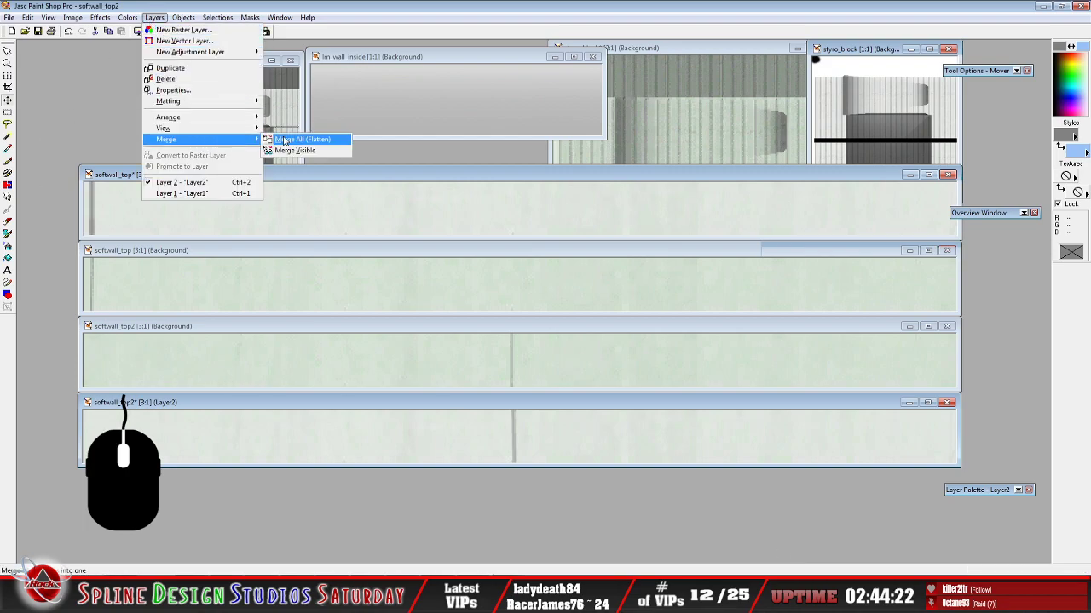
click(294, 140)
click(9, 18)
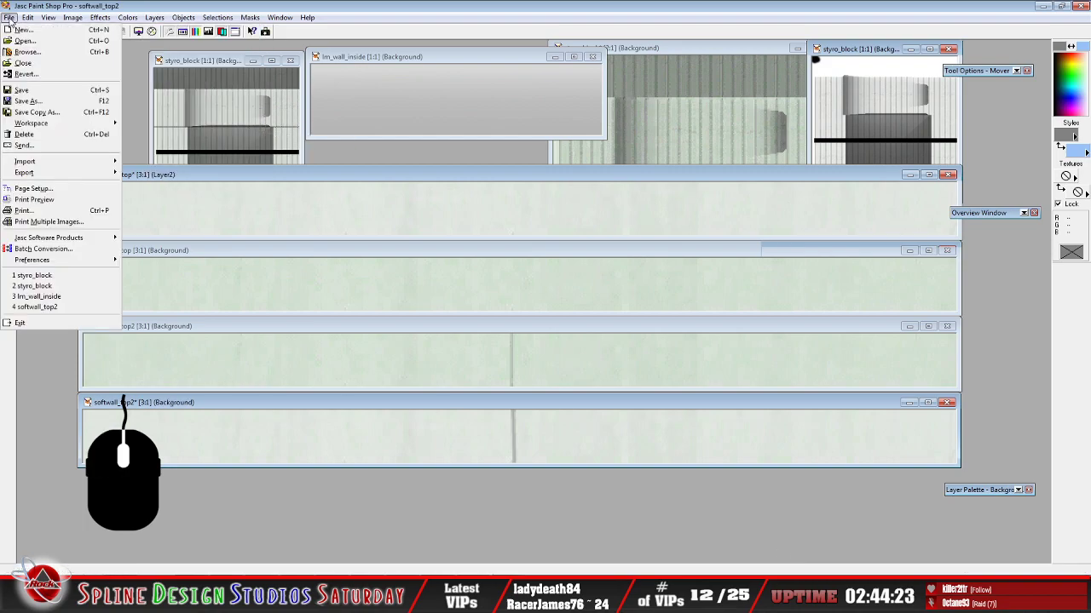
click(44, 104)
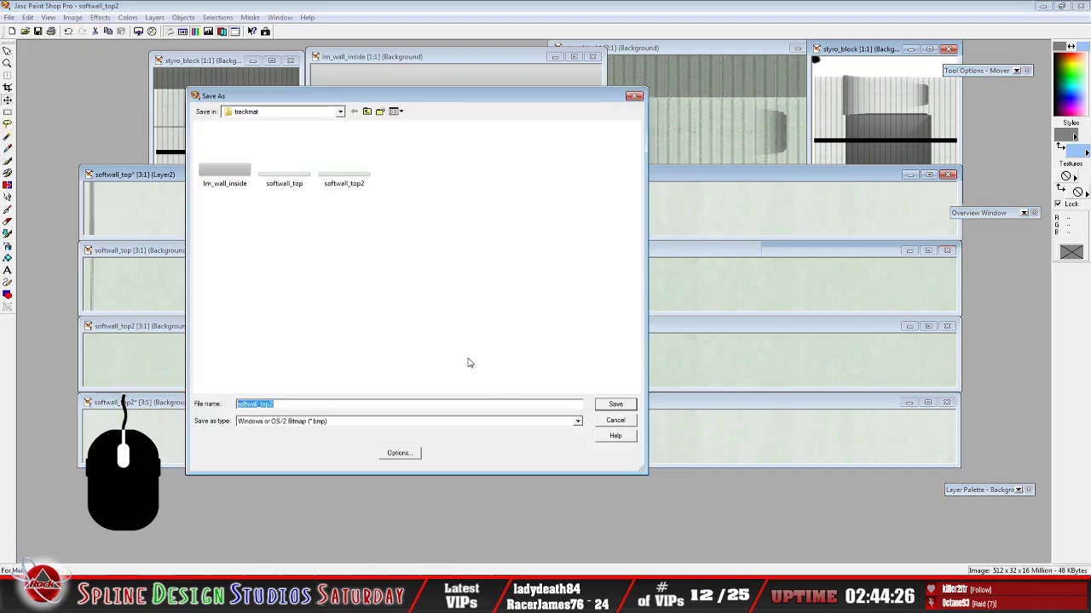
click(483, 405)
click(617, 406)
click(582, 299)
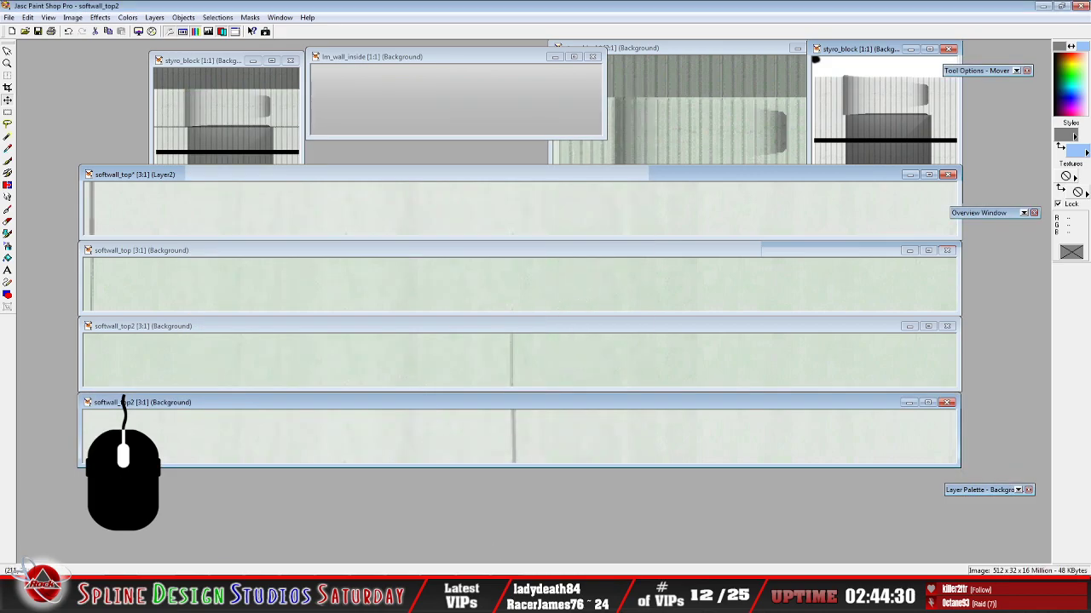
Switch to WinMip 2 and load the softwall_top2 bitmap from the track's trackmat folder
click(493, 596)
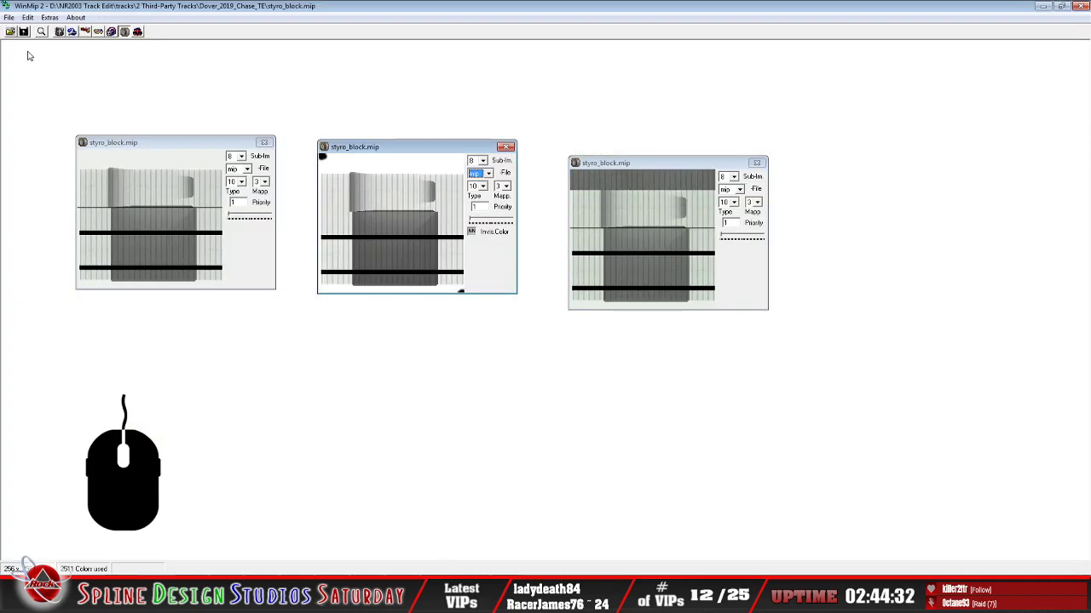
click(10, 31)
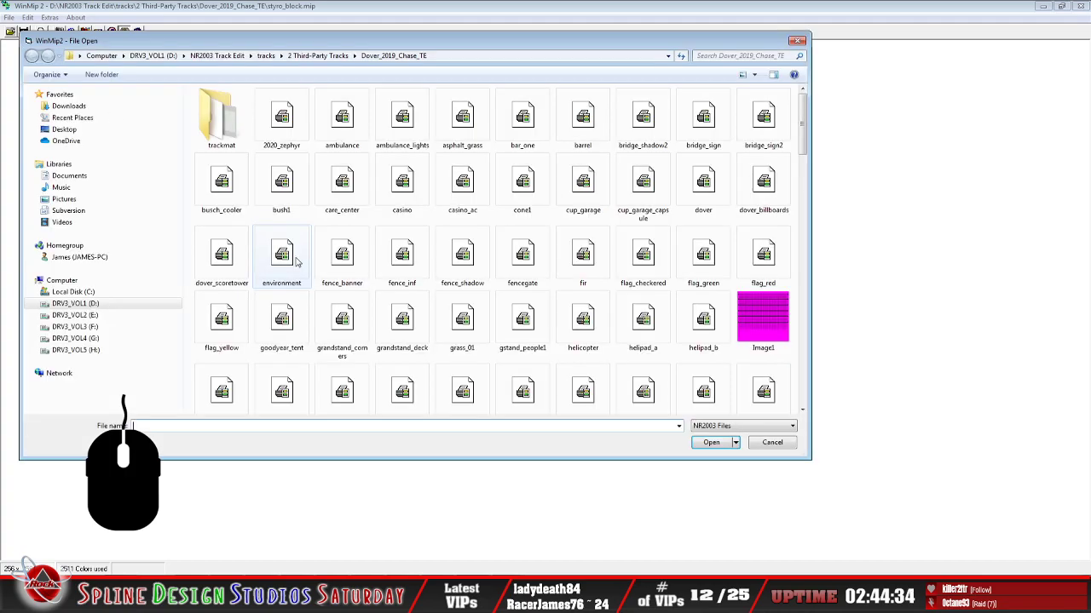
double_click(218, 119)
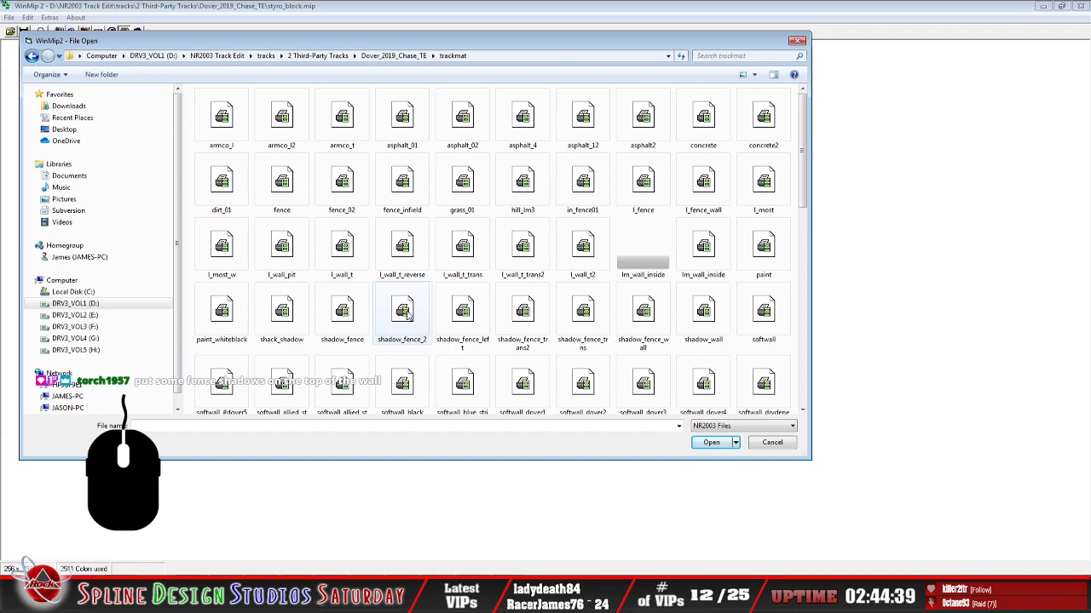
click(460, 250)
scroll(464, 298, down, 5)
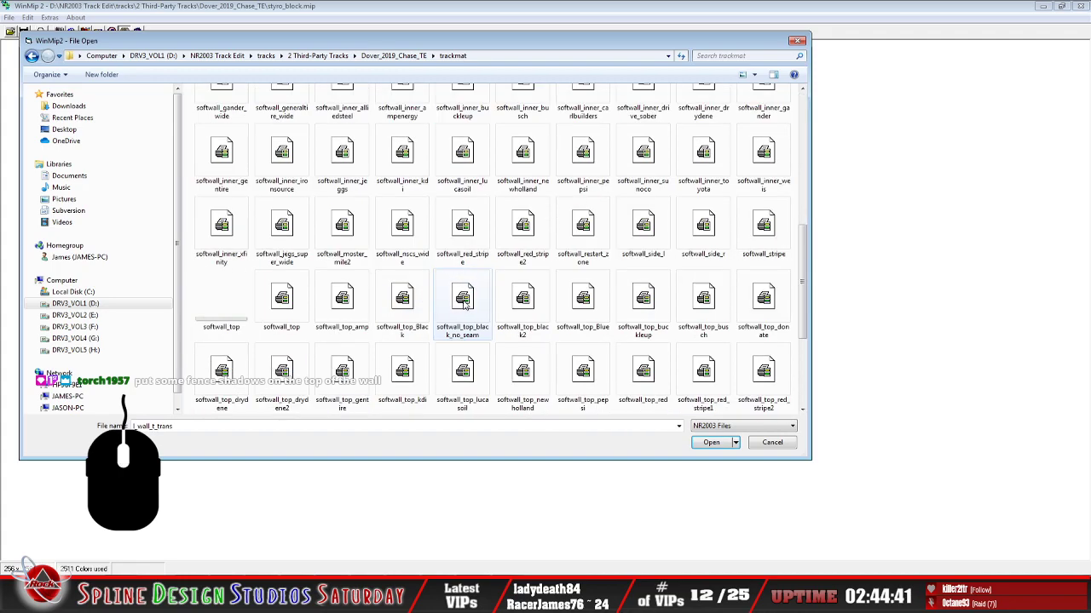
scroll(464, 304, down, 3)
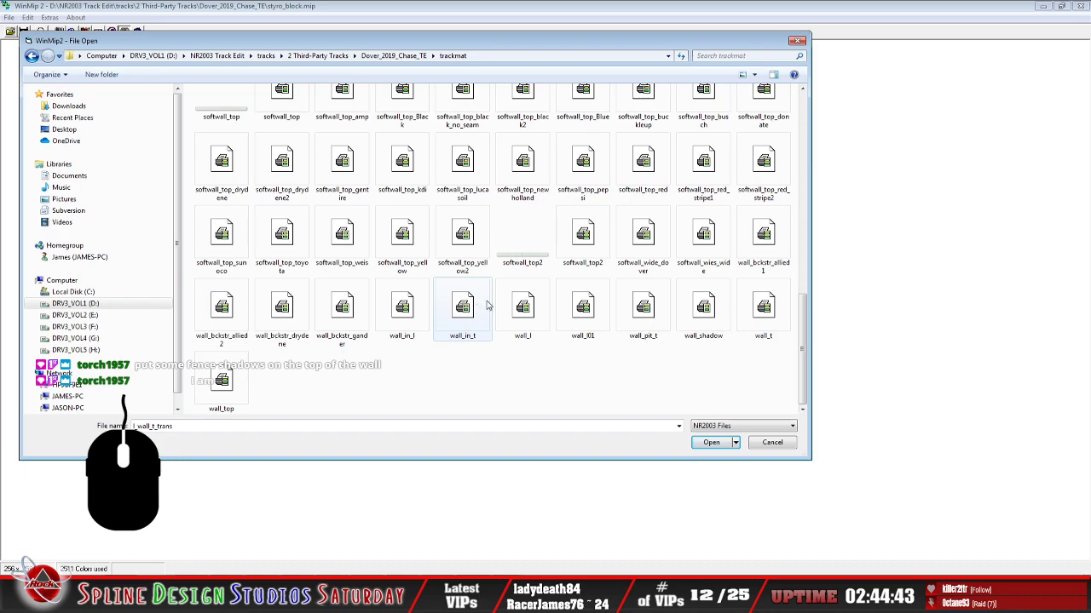
click(521, 237)
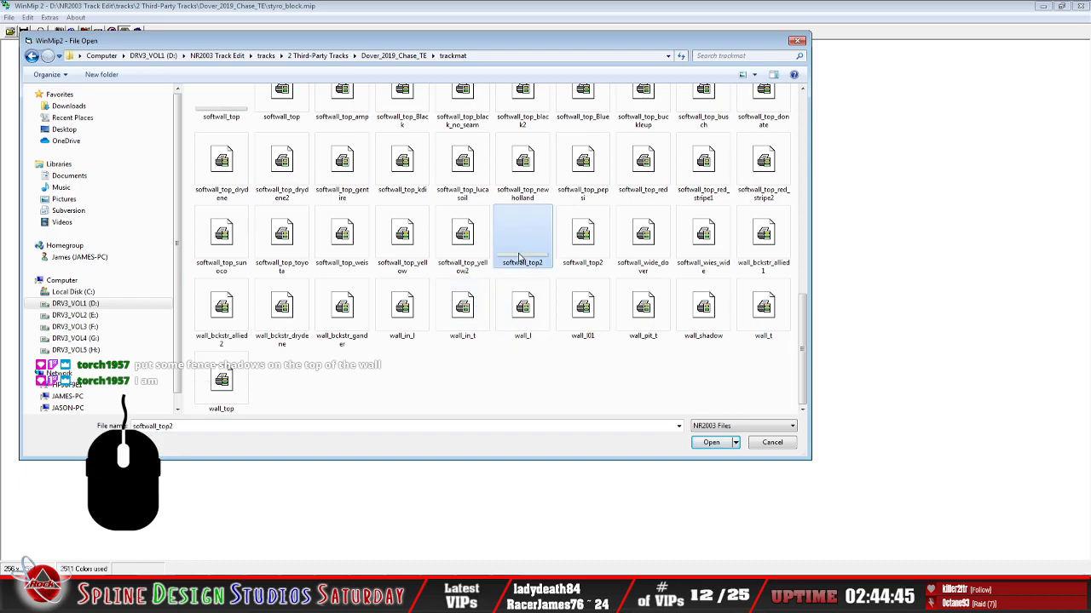
click(710, 442)
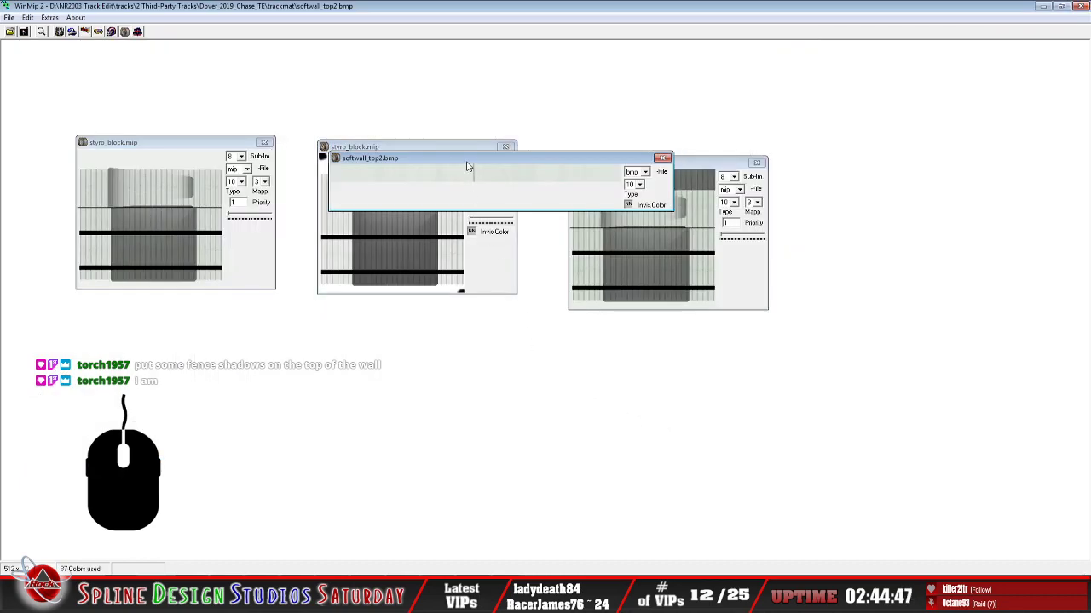
Place the softwall_top2 image below the styro_block images and set its file format to mip with mapping 2
drag(467, 168, 356, 339)
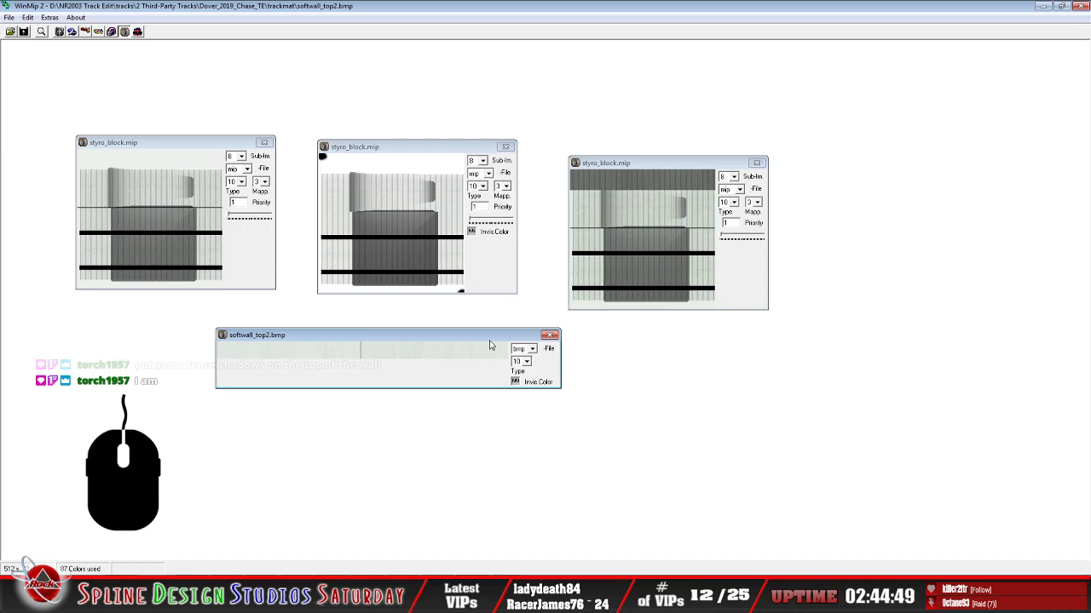
click(530, 349)
click(530, 376)
click(549, 374)
click(549, 399)
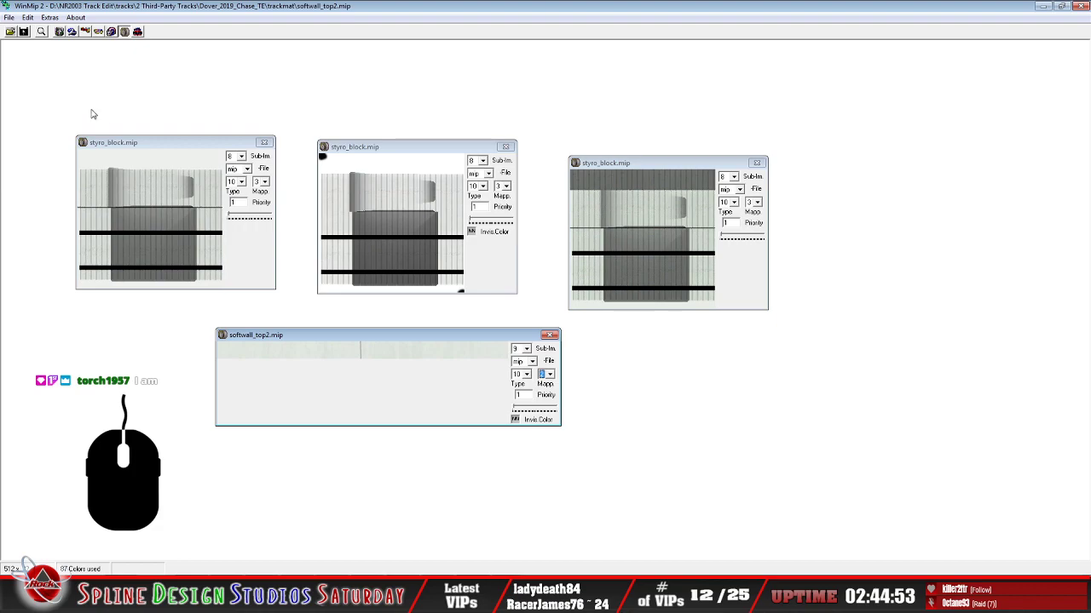
Save the image as softwall_top2.mip in the trackmat folder, replacing the existing file
click(9, 17)
click(32, 54)
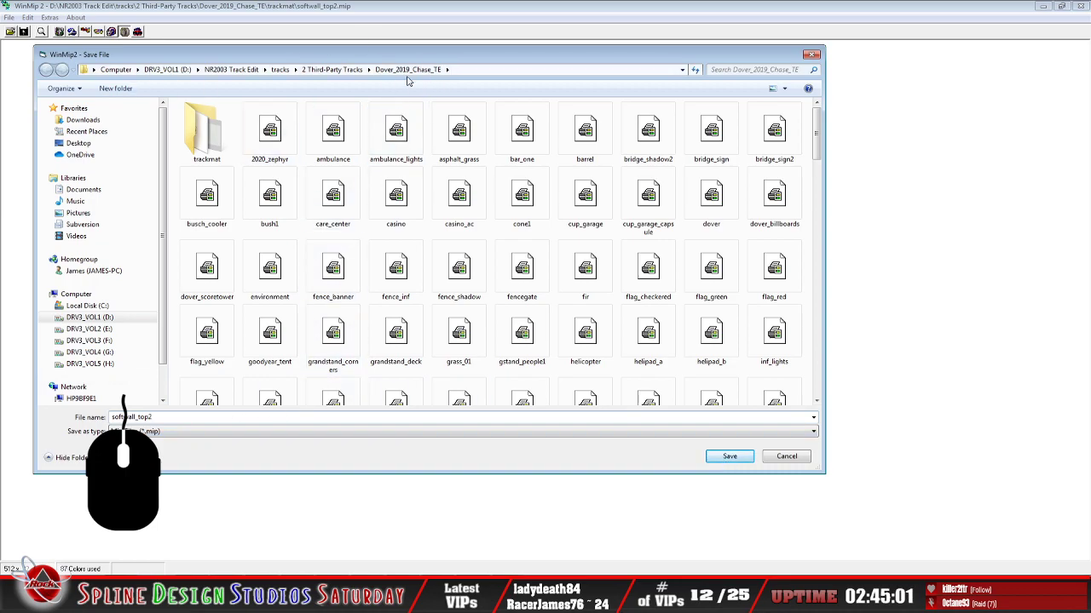
double_click(206, 135)
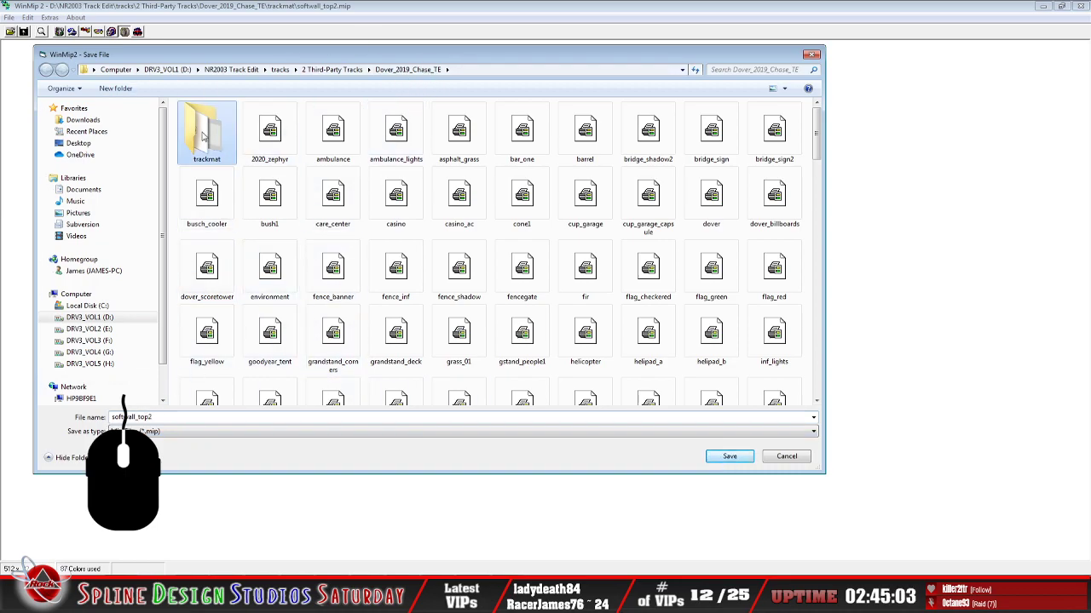
click(228, 431)
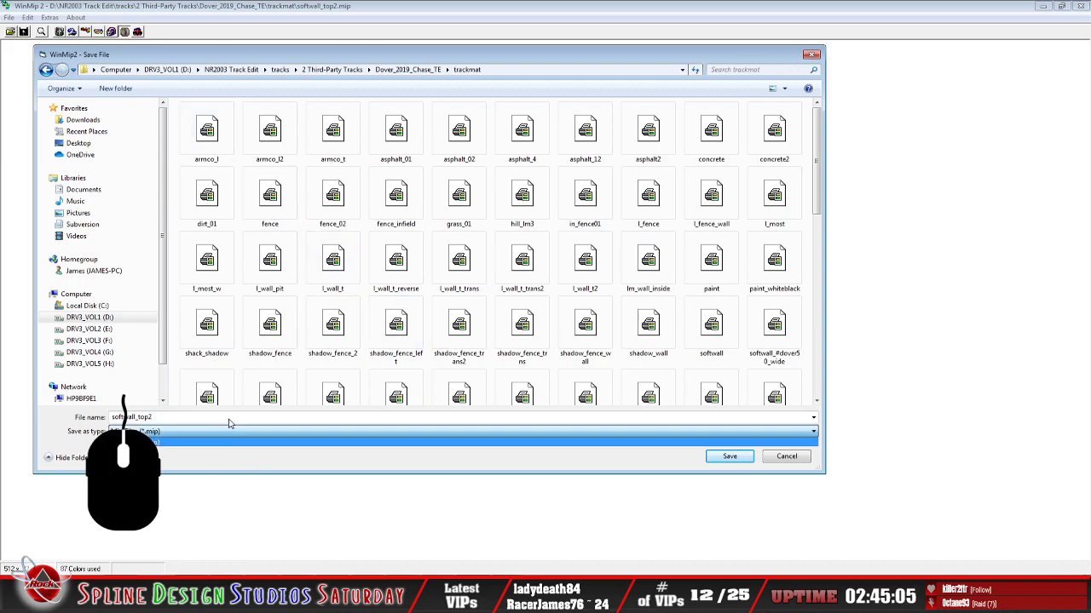
click(228, 420)
click(255, 418)
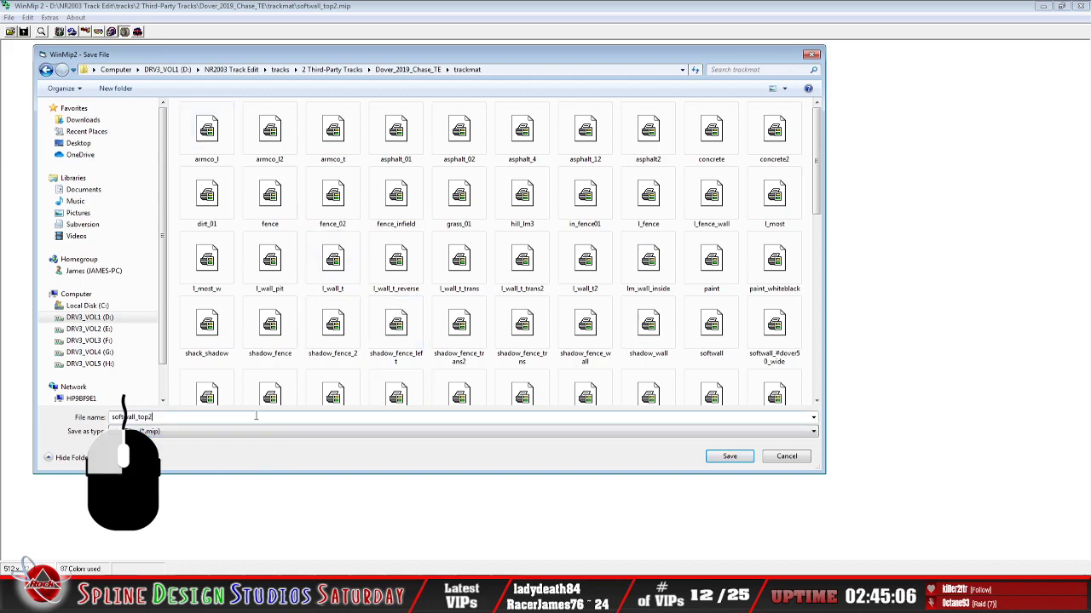
click(729, 458)
click(532, 328)
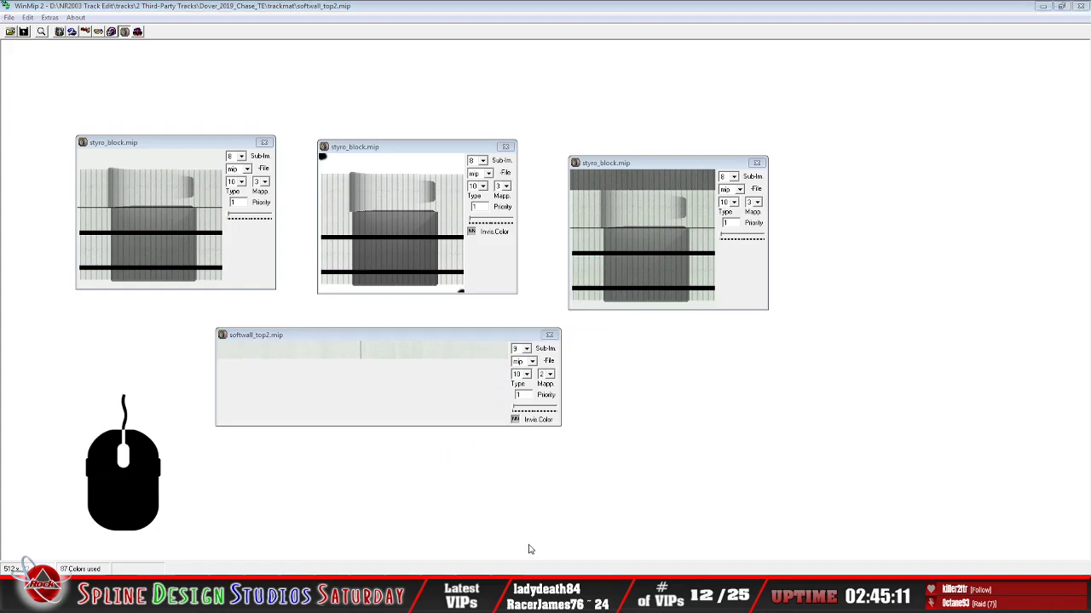
Switch to the track's Camera View, fly to the soft wall's top seam in Slew Mode, and reload the mips
key(alt+Tab)
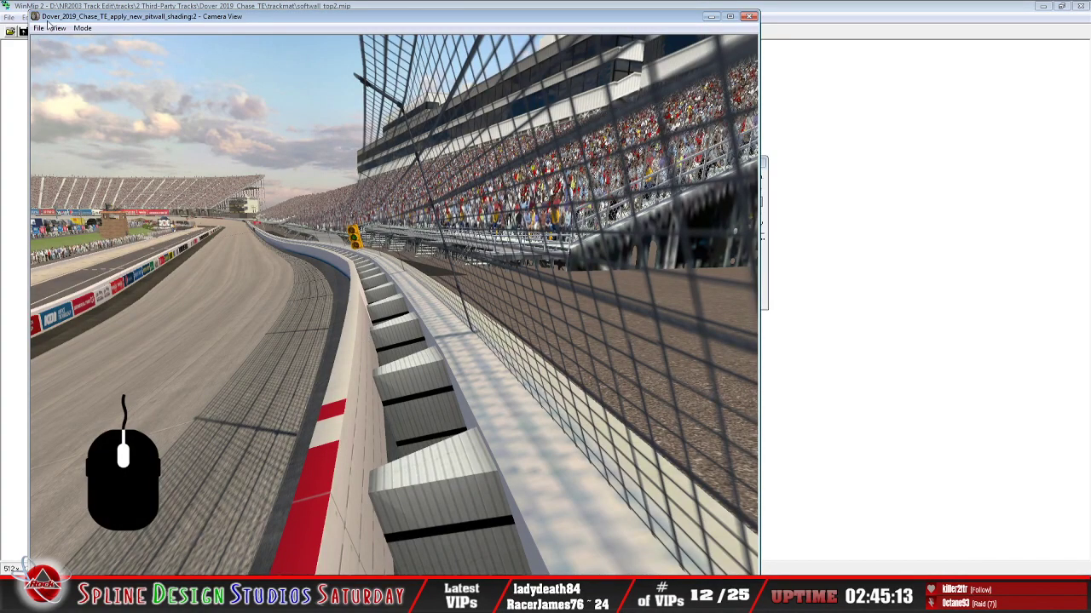
click(81, 28)
click(104, 53)
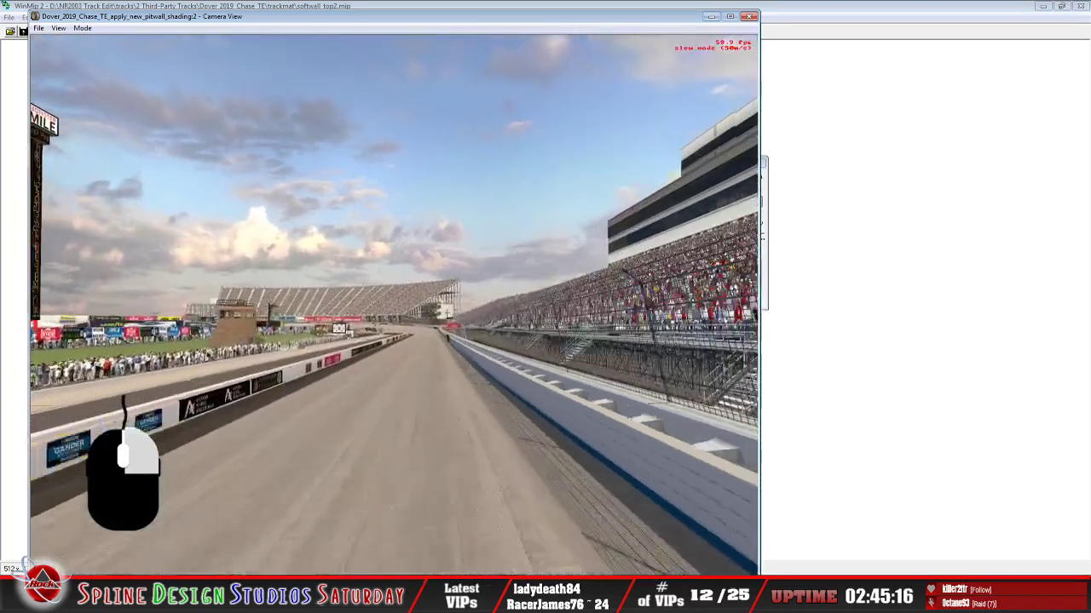
right_drag(394, 305, 545, 341)
drag(393, 305, 394, 305)
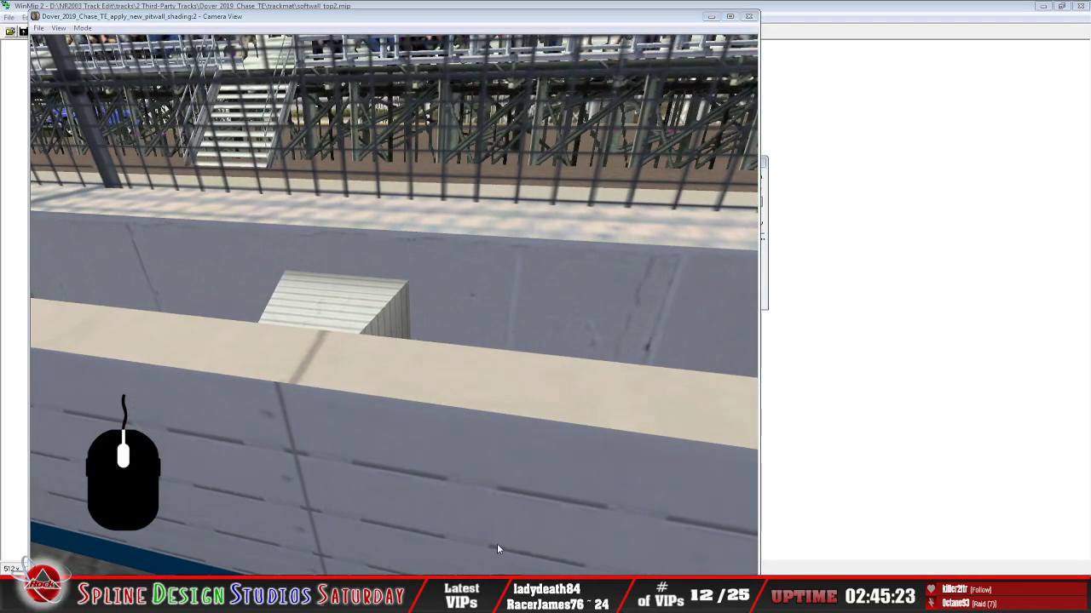
click(497, 545)
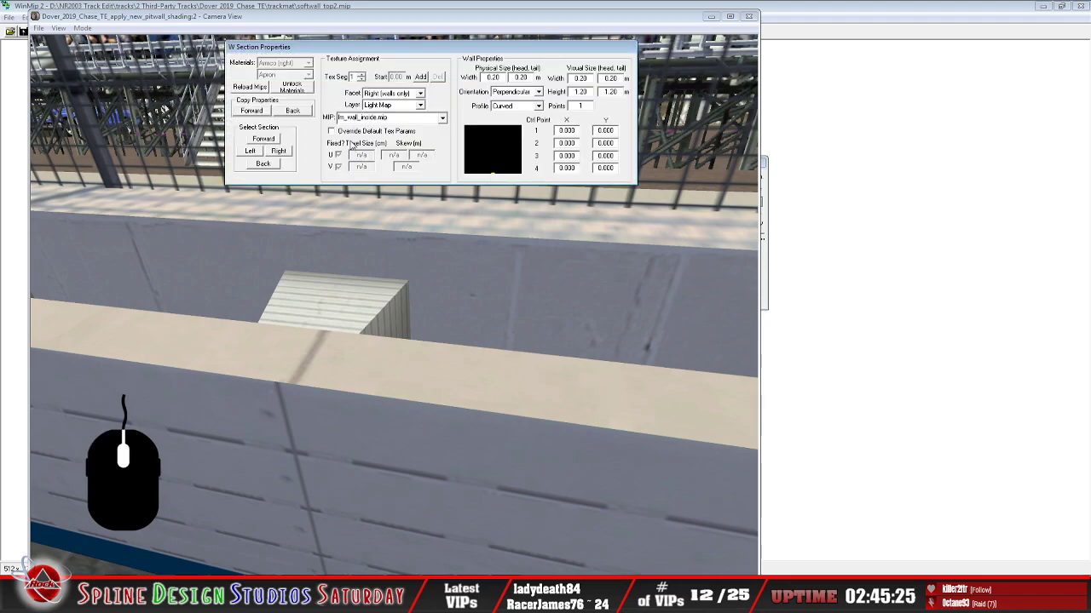
click(247, 88)
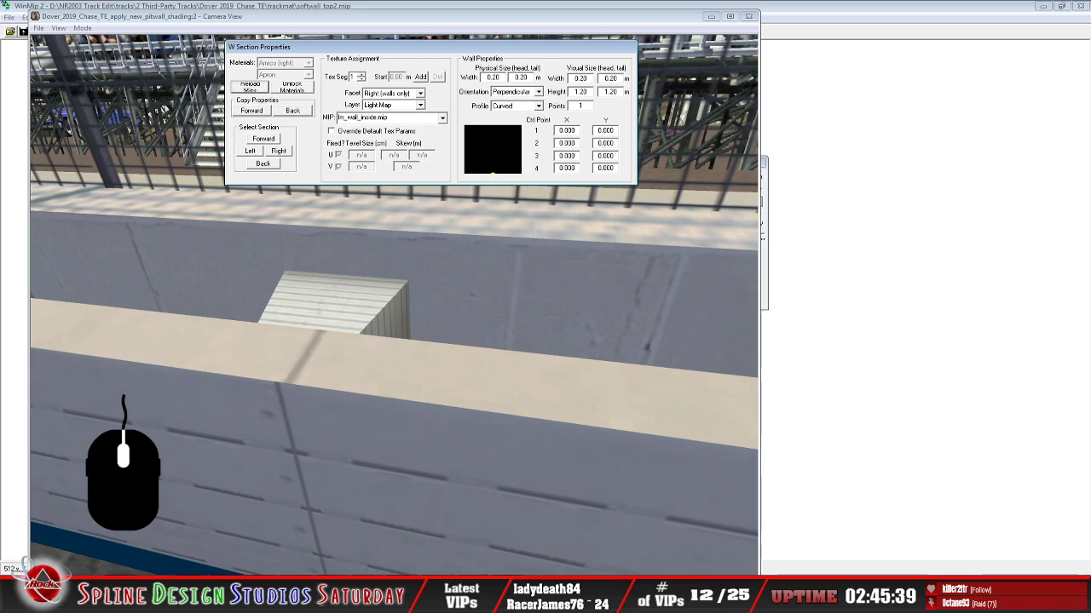
Return to Paint Shop Pro, restore the unflattened layers of softwall_top2, and shift the Layer2 seam slightly further left
key(alt+Tab)
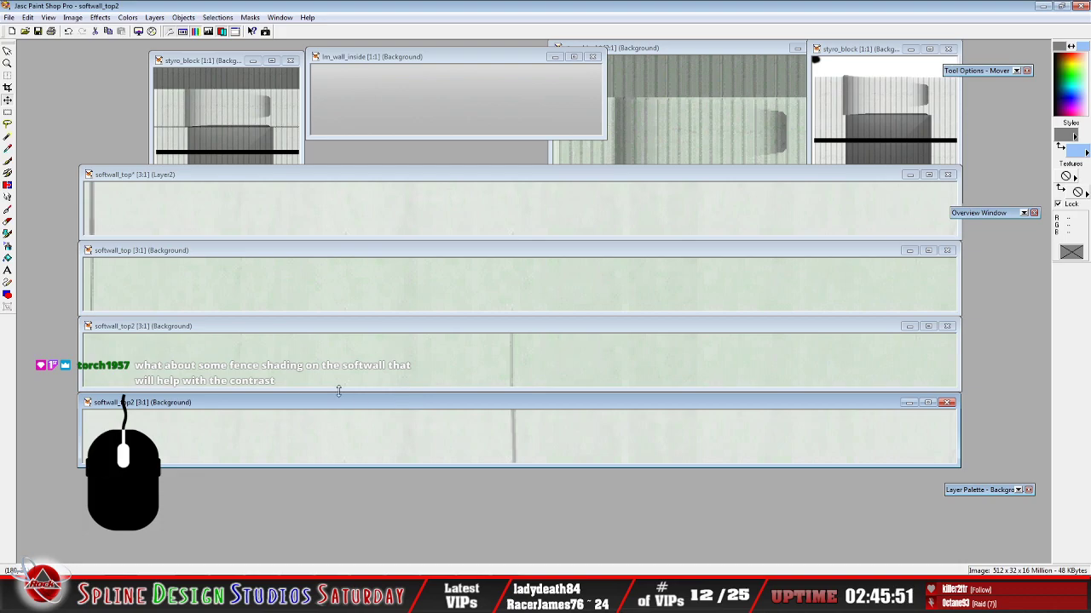
click(69, 32)
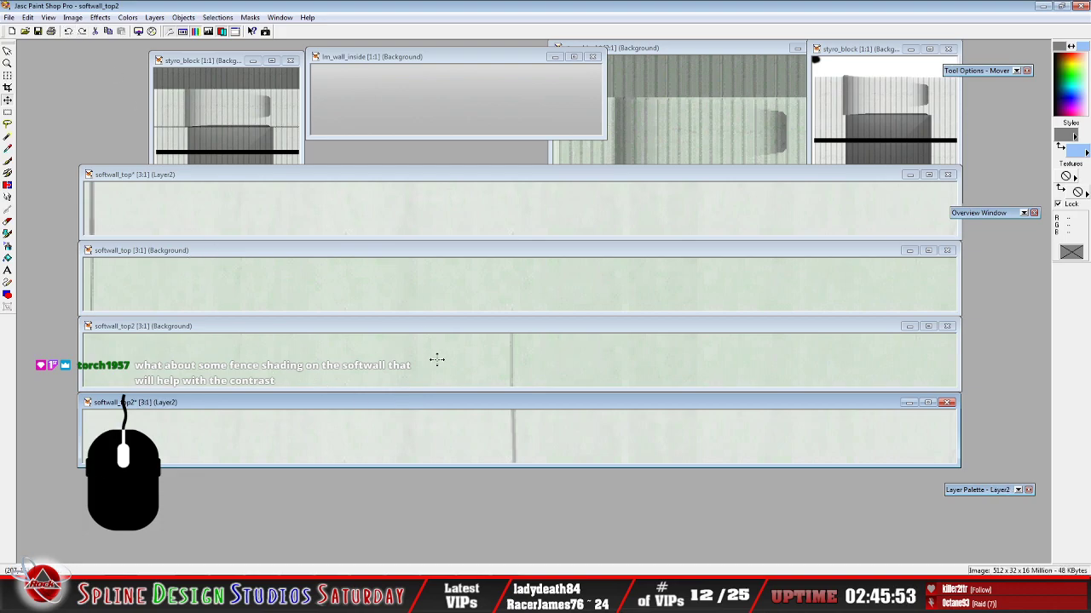
mouse_move(986, 491)
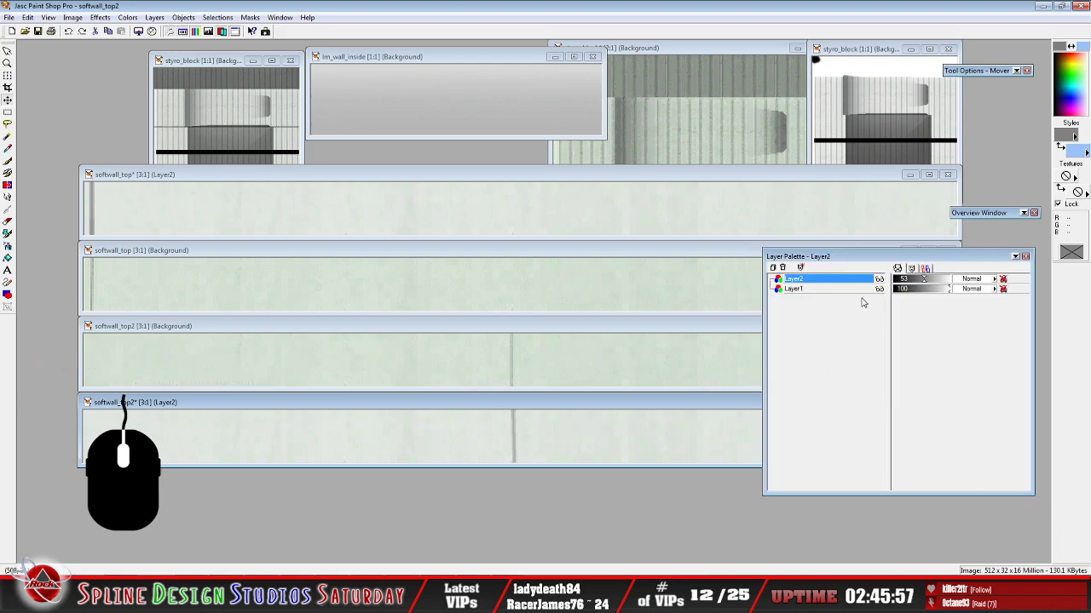
click(513, 433)
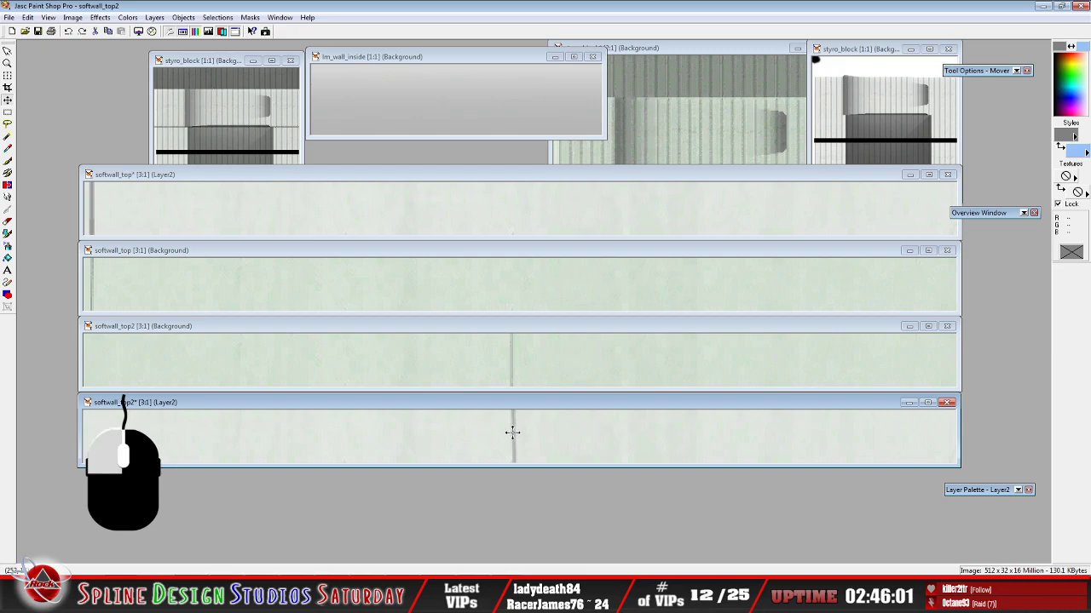
drag(512, 432, 510, 433)
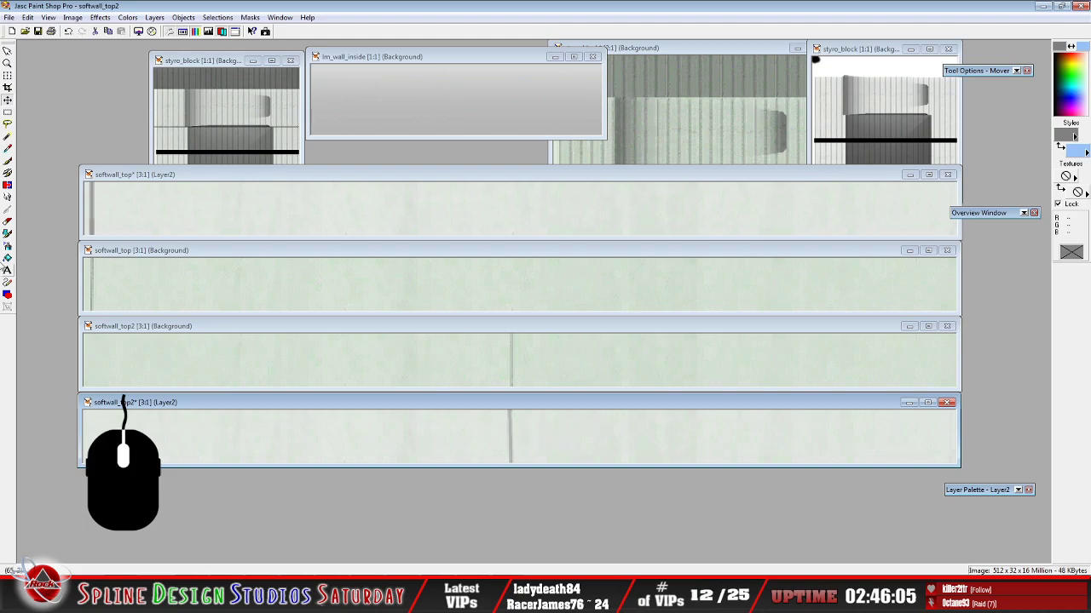
Flatten the shifted softwall_top2 layers and save the image as a softwall_top2 bitmap in the trackmat folder, replacing the existing file
click(155, 17)
mouse_move(174, 141)
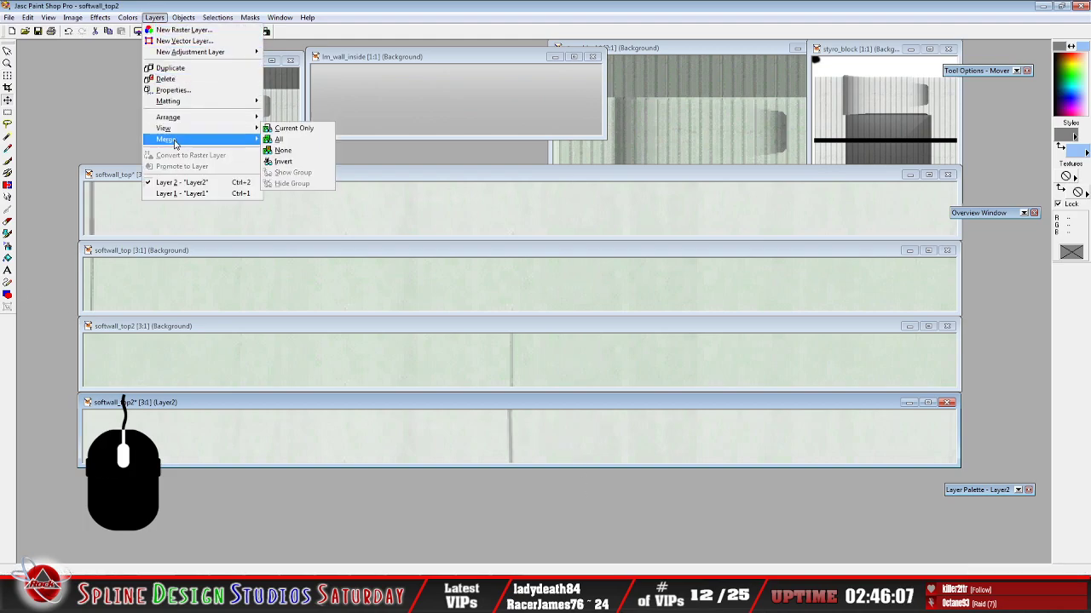
click(298, 150)
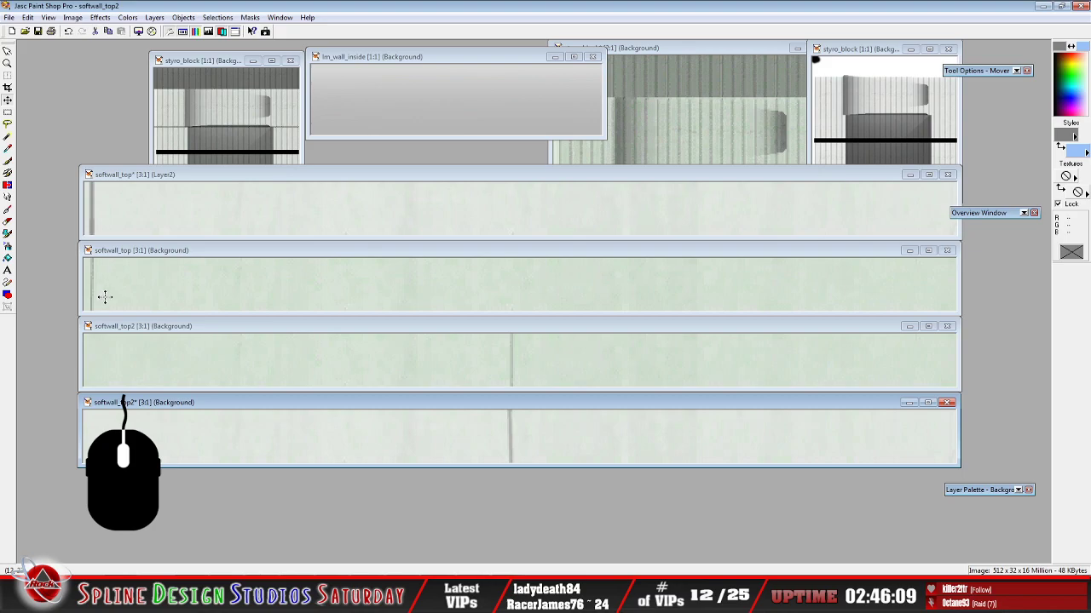
click(9, 17)
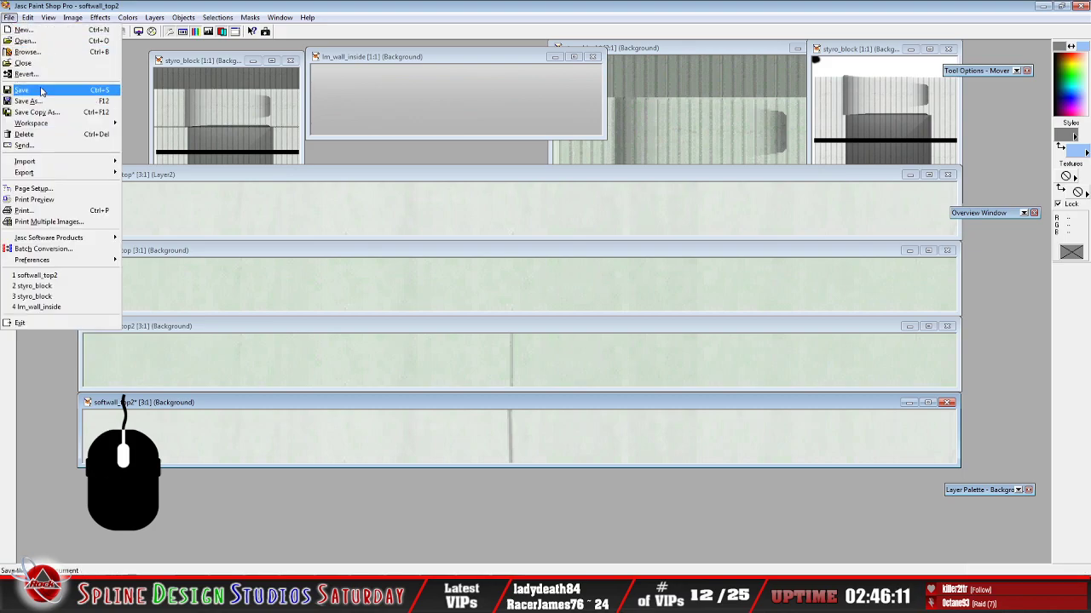
click(44, 101)
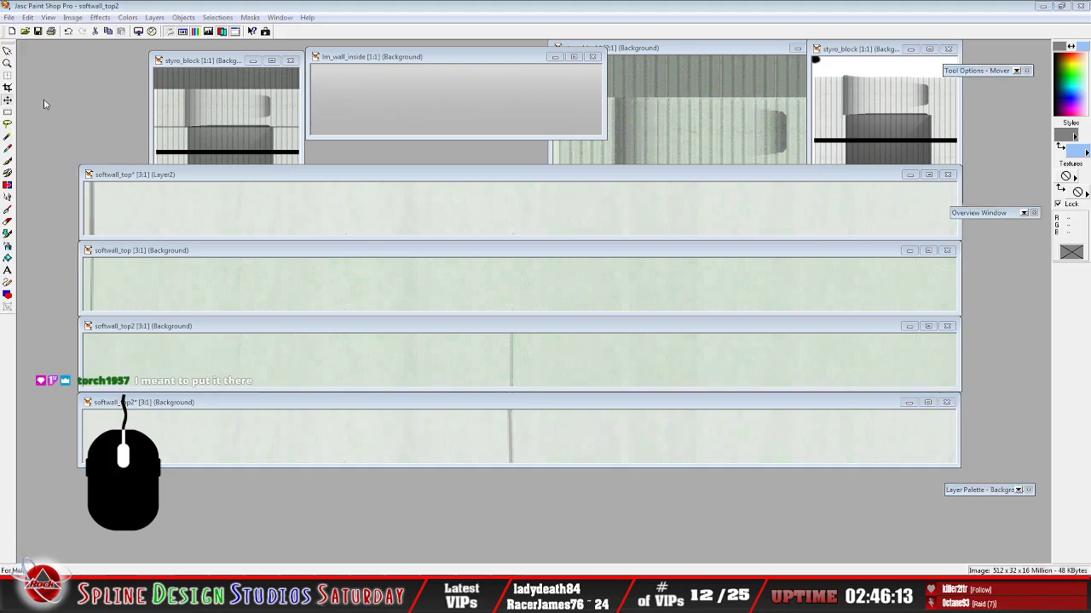
click(501, 405)
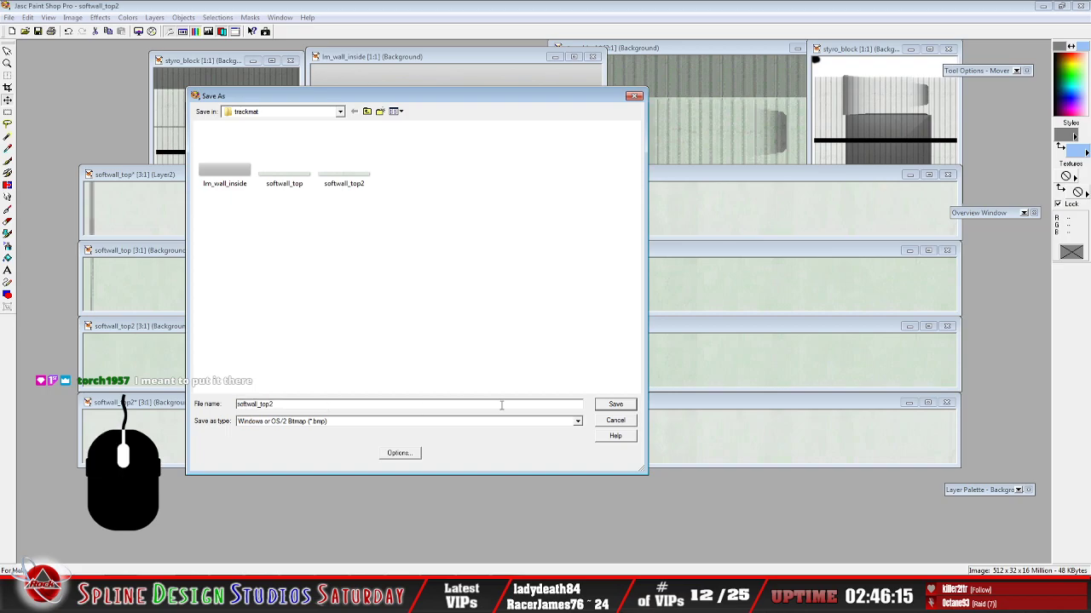
click(615, 405)
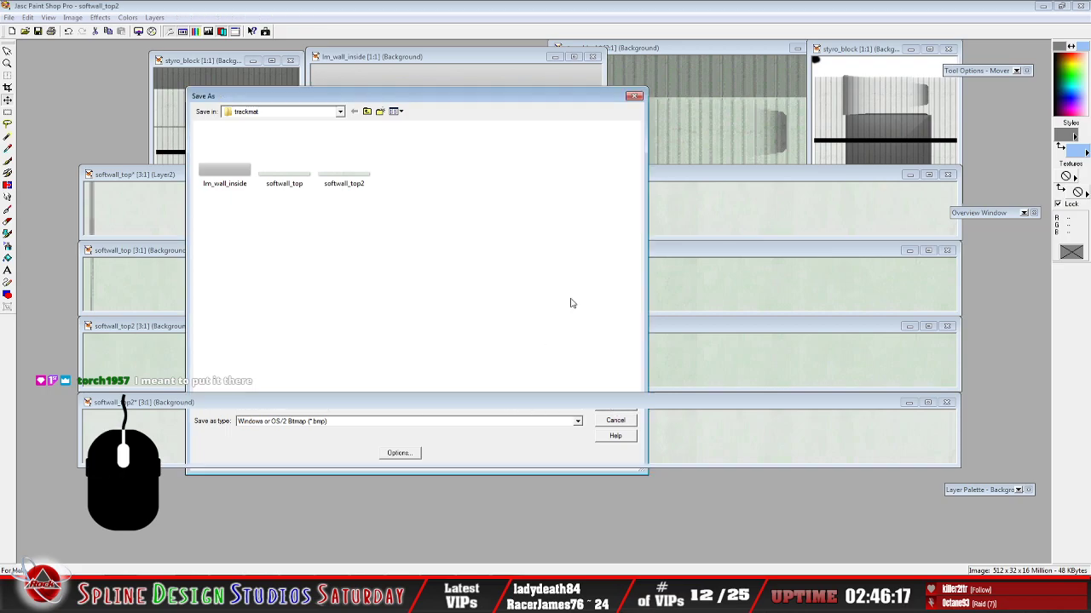
click(571, 298)
Switch to WinMip, close the old softwall_top2.mip and open the updated softwall_top2.bmp from the trackmat folder
click(475, 596)
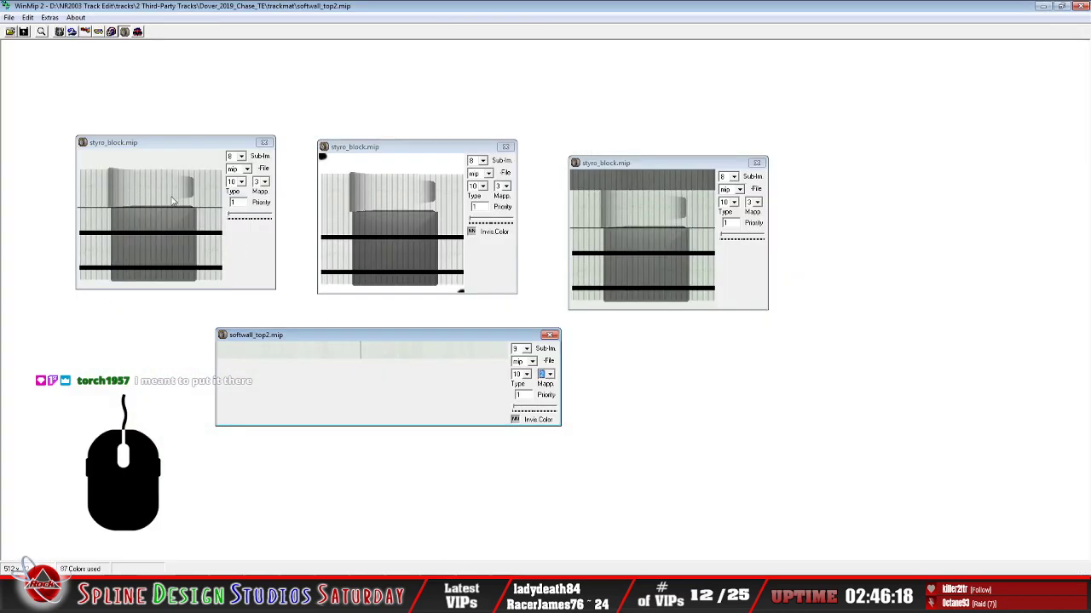
click(9, 17)
click(26, 43)
click(11, 31)
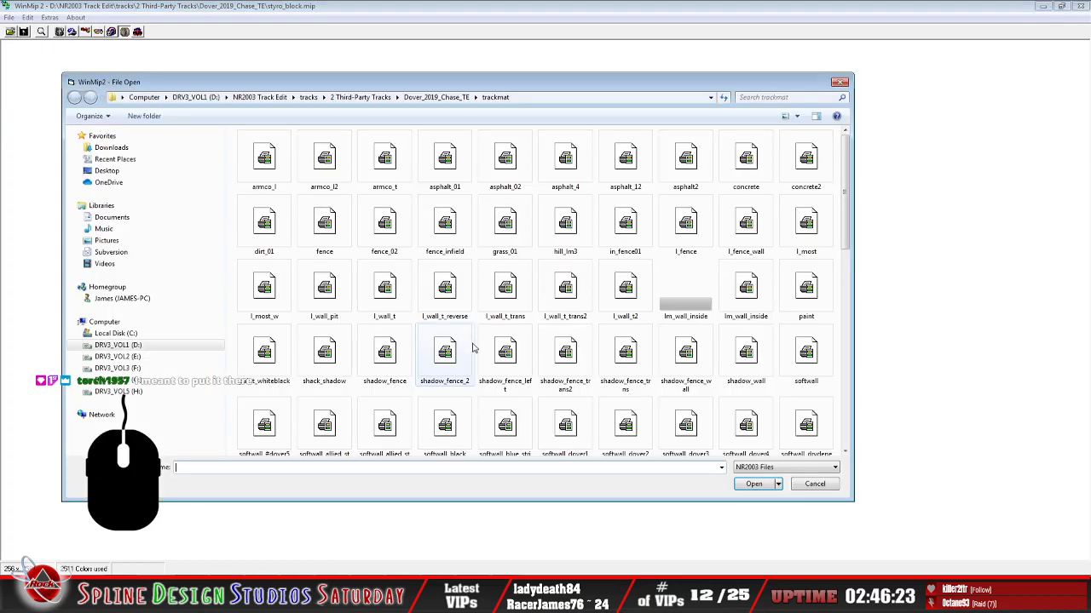
click(504, 357)
scroll(503, 366, down, 5)
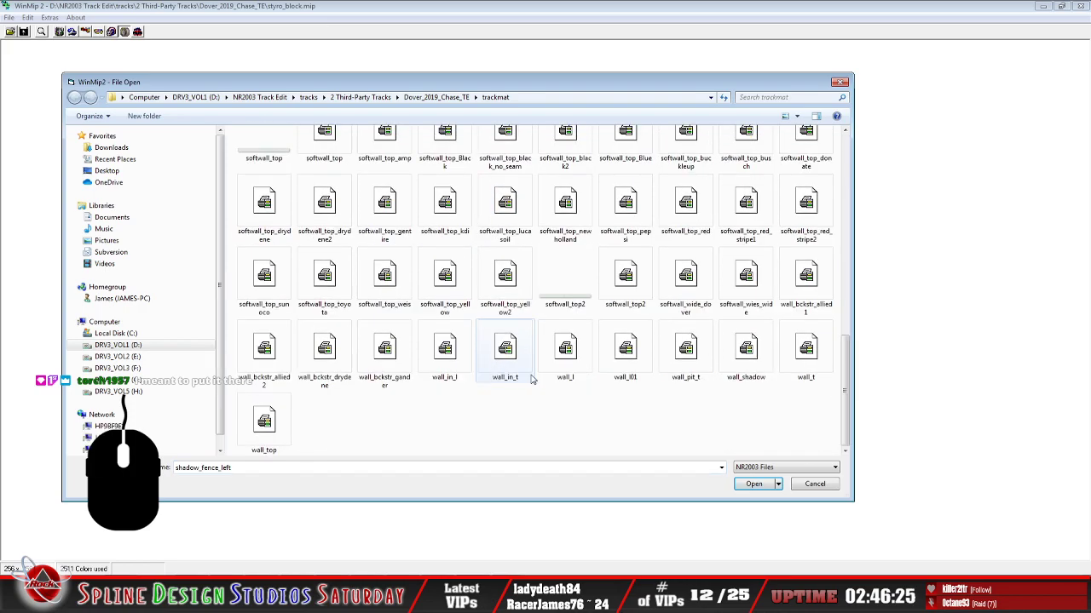
click(565, 293)
click(752, 484)
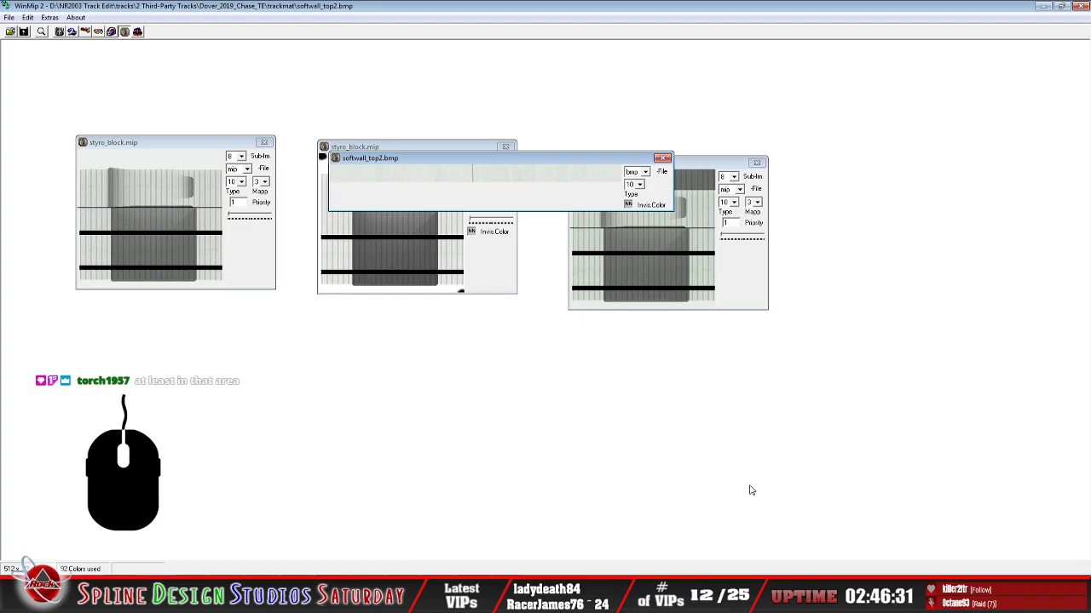
Place the softwall_top2 image below the styro_block images and set it to file format mip with mapping 2
drag(414, 159, 310, 340)
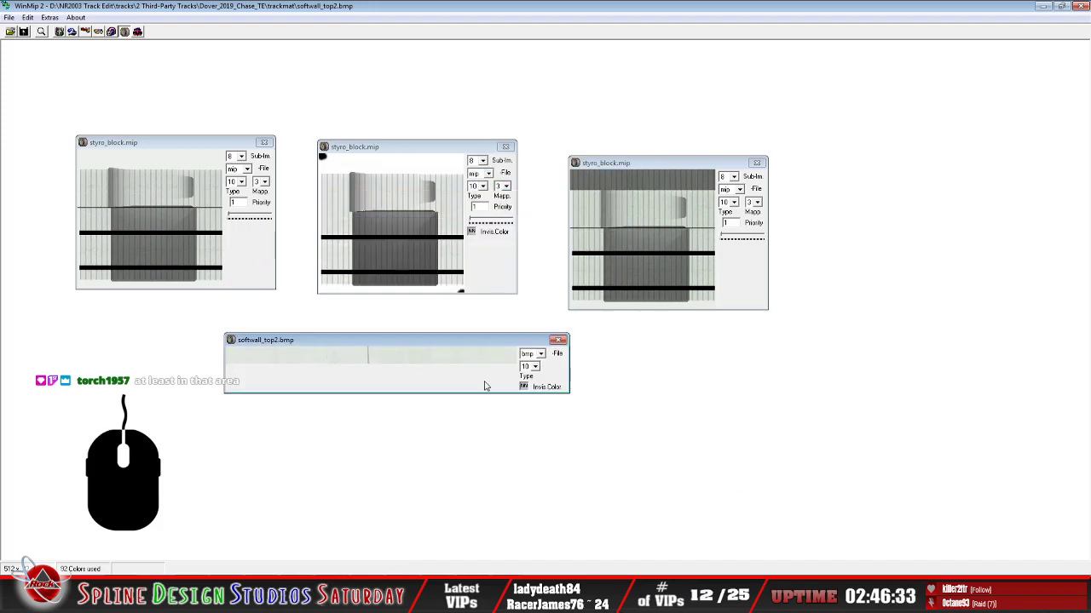
click(540, 354)
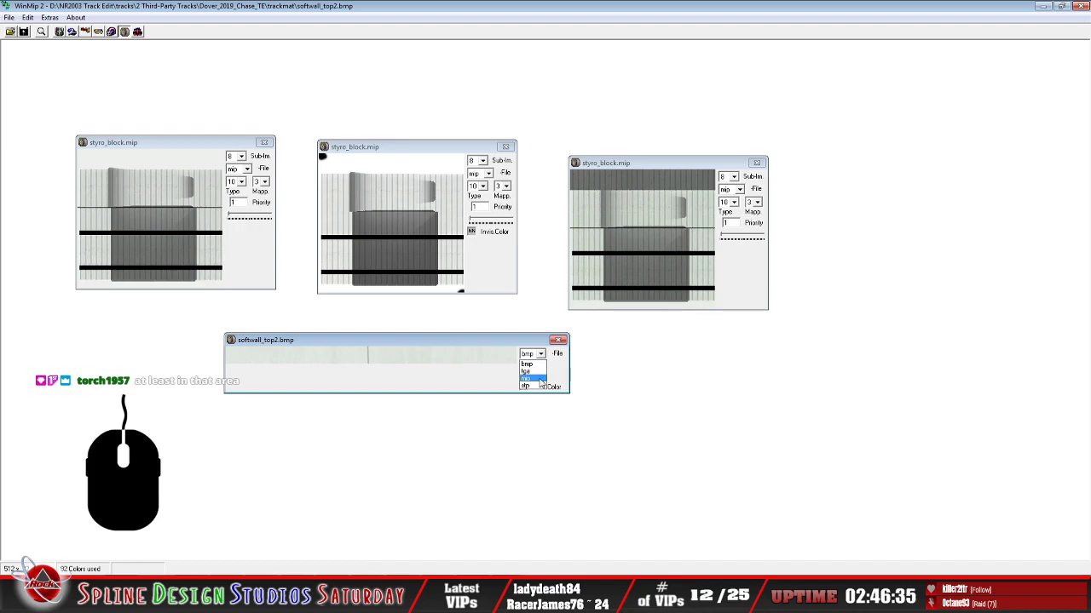
click(543, 382)
click(558, 379)
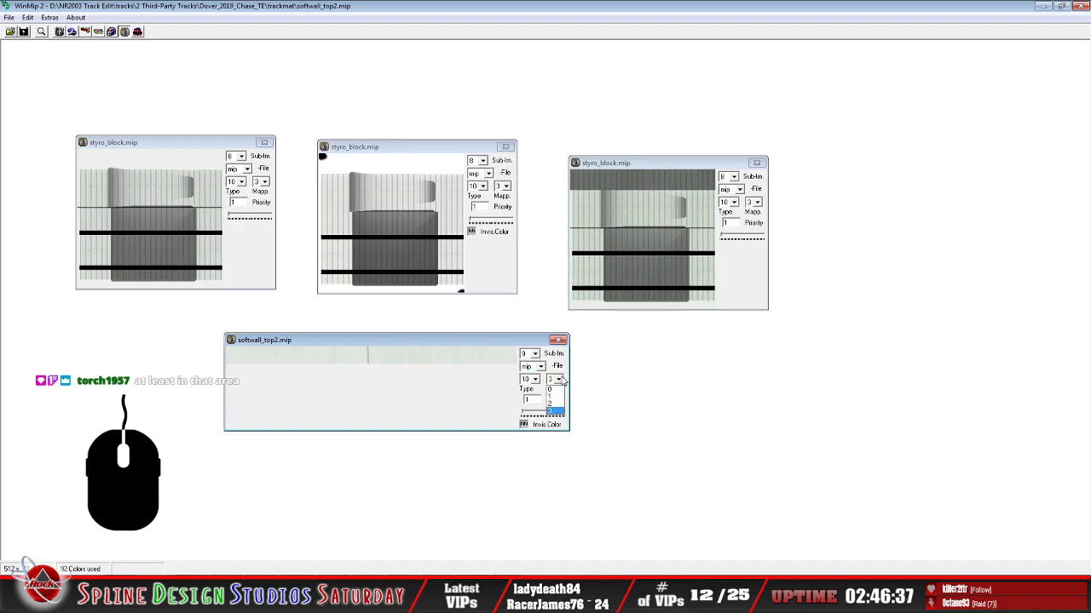
click(560, 399)
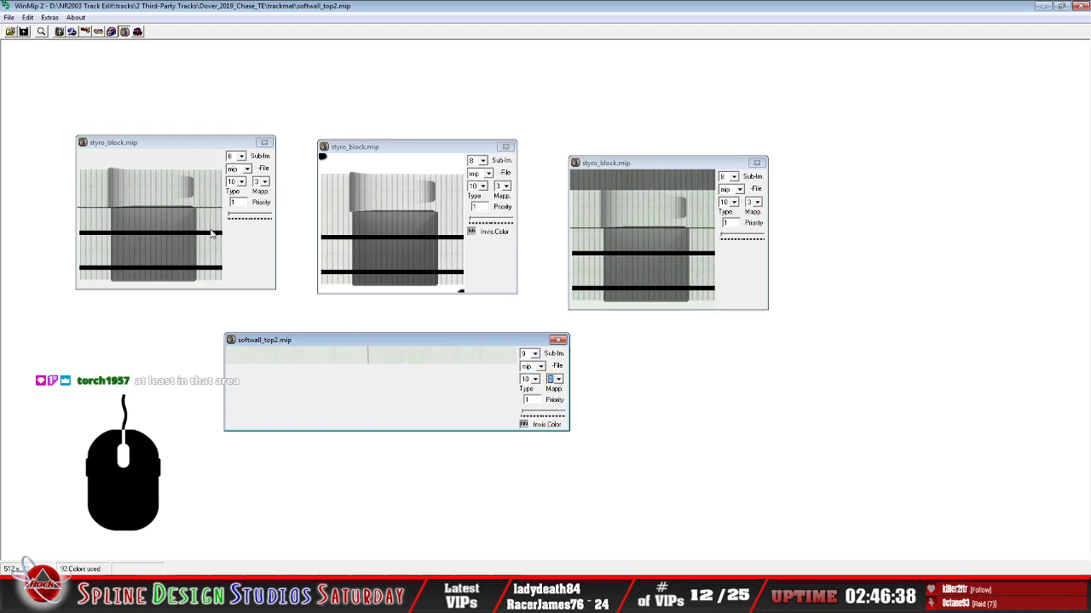
Save the reworked image as softwall_top2.mip in the trackmat folder, overwriting the existing mip
click(8, 17)
click(25, 54)
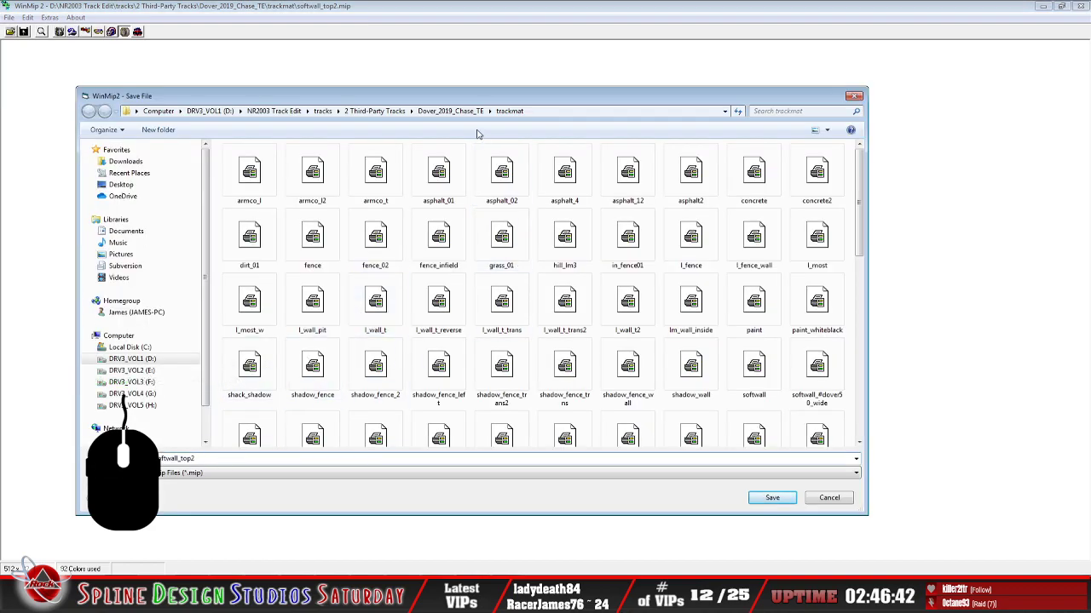
click(770, 497)
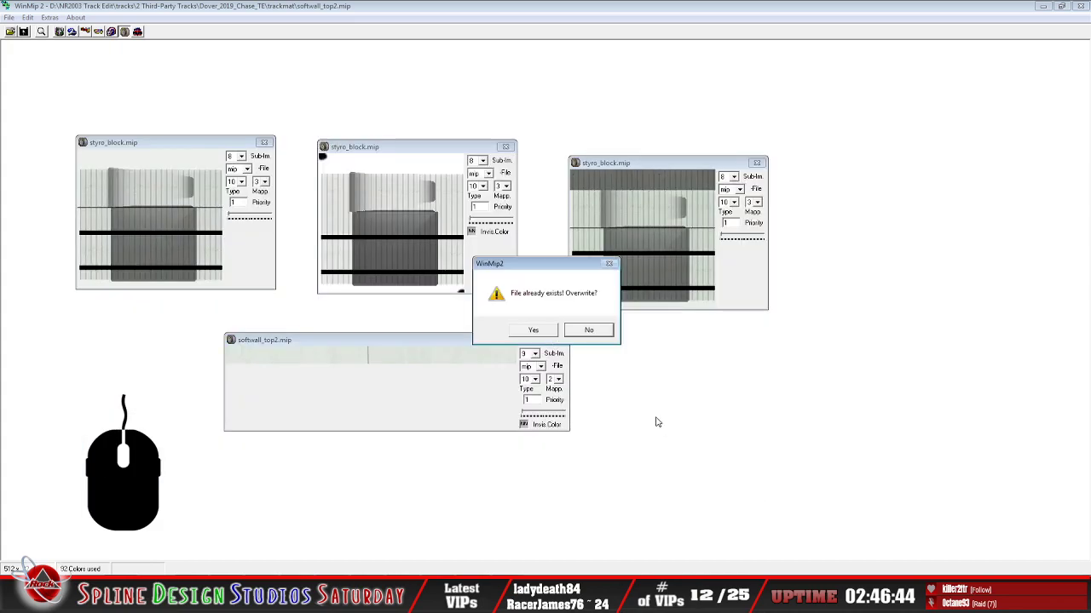
click(534, 331)
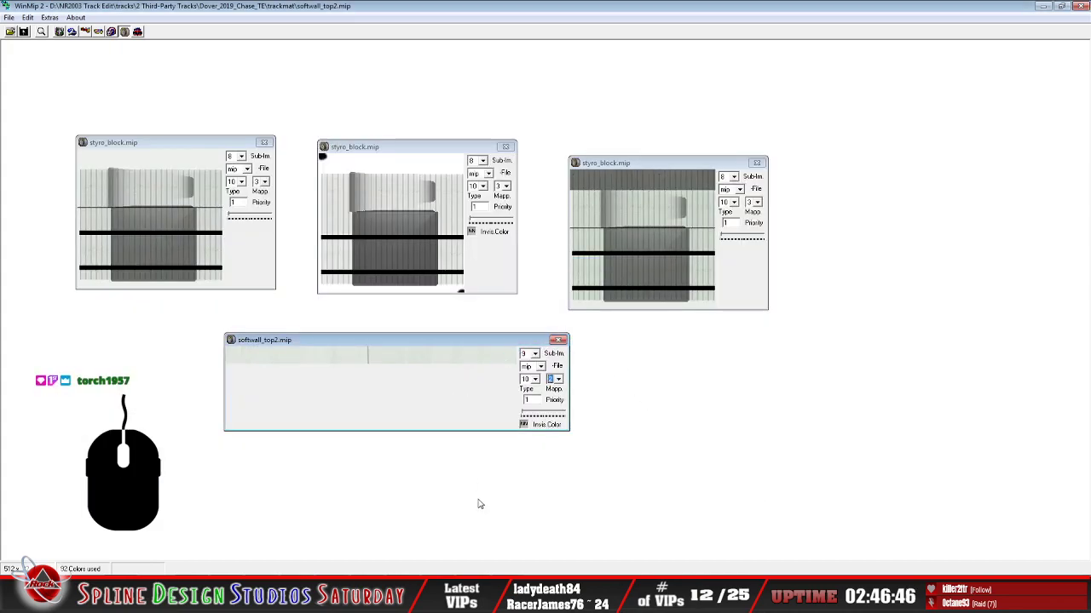
Switch to the track's Camera View and fly along the outer wall in Slew Mode to inspect the soft wall's top and blocks
click(530, 585)
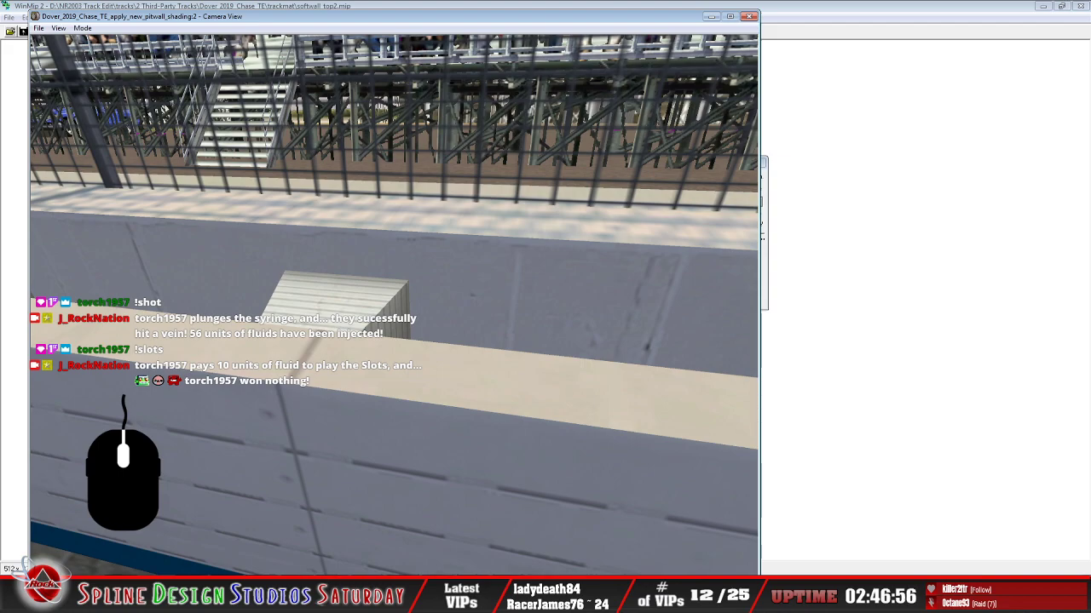
click(464, 530)
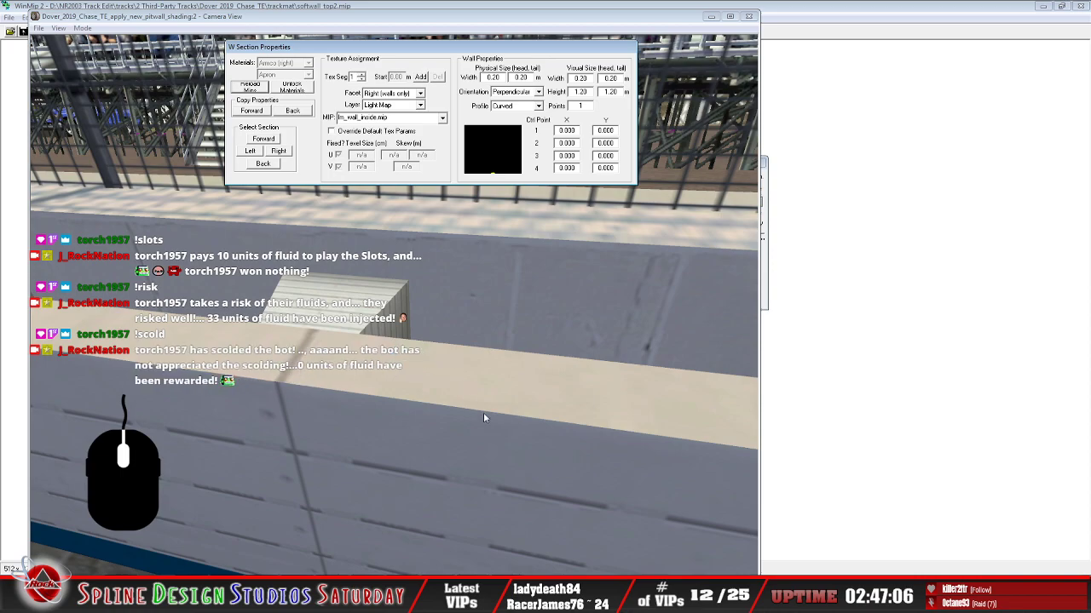
click(85, 29)
click(85, 29)
click(102, 50)
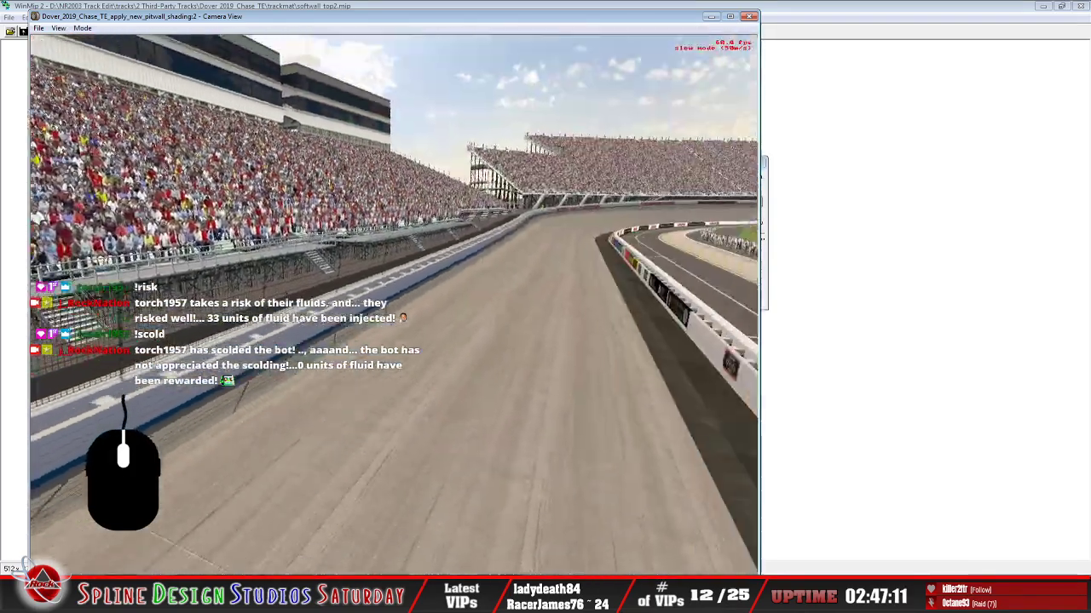
right_drag(393, 304, 394, 304)
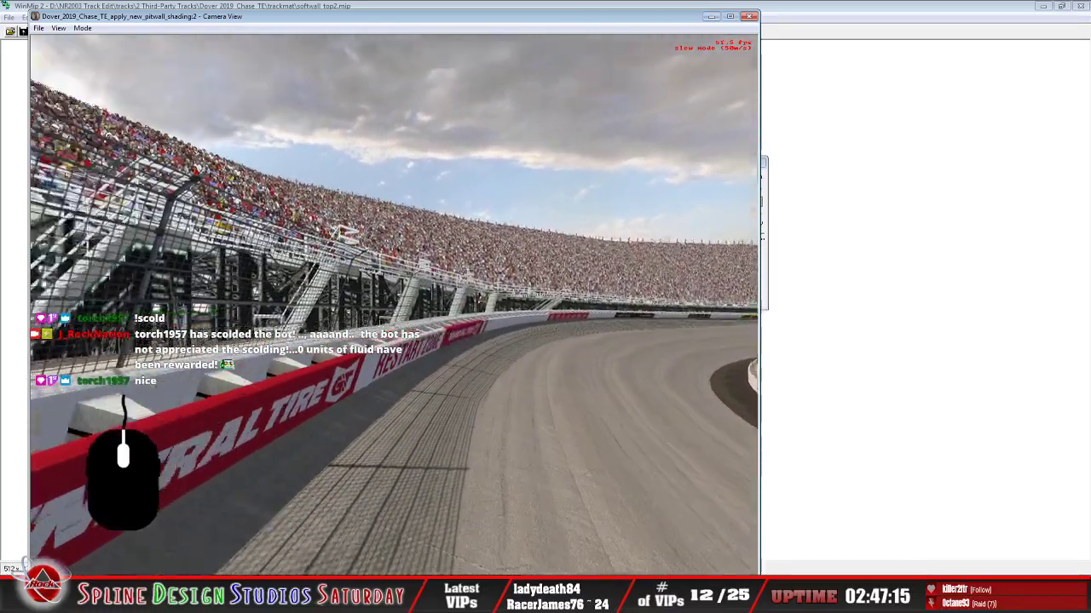
drag(394, 304, 324, 304)
key(Up)
key(Down)
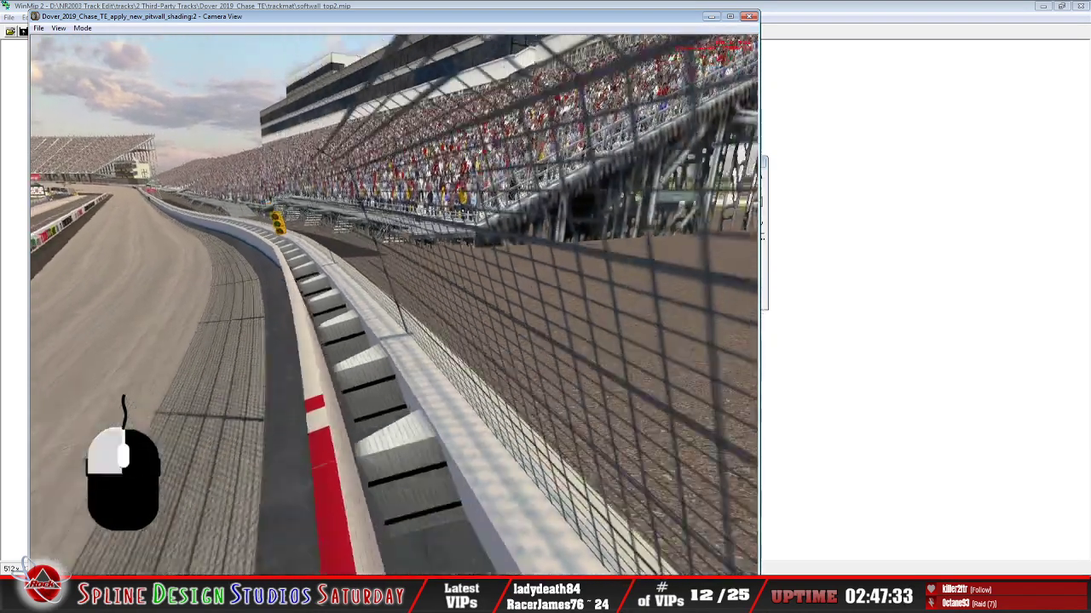
drag(377, 390, 377, 389)
right_drag(377, 389, 377, 390)
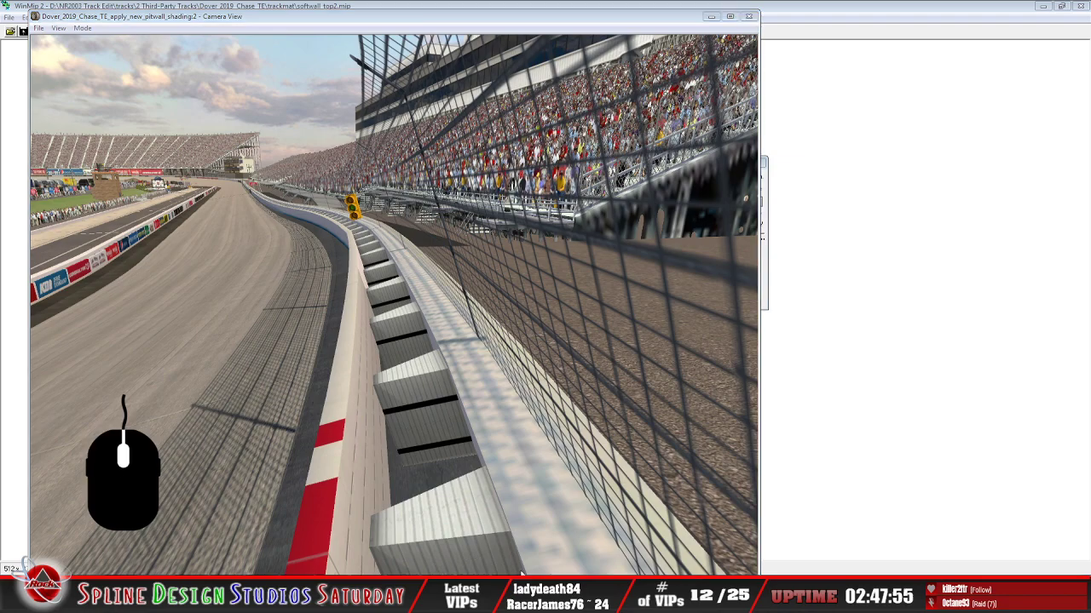
Return to the Camera View's W Section Properties and display the Base Texture layer of the soft wall's Top facet
key(alt+Tab)
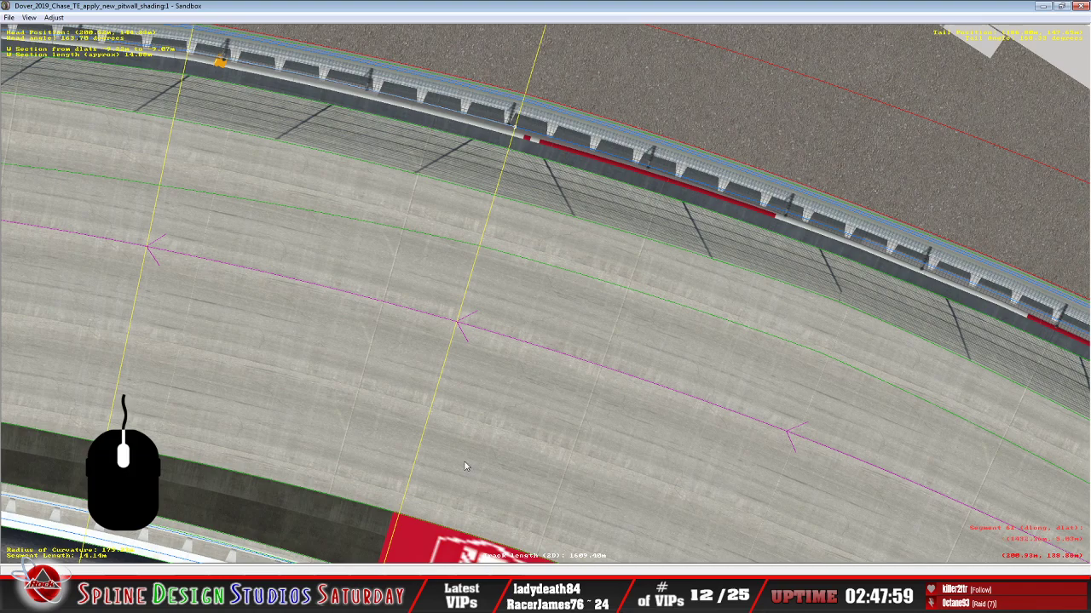
click(515, 544)
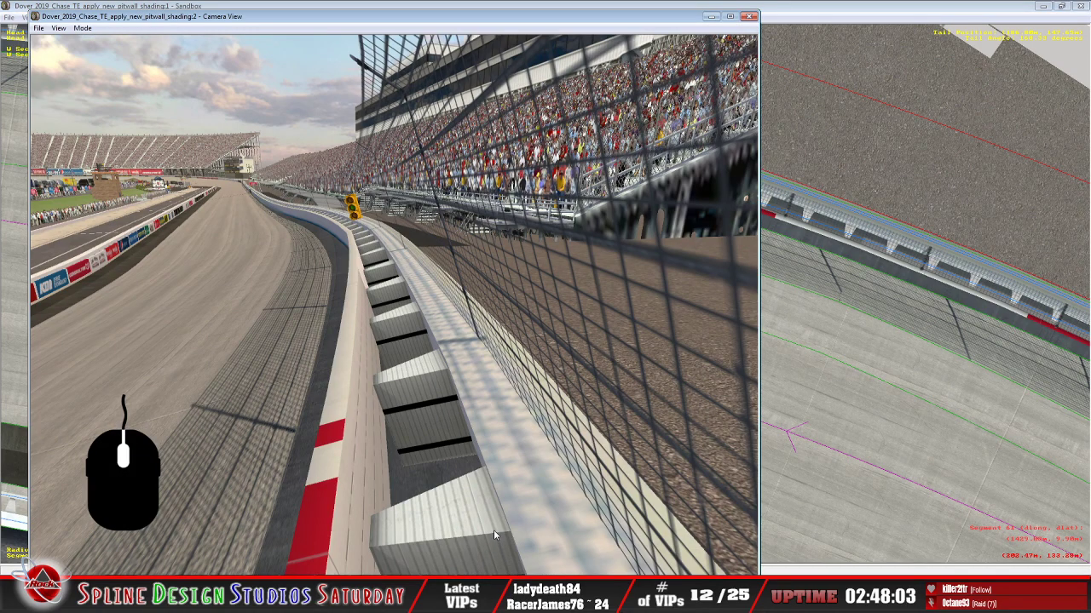
double_click(494, 530)
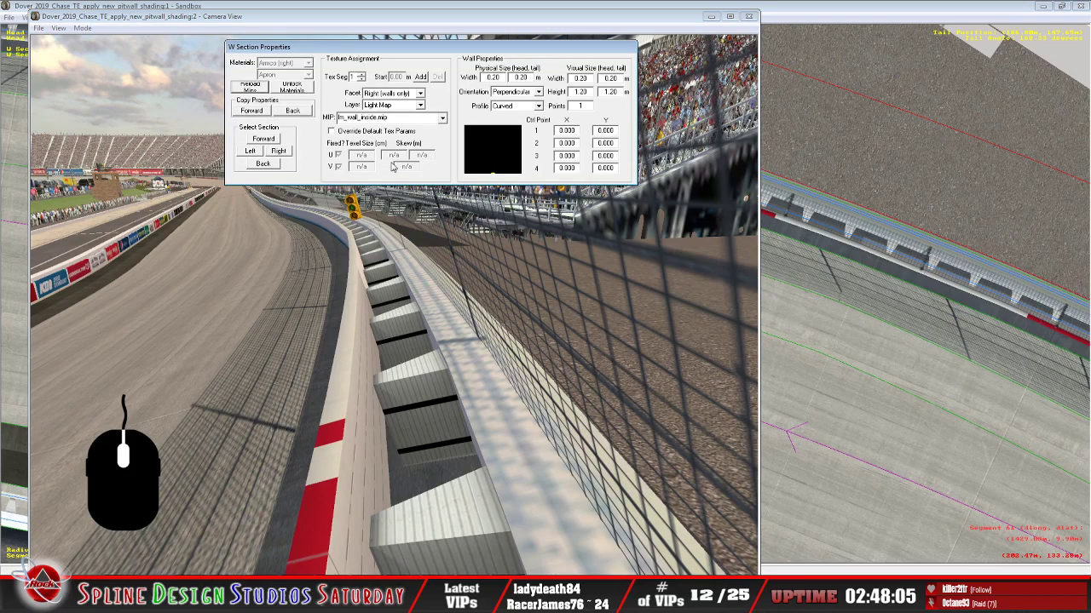
click(420, 93)
click(418, 109)
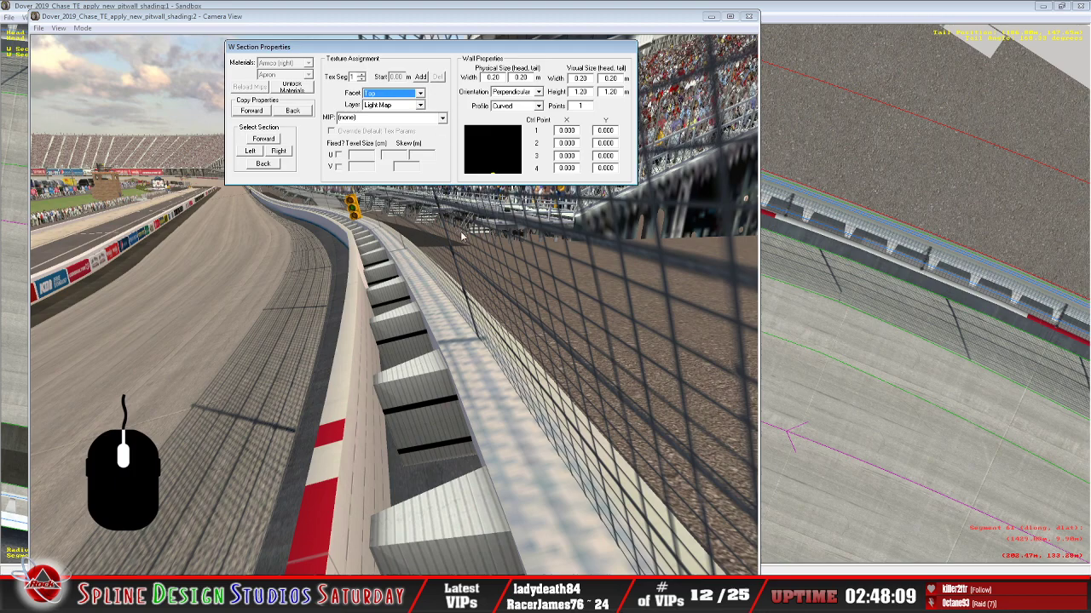
click(420, 105)
click(417, 117)
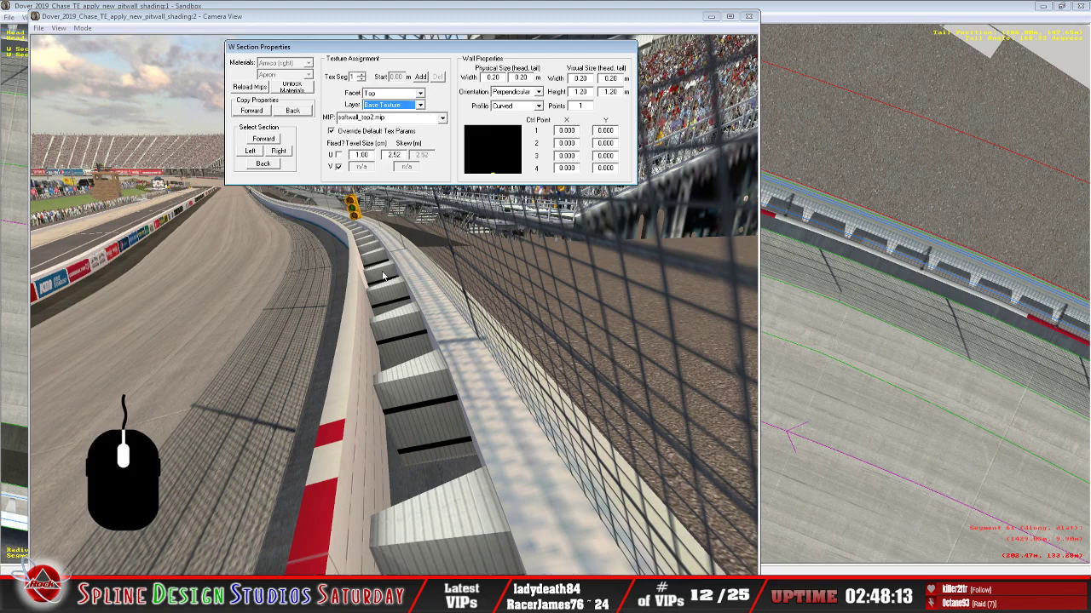
Select the neighbouring wall section to the right and display the Light Map layer of its Top facet
click(280, 152)
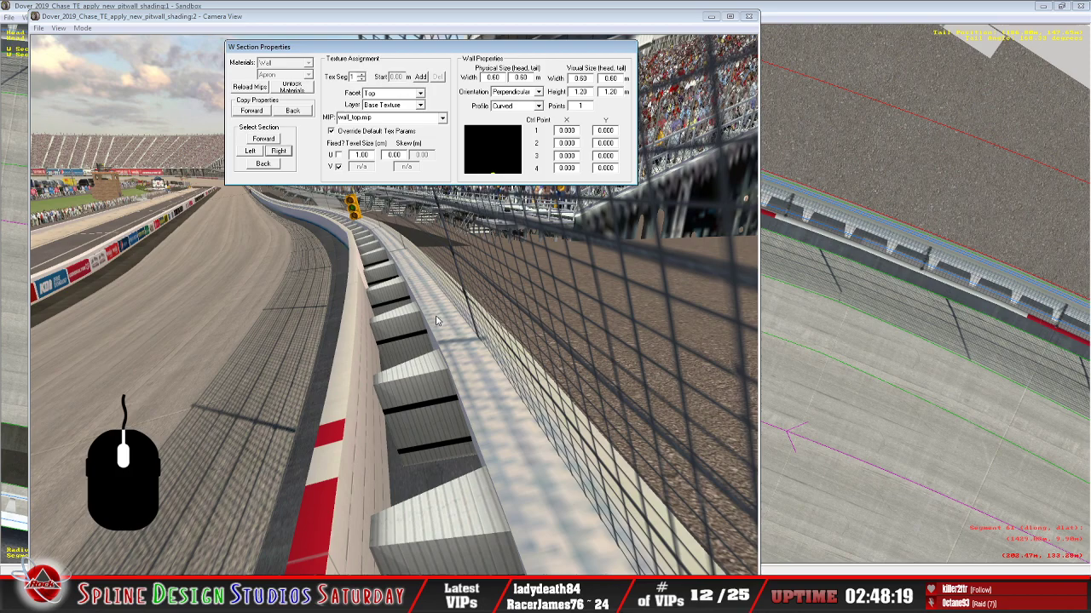
click(420, 104)
click(416, 124)
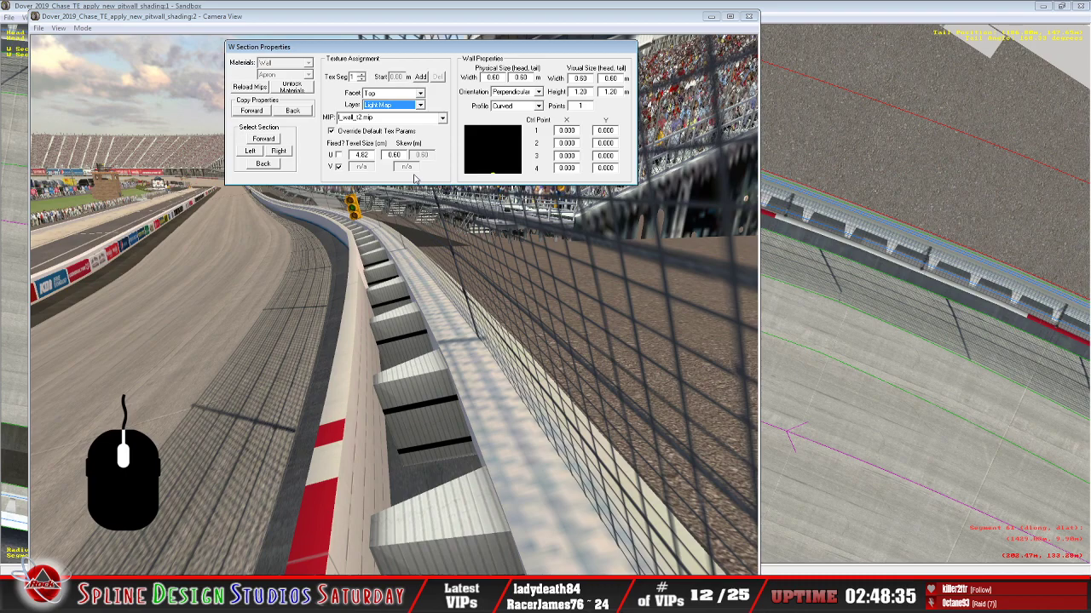
Capture the wall's Top Light Map settings with the Snipping Tool and place the snip beside W Section Properties for reference
drag(410, 52, 371, 301)
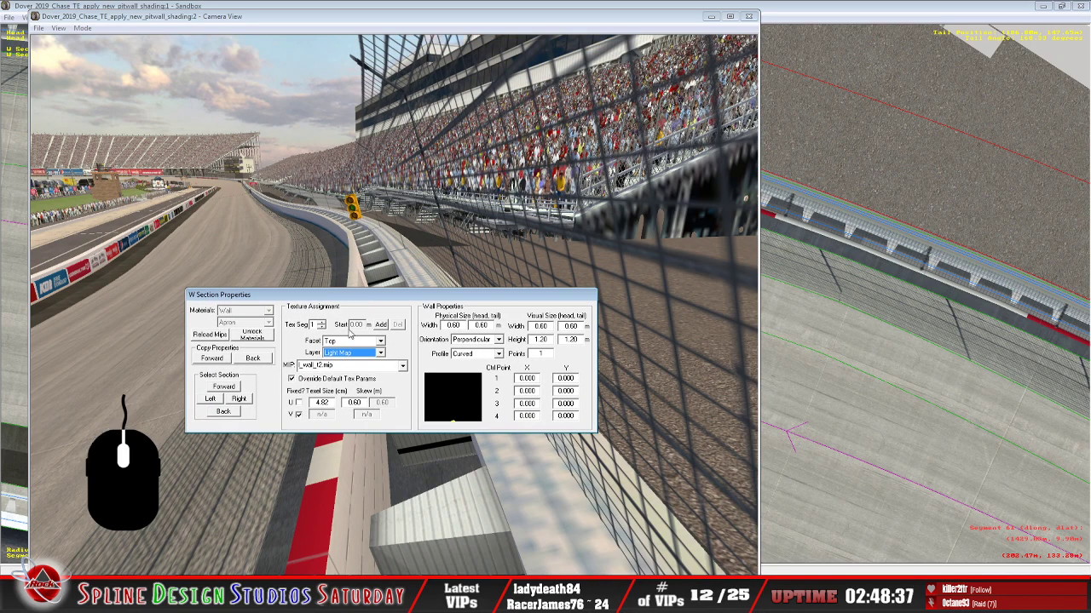
click(17, 596)
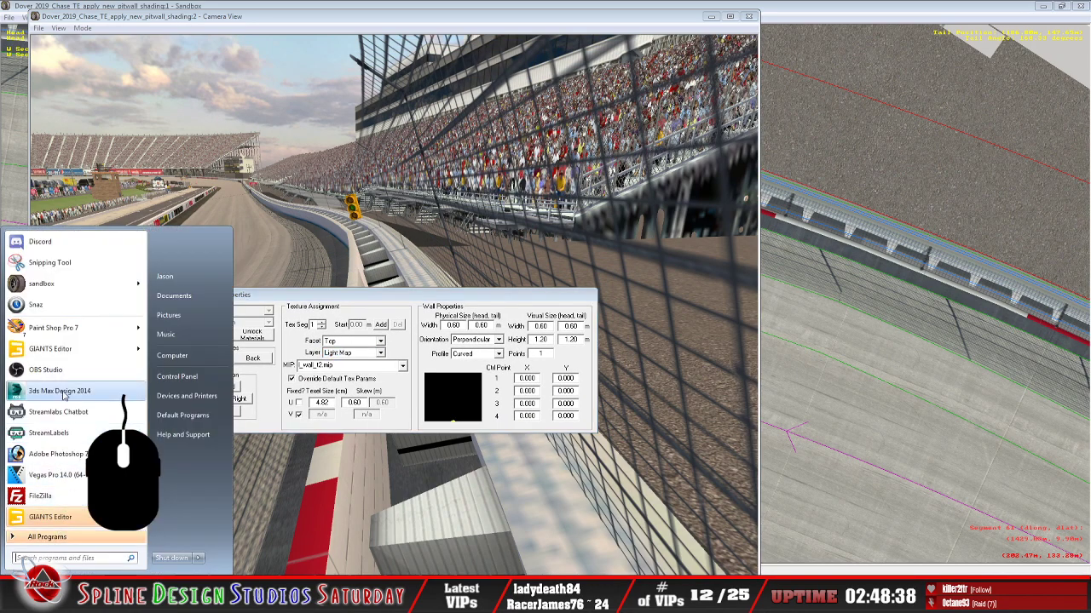
click(71, 268)
drag(187, 289, 606, 437)
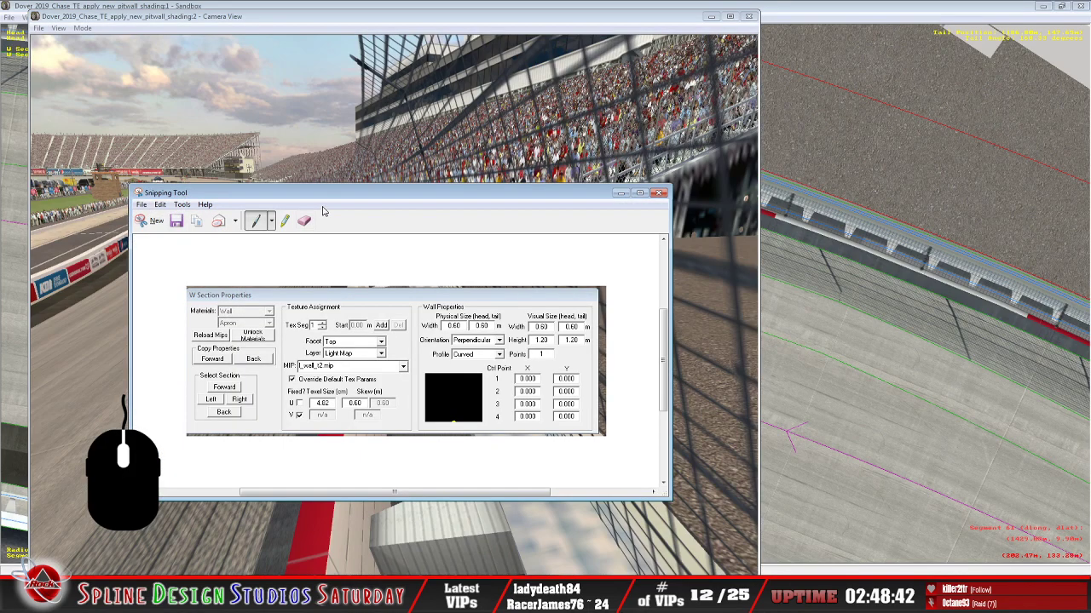
drag(340, 198, 722, 124)
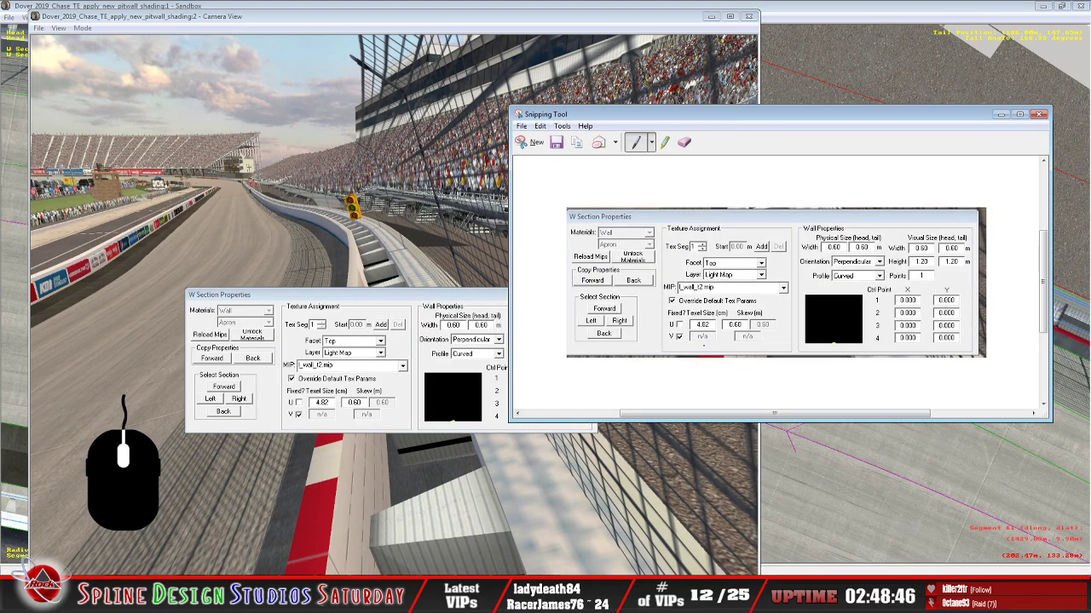
click(407, 350)
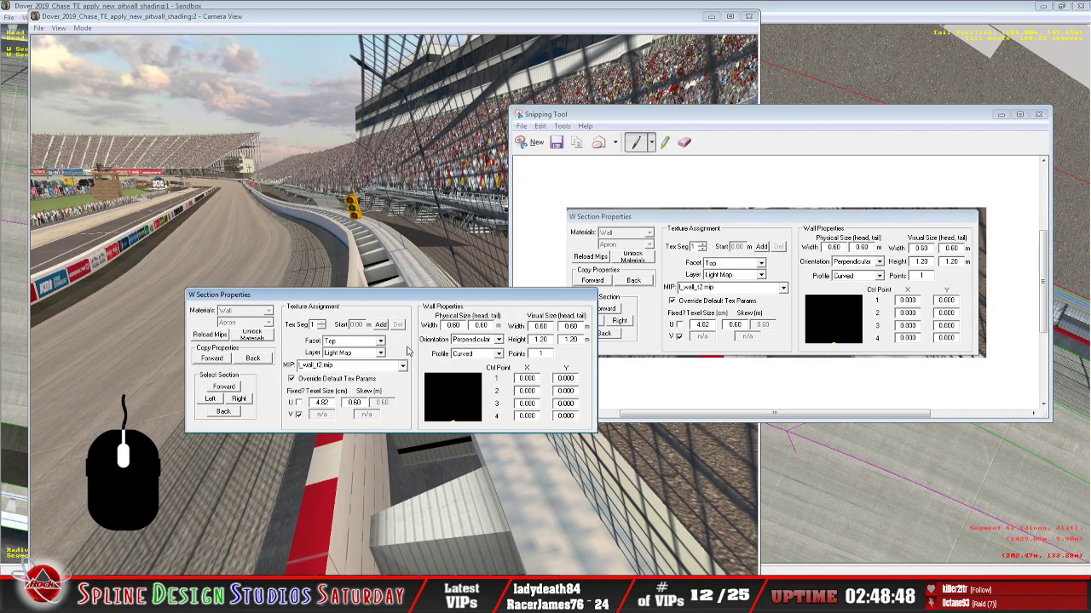
Select the neighbouring soft wall section to the left and check its Top facet's Base Texture layer, returning to Light Map
drag(398, 296, 312, 273)
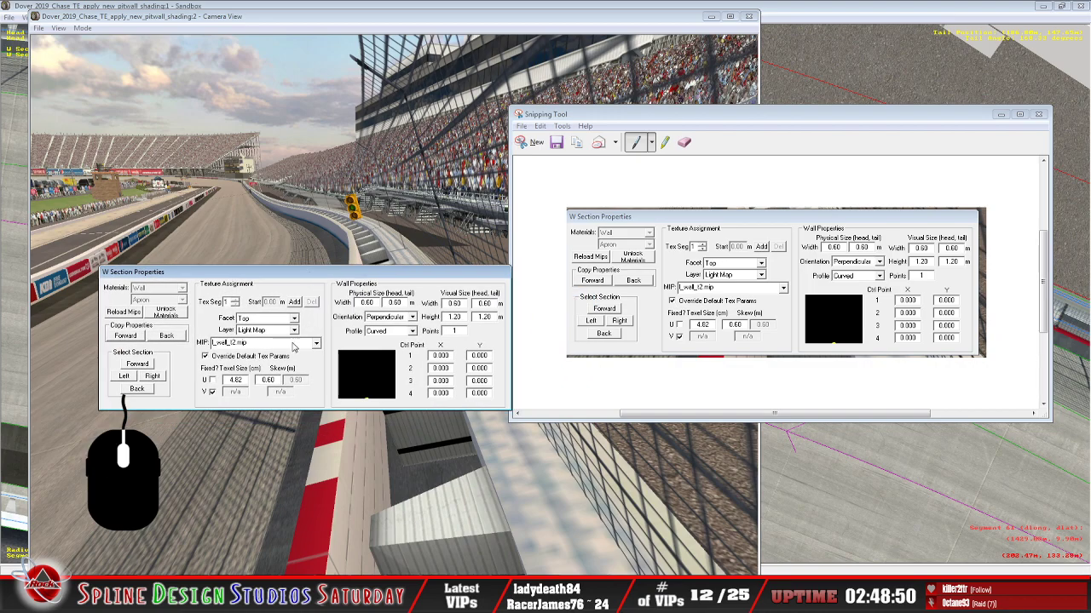
click(124, 378)
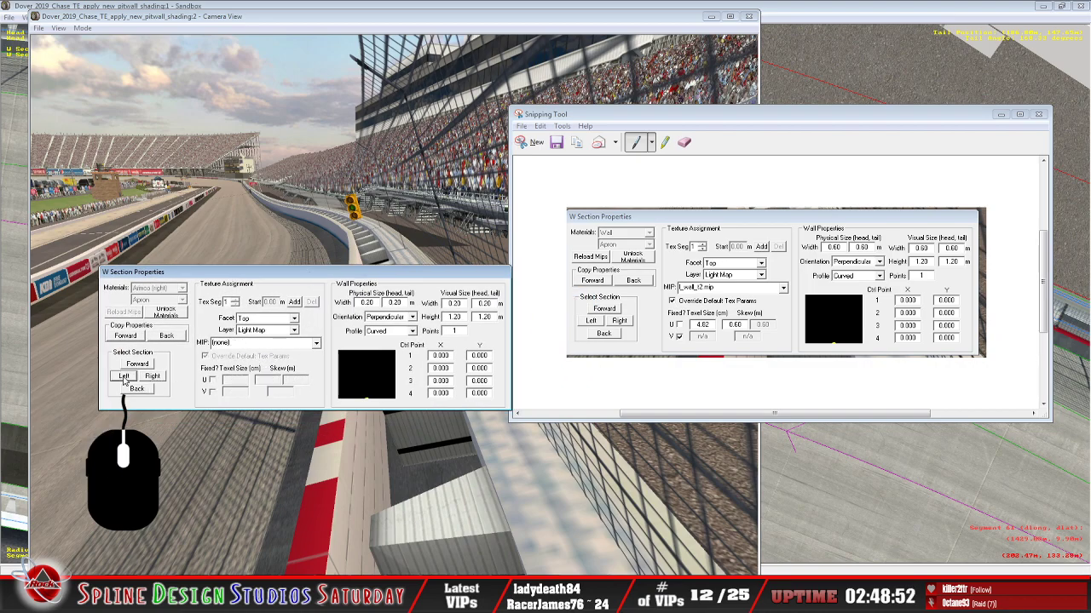
click(294, 331)
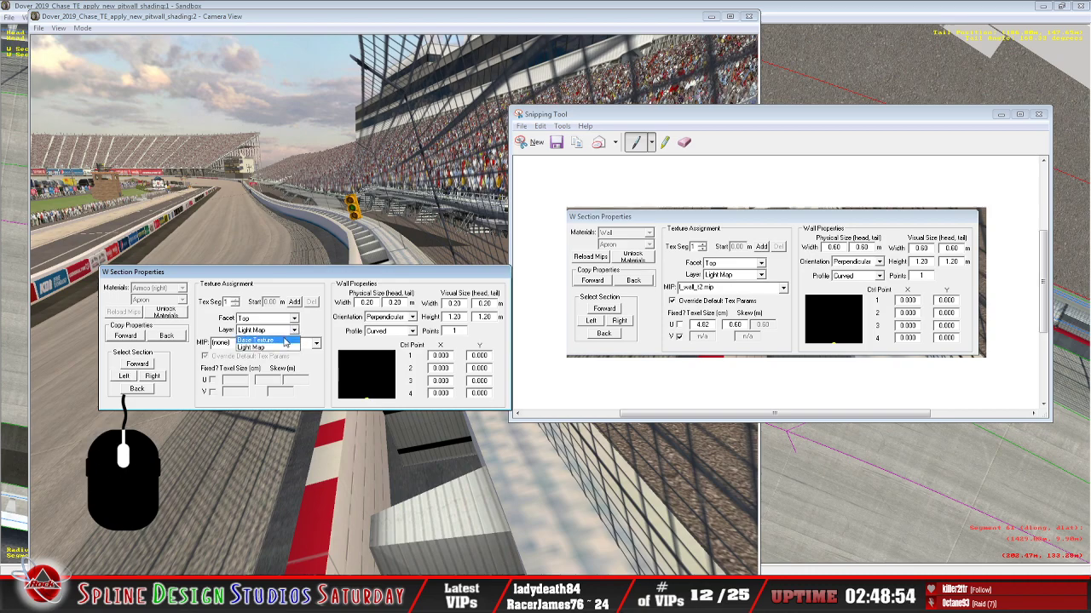
click(285, 341)
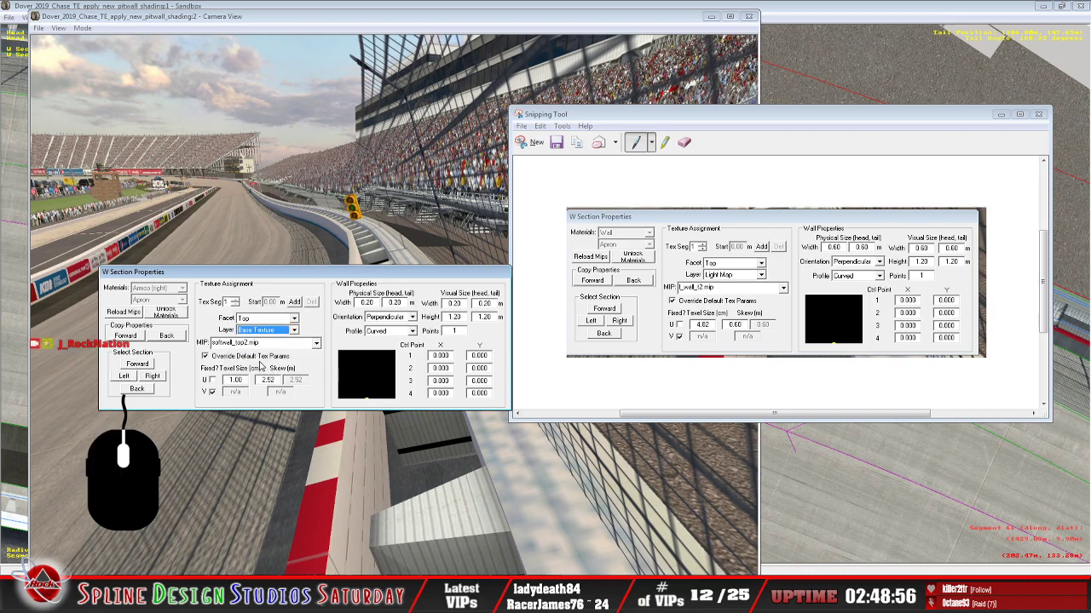
click(294, 331)
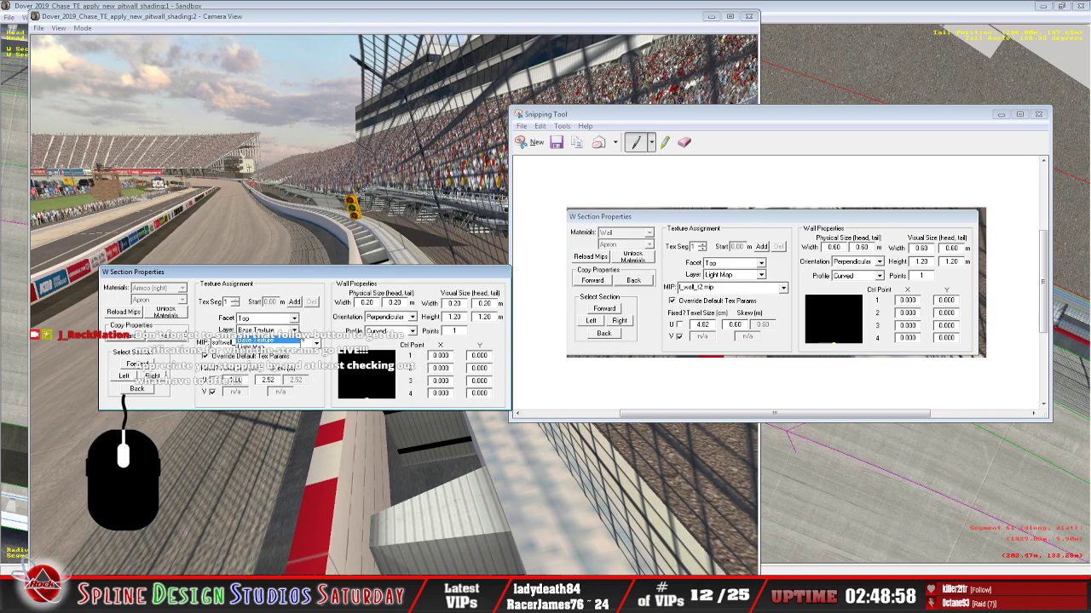
click(264, 346)
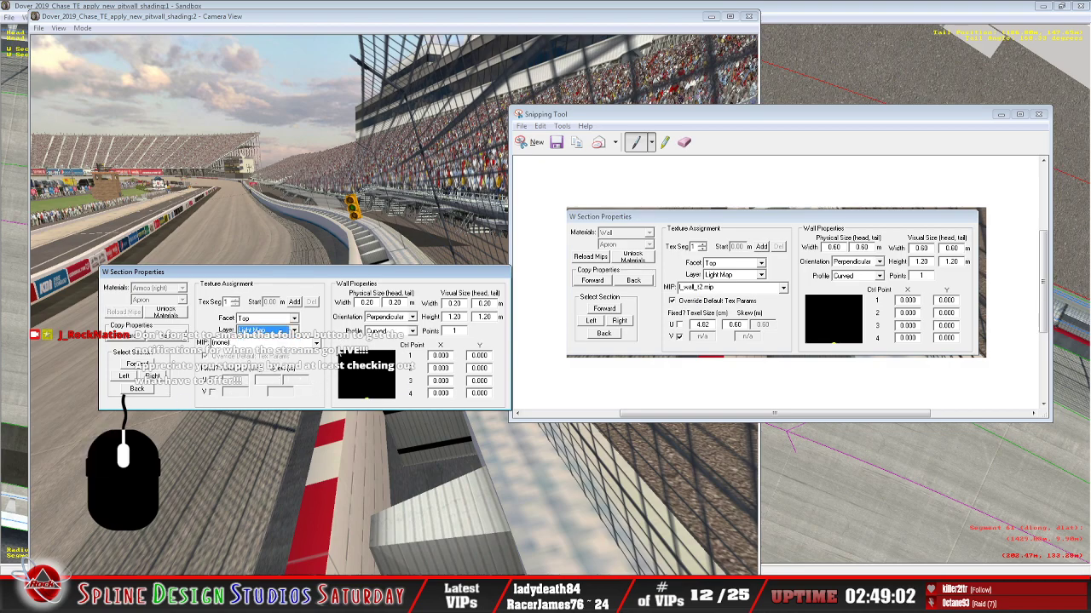
Assign l_wall_t2.mip to the Light Map layer of the soft wall's Top facet and override its default texture parameters
click(317, 343)
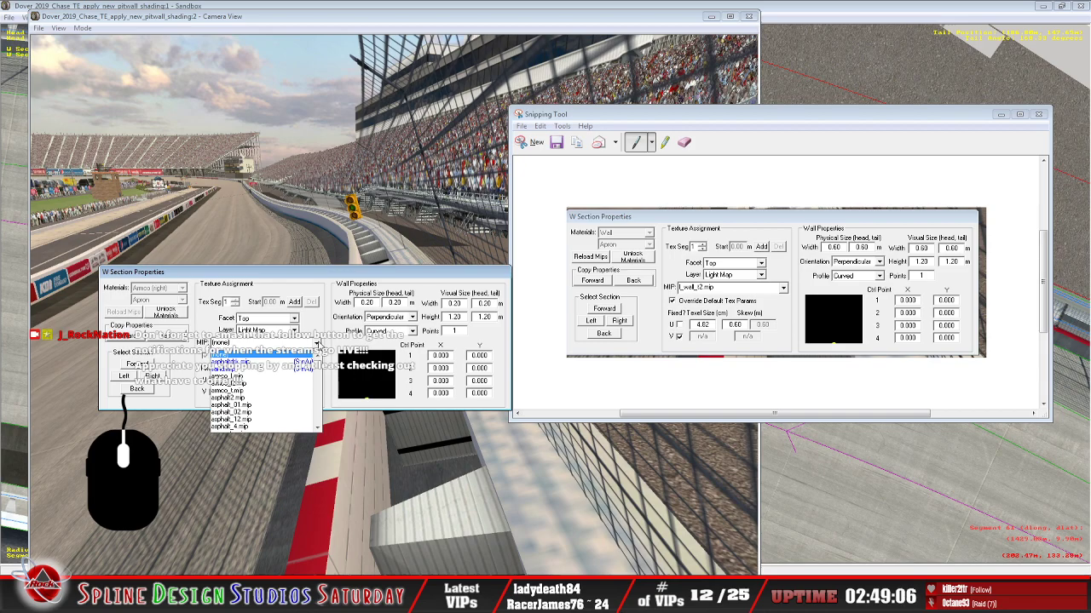
drag(322, 369, 324, 379)
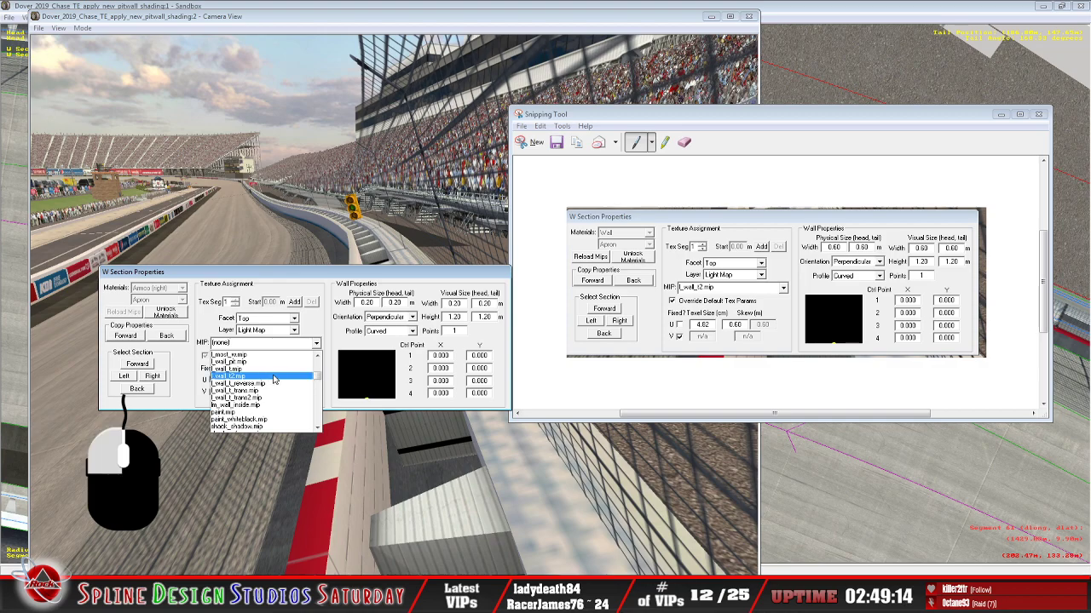
click(246, 376)
click(205, 356)
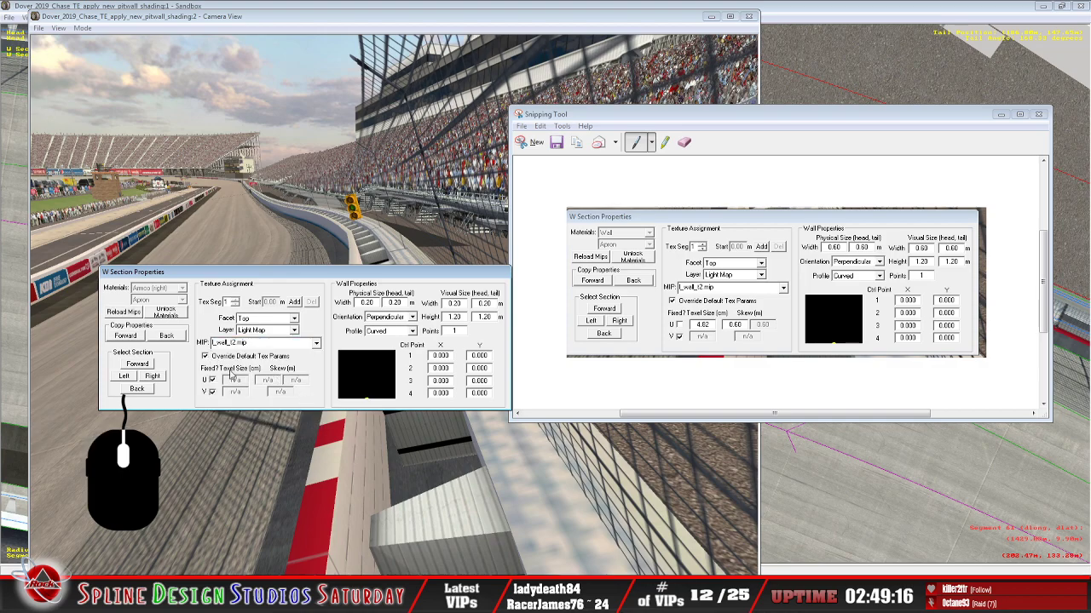
Unfix the light map's U direction, enter its texel size and set the skew to 0.60 m
click(211, 380)
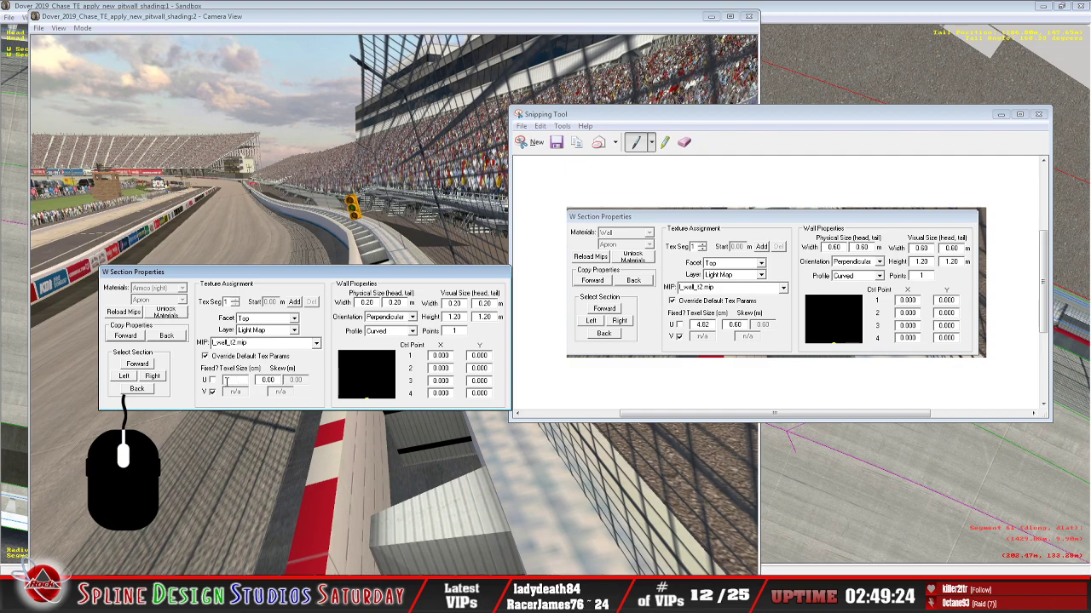
text(.82)
click(258, 380)
text(.60)
click(245, 479)
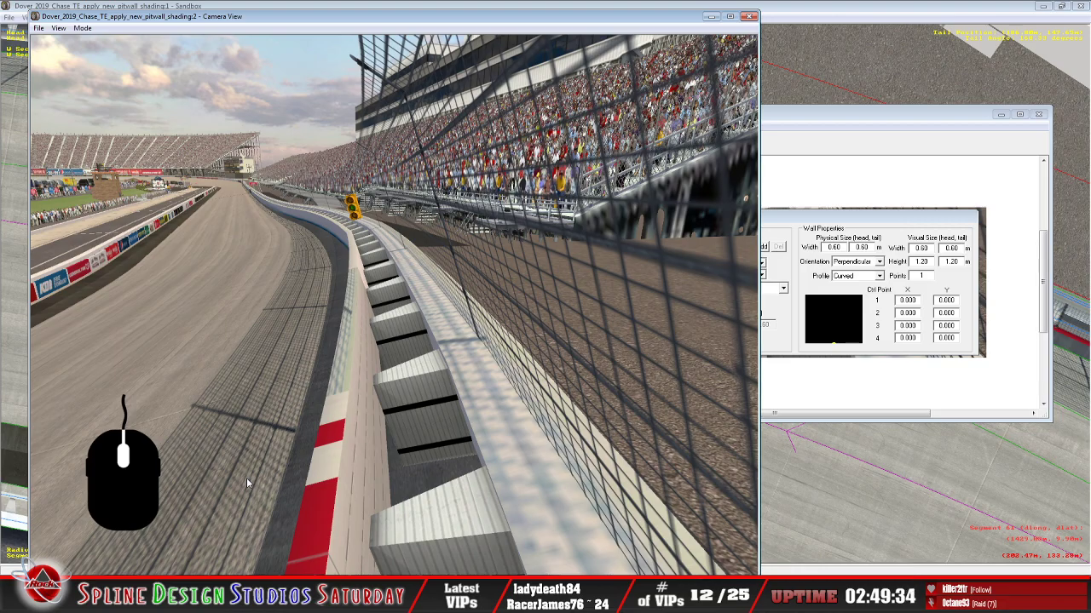
Fly along the outer wall in Slew Mode to inspect the soft wall top's new light map shading
click(82, 28)
click(103, 50)
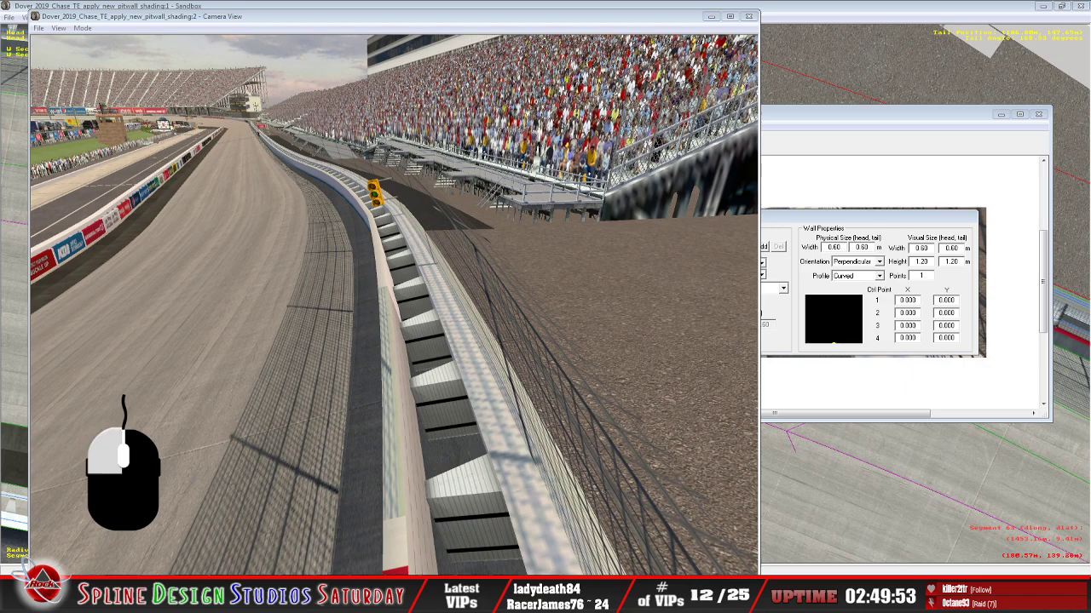
click(844, 116)
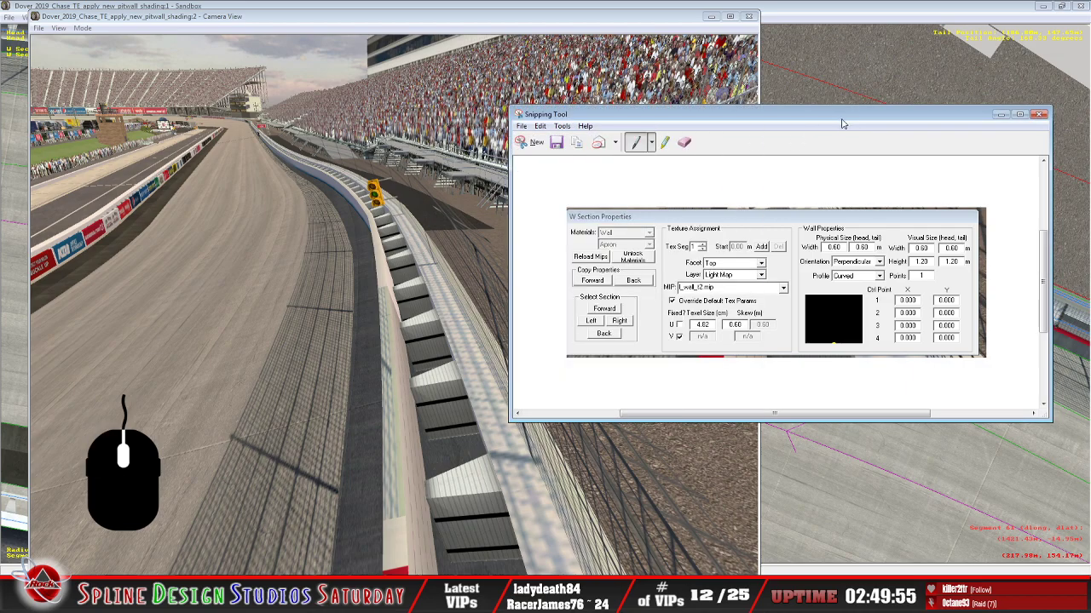
click(317, 379)
click(84, 28)
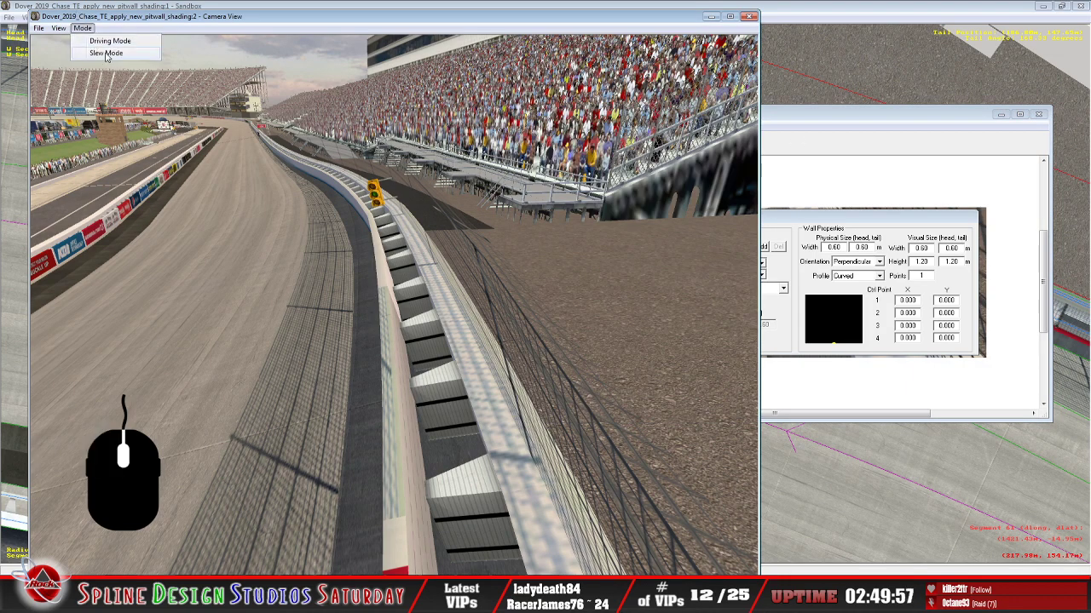
click(103, 51)
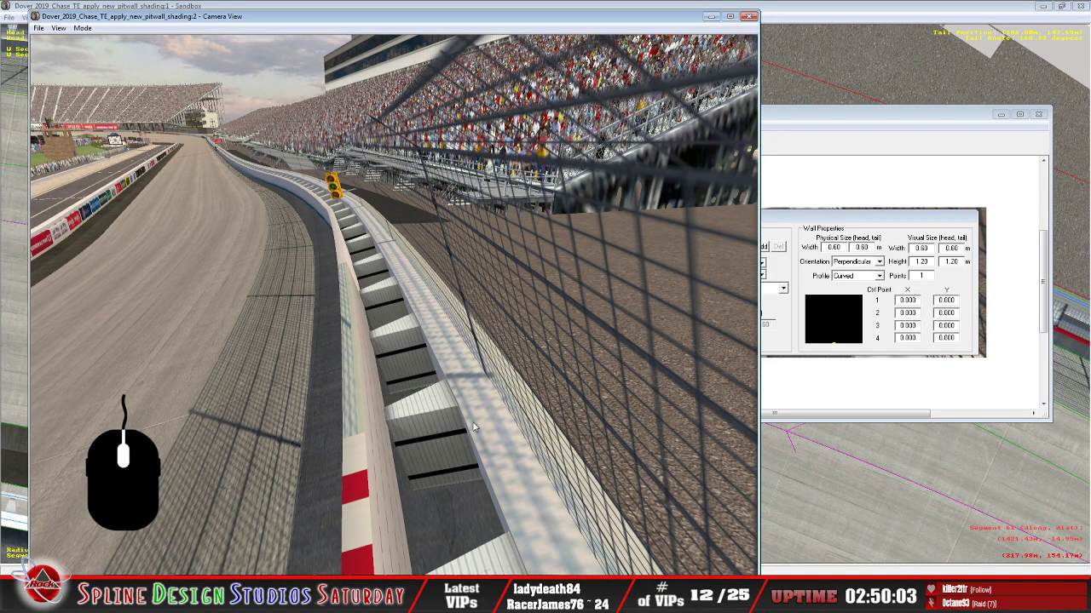
Reopen W Section Properties beside the reference snip and correct the Top light map's U texel size to 4.82 cm
click(812, 119)
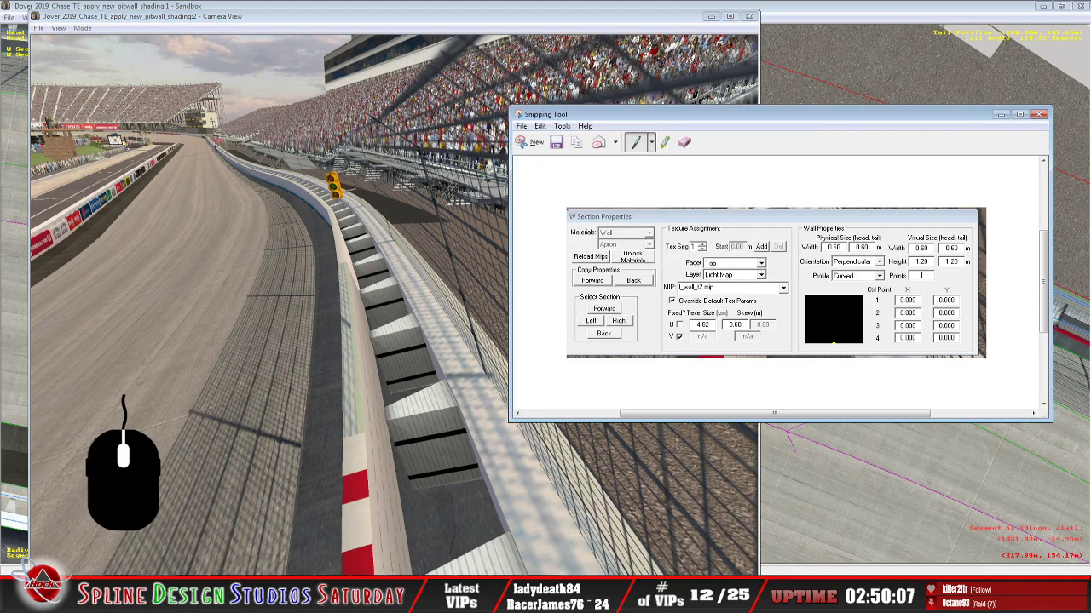
click(502, 597)
drag(324, 277, 398, 226)
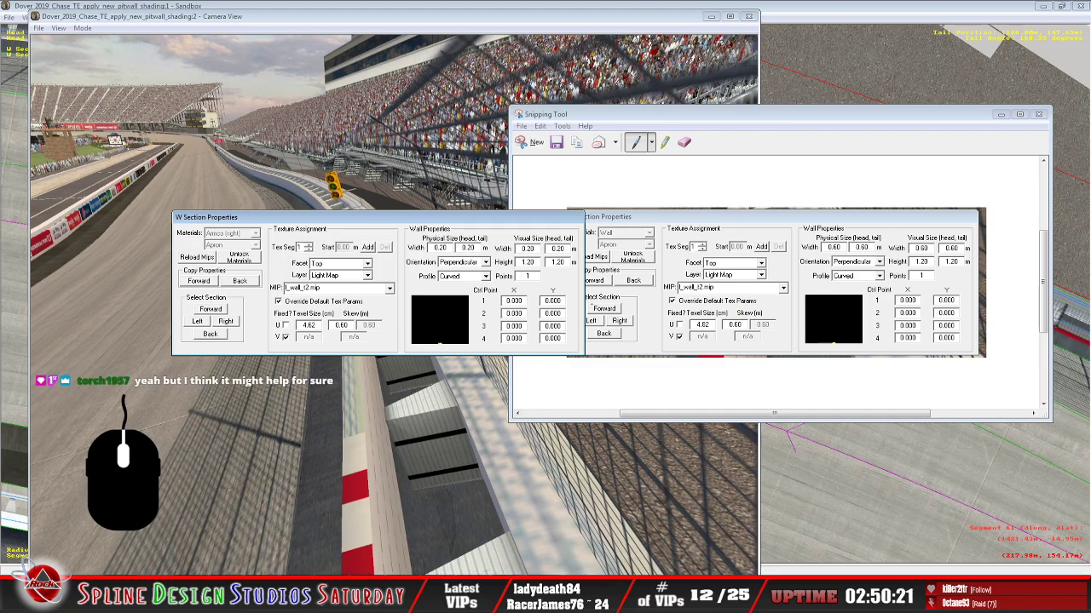
click(317, 326)
key(BackSpace)
key(BackSpace)
text(.62)
click(350, 401)
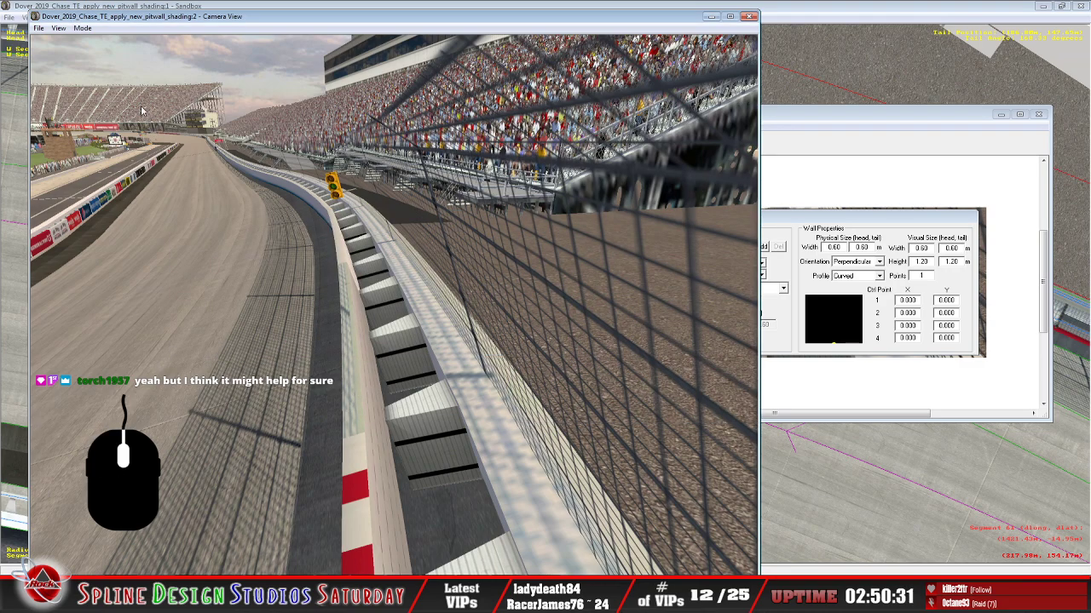
Circle the outer wall in Slew Mode and examine the fence shadows on the soft wall's top from several angles
click(82, 28)
click(94, 55)
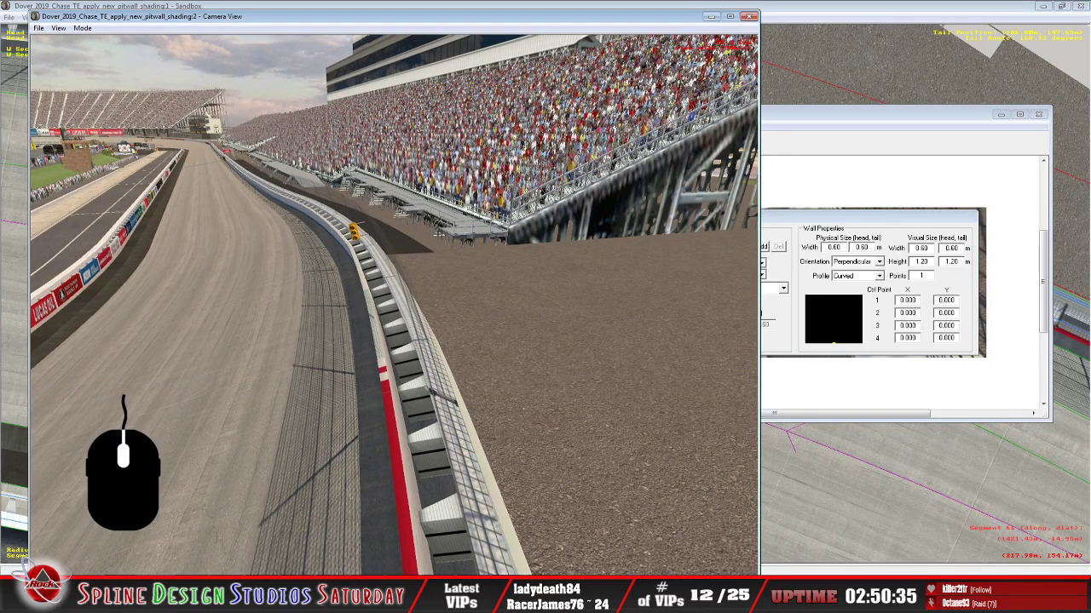
right_click(393, 305)
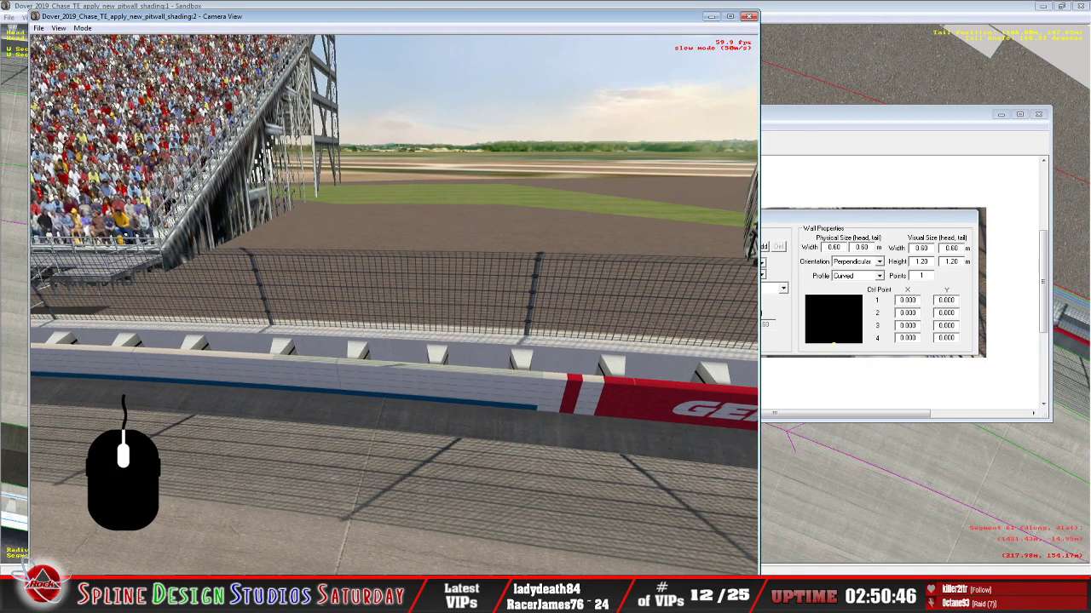
key(Down)
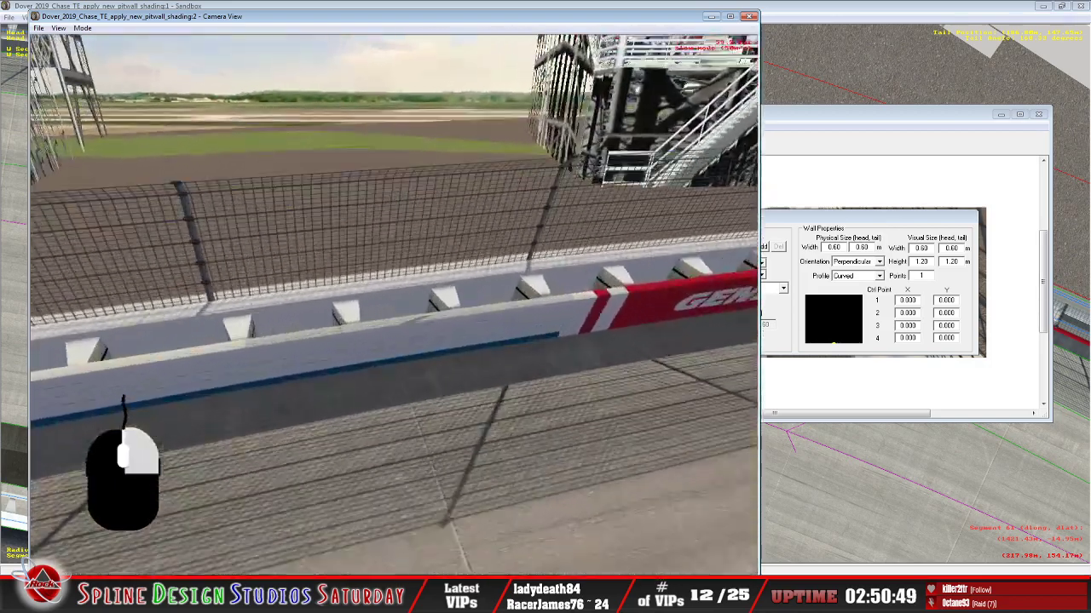
right_drag(394, 304, 628, 409)
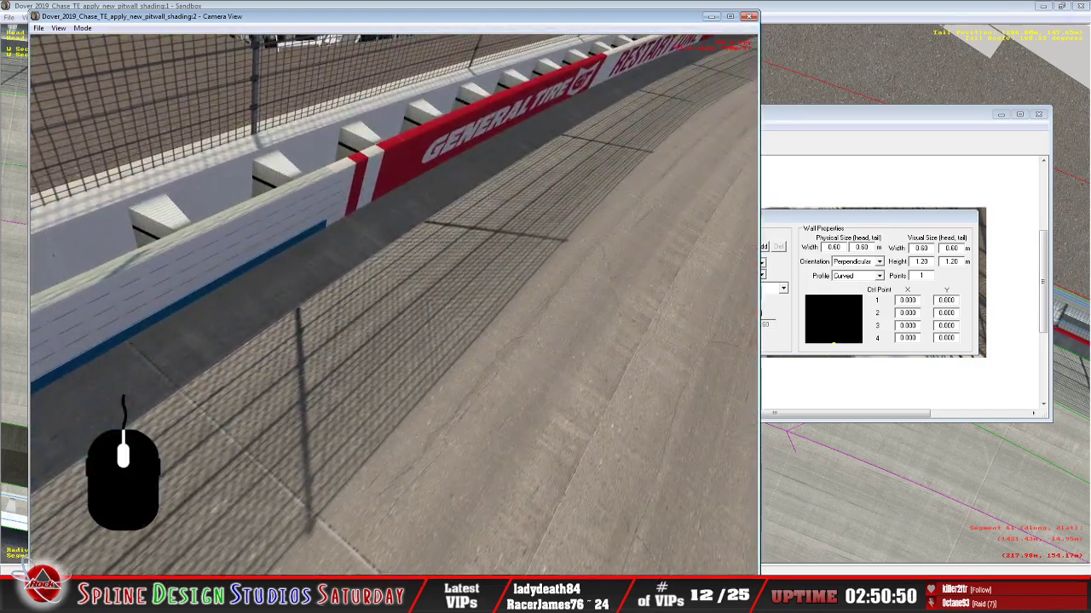
drag(394, 304, 394, 383)
key(Down)
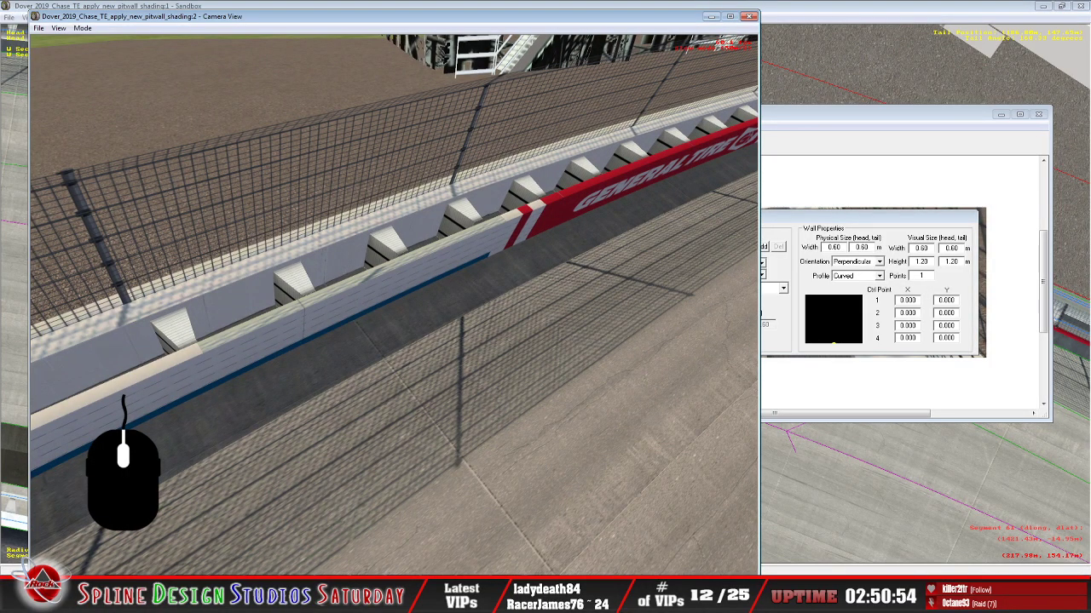
key(Up)
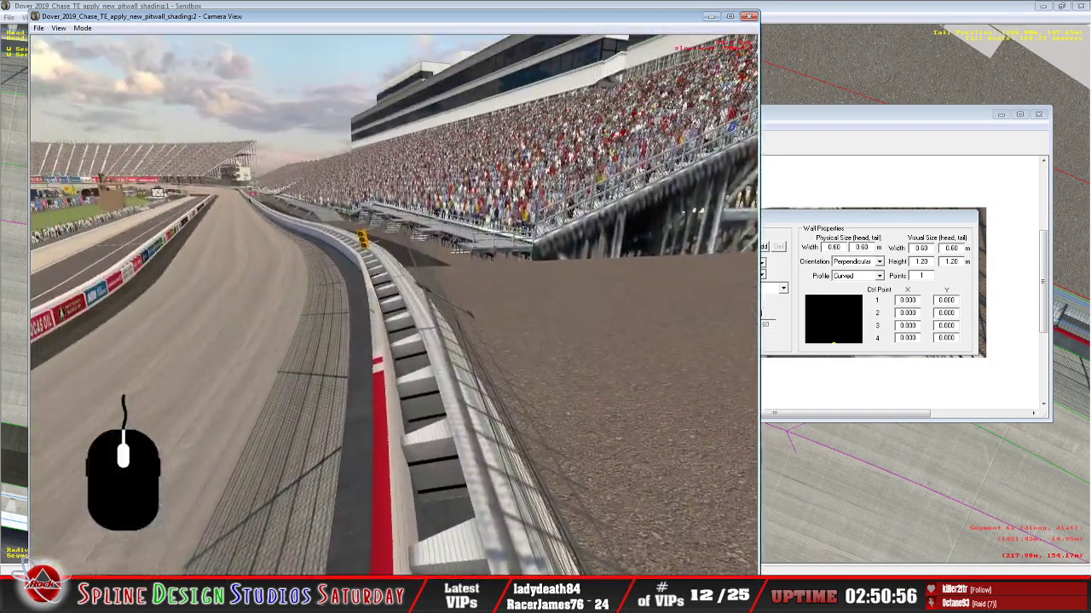
right_drag(394, 304, 358, 272)
drag(393, 304, 393, 333)
right_drag(394, 304, 357, 255)
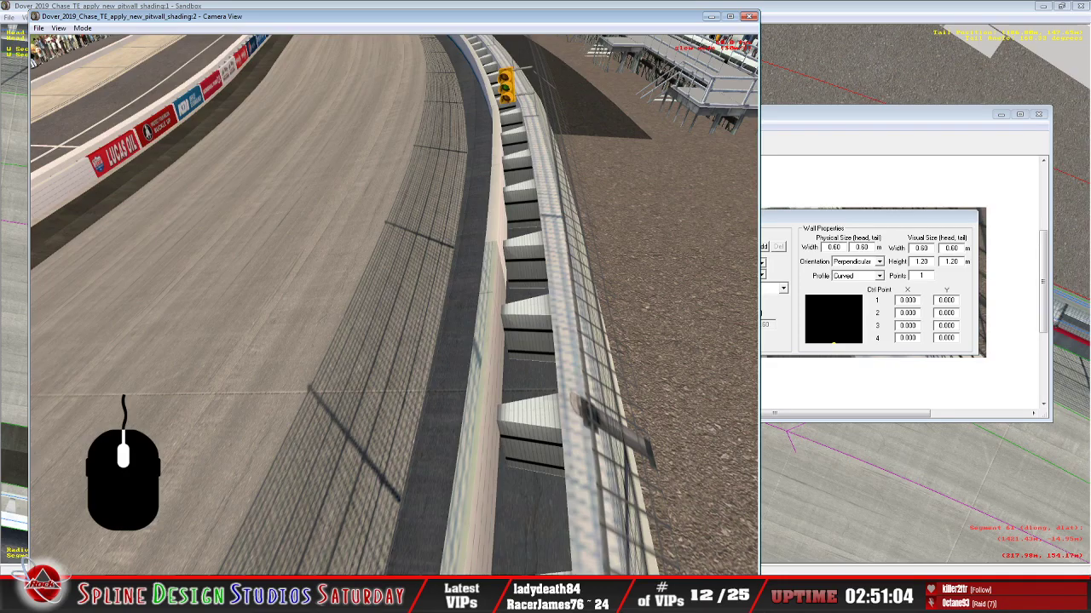
key(Up)
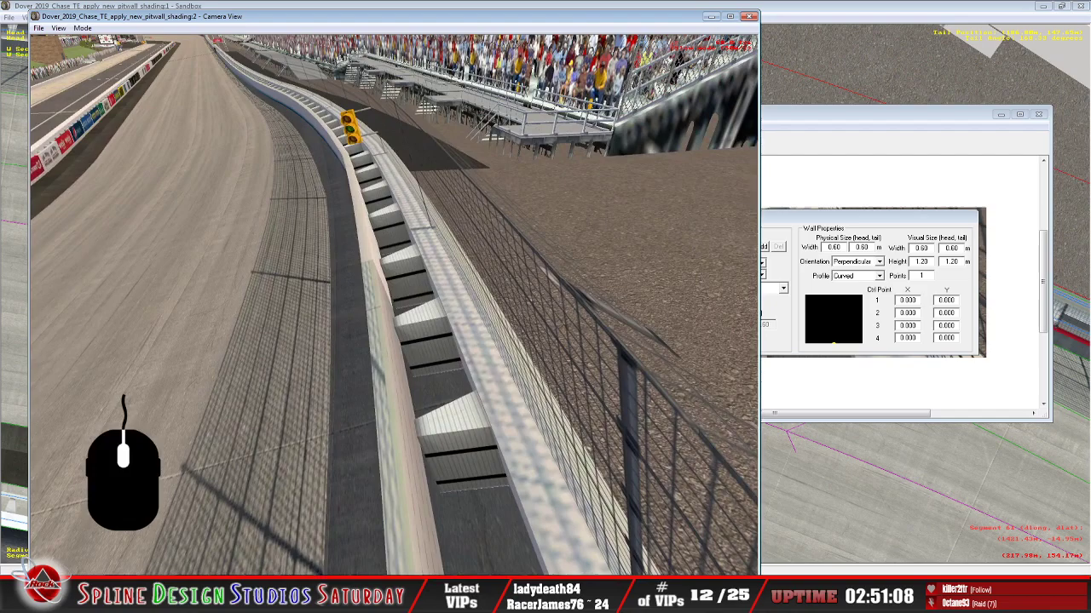
key(Down)
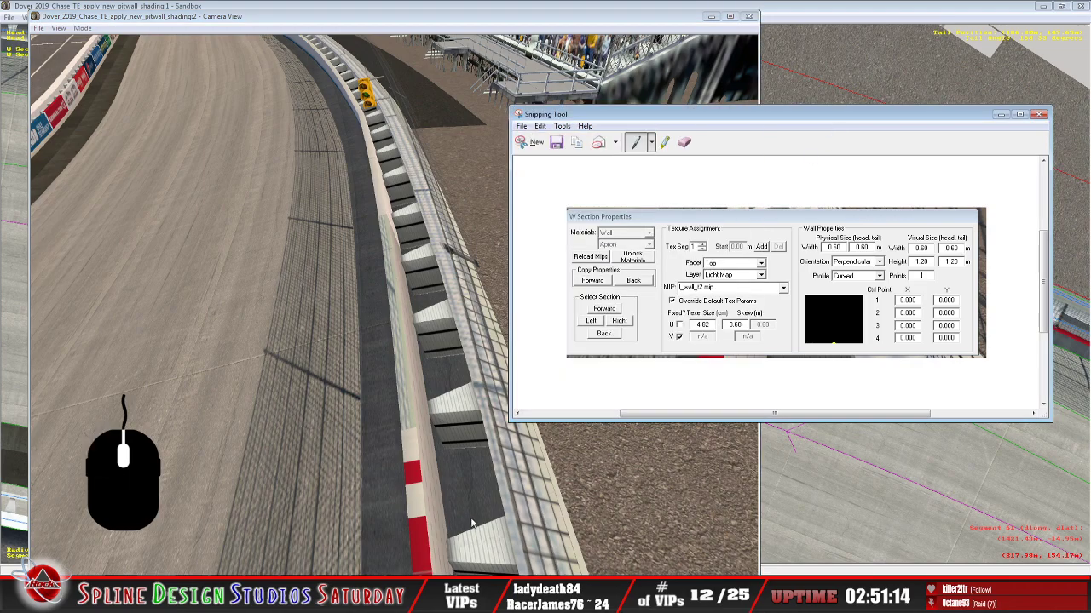
Reopen the soft wall section's properties clear of the wall view and display the Top facet's Base Texture layer
click(479, 541)
click(473, 526)
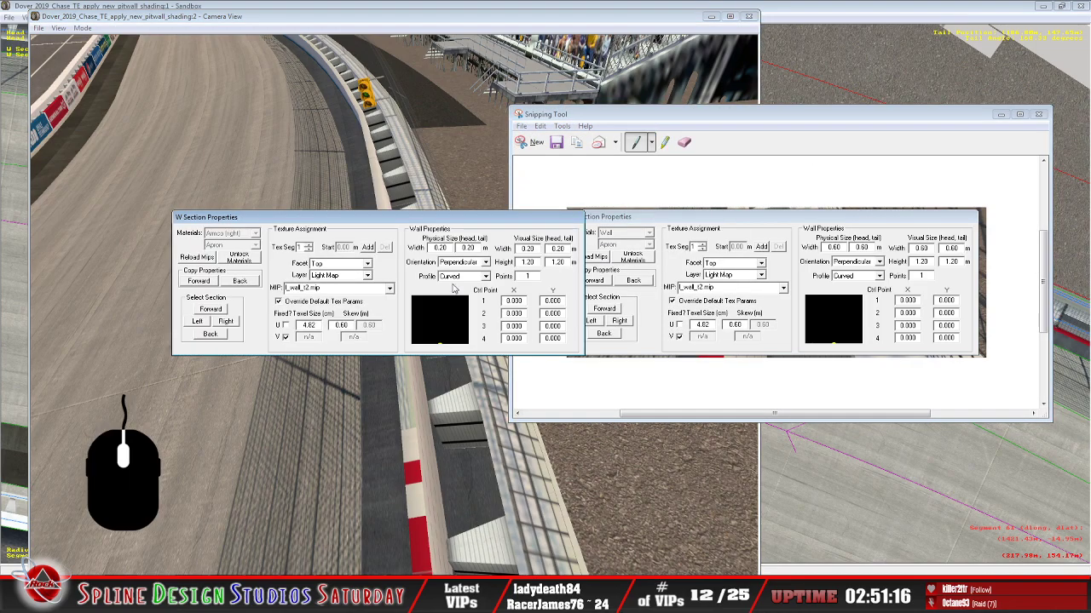
drag(334, 221, 217, 101)
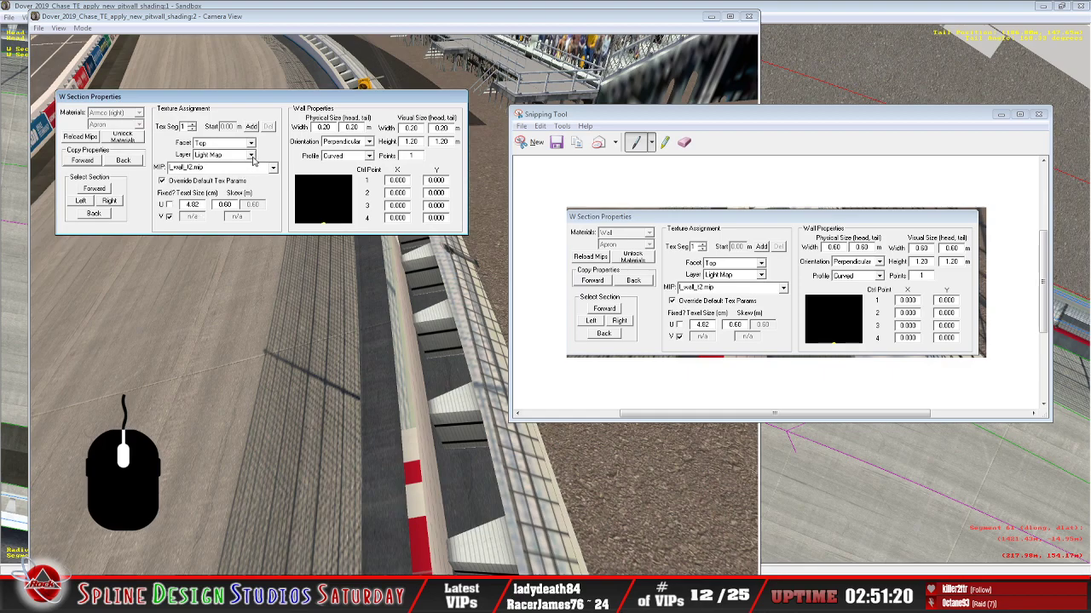
click(250, 155)
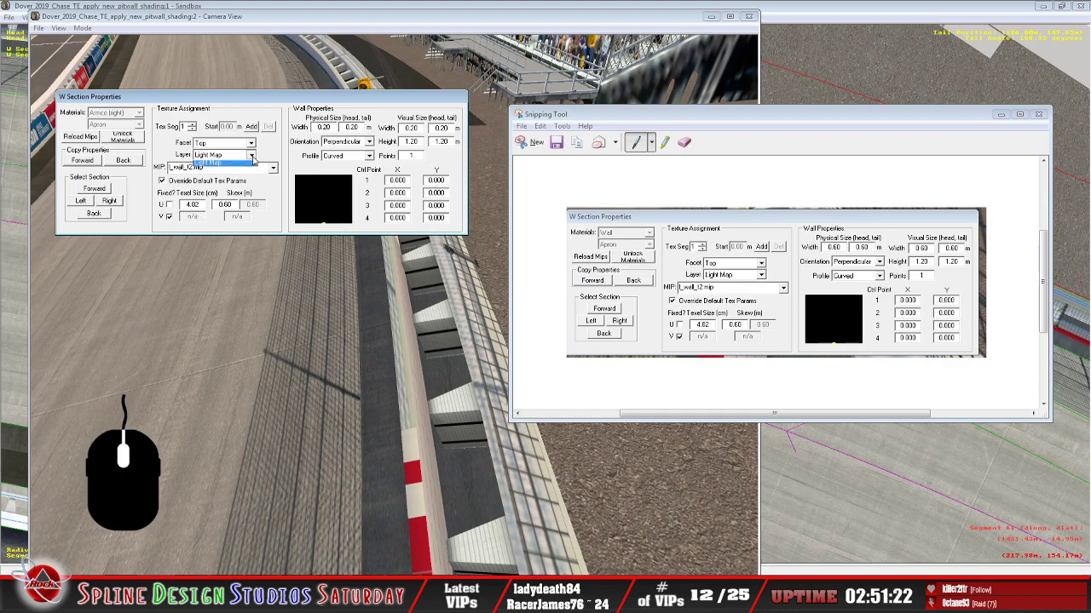
click(239, 168)
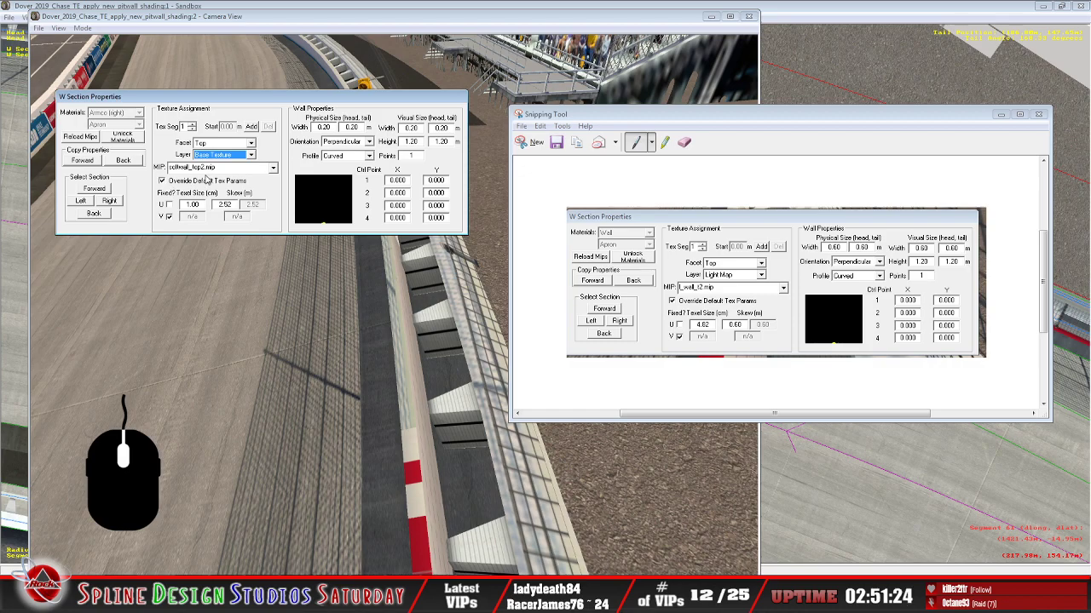
Select the adjacent Wall section to the right and display the Light Map layer of its Top facet
click(114, 202)
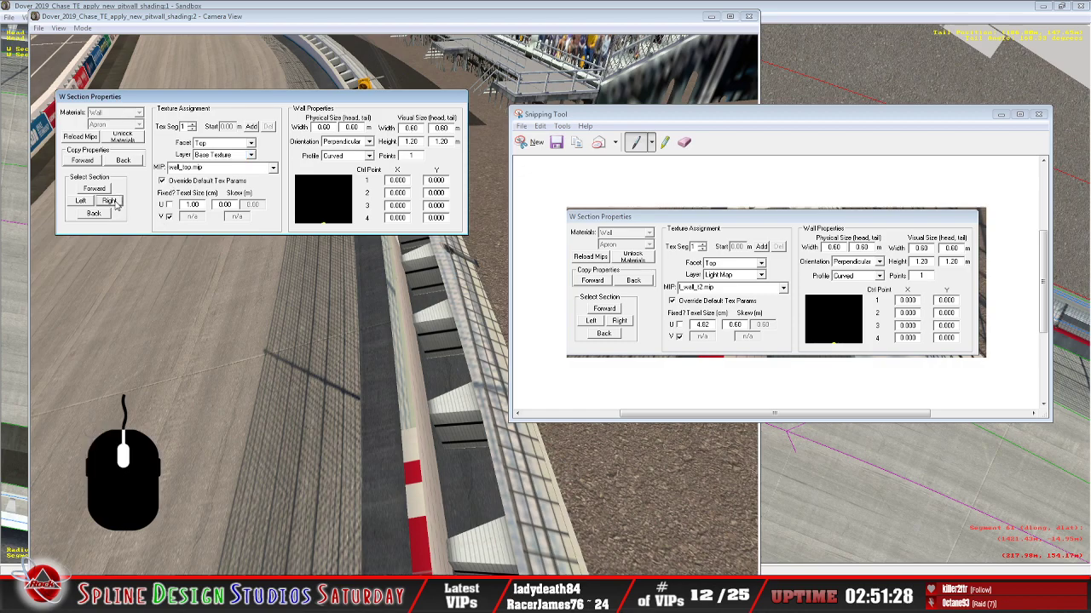
click(251, 155)
click(247, 172)
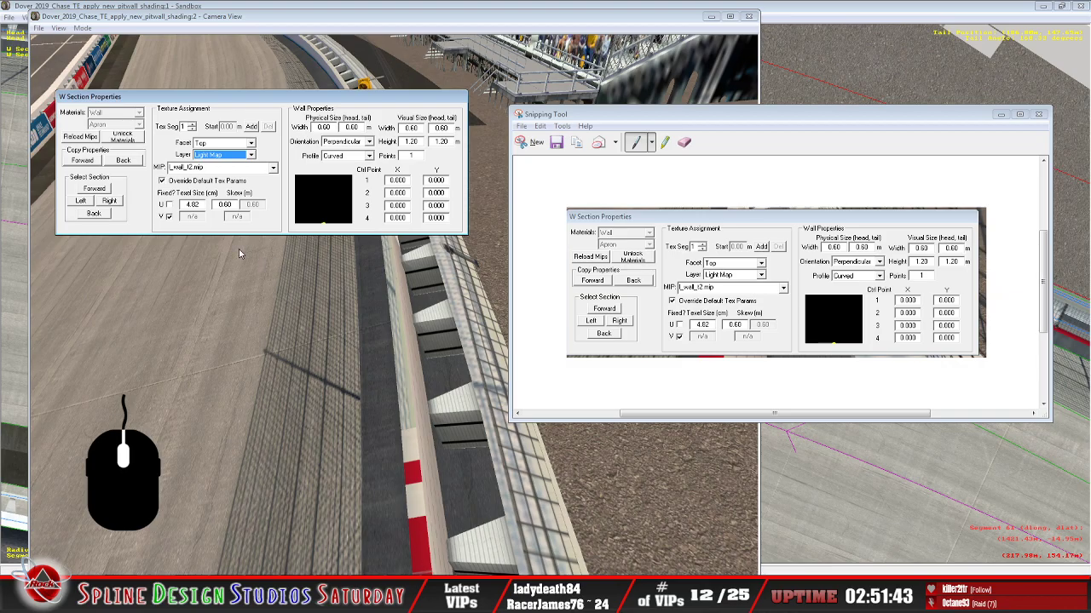
Return to the Camera View and move in close to the wall in Slew Mode to compare both wall tops
click(273, 369)
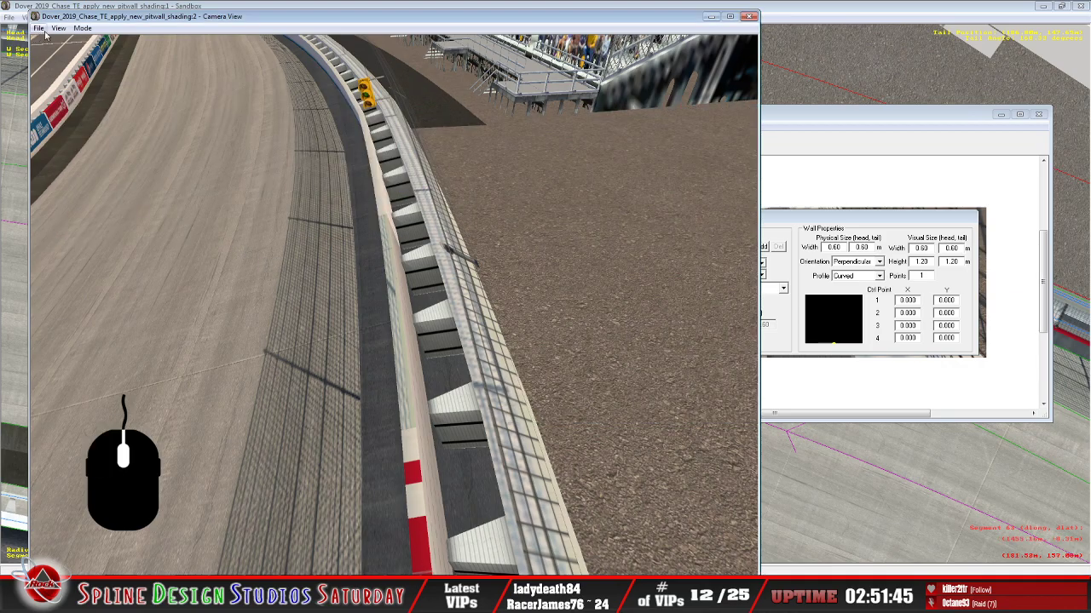
click(82, 28)
click(101, 53)
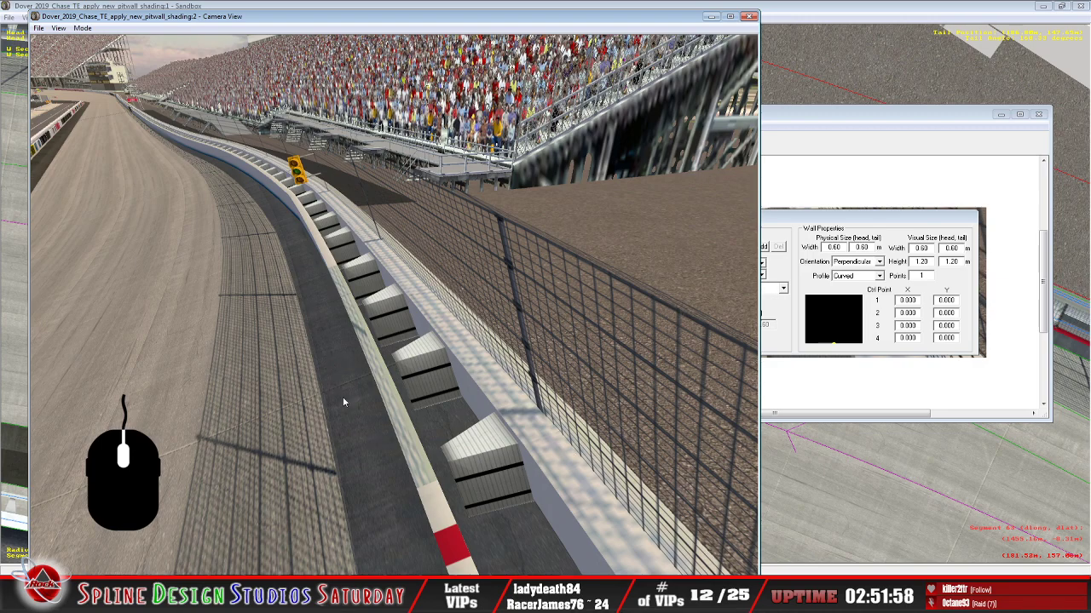
Move low along the outer wall in Slew Mode to compare the tops of the soft wall and the adjacent wall
click(82, 27)
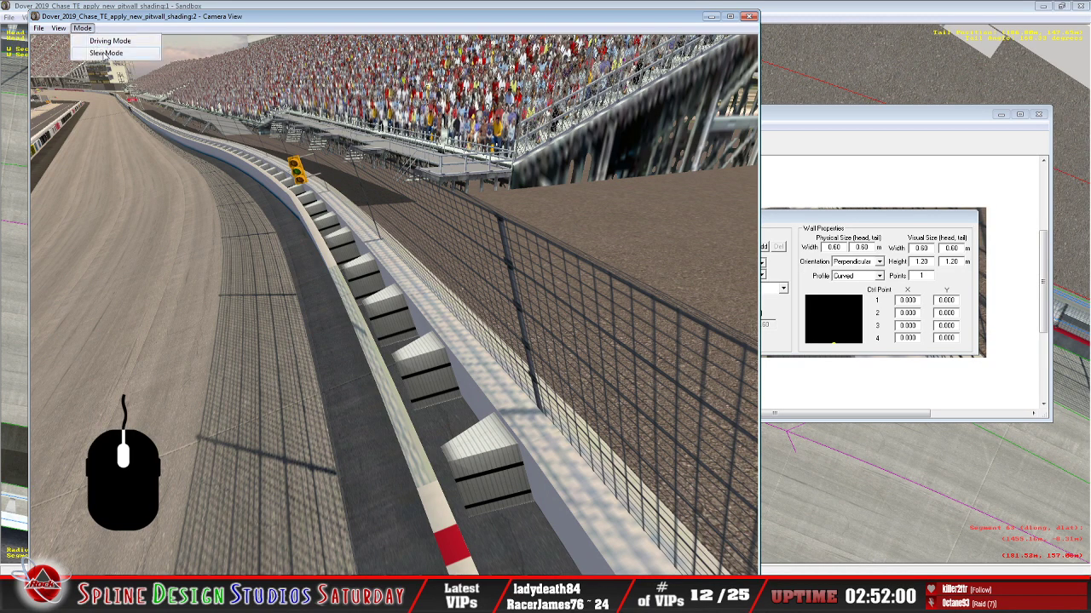
click(105, 53)
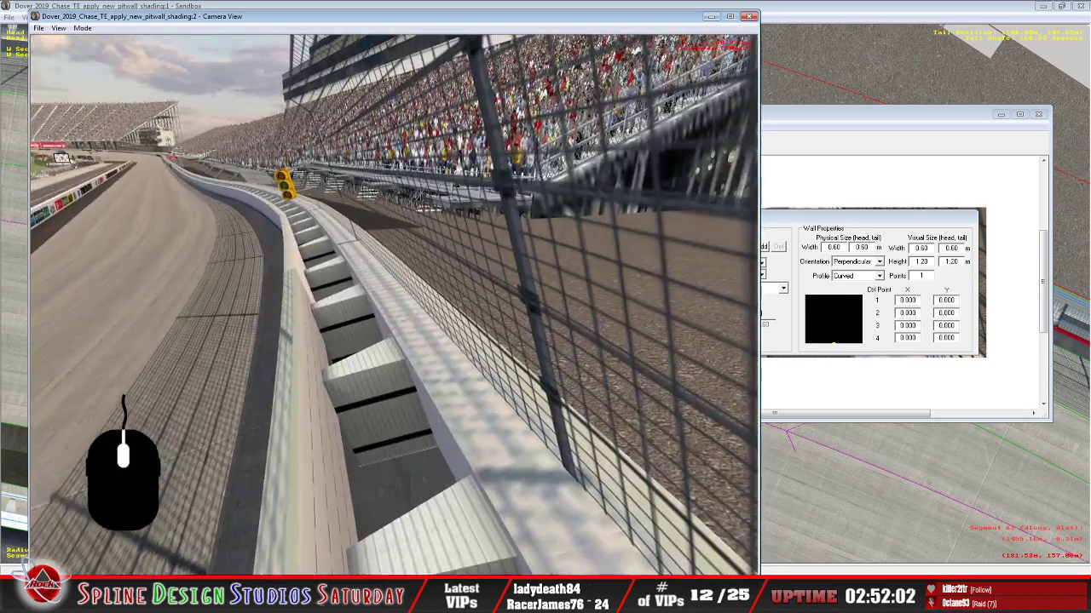
click(394, 304)
right_click(395, 304)
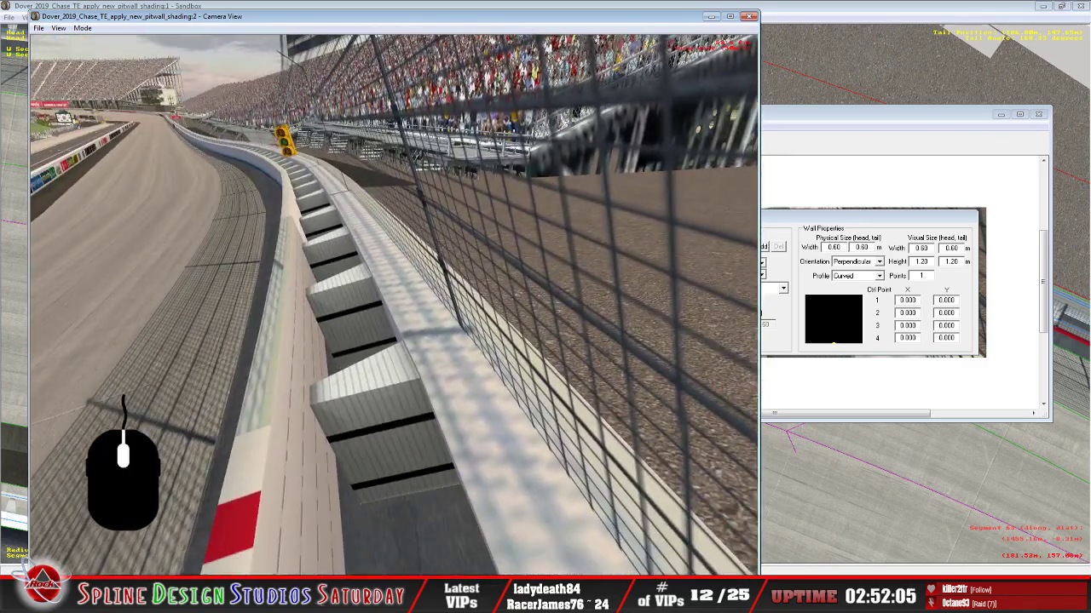
click(384, 323)
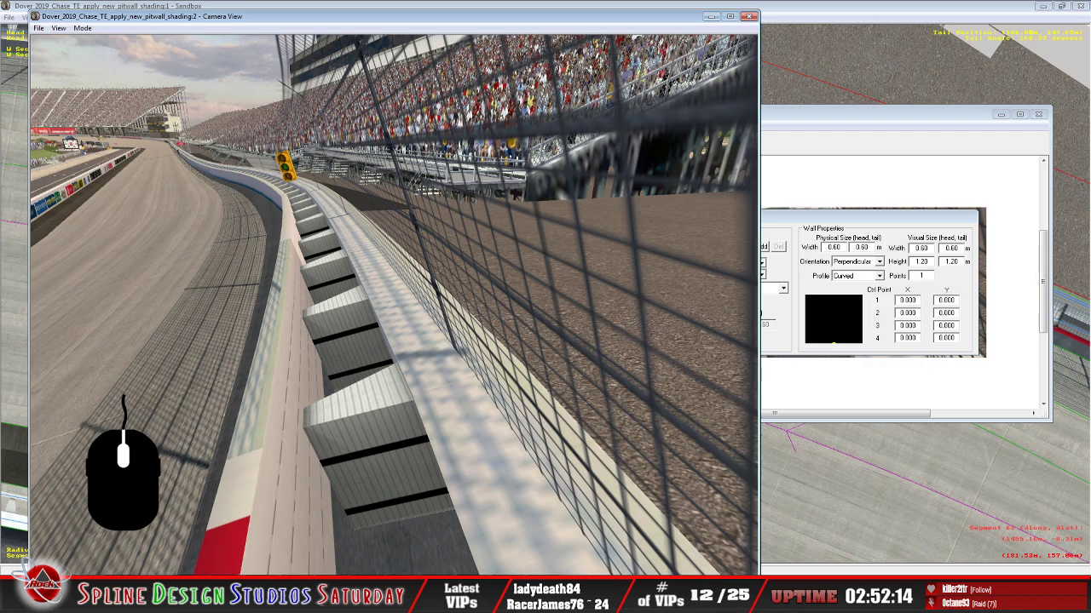
Switch to Paint Shop Pro, compare the lm_wall_inside light map with the softwall_top2 textures, and return to the Camera View
click(332, 597)
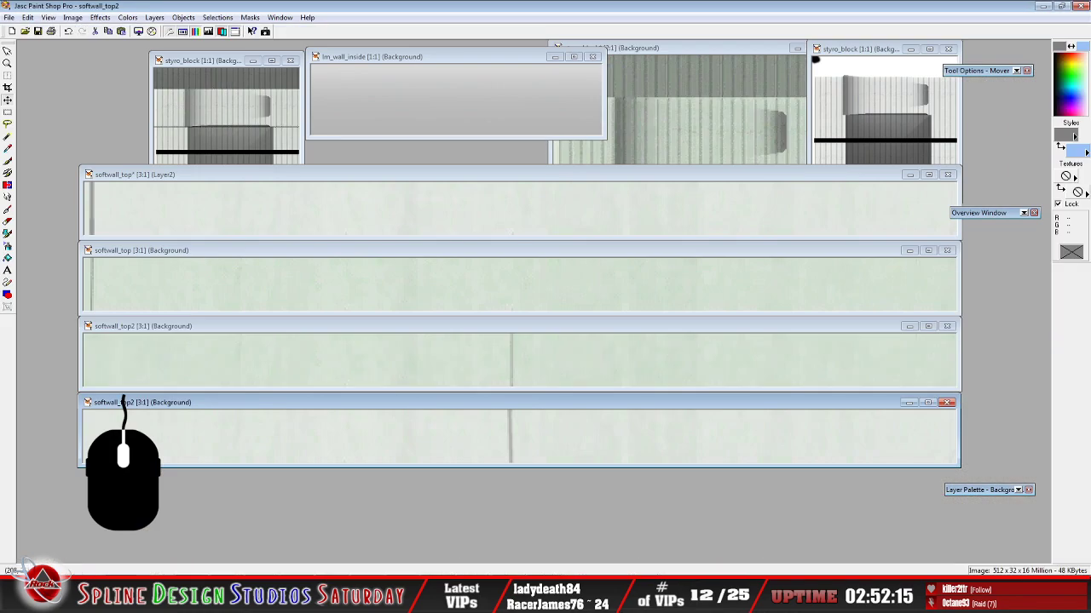
click(432, 60)
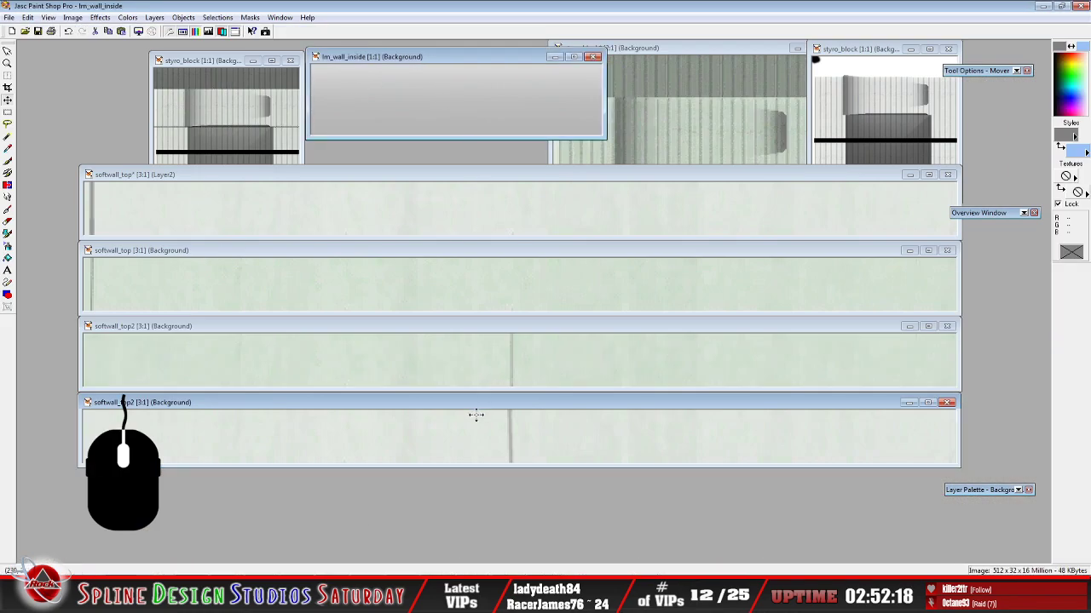
mouse_move(435, 56)
mouse_down()
mouse_move(317, 163)
mouse_move(265, 191)
mouse_move(437, 115)
mouse_move(418, 74)
mouse_move(438, 71)
mouse_up()
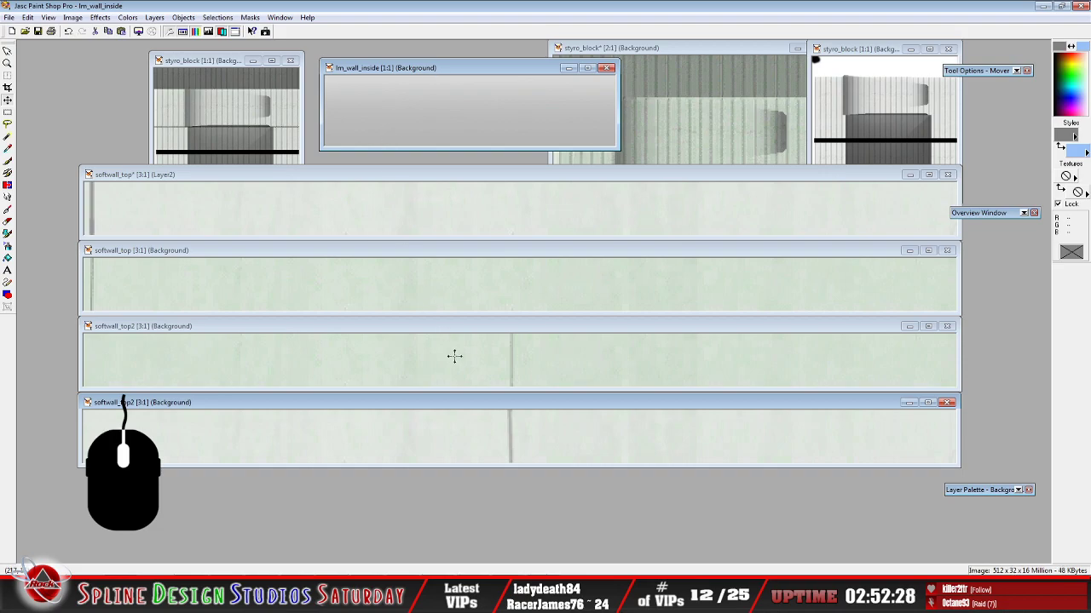
click(122, 403)
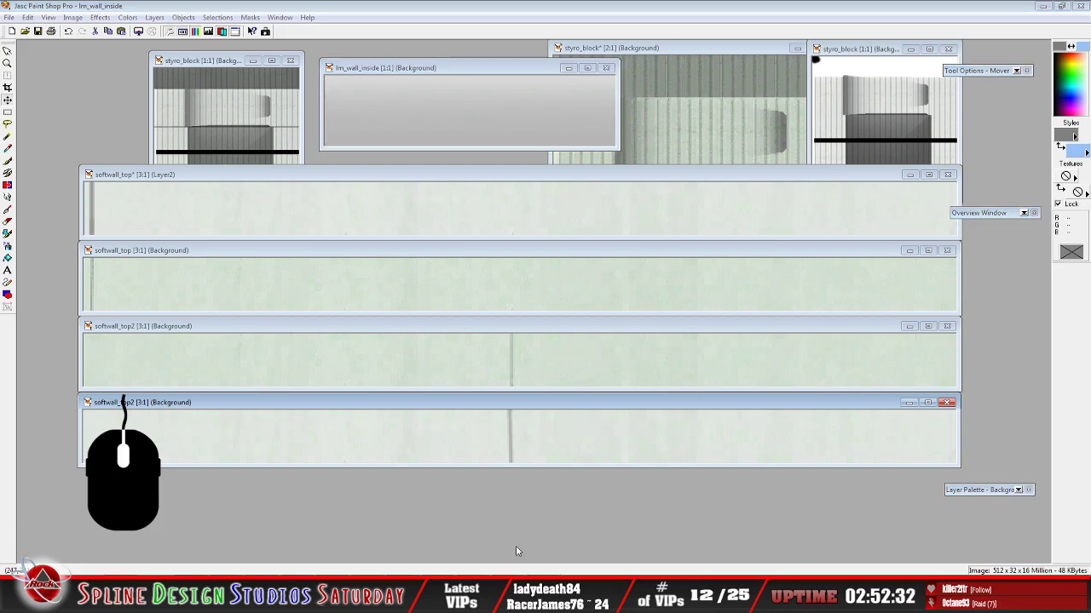
key(alt+Tab)
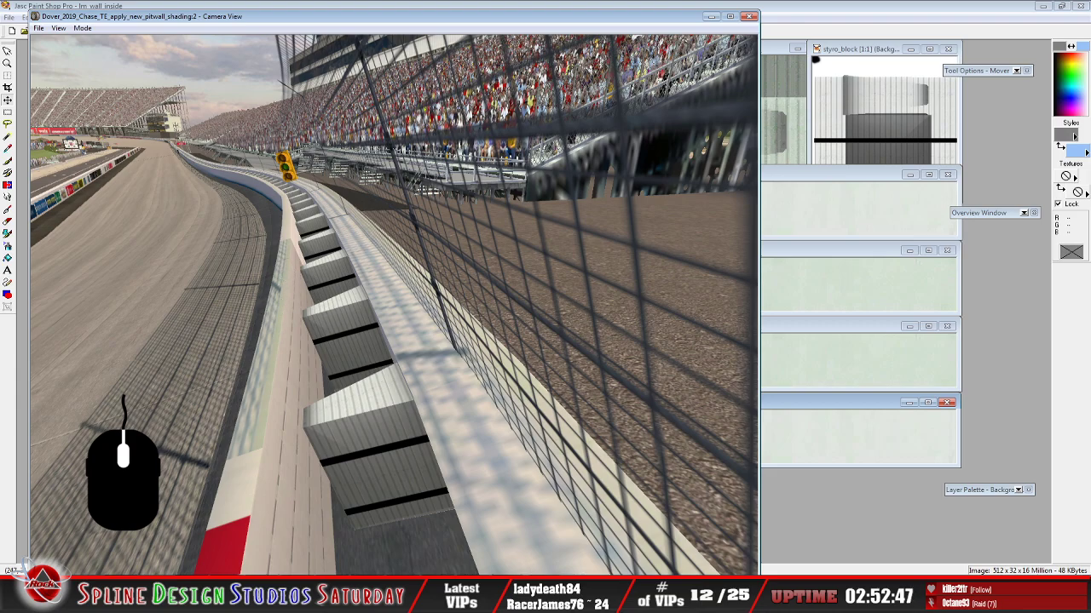
Reopen the Wall section's properties and display the Base Texture layer of its Top facet
click(946, 403)
click(492, 529)
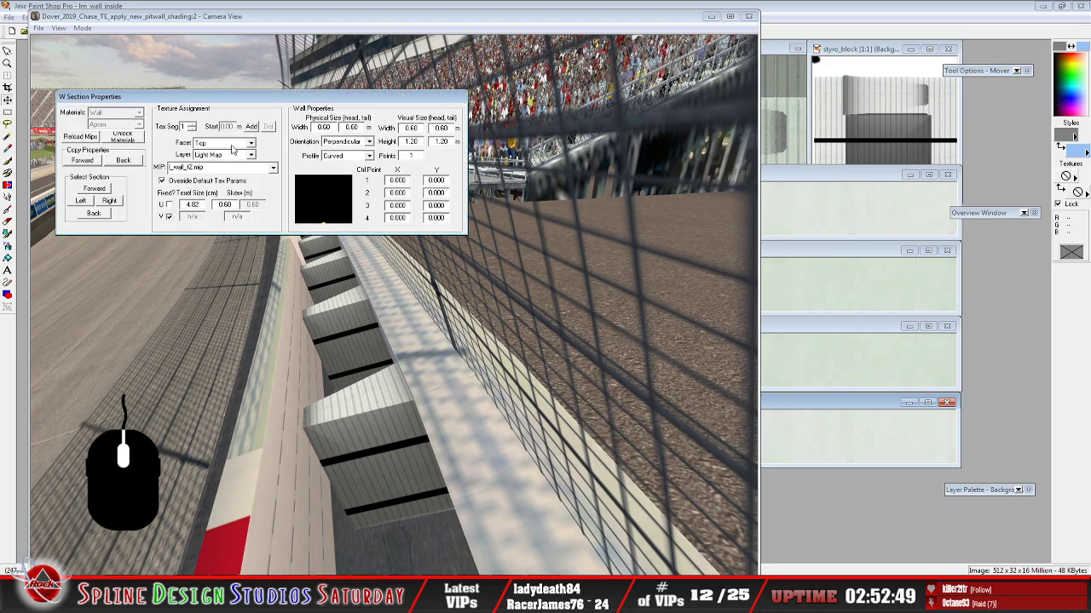
drag(251, 101, 447, 99)
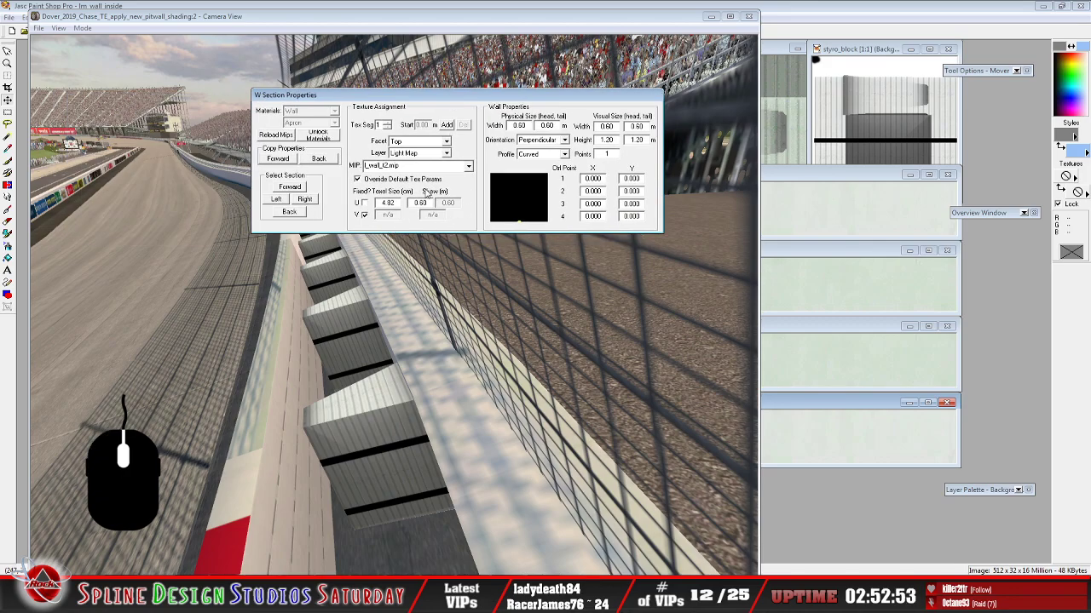
click(446, 153)
click(439, 167)
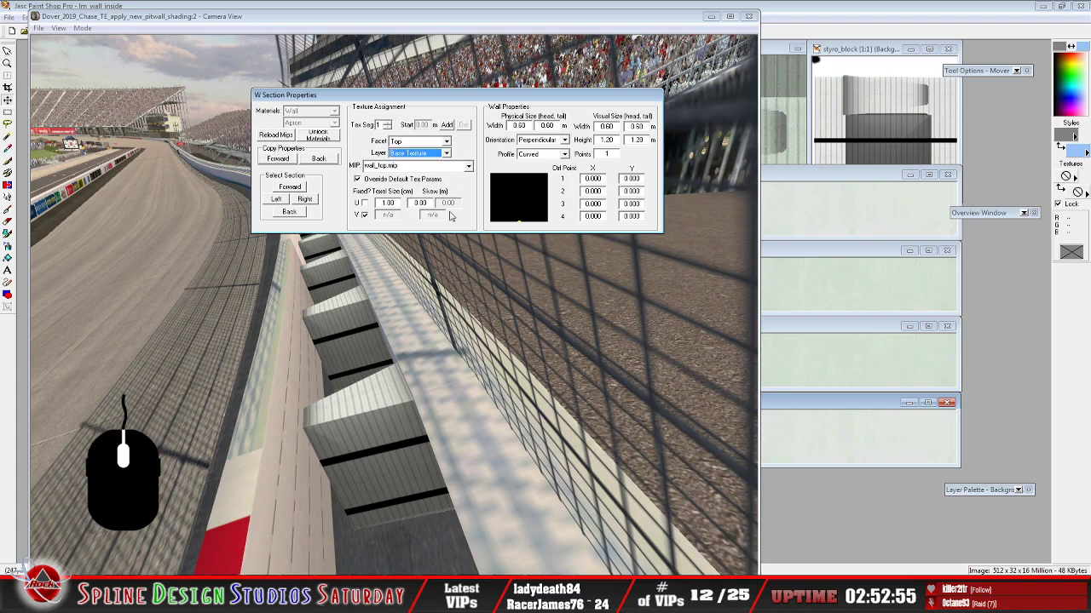
Select the adjacent soft wall section to the left and display the Light Map layer of its Top facet
click(274, 199)
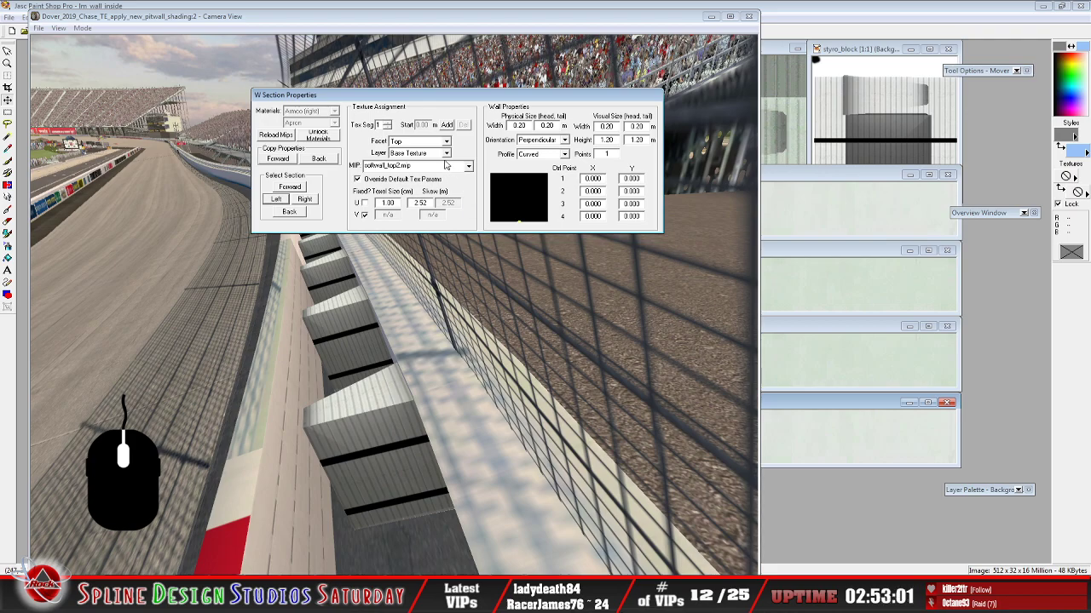
click(445, 152)
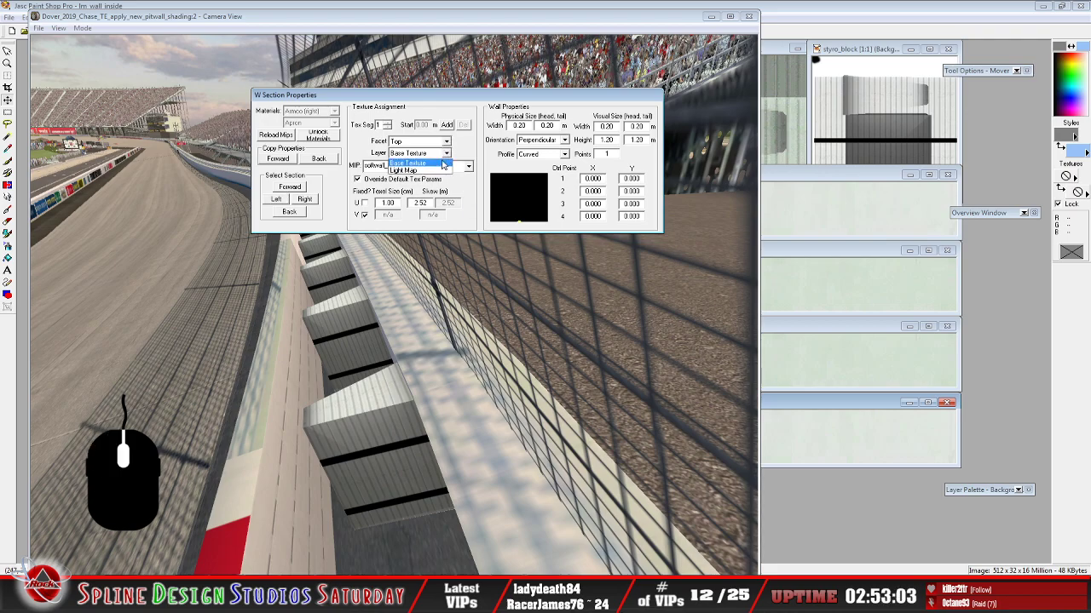
click(422, 168)
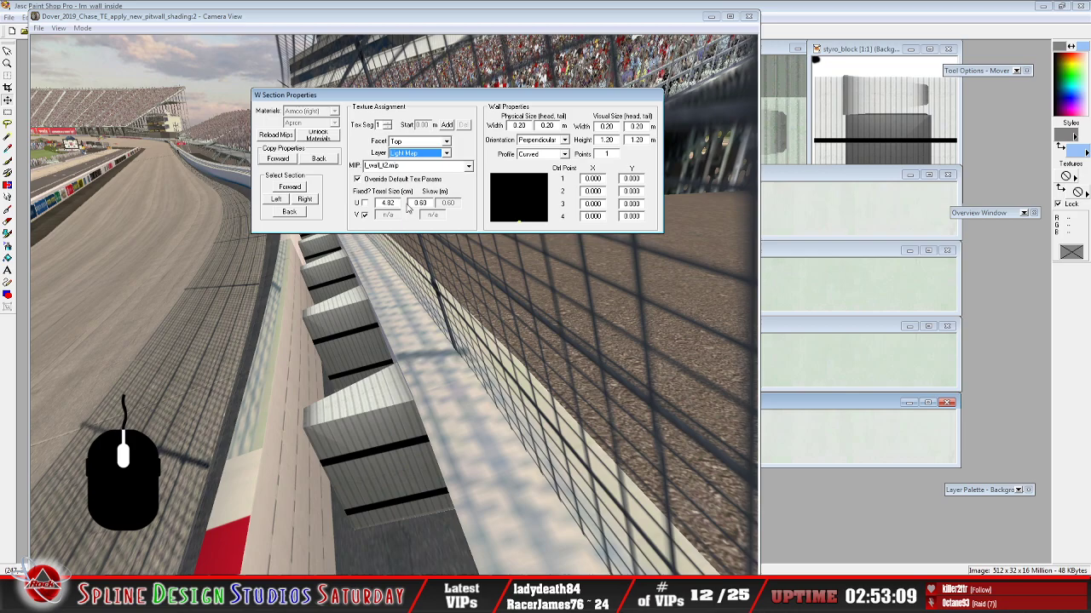
Set the U texel size of the soft wall top's light map to 1.0 cm and inspect the wall in Slew Mode
click(433, 203)
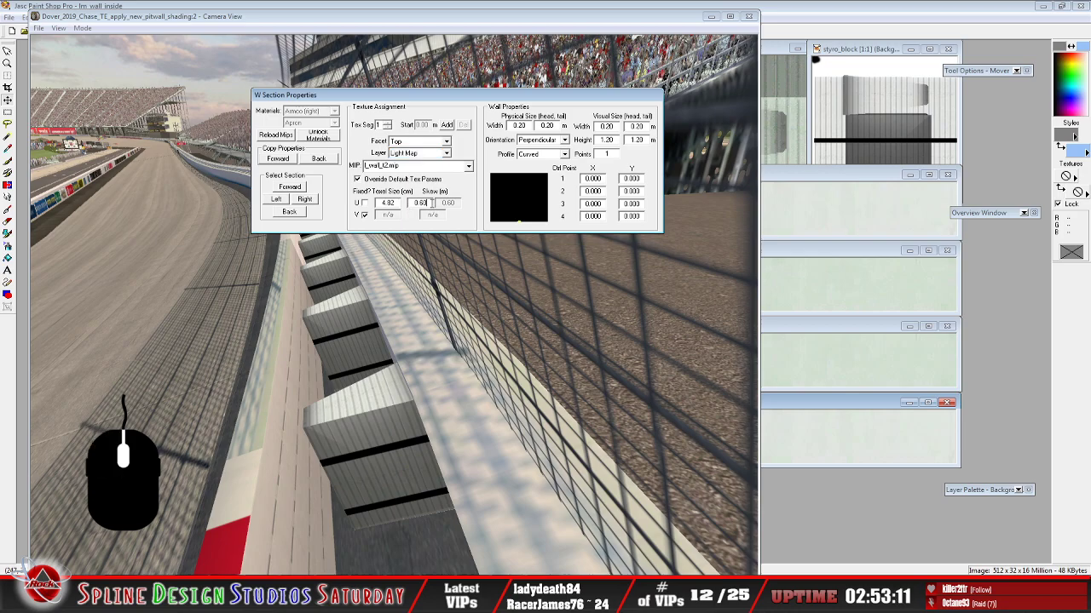
key(BackSpace)
key(BackSpace)
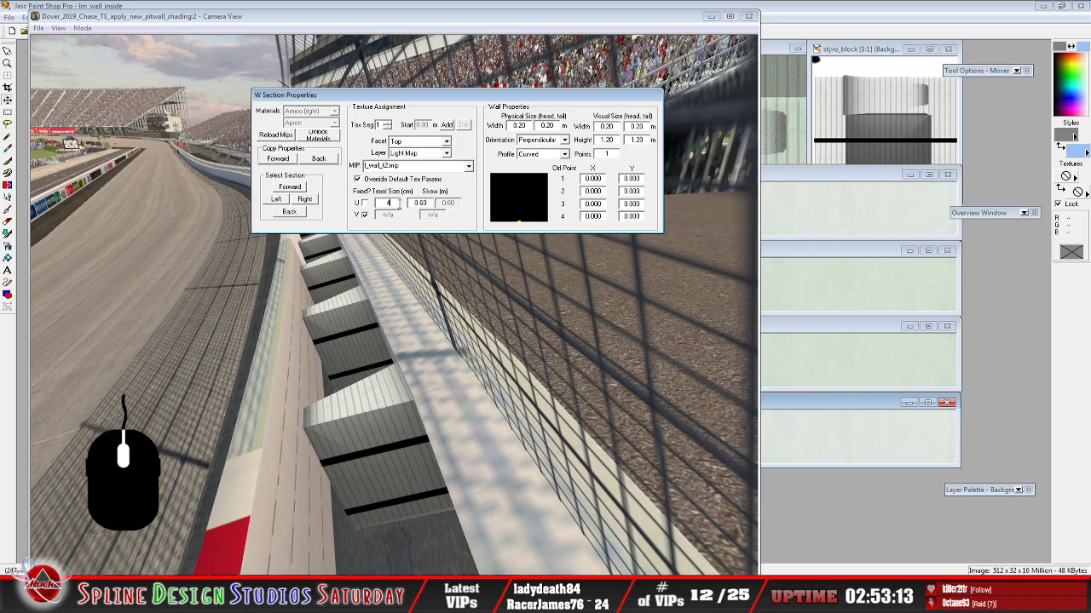
text(.0)
click(286, 339)
click(82, 28)
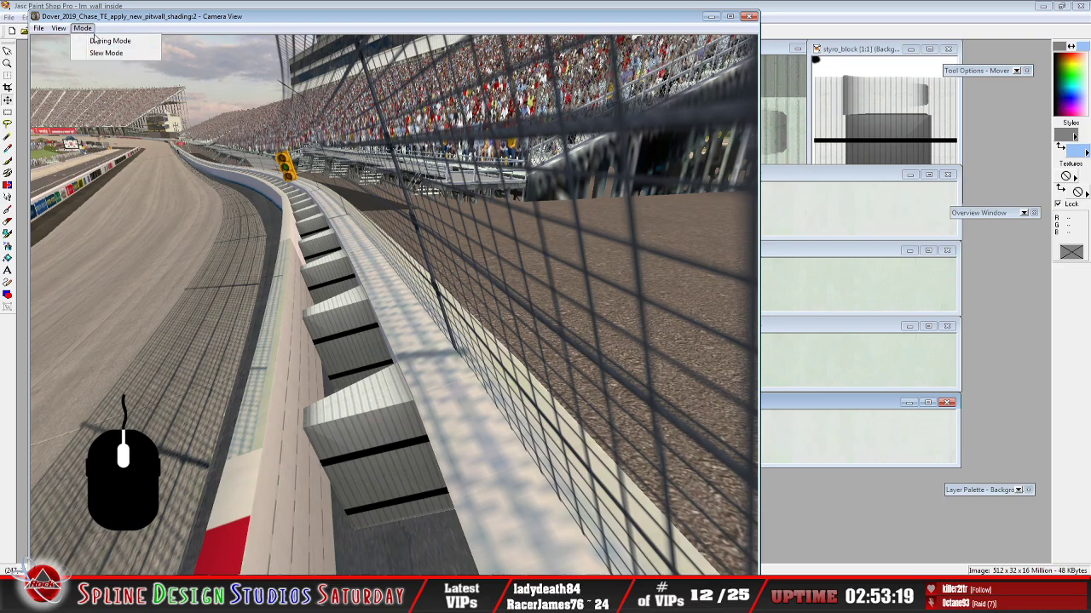
click(104, 53)
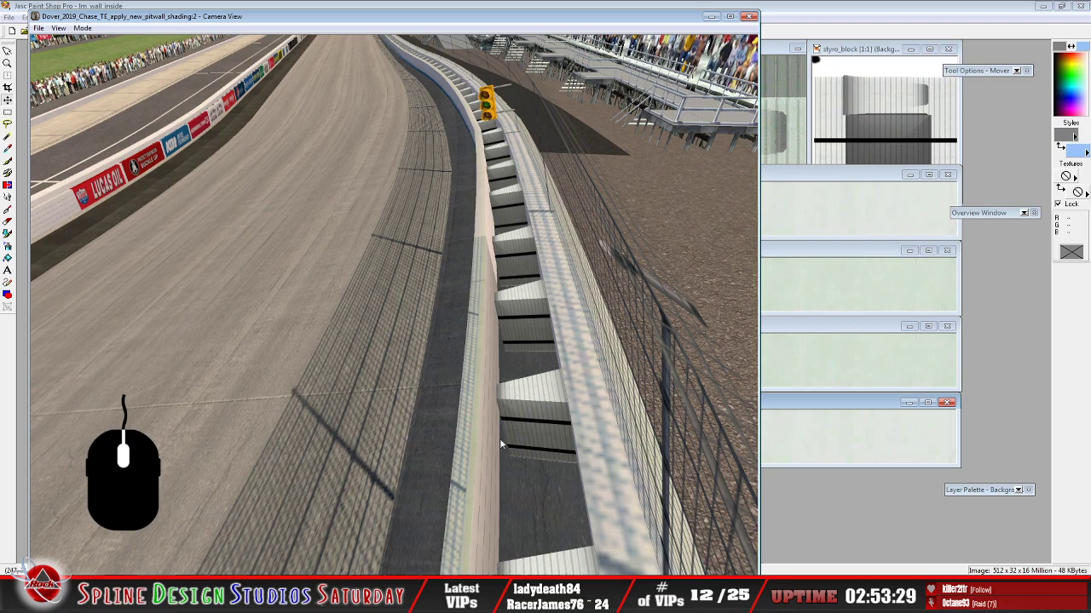
Reopen the soft wall section's properties and set the Top light map's U texel size to 2.0 cm
key(alt+Tab)
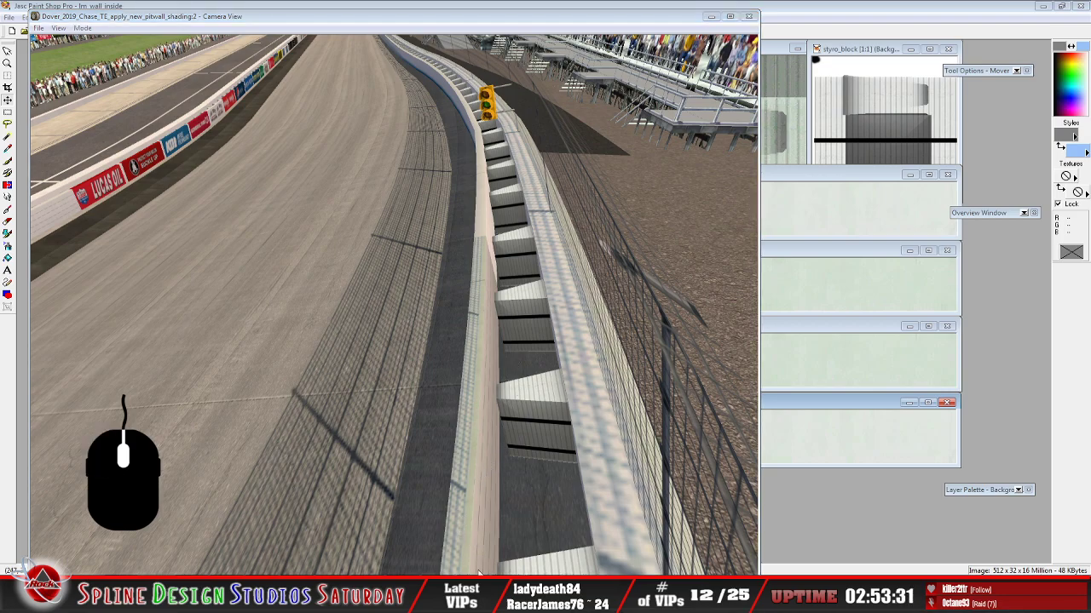
click(473, 528)
drag(431, 100, 396, 50)
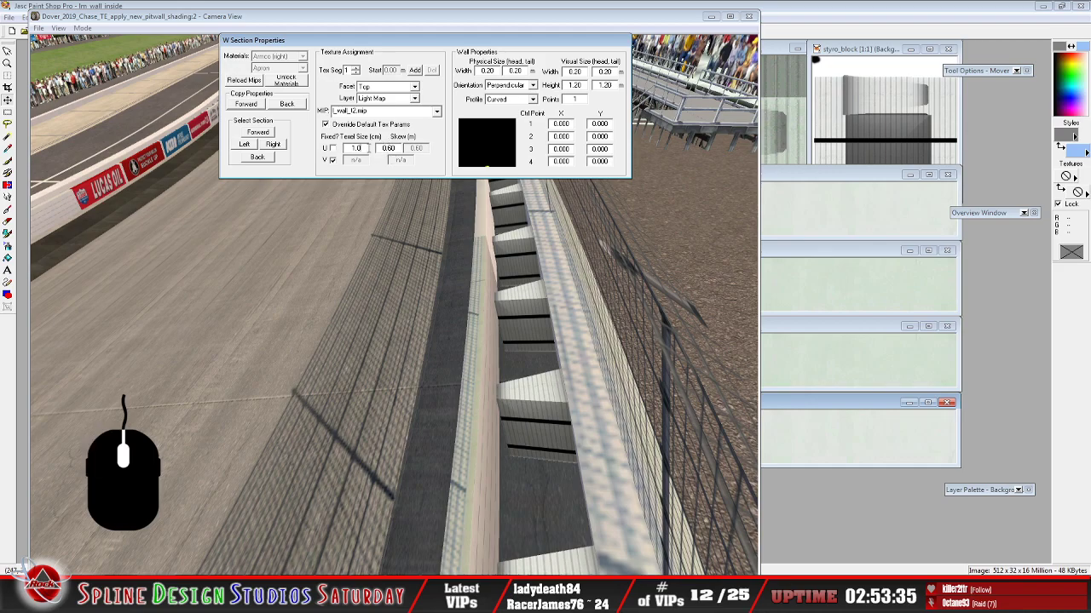
key(BackSpace)
key(BackSpace)
text(2)
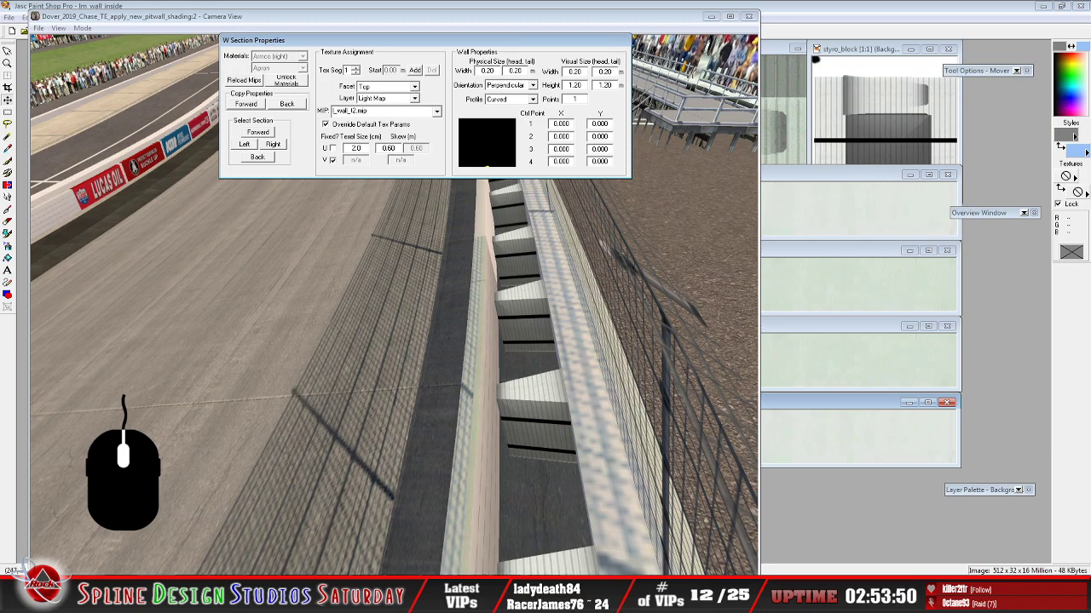
Open the Calculator and divide 4.82 by 2 to find half of the light map's original texel size
click(223, 596)
click(132, 361)
click(176, 397)
click(153, 343)
click(154, 379)
click(199, 343)
click(155, 379)
click(224, 390)
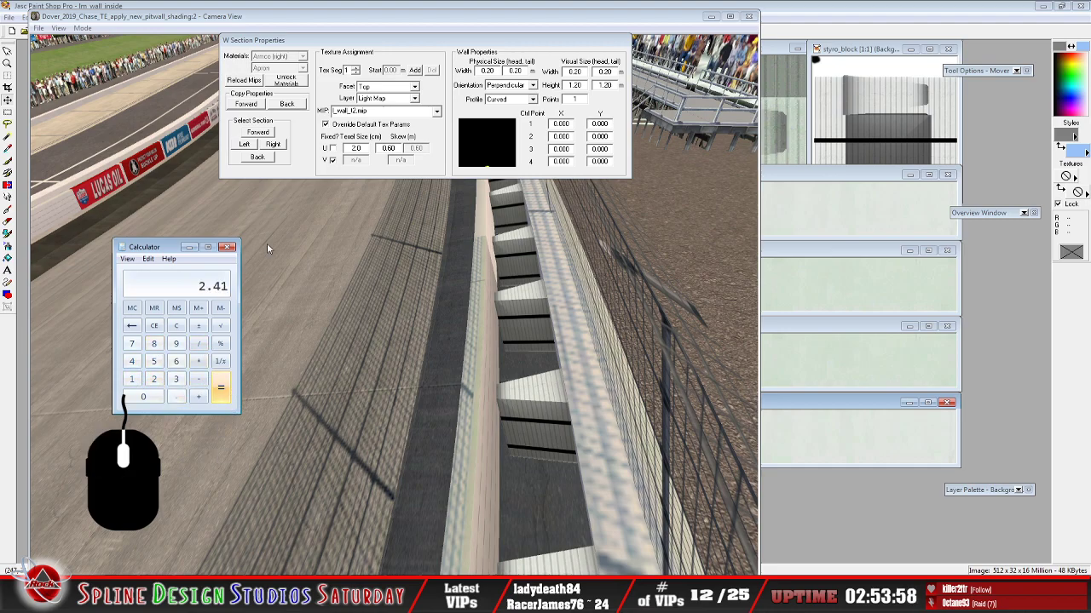
Set the U texel size of the soft wall top's light map to 2.41 cm
click(376, 156)
key(BackSpace)
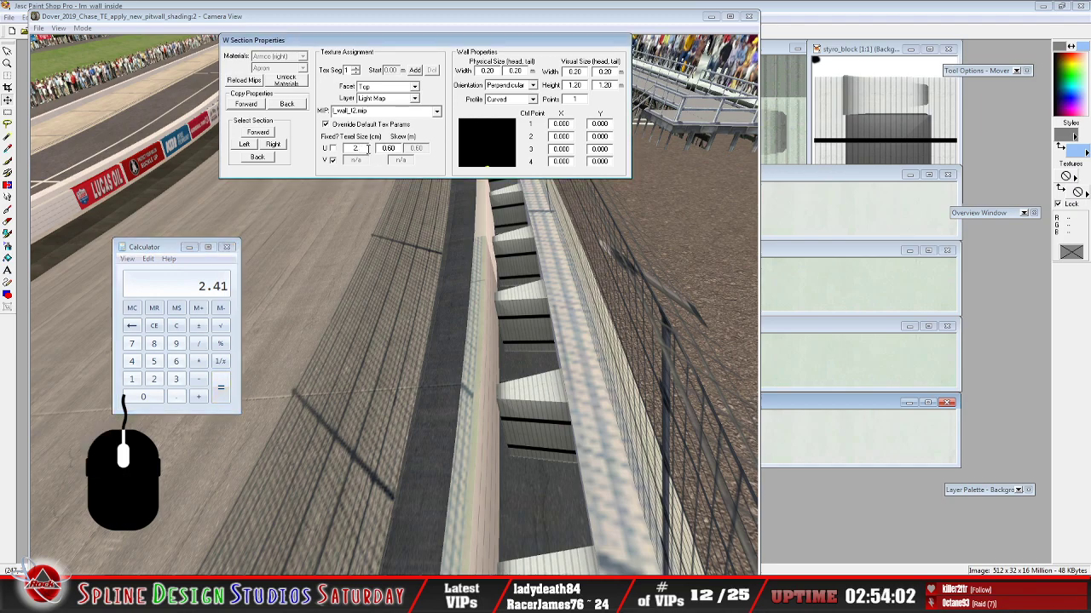
text(.41)
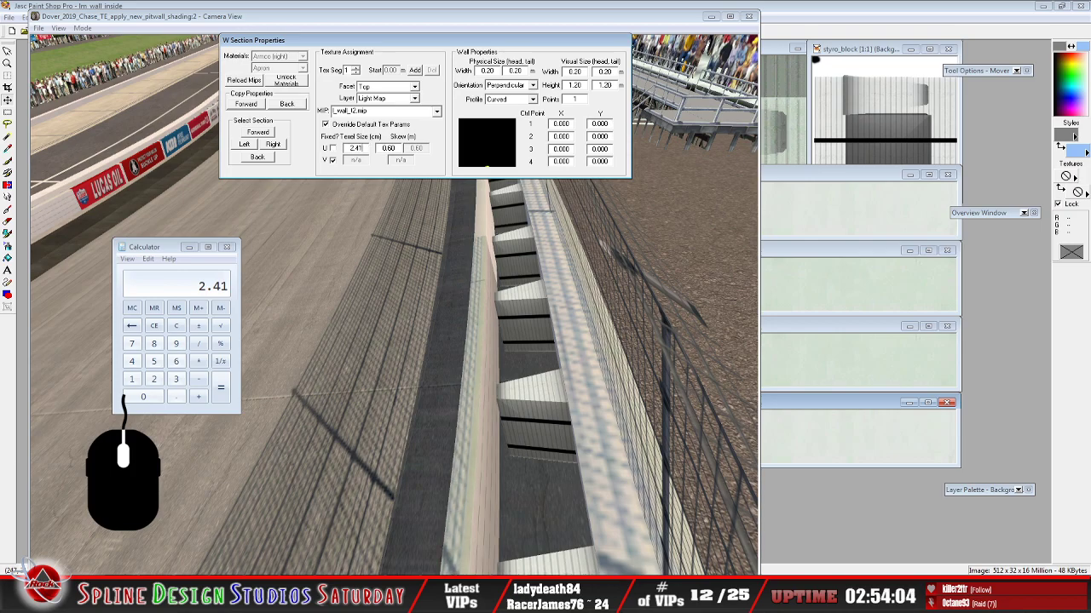
click(440, 373)
Travel along the outer wall in Slew Mode and examine the fence shadows on the soft wall's top from several heights and angles
click(82, 28)
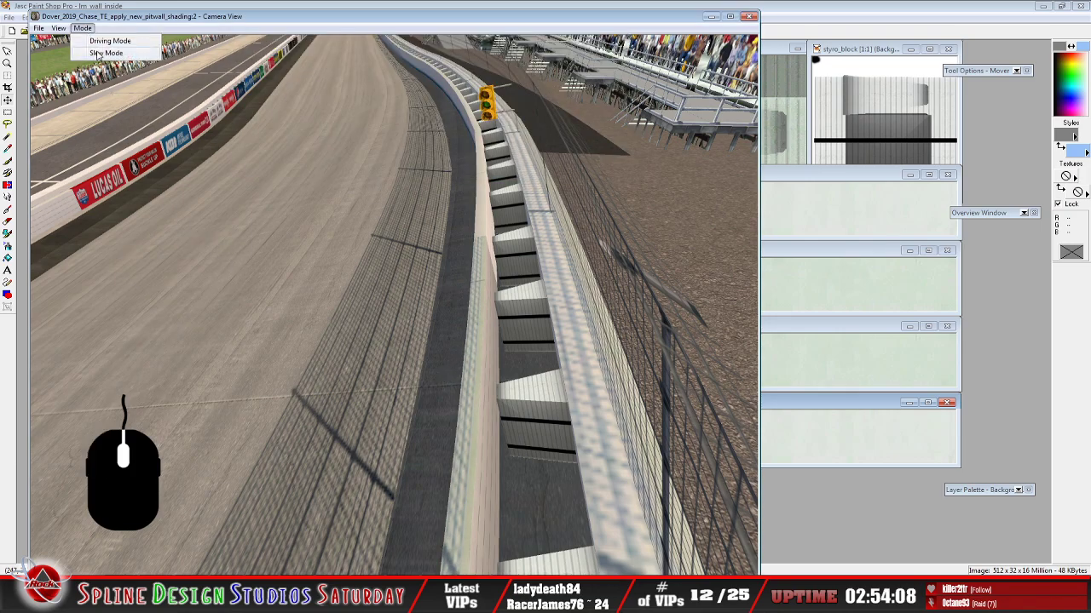
click(98, 52)
right_drag(395, 305, 395, 256)
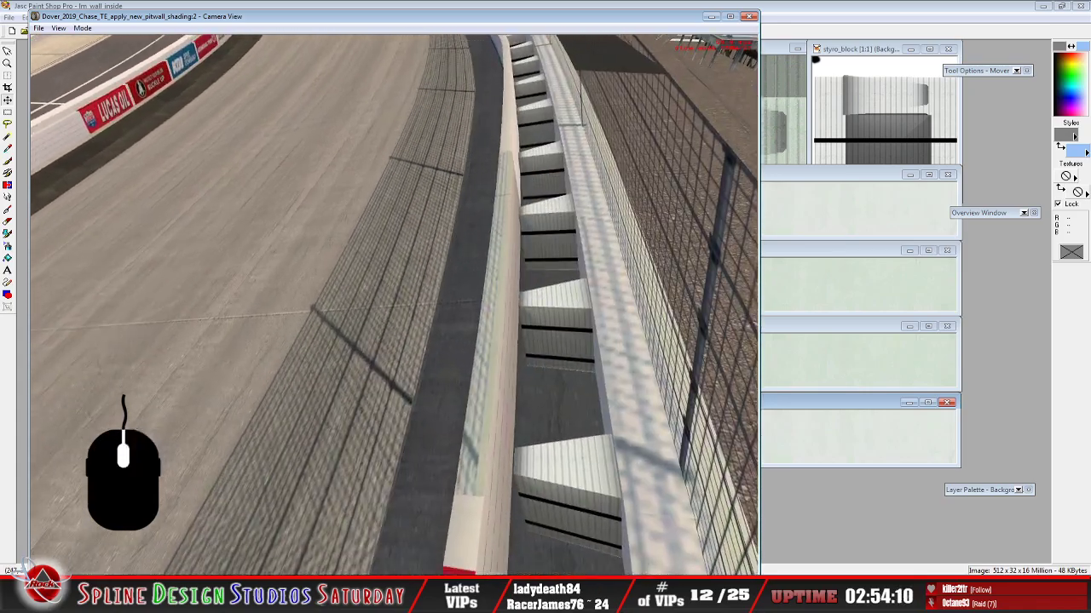
key(Up)
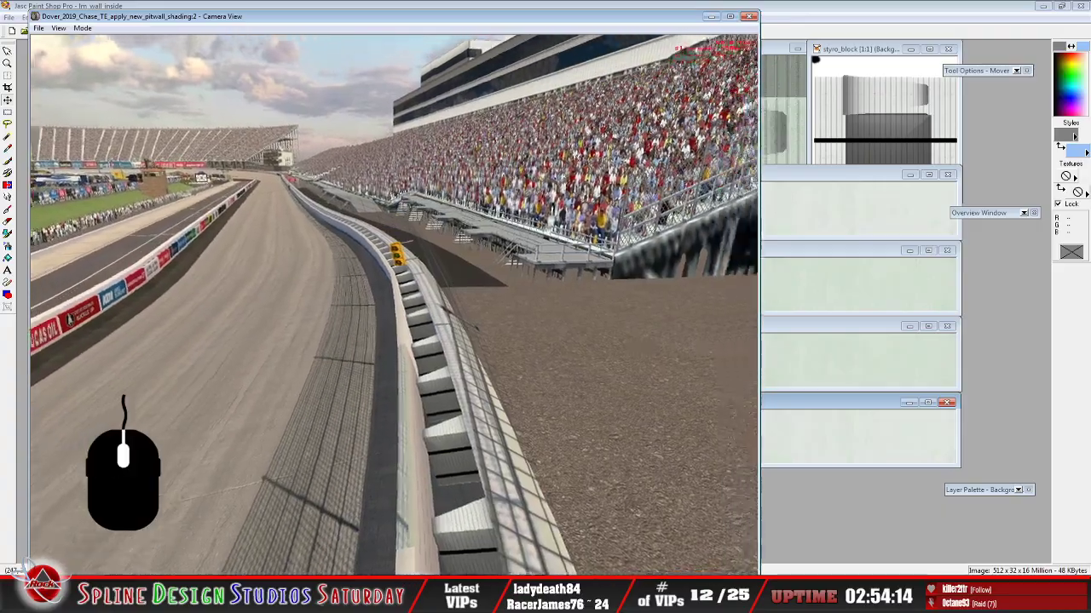
right_drag(395, 305, 394, 332)
drag(394, 305, 395, 366)
drag(395, 305, 394, 272)
key(Up)
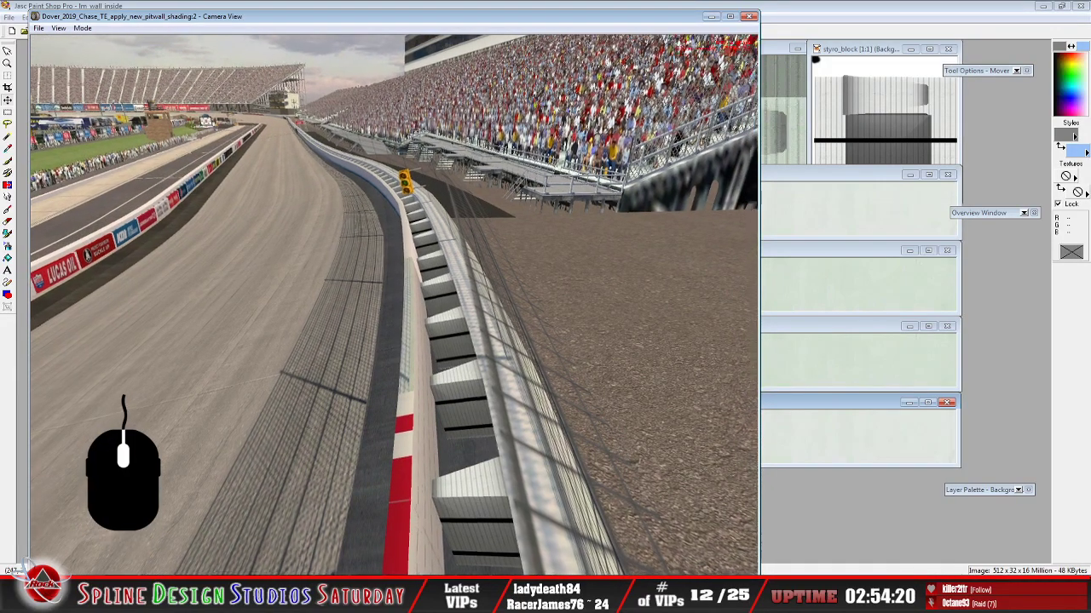
key(Down)
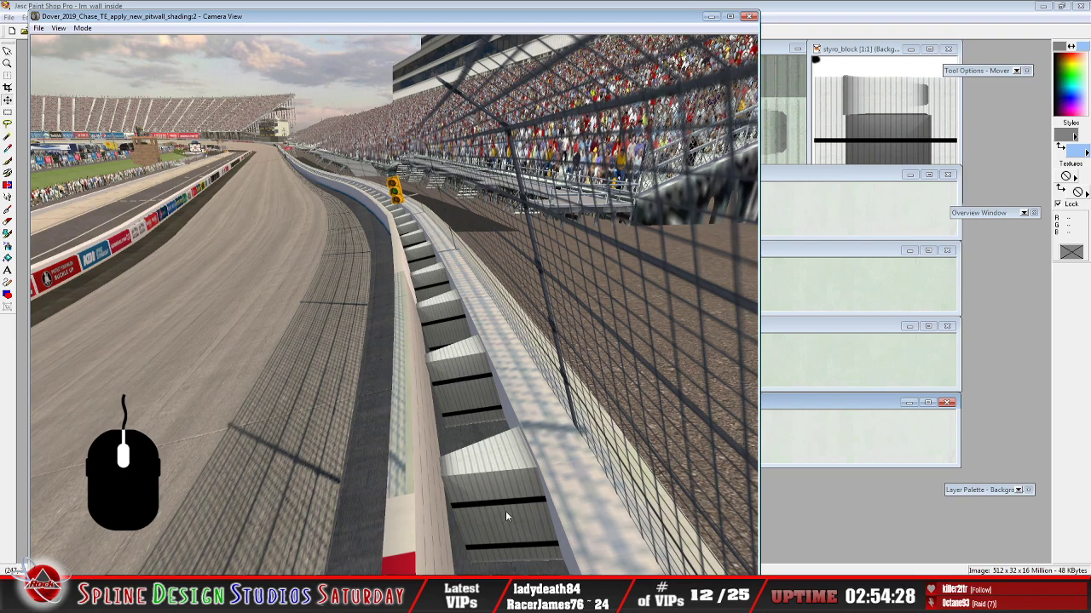
click(82, 28)
click(102, 53)
right_click(395, 305)
click(394, 305)
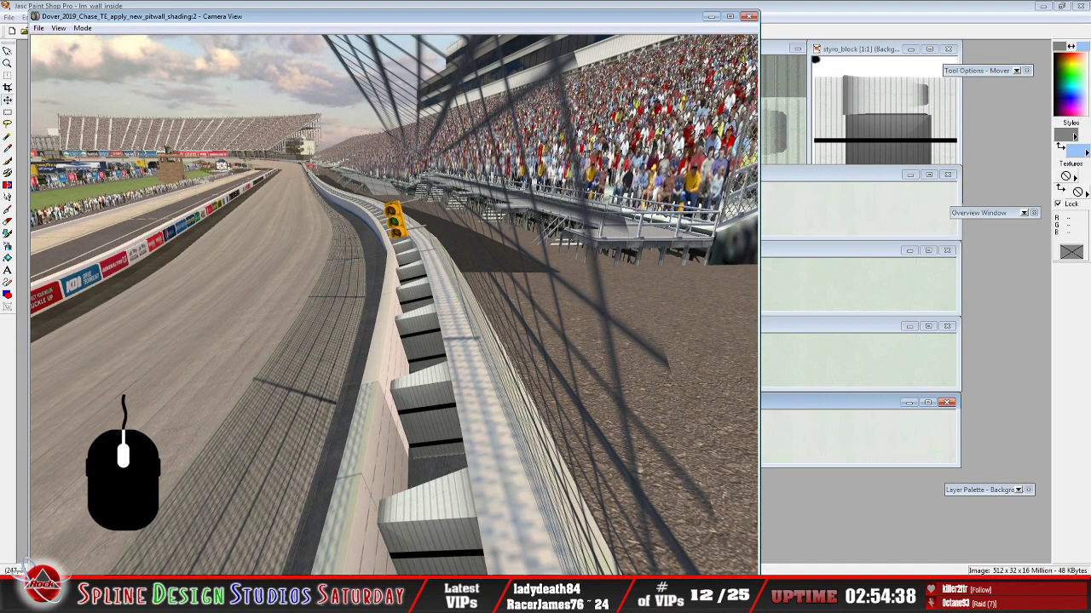
Open the soft wall section's properties and assign l_wall_t2.mip as the Top light map of texture segment 2
double_click(462, 518)
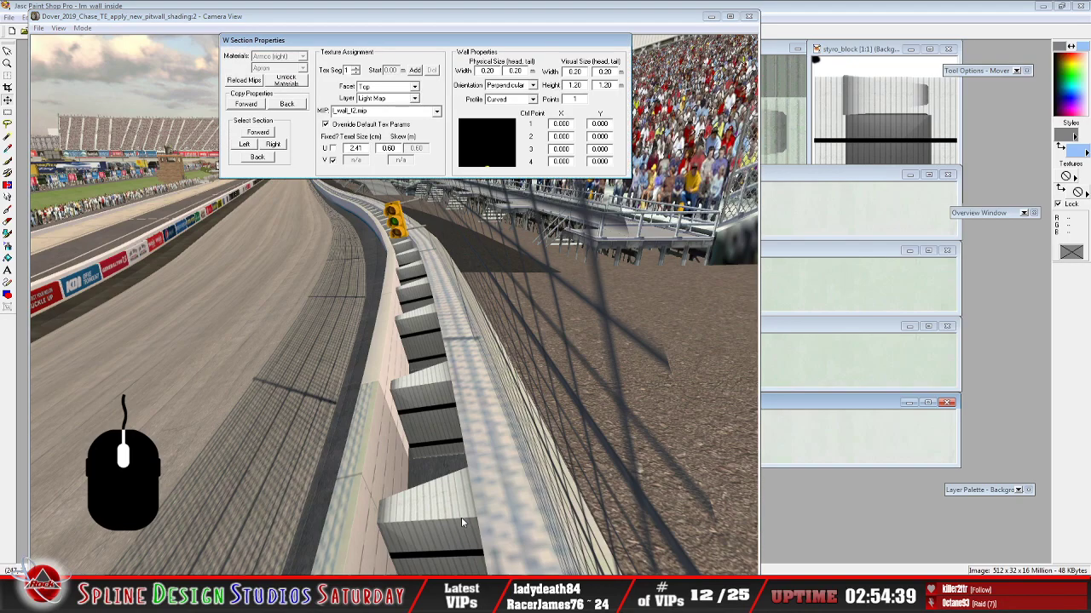
click(356, 68)
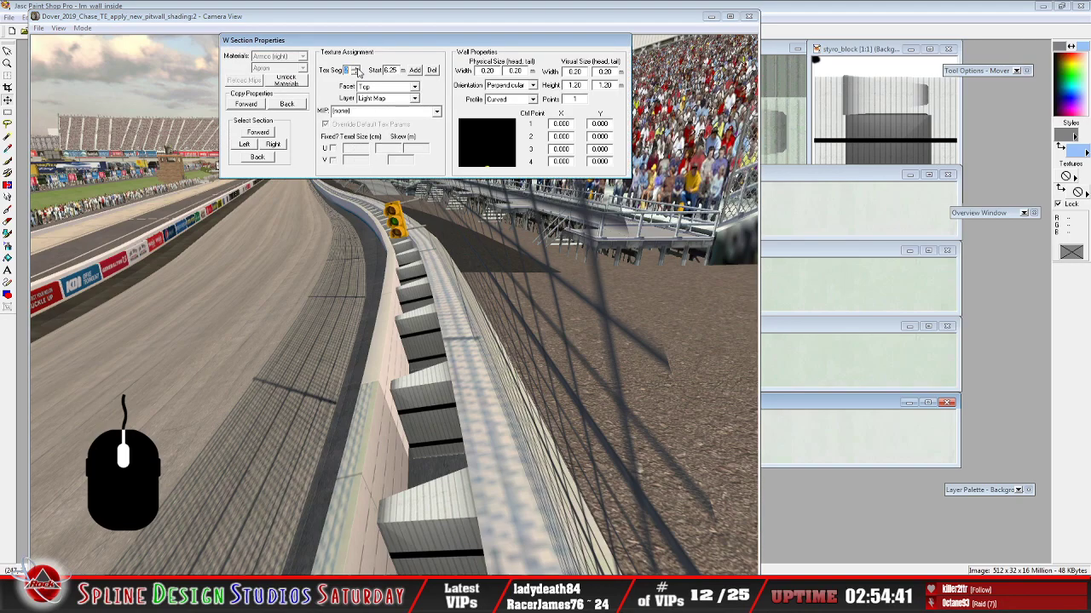
click(436, 112)
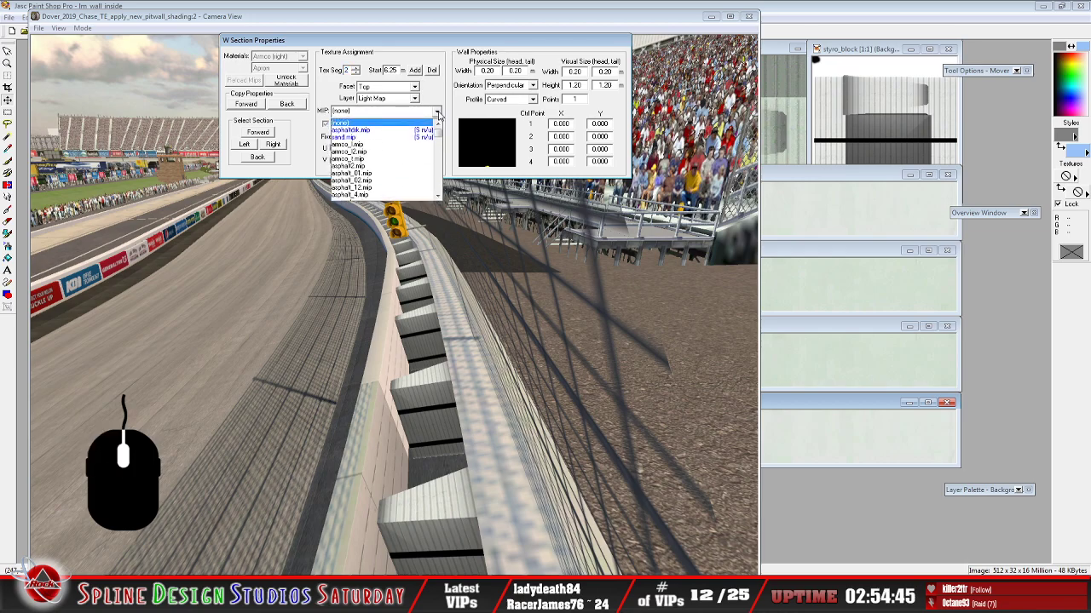
click(439, 138)
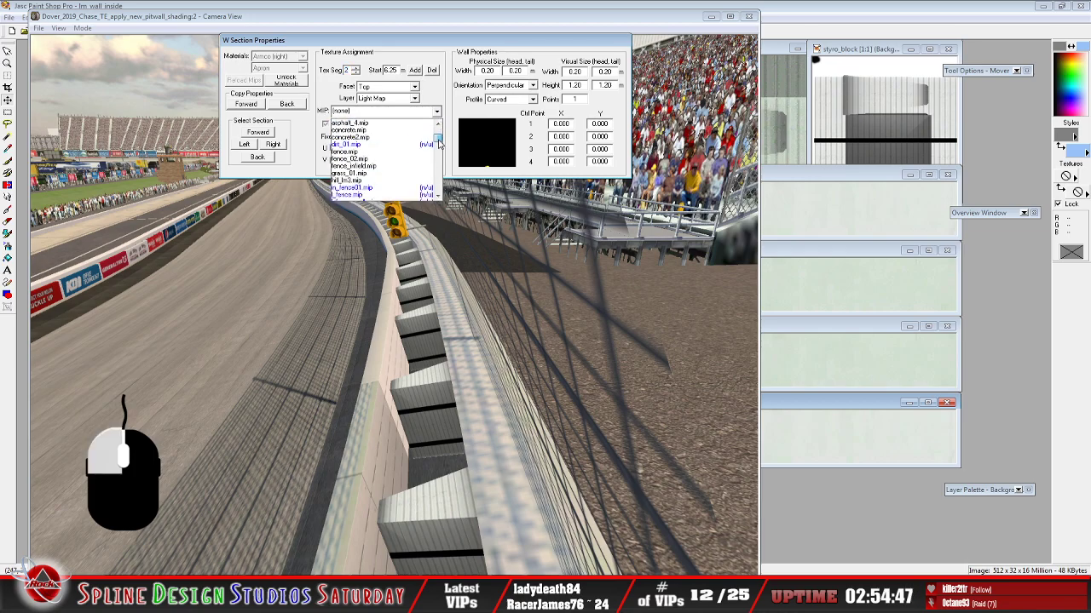
click(438, 199)
click(439, 199)
click(439, 199)
click(439, 199)
click(439, 199)
click(439, 198)
click(438, 199)
click(439, 199)
click(439, 198)
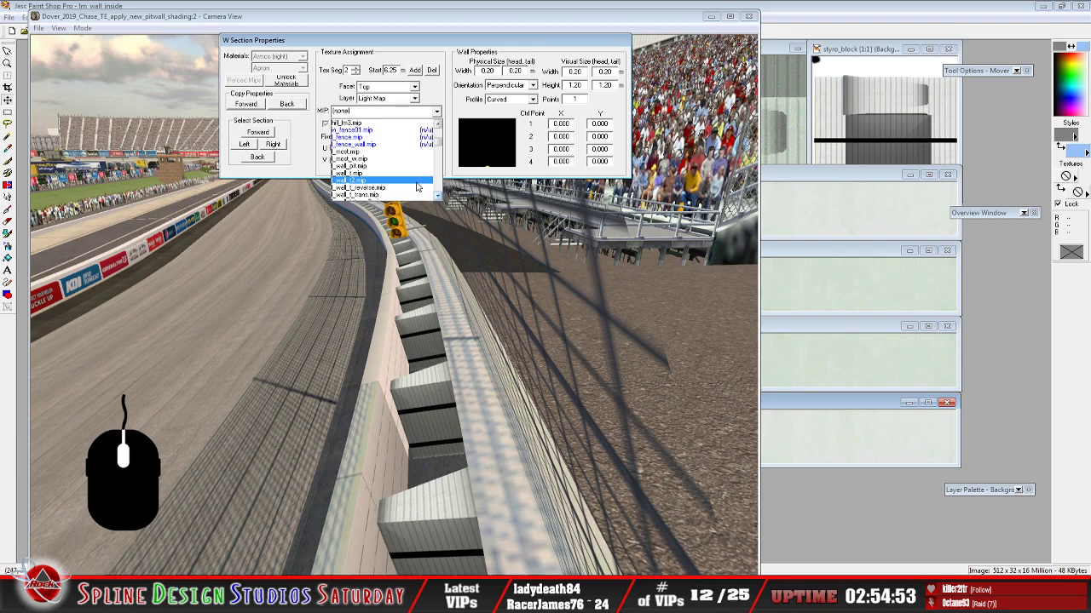
click(417, 187)
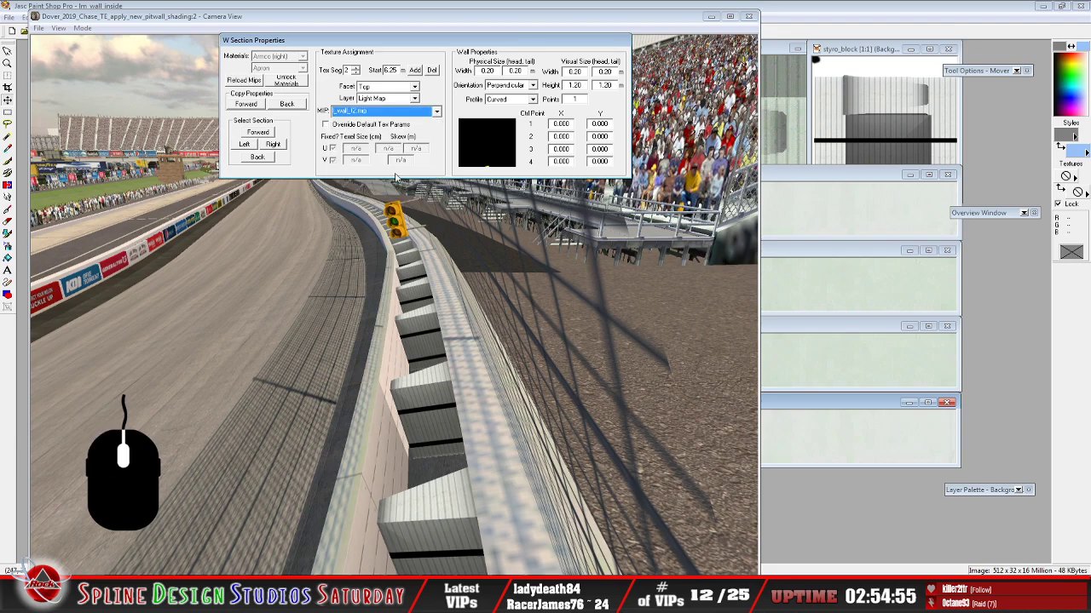
Override the default texture parameters of segment 2's Top light map with a U texel size of 2.41 cm and a skew of 0.60 m
click(325, 124)
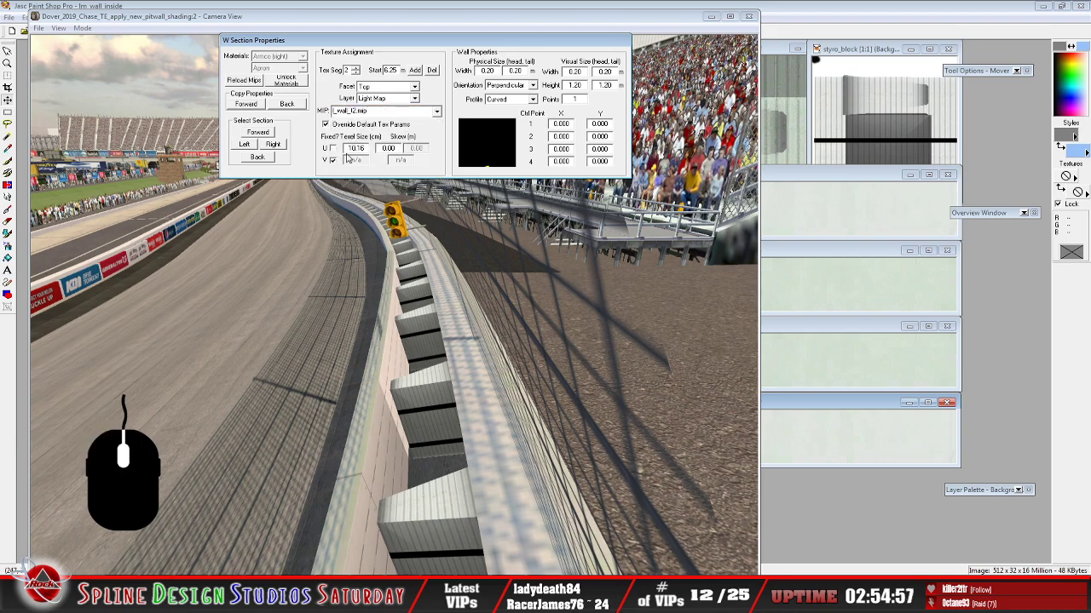
key(Delete)
key(Delete)
key(Delete)
key(Delete)
key(Delete)
text(2.)
text(.4)
click(394, 148)
key(BackSpace)
text(6)
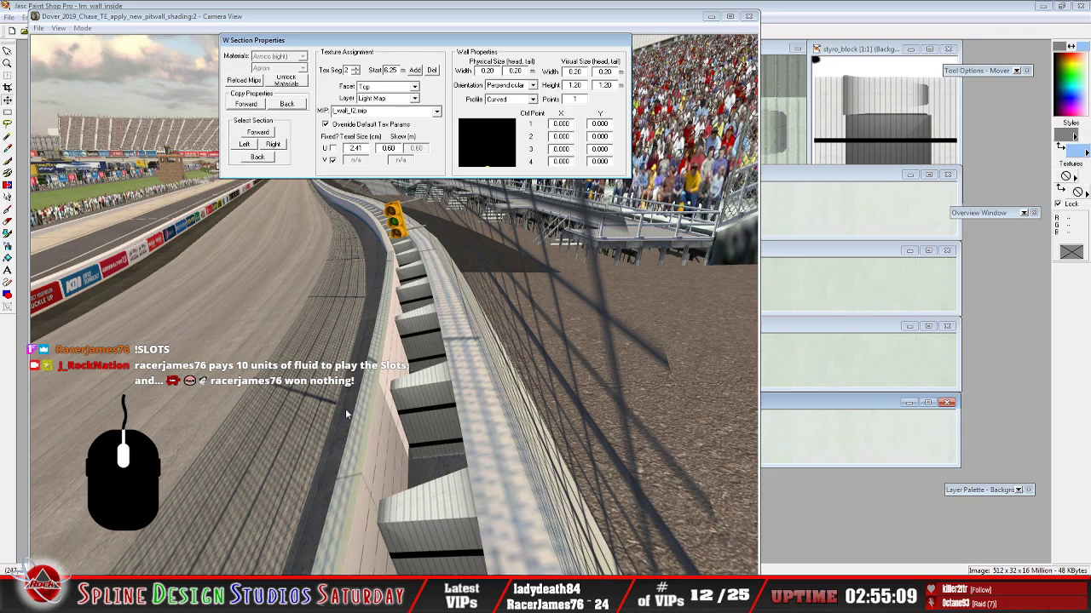
Travel along the outer wall in Slew Mode and examine the fence shadows on the wall top and the soft wall's back side
click(85, 28)
click(107, 56)
right_drag(394, 304, 394, 304)
drag(394, 304, 394, 304)
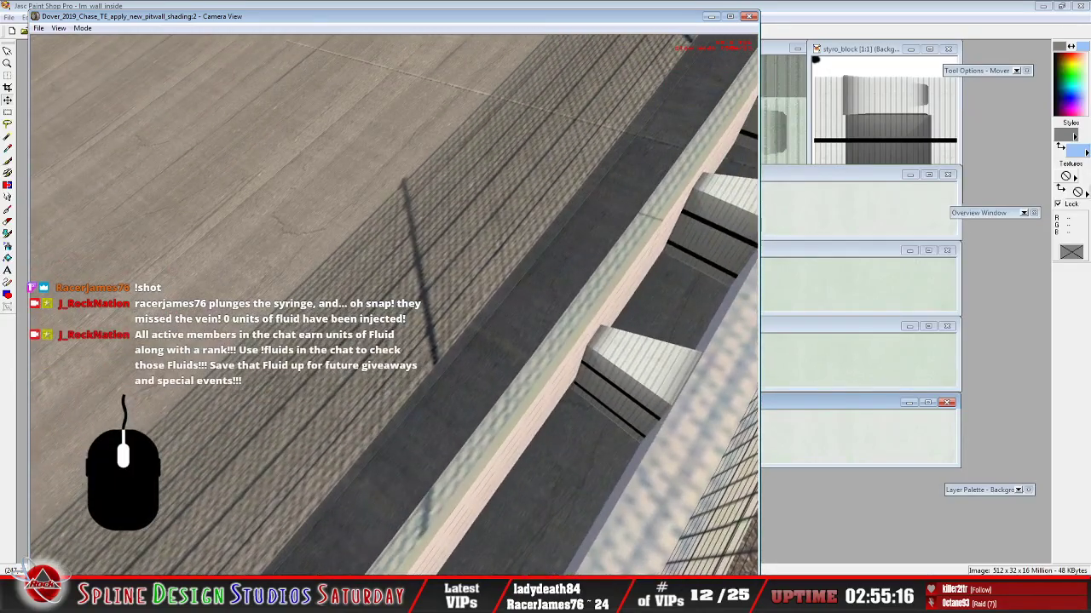
mouse_move(393, 305)
right_down()
mouse_move(443, 341)
mouse_move(394, 305)
right_up()
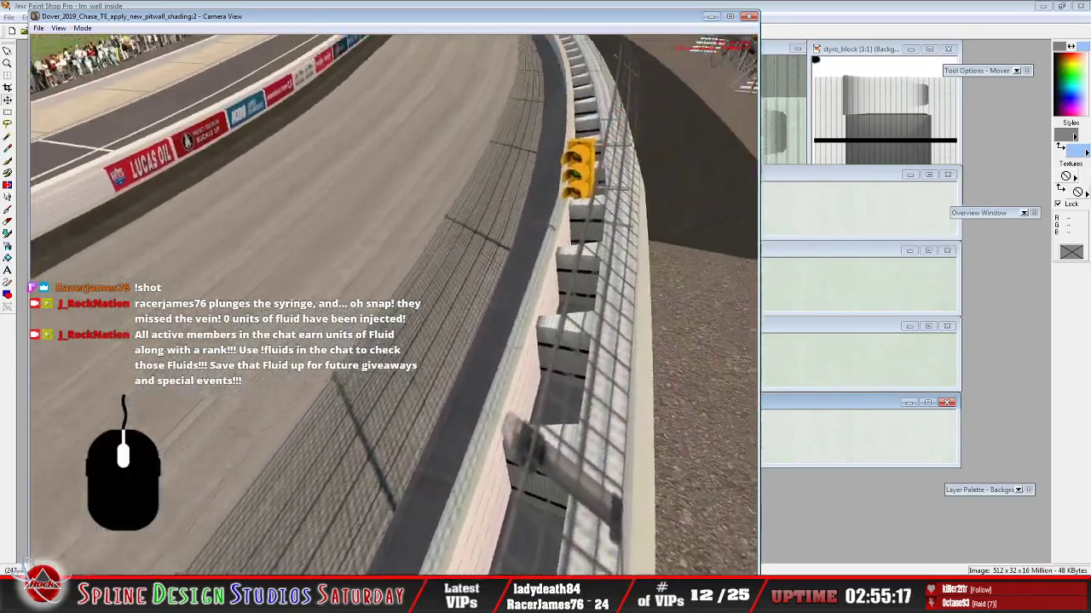
drag(394, 305, 394, 341)
scroll(393, 305, up, 3)
scroll(394, 305, down, 3)
mouse_move(393, 305)
middle_down()
mouse_move(393, 247)
mouse_move(393, 340)
mouse_move(394, 264)
mouse_move(394, 323)
middle_up()
right_drag(394, 305, 395, 317)
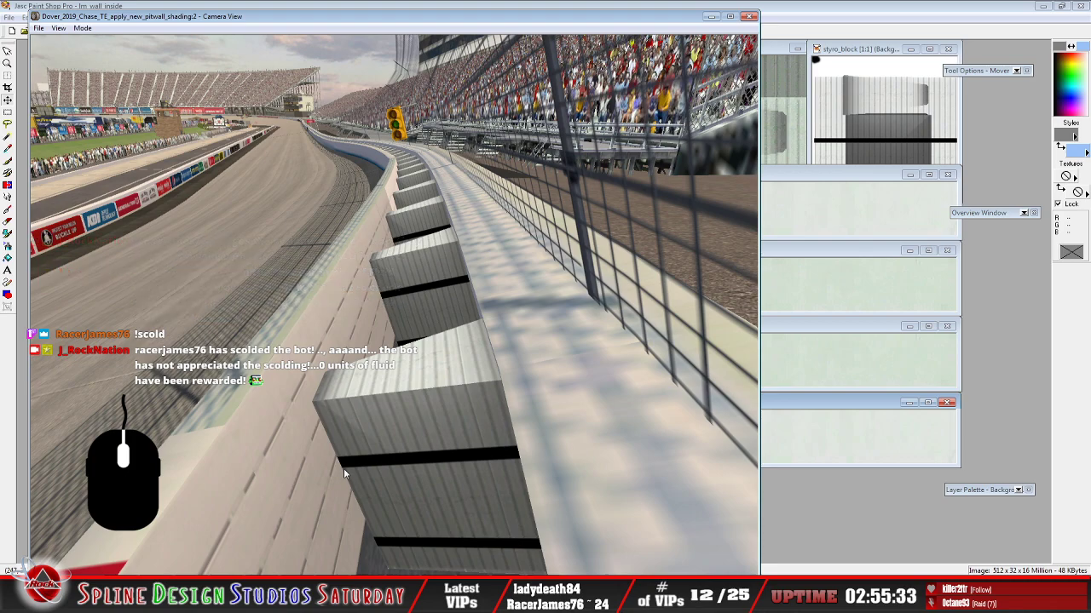
Open the outer wall section's properties and assign l_wall_t2.mip as the Right facet's light map in texture segment 2
click(498, 560)
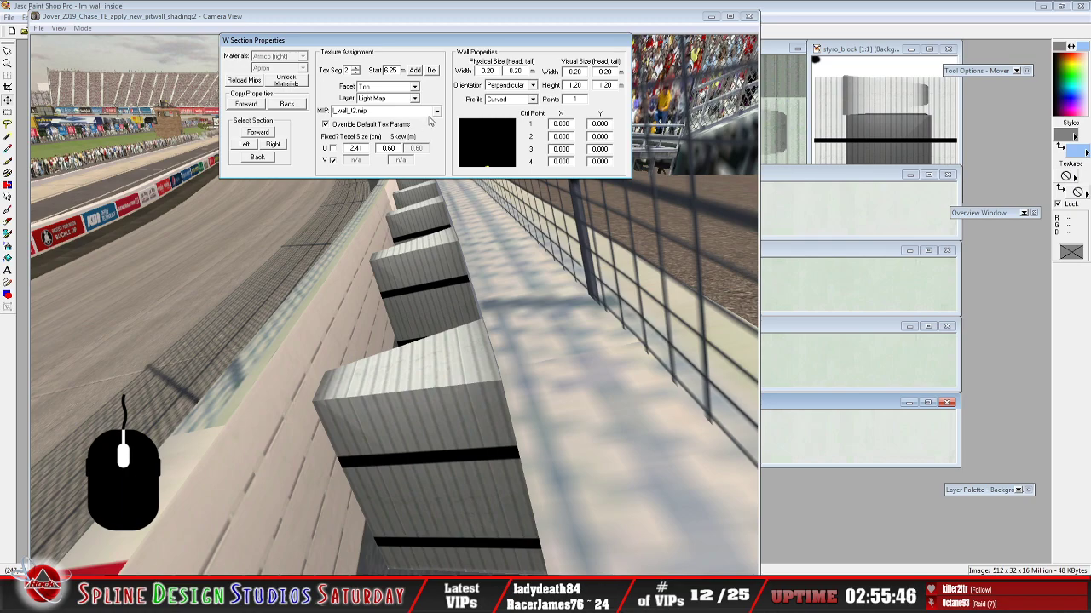
click(414, 86)
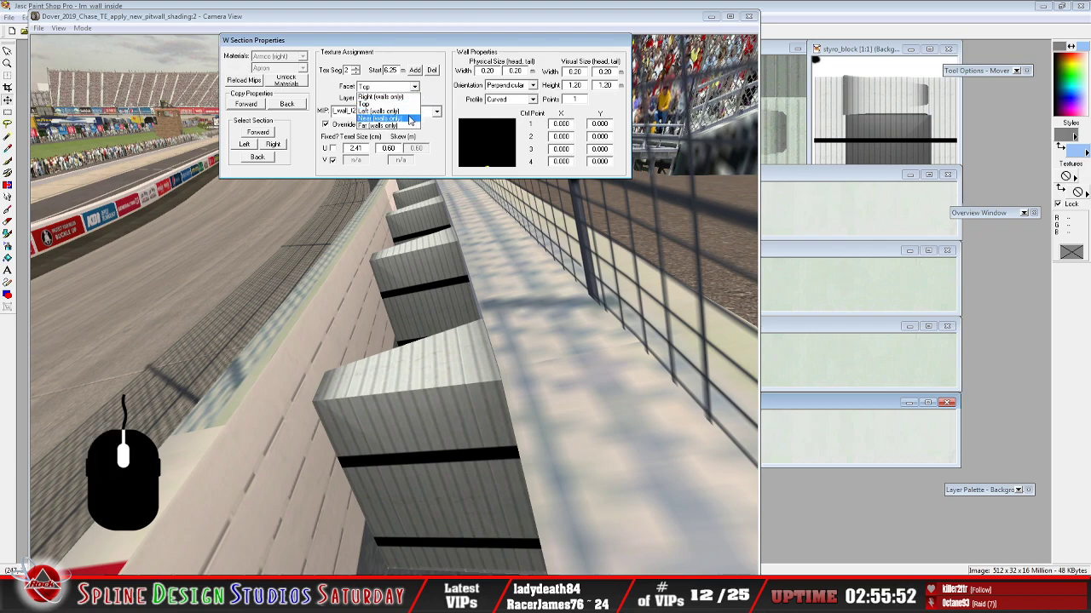
click(408, 97)
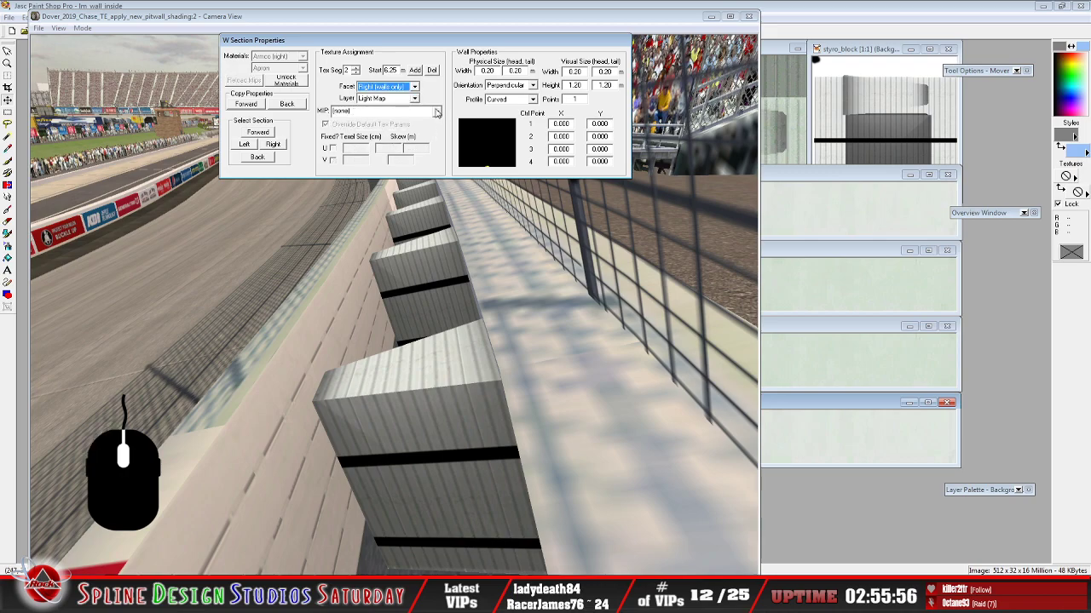
click(436, 112)
drag(438, 136, 440, 153)
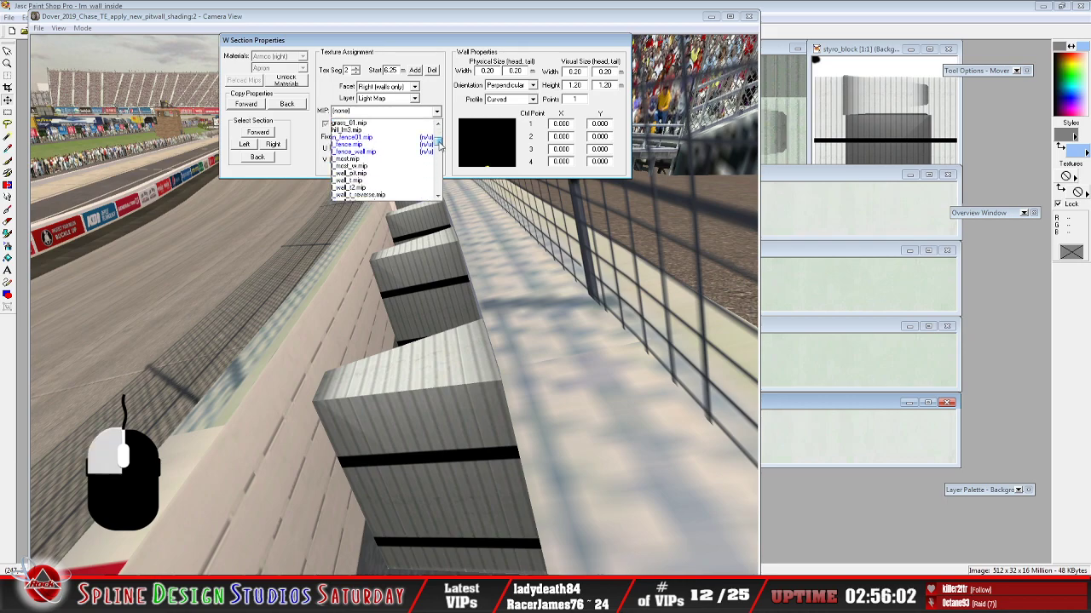
click(410, 189)
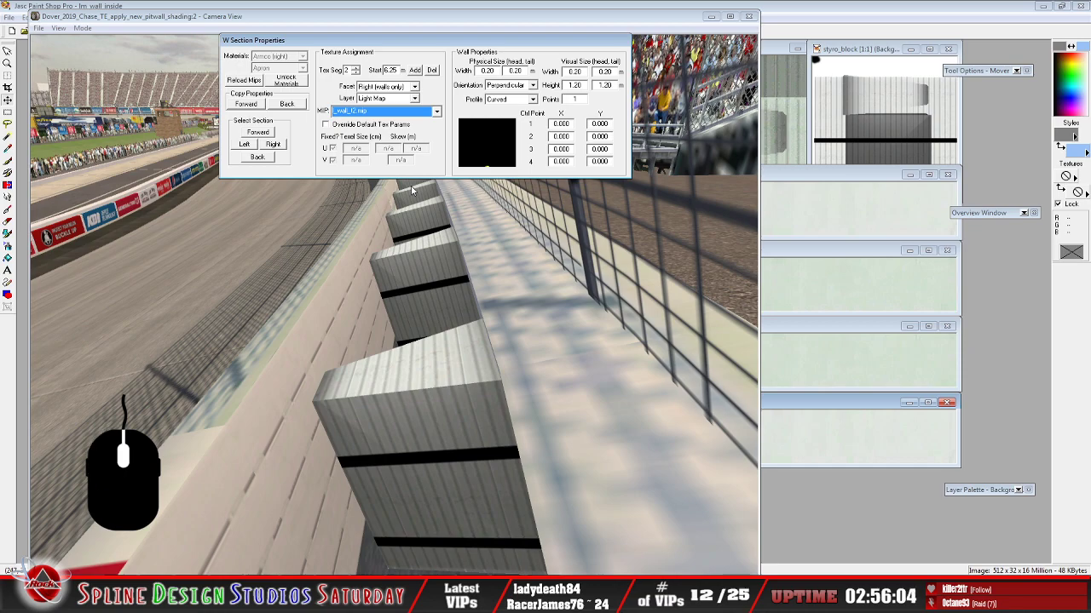
Assign l_wall_t2.mip as the Right facet's light map in texture segment 1
click(356, 73)
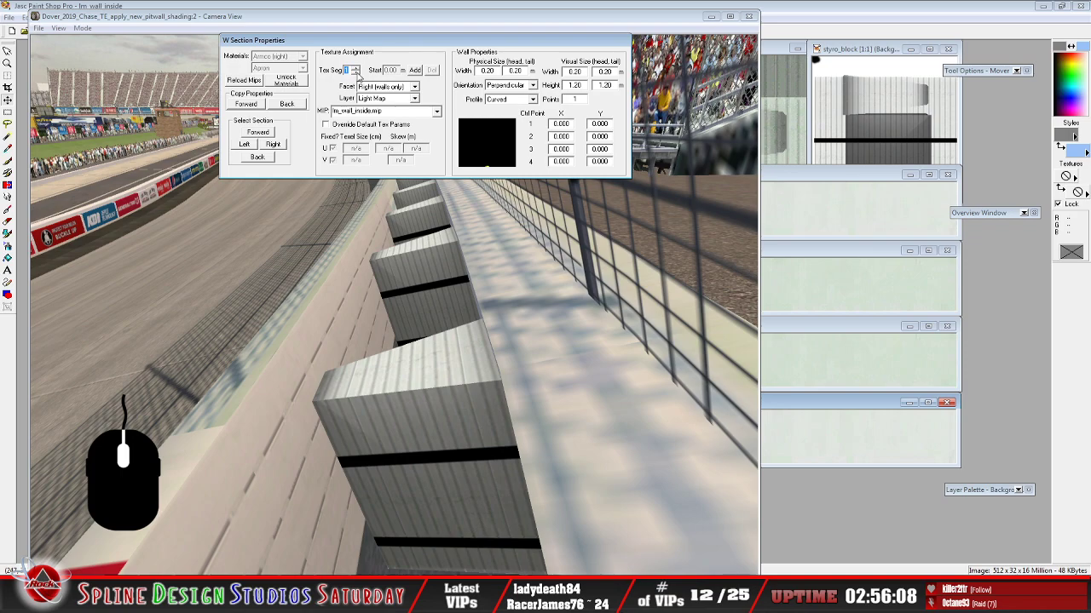
click(436, 112)
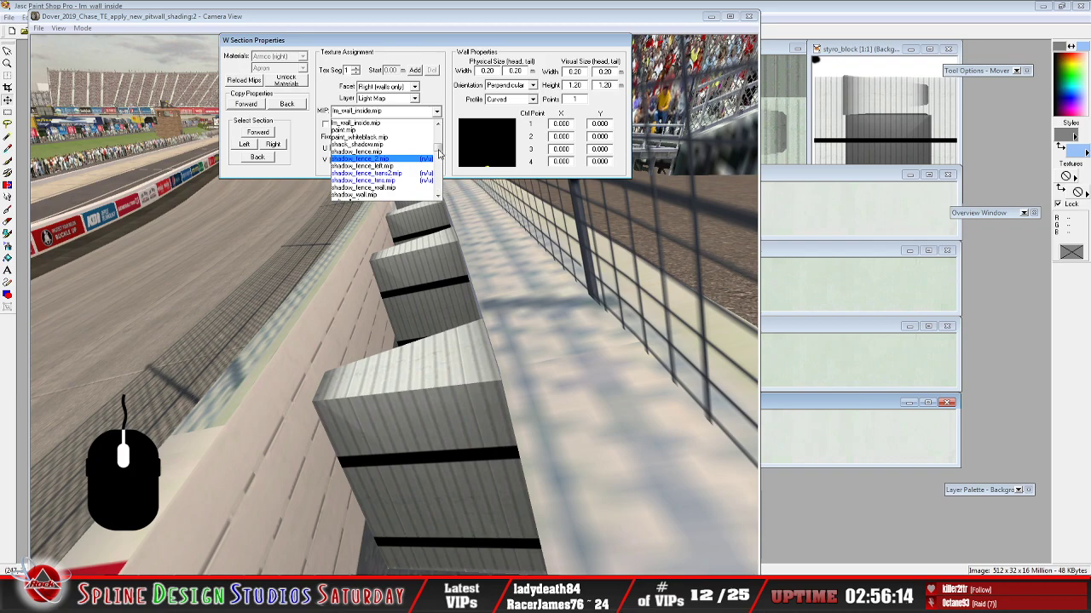
drag(439, 151, 441, 150)
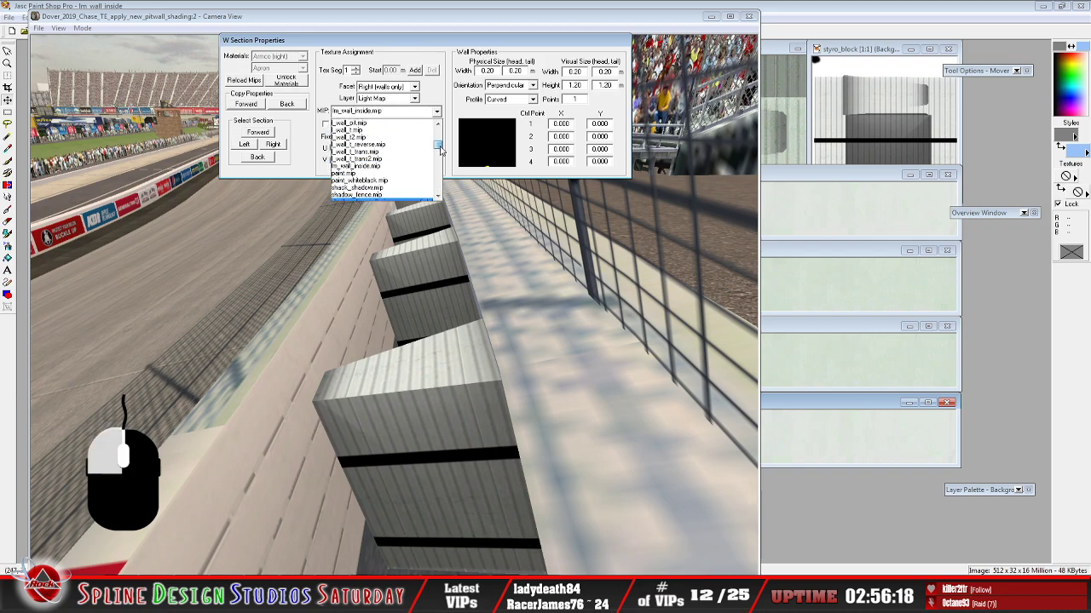
drag(442, 150, 440, 146)
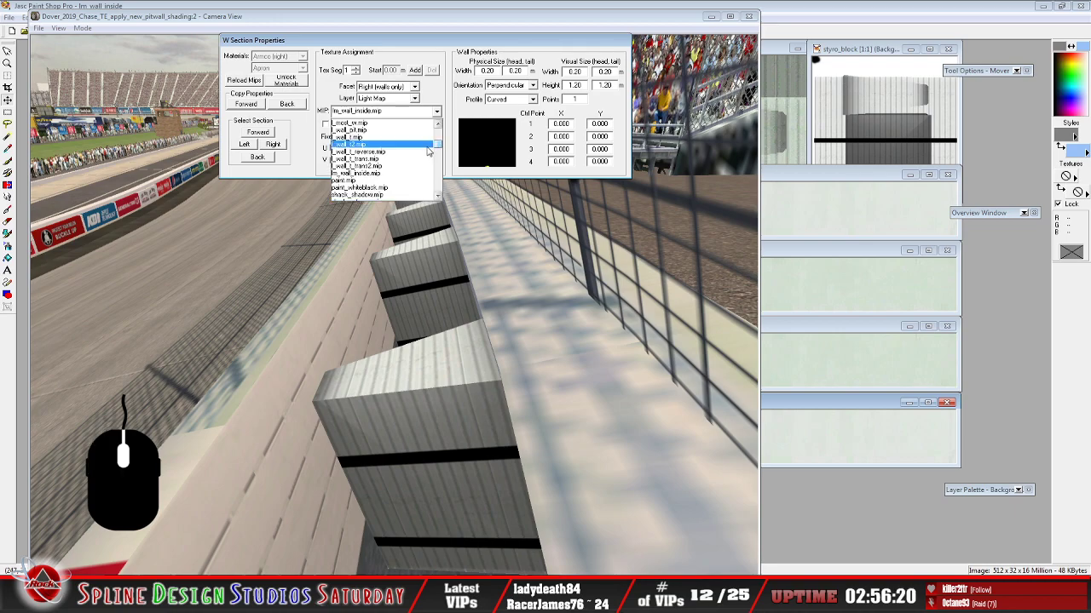
click(428, 146)
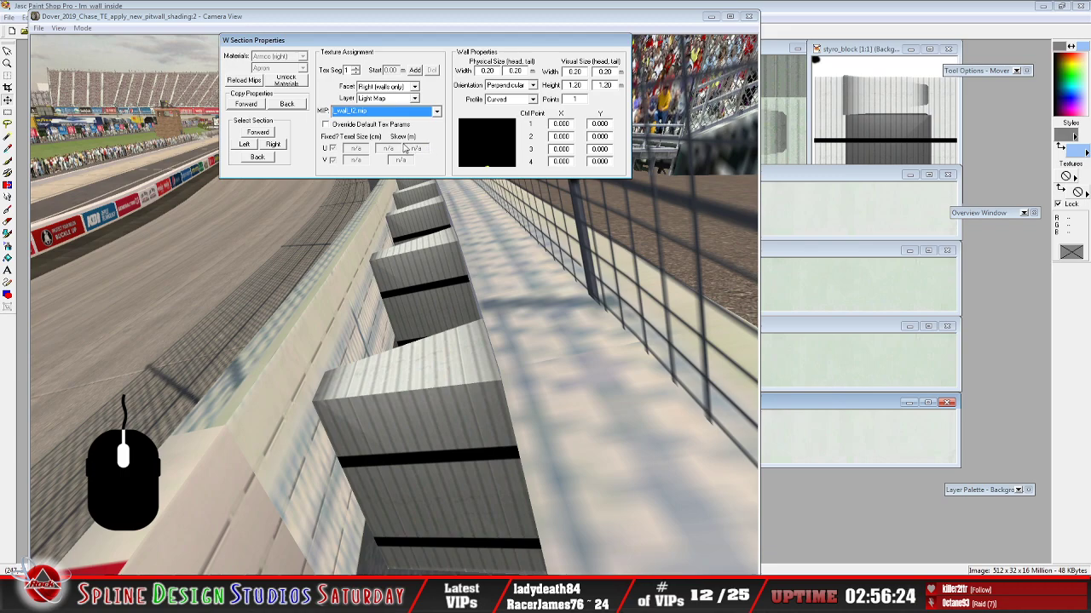
Override the default texture parameters of segment 1's Right light map with a U texel size of 2.41 cm and a skew of 0.60 m
click(325, 124)
click(347, 150)
key(Delete)
key(Delete)
key(Delete)
key(Delete)
key(Delete)
text(2.41)
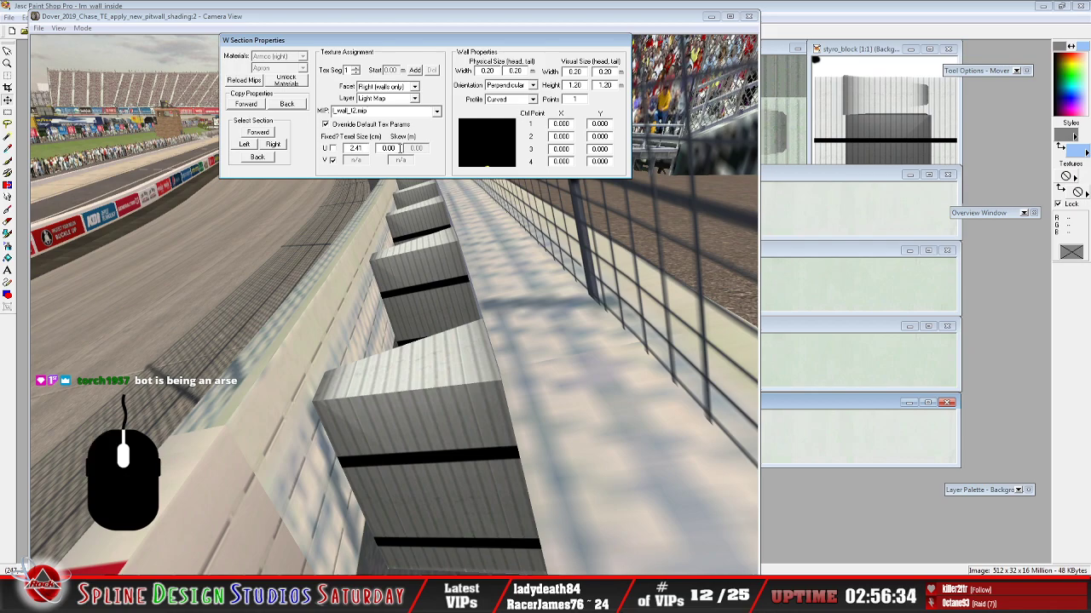
key(BackSpace)
key(BackSpace)
text(.60)
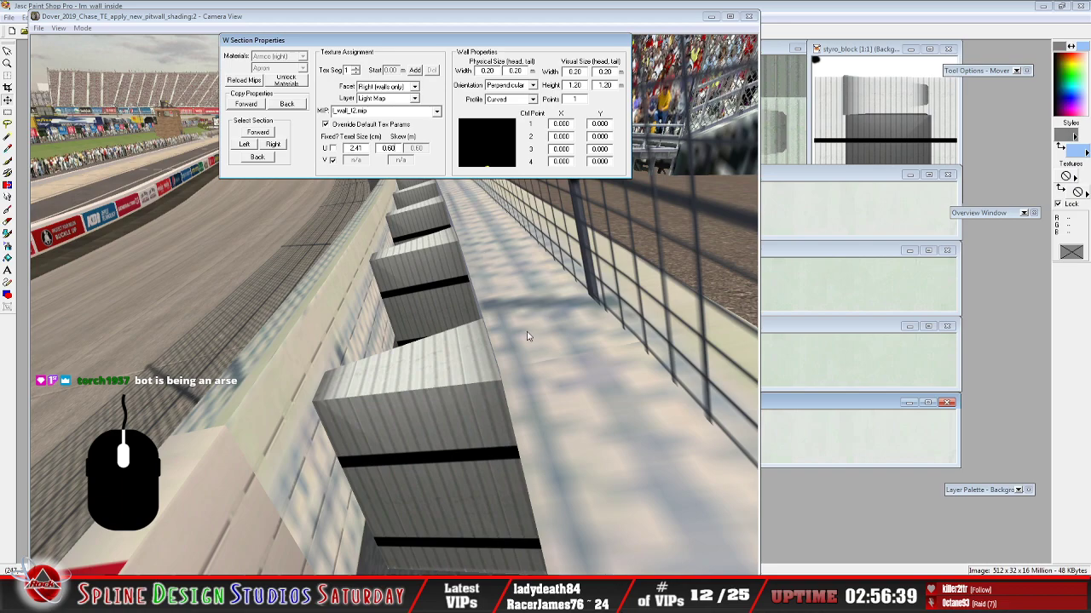
Try lm_wall_inside.mip, wall_shadow.mip and wall_l.mip in turn as the Right facet's light map in texture segment 1
click(436, 112)
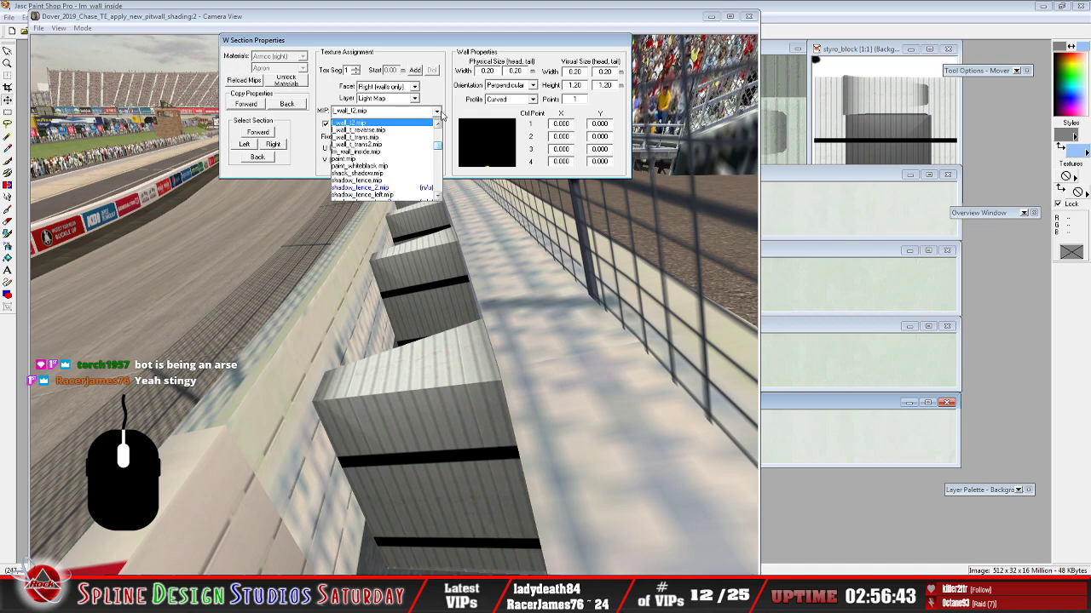
click(398, 151)
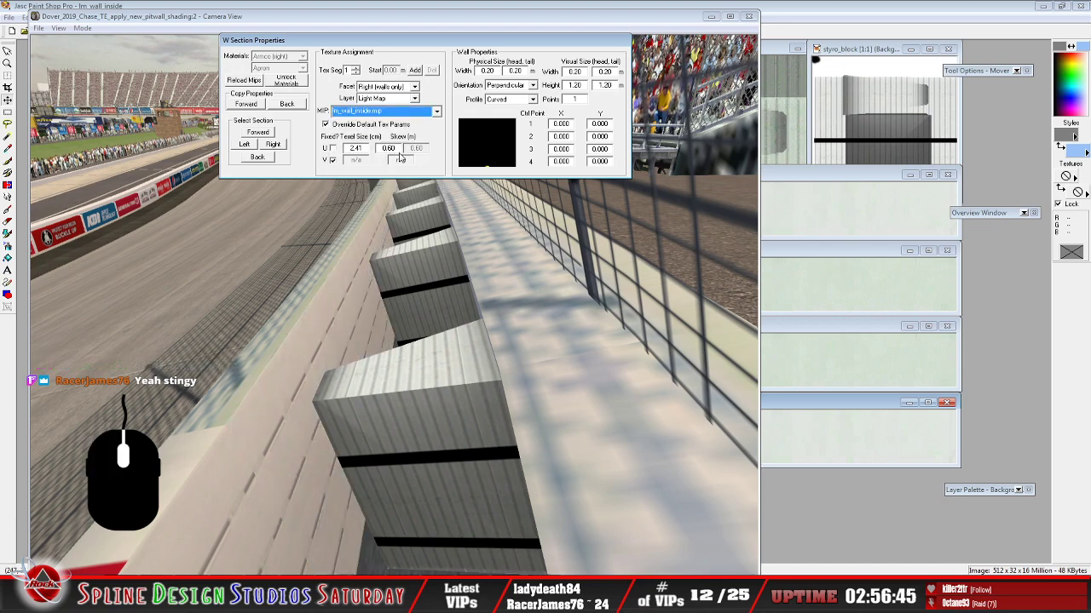
click(437, 112)
drag(436, 147, 434, 194)
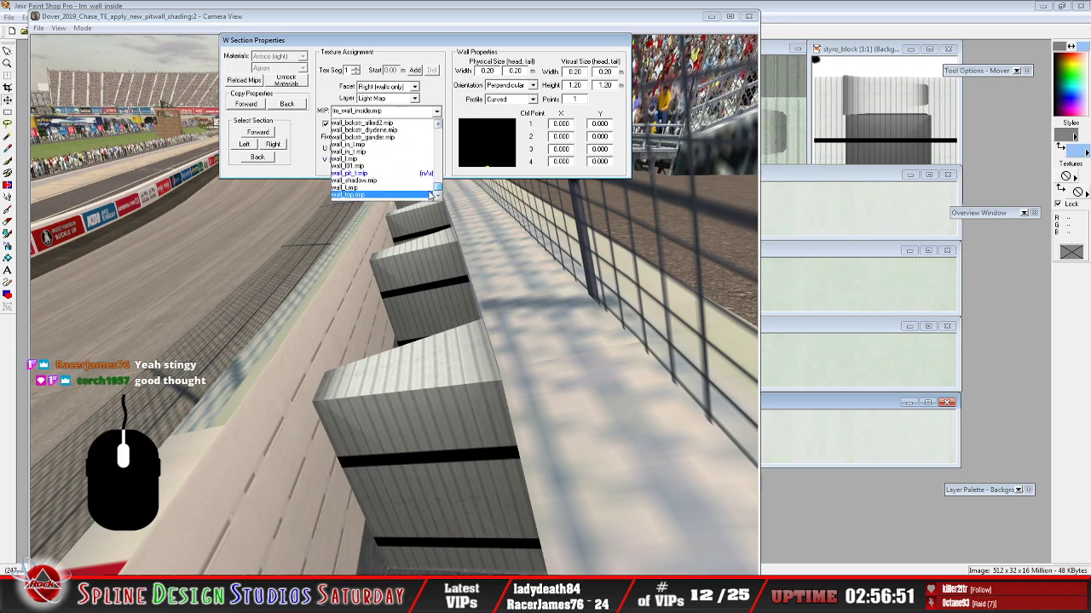
click(408, 181)
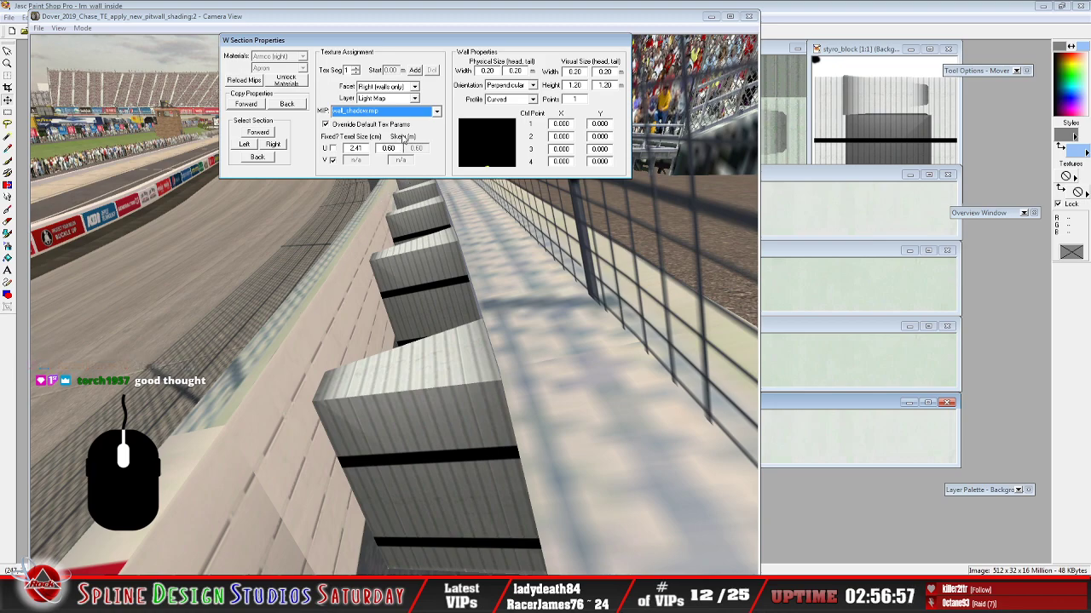
click(437, 112)
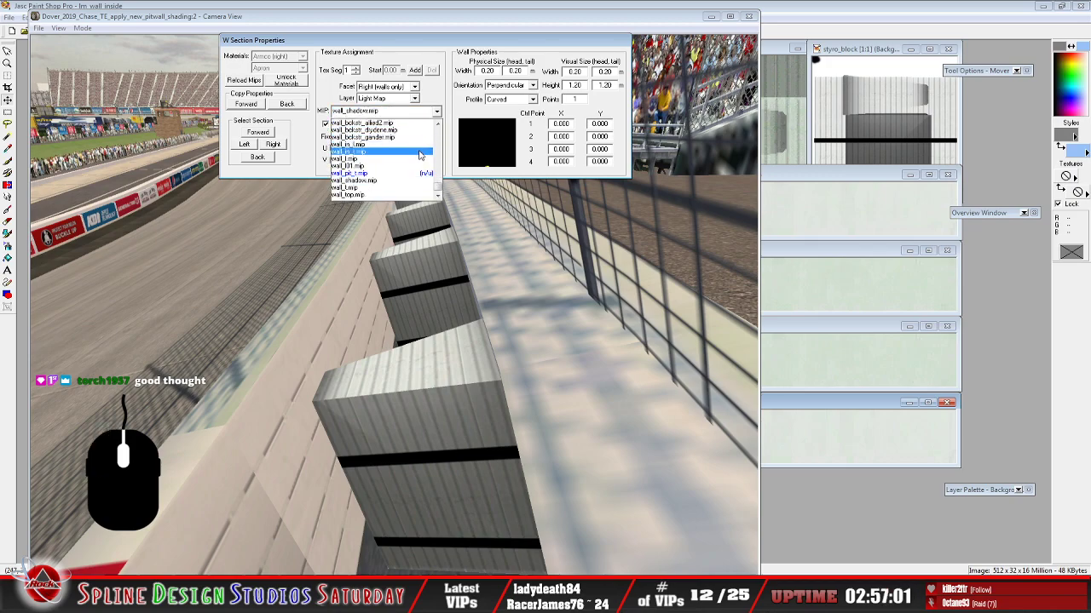
click(419, 160)
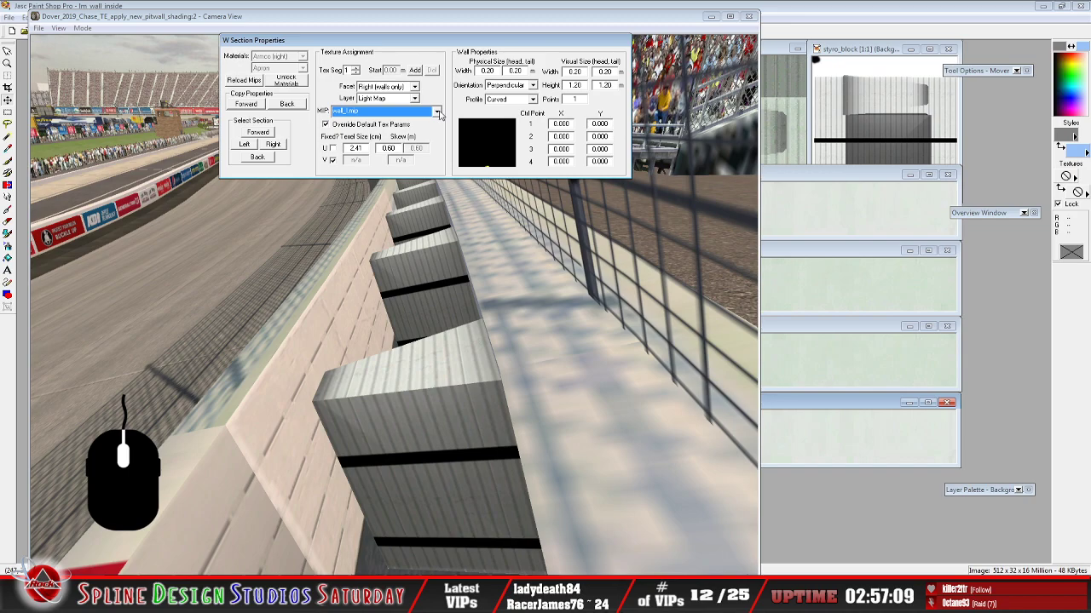
Set the Right facet's light map in texture segment 1 to wall_shadow.mip
click(438, 113)
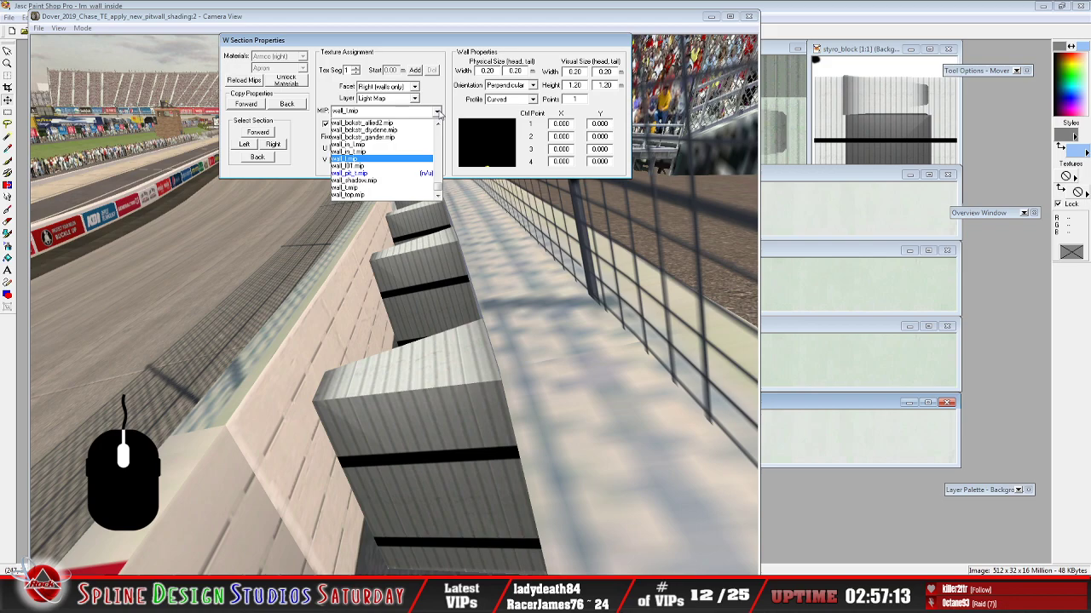
click(399, 178)
click(333, 149)
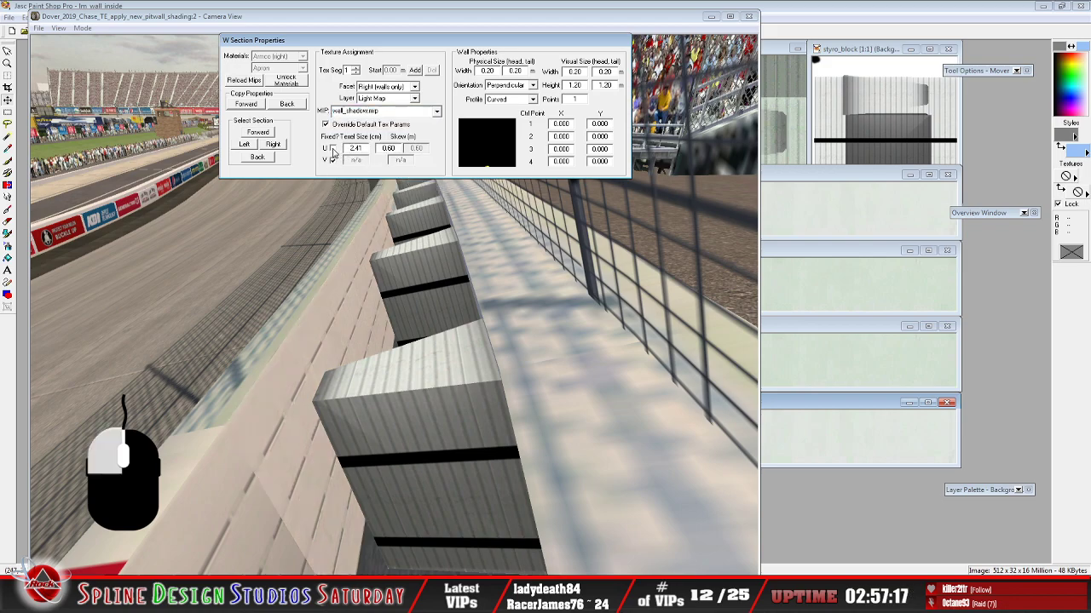
Set the Right facet's light map in texture segment 1 to lm_wall_inside.mip
click(436, 112)
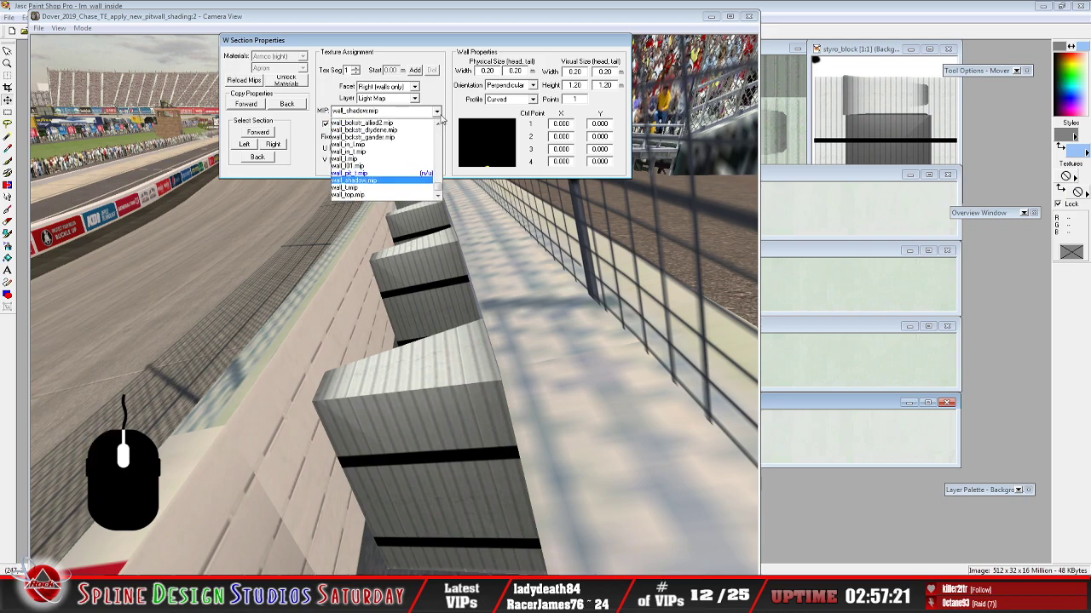
click(438, 125)
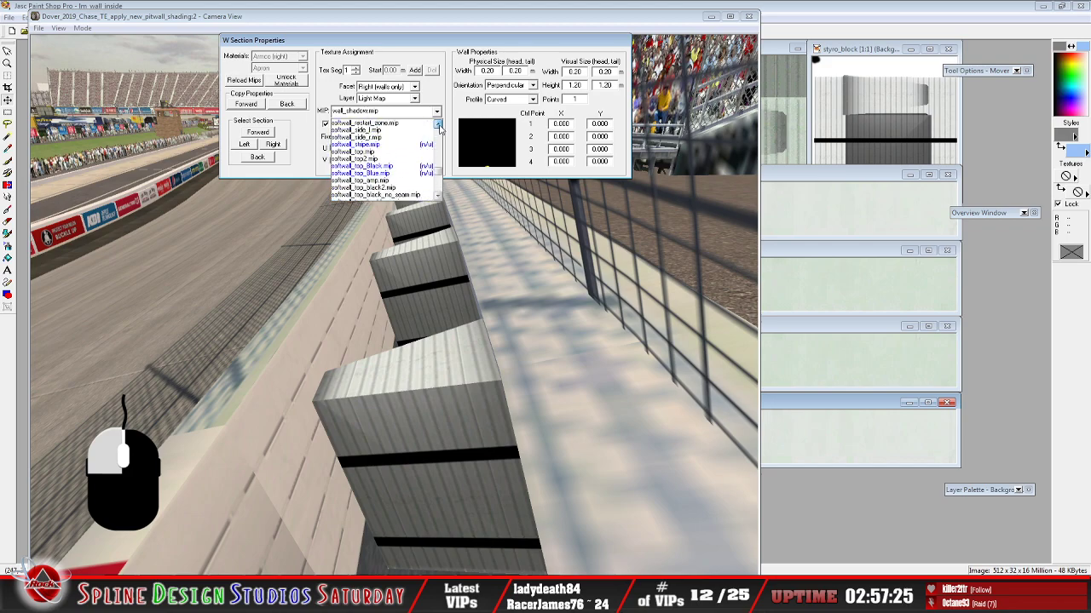
drag(439, 126, 440, 126)
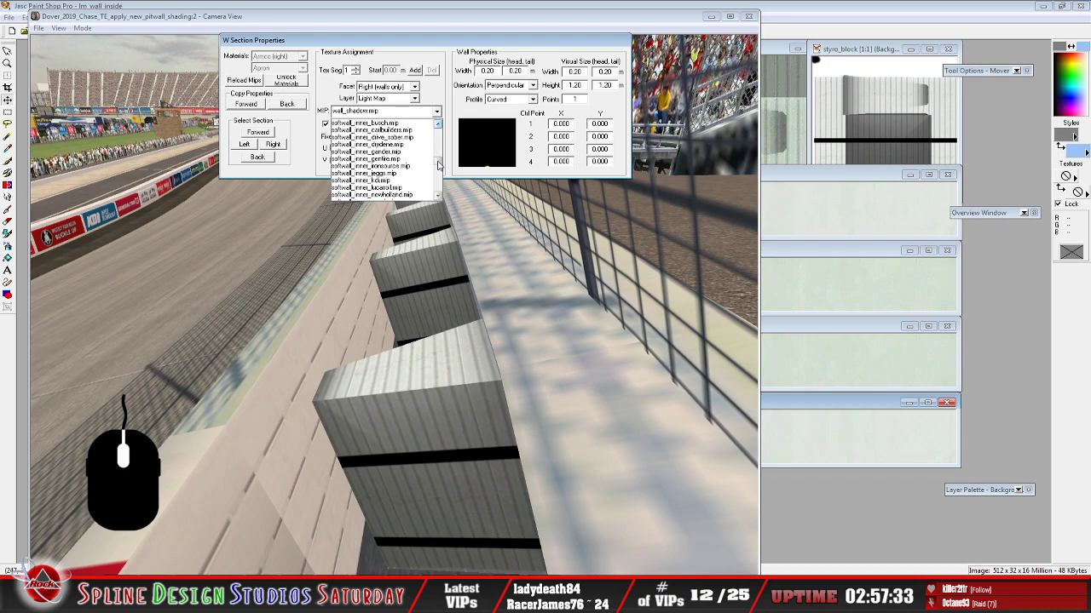
drag(438, 164, 440, 149)
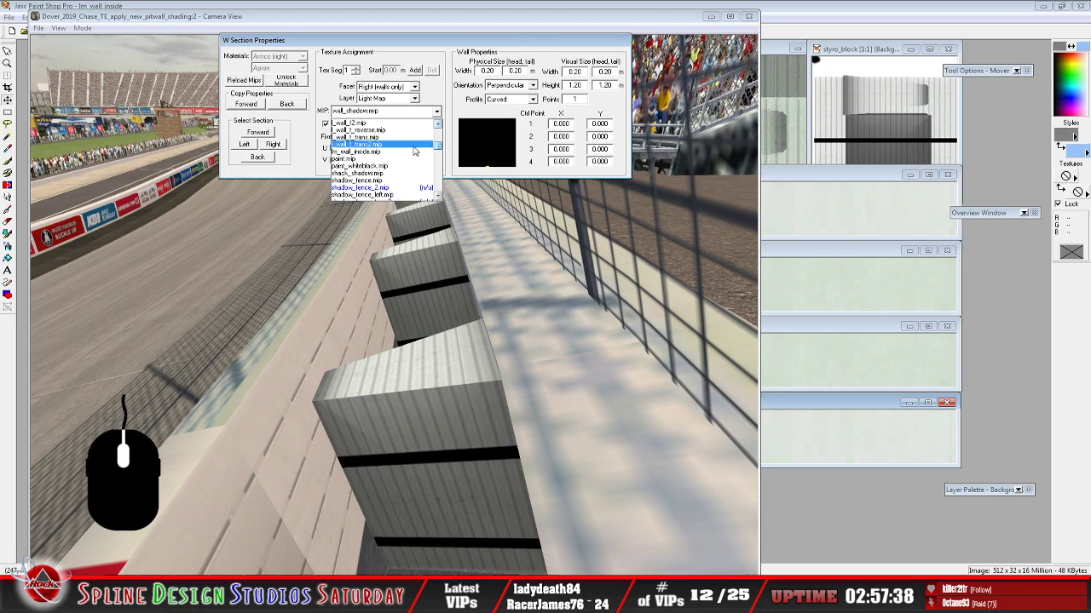
click(414, 151)
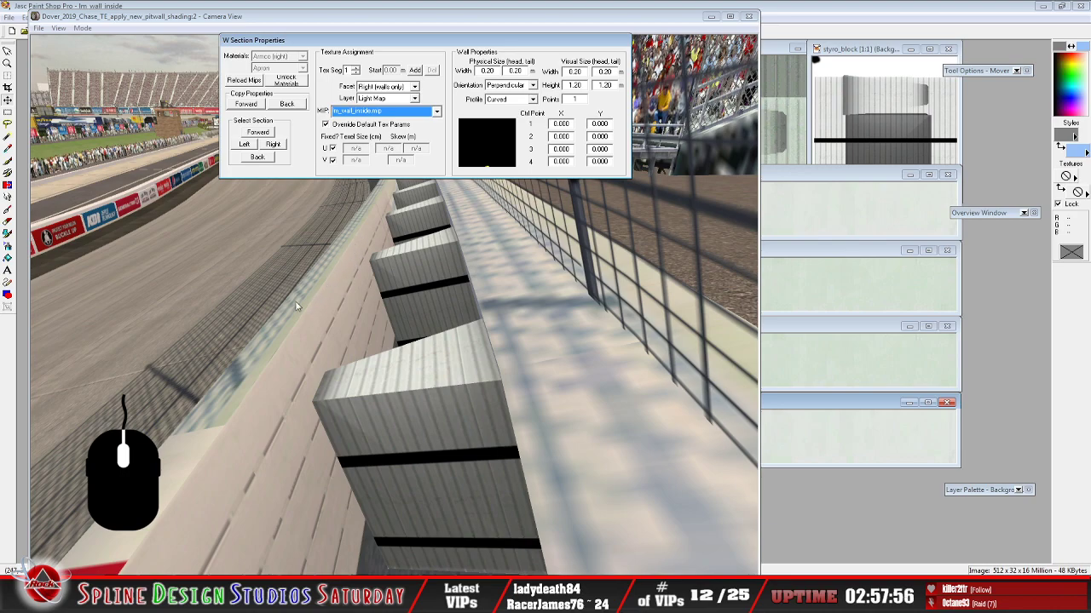
Fly along the outside soft wall in Slew mode and examine the shading on its inner face, foam blocks and top
click(79, 29)
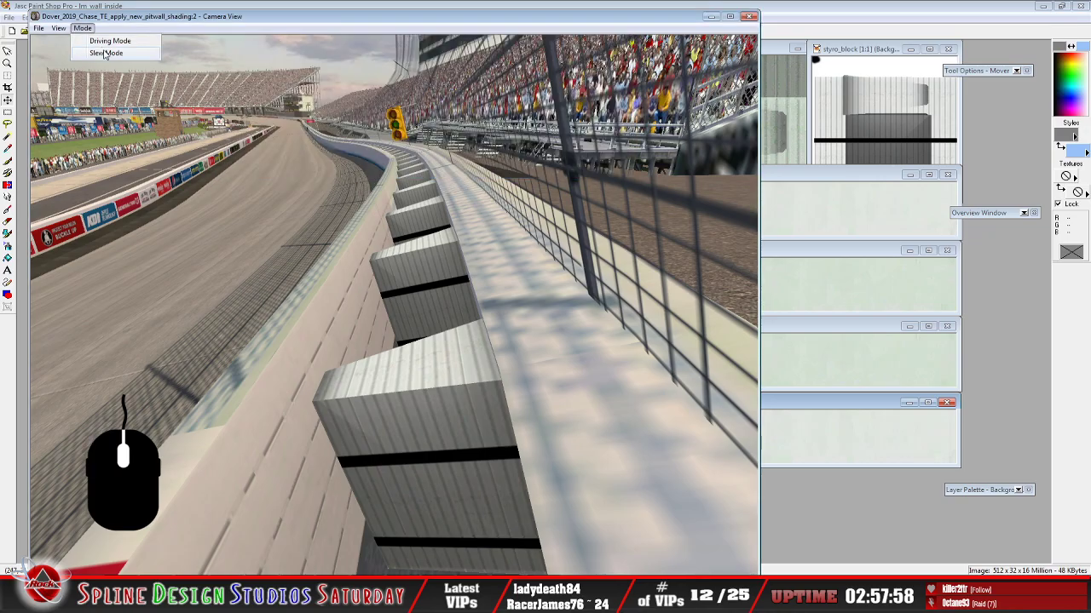
click(103, 51)
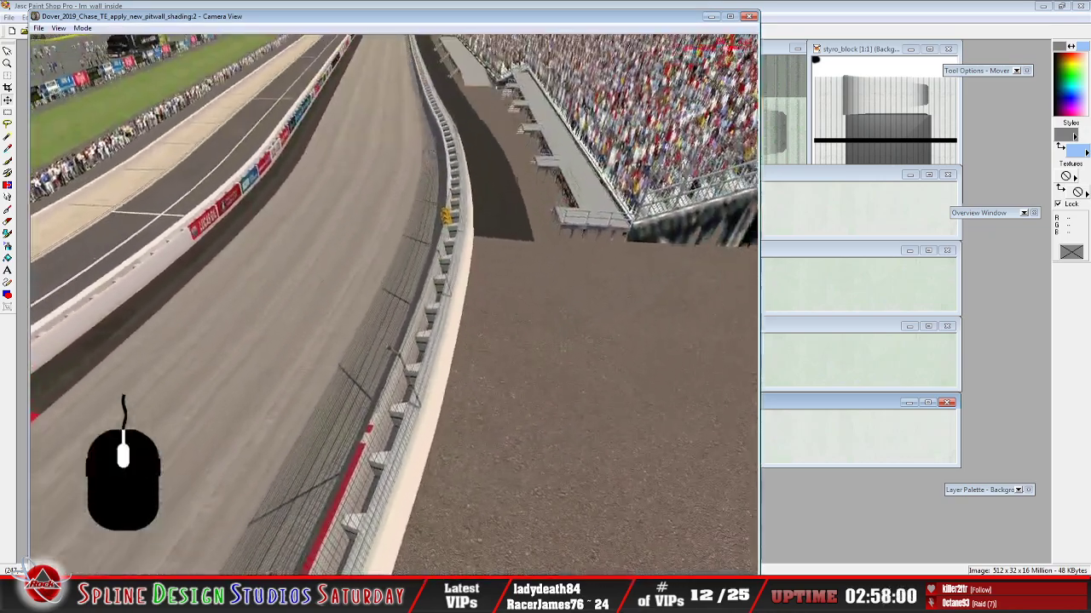
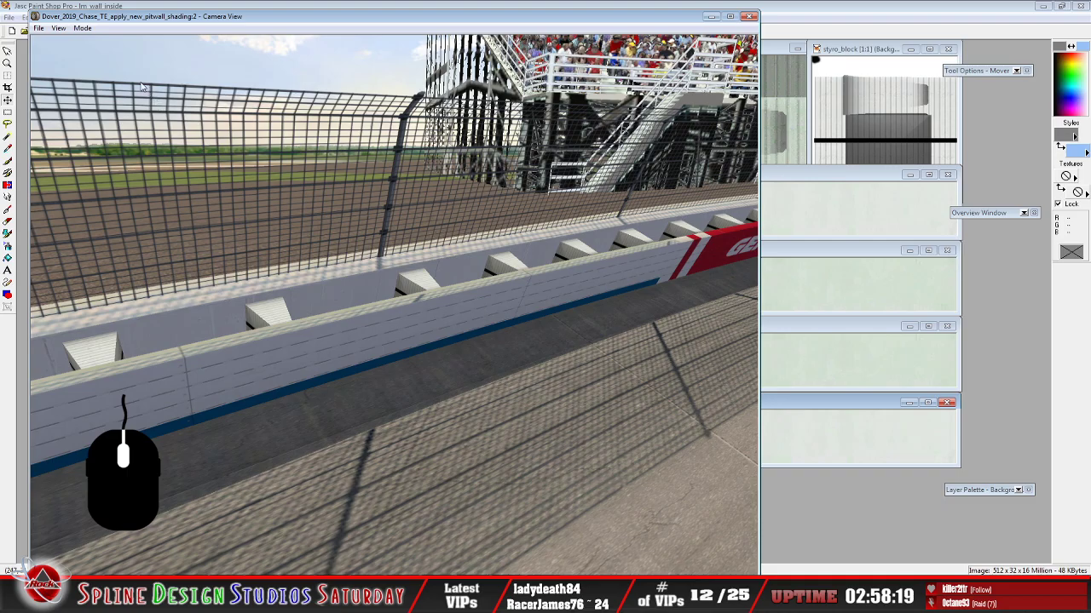
click(88, 28)
click(105, 54)
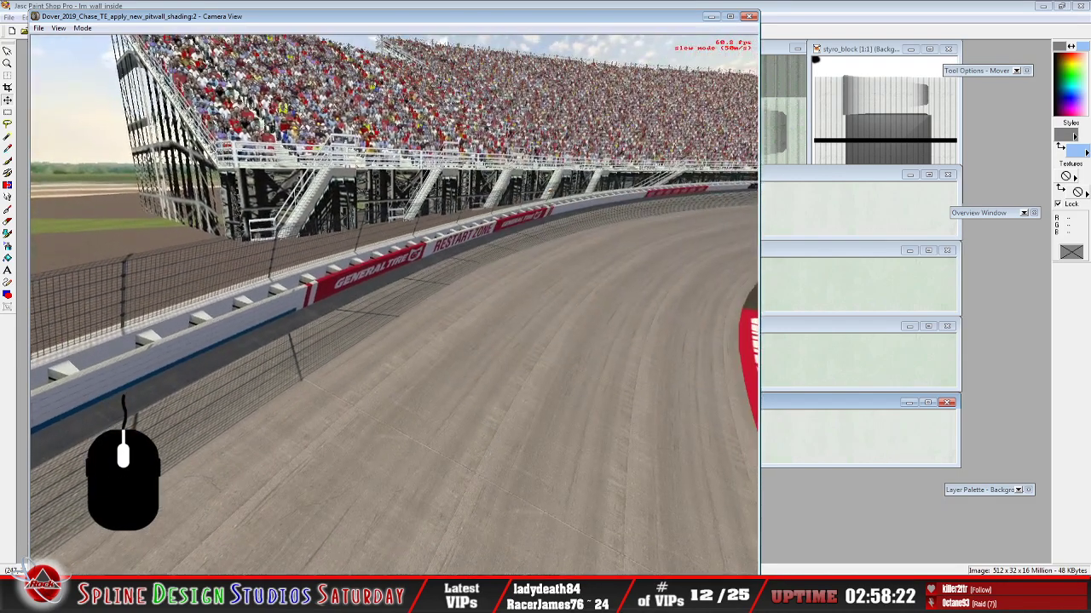
right_drag(393, 305, 394, 305)
drag(394, 305, 394, 305)
right_drag(394, 305, 394, 305)
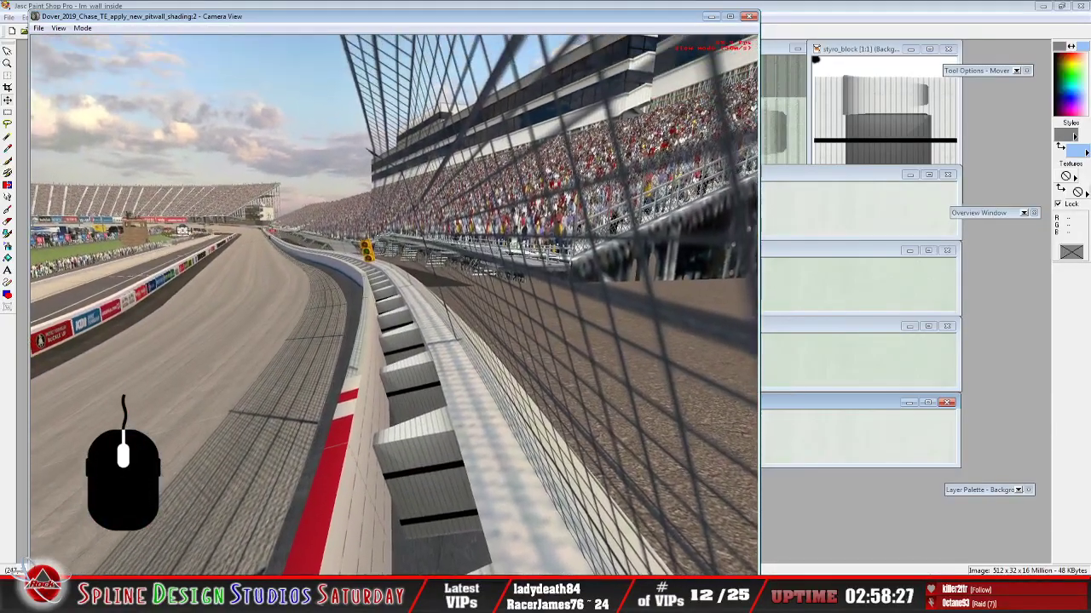
key(Up)
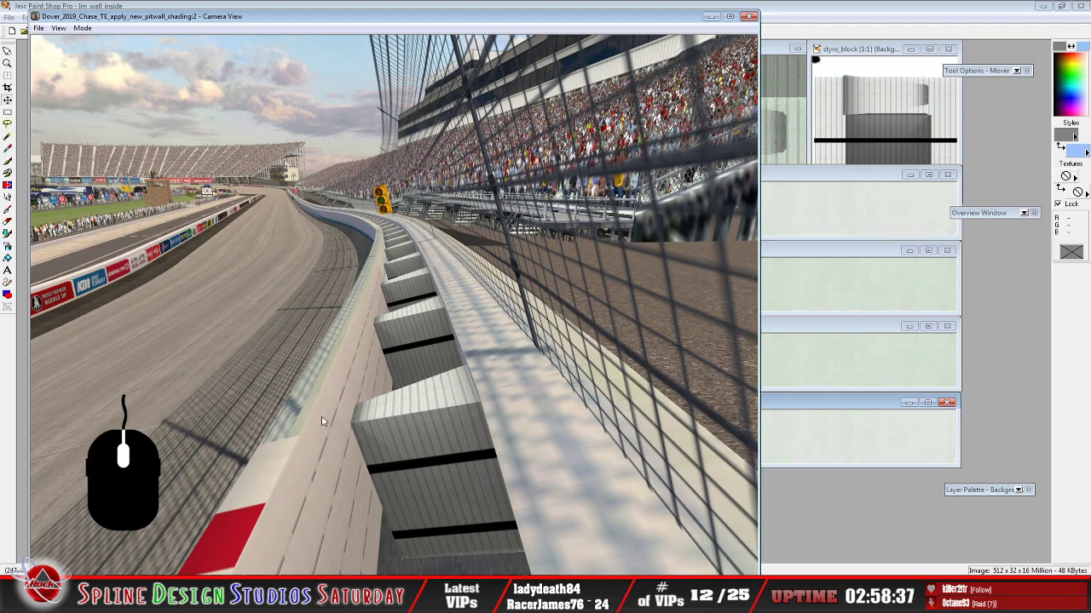
Switch to WinMip and open wall_shadow.mip from the Dover_2019_Chase_TE trackmat folder, placing it clear of softwall_top2.mip
click(483, 597)
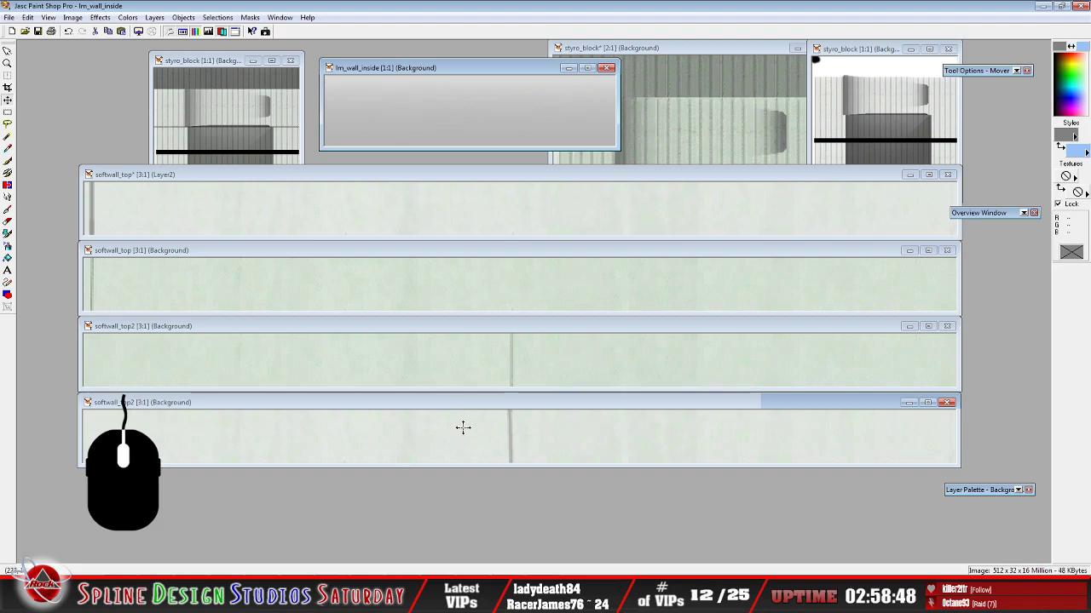
click(478, 597)
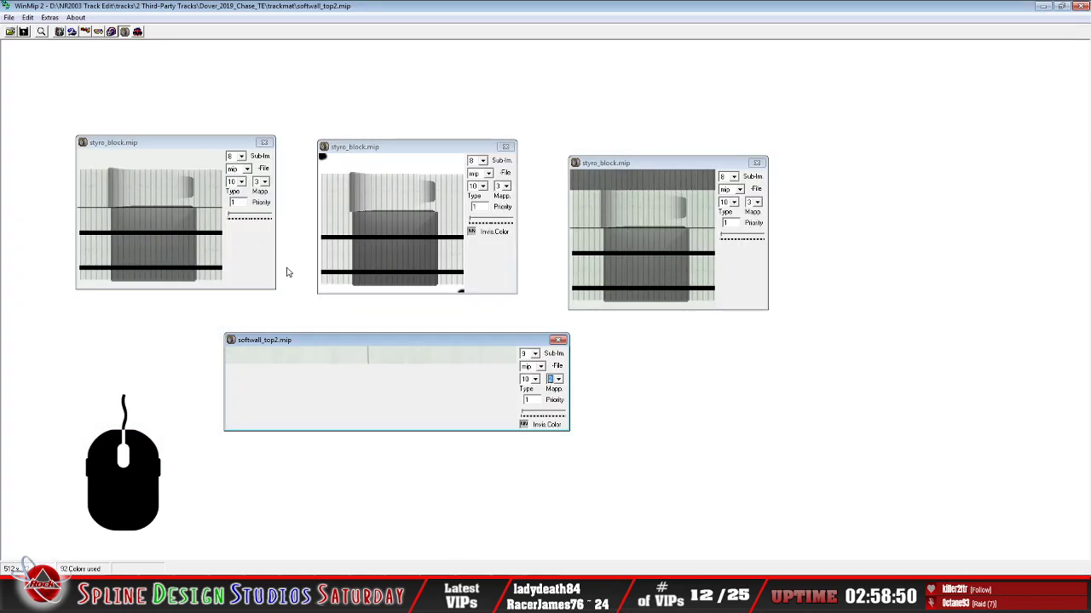
click(9, 17)
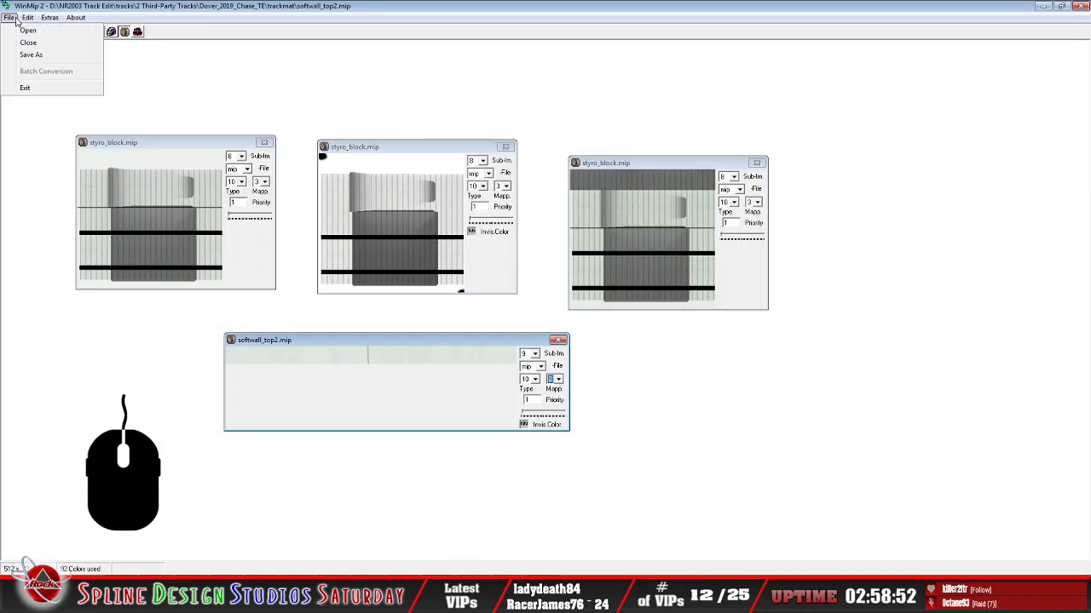
click(30, 31)
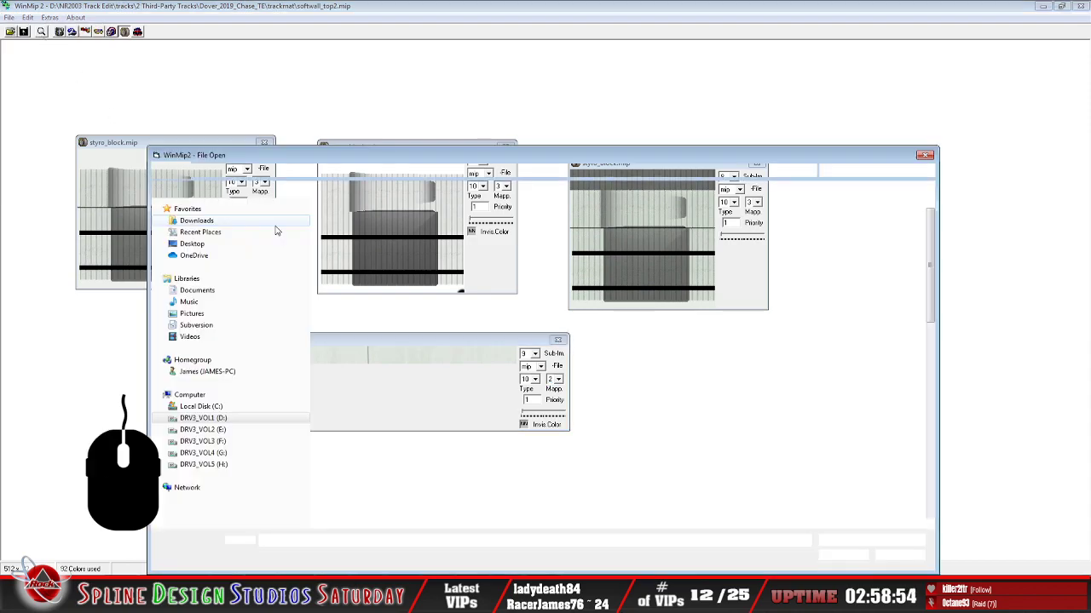
click(472, 243)
scroll(514, 349, down, 5)
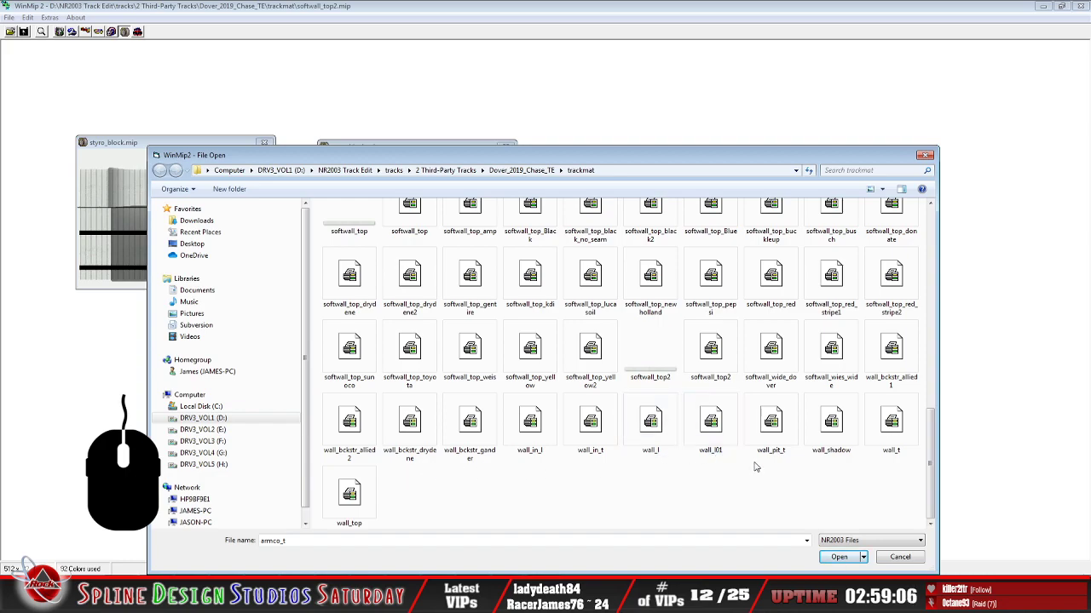
click(846, 443)
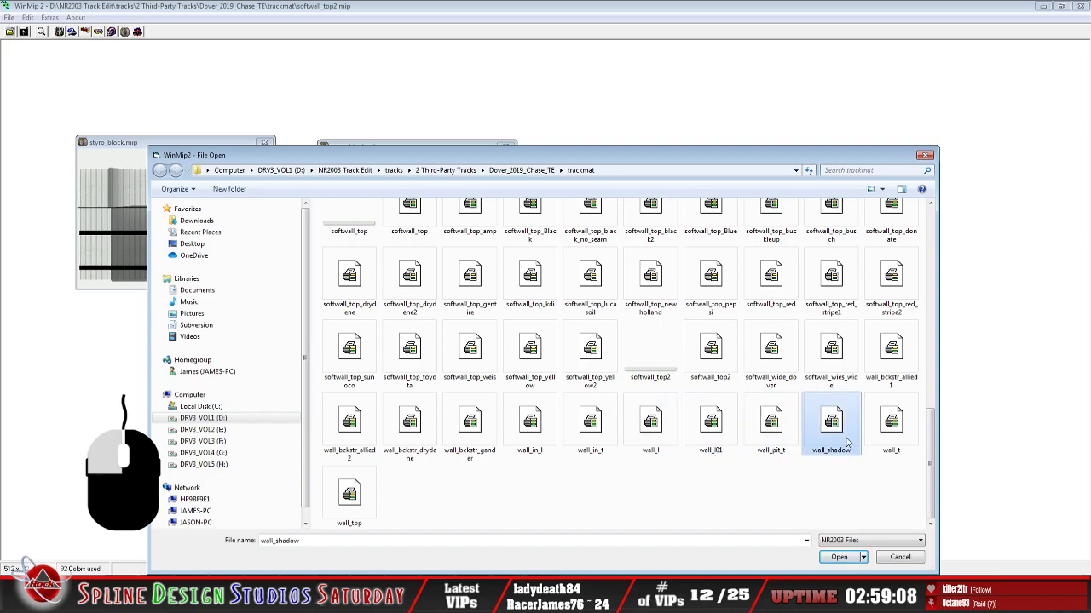
click(847, 558)
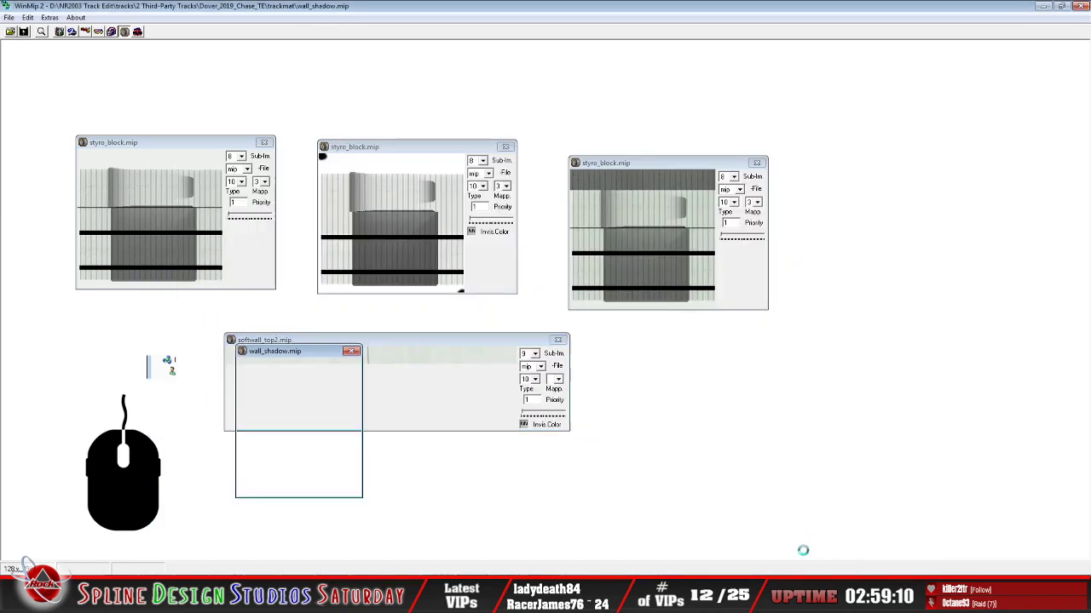
drag(267, 349, 346, 86)
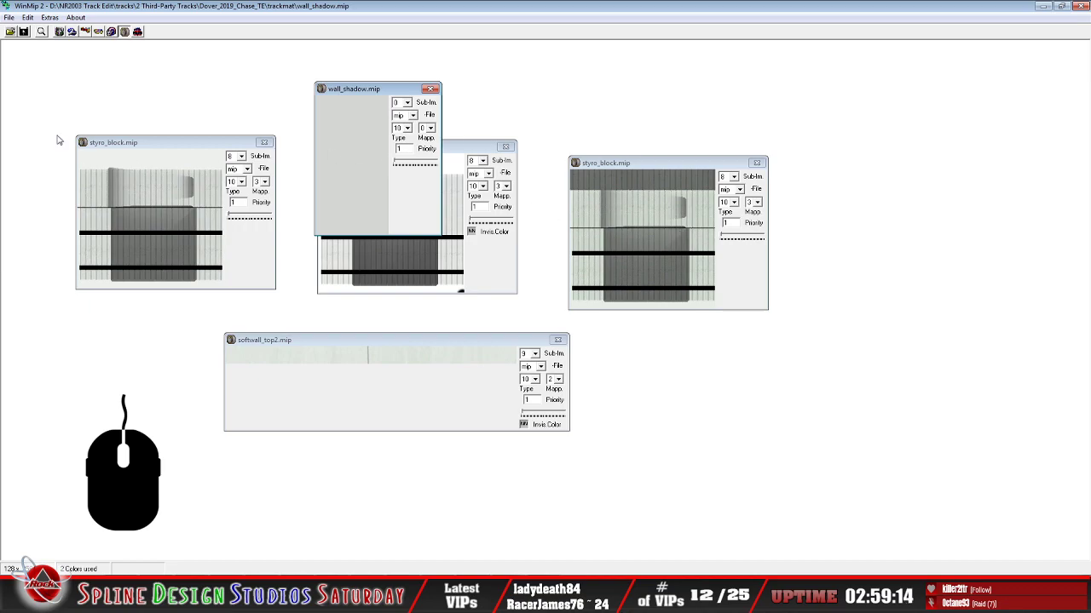
Open lm_wall_inside.mip and arrange it apart from wall_shadow.mip for comparing their images and mip settings
click(11, 31)
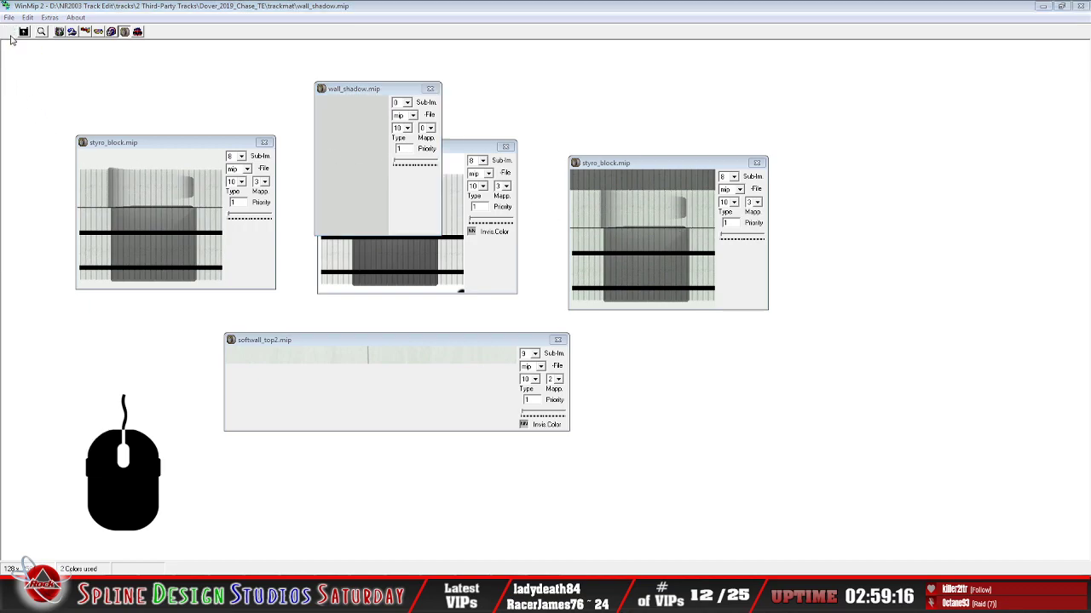
click(698, 260)
click(714, 442)
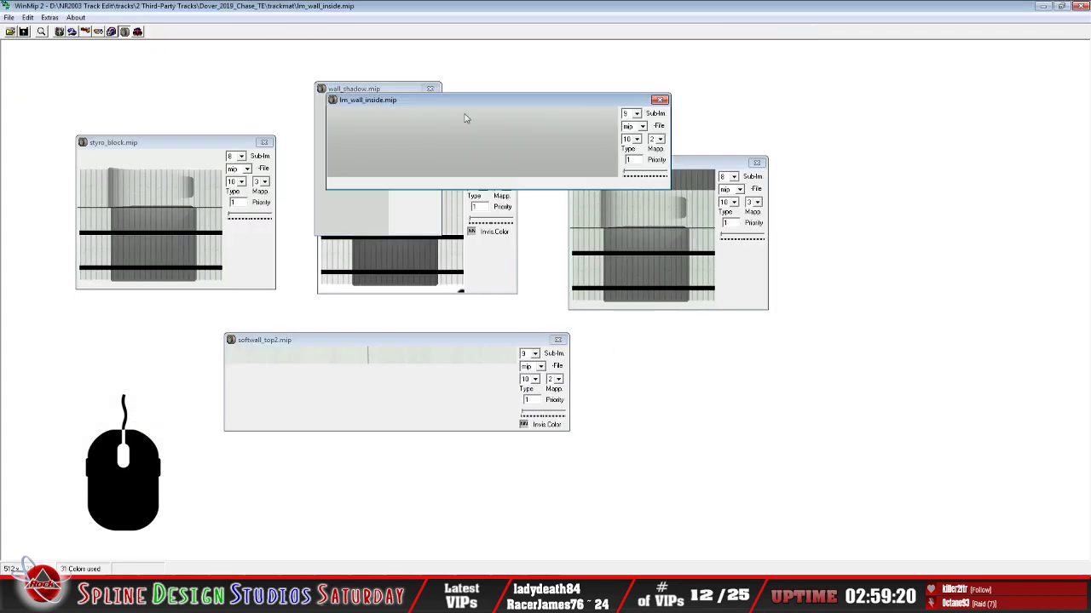
drag(452, 97, 613, 90)
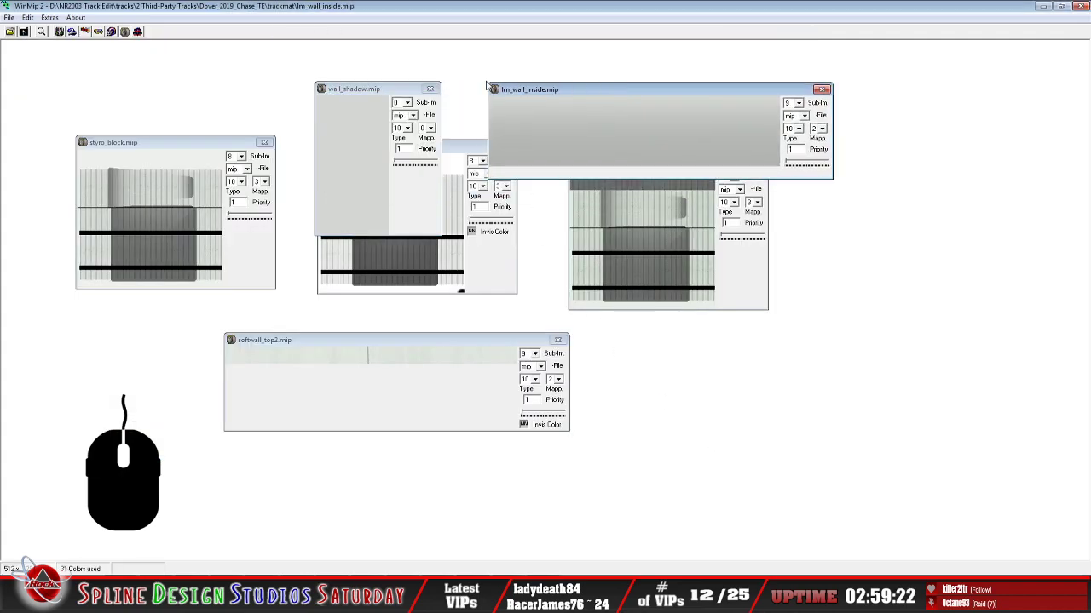
drag(359, 90, 343, 75)
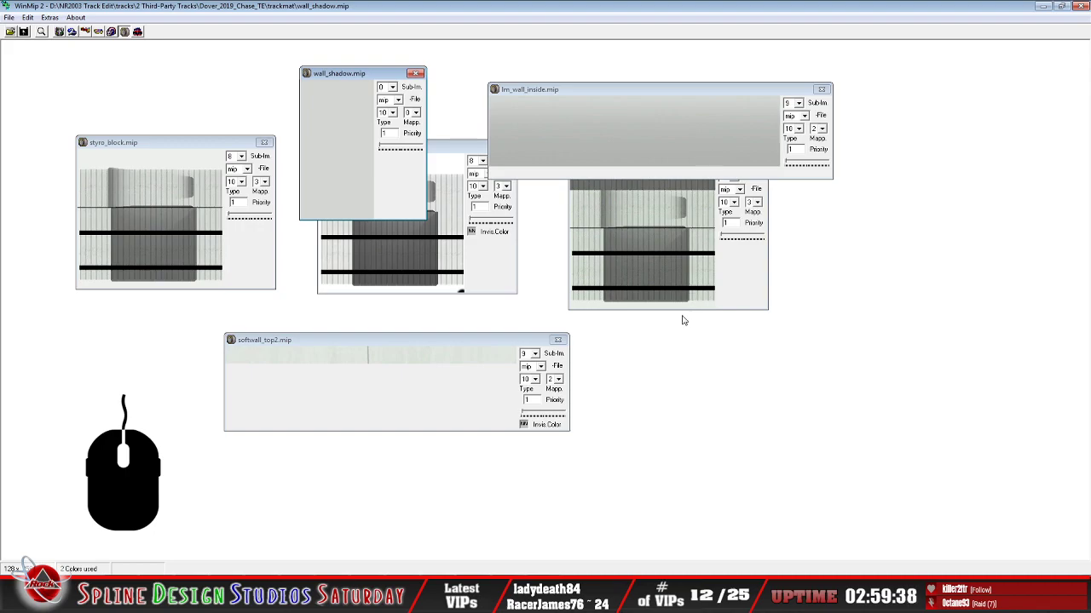
drag(648, 112, 557, 346)
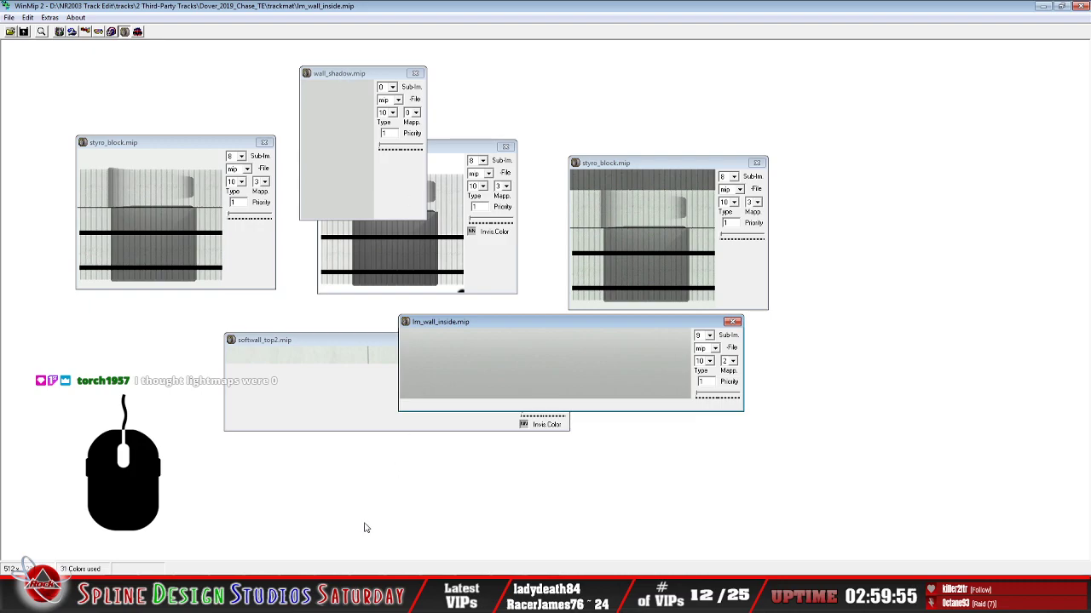
Switch to Paint Shop Pro and move the white-background styro_block image next to the dark-topped styro_block copy
click(467, 596)
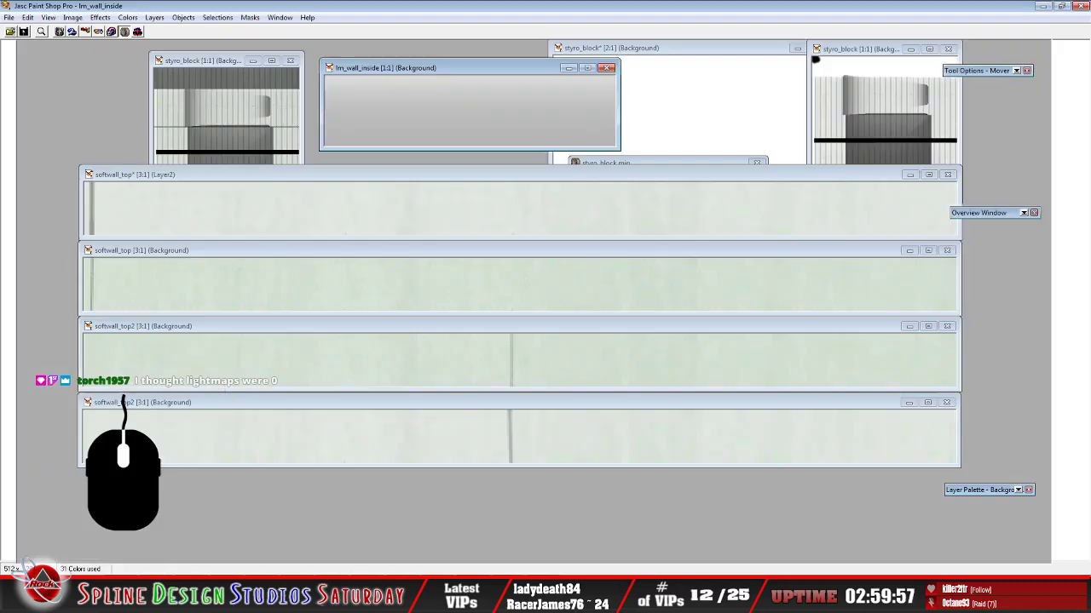
click(205, 72)
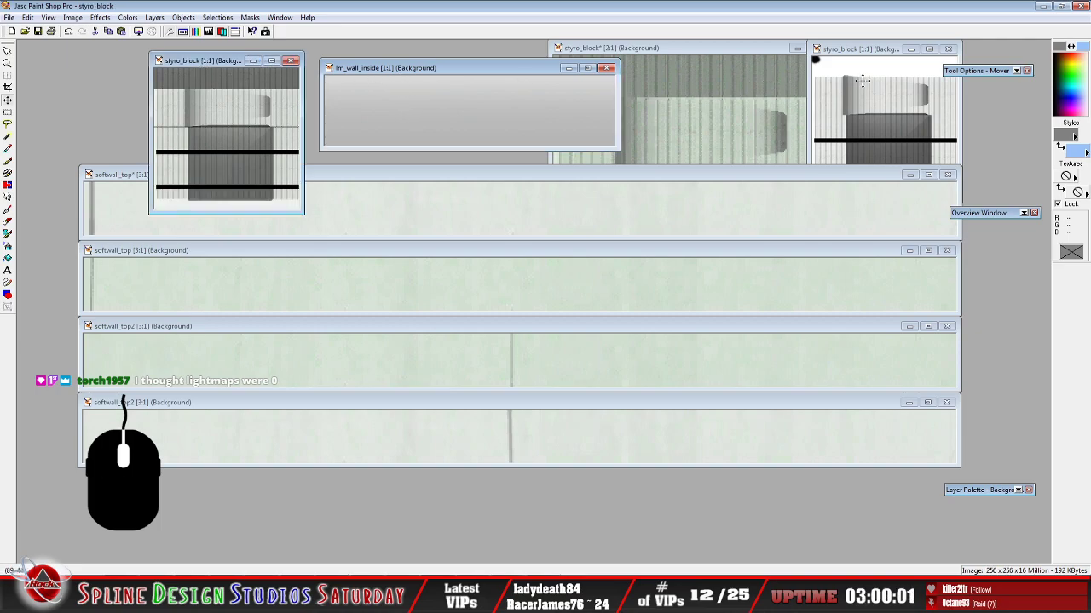
drag(850, 56, 104, 99)
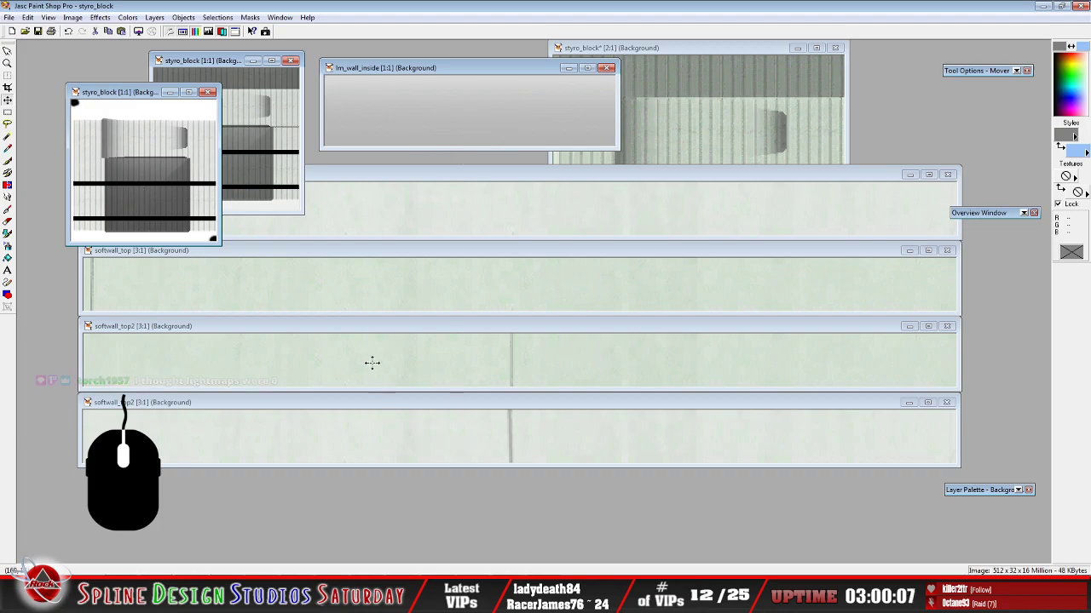
Undo the layer merge in the lm_wall_inside image
click(399, 76)
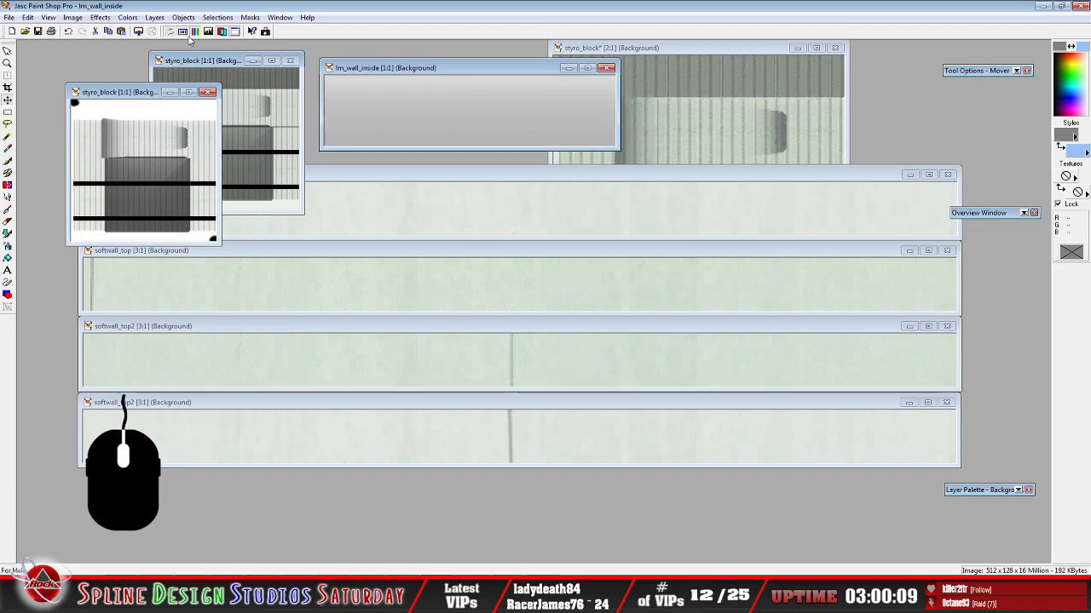
click(69, 32)
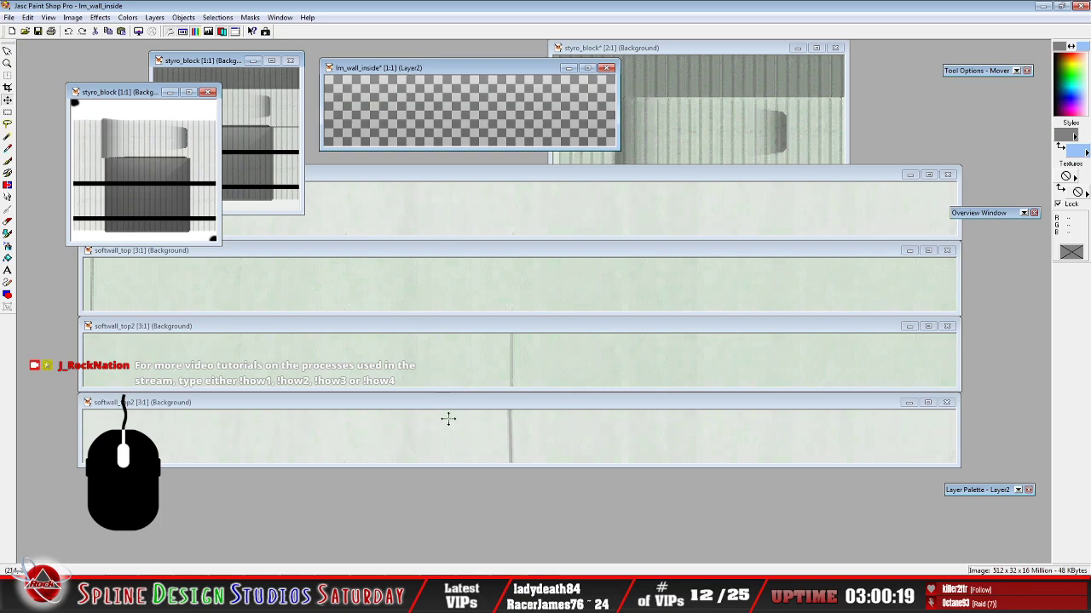
Switch to WinMip to view lm_wall_inside.mip, and examine the wall's shading and light map assignment in the track's camera view
click(490, 596)
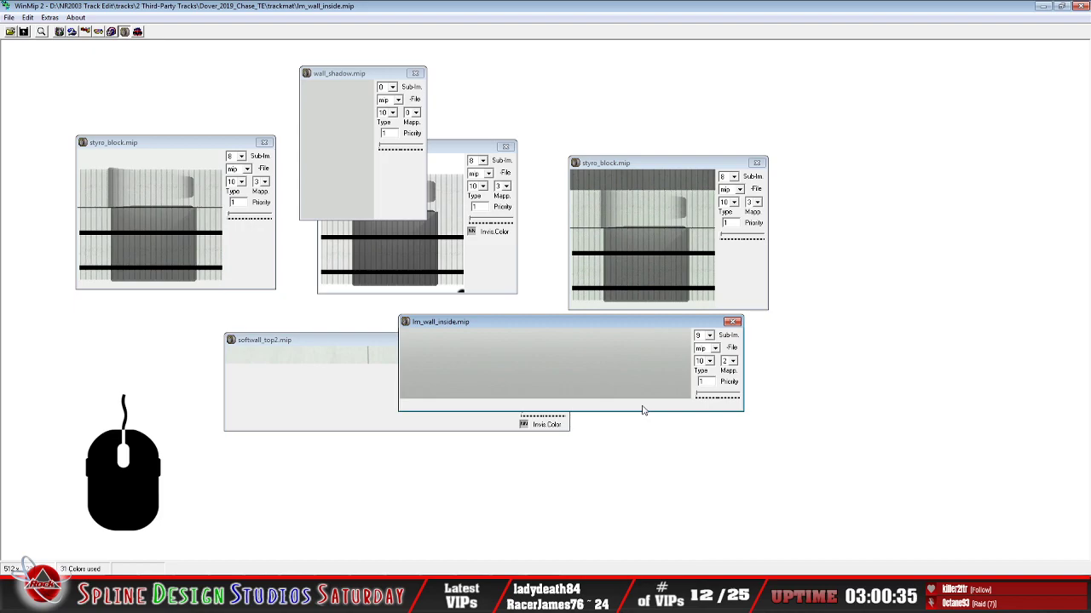
drag(491, 328, 147, 291)
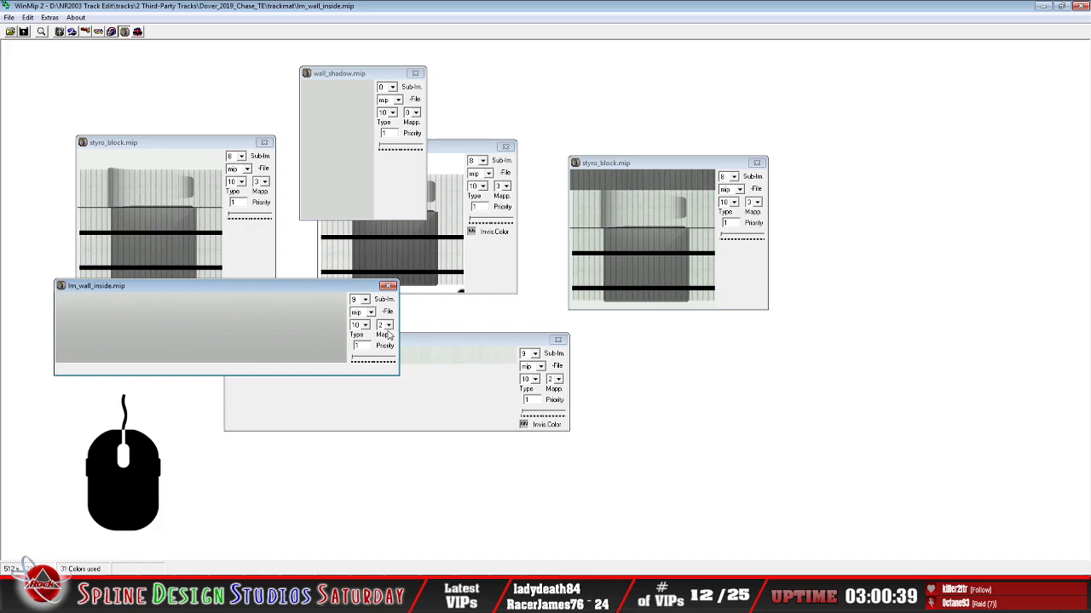
drag(226, 288, 272, 270)
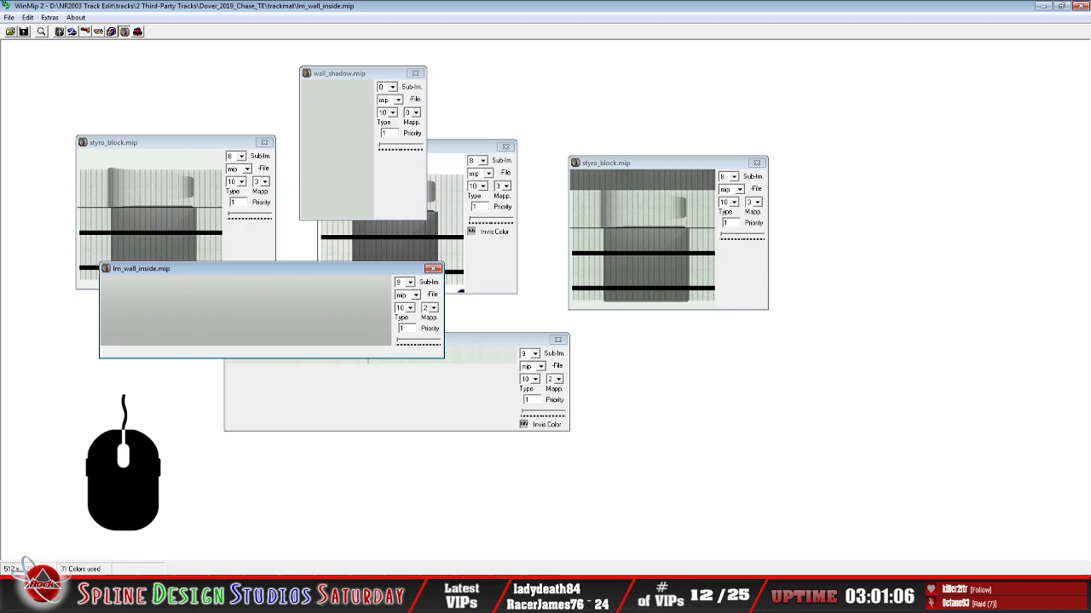
click(489, 596)
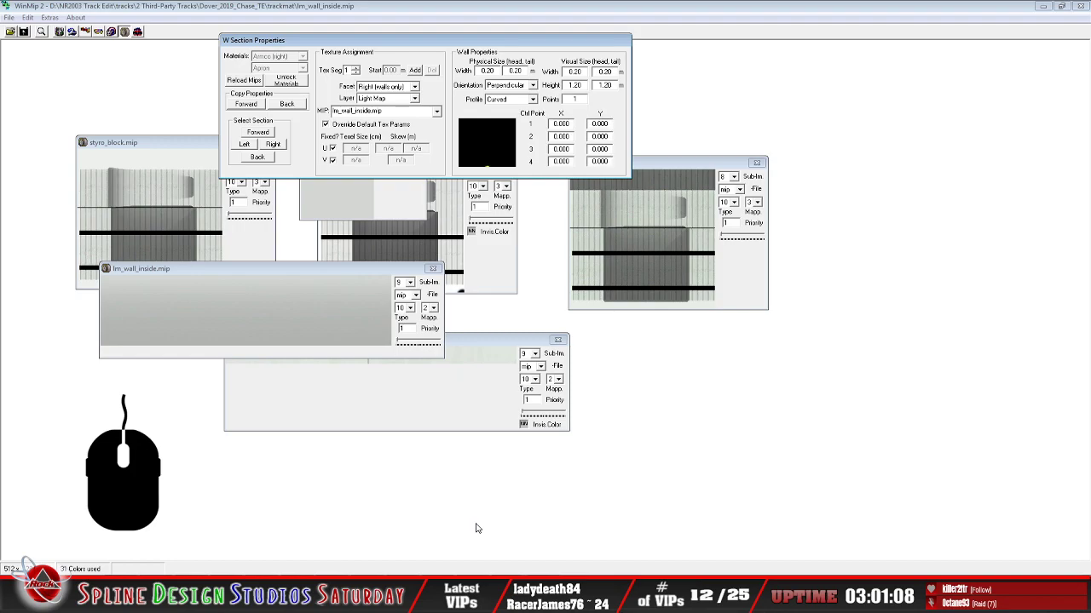
click(524, 553)
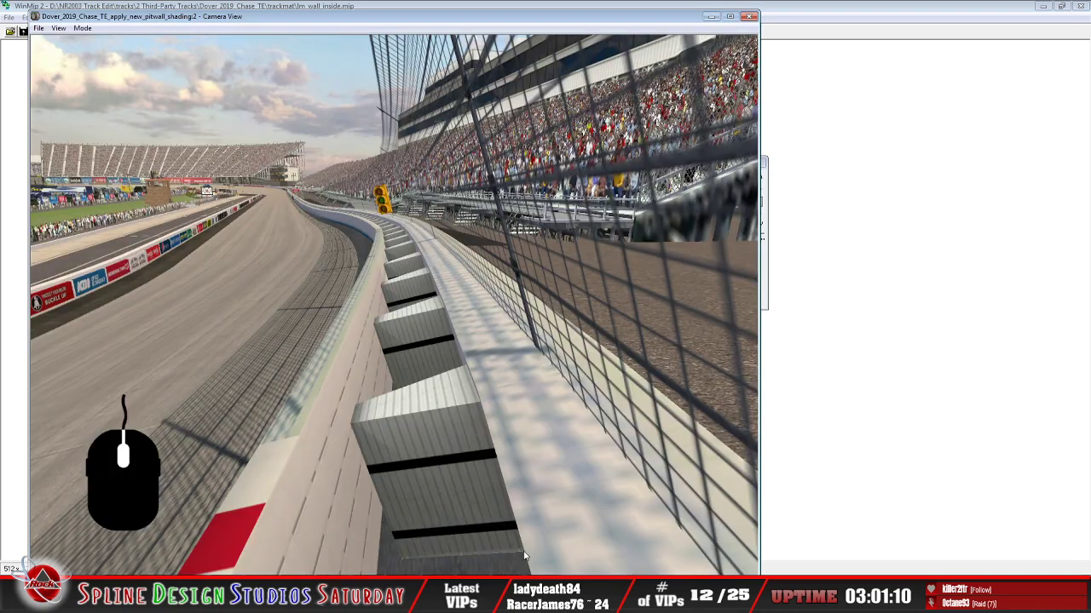
click(450, 510)
click(461, 527)
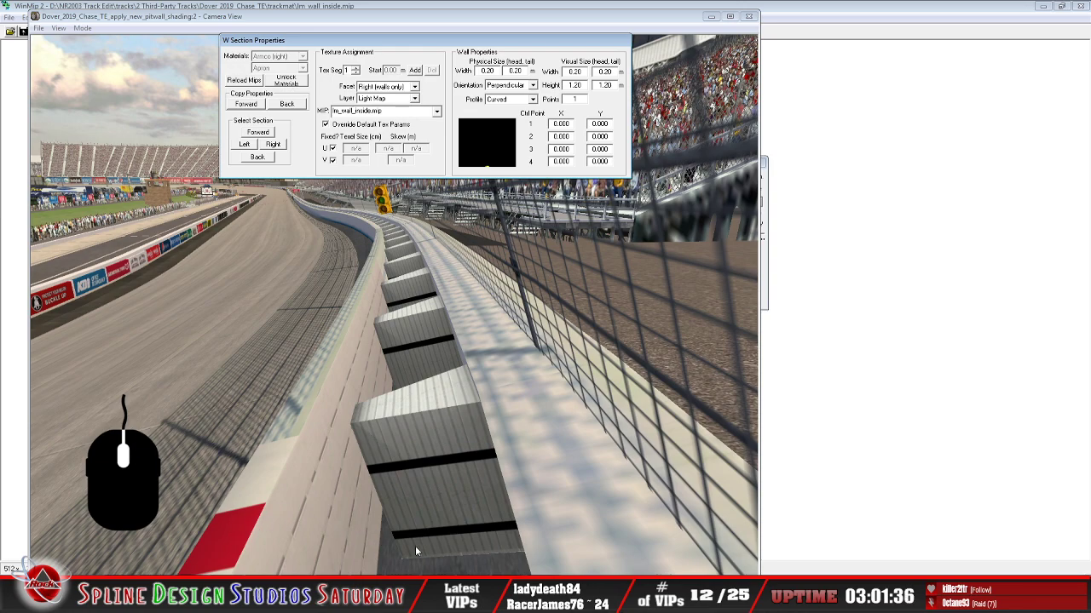
Switch to Paint Shop Pro and try Layer1 of lm_wall_inside at 100 and then 12 percent opacity
key(alt+Tab)
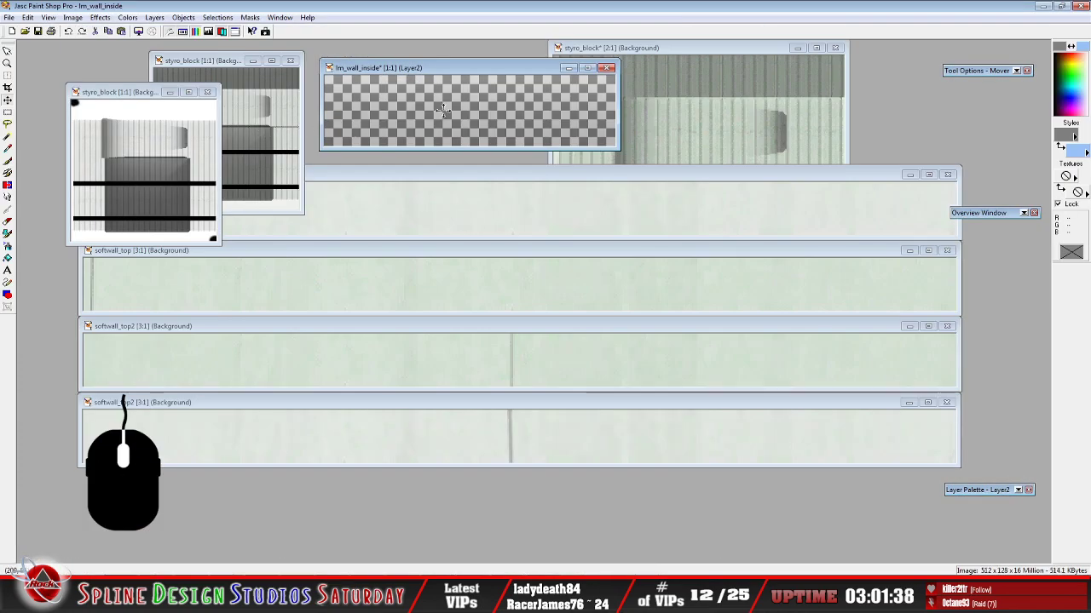
drag(436, 73, 375, 174)
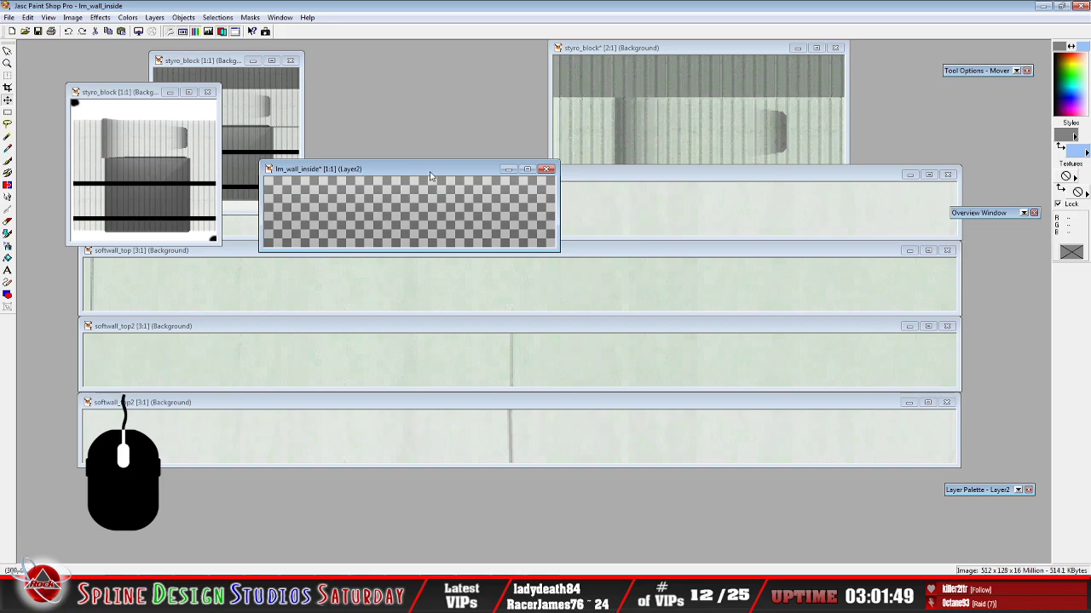
drag(430, 171, 459, 134)
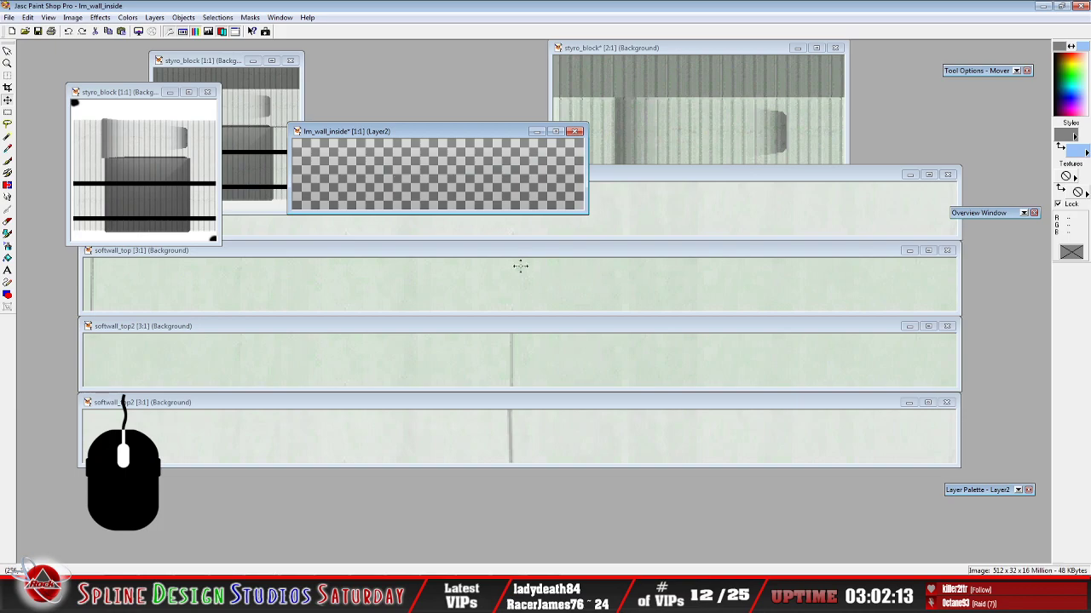
mouse_move(962, 491)
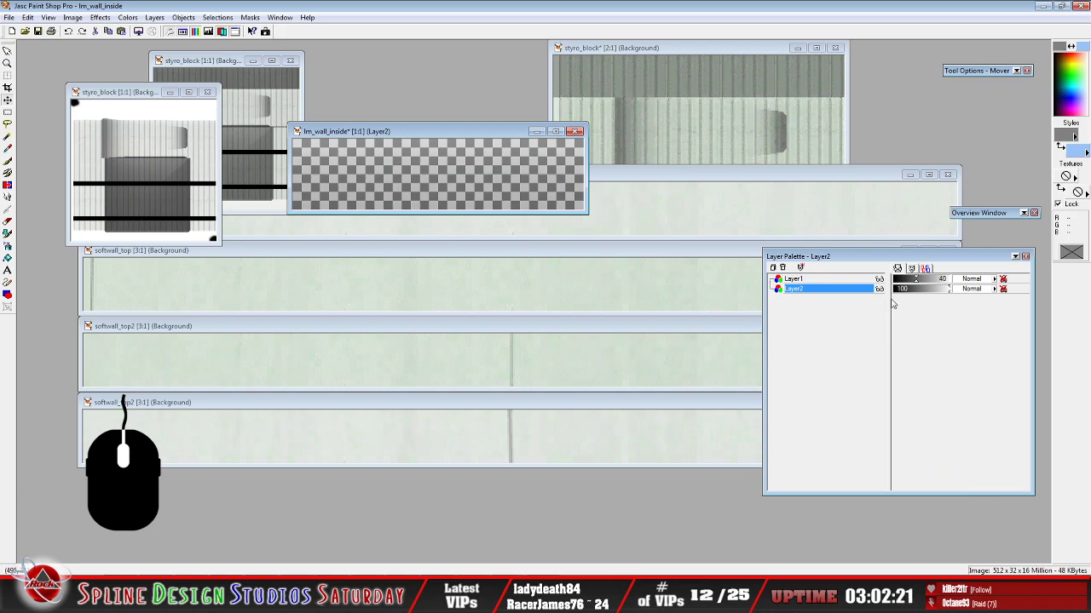
drag(916, 281, 973, 282)
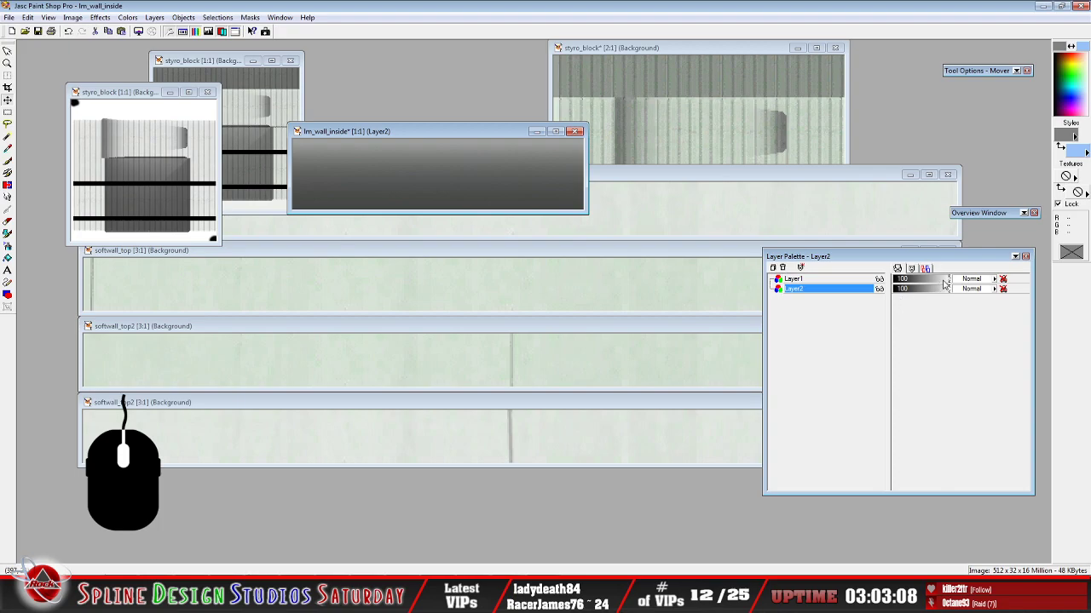
drag(951, 282, 901, 288)
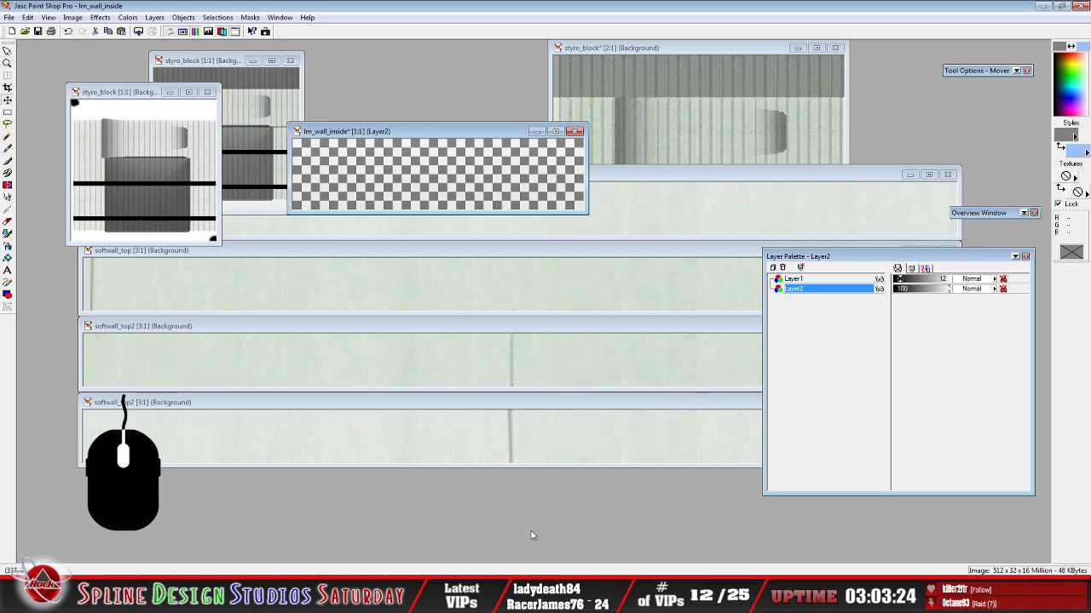
Switch to the track's camera view and set the Light Map MIP of the wall's right facet to (none)
click(537, 596)
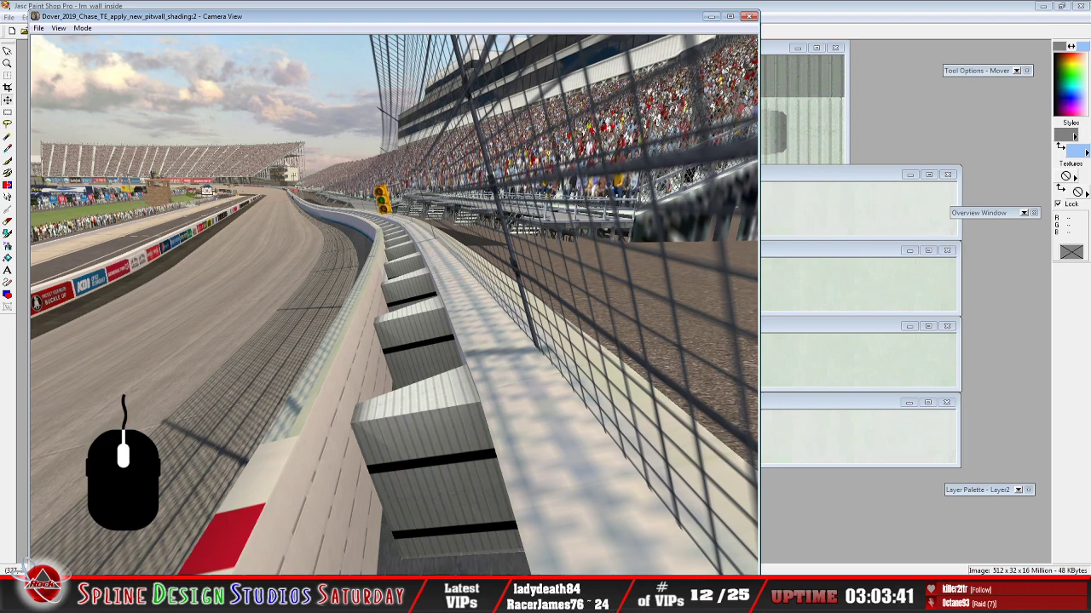
click(476, 527)
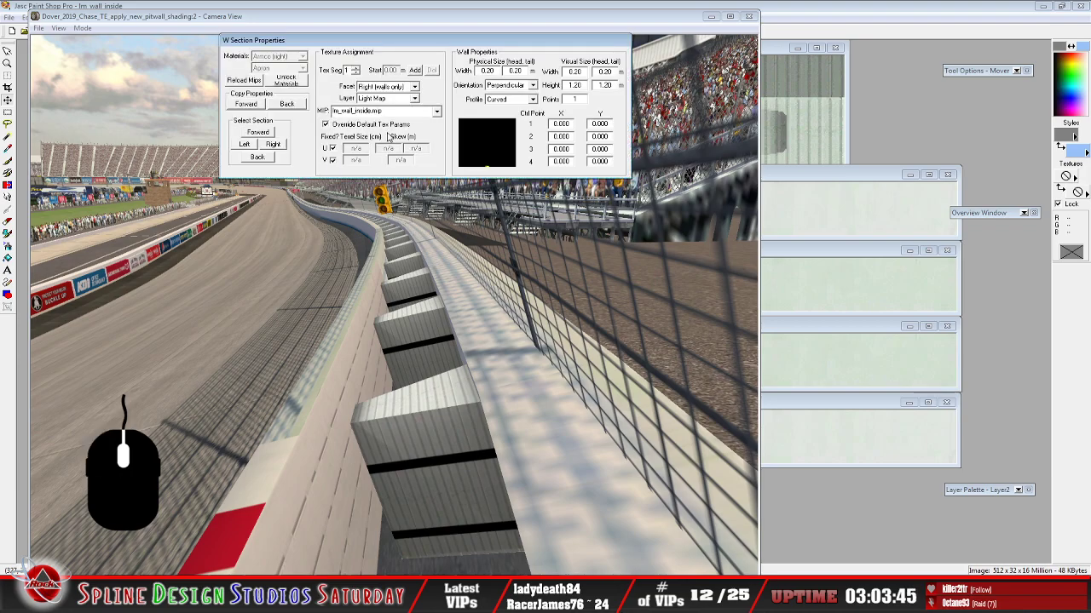
click(438, 111)
drag(437, 147, 436, 126)
click(423, 124)
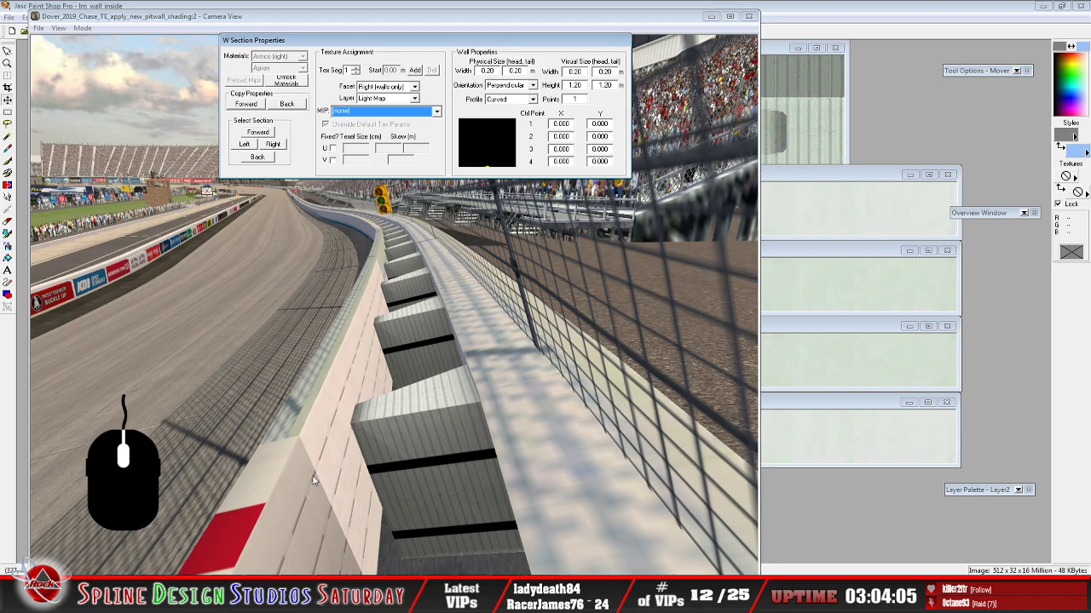
Assign lm_wall_inside.mip as the Light Map of the wall's right facet
click(435, 121)
drag(438, 131, 439, 144)
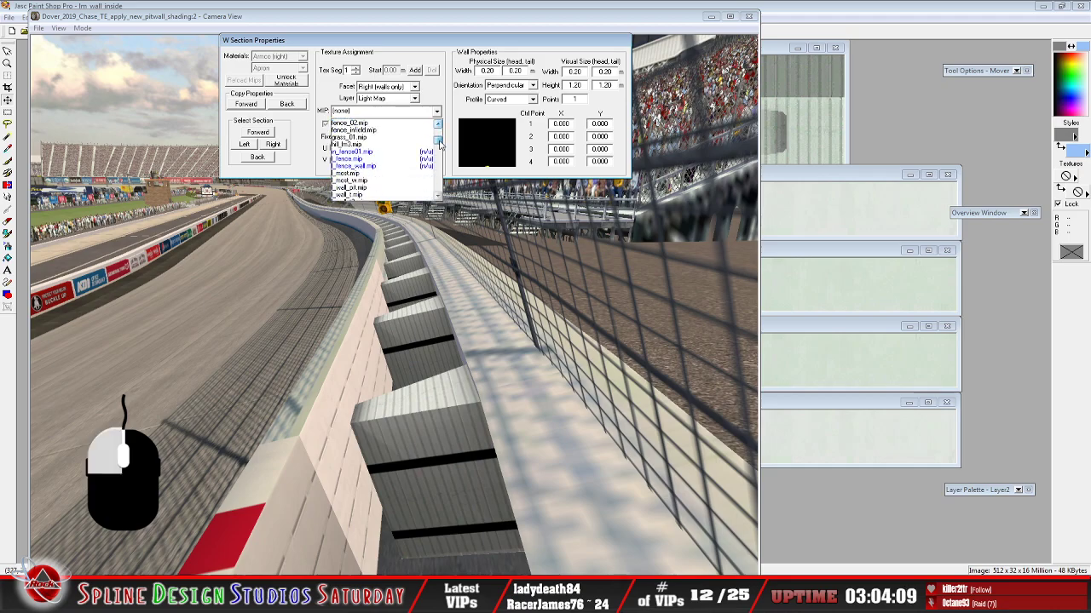
drag(439, 144, 441, 149)
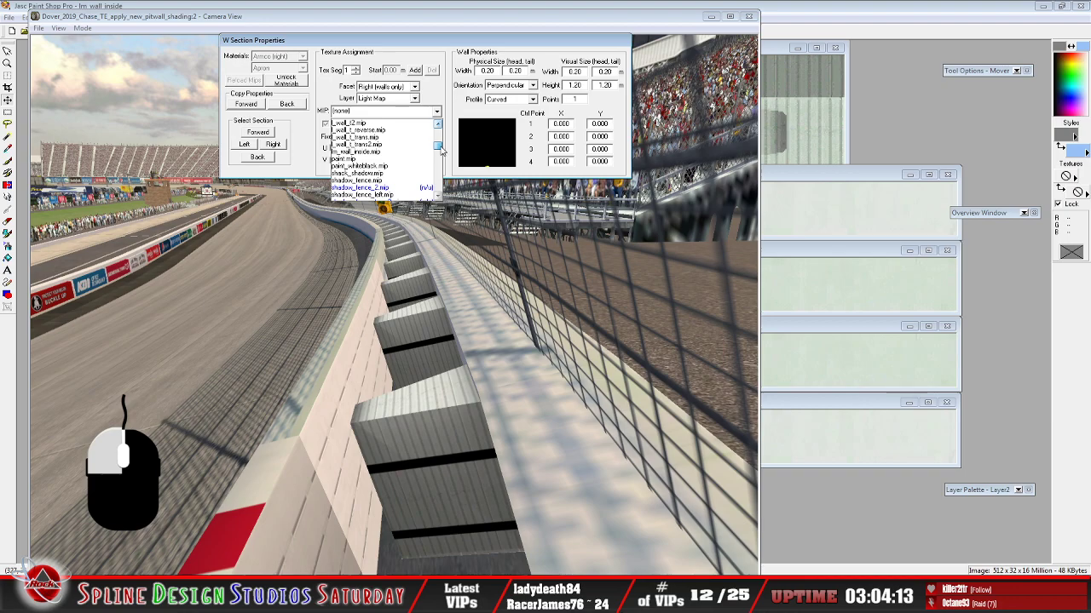
click(416, 155)
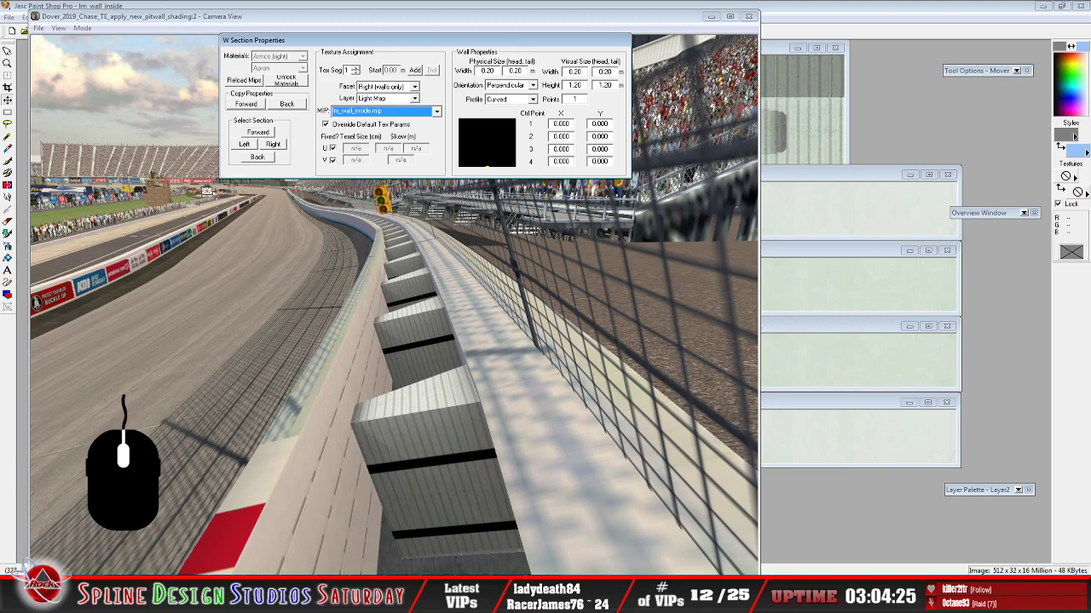
Switch to Paint Shop Pro and set the opacity of Layer1 in lm_wall_inside to 83 percent
key(alt+Tab)
click(409, 133)
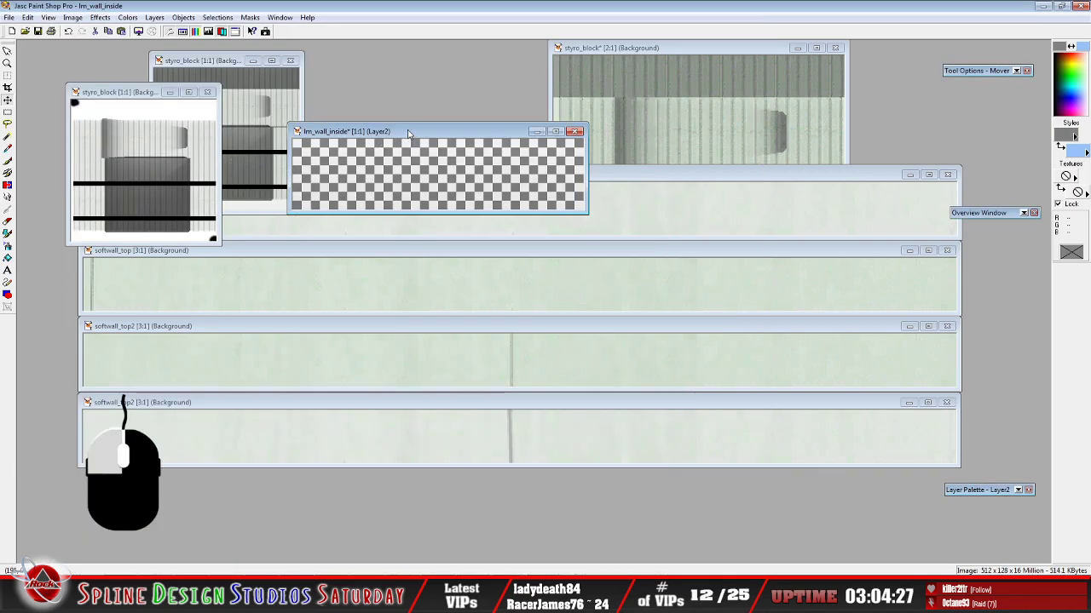
mouse_move(949, 494)
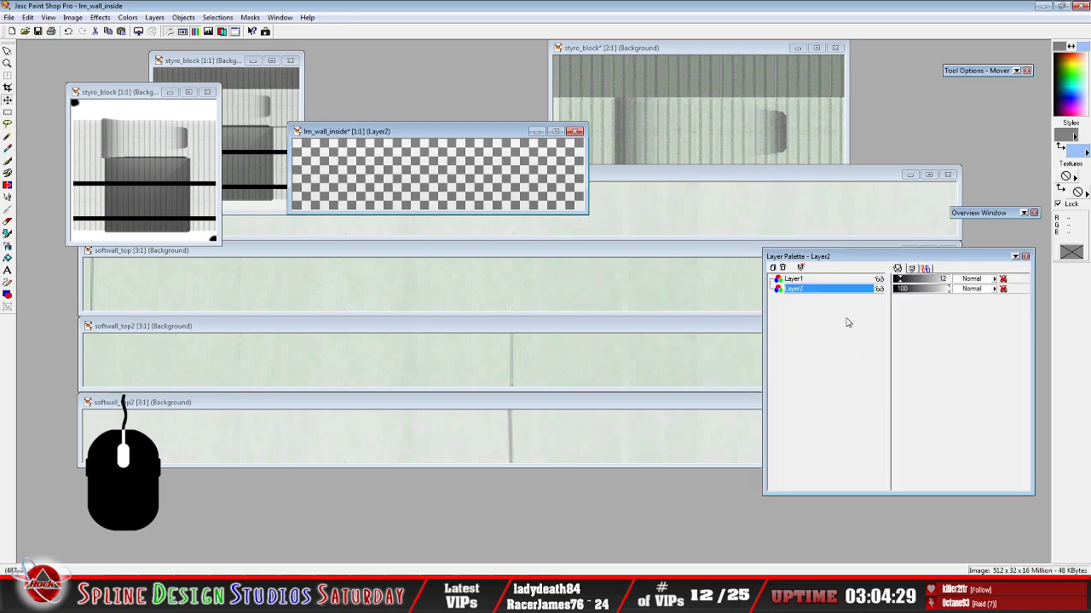
mouse_move(925, 287)
mouse_down()
mouse_move(970, 287)
mouse_move(944, 288)
mouse_up()
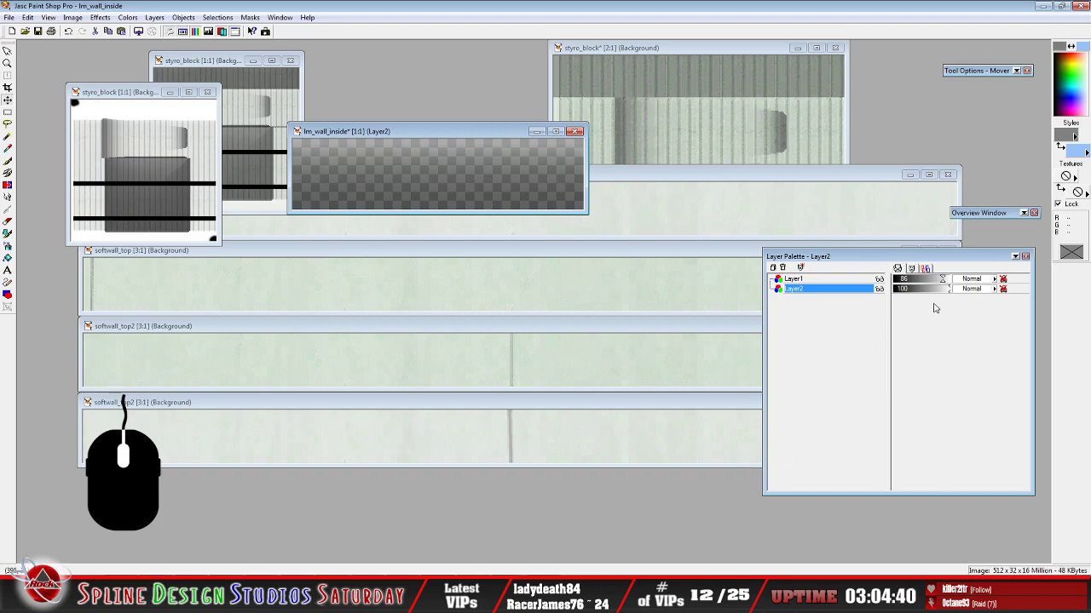
drag(942, 284, 941, 284)
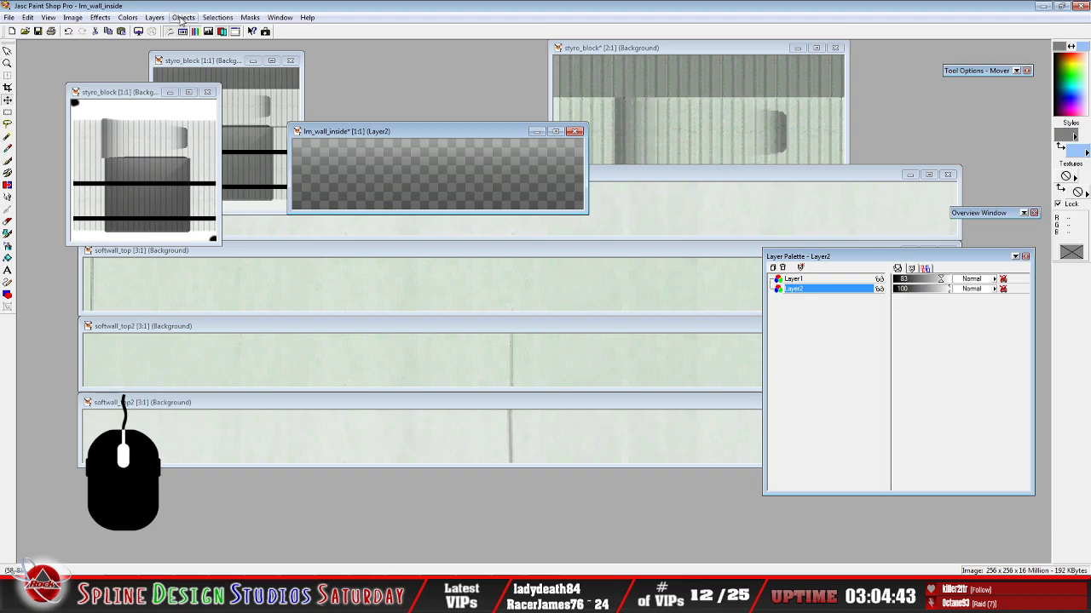
Flatten all layers of the lm_wall_inside image
click(155, 17)
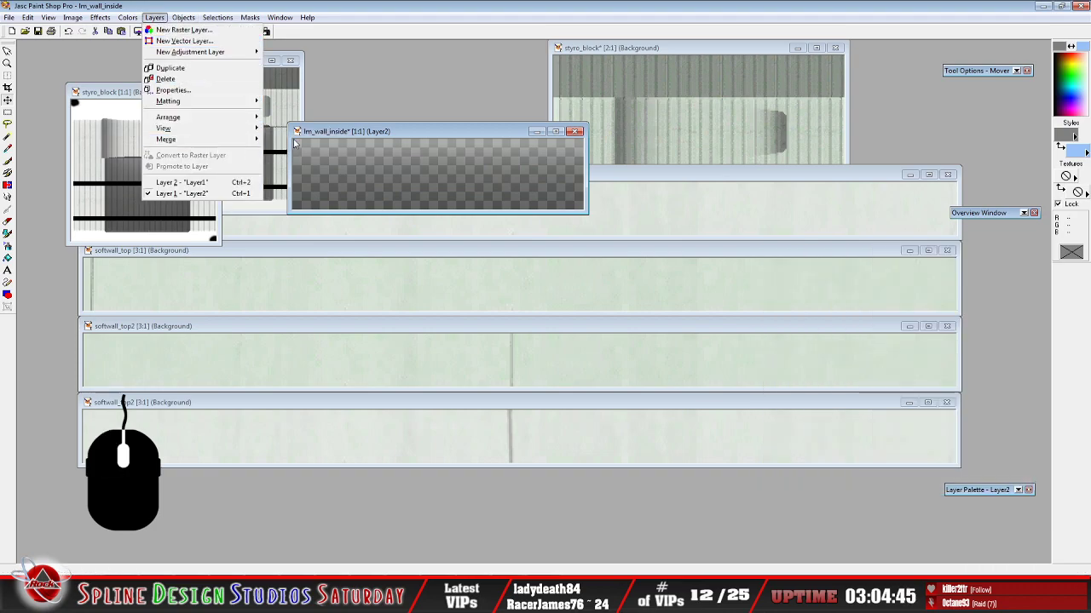
mouse_move(242, 139)
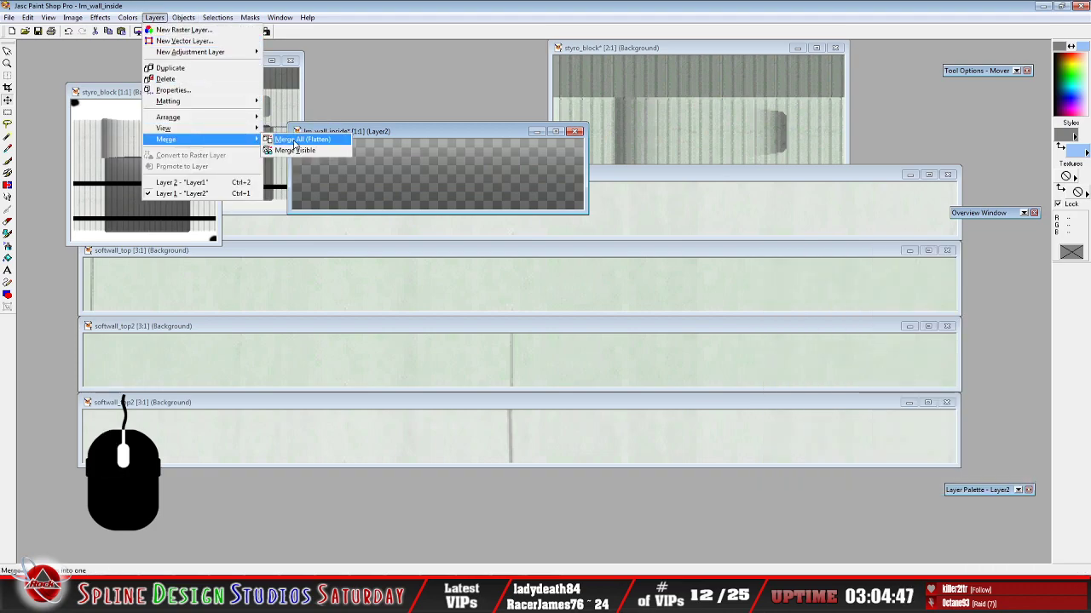
click(297, 140)
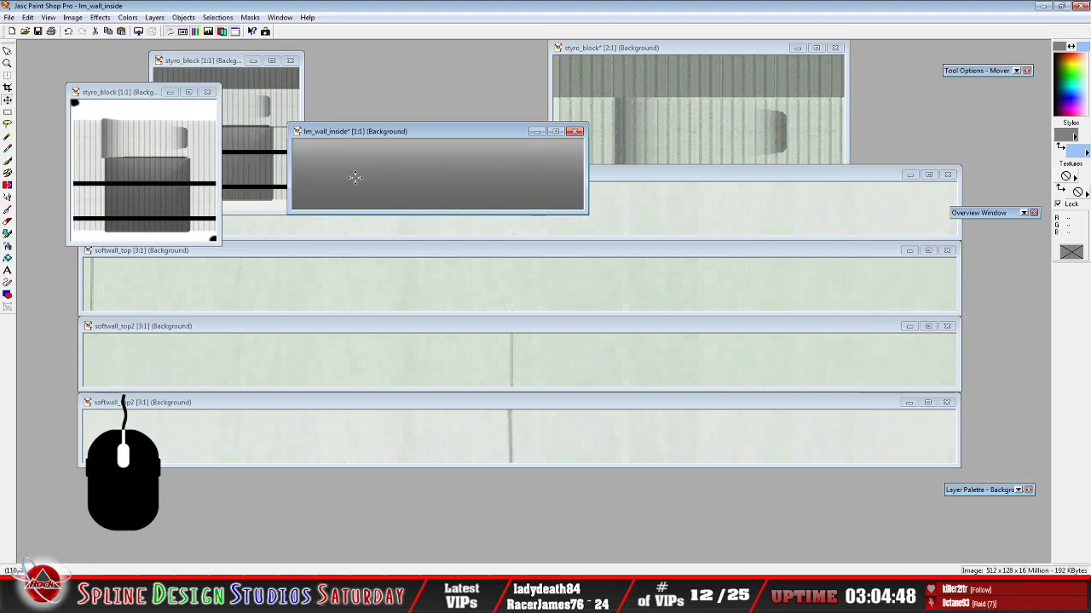
Save the image as the bitmap lm_wall_inside in the trackmat folder, overwriting the existing file
click(13, 18)
click(35, 93)
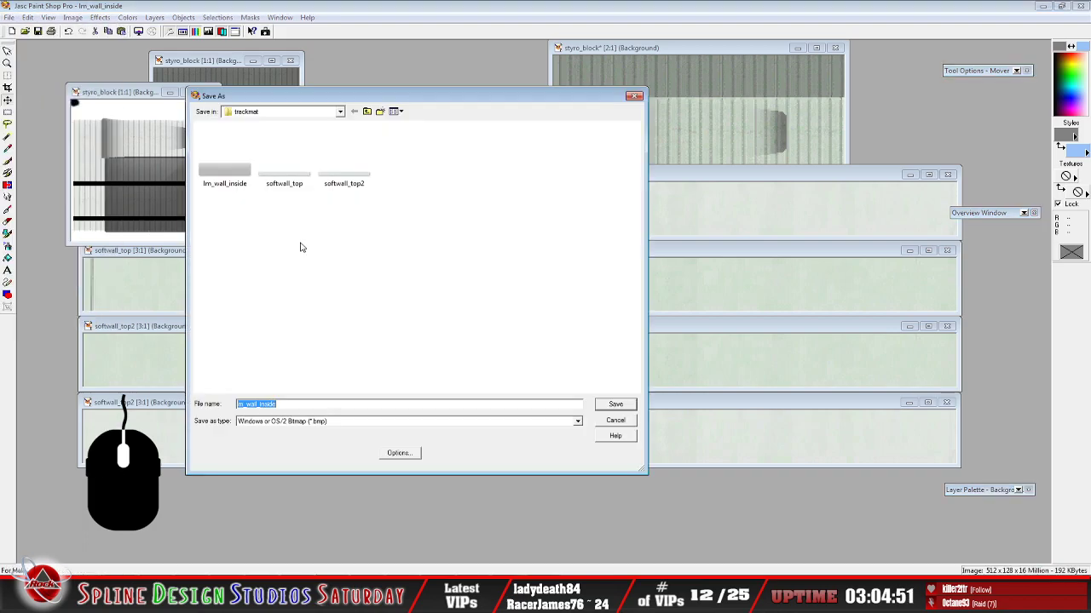
click(342, 111)
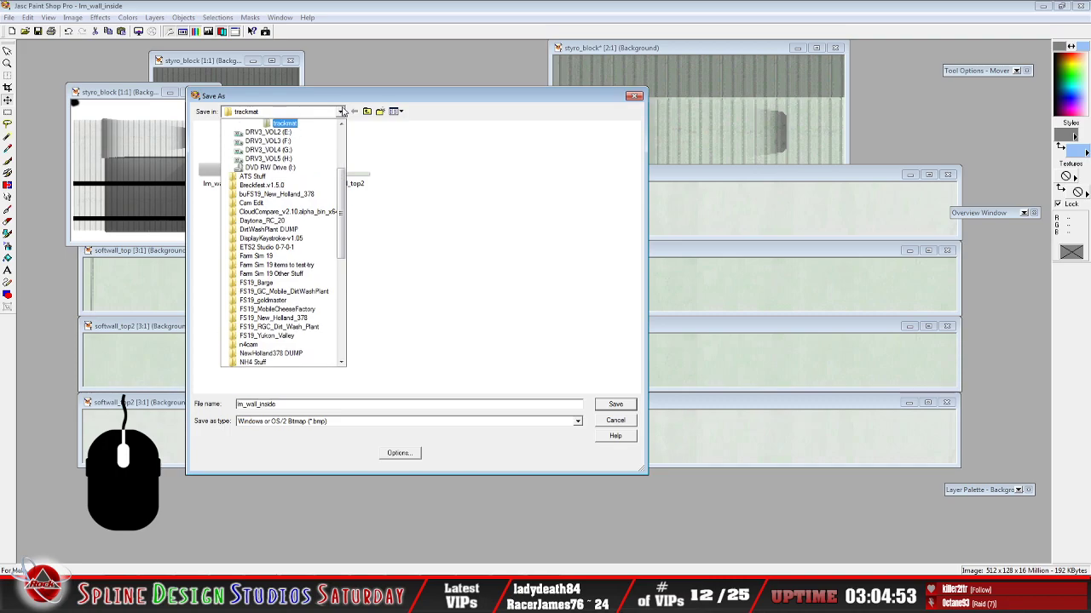
drag(341, 174, 343, 149)
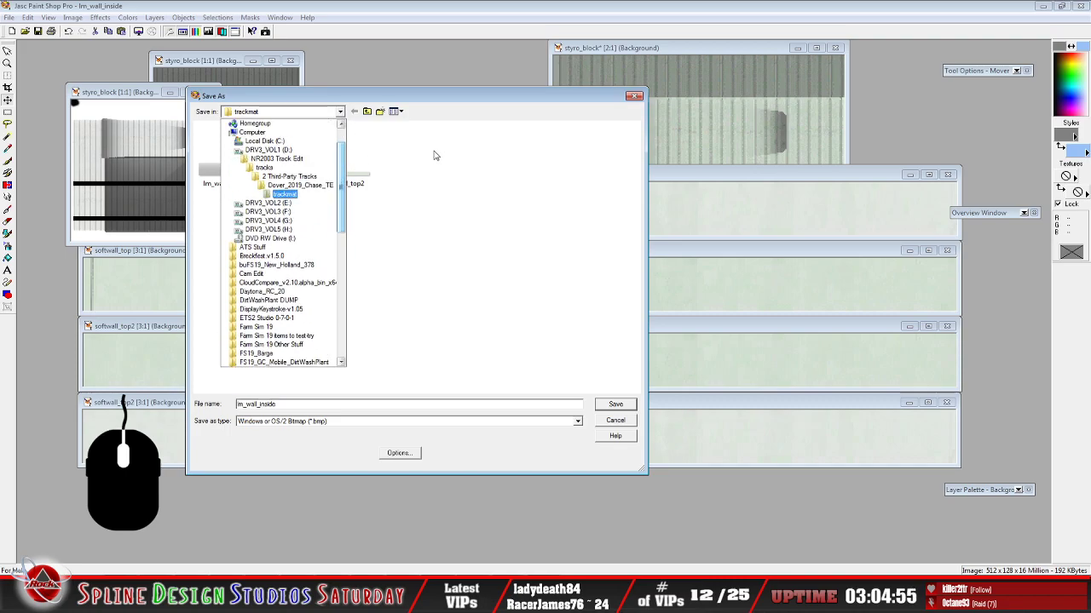
click(461, 118)
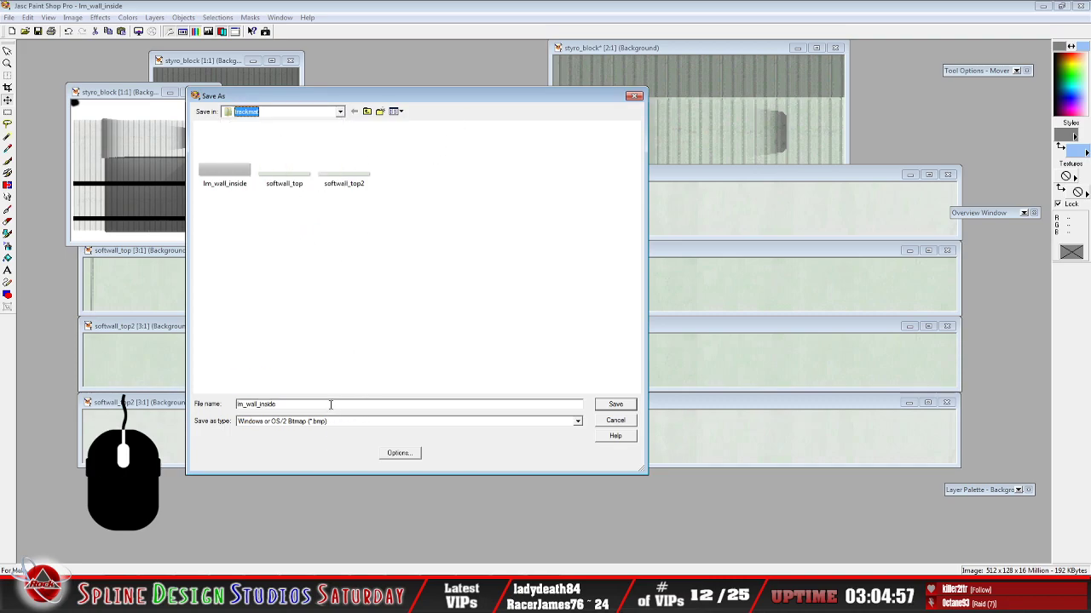
click(616, 404)
click(576, 295)
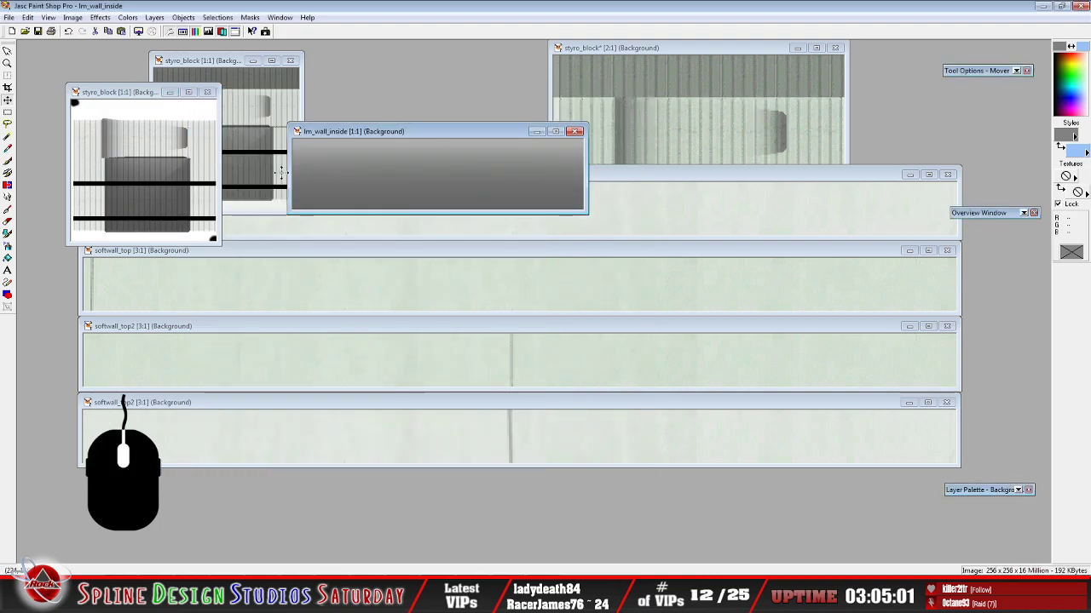
Switch to WinMip and close the old lm_wall_inside.mip and wall_shadow.mip images
key(alt+Tab)
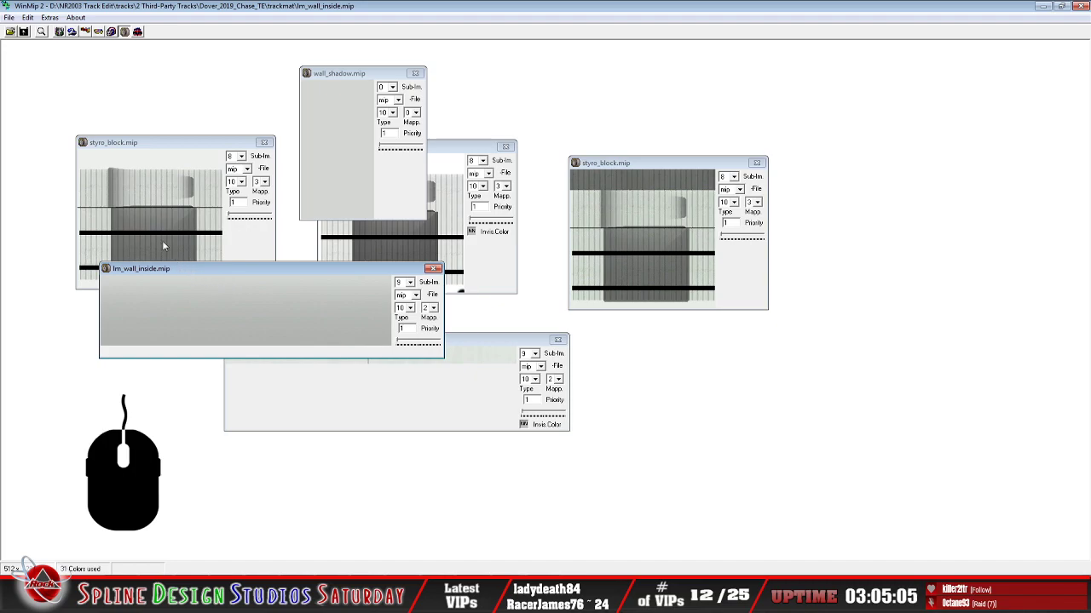
click(27, 44)
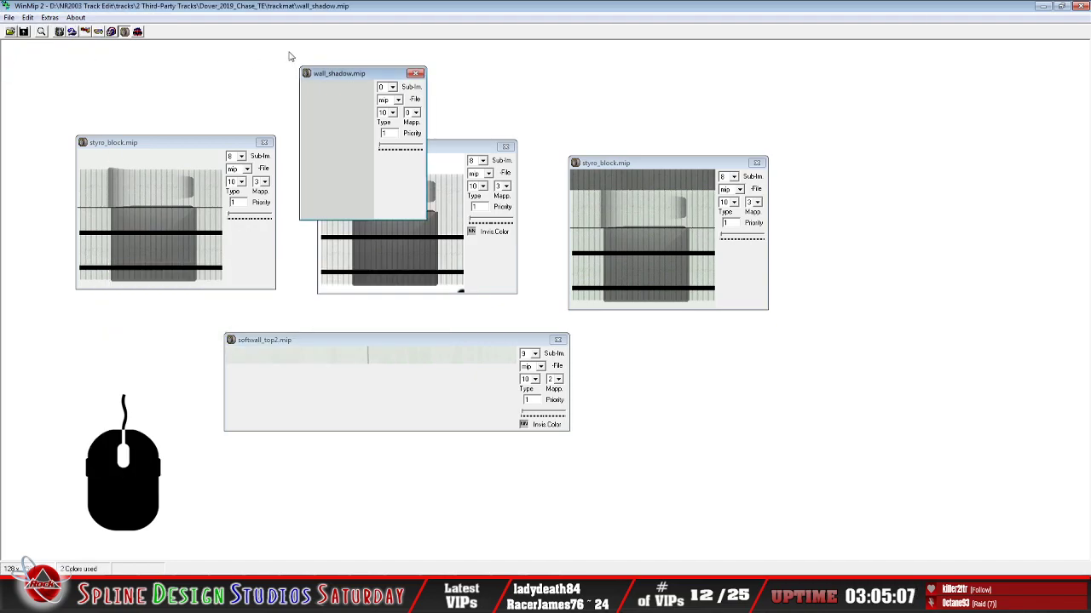
click(9, 17)
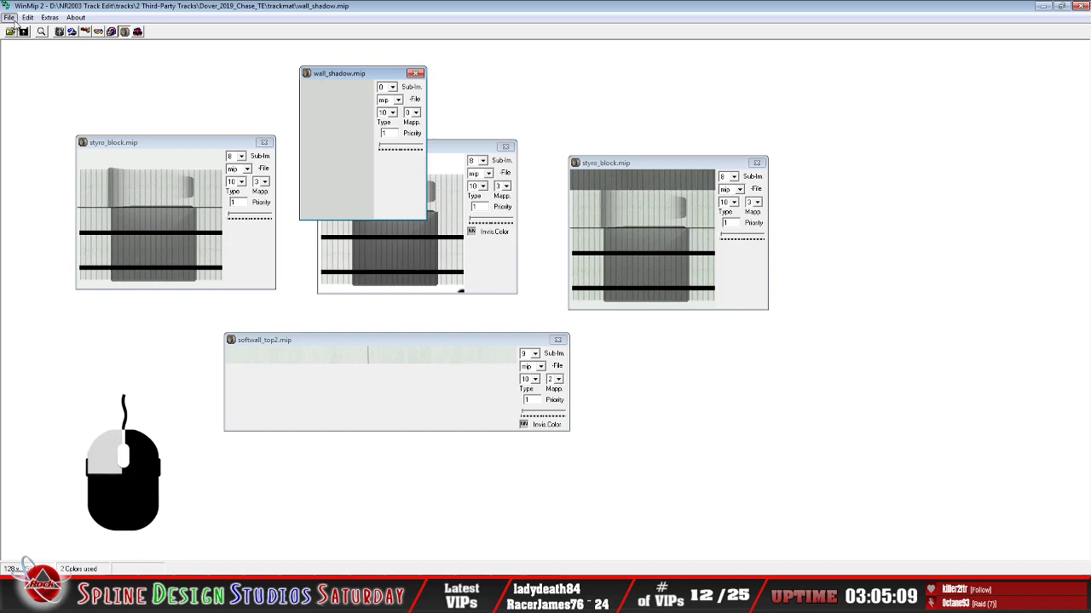
click(27, 43)
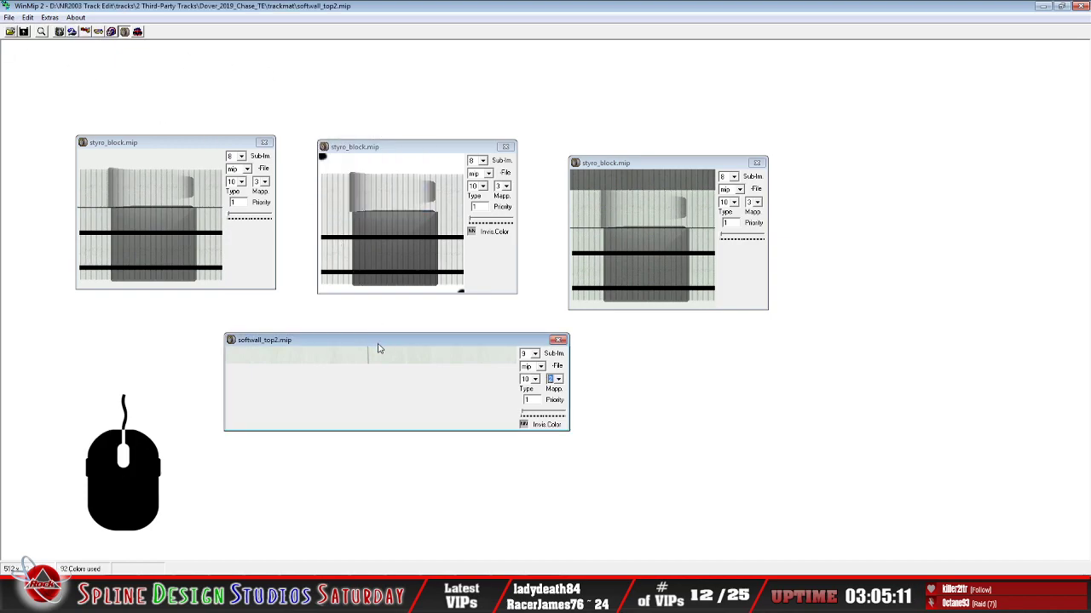
Open the lm_wall_inside bitmap from the trackmat folder and move its window to a clear spot above softwall_top2.mip
click(11, 34)
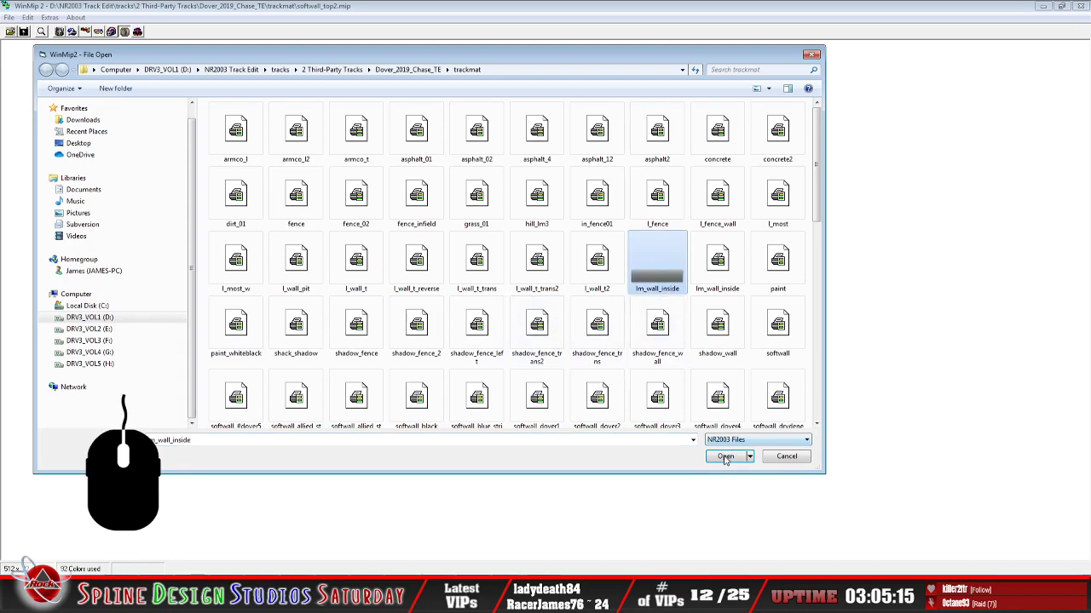
click(725, 456)
drag(423, 351, 283, 202)
Convert lm_wall_inside to the mip file format with Mapp. set to 2
click(413, 220)
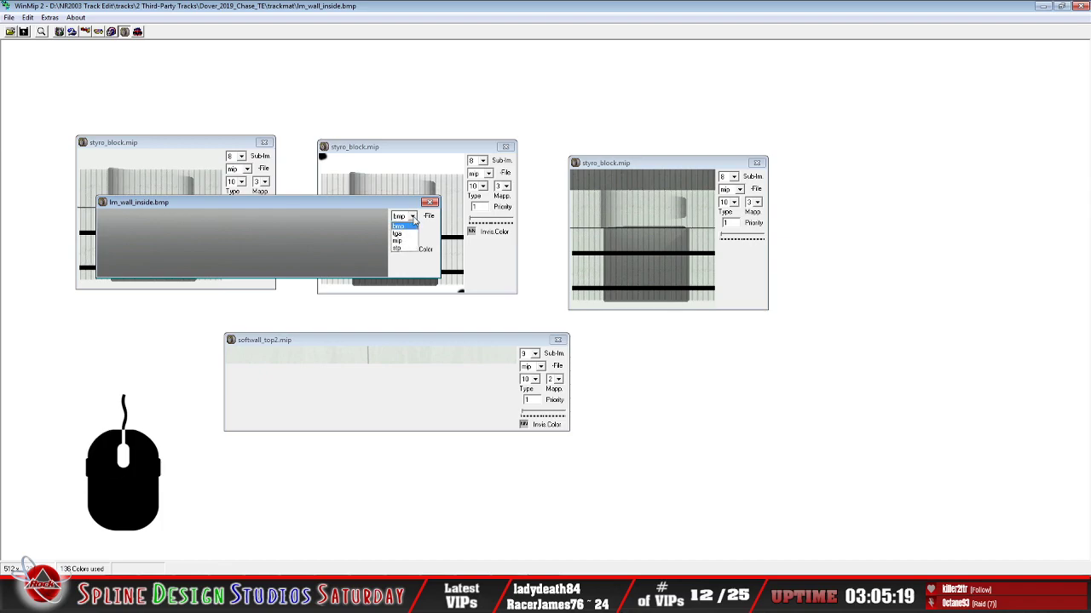
click(402, 238)
click(431, 242)
click(431, 268)
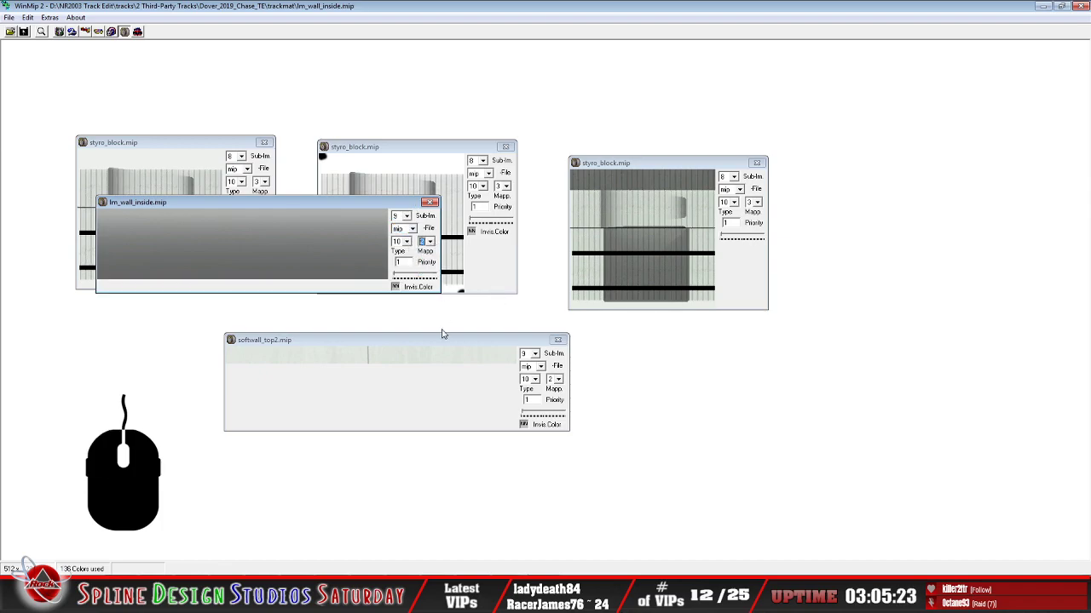
Save the converted texture as lm_wall_inside.mip in the trackmat folder, overwriting the existing file
click(9, 18)
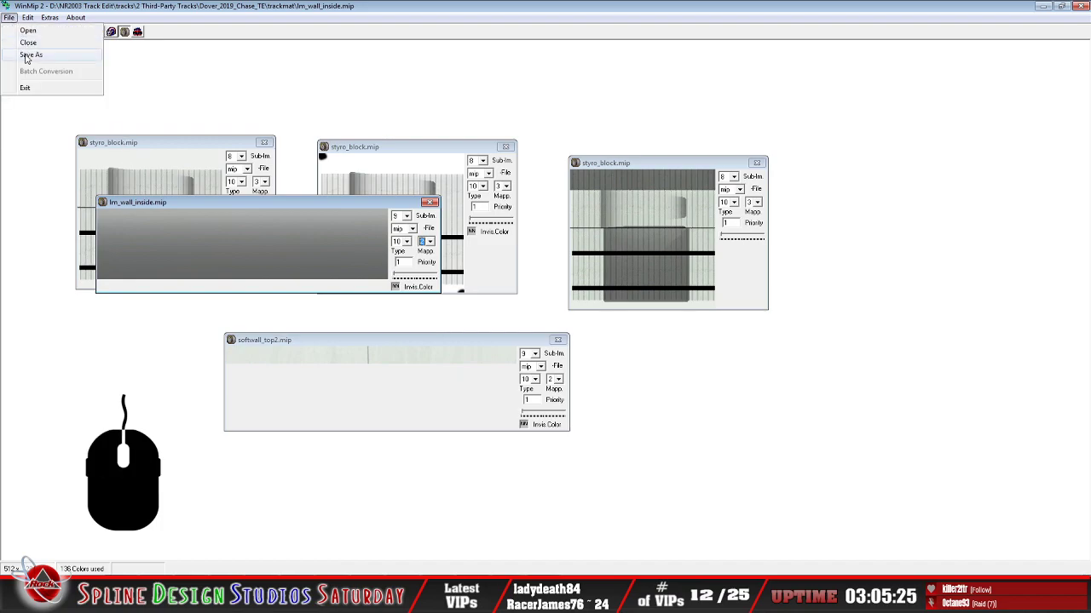
click(34, 52)
click(224, 433)
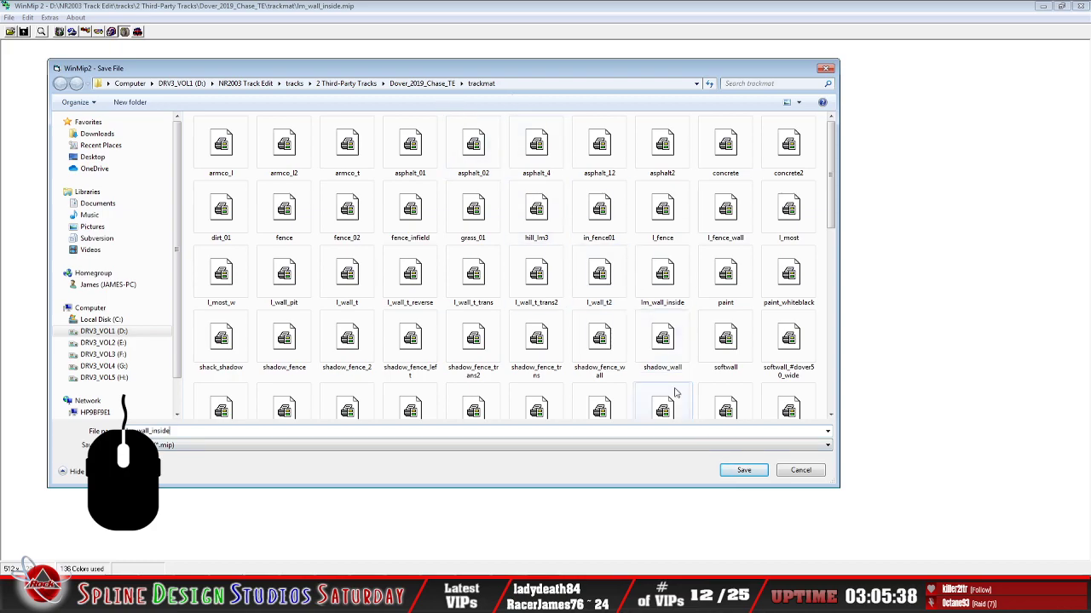
click(744, 470)
click(533, 330)
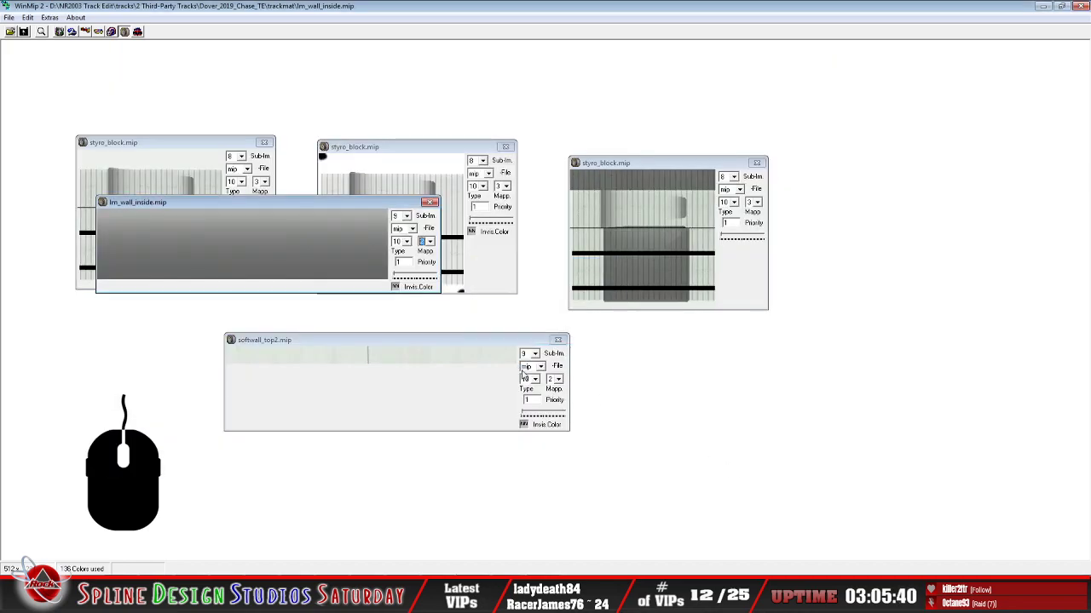
Switch to the track's Camera View and reload the mips from the wall's W Section Properties
click(480, 596)
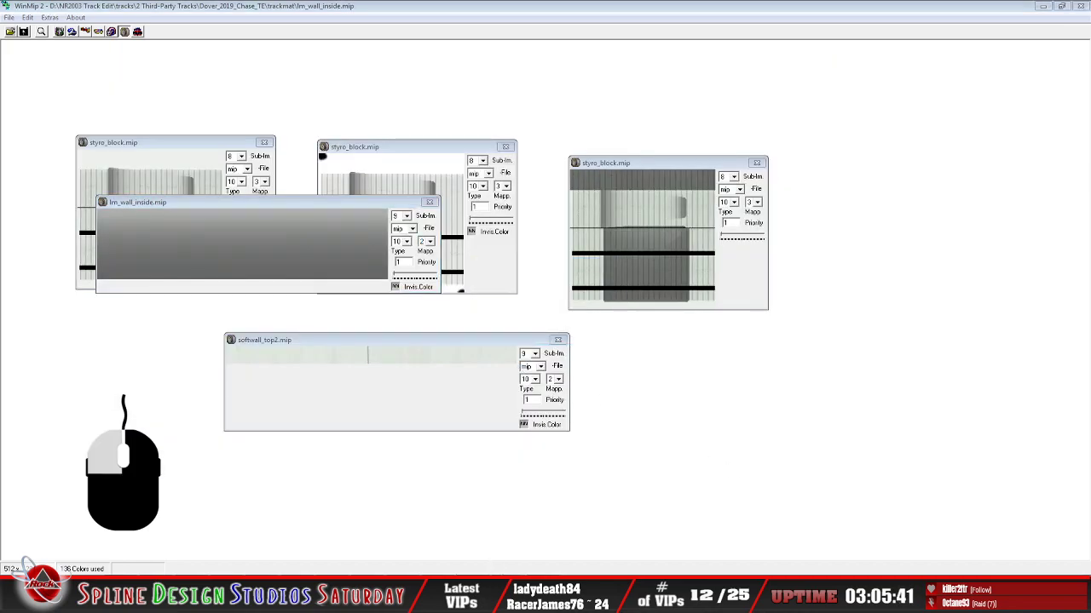
click(531, 550)
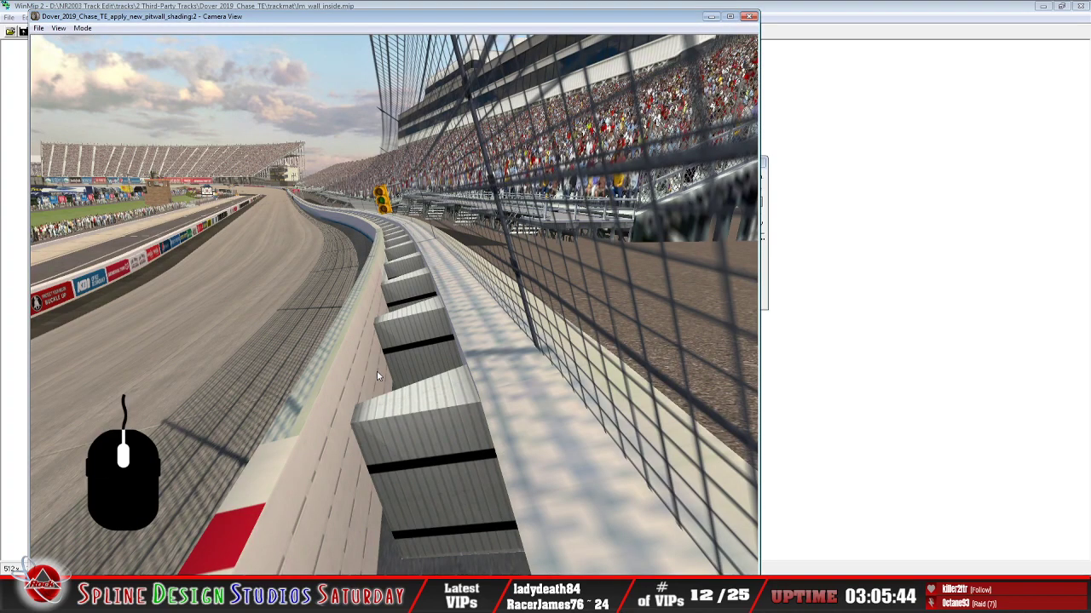
click(532, 596)
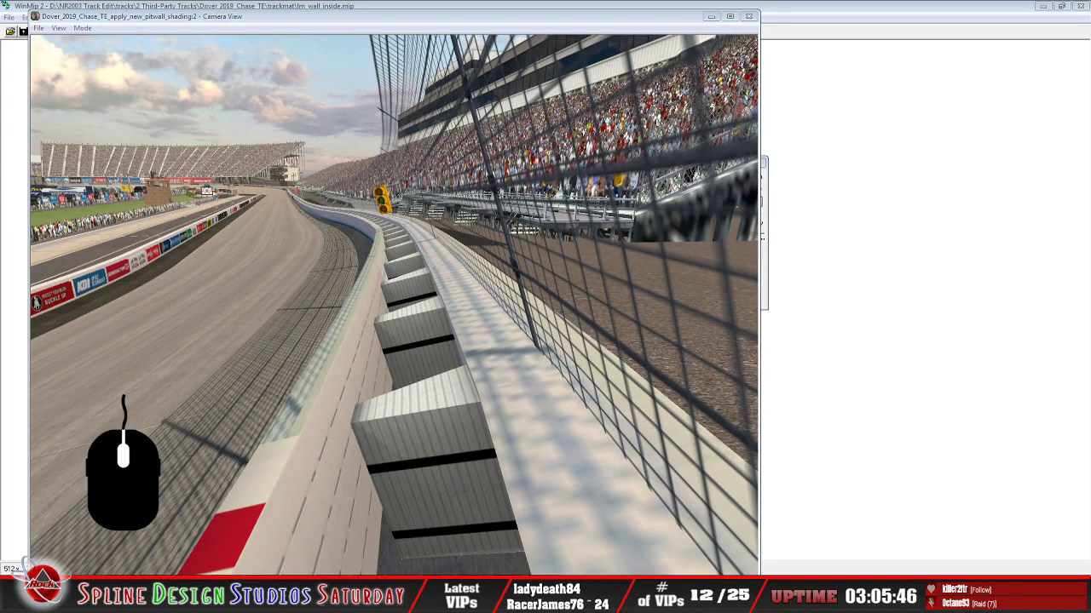
double_click(457, 527)
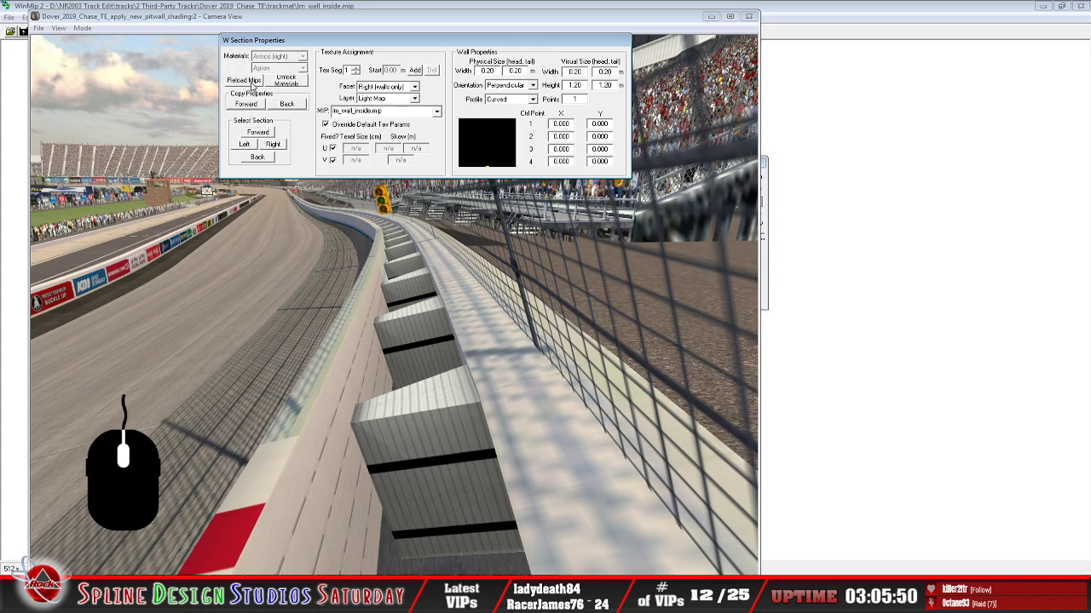
click(251, 83)
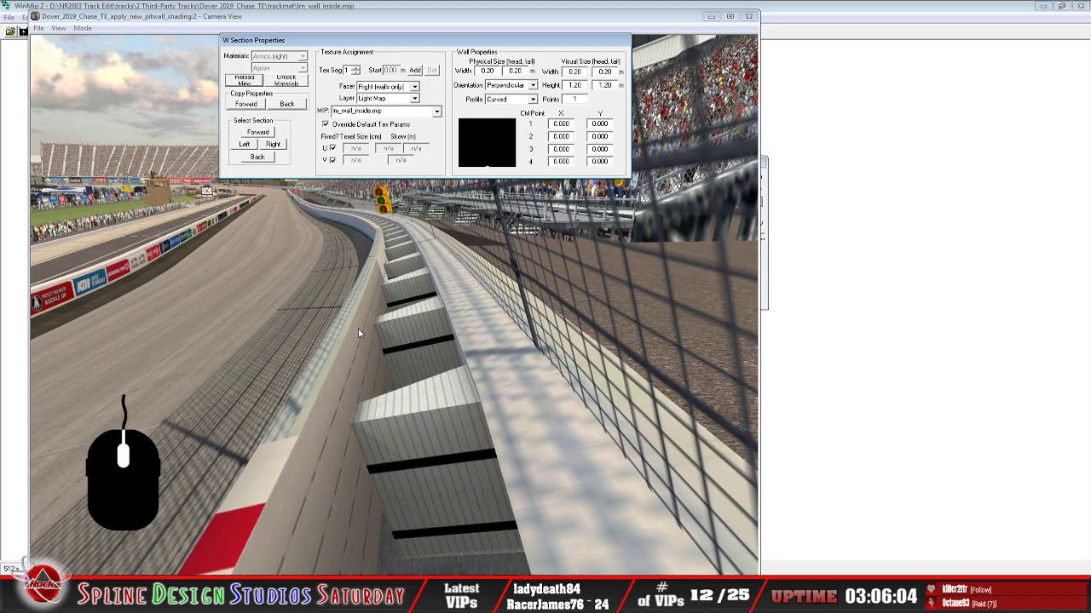
Fly the camera along the outer softwall and examine the light map shading on the wall's inner face between the styrofoam blocks
click(84, 29)
click(94, 54)
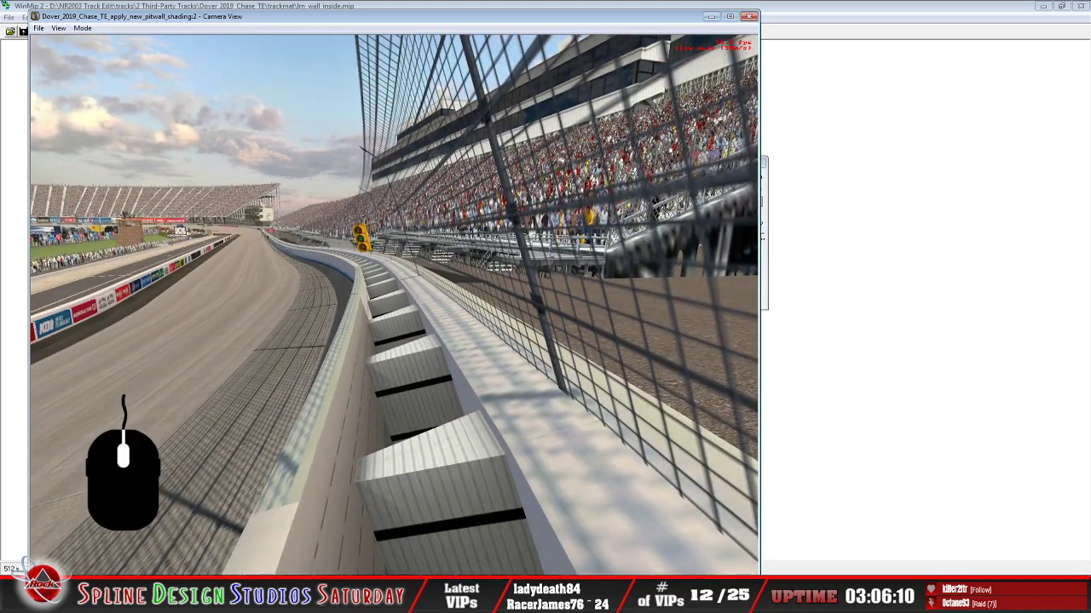
click(394, 305)
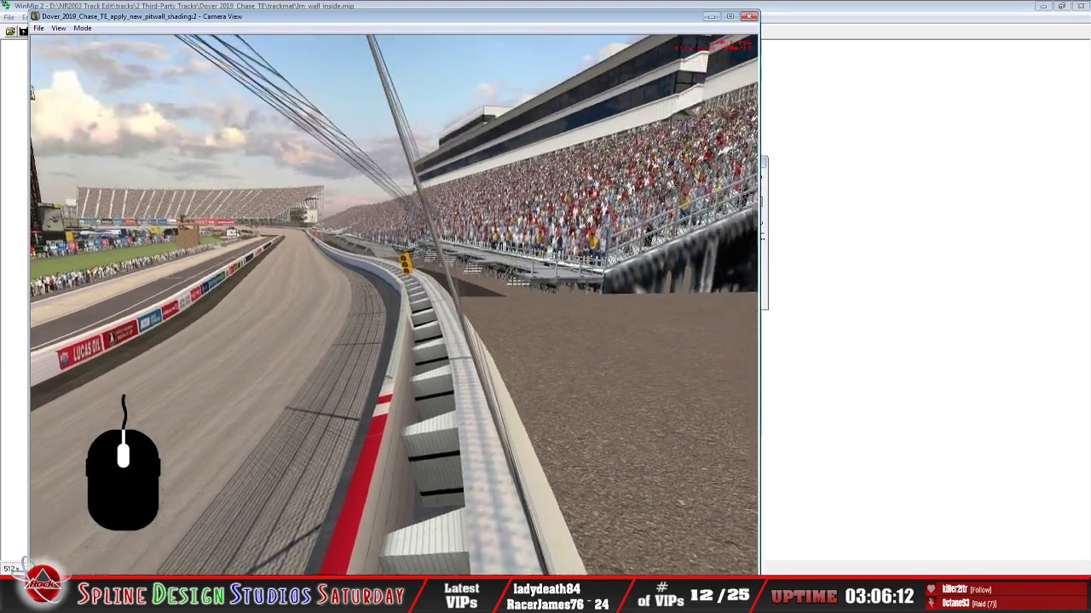
right_click(394, 305)
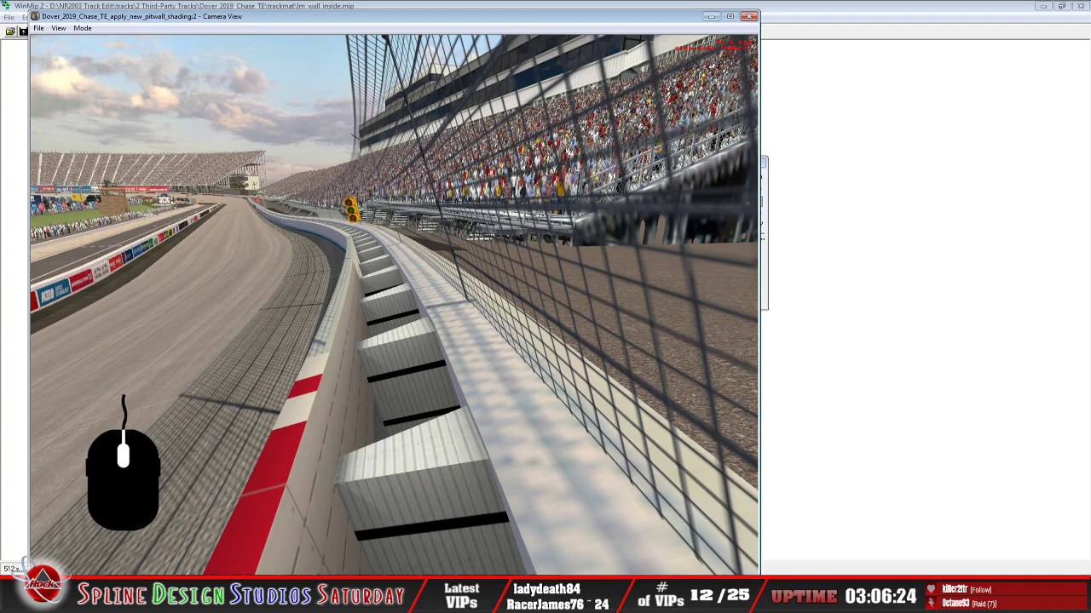
drag(394, 305, 394, 341)
key(Up)
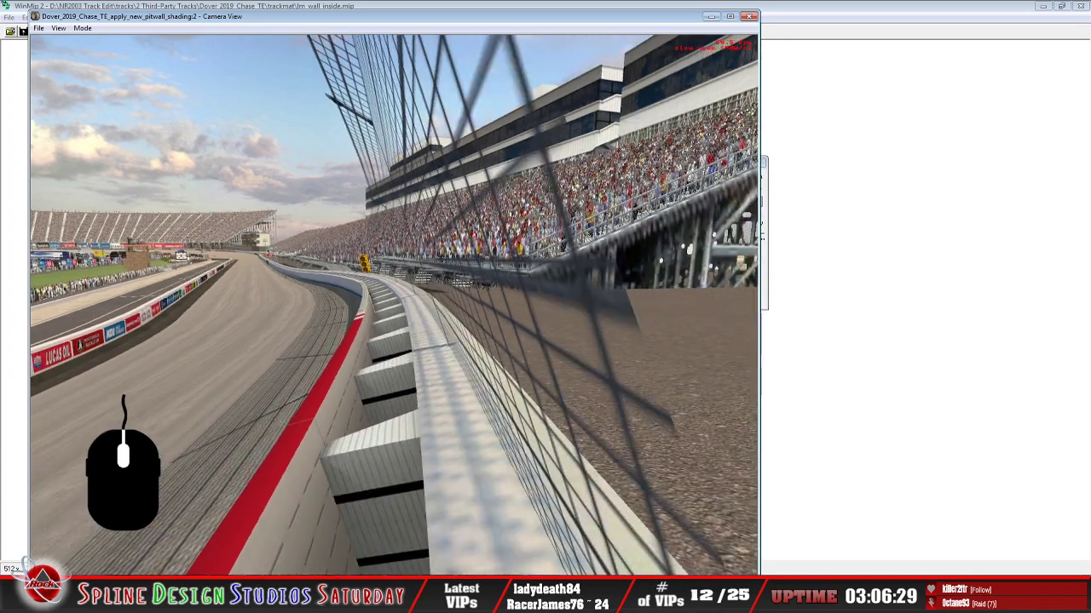
drag(393, 305, 204, 315)
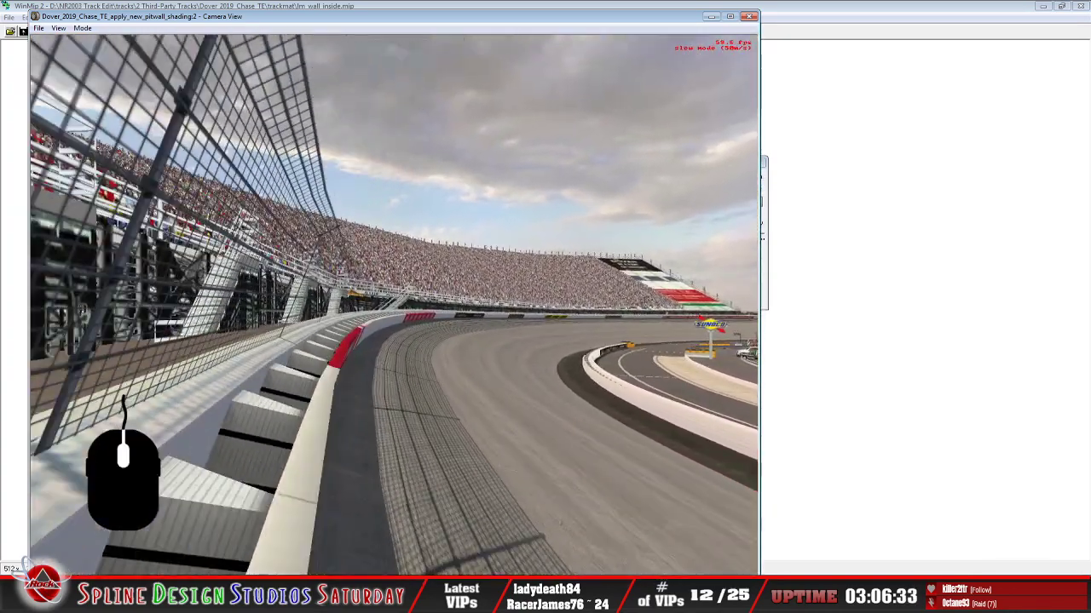
right_drag(394, 305, 511, 324)
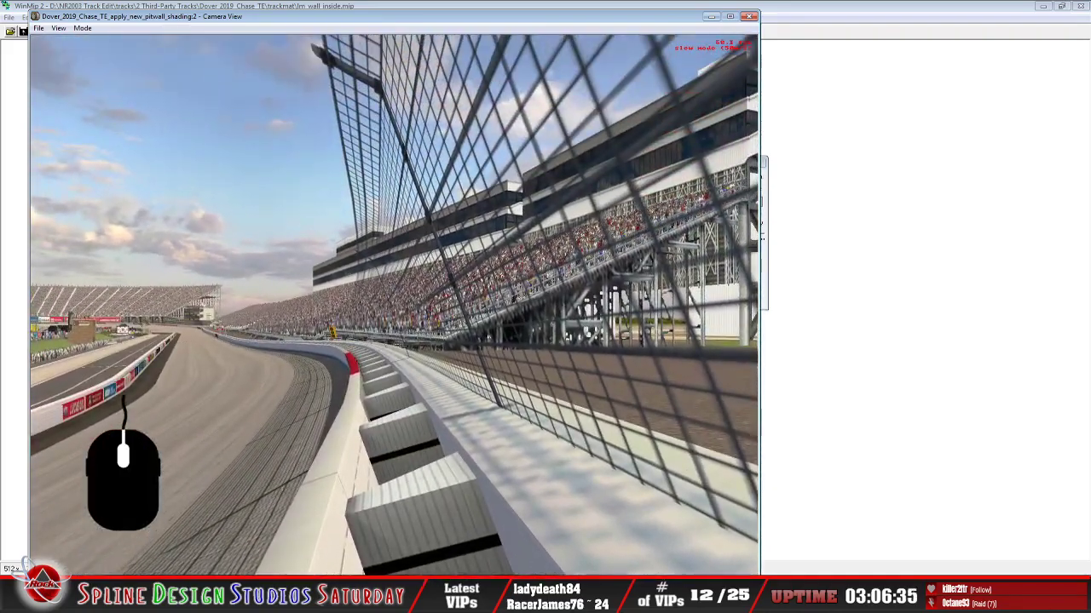
key(Up)
right_drag(394, 305, 394, 426)
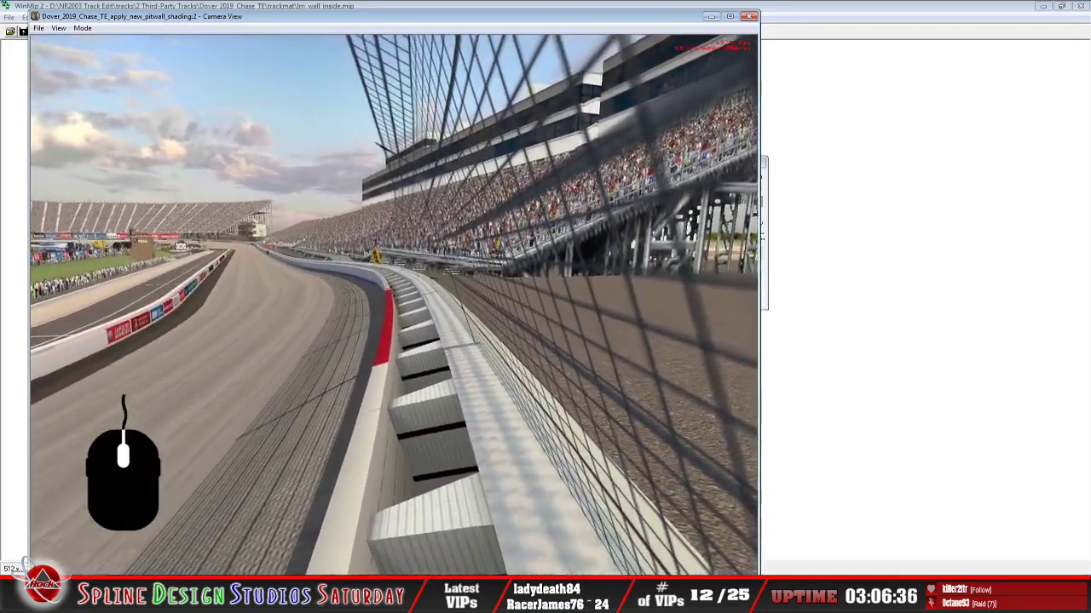
key(Up)
key(Down)
key(Down)
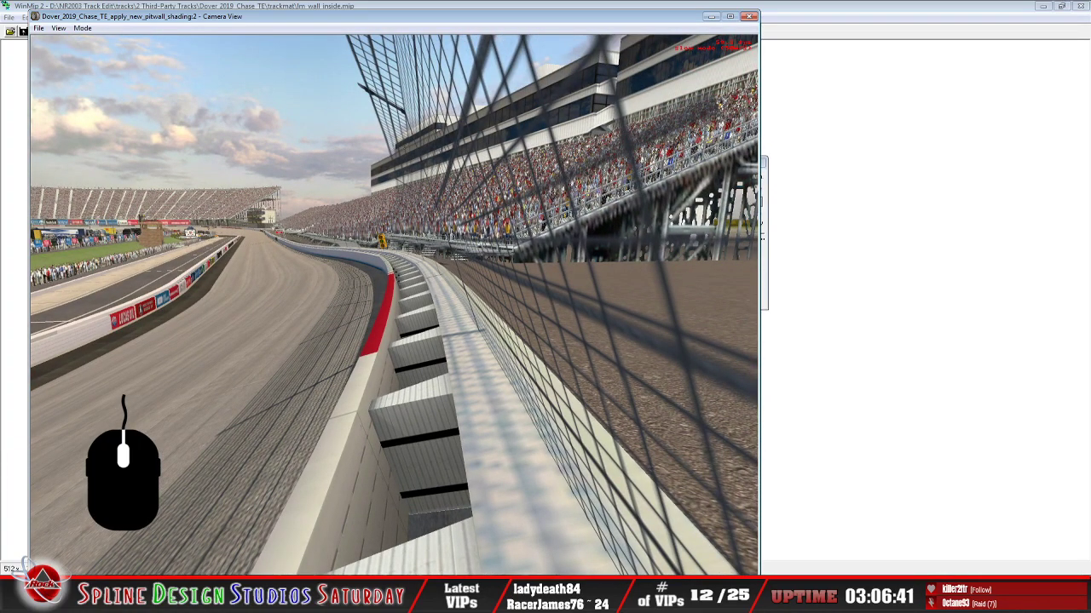
key(Up)
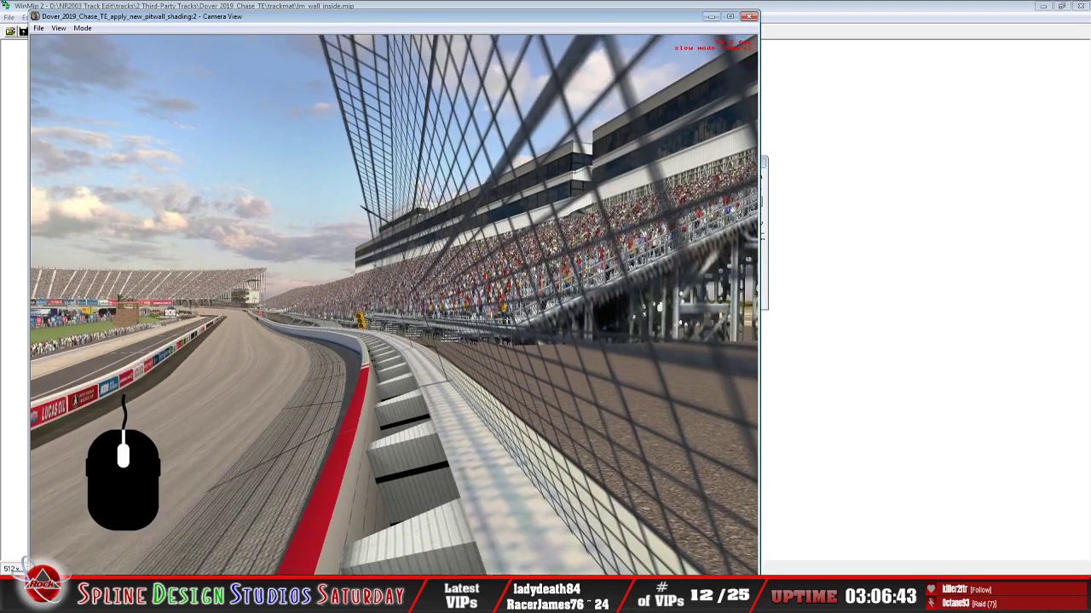
key(Up)
key(Up)
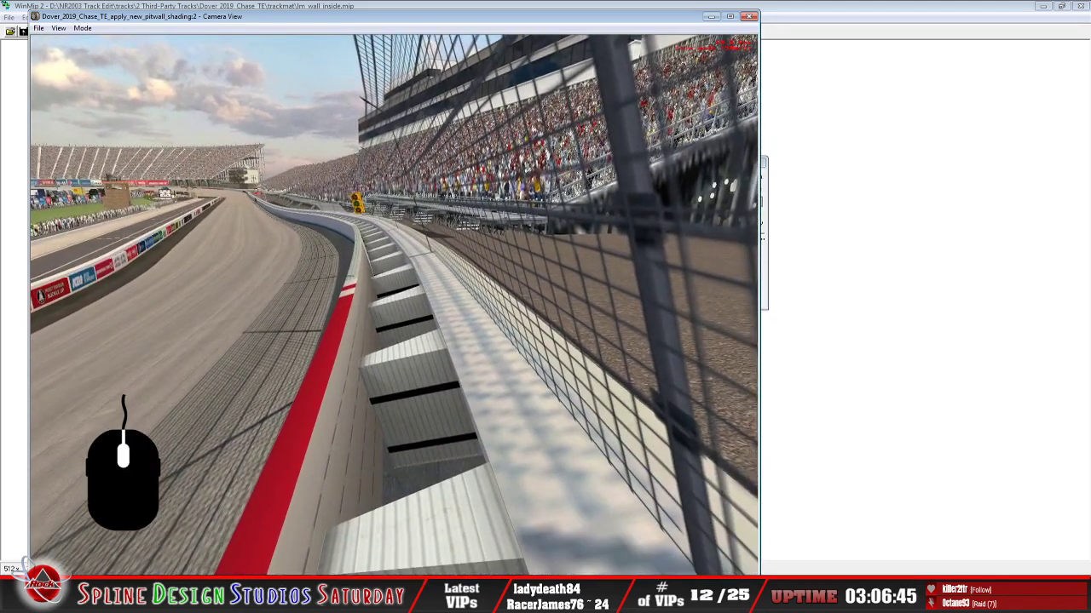
key(Left)
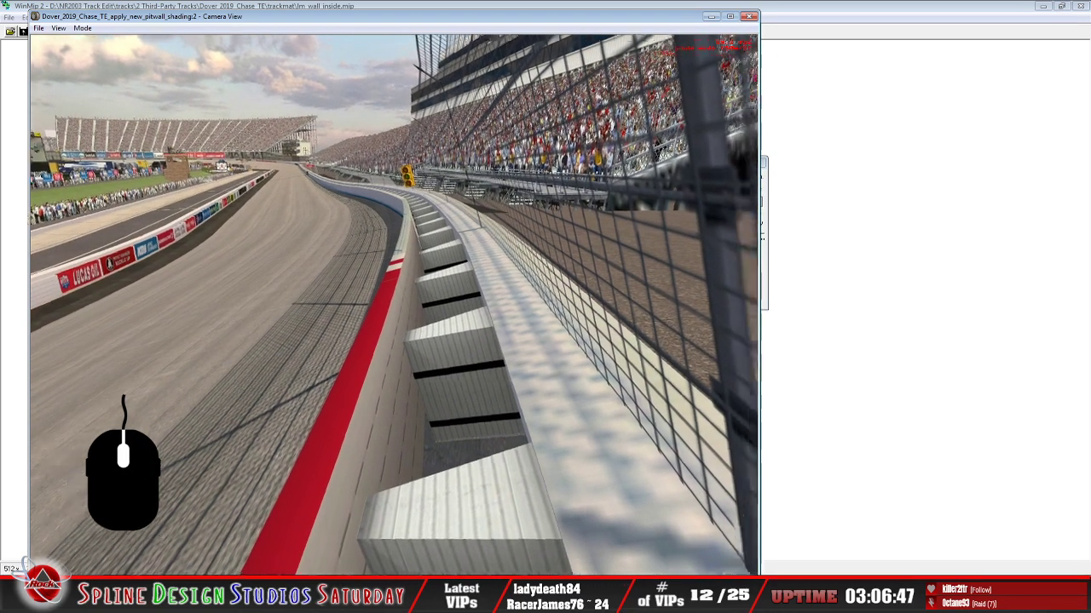
key(Up)
click(393, 304)
mouse_move(394, 304)
right_down()
mouse_move(394, 255)
mouse_move(394, 304)
right_up()
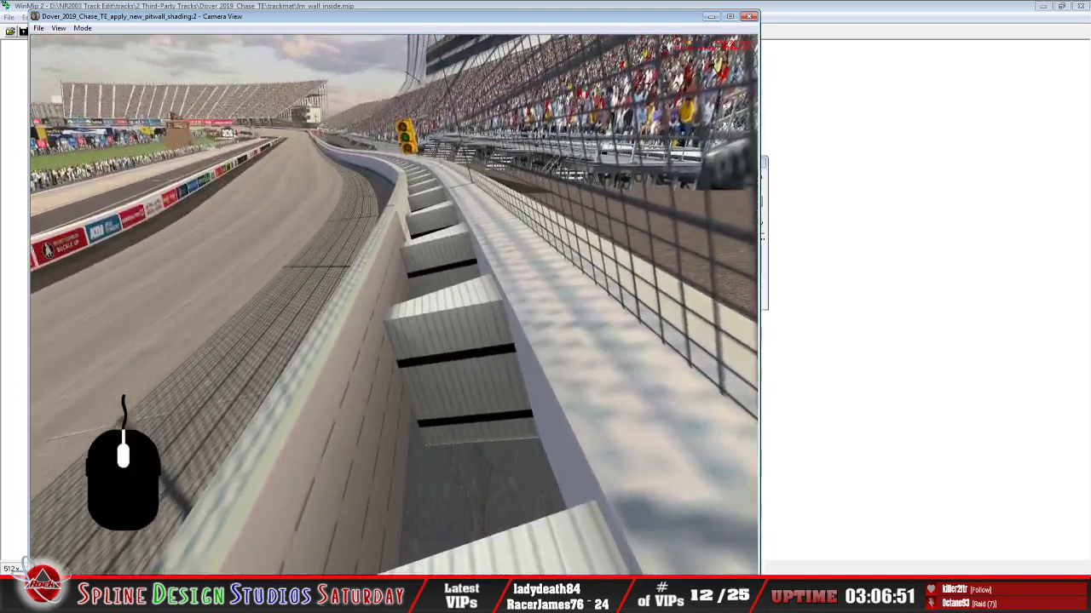
key(Up)
key(Up)
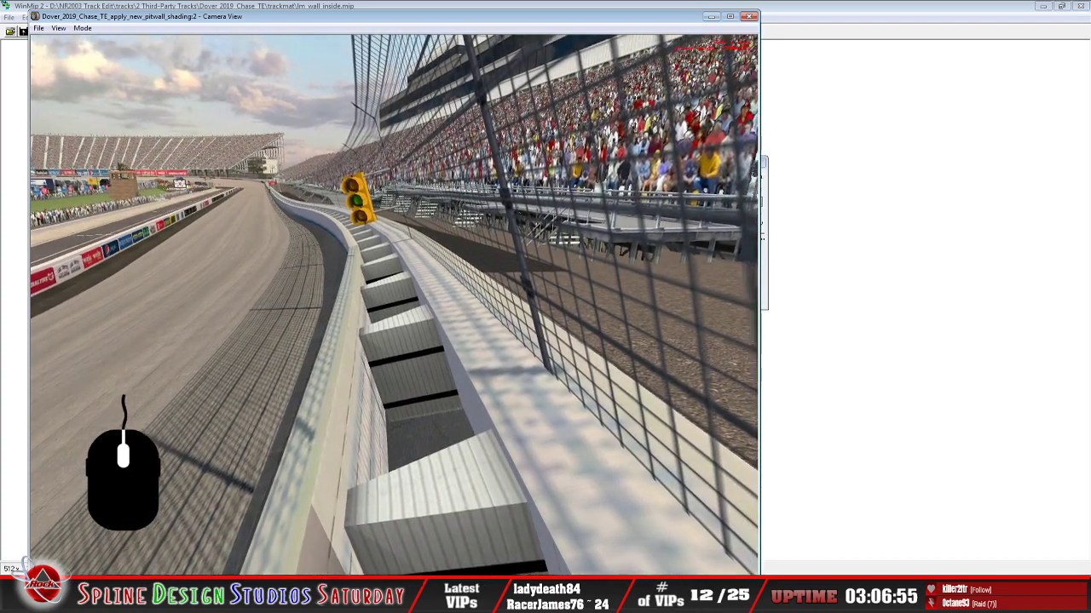
key(Down)
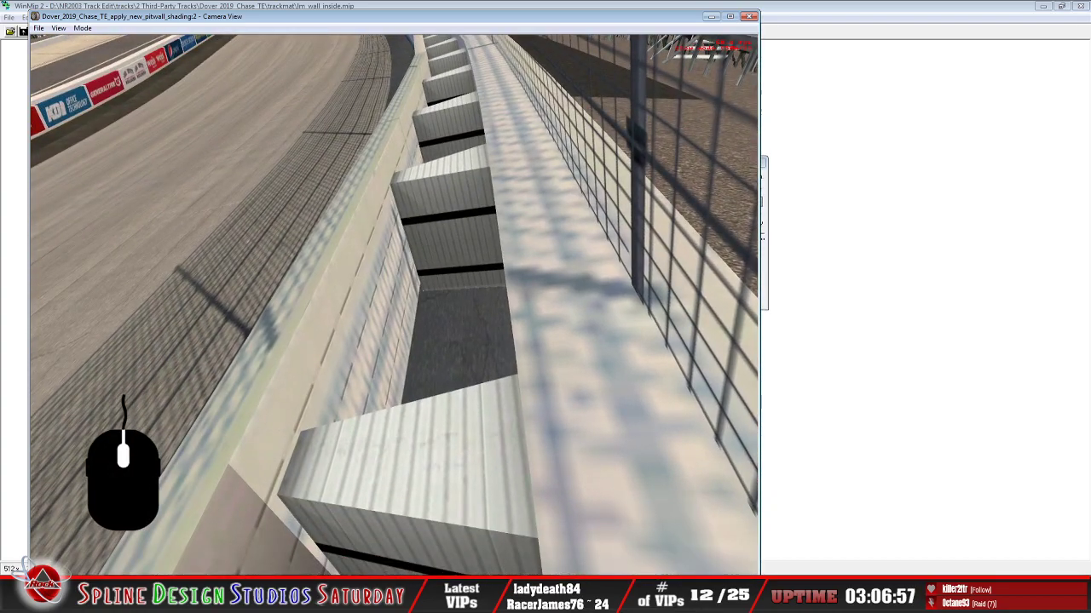
key(Up)
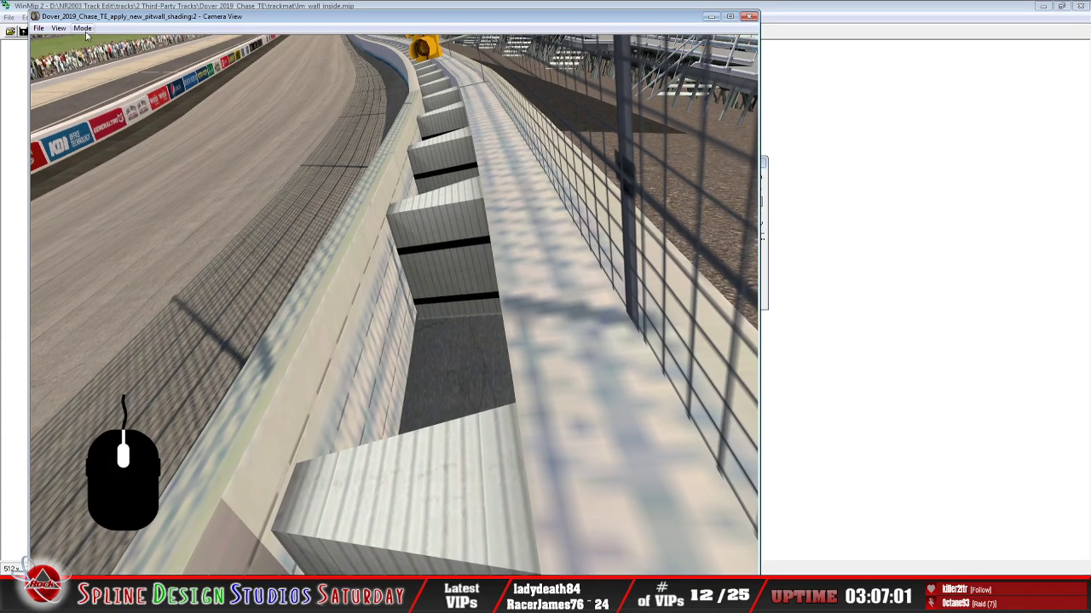
click(107, 54)
drag(394, 305, 393, 358)
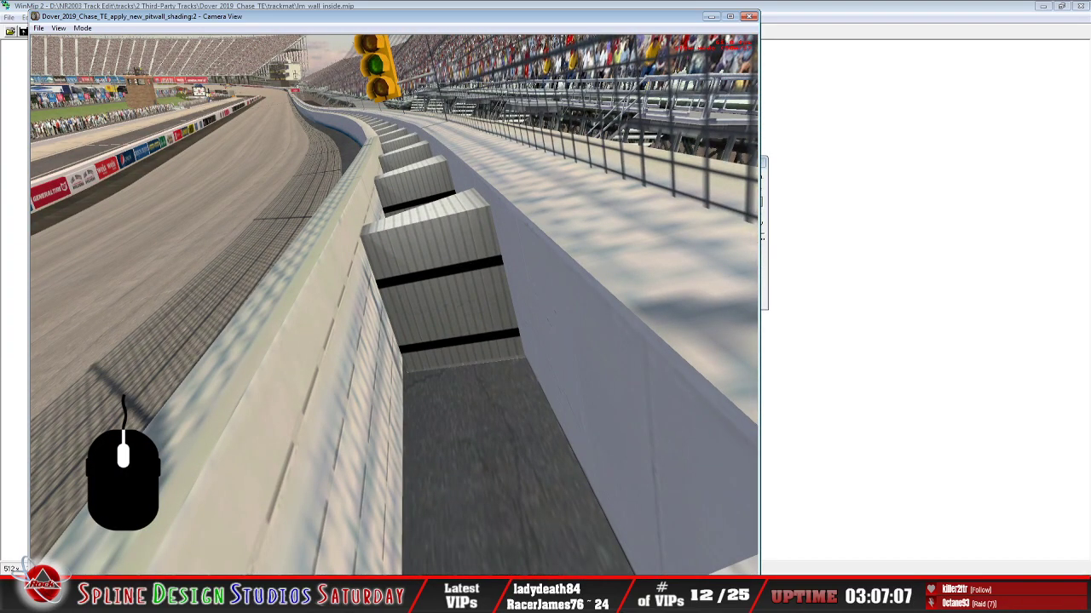
drag(394, 305, 443, 340)
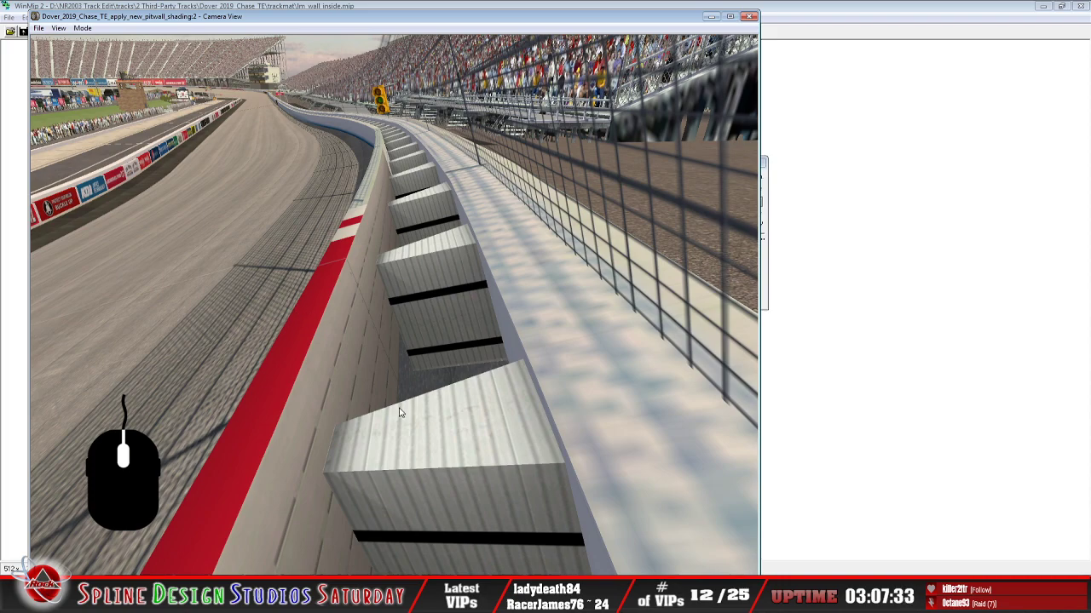
Undo the layer flattening of lm_wall_inside in Paint Shop Pro and return to the track's Camera View
click(383, 596)
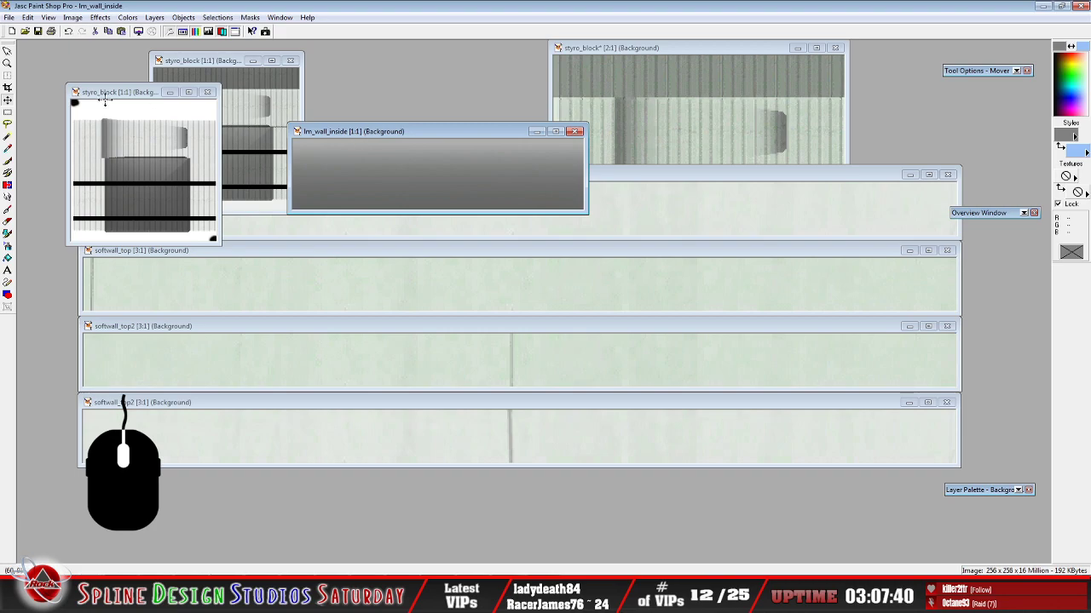
click(69, 31)
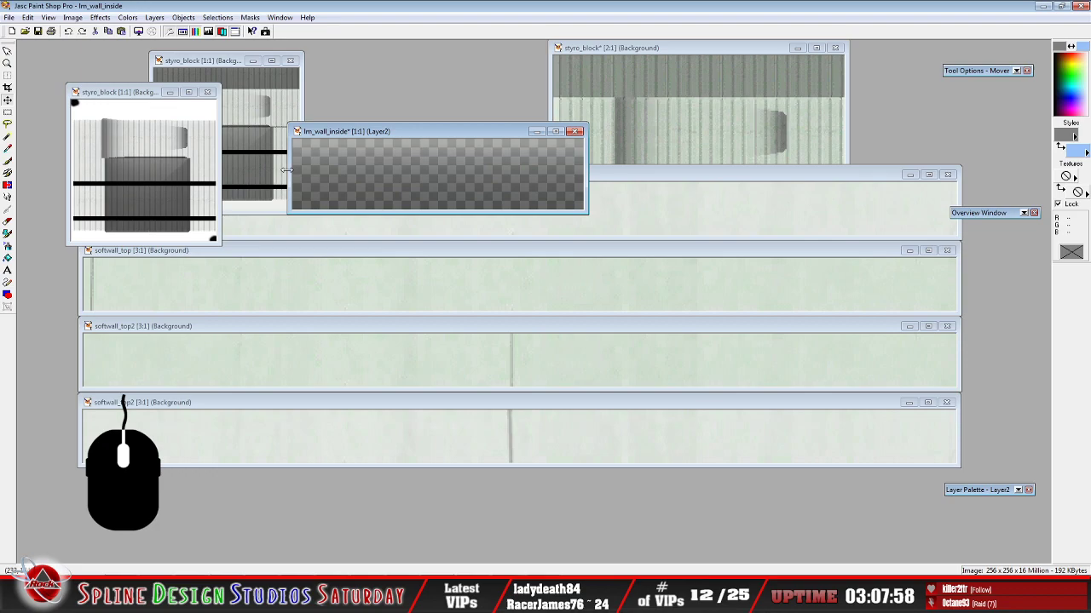
click(511, 596)
click(527, 552)
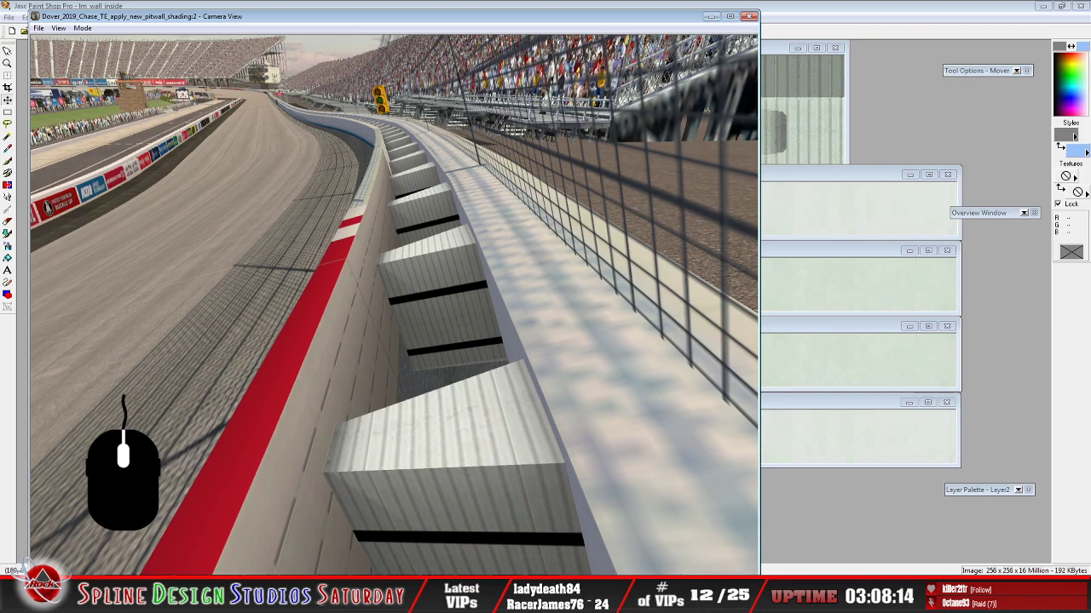
Save the Dover track over its existing file in Sandbox, and start a new empty track
click(514, 554)
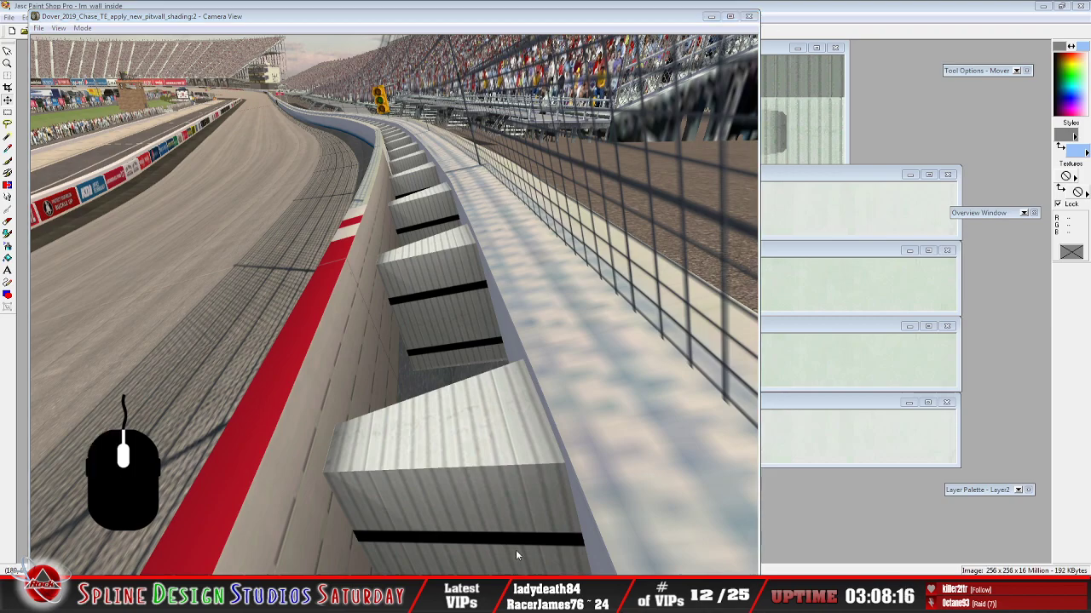
click(521, 563)
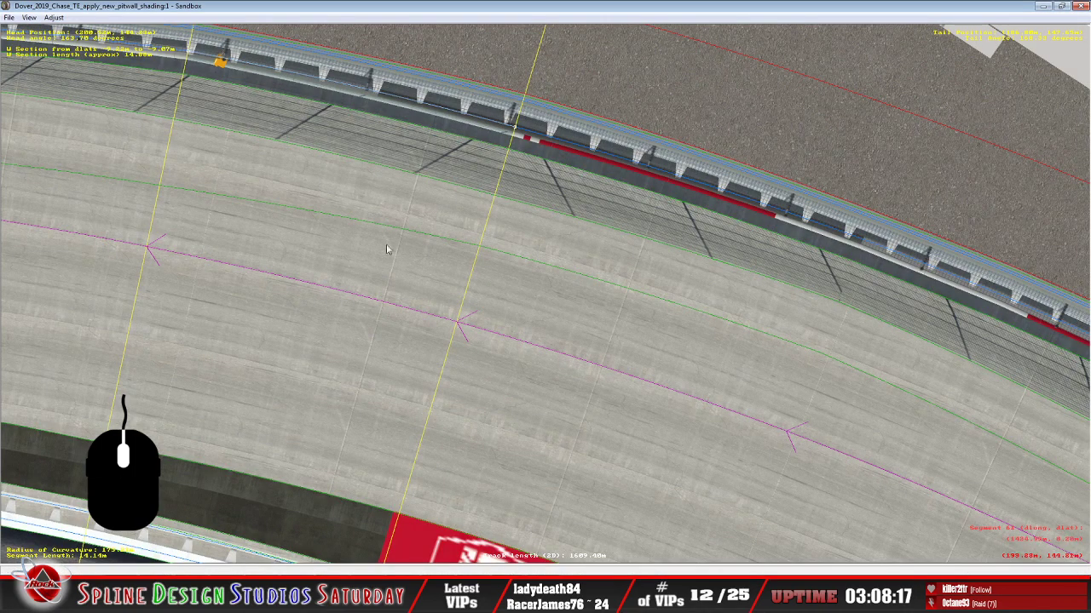
click(9, 18)
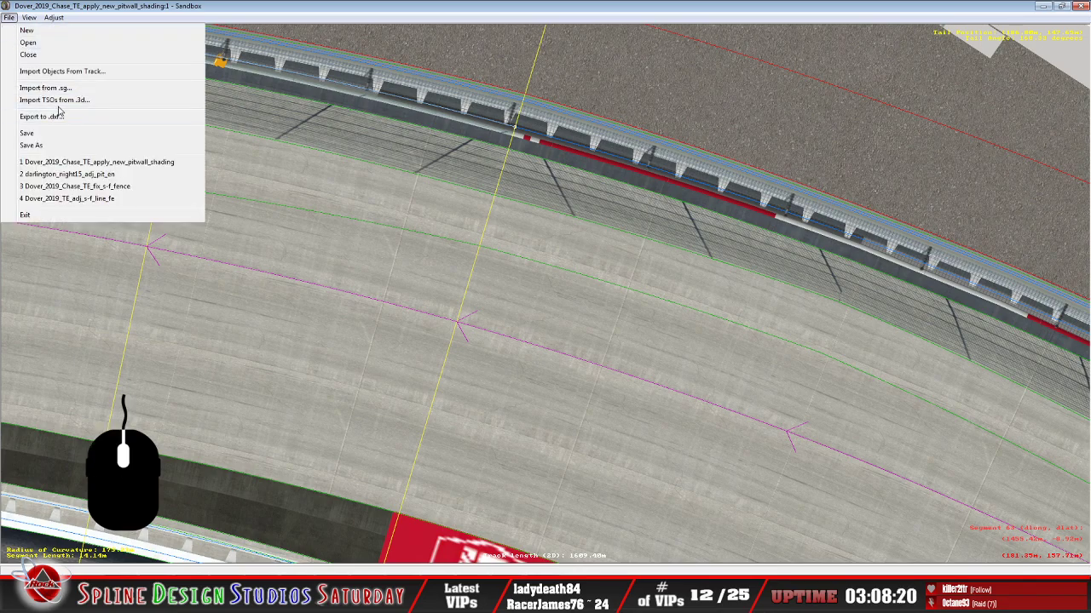
click(53, 145)
click(449, 318)
click(594, 297)
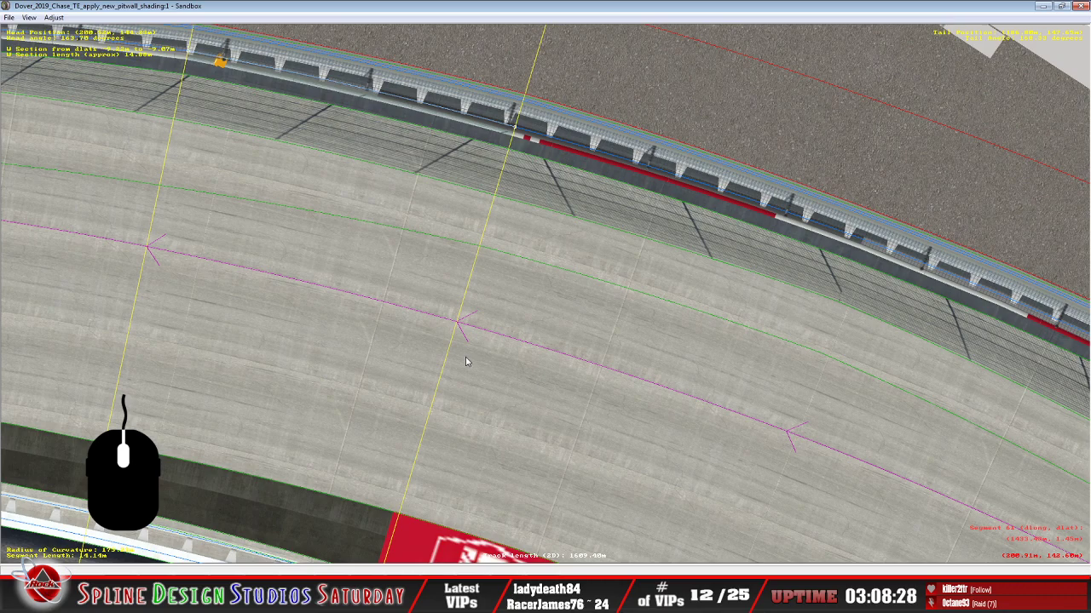
click(12, 18)
click(19, 30)
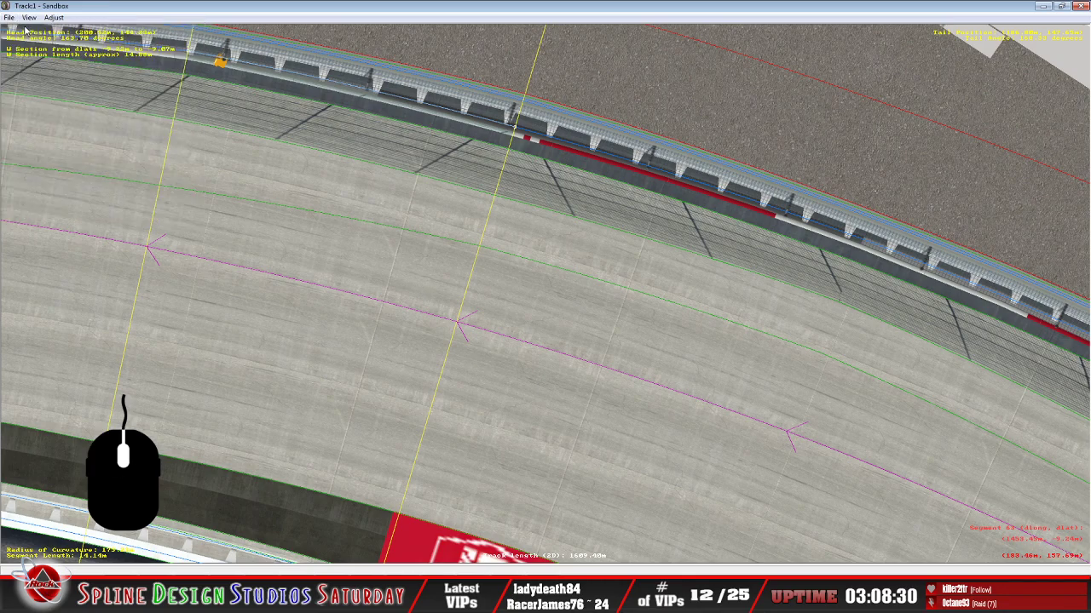
Open the track darlington_night15_adj_pit_entry_extnd_sfc_typeBc from the darlington_night_SBP15 folder
click(10, 18)
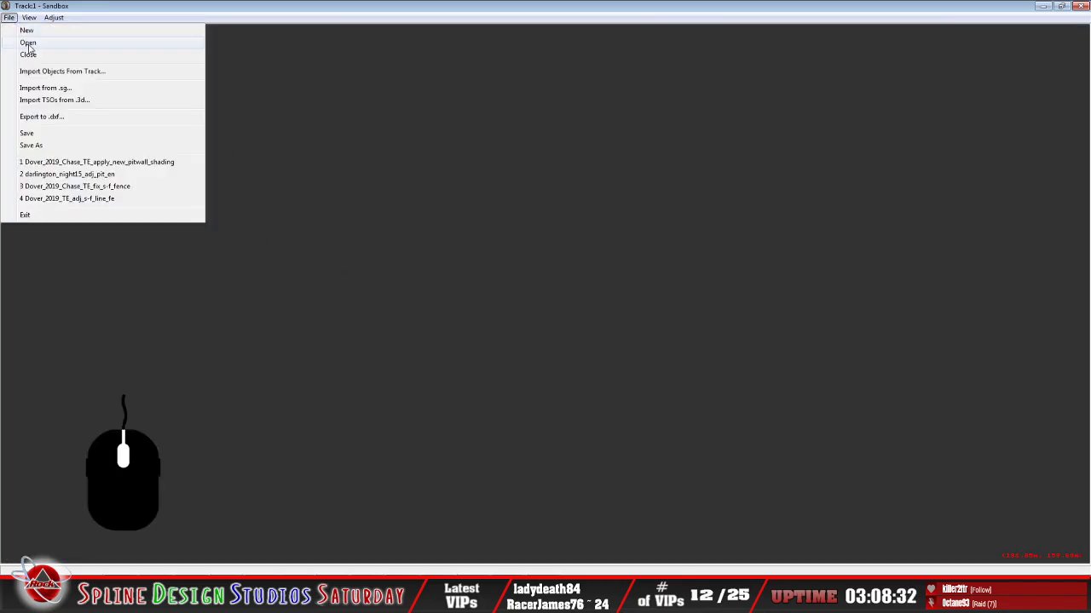
click(23, 41)
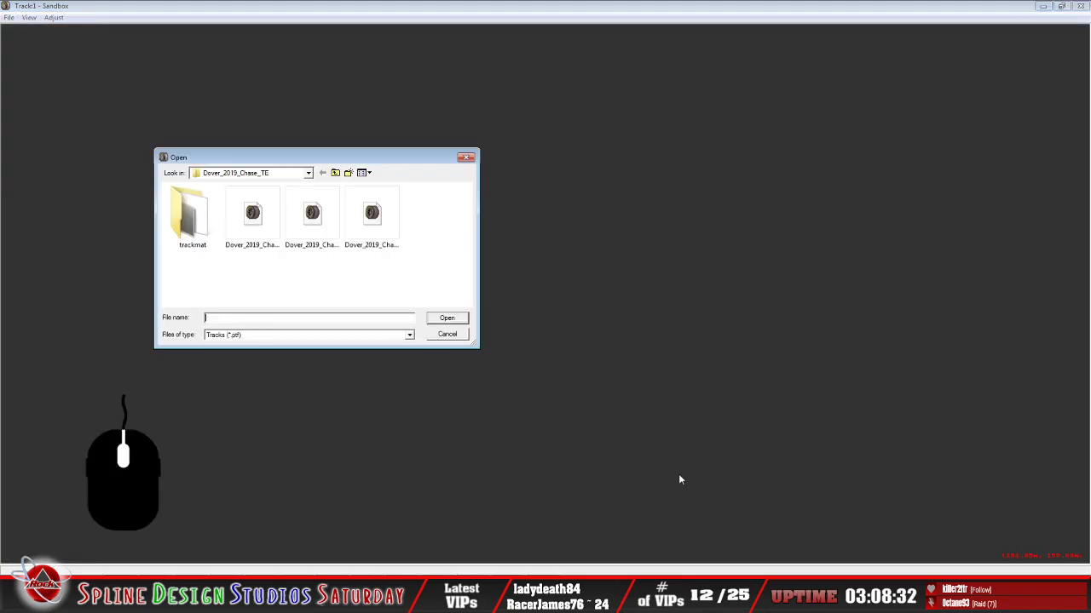
click(335, 173)
scroll(219, 269, down, 3)
scroll(221, 269, down, 4)
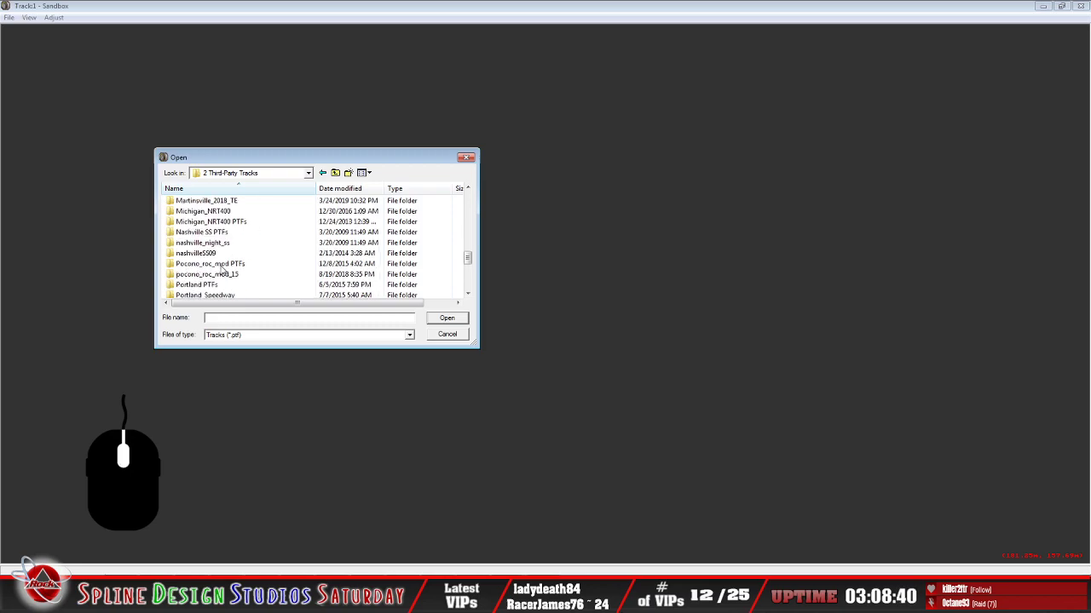
scroll(222, 270, down, 2)
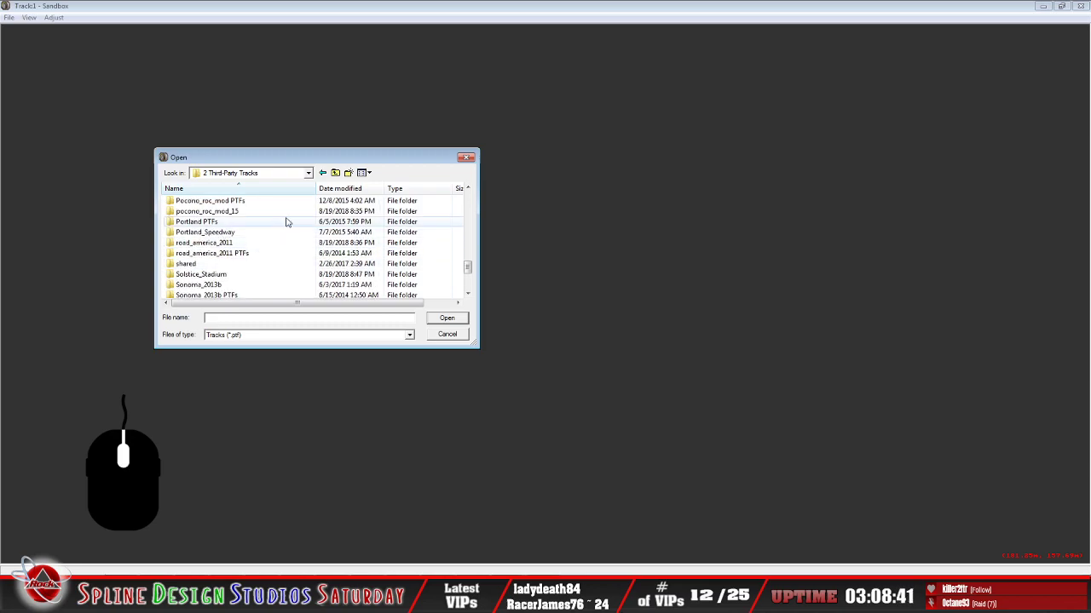
click(335, 173)
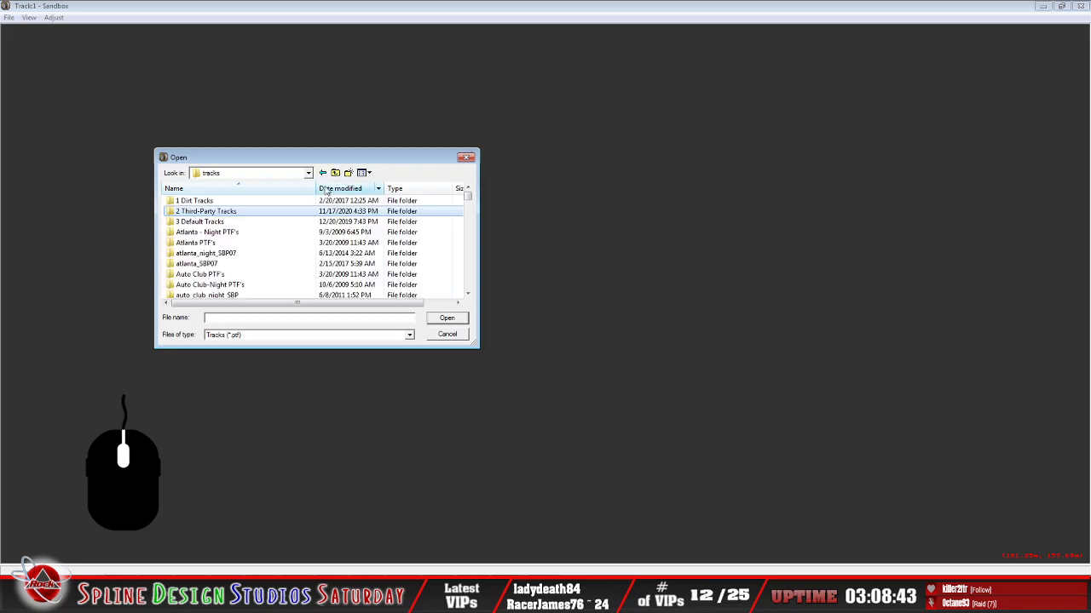
scroll(230, 272, down, 4)
scroll(230, 272, down, 3)
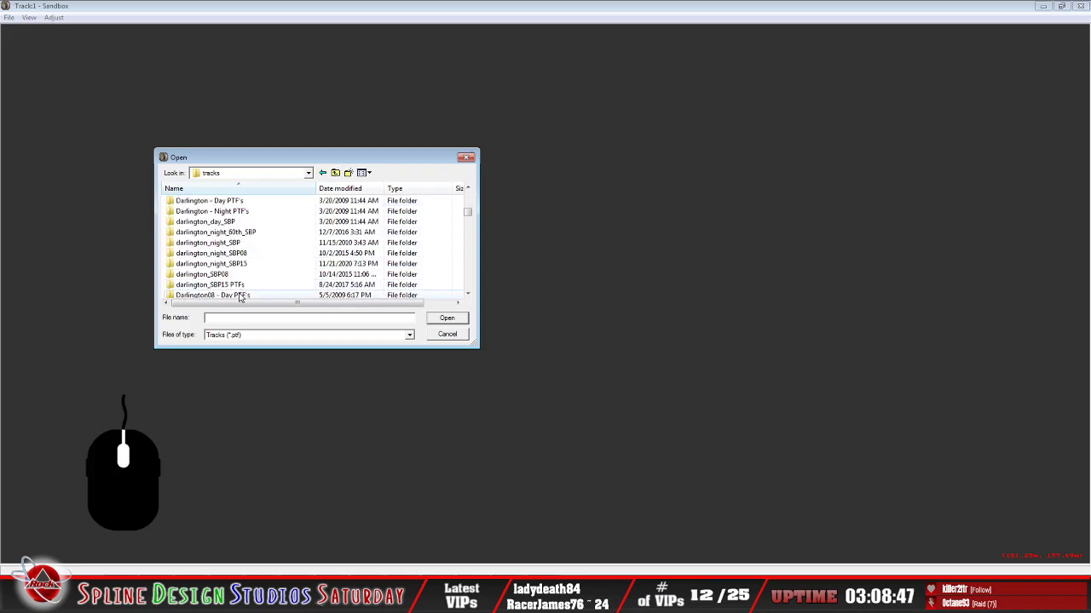
double_click(213, 263)
click(252, 223)
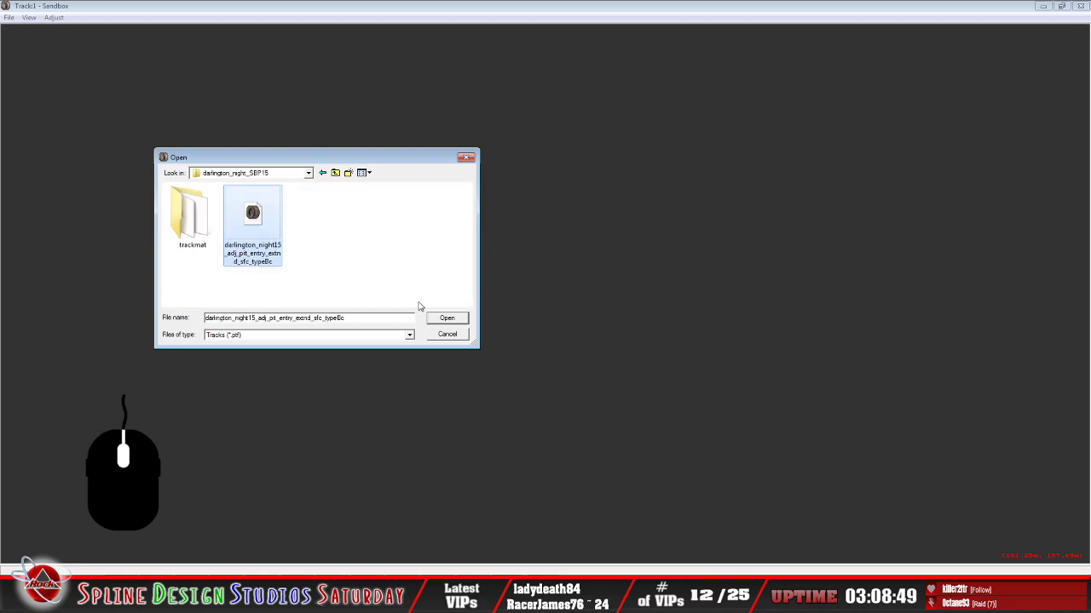
click(445, 319)
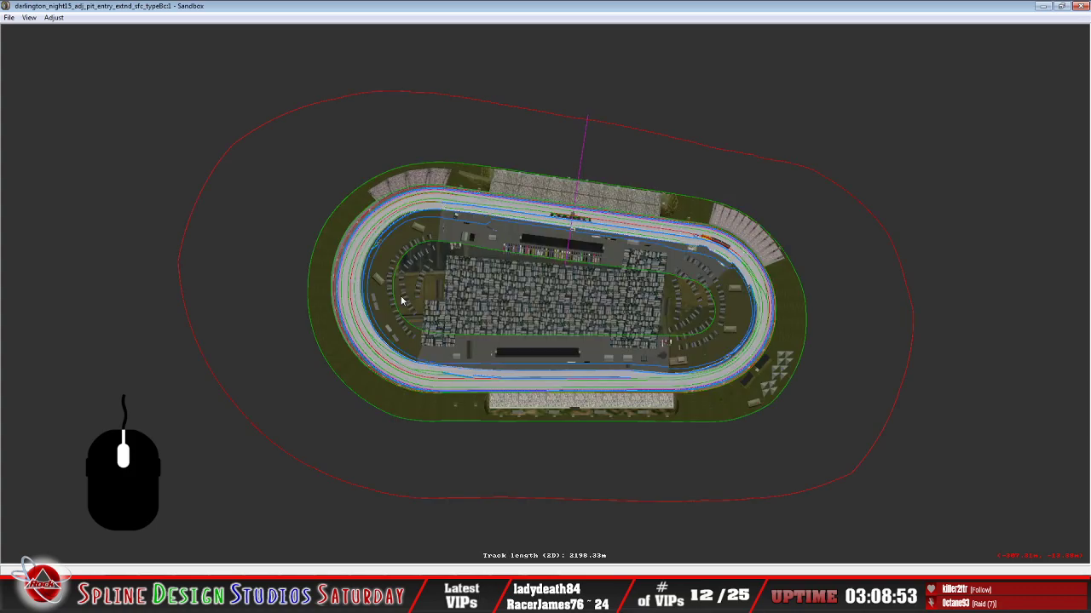
Close the Snipping Tool capture of the W Section Properties without saving it
click(566, 6)
scroll(626, 237, up, 6)
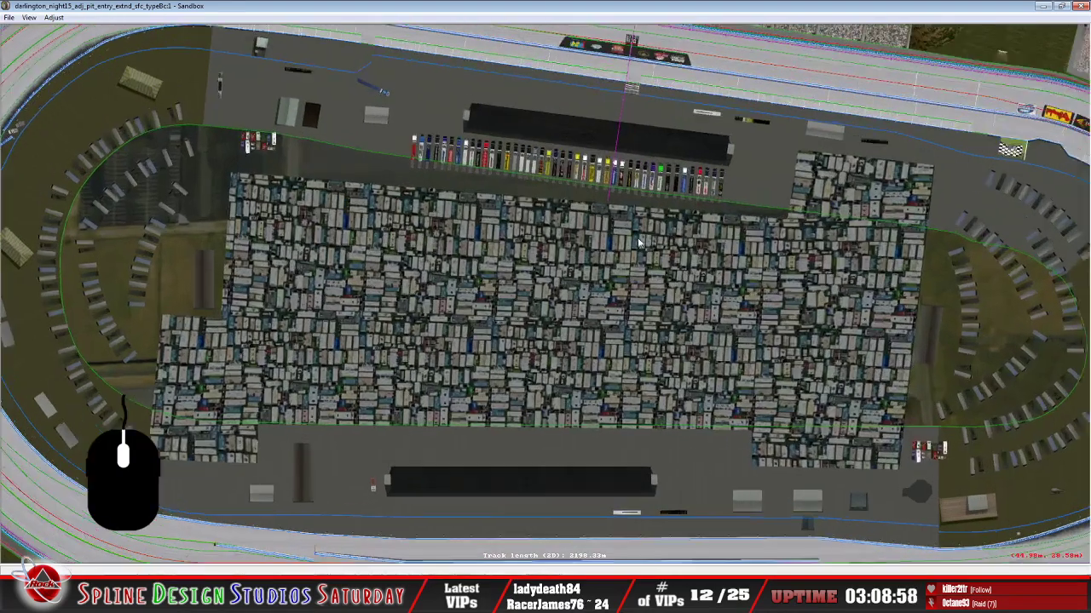
click(556, 576)
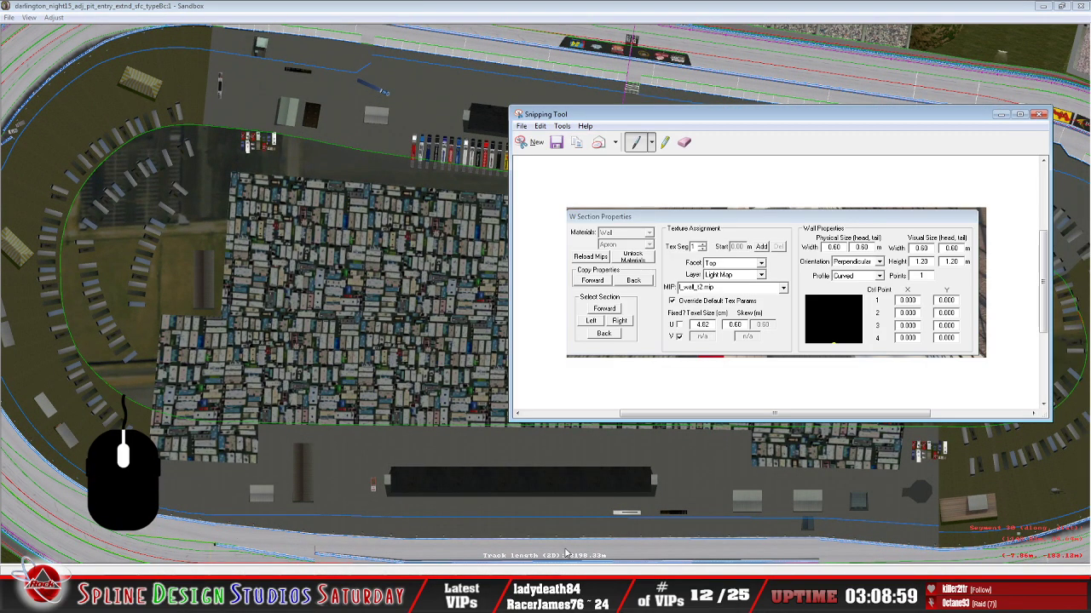
drag(679, 116, 429, 113)
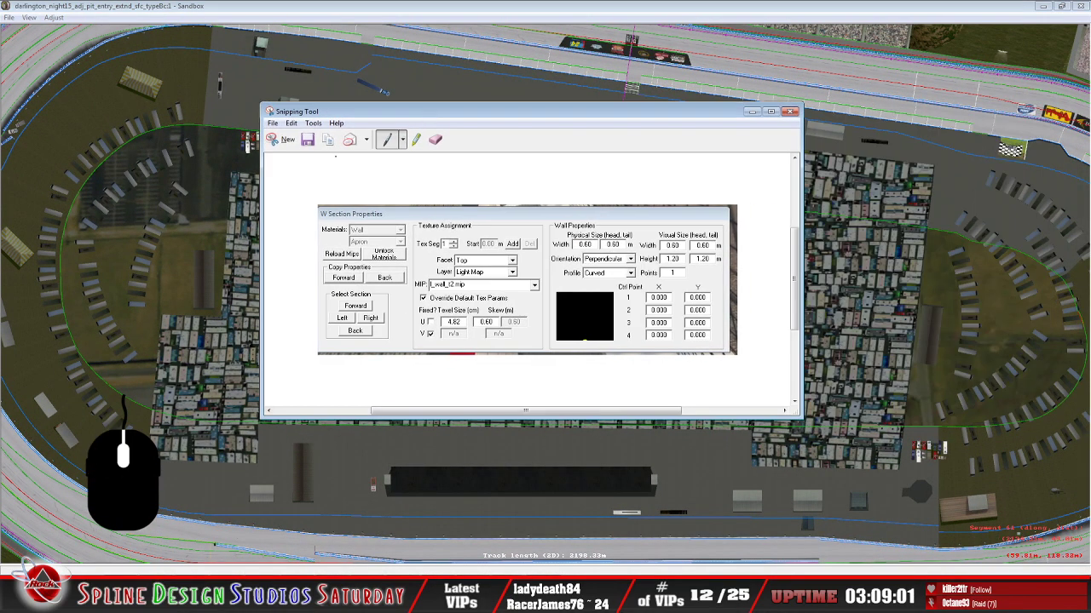
click(273, 124)
click(283, 182)
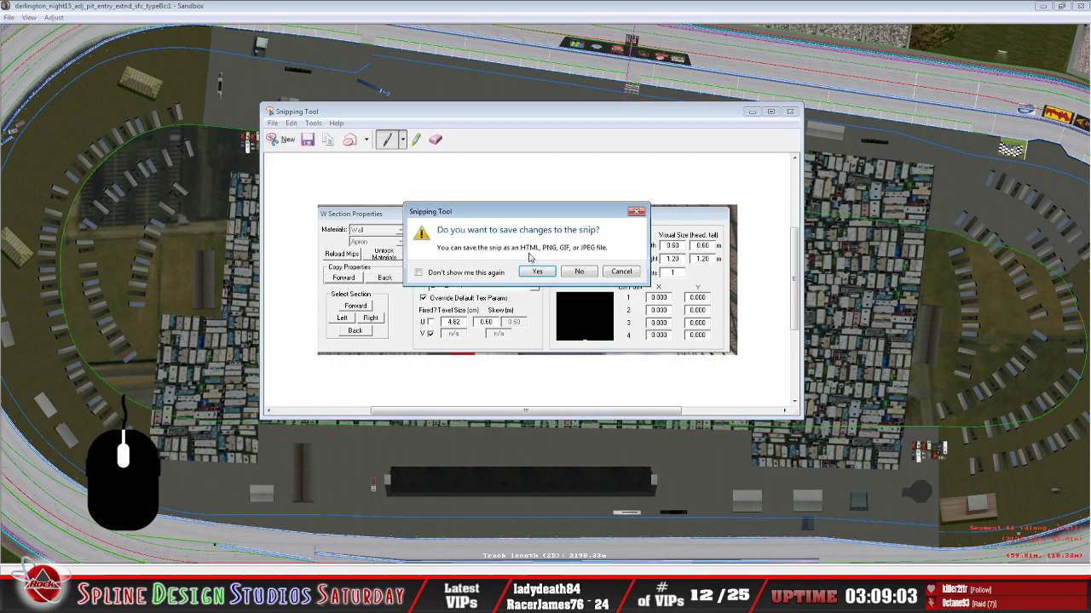
click(579, 275)
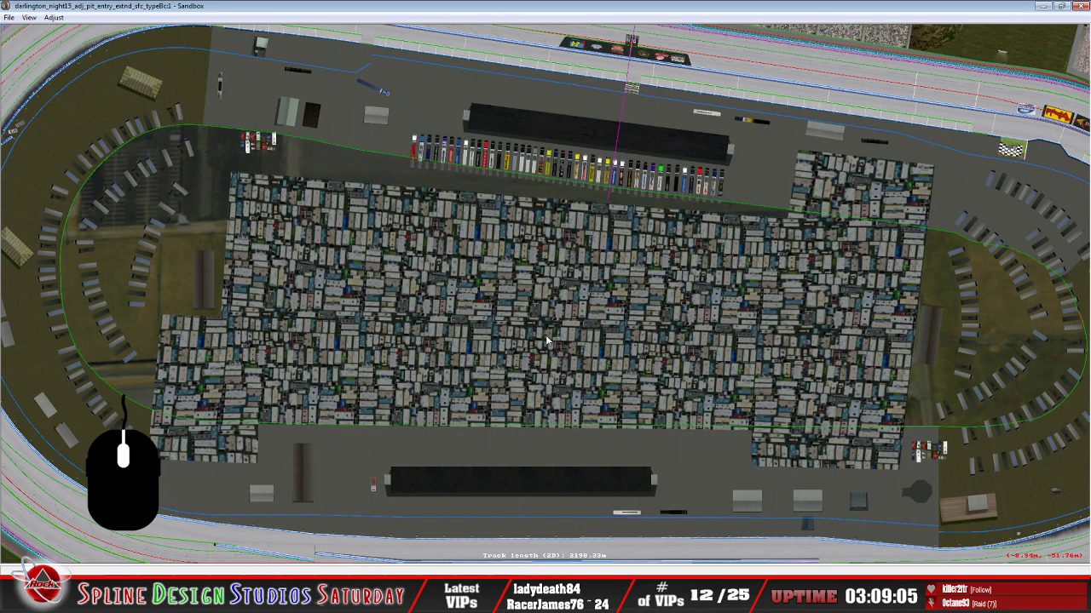
Select the outer softwall's section beside Darlington's start/finish line and check its Right (walls only) Light Map assignment in W Section Properties
click(612, 9)
scroll(631, 105, up, 8)
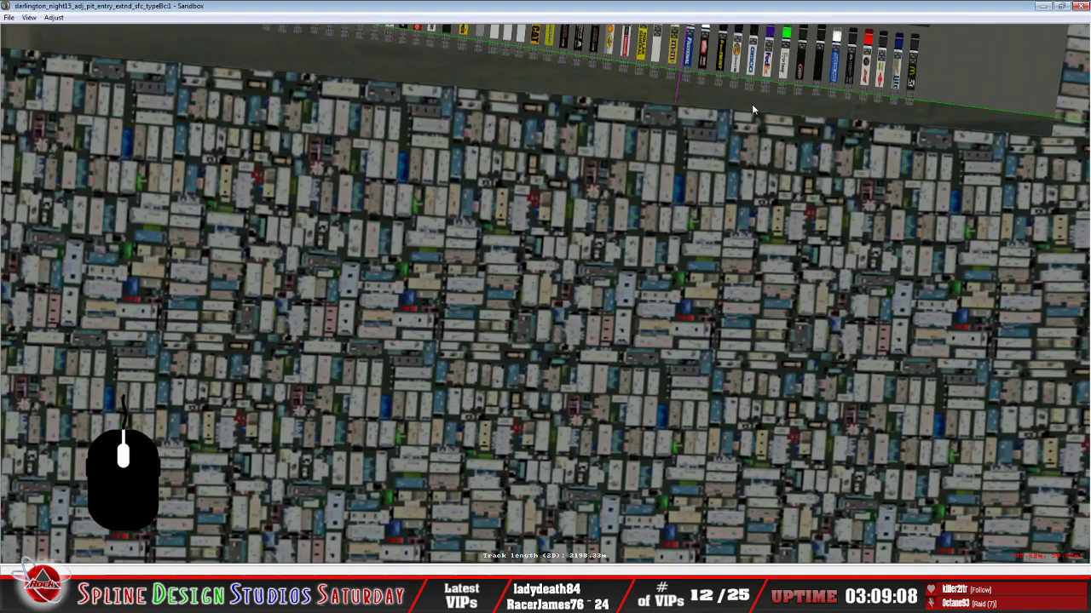
middle_drag(752, 104, 194, 303)
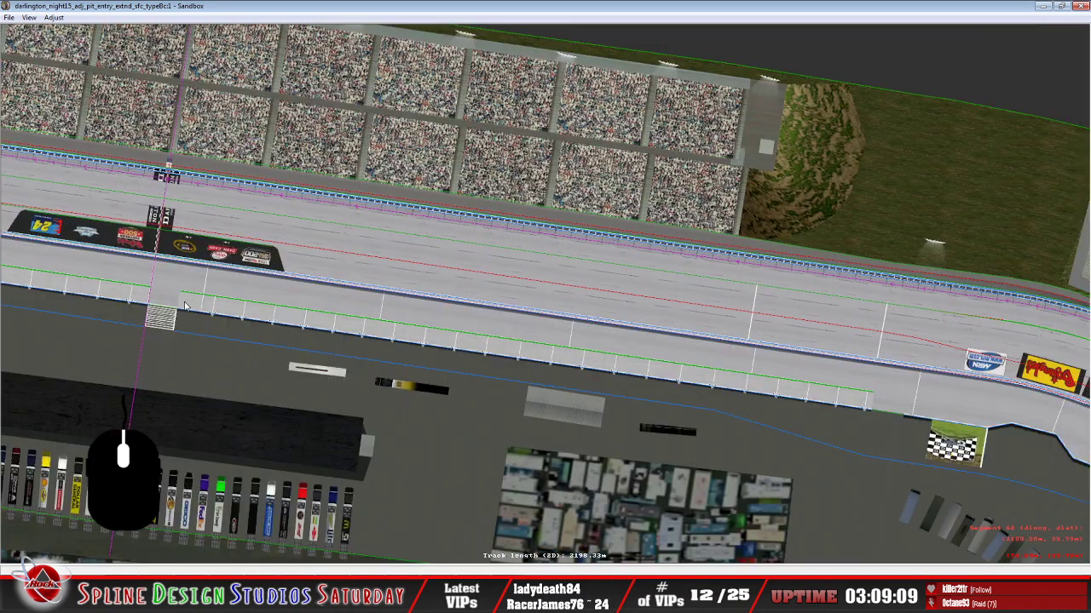
scroll(221, 258, up, 4)
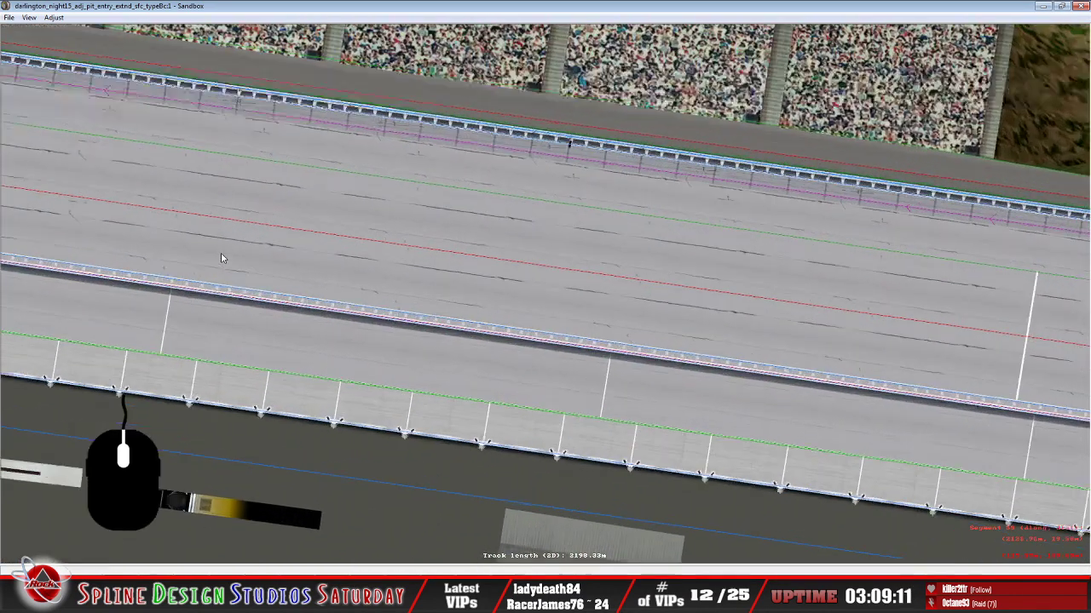
middle_click(194, 218)
middle_click(249, 206)
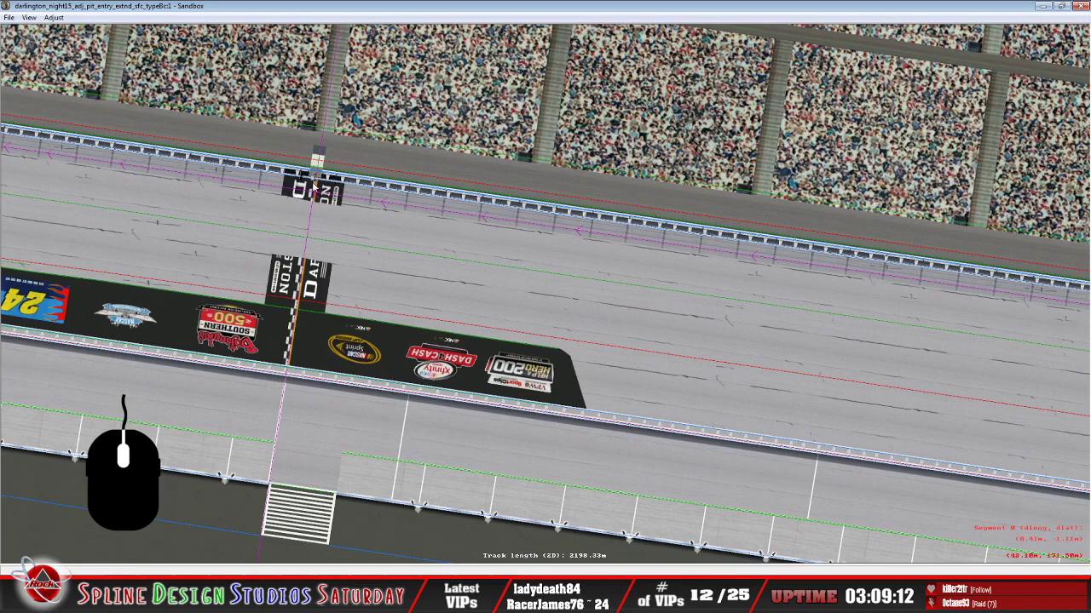
click(398, 194)
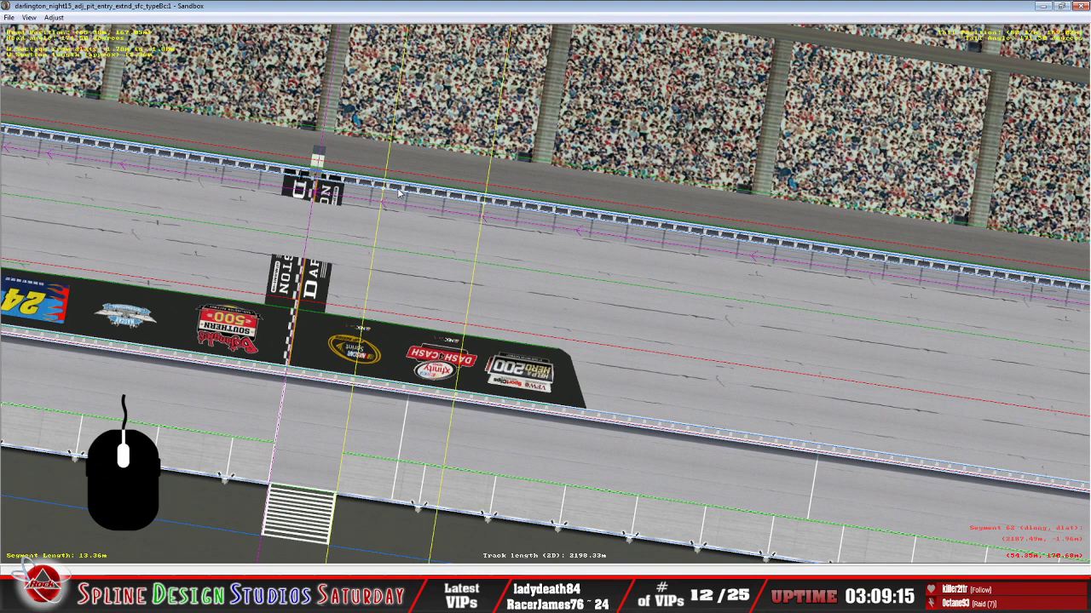
scroll(399, 194, up, 4)
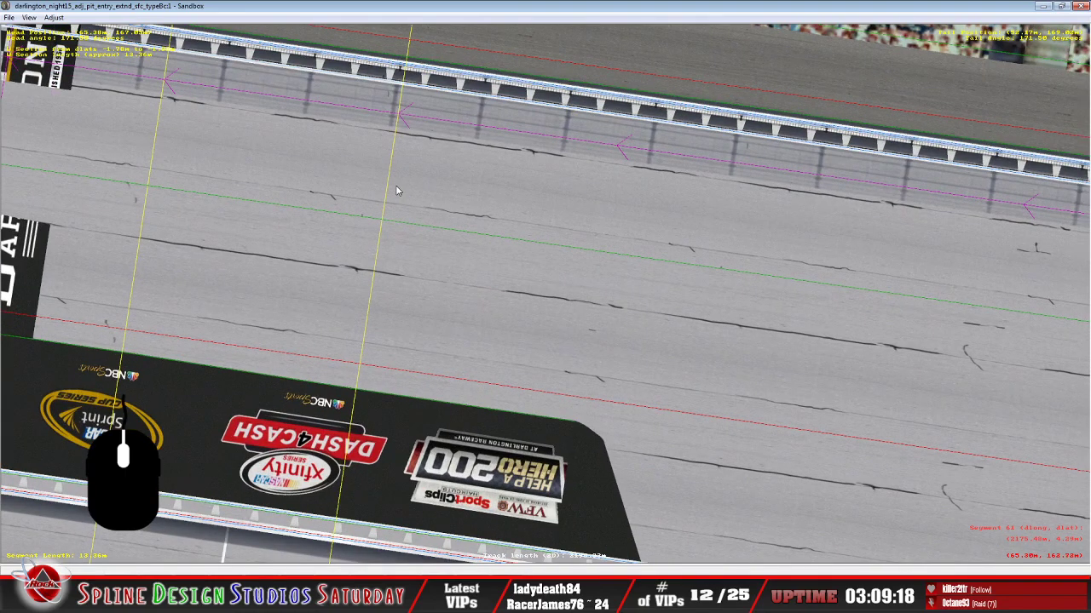
right_click(399, 177)
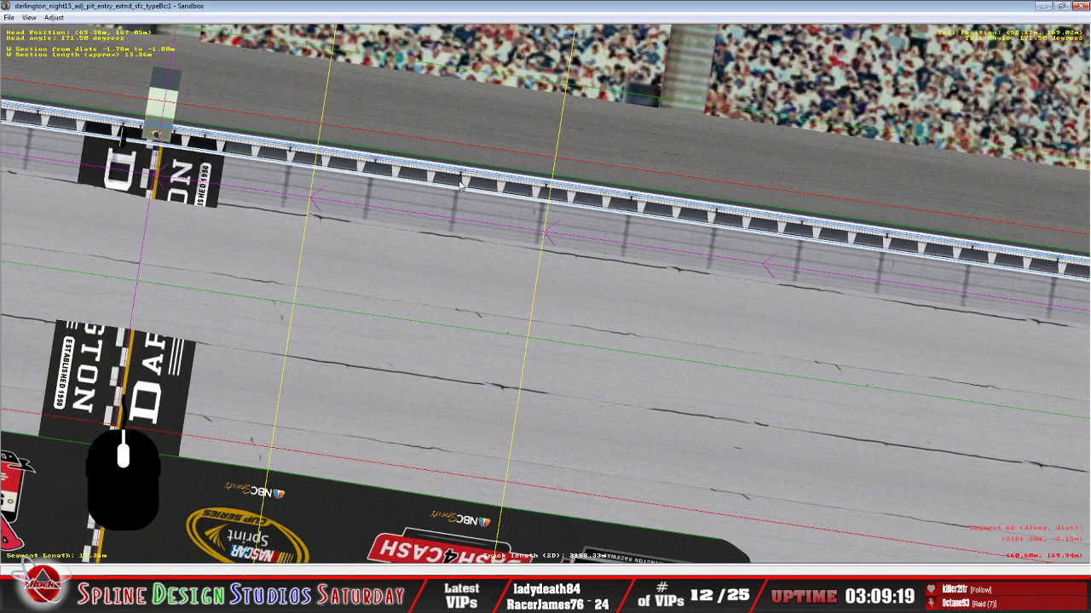
click(460, 546)
key(w)
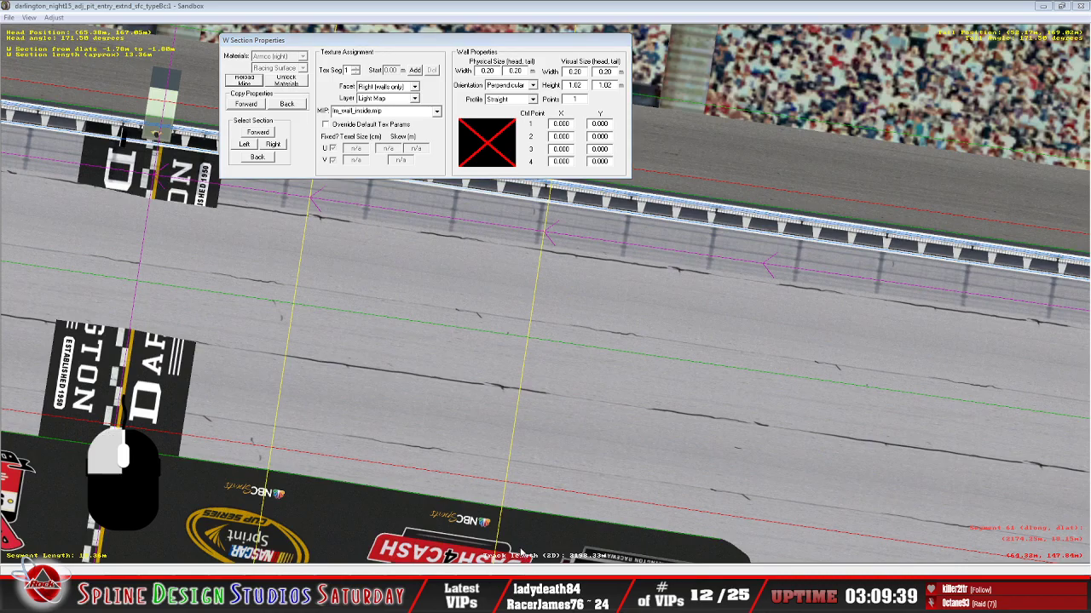
Switch to the Camera View and look down the gap between Darlington's softwall and outer wall
key(alt+Tab)
click(82, 29)
click(101, 49)
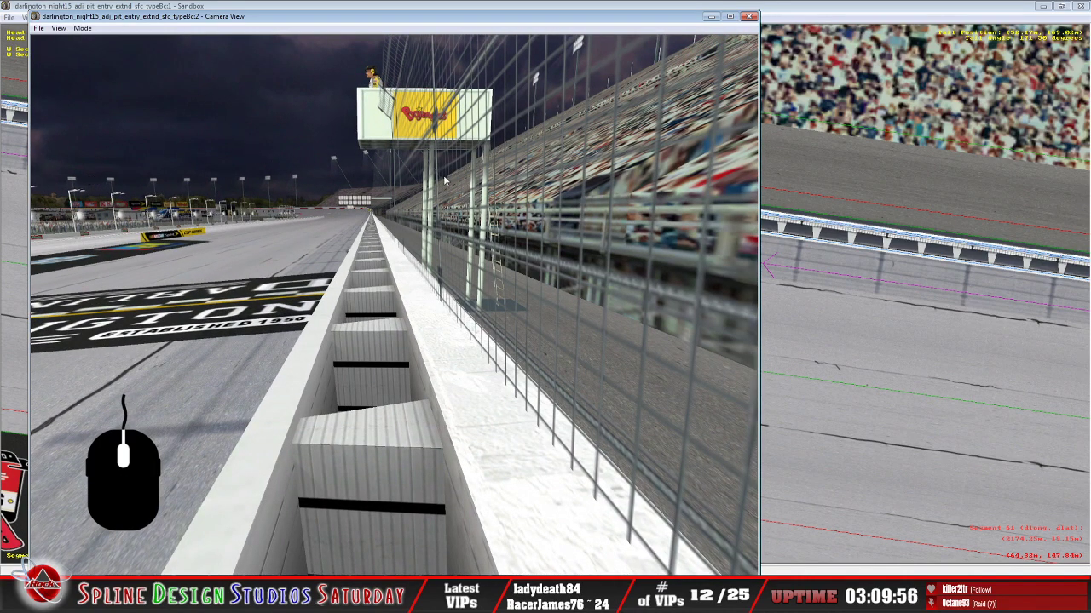
Turn off Night Track in the Track Lighting Options and return to the Camera View
click(793, 16)
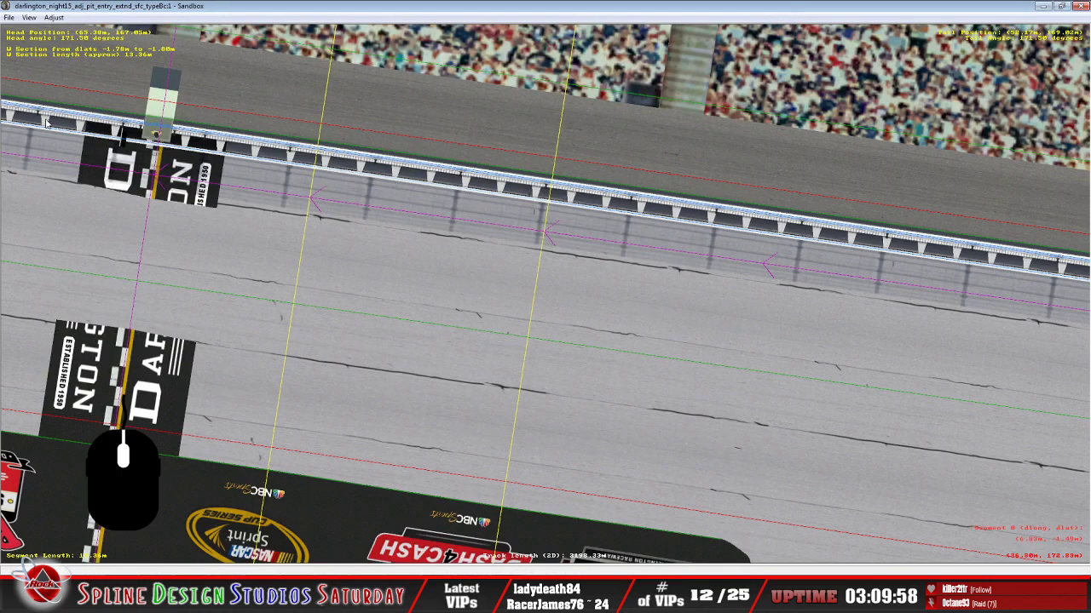
click(54, 17)
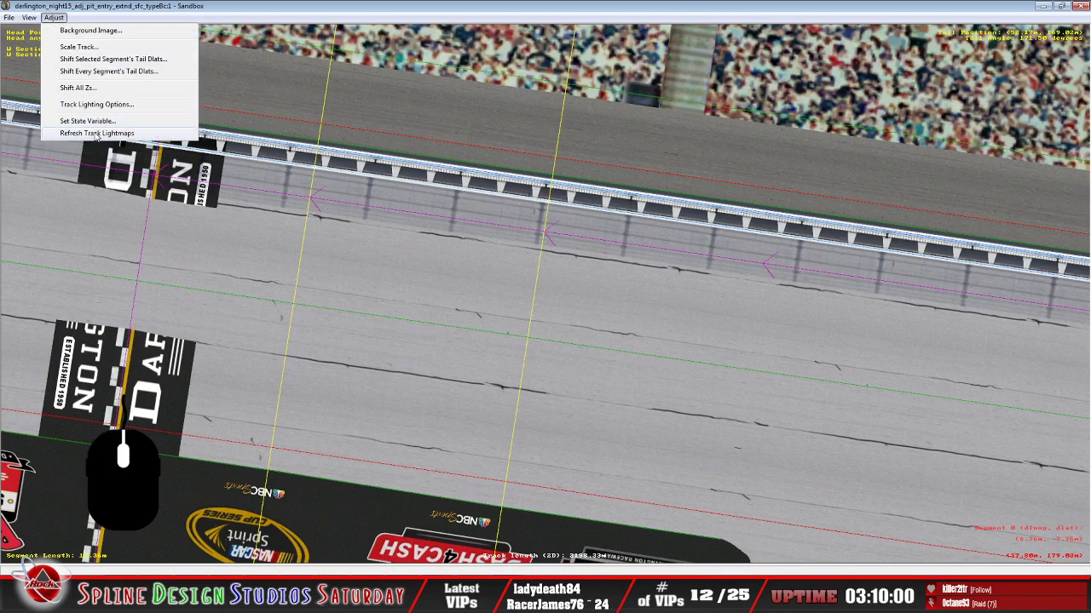
click(94, 104)
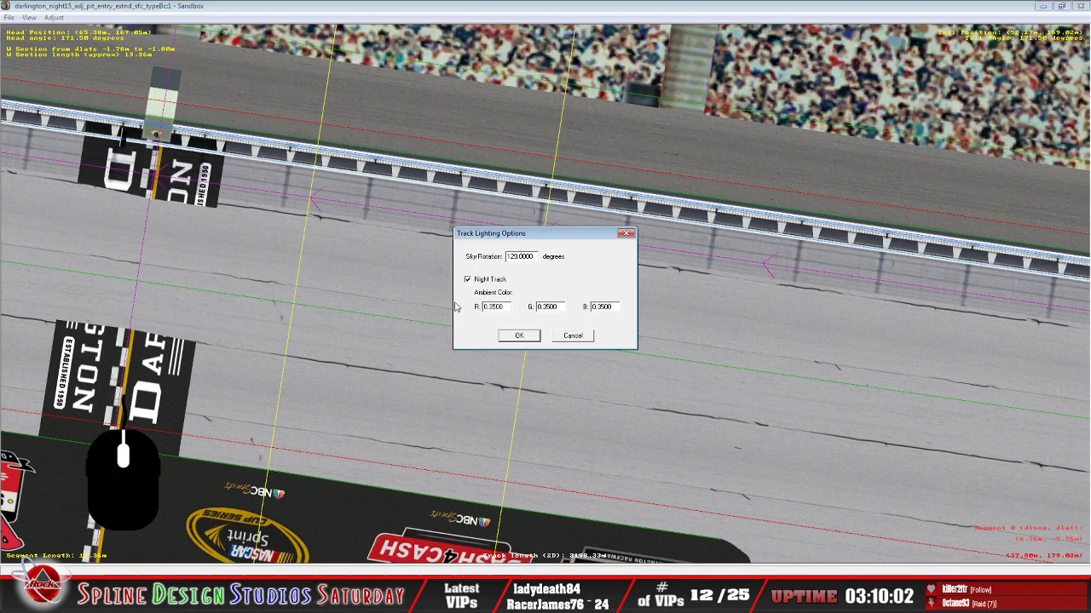
click(468, 279)
click(518, 336)
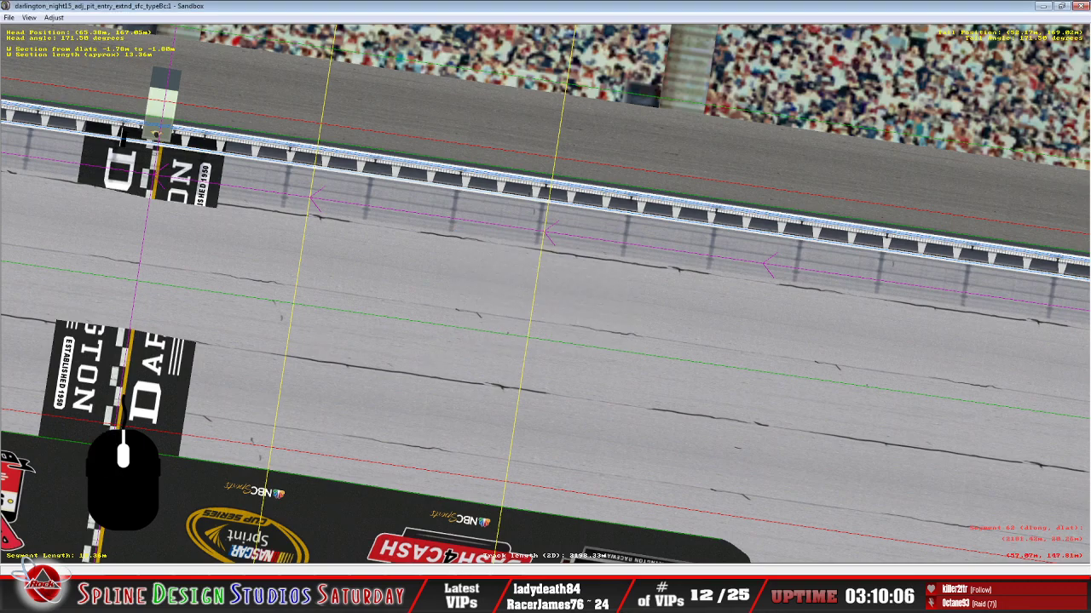
click(518, 596)
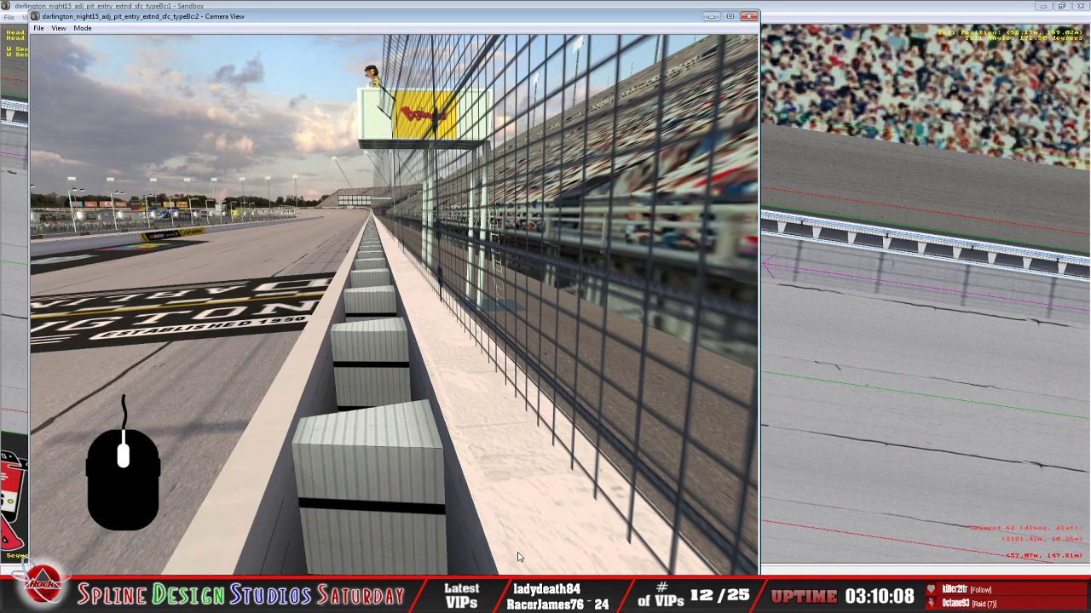
Move the camera along Darlington's softwall and examine the daylight shading on the inner wall faces around the foam blocks
click(58, 29)
click(97, 53)
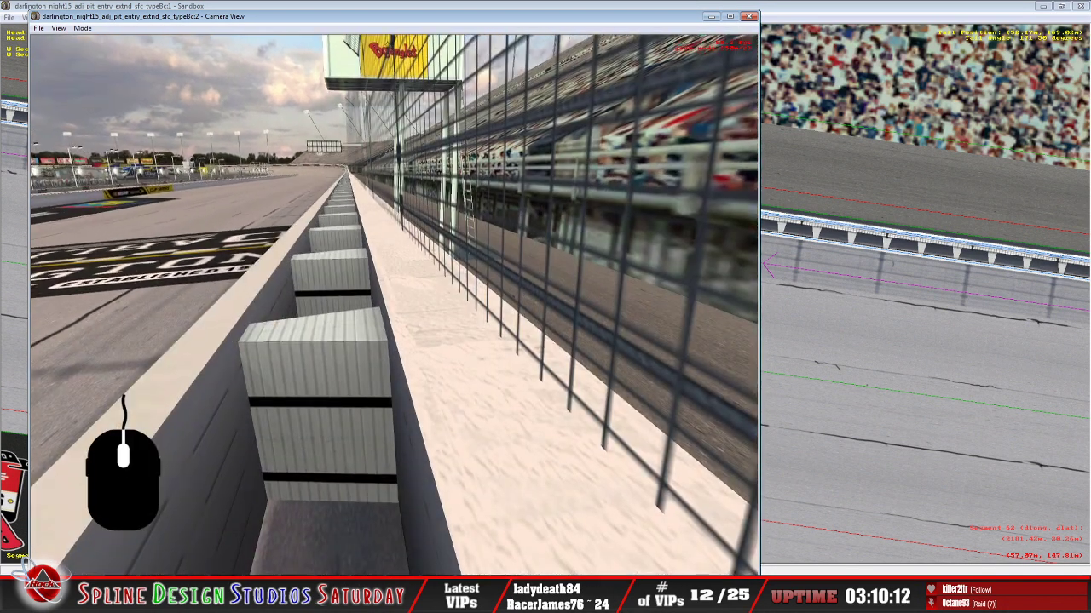
key(Up)
key(Up)
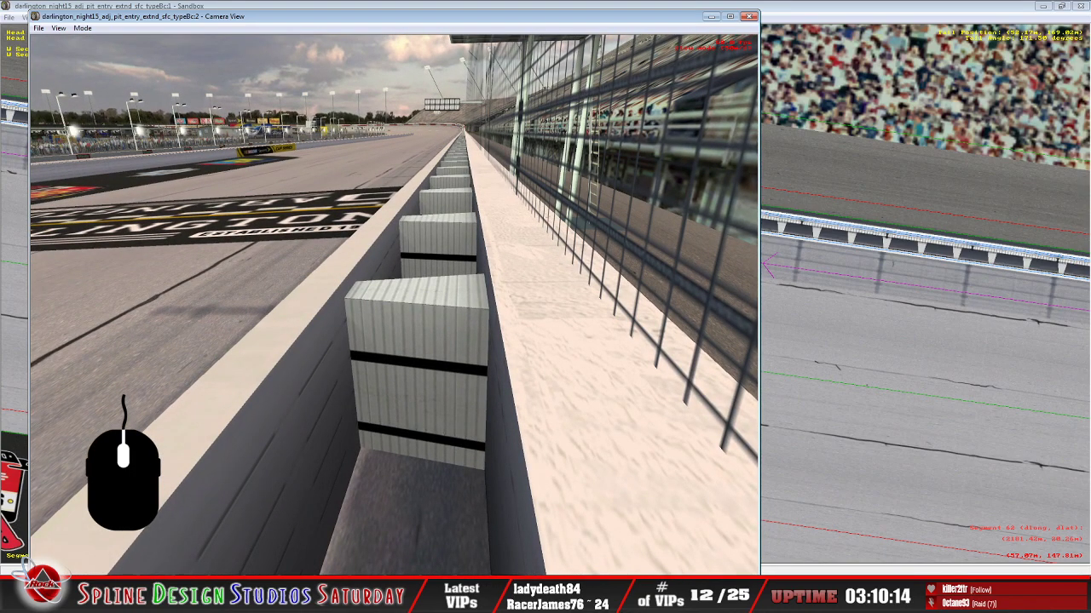
key(Up)
key(Up)
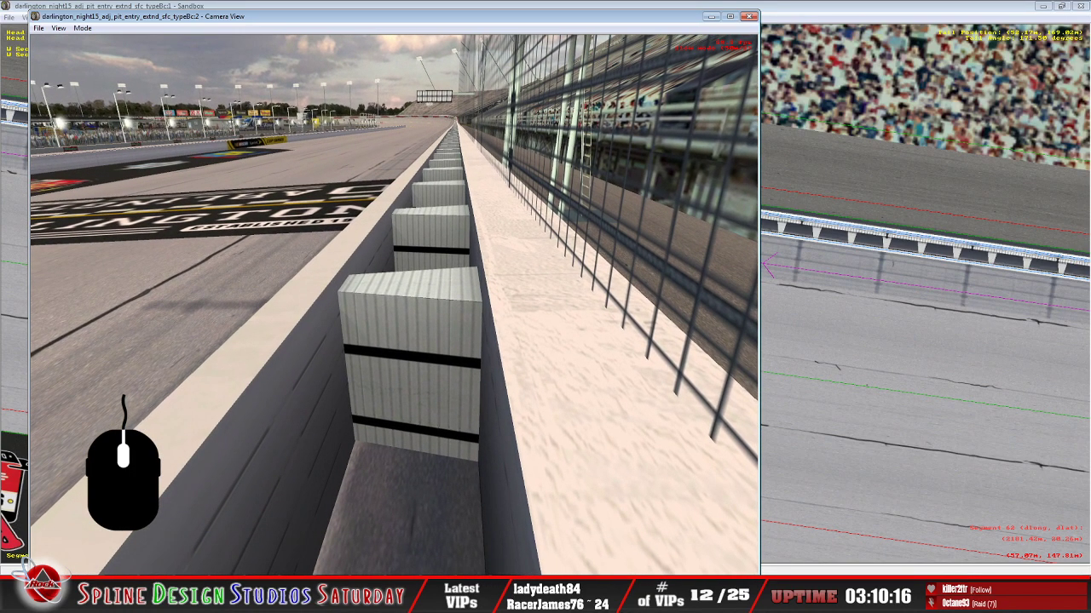
Examine Darlington's softwall in daylight from above and from low angles, comparing the inner faces of both walls around the foam blocks
key(Down)
key(Down)
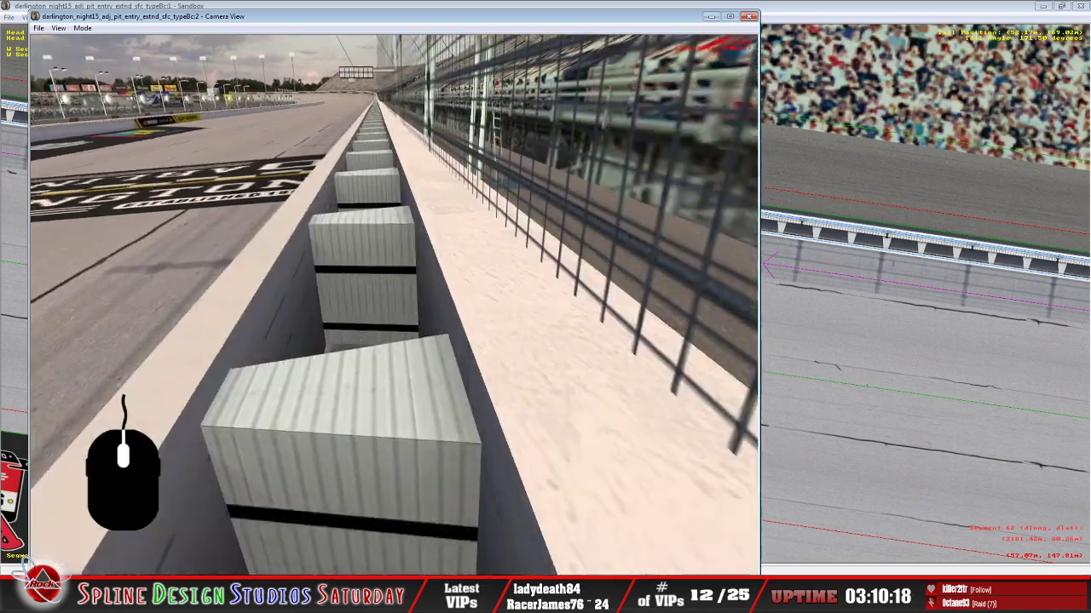
key(Left)
key(Right)
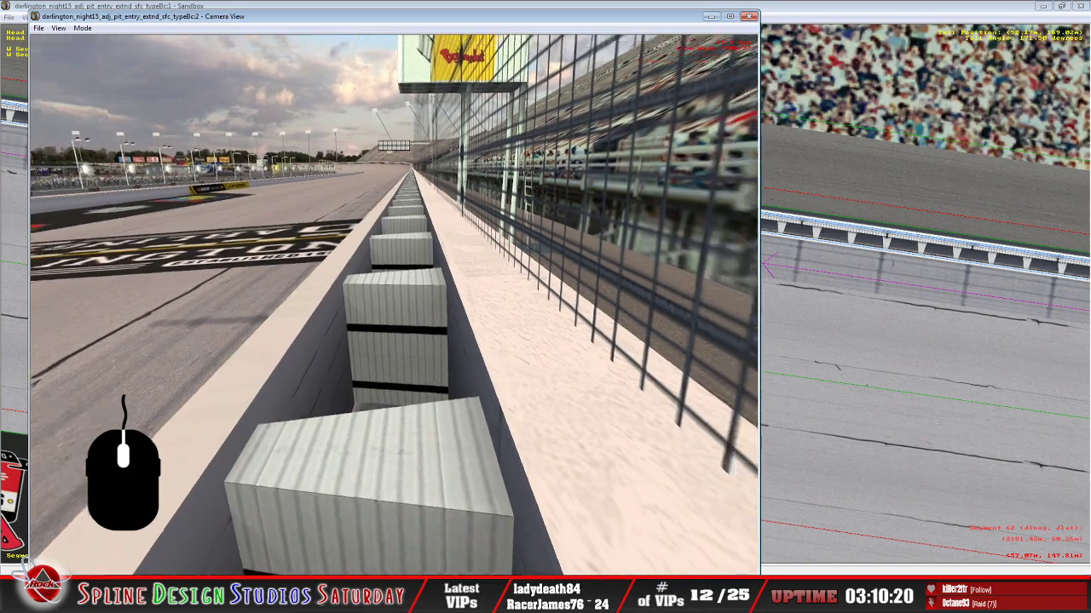
key(Down)
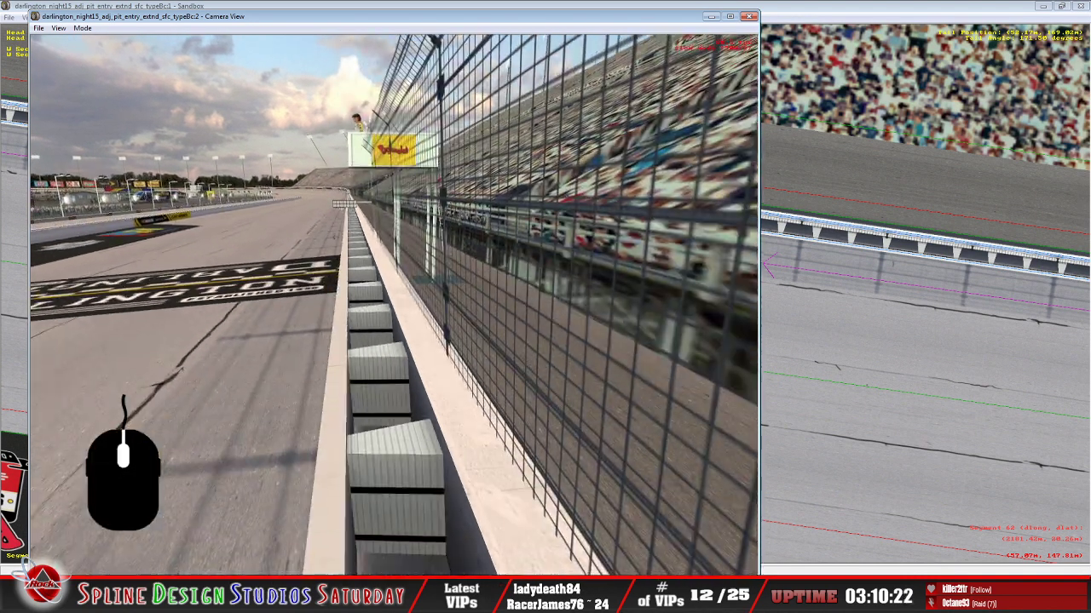
key(Up)
key(Left)
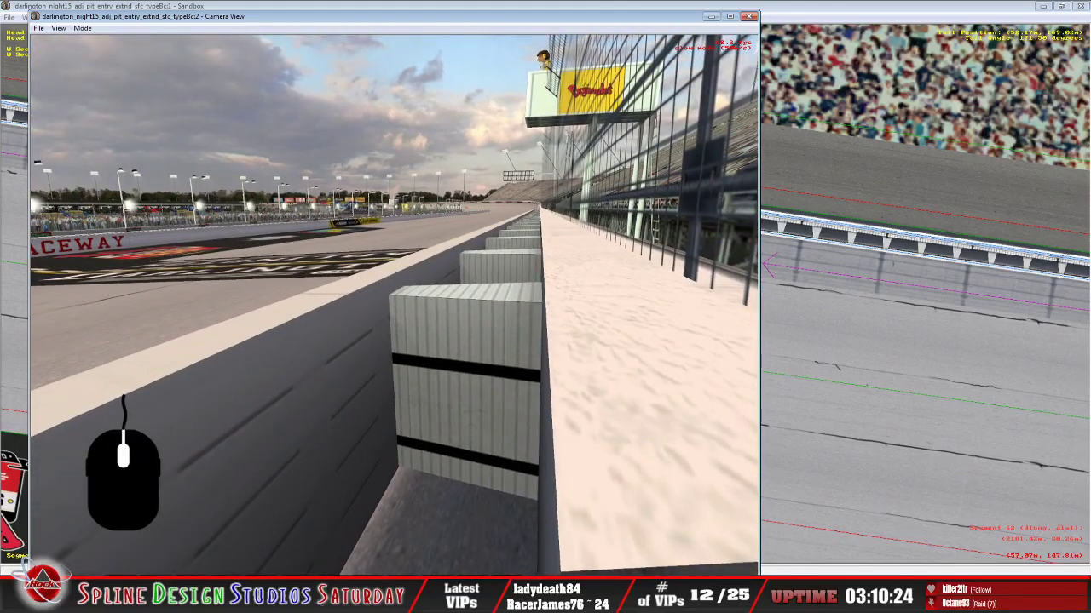
key(Right)
key(Right)
key(Up)
key(Down)
key(Left)
key(Up)
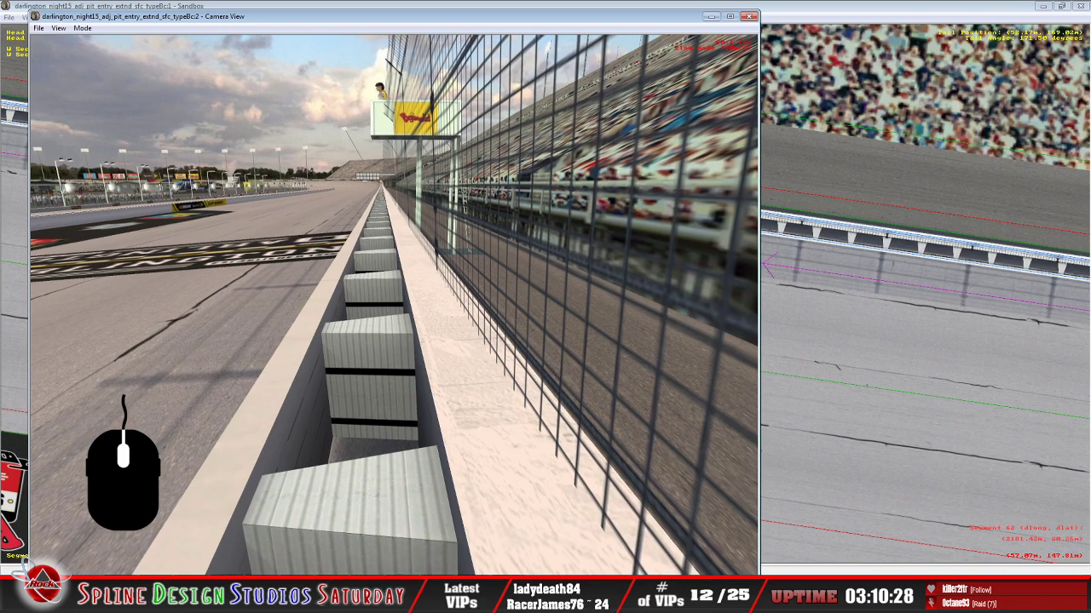
key(Down)
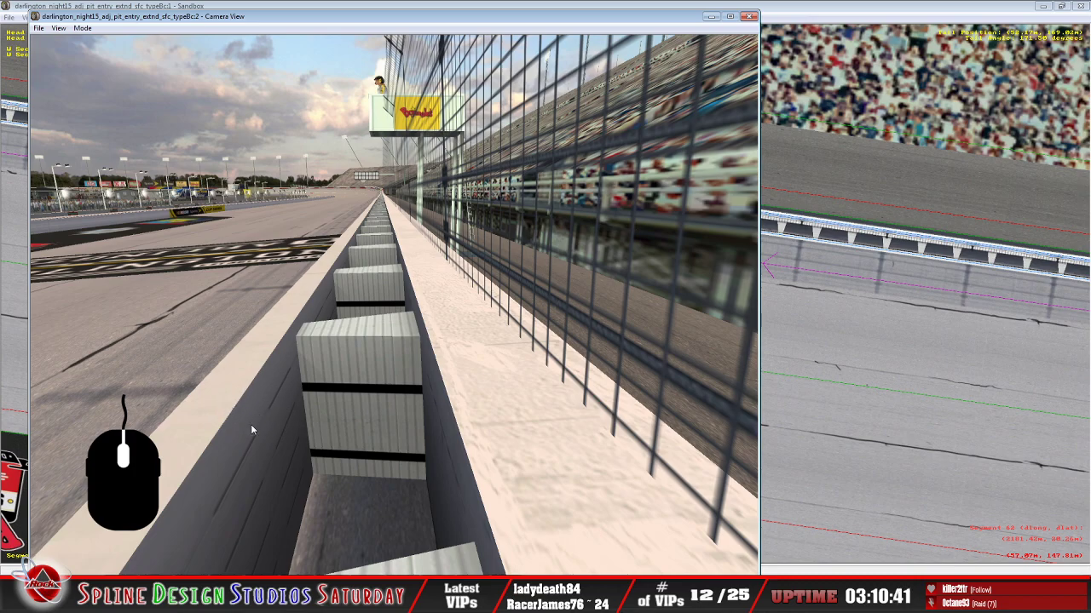
Turn on Night Track in Darlington's Track Lighting Options and view the softwall's night shading in the Camera View
click(816, 11)
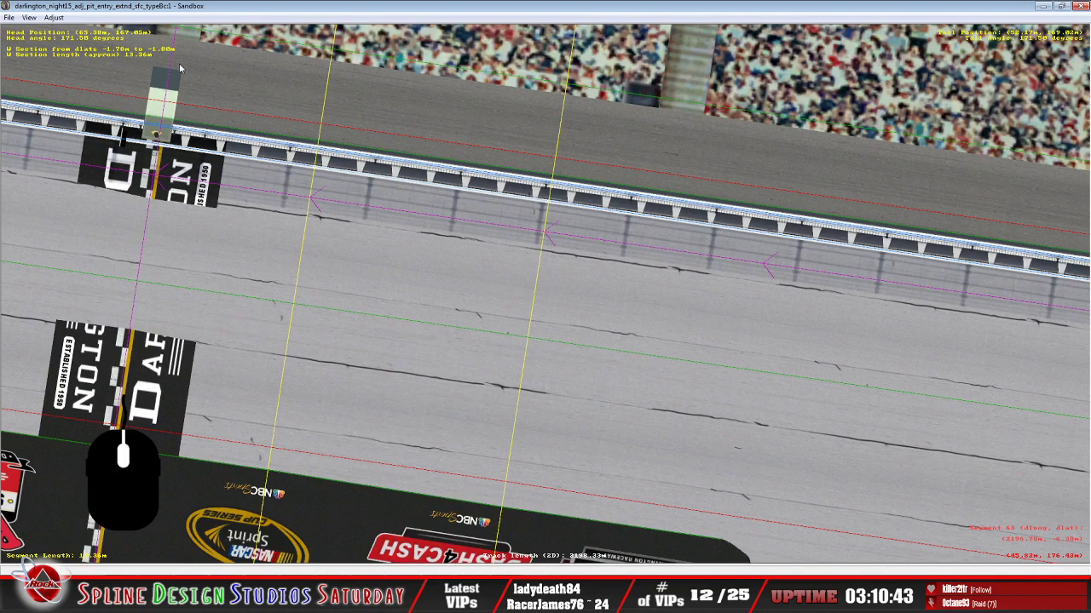
click(54, 17)
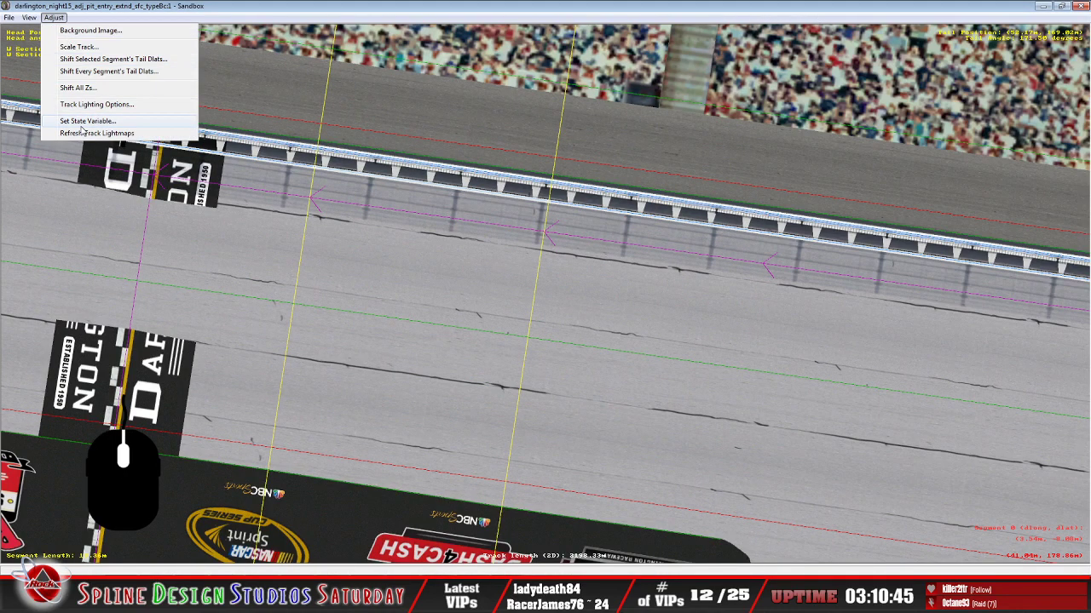
click(94, 104)
click(467, 279)
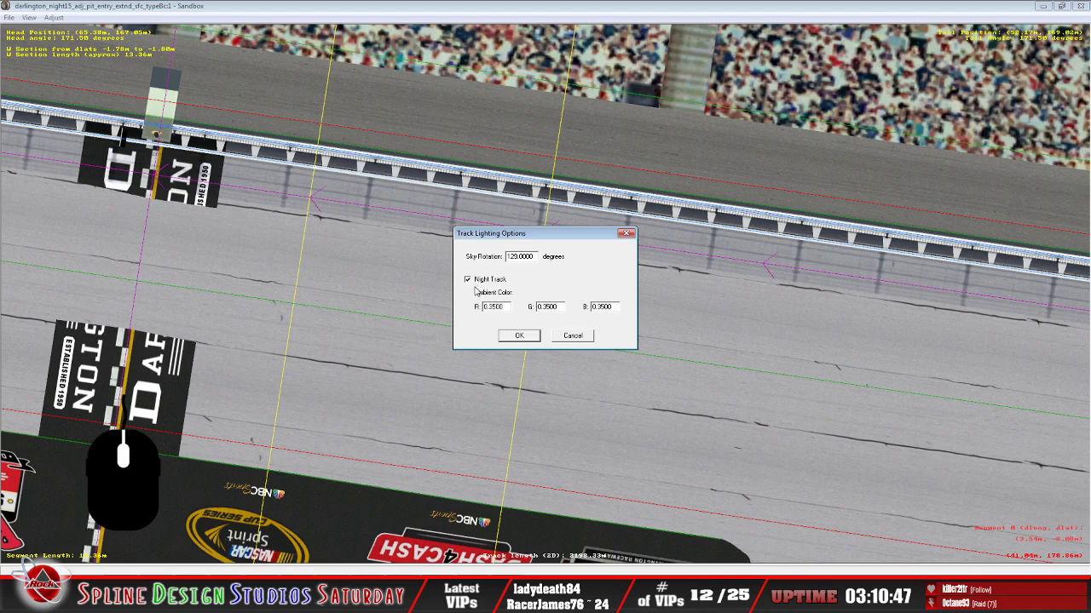
click(518, 335)
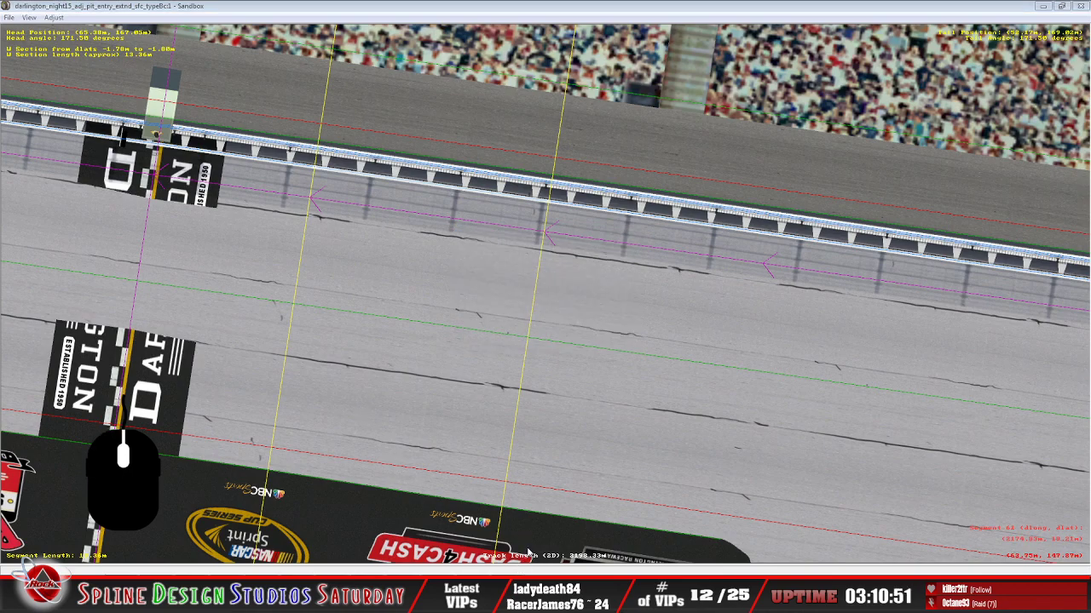
key(alt+Tab)
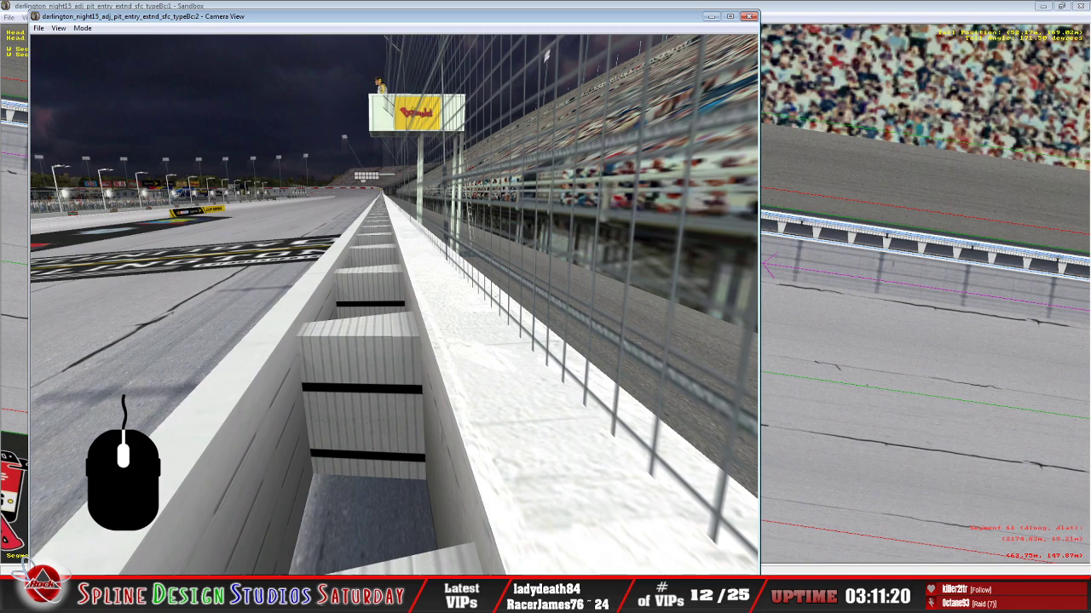
Return to the Sandbox overhead view and replace the Darlington track with a new blank track
click(875, 7)
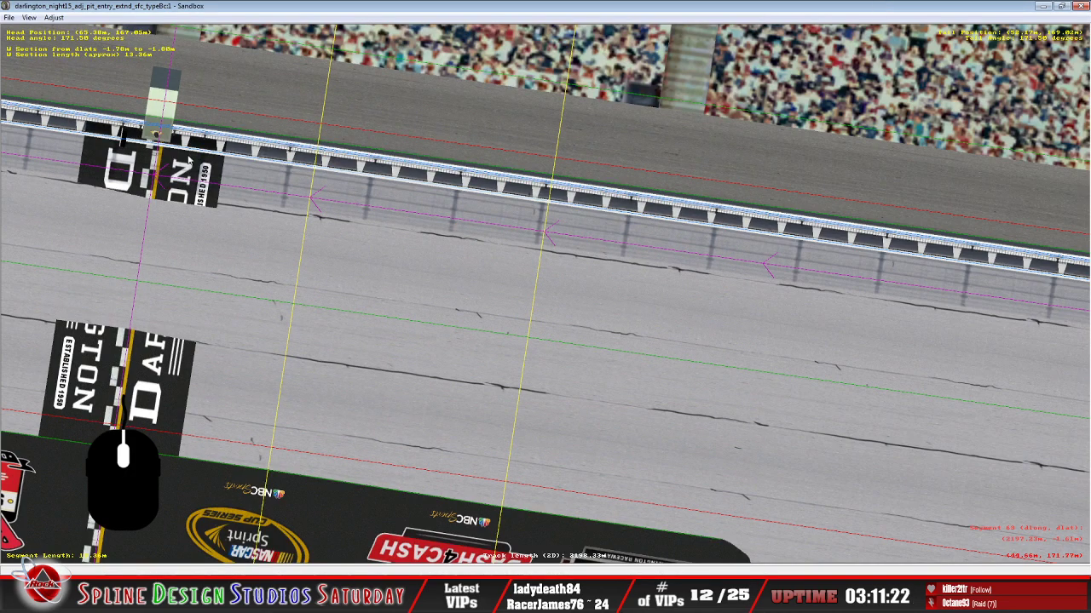
click(5, 19)
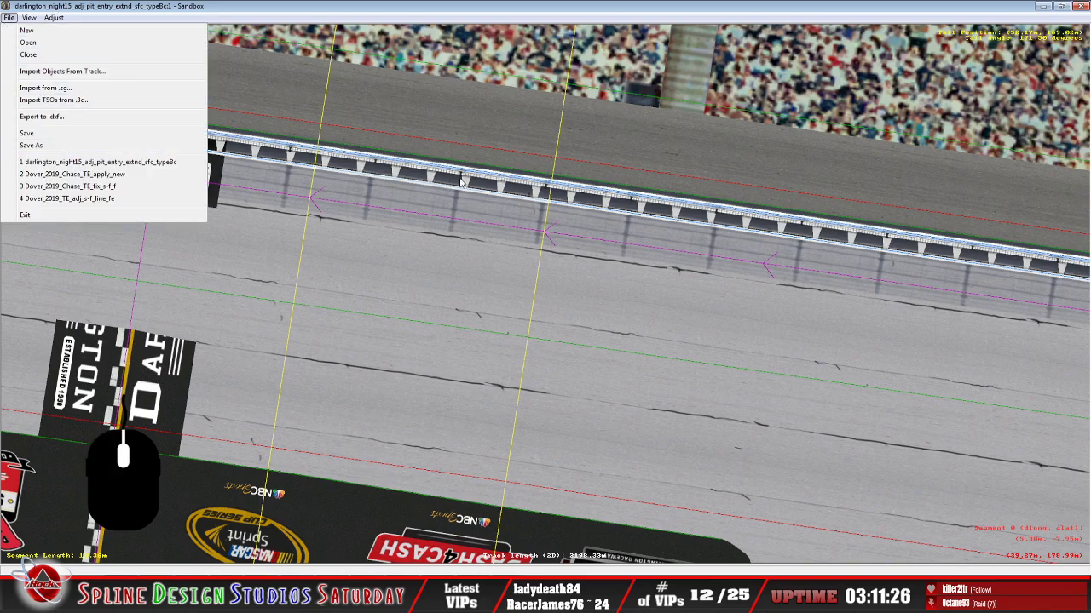
click(51, 32)
click(594, 317)
Start opening a track file and browse through the NR2003 Track Edit tracks folder to 2 Third-Party Tracks
click(10, 18)
click(24, 41)
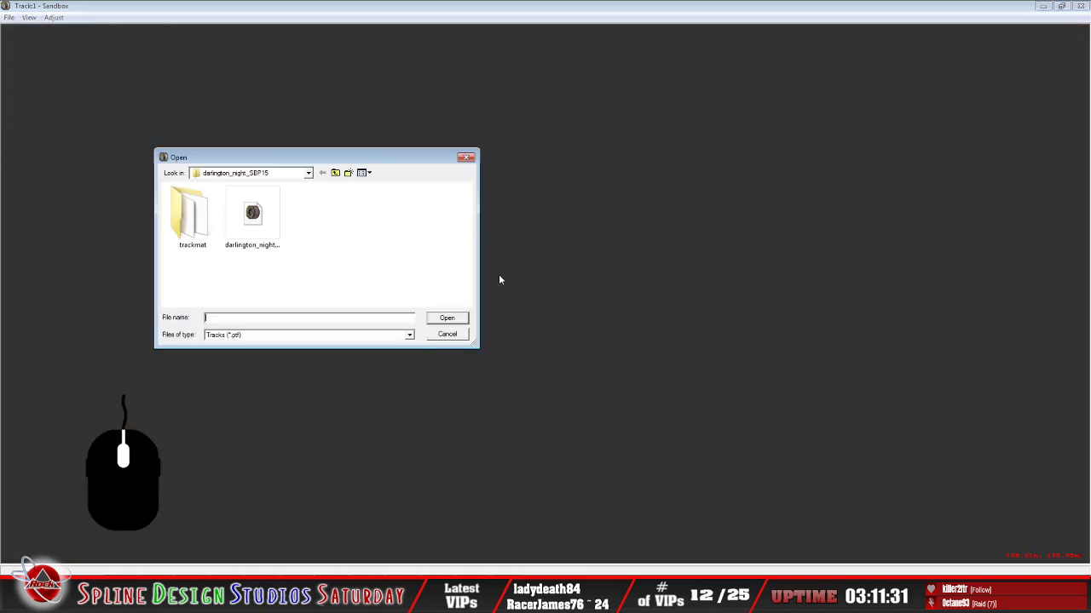
click(335, 173)
click(337, 174)
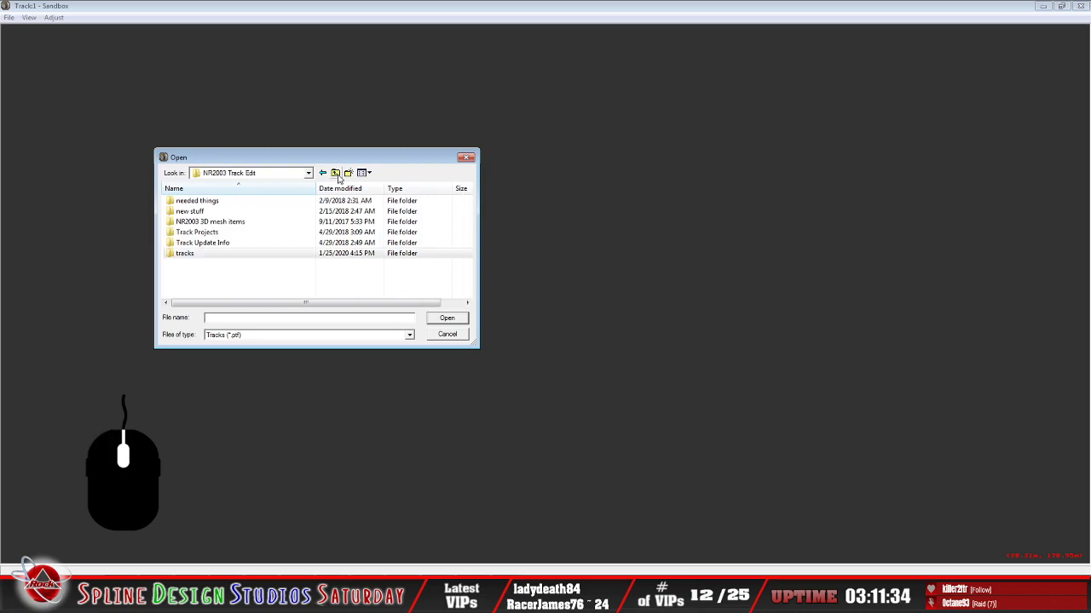
double_click(191, 256)
double_click(206, 211)
click(230, 273)
Open the Dover_2019_Chase_TE_apply_new_pitwall_shading track from the Dover_2019_Chase_TE folder
scroll(243, 286, down, 2)
scroll(245, 285, down, 4)
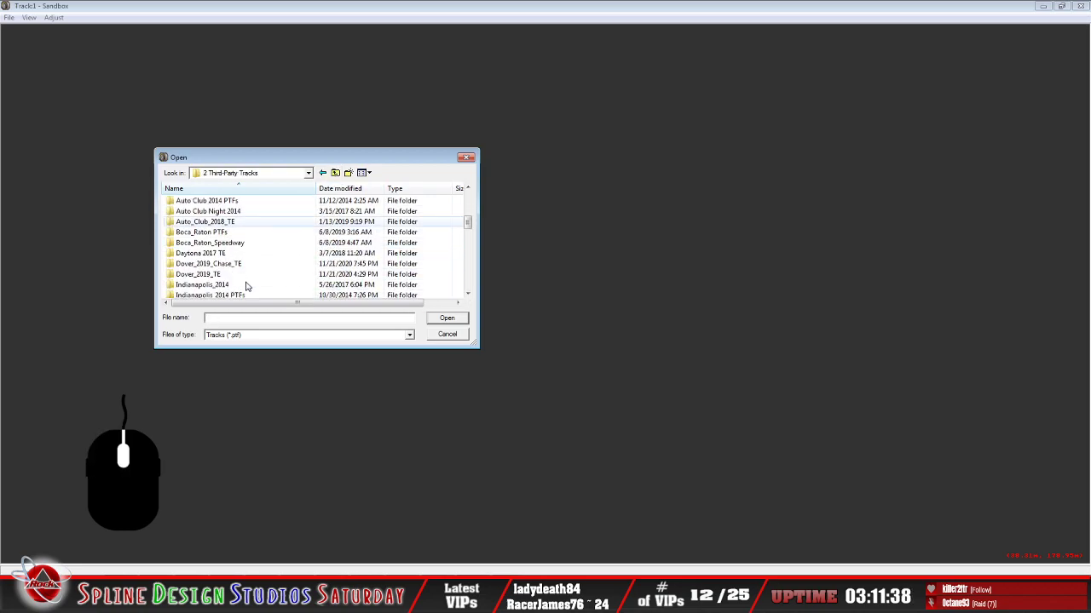
scroll(249, 285, up, 4)
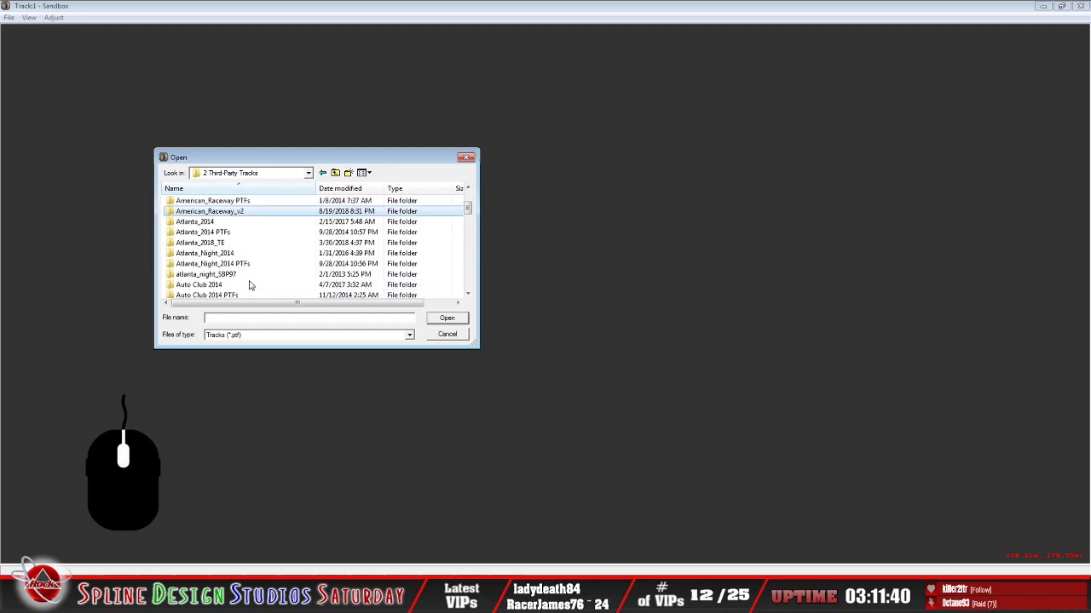
scroll(249, 285, down, 1)
scroll(249, 286, down, 1)
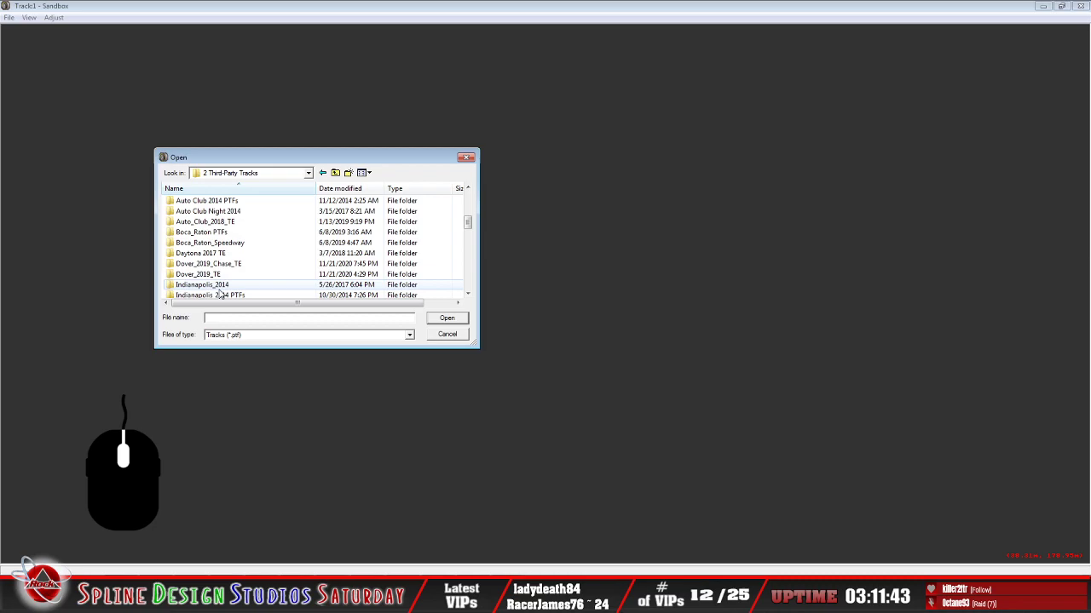
double_click(209, 263)
click(312, 225)
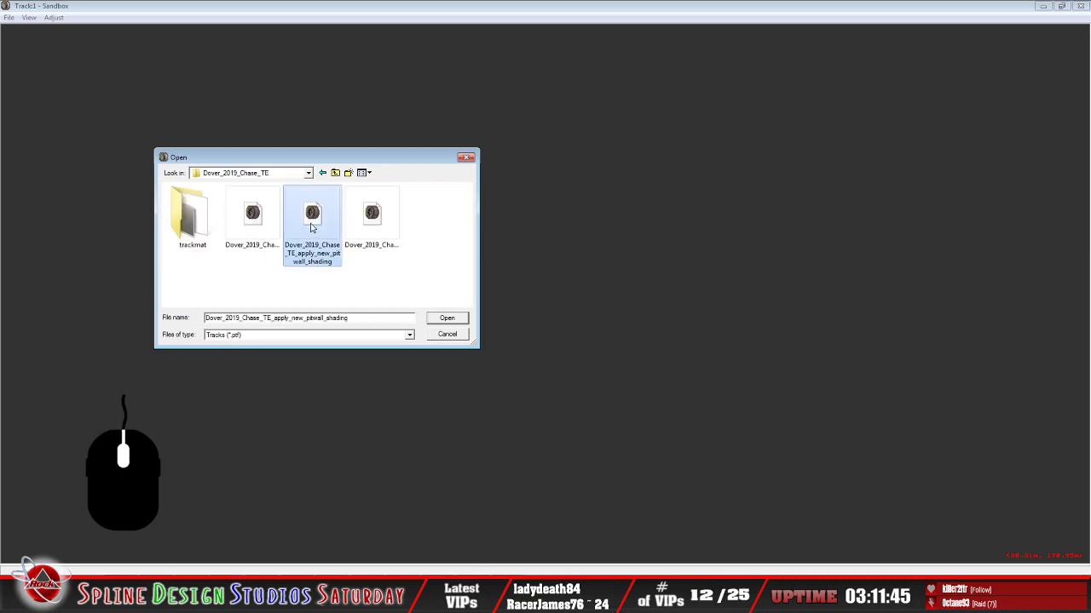
click(447, 322)
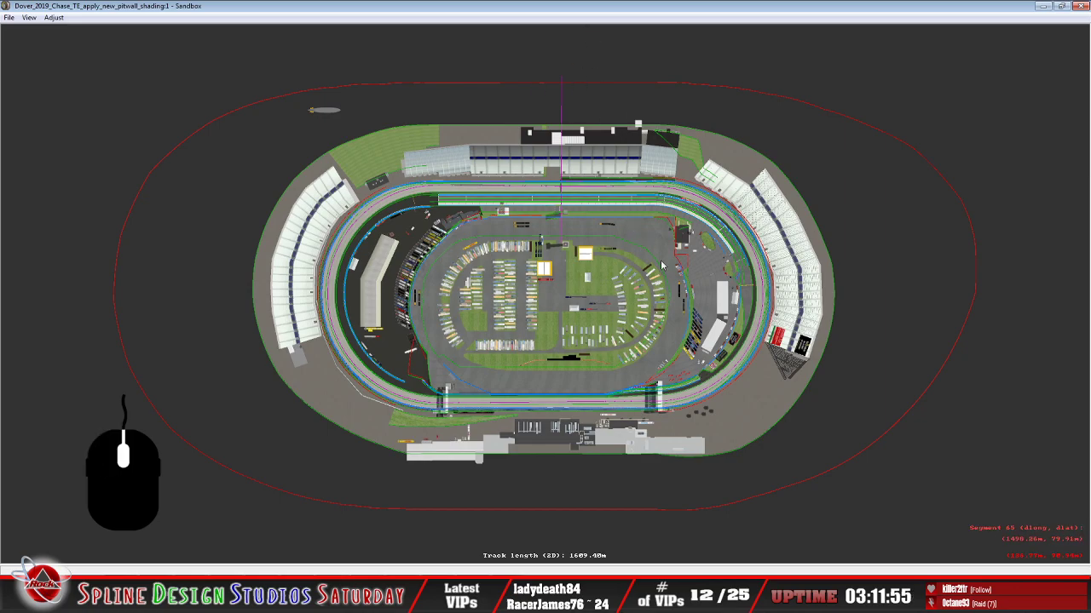
Select Dover's outer softwall section at the turn leading onto the grandstand straight, beside the red wall marking
scroll(651, 257, up, 5)
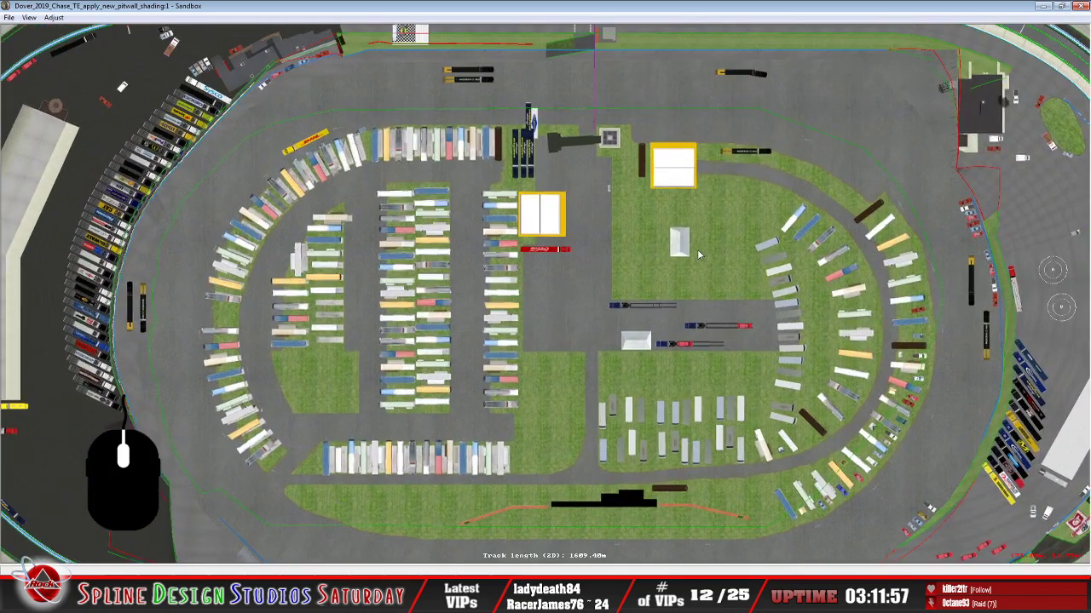
drag(801, 232, 247, 386)
drag(467, 135, 261, 184)
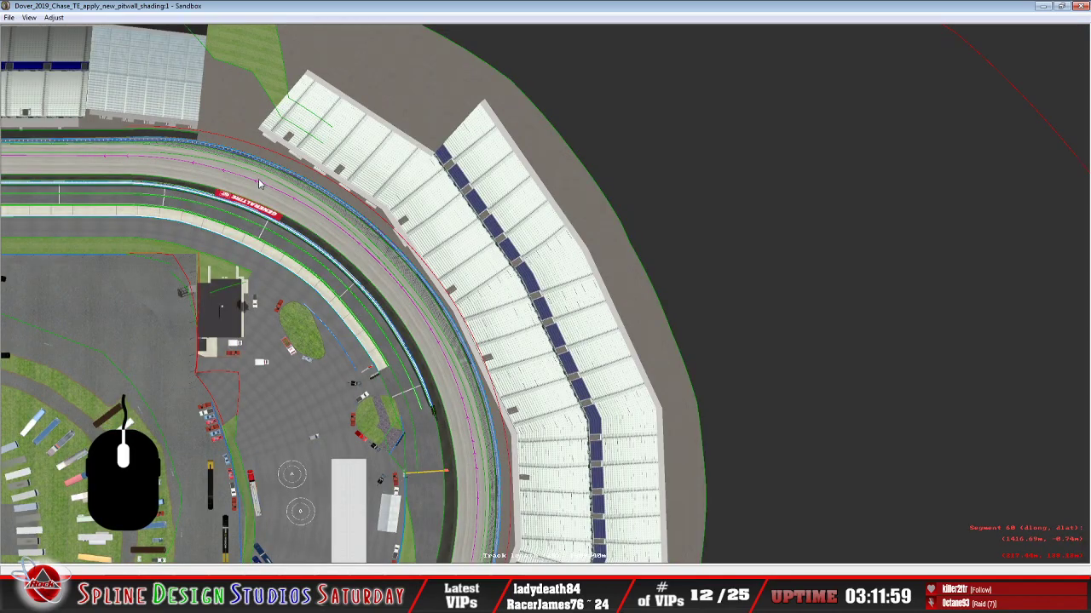
click(229, 158)
scroll(407, 294, up, 5)
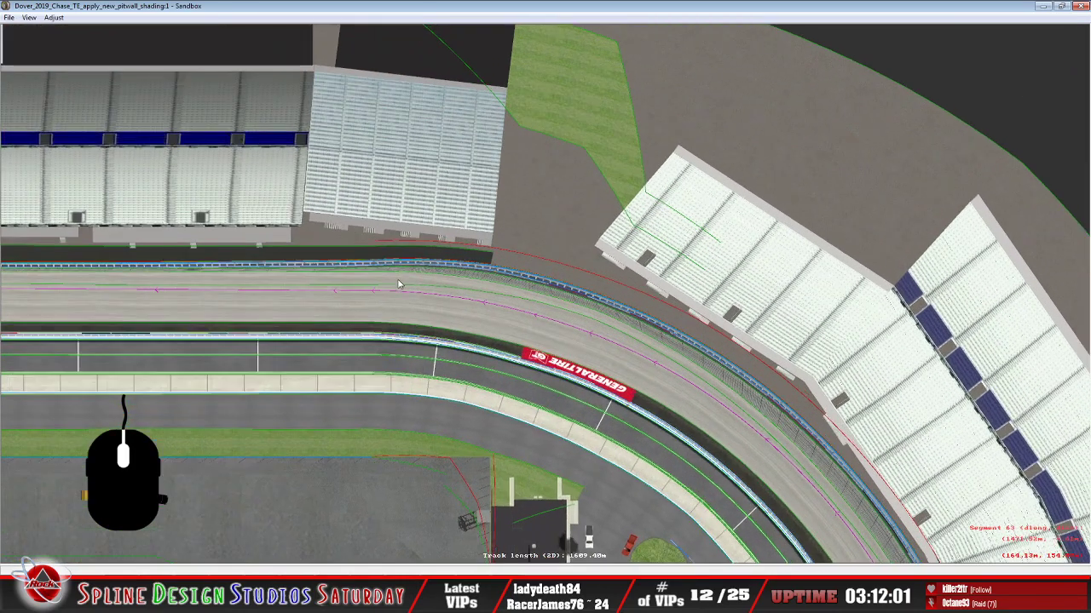
scroll(407, 294, up, 6)
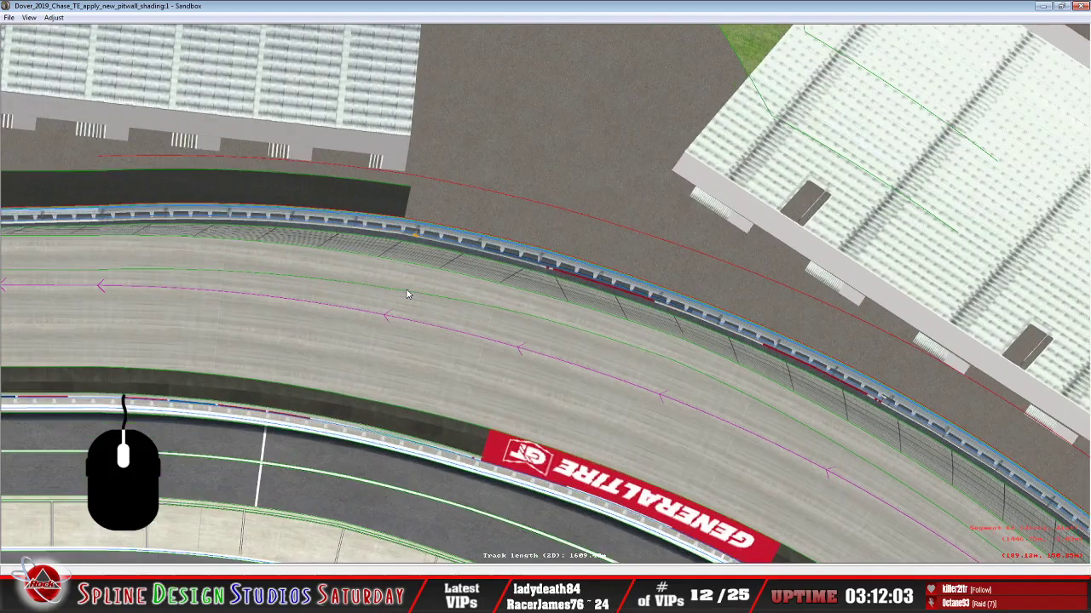
scroll(464, 235, up, 2)
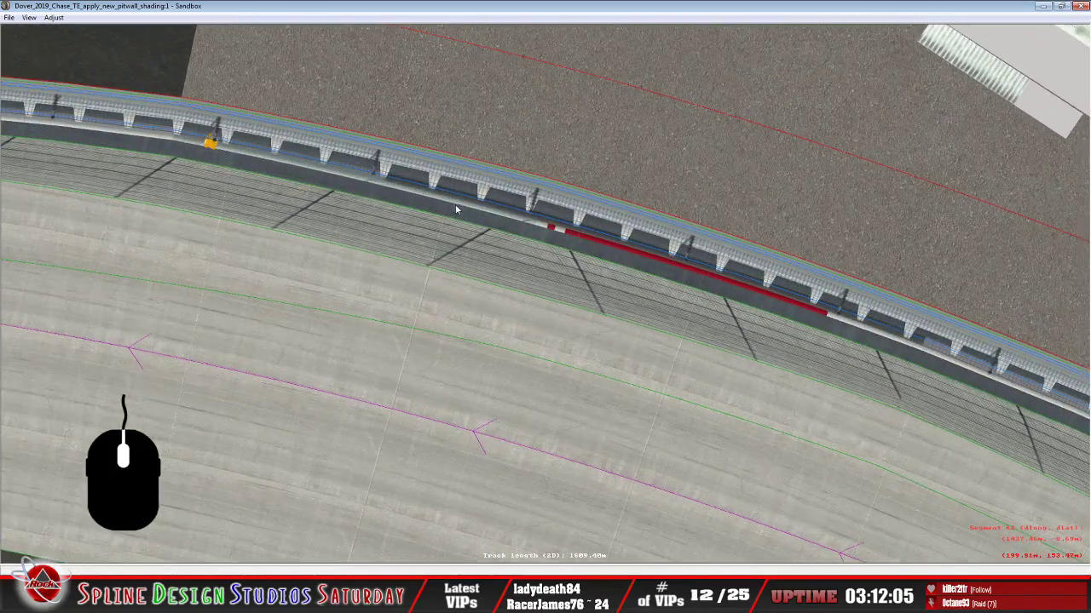
scroll(454, 203, up, 3)
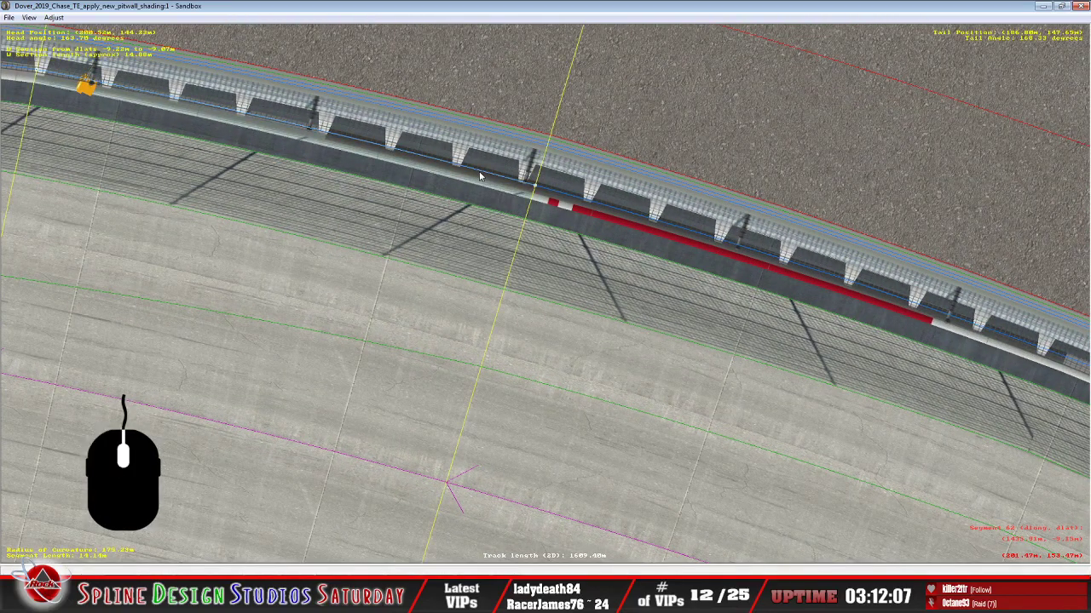
Switch to Dover's Camera View and fly the camera to the outer softwall at the General Tire Restart Zone marking
click(526, 595)
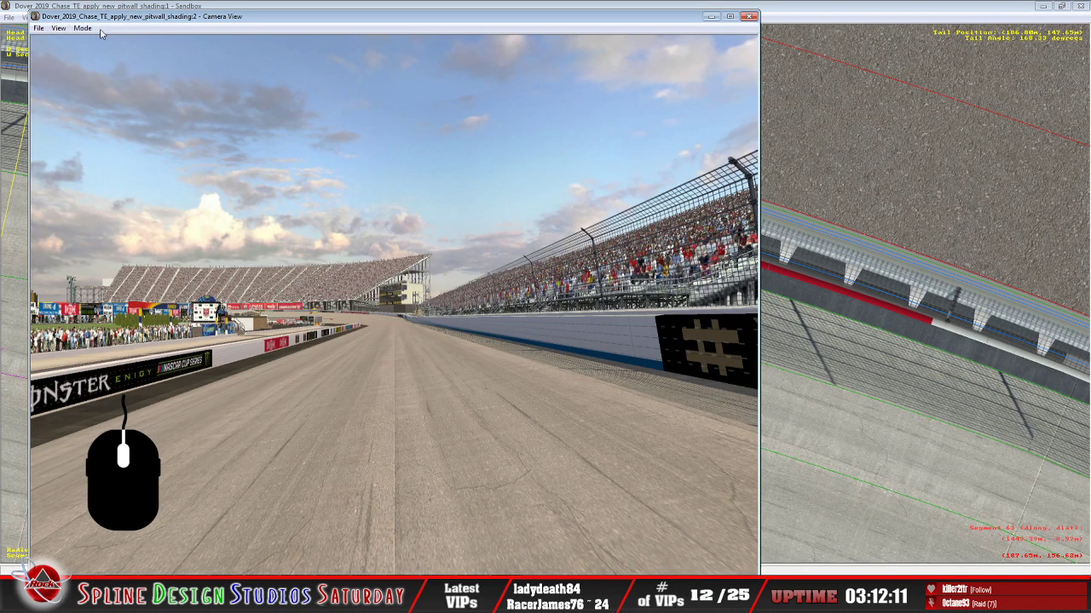
click(106, 53)
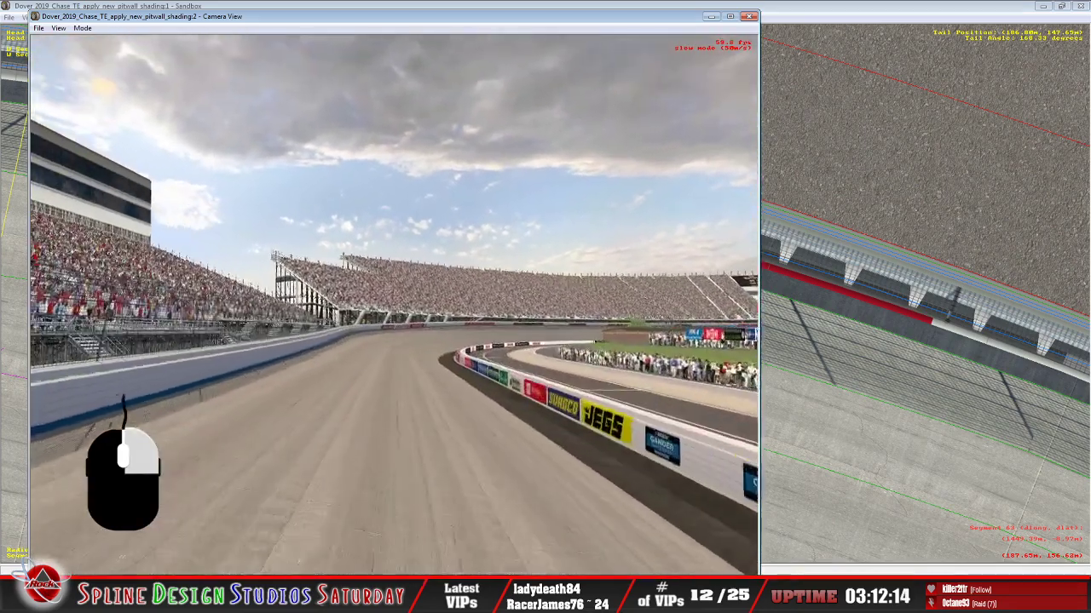
right_drag(394, 304, 316, 304)
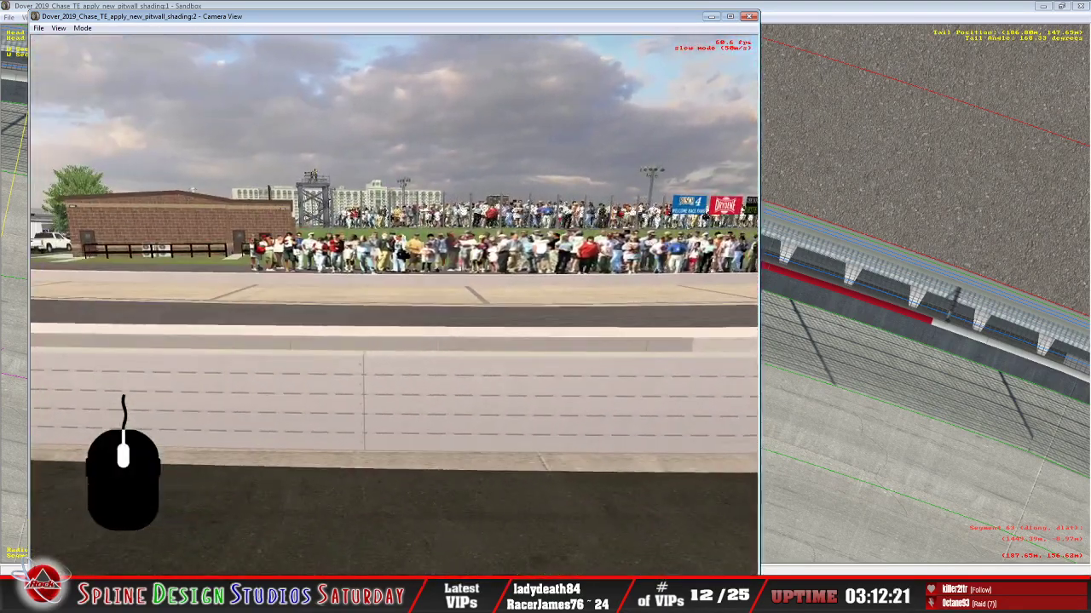
drag(394, 304, 394, 313)
right_drag(394, 304, 426, 328)
mouse_move(394, 304)
mouse_down()
mouse_move(411, 298)
mouse_move(393, 290)
mouse_up()
right_drag(393, 304, 452, 304)
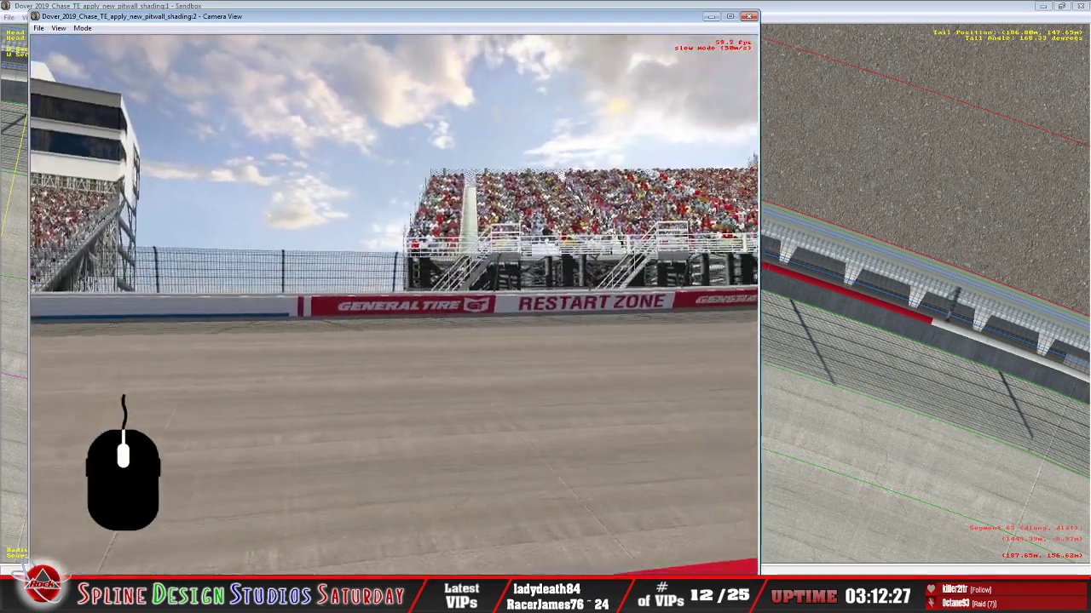
drag(393, 304, 337, 317)
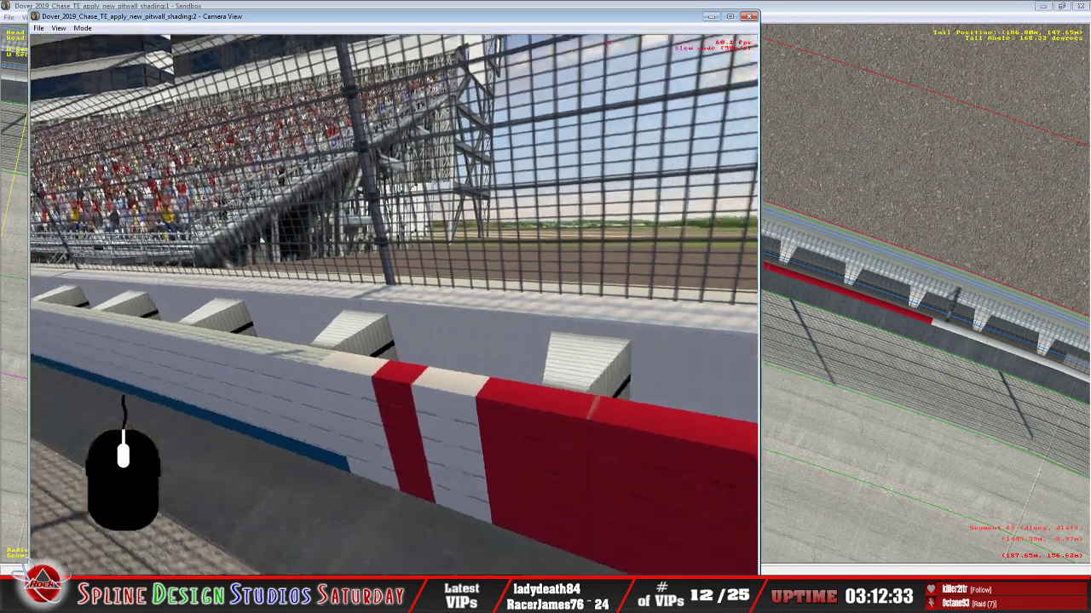
Look down the gap of Dover's softwall and examine the daylight shading on the inner wall faces around the foam blocks
right_drag(393, 305, 289, 311)
right_drag(394, 304, 460, 304)
right_drag(394, 305, 264, 266)
right_drag(394, 305, 452, 378)
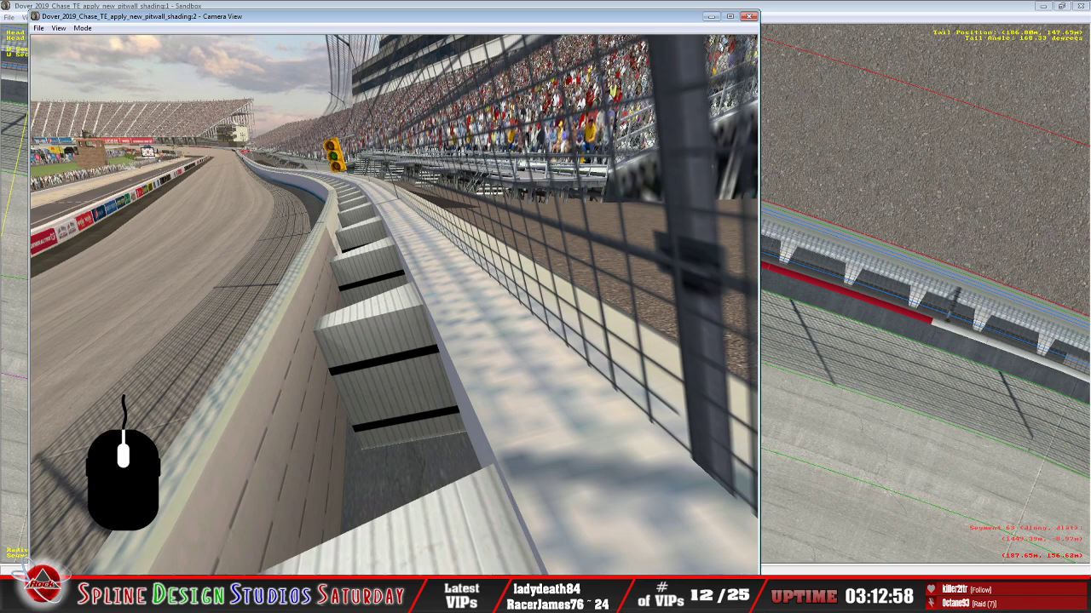
Switch to Jasc Paint Shop Pro, reposition the lm_wall_inside image and bring the styro_block image behind it to the front
click(375, 597)
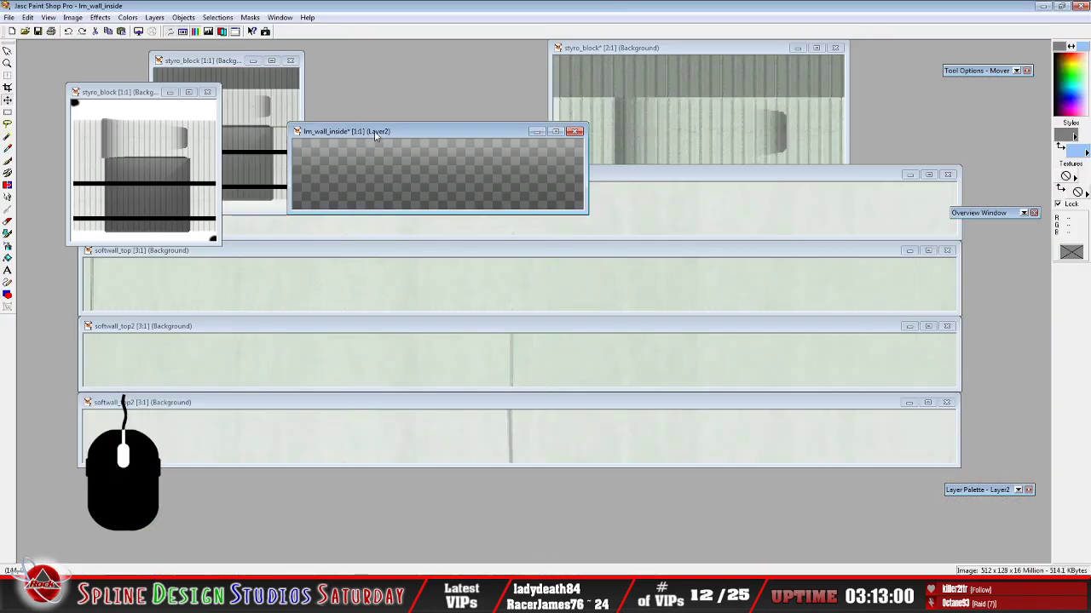
drag(392, 134, 405, 98)
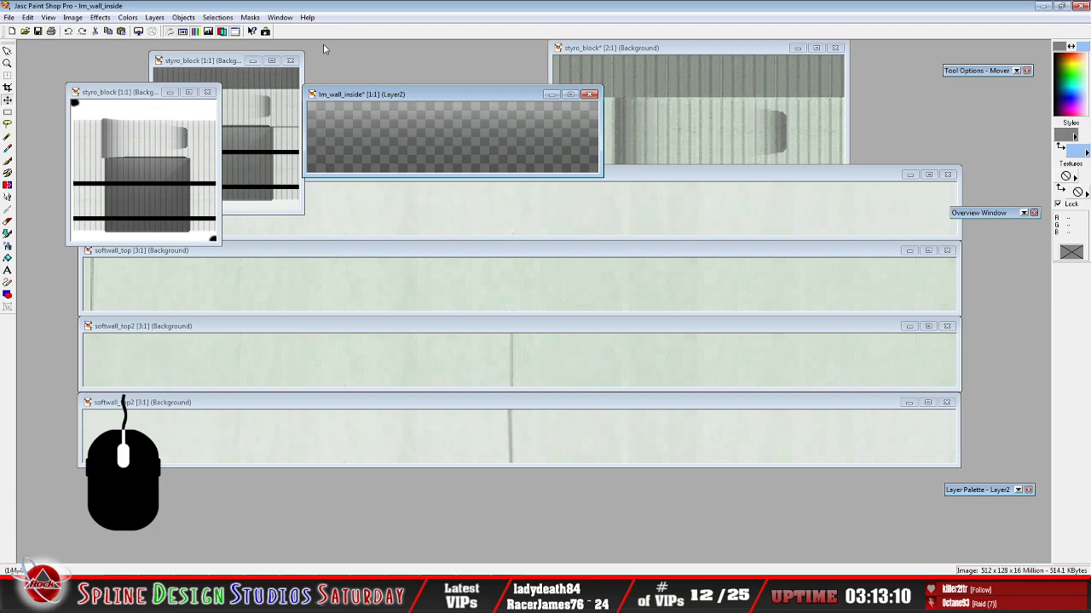
click(209, 72)
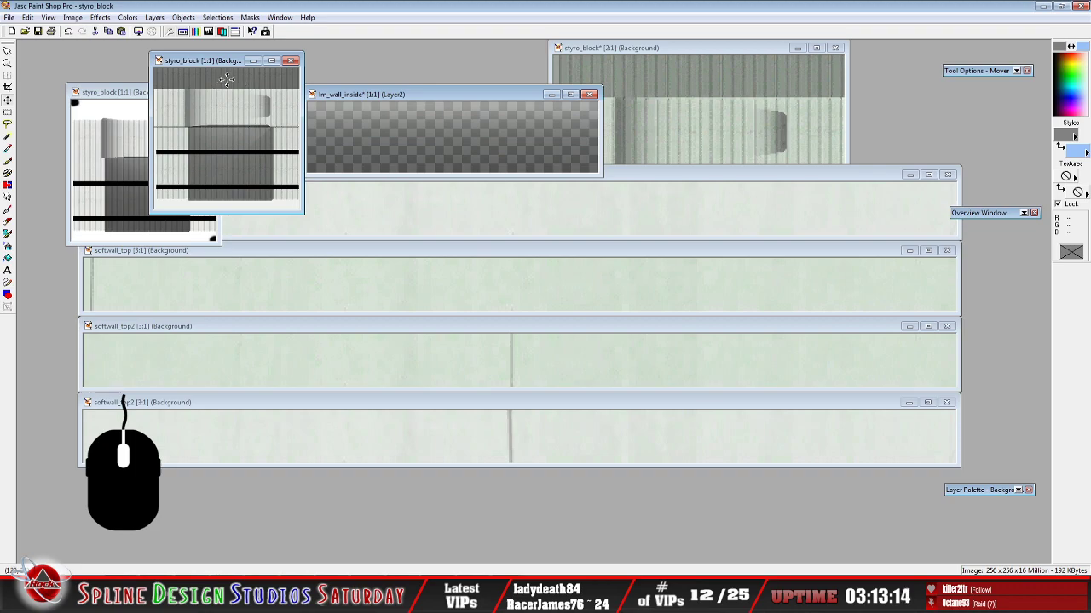
Separate the two overlapping styro_block images, undo the last change to the white-background one to restore its layers, and enlarge it to 2:1
drag(225, 67, 342, 65)
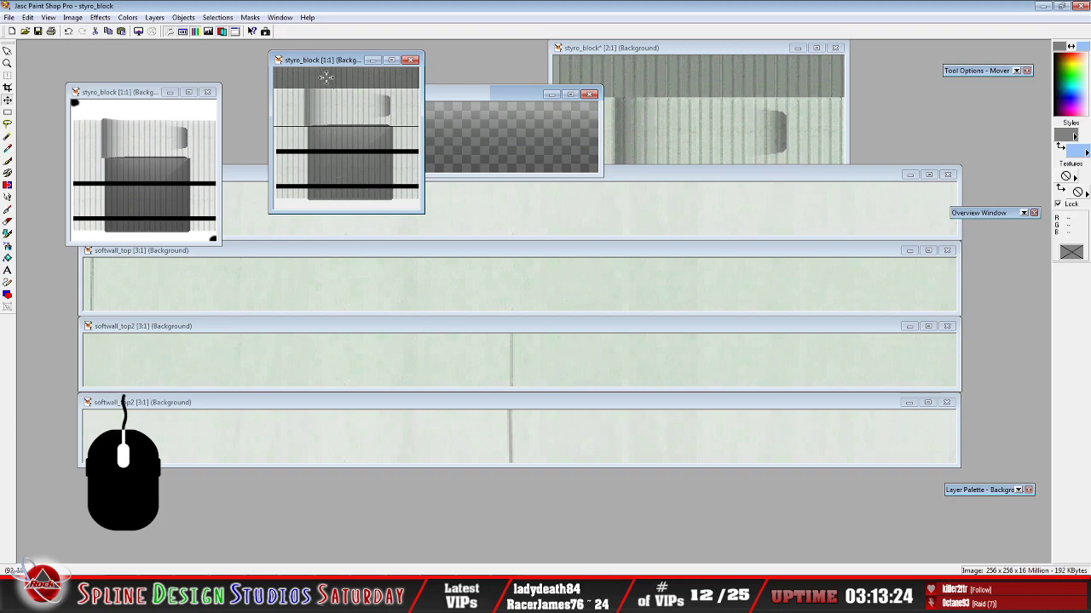
click(132, 100)
click(68, 32)
drag(139, 93, 190, 94)
scroll(178, 134, up, 1)
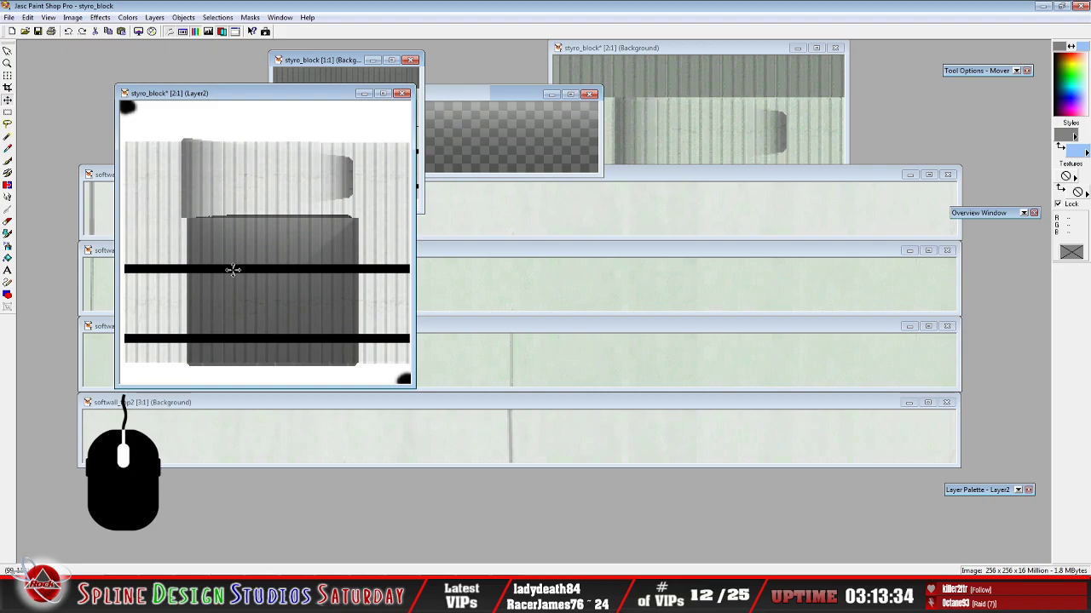
mouse_move(967, 492)
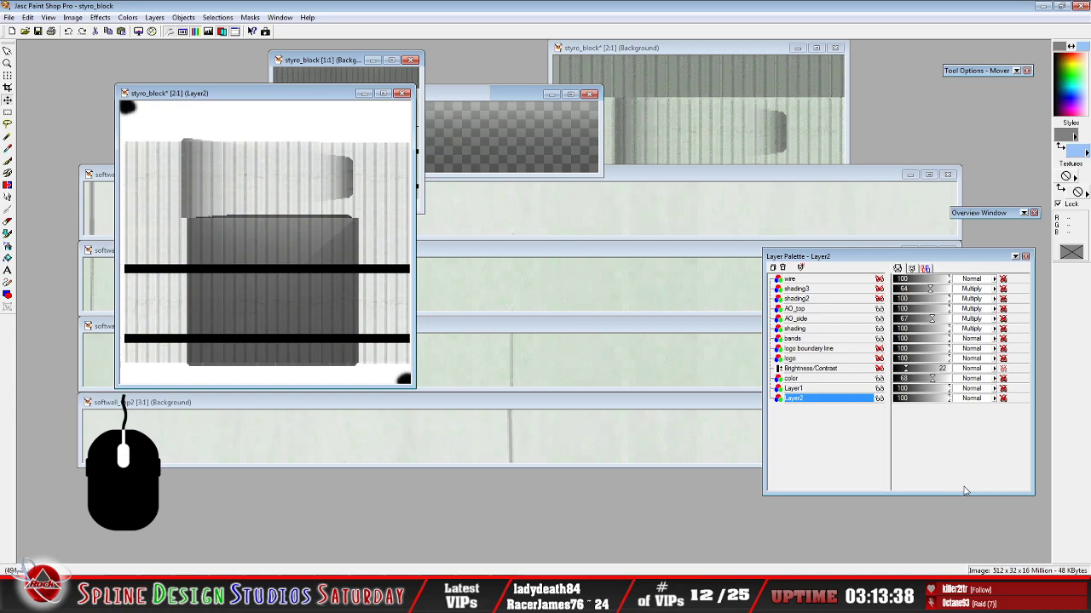
Copy the merged dark ribbed area between the two black bands of styro_block and paste it as a new layer
click(9, 117)
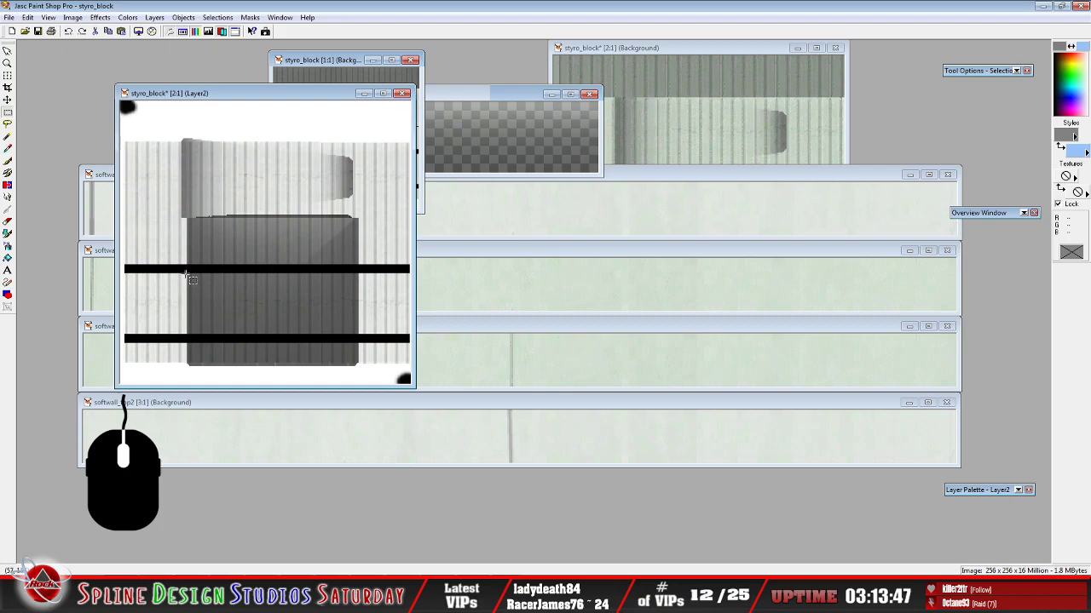
drag(186, 271, 357, 335)
click(30, 18)
click(59, 104)
right_click(251, 269)
click(28, 17)
mouse_move(60, 114)
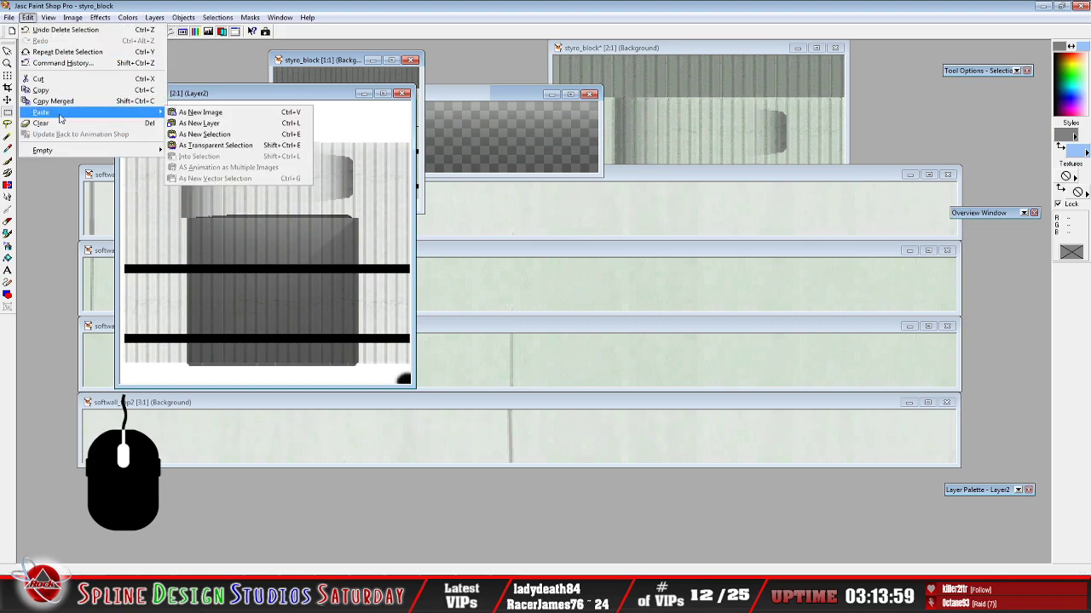
click(214, 123)
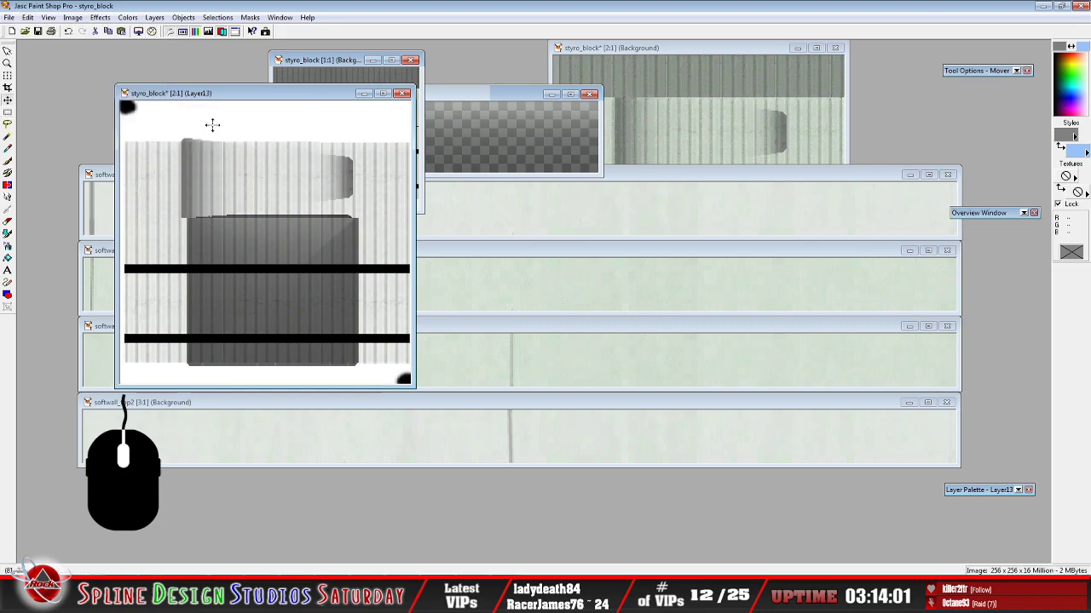
Move Layer13 above AO_top in the layer order and position its dark ribbed strip along the image's top edge, above the light block face
mouse_move(978, 489)
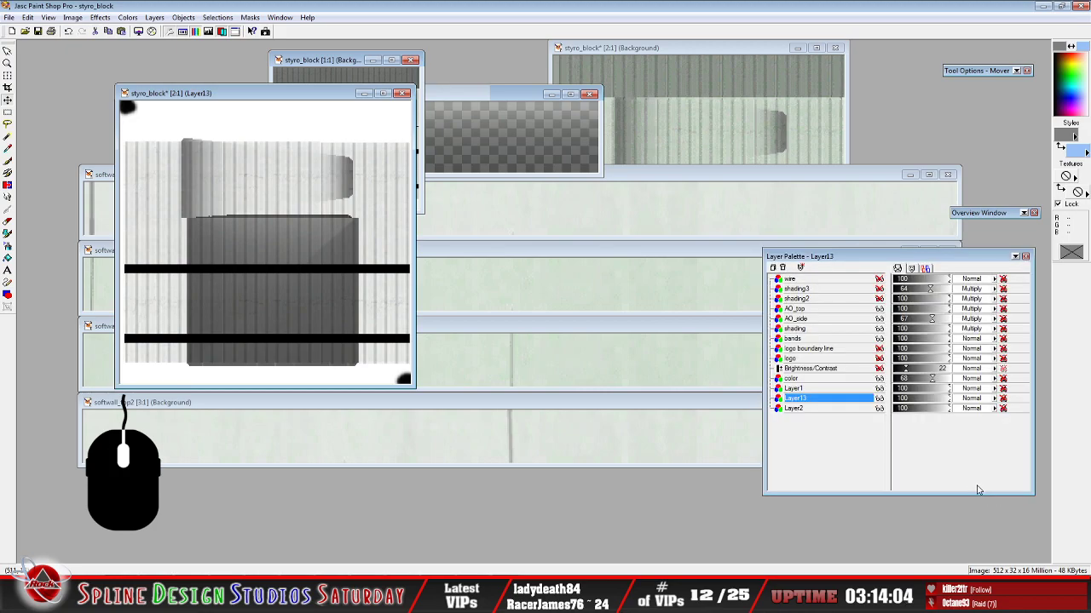
click(860, 402)
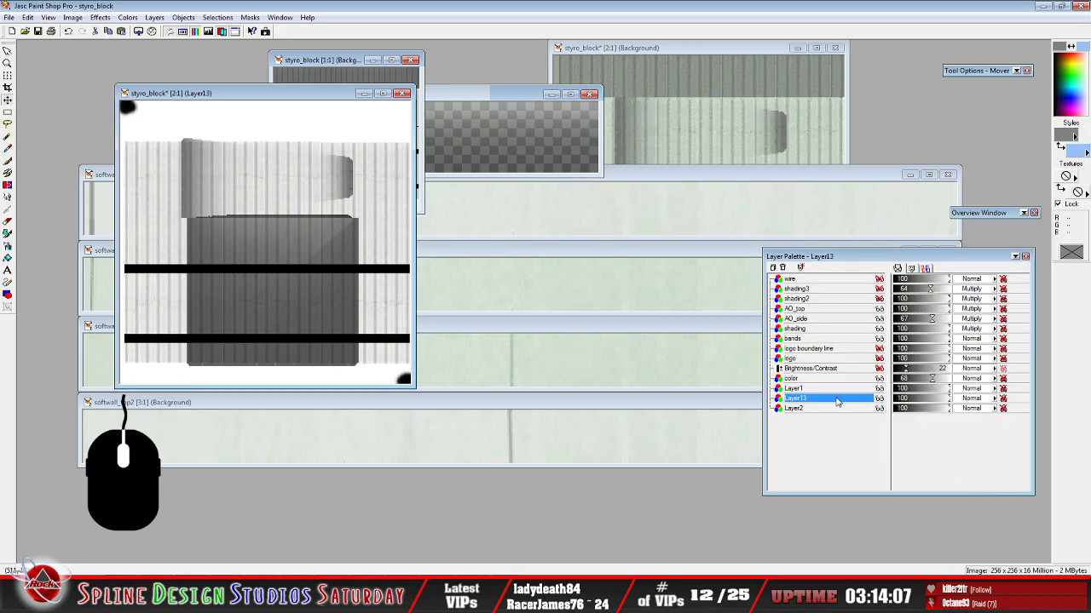
mouse_move(837, 402)
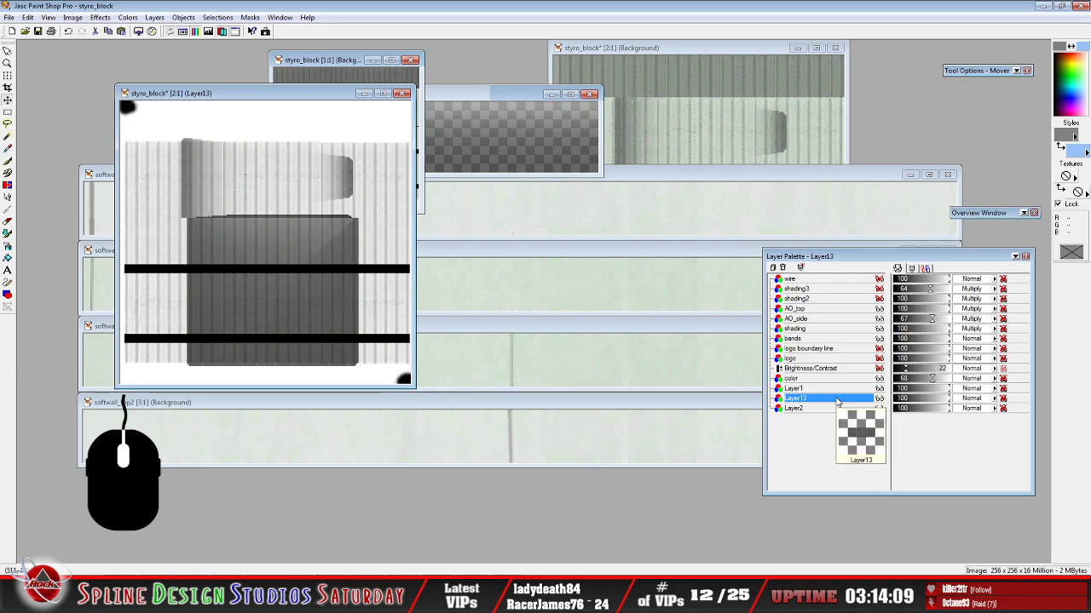
drag(837, 400, 842, 314)
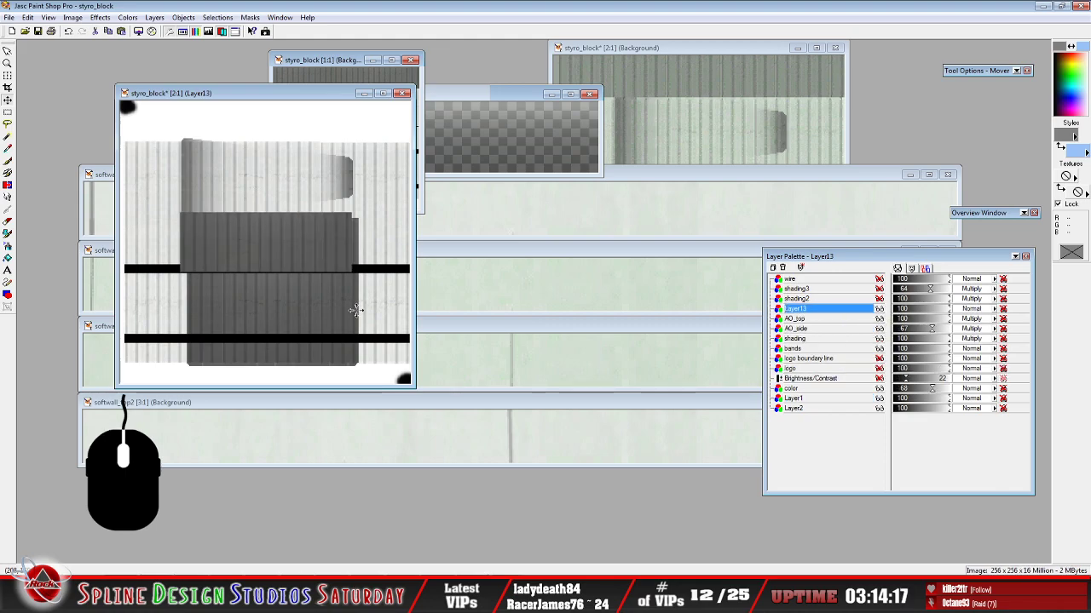
drag(246, 219, 265, 113)
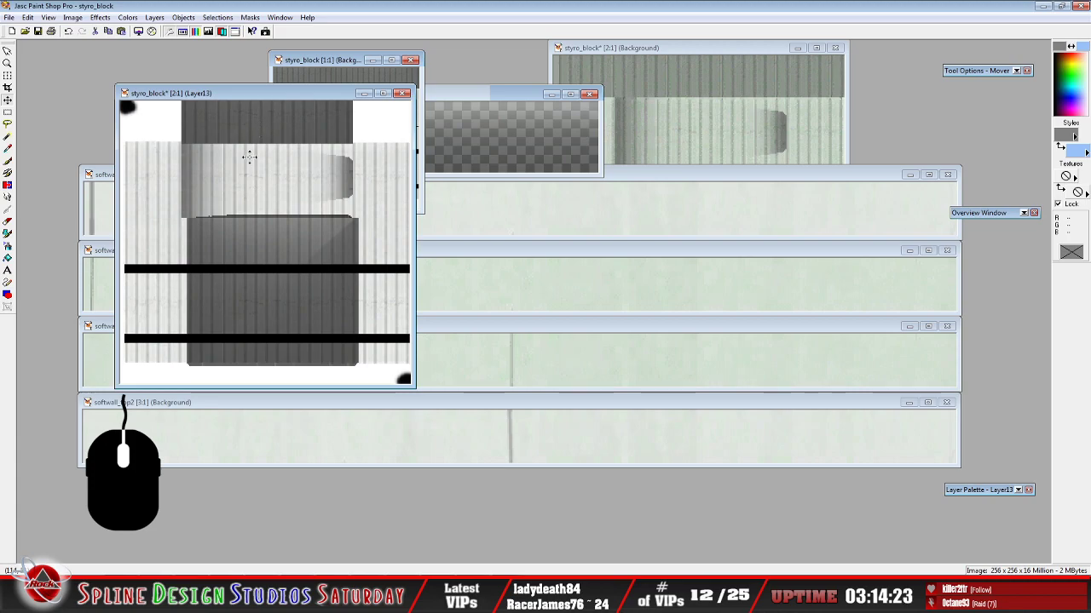
scroll(253, 160, up, 1)
drag(337, 150, 346, 146)
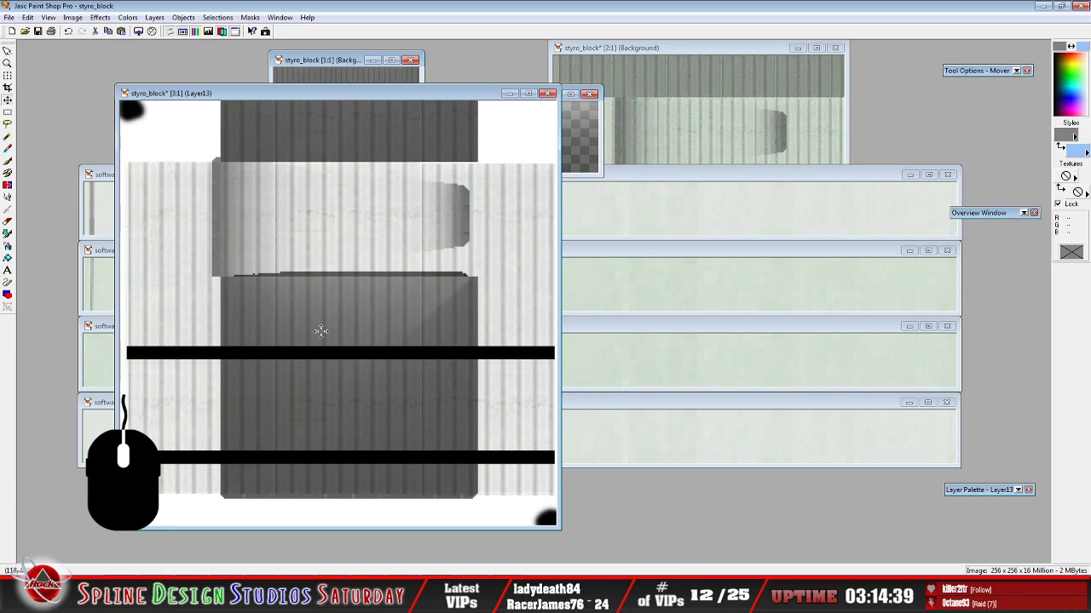
Copy the dark ribbed strip, paste it as a new selection, and set it down at the upper-right corner beside the original strip
click(28, 17)
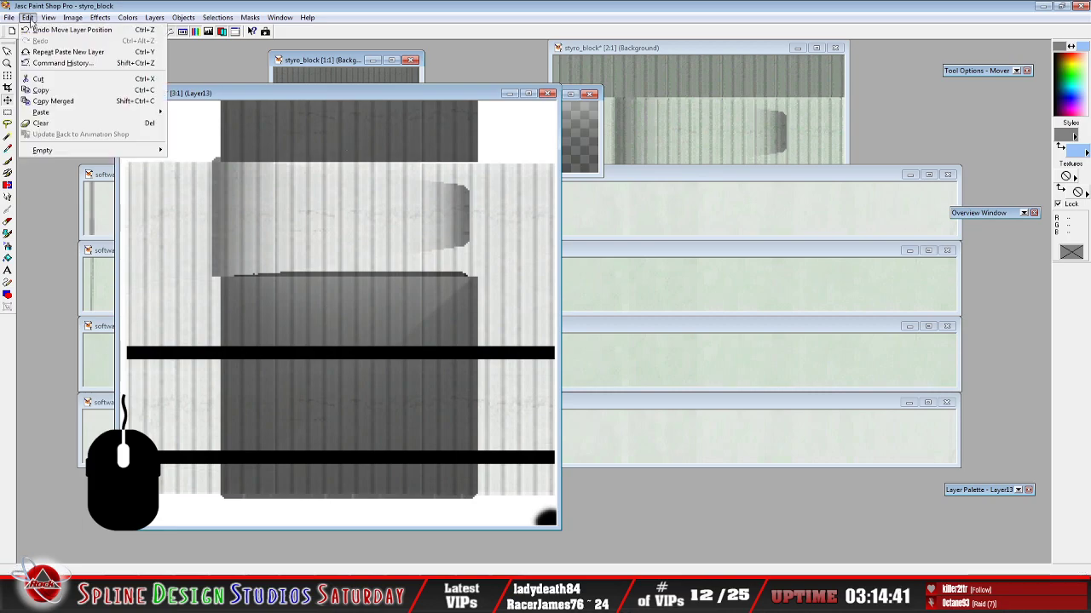
click(43, 90)
click(28, 17)
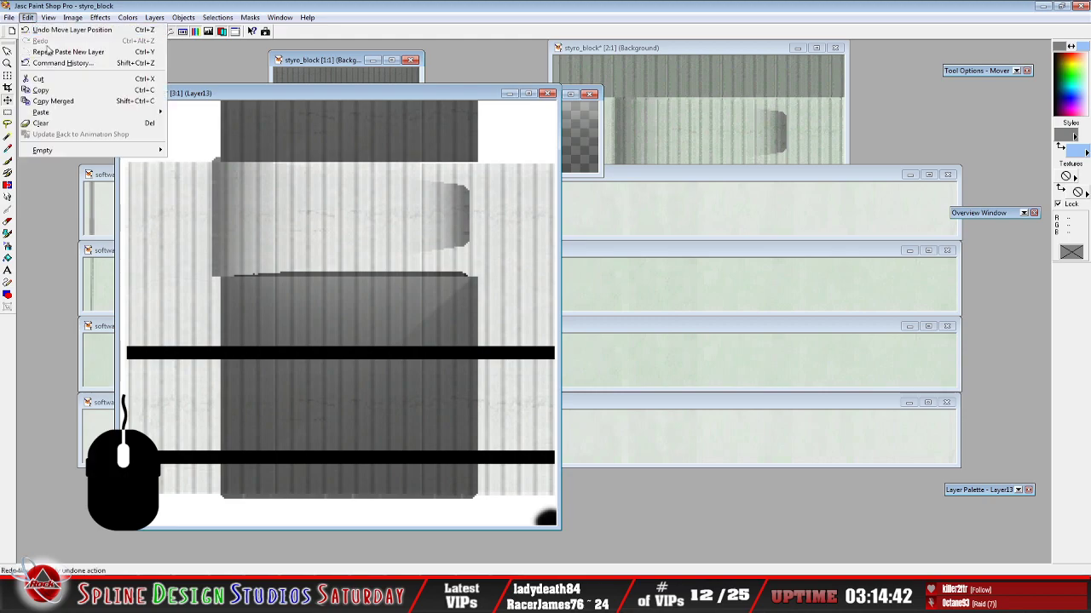
mouse_move(52, 112)
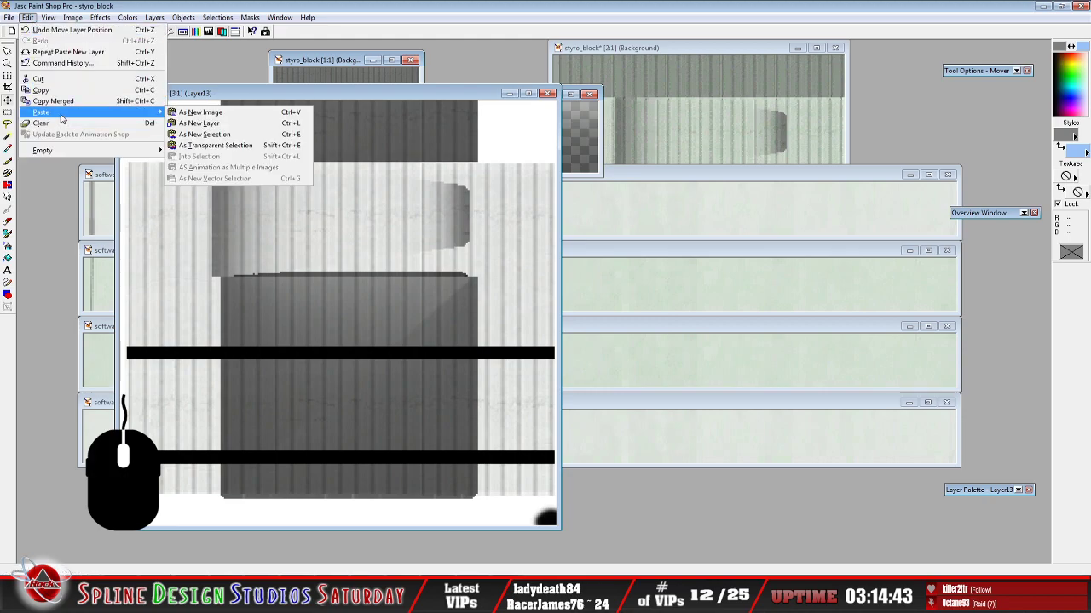
click(223, 136)
click(460, 107)
click(8, 116)
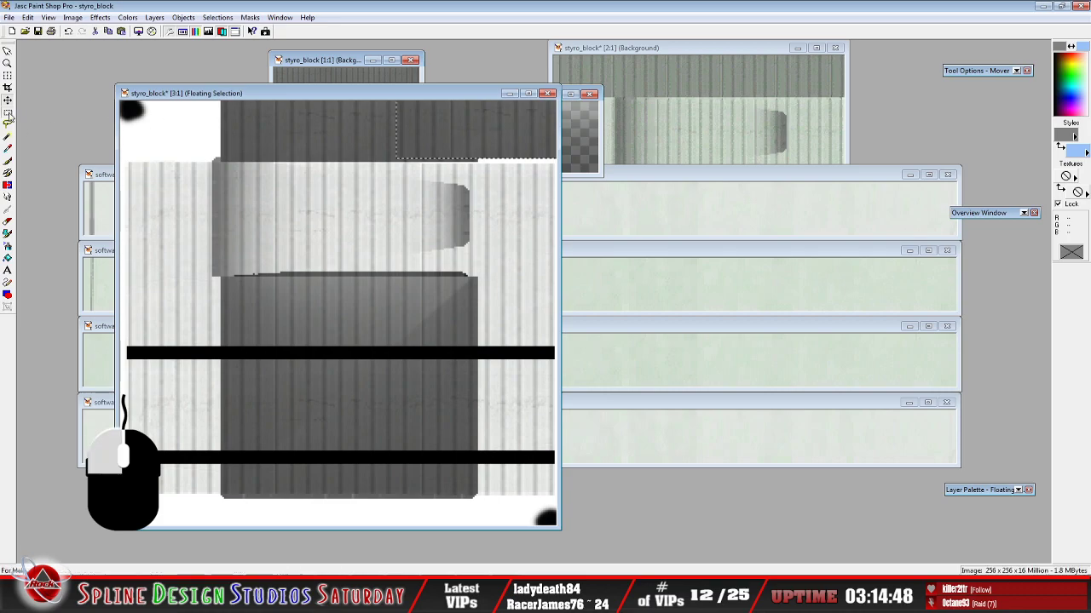
drag(438, 124, 524, 128)
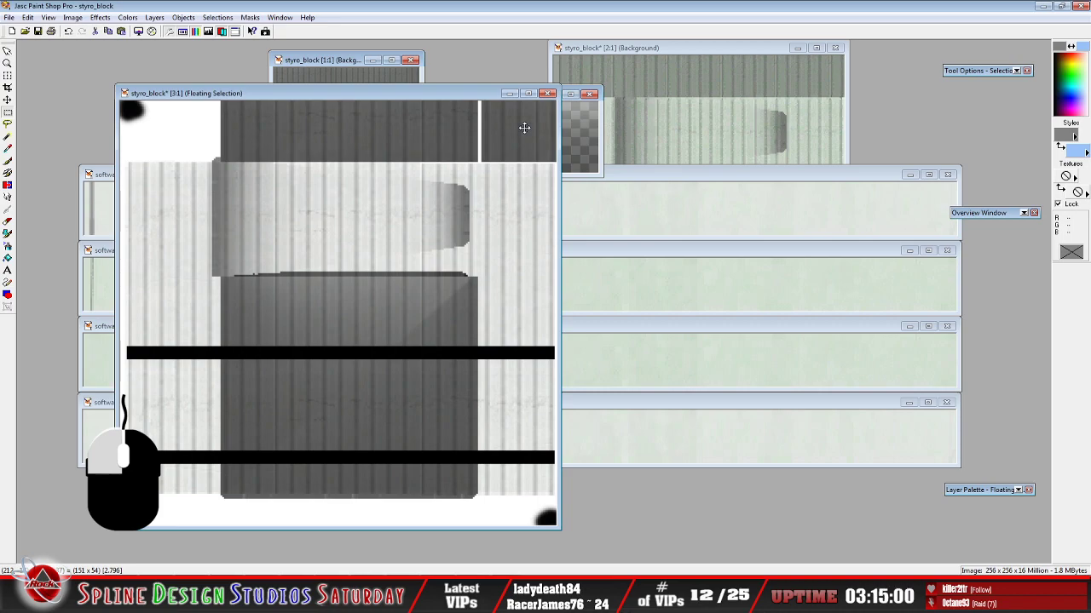
drag(524, 127, 523, 128)
key(ctrl+d)
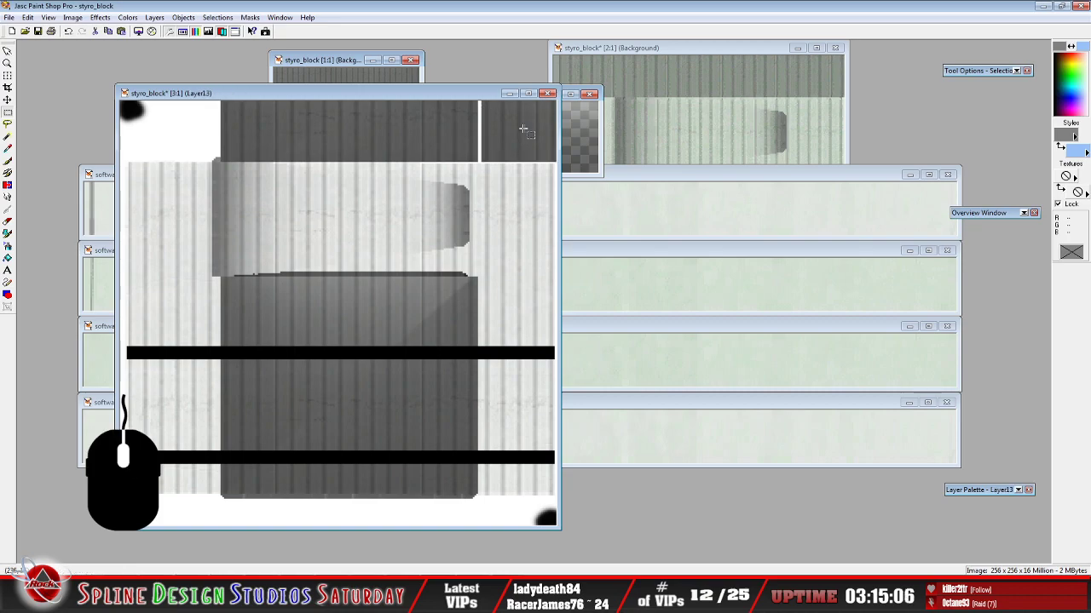
Show the wire layer briefly to check the face outlines against the dark strip, and hide it again
mouse_move(979, 484)
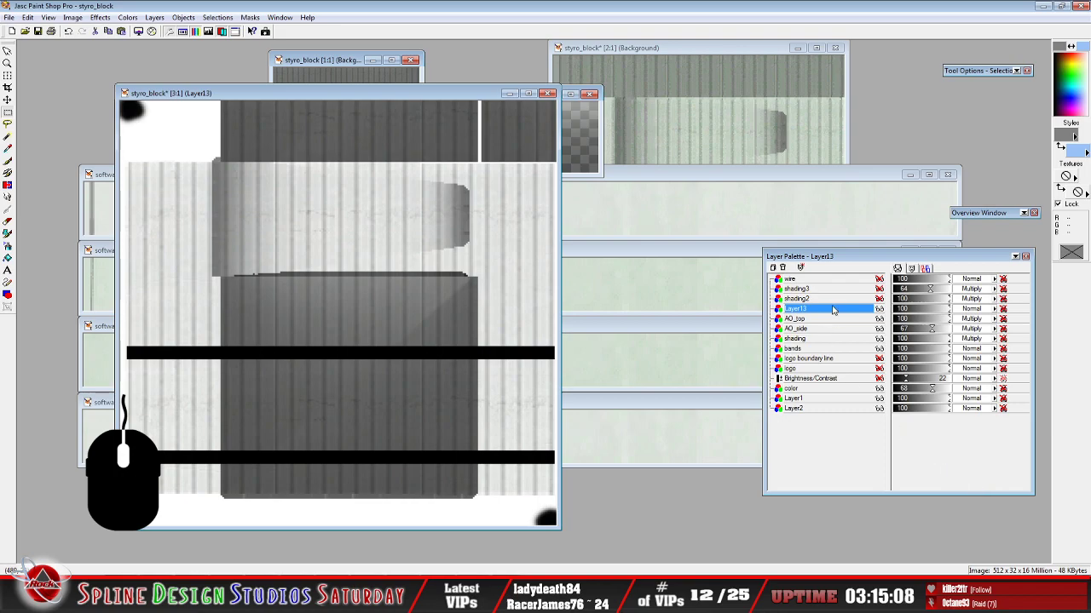
click(879, 279)
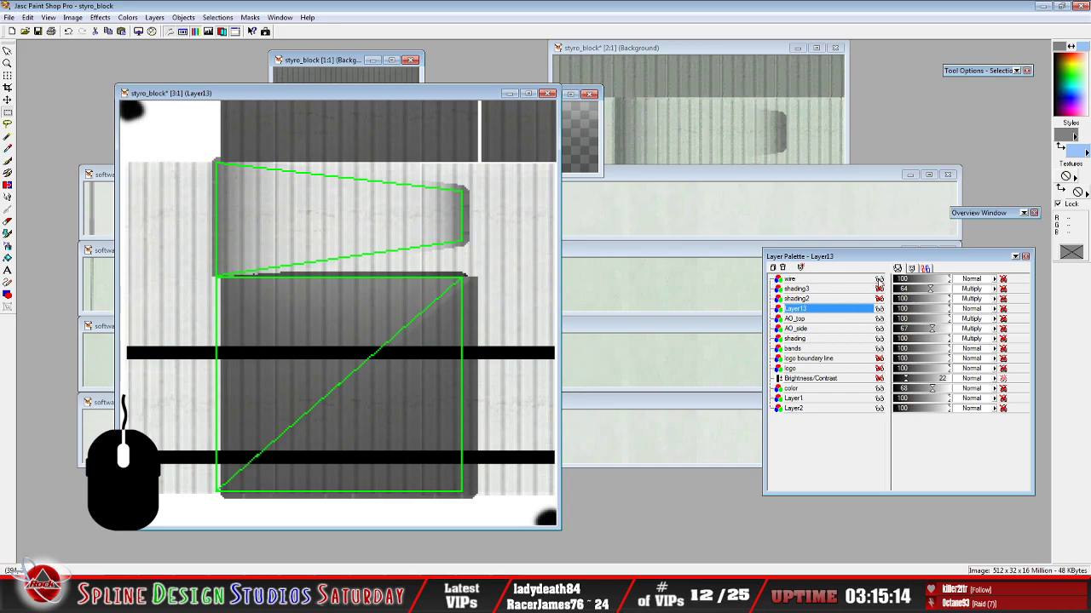
click(879, 280)
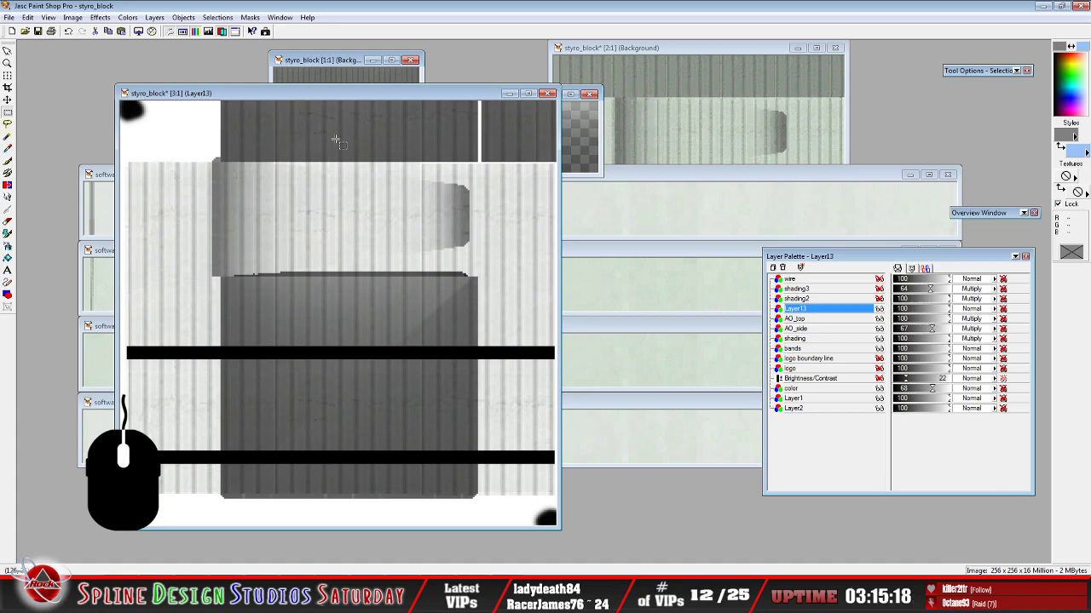
Paste another copy of the dark ribbed strip as a new selection and set it down over the white upper-left corner
click(28, 17)
mouse_move(66, 113)
click(208, 134)
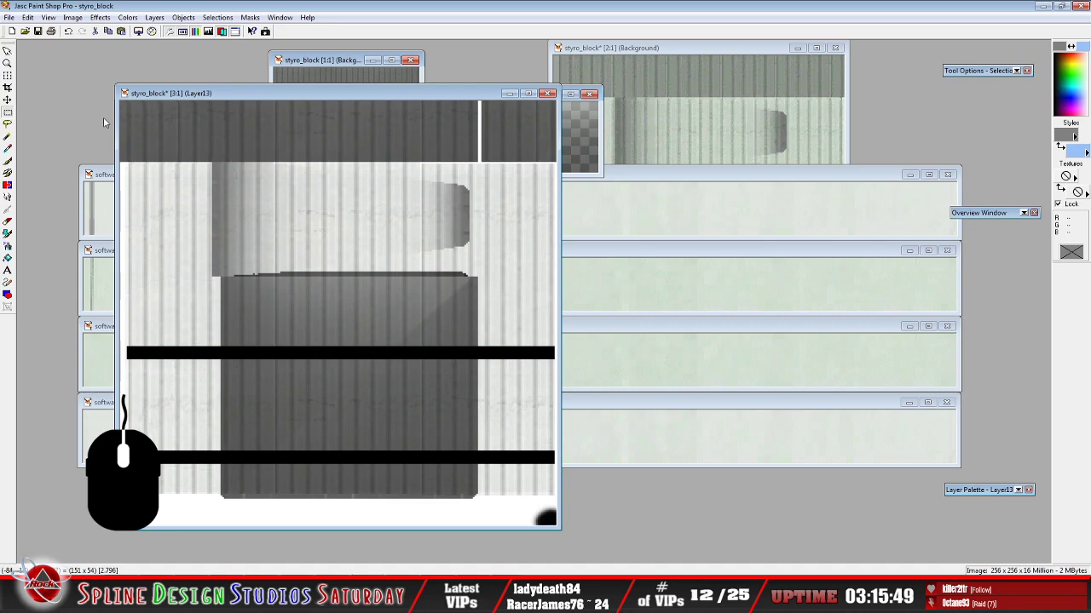
drag(234, 121, 194, 125)
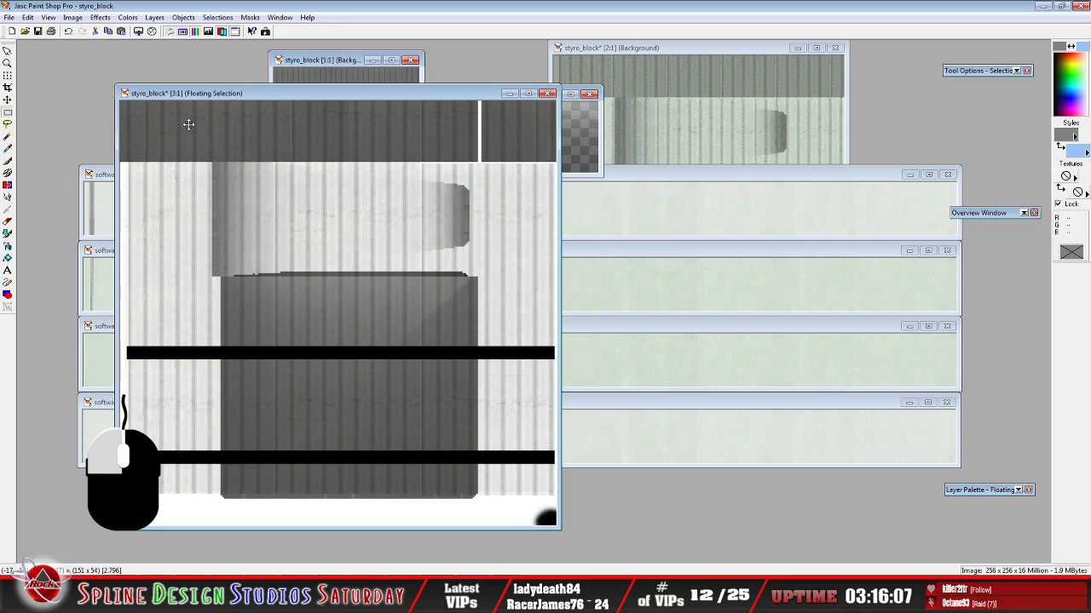
drag(189, 124, 189, 125)
key(ctrl+shift+p)
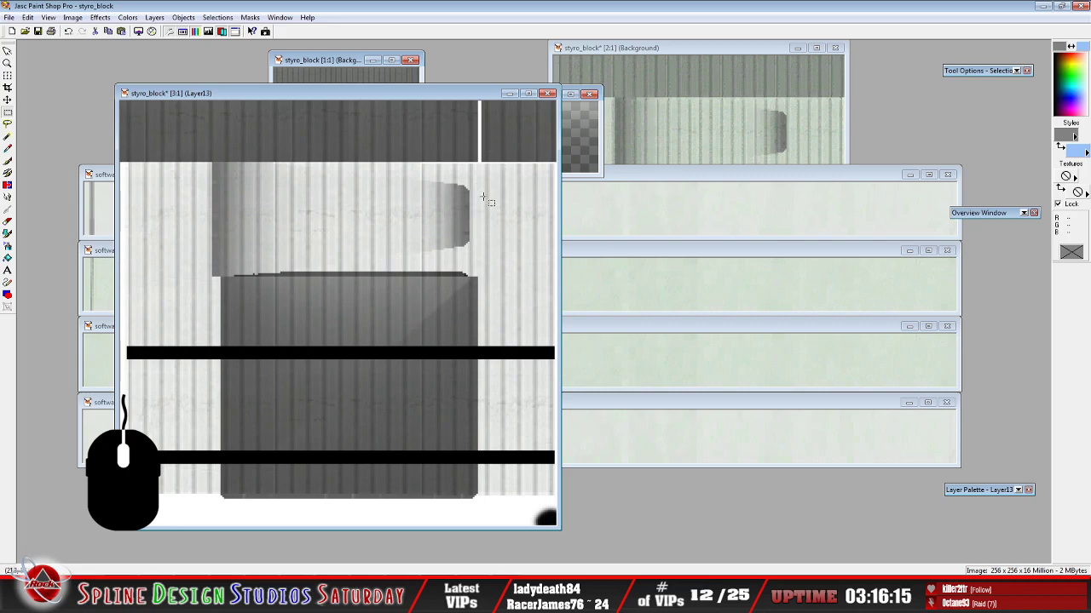
Sample the strip's dark grey near the white gap as the foreground colour with the Dropper and activate the Draw tool
click(9, 173)
key(e)
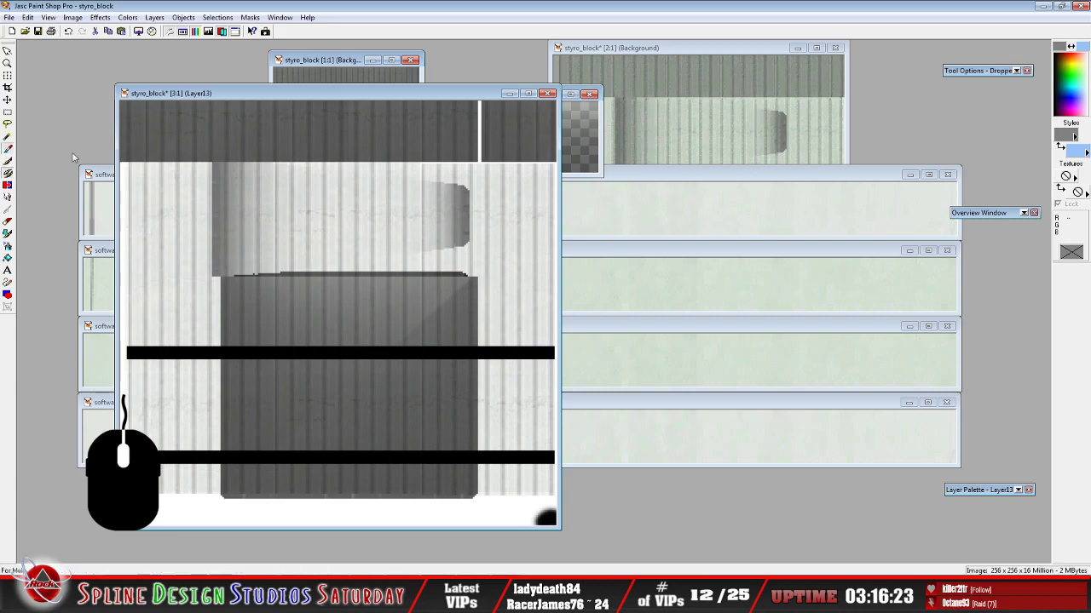
click(480, 136)
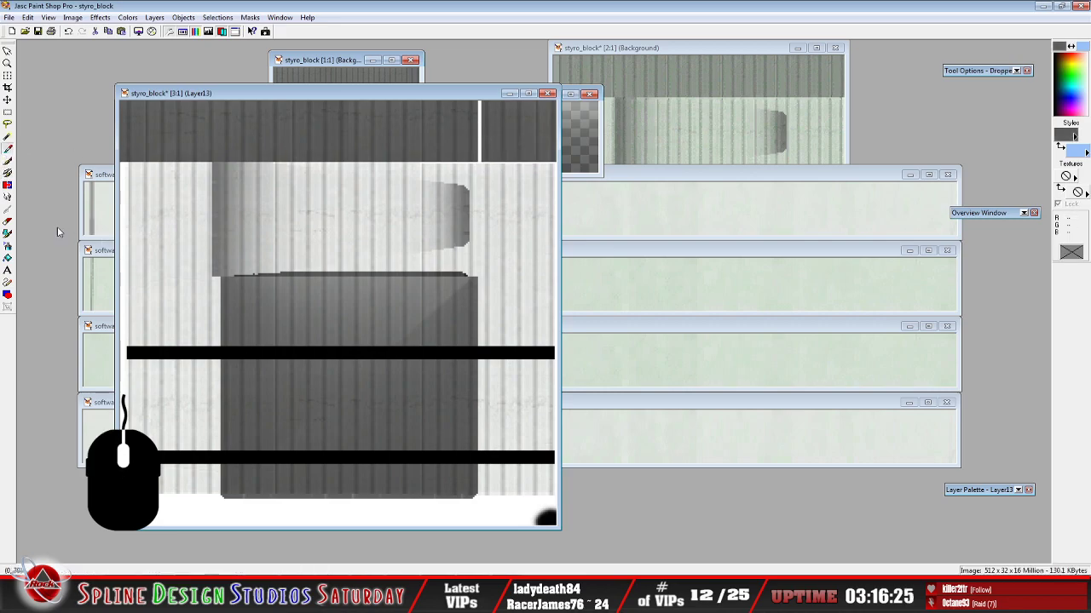
click(8, 161)
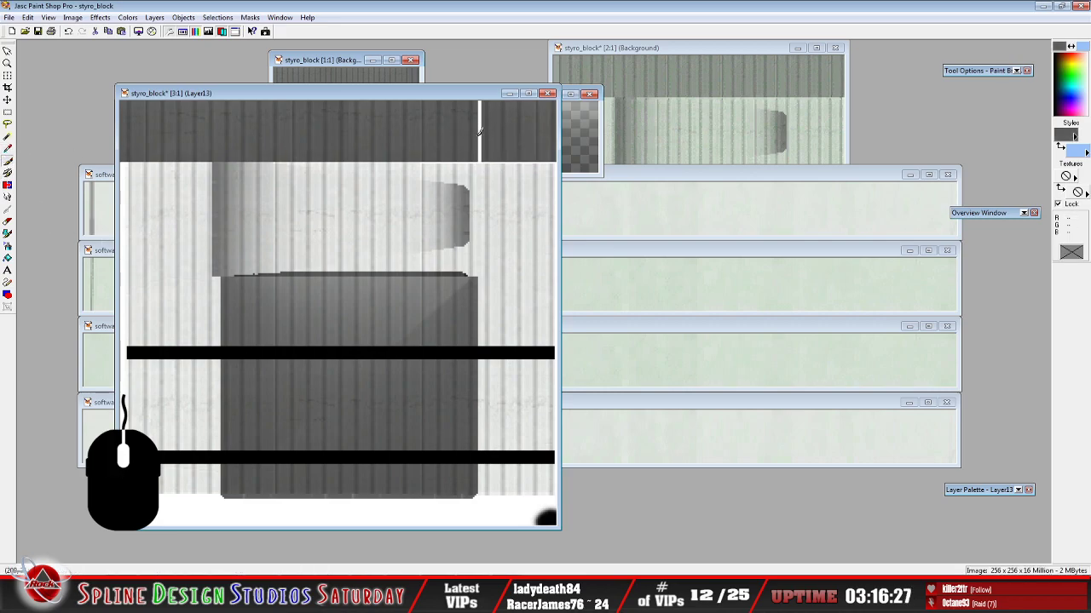
click(8, 282)
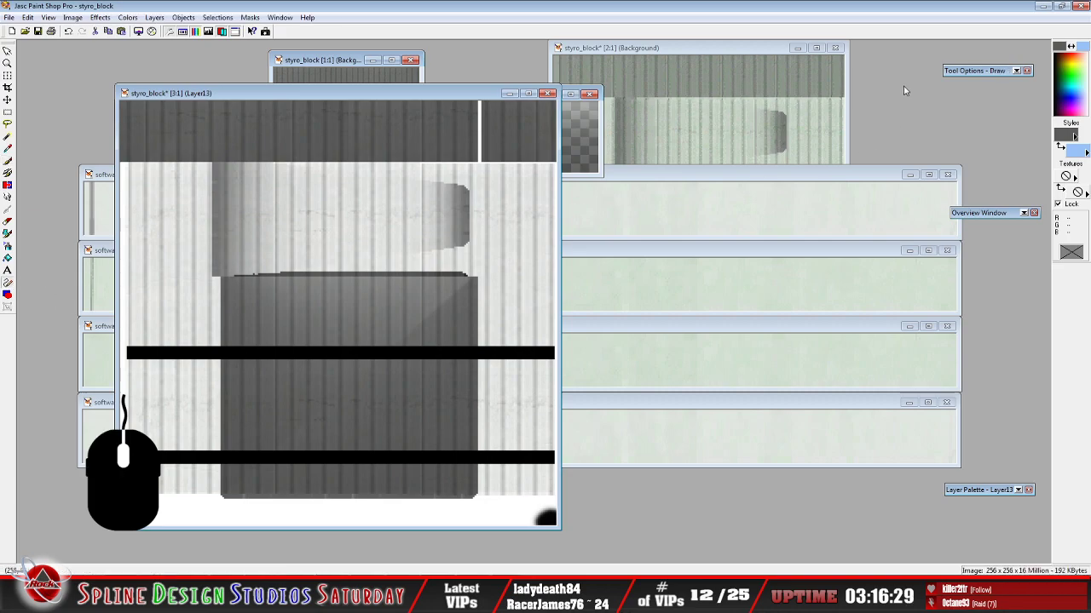
Try to cover the white vertical gap in the dark top strip with drawn grey lines, and undo them
mouse_move(1000, 71)
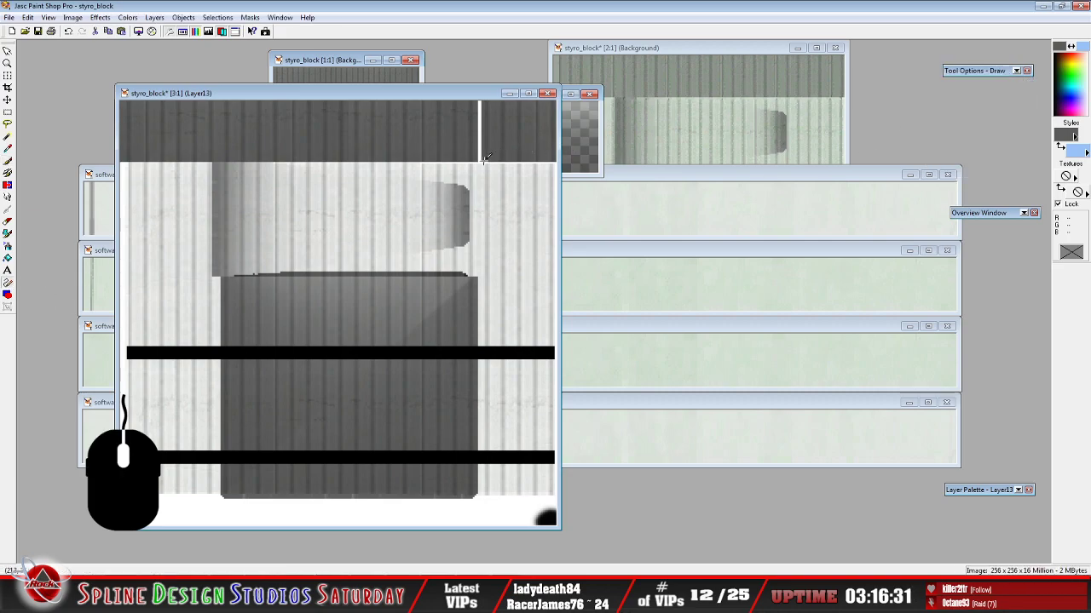
drag(479, 159, 481, 101)
drag(482, 157, 478, 96)
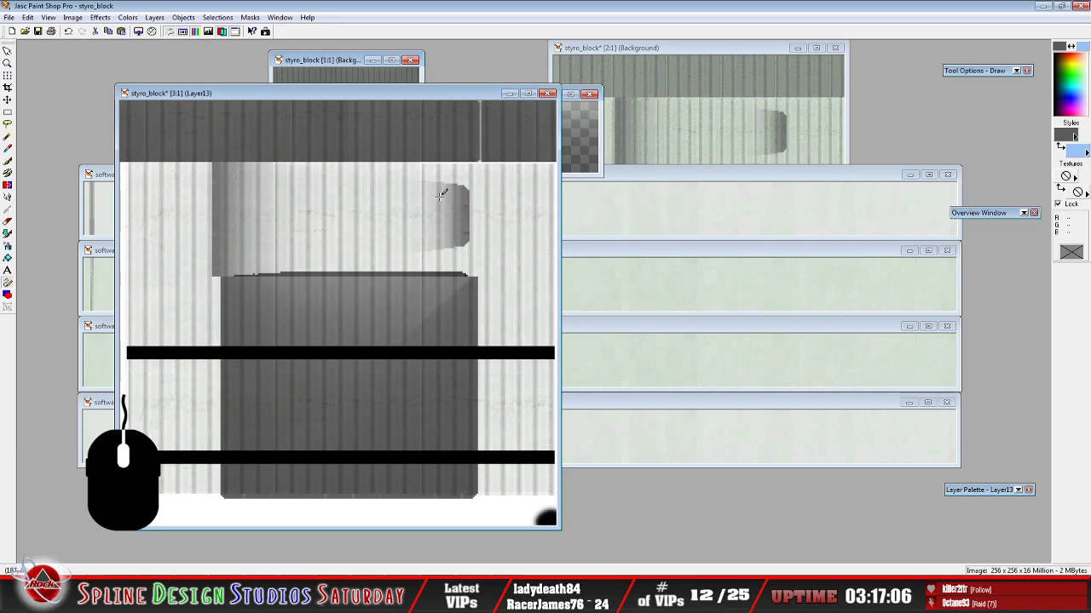
click(68, 31)
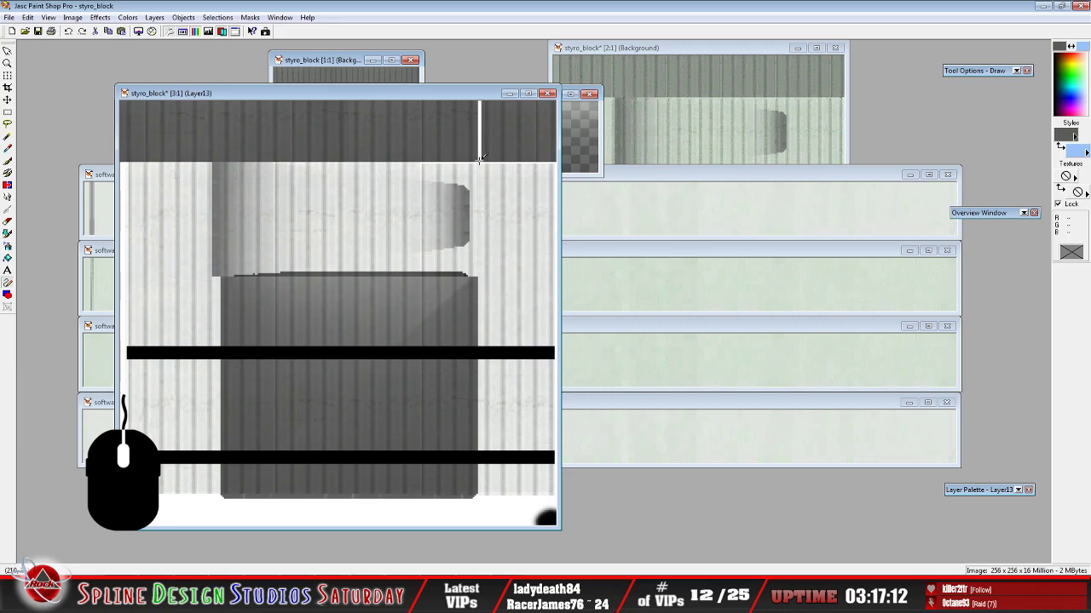
drag(479, 158, 481, 94)
click(69, 32)
Turn off antialiasing for the single line, draw it down the white gap in the dark top strip, and activate the Paint Brush
mouse_move(969, 79)
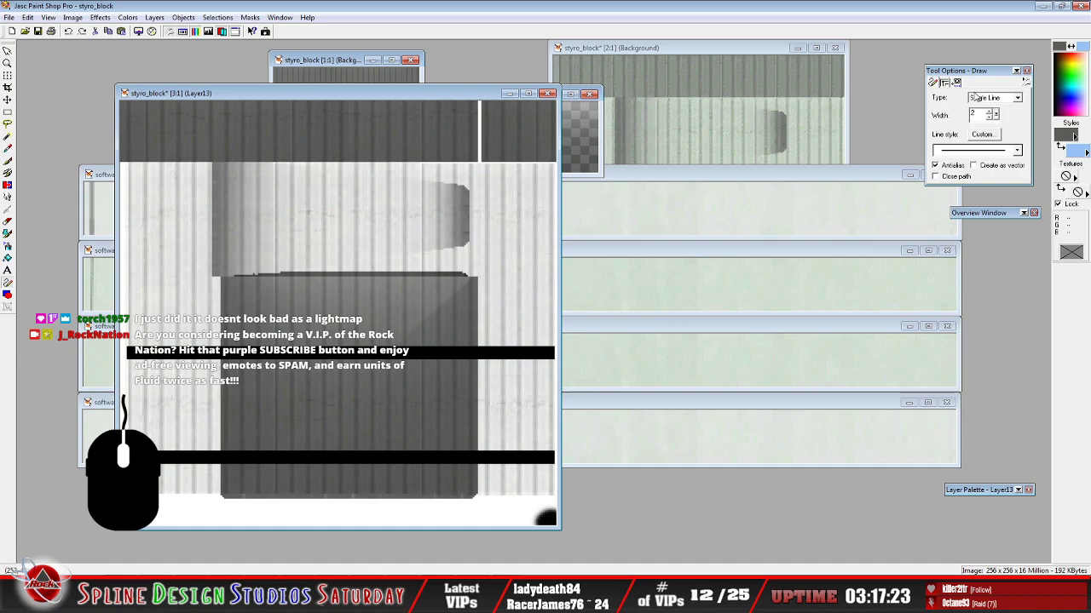
click(950, 165)
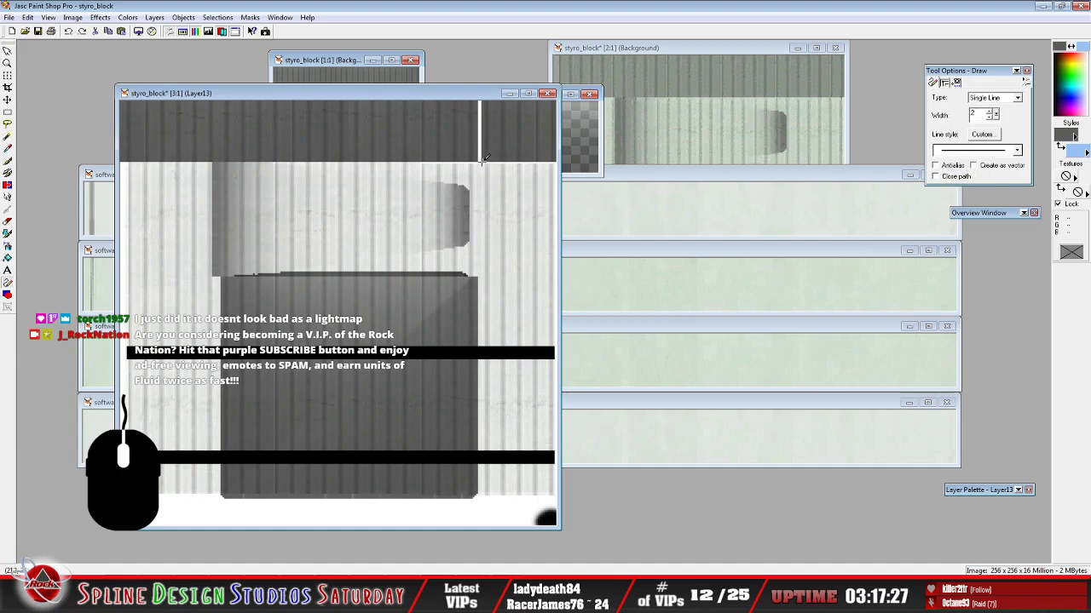
drag(481, 158, 479, 96)
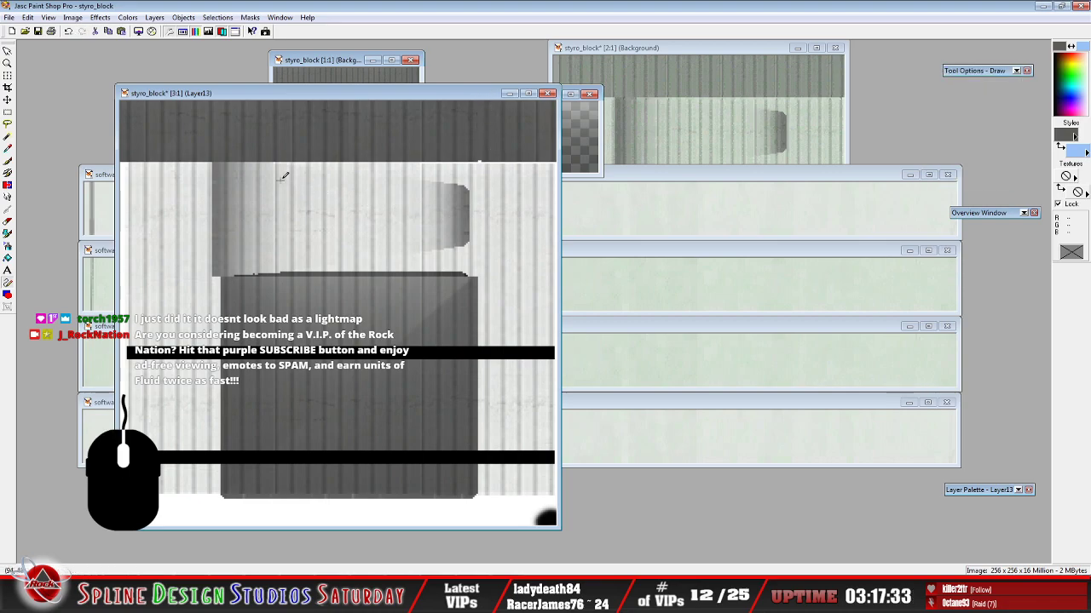
click(8, 159)
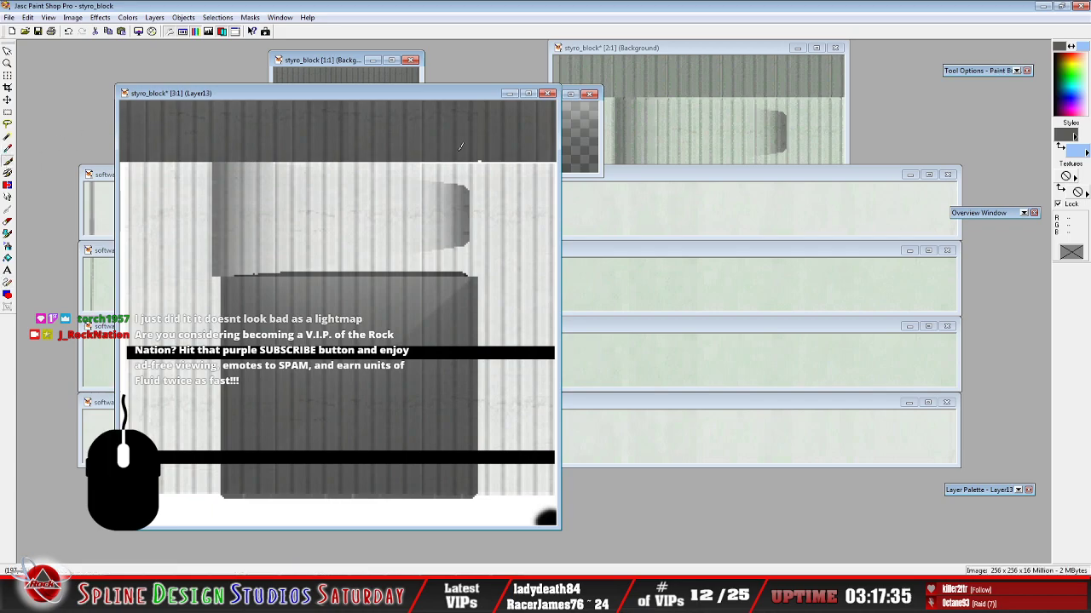
Paint over the white speck at the lower edge of the dark top strip, and reposition the styro_block image at 1:1
drag(484, 160, 478, 160)
scroll(297, 237, down, 1)
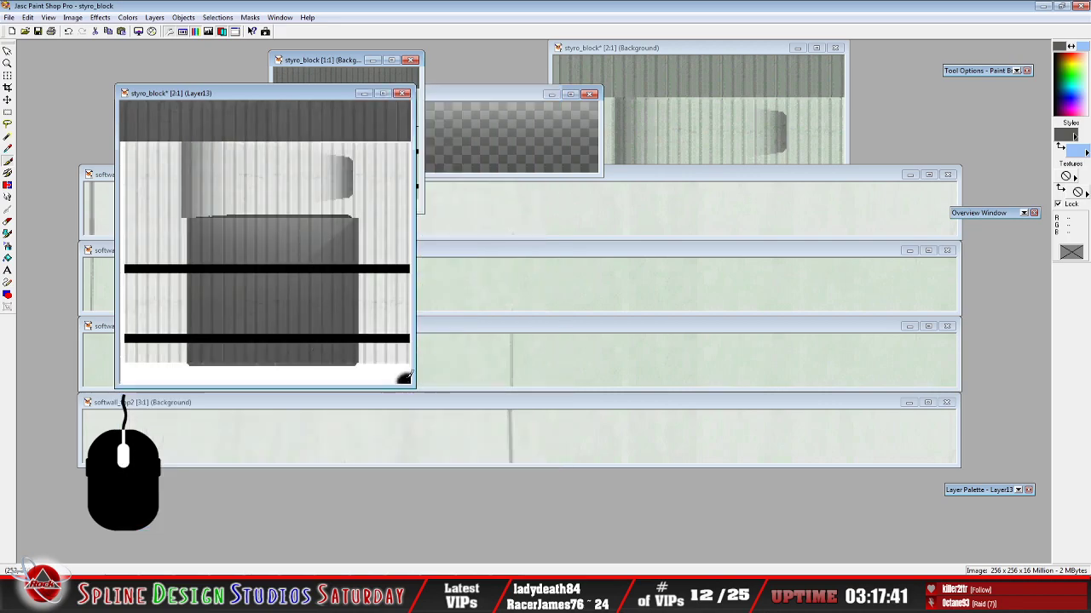
click(238, 93)
scroll(263, 120, down, 1)
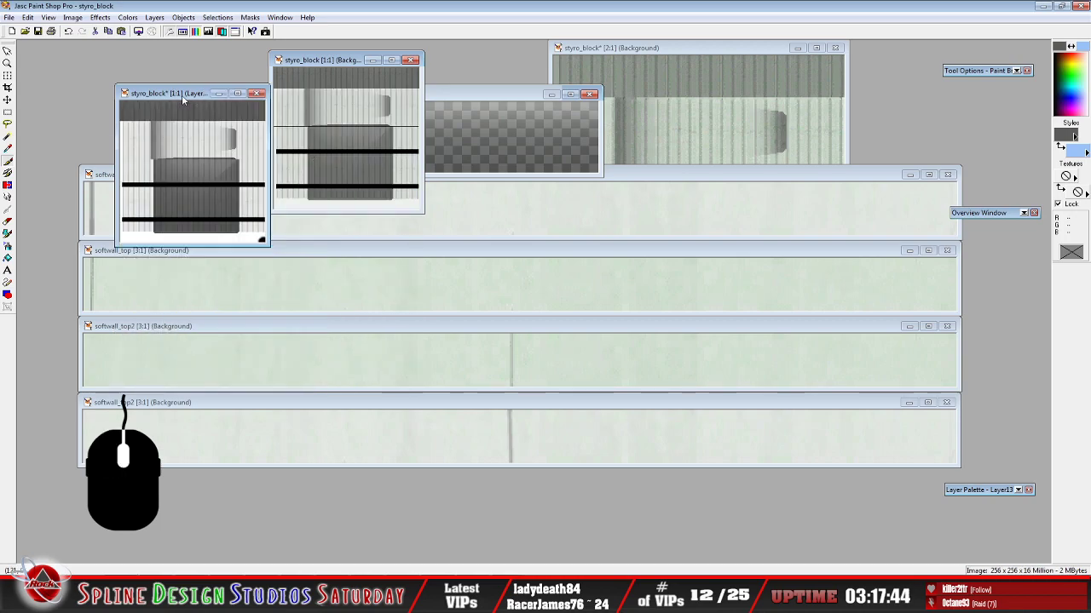
drag(183, 101, 177, 150)
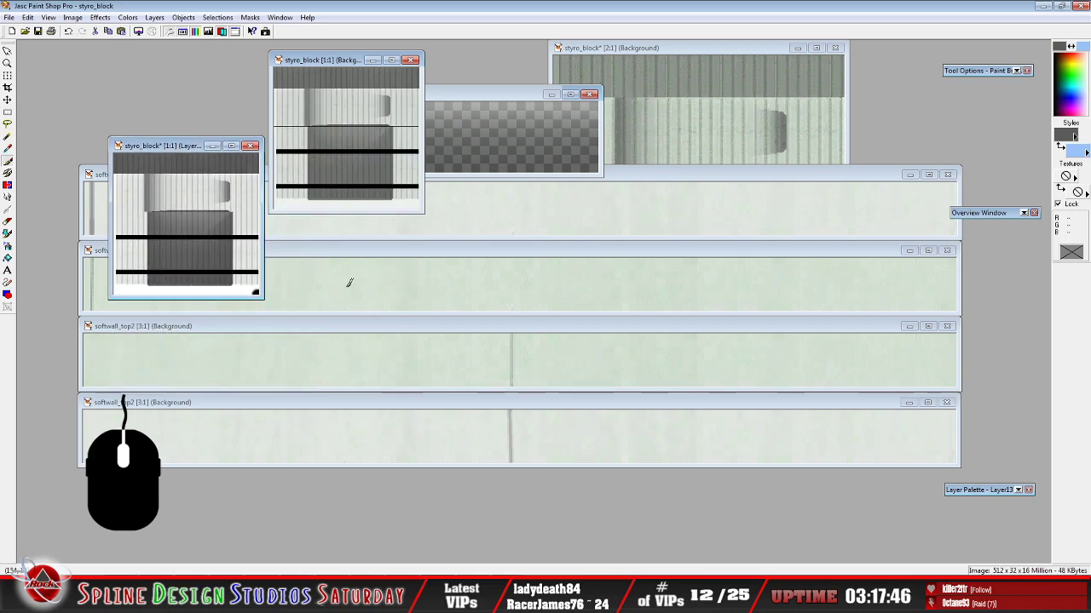
Merge all layers of the edited styro_block image into a single background
mouse_move(1005, 494)
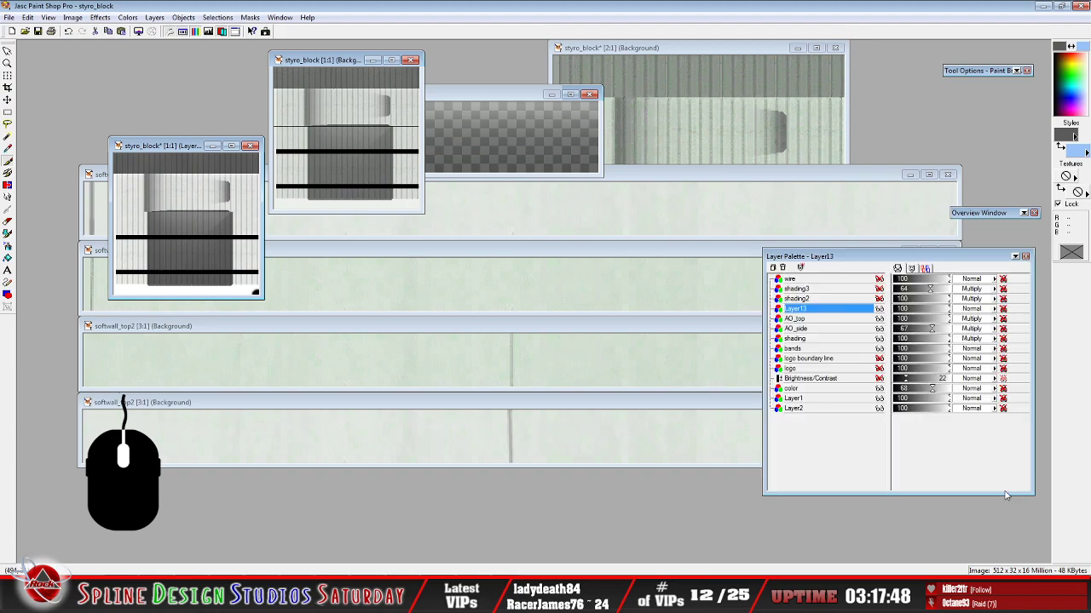
click(155, 18)
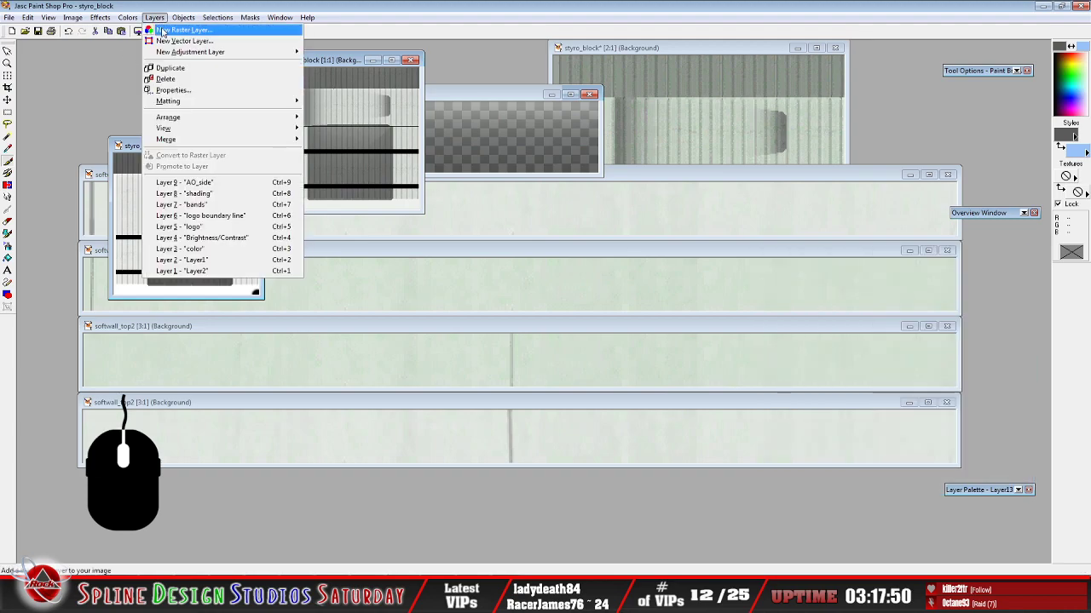
mouse_move(271, 143)
click(355, 140)
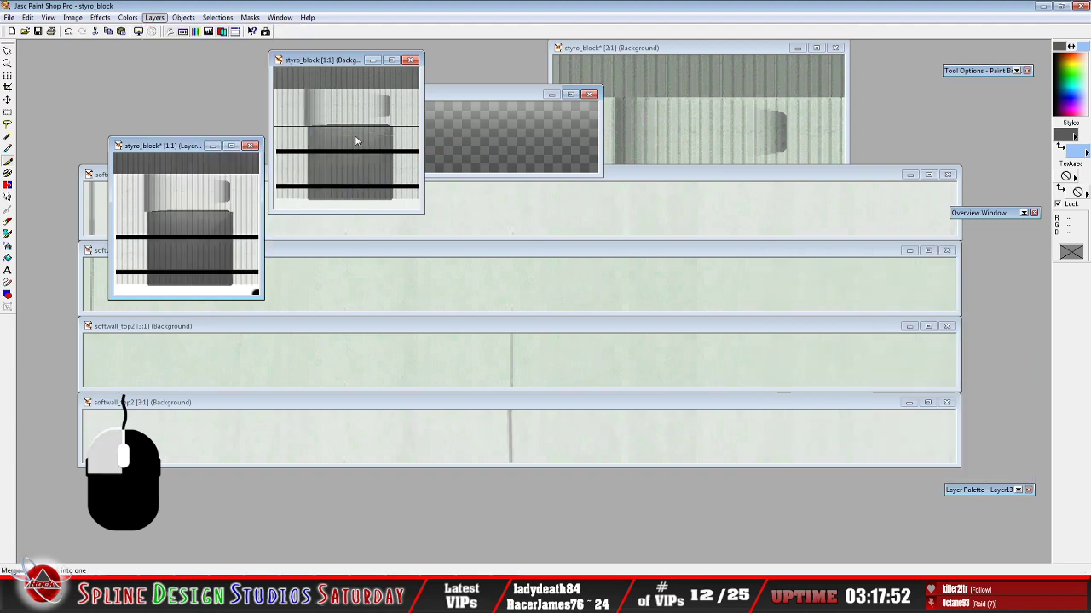
Save the flattened image as styro_block in Windows BMP format in the Dover_2019_Chase_TE folder, replacing the existing file
click(10, 17)
click(34, 102)
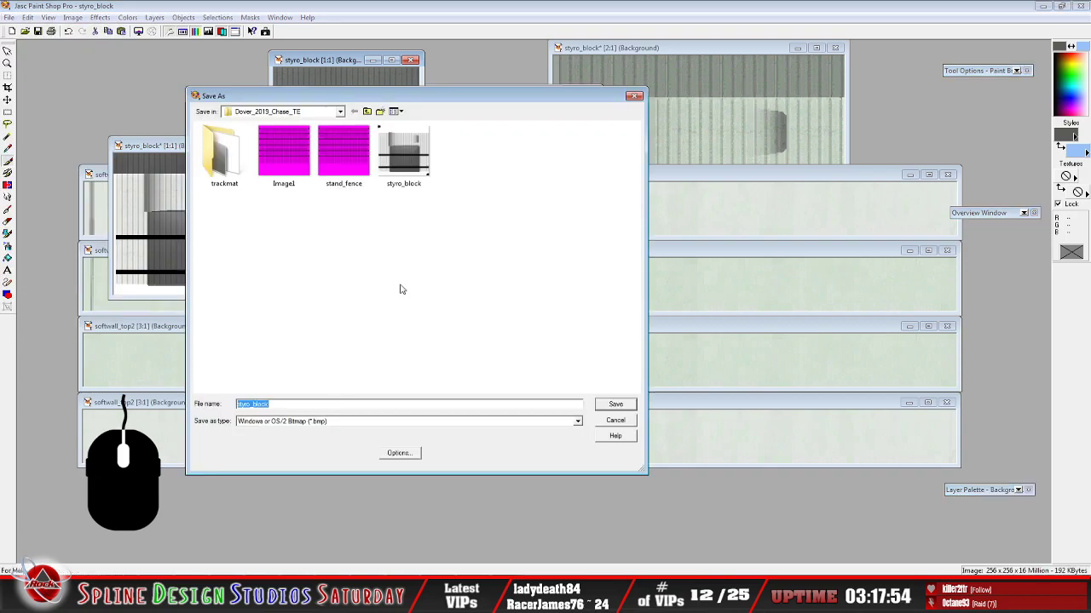
click(302, 406)
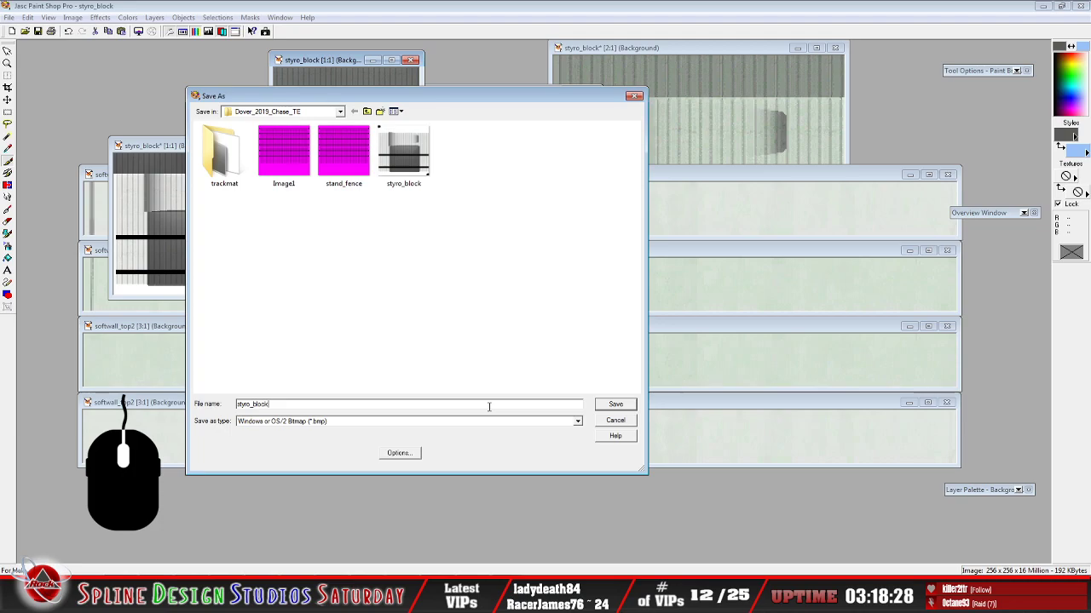
click(620, 404)
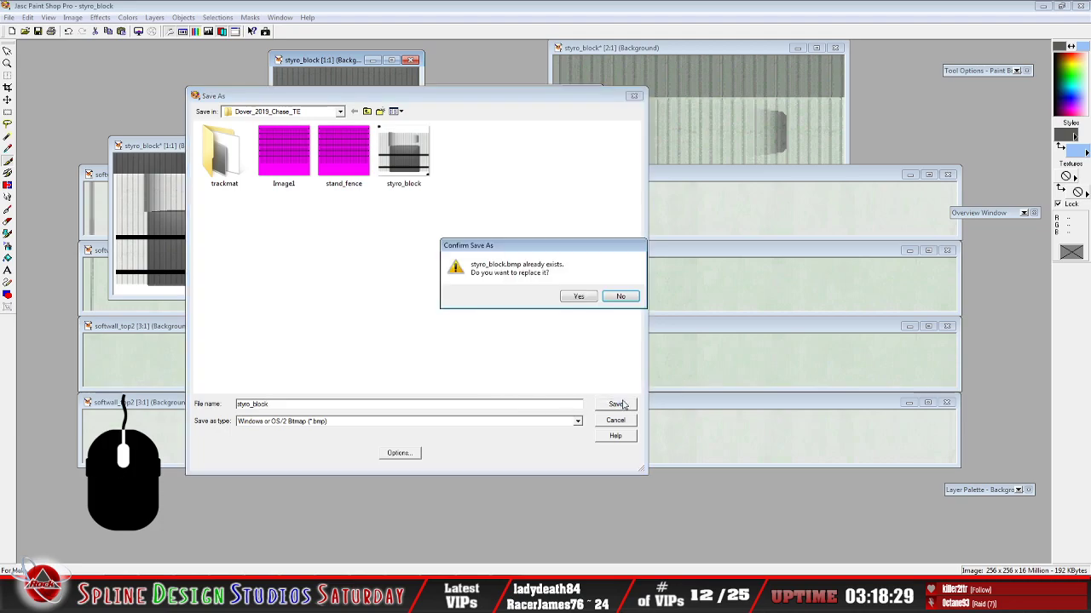
click(578, 298)
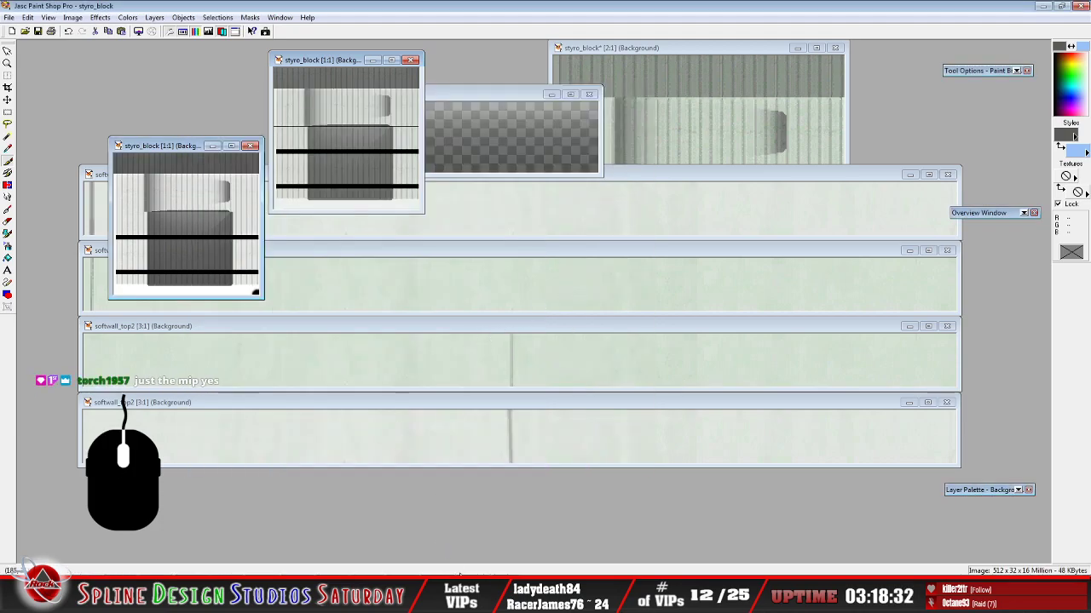
Switch to WinMip 2 and close the middle styro_block.mip, the version without the dark top strip and with black corner spots
click(460, 591)
drag(253, 212, 259, 238)
click(8, 17)
click(28, 47)
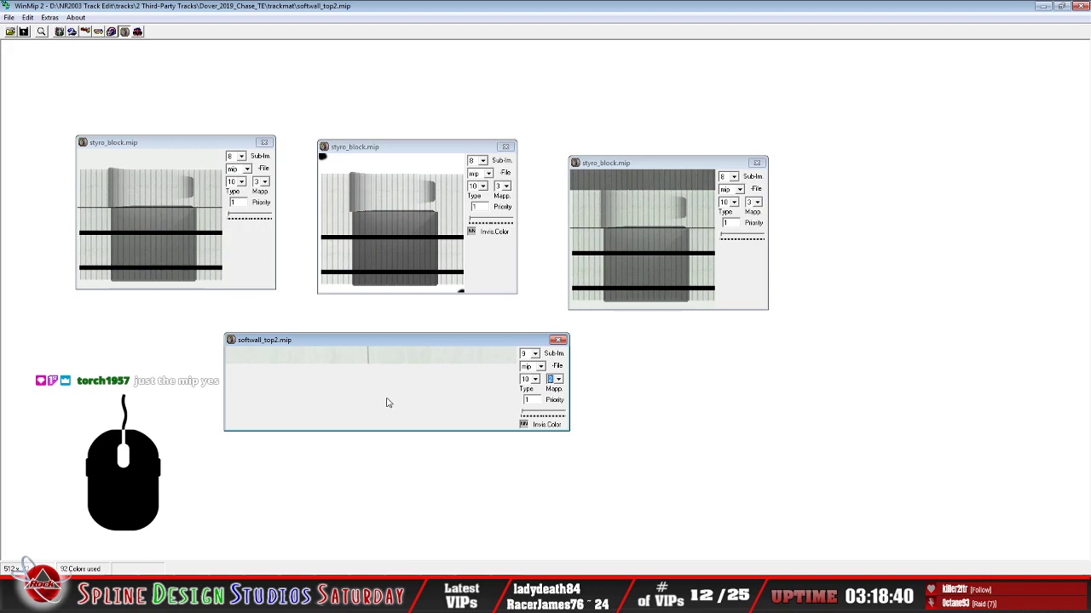
click(402, 146)
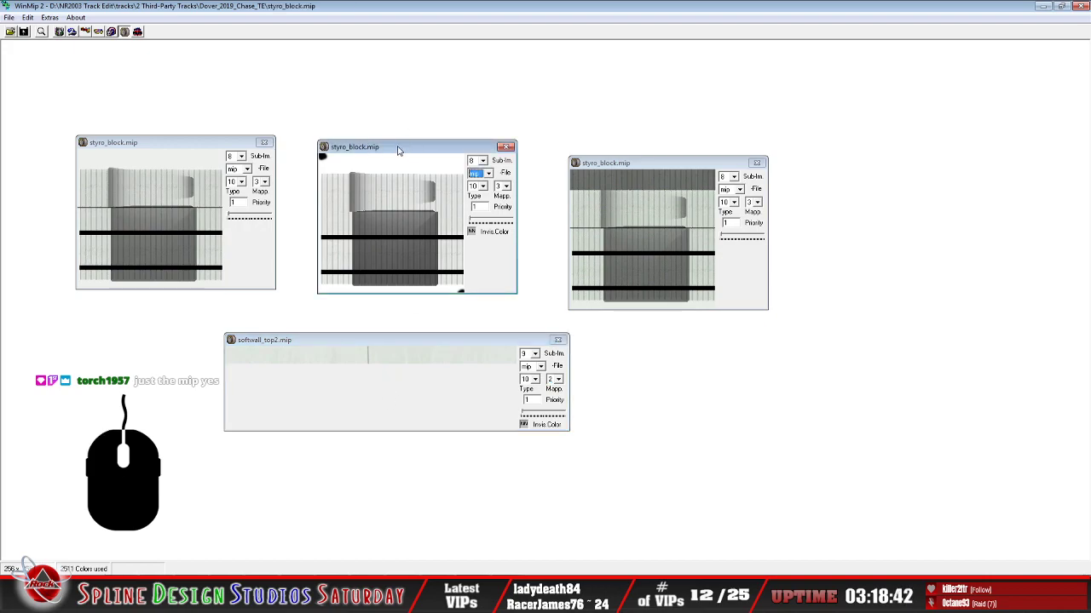
click(8, 17)
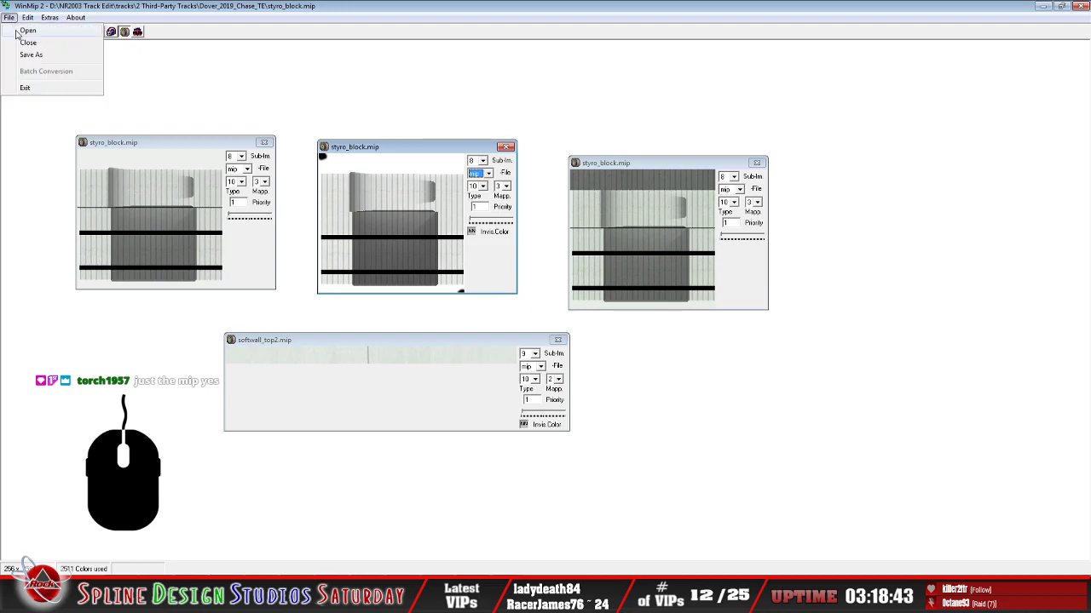
click(23, 42)
Start opening a file and go up from the trackmat folder to Dover_2019_Chase_TE
click(12, 34)
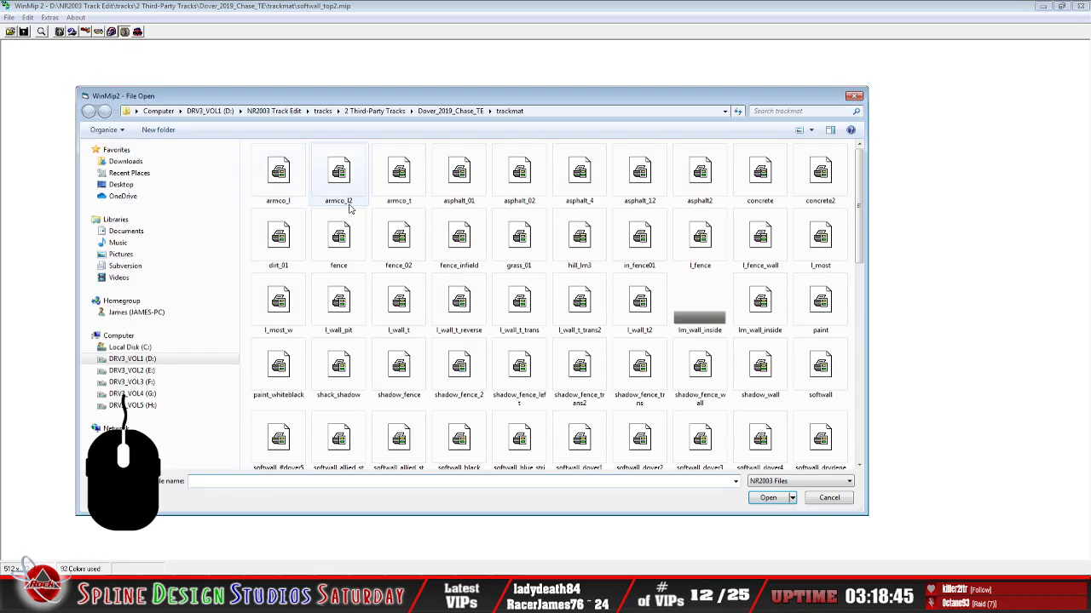
click(554, 112)
click(556, 110)
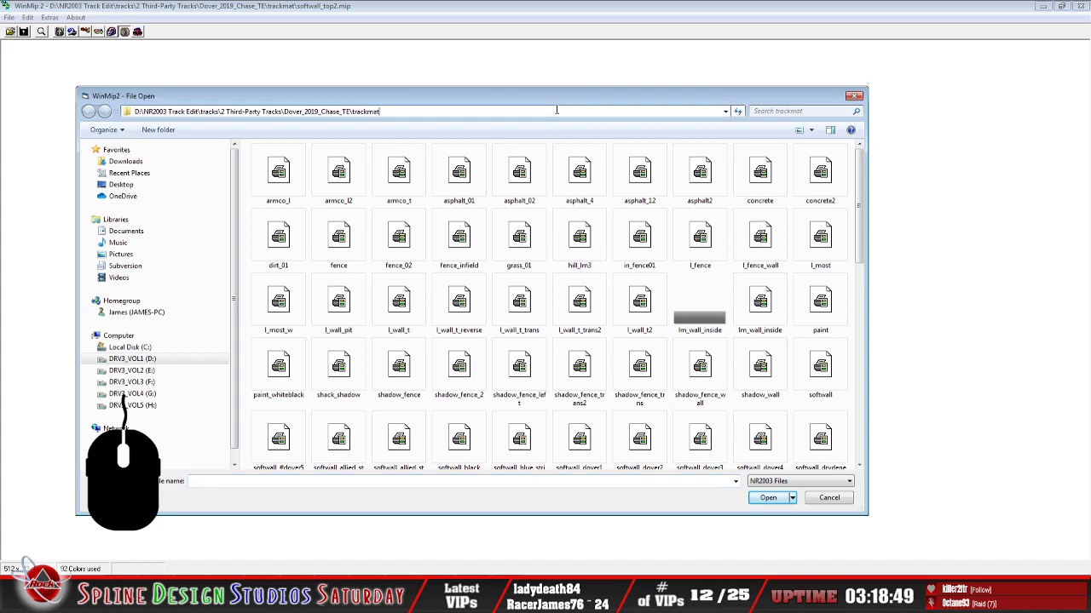
key(BackSpace)
key(BackSpace)
key(BackSpace)
key(BackSpace)
key(BackSpace)
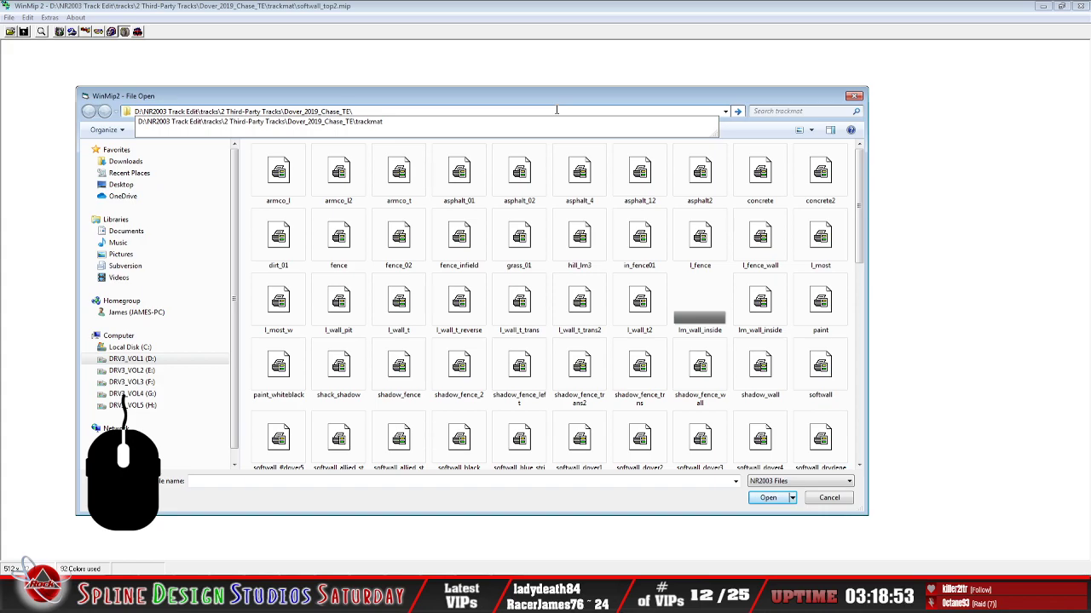
key(Return)
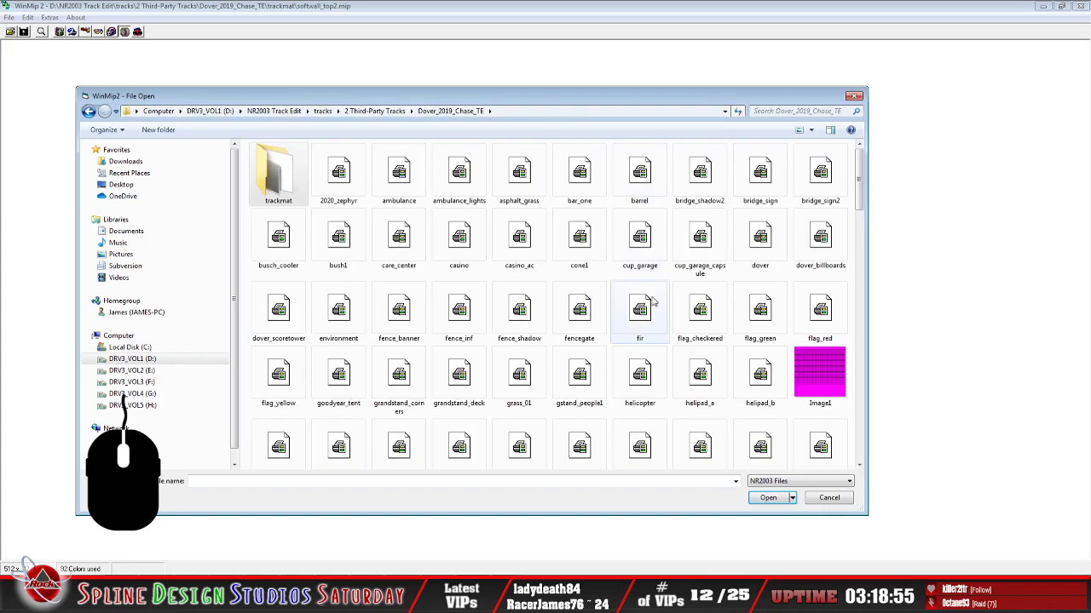
Open styro_block.bmp, place it between the two other styro_block images, and set its file format to mip
click(518, 328)
scroll(518, 328, down, 10)
click(759, 225)
click(768, 498)
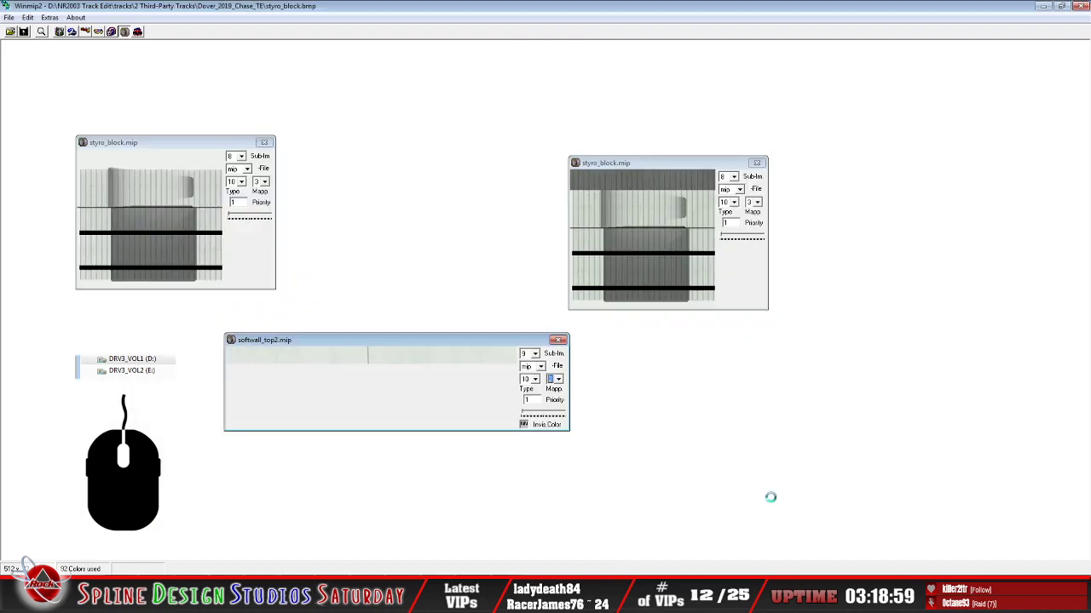
drag(314, 357, 390, 157)
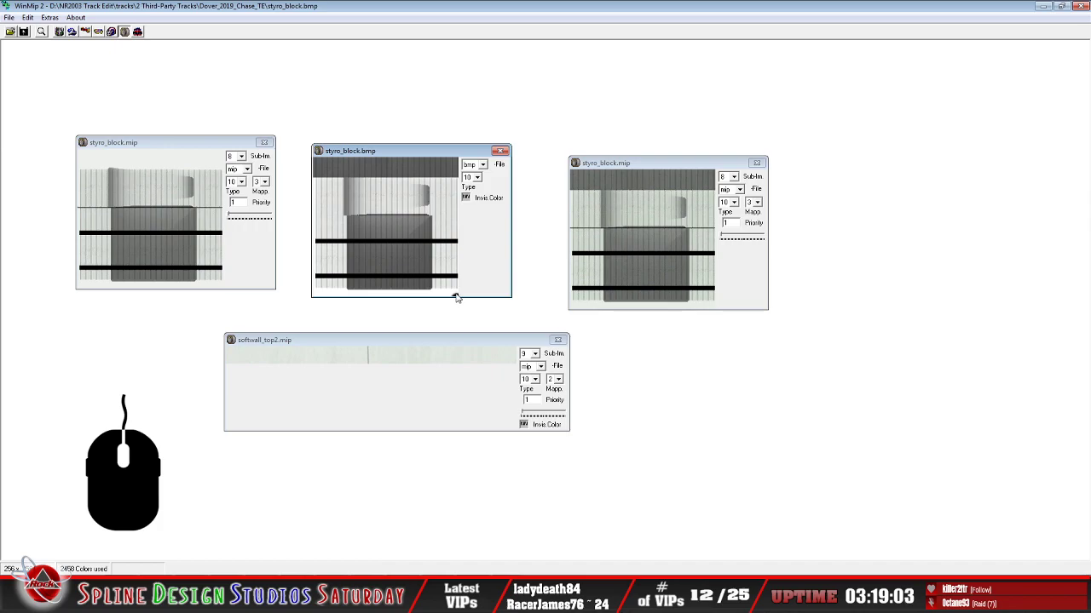
click(482, 165)
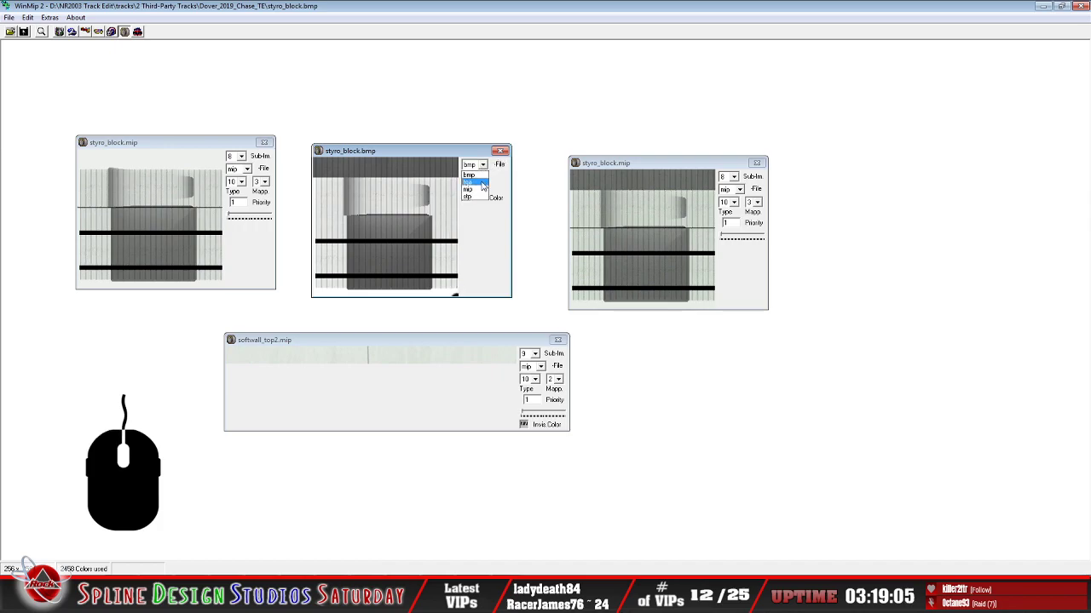
click(479, 188)
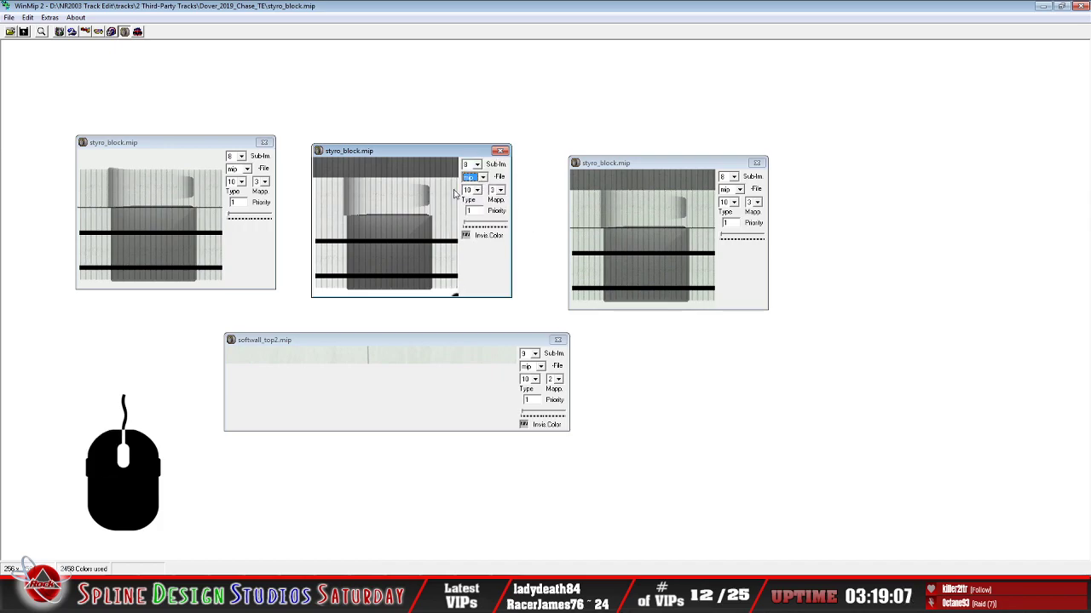
Save the converted texture as styro_block.mip in the Dover_2019_Chase_TE folder, overwriting the existing file
click(8, 17)
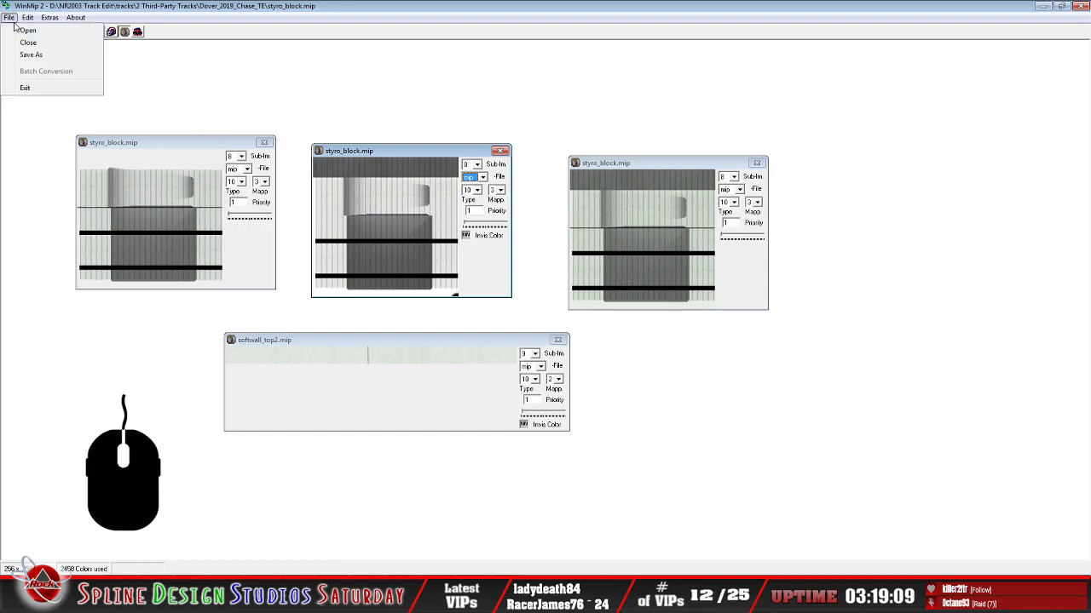
click(19, 56)
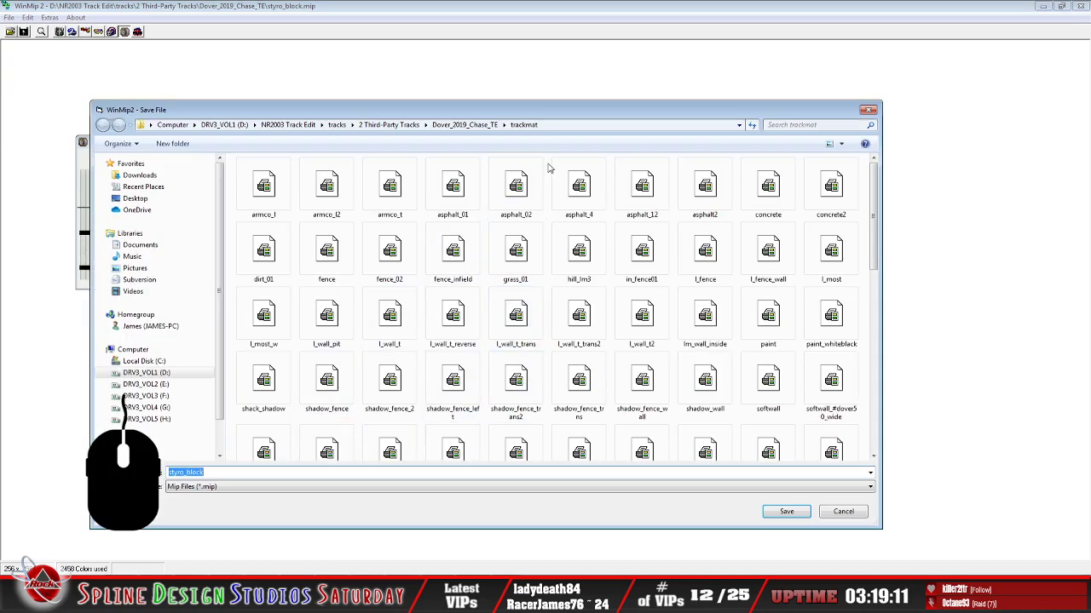
click(548, 124)
key(BackSpace)
key(BackSpace)
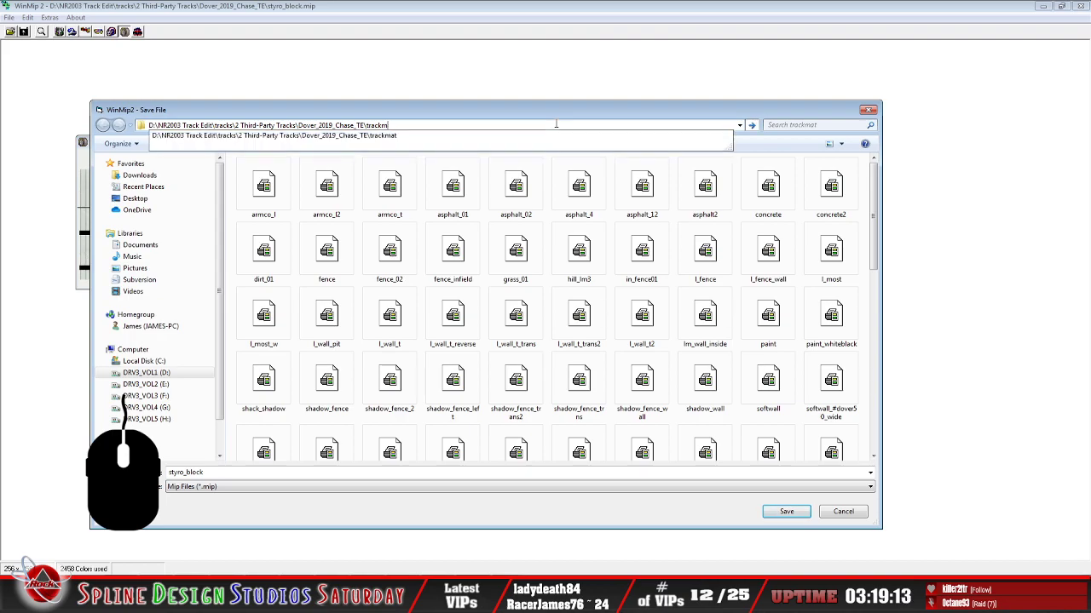
key(BackSpace)
key(BackSpace)
key(BackSpace)
key(BackSpace)
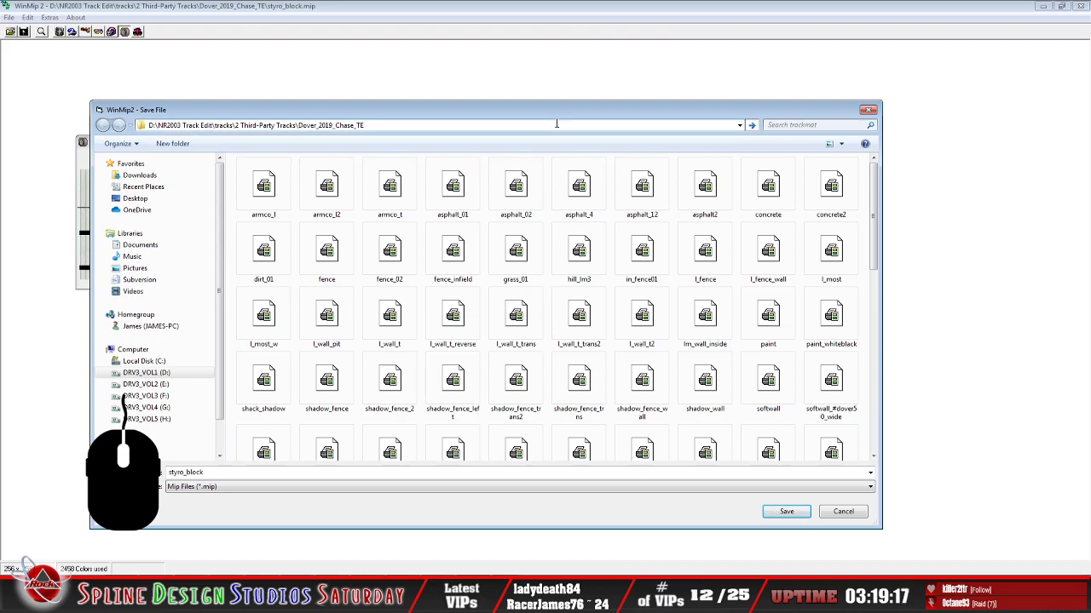
key(Return)
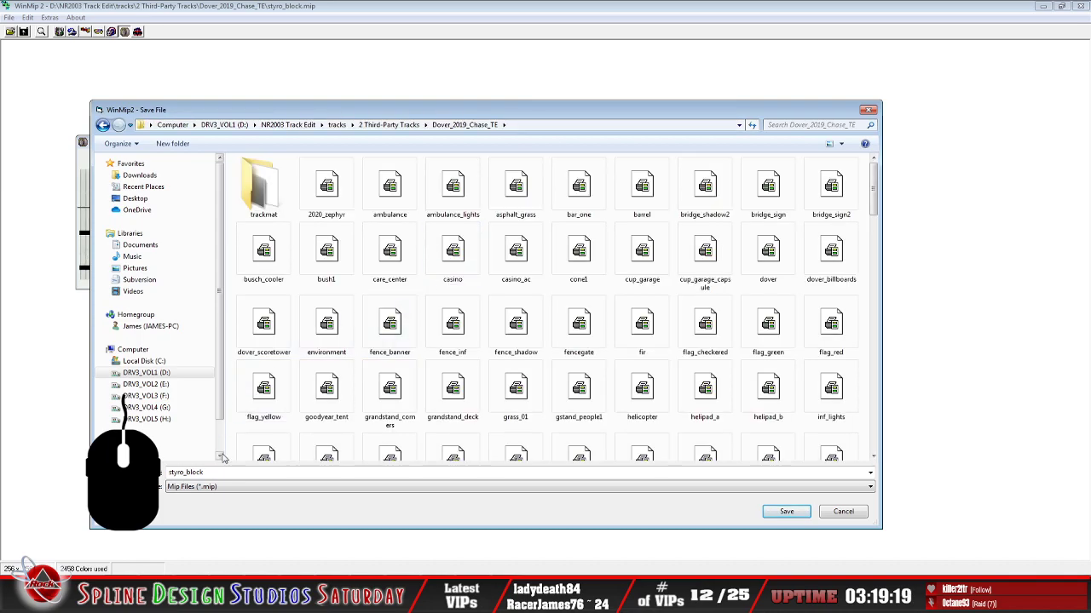
click(786, 511)
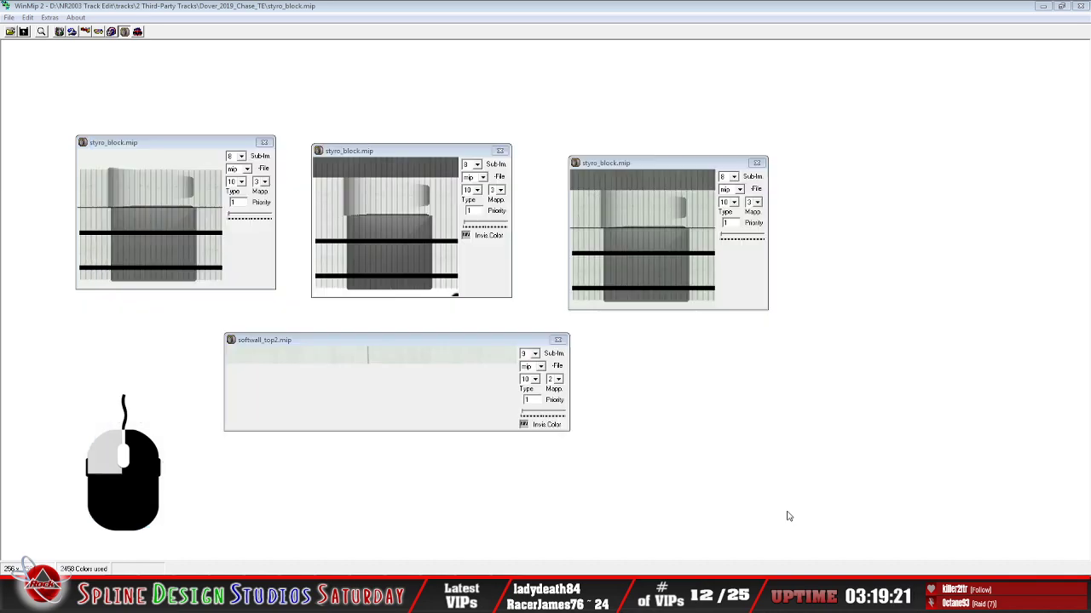
click(533, 330)
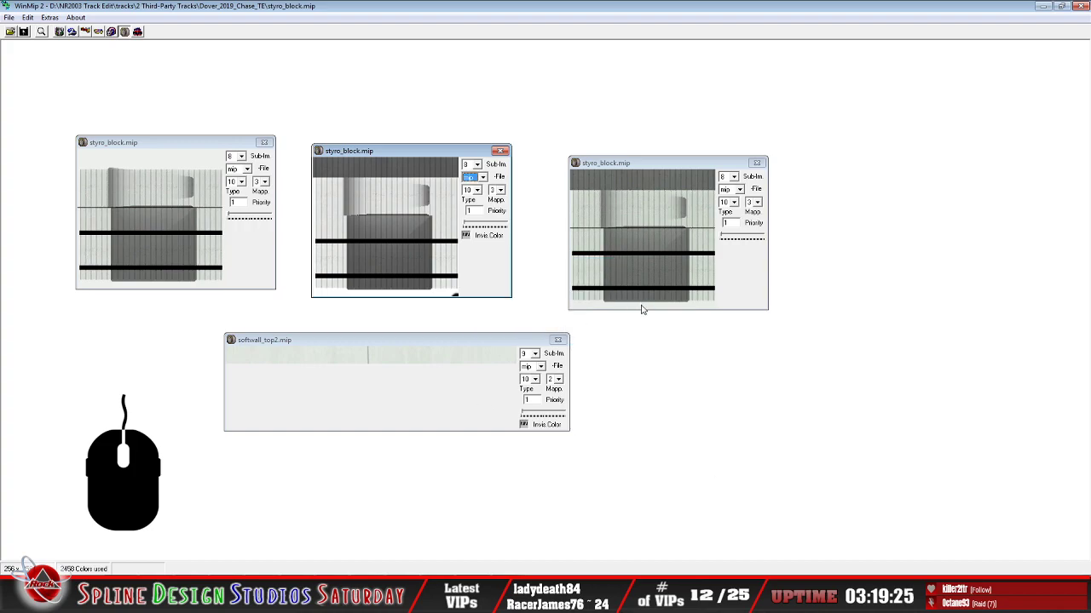
Switch to Sandbox and replace the loaded Dover track with a new blank track
click(484, 594)
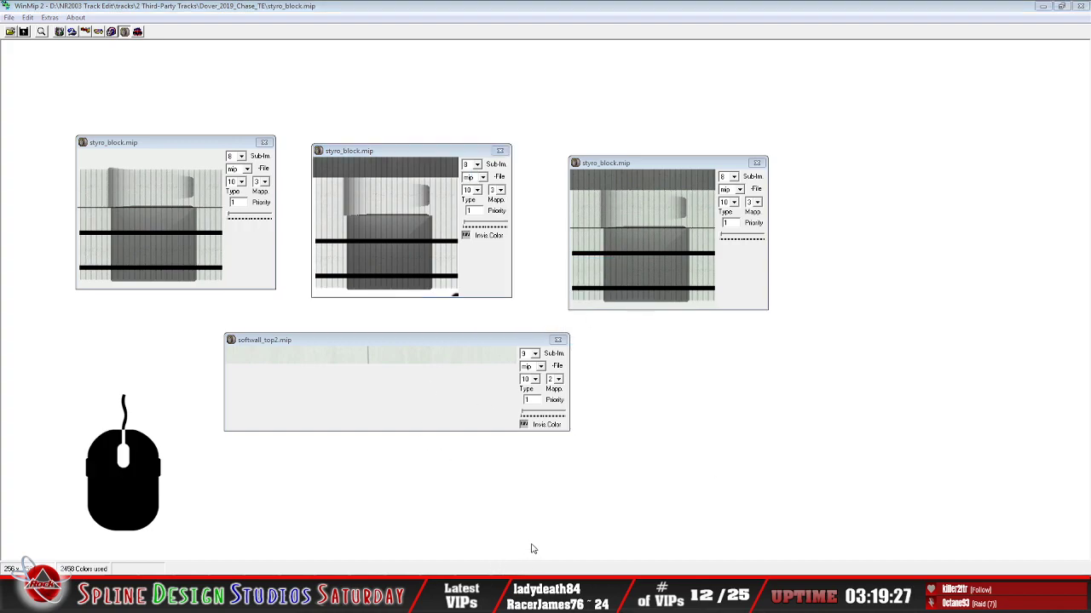
click(532, 544)
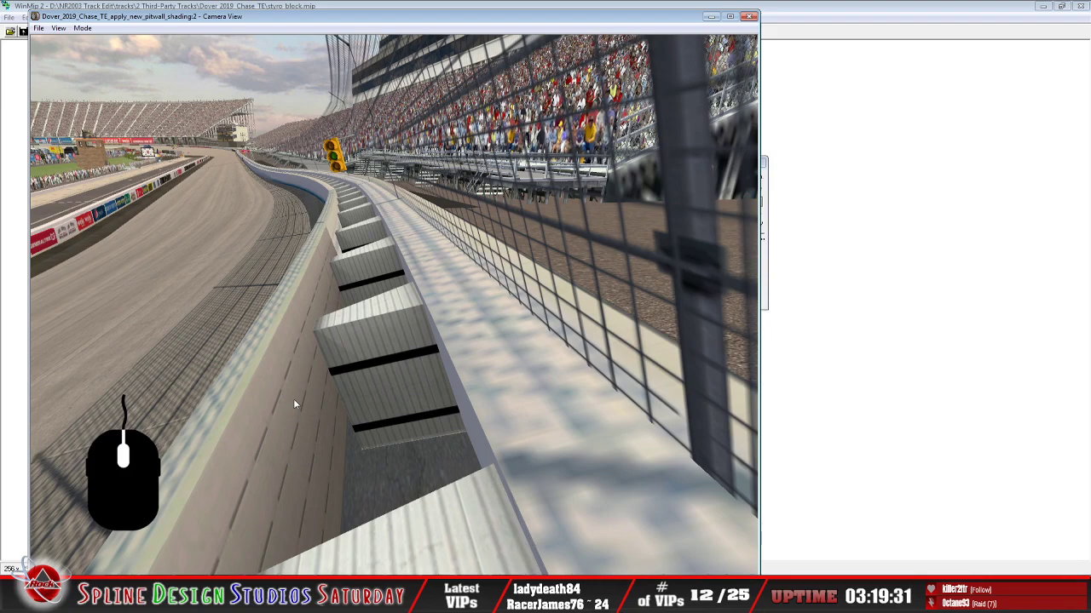
click(489, 518)
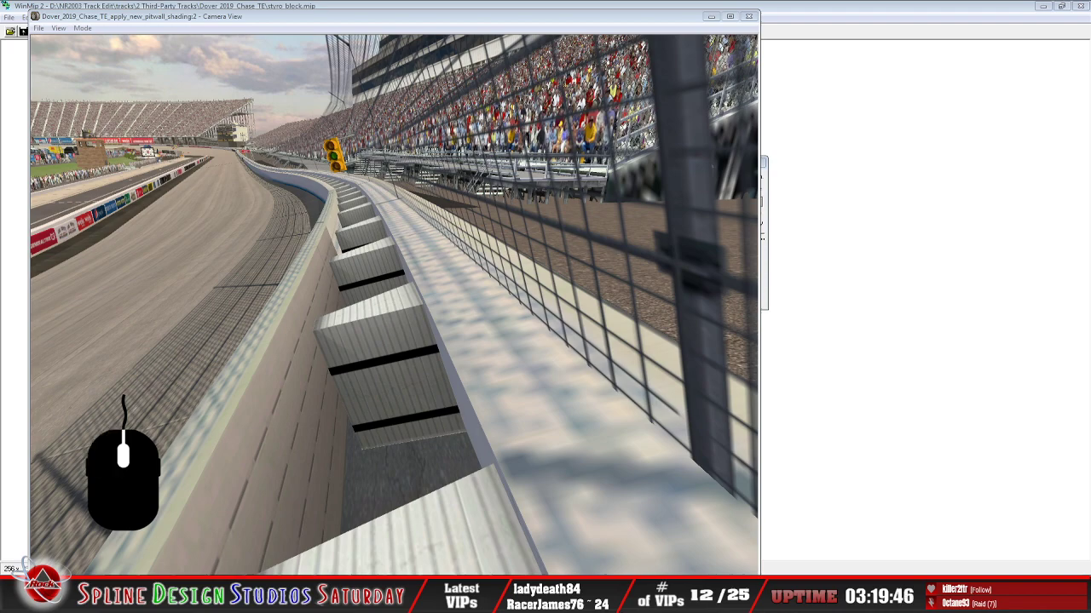
click(518, 593)
click(13, 18)
click(24, 30)
click(579, 316)
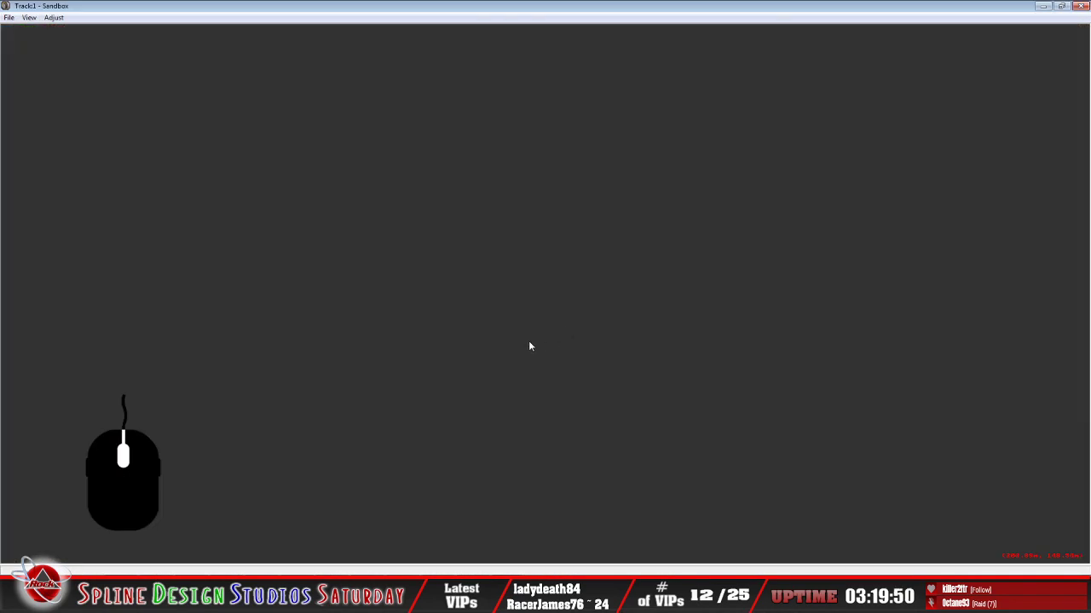
Open the Dover_2019_Chase_TE_apply_new_pitwall_shading track from the Dover_2019_Chase_TE folder
click(9, 18)
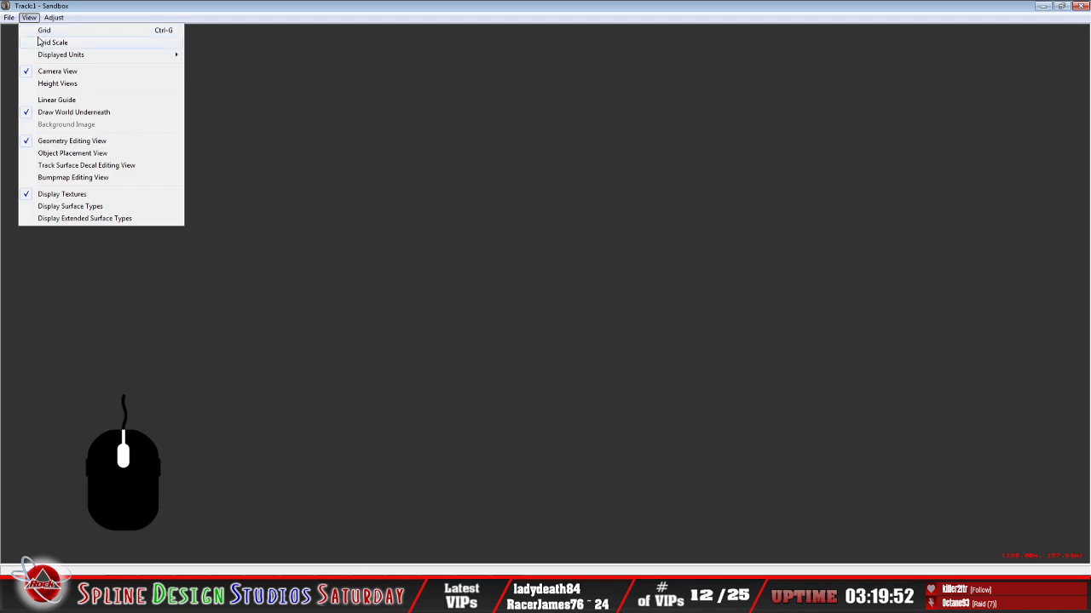
click(27, 42)
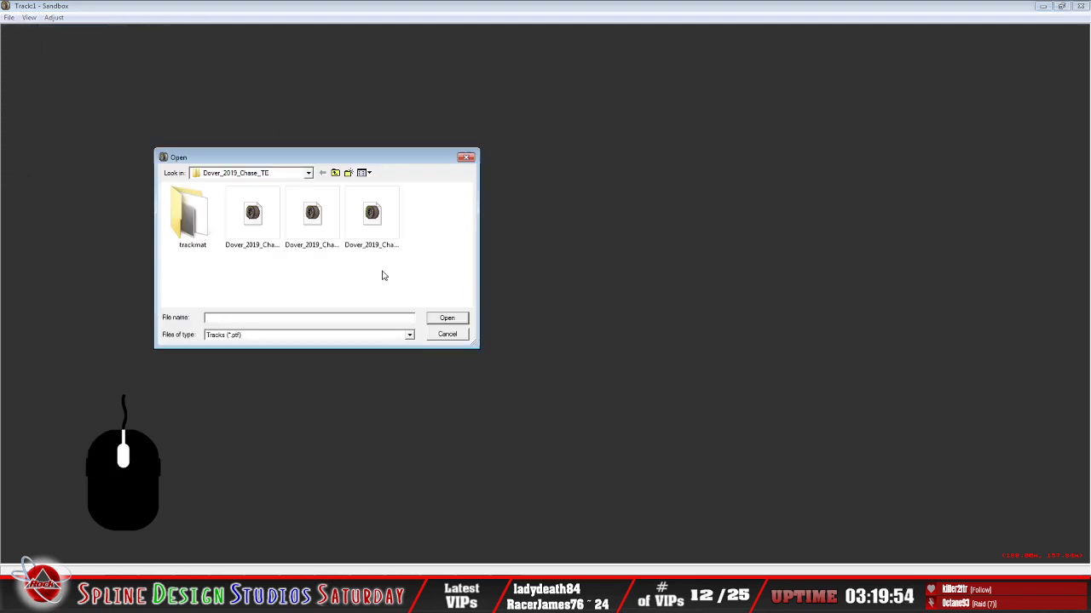
click(315, 223)
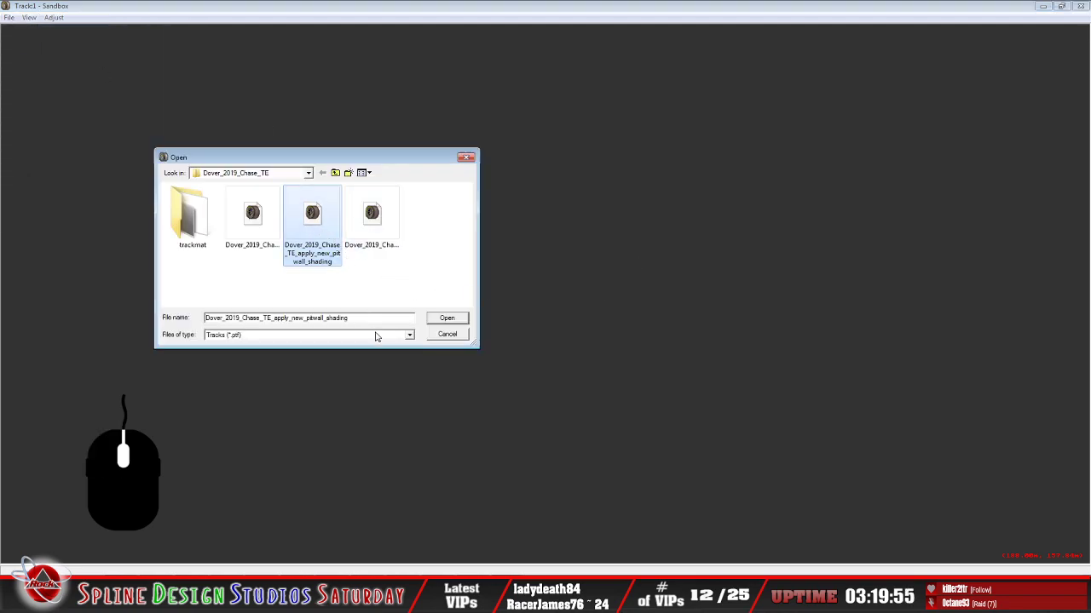
click(448, 318)
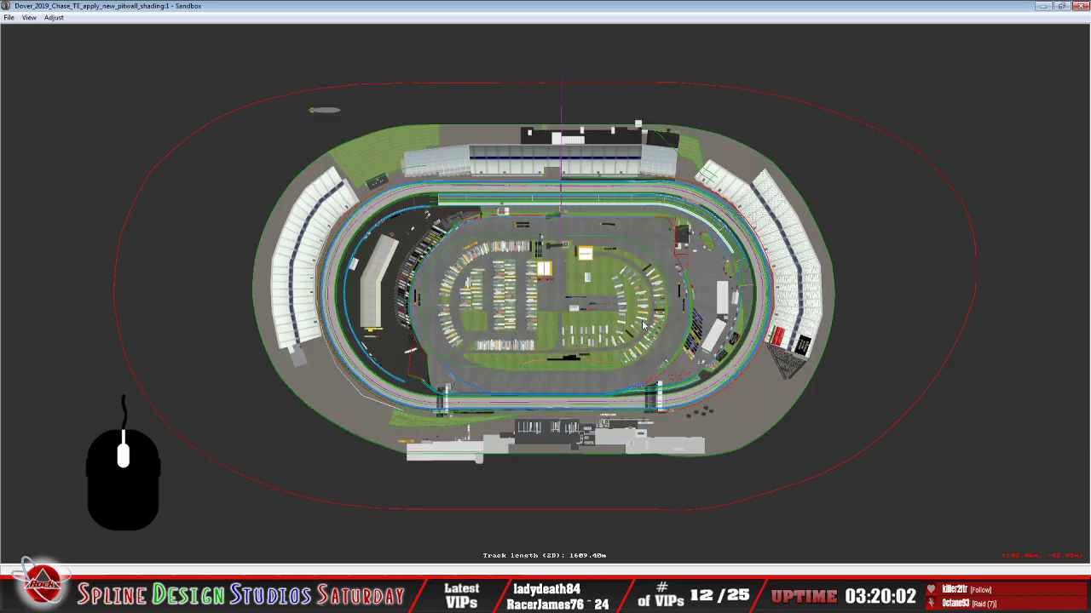
Bring up the track's Camera View window and set the camera to slew mode
click(538, 569)
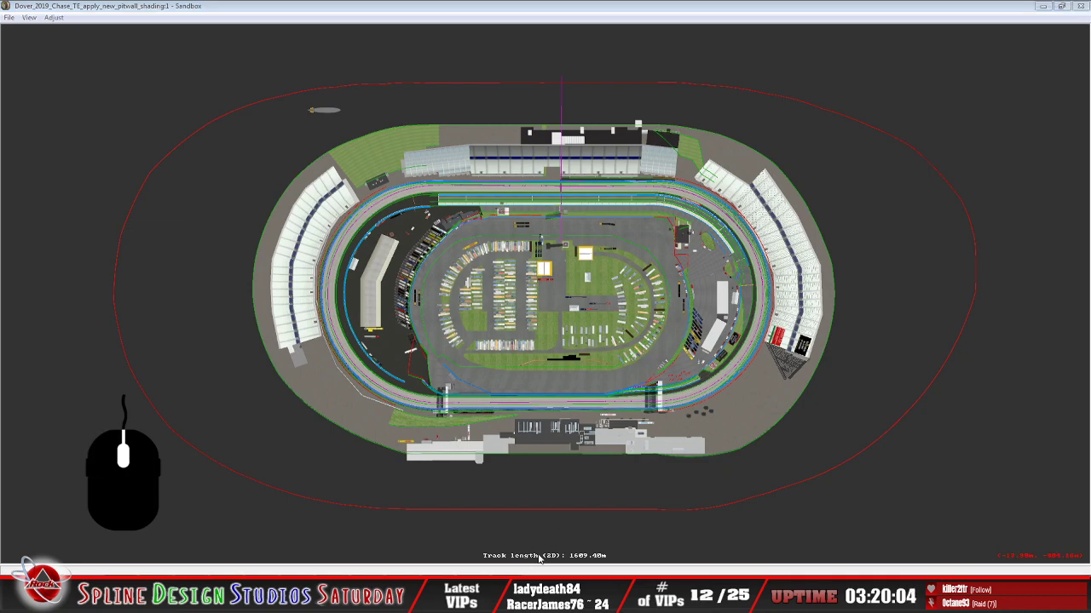
click(83, 28)
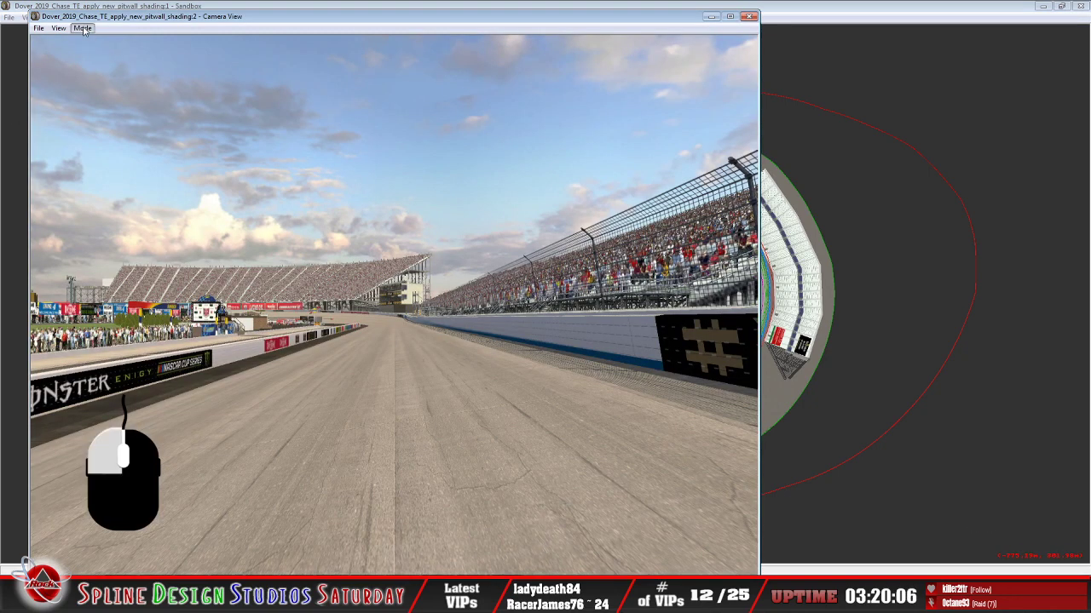
click(103, 54)
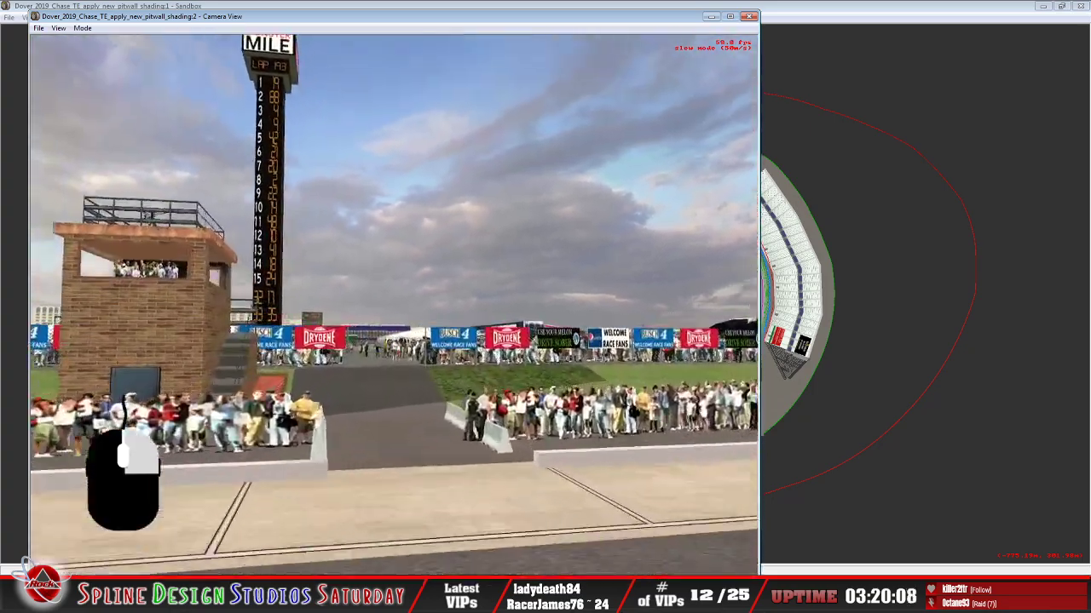
Examine the shading of the styro blocks behind the inside softwall from several angles along the track
right_drag(394, 304, 426, 332)
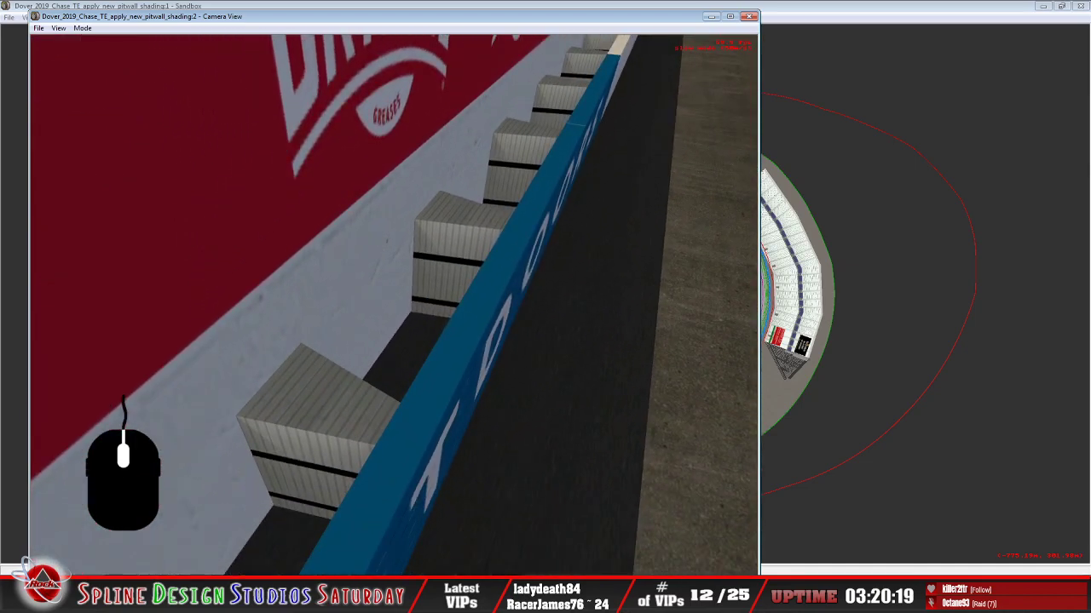
drag(393, 341, 358, 341)
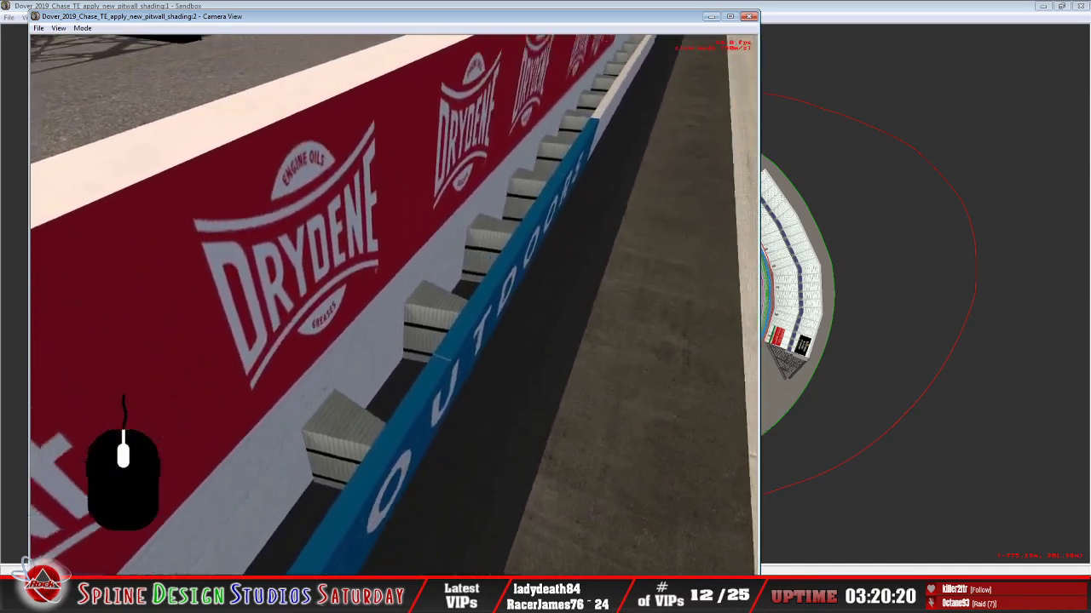
scroll(503, 329, up, 5)
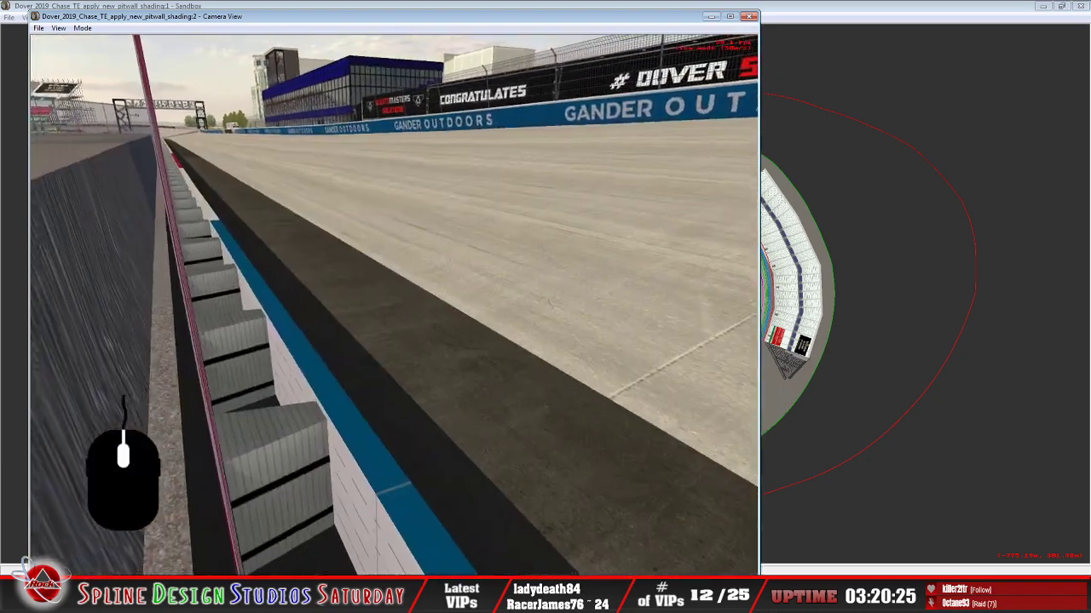
right_drag(394, 305, 393, 400)
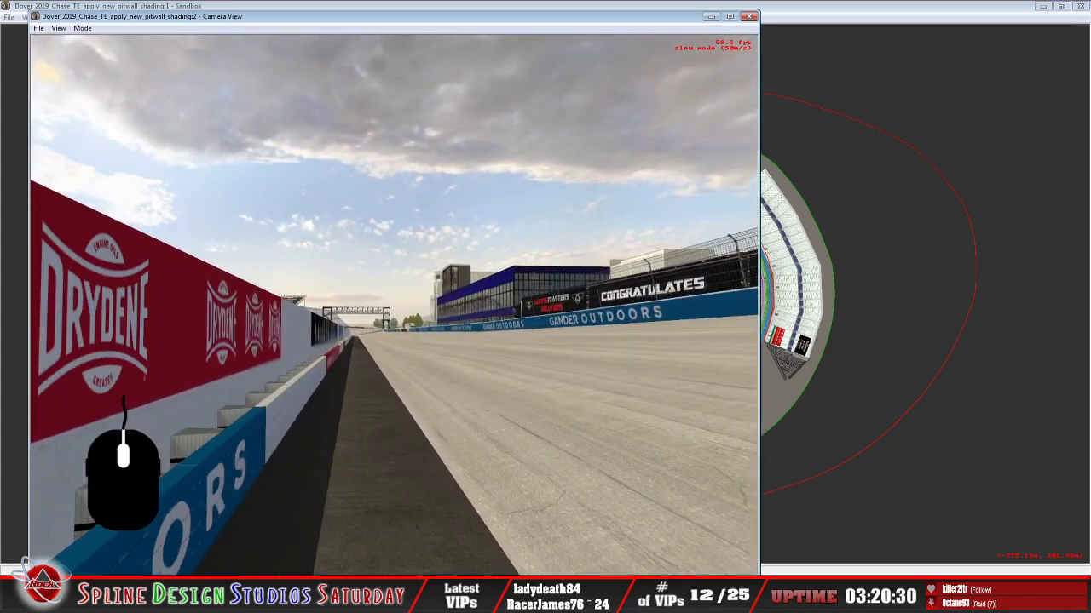
right_drag(394, 305, 358, 305)
scroll(477, 332, up, 3)
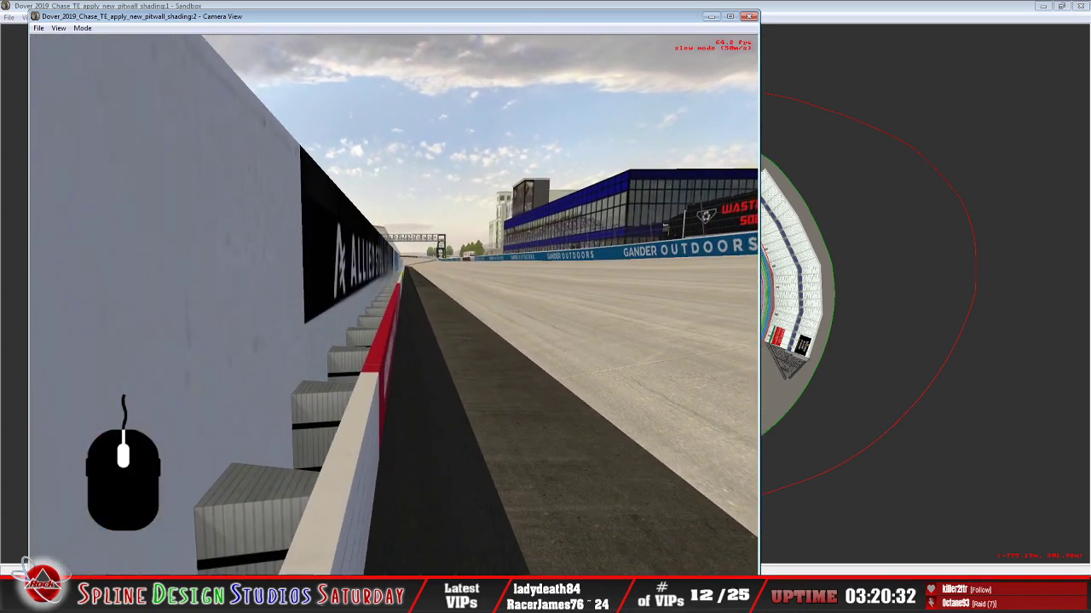
scroll(394, 305, down, 3)
Fly across the infield to the outside wall and examine the styro blocks between the softwall and the catch fence
right_drag(393, 305, 309, 280)
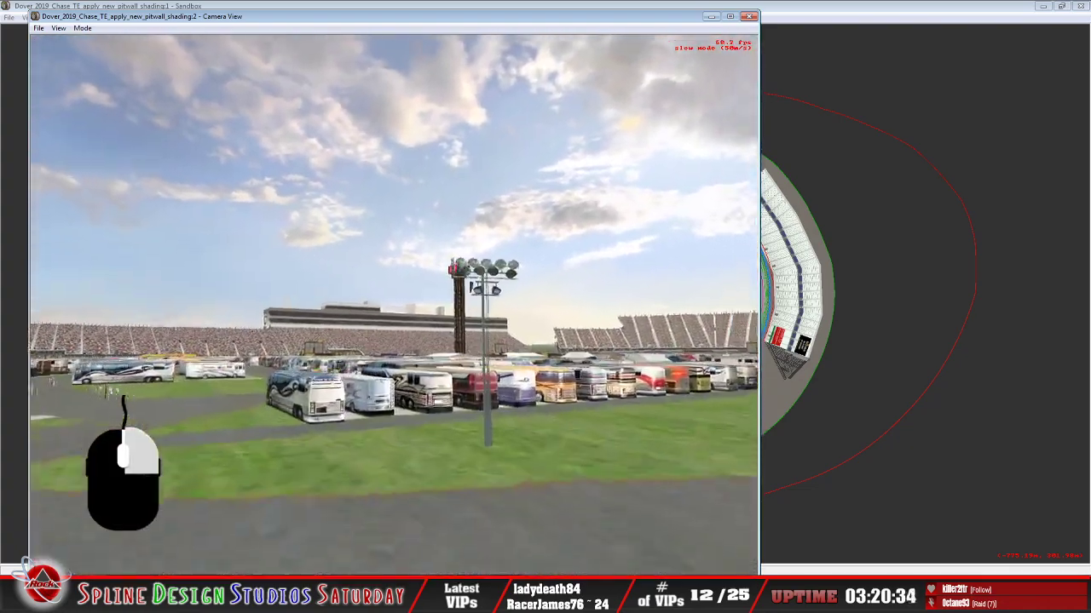
scroll(477, 332, up, 5)
scroll(477, 332, up, 8)
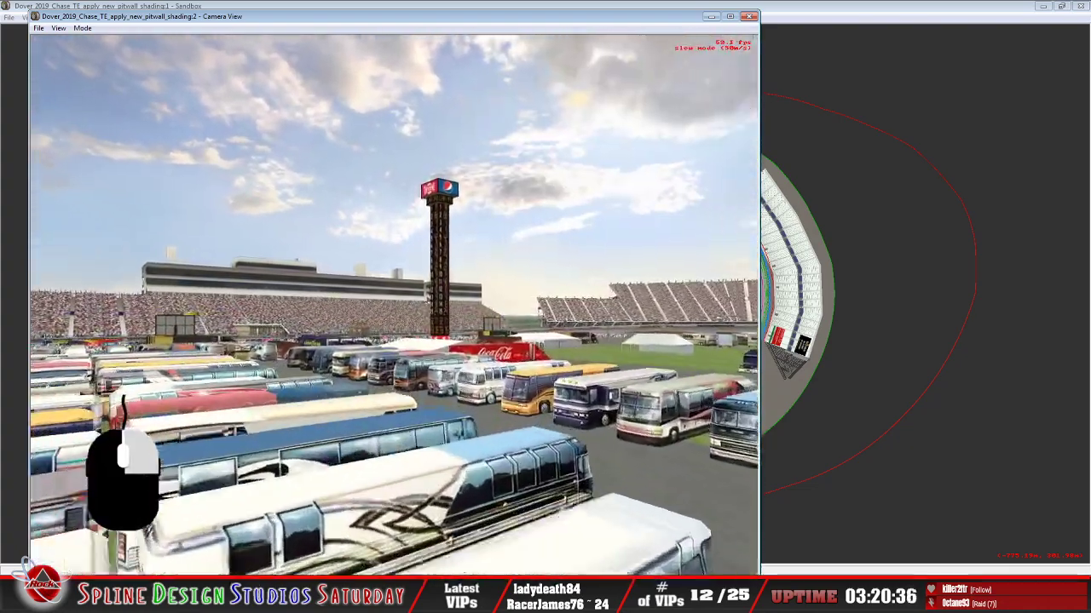
scroll(477, 333, up, 8)
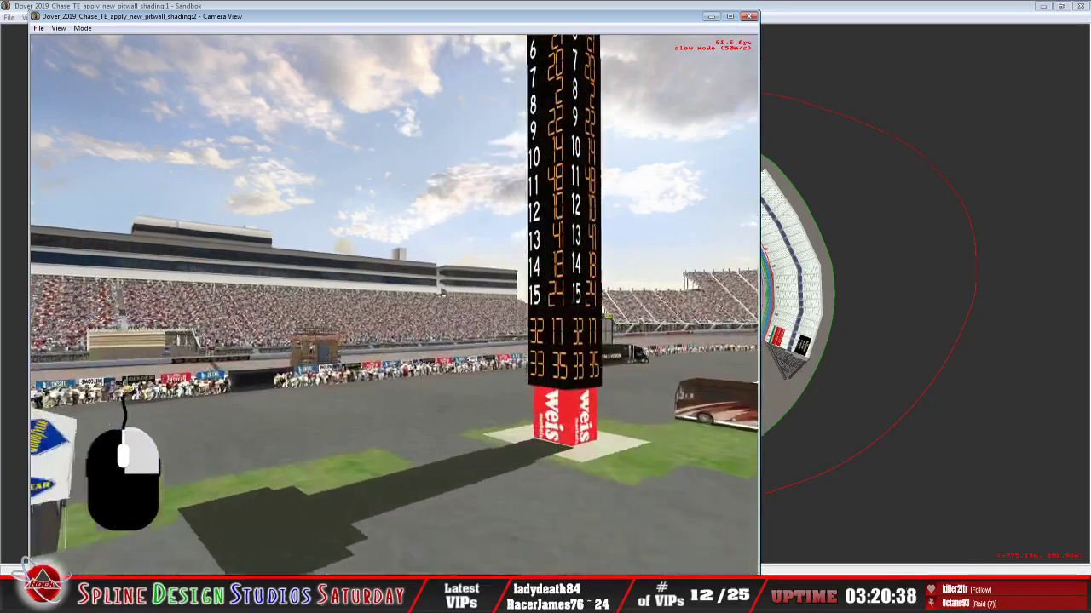
scroll(477, 333, up, 8)
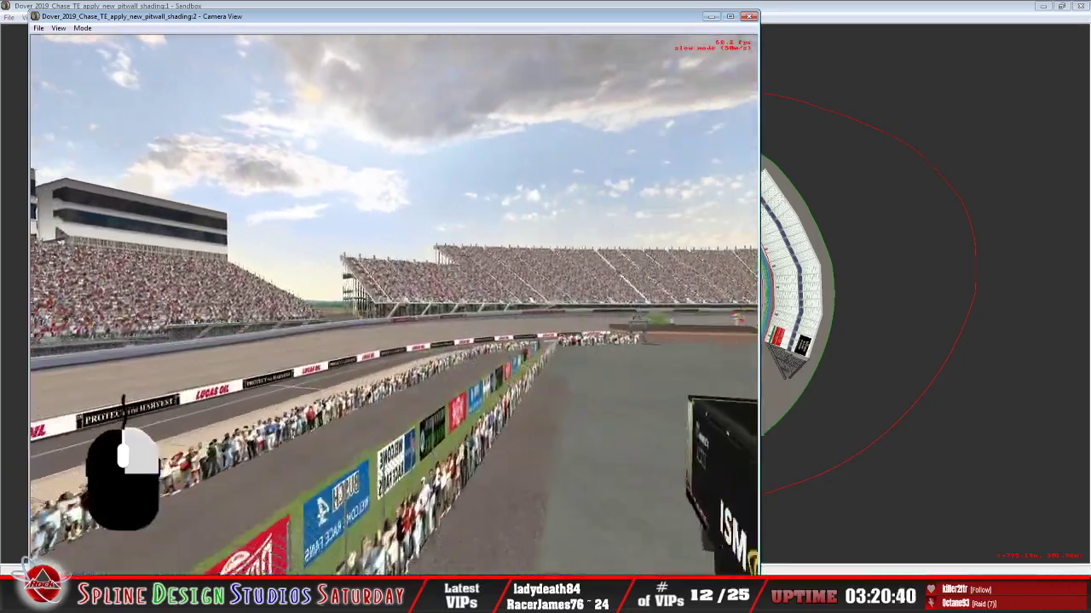
right_drag(394, 340, 393, 290)
drag(394, 305, 478, 305)
right_drag(394, 305, 394, 254)
drag(394, 305, 308, 305)
scroll(392, 307, up, 8)
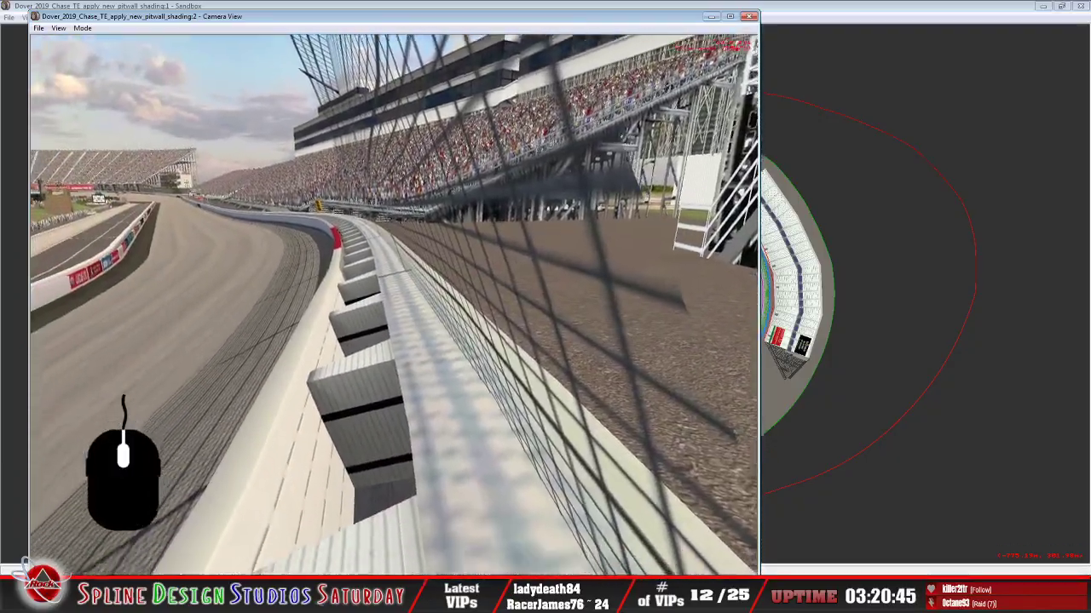
scroll(392, 307, up, 4)
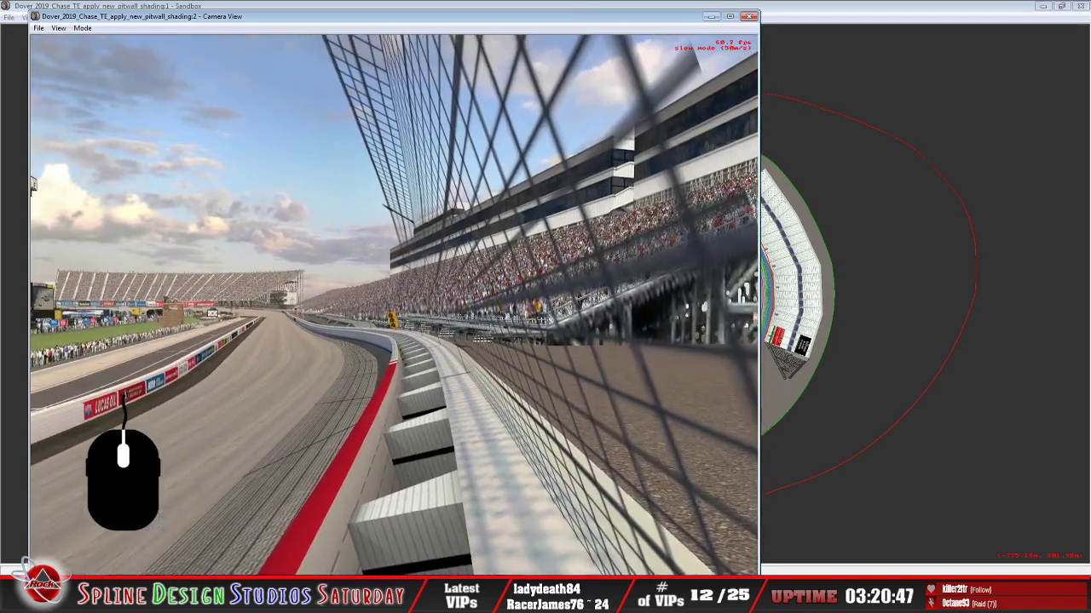
scroll(392, 307, up, 4)
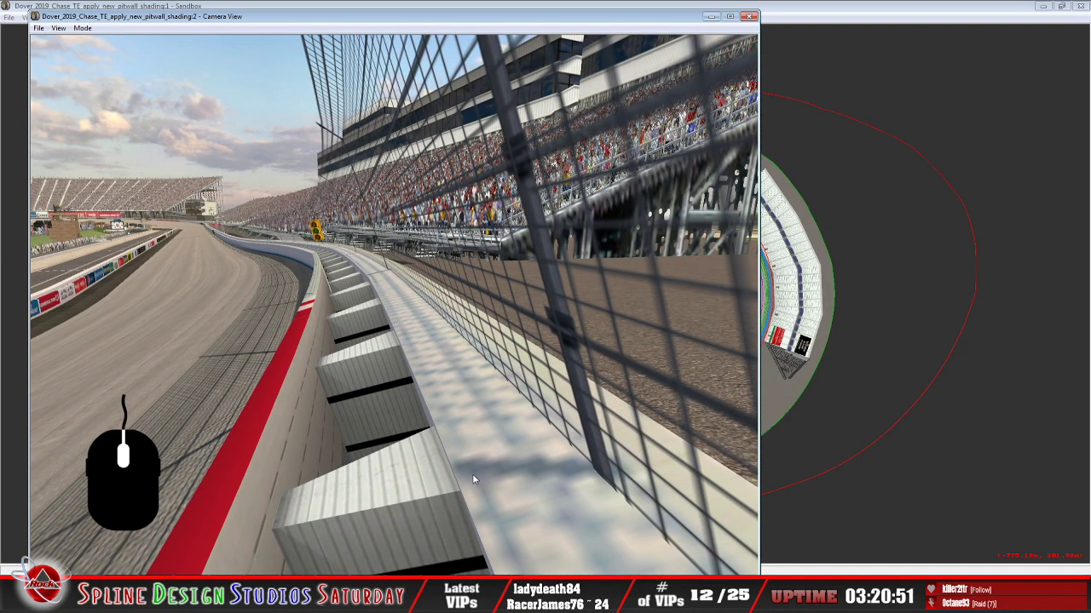
Switch to WinMip and close the softwall_top2.mip texture
key(alt+Tab)
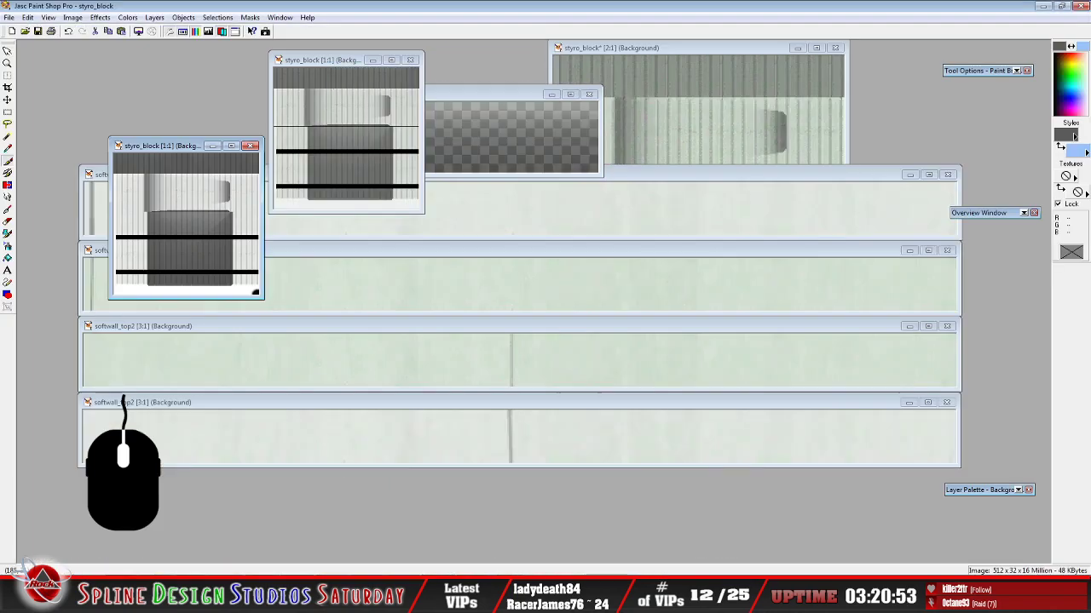
key(alt+Tab)
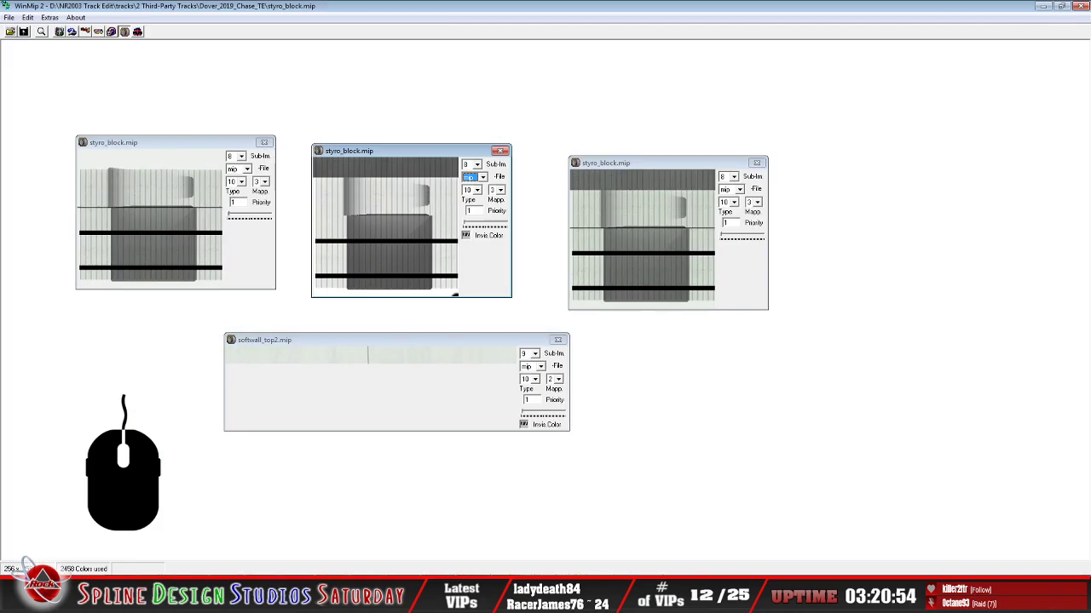
click(361, 347)
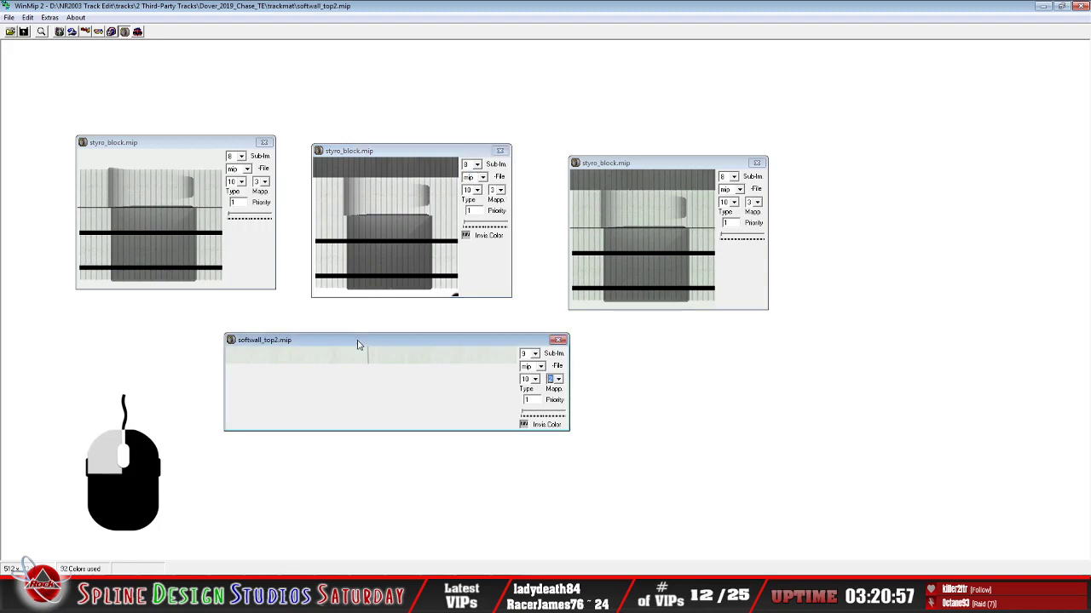
click(8, 17)
click(31, 42)
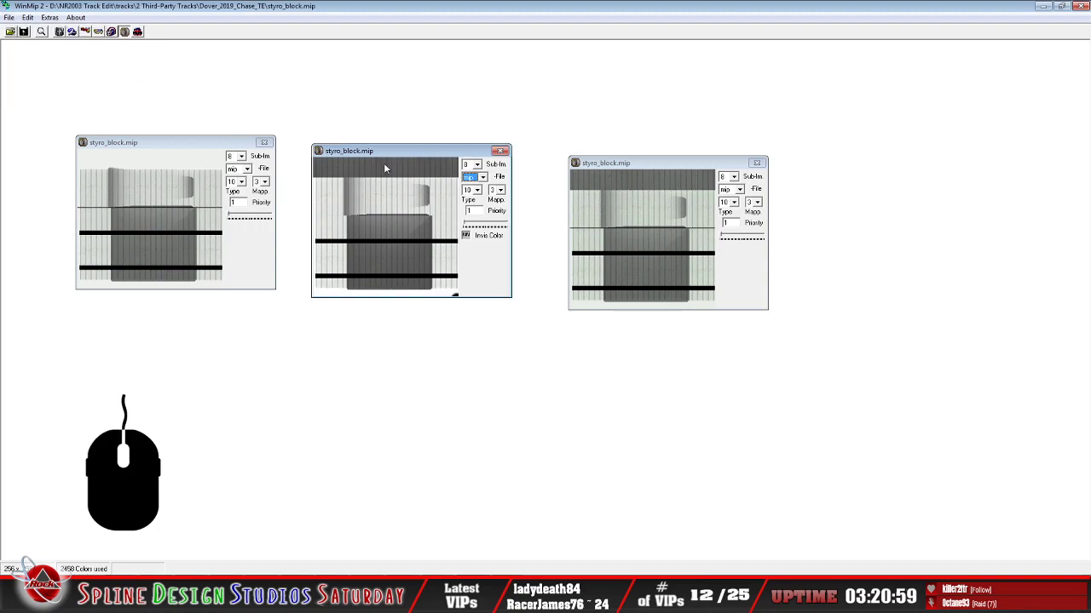
Open softwall.mip from the trackmat folder and place it below the styro_block images
click(10, 33)
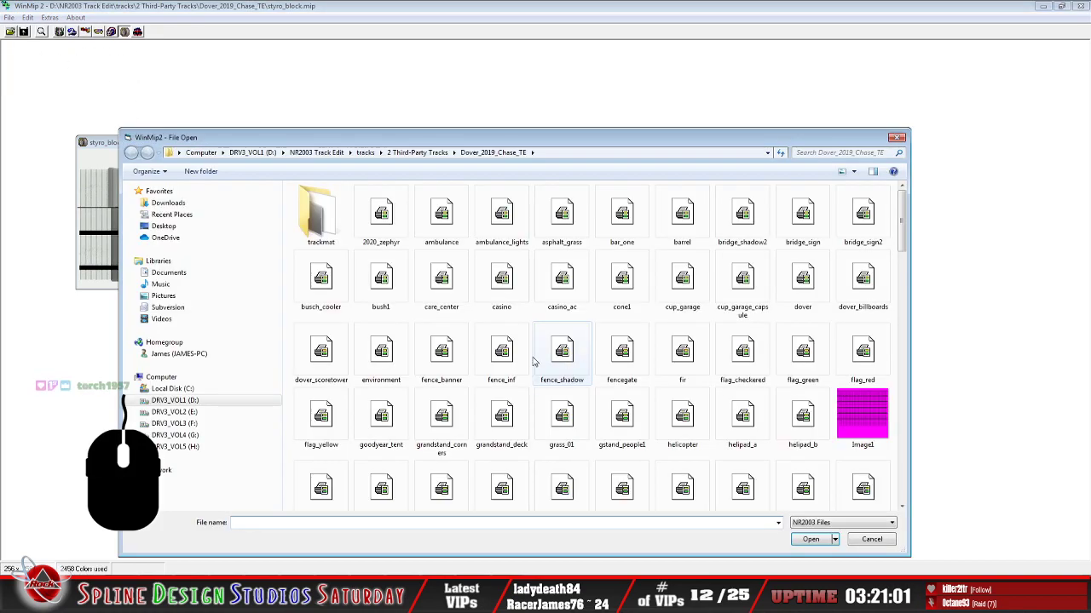
double_click(321, 215)
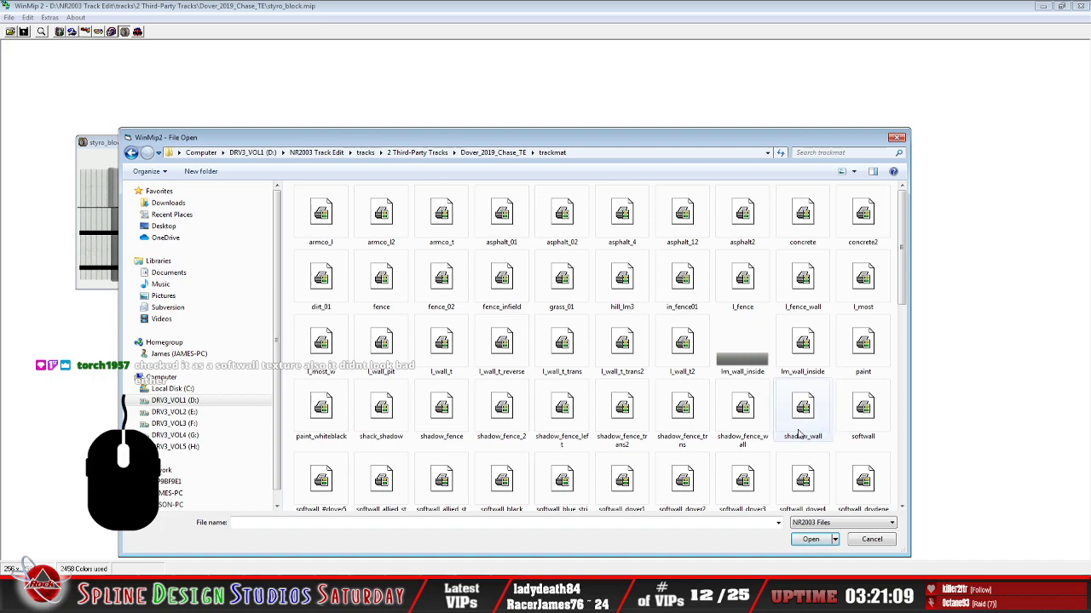
click(622, 417)
scroll(622, 426, down, 2)
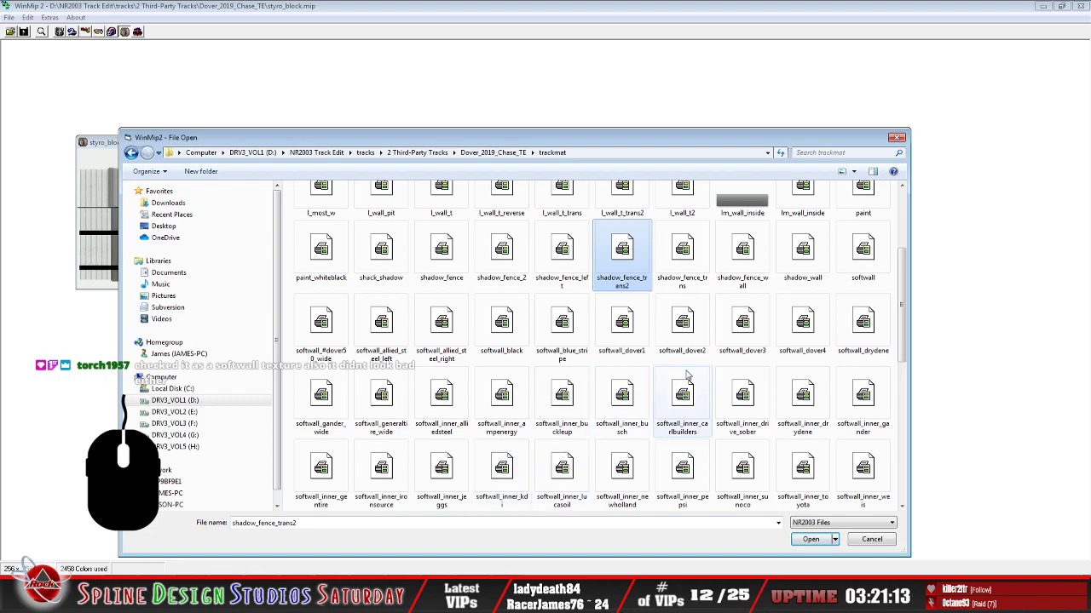
click(862, 249)
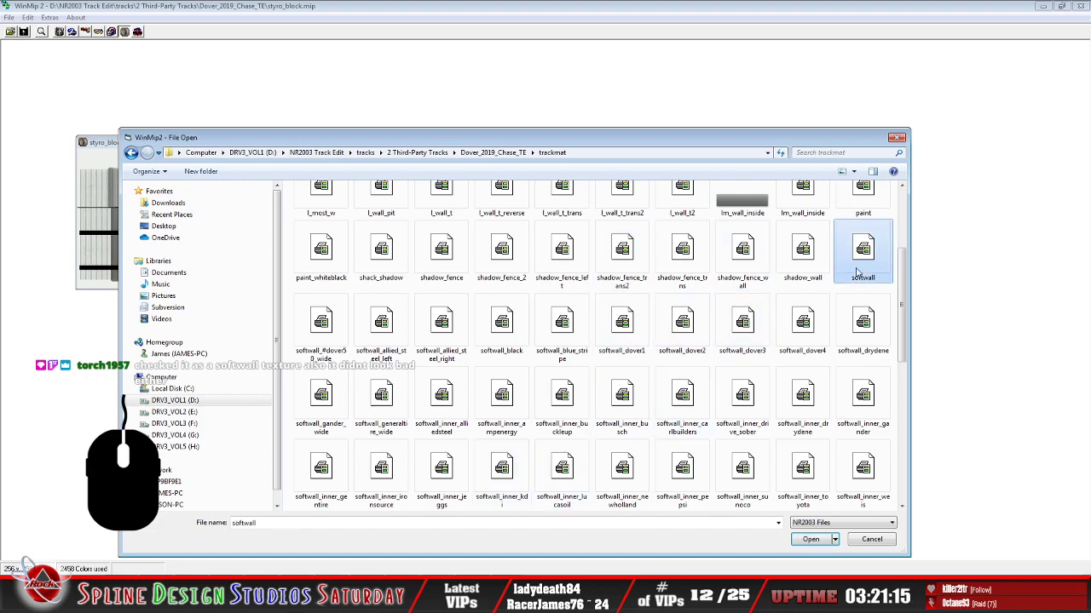
click(810, 540)
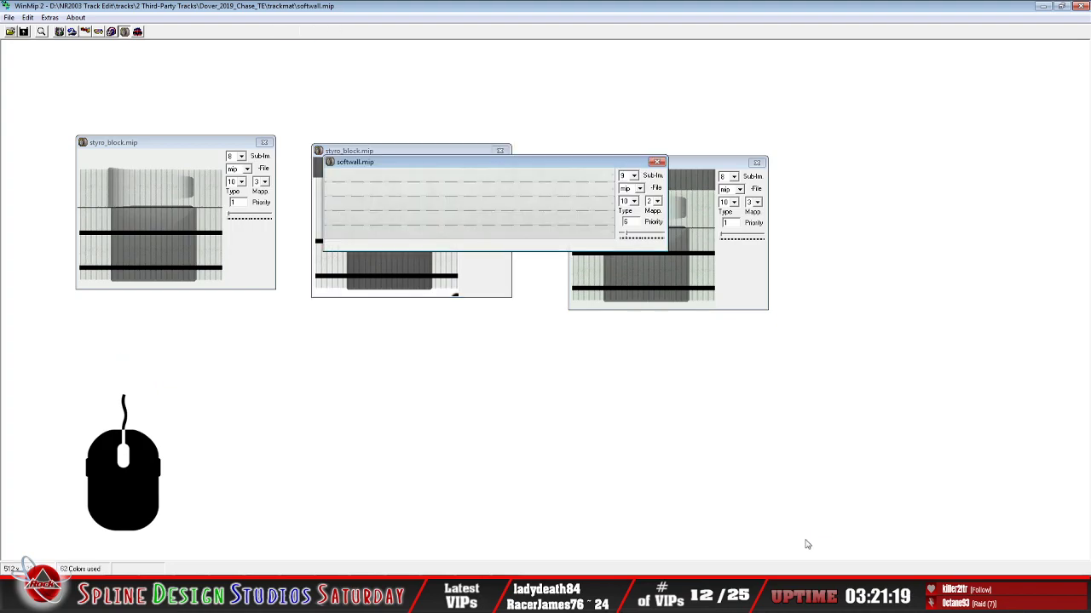
drag(540, 169, 349, 316)
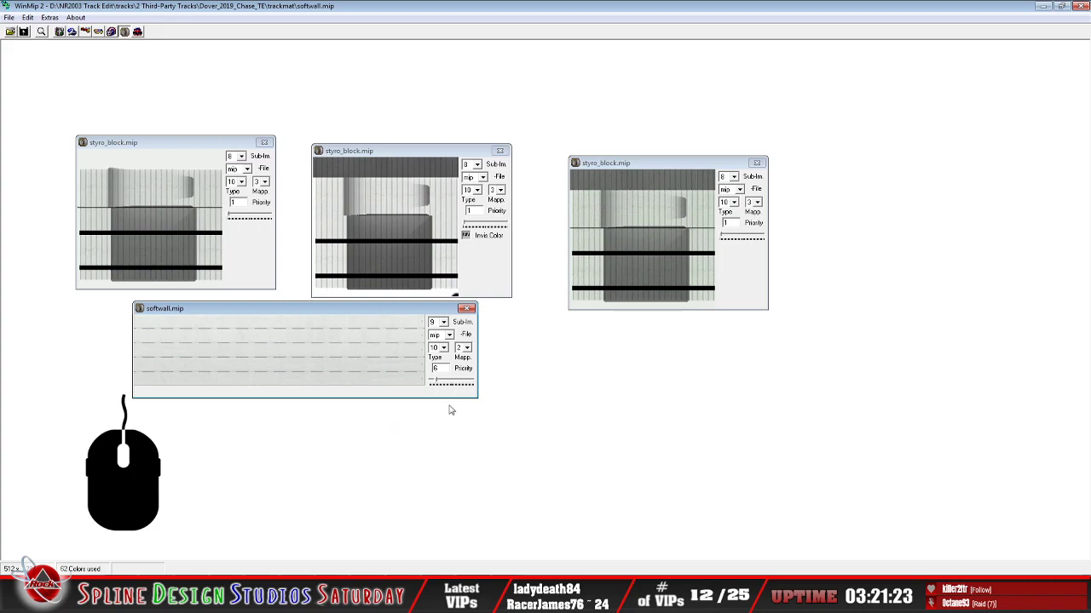
Convert the softwall texture to bmp format and save it as softwall.bmp in the trackmat folder
click(447, 334)
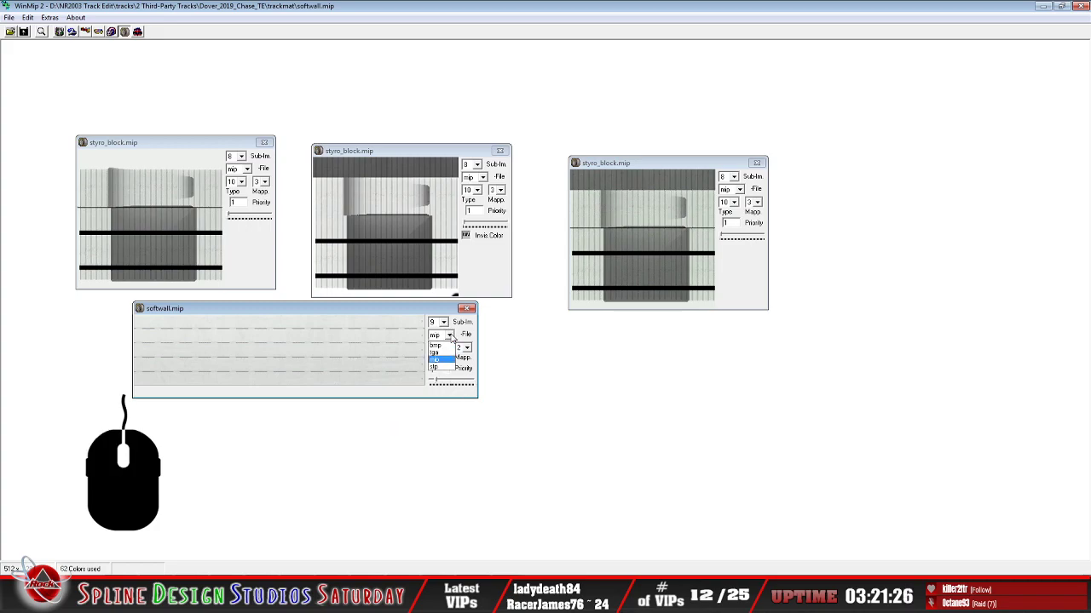
click(444, 351)
click(10, 18)
click(41, 55)
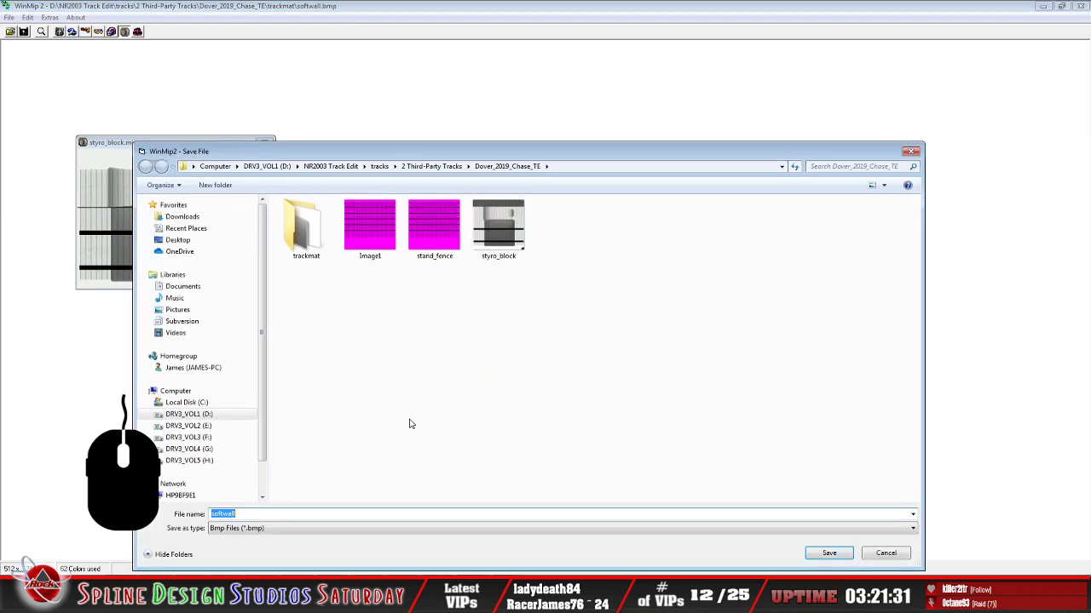
double_click(303, 243)
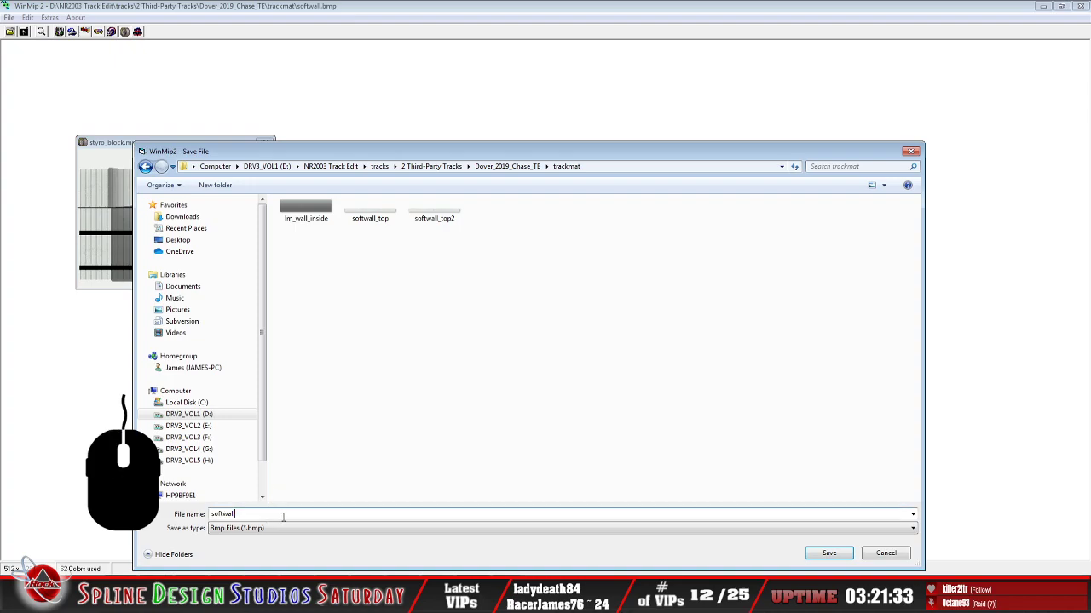
click(828, 553)
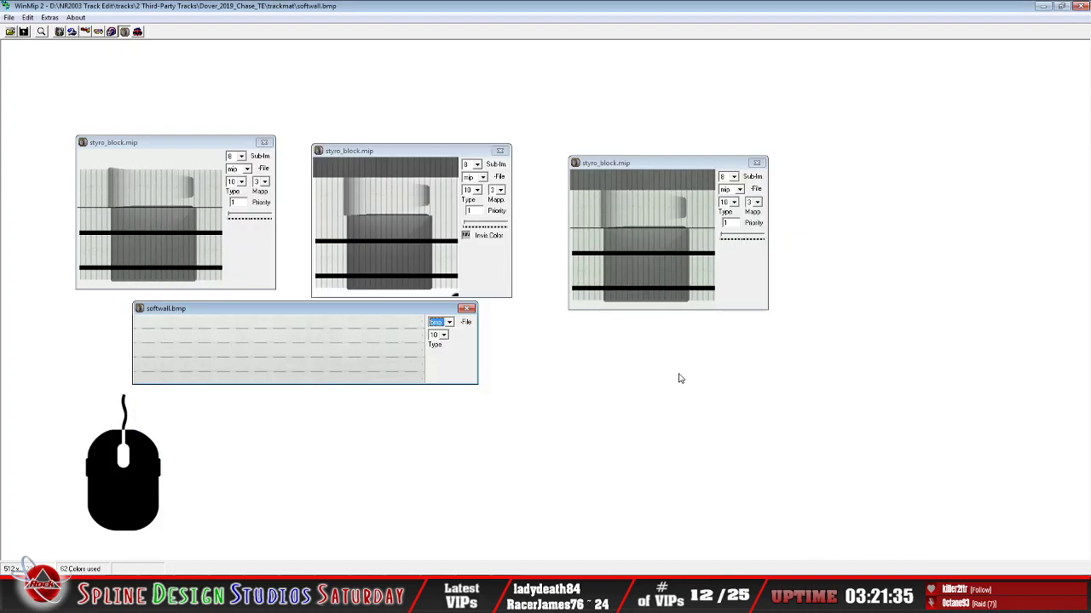
Switch to Paint Shop Pro and browse for an image to open in the 2 Third-Party Tracks folder of NR2003 Track Edit
click(8, 17)
click(26, 51)
click(424, 596)
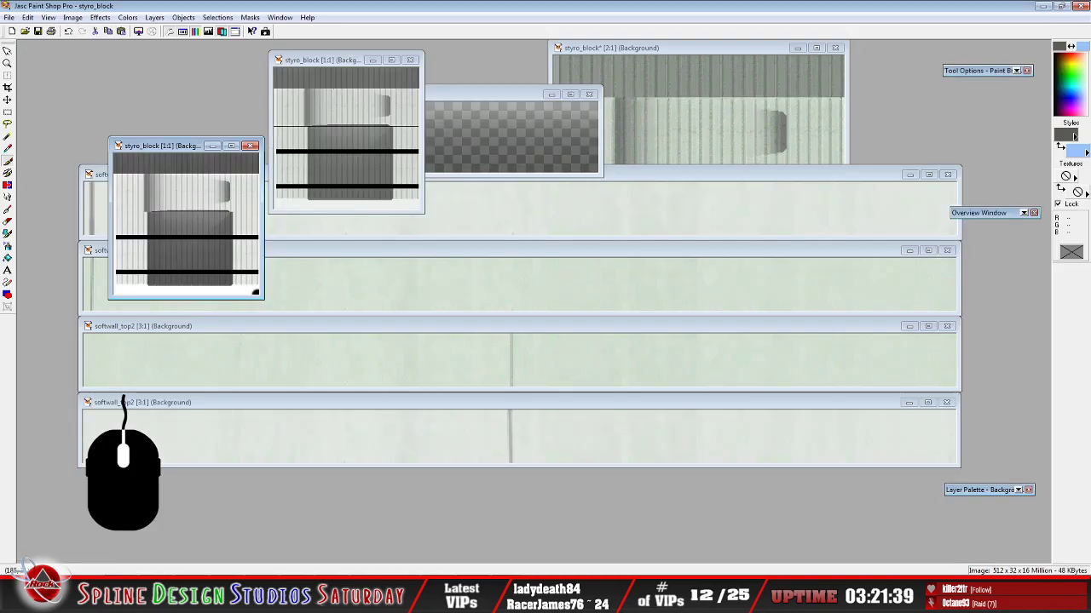
click(26, 31)
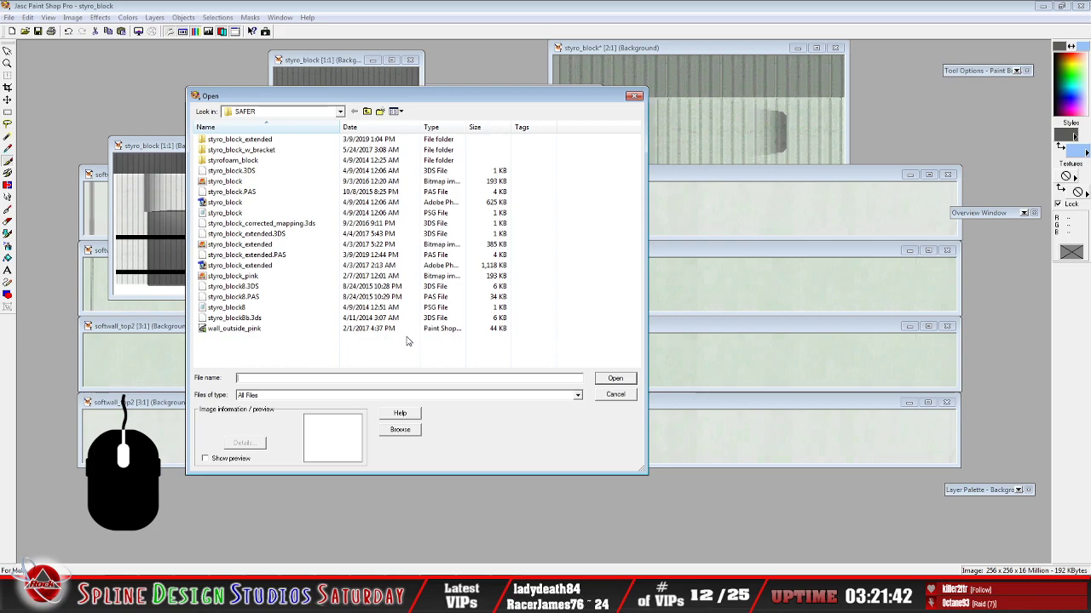
click(340, 112)
drag(343, 181, 338, 141)
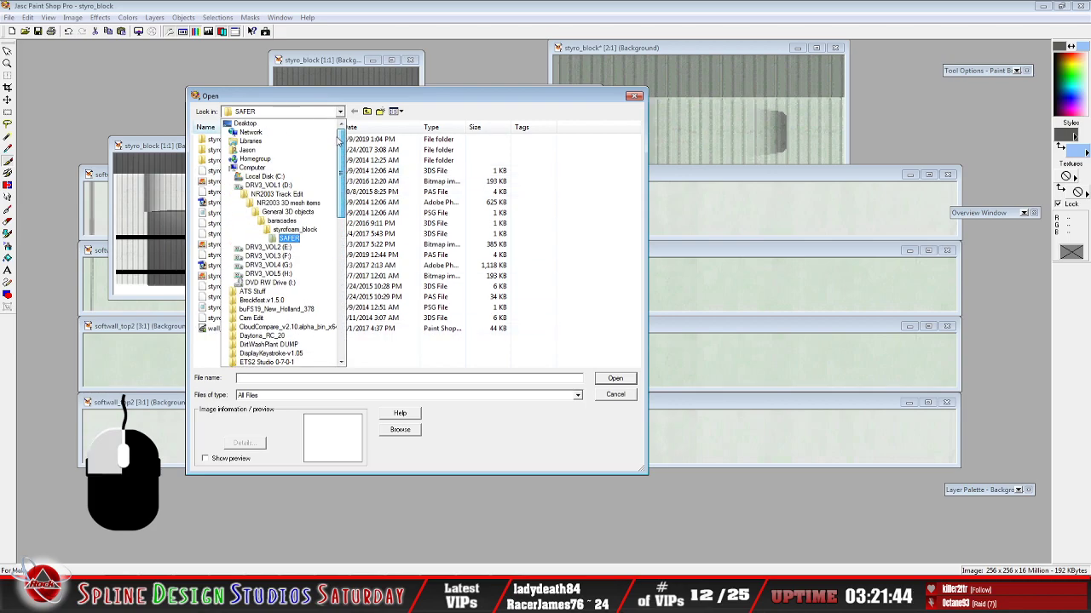
click(254, 177)
double_click(242, 172)
click(225, 194)
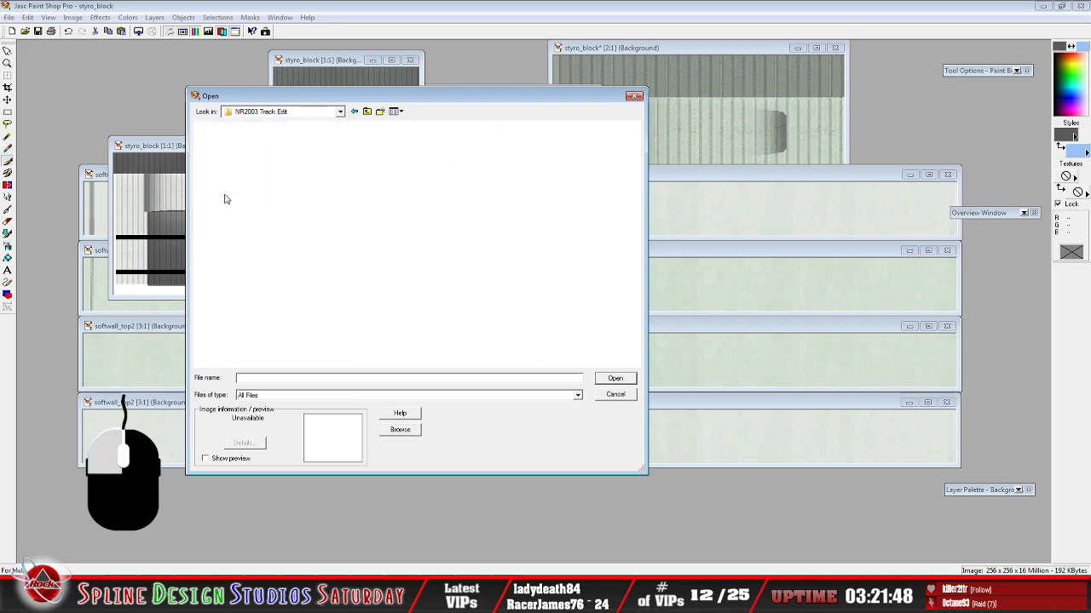
double_click(224, 194)
double_click(243, 151)
Open the softwall bitmap from the Dover_2019_Chase_TE trackmat folder and move its window up over the styro_block images
click(248, 296)
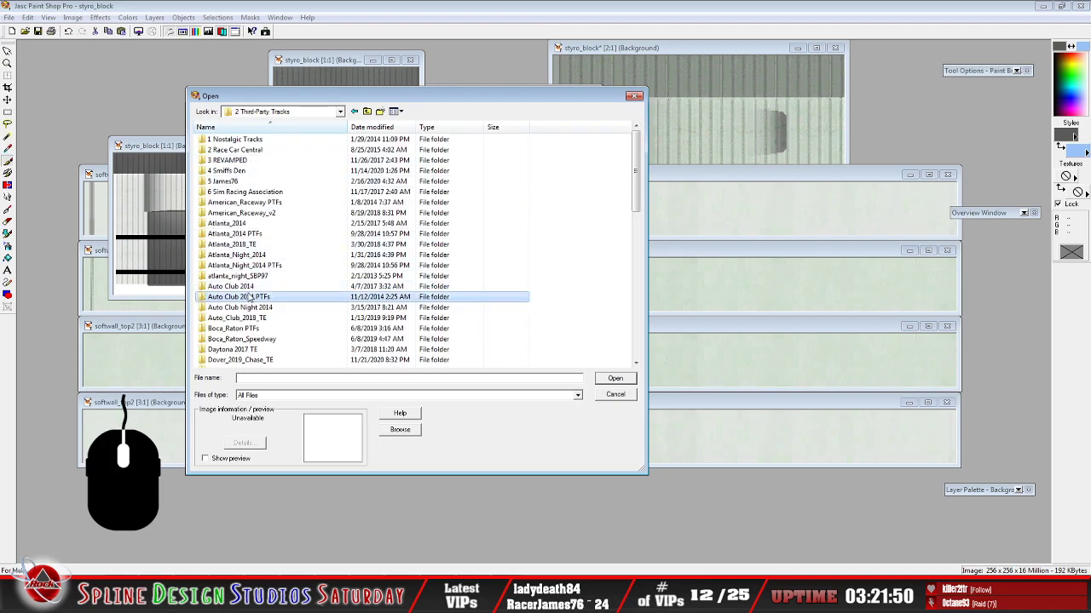
scroll(248, 297, down, 1)
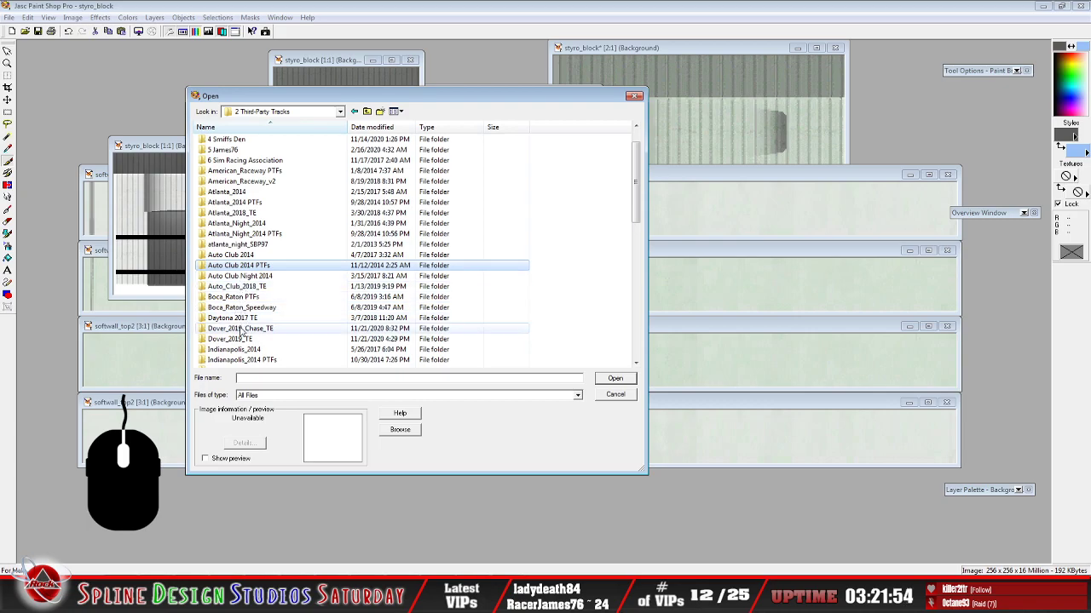
double_click(237, 333)
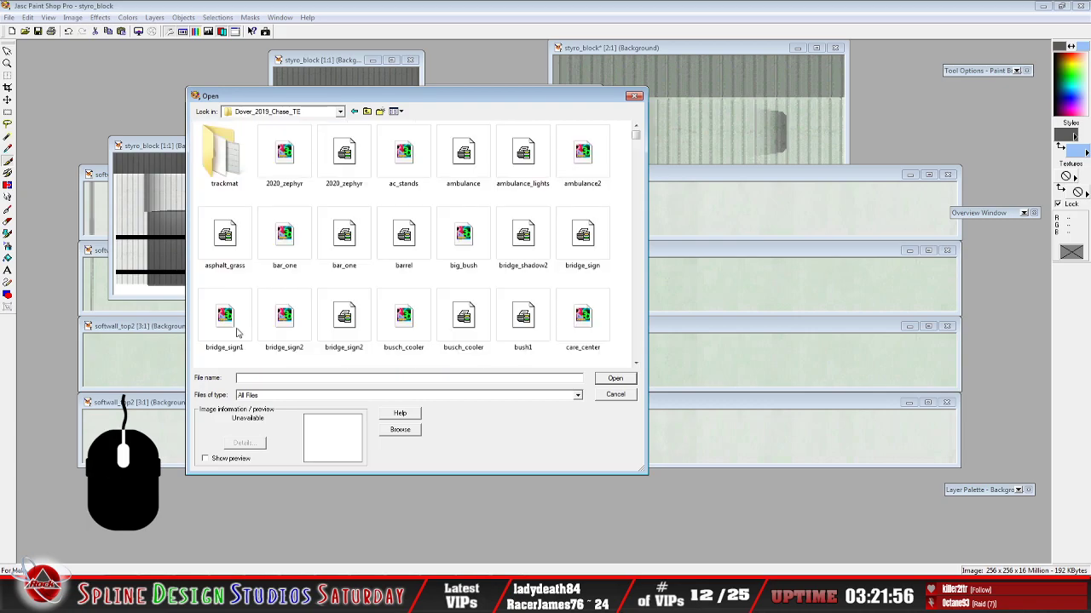
double_click(226, 171)
click(380, 261)
scroll(383, 269, down, 1)
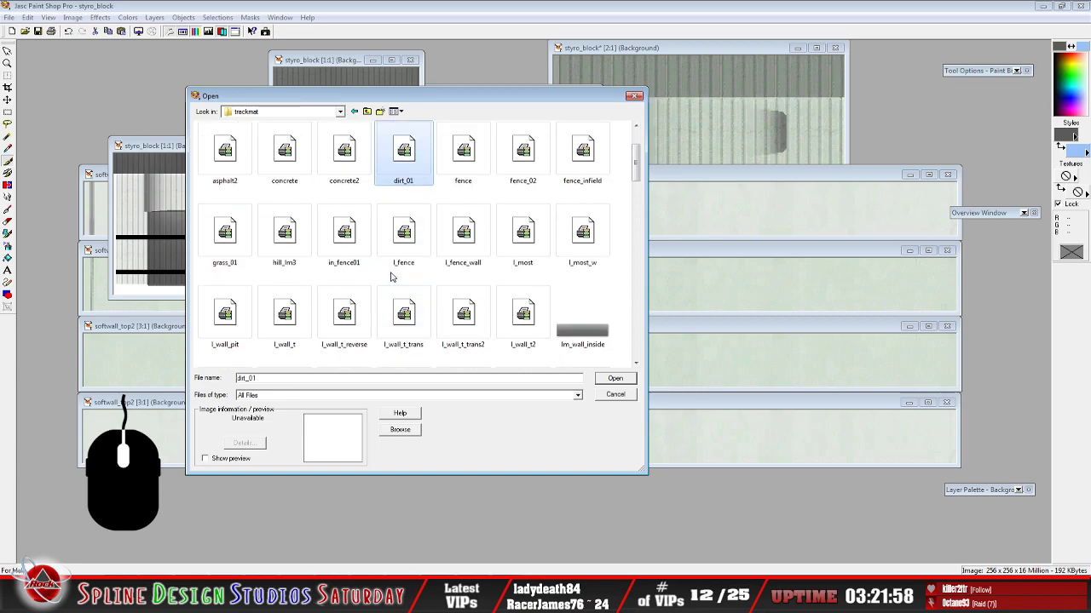
scroll(389, 272, down, 3)
click(454, 247)
click(616, 378)
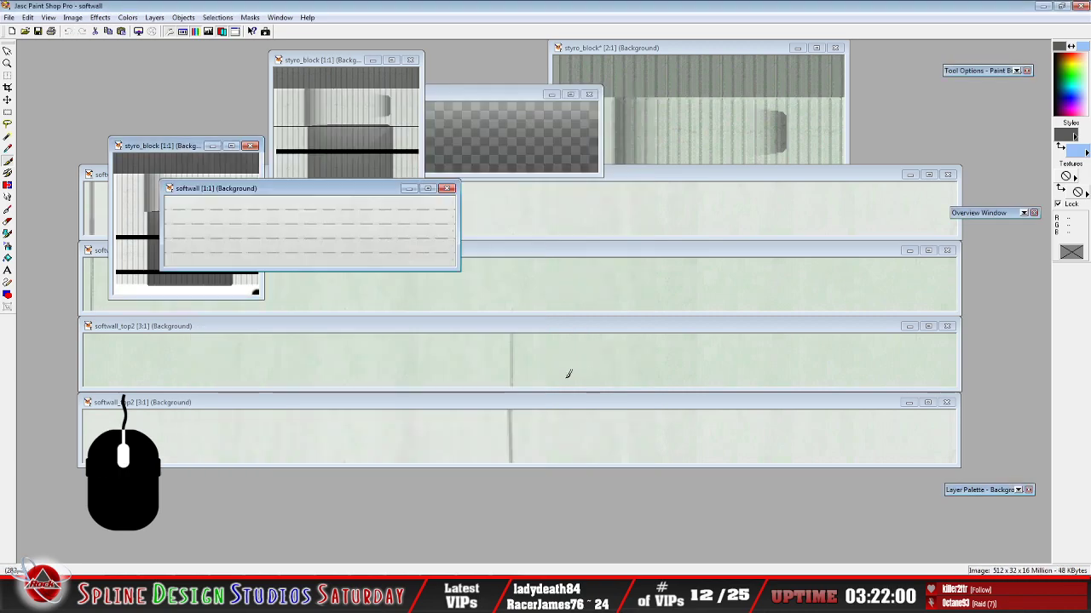
drag(315, 193, 316, 141)
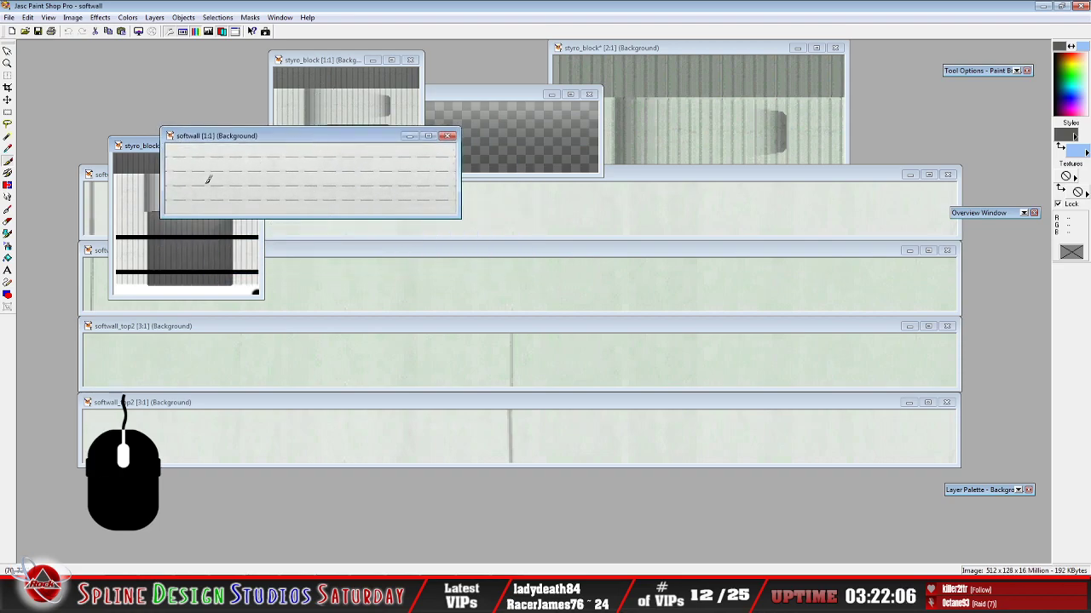
Promote the softwall background to a layer and add a new raster layer above it
mouse_move(979, 490)
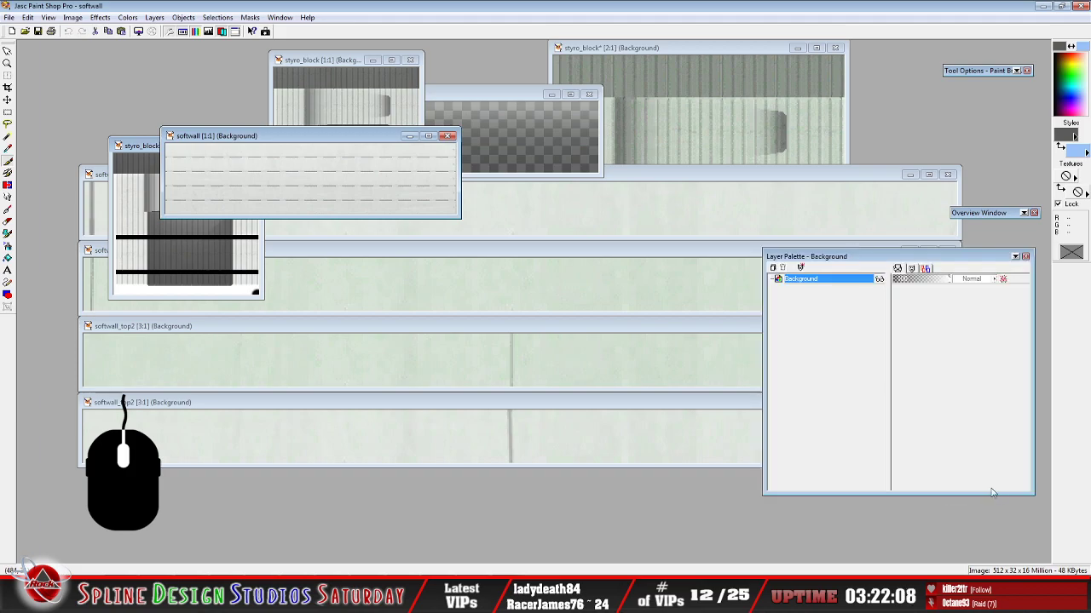
right_click(808, 285)
click(818, 429)
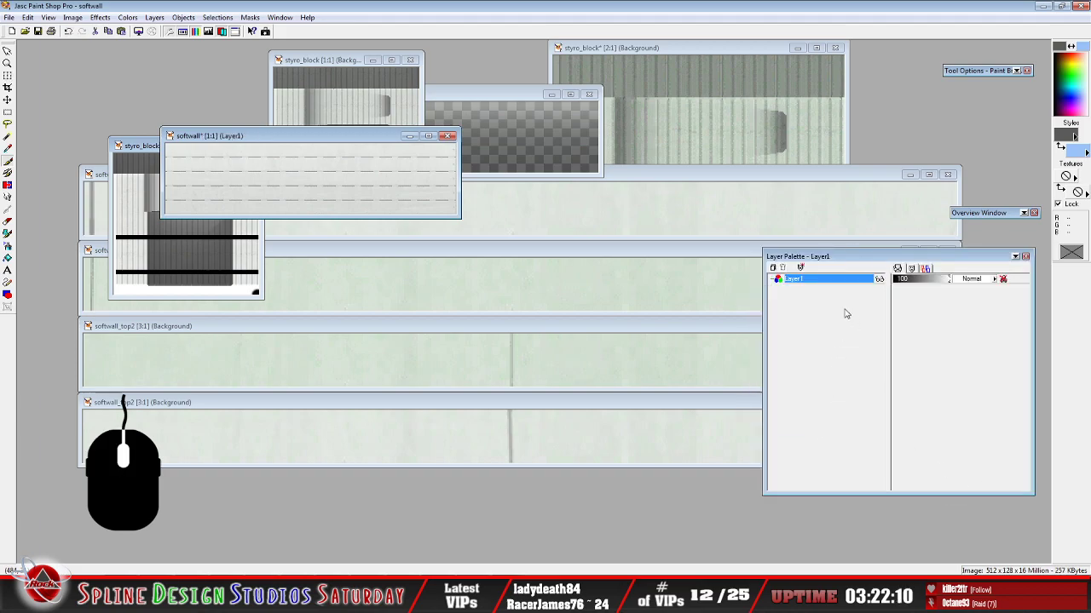
click(773, 268)
click(819, 485)
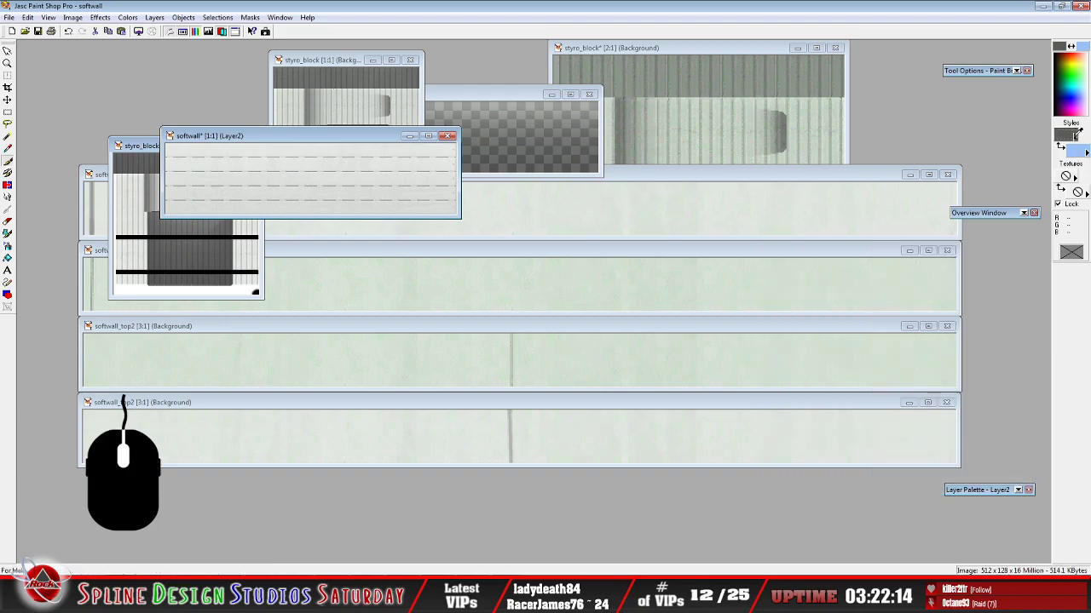
Switch the foreground style to the Foreground-Background gradient and set its angle to 180
click(1068, 135)
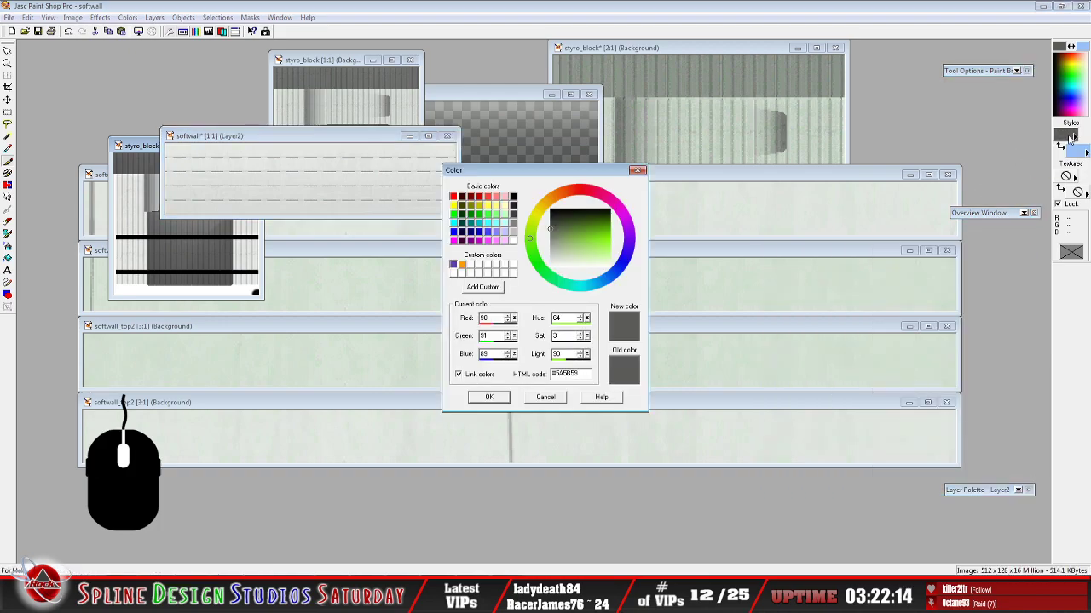
click(535, 398)
click(1075, 136)
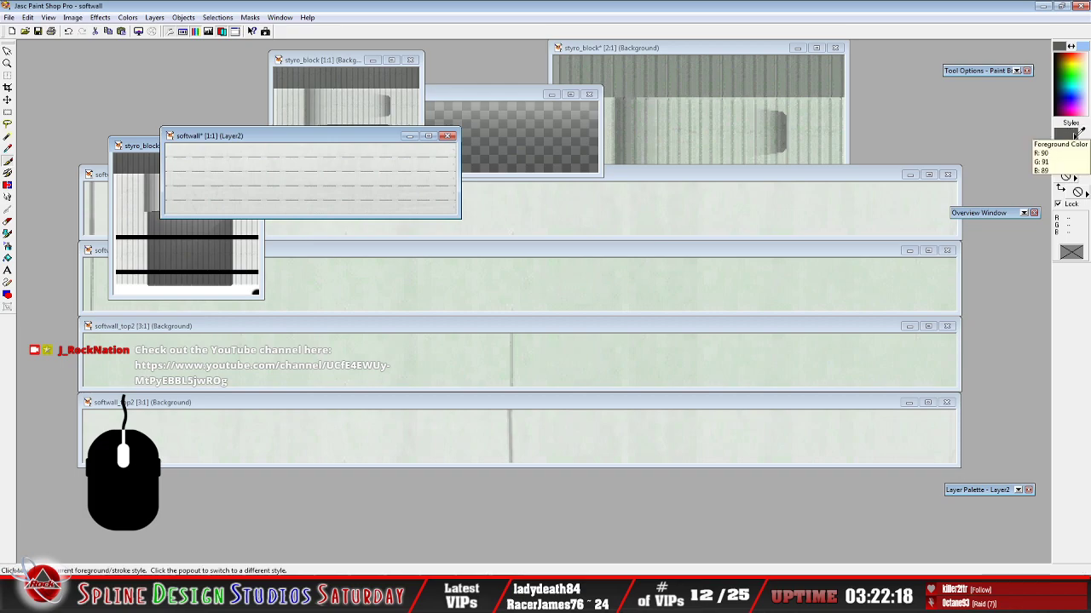
click(1057, 151)
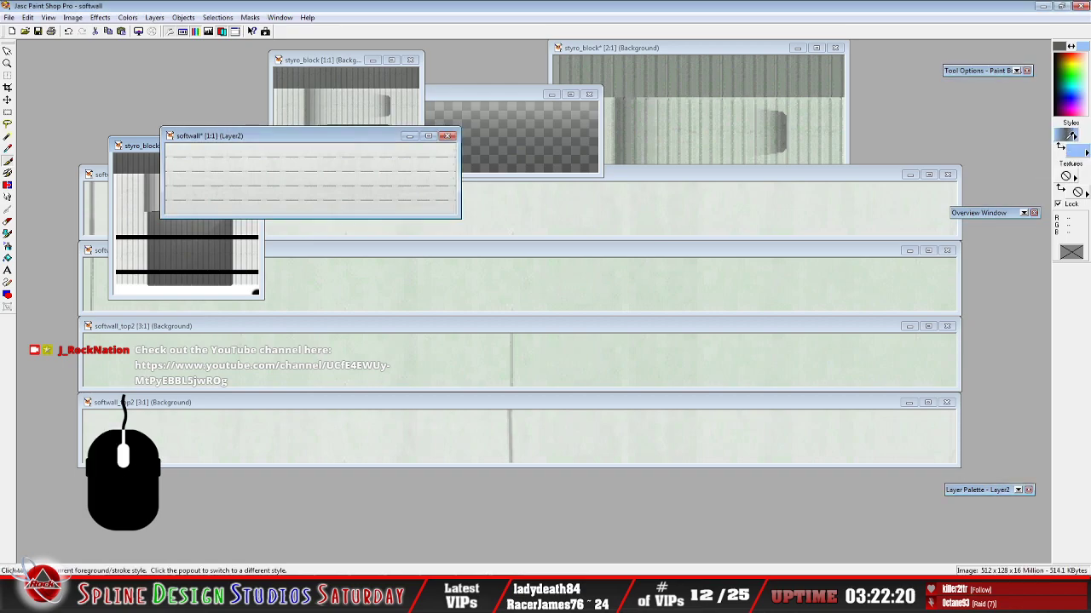
click(1067, 134)
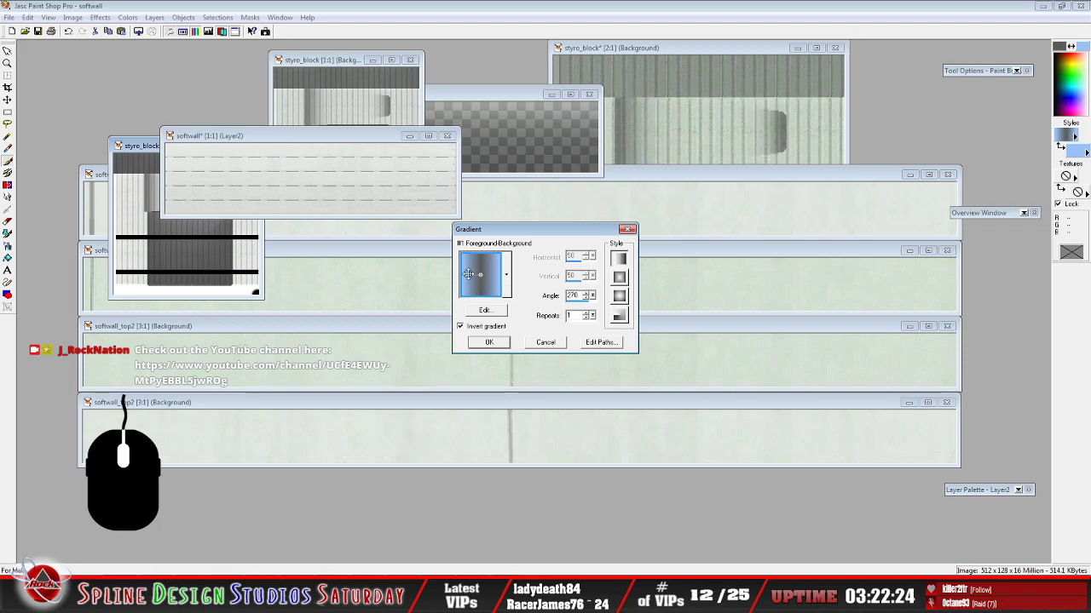
drag(480, 274, 480, 285)
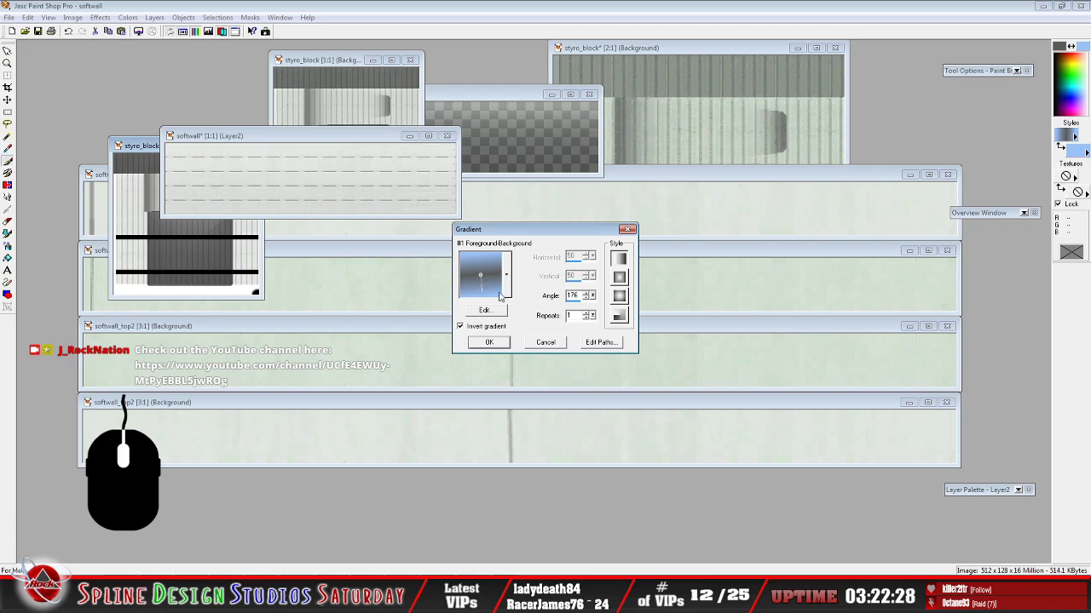
text(180)
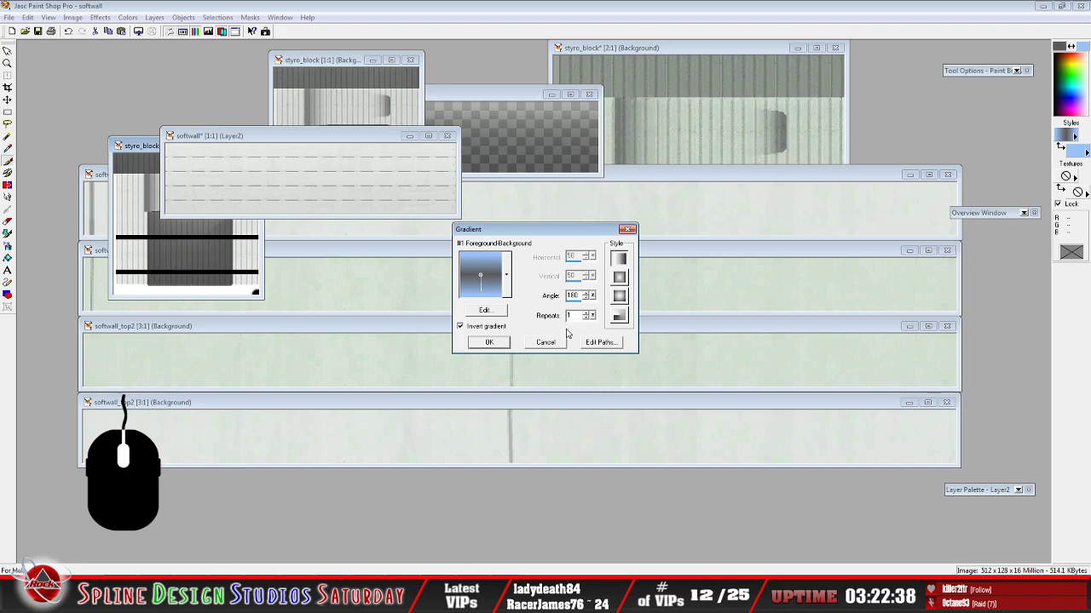
click(484, 310)
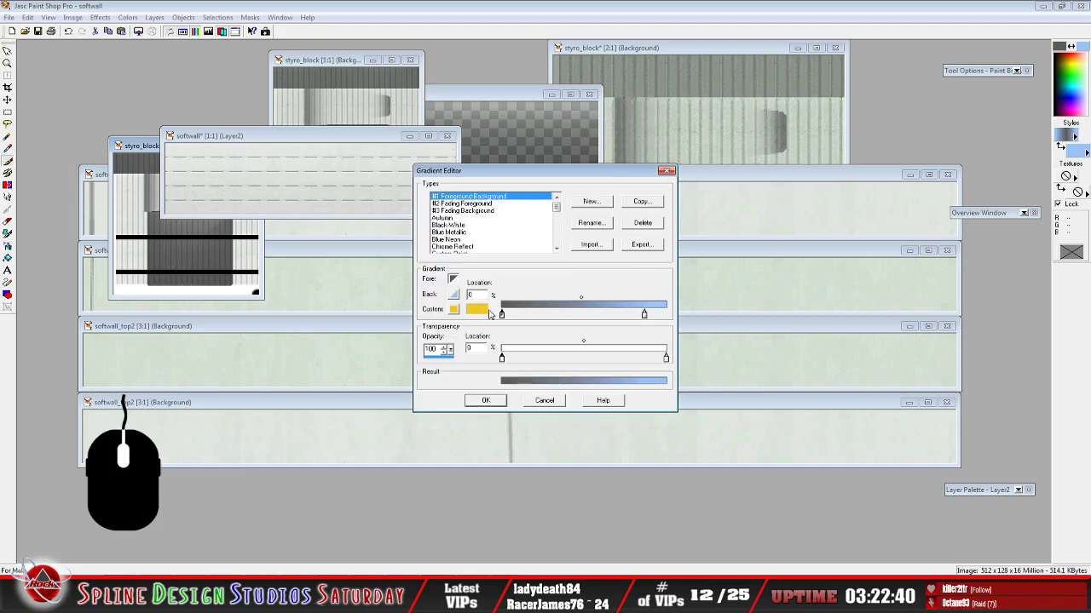
click(552, 403)
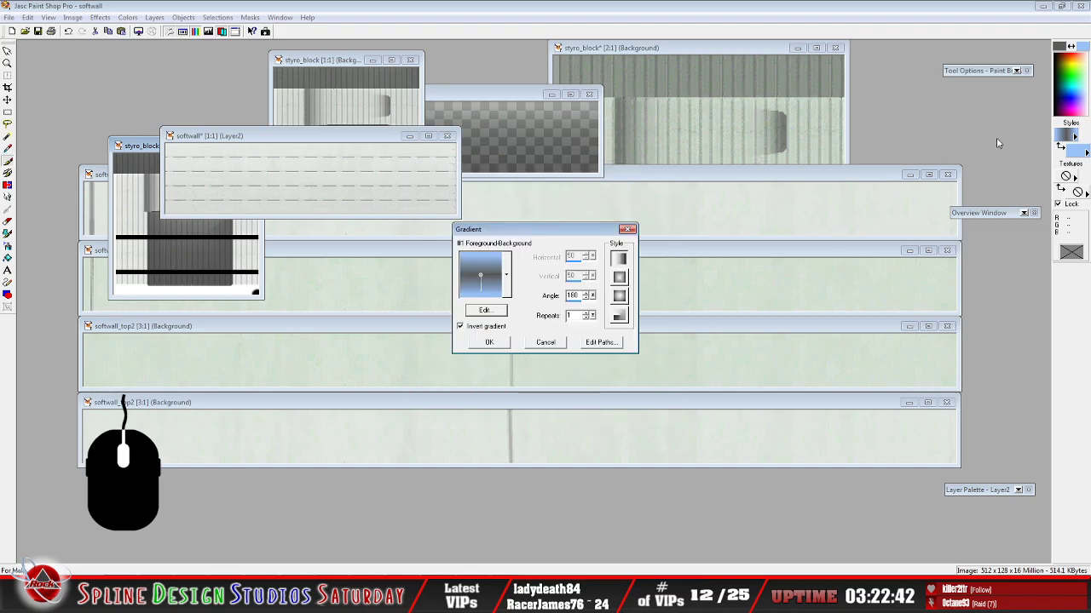
click(492, 343)
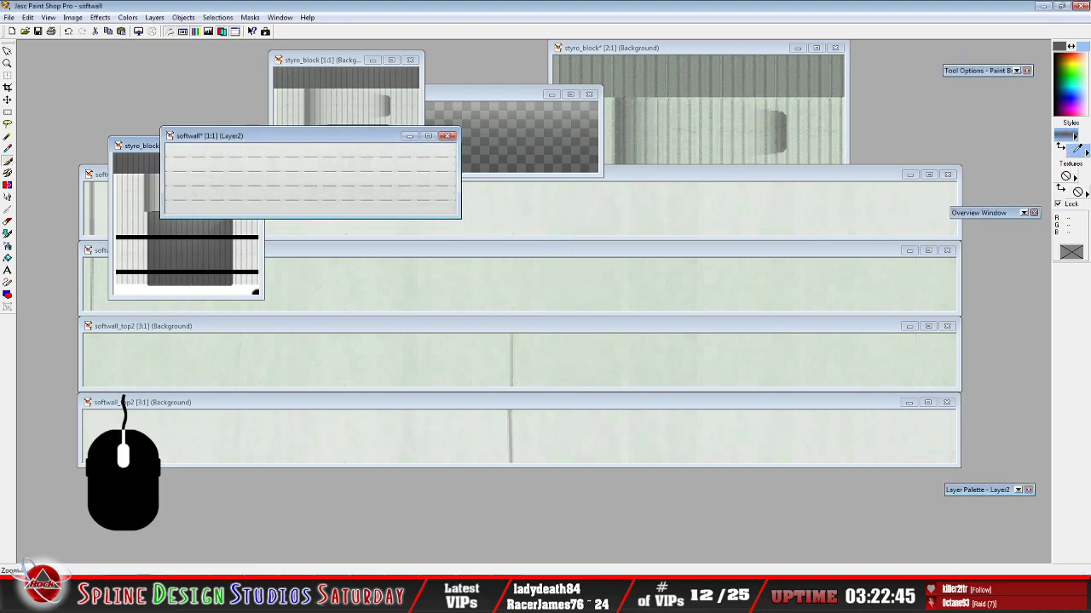
Change the background colour to a light gray from the basic colors
click(1073, 151)
click(512, 230)
click(501, 393)
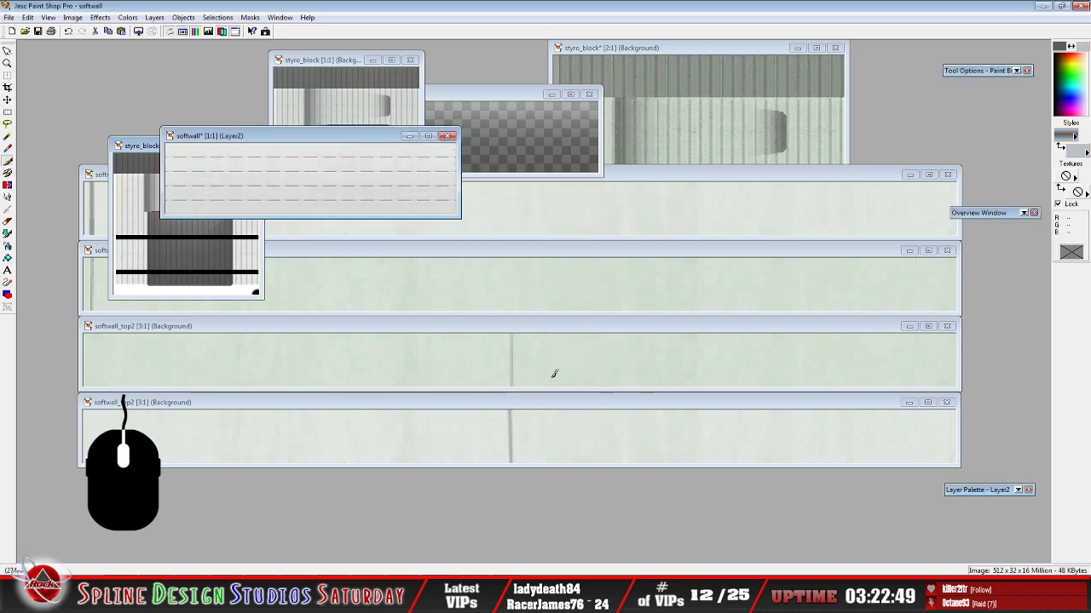
Flood fill the new softwall layer with the gray gradient, redoing the fill with the gradient's repeats reduced by one
click(7, 258)
click(276, 175)
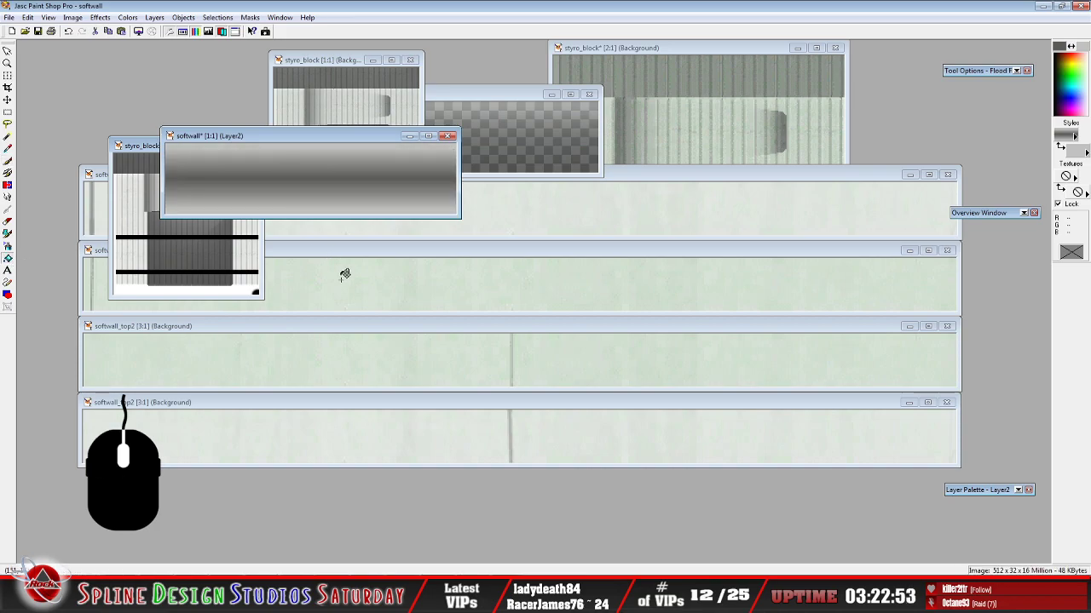
click(68, 31)
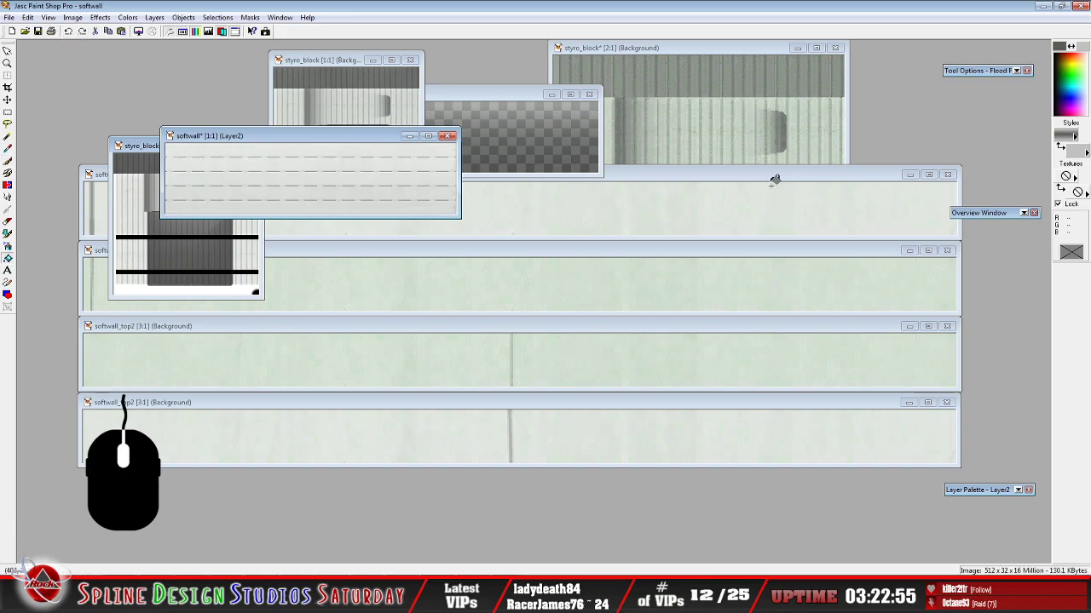
click(1068, 132)
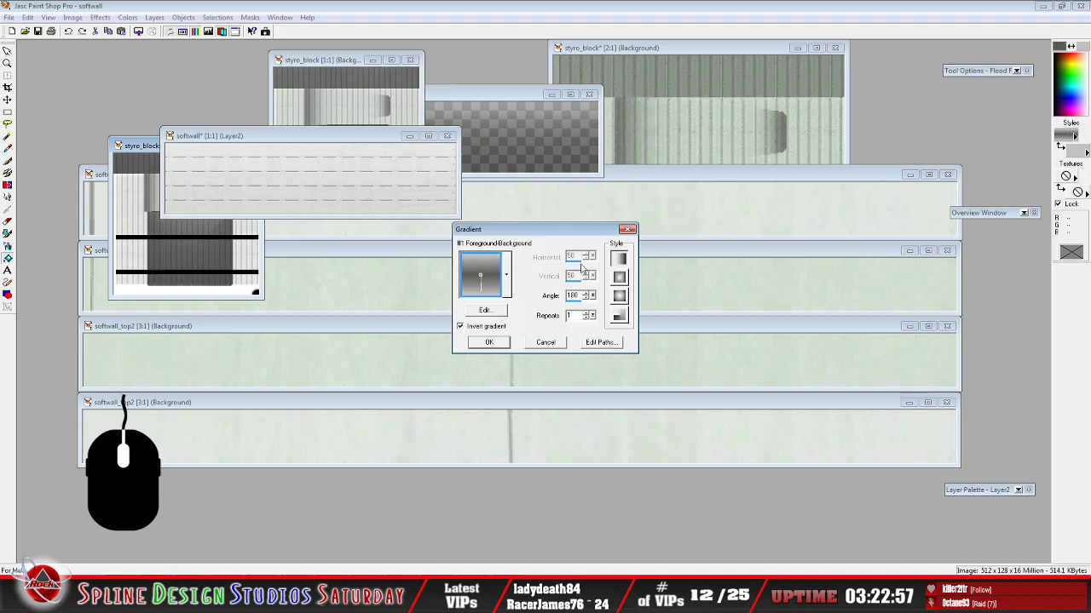
click(586, 318)
click(489, 342)
click(304, 172)
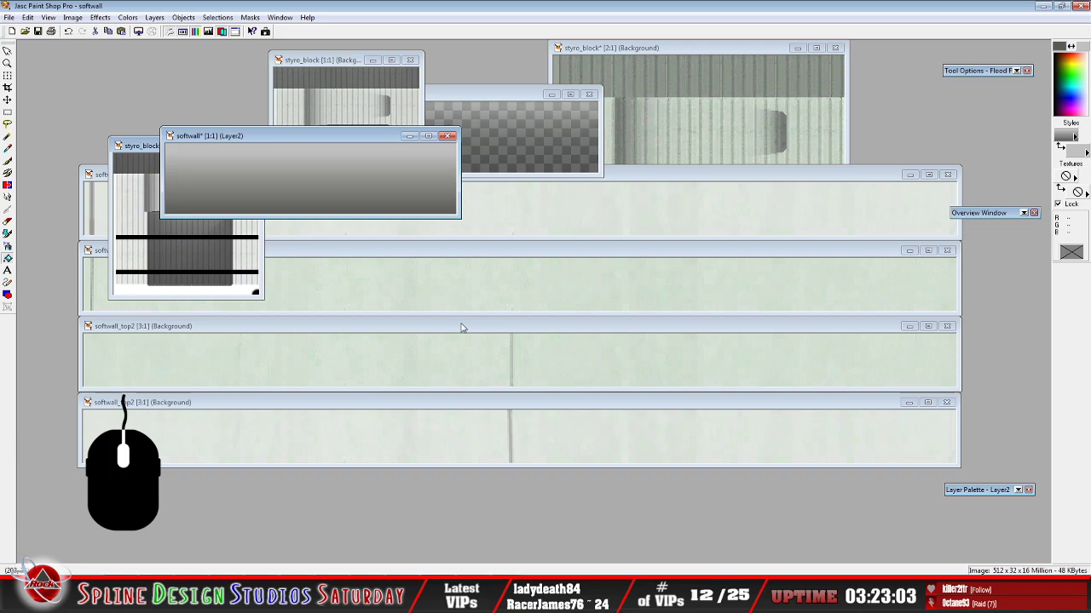
Set the gradient layer's blend mode to Multiply and flatten all softwall layers into one
mouse_move(988, 491)
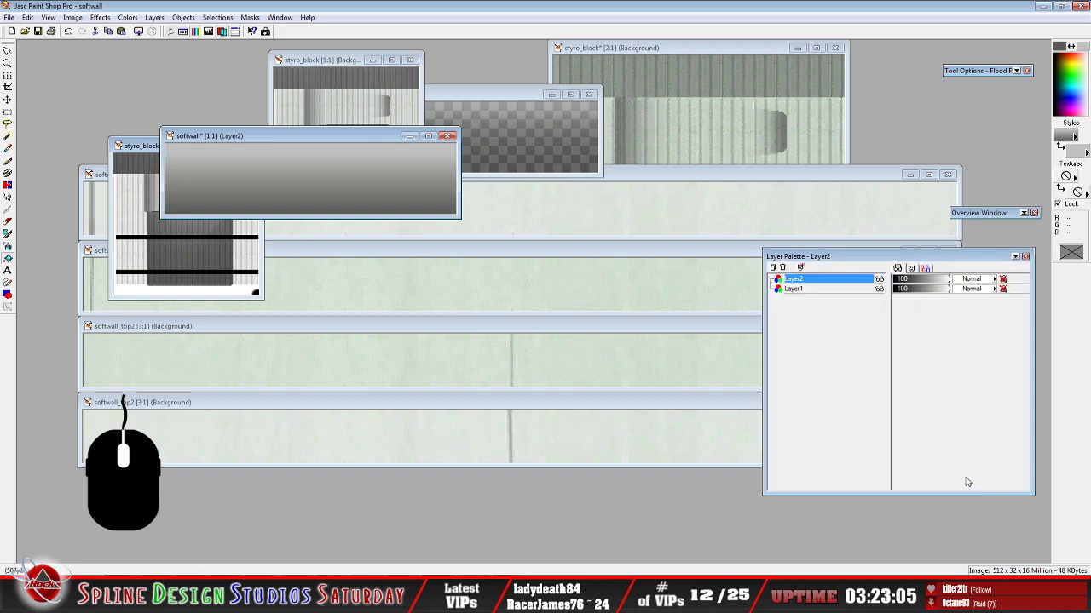
click(971, 278)
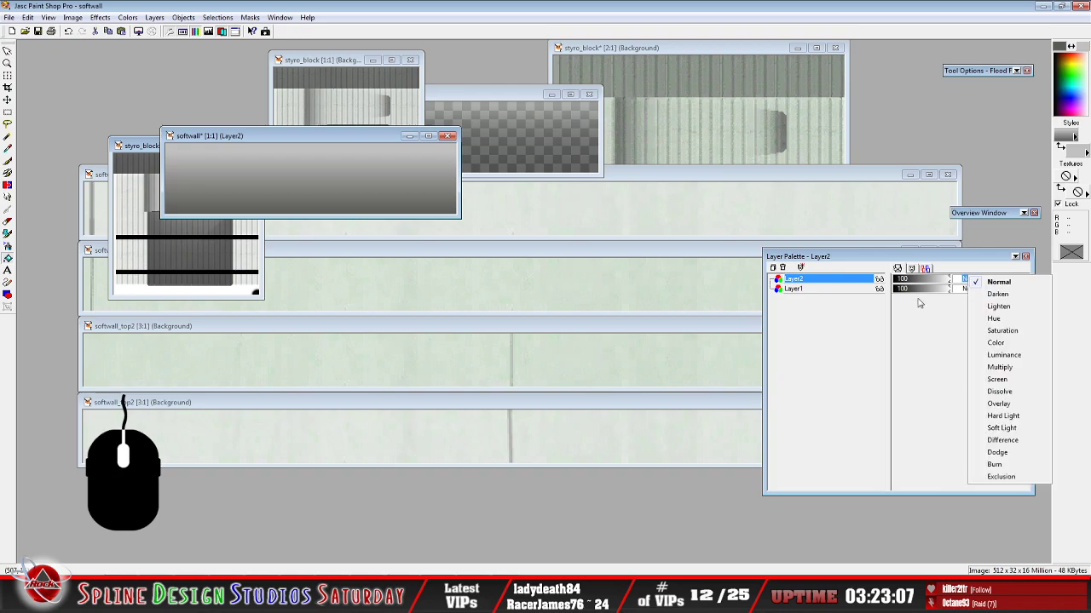
click(1009, 371)
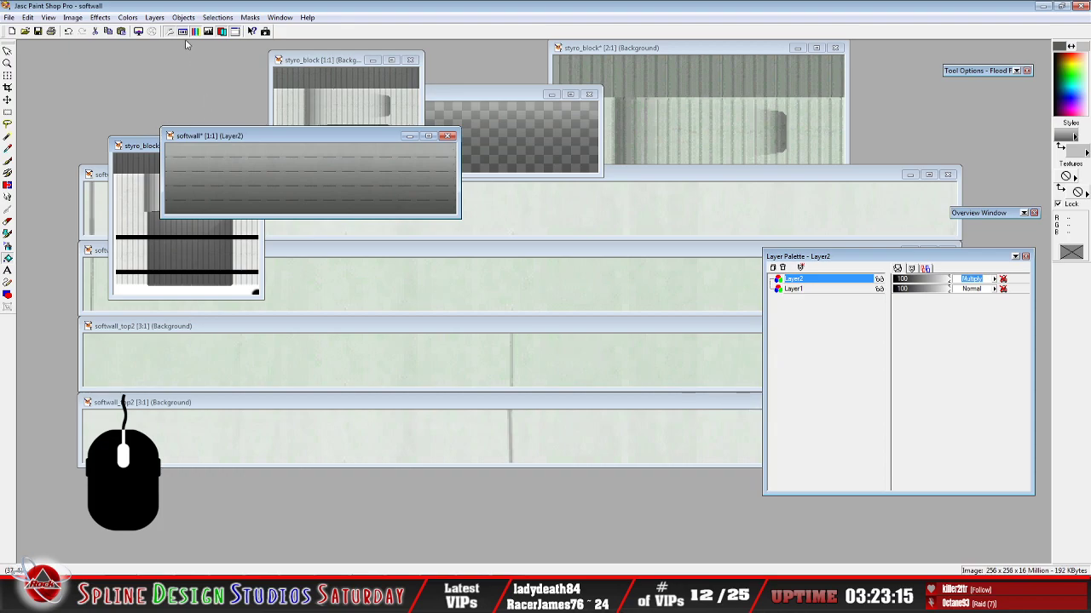
click(162, 19)
mouse_move(221, 139)
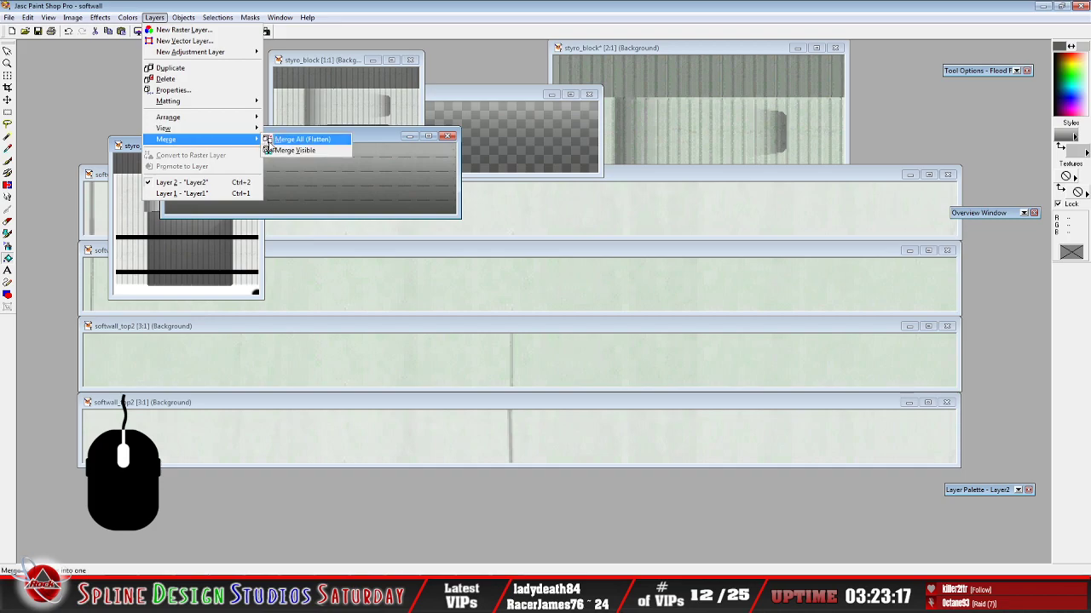
click(280, 142)
Save the flattened softwall image in the trackmat folder as lm_softwall_back in Windows or OS/2 Bitmap format
click(8, 17)
click(41, 103)
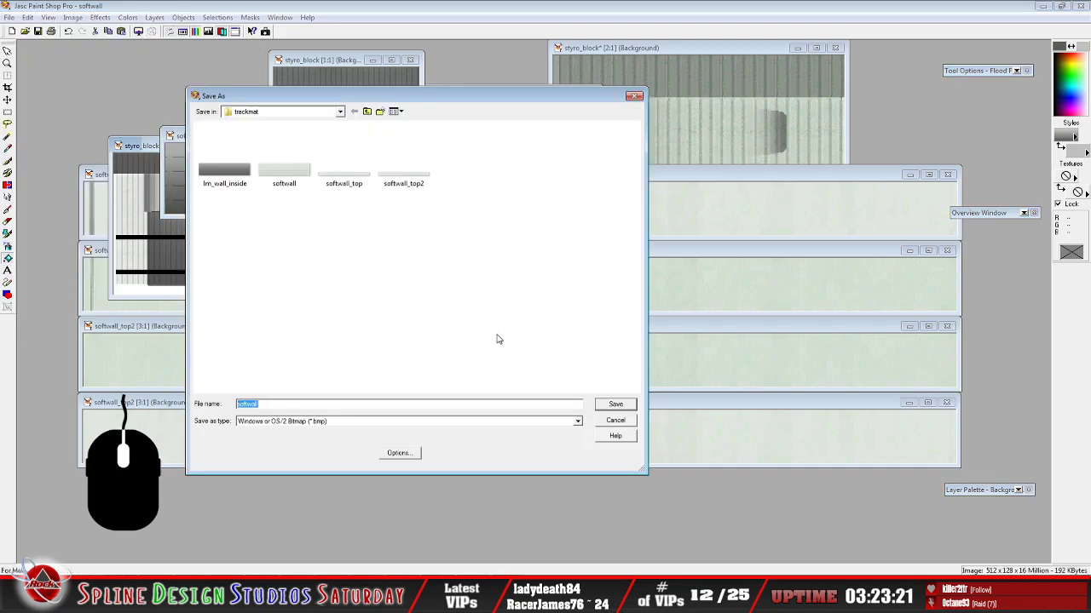
click(577, 422)
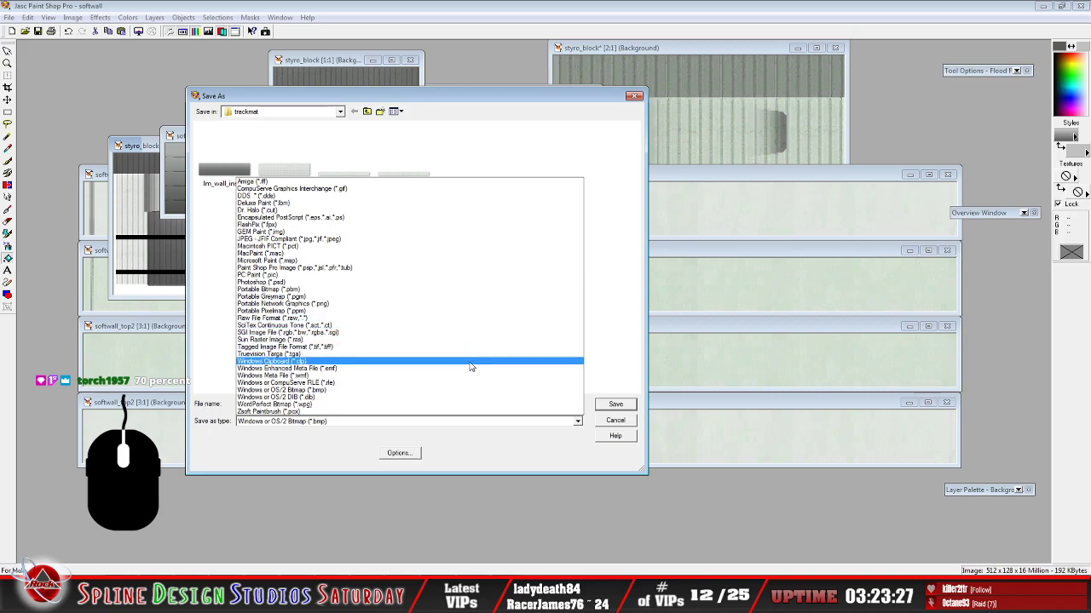
click(457, 390)
click(291, 404)
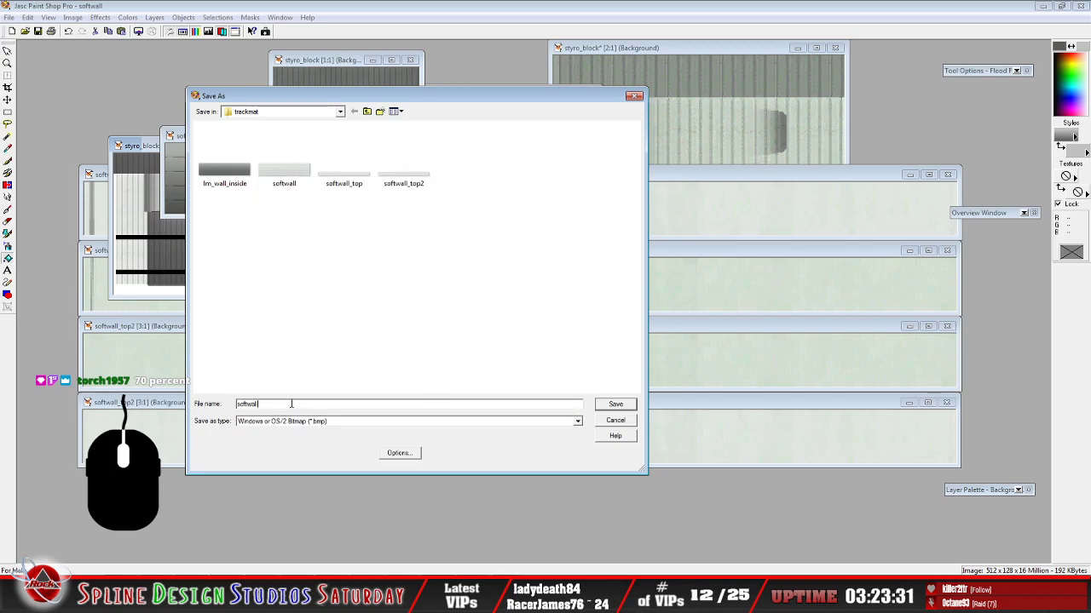
text(_)
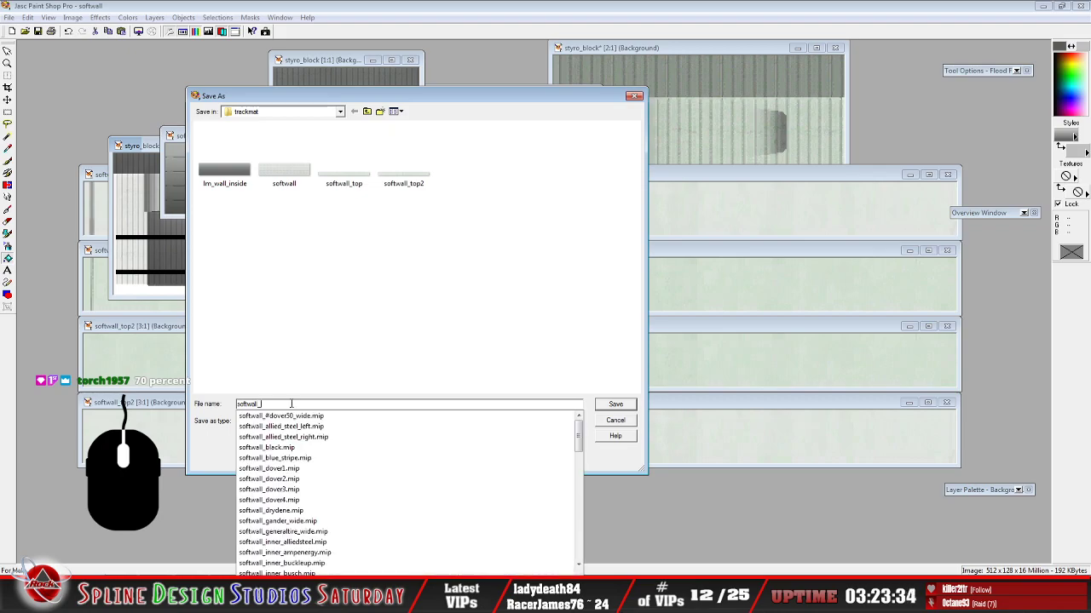
key(BackSpace)
key(BackSpace)
key(BackSpace)
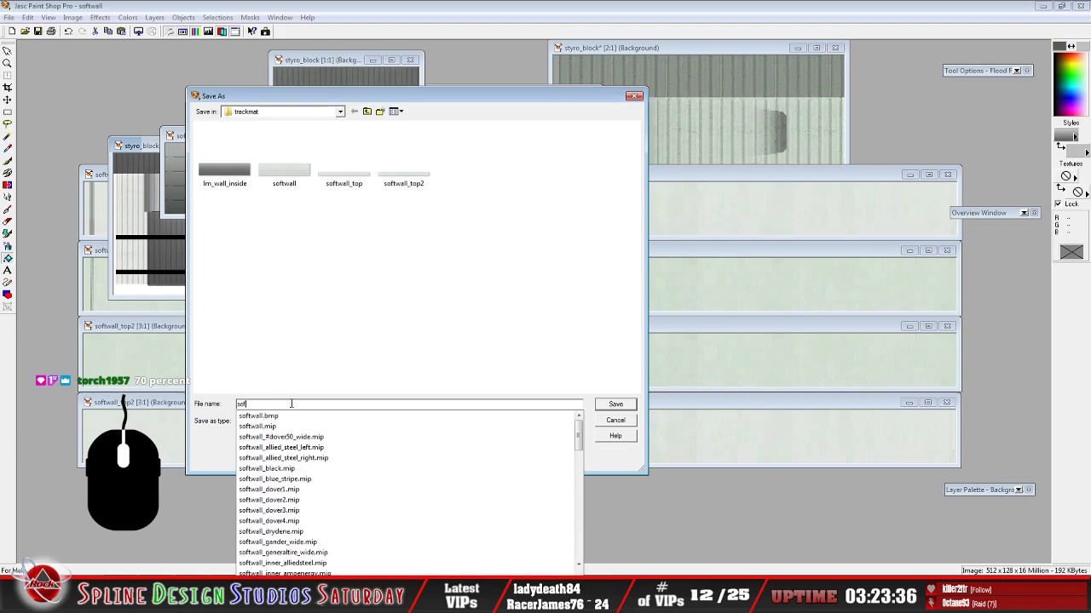
key(BackSpace)
key(BackSpace)
key(BackSpace)
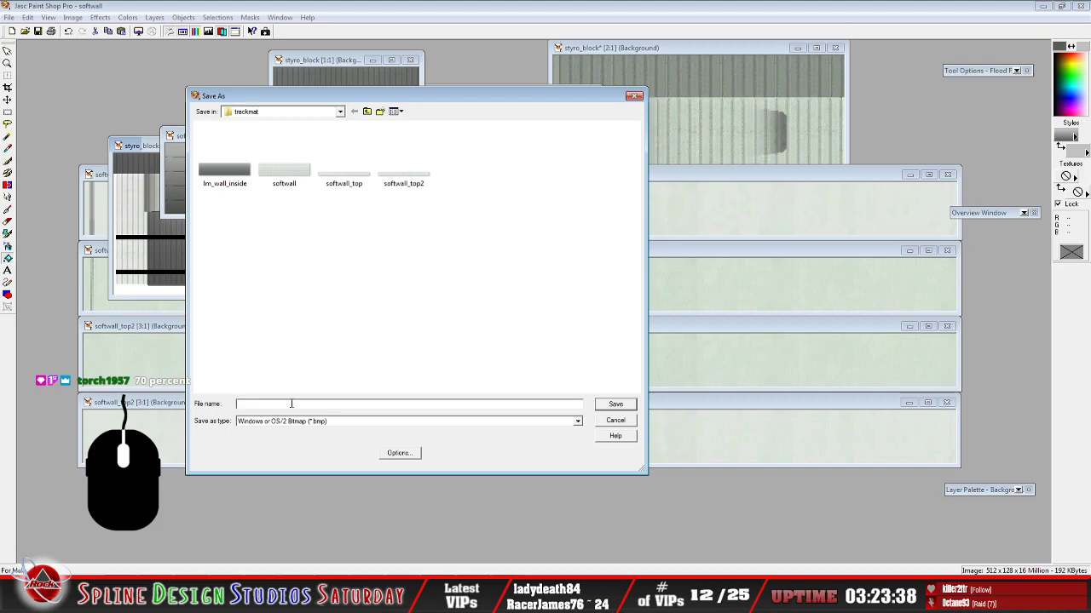
text(lm)
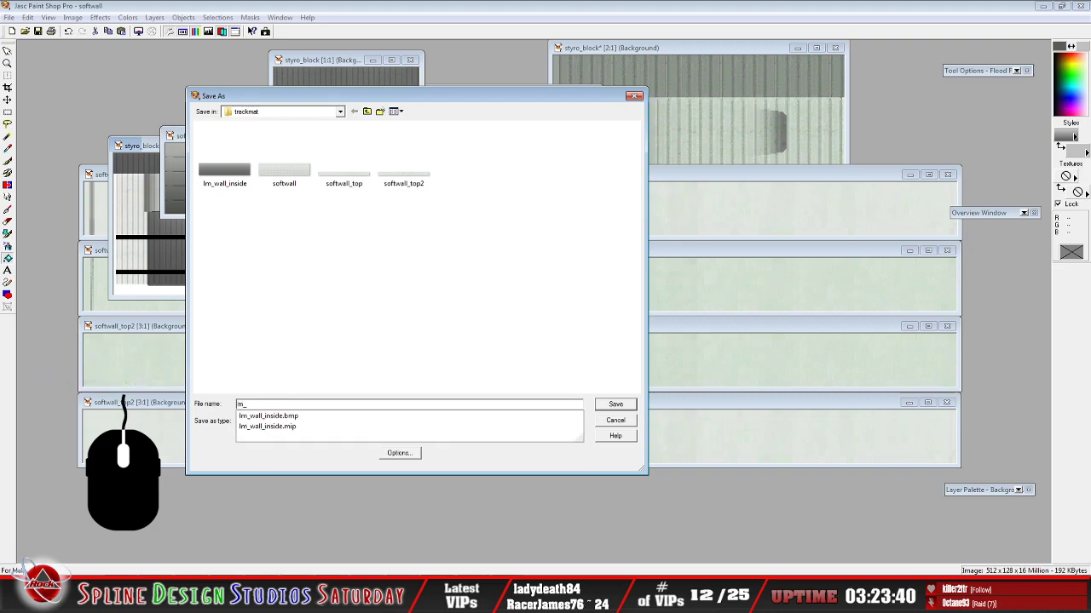
text(_so)
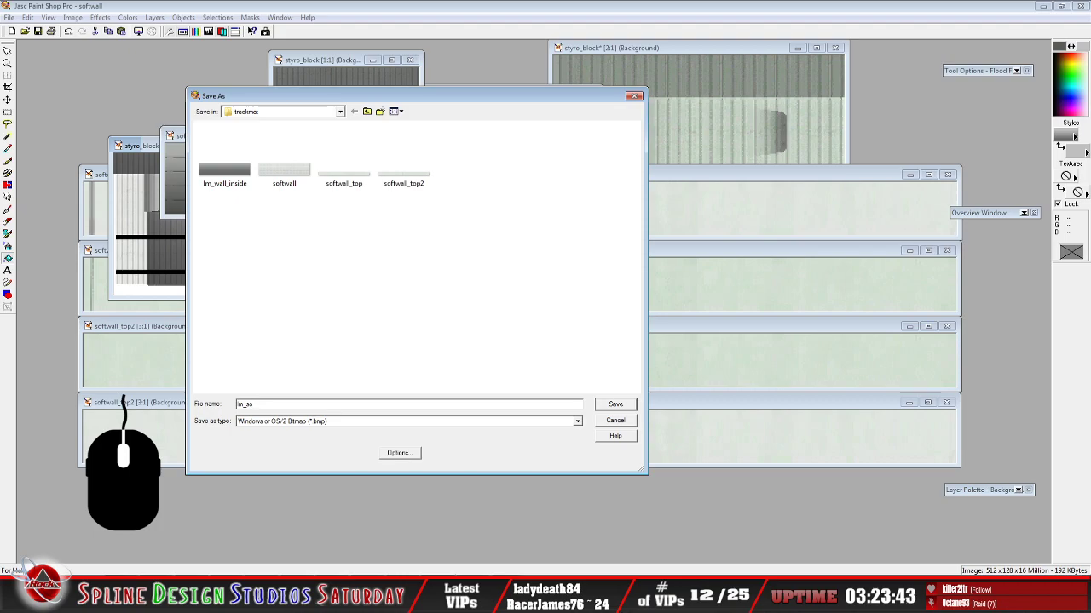
text(ftwall_back)
click(613, 406)
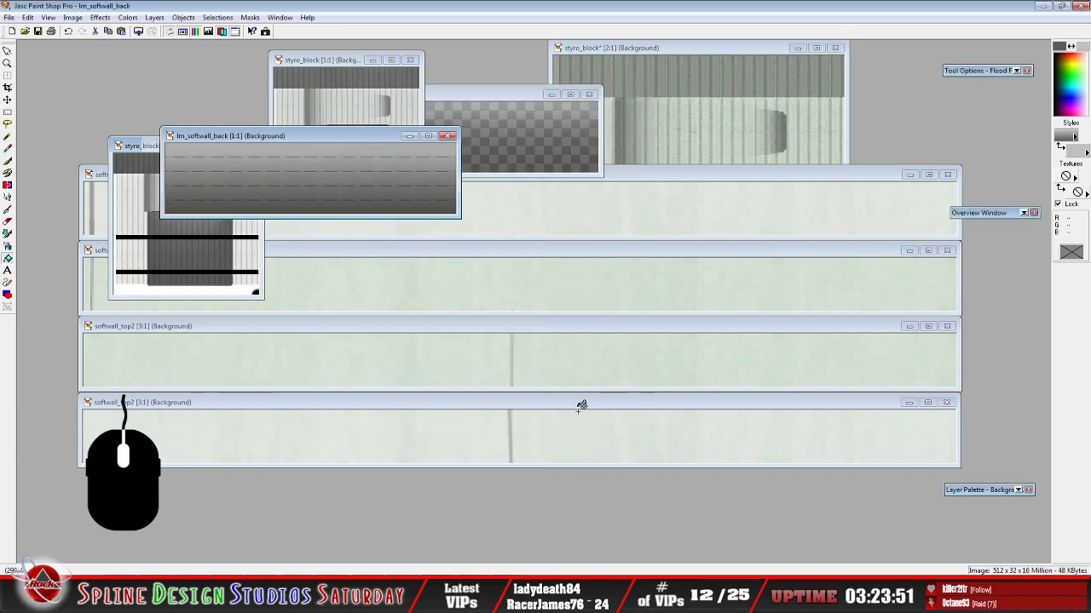
Switch to WinMip2 and open lm_softwall_back.bmp from the trackmat folder
click(452, 597)
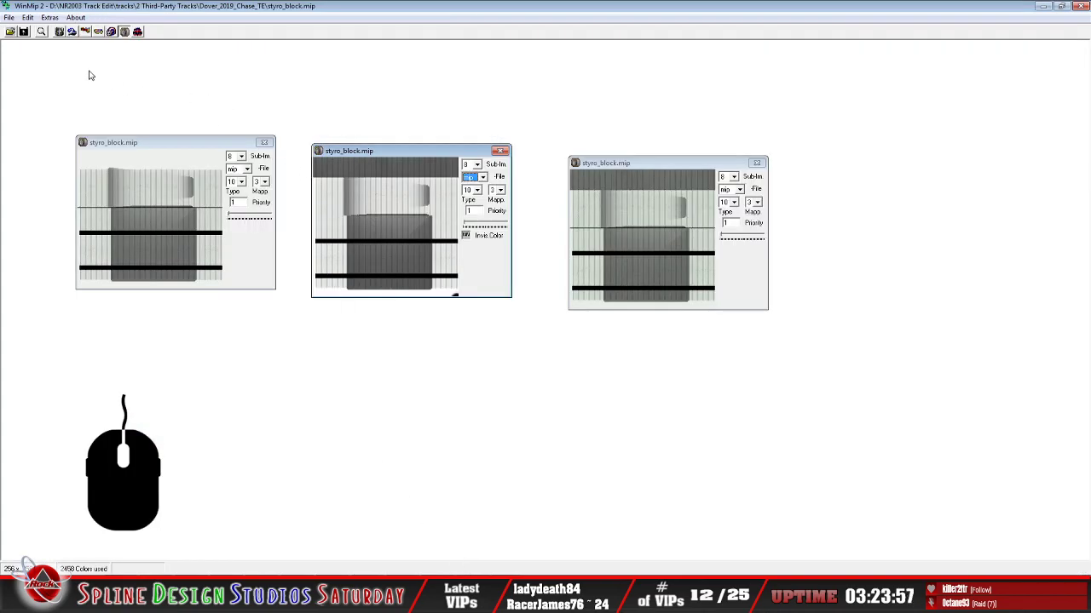
click(10, 32)
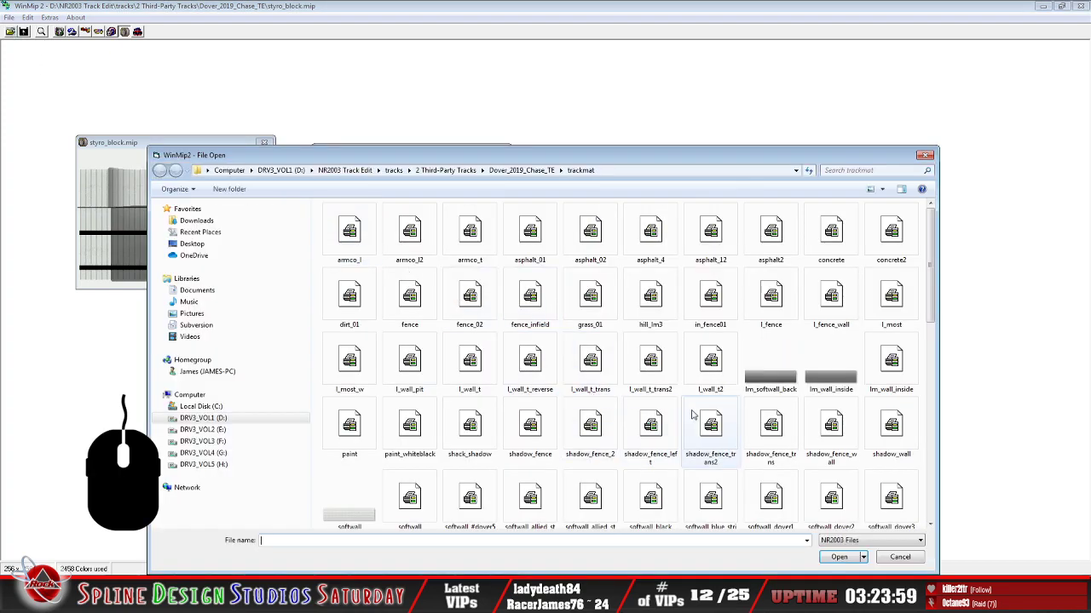
click(349, 507)
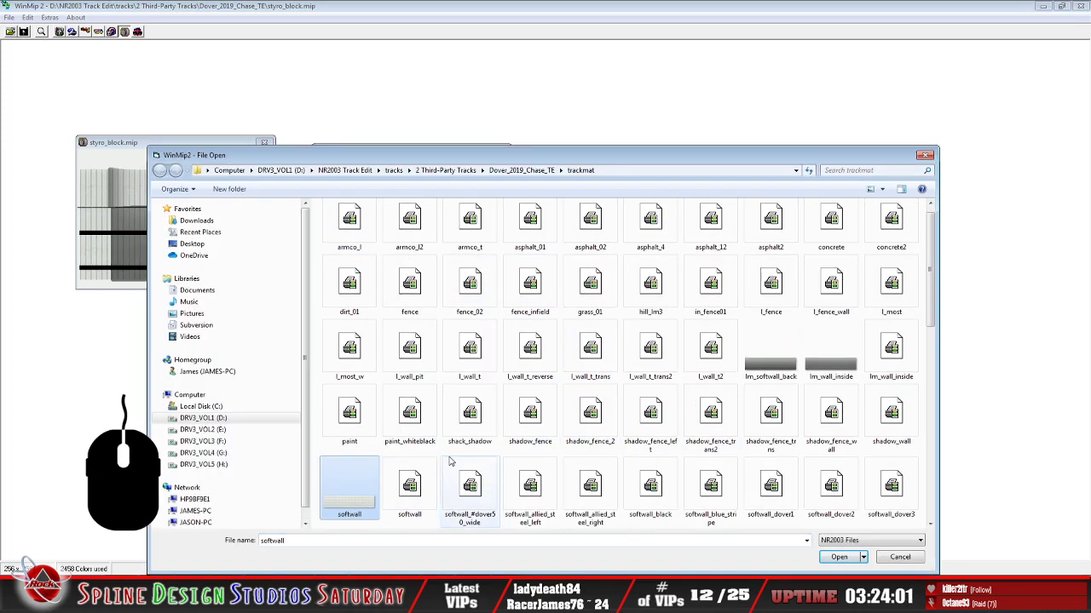
scroll(451, 462, down, 10)
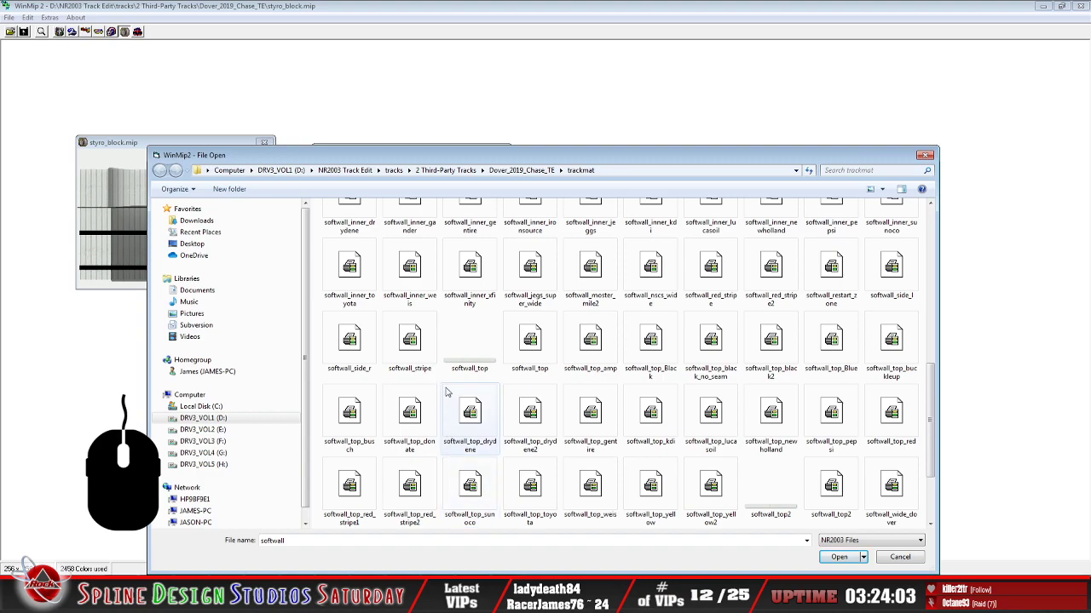
click(590, 445)
scroll(589, 445, down, 3)
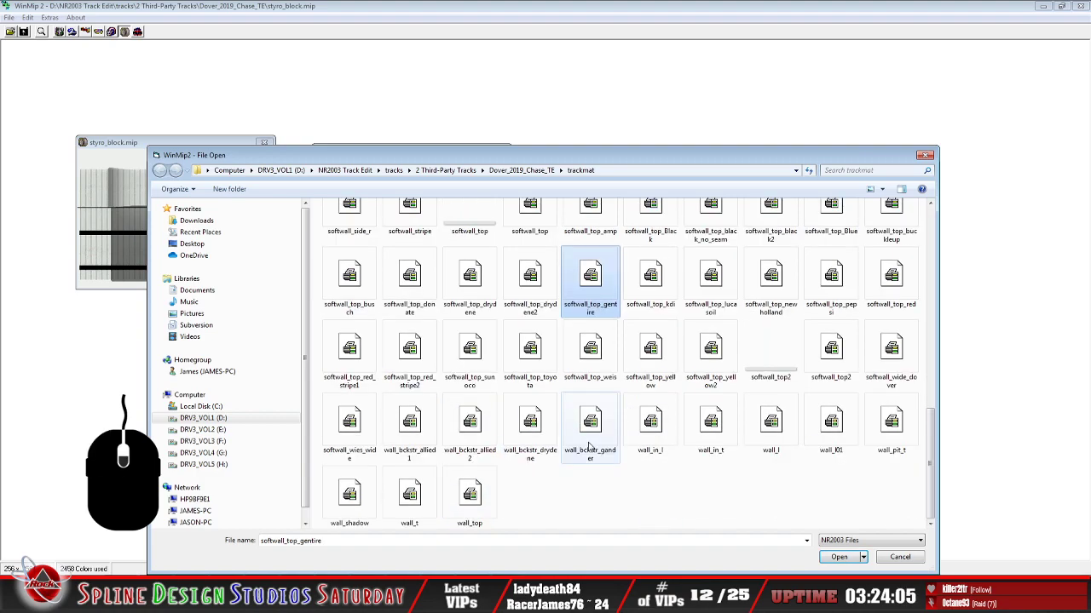
scroll(590, 445, up, 5)
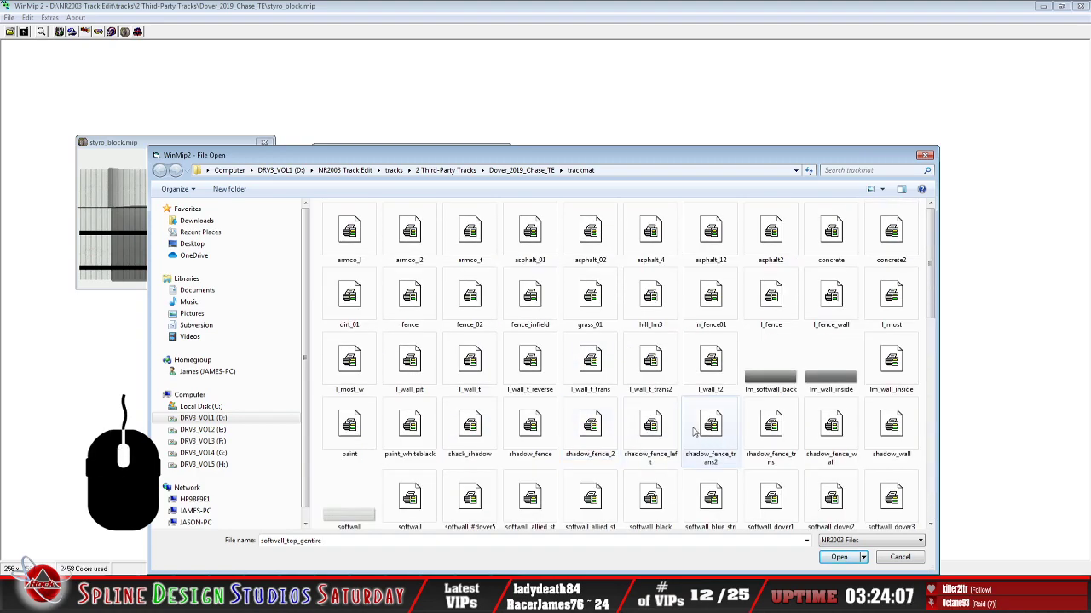
click(771, 375)
click(839, 557)
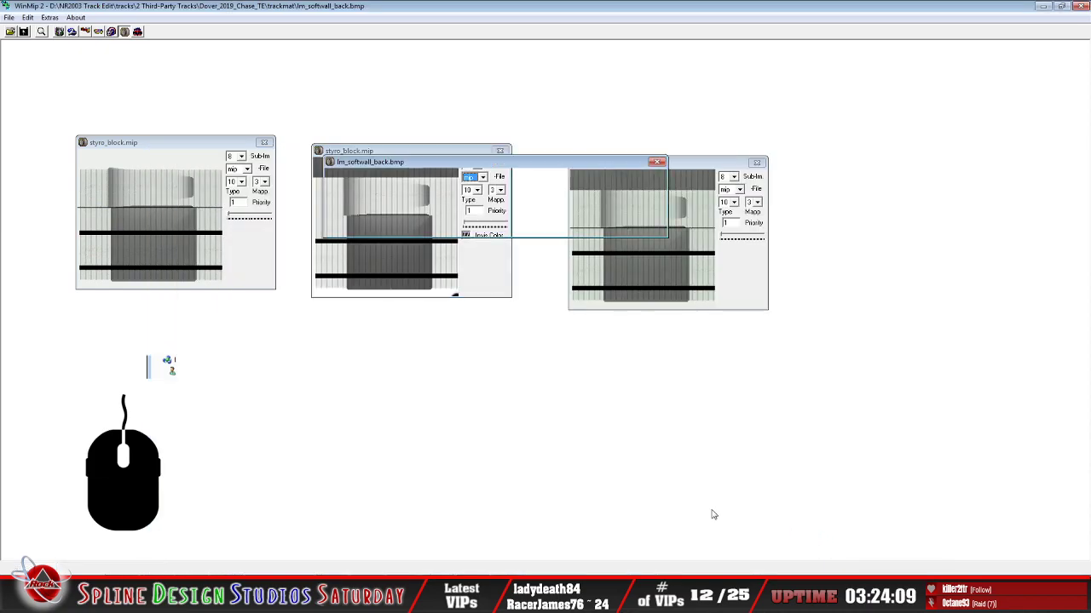
Convert the opened lm_softwall_back image to the mip file type and change its mapping setting
drag(442, 163, 284, 93)
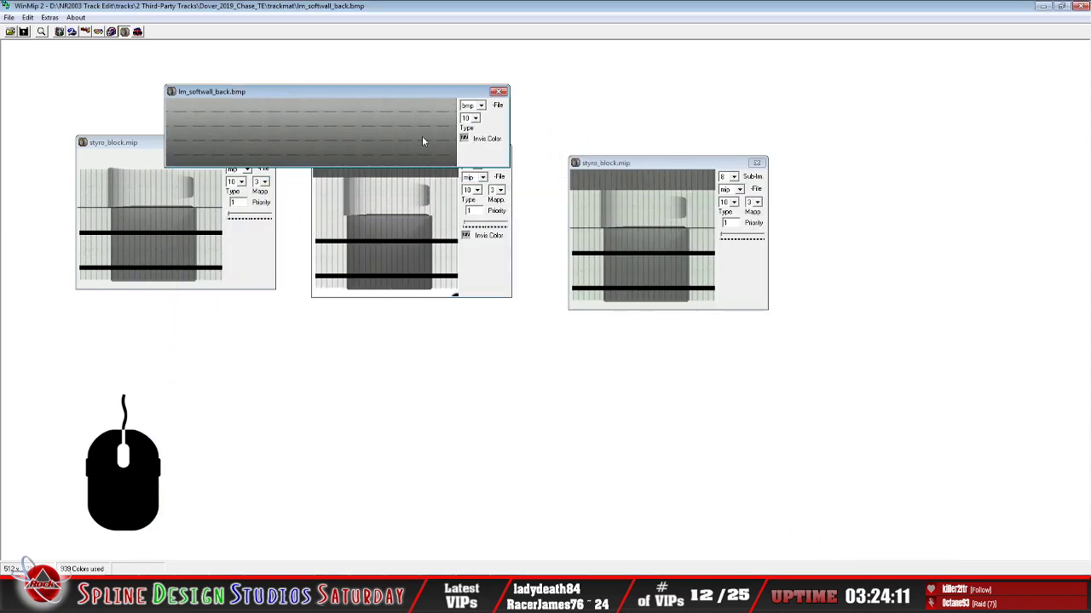
click(481, 106)
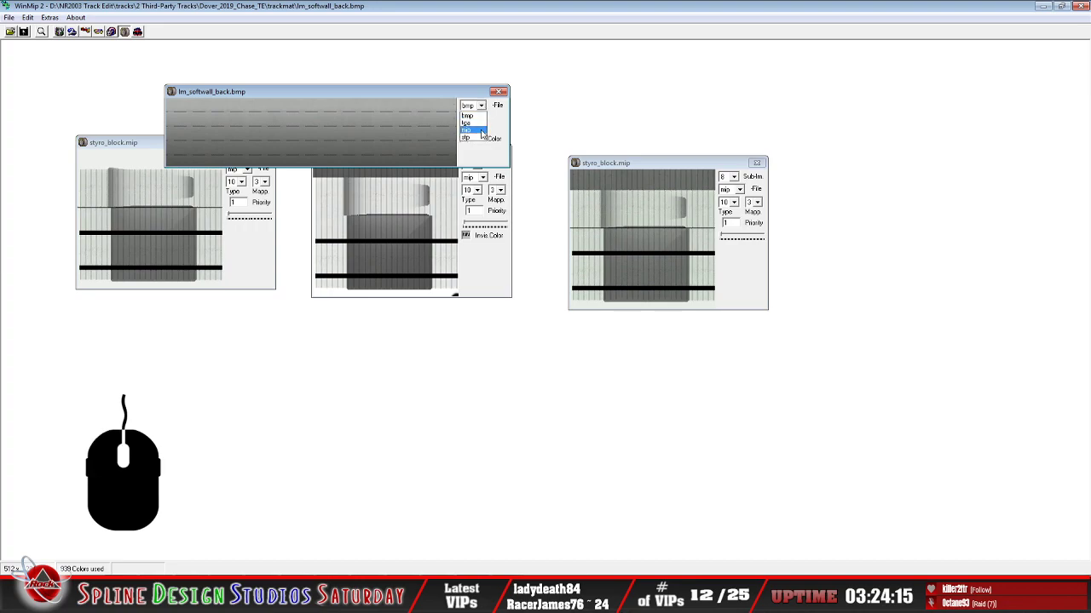
click(481, 131)
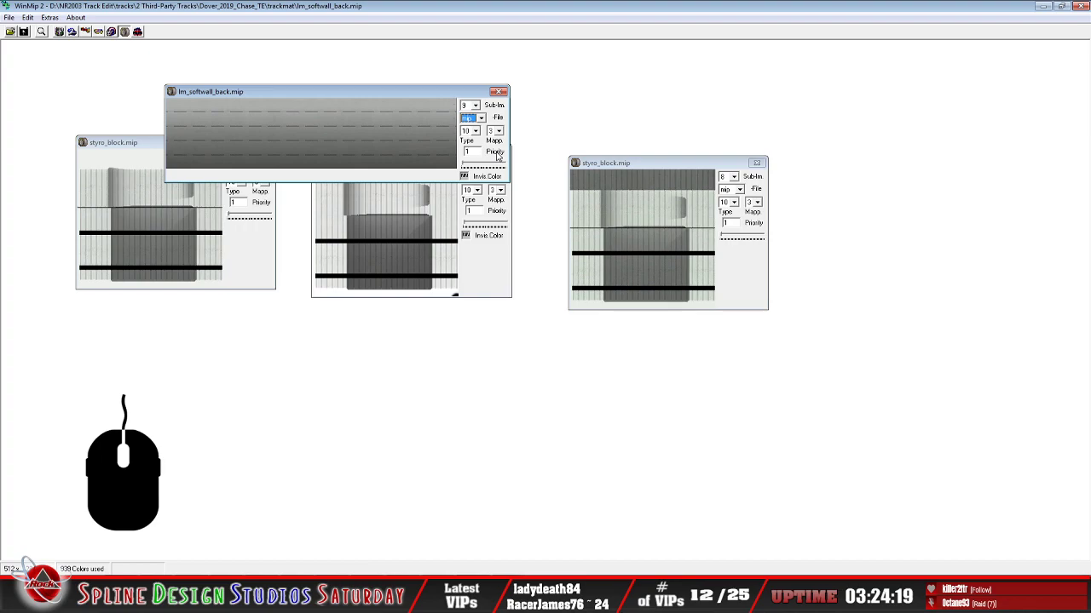
click(499, 131)
click(495, 161)
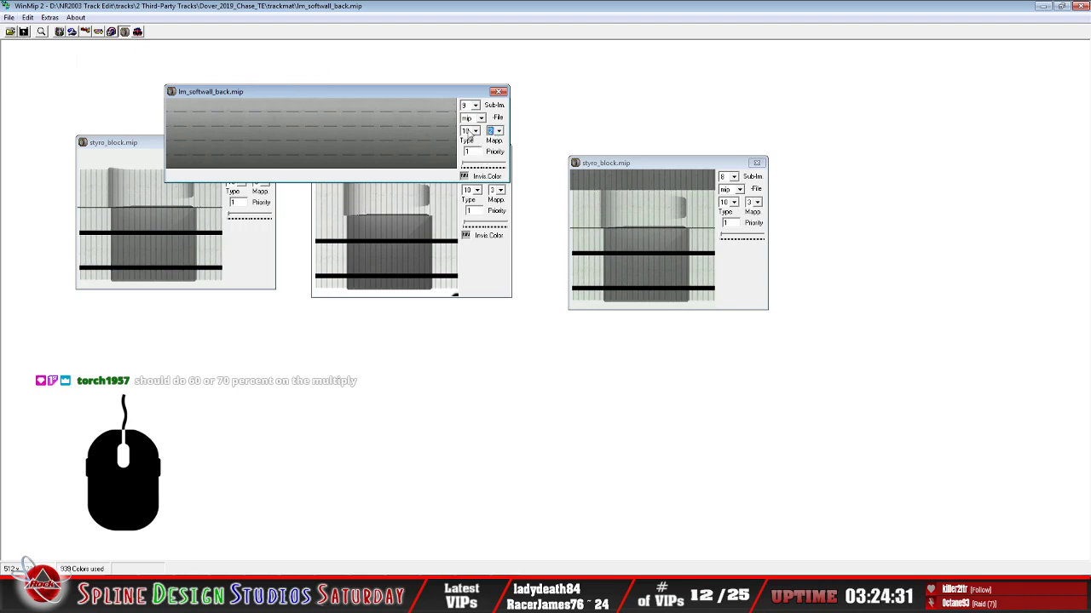
Save the converted texture as lm_softwall_back in Mip format in the trackmat folder
click(10, 18)
click(24, 55)
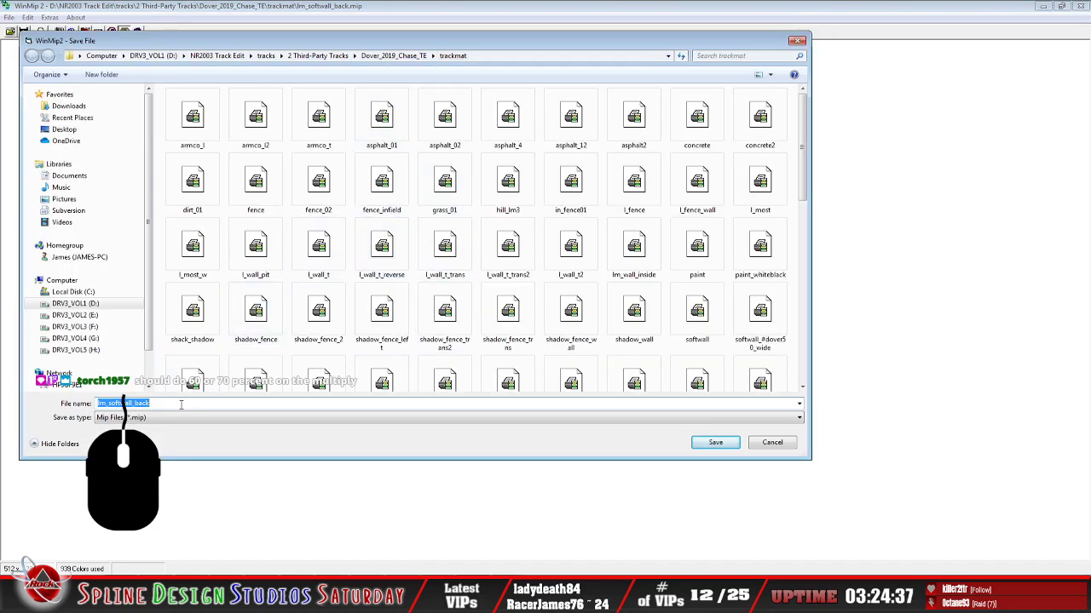
click(181, 405)
click(720, 443)
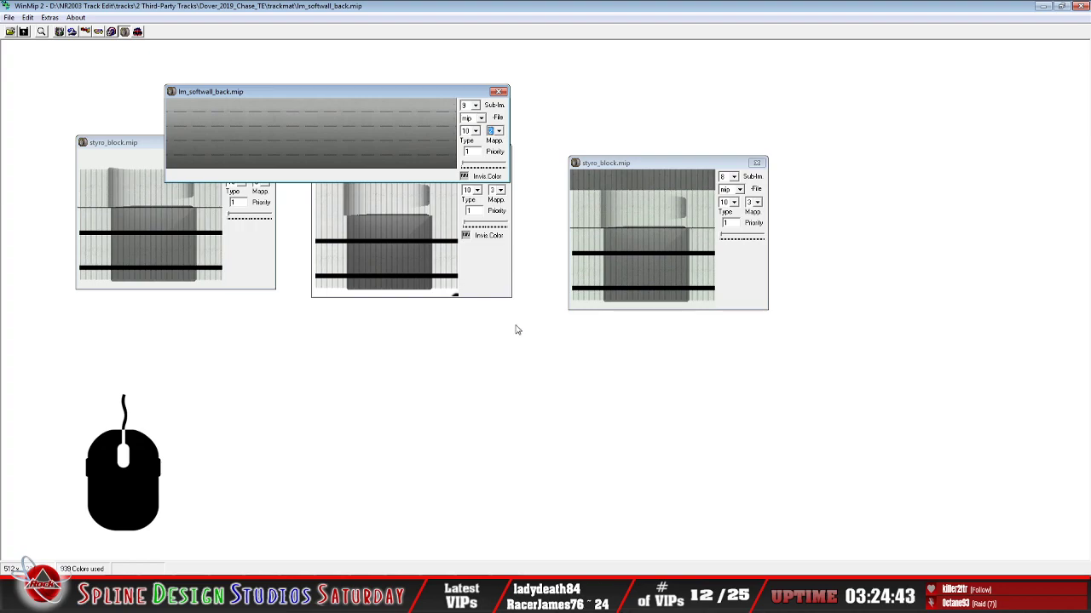
Switch to the Sandbox track overview and select the outer softwall section just before the red-striped wall in the turn
click(490, 596)
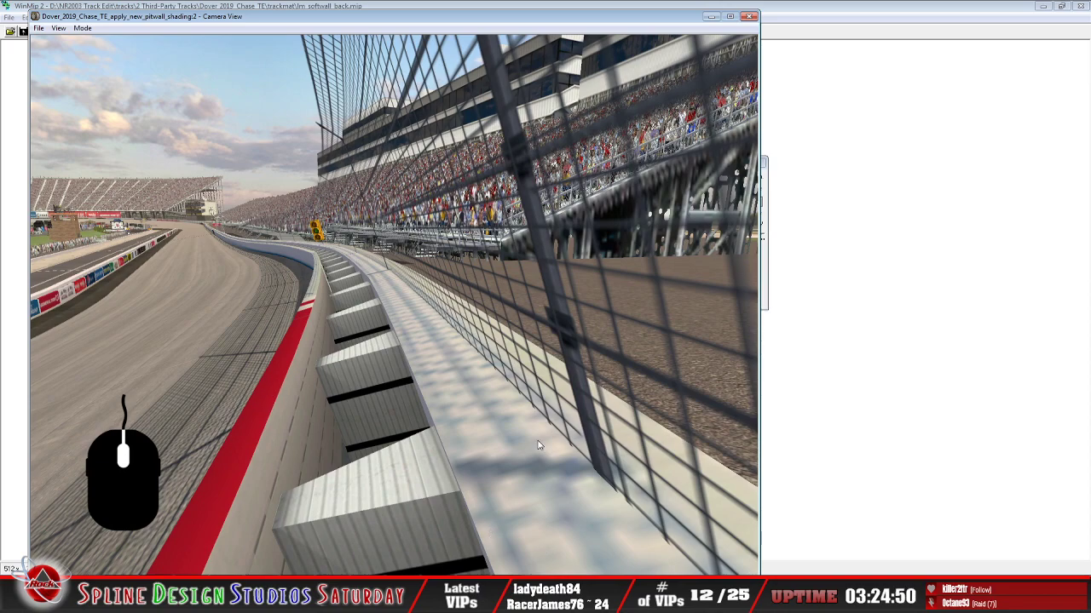
click(503, 596)
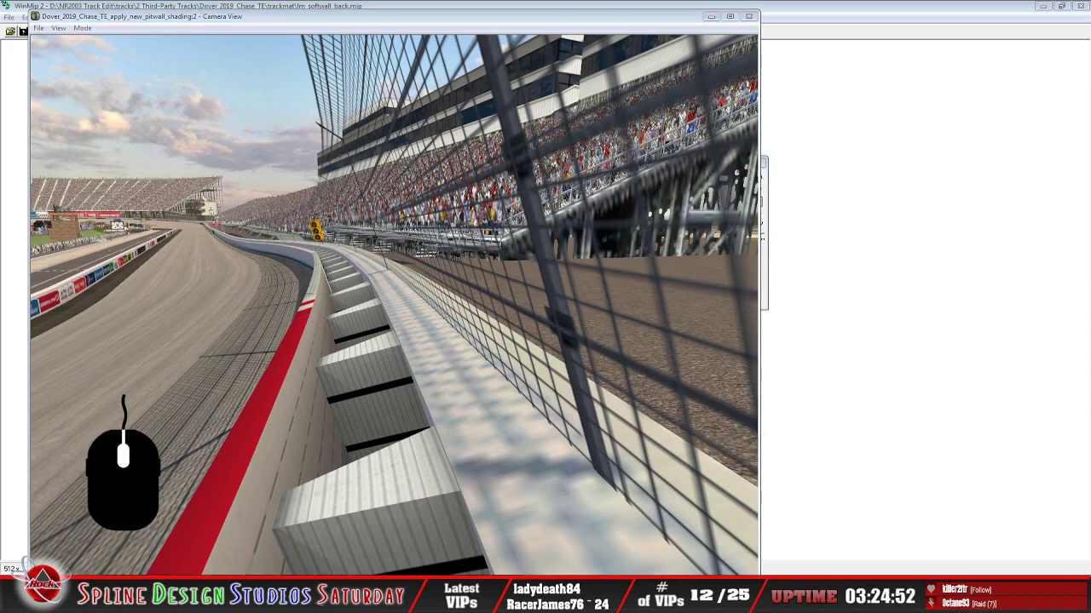
click(530, 570)
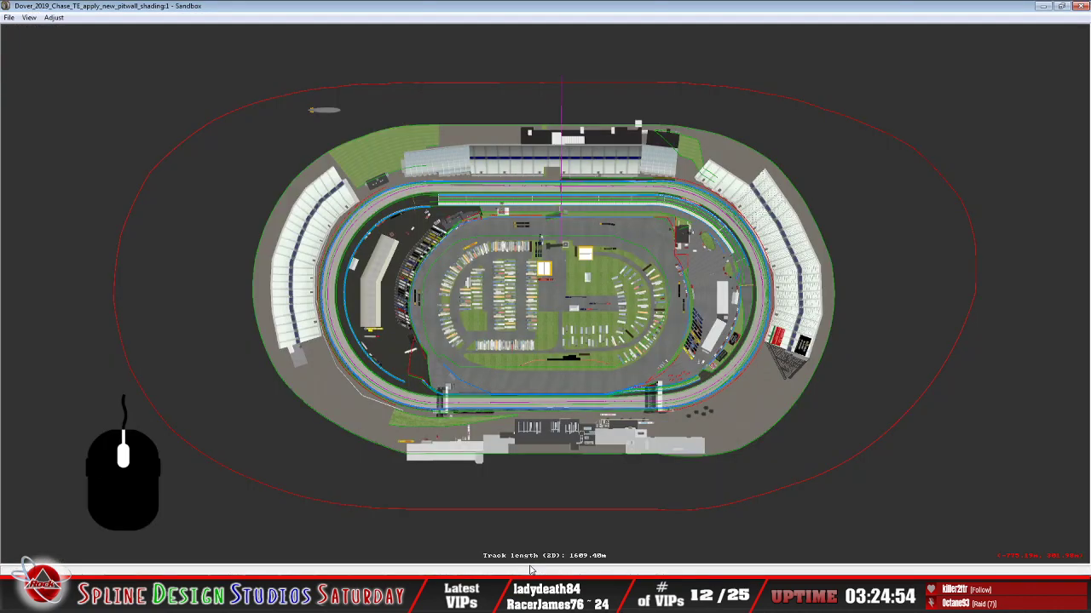
click(658, 242)
scroll(657, 244, up, 10)
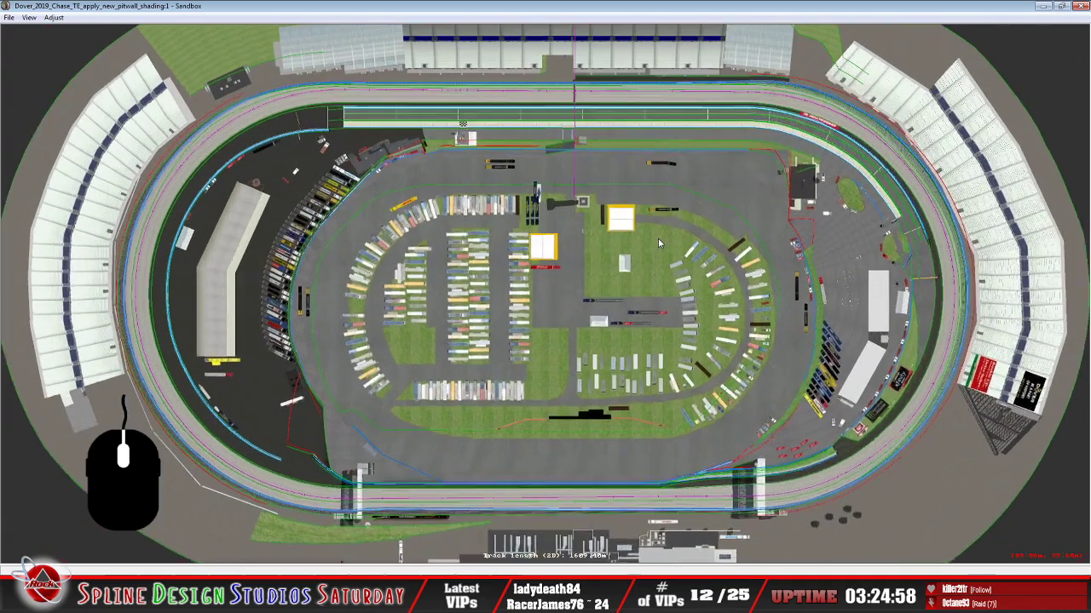
scroll(728, 230, down, 5)
scroll(613, 209, up, 8)
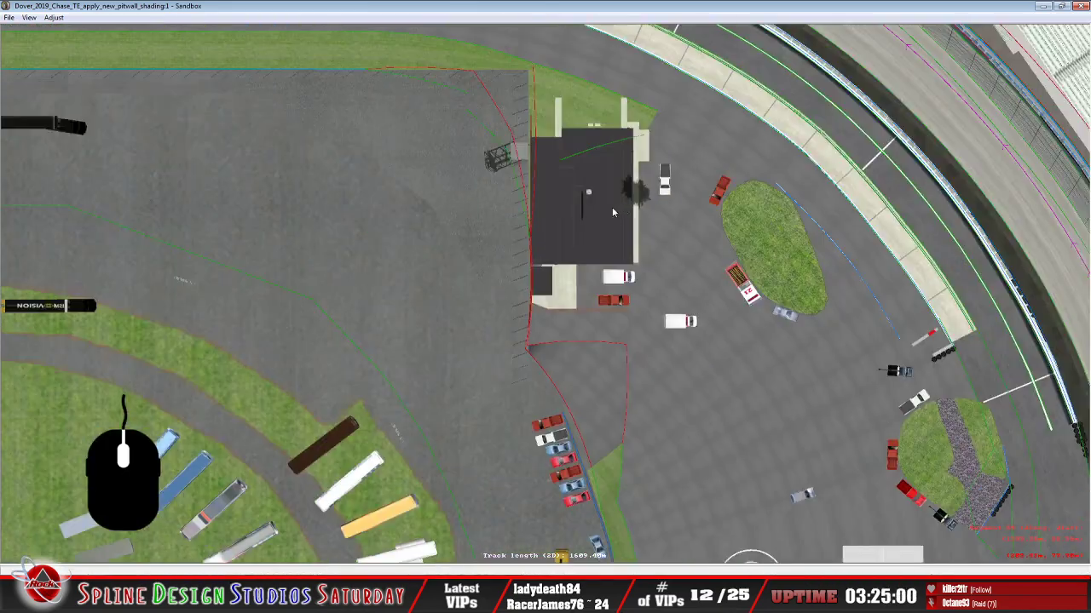
scroll(518, 214, up, 5)
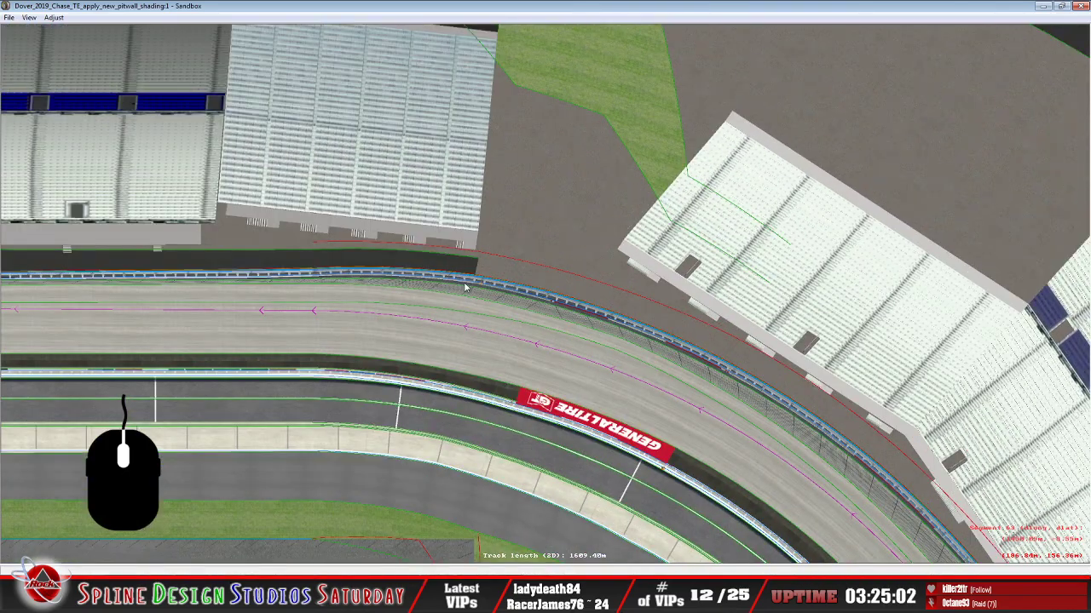
scroll(538, 320, up, 4)
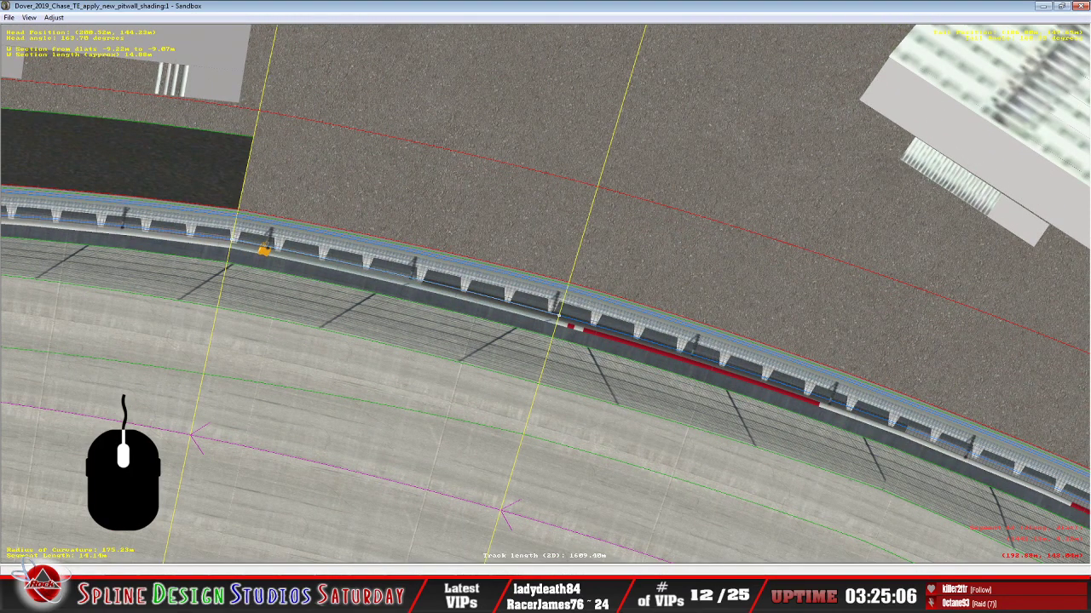
Bring up the camera view, change its mode and reposition the camera along the back of the softwall
click(547, 545)
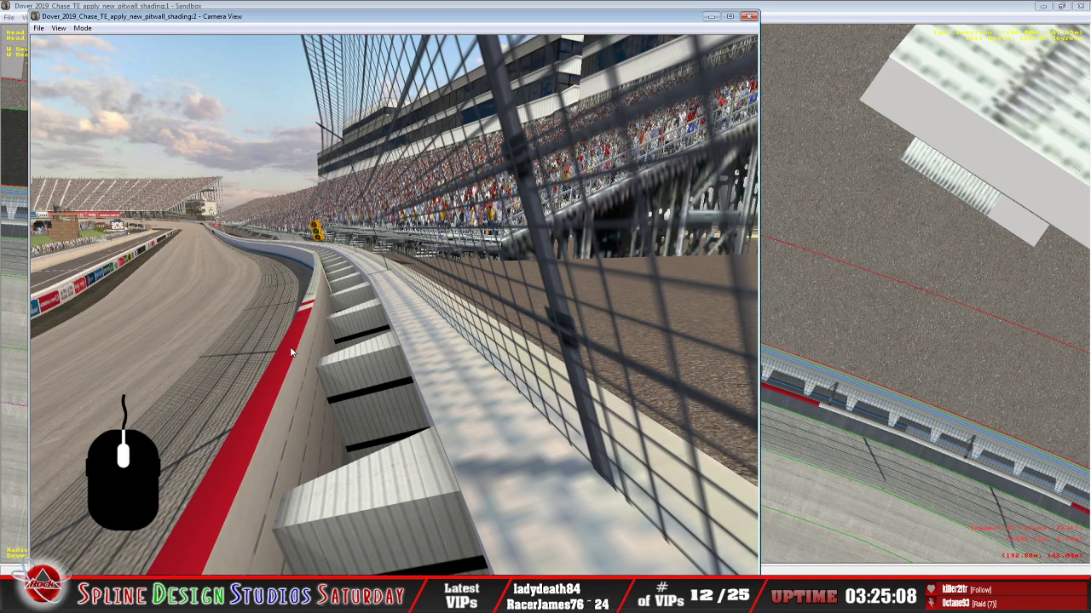
click(84, 29)
click(104, 53)
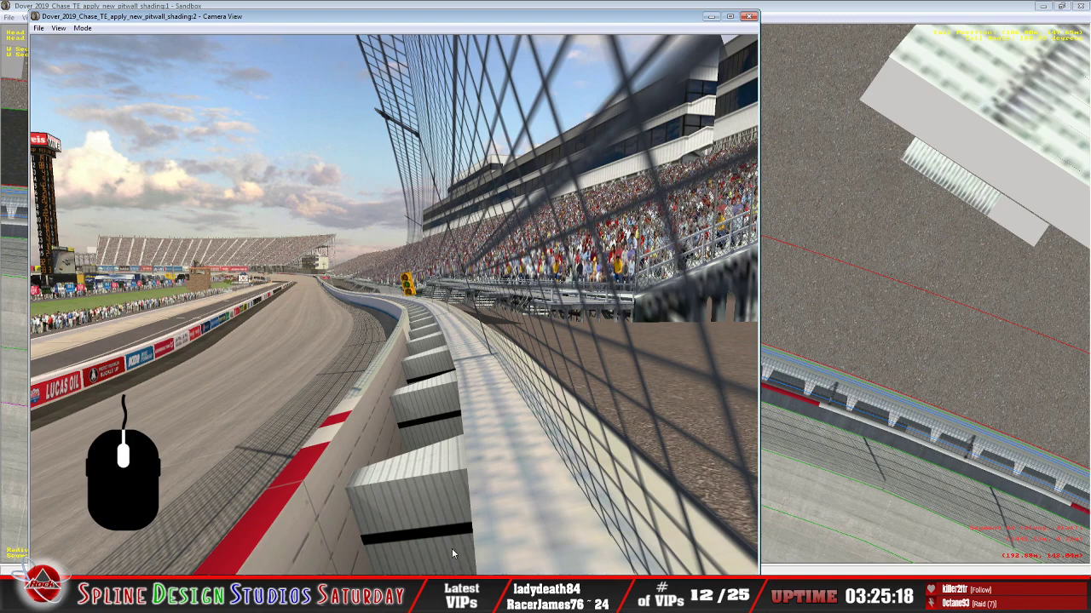
Set the light map layer of the selected softwall section's right face to lm_softwall_back.mip
double_click(448, 525)
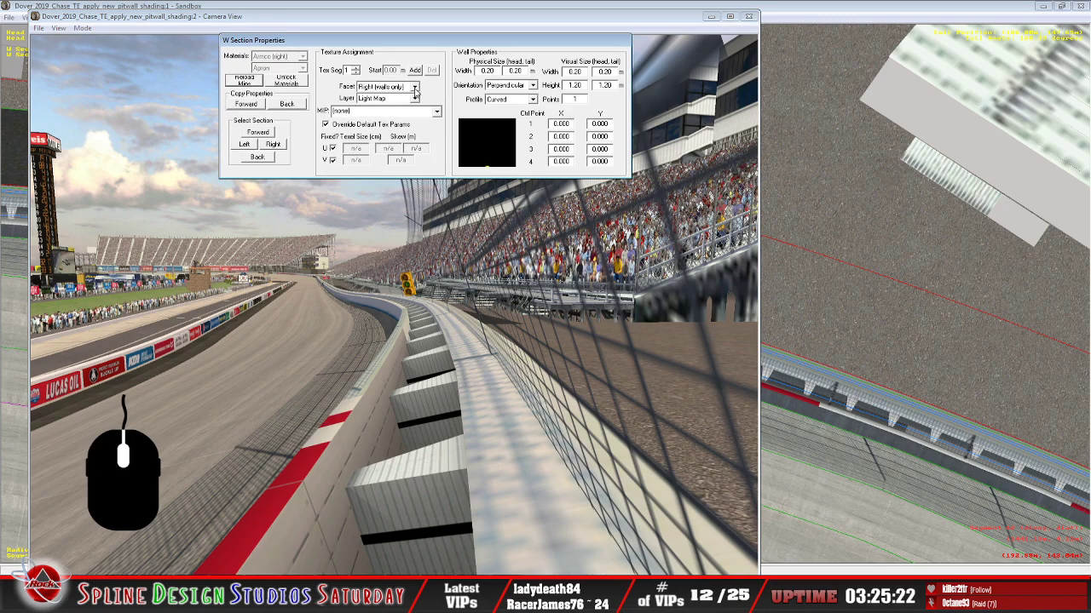
click(415, 98)
click(413, 109)
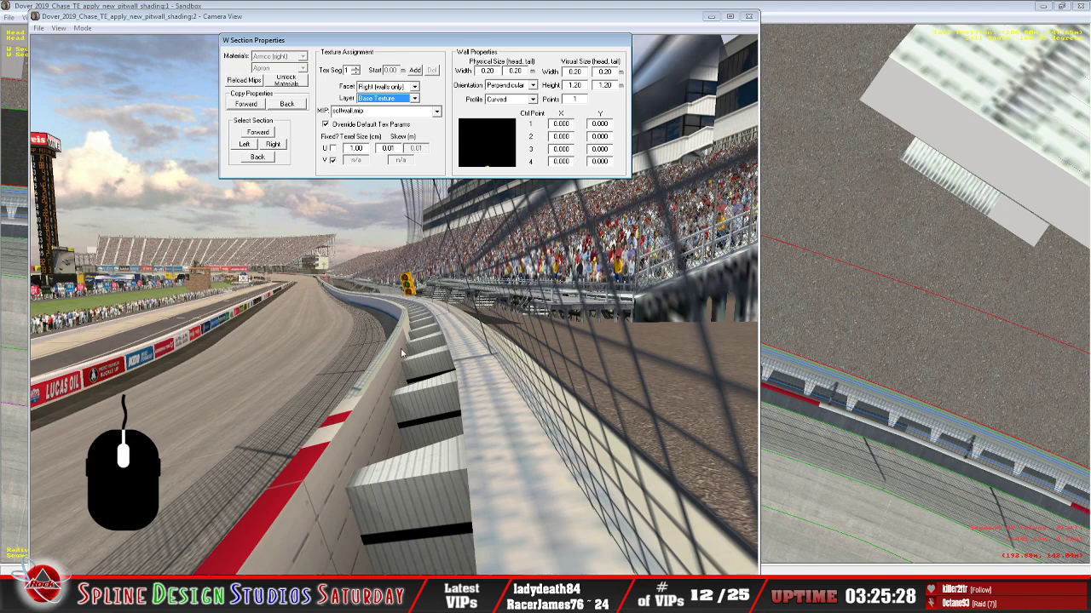
click(417, 100)
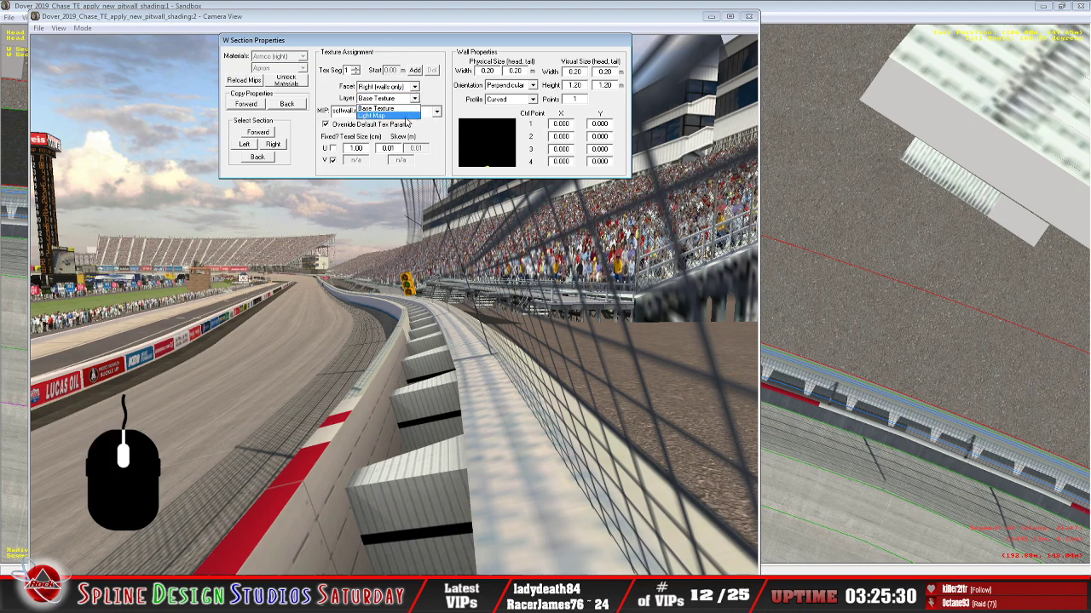
click(407, 123)
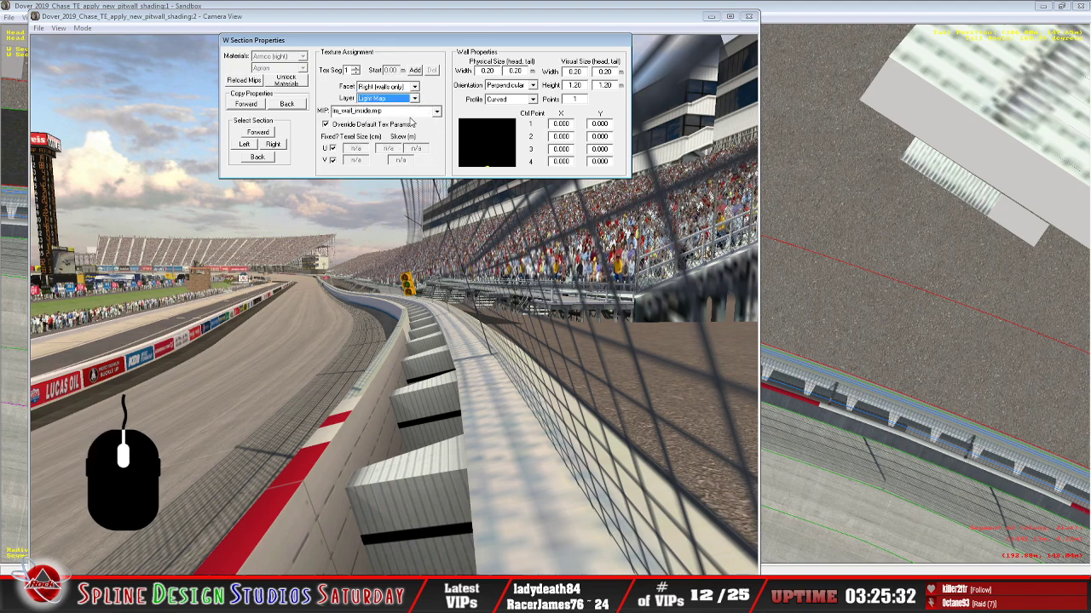
click(437, 112)
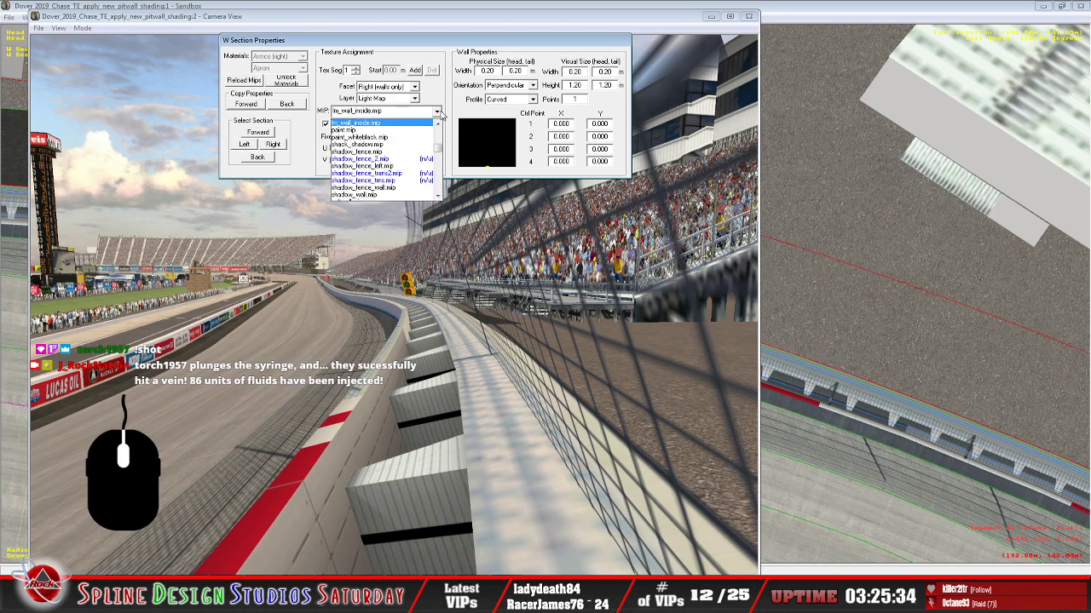
click(440, 147)
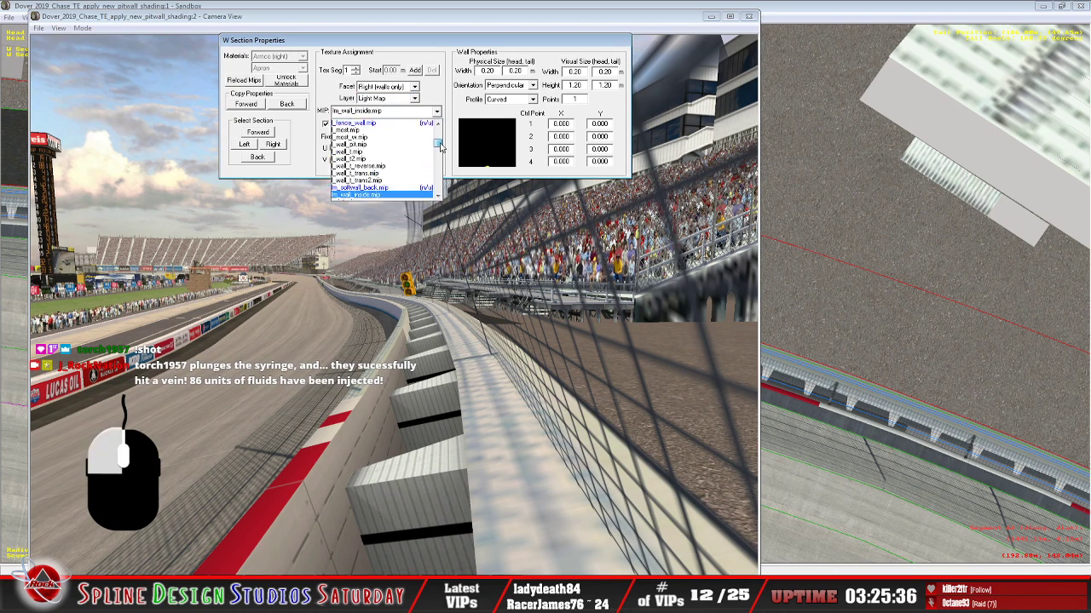
drag(440, 143, 443, 146)
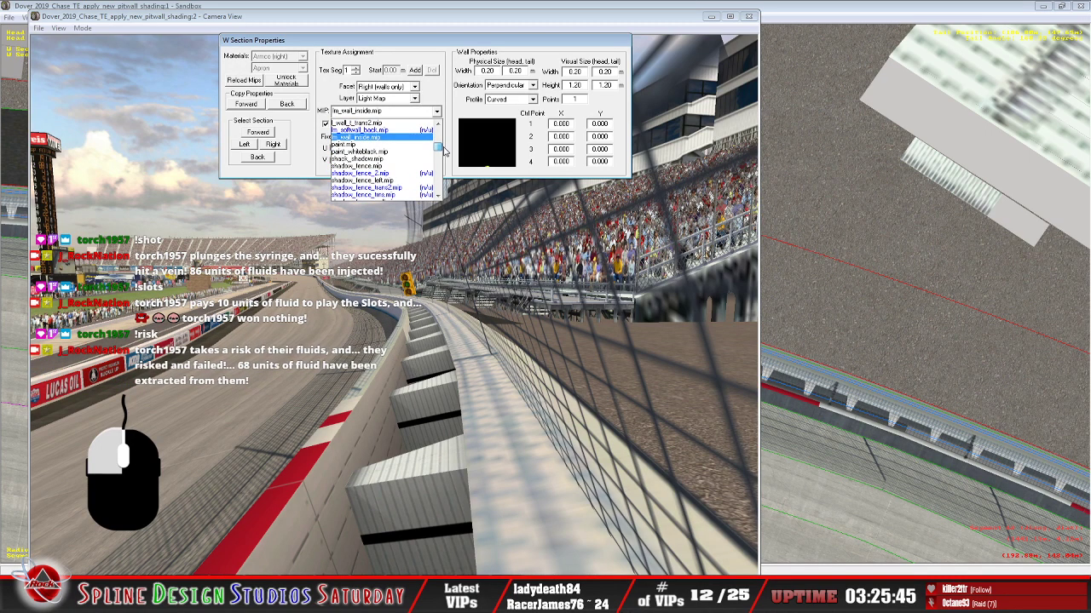
click(419, 130)
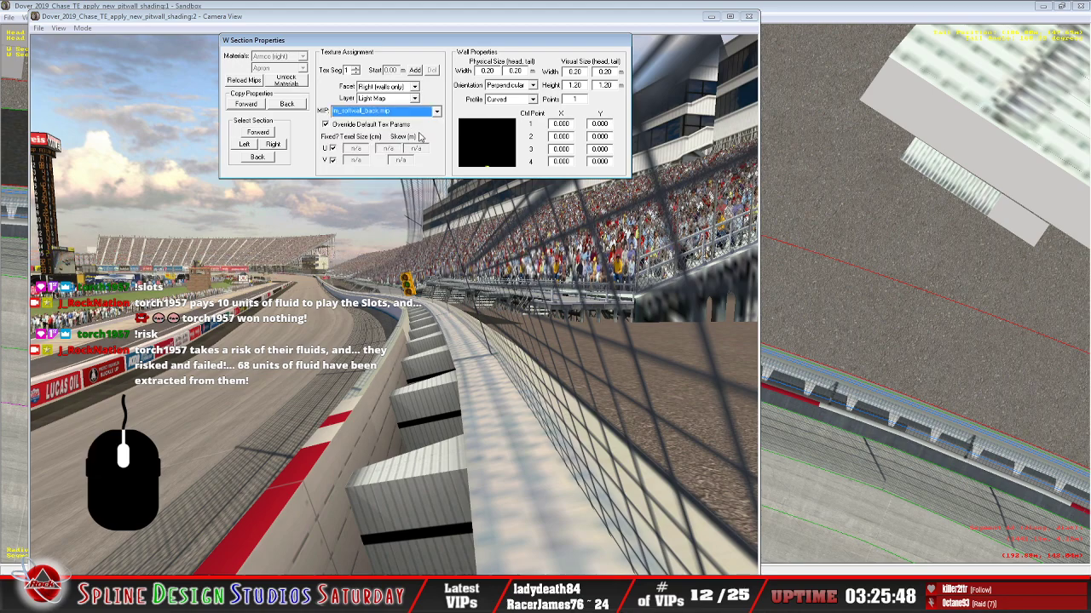
click(333, 148)
click(333, 149)
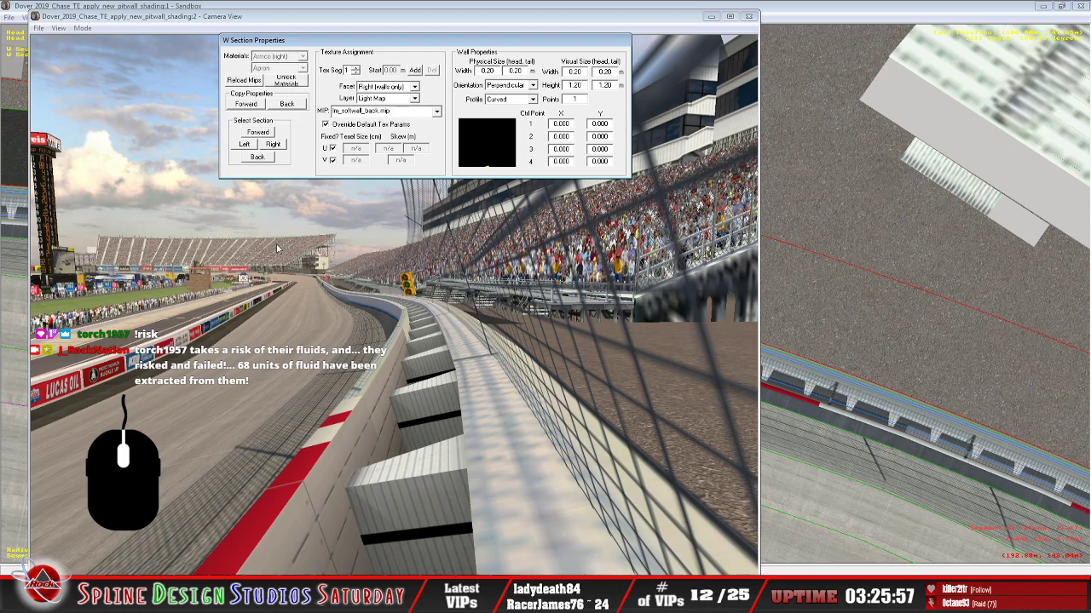
key(Escape)
Put the camera view in Slew Mode and move it to look down at the back of the softwall
click(84, 29)
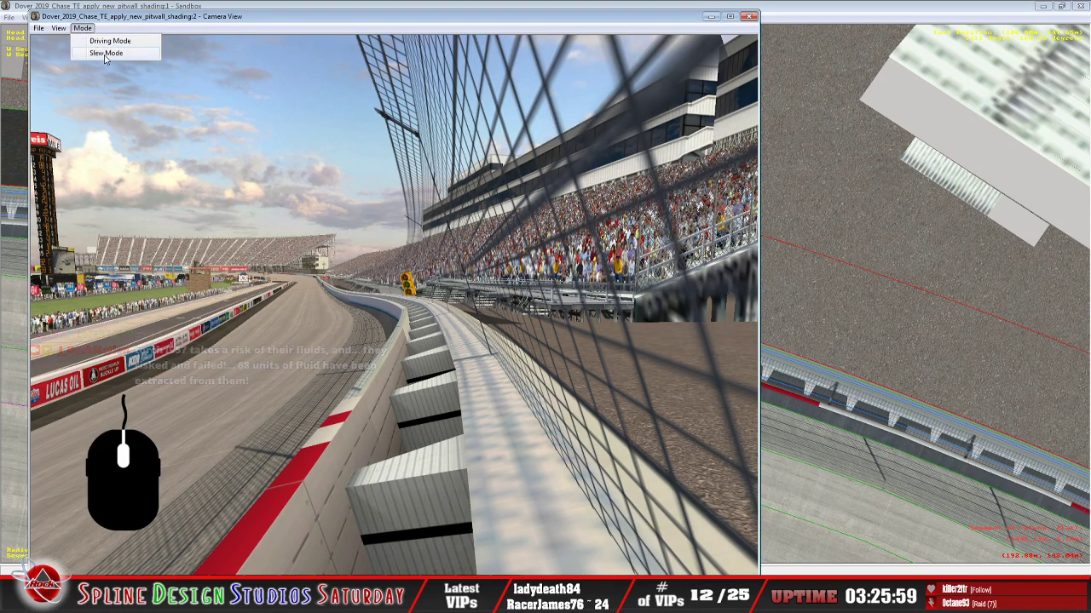
click(102, 51)
key(Down)
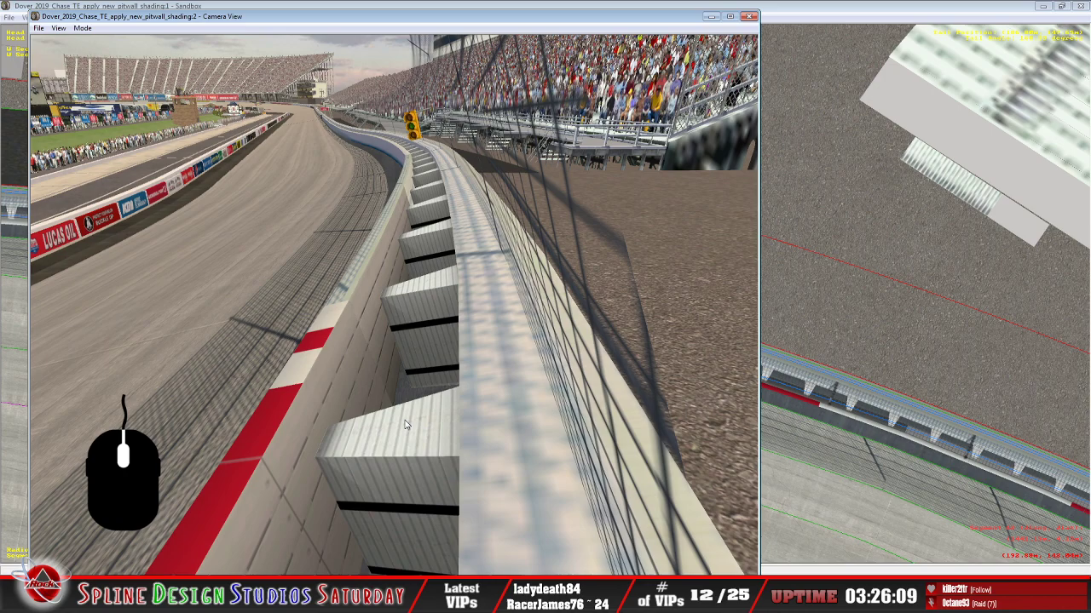
Switch to Paint Shop Pro, undo the layer merge in lm_softwall_back and lower Layer2's opacity to 60
key(alt+Tab)
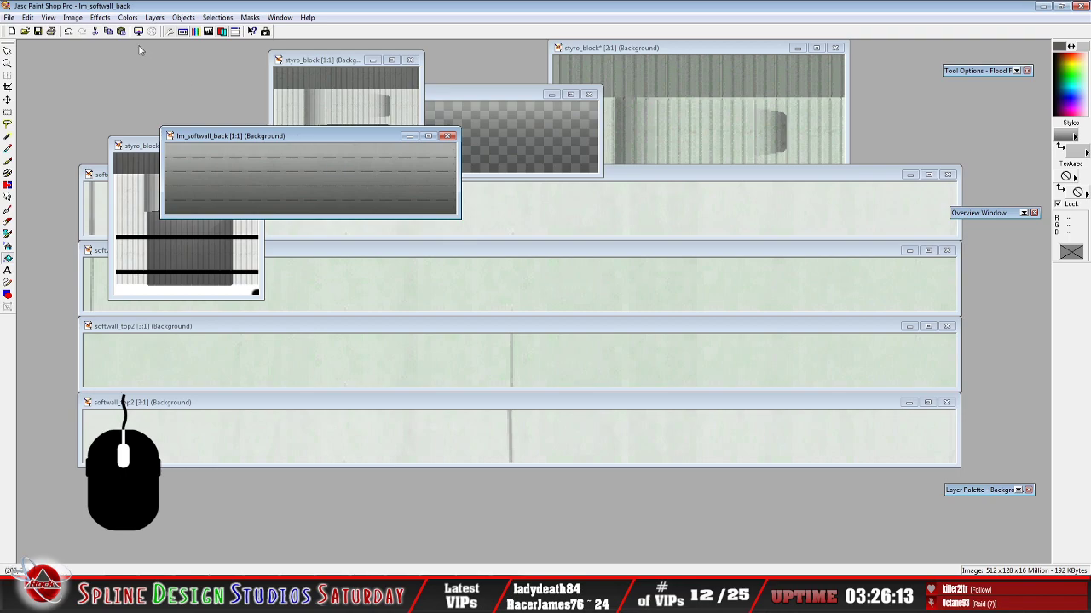
click(68, 30)
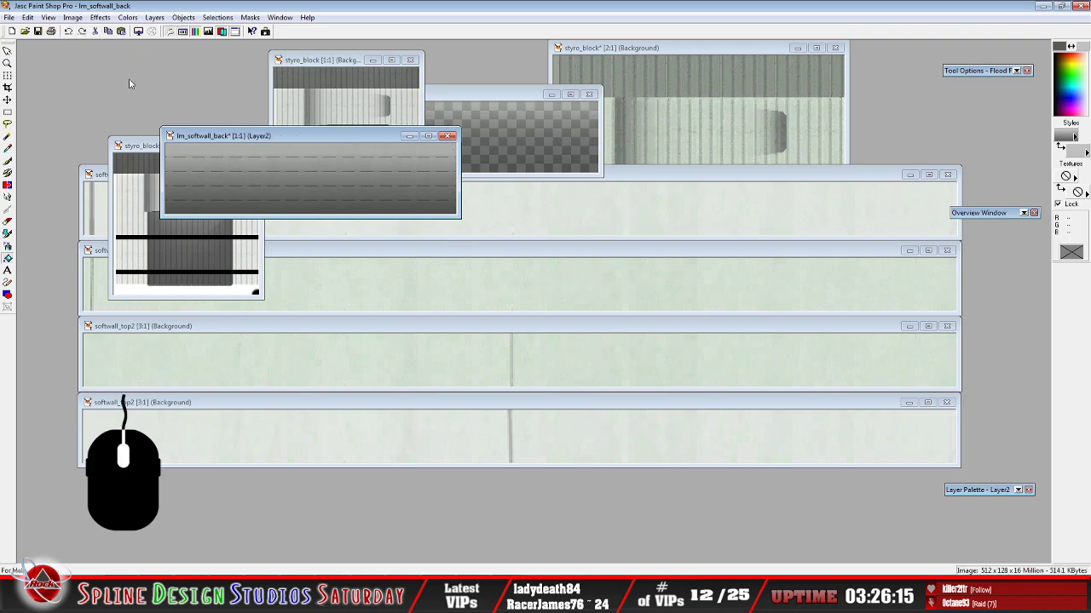
mouse_move(960, 492)
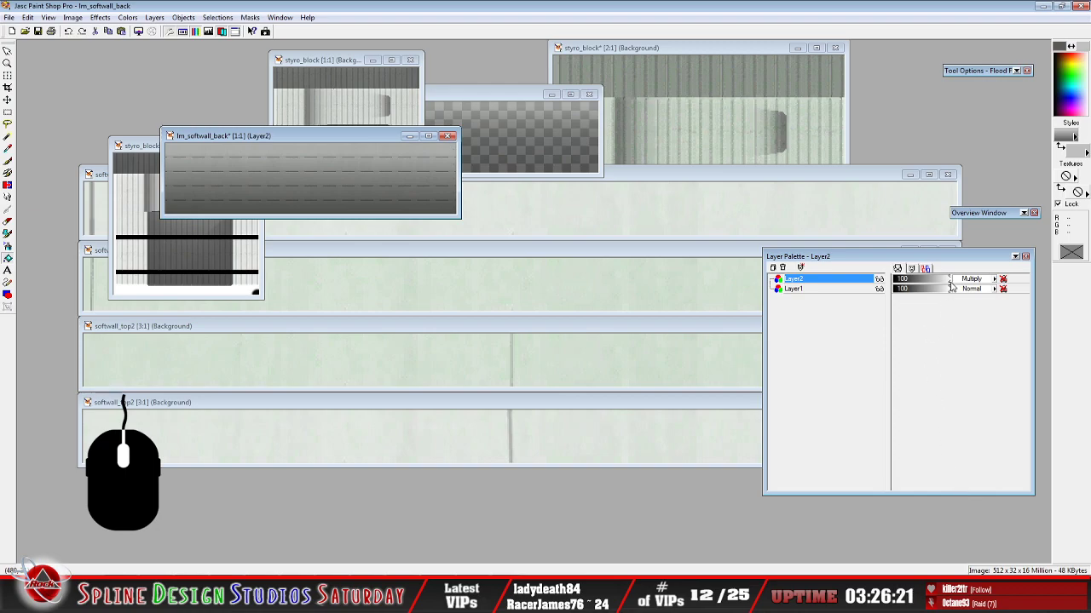
click(951, 288)
drag(950, 282, 932, 283)
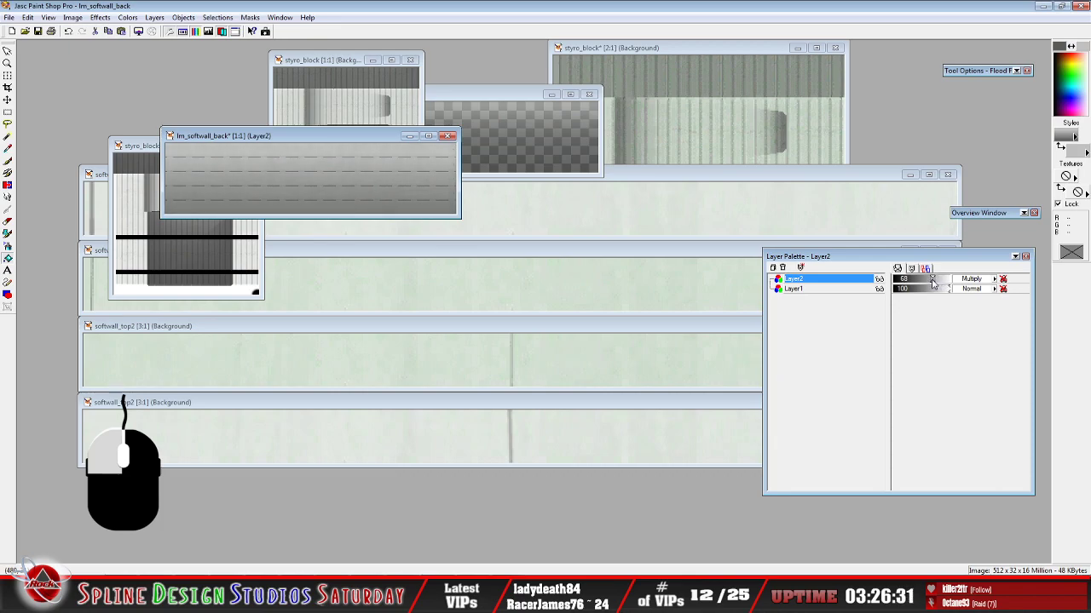
drag(933, 284, 928, 284)
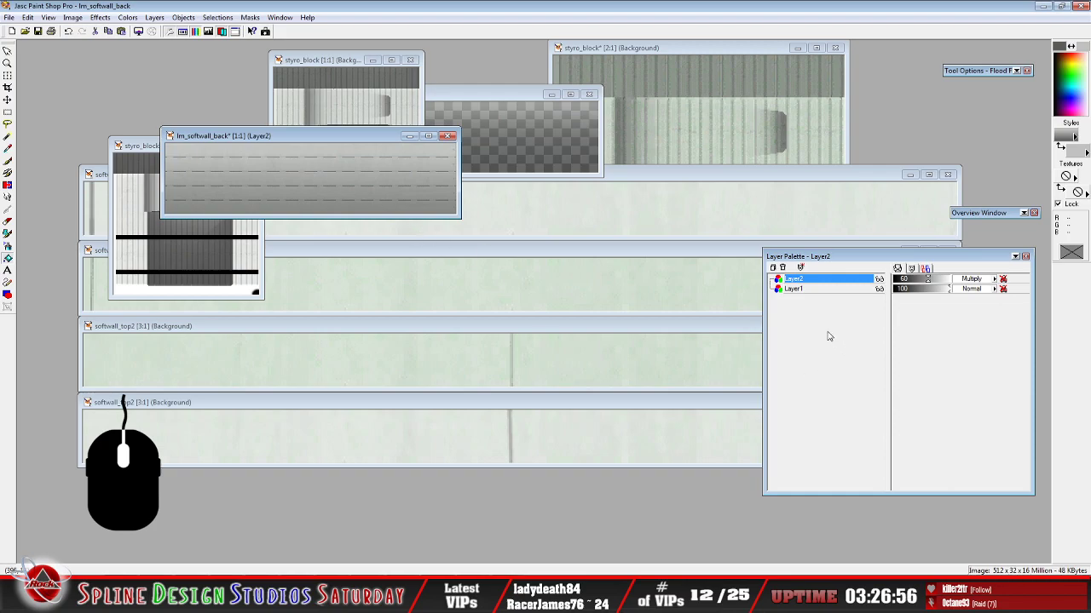
Merge all layers of the lightened texture and save it over the existing lm_softwall_back image
click(154, 17)
mouse_move(208, 148)
click(294, 148)
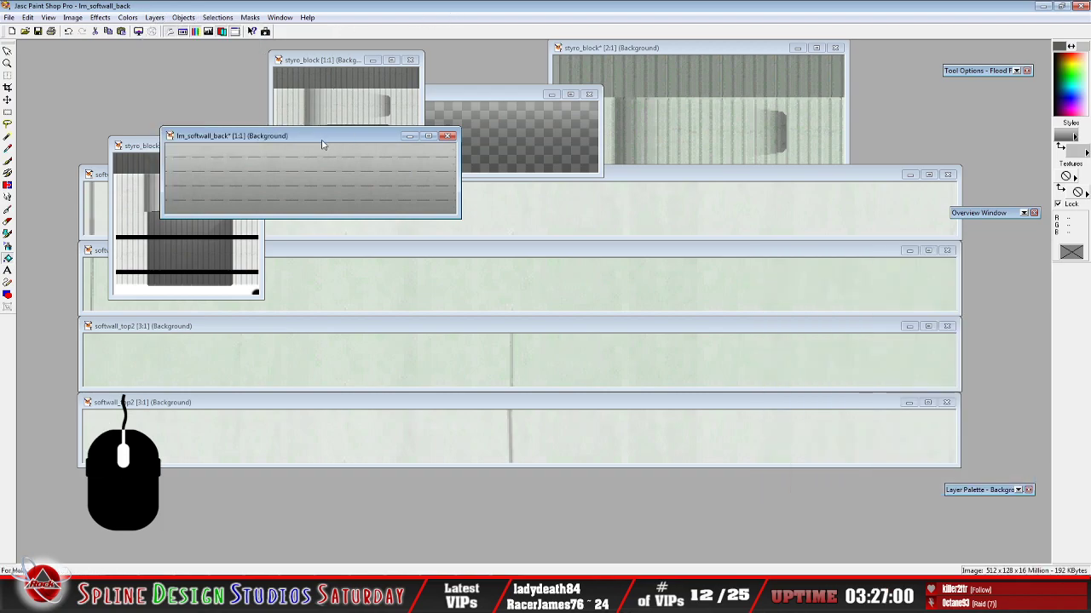
click(10, 17)
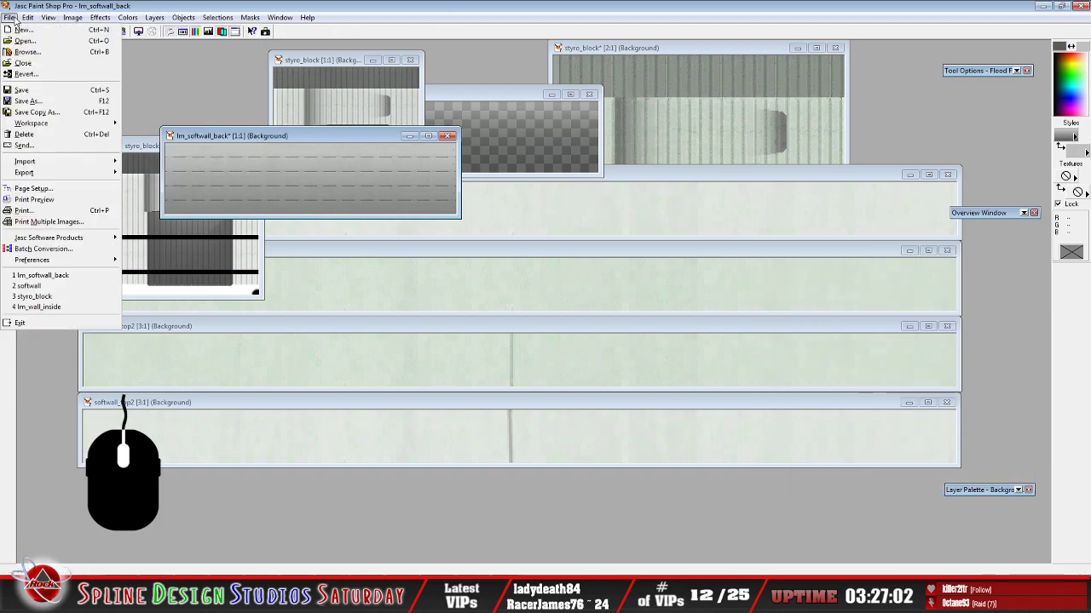
click(34, 103)
click(393, 405)
click(614, 403)
click(582, 298)
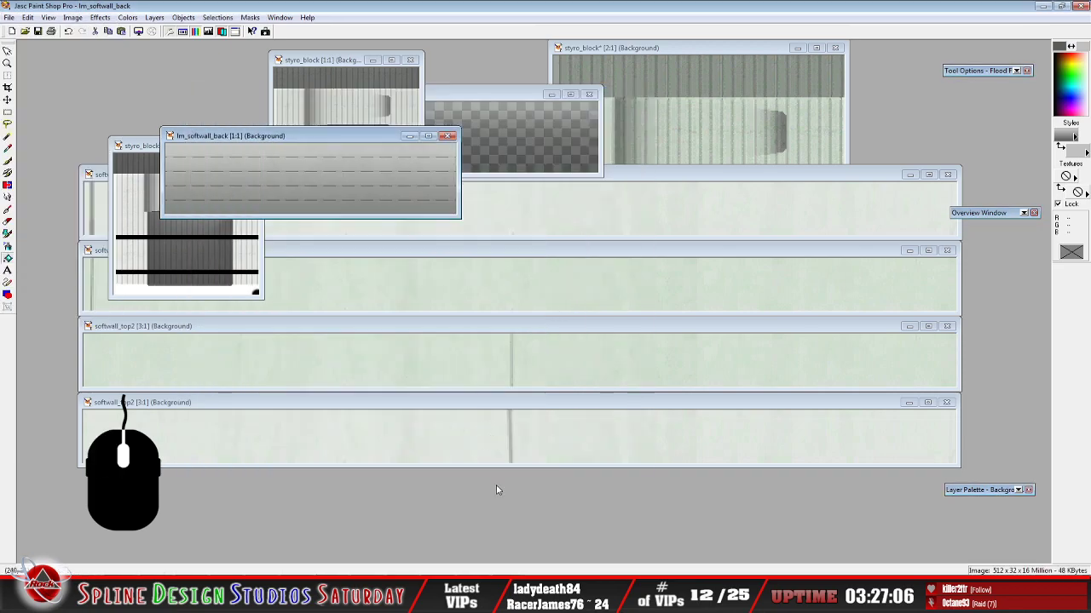
Switch to WinMip, close the old lm_softwall_back.mip and open the updated lm_softwall_back.bmp from the trackmat folder
click(472, 597)
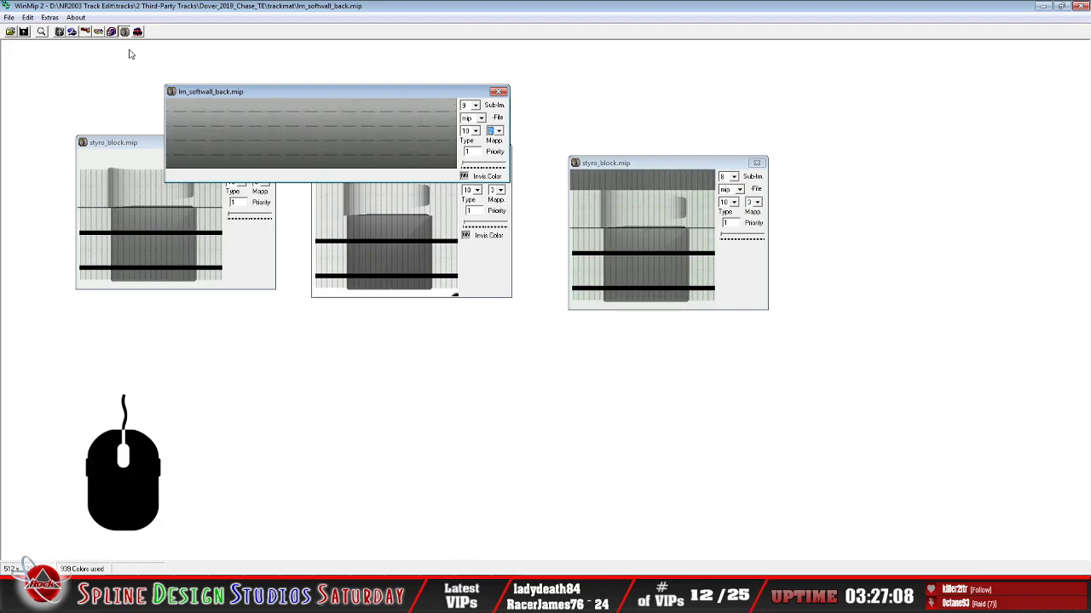
click(9, 17)
click(17, 38)
click(10, 32)
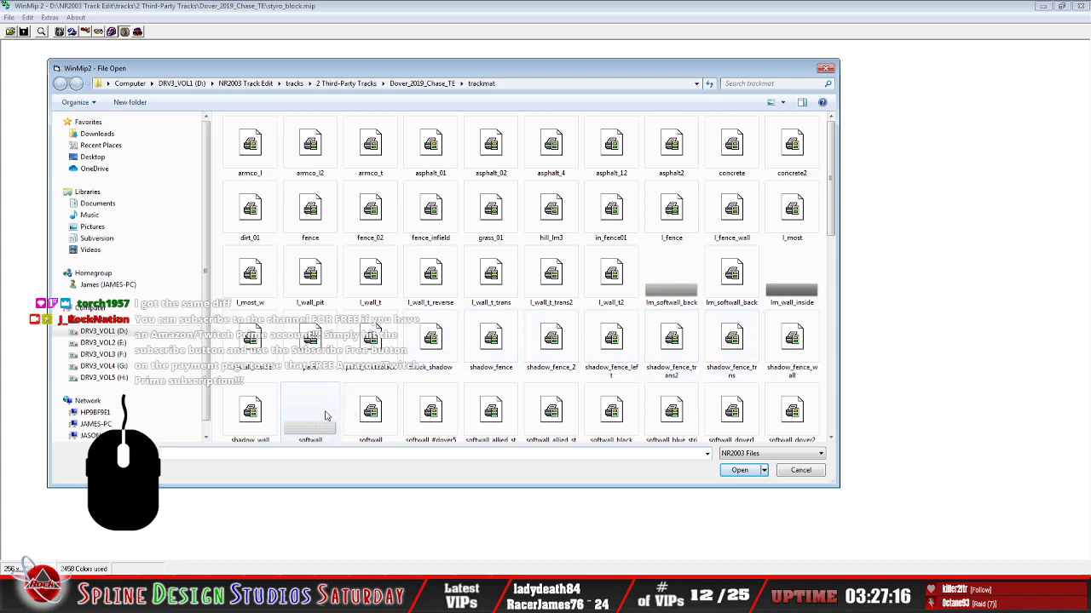
click(320, 366)
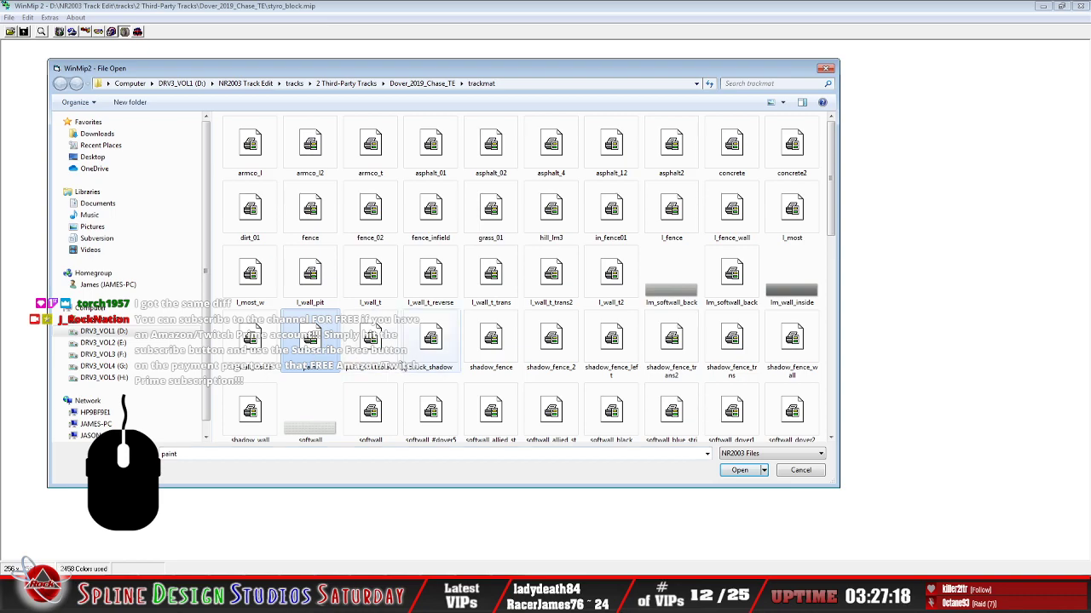
scroll(404, 367, down, 2)
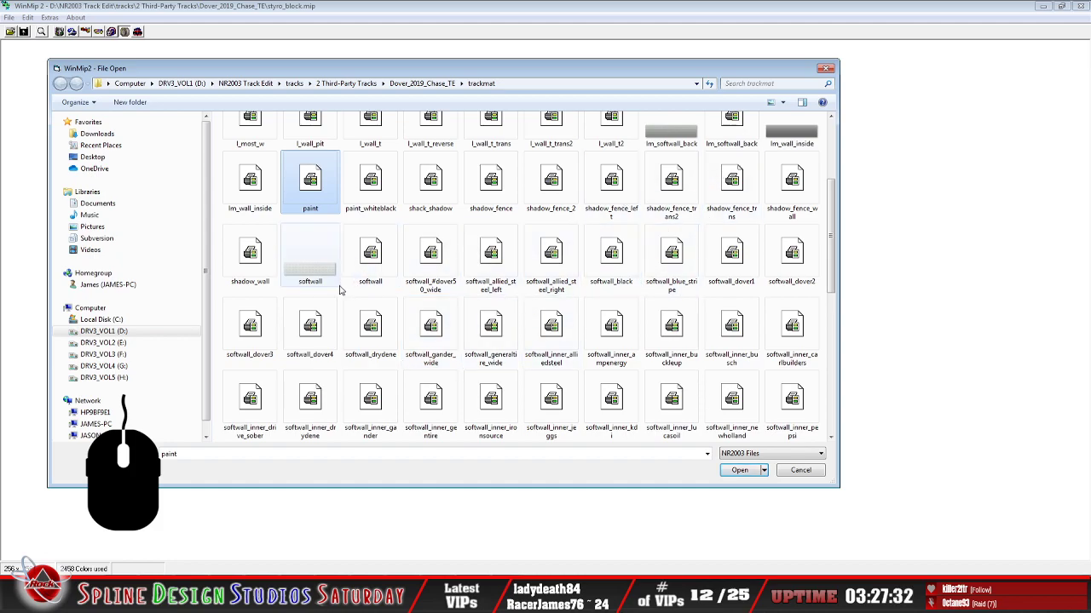
click(656, 143)
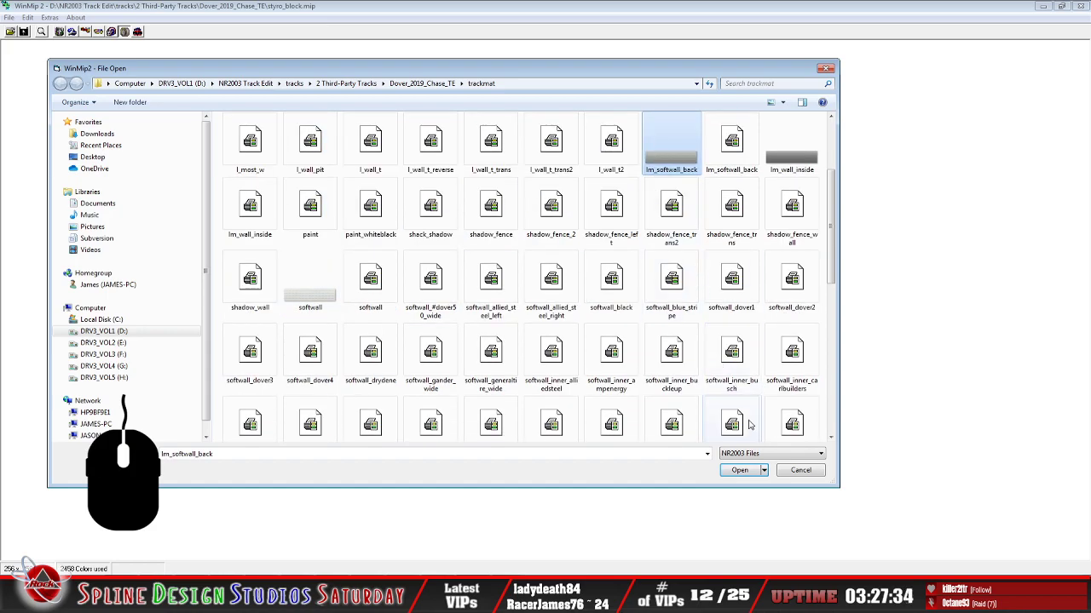
click(736, 471)
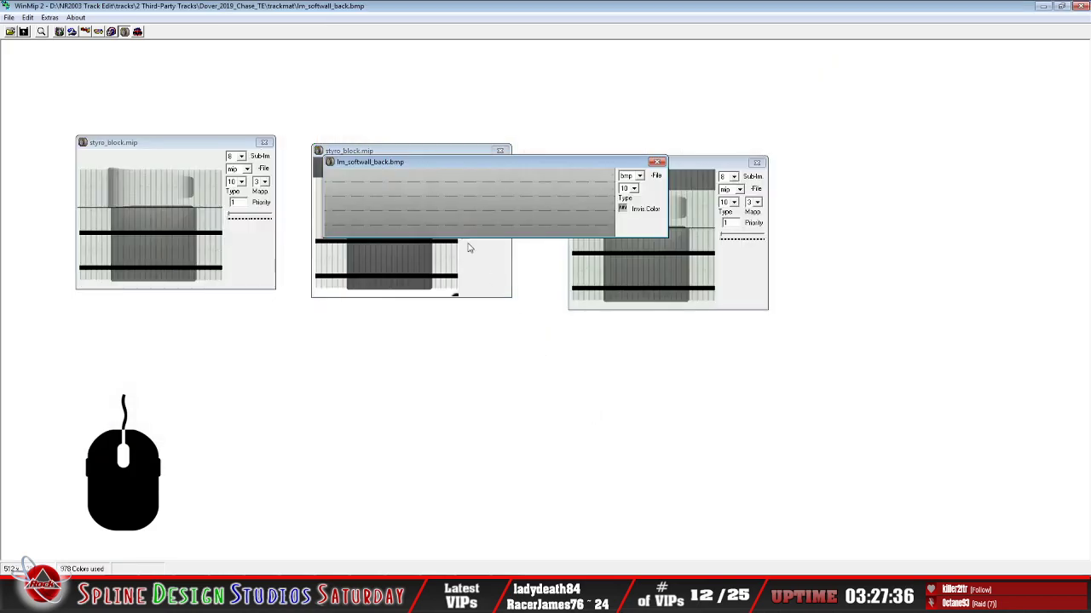
Convert the opened lm_softwall_back image to the mip file type with mapping 2
drag(443, 163, 262, 337)
click(450, 350)
click(446, 375)
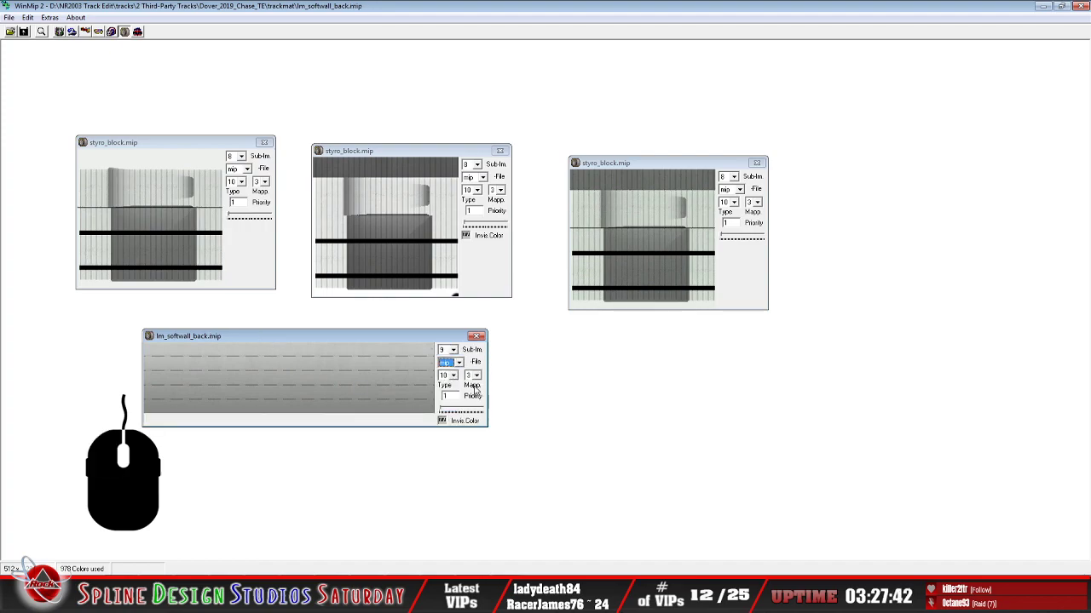
click(476, 376)
click(479, 399)
Save the converted texture as lm_softwall_back in the trackmat folder, overwriting the existing mip
click(8, 17)
click(26, 54)
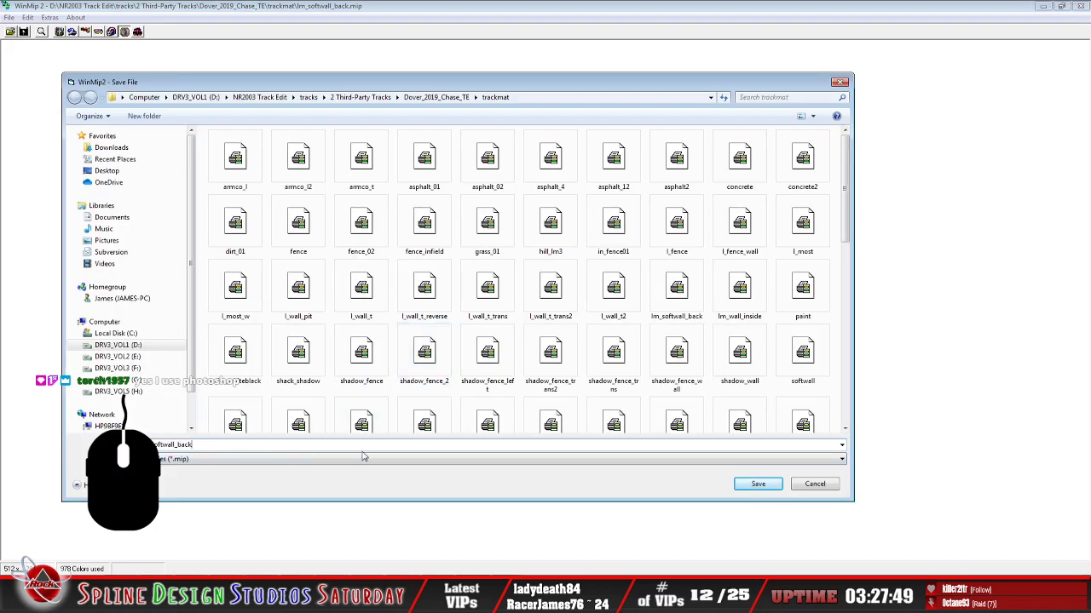
click(758, 483)
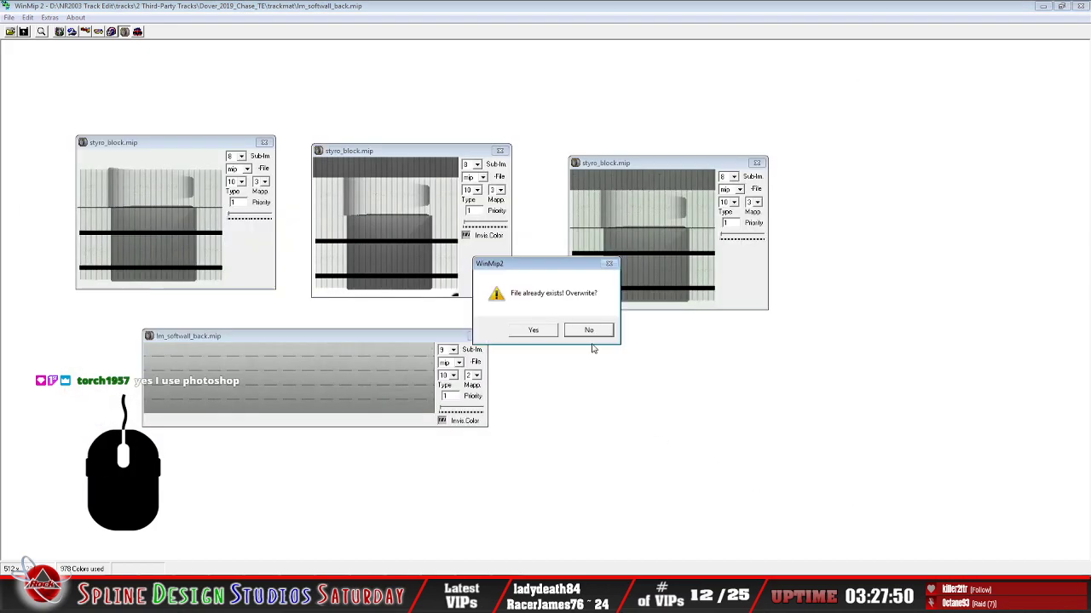
click(532, 330)
Switch to Sandbox's camera view and reload the mips from the softwall section's properties
click(511, 597)
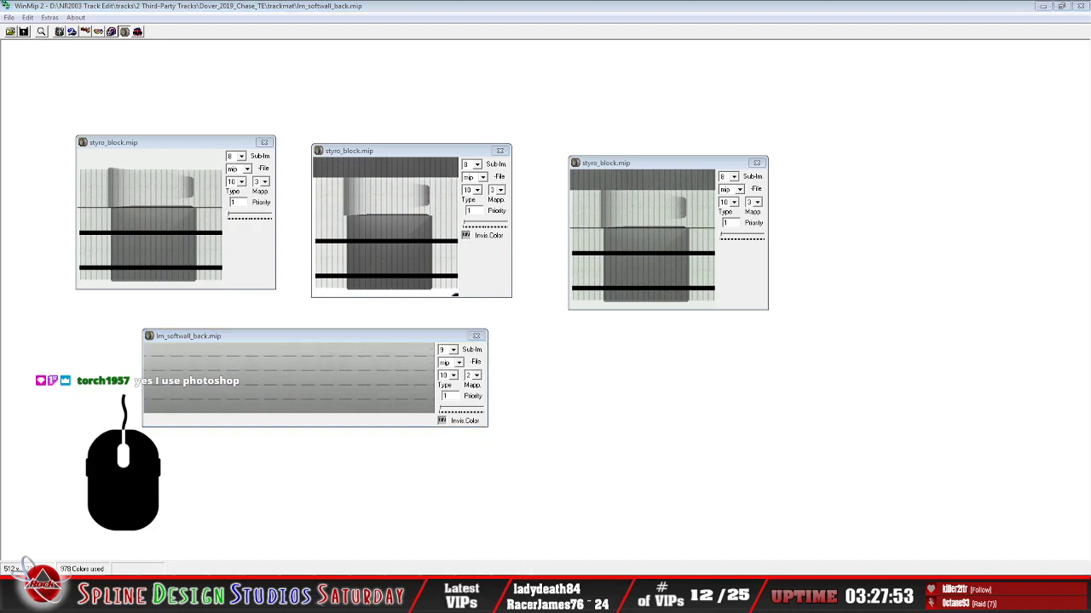
key(alt+Tab)
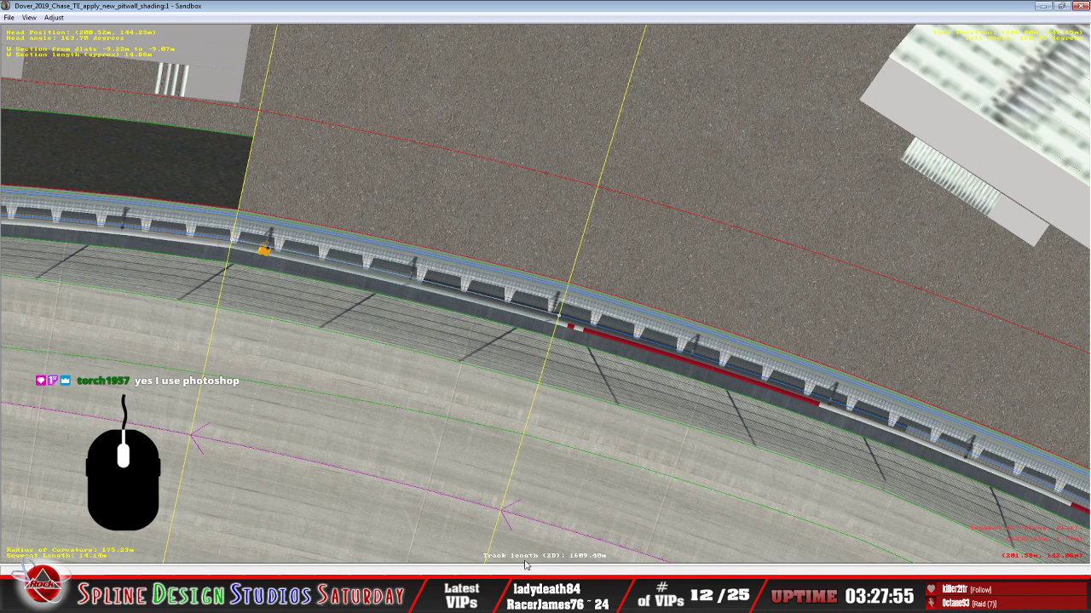
click(525, 596)
click(523, 550)
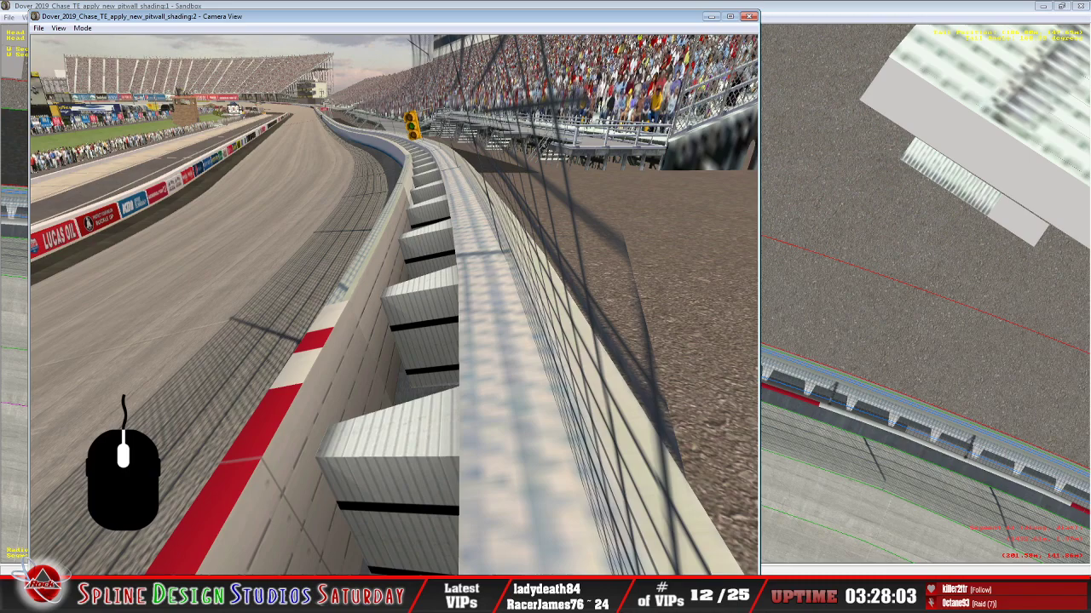
click(497, 571)
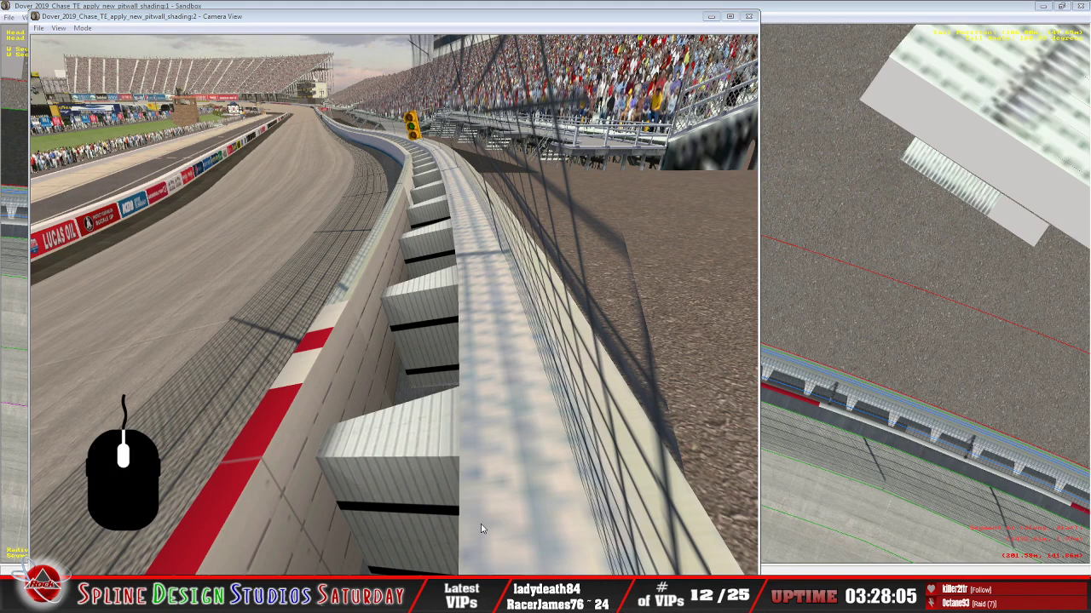
key(w)
click(244, 80)
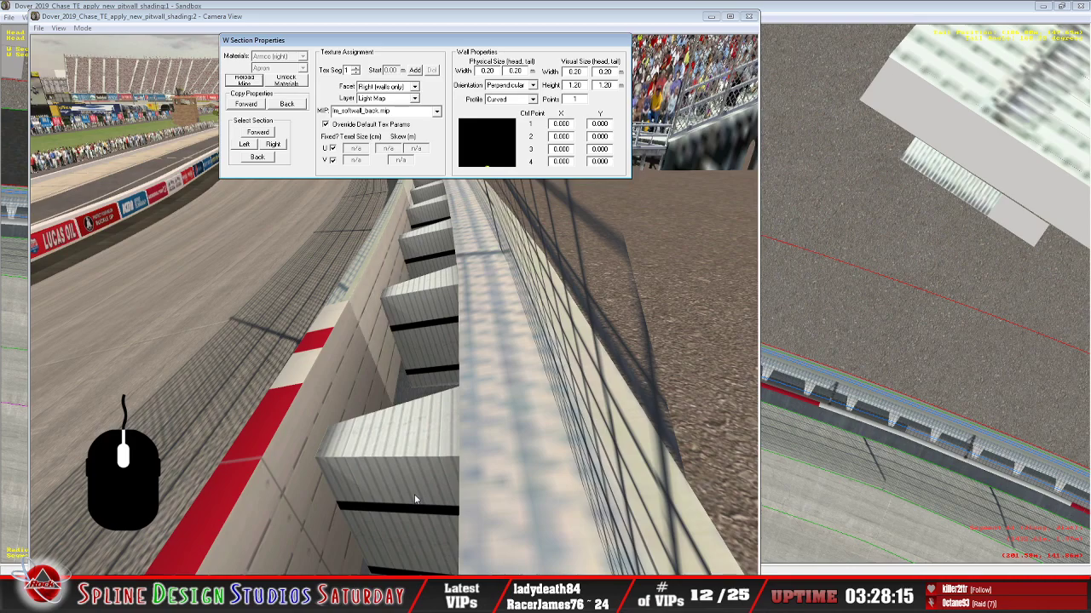
key(Escape)
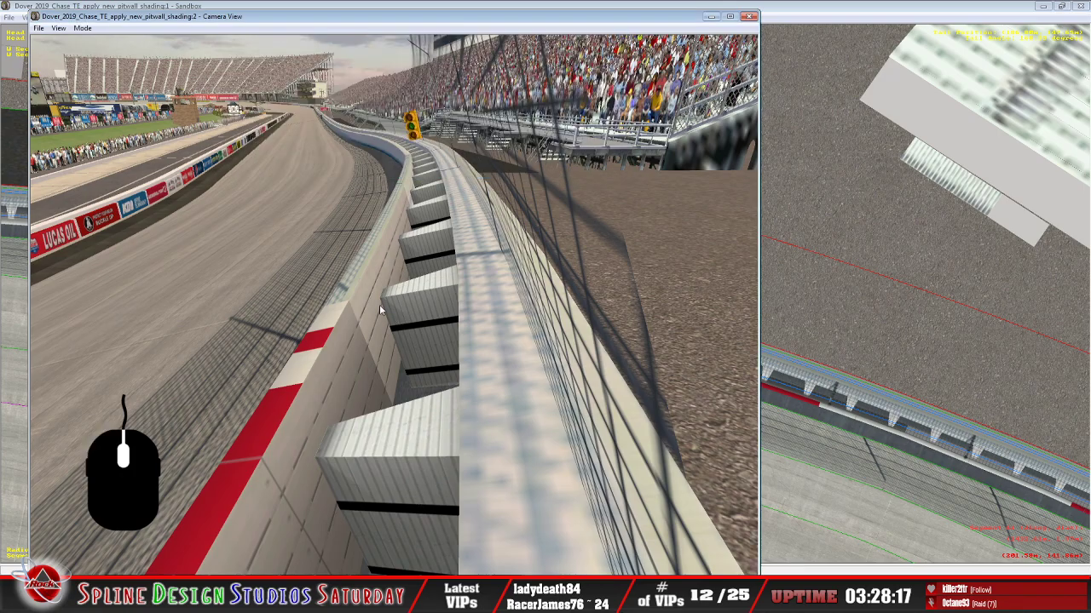
Put the camera view back in Slew Mode and reposition it to inspect the updated softwall shading
click(82, 28)
click(106, 52)
key(Page_Up)
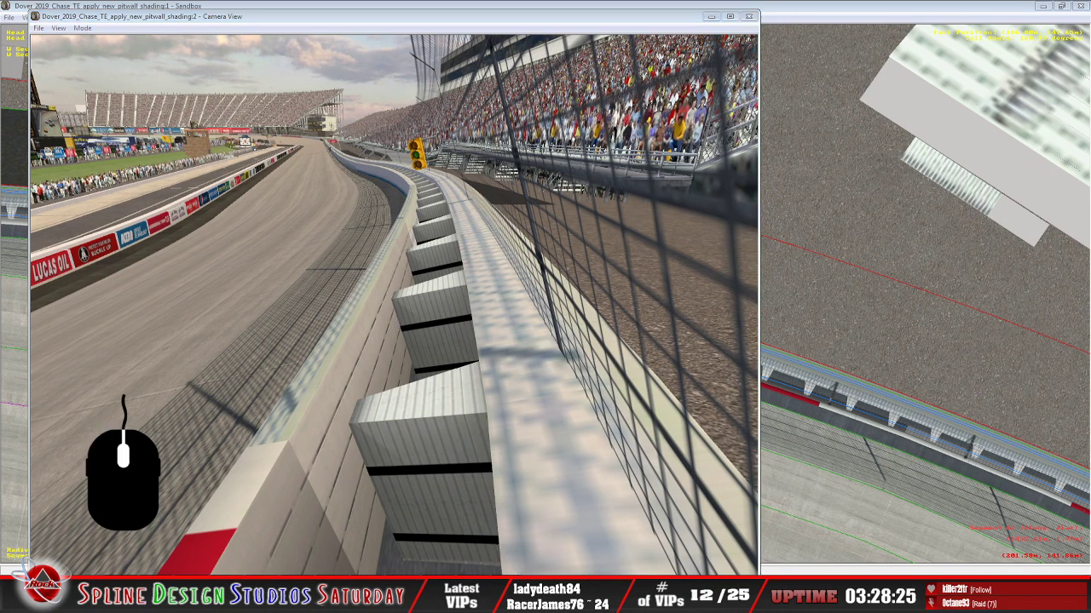
Remove the light map from the softwall section's right wall facet by setting its MIP to none
double_click(474, 522)
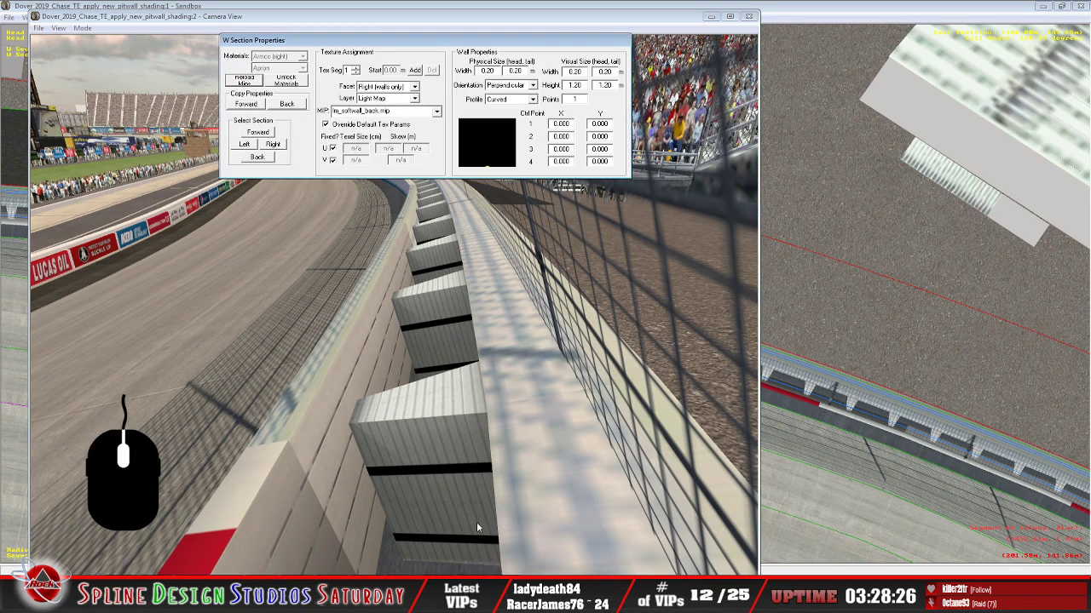
click(437, 114)
drag(442, 147, 442, 127)
click(425, 123)
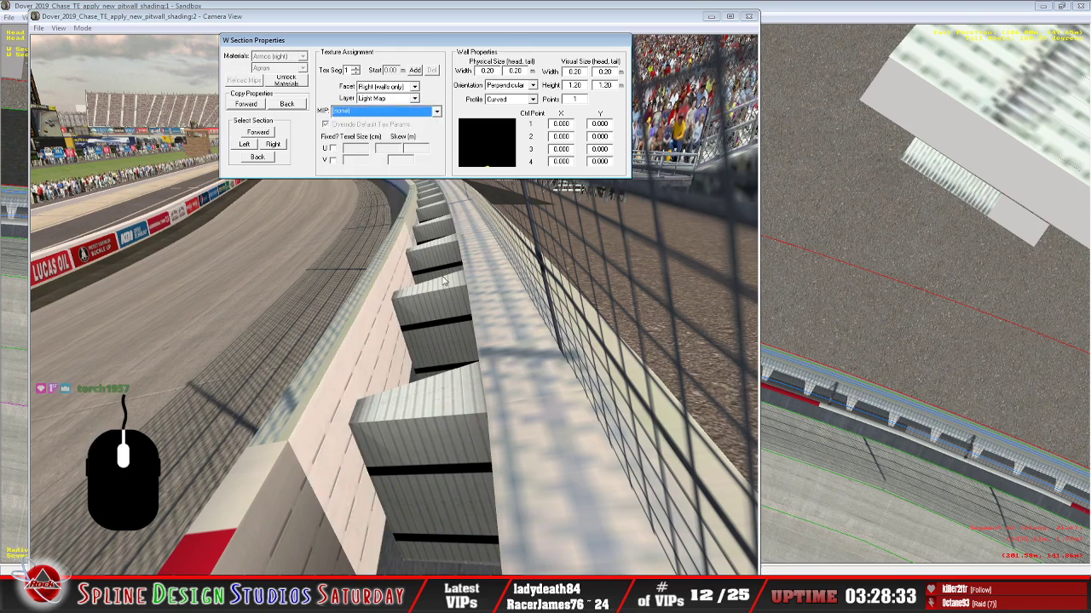
Assign lm_softwall_back.mip as the base texture of the section's right wall facet
click(413, 98)
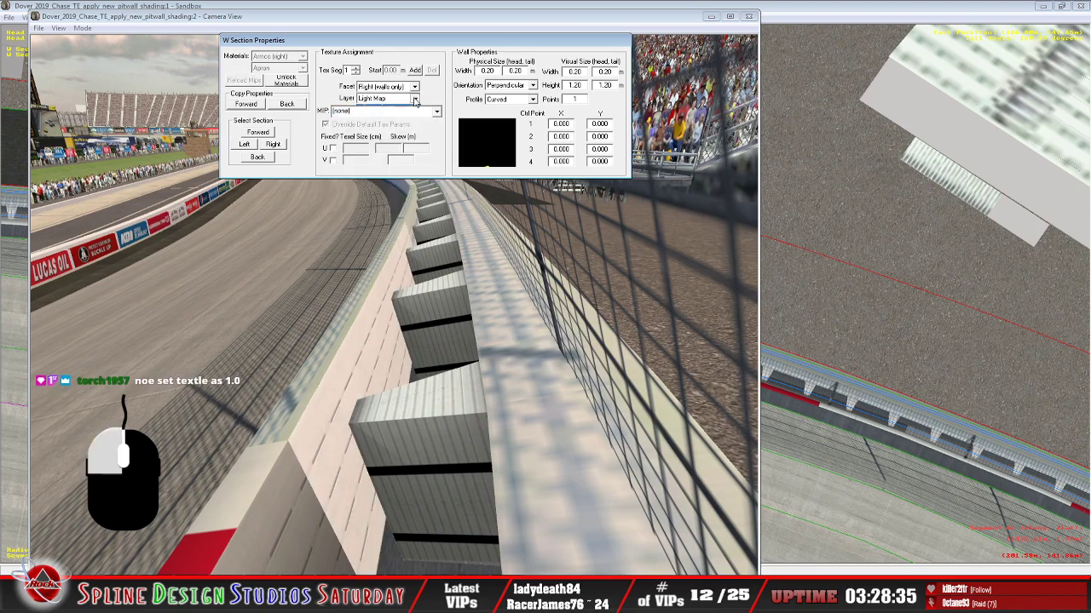
click(406, 110)
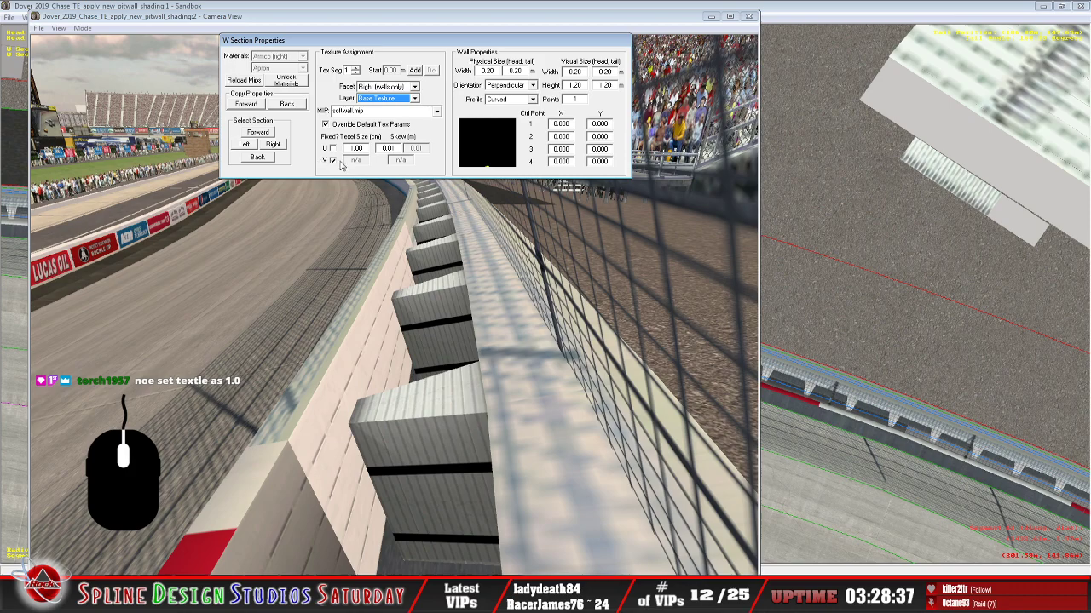
click(437, 111)
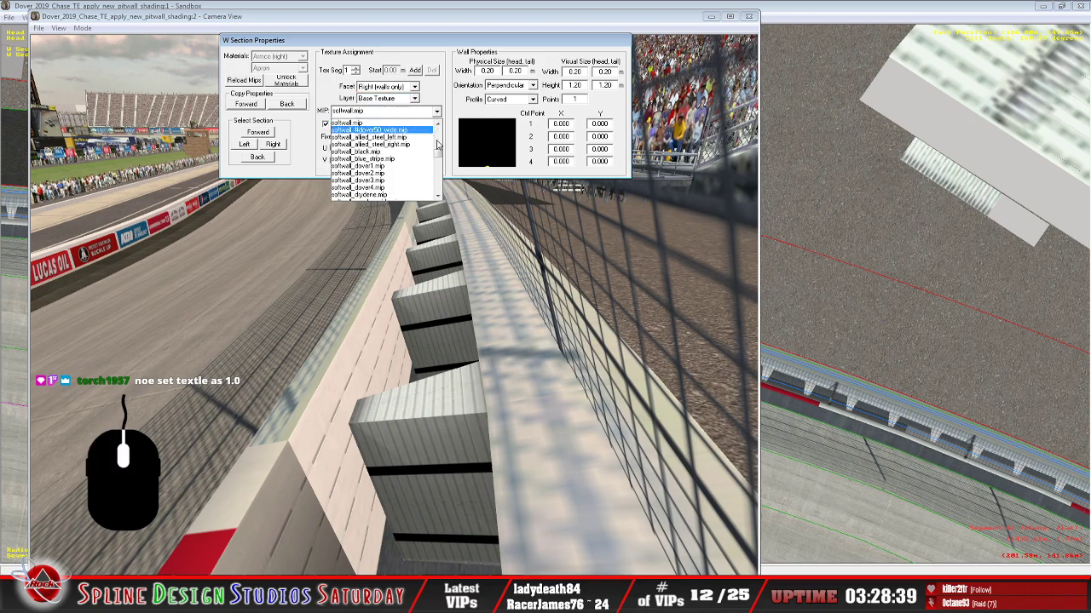
drag(442, 156, 446, 148)
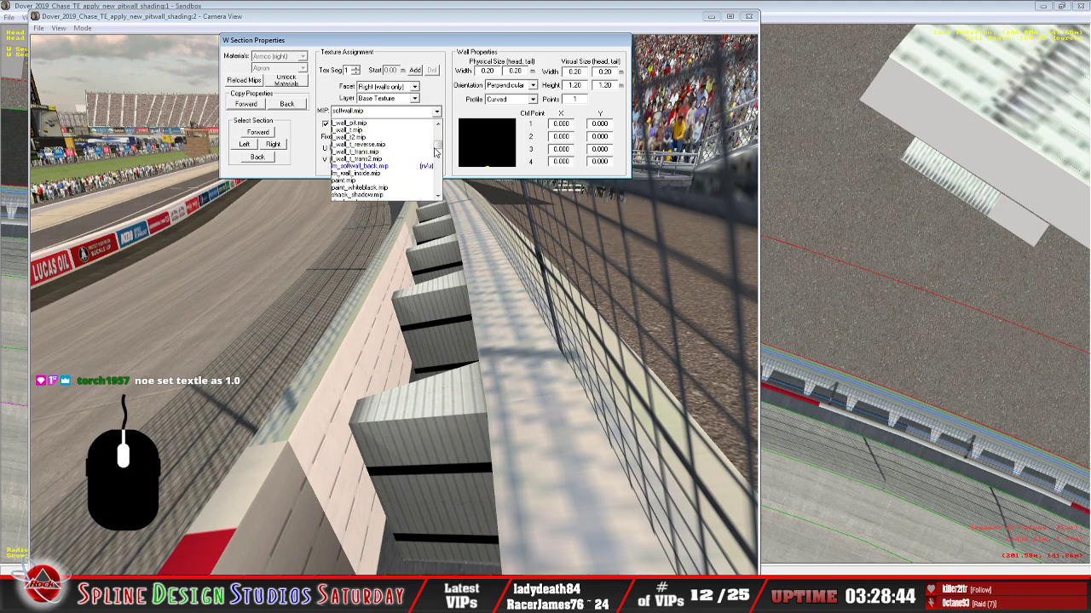
click(415, 167)
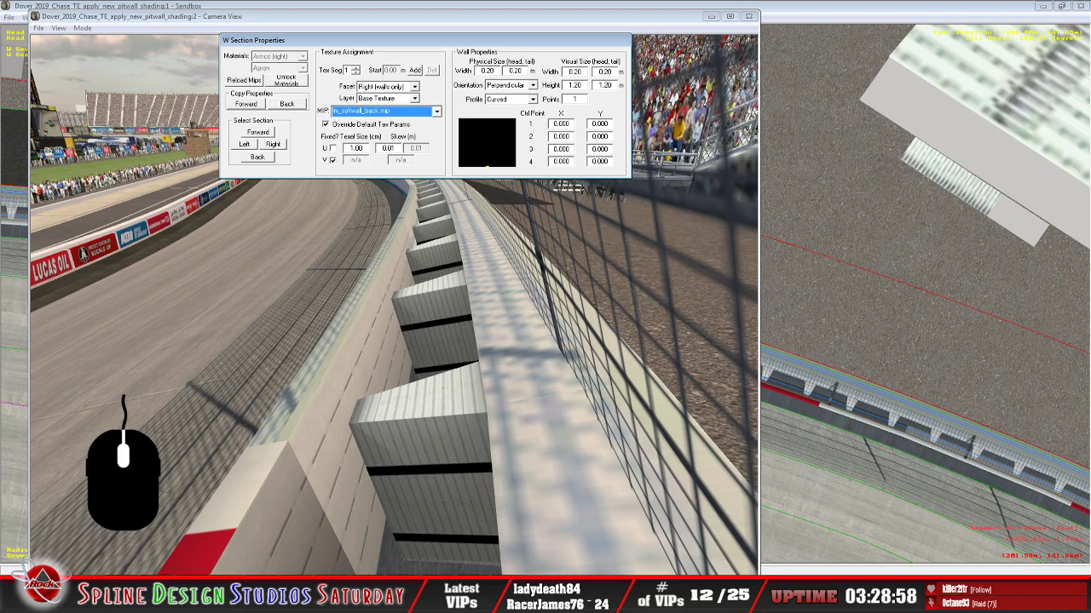
Switch to Paint Shop Pro, undo the flattening of lm_softwall_back and set Layer2's opacity to 100
key(alt+Tab)
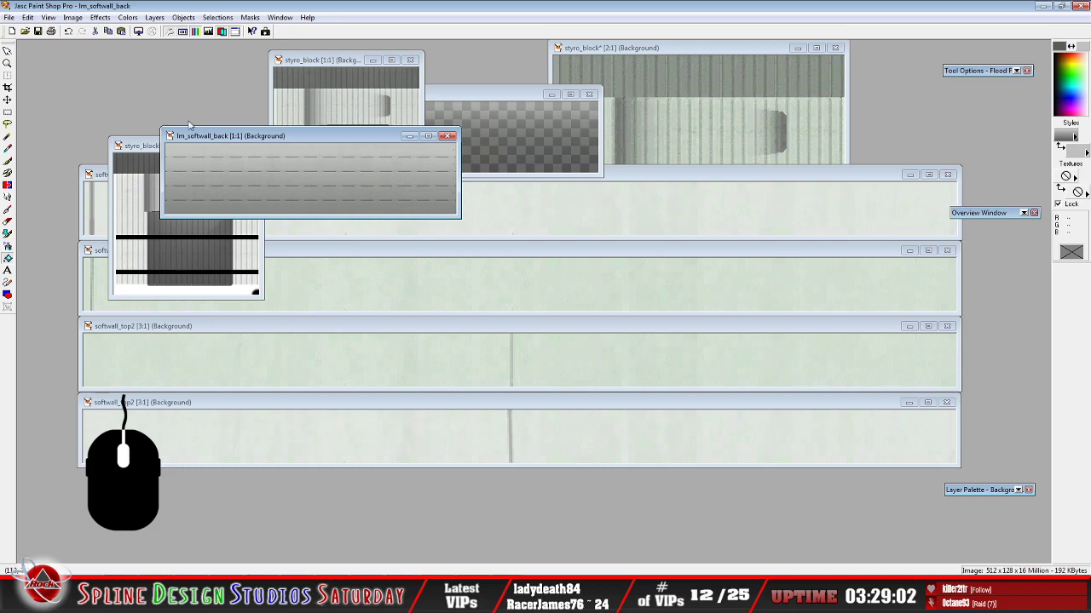
click(69, 32)
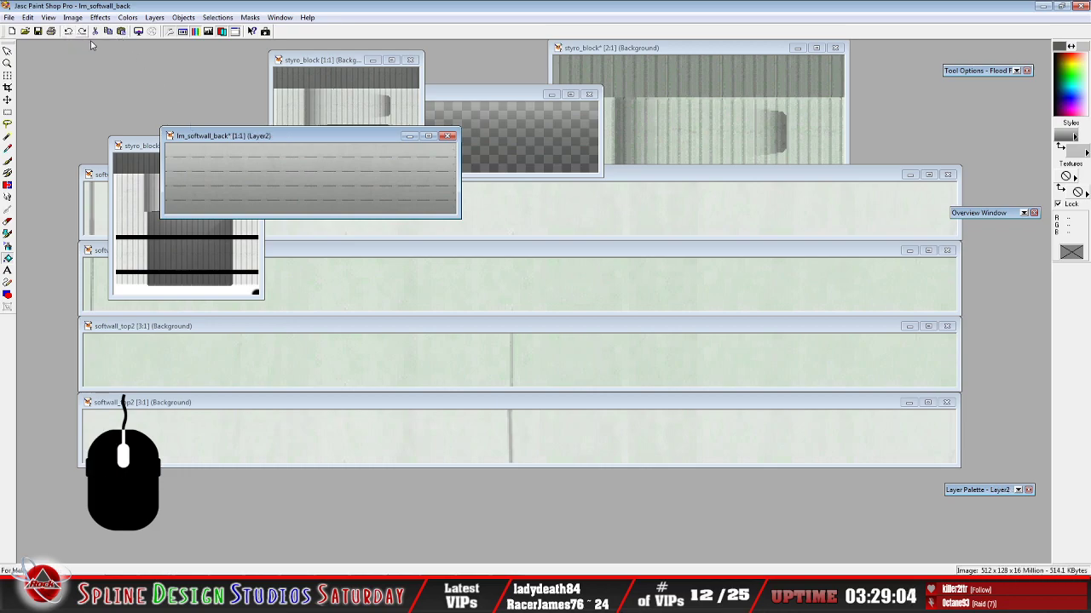
mouse_move(976, 496)
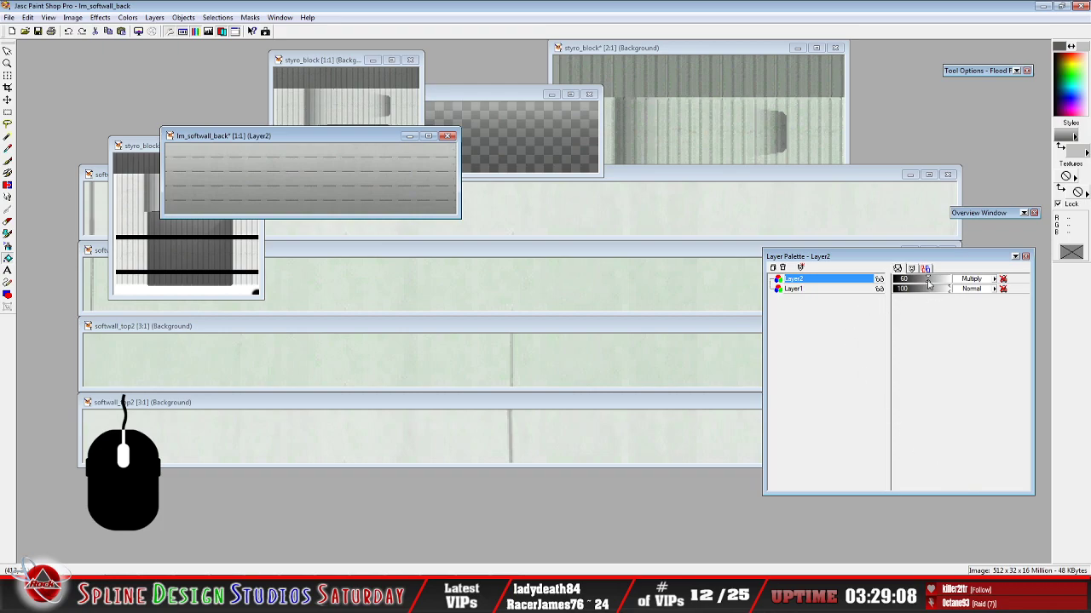
drag(928, 284, 947, 284)
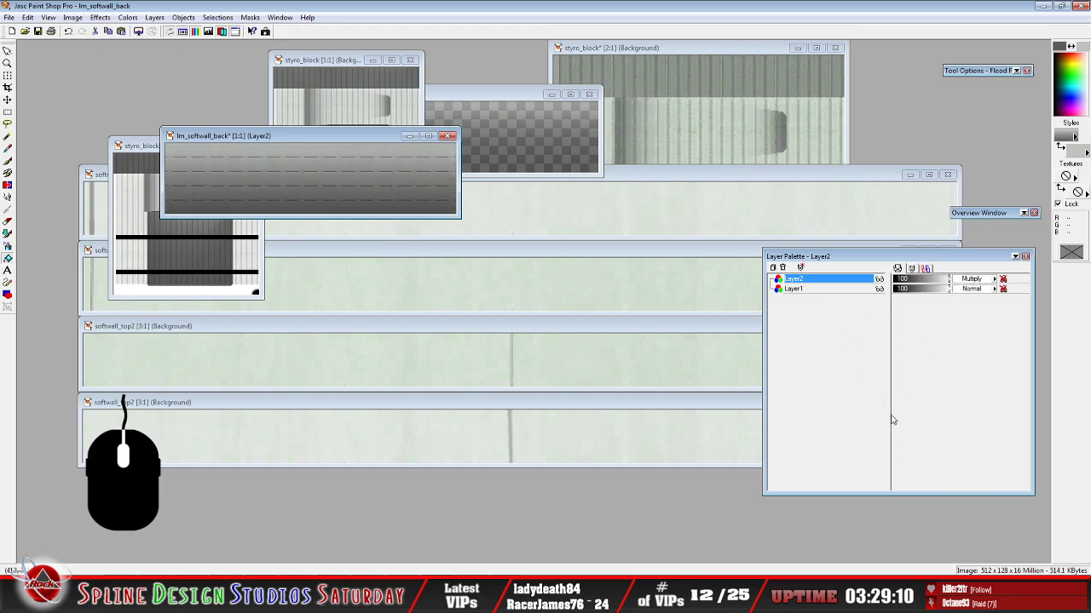
Move lm_softwall_back and styro_block apart for comparison, and flatten all layers of lm_softwall_back
drag(300, 141, 399, 204)
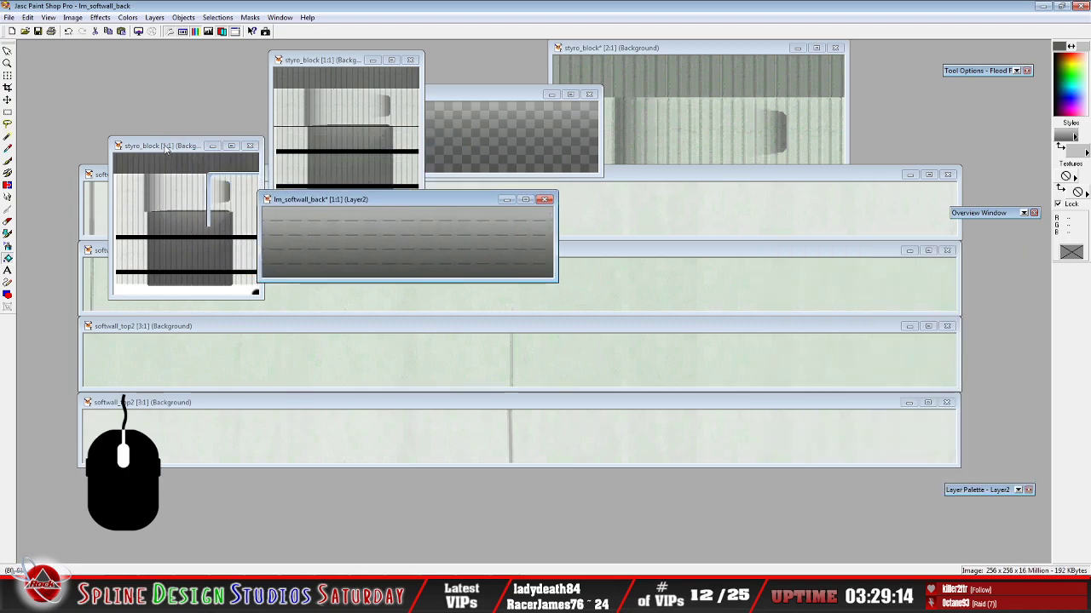
drag(166, 148, 151, 122)
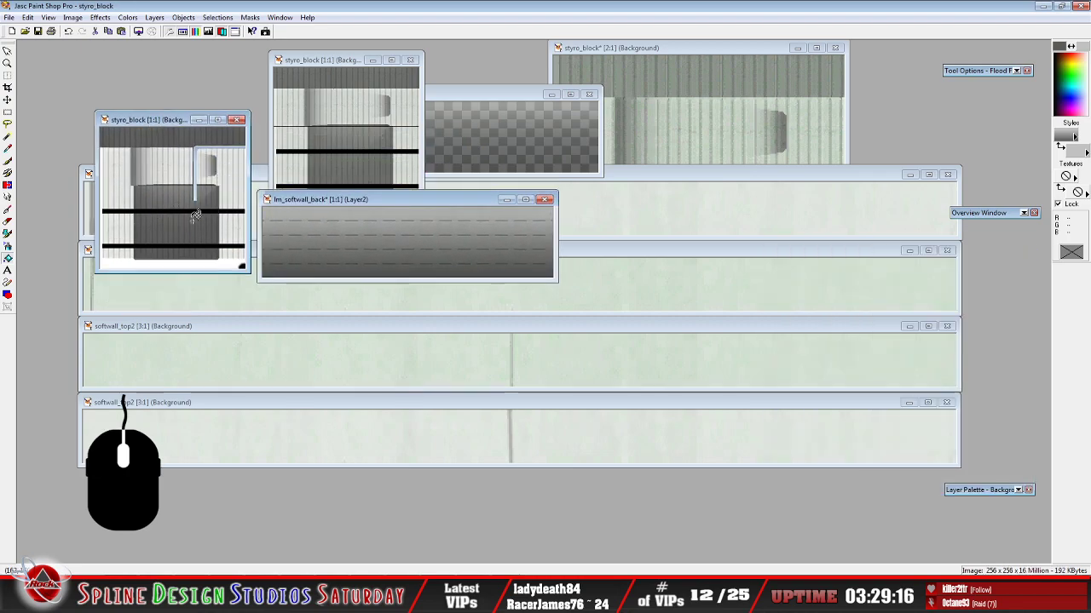
click(474, 260)
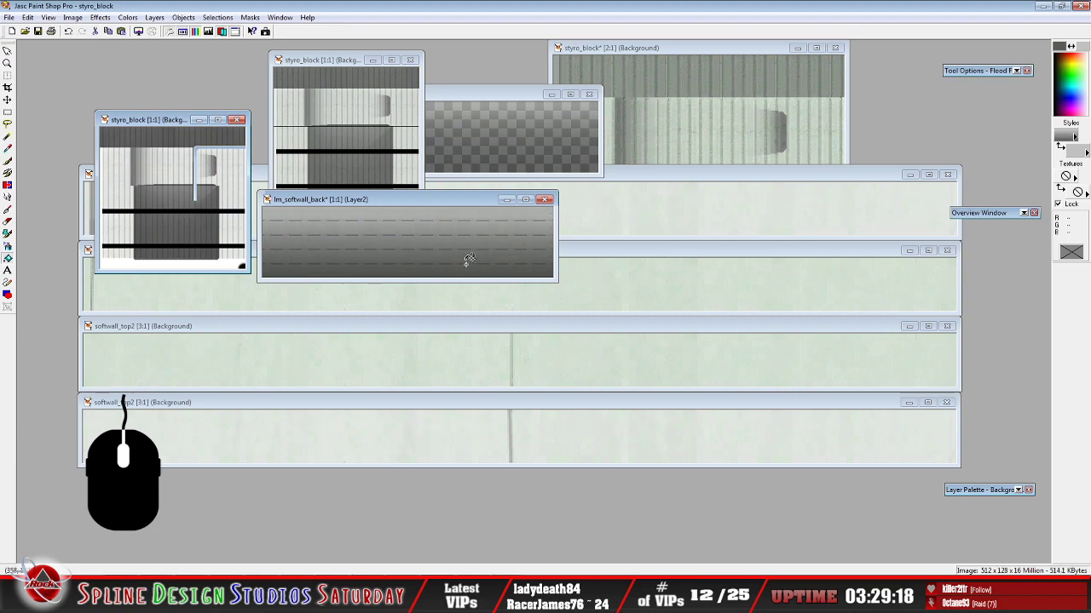
click(402, 205)
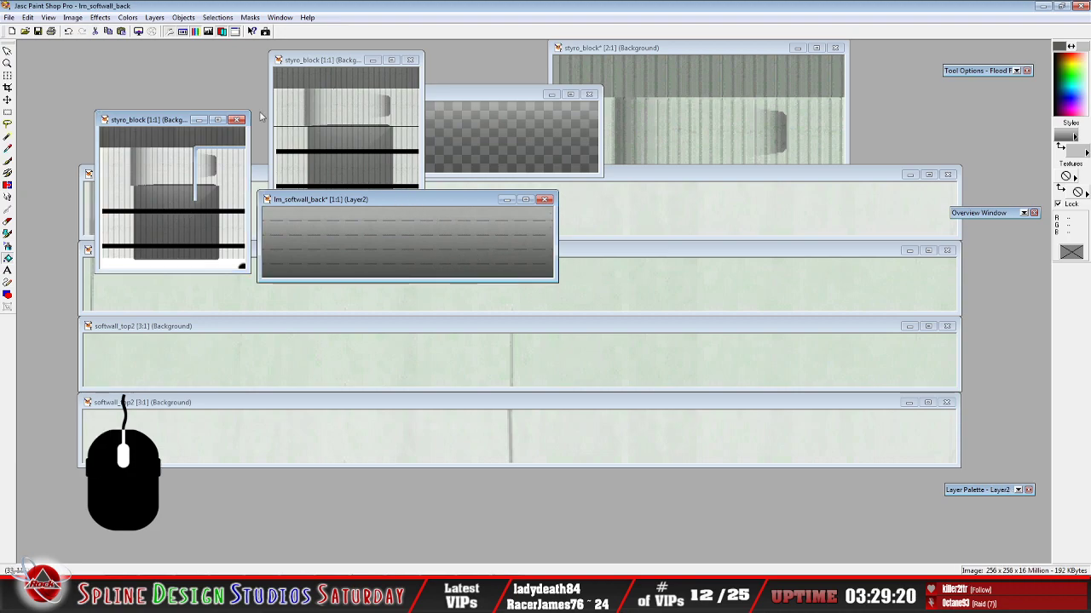
click(154, 17)
mouse_move(201, 145)
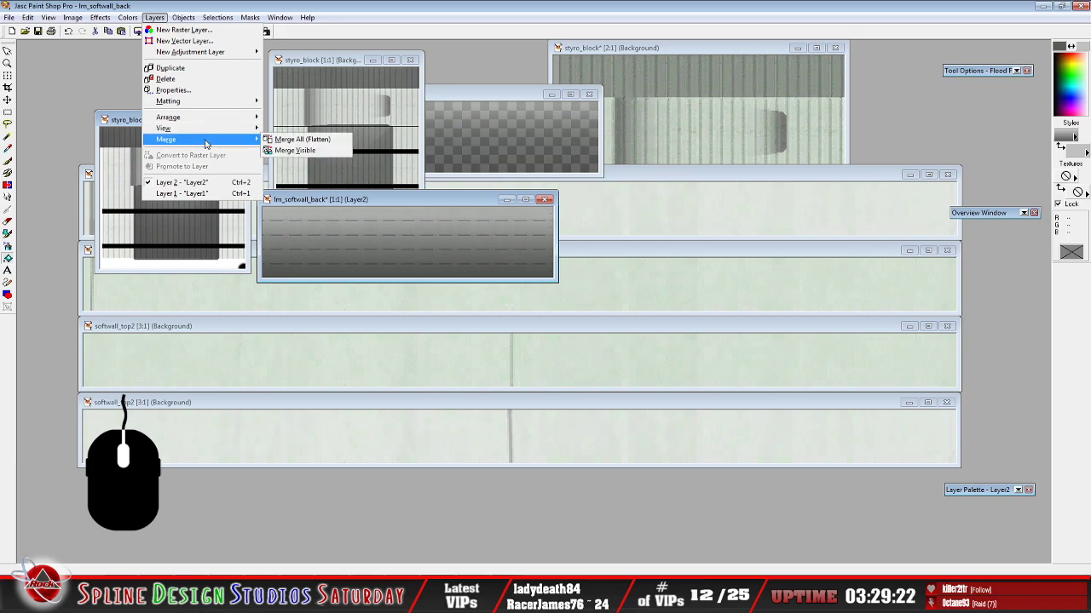
click(302, 139)
Save the flattened image as the bitmap lm_softwall_back in the trackmat folder, overwriting the existing file
click(9, 17)
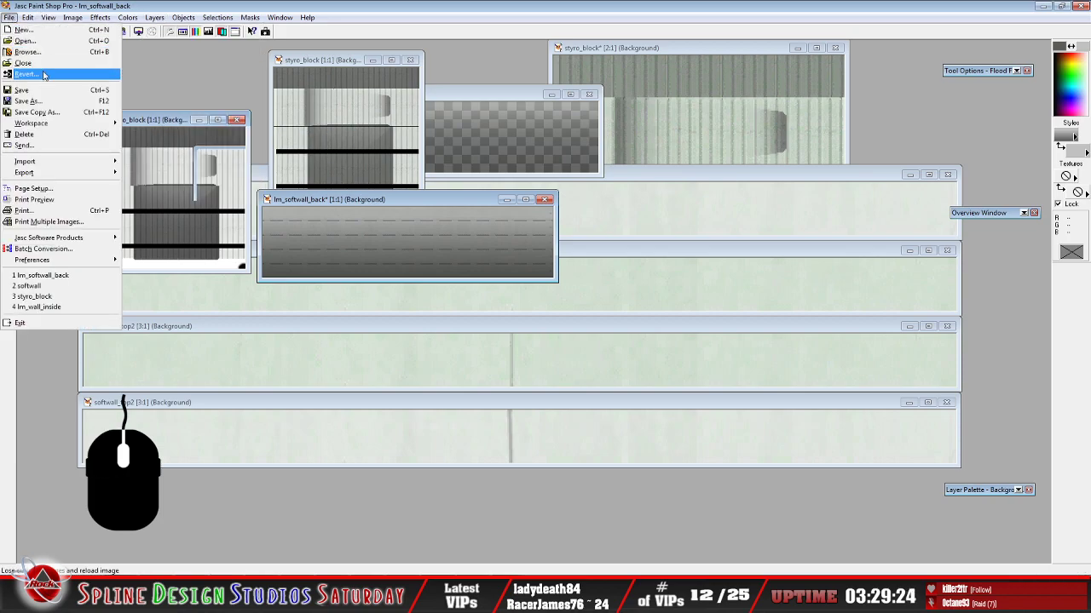
click(29, 100)
click(313, 404)
click(628, 409)
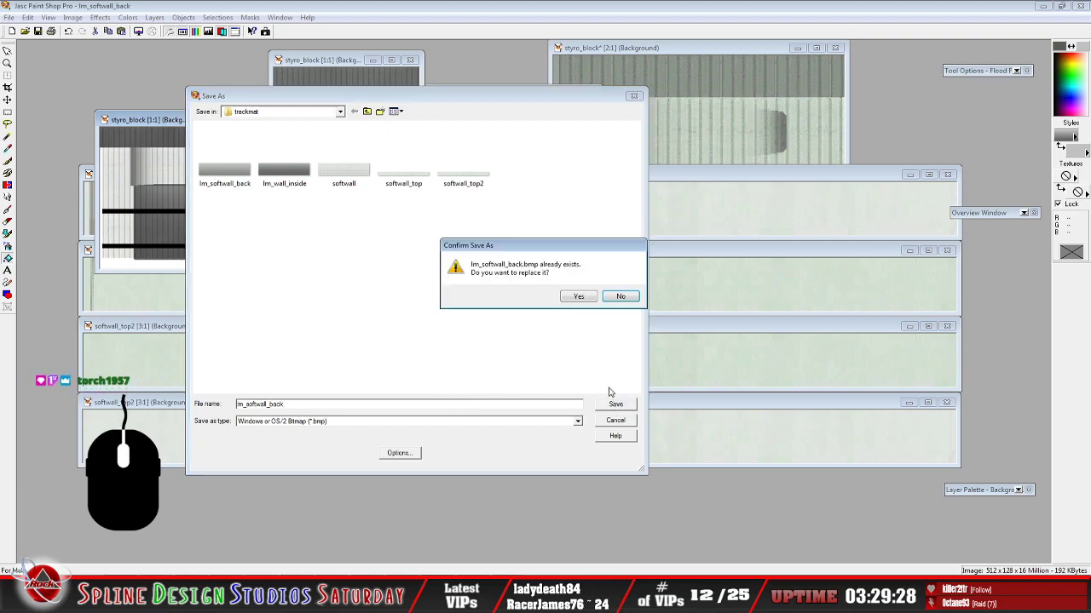
click(575, 295)
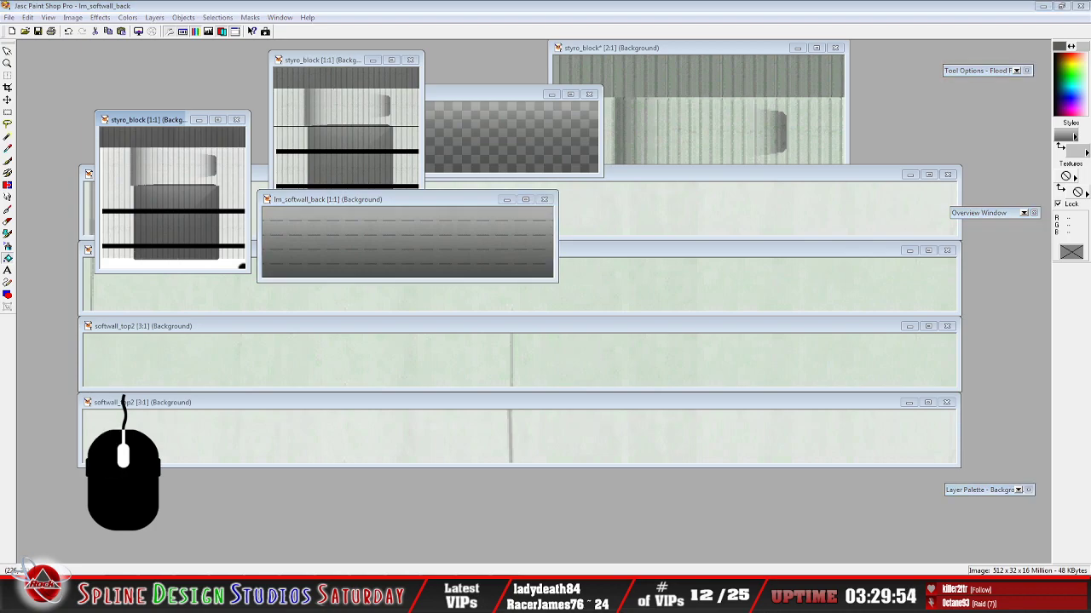
Switch to WinMip, close the old lm_softwall_back mip and open the lm_softwall_back bitmap from the trackmat folder
click(472, 585)
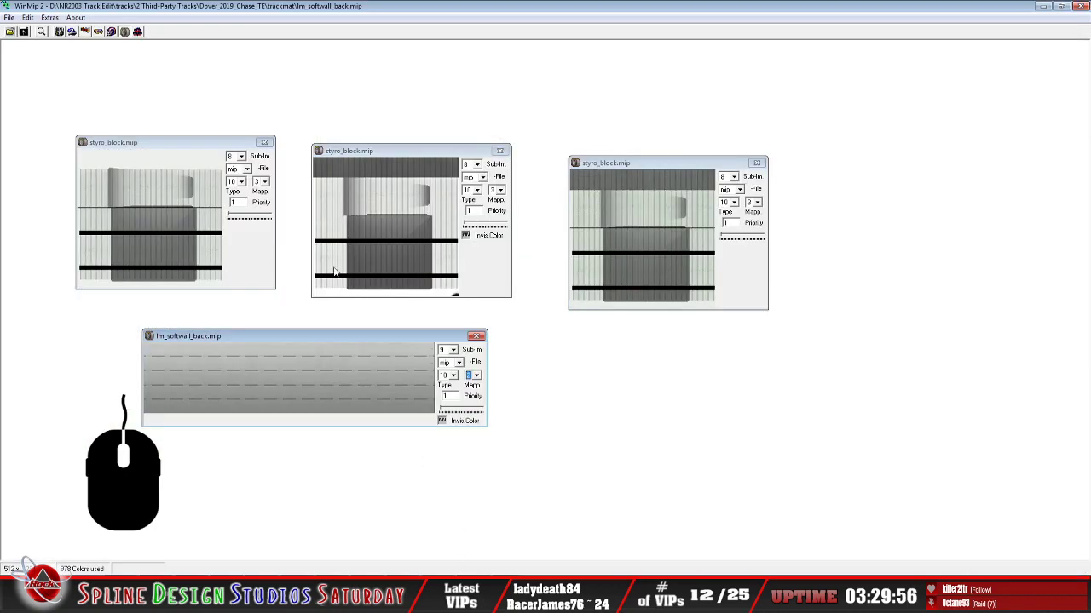
click(9, 17)
click(11, 38)
click(10, 33)
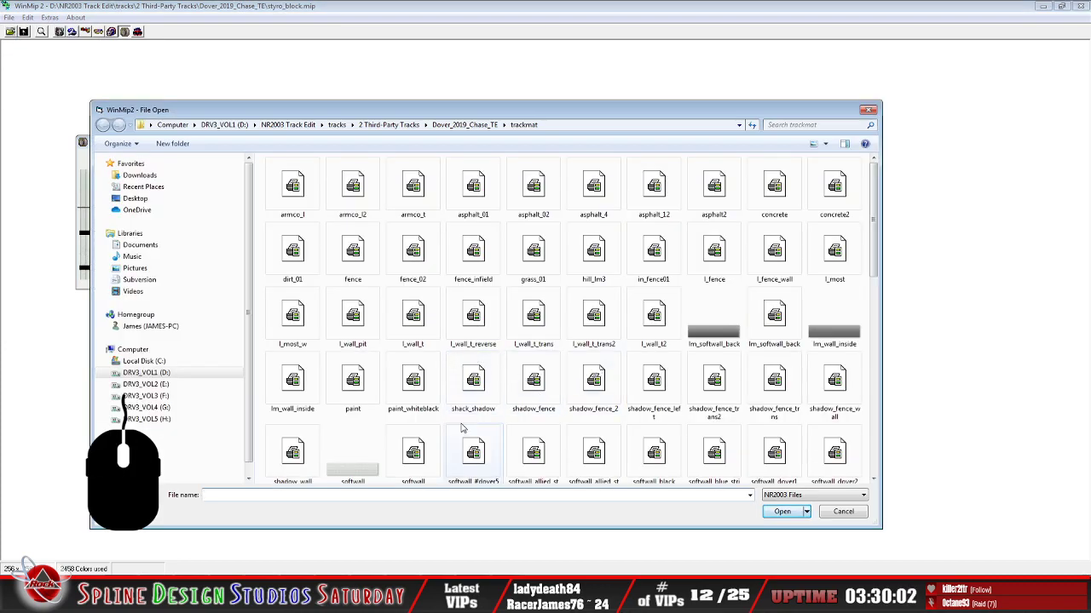
click(716, 337)
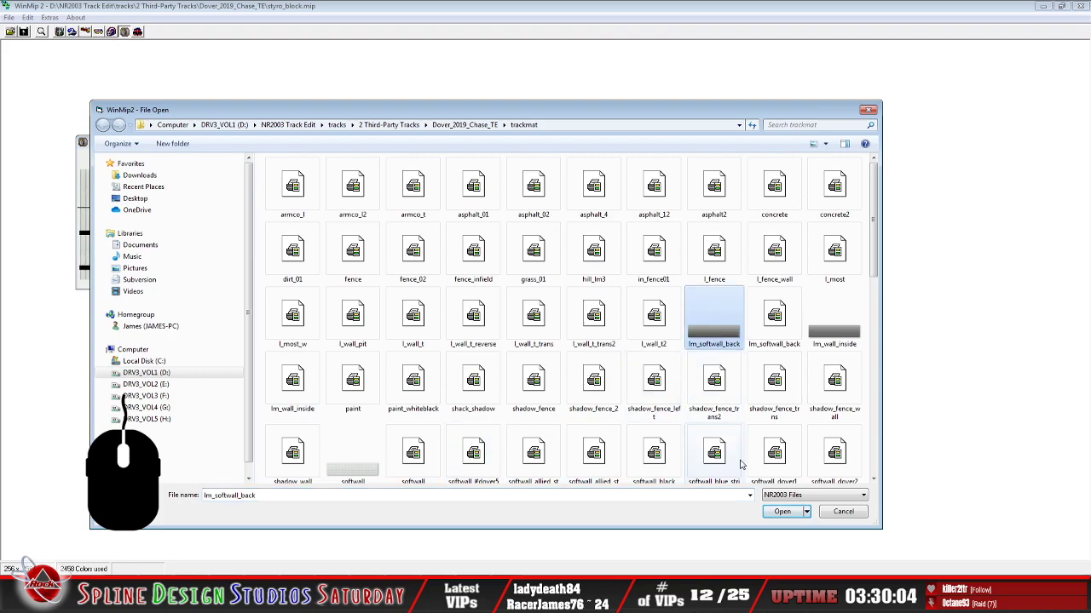
click(781, 511)
Convert the lm_softwall_back bitmap to the mip file type with mapping 2
drag(436, 162, 310, 117)
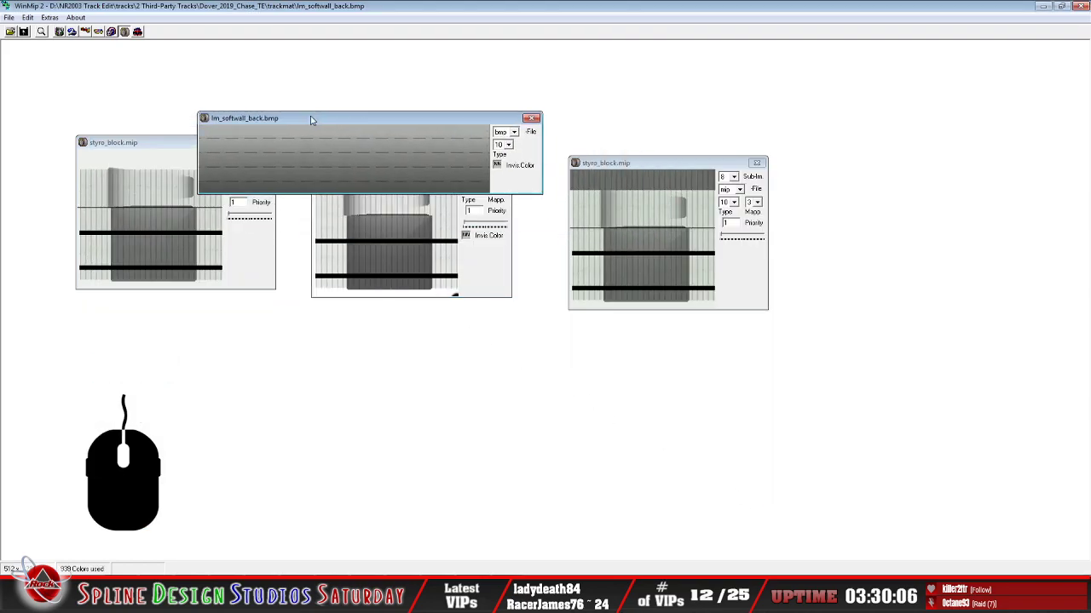
click(515, 133)
click(500, 144)
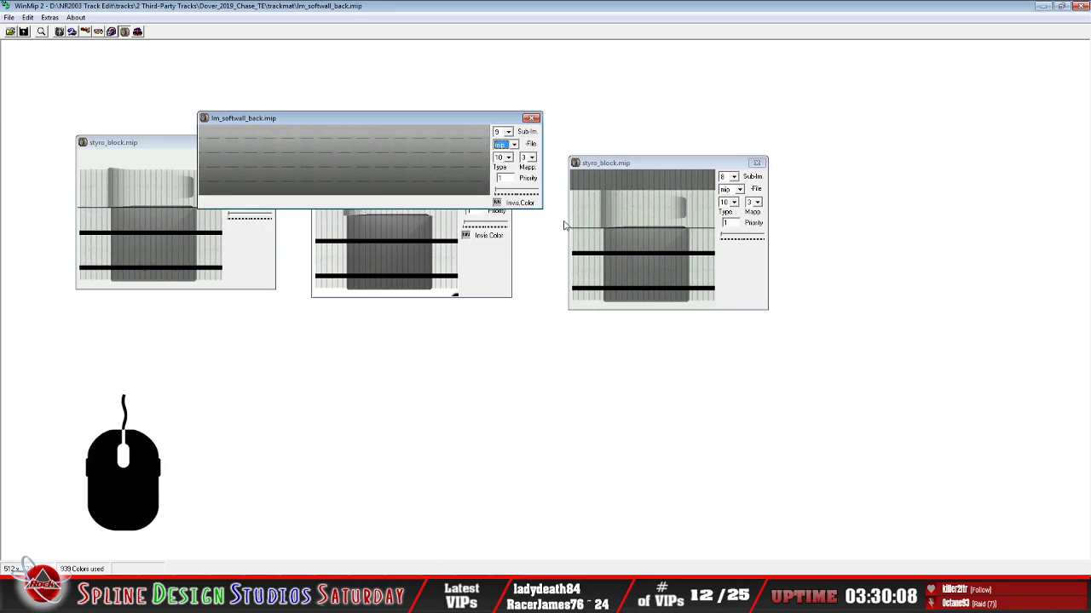
click(530, 158)
click(531, 176)
Save the darker texture over lm_softwall_back.mip in the trackmat folder and close it
click(9, 18)
click(19, 54)
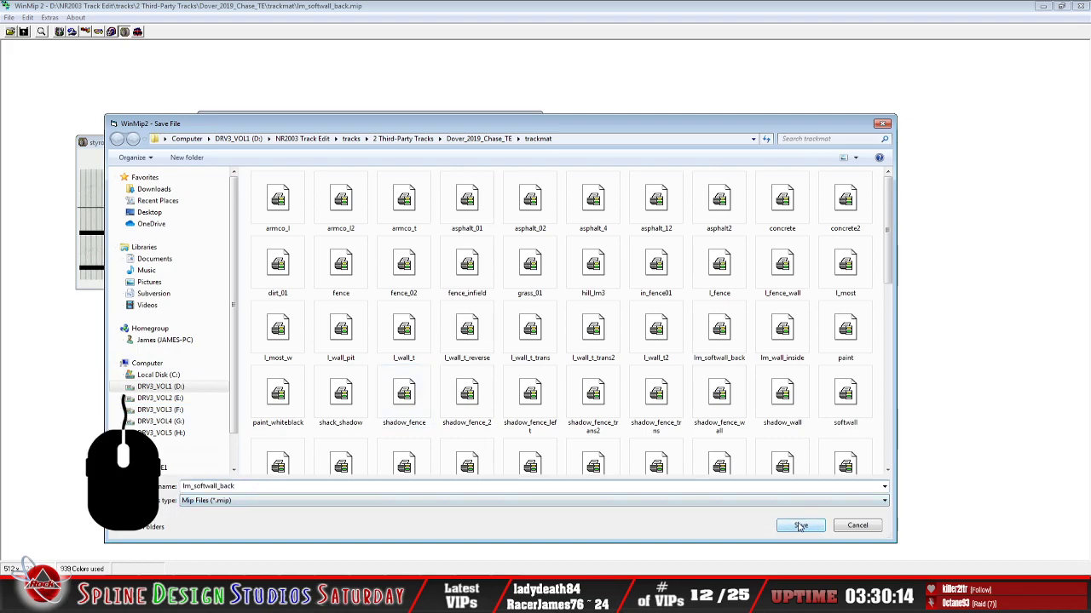
click(799, 525)
click(530, 331)
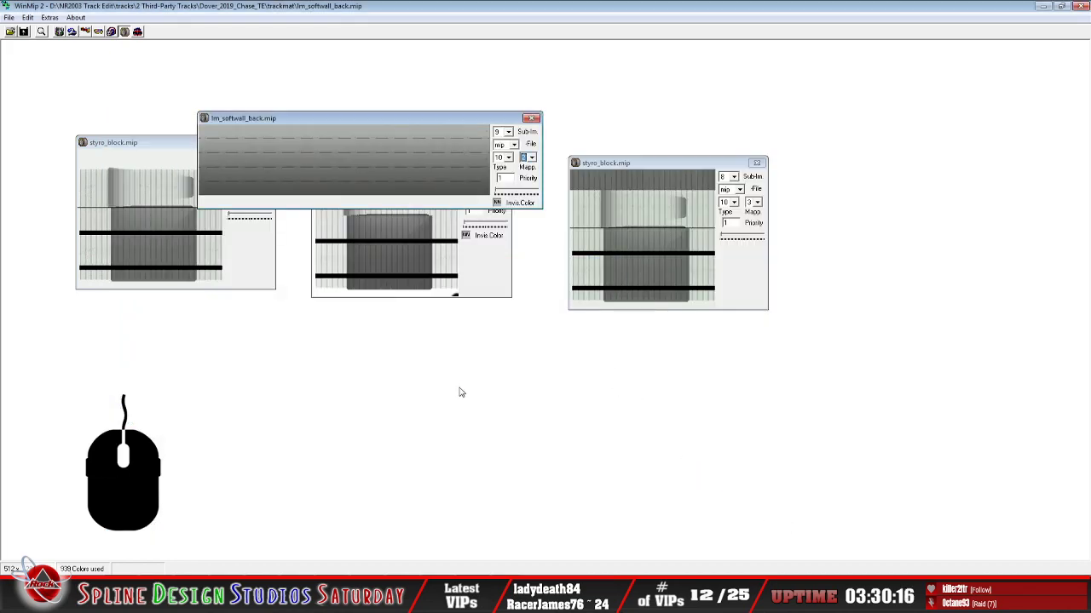
click(9, 18)
click(21, 45)
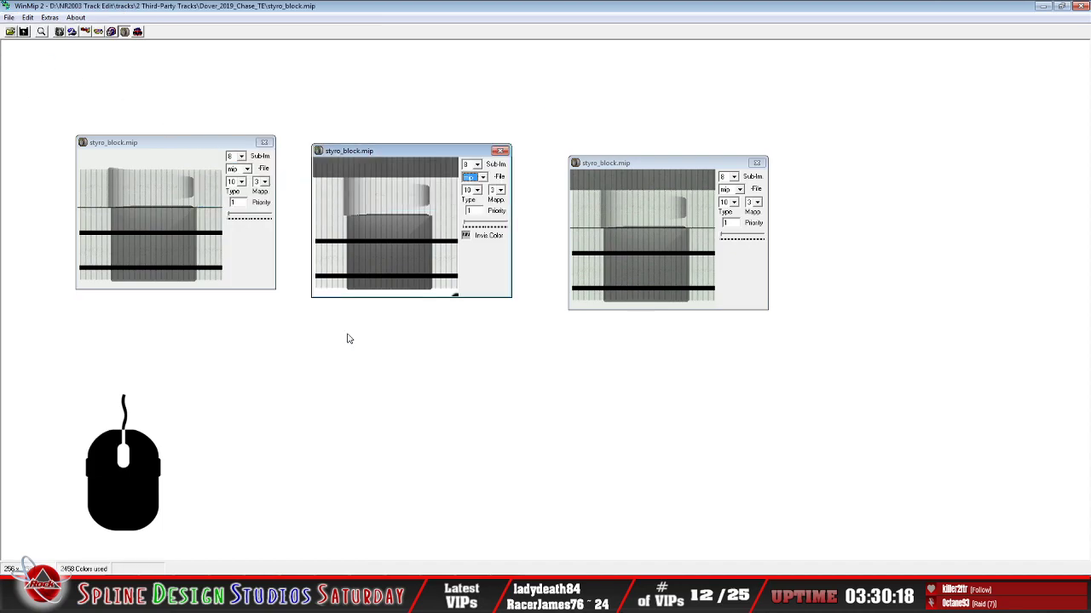
Switch to Sandbox's camera view, open the softwall section's properties and reload the mips
click(526, 597)
click(535, 549)
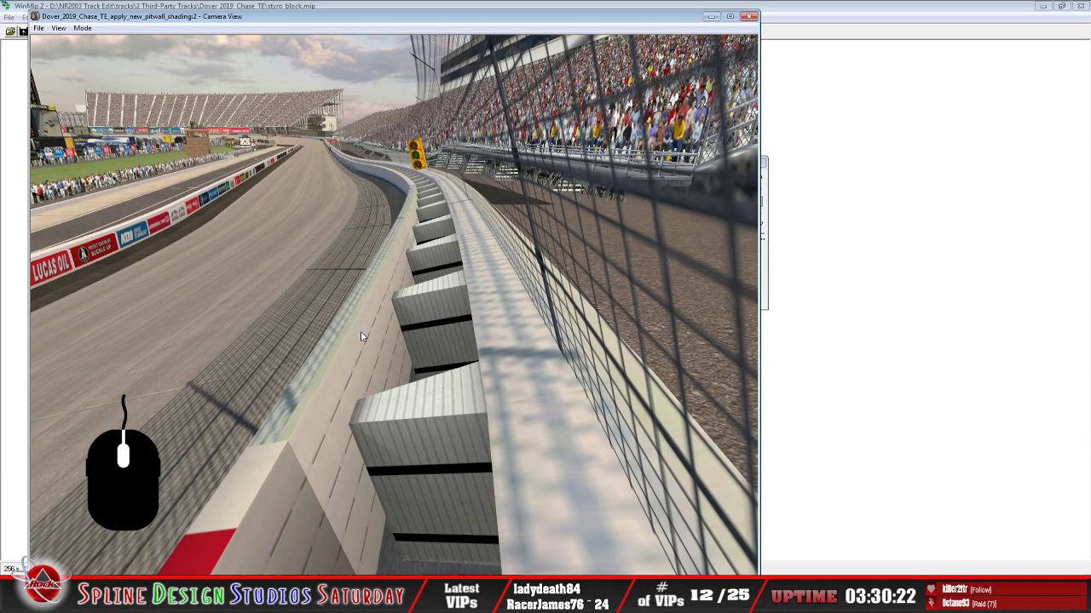
double_click(489, 549)
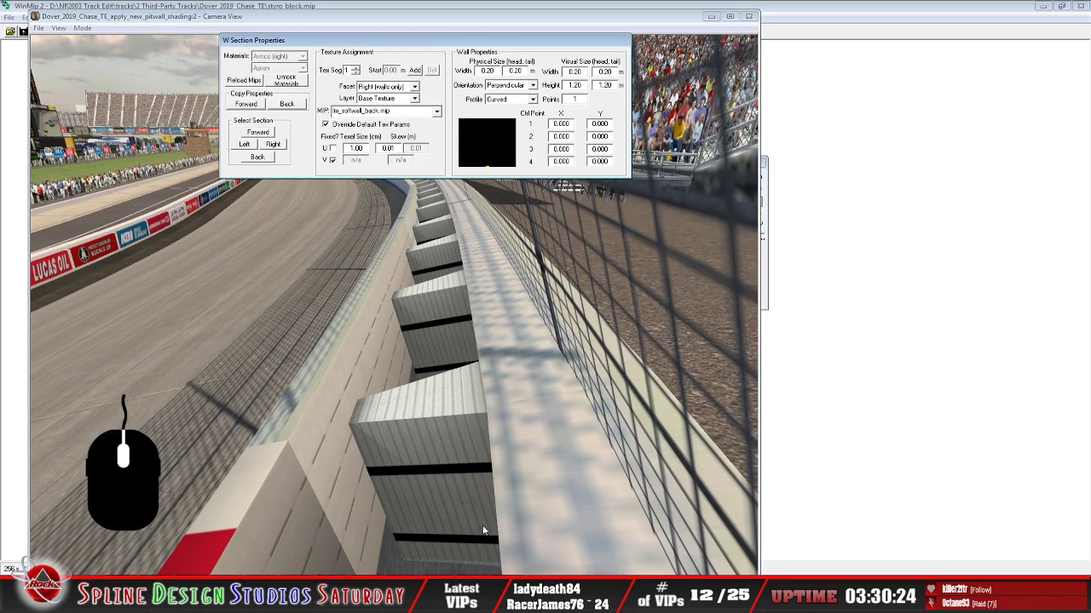
click(244, 80)
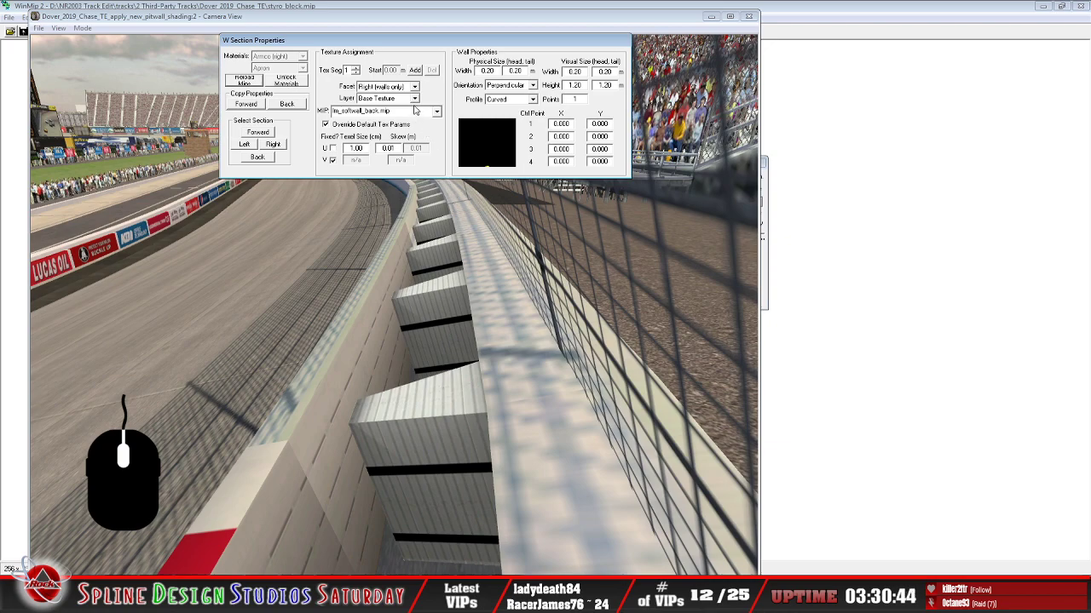
Assign lm_softwall_back.mip as the light map of the section's right wall facet
click(415, 99)
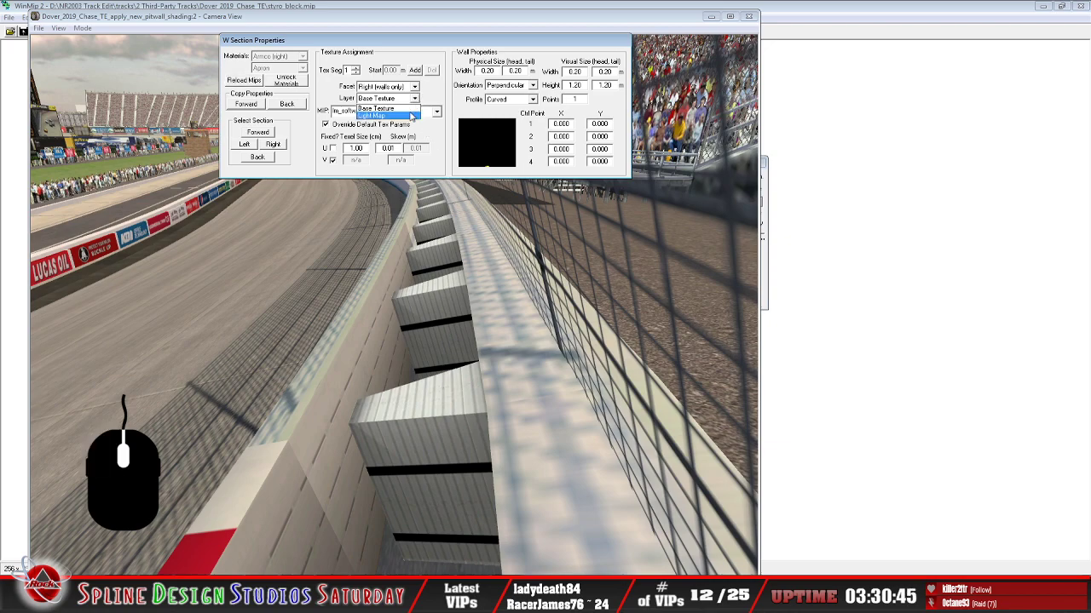
click(412, 115)
click(437, 112)
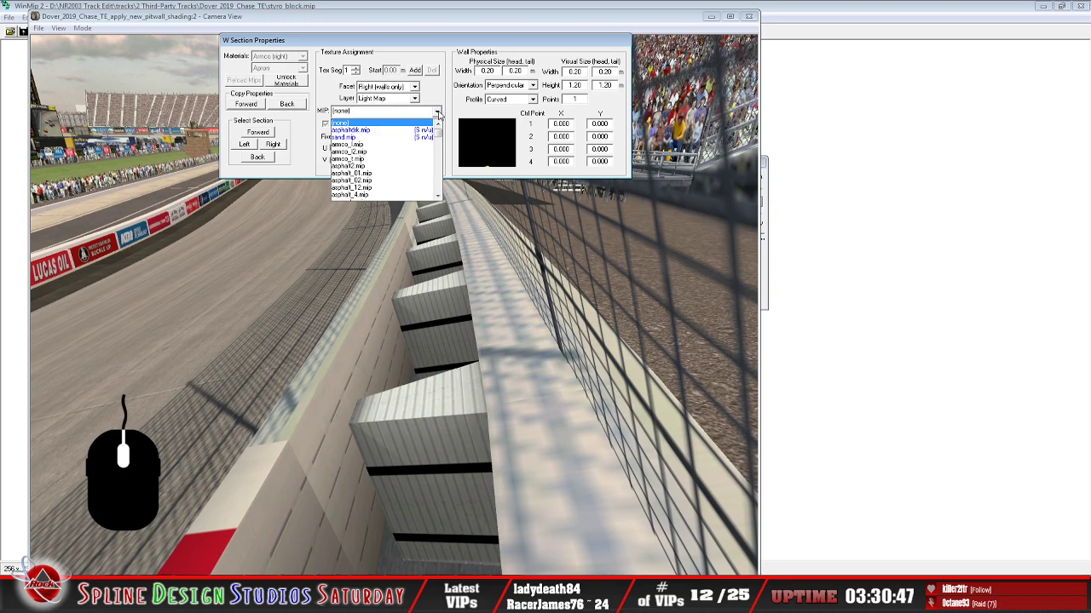
drag(440, 131, 451, 144)
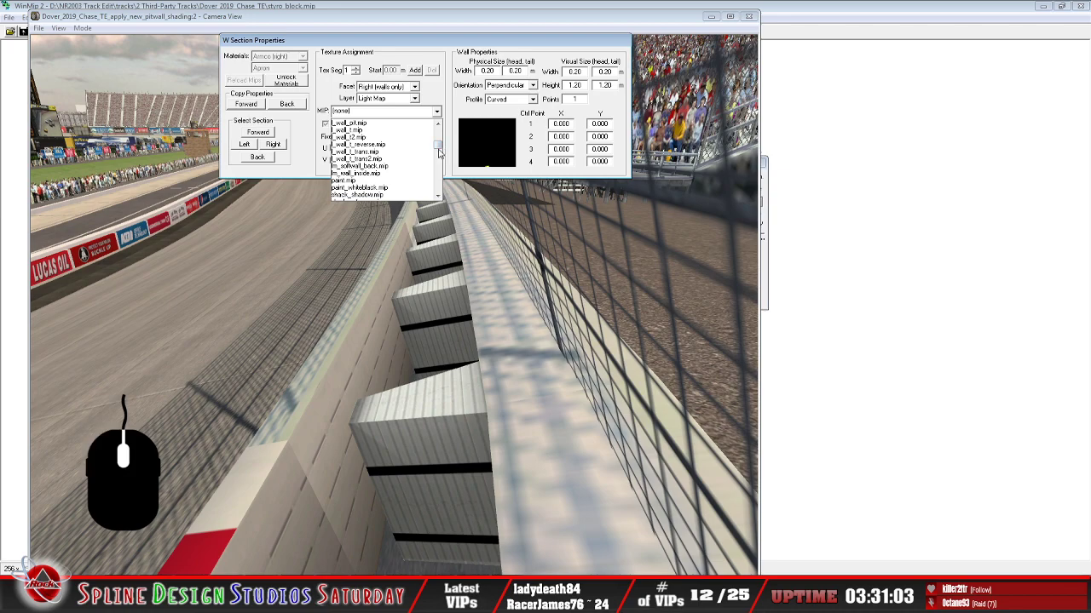
click(415, 167)
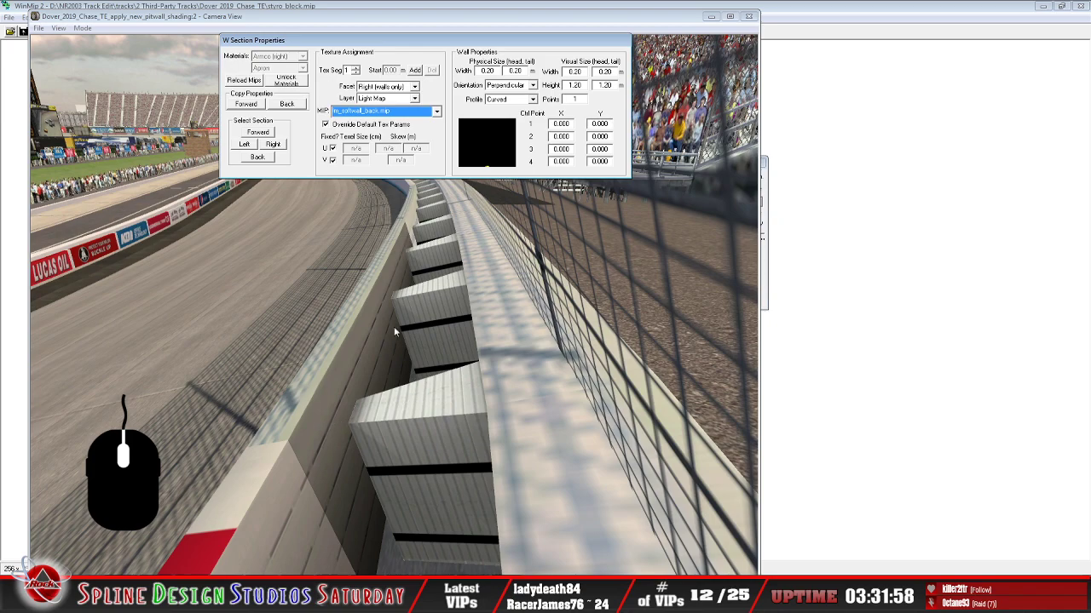
Try a fixed U texel size on the right facet's base texture layer and revert it
click(414, 98)
click(408, 109)
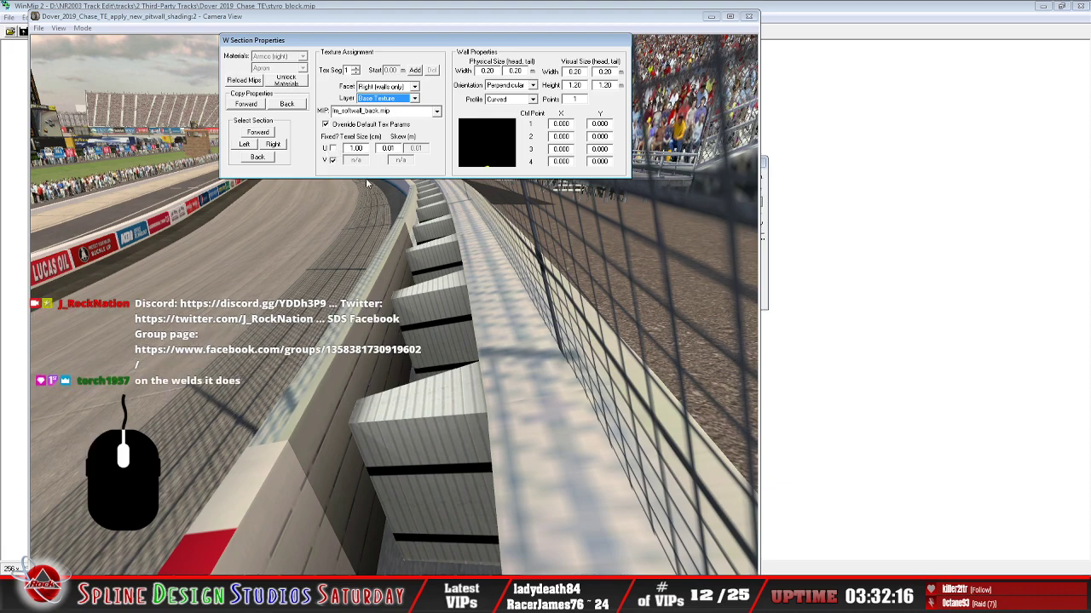
click(333, 148)
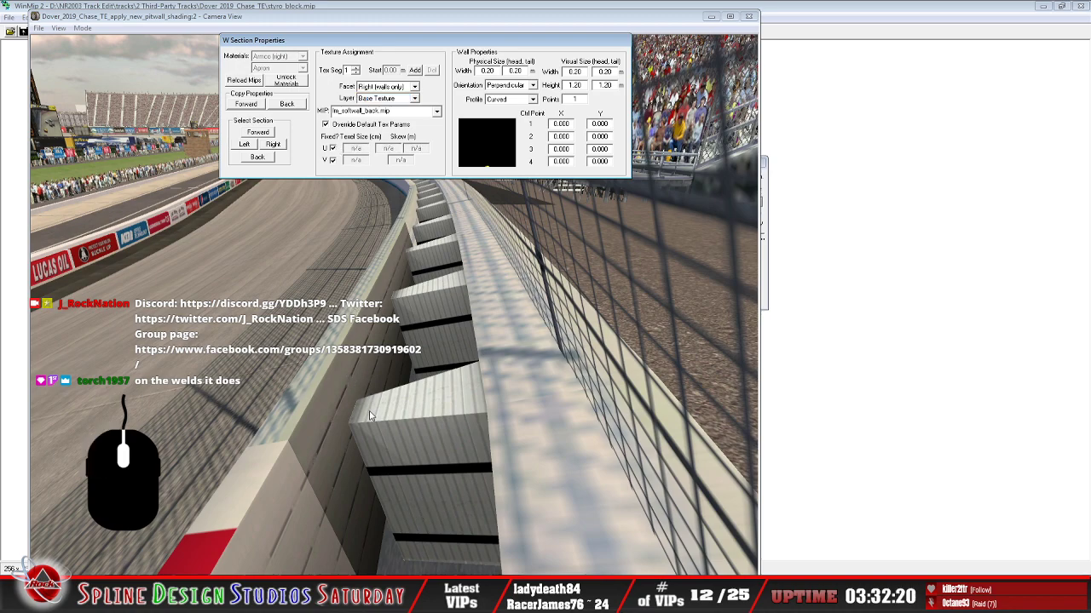
click(333, 148)
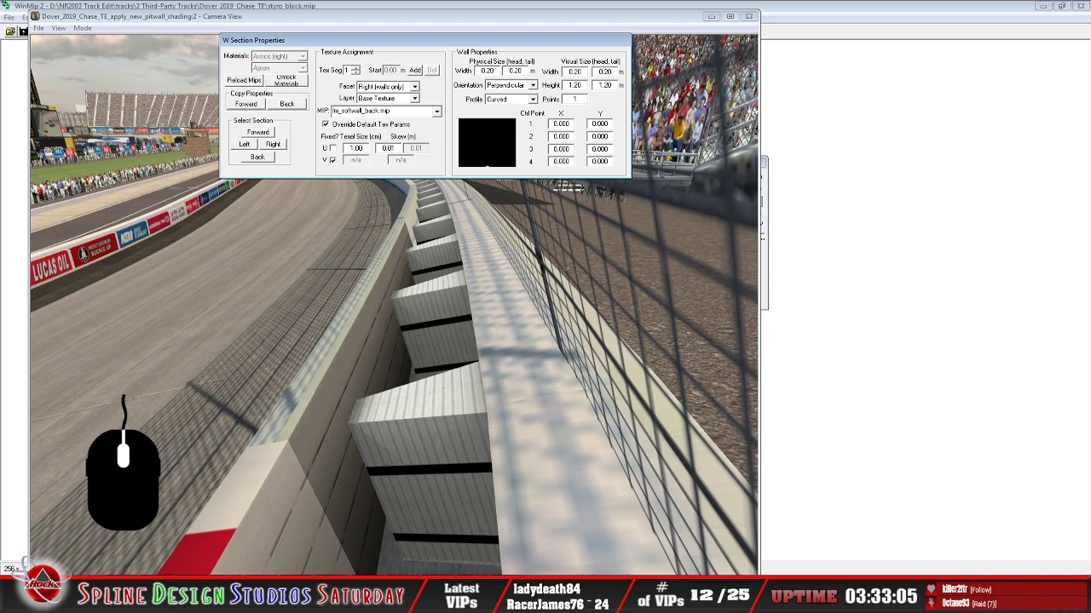
Switch to Paint Shop Pro and compare the lm_softwall_back gradient with the softwall in Sandbox
key(alt+Tab)
click(324, 220)
drag(336, 201, 301, 171)
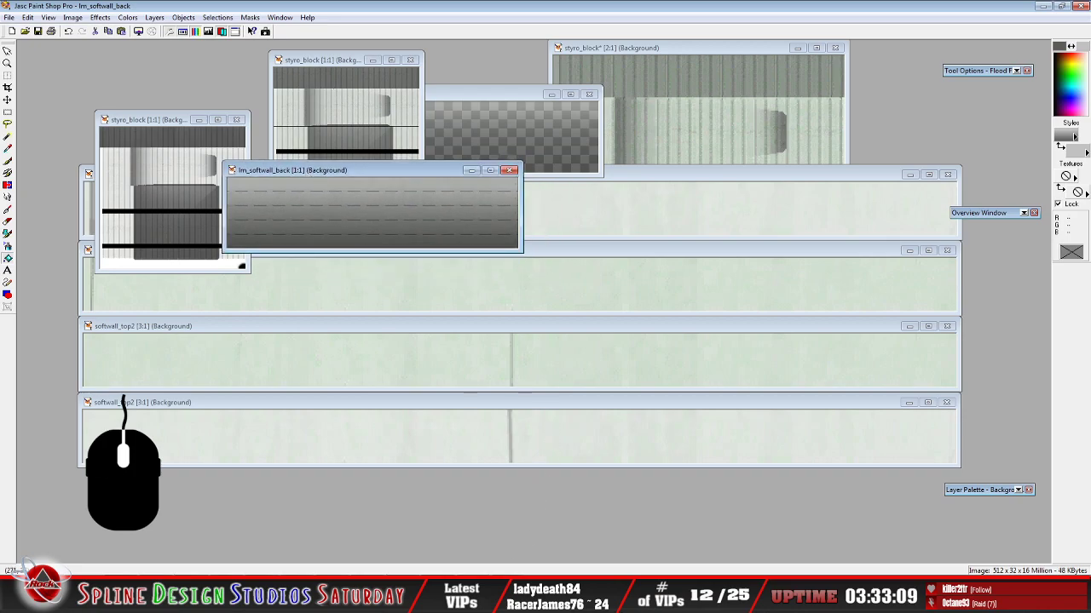
key(alt+Tab)
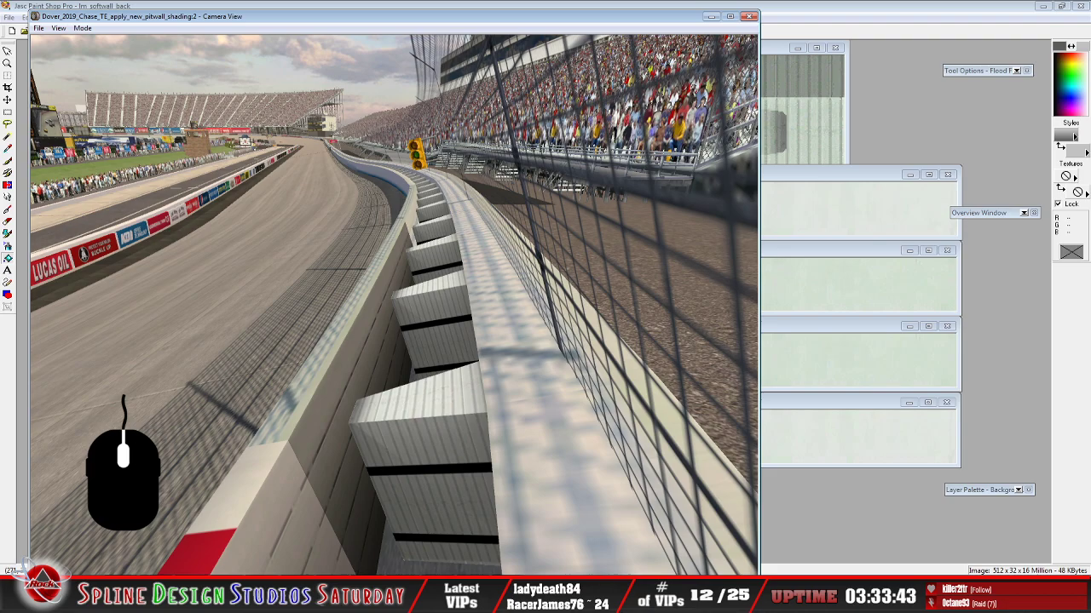
click(529, 577)
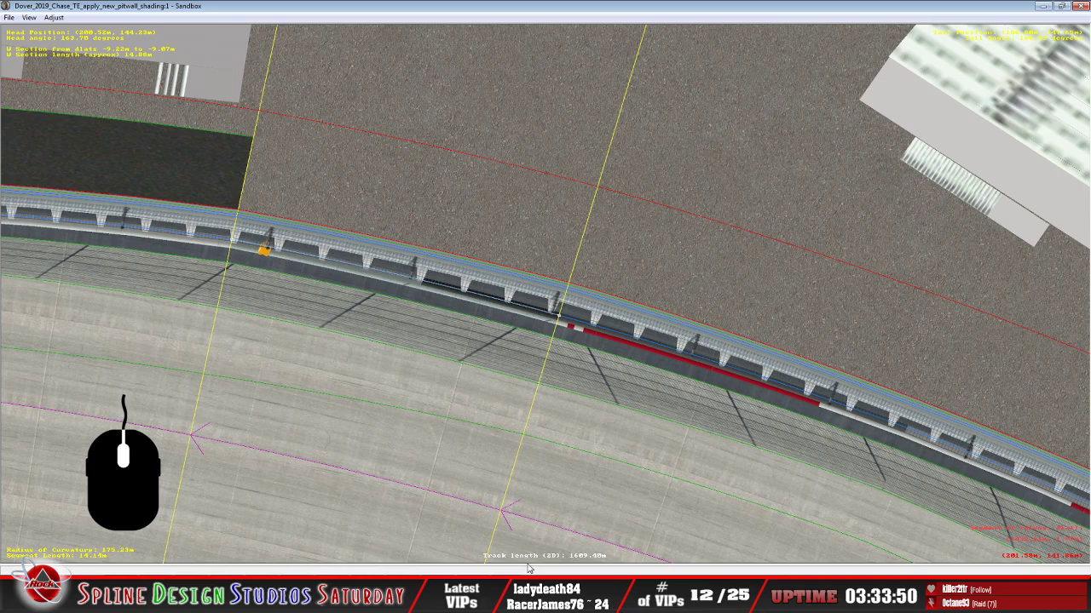
Switch back to Paint Shop Pro and undo the layer merge in lm_softwall_back
click(497, 597)
drag(288, 175, 317, 197)
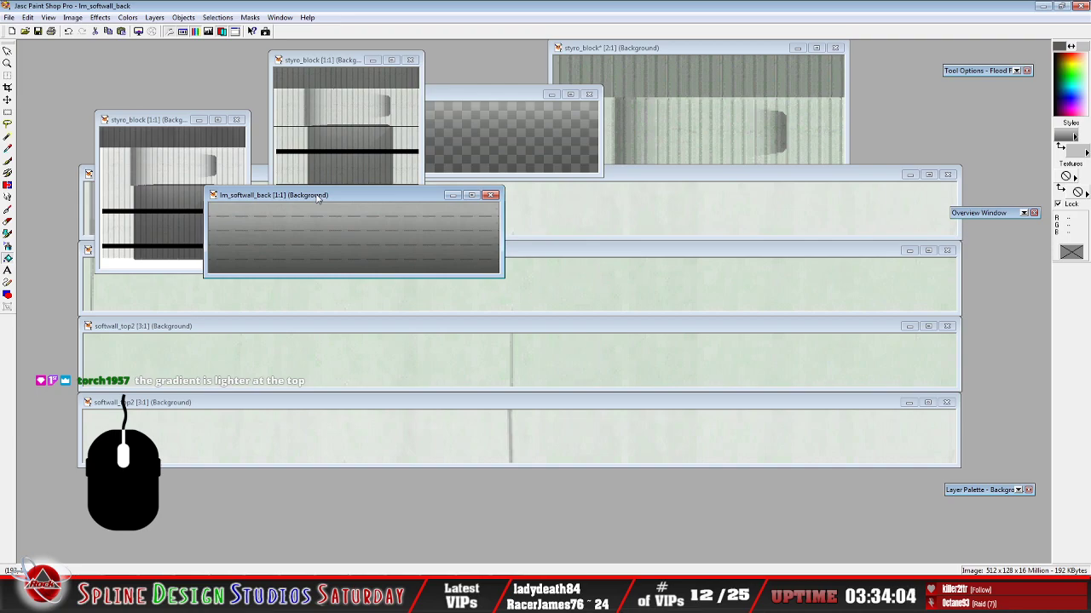
click(68, 31)
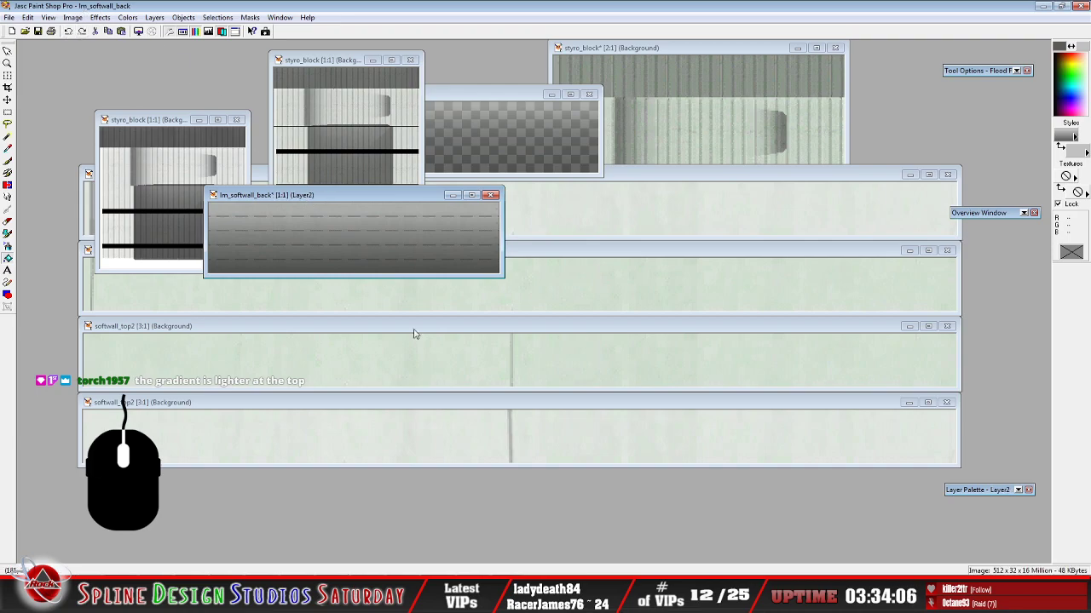
Try Layer2 of lm_softwall_back at 50 percent opacity and return it to 100 percent
mouse_move(976, 491)
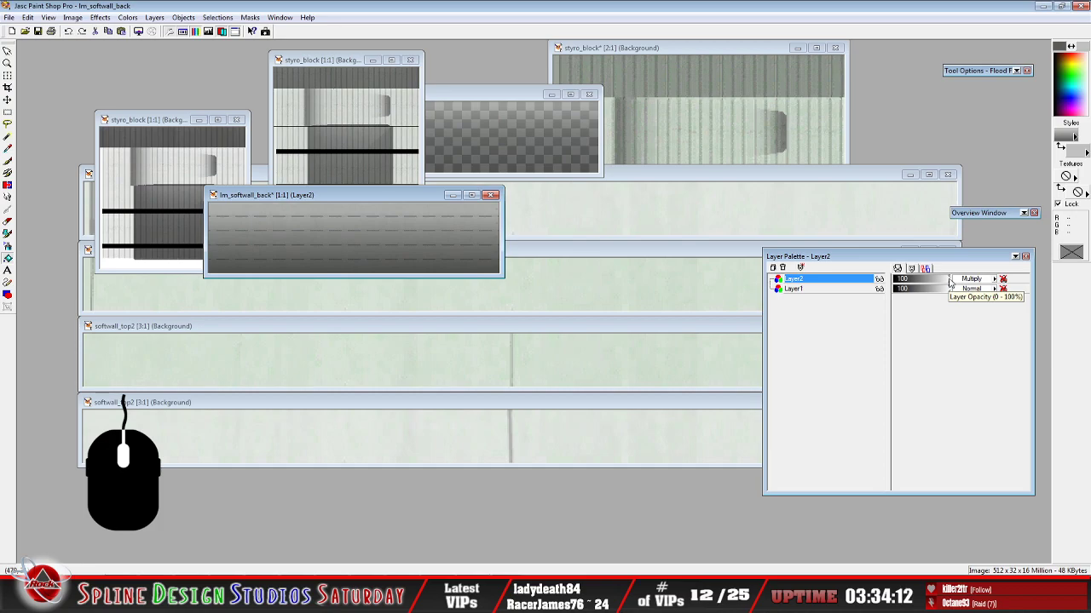
drag(949, 282, 922, 286)
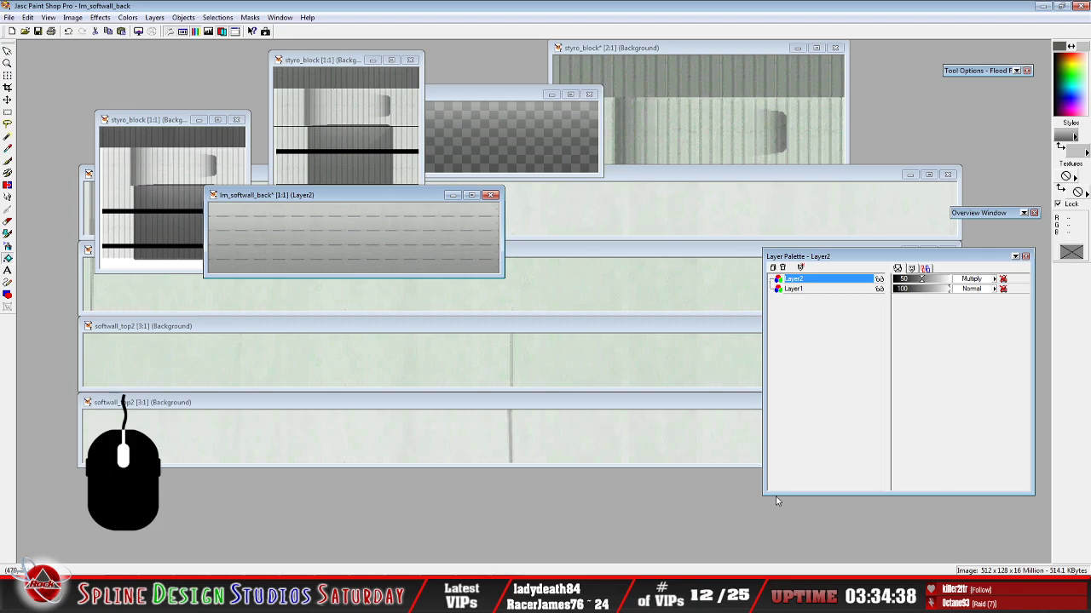
drag(923, 281, 959, 288)
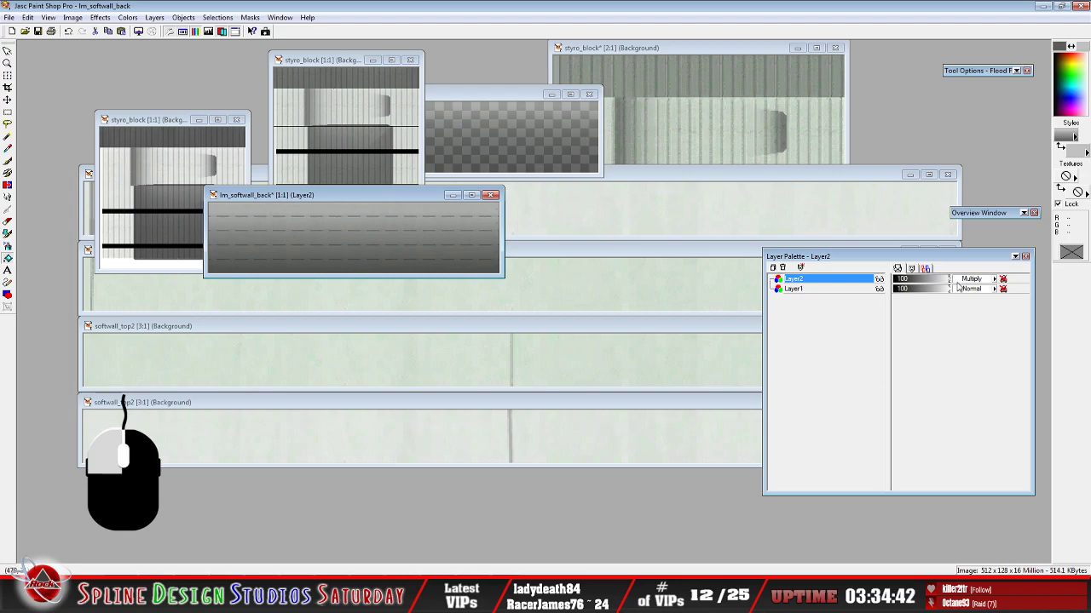
mouse_move(958, 288)
mouse_down()
mouse_move(933, 288)
mouse_move(958, 288)
mouse_up()
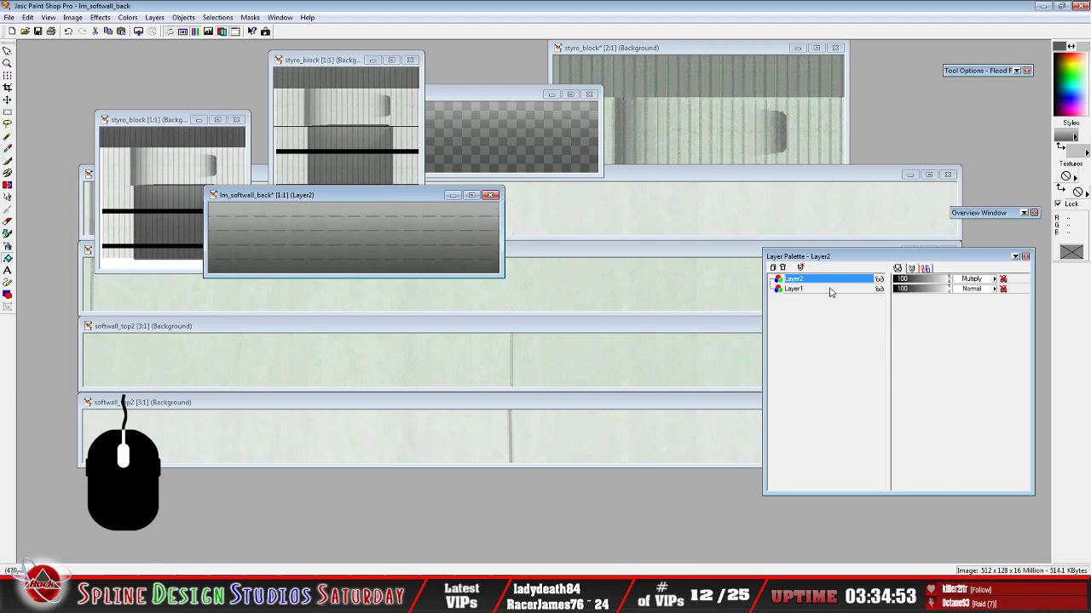
Copy Layer2's gradient and paste it as a new layer in lm_softwall_back
click(28, 17)
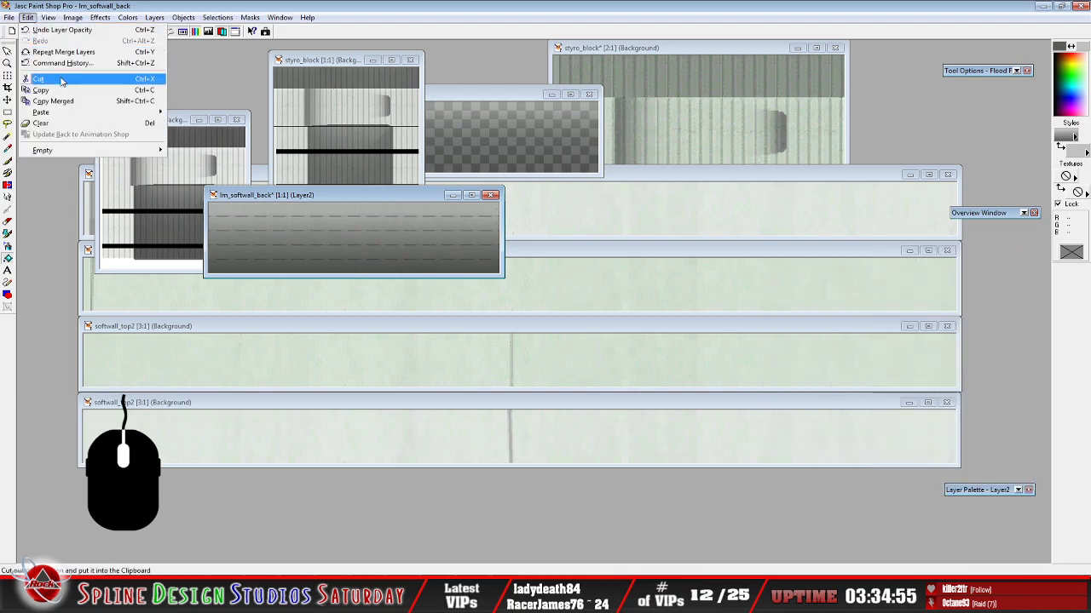
click(60, 78)
click(28, 17)
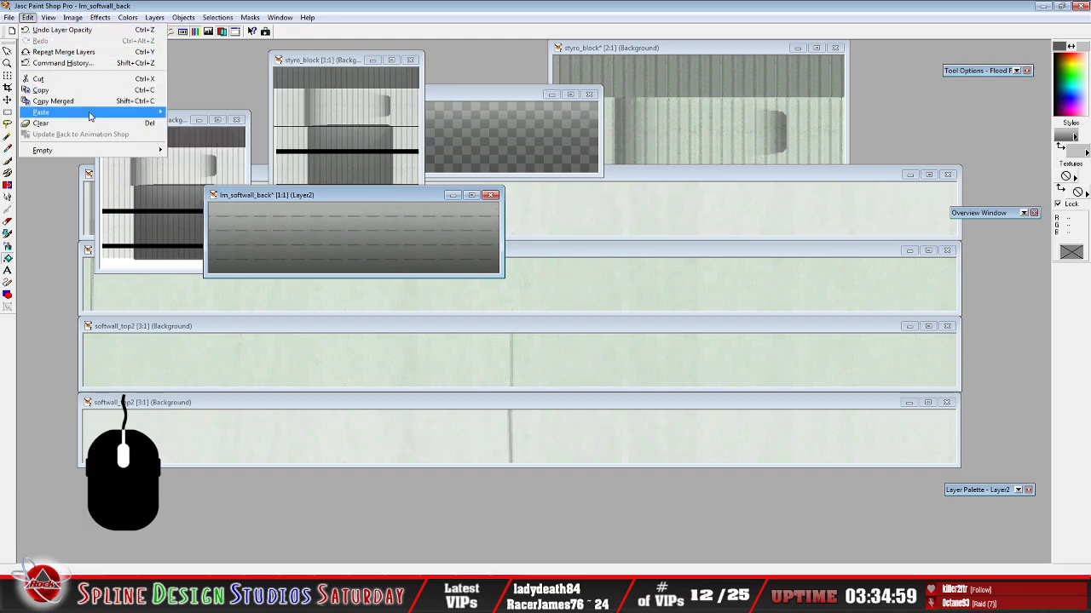
mouse_move(89, 116)
click(198, 124)
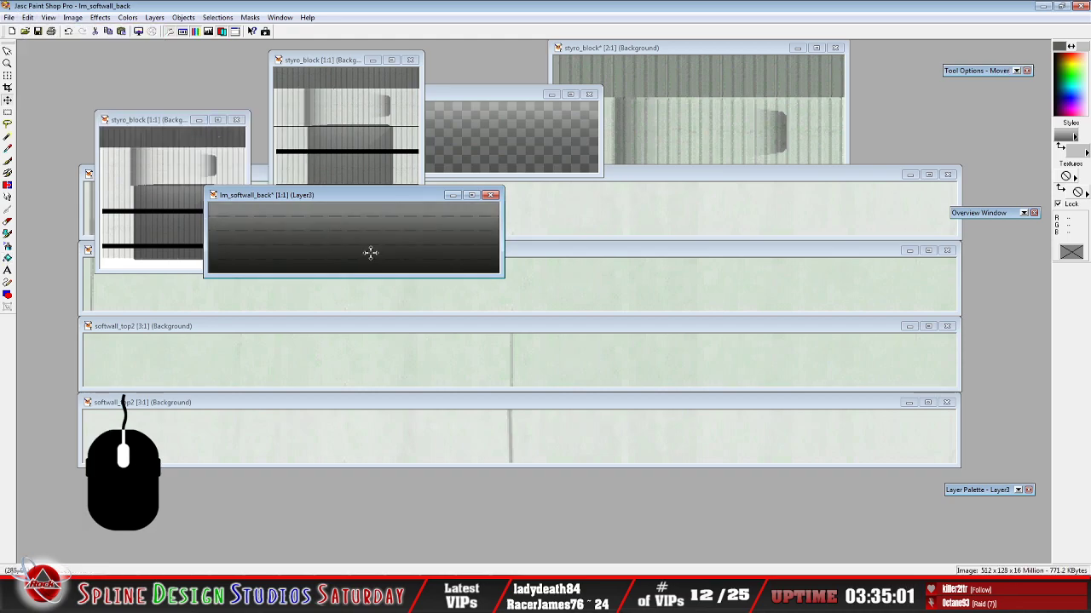
Set the pasted gradient layer's blend mode to Overlay
mouse_move(964, 491)
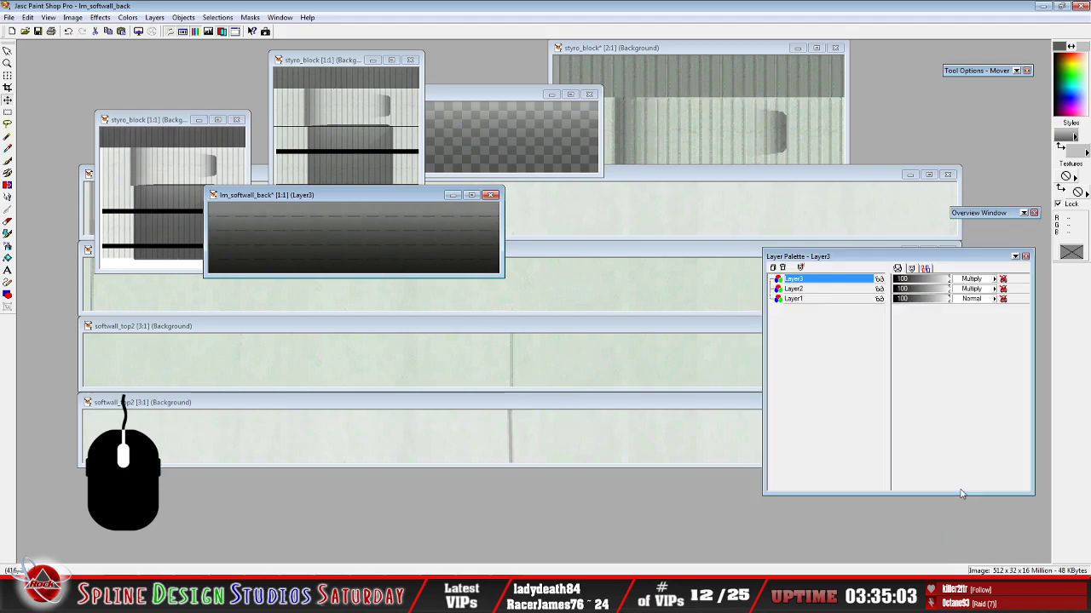
click(970, 279)
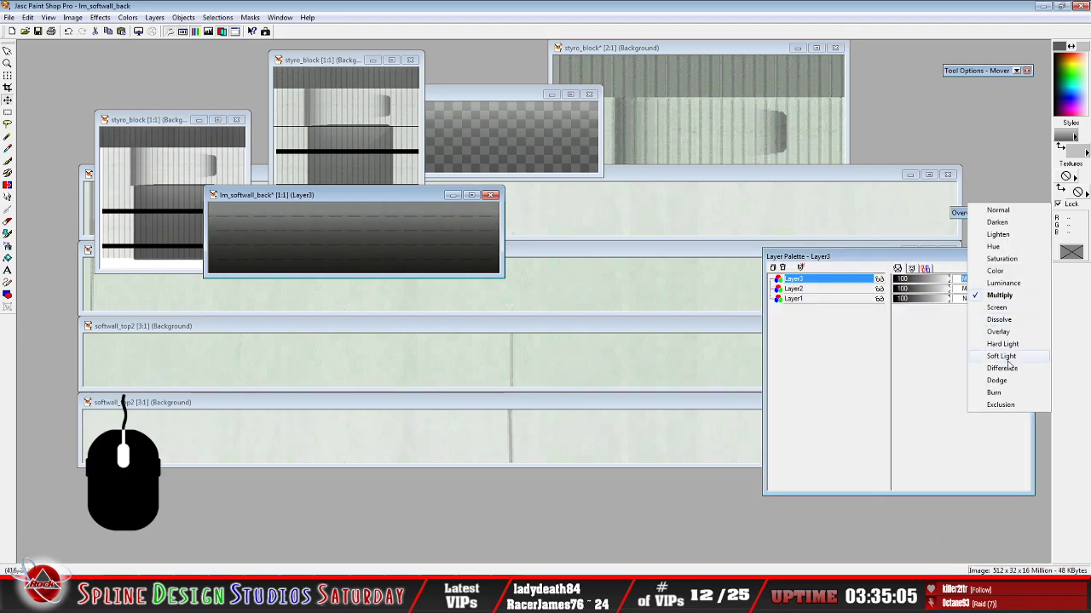
click(998, 331)
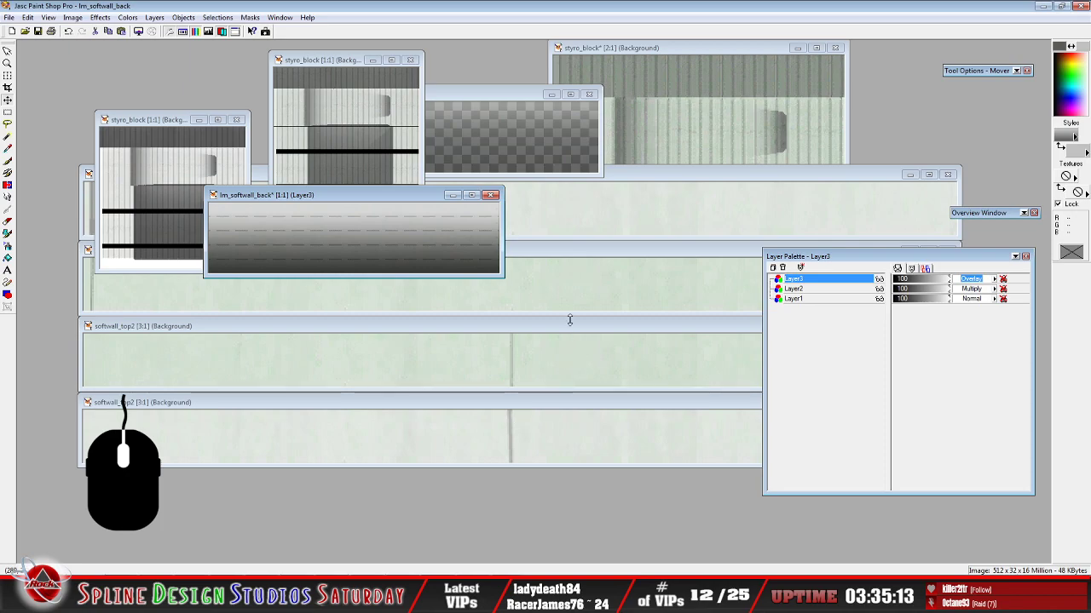
Flatten all layers of the lm_softwall_back image and save it as lm_softwall_back.bmp in the trackmat folder, replacing the existing file
click(154, 17)
mouse_move(209, 139)
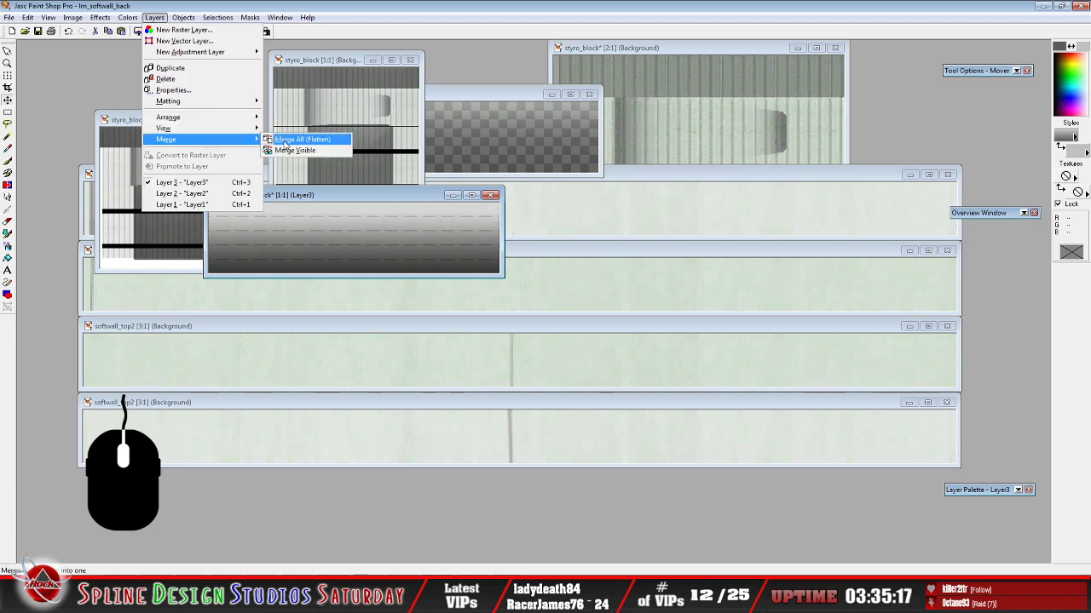
click(305, 141)
click(8, 17)
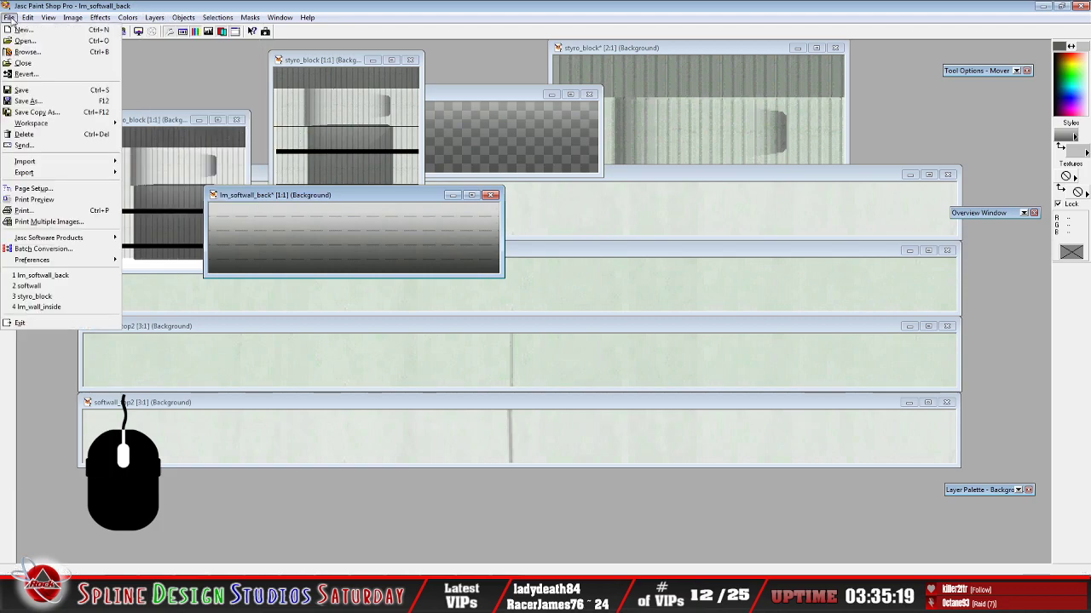
click(48, 104)
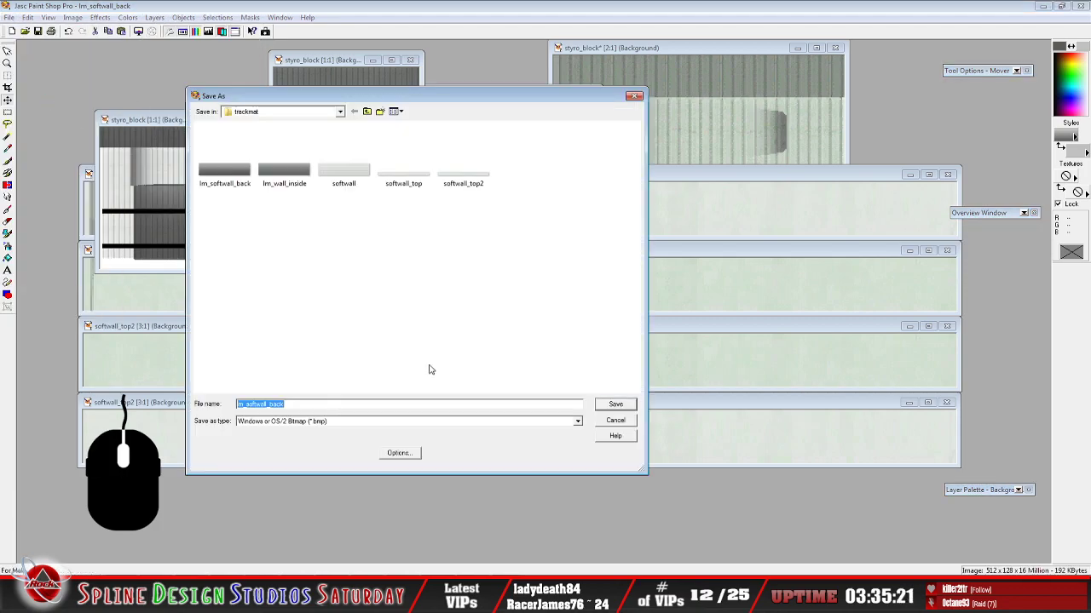
click(329, 406)
click(615, 403)
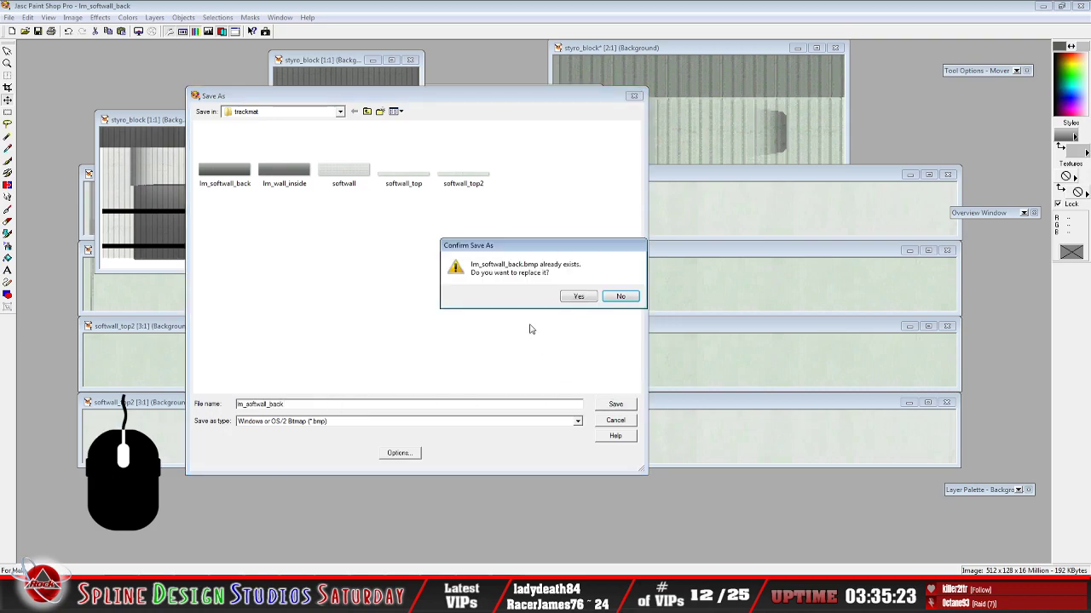
click(576, 299)
Switch to WinMip 2, open the lm_softwall_back bitmap from the trackmat folder, and move its window clear of the workspace centre
click(482, 590)
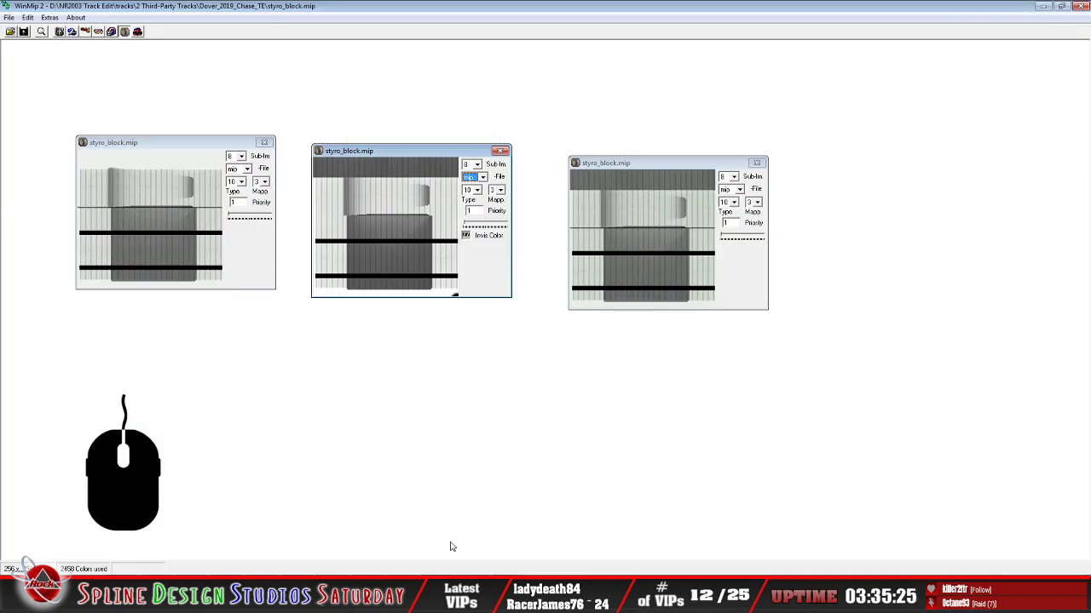
click(13, 33)
click(12, 32)
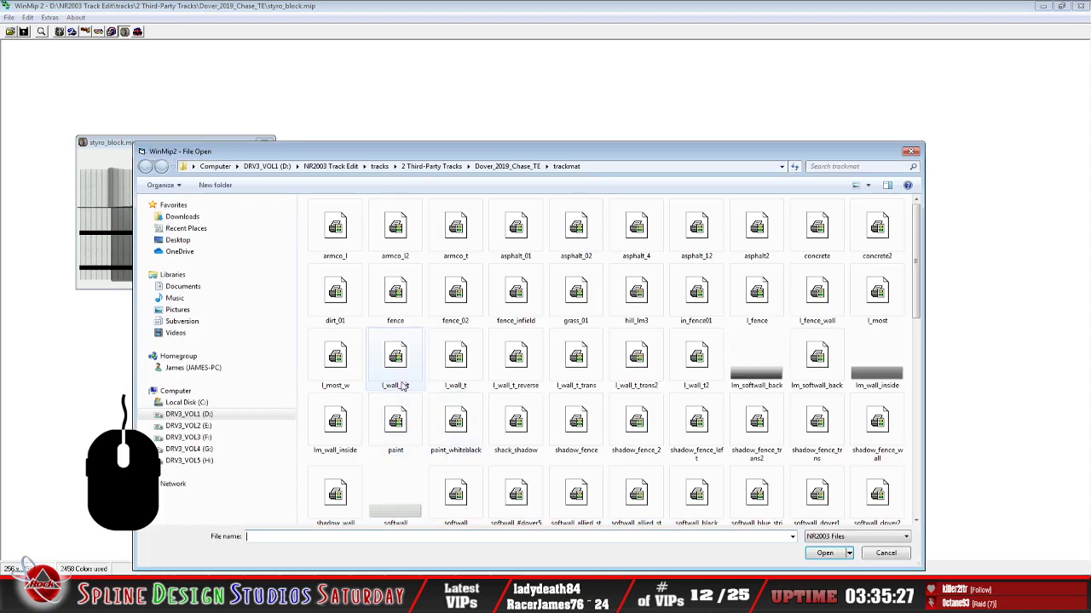
click(757, 357)
click(825, 553)
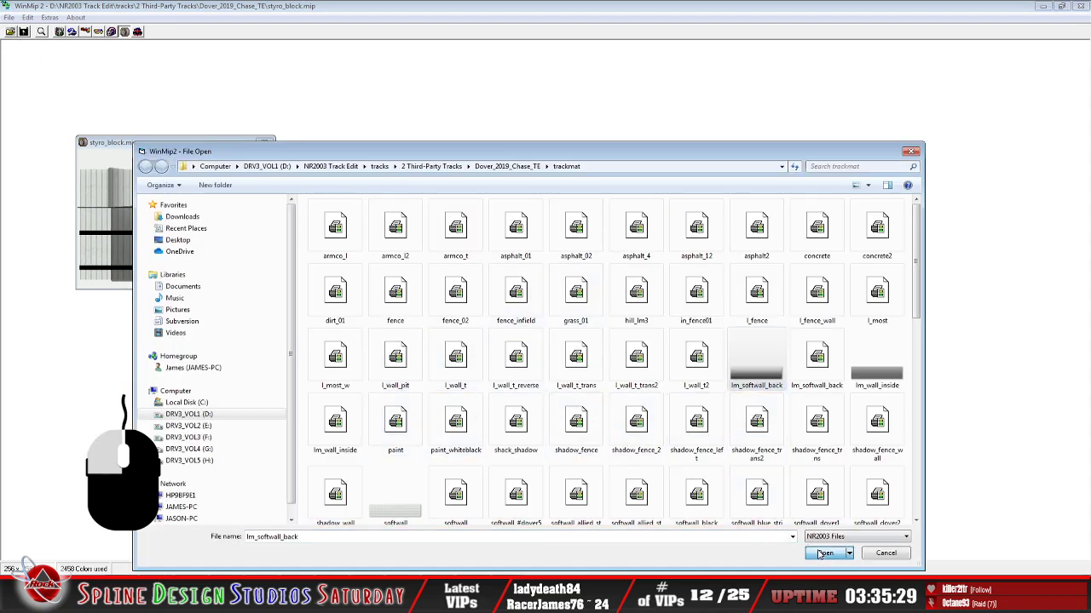
drag(431, 164, 180, 140)
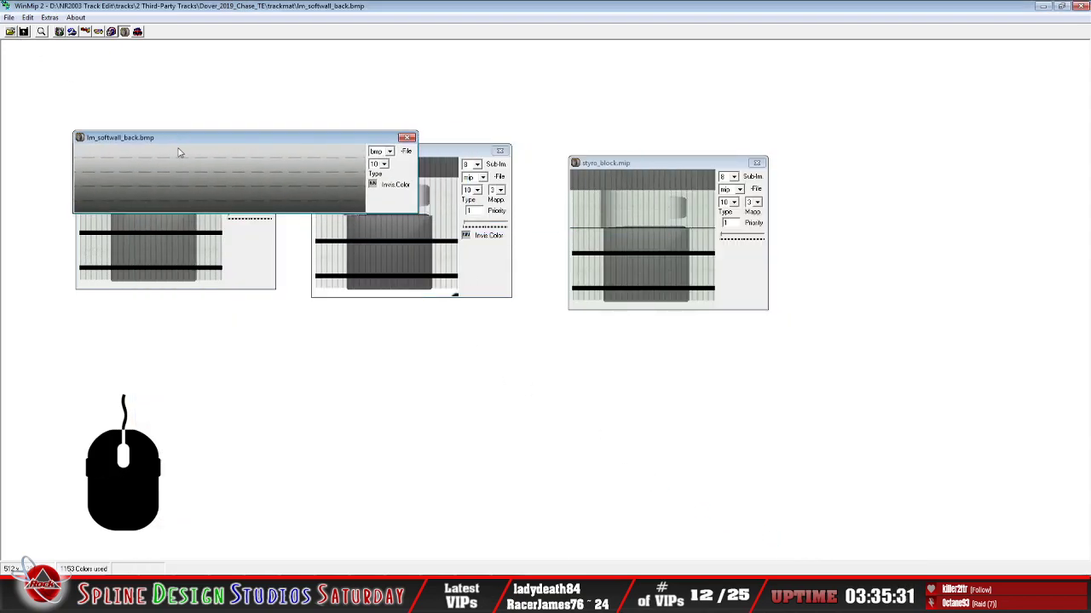
Convert lm_softwall_back to mip format, change its mapping setting, and save it as lm_softwall_back.mip in the trackmat folder
click(388, 152)
click(377, 175)
click(407, 176)
click(400, 204)
click(8, 17)
click(20, 55)
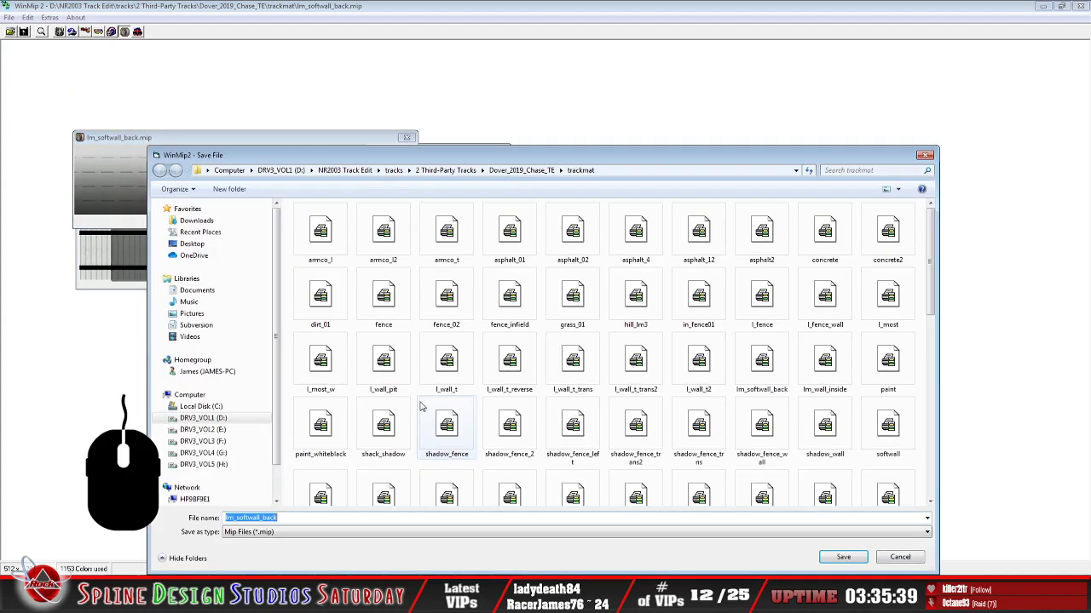
click(843, 557)
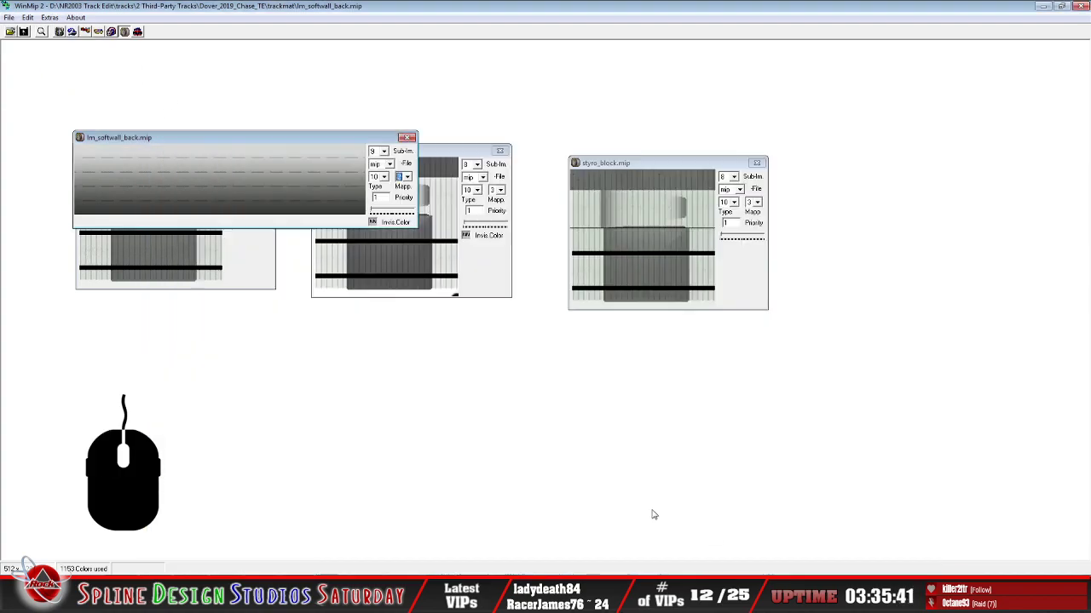
Switch to the Dover track's Camera View, open the properties of the wall section behind the foam blocks, and reload the mips
click(531, 330)
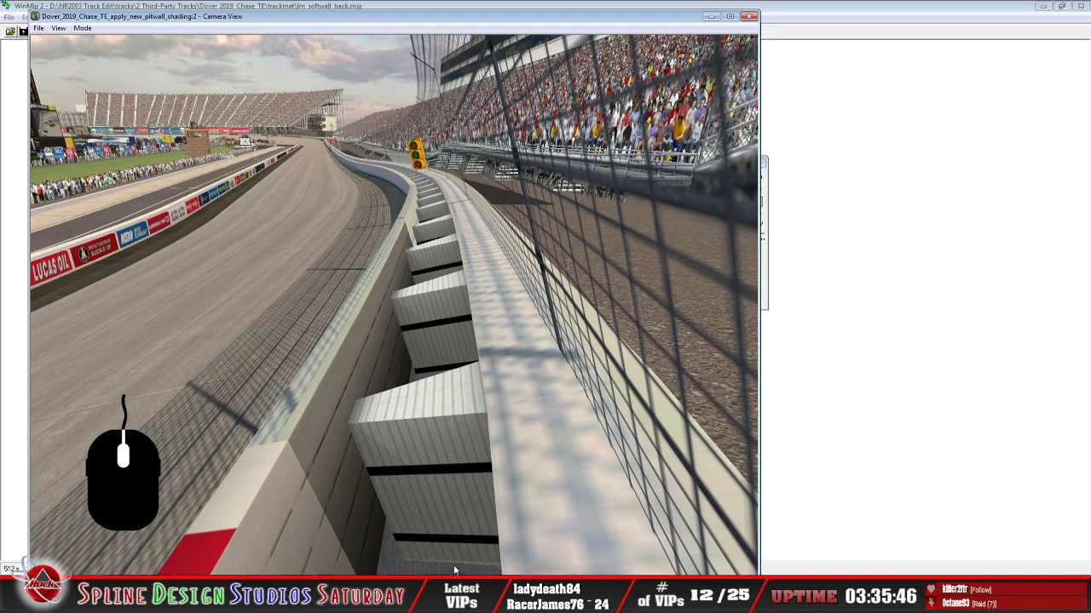
right_click(438, 529)
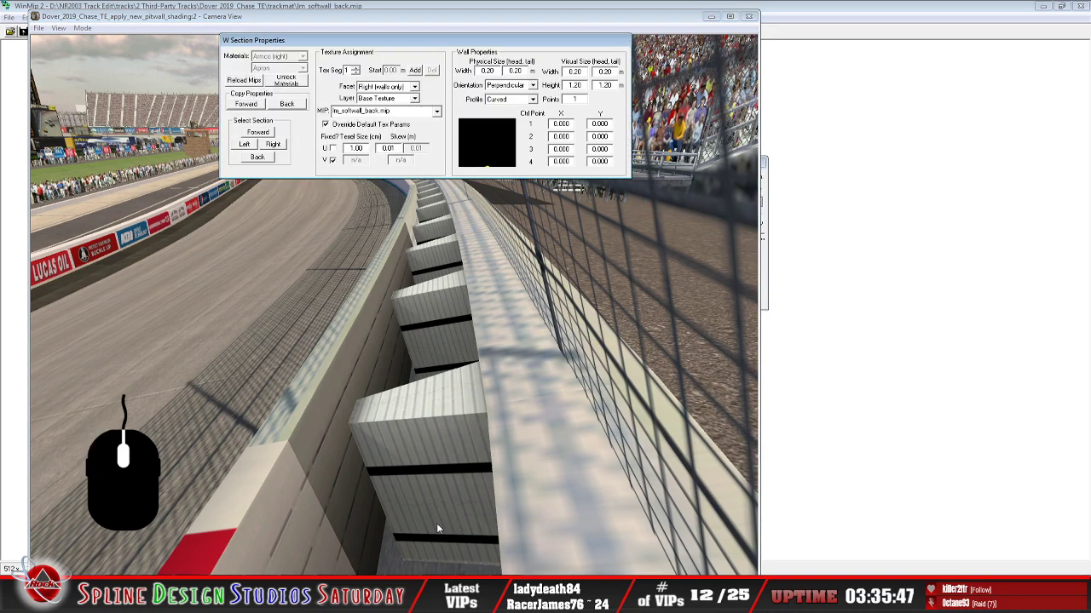
click(244, 80)
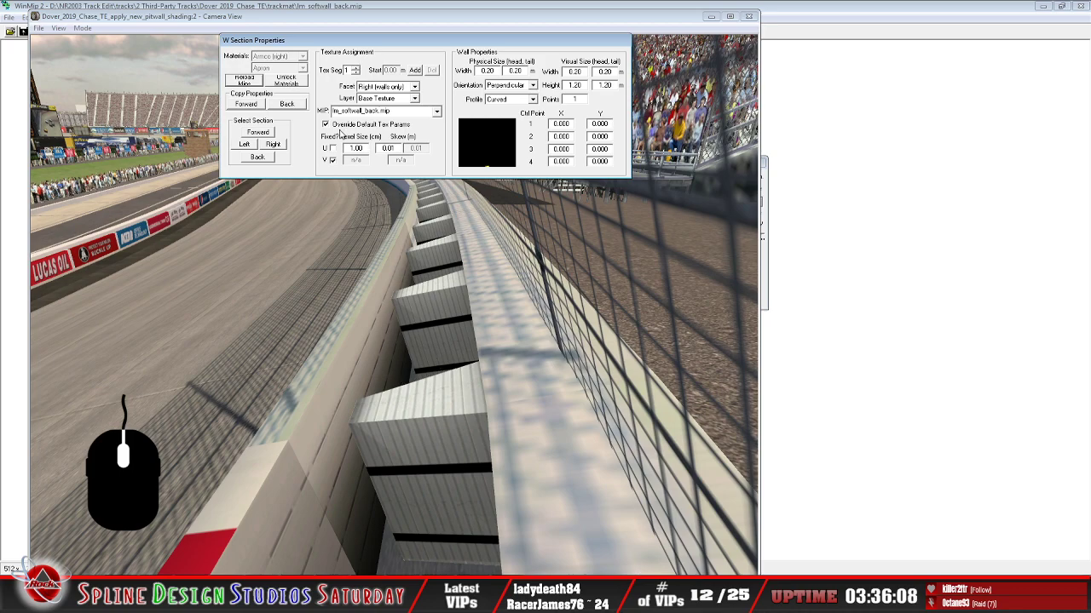
Select the wall section behind the current one and set texture segment 1's base texture to lm_wall_inside.mip on its right facet
click(263, 159)
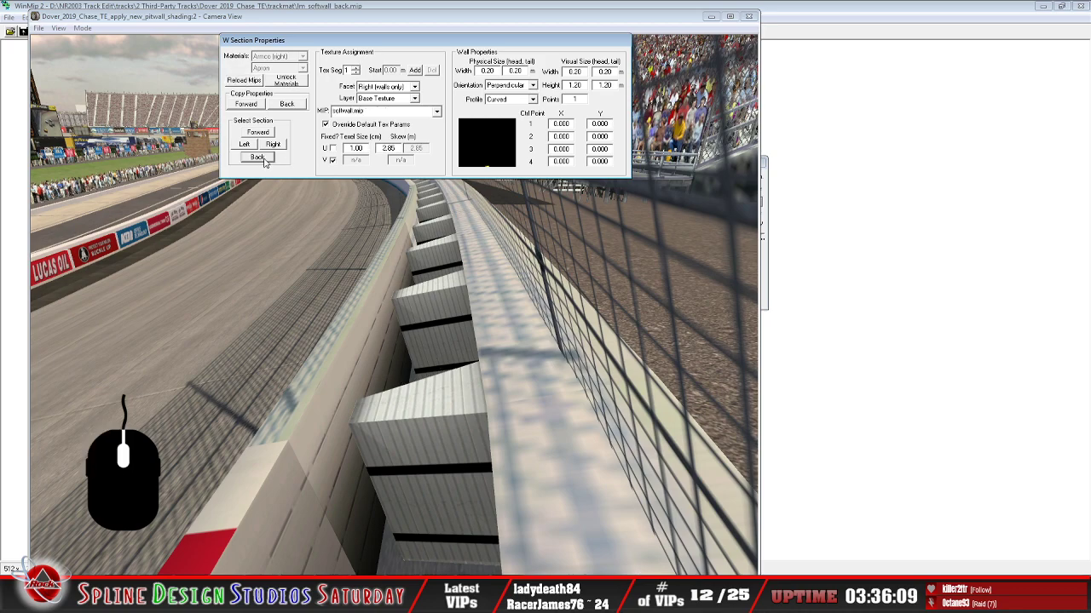
click(436, 112)
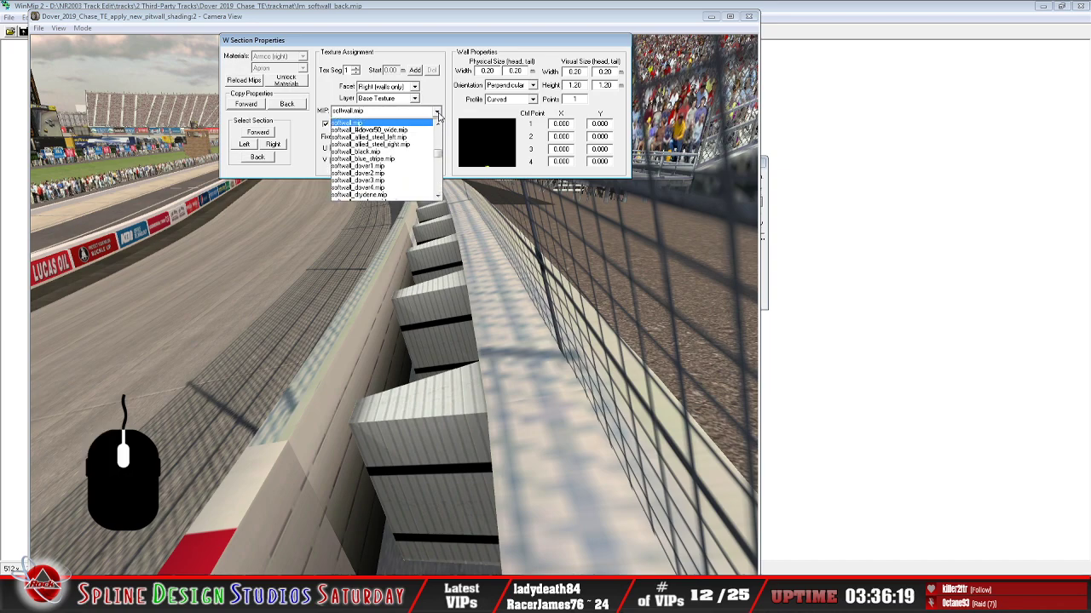
drag(438, 153, 442, 147)
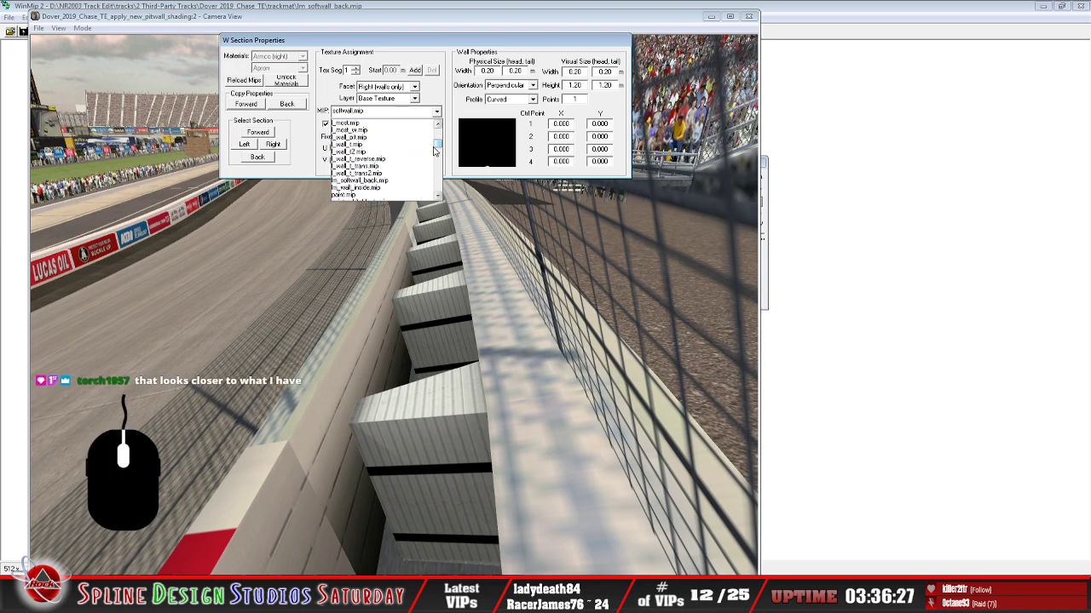
click(410, 191)
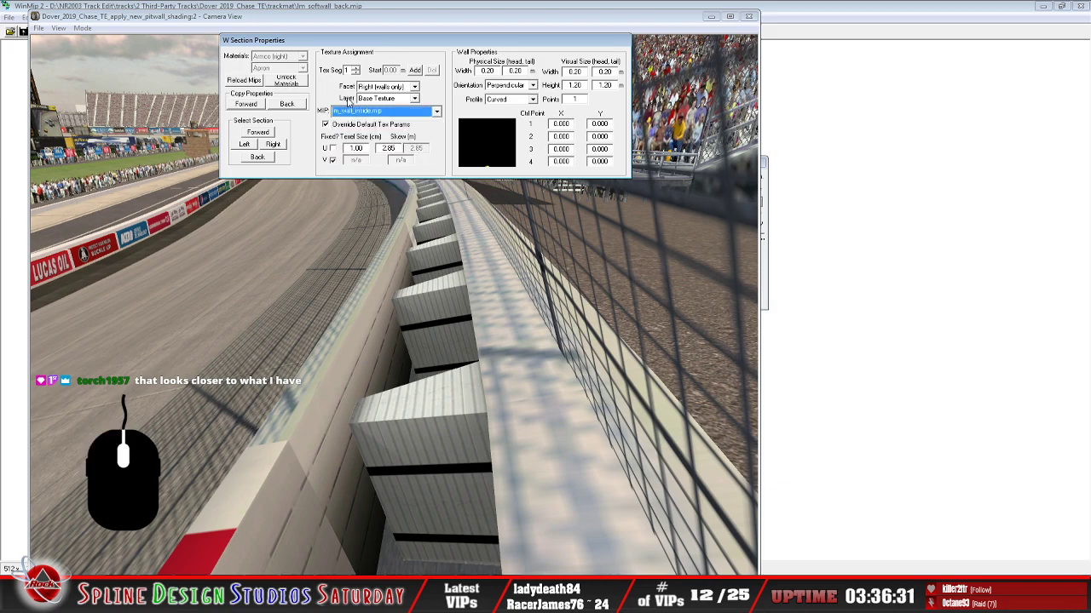
Set the base texture of the section's texture segment 2 to lm_softwall_back.mip on the right facet
click(356, 69)
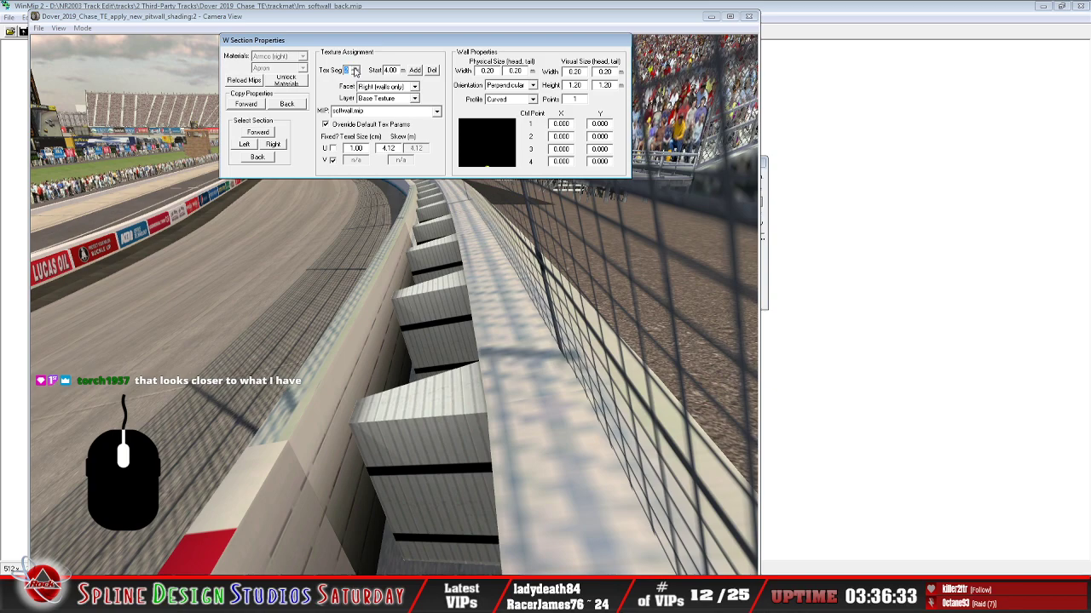
click(437, 112)
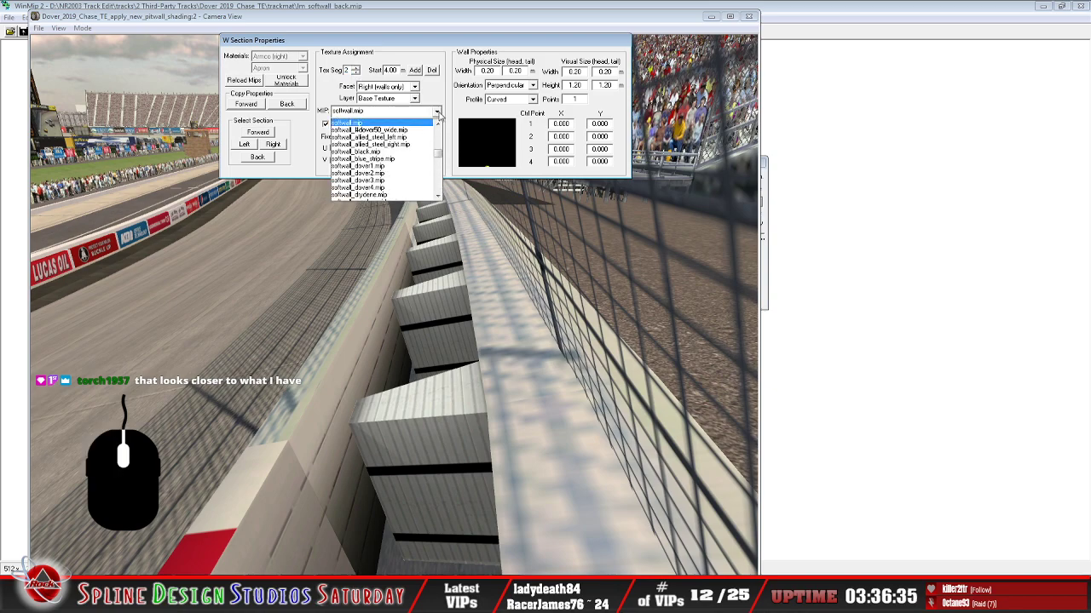
drag(440, 155, 440, 148)
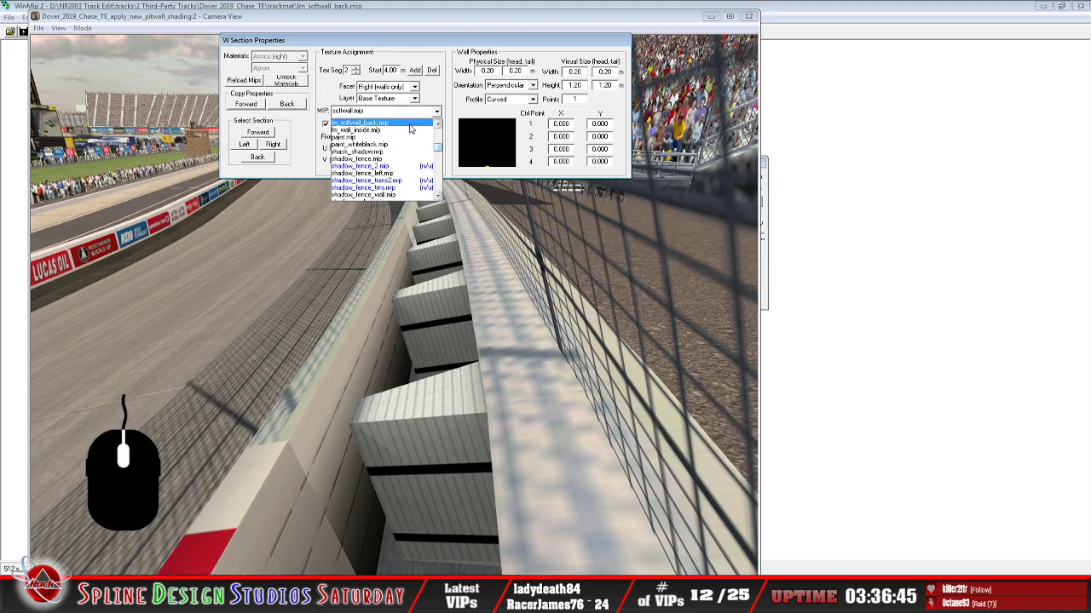
click(410, 123)
Assign lm_softwall_back.mip as the base texture of texture segment 3 on the section's right facet
click(355, 67)
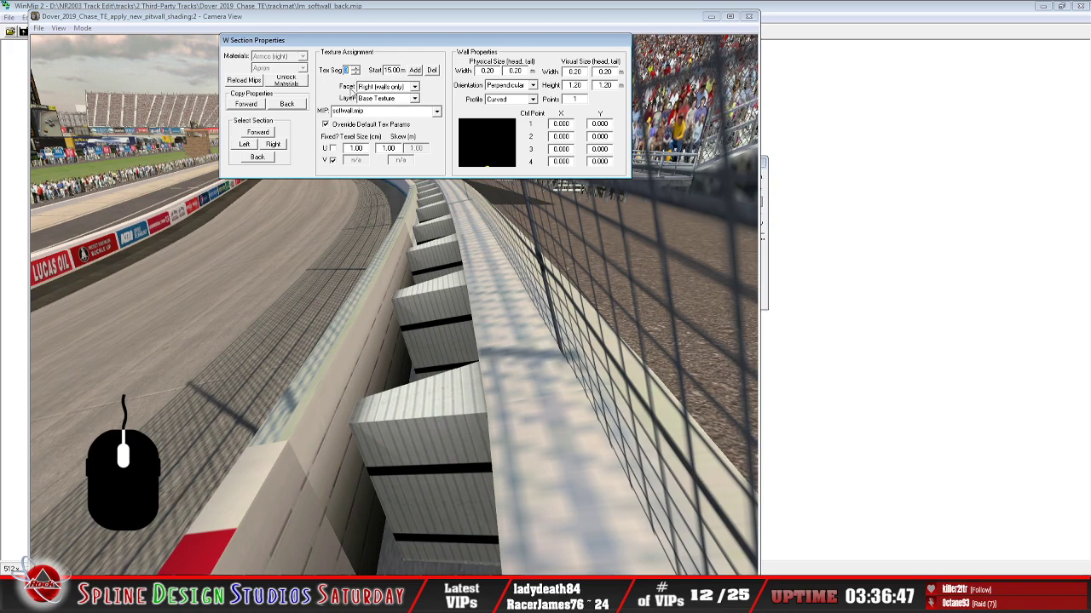
click(436, 112)
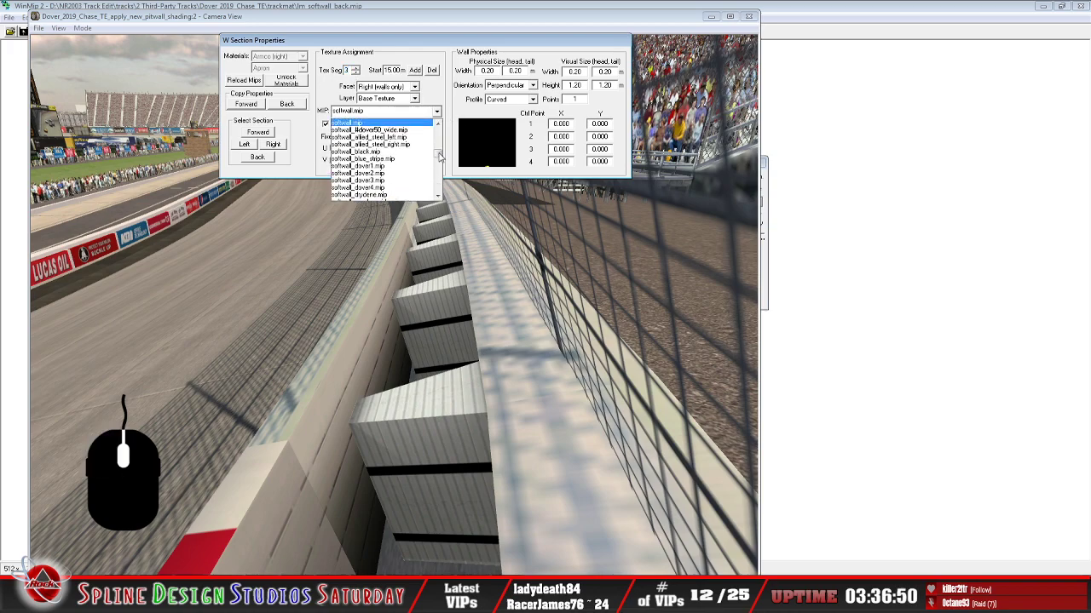
drag(440, 155, 439, 146)
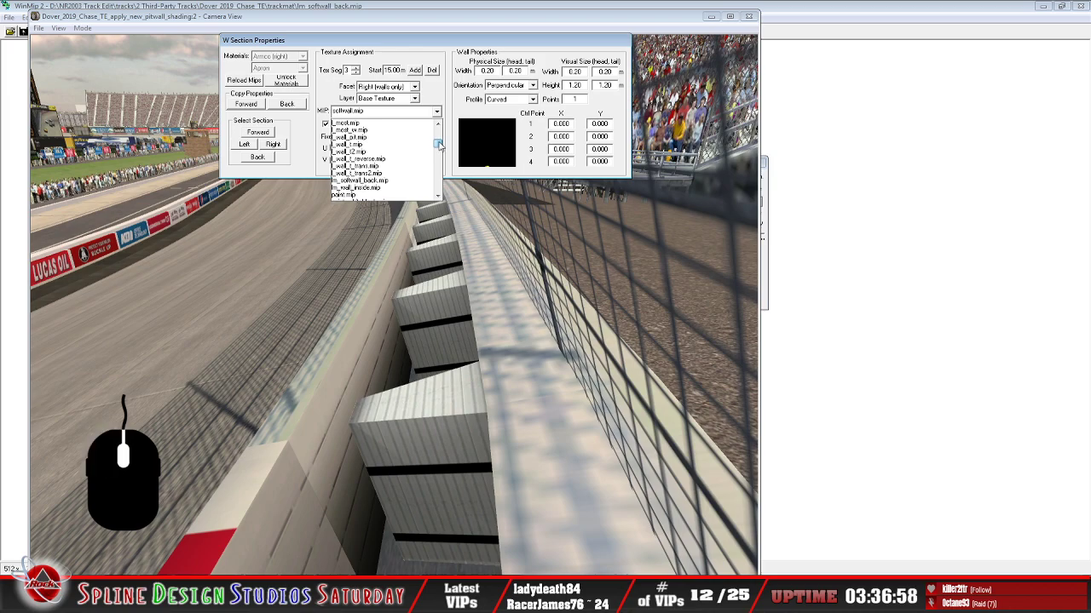
click(390, 181)
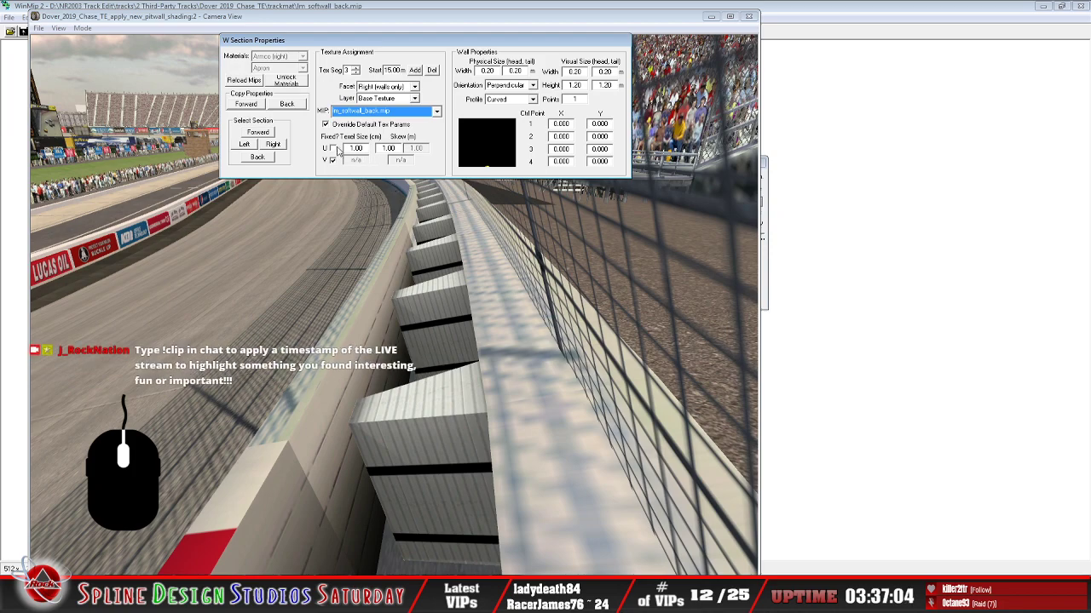
Set the Light Map layer of texture segment 3 to lm_softwall_back.mip
click(415, 99)
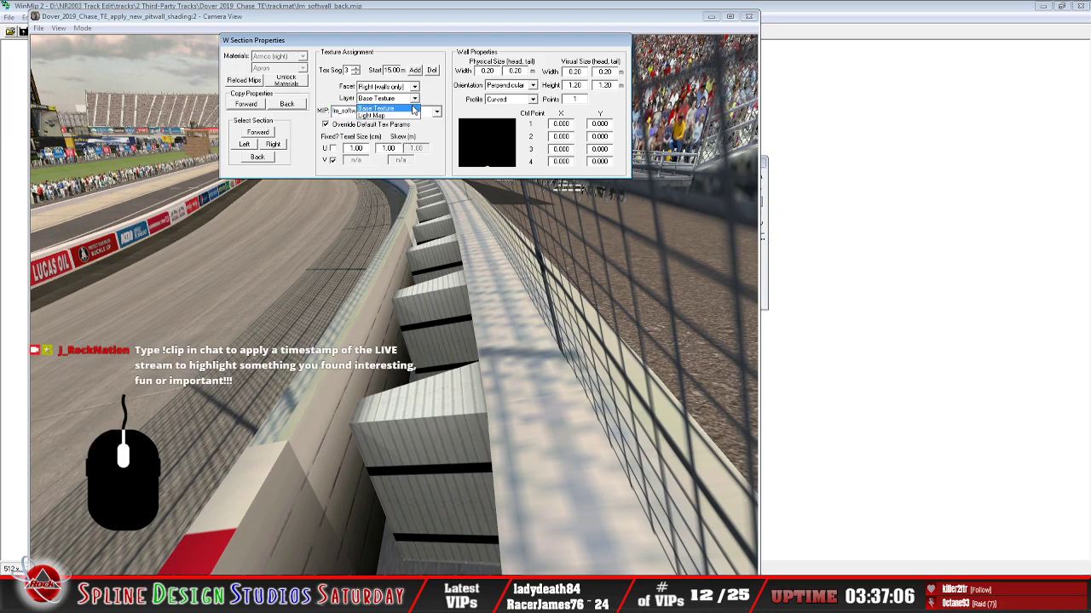
click(407, 119)
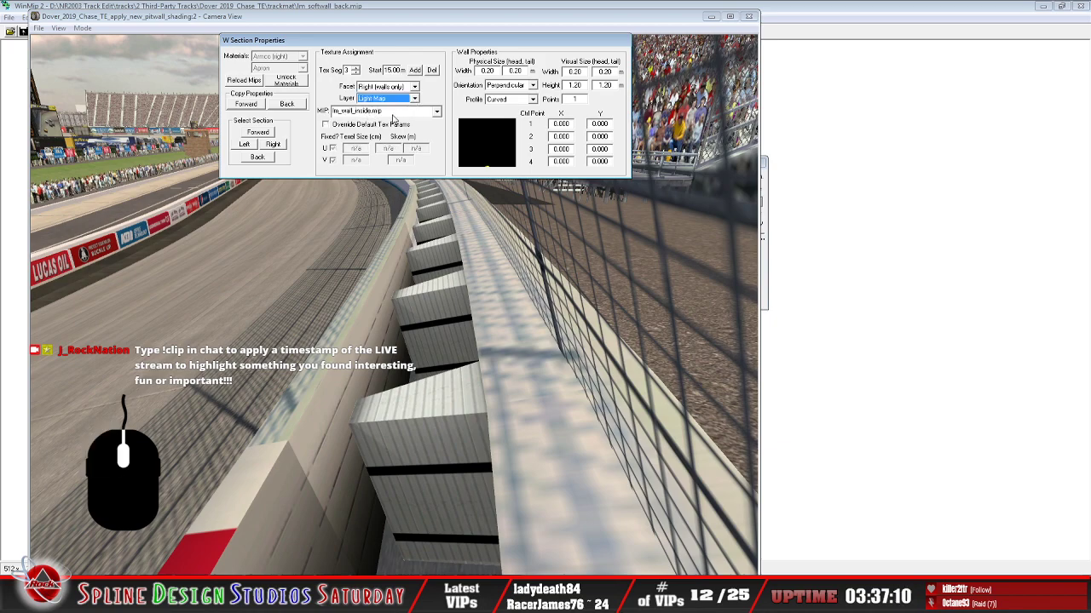
click(437, 111)
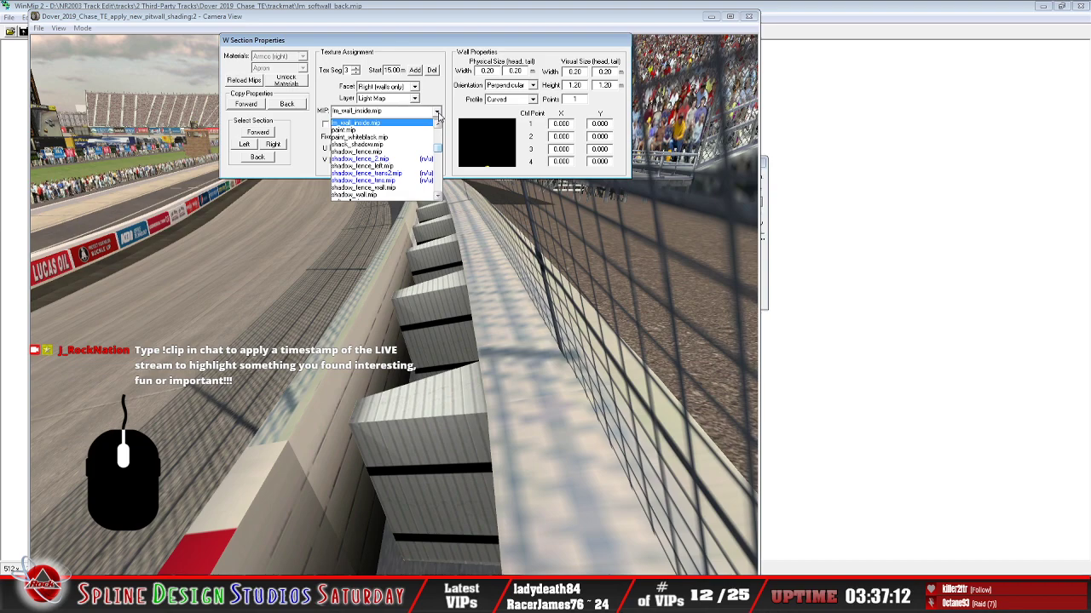
click(438, 124)
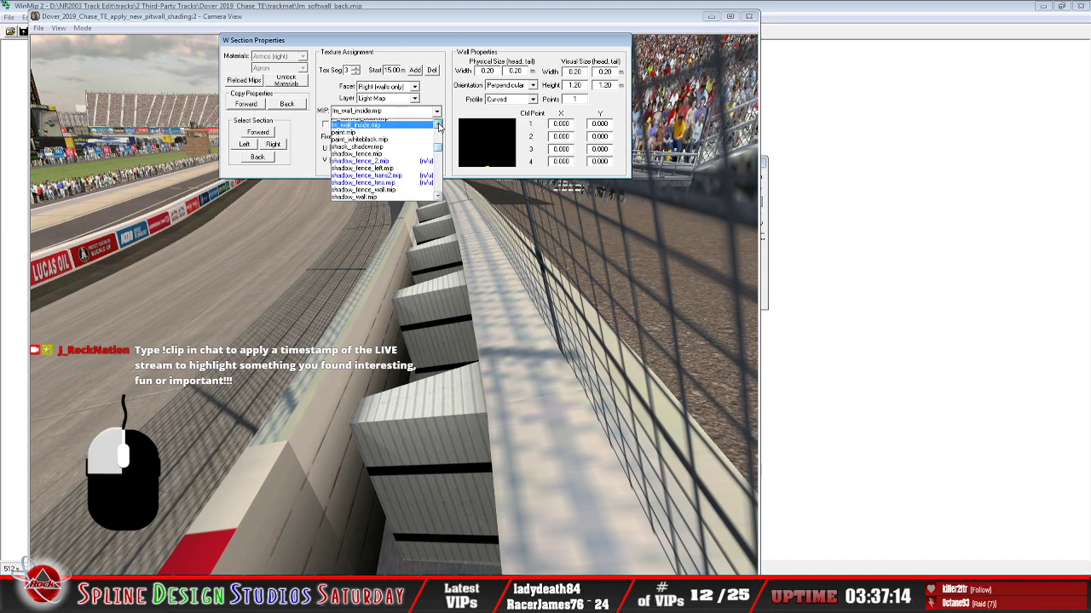
click(418, 136)
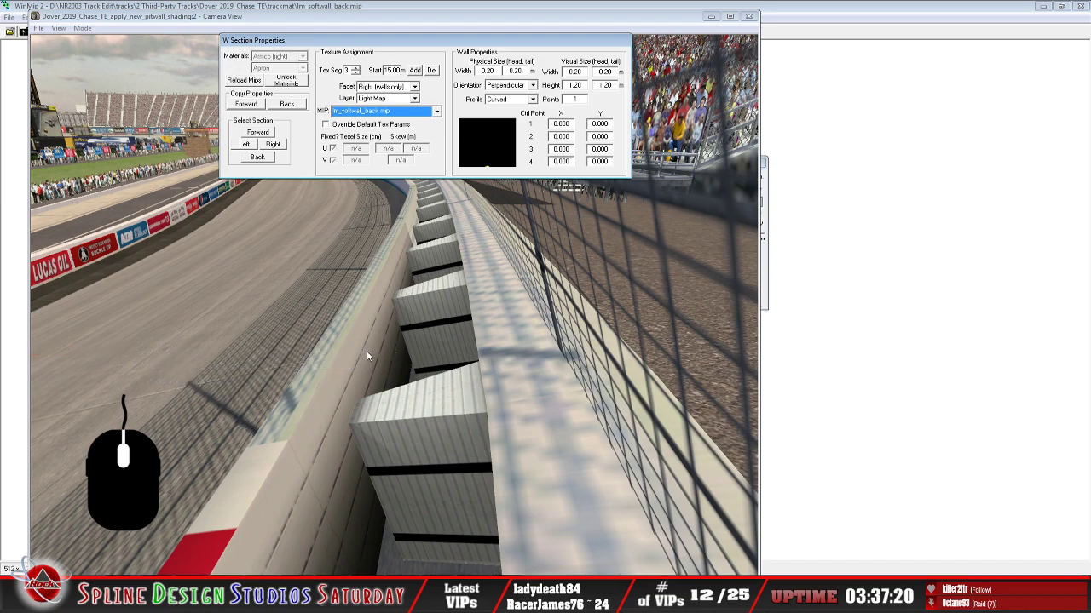
Close the section properties and examine the back of the soft wall and the foam blocks in Slew Mode
click(367, 351)
click(82, 28)
click(96, 55)
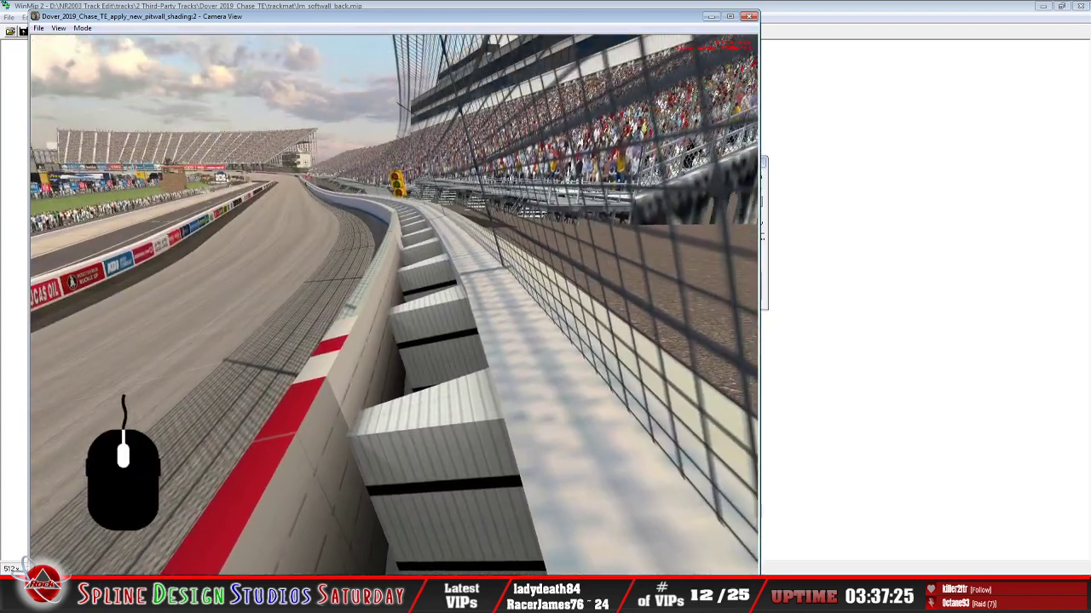
right_click(393, 305)
right_drag(394, 305, 394, 368)
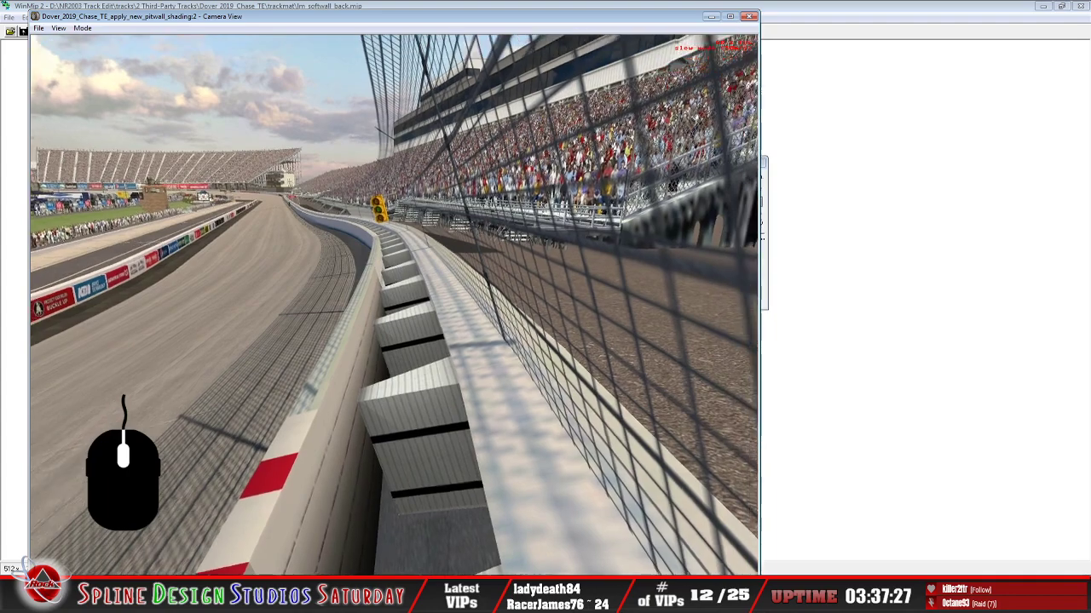
mouse_move(393, 305)
right_down()
mouse_move(393, 271)
mouse_move(394, 317)
right_up()
scroll(394, 305, down, 2)
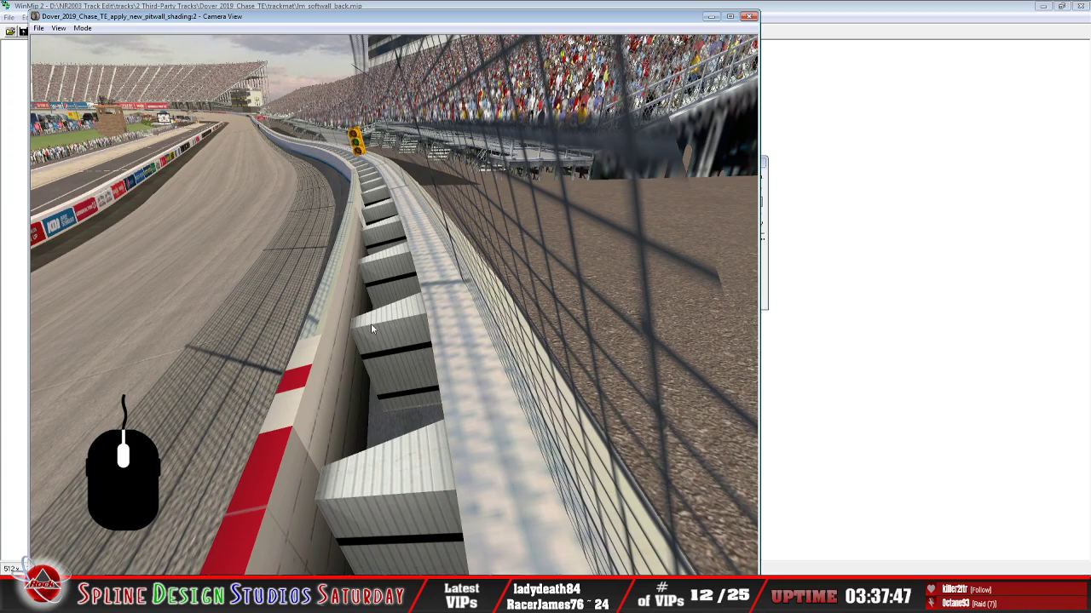
click(82, 28)
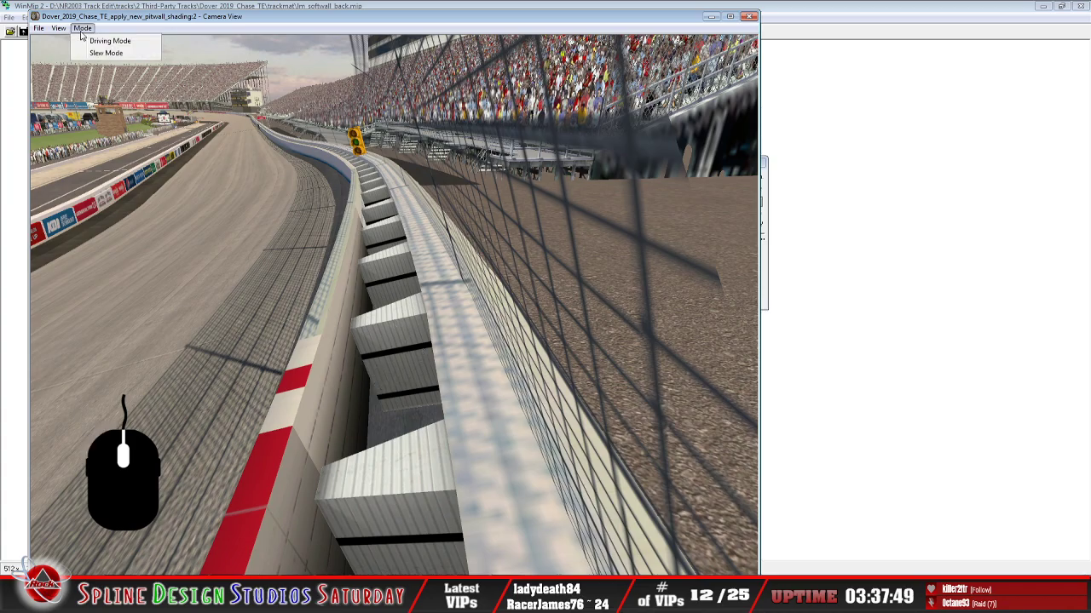
click(111, 53)
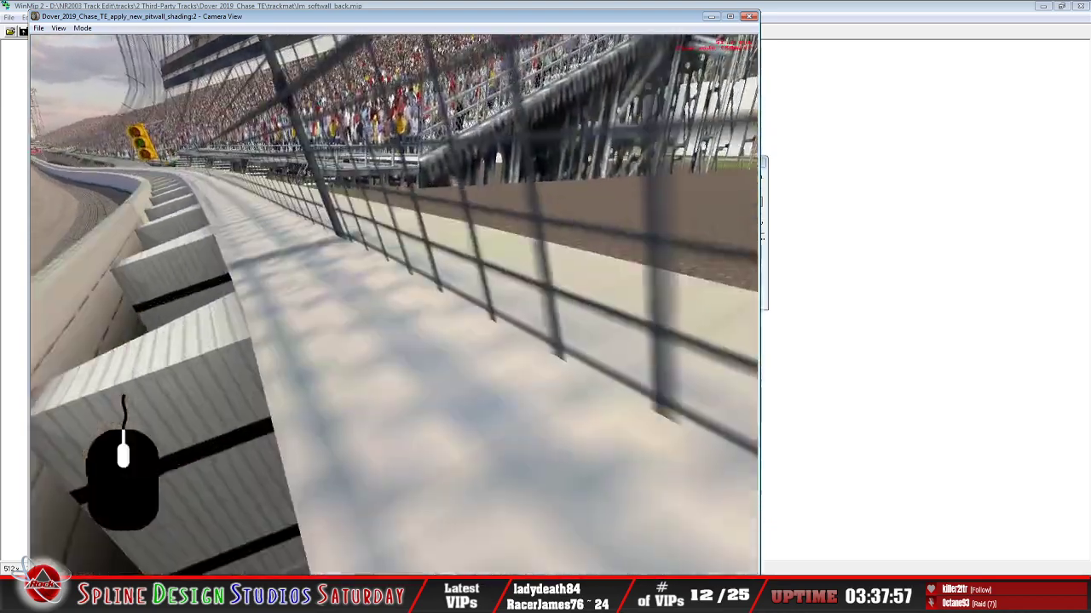
key(Down)
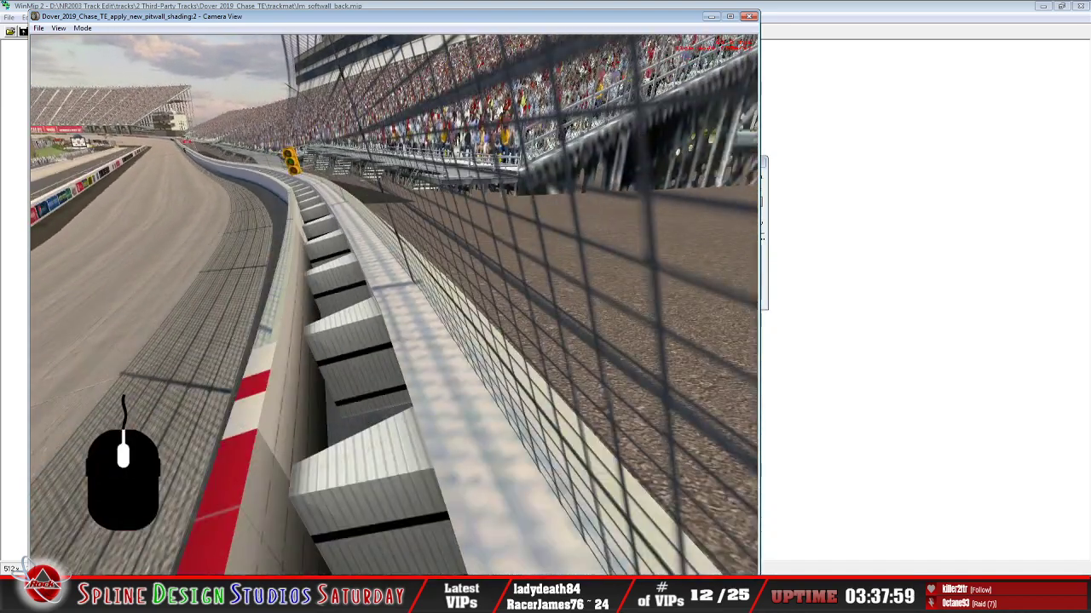
Inspect the rear face of the soft wall from several camera angles above the foam blocks in Slew Mode
key(Page_Up)
key(Page_Down)
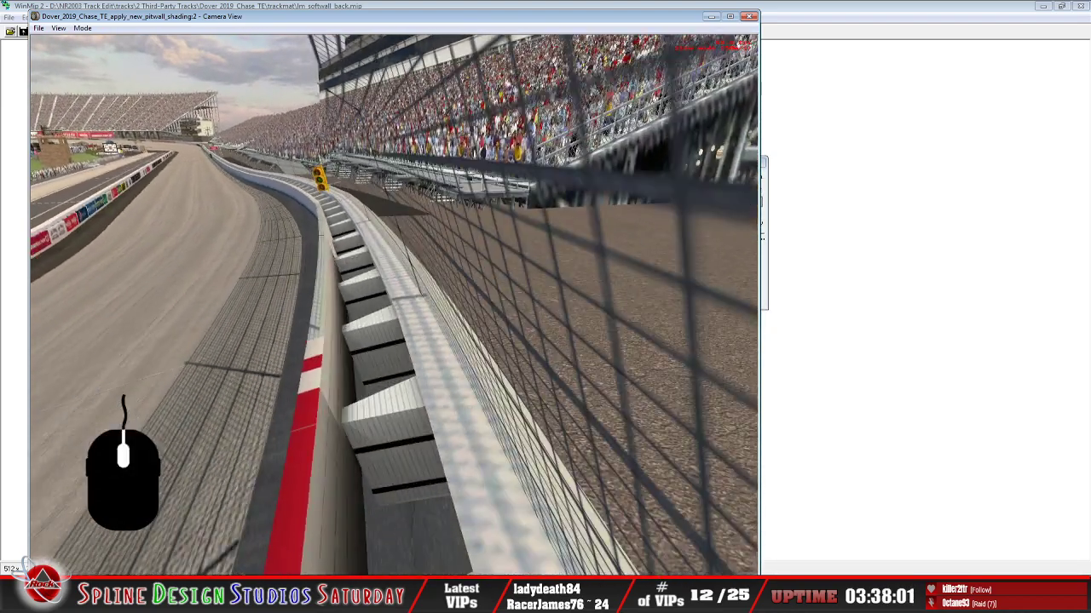
key(Up)
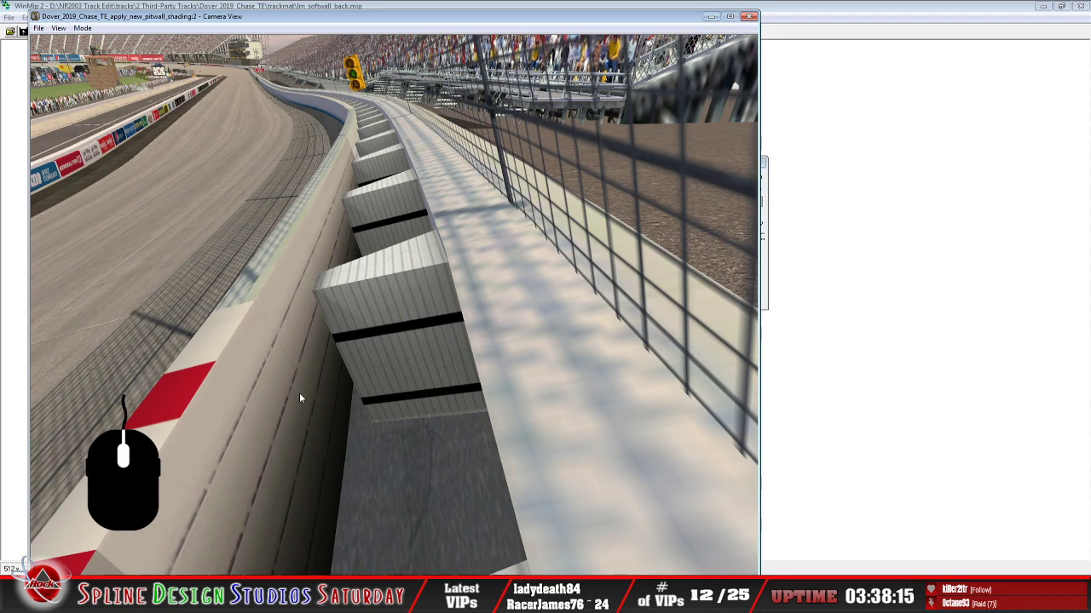
click(82, 28)
click(106, 52)
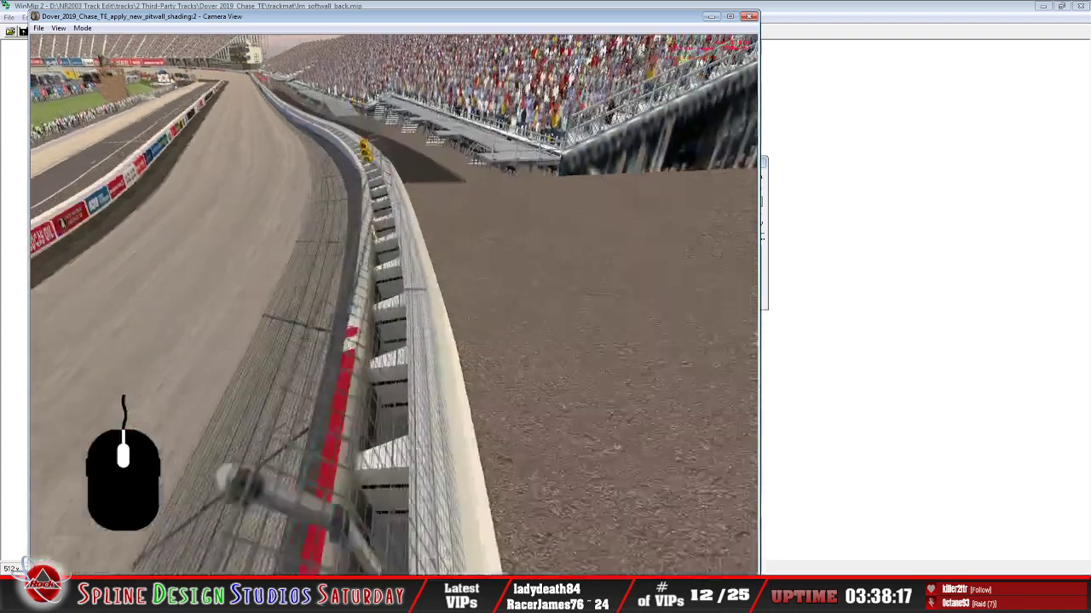
key(Up)
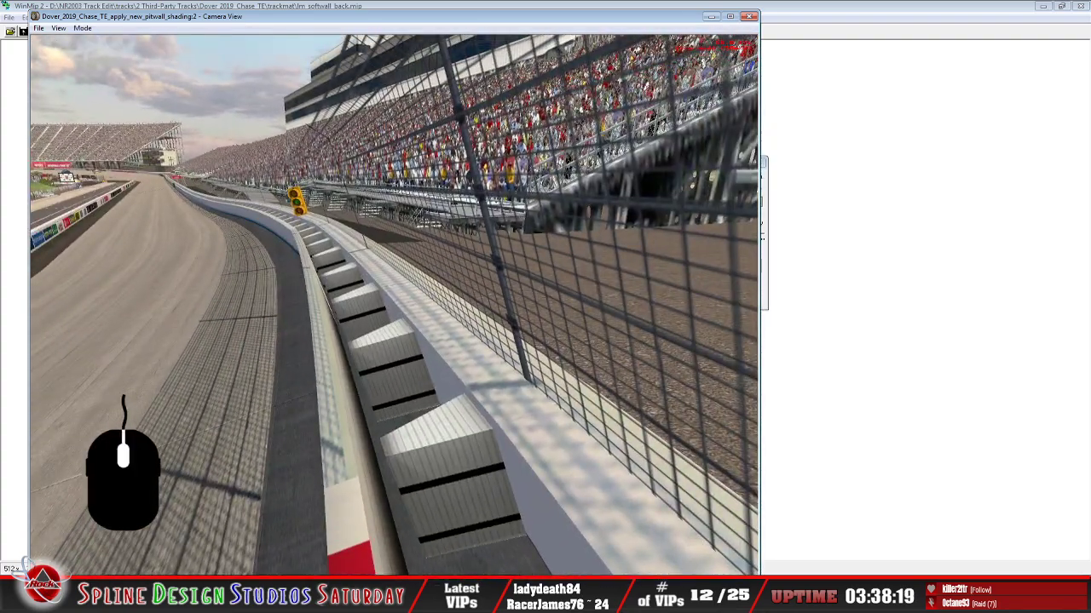
key(Down)
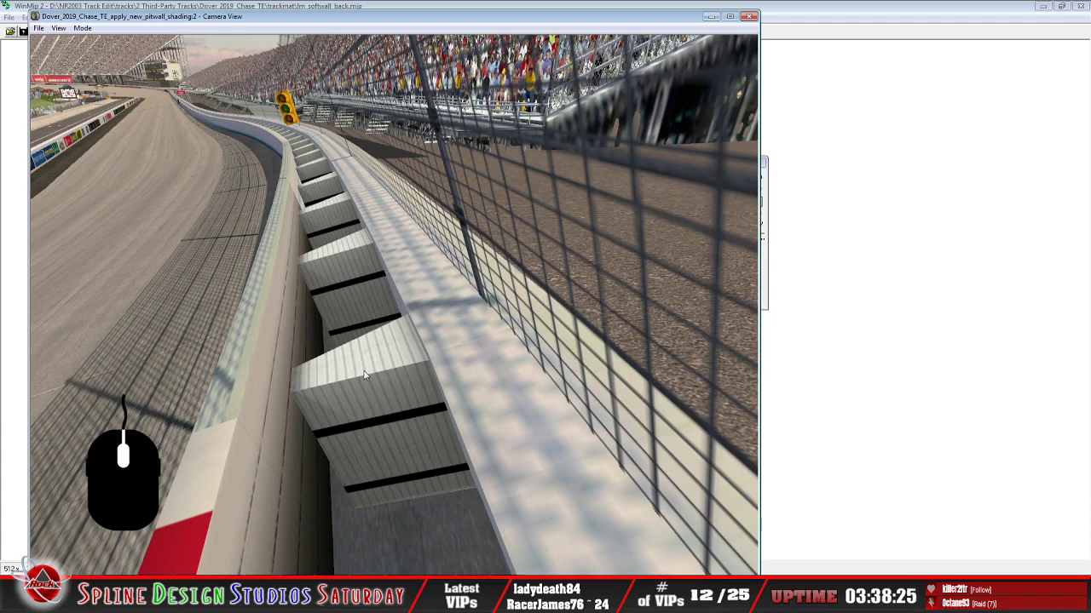
click(82, 28)
click(107, 52)
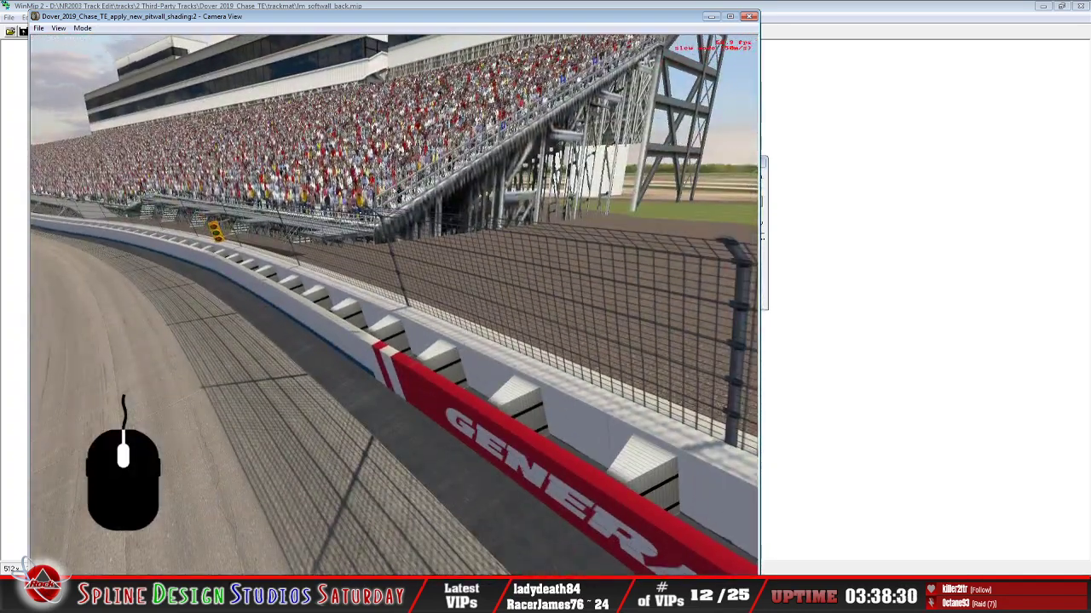
right_click(394, 305)
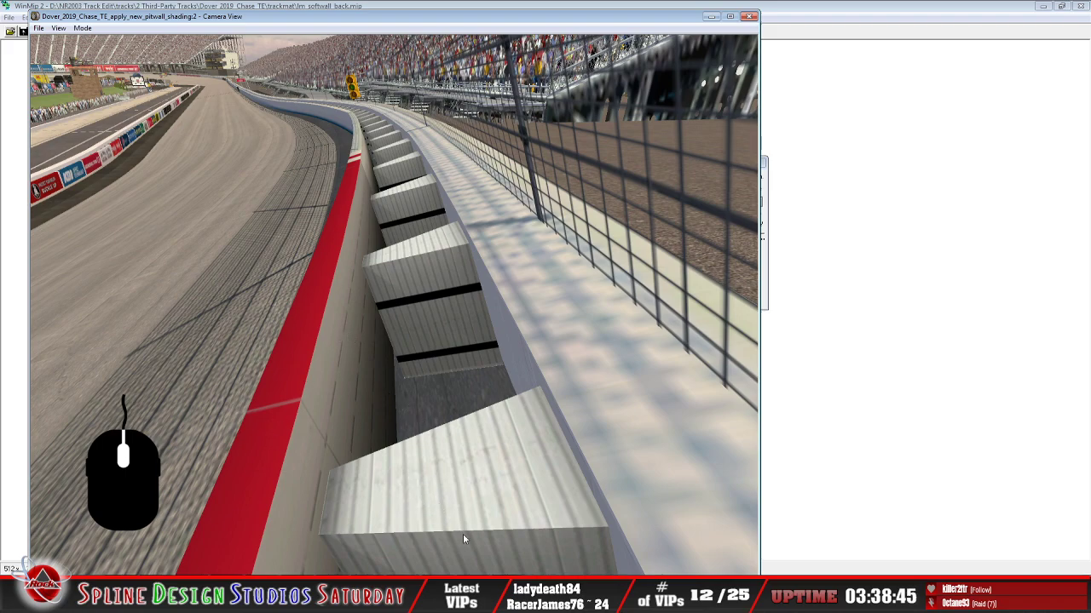
click(82, 28)
click(96, 51)
mouse_move(394, 305)
right_down()
mouse_move(395, 336)
mouse_move(412, 295)
right_up()
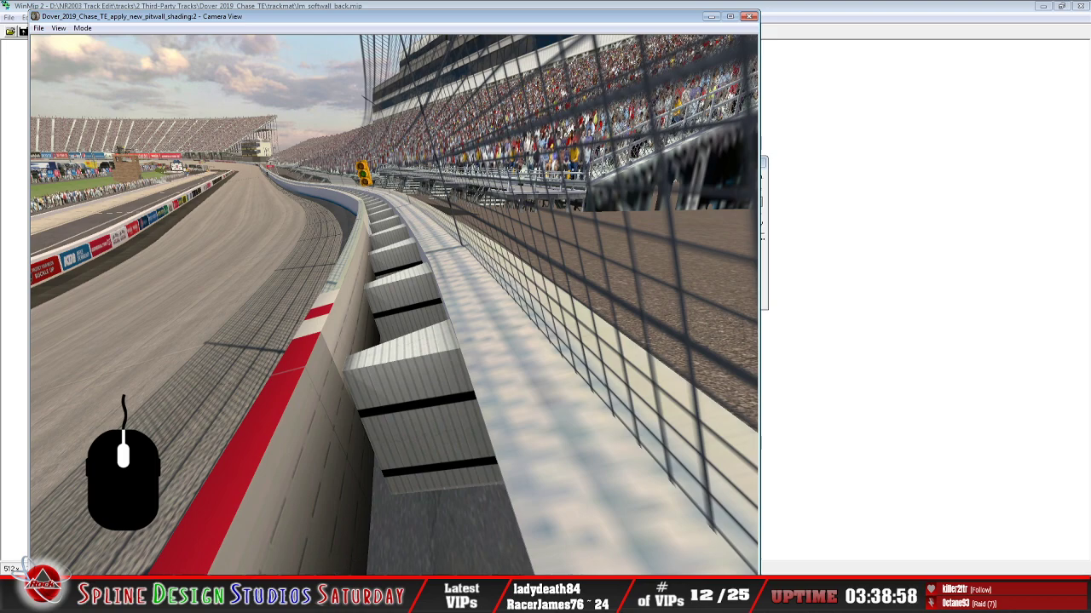
Reopen the wall section's properties and select the adjacent section forward of it
click(505, 594)
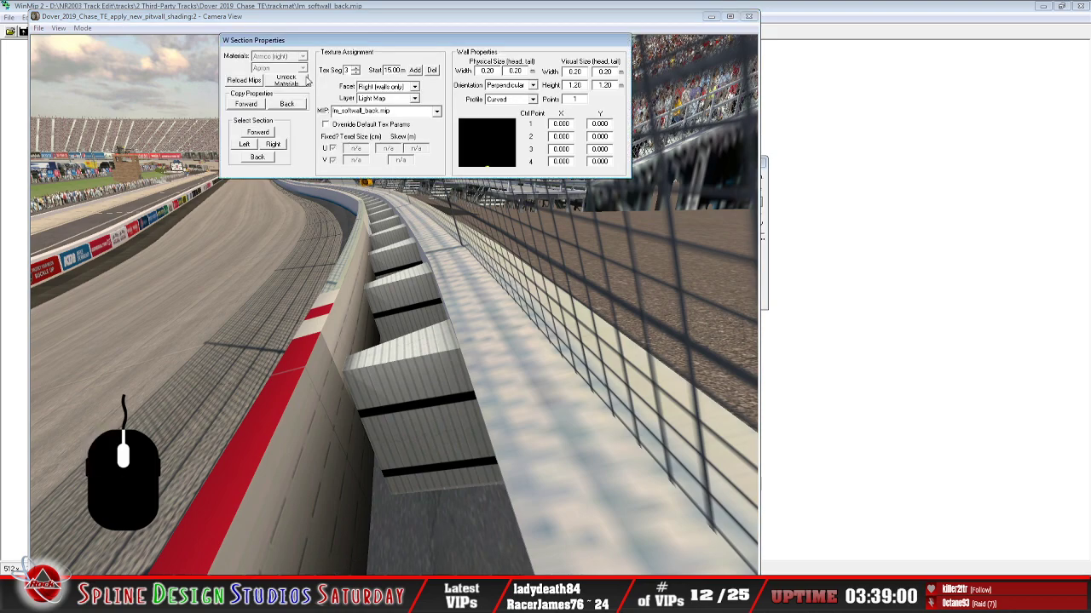
click(355, 68)
click(357, 74)
click(255, 133)
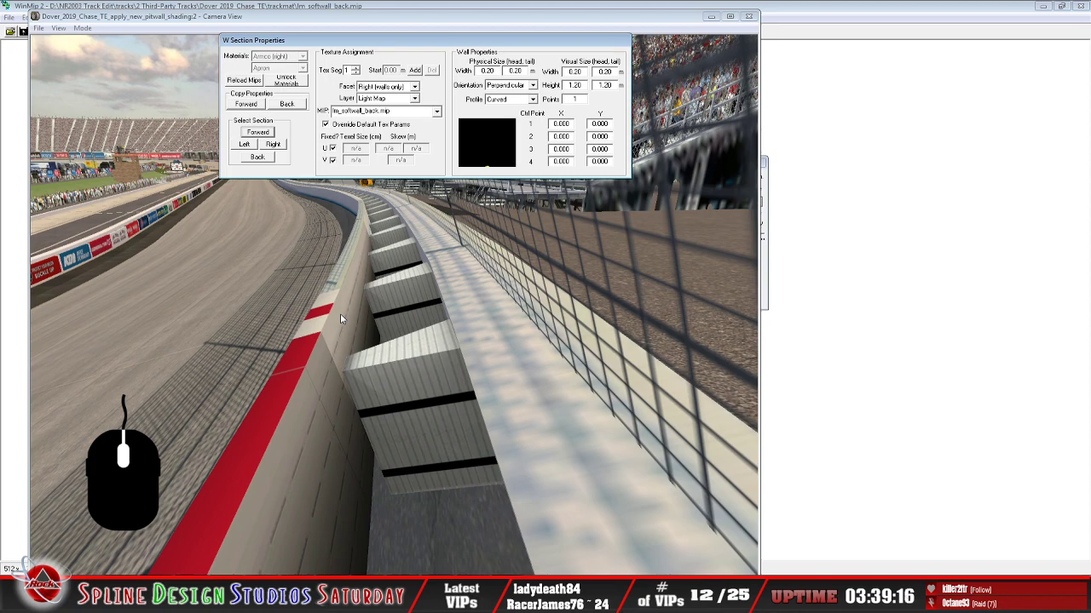
Locate the selected wall section in the Sandbox overhead view, then return to its properties in the Camera View
click(358, 573)
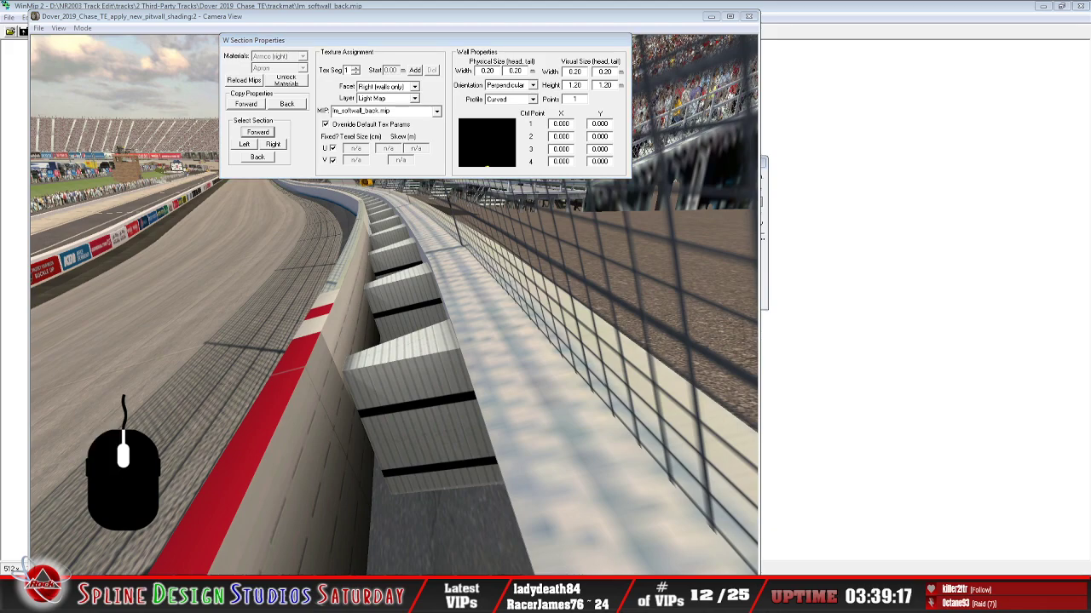
click(529, 563)
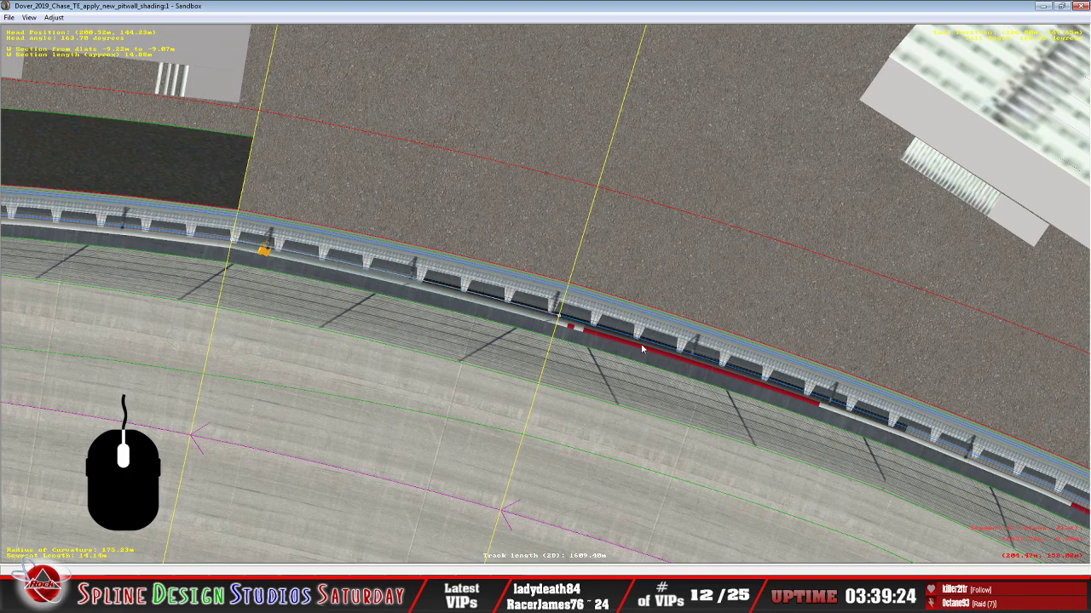
click(461, 562)
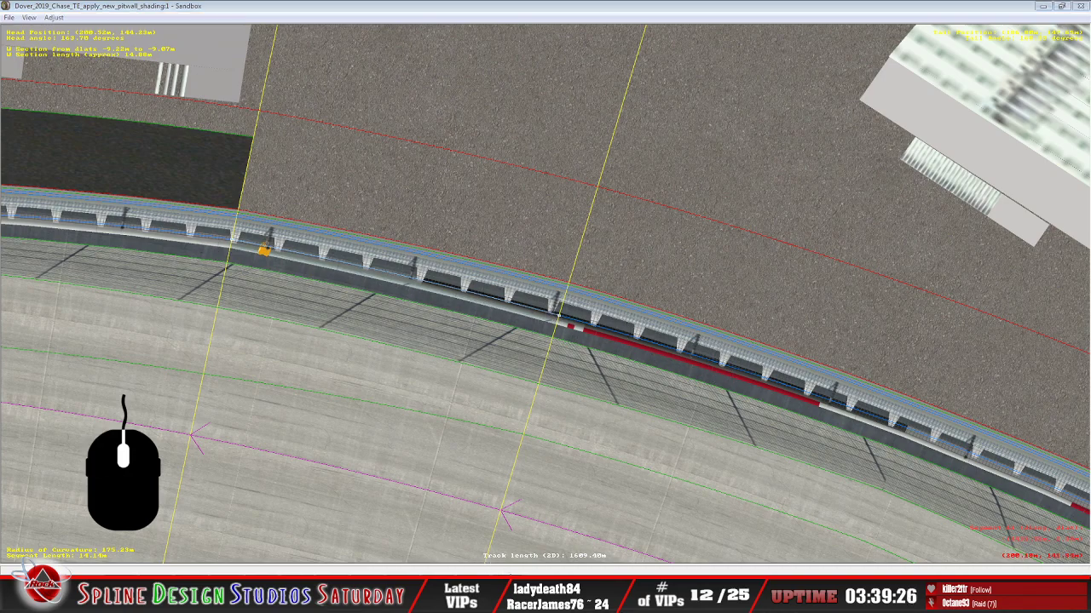
key(alt+Tab)
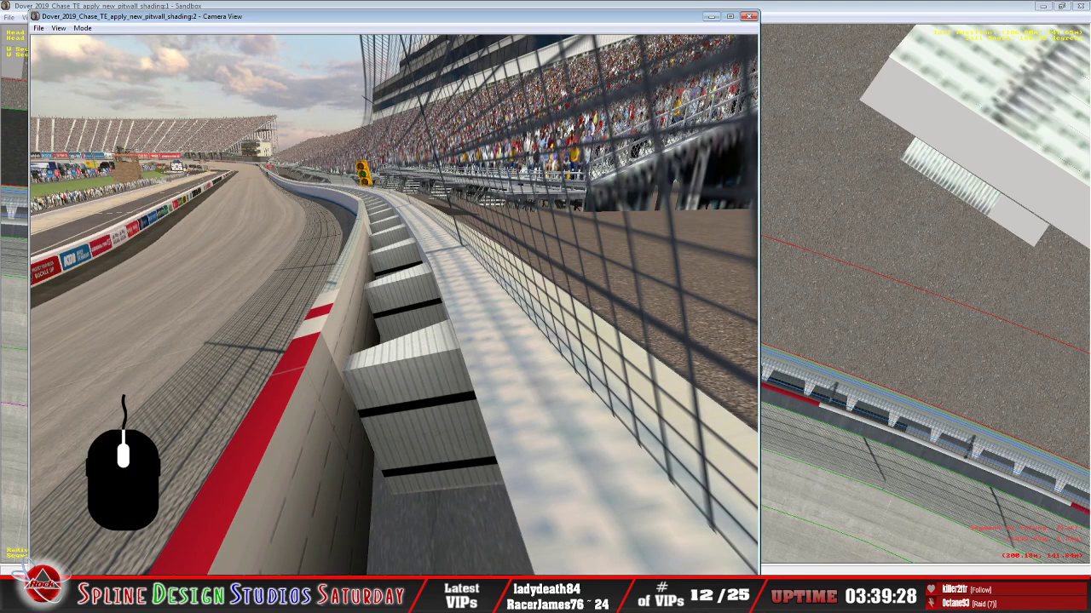
key(w)
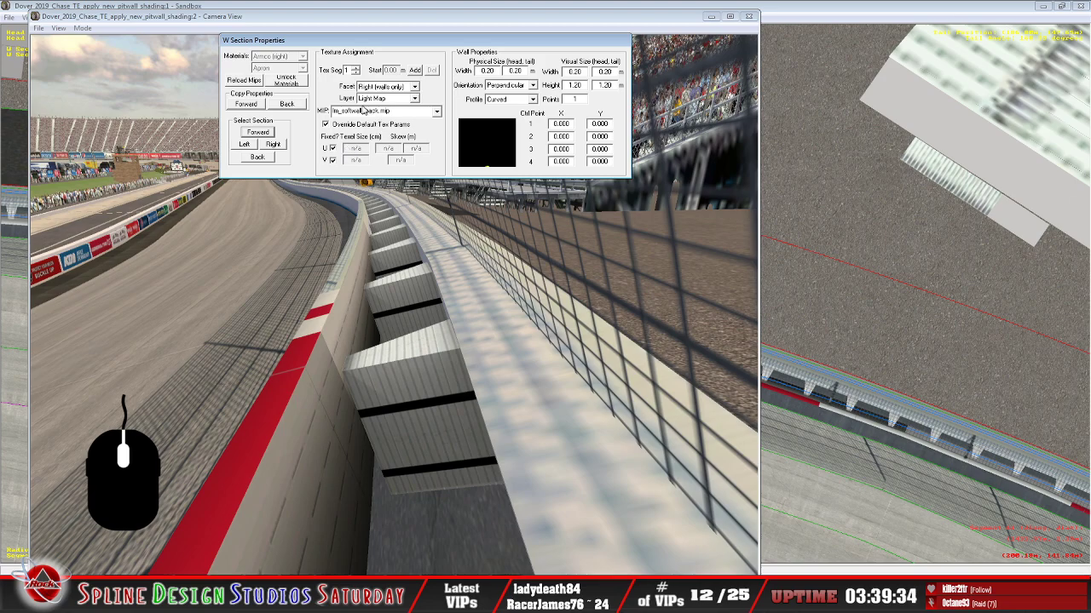
Check the mips assigned to the Base Texture and Light Map layers of texture segment 1 on the right facet
click(414, 98)
click(414, 115)
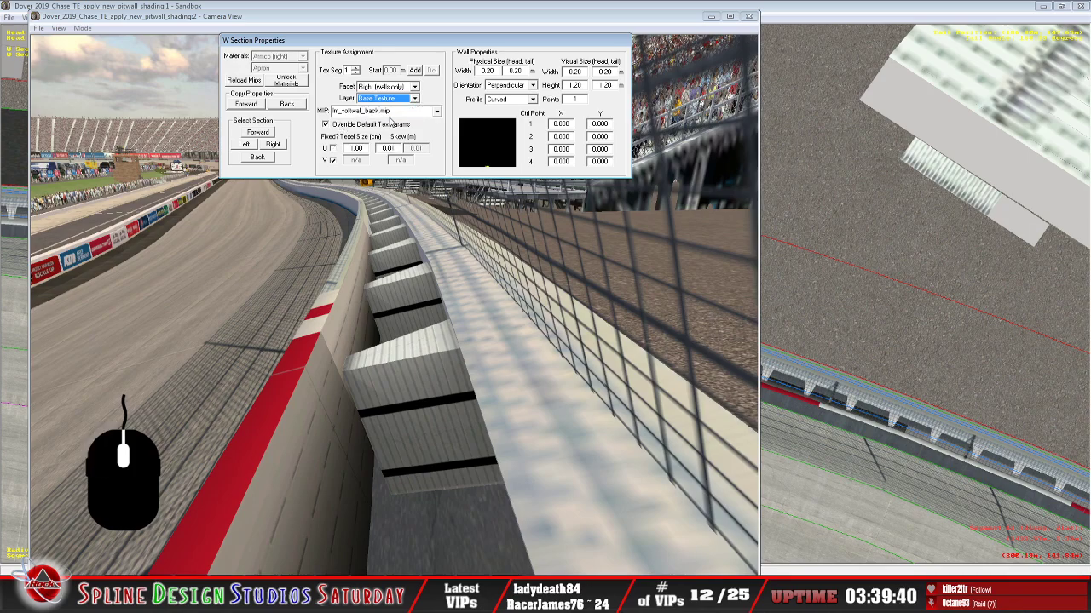
click(416, 100)
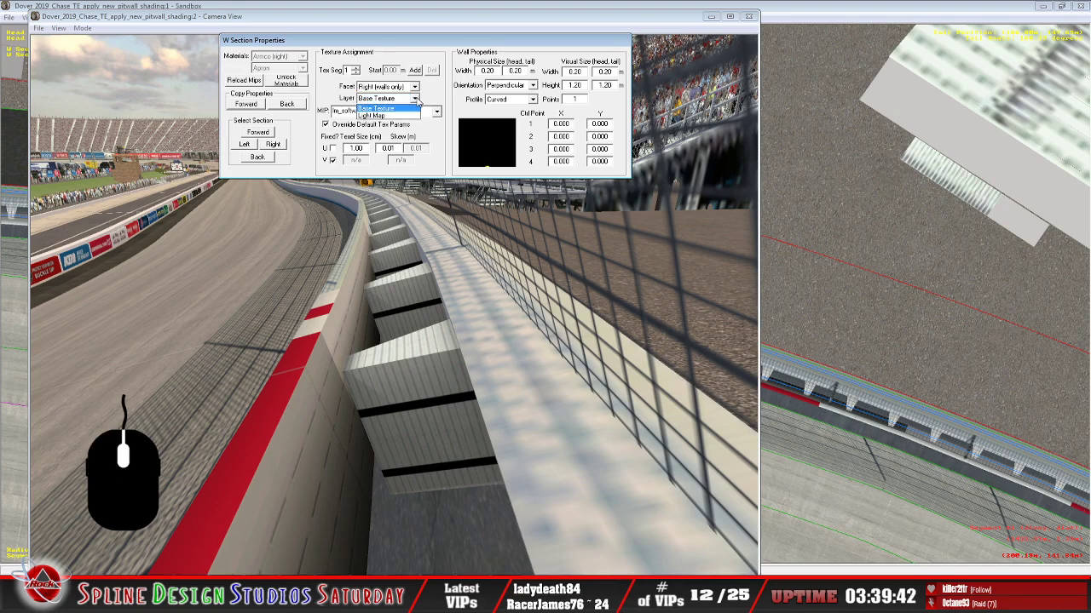
click(405, 116)
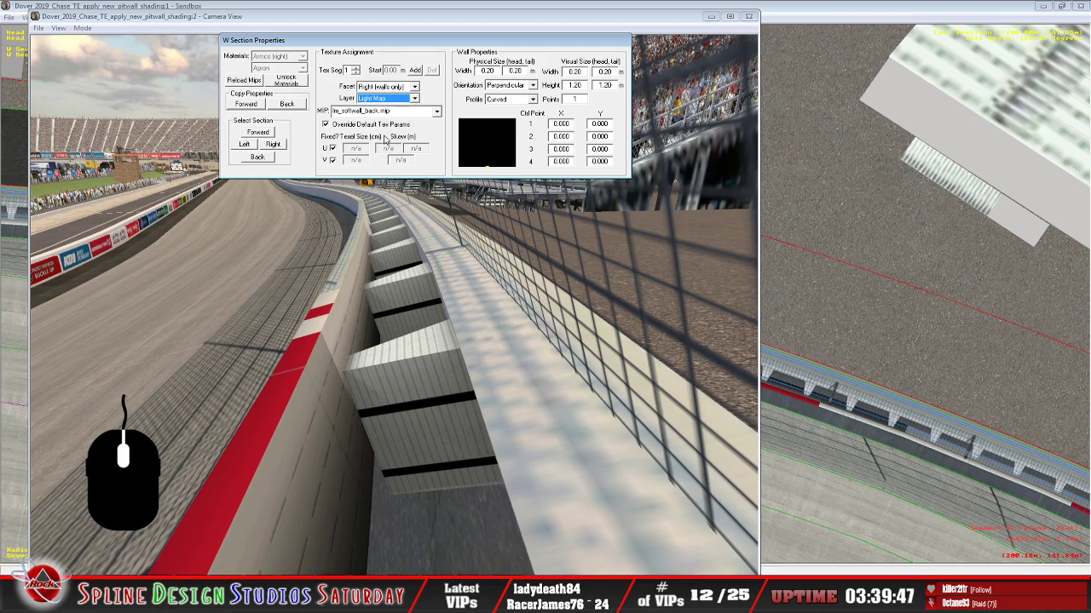
Select the section behind and set the Light Map of its right facet's texture segment 1 to lm_softwall_back.mip
click(257, 159)
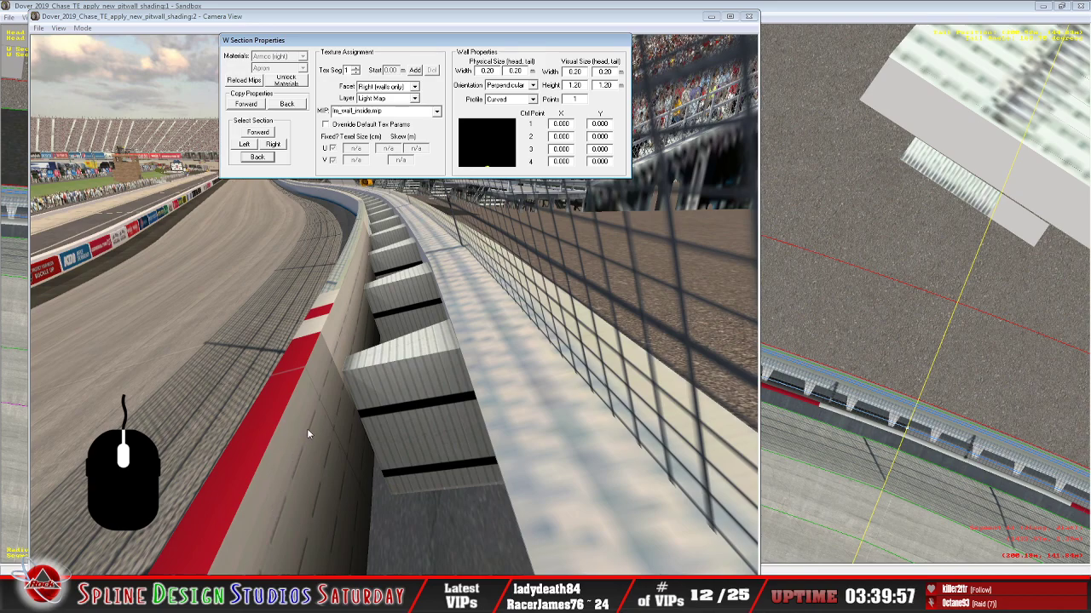
click(437, 111)
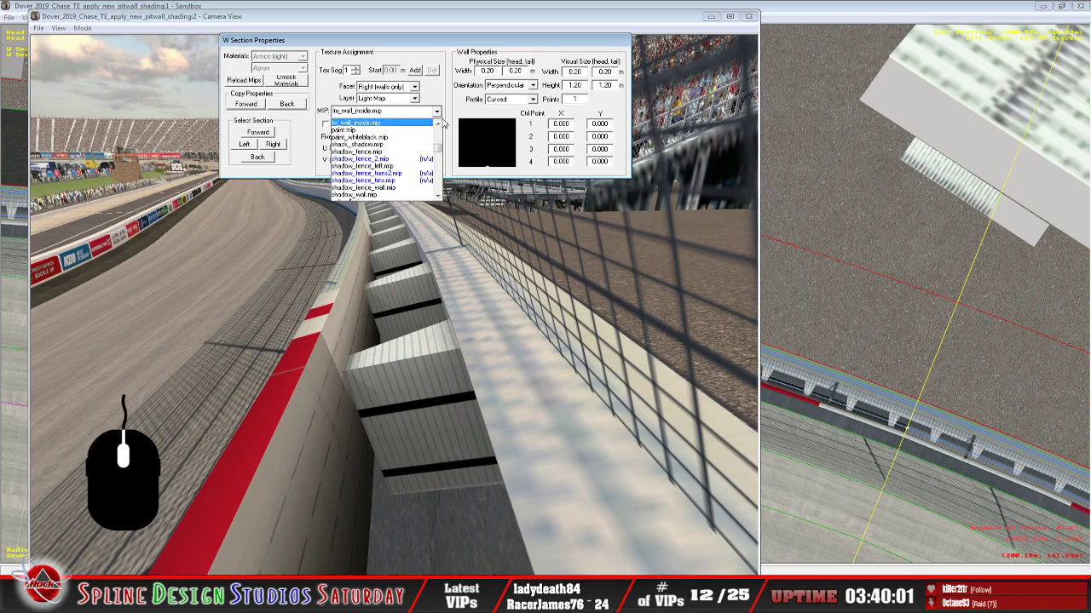
click(438, 125)
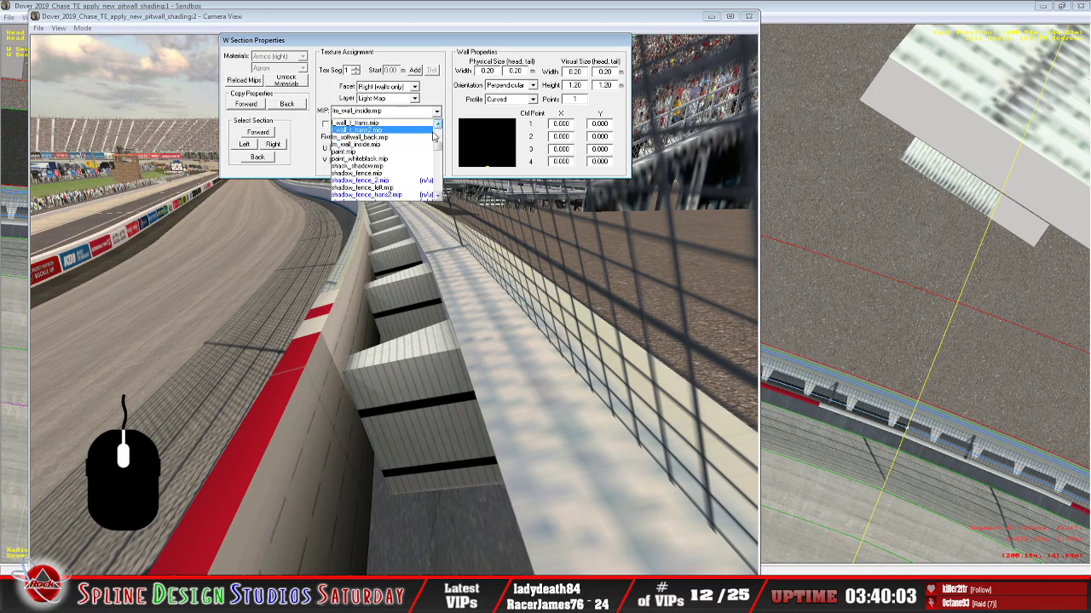
click(430, 138)
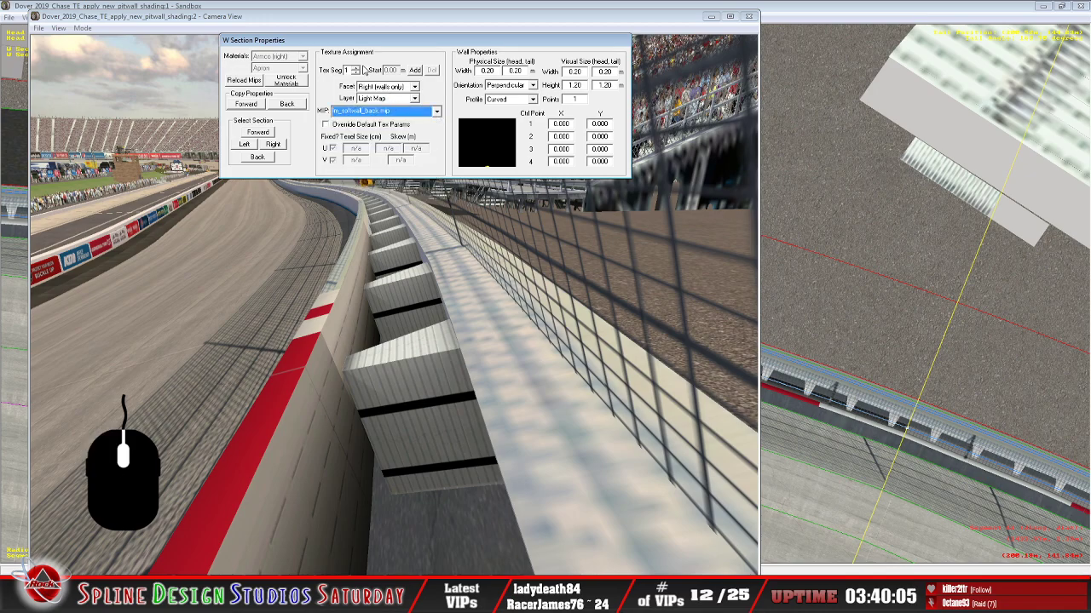
Set the Light Map layer of the same section's texture segment 2 to lm_softwall_back.mip
click(357, 68)
click(437, 113)
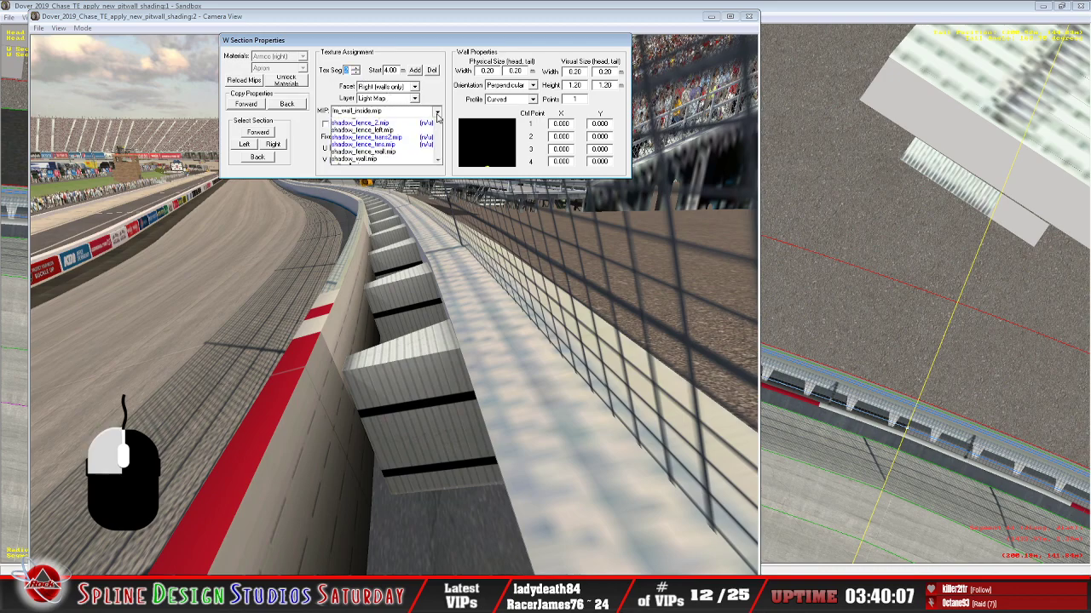
click(438, 124)
click(438, 124)
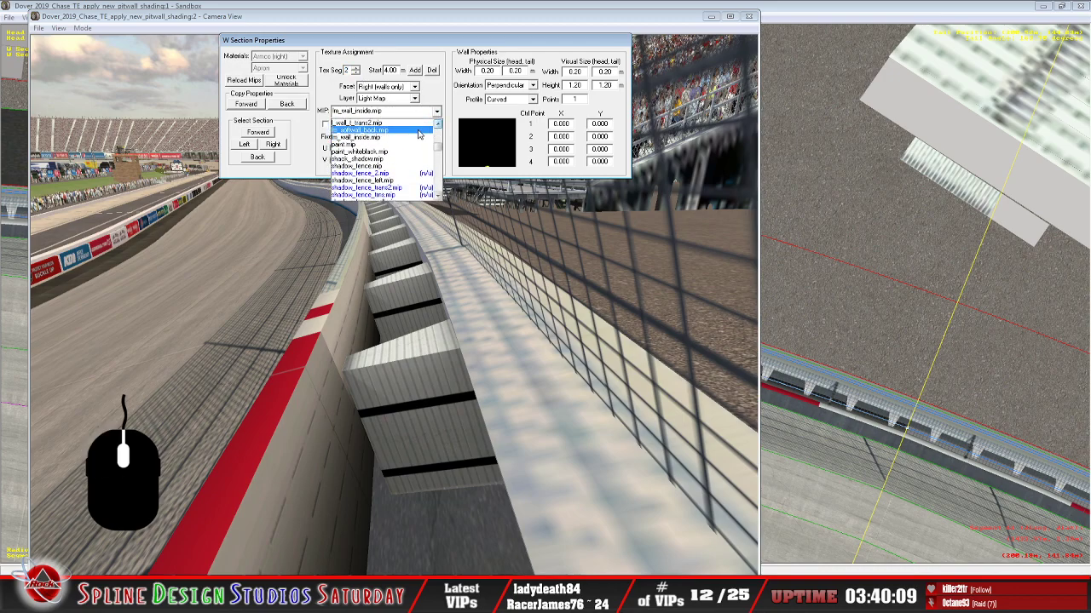
click(418, 131)
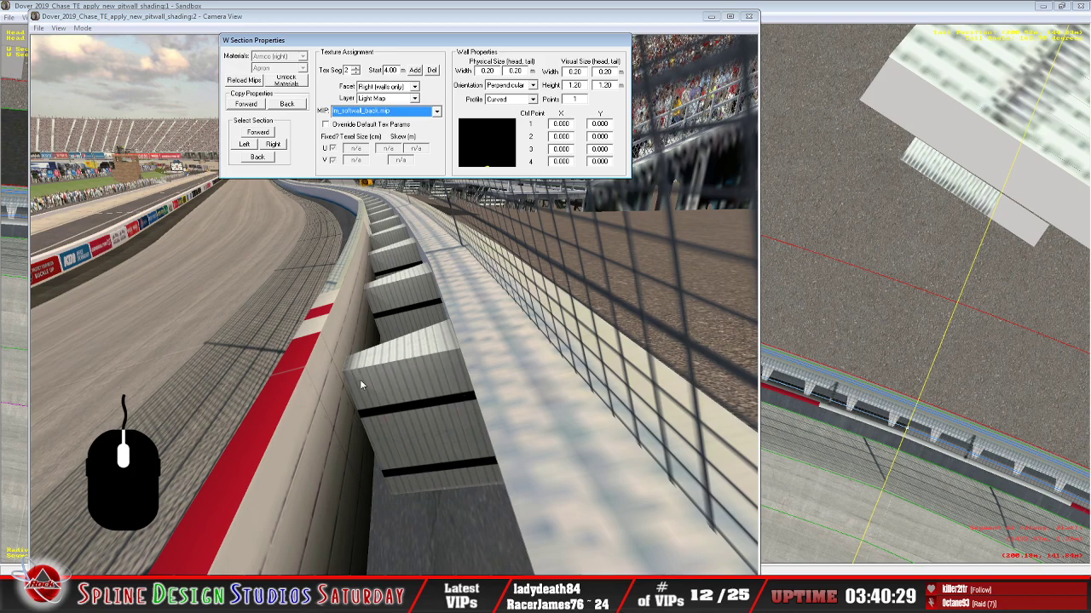
Fly along both sides of the soft wall in Slew Mode to examine the shading on its back and around the foam blocks
click(82, 28)
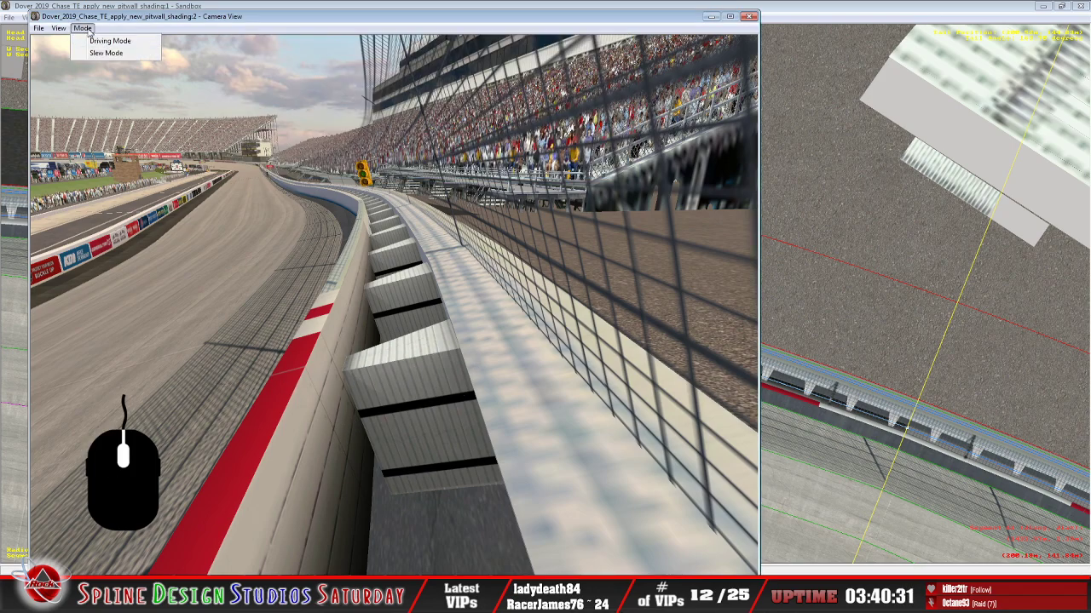
click(79, 31)
click(88, 30)
click(104, 52)
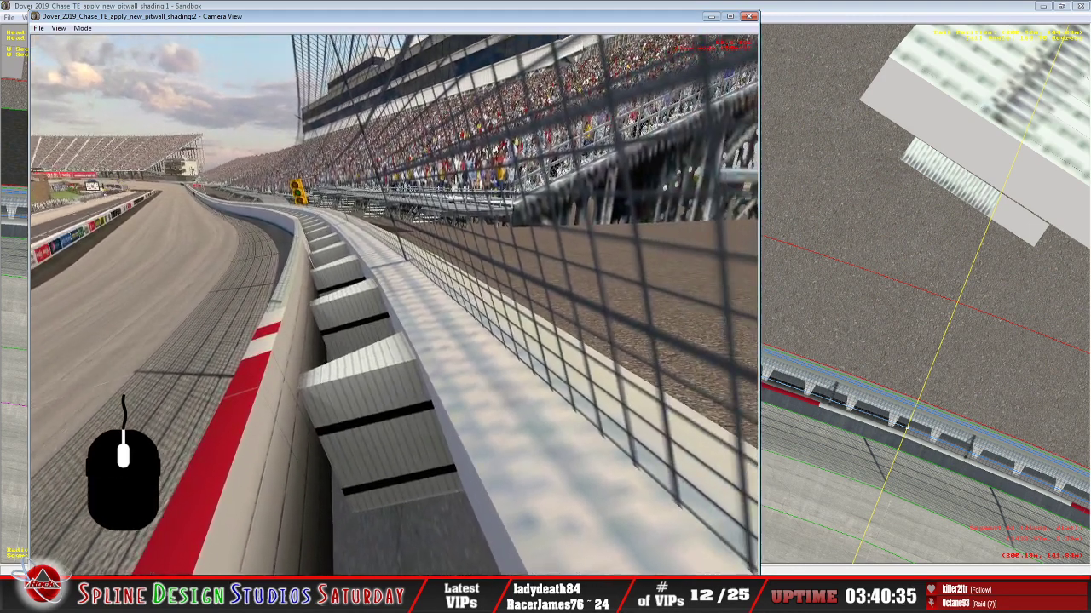
click(395, 305)
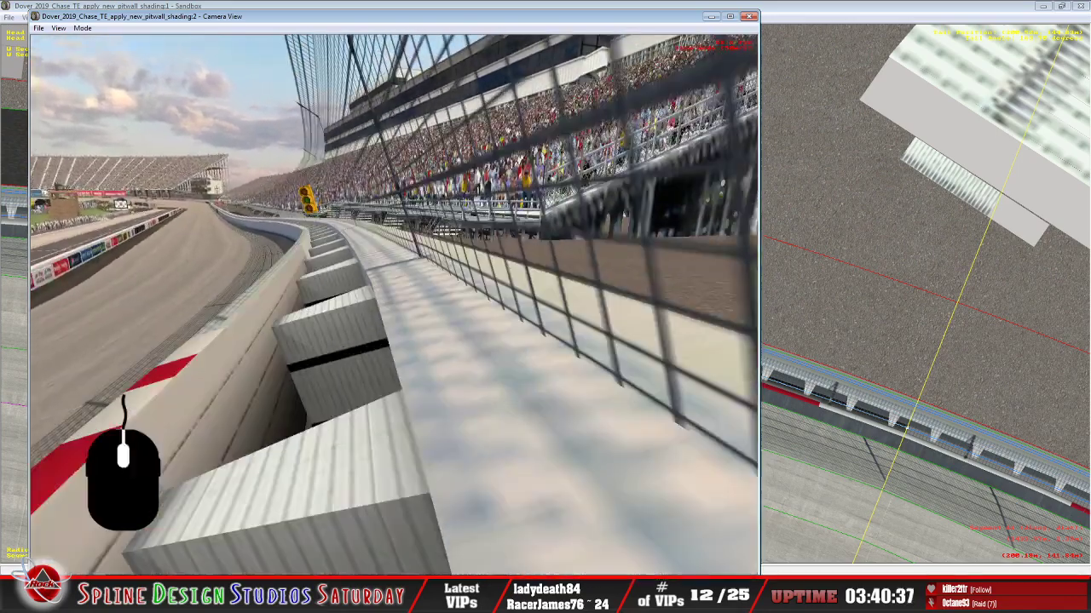
right_click(395, 305)
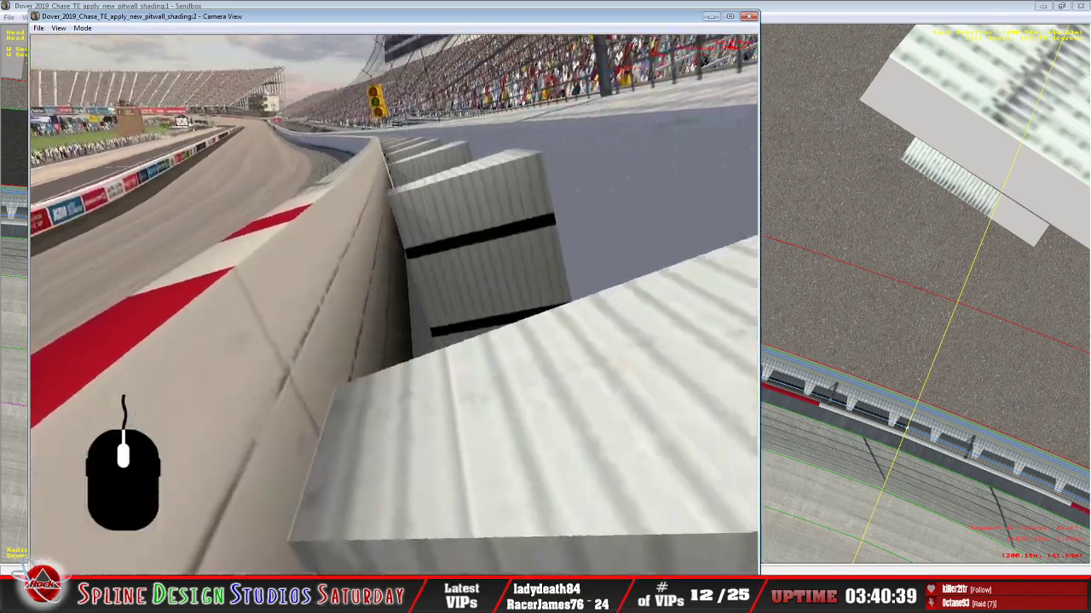
key(Right)
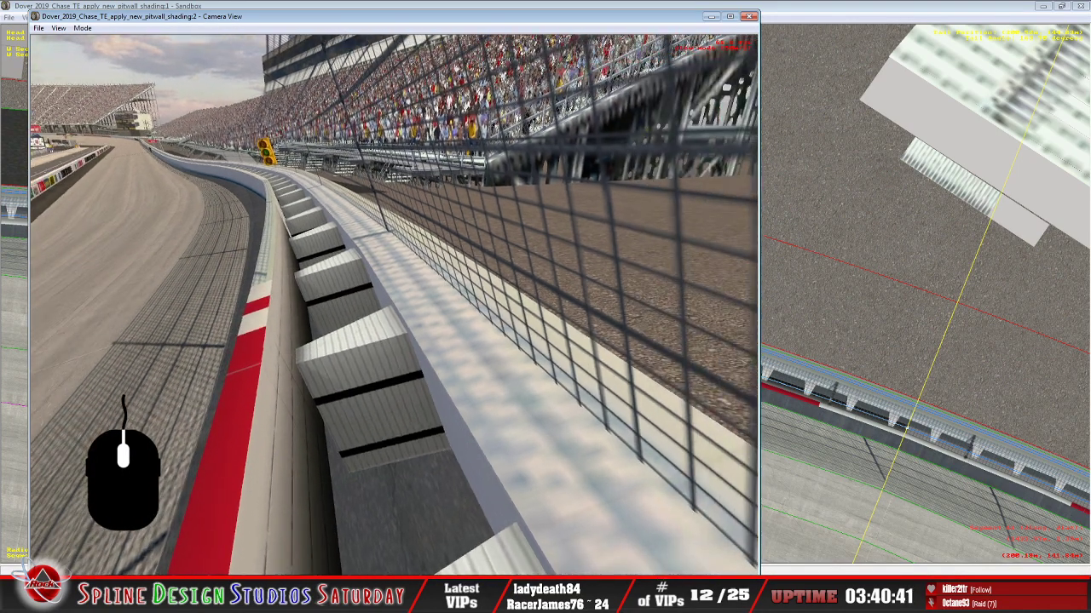
key(Left)
key(Right)
key(Left)
key(Up)
key(Down)
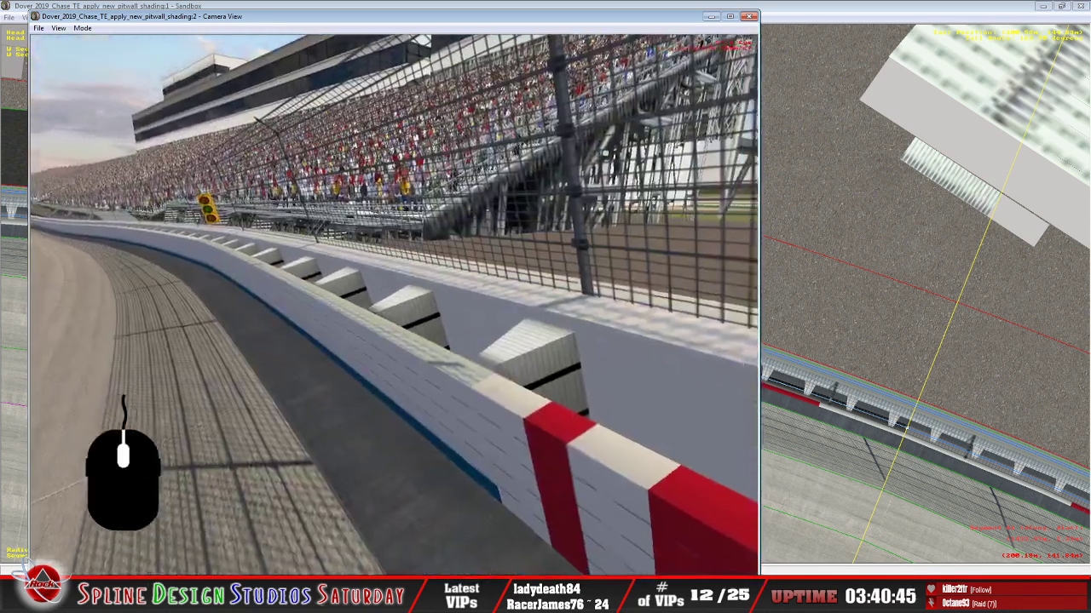
key(Right)
key(Down)
key(Right)
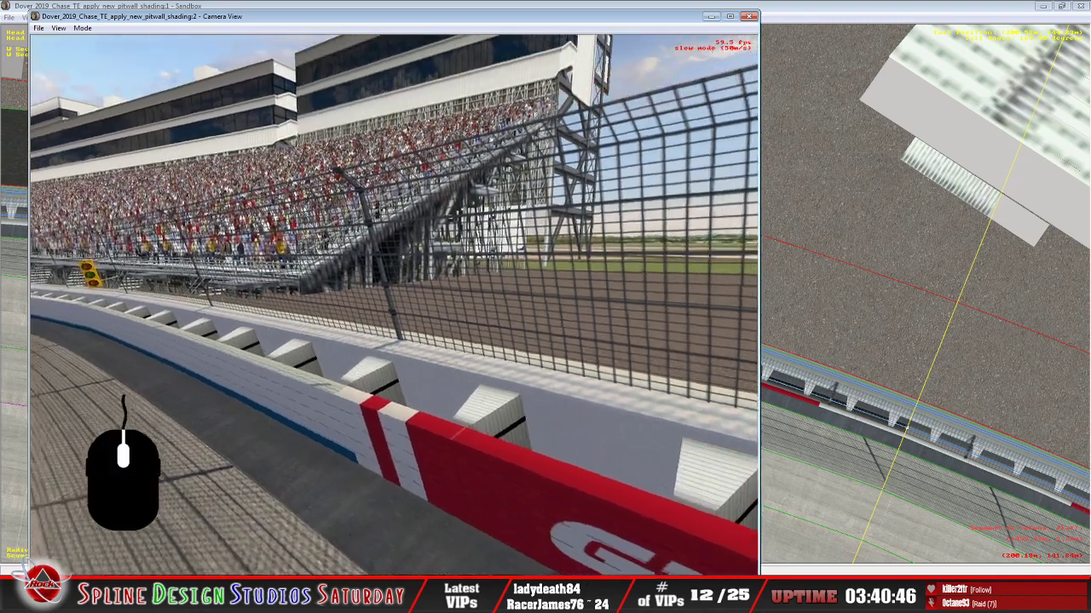
key(Up)
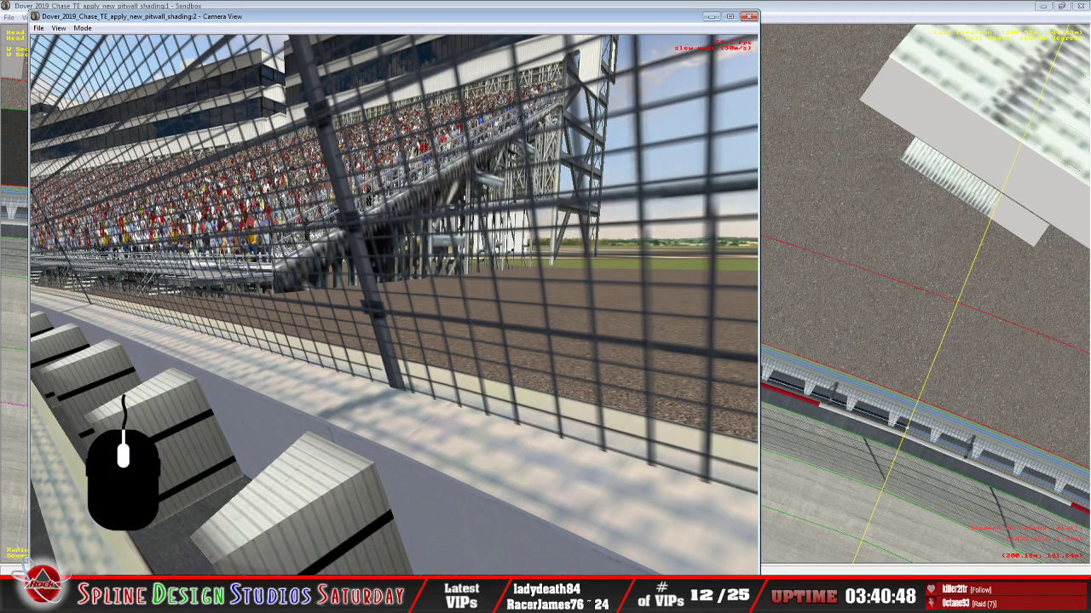
key(Left)
key(Down)
key(Up)
key(Left)
key(Down)
key(Up)
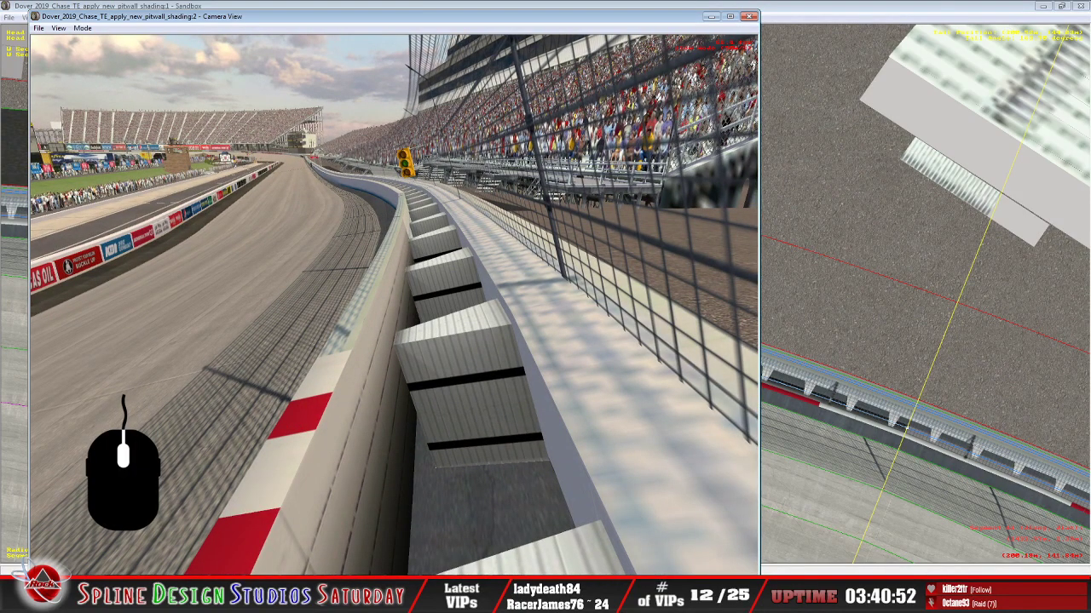
key(Right)
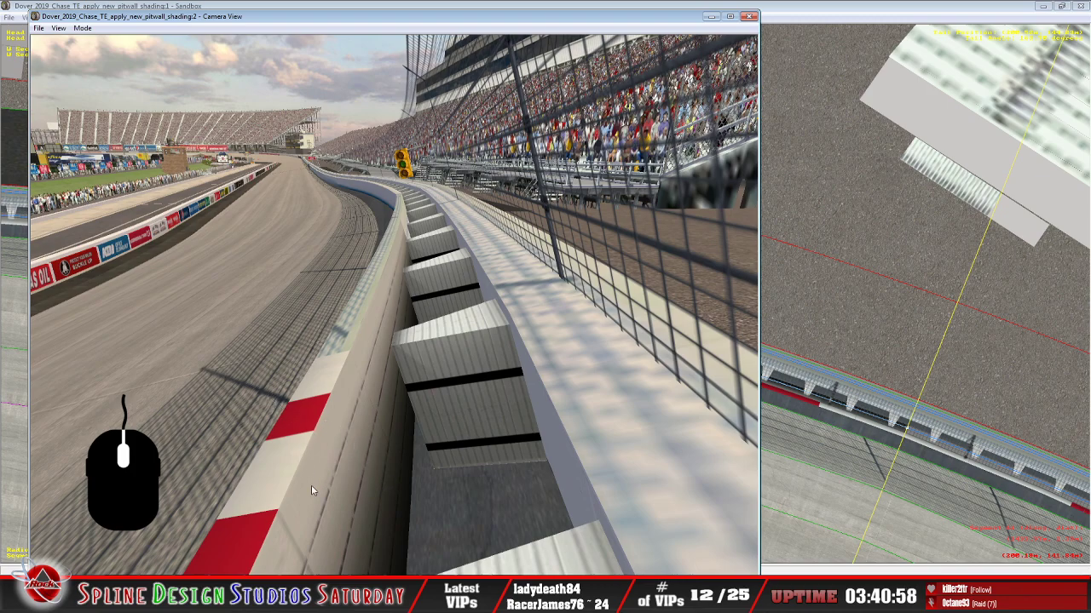
Fly the camera above the soft wall and tilt it down to examine the shading between the wall's back and the foam blocks
click(82, 28)
click(99, 54)
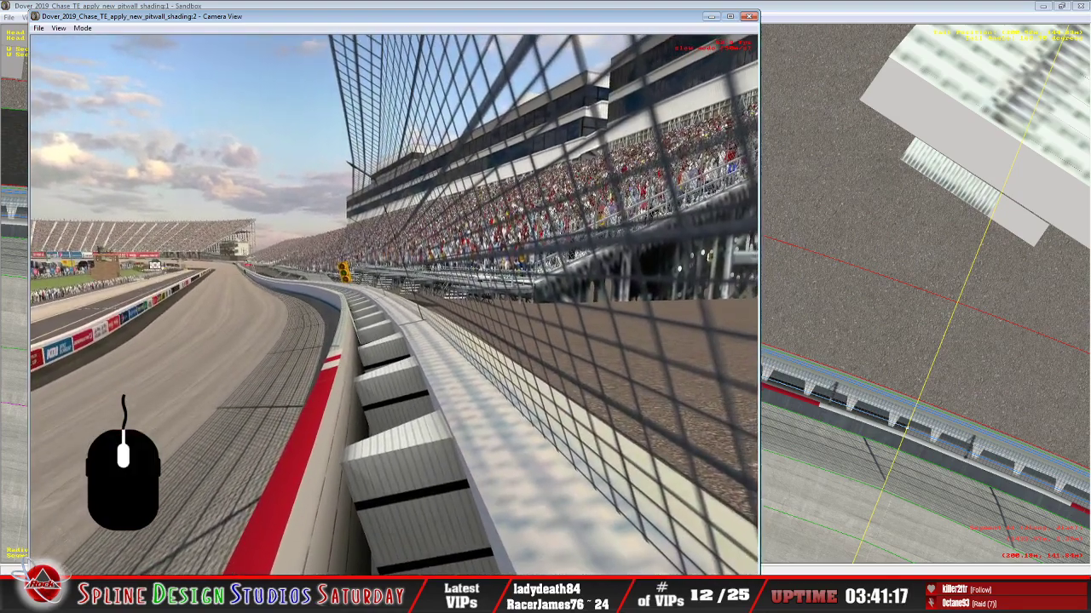
right_drag(394, 305, 393, 460)
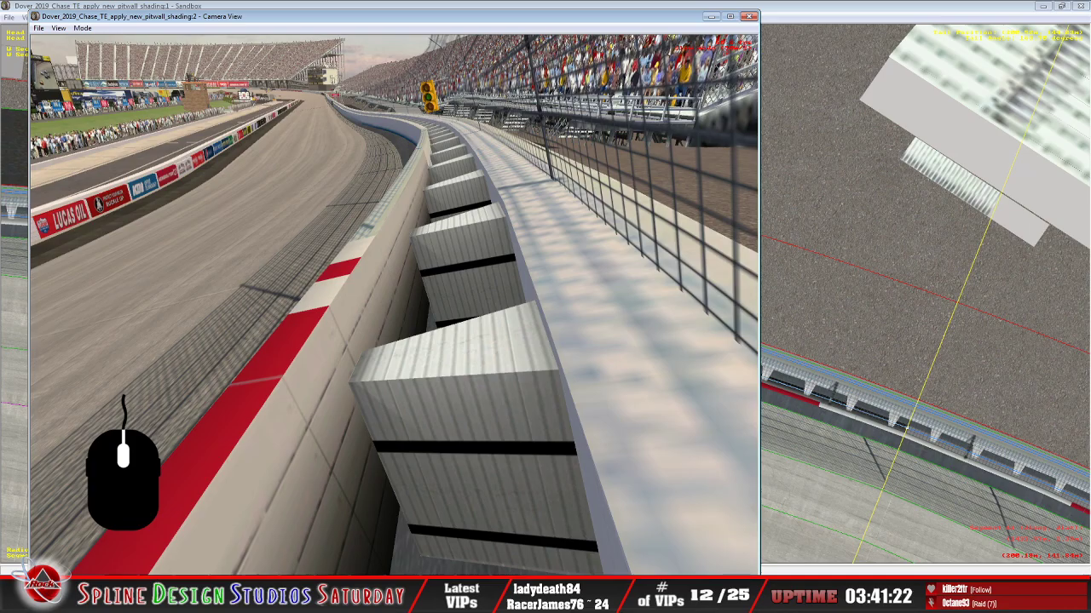
scroll(393, 305, down, 3)
scroll(394, 305, up, 4)
scroll(394, 305, down, 1)
drag(394, 305, 460, 271)
scroll(394, 305, down, 3)
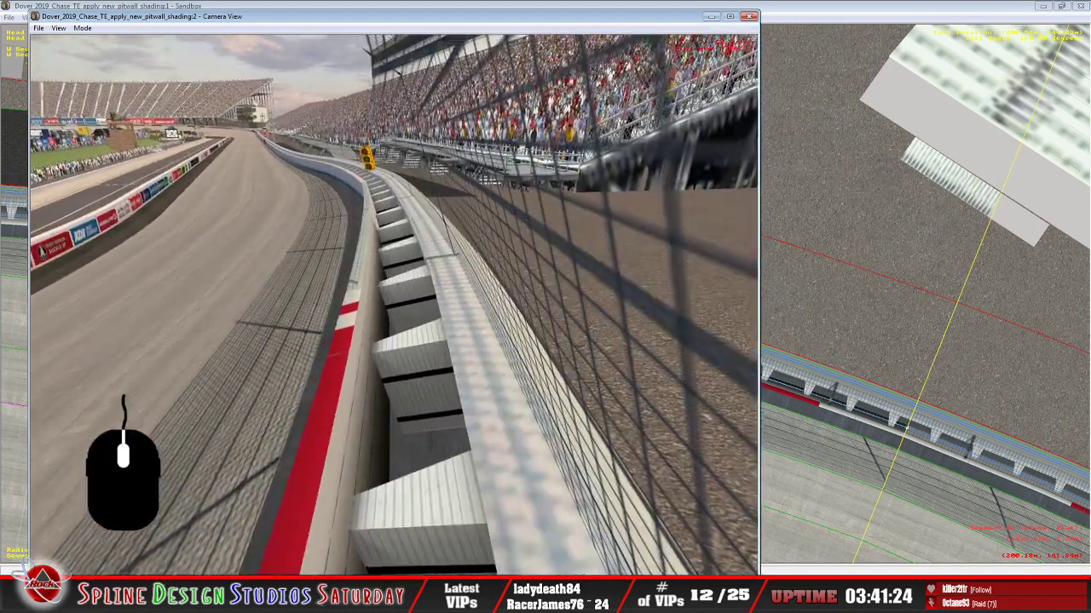
drag(394, 305, 394, 296)
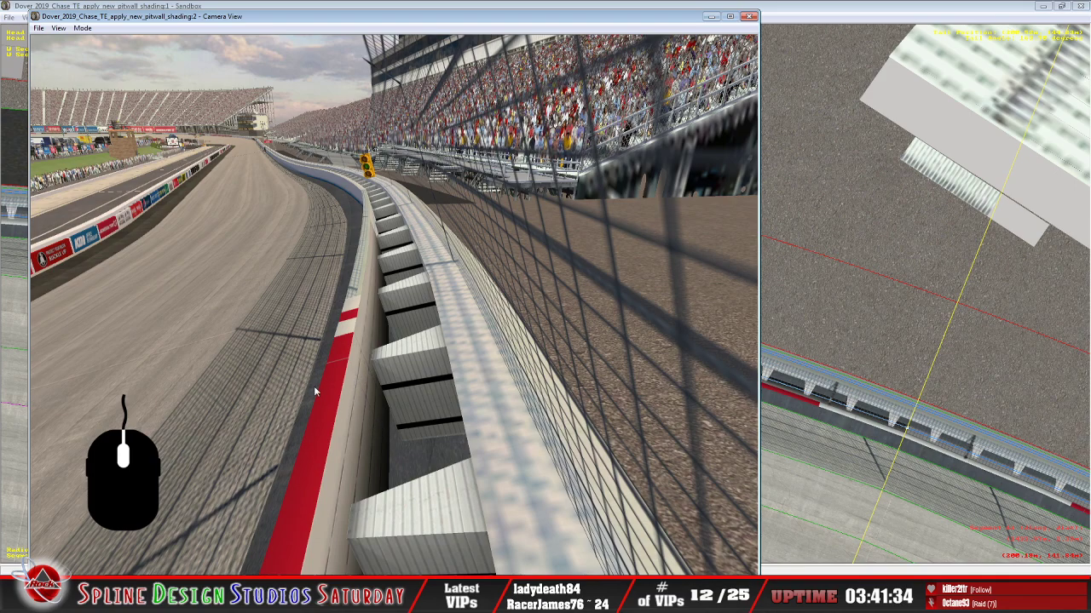
Switch to Paint Shop Pro and undo the flattening of lm_softwall_back to restore its three layers
click(436, 595)
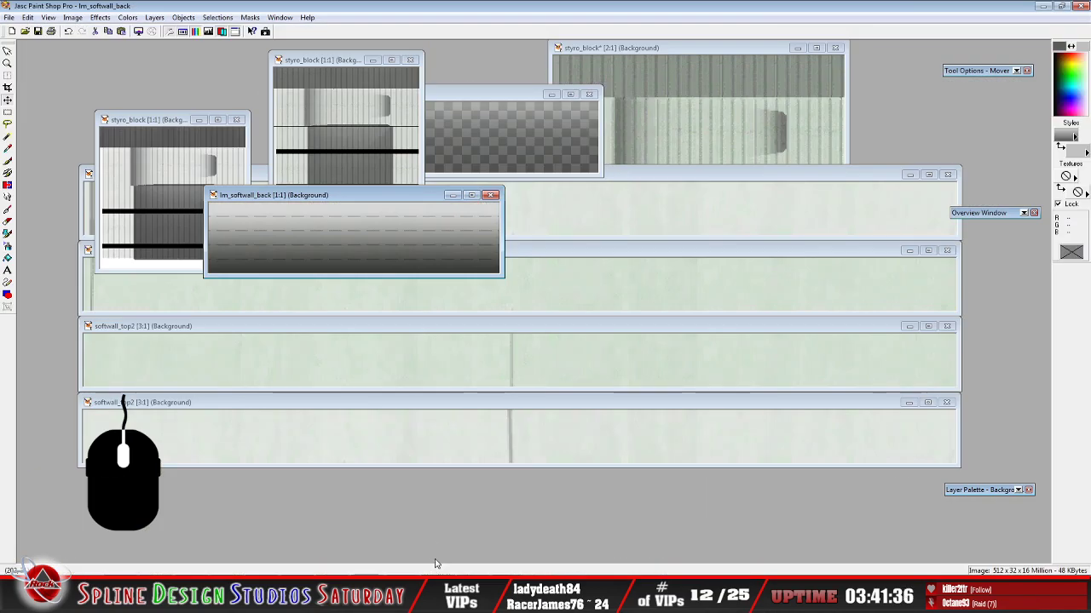
drag(312, 199, 234, 197)
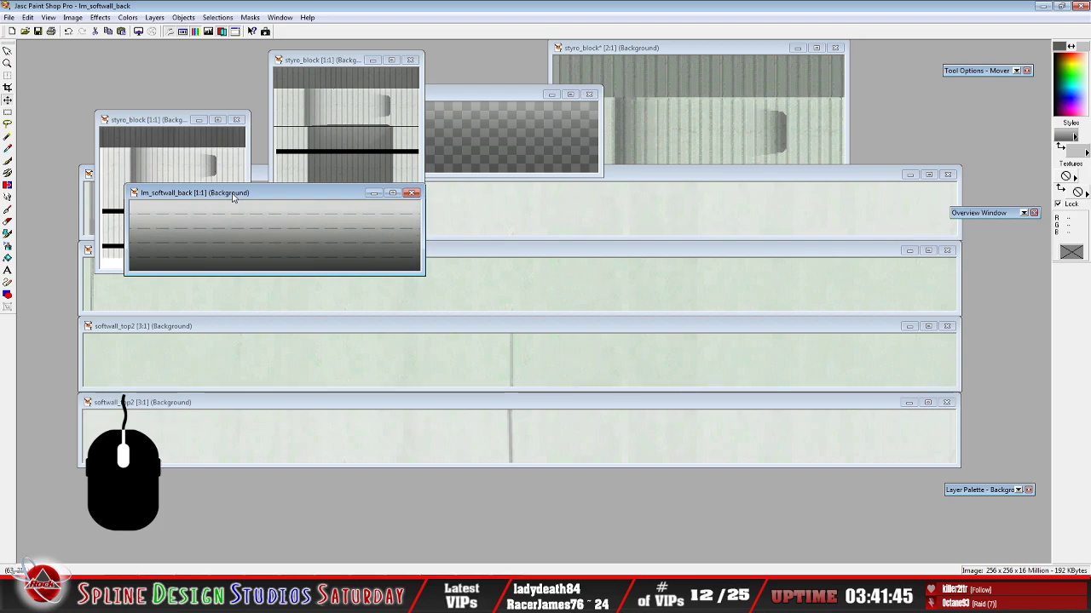
click(69, 34)
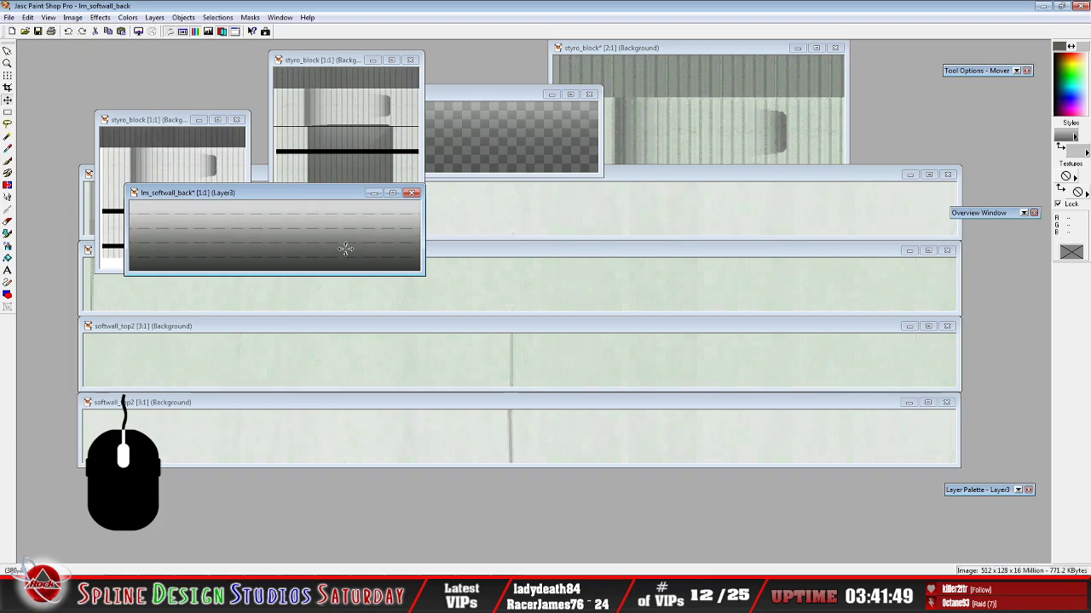
mouse_move(994, 491)
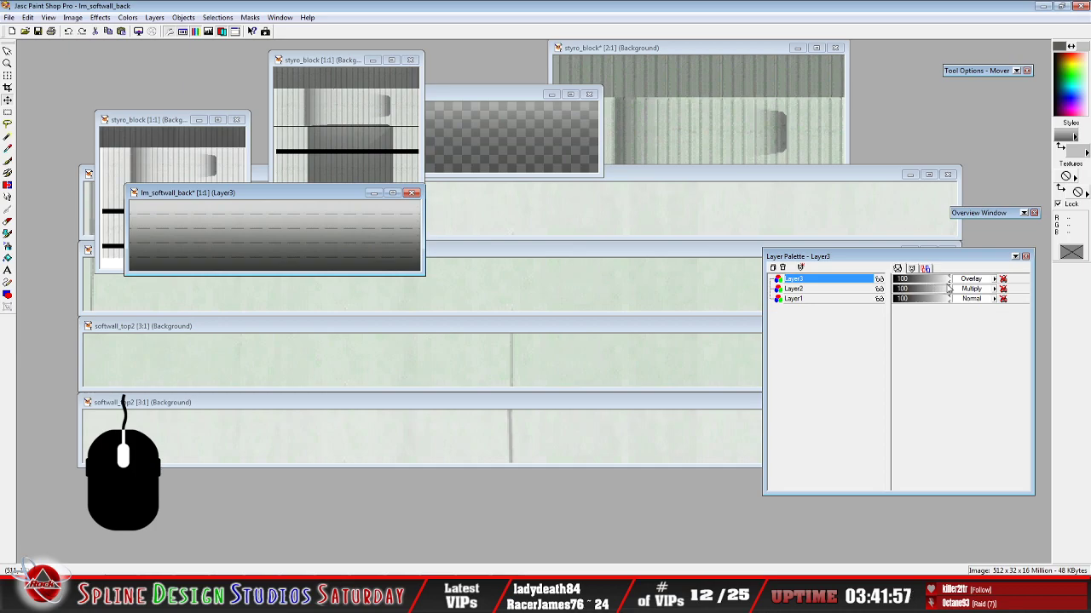
mouse_move(951, 283)
mouse_down()
mouse_move(932, 282)
mouse_move(948, 290)
mouse_up()
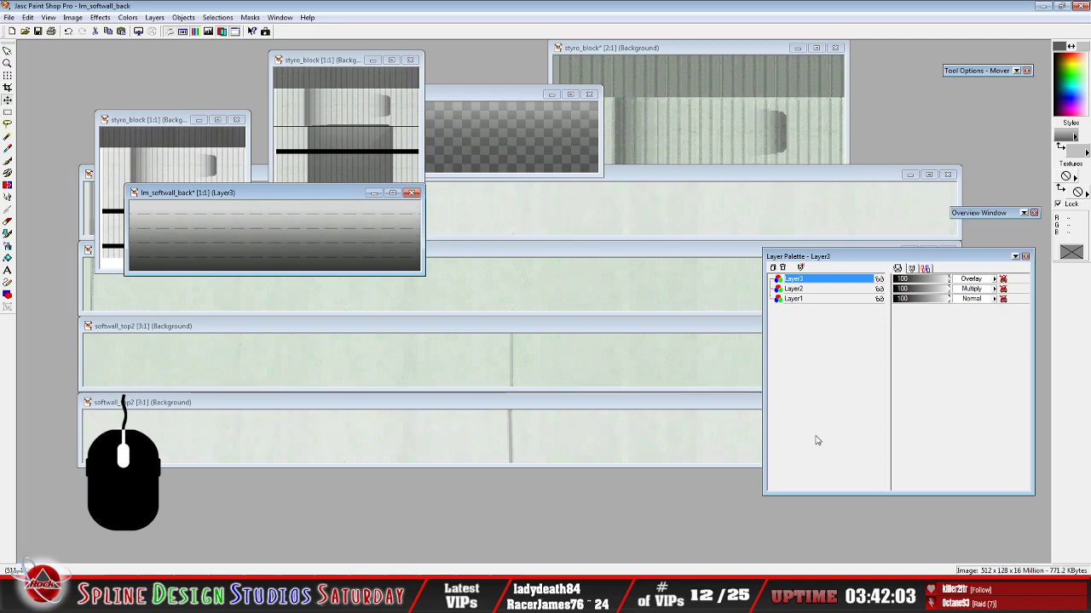
Duplicate Layer1 of lm_softwall_back
click(879, 300)
click(879, 299)
click(866, 302)
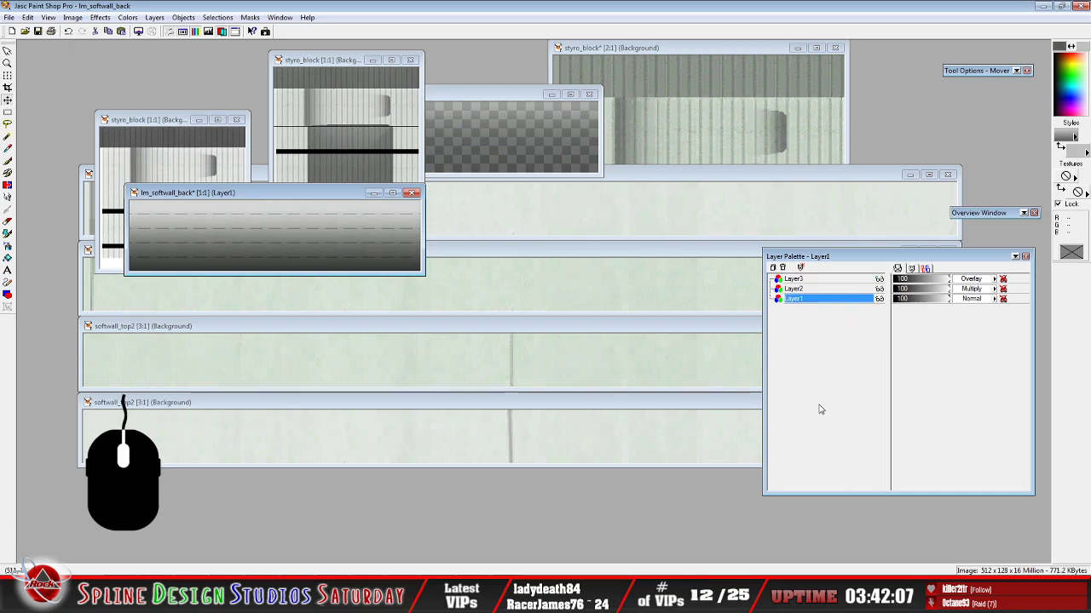
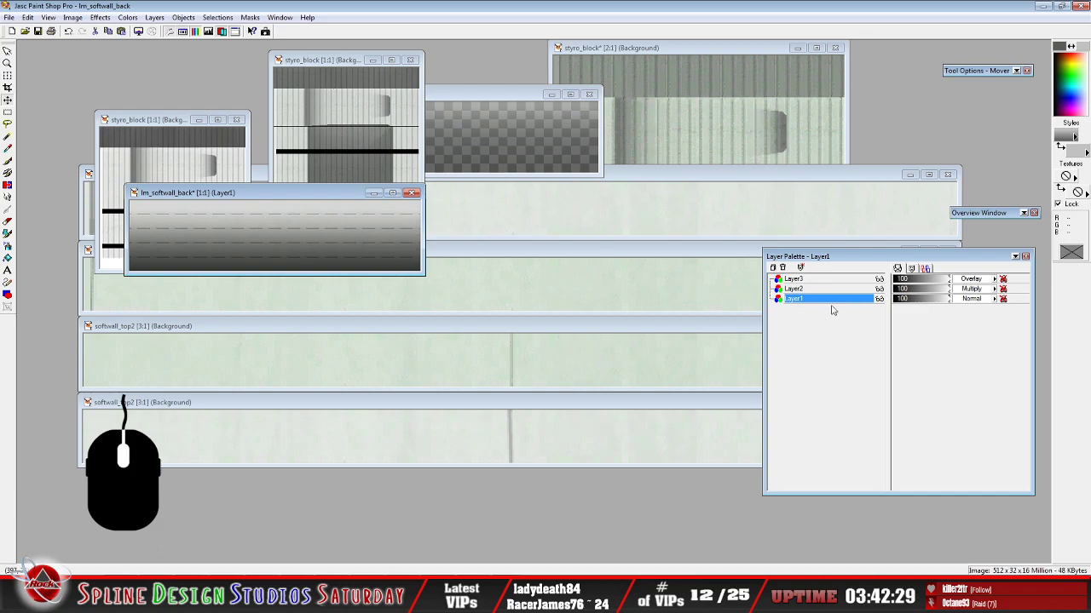
mouse_move(830, 303)
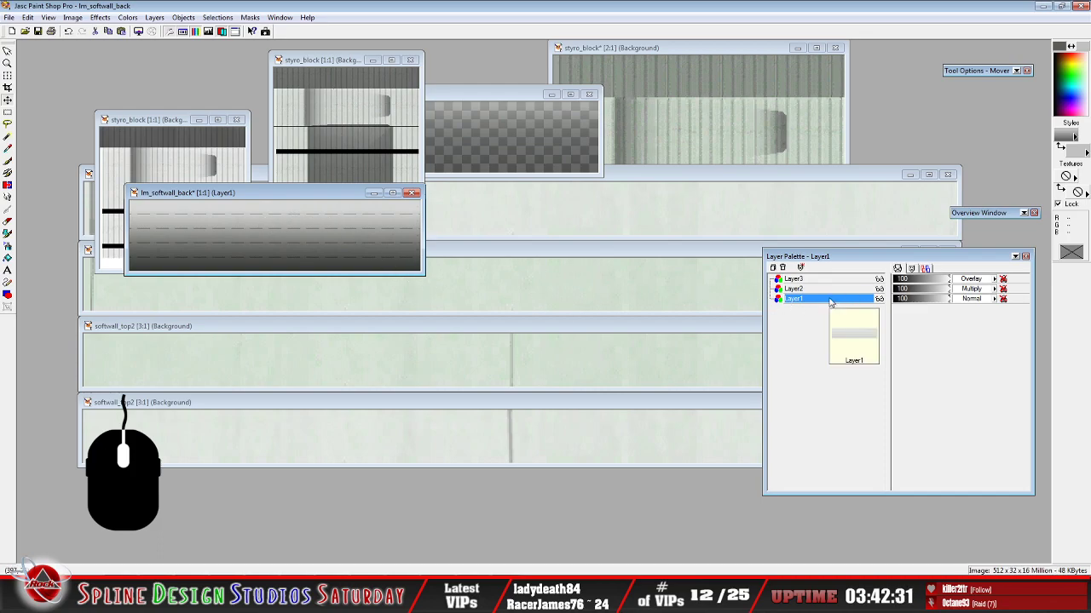
click(773, 268)
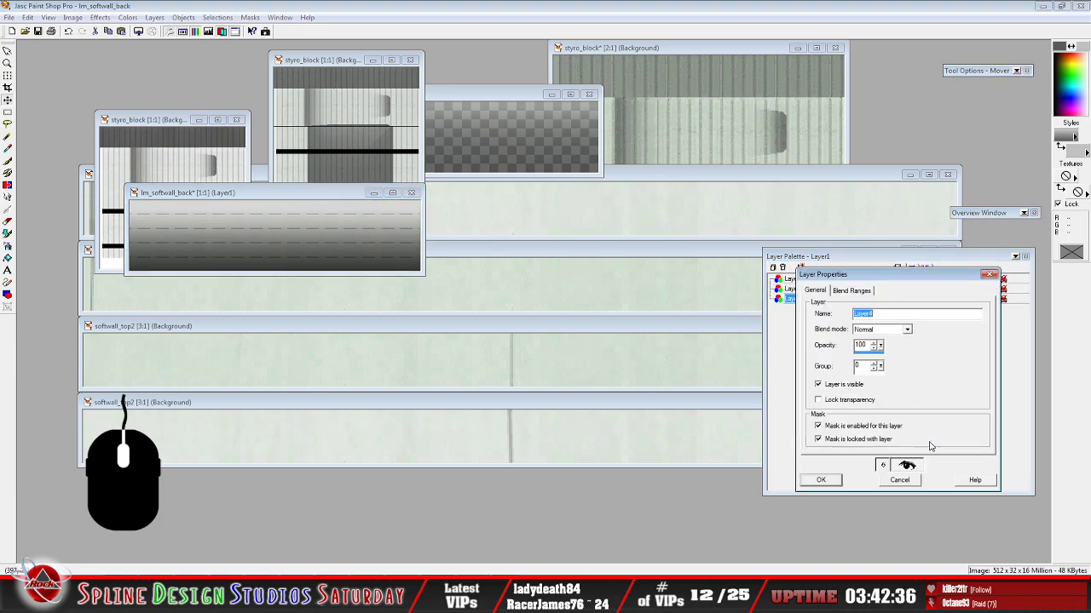
click(901, 480)
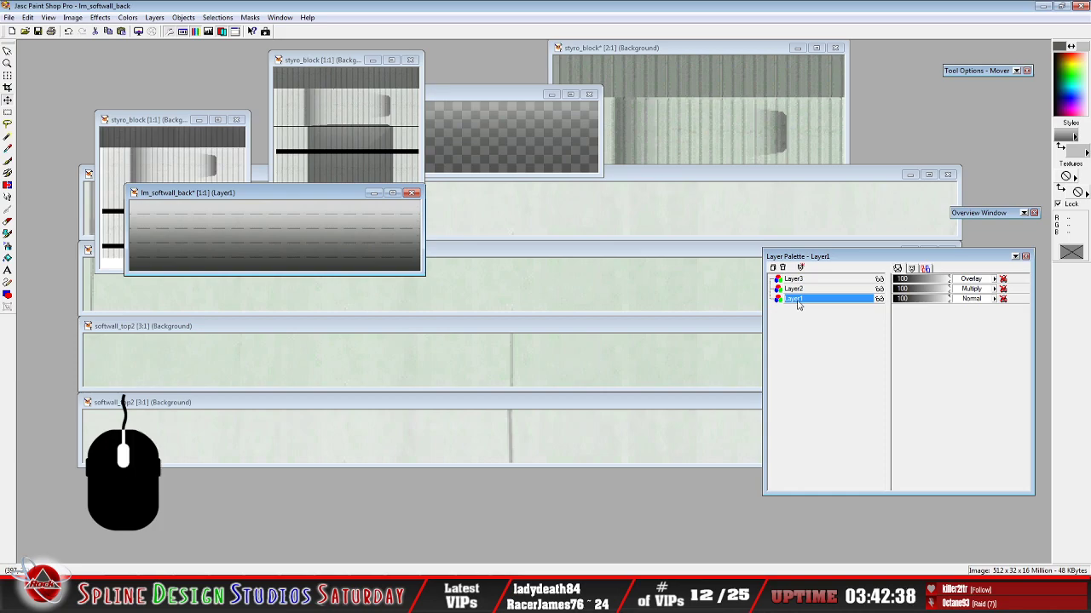
right_click(797, 302)
click(805, 349)
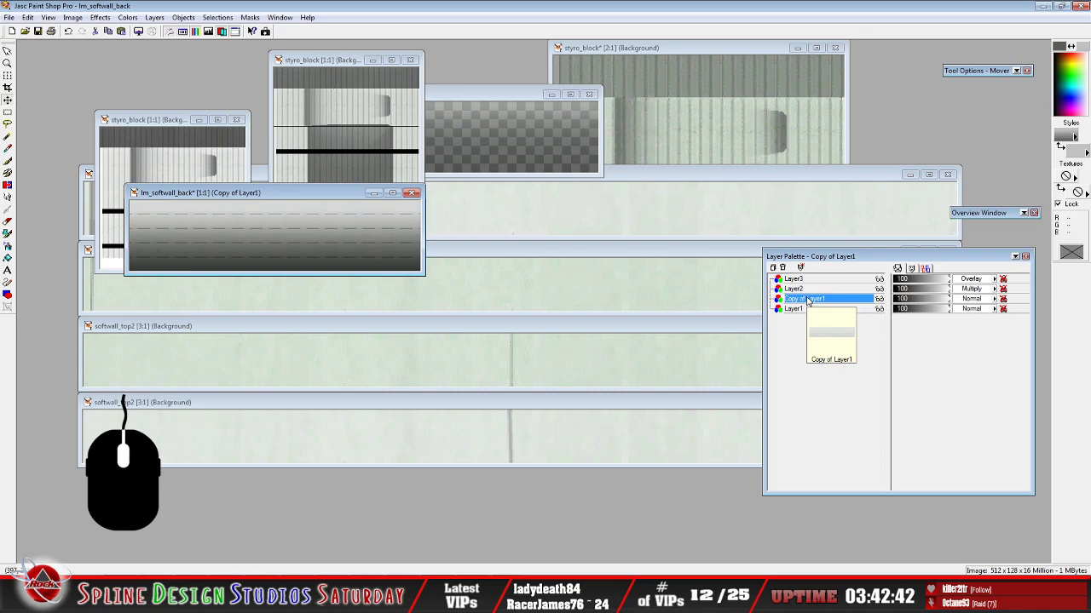
Try the Screen, Burn and Overlay blend modes on the copy of Layer1
click(967, 300)
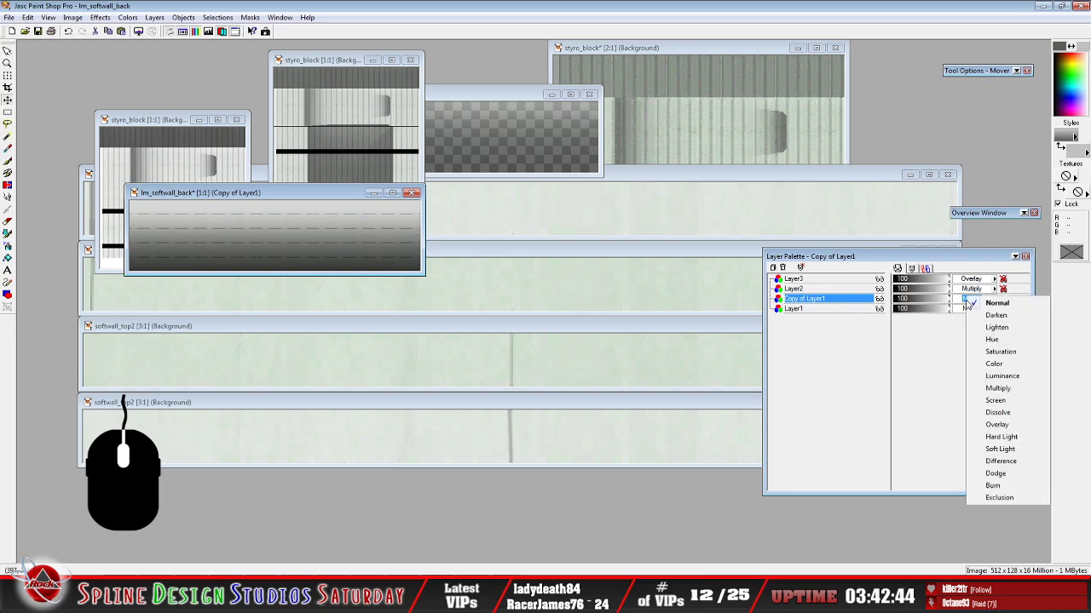
click(995, 401)
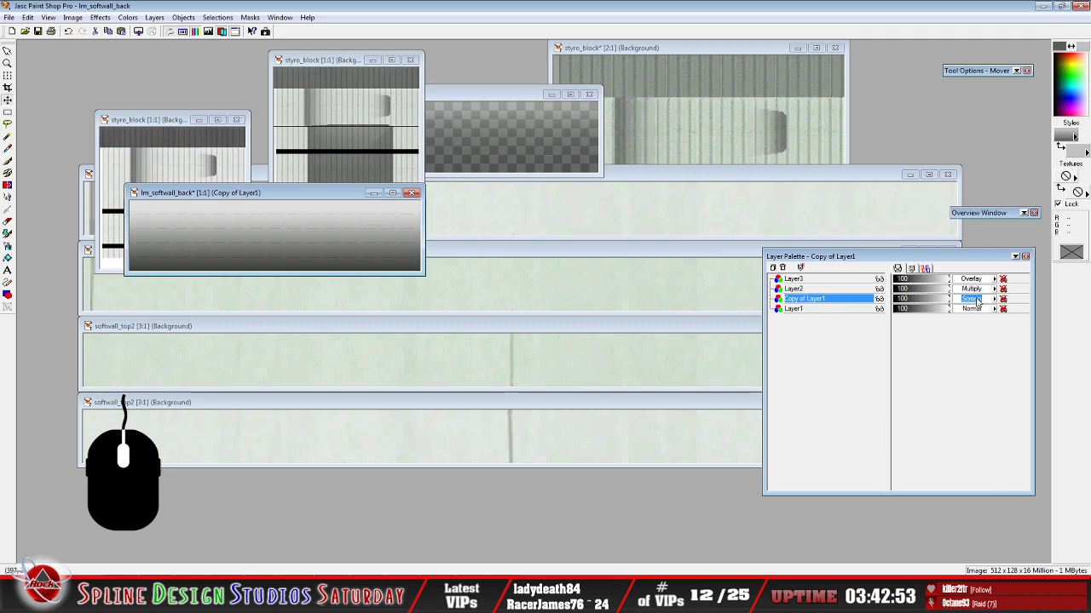
click(977, 302)
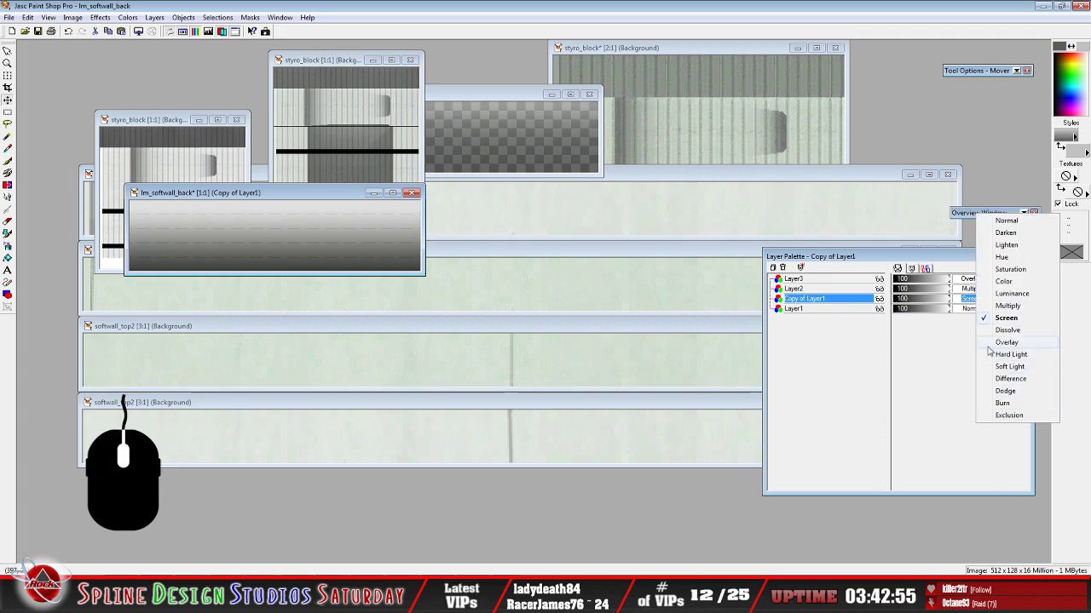
click(1002, 403)
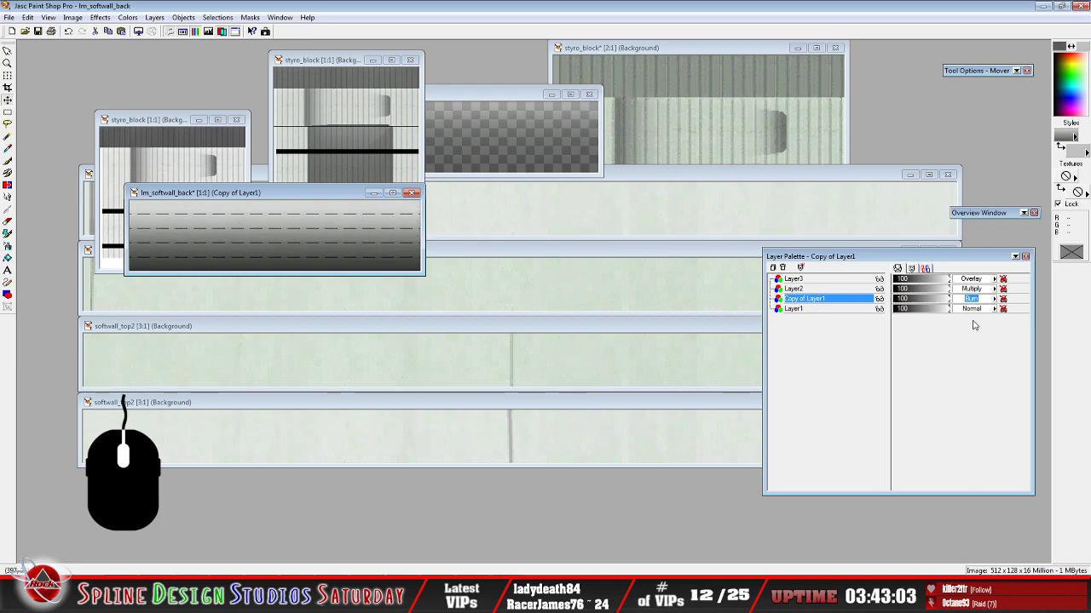
click(970, 300)
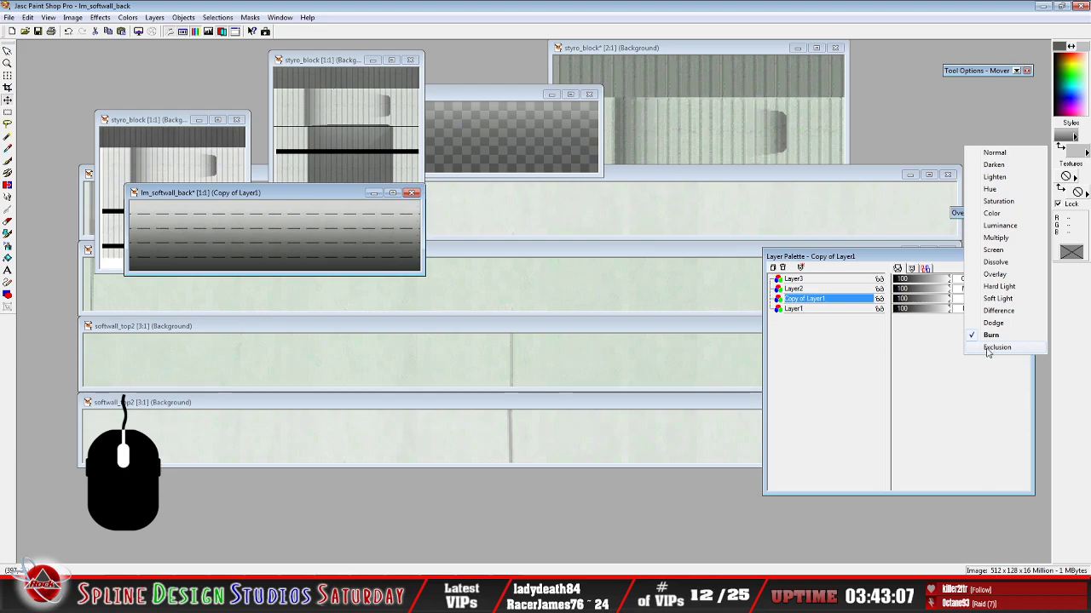
click(993, 274)
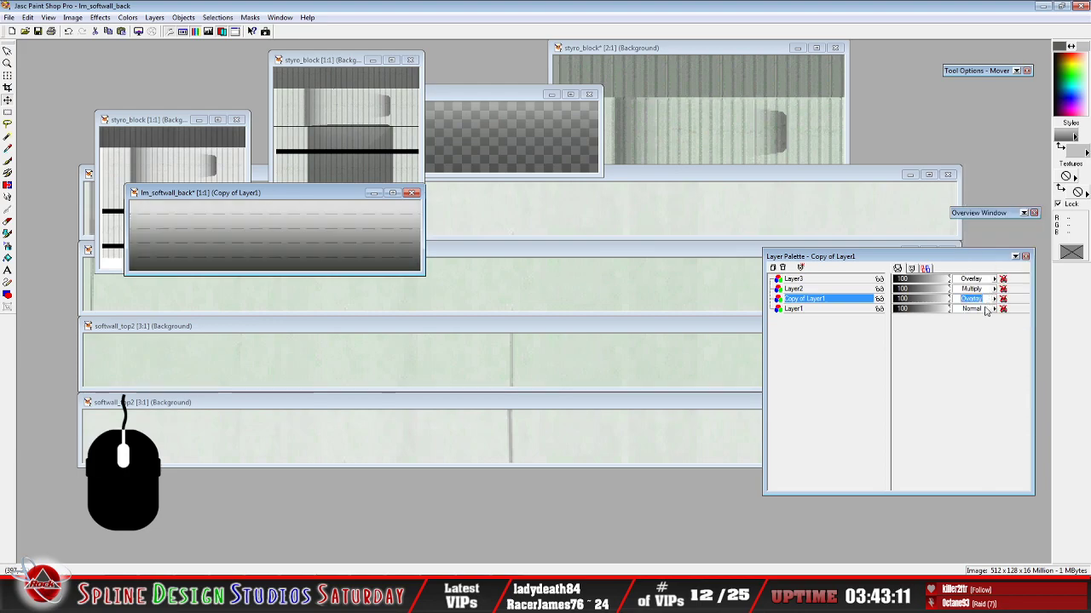
Try the Saturation, Darken and Hard Light blend modes on the copy of Layer1
click(975, 299)
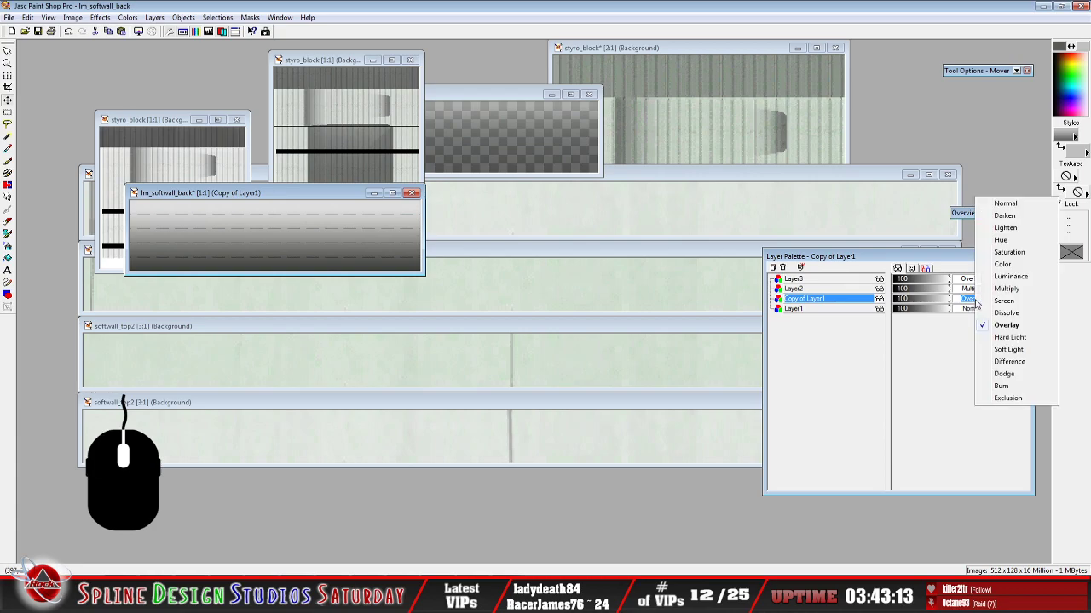
click(1009, 252)
click(971, 299)
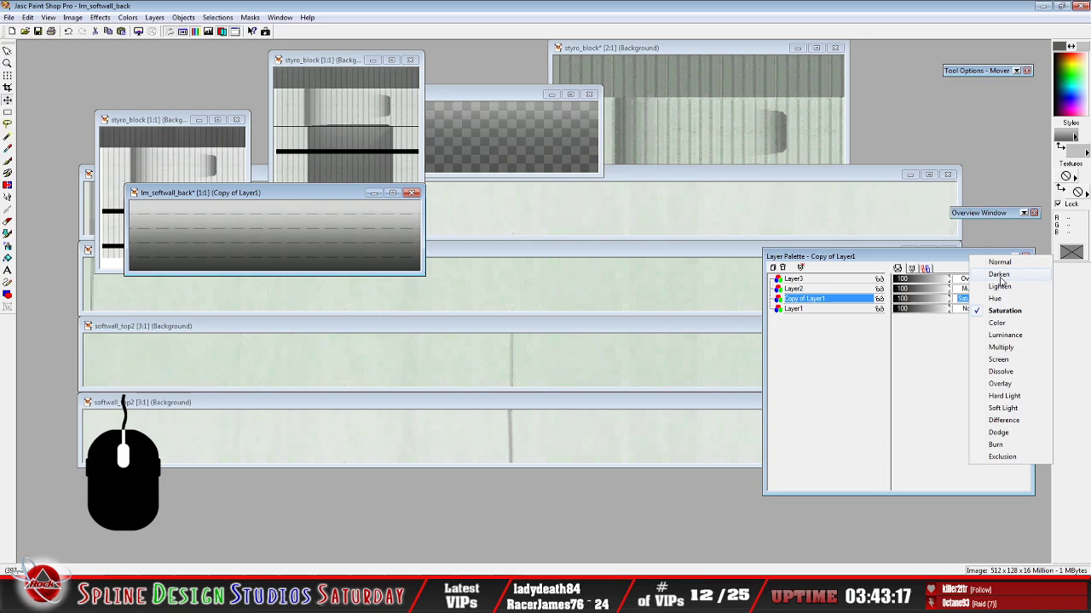
click(1001, 276)
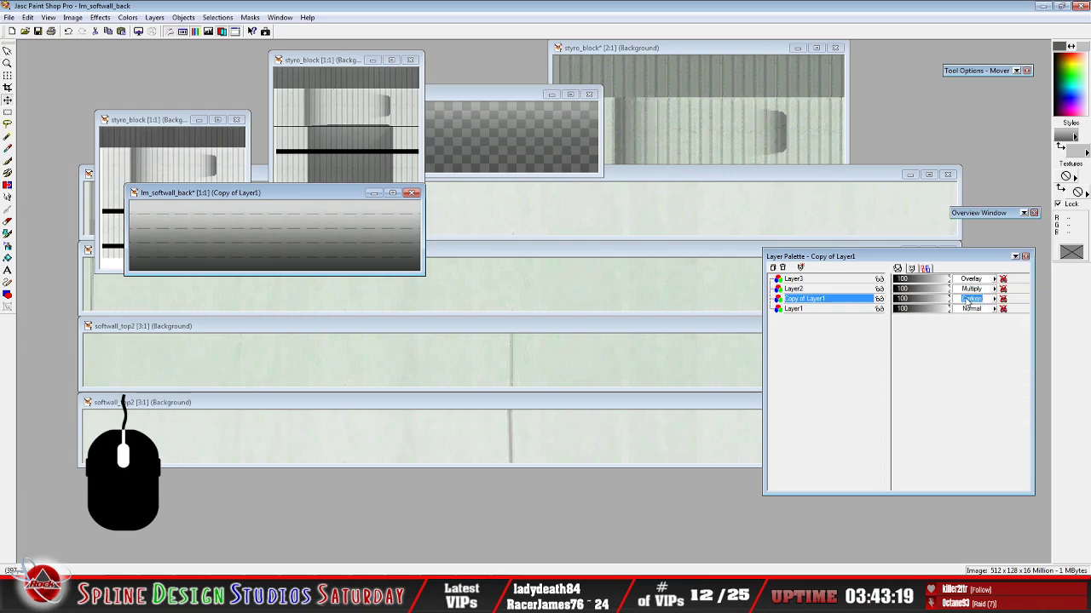
click(968, 299)
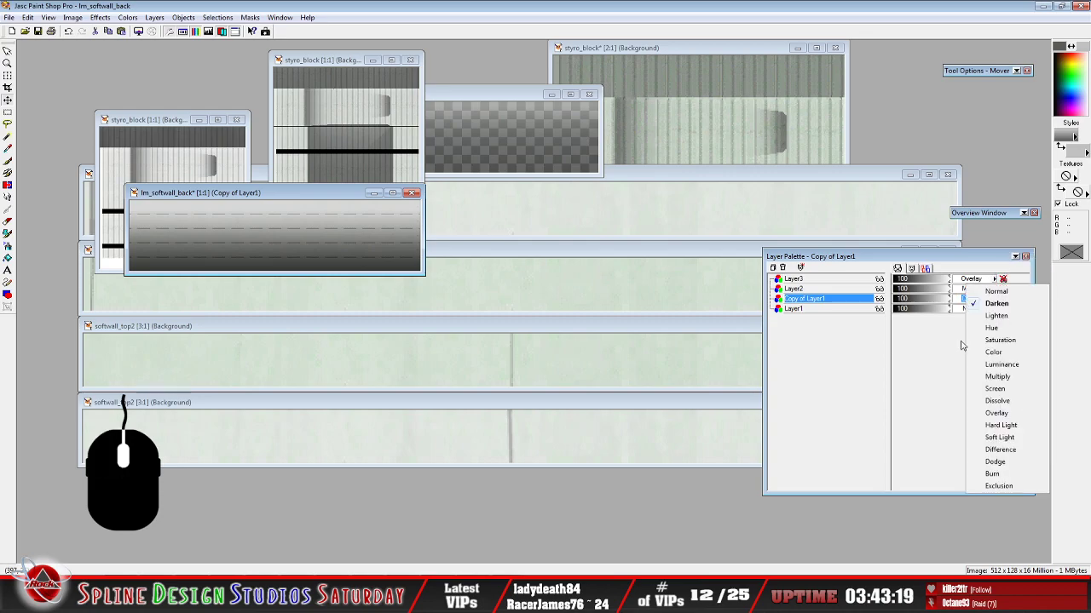
click(990, 426)
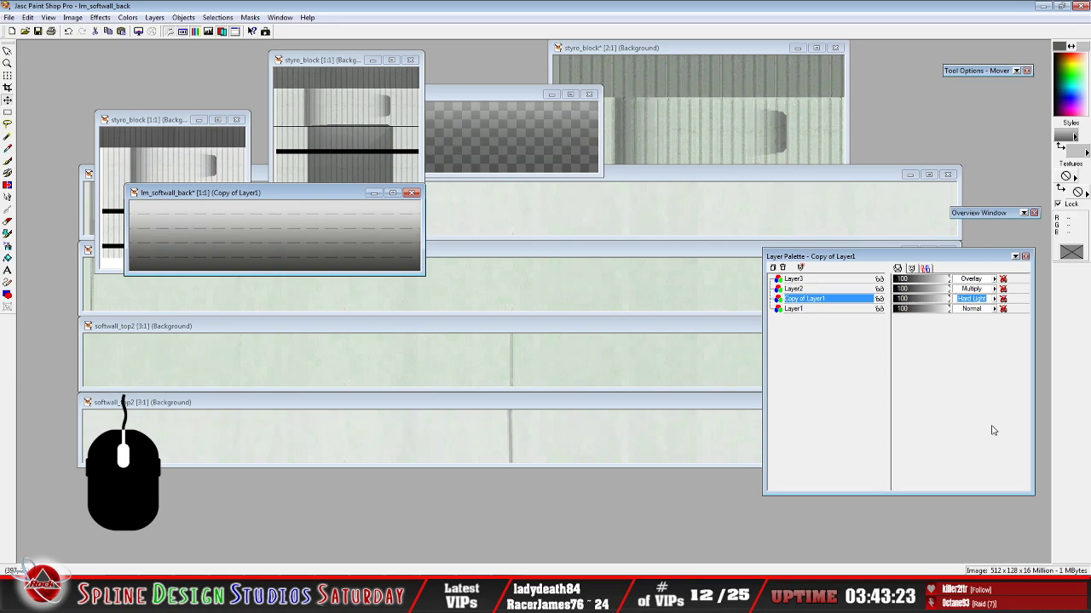
Try the Difference, Exclusion and Luminance blend modes on the copy of Layer1
click(964, 299)
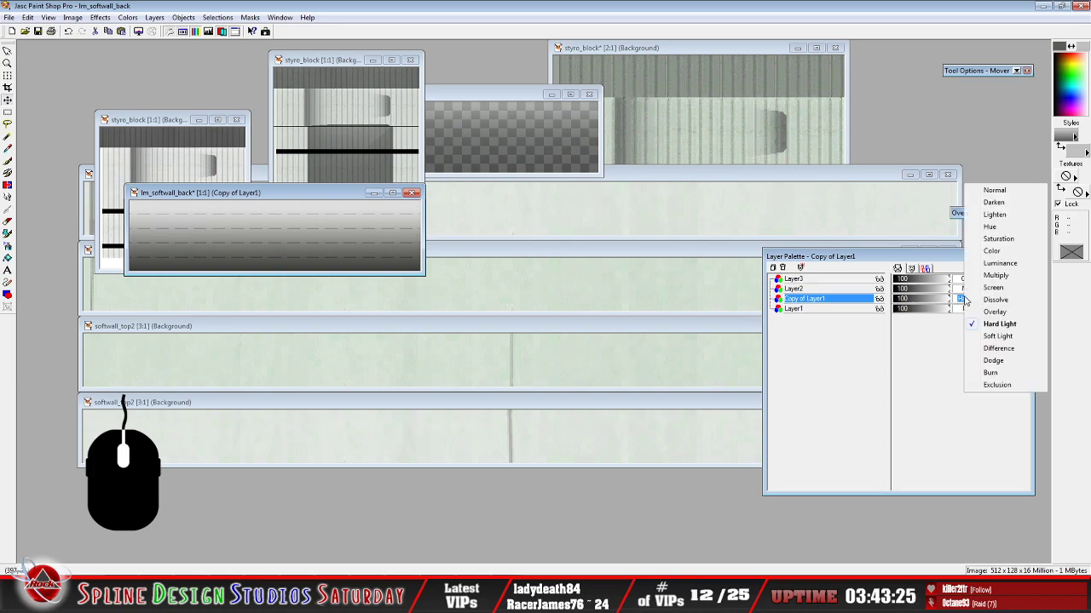
click(994, 350)
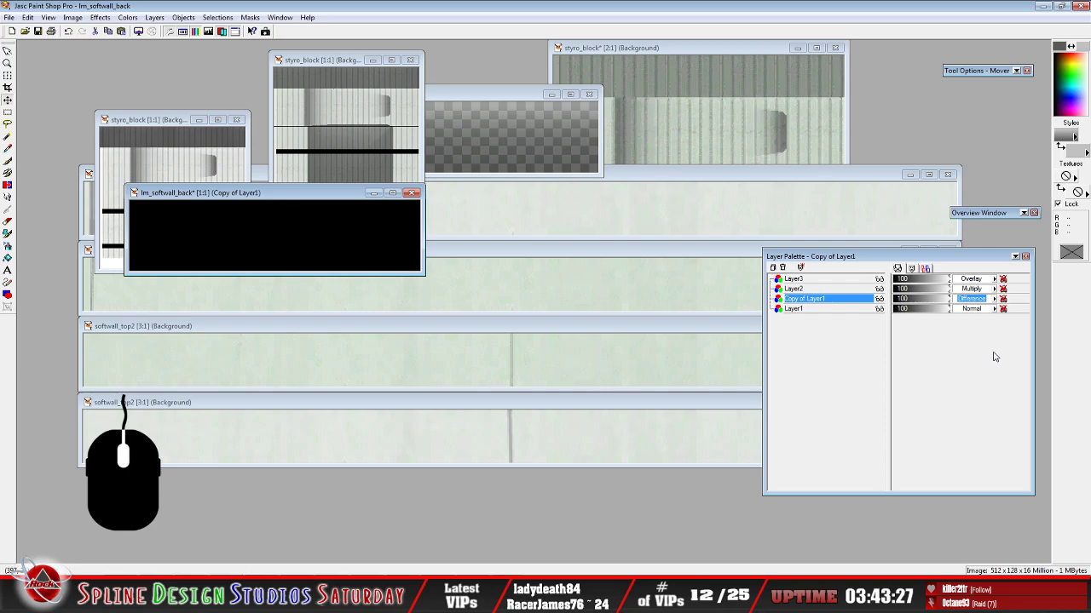
click(978, 304)
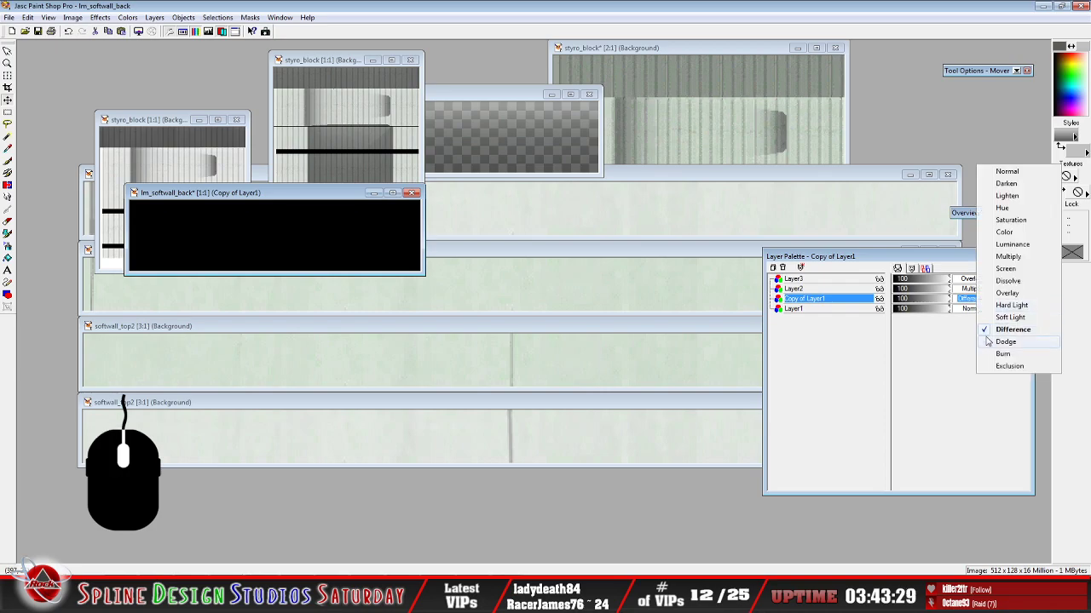
click(1003, 369)
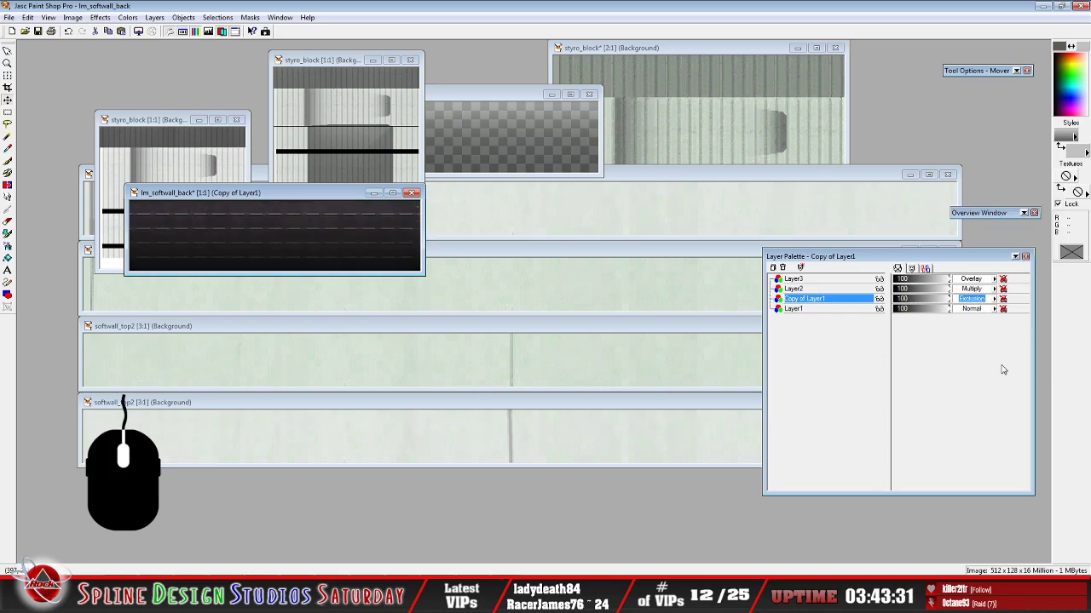
click(983, 303)
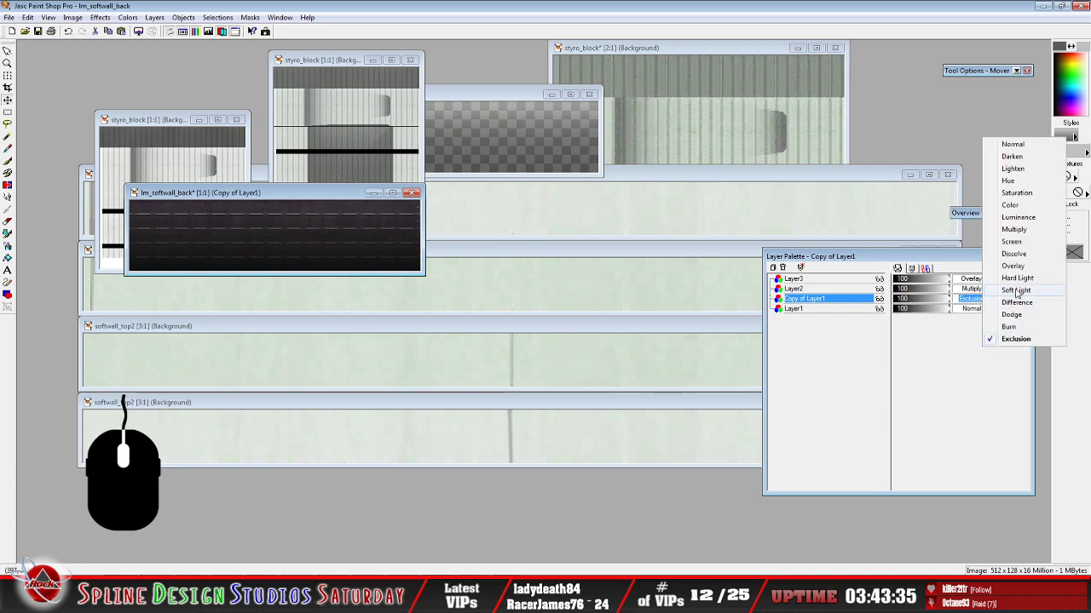
click(1014, 218)
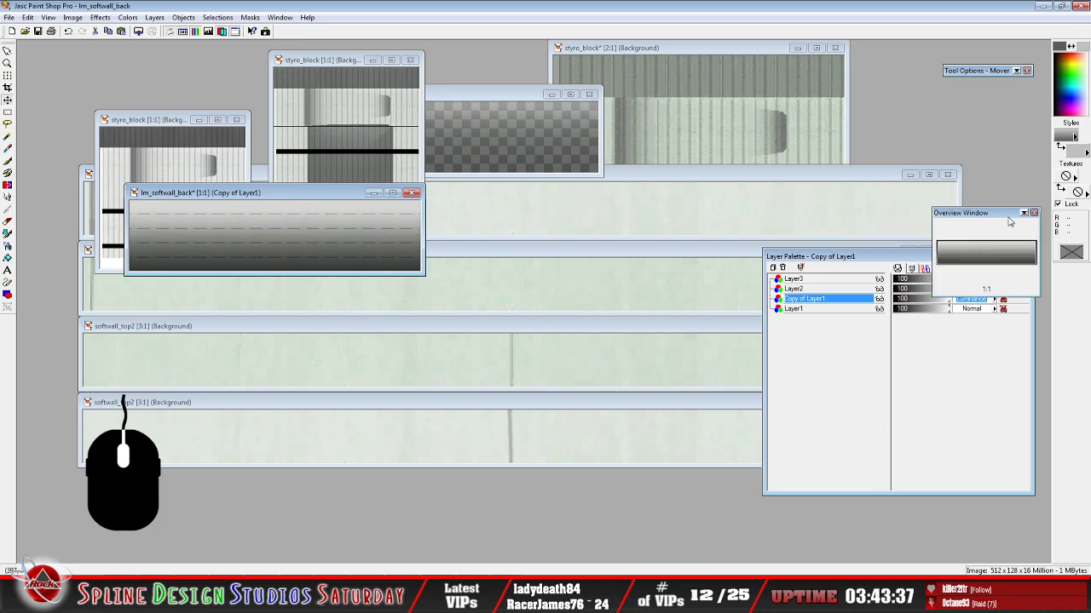
Try the Hue blend mode on the copy of Layer1, then set its blend mode to Lighten
click(974, 303)
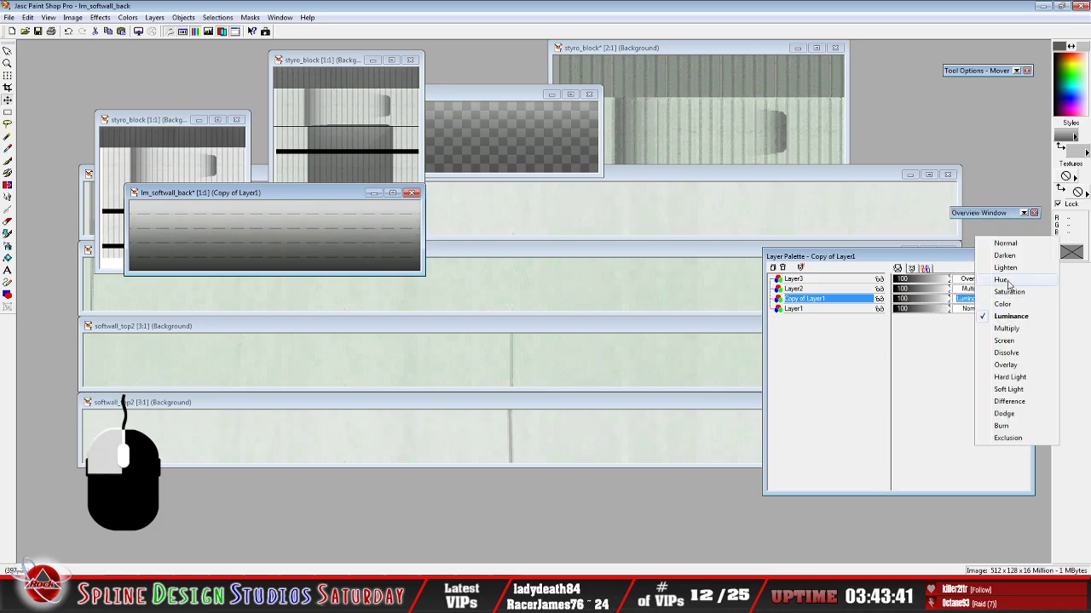
click(1000, 280)
click(978, 300)
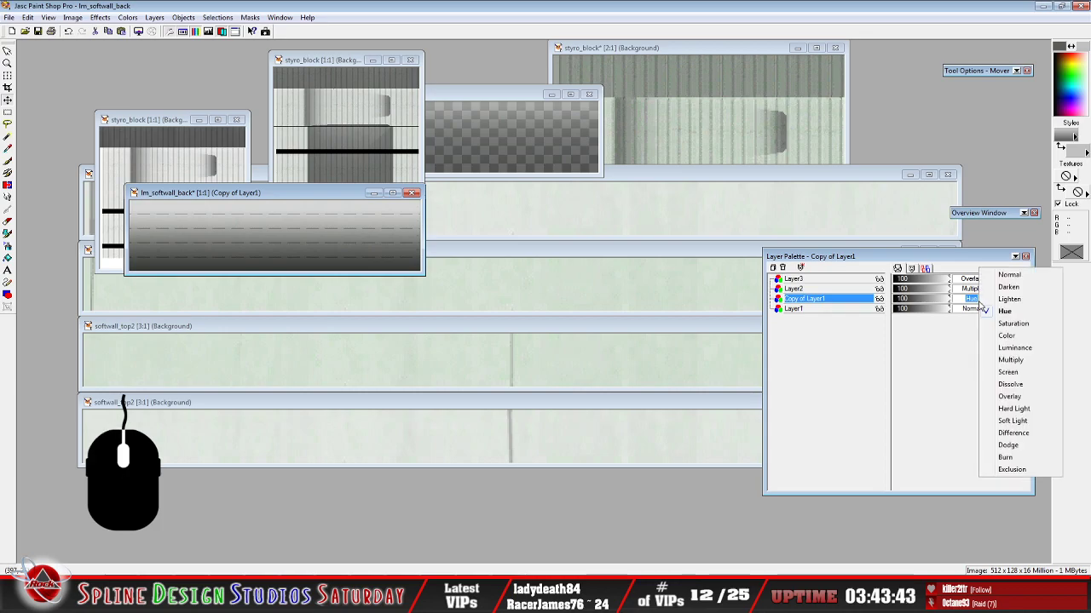
click(1006, 300)
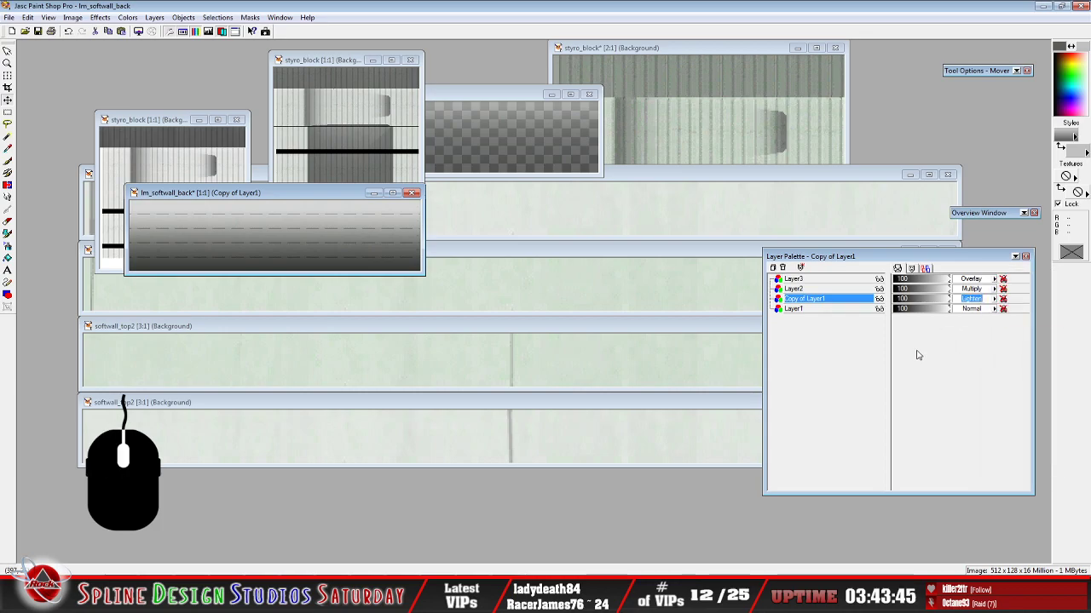
Try the Color, Dodge and Darken blend modes on the copy of Layer1, then reset its blend mode to Normal
click(980, 301)
click(1003, 344)
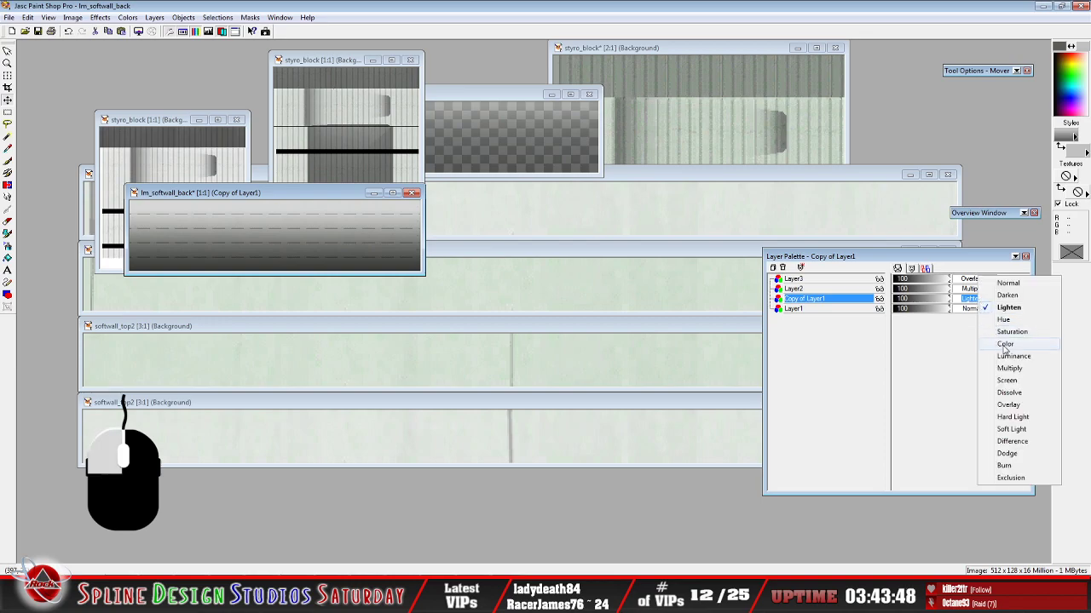
click(972, 300)
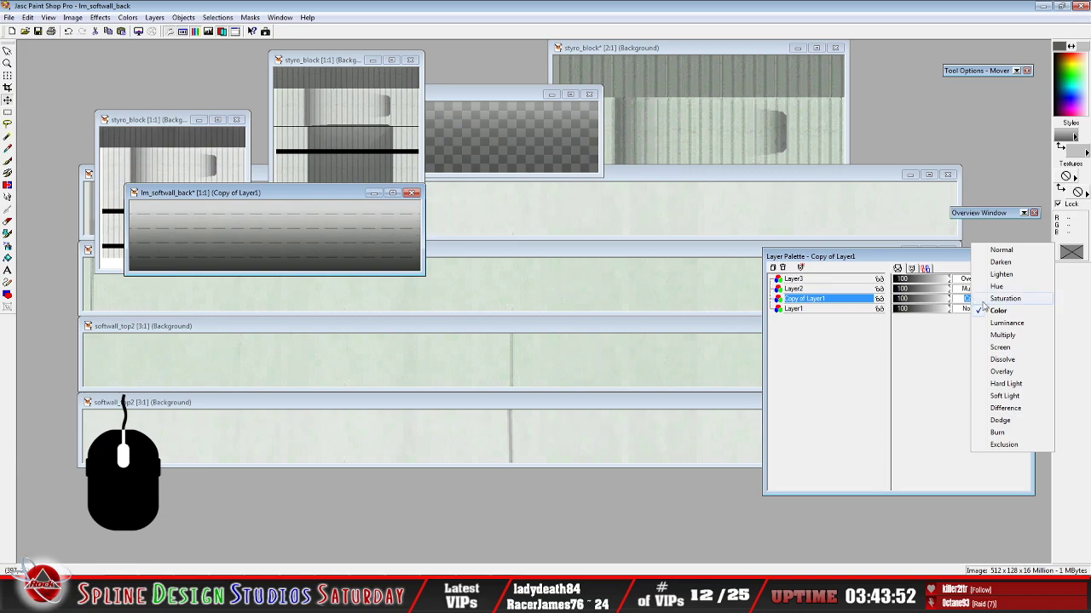
click(1002, 421)
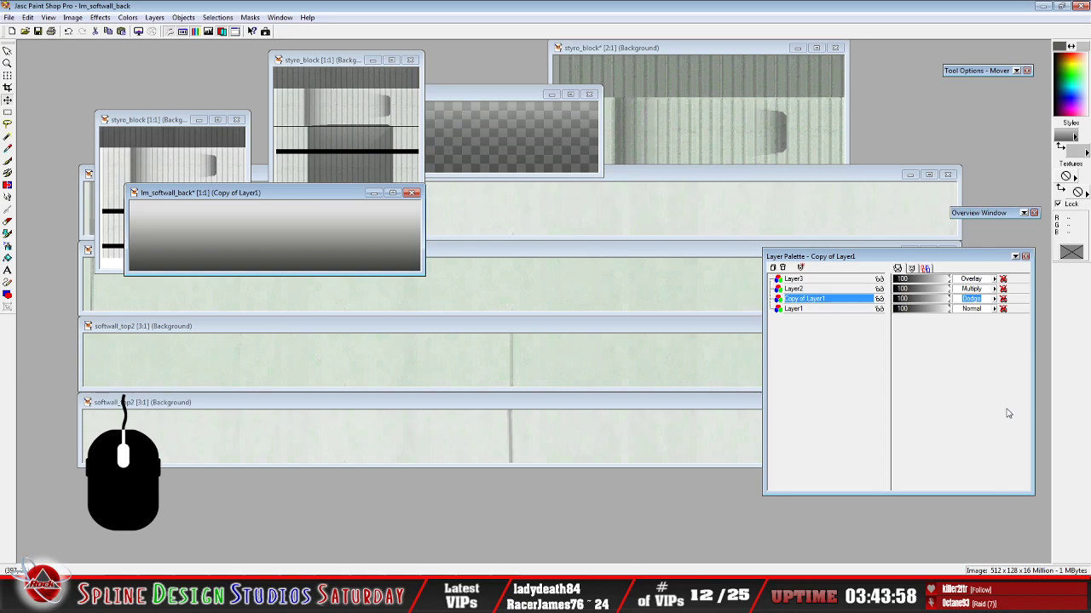
click(970, 300)
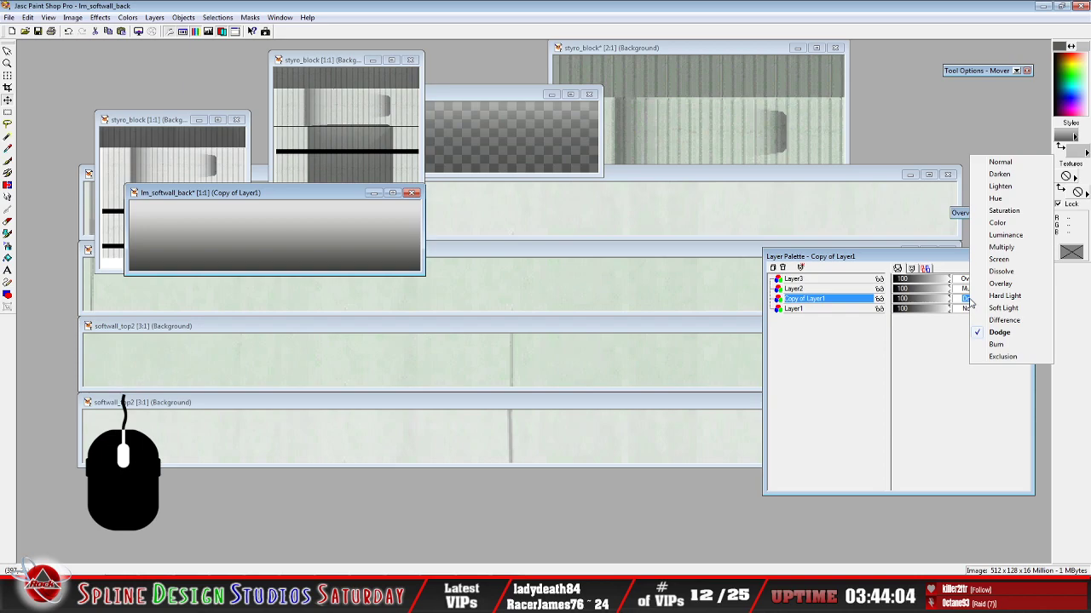
click(1010, 174)
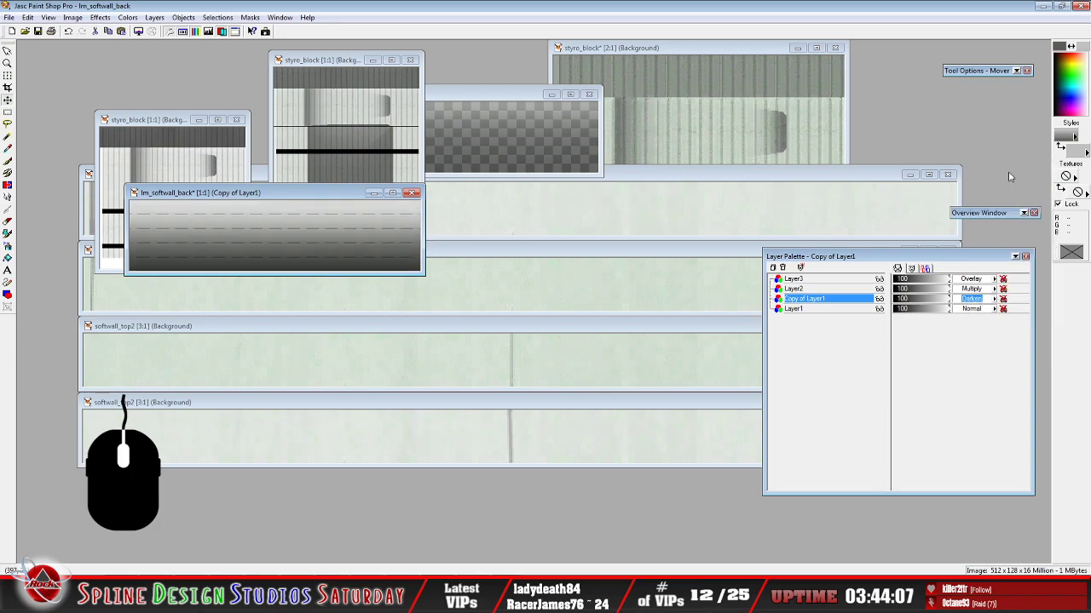
click(972, 300)
click(996, 292)
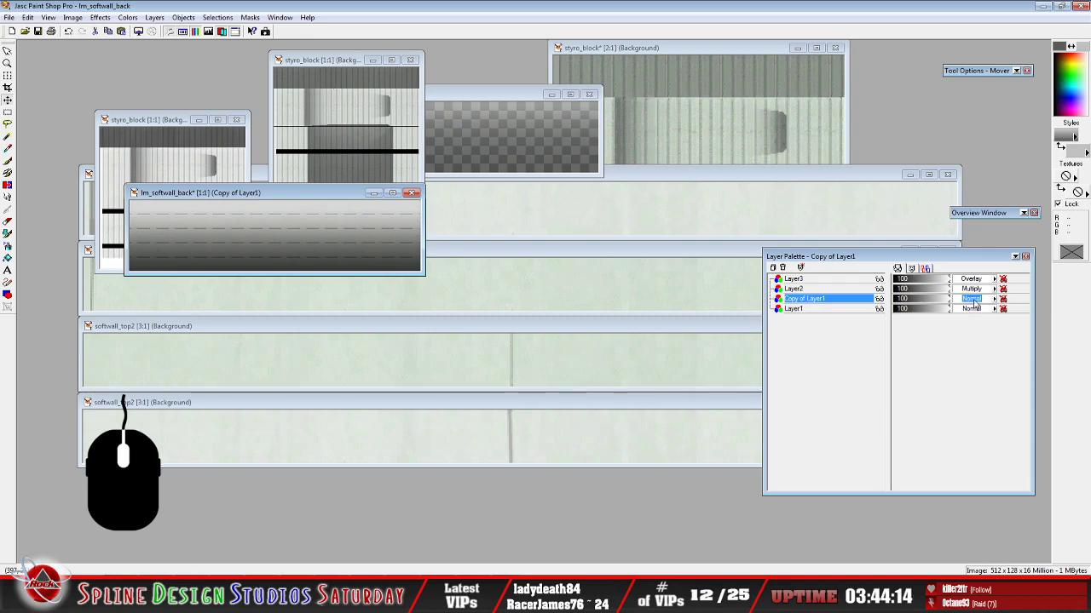
click(976, 300)
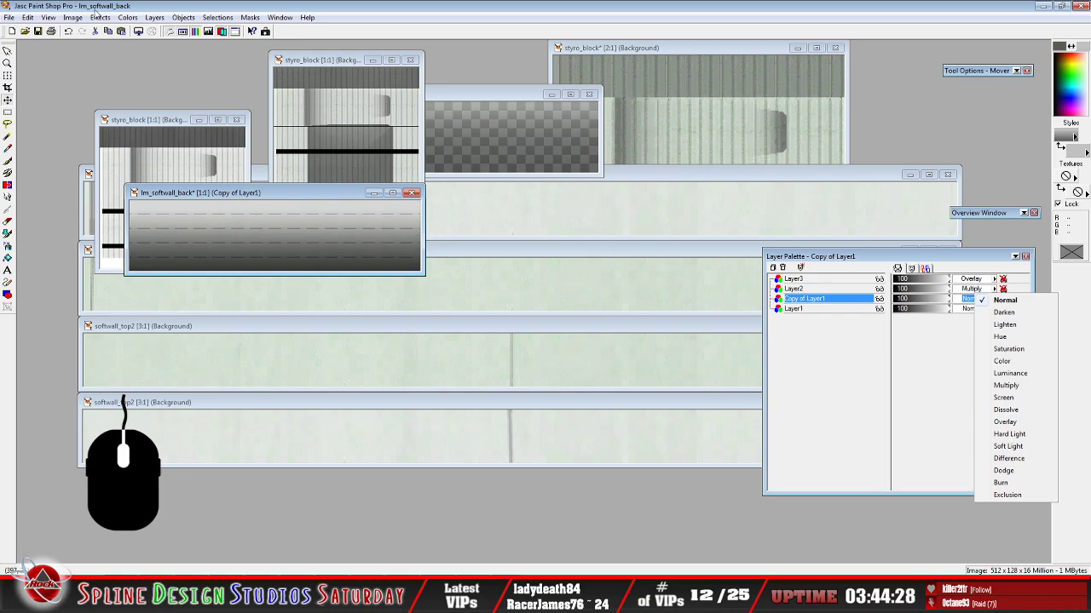
Copy the contents of the duplicated Layer1 and paste them as a new image, placed beside lm_softwall_back
click(28, 18)
click(62, 90)
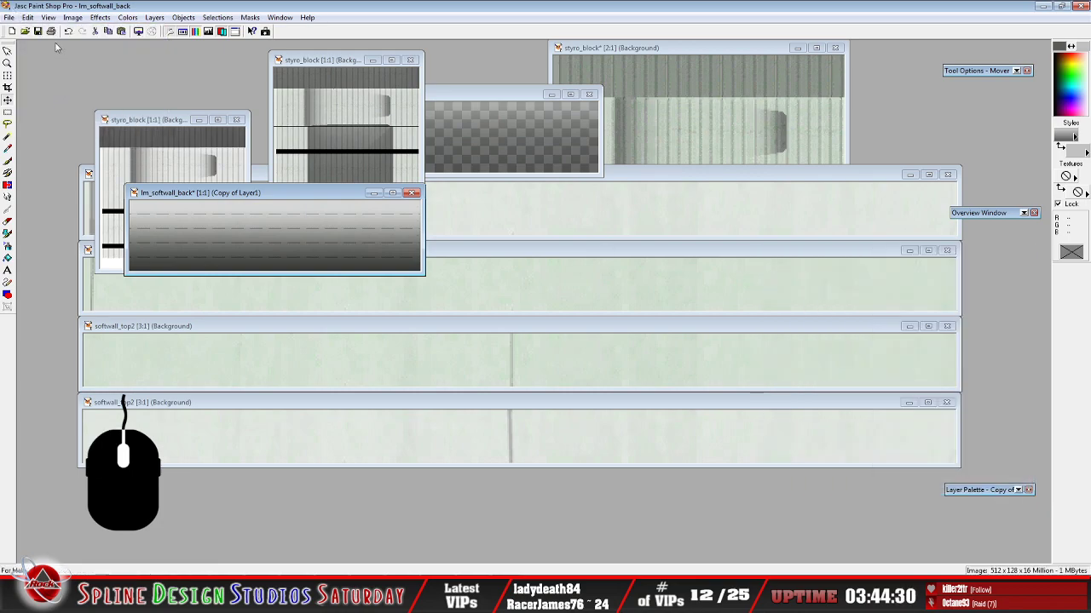
click(28, 17)
mouse_move(144, 114)
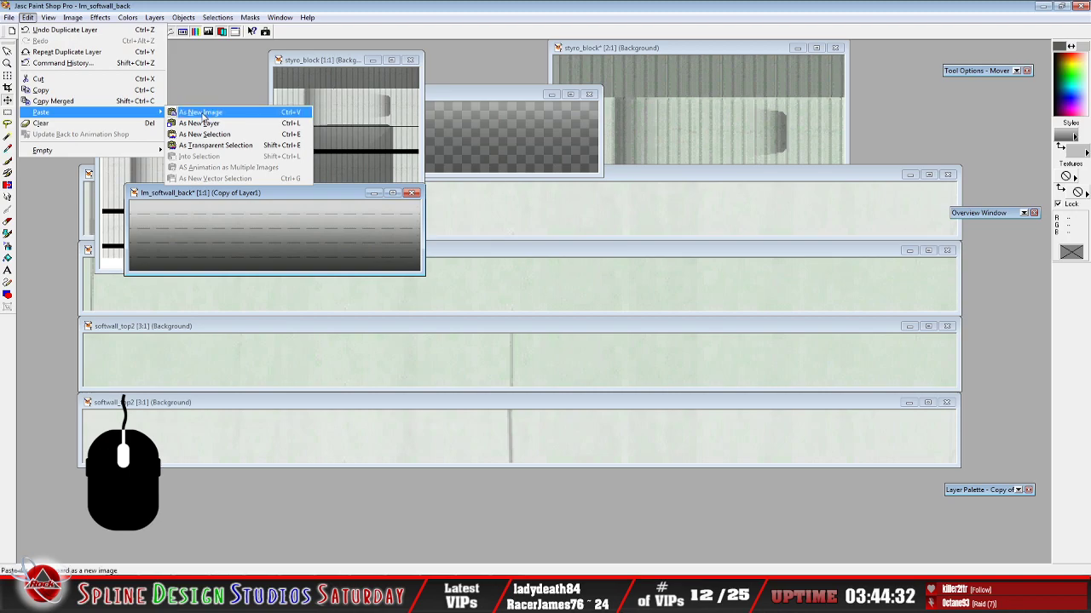
click(200, 112)
drag(341, 202, 647, 205)
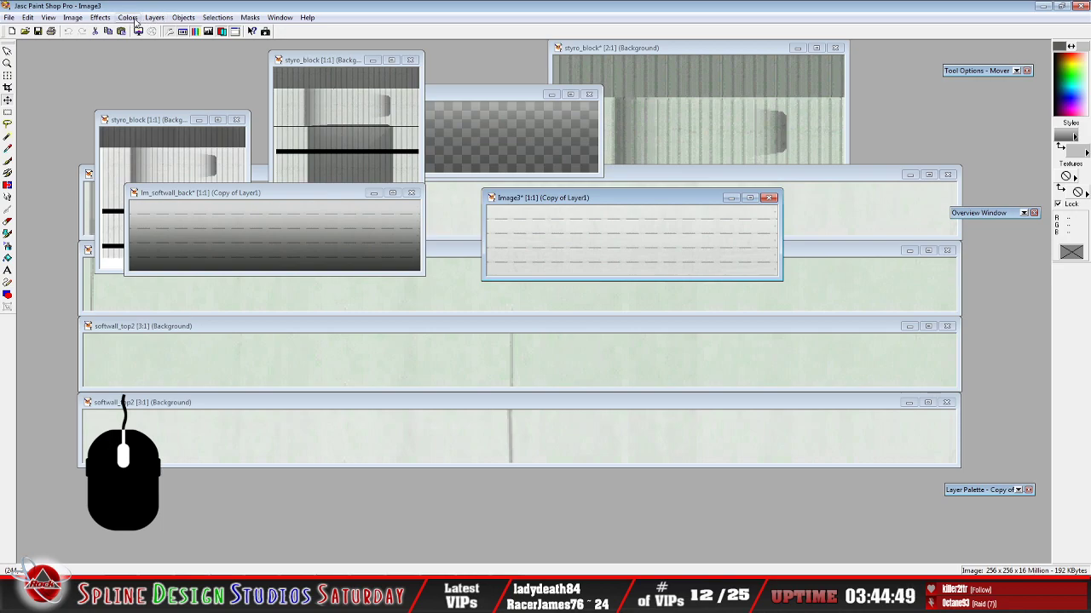
Add a Brightness/Contrast adjustment layer to the new image with brightness 71 and contrast -12
click(154, 18)
mouse_move(192, 55)
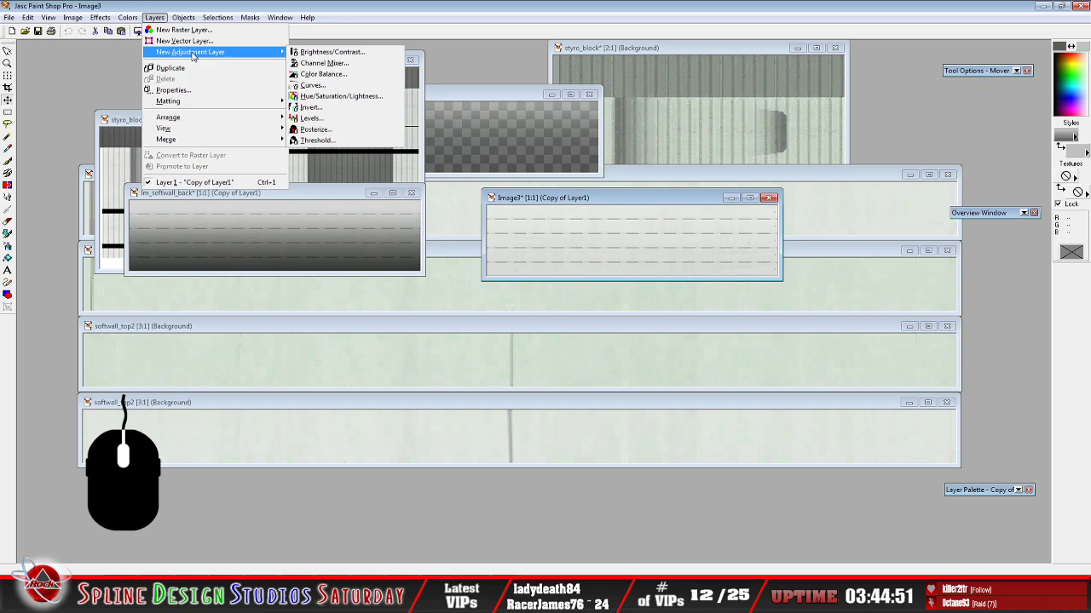
click(328, 52)
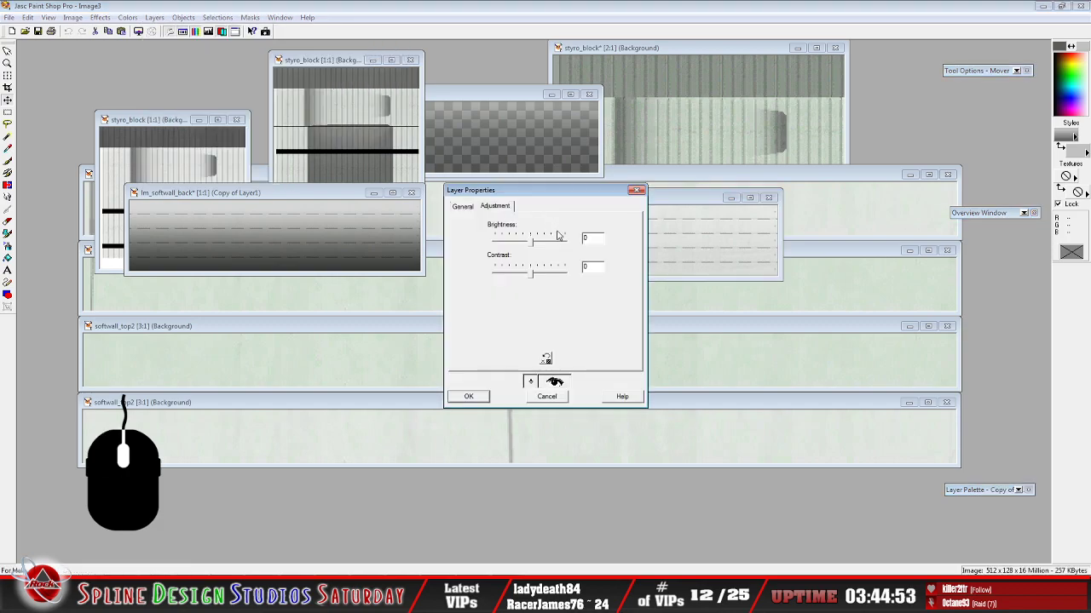
drag(531, 197, 277, 198)
drag(278, 245, 305, 245)
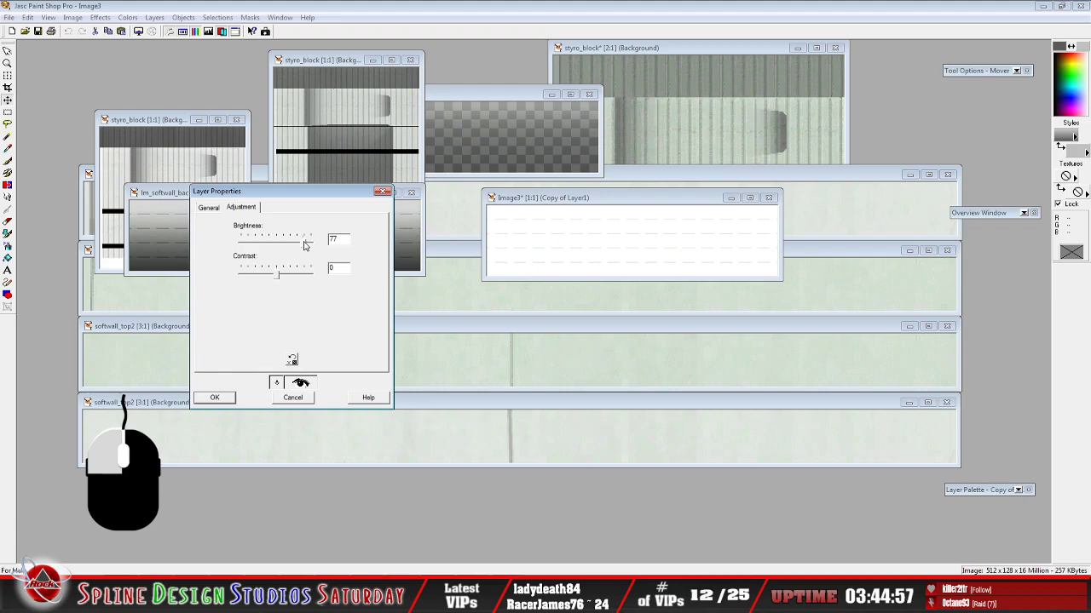
drag(305, 246, 301, 243)
drag(293, 282, 274, 282)
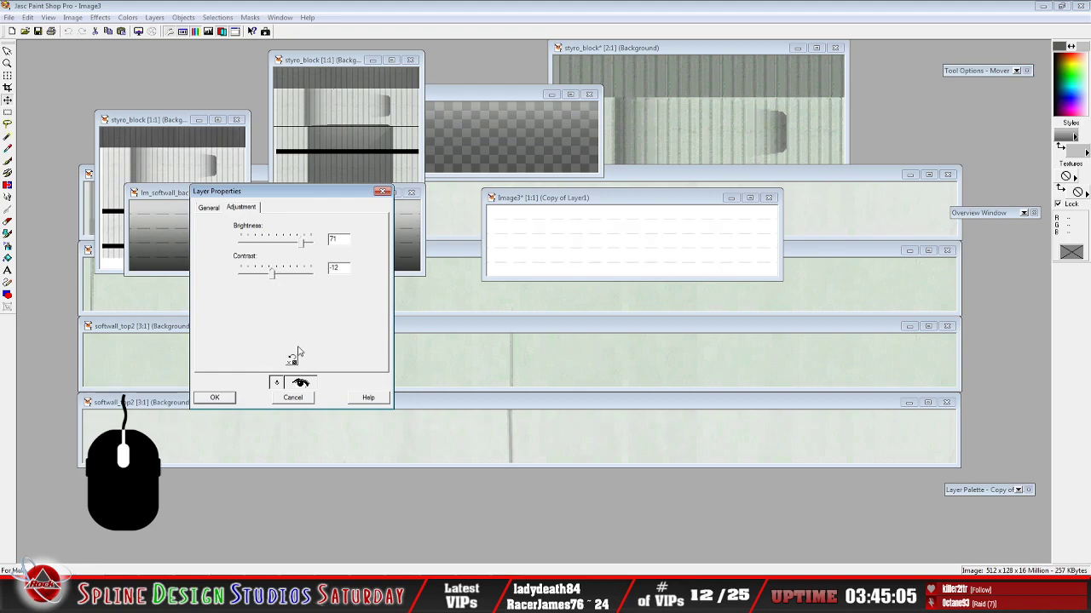
click(215, 397)
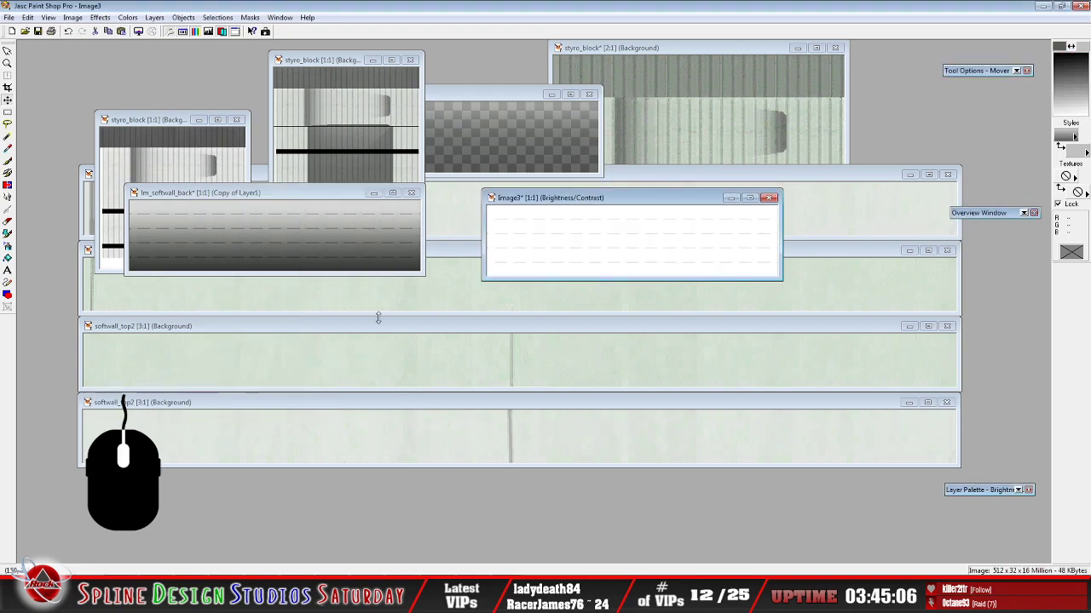
Flatten all layers of Image3 and copy the brightened dashed-line image
click(154, 17)
mouse_move(202, 142)
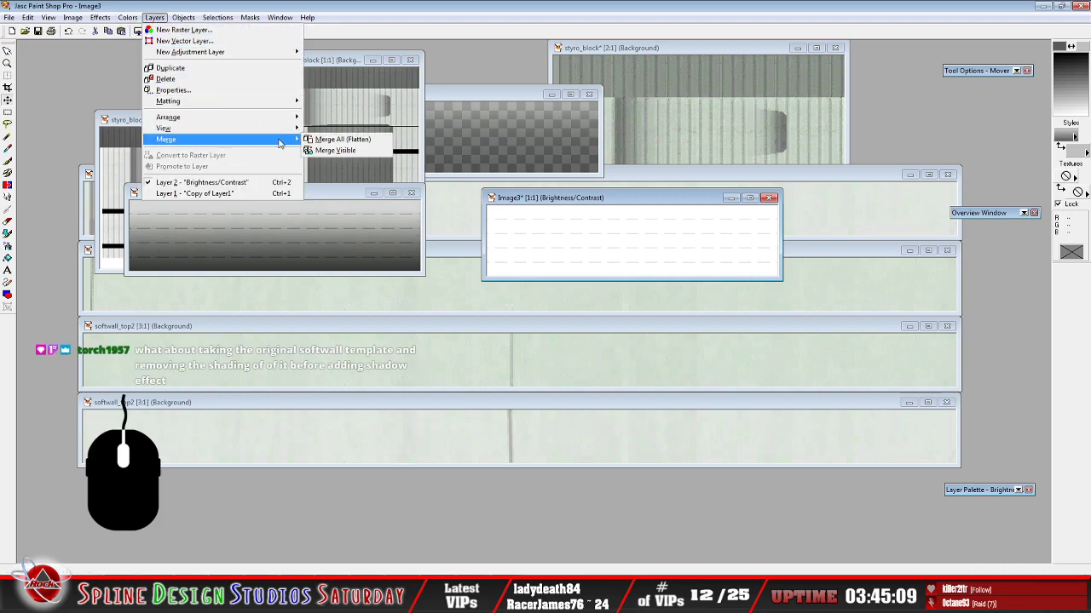
click(372, 143)
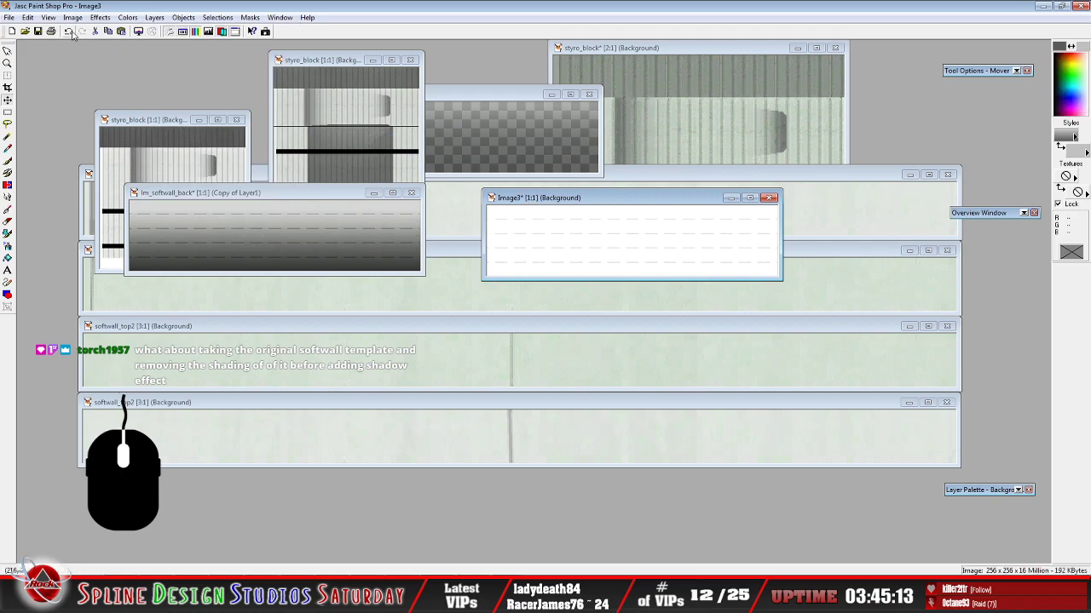
click(28, 17)
click(49, 90)
Delete the copy of Layer1 from lm_softwall_back and paste the brightened image as a new layer above Layer1
click(272, 198)
mouse_move(946, 481)
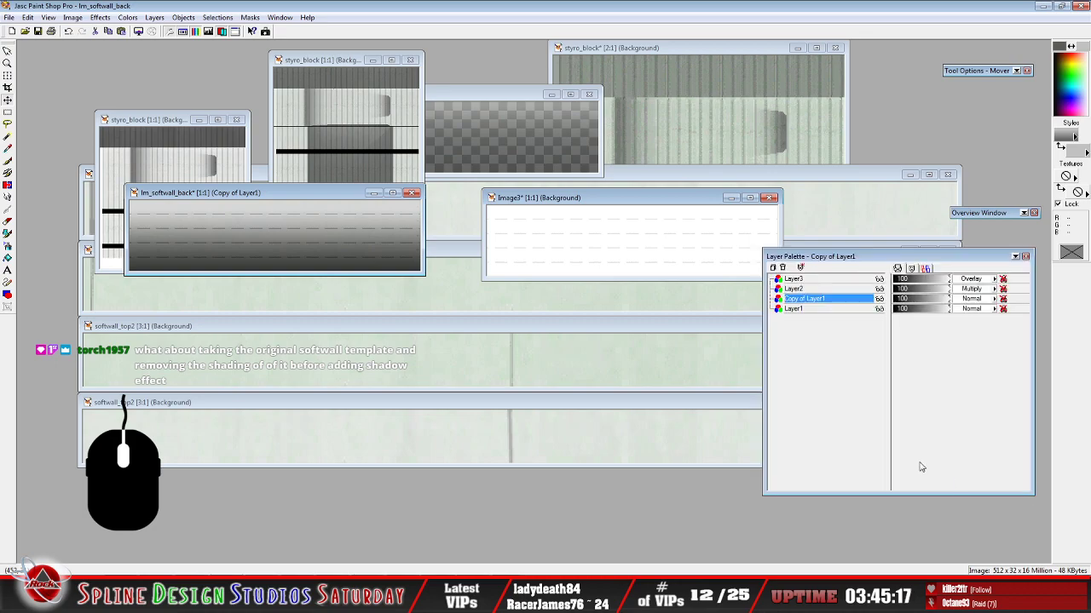
right_click(823, 301)
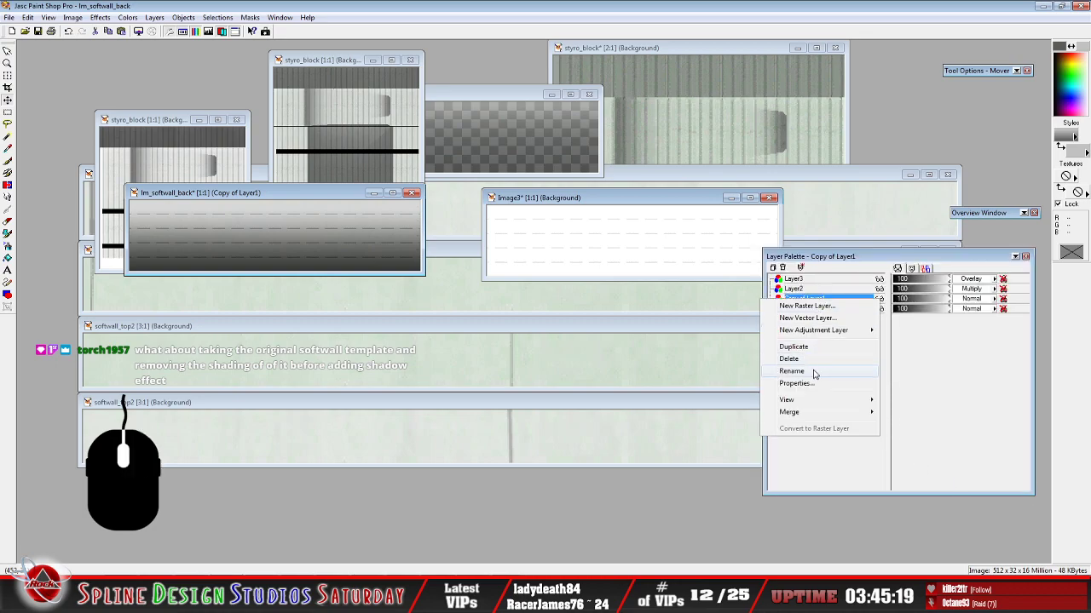
click(789, 359)
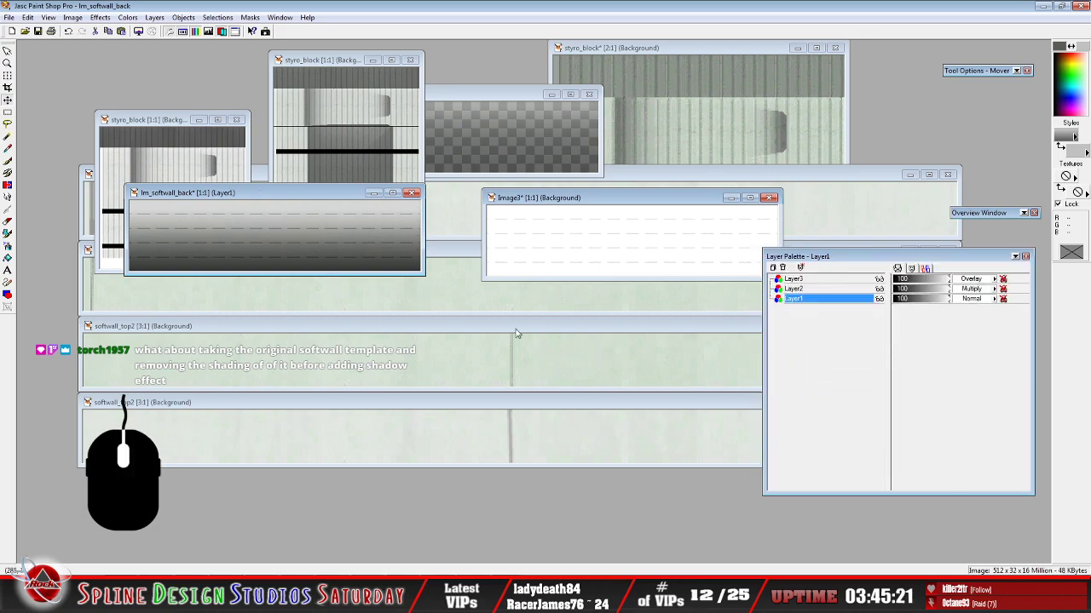
click(29, 17)
mouse_move(68, 111)
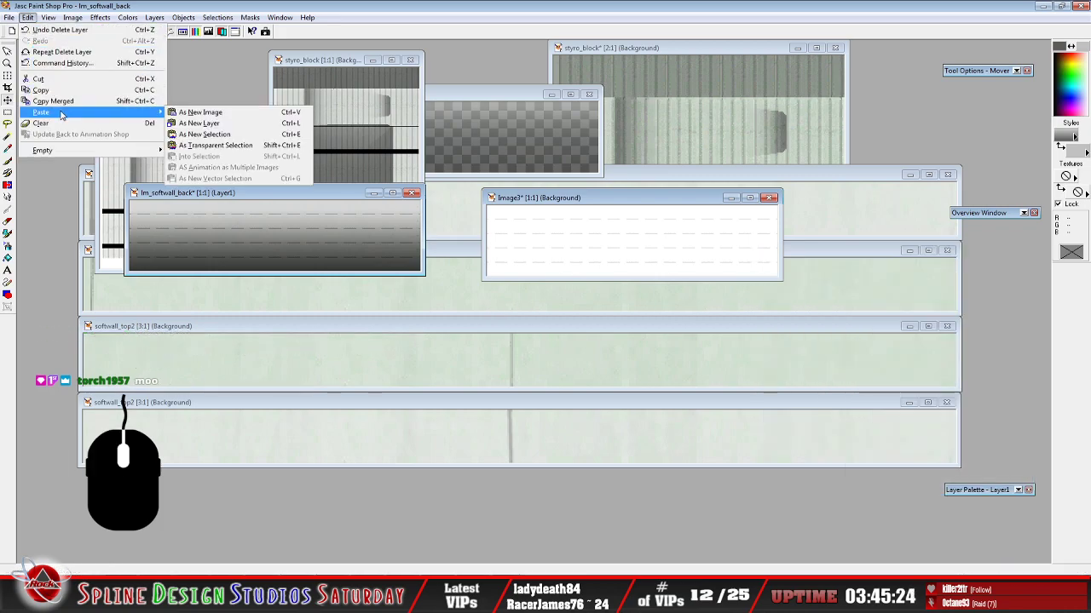
click(210, 120)
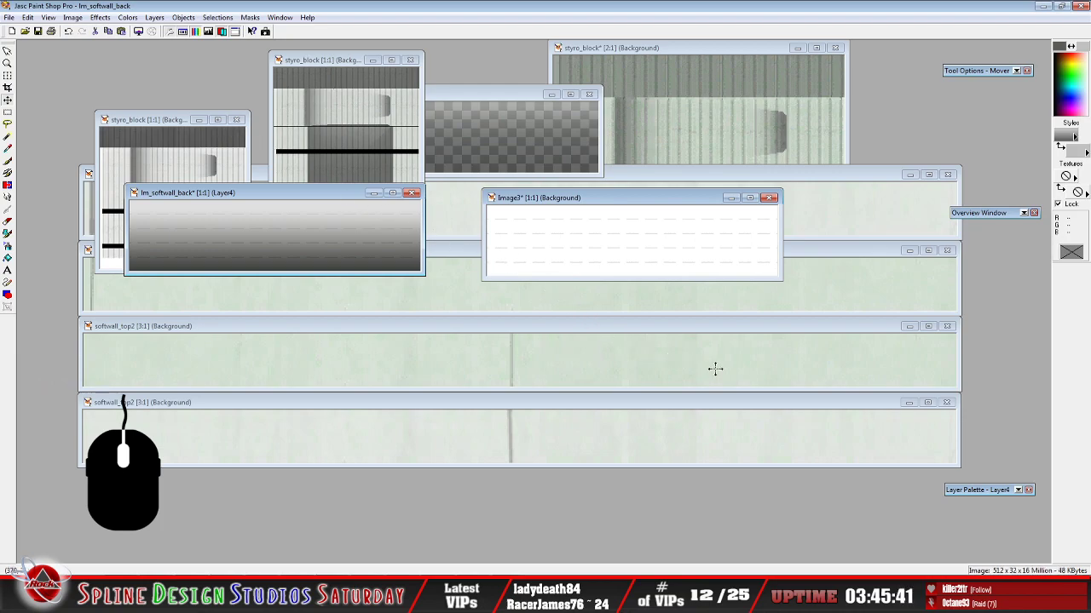
Check the soft wall's shading in the track's camera view, then return to Image3 in Paint Shop Pro
mouse_move(985, 491)
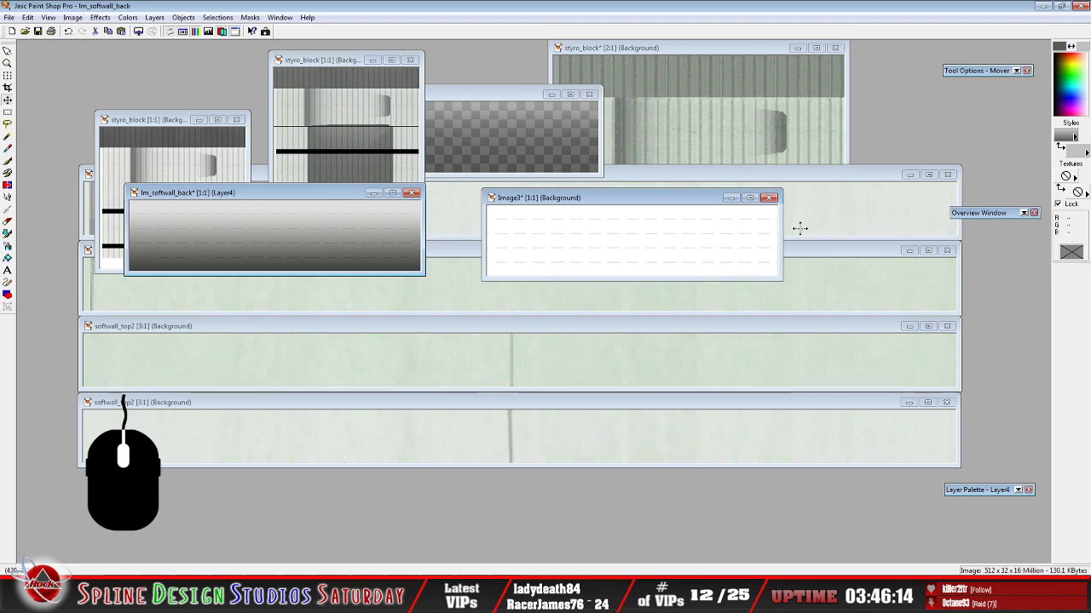
click(613, 199)
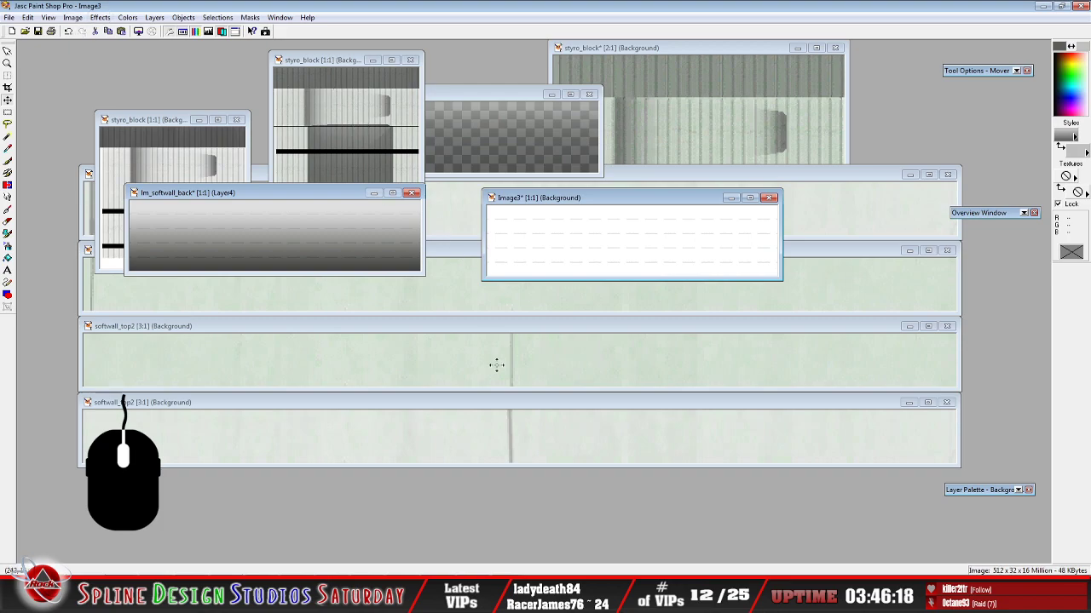
click(497, 597)
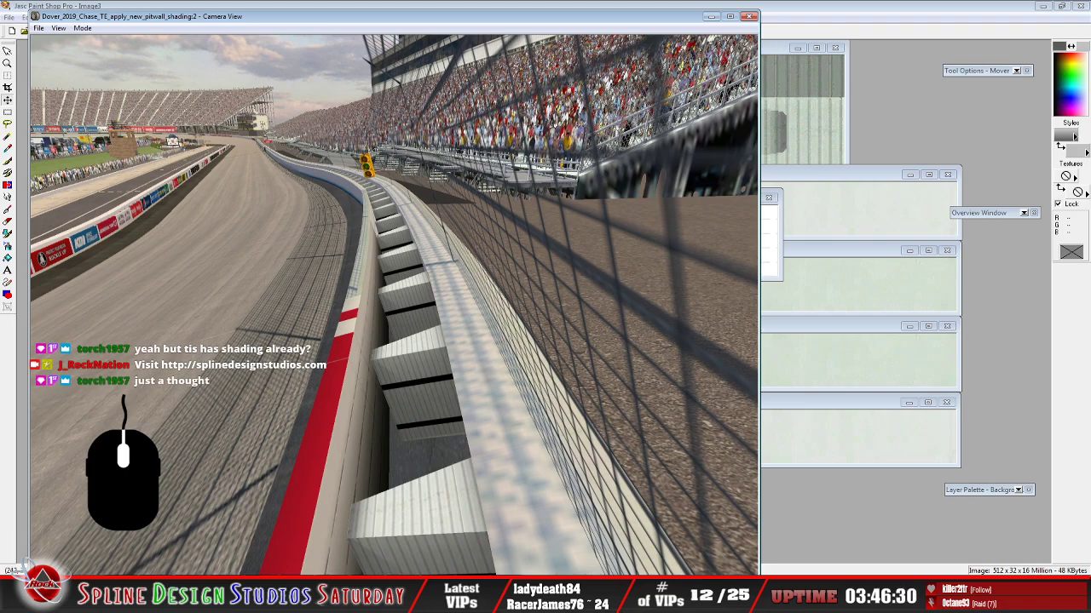
key(alt+Tab)
click(584, 200)
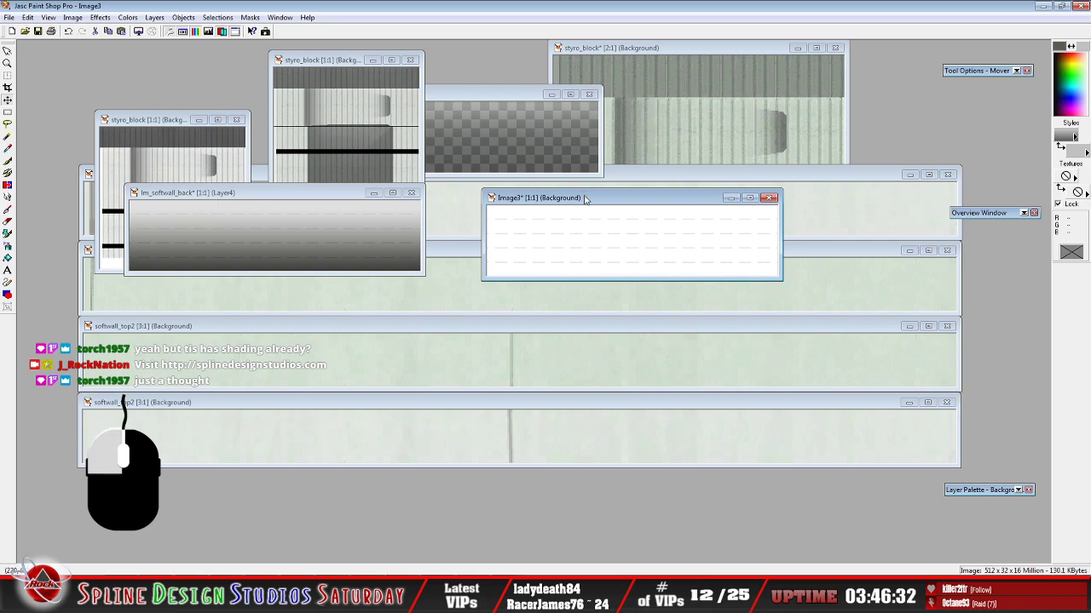
Copy Image3 again and set the blend mode of Layer4 in lm_softwall_back to Screen
click(27, 17)
click(54, 91)
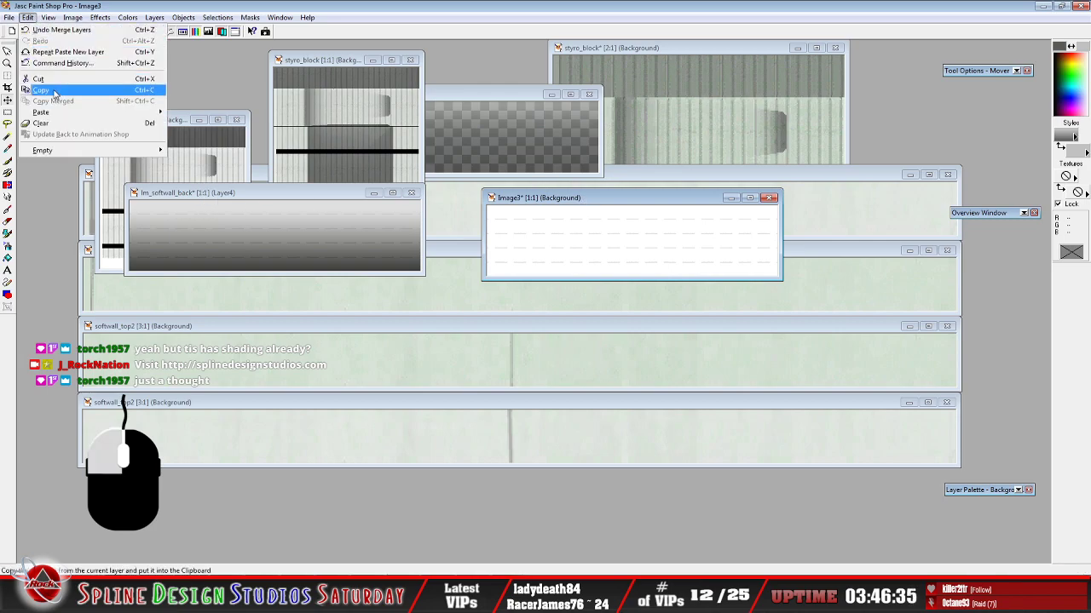
click(251, 200)
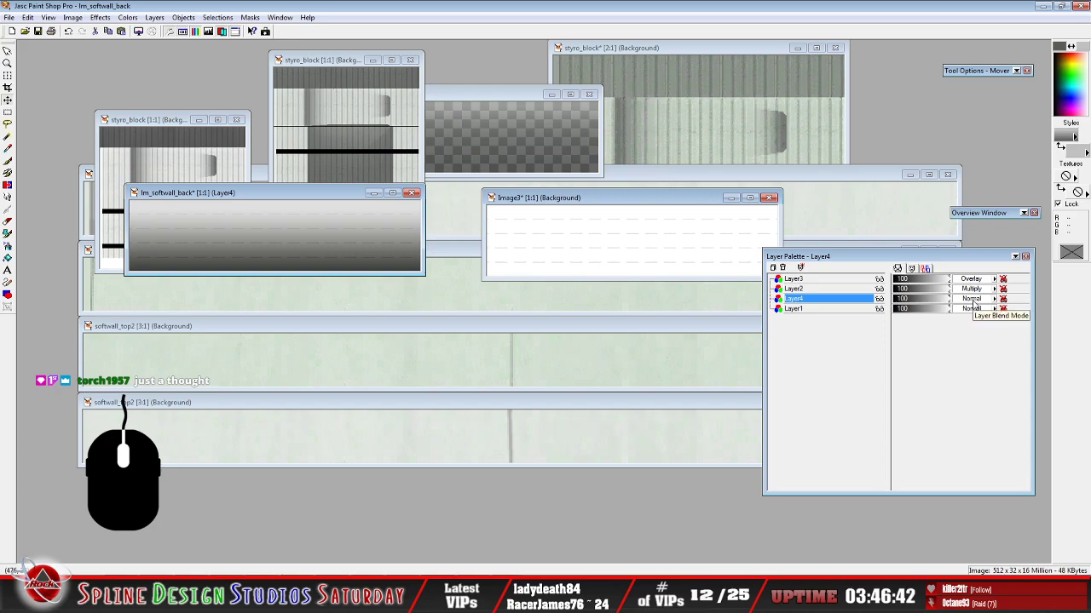
click(971, 300)
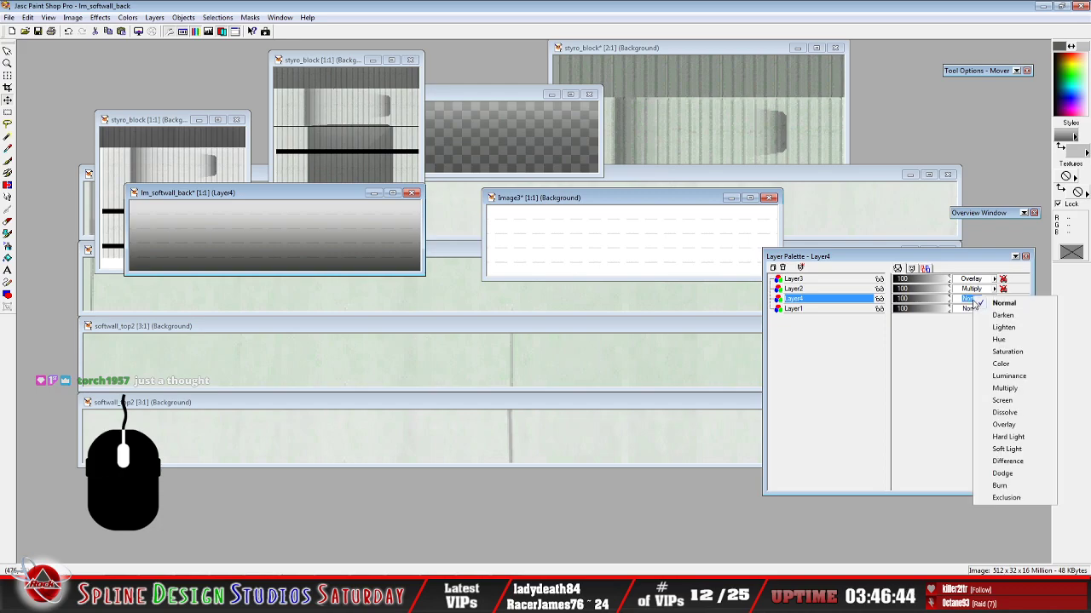
click(1016, 403)
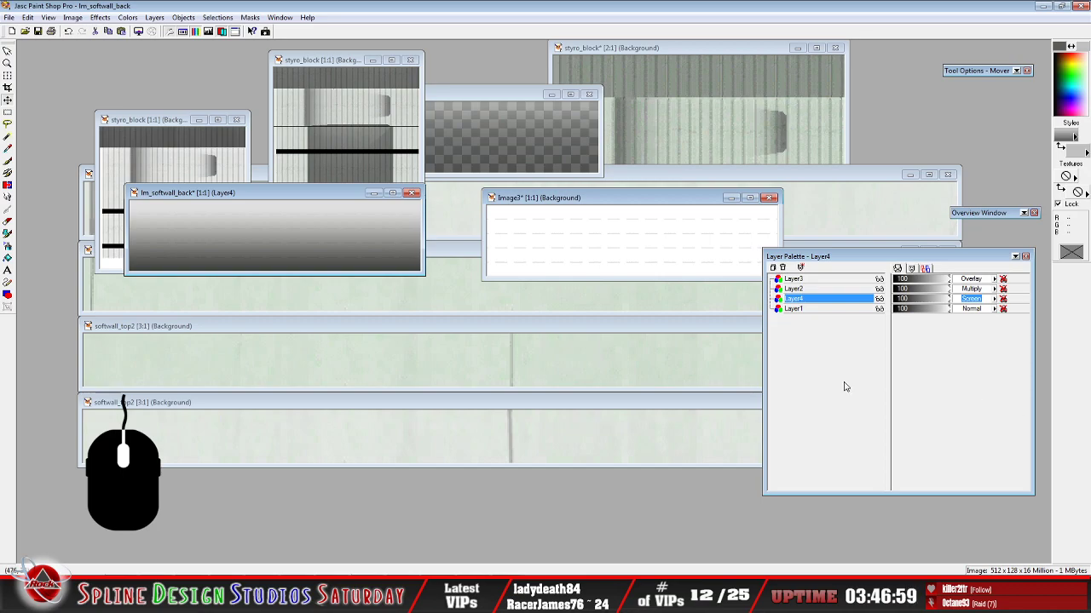
Flatten all layers of lm_softwall_back into a single background
click(261, 196)
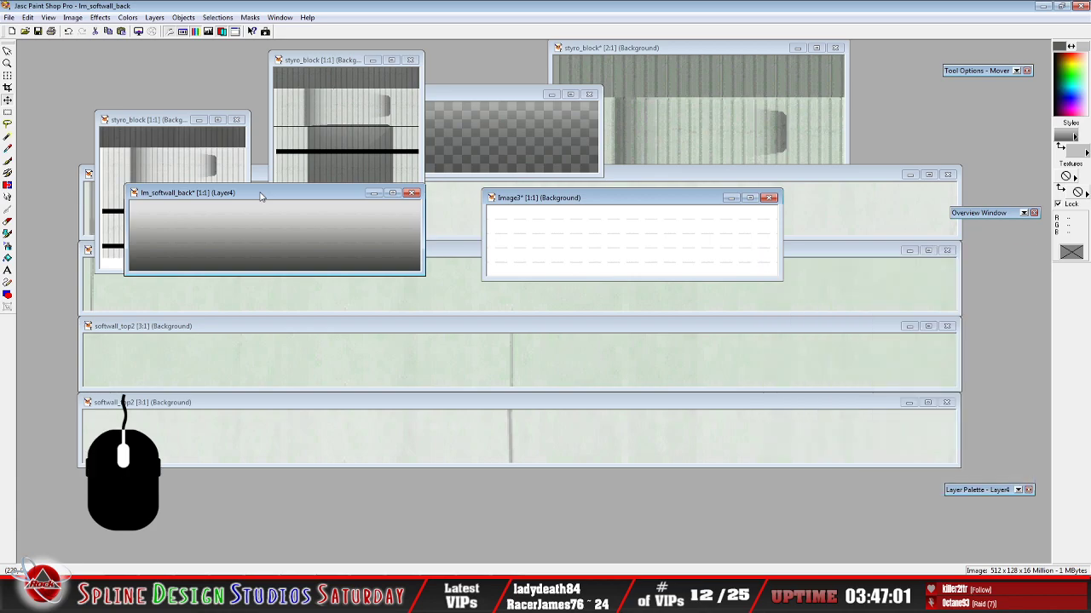
click(155, 19)
click(155, 17)
mouse_move(221, 136)
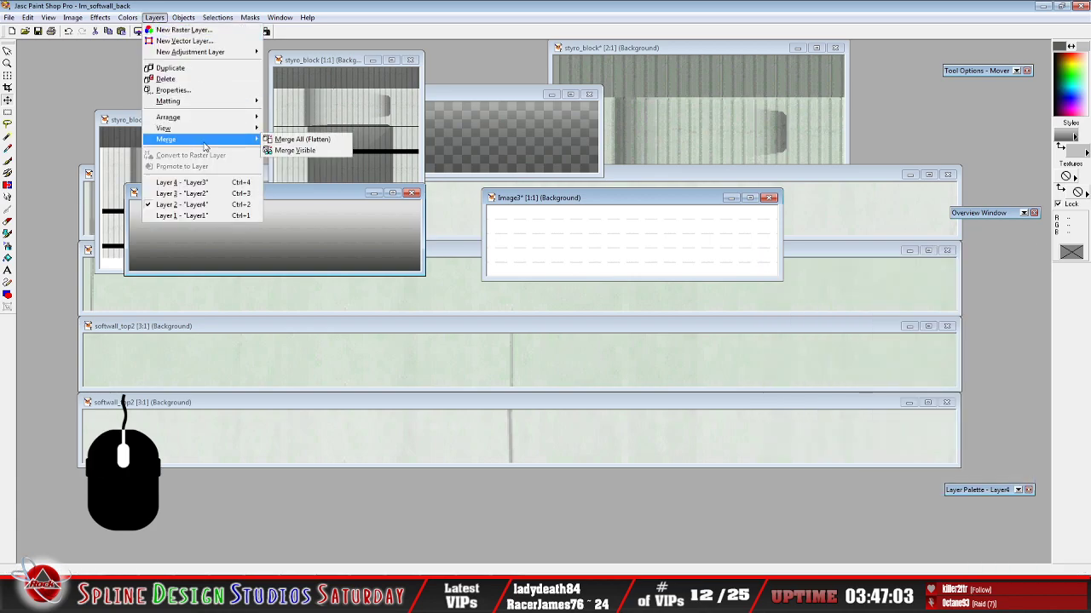
click(317, 136)
Save the flattened light map as lm_softwall_back.bmp in the trackmat folder, replacing the existing file, and switch to WinMip 2
click(9, 17)
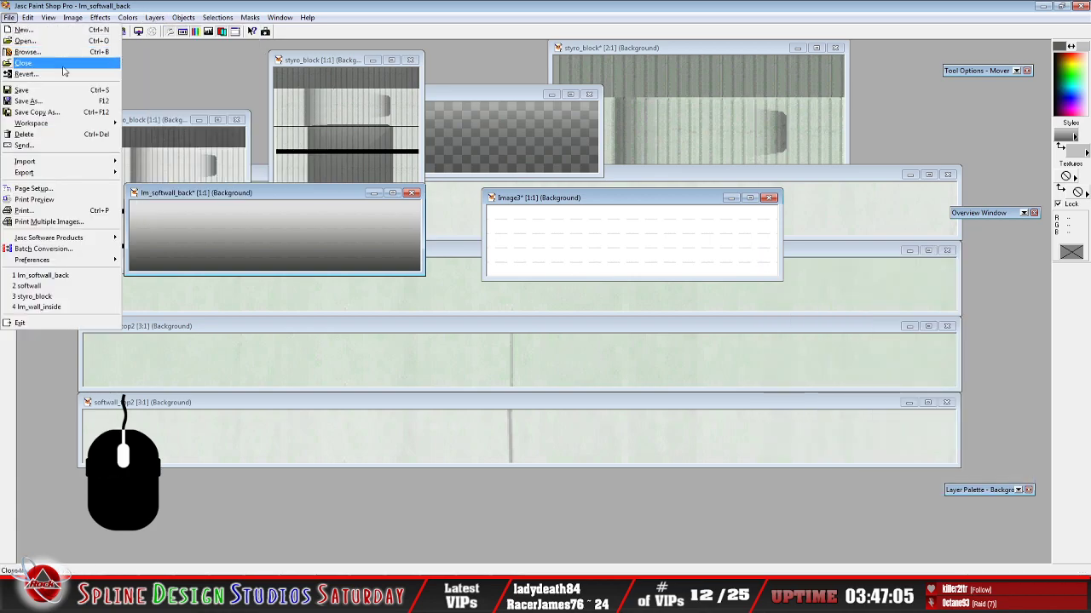
click(65, 104)
click(359, 406)
click(613, 408)
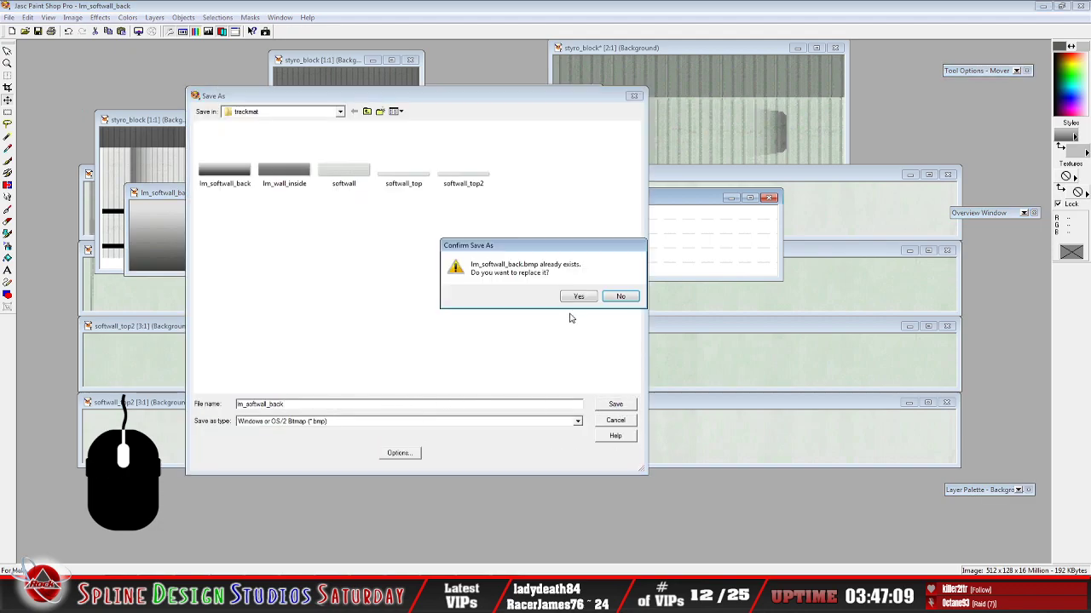
click(570, 299)
key(alt+Tab)
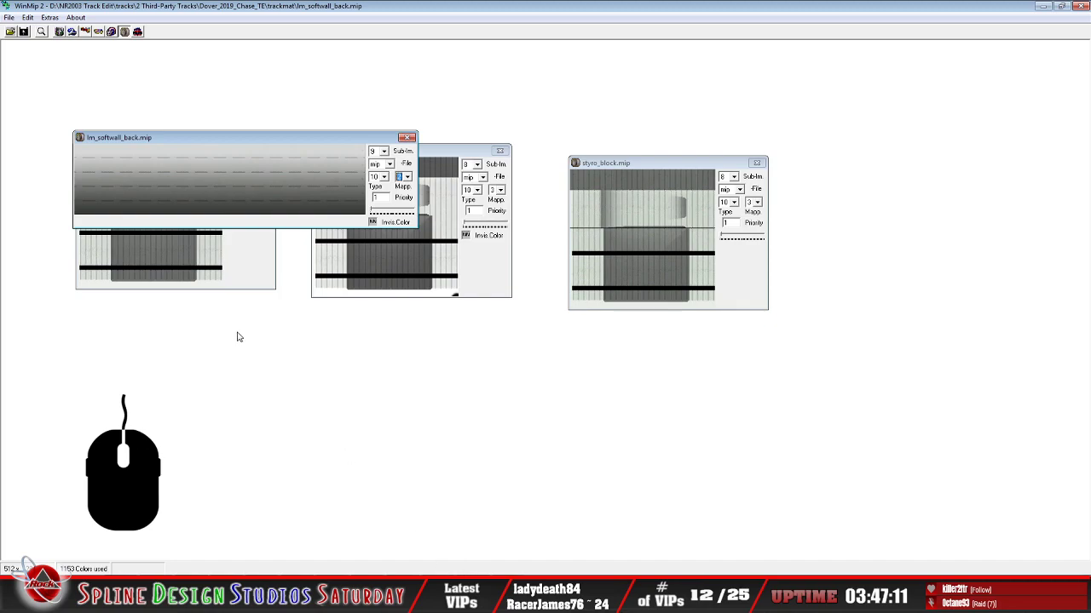
Close the outdated lm_softwall_back.mip and open the updated lm_softwall_back.bmp from the trackmat folder
click(8, 17)
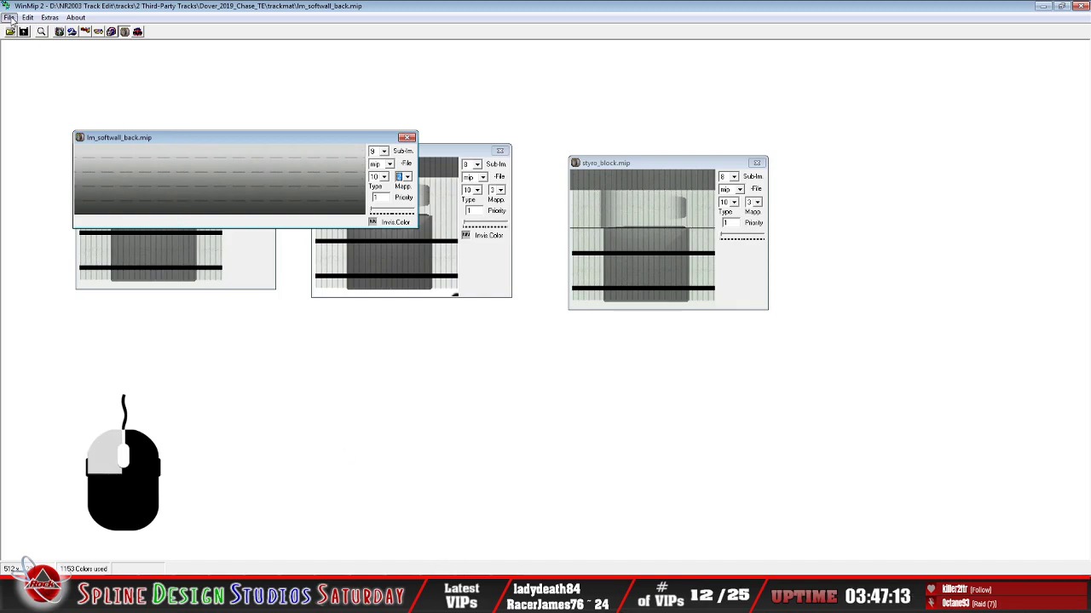
click(22, 47)
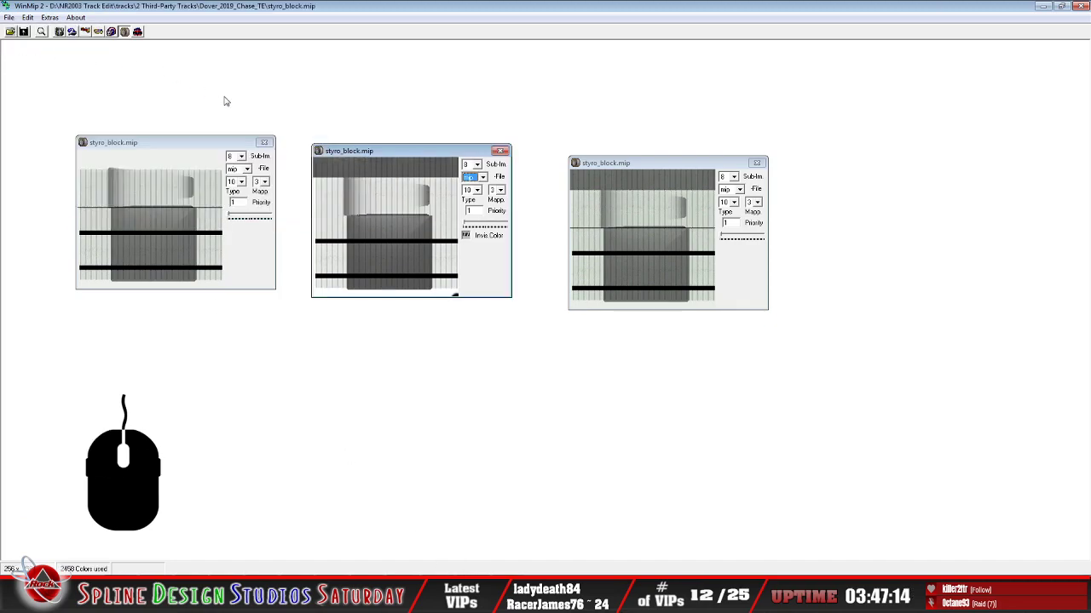
click(10, 31)
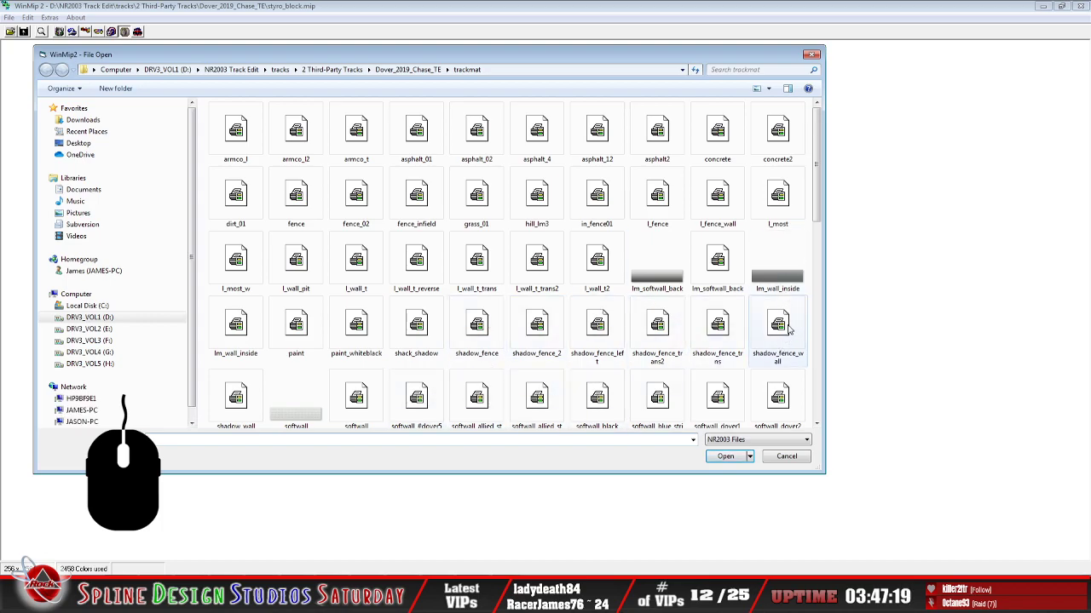
click(657, 262)
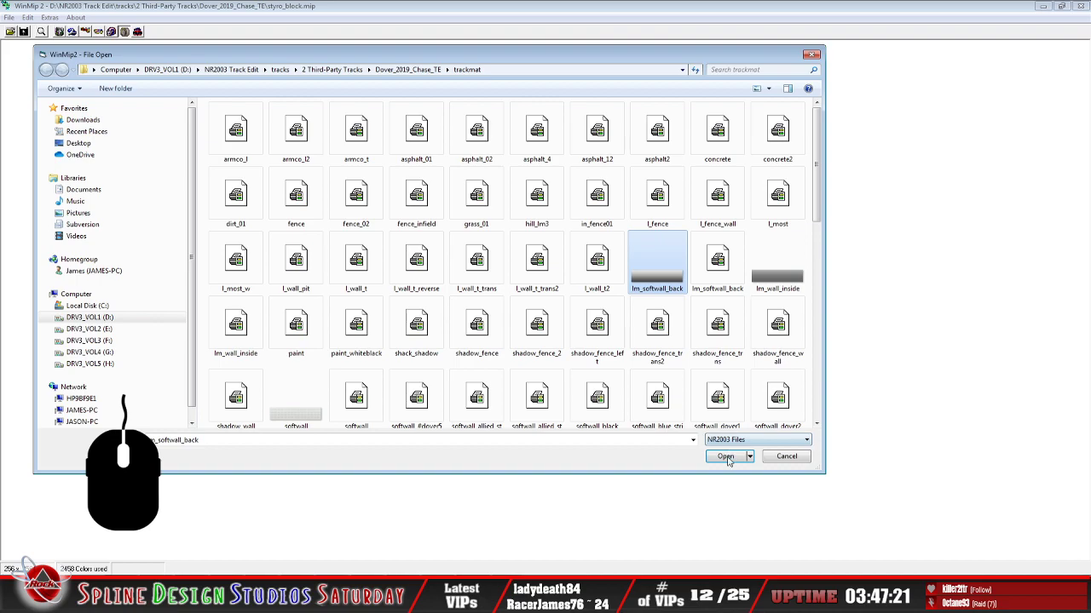
click(725, 457)
drag(414, 162, 244, 71)
Convert the opened lm_softwall_back image to mip format with its mapping set to 2
click(469, 86)
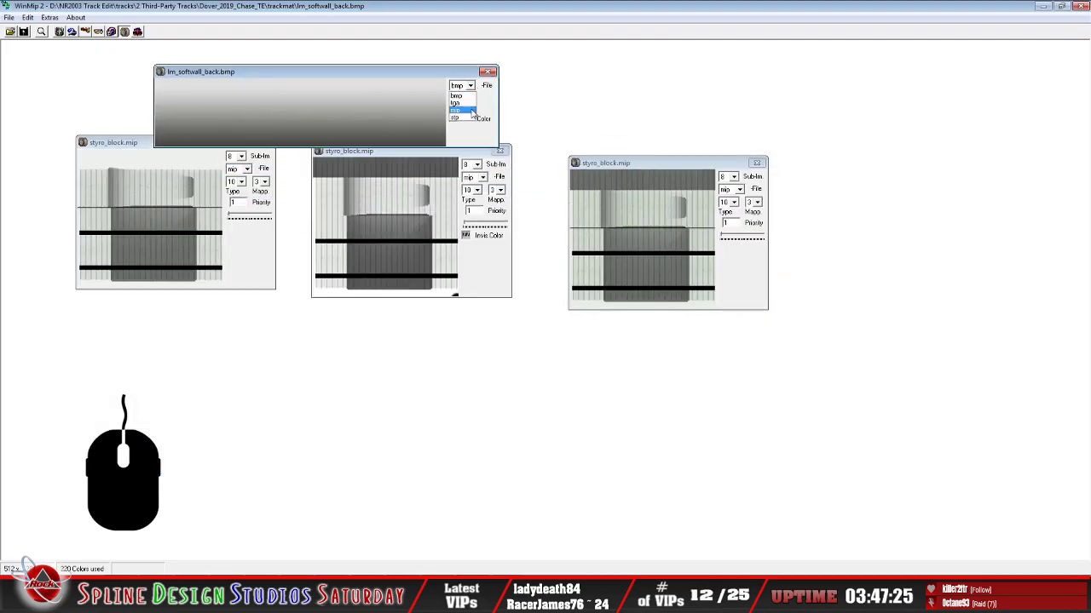
click(458, 105)
click(489, 112)
click(482, 134)
Save the converted light map as lm_softwall_back.mip in the trackmat folder, overwriting the existing file, and close it
click(9, 17)
click(25, 57)
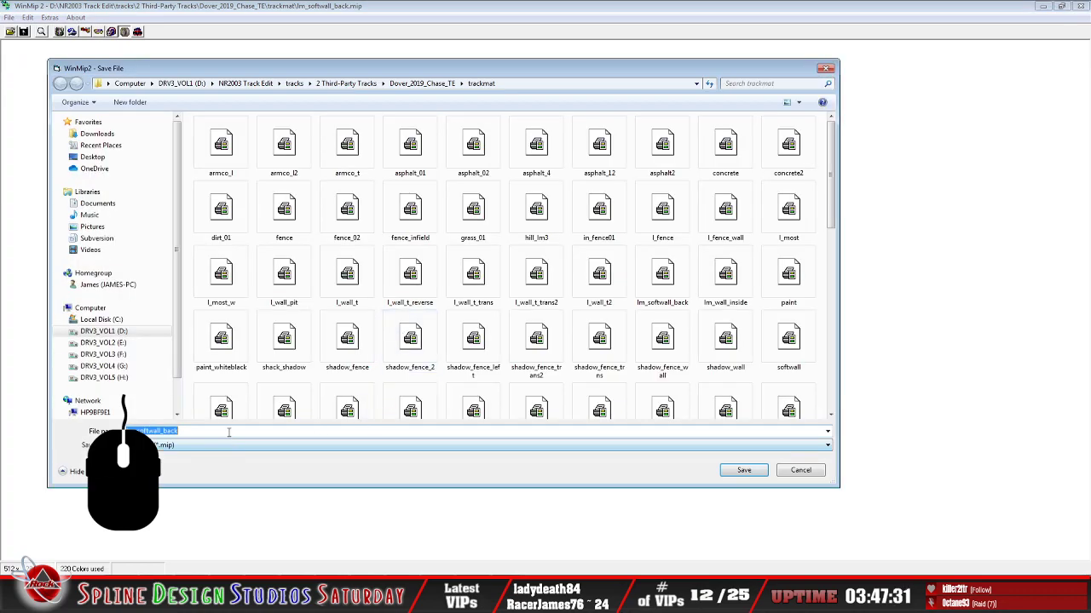
click(742, 470)
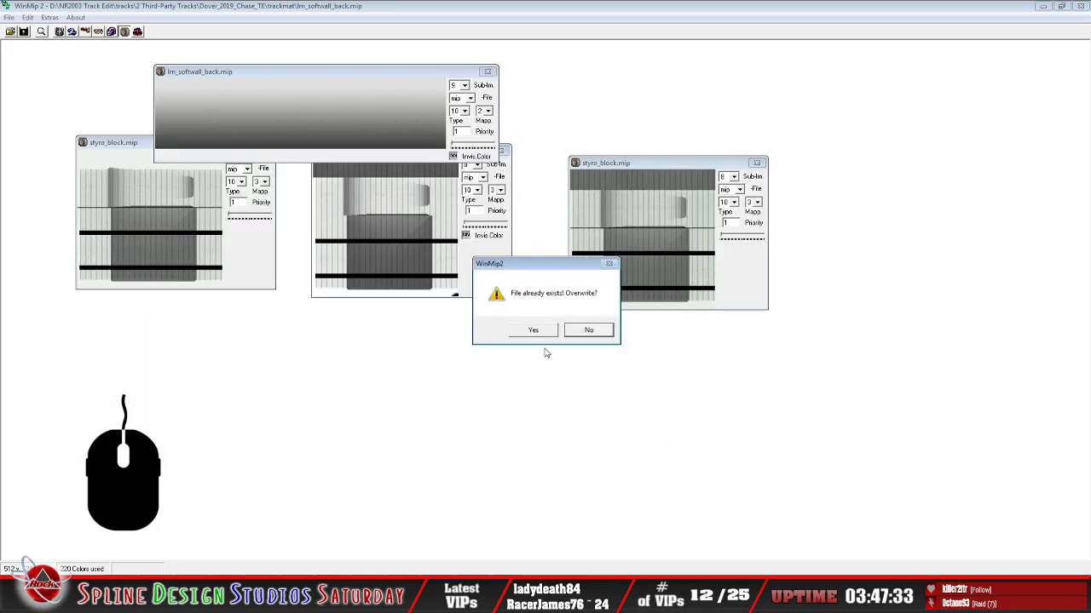
click(527, 330)
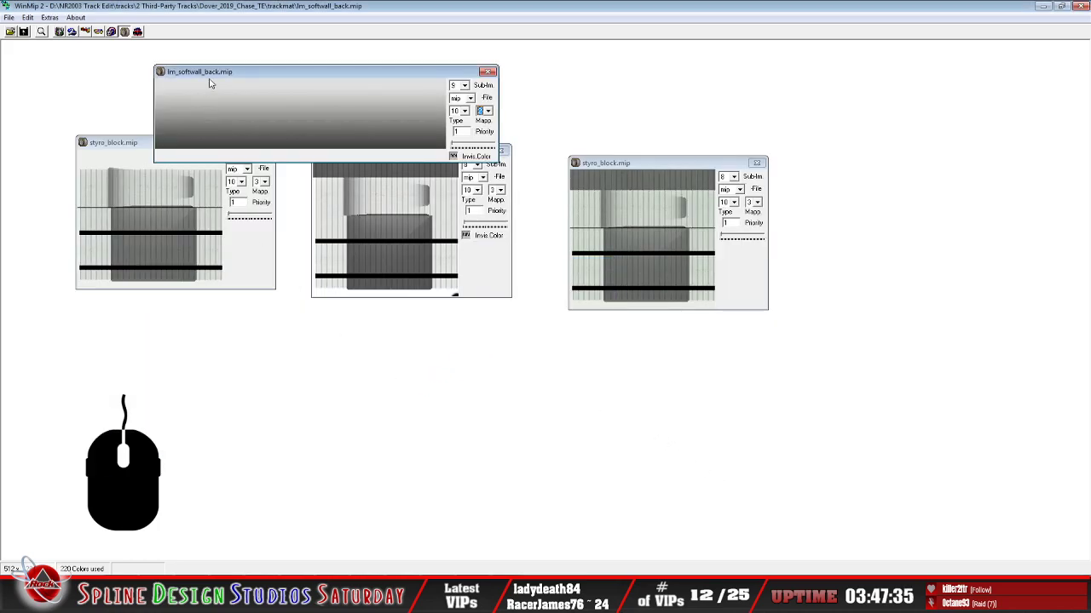
click(9, 17)
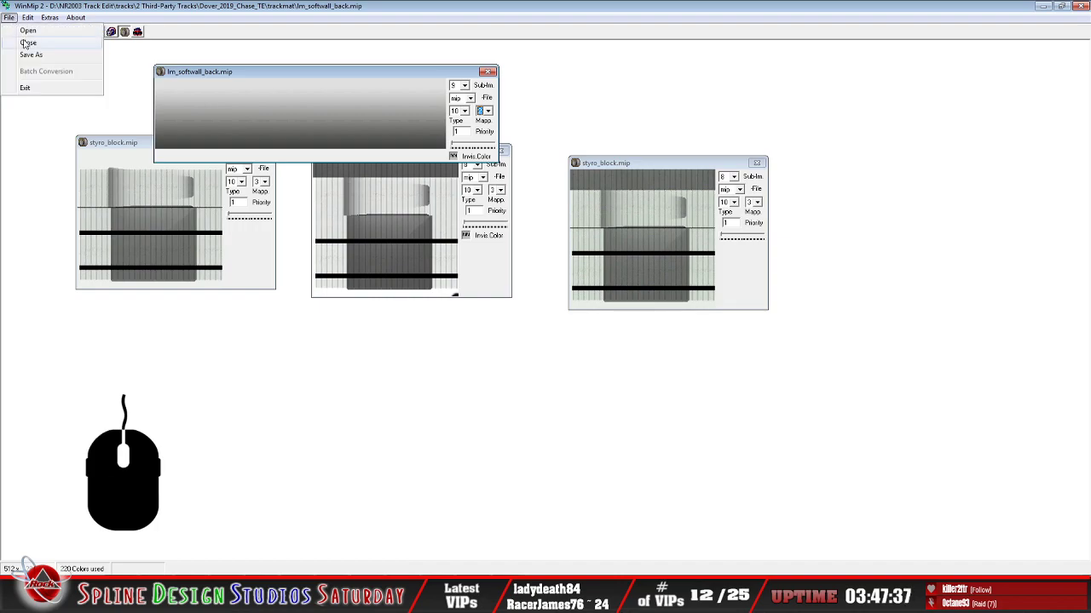
click(28, 43)
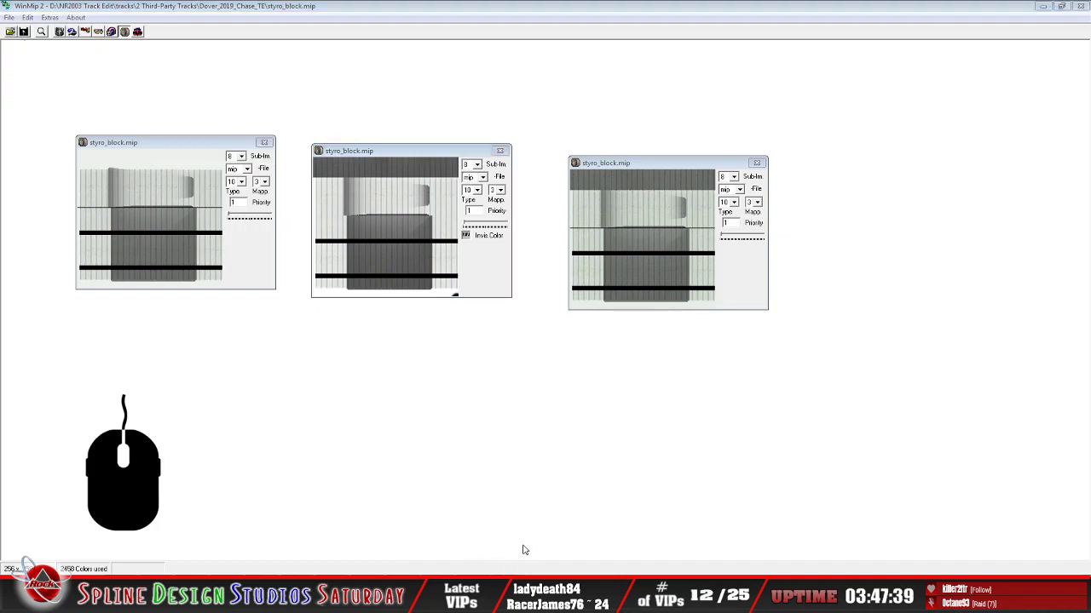
Switch to Sandbox's camera view with the W Section properties and reload the track's mips
click(522, 546)
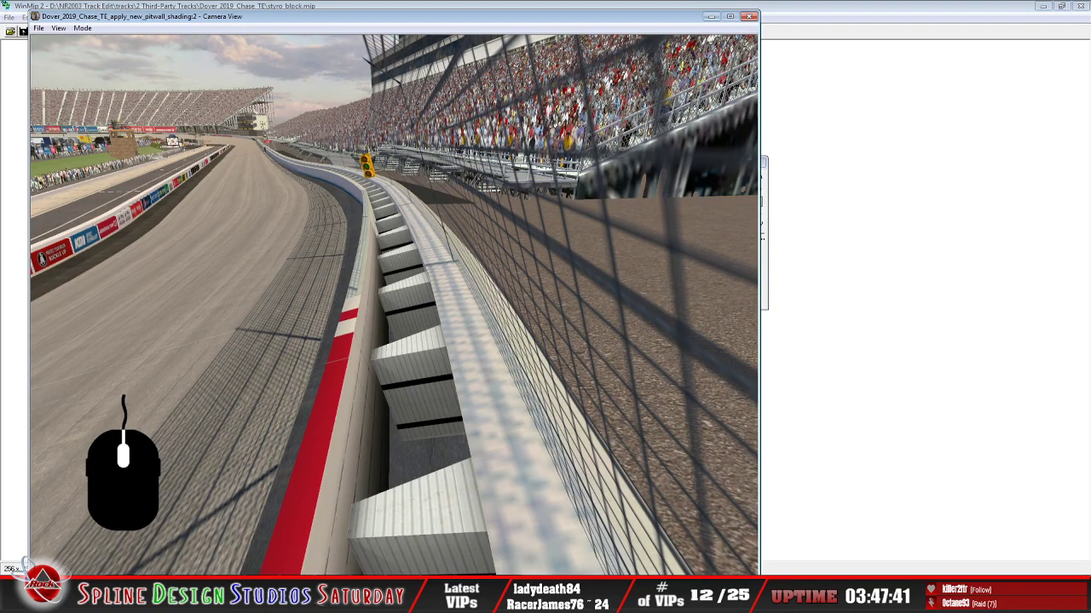
click(509, 594)
click(486, 524)
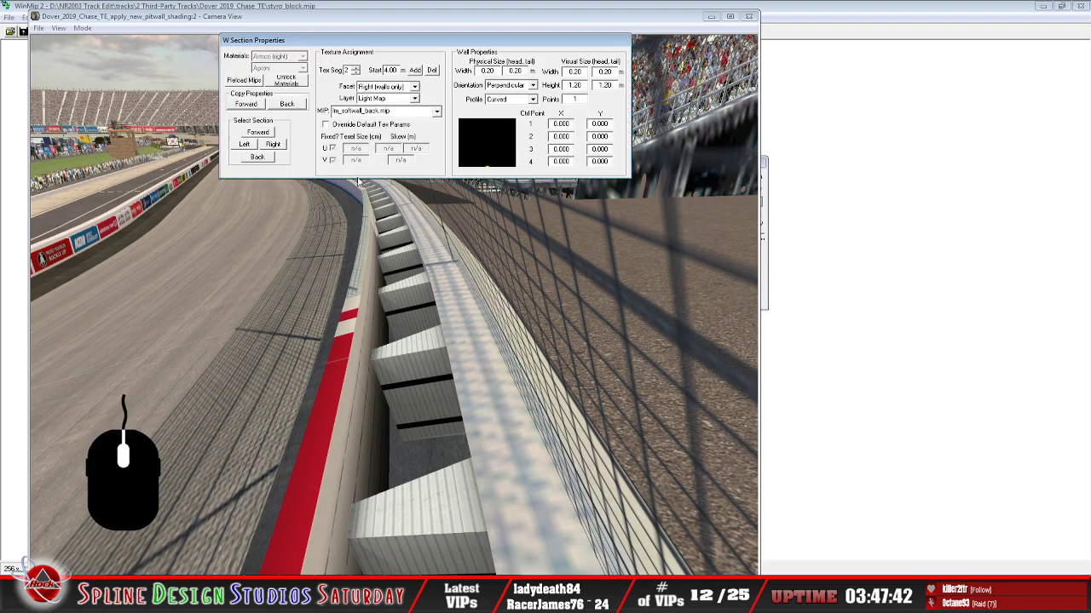
click(245, 80)
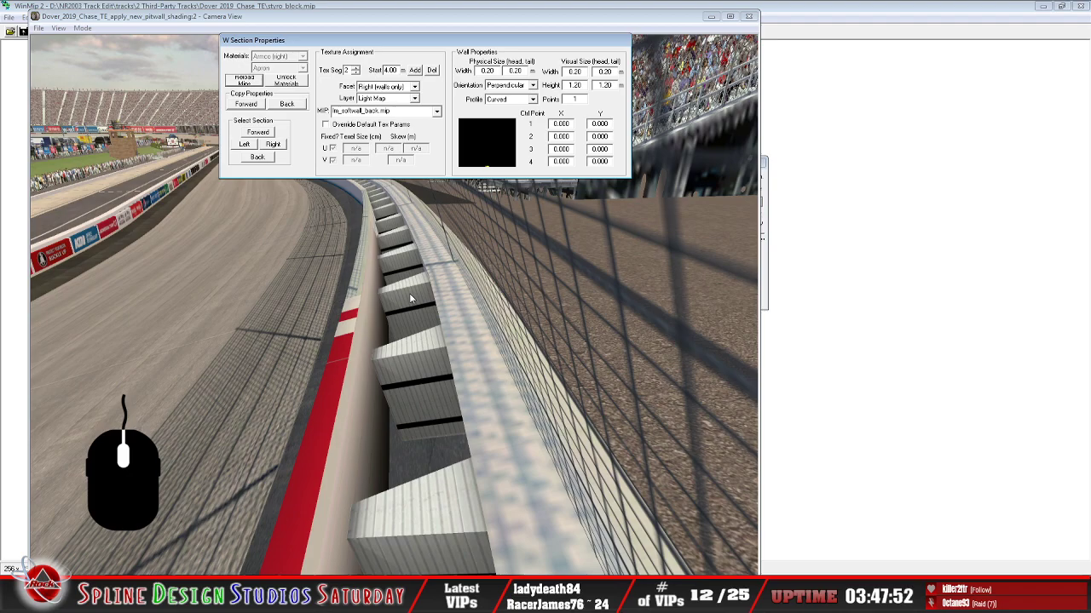
Fly the camera along the soft wall to inspect the reloaded shading on its back
key(Escape)
click(81, 28)
click(121, 54)
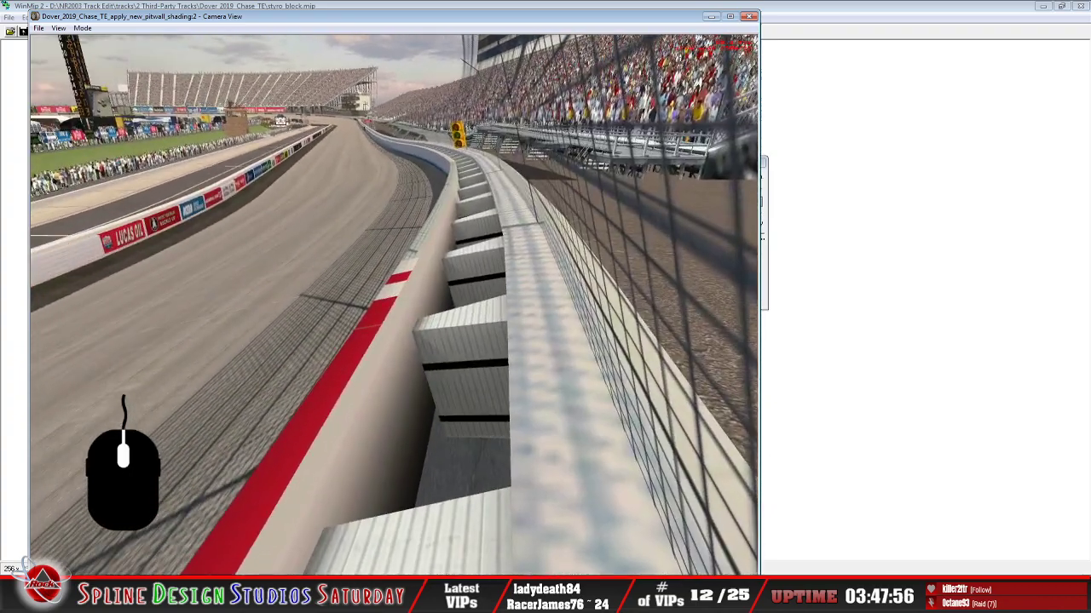
right_click(394, 305)
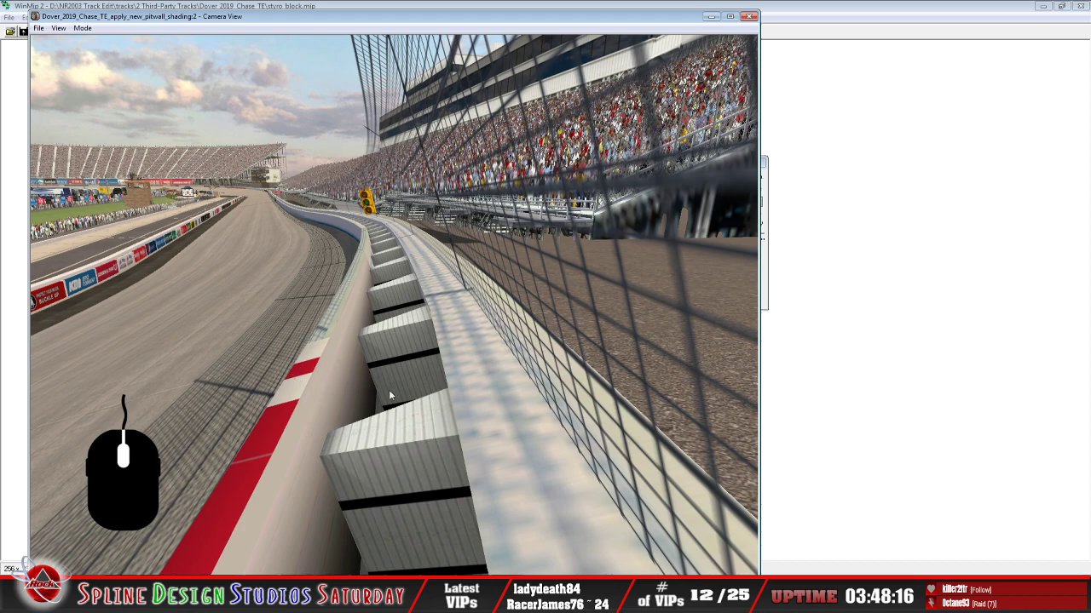
Try overriding the default texture parameters of light map segment 2 with an unfixed U texel size of 1.00 cm
click(460, 596)
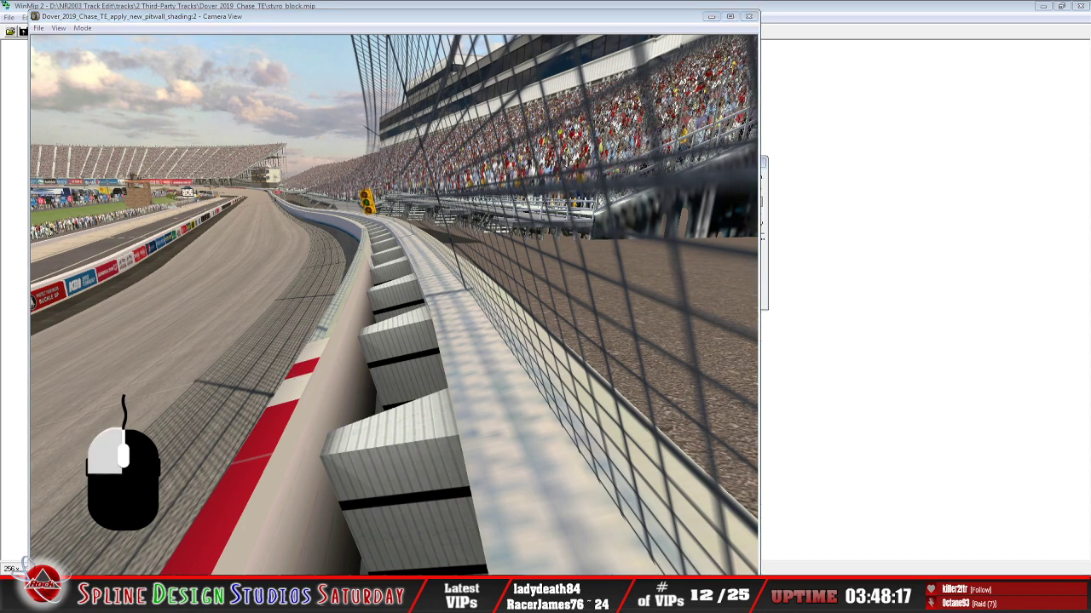
double_click(488, 530)
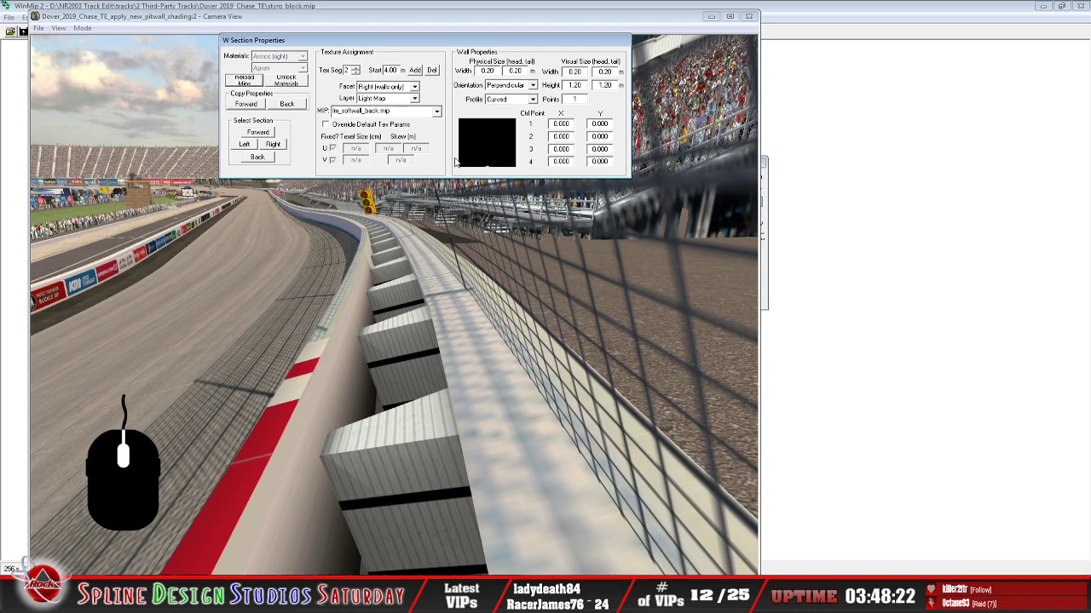
click(325, 125)
click(345, 148)
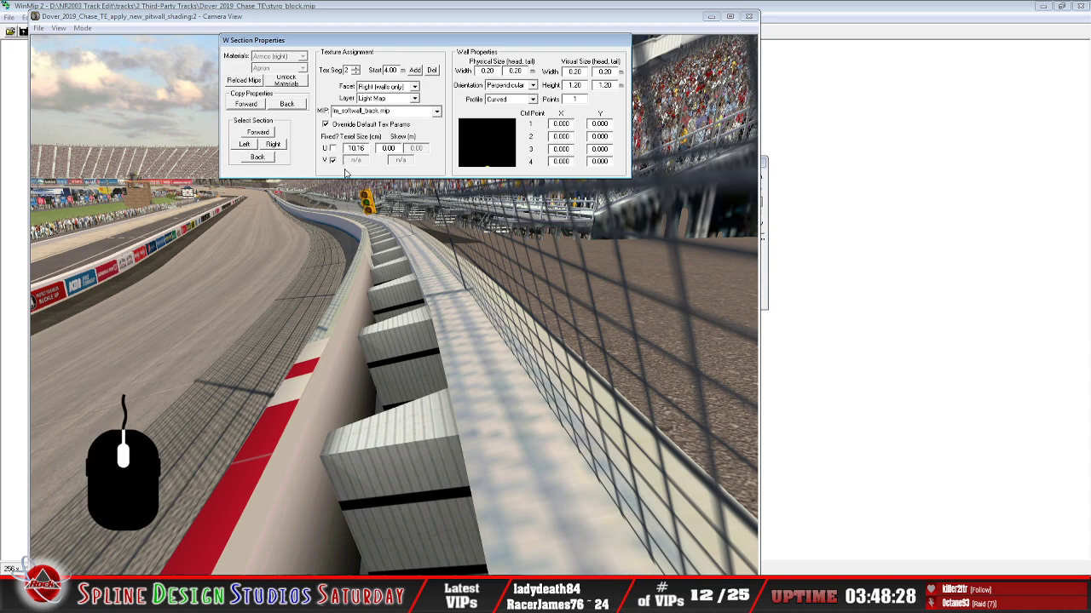
key(Delete)
key(Delete)
key(Delete)
text(.00)
Override the default texture parameters on light map segment 3, try a different U texel size, and fix U again
click(357, 74)
click(356, 68)
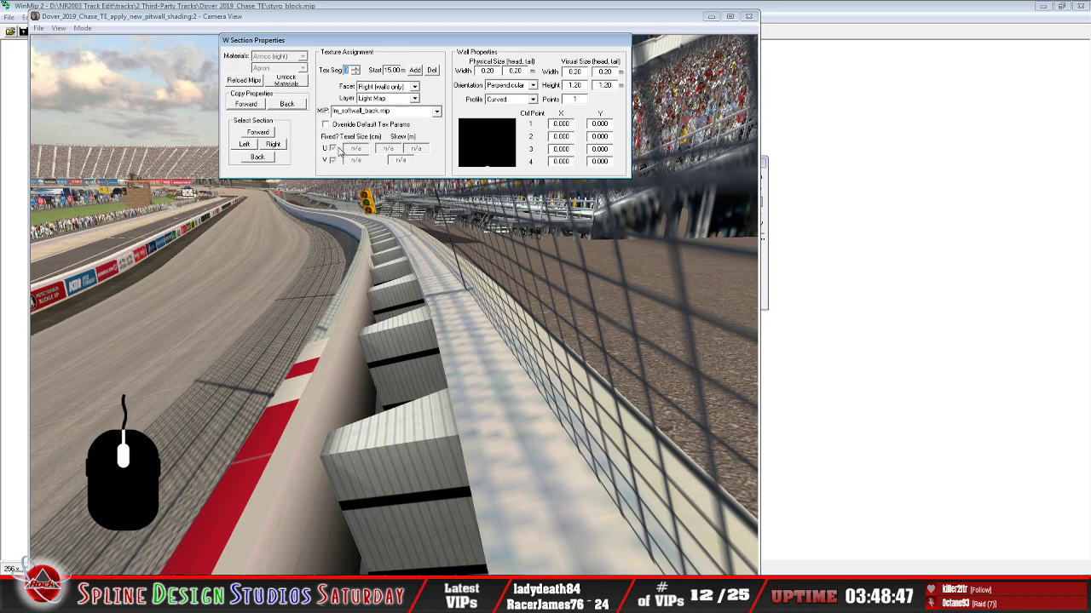
click(325, 124)
click(333, 149)
click(348, 148)
key(BackSpace)
key(BackSpace)
key(BackSpace)
key(BackSpace)
key(BackSpace)
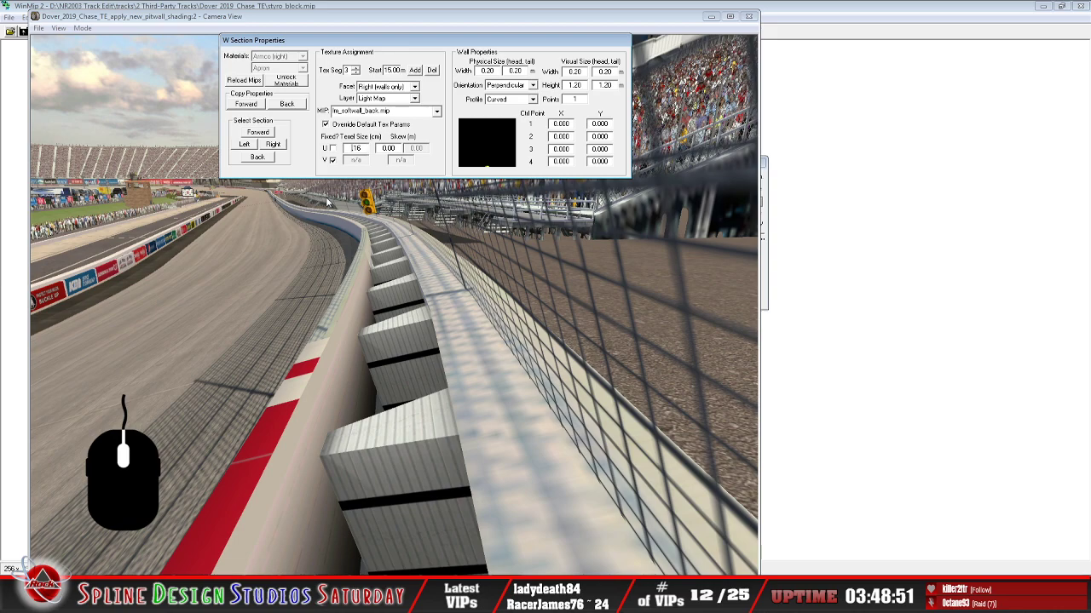
text(1)
click(333, 148)
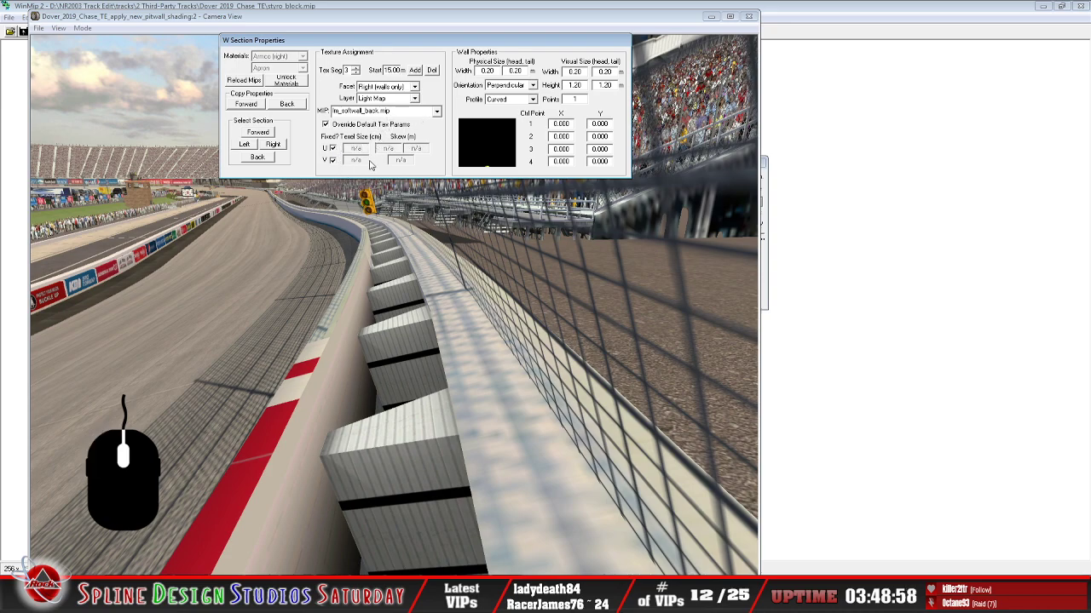
Return to light map segment 2, fix its U texel size again and turn off the override of default texture parameters
click(355, 73)
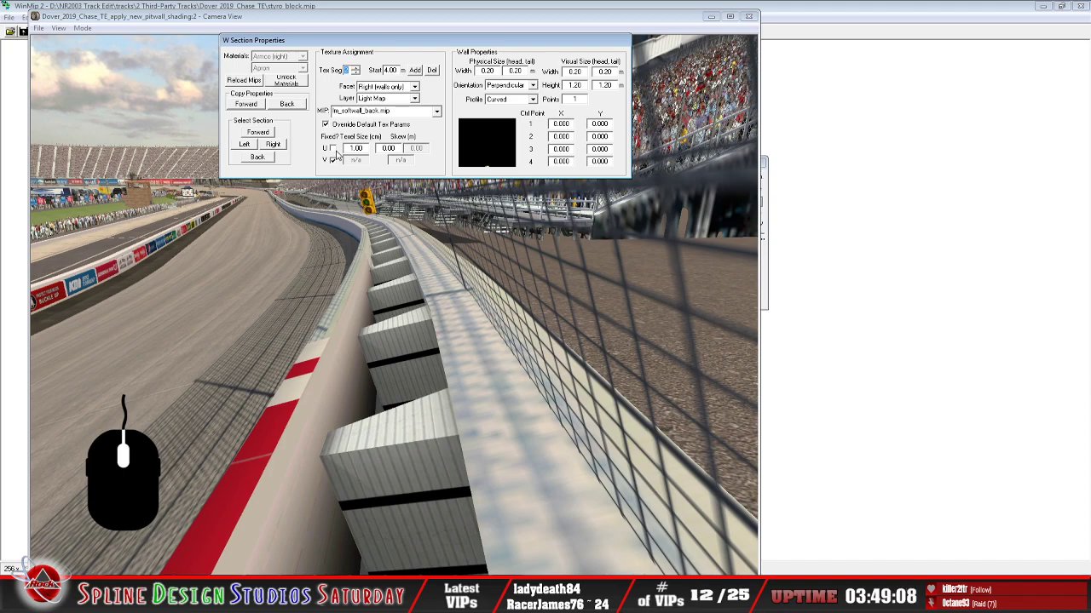
click(443, 447)
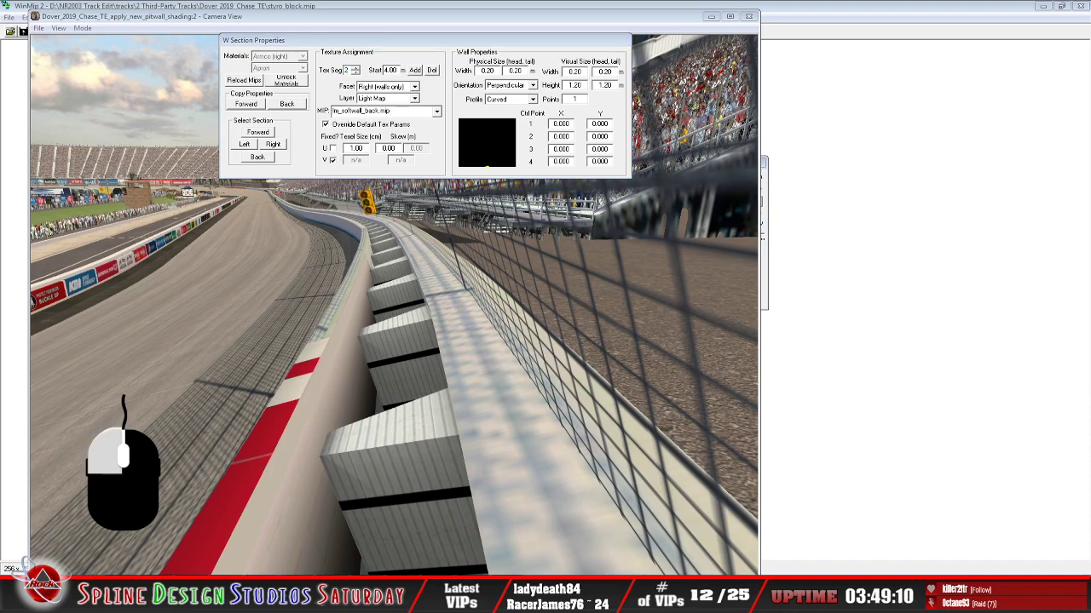
key(alt+Tab)
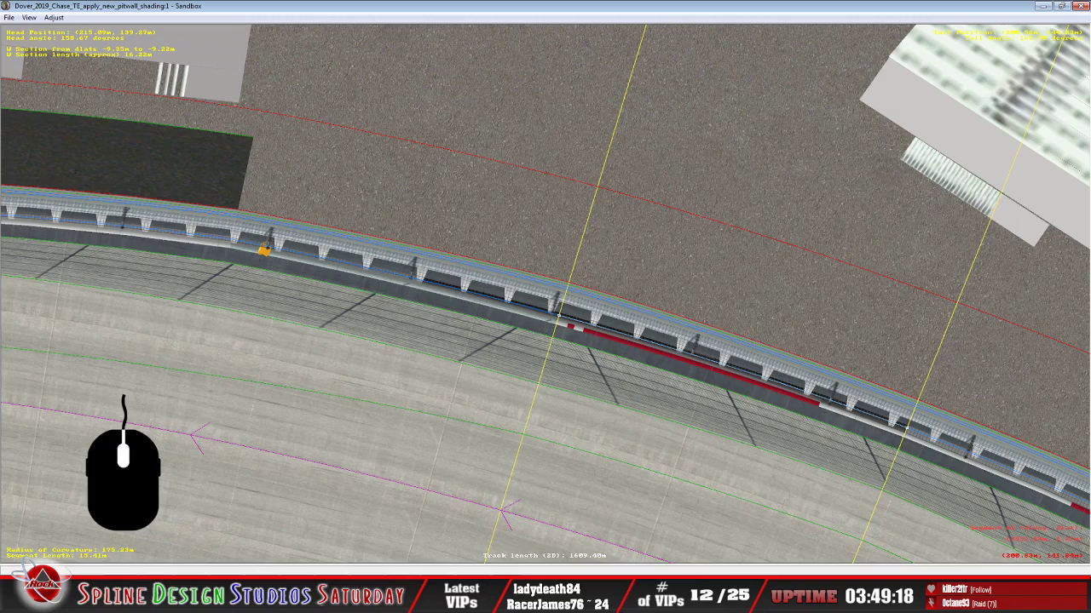
click(511, 543)
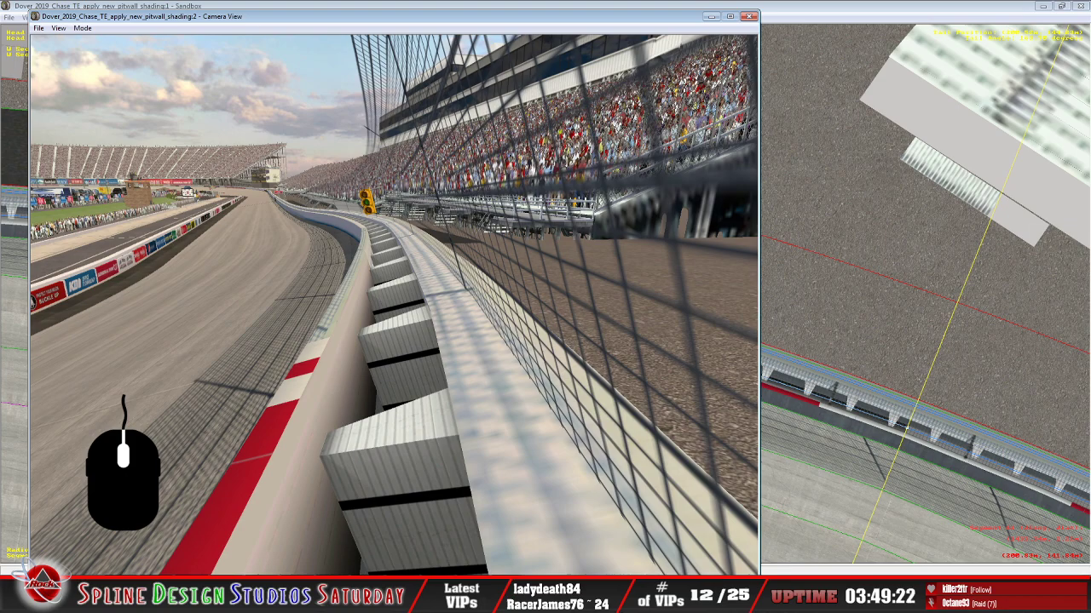
click(473, 522)
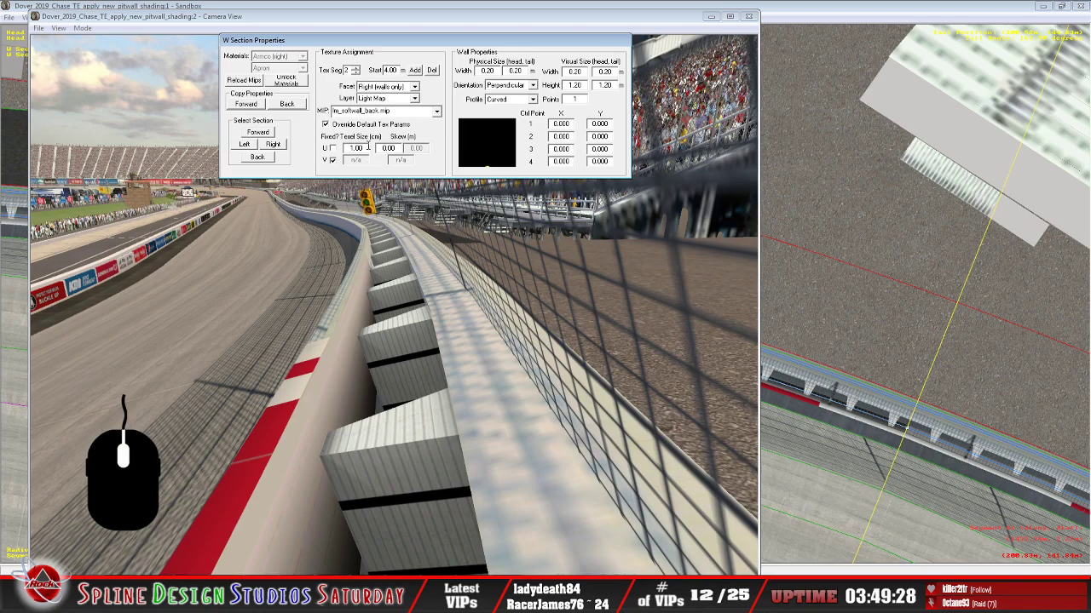
click(332, 148)
click(324, 124)
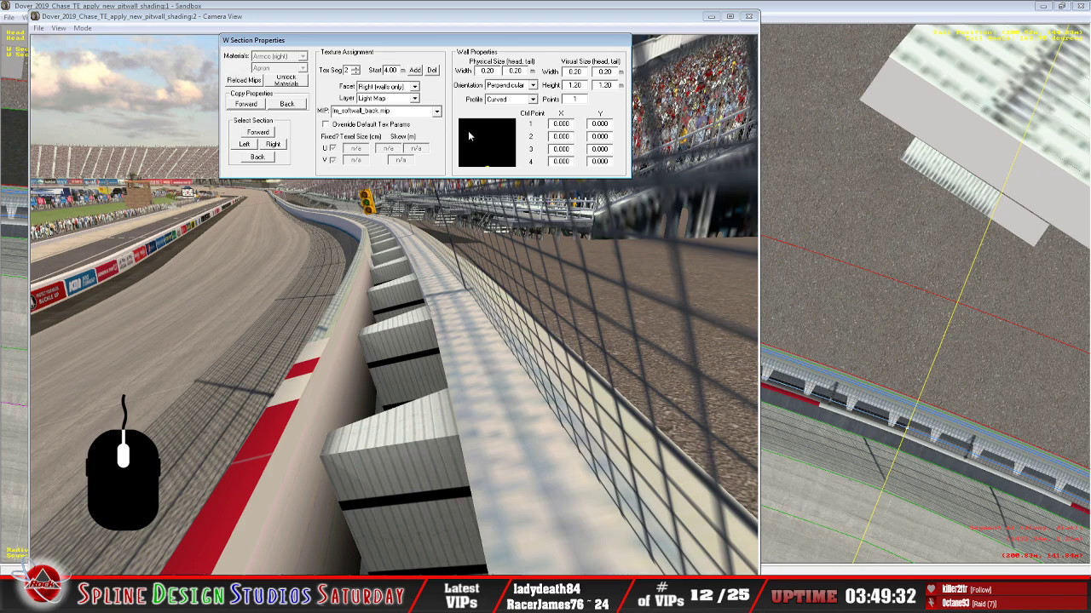
click(357, 73)
Switch to Paint Shop Pro, undo the flattening of lm_softwall_back and toggle the visibility of Layer3 and Layer1 for comparison
click(597, 597)
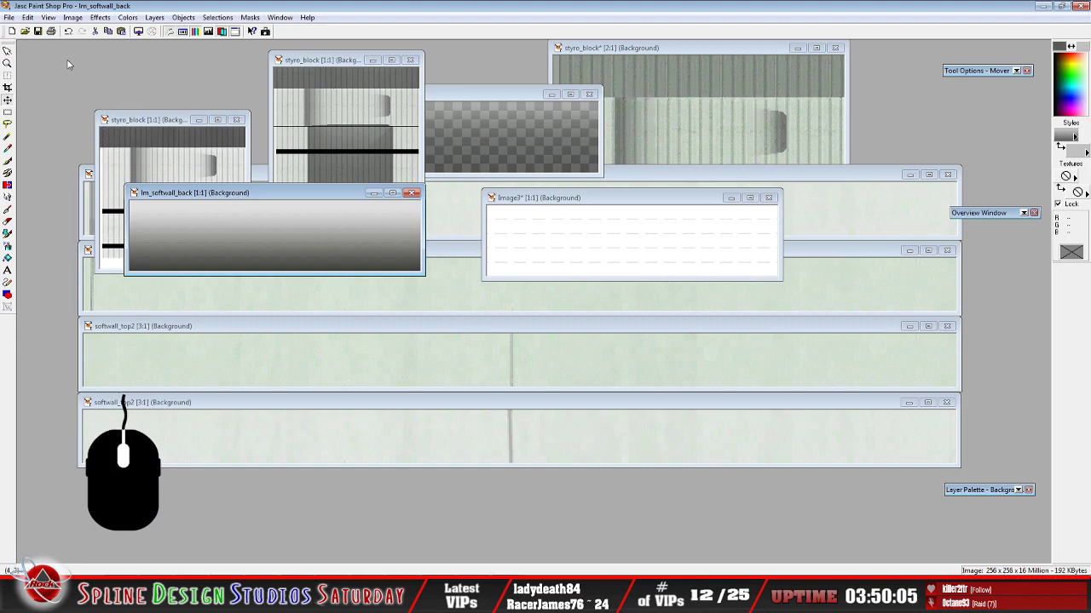
click(70, 33)
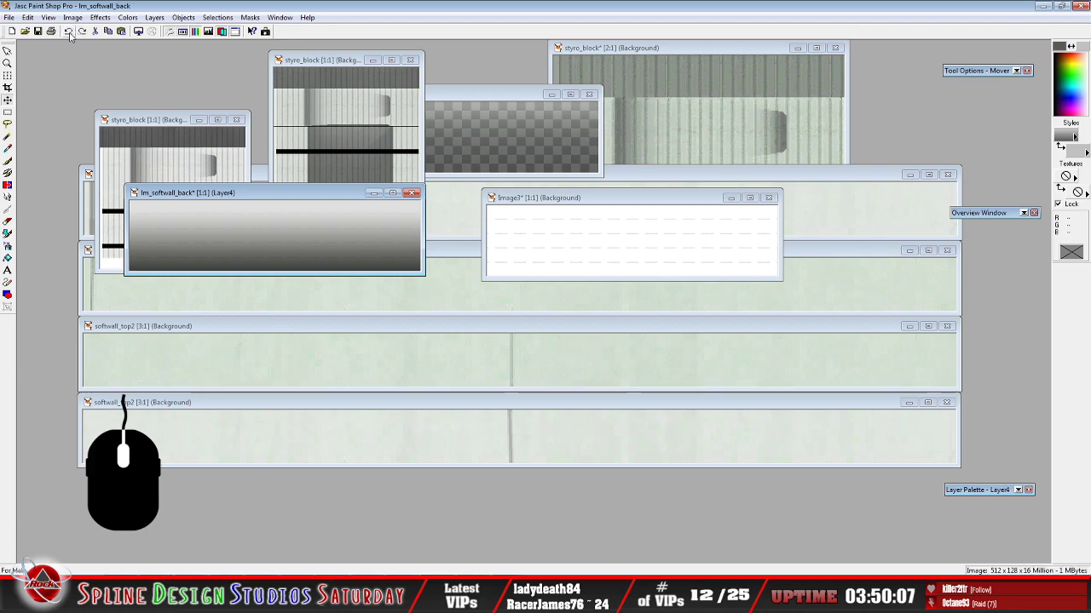
mouse_move(977, 492)
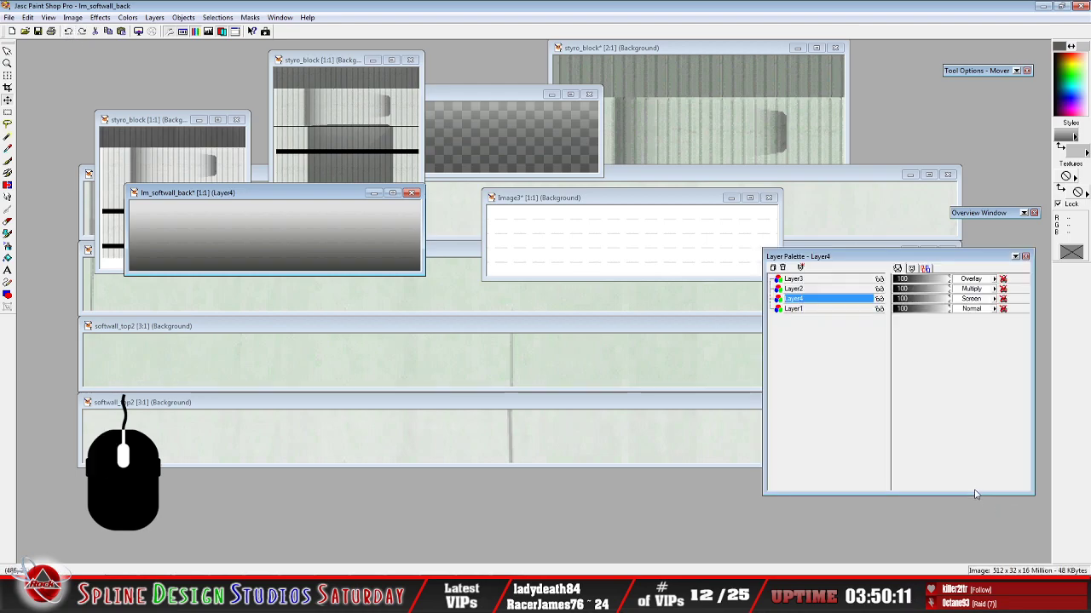
click(881, 278)
click(881, 279)
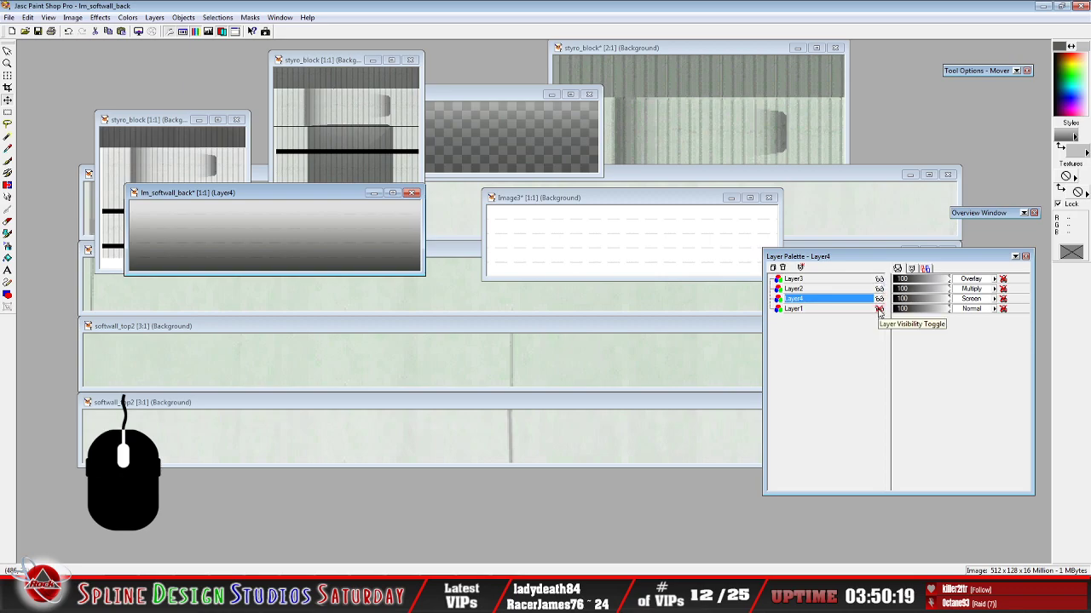
click(879, 310)
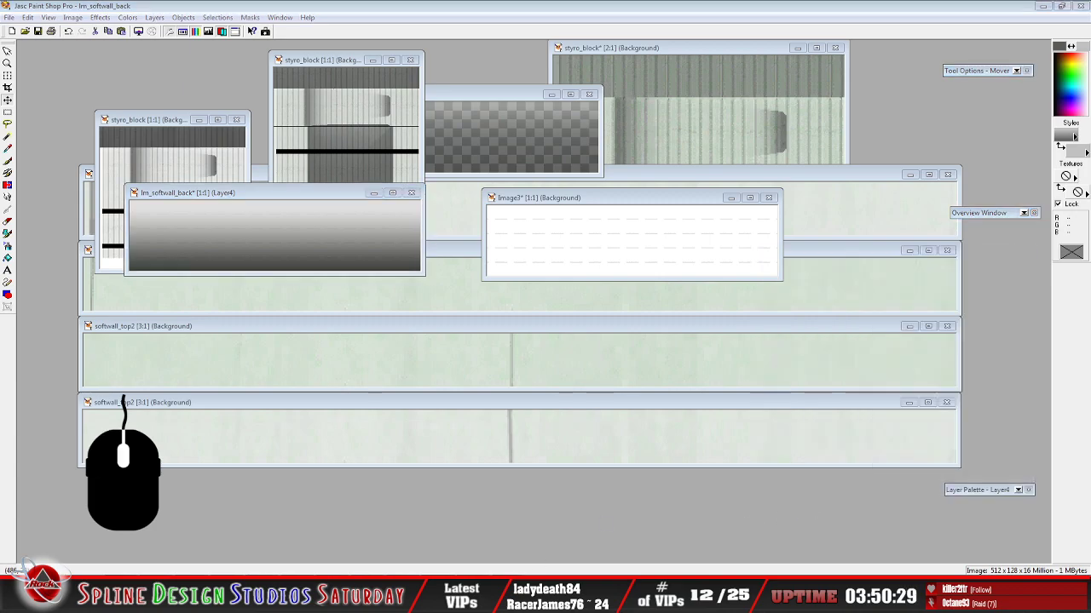
Return to Sandbox's camera view and fly around the soft wall to examine its back from other angles
key(alt+Tab)
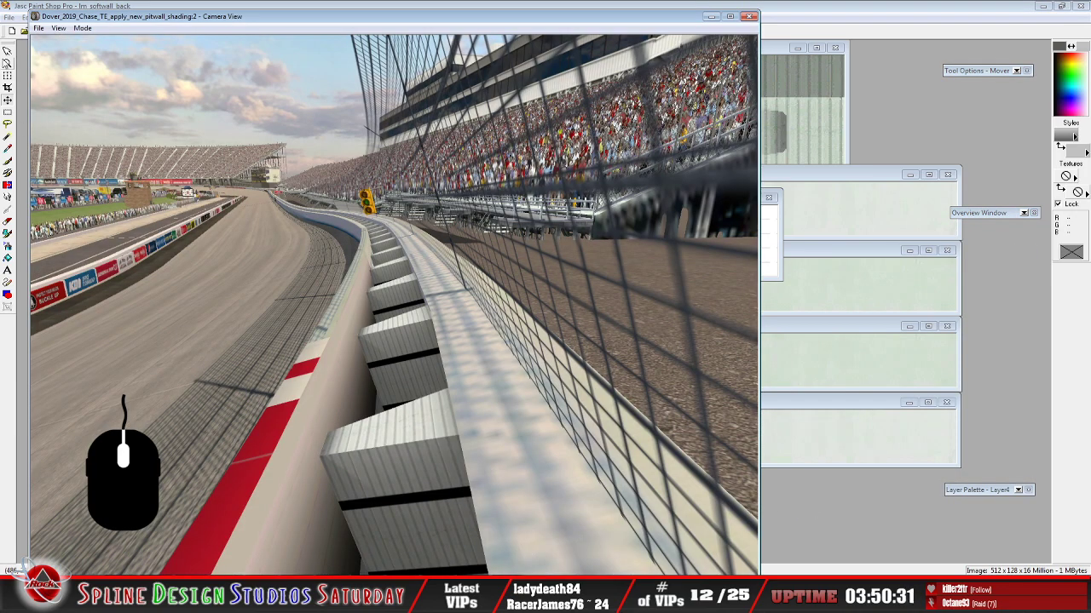
click(82, 29)
click(106, 53)
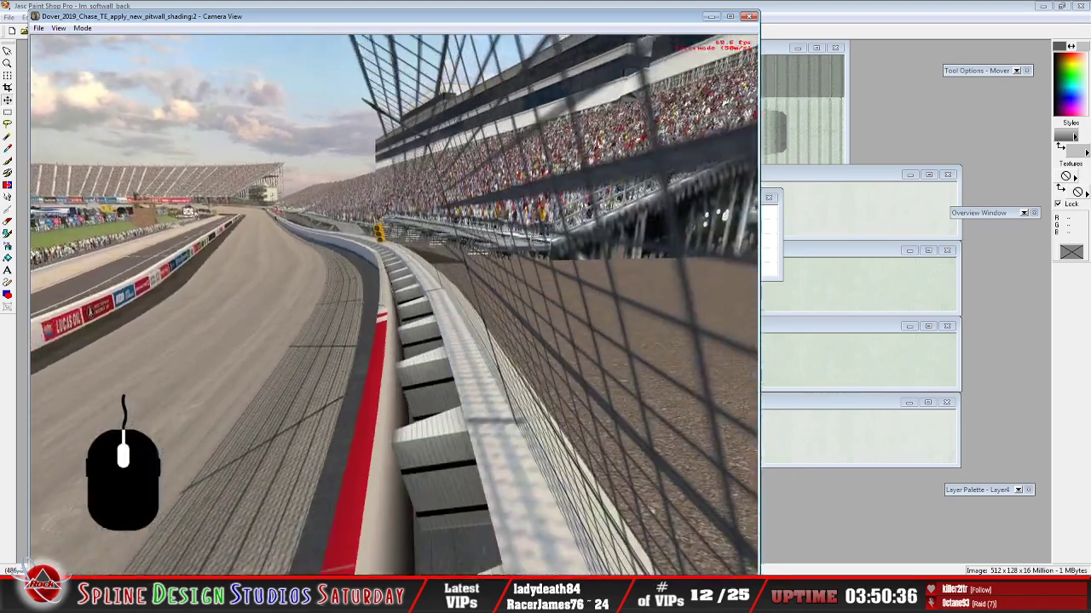
right_drag(393, 305, 477, 305)
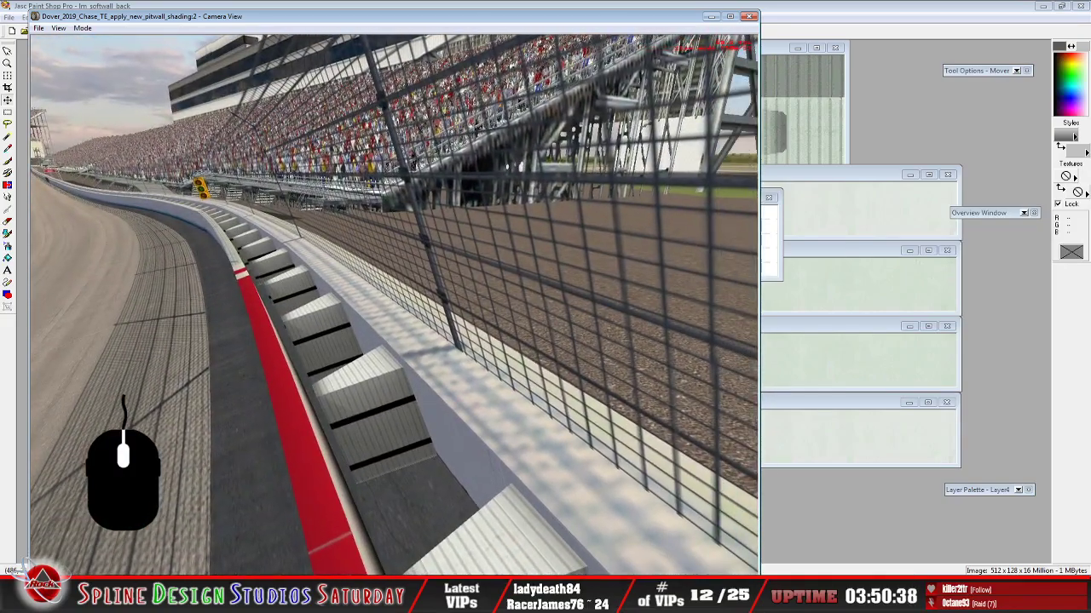
Fly the camera along the outer wall to examine the soft wall's back and foam blocks from different angles
drag(394, 305, 479, 305)
drag(394, 305, 300, 305)
key(Left)
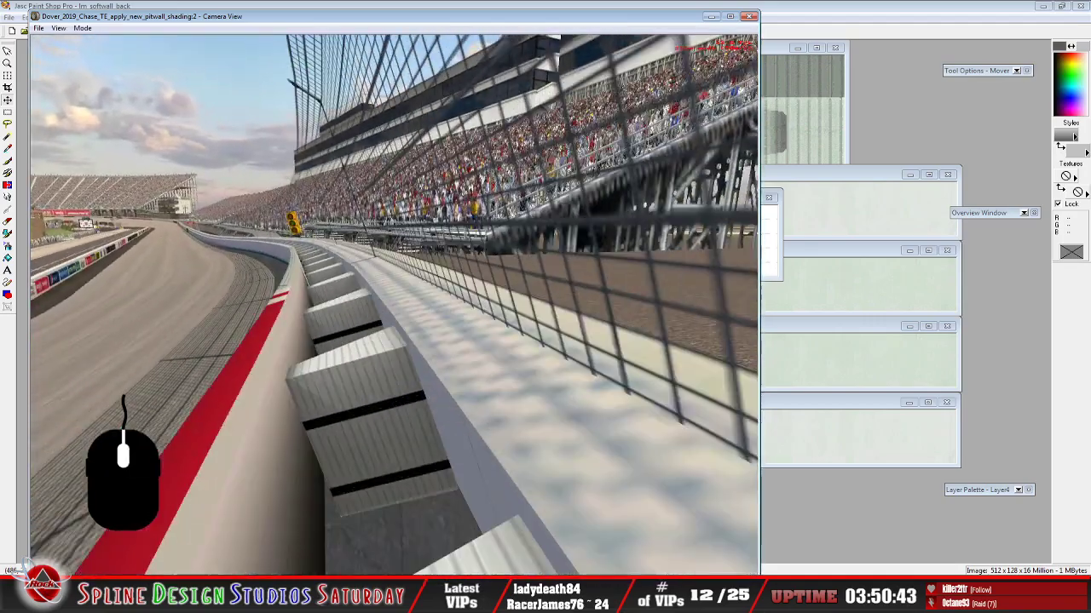
key(Right)
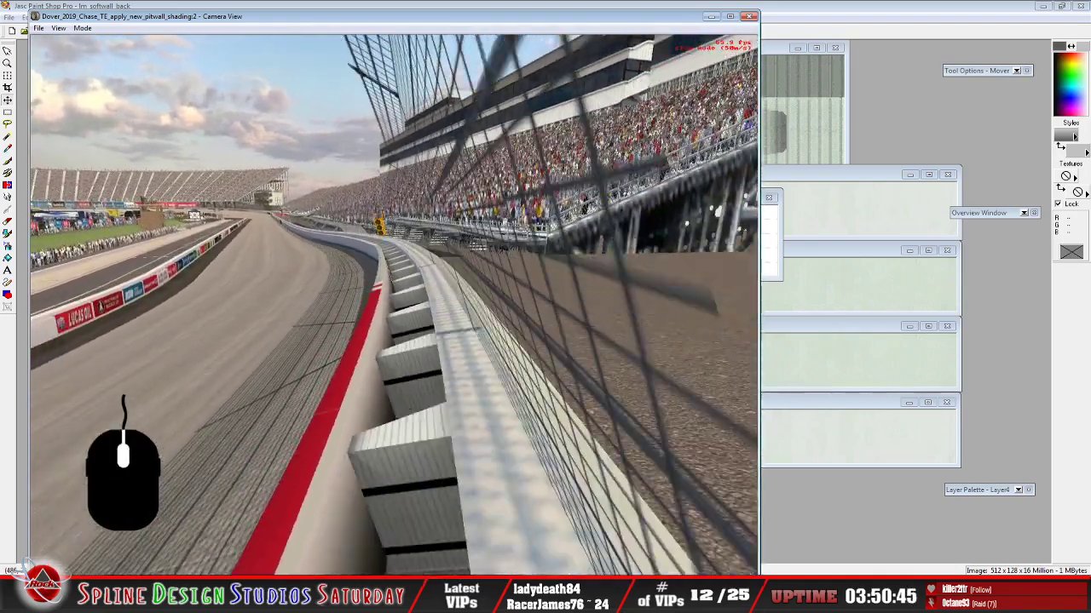
key(Right)
key(Left)
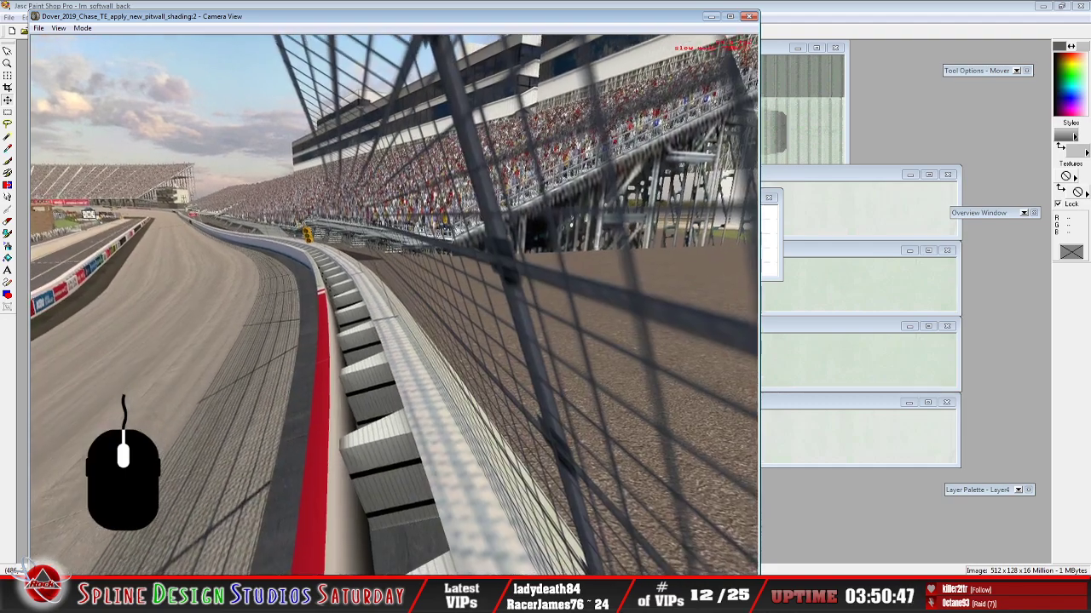
key(Escape)
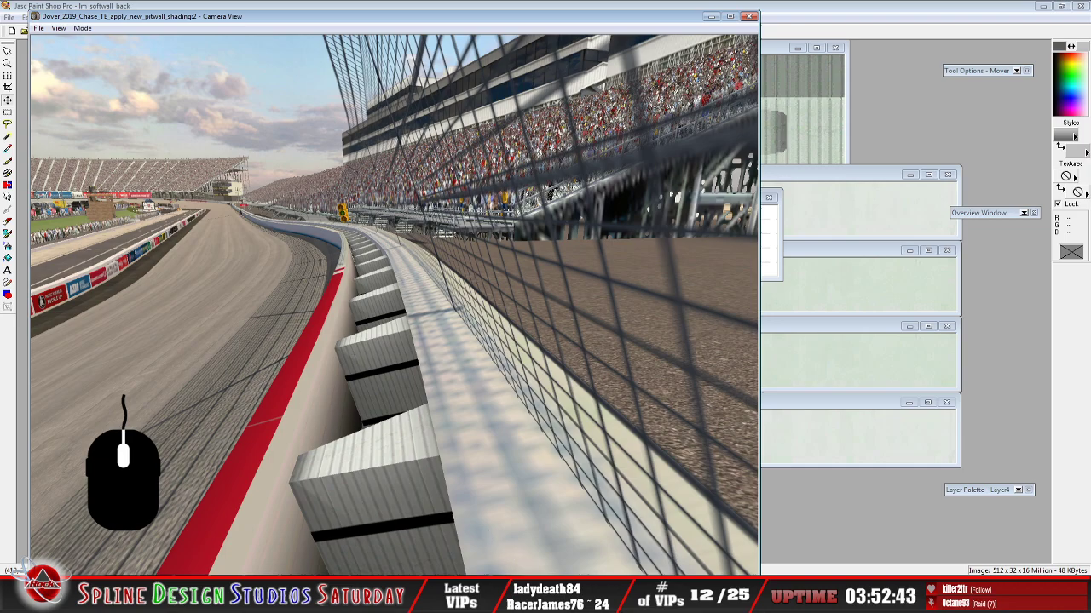
Switch to Paint Shop Pro, move the lm_softwall_back image clear of the styro_block images and start opening a file
key(alt+Tab)
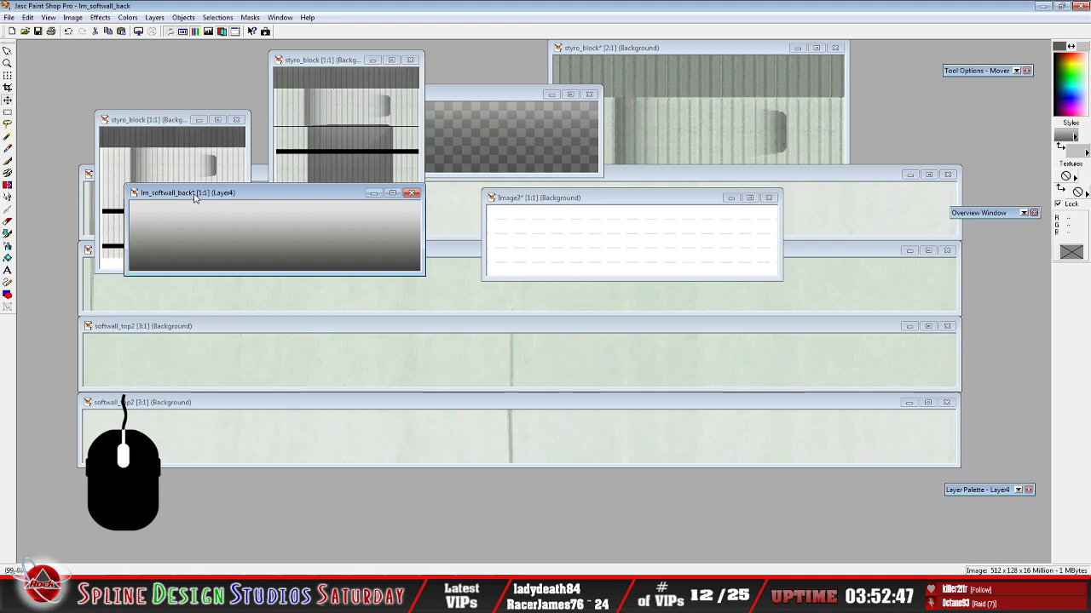
drag(262, 198, 650, 117)
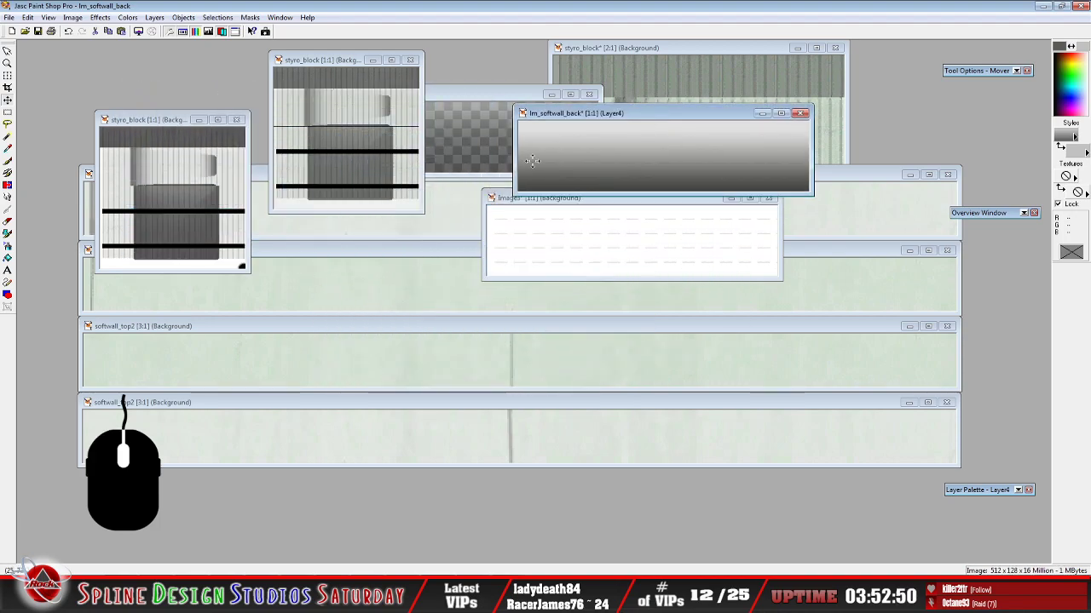
click(25, 31)
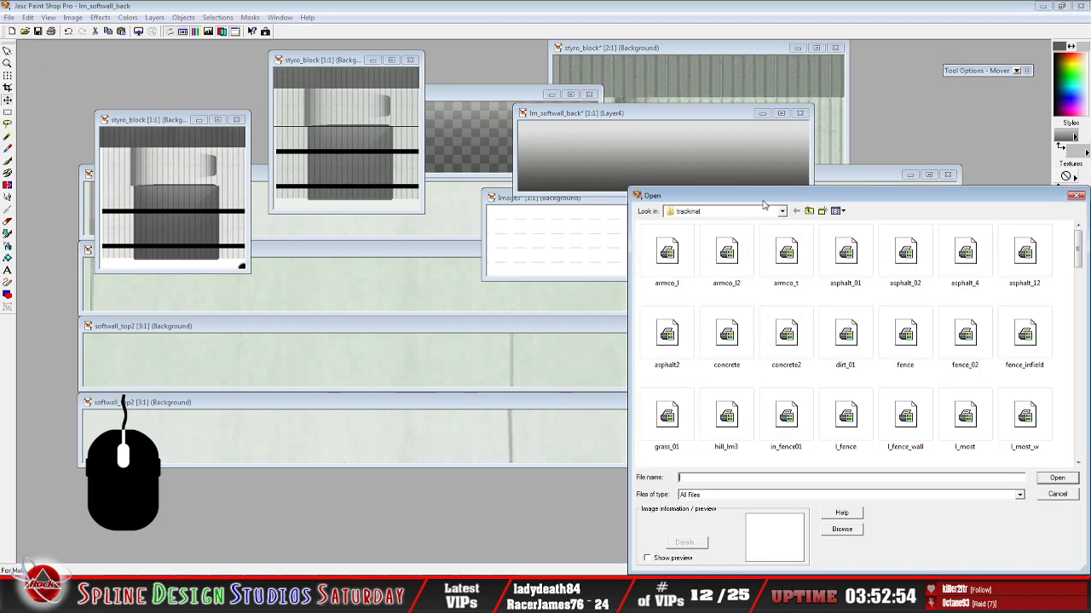
drag(764, 206, 330, 131)
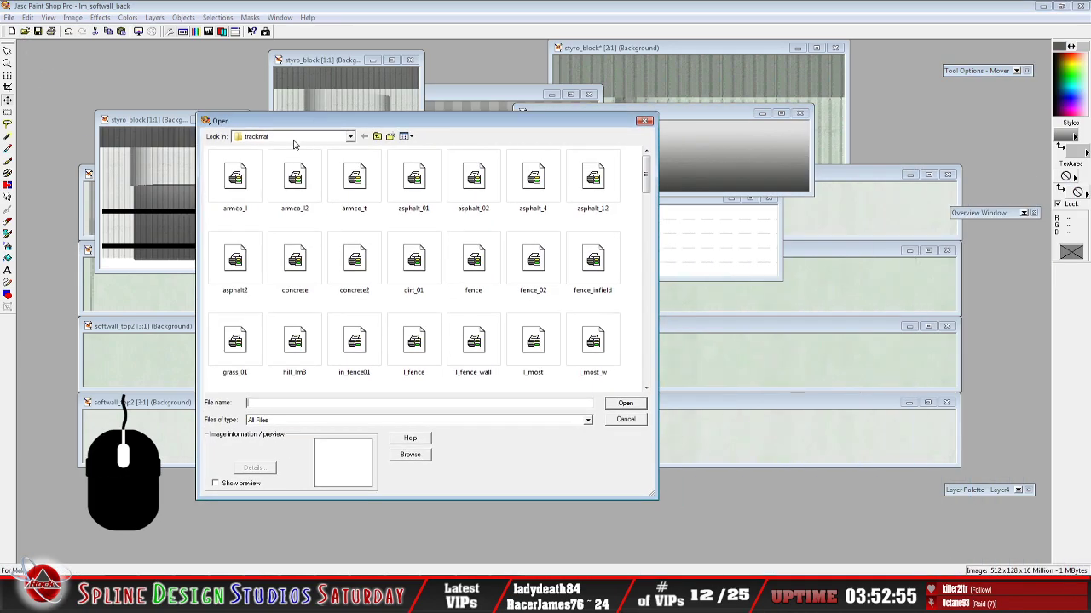
Browse from NR2003 Track Edit through NR2003 3D mesh items and General 3D objects into the baracades folder
click(350, 138)
scroll(321, 224, up, 3)
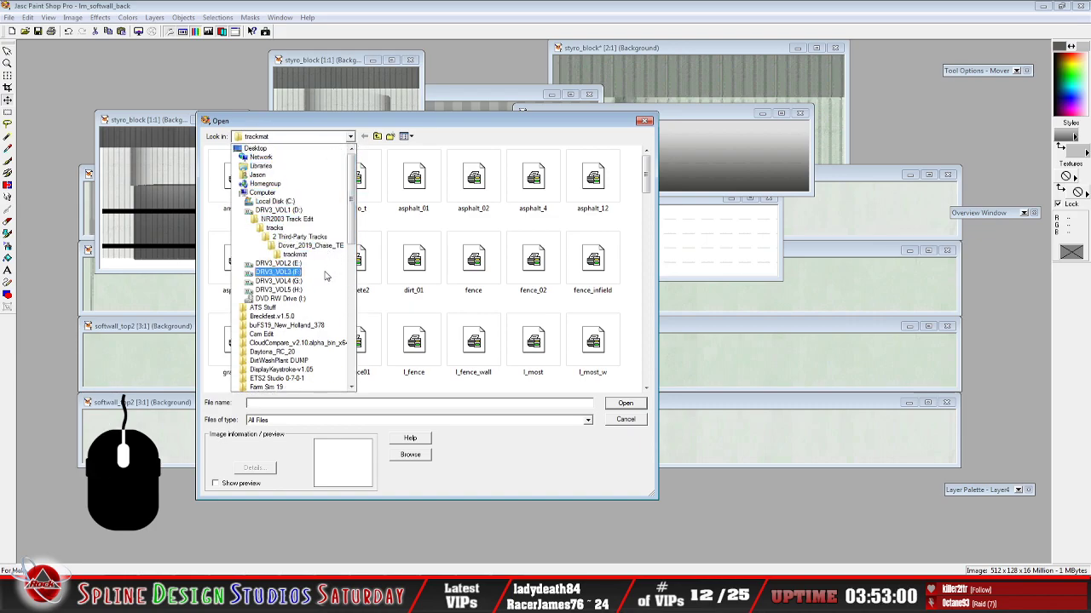
click(329, 223)
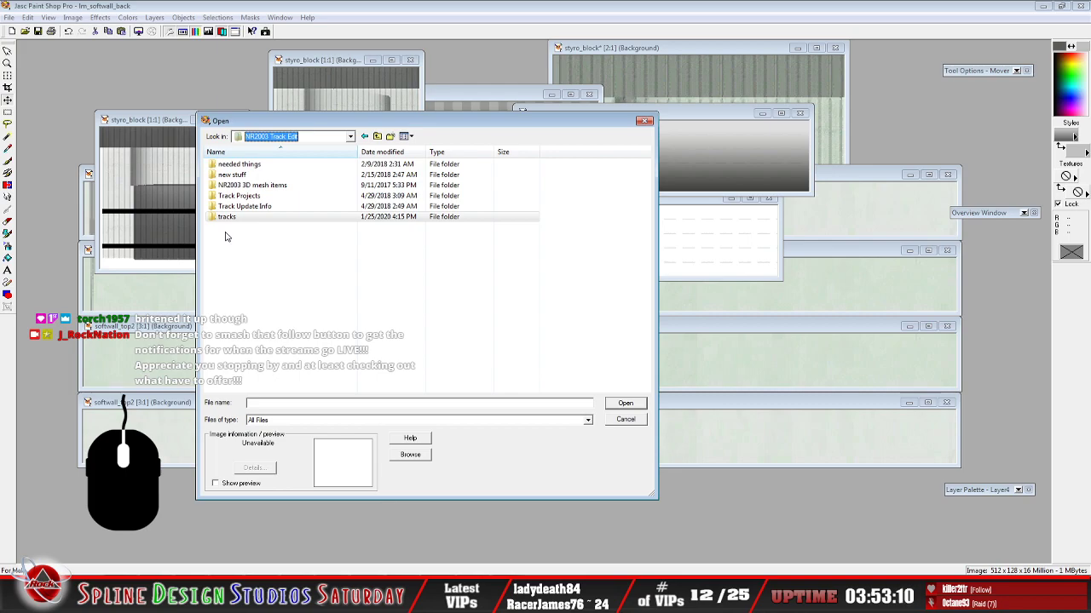
click(268, 220)
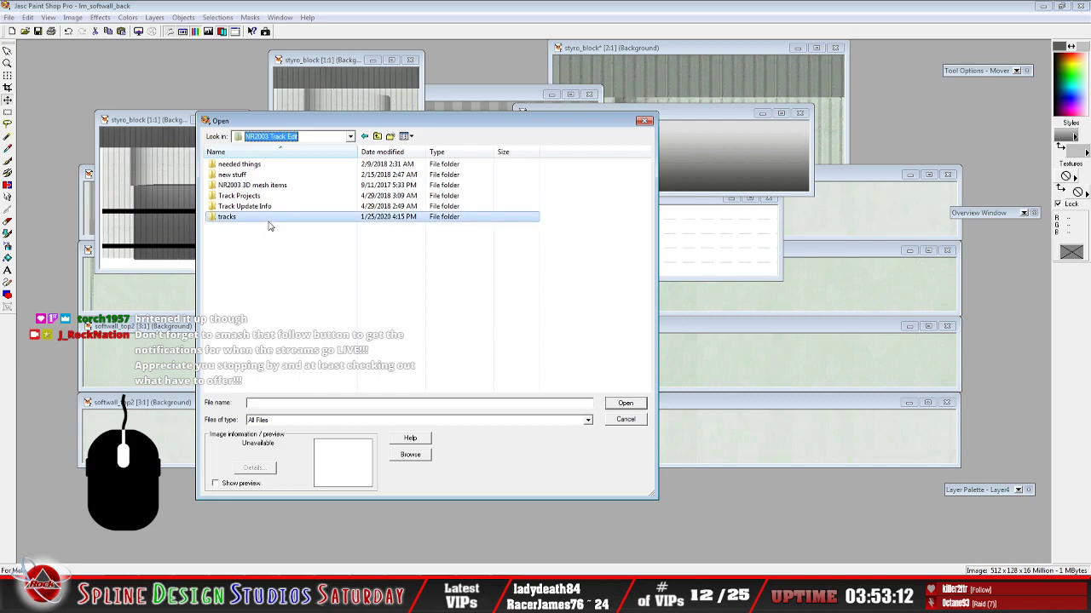
click(275, 187)
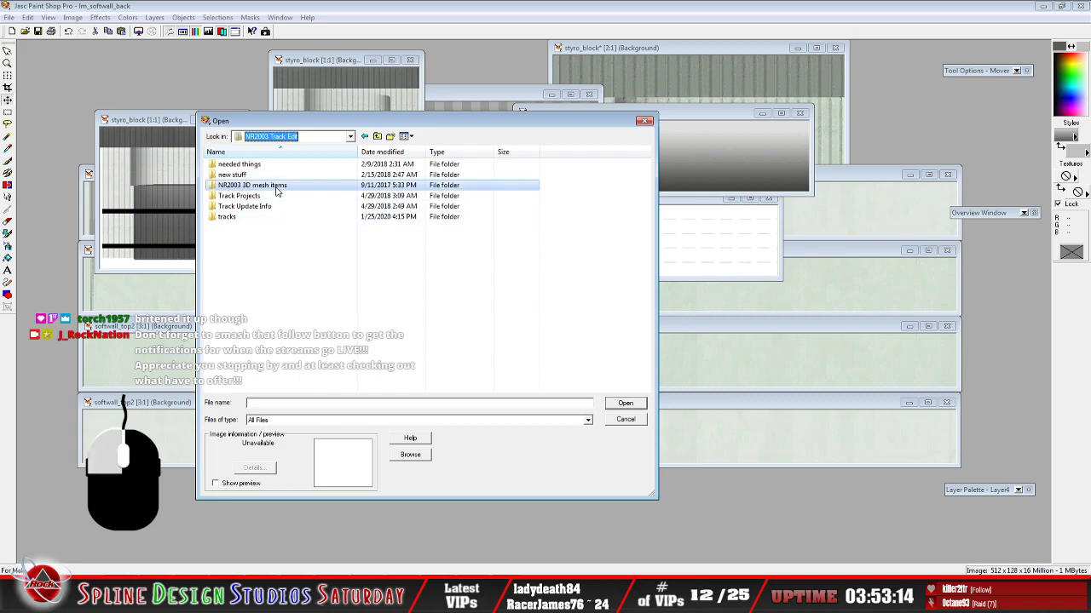
double_click(275, 188)
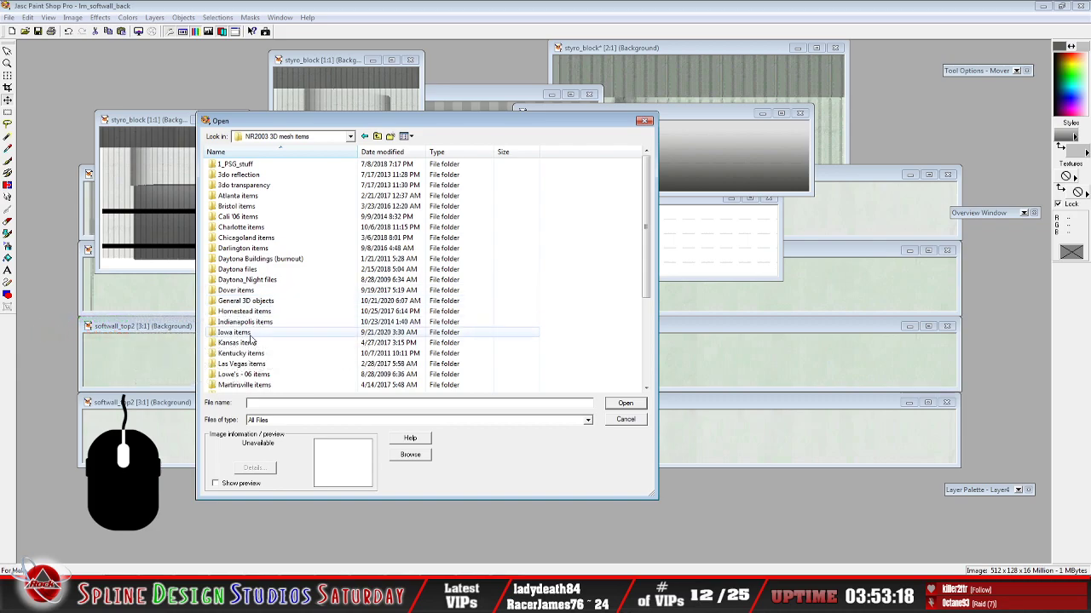
double_click(266, 301)
double_click(267, 196)
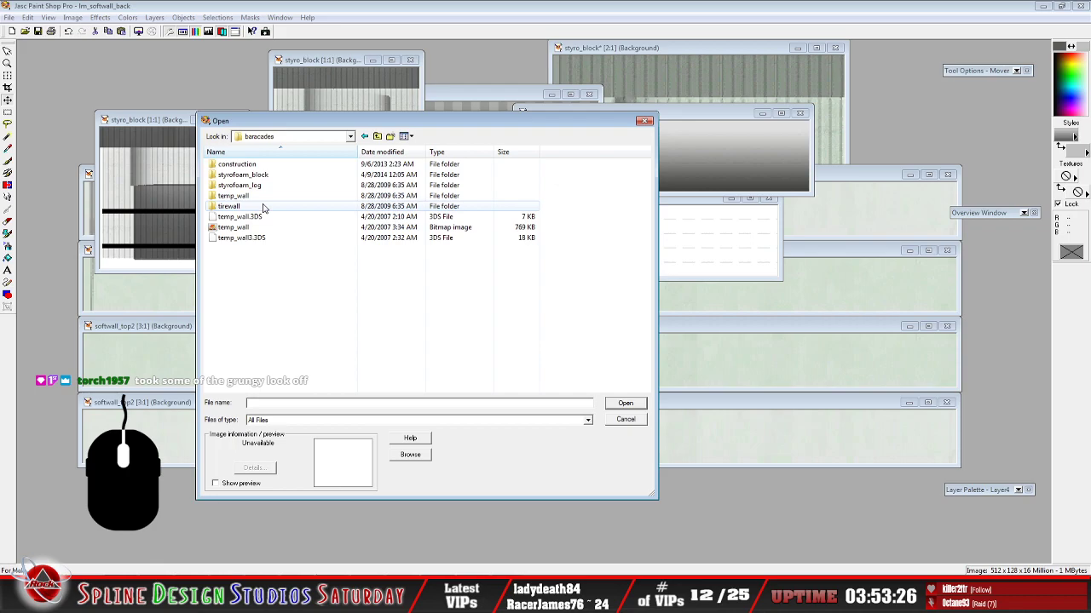
Go back up to NR2003 3D mesh items, look through its folder list and enter General 3D objects again
click(376, 137)
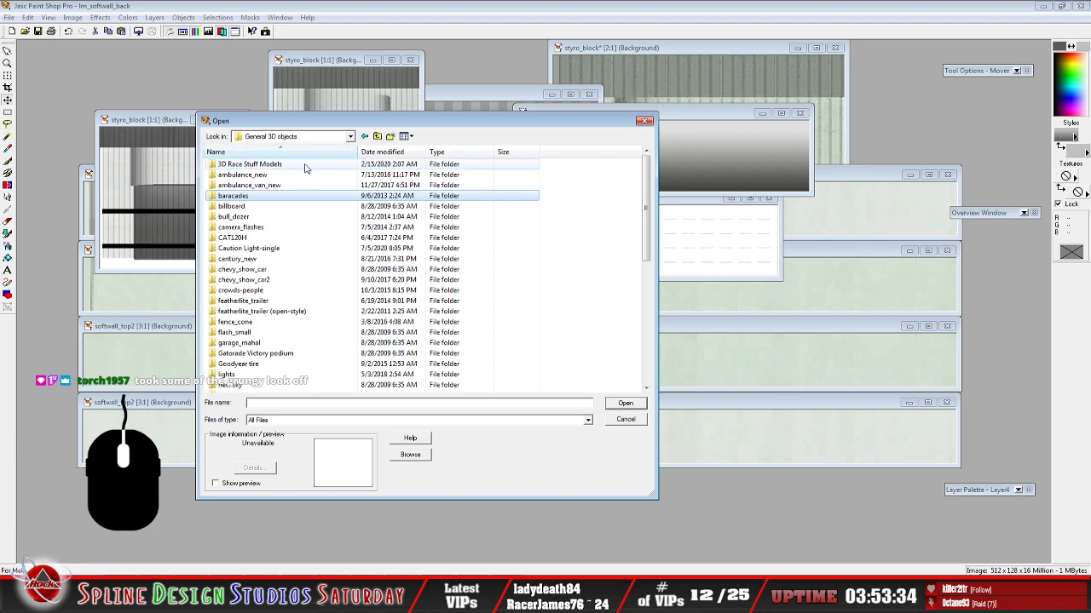
click(378, 137)
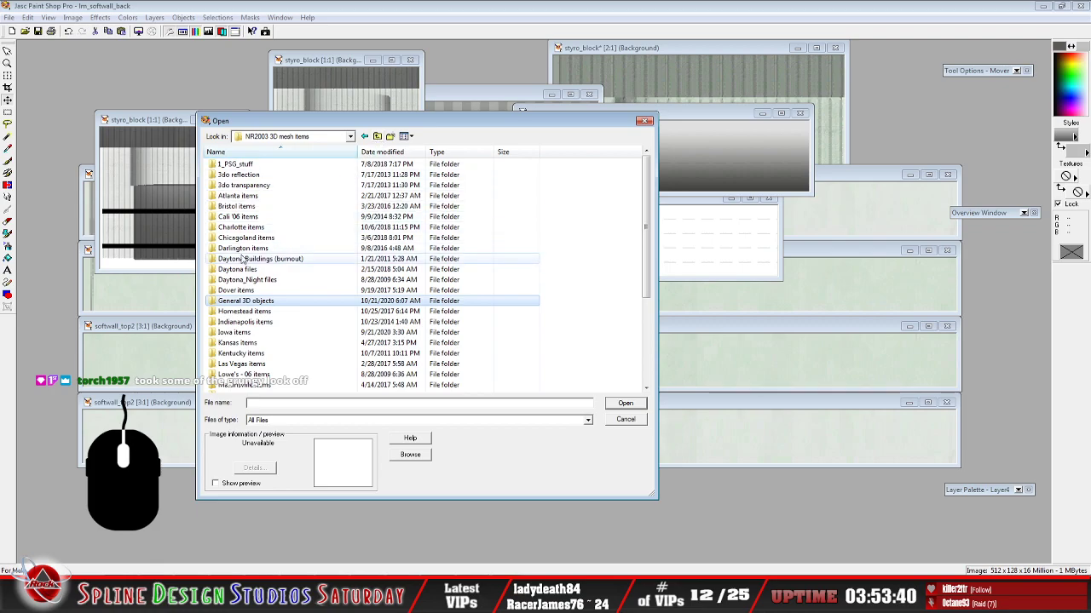
scroll(256, 282, down, 5)
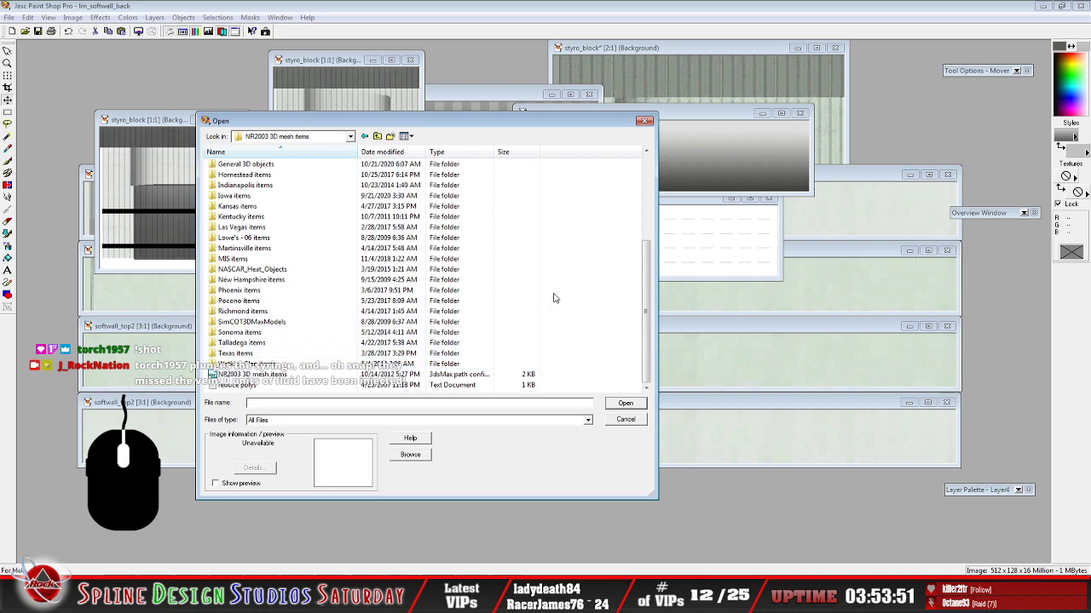
drag(645, 299, 645, 218)
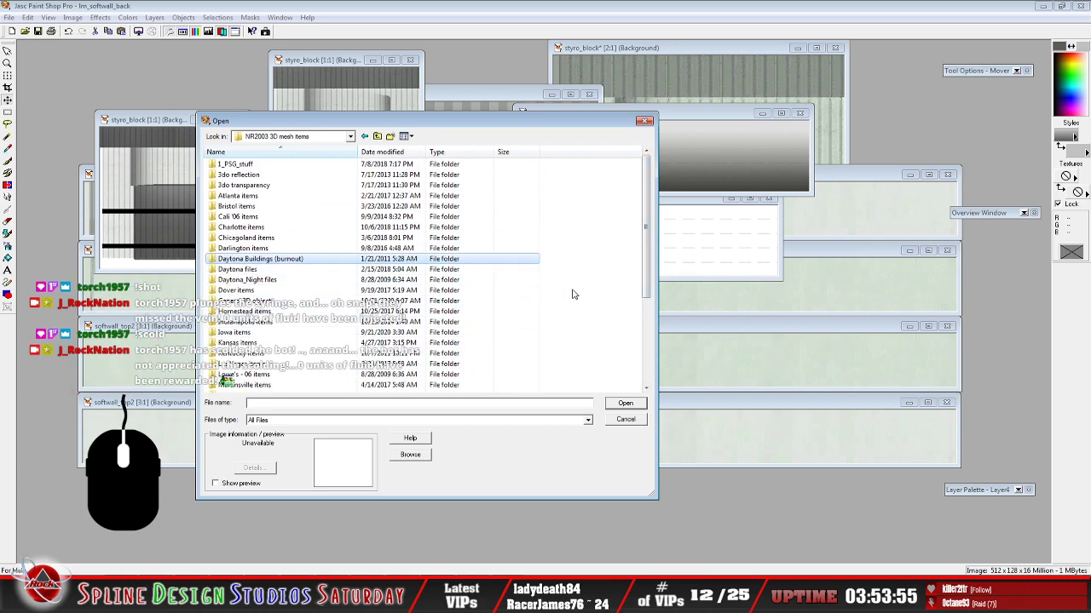
double_click(256, 301)
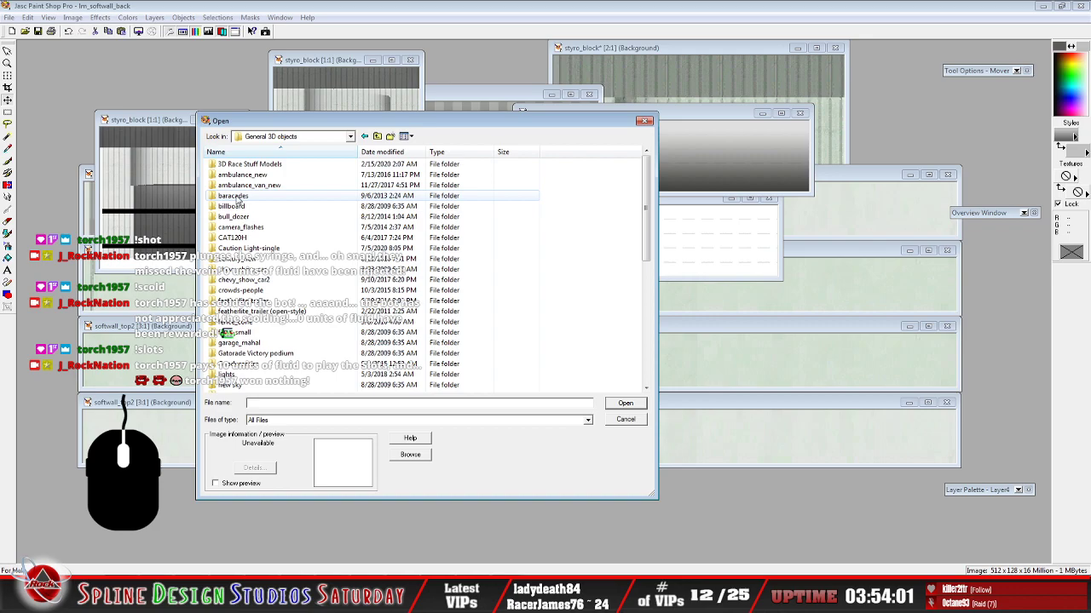
Open the Photoshop version of softwall from the New SAFER walls folder in NR2003 Track Edit's needed things, trackmat
click(350, 137)
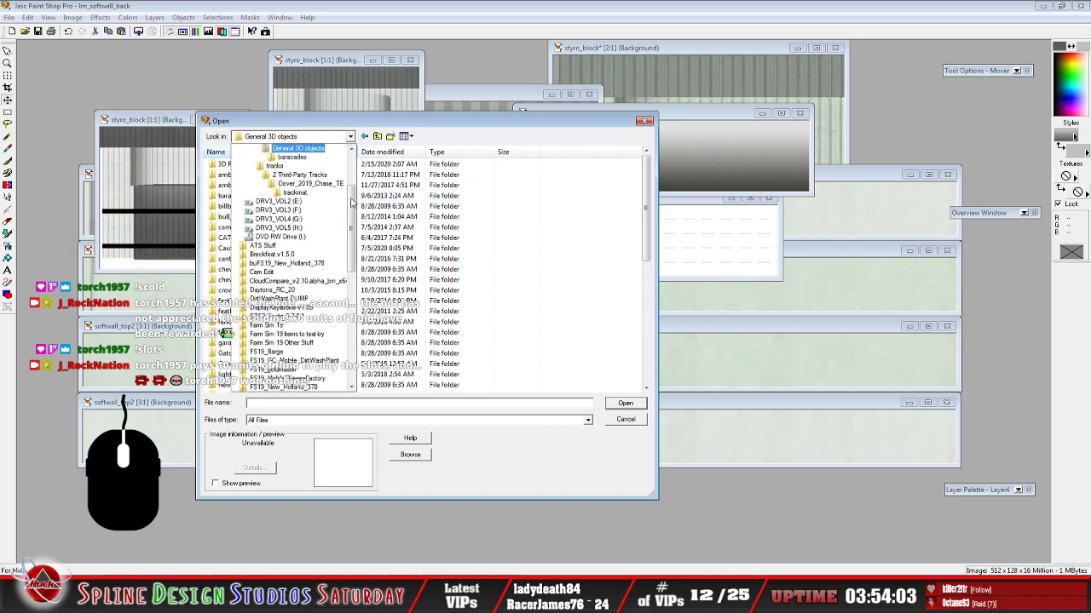
scroll(353, 201, up, 3)
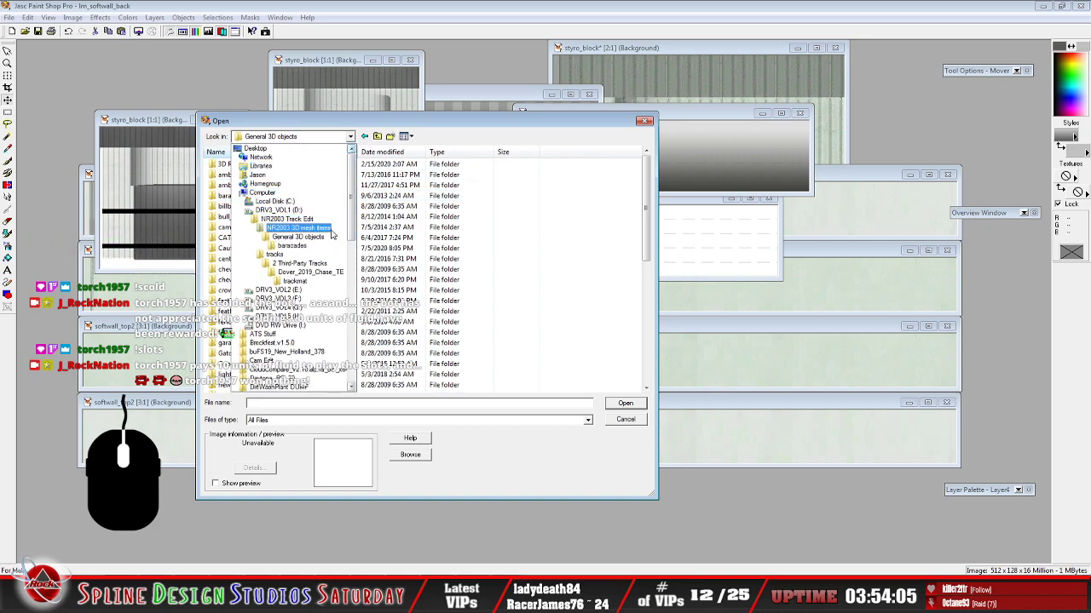
click(287, 219)
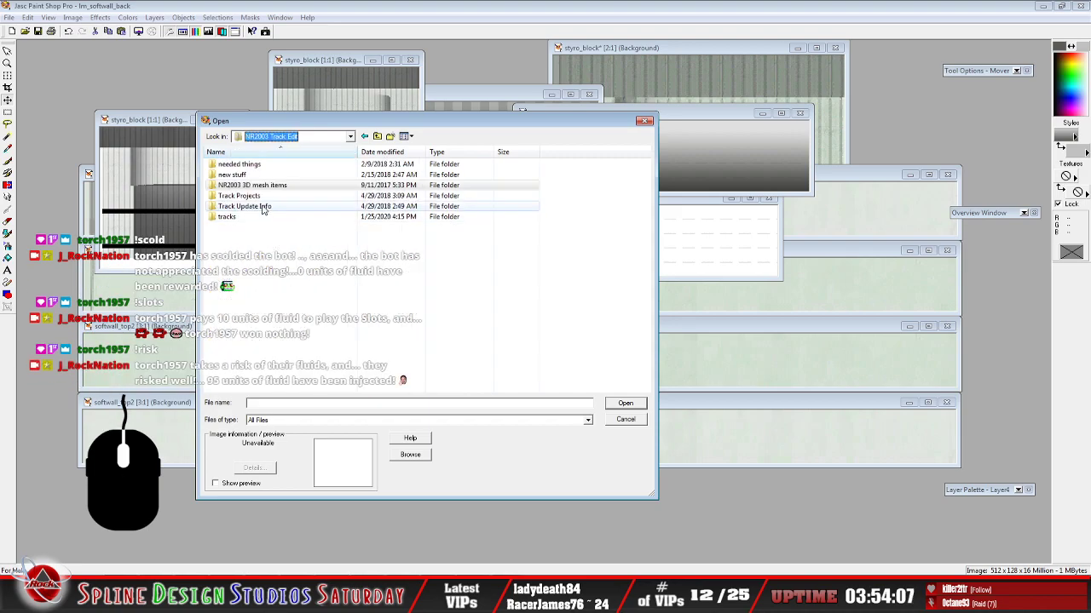
double_click(239, 165)
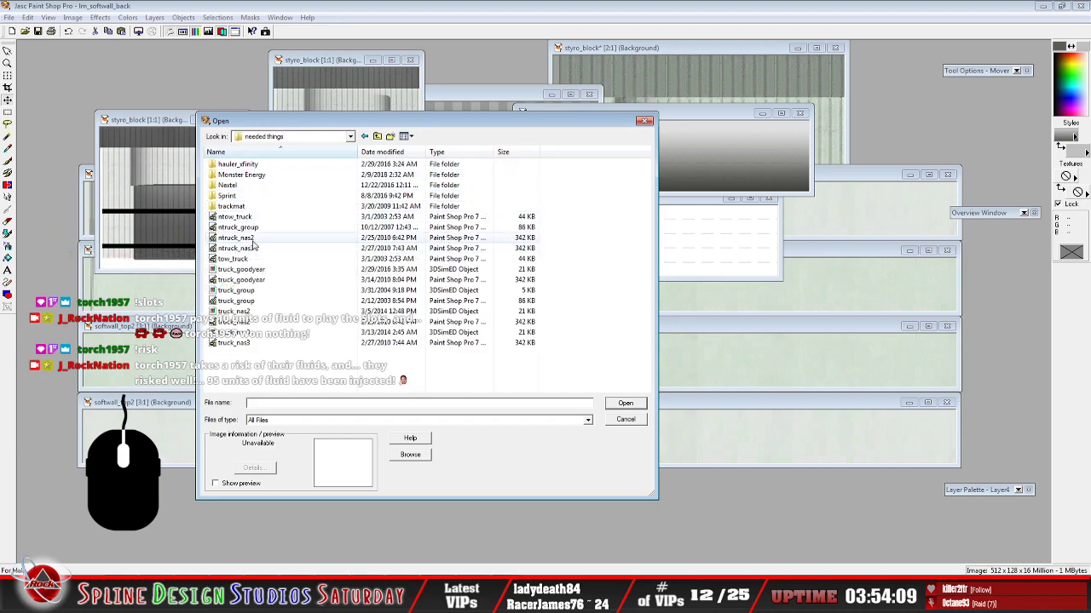
double_click(242, 207)
click(259, 166)
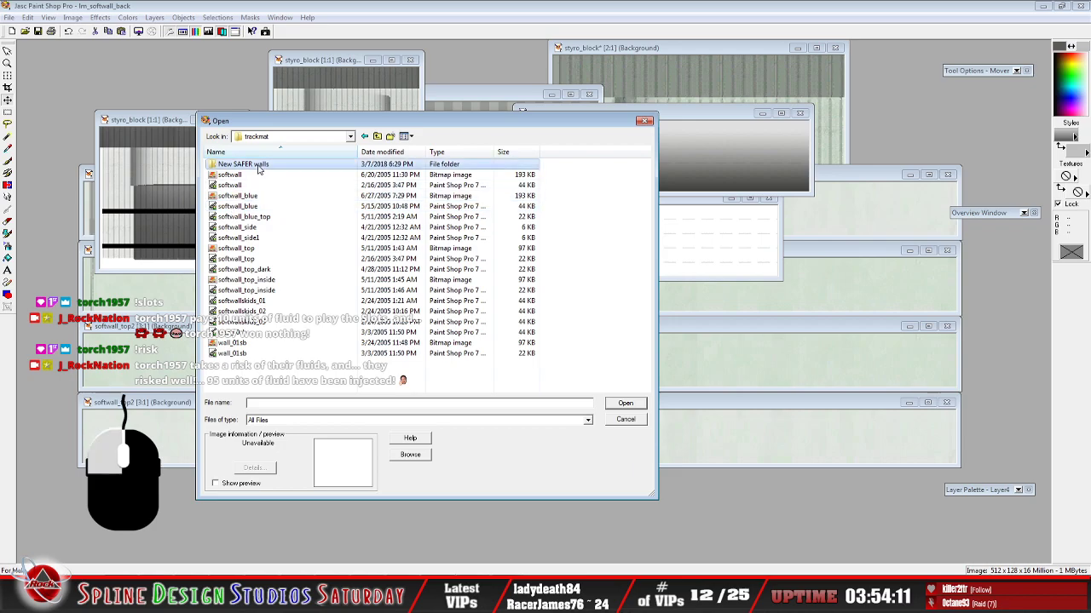
double_click(259, 167)
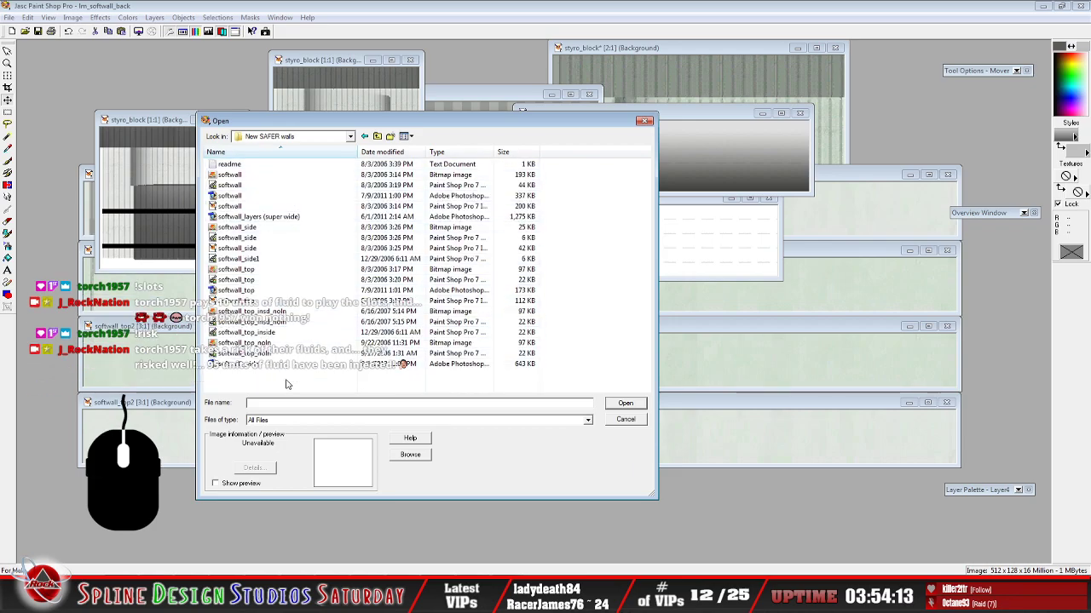
click(252, 196)
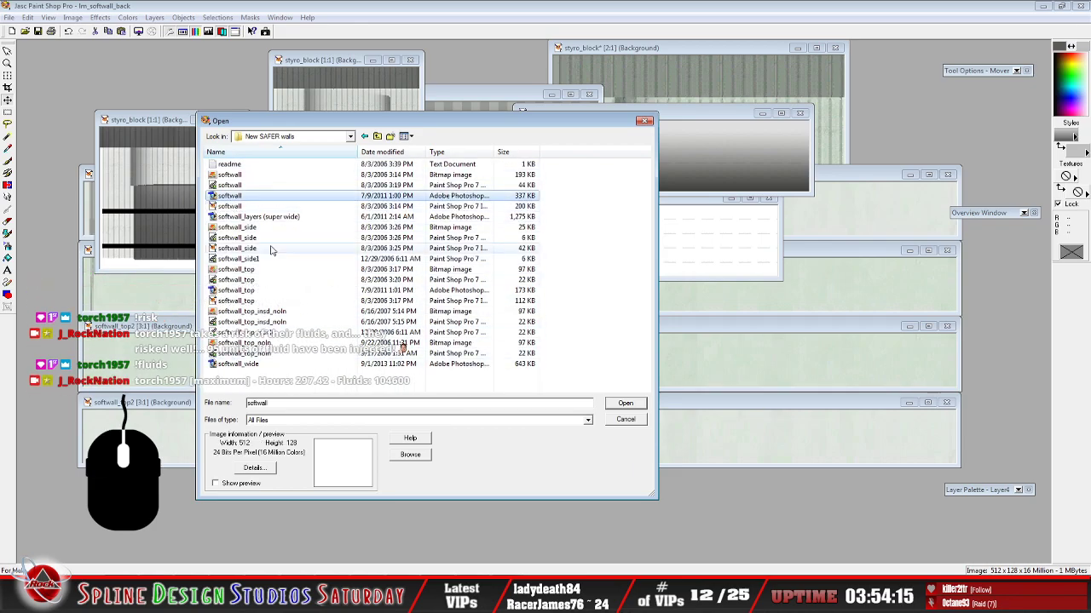
click(626, 403)
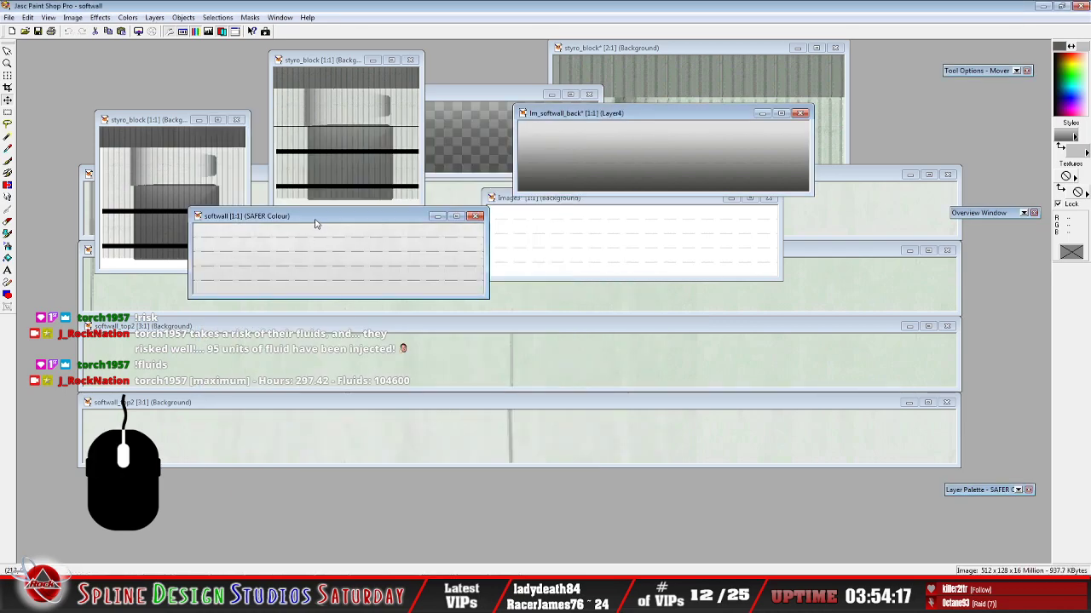
Move the softwall image aside and toggle the visibility of its Shadow layer to compare the shading
drag(315, 223, 224, 85)
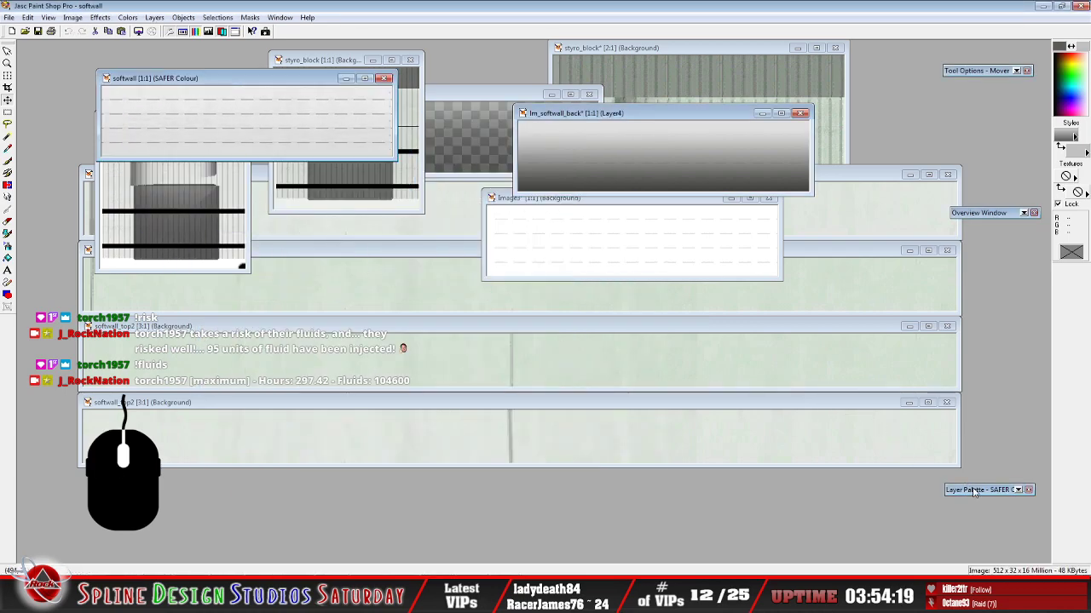
mouse_move(974, 492)
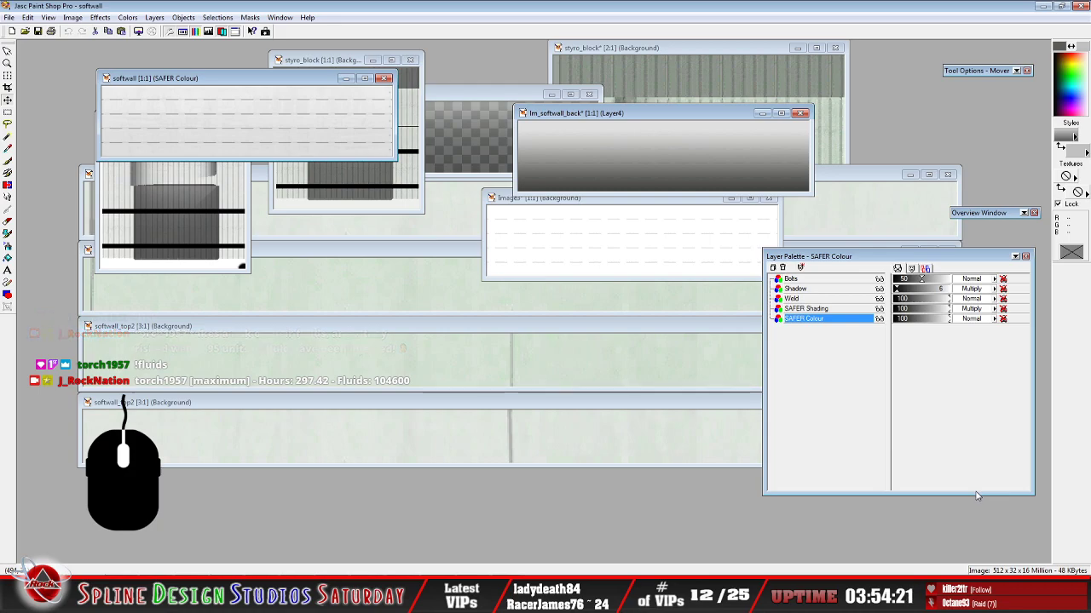
click(879, 288)
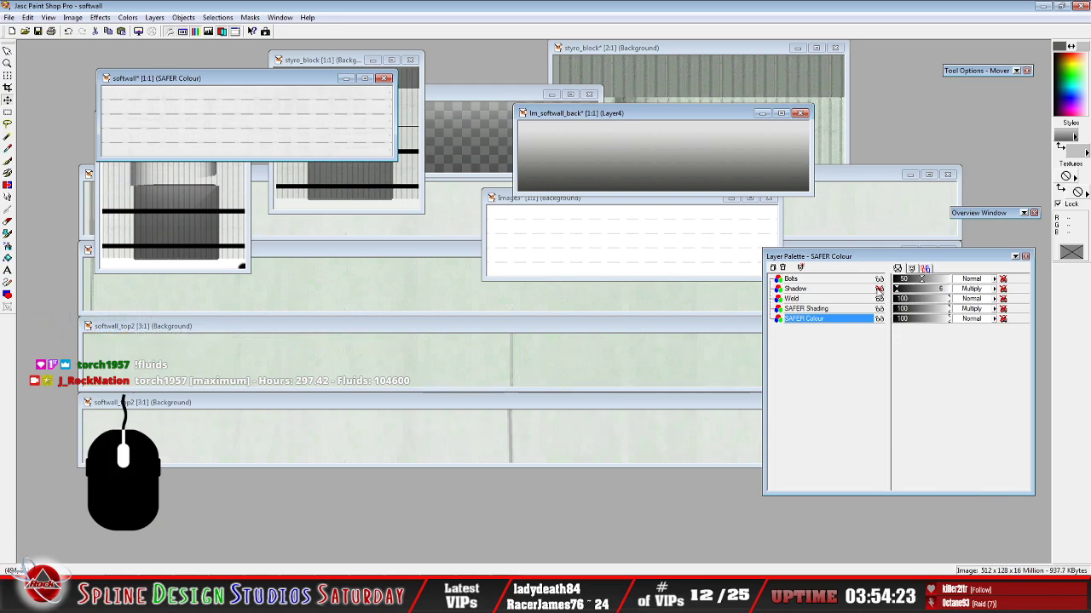
click(880, 289)
click(879, 289)
click(880, 289)
click(879, 289)
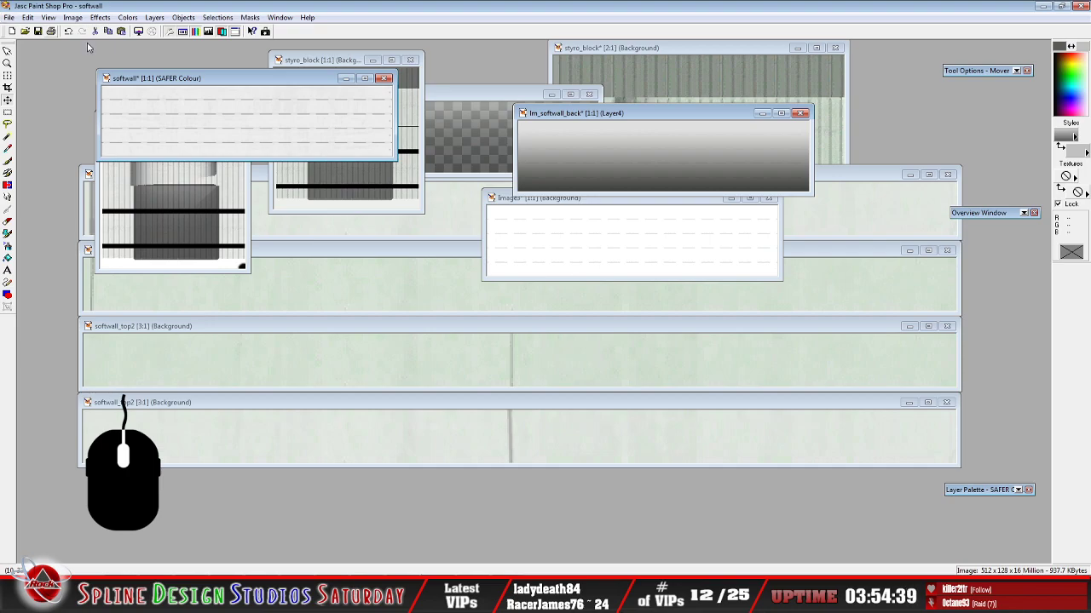
Close the softwall image
click(11, 19)
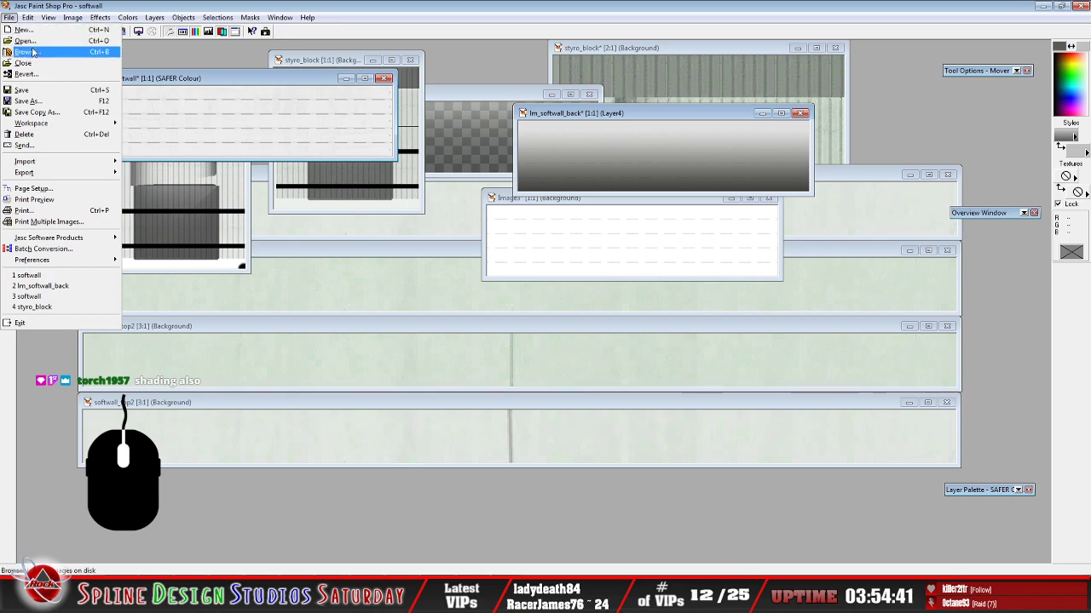
click(26, 57)
click(552, 317)
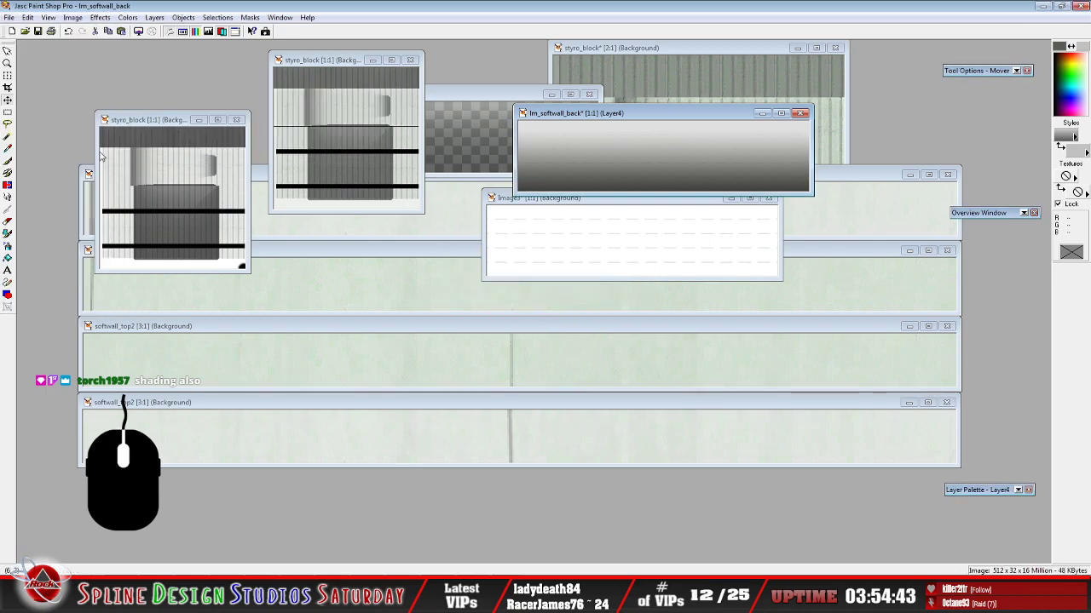
Move the styro_block image clear of the softwall_top images and switch back to Sandbox's camera view
drag(128, 120, 126, 75)
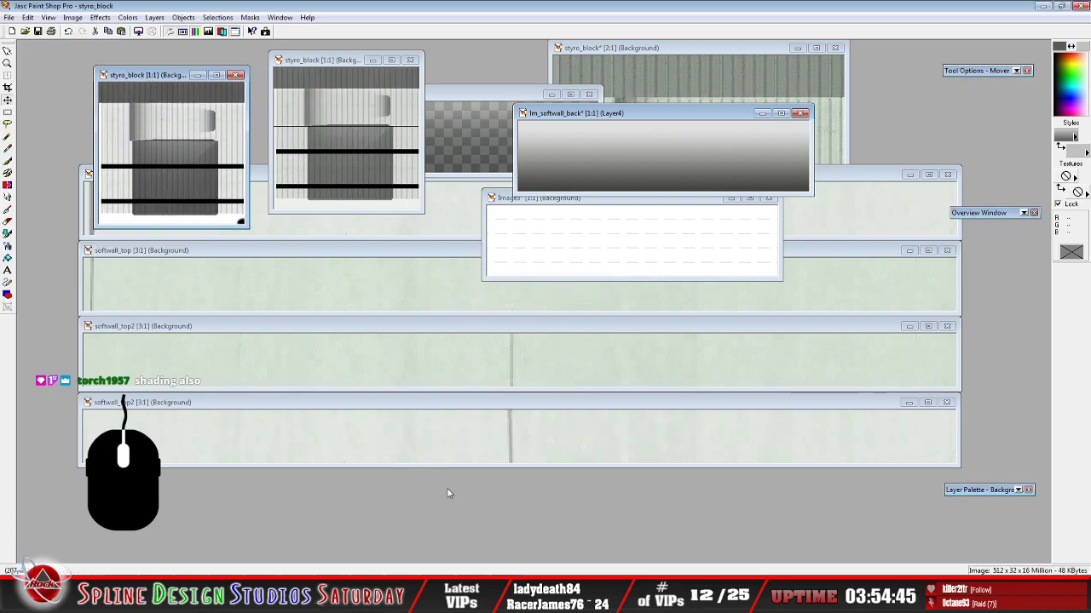
click(524, 597)
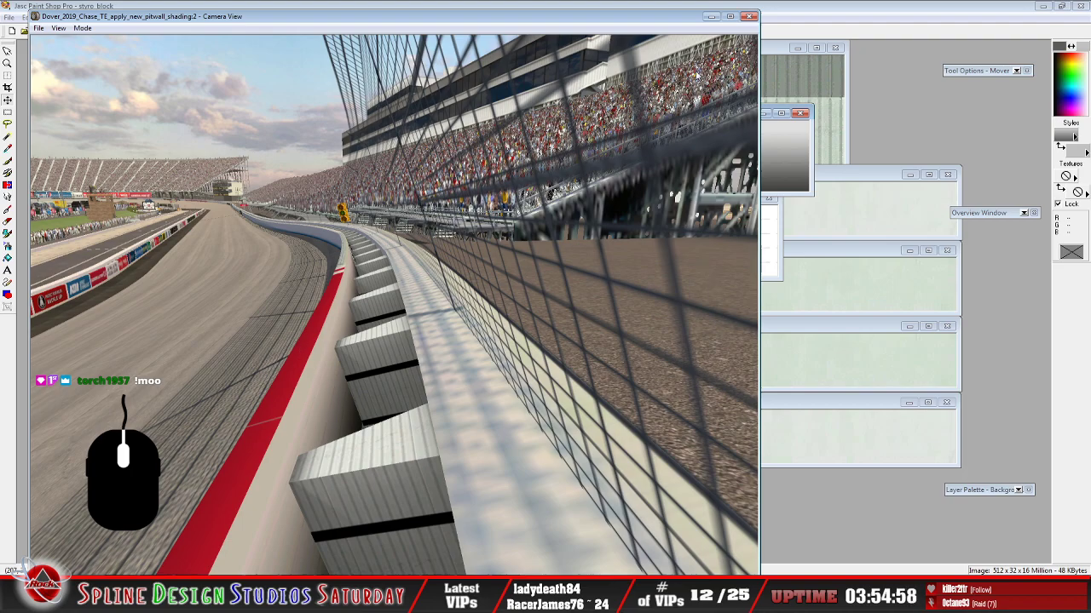
Switch back to Sandbox's camera view and fly closer to the outer wall to examine the shading of its soft wall back
click(709, 16)
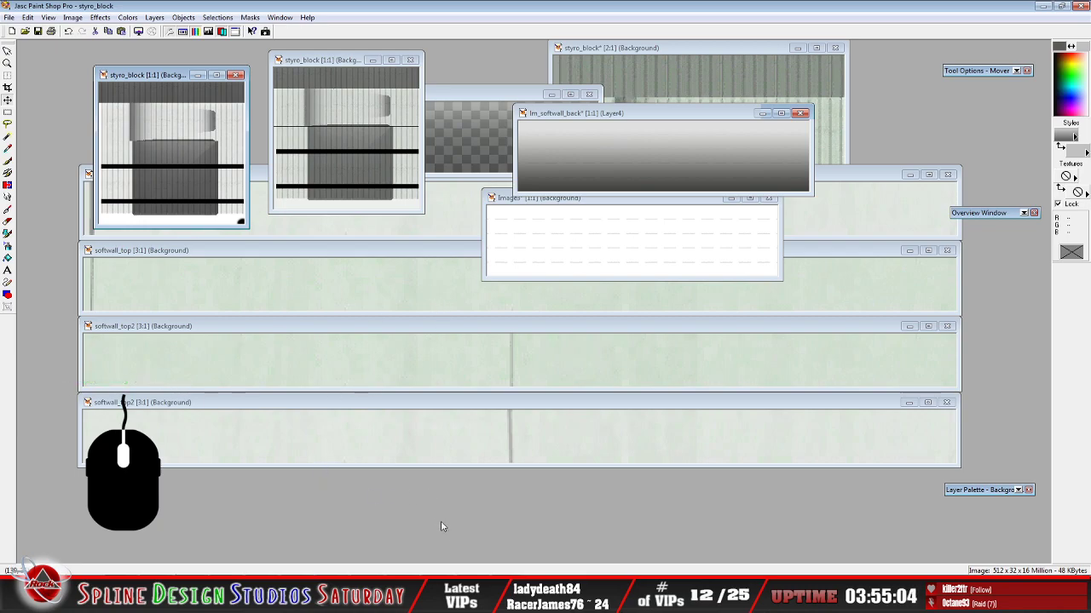
key(alt+Tab)
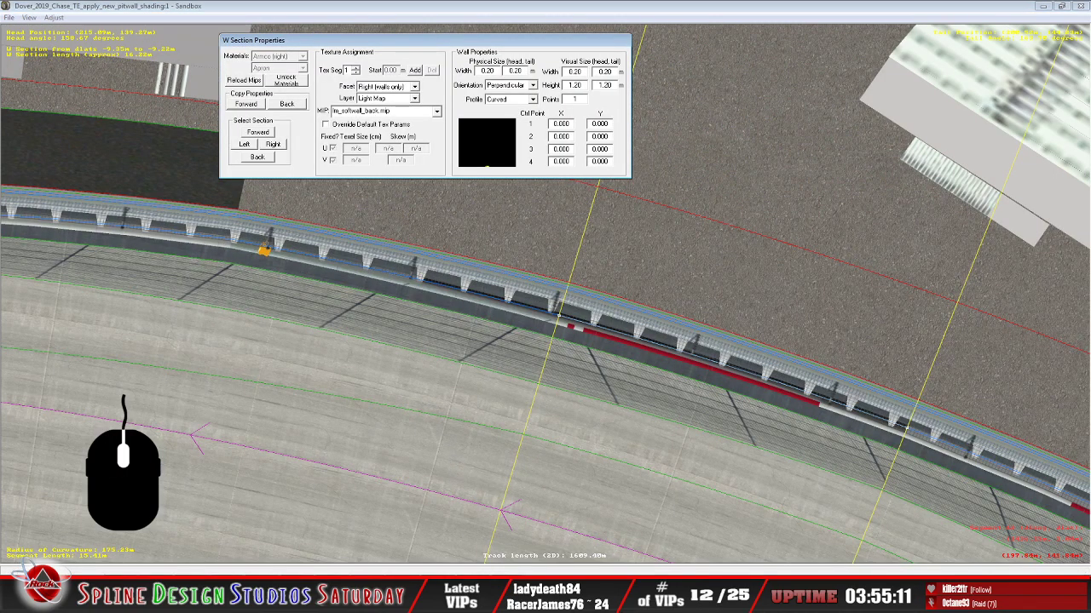
click(528, 597)
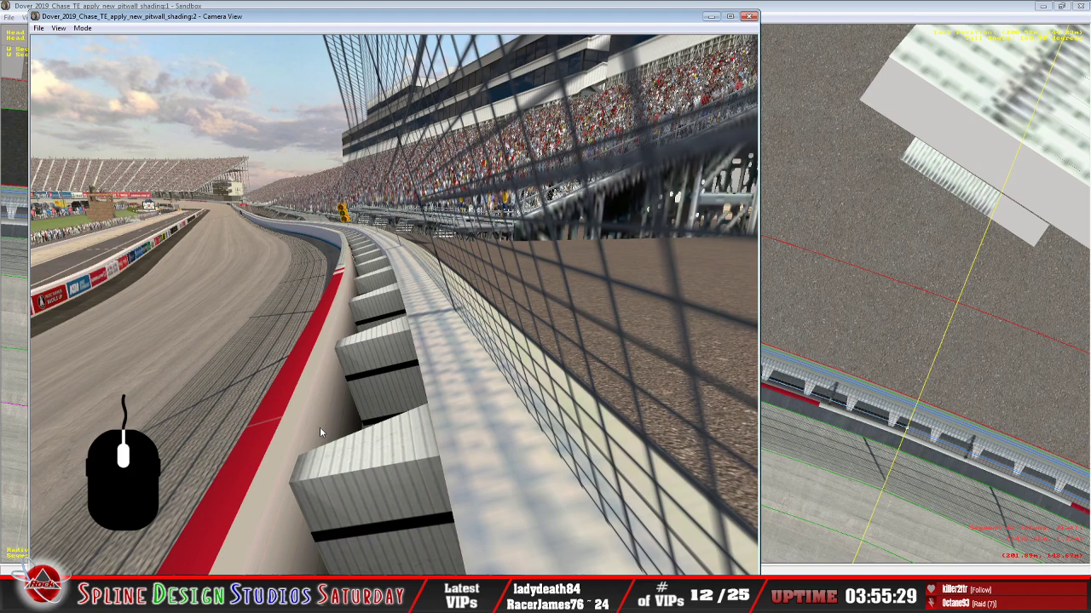
click(83, 28)
click(106, 53)
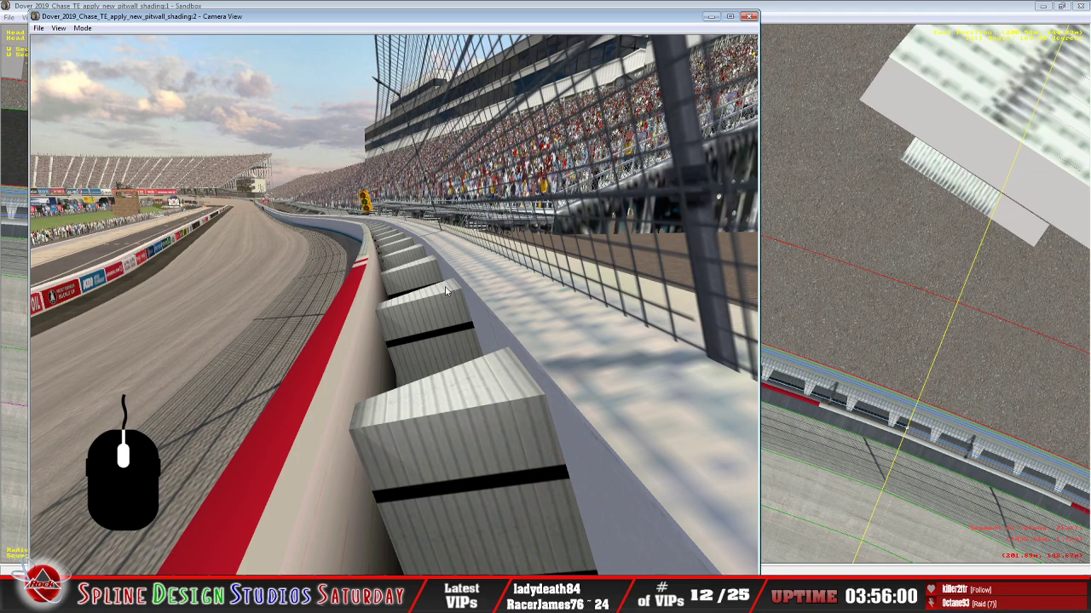
Start a new track without saving the changes to Dover_2019_Chase_TE_apply_new_pitwall_shading
click(809, 13)
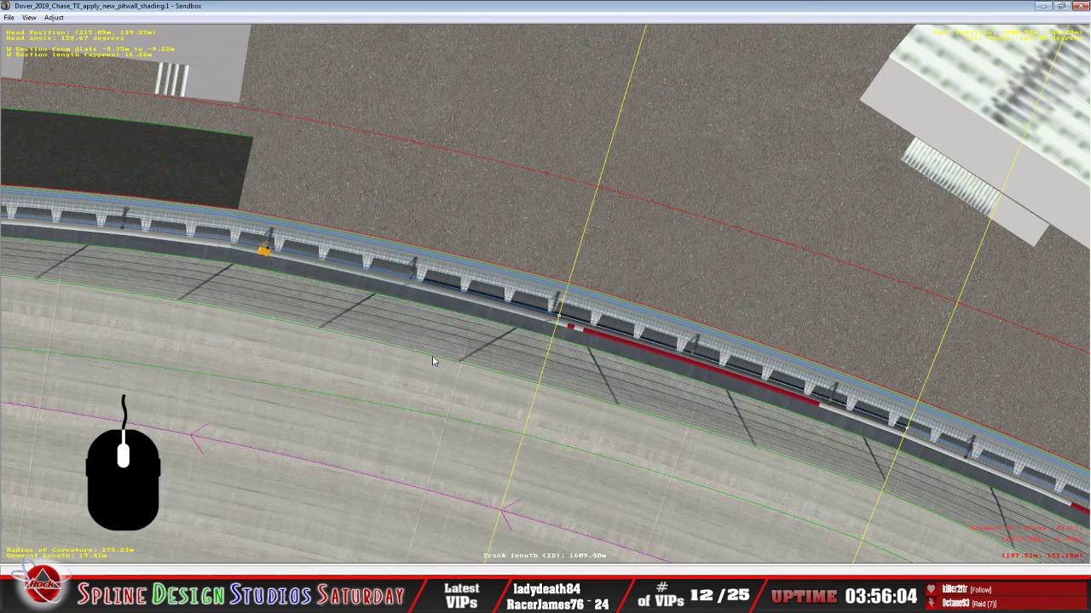
scroll(432, 361, down, 5)
scroll(432, 361, down, 3)
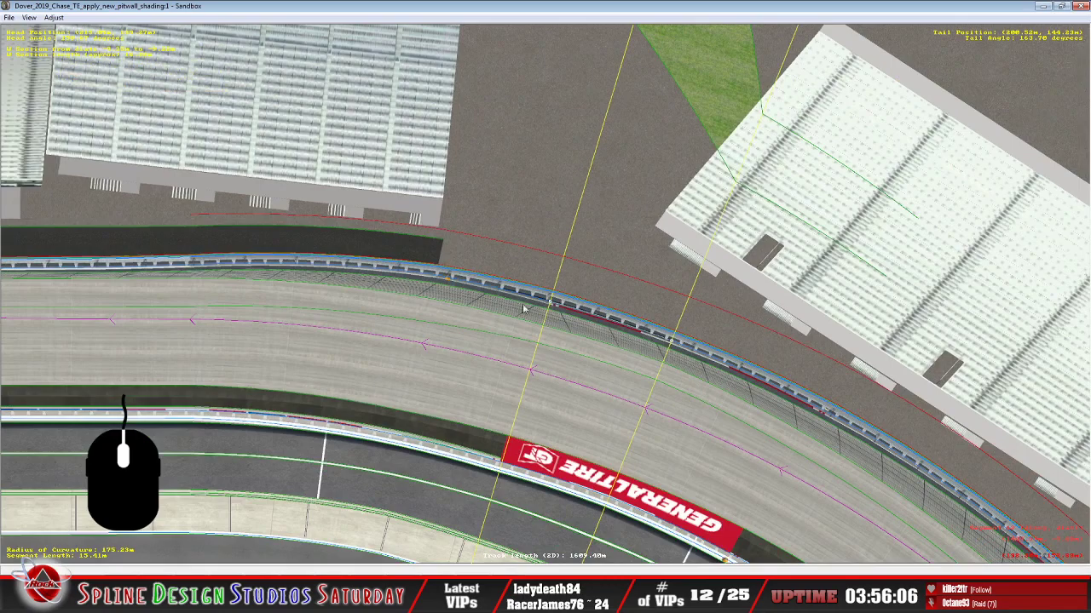
click(10, 19)
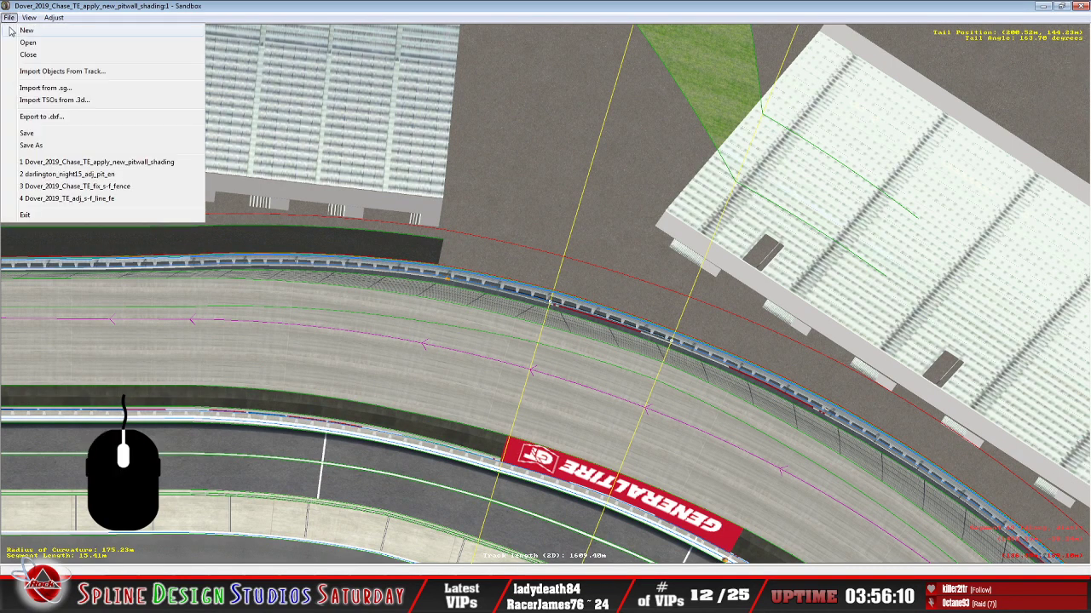
click(14, 32)
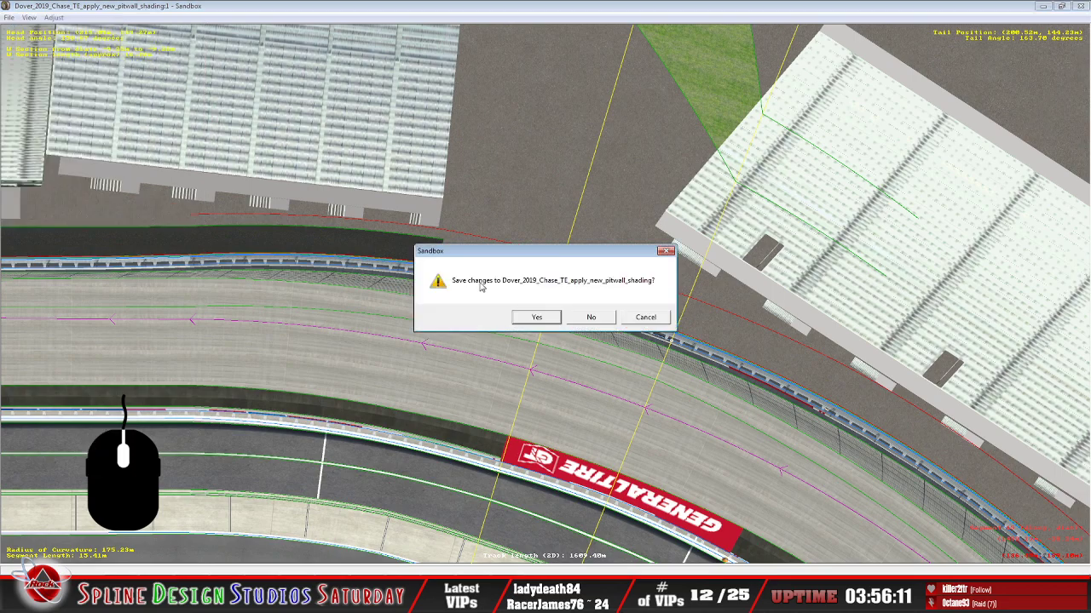
click(589, 318)
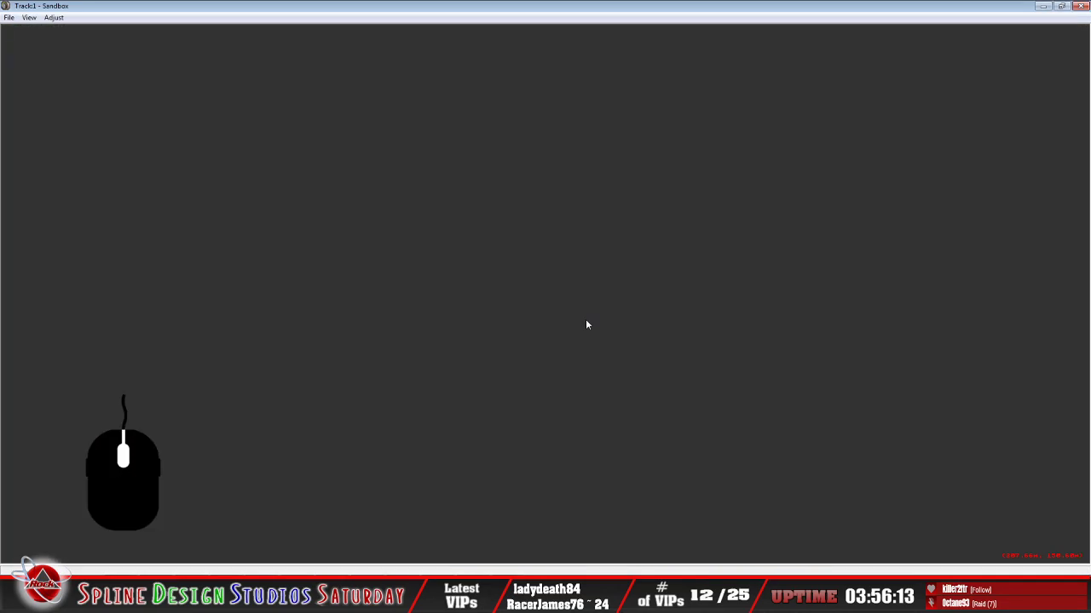
Open the Dover_2019_Chase_TE_fix_s-f_fence track from the Dover_2019_Chase_TE folder
click(8, 17)
click(38, 42)
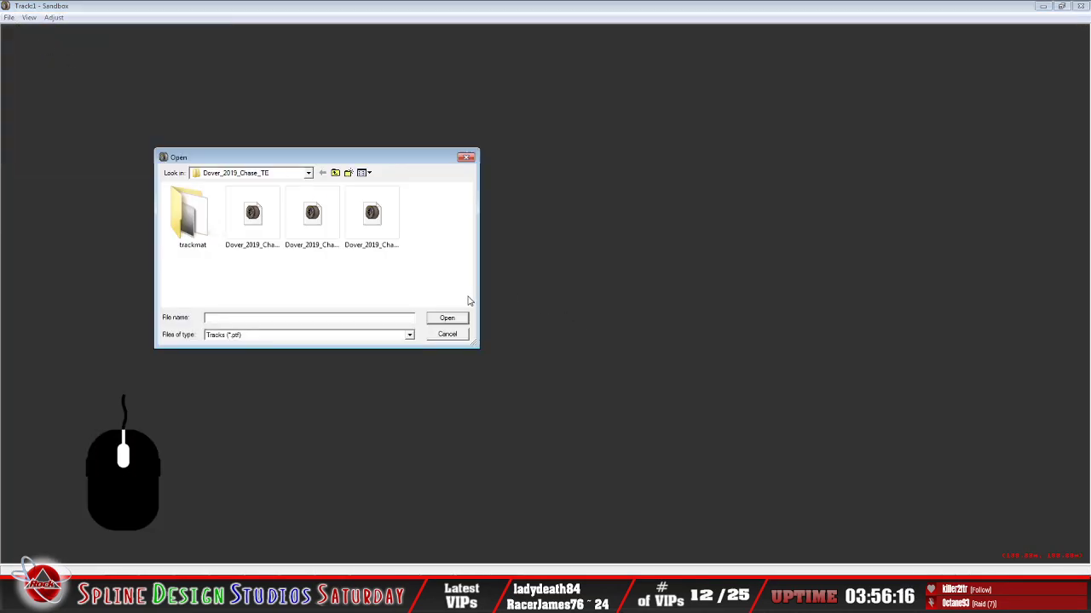
click(371, 217)
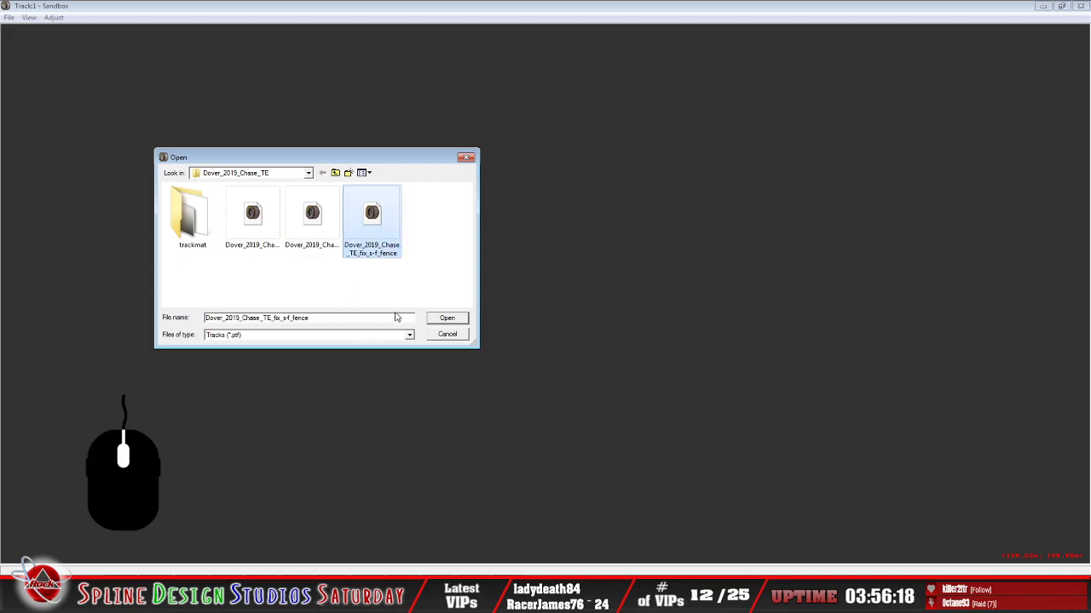
click(317, 247)
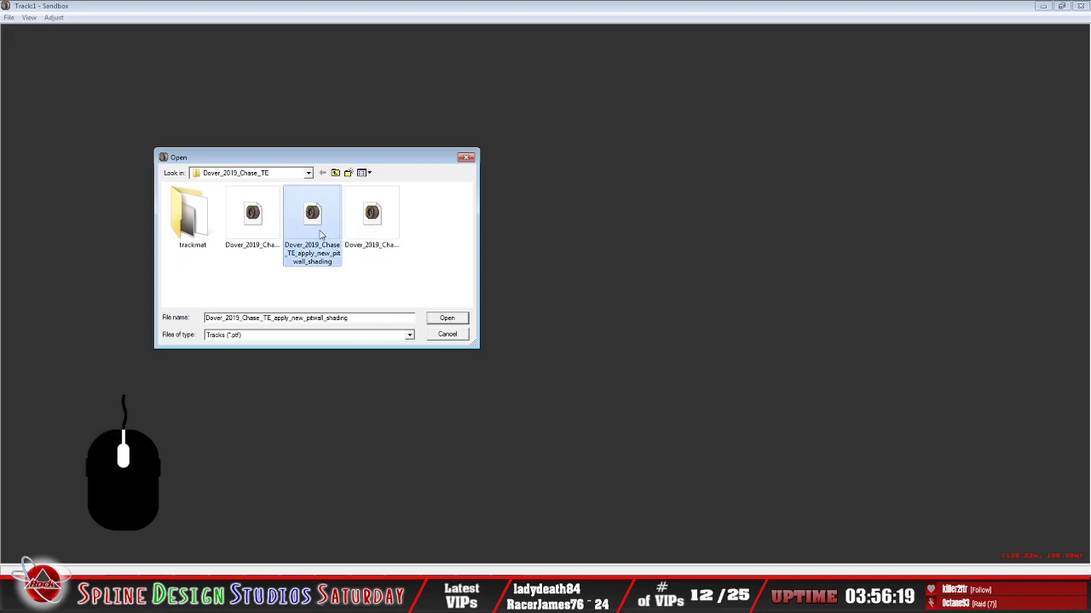
click(371, 252)
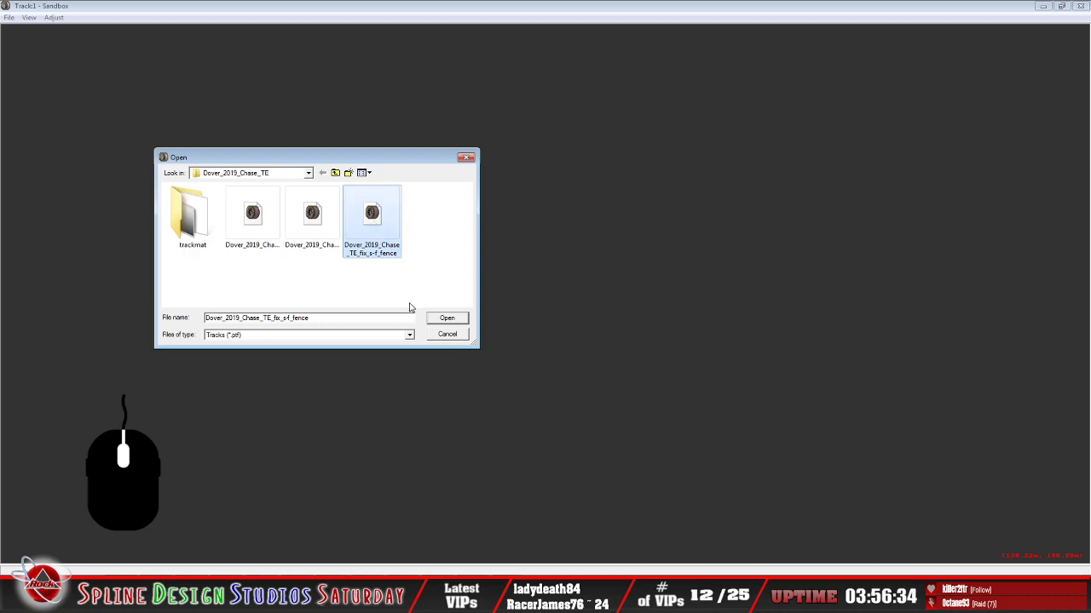
click(462, 318)
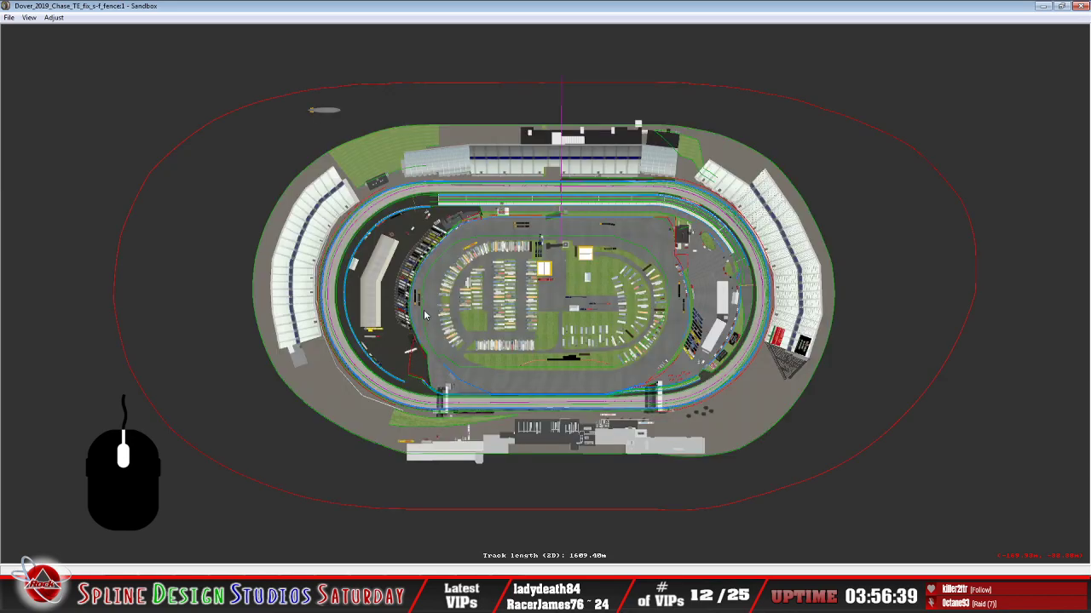
Bring up the camera view and fly along the straight to examine the outer wall's foam blocks and soft wall back
click(511, 432)
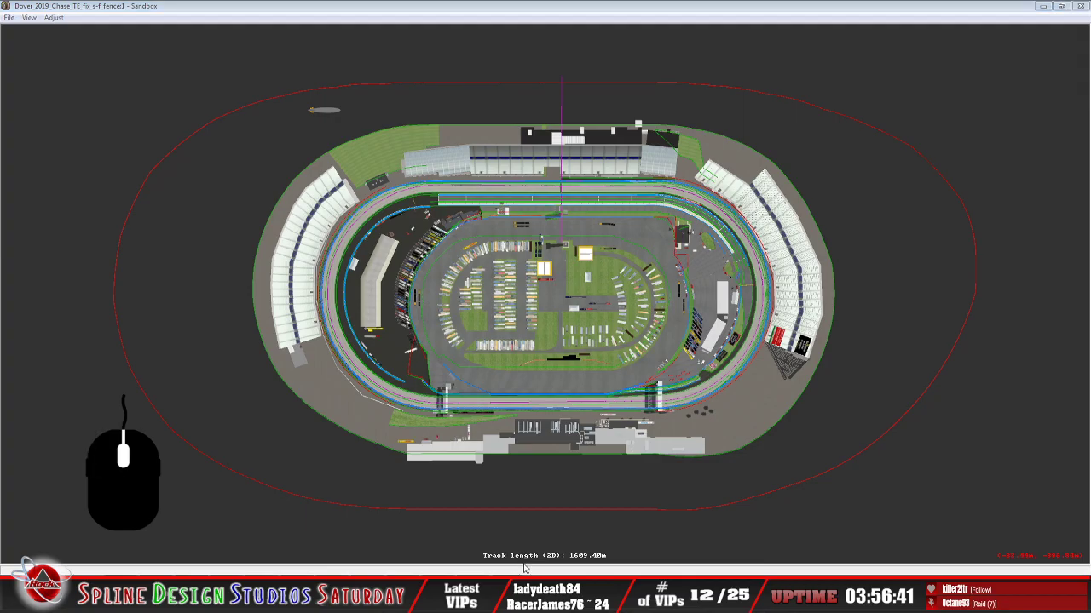
click(82, 27)
click(140, 53)
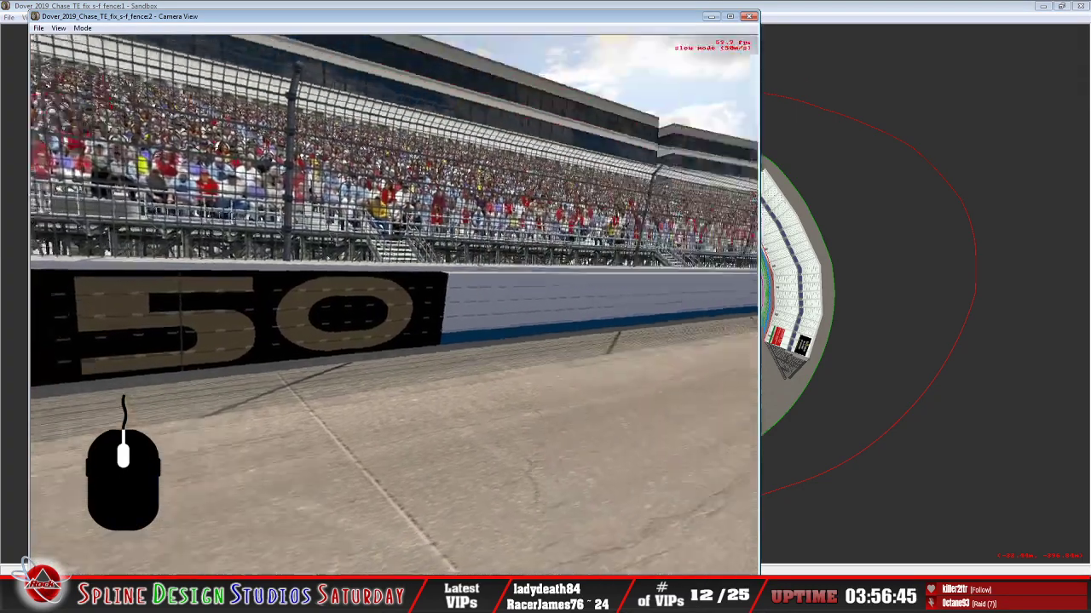
right_click(394, 304)
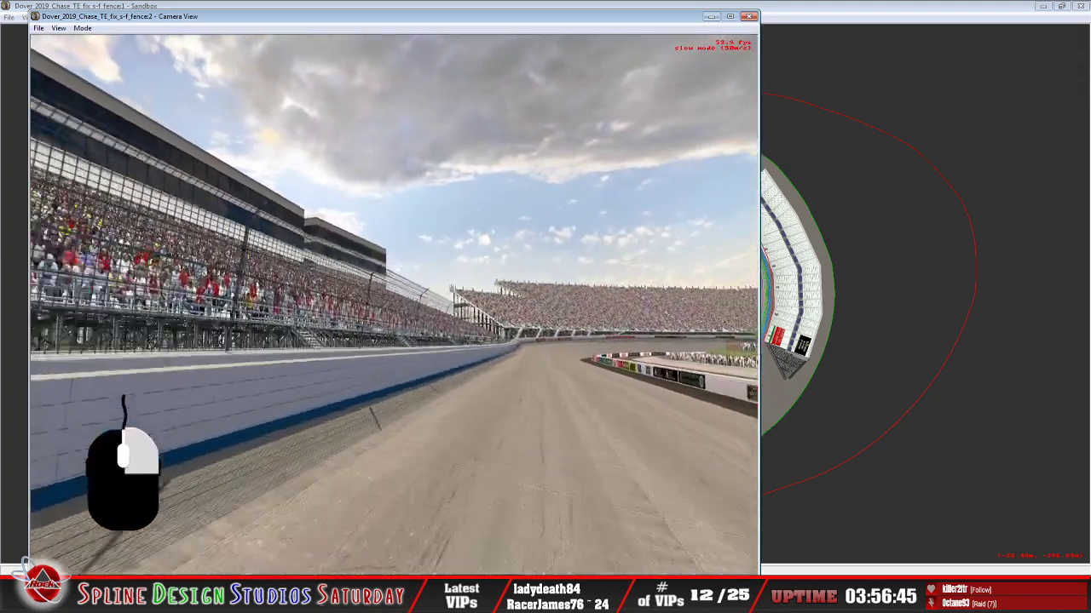
key(w)
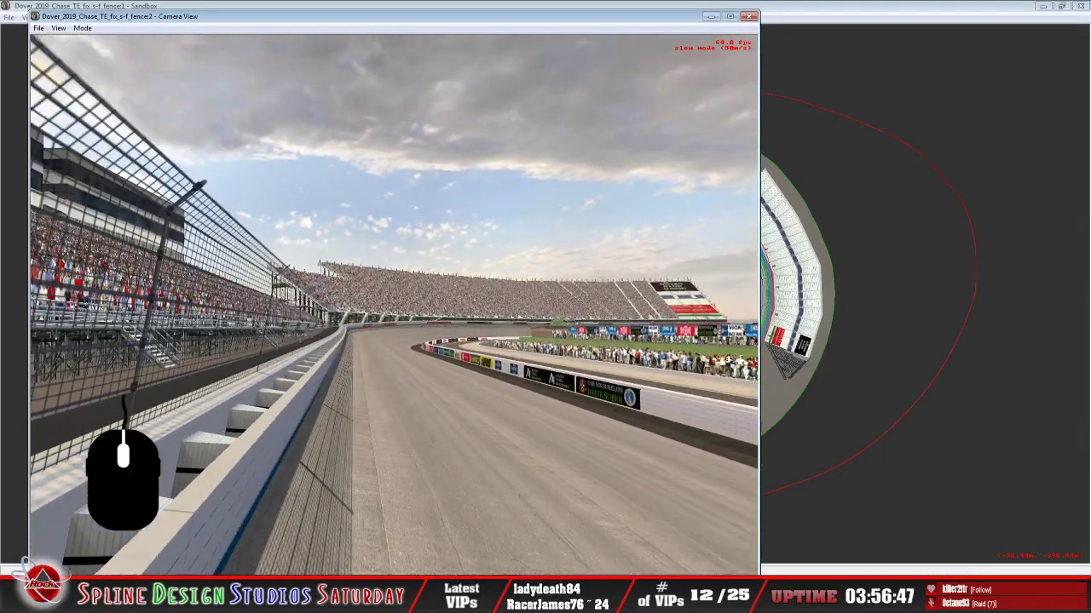
key(d)
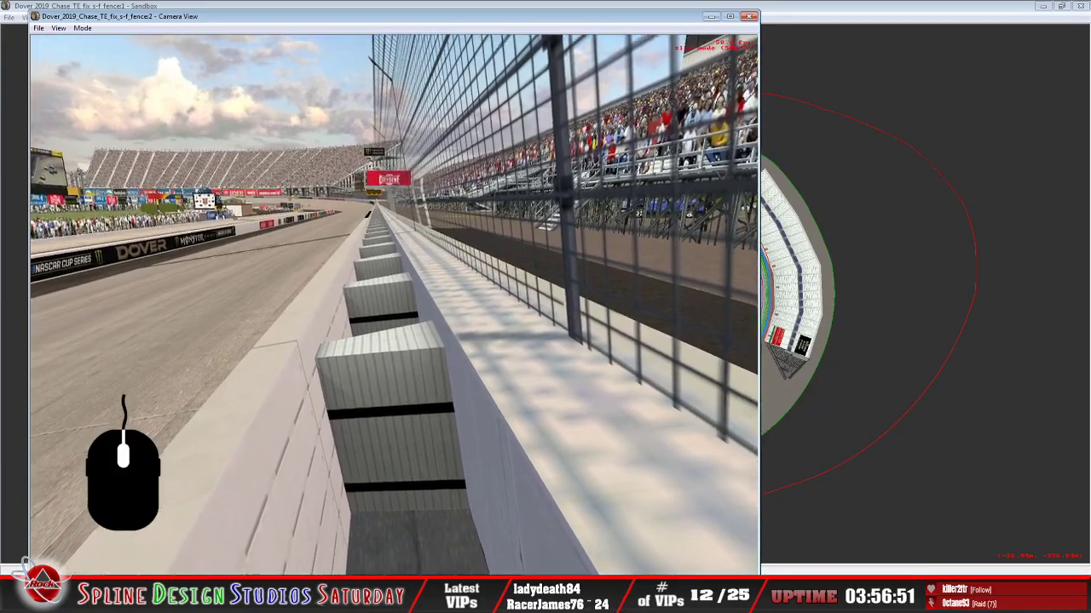
key(e)
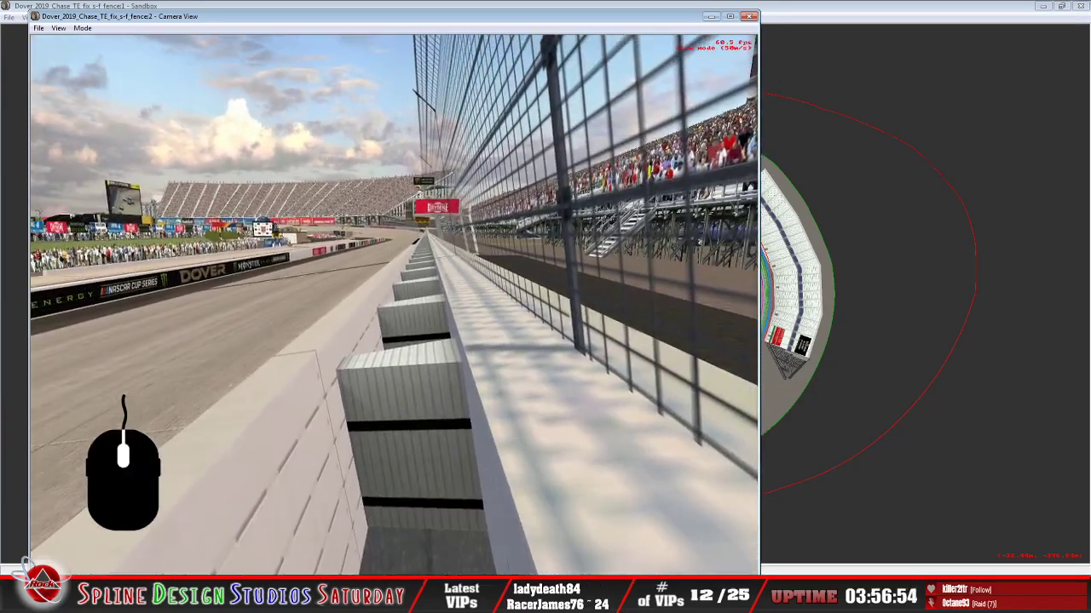
drag(393, 305, 714, 304)
right_drag(394, 305, 74, 304)
right_drag(394, 304, 421, 303)
drag(393, 304, 650, 305)
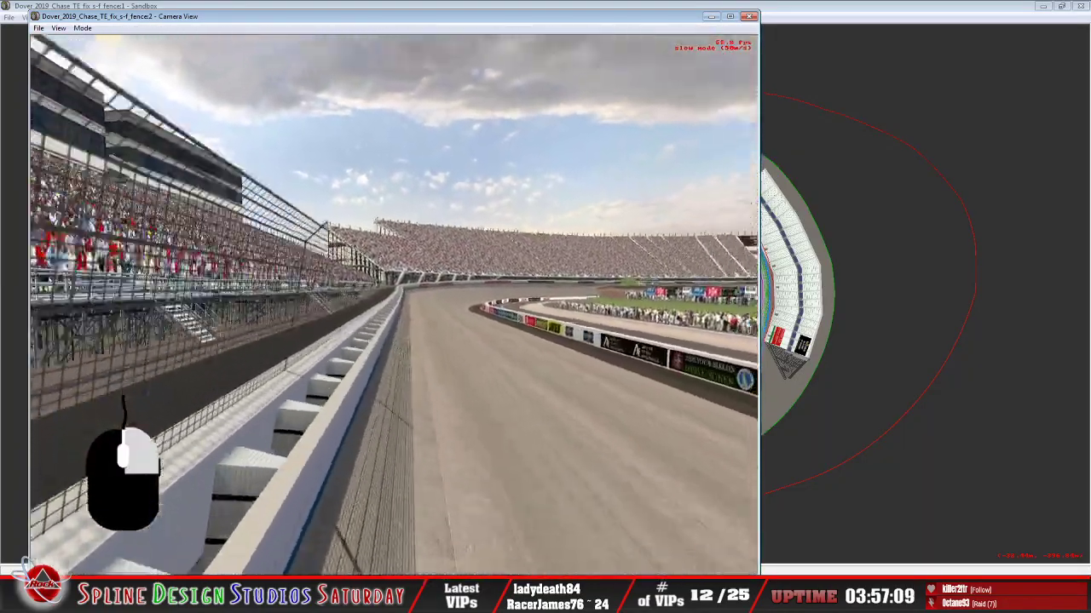
Fly around the yellow signal light in the turn to examine the shading behind the outer soft wall from several angles
right_drag(394, 304, 308, 304)
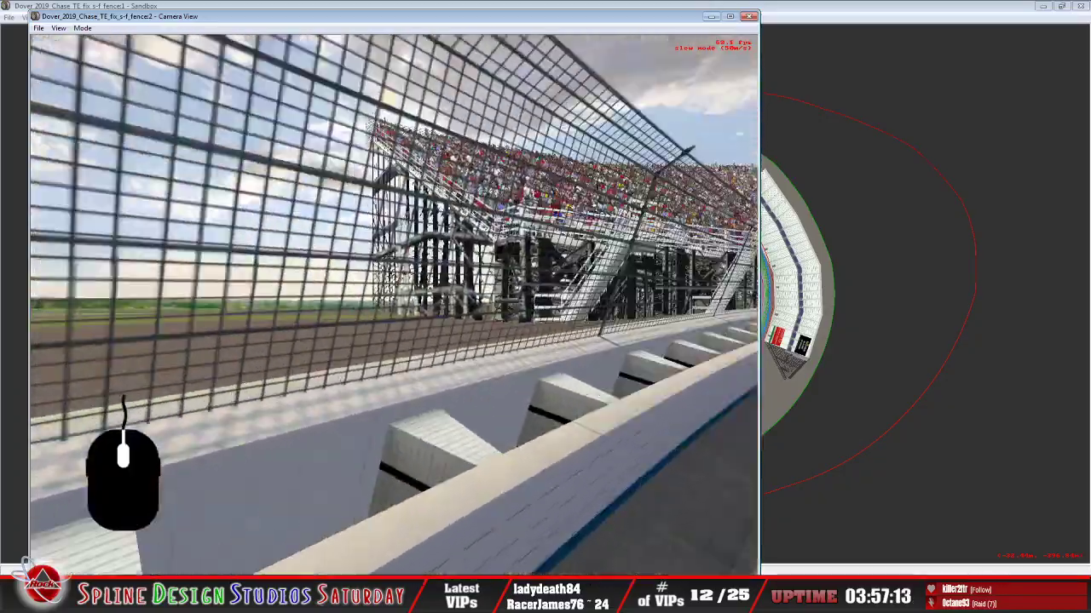
right_drag(394, 304, 358, 348)
key(Down)
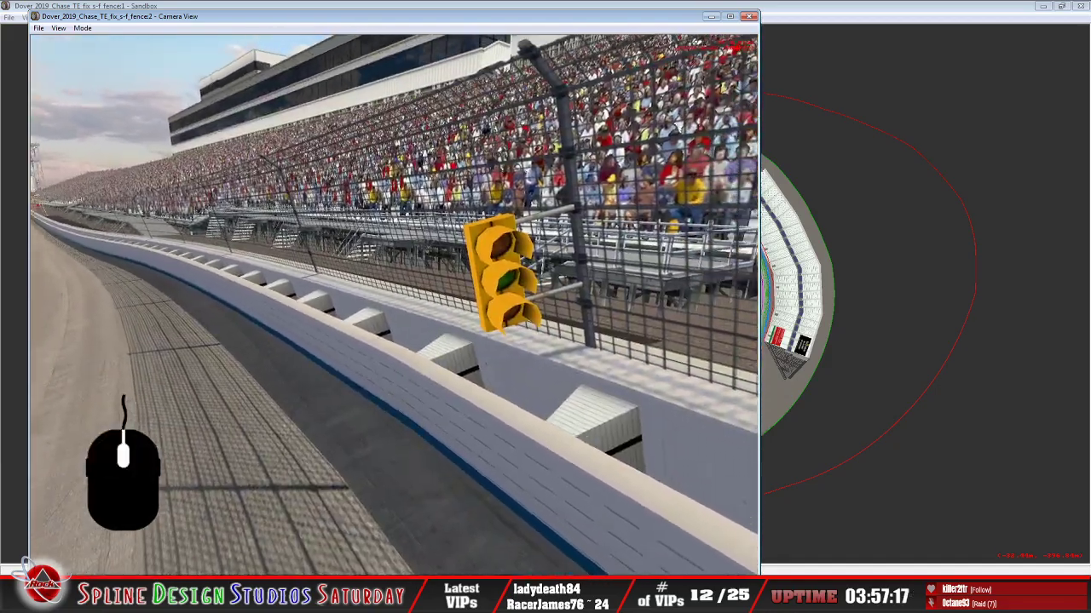
right_drag(393, 304, 479, 305)
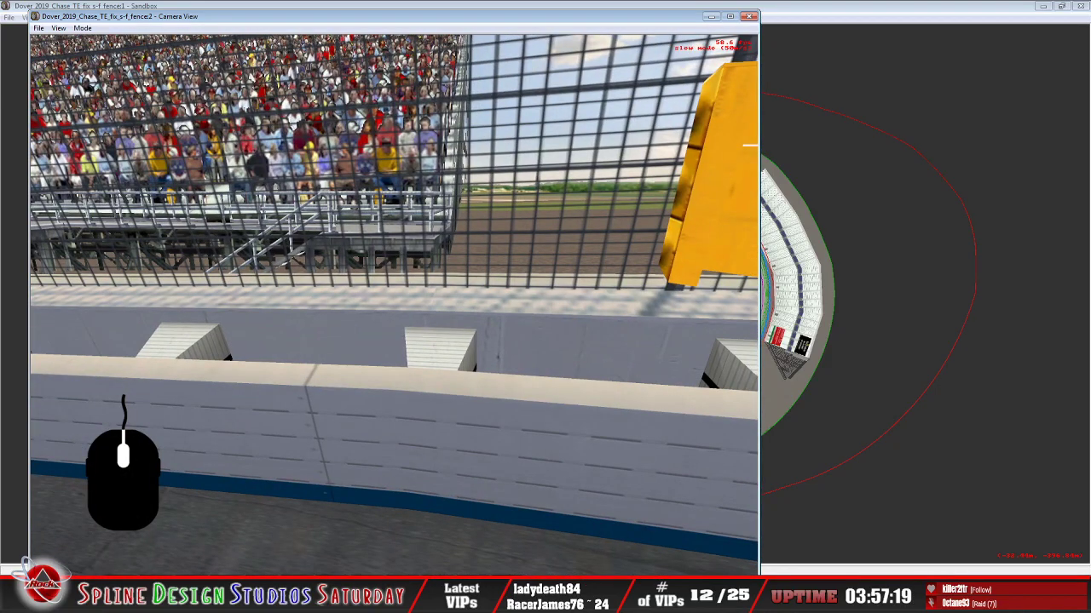
mouse_move(394, 304)
right_down()
mouse_move(564, 304)
mouse_move(553, 275)
mouse_move(394, 323)
right_up()
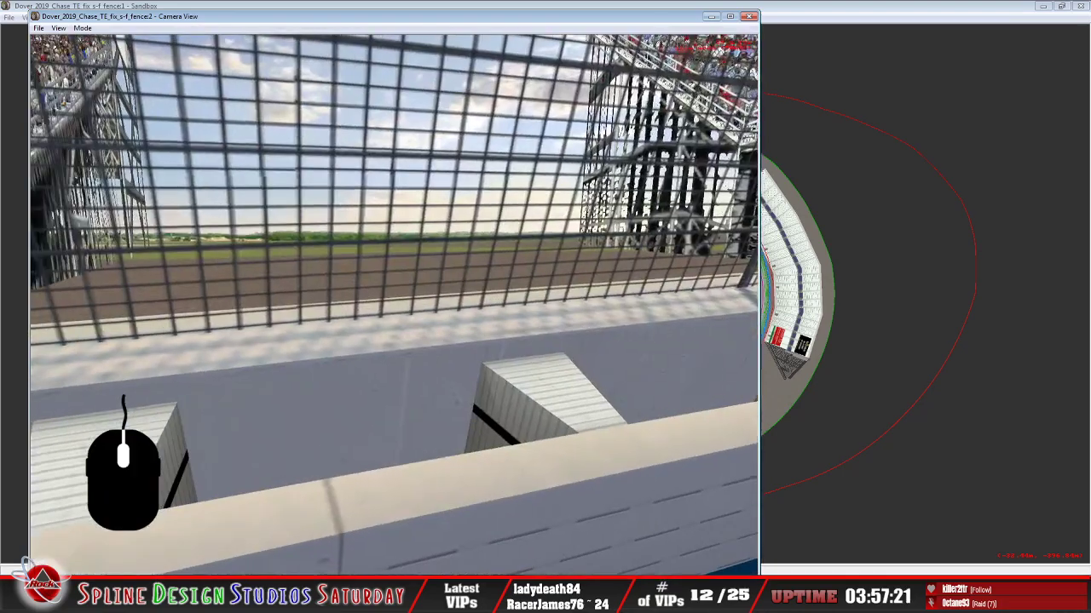
key(Down)
key(Up)
key(Down)
key(Left)
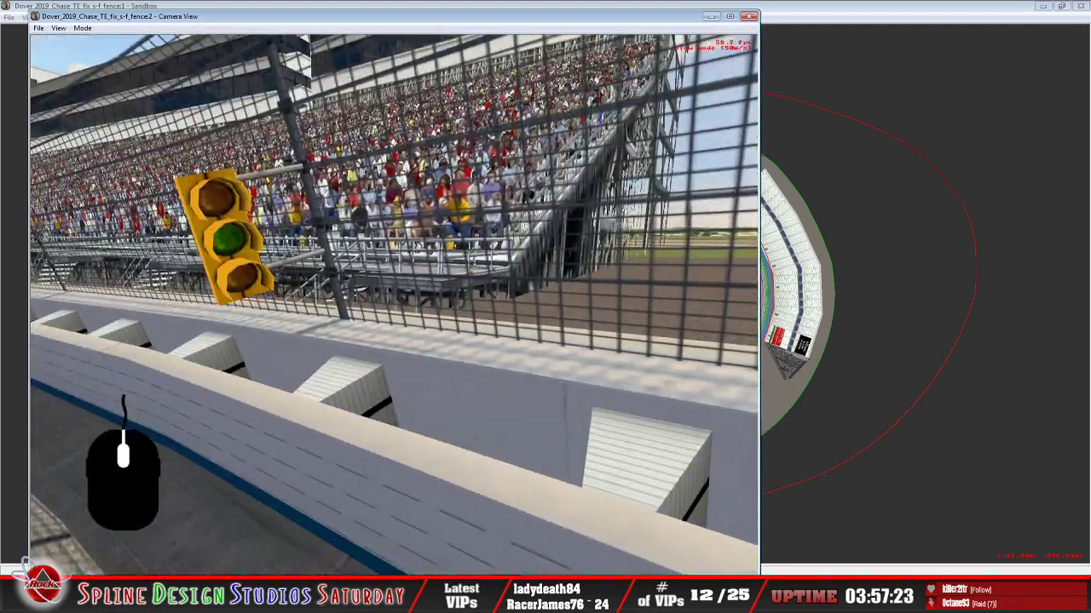
key(Up)
drag(394, 304, 274, 290)
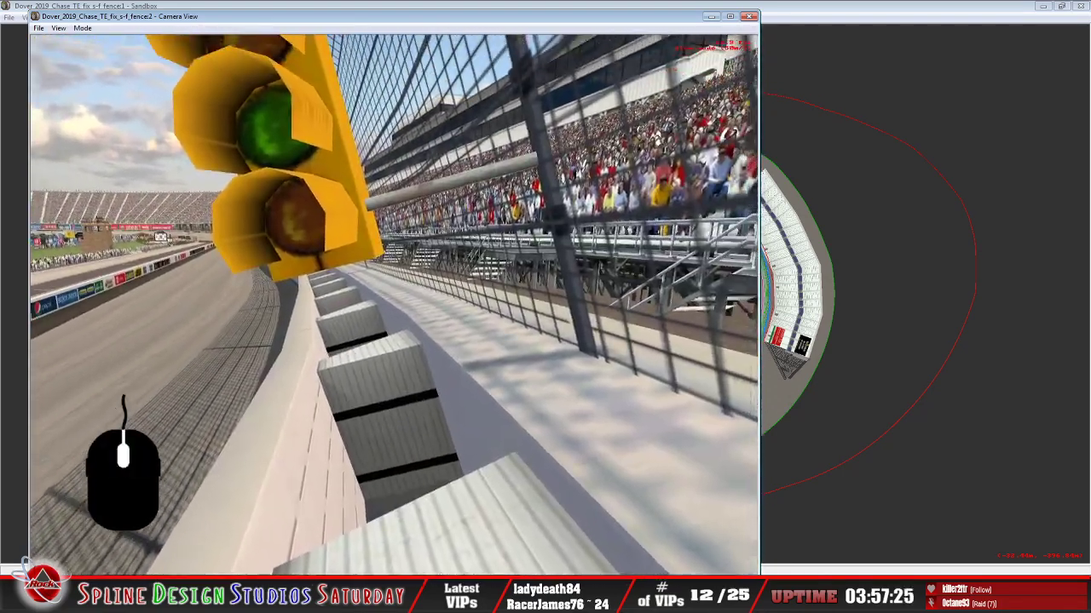
key(Up)
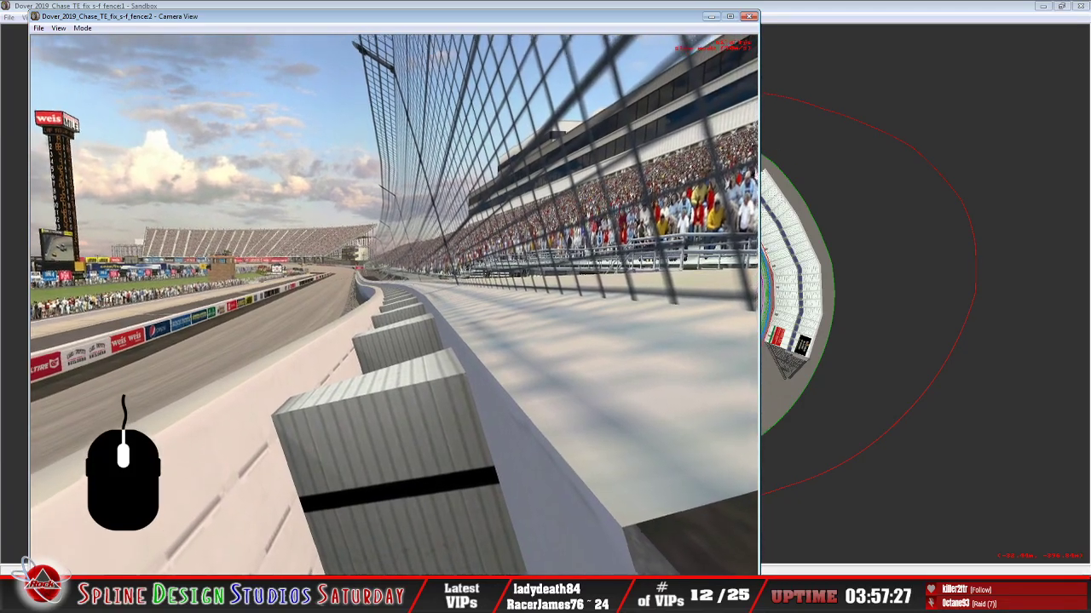
right_drag(394, 304, 393, 356)
key(Up)
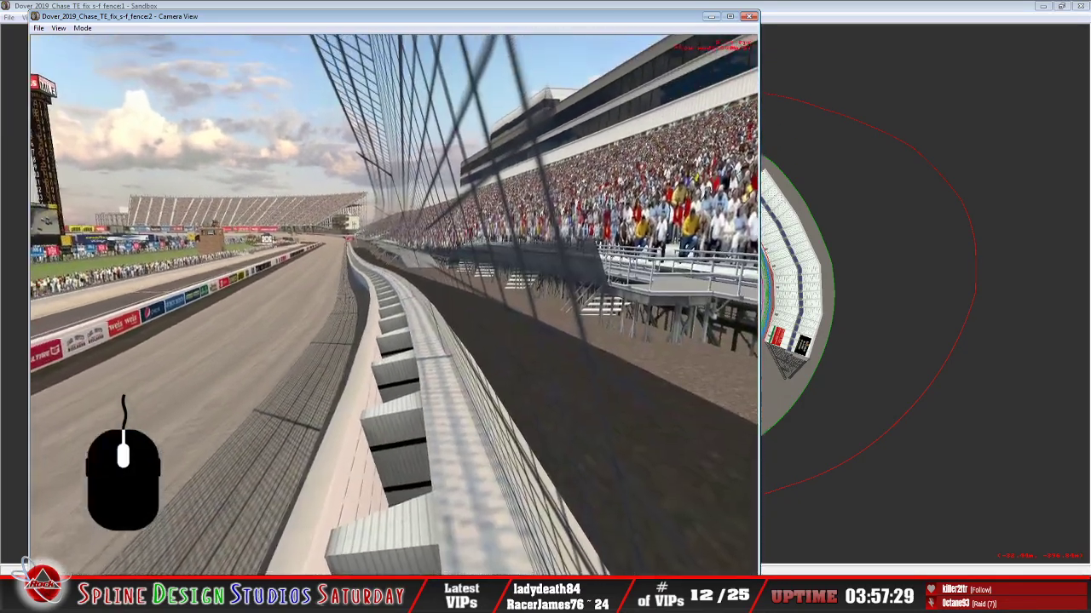
right_drag(393, 304, 331, 351)
key(Up)
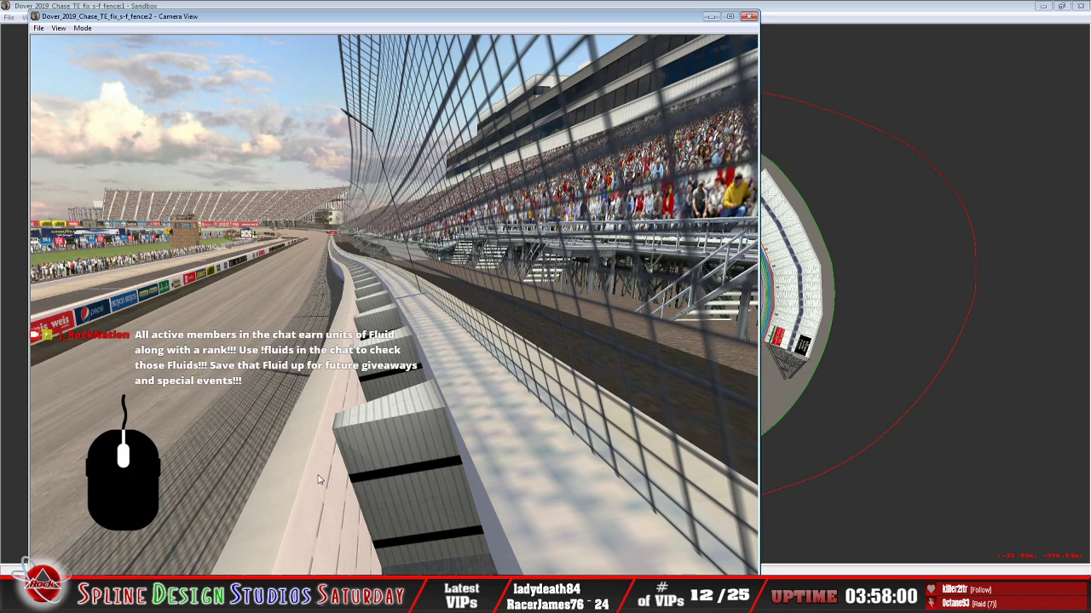
Change the camera mode and fly to the inner wall beside the General Tire apron to examine its foam blocks and soft wall back
click(83, 28)
click(111, 53)
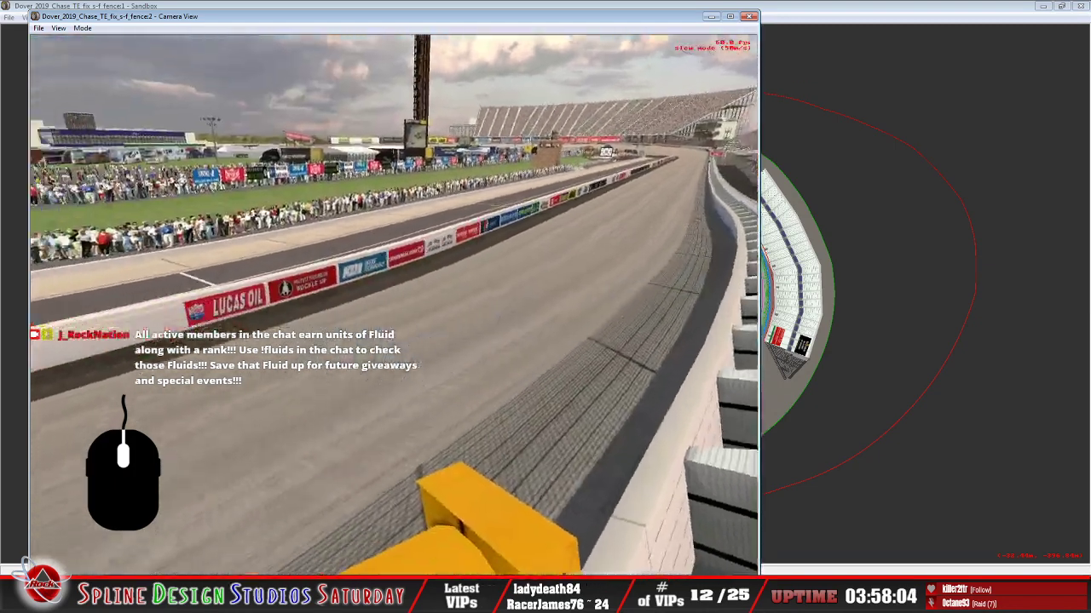
right_click(393, 304)
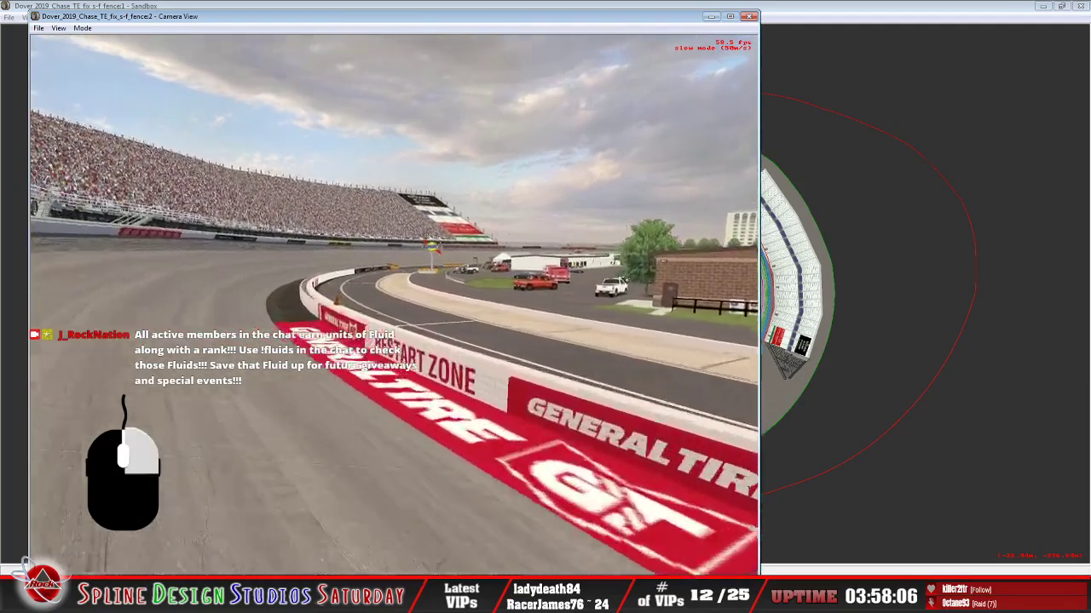
key(Up)
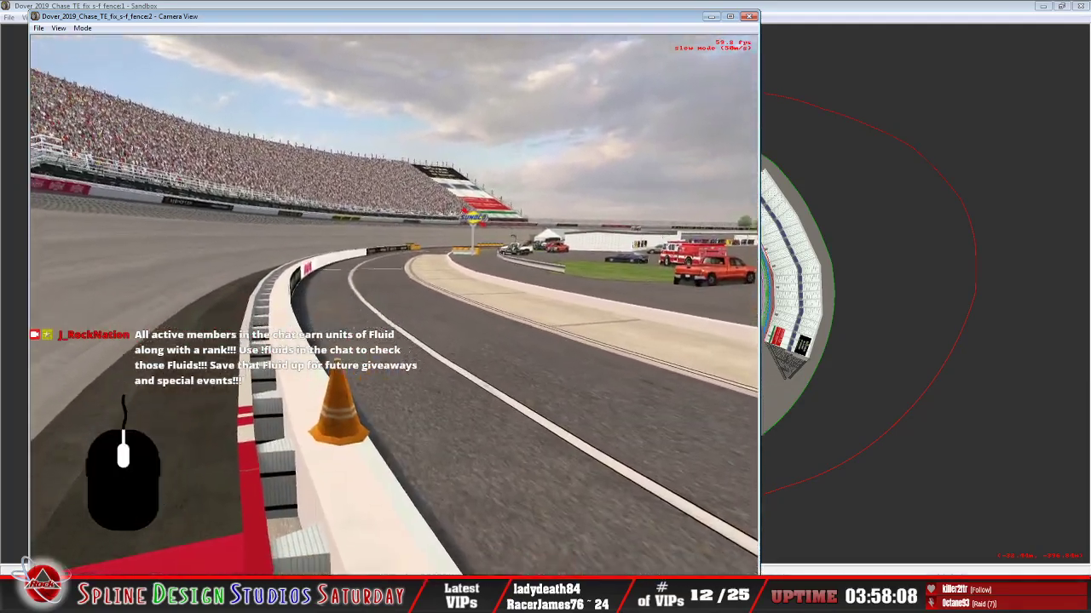
key(Up)
key(Down)
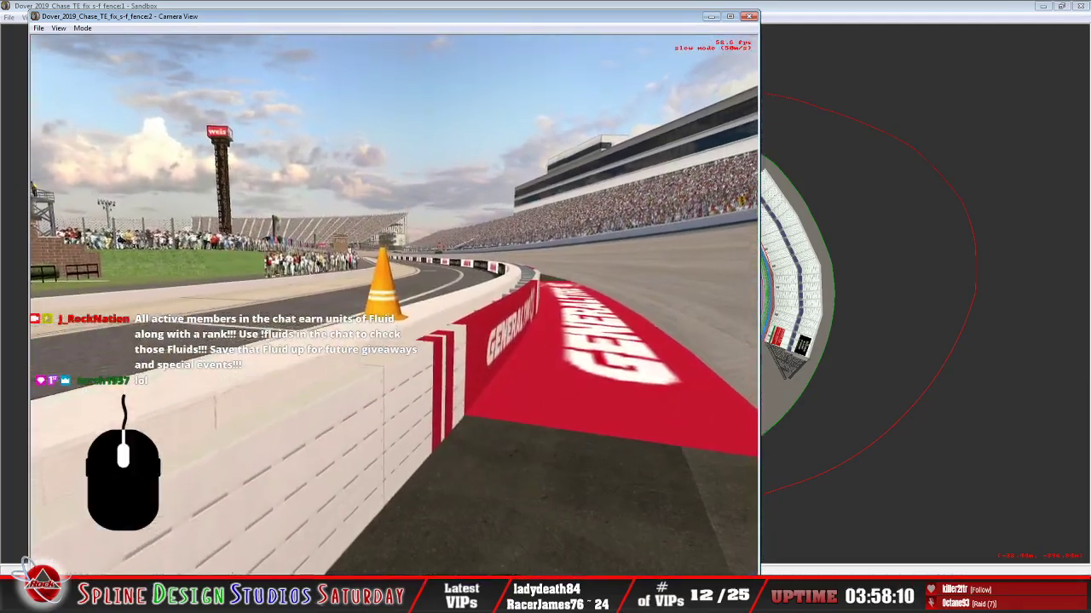
key(Up)
key(Down)
key(Up)
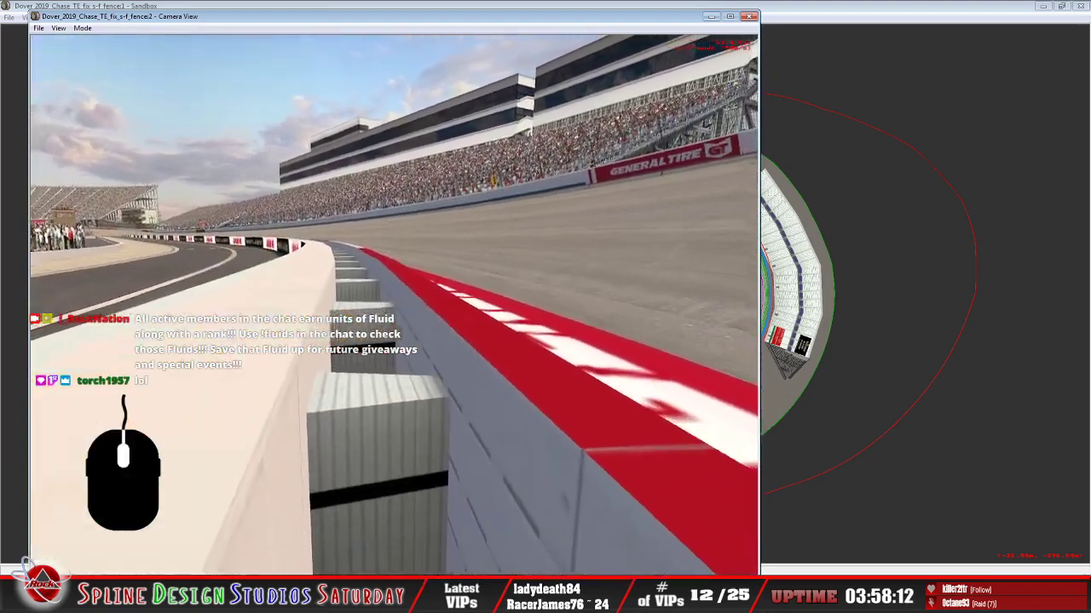
Follow the inner wall past the General Tire lettering to examine the shading of the foam blocks from above and from low angles
key(Down)
key(Up)
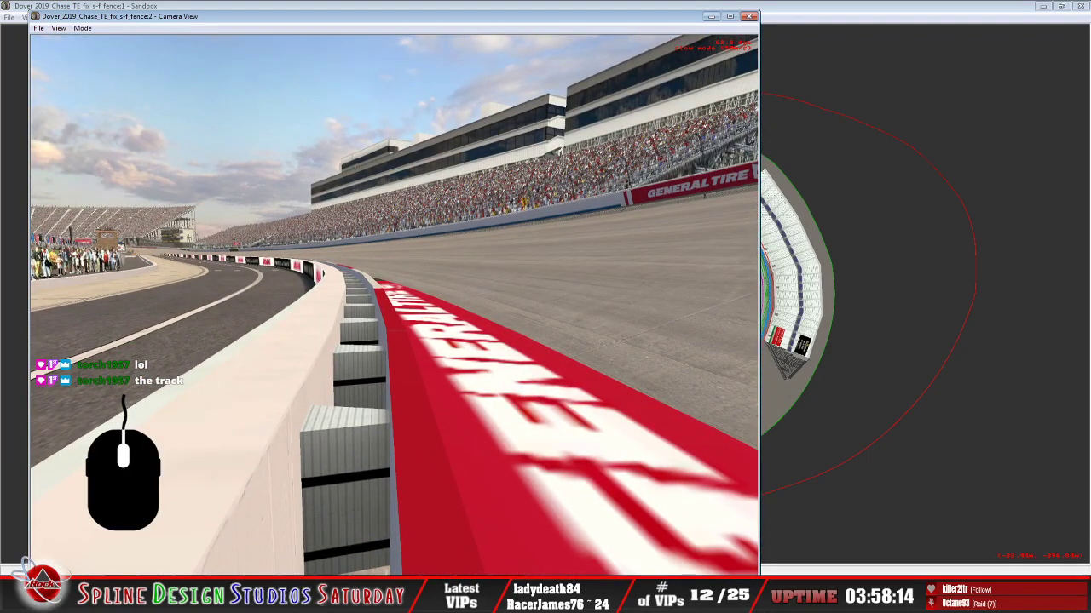
key(Down)
key(Up)
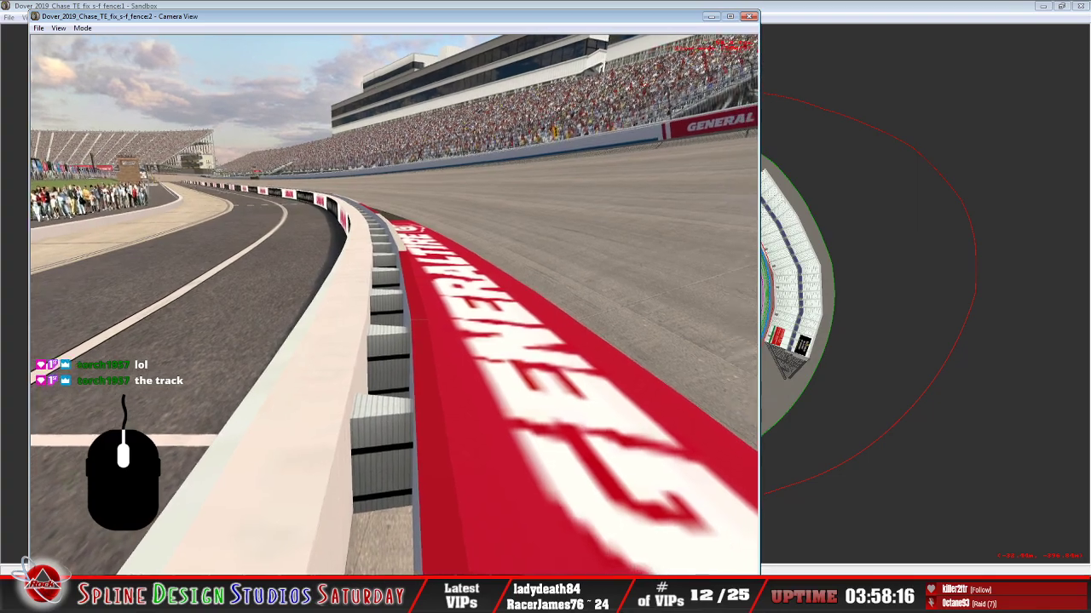
key(Up)
key(Up)
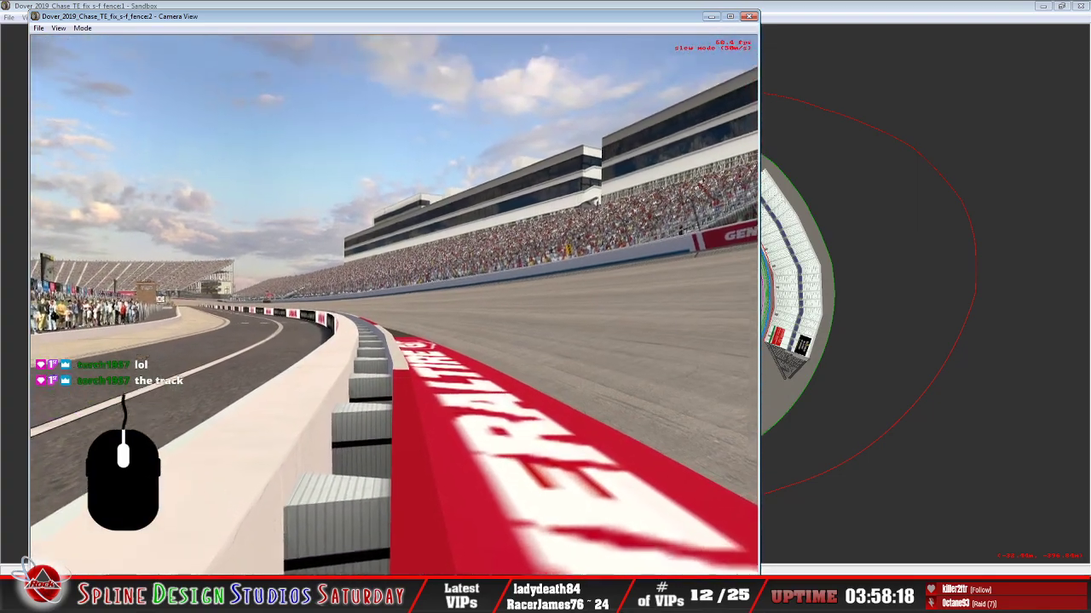
key(Up)
key(Down)
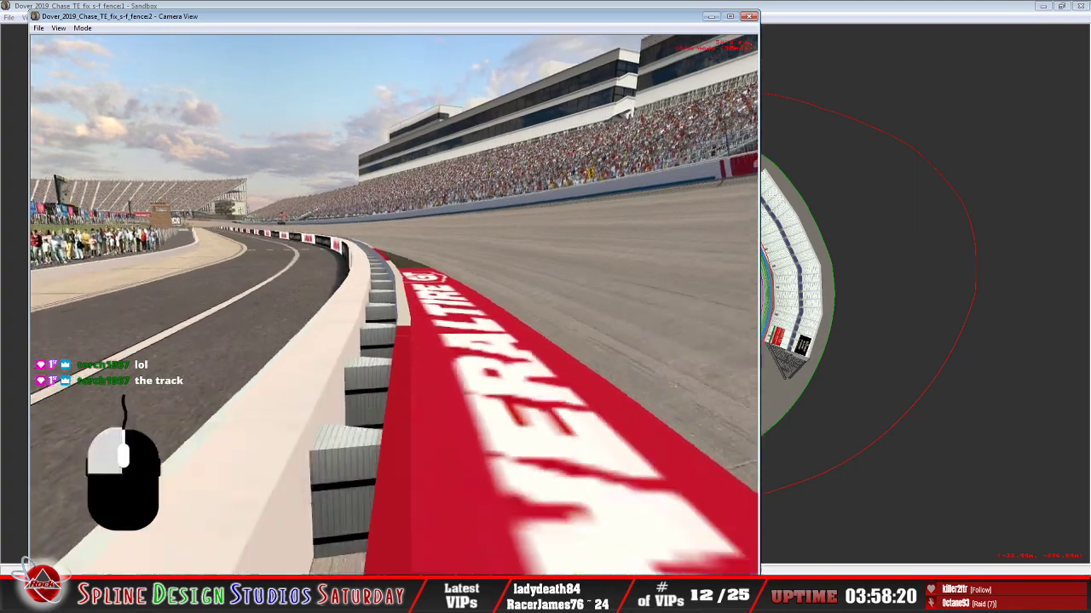
key(Up)
key(Up)
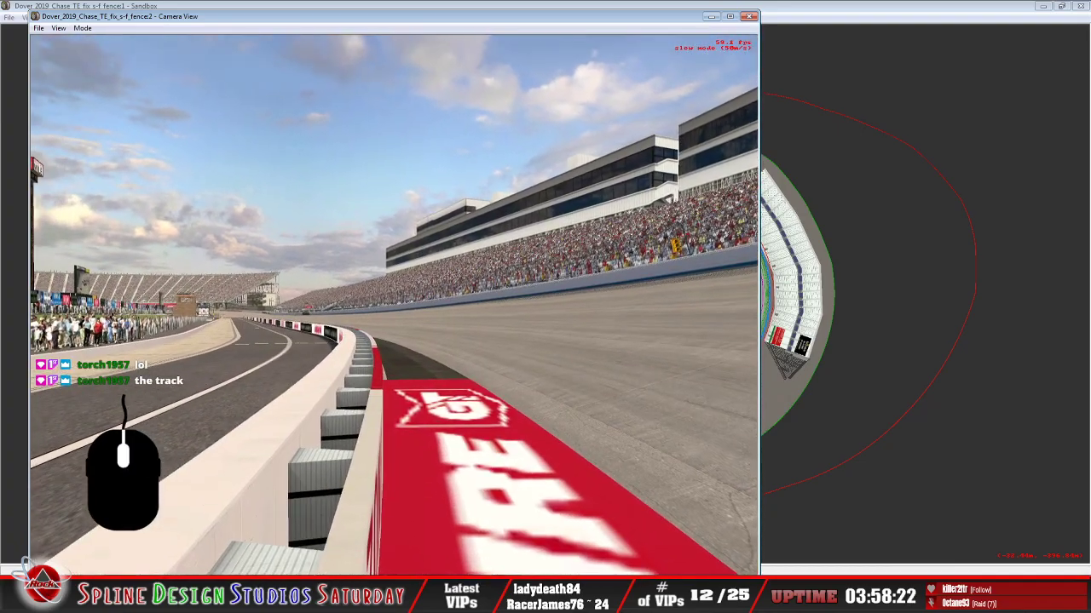
key(Up)
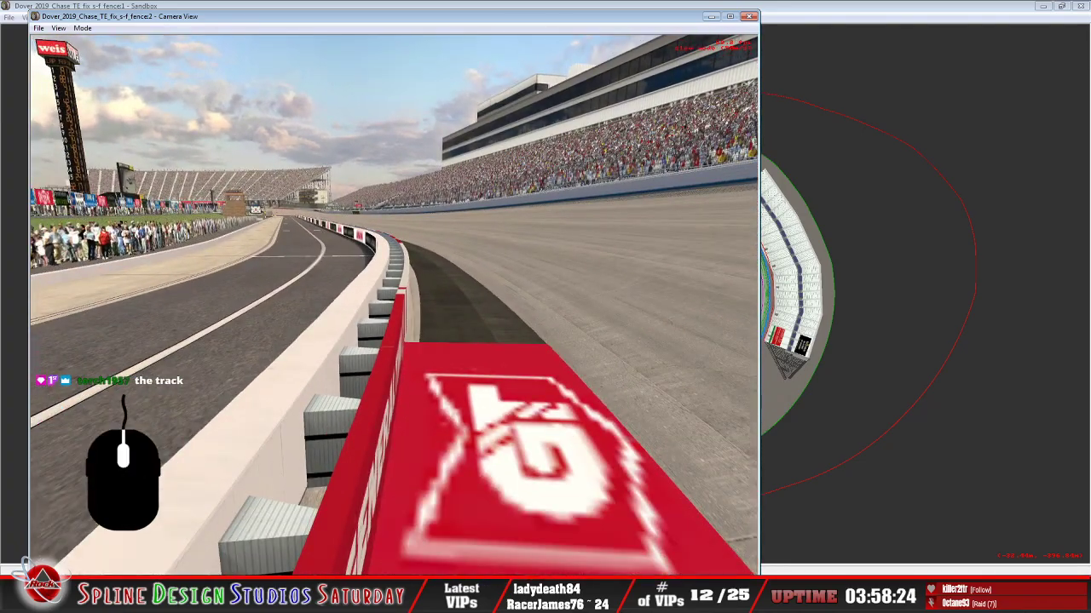
Look down into the gap between the concrete inner wall and the soft wall beside the GT logo
drag(394, 305, 327, 374)
key(Left)
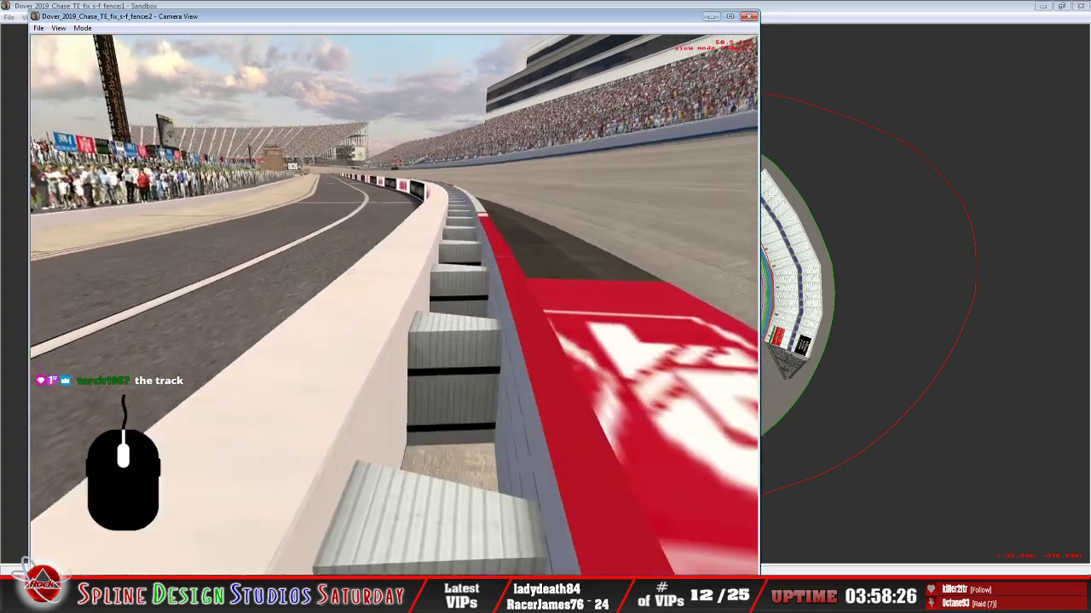
key(Up)
key(Right)
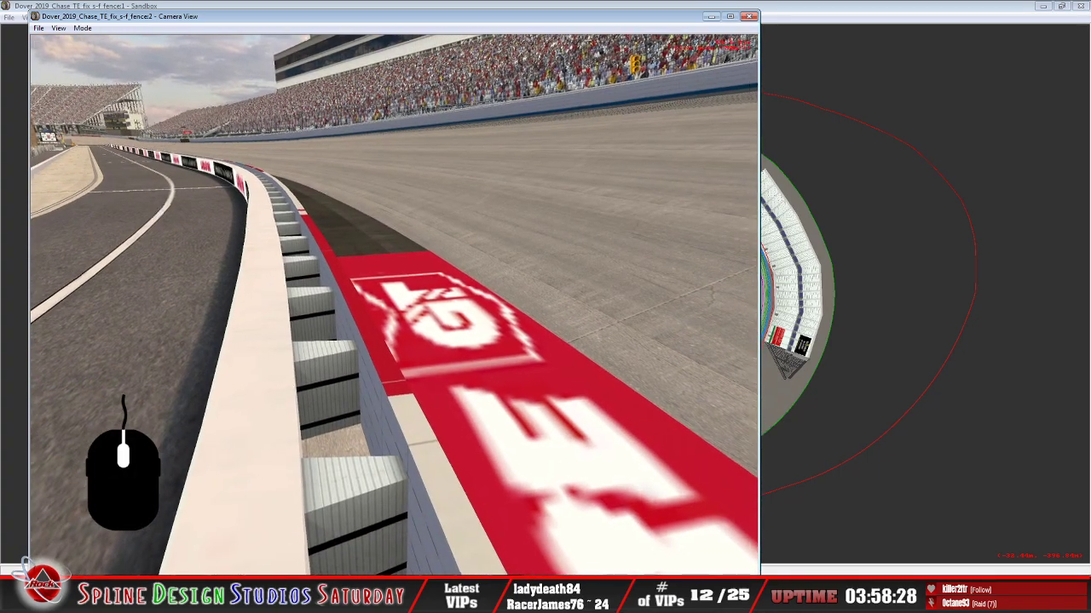
key(Up)
key(Left)
Fly past the infield camera tower to the fenced inner wall approaching the Drydene bridge and examine its soft wall blocks
right_drag(394, 305, 223, 305)
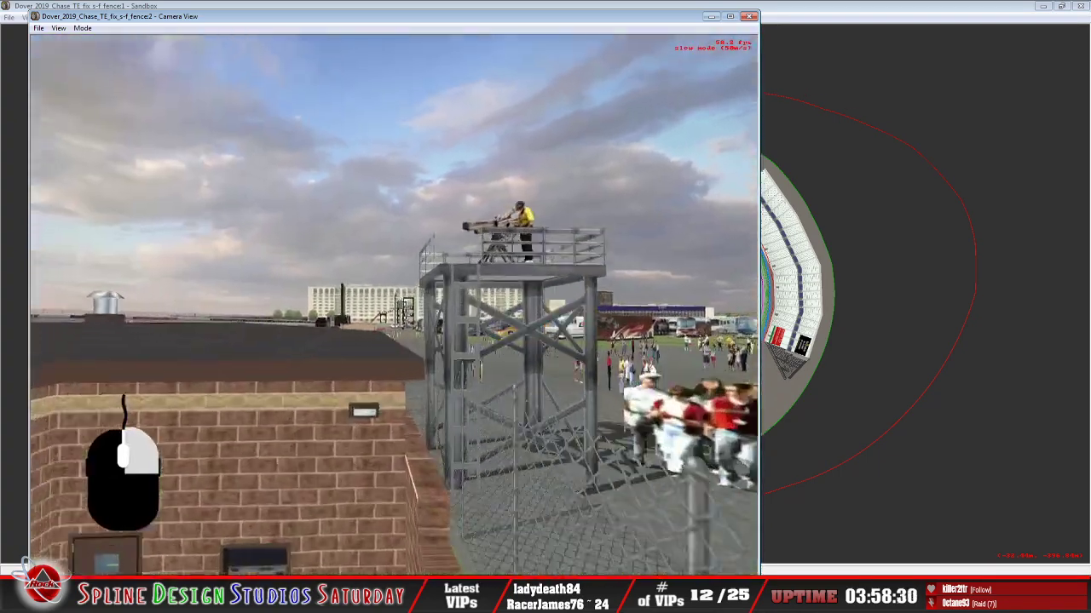
key(Up)
right_drag(393, 305, 571, 330)
drag(537, 306, 584, 307)
right_drag(394, 305, 545, 292)
key(a)
right_drag(394, 305, 328, 297)
key(a)
drag(704, 309, 728, 309)
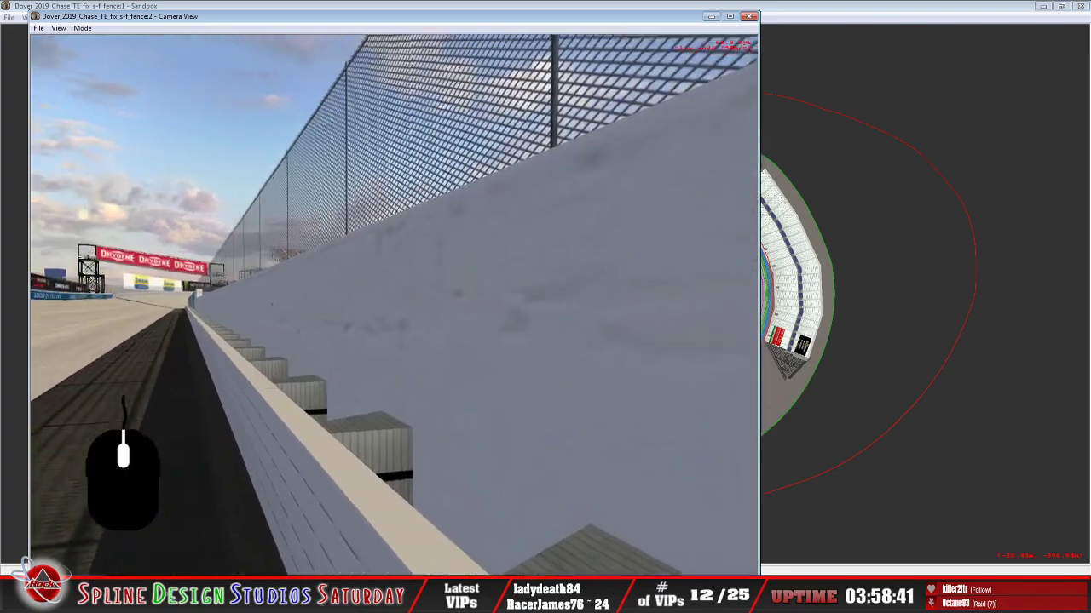
Examine the inner wall's shading along the Allied Steel and Drydene banners and around the Drydene bridge from both directions
right_drag(394, 305, 317, 299)
right_drag(394, 305, 372, 231)
right_drag(393, 305, 403, 375)
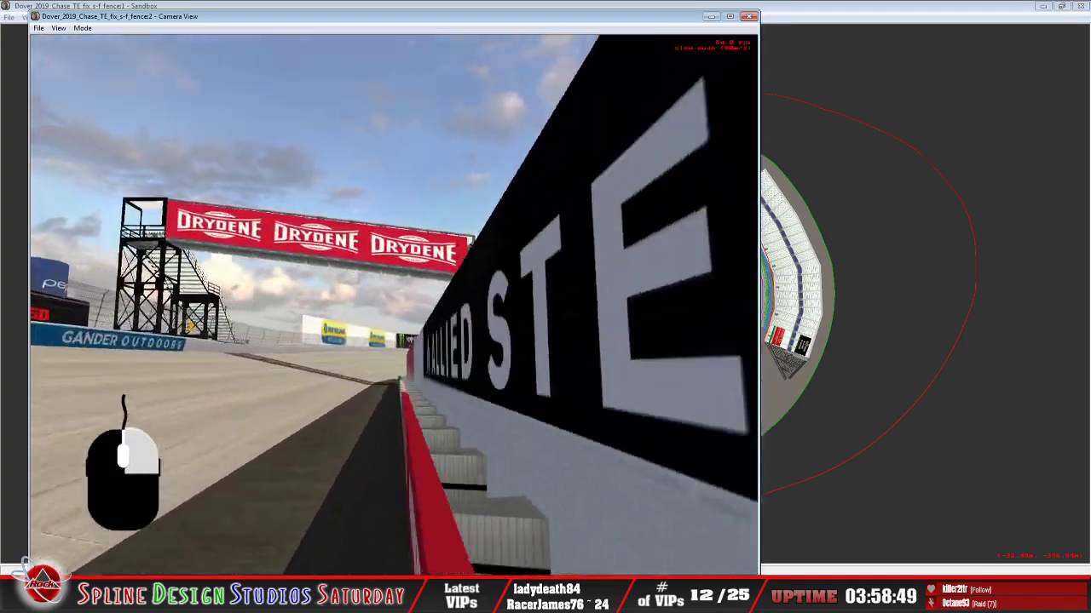
right_drag(394, 305, 511, 409)
middle_drag(753, 272, 753, 272)
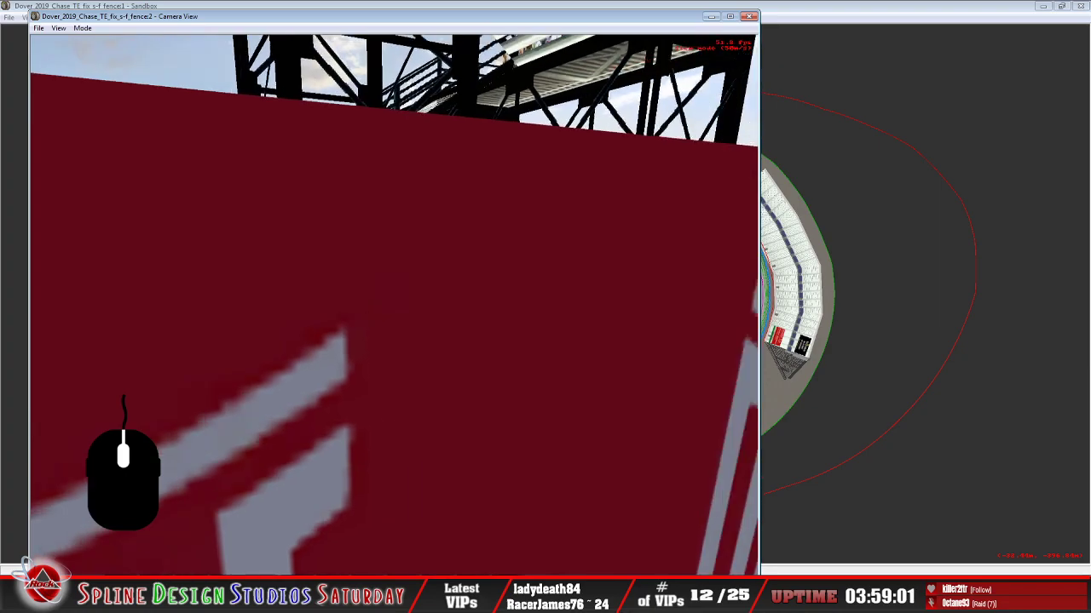
drag(394, 305, 393, 305)
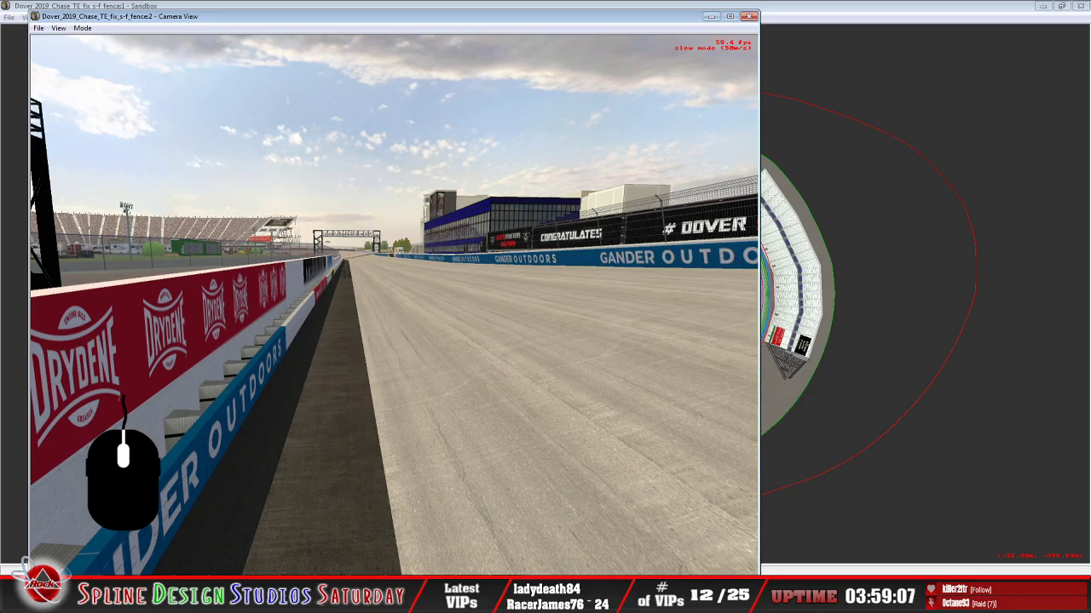
drag(394, 304, 487, 357)
Circle the barrel-protected end of the inner wall and the Gander Outdoors section near the General Tire bridge to examine their shading
key(Down)
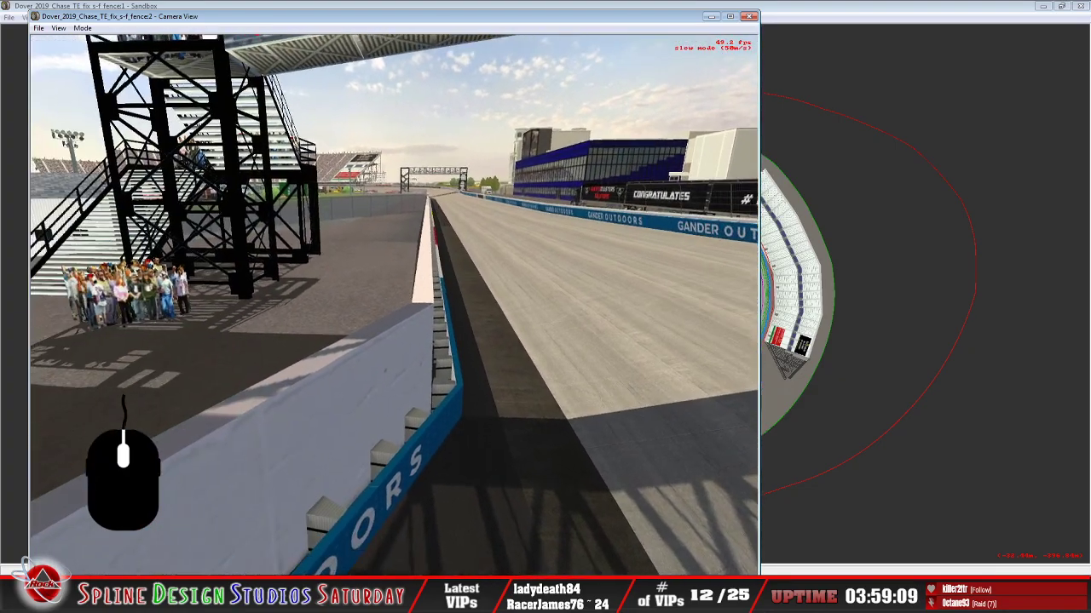
key(Left)
key(Left)
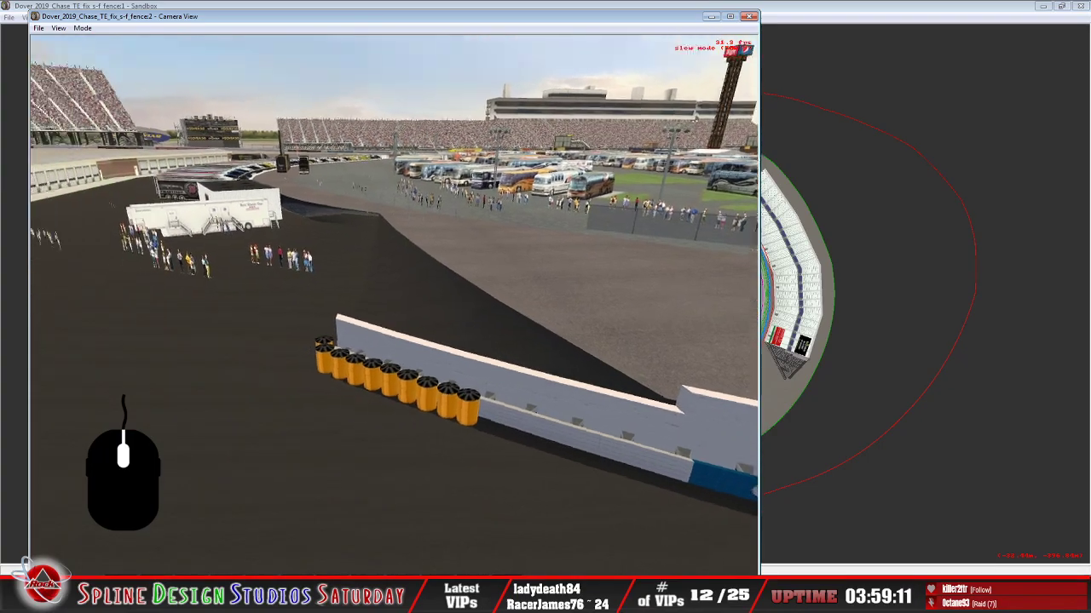
key(Left)
right_drag(394, 305, 281, 273)
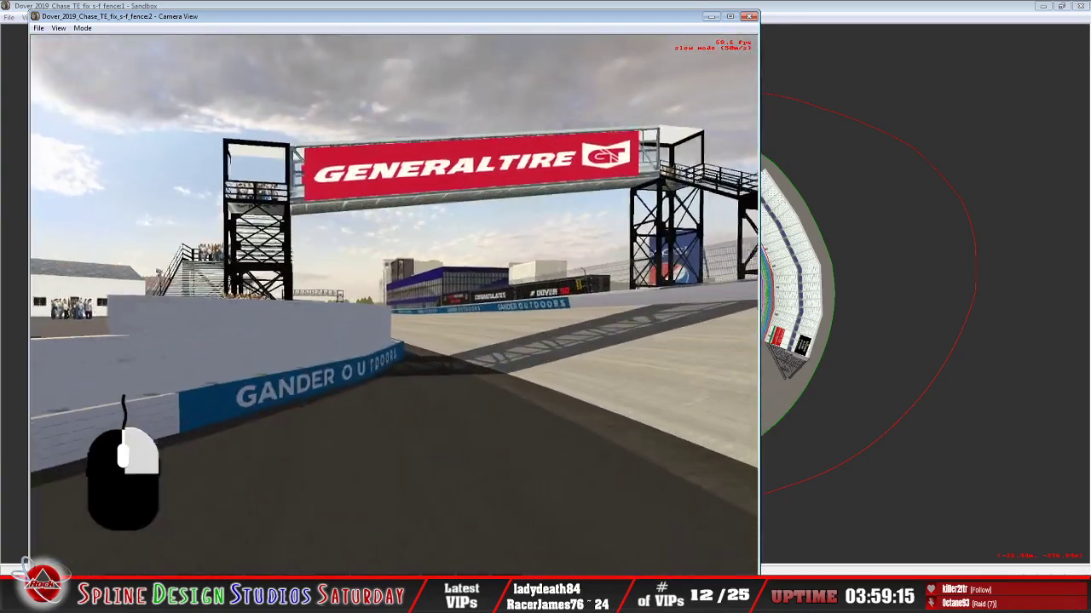
right_drag(394, 305, 308, 305)
mouse_move(393, 305)
right_down()
mouse_move(434, 305)
mouse_move(394, 305)
right_up()
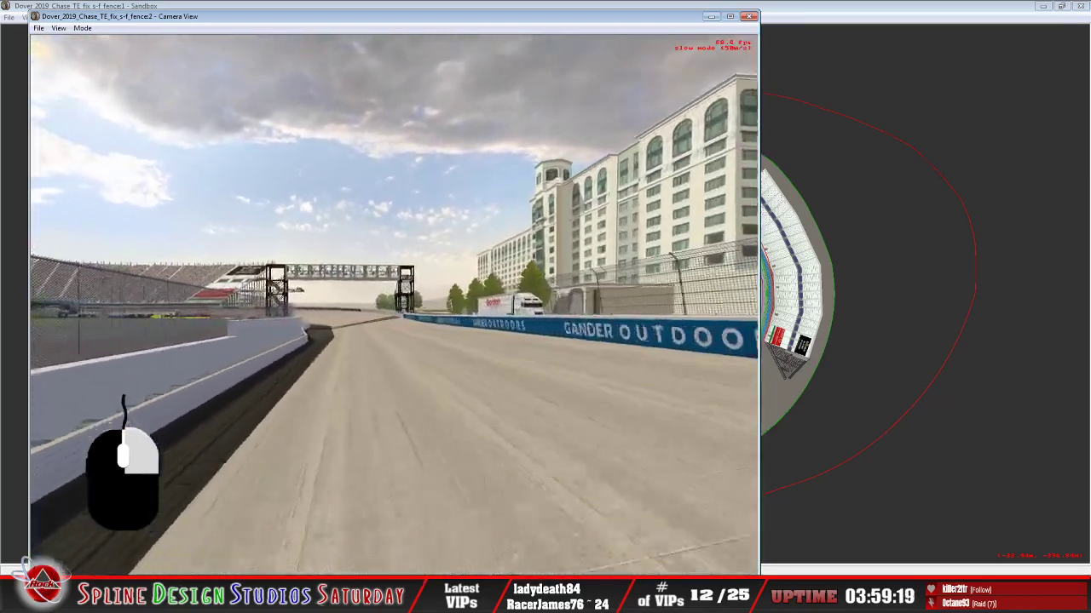
drag(456, 306, 443, 307)
Examine the exposed back of the Gander Outdoors soft wall and its braced blocks from the grass beside the concrete barriers
key(Left)
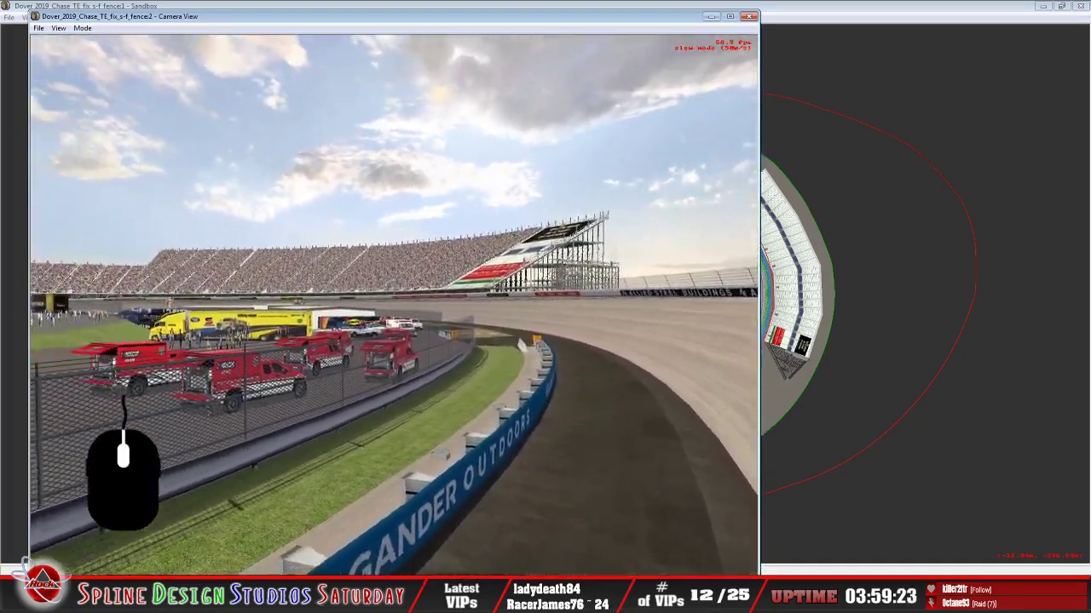
key(Left)
drag(394, 305, 375, 288)
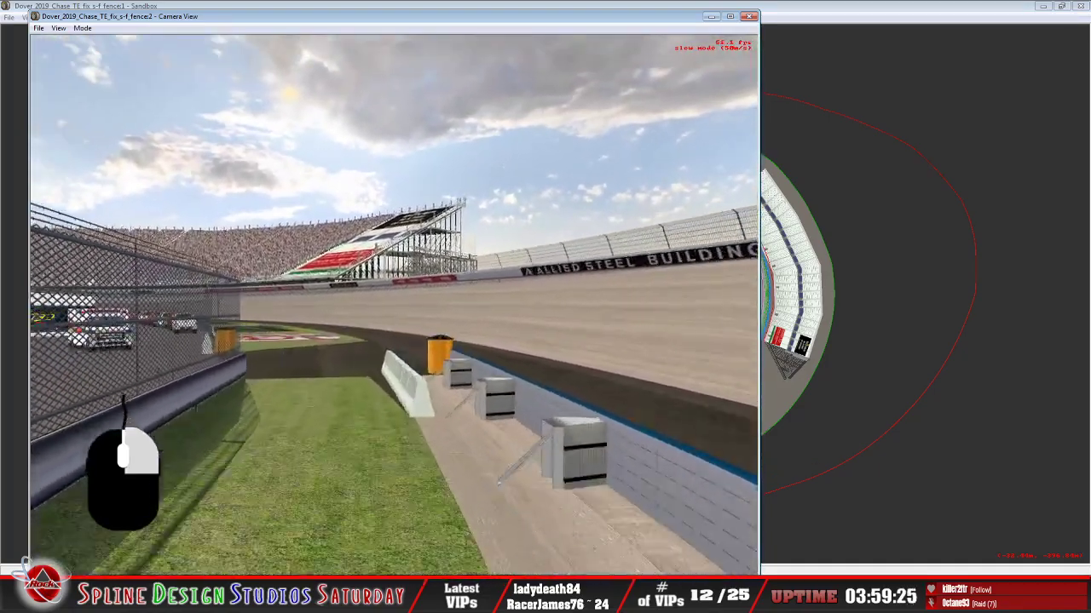
right_drag(394, 305, 596, 305)
key(Left)
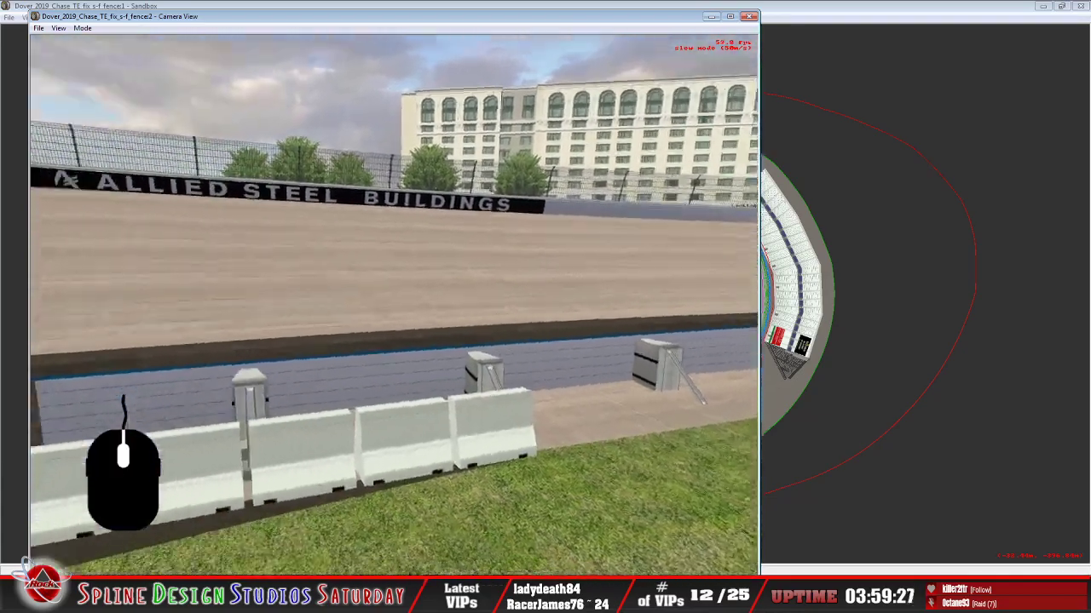
key(Right)
key(Left)
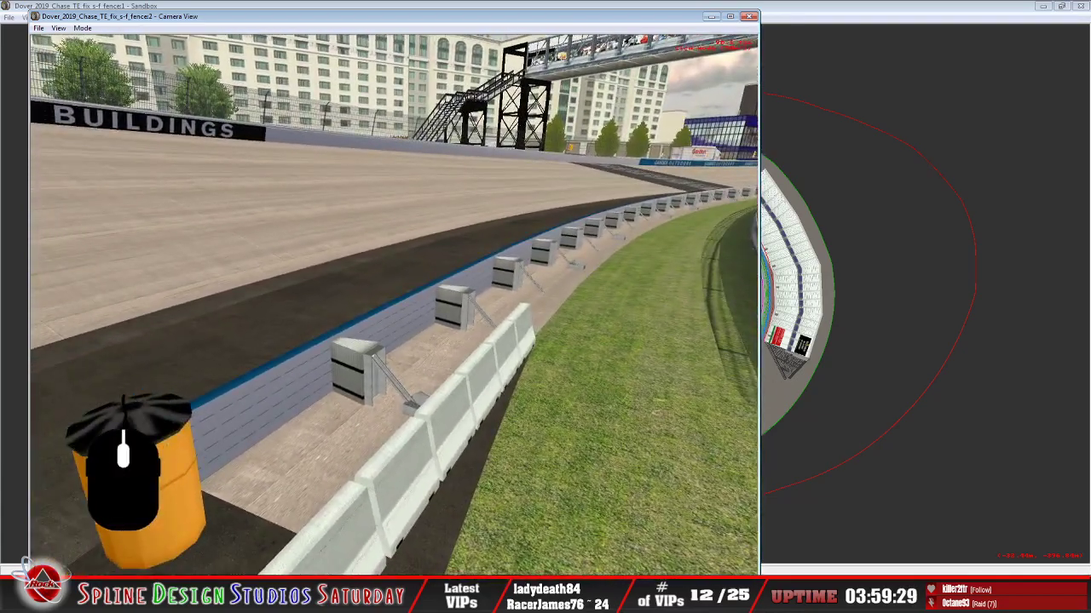
right_drag(393, 305, 479, 267)
key(Up)
key(Left)
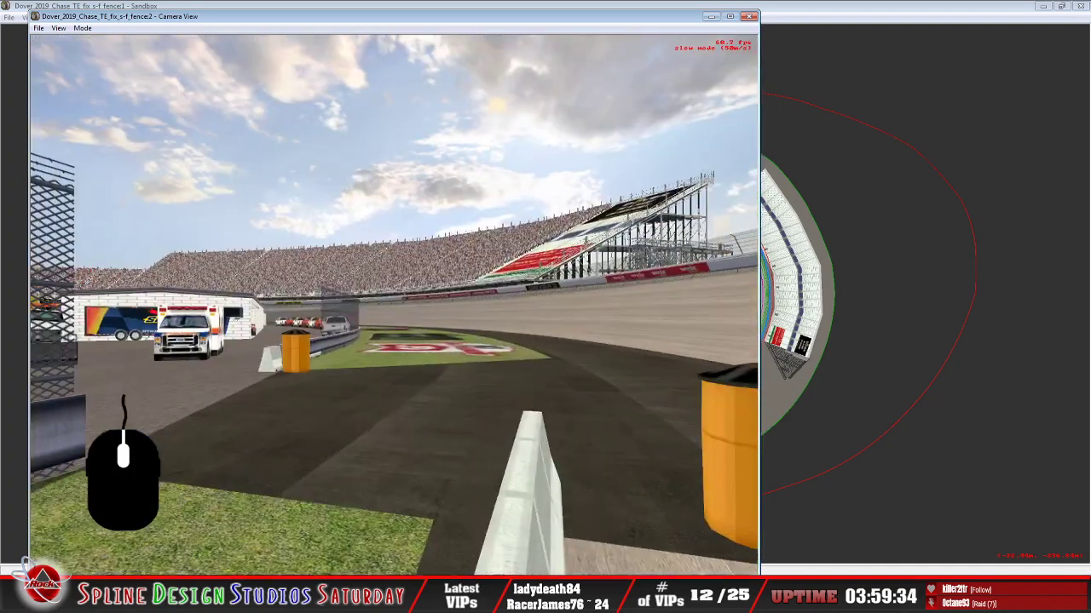
Fly across to the outer wall by the Weis Markets and Dover banners and follow it into the turn, examining the soft wall back
right_drag(393, 305, 615, 256)
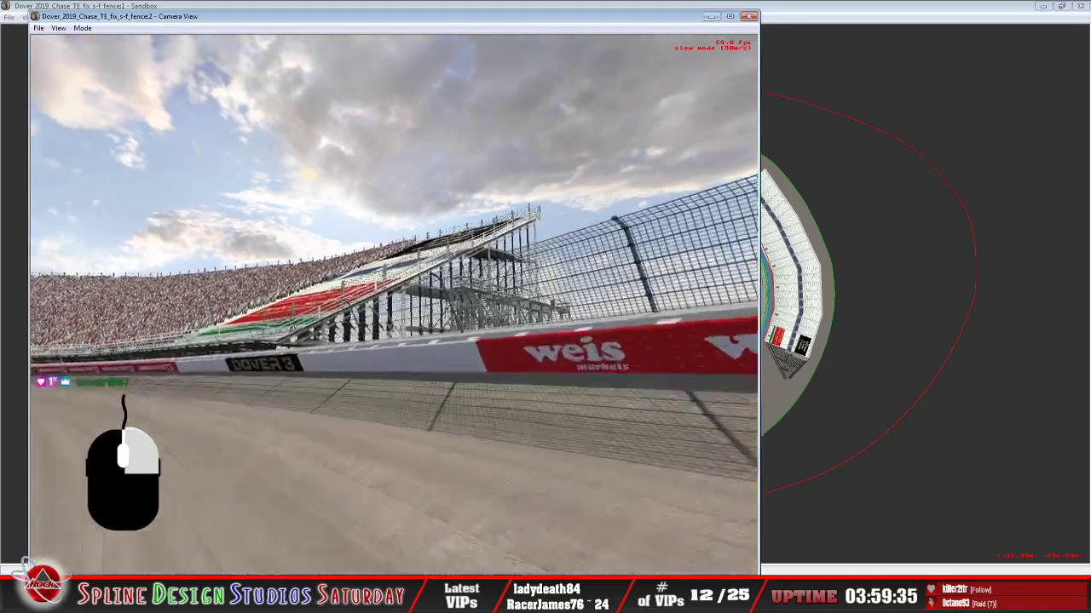
right_drag(394, 305, 290, 330)
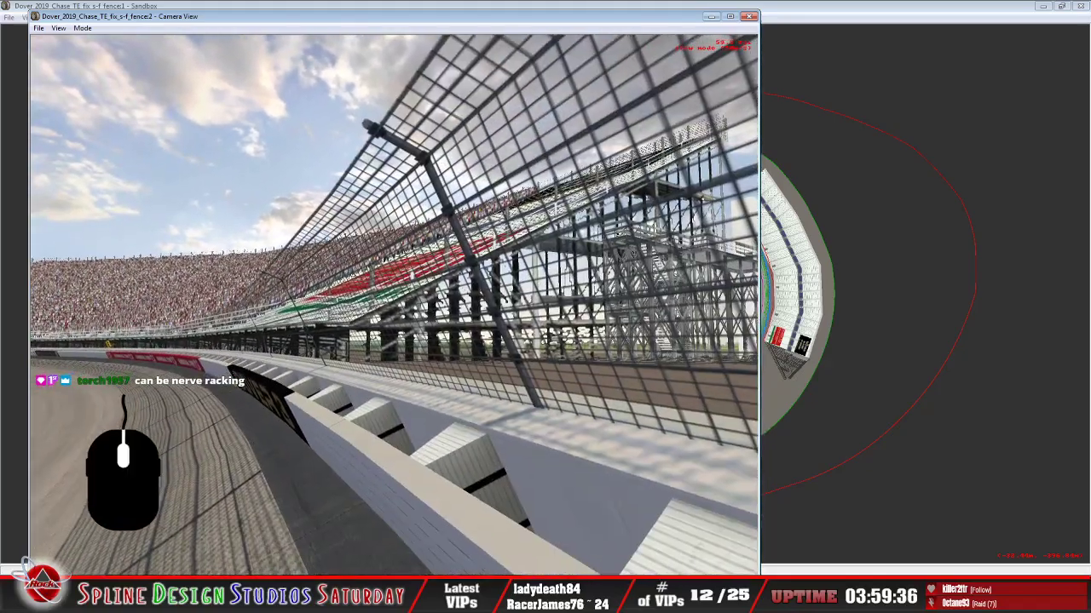
right_drag(394, 305, 300, 399)
key(w)
drag(393, 305, 368, 221)
drag(394, 305, 368, 382)
key(Up)
key(Left)
right_drag(394, 305, 428, 350)
key(a)
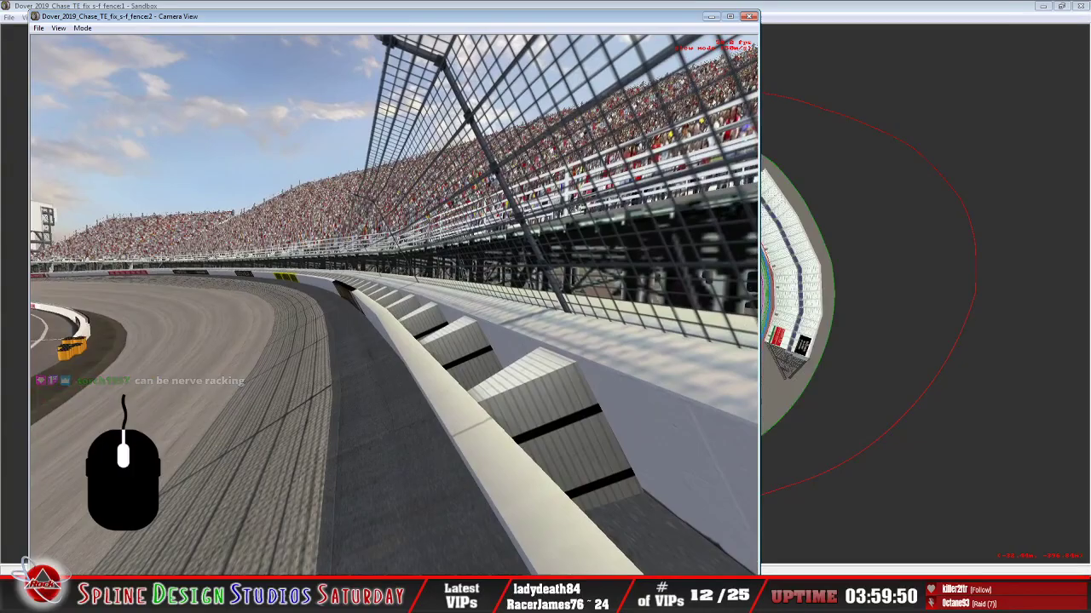
Continue around the turn past the yellow JEGS banner to examine the foam blocks and shading behind the outer soft wall
right_drag(394, 305, 331, 262)
drag(393, 305, 511, 298)
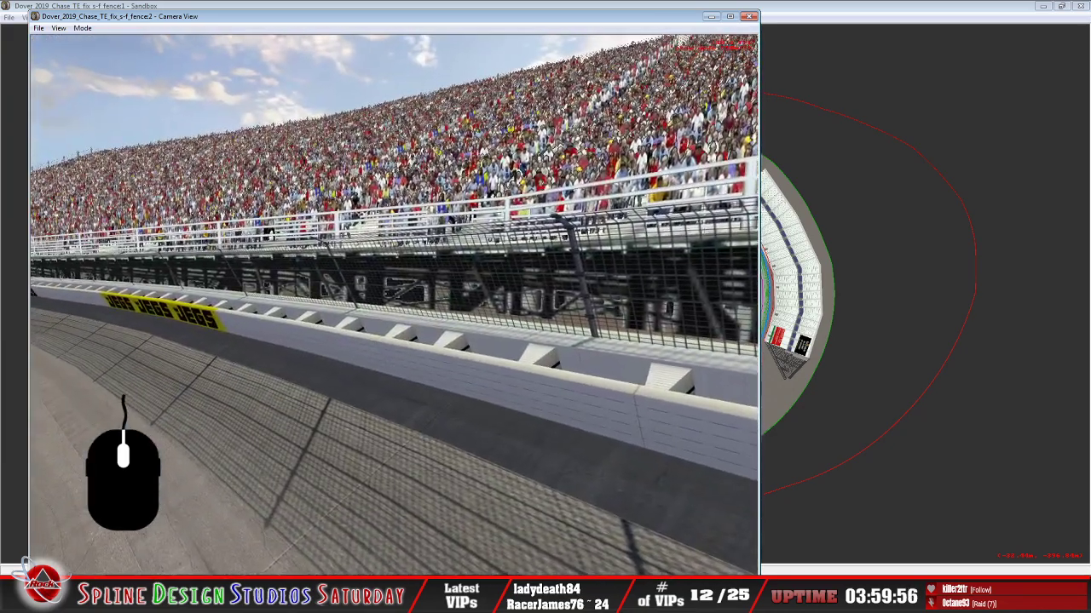
key(Up)
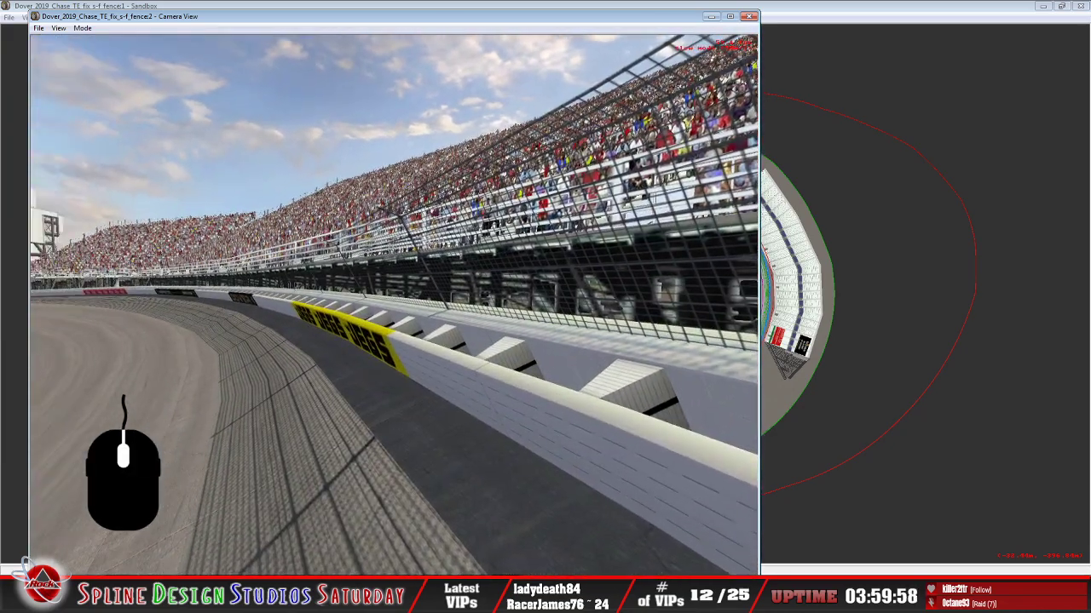
drag(394, 305, 341, 290)
right_drag(394, 305, 394, 239)
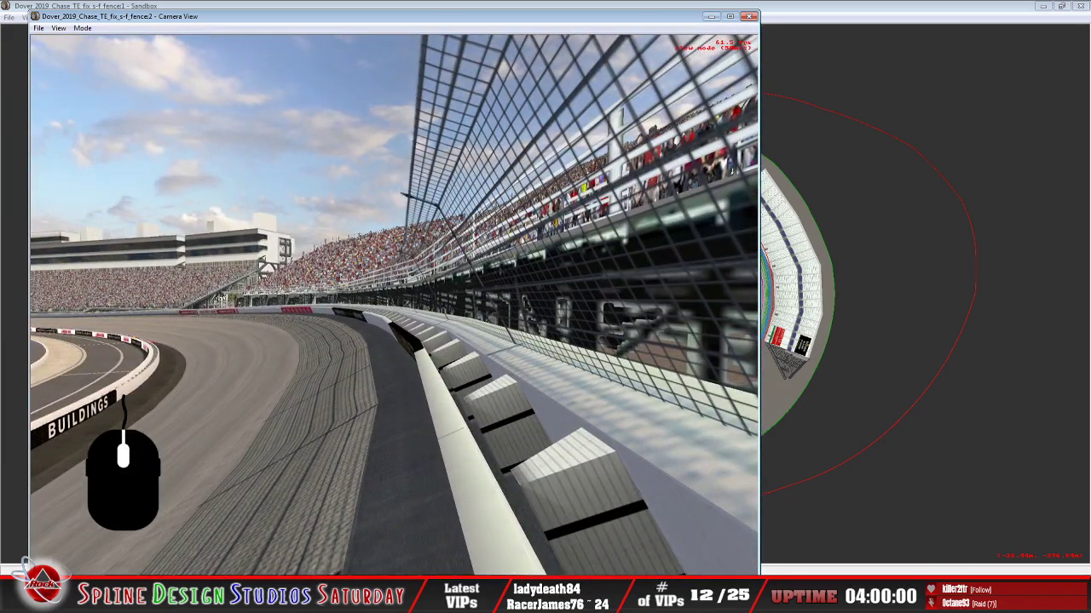
middle_drag(495, 311, 511, 311)
key(Up)
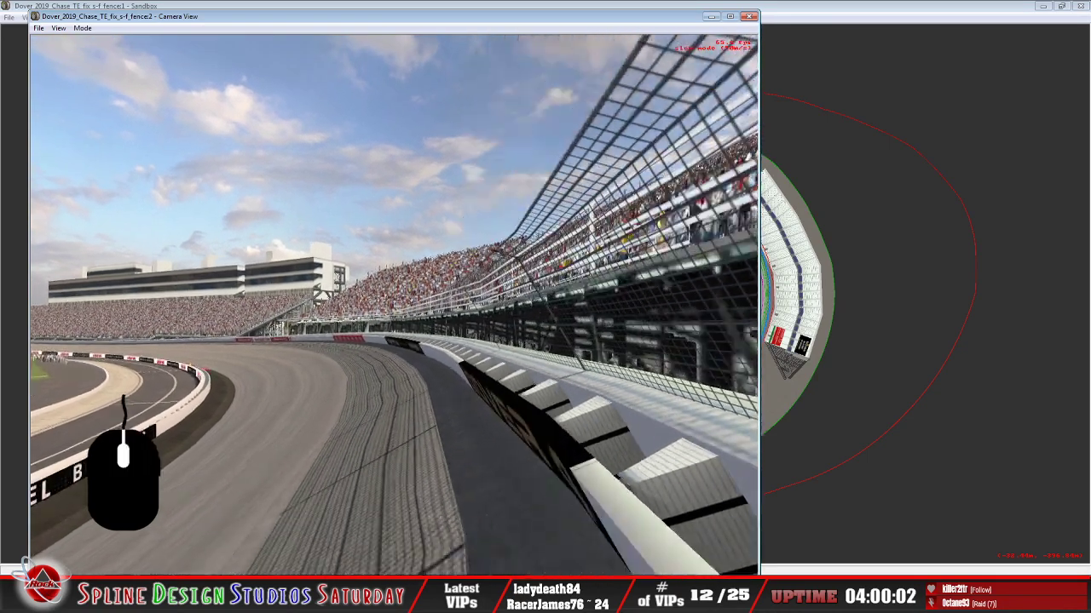
Switch to Paint Shop Pro with the open soft wall textures
click(343, 597)
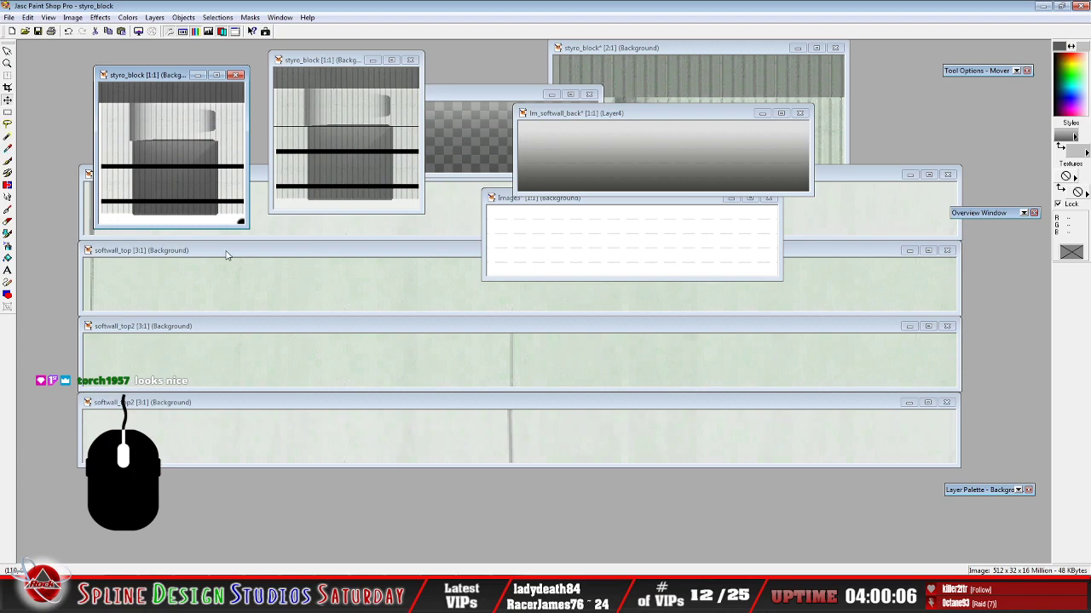
Move the Image3 window up over lm_softwall_back and bring the edited softwall_top texture to the front
drag(534, 207, 559, 86)
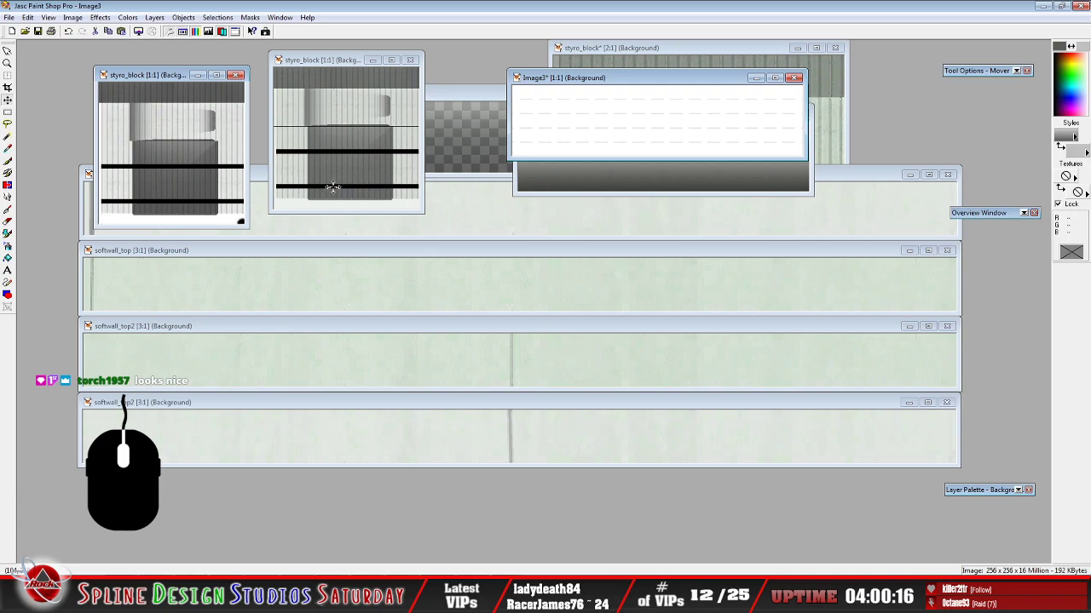
click(79, 225)
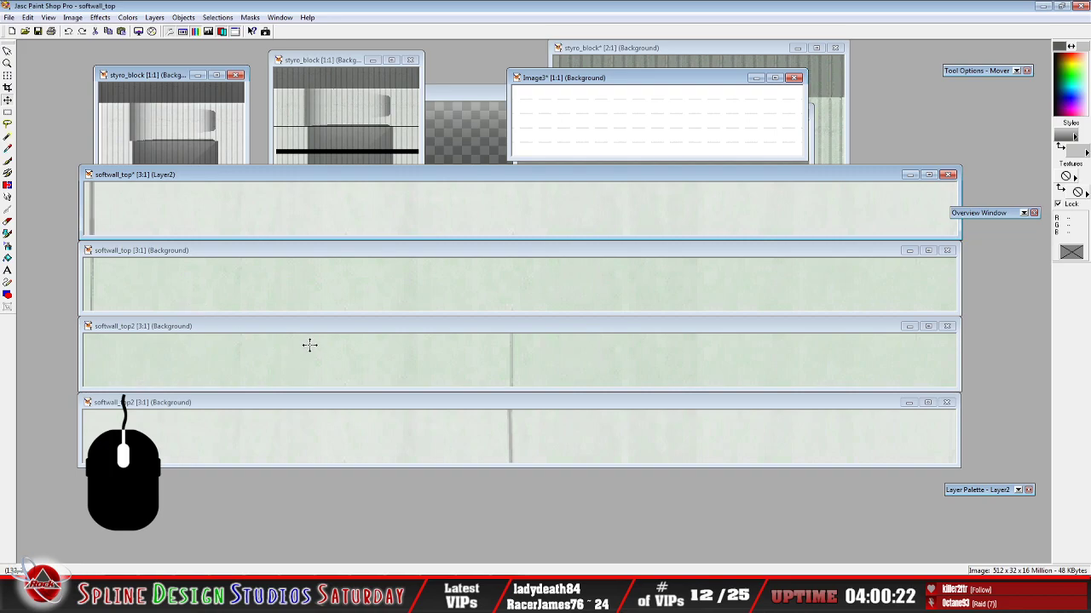
Switch to the Sandbox track overview and locate the outer soft wall beside the start/finish line
click(510, 597)
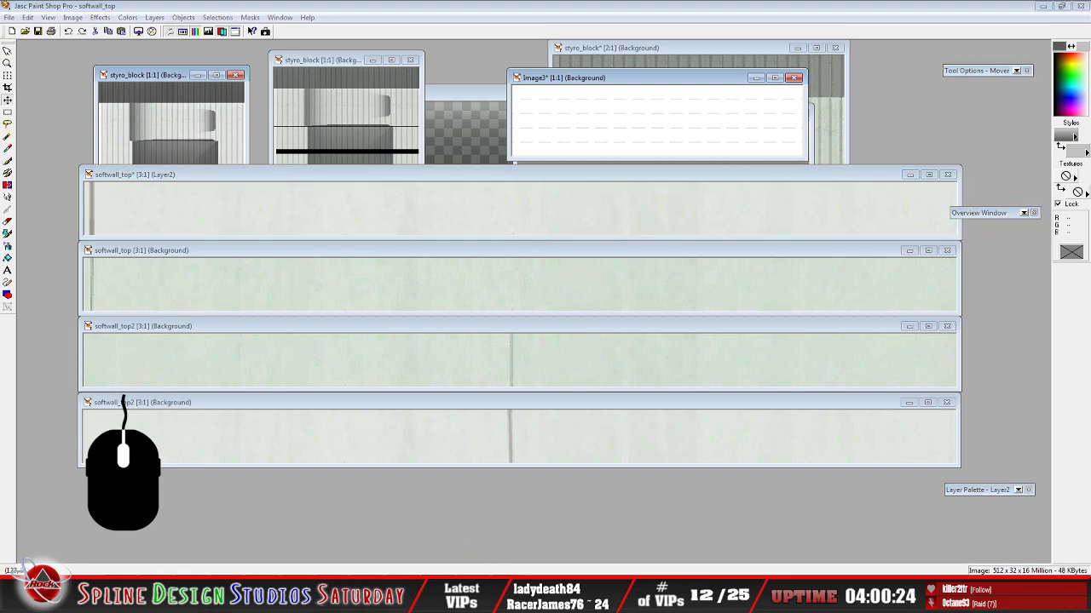
click(530, 567)
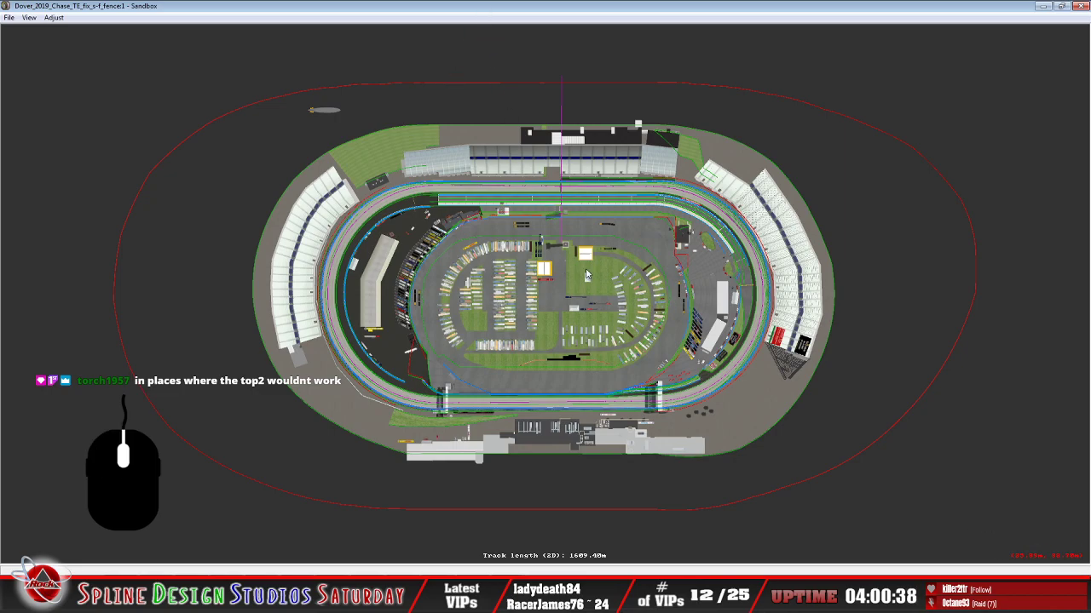
scroll(585, 274, up, 10)
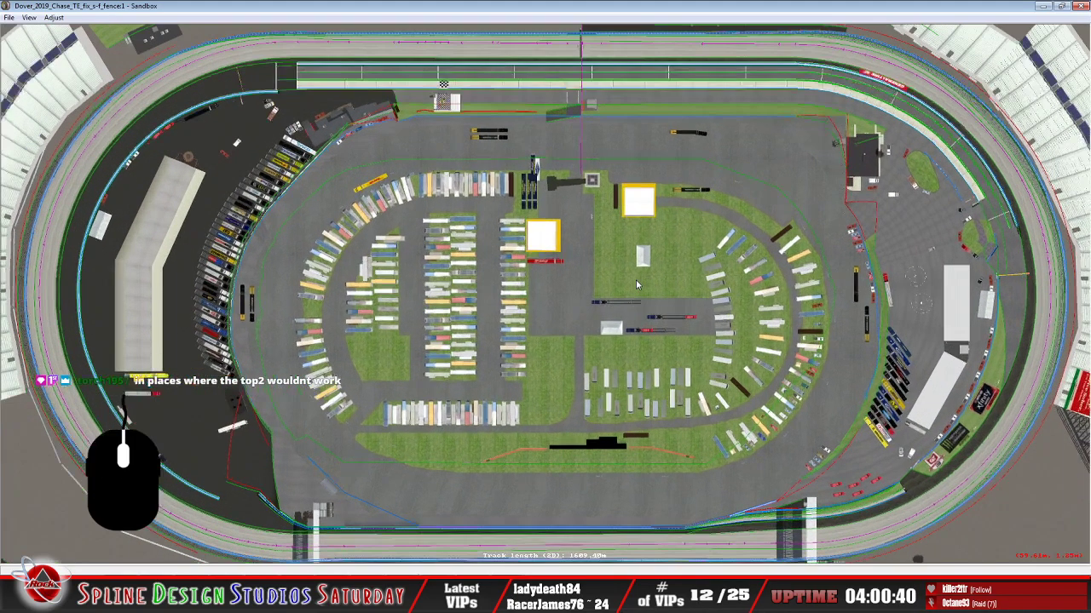
scroll(636, 280, up, 5)
middle_click(711, 280)
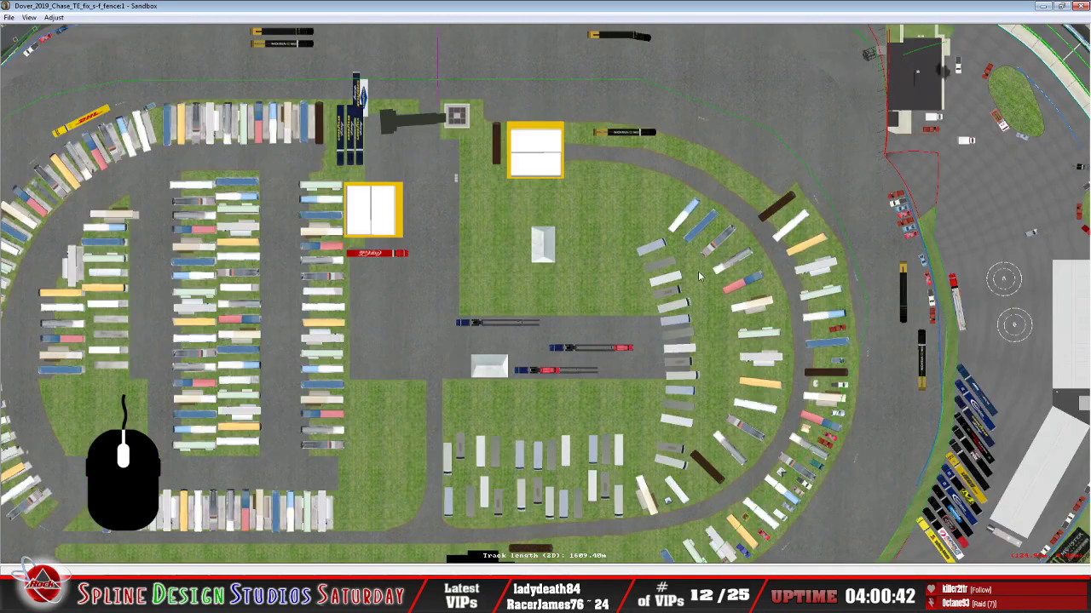
middle_click(628, 255)
middle_click(546, 219)
middle_click(549, 211)
middle_click(550, 211)
middle_click(535, 212)
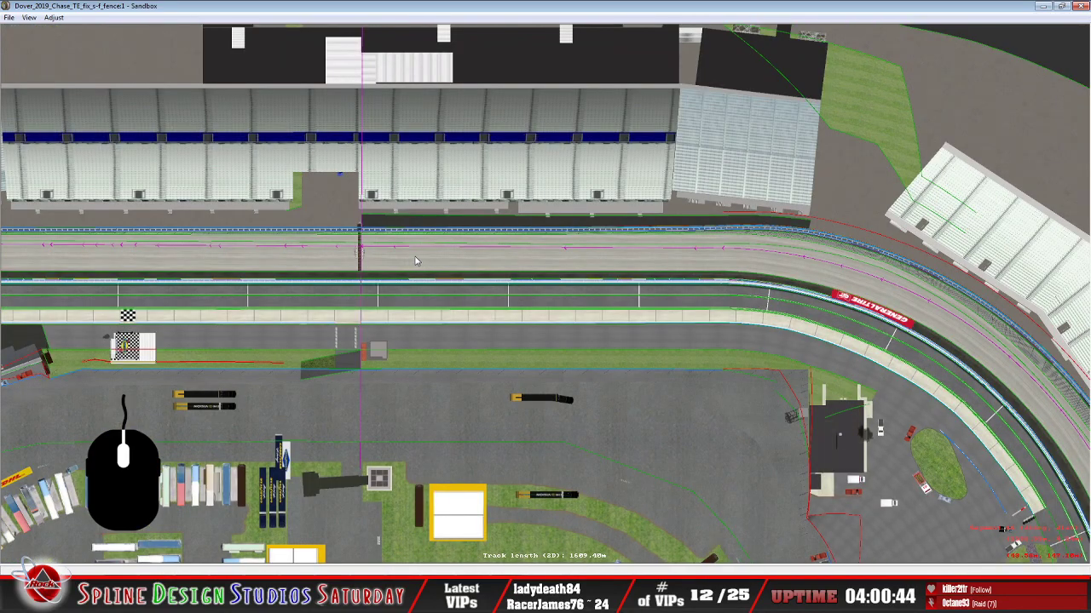
scroll(408, 260, up, 6)
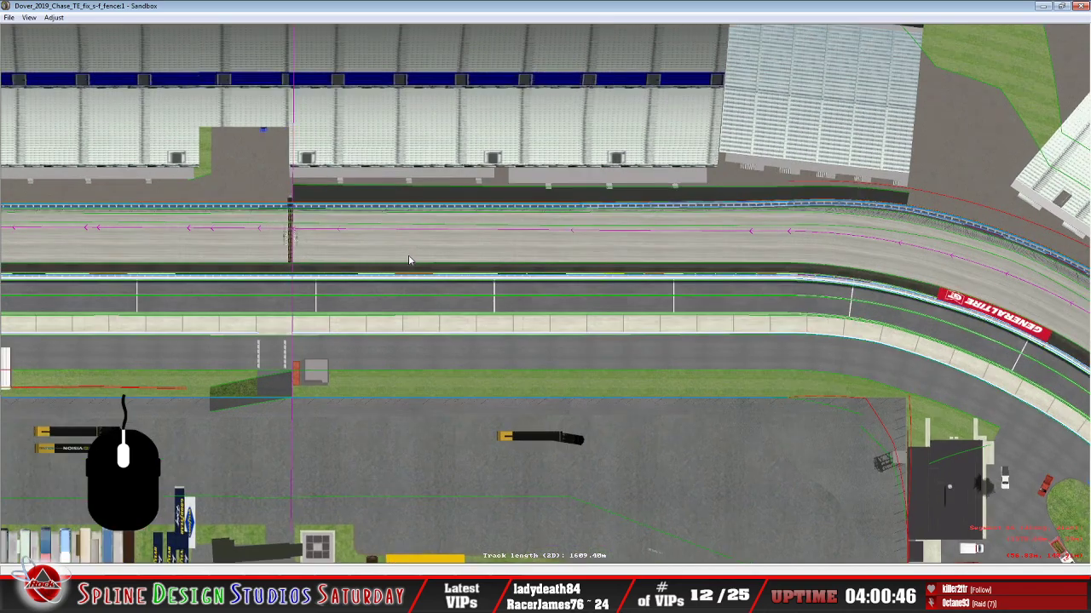
scroll(408, 254, up, 1)
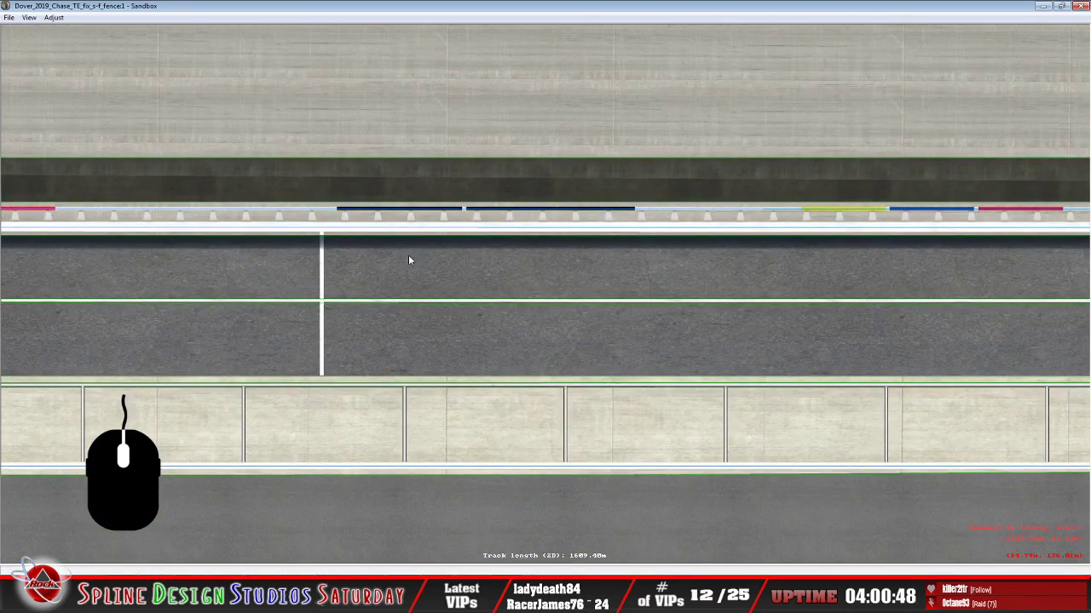
middle_click(404, 204)
middle_click(328, 195)
middle_click(277, 235)
middle_click(188, 246)
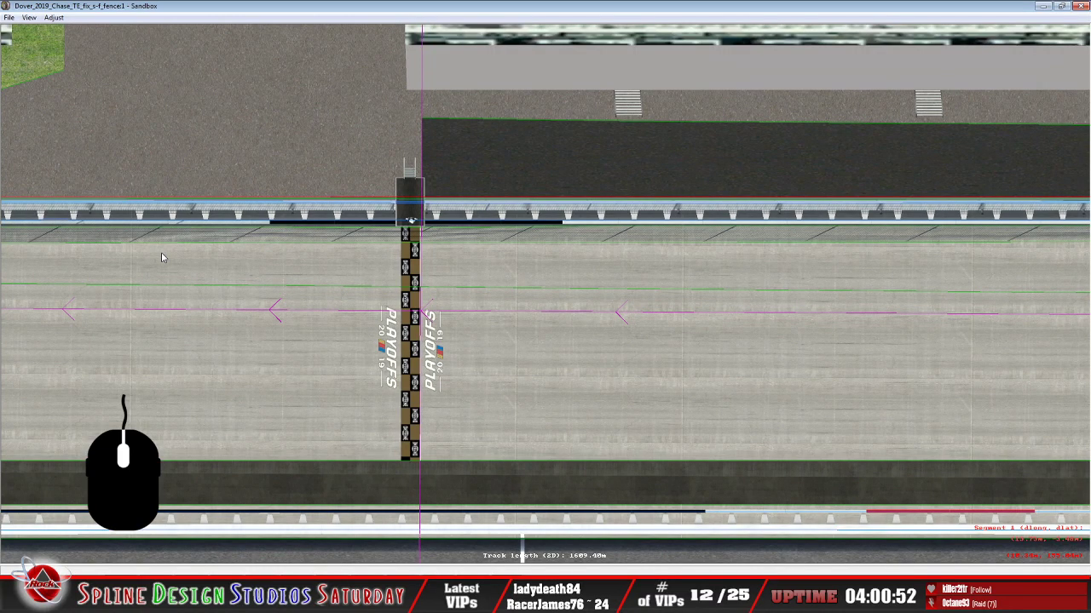
Open the properties of the outer soft wall section past the start/finish line and show its Top facet's Base Texture
click(249, 288)
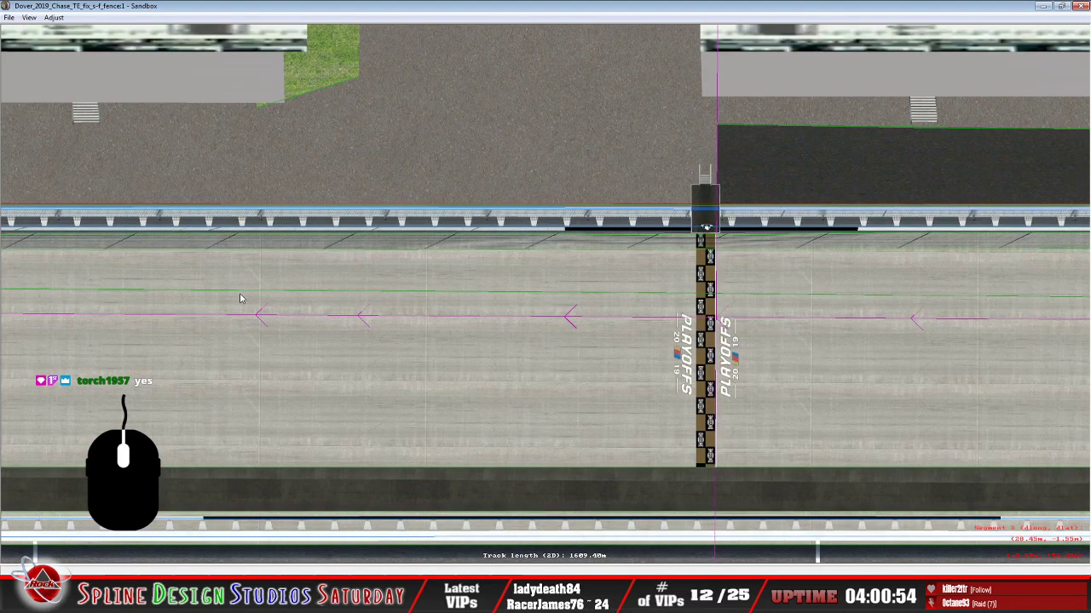
click(355, 228)
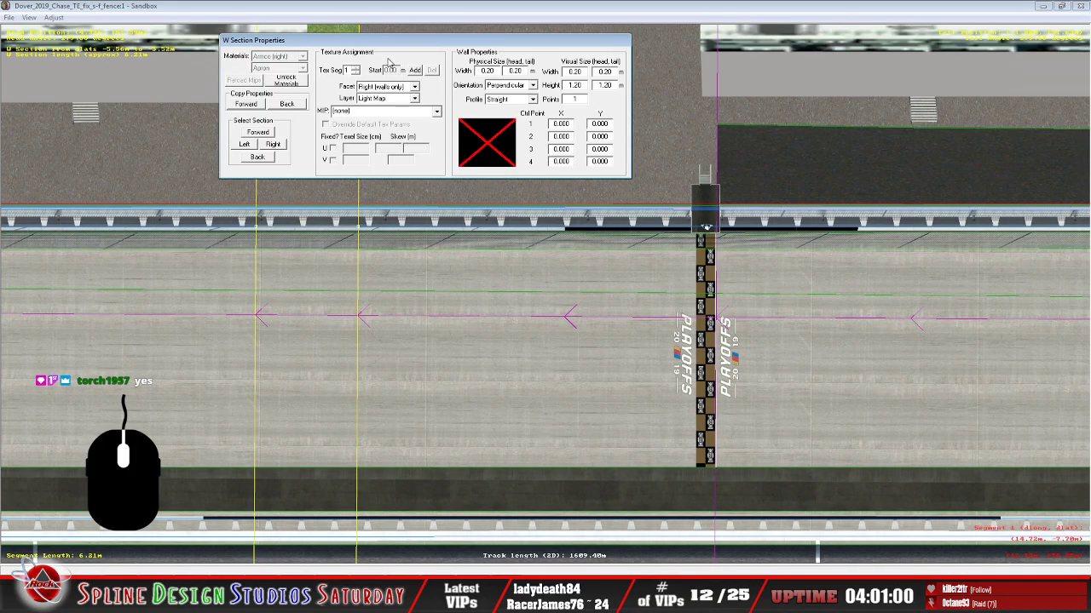
click(409, 98)
click(406, 109)
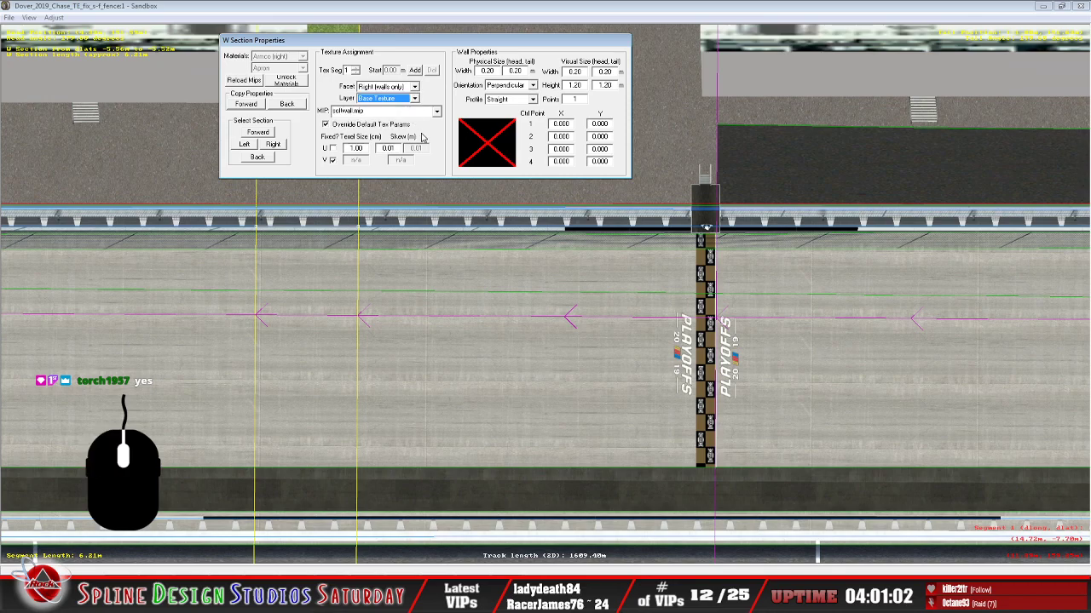
click(415, 87)
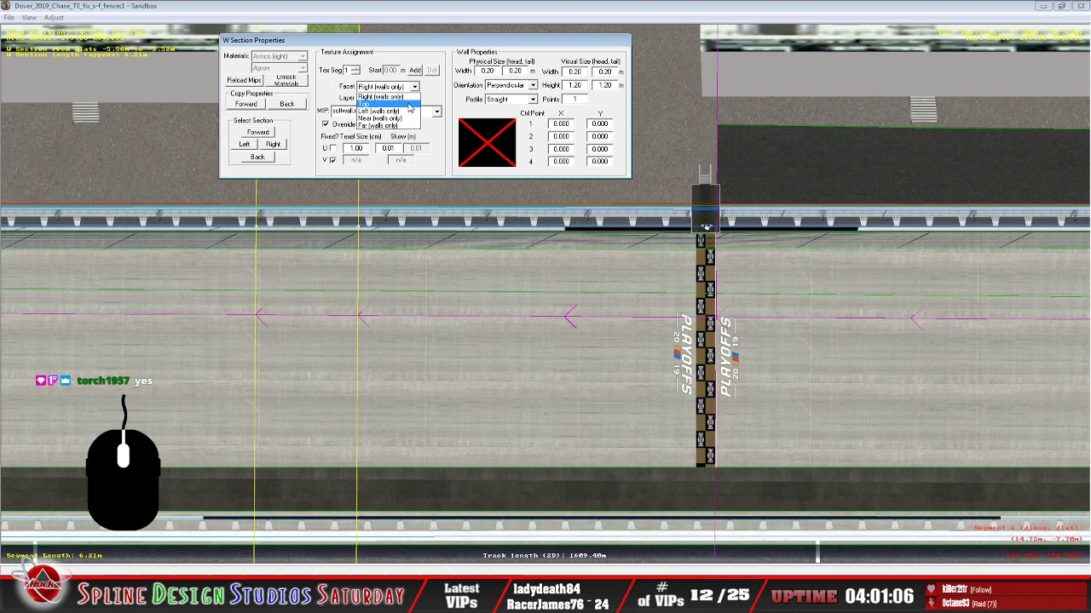
click(410, 104)
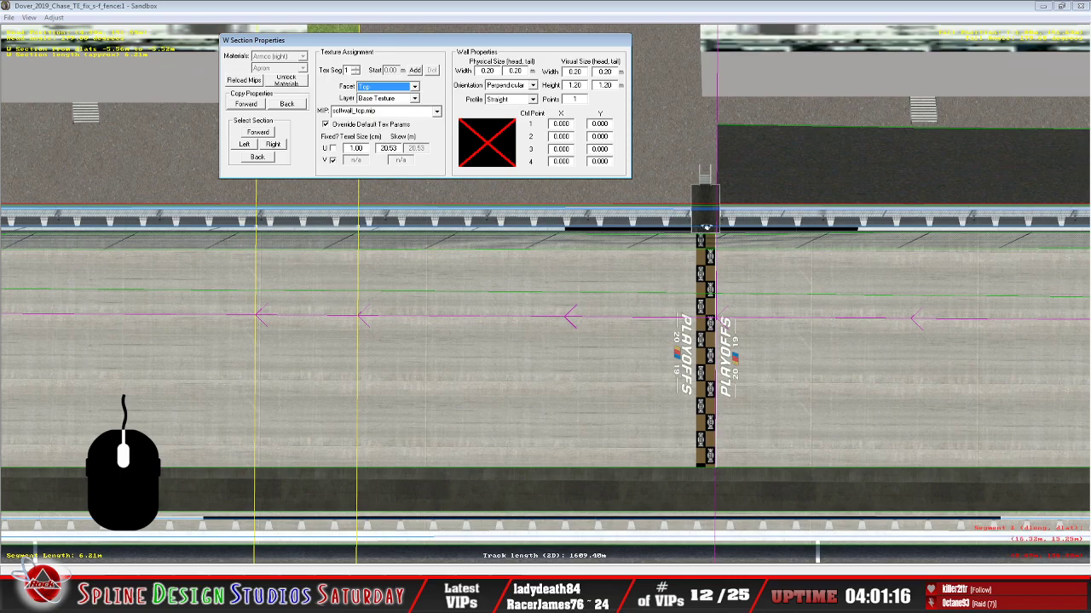
Fly along the front stretch in the Camera View's Slew Mode, examining the soft wall top and foam blocks around the Dover banner
click(518, 594)
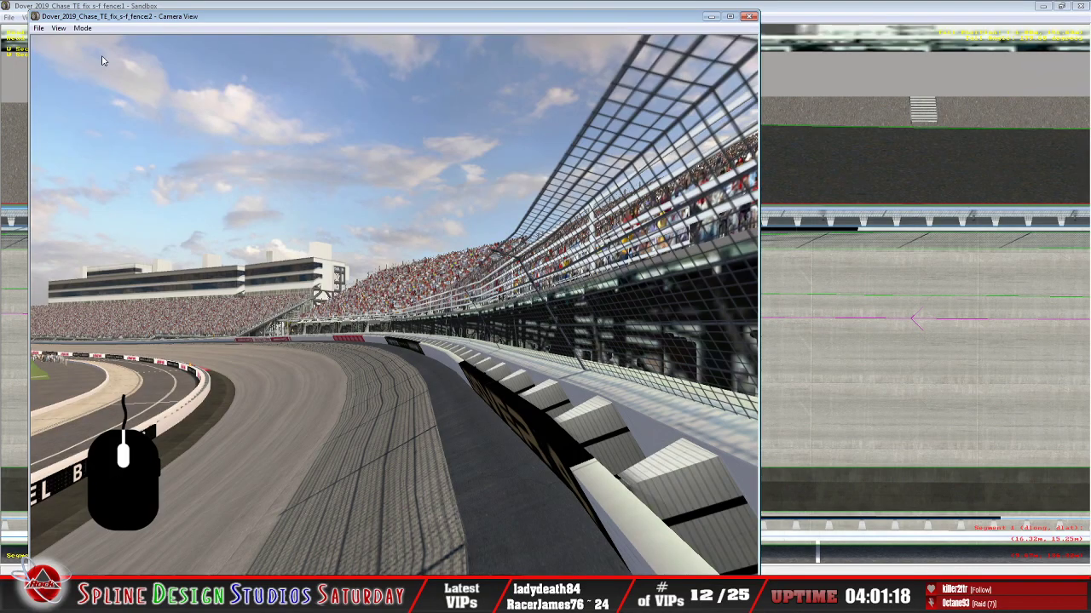
click(82, 28)
click(106, 55)
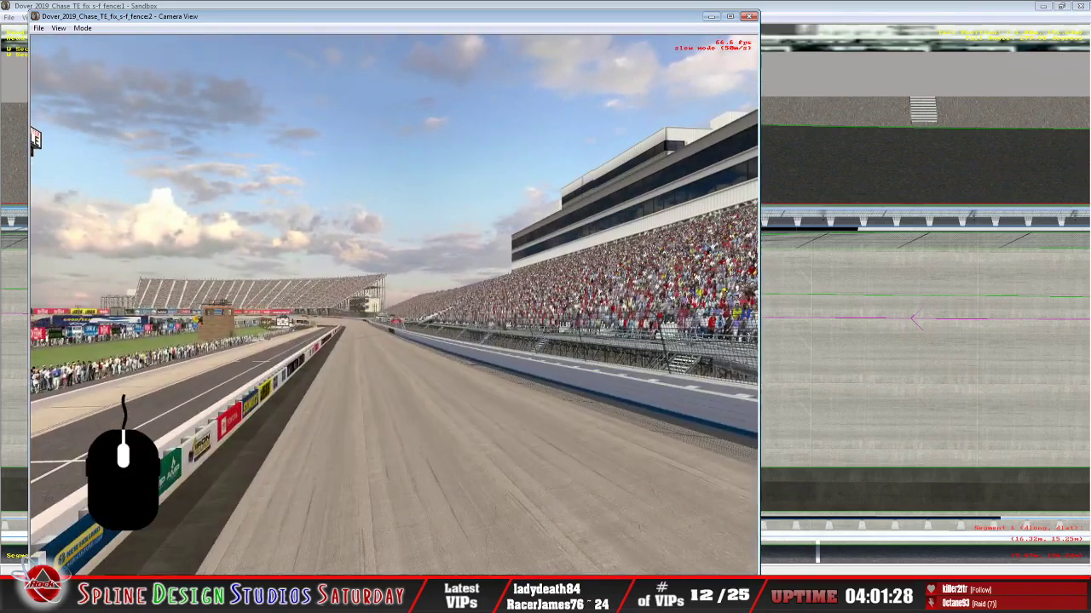
right_drag(528, 520, 474, 556)
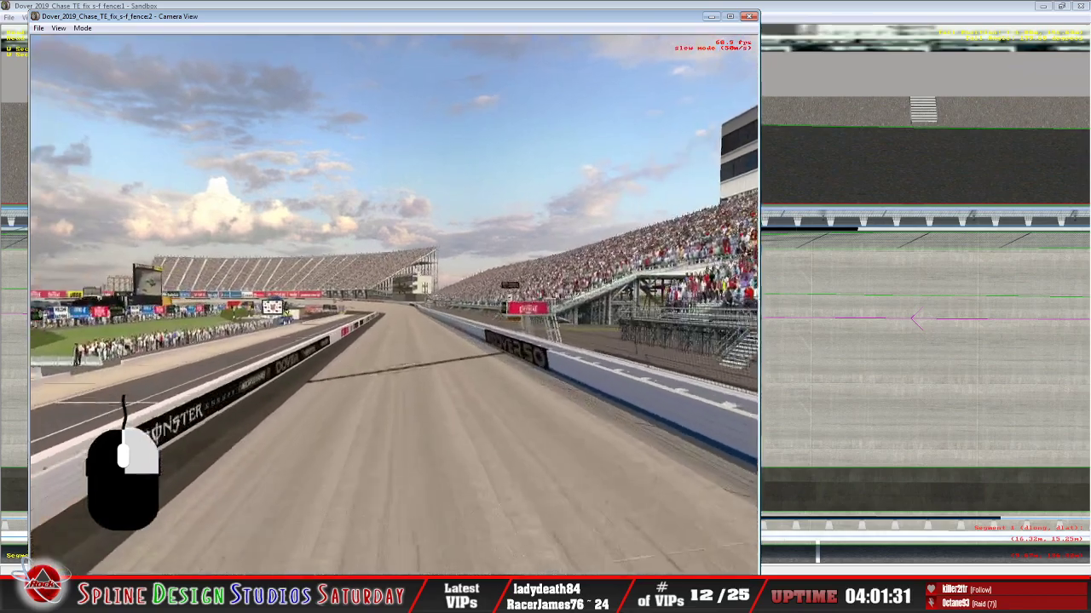
right_drag(393, 305, 351, 305)
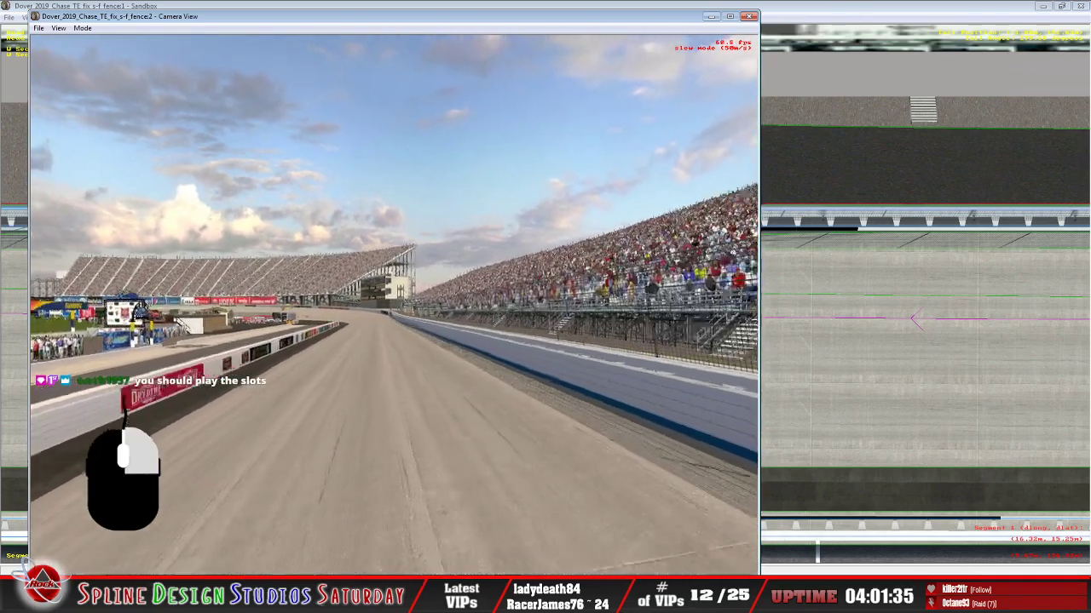
right_drag(394, 305, 735, 305)
right_drag(394, 305, 734, 305)
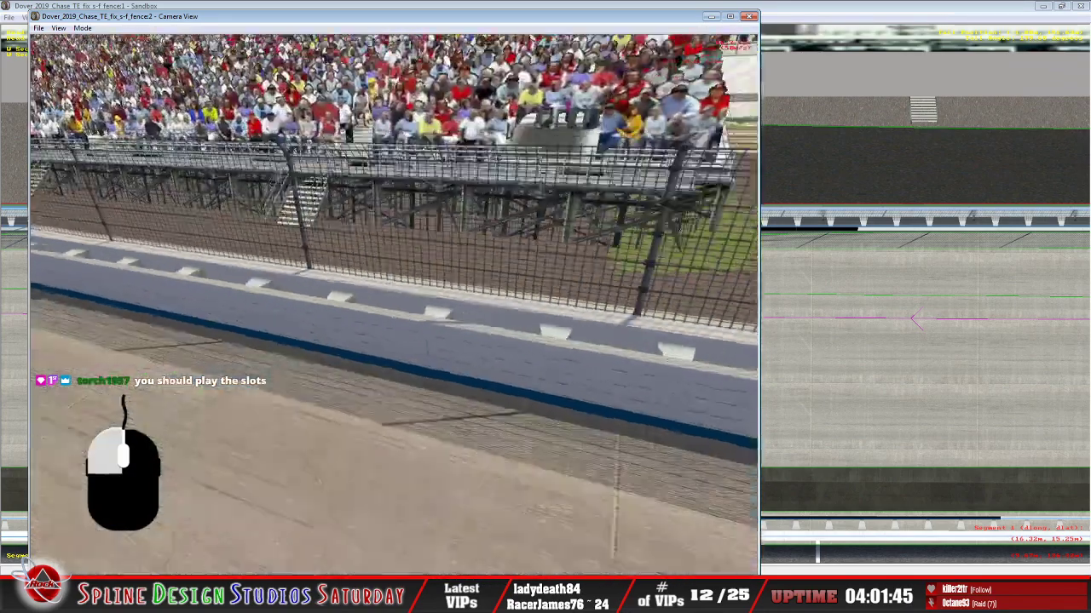
drag(394, 304, 596, 304)
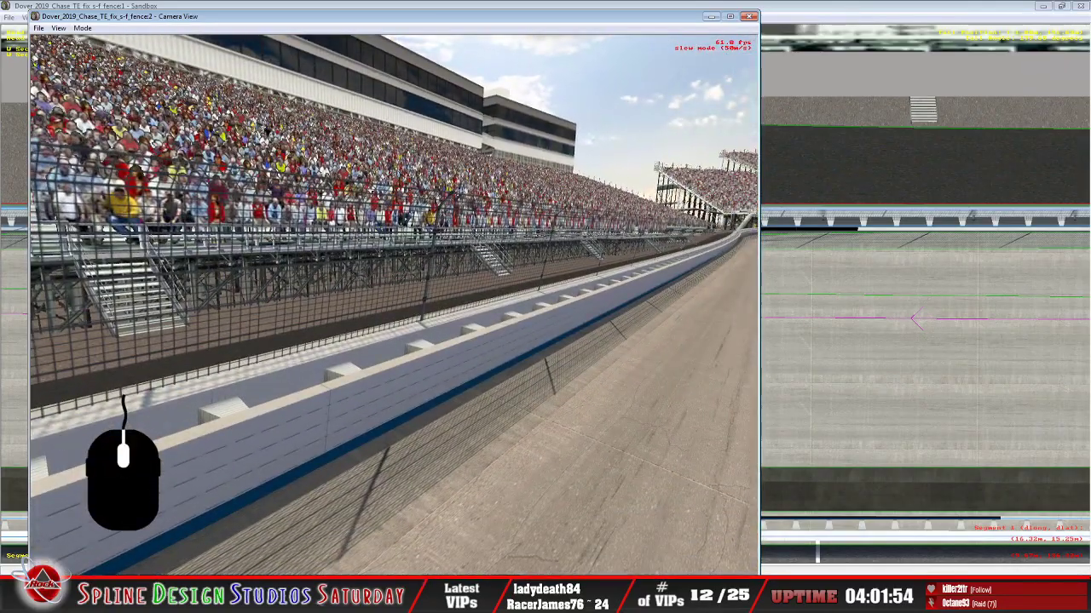
right_drag(394, 304, 462, 304)
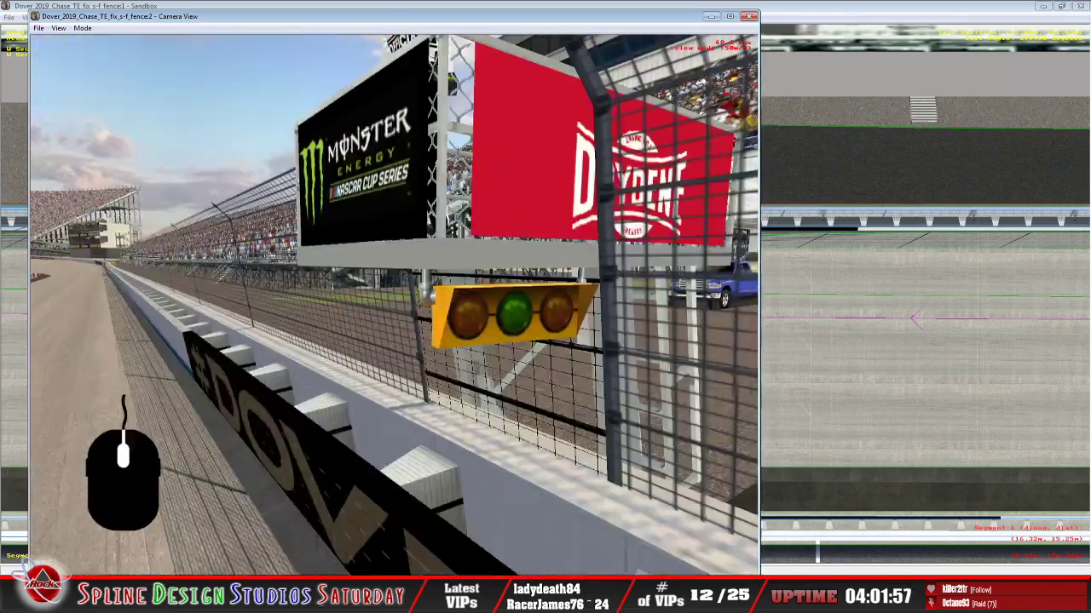
right_drag(393, 304, 460, 341)
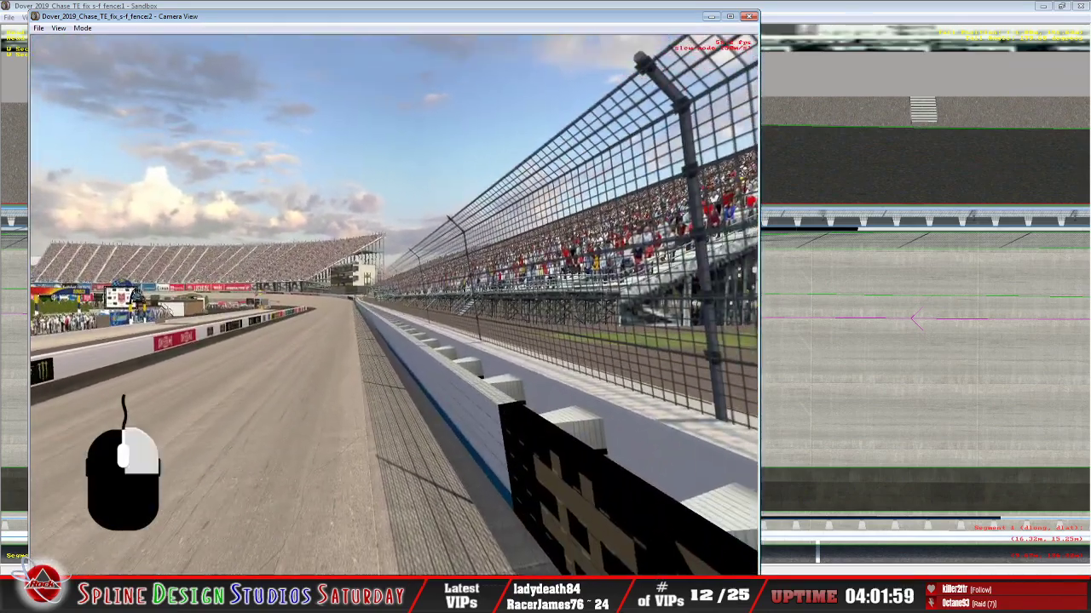
drag(394, 305, 400, 290)
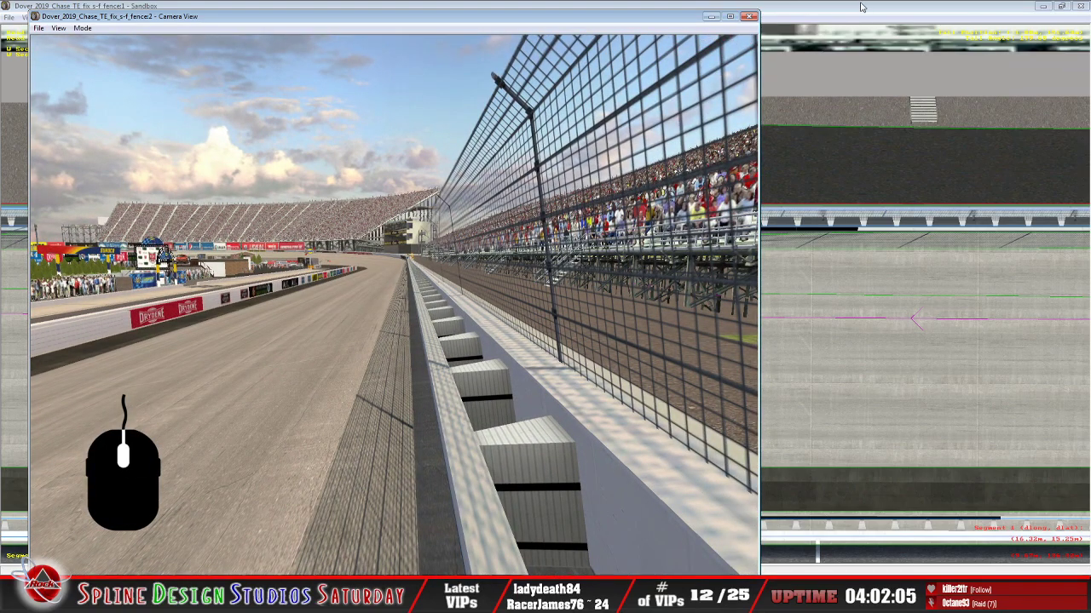
Set the selected wall section's Top facet Base Texture to softwall_top_Black.mip in the W Section Properties
click(862, 7)
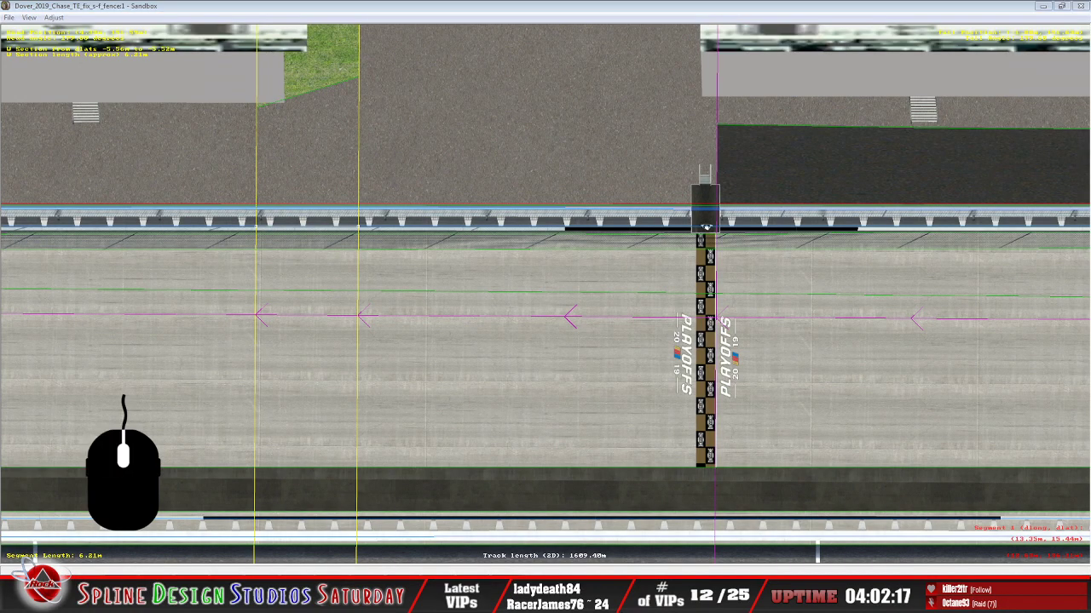
key(w)
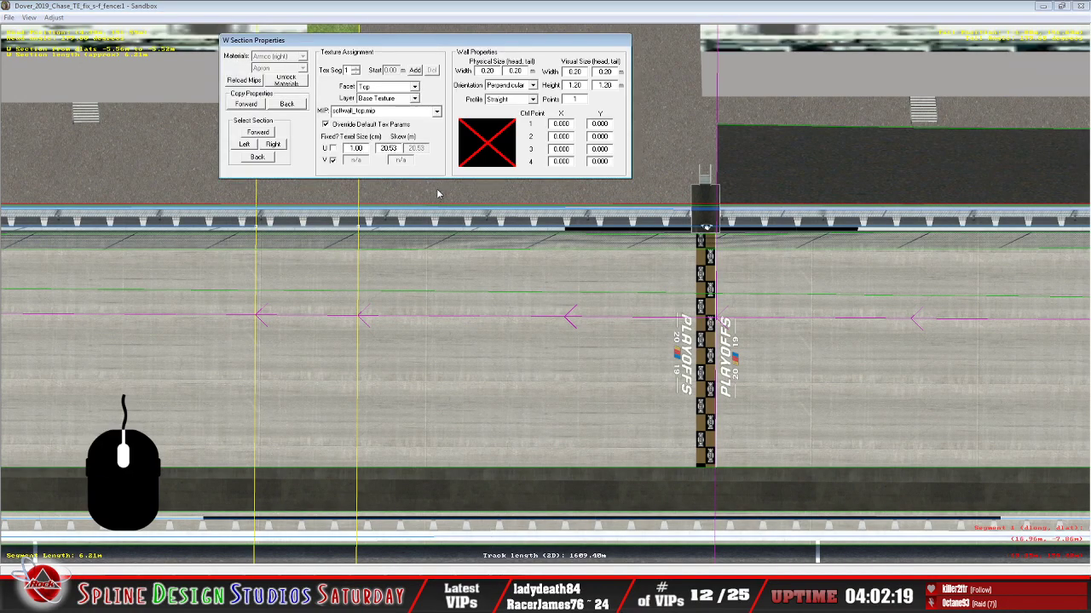
click(437, 113)
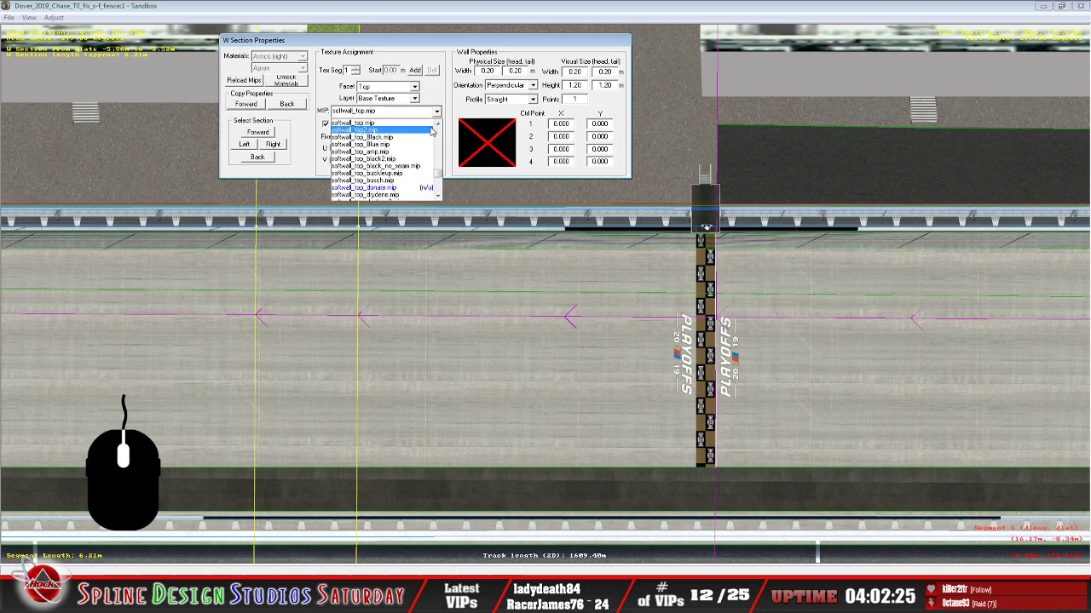
click(428, 138)
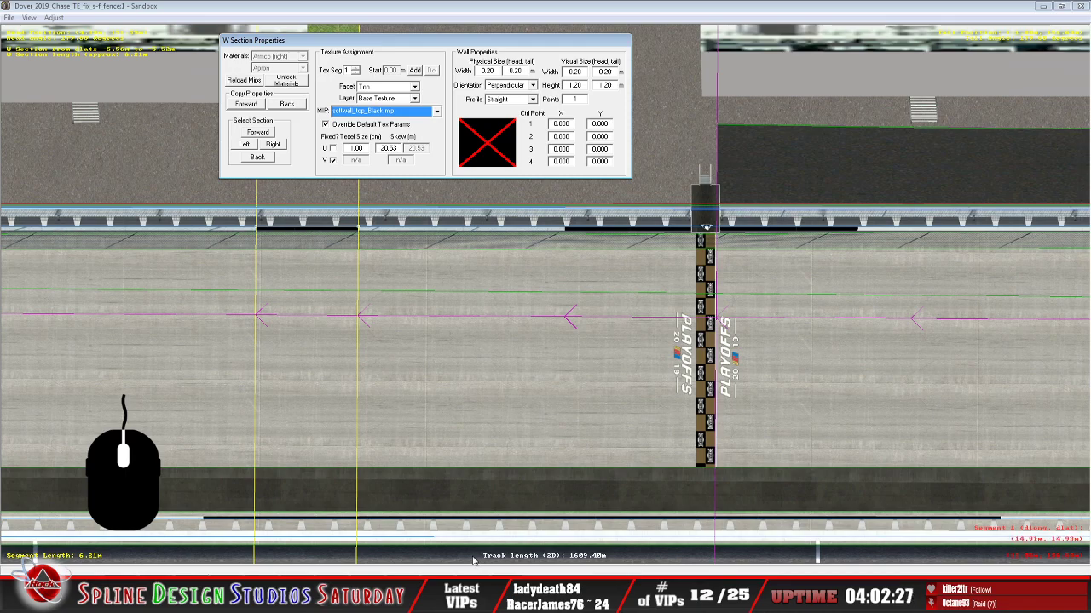
Find the retextured wall section in the Camera View using Slew Mode and examine its top up close
click(521, 544)
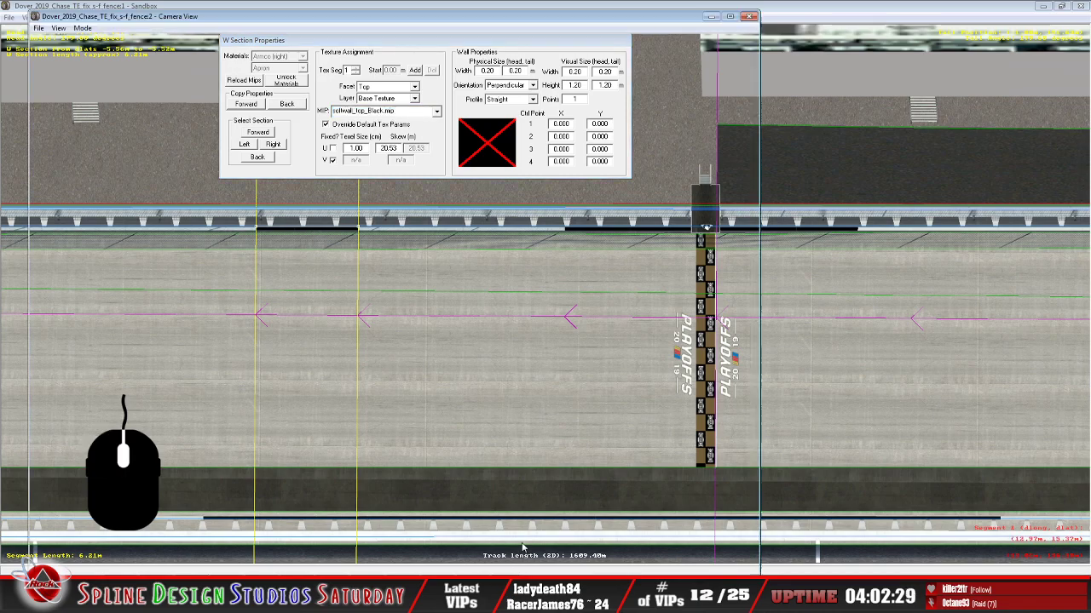
click(83, 29)
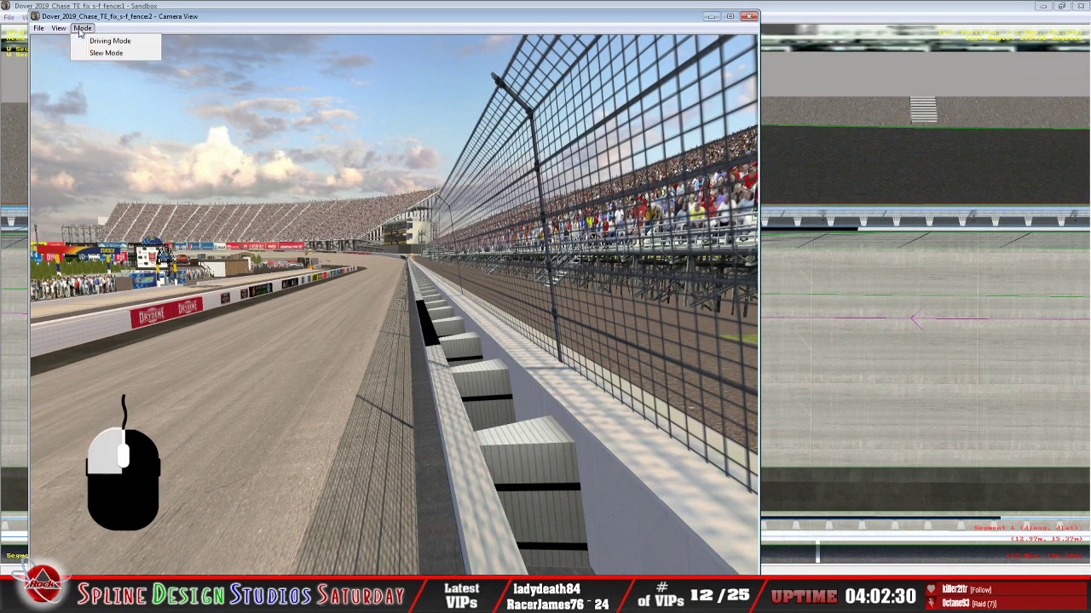
click(96, 55)
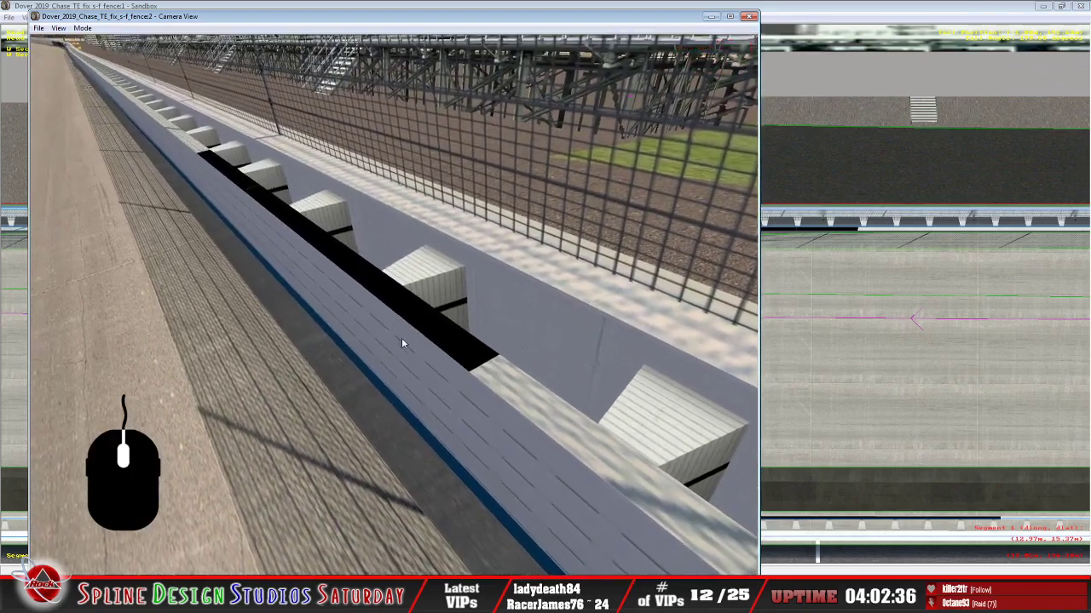
Set the wall section's Top facet Base Texture back to softwall_top.mip and check it in the Camera View
key(p)
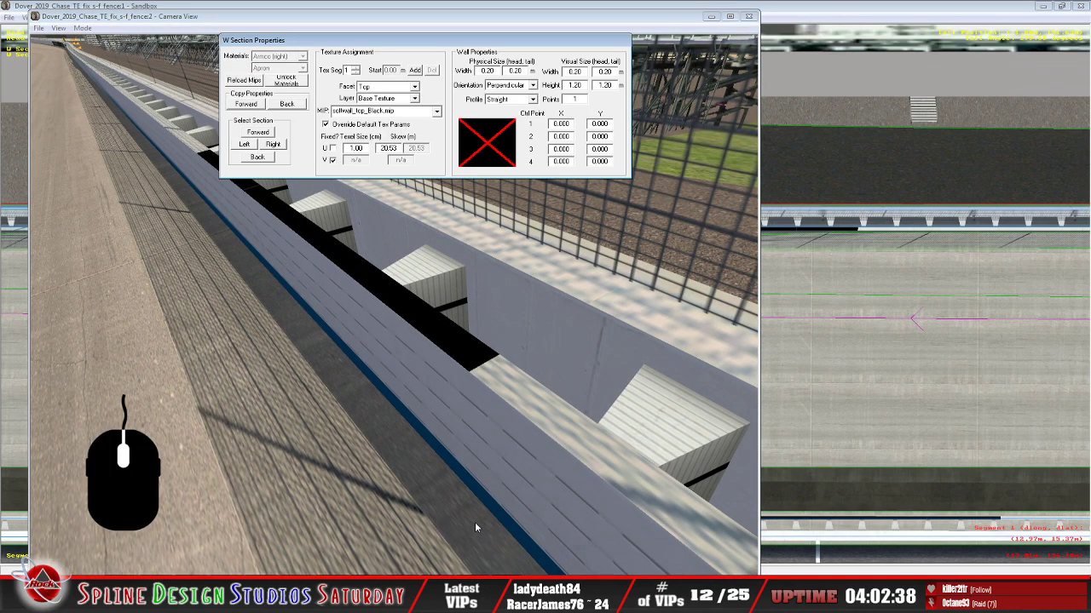
click(436, 112)
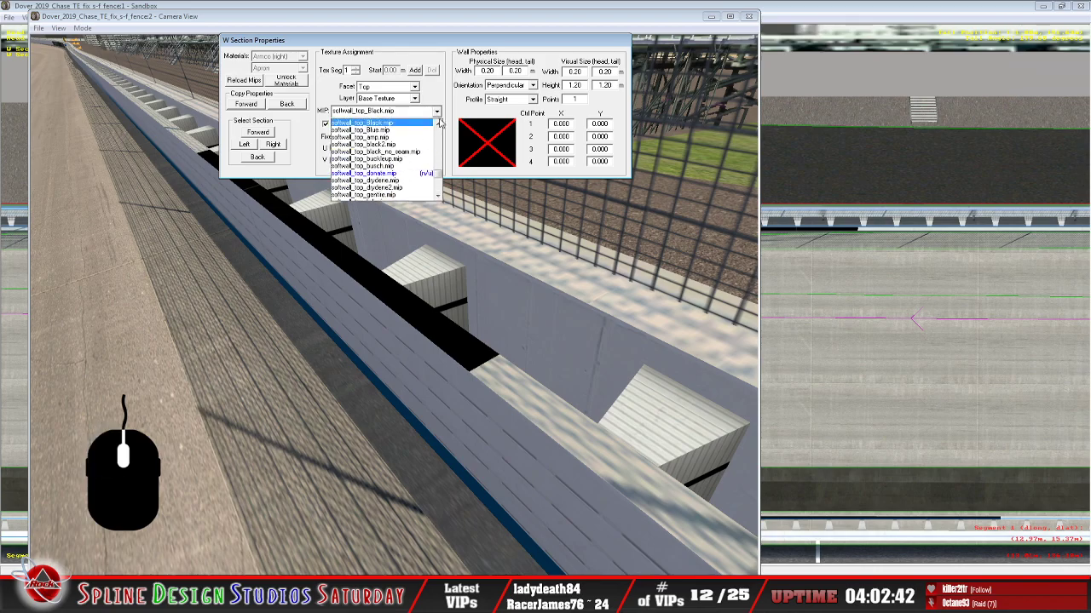
click(438, 124)
click(437, 124)
click(438, 124)
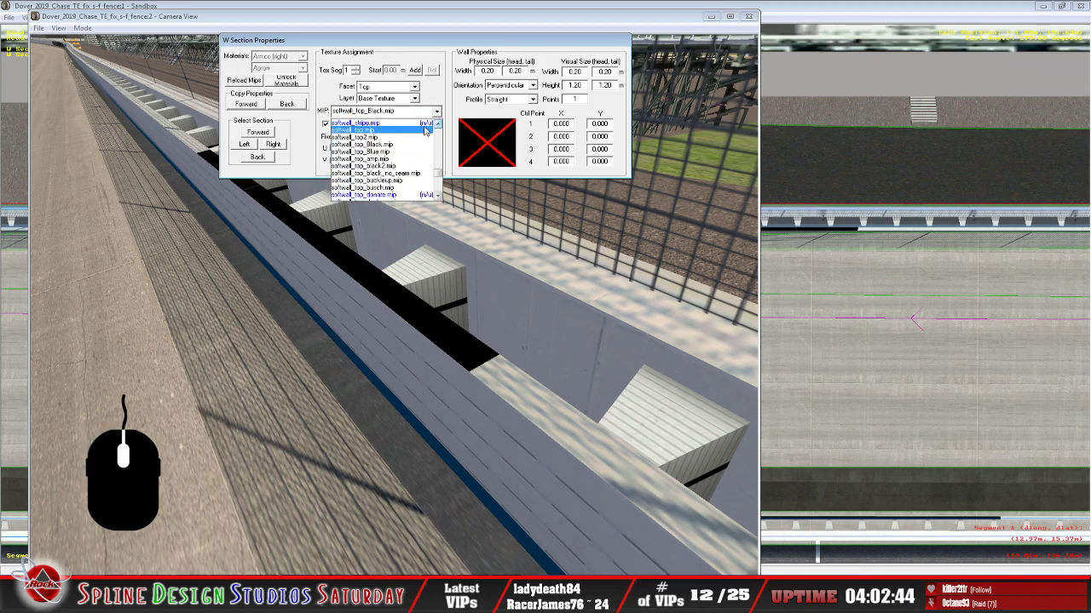
click(425, 129)
click(318, 291)
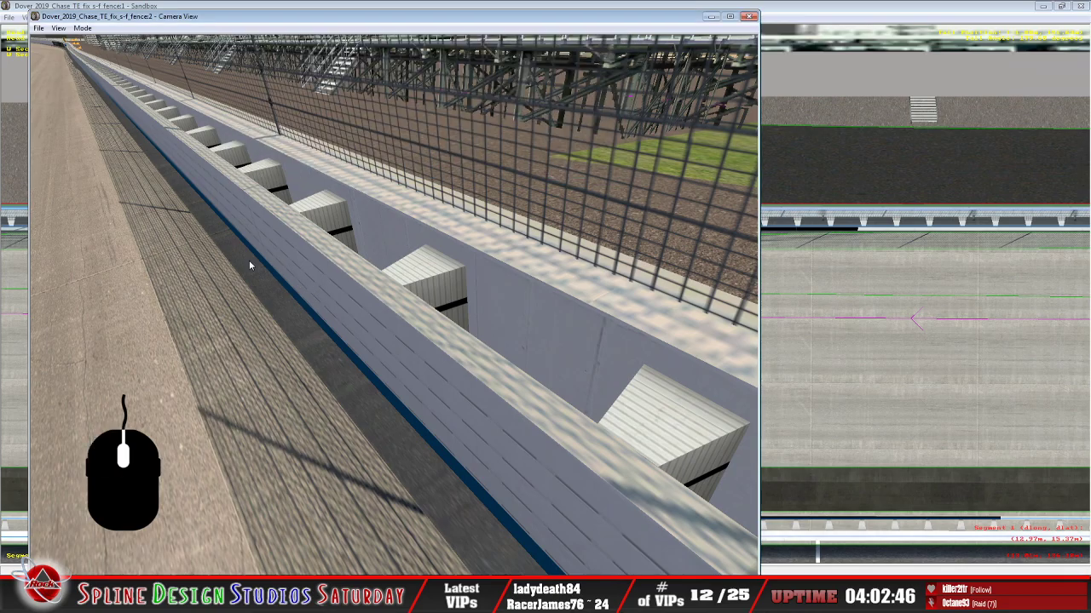
Fly up to a soft wall panel joint in the Camera View's Slew Mode and examine the wall top and front face
click(83, 29)
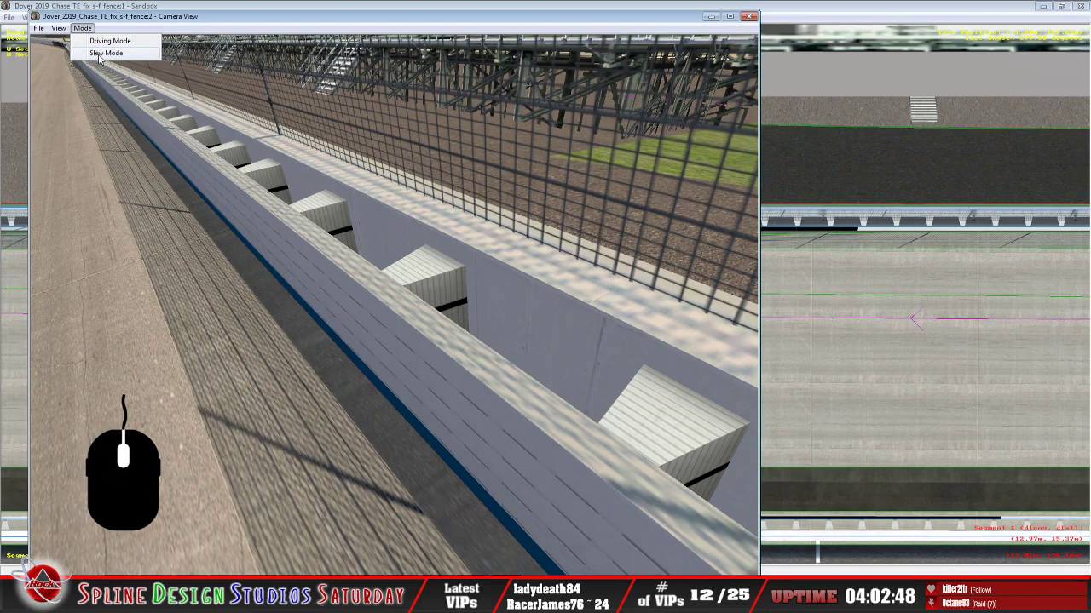
click(97, 51)
right_drag(394, 305, 460, 305)
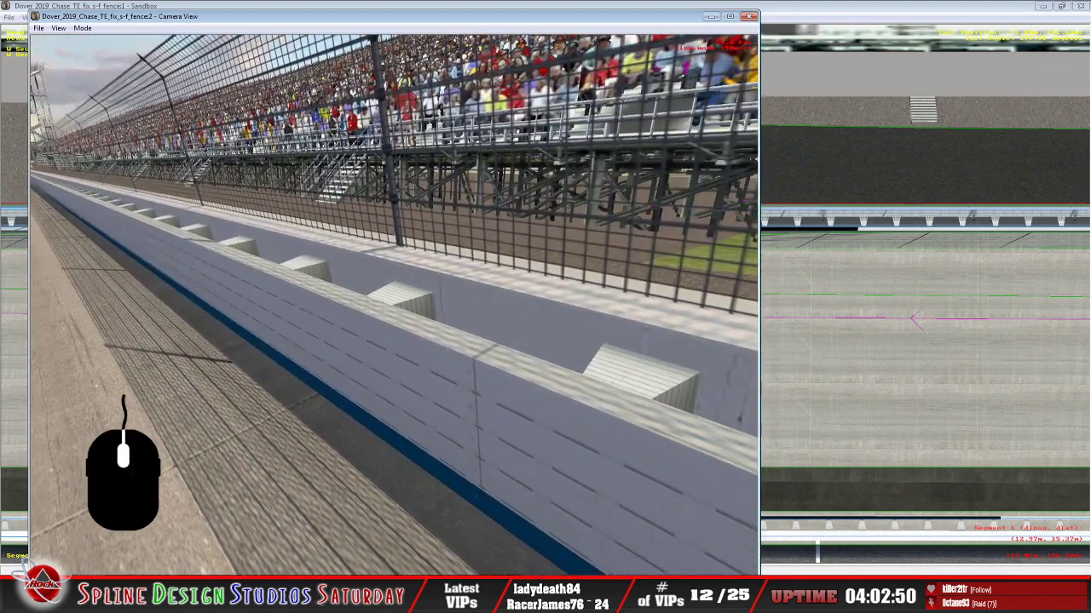
scroll(394, 305, down, 3)
scroll(393, 305, up, 3)
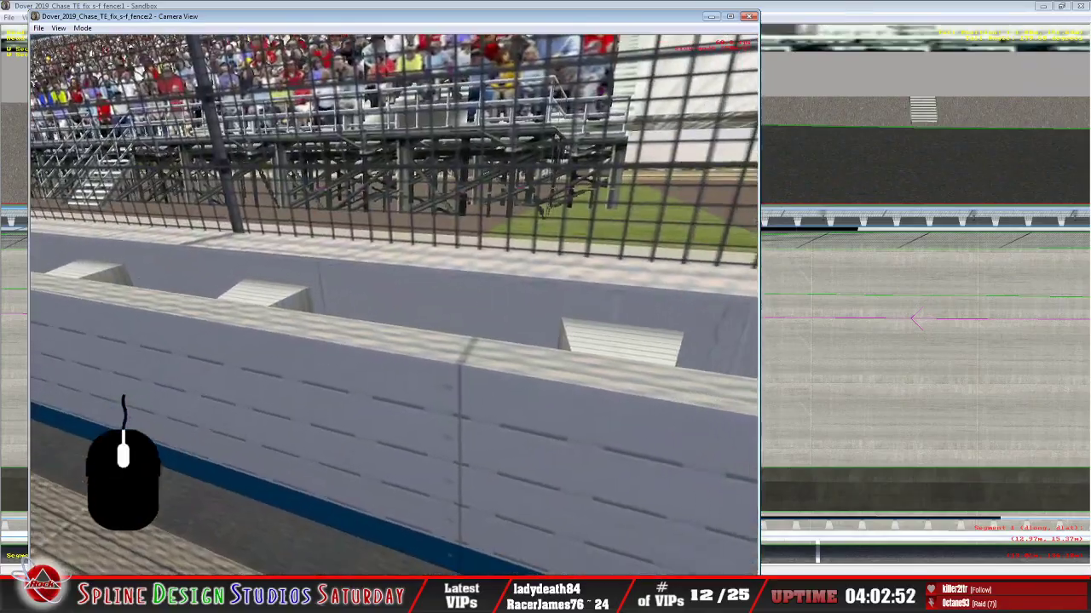
drag(394, 305, 460, 305)
right_click(393, 305)
click(393, 305)
right_click(394, 305)
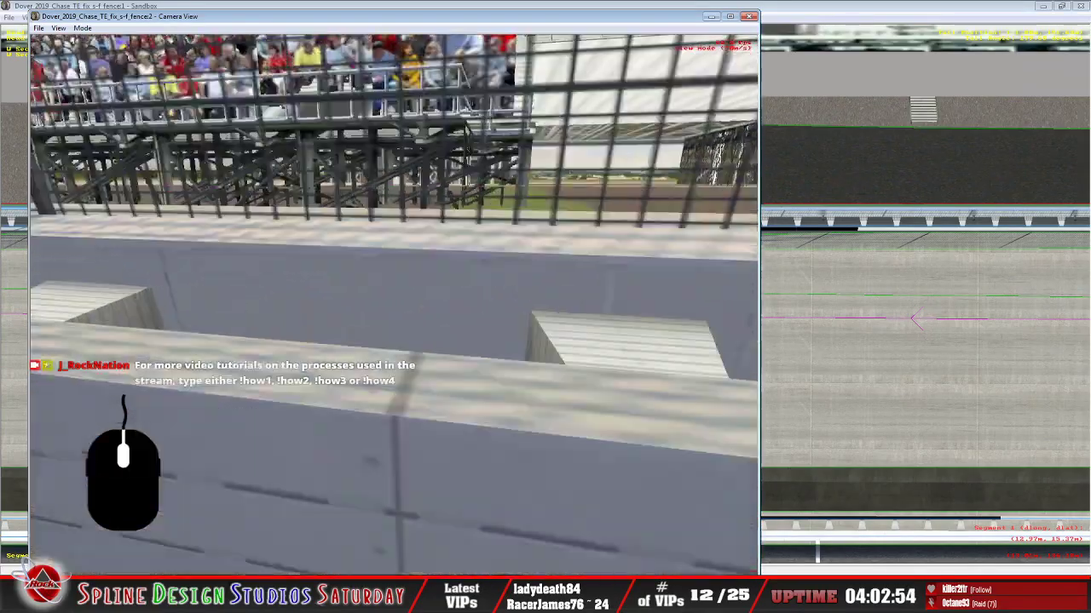
click(393, 305)
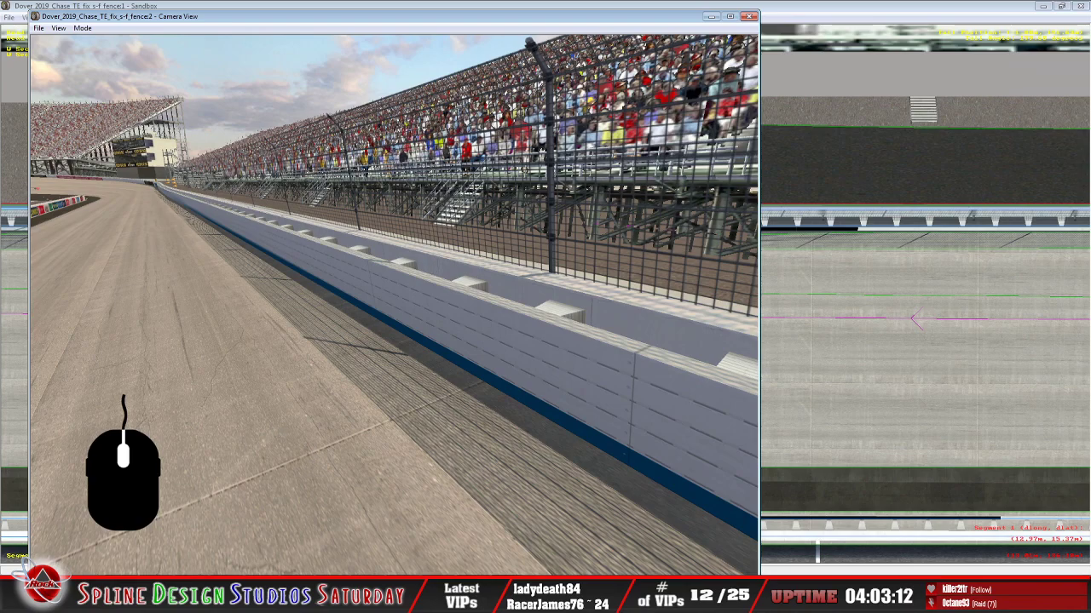
click(24, 565)
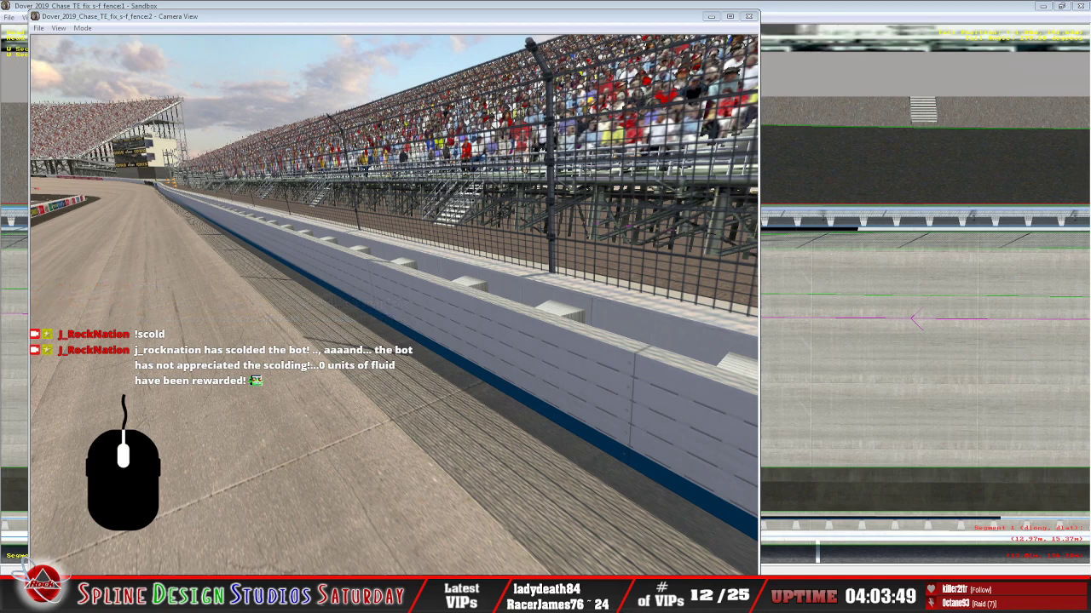
Raise the camera above the front stretch in Slew Mode and examine the wall approaching the Dover banner from a distance
click(81, 28)
click(106, 41)
drag(393, 304, 443, 304)
mouse_move(394, 304)
right_down()
mouse_move(512, 304)
mouse_move(394, 304)
right_up()
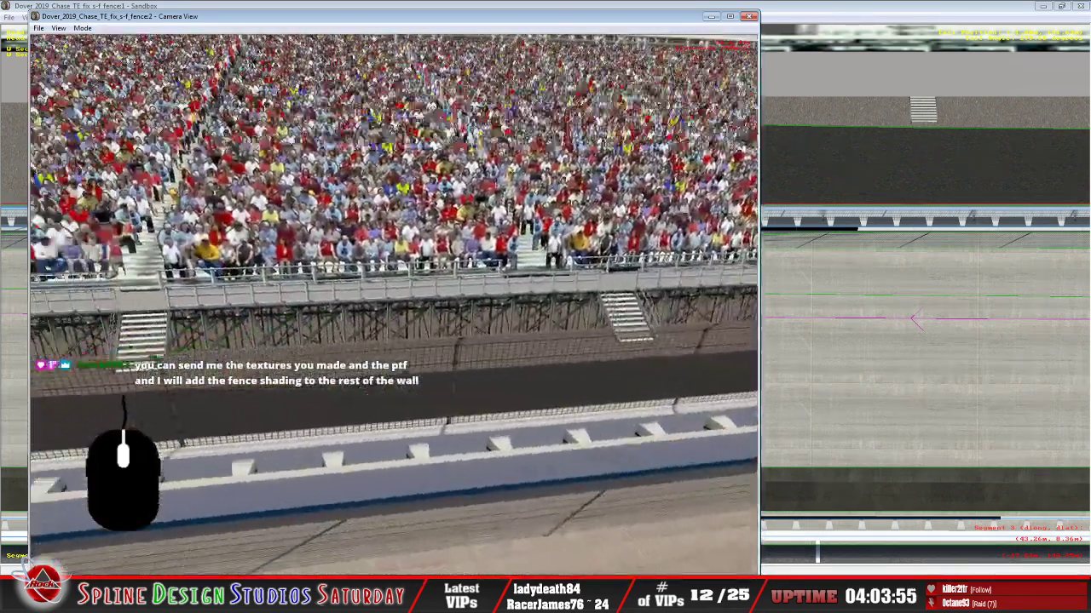
drag(394, 304, 299, 304)
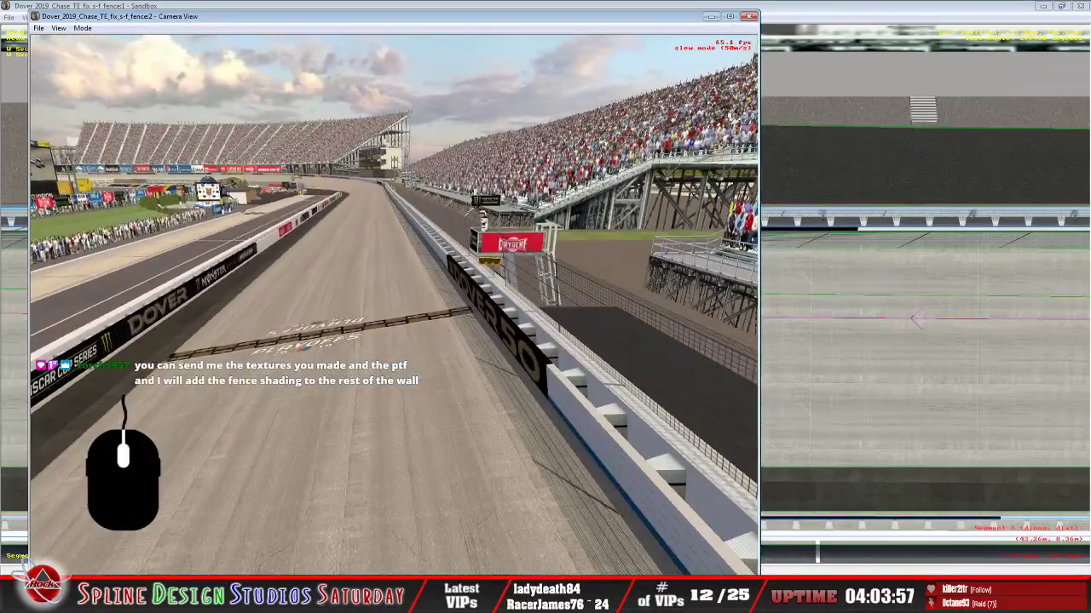
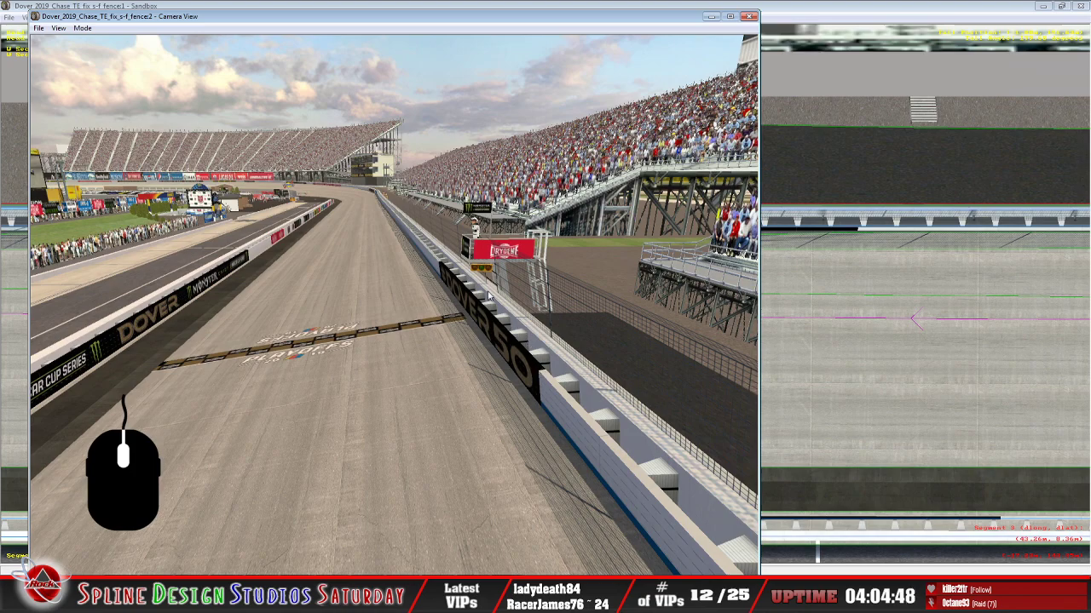
Fly around the track along the outer wall in Slew Mode, examining the soft wall top, foam blocks and fence shading
click(82, 28)
click(102, 53)
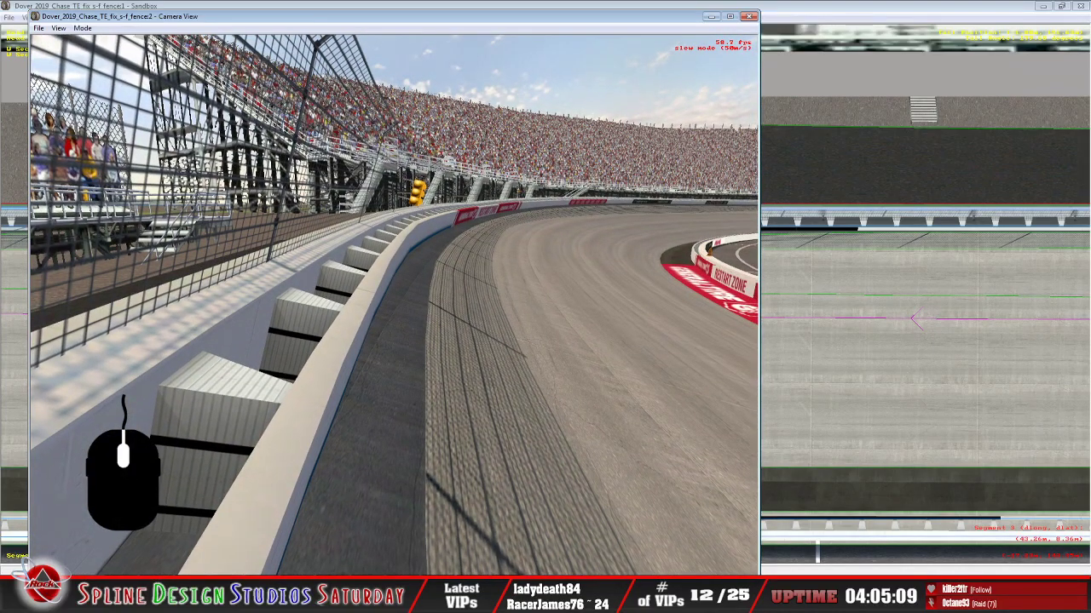
right_drag(394, 304, 394, 183)
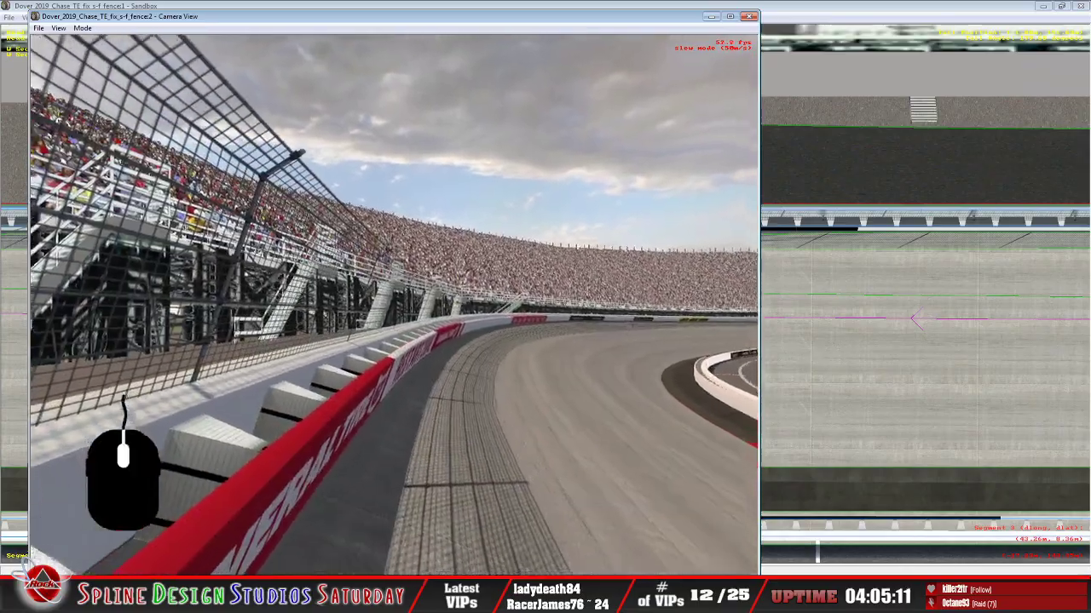
right_drag(394, 304, 472, 304)
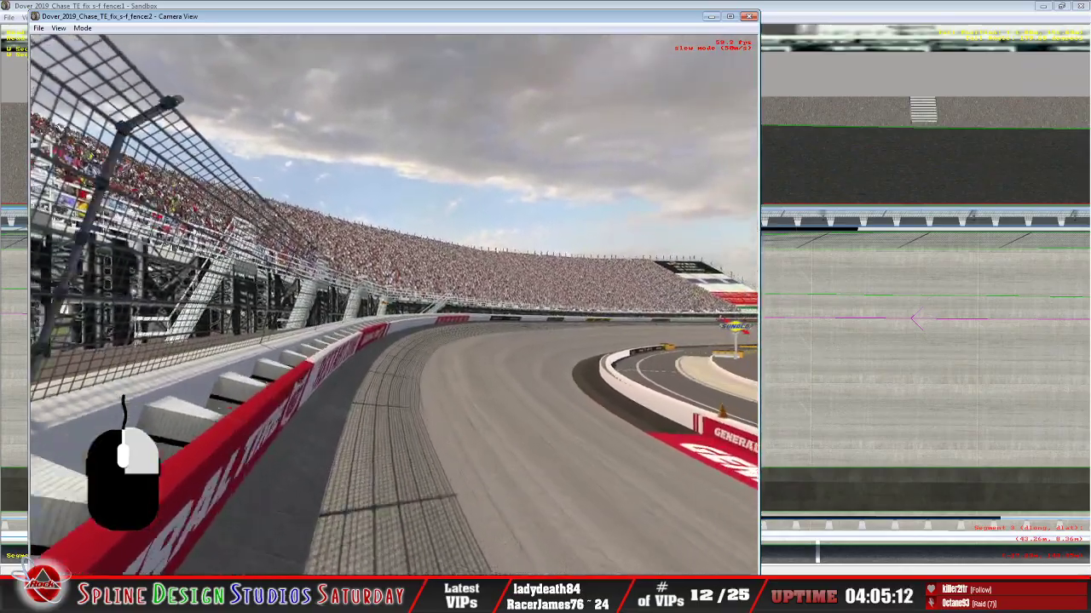
right_drag(394, 304, 271, 304)
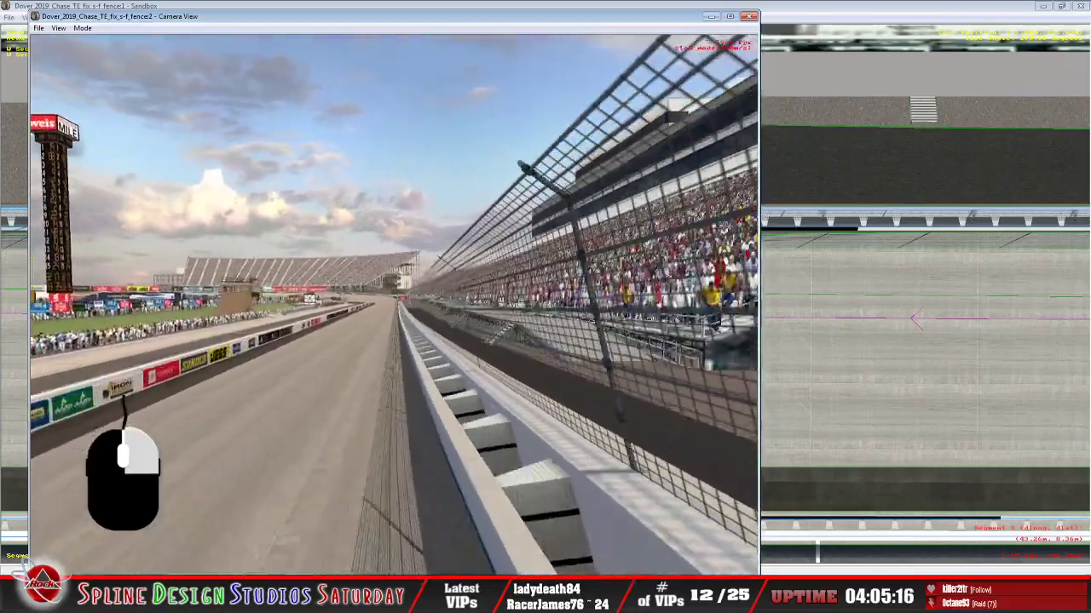
right_drag(394, 304, 418, 409)
right_drag(394, 304, 336, 152)
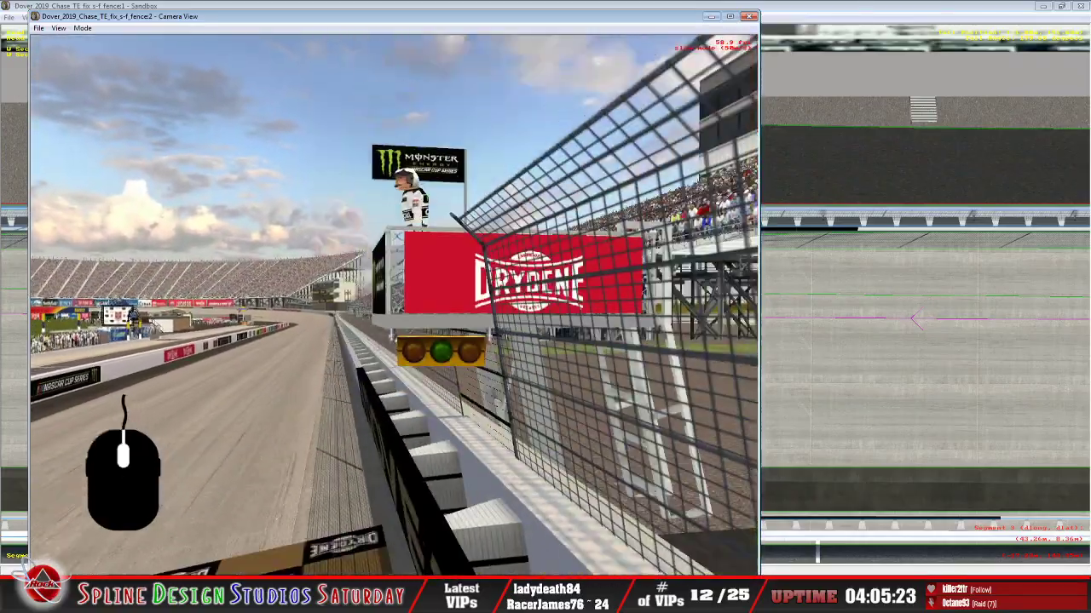
right_drag(393, 305, 368, 287)
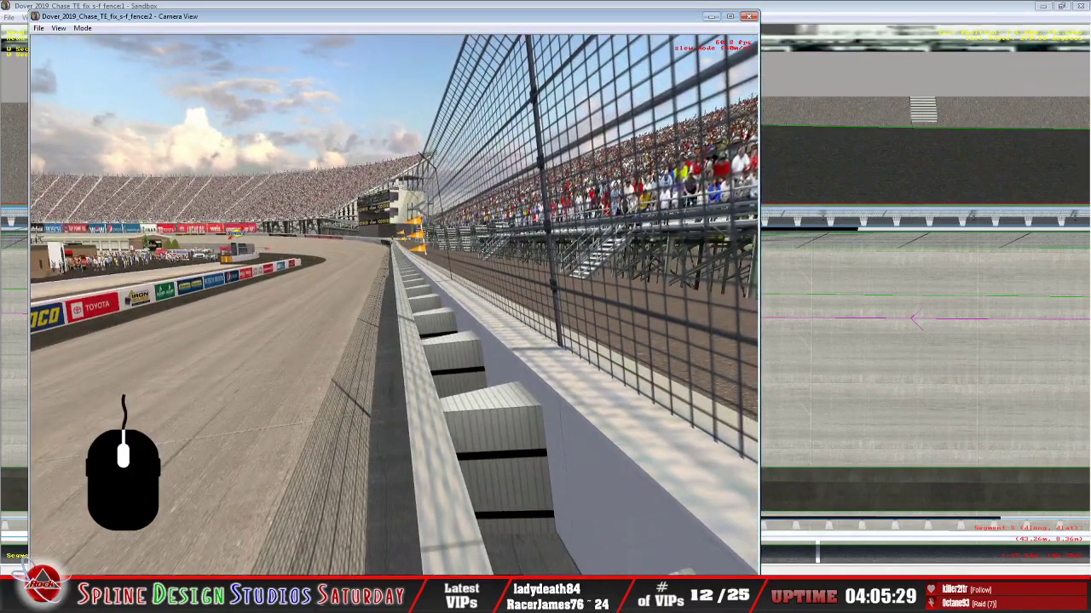
mouse_move(393, 305)
right_down()
mouse_move(393, 256)
mouse_move(394, 290)
right_up()
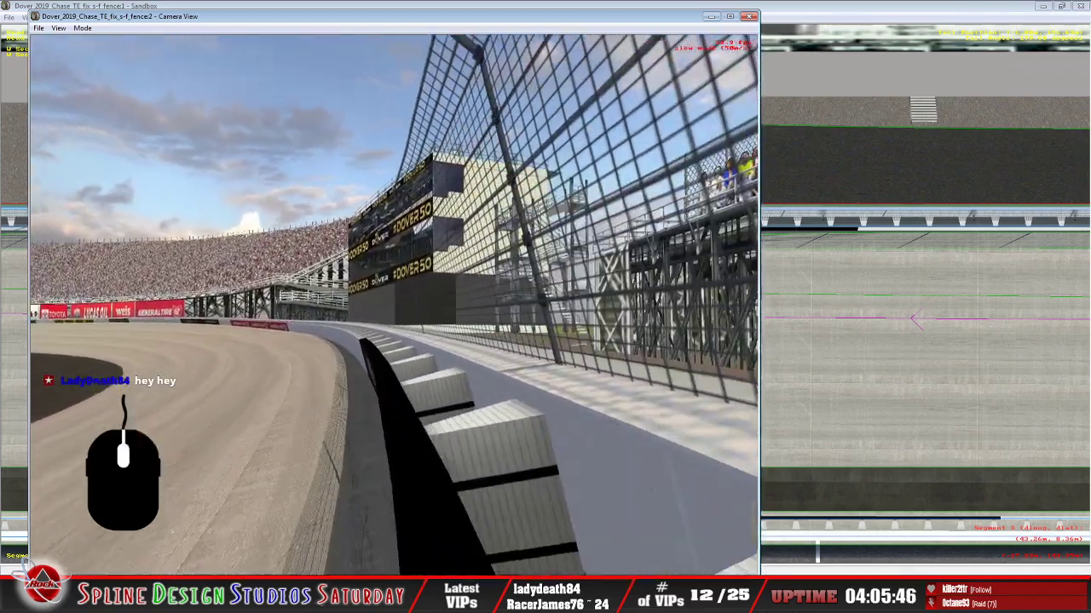
right_drag(394, 304, 342, 298)
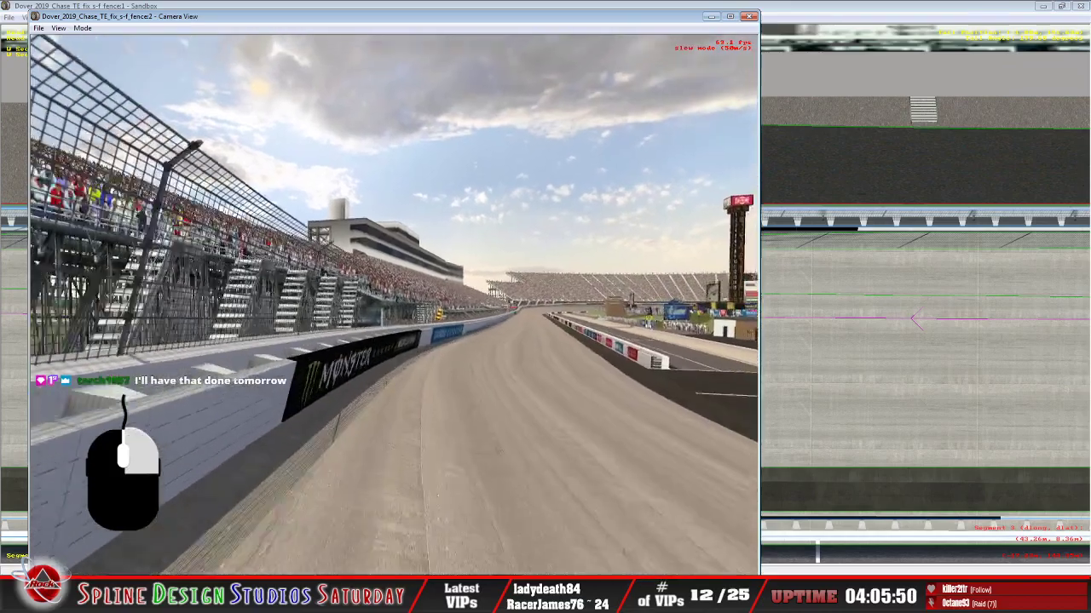
Fly down pit road and along the inner pit wall, examining its top and foam blocks
right_drag(394, 304, 341, 304)
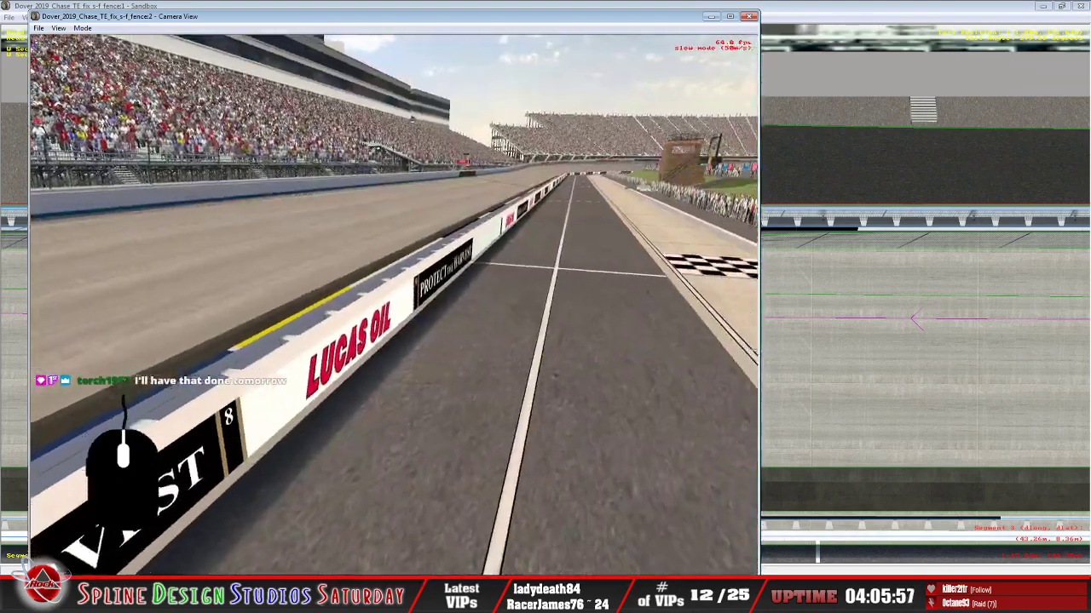
right_drag(394, 304, 349, 272)
mouse_move(394, 305)
right_down()
mouse_move(434, 290)
mouse_move(358, 306)
mouse_move(409, 289)
mouse_move(330, 299)
mouse_move(375, 303)
right_up()
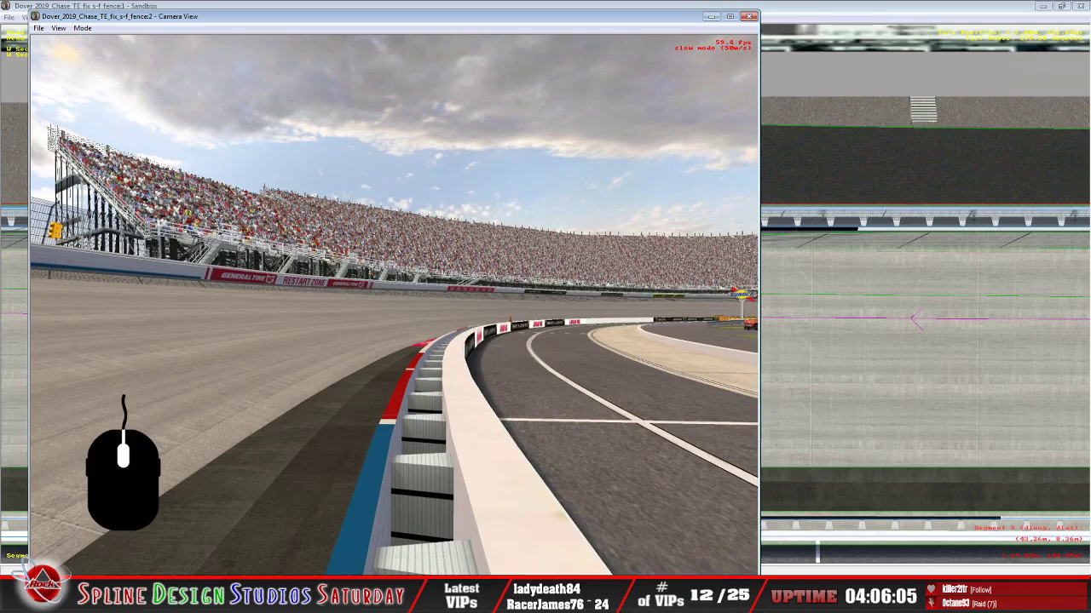
right_drag(394, 304, 358, 299)
Move the camera in and out around the flag stand, examining the fence and wall behind the Dover banner
key(Up)
key(Up)
key(Up)
key(Up)
key(Down)
key(Up)
key(Down)
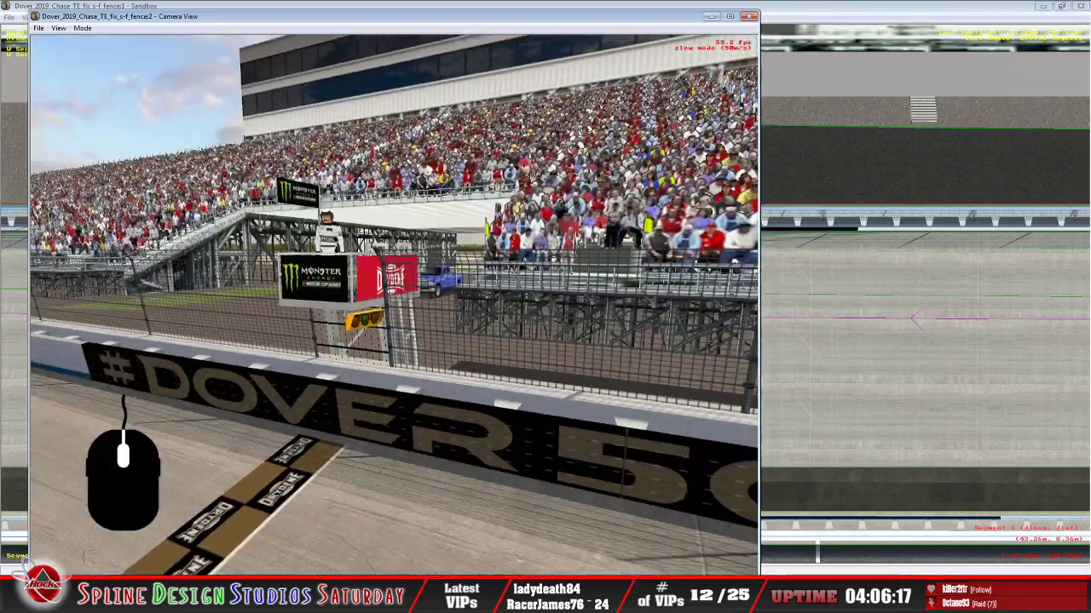
key(Up)
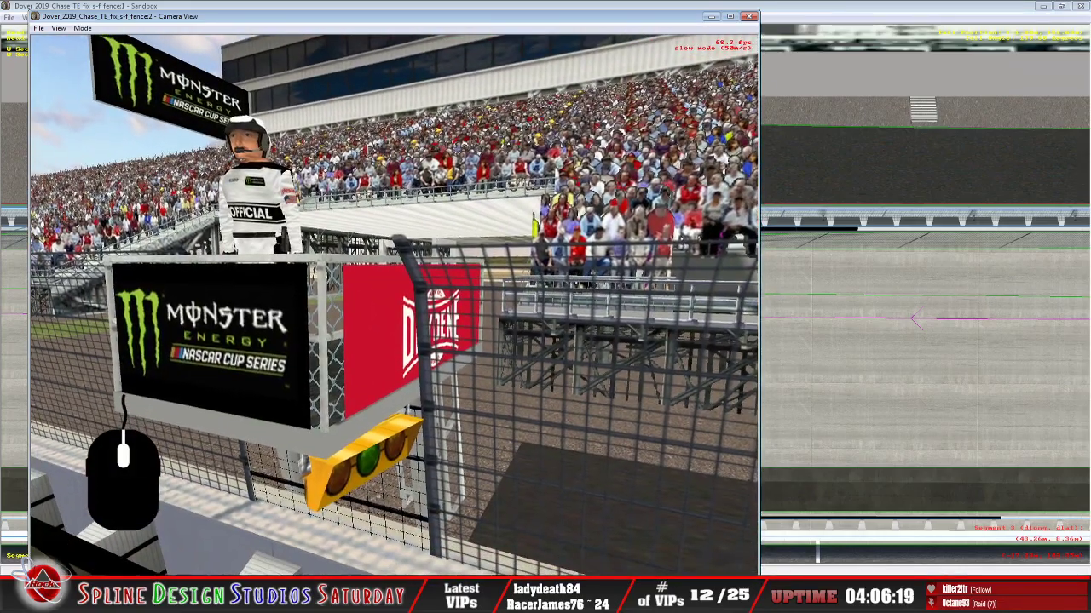
key(Down)
key(Right)
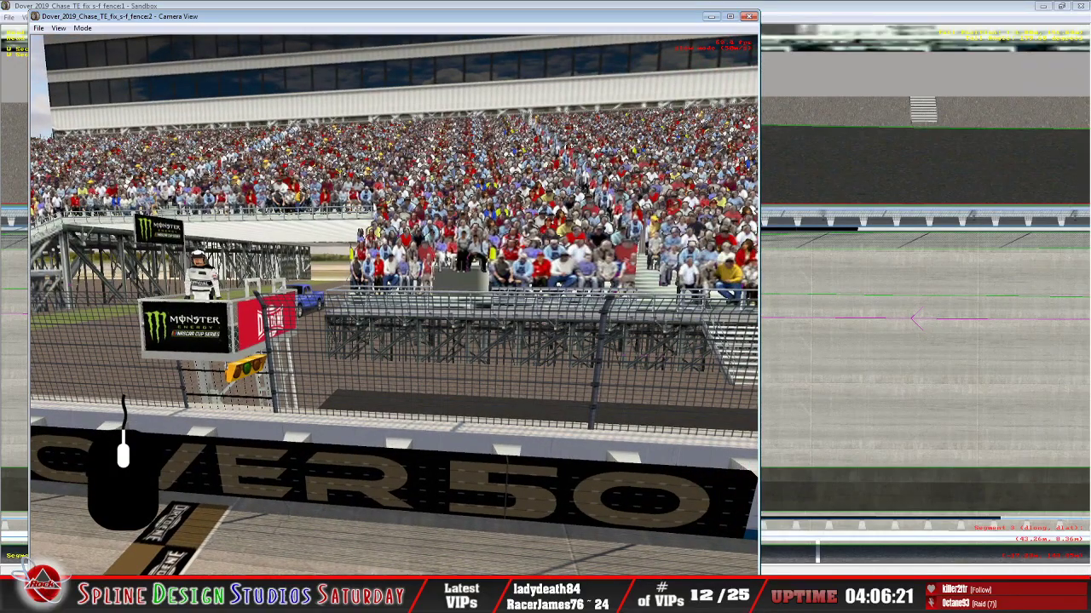
key(Down)
key(Right)
key(Left)
key(Down)
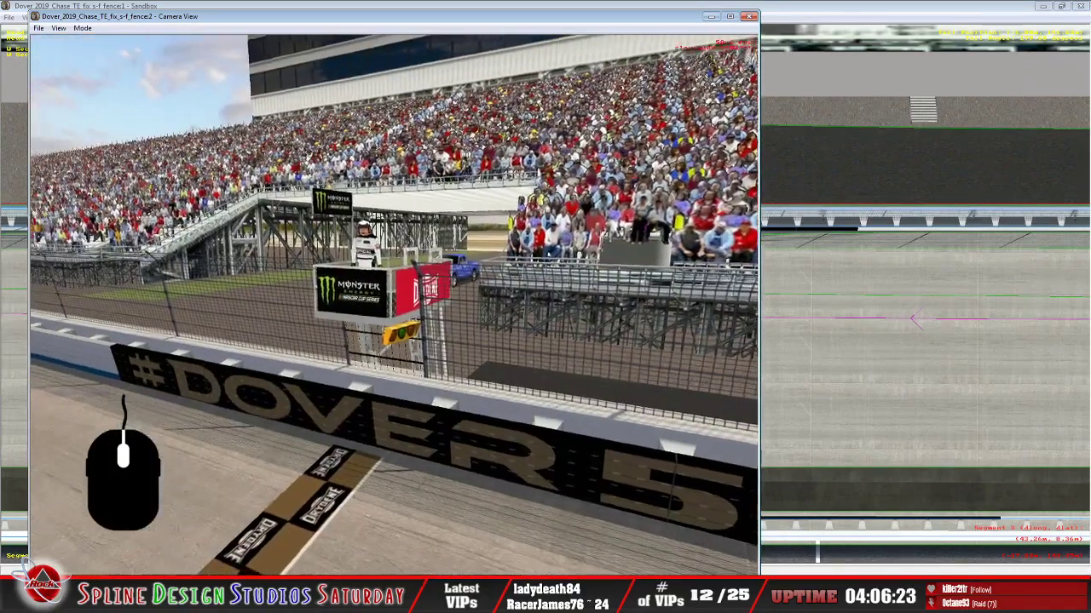
click(505, 370)
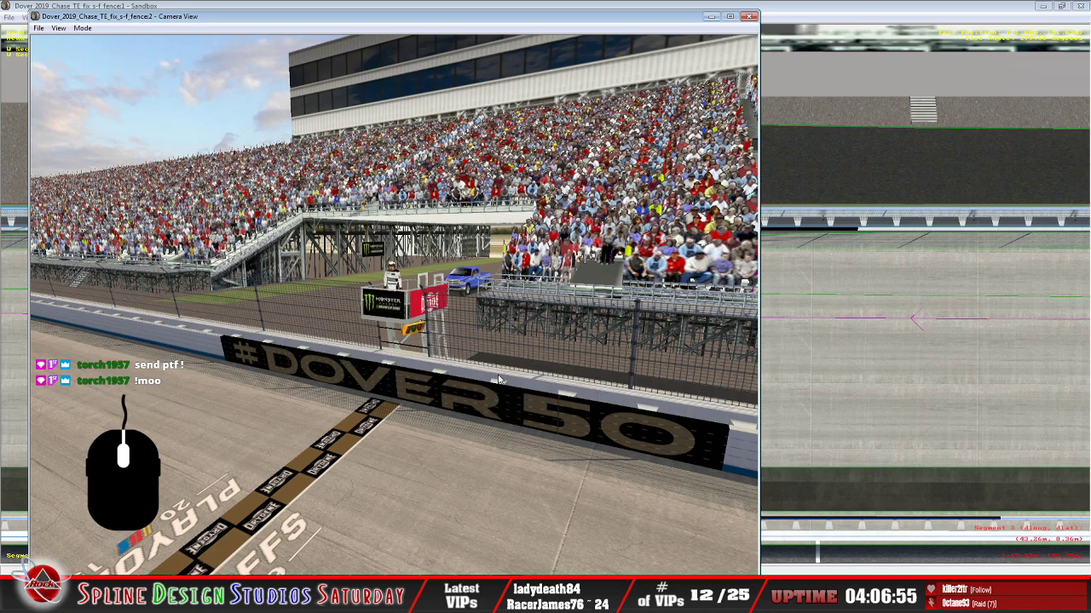
Return to Slew Mode and view the whole front stretch and its walls from above the track
click(362, 596)
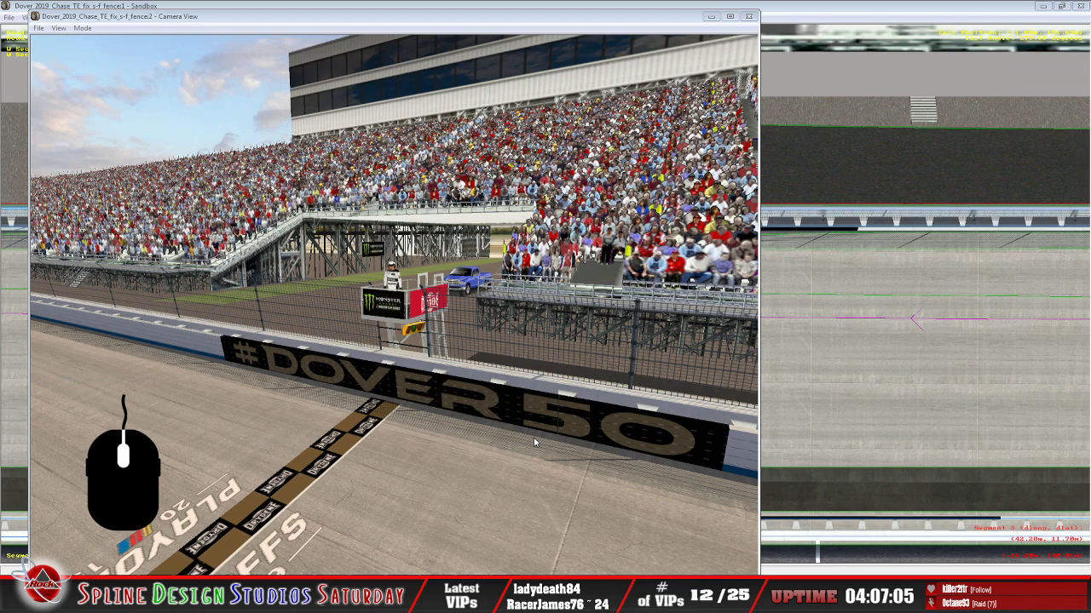
click(81, 28)
click(100, 52)
drag(394, 304, 394, 358)
right_drag(394, 304, 358, 305)
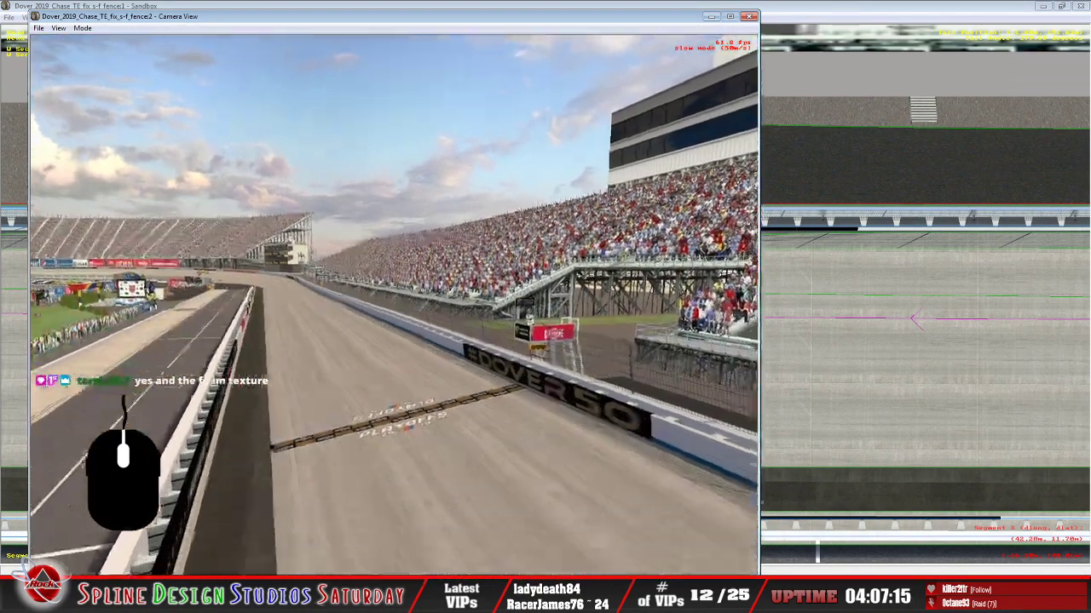
click(394, 305)
right_click(393, 305)
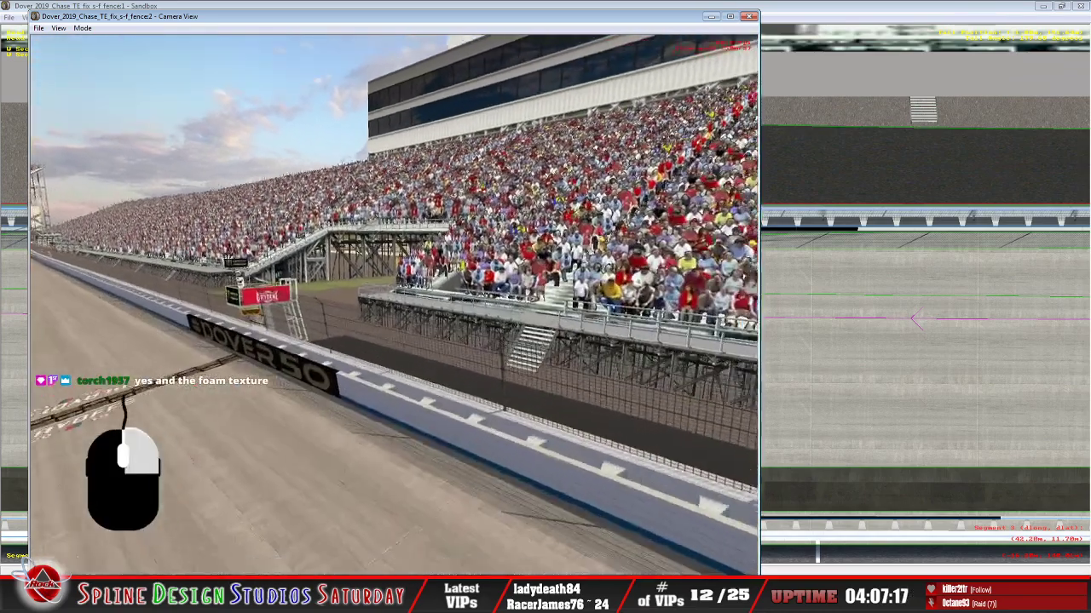
click(393, 305)
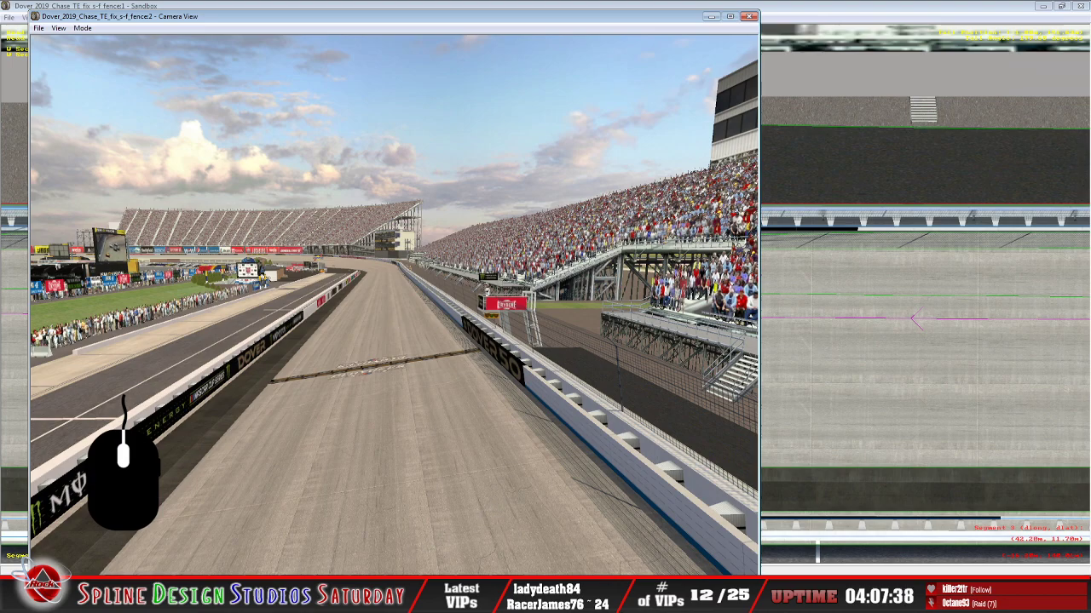
key(alt+Tab)
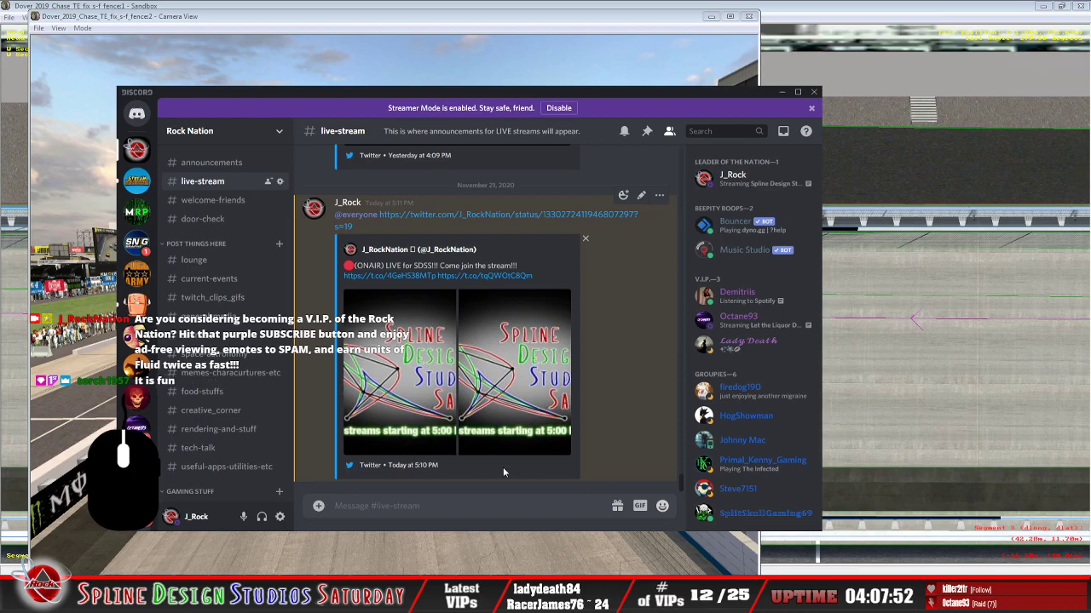
click(782, 91)
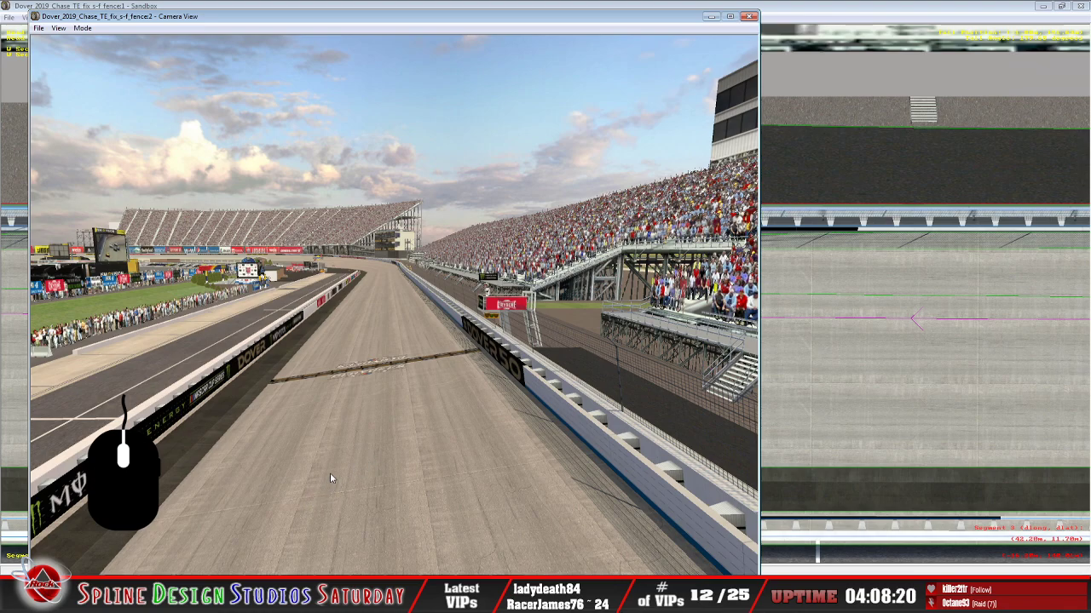
Replace the open Dover track with a new one without saving its changes, and exit Sandbox
click(808, 16)
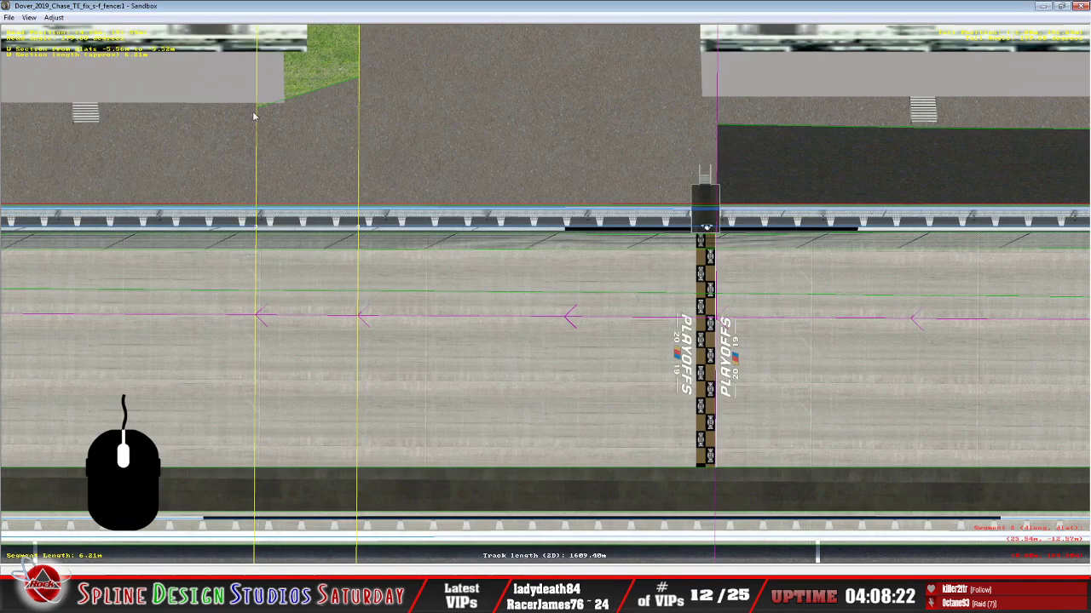
click(9, 17)
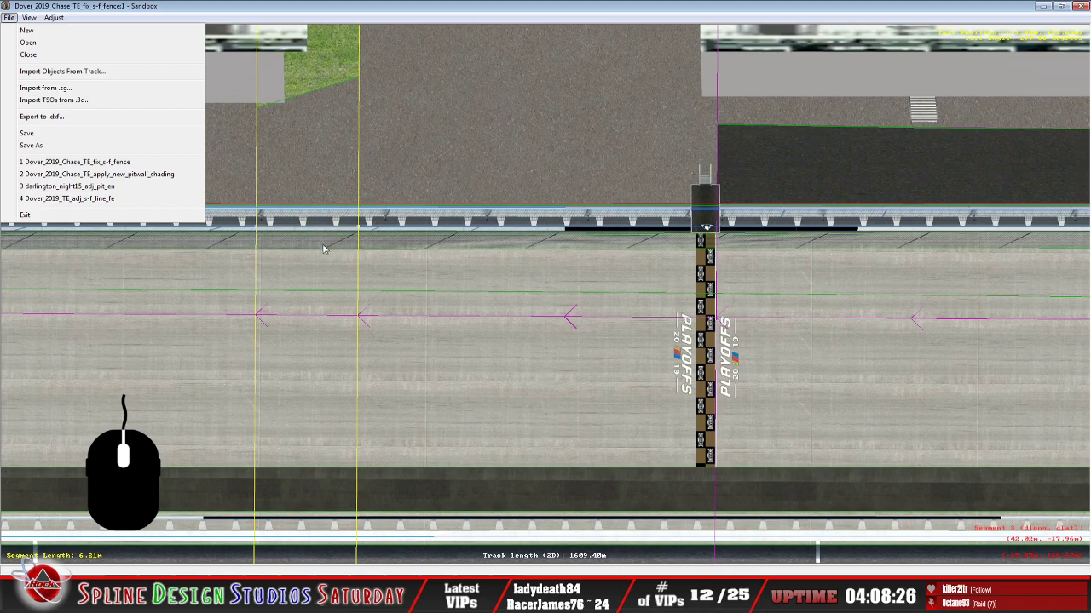
click(39, 35)
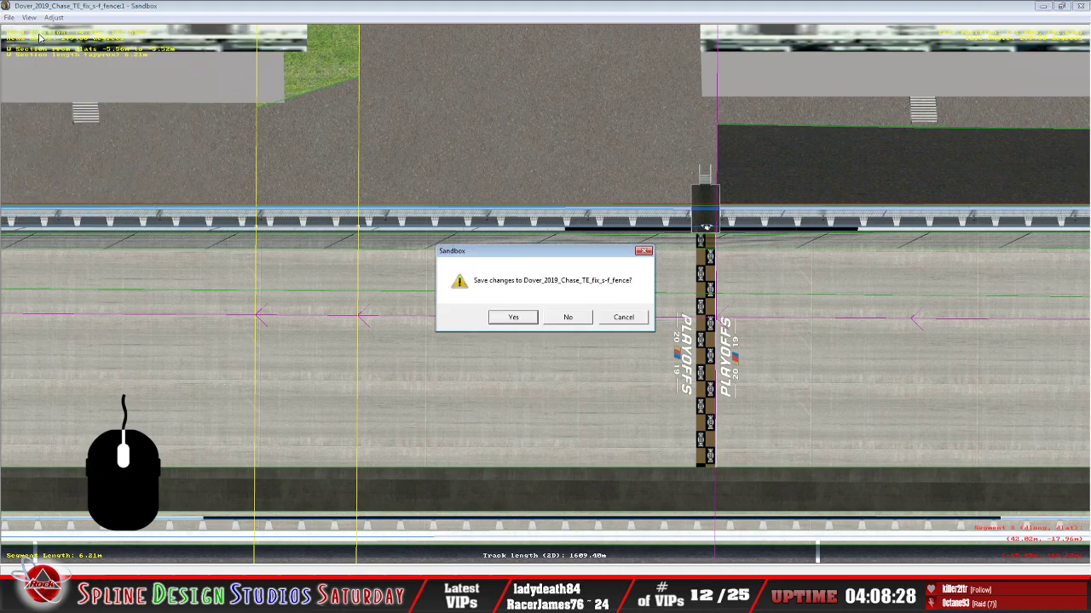
click(567, 317)
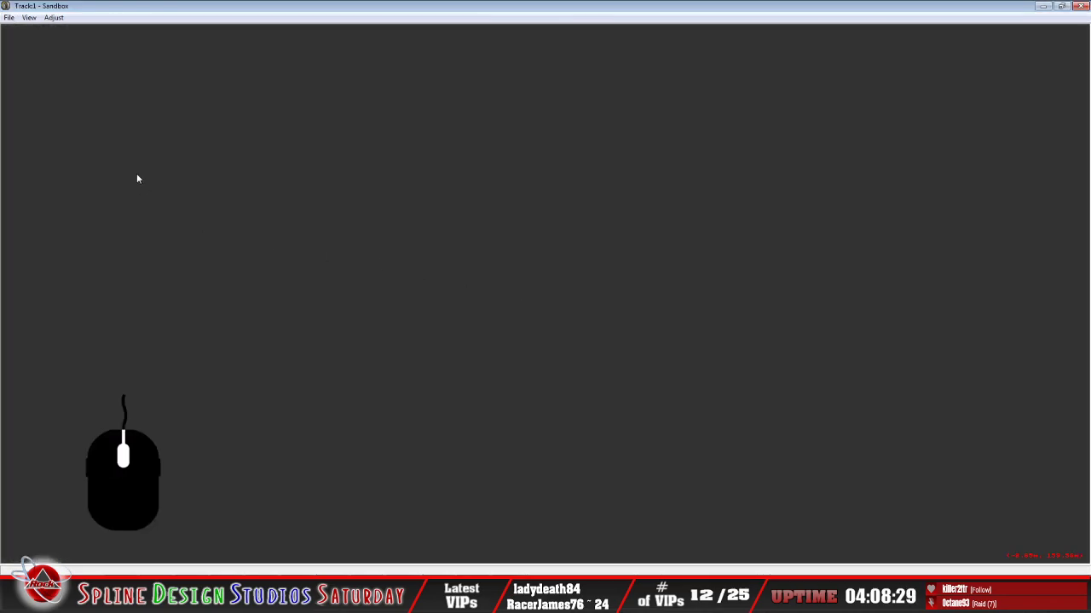
click(8, 17)
click(26, 218)
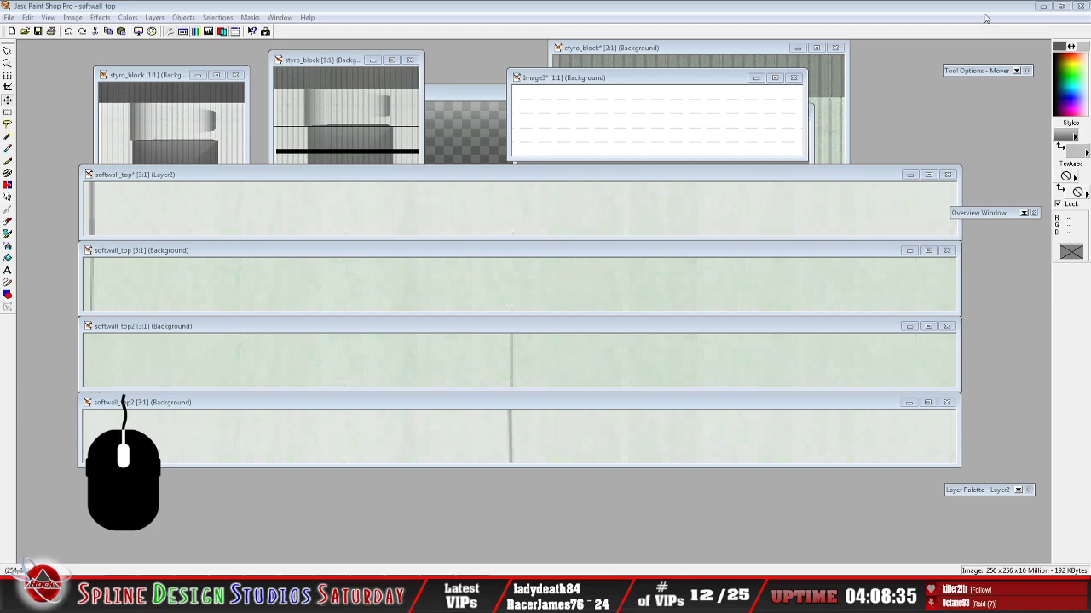
Switch to WinMip 2, close all three styro_block.mip files and exit the program
click(1043, 6)
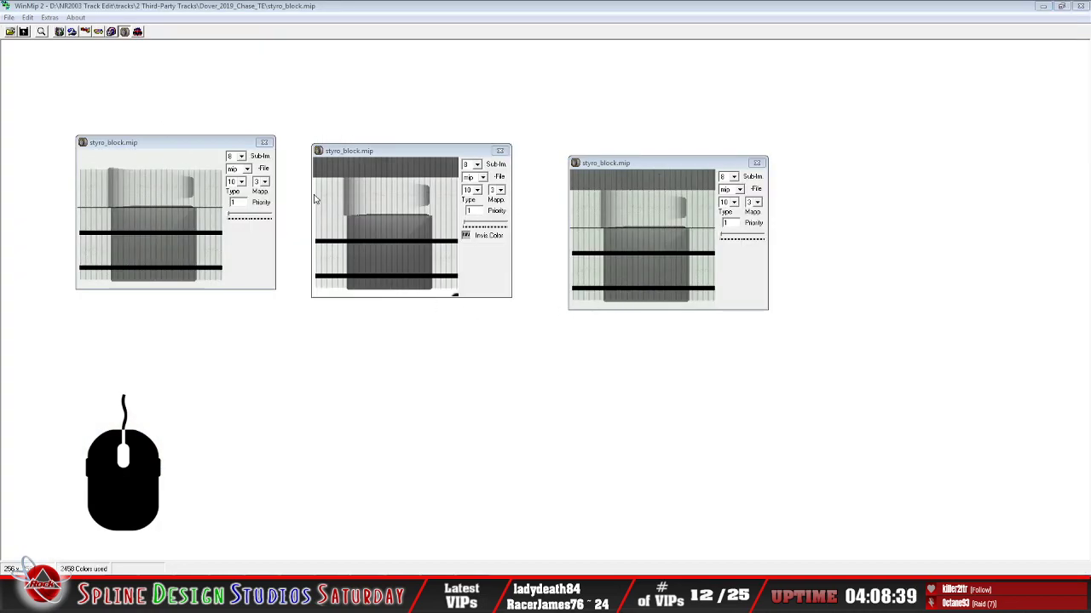
click(665, 165)
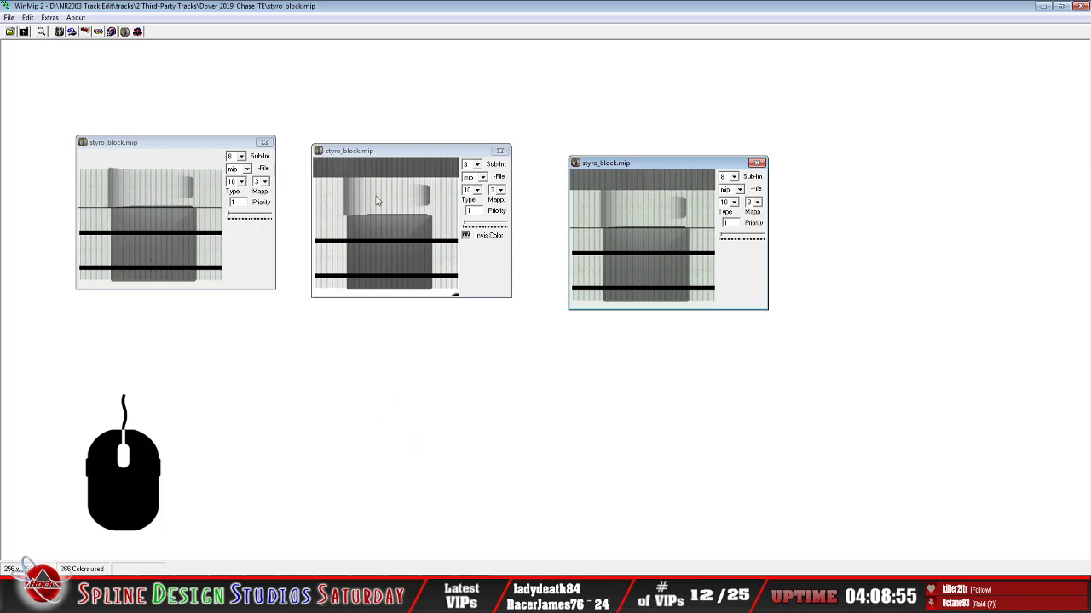
click(379, 159)
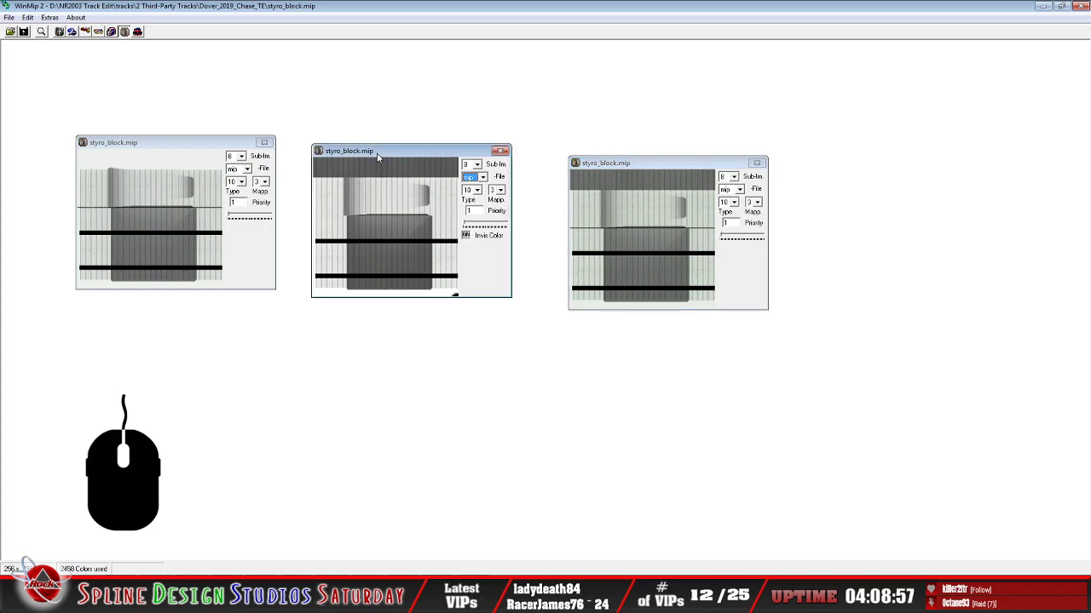
click(9, 17)
click(24, 43)
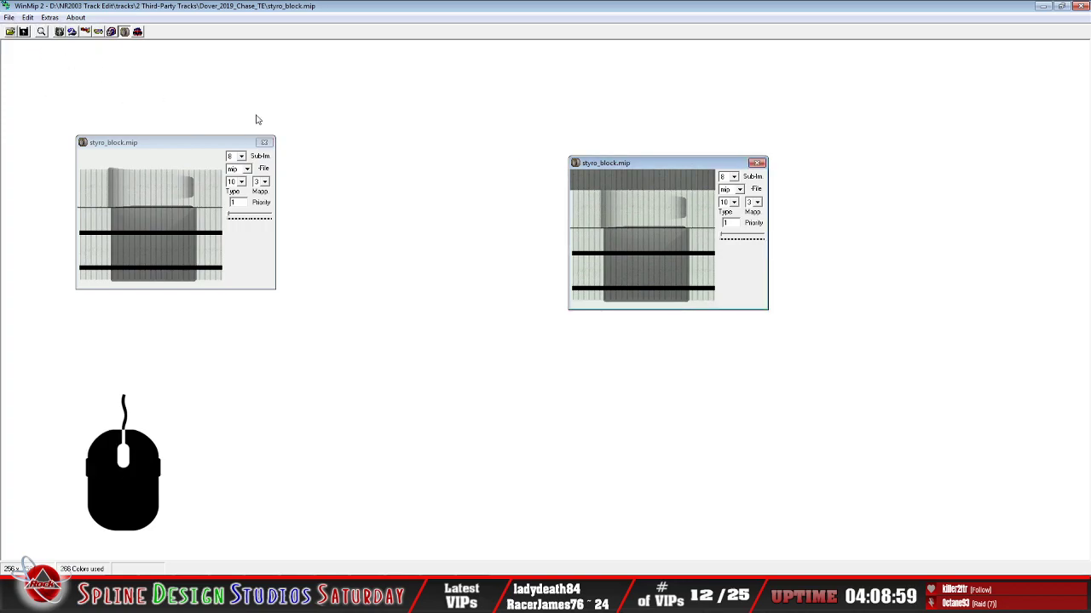
click(159, 143)
click(9, 17)
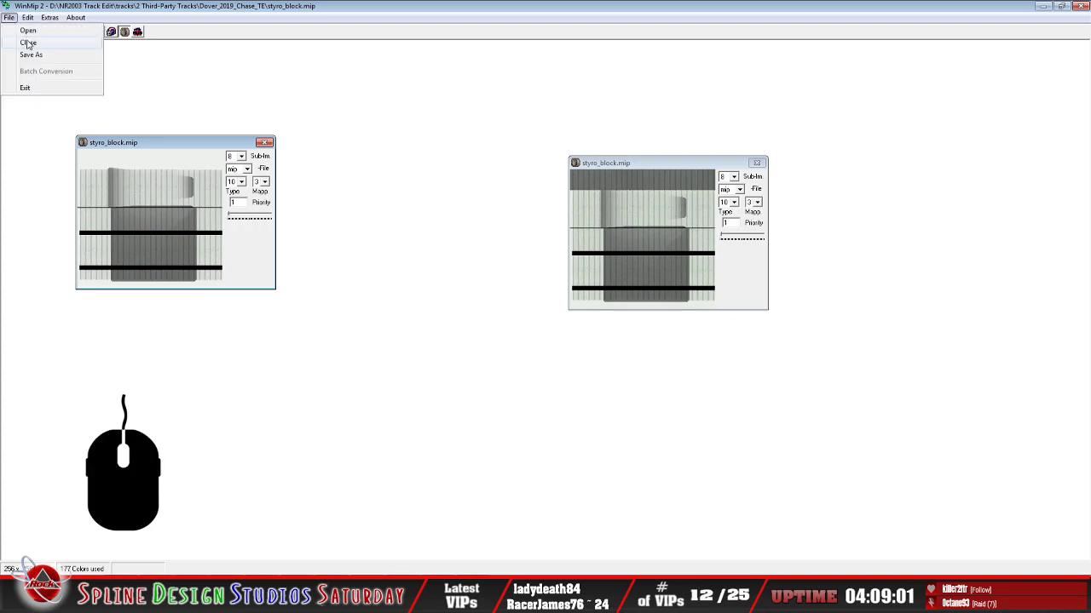
click(24, 43)
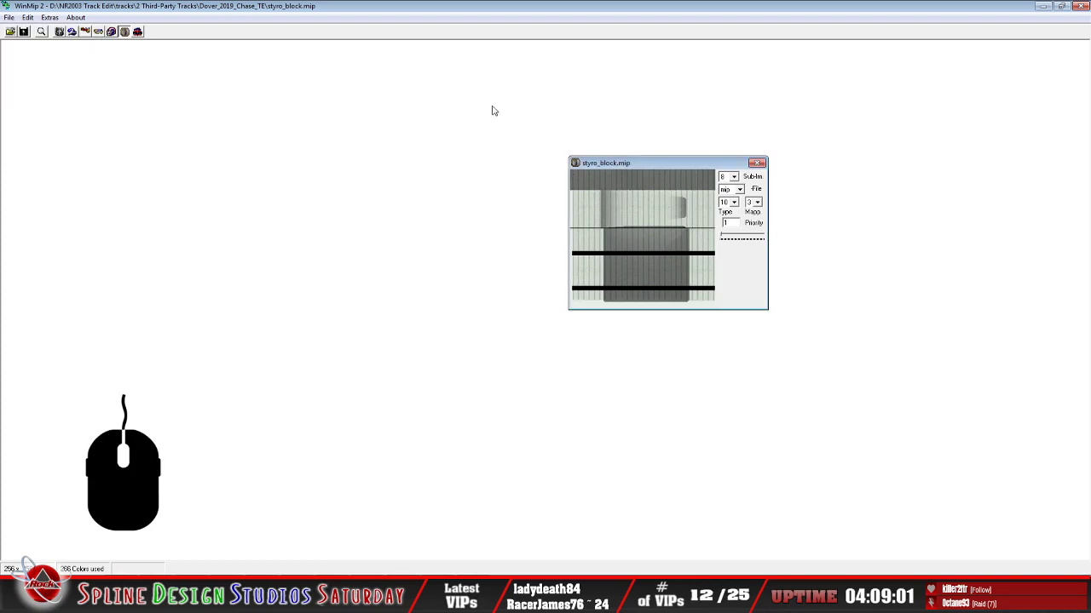
click(9, 17)
click(28, 43)
click(9, 17)
click(29, 89)
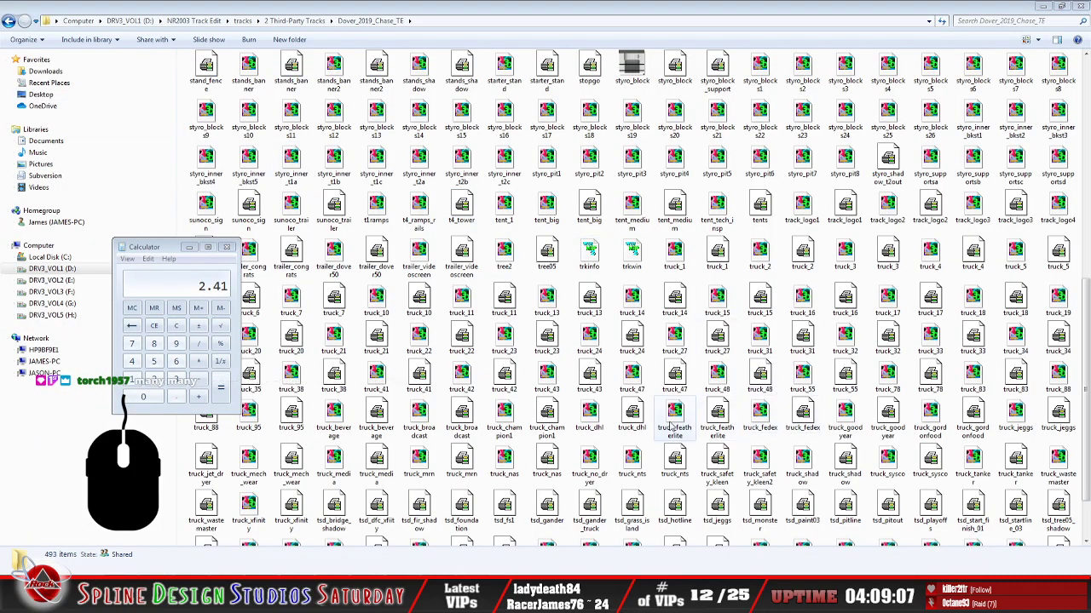
Clear and close the Calculator, and return to the start of the Dover_2019_Chase_TE folder listing
click(177, 325)
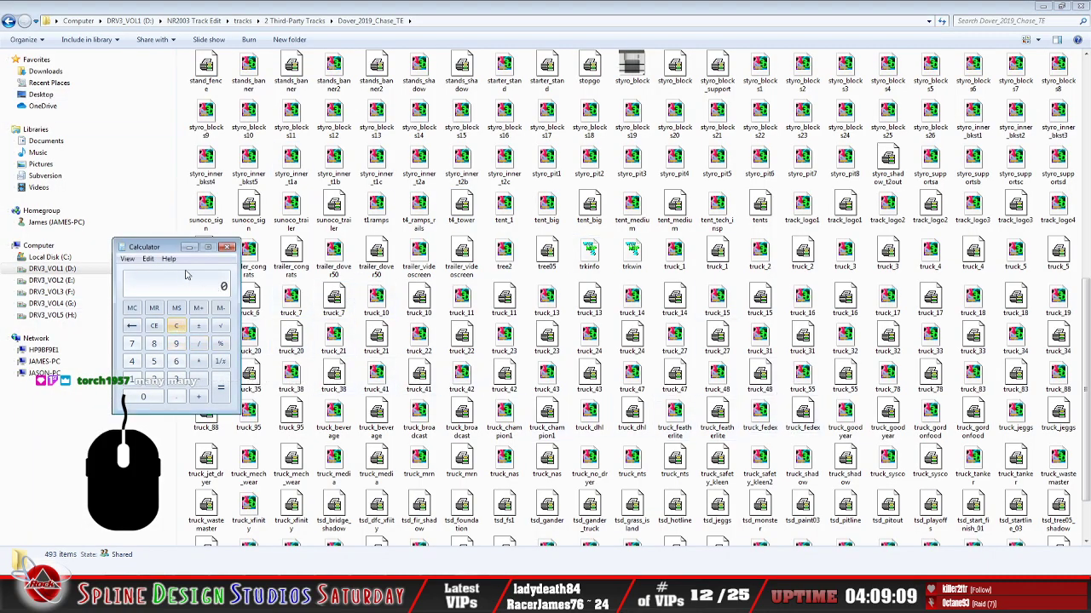
click(228, 248)
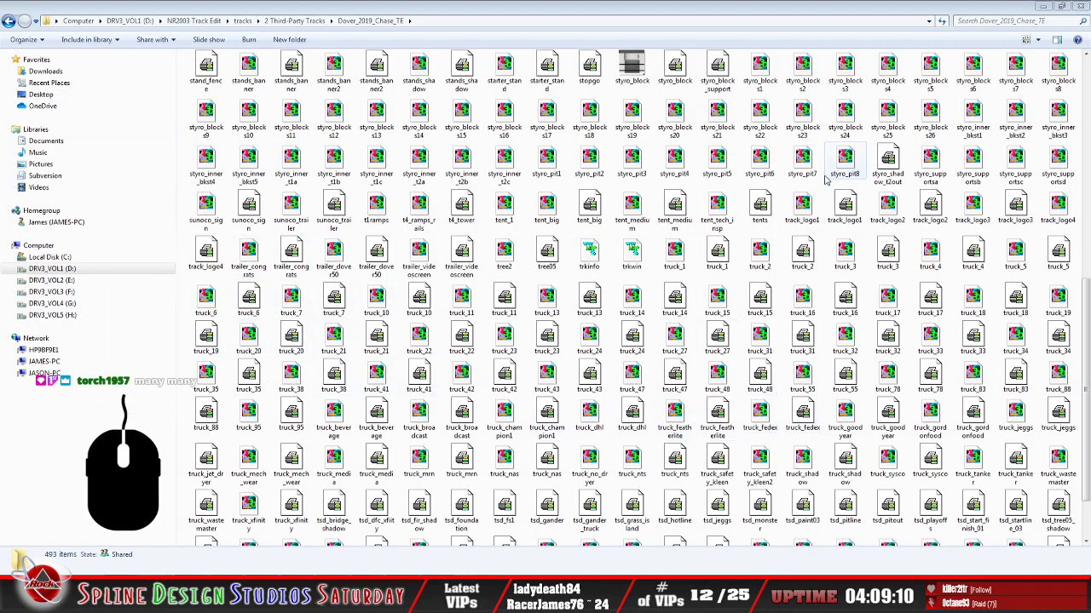
click(547, 339)
scroll(580, 380, up, 8)
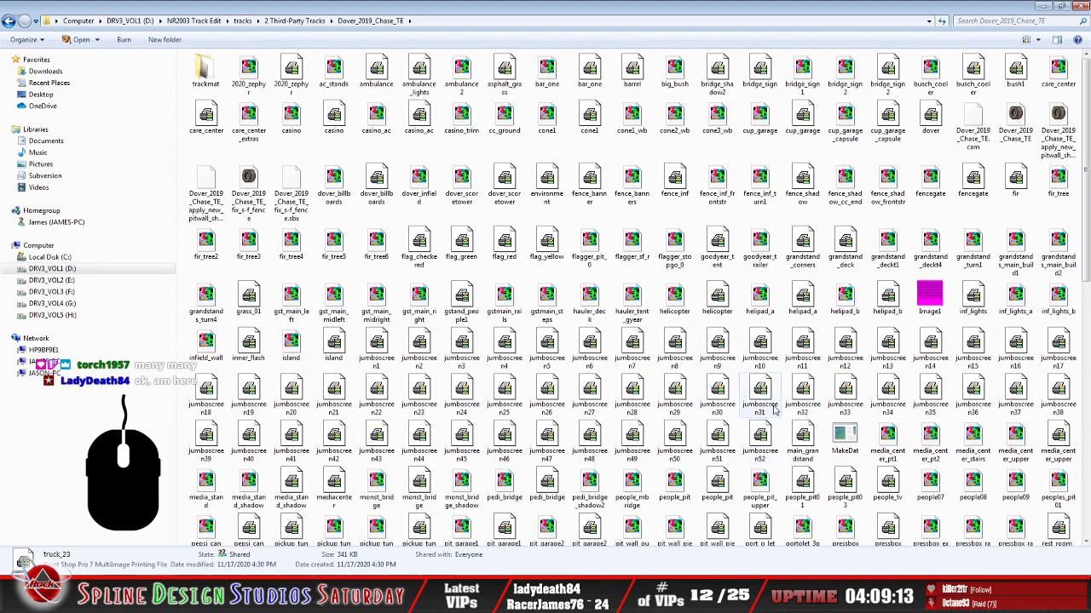
Switch to Paint Shop Pro and close the layered softwall_top image, saving its changes
click(409, 596)
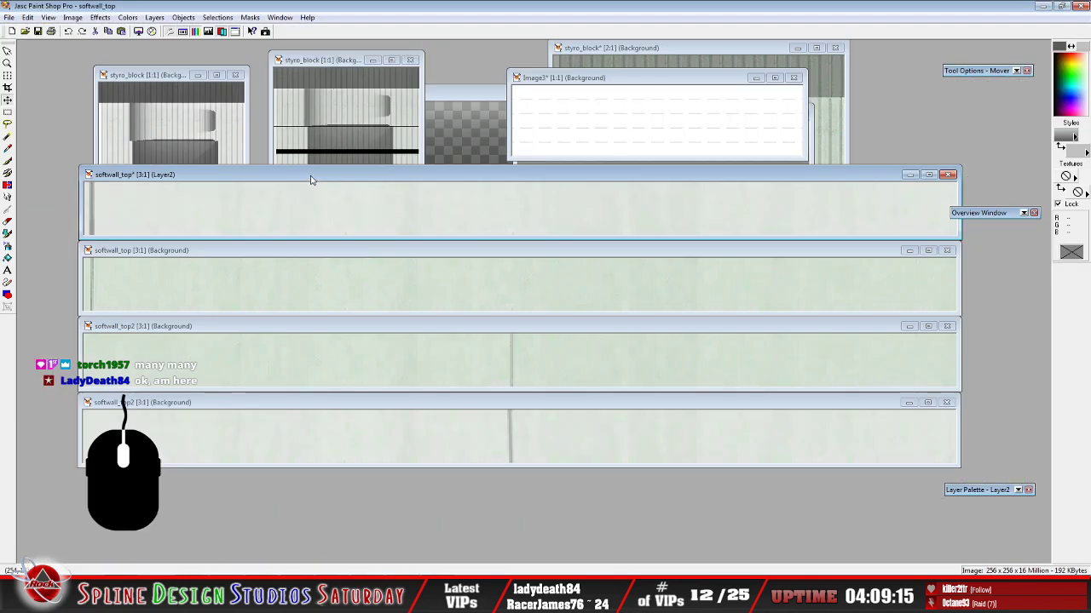
click(298, 179)
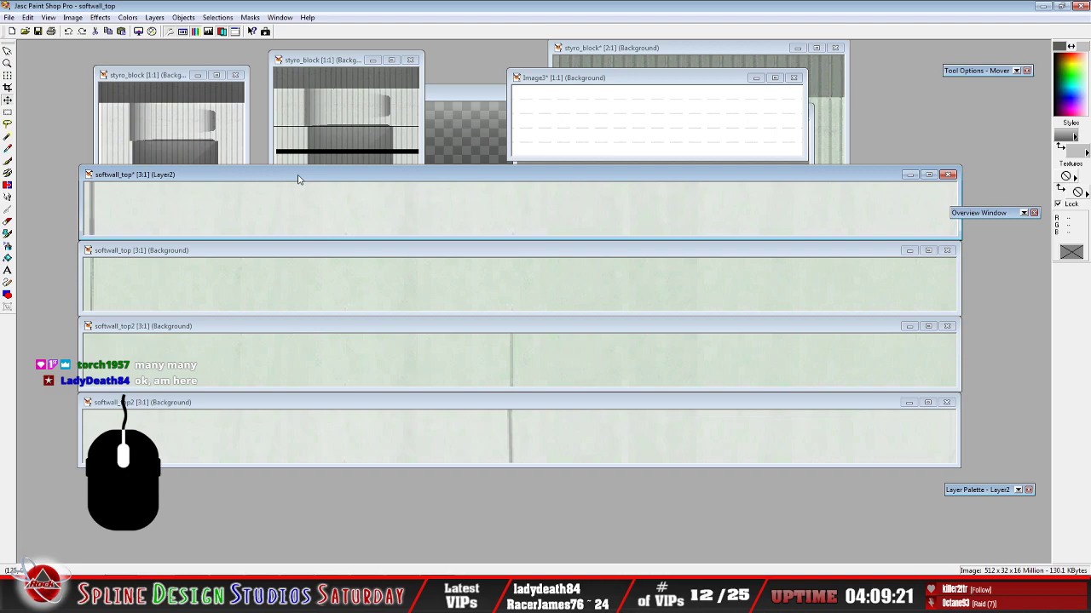
click(8, 17)
click(41, 74)
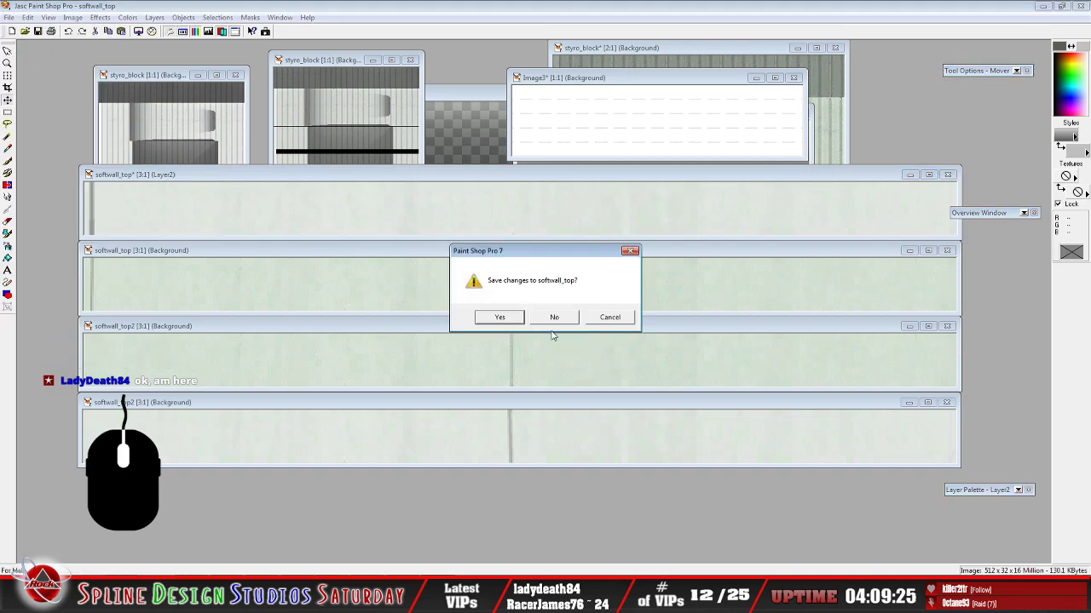
click(497, 316)
Close the remaining softwall_top image and both softwall_top2 images
click(281, 259)
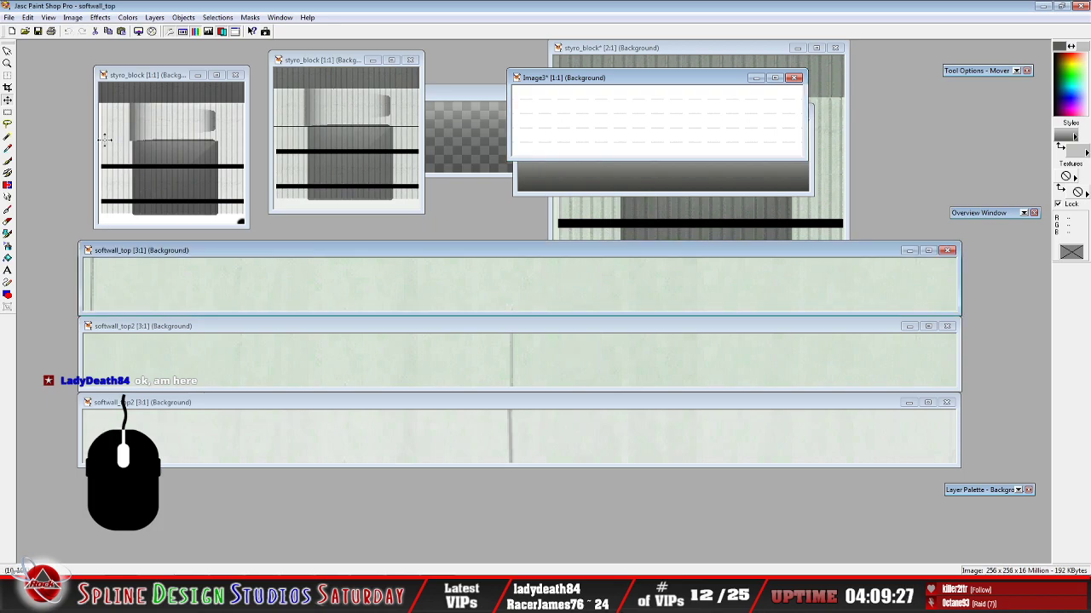
click(9, 17)
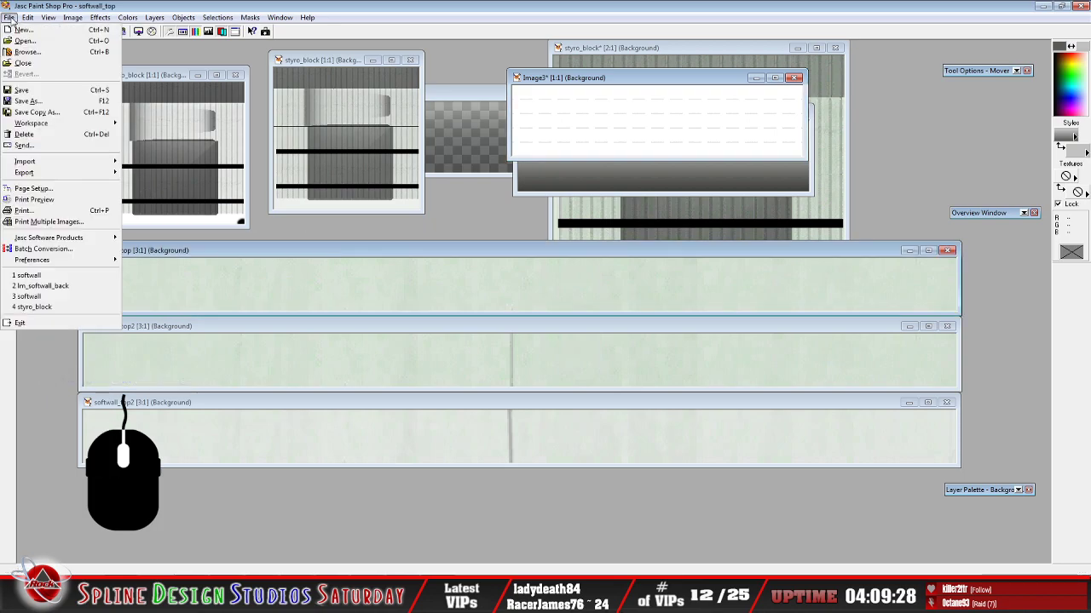
click(27, 64)
click(334, 330)
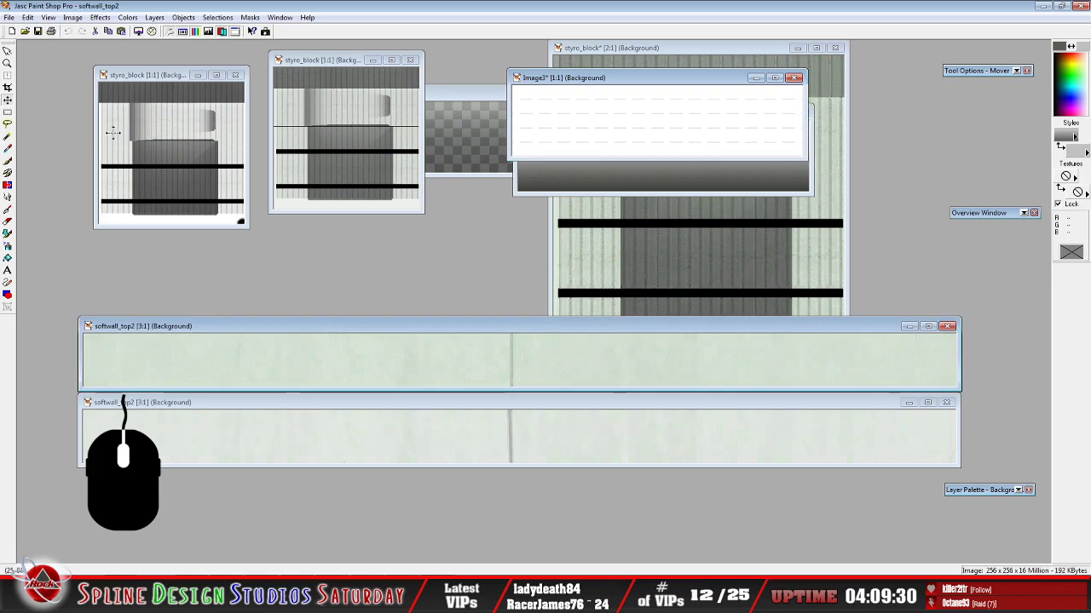
click(9, 17)
click(28, 65)
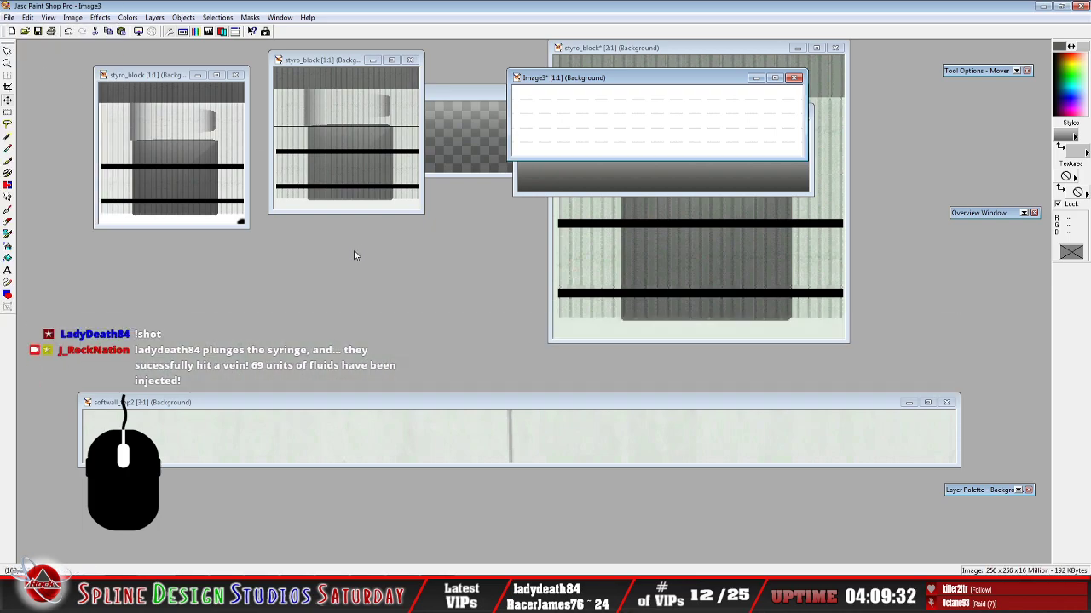
click(312, 413)
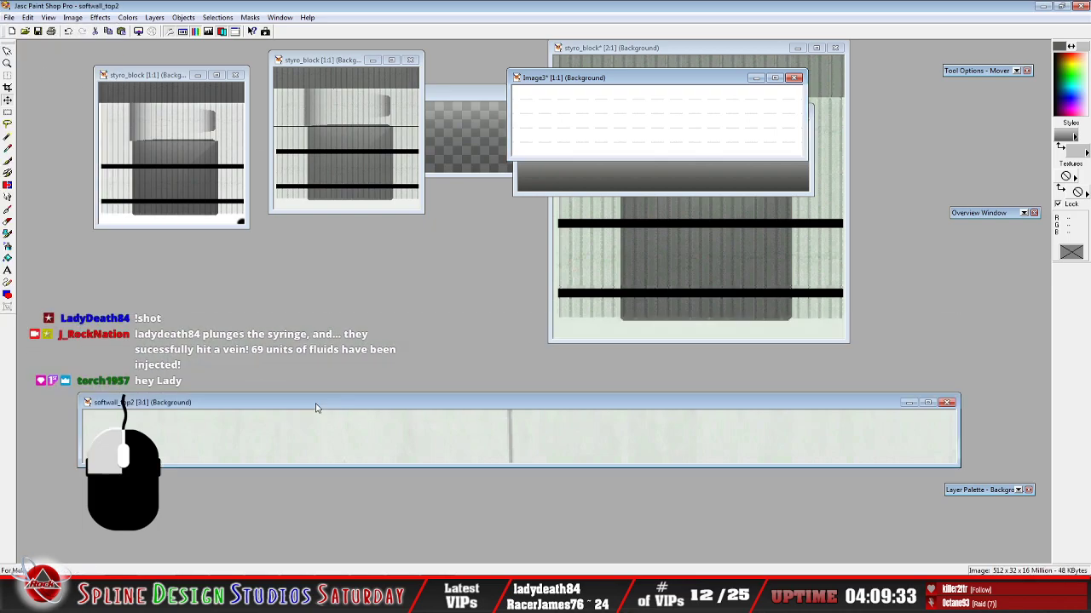
click(10, 17)
click(28, 65)
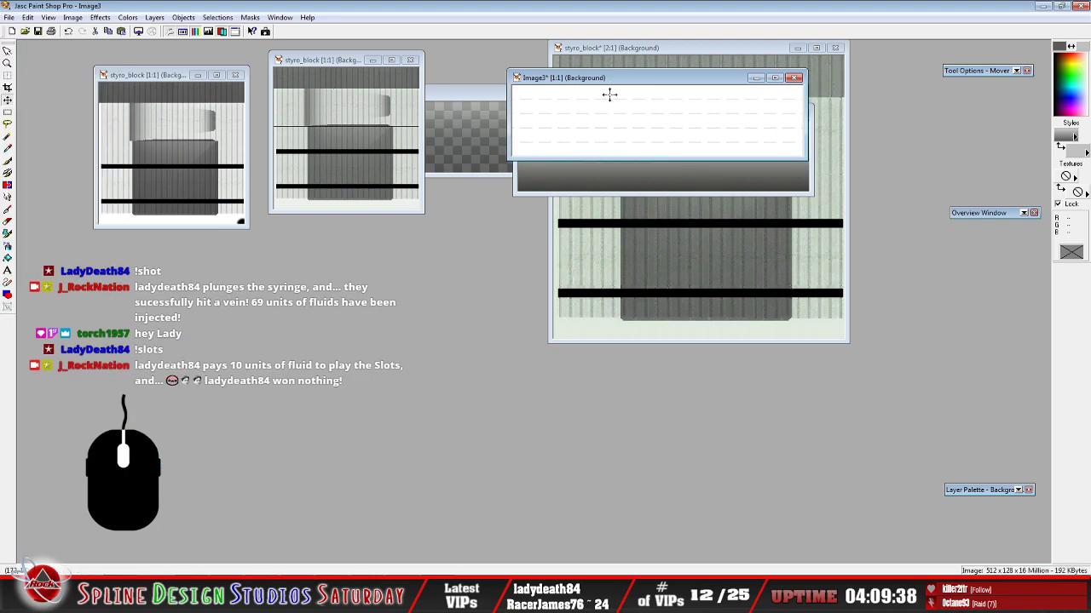
Close Image3, lm_softwall_back and lm_wall_inside without saving their changes
click(10, 17)
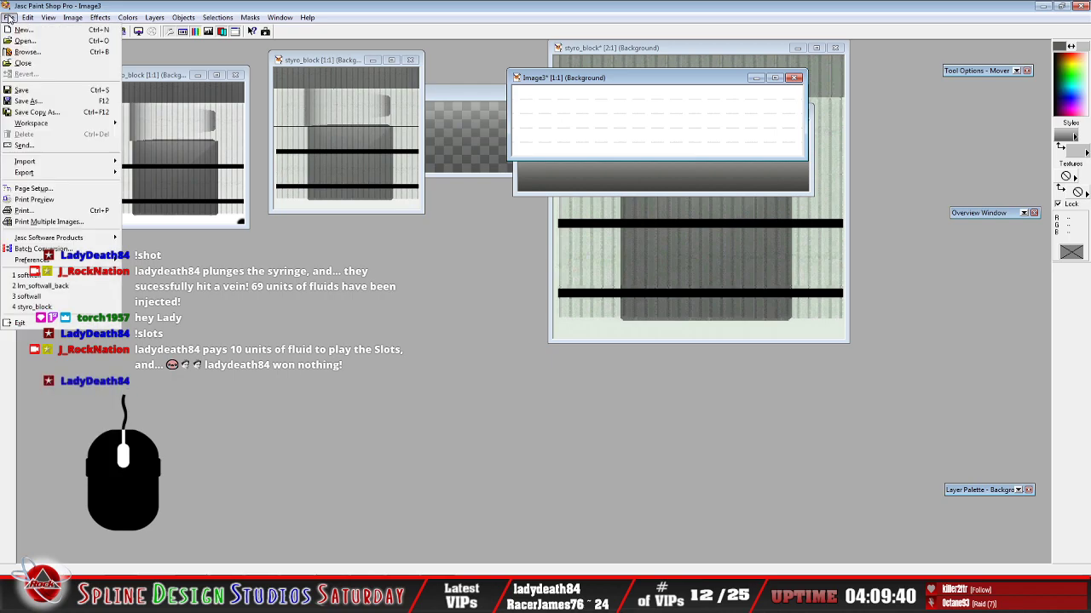
click(26, 65)
click(554, 317)
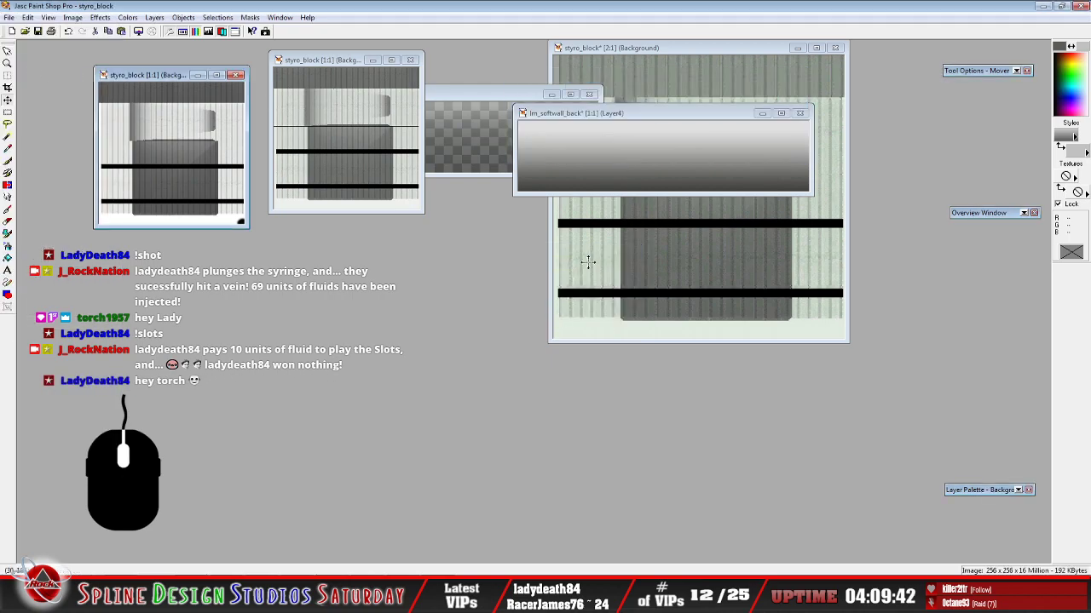
click(610, 119)
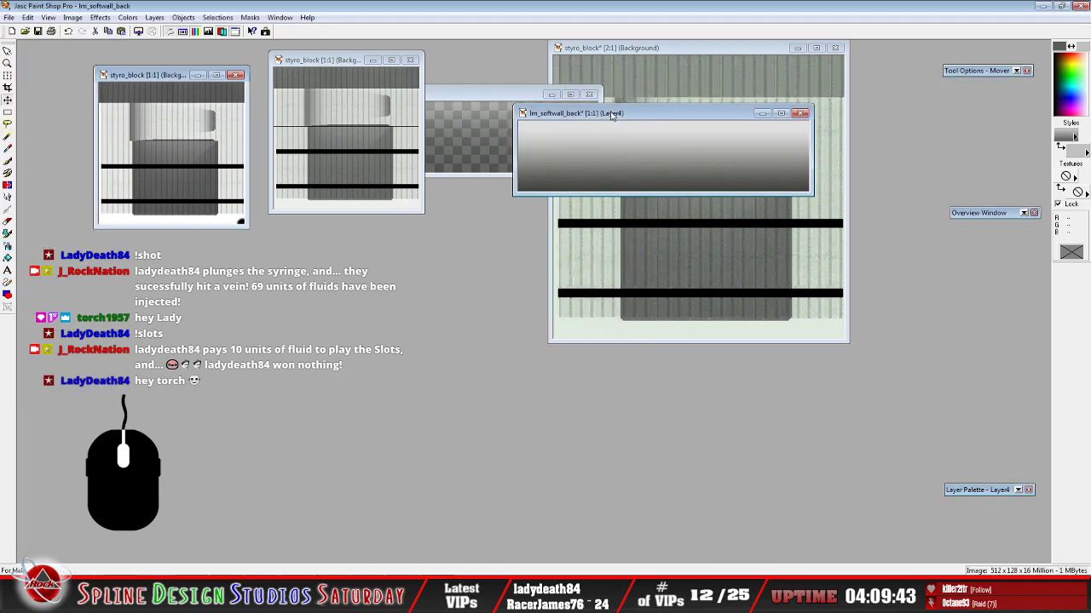
click(10, 17)
click(25, 63)
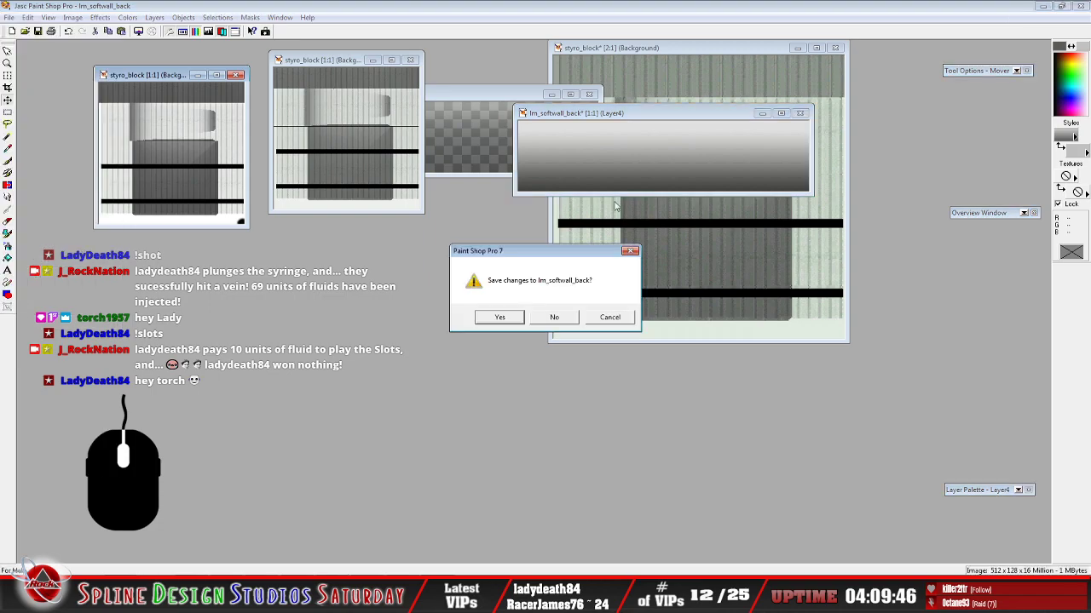
click(553, 314)
click(500, 100)
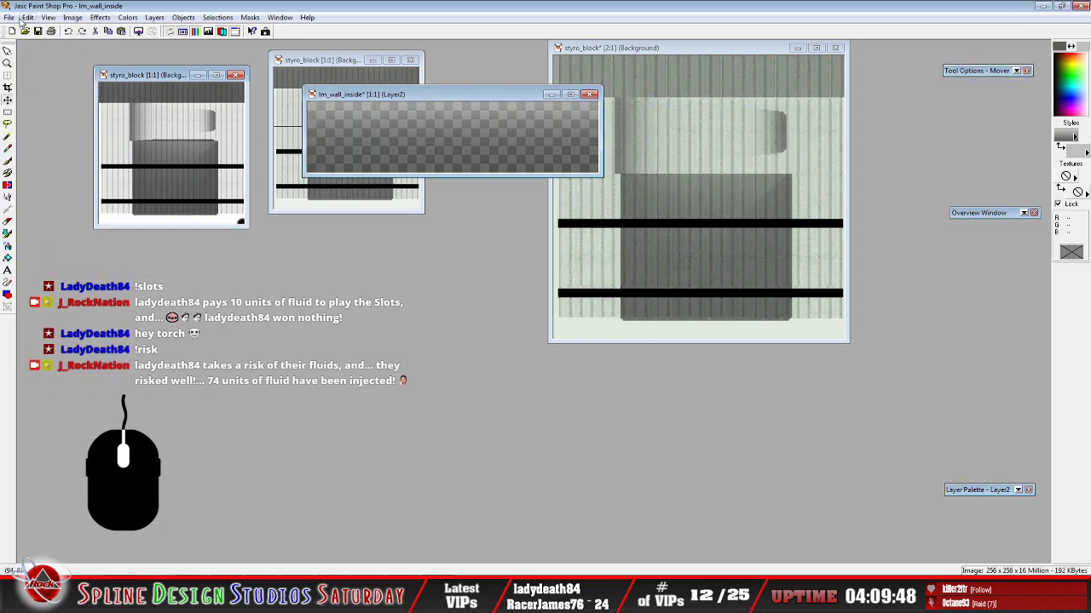
click(9, 18)
click(23, 63)
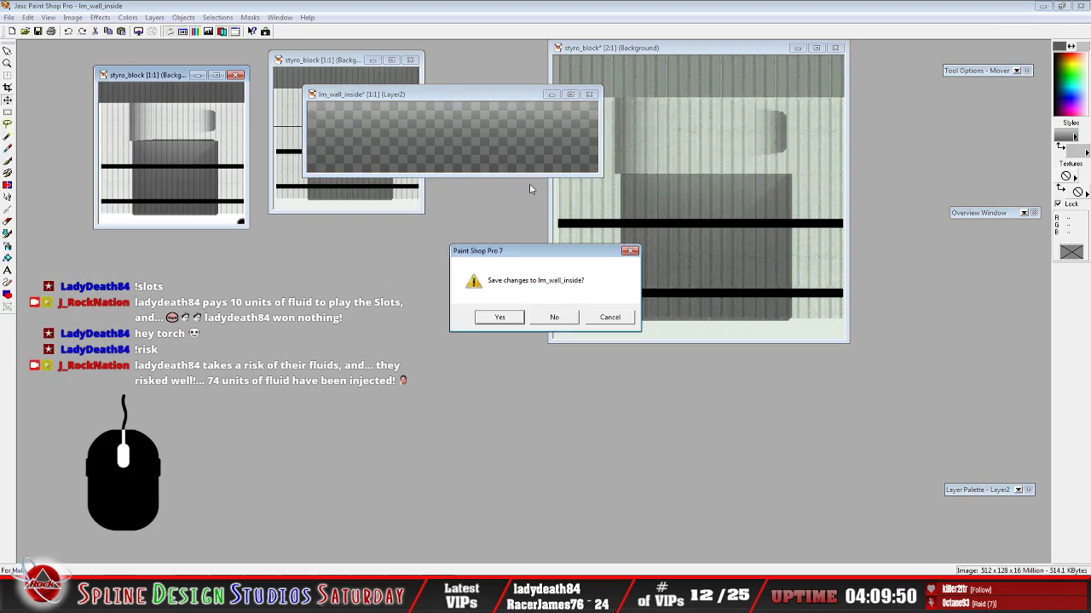
click(563, 313)
Close all three styro_block images, discarding the changes to the modified one
click(659, 194)
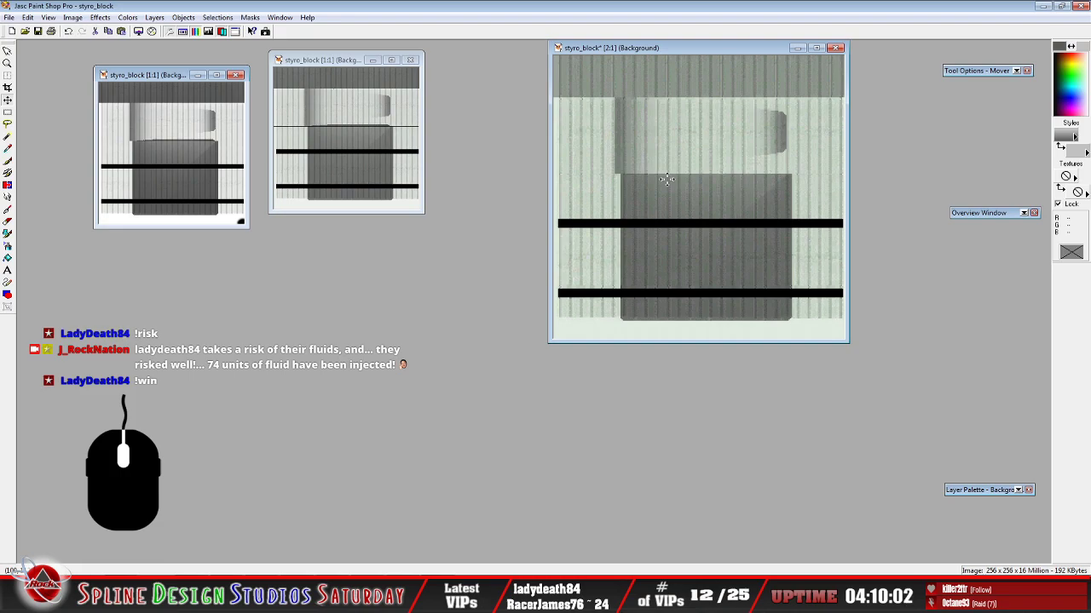
click(641, 50)
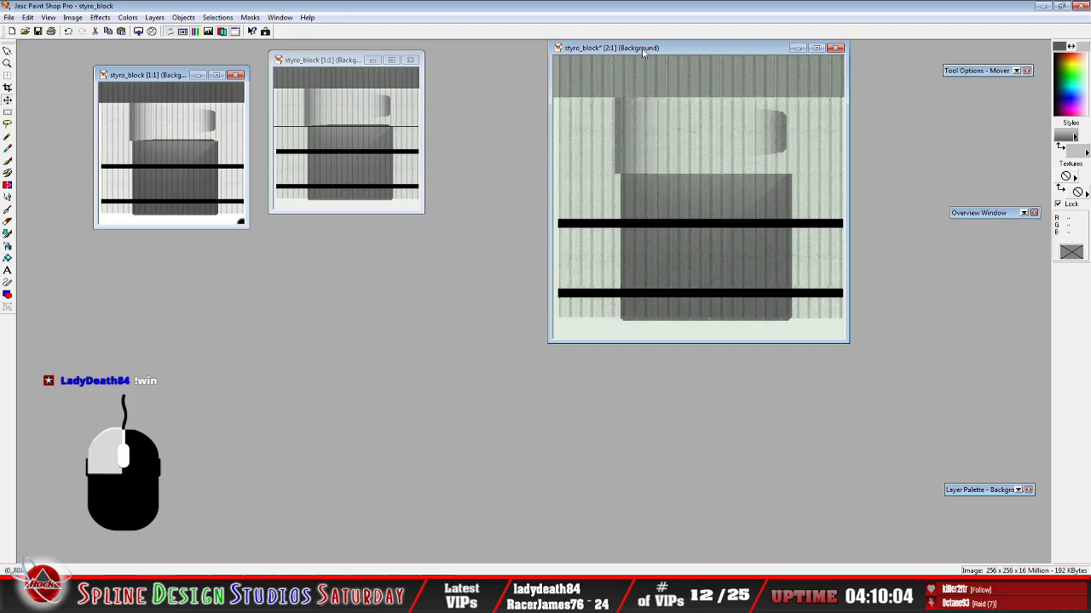
click(8, 19)
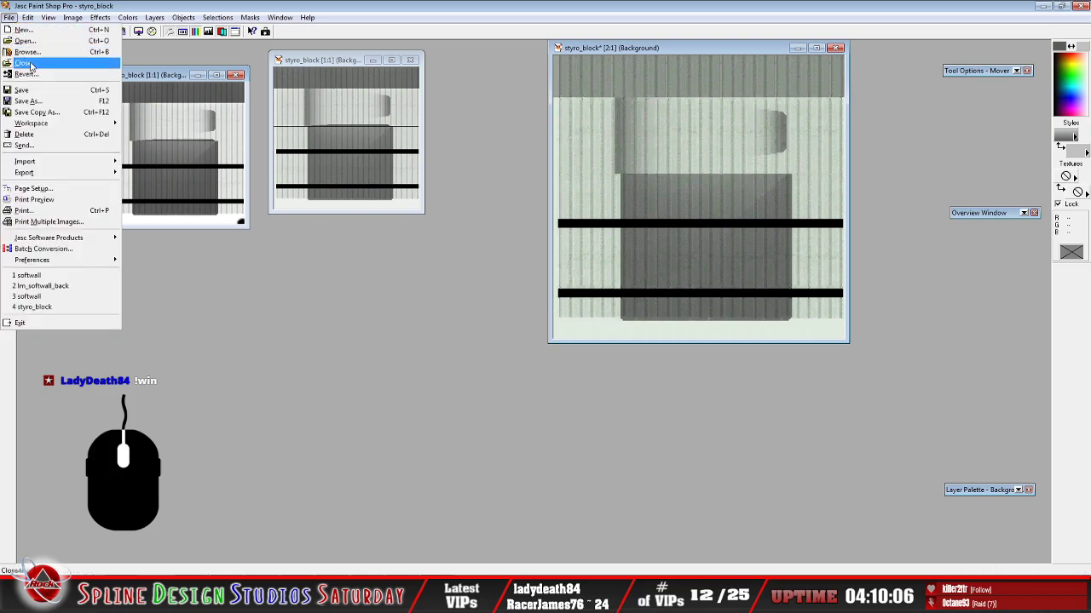
click(35, 65)
click(553, 320)
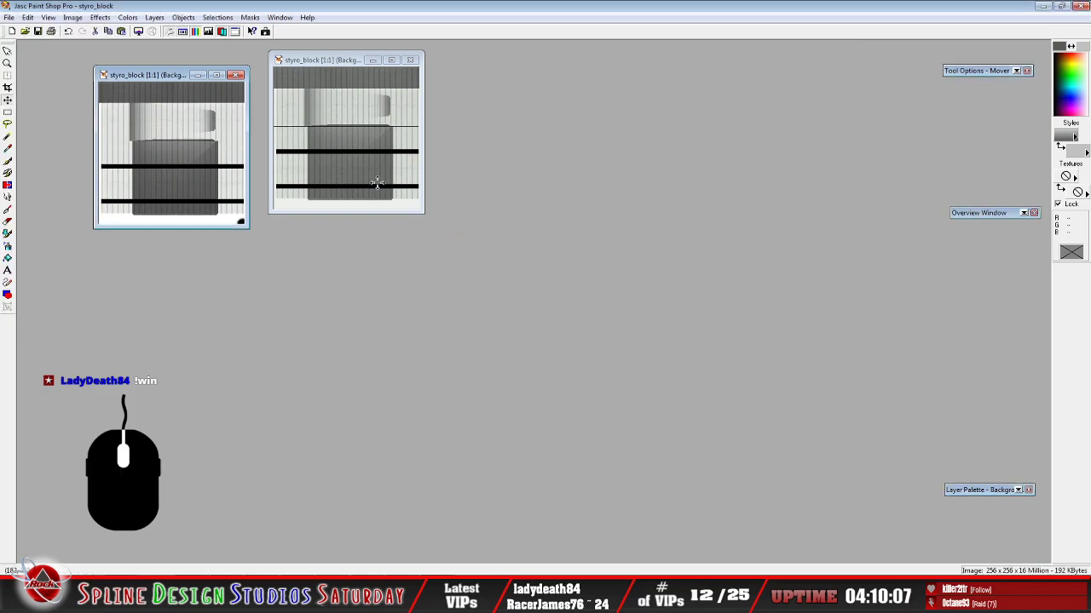
click(320, 61)
click(9, 17)
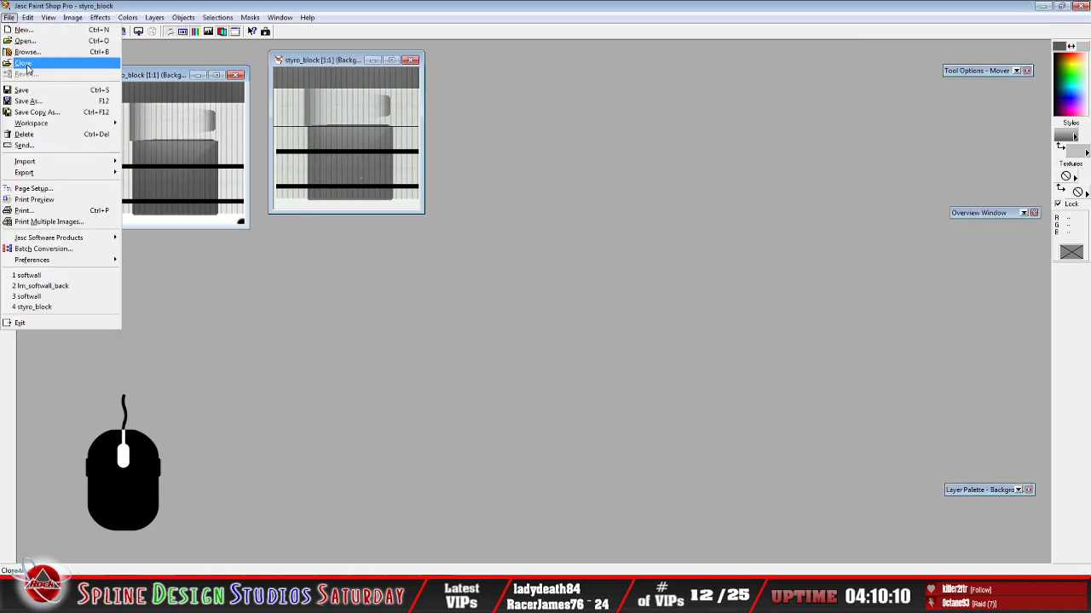
click(23, 63)
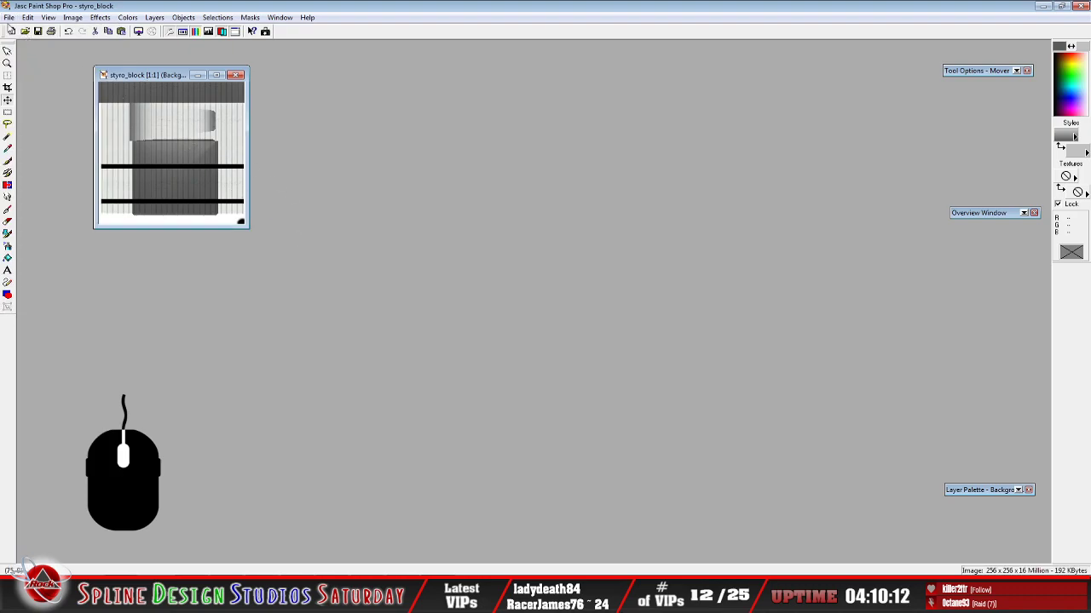
click(9, 17)
click(25, 66)
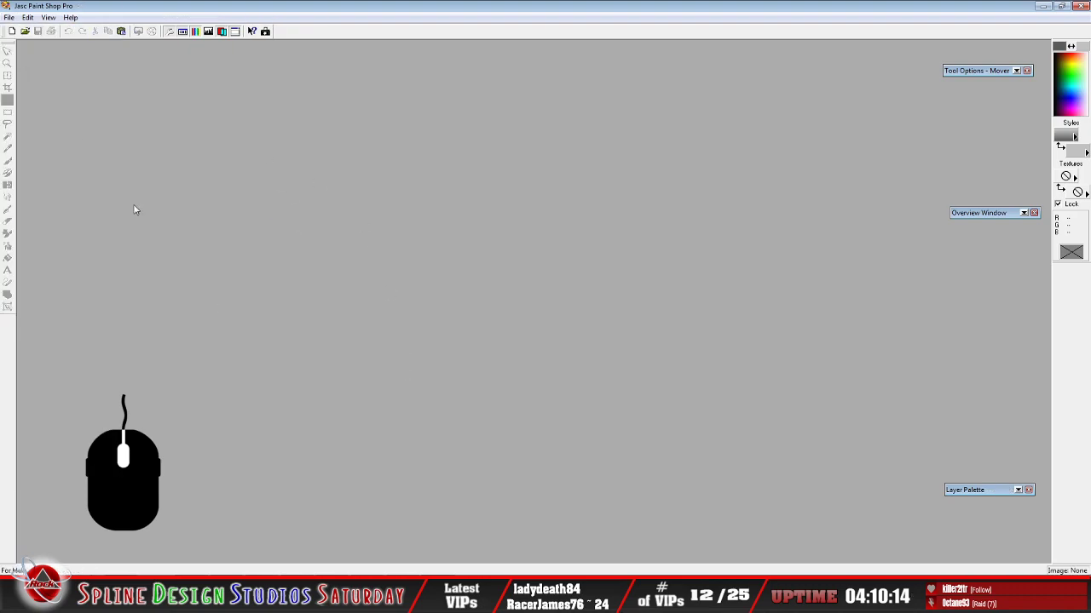
Exit Paint Shop Pro and return to the Dover_2019_Chase_TE folder
click(27, 17)
click(47, 57)
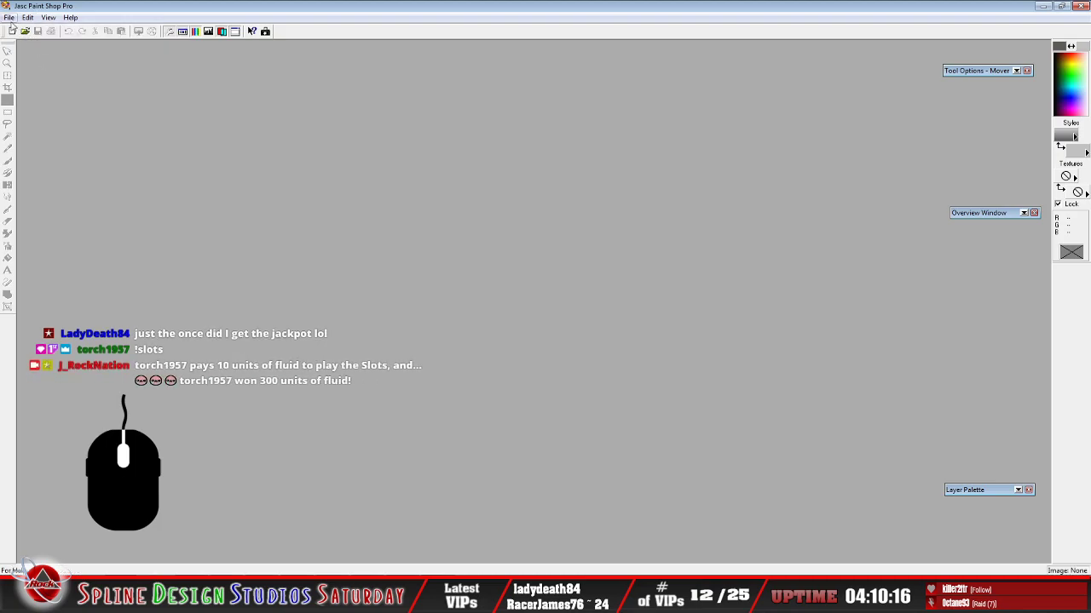
click(8, 18)
click(38, 179)
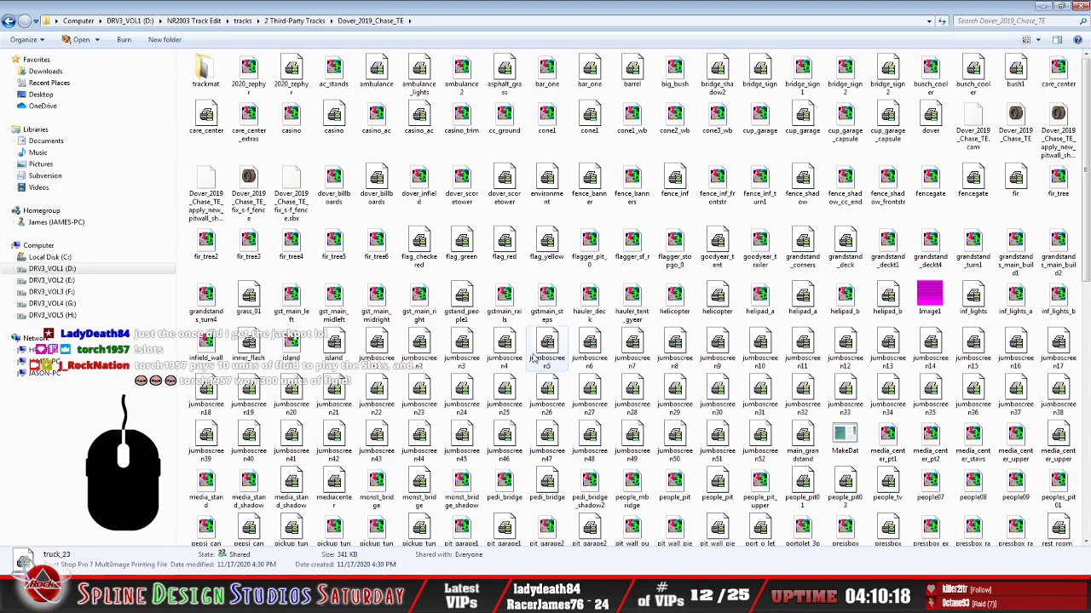
Delete the Image1 bitmap from the Dover_2019_Chase_TE folder, sending it to the Recycle Bin
right_click(933, 293)
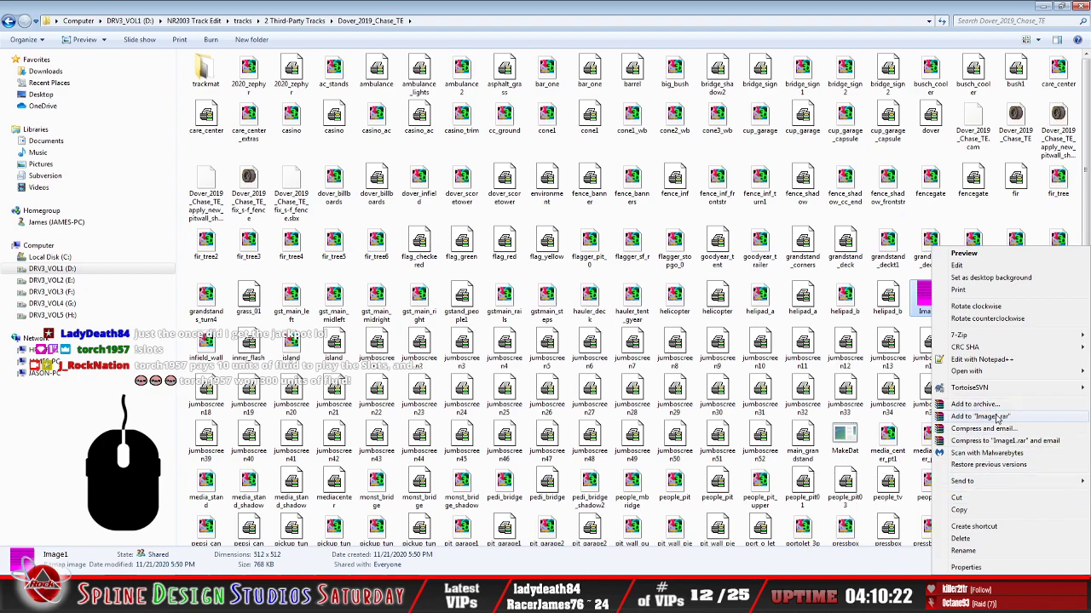
right_click(921, 313)
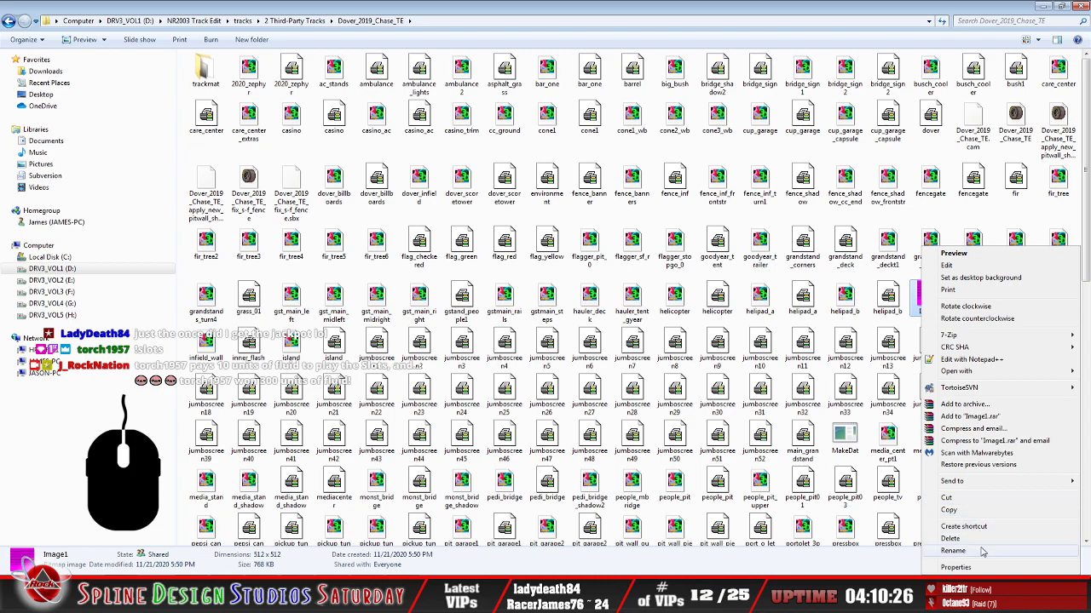
click(953, 539)
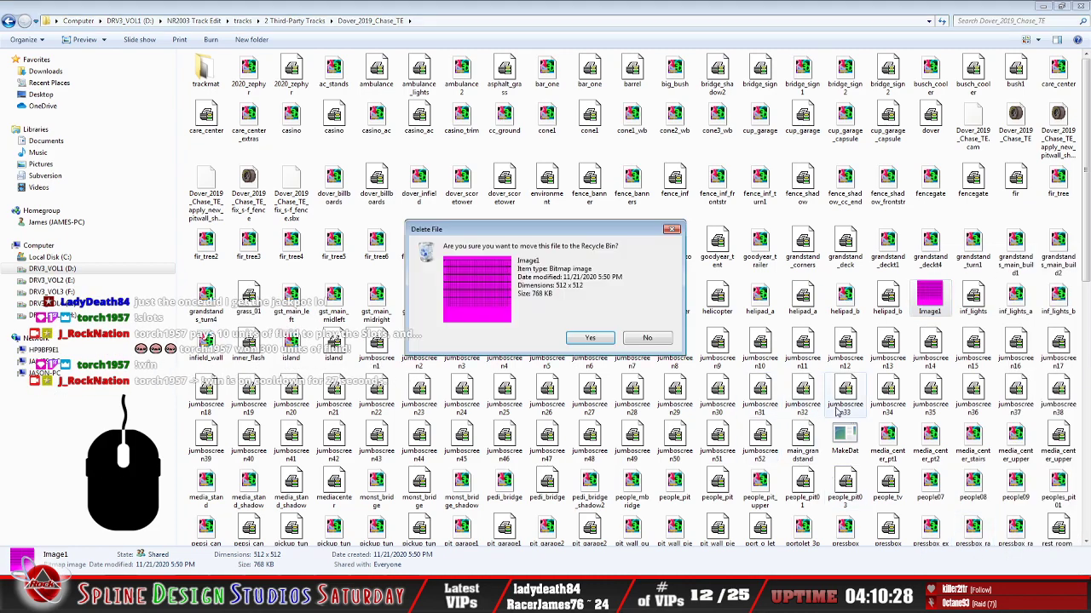
click(590, 340)
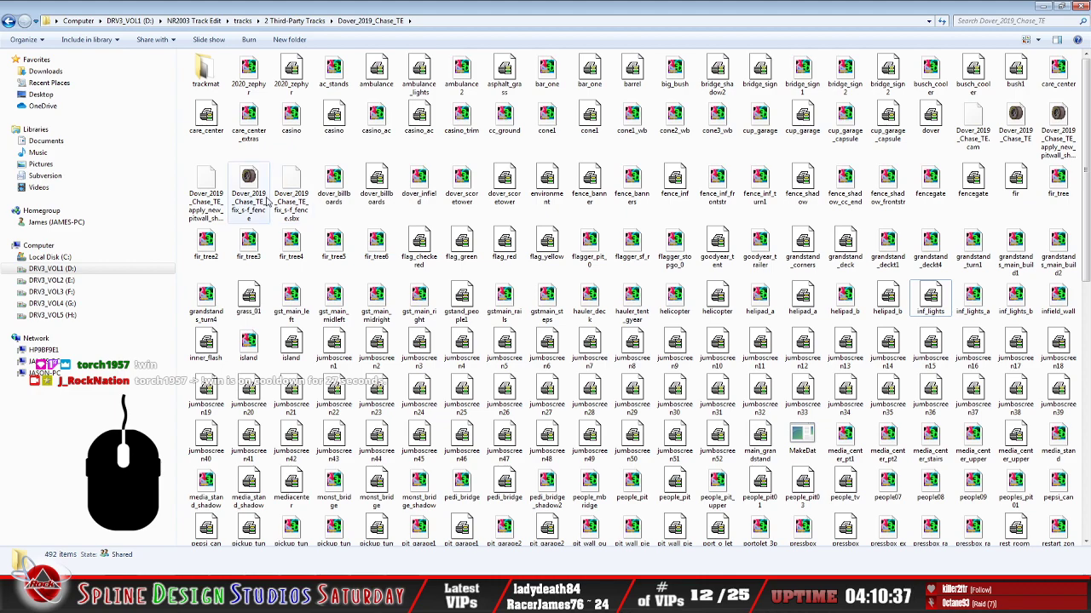
Look over the remaining texture files in the Dover_2019_Chase_TE folder and minimize its window to reach the desktop
click(377, 183)
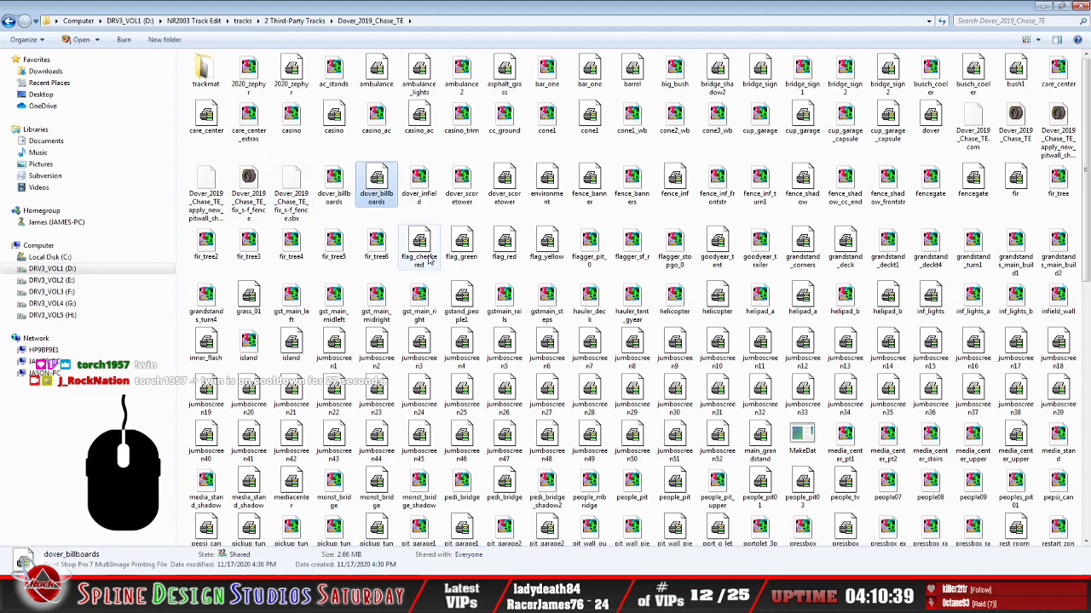
scroll(430, 261, down, 4)
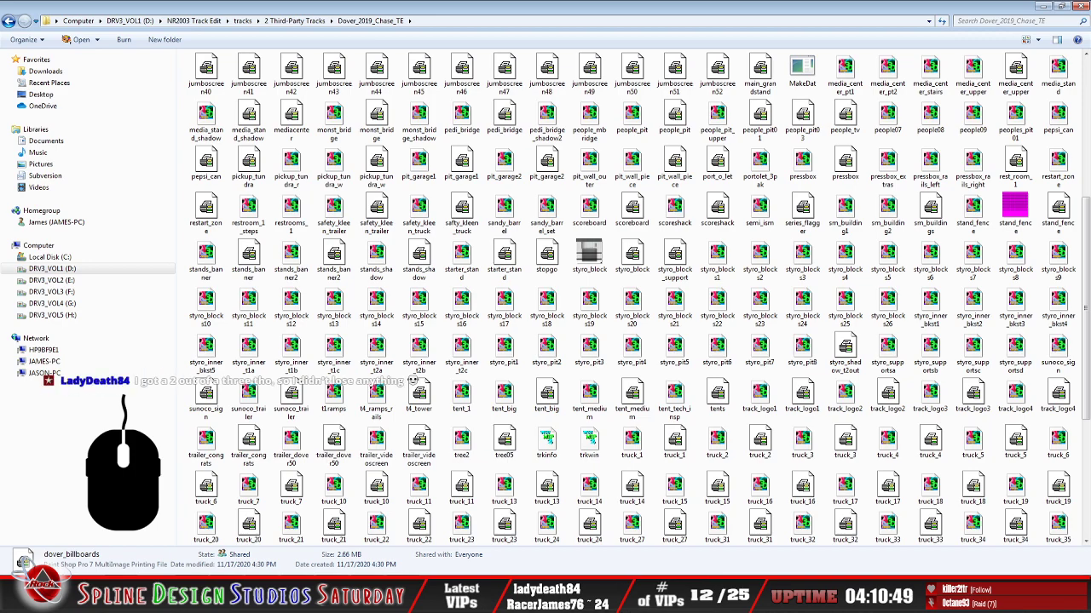
scroll(622, 298, down, 2)
scroll(547, 306, down, 1)
scroll(547, 306, up, 1)
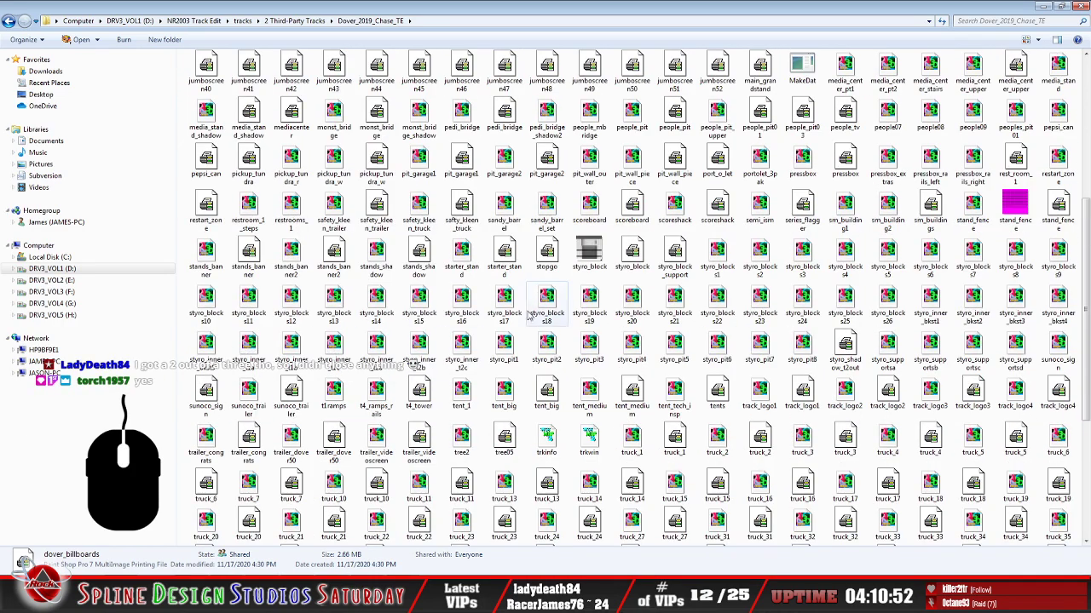
click(1043, 7)
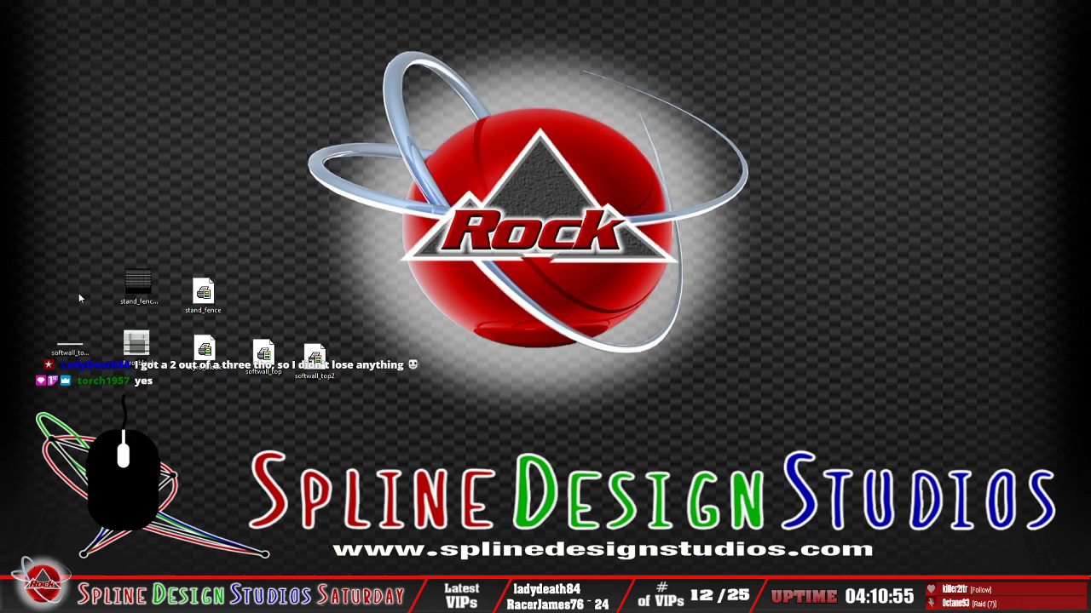